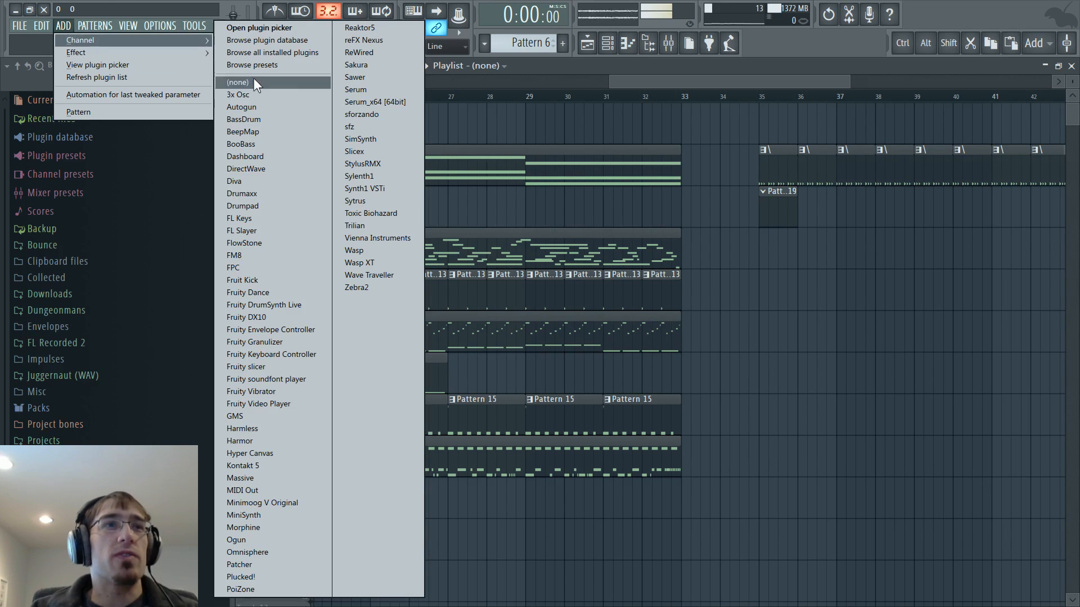
# Add a Serum instrument channel to the project and bring up its plugin window from the channel rack
pyautogui.click(367, 90)
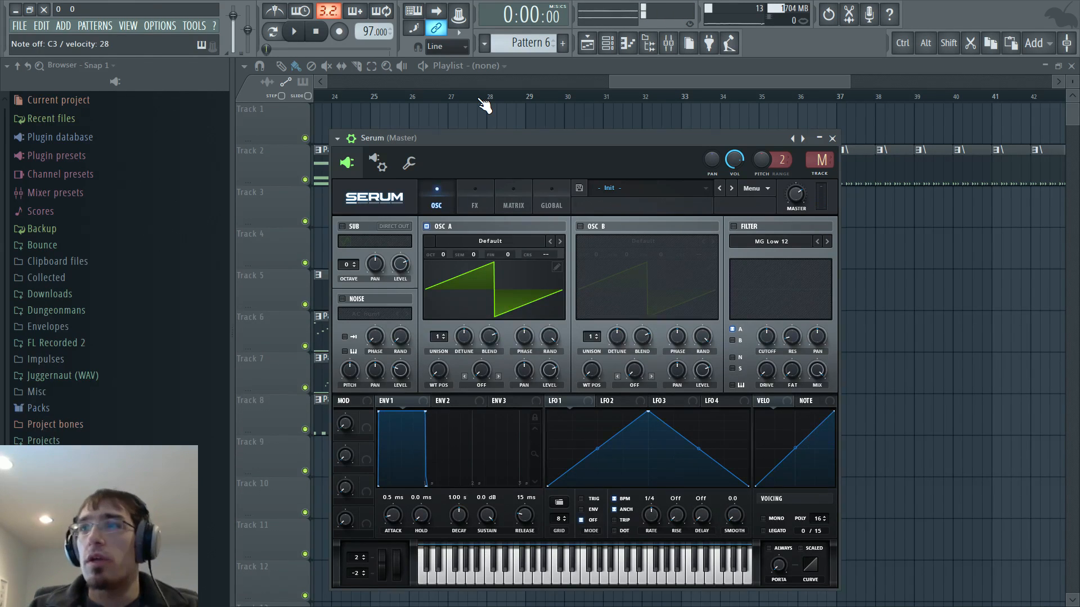
pyautogui.press('Escape')
pyautogui.press('F6')
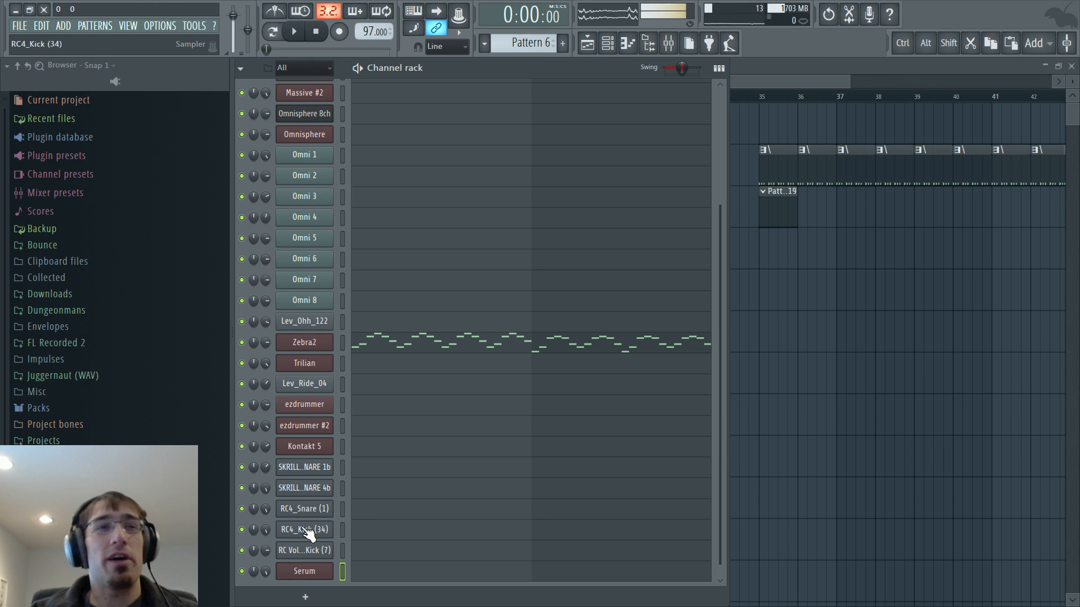
pyautogui.click(305, 571)
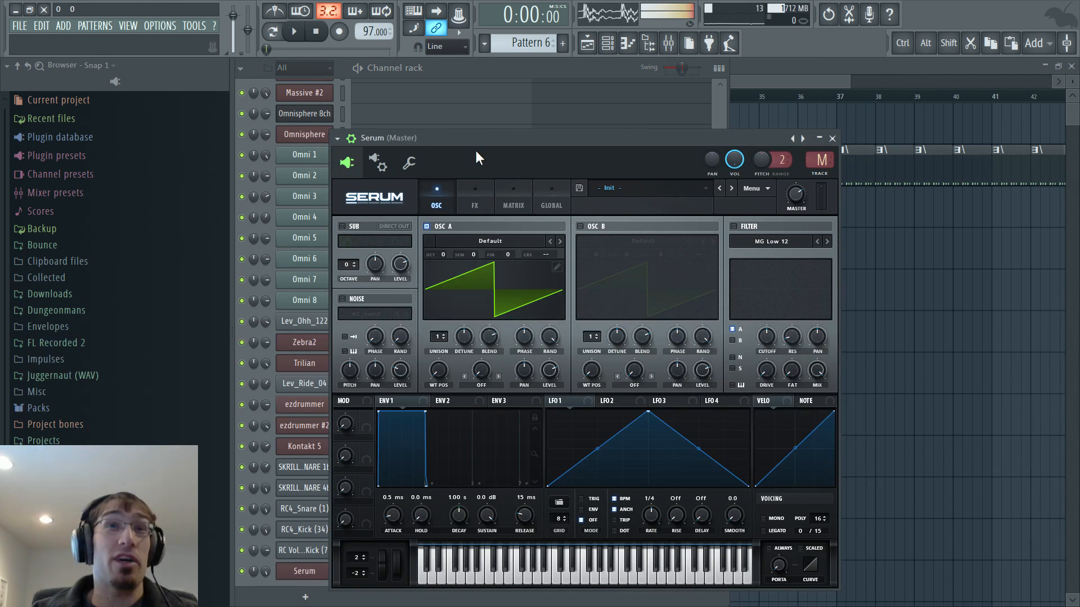
pyautogui.moveTo(482, 143); pyautogui.dragTo(499, 118)
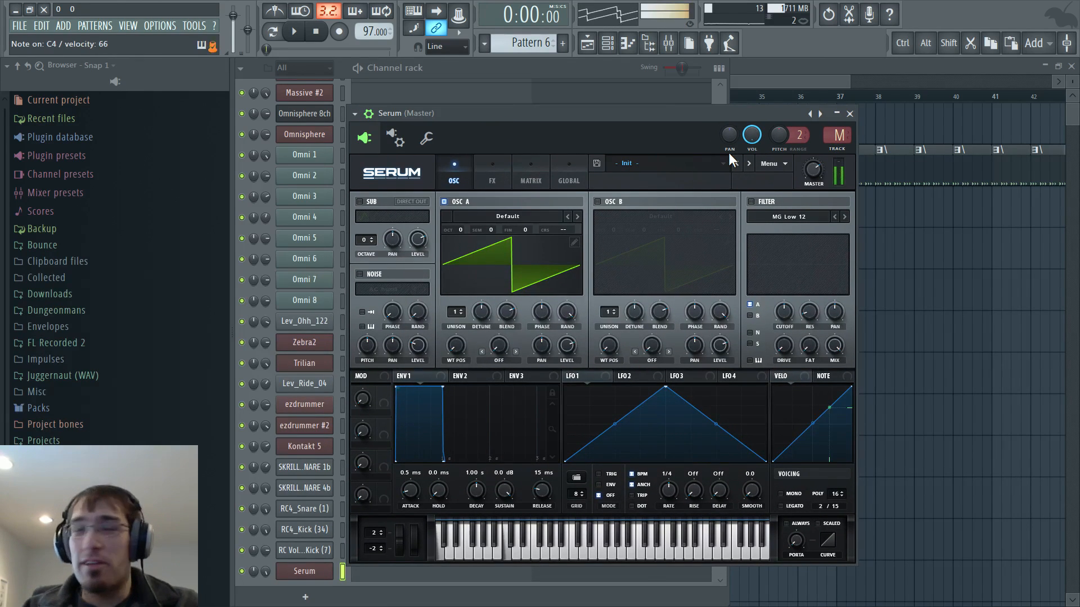
# Look over Serum's preset categories and its plugin options, including the free mixer track assignment
pyautogui.click(696, 168)
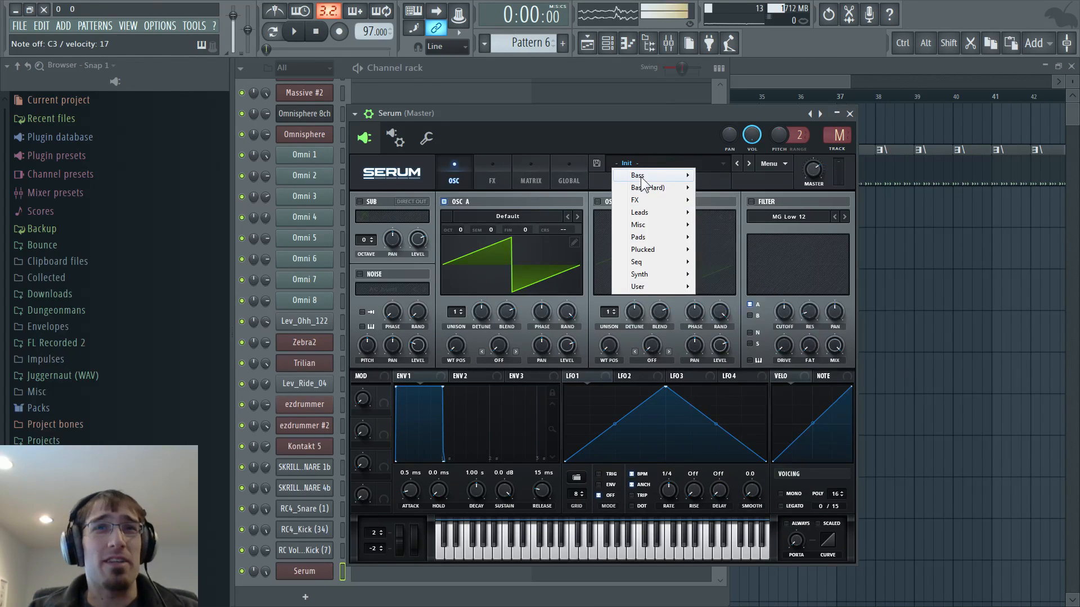
pyautogui.click(354, 113)
pyautogui.click(355, 114)
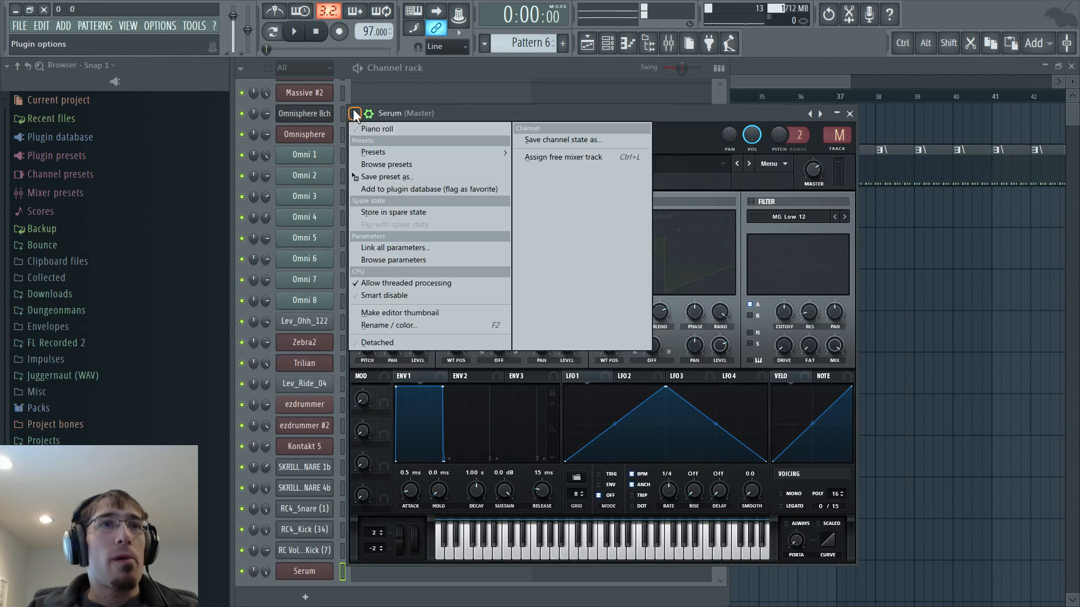
pyautogui.moveTo(370, 148)
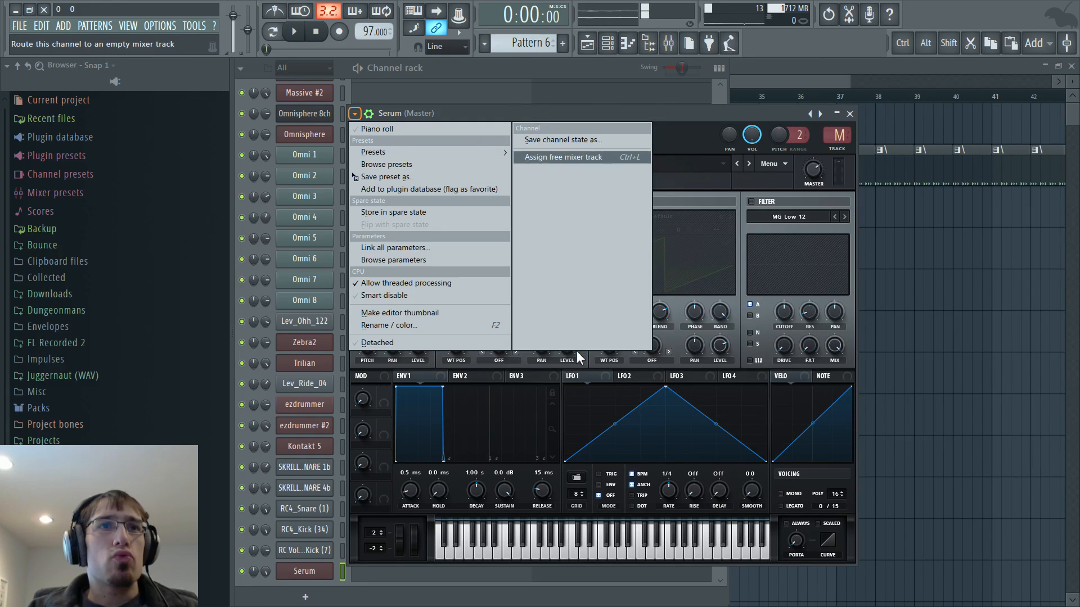
pyautogui.click(686, 132)
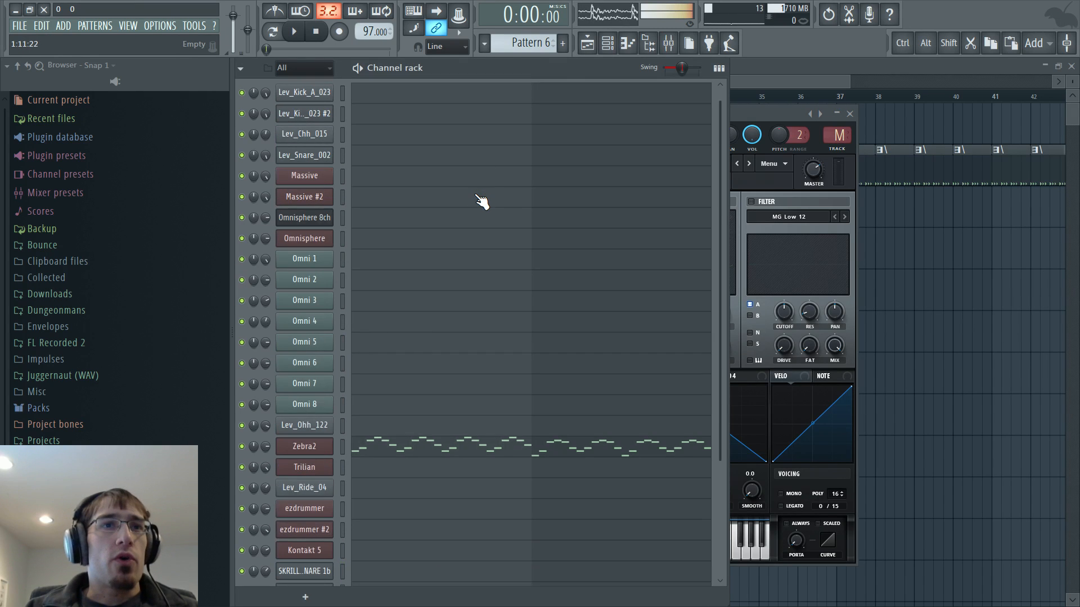
# Play the arrangement in the playlist from about bar 8 and check the levels of the mixer tracks
pyautogui.press('F5')
pyautogui.scroll(-4, 476, 195)
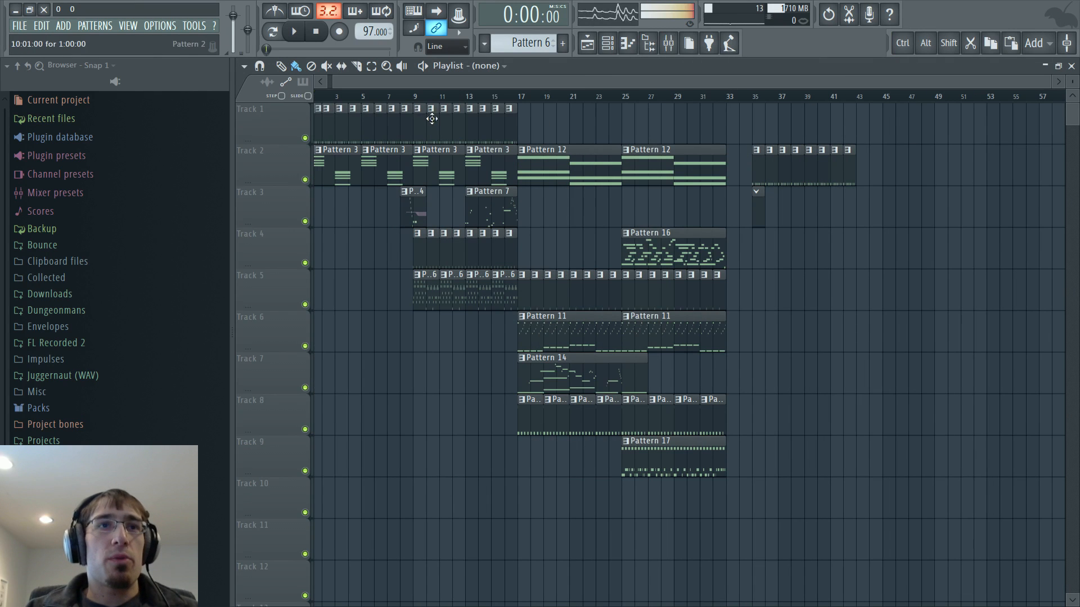
pyautogui.click(412, 99)
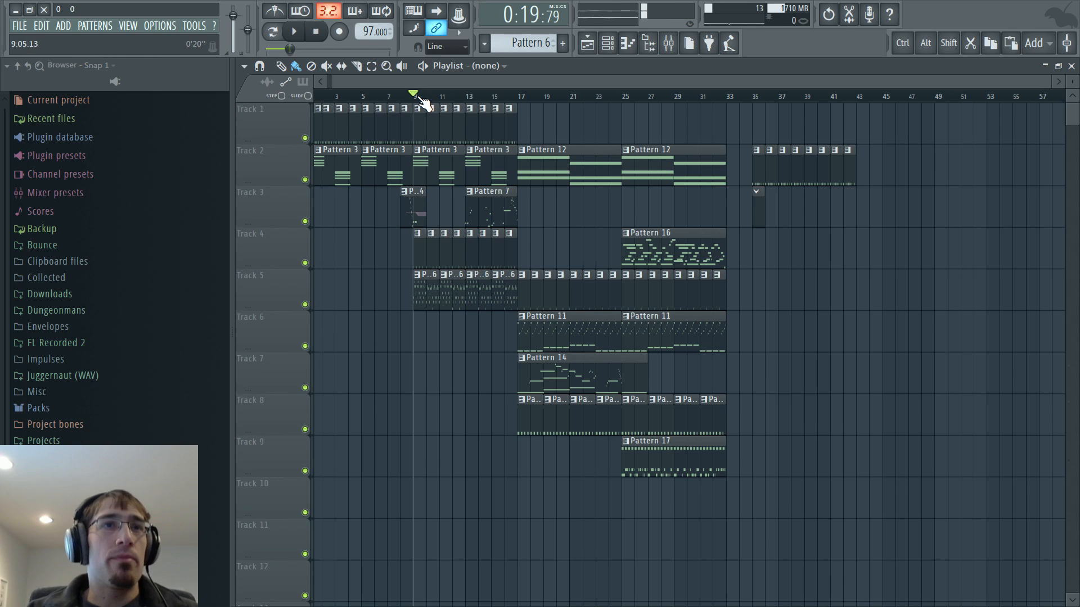
pyautogui.click(400, 97)
pyautogui.press('space')
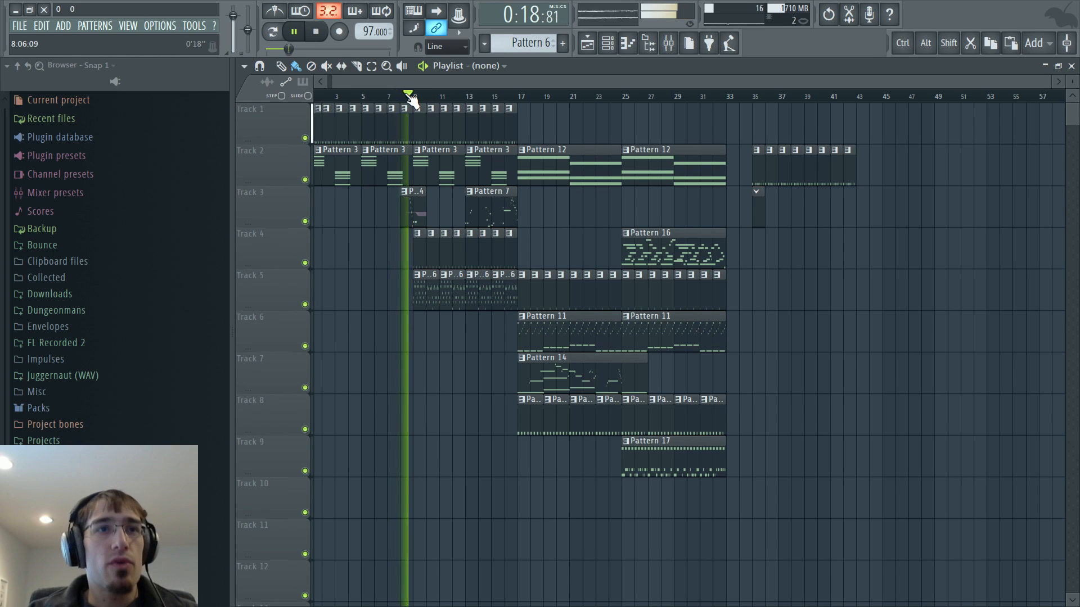
pyautogui.press('F5')
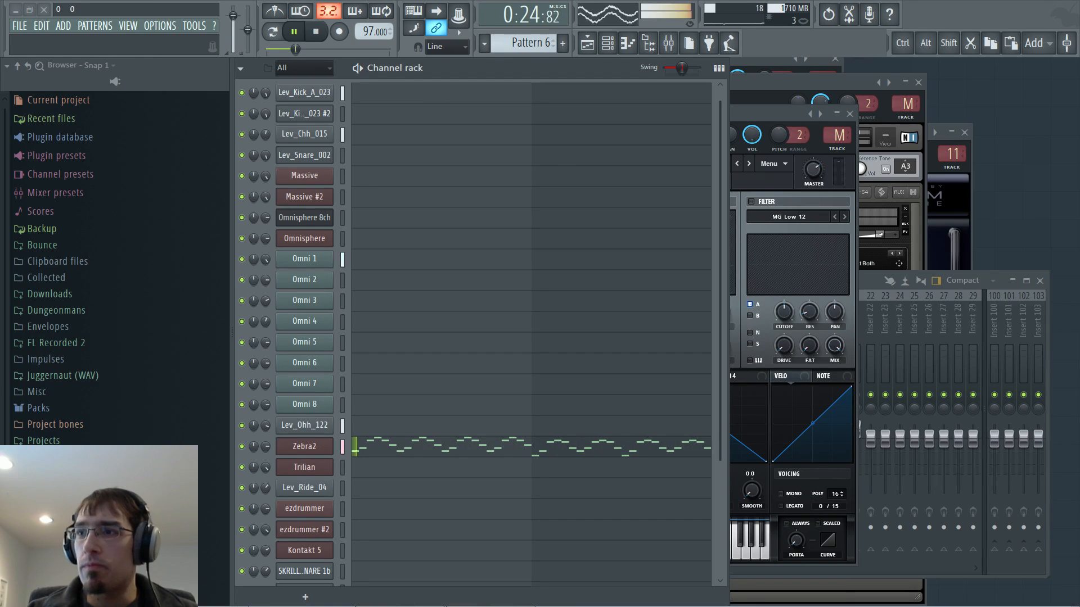
pyautogui.press('F5')
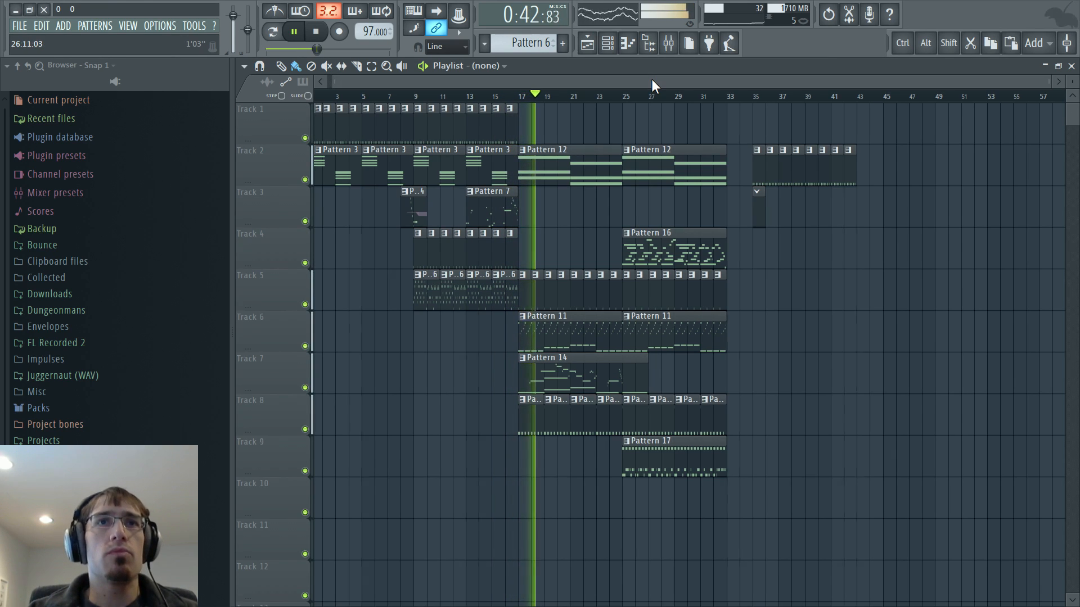
pyautogui.press('F9')
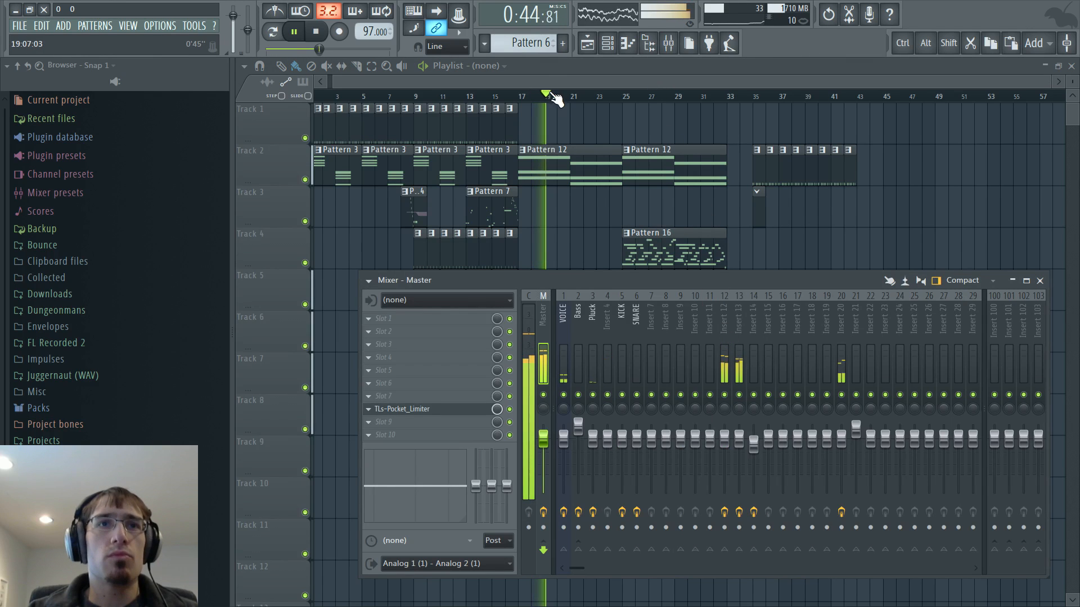
pyautogui.press('F9')
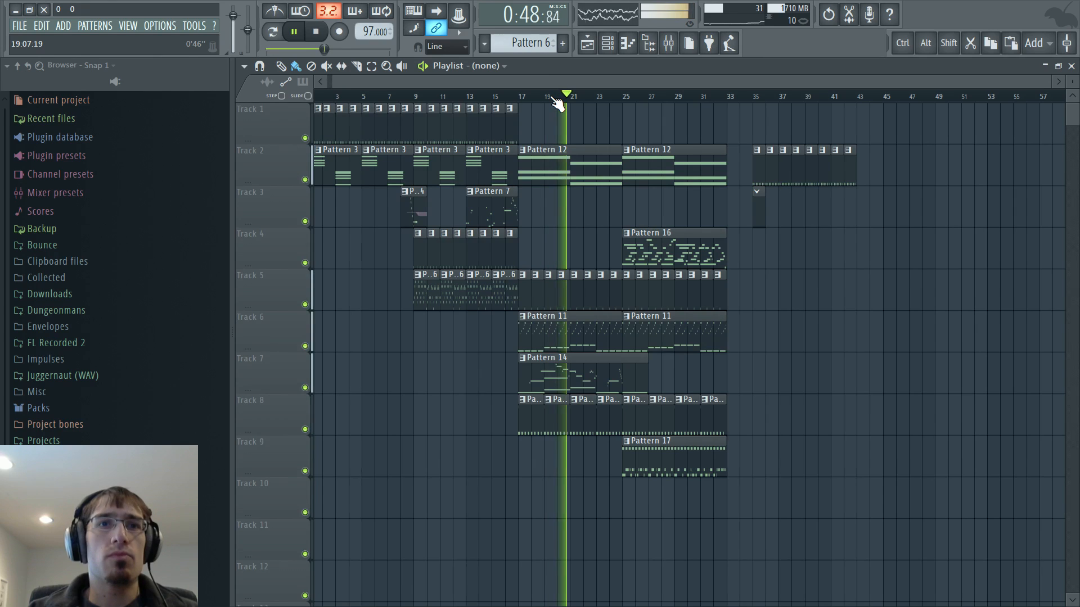
pyautogui.press('F9')
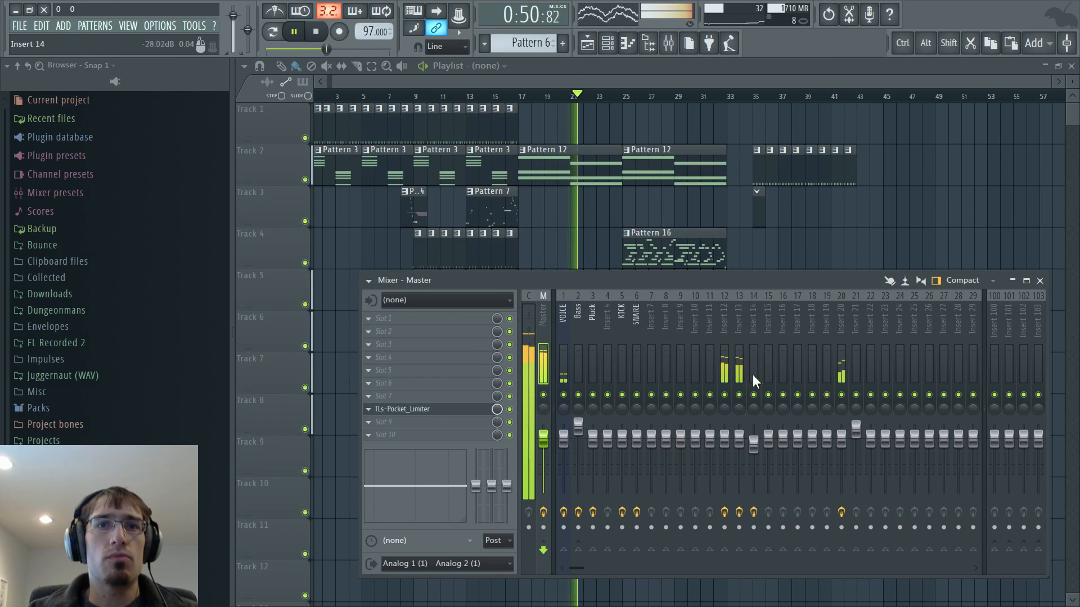
pyautogui.press('F9')
# Bring up the Trilian channel's instrument and rename its mixer track, Insert 26, to Trilian
pyautogui.press('F6')
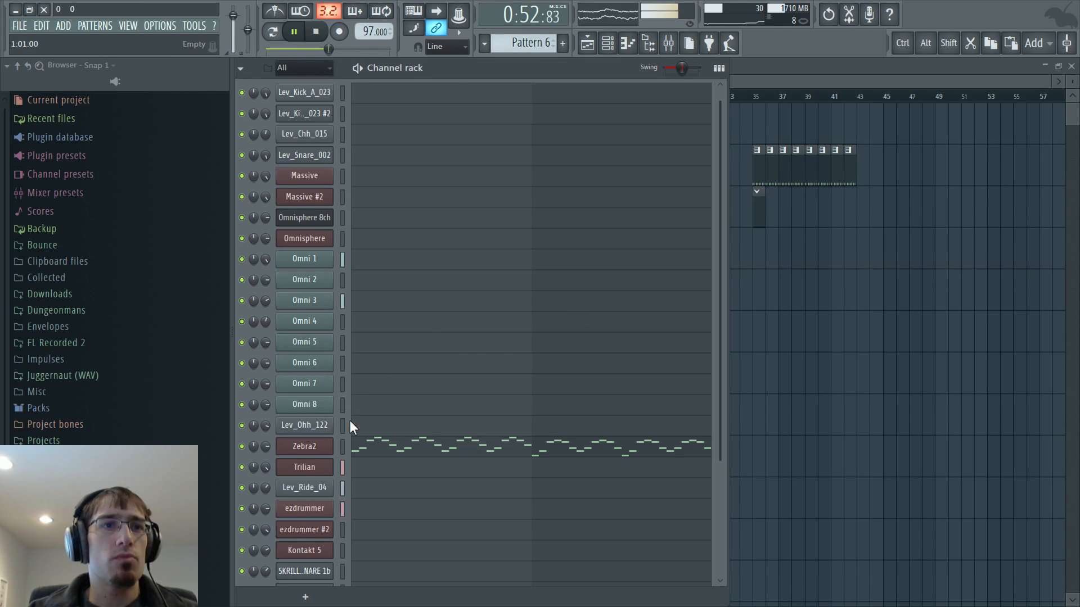
pyautogui.click(304, 471)
pyautogui.press('F9')
pyautogui.moveTo(822, 80); pyautogui.dragTo(822, 41)
pyautogui.rightClick(930, 318)
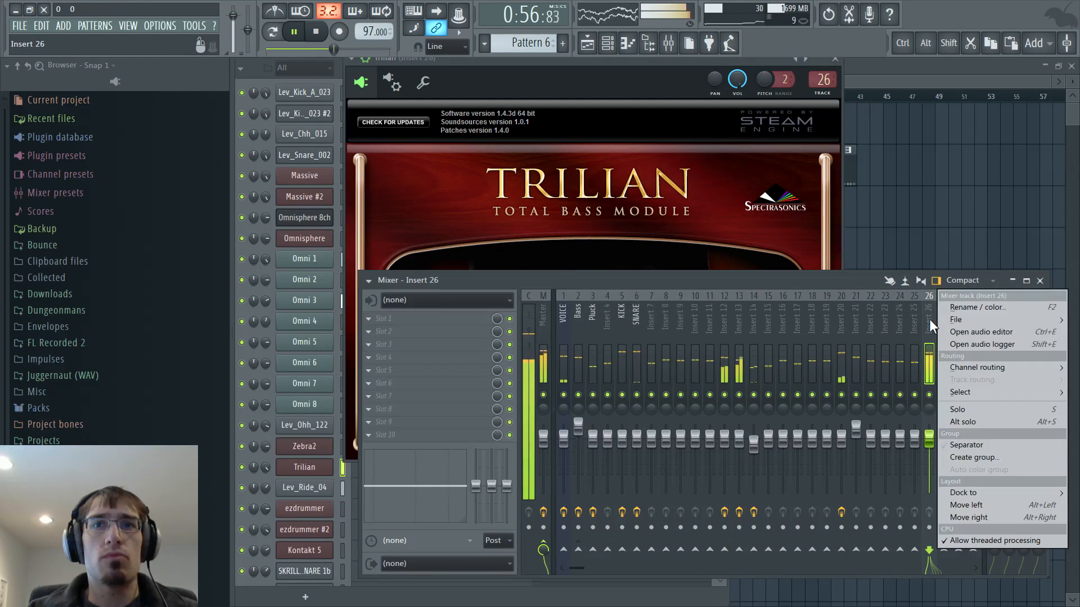
pyautogui.click(966, 306)
pyautogui.write('Trillian')
pyautogui.press('Return')
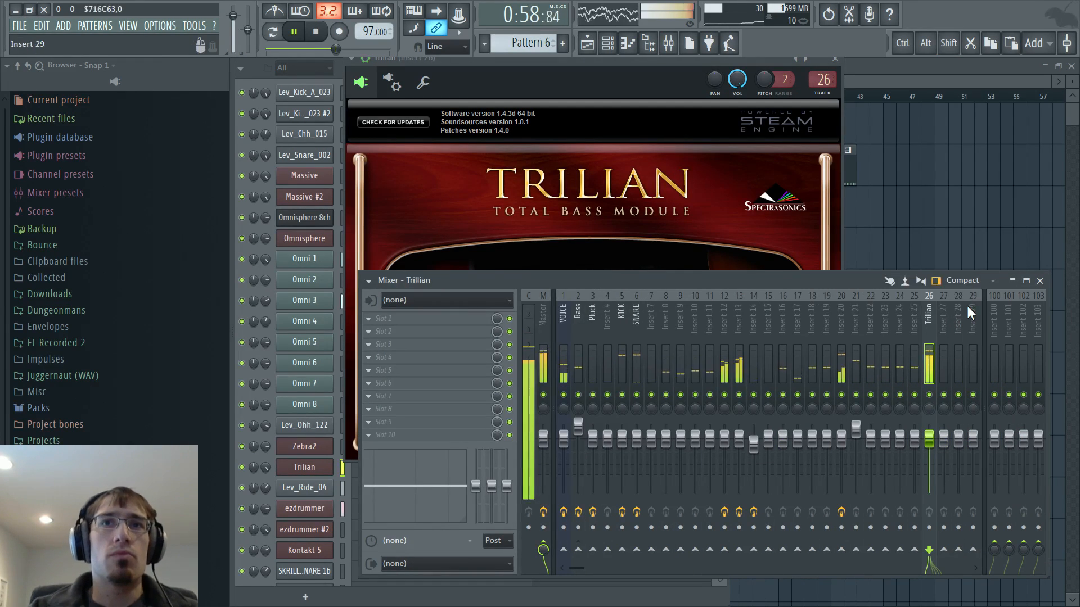
# Play the song from about bar 35, open the drum pattern placed there and stop at its channel rack
pyautogui.click(906, 83)
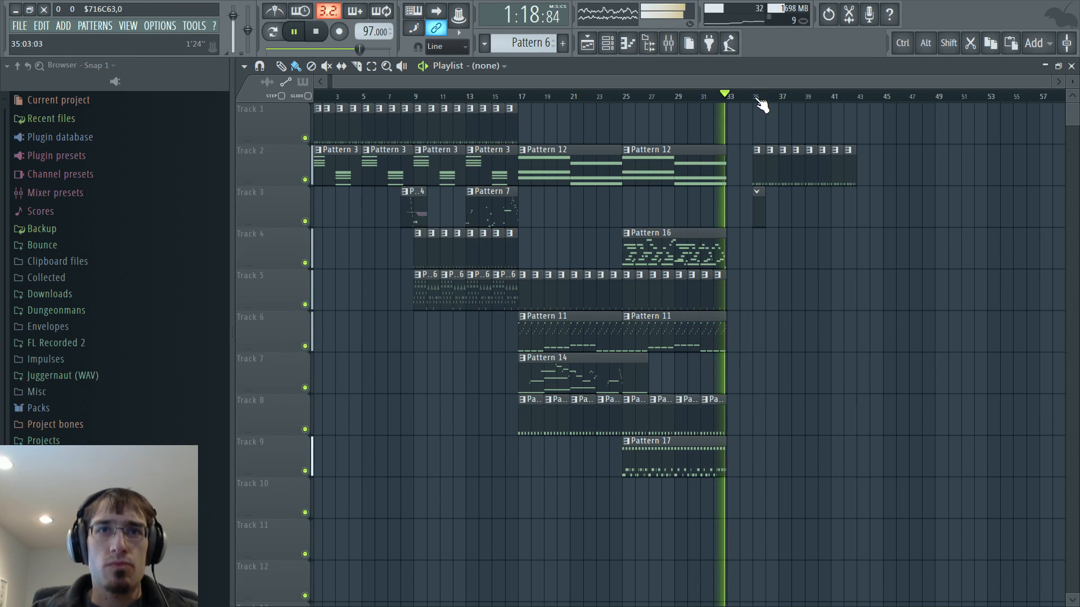
pyautogui.click(755, 97)
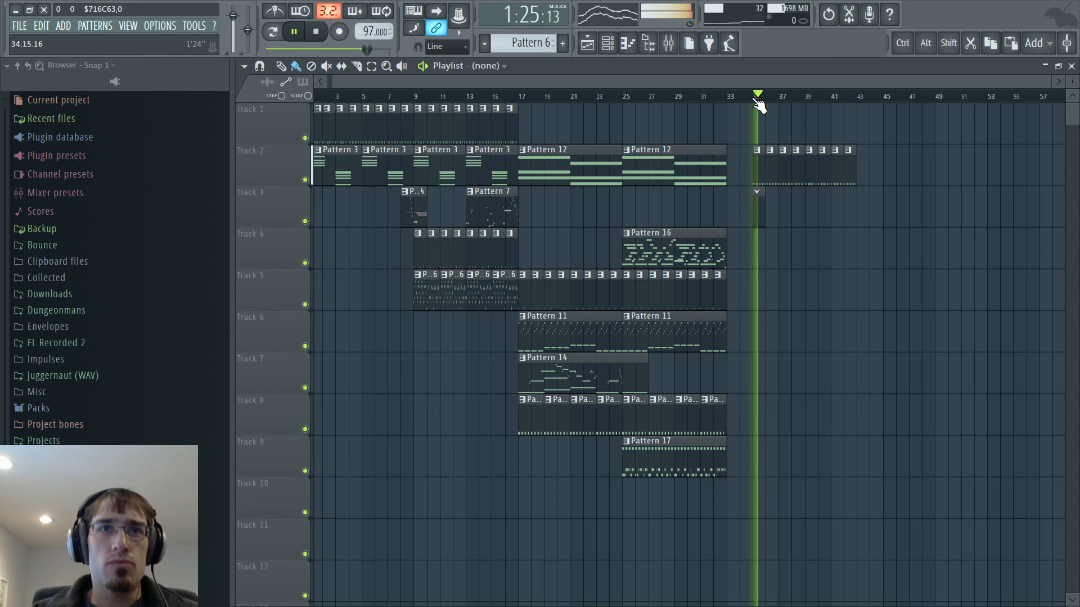
pyautogui.click(755, 167)
pyautogui.doubleClick(756, 168)
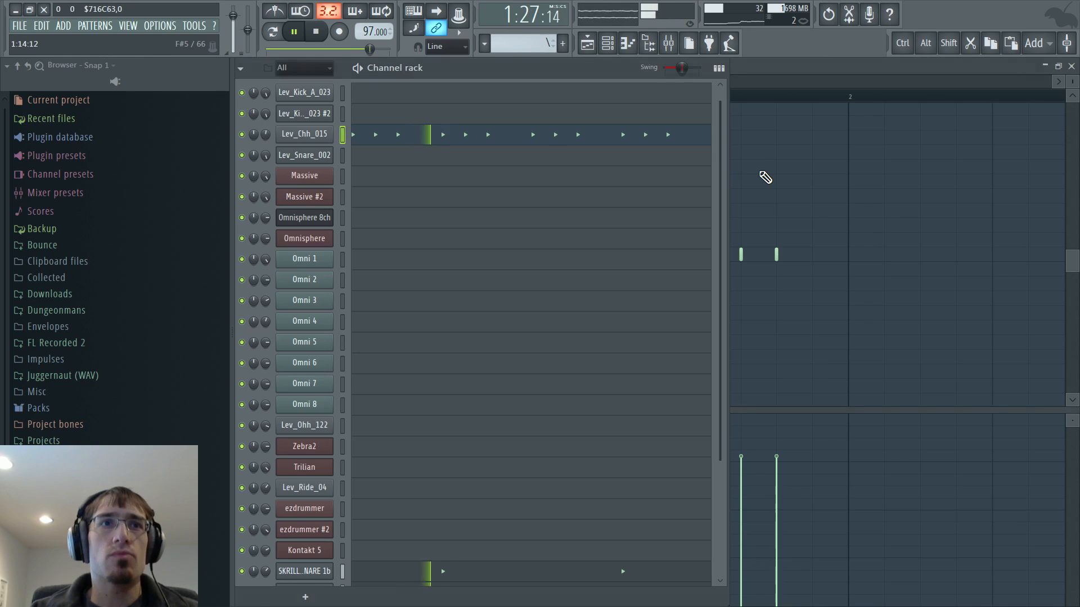
pyautogui.press('F5')
pyautogui.press('space')
pyautogui.press('F6')
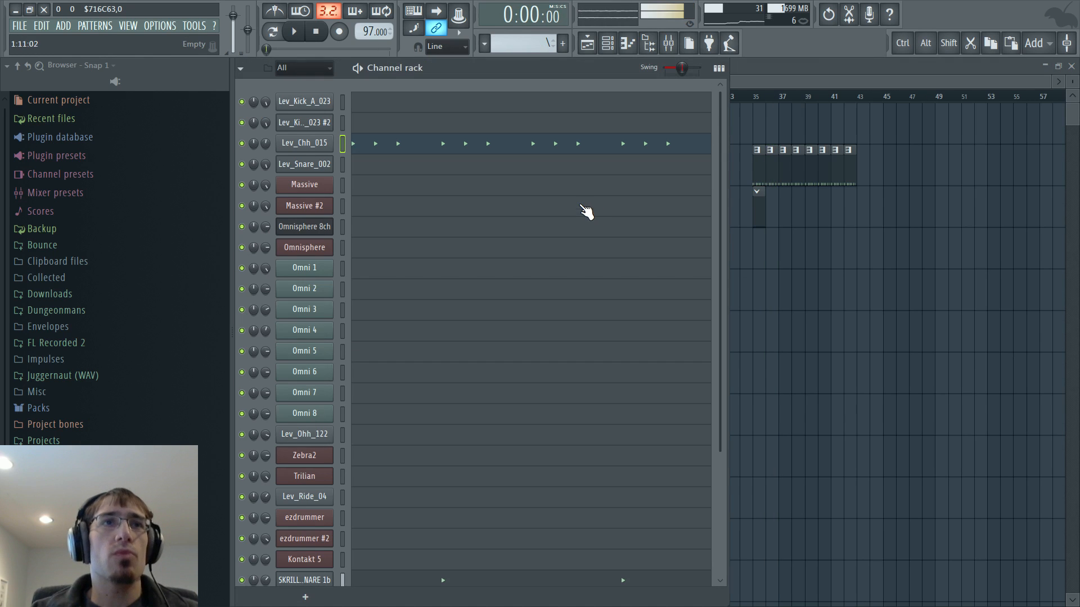
# Switch to pattern playback and lower the volume of the RC4_Kick (34) channel while auditioning the drums
pyautogui.click(269, 37)
pyautogui.scroll(-6, 482, 313)
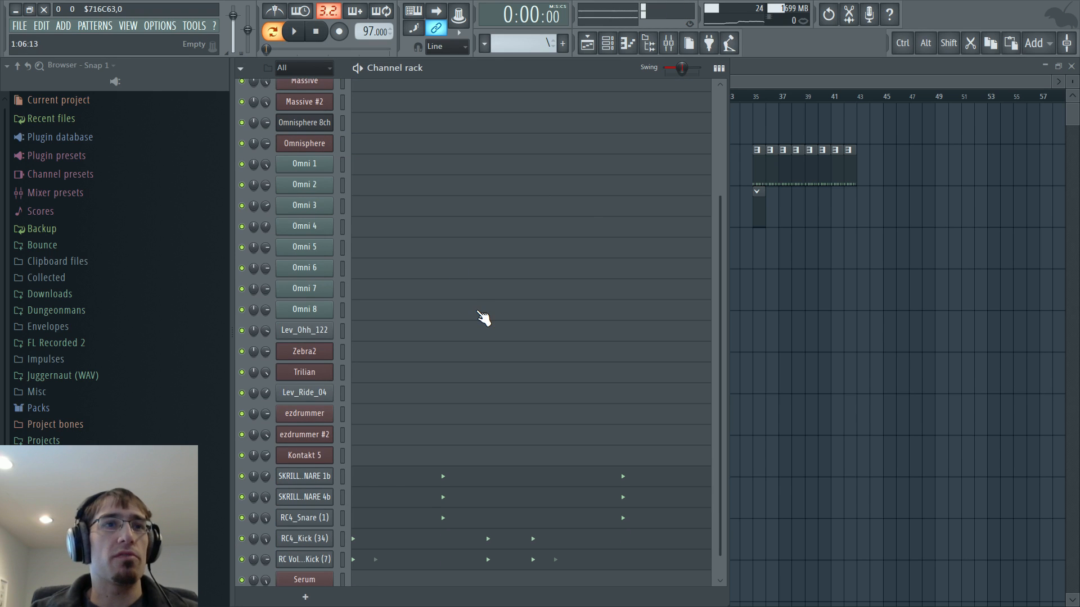
pyautogui.press('space')
pyautogui.keyDown('ctrl'); pyautogui.click(321, 525); pyautogui.keyUp('ctrl')
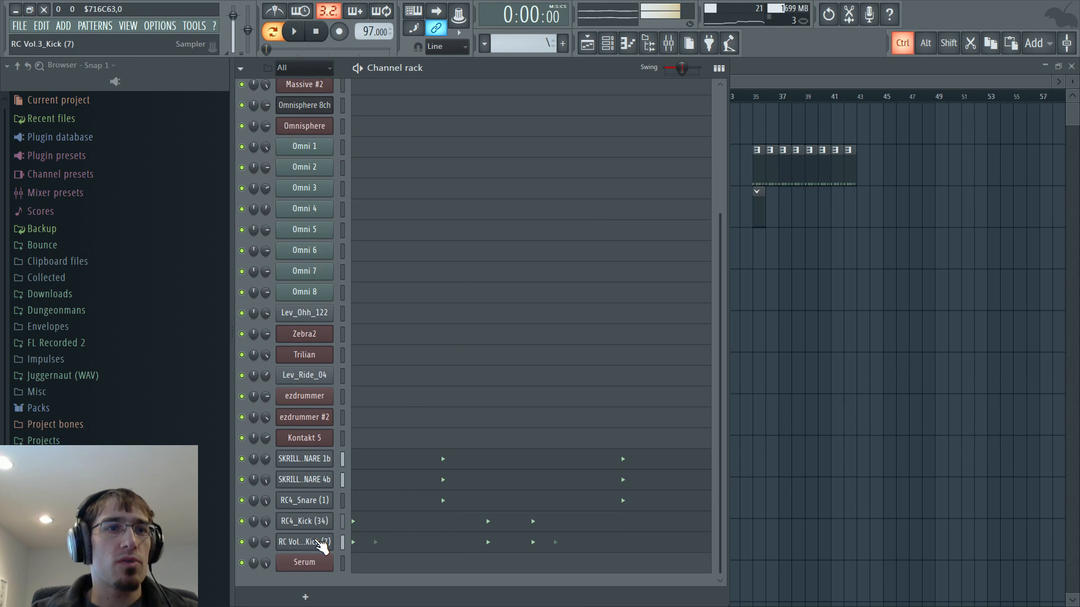
pyautogui.click(321, 526)
pyautogui.moveTo(266, 522); pyautogui.dragTo(265, 546)
pyautogui.press('space')
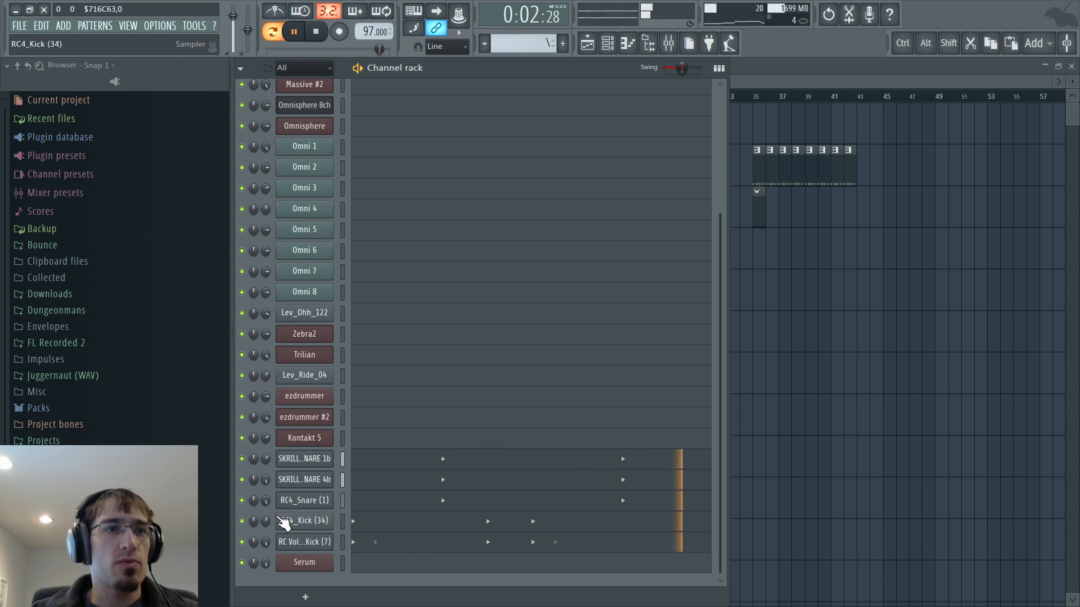
# Give the RC Vol.3_Kick (7) sample a small precomputed fade-out and raise its trim while the pattern plays
pyautogui.click(310, 543)
pyautogui.moveTo(613, 442); pyautogui.dragTo(615, 431)
pyautogui.moveTo(741, 435); pyautogui.dragTo(743, 350)
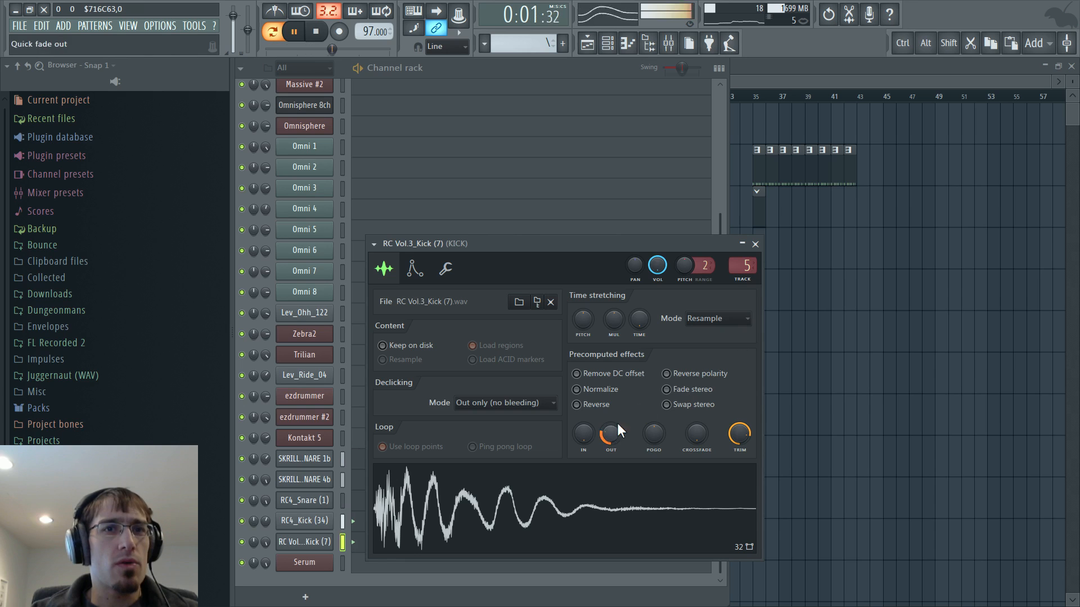
pyautogui.moveTo(617, 426); pyautogui.dragTo(601, 442)
pyautogui.press('space')
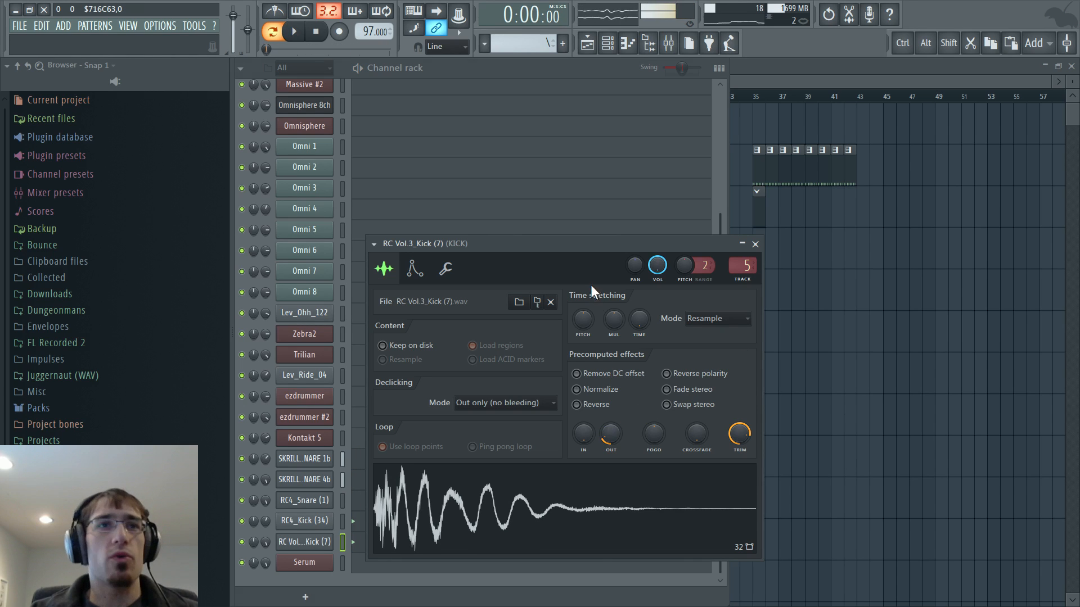
pyautogui.press('Escape')
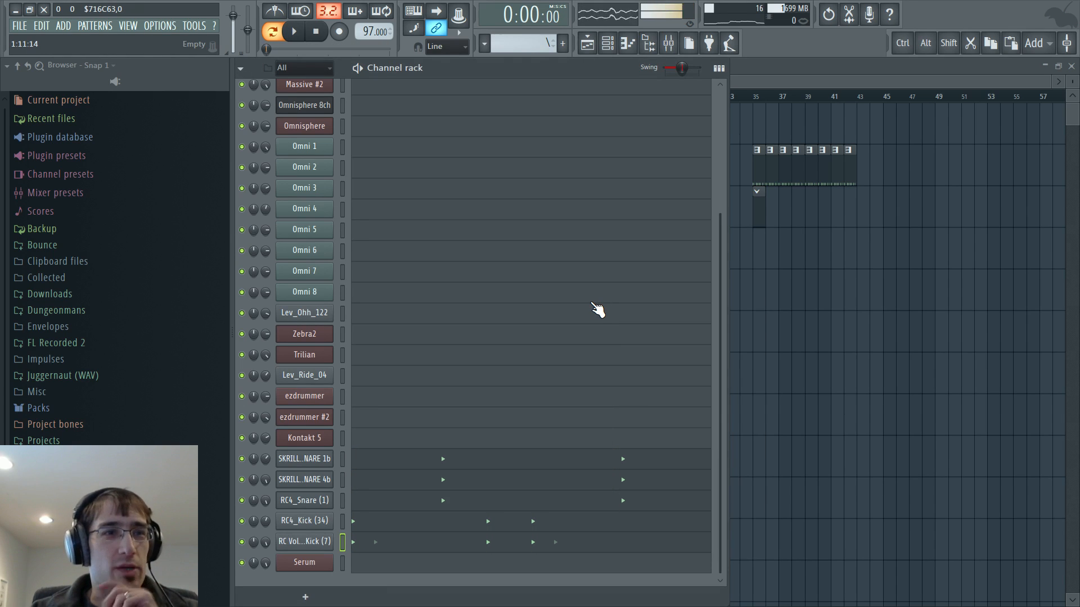
# Replay the drum pattern and the song section from bar 35, and inspect the KICK track in the mixer
pyautogui.press('space')
pyautogui.press('F5')
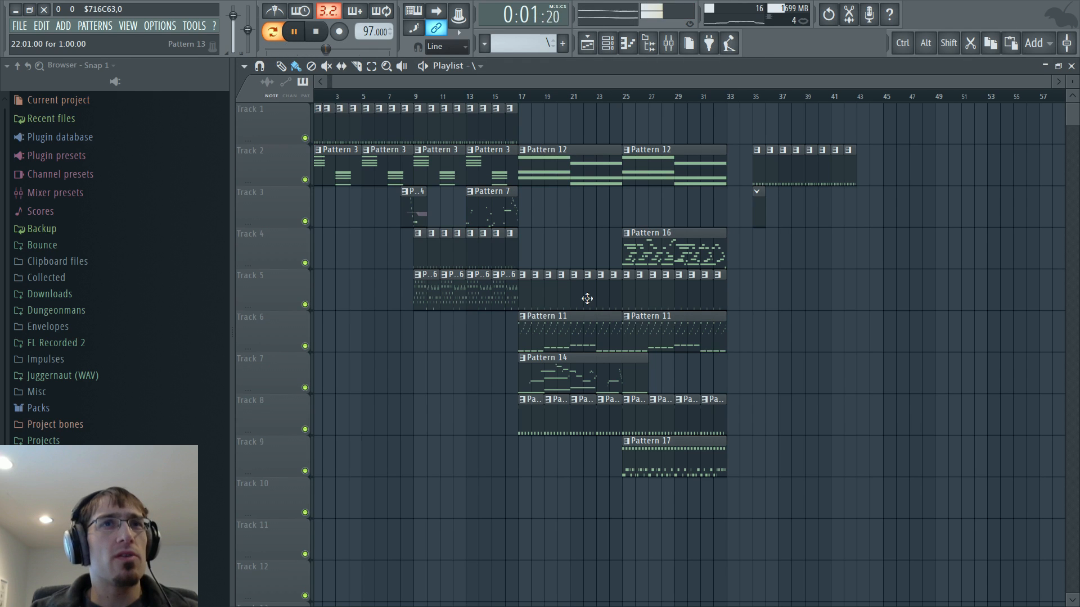
pyautogui.press('F6')
pyautogui.press('F6')
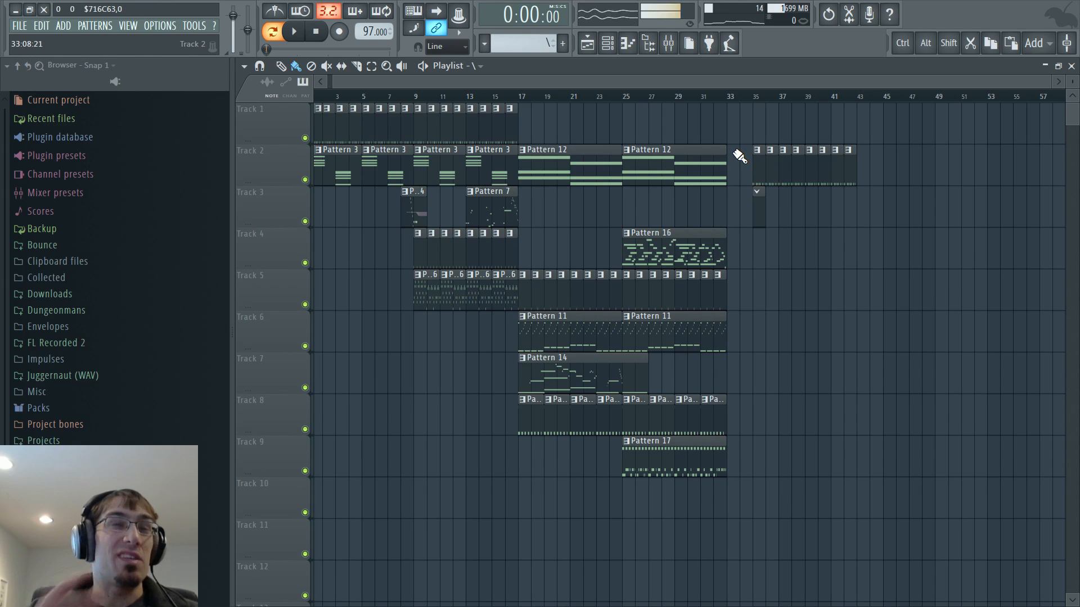
pyautogui.click(756, 99)
pyautogui.press('space')
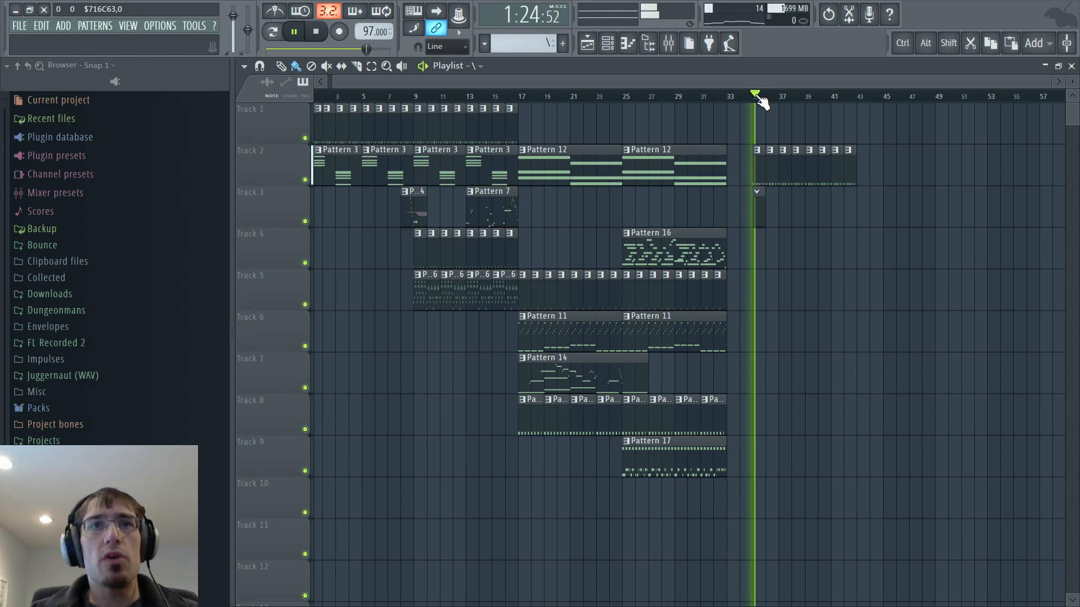
pyautogui.press('F6')
pyautogui.press('F6')
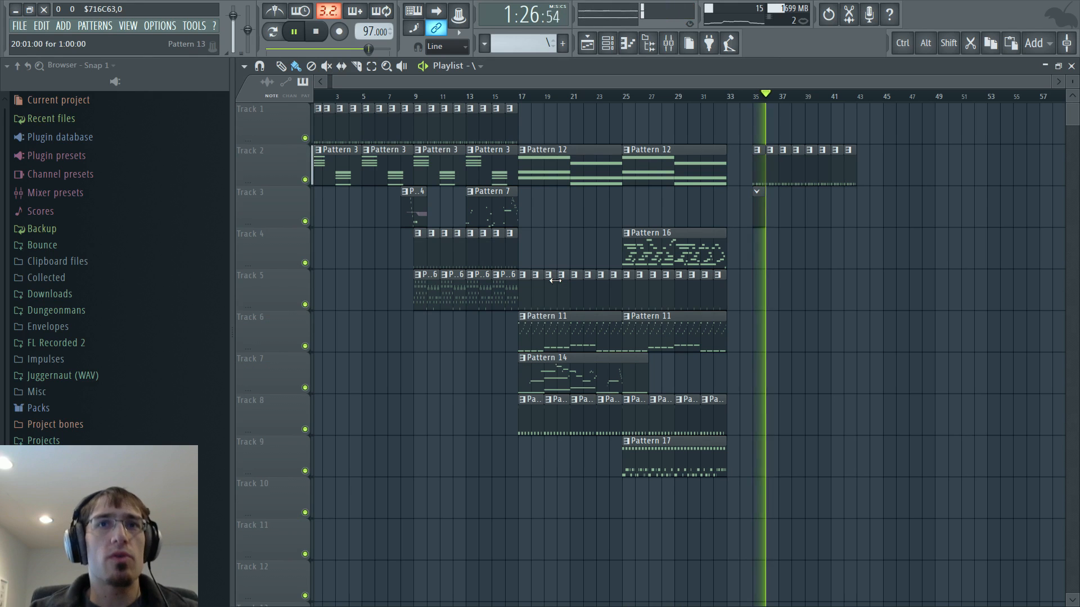
pyautogui.press('space')
pyautogui.press('F6')
pyautogui.press('F6')
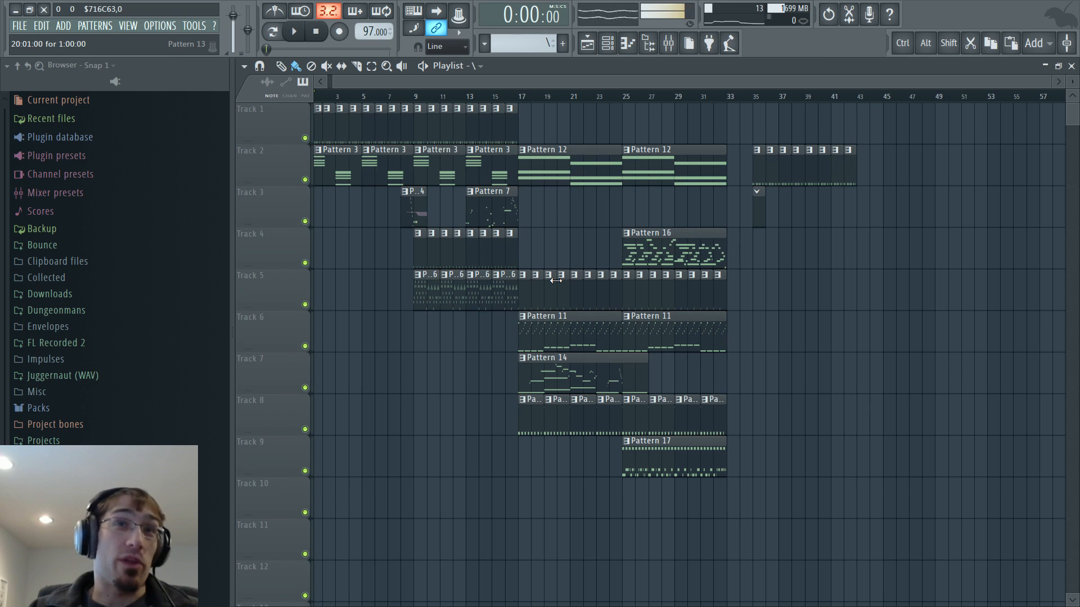
pyautogui.press('F9')
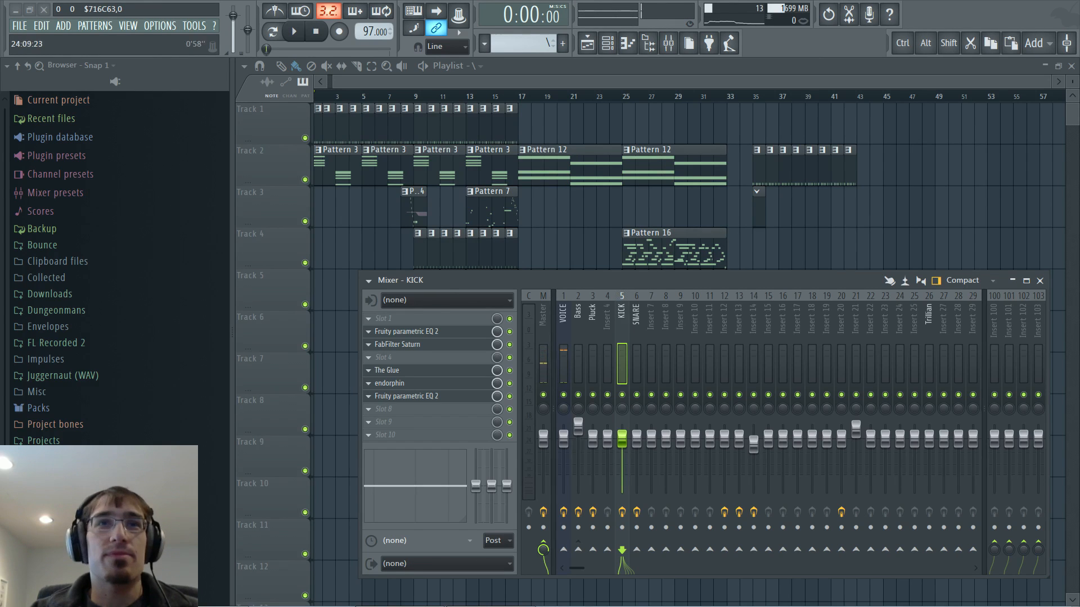
# Raise the main level of the Fruity parametric EQ 2 on the VOICE mixer track, and close the equalizer and mixer
pyautogui.click(926, 325)
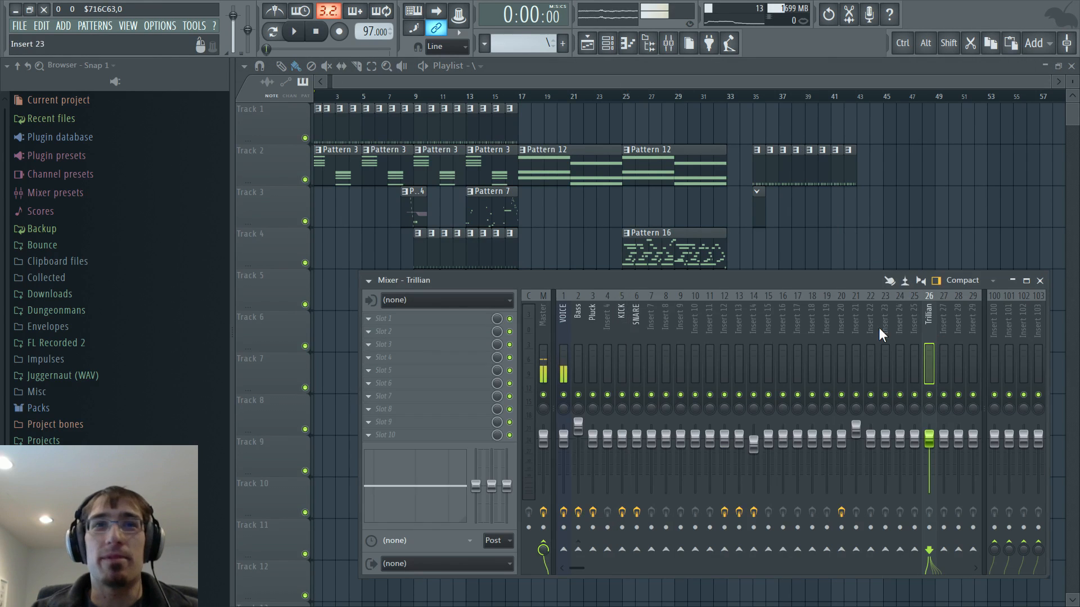
pyautogui.click(563, 318)
pyautogui.click(406, 331)
pyautogui.click(450, 409)
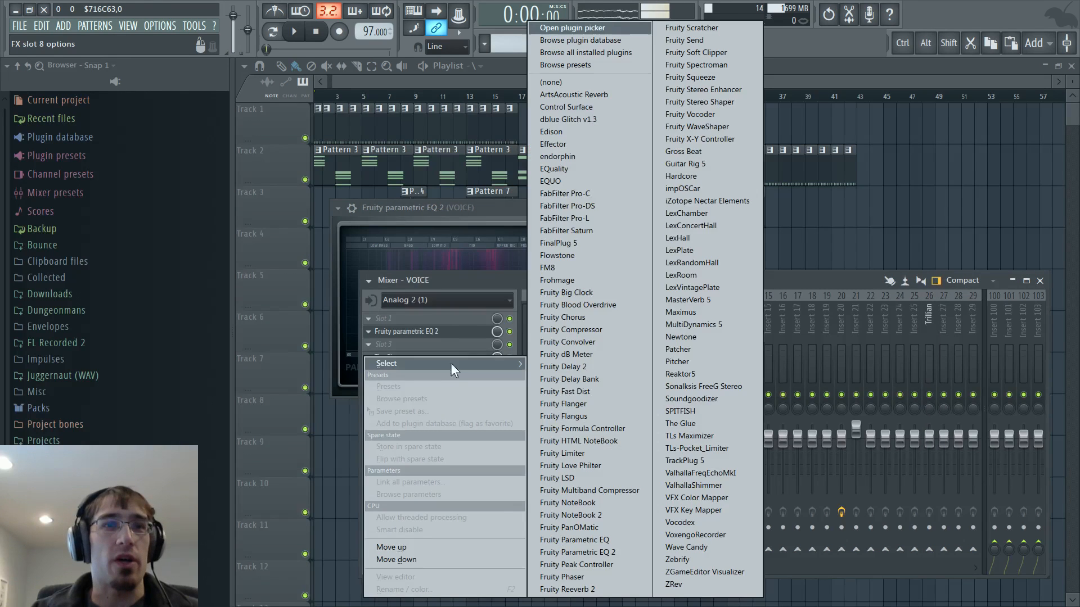
pyautogui.click(456, 333)
pyautogui.click(456, 333)
pyautogui.click(456, 332)
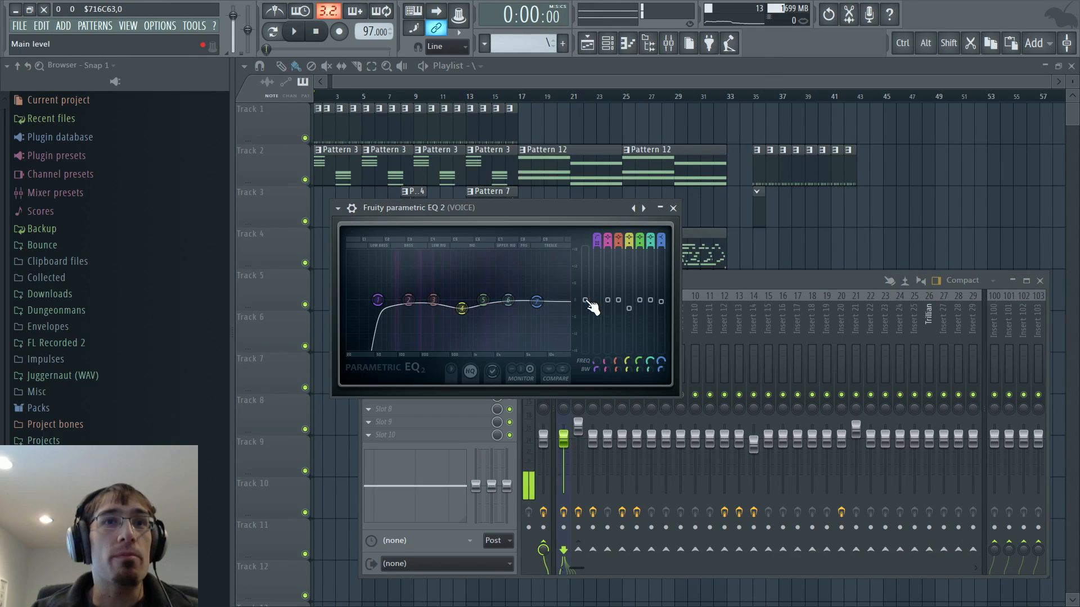
pyautogui.moveTo(587, 302); pyautogui.dragTo(585, 278)
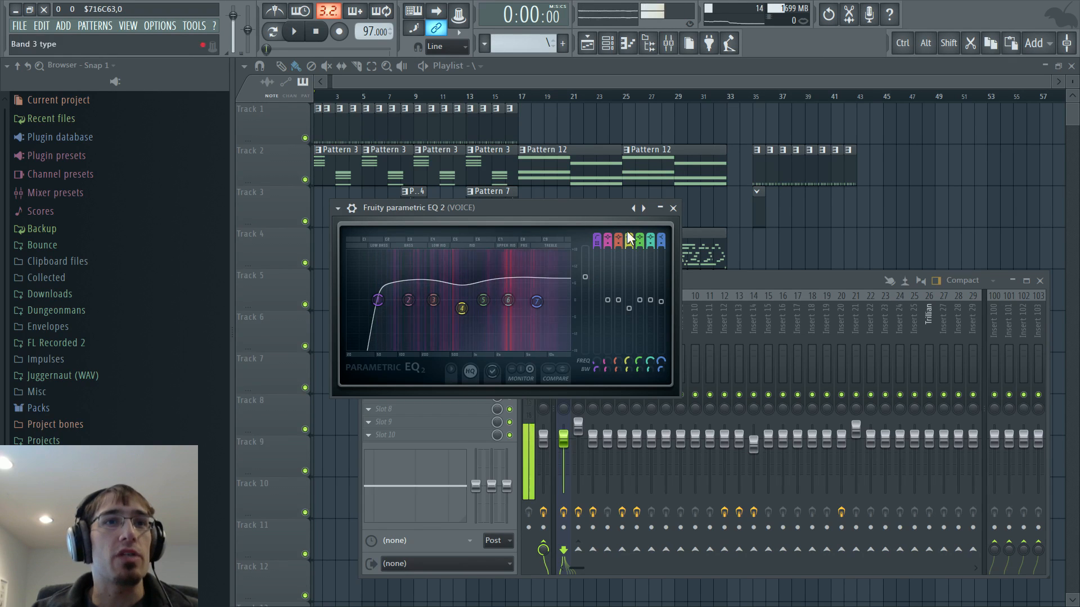
pyautogui.click(672, 208)
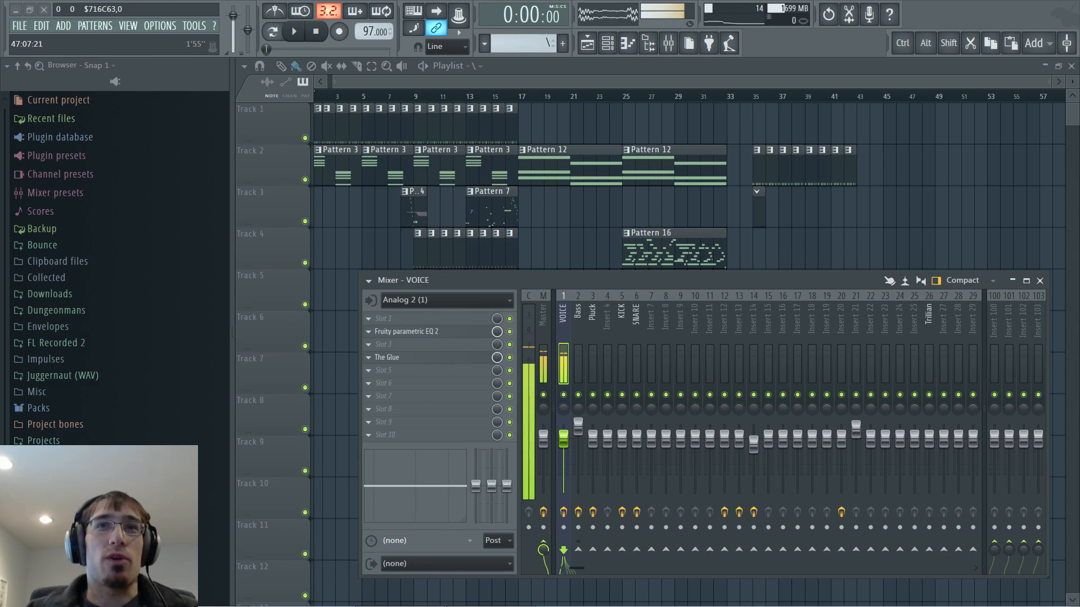
pyautogui.press('F9')
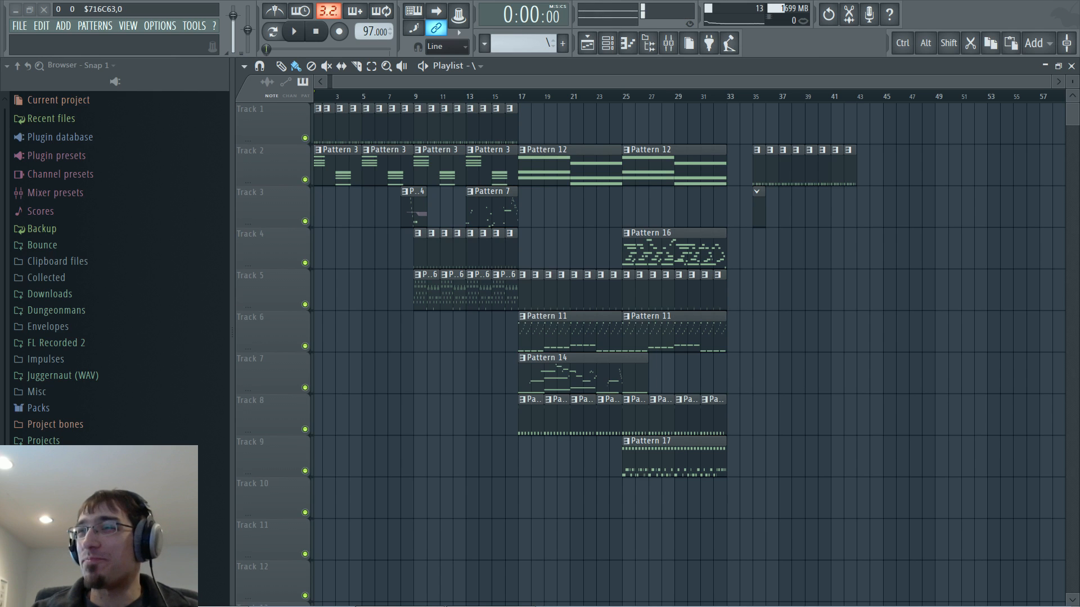
# Play the arrangement from bar 17 and check it against the drum pattern's channel rack
pyautogui.click(519, 96)
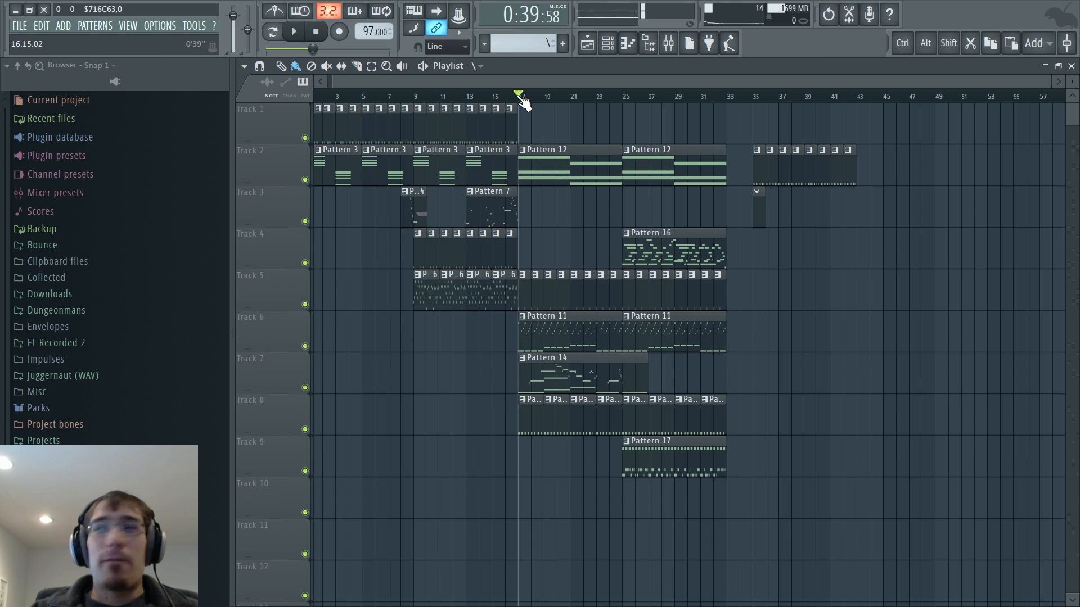
pyautogui.hscroll(-1, 521, 97)
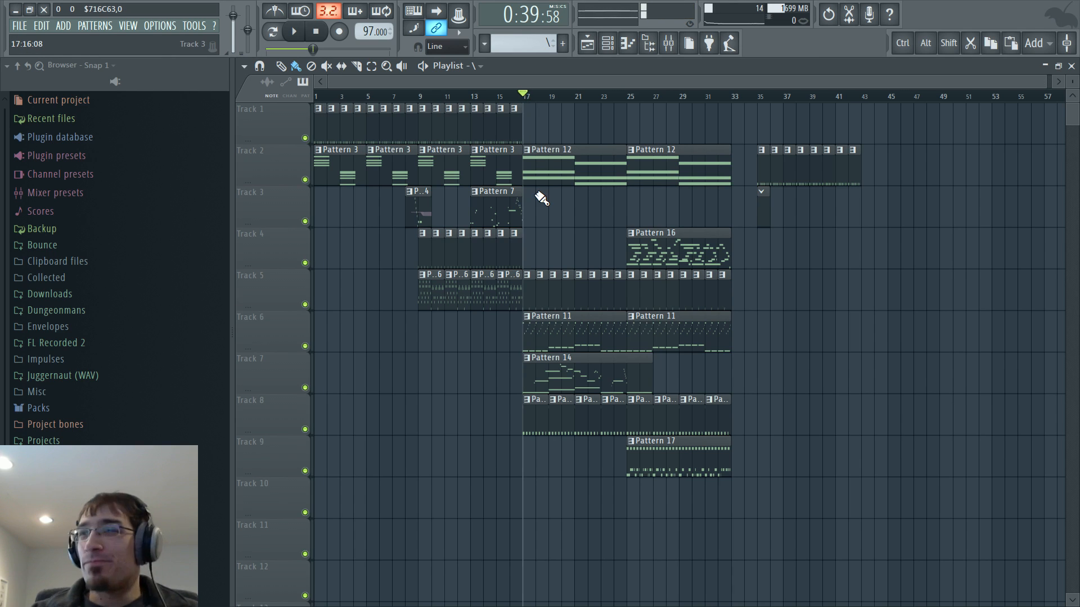
pyautogui.press('F5')
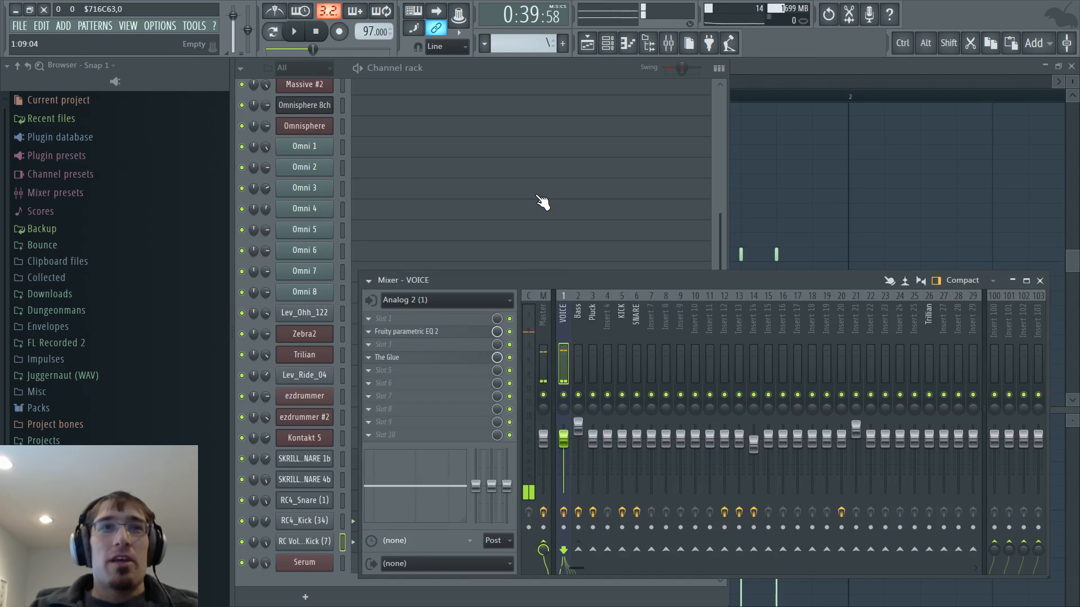
pyautogui.press('F6')
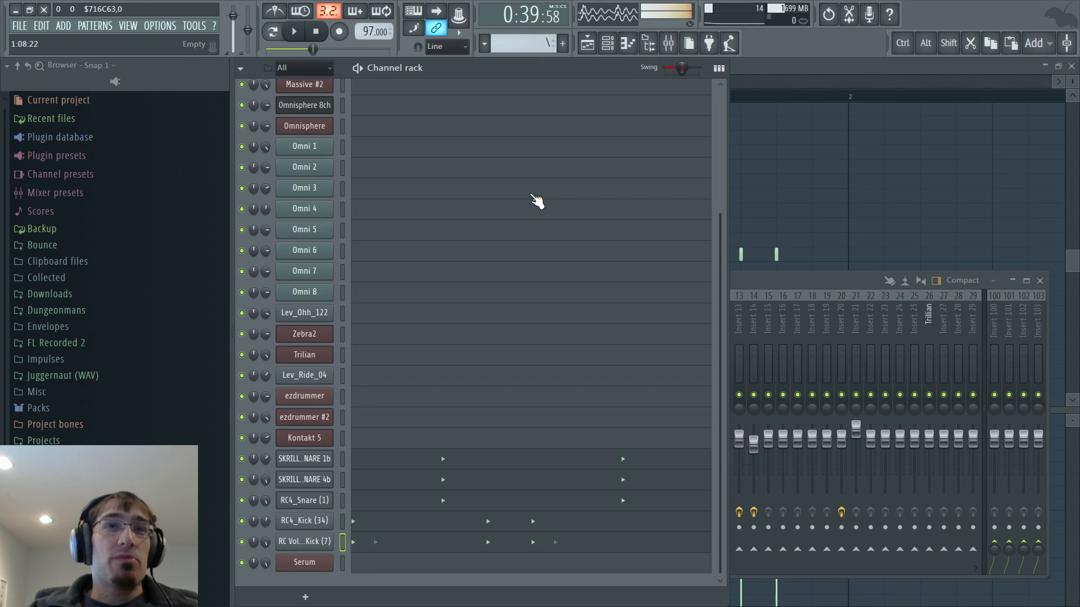
pyautogui.press('F5')
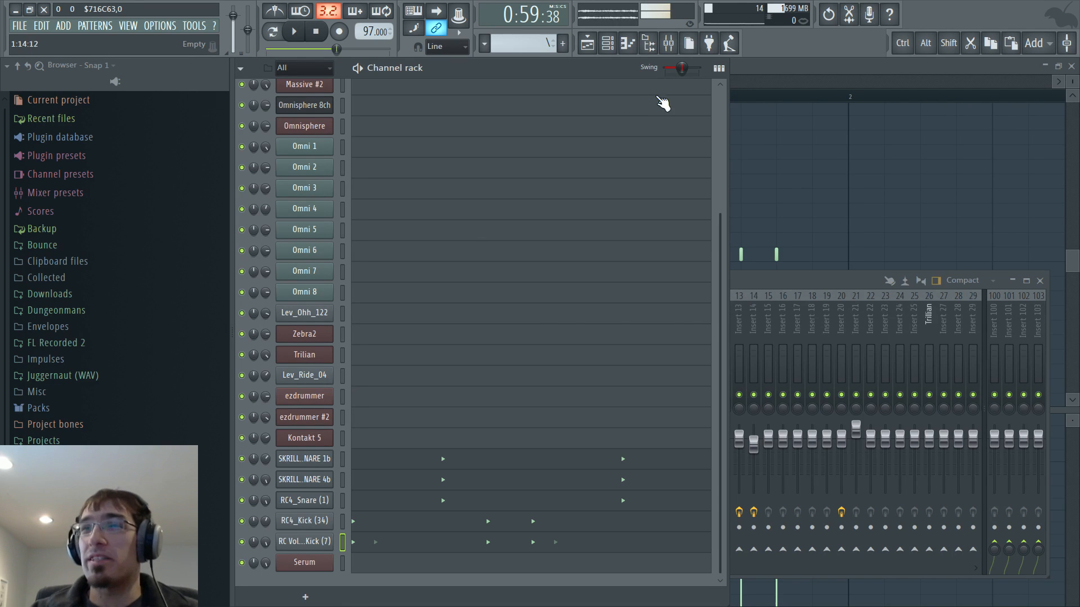
pyautogui.press('F5')
pyautogui.press('F5')
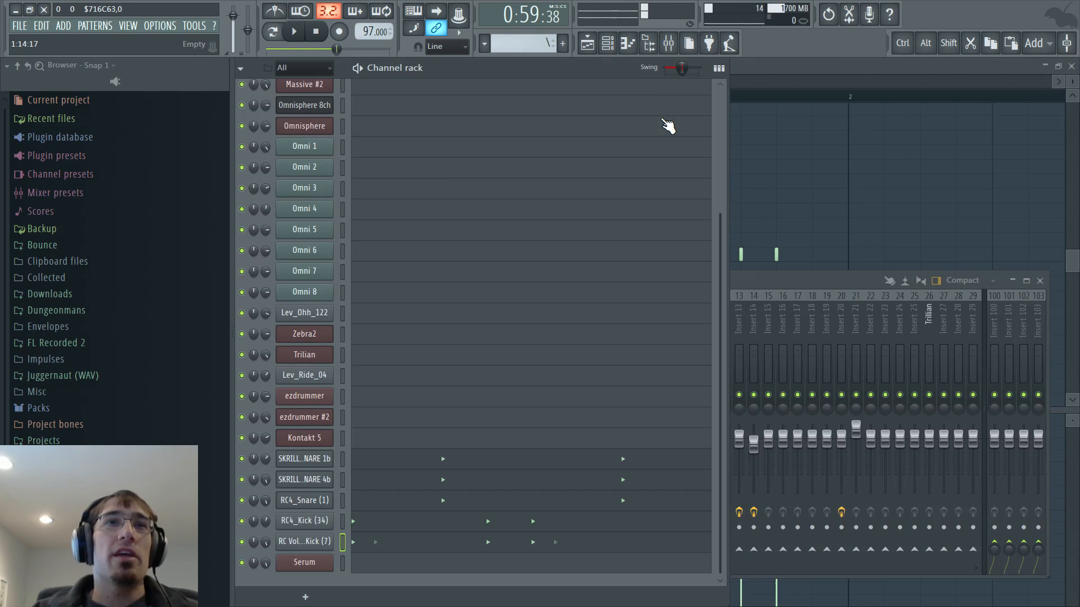
pyautogui.press('F5')
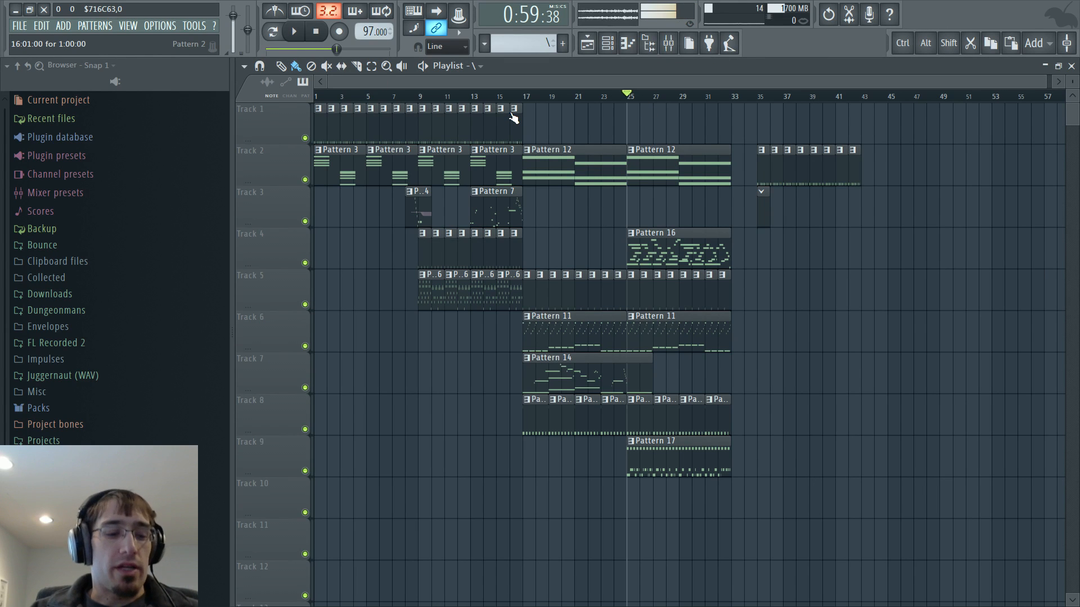
# Open the Serum instrument from the channel rack and shift its window clear of the channel list
pyautogui.press('F5')
pyautogui.click(329, 563)
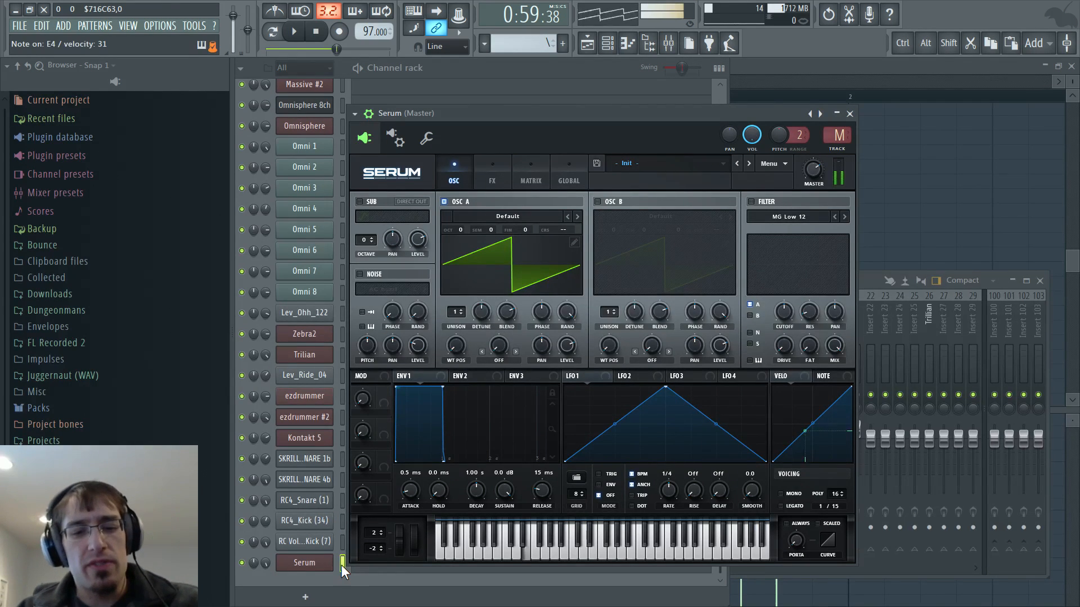
pyautogui.click(269, 570)
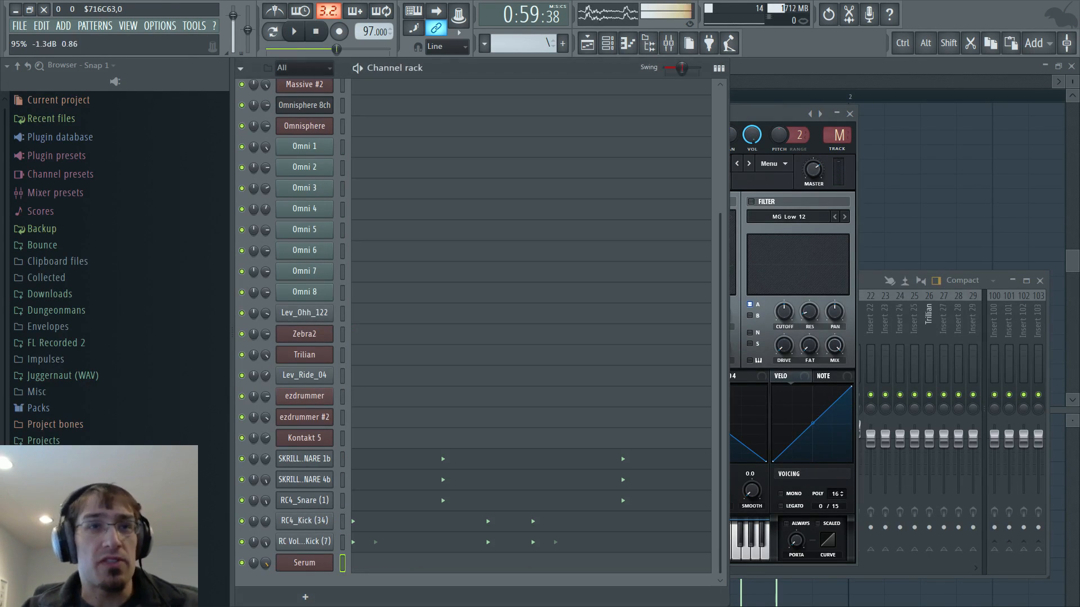
pyautogui.moveTo(755, 117); pyautogui.dragTo(863, 109)
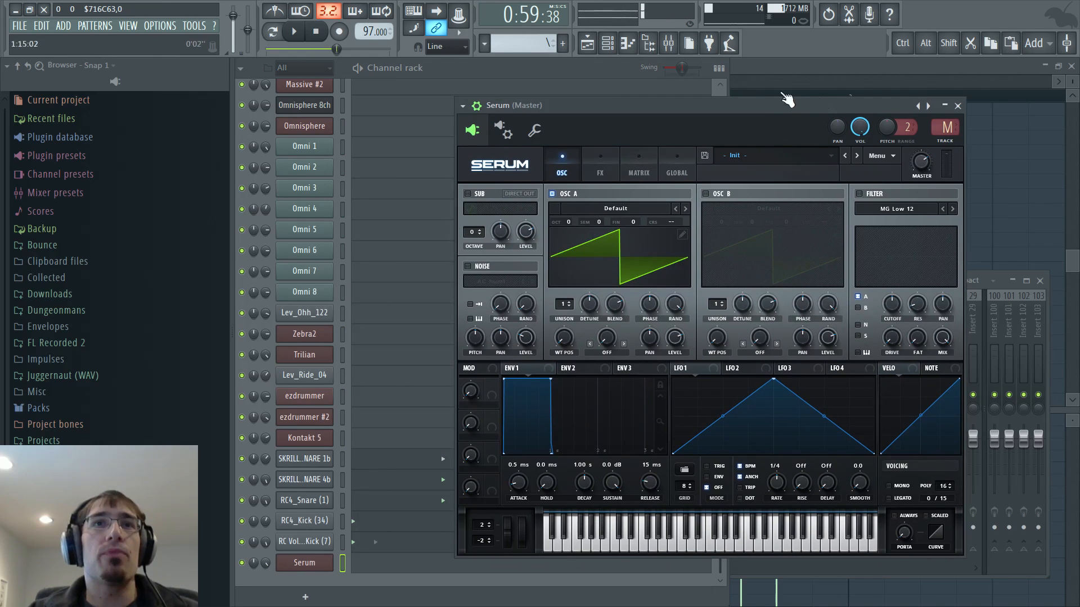
# Clear the piano roll and browser from the workspace and reposition the Serum window beside the channel rack
pyautogui.moveTo(731, 93); pyautogui.dragTo(542, 125)
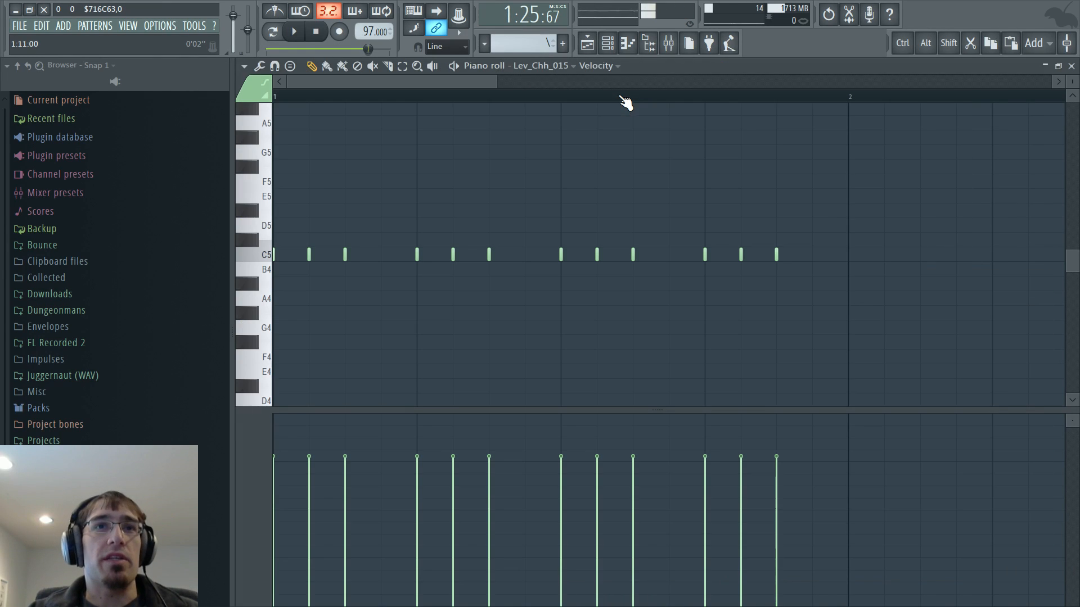
pyautogui.click(1055, 66)
pyautogui.moveTo(674, 110); pyautogui.dragTo(652, 108)
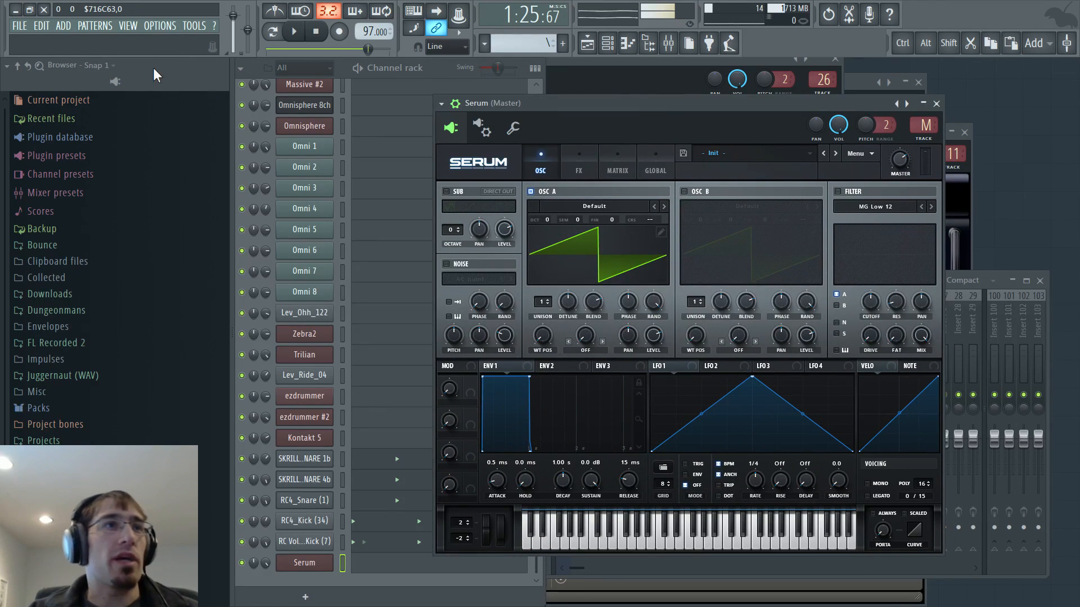
pyautogui.click(127, 27)
pyautogui.click(153, 99)
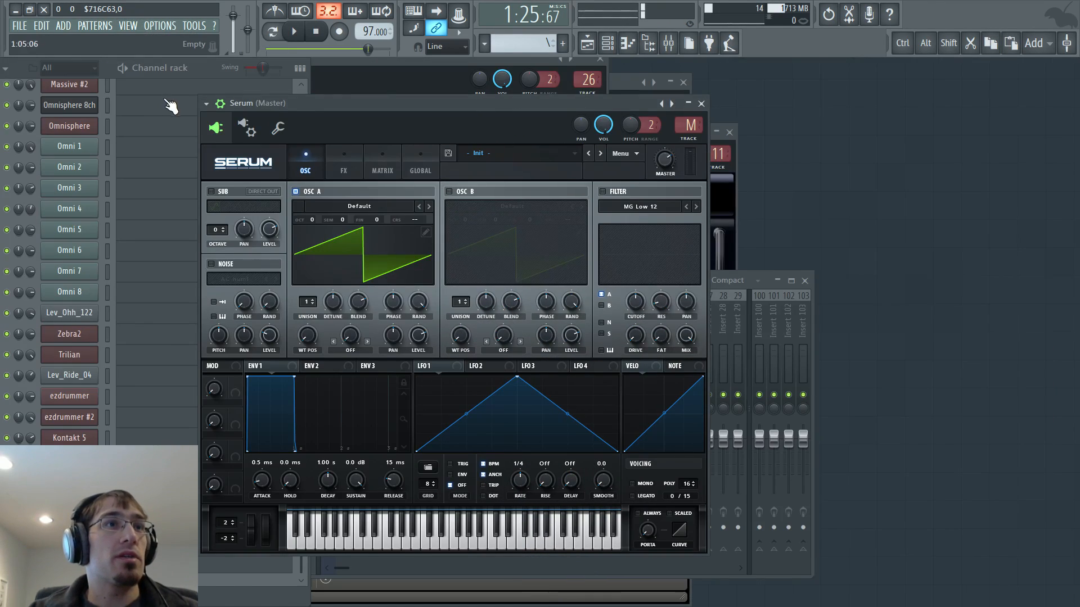
pyautogui.moveTo(309, 107); pyautogui.dragTo(441, 112)
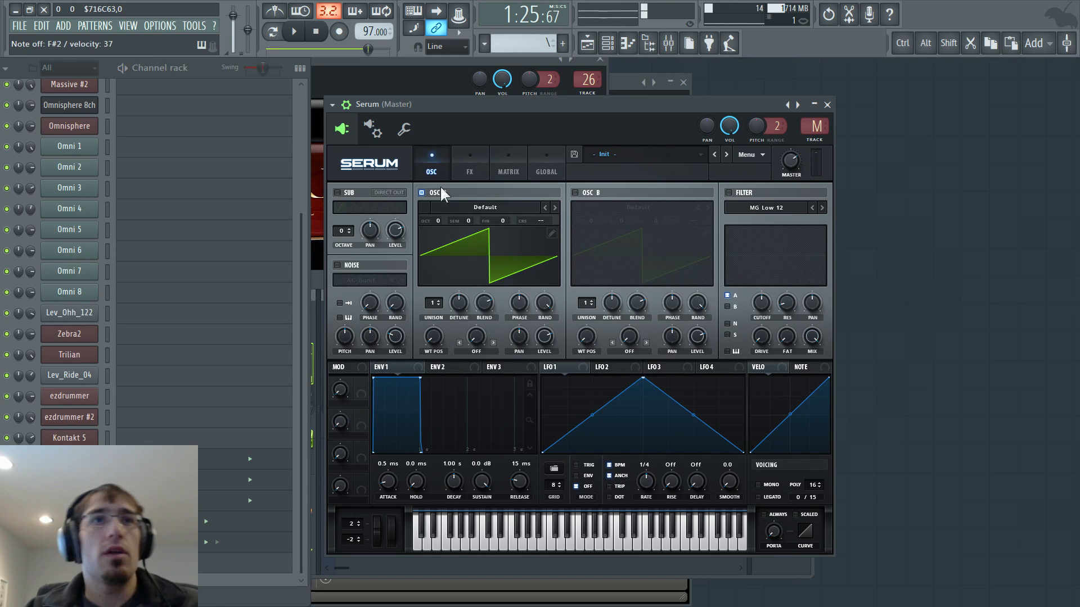
# Load the Digital wavetable Dull_toy into Serum's oscillator A
pyautogui.click(477, 208)
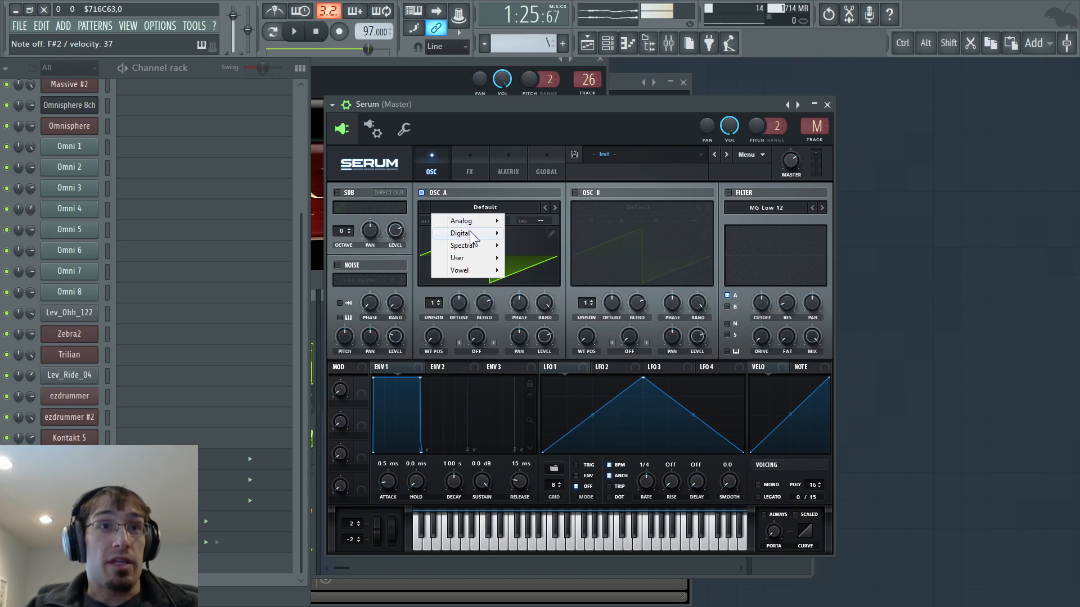
pyautogui.moveTo(470, 235)
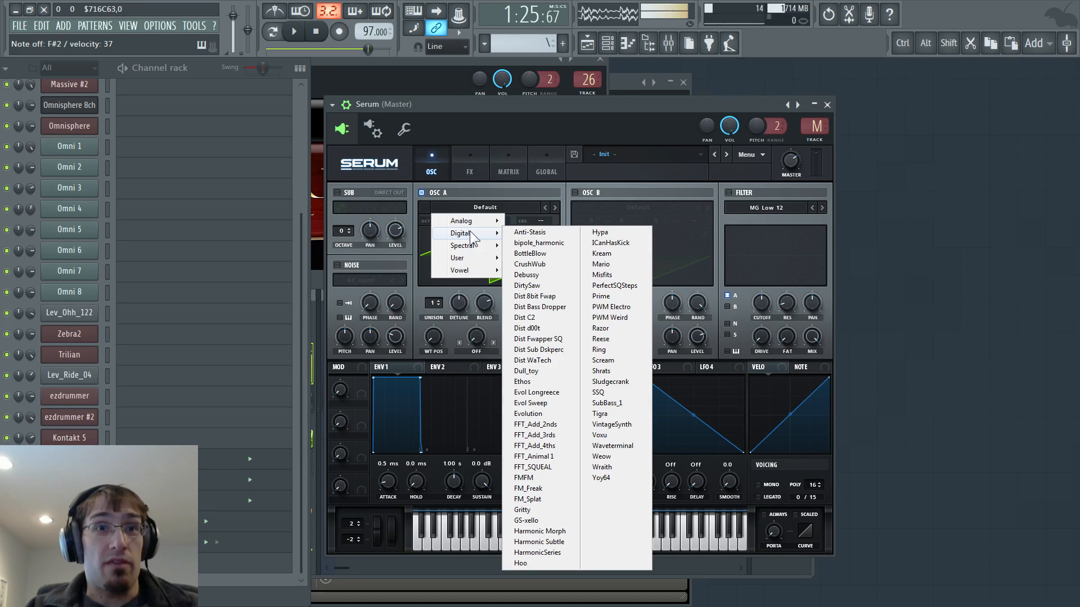
pyautogui.click(548, 372)
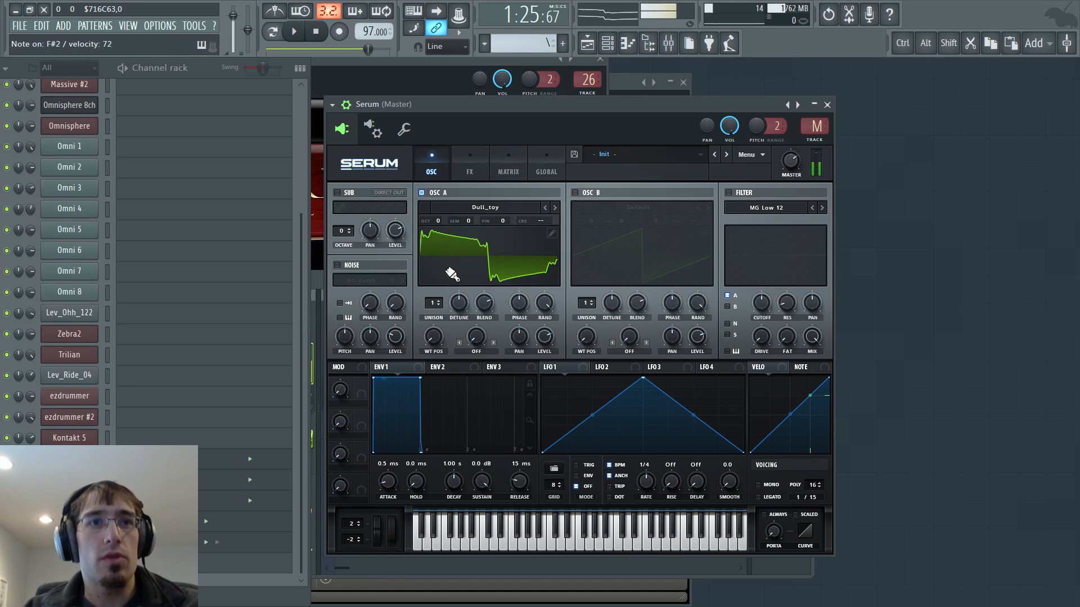
# Audition the Dull_toy wavetable by sweeping oscillator A's wavetable position up and back down
pyautogui.moveTo(435, 344); pyautogui.dragTo(447, 309)
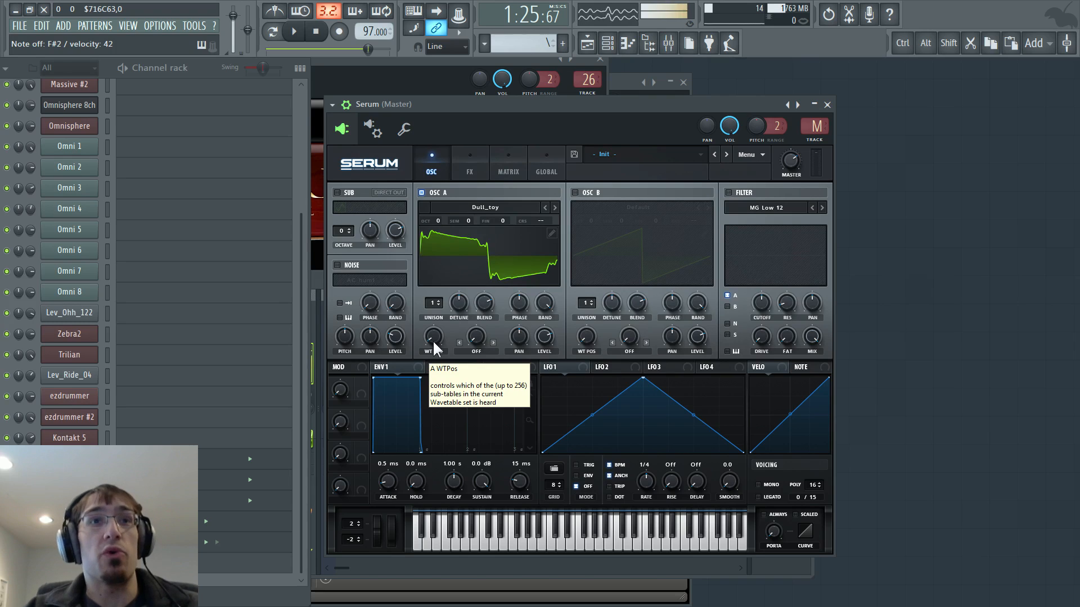
pyautogui.moveTo(433, 340); pyautogui.dragTo(468, 227)
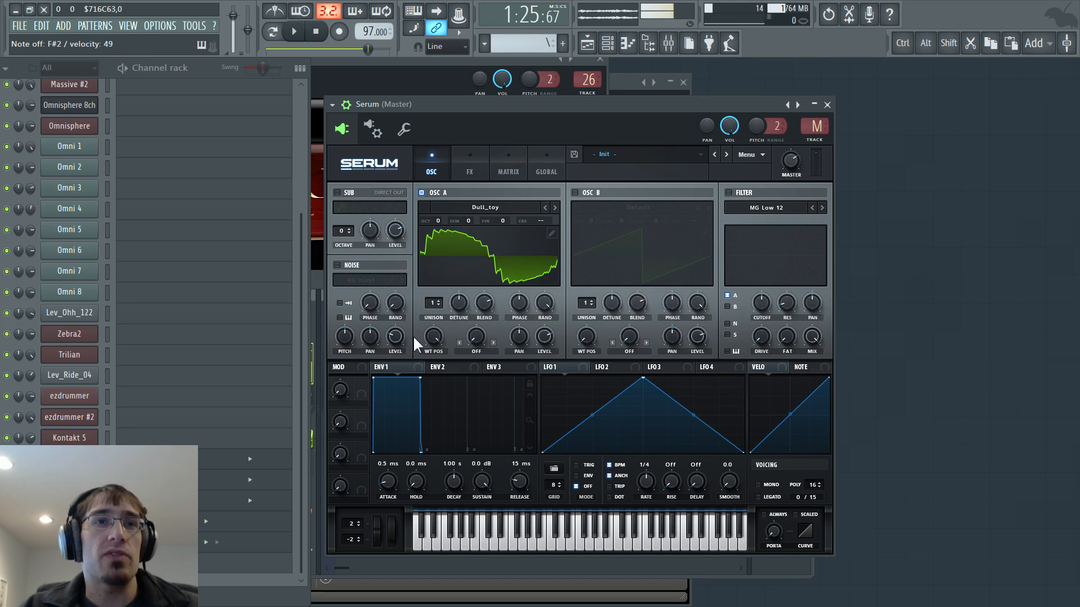
pyautogui.moveTo(437, 336); pyautogui.dragTo(443, 465)
pyautogui.click(490, 208)
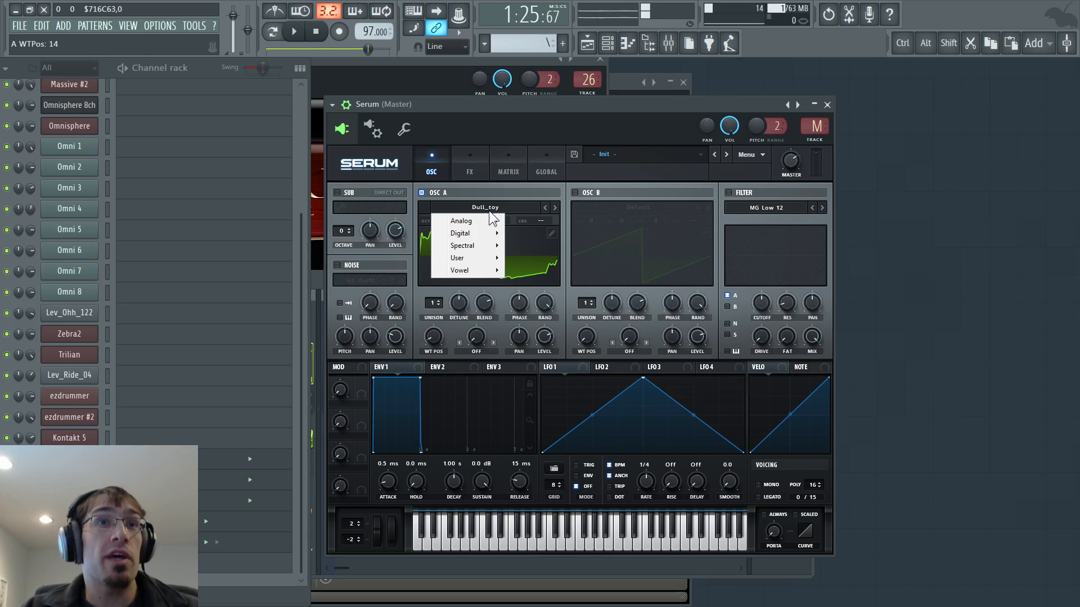
pyautogui.click(636, 172)
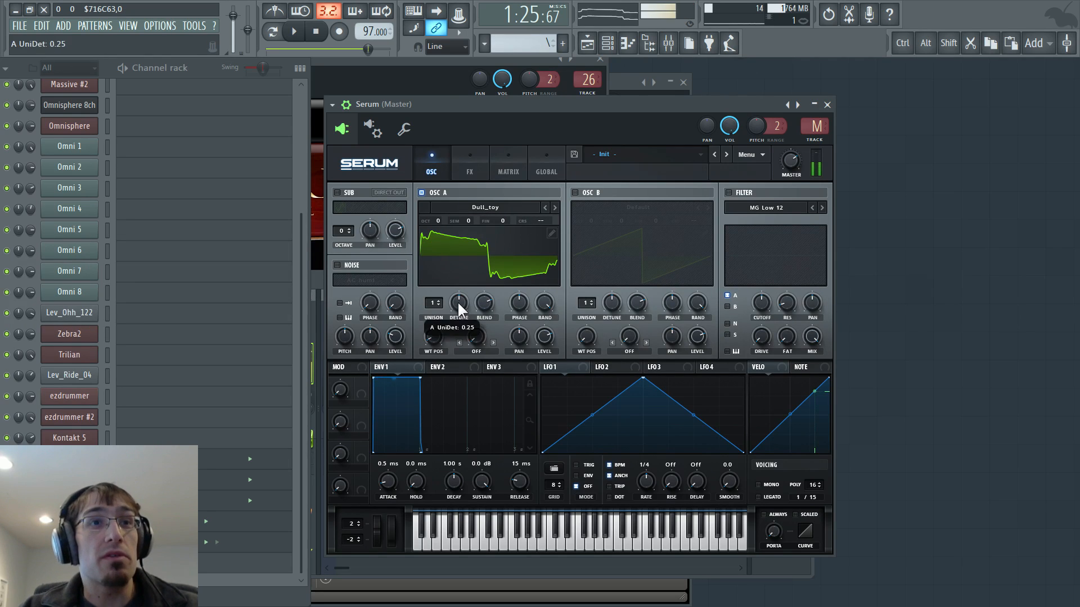
# Set oscillator A to 3 unison voices with reduced detune, and choose the Bend +/- warp mode
pyautogui.moveTo(431, 298); pyautogui.dragTo(461, 338)
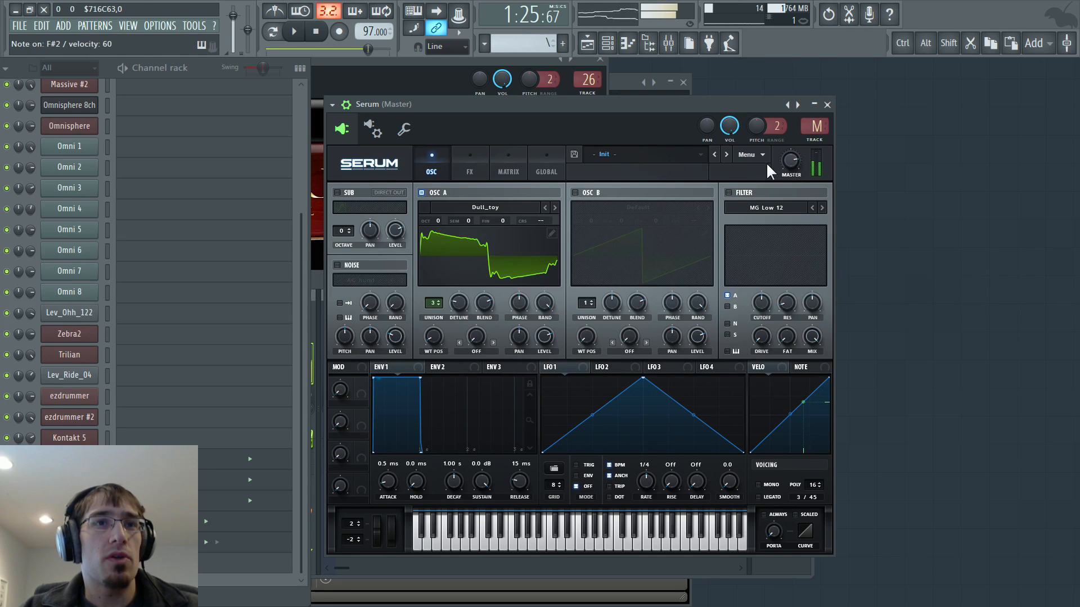
pyautogui.click(477, 351)
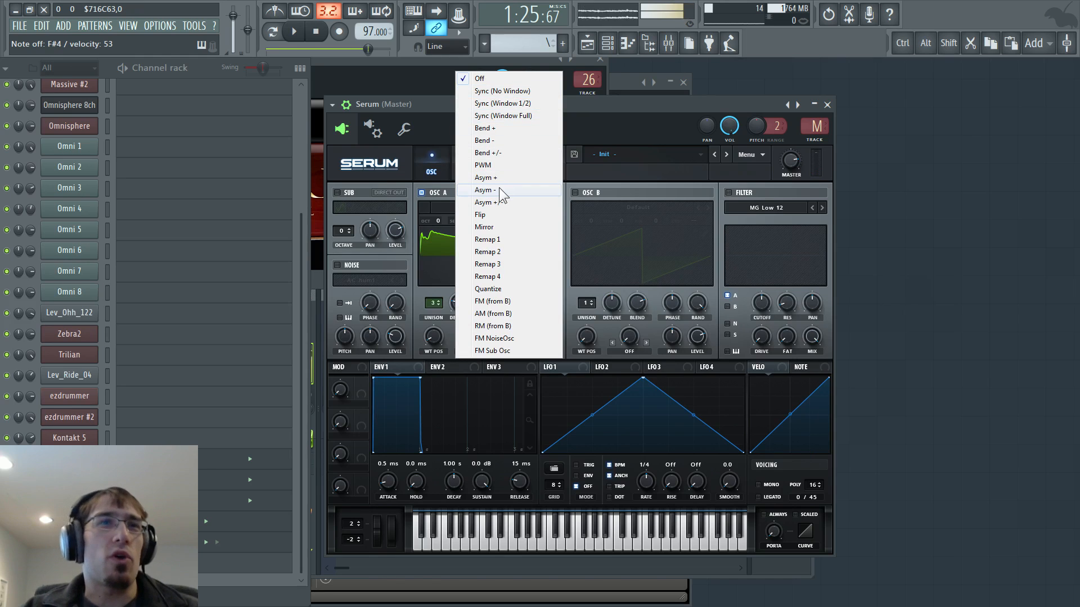
pyautogui.click(497, 153)
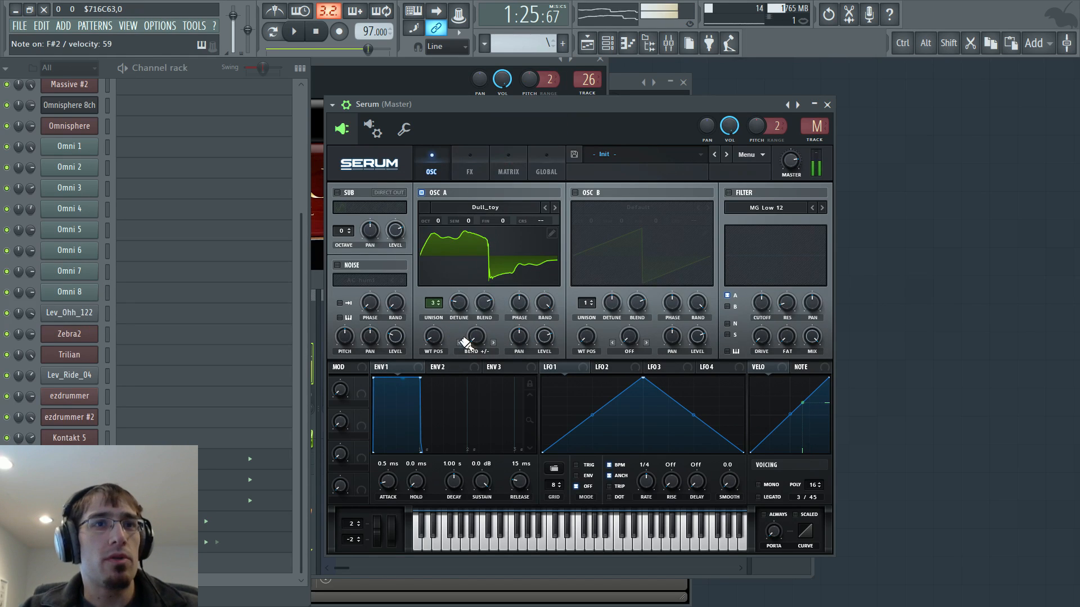
# Audition the Bend +/- warp on oscillator A while varying the wavetable position
pyautogui.moveTo(433, 342); pyautogui.dragTo(474, 265)
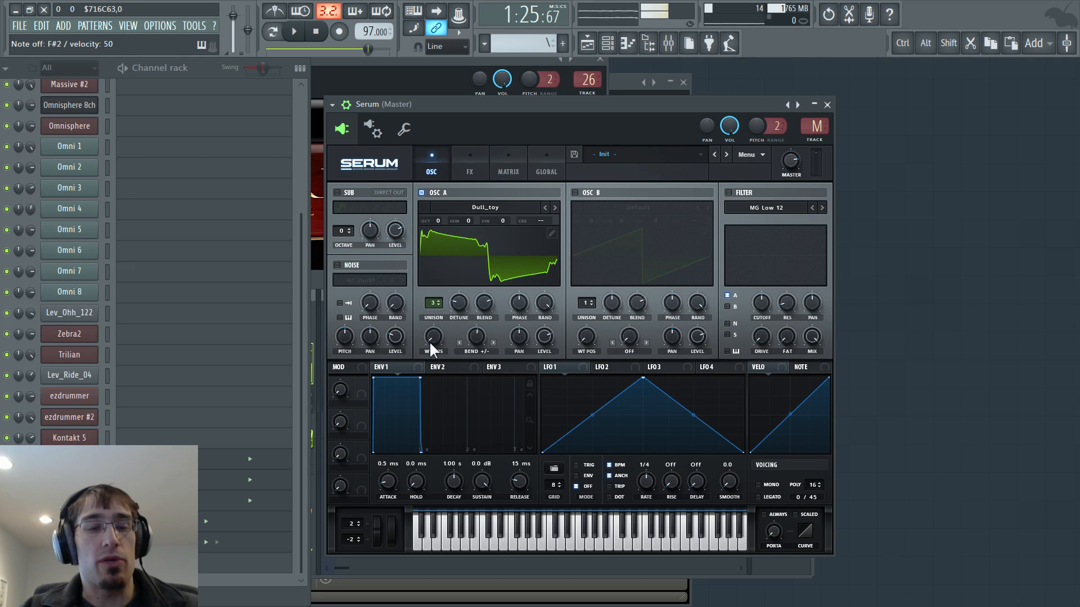
pyautogui.moveTo(436, 333); pyautogui.dragTo(450, 363)
pyautogui.click(461, 343)
pyautogui.click(460, 343)
pyautogui.click(460, 343)
# Try the Remap 1 warp on oscillator A with the wavetable position at 80, and switch the warp mode off
pyautogui.click(477, 349)
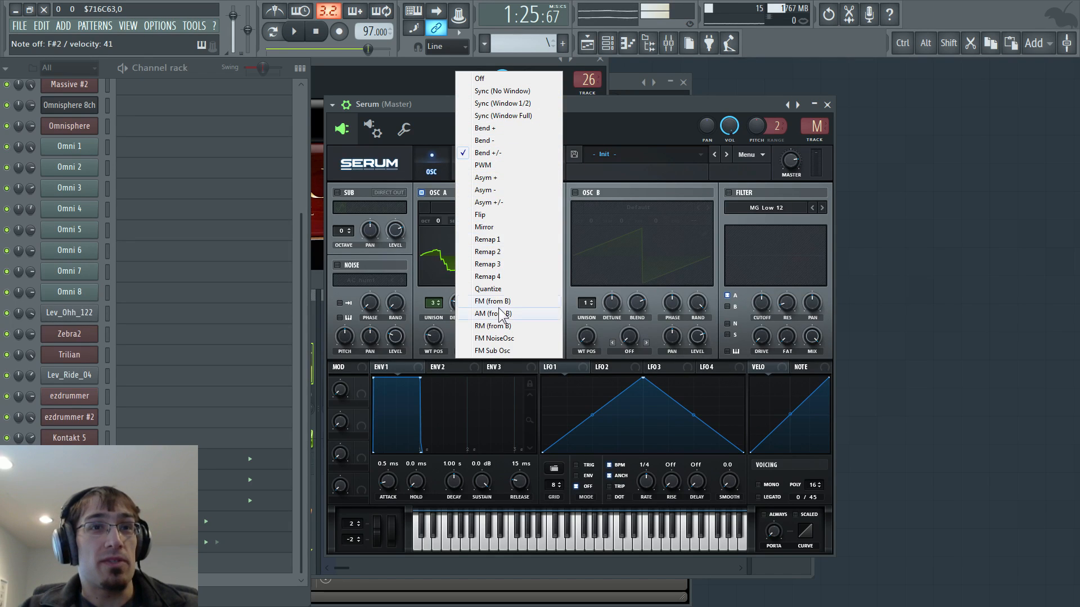
pyautogui.click(487, 240)
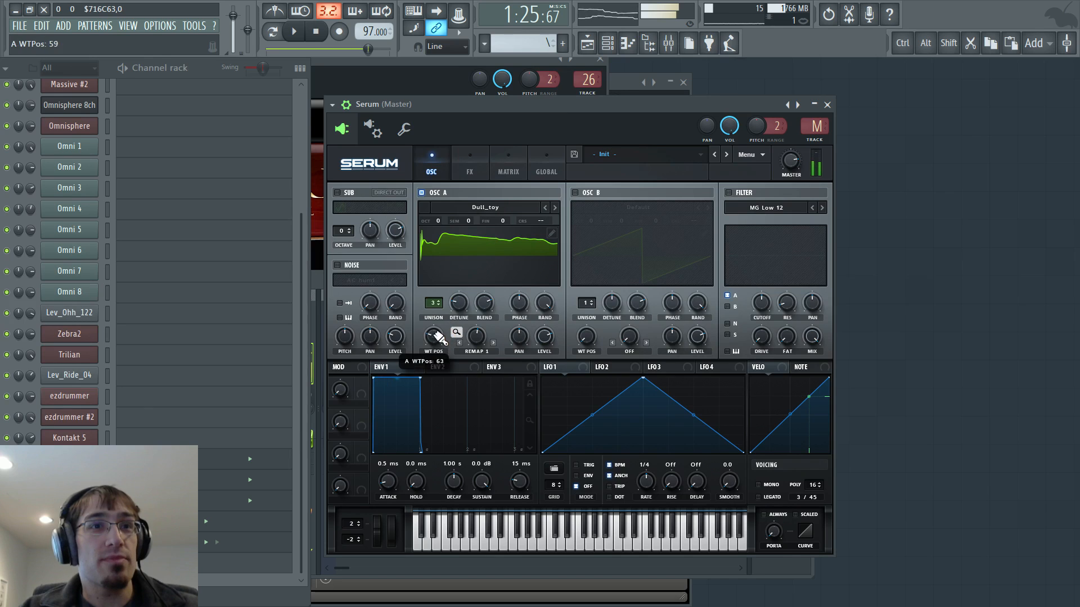
pyautogui.moveTo(433, 337); pyautogui.dragTo(459, 340)
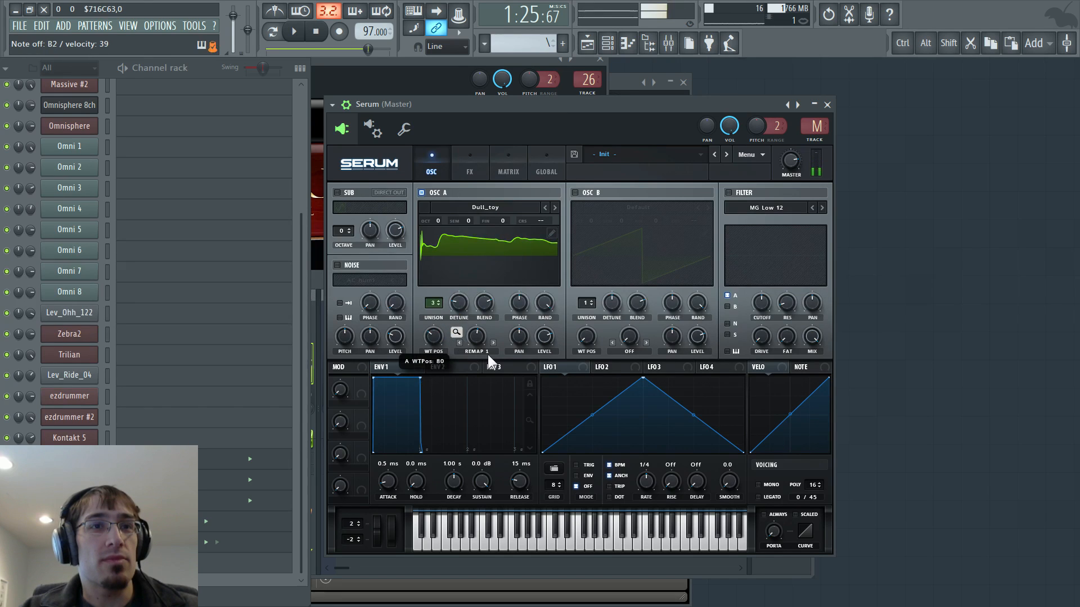
pyautogui.click(486, 353)
pyautogui.click(482, 351)
pyautogui.click(490, 75)
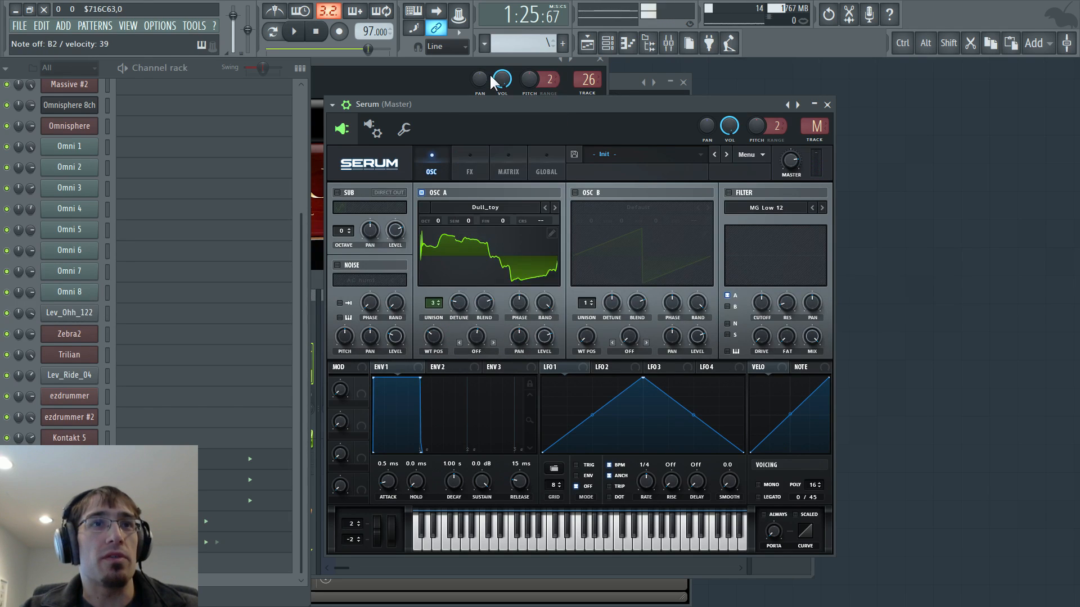
# Raise oscillator A's wavetable position and set its level to 91%
pyautogui.moveTo(434, 335); pyautogui.dragTo(449, 252)
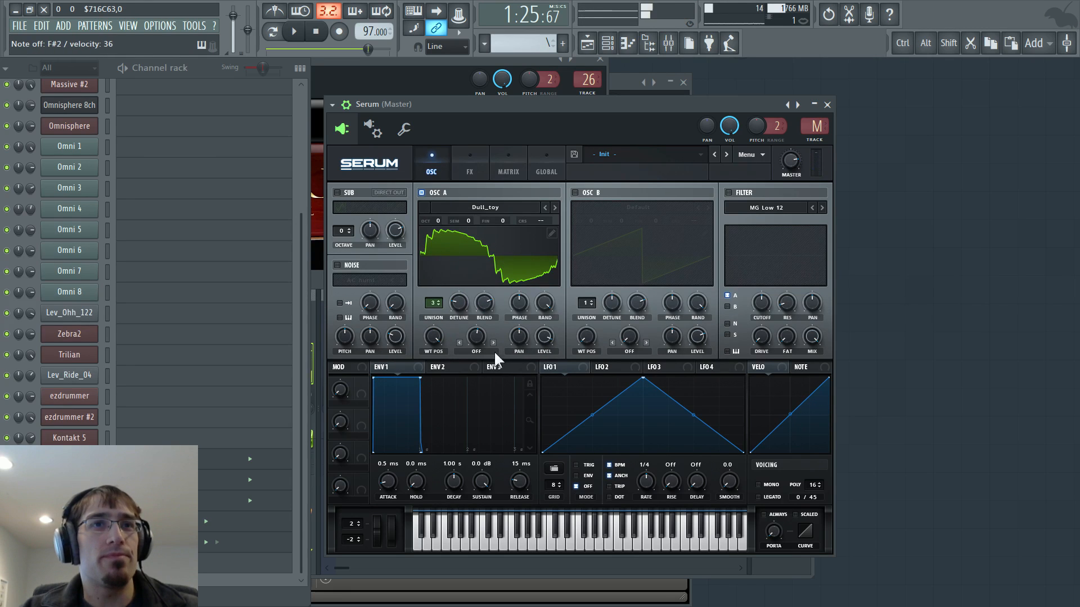
pyautogui.click(539, 336)
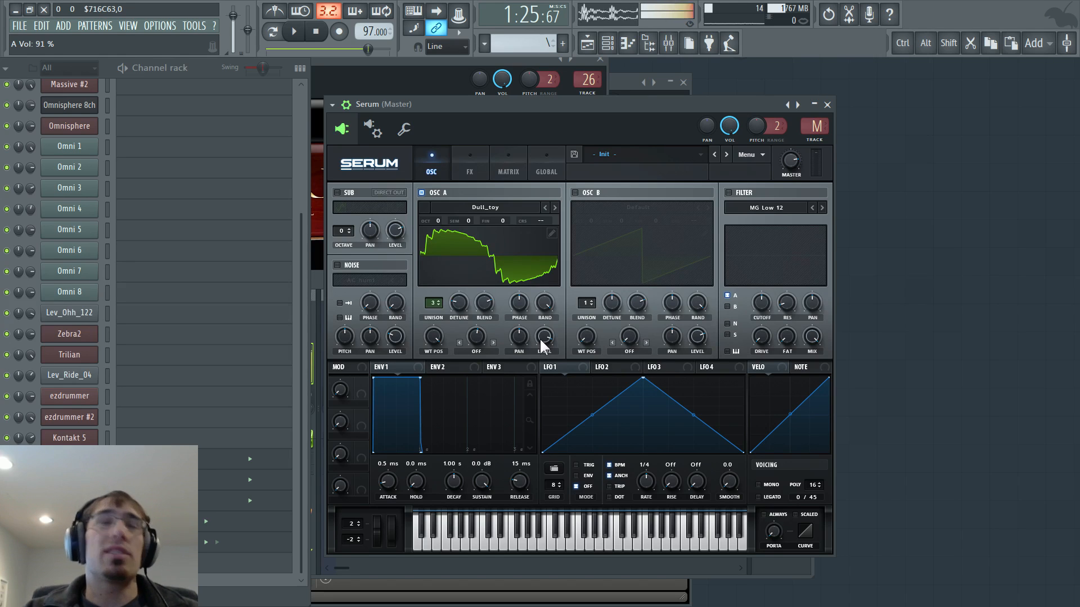
# Enable the noise oscillator with AC hum1 and look through the other noise categories, keeping AC hum1
pyautogui.click(337, 266)
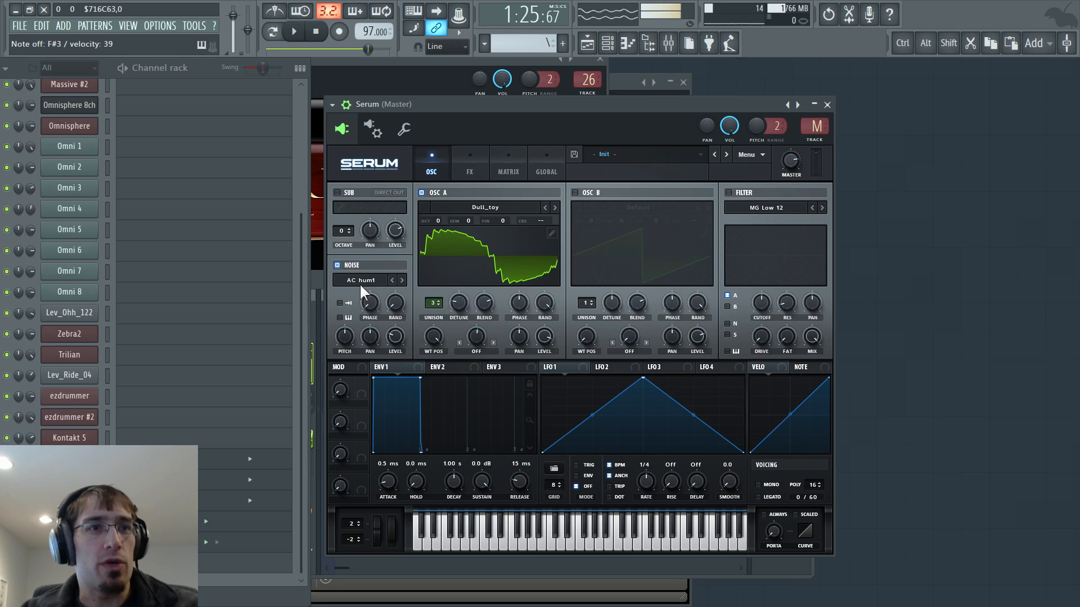
pyautogui.click(361, 281)
pyautogui.moveTo(386, 296)
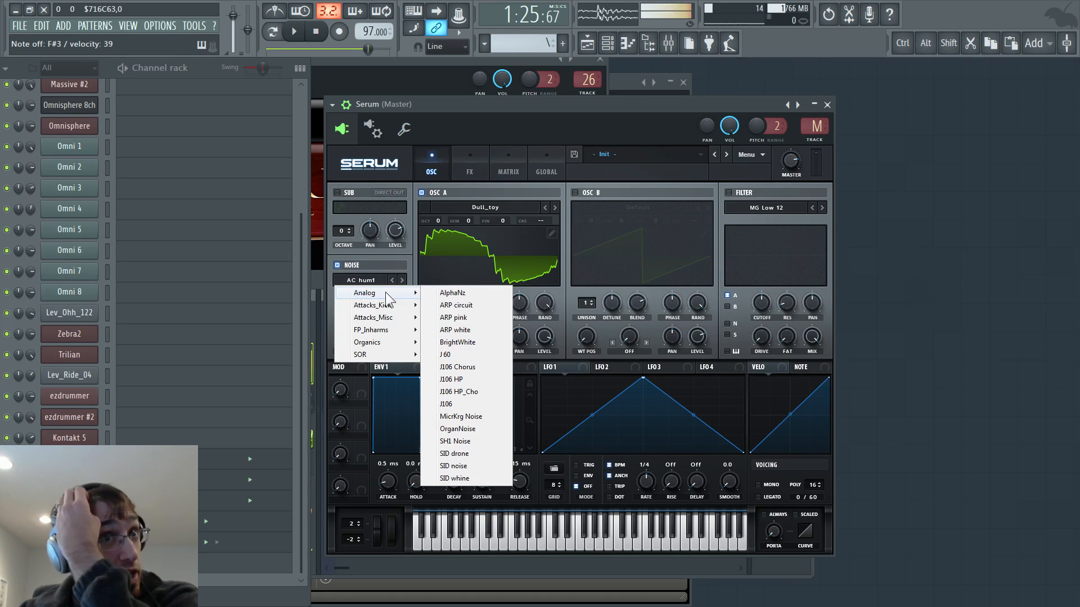
pyautogui.moveTo(416, 306)
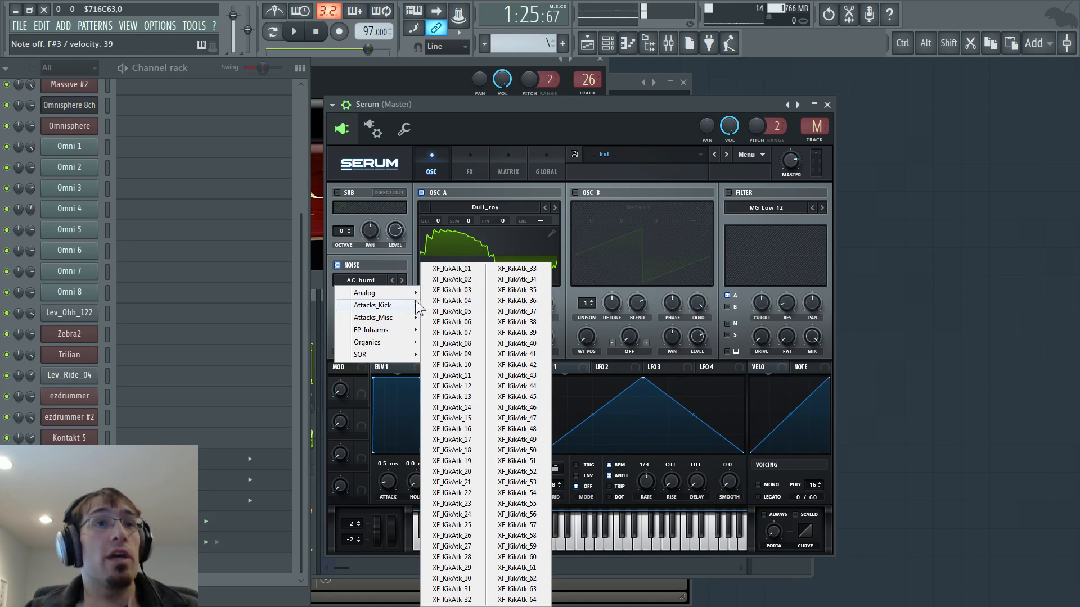
pyautogui.moveTo(405, 332)
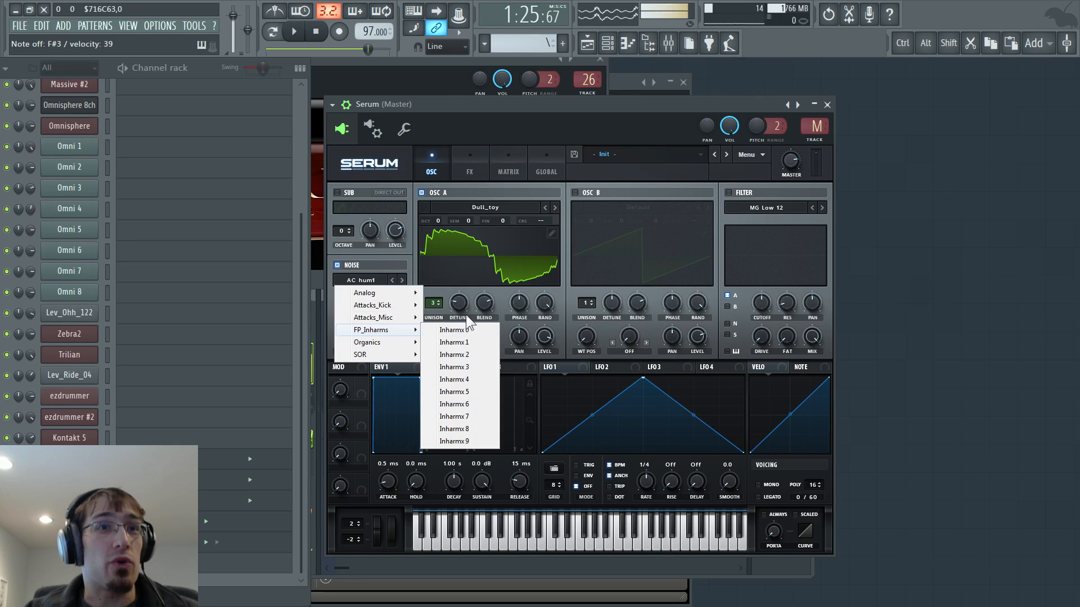
pyautogui.click(375, 264)
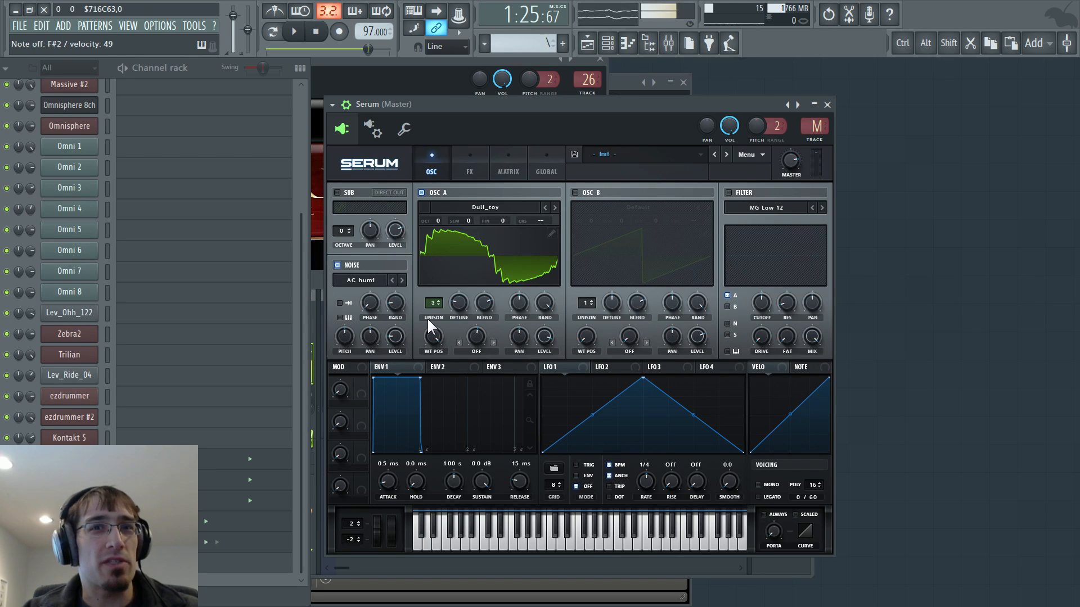
# Enable Mono and Legato voicing, and look through oscillator A's Spectral wavetables without replacing Dull_toy
pyautogui.click(758, 485)
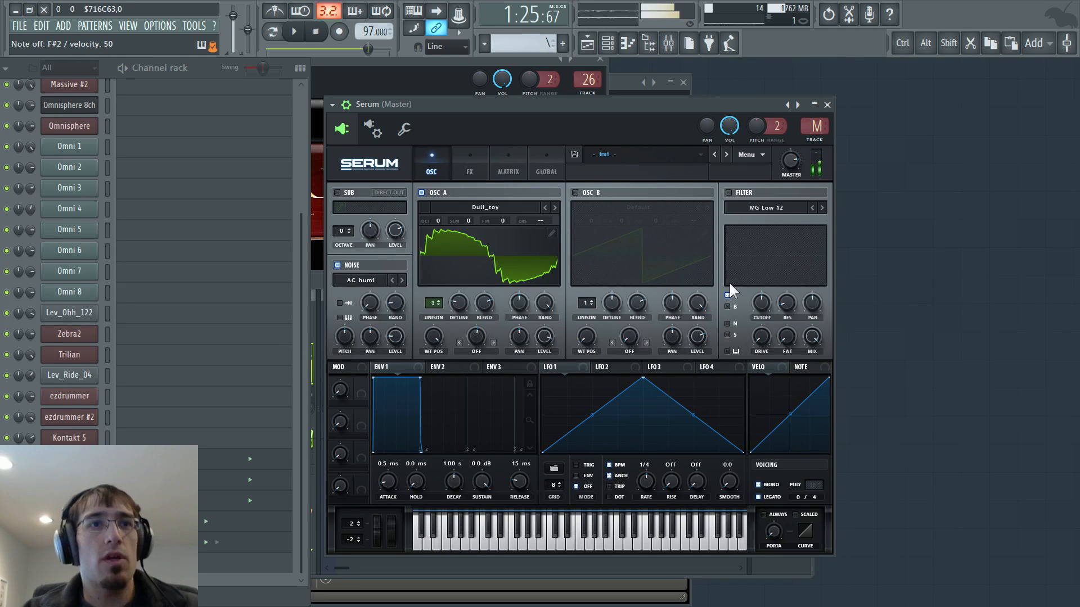
pyautogui.moveTo(675, 202)
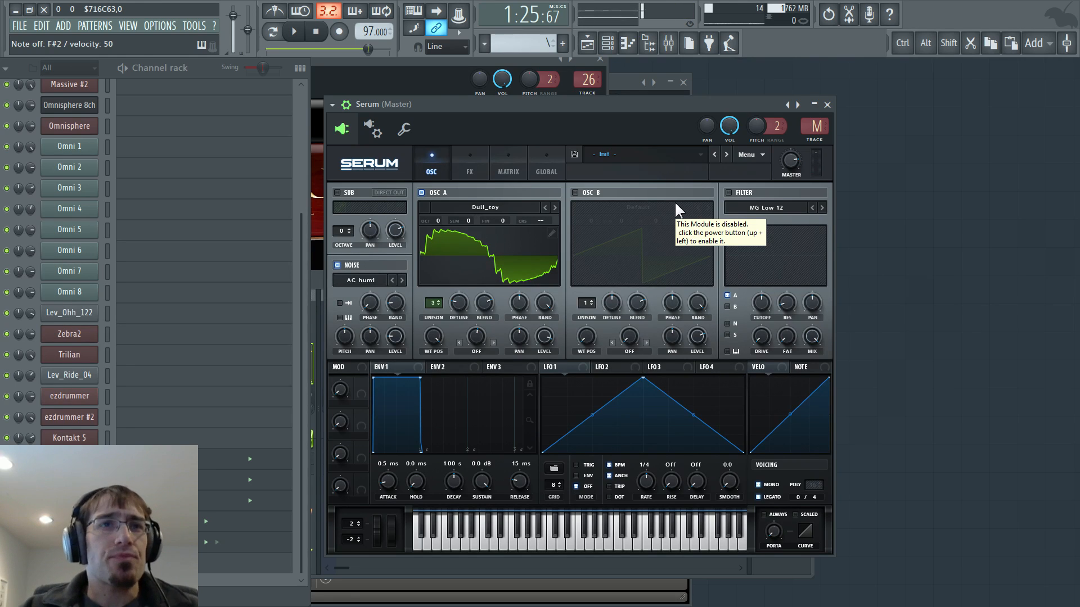
pyautogui.click(480, 207)
pyautogui.moveTo(475, 246)
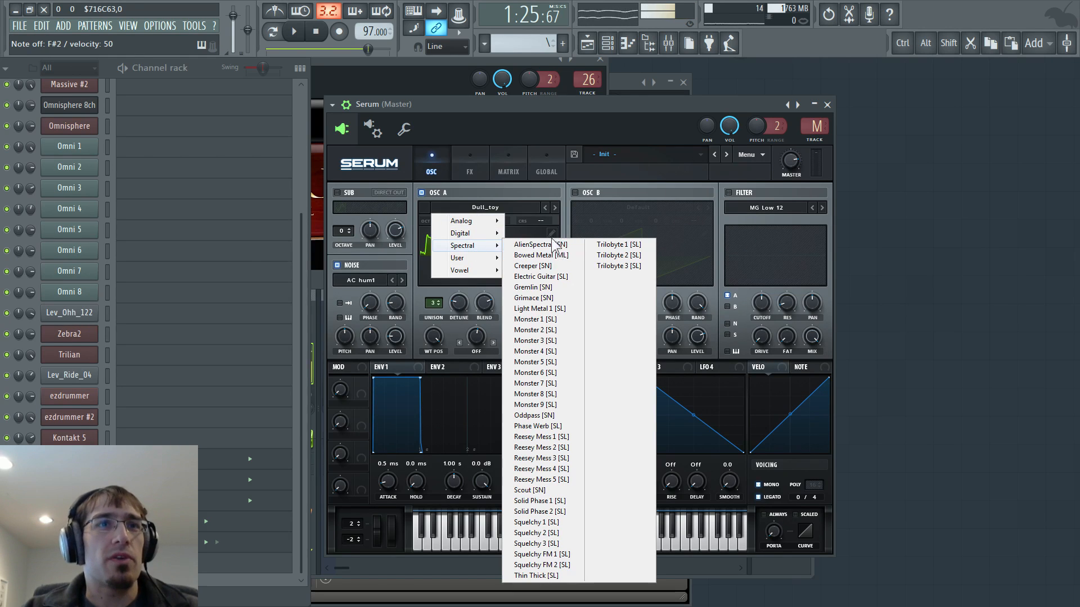
pyautogui.click(509, 191)
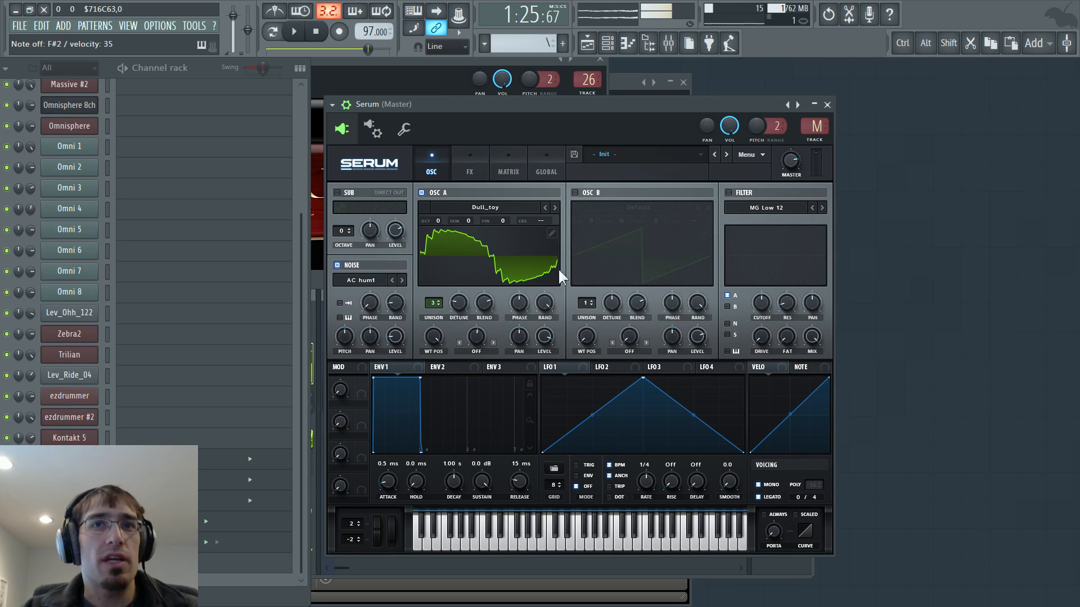
# Set oscillator A's wavetable position to 79, then enable oscillator B and switch oscillator A off
pyautogui.moveTo(435, 343); pyautogui.dragTo(462, 471)
pyautogui.moveTo(434, 335); pyautogui.dragTo(450, 289)
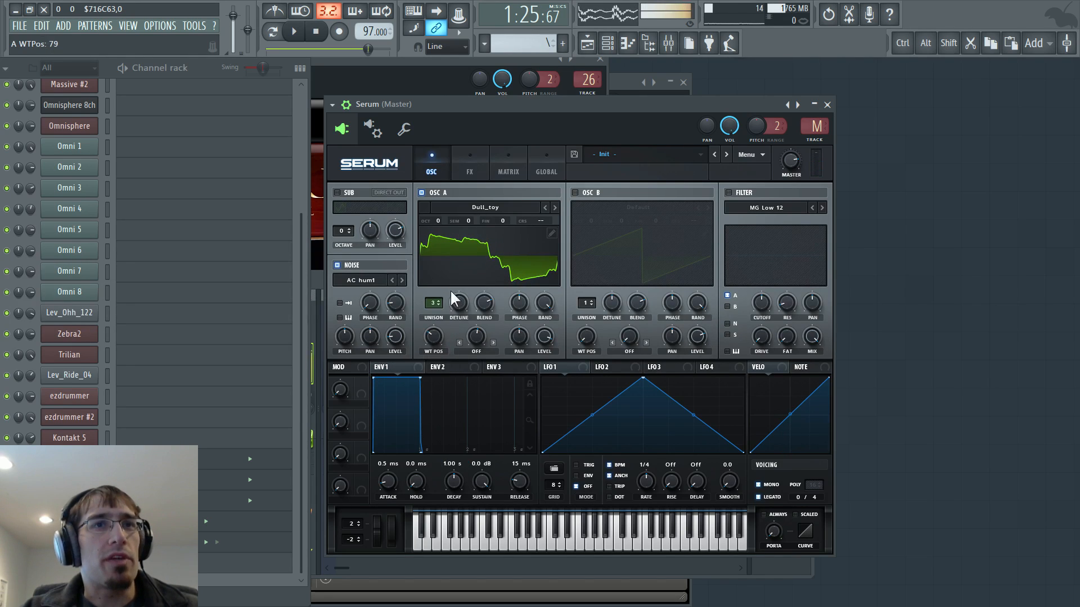
pyautogui.click(574, 192)
pyautogui.click(422, 192)
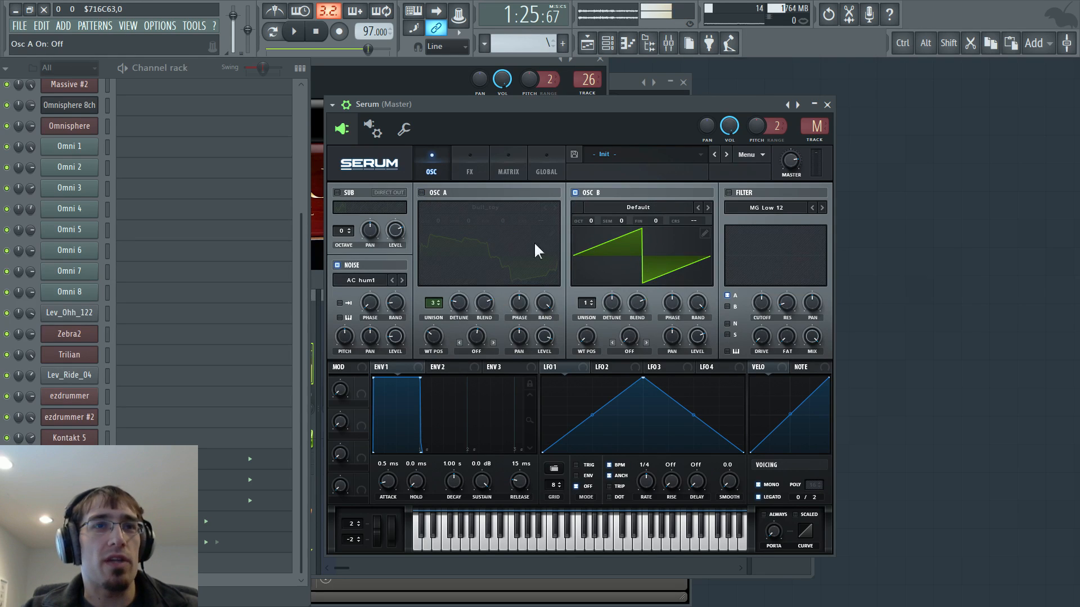
# Load the Vowel wavetable Allophones into oscillator B, adjusting its wavetable position and setting its level to 85%
pyautogui.click(646, 207)
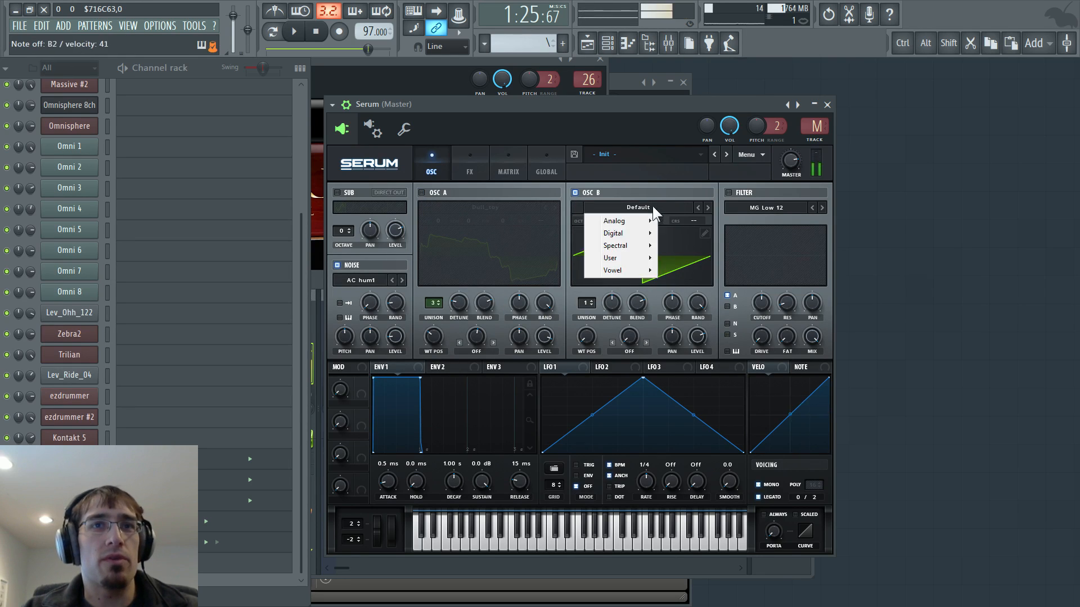
pyautogui.moveTo(625, 272)
pyautogui.click(691, 272)
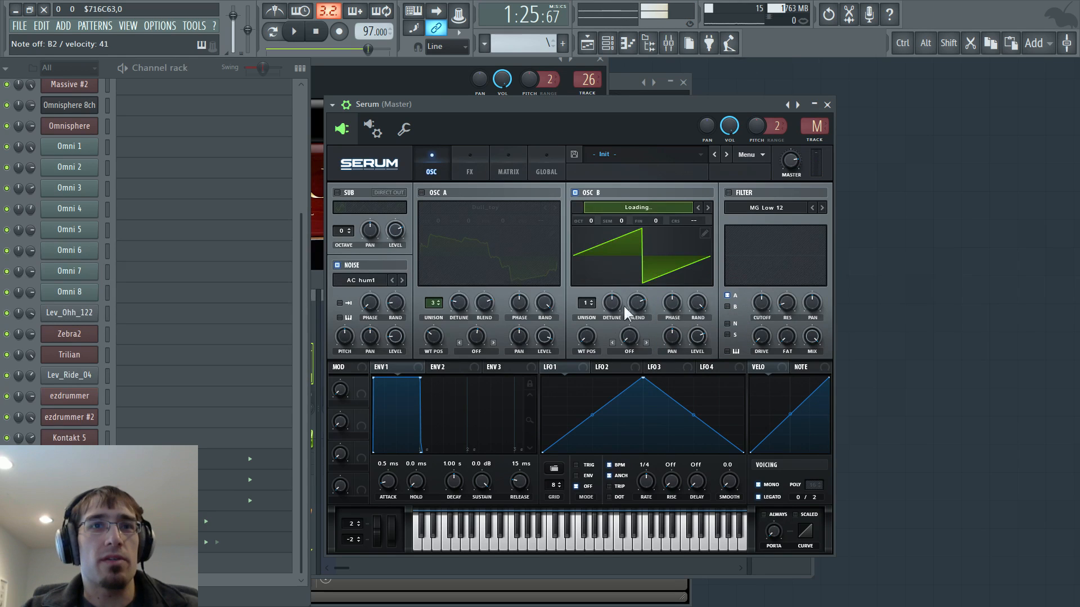
pyautogui.moveTo(589, 338); pyautogui.dragTo(613, 310)
pyautogui.moveTo(694, 336); pyautogui.dragTo(696, 324)
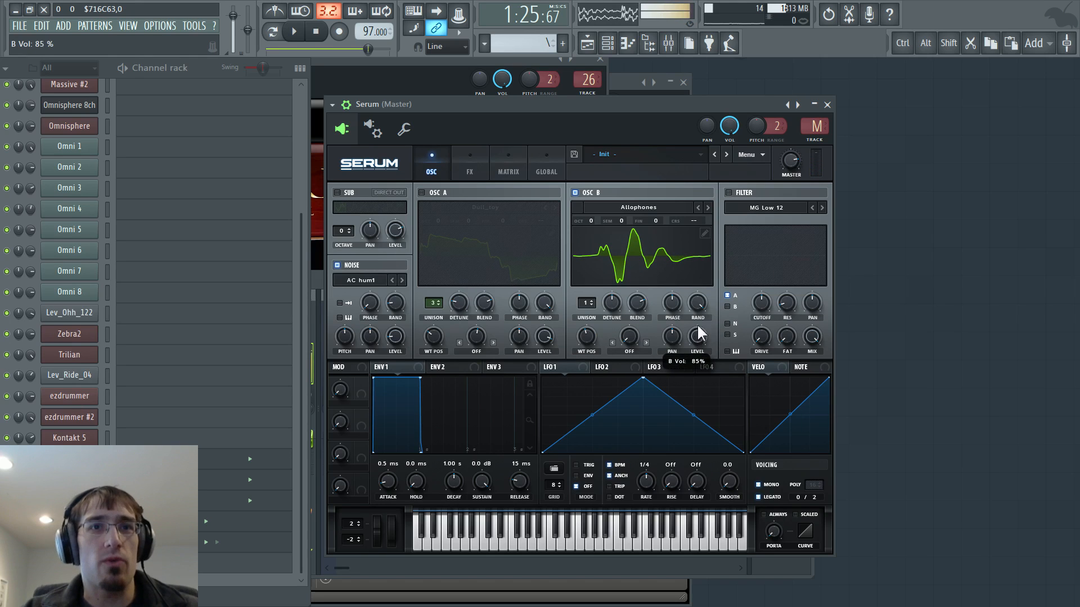
# Give oscillator B 3 unison voices with adjusted detune, and set its wavetable position to 97
pyautogui.doubleClick(591, 301)
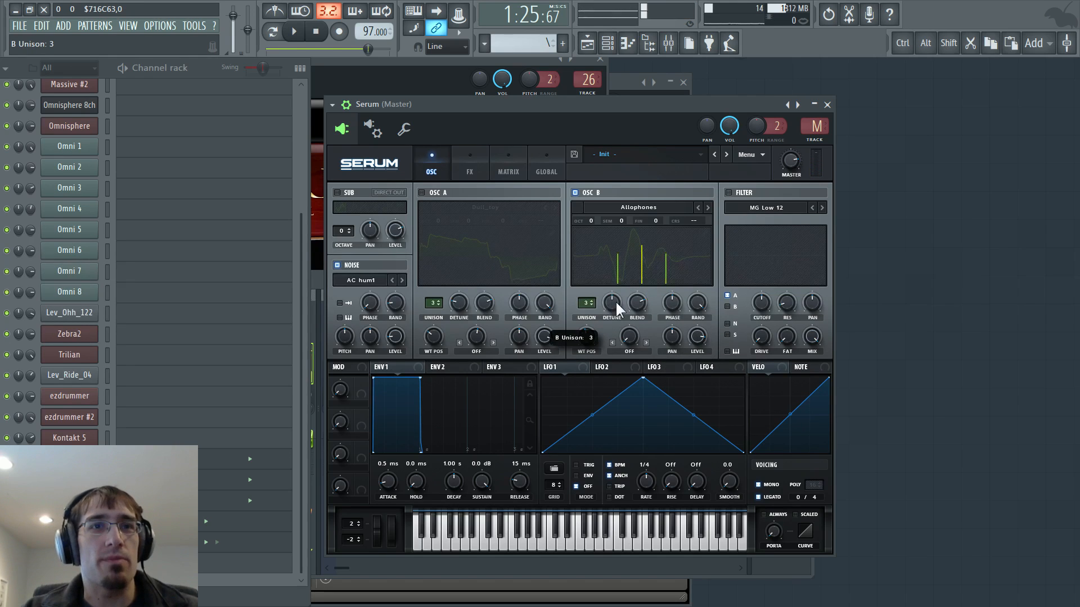
pyautogui.moveTo(616, 308)
pyautogui.mouseDown()
pyautogui.moveTo(610, 339)
pyautogui.moveTo(640, 287)
pyautogui.moveTo(636, 302)
pyautogui.mouseUp()
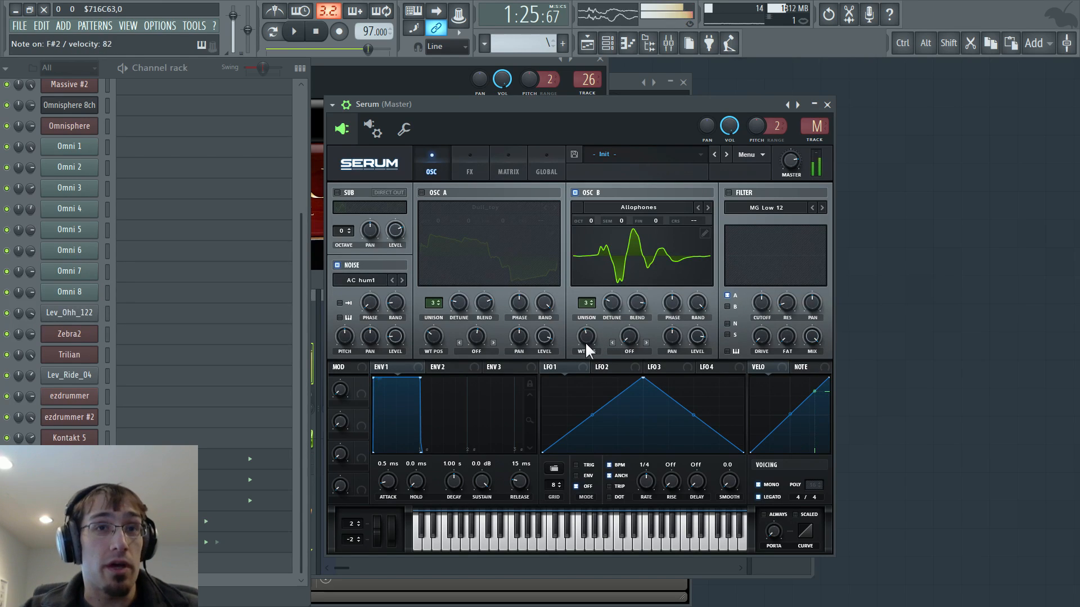
pyautogui.moveTo(586, 342); pyautogui.dragTo(623, 345)
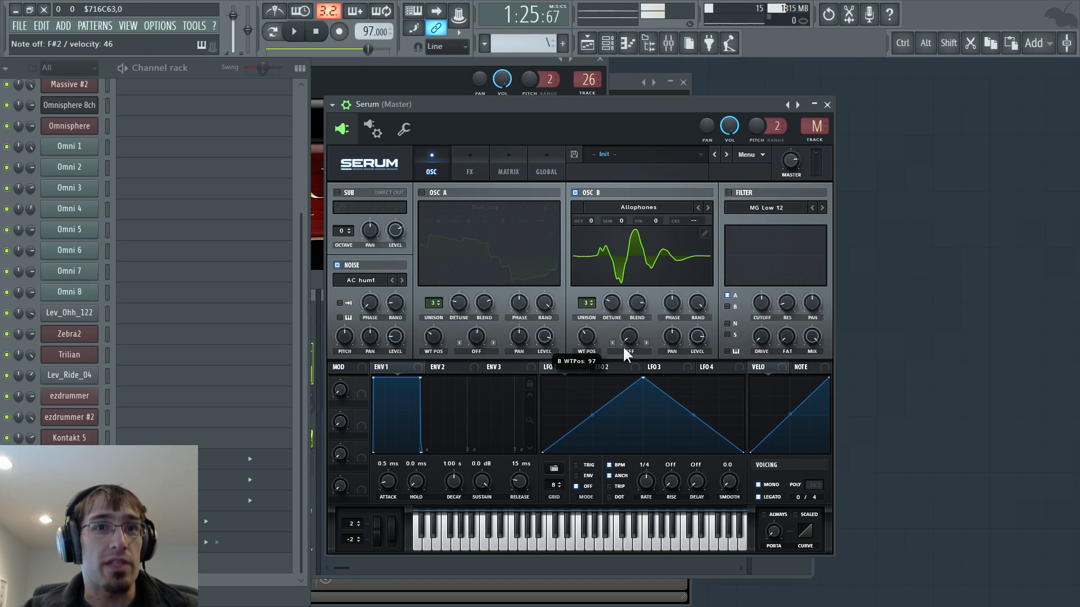
# Set oscillator B's warp mode to PWM and adjust the warp amount
pyautogui.click(627, 351)
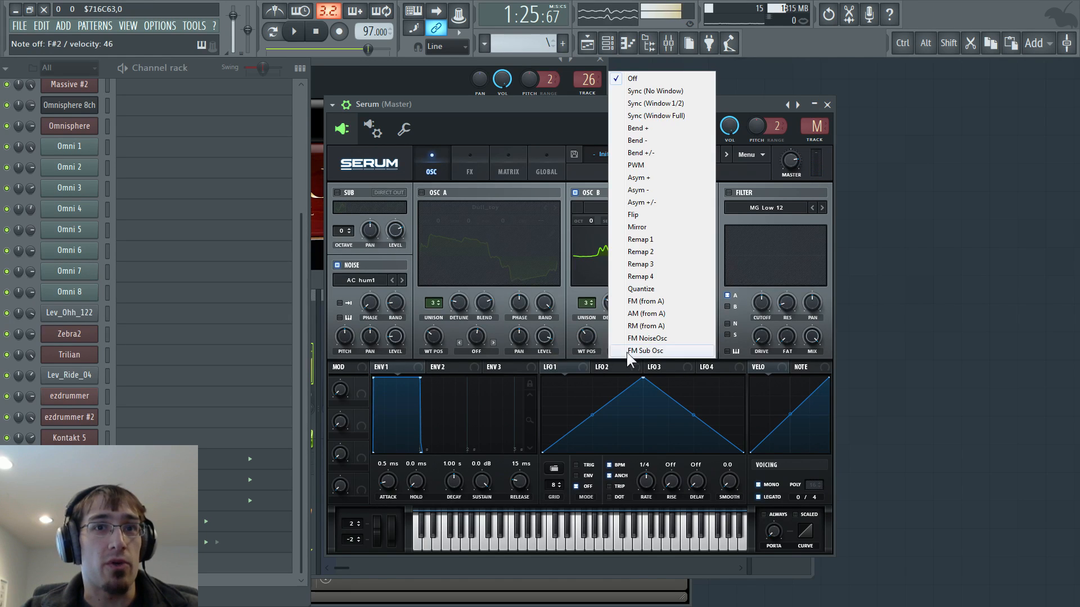
pyautogui.click(646, 166)
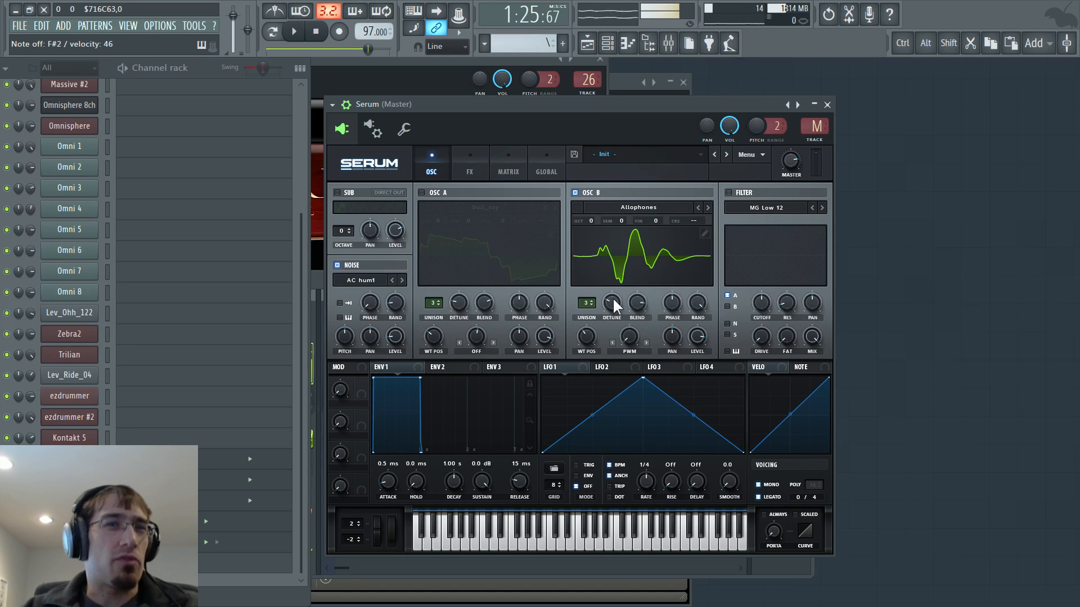
pyautogui.moveTo(641, 344)
pyautogui.mouseDown()
pyautogui.moveTo(638, 267)
pyautogui.moveTo(623, 360)
pyautogui.moveTo(647, 283)
pyautogui.moveTo(633, 337)
pyautogui.mouseUp()
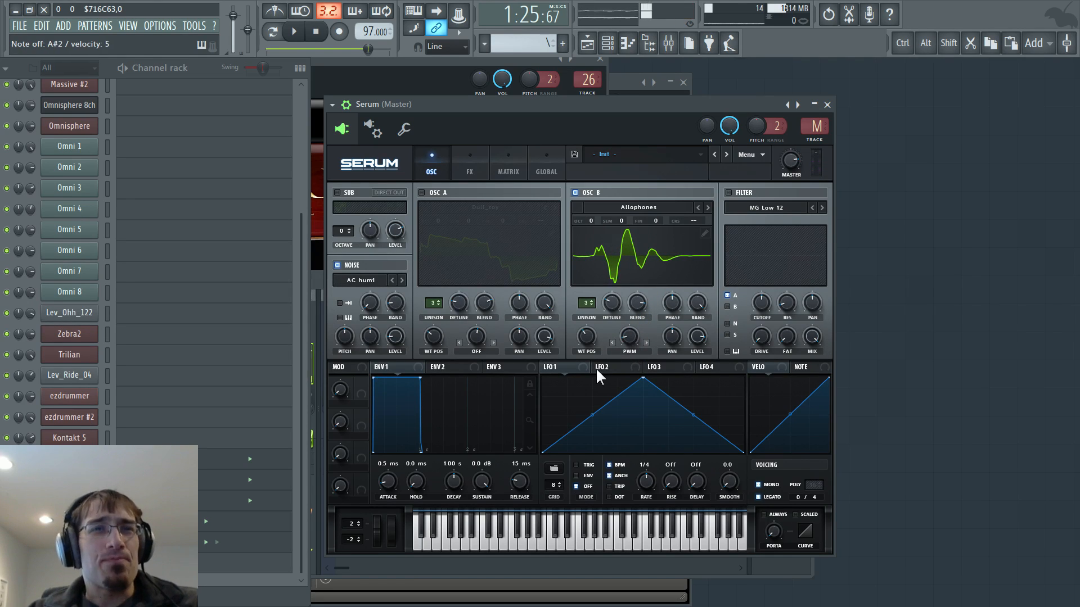
# Assign LFO 1 to oscillator B's PWM warp amount and adjust the modulation depth
pyautogui.moveTo(581, 366); pyautogui.dragTo(632, 339)
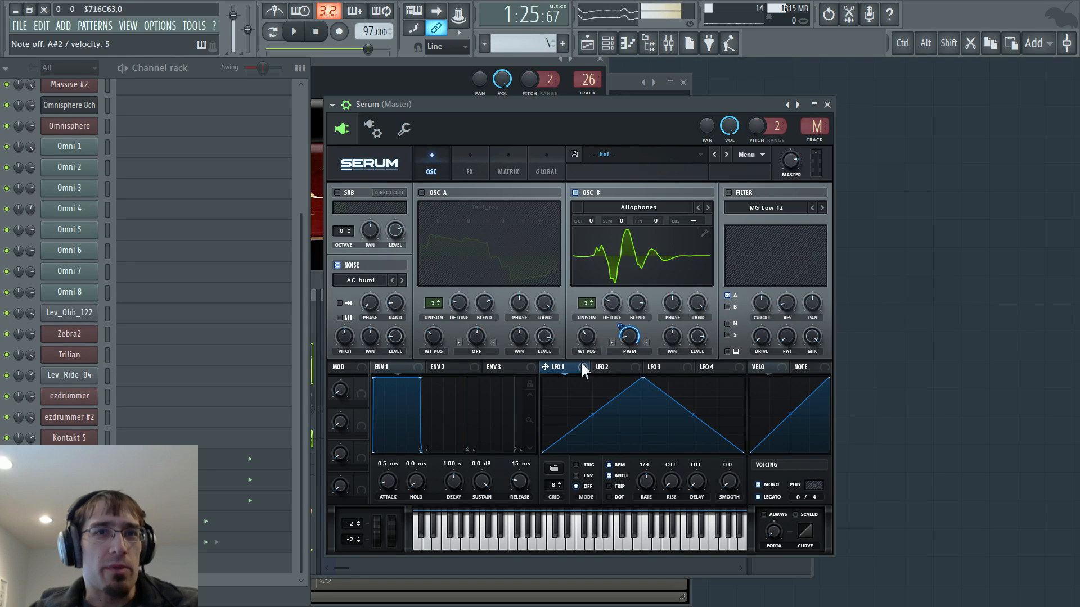
pyautogui.moveTo(621, 329); pyautogui.dragTo(617, 338)
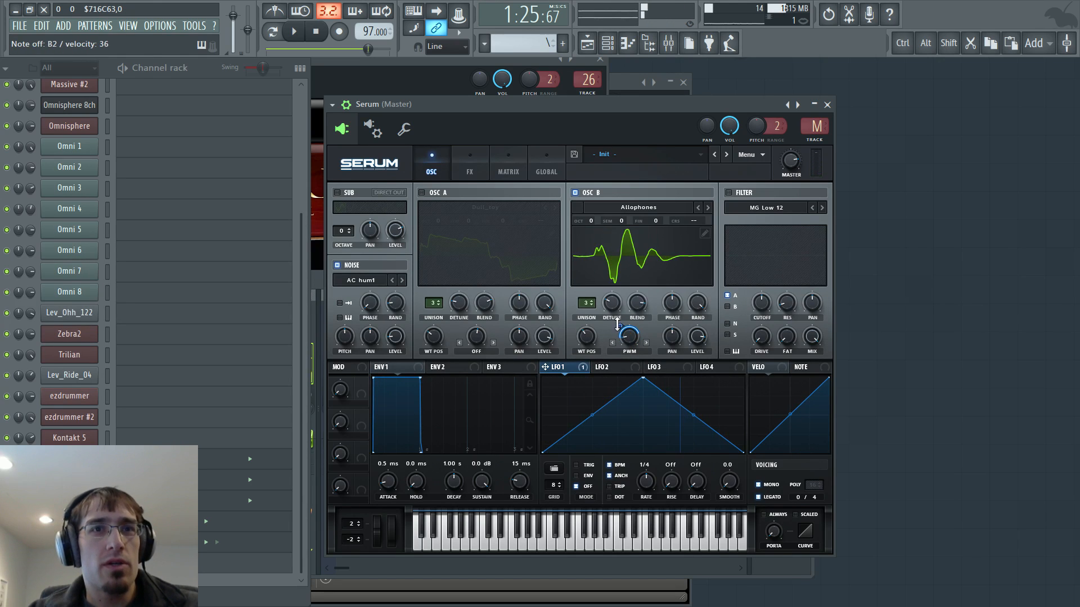
pyautogui.moveTo(617, 327)
pyautogui.mouseDown()
pyautogui.moveTo(618, 353)
pyautogui.moveTo(628, 344)
pyautogui.mouseUp()
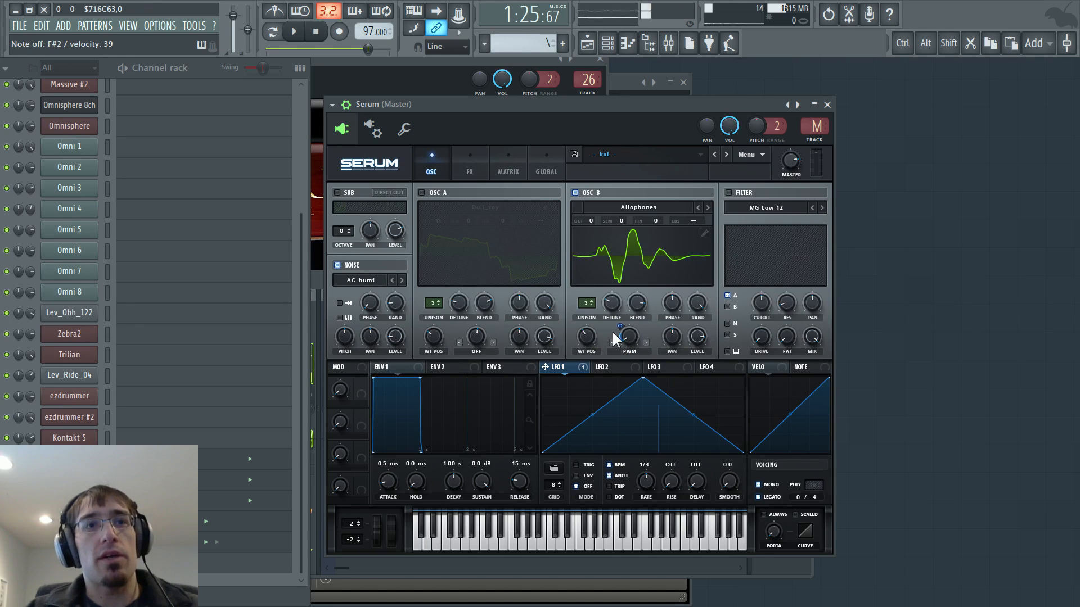
# Switch oscillator A back on with its wavetable position at 9, and lower oscillator B's wavetable position
pyautogui.moveTo(588, 336); pyautogui.dragTo(589, 397)
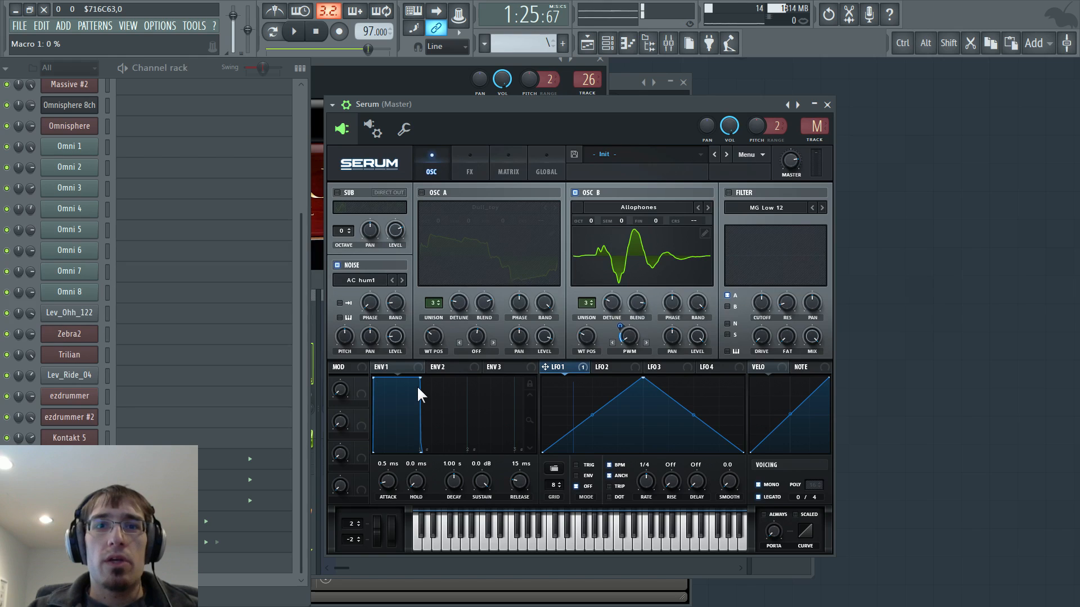
pyautogui.click(422, 193)
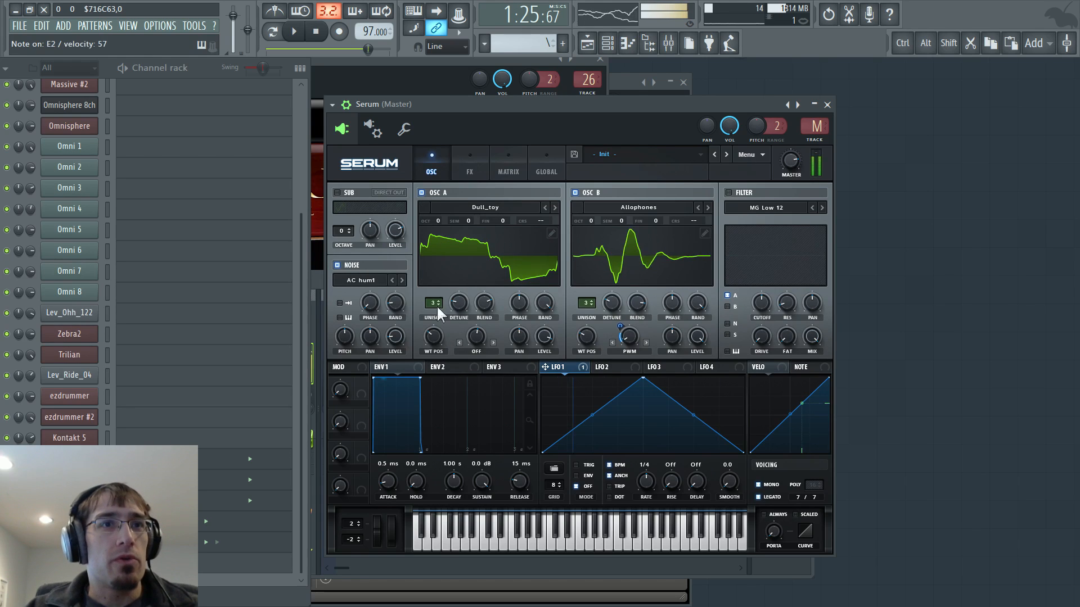
pyautogui.moveTo(433, 336)
pyautogui.mouseDown()
pyautogui.moveTo(445, 279)
pyautogui.moveTo(437, 348)
pyautogui.mouseUp()
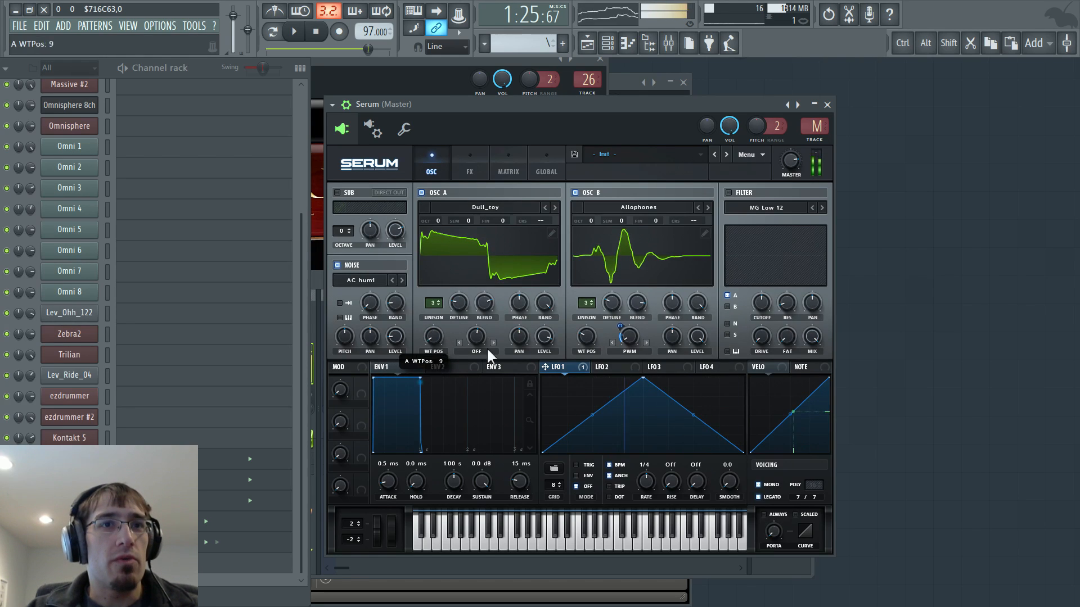
pyautogui.moveTo(586, 337); pyautogui.dragTo(587, 370)
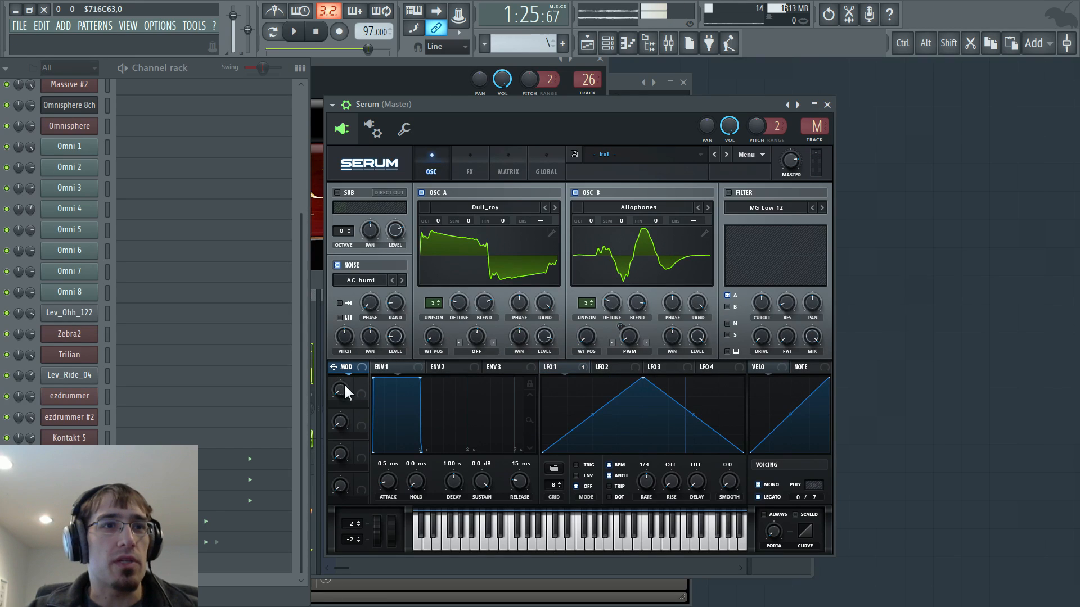
# Assign the mod wheel to the wavetable positions of oscillators A and B
pyautogui.moveTo(334, 368); pyautogui.dragTo(417, 346)
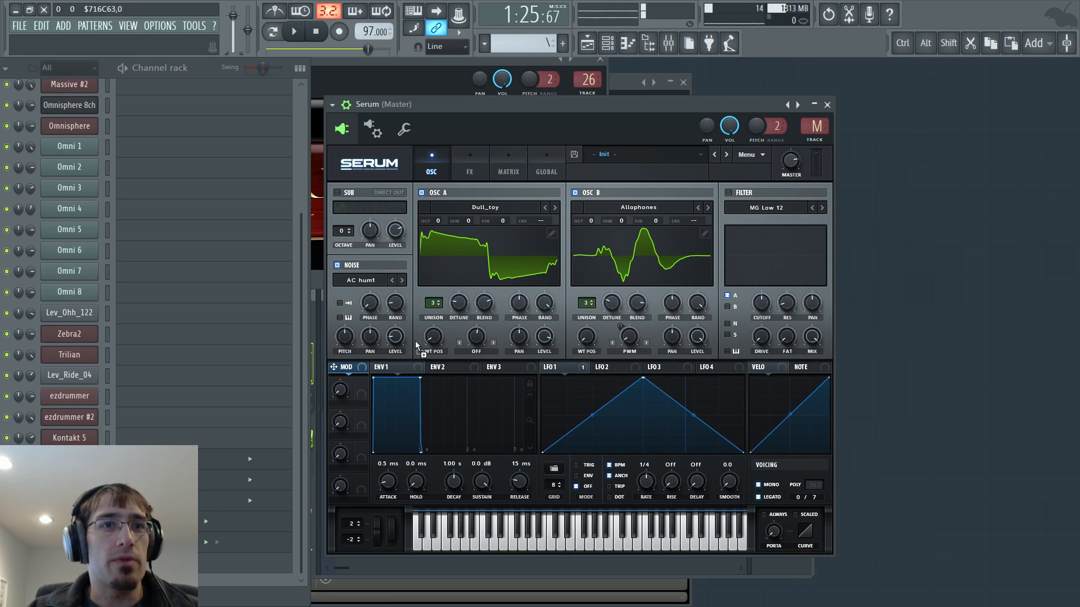
pyautogui.moveTo(333, 367); pyautogui.dragTo(570, 339)
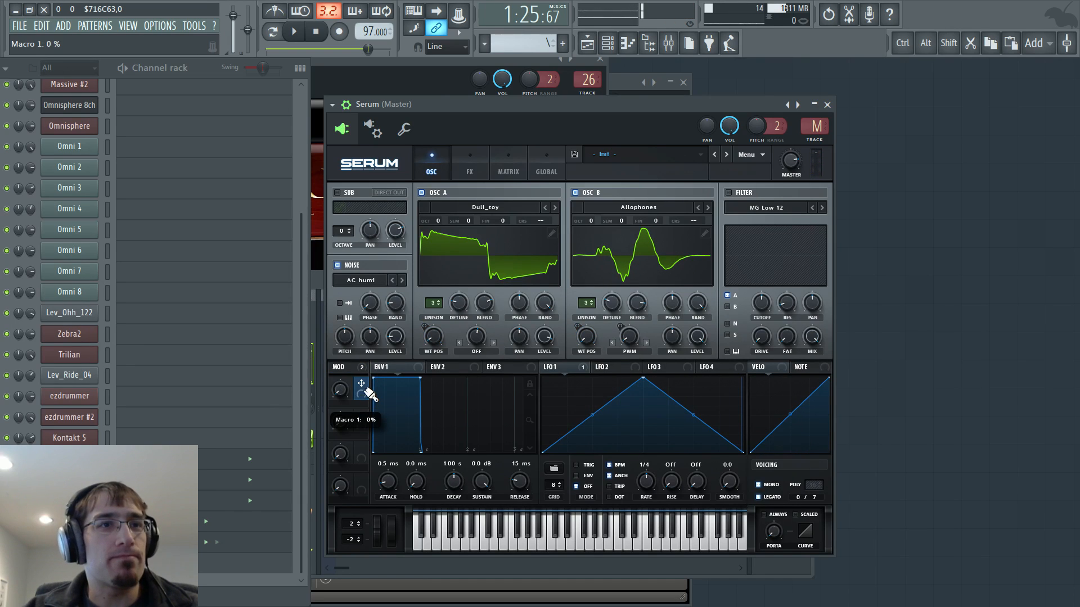
# Assign Macro 1 to the wavetable positions of oscillators A and B, and turn the macro to audition it
pyautogui.moveTo(339, 386)
pyautogui.mouseDown()
pyautogui.moveTo(355, 306)
pyautogui.moveTo(343, 396)
pyautogui.mouseUp()
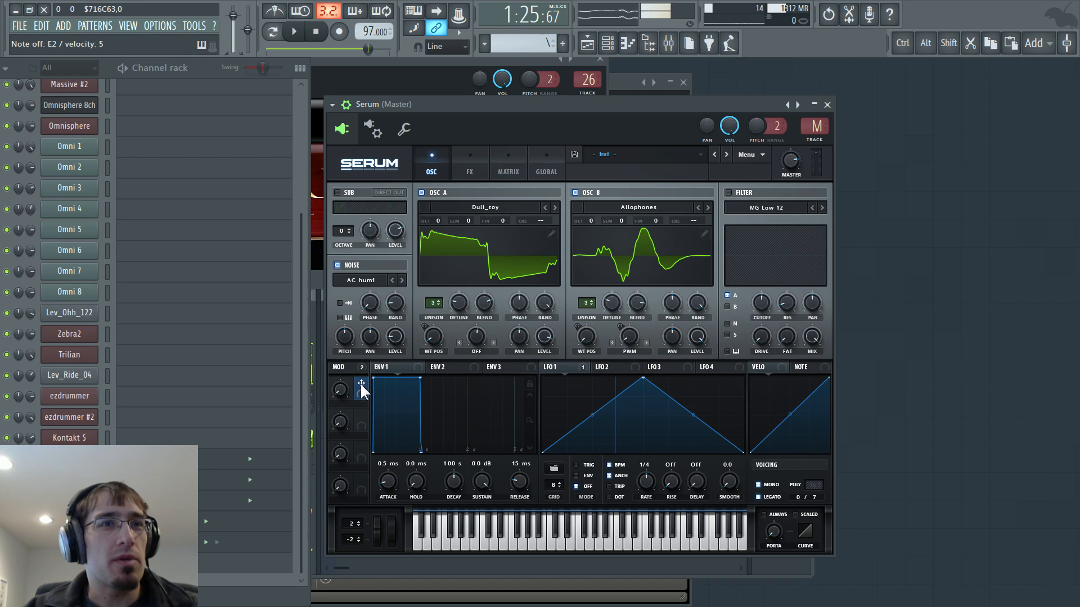
pyautogui.moveTo(360, 383); pyautogui.dragTo(433, 338)
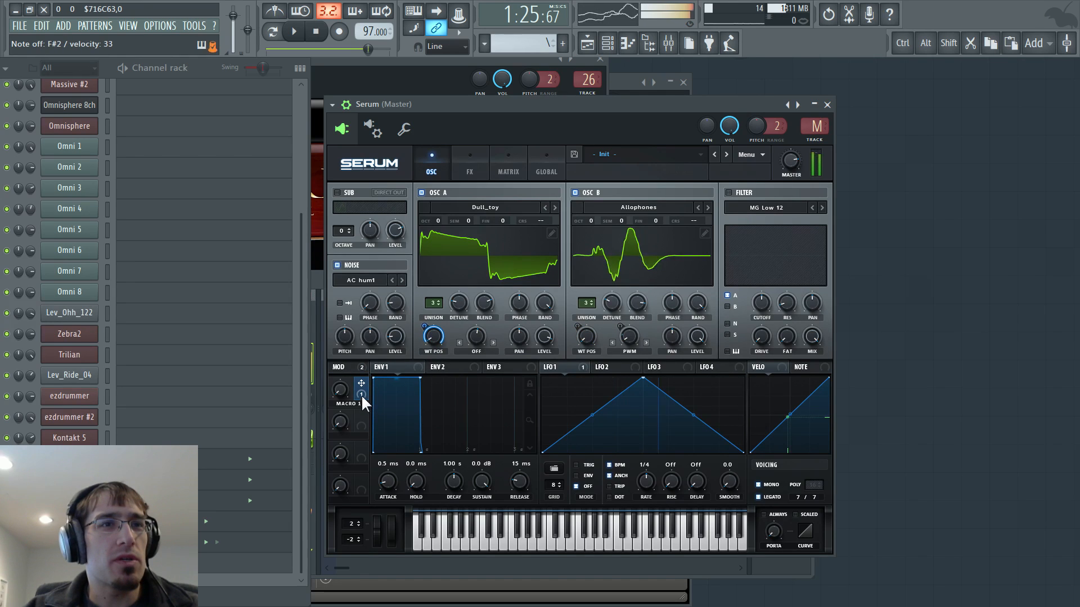
pyautogui.moveTo(361, 384); pyautogui.dragTo(584, 335)
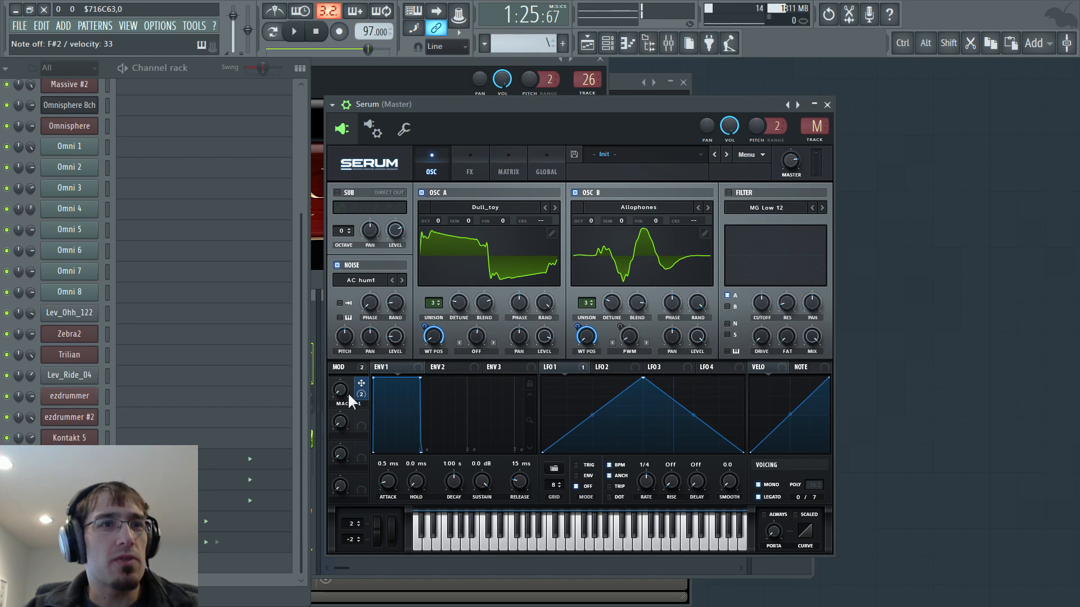
pyautogui.moveTo(349, 395); pyautogui.dragTo(416, 326)
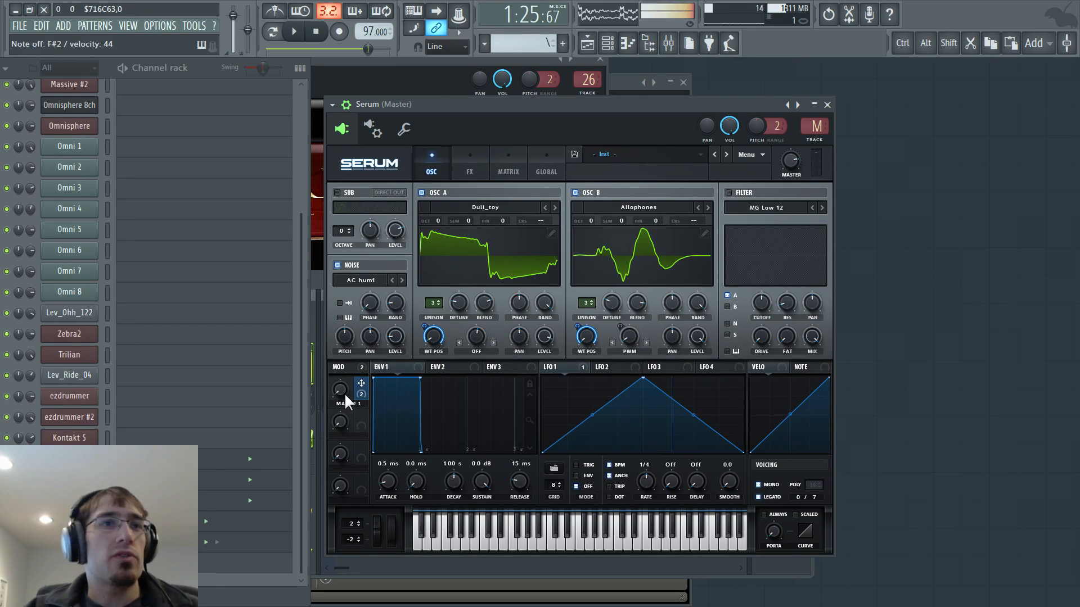
# Select bars 35 to 43 in the playlist and create an automation clip for the last tweaked parameter, Serum's Macro 1
pyautogui.press('F5')
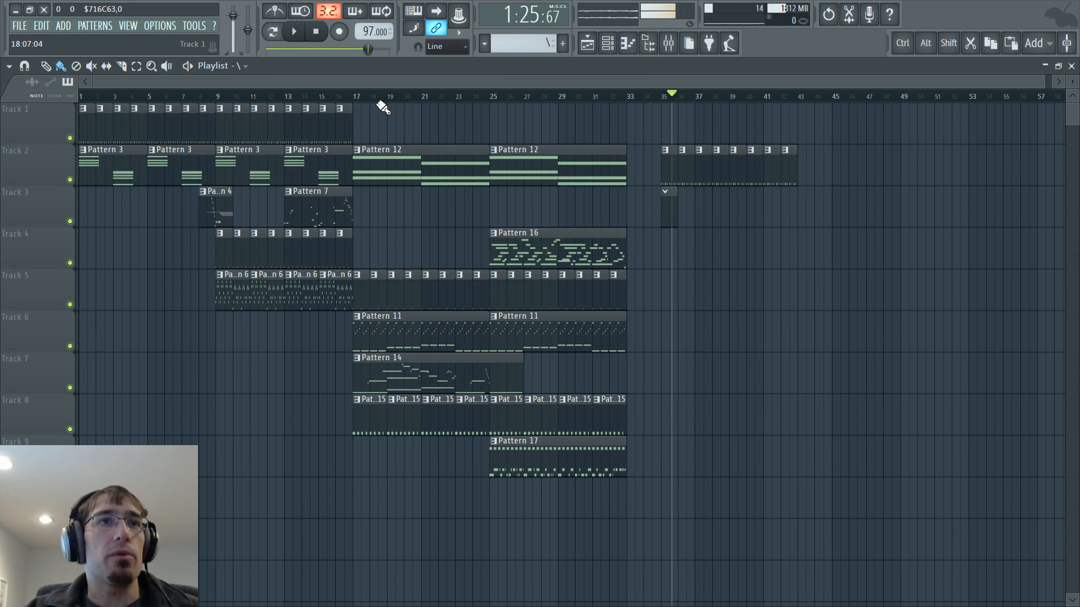
pyautogui.click(672, 97)
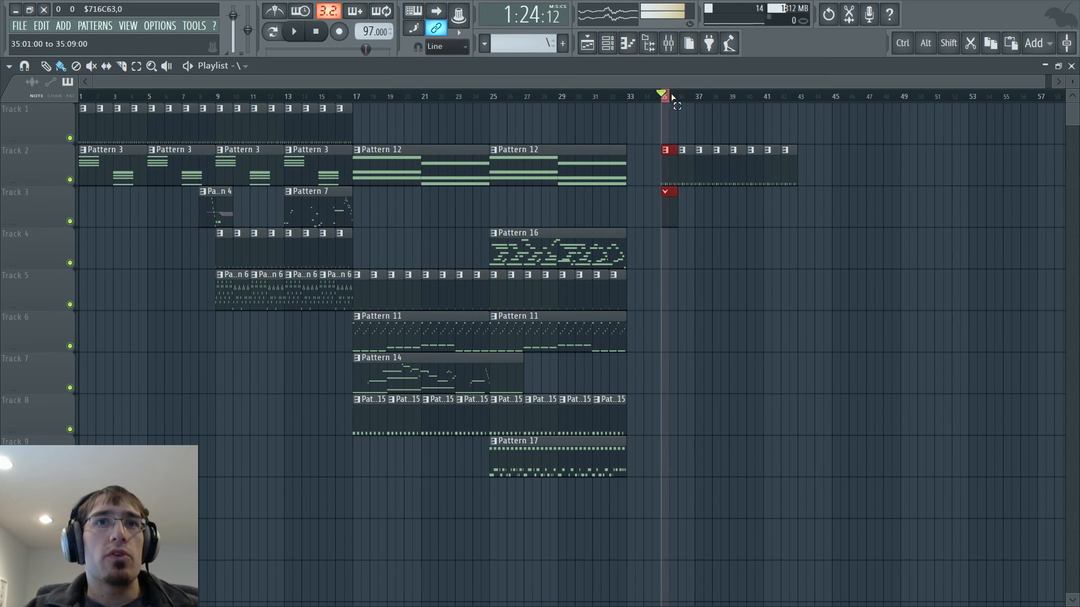
pyautogui.moveTo(673, 97); pyautogui.dragTo(799, 98)
pyautogui.click(194, 27)
pyautogui.moveTo(212, 161)
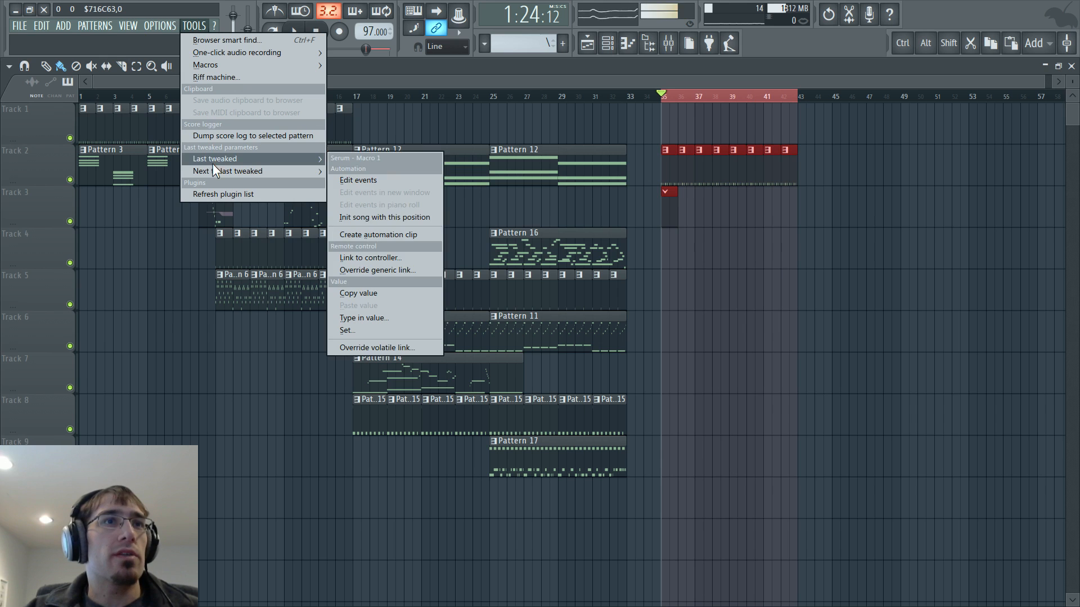
pyautogui.click(376, 234)
pyautogui.scroll(2, 928, 219)
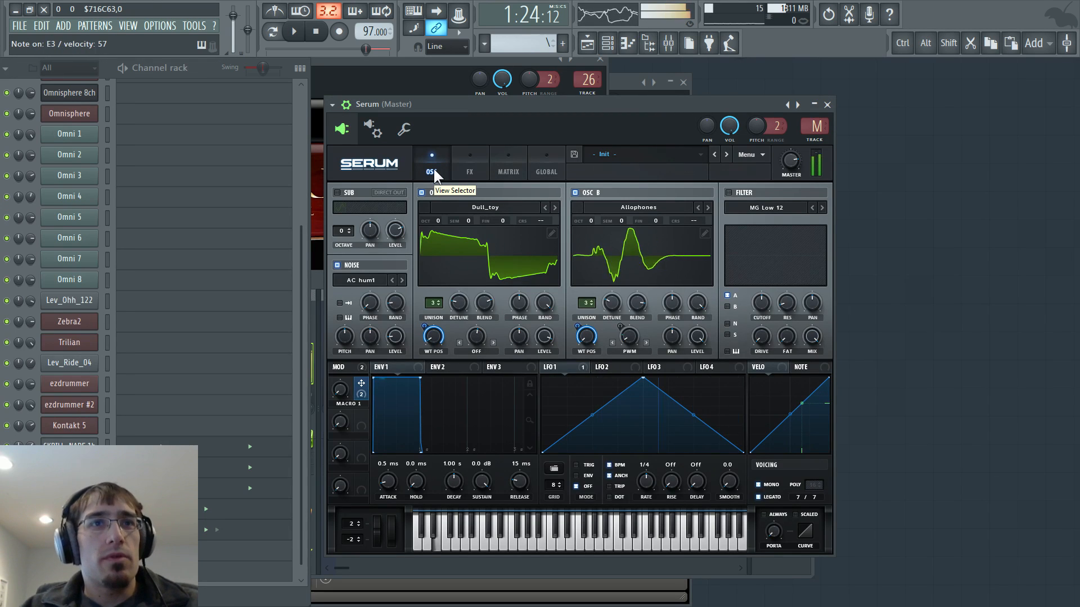
# Try FM (from B) as oscillator A's warp mode, adjusting the warp amount and turning Macro 1 to audition it
pyautogui.click(482, 352)
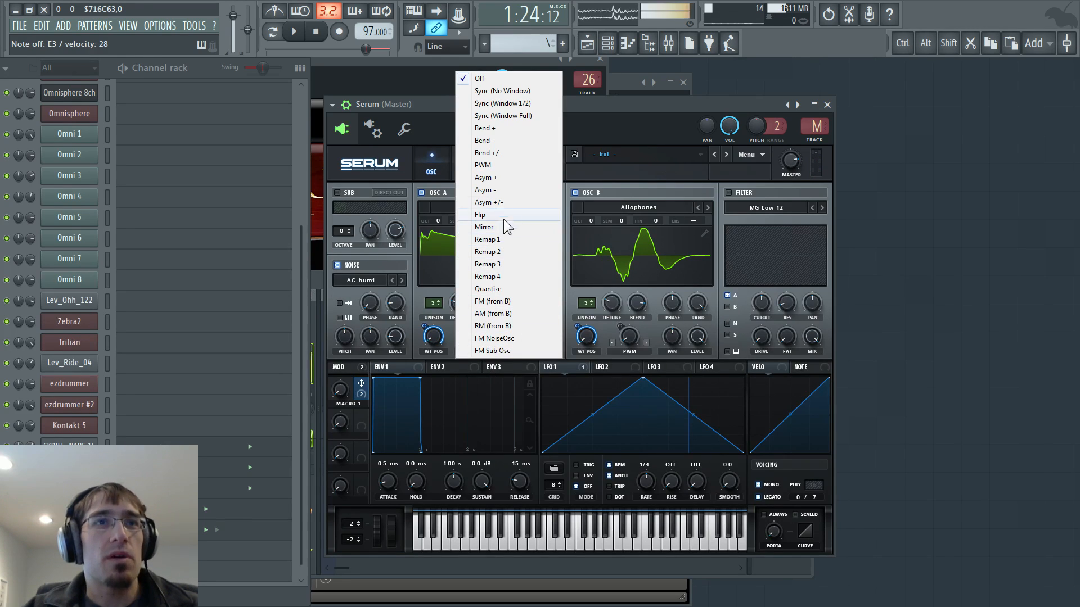
pyautogui.click(493, 301)
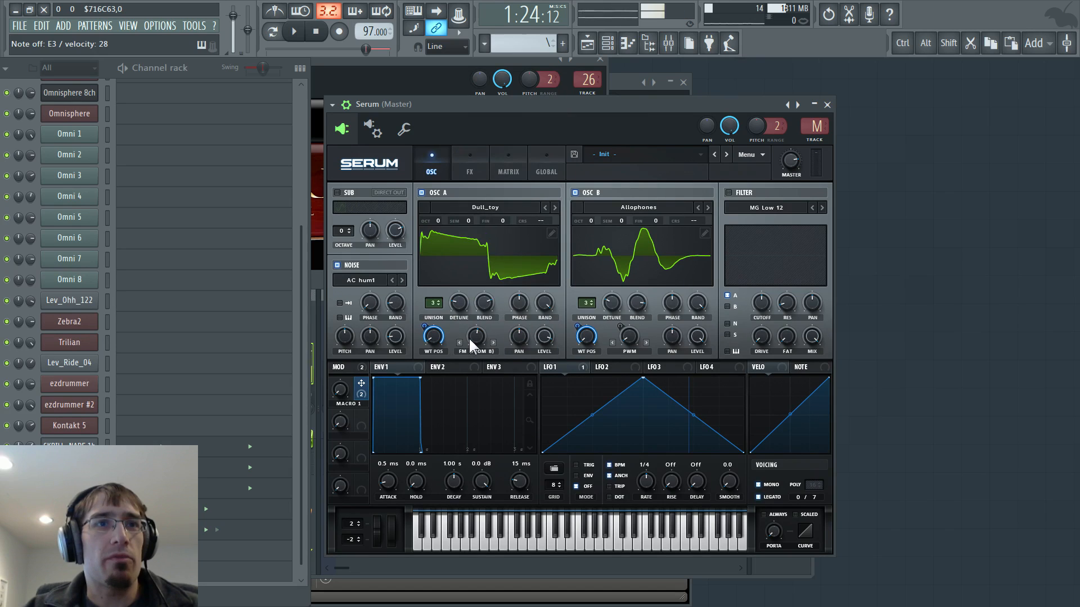
pyautogui.moveTo(476, 338); pyautogui.dragTo(479, 360)
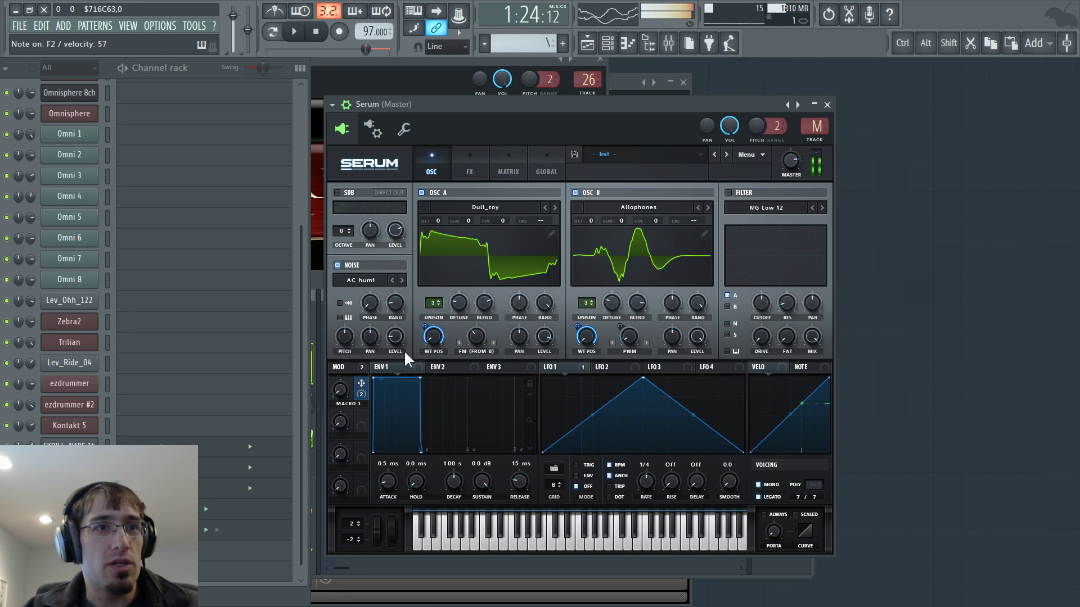
pyautogui.moveTo(339, 383); pyautogui.dragTo(474, 340)
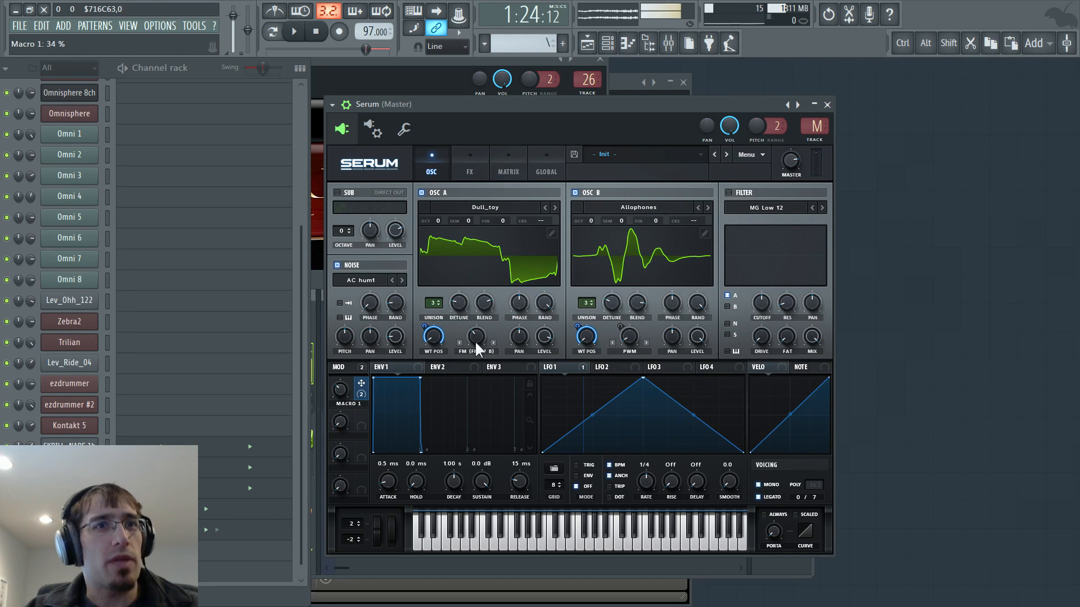
# Change oscillator A's warp mode to Bend + and set the warp amount to 59%
pyautogui.click(470, 350)
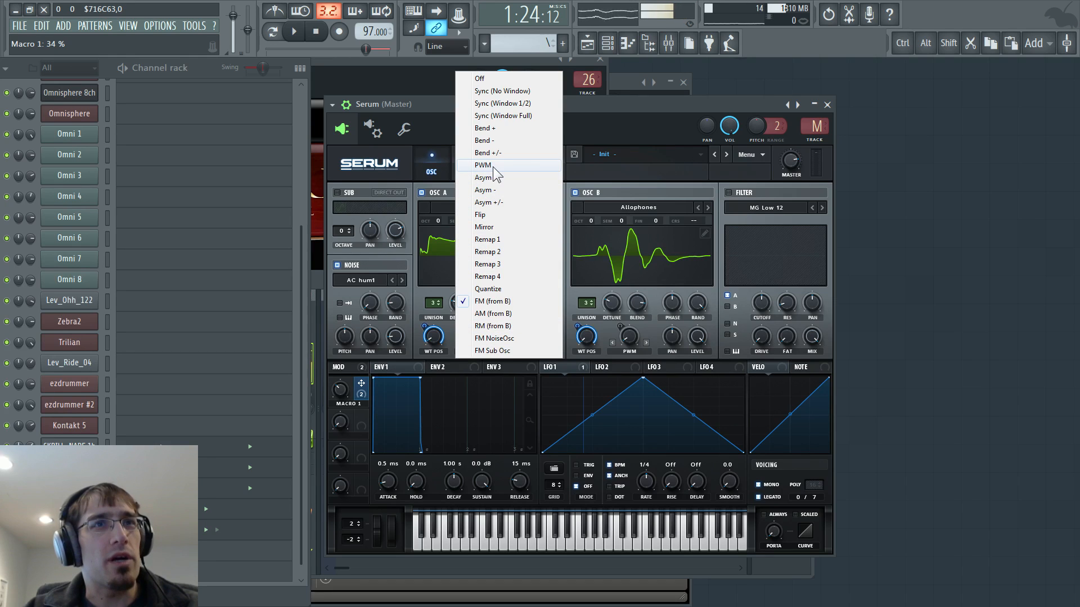
pyautogui.click(501, 127)
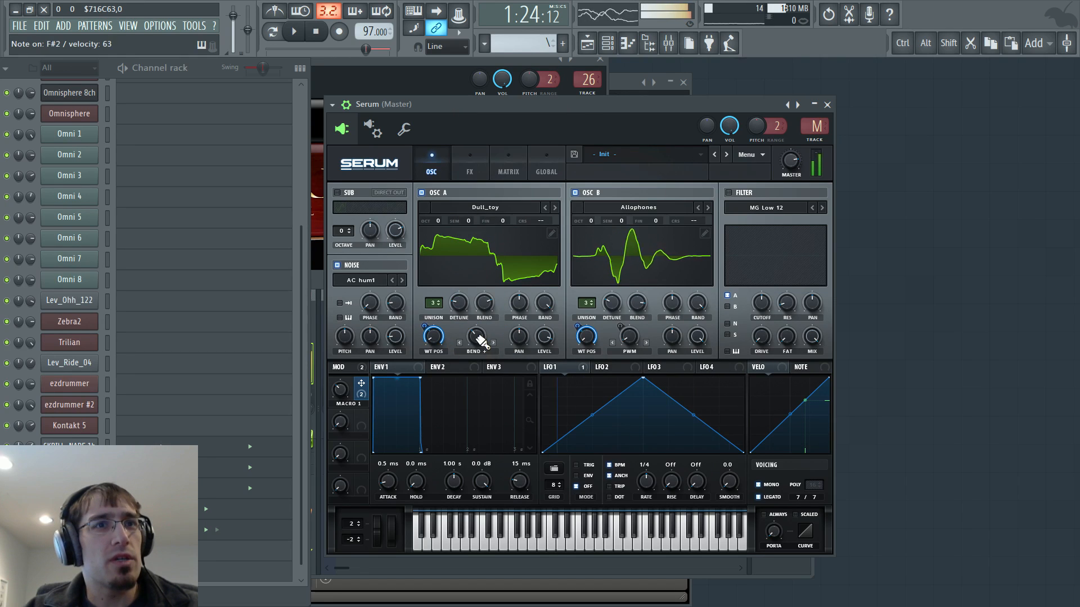
pyautogui.moveTo(478, 336); pyautogui.dragTo(481, 312)
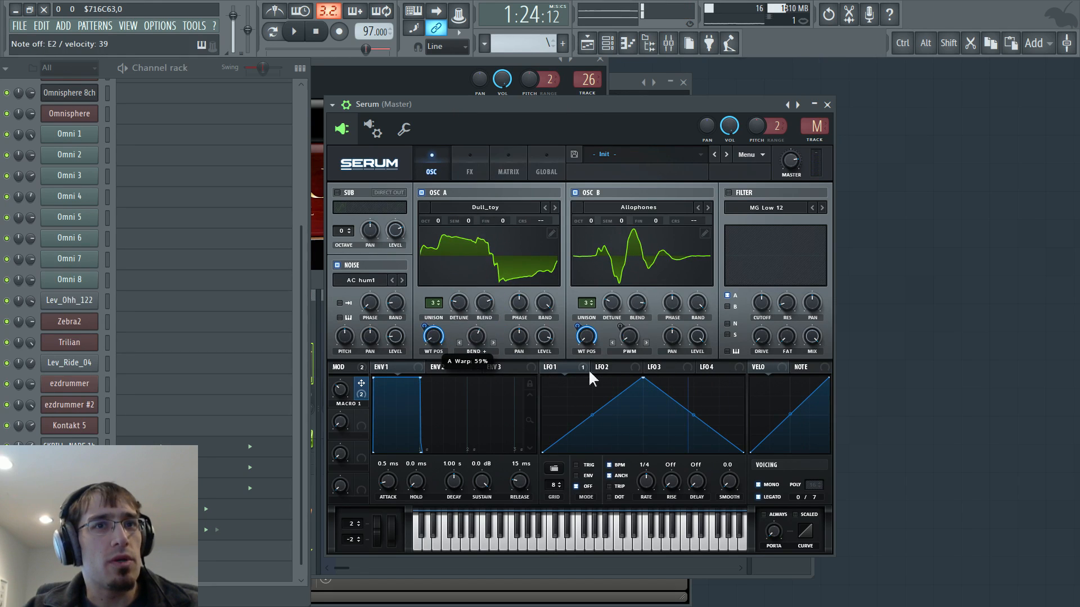
# Assign LFO 1 to oscillator A's warp, adjust the modulation depth, and turn Macro 1 to audition the sound
pyautogui.moveTo(581, 368); pyautogui.dragTo(474, 366)
pyautogui.moveTo(469, 327); pyautogui.dragTo(470, 344)
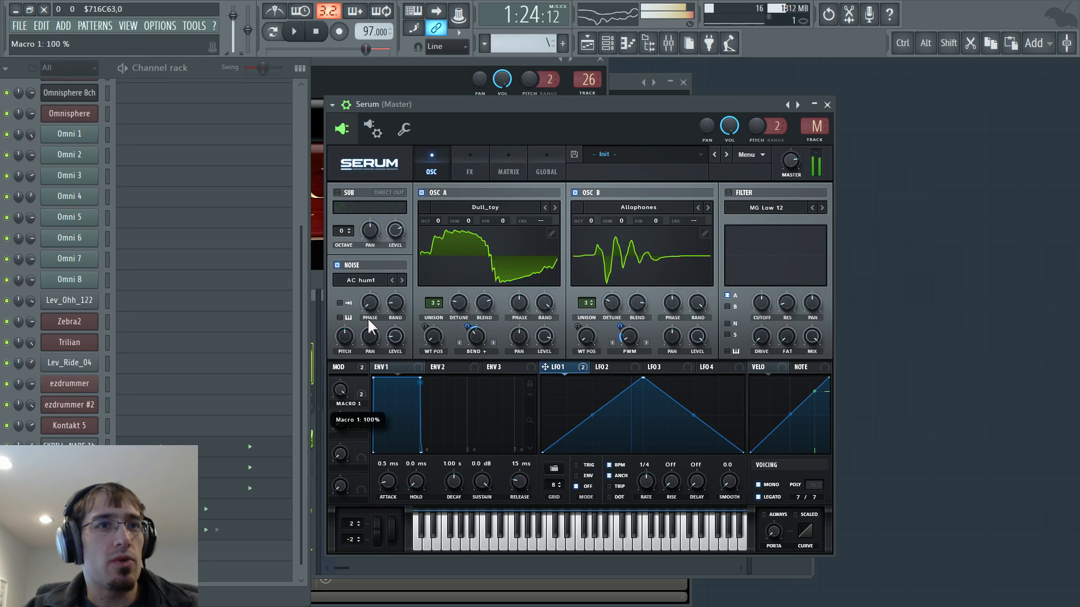
pyautogui.moveTo(366, 347); pyautogui.dragTo(447, 339)
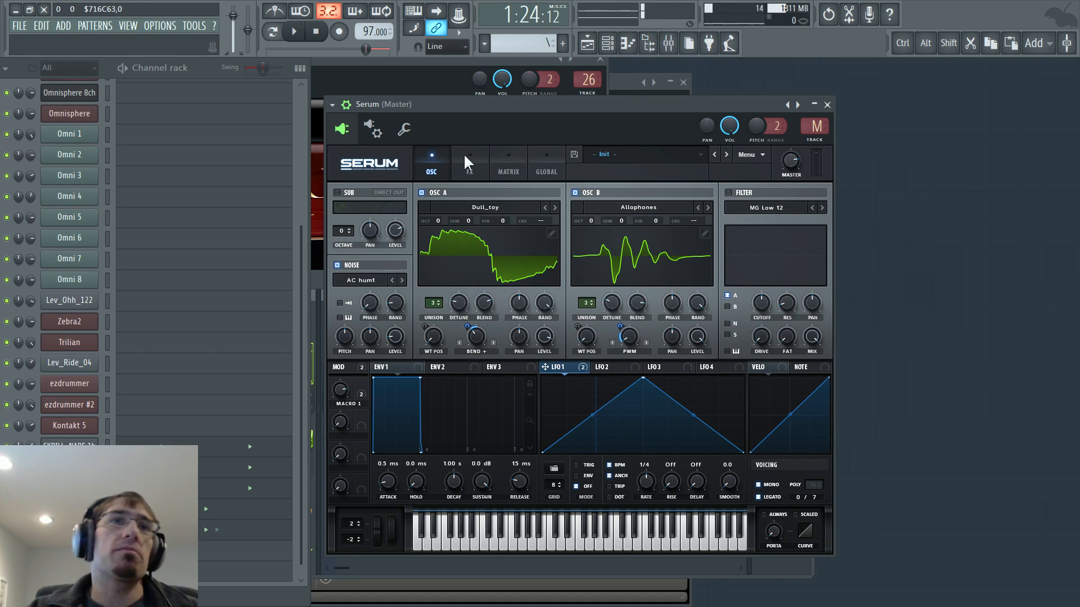
# Enable Serum's EQ effect and boost the high band's gain to about 6.7 dB
pyautogui.click(471, 172)
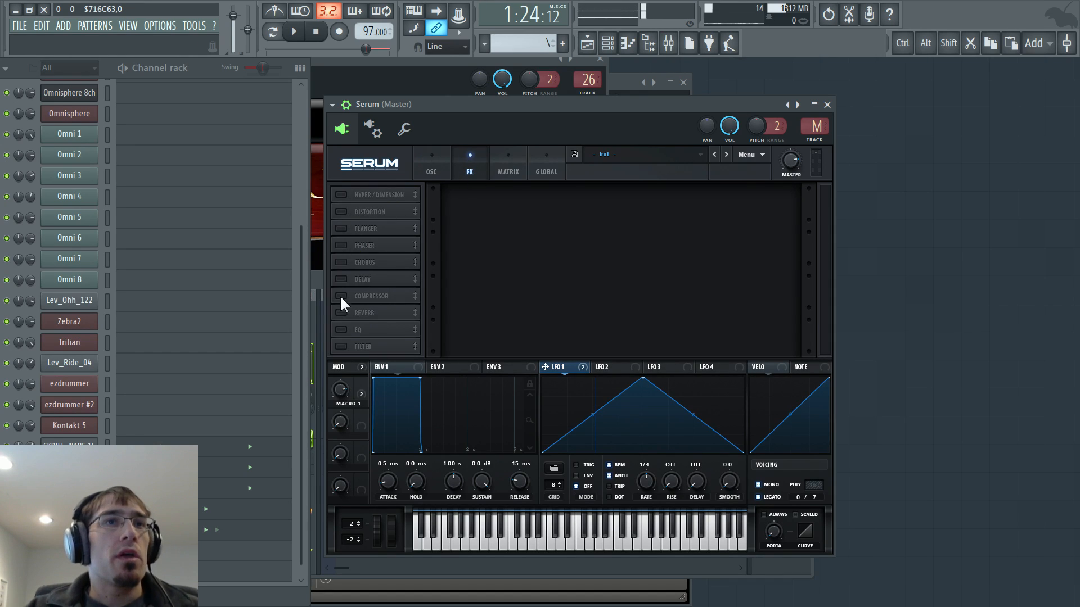
pyautogui.click(342, 330)
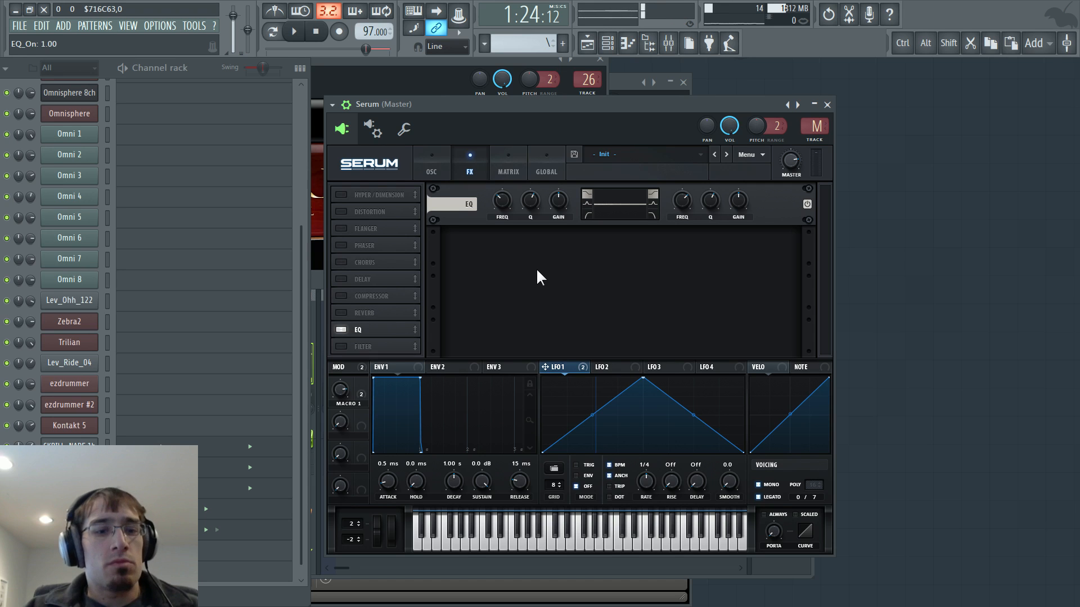
pyautogui.moveTo(739, 207); pyautogui.dragTo(740, 188)
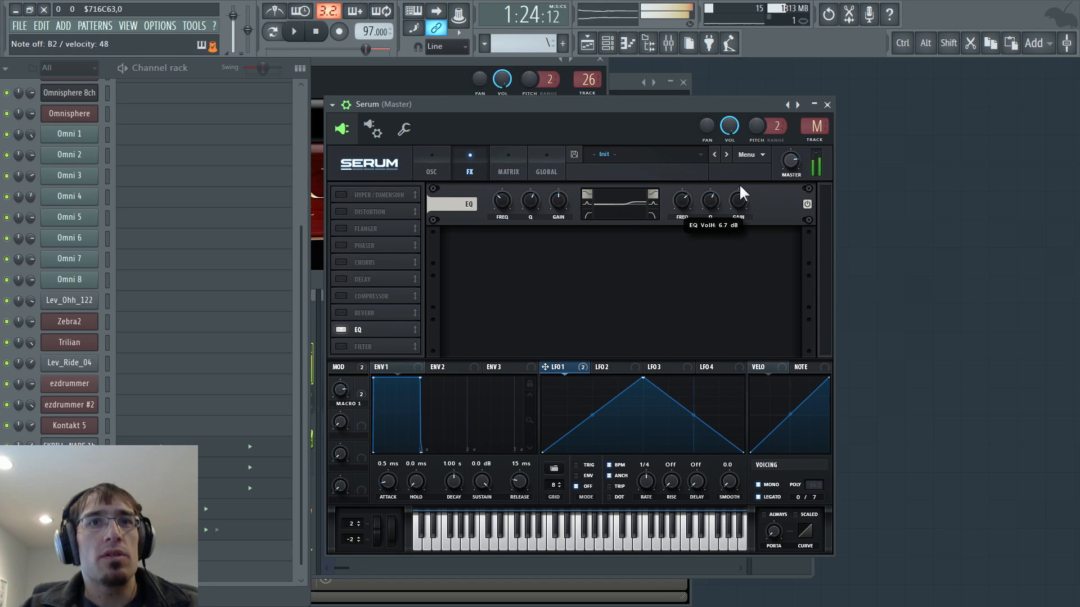
# Load Inharmx 0 from FP_Inharms as the noise sample, turn on its key tracking, and raise the noise level to about 75%
pyautogui.click(433, 158)
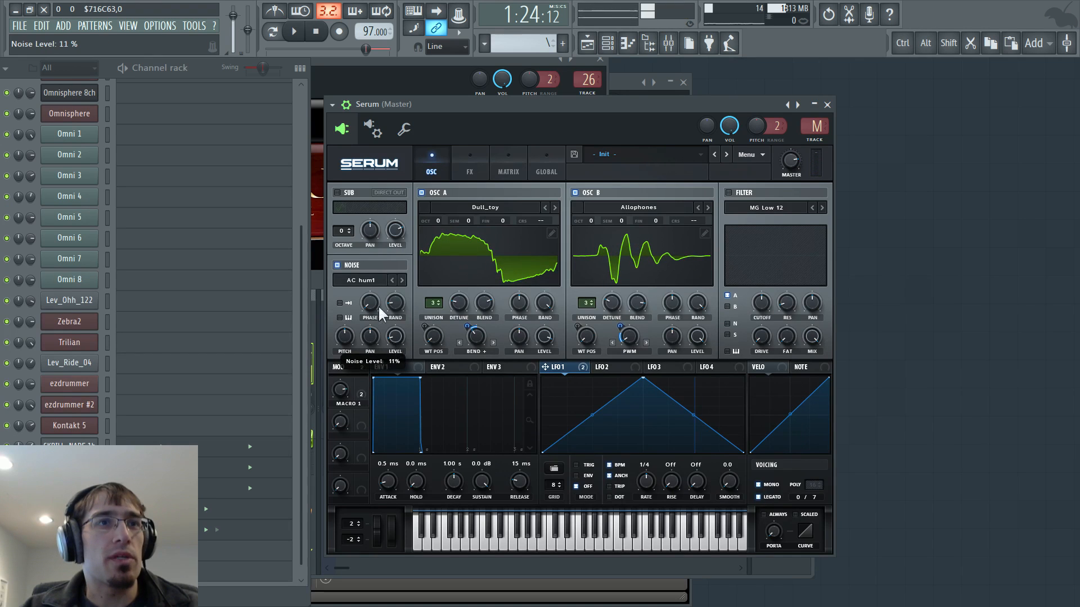
pyautogui.click(368, 280)
pyautogui.moveTo(382, 344)
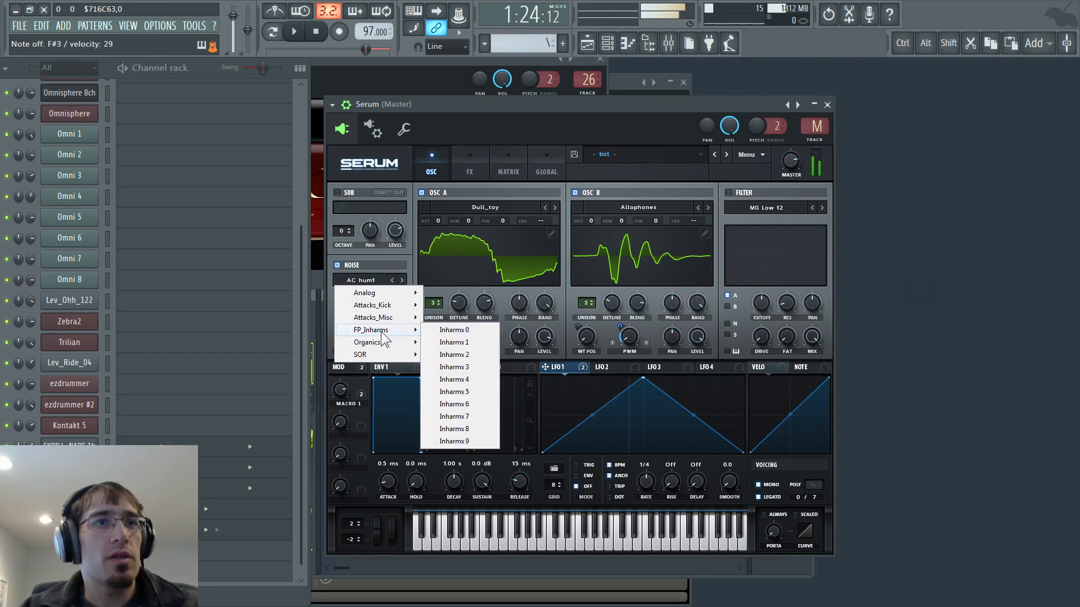
pyautogui.click(443, 330)
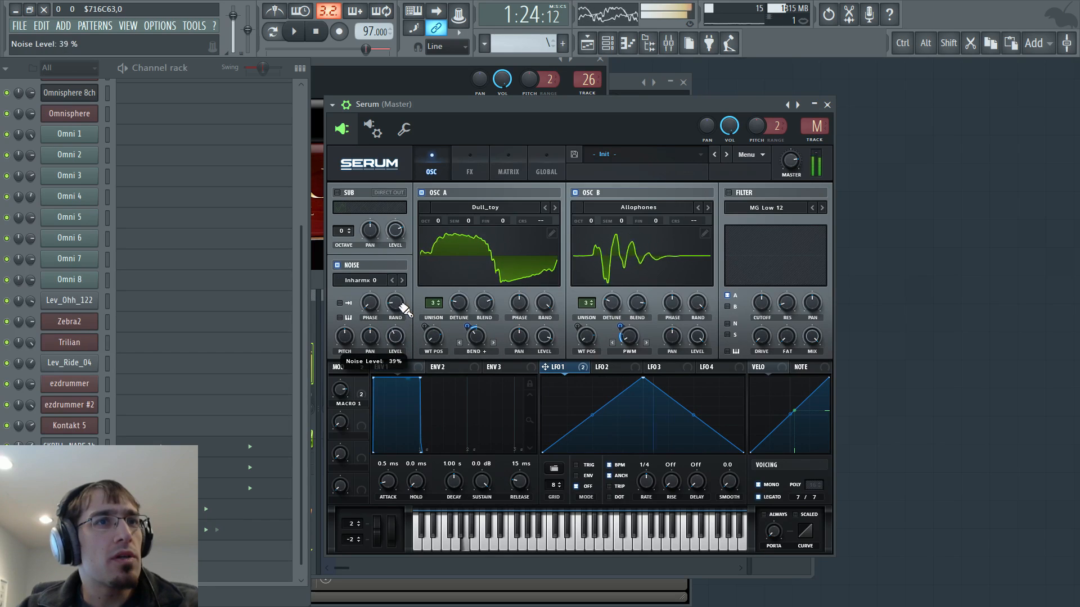
pyautogui.click(339, 317)
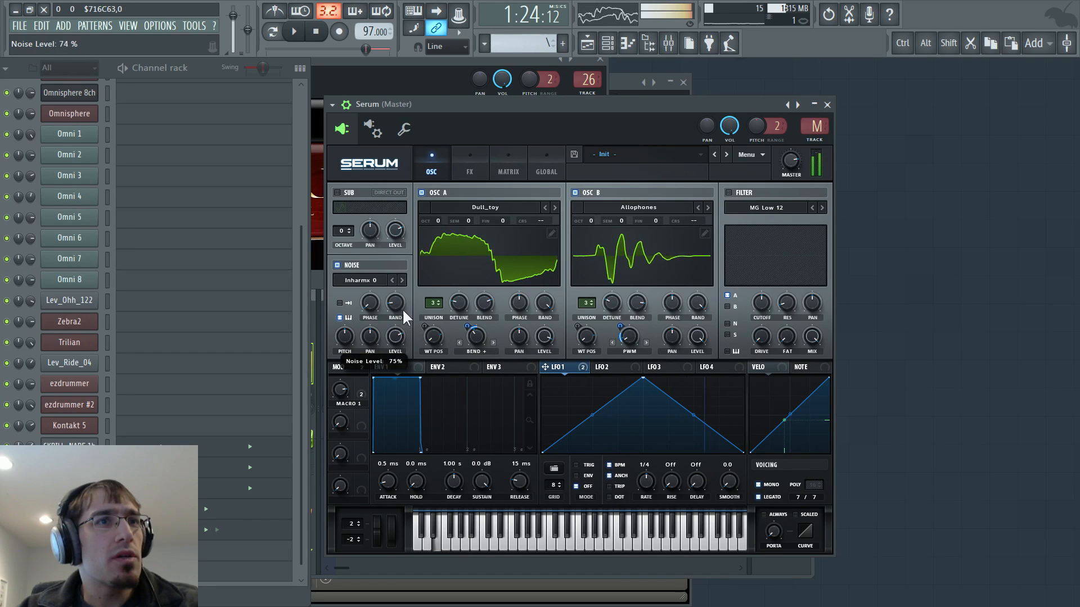
# Switch off oscillators A and B to solo the noise, and audition the noise samples through Inharmx 4
pyautogui.click(421, 193)
pyautogui.click(575, 193)
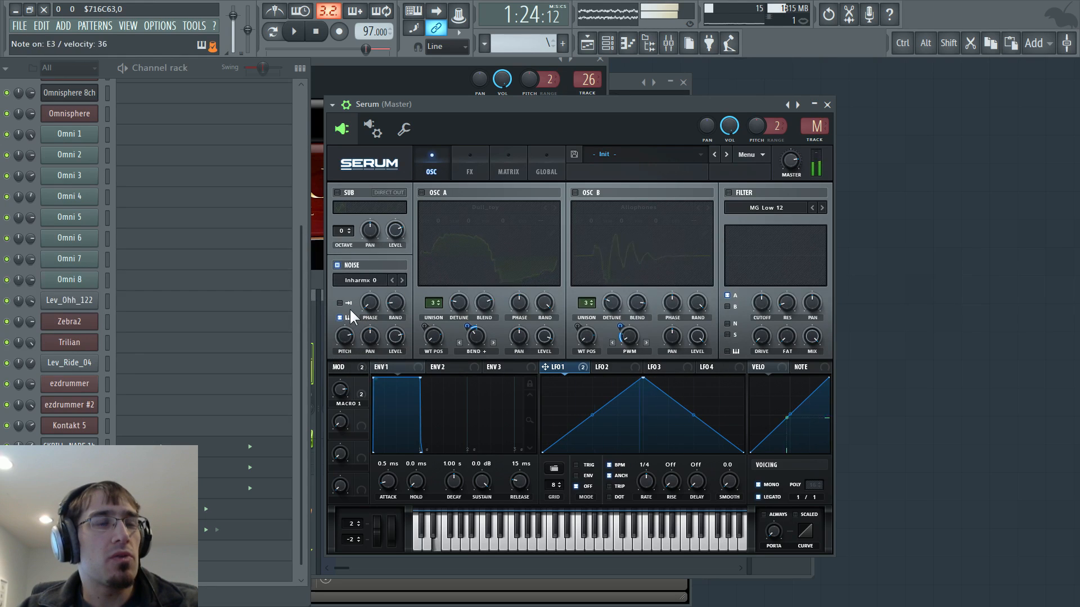
pyautogui.click(402, 280)
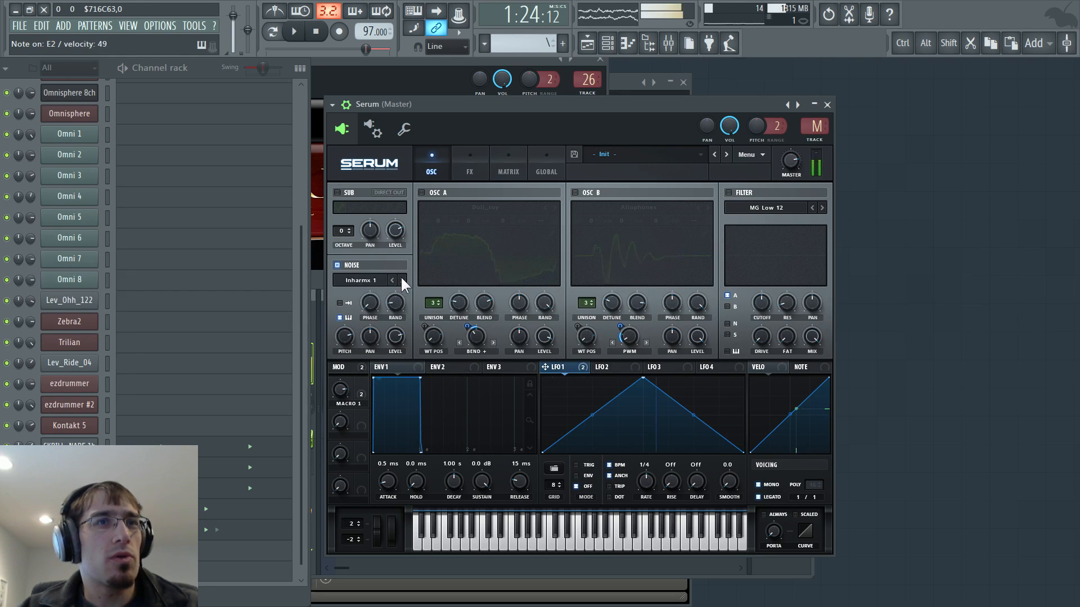
pyautogui.click(402, 280)
pyautogui.click(401, 280)
pyautogui.click(401, 281)
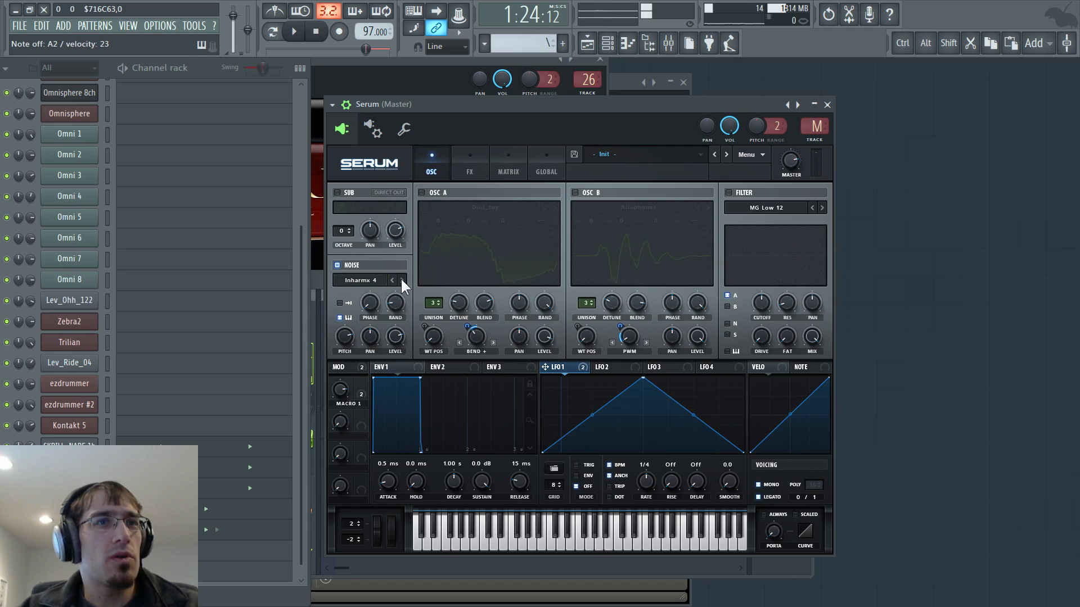
# Change the noise sample to ARP circuit from the Analog group, then lower its level and adjust its pitch
pyautogui.click(366, 280)
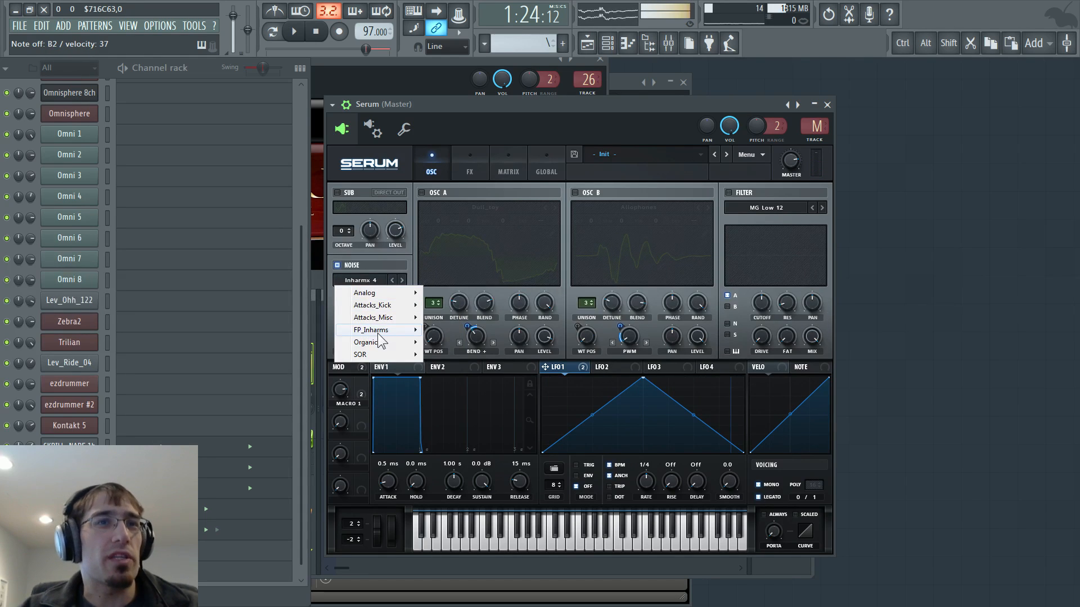
pyautogui.moveTo(382, 342)
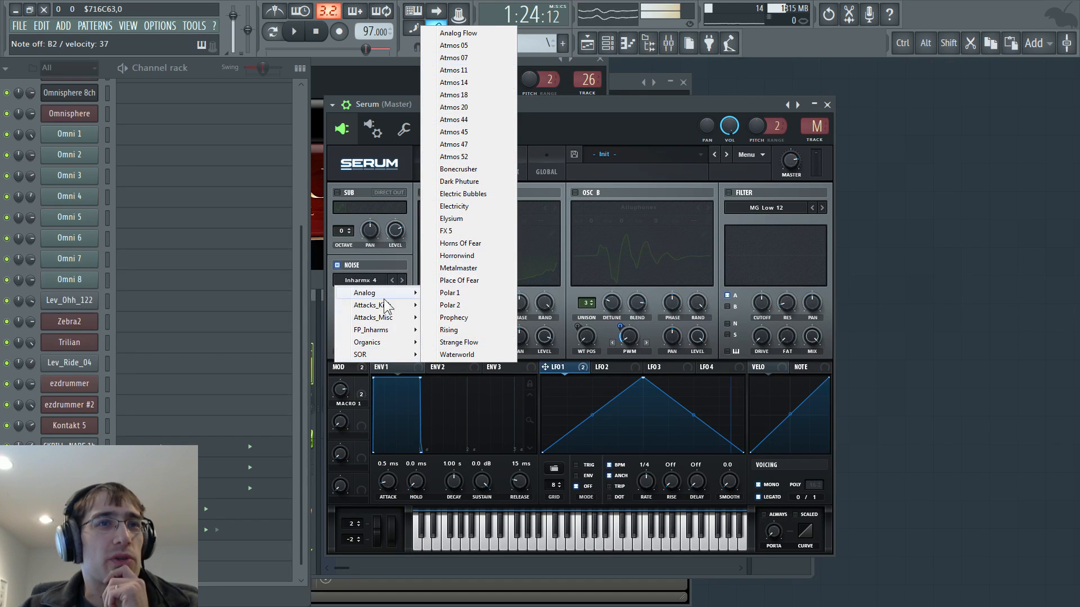
pyautogui.moveTo(384, 292)
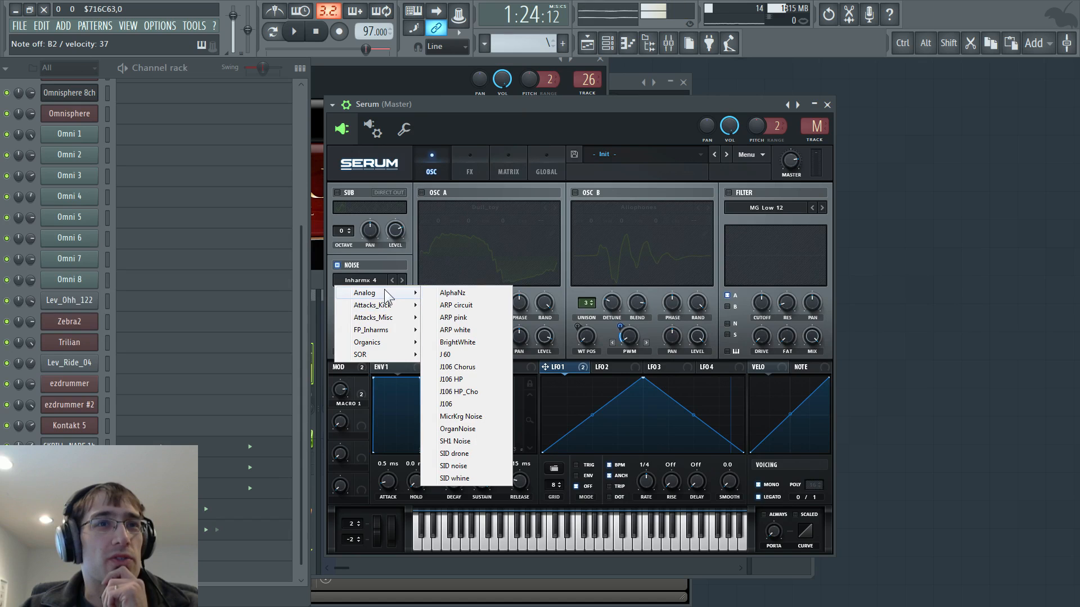
pyautogui.click(455, 303)
pyautogui.moveTo(394, 340); pyautogui.dragTo(403, 395)
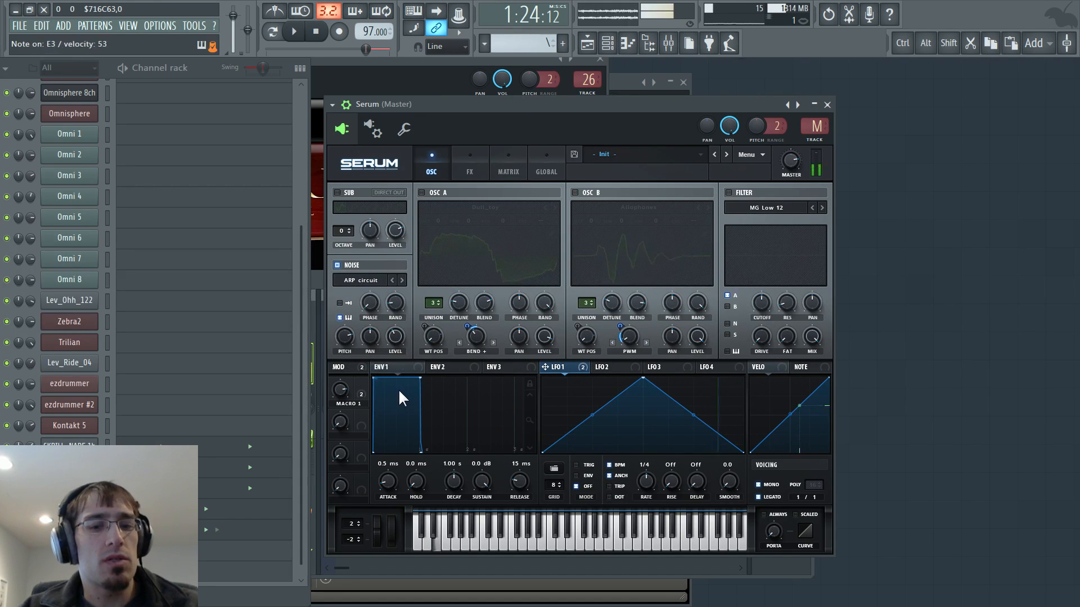
pyautogui.moveTo(345, 338)
pyautogui.mouseDown()
pyautogui.moveTo(342, 356)
pyautogui.moveTo(345, 336)
pyautogui.mouseUp()
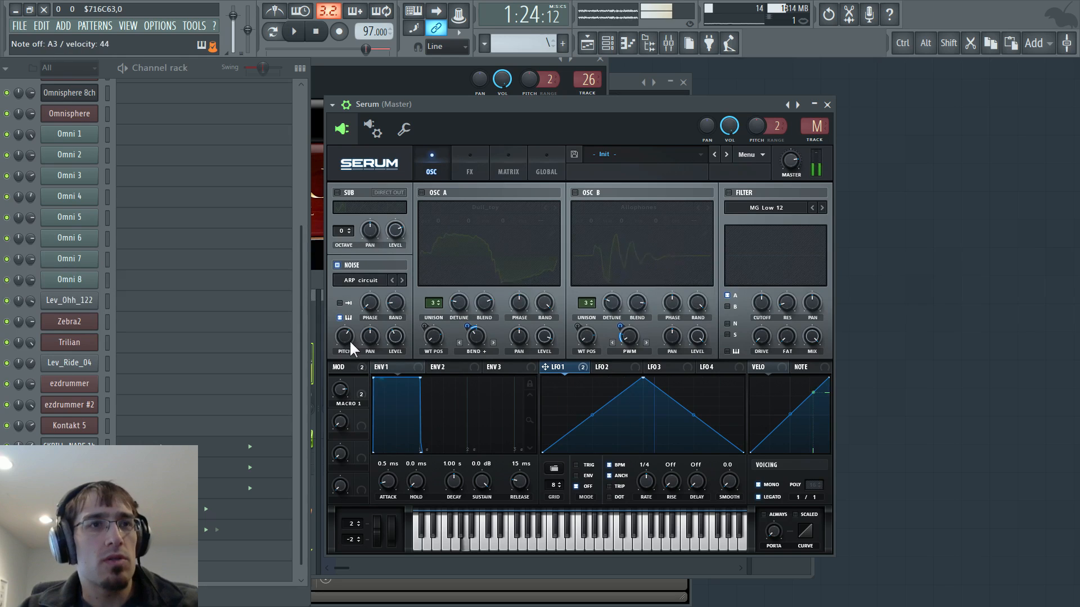
pyautogui.moveTo(349, 339)
pyautogui.mouseDown()
pyautogui.moveTo(346, 362)
pyautogui.moveTo(354, 328)
pyautogui.moveTo(360, 343)
pyautogui.mouseUp()
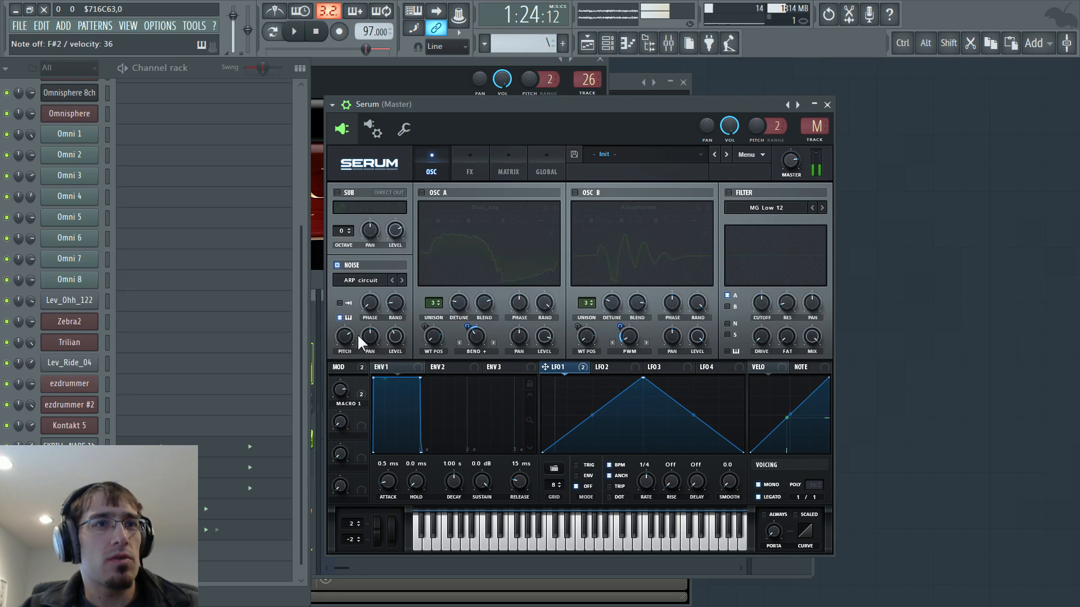
# Switch oscillators A and B back on and lower the noise level to blend it with them
pyautogui.click(421, 193)
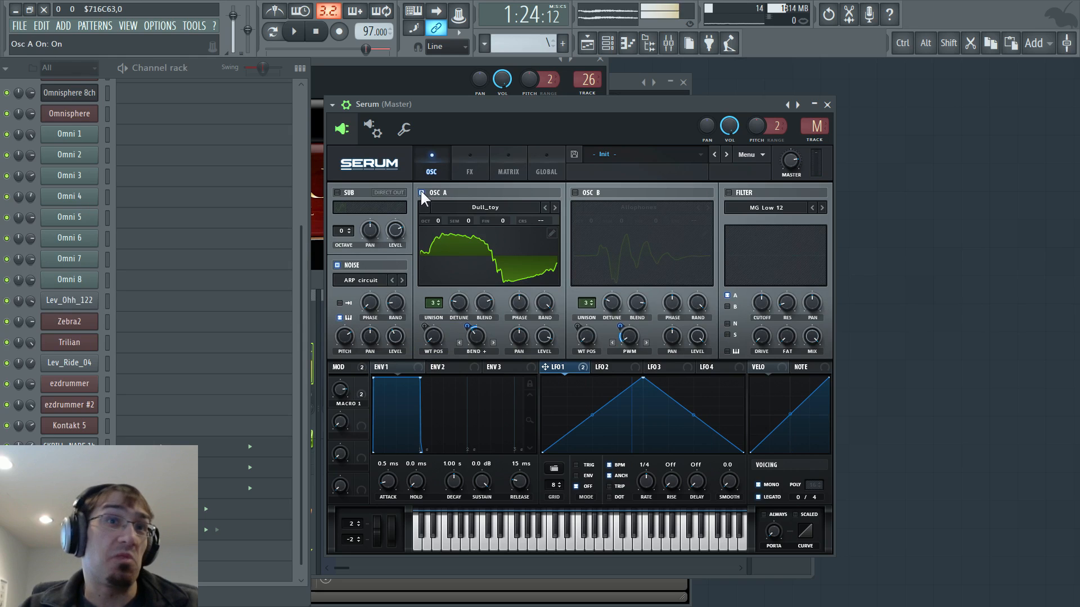
pyautogui.click(576, 191)
pyautogui.moveTo(398, 343); pyautogui.dragTo(395, 359)
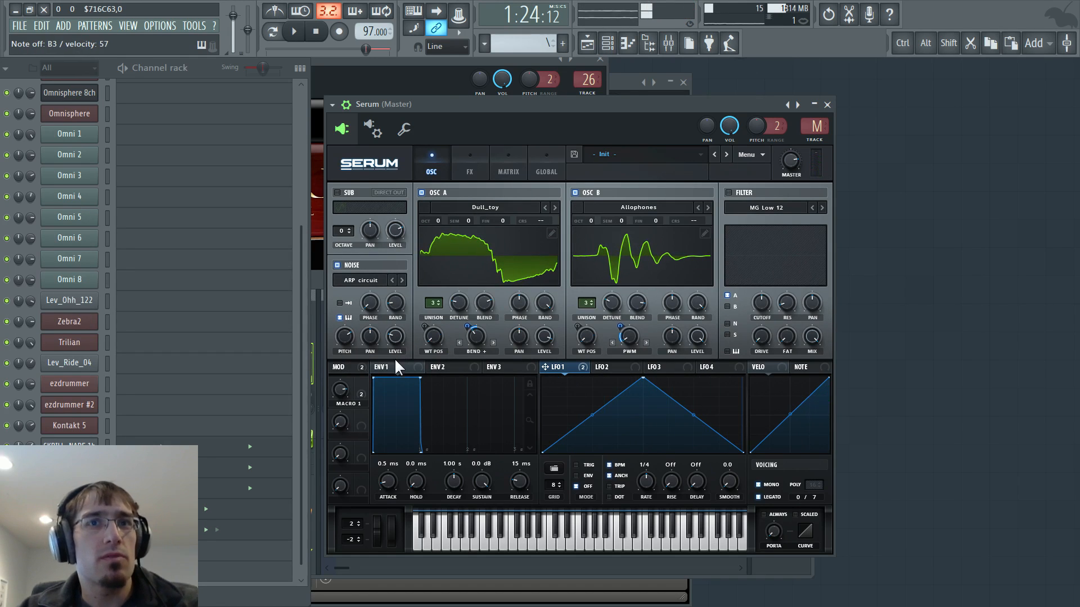
pyautogui.click(470, 169)
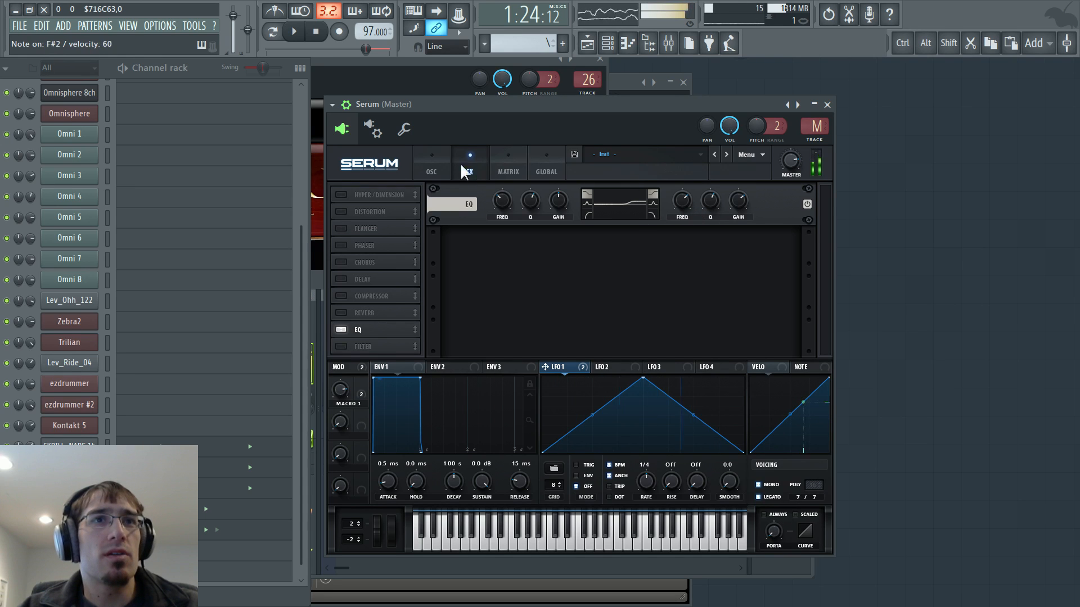
pyautogui.click(431, 167)
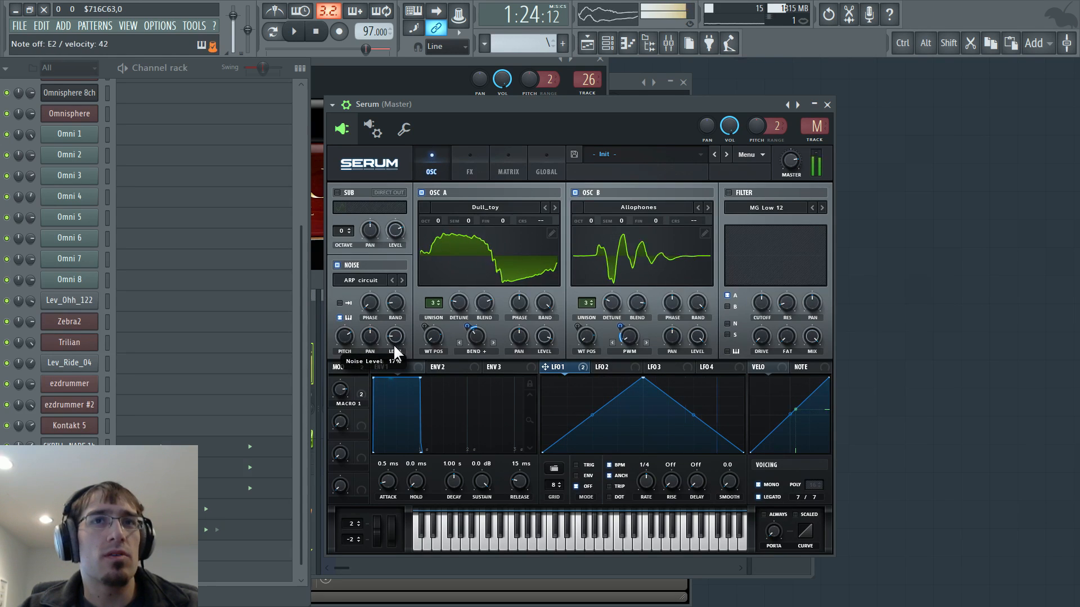
# Turn on Serum's Distortion effect and try the Diode 1 type with adjusted drive and mix
pyautogui.click(468, 168)
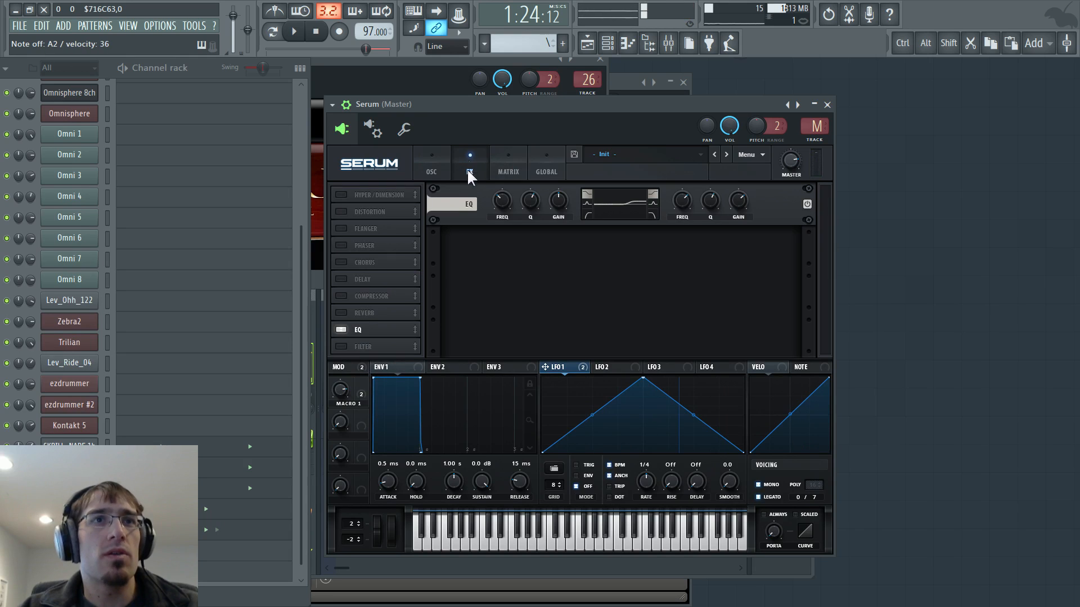
pyautogui.click(340, 212)
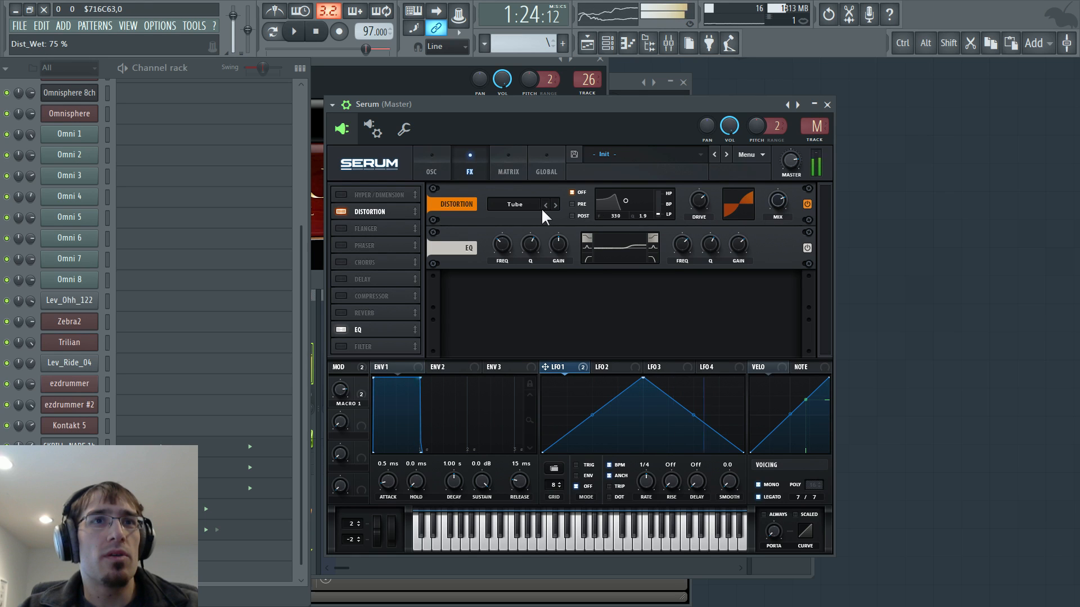
pyautogui.click(513, 204)
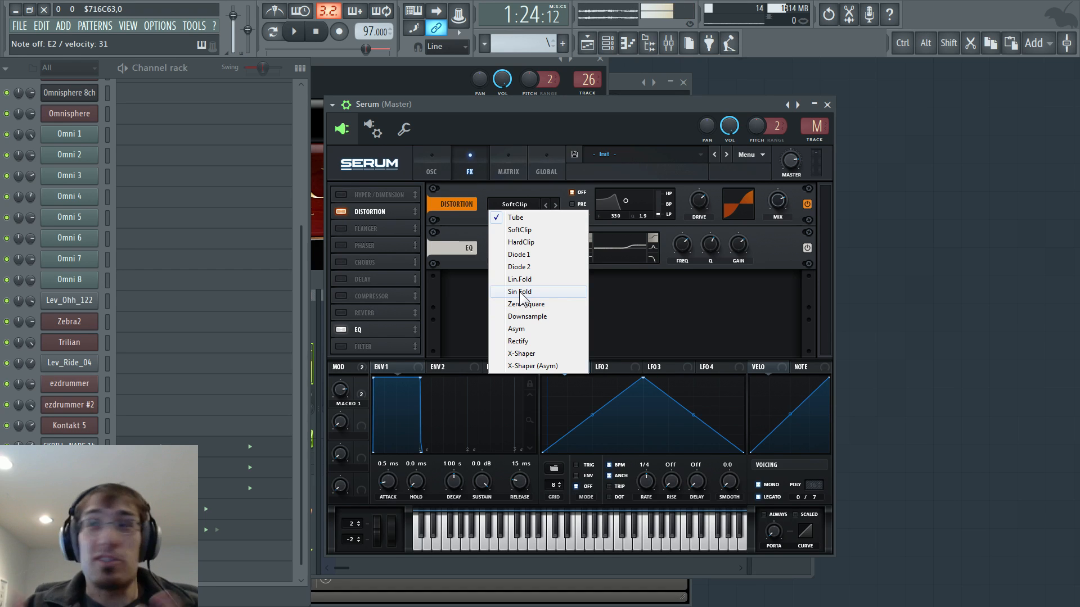
pyautogui.click(536, 256)
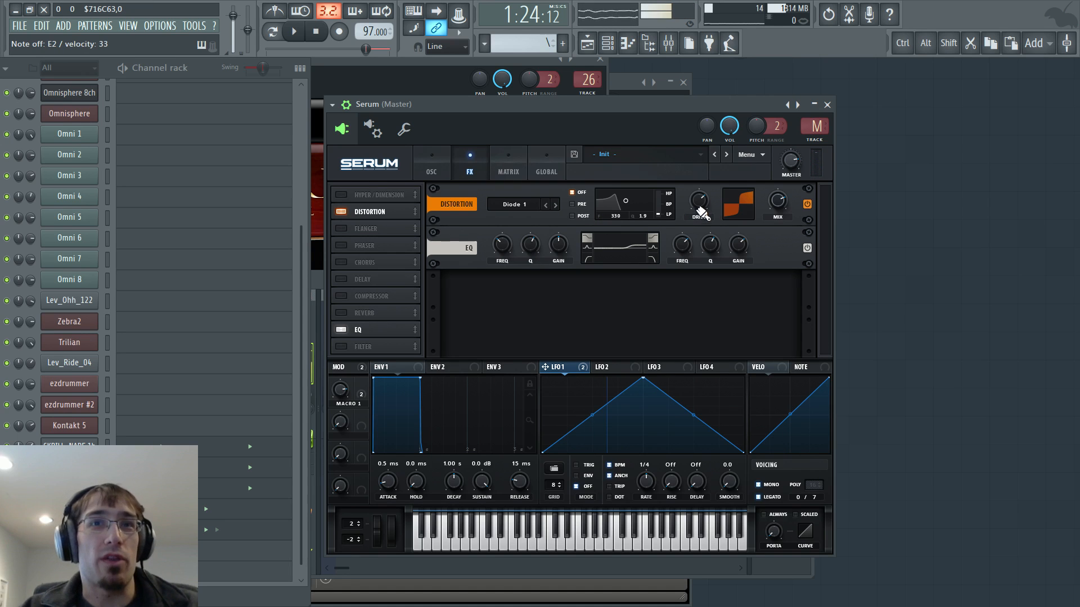
pyautogui.moveTo(701, 212); pyautogui.dragTo(701, 231)
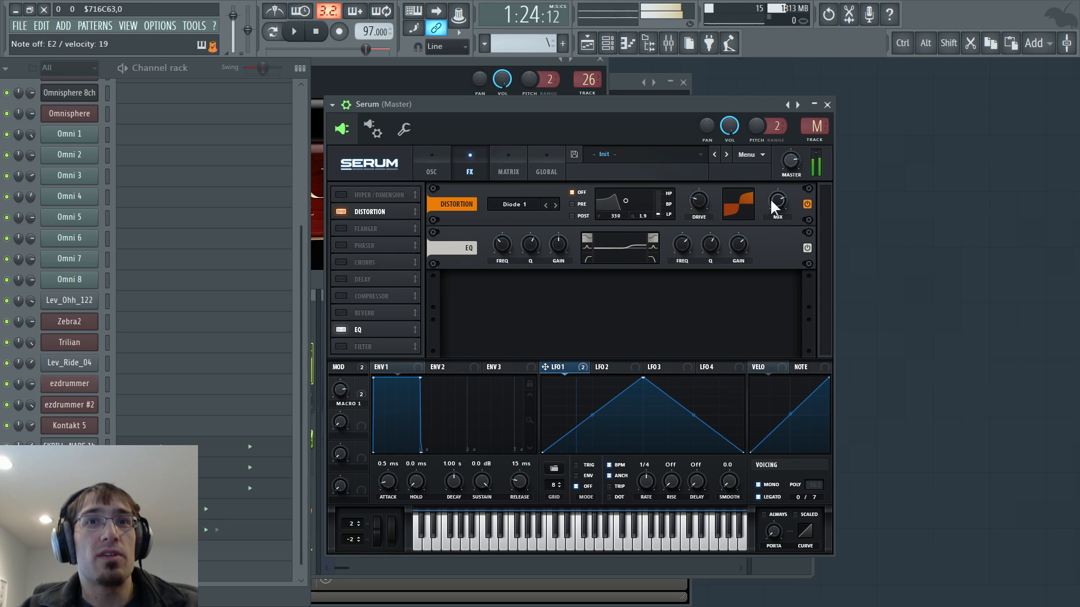
pyautogui.moveTo(772, 201); pyautogui.dragTo(765, 244)
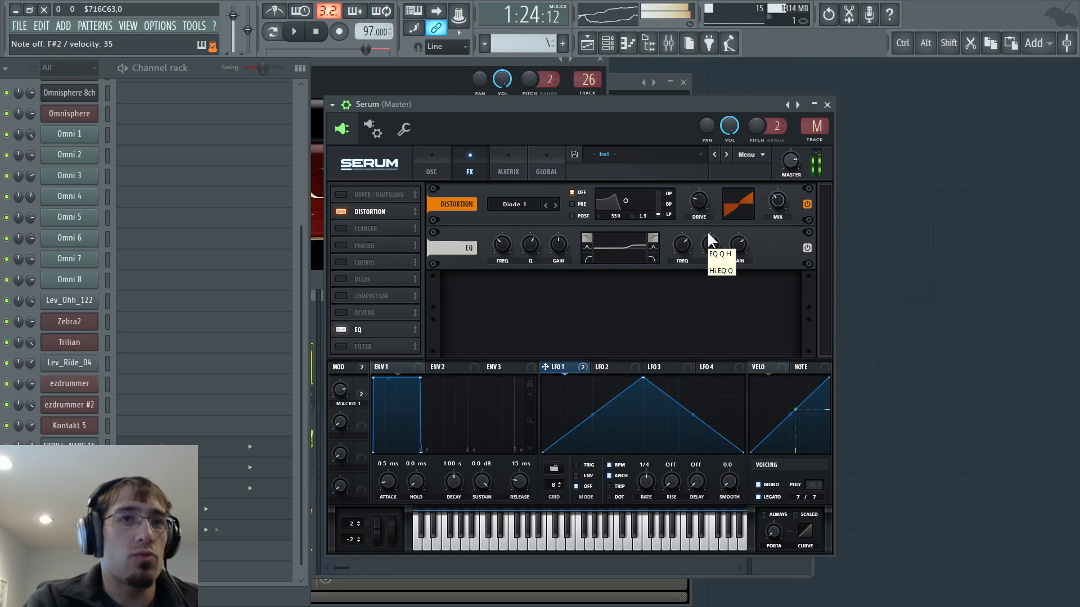
# Set the distortion type to Tube with about 65% drive, and add the Hyper/Dimension effect with the Hyper mix at 0%
pyautogui.click(518, 204)
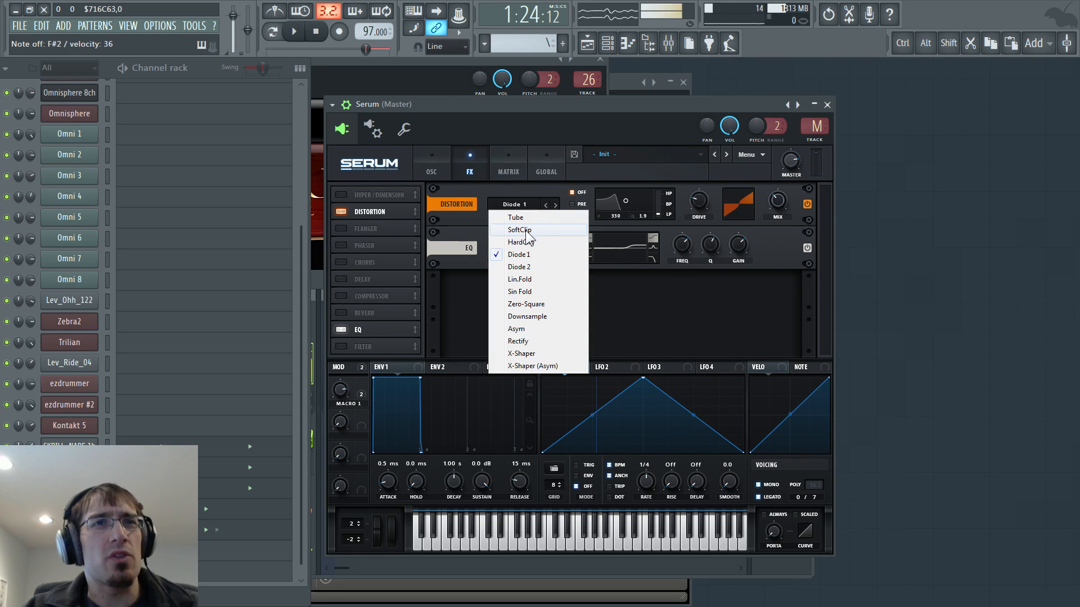
pyautogui.click(526, 229)
pyautogui.click(523, 205)
pyautogui.click(528, 216)
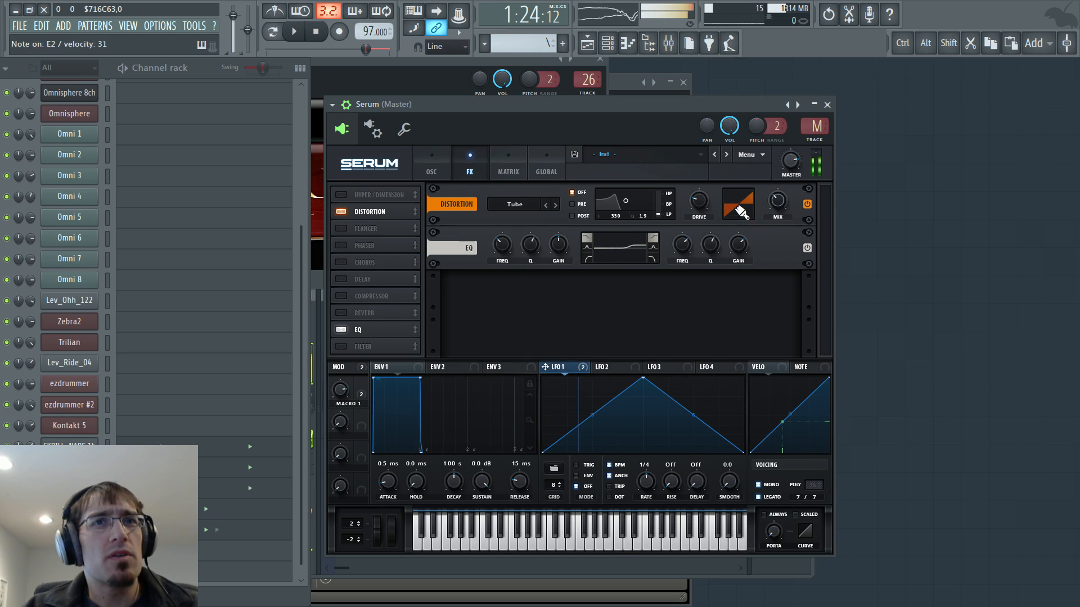
pyautogui.moveTo(709, 206); pyautogui.dragTo(726, 135)
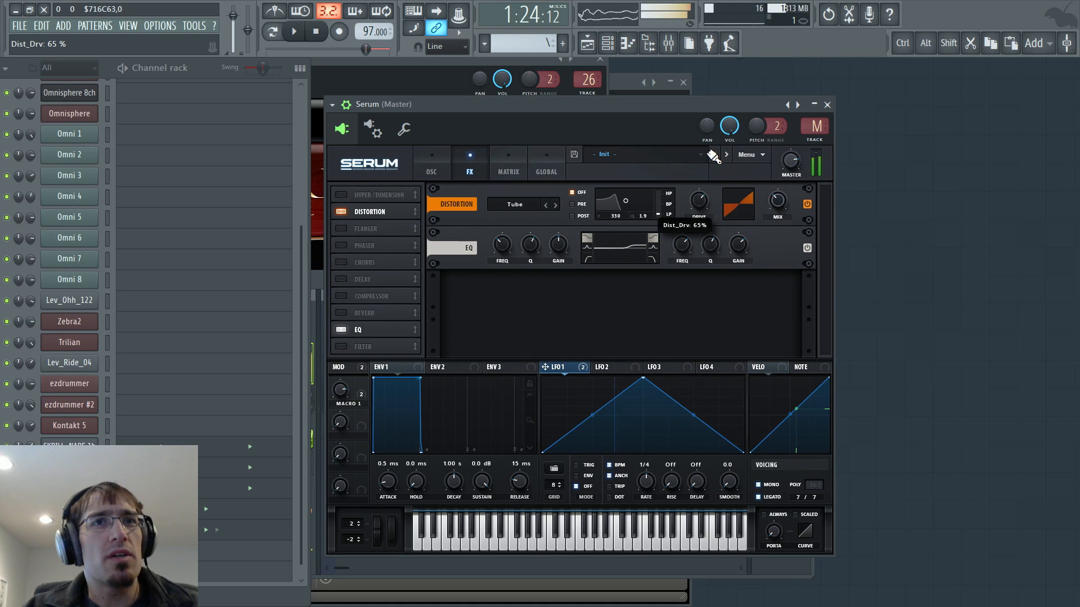
pyautogui.moveTo(780, 211); pyautogui.dragTo(779, 203)
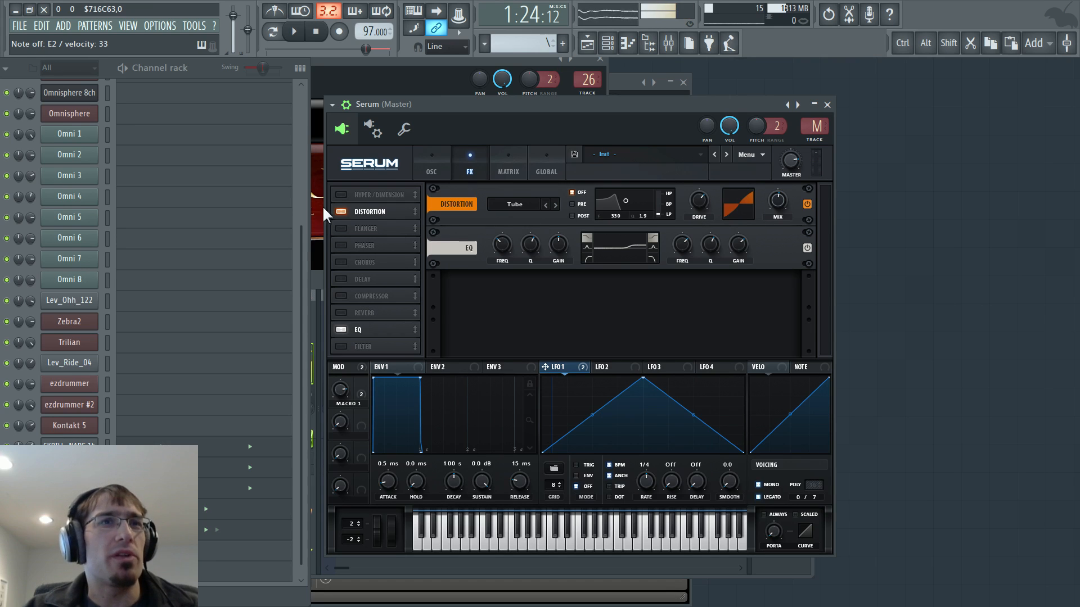
pyautogui.click(341, 194)
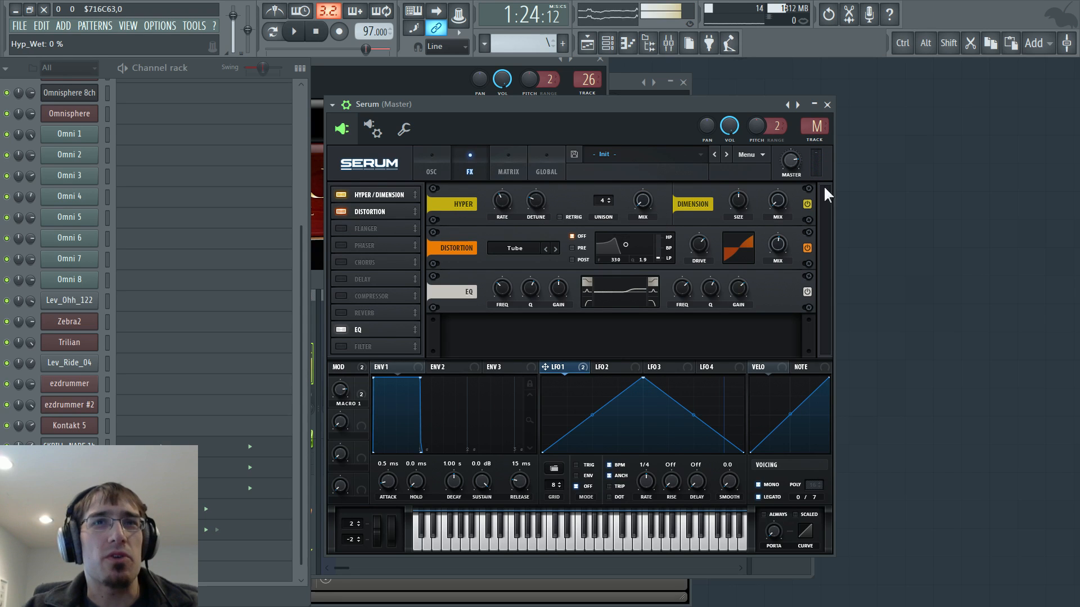
pyautogui.moveTo(784, 204); pyautogui.dragTo(778, 170)
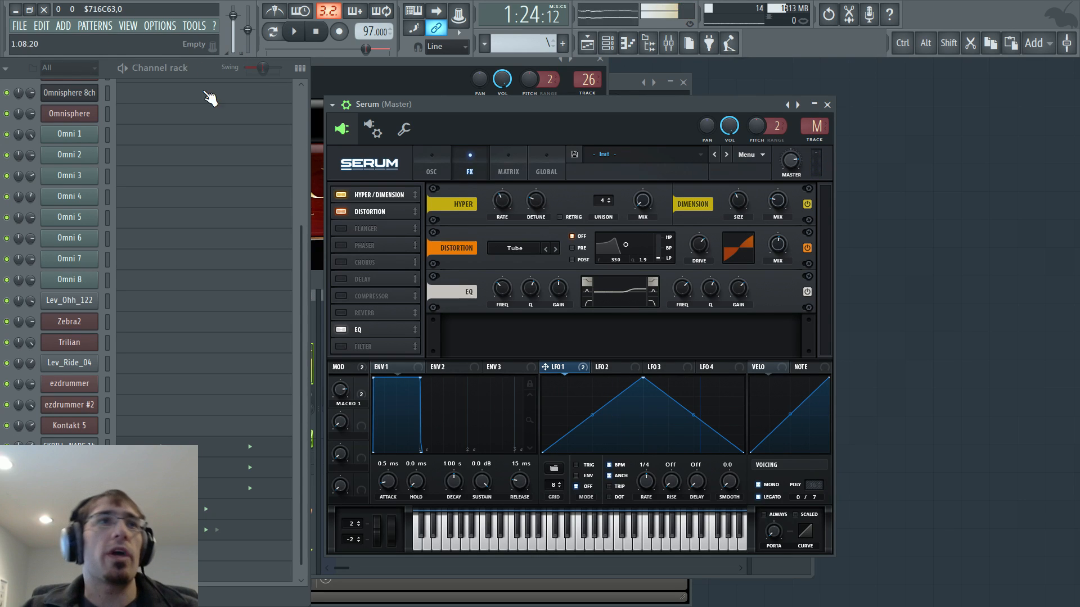
# Start playing the song from bar 9 of the playlist and return to the channel rack
pyautogui.press('F5')
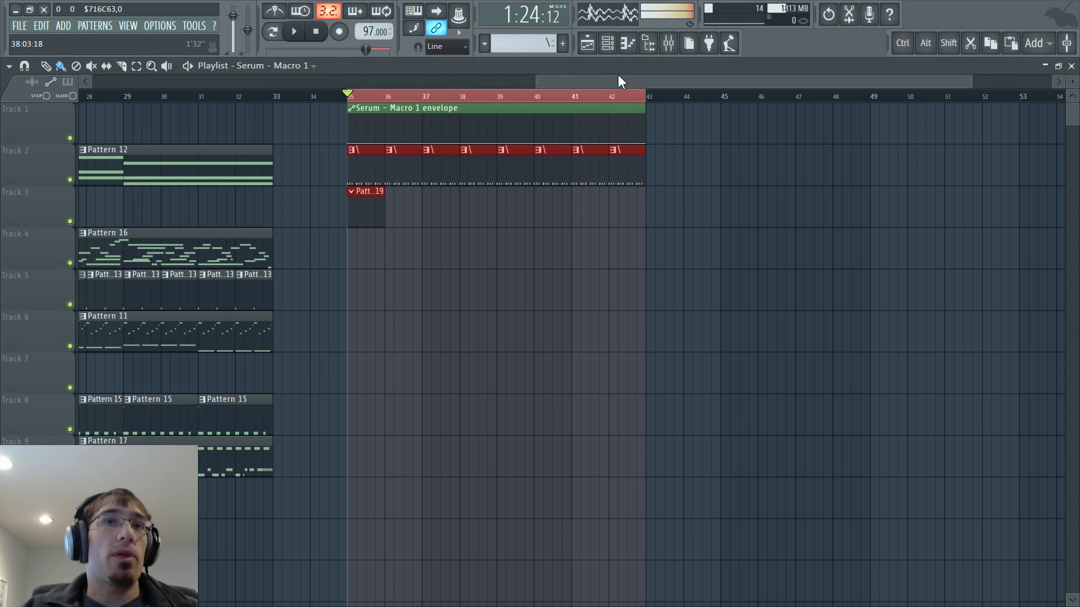
pyautogui.moveTo(618, 77); pyautogui.dragTo(385, 75)
pyautogui.click(212, 99)
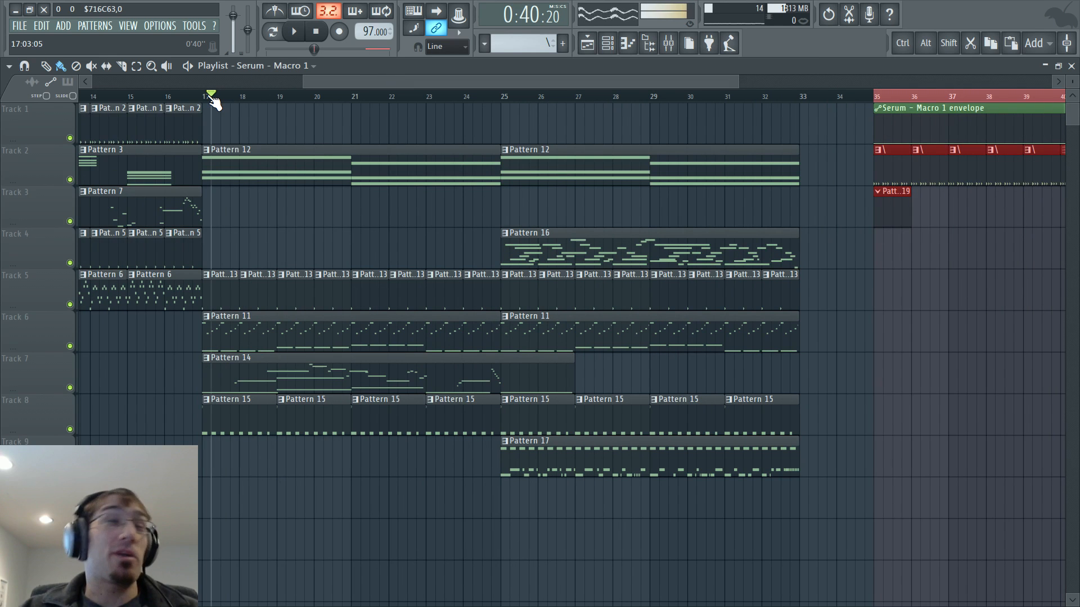
pyautogui.click(206, 96)
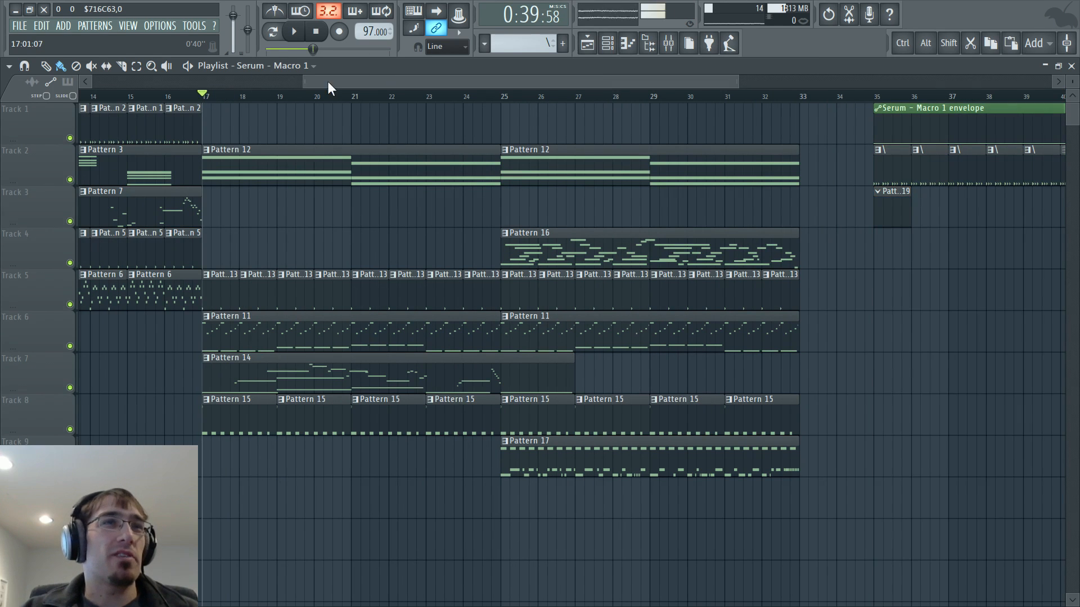
pyautogui.moveTo(327, 81); pyautogui.dragTo(251, 100)
pyautogui.click(95, 97)
pyautogui.press('space')
pyautogui.press('F5')
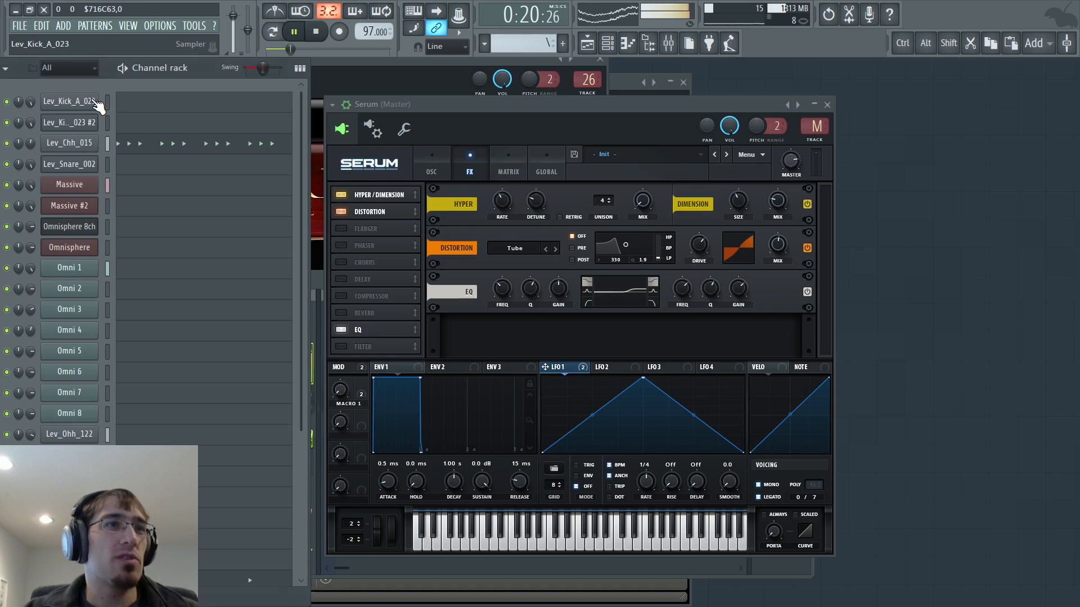
# Open the Serum instrument from the channel rack and route it to mixer track 23
pyautogui.scroll(-7, 113, 284)
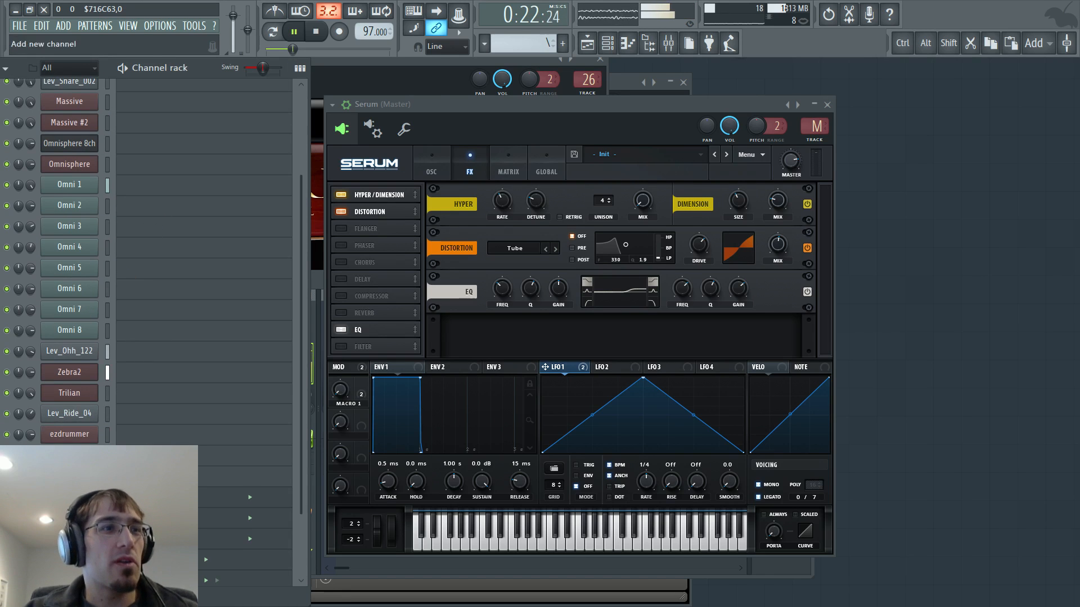
pyautogui.click(69, 563)
pyautogui.click(70, 541)
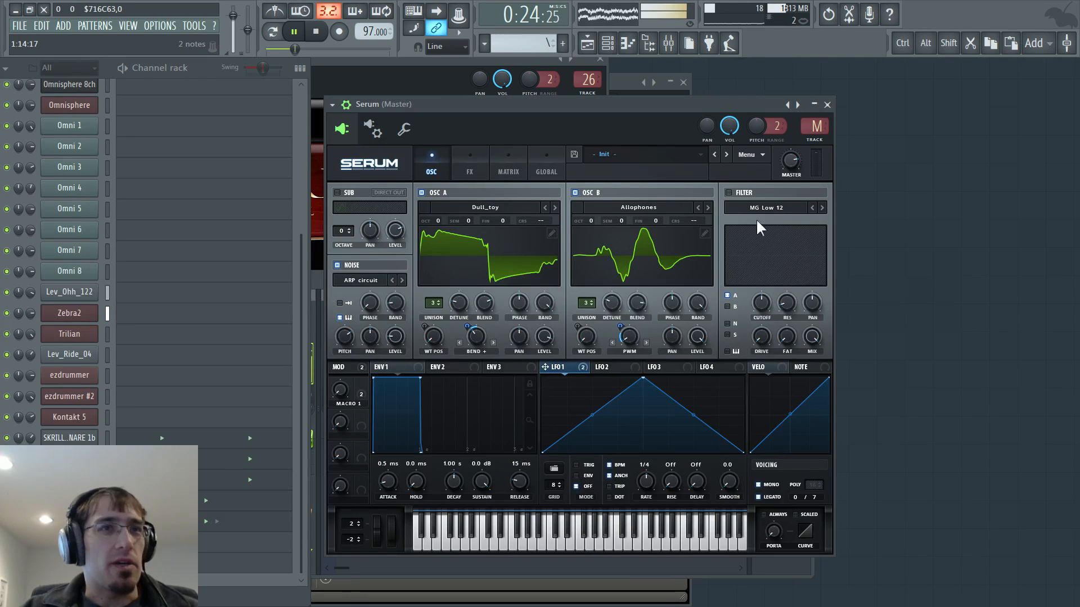
pyautogui.moveTo(814, 127); pyautogui.dragTo(815, 55)
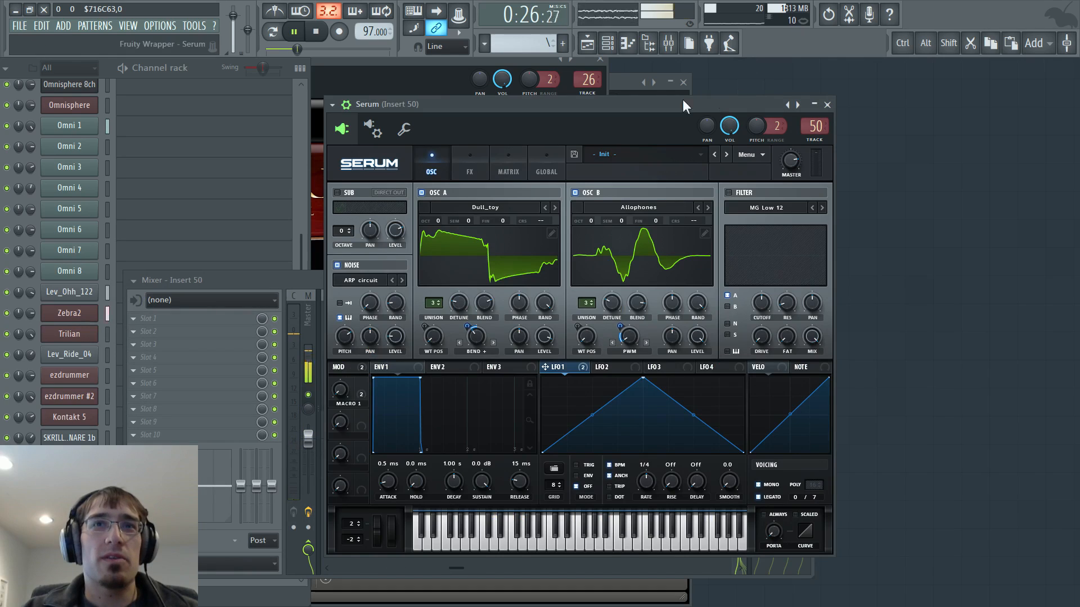
pyautogui.moveTo(683, 102); pyautogui.dragTo(871, 103)
pyautogui.doubleClick(999, 127)
pyautogui.moveTo(1000, 127); pyautogui.dragTo(999, 166)
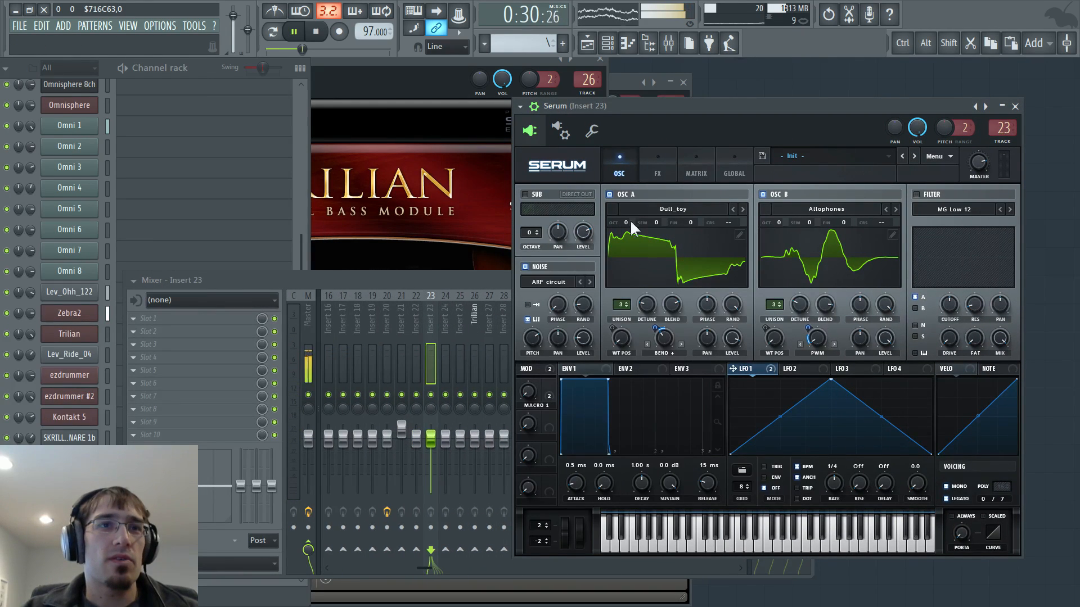
# Rename mixer insert 23 to Serum
pyautogui.rightClick(430, 332)
pyautogui.click(467, 308)
pyautogui.write('Serum')
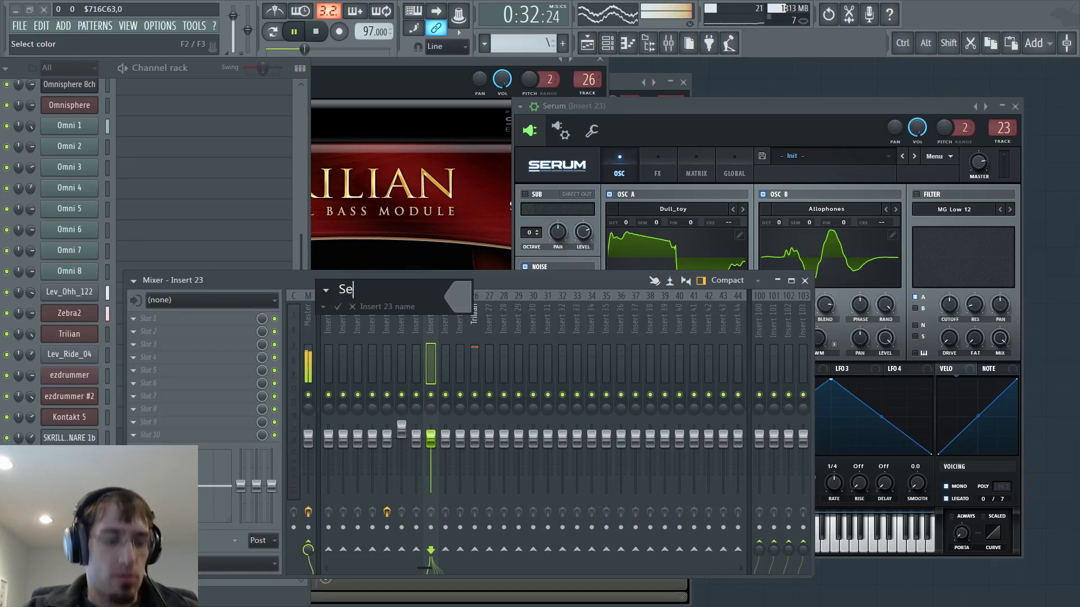
pyautogui.press('Return')
# Rename mixer insert 4 to "More kick"
pyautogui.hscroll(-5, 430, 340)
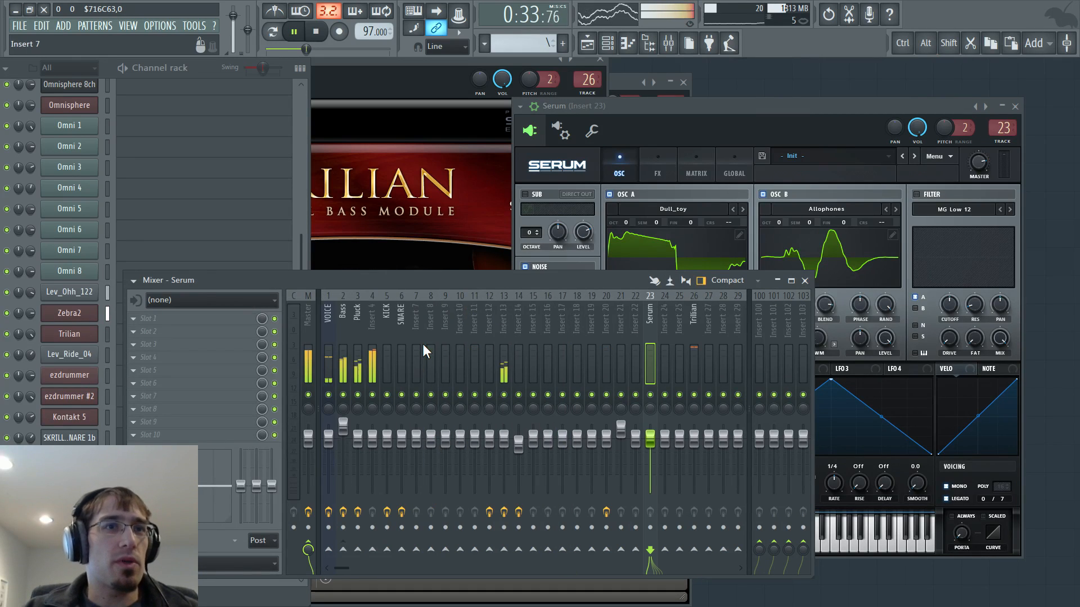
pyautogui.click(373, 316)
pyautogui.doubleClick(376, 319)
pyautogui.write('More kick')
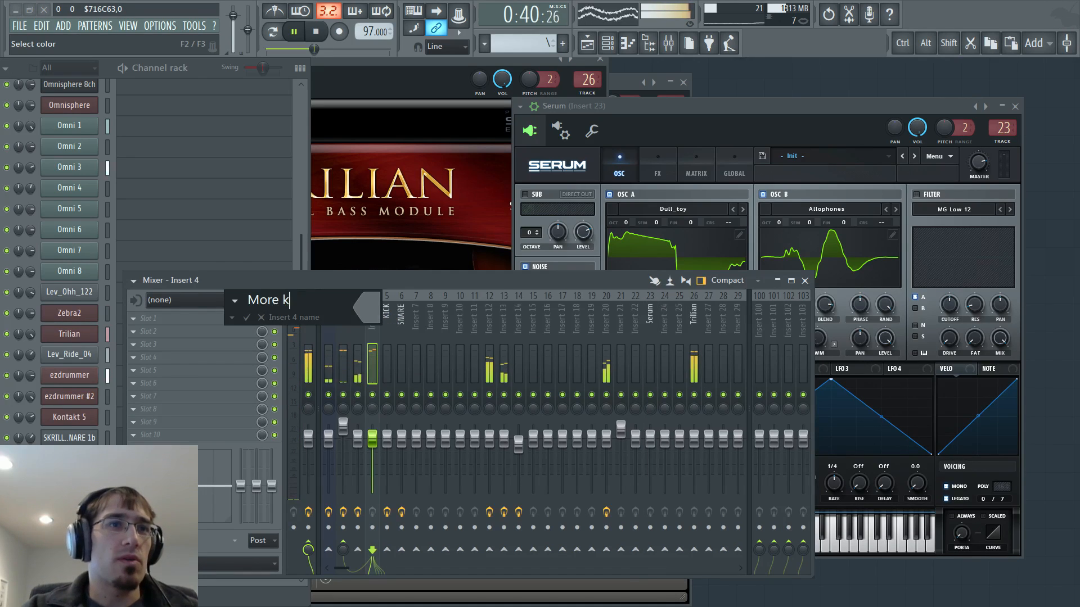
pyautogui.press('Return')
# Route the KICK mixer track to the Serum track as a sidechain
pyautogui.click(386, 313)
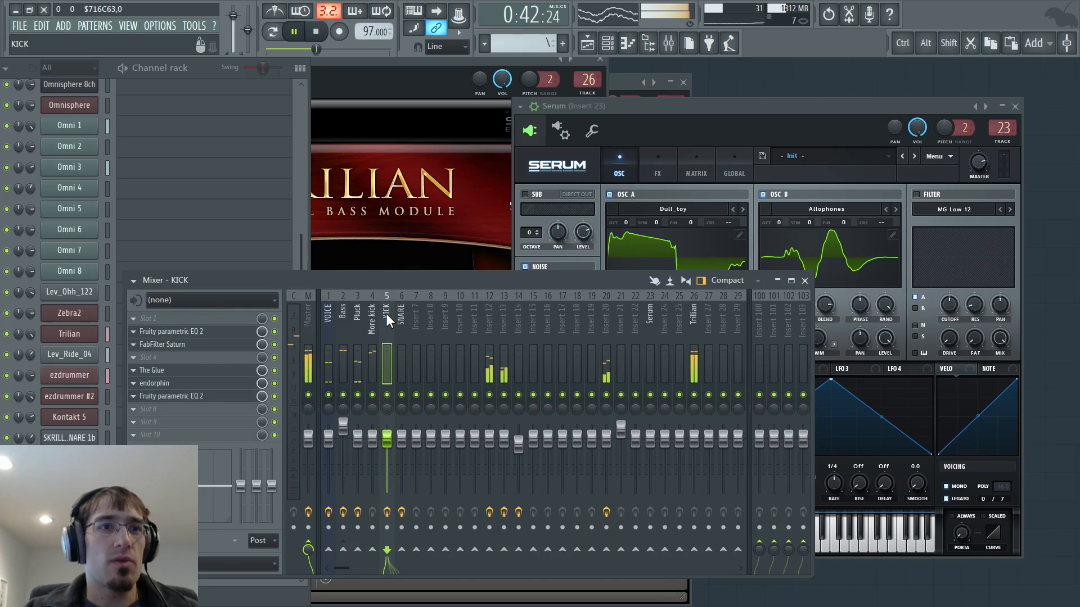
pyautogui.rightClick(652, 543)
pyautogui.click(690, 573)
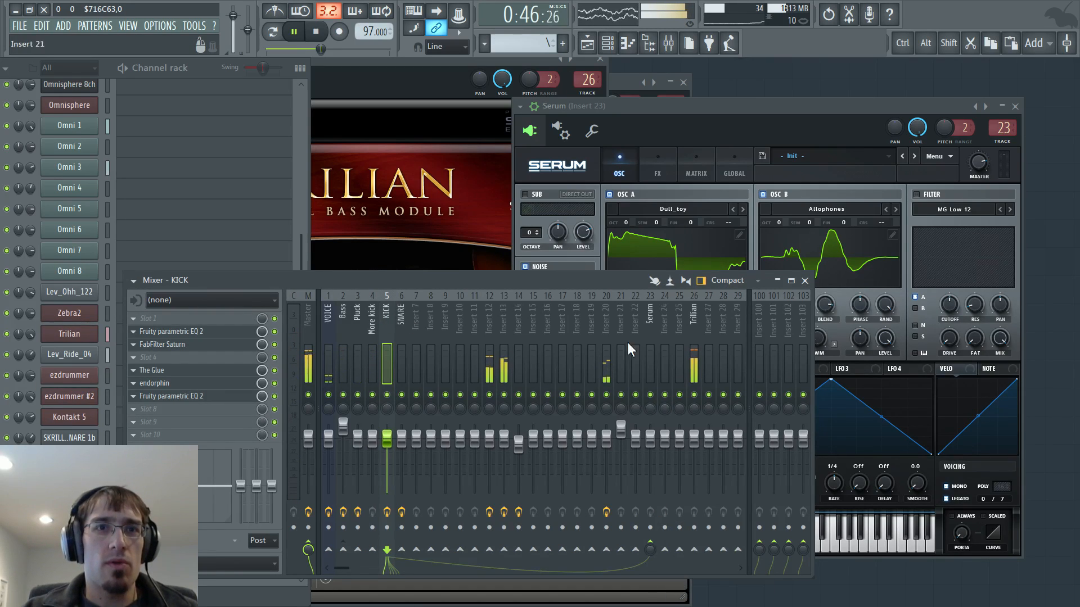
# Load Fruity Parametric EQ 2 in slot 2 and Fruity Limiter in slot 4 of the Serum mixer track
pyautogui.click(649, 344)
pyautogui.click(138, 333)
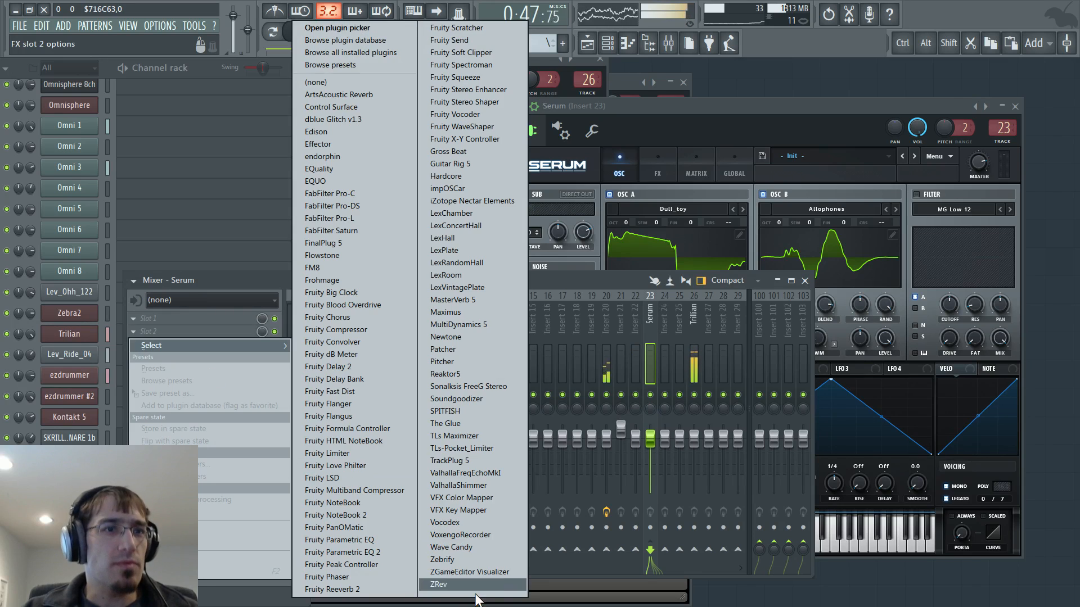
pyautogui.click(371, 552)
pyautogui.click(149, 371)
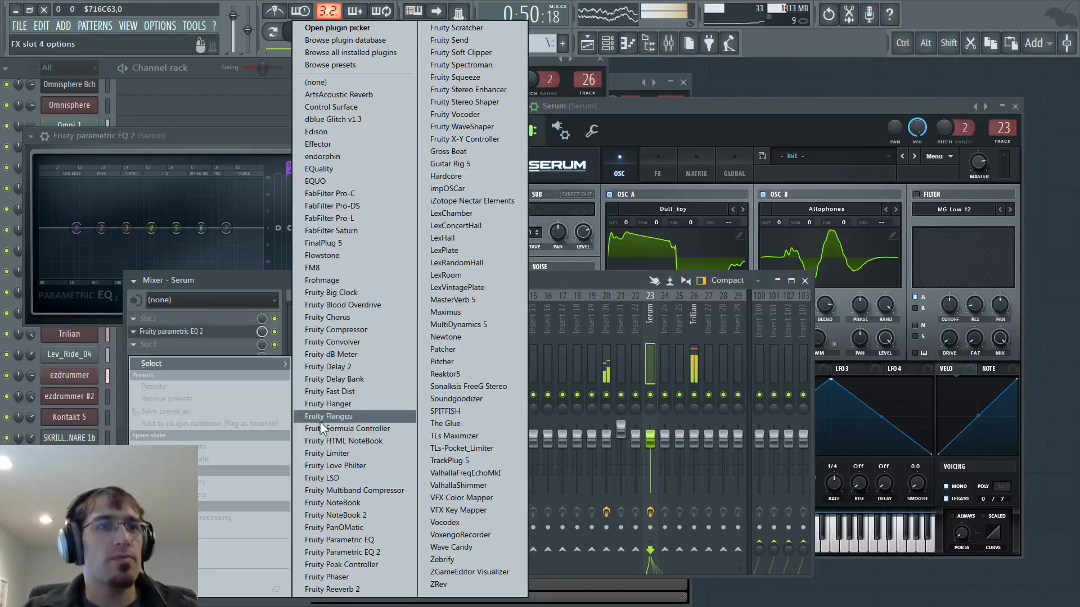
pyautogui.click(326, 526)
# Switch Fruity Limiter to compressor mode, select its sidechain input, and set the threshold and ratio
pyautogui.click(262, 353)
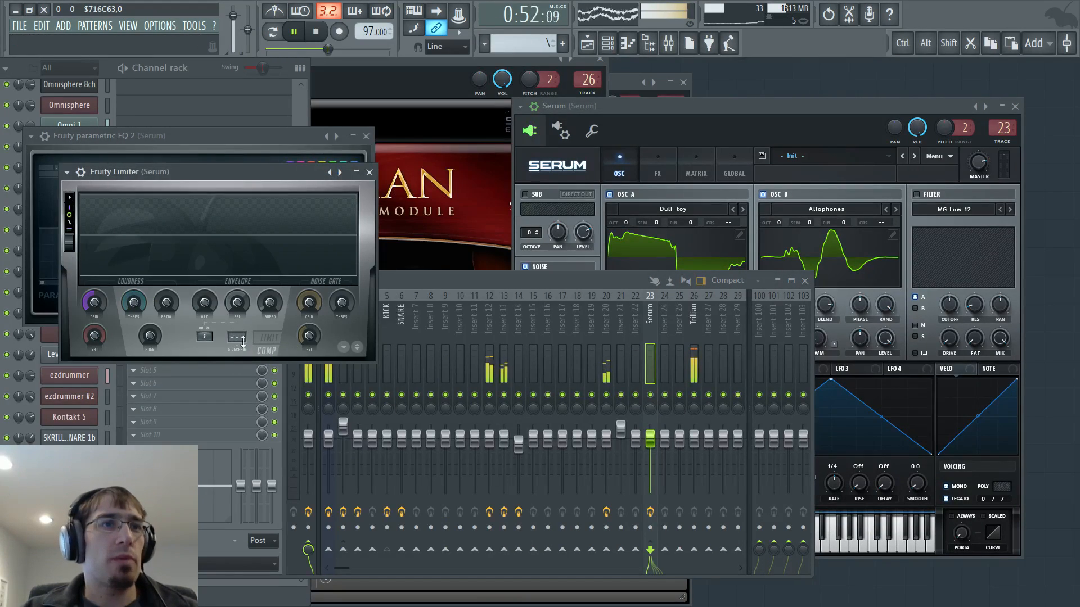
pyautogui.moveTo(138, 304)
pyautogui.mouseDown()
pyautogui.moveTo(147, 312)
pyautogui.moveTo(132, 311)
pyautogui.mouseUp()
pyautogui.press('F5')
pyautogui.press('F5')
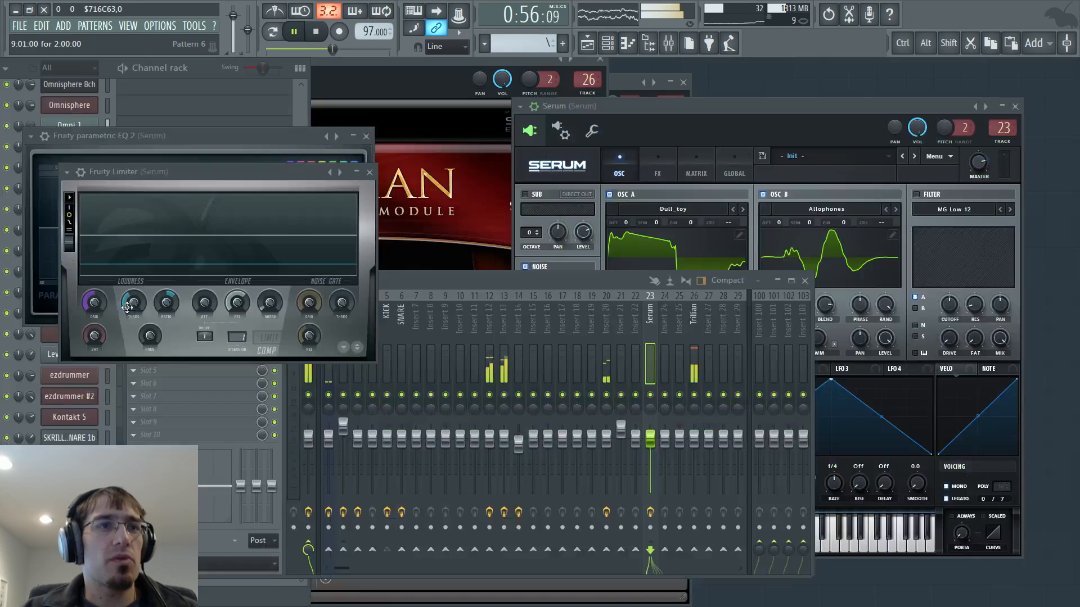
# Lower the Serum mixer track's volume fader to balance it against the rest of the song
pyautogui.press('F6')
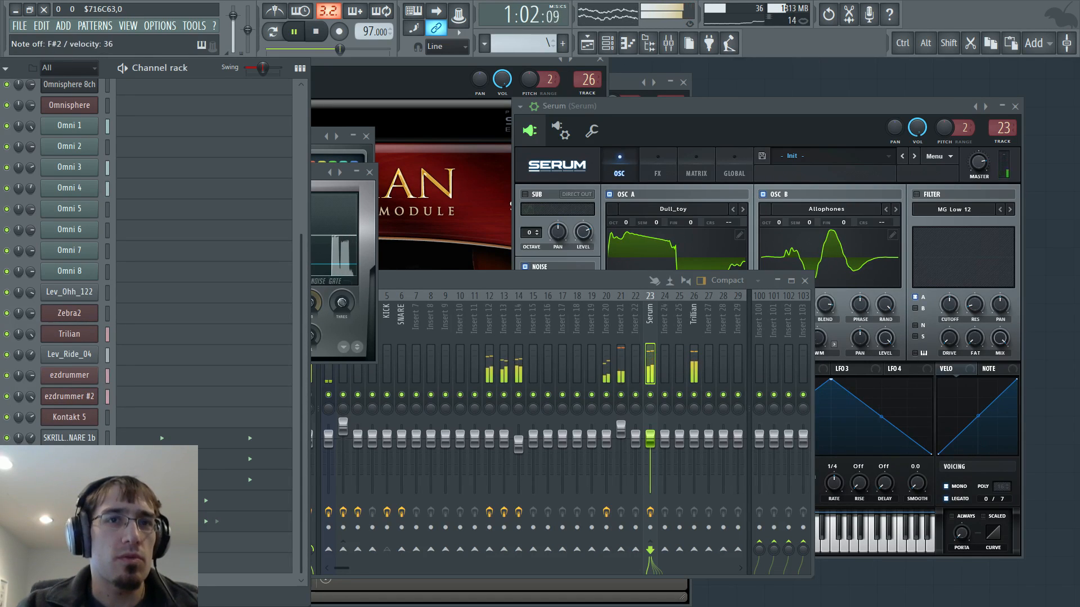
pyautogui.click(651, 439)
pyautogui.moveTo(650, 439); pyautogui.dragTo(655, 458)
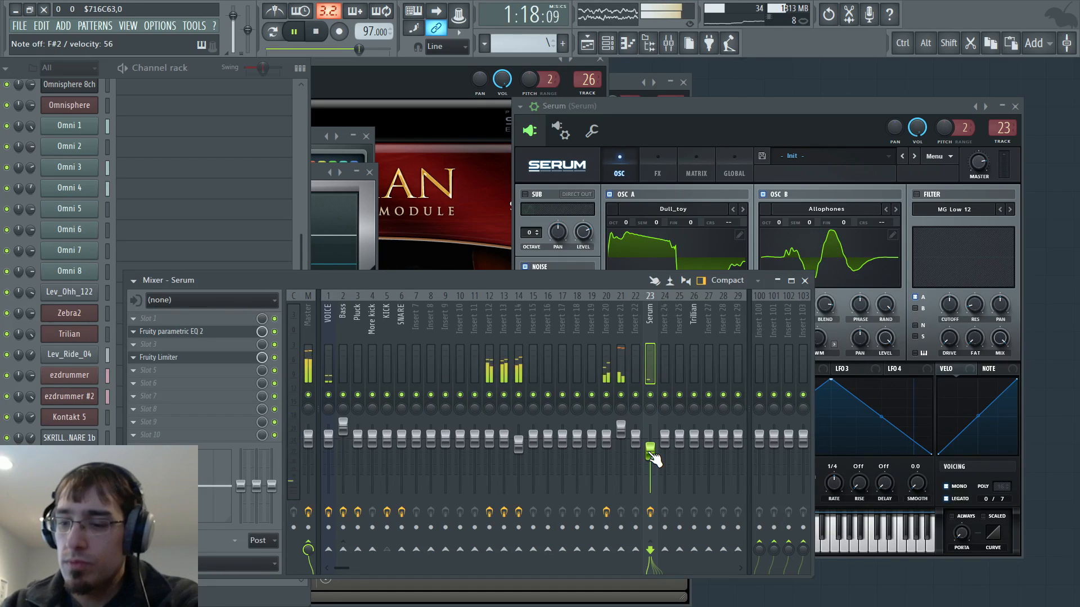
# Add points to the Serum Macro 1 envelope forming three triangular peaks across bars 35 to 37, and loop playback from bar 35 to 39
pyautogui.press('F5')
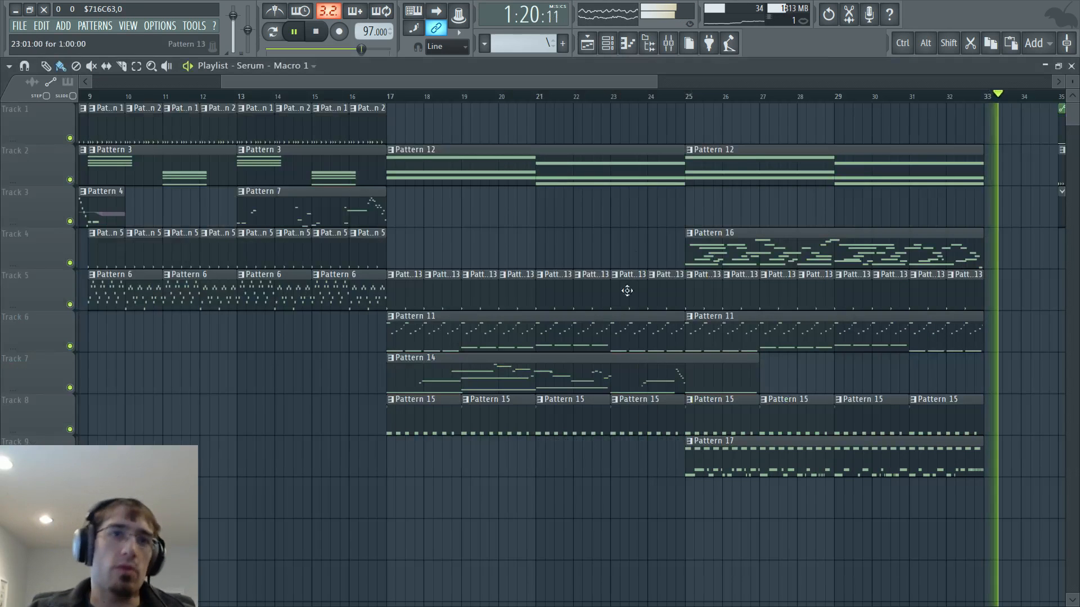
pyautogui.moveTo(618, 82); pyautogui.dragTo(794, 104)
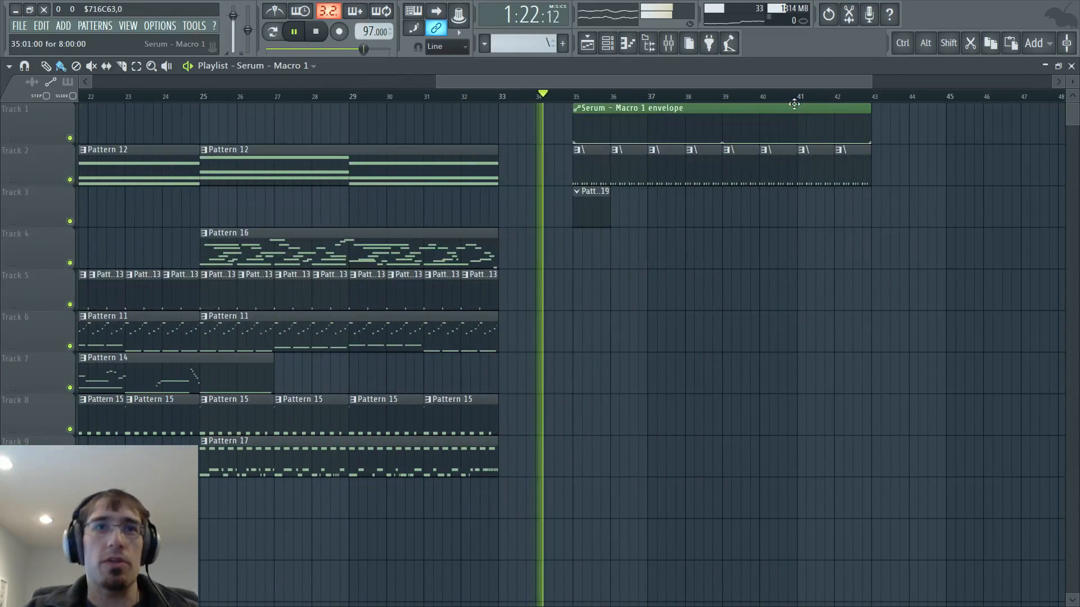
pyautogui.rightClick(590, 127)
pyautogui.rightClick(611, 139)
pyautogui.rightClick(629, 121)
pyautogui.press('space')
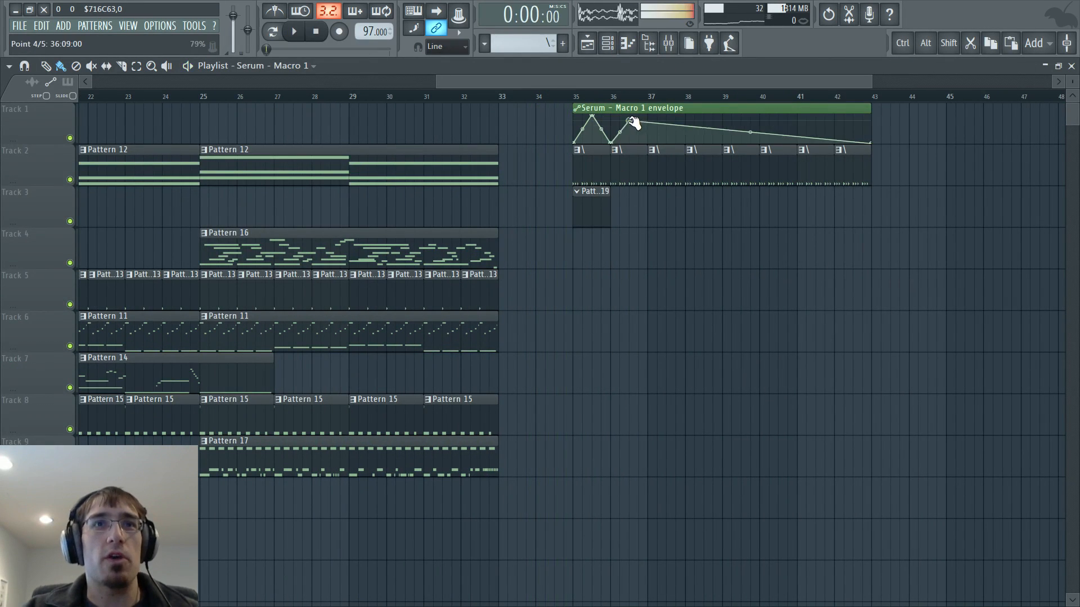
pyautogui.rightClick(648, 141)
pyautogui.rightClick(666, 116)
pyautogui.rightClick(685, 142)
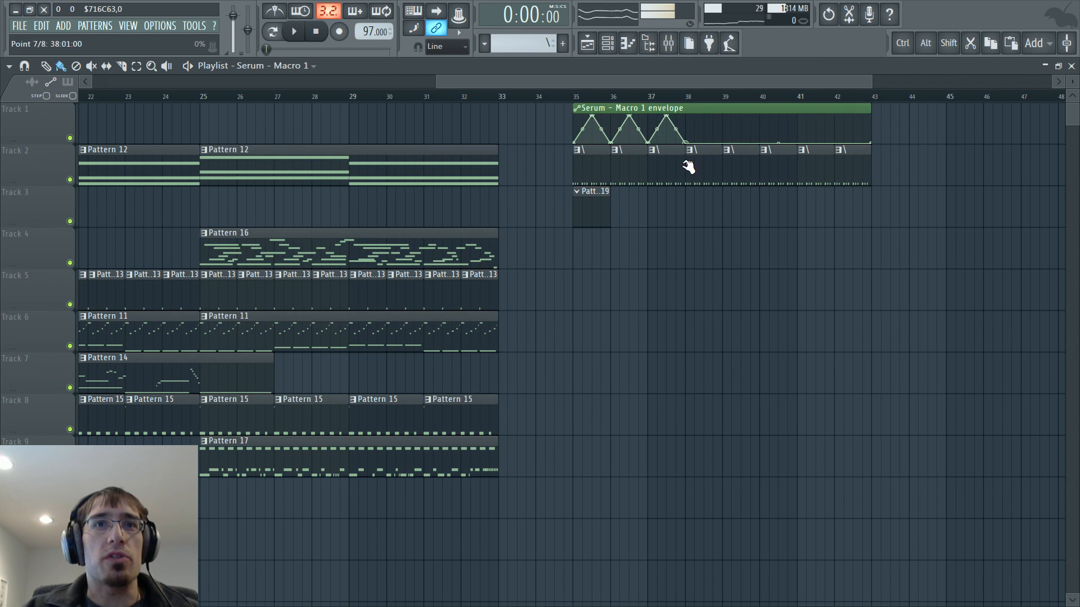
pyautogui.moveTo(574, 96); pyautogui.dragTo(726, 100)
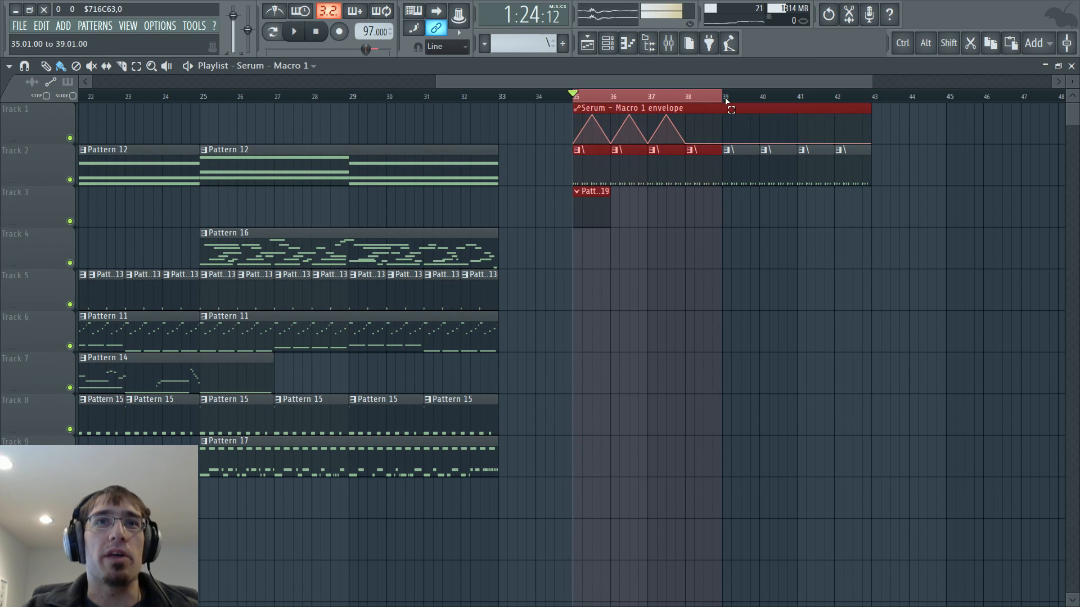
pyautogui.press('space')
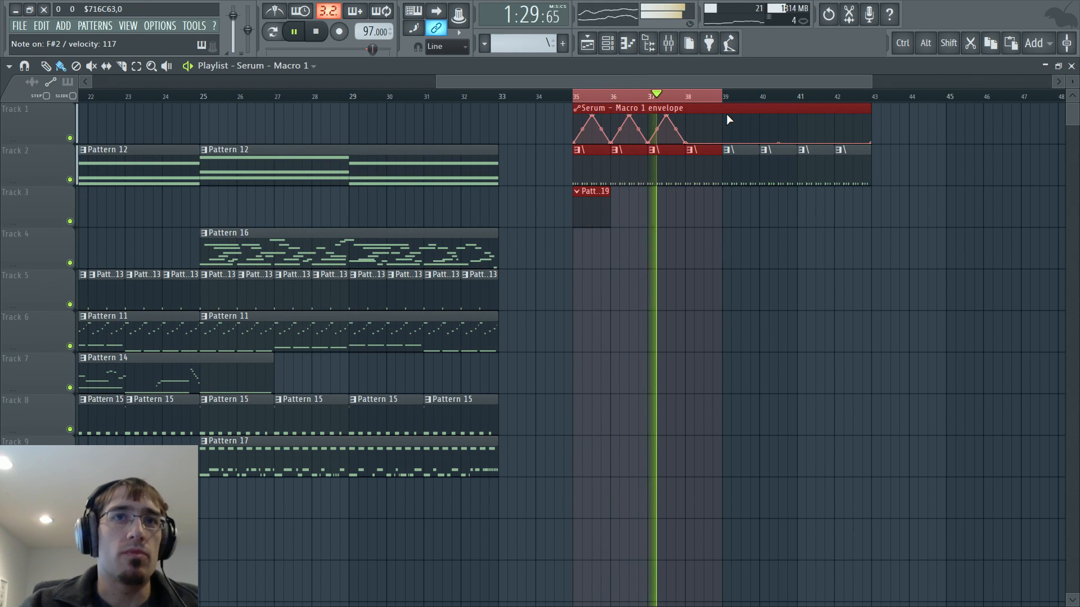
# Cut band 4 and boost band 6 in the Serum track's Fruity Parametric EQ 2, and raise the track's volume fader
pyautogui.press('F5')
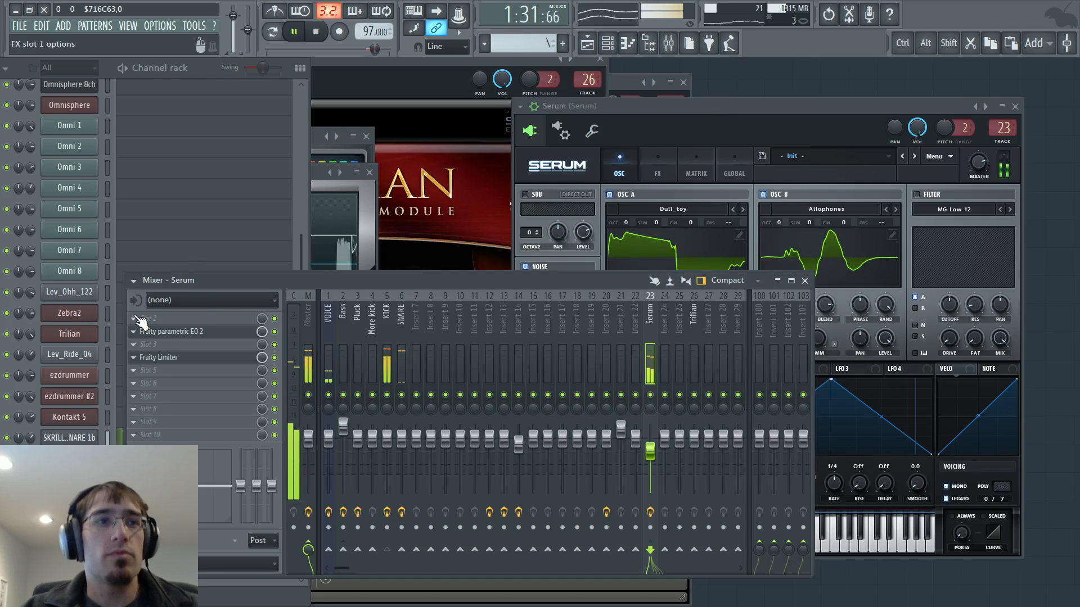
pyautogui.click(218, 333)
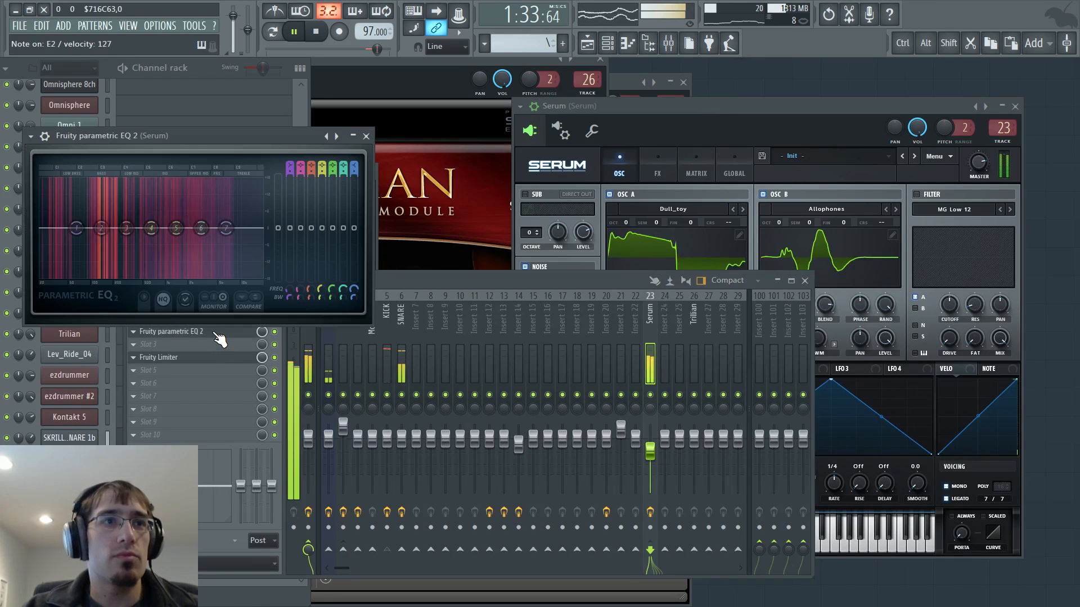
pyautogui.moveTo(151, 228); pyautogui.dragTo(143, 249)
pyautogui.moveTo(201, 228); pyautogui.dragTo(223, 228)
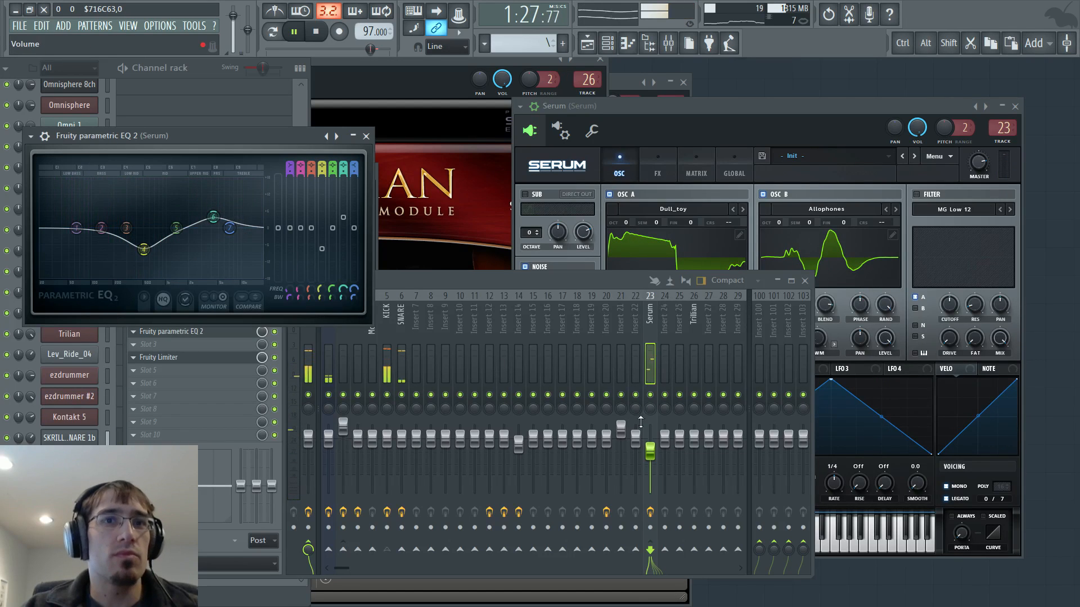
pyautogui.moveTo(650, 451); pyautogui.dragTo(651, 438)
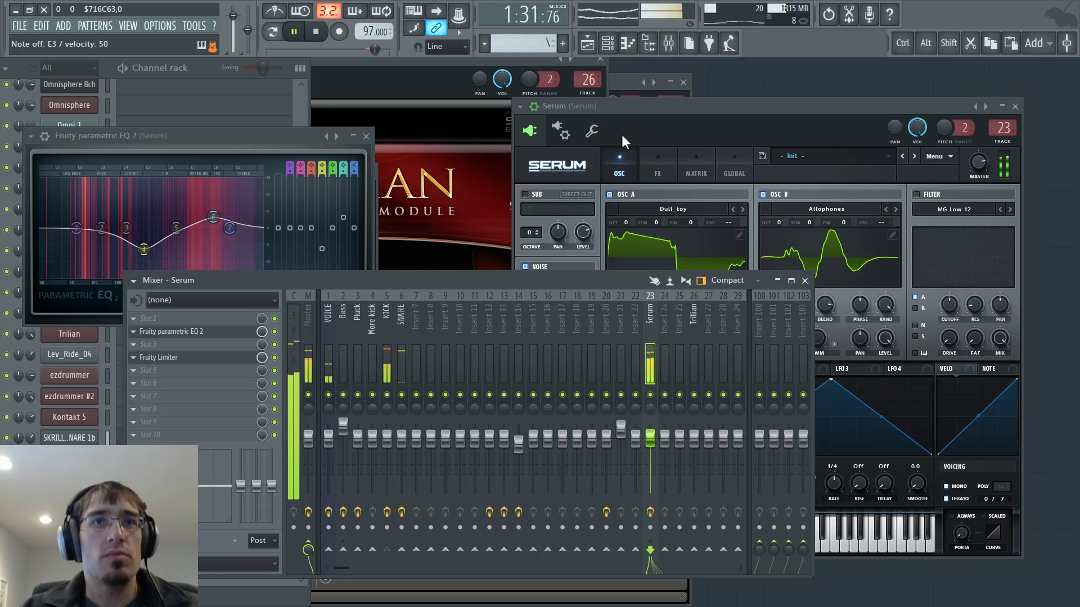
# Increase the LFO 1 modulation depth on oscillator A's Bend + control in Serum and stop playback
pyautogui.click(634, 109)
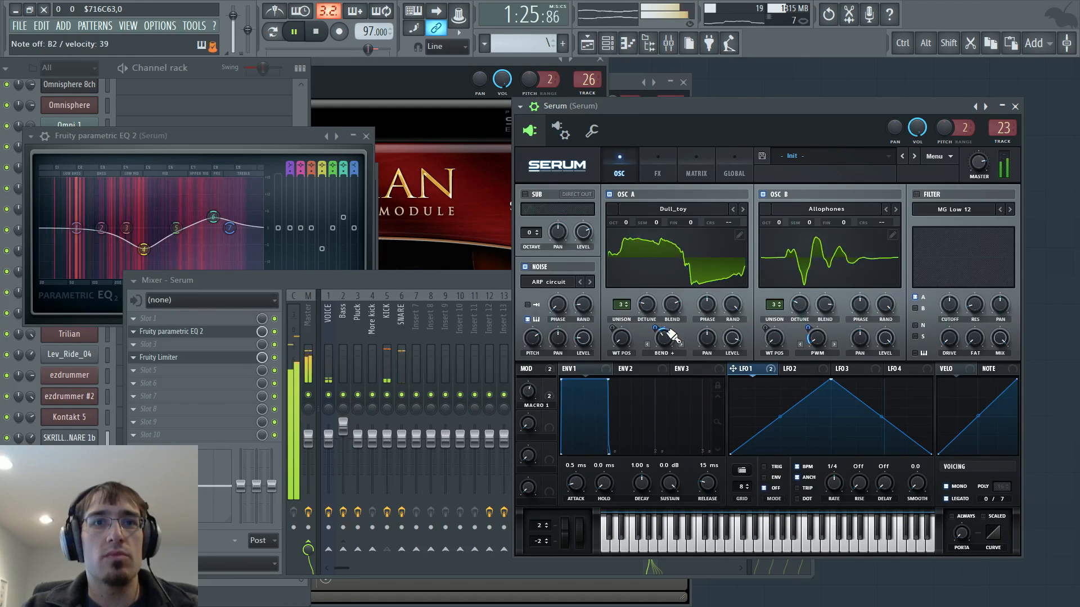
pyautogui.moveTo(667, 331); pyautogui.dragTo(669, 314)
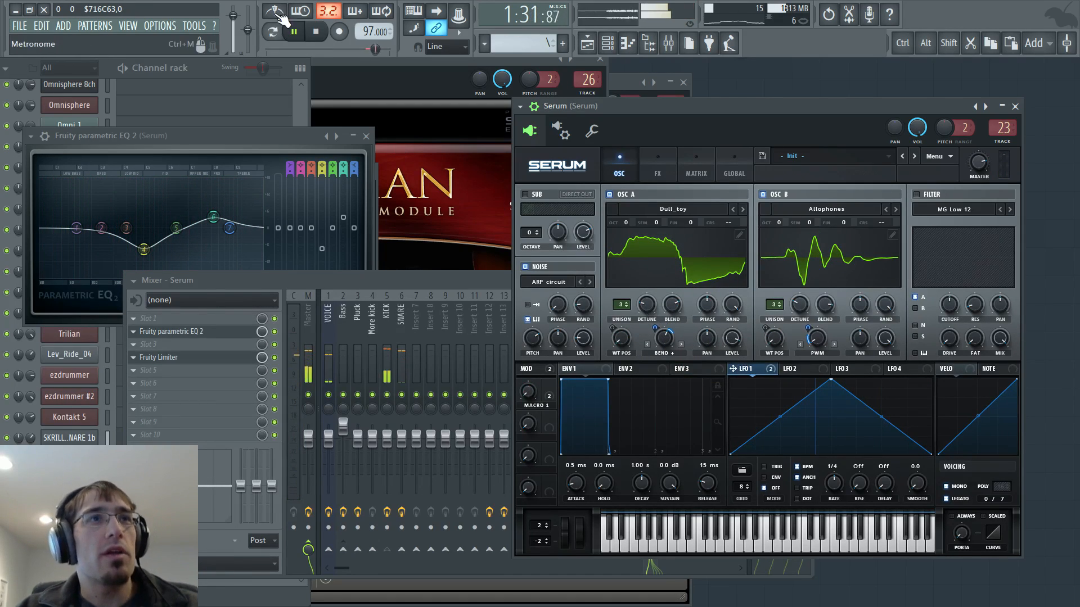
pyautogui.click(316, 31)
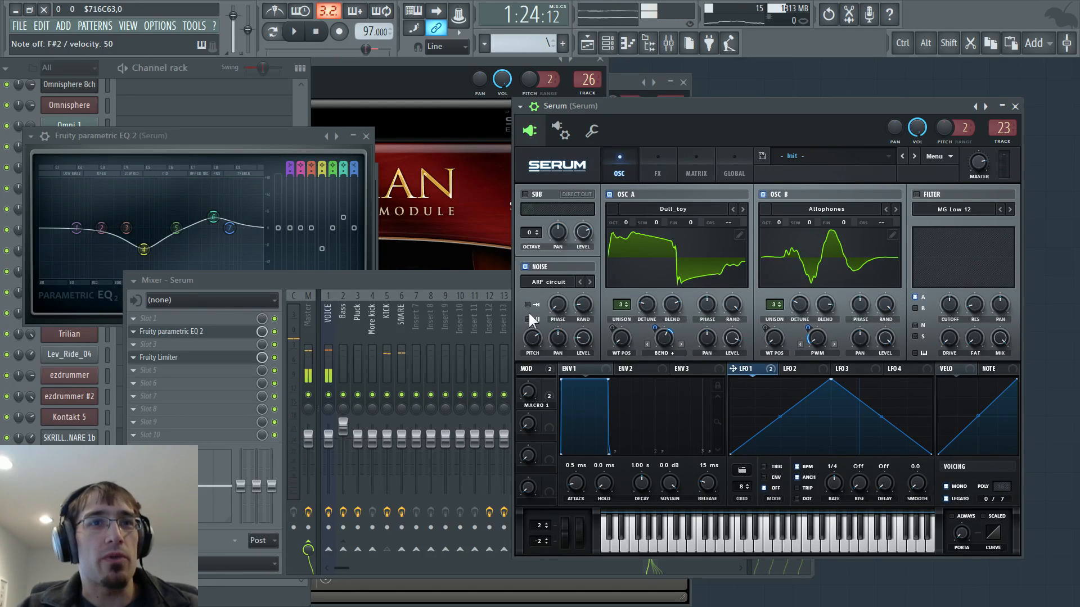
# Keep the ARP circuit noise source in Serum and set its noise level to 16%
pyautogui.click(546, 283)
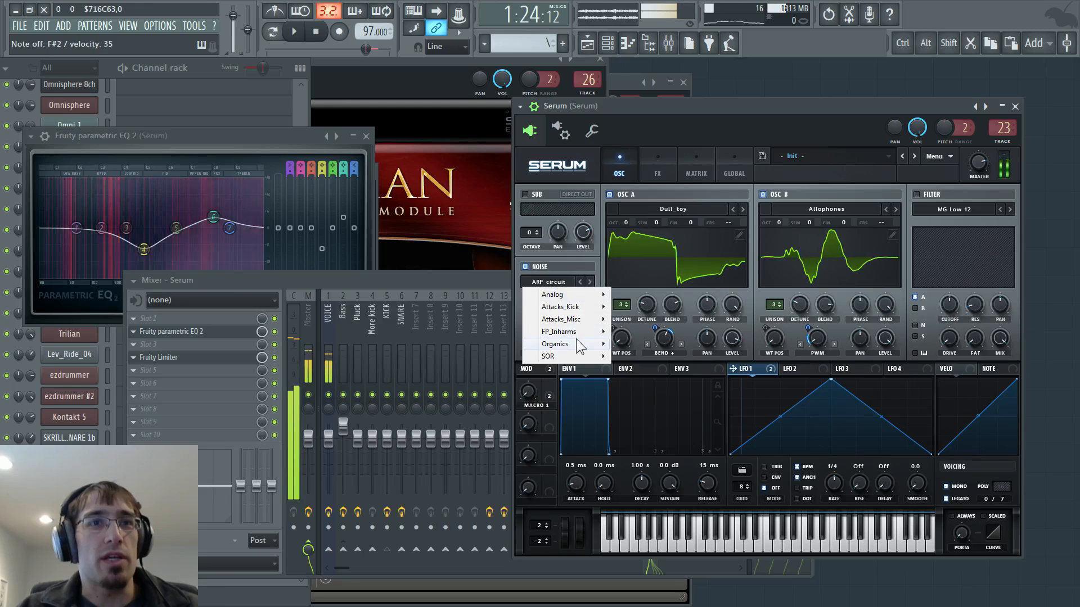
pyautogui.click(574, 214)
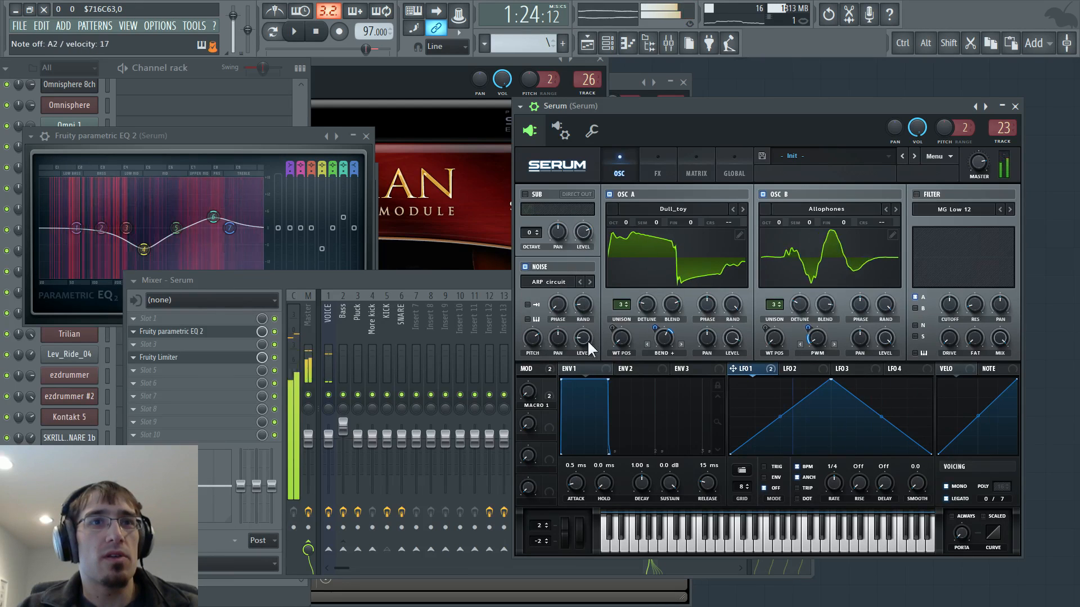
pyautogui.moveTo(583, 340); pyautogui.dragTo(582, 333)
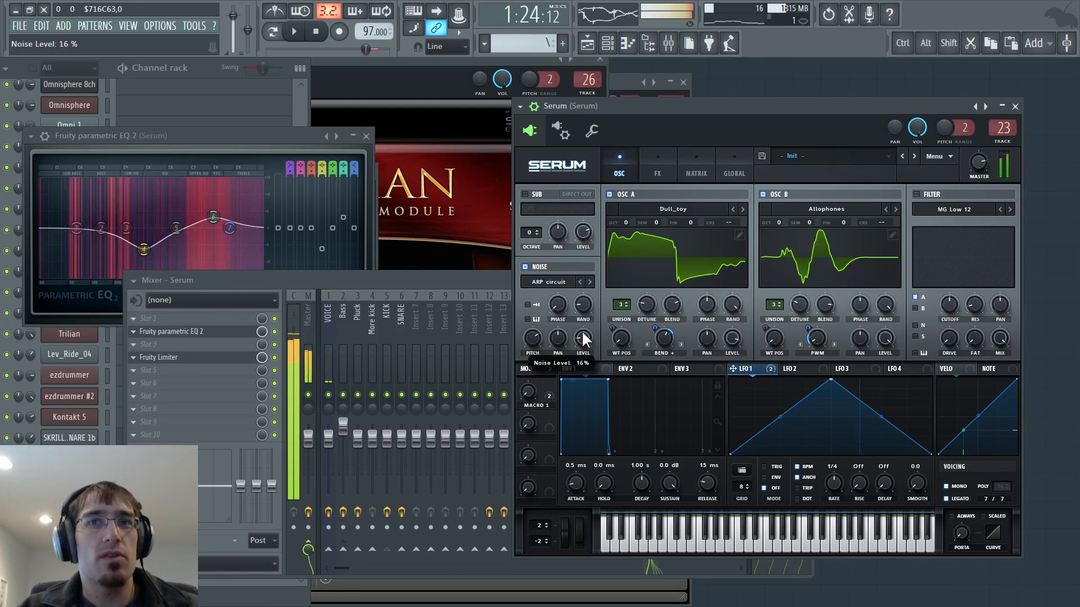
# Enable Serum's filter and set its type to Formant-I
pyautogui.click(917, 194)
pyautogui.click(952, 209)
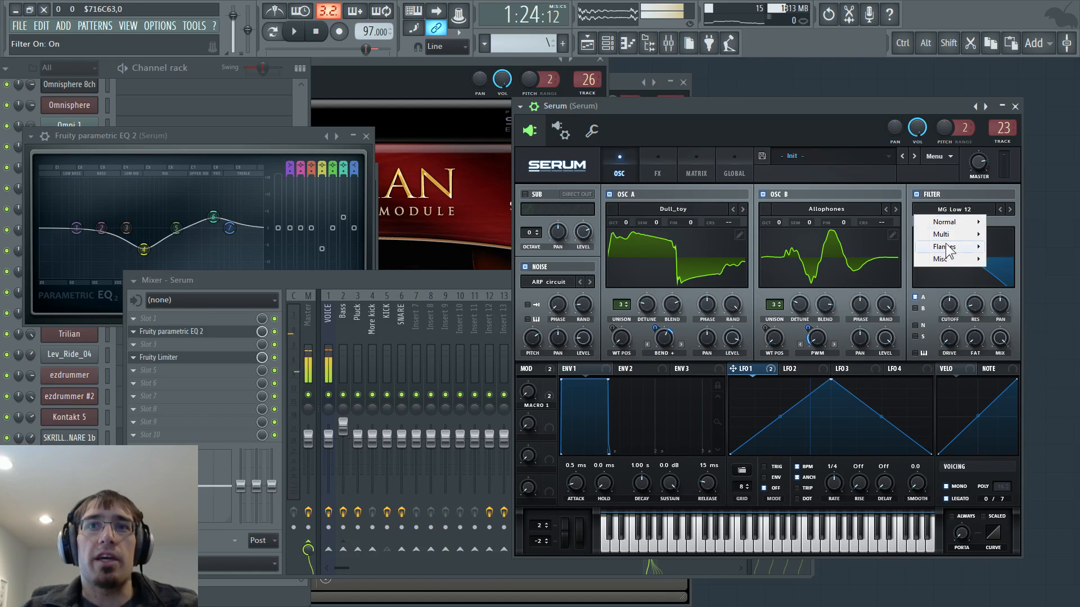
pyautogui.moveTo(954, 236)
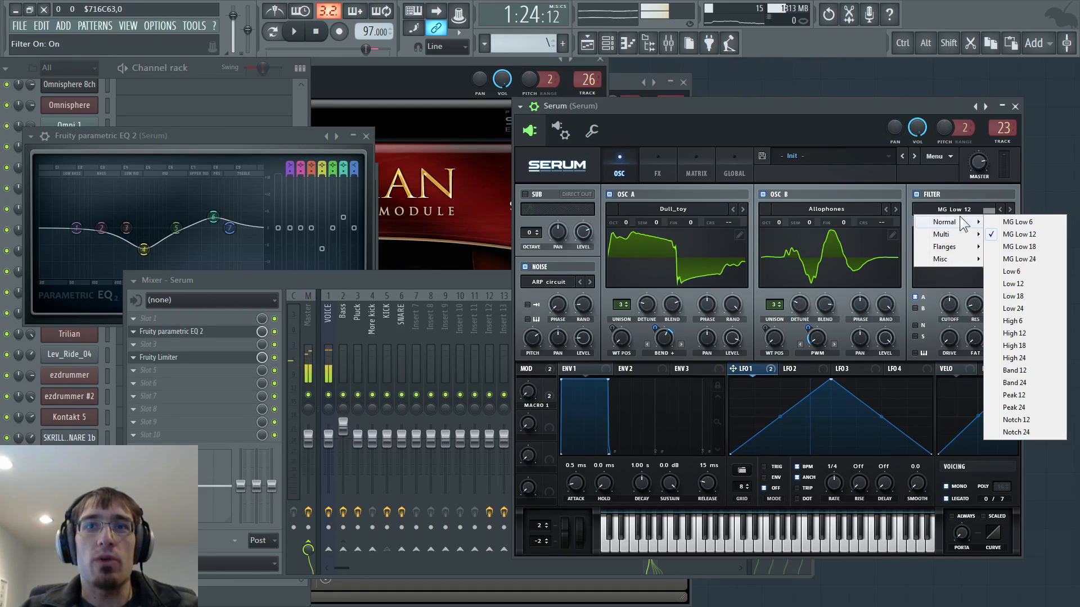
pyautogui.moveTo(937, 259)
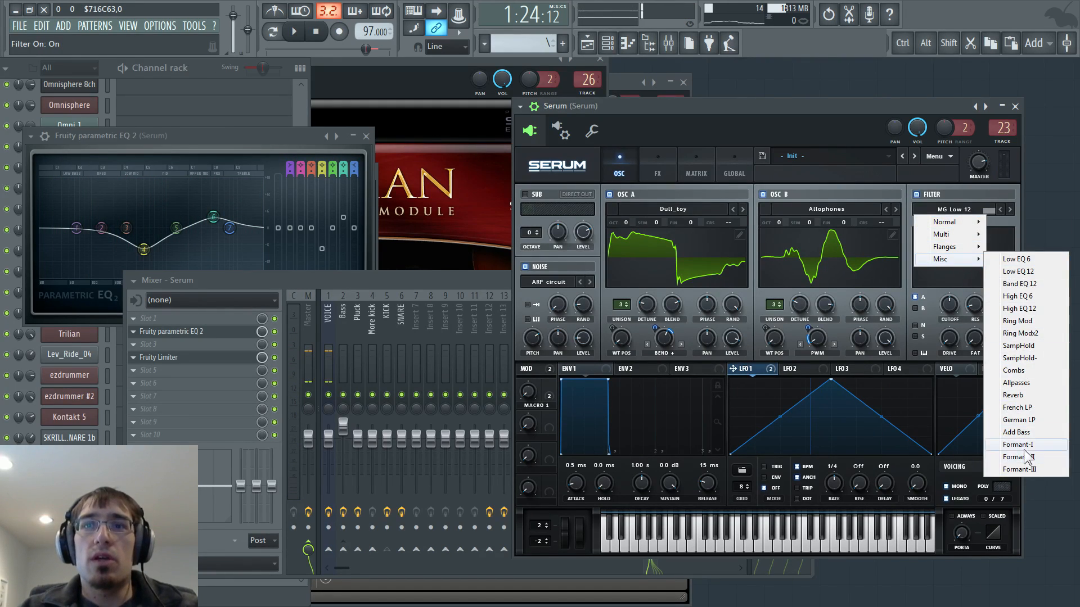
pyautogui.click(1024, 450)
# Adjust the Formant-I filter's cutoff, set its resonance to 30%, and set its drive to about 30%
pyautogui.moveTo(954, 308); pyautogui.dragTo(944, 344)
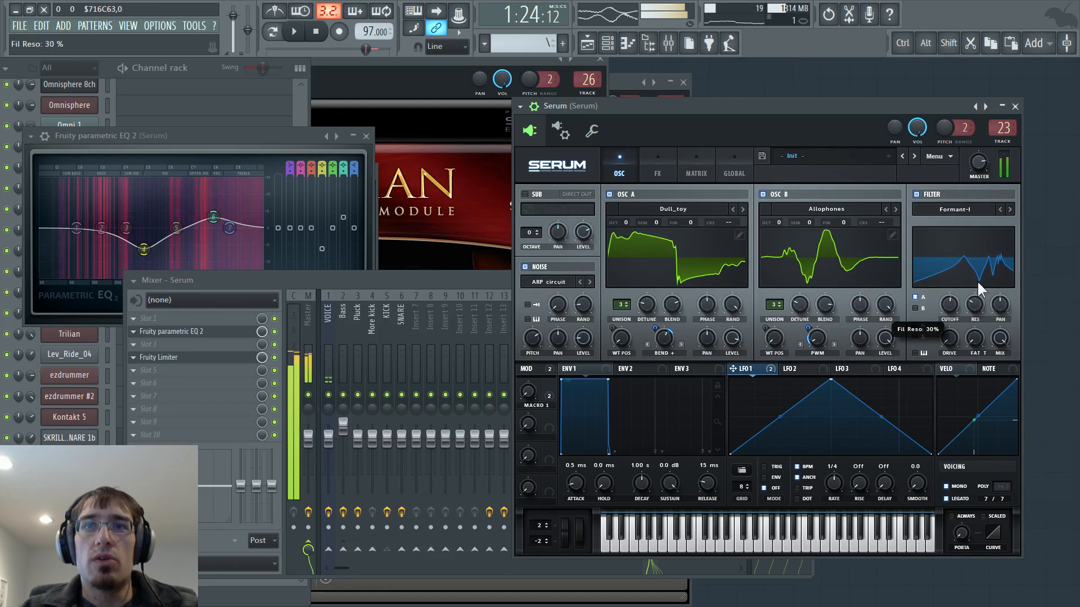
pyautogui.moveTo(948, 304); pyautogui.dragTo(949, 338)
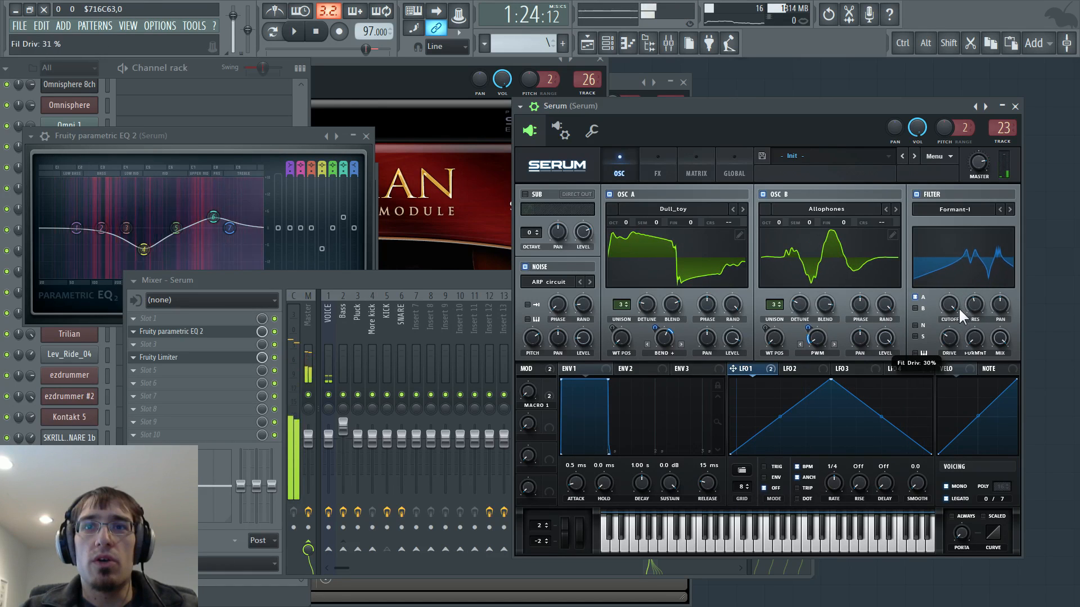
pyautogui.moveTo(946, 310); pyautogui.dragTo(892, 348)
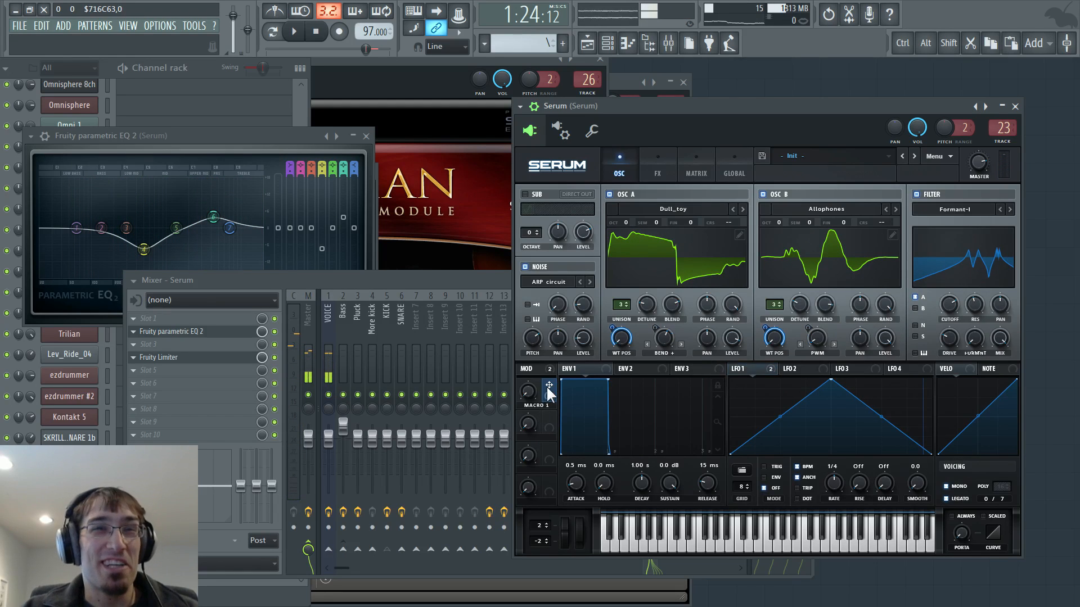
# Tweak Serum's filter cutoff and create an automation clip for it in the playlist from bar 35 to 39
pyautogui.moveTo(546, 387); pyautogui.dragTo(896, 315)
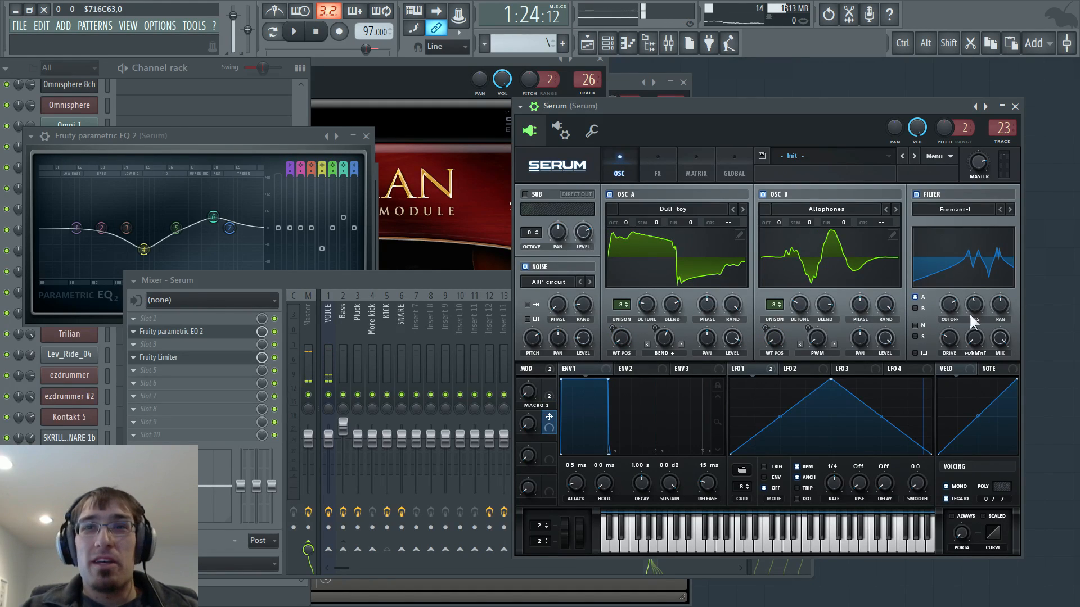
pyautogui.moveTo(948, 305)
pyautogui.mouseDown()
pyautogui.moveTo(940, 316)
pyautogui.moveTo(936, 297)
pyautogui.mouseUp()
pyautogui.press('F5')
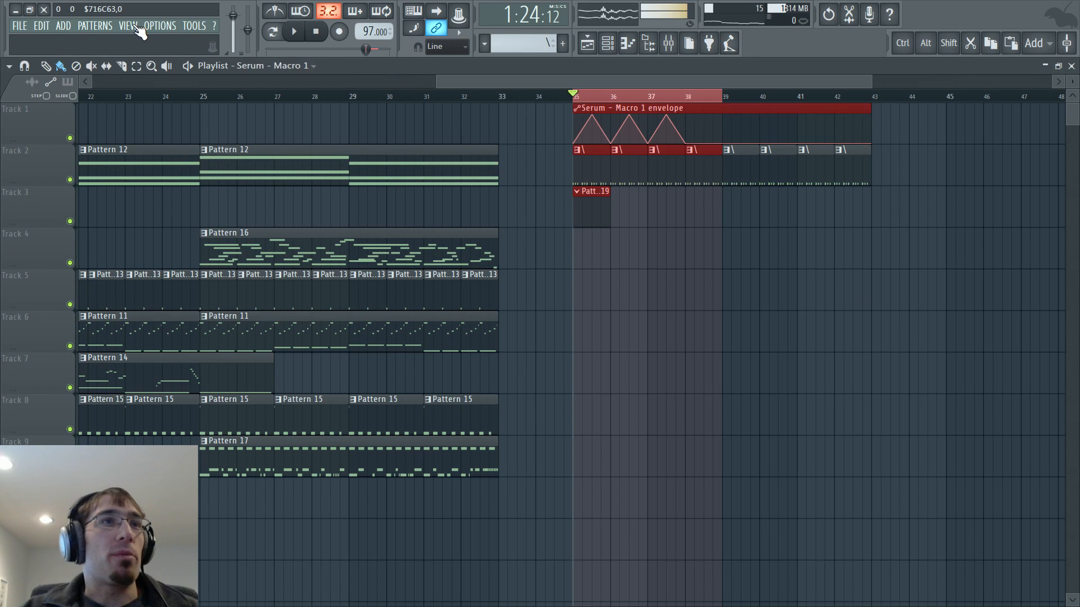
pyautogui.click(189, 27)
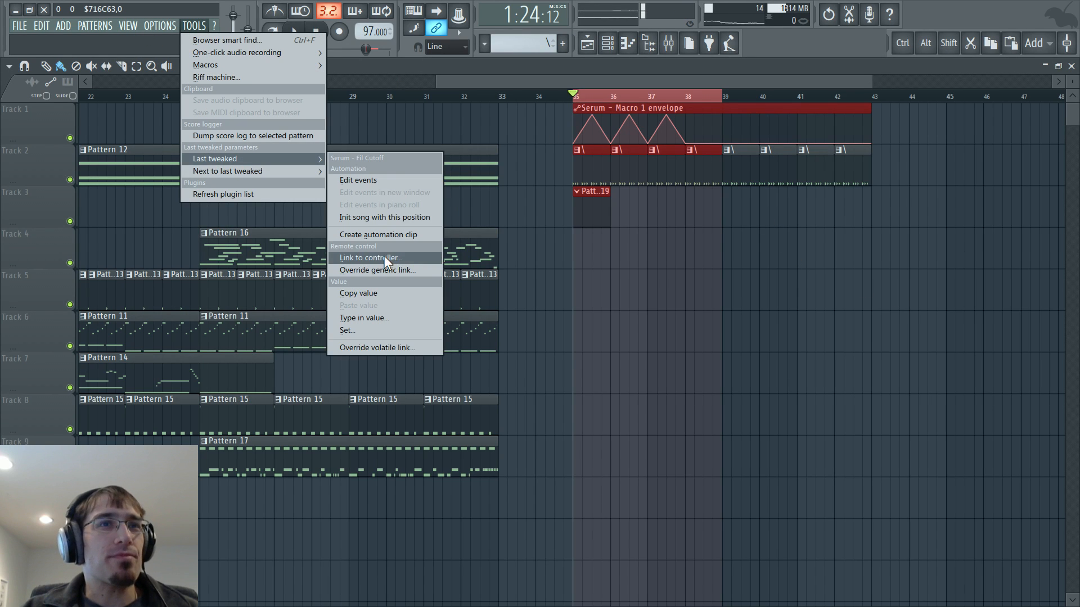
pyautogui.click(391, 236)
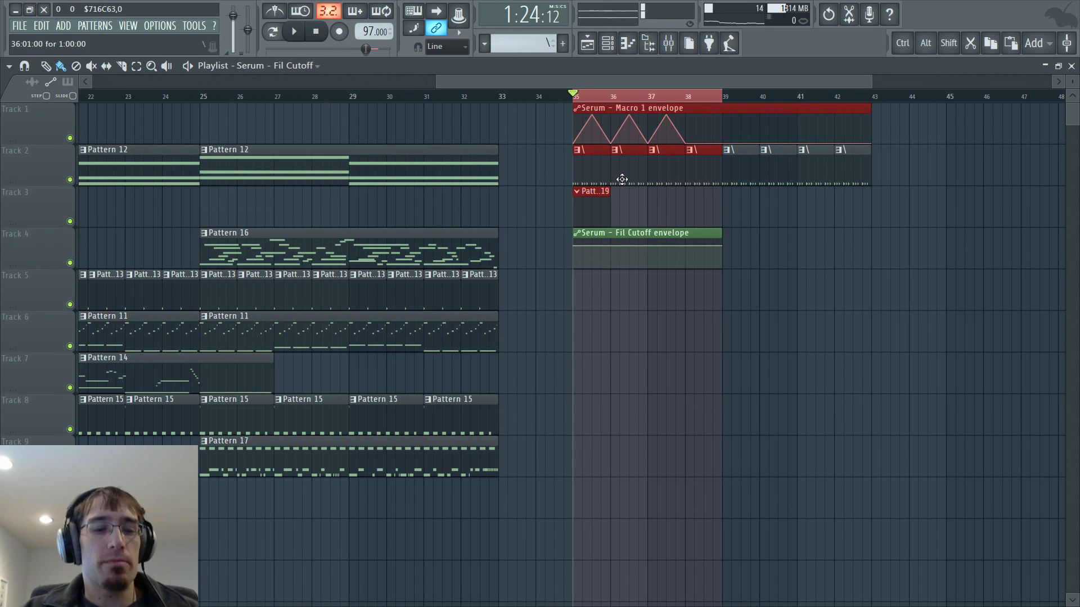
# Add a low point halfway through bar 35 in the filter cutoff envelope and play the section briefly
pyautogui.keyDown('ctrl'); pyautogui.scroll(2, 623, 214); pyautogui.keyUp('ctrl')
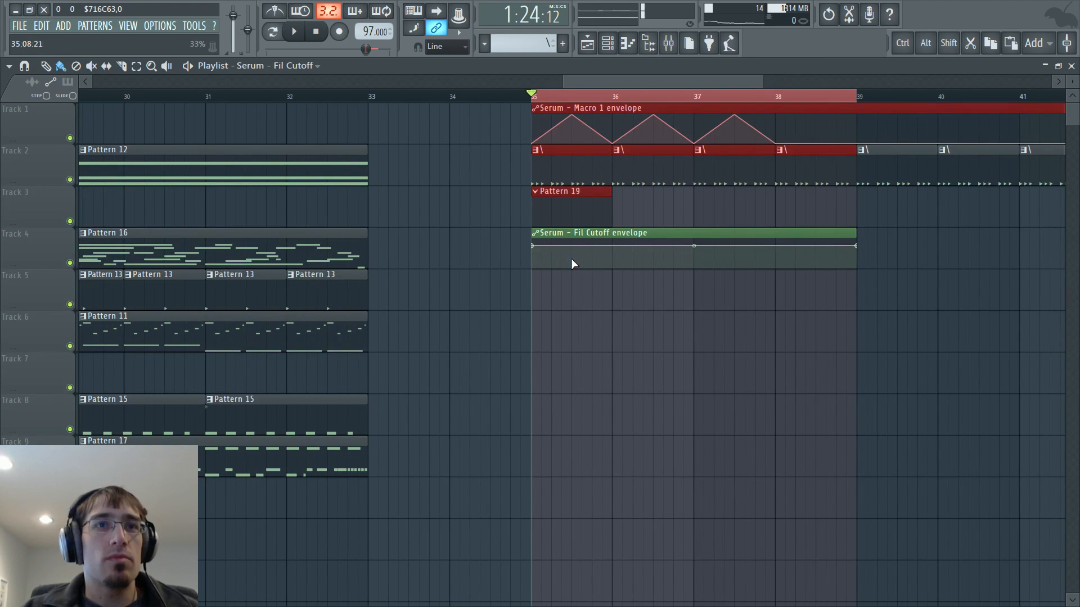
pyautogui.moveTo(572, 258); pyautogui.dragTo(576, 267)
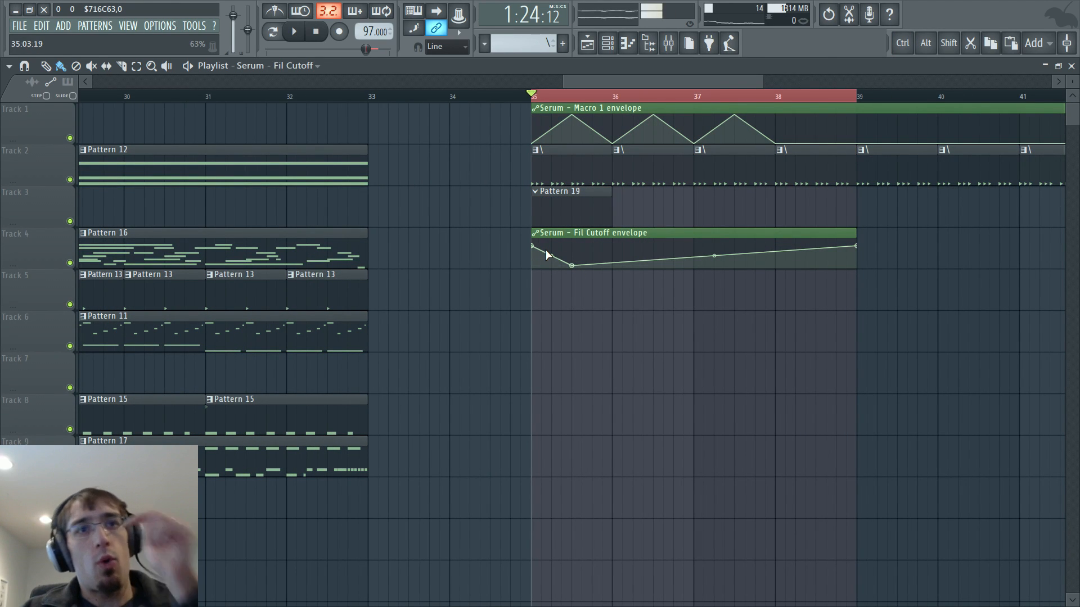
pyautogui.press('space')
pyautogui.press('F5')
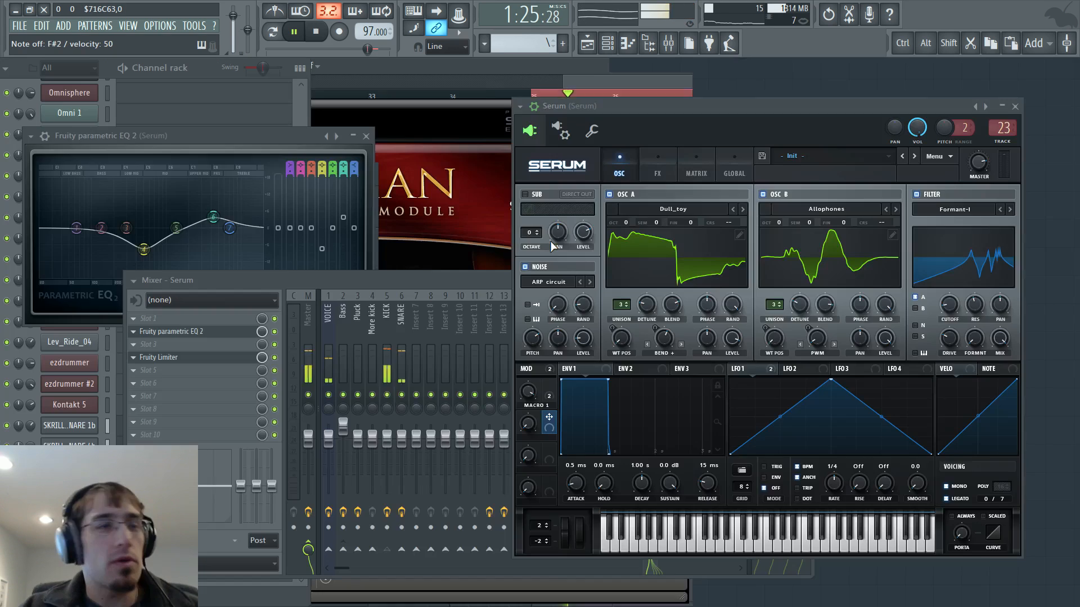
pyautogui.press('space')
pyautogui.press('F5')
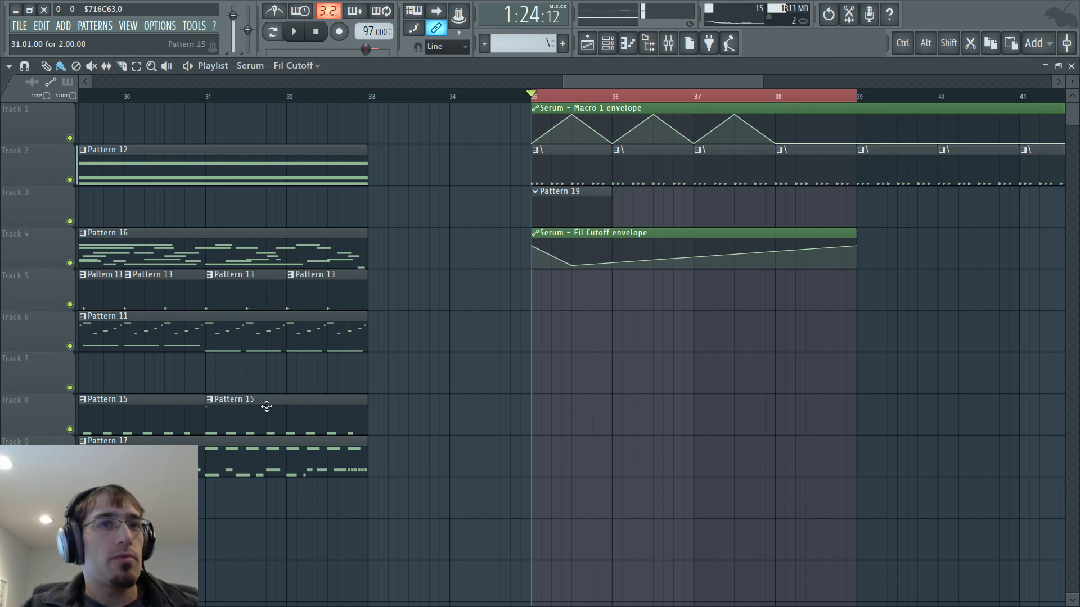
# Add alternating high and low points along the filter cutoff envelope through bar 38 while the looped section plays
pyautogui.press('F6')
pyautogui.press('space')
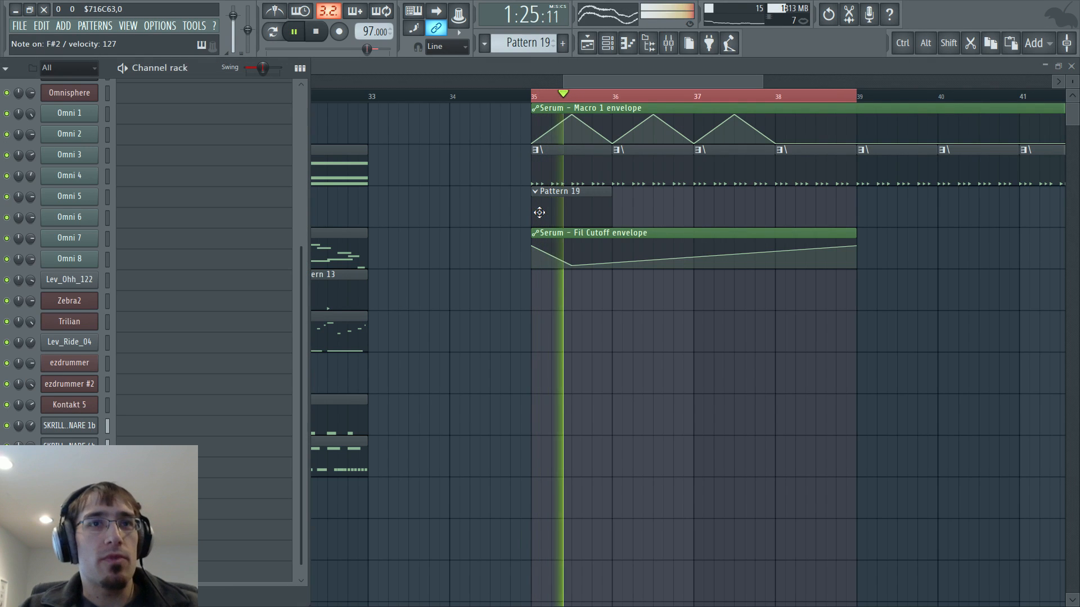
pyautogui.press('F6')
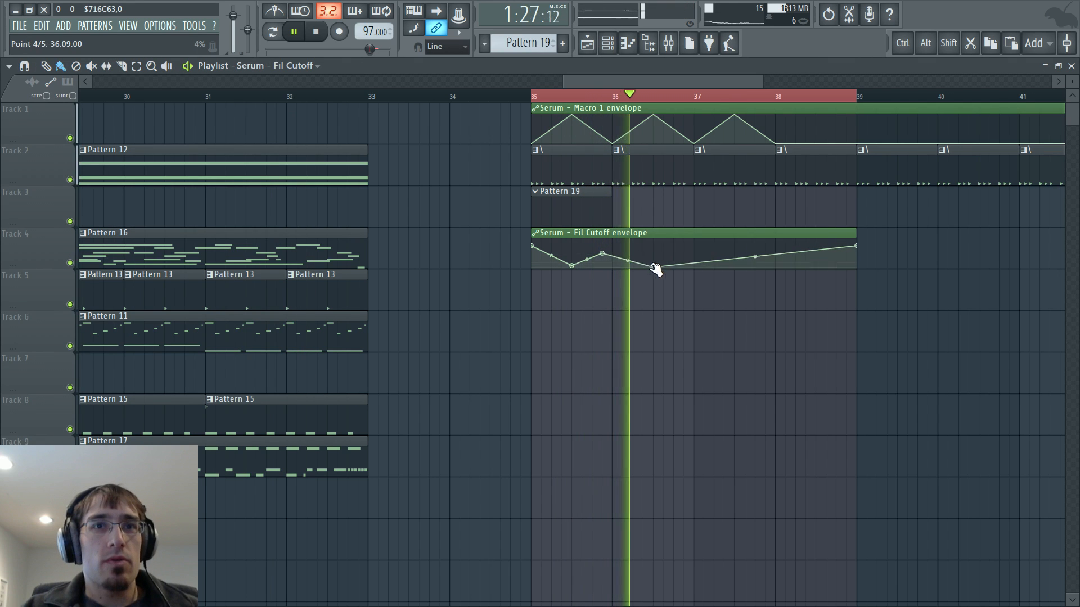
pyautogui.rightClick(695, 244)
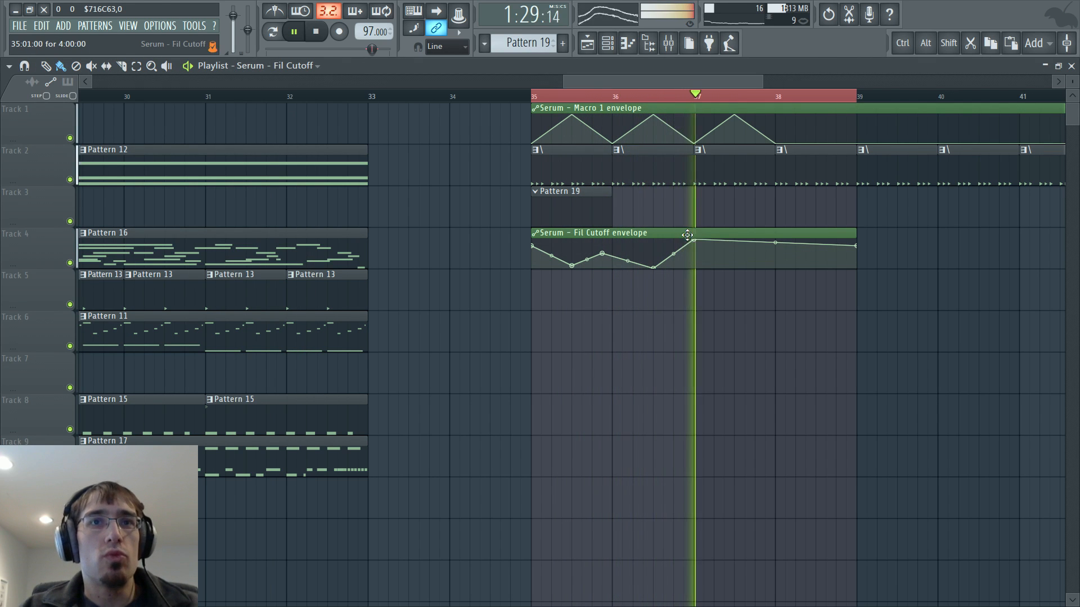
pyautogui.rightClick(715, 260)
pyautogui.rightClick(755, 262)
pyautogui.rightClick(776, 249)
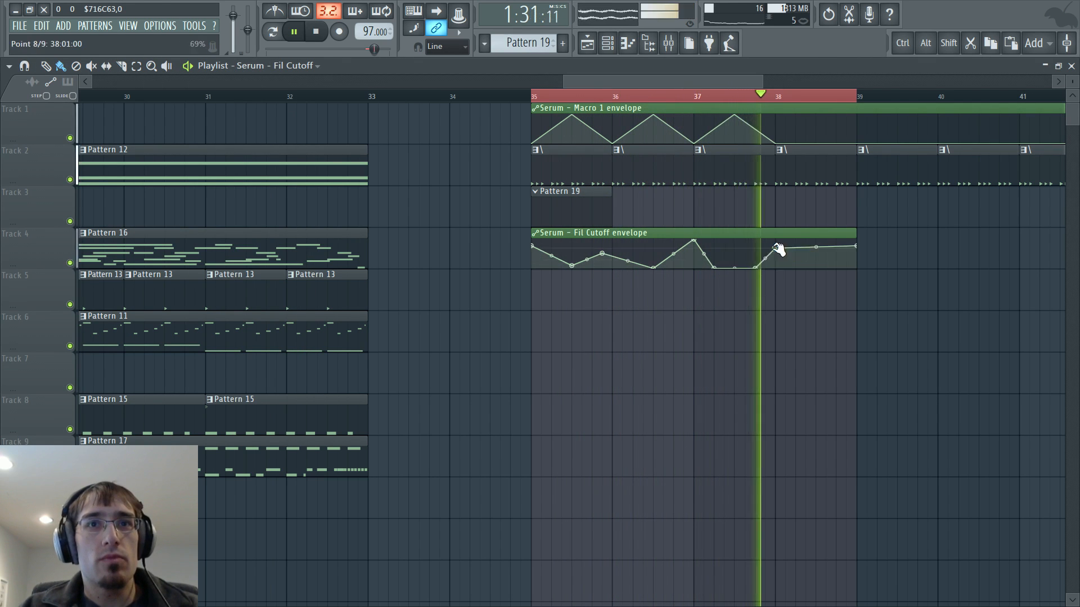
pyautogui.rightClick(815, 264)
pyautogui.rightClick(836, 245)
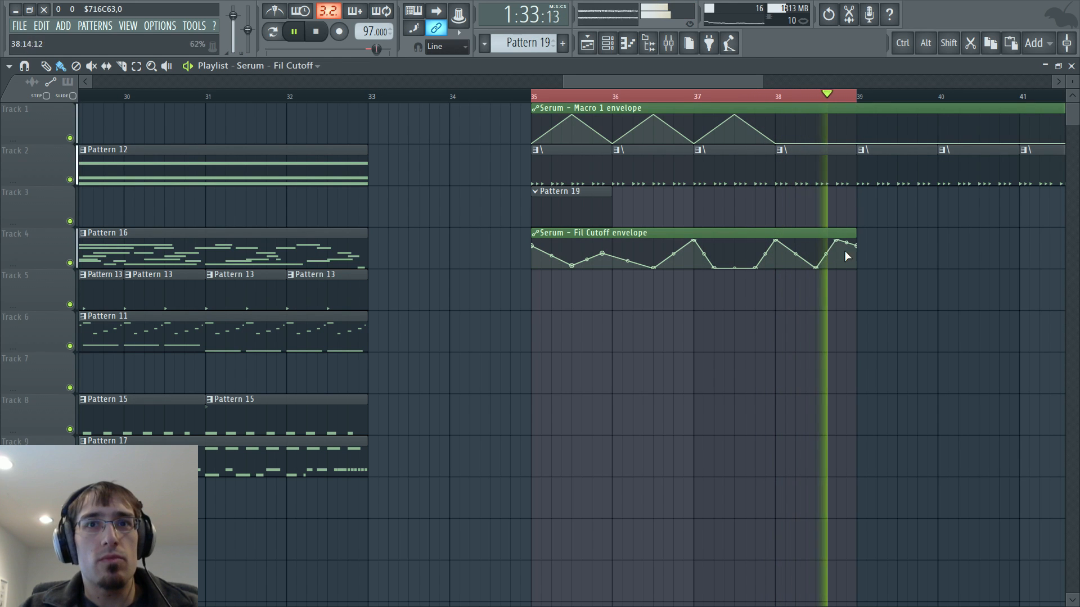
# Lower the filter cutoff envelope's end point at bar 39 to the minimum
pyautogui.moveTo(856, 247); pyautogui.dragTo(856, 274)
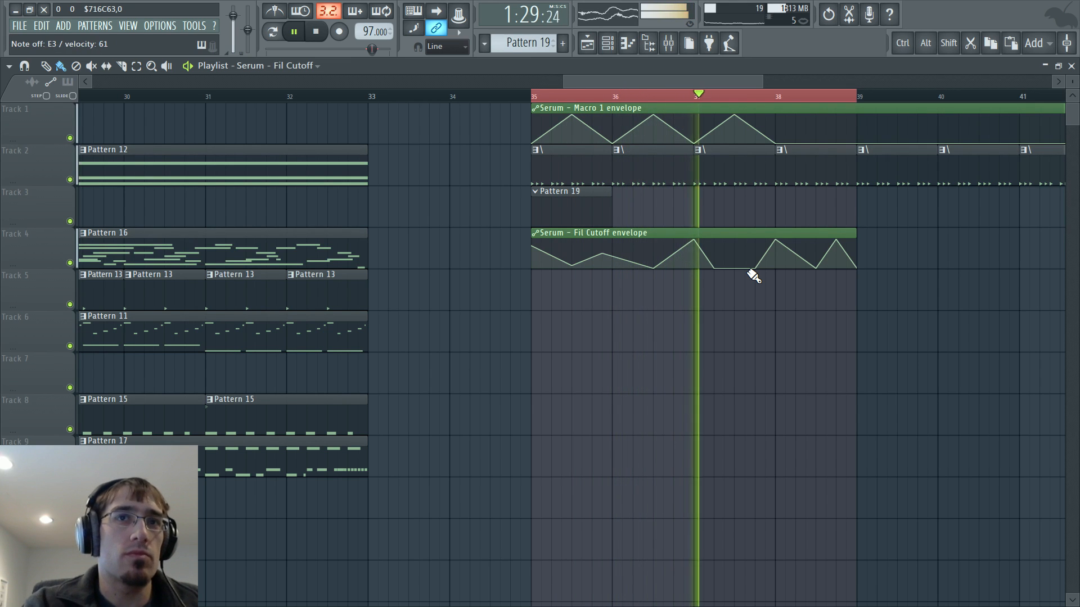
# Leave the playlist and enable Serum's sub oscillator
pyautogui.press('F5')
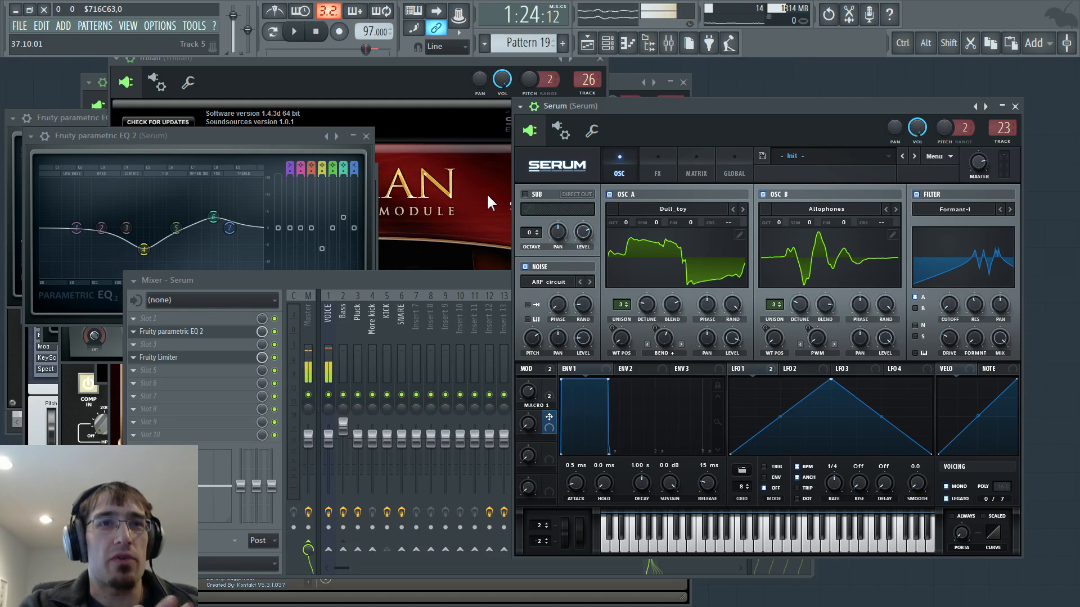
pyautogui.click(524, 194)
pyautogui.moveTo(588, 224)
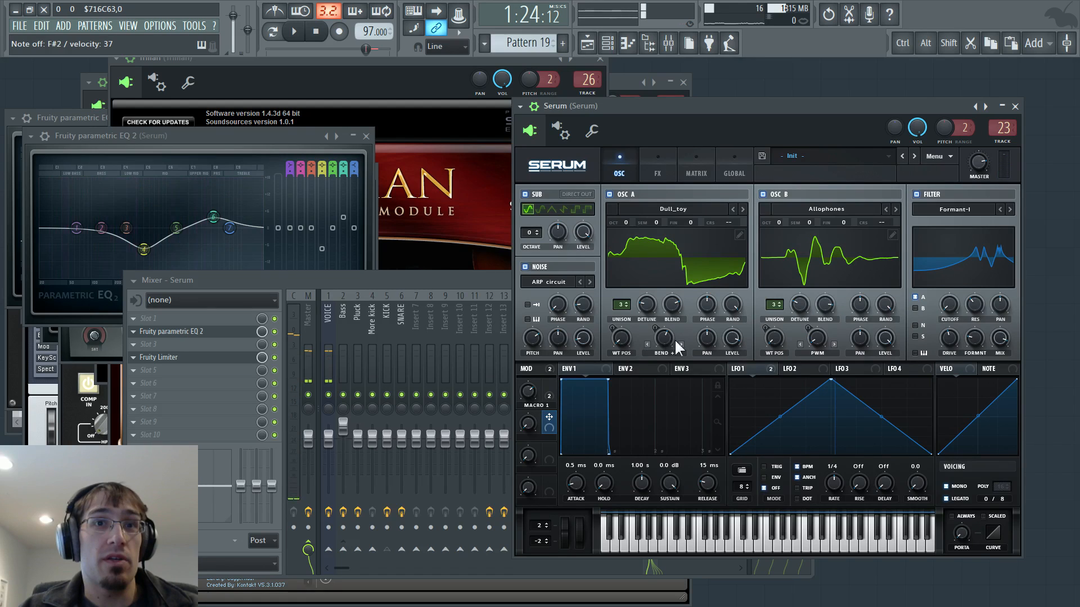
pyautogui.moveTo(677, 345)
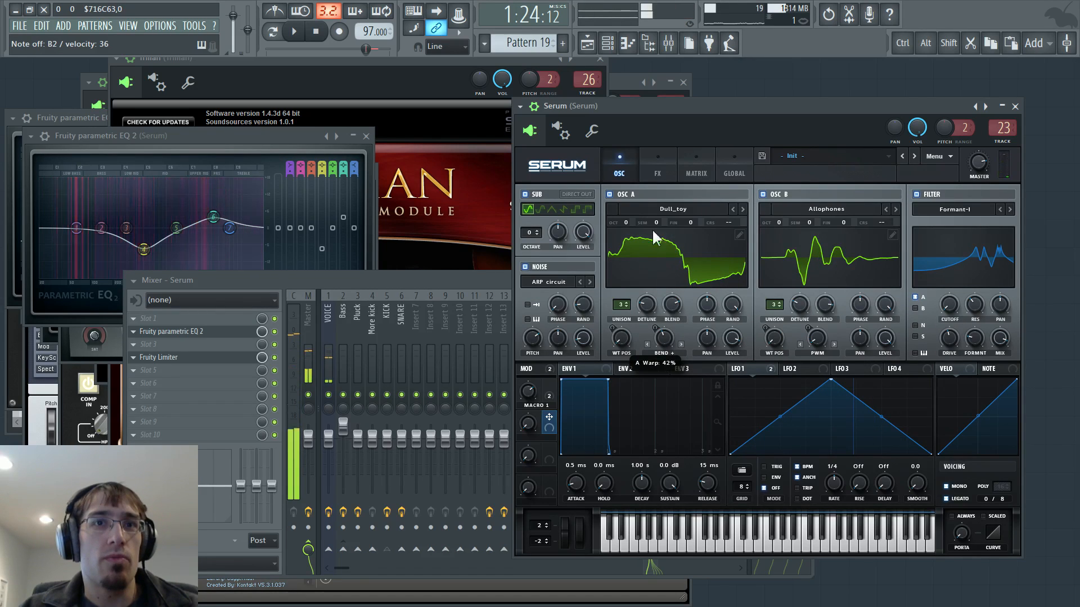
# Try the DudaChoir and Fred_Likes_Bass vowel wavetables in Serum's oscillator A with its warp mode set to Off
pyautogui.click(660, 208)
pyautogui.moveTo(652, 276)
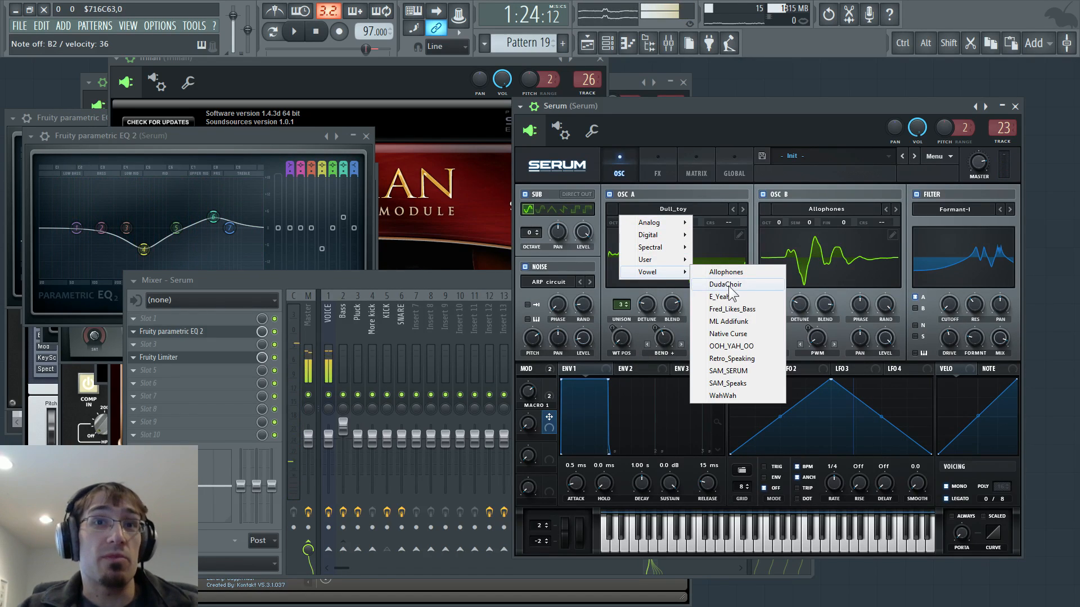
pyautogui.click(722, 270)
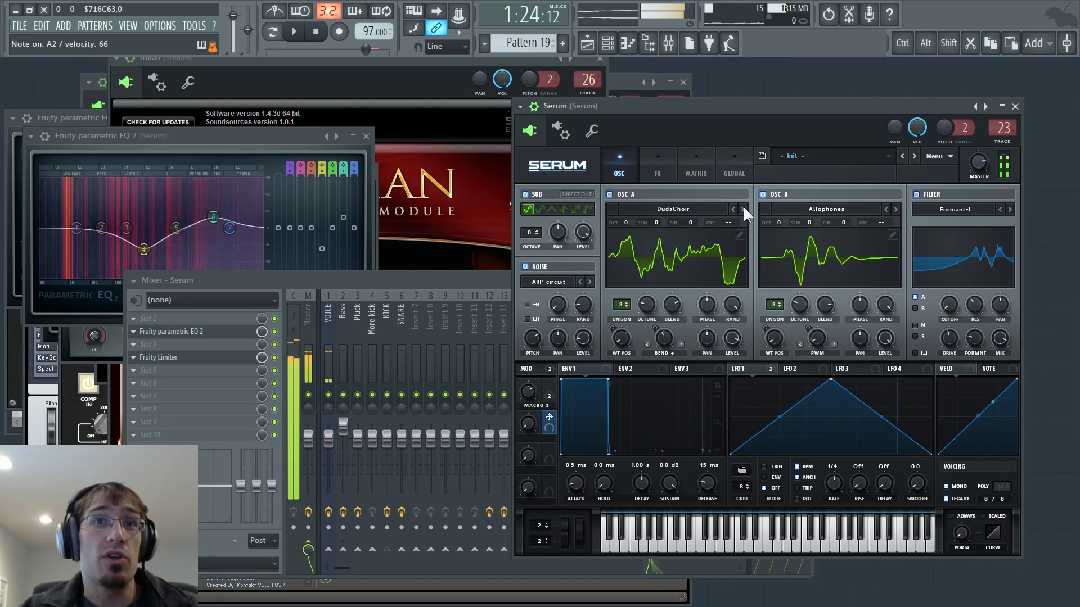
pyautogui.click(743, 210)
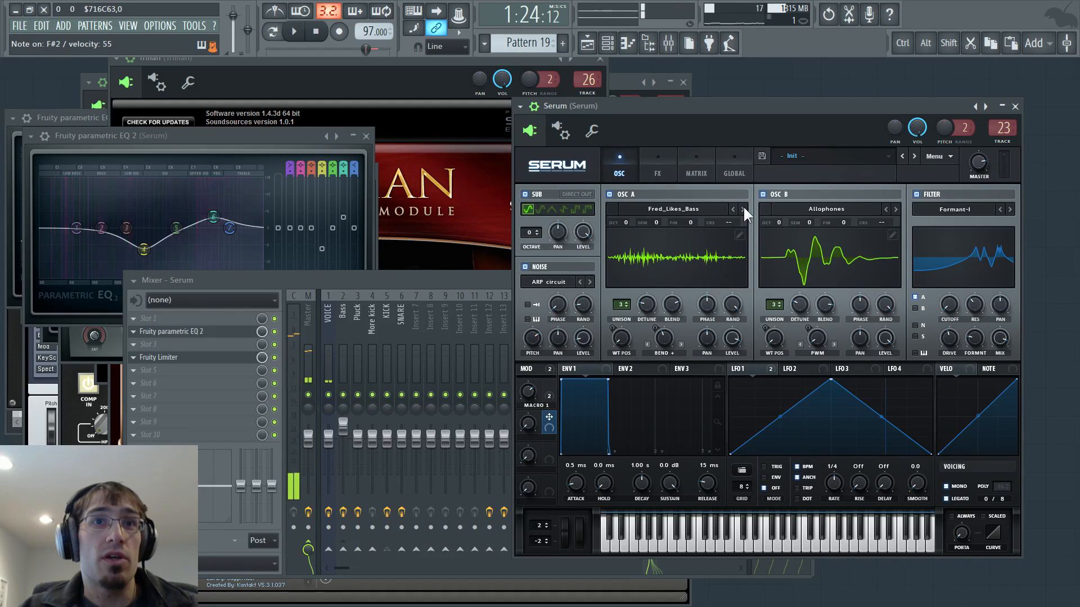
pyautogui.click(663, 353)
pyautogui.click(683, 80)
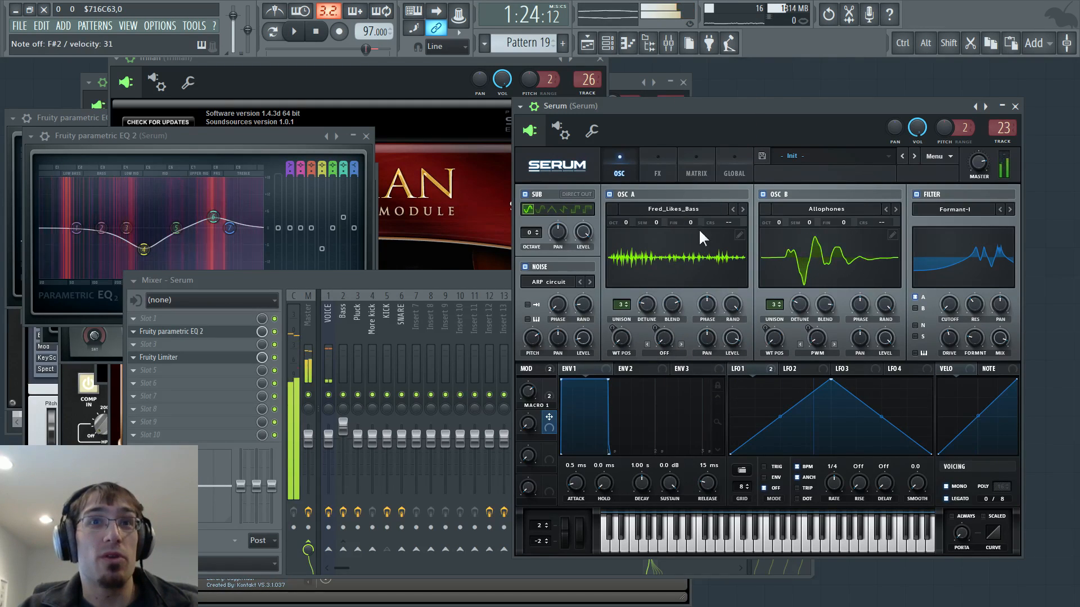
# Try the ML Addifunk wavetable in oscillator A with the Remap 1 warp mode at about 37%
pyautogui.click(663, 355)
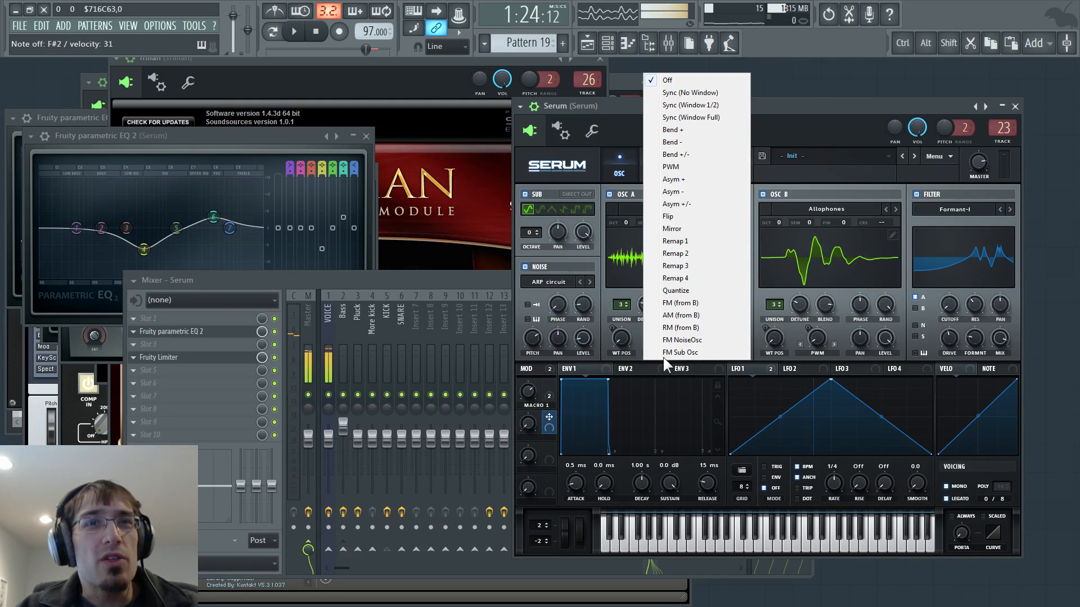
pyautogui.click(678, 245)
pyautogui.click(742, 207)
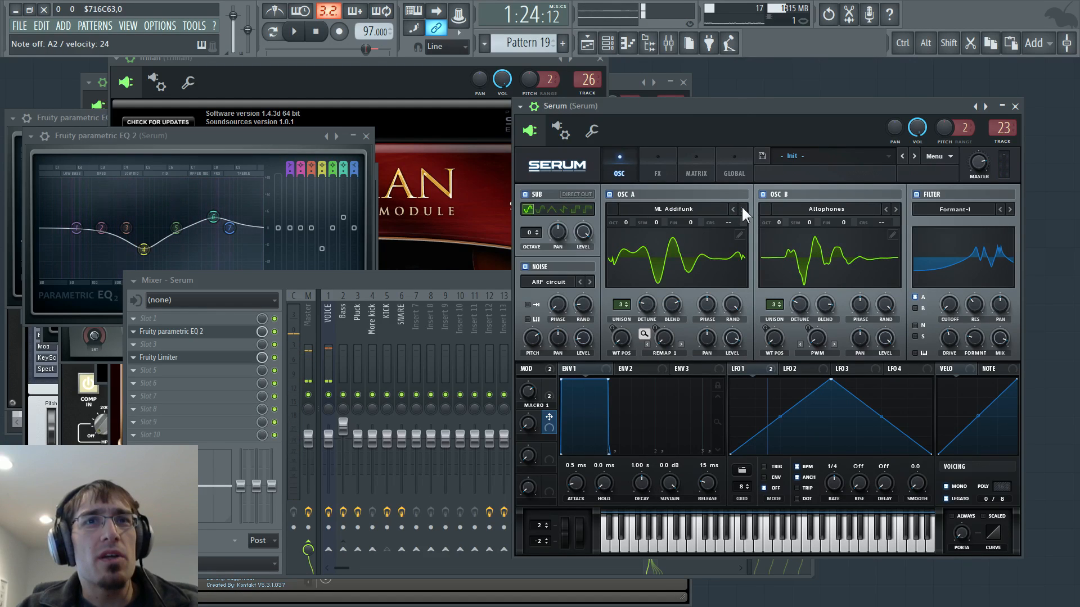
pyautogui.moveTo(669, 341); pyautogui.dragTo(672, 303)
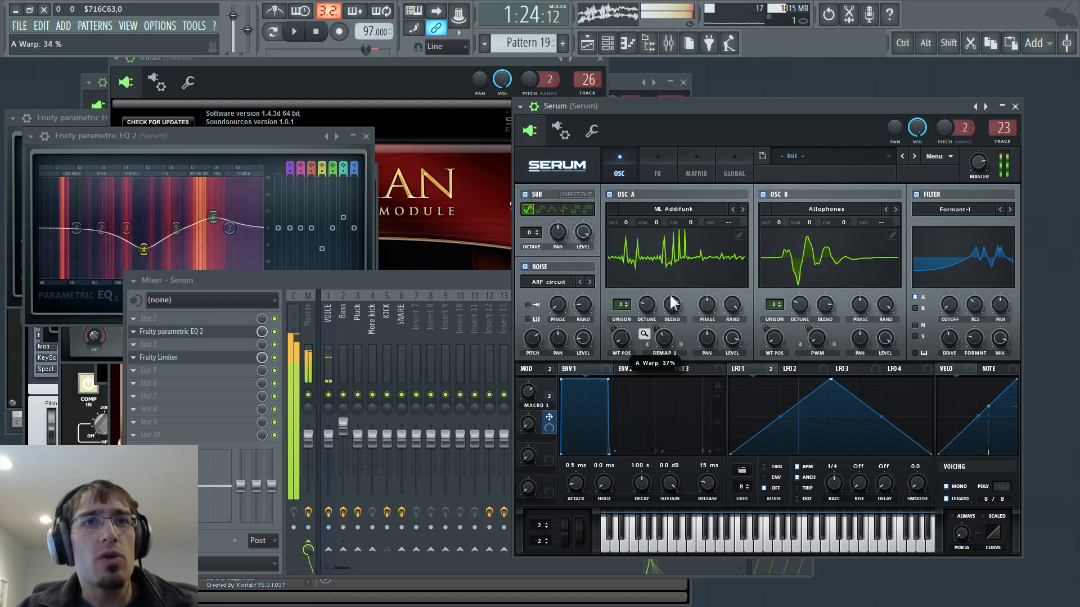
# Try the FM Sub Osc warp mode on oscillator A, set warp back to Off, and nudge the wavetable position
pyautogui.click(664, 352)
pyautogui.click(692, 249)
pyautogui.click(664, 353)
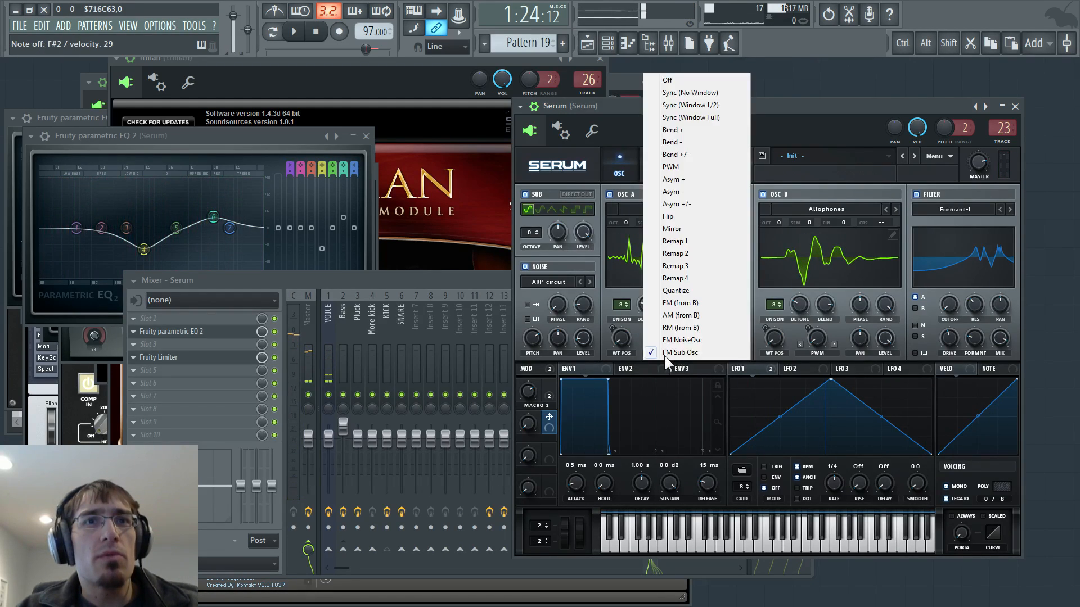
pyautogui.click(689, 79)
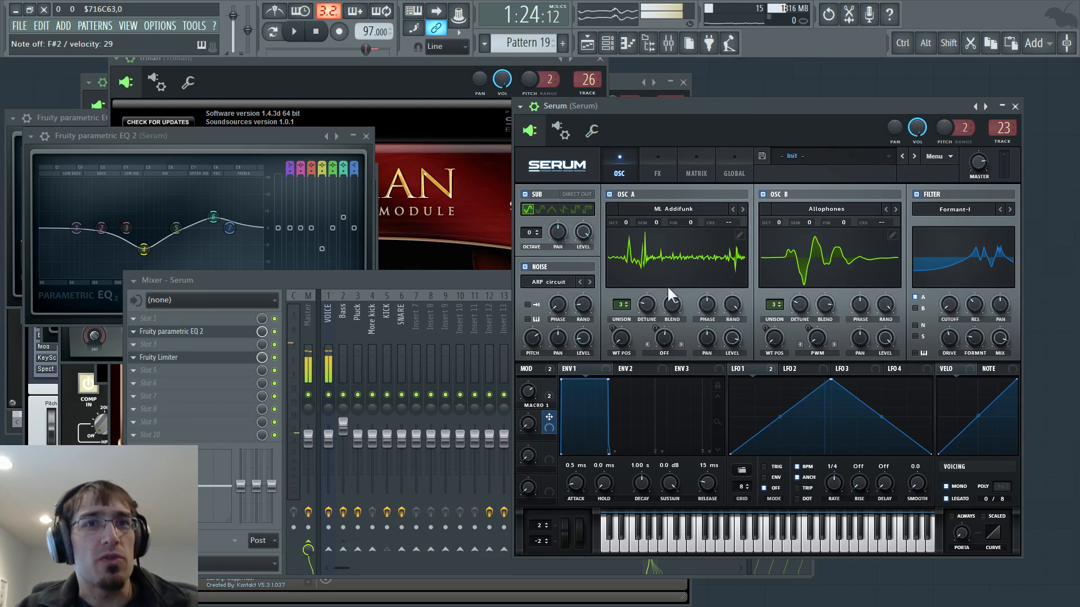
pyautogui.moveTo(620, 342)
pyautogui.mouseDown()
pyautogui.moveTo(632, 287)
pyautogui.moveTo(620, 344)
pyautogui.mouseUp()
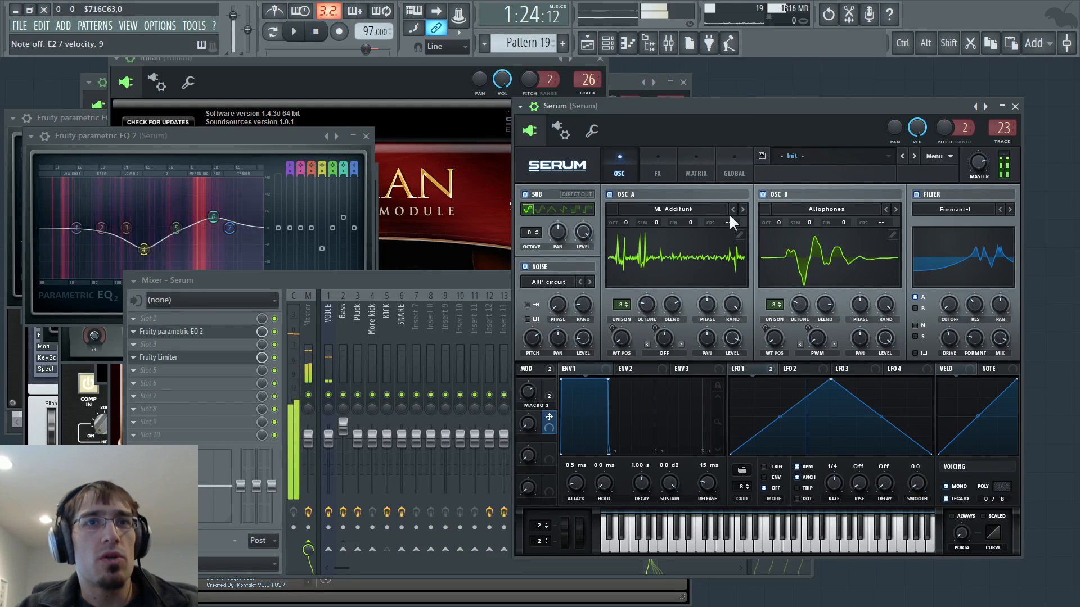
# Try the Native Curse wavetable in oscillator A and sweep its wavetable position, ending at about 42
pyautogui.click(690, 210)
pyautogui.click(641, 332)
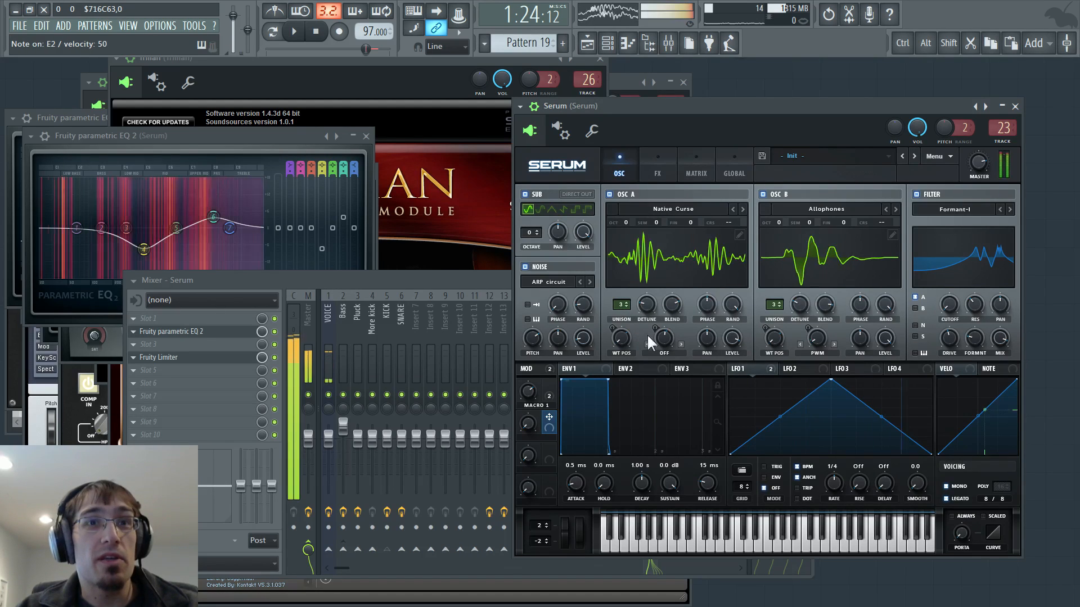
pyautogui.moveTo(622, 336); pyautogui.dragTo(631, 262)
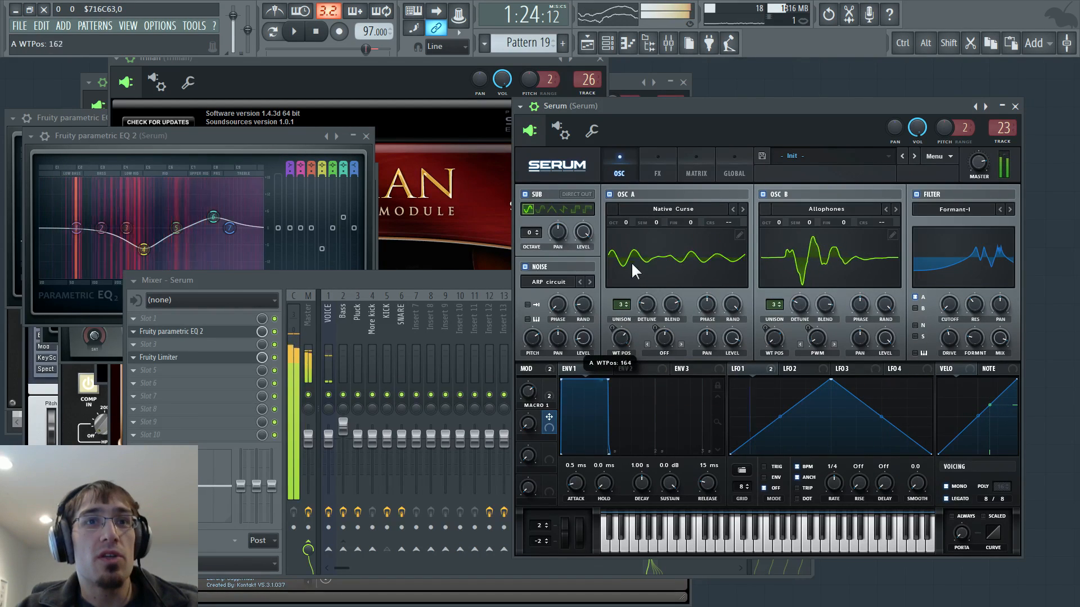
pyautogui.moveTo(623, 309)
pyautogui.mouseDown()
pyautogui.moveTo(619, 341)
pyautogui.moveTo(618, 310)
pyautogui.moveTo(626, 336)
pyautogui.moveTo(625, 319)
pyautogui.mouseUp()
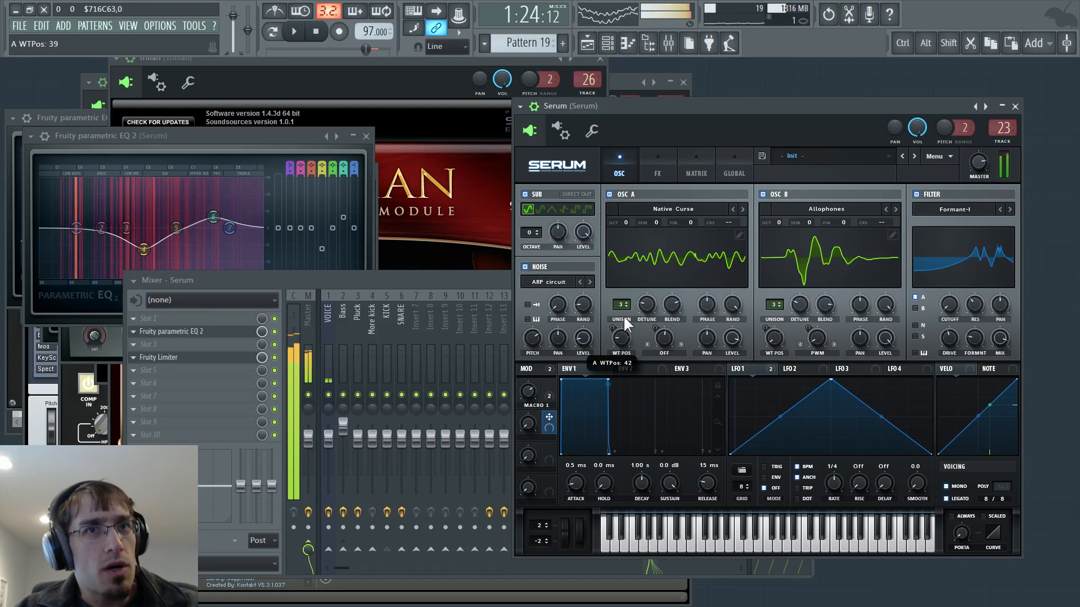
# Try the WahWah vowel wavetable in oscillator A and sweep its wavetable position, ending at about 14
pyautogui.click(673, 209)
pyautogui.moveTo(675, 273)
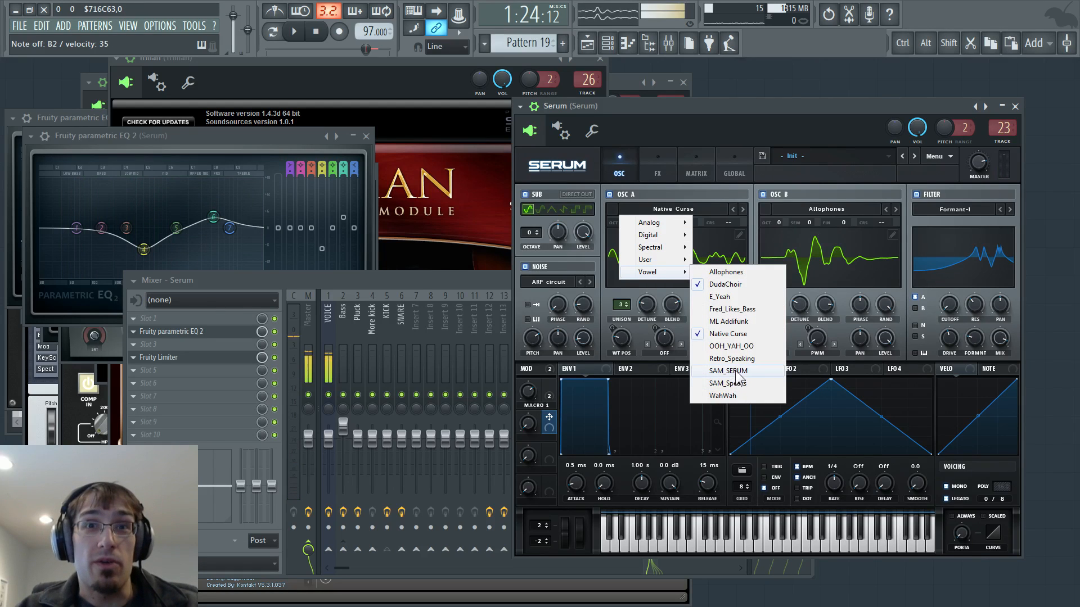
pyautogui.click(731, 395)
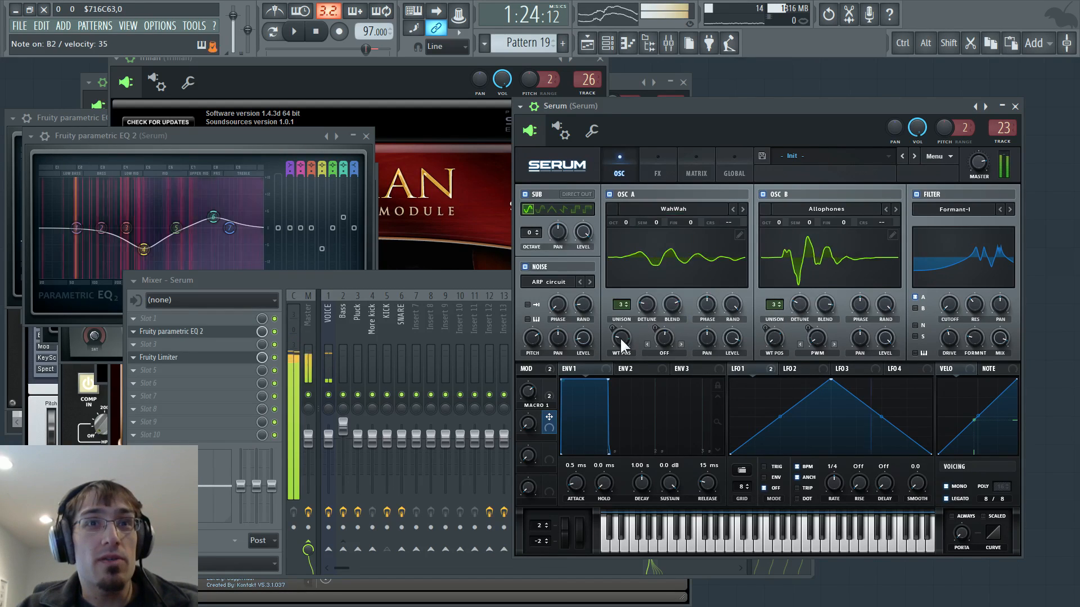
pyautogui.moveTo(620, 337); pyautogui.dragTo(622, 383)
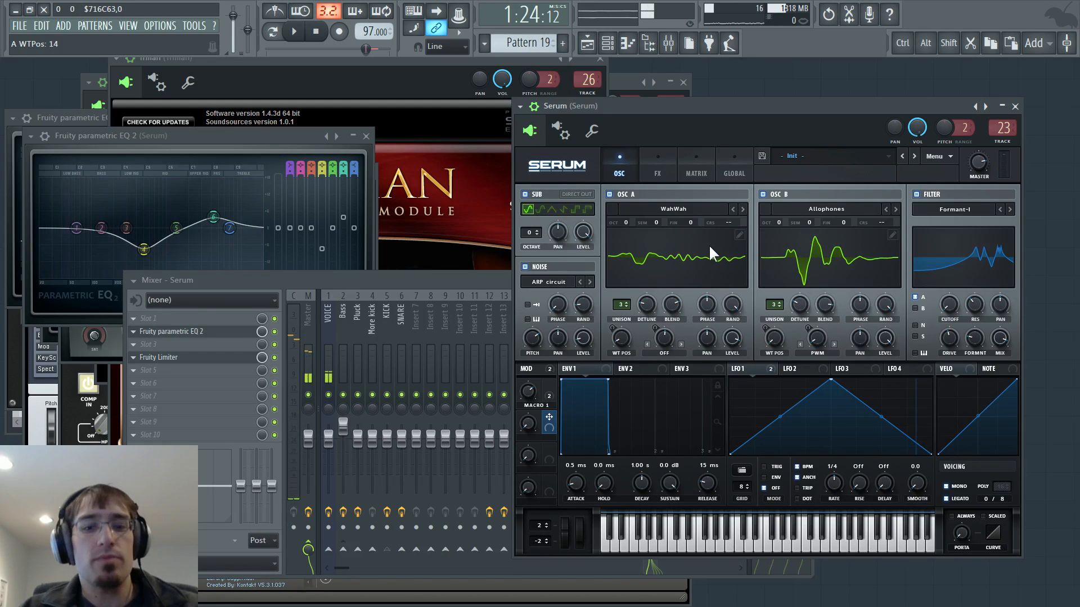
# Switch off oscillator B and load the OOH_YAH_OO vowel wavetable in oscillator A
pyautogui.click(763, 194)
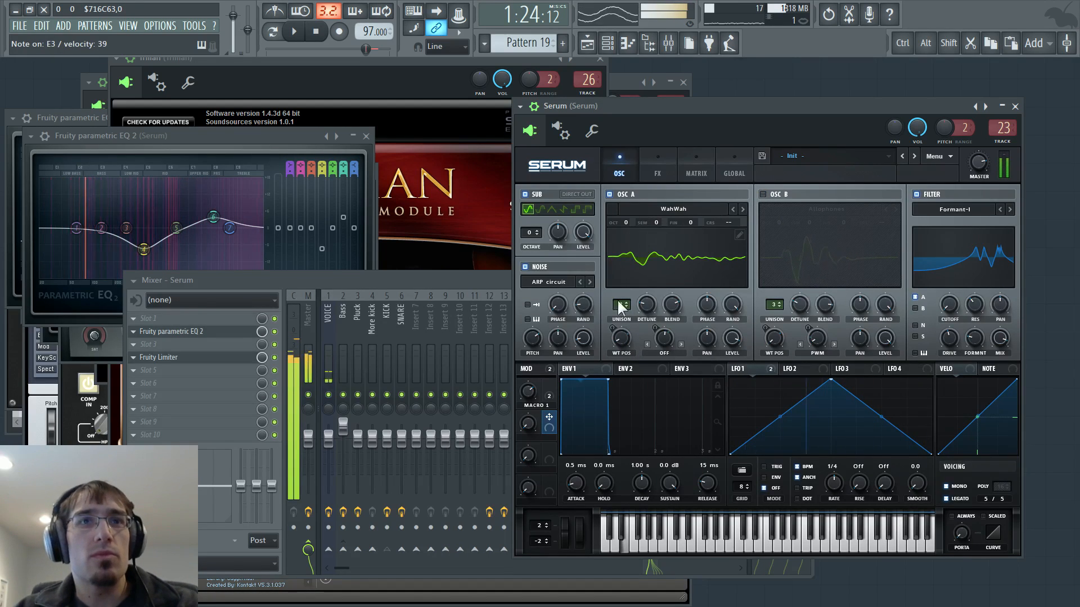
pyautogui.click(684, 213)
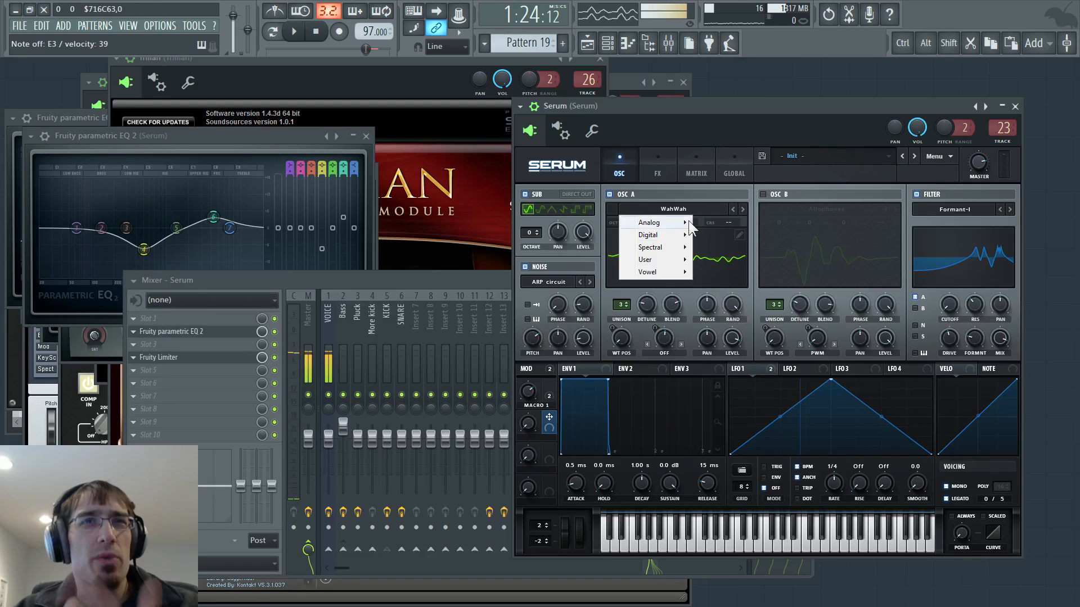
pyautogui.moveTo(662, 275)
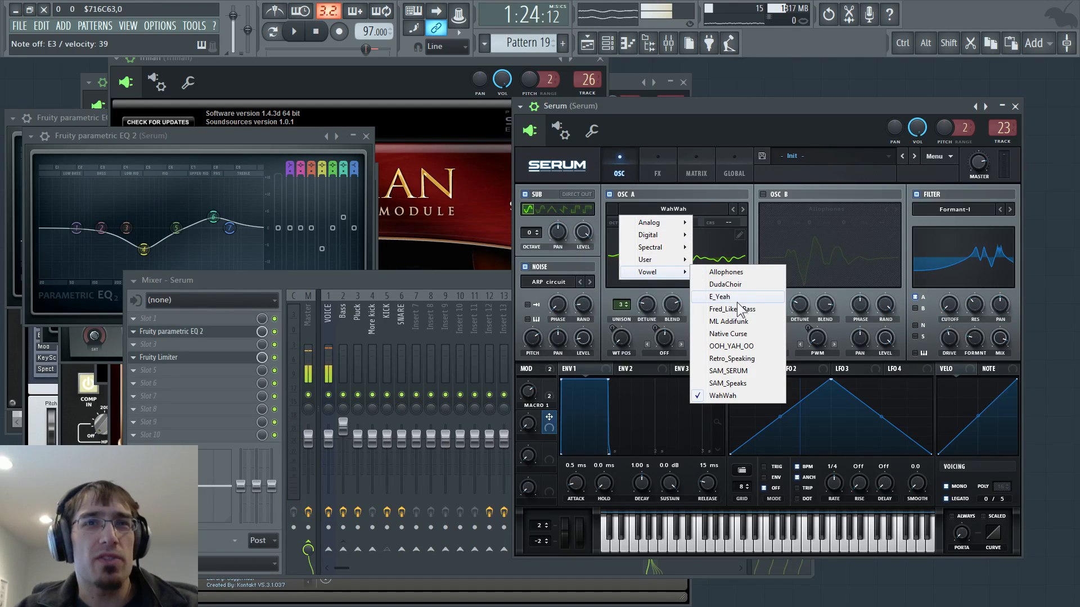
pyautogui.click(731, 347)
pyautogui.moveTo(644, 284); pyautogui.dragTo(656, 315)
# Try the Bend - warp mode on oscillator A at about -78%, and set the warp mode back to Off
pyautogui.click(666, 353)
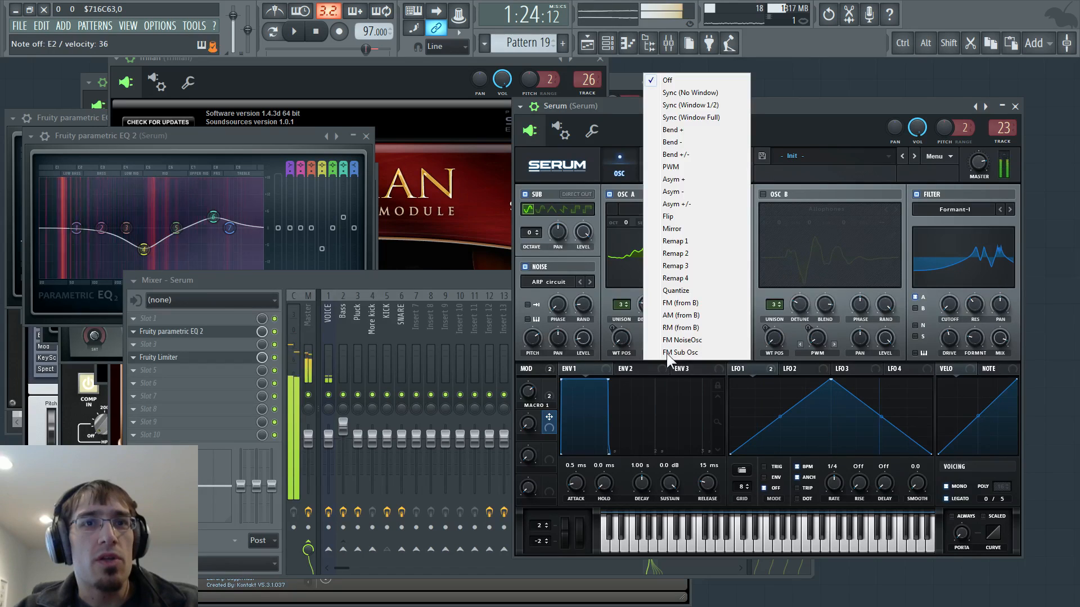
pyautogui.click(690, 141)
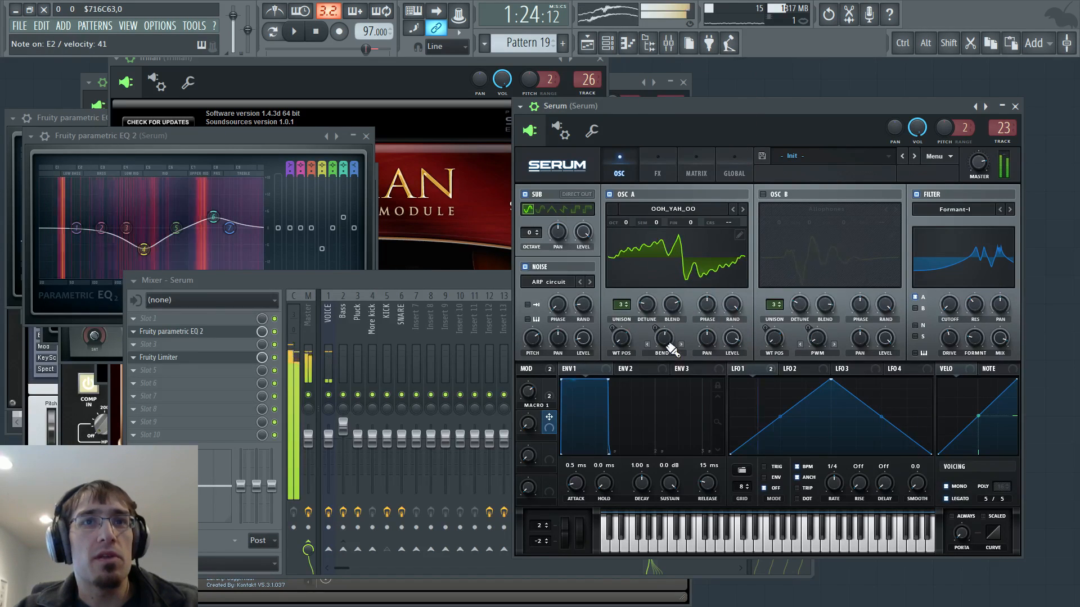
pyautogui.moveTo(664, 338); pyautogui.dragTo(673, 317)
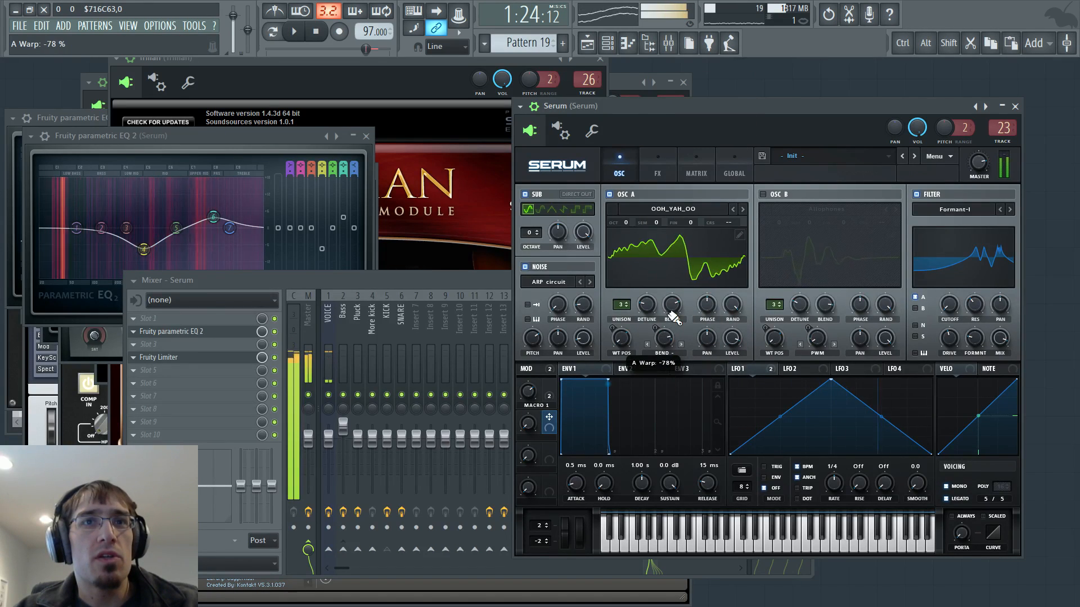
pyautogui.click(665, 352)
pyautogui.click(675, 79)
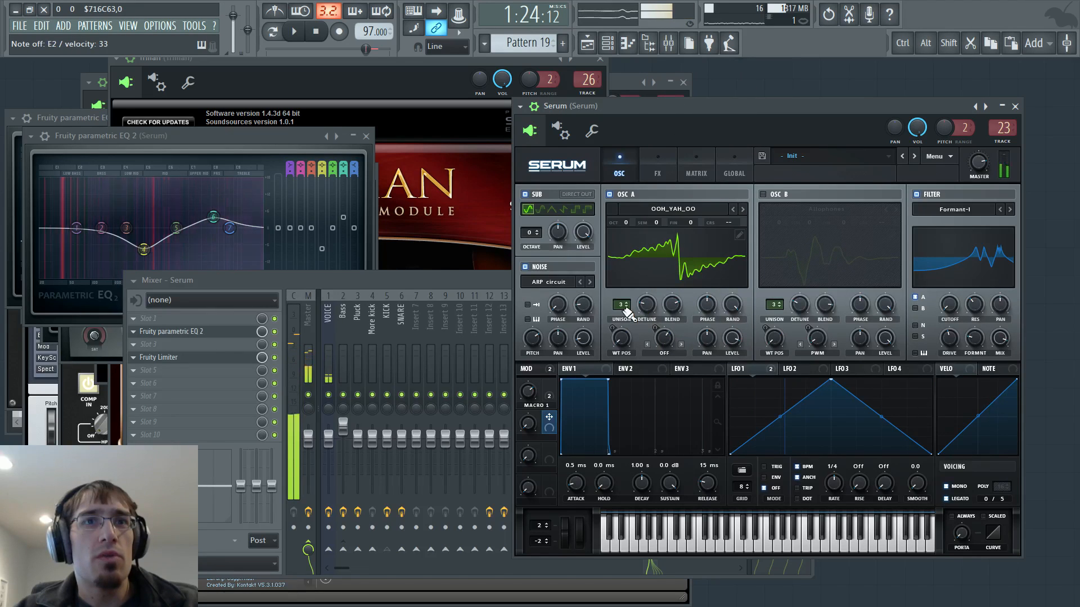
# Set oscillator A to 5 unison voices with a detune of about 0.15, and switch oscillator B back on
pyautogui.moveTo(628, 295); pyautogui.dragTo(655, 280)
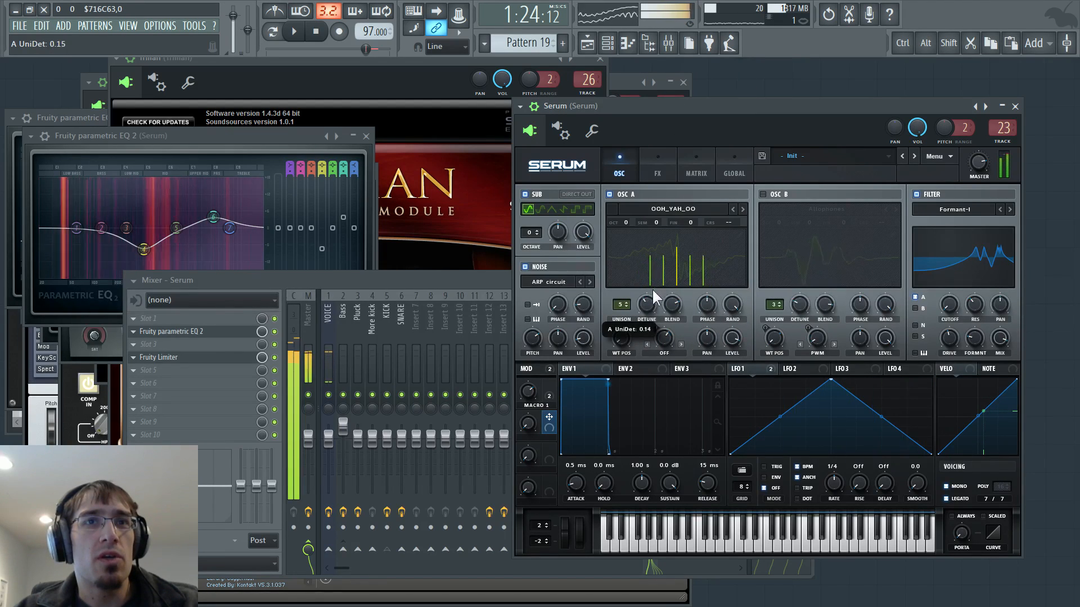
pyautogui.click(763, 194)
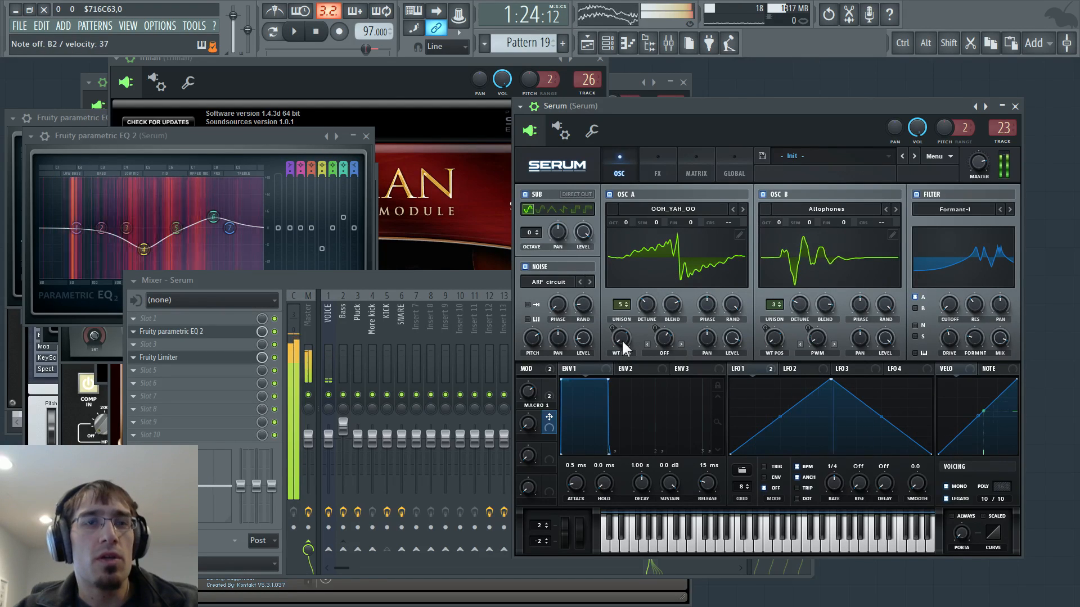
# Return to the playlist and play the looped section from bar 35 to 39 to hear the revised Serum sound
pyautogui.press('F5')
pyautogui.press('F6')
pyautogui.press('F6')
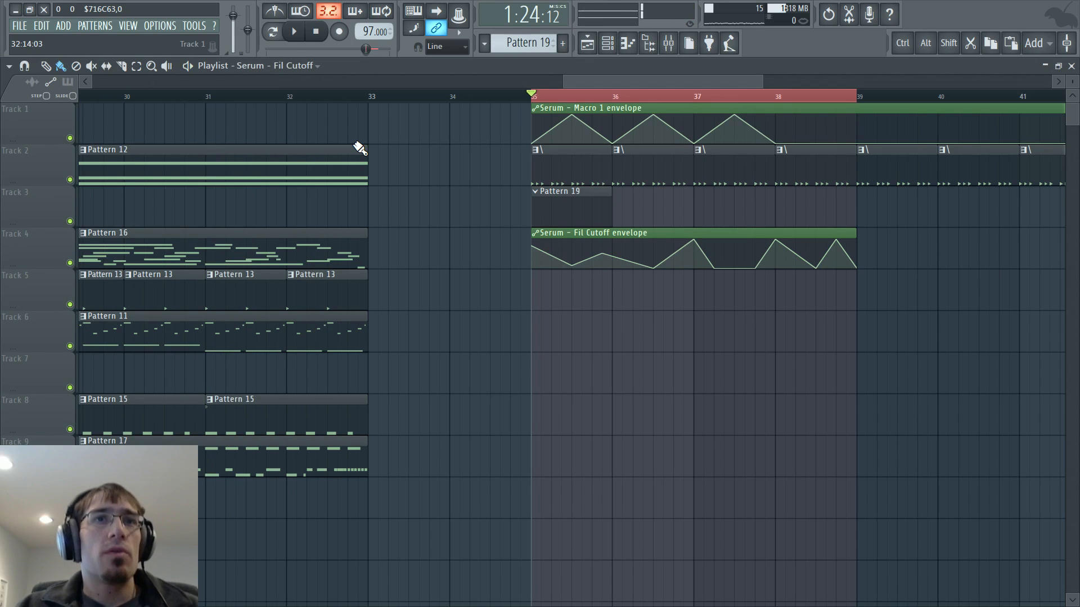
pyautogui.press('space')
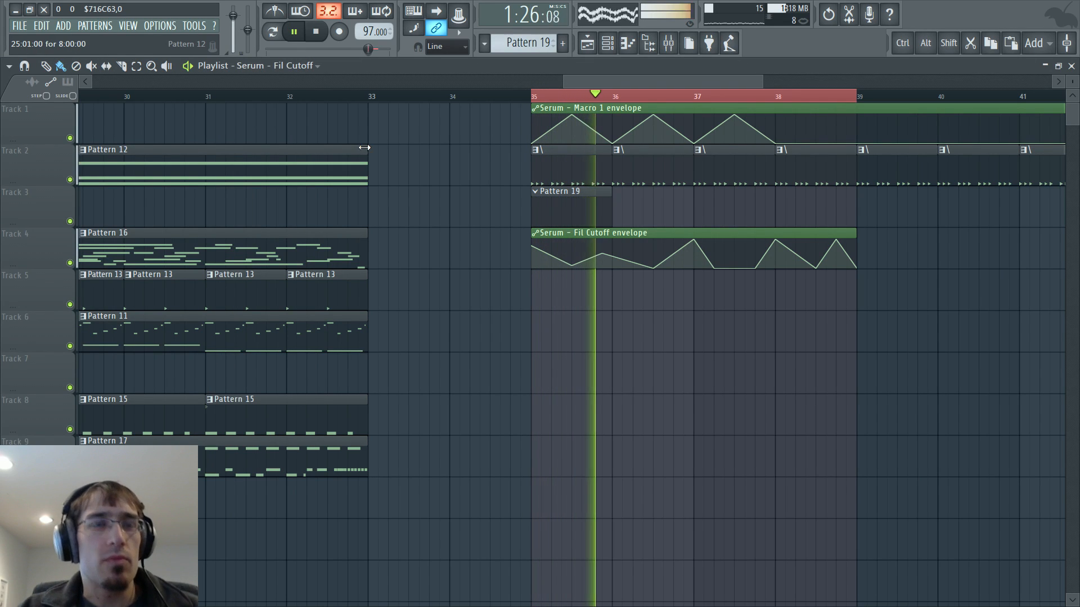
pyautogui.press('F6')
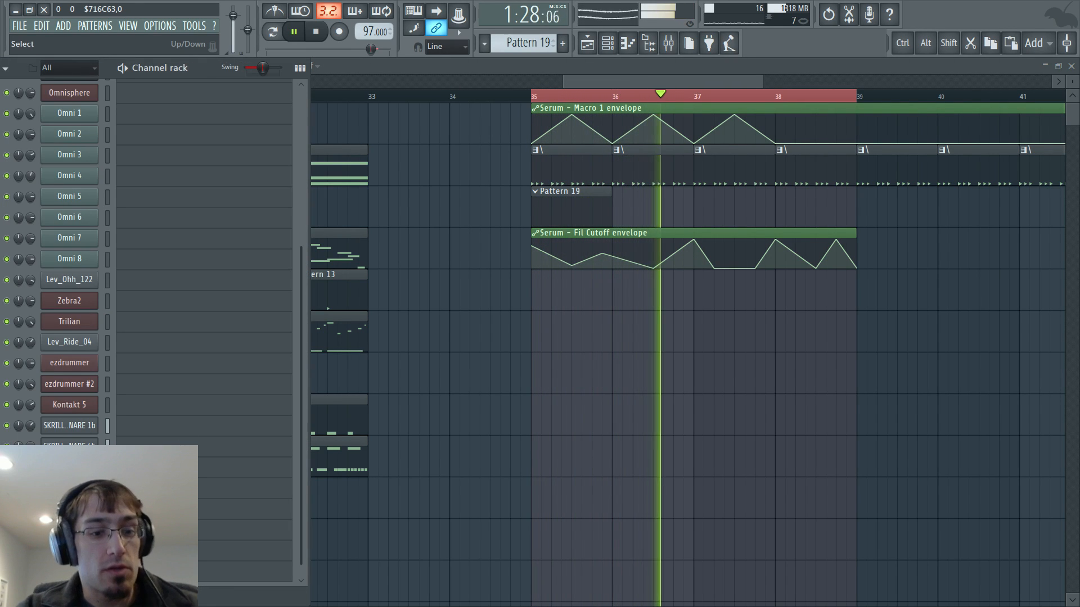
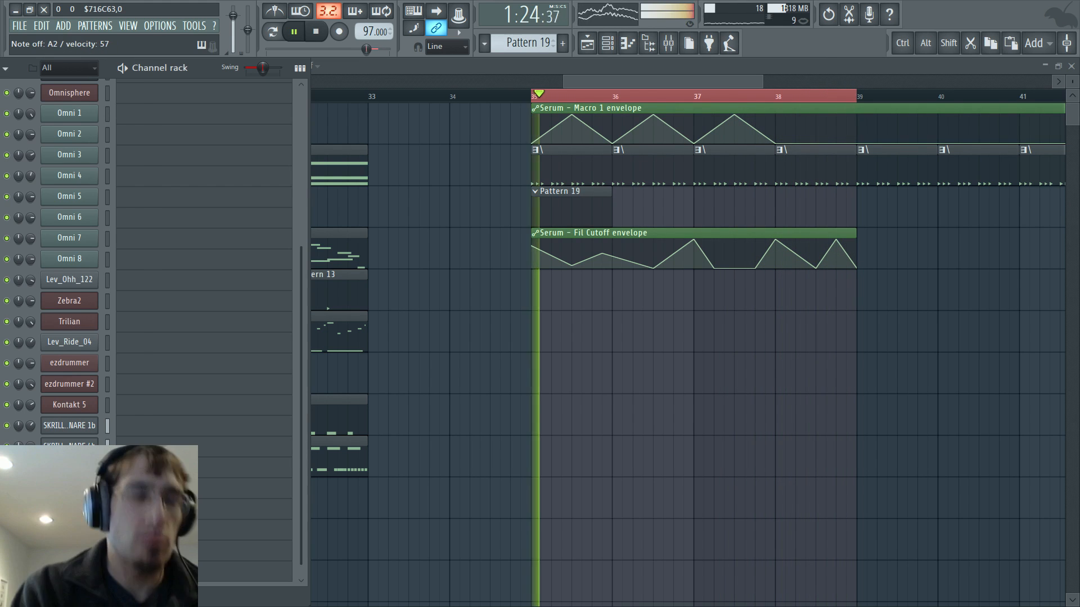
pyautogui.press('F6')
pyautogui.press('space')
# Leave the playlist, close the Trilian window and bring the Serum window to the front
pyautogui.press('F5')
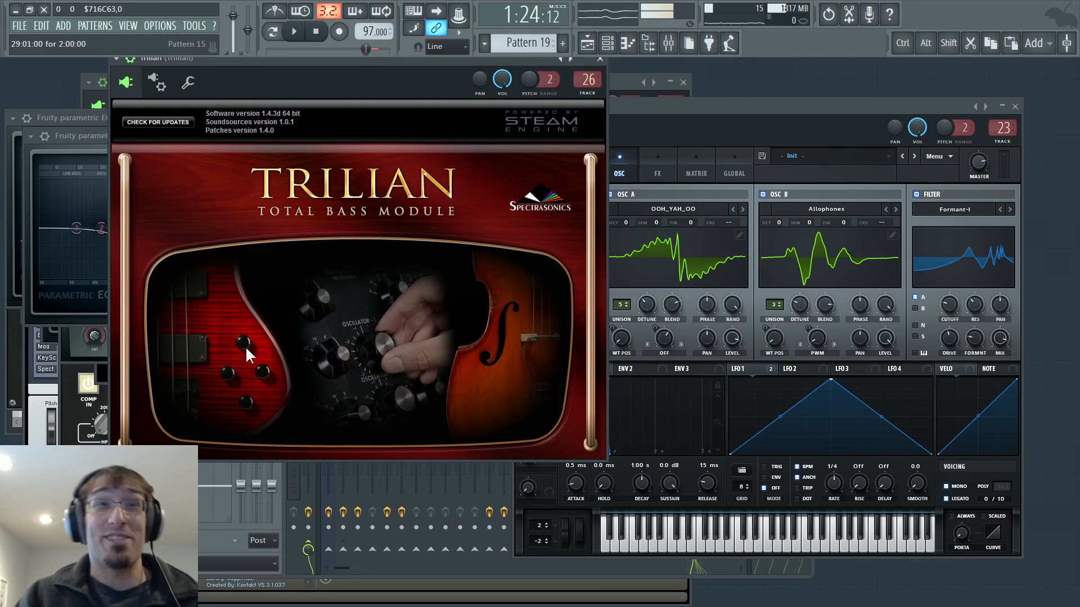
pyautogui.click(399, 120)
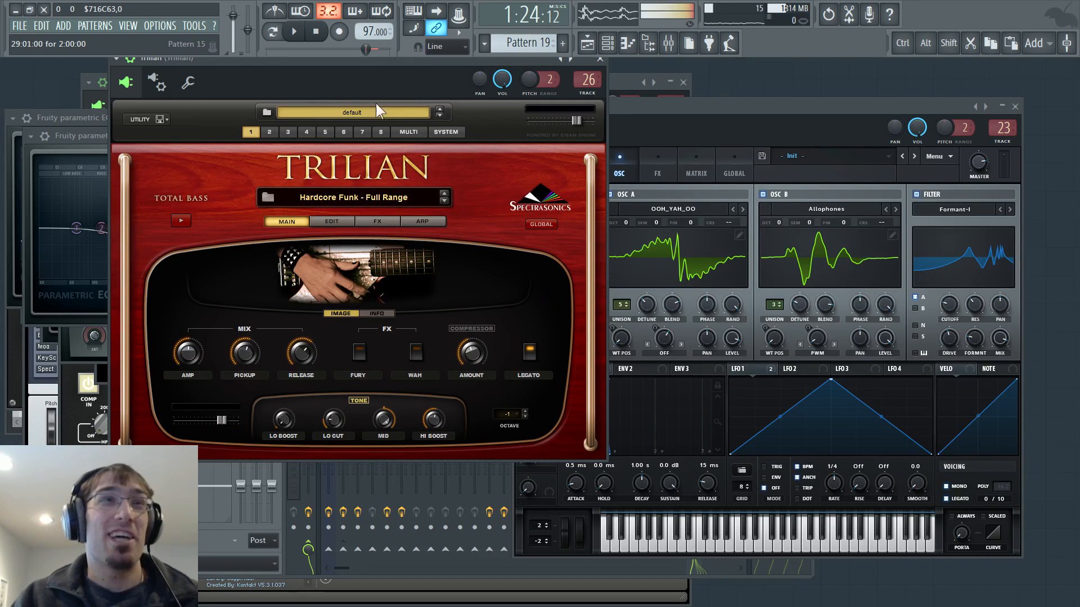
pyautogui.moveTo(316, 65); pyautogui.dragTo(300, 83)
pyautogui.click(583, 77)
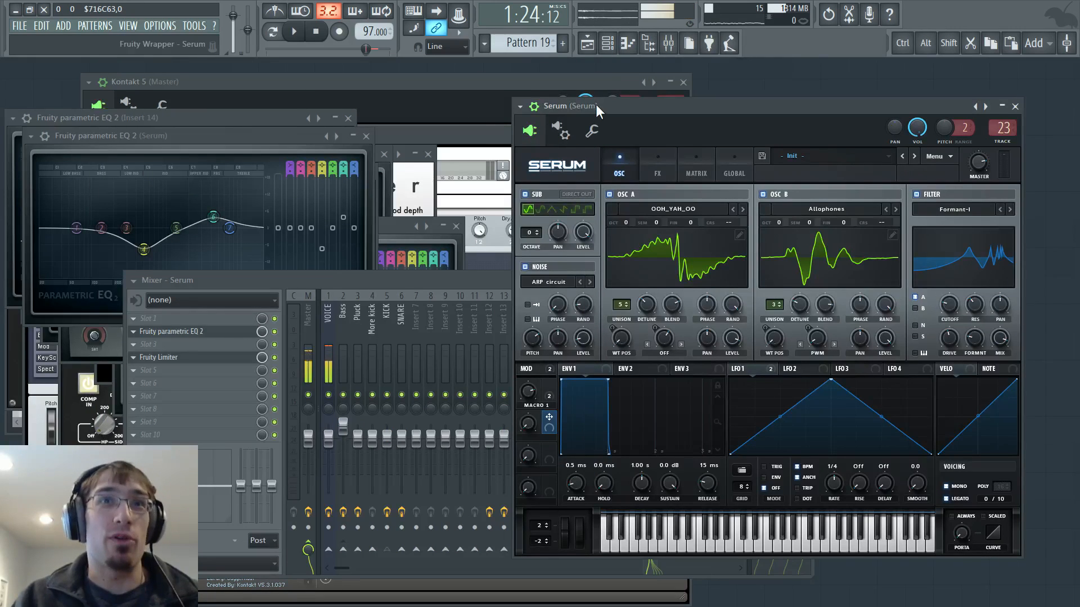
pyautogui.moveTo(596, 103); pyautogui.dragTo(582, 102)
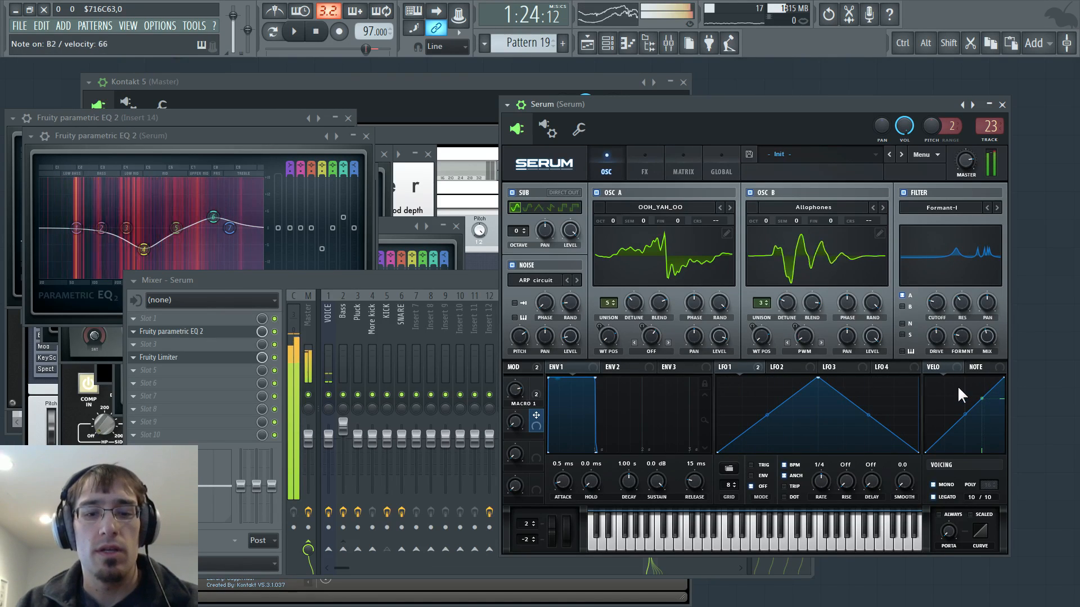
# Switch off oscillator A in Serum and try oscillator B's PWM warp at about 48%
pyautogui.click(749, 192)
pyautogui.click(749, 192)
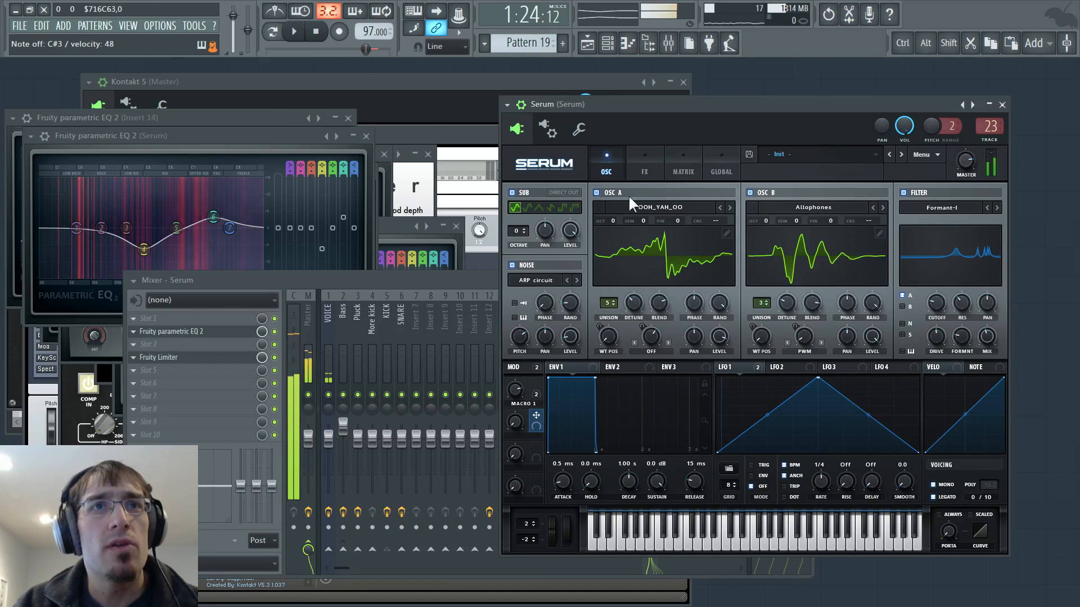
pyautogui.click(597, 193)
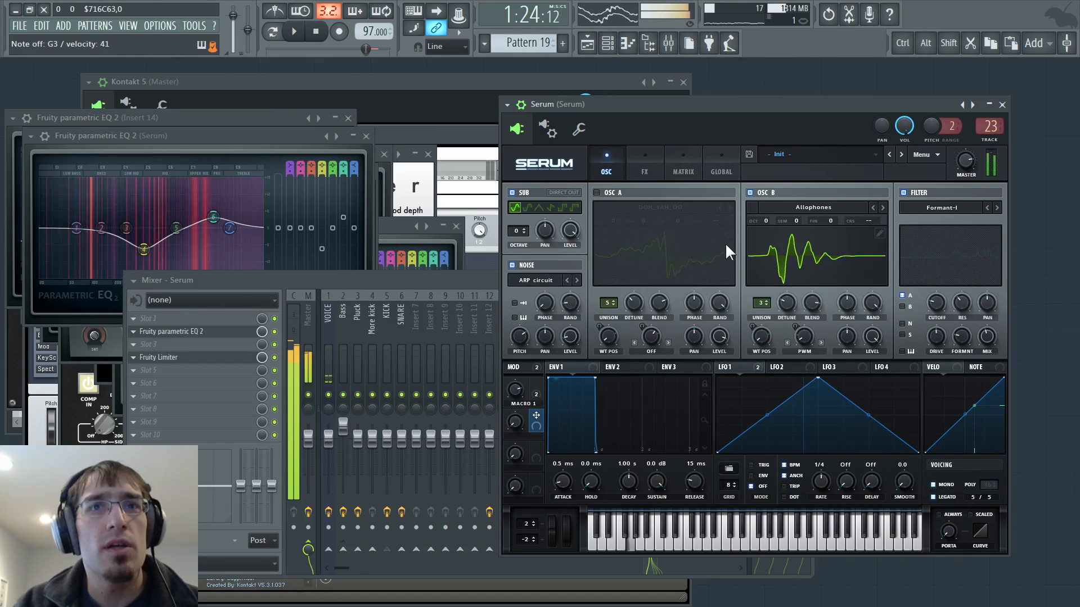
pyautogui.moveTo(803, 344); pyautogui.dragTo(815, 310)
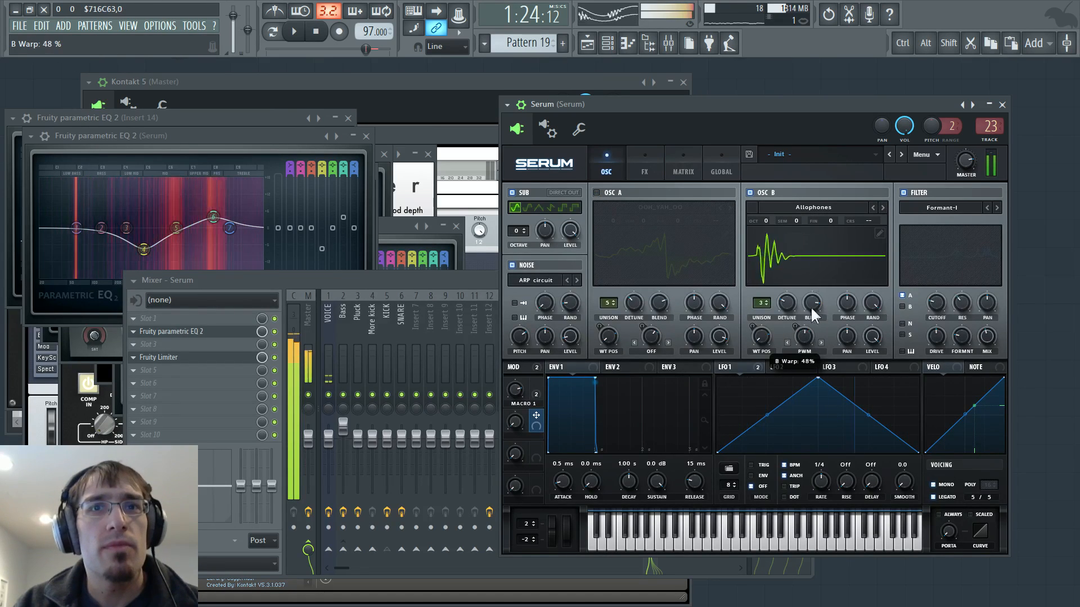
pyautogui.click(805, 350)
pyautogui.click(803, 341)
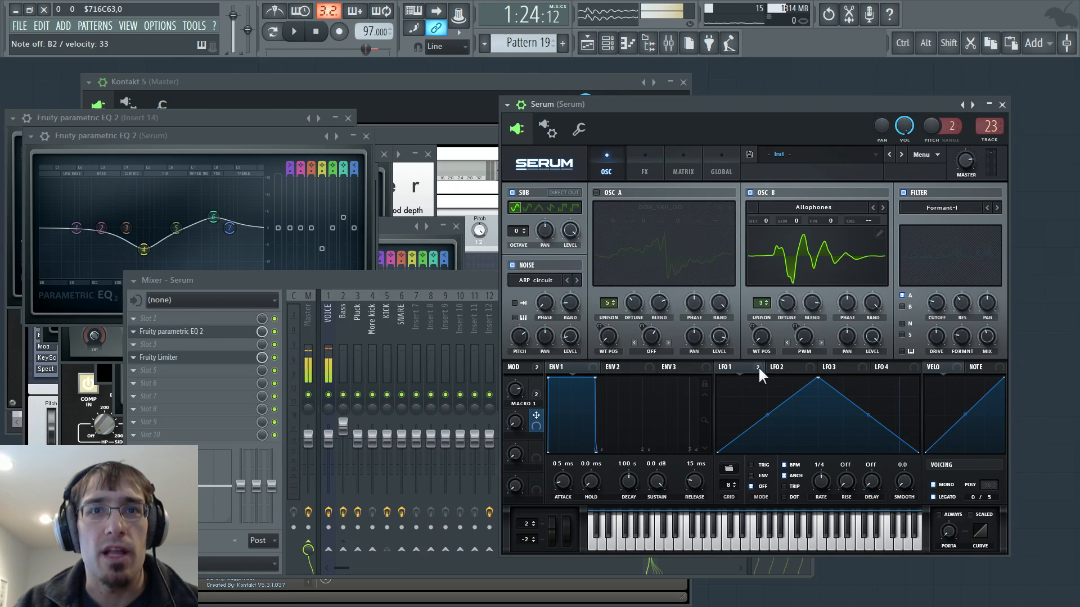
# Remove the LFO 1 modulation from oscillator B's warp control and assign Macro 1 to it
pyautogui.rightClick(793, 332)
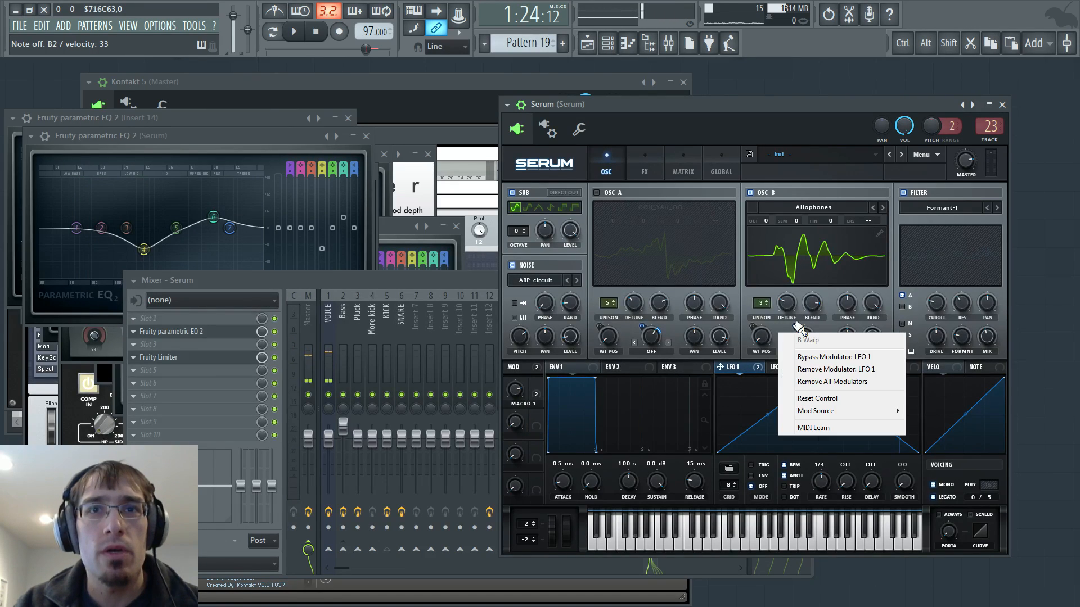
pyautogui.moveTo(804, 408)
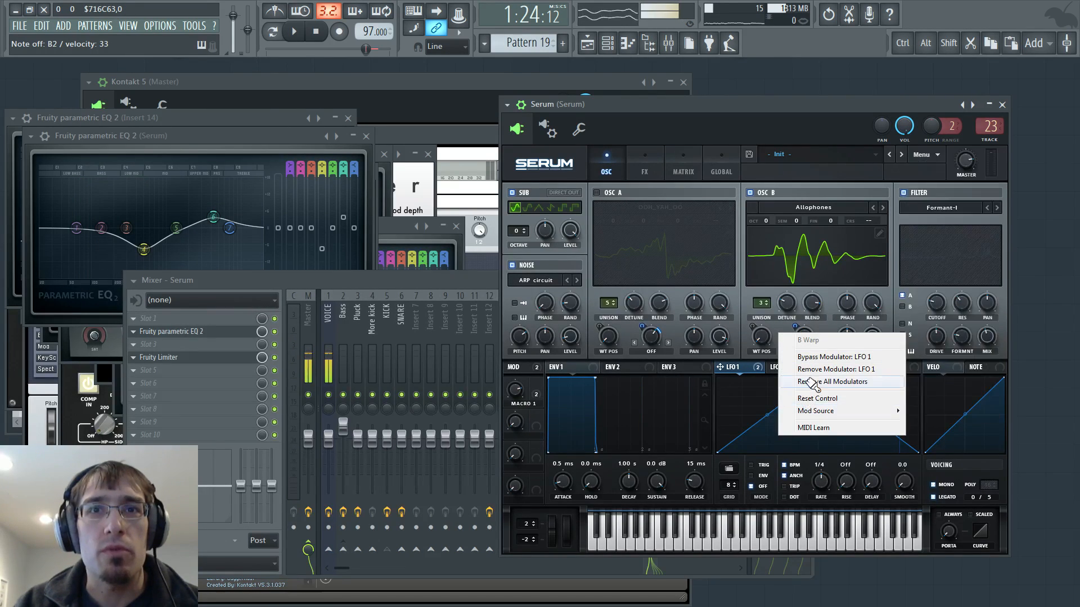
pyautogui.click(802, 378)
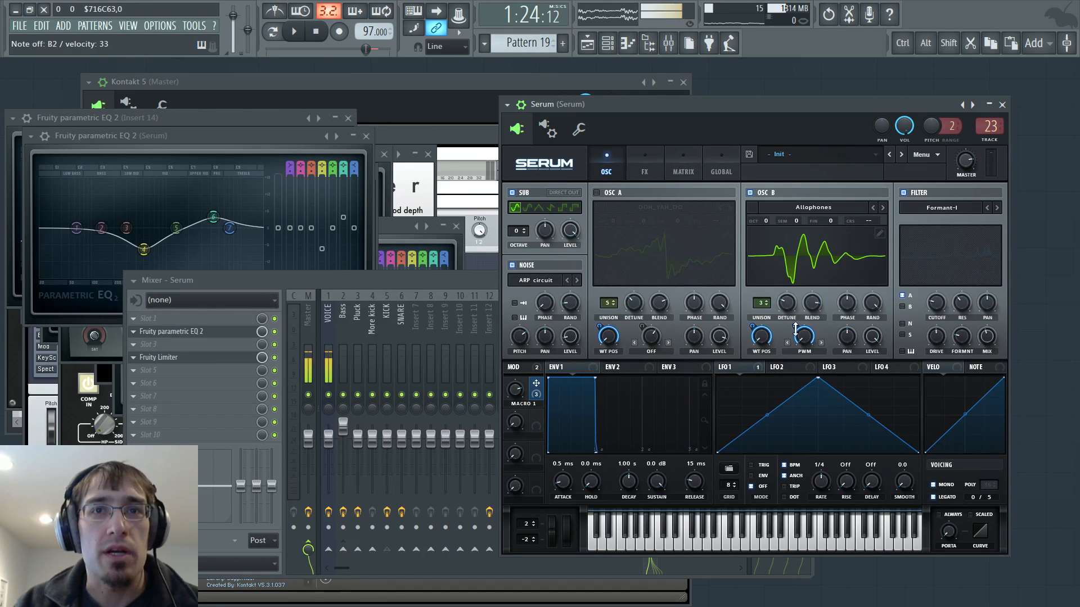
# Return to the playlist and play the looped section from bar 35 to 39 to hear the Macro 1 warp modulation
pyautogui.click(360, 78)
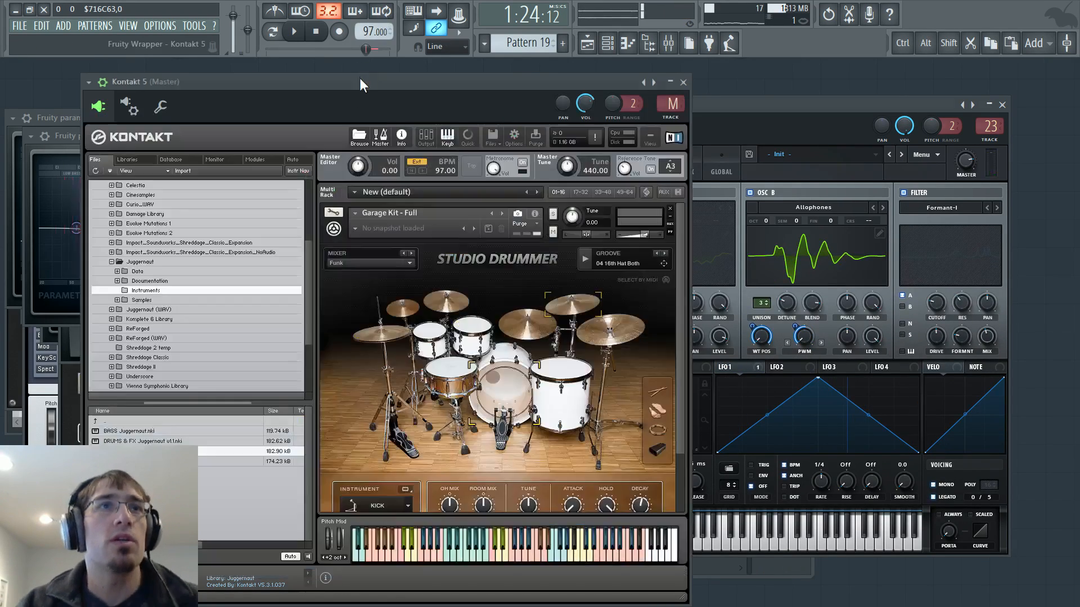
pyautogui.press('F6')
pyautogui.press('F5')
pyautogui.press('space')
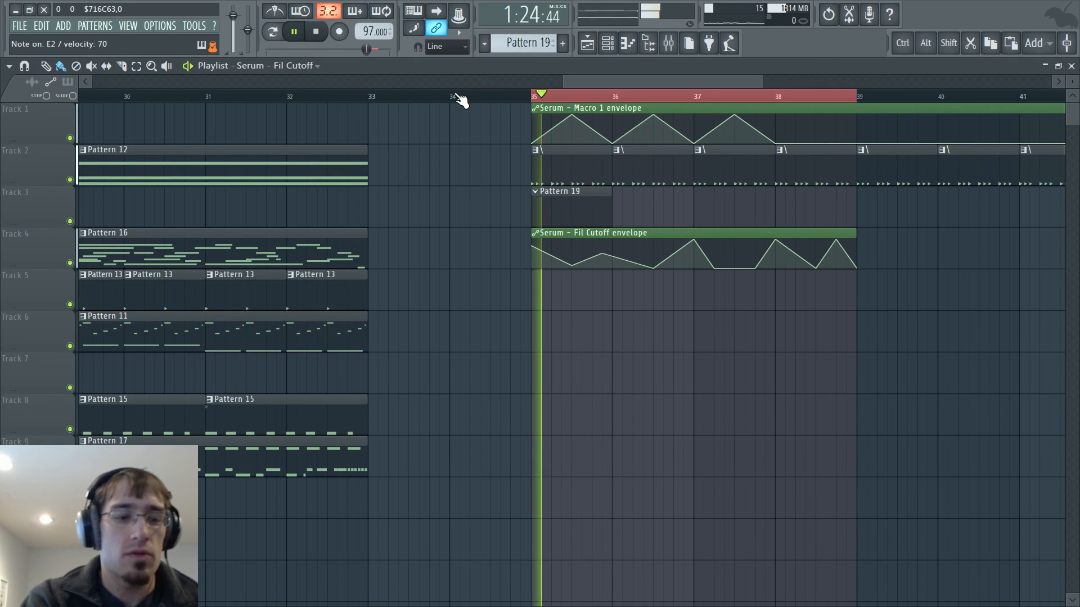
pyautogui.press('space')
pyautogui.press('F5')
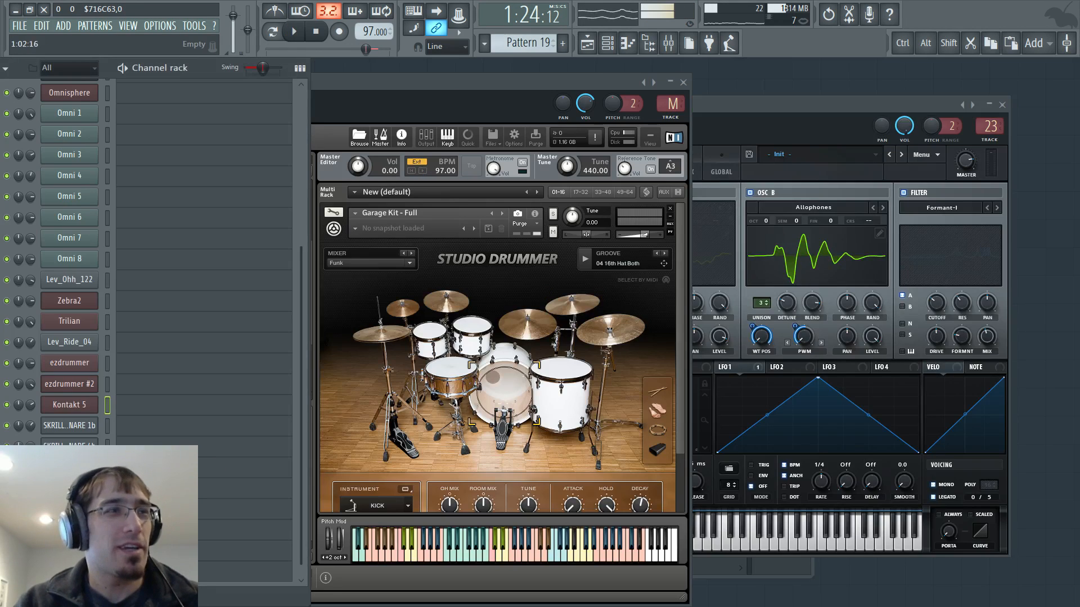
pyautogui.press('F5')
pyautogui.press('space')
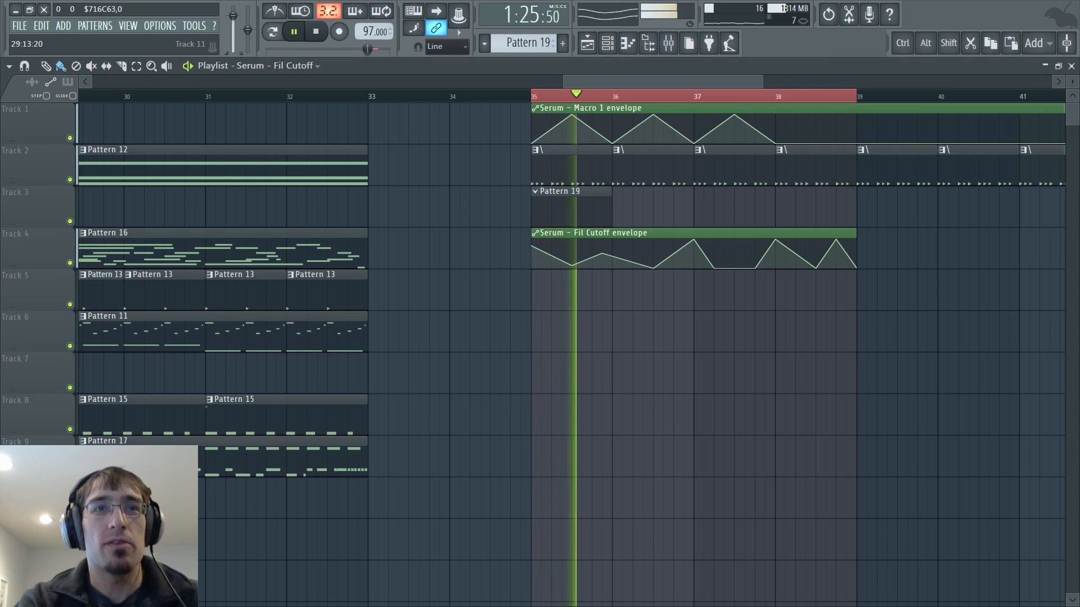
pyautogui.press('F5')
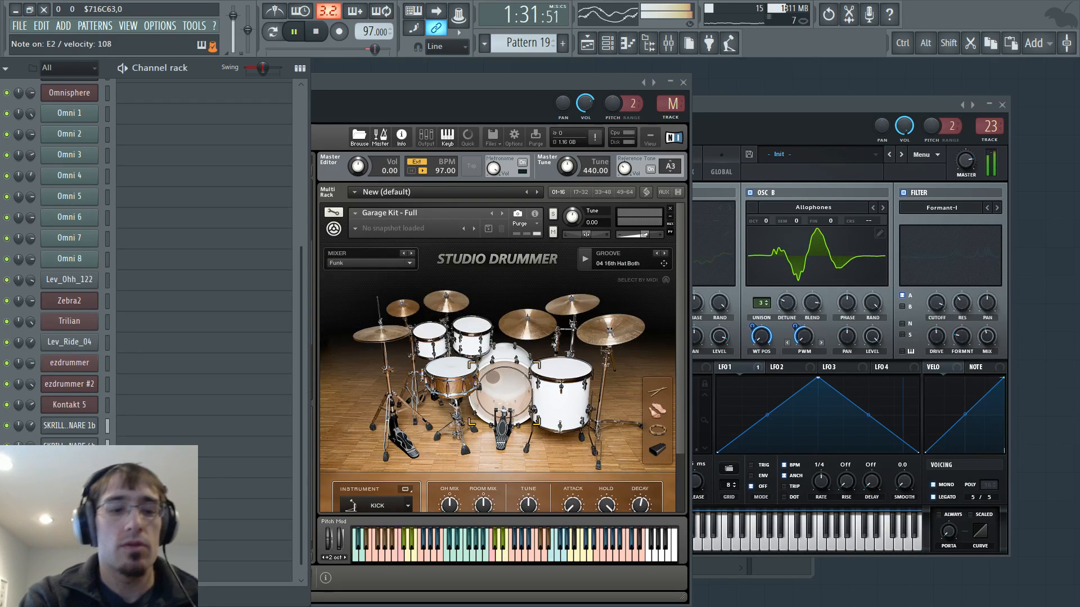
pyautogui.press('F5')
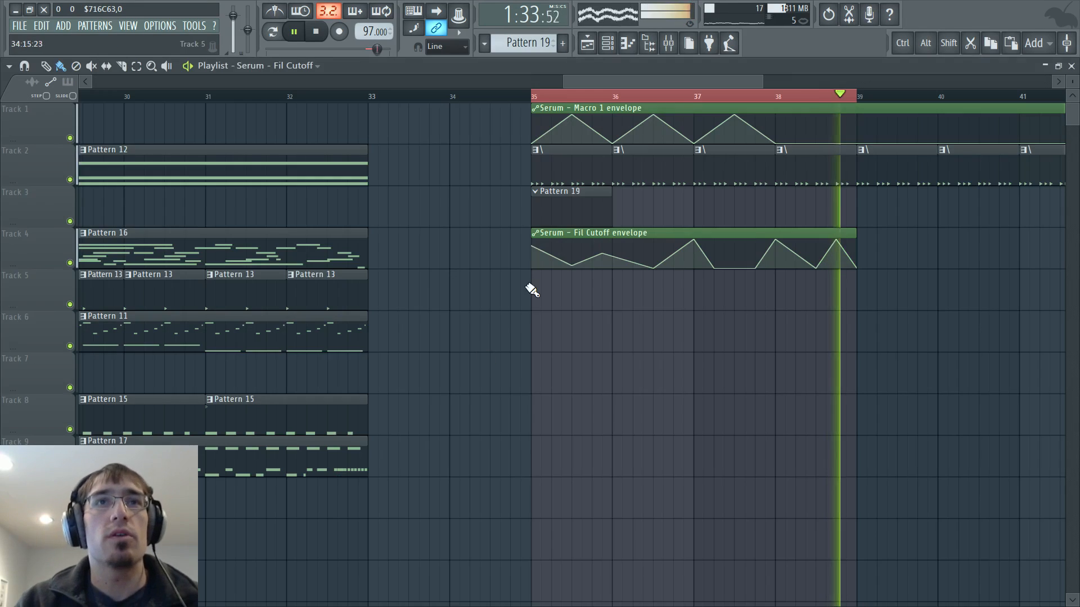
pyautogui.press('space')
# Add a fourth peak to the Serum Macro 1 envelope halfway through bar 38, falling back to zero at bar 39
pyautogui.rightClick(817, 115)
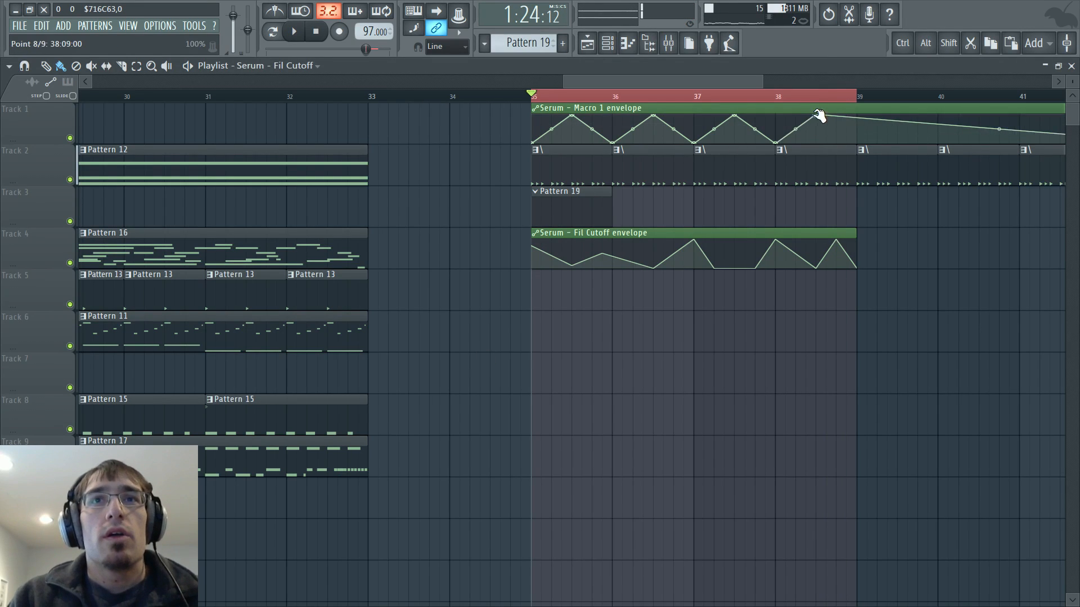
pyautogui.rightClick(859, 143)
pyautogui.press('F5')
pyautogui.press('F6')
pyautogui.press('F6')
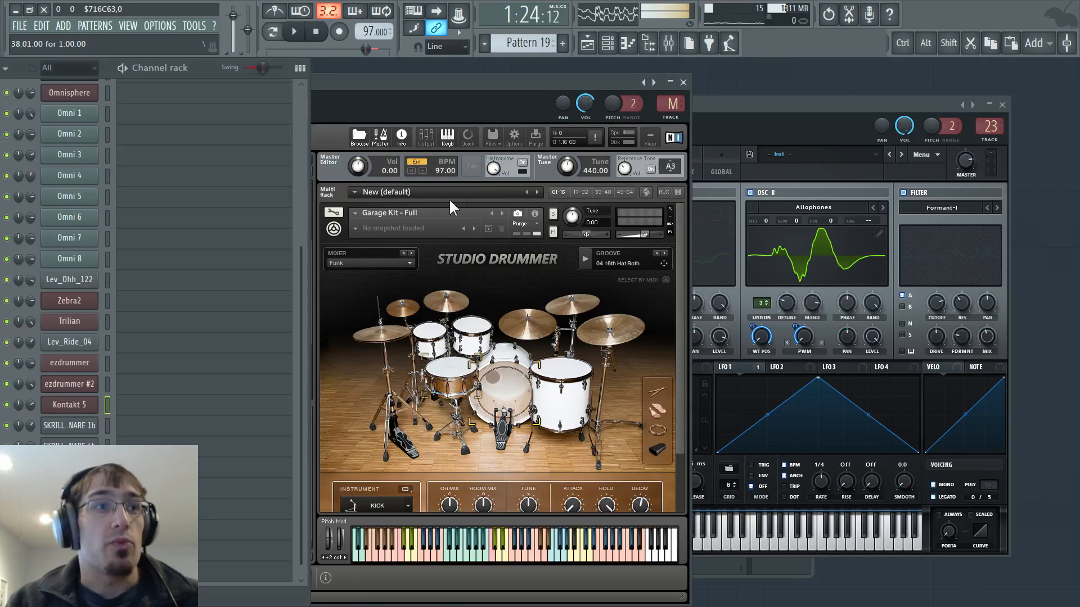
# Open the drum pattern clip at bar 35 to examine its piano roll and channel rack steps
pyautogui.press('F5')
pyautogui.doubleClick(541, 148)
pyautogui.press('F6')
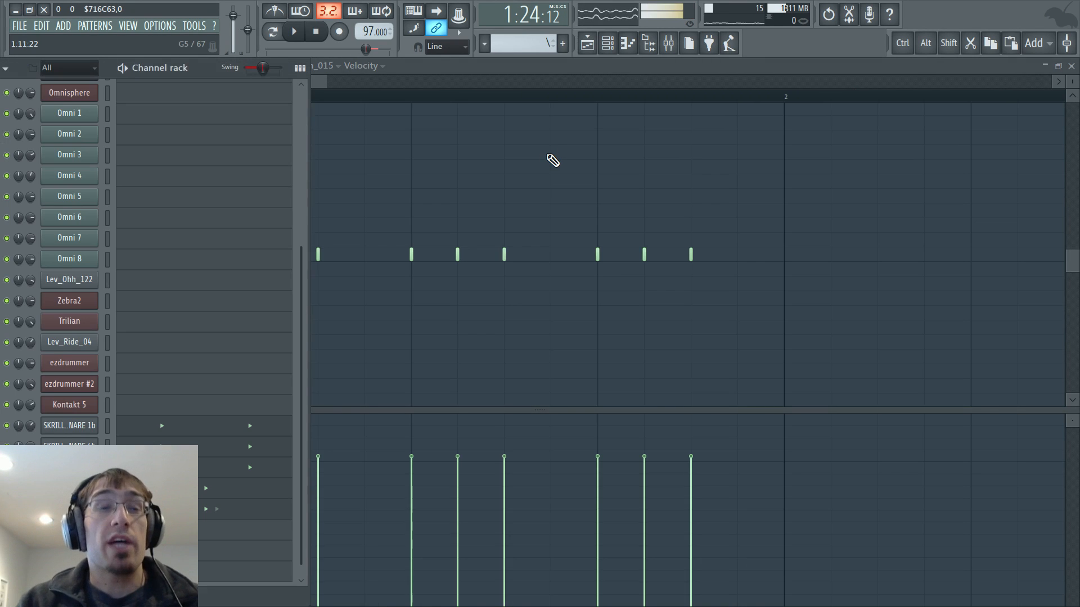
pyautogui.press('F5')
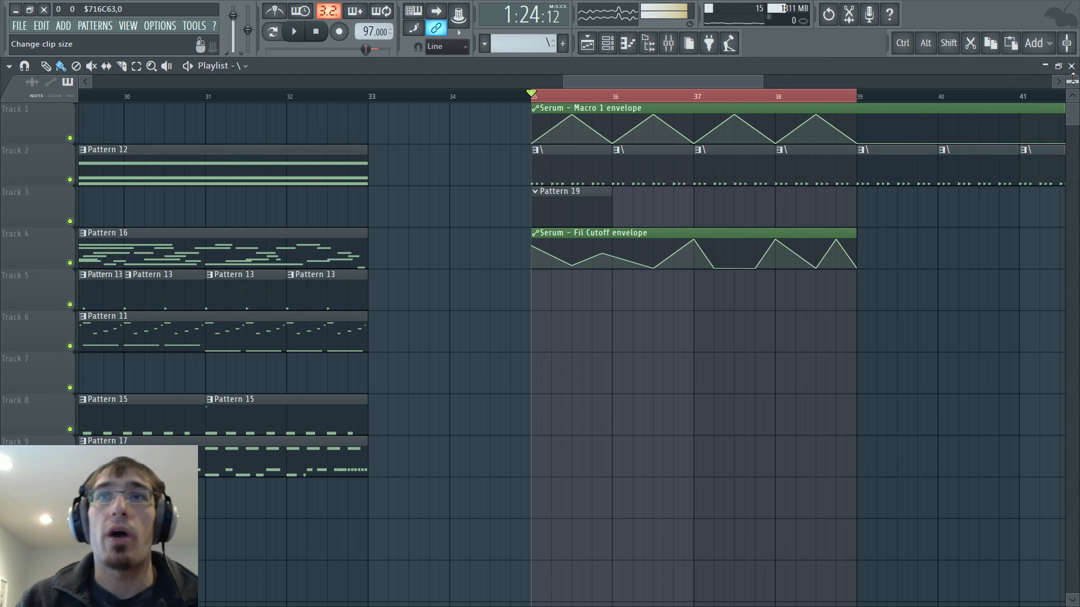
# Make the drum pattern clip at bar 36 unique, show the channel rack and switch playback to pattern mode
pyautogui.moveTo(1073, 79); pyautogui.dragTo(1073, 99)
pyautogui.rightClick(621, 232)
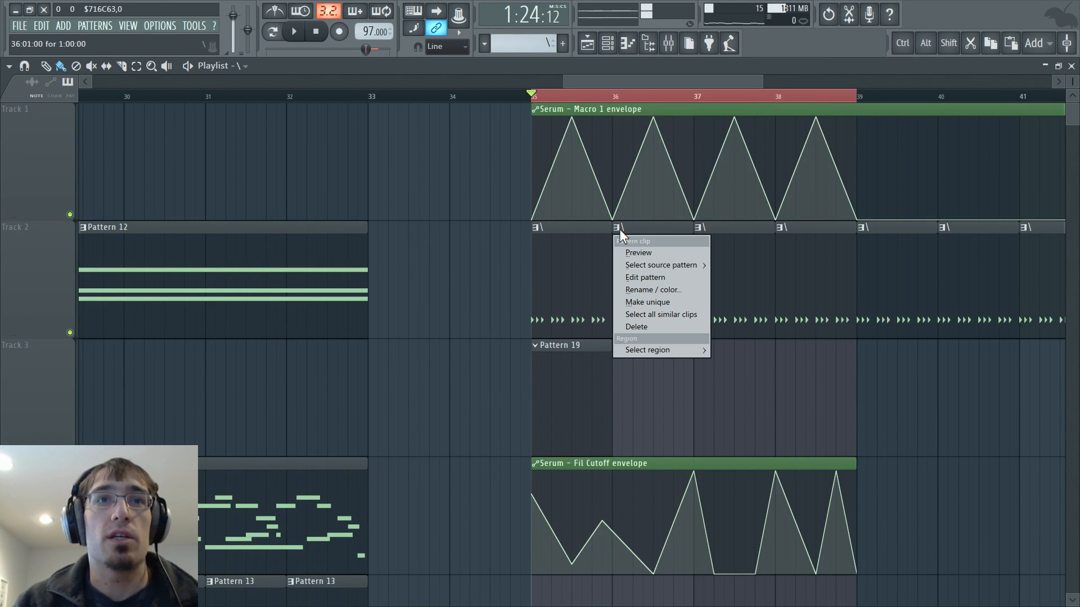
pyautogui.click(648, 303)
pyautogui.press('F7')
pyautogui.press('F6')
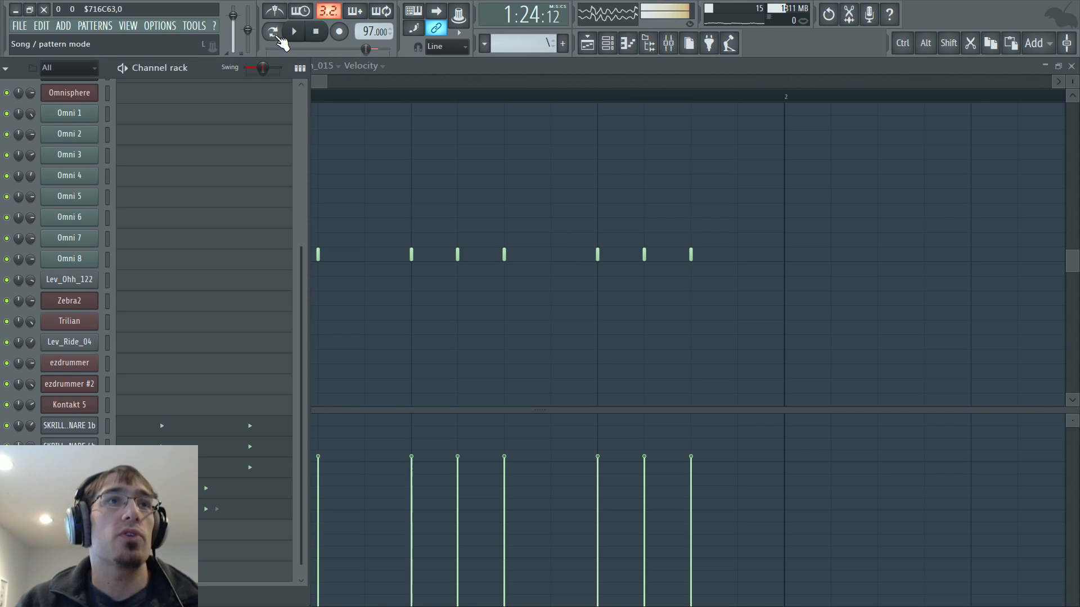
pyautogui.click(276, 35)
# Inspect the sampler settings of the SKRILLEX SNARE 4b and RC4_Snare (1) channels
pyautogui.click(60, 444)
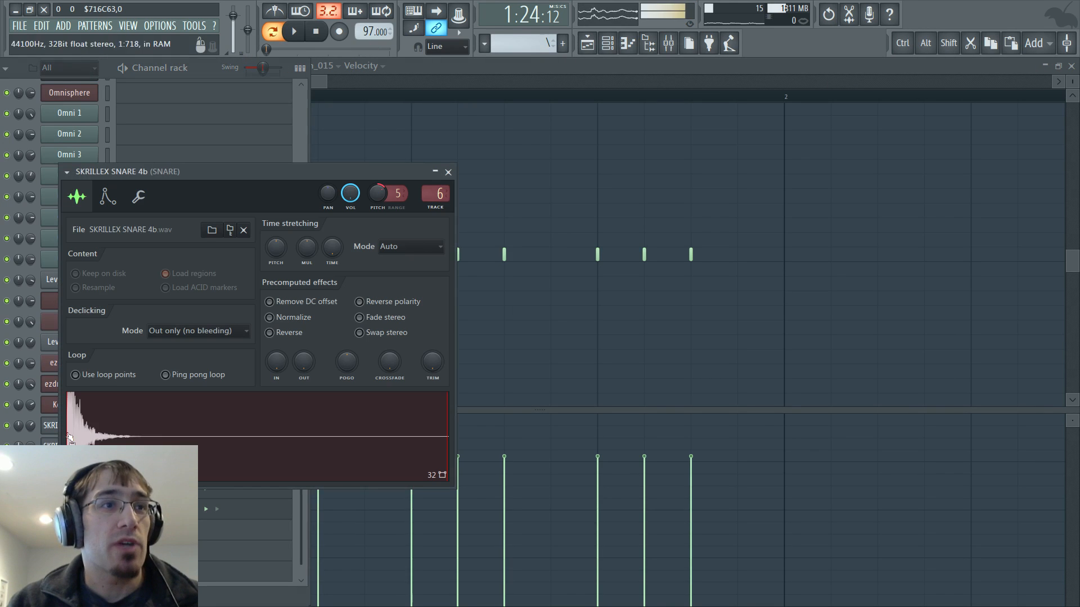
pyautogui.moveTo(186, 171); pyautogui.dragTo(370, 175)
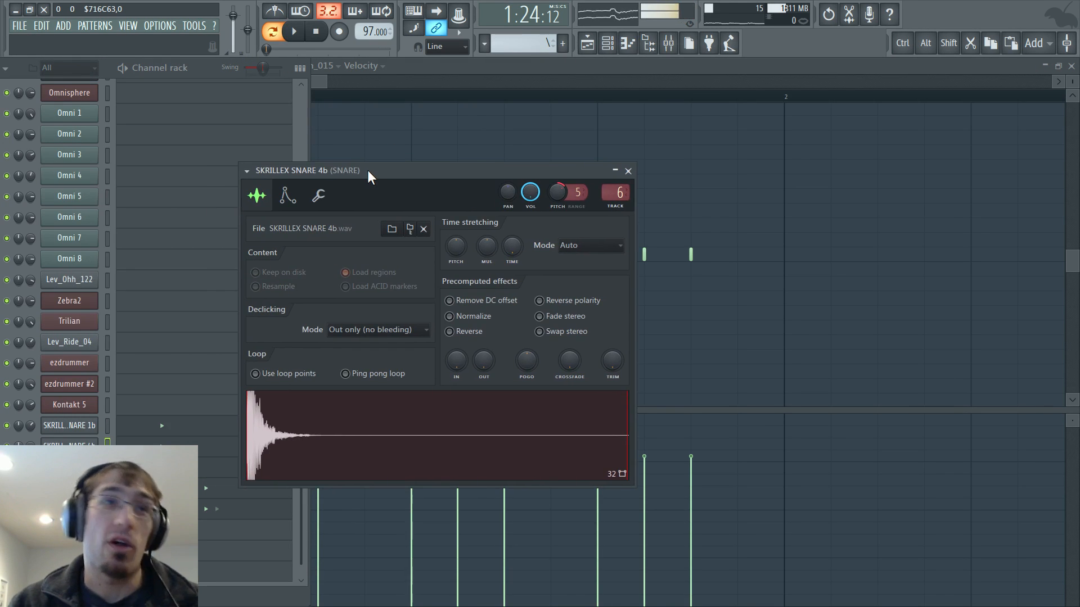
pyautogui.click(62, 466)
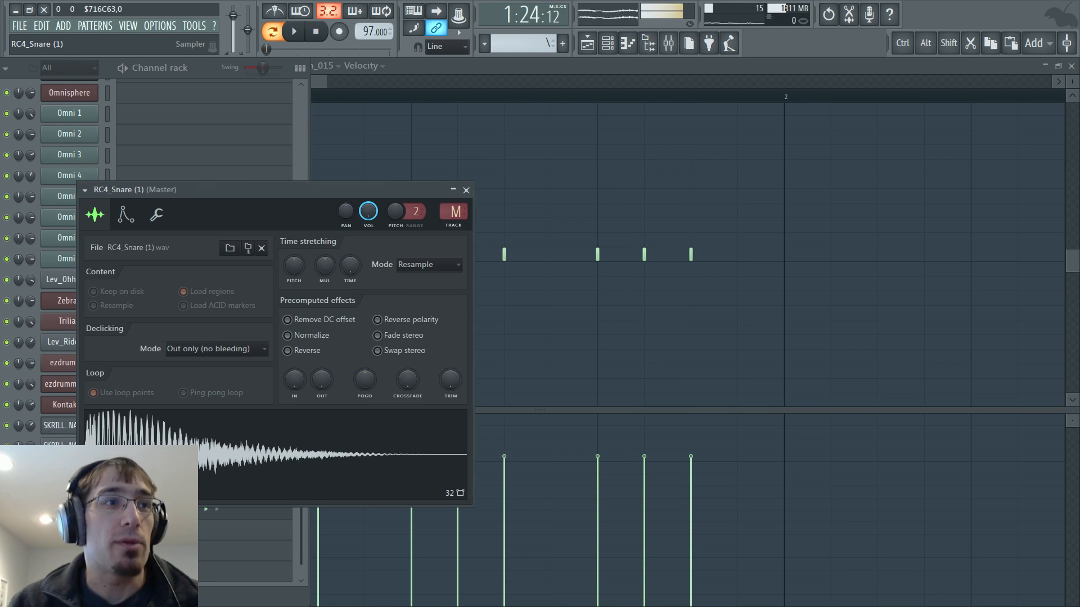
pyautogui.moveTo(163, 194); pyautogui.dragTo(313, 182)
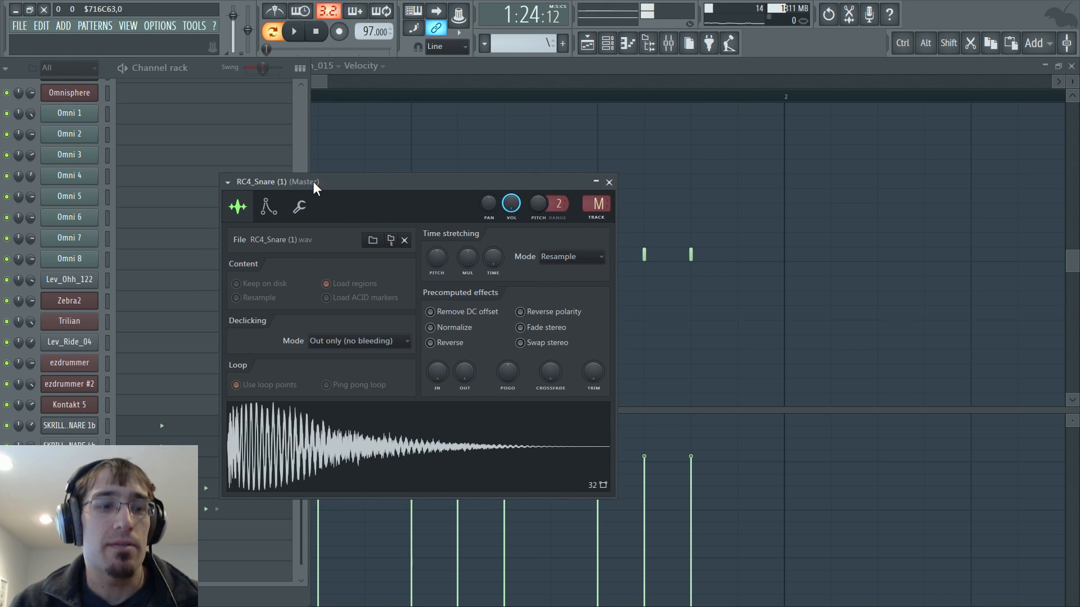
# Show the browser and expand its Samples folder to view the sample packs
pyautogui.press('F8')
pyautogui.press('F8')
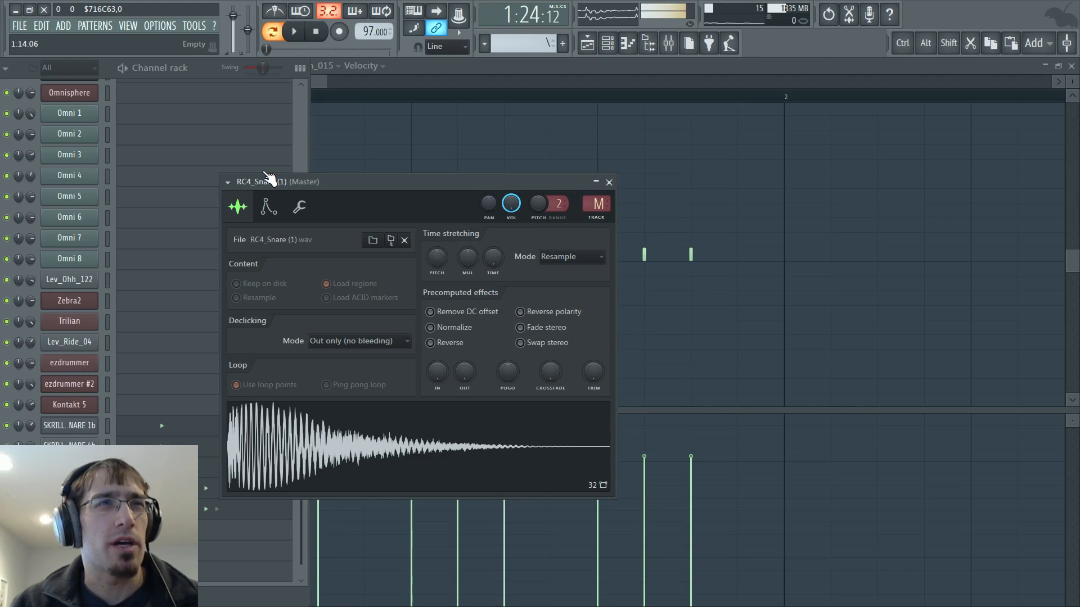
pyautogui.click(128, 25)
pyautogui.click(146, 101)
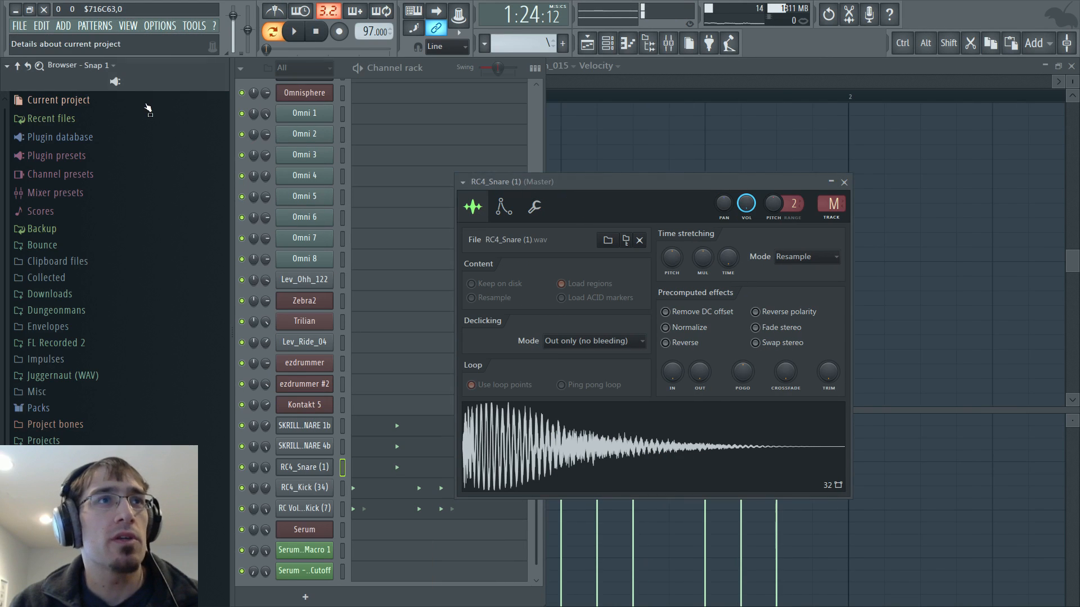
pyautogui.scroll(-1, 85, 315)
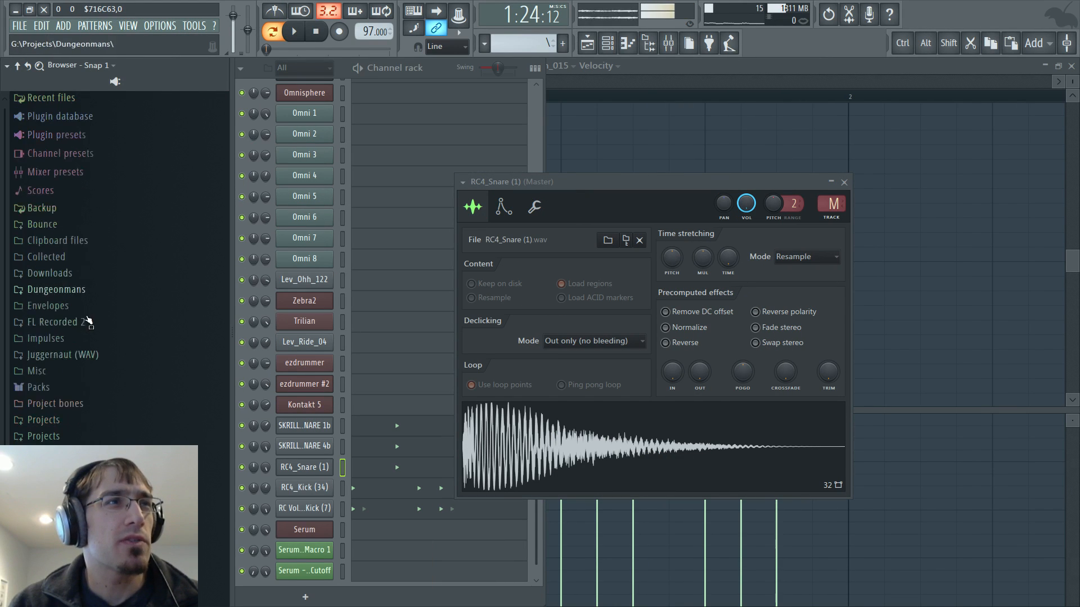
pyautogui.click(133, 501)
pyautogui.scroll(-4, 132, 470)
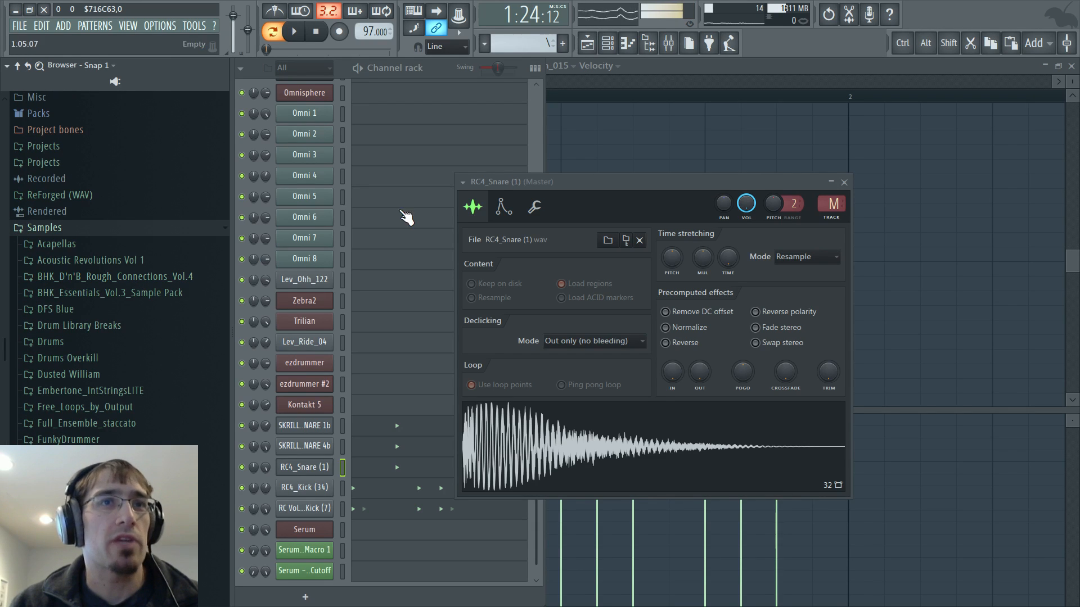
# Close the RC4_Snare (1) sampler window and audition the rack's drum channels, including SKRILLEX SNARE 1b and Lev_Snare_002
pyautogui.click(306, 468)
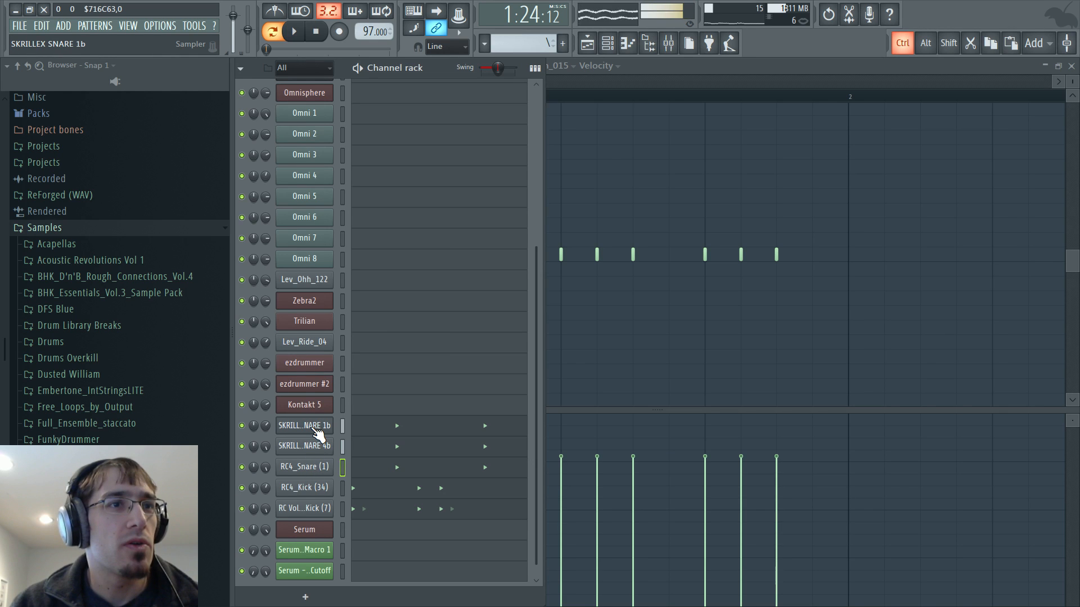
pyautogui.keyDown('ctrl'); pyautogui.click(315, 472); pyautogui.keyUp('ctrl')
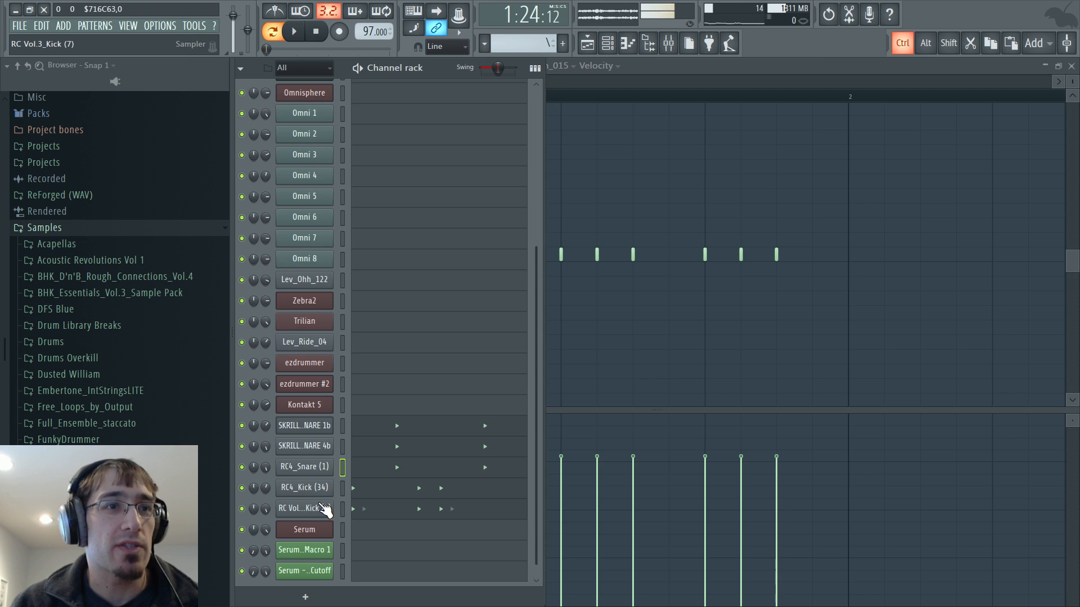
pyautogui.scroll(5, 374, 354)
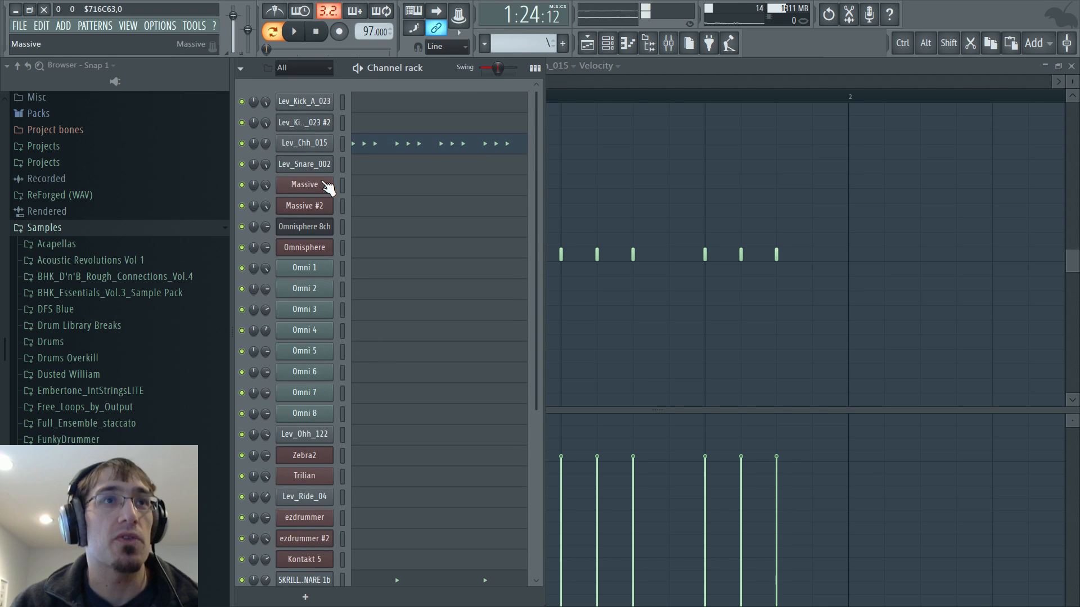
pyautogui.press('ctrl')
pyautogui.press('ctrl')
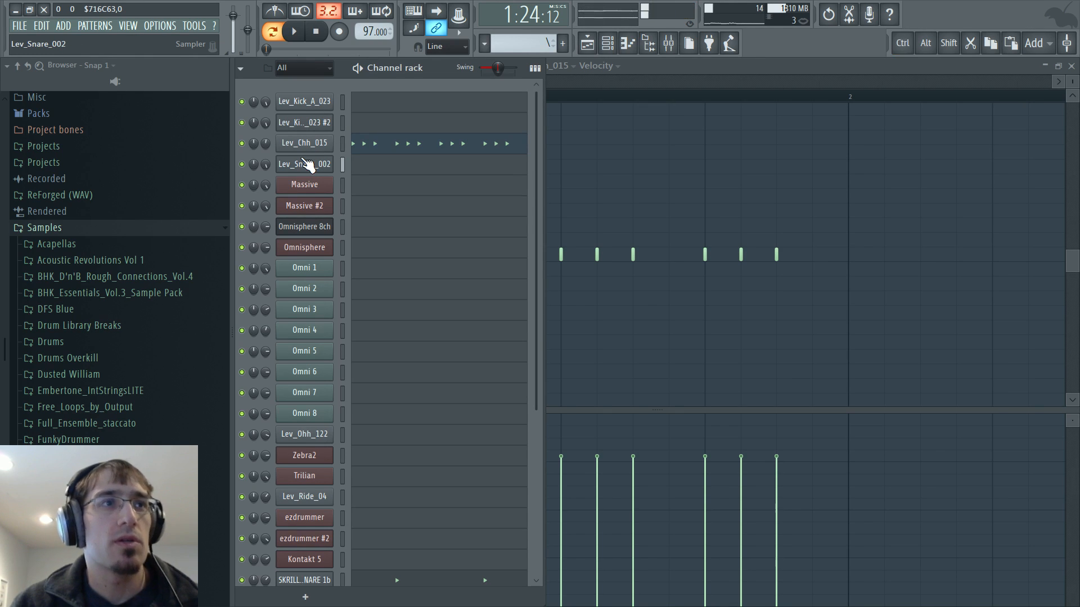
# Switch between the playlist, channel rack and piano roll, and play the drum pattern to review its snare and kick hits
pyautogui.press('F5')
pyautogui.press('F6')
pyautogui.press('F7')
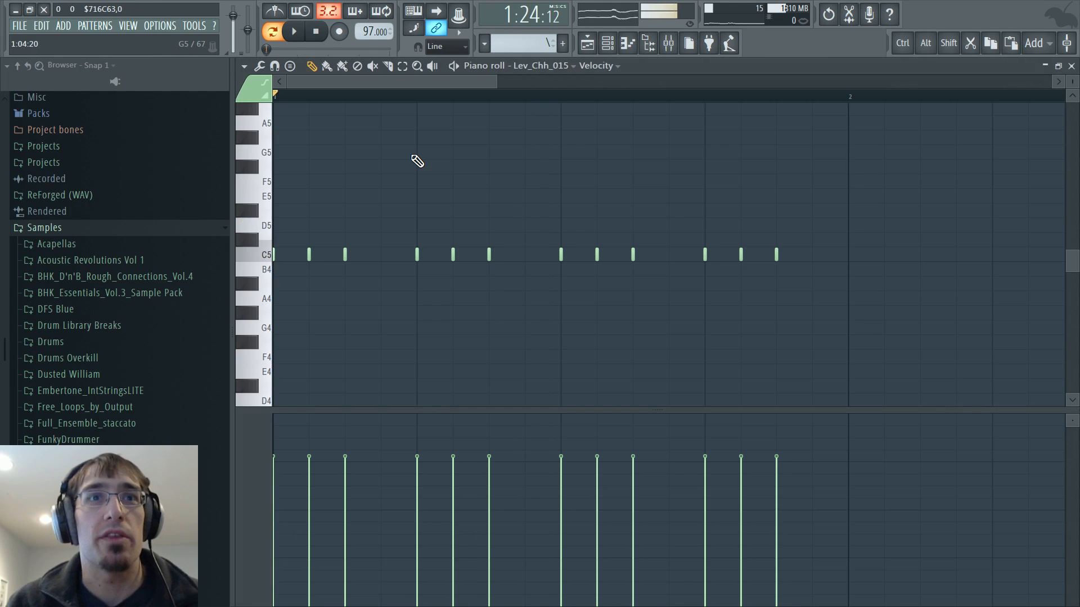
pyautogui.press('F5')
pyautogui.click(276, 32)
pyautogui.click(276, 31)
pyautogui.press('F6')
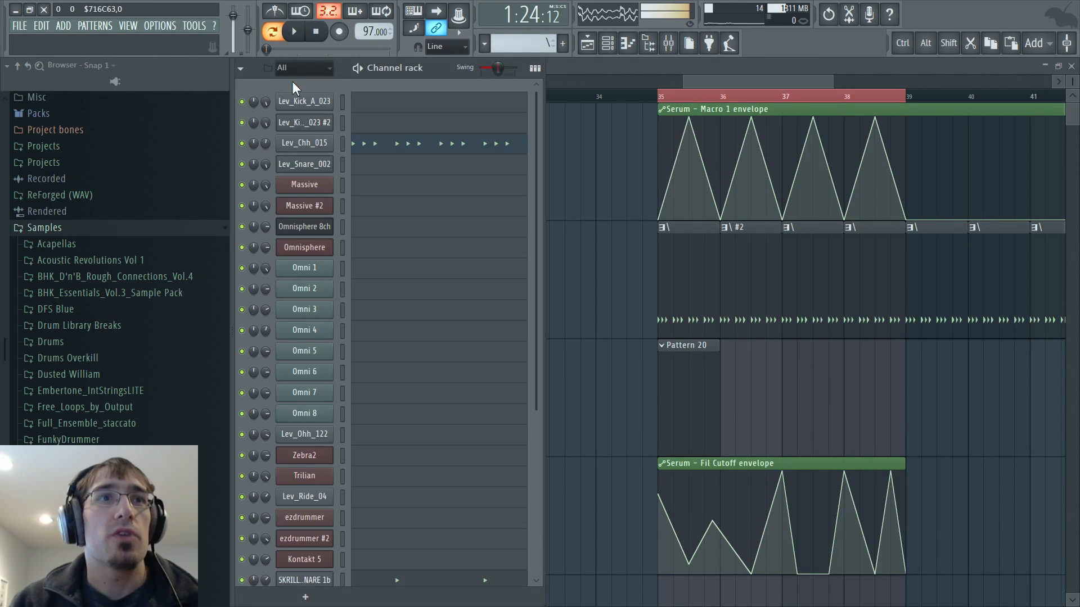
pyautogui.scroll(-3, 443, 251)
pyautogui.press('space')
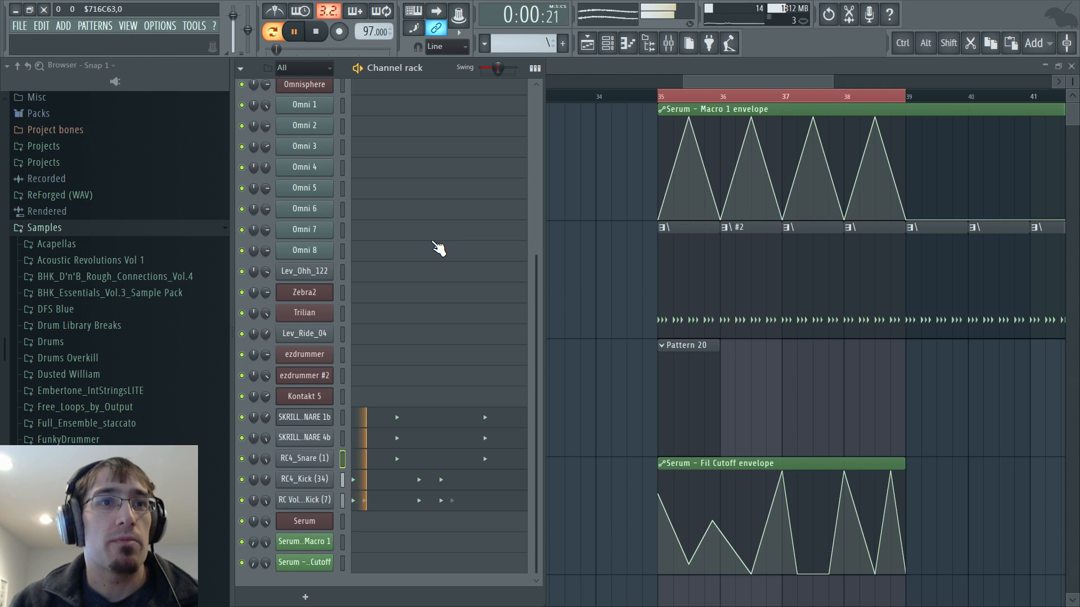
pyautogui.press('F6')
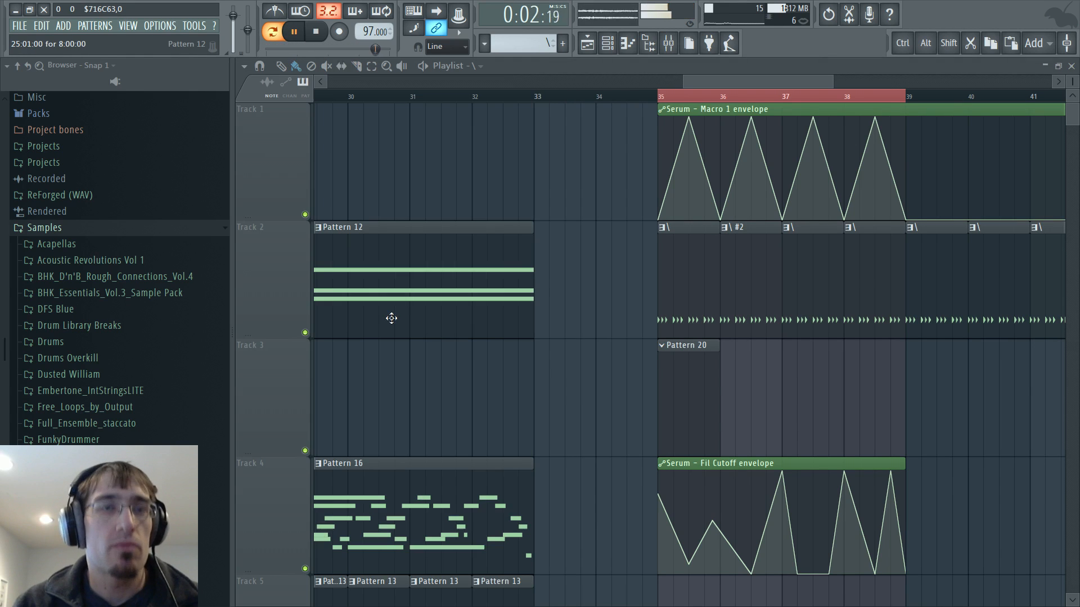
pyautogui.press('F6')
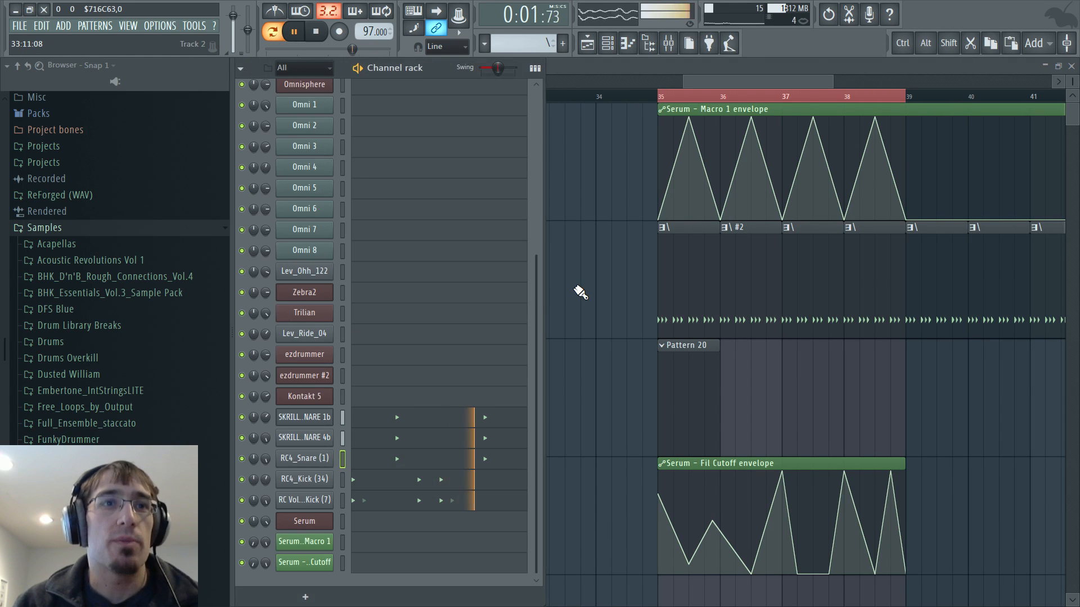
pyautogui.press('space')
# Select the unique pattern clip at bar 36 and show its channels in the channel rack
pyautogui.doubleClick(730, 258)
pyautogui.press('F6')
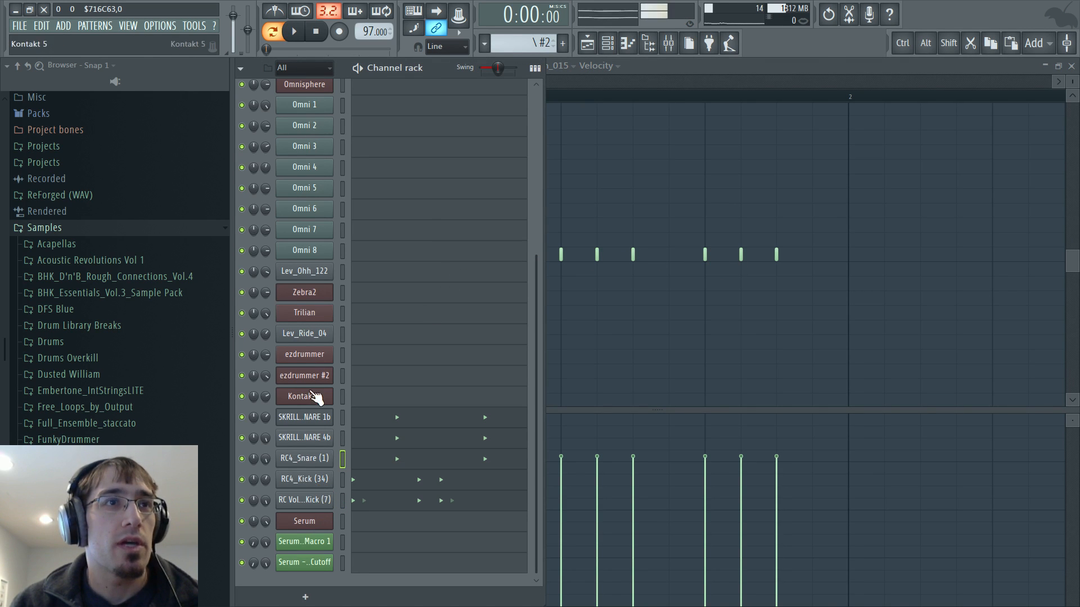
pyautogui.scroll(5, 323, 360)
pyautogui.scroll(-5, 315, 346)
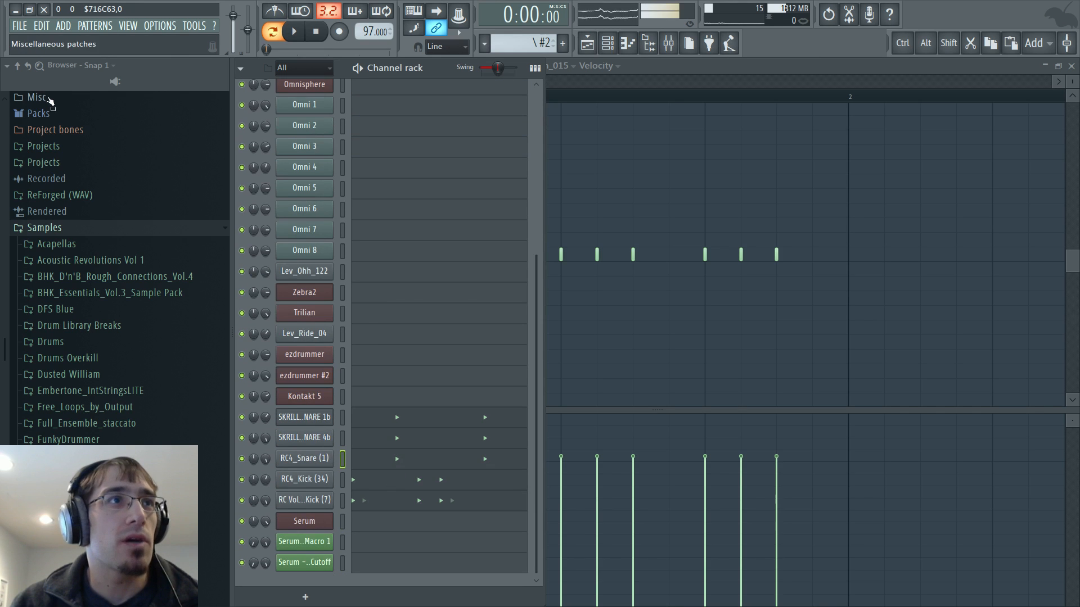
# Find Layer among the installed generators in the plugin database and add it as a new channel
pyautogui.click(115, 82)
pyautogui.click(70, 149)
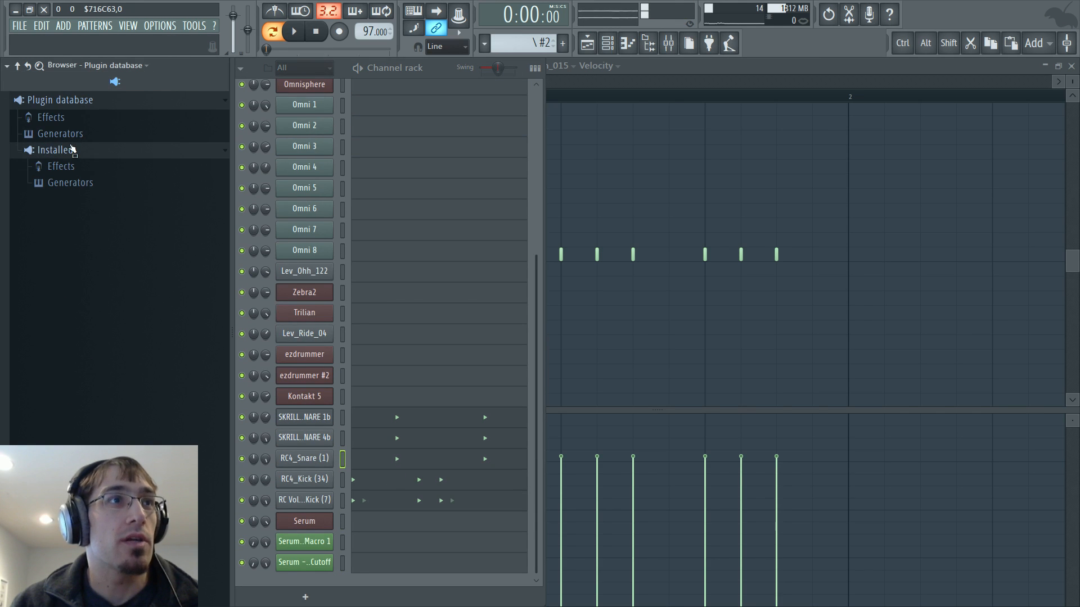
pyautogui.click(70, 182)
pyautogui.click(75, 200)
pyautogui.scroll(-9, 79, 211)
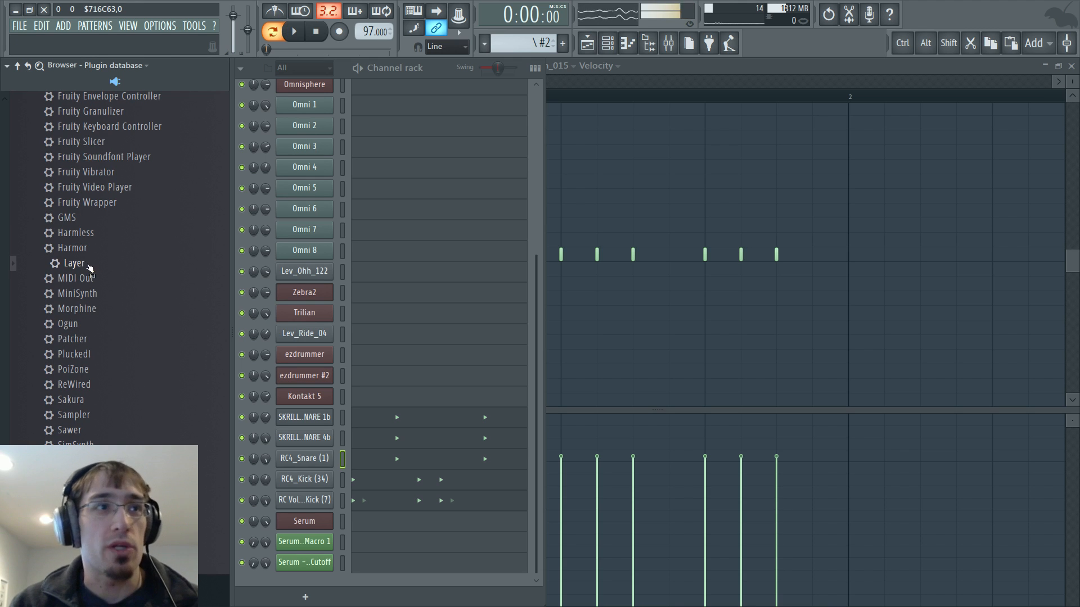
pyautogui.moveTo(317, 585); pyautogui.dragTo(318, 586)
pyautogui.scroll(-1, 532, 521)
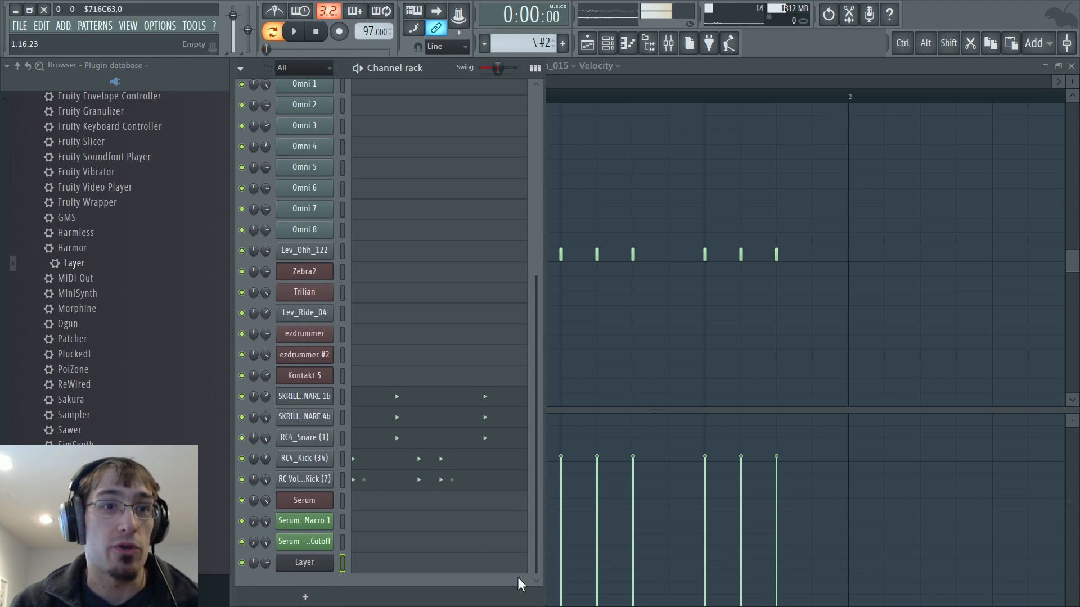
pyautogui.click(306, 596)
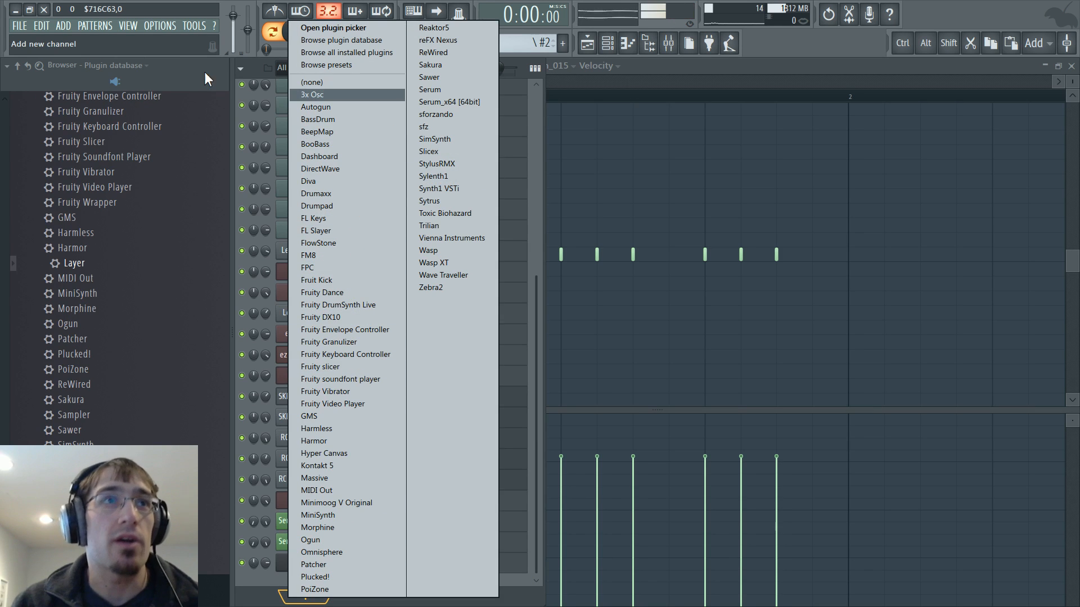
pyautogui.click(70, 27)
pyautogui.moveTo(78, 40)
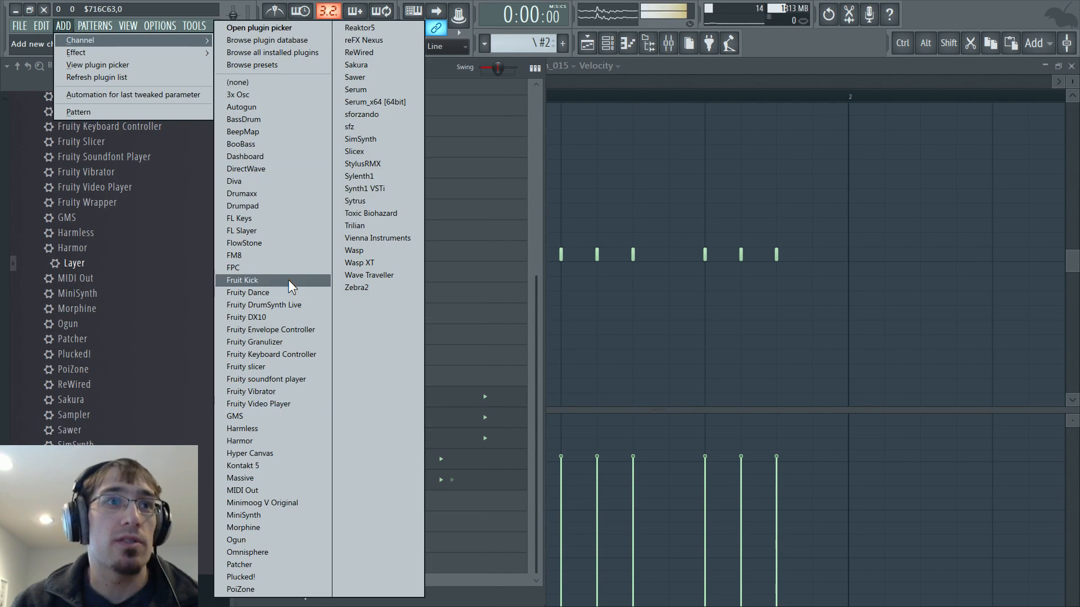
pyautogui.click(473, 583)
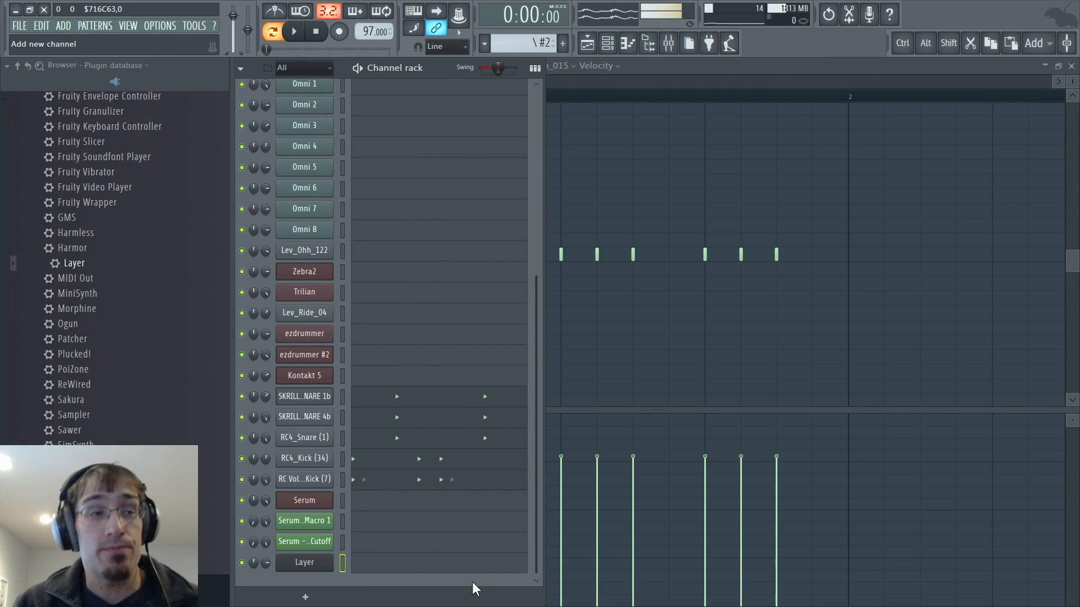
# Return the browser from the plugin database to the Snap 1 view with the sample folders
pyautogui.click(111, 86)
pyautogui.scroll(4, 85, 236)
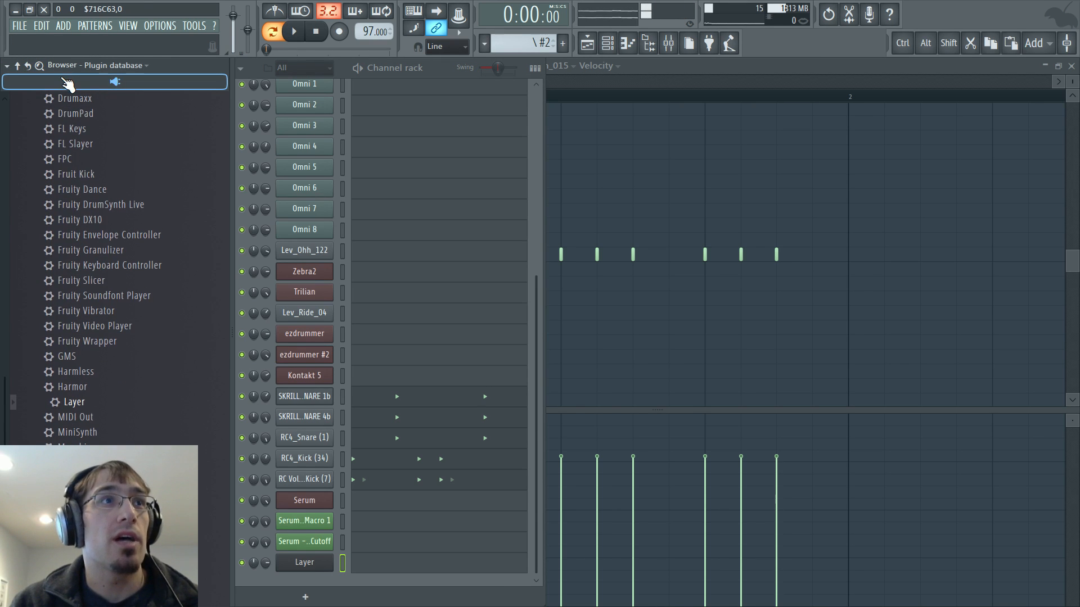
pyautogui.click(67, 83)
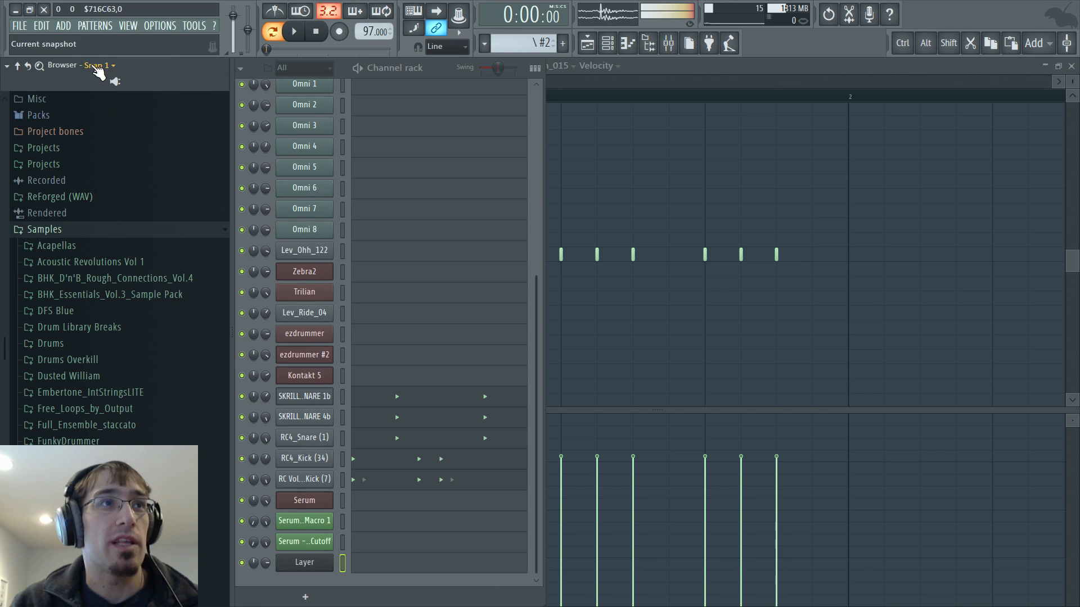
pyautogui.click(109, 83)
pyautogui.click(109, 82)
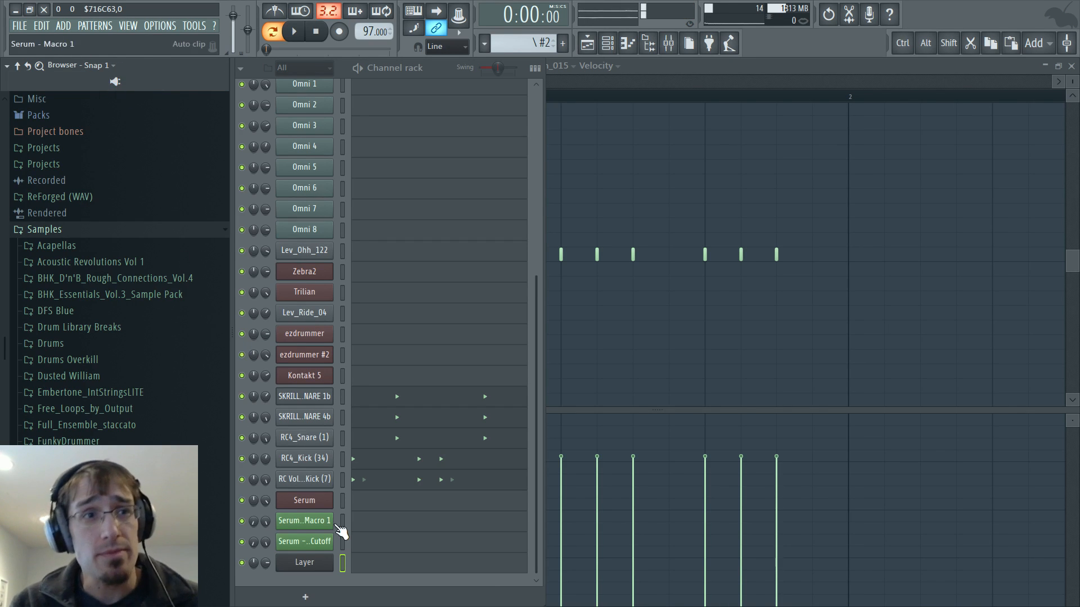
# Open the Layer channel's settings and set the RC4_Kick (34) and RC Vol...Kick (7) channels as its children
pyautogui.click(315, 563)
pyautogui.moveTo(383, 141); pyautogui.dragTo(890, 220)
pyautogui.keyDown('ctrl'); pyautogui.click(342, 479); pyautogui.keyUp('ctrl')
pyautogui.keyDown('ctrl'); pyautogui.click(342, 458); pyautogui.keyUp('ctrl')
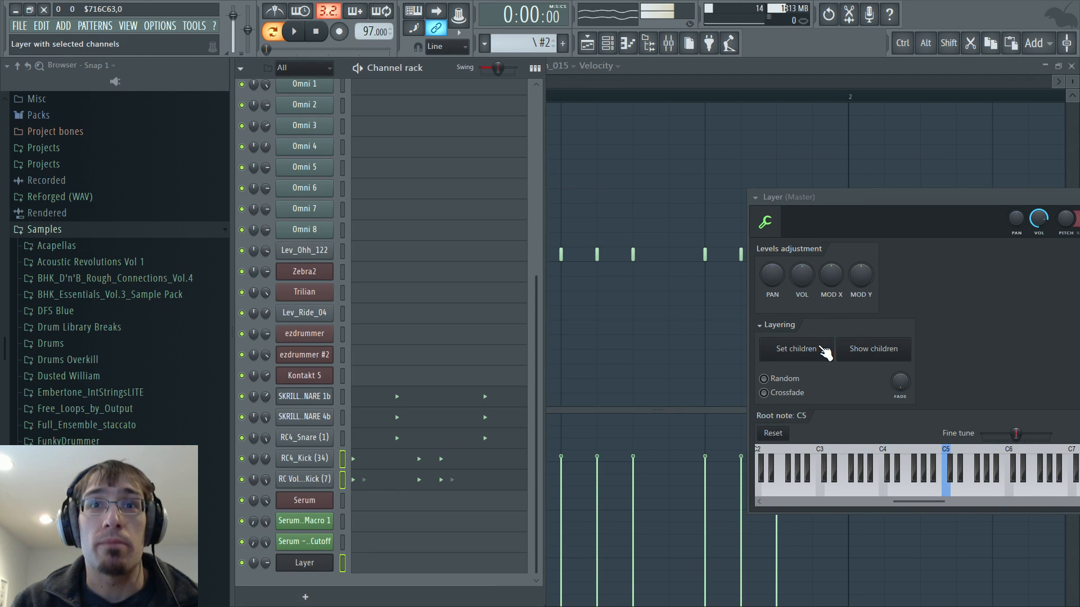
pyautogui.moveTo(812, 198); pyautogui.dragTo(694, 188)
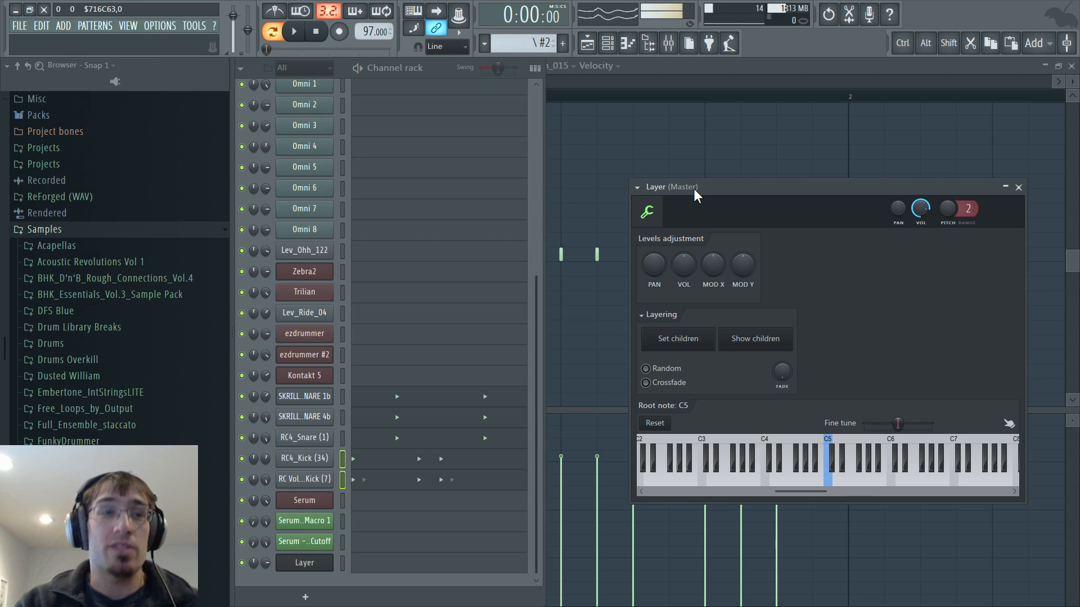
pyautogui.click(272, 32)
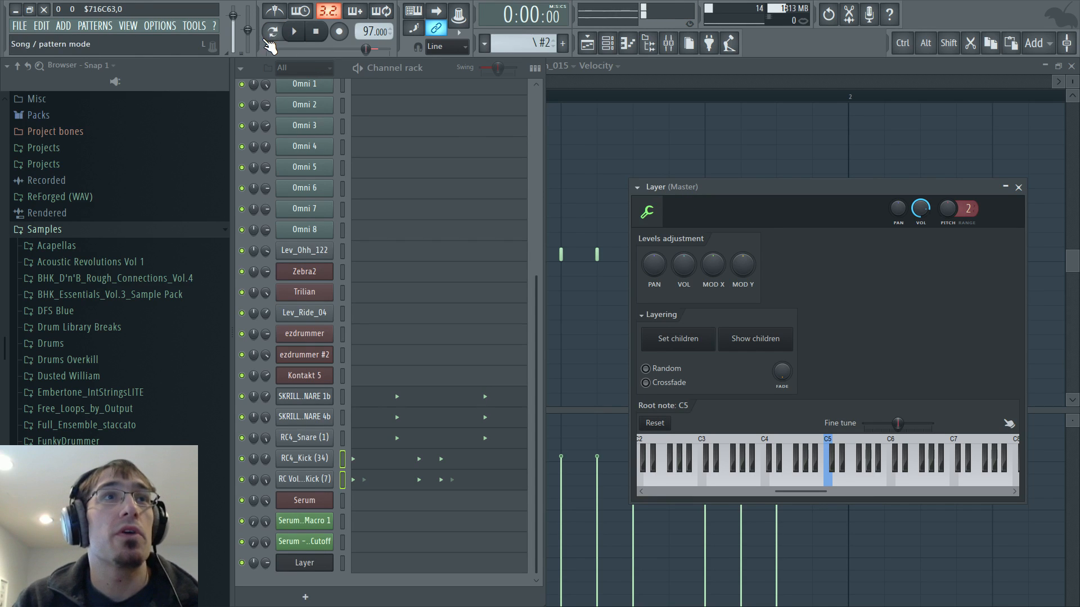
pyautogui.press('l')
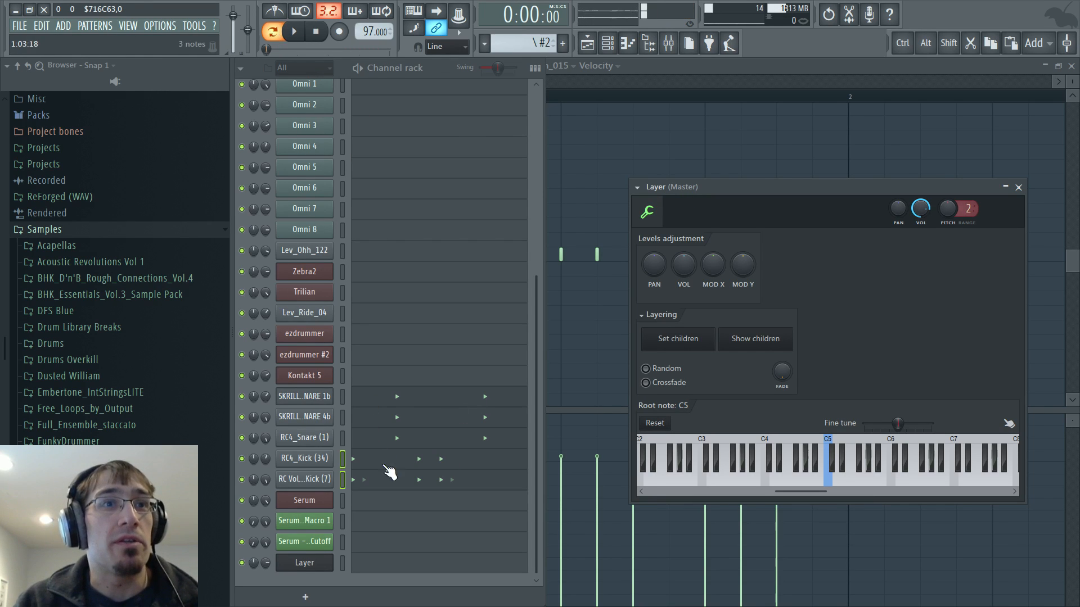
# Move the RC4_Kick (34) steps to the Layer channel, clear the RC Vol...Kick (7) steps and play the pattern
pyautogui.click(345, 458)
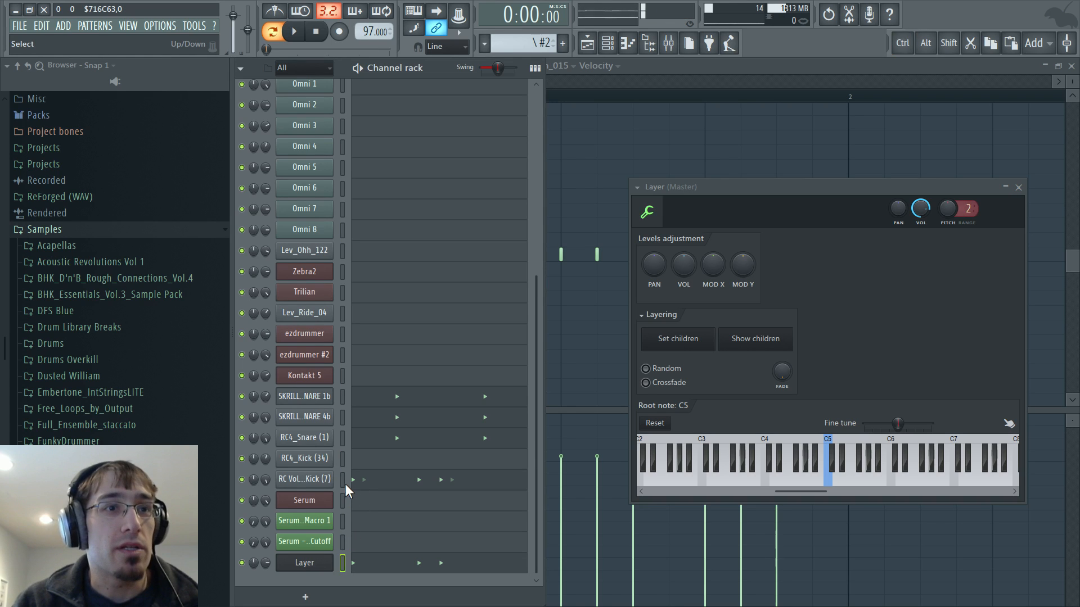
pyautogui.click(343, 479)
pyautogui.press('space')
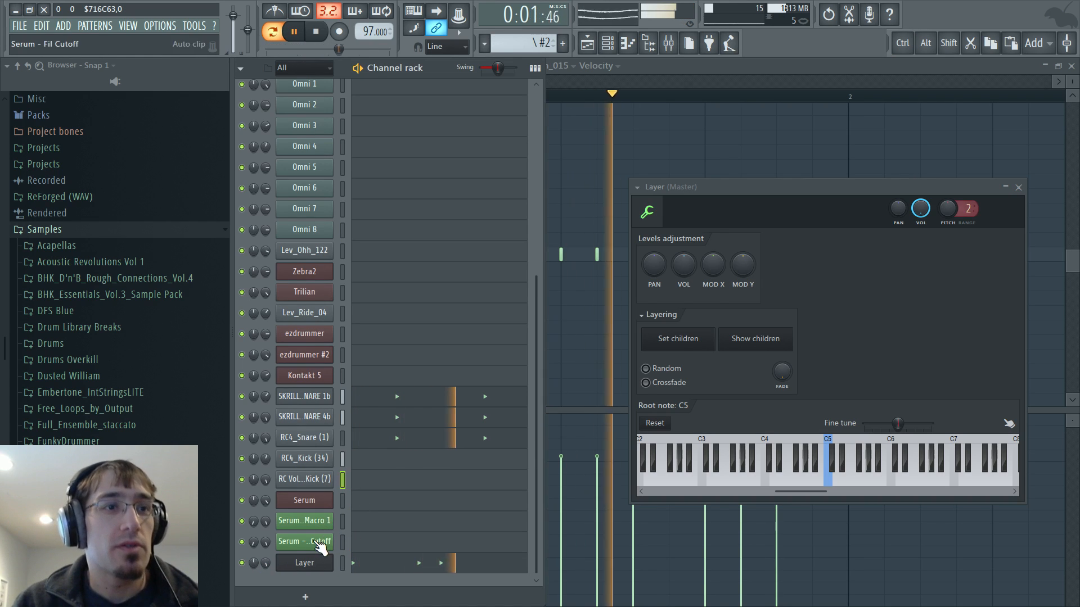
# Open the Layer channel in the piano roll and delete its C5 notes on steps 7 and 9
pyautogui.rightClick(332, 472)
pyautogui.click(344, 505)
pyautogui.press('space')
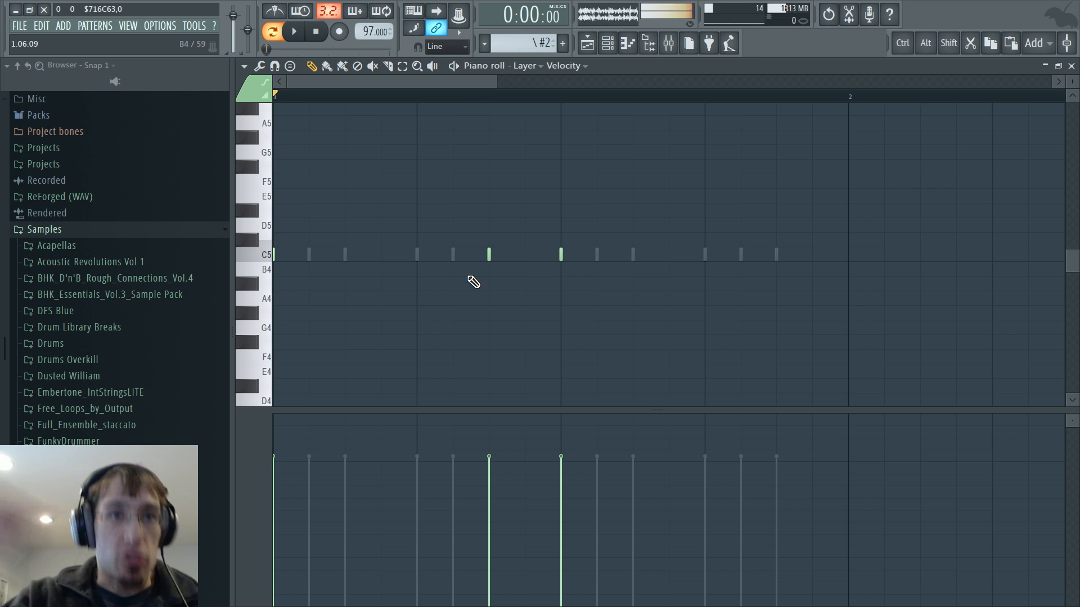
pyautogui.rightClick(489, 255)
pyautogui.press('space')
pyautogui.rightClick(560, 255)
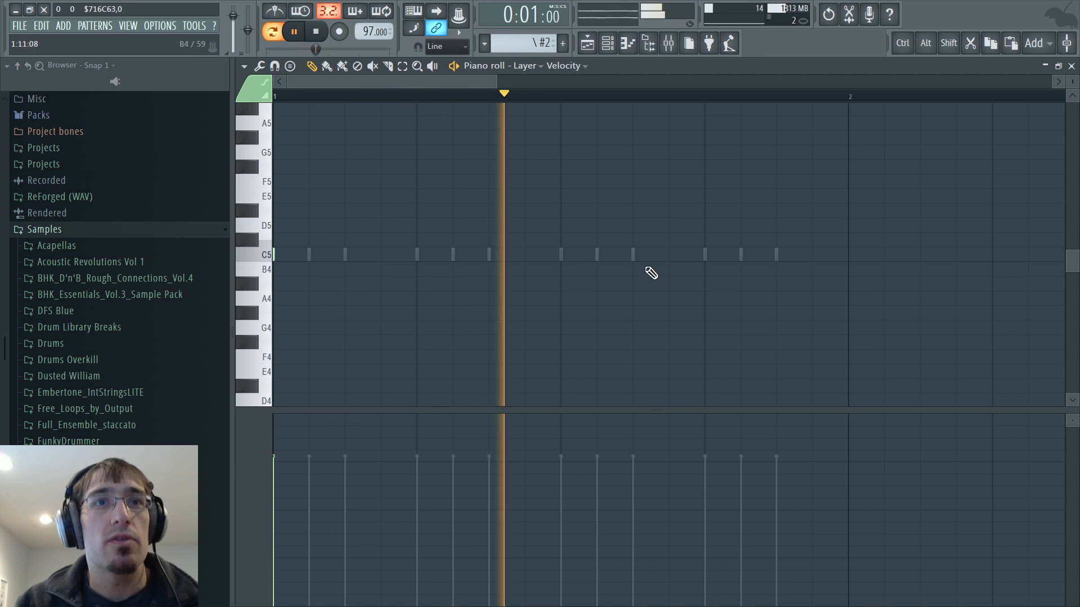
# Add C5 kick notes on steps 10, 11 and 12 of bar 1 and lower the first and third notes' velocities
pyautogui.click(635, 255)
pyautogui.press('space')
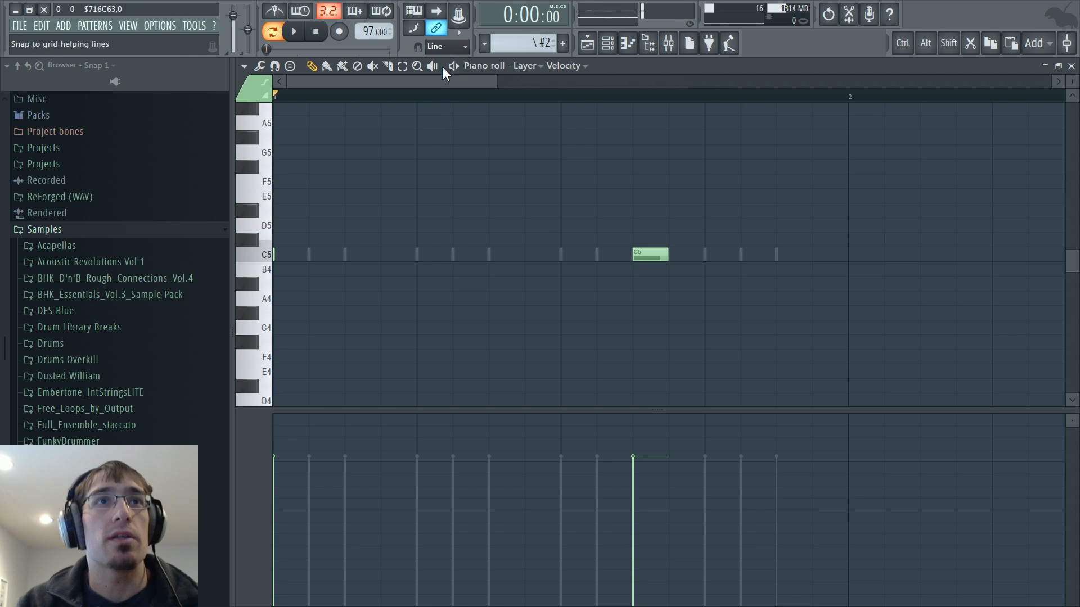
pyautogui.click(610, 255)
pyautogui.click(686, 254)
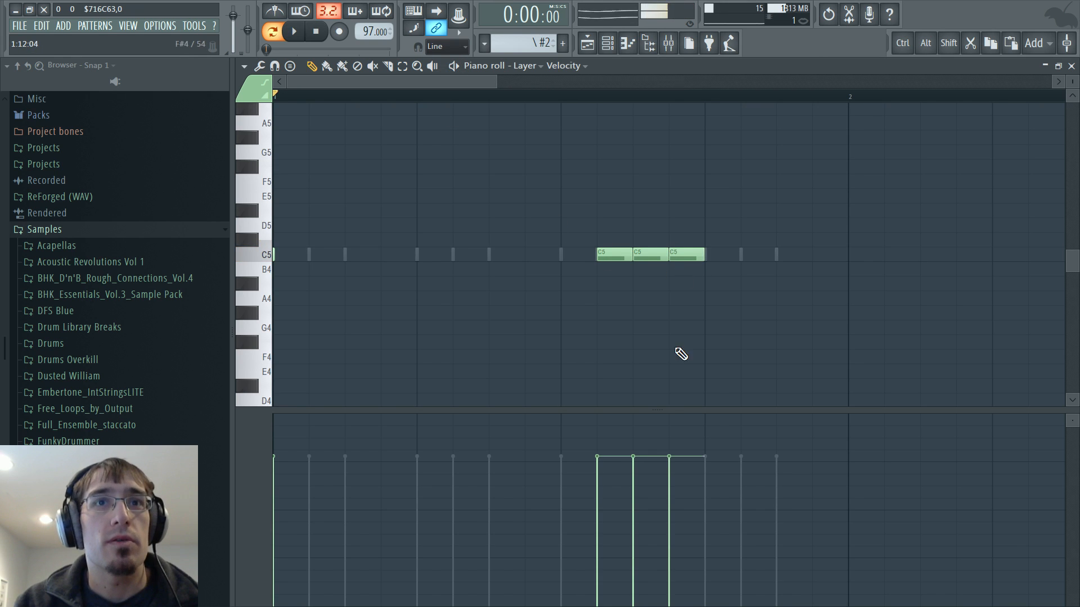
pyautogui.click(595, 495)
pyautogui.click(669, 515)
pyautogui.press('space')
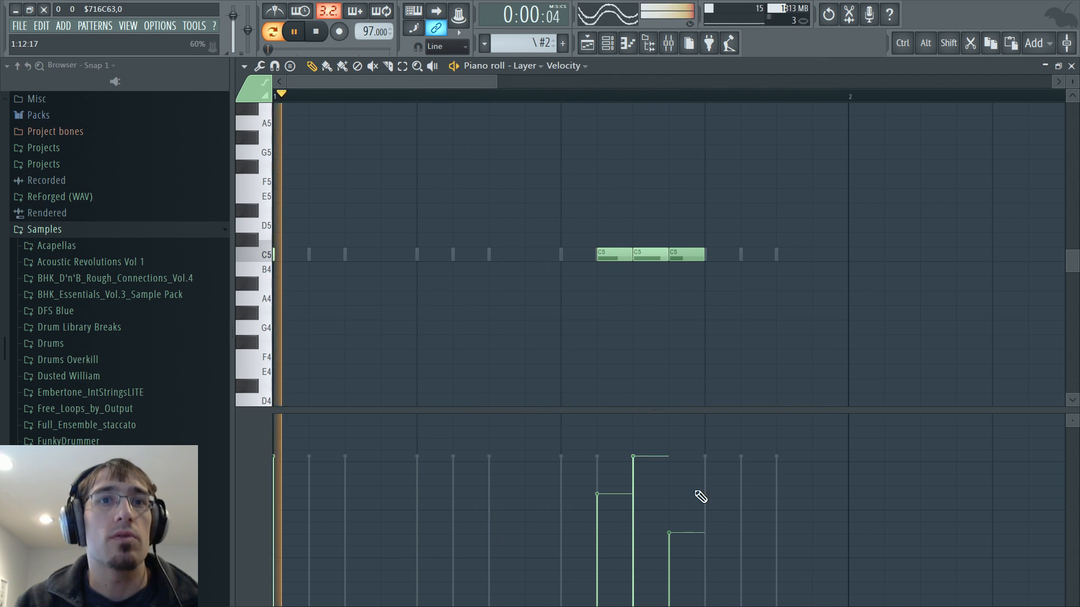
pyautogui.click(670, 517)
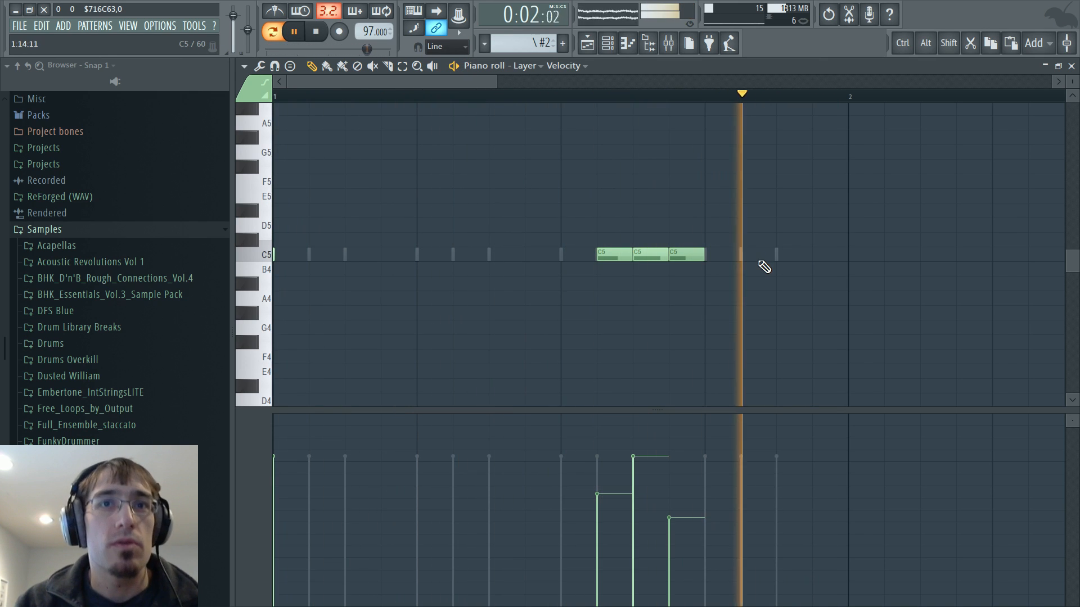
# Add a C5 kick note on step 14 of the Layer part at 80% velocity and play the pattern
pyautogui.press('F6')
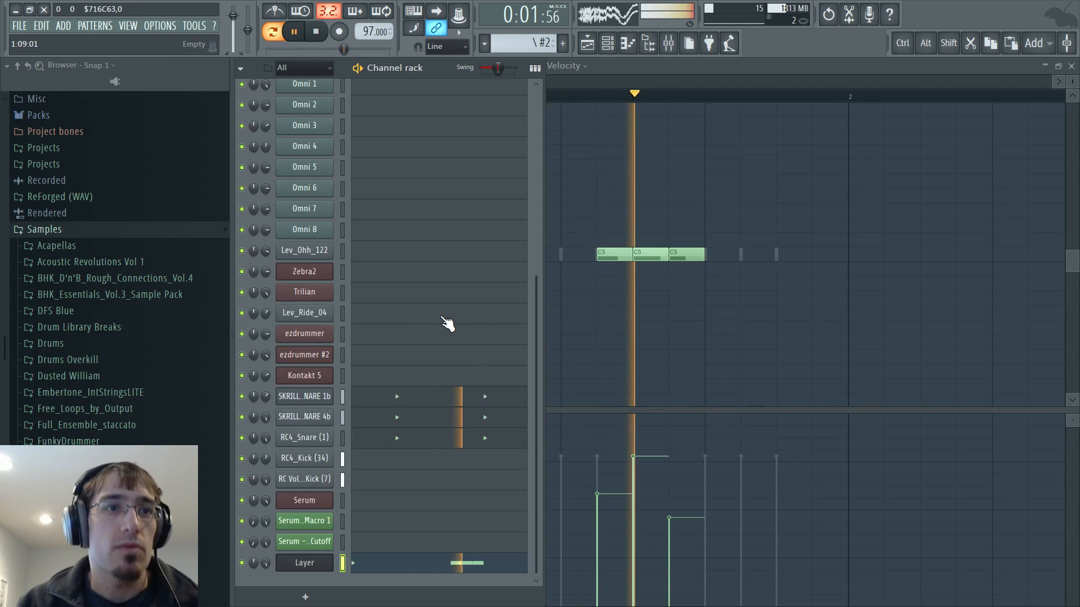
pyautogui.scroll(3, 446, 316)
pyautogui.press('F5')
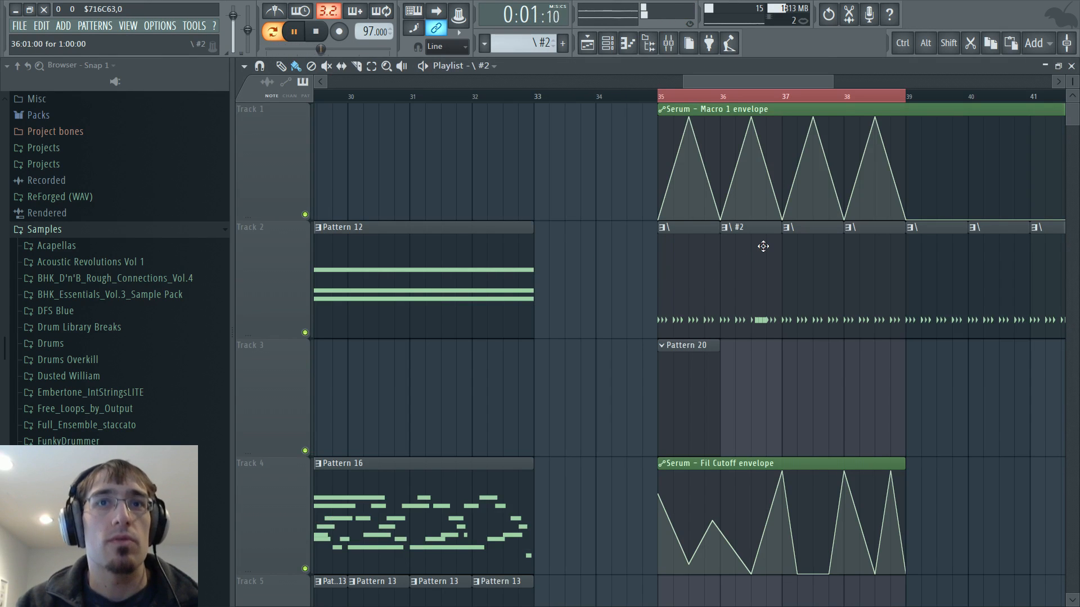
pyautogui.press('F5')
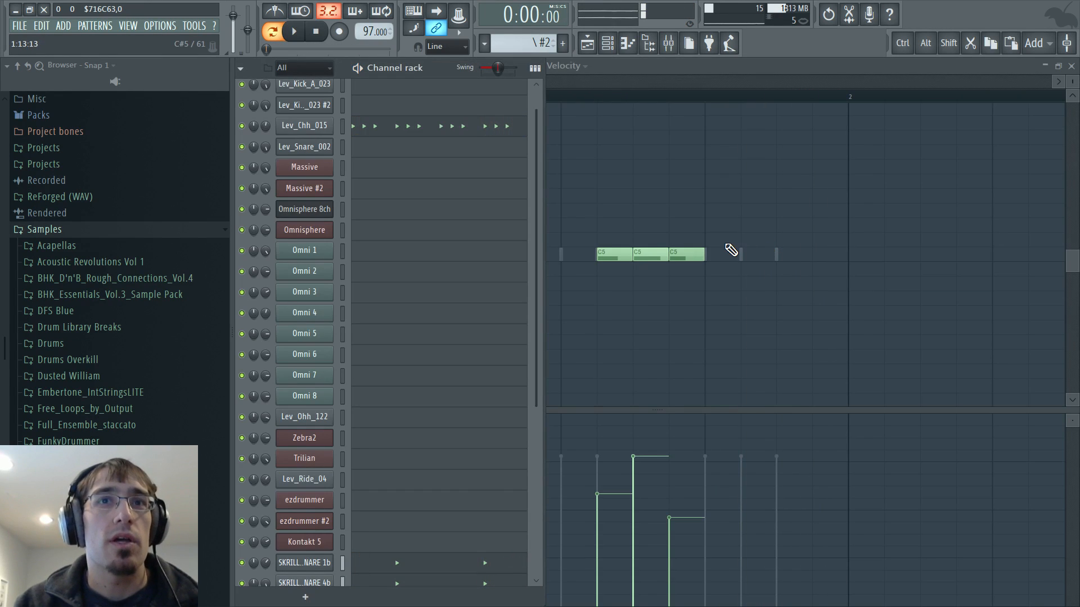
pyautogui.click(742, 255)
pyautogui.click(754, 454)
pyautogui.press('space')
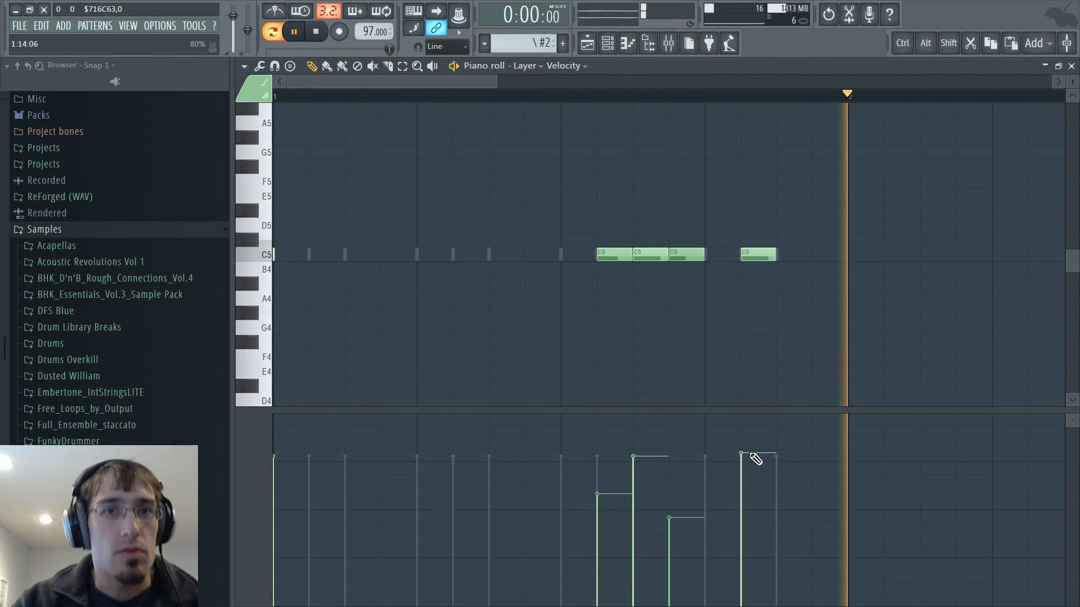
# Play the song from bar 35 in the playlist and make the drum pattern clip at bar 38 unique
pyautogui.press('F6')
pyautogui.press('F5')
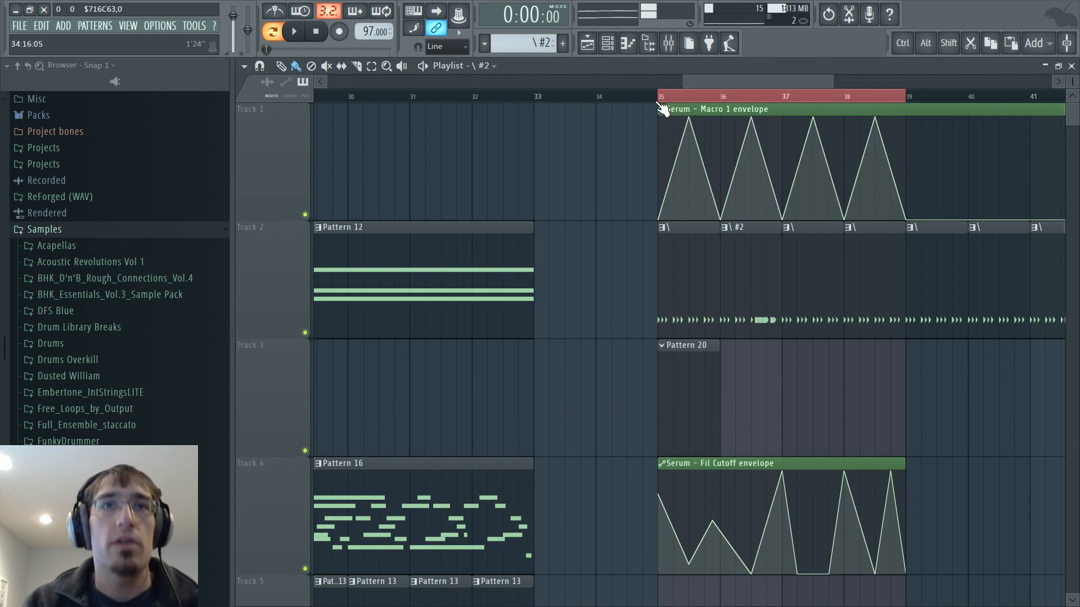
pyautogui.click(662, 97)
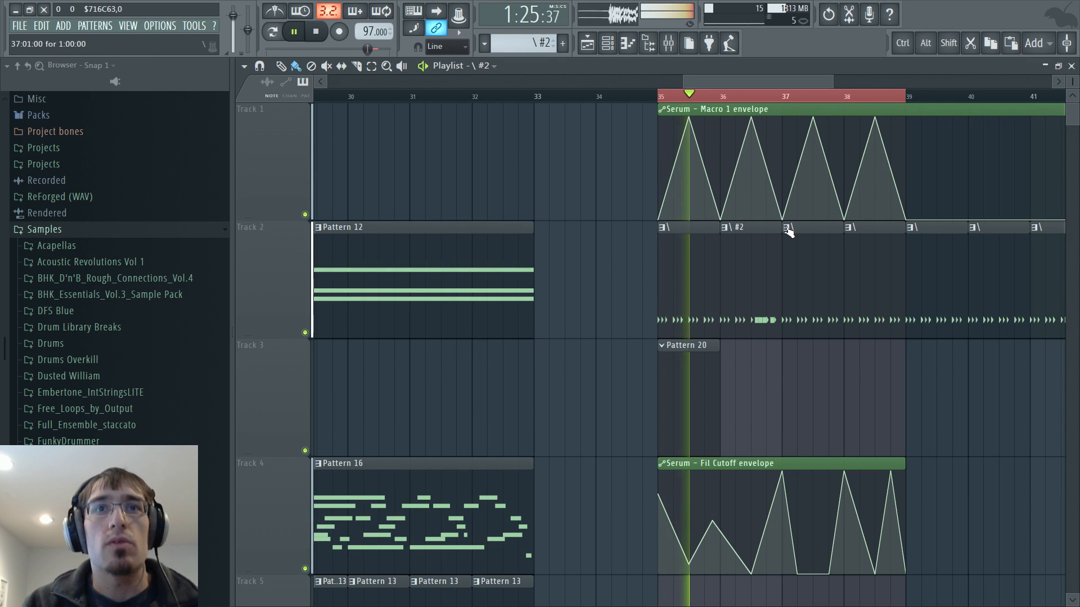
pyautogui.rightClick(849, 229)
pyautogui.click(871, 314)
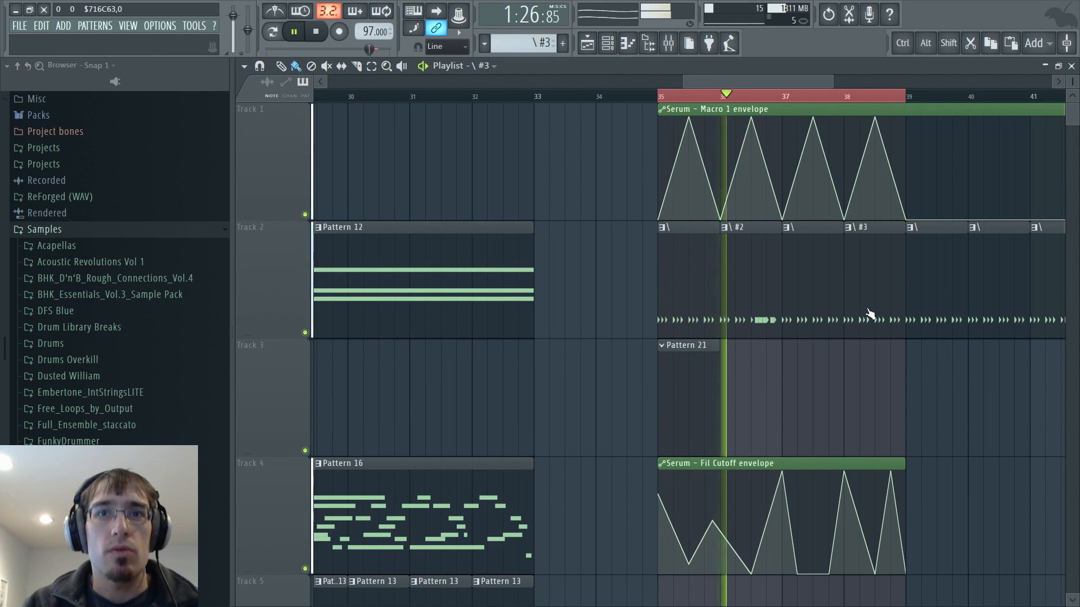
# Make the drum pattern clip at bar 37 unique and open the new pattern
pyautogui.rightClick(783, 225)
pyautogui.click(804, 312)
pyautogui.doubleClick(806, 275)
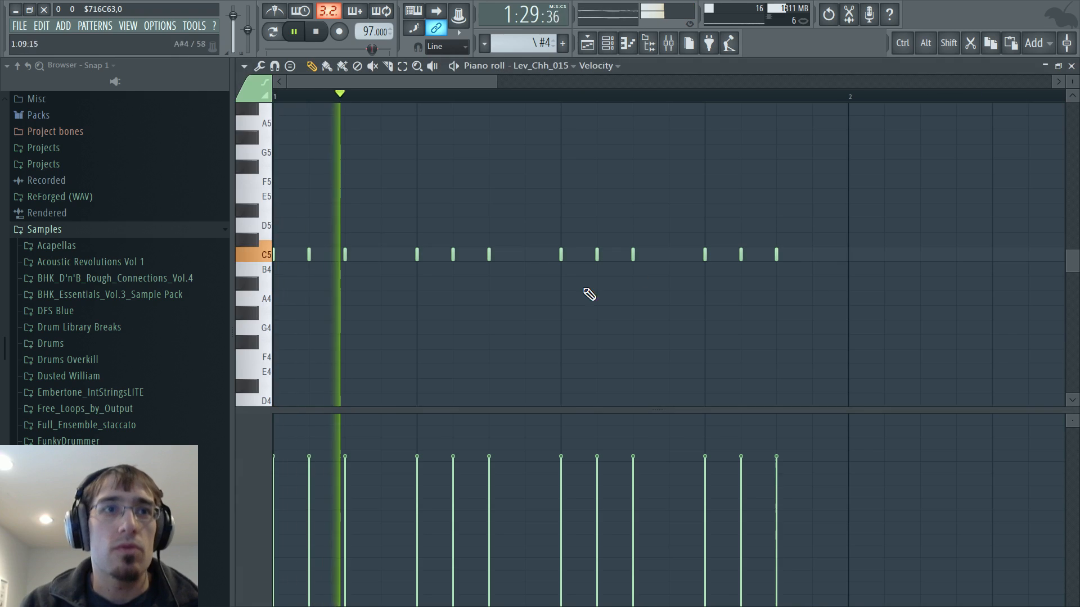
# Move the kick steps of the bar 37 pattern from the RC4_Kick (34) and RC Vol...Kick (7) channels to the Layer channel
pyautogui.press('F6')
pyautogui.press('space')
pyautogui.scroll(-3, 337, 515)
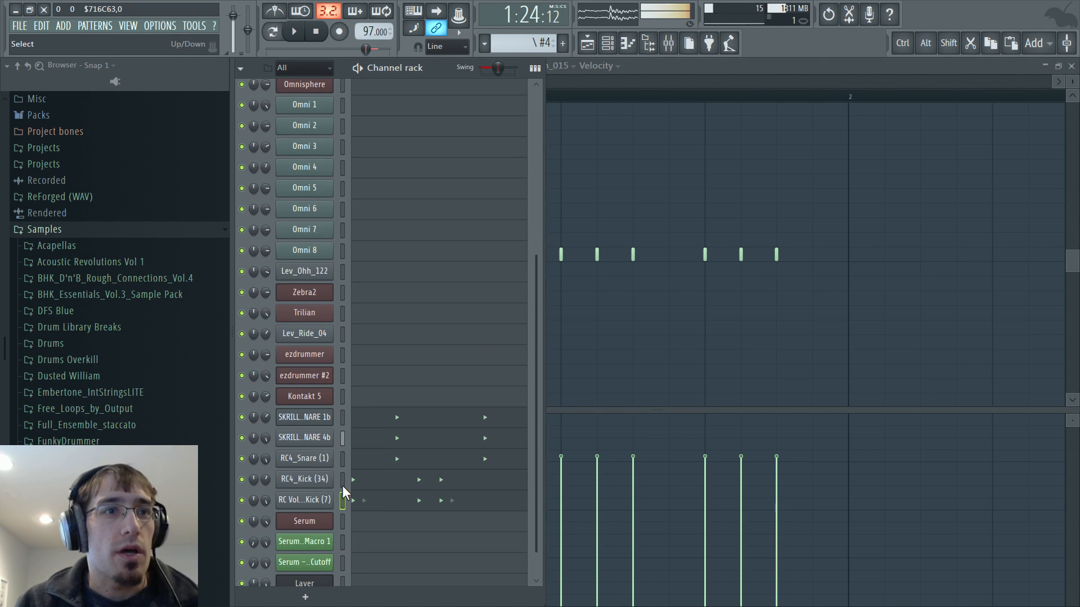
pyautogui.scroll(-1, 346, 529)
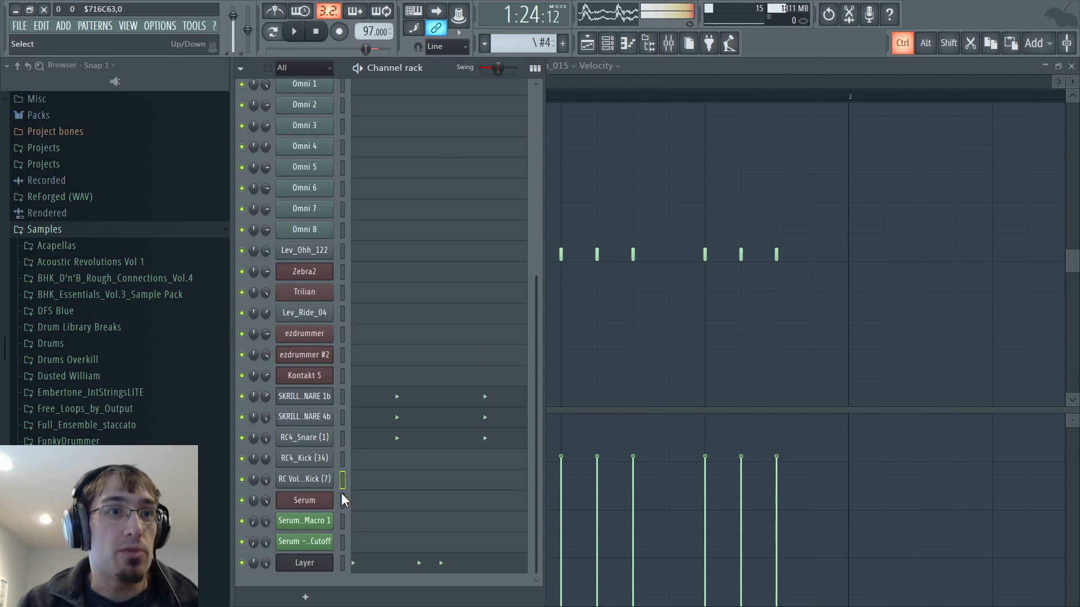
pyautogui.rightClick(307, 560)
pyautogui.click(360, 493)
pyautogui.press('F5')
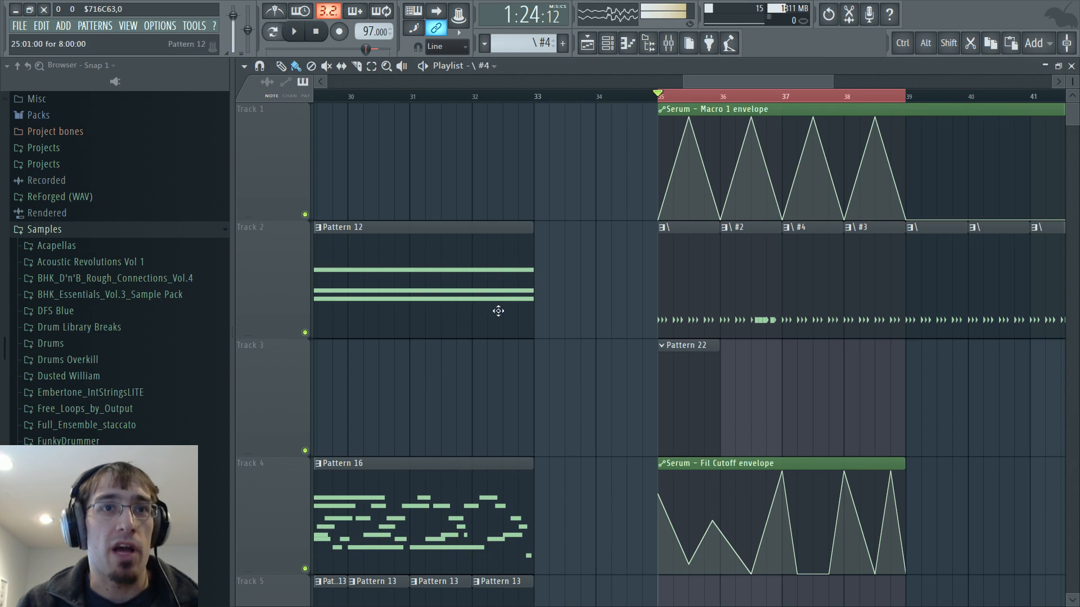
# Play the song from bar 36 and open the Layer channel of the bar 37 pattern in the piano roll
pyautogui.click(739, 100)
pyautogui.press('space')
pyautogui.press('F7')
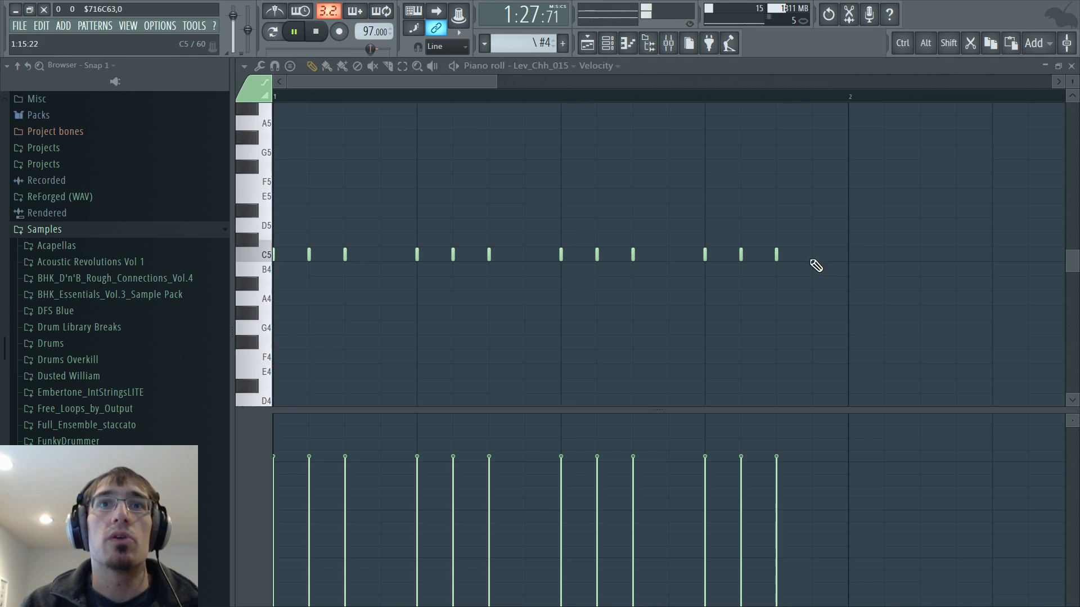
pyautogui.press('F6')
pyautogui.rightClick(309, 567)
pyautogui.click(360, 492)
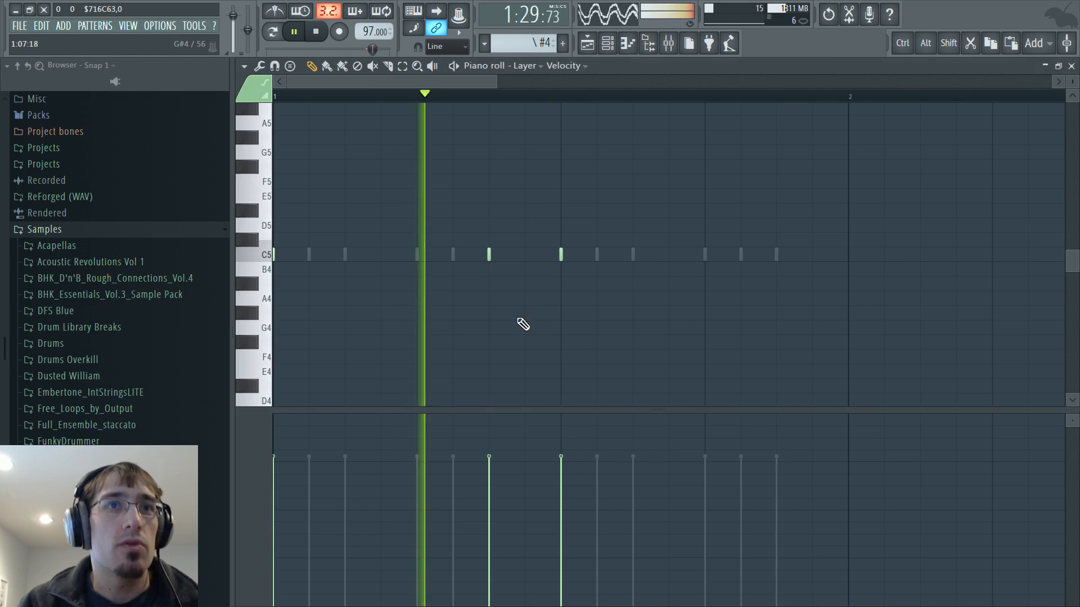
# Redraw the C5 kick note on step 7 of the Layer part as a full step and play the song
pyautogui.press('space')
pyautogui.moveTo(385, 257); pyautogui.dragTo(416, 257)
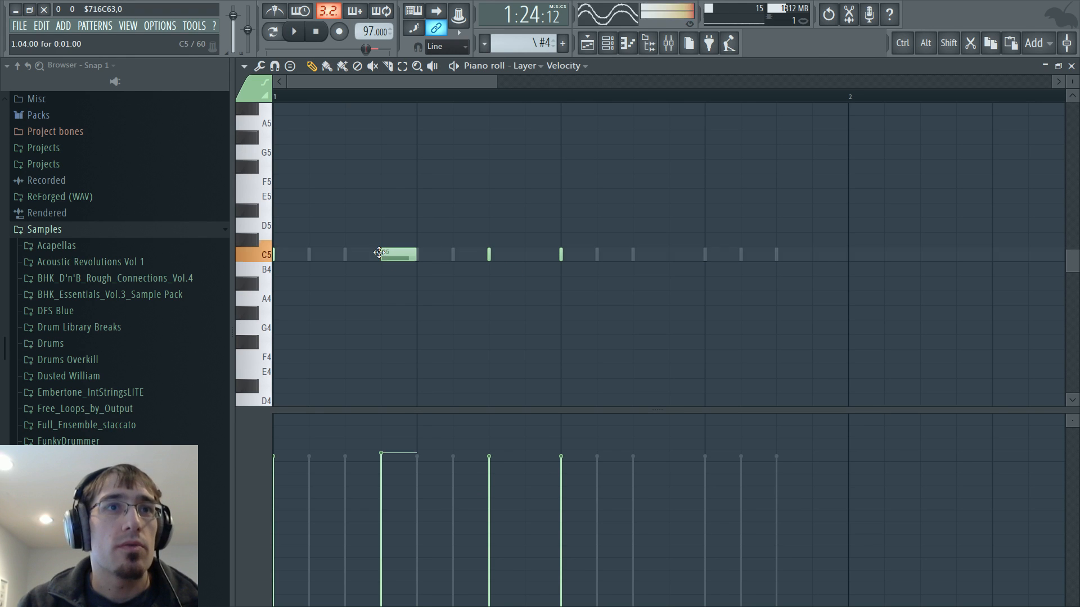
pyautogui.rightClick(400, 257)
pyautogui.click(492, 256)
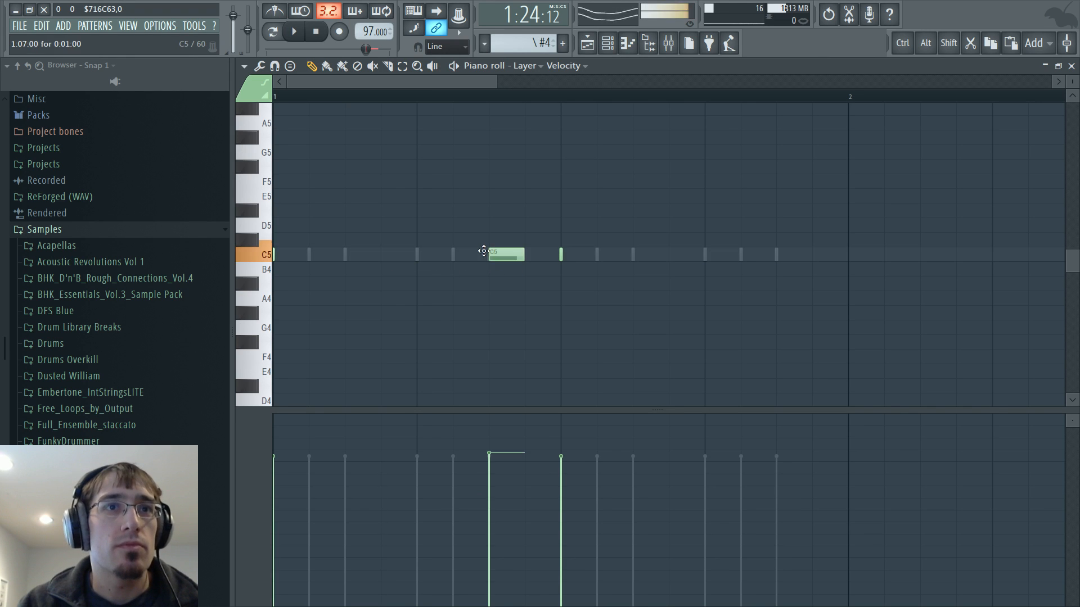
pyautogui.press('F5')
pyautogui.press('space')
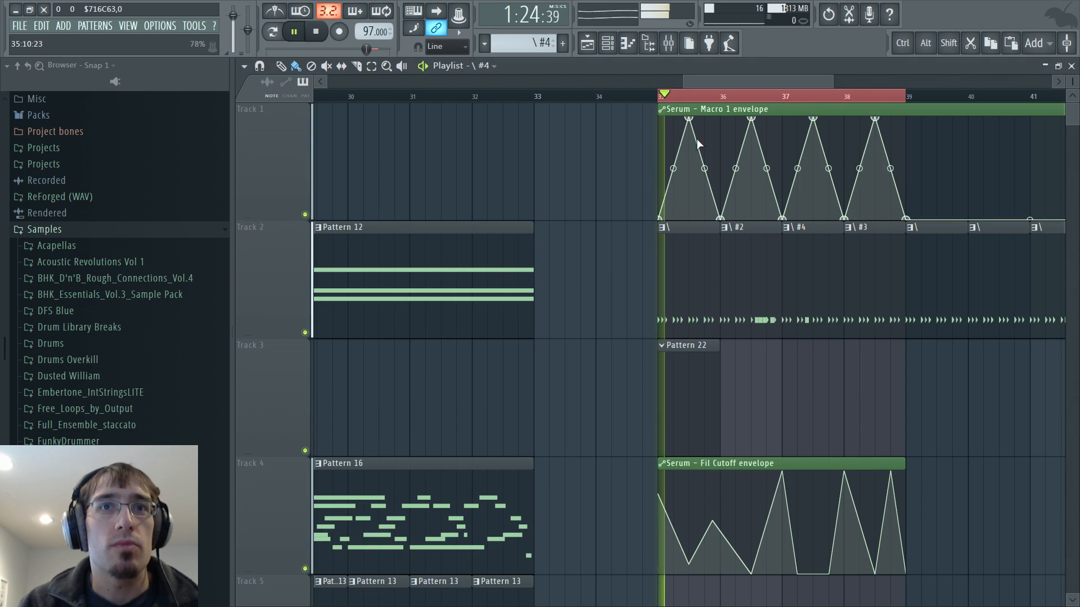
# Try replacing the C5 kick note on step 9 with one on step 12 and play the song again
pyautogui.click(786, 97)
pyautogui.press('F7')
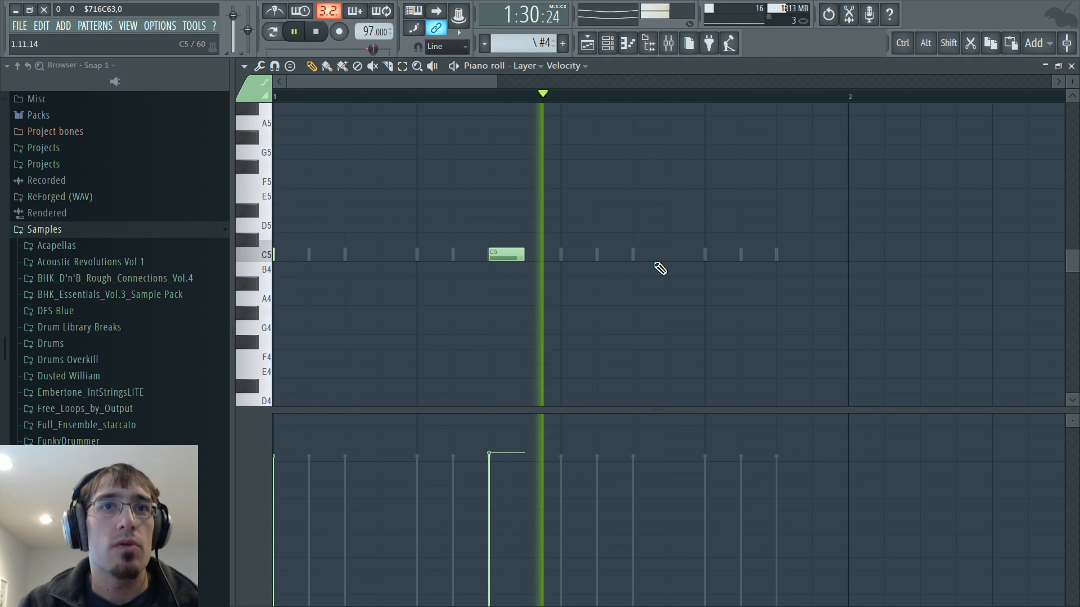
pyautogui.click(672, 256)
pyautogui.press('F5')
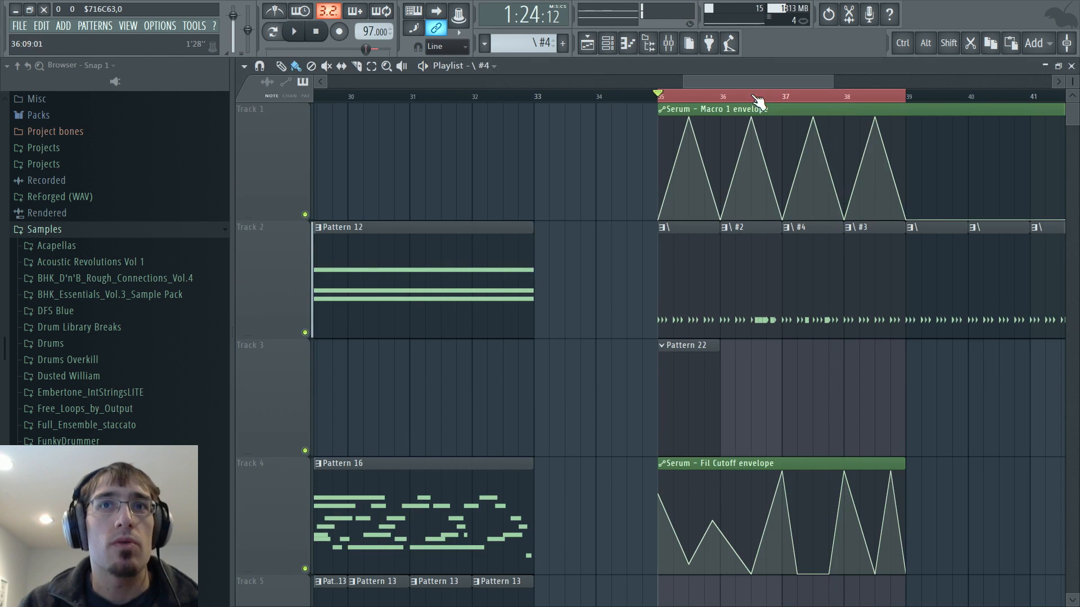
pyautogui.click(686, 99)
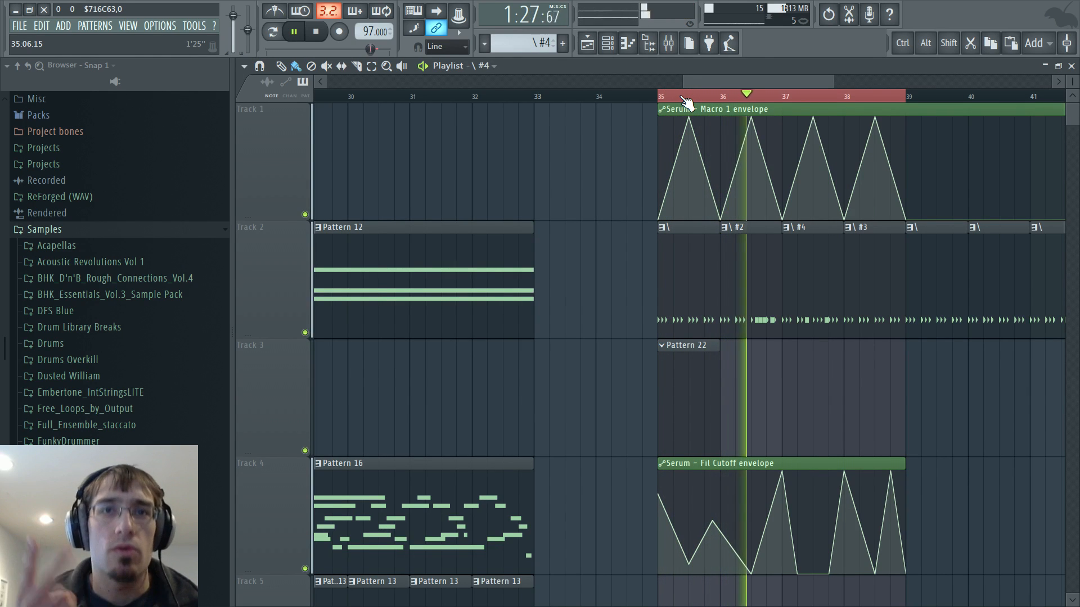
pyautogui.press('F7')
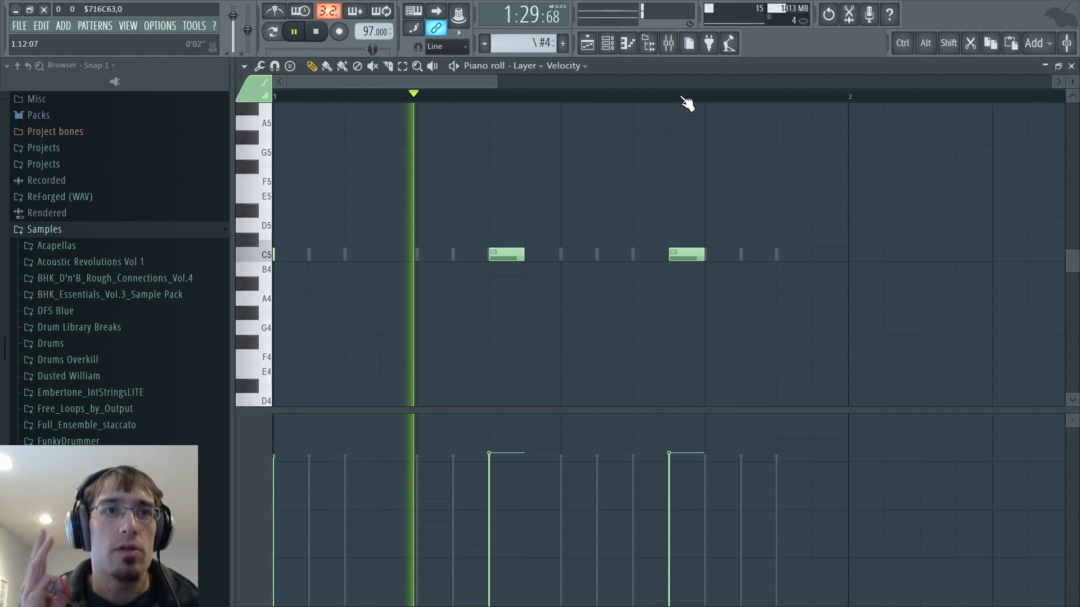
pyautogui.press('space')
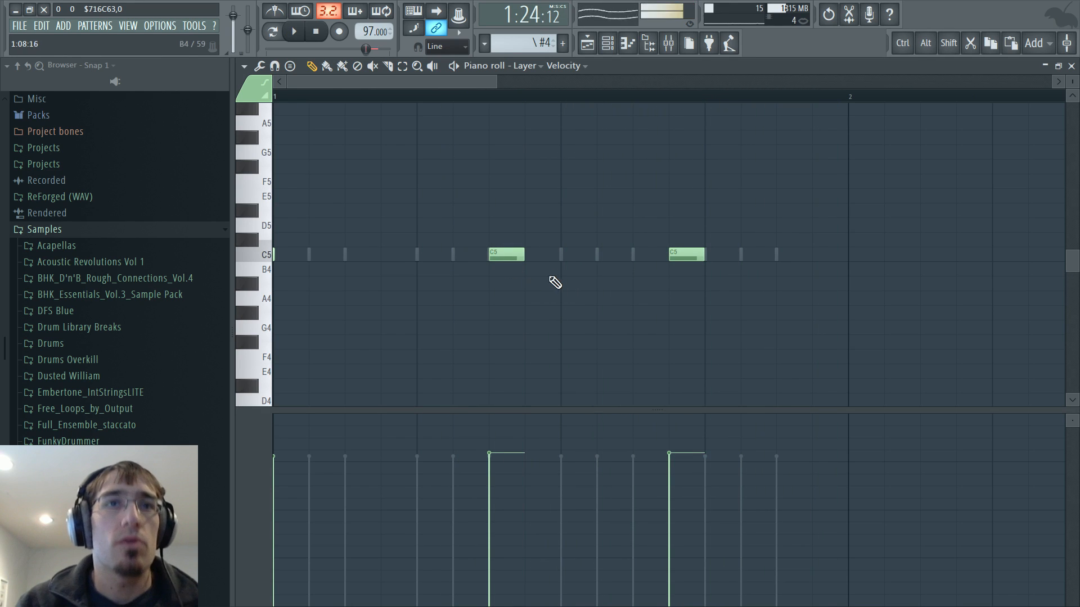
# Add C5 kick notes on steps 9 and 10, the second at lower velocity, delete the step 12 note and play the song
pyautogui.click(565, 256)
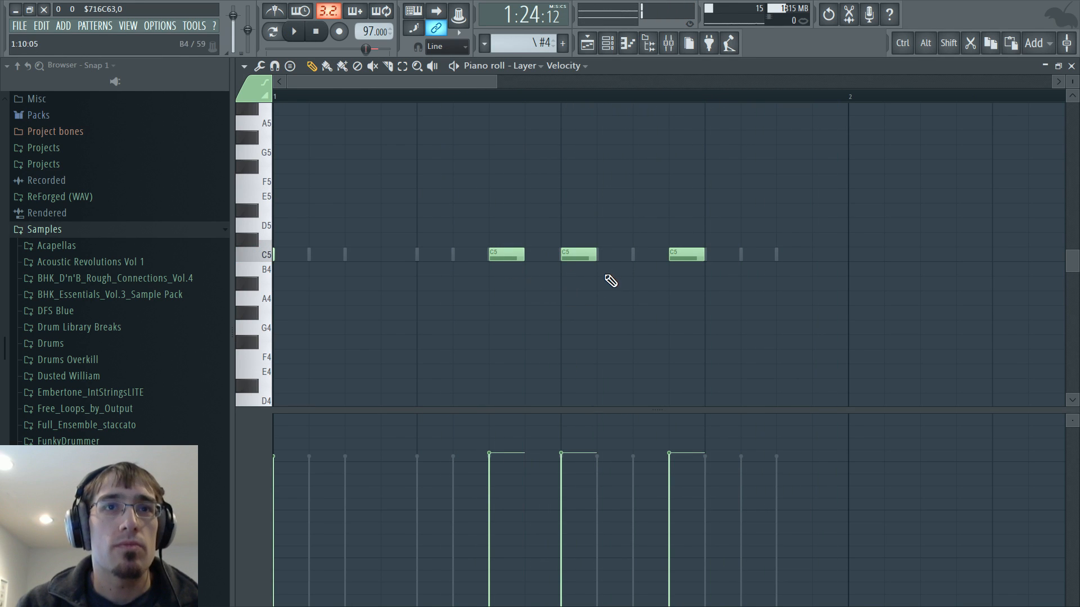
pyautogui.click(615, 254)
pyautogui.rightClick(687, 255)
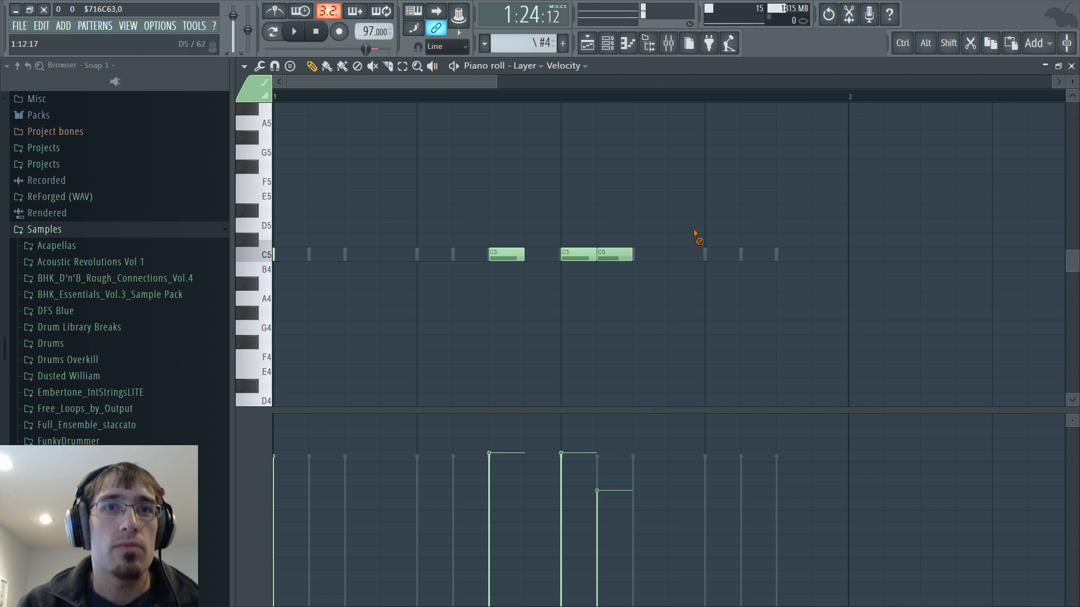
pyautogui.press('F5')
pyautogui.press('space')
pyautogui.press('F7')
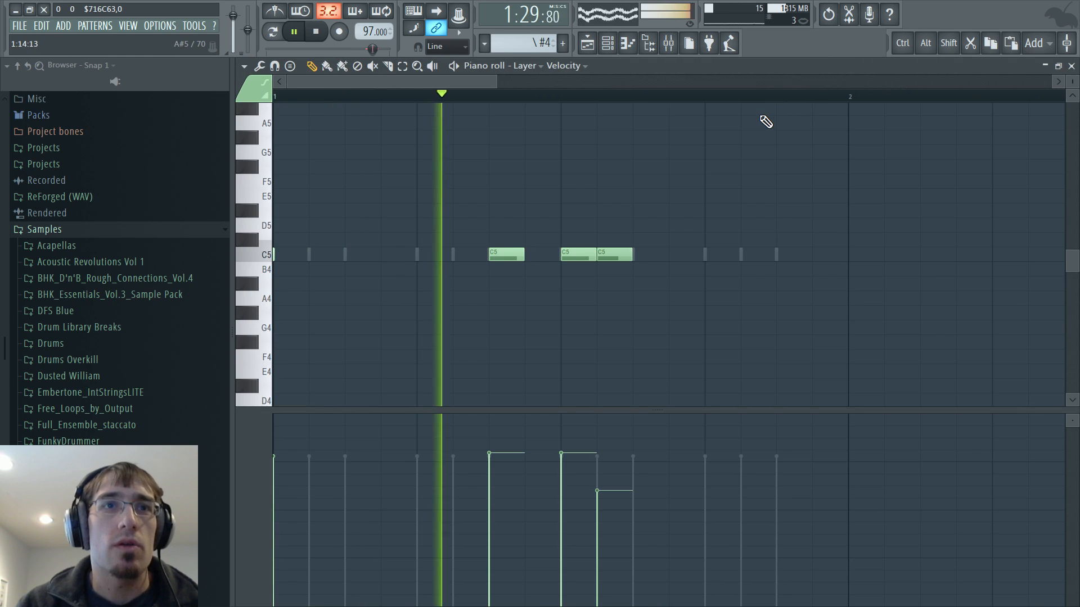
pyautogui.press('F5')
pyautogui.press('space')
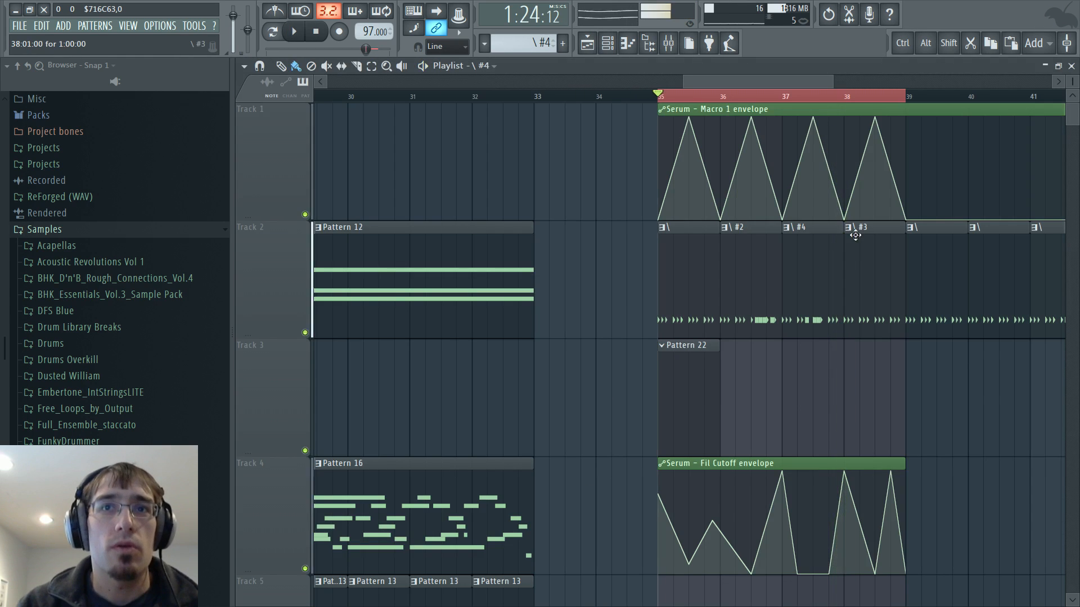
pyautogui.rightClick(849, 232)
pyautogui.click(878, 302)
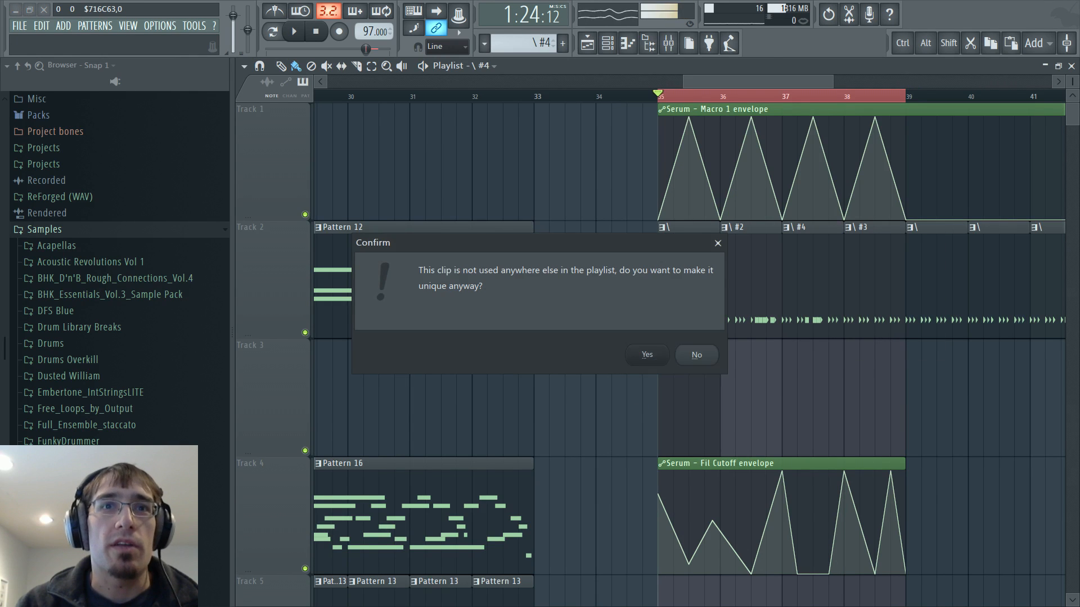
pyautogui.click(697, 355)
# Move the bar 38 pattern's kick steps from both kick channels to the Layer channel and open it in the piano roll
pyautogui.press('F7')
pyautogui.press('F6')
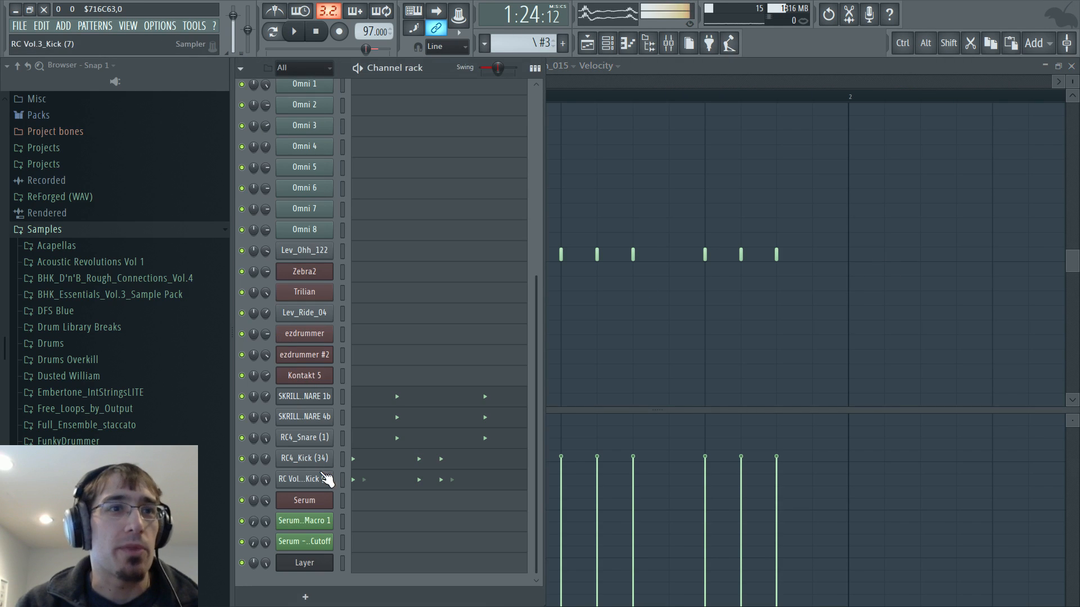
pyautogui.hotkey('ctrl', 'x')
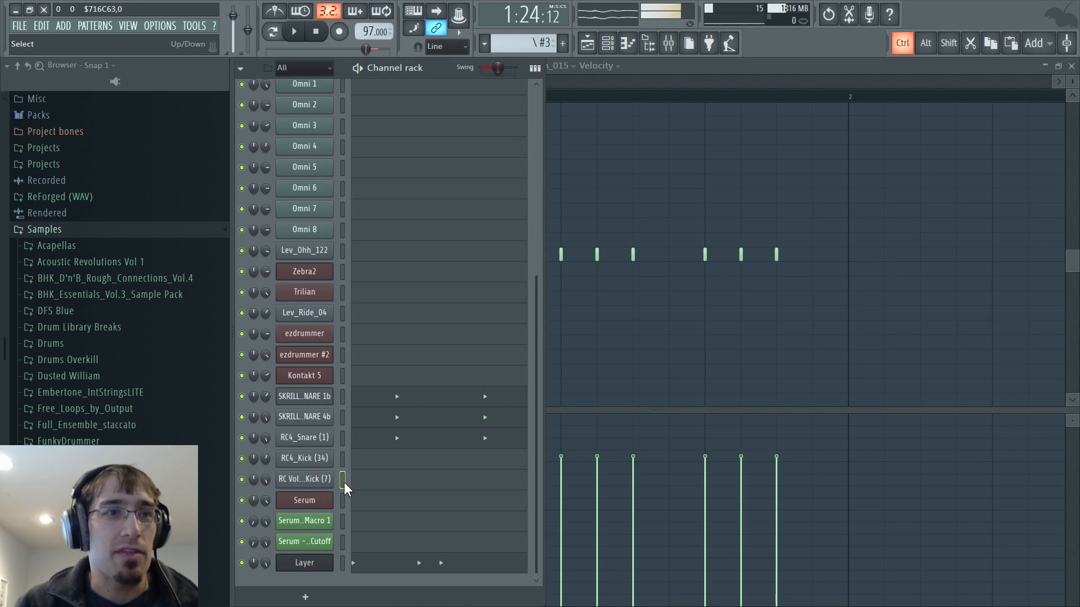
pyautogui.rightClick(309, 566)
pyautogui.click(359, 488)
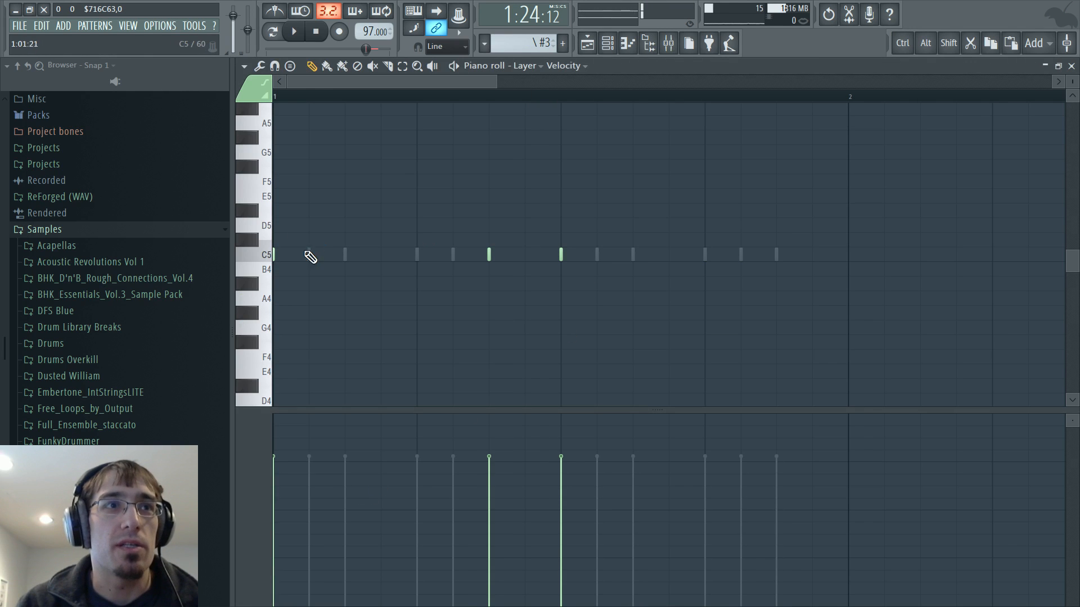
# Play the song from bar 37 and replace the Layer part's C5 kick notes with lower-velocity ones on steps 4 and 12
pyautogui.press('F5')
pyautogui.click(783, 97)
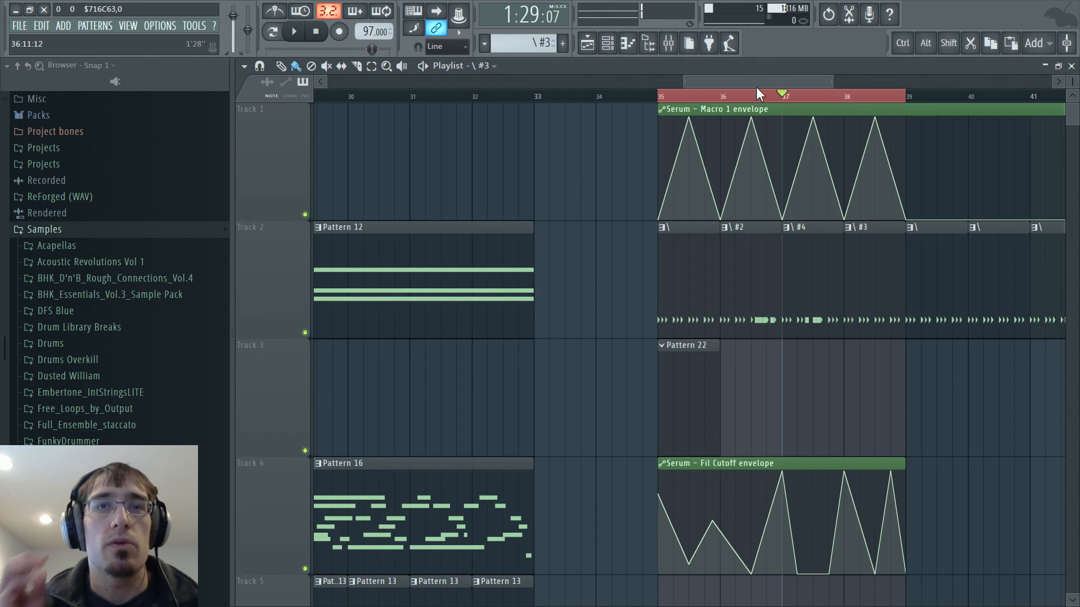
pyautogui.press('space')
pyautogui.press('F7')
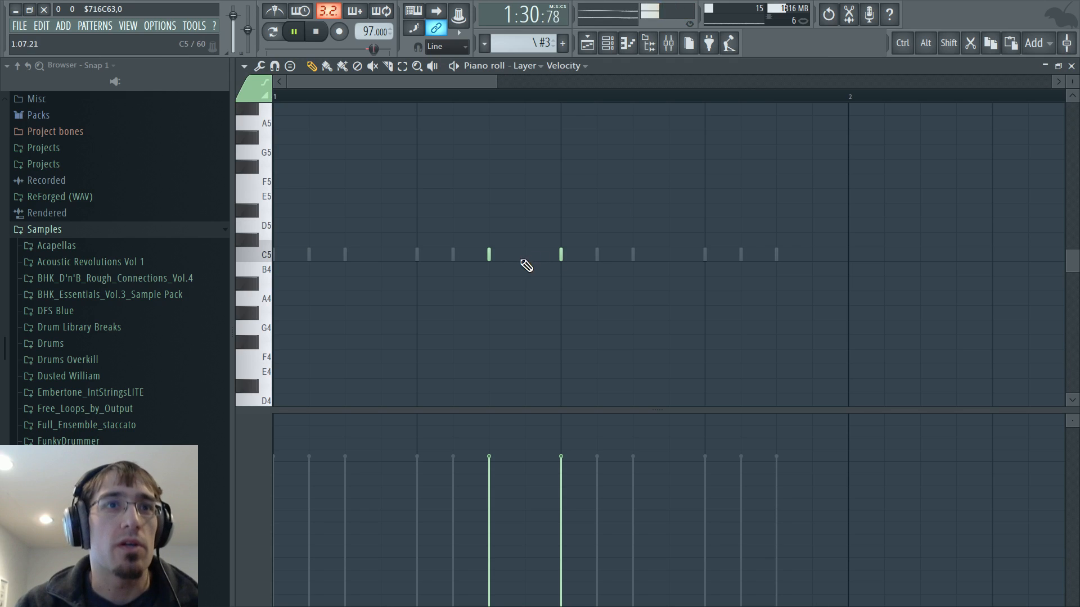
pyautogui.click(388, 256)
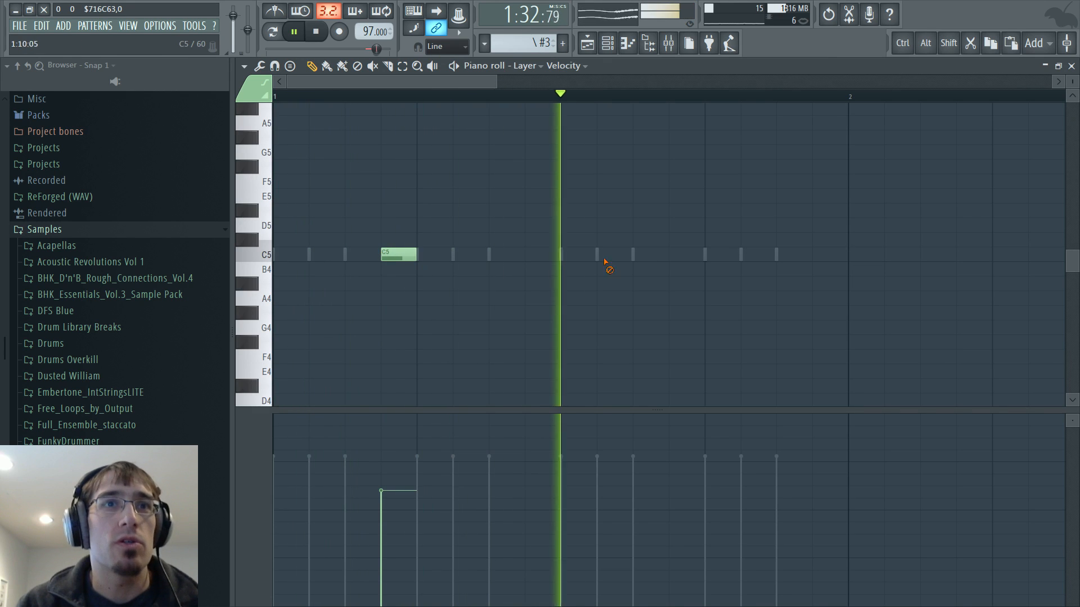
pyautogui.click(672, 256)
pyautogui.press('space')
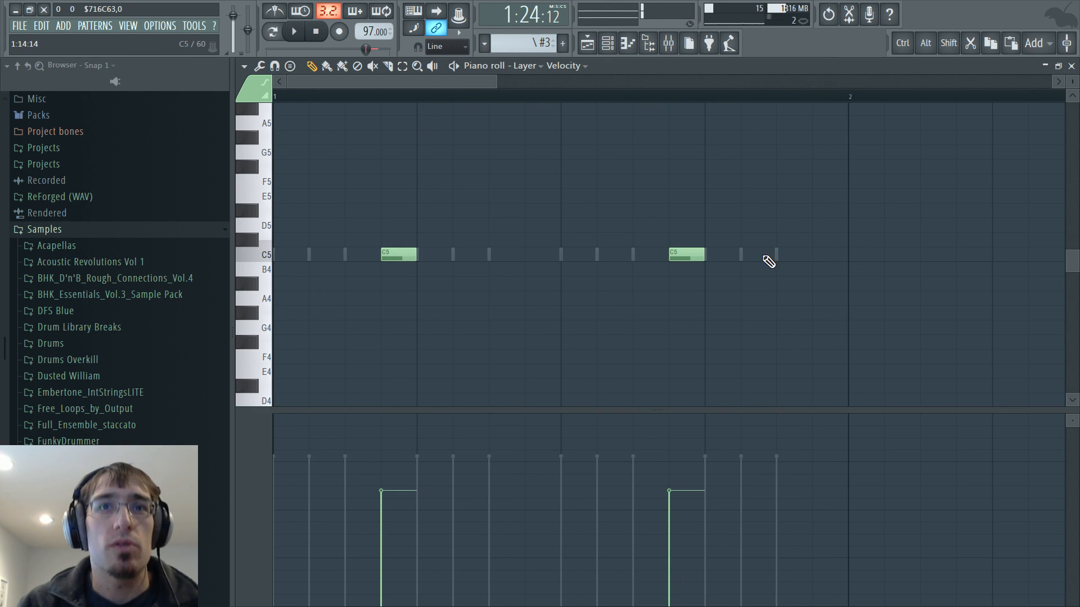
# Add a second Layer channel from the plugin database and rename the original Layer channel Kick
pyautogui.press('F6')
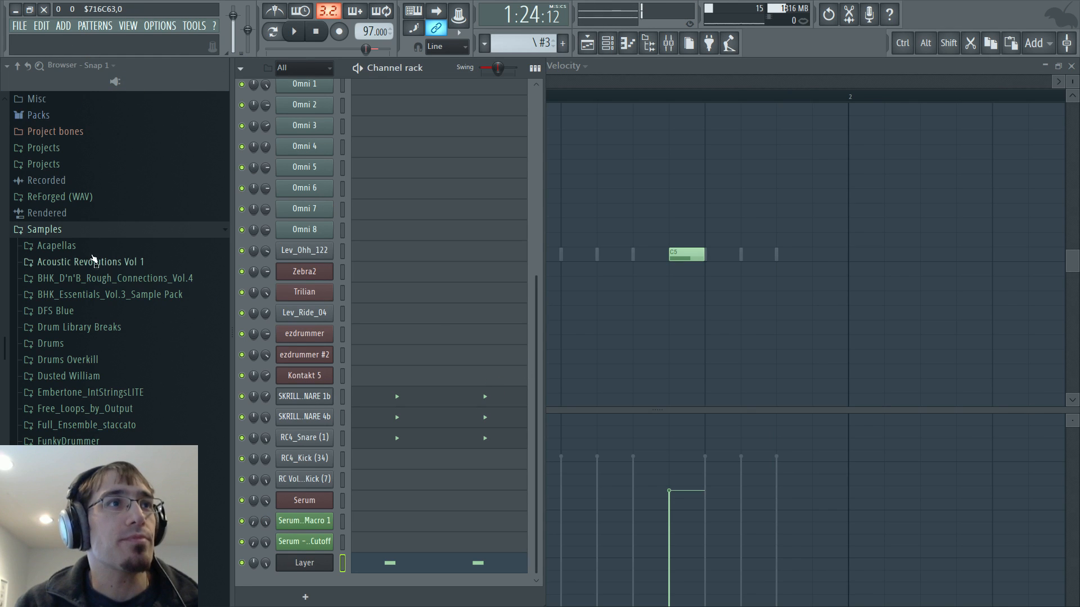
pyautogui.click(77, 86)
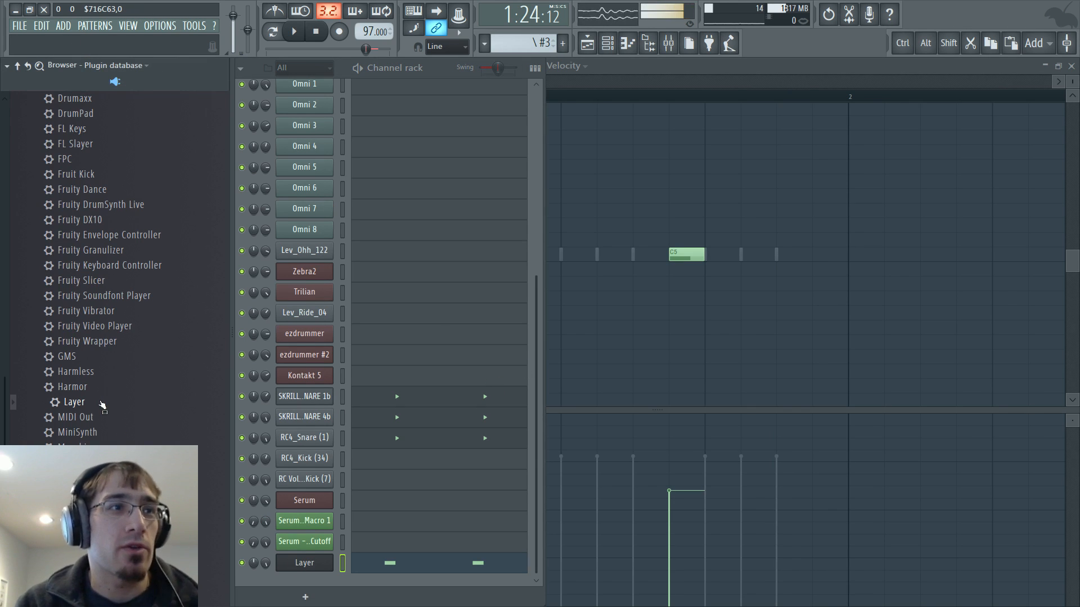
pyautogui.moveTo(100, 402); pyautogui.dragTo(307, 581)
pyautogui.click(313, 553)
pyautogui.middleClick(313, 553)
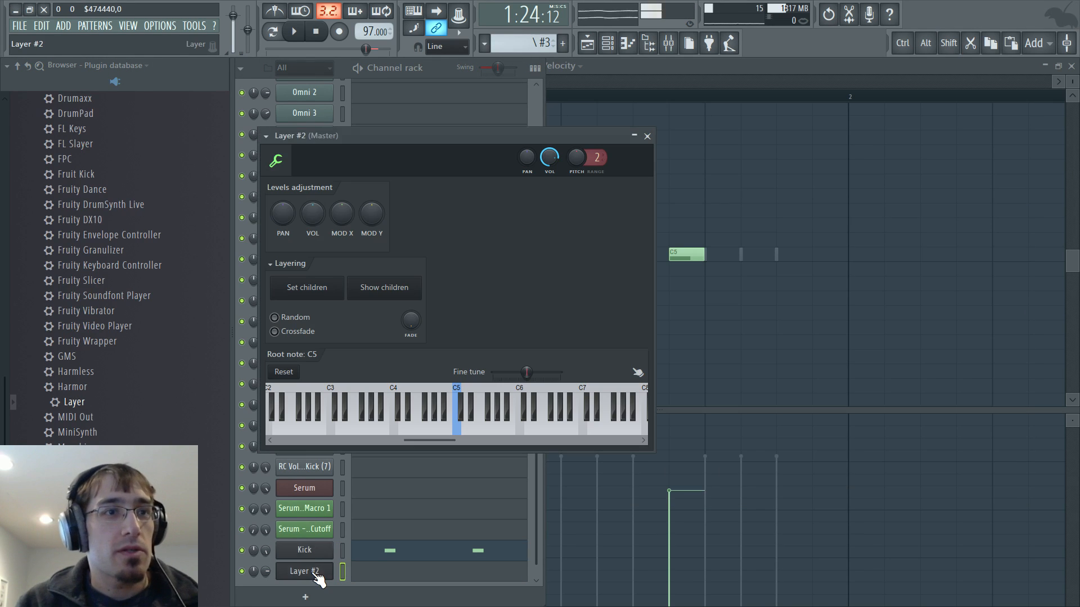
# Rename the new Layer channel Snare and close its settings
pyautogui.click(307, 571)
pyautogui.write('Snare')
pyautogui.press('Return')
pyautogui.click(314, 574)
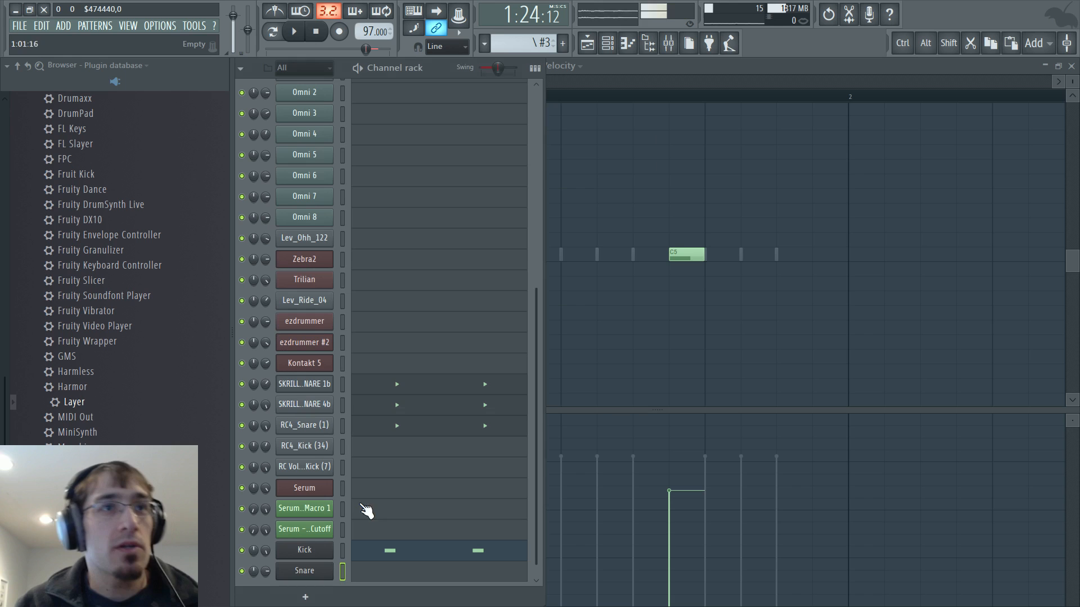
# Set SKRILL...NARE 1b, SKRILL...NARE 4b and RC4_Snare (1) as the children of the Snare layer
pyautogui.doubleClick(343, 572)
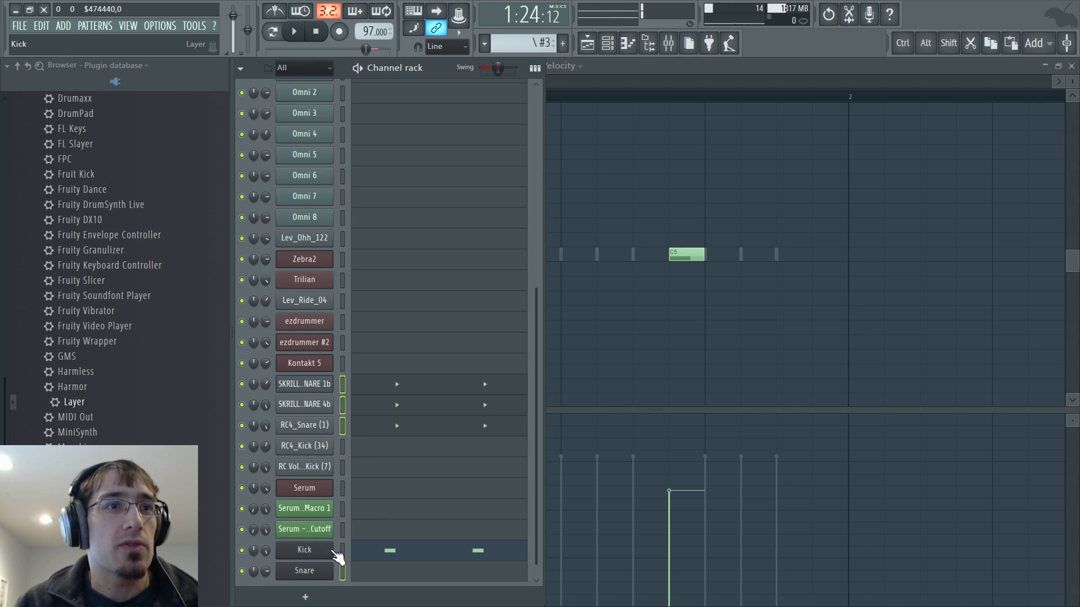
pyautogui.click(326, 571)
pyautogui.moveTo(378, 136); pyautogui.dragTo(742, 128)
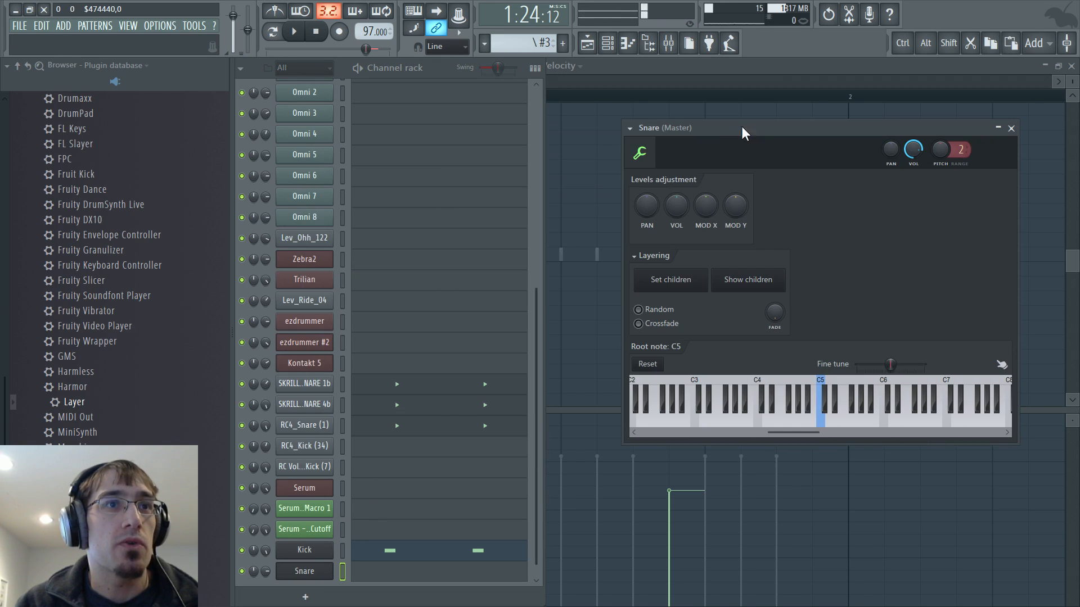
pyautogui.moveTo(343, 426); pyautogui.dragTo(345, 392)
pyautogui.click(667, 281)
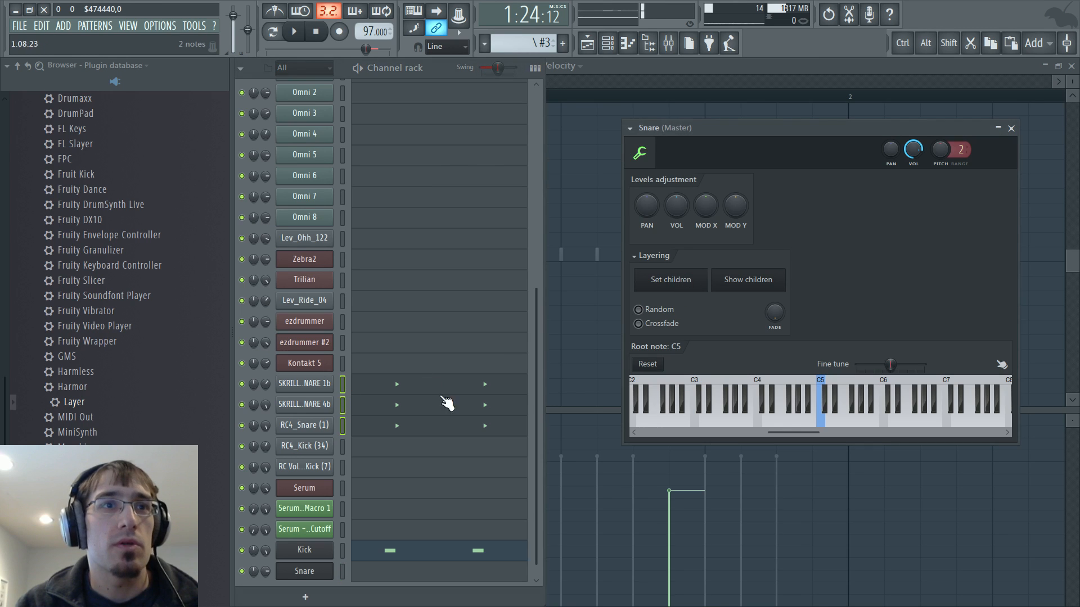
# Transfer the snare steps from the three snare sample channels to the Snare layer channel
pyautogui.doubleClick(345, 388)
pyautogui.click(344, 386)
pyautogui.click(343, 572)
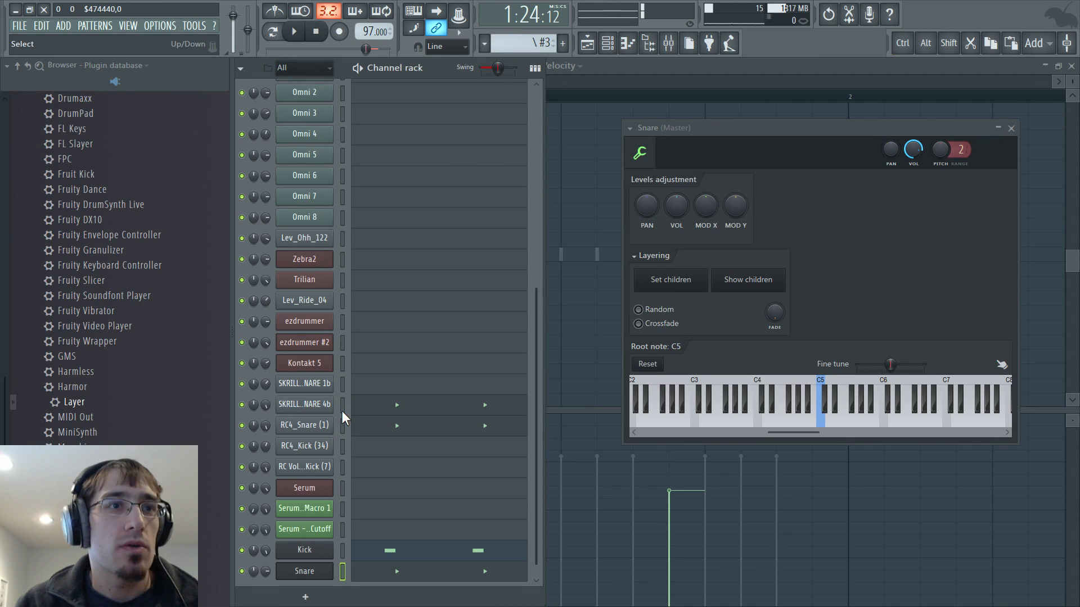
# Add C5 notes on steps 14 and 15 of the Snare layer, giving the second one a higher velocity
pyautogui.rightClick(305, 571)
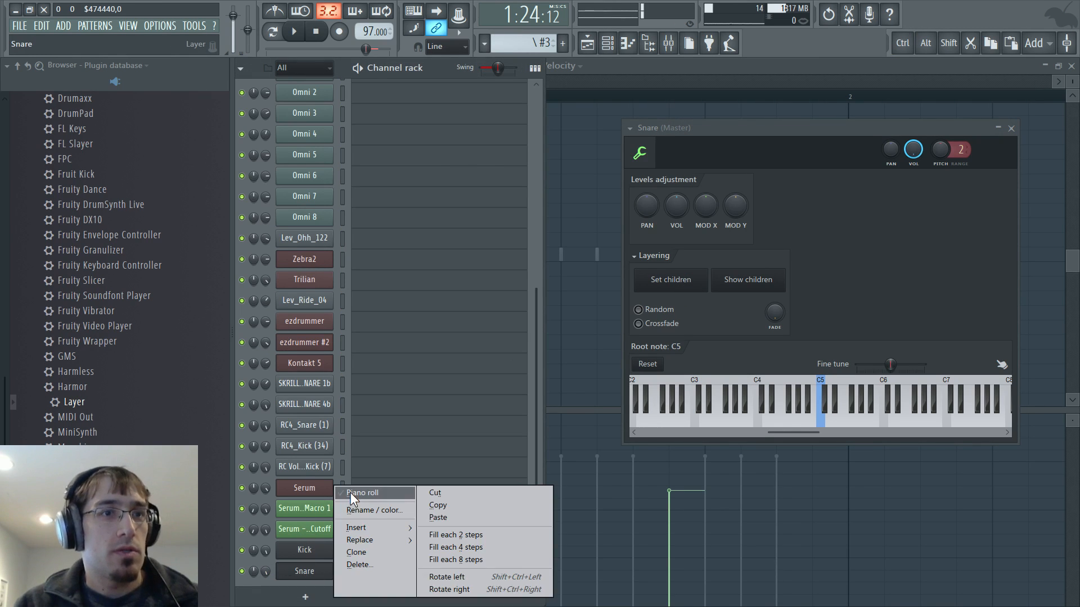
pyautogui.click(353, 493)
pyautogui.click(737, 259)
pyautogui.rightClick(745, 261)
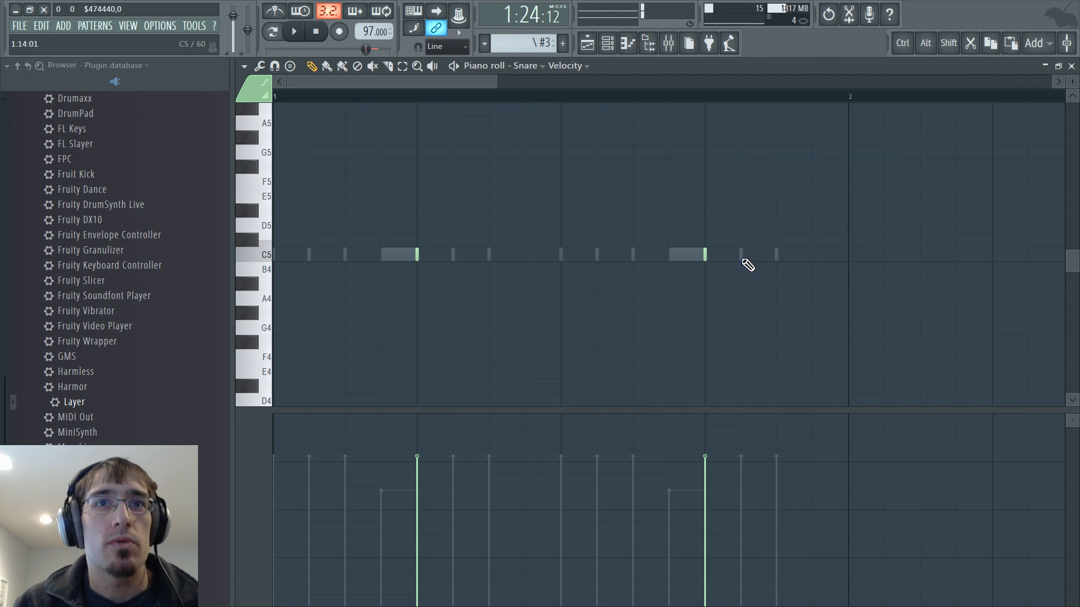
pyautogui.click(745, 260)
pyautogui.click(783, 254)
pyautogui.click(778, 441)
# Play the looped section and replay it from bar 37 to check the new snare fill
pyautogui.press('F5')
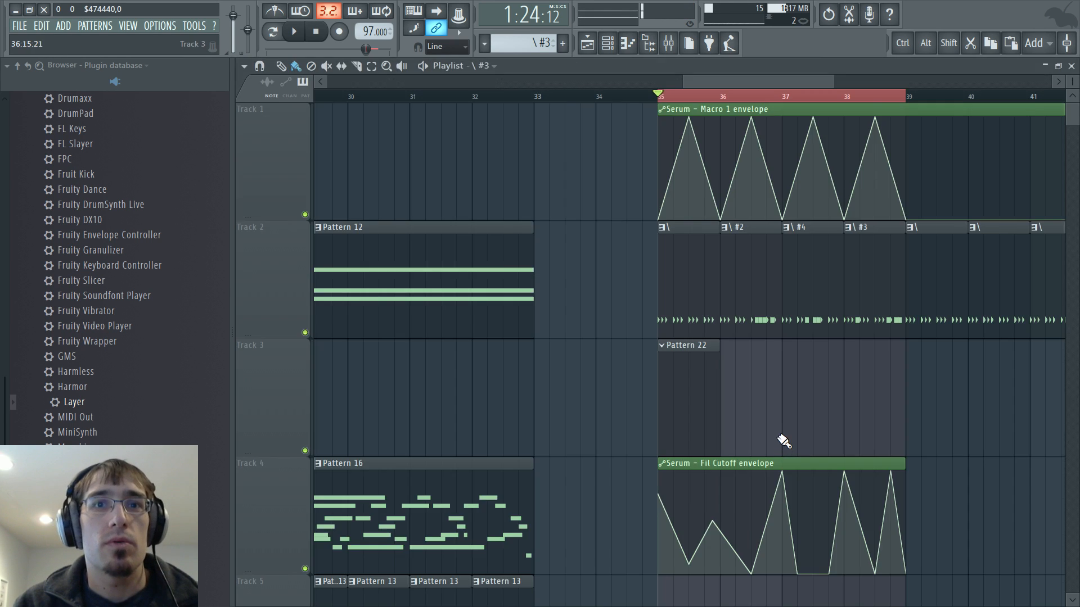
pyautogui.press('F5')
pyautogui.press('F5')
pyautogui.press('space')
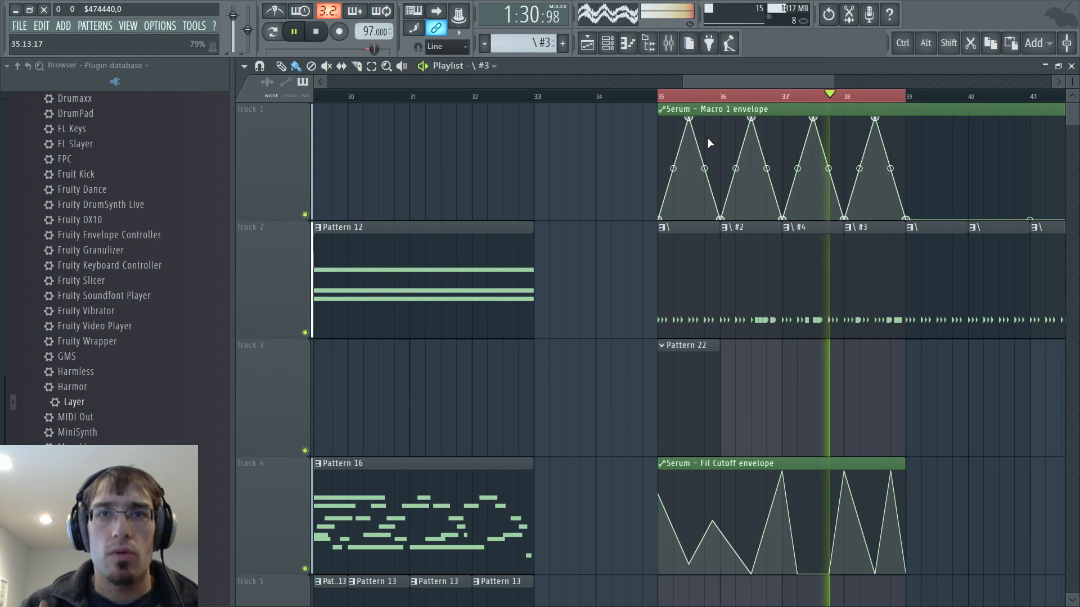
pyautogui.press('F7')
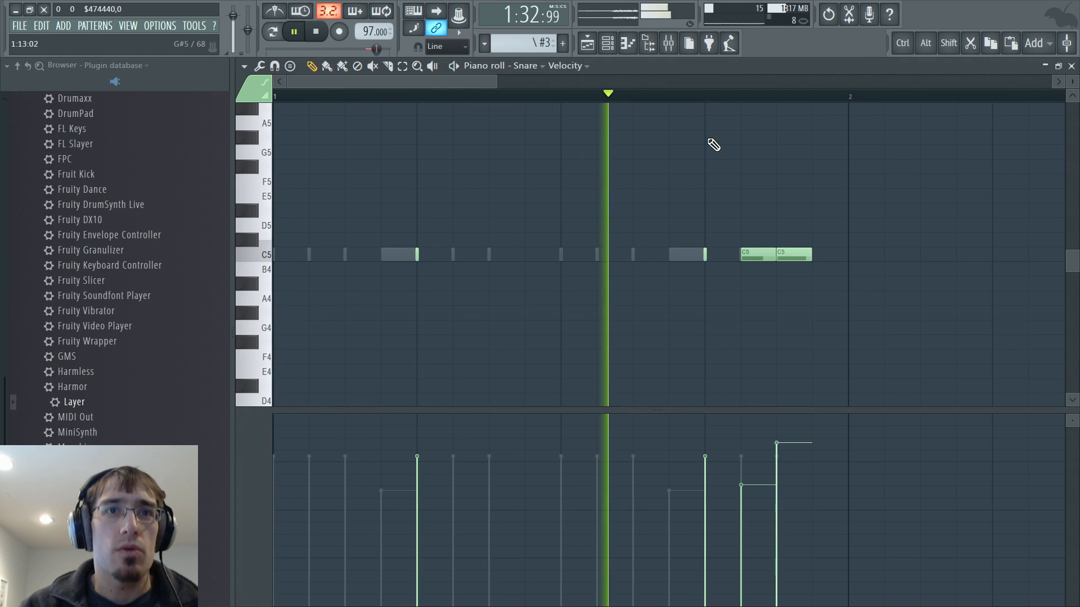
pyautogui.press('F5')
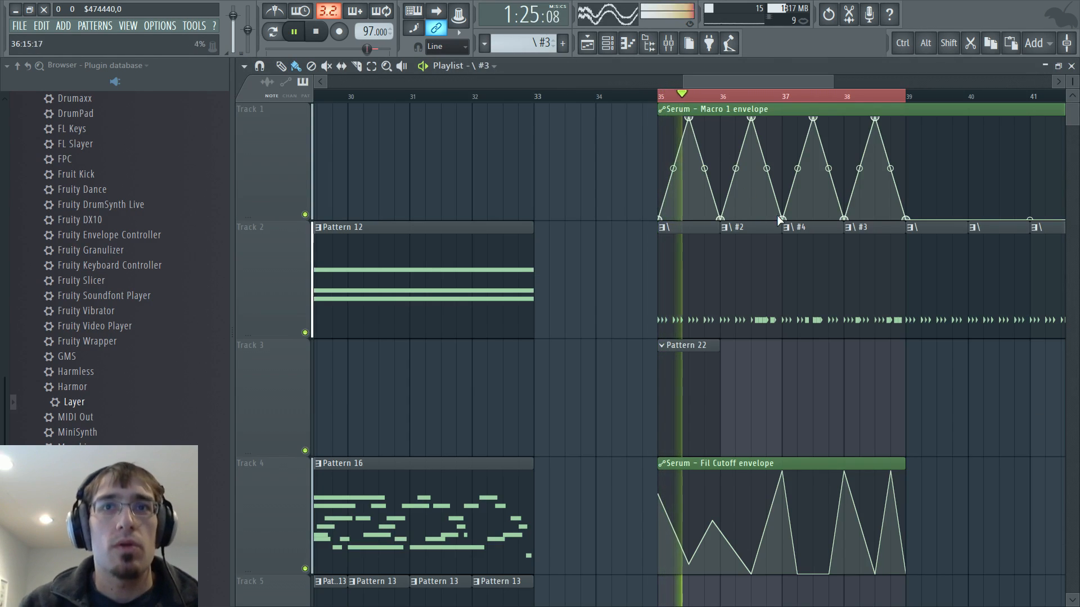
pyautogui.click(778, 96)
pyautogui.press('F7')
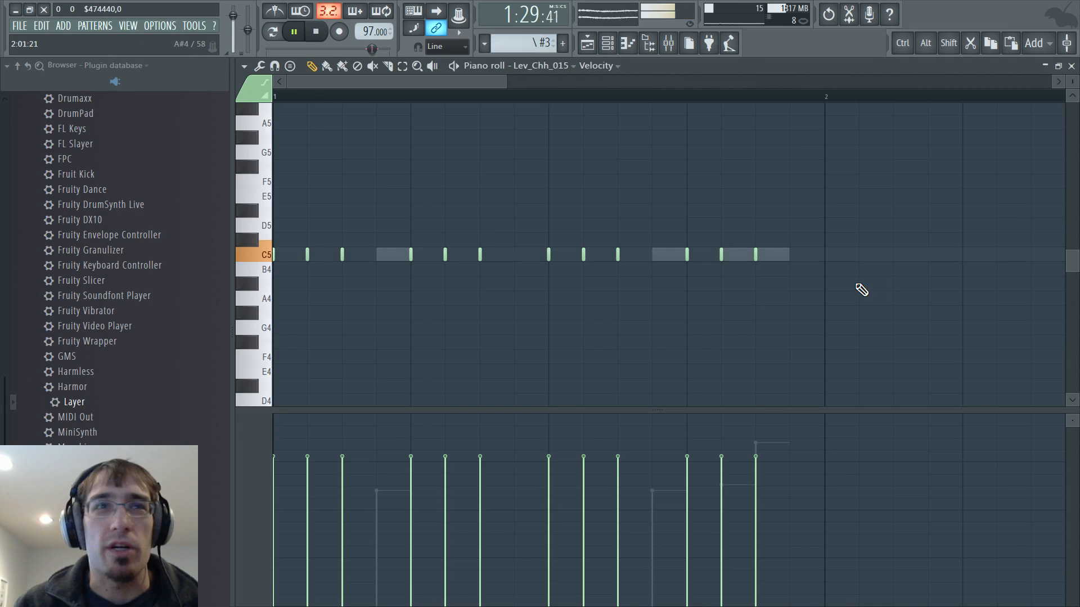
# Add a C5 note on step 6 of the Kick layer and raise the velocity of the step 4 kick
pyautogui.press('F5')
pyautogui.press('F6')
pyautogui.rightClick(316, 574)
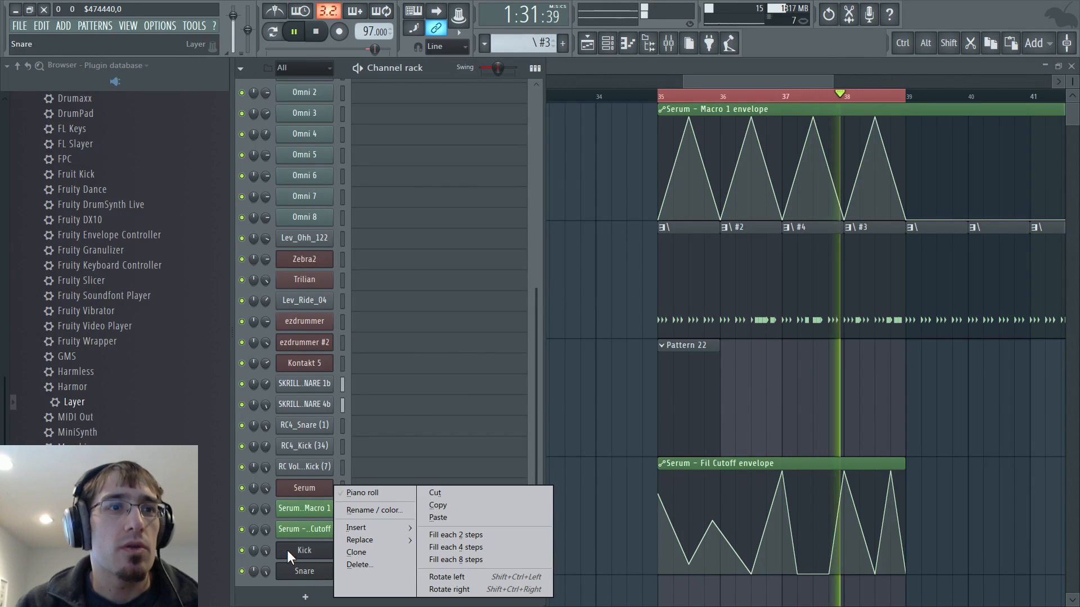
pyautogui.click(296, 552)
pyautogui.rightClick(304, 551)
pyautogui.click(350, 494)
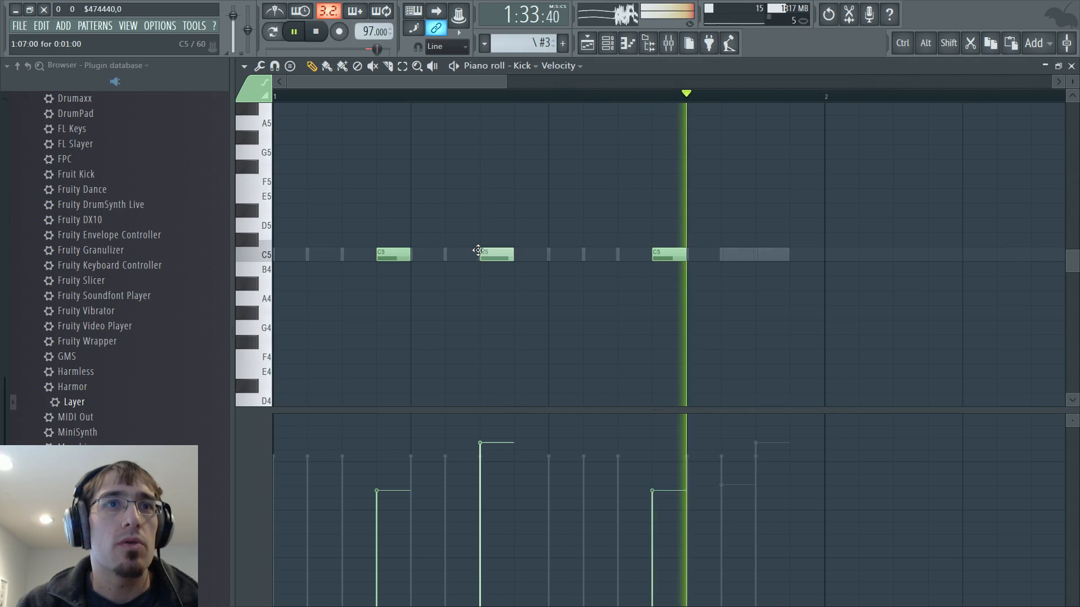
pyautogui.press('space')
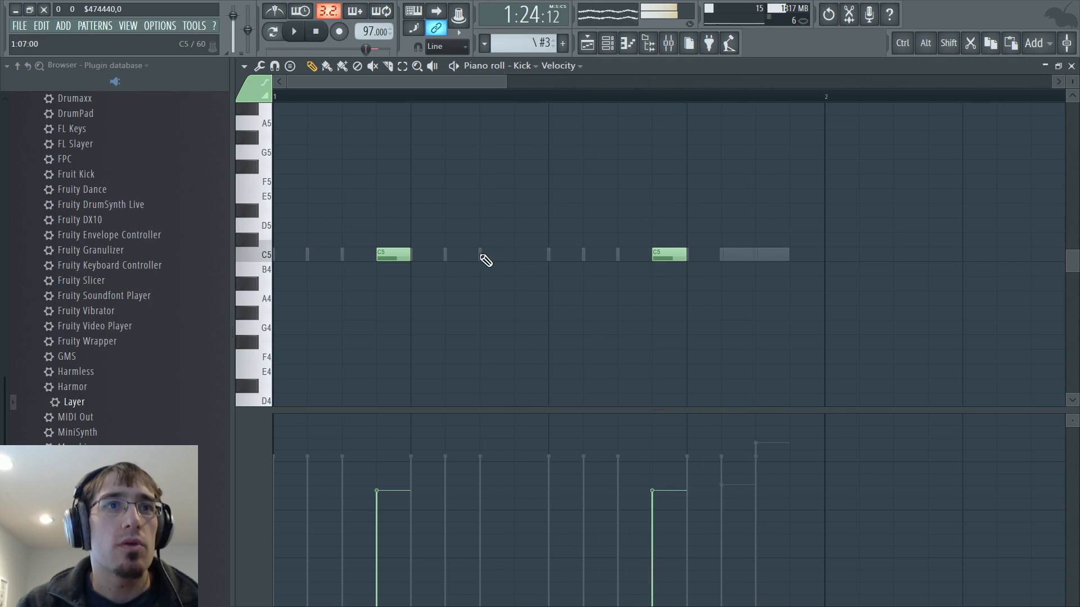
pyautogui.click(450, 255)
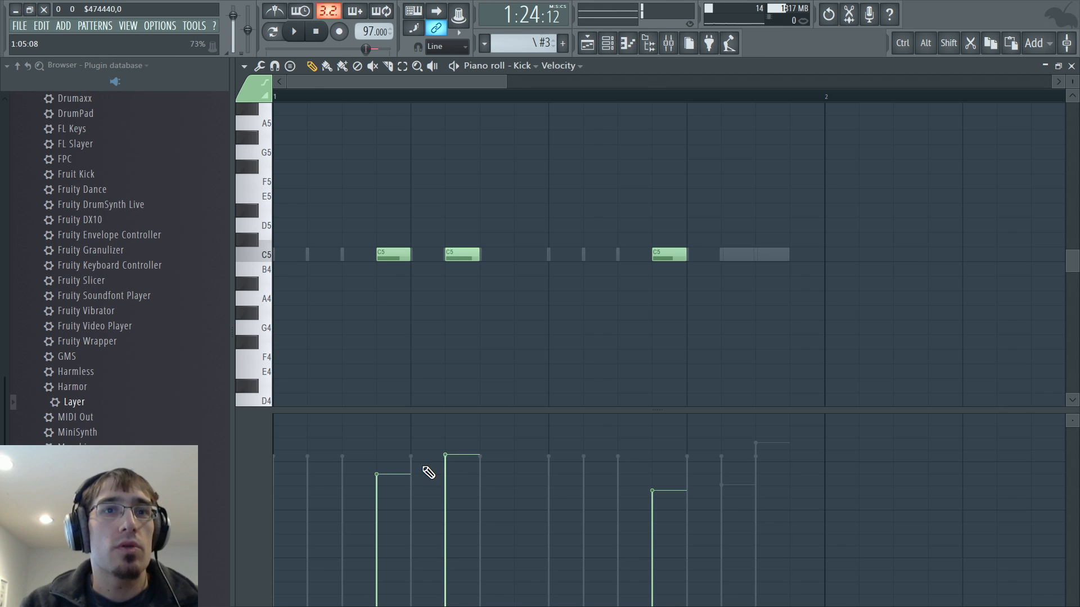
# Play the song from bar 37 to check the revised kick pattern
pyautogui.press('F5')
pyautogui.click(784, 98)
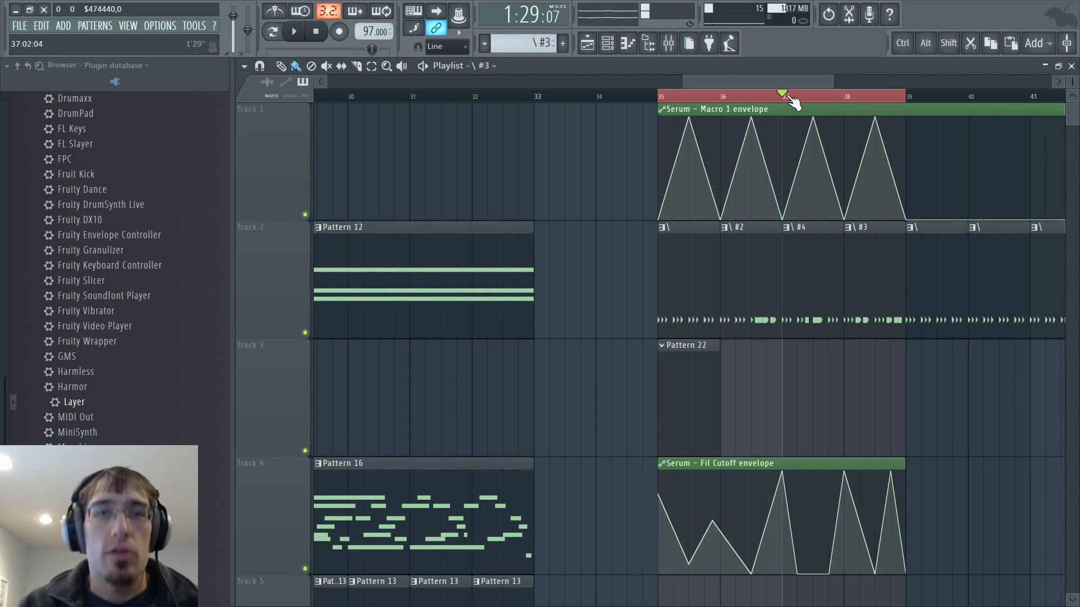
pyautogui.press('space')
pyautogui.press('F7')
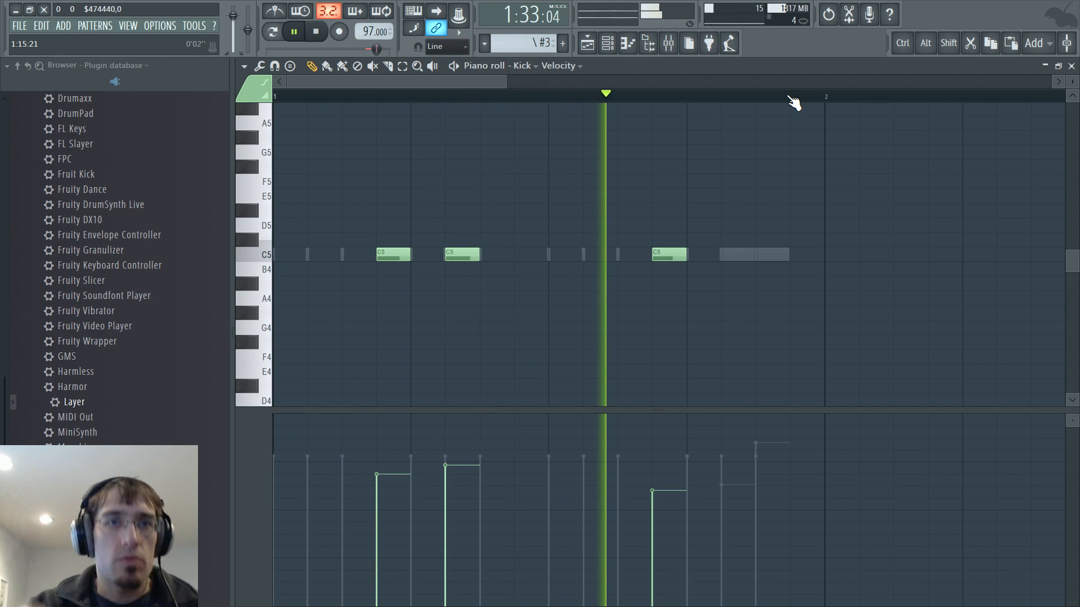
pyautogui.press('space')
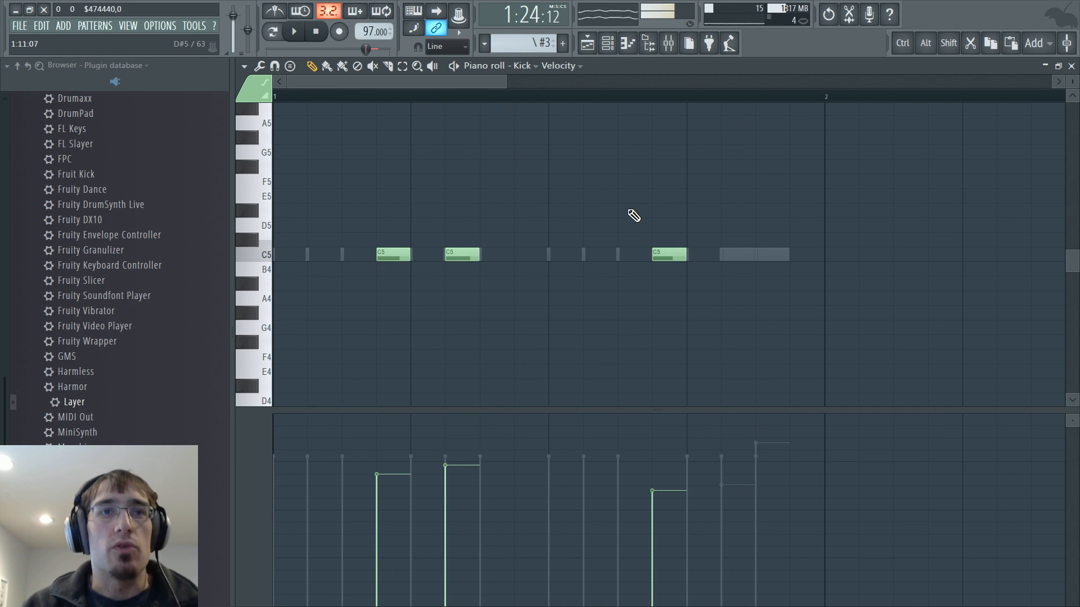
# Add a C5 kick note on step 9 of the Kick layer and play the looped section again
pyautogui.click(556, 254)
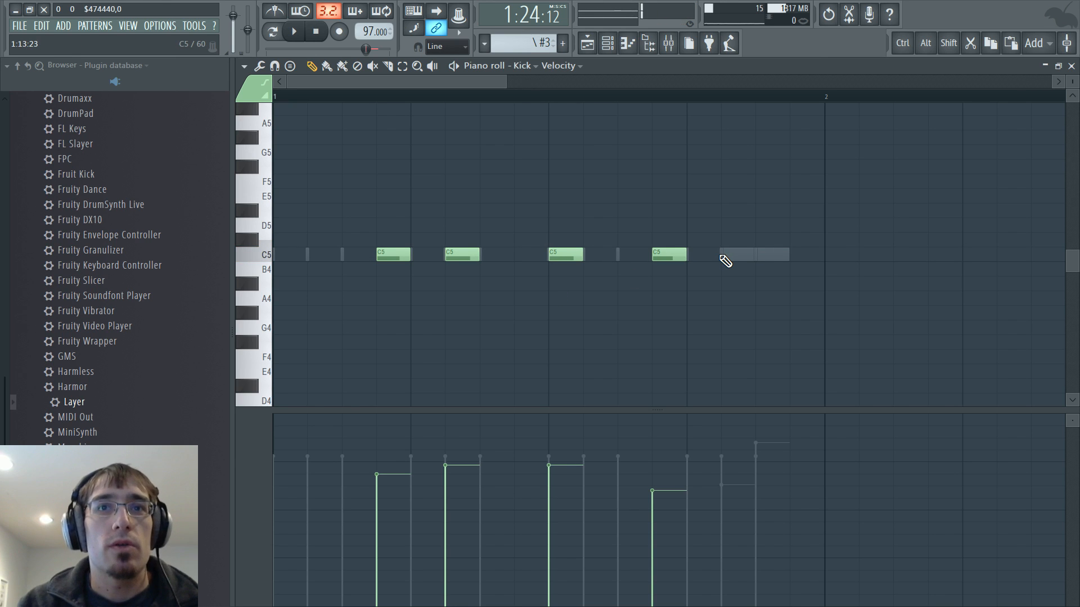
pyautogui.press('F5')
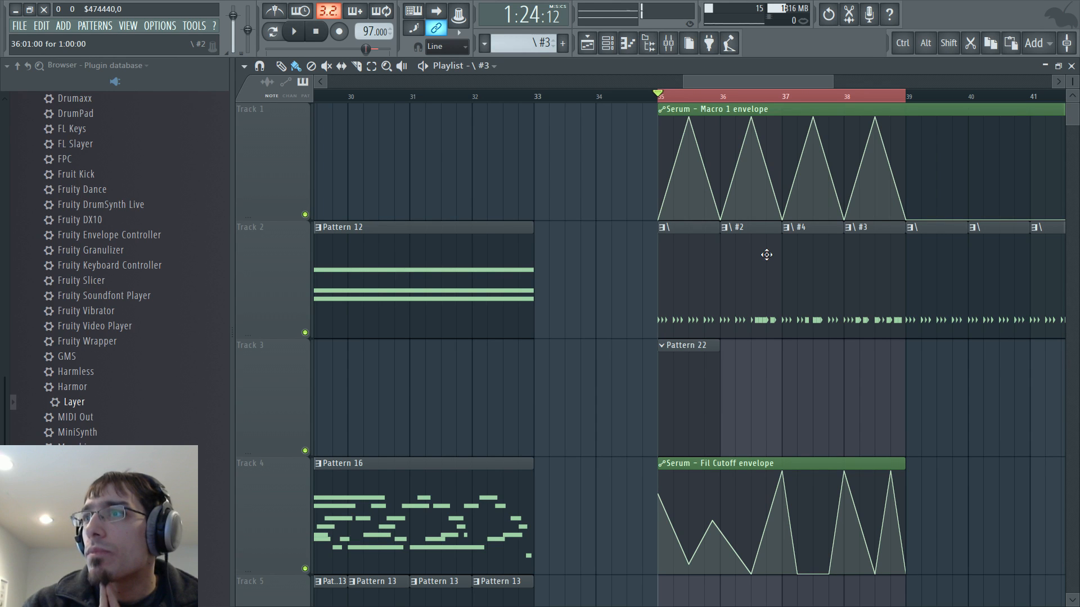
pyautogui.press('space')
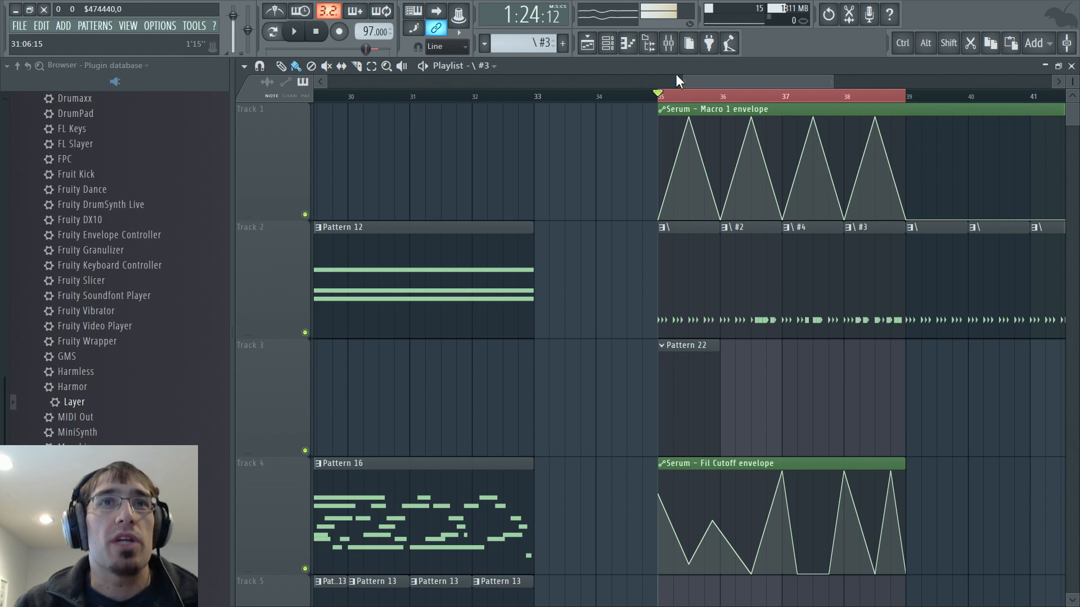
# Look through the generators available for a new channel and those in the plugin database
pyautogui.press('F7')
pyautogui.press('F6')
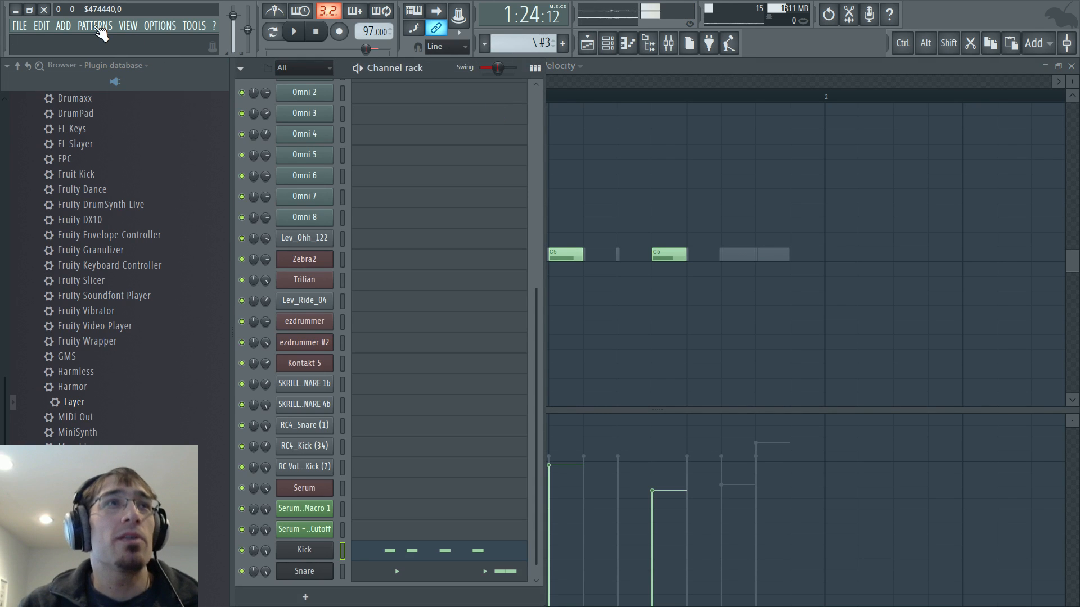
pyautogui.click(63, 25)
pyautogui.moveTo(85, 41)
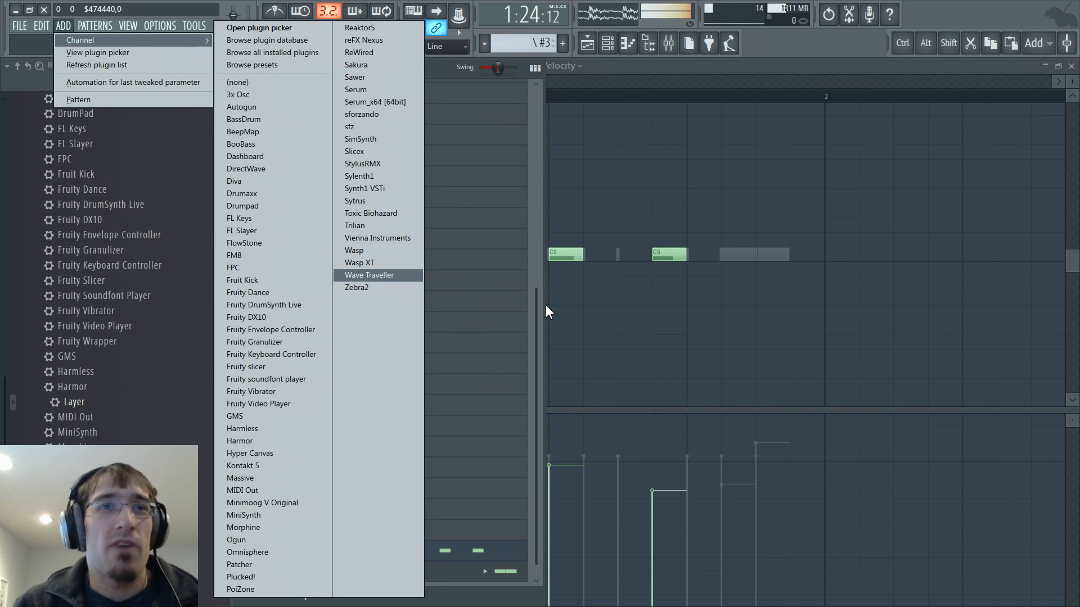
pyautogui.moveTo(537, 321); pyautogui.dragTo(535, 330)
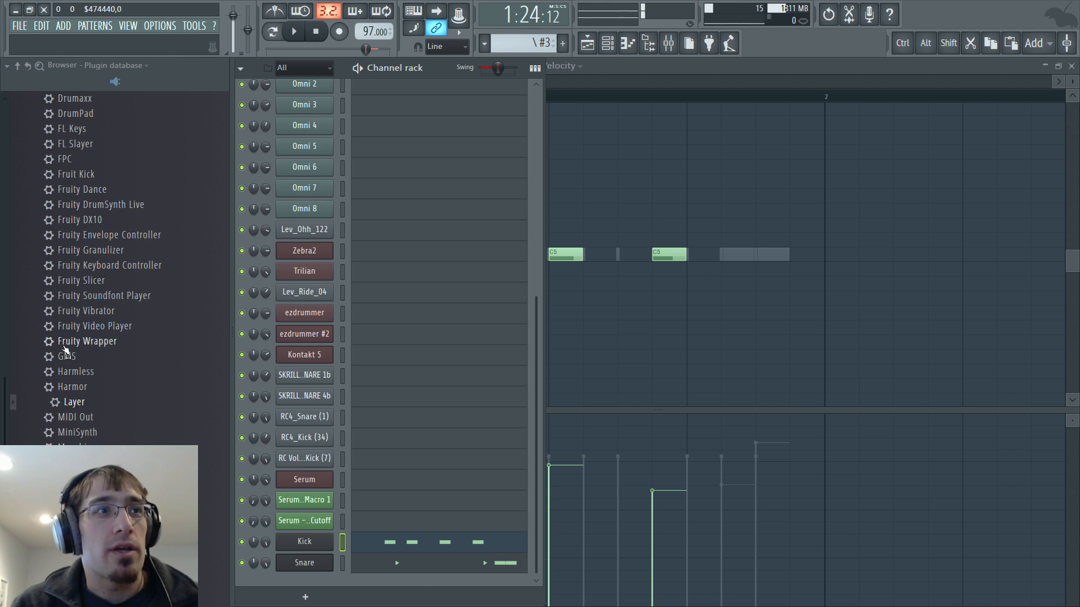
pyautogui.scroll(6, 111, 272)
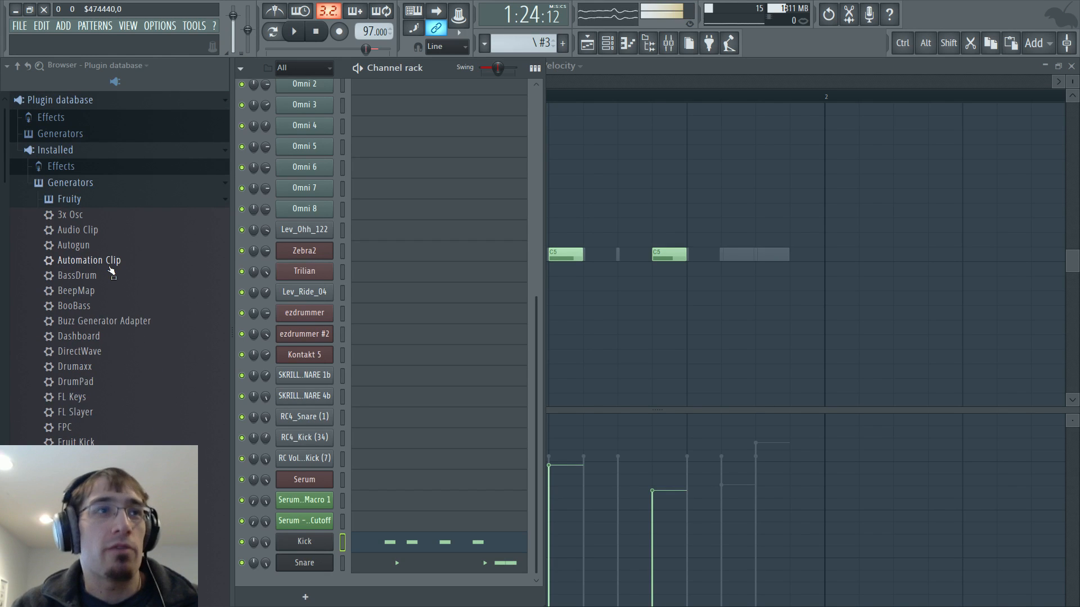
pyautogui.scroll(-5, 112, 272)
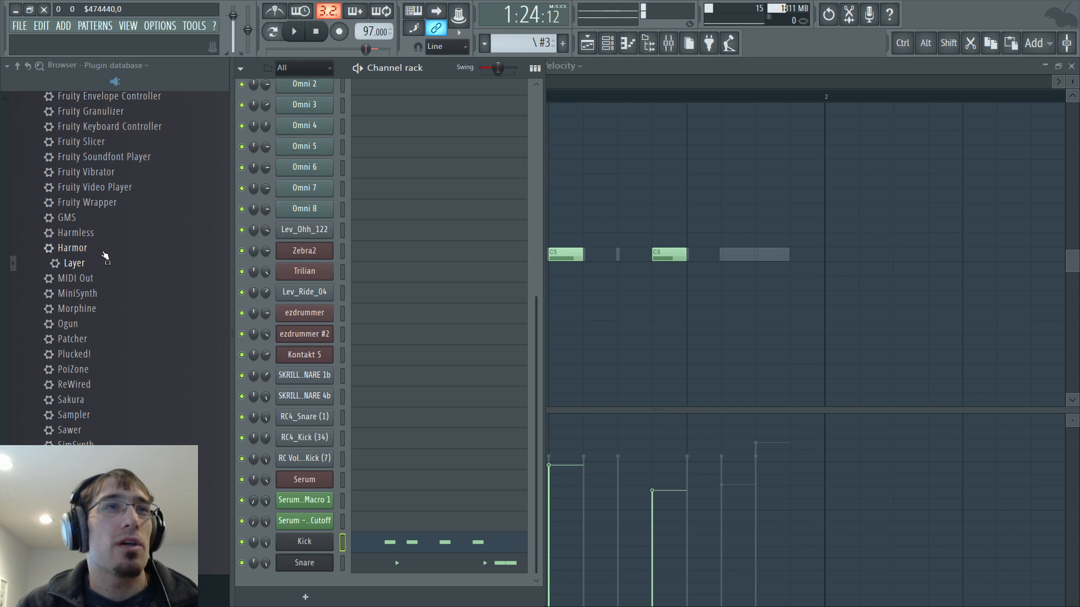
# Browse to the cymbal samples within BHK_RC4_Drum Hits in the BHK_D'n'B_Rough_Connections_Vol.4 pack's BHK_RC4_WAV folder
pyautogui.click(177, 69)
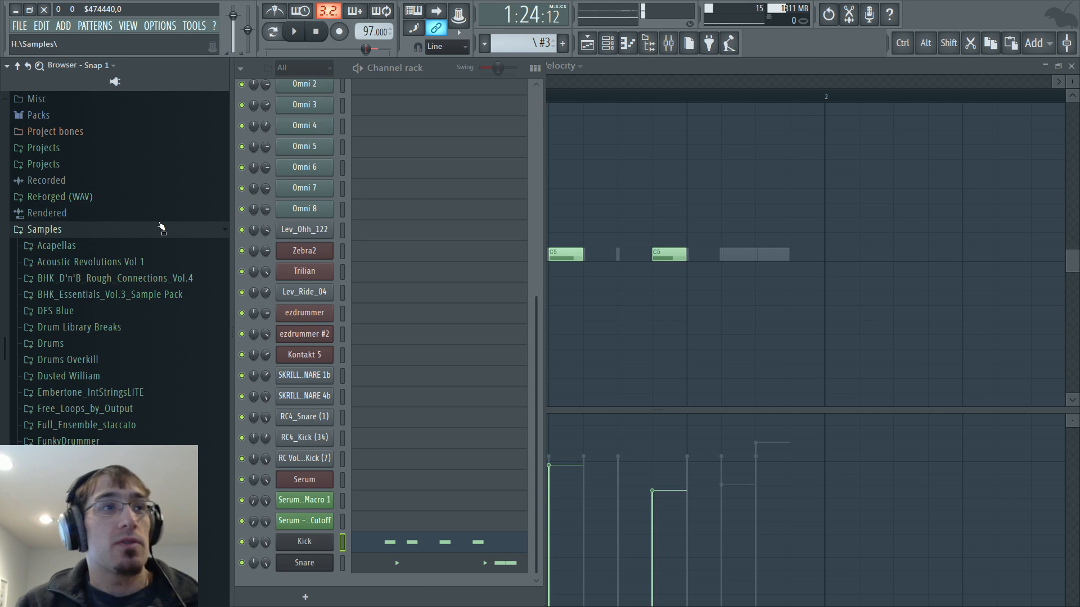
pyautogui.scroll(-5, 162, 228)
pyautogui.scroll(3, 149, 209)
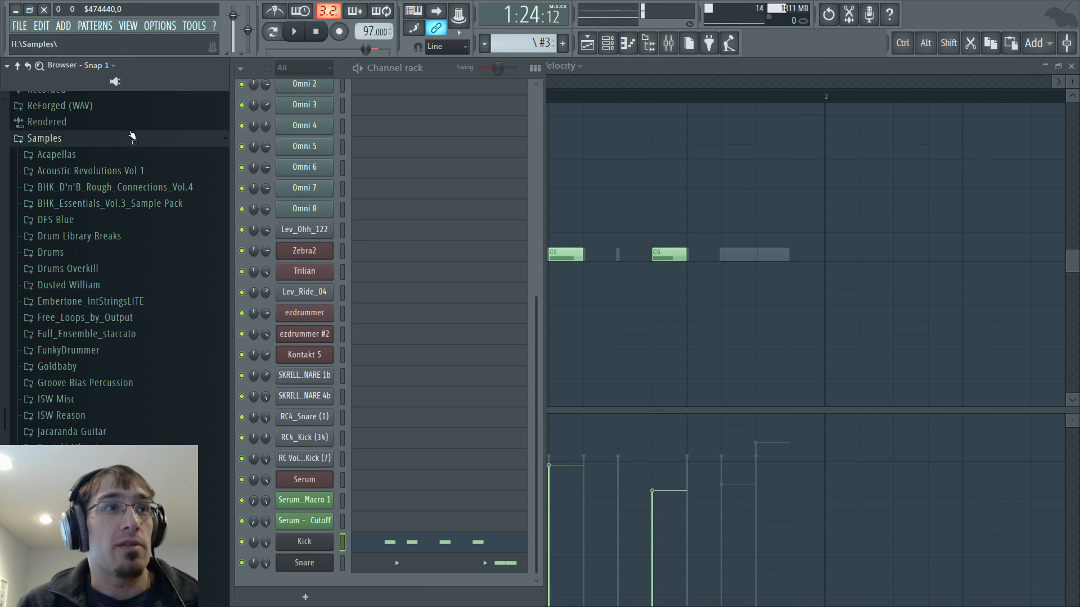
pyautogui.click(163, 187)
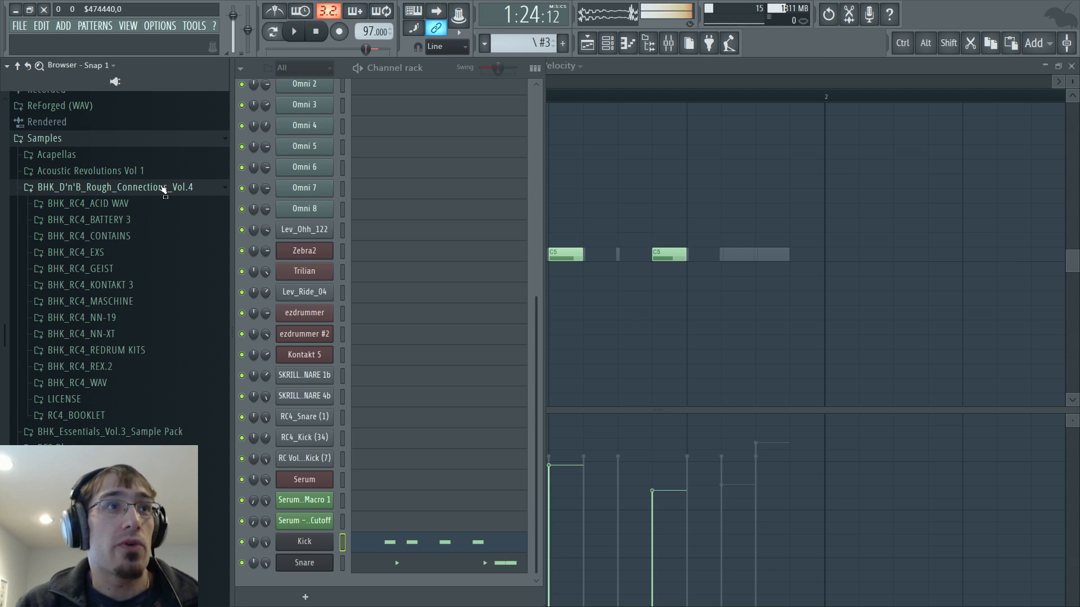
pyautogui.click(120, 382)
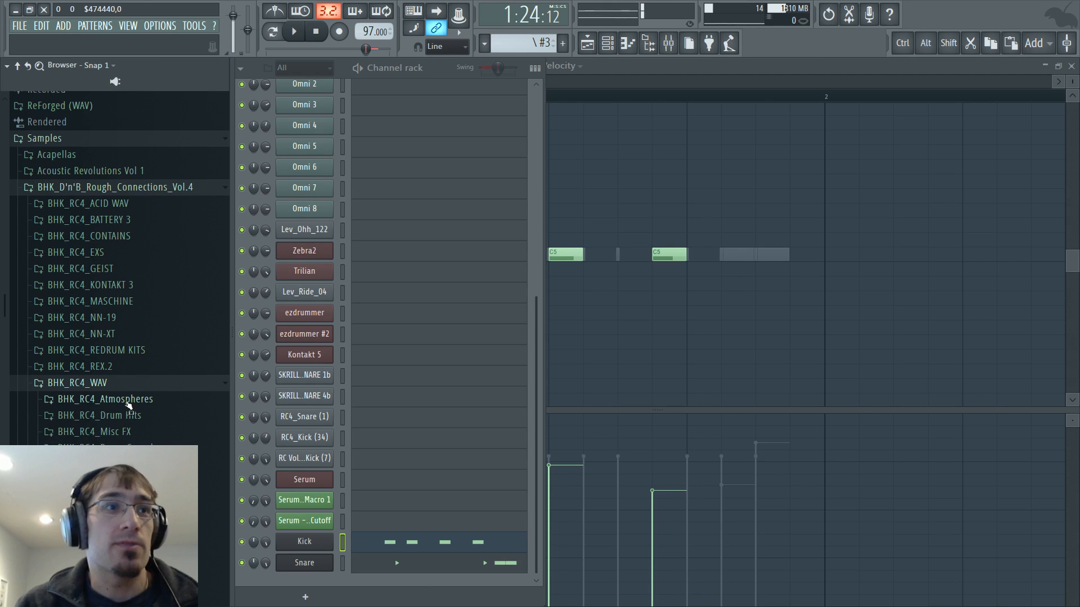
pyautogui.click(140, 433)
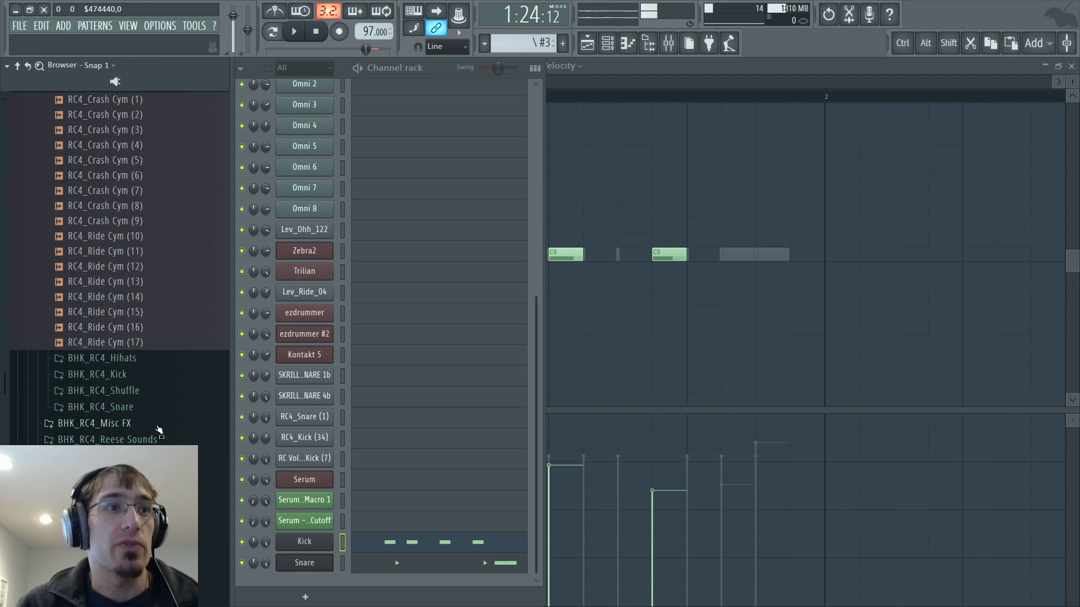
# Audition the RC4_Ride Cym samples 14, 11, 10 and 15
pyautogui.click(153, 297)
pyautogui.click(152, 252)
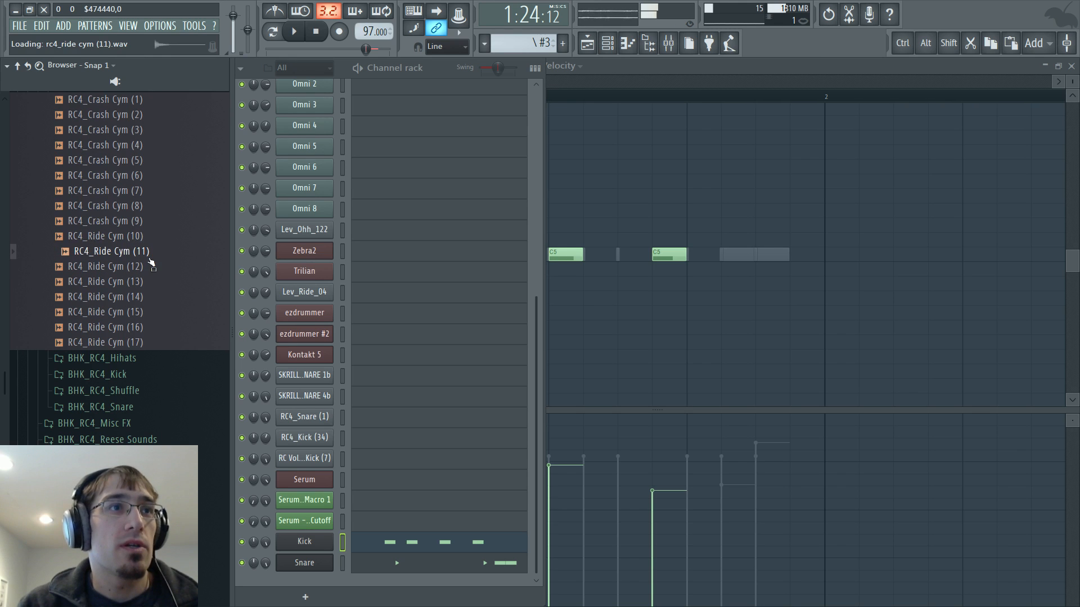
pyautogui.click(151, 237)
pyautogui.click(138, 312)
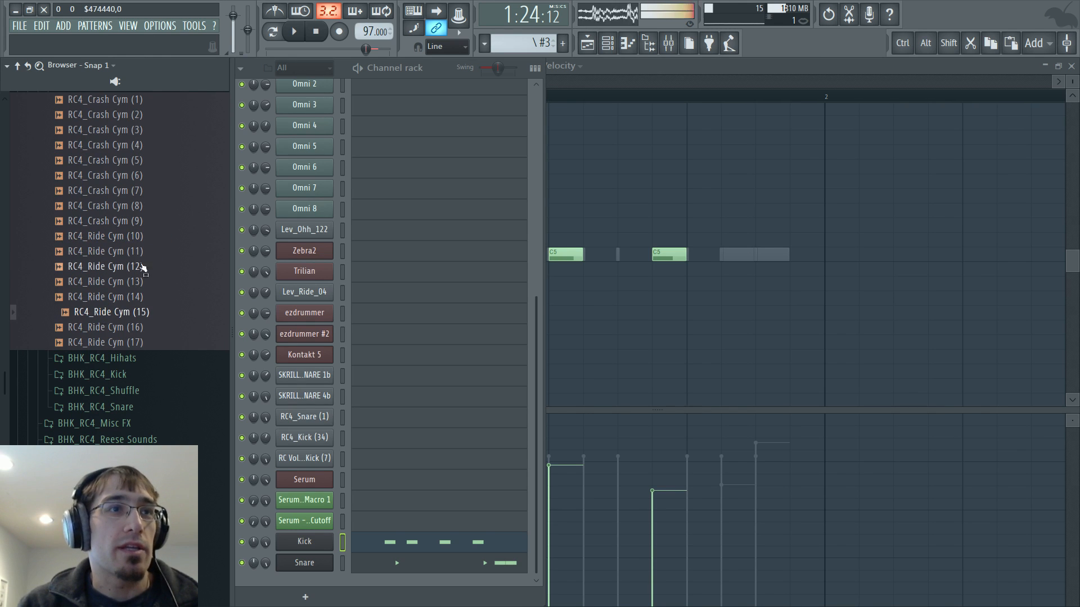
# Select Pattern 22 from the playlist and add RC4_Ride Cym (13) as a new channel below Snare
pyautogui.press('F5')
pyautogui.doubleClick(677, 386)
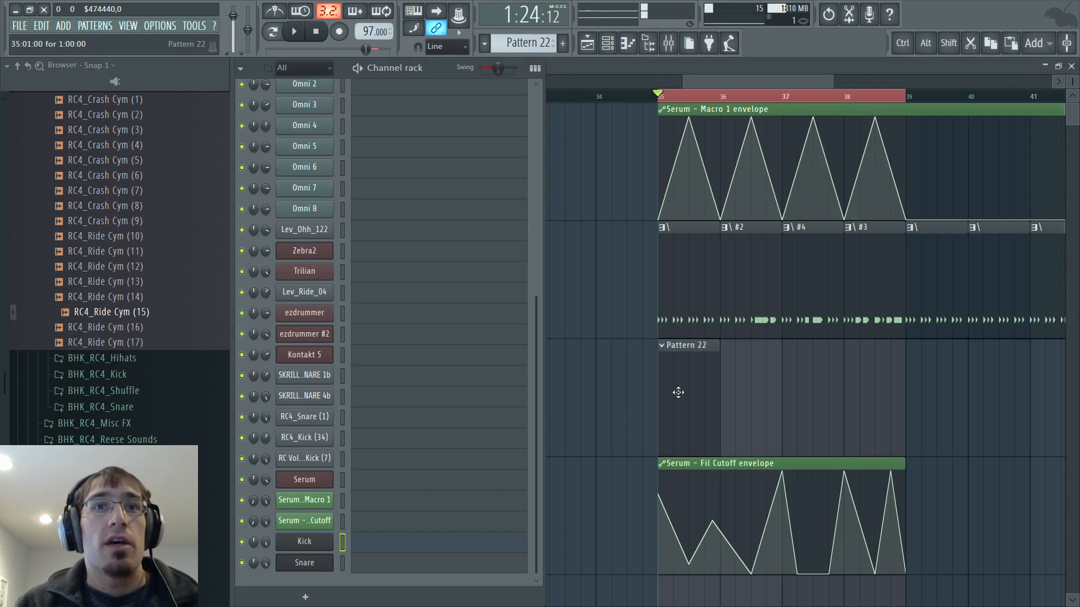
pyautogui.click(161, 281)
pyautogui.moveTo(160, 282); pyautogui.dragTo(318, 579)
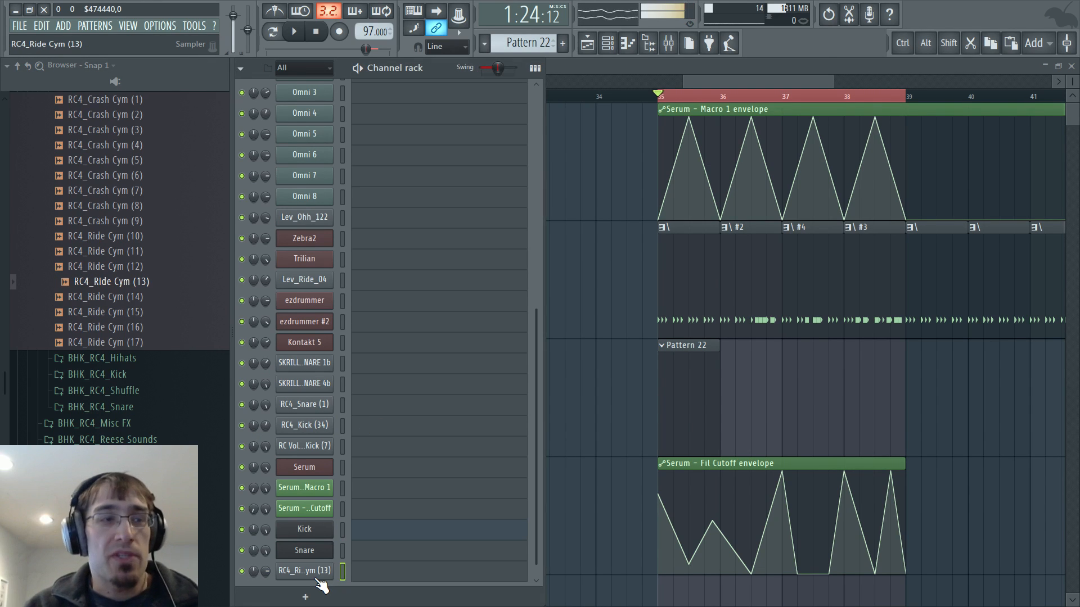
# Audition RC4_Ride Cym (15), then browse the plugin database and the generators offered as replacements for the Snare channel
pyautogui.click(202, 312)
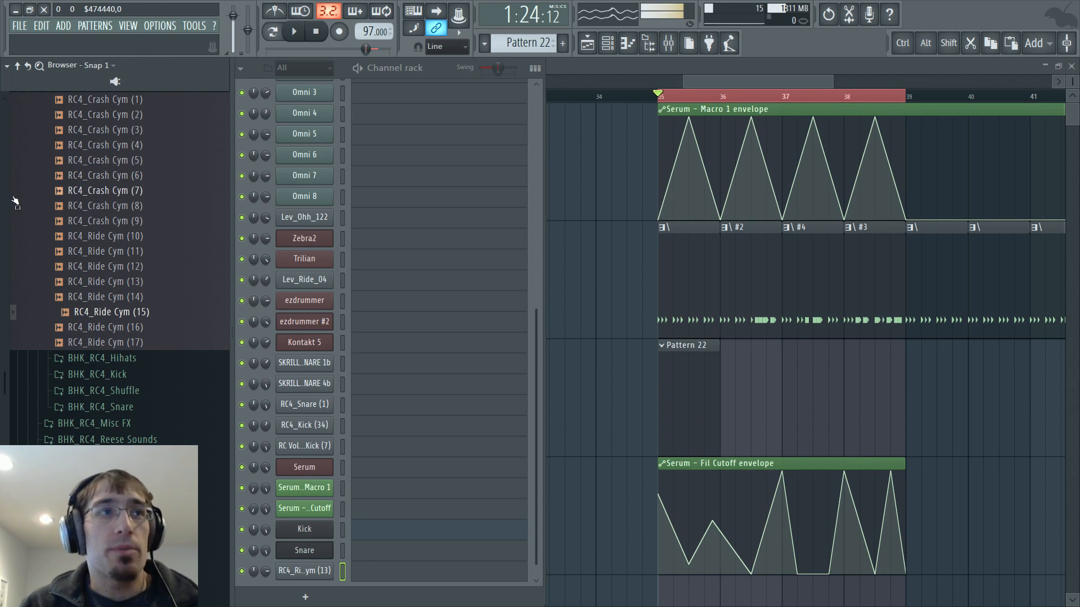
pyautogui.click(115, 87)
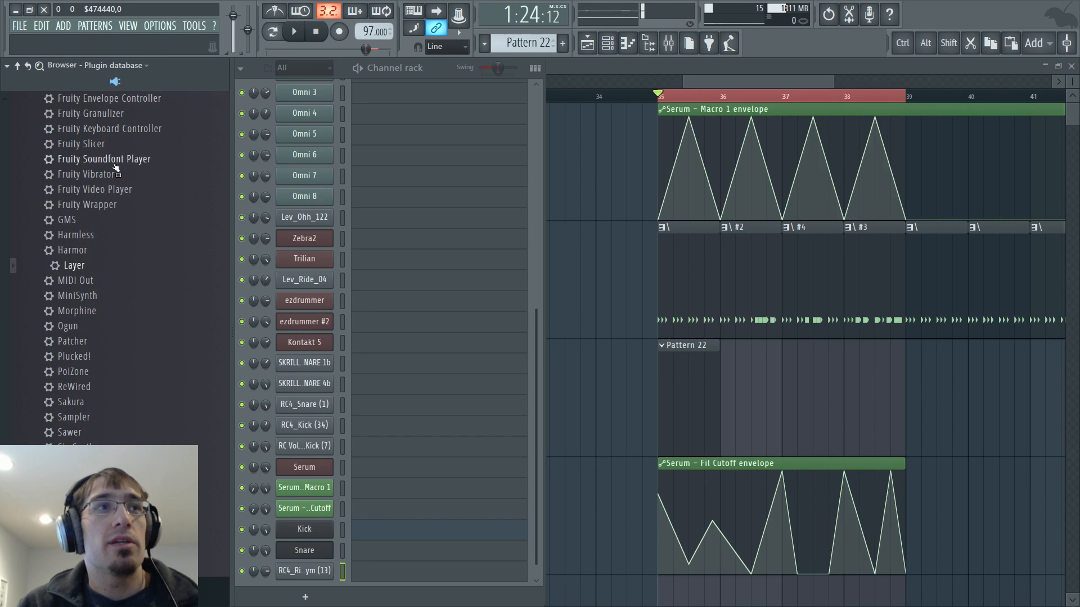
pyautogui.scroll(4, 108, 224)
pyautogui.scroll(-4, 111, 169)
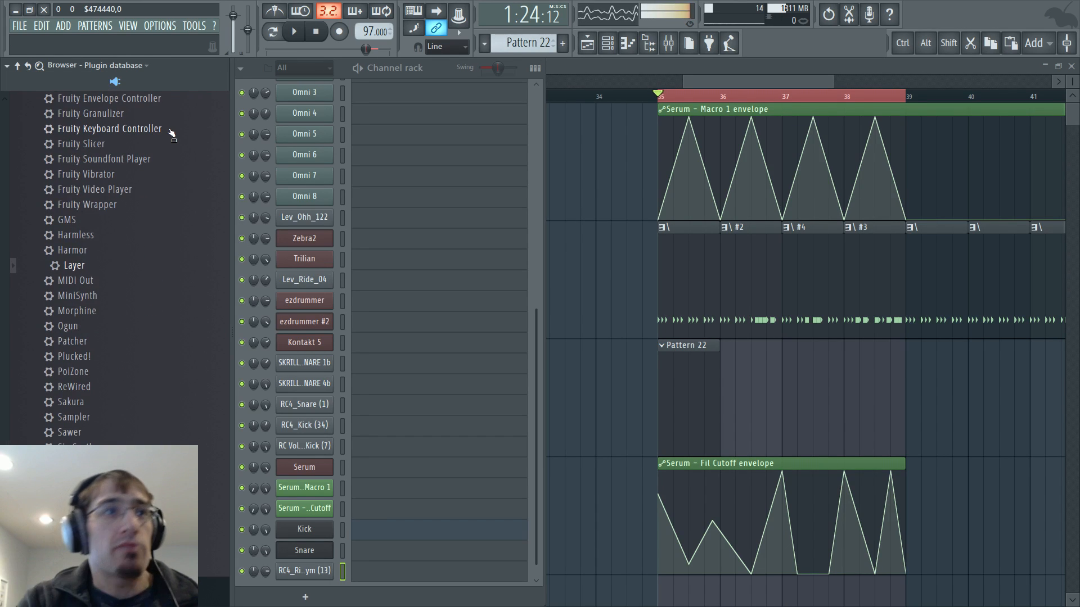
pyautogui.rightClick(325, 557)
pyautogui.moveTo(361, 535)
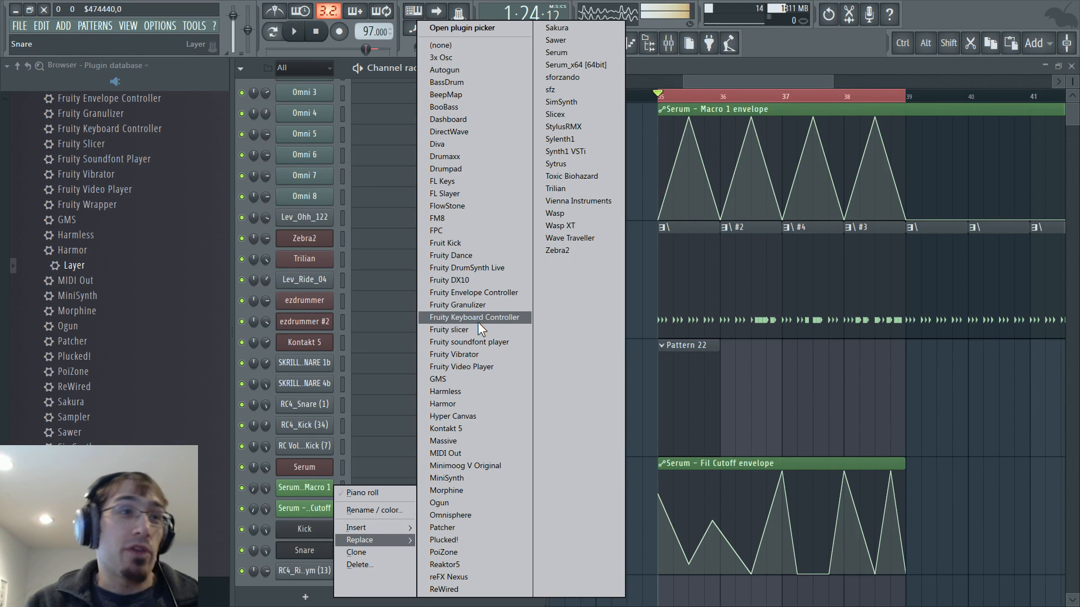
pyautogui.click(290, 571)
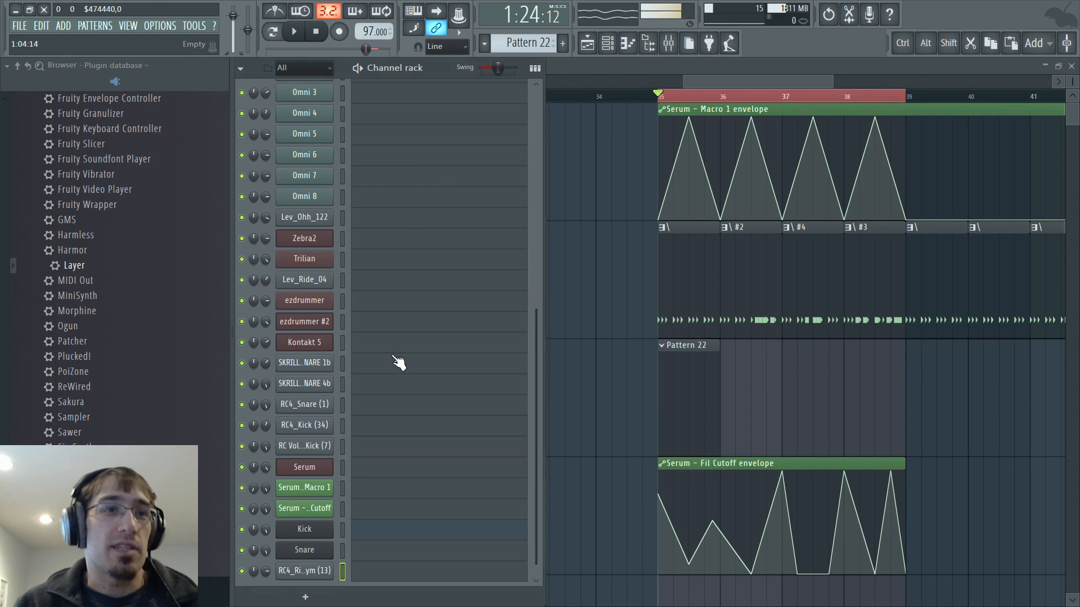
pyautogui.press('Escape')
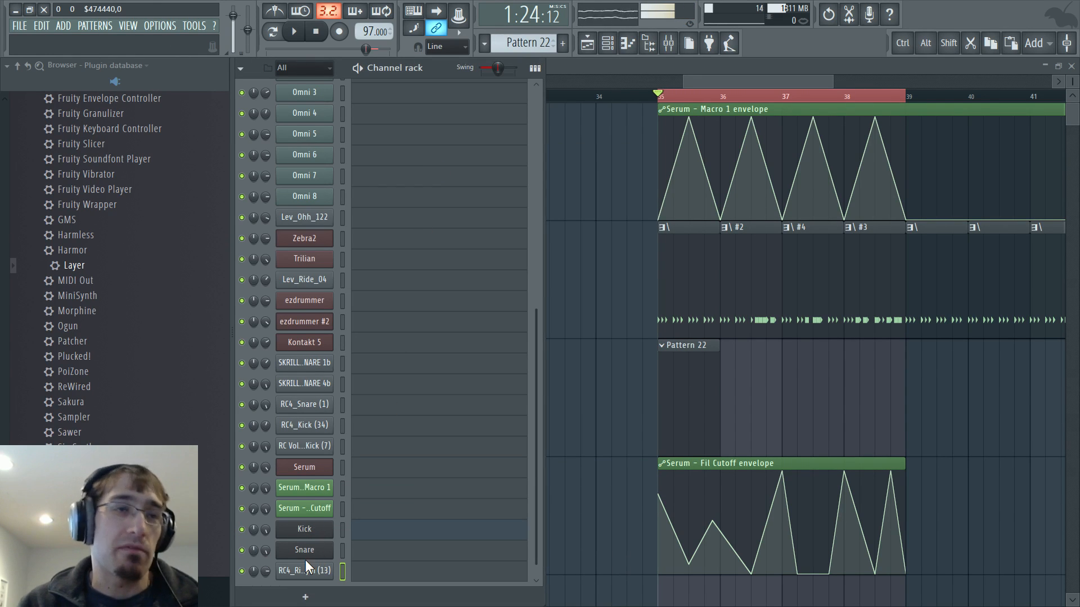
# Route the RC4_Ride Cym (13) channel to mixer track 19
pyautogui.click(309, 283)
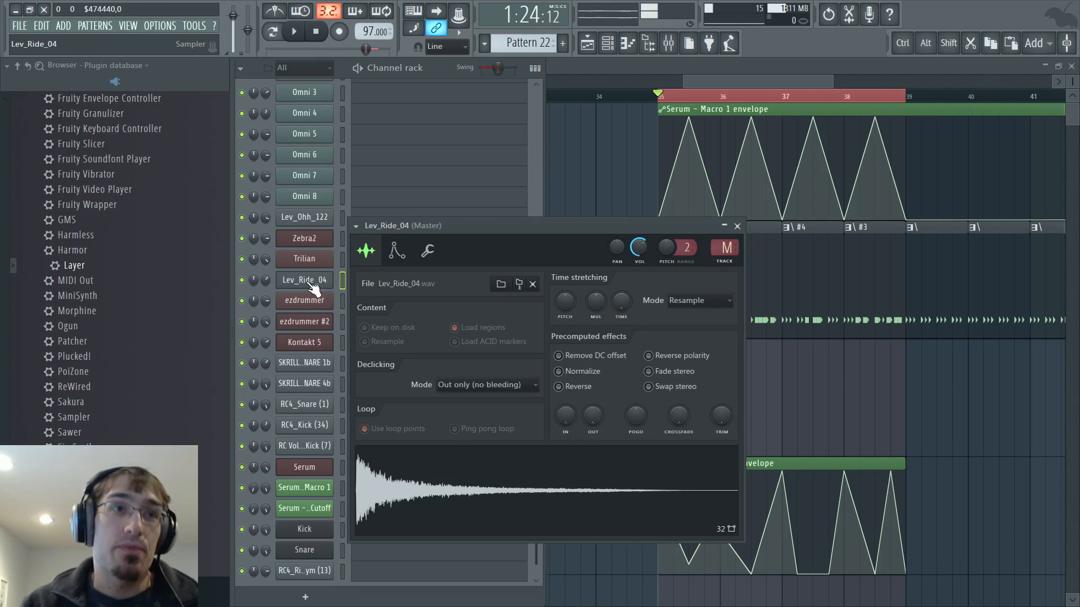
pyautogui.click(304, 571)
pyautogui.doubleClick(655, 178)
pyautogui.scroll(12, 654, 176)
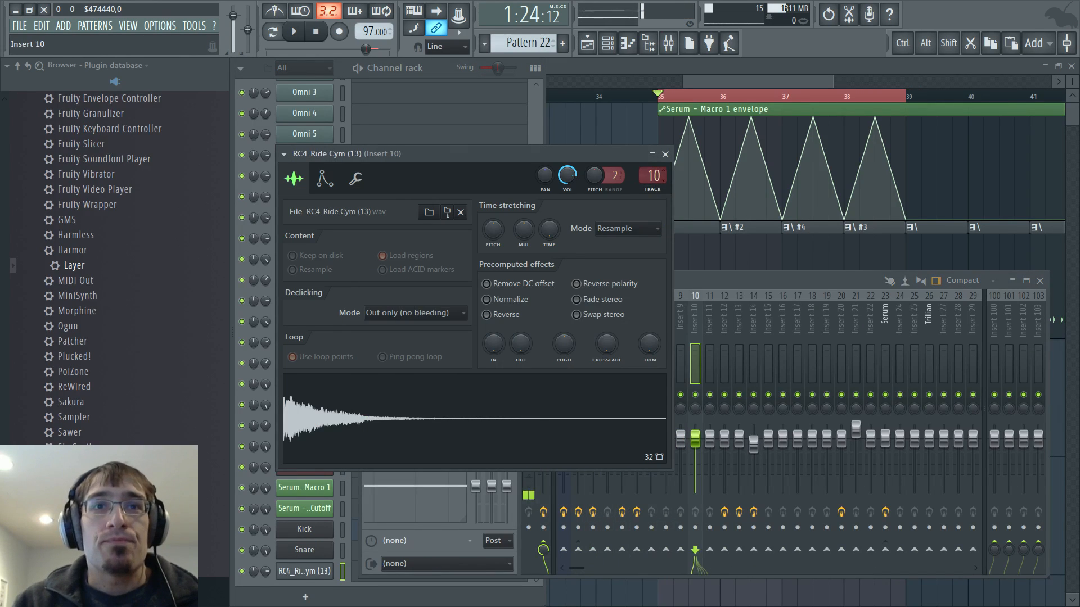
pyautogui.click(697, 283)
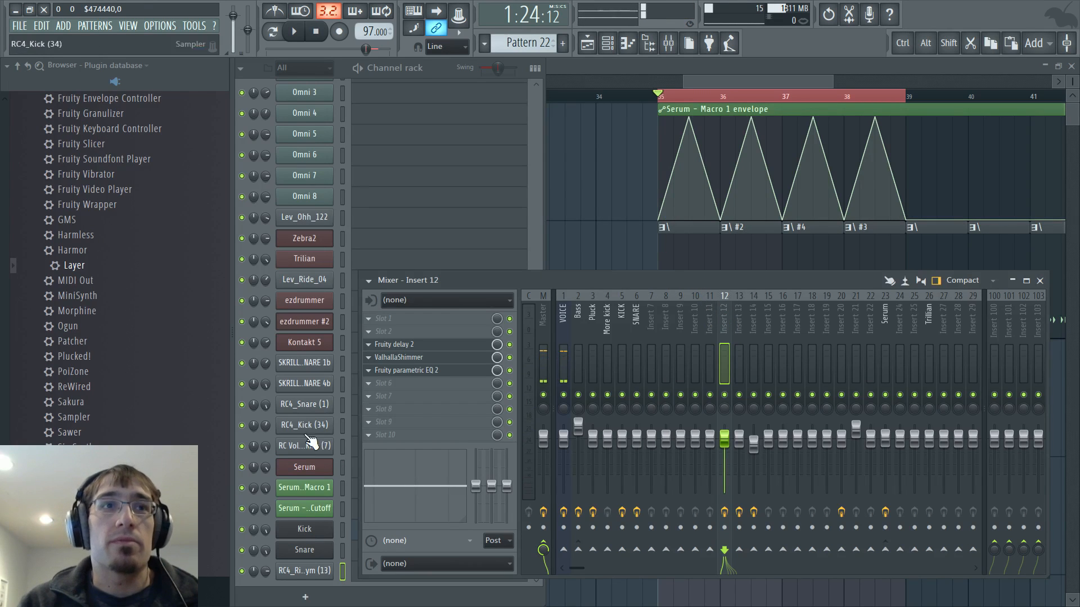
pyautogui.click(304, 571)
pyautogui.scroll(3, 652, 175)
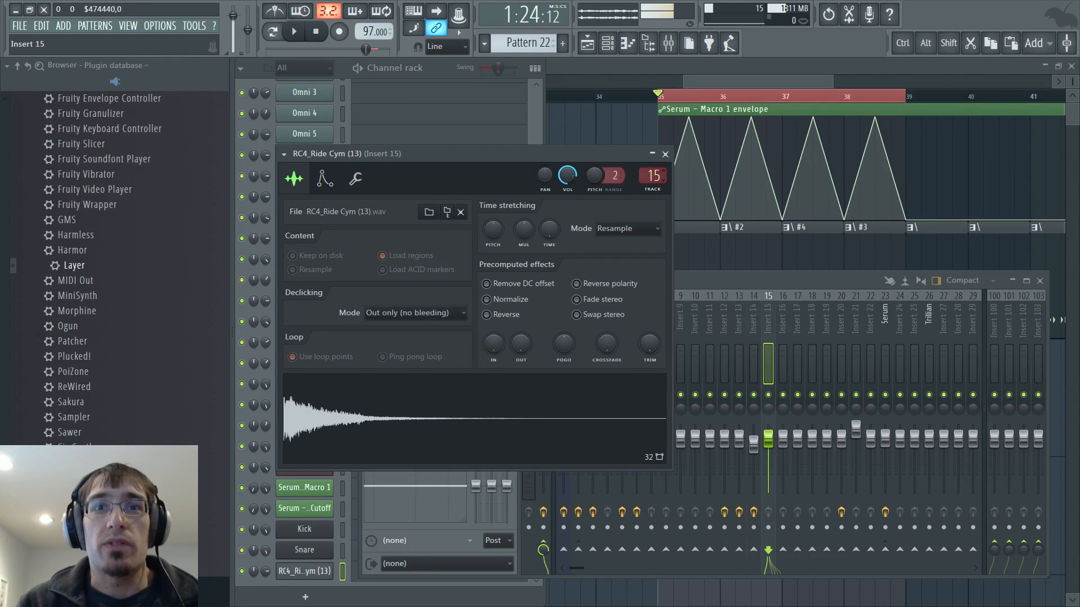
pyautogui.scroll(4, 652, 175)
# Rename mixer track 19 as Ride
pyautogui.click(831, 316)
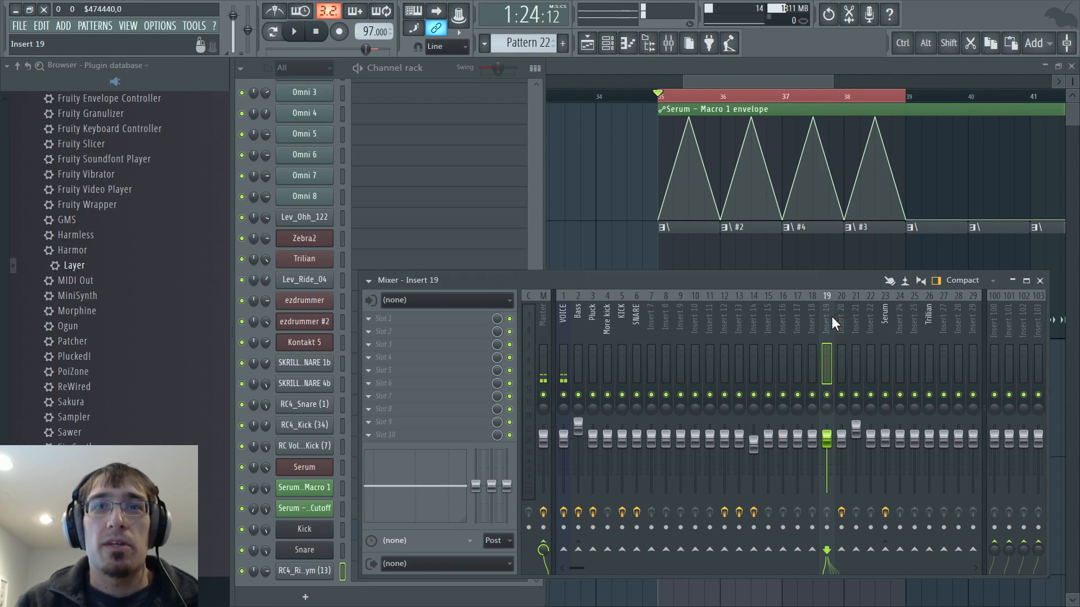
pyautogui.doubleClick(825, 318)
pyautogui.write('Ride')
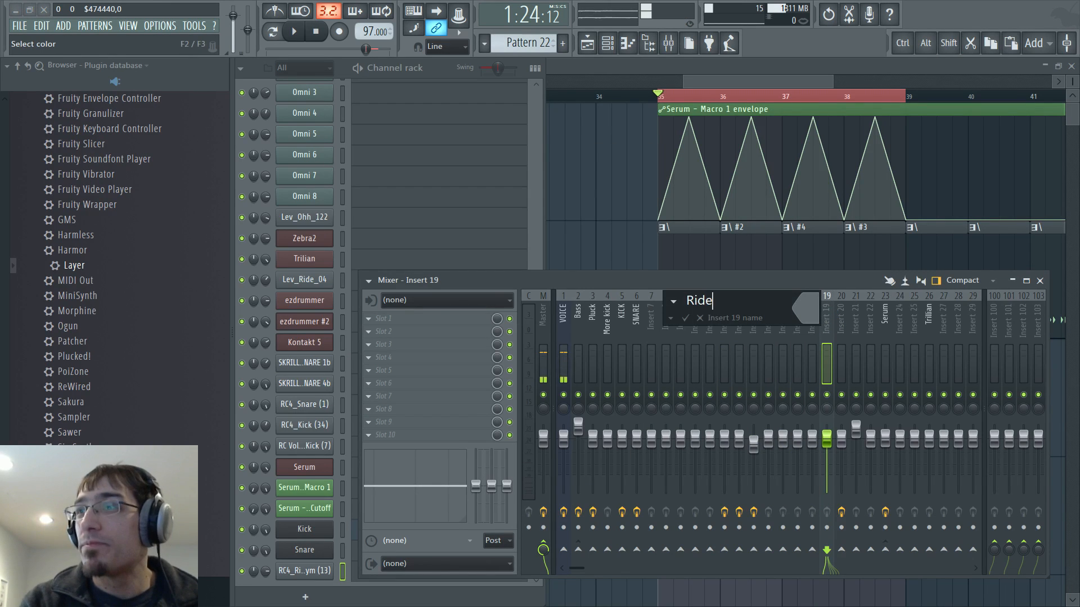
pyautogui.press('Return')
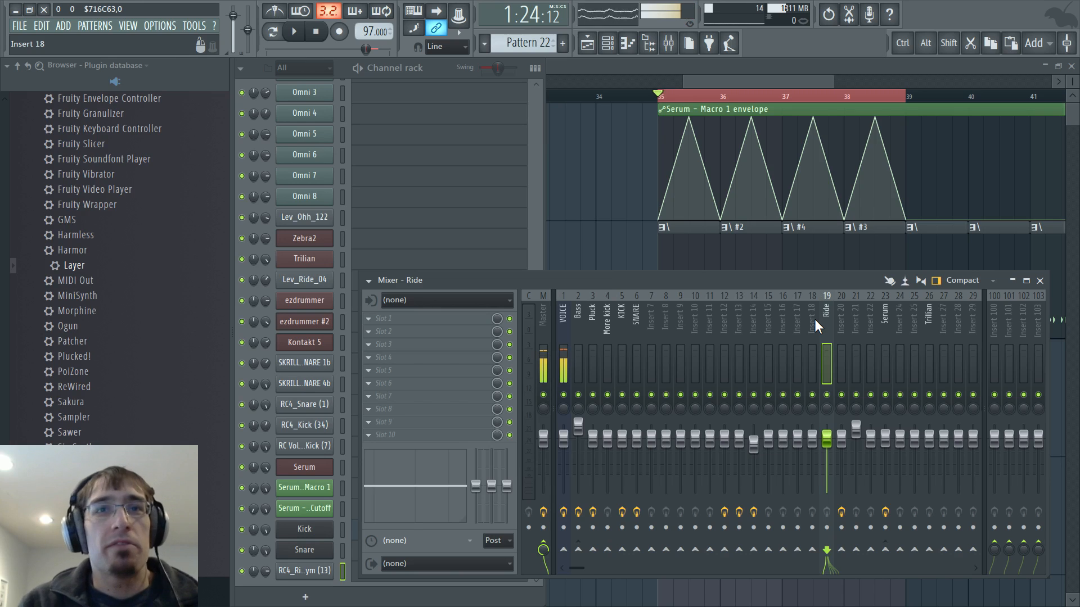
# Look through the effects available for the first slot of the Ride mixer track, then close the mixer
pyautogui.click(369, 319)
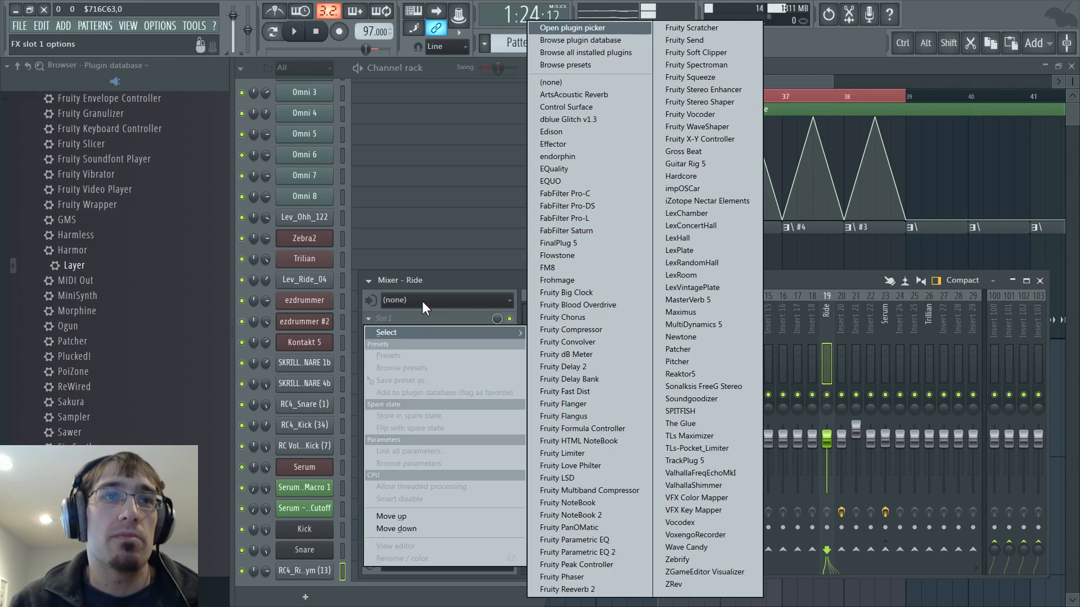
pyautogui.click(440, 279)
pyautogui.press('F9')
# Start playback in the piano roll of RC4_Ride Cym (13) and place ride notes at C5 on the offbeats of beats 1 and 2
pyautogui.press('F6')
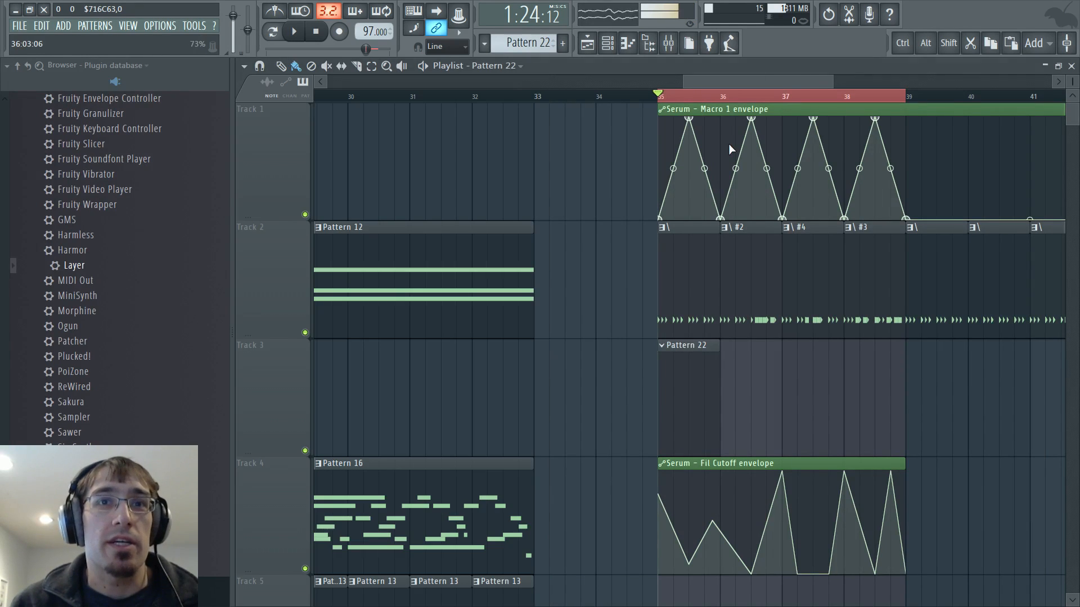
pyautogui.press('F5')
pyautogui.rightClick(301, 573)
pyautogui.click(364, 488)
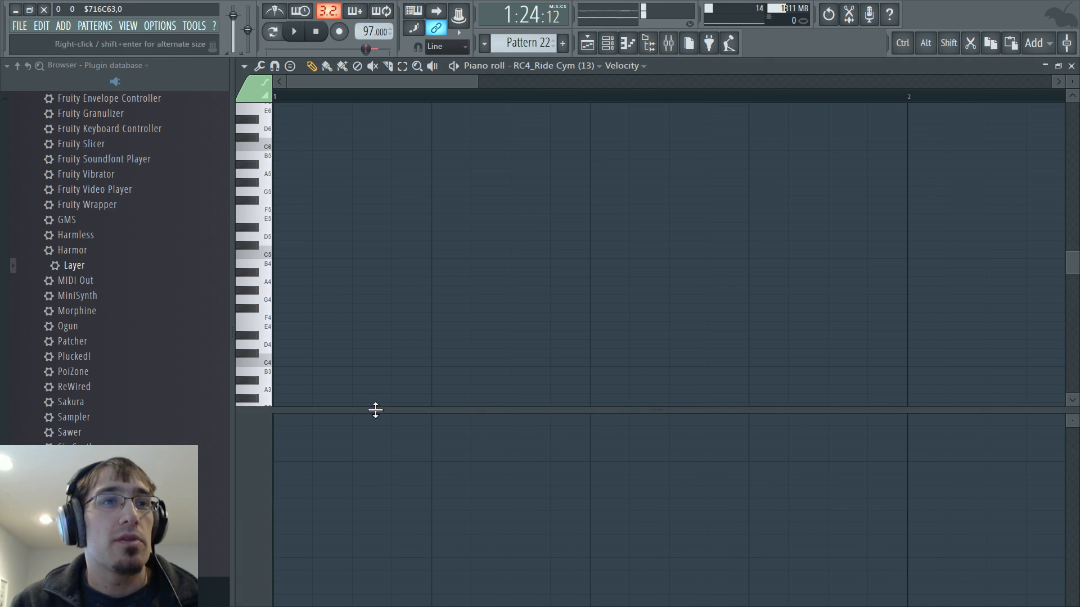
pyautogui.press('space')
pyautogui.click(368, 256)
pyautogui.click(514, 254)
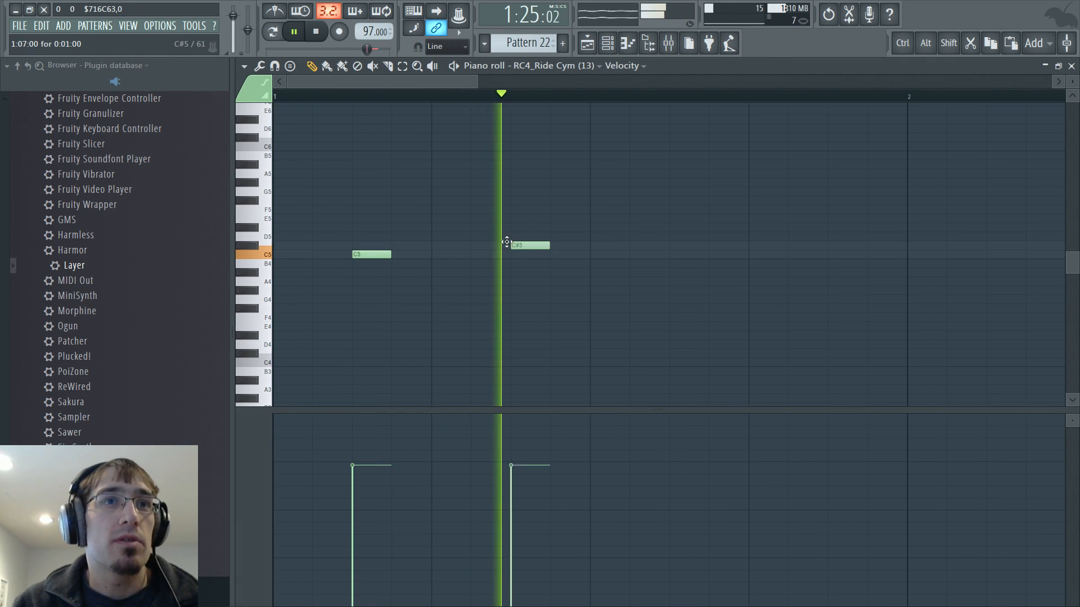
# Replace the ride's misplaced second note with a C5 and add matching C5 notes on the off-beats of beats three and four
pyautogui.rightClick(515, 253)
pyautogui.click(515, 255)
pyautogui.click(669, 255)
pyautogui.click(823, 254)
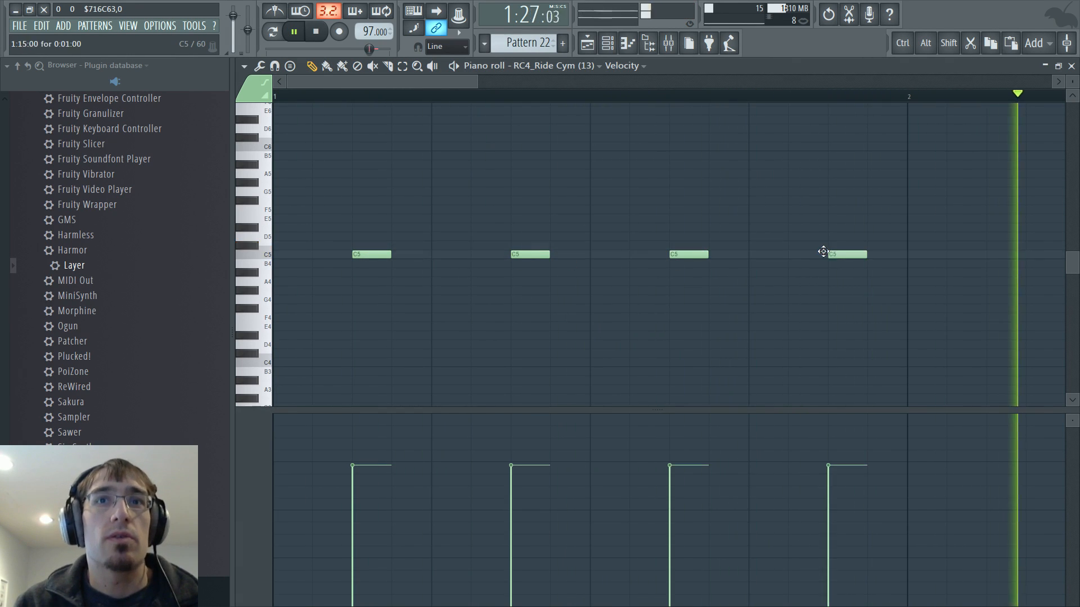
# Paint Pattern 22 across bars 36 to 38 on Track 3 in the playlist and start playback
pyautogui.press('F5')
pyautogui.press('space')
pyautogui.moveTo(730, 378); pyautogui.dragTo(850, 373)
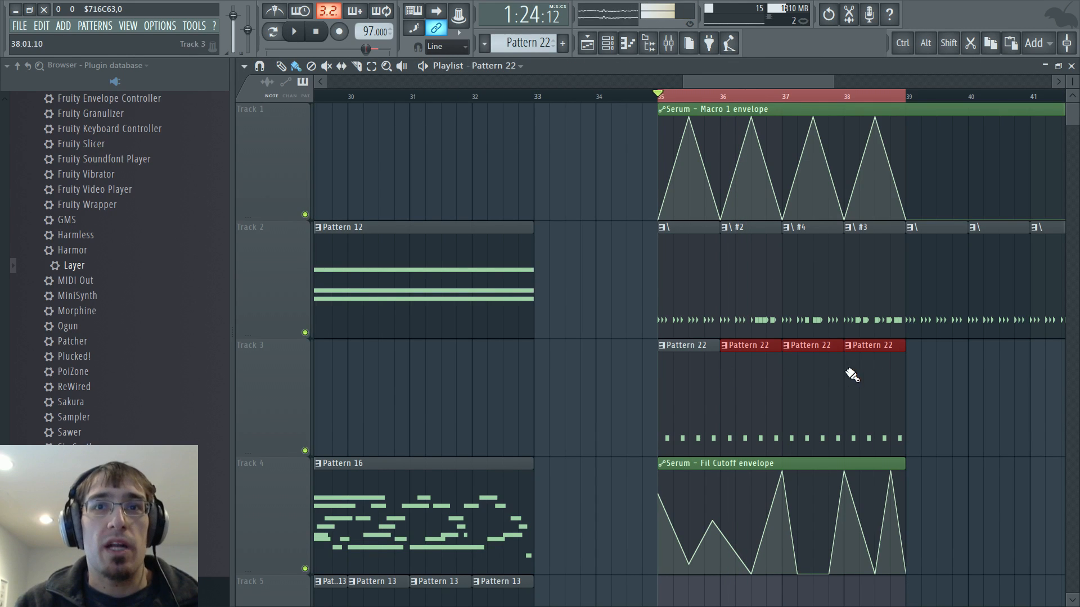
pyautogui.press('space')
# Insert Fruity Parametric EQ 2 in slot 2 of the Ride mixer track and cut its low and low-mid frequencies
pyautogui.press('F7')
pyautogui.press('F6')
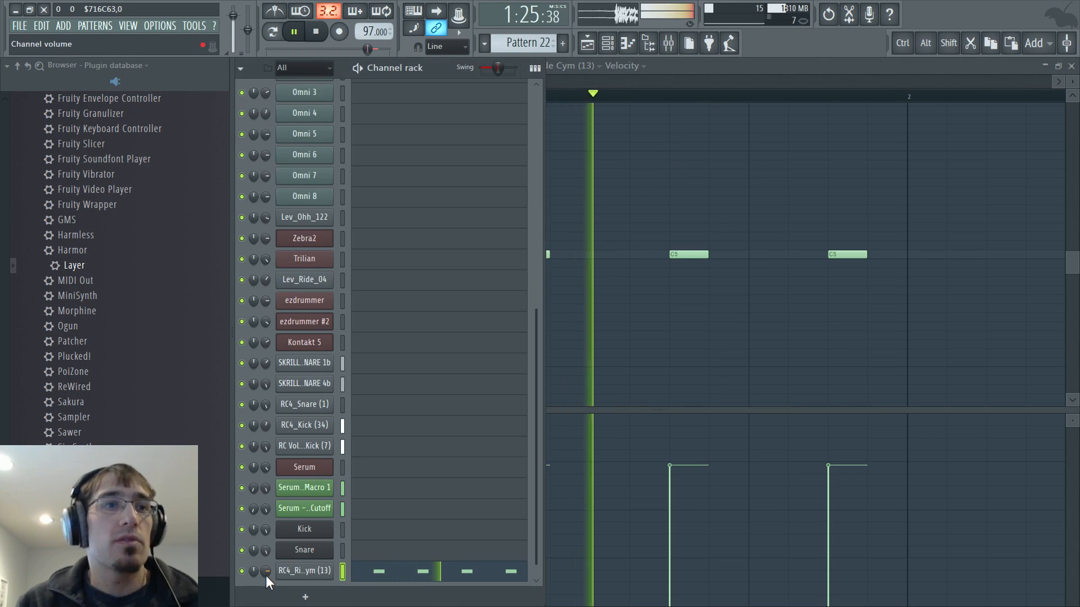
pyautogui.click(304, 570)
pyautogui.press('F9')
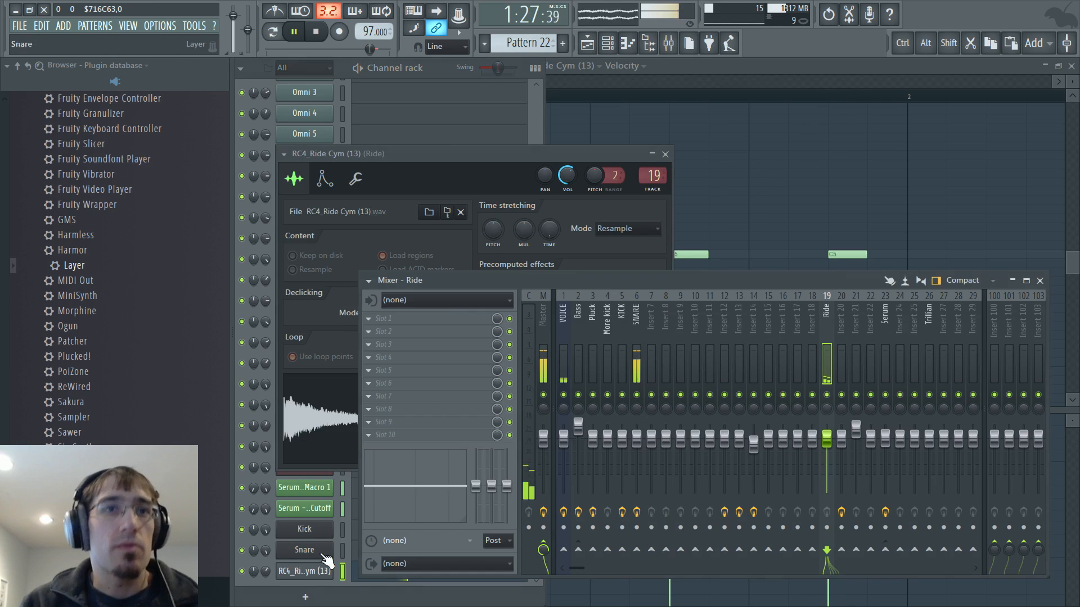
pyautogui.click(370, 331)
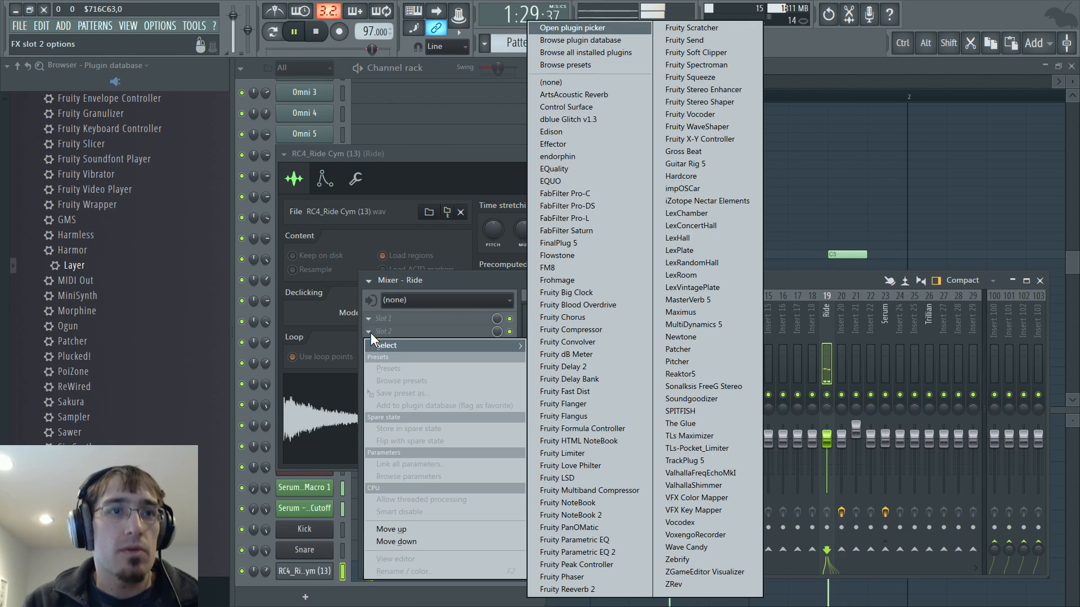
pyautogui.click(613, 554)
pyautogui.moveTo(461, 228); pyautogui.dragTo(391, 245)
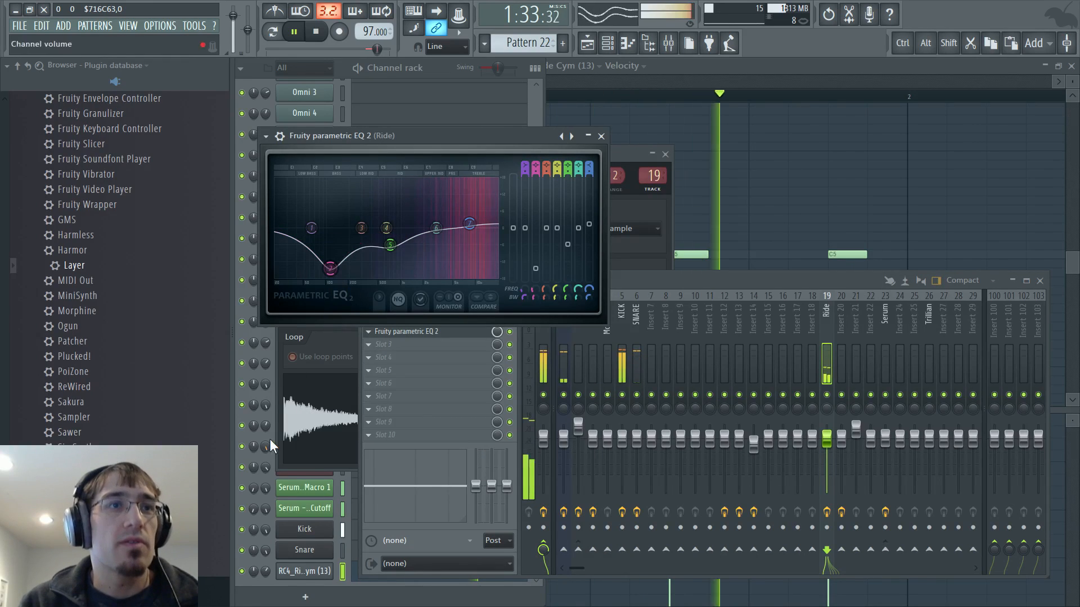
# Raise the RC4_Ride Cym (13) channel's pitch and lower the Ride mixer track's fader to -1.7 dB during playback
pyautogui.click(304, 571)
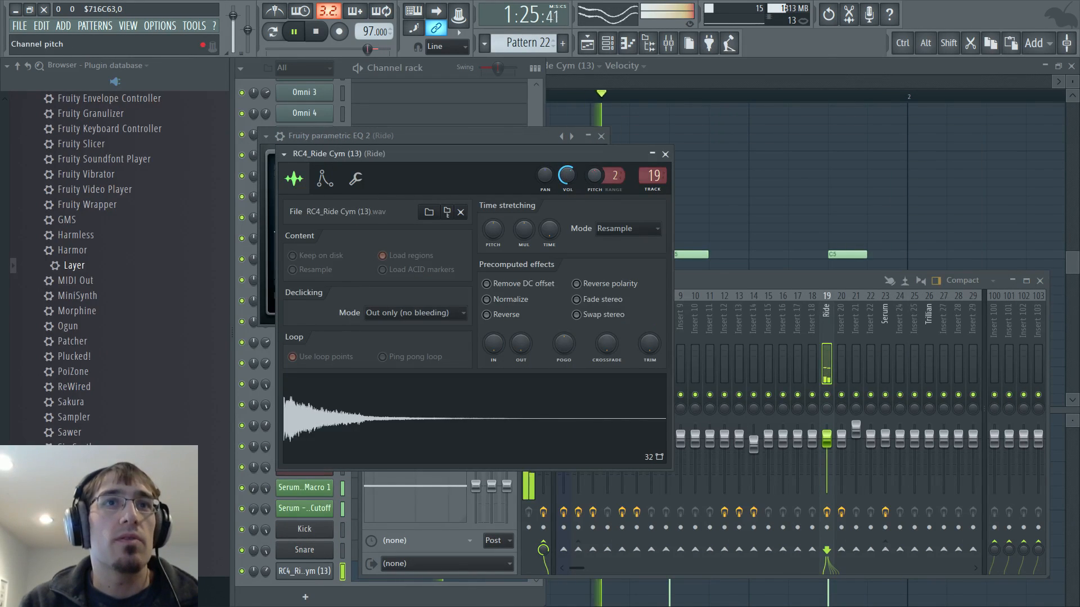
pyautogui.press('F5')
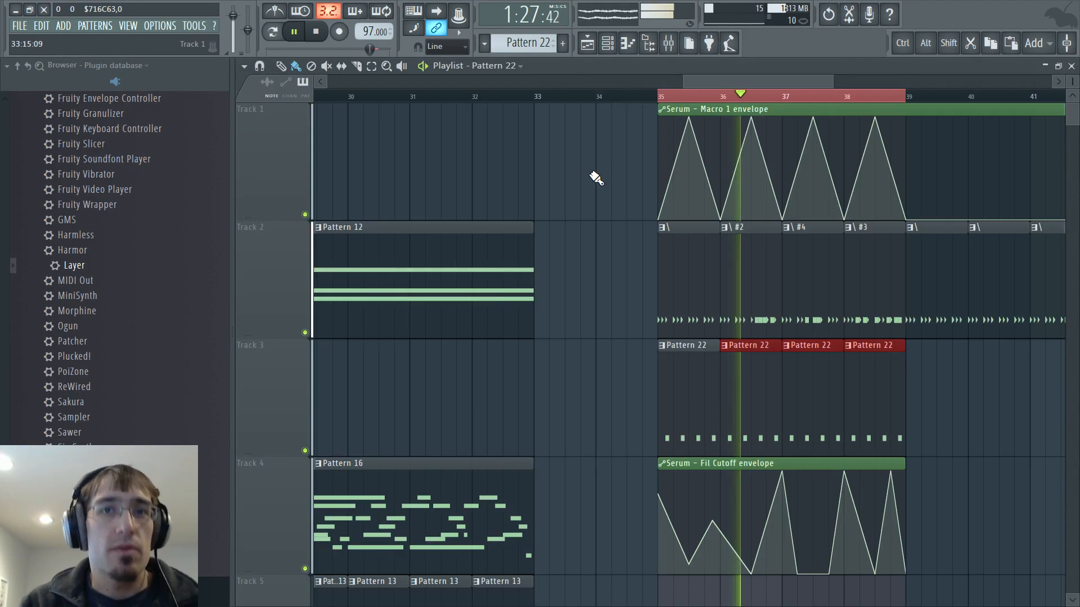
pyautogui.press('F5')
pyautogui.press('F6')
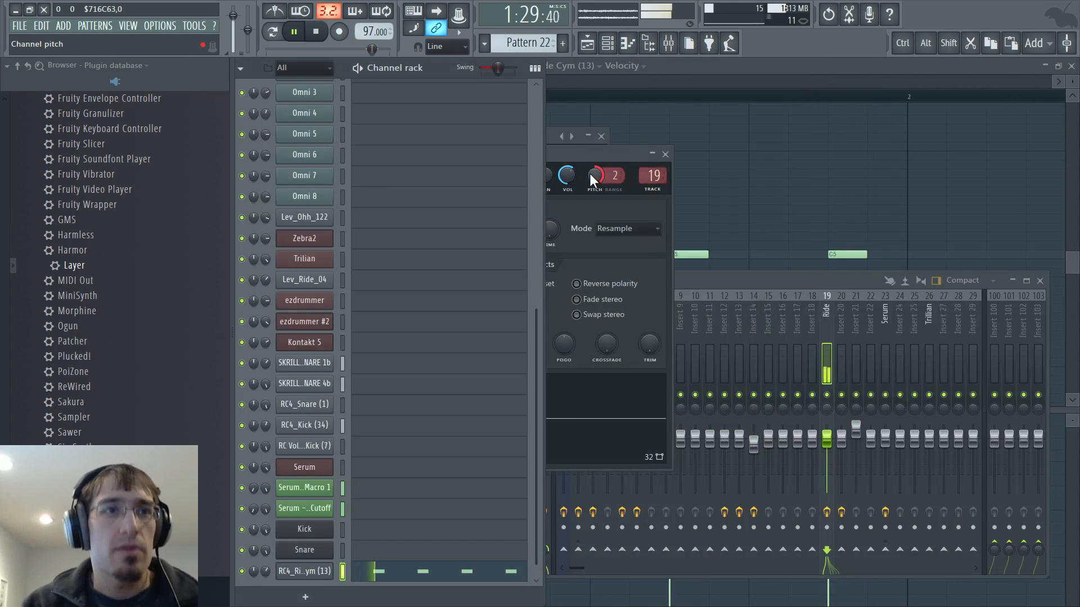
pyautogui.moveTo(826, 438); pyautogui.dragTo(826, 443)
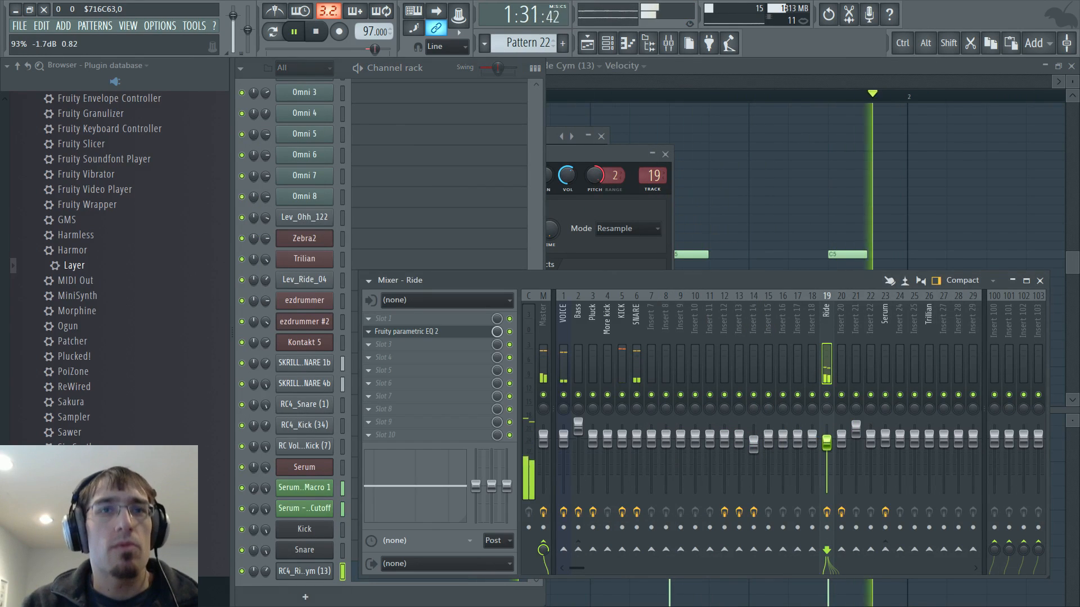
pyautogui.press('F5')
pyautogui.press('F5')
pyautogui.press('F6')
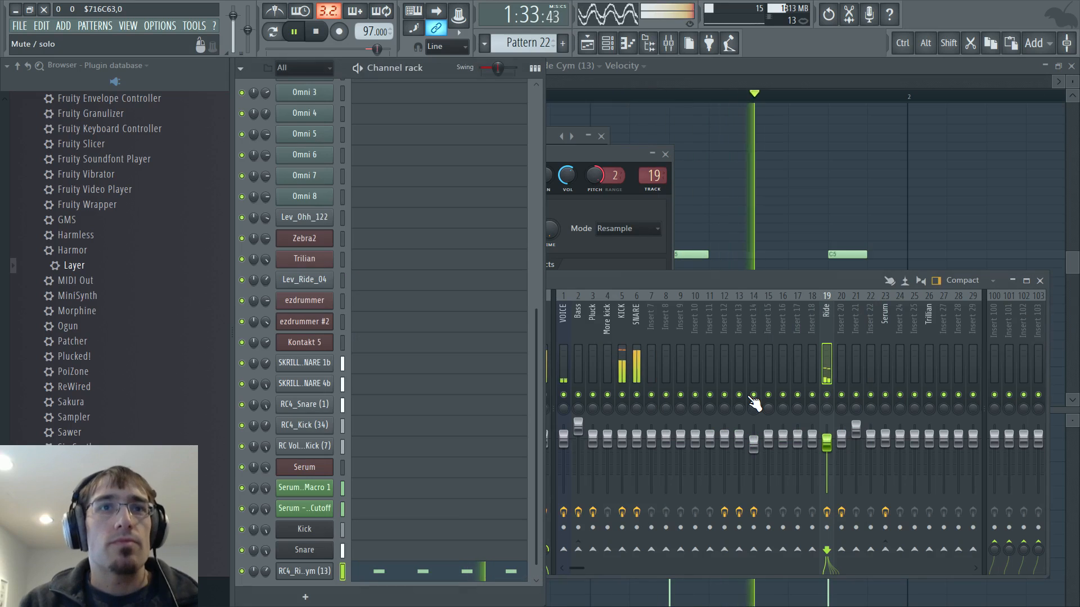
pyautogui.scroll(4, 453, 323)
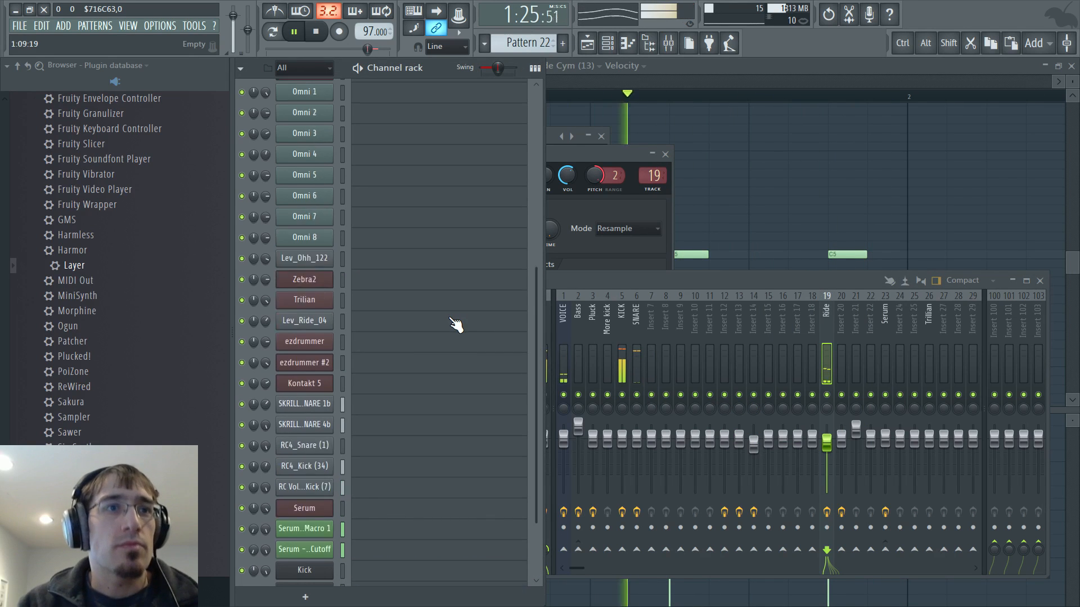
# Stop playback, create the new Pattern 23, and place it at bar 35 on Track 5 of the playlist
pyautogui.press('space')
pyautogui.press('F5')
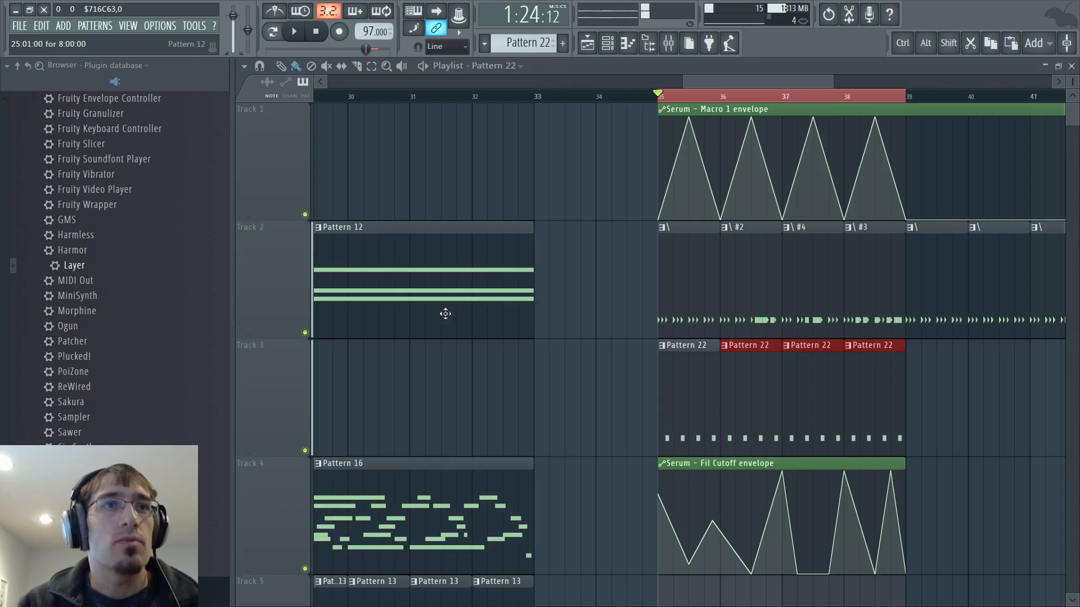
pyautogui.scroll(-2, 678, 375)
pyautogui.press('F4')
pyautogui.press('Return')
pyautogui.click(679, 378)
# Look through the BHK_RC4_Hihats and BHK_RC4_Shuffle sample folders for a hi-hat sound
pyautogui.press('F6')
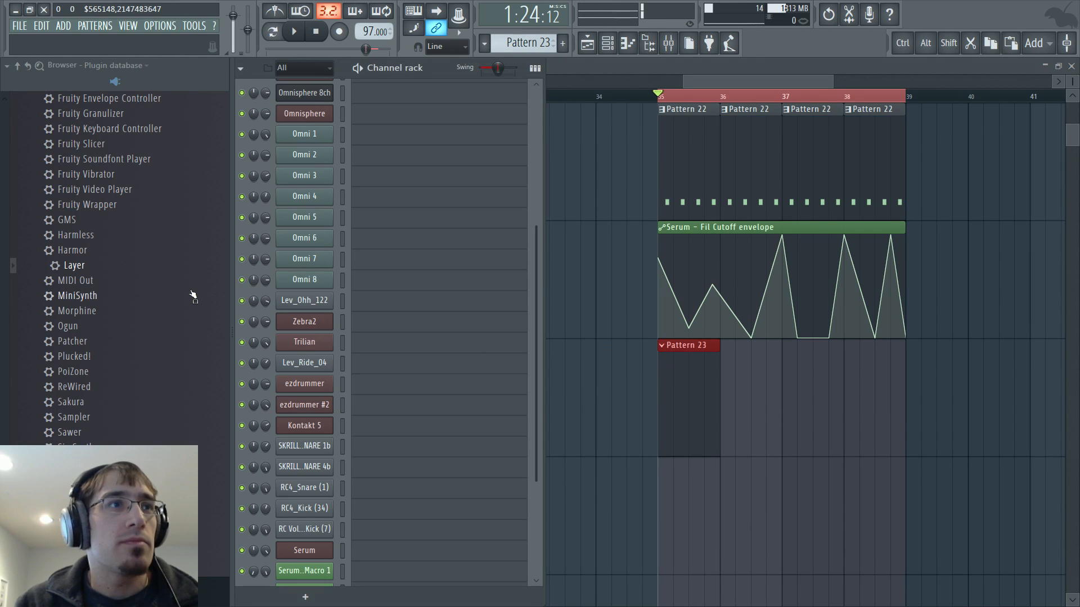
pyautogui.scroll(10, 164, 246)
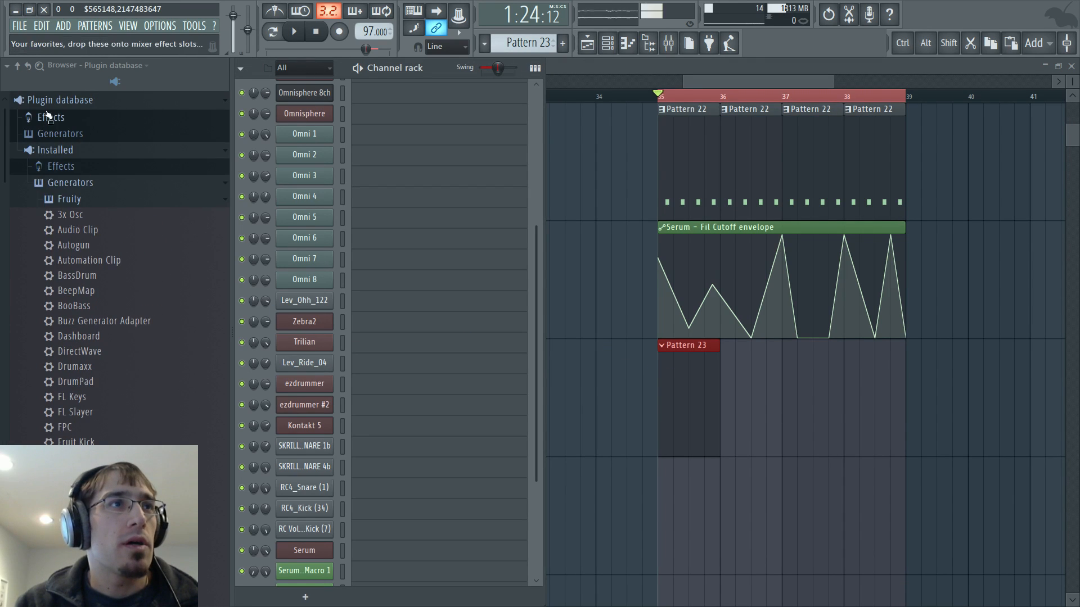
pyautogui.click(18, 66)
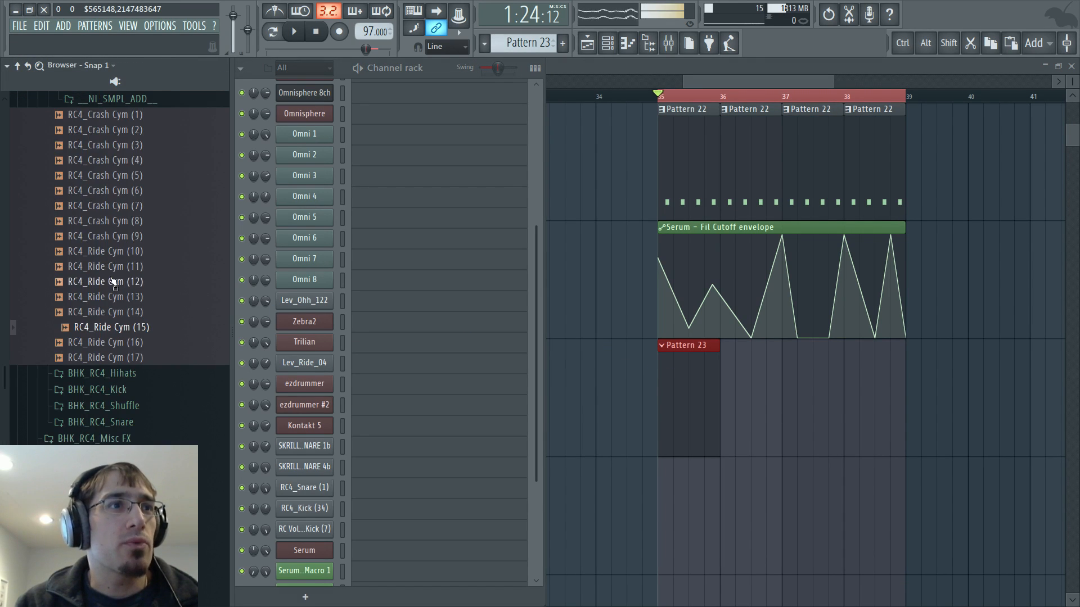
pyautogui.click(104, 406)
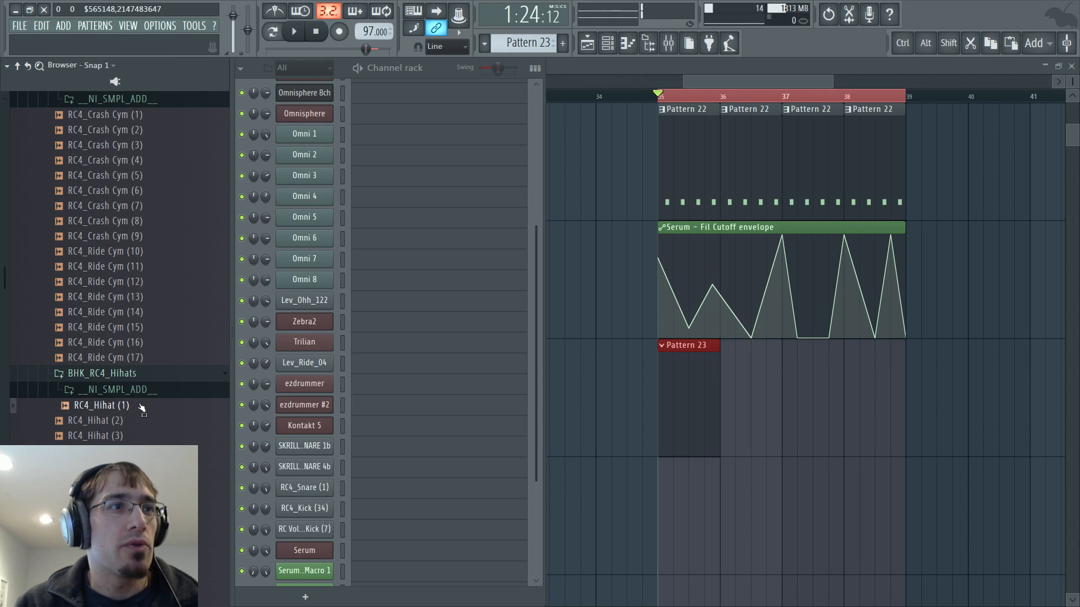
pyautogui.click(147, 375)
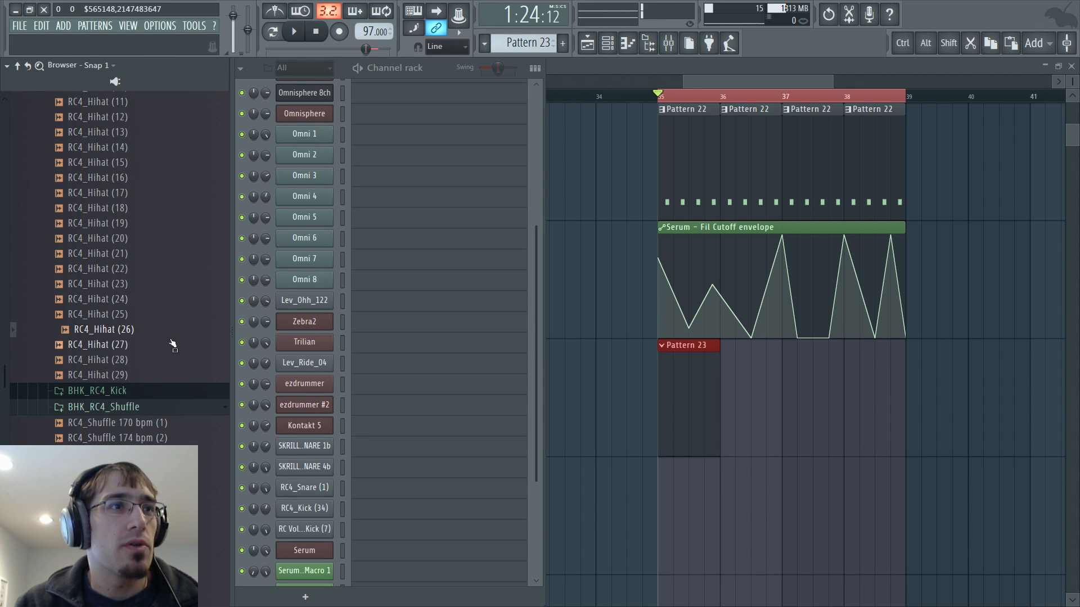
pyautogui.scroll(-10, 169, 304)
pyautogui.click(167, 300)
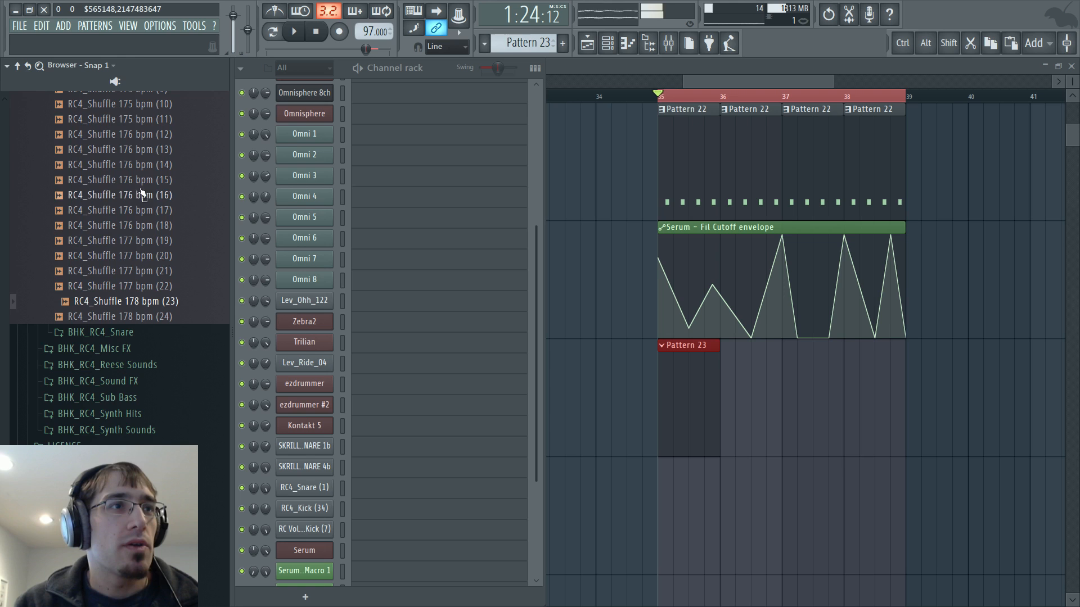
# Expand the closed hi-hat samples in the Black Octopus Sound - Leviathan pack
pyautogui.click(18, 66)
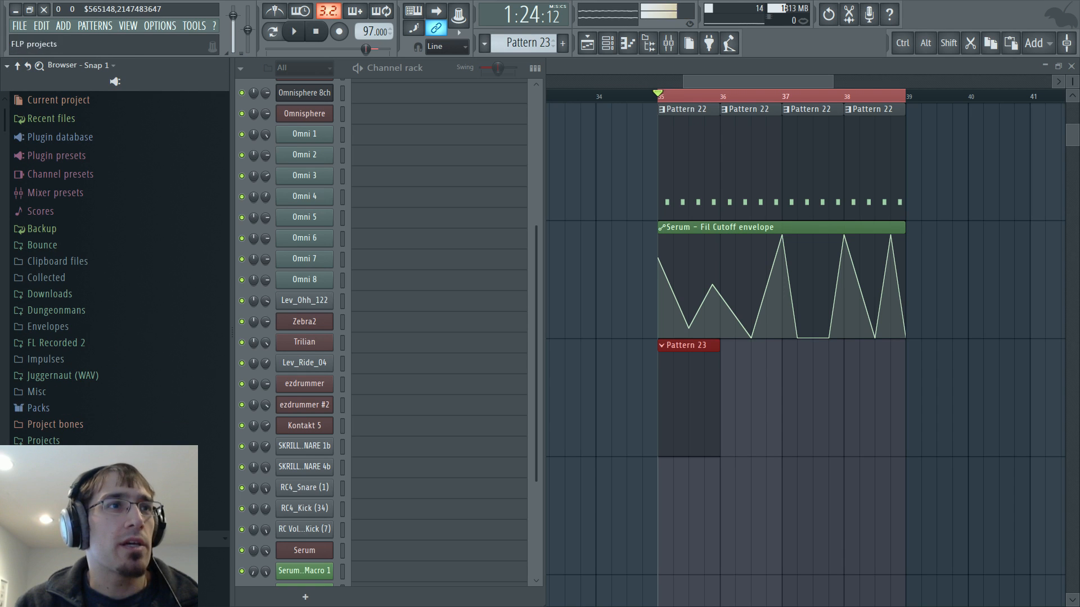
pyautogui.scroll(-5, 169, 388)
pyautogui.click(87, 198)
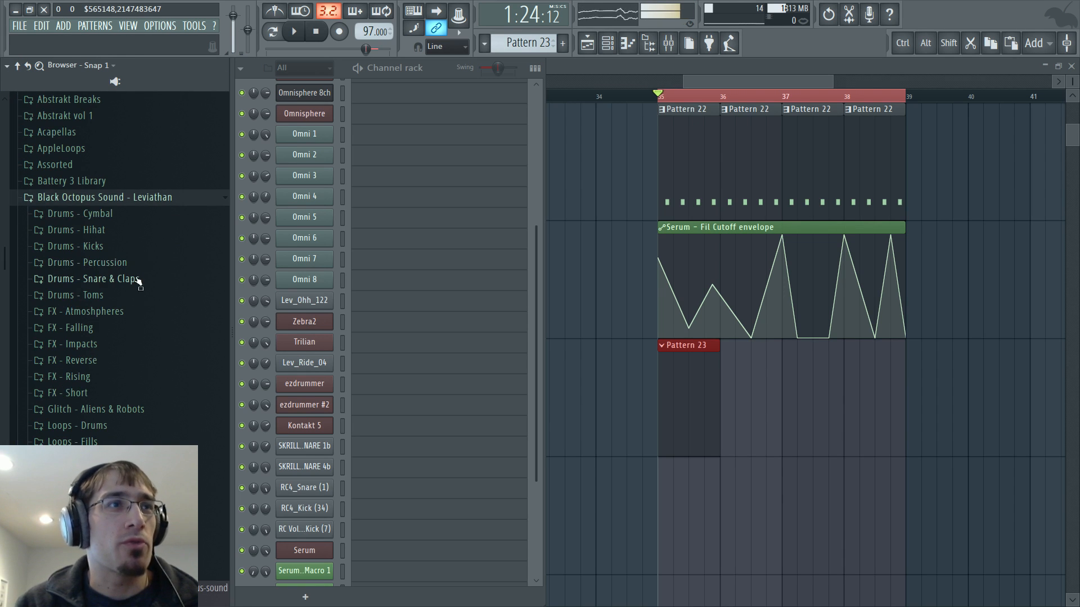
pyautogui.click(141, 230)
pyautogui.click(138, 247)
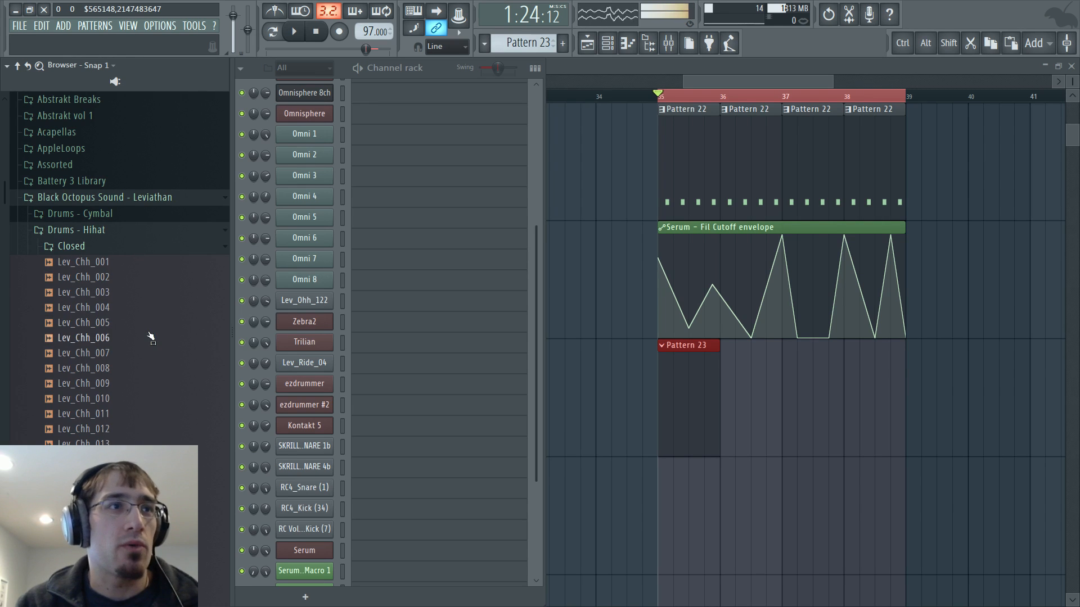
# Audition closed hi-hats and add Lev_Chh_008 as a new channel at the end of the channel rack
pyautogui.click(151, 337)
pyautogui.click(151, 371)
pyautogui.click(157, 372)
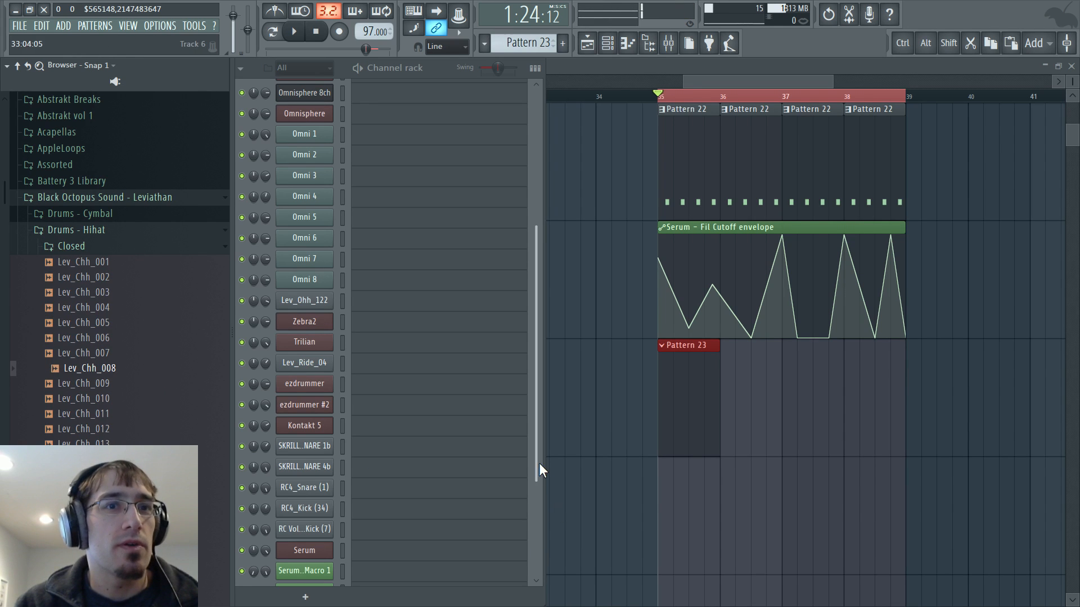
pyautogui.moveTo(537, 461); pyautogui.dragTo(501, 584)
pyautogui.moveTo(135, 374); pyautogui.dragTo(326, 585)
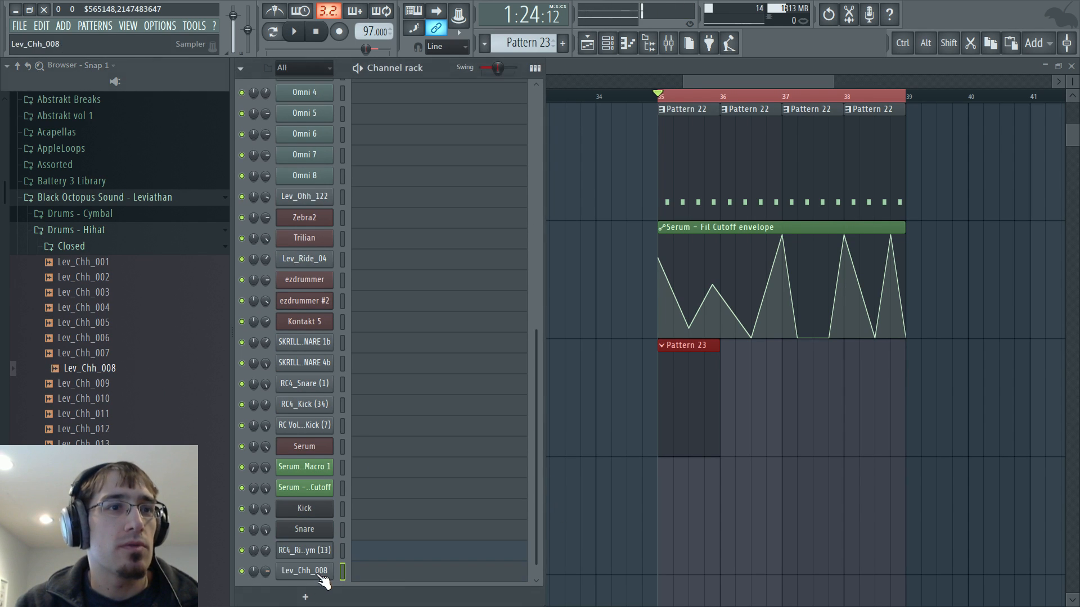
pyautogui.rightClick(343, 583)
pyautogui.click(365, 488)
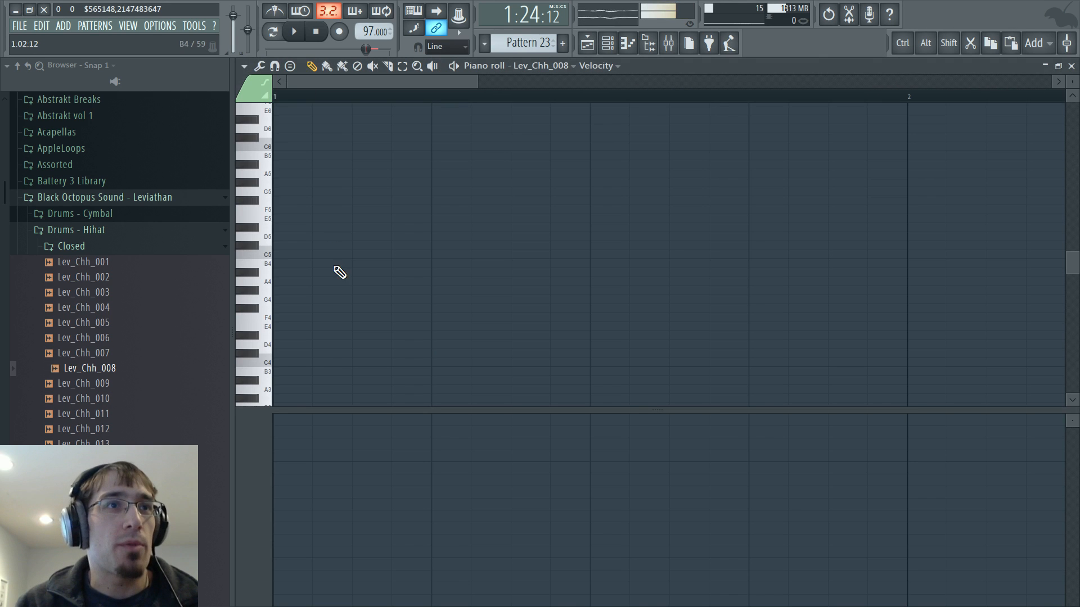
pyautogui.click(368, 255)
pyautogui.hotkey('ctrl', 'z')
pyautogui.press('F6')
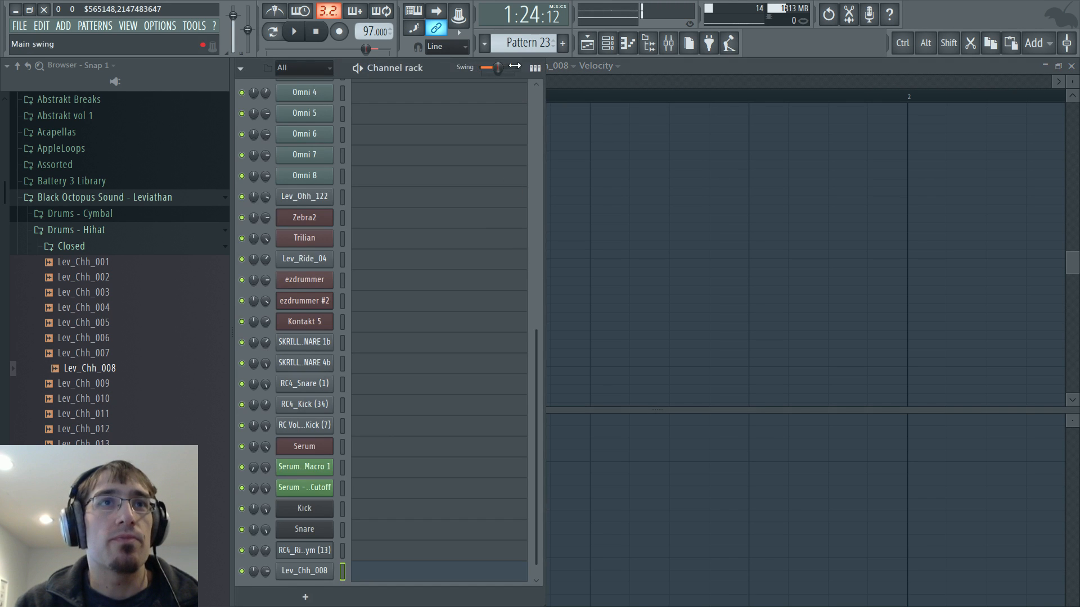
# Show the channel rack's step sequencer and enable steps 8 and 15 for Lev_Chh_008 during playback
pyautogui.click(535, 68)
pyautogui.moveTo(501, 209); pyautogui.dragTo(526, 208)
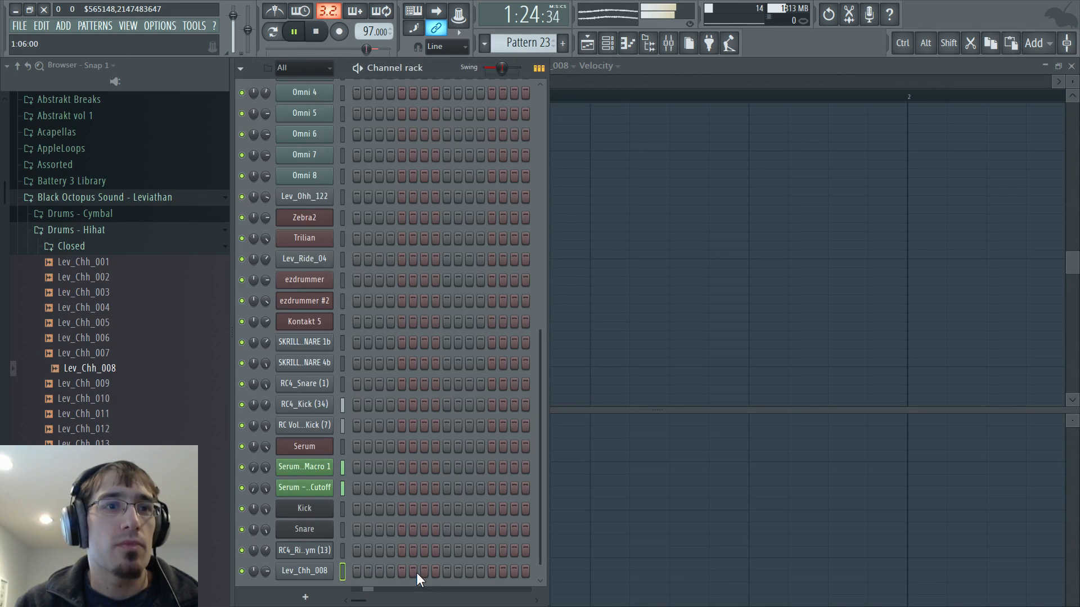
pyautogui.click(502, 571)
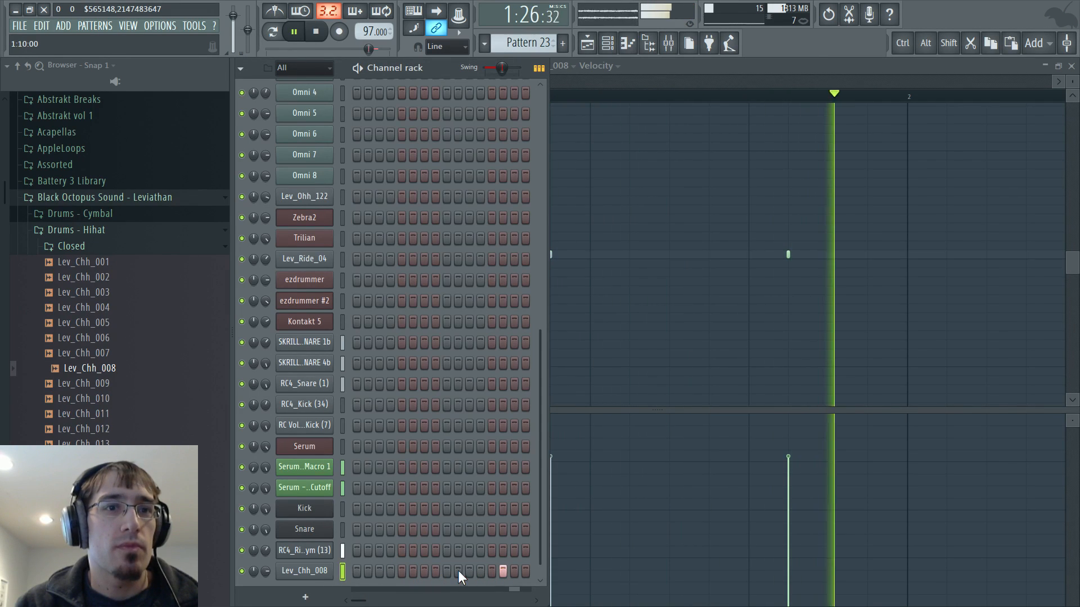
pyautogui.click(513, 571)
pyautogui.click(434, 571)
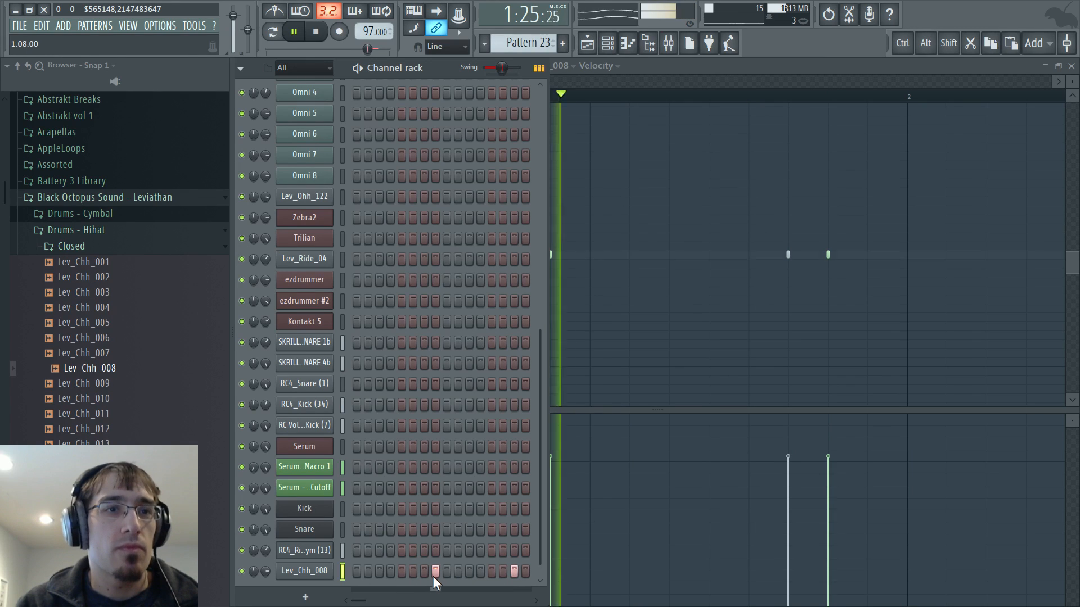
pyautogui.press('space')
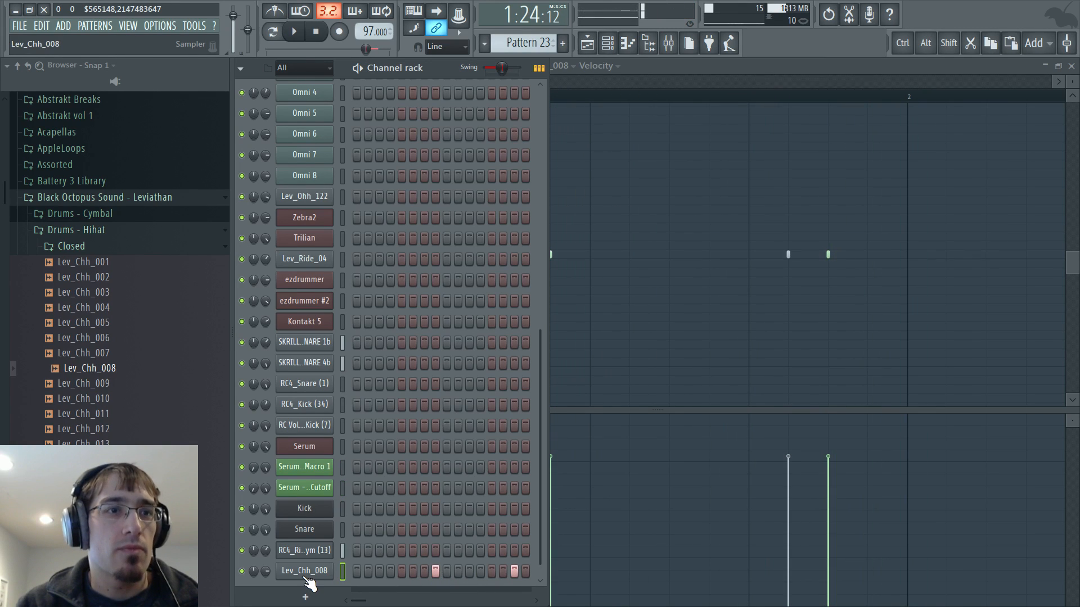
# Replace the sample in the Lev_Chh_008 channel with Lev_Chh_014, keeping its steps
pyautogui.click(92, 505)
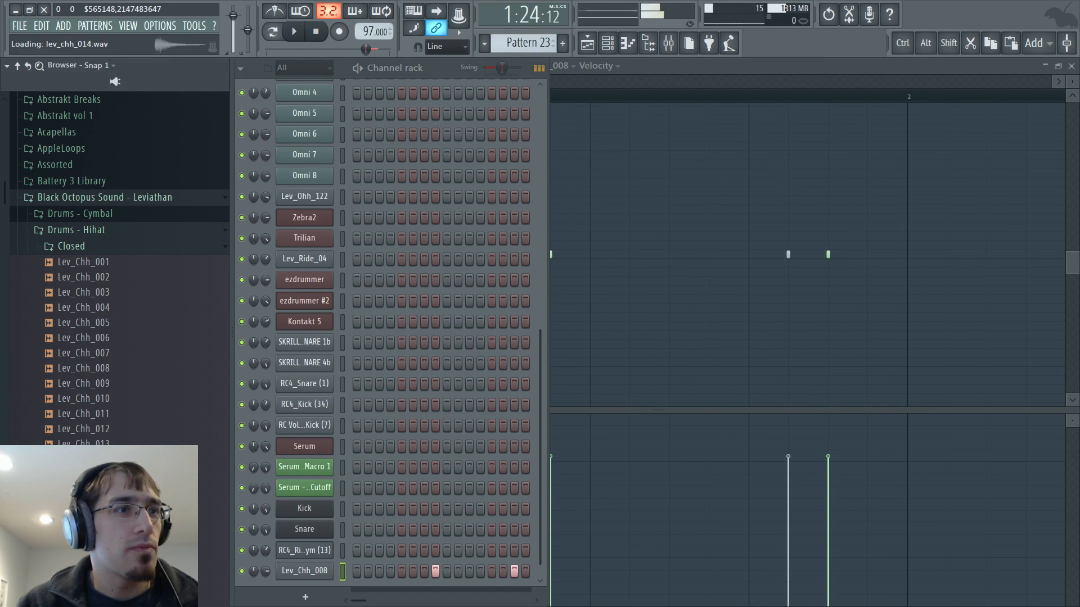
pyautogui.moveTo(93, 460); pyautogui.dragTo(304, 570)
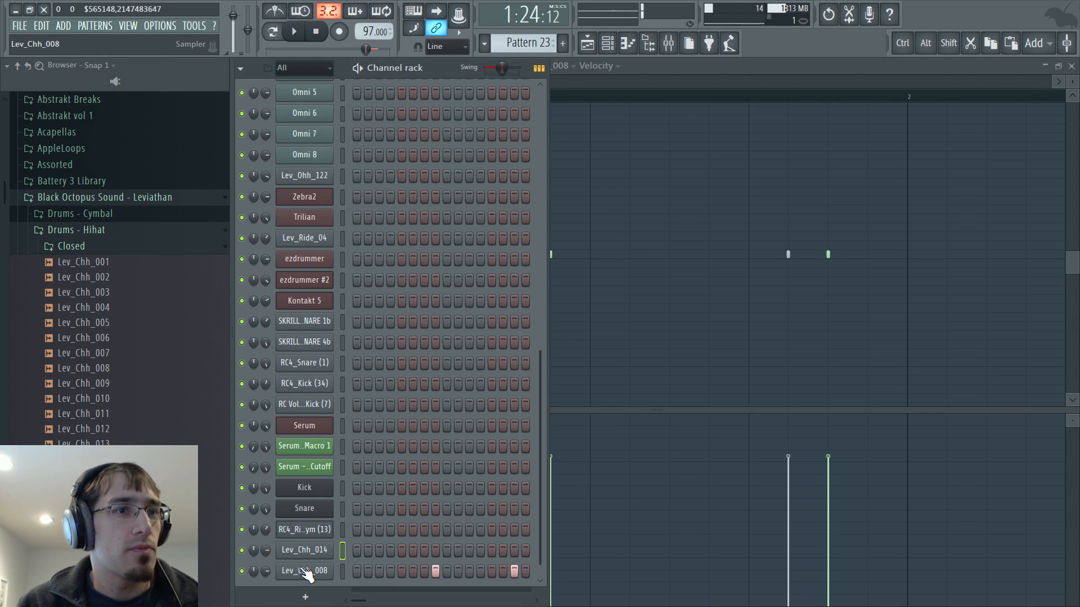
pyautogui.moveTo(93, 459); pyautogui.dragTo(317, 571)
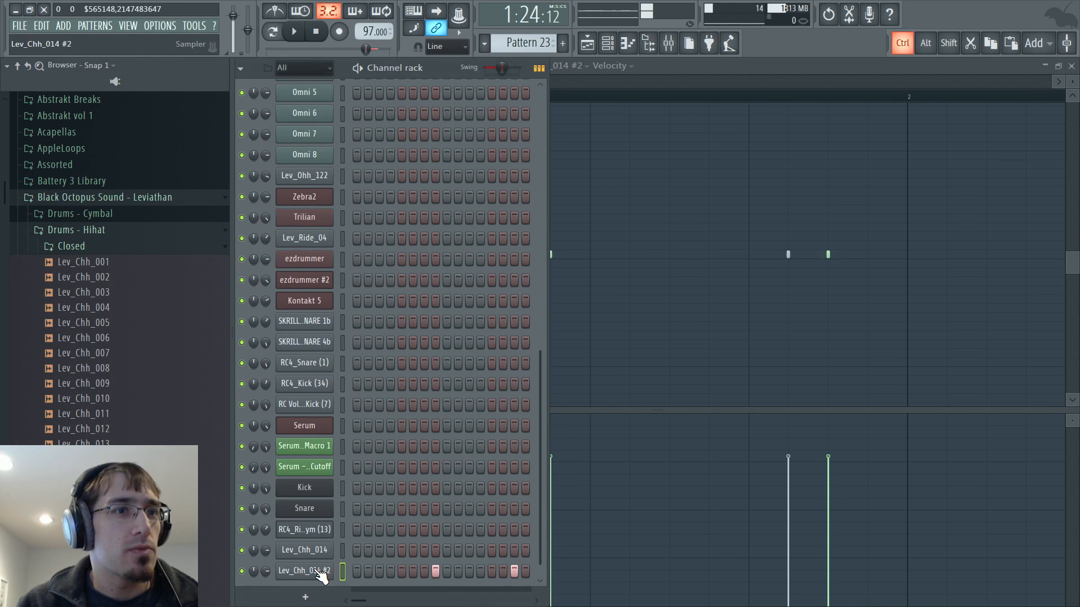
# Open the Lev_Chh_014 #2 channel's settings and raise its pitch
pyautogui.click(293, 573)
pyautogui.click(299, 520)
pyautogui.click(615, 202)
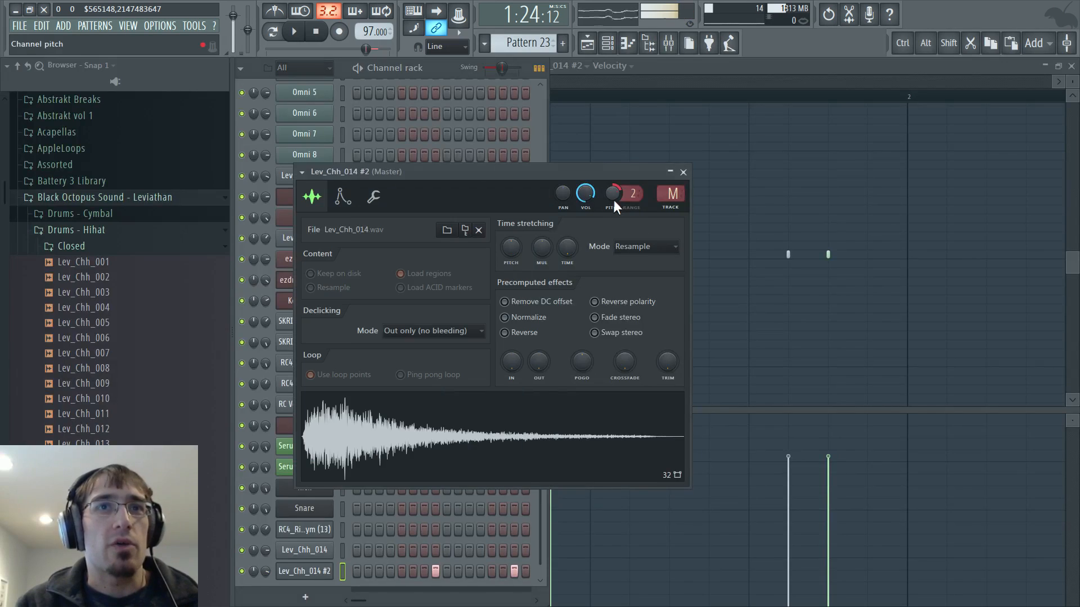
# Try steps 10 to 12 on the Lev_Chh_014 #2 channel during playback, clear all of its steps and return to the playlist
pyautogui.press('F5')
pyautogui.press('space')
pyautogui.press('F5')
pyautogui.rightClick(435, 572)
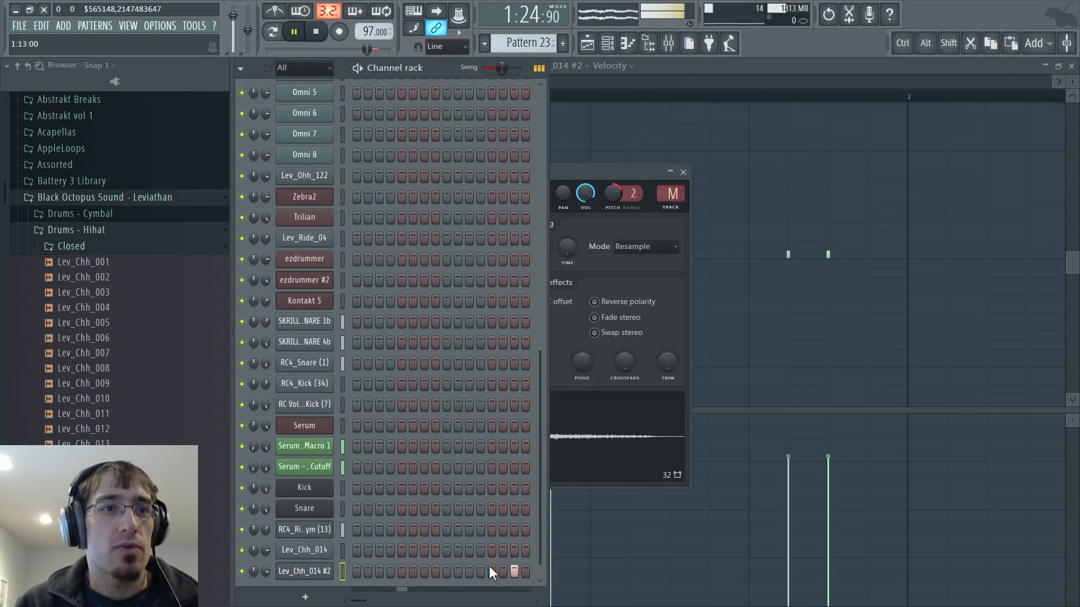
pyautogui.moveTo(482, 572); pyautogui.dragTo(454, 575)
pyautogui.rightClick(456, 574)
pyautogui.rightClick(470, 572)
pyautogui.rightClick(480, 571)
pyautogui.rightClick(514, 570)
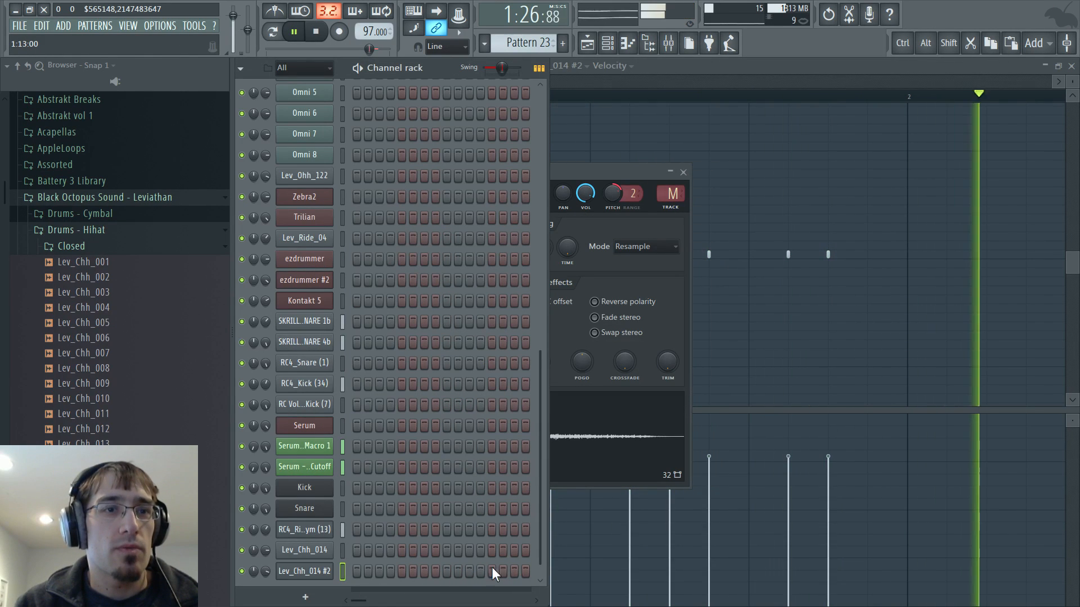
pyautogui.press('space')
pyautogui.press('F5')
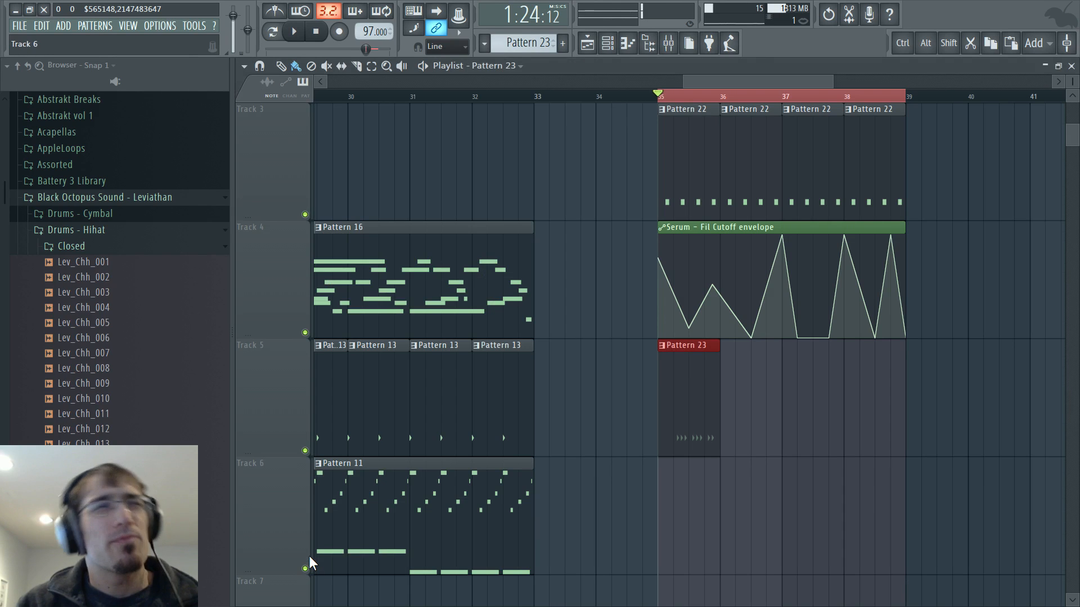
pyautogui.press('space')
pyautogui.press('space')
# Replace the Pattern 23 clip at bar 35 on Track 5 with a clip of a new empty pattern
pyautogui.scroll(3, 687, 365)
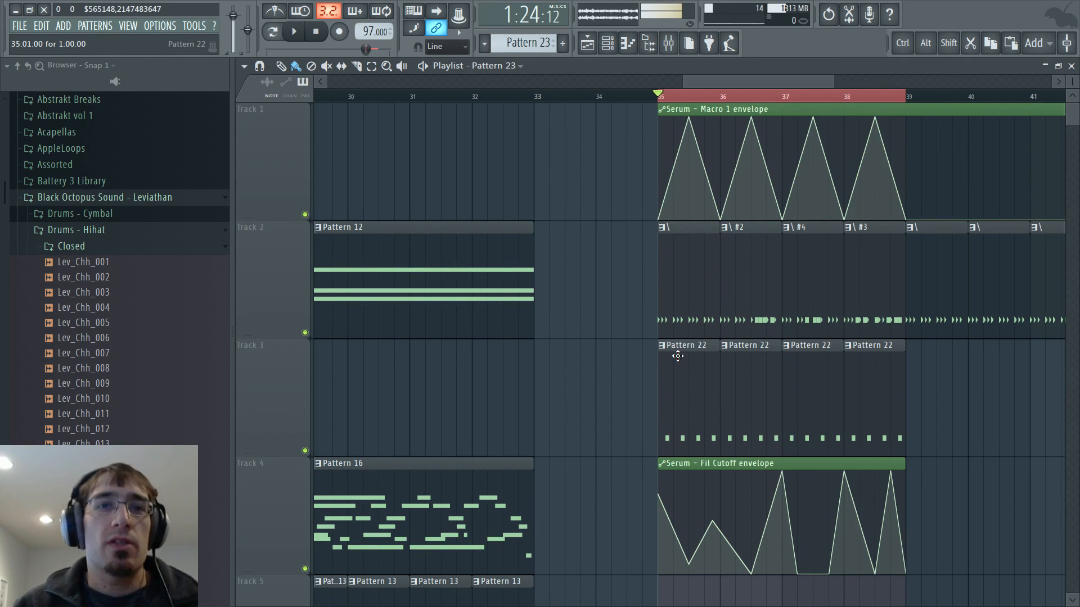
pyautogui.scroll(-3, 679, 363)
pyautogui.press('F4')
pyautogui.press('Return')
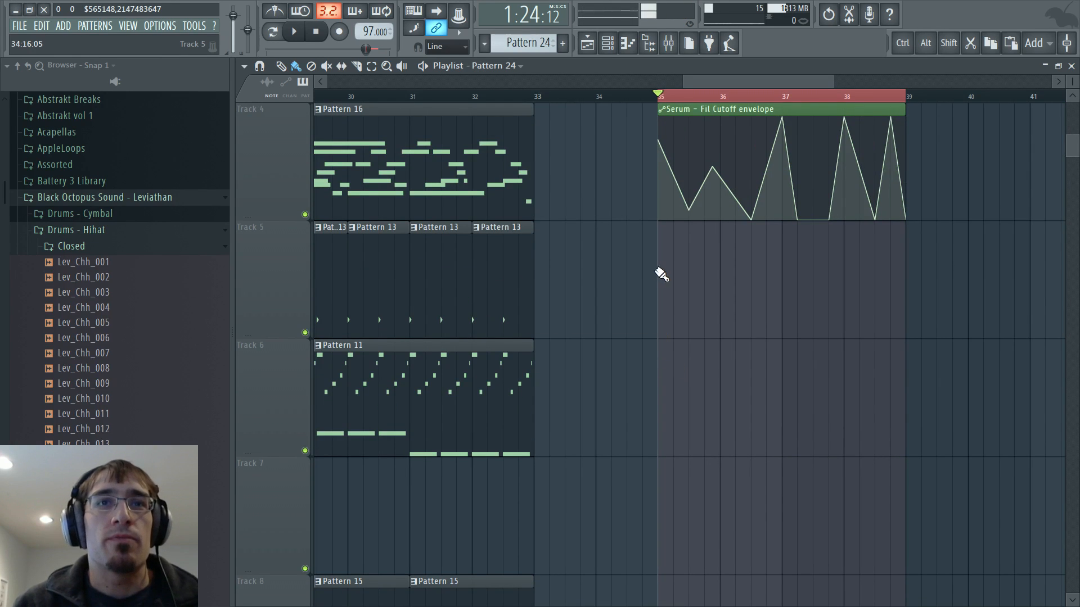
pyautogui.click(659, 273)
pyautogui.scroll(3, 709, 318)
pyautogui.scroll(-1, 710, 318)
pyautogui.press('F5')
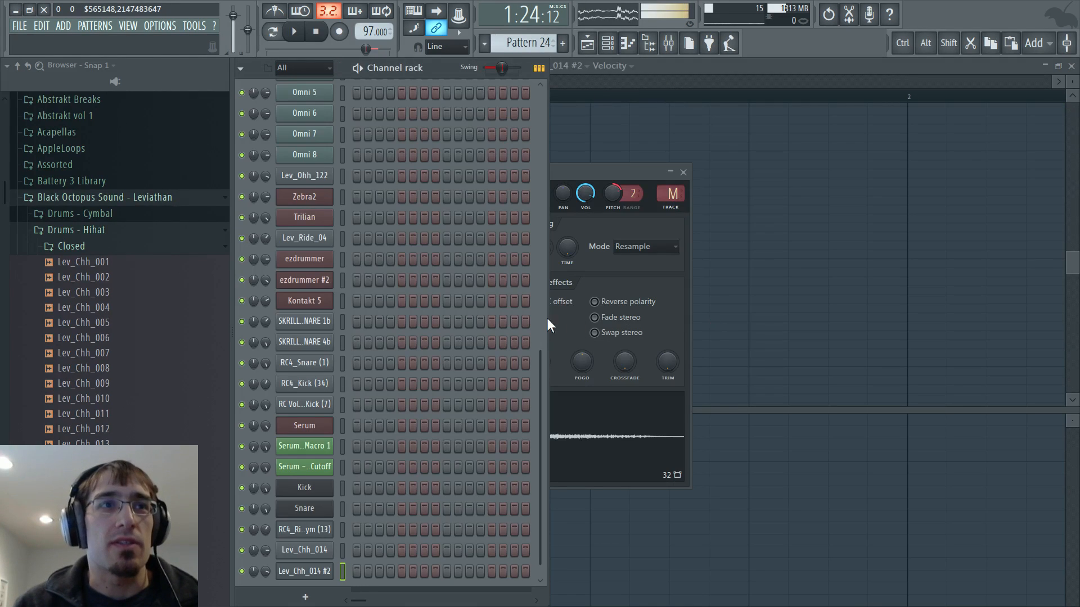
pyautogui.press('F5')
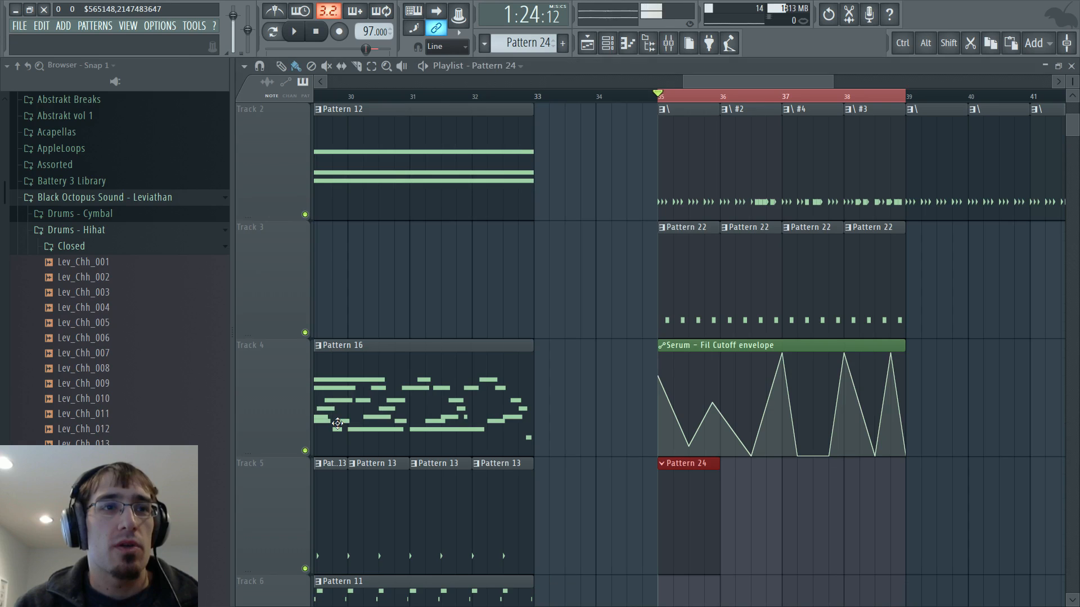
pyautogui.press('F5')
pyautogui.press('F5')
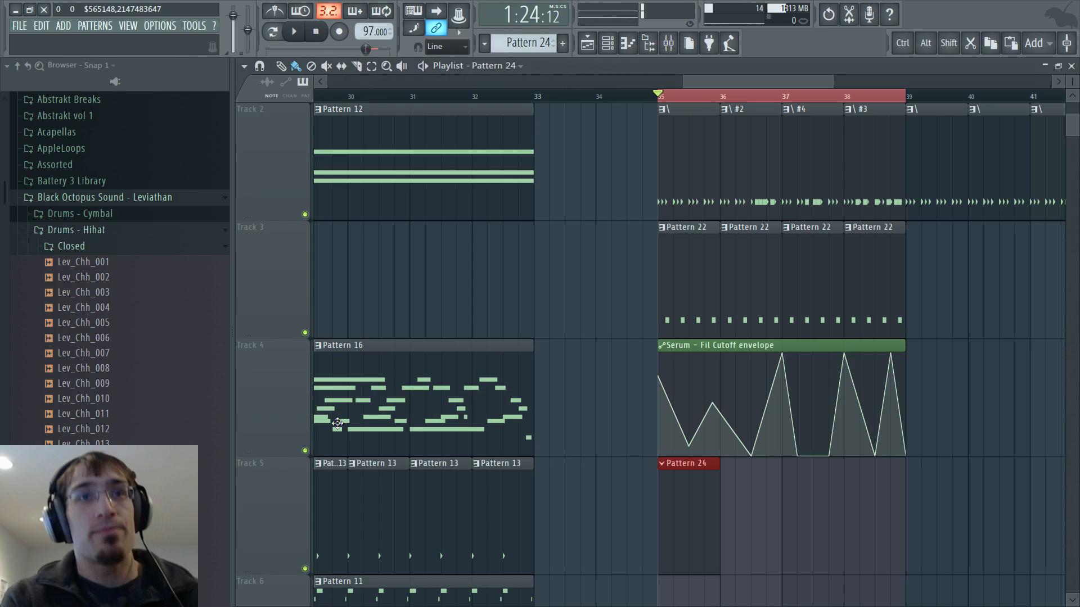
# Start playback of the selected bars, open the Serum channel's synth and place its window over the piano roll
pyautogui.press('space')
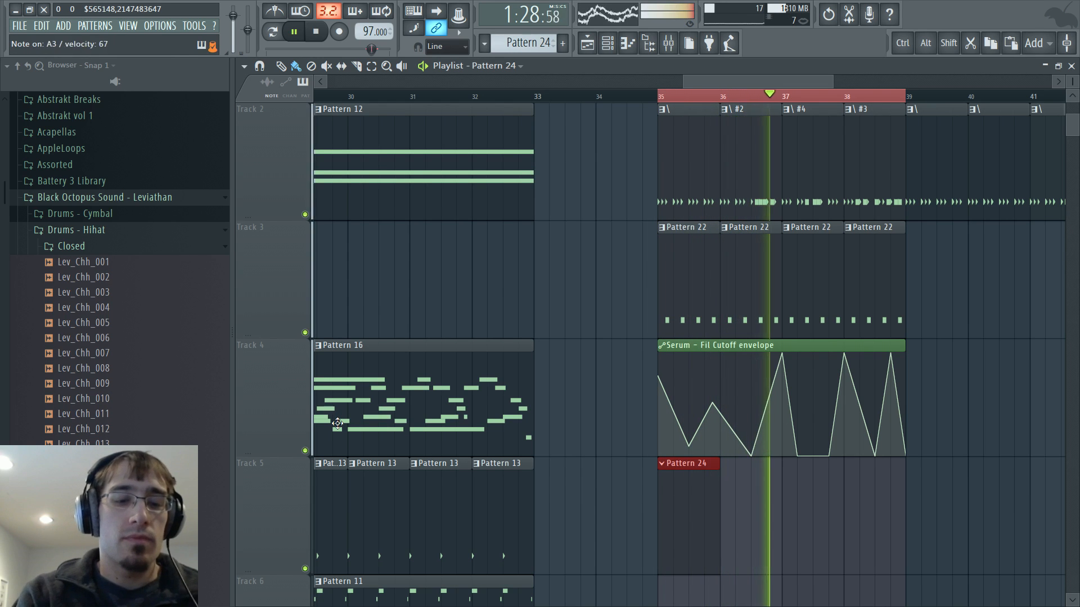
pyautogui.press('F5')
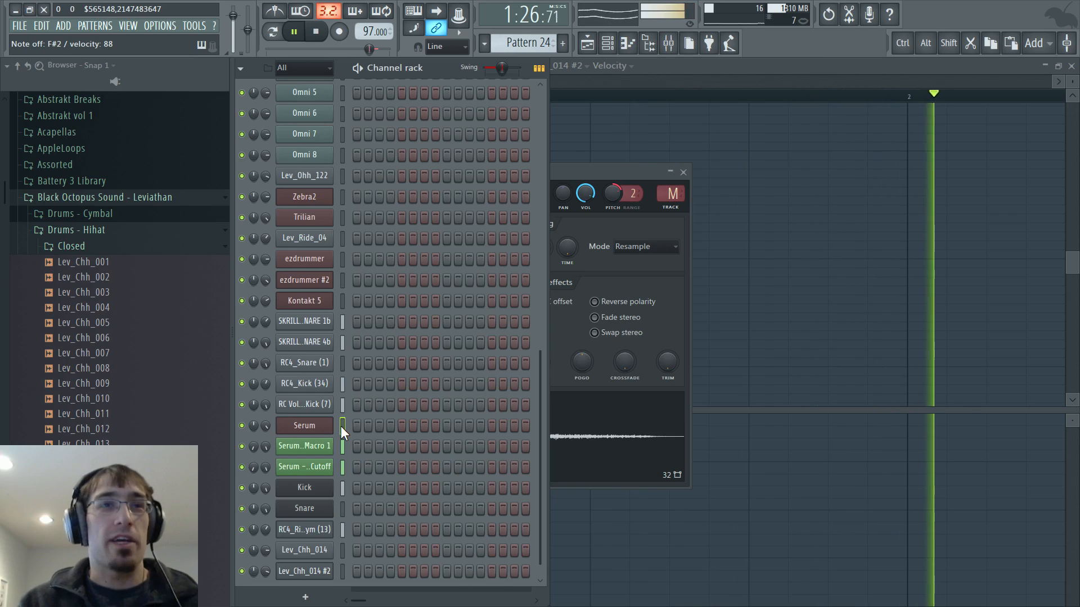
pyautogui.press('F6')
pyautogui.moveTo(491, 173); pyautogui.dragTo(661, 125)
pyautogui.press('F6')
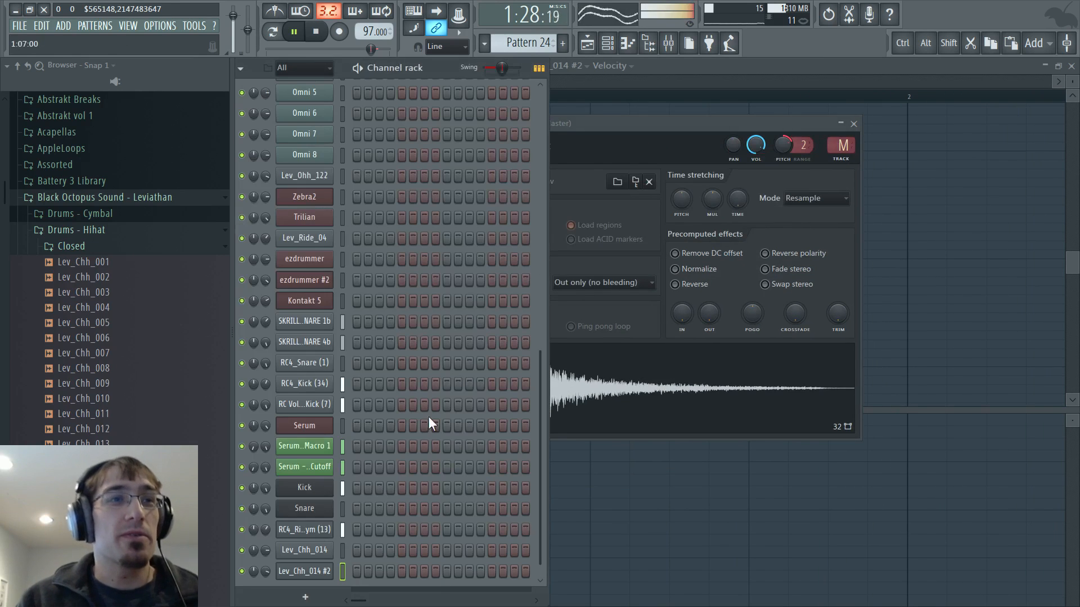
pyautogui.click(313, 426)
pyautogui.moveTo(957, 117); pyautogui.dragTo(682, 149)
pyautogui.click(551, 230)
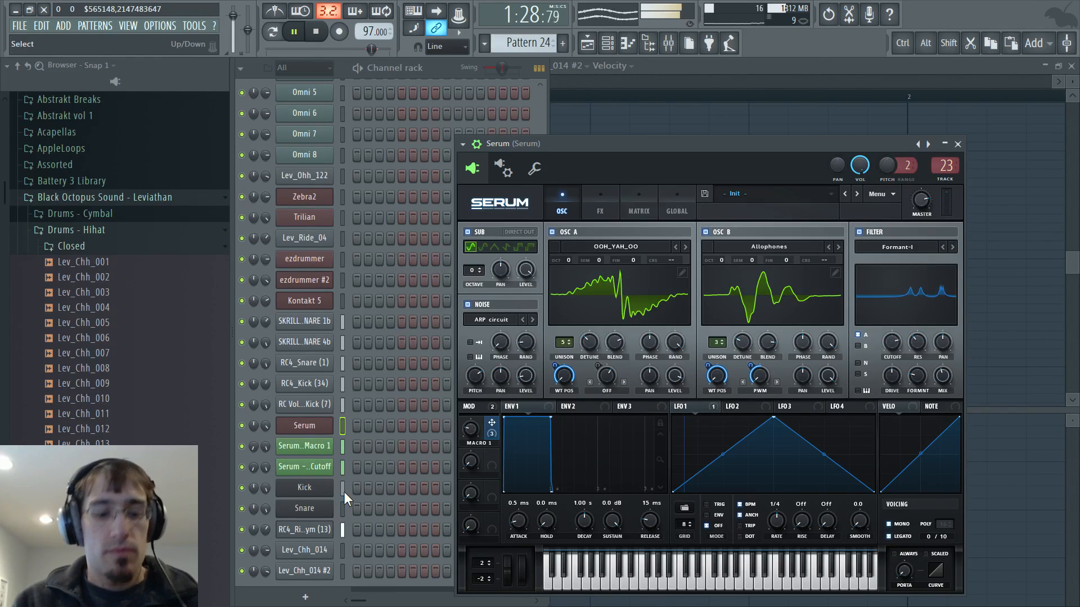
# In Fruity parametric EQ 2 on the Serum mixer track, cut the low mids with band 5, flatten band 6 and raise band 7
pyautogui.press('F9')
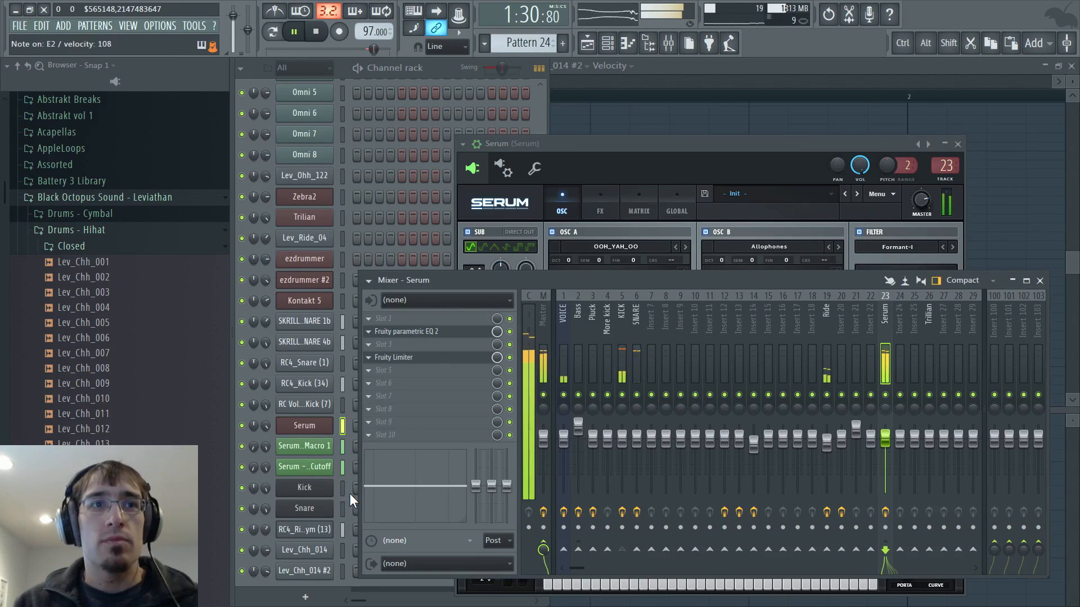
pyautogui.click(436, 319)
pyautogui.click(435, 319)
pyautogui.click(438, 332)
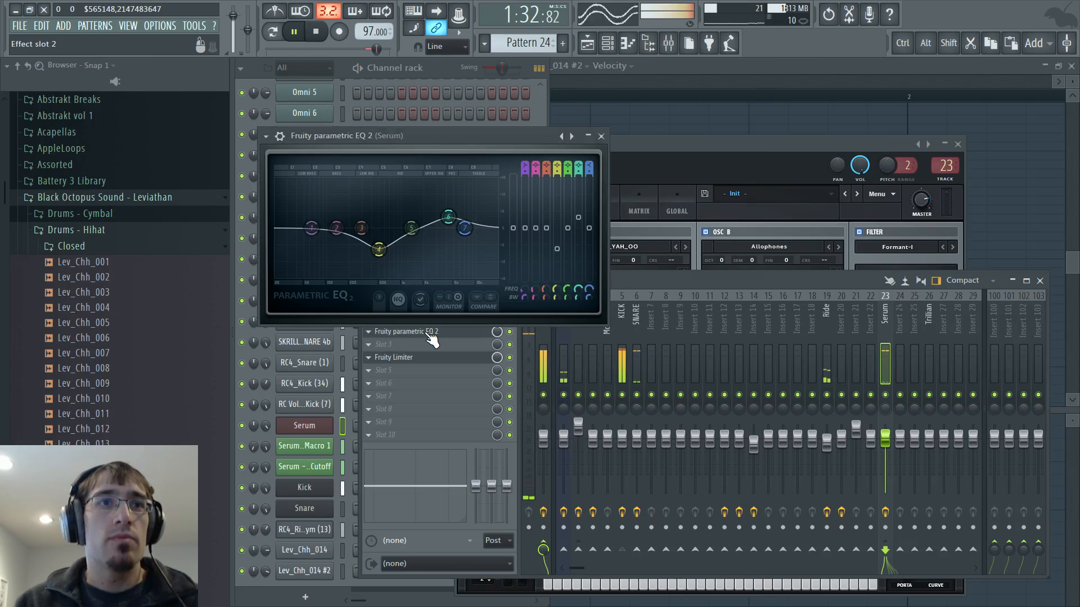
pyautogui.moveTo(393, 244); pyautogui.dragTo(330, 226)
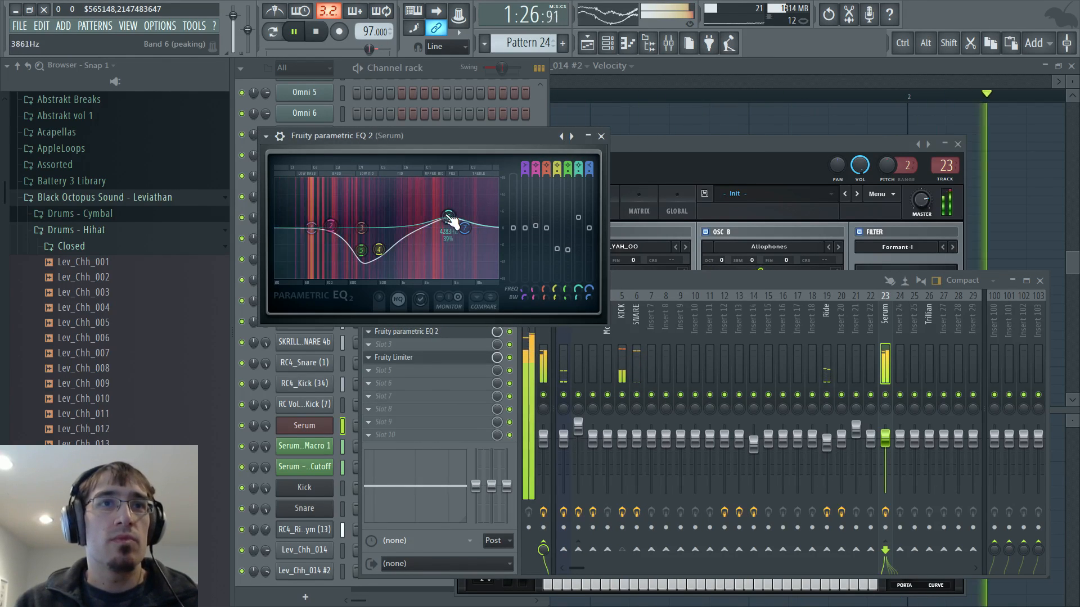
pyautogui.moveTo(448, 218)
pyautogui.mouseDown()
pyautogui.moveTo(449, 228)
pyautogui.moveTo(462, 218)
pyautogui.mouseUp()
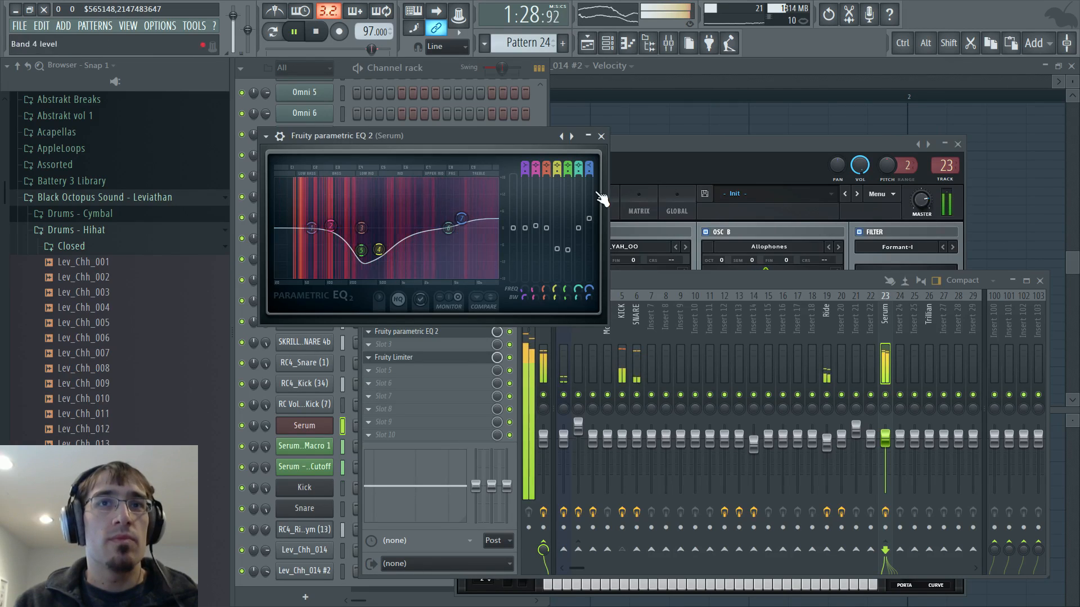
# Compare the sound with Serum's Distortion effect off and on, and stop playback
pyautogui.click(659, 144)
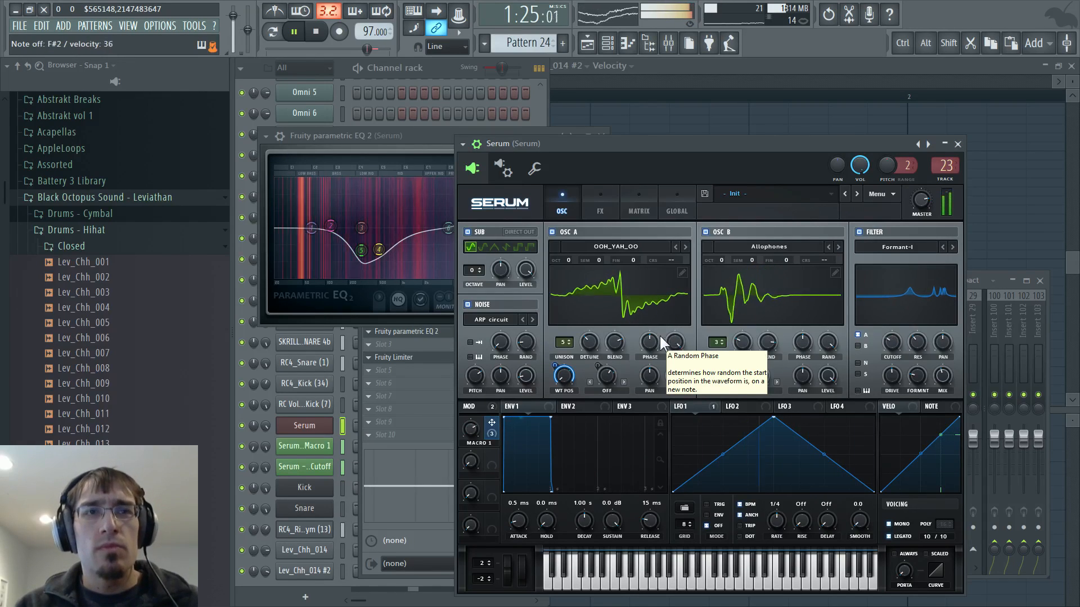
pyautogui.click(595, 197)
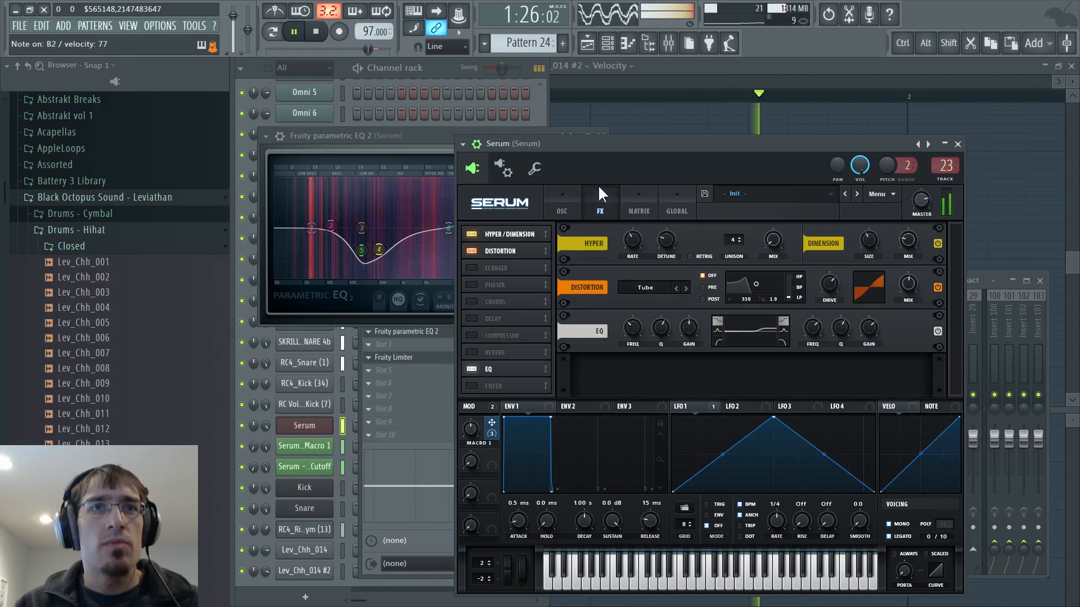
pyautogui.click(472, 251)
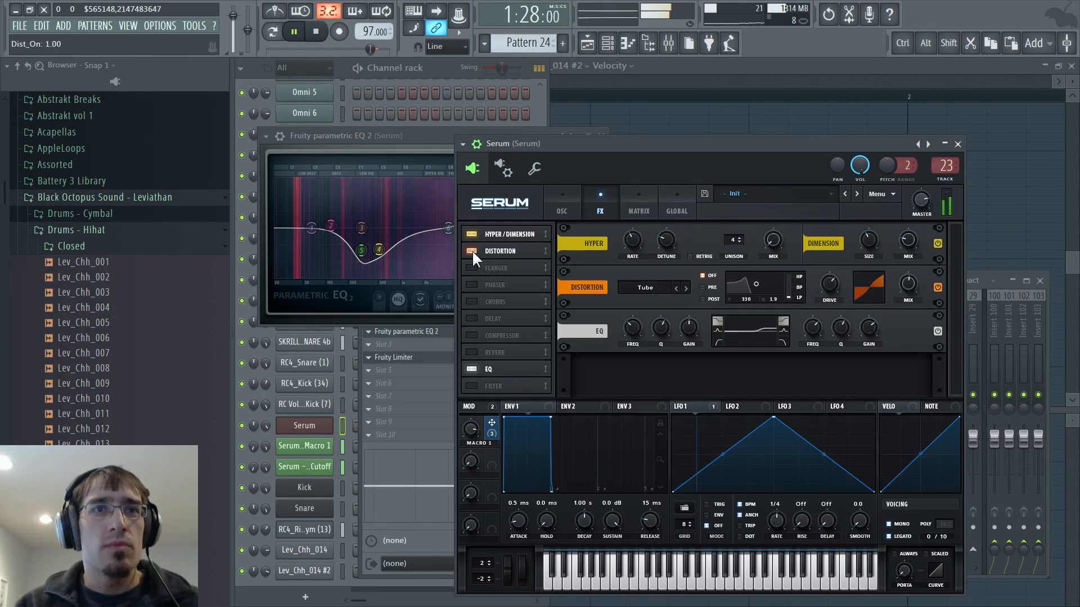
pyautogui.click(453, 66)
pyautogui.press('space')
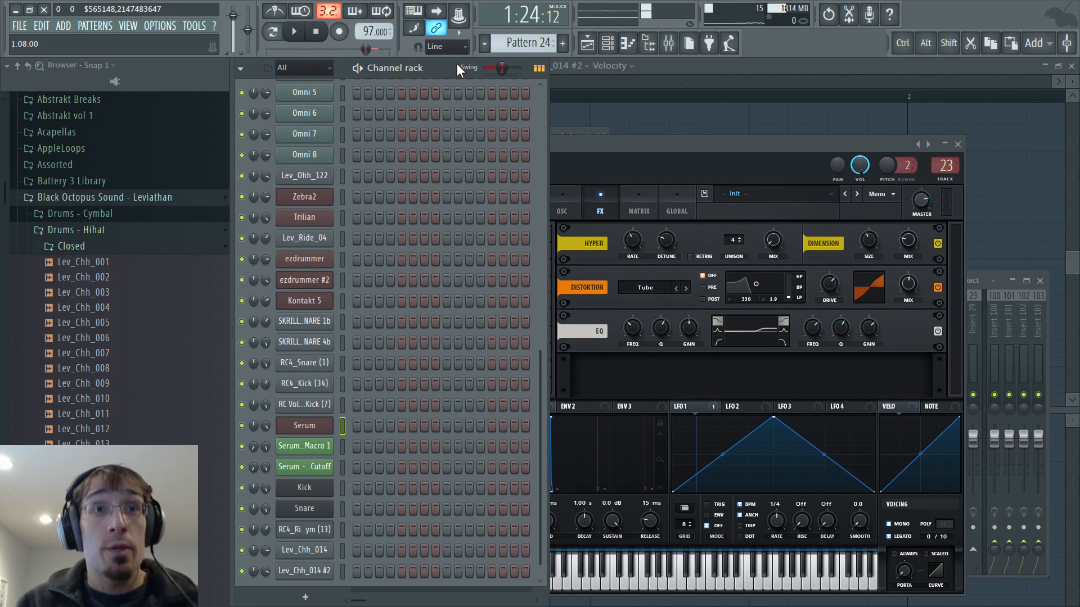
# Look over the instruments available as new channels and check the Garage Kit loaded in the Kontakt 5 channel
pyautogui.press('F5')
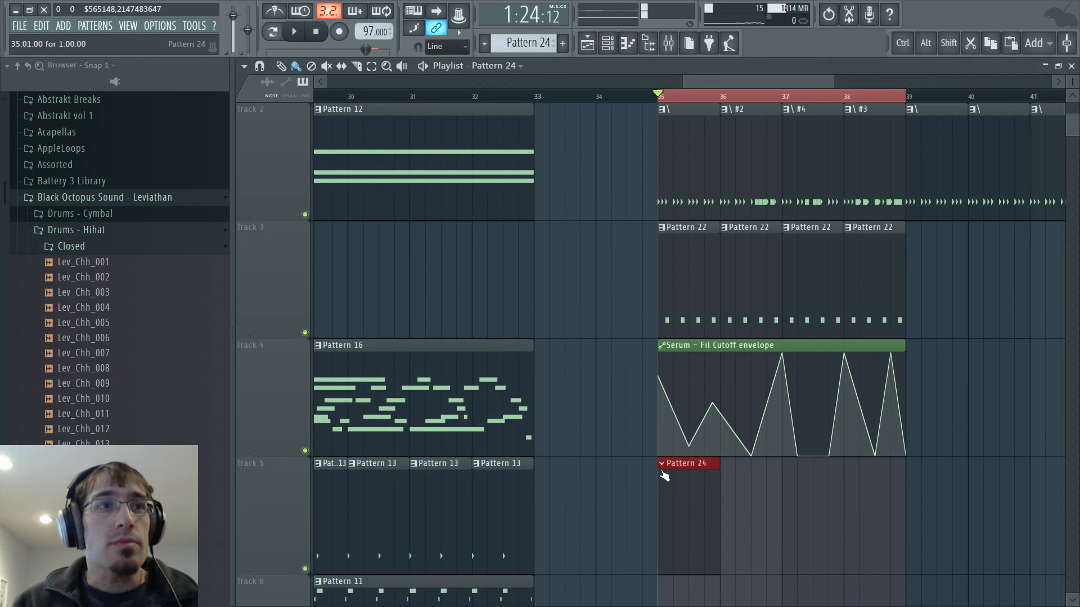
pyautogui.press('F6')
pyautogui.scroll(-1, 386, 314)
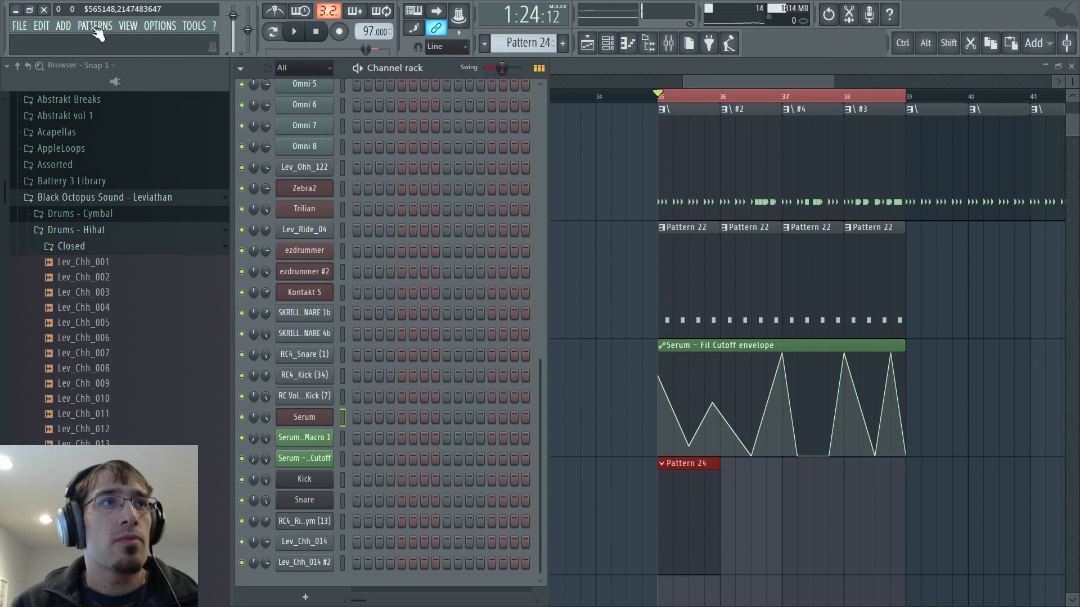
pyautogui.click(63, 25)
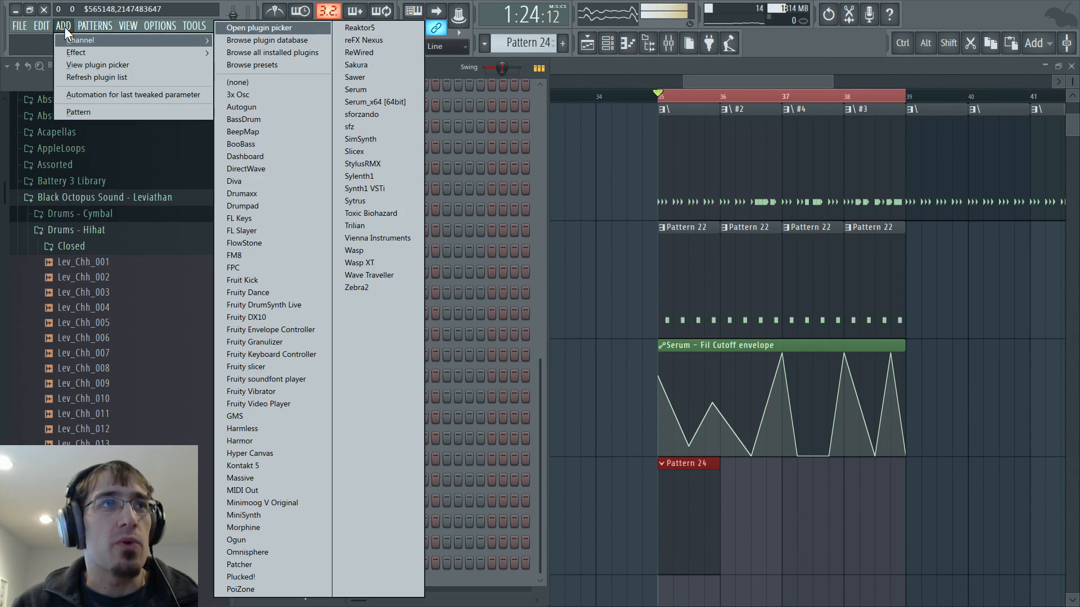
pyautogui.click(64, 25)
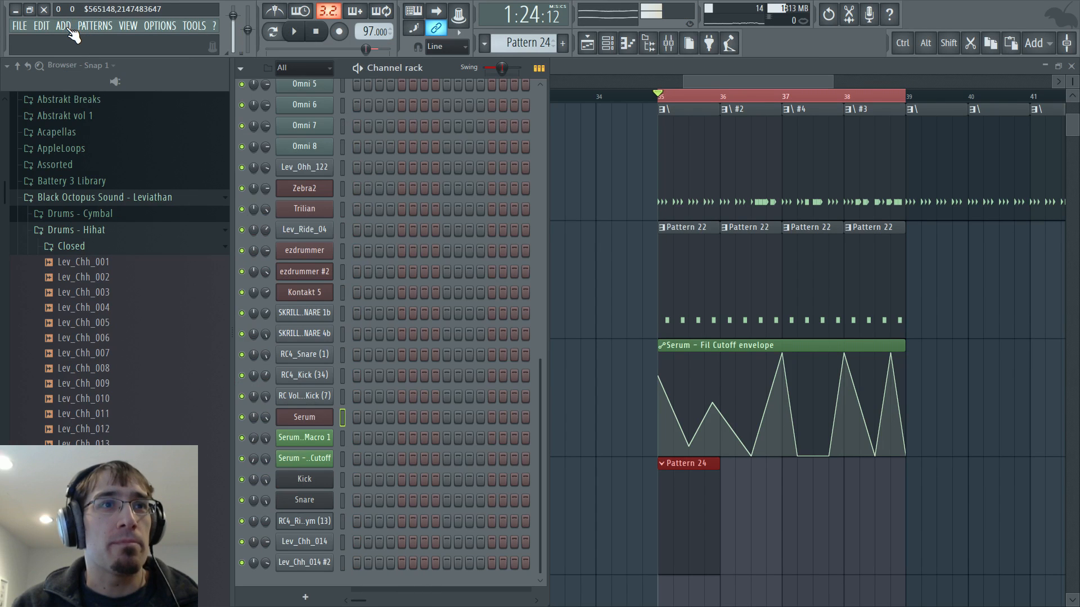
pyautogui.click(302, 293)
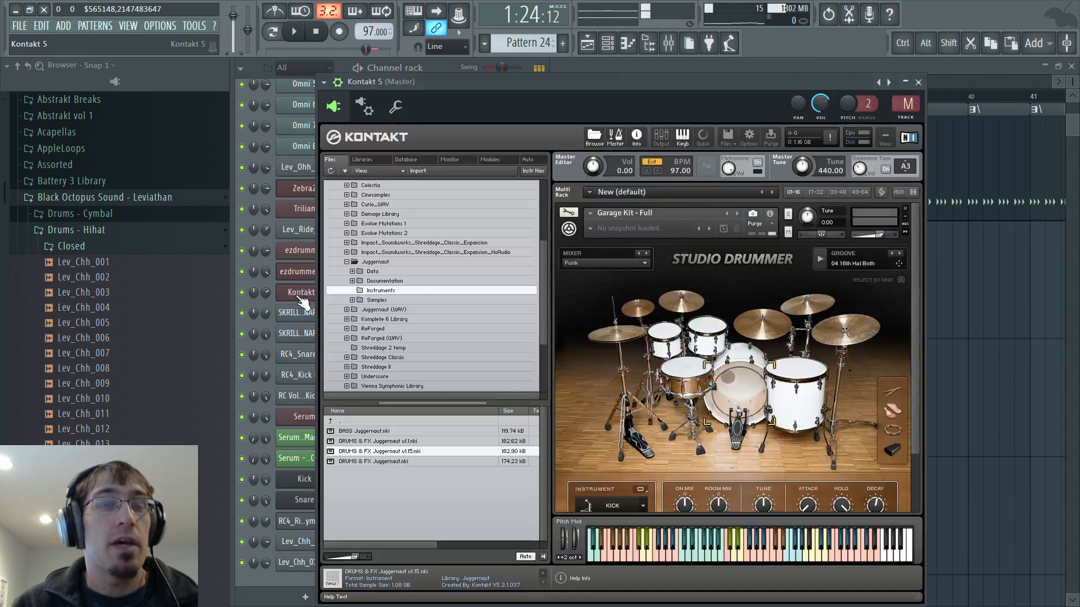
pyautogui.click(570, 213)
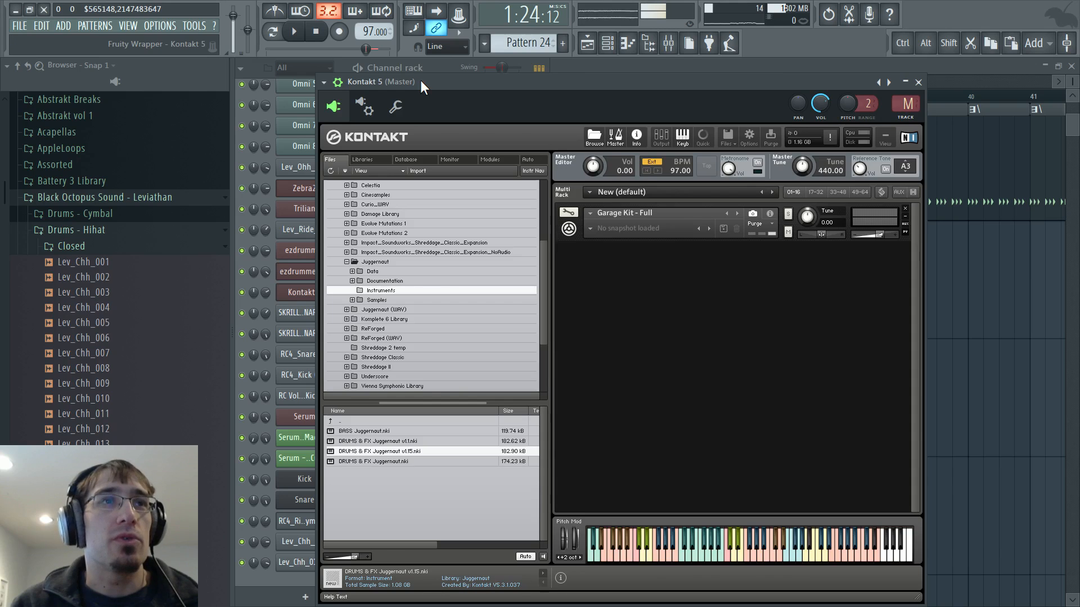
pyautogui.press('Escape')
# Open the Omnisphere channel and rename its mixer track, Insert 11, to Omni
pyautogui.scroll(10, 396, 174)
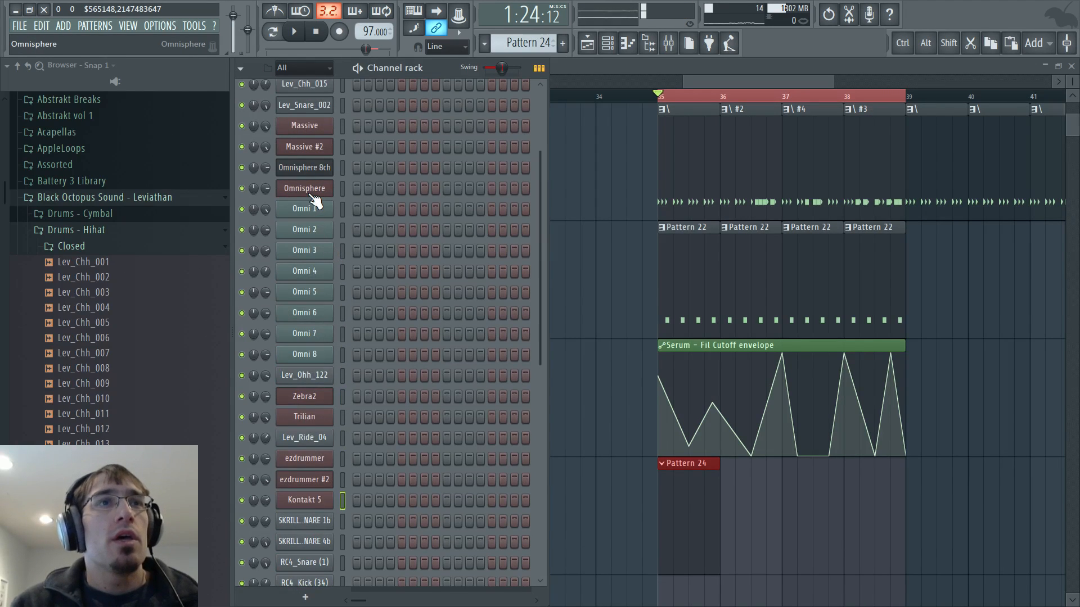
pyautogui.click(311, 194)
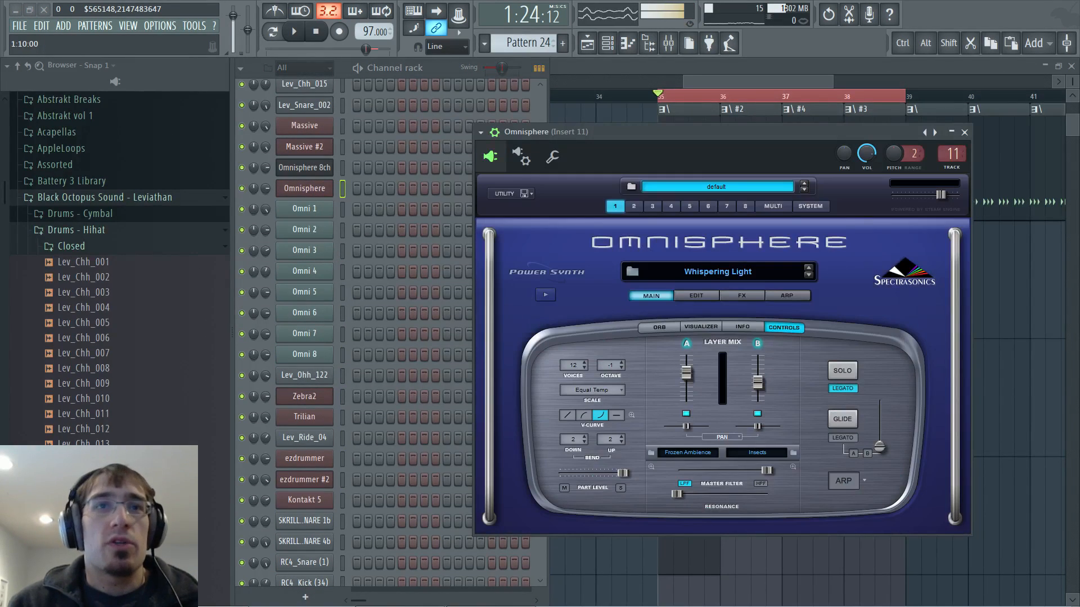
pyautogui.press('F9')
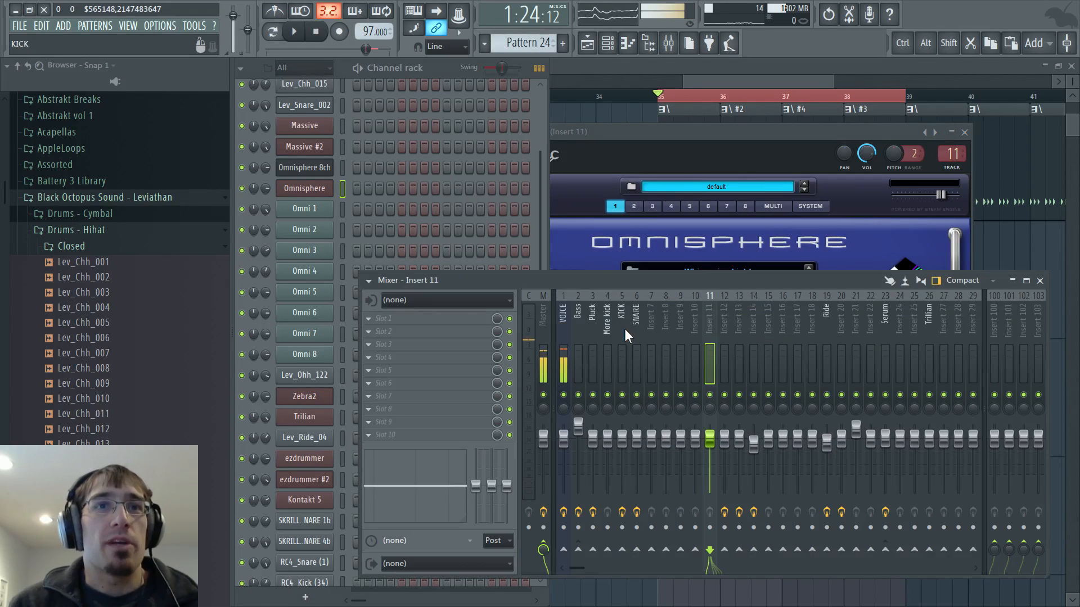
pyautogui.press('F2')
pyautogui.write('Omni')
pyautogui.press('Return')
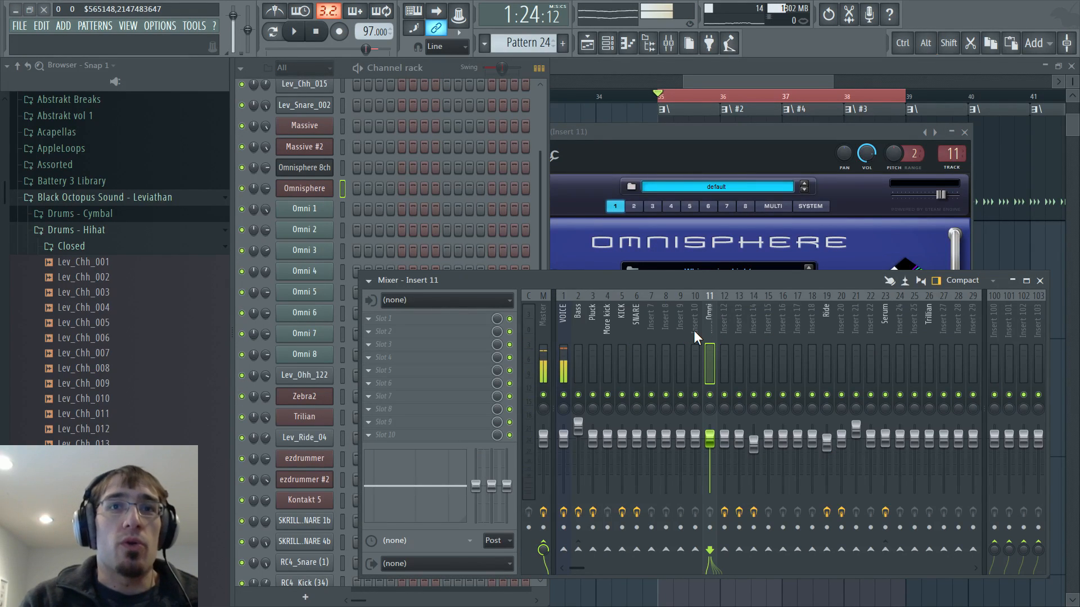
# Bring Omnisphere forward, select part 5 and open its patch browser
pyautogui.press('F6')
pyautogui.click(590, 147)
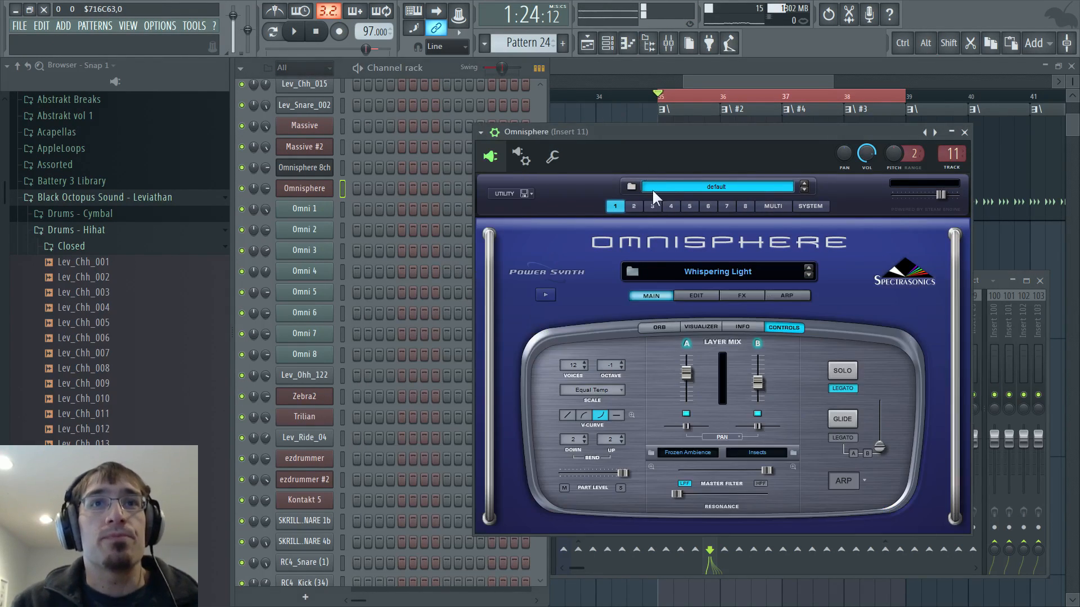
pyautogui.click(634, 207)
pyautogui.click(652, 206)
pyautogui.click(671, 206)
pyautogui.click(690, 207)
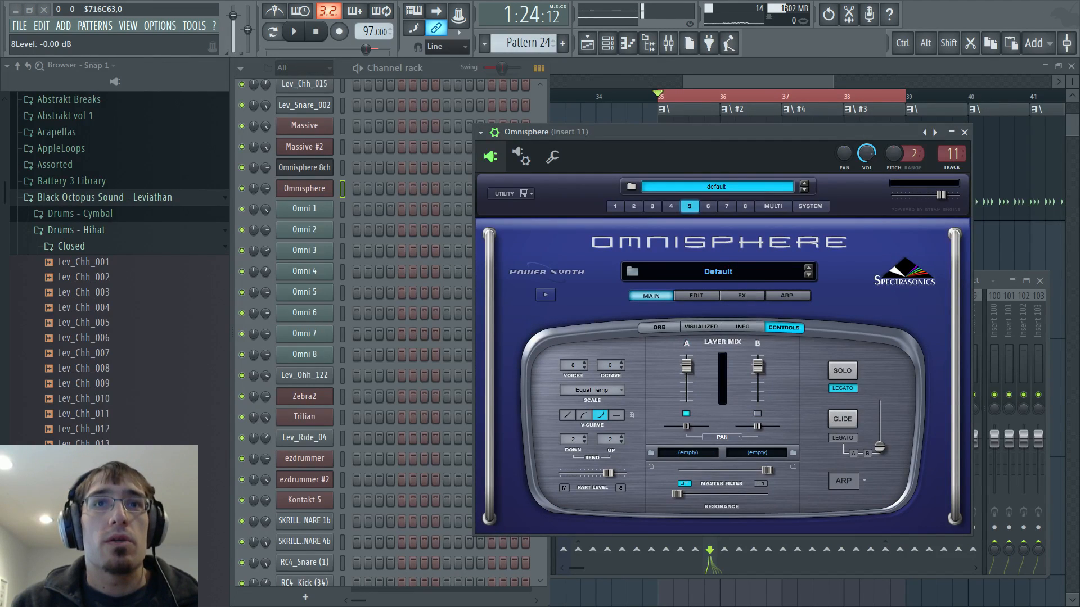
pyautogui.click(632, 272)
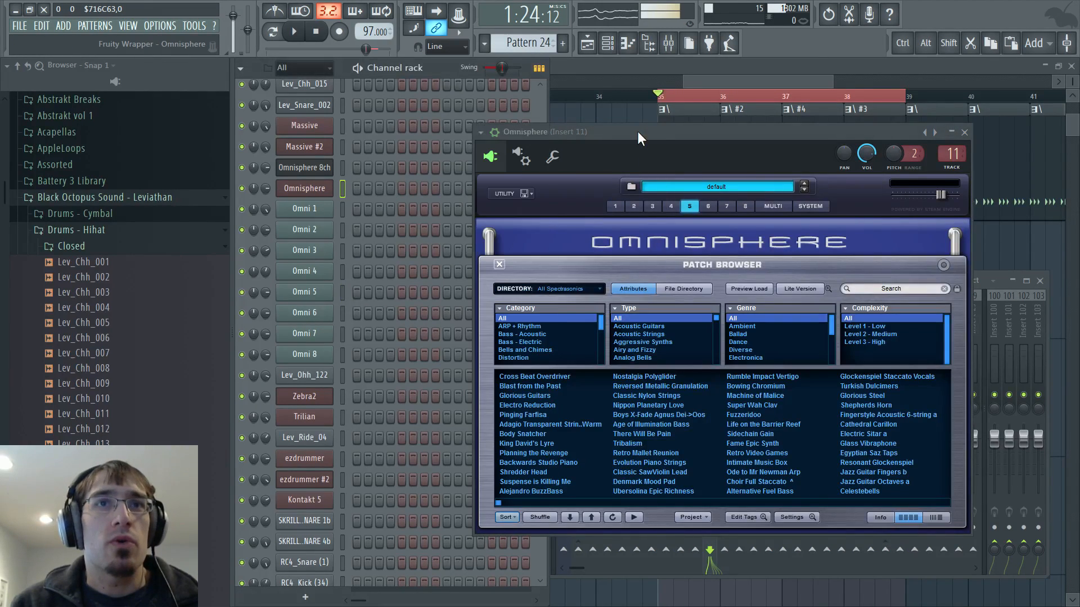
# Filter the patches to the Psychoacoustic category, shuffle the list and load Imaginary Asian Plucked Strings
pyautogui.scroll(-8, 554, 332)
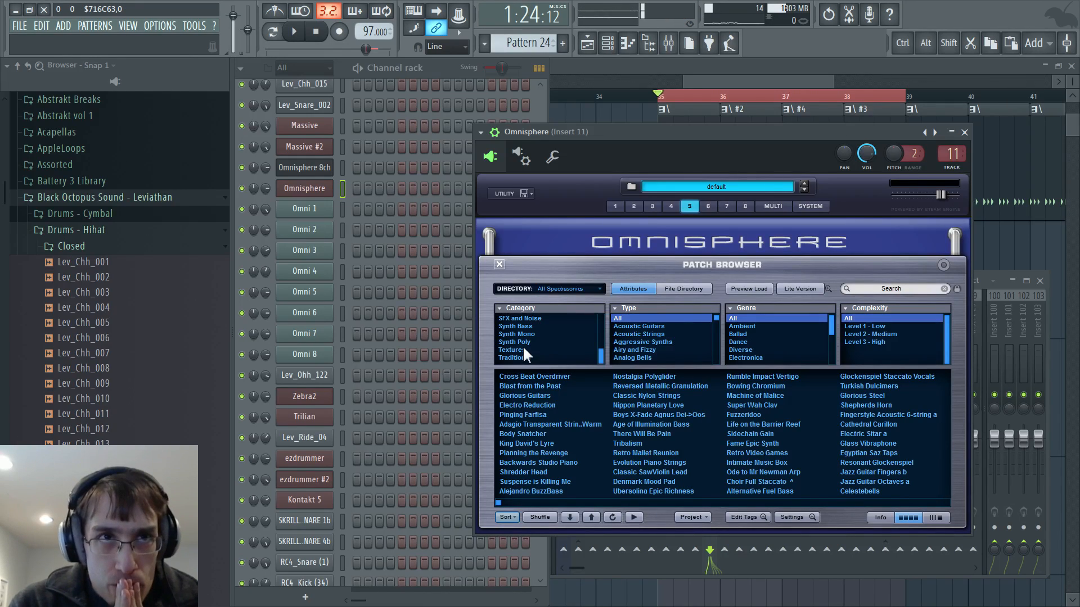
pyautogui.scroll(3, 522, 355)
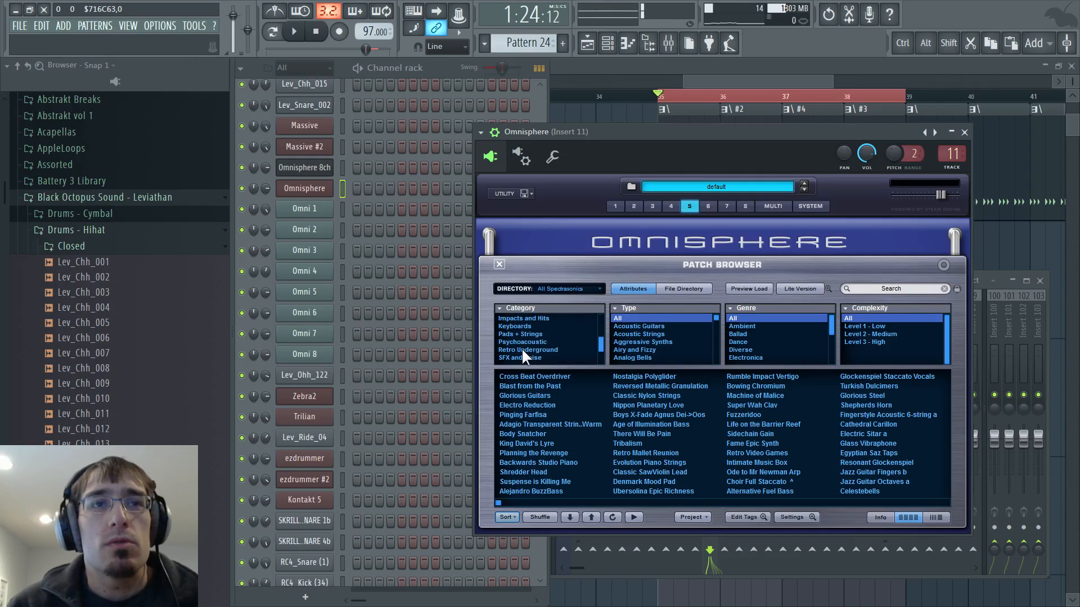
pyautogui.click(522, 342)
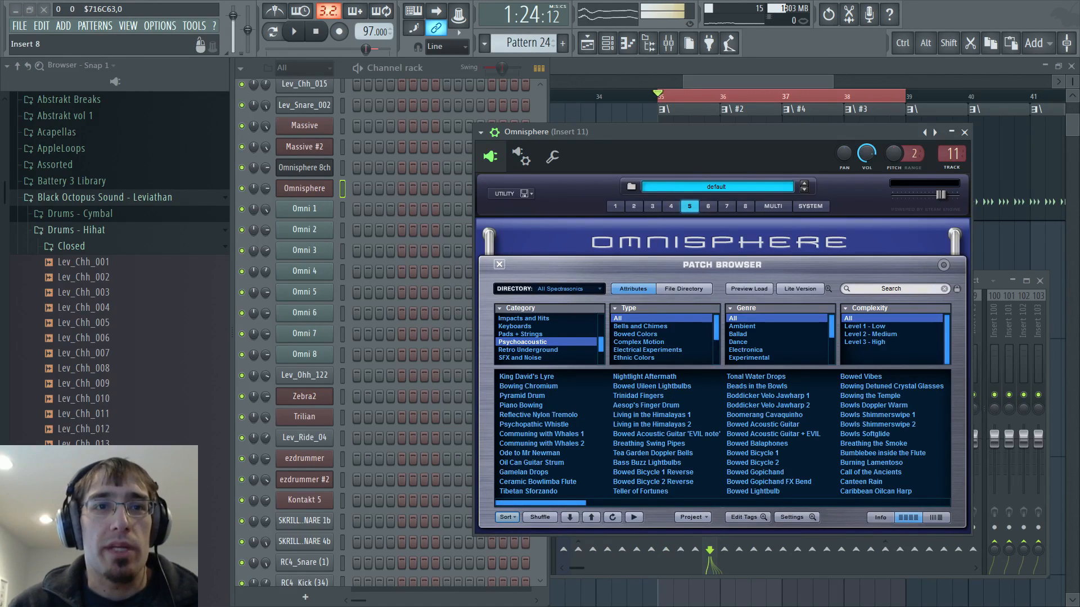
pyautogui.click(540, 517)
pyautogui.click(532, 396)
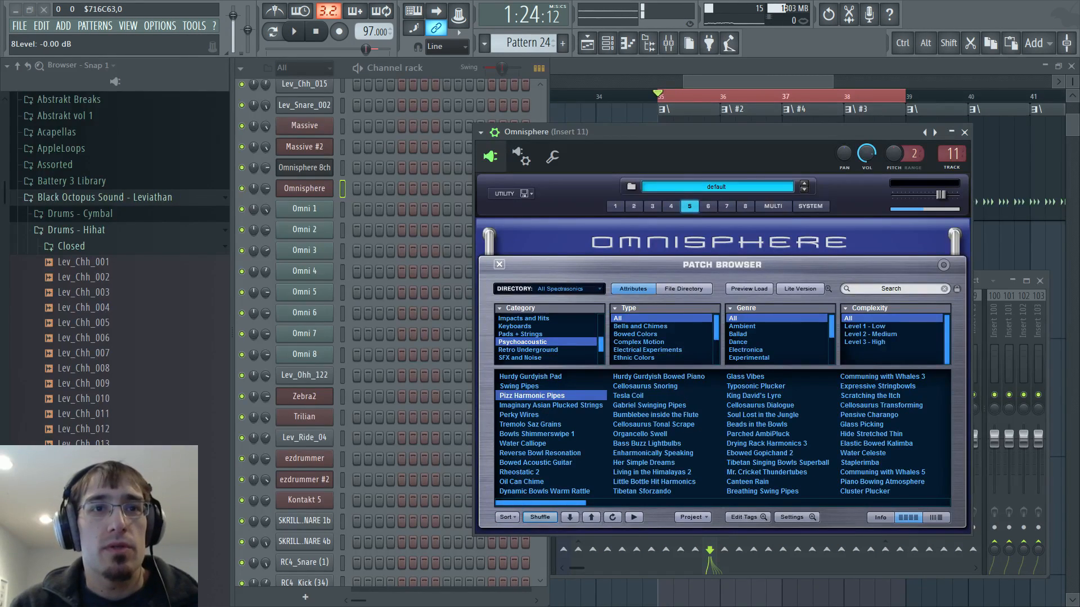
pyautogui.click(540, 405)
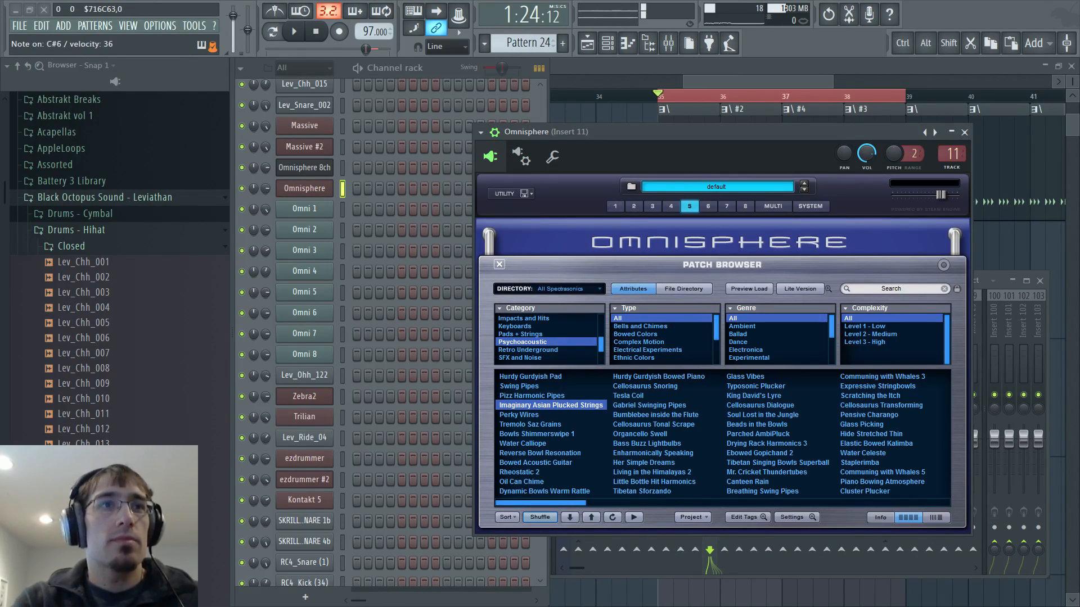
# Raise the Omni 5 channel's volume slightly and route part 5 to OUT E in Omnisphere's multi mixer
pyautogui.click(359, 296)
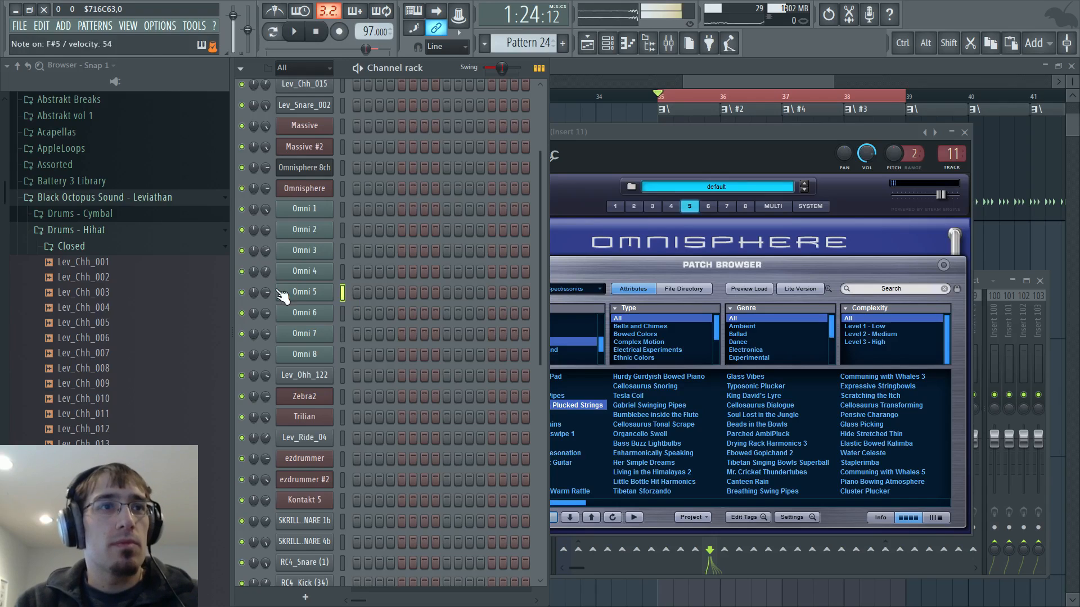
pyautogui.moveTo(266, 291); pyautogui.dragTo(265, 285)
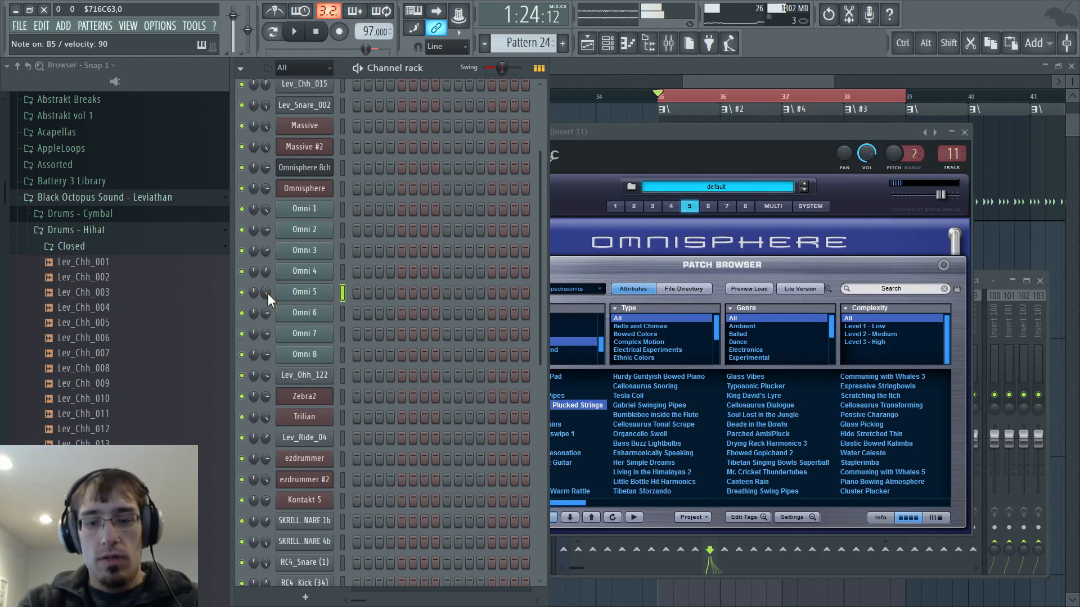
pyautogui.press('F9')
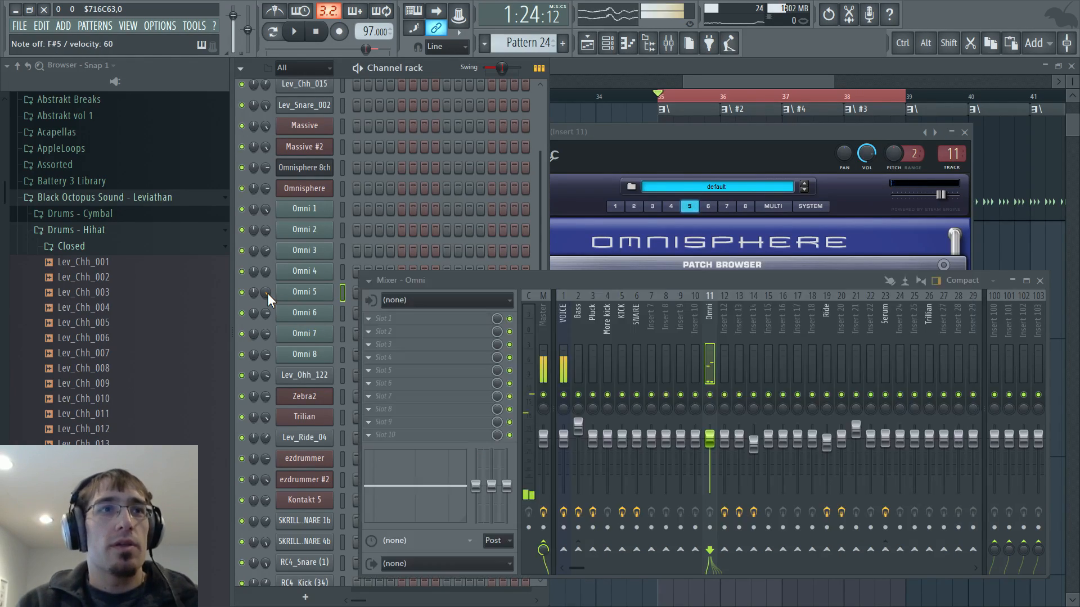
pyautogui.click(773, 206)
pyautogui.click(673, 135)
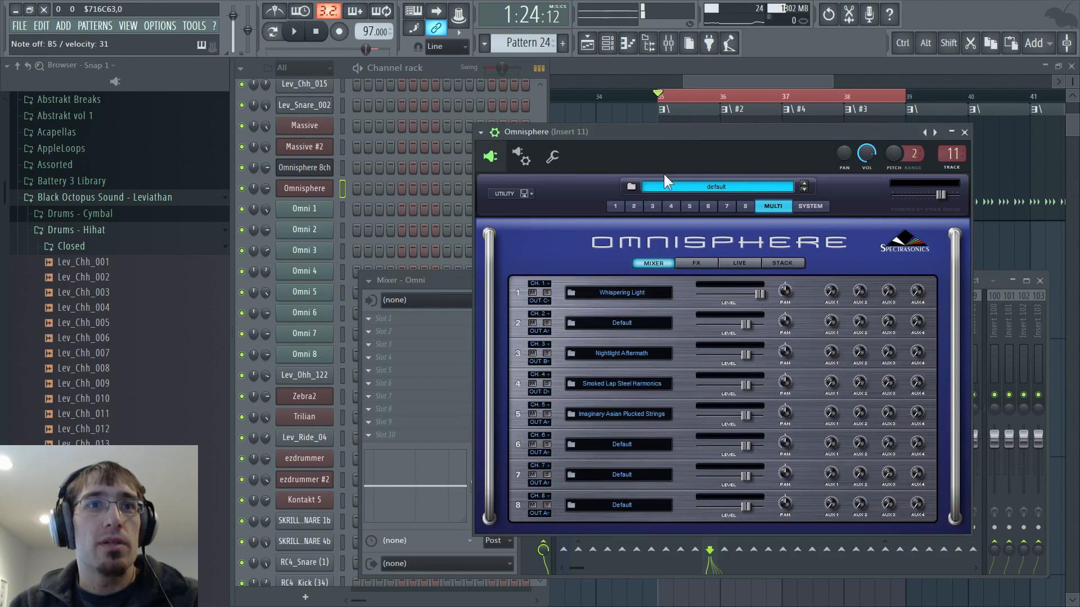
pyautogui.click(539, 422)
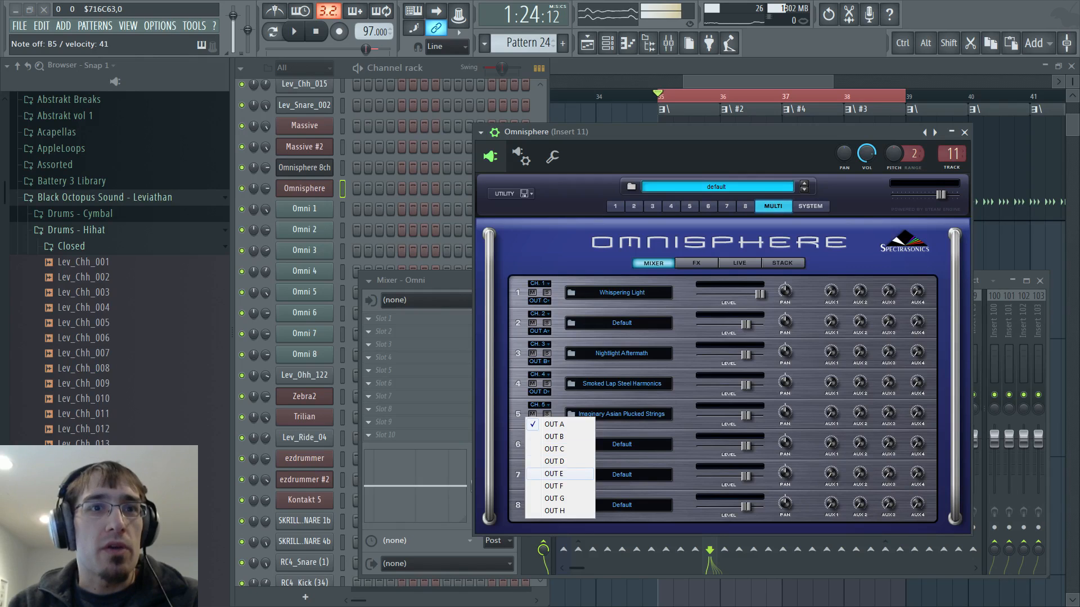
pyautogui.click(557, 476)
# Load Fruity parametric EQ 2 into slot 2 of Insert 15, the mixer track that receives Omni 5
pyautogui.click(341, 293)
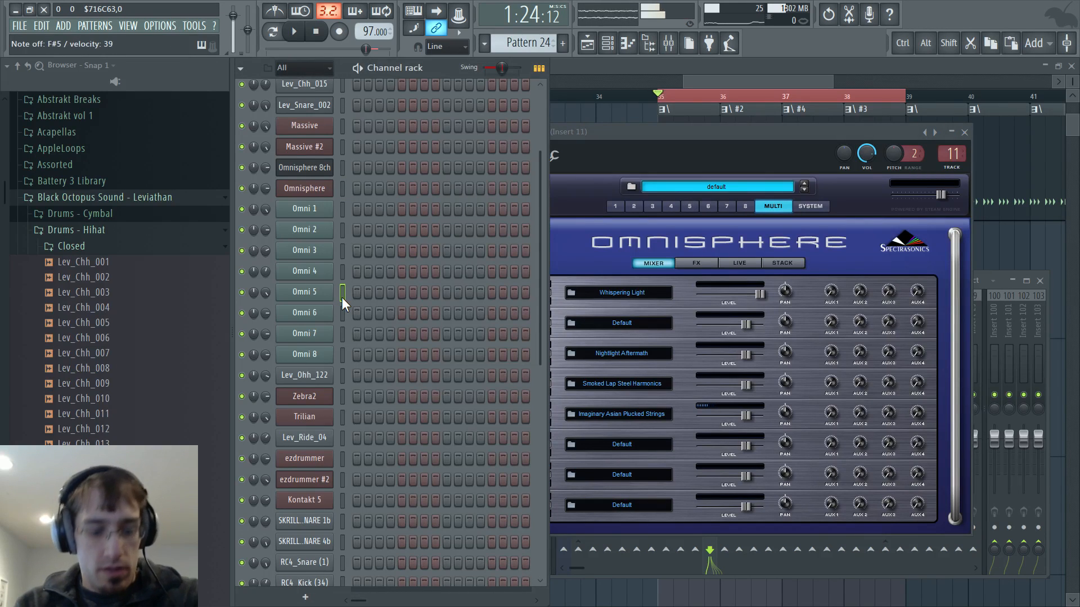
pyautogui.press('F9')
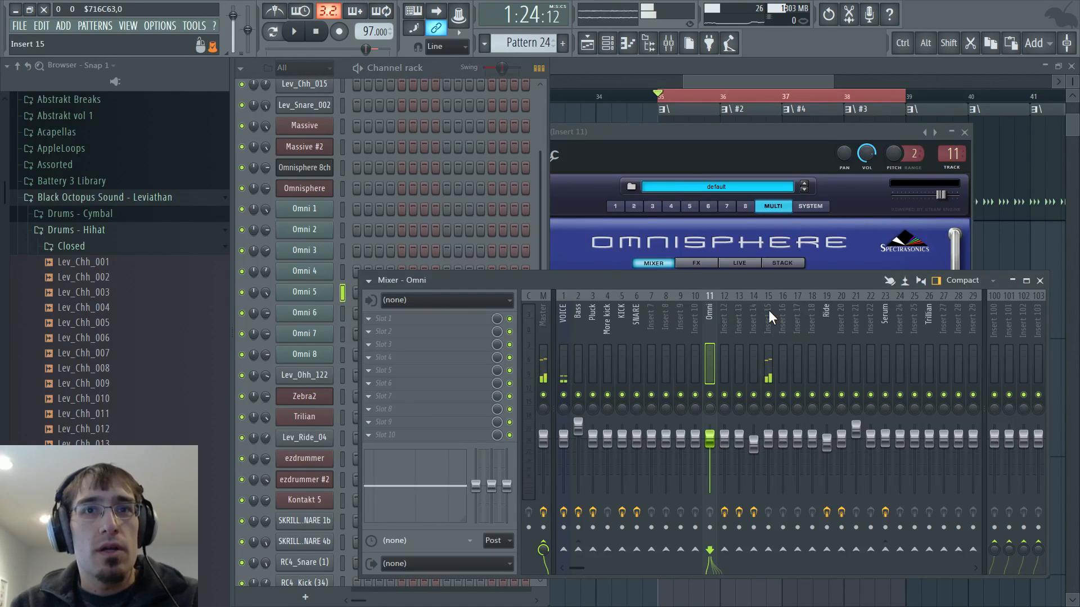
pyautogui.click(768, 315)
pyautogui.click(370, 331)
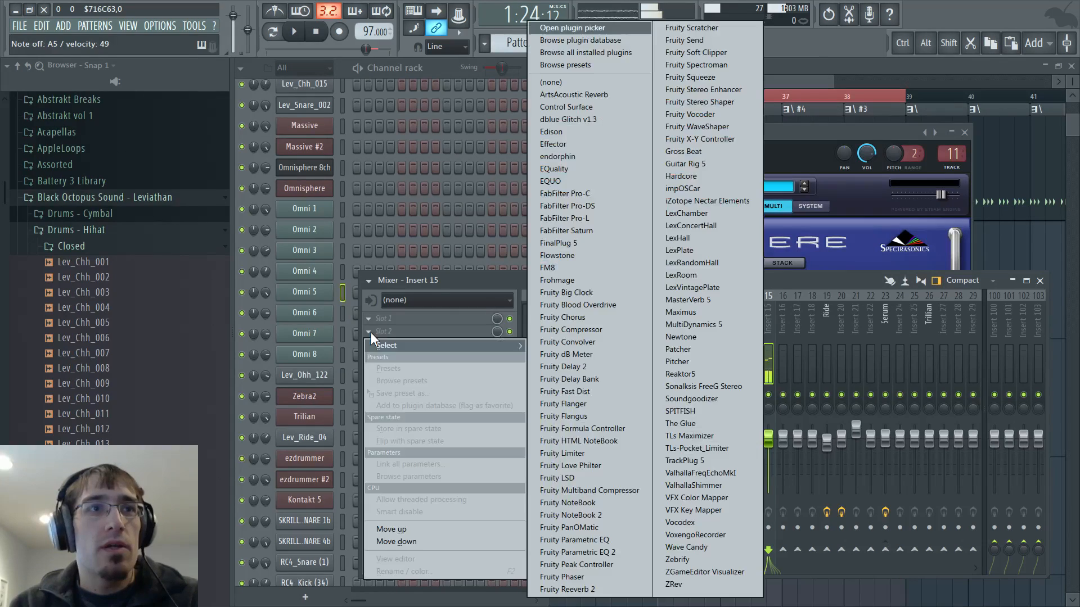
pyautogui.click(590, 548)
# Rearrange the Omnisphere and EQ windows and show the edit page of Omnisphere part 5
pyautogui.moveTo(729, 131); pyautogui.dragTo(734, 86)
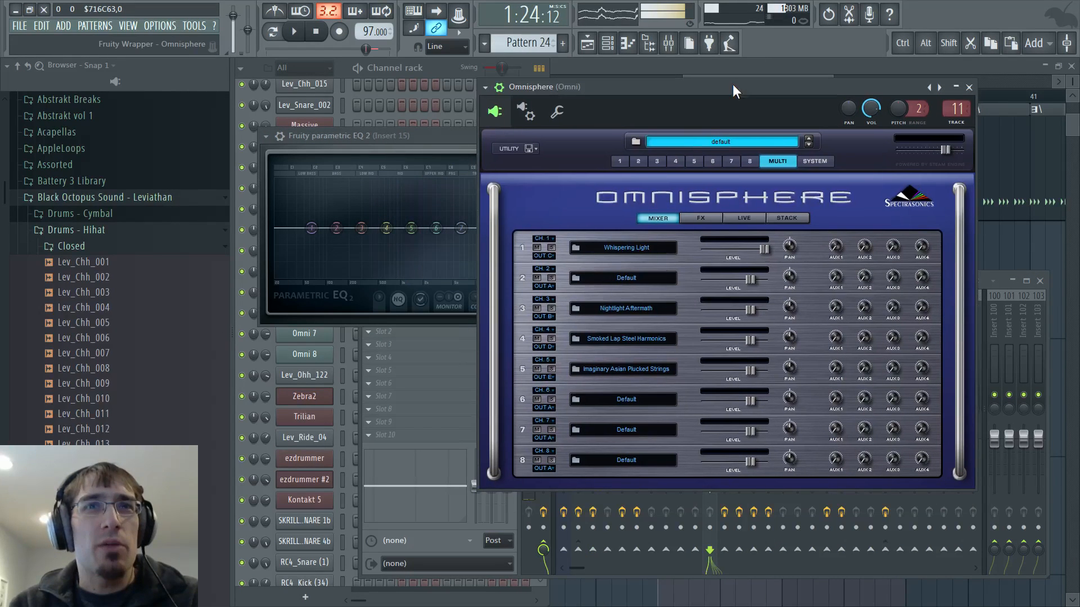
pyautogui.click(693, 162)
pyautogui.click(503, 219)
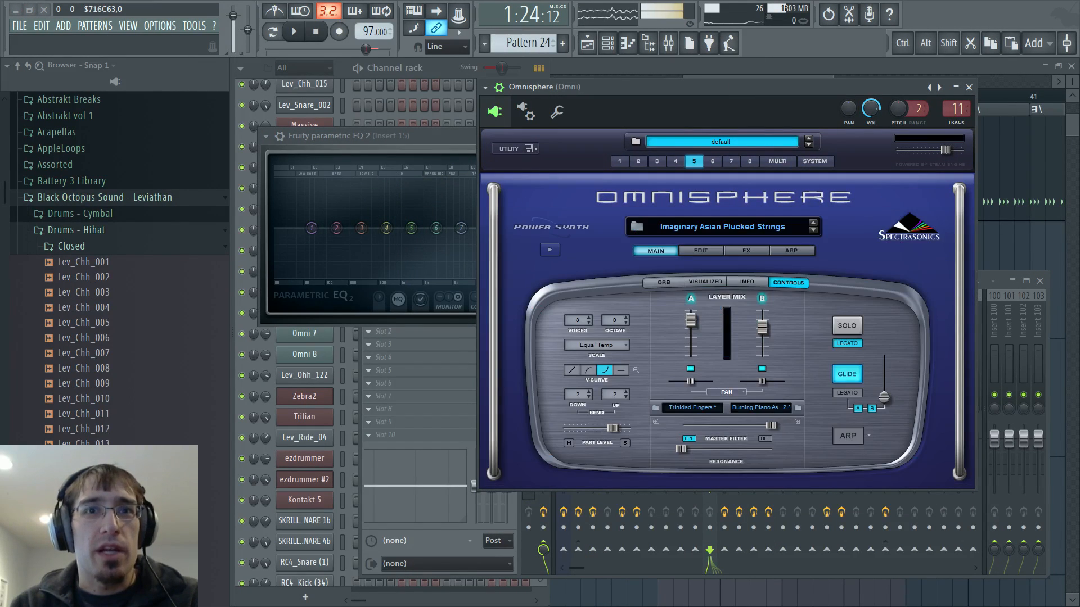
pyautogui.click(701, 251)
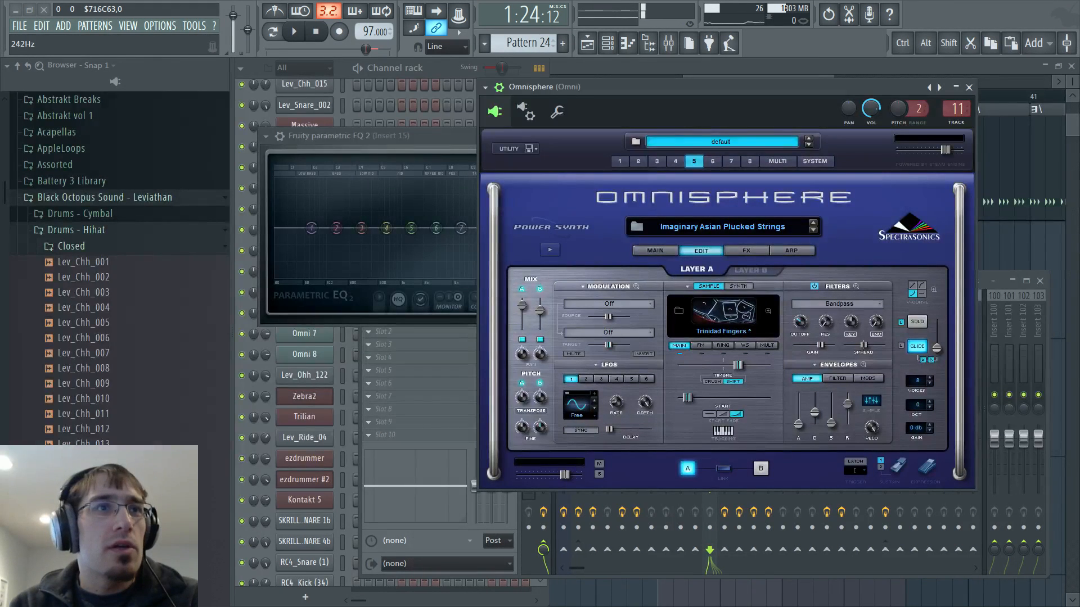
pyautogui.moveTo(349, 135); pyautogui.dragTo(446, 96)
pyautogui.click(341, 293)
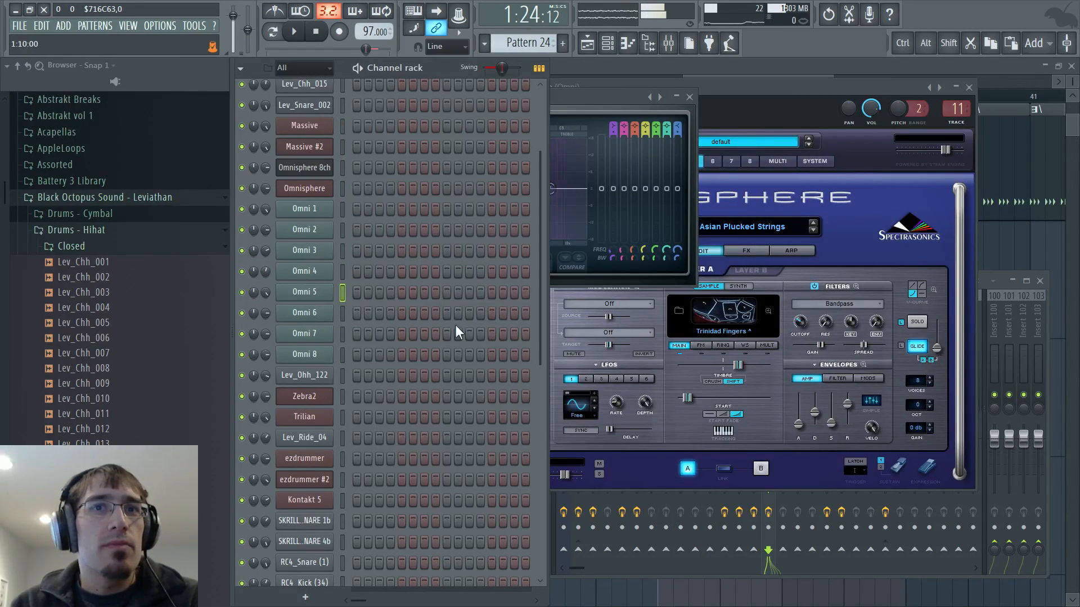
pyautogui.click(745, 99)
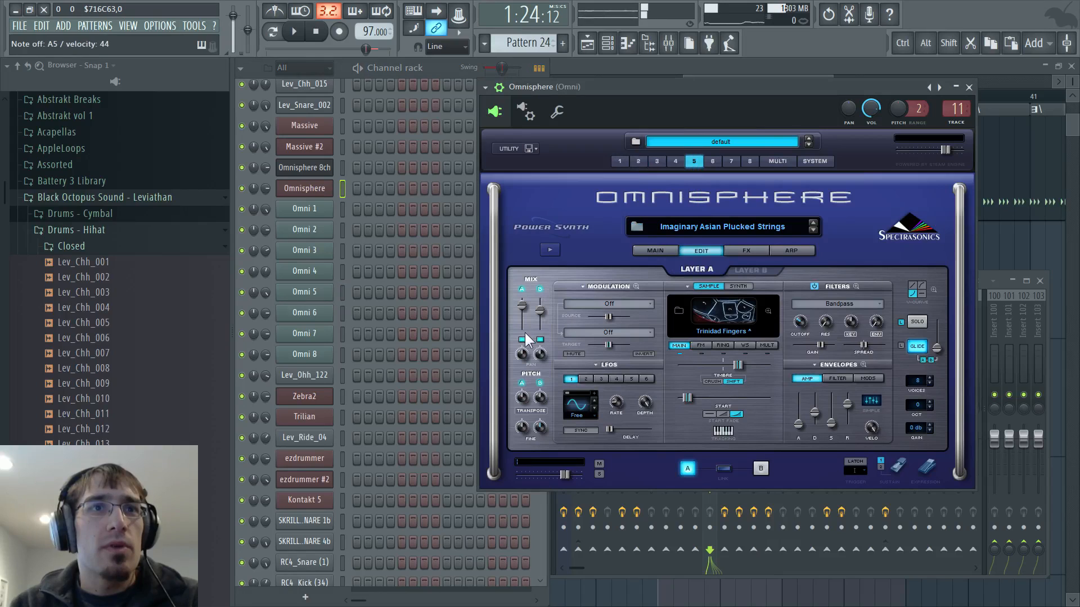
# Turn off Auto select linked modules in the general settings and close the settings
pyautogui.click(160, 26)
pyautogui.click(169, 74)
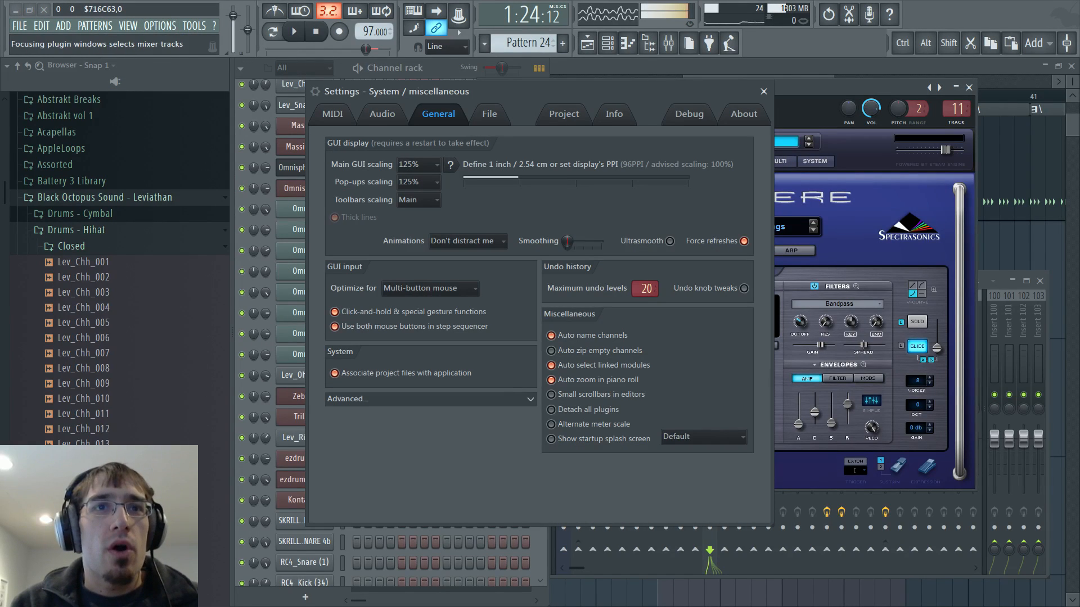
pyautogui.click(764, 91)
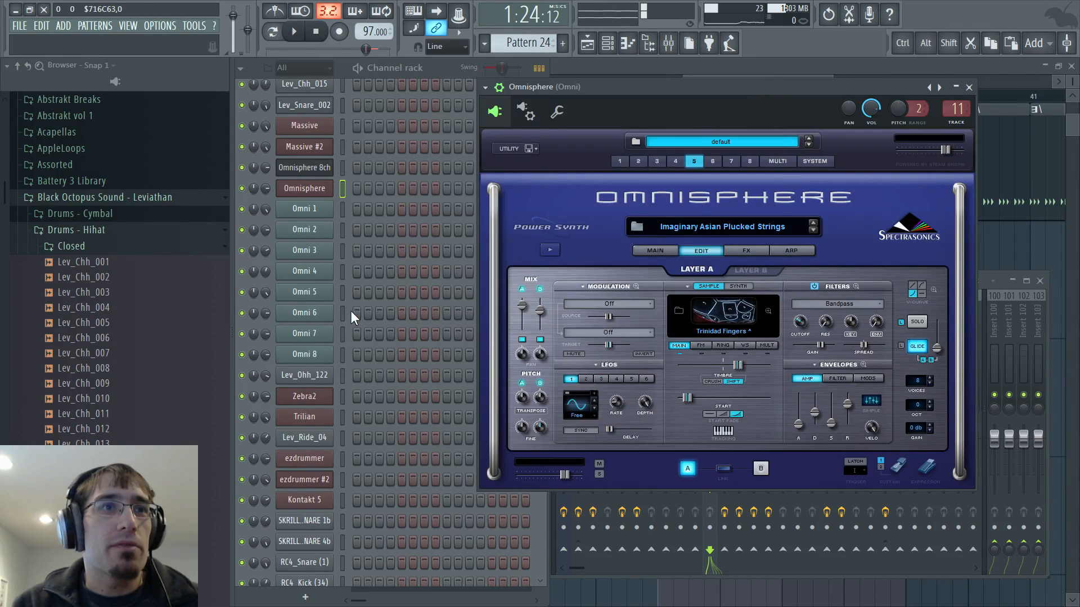
# Select the Omni 5 channel and lower layer A's level in the part 5 mix
pyautogui.click(343, 292)
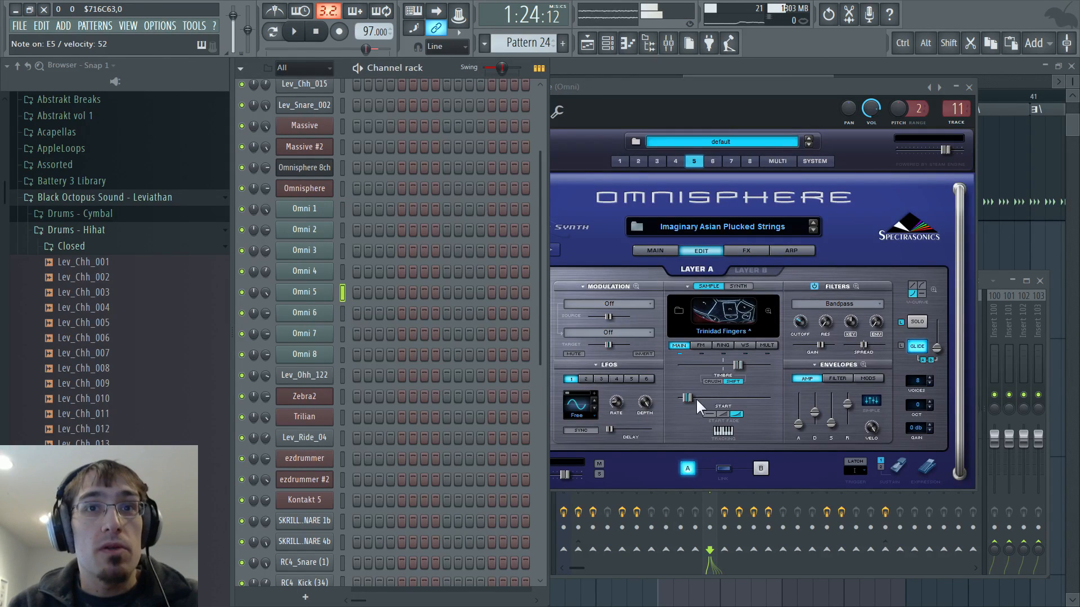
pyautogui.click(559, 127)
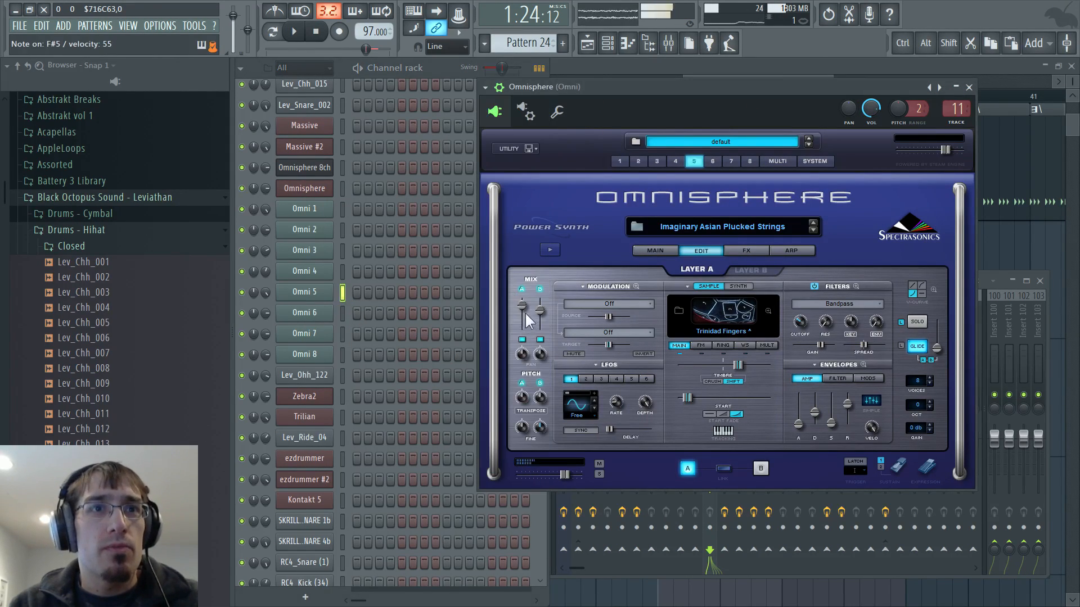
pyautogui.moveTo(522, 306); pyautogui.dragTo(521, 331)
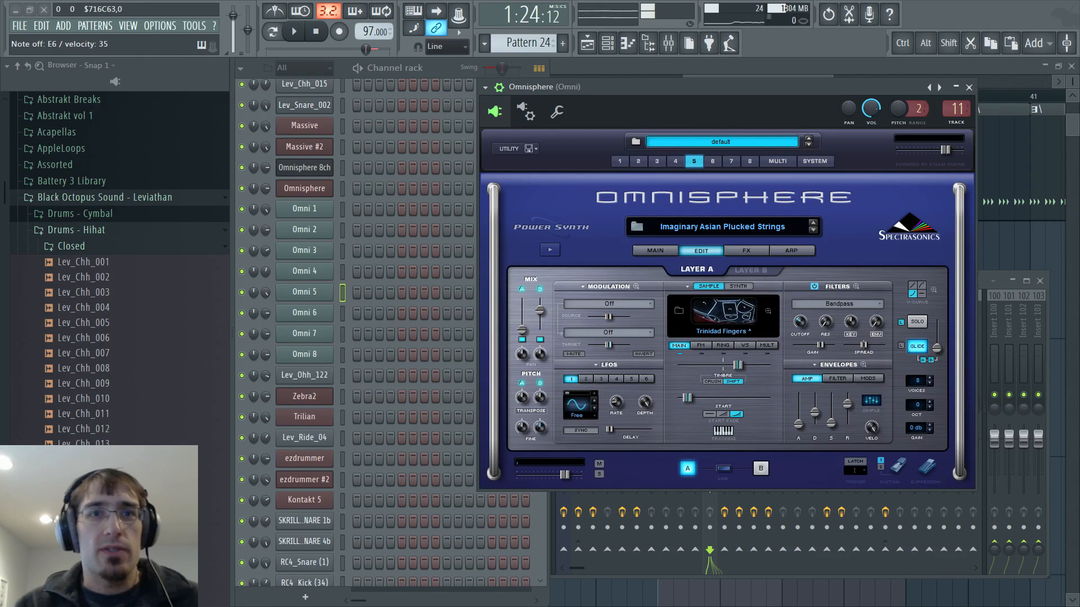
# Raise the main level of Fruity parametric EQ 2 on Insert 15
pyautogui.click(993, 280)
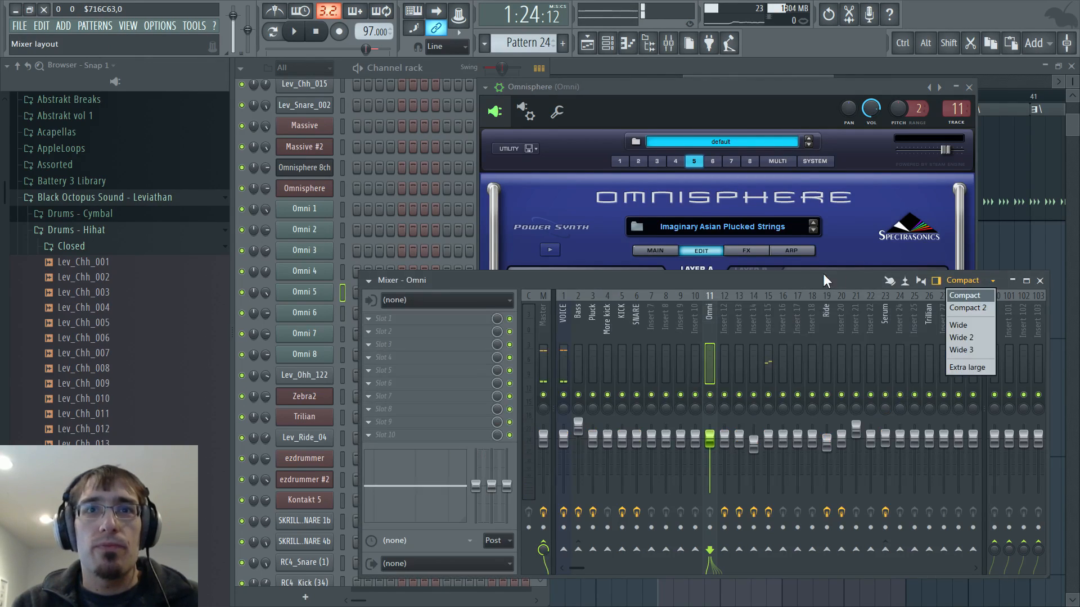
pyautogui.click(792, 278)
pyautogui.click(769, 321)
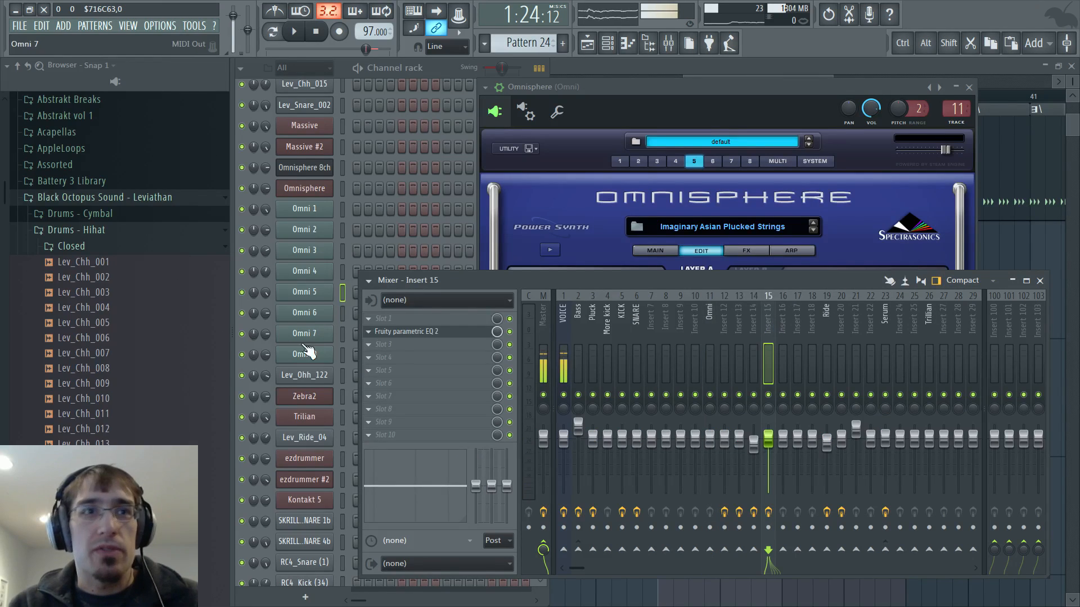
pyautogui.click(394, 333)
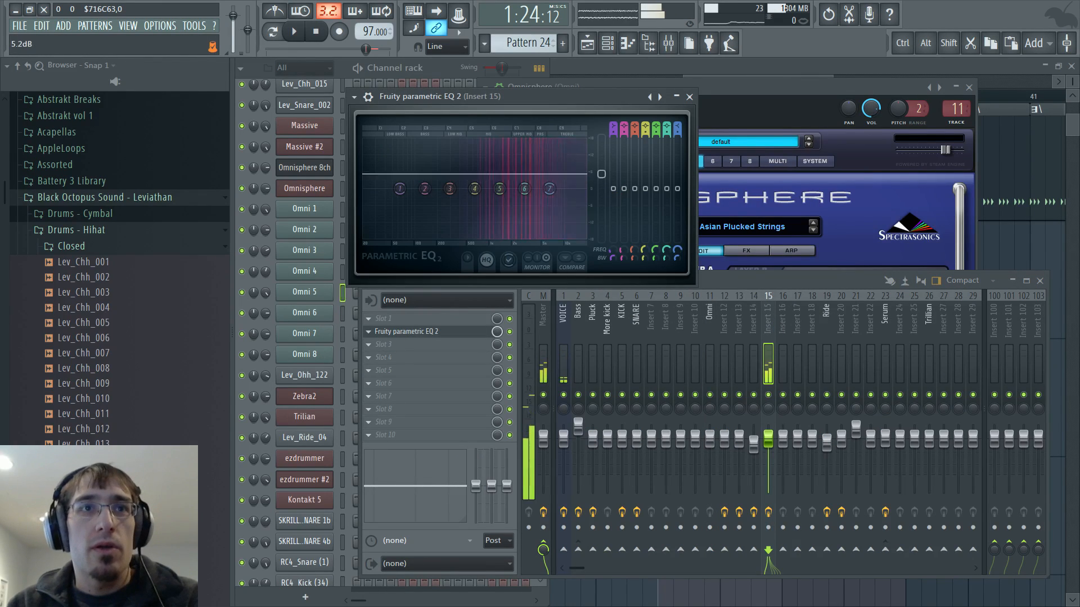
pyautogui.moveTo(601, 175); pyautogui.dragTo(589, 162)
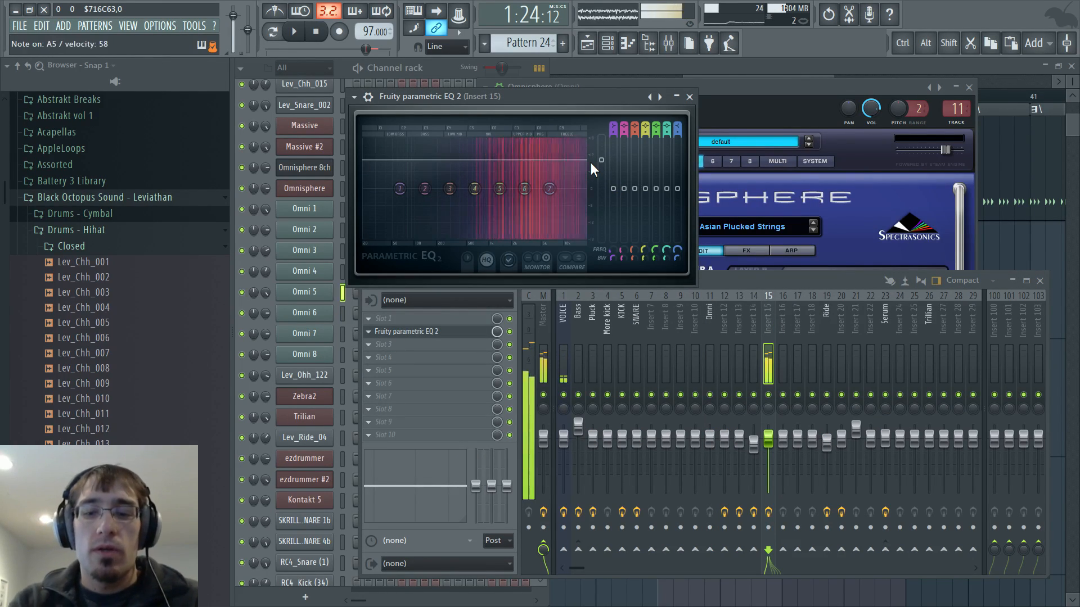
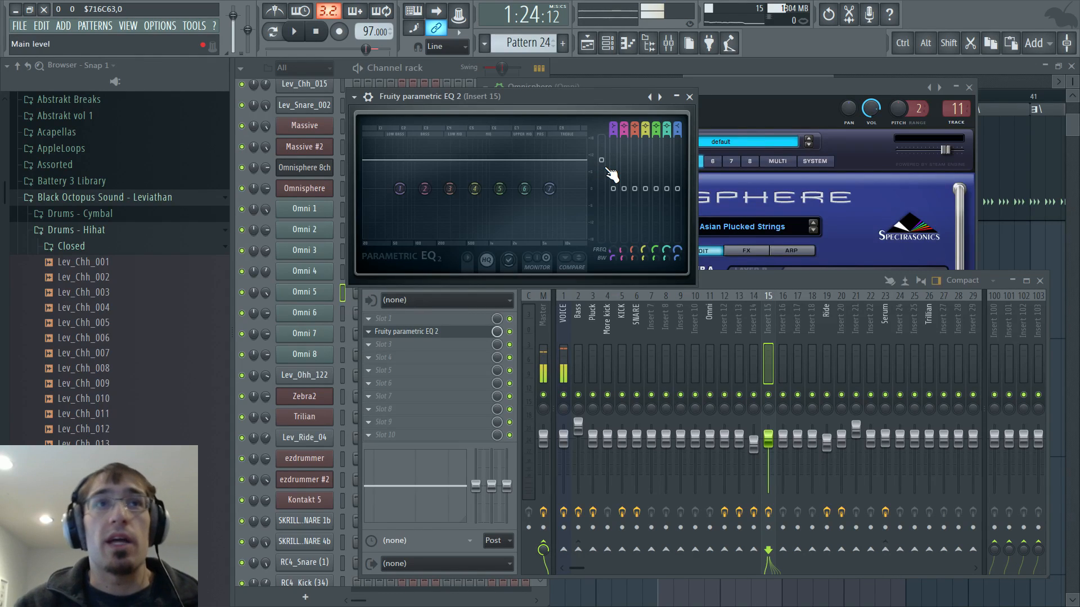
# Close the EQ and all other open windows and play the looped bars 35 to 38
pyautogui.press('Escape')
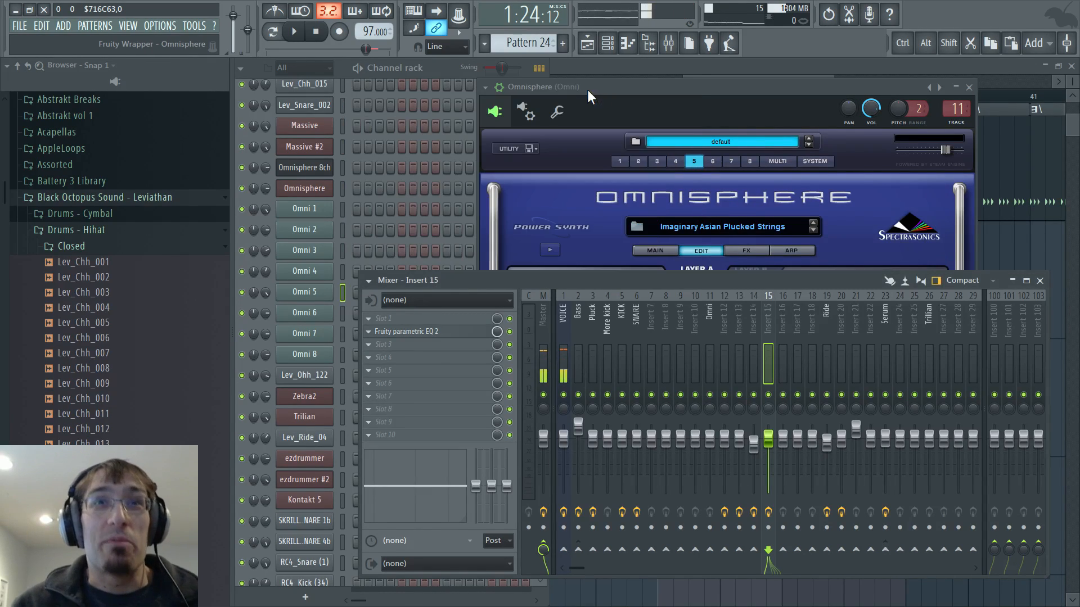
pyautogui.press('F12')
pyautogui.press('space')
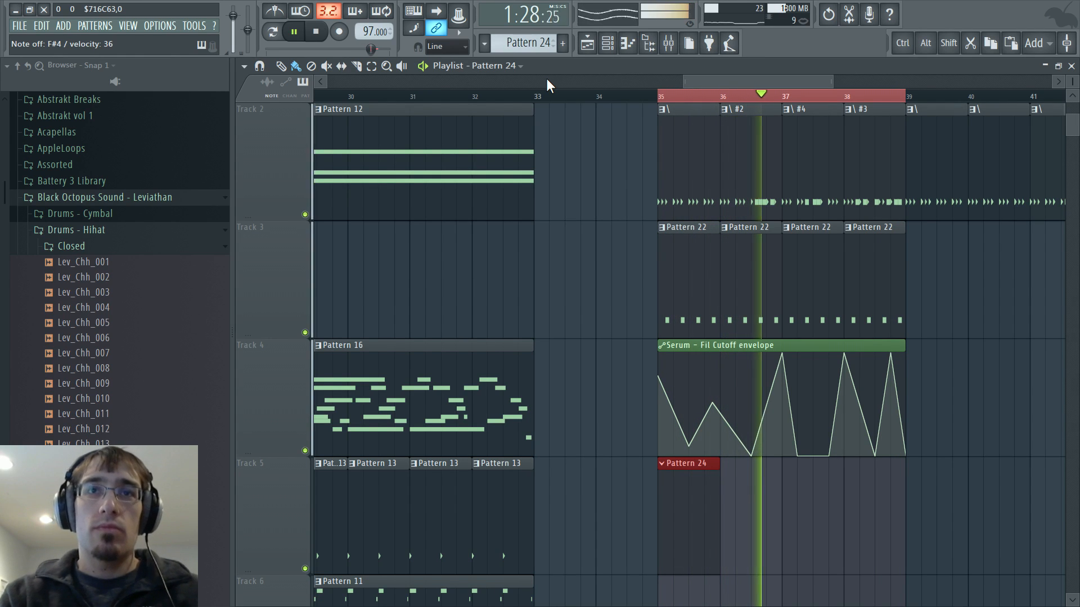
pyautogui.press('space')
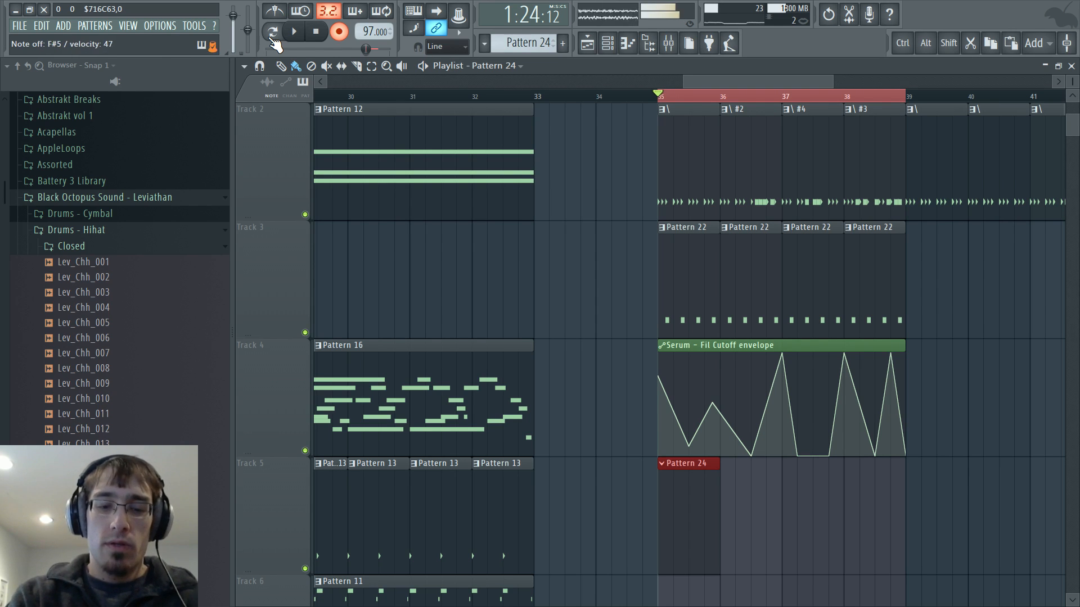
# Record the Omni 5 plucked-strings part into Pattern 24 over the looped bars and disarm recording
pyautogui.press('space')
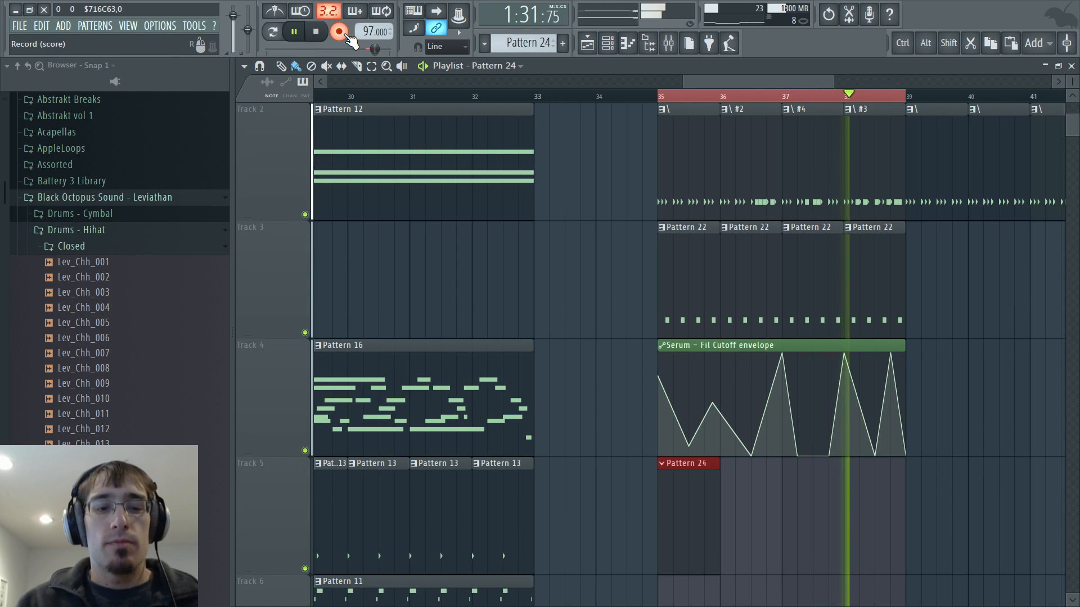
pyautogui.press('space')
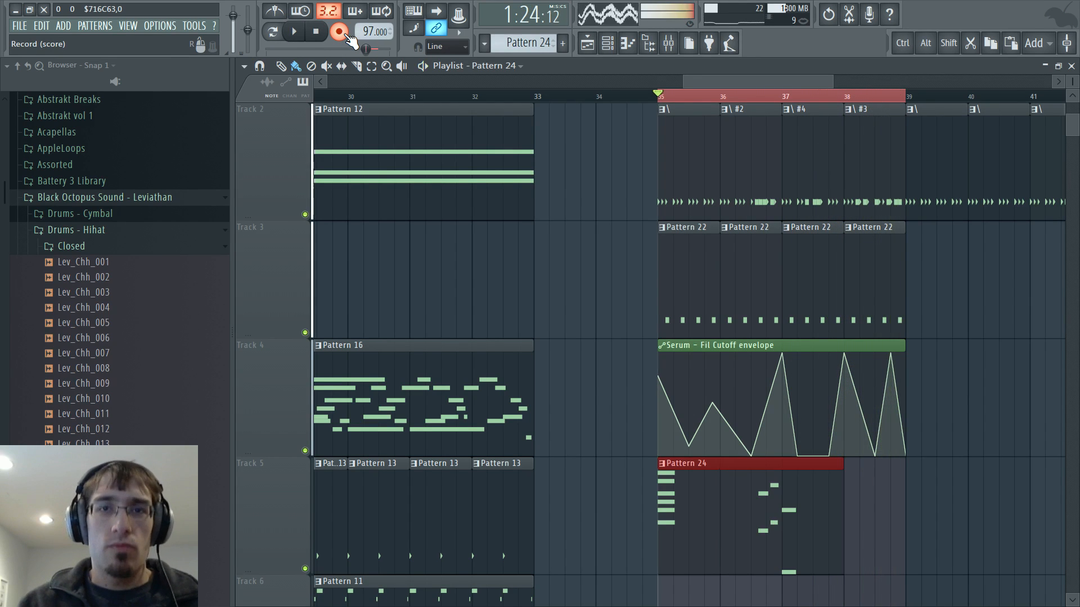
pyautogui.click(342, 33)
# Open Pattern 24's recorded notes in the piano roll and quantize them with the 8_eighths-only template
pyautogui.press('space')
pyautogui.doubleClick(680, 500)
pyautogui.hotkey('alt', 'q')
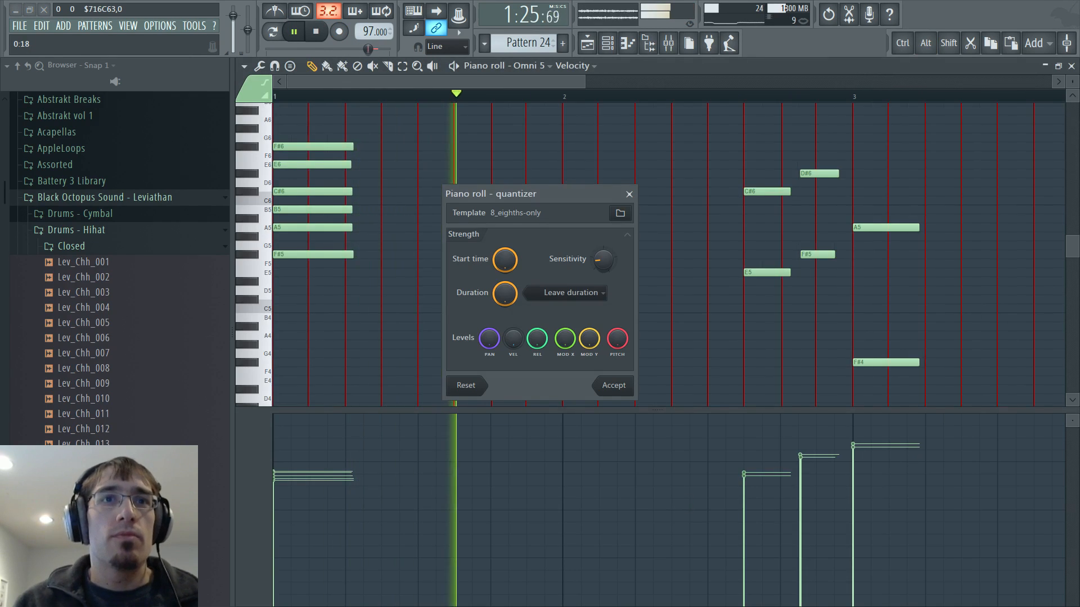
pyautogui.click(612, 386)
# Check the mixer levels during playback and lower the velocity of the Omni 5 notes at bar 3
pyautogui.press('F9')
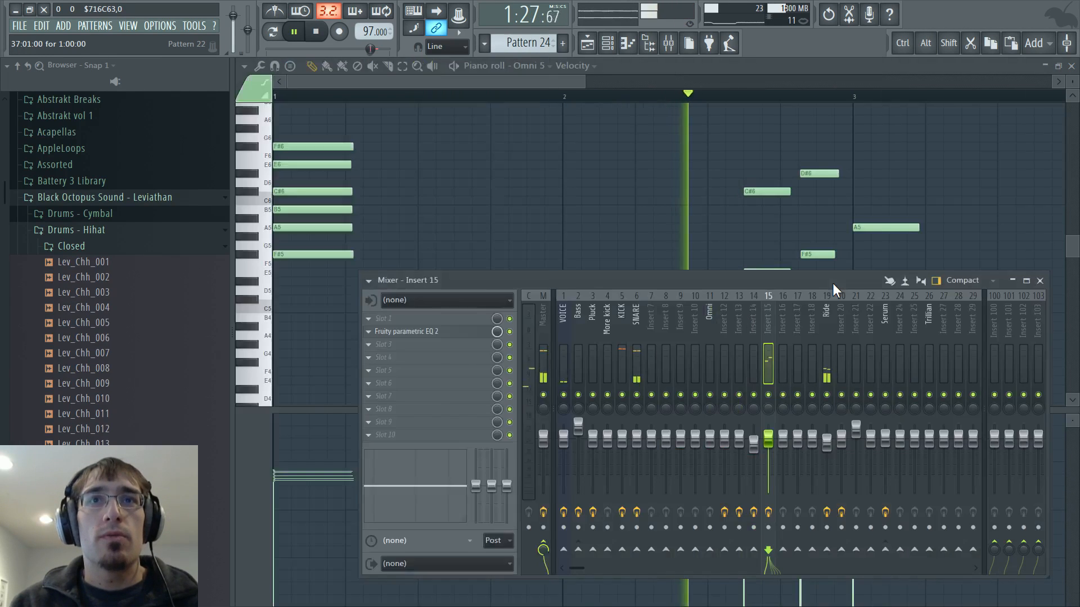
pyautogui.press('F6')
pyautogui.click(660, 314)
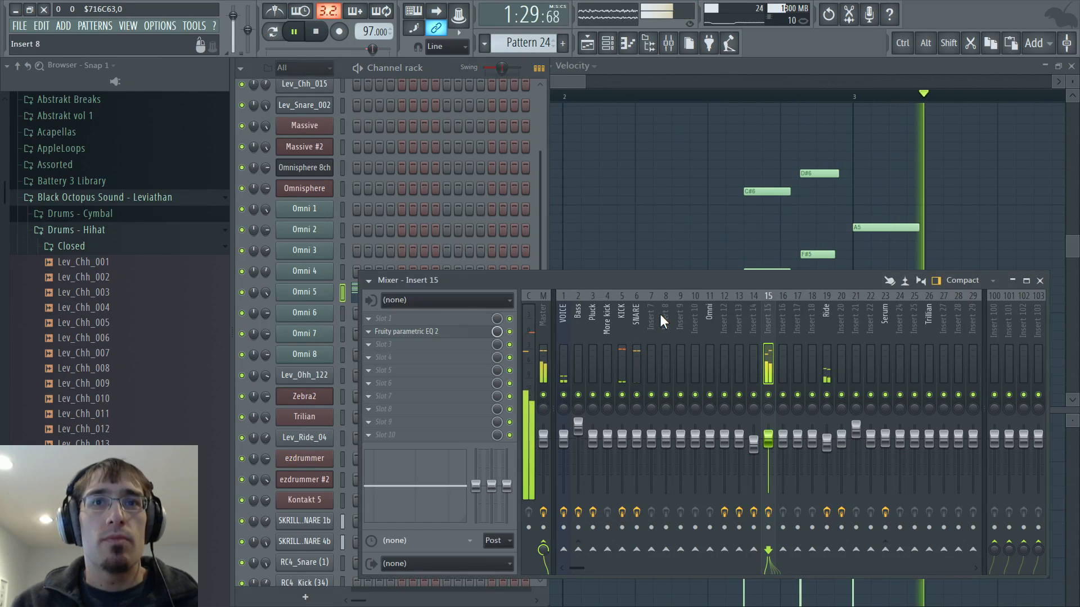
pyautogui.press('F5')
pyautogui.press('F7')
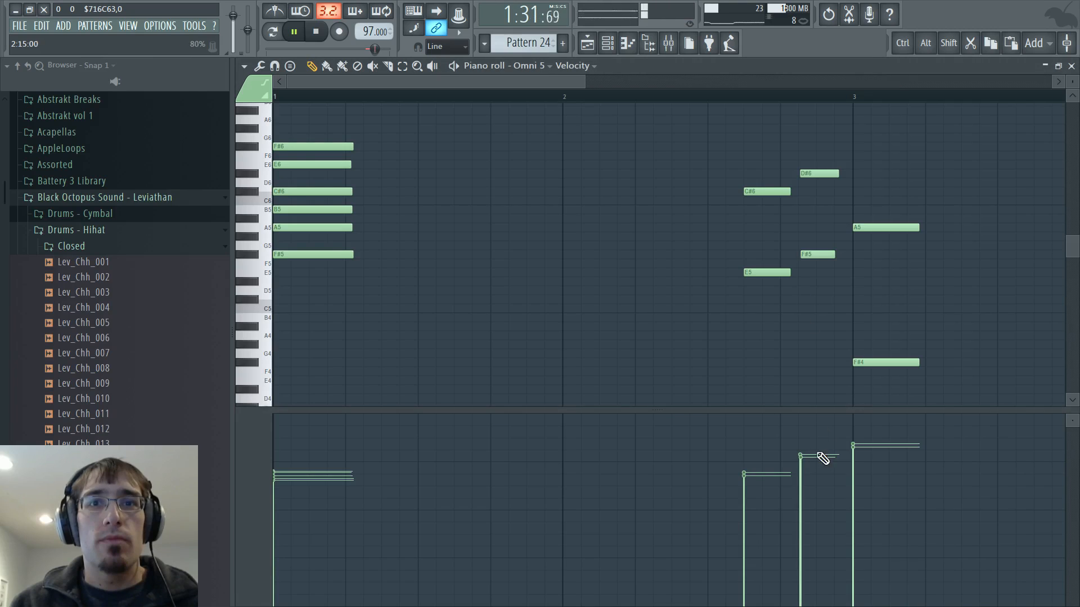
pyautogui.click(853, 484)
pyautogui.press('space')
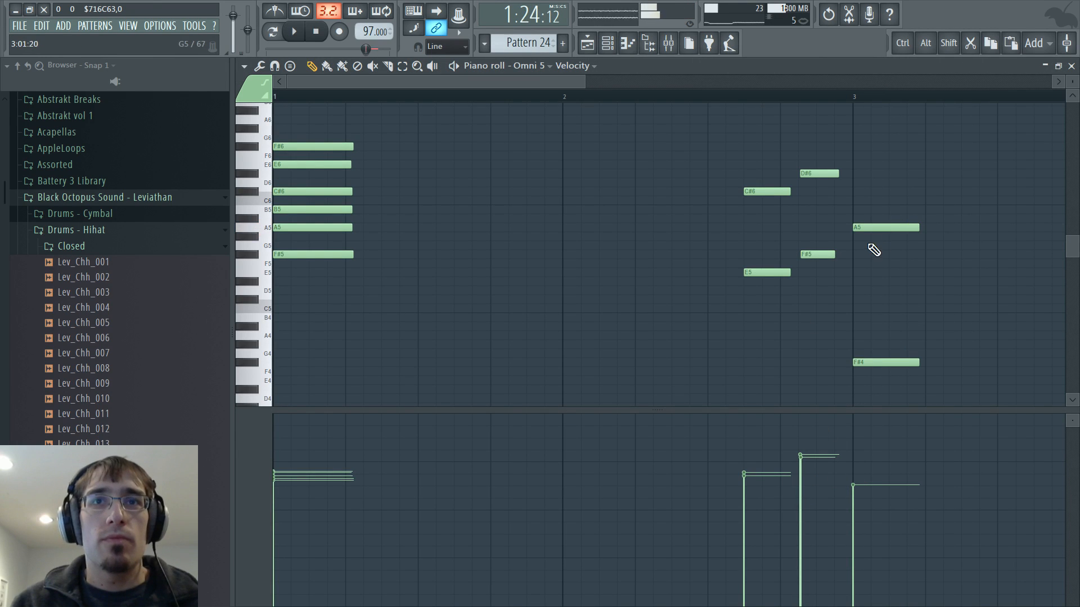
# Add the notes F#5, E5 and C#5 to the Omni 5 chord at the start of bar 3
pyautogui.click(851, 255)
pyautogui.click(854, 273)
pyautogui.click(854, 299)
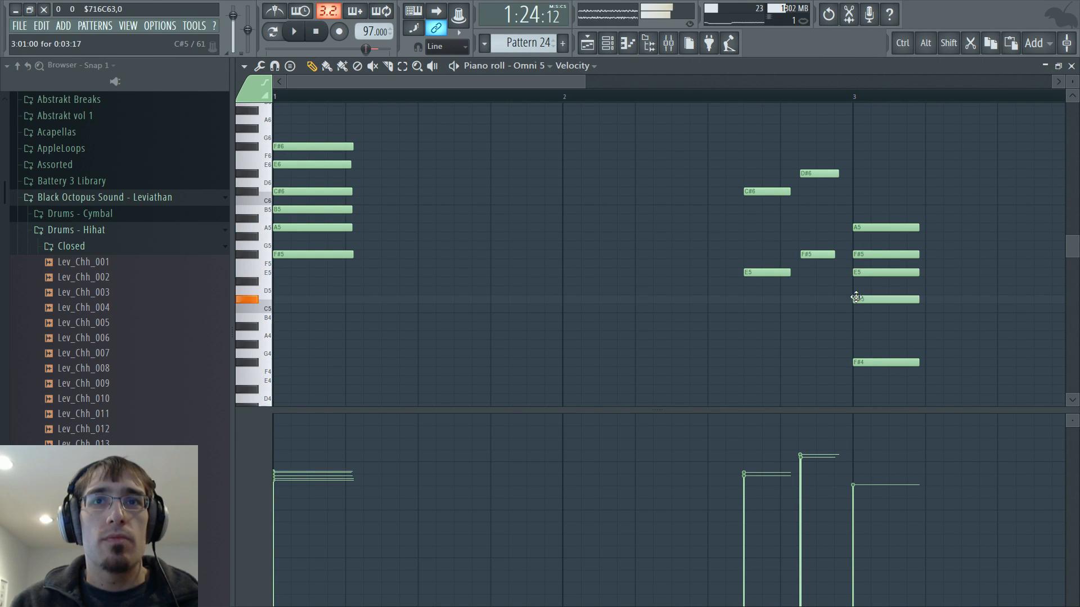
pyautogui.click(852, 103)
# Close the piano roll, show the mixer and slightly raise the volume fader of Insert 15
pyautogui.press('F7')
pyautogui.press('F9')
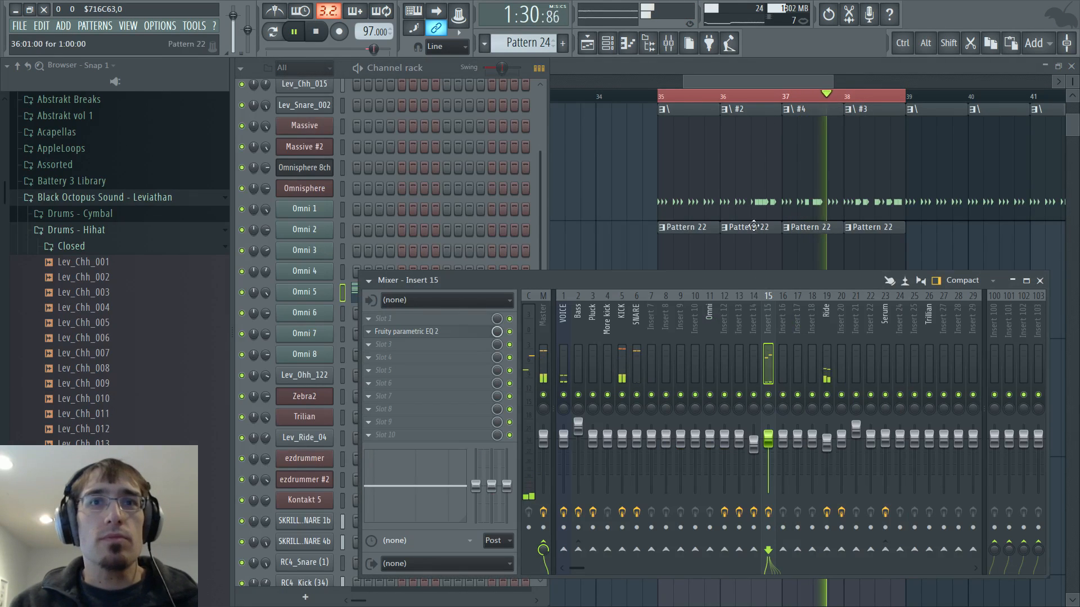
pyautogui.press('space')
pyautogui.moveTo(769, 439); pyautogui.dragTo(769, 433)
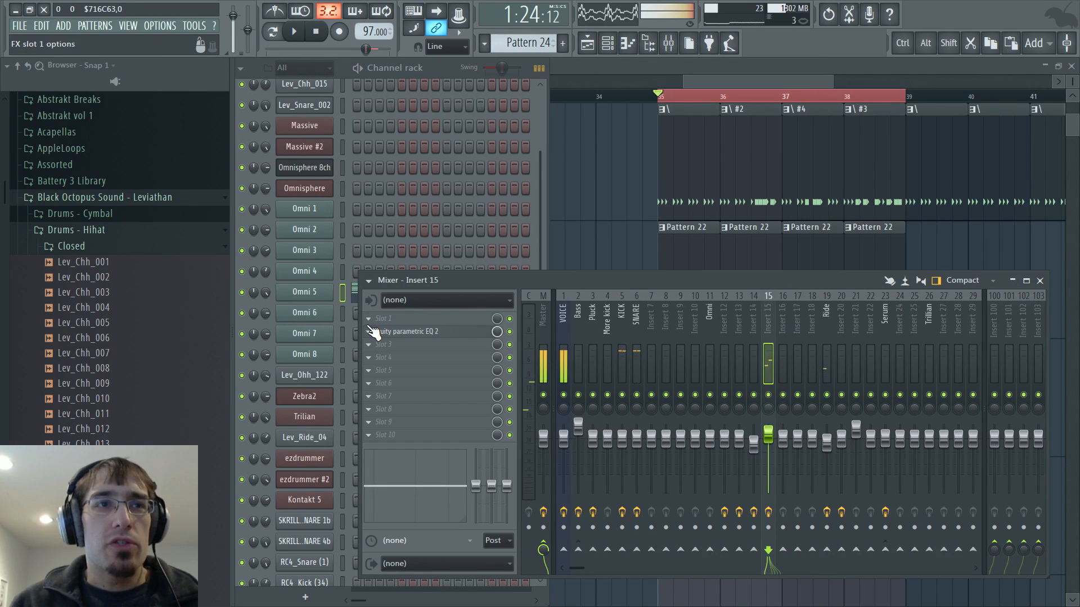
pyautogui.click(369, 357)
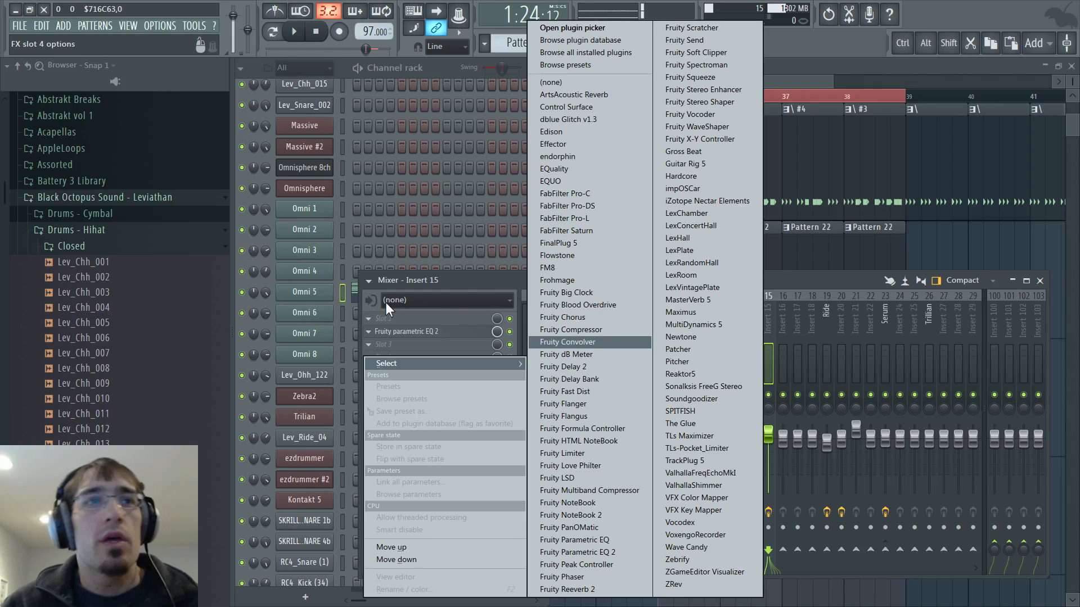
pyautogui.click(308, 299)
pyautogui.rightClick(266, 292)
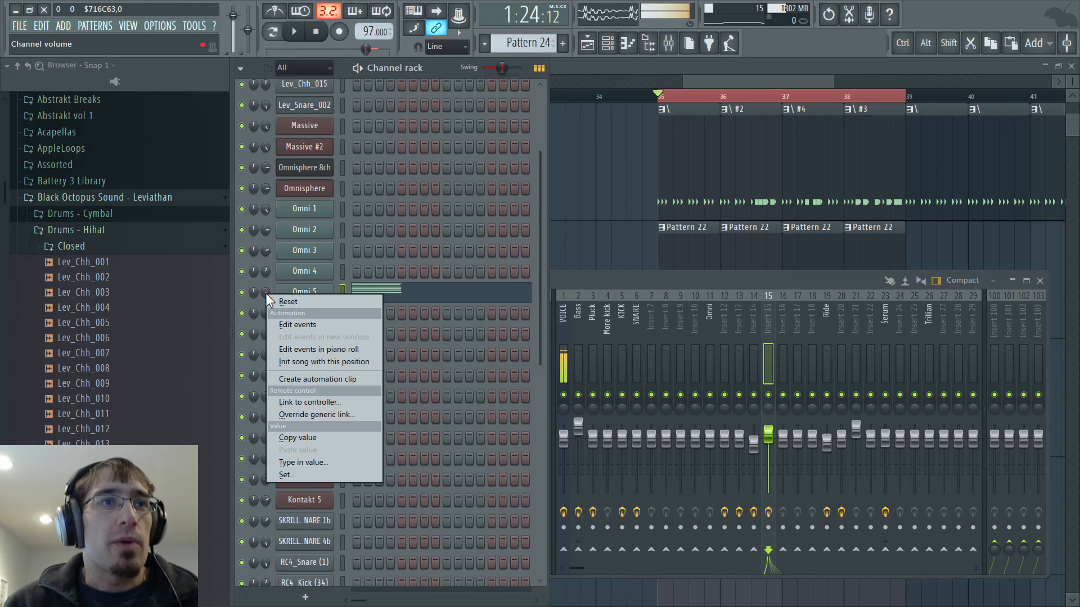
pyautogui.click(561, 280)
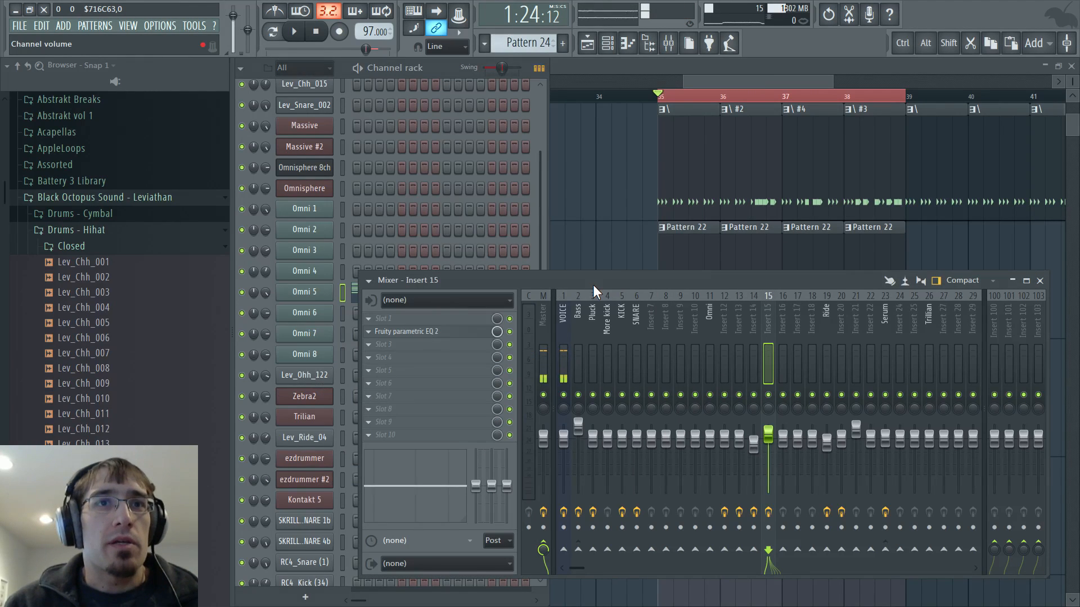
# Show the plugin database in the browser and expand the installed Fruity effects
pyautogui.click(381, 371)
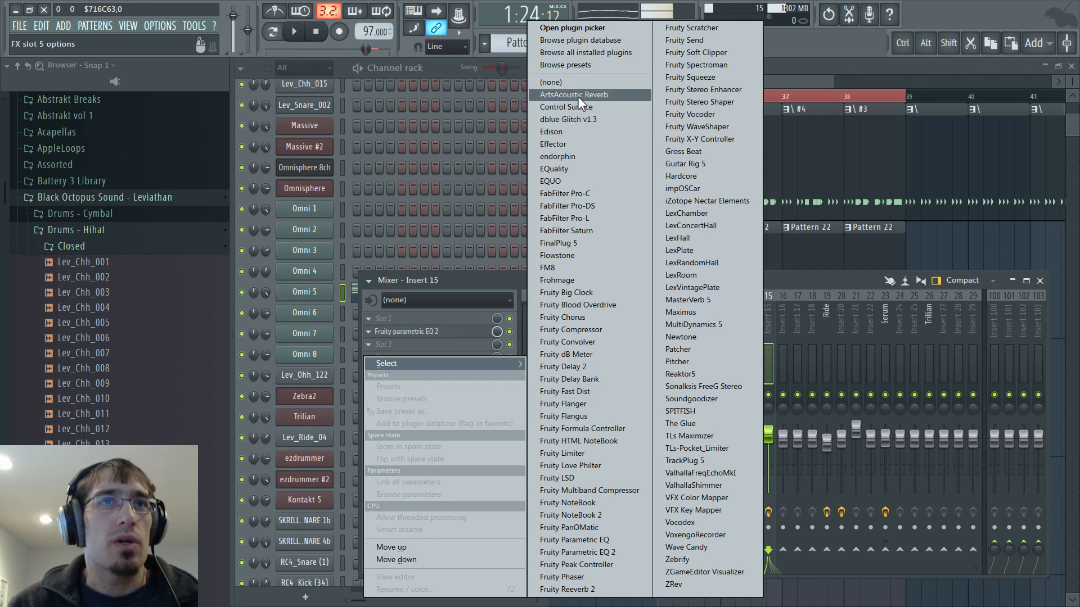
pyautogui.click(598, 44)
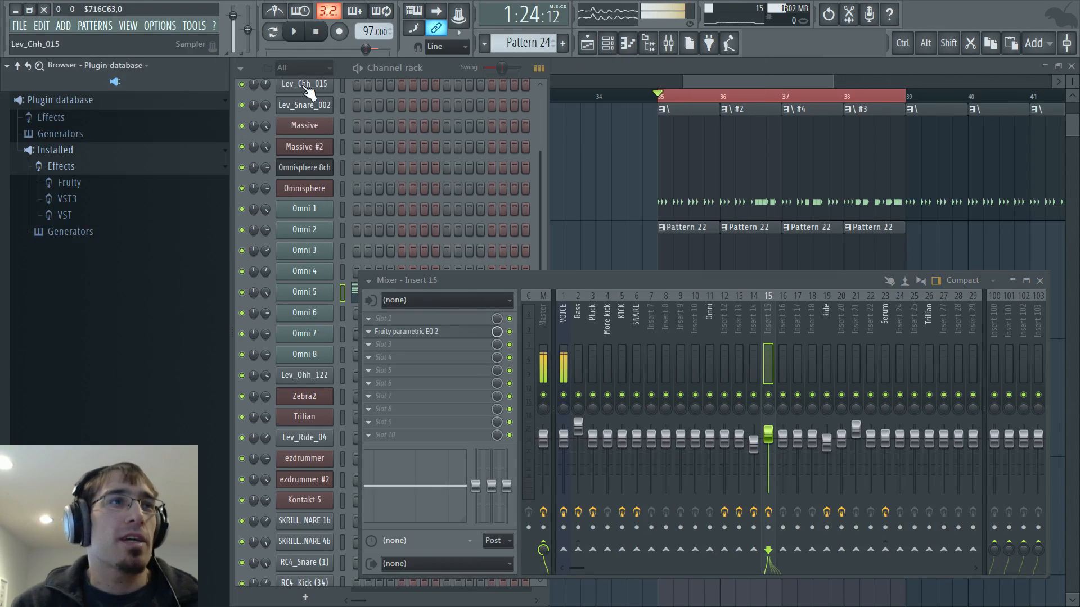
pyautogui.click(127, 192)
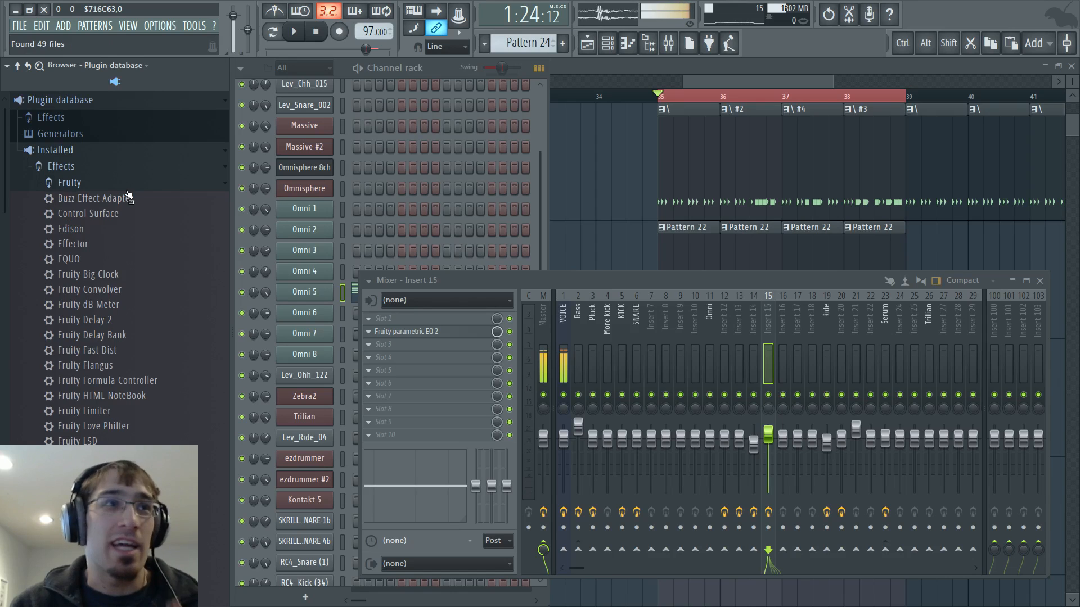
pyautogui.click(369, 357)
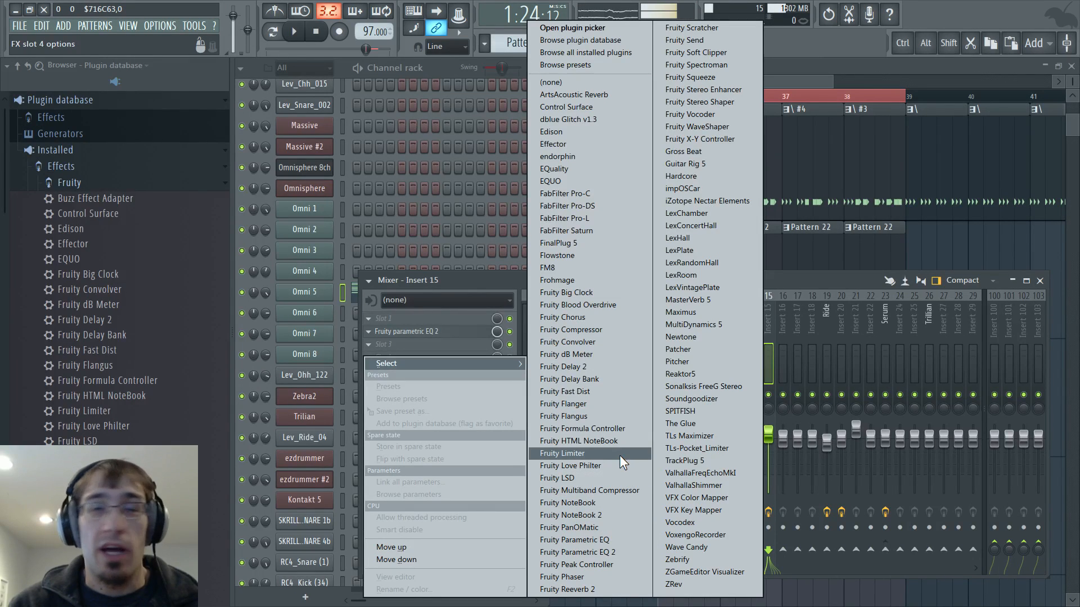
pyautogui.click(431, 353)
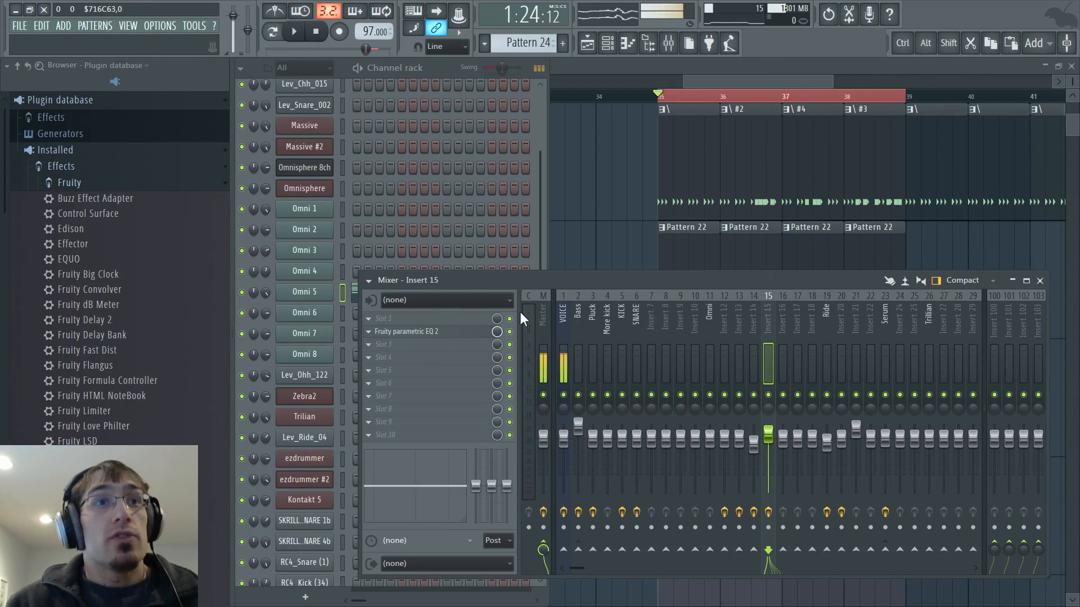
# Find Fruity Mute 2 among the effects in the plugin database and load it into slot 4 of Insert 15
pyautogui.scroll(-2, 84, 260)
pyautogui.scroll(2, 84, 260)
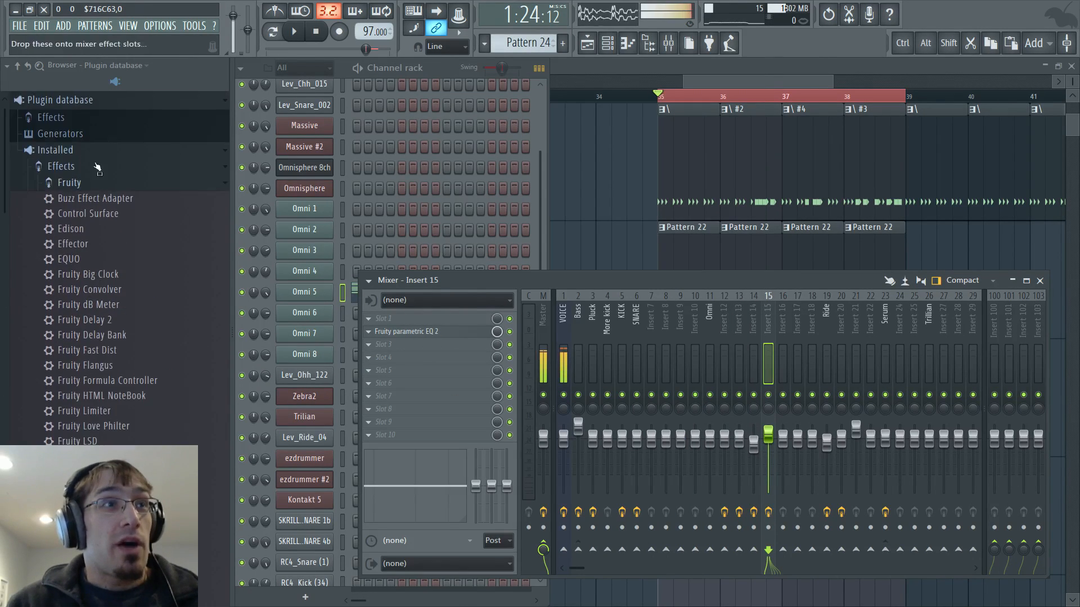
pyautogui.scroll(-2, 93, 253)
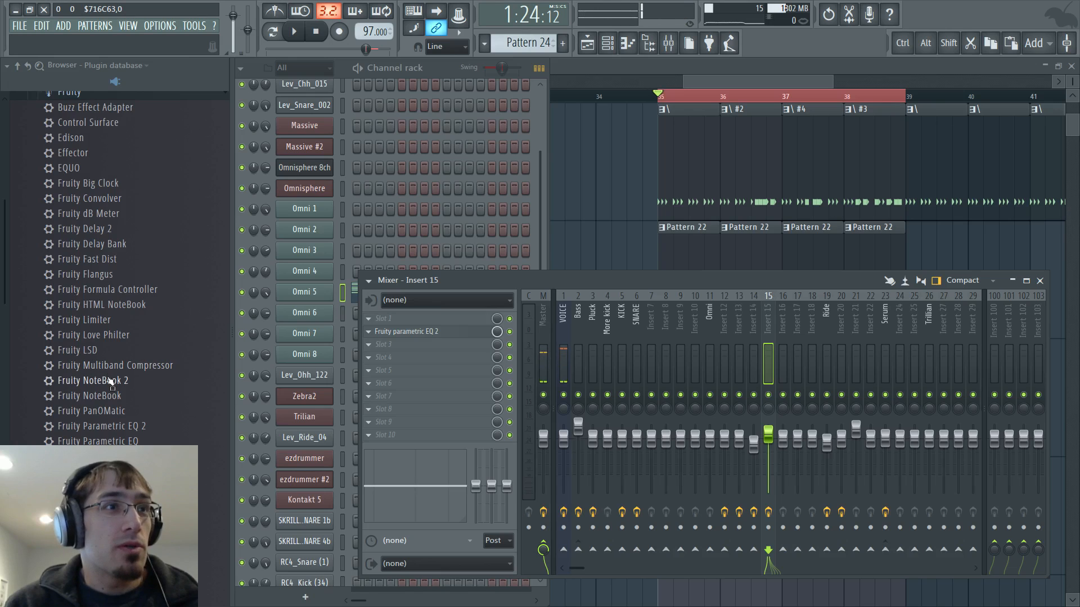
pyautogui.scroll(-6, 107, 376)
pyautogui.scroll(8, 109, 387)
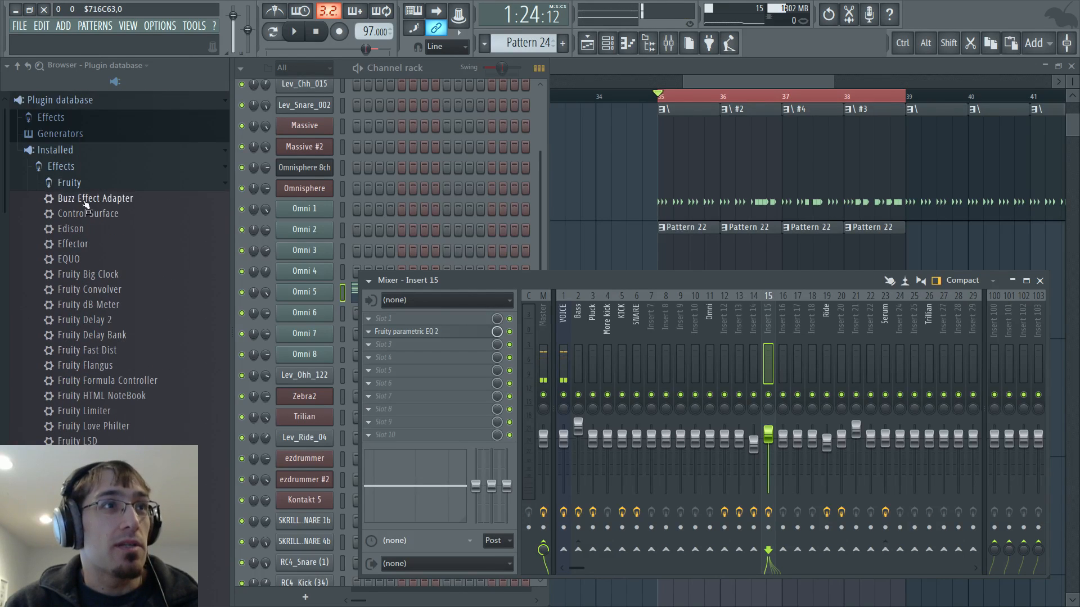
pyautogui.click(75, 121)
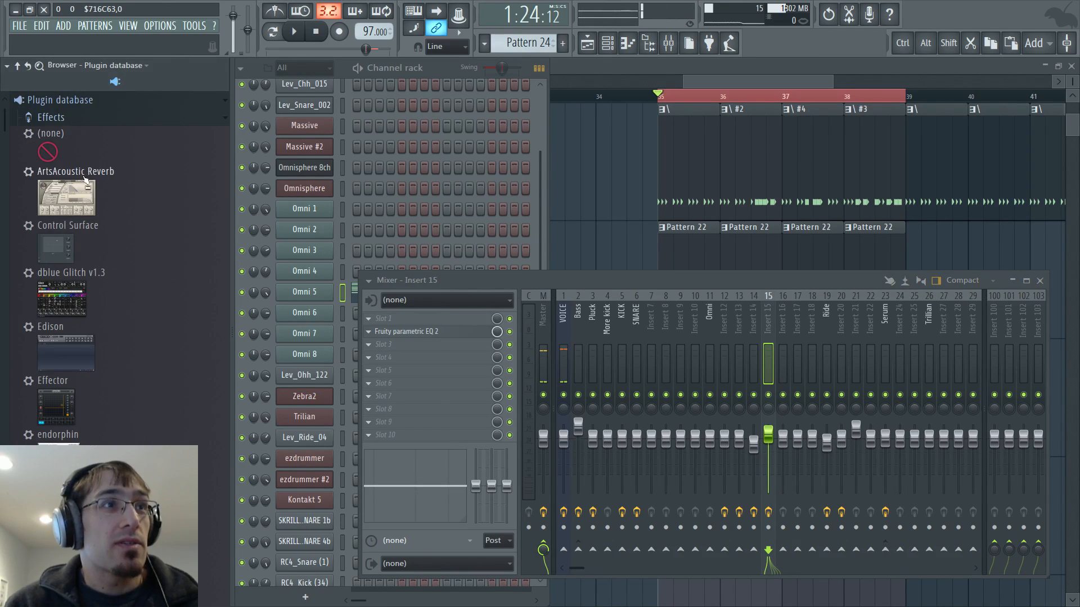
pyautogui.scroll(-8, 101, 224)
pyautogui.scroll(-12, 104, 224)
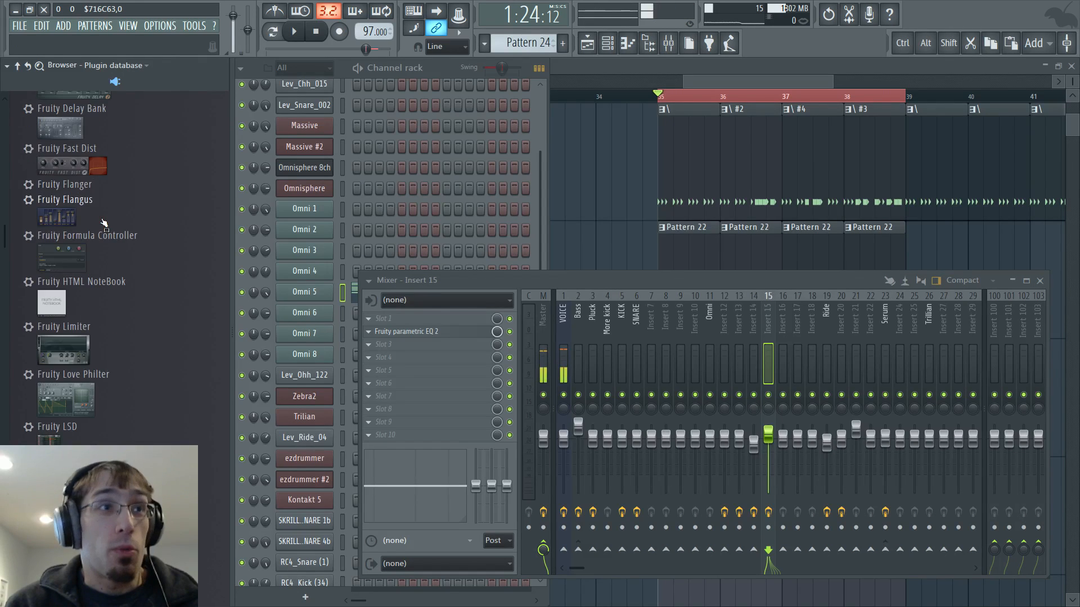
pyautogui.scroll(-15, 104, 224)
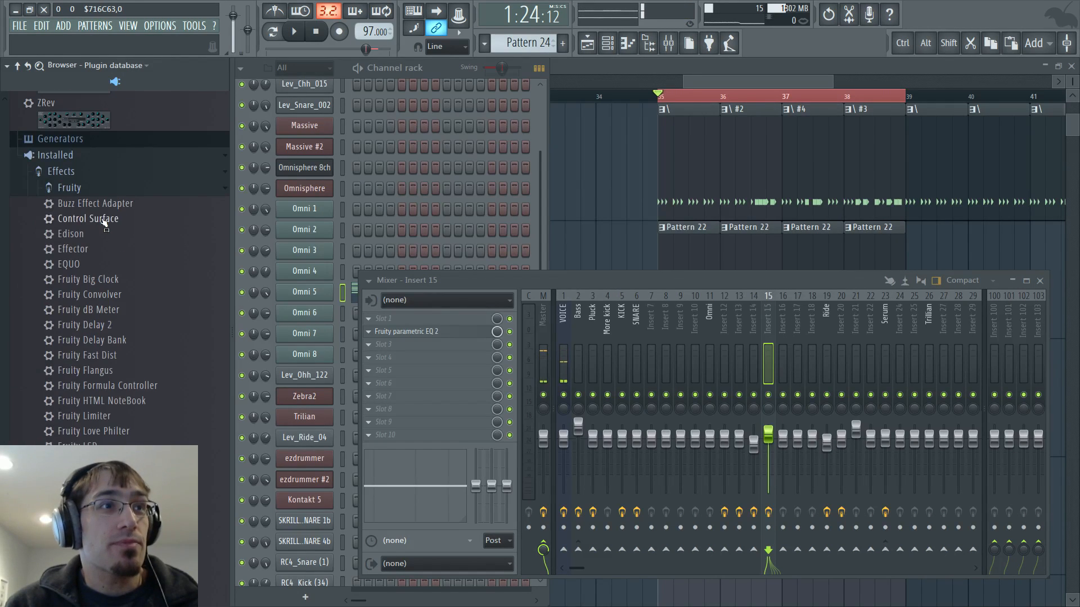
pyautogui.scroll(6, 94, 189)
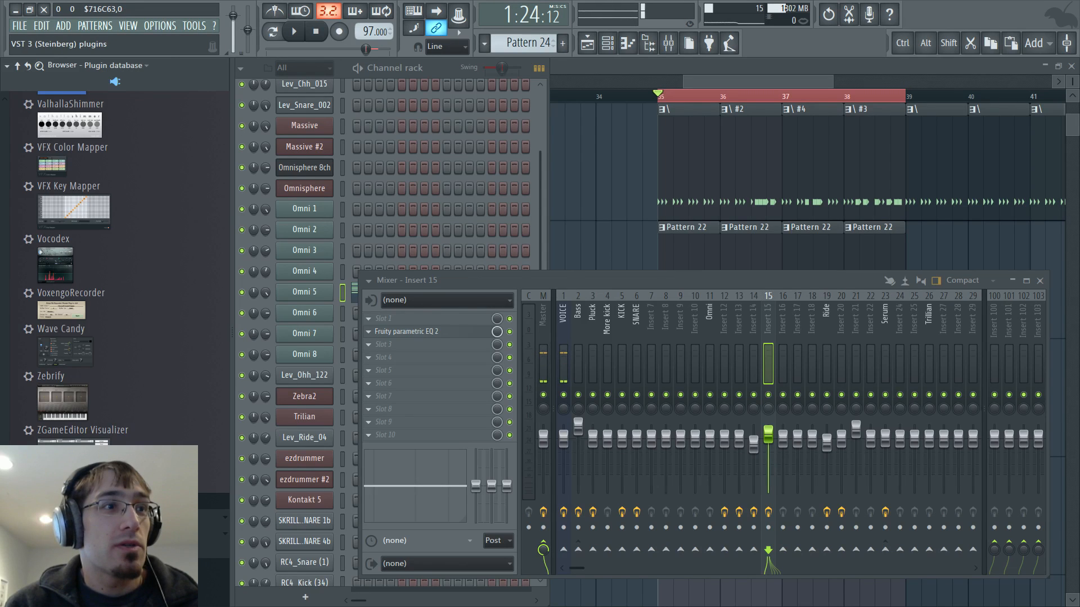
pyautogui.scroll(10, 100, 415)
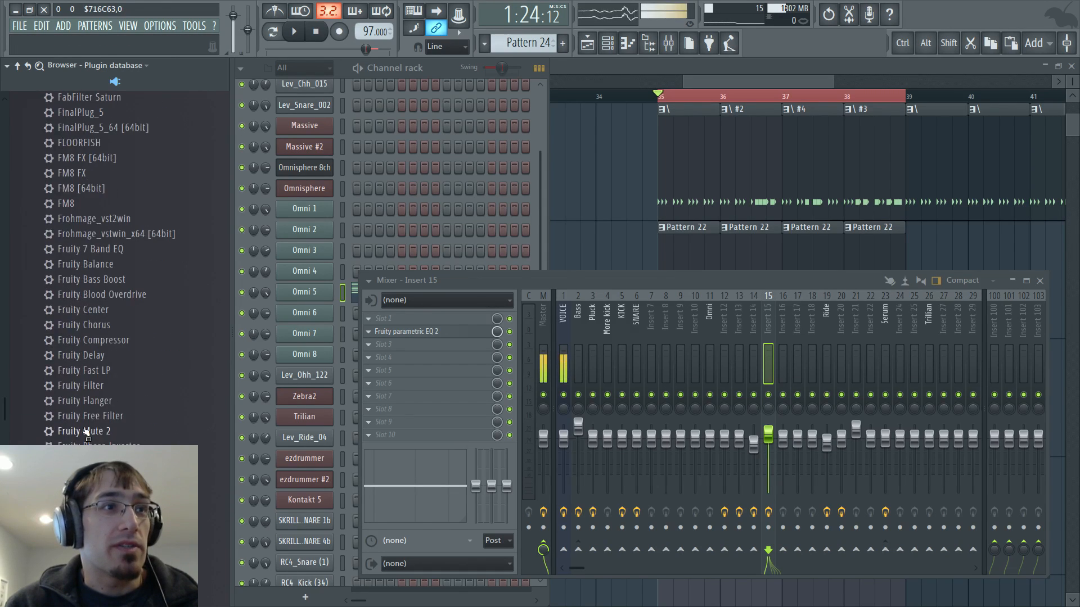
pyautogui.moveTo(87, 431); pyautogui.dragTo(396, 356)
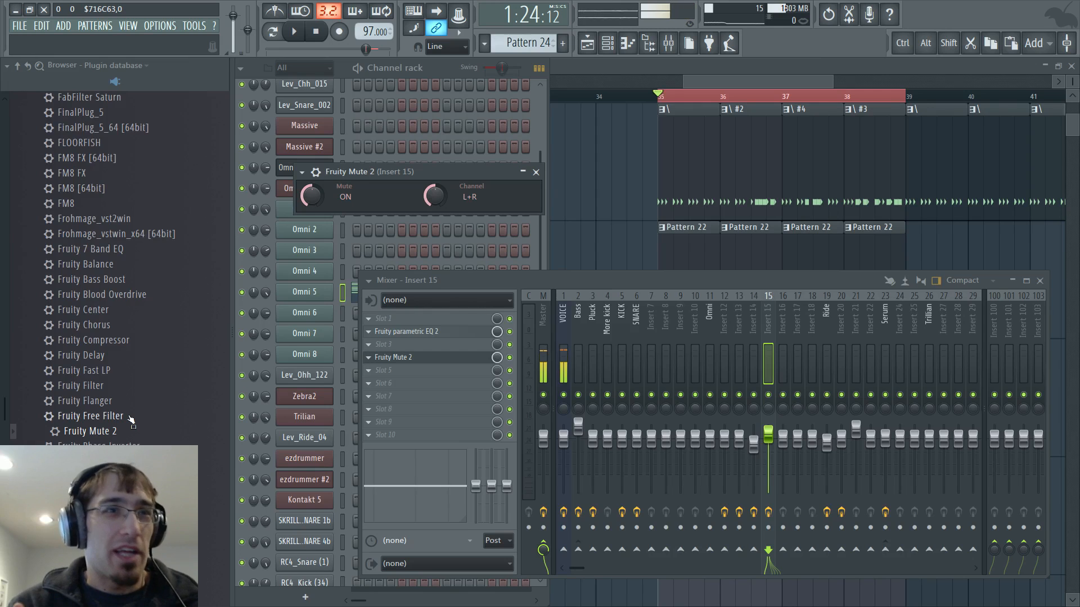
# Create an automation clip for the Mute control of Fruity Mute 2 on Insert 15
pyautogui.click(394, 358)
pyautogui.click(397, 358)
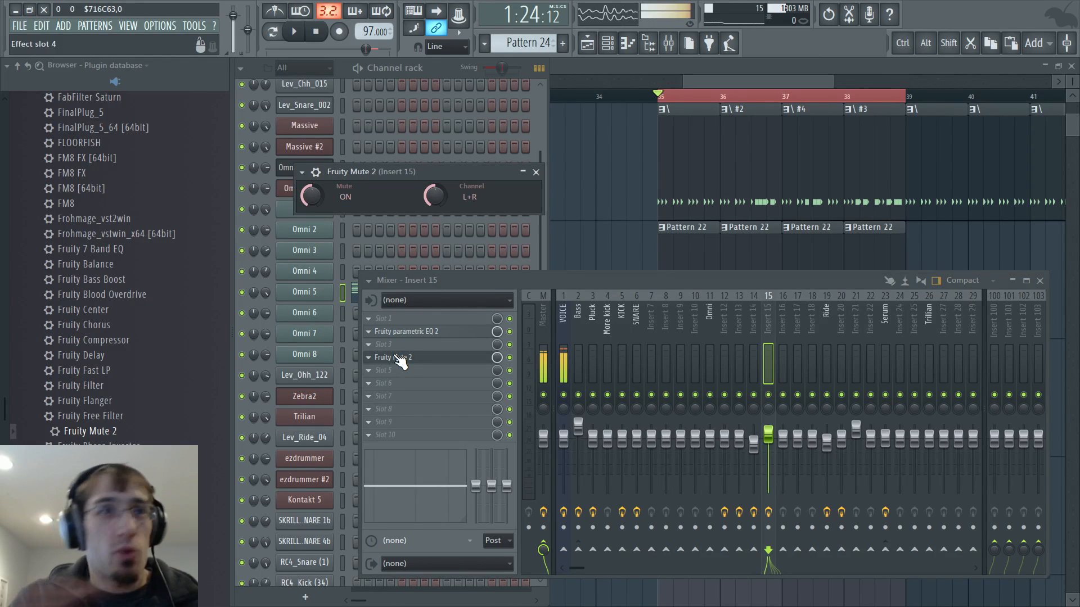
pyautogui.rightClick(311, 204)
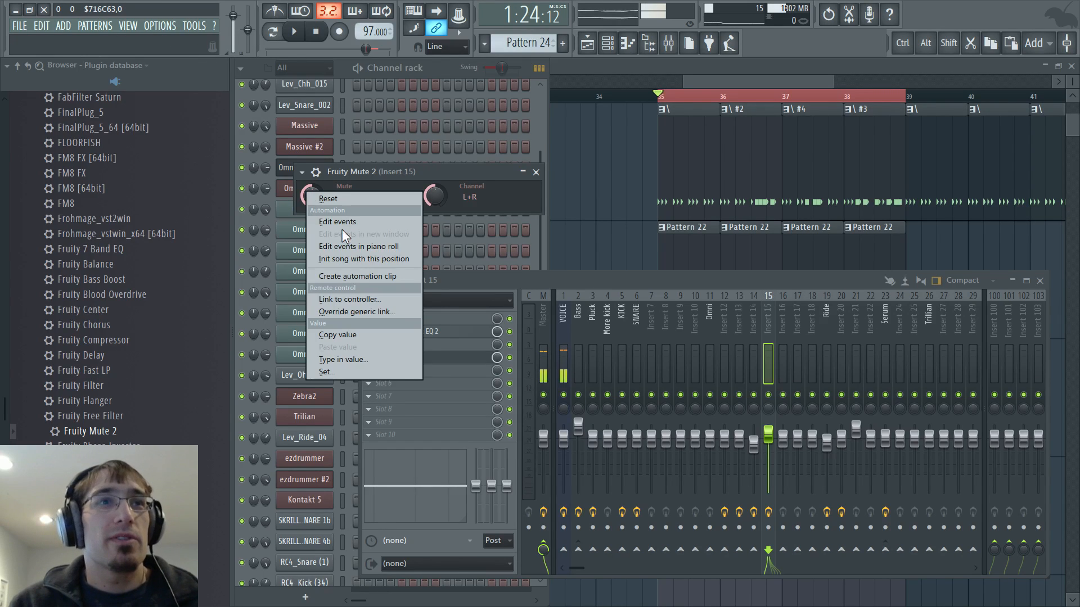
pyautogui.click(352, 275)
# Add a 0% point at 35:09:00 to the Mute envelope and change the transition into it to an instant step
pyautogui.scroll(-2, 624, 338)
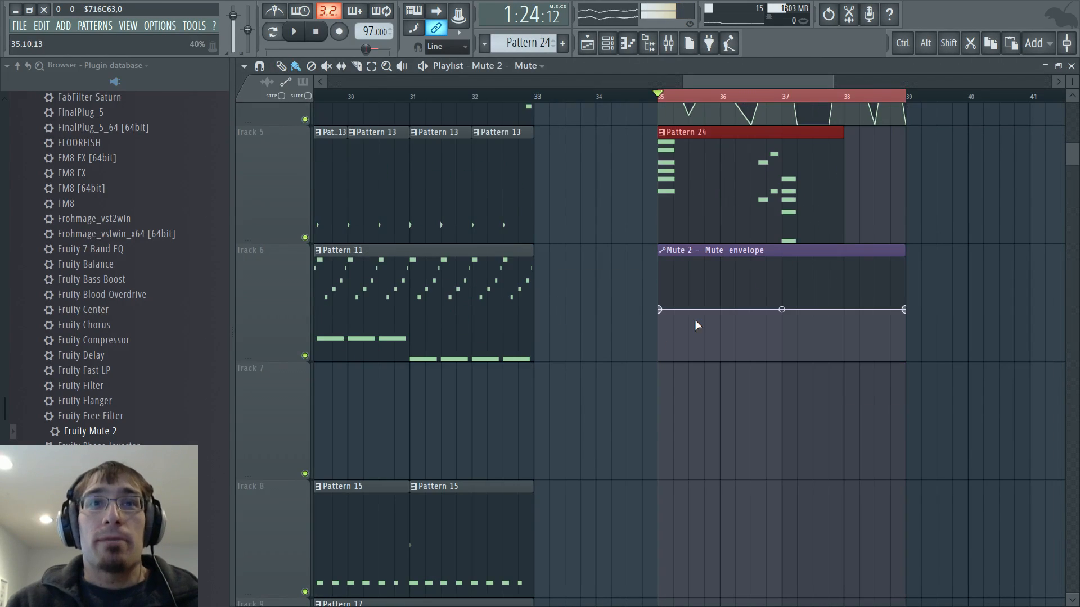
pyautogui.scroll(1, 694, 320)
pyautogui.moveTo(782, 427); pyautogui.dragTo(688, 479)
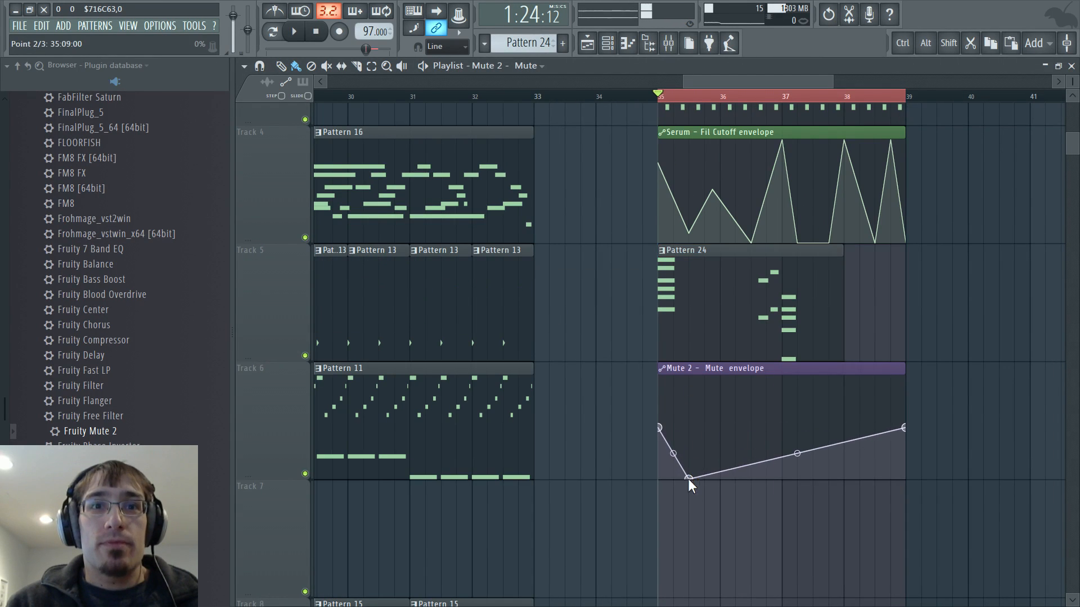
pyautogui.rightClick(687, 478)
pyautogui.click(730, 422)
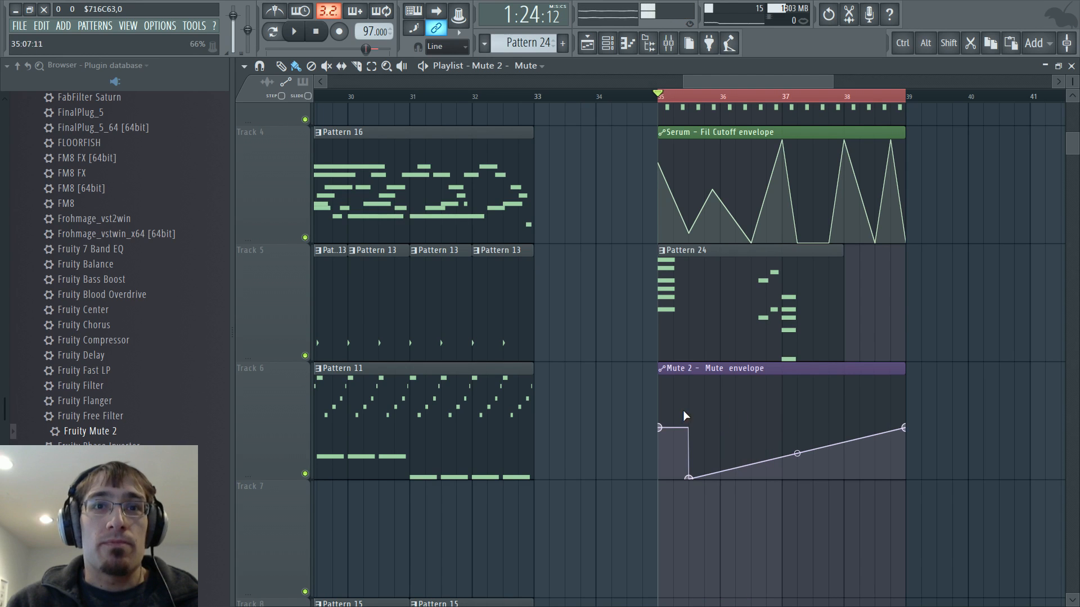
# Open Fruity Mute 2 on Insert 15 and play from bar 35 to check how its Mute control follows the automation
pyautogui.press('F9')
pyautogui.click(443, 359)
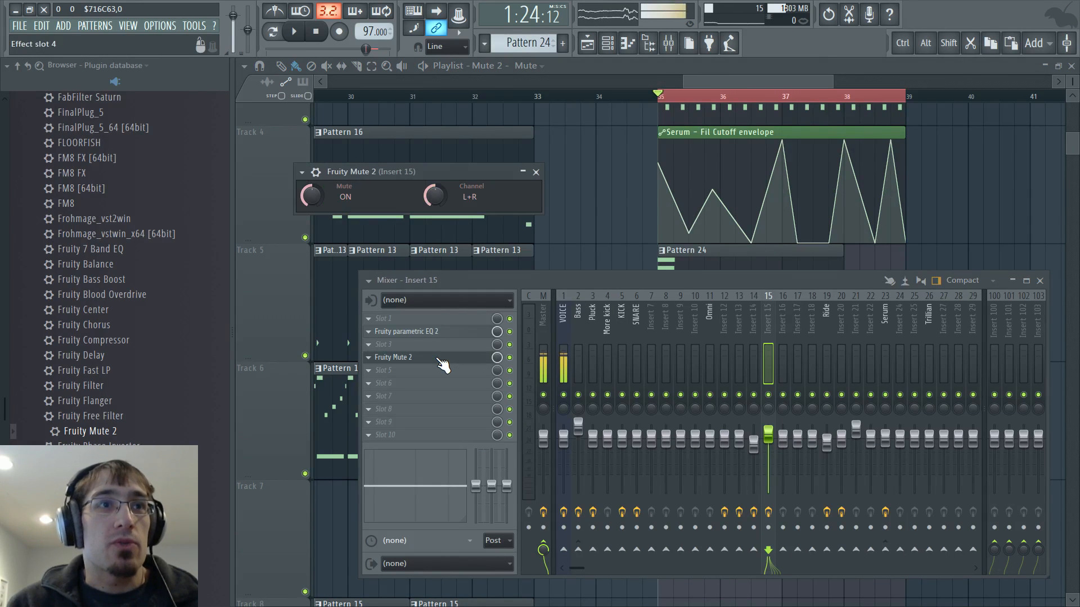
pyautogui.press('space')
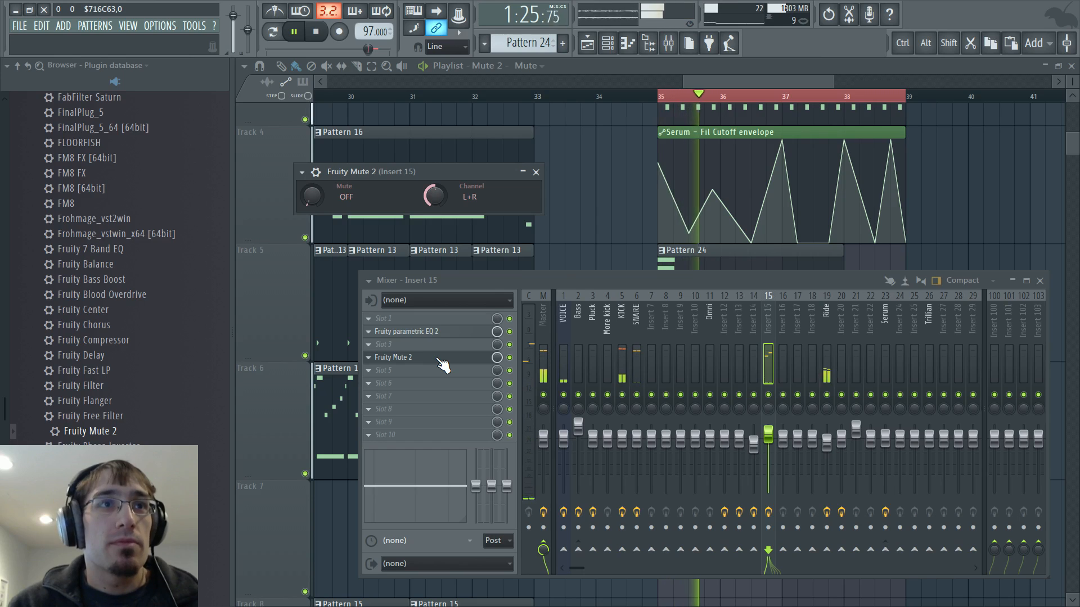
pyautogui.click(716, 84)
pyautogui.press('space')
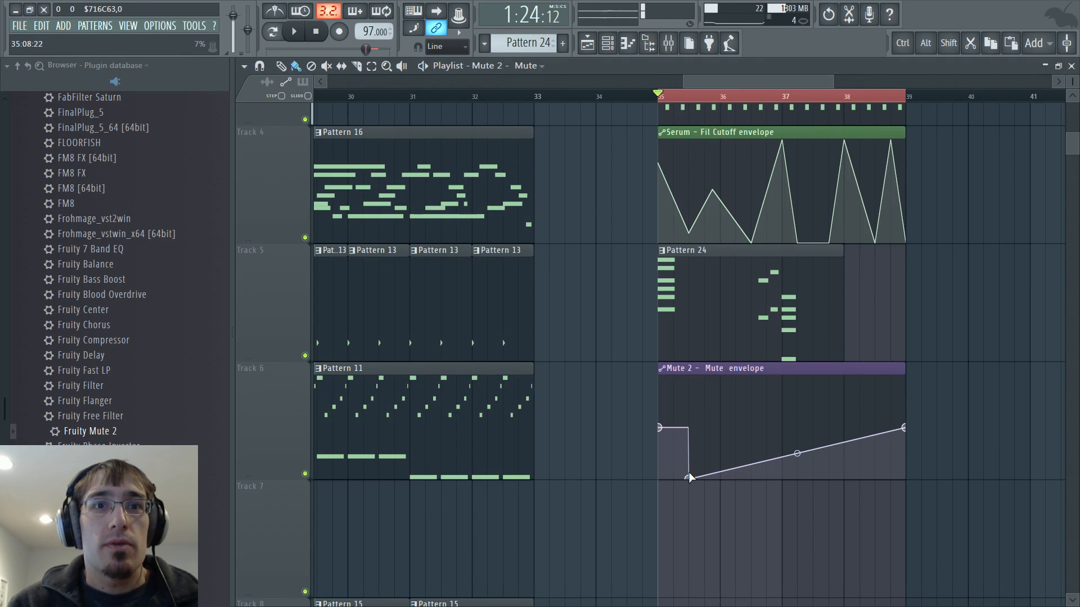
# Shift the Mute envelope's first drop a quarter way into bar 35 and add points raising it for the first quarter of bar 37
pyautogui.moveTo(689, 477); pyautogui.dragTo(674, 478)
pyautogui.rightClick(752, 475)
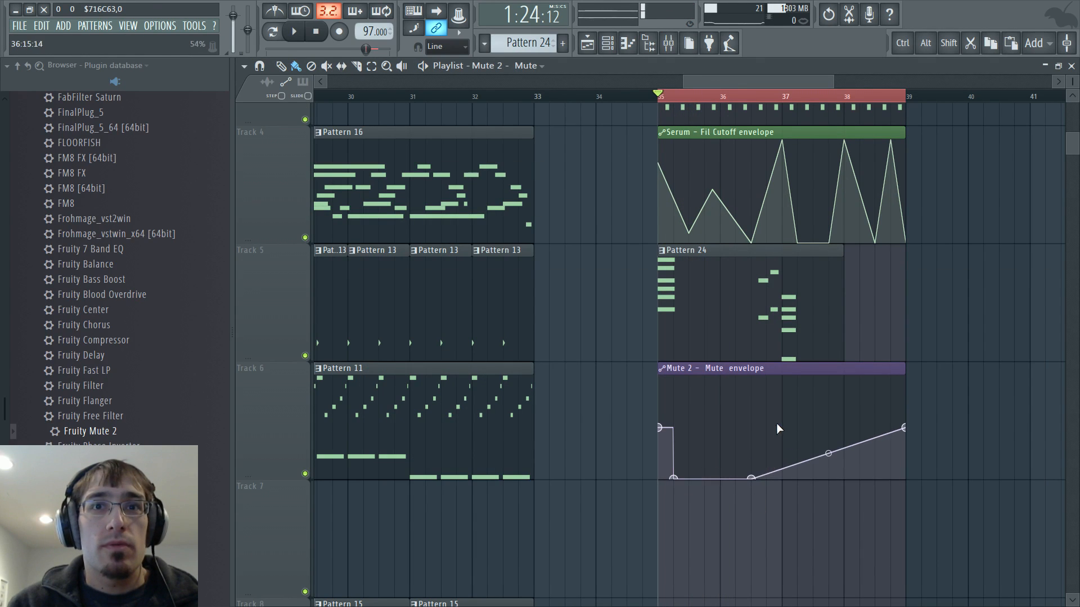
pyautogui.rightClick(779, 428)
pyautogui.rightClick(797, 475)
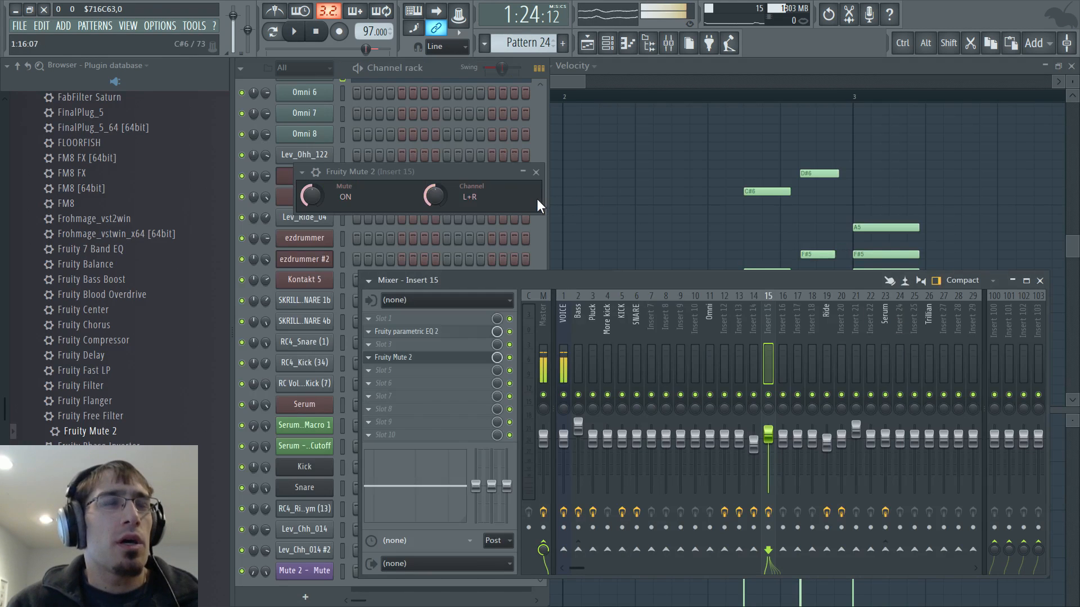
# Close Fruity Mute 2, audition the Zebra2 and ezdrummer channels, and play the section from bar 35 to check the gated part
pyautogui.click(536, 198)
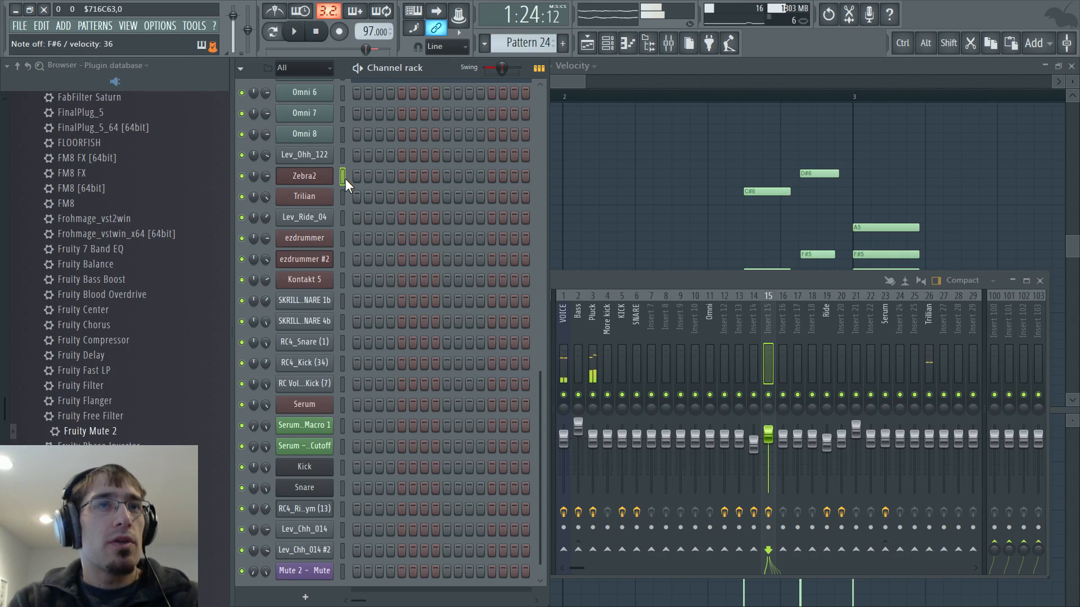
pyautogui.click(344, 241)
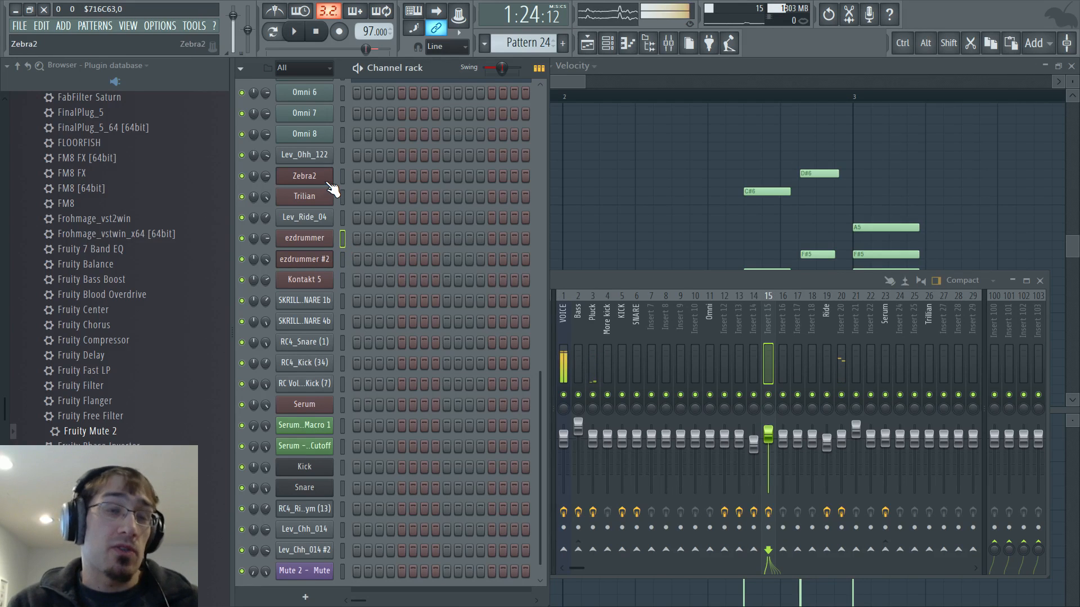
pyautogui.press('F5')
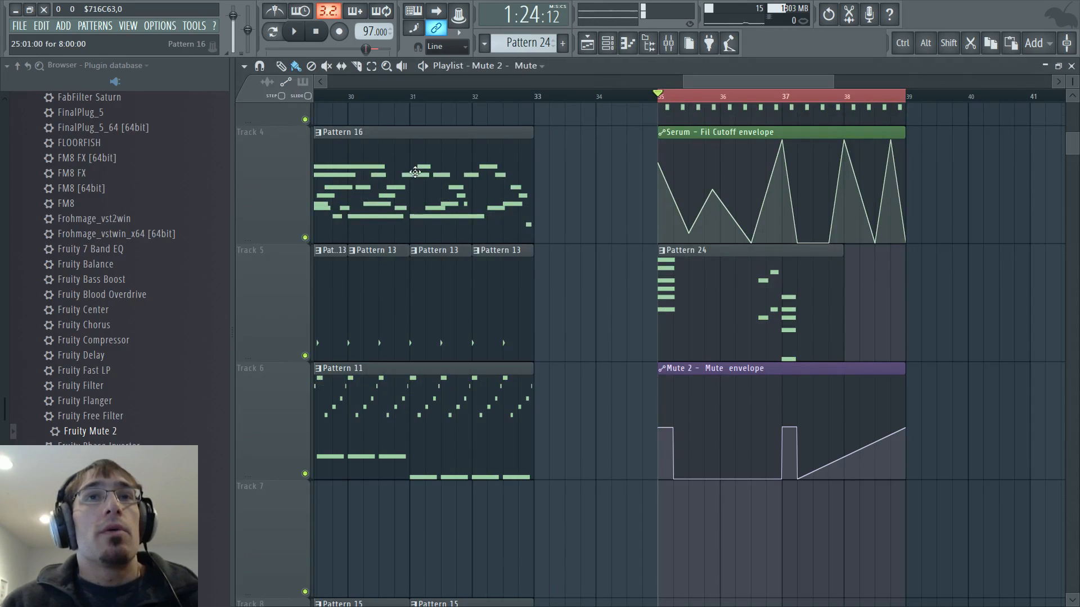
pyautogui.press('space')
pyautogui.press('F5')
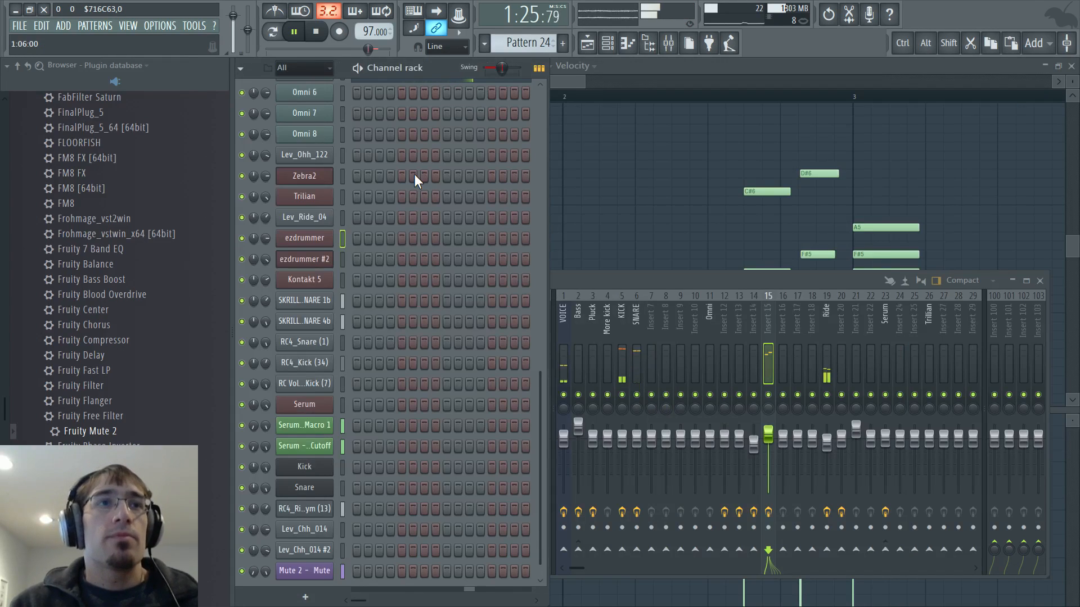
pyautogui.press('F6')
pyautogui.press('F6')
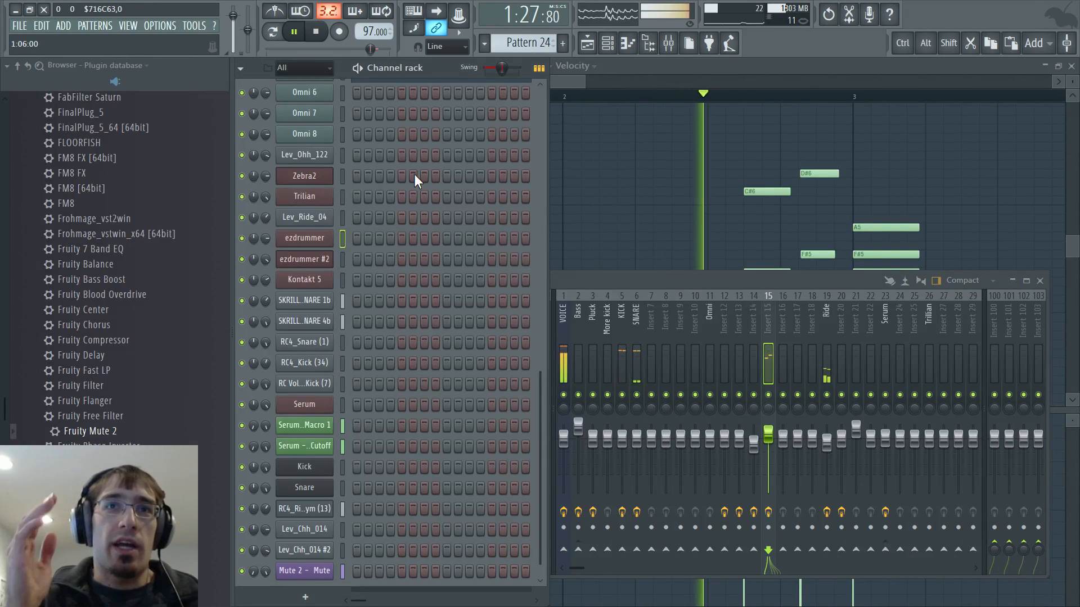
pyautogui.press('F6')
pyautogui.press('F5')
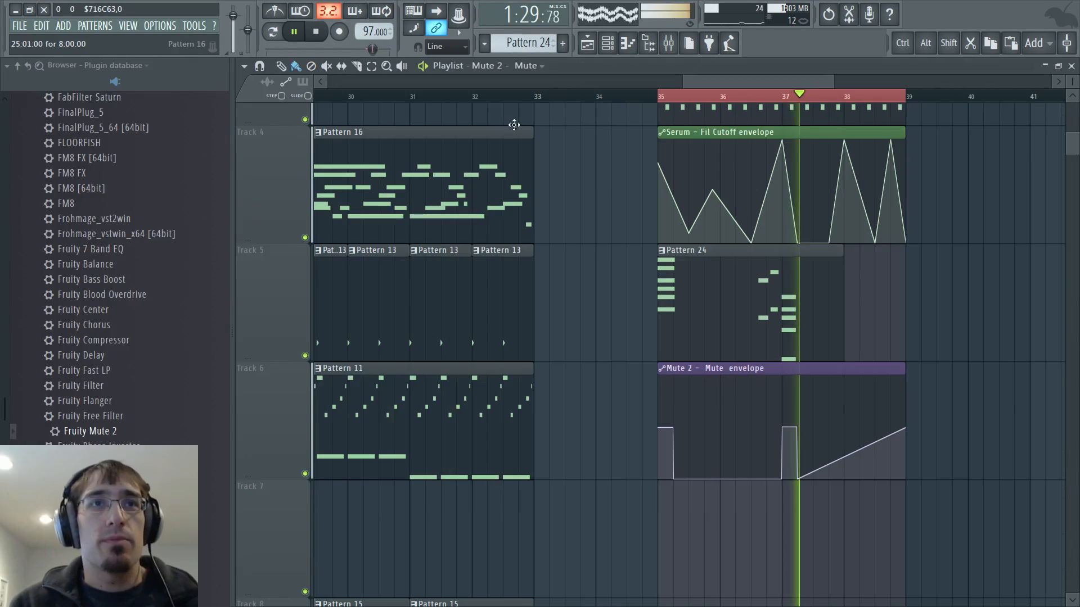
pyautogui.press('space')
# Raise the Mute envelope to 51% at 36:09:00 so it steps up ahead of bar 37
pyautogui.click(751, 427)
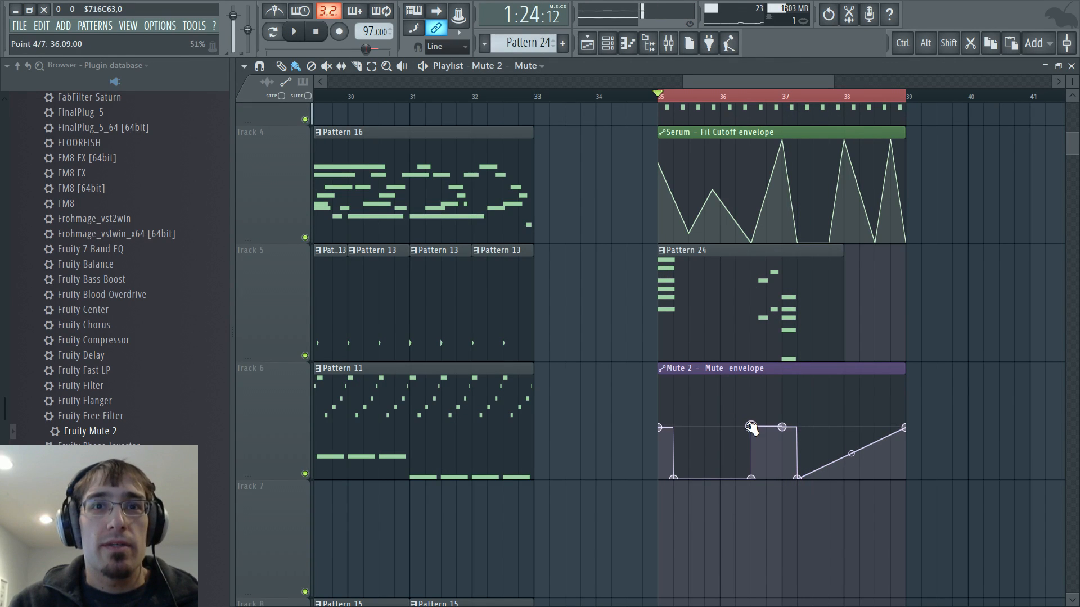
pyautogui.press('F5')
pyautogui.press('F6')
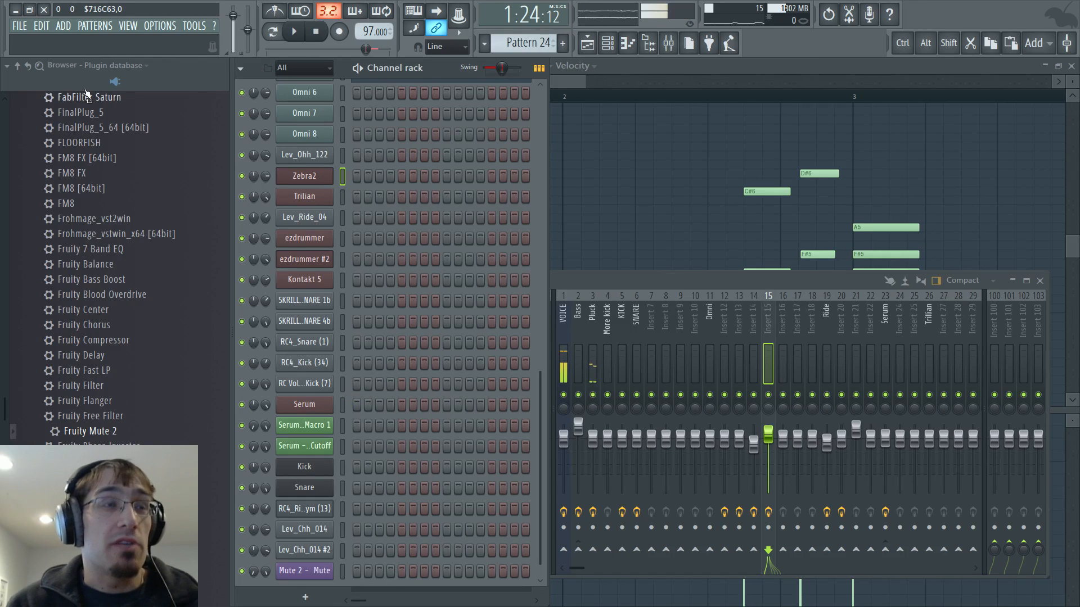
# Audition the Omni channels and the Massive channel in the channel rack to choose a sound for the next part
pyautogui.press('F5')
pyautogui.press('F6')
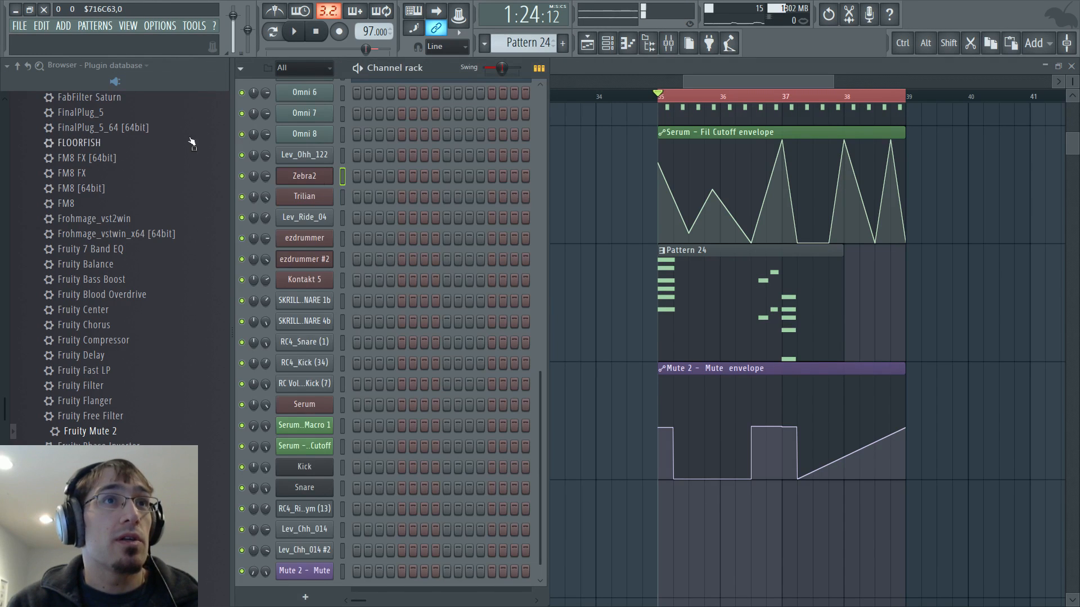
pyautogui.scroll(7, 344, 191)
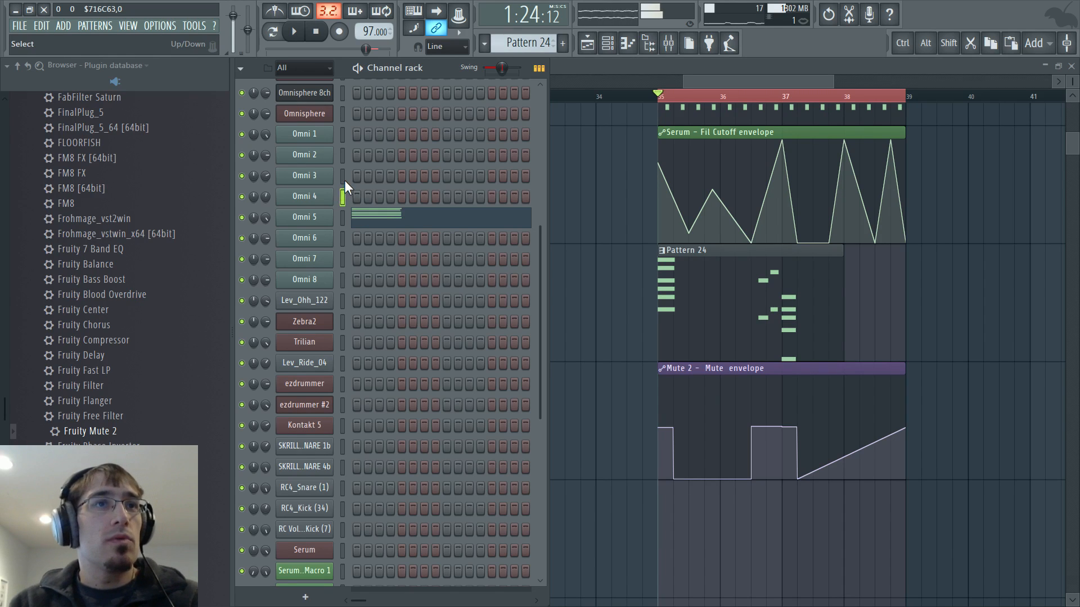
pyautogui.click(341, 154)
pyautogui.click(343, 136)
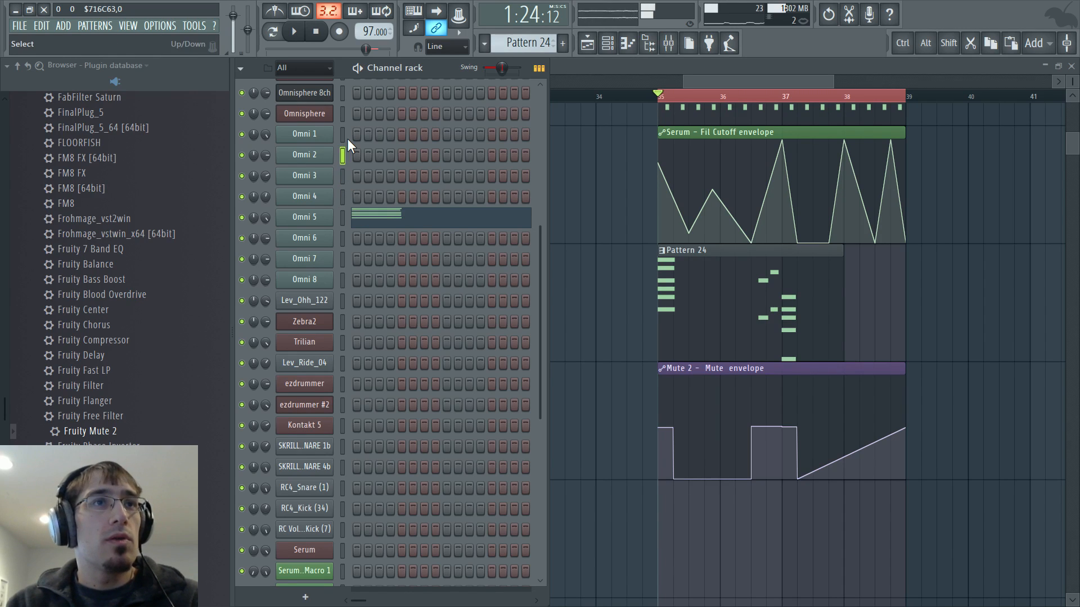
pyautogui.scroll(4, 396, 172)
pyautogui.scroll(2, 419, 194)
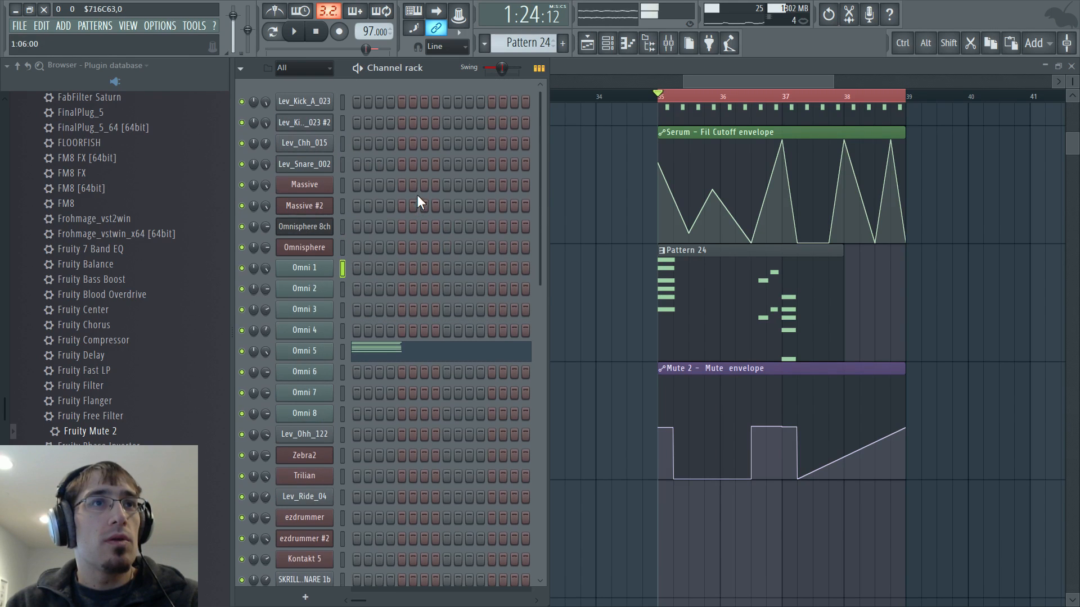
pyautogui.click(342, 181)
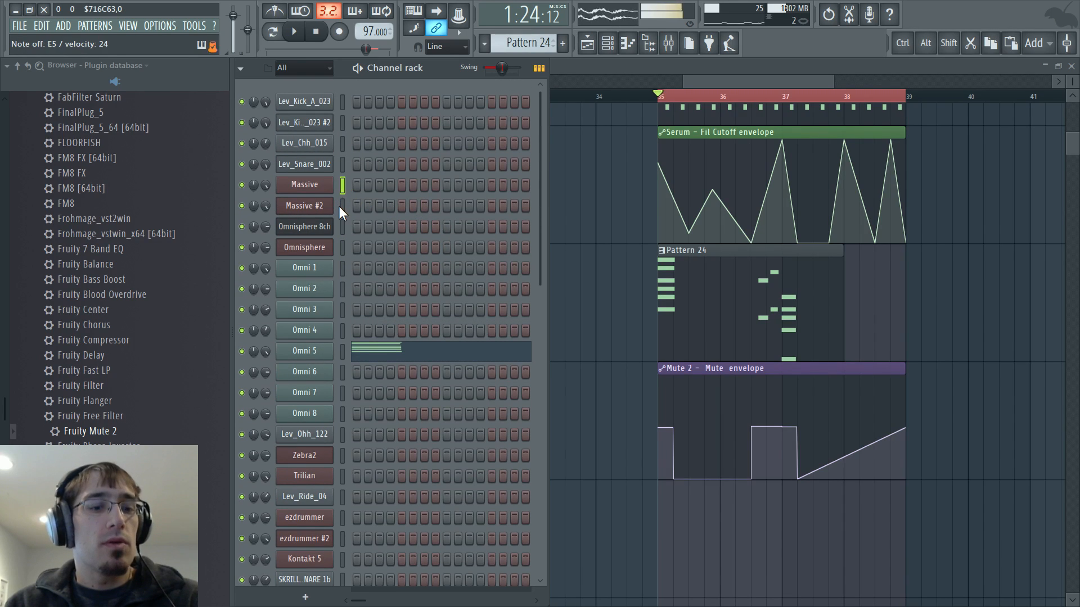
# Open the Massive (Bass) instrument, reset its channel pitch and return to the channel rack
pyautogui.click(290, 183)
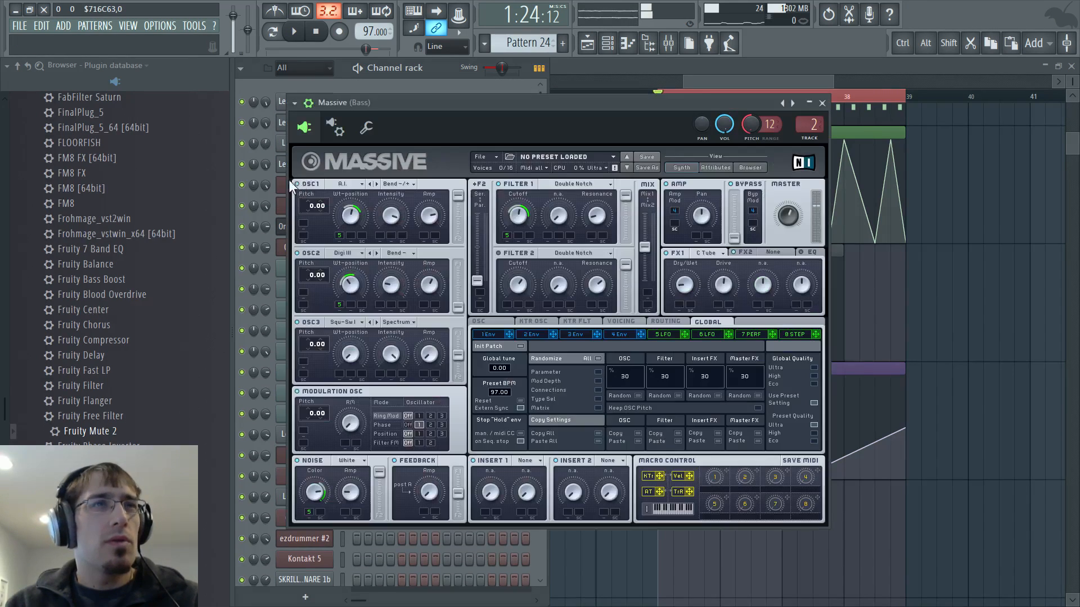
pyautogui.rightClick(749, 124)
pyautogui.click(755, 130)
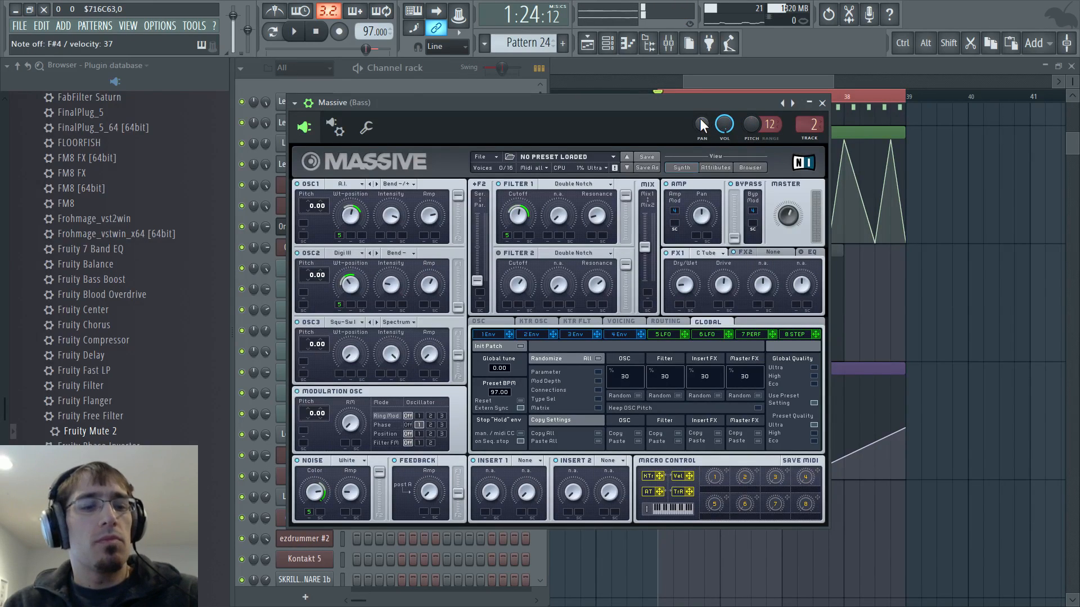
pyautogui.click(414, 76)
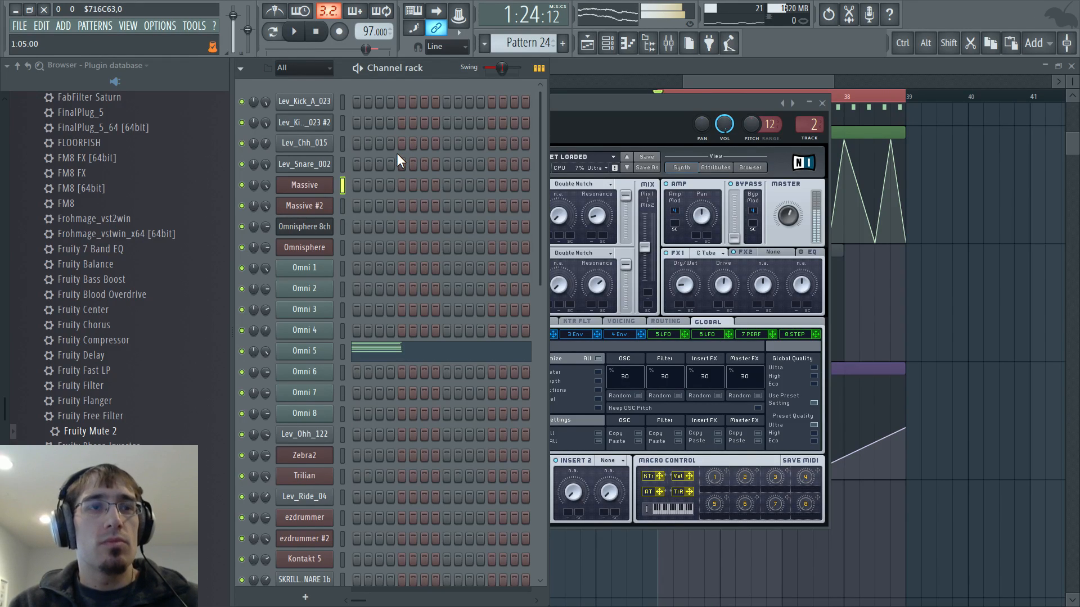
# Create a new Pattern 25 and place it on Track 7 at bar 35
pyautogui.press('F5')
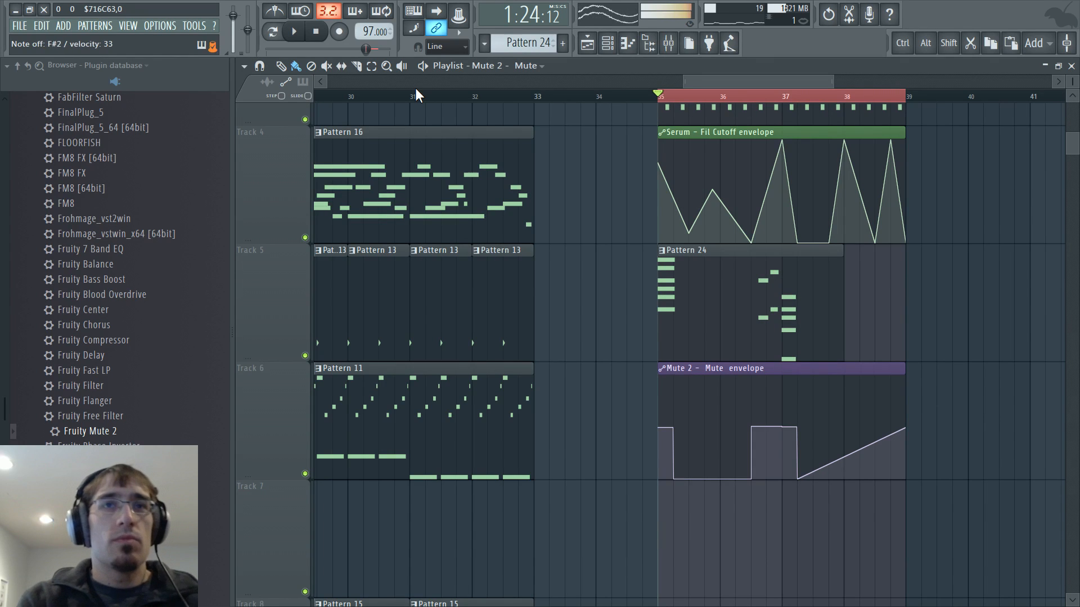
pyautogui.press('F4')
pyautogui.press('Return')
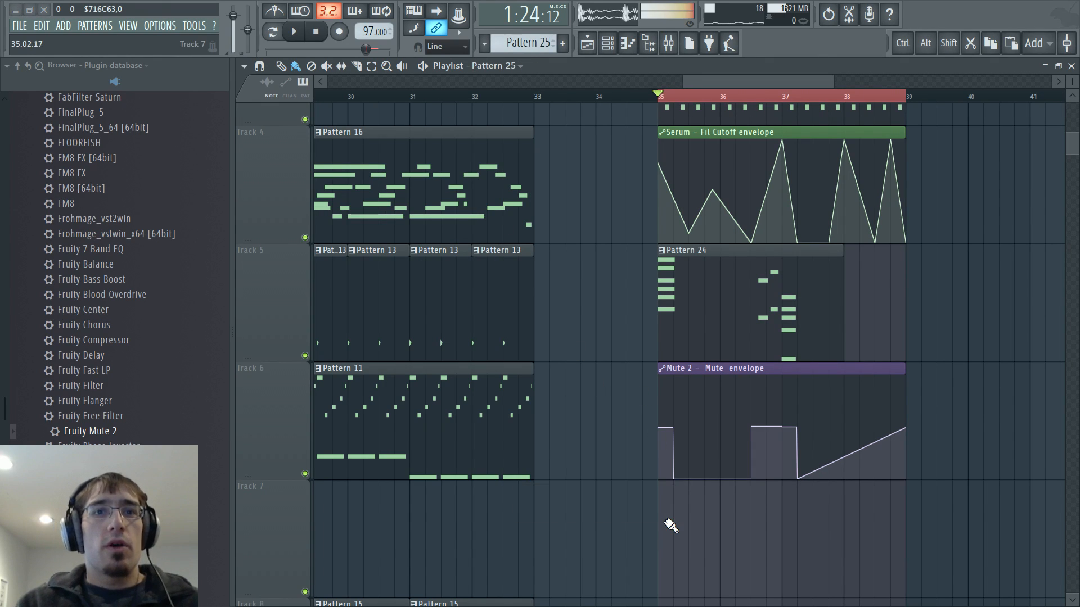
pyautogui.click(671, 525)
# Arm score recording and reset the channel pitch of Massive again
pyautogui.press('F6')
pyautogui.click(341, 36)
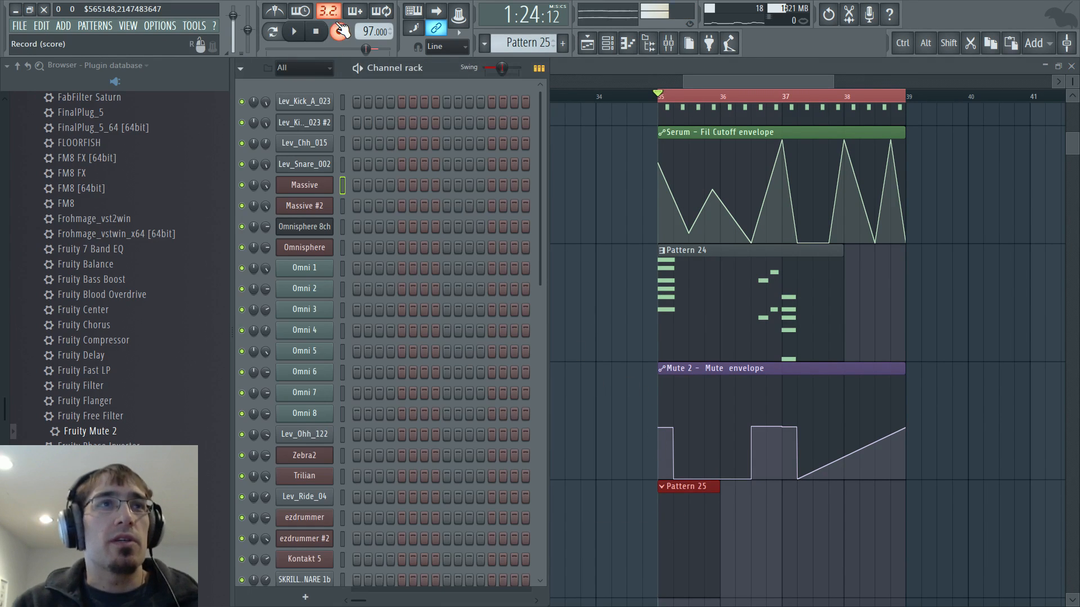
pyautogui.press('F6')
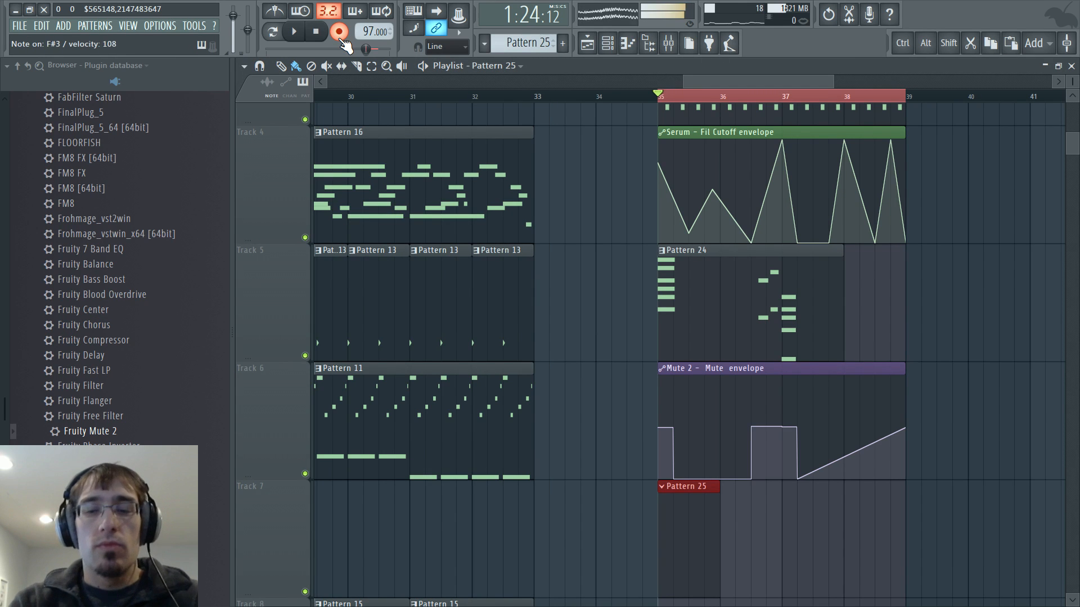
pyautogui.press('F6')
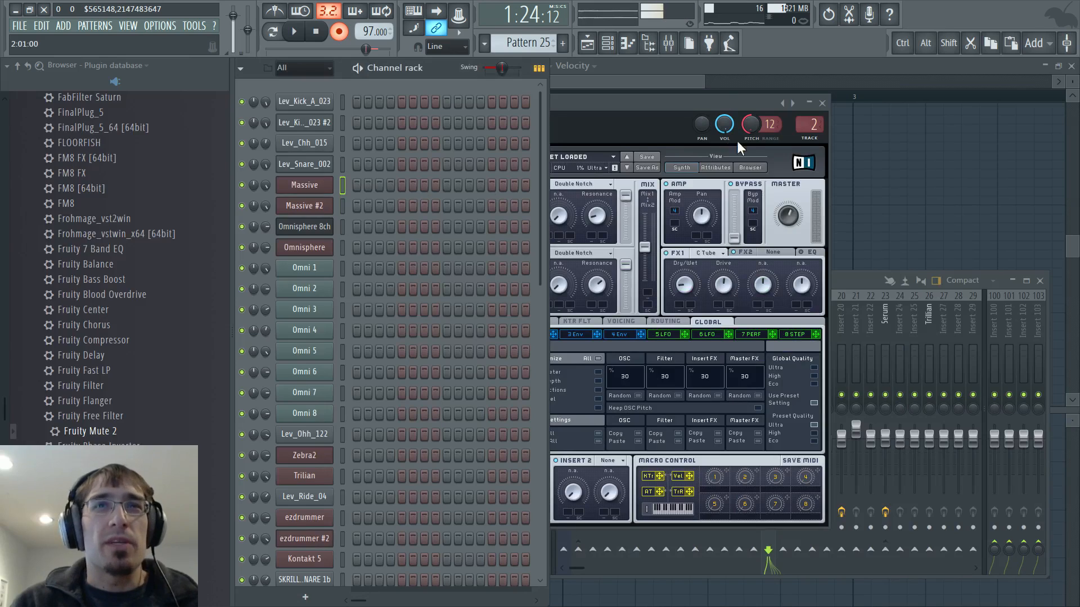
pyautogui.rightClick(754, 126)
pyautogui.click(756, 126)
pyautogui.rightClick(750, 125)
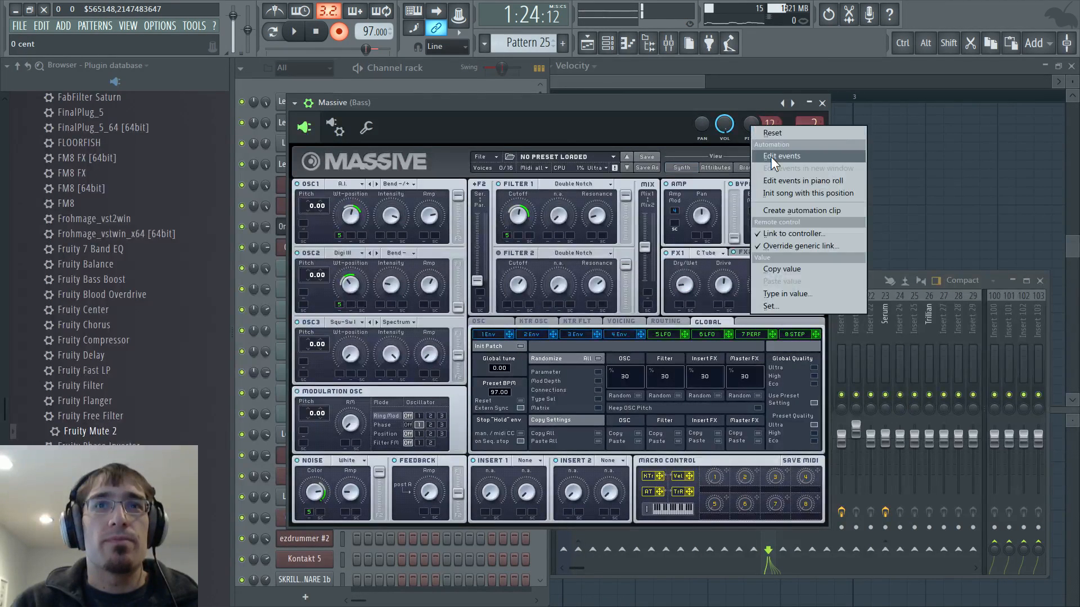
pyautogui.click(467, 94)
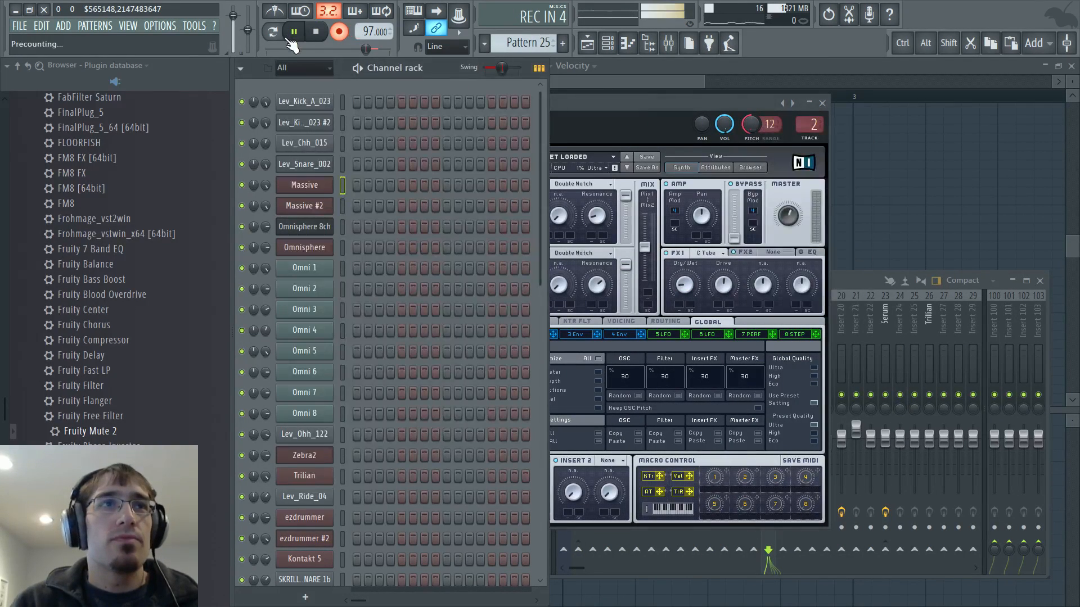
# Turn on loop recording and record a short Massive bass phrase into Pattern 25
pyautogui.click(273, 34)
pyautogui.press('space')
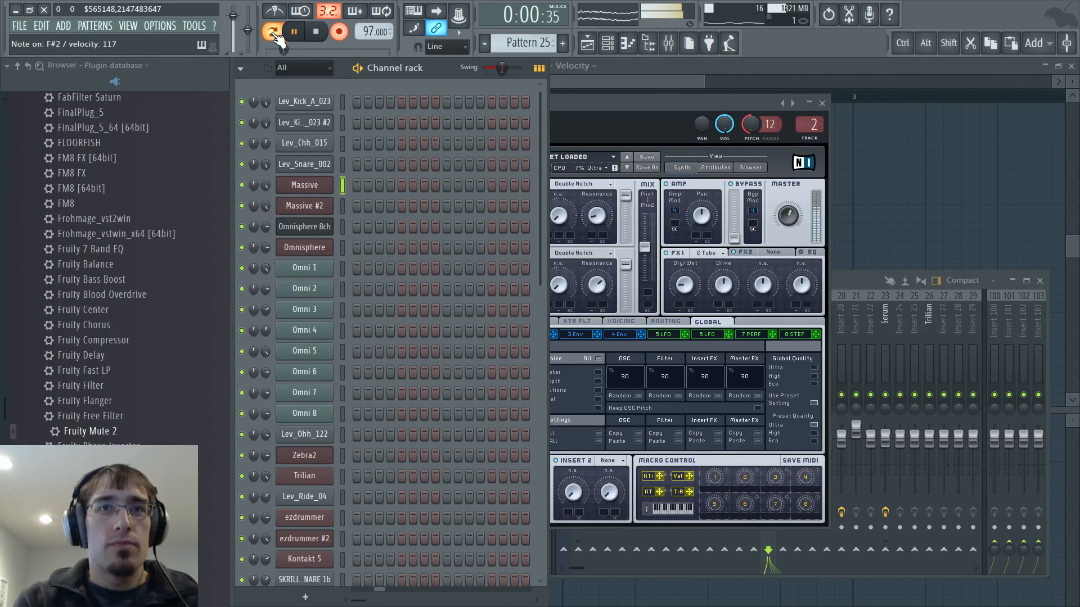
pyautogui.click(295, 32)
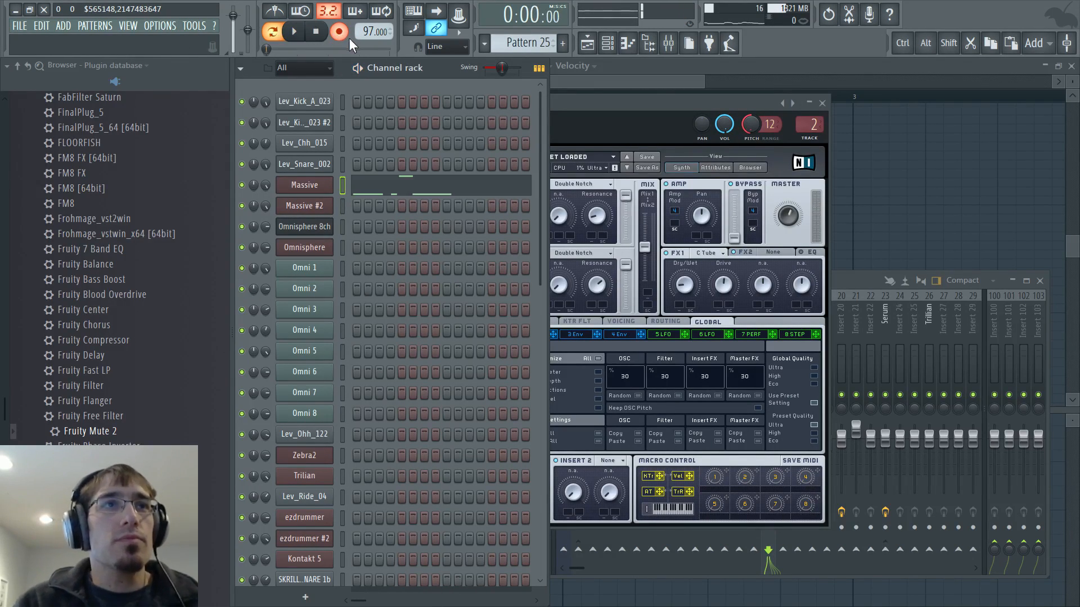
# Look over the playlist arrangement from the earlier sections through bar 38, including the recorded Pattern 25 clip on Track 7
pyautogui.press('F5')
pyautogui.scroll(3, 605, 176)
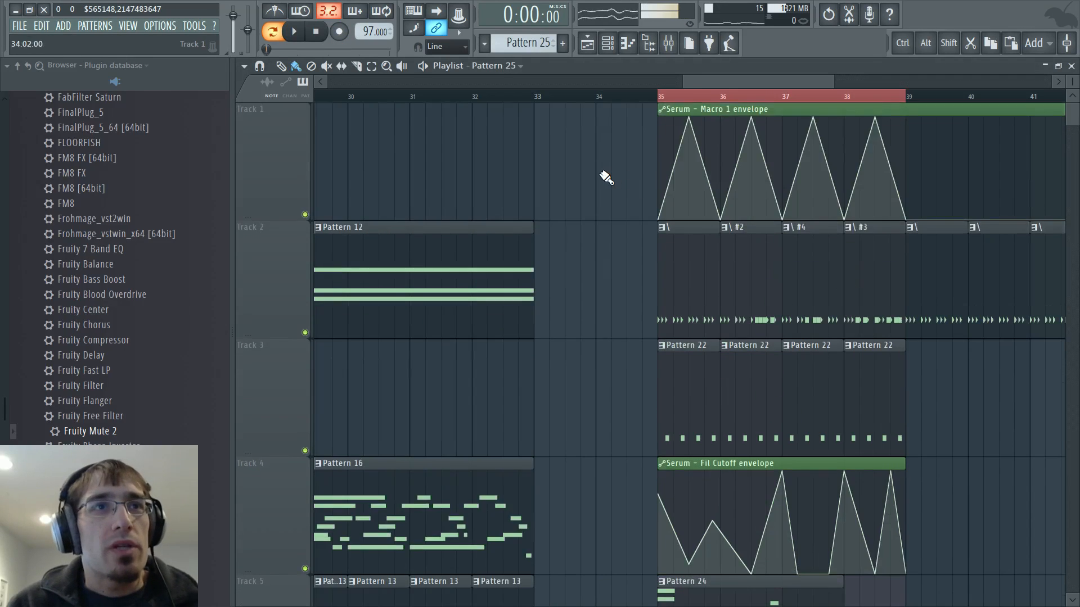
pyautogui.scroll(-4, 599, 174)
pyautogui.scroll(-2, 587, 165)
pyautogui.scroll(2, 587, 166)
pyautogui.scroll(3, 587, 166)
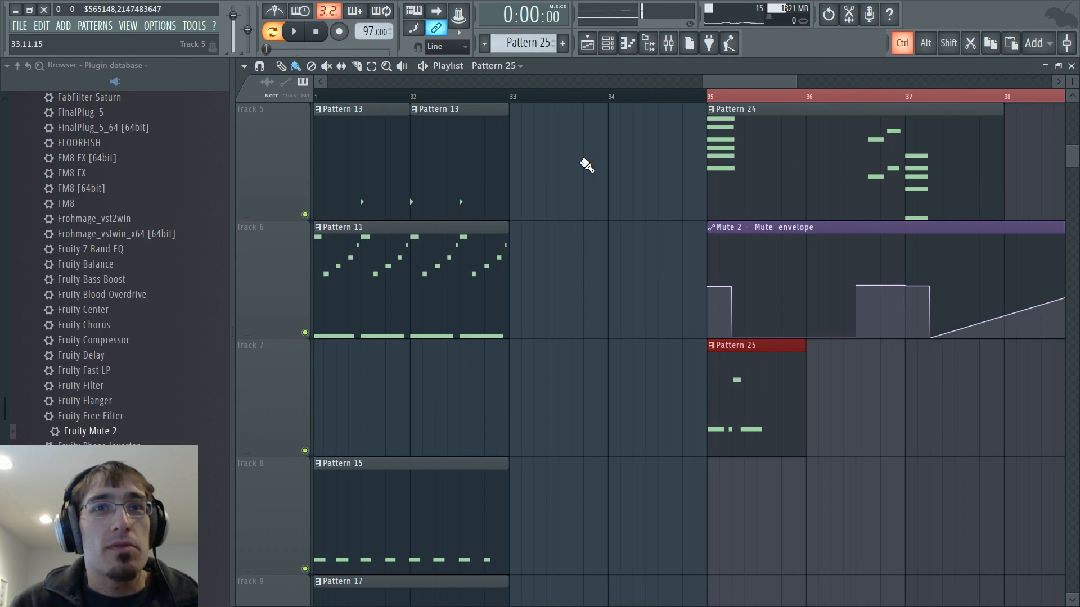
pyautogui.moveTo(711, 85); pyautogui.dragTo(568, 96)
pyautogui.scroll(-4, 639, 96)
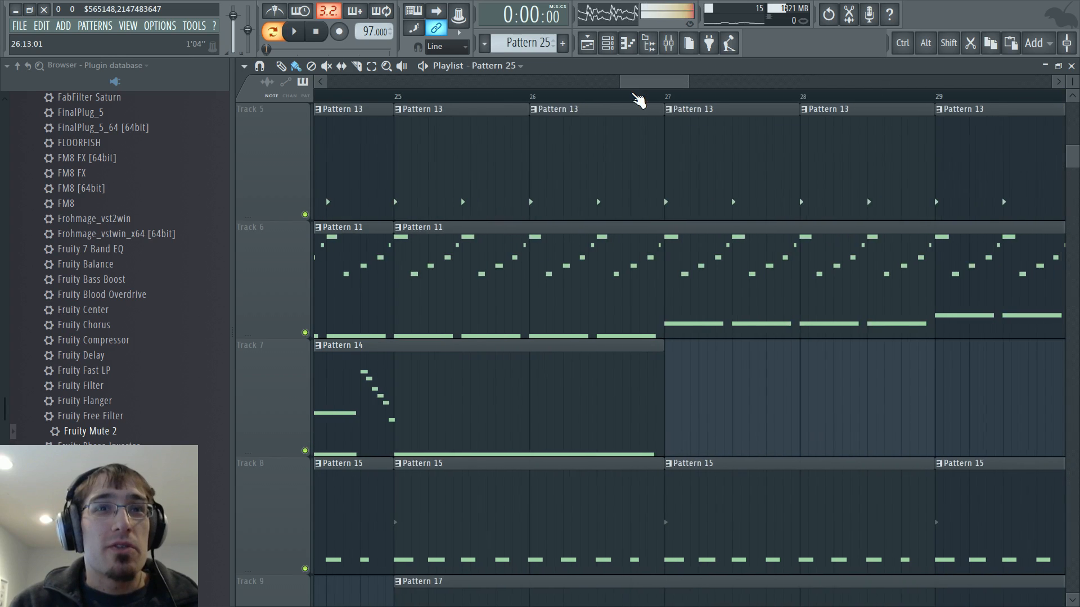
pyautogui.scroll(4, 622, 225)
pyautogui.scroll(-4, 624, 217)
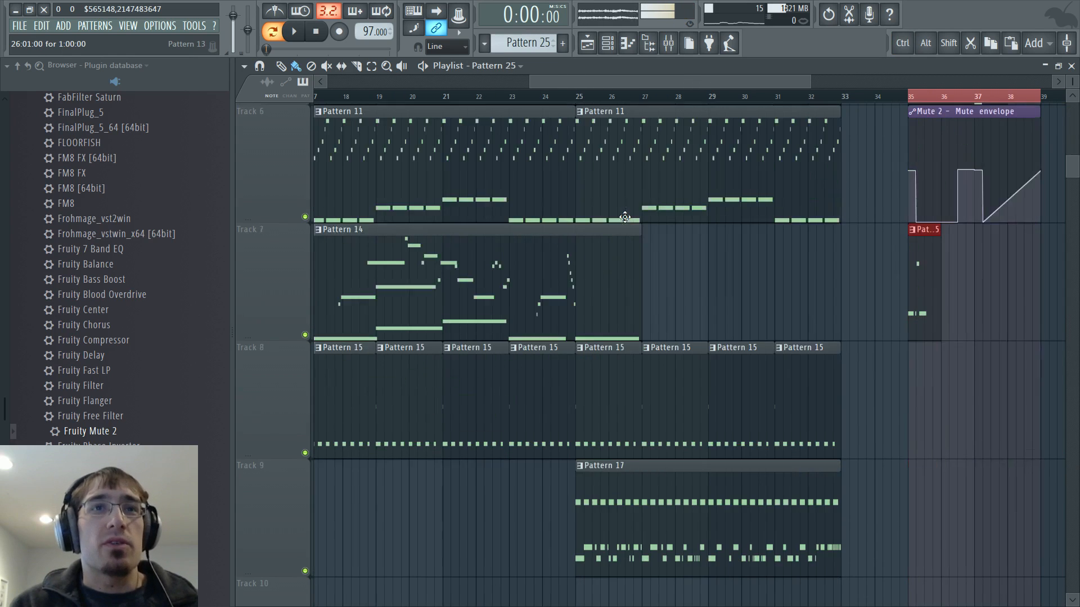
pyautogui.scroll(3, 624, 208)
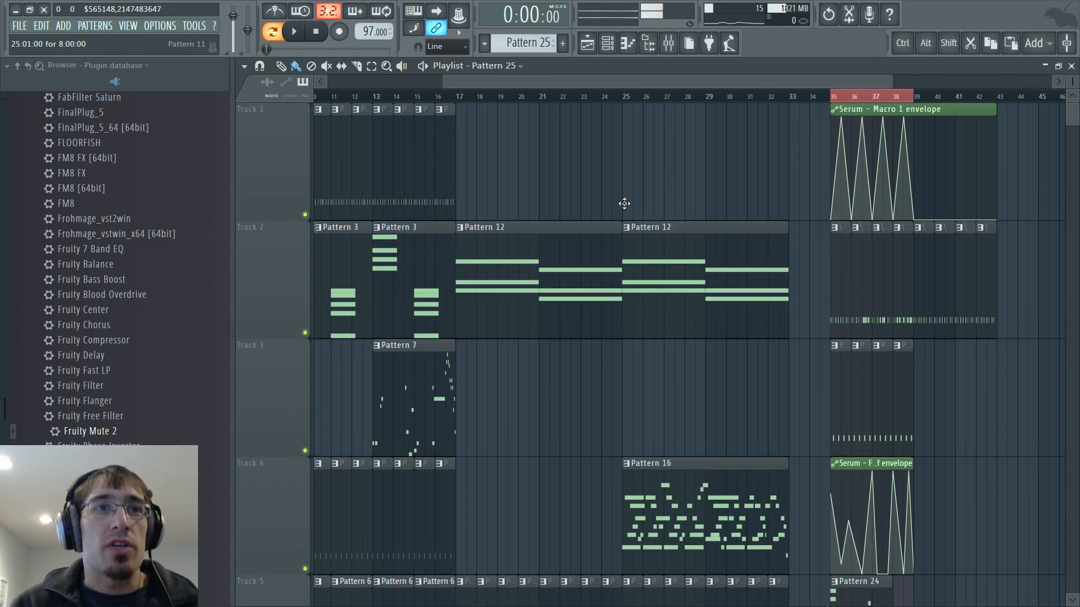
# Examine the closing run of notes in the Pattern 7 clip in the piano roll
pyautogui.scroll(-1, 461, 288)
pyautogui.doubleClick(435, 304)
pyautogui.click(444, 313)
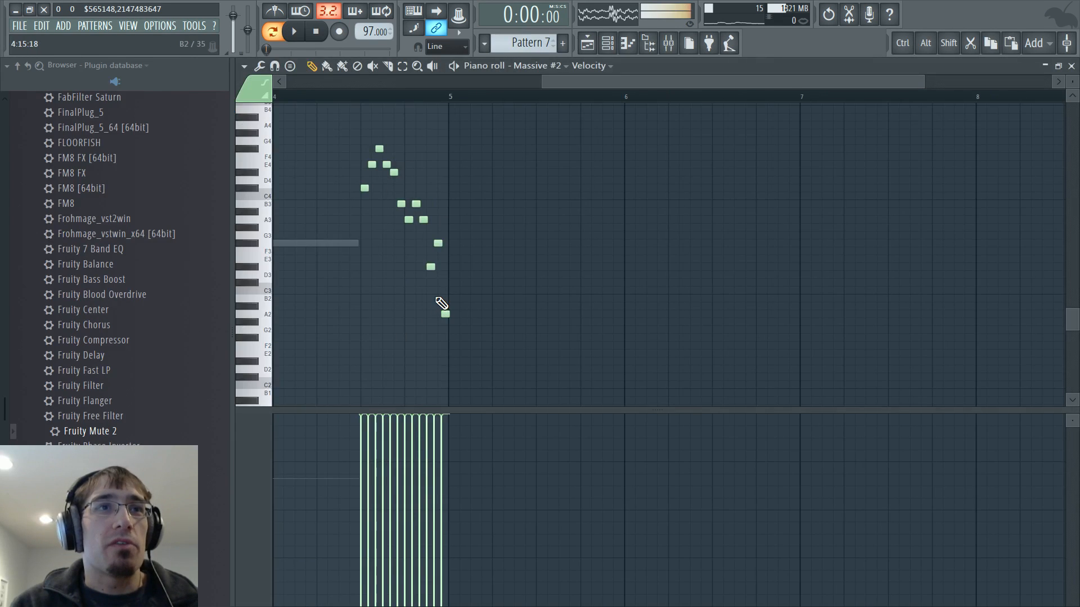
pyautogui.press('Escape')
# Open the channel pitch events of the Massive bass and place the event editor over the plugin
pyautogui.press('F6')
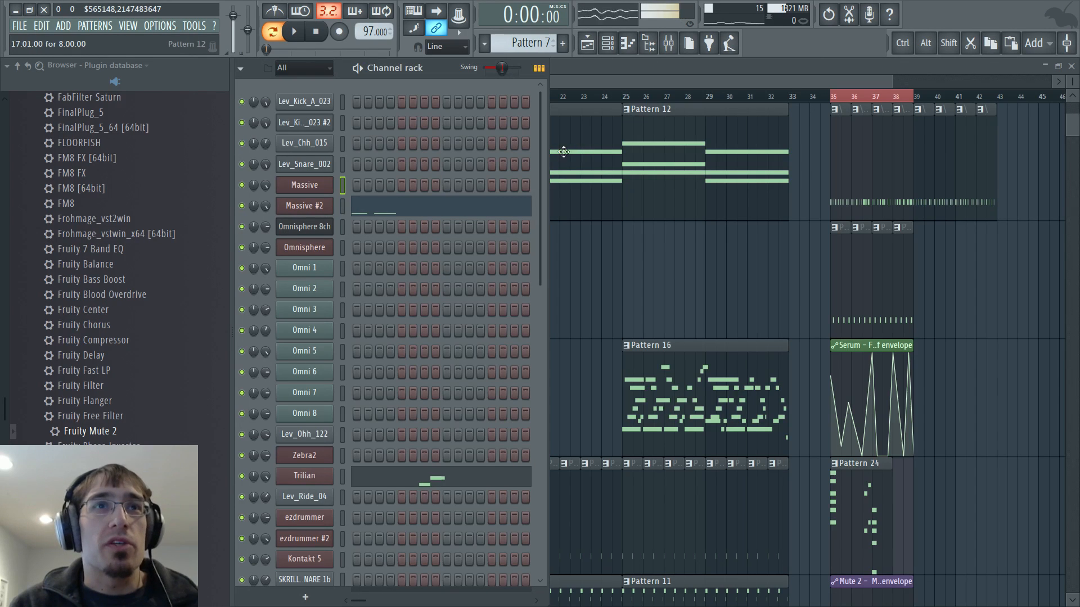
pyautogui.click(309, 177)
pyautogui.rightClick(752, 128)
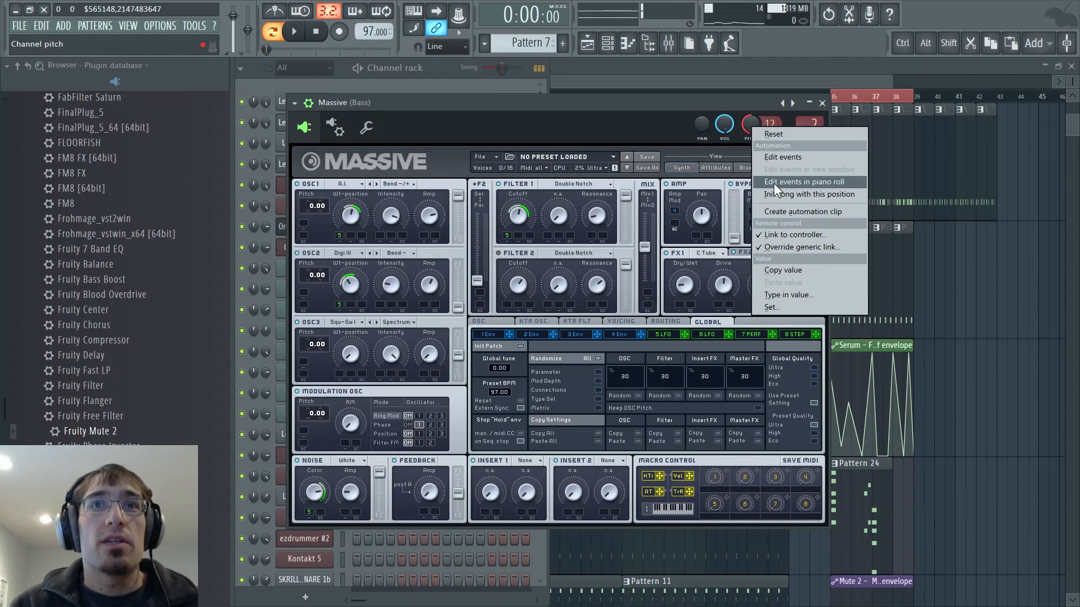
pyautogui.click(771, 157)
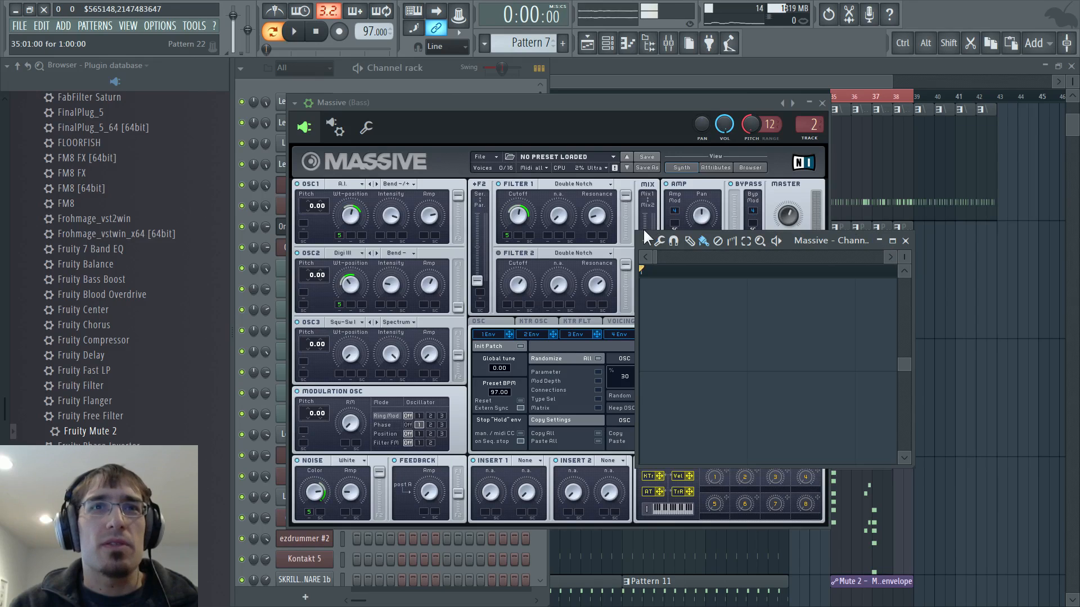
pyautogui.moveTo(643, 228); pyautogui.dragTo(276, 96)
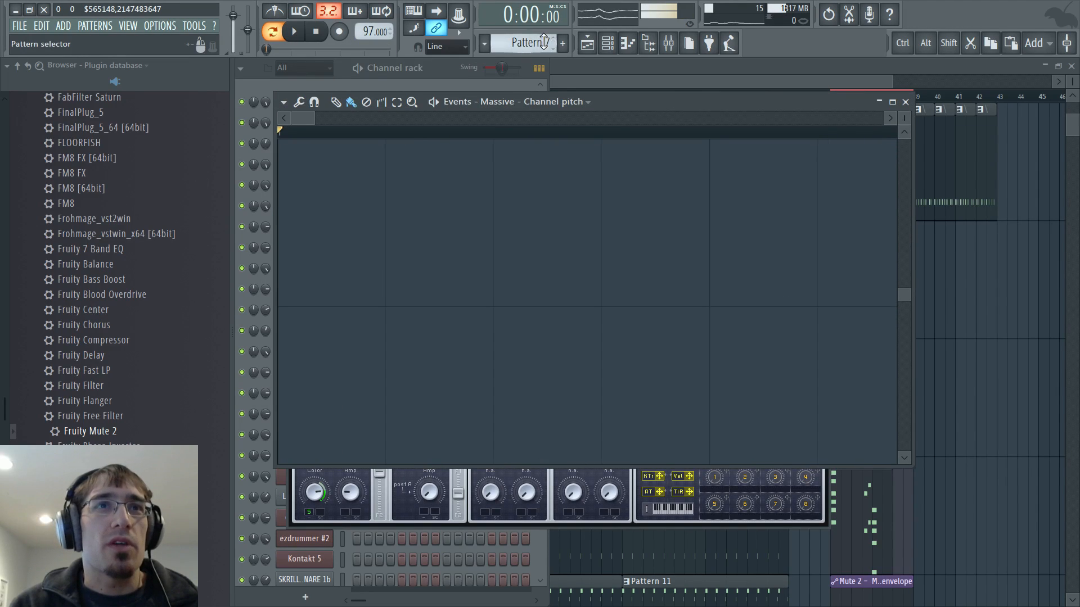
pyautogui.moveTo(539, 41)
pyautogui.mouseDown()
pyautogui.moveTo(539, 62)
pyautogui.moveTo(538, 40)
pyautogui.mouseUp()
pyautogui.scroll(-6, 552, 264)
pyautogui.scroll(-6, 526, 149)
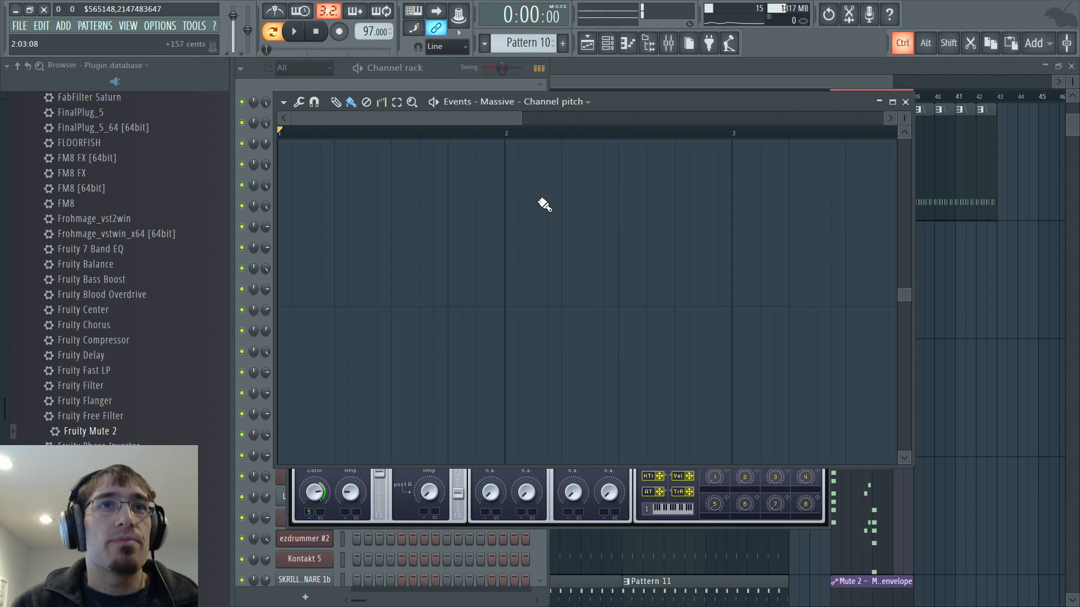
pyautogui.moveTo(523, 43); pyautogui.dragTo(523, 66)
pyautogui.scroll(3, 360, 307)
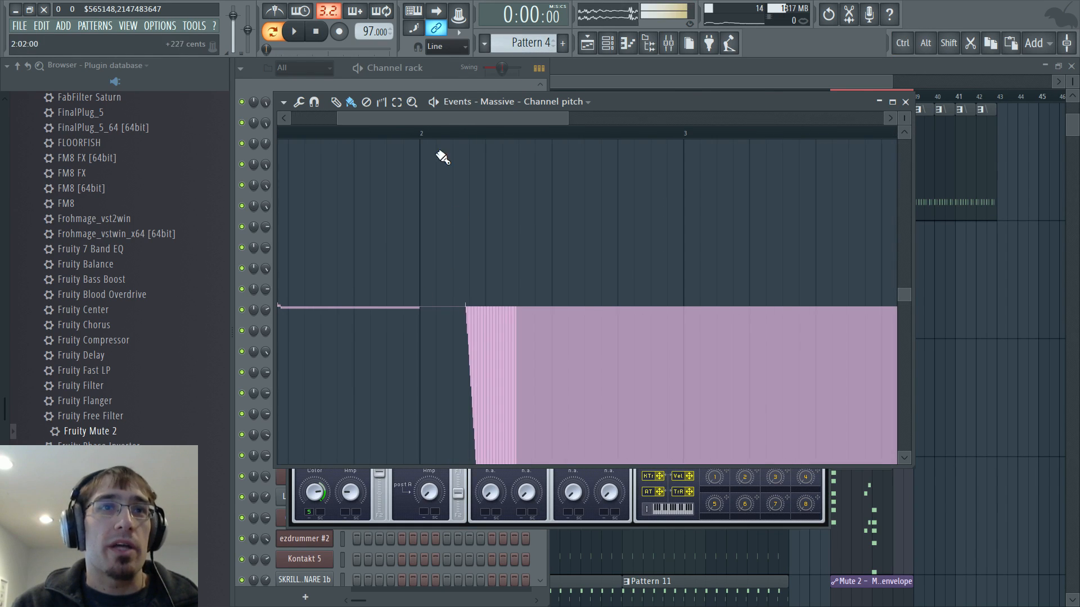
pyautogui.click(403, 133)
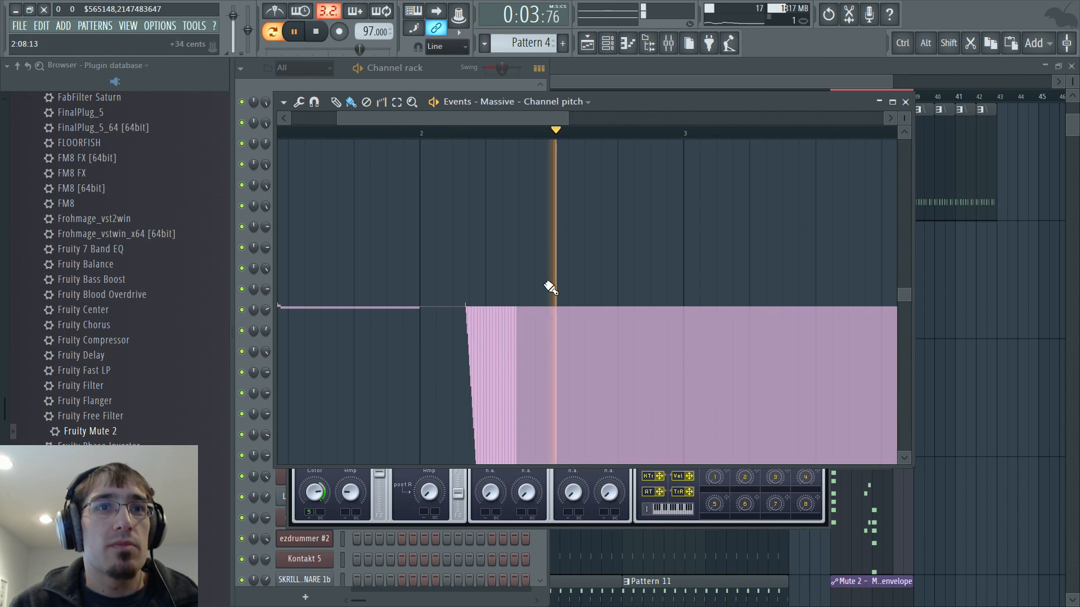
pyautogui.click(562, 308)
pyautogui.moveTo(564, 311); pyautogui.dragTo(566, 310)
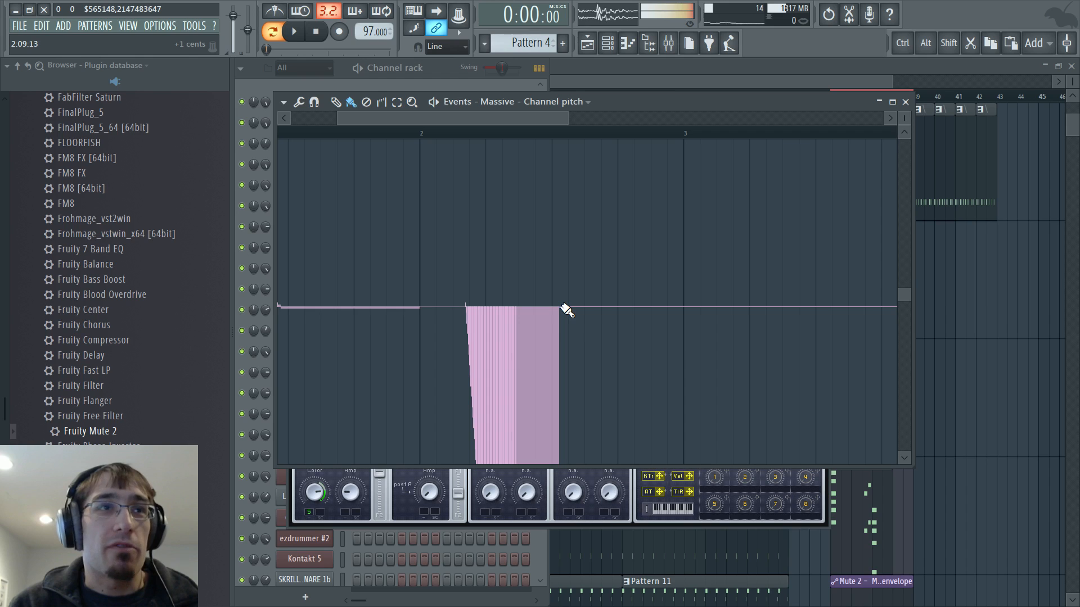
# Play the arrangement from bar 34 in the playlist and check the recorded Pattern 25 clip on Track 7
pyautogui.press('F5')
pyautogui.click(819, 97)
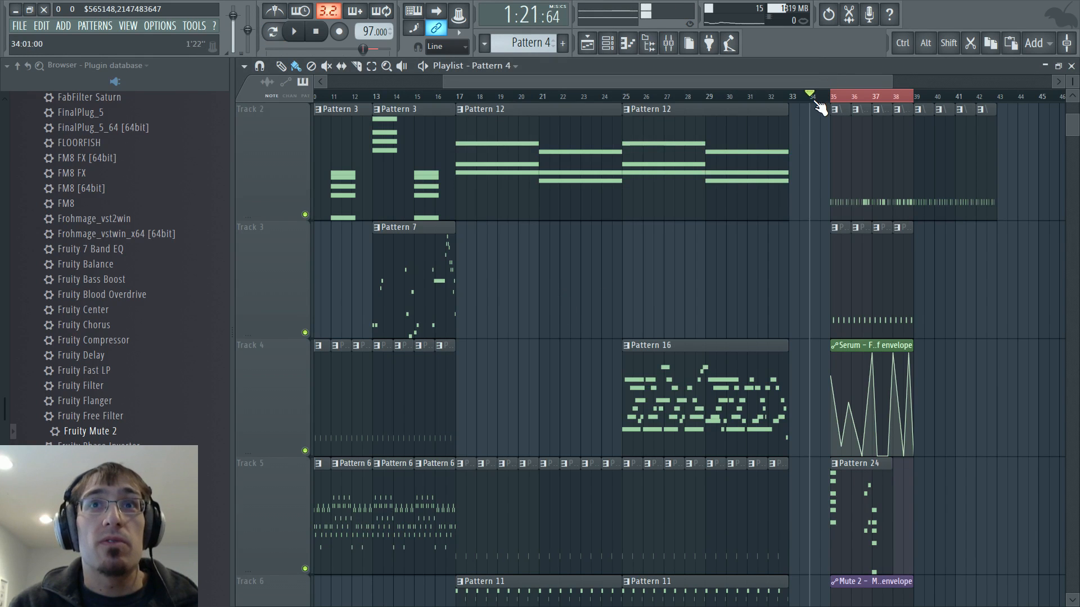
pyautogui.press('space')
pyautogui.scroll(4, 906, 225)
pyautogui.press('F9')
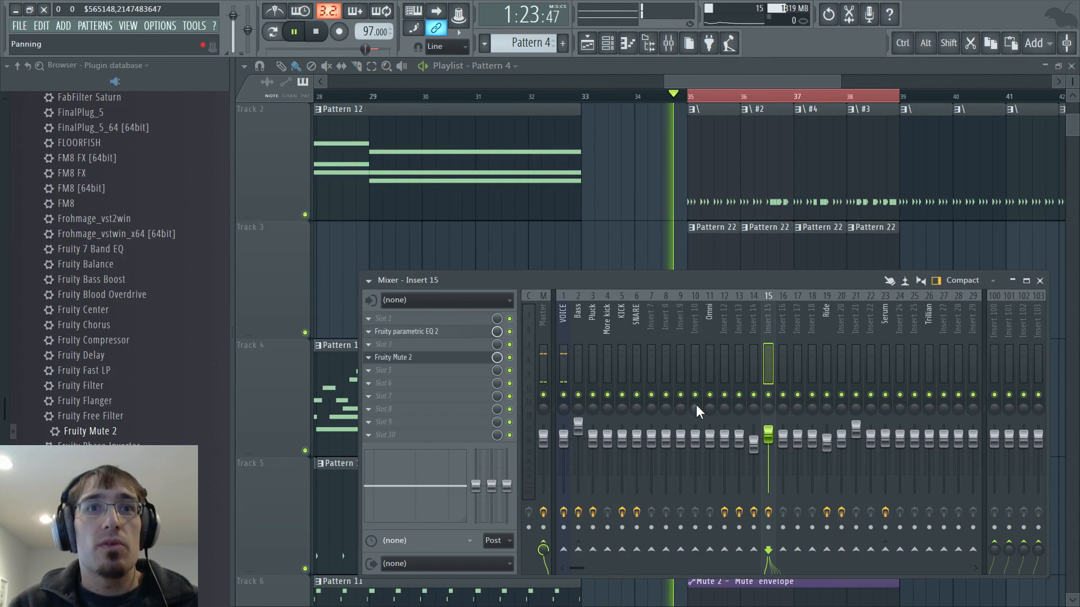
pyautogui.press('F9')
pyautogui.scroll(-3, 728, 337)
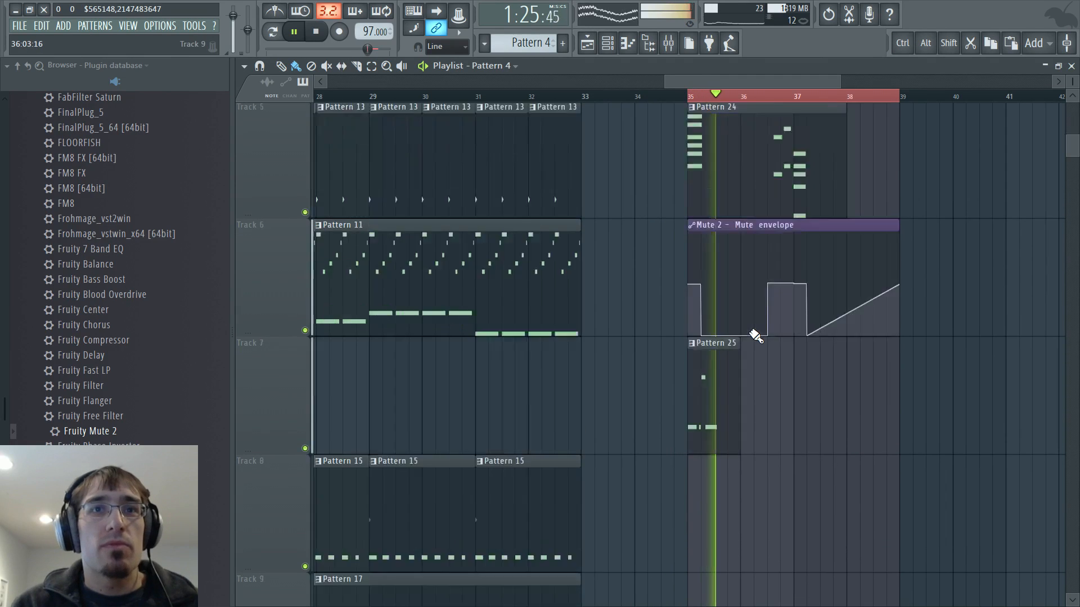
pyautogui.press('space')
pyautogui.scroll(2, 770, 355)
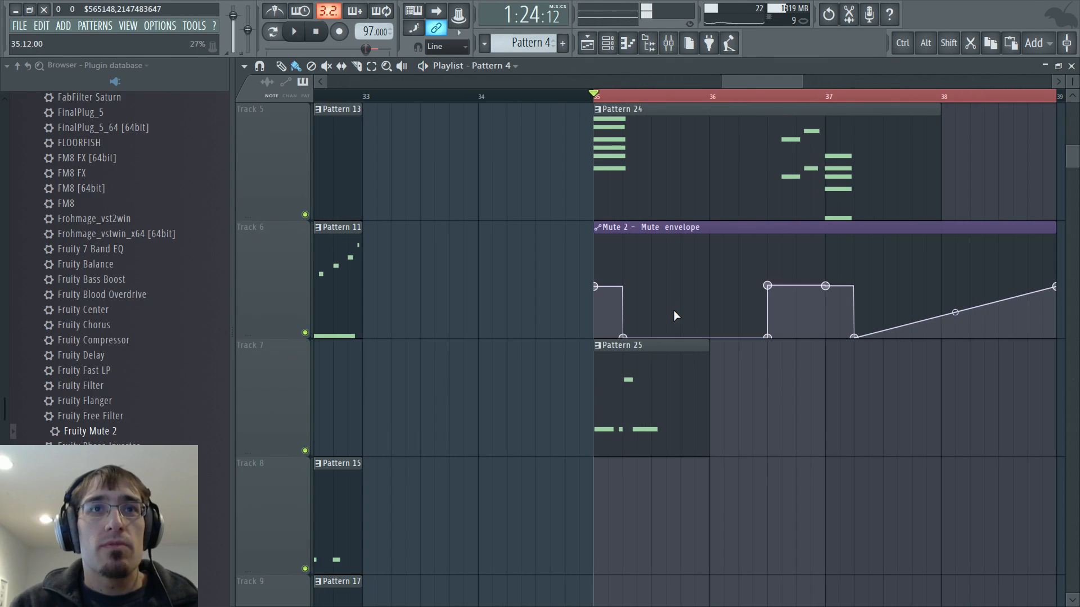
# Quantize the recorded Massive notes in Pattern 25 and play the phrase
pyautogui.doubleClick(641, 388)
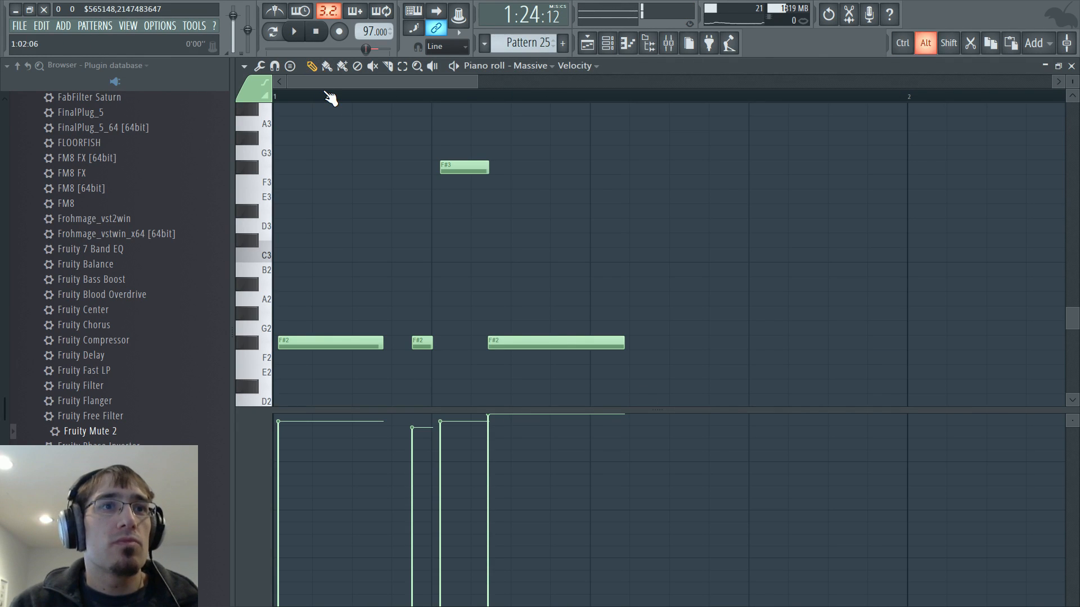
pyautogui.hotkey('alt', 'q')
pyautogui.click(616, 387)
pyautogui.press('space')
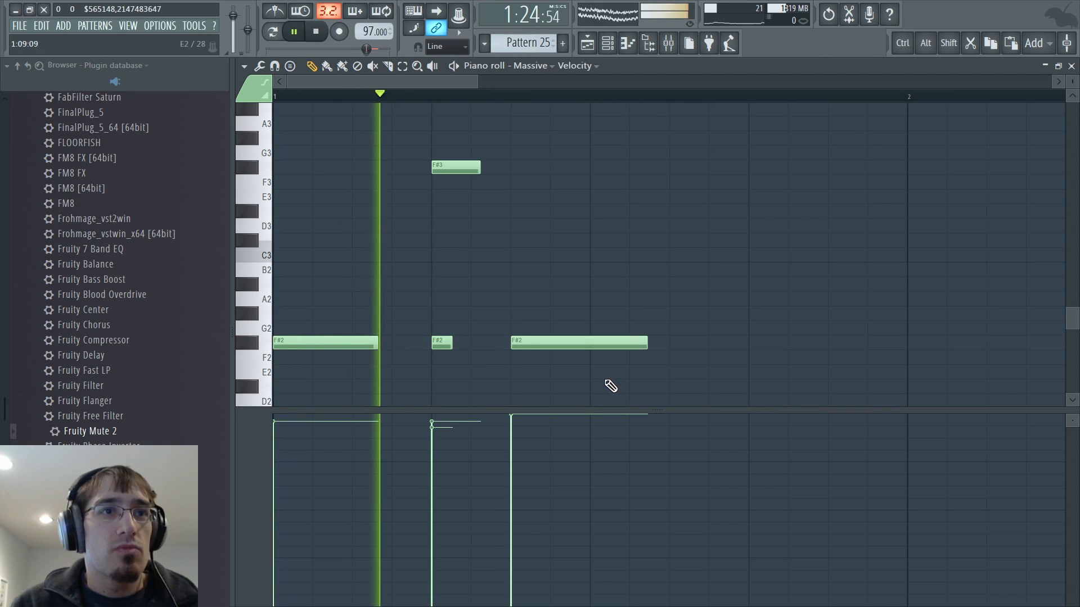
# Delete the short F#2 note beneath the F#3 in Pattern 25 and replay the phrase
pyautogui.rightClick(448, 347)
pyautogui.press('space')
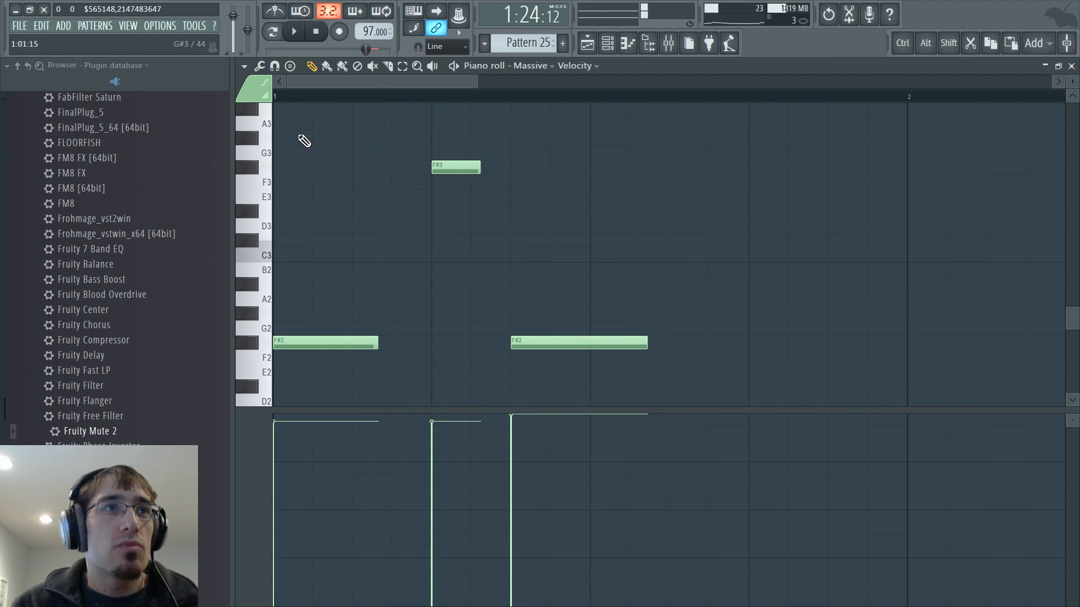
pyautogui.press('space')
pyautogui.press('space')
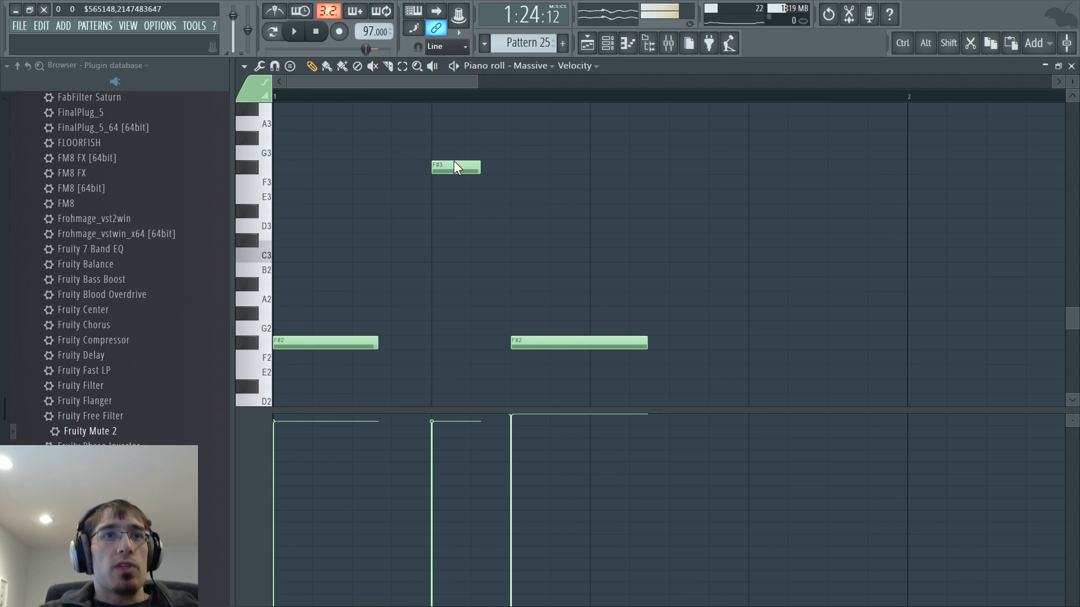
# Shorten the first F#2 and add 1/6-beat notes A2, C#3 and E3 climbing from it to the F#3
pyautogui.click(357, 298)
pyautogui.moveTo(424, 298); pyautogui.dragTo(377, 299)
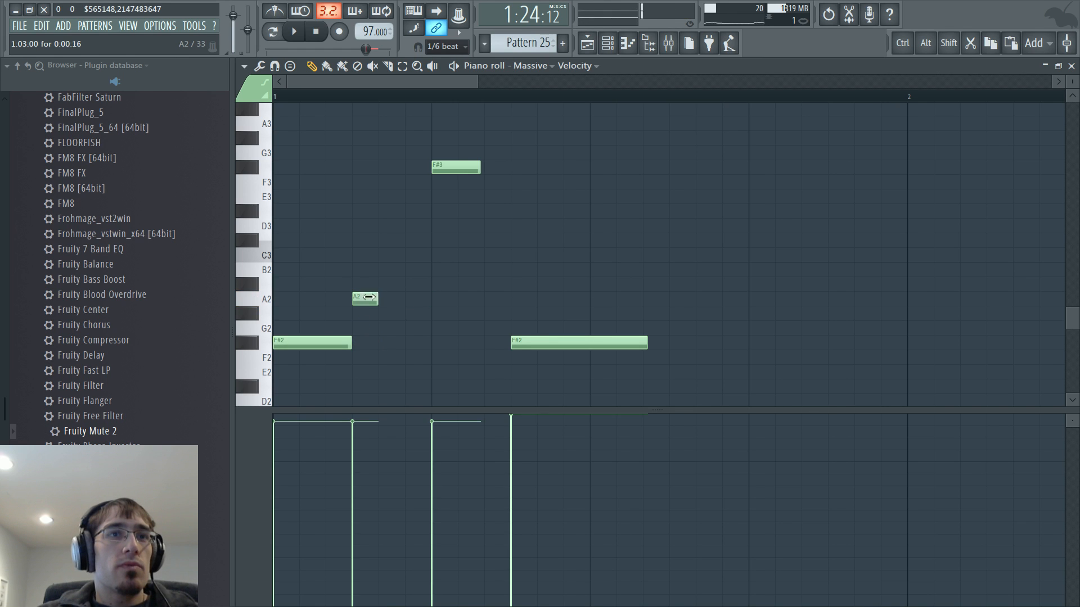
pyautogui.click(377, 241)
pyautogui.click(410, 197)
pyautogui.press('space')
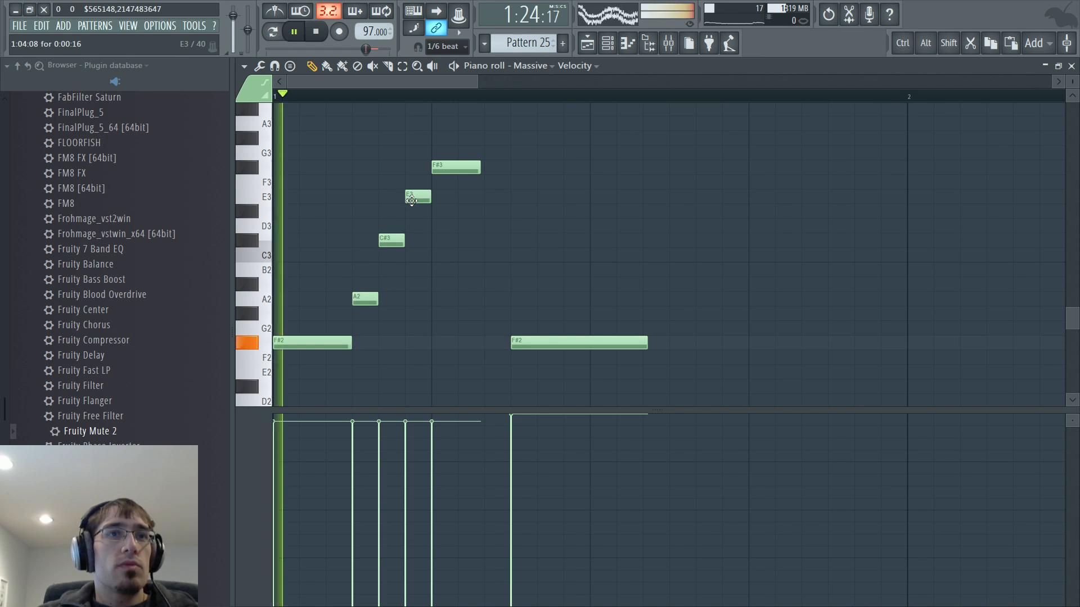
pyautogui.press('space')
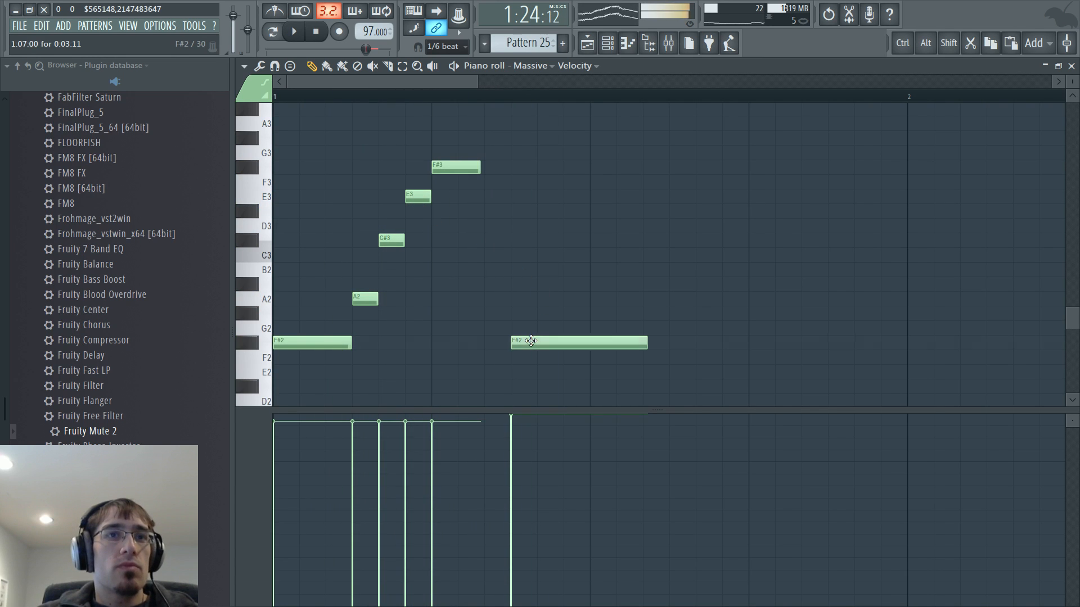
# Try moving the long F#2 note earlier to 1:06:00 and play the phrase
pyautogui.moveTo(531, 341); pyautogui.dragTo(472, 342)
pyautogui.press('space')
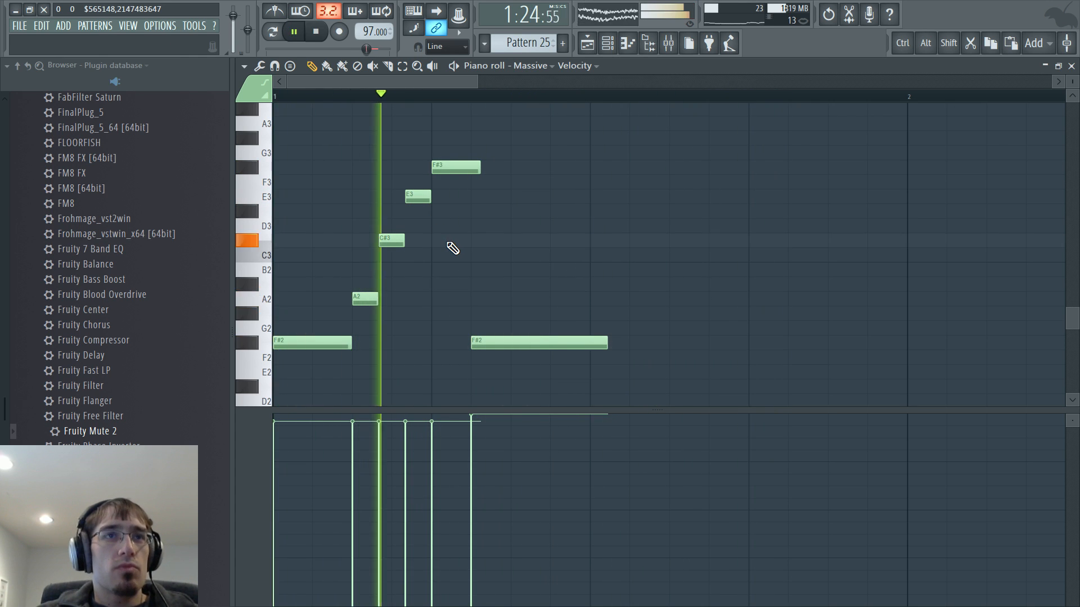
pyautogui.press('F6')
pyautogui.press('space')
pyautogui.press('F6')
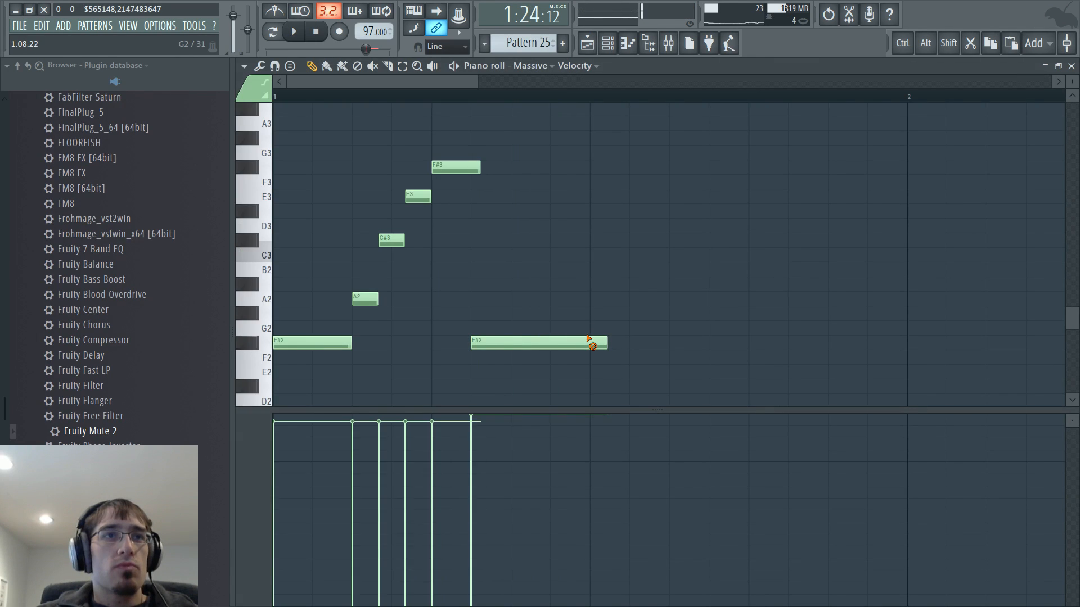
# Delete the long F#2 note, lengthen the F#3 to about four steps and play the phrase
pyautogui.rightClick(563, 337)
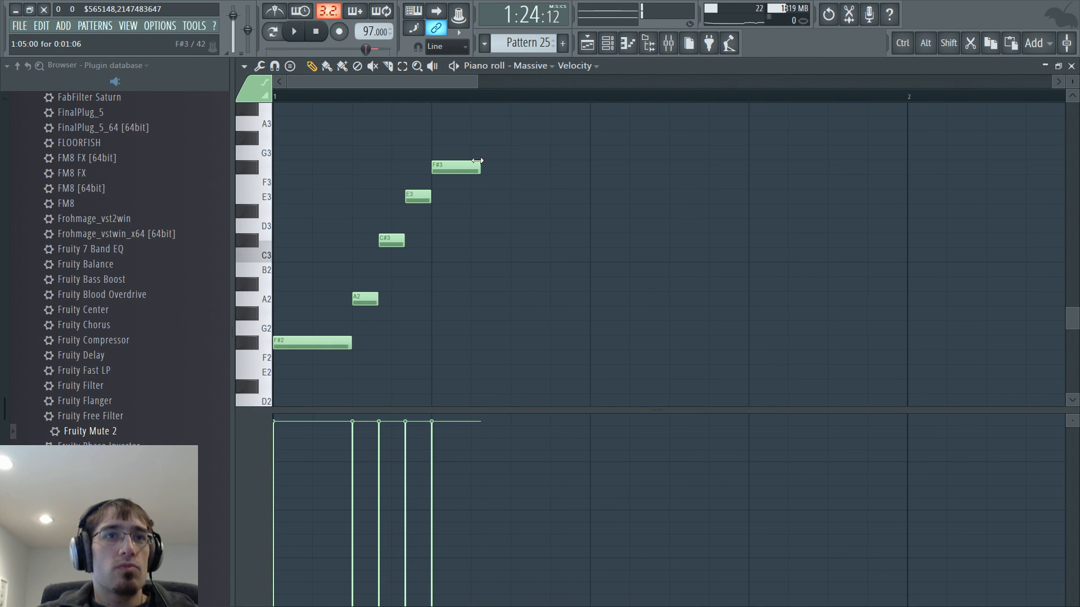
pyautogui.moveTo(477, 161); pyautogui.dragTo(596, 167)
pyautogui.press('space')
pyautogui.press('F5')
pyautogui.press('F5')
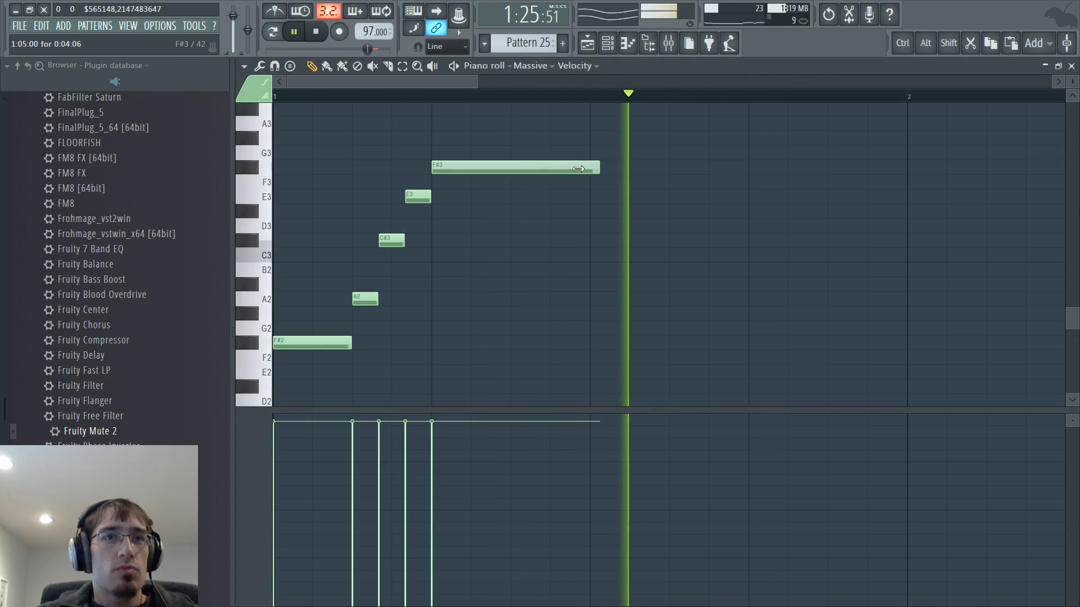
# Check the Massive plugin and the effect slots of the Bass, KICK and More kick mixer tracks
pyautogui.press('F6')
pyautogui.press('space')
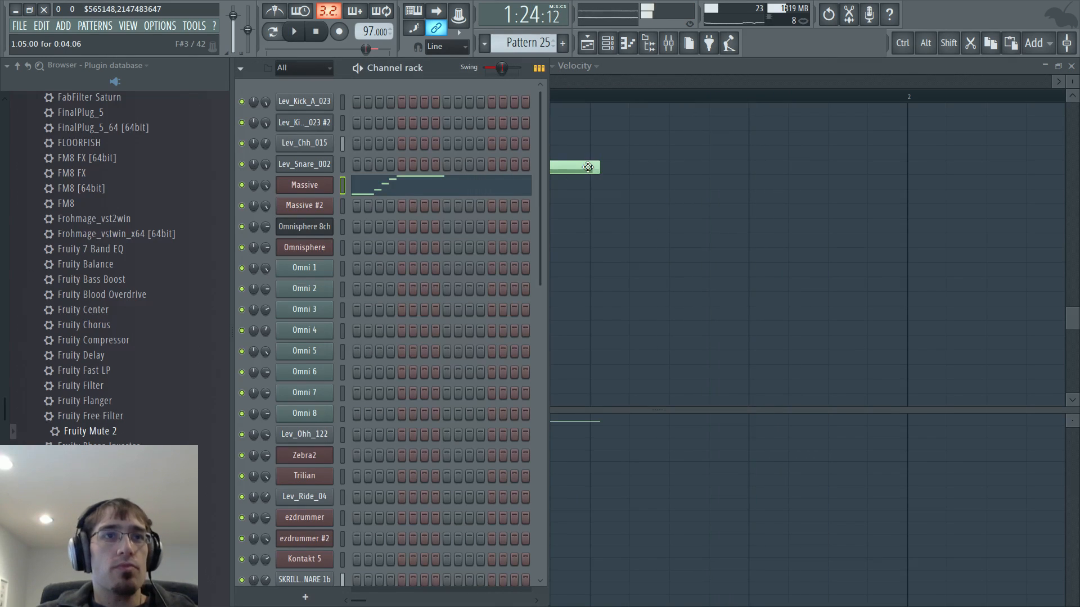
pyautogui.click(306, 186)
pyautogui.press('F9')
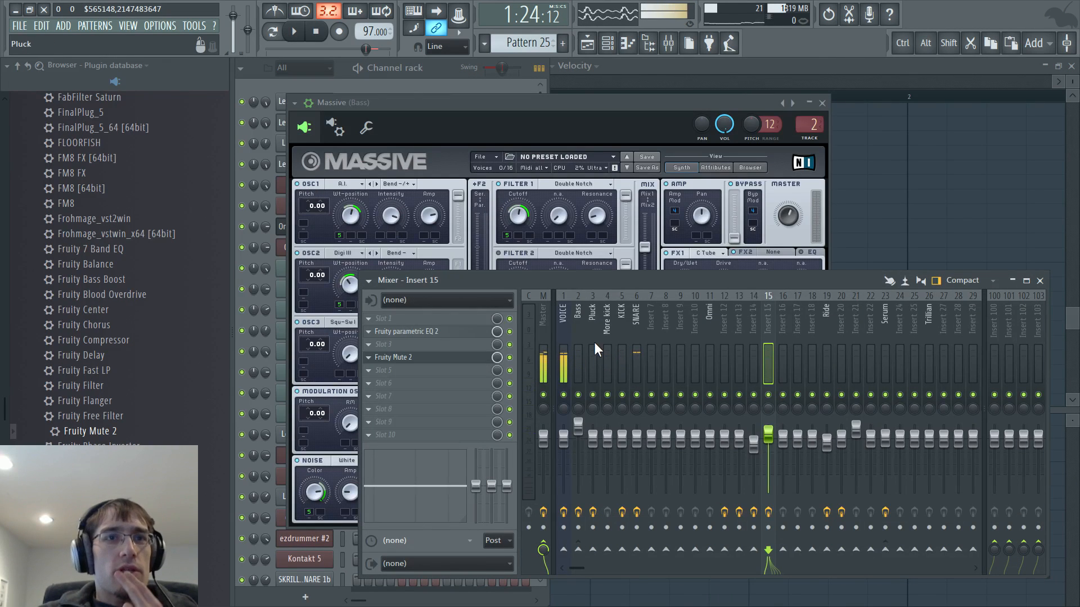
pyautogui.click(578, 329)
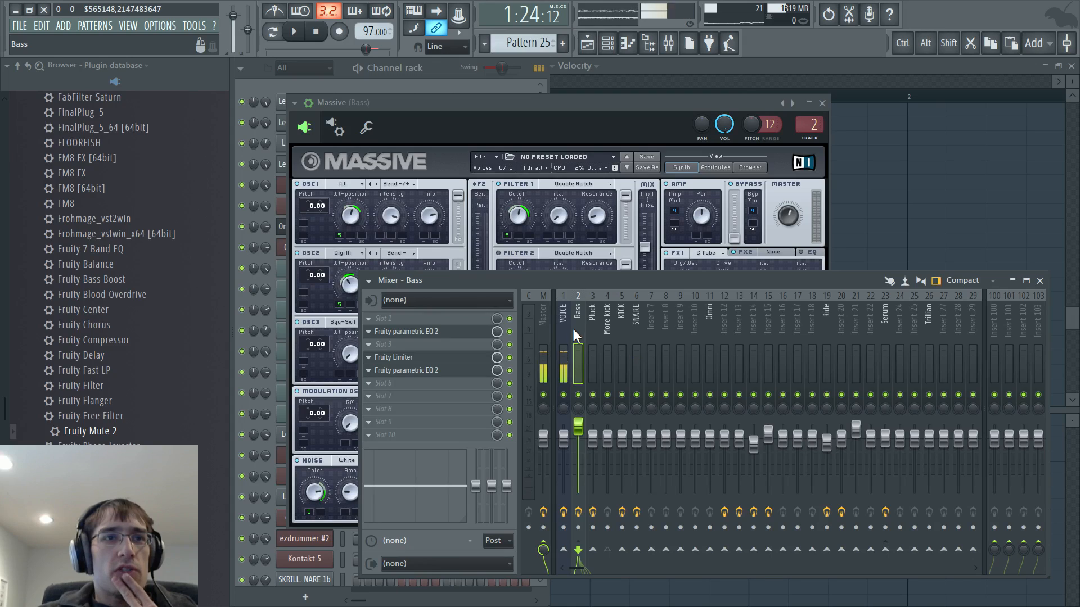
pyautogui.click(622, 315)
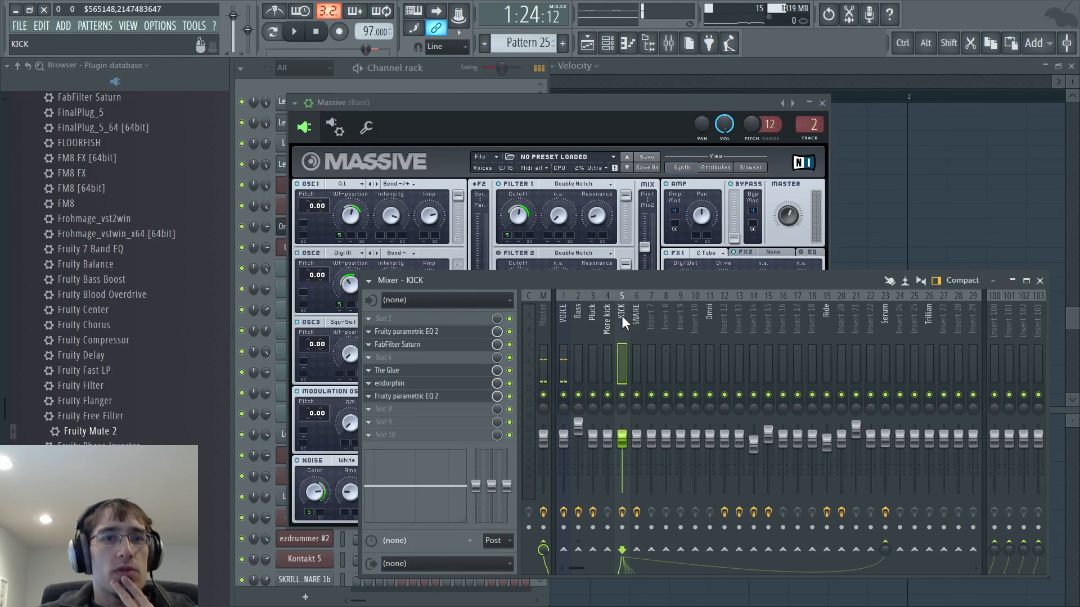
pyautogui.click(609, 315)
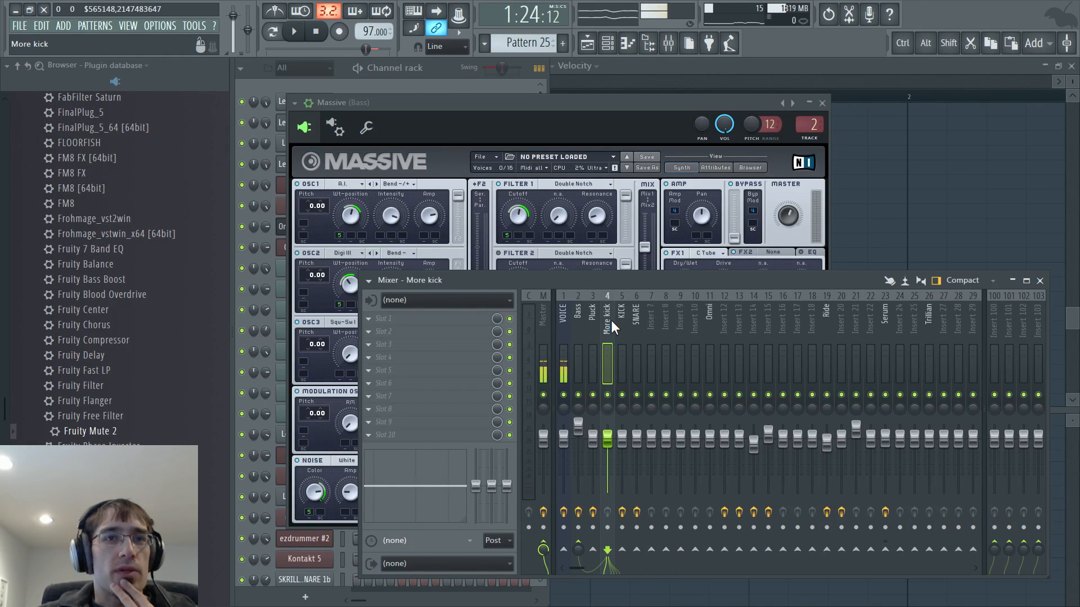
# Return to the start of the playlist and open the first Pattern 1 clip on Track 1
pyautogui.click(372, 89)
pyautogui.press('F5')
pyautogui.moveTo(392, 83); pyautogui.dragTo(257, 65)
pyautogui.scroll(5, 302, 129)
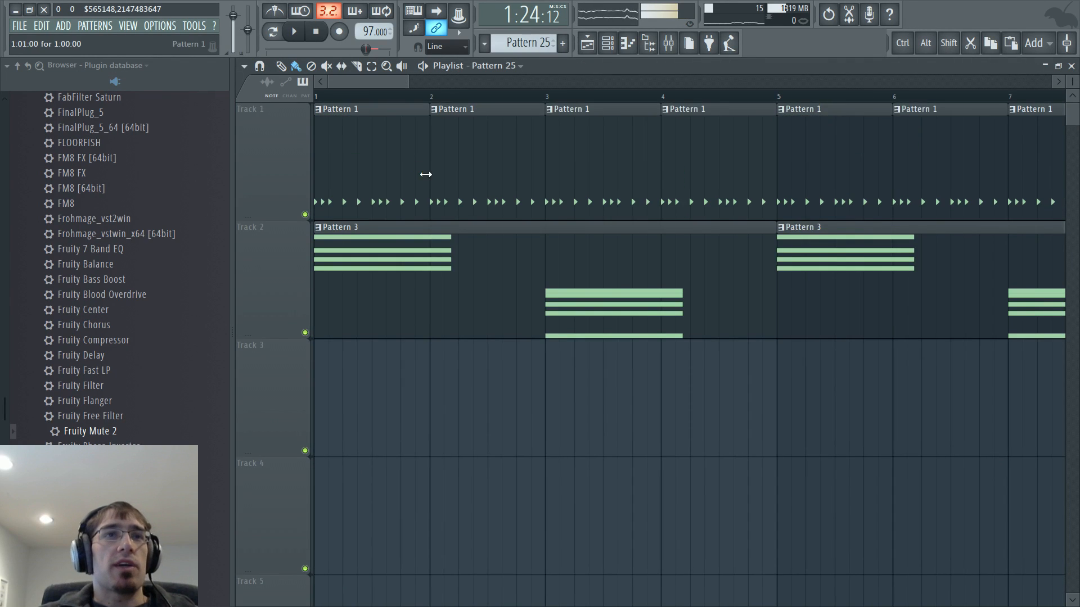
pyautogui.doubleClick(389, 150)
# Loop Pattern 1 and route the Lev_Kick_A_023 channel to mixer track 5, KICK
pyautogui.press('F6')
pyautogui.click(275, 36)
pyautogui.press('space')
pyautogui.click(322, 107)
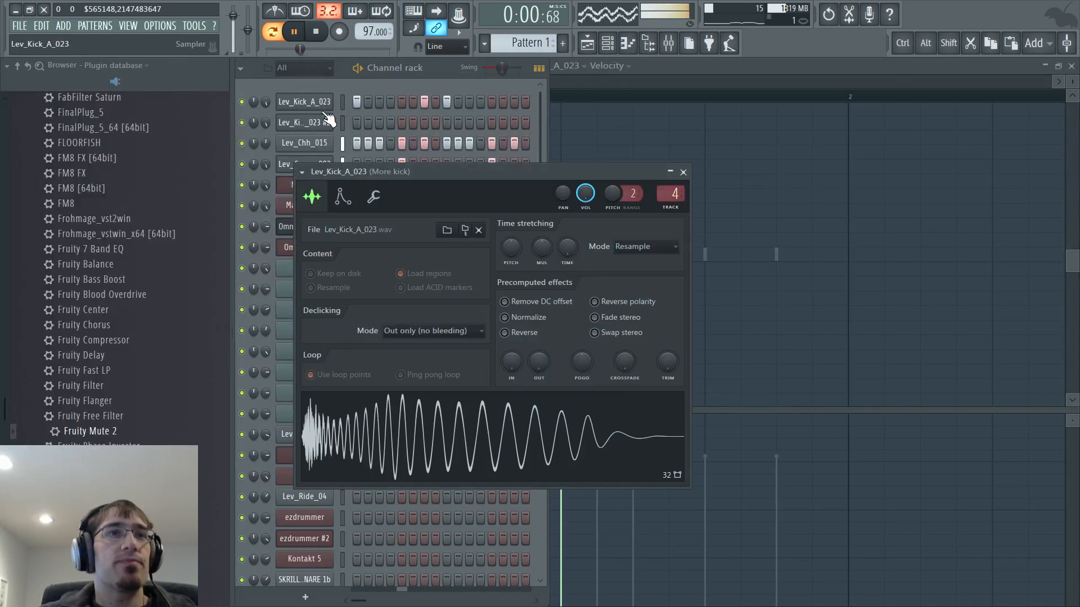
pyautogui.press('F9')
pyautogui.moveTo(674, 193); pyautogui.dragTo(674, 189)
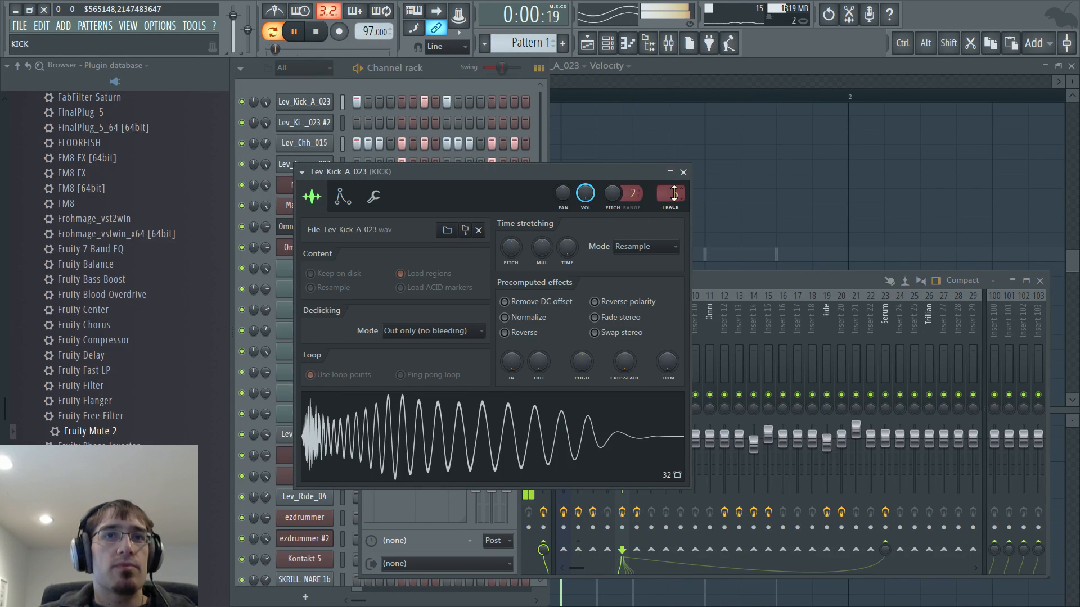
pyautogui.click(305, 105)
pyautogui.click(305, 105)
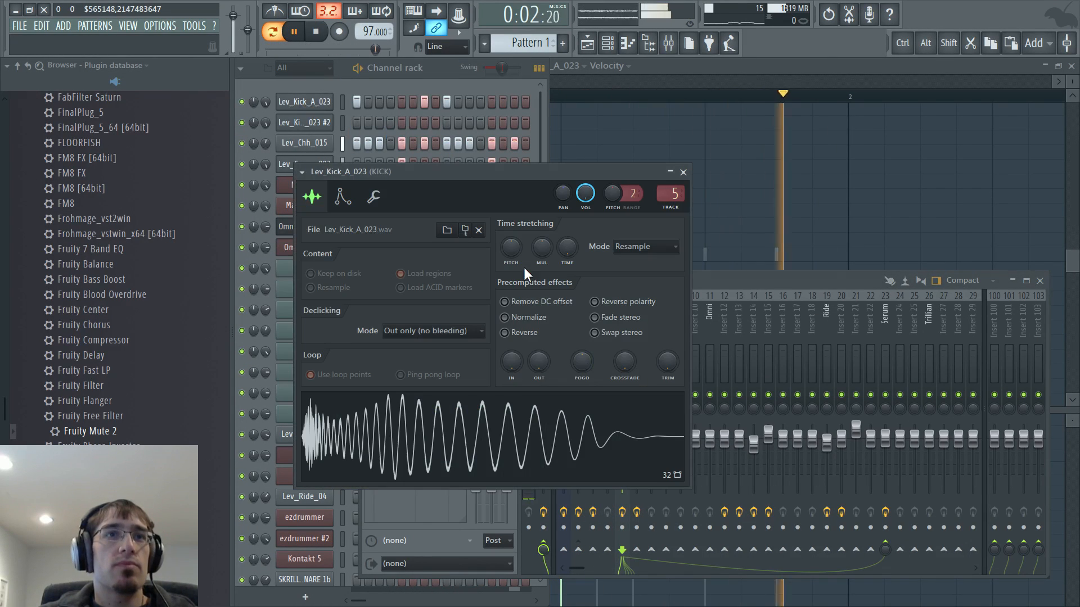
# Add a fade-out to the Lev_Kick_A_023 sample, lower its channel pitch slightly and stop playback
pyautogui.moveTo(533, 369); pyautogui.dragTo(535, 360)
pyautogui.moveTo(612, 194); pyautogui.dragTo(610, 197)
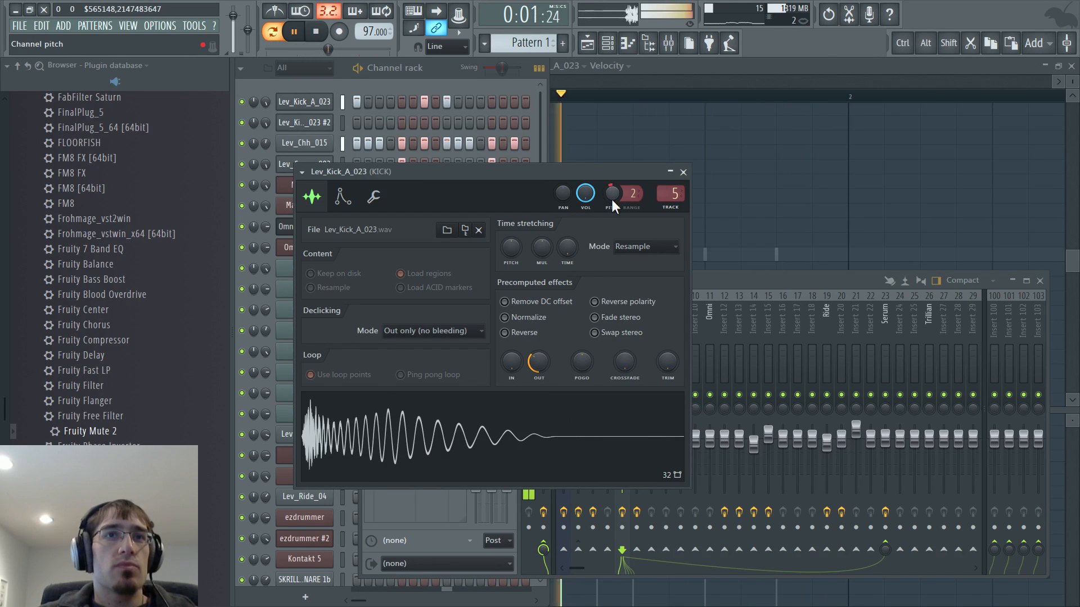
pyautogui.press('F5')
pyautogui.click(479, 94)
pyautogui.press('space')
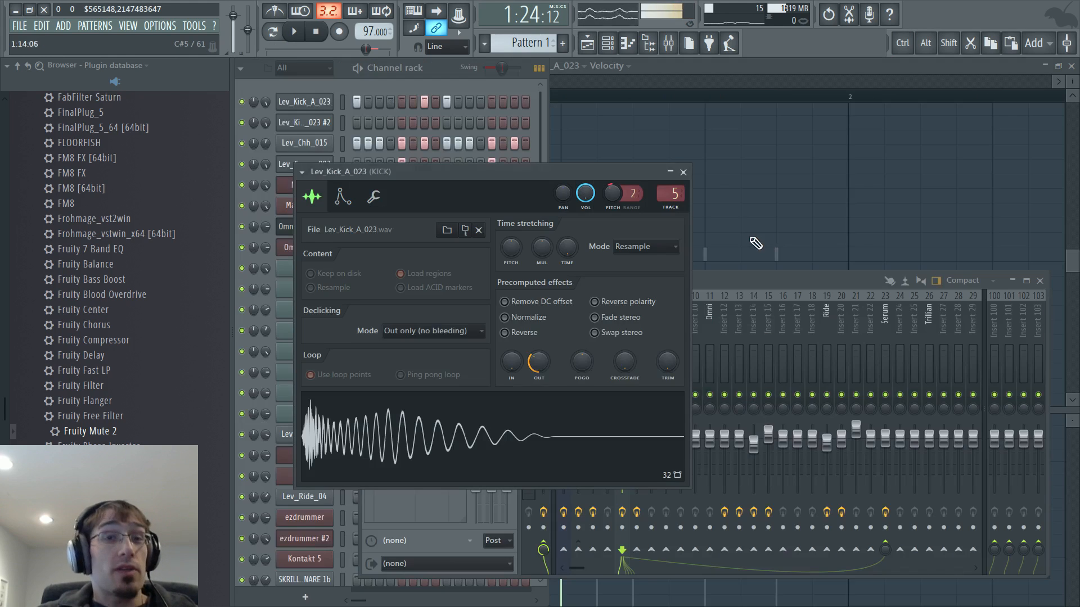
# Return to the playlist around bar 35 and briefly play back the current pattern
pyautogui.press('F9')
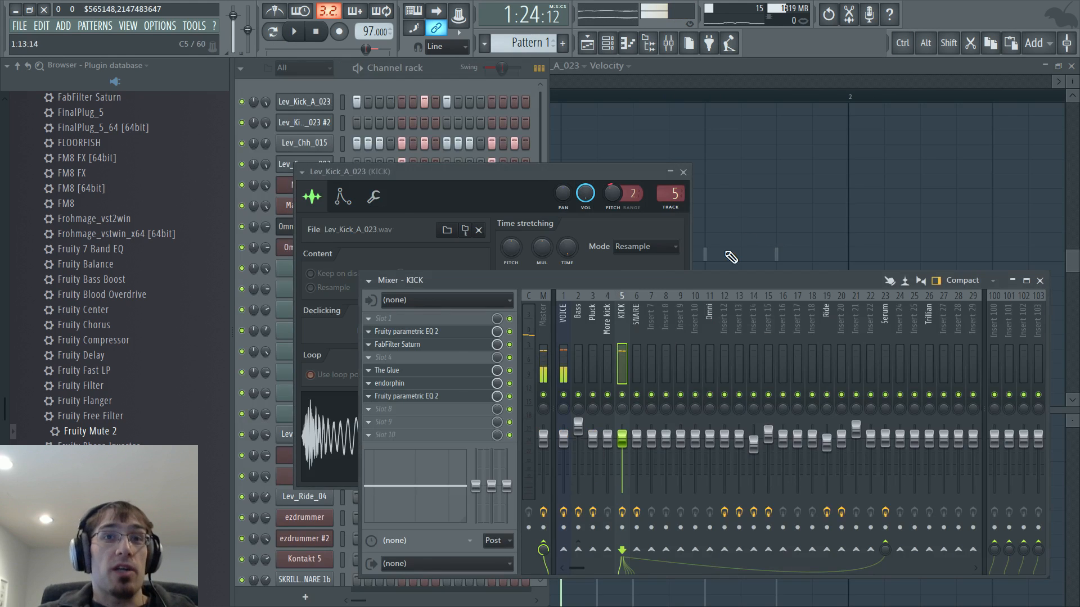
pyautogui.press('F5')
pyautogui.moveTo(496, 82); pyautogui.dragTo(754, 109)
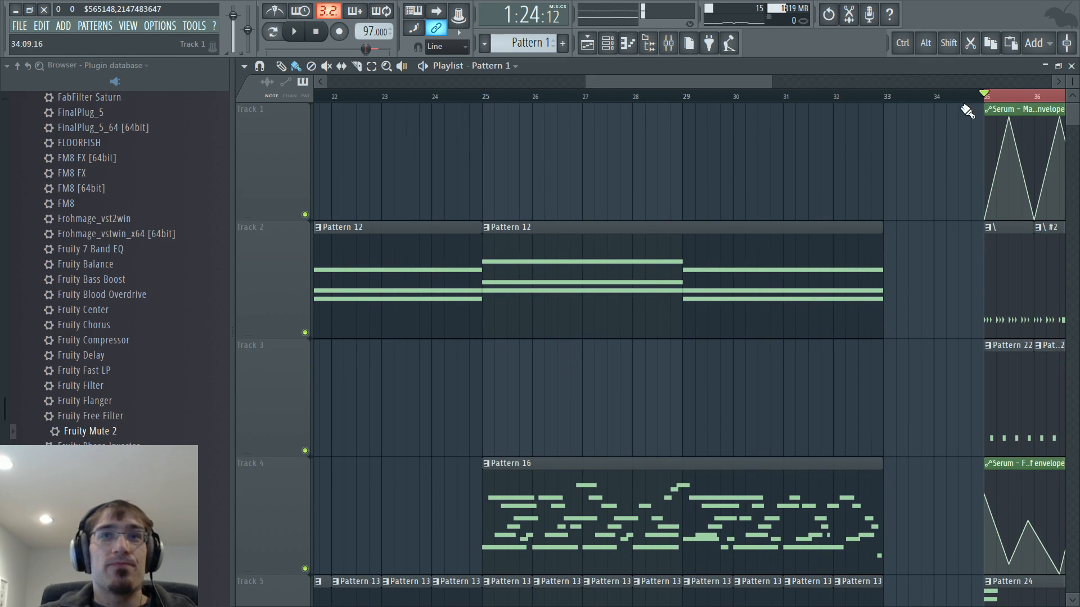
pyautogui.press('space')
pyautogui.press('F5')
pyautogui.press('F5')
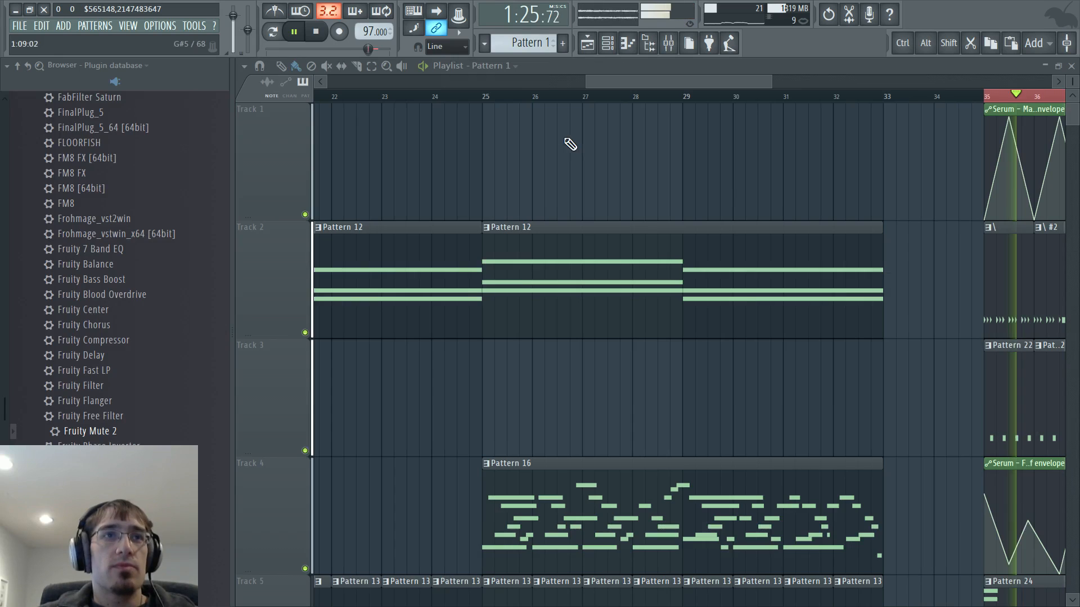
pyautogui.press('space')
# Open the Pattern 25 clip on Track 7 at bar 35 and show the Massive channel's notes in the piano roll
pyautogui.moveTo(715, 82); pyautogui.dragTo(820, 90)
pyautogui.scroll(-2, 799, 199)
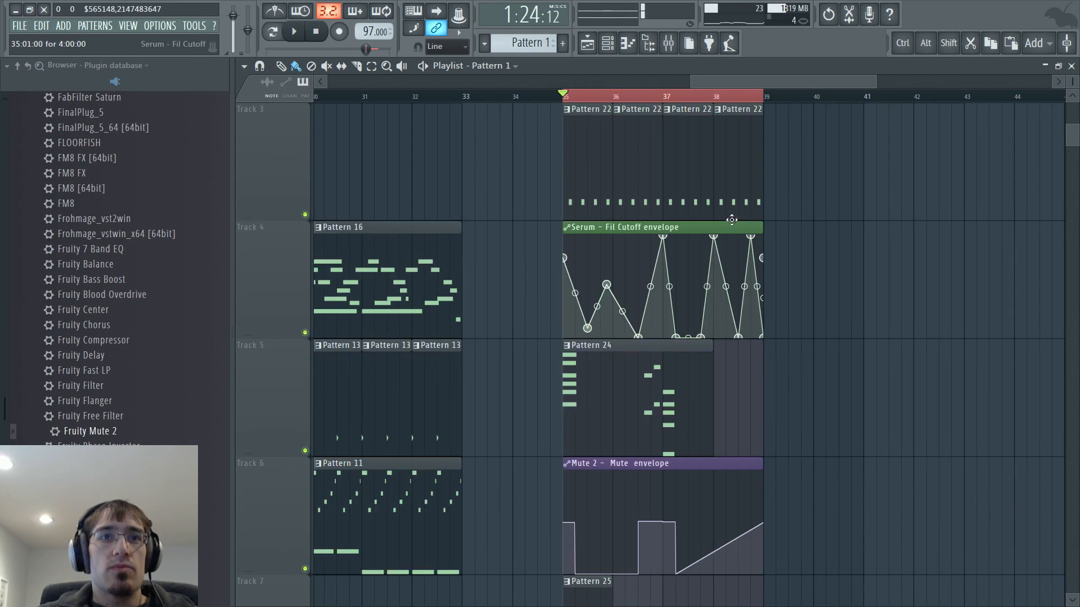
pyautogui.scroll(-4, 731, 222)
pyautogui.press('space')
pyautogui.doubleClick(583, 170)
pyautogui.press('space')
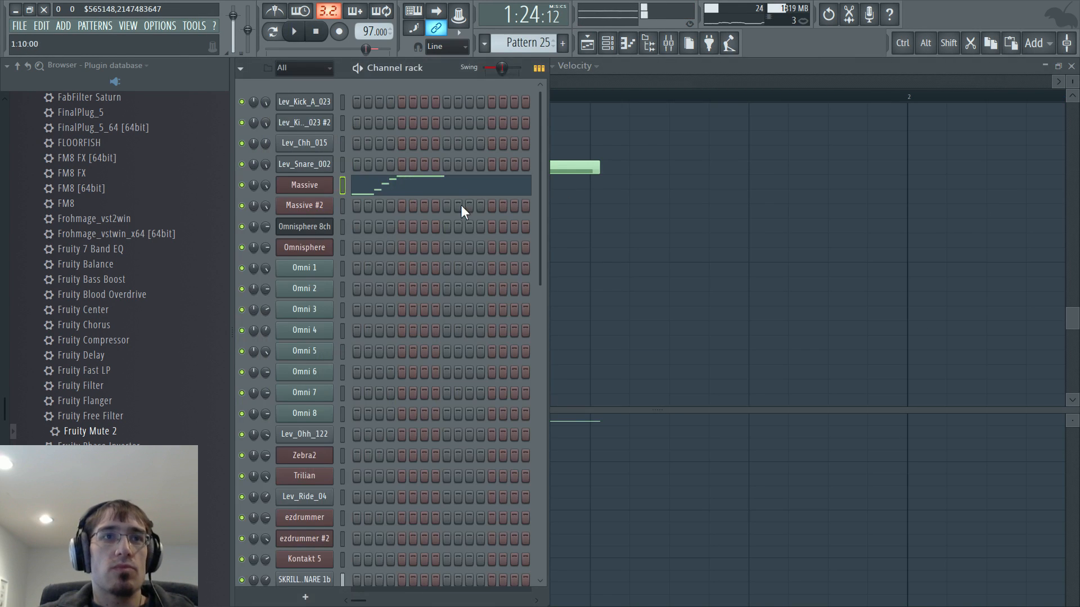
pyautogui.rightClick(321, 185)
pyautogui.click(363, 185)
pyautogui.rightClick(326, 189)
pyautogui.click(365, 186)
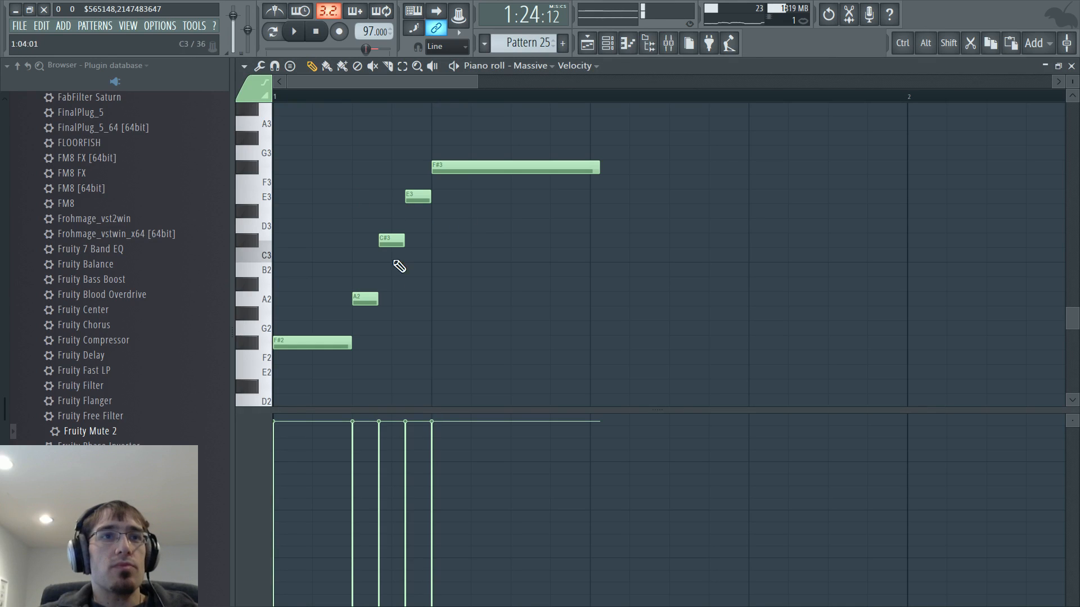
# Lengthen the Massive F#2 note to one full beat, delete the four notes following it, and audition the result
pyautogui.moveTo(349, 344); pyautogui.dragTo(431, 345)
pyautogui.rightClick(365, 298)
pyautogui.rightClick(391, 241)
pyautogui.rightClick(418, 197)
pyautogui.rightClick(458, 167)
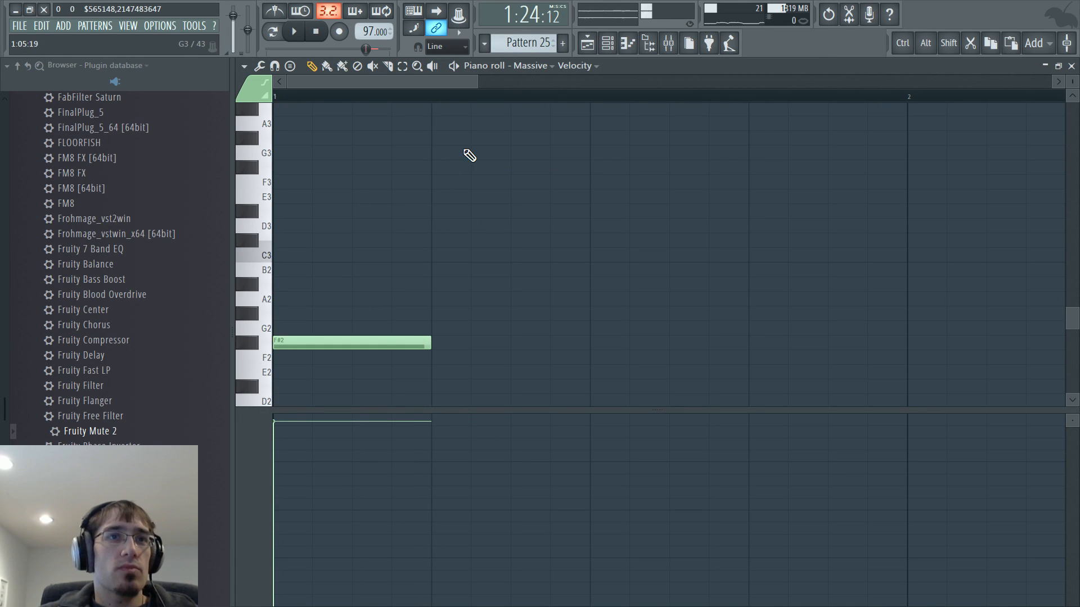
pyautogui.press('space')
pyautogui.press('space')
# Open the Trilian channel of Pattern 25 in the piano roll
pyautogui.press('F6')
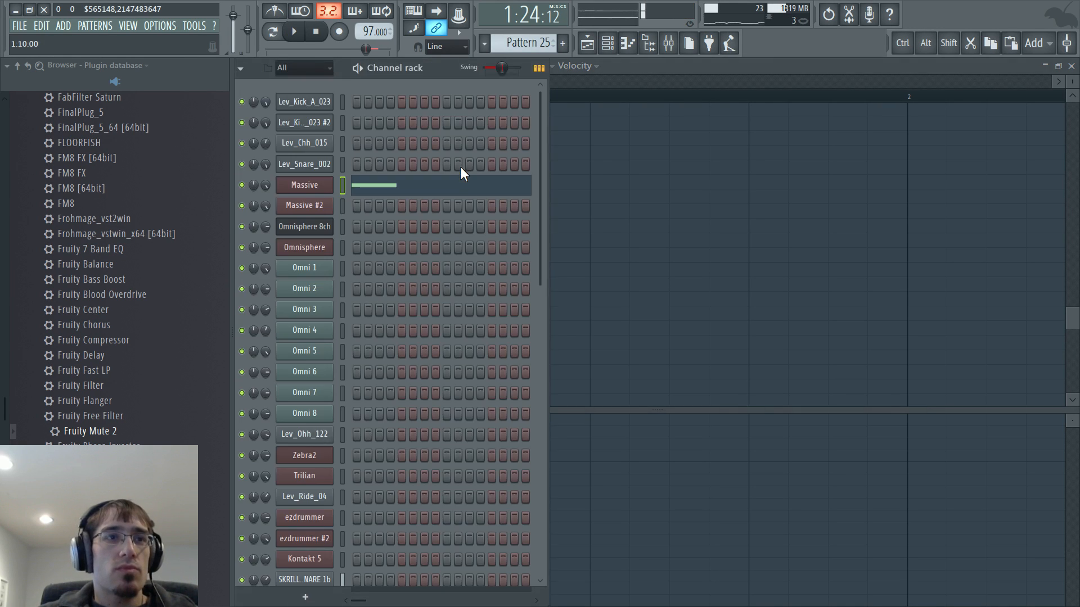
pyautogui.scroll(-4, 344, 283)
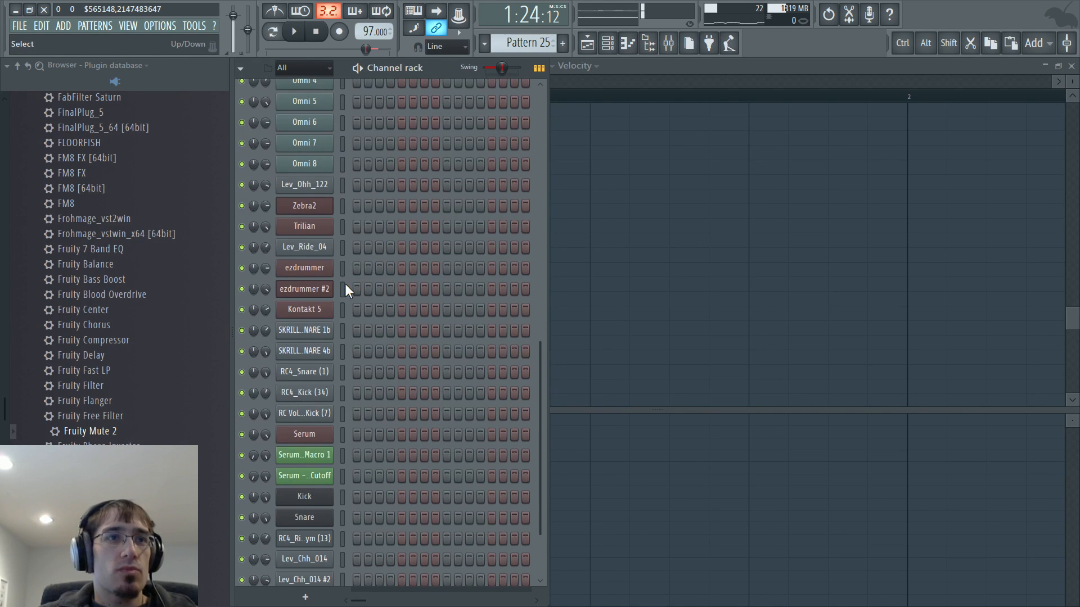
pyautogui.rightClick(314, 228)
pyautogui.click(354, 227)
# Try several Trilian pitches on beat two, ending with an E5 note shortened to one step
pyautogui.click(435, 190)
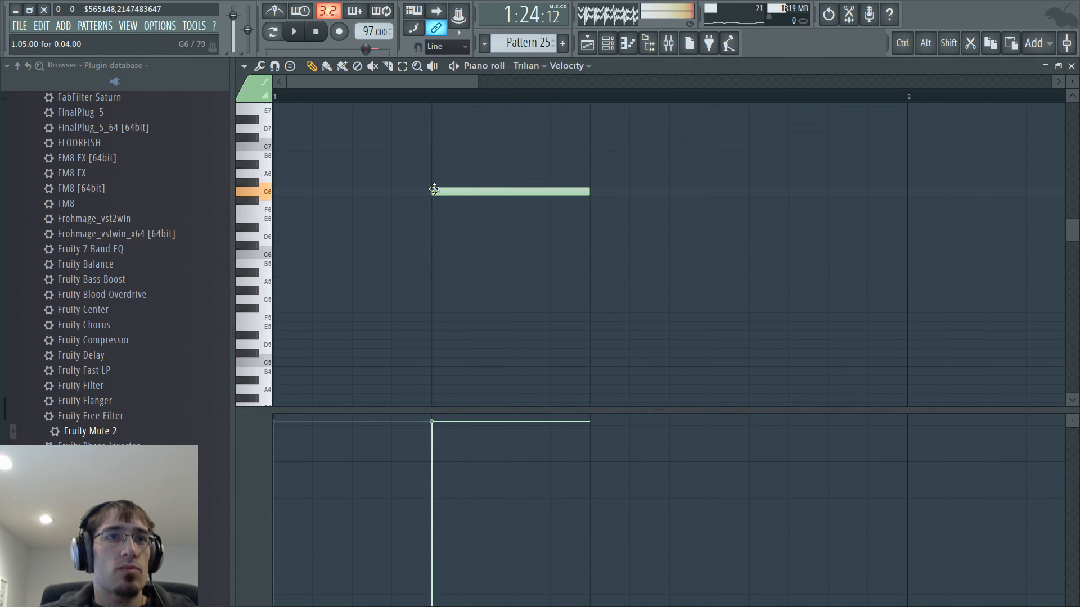
pyautogui.rightClick(436, 190)
pyautogui.scroll(-5, 445, 236)
pyautogui.click(437, 200)
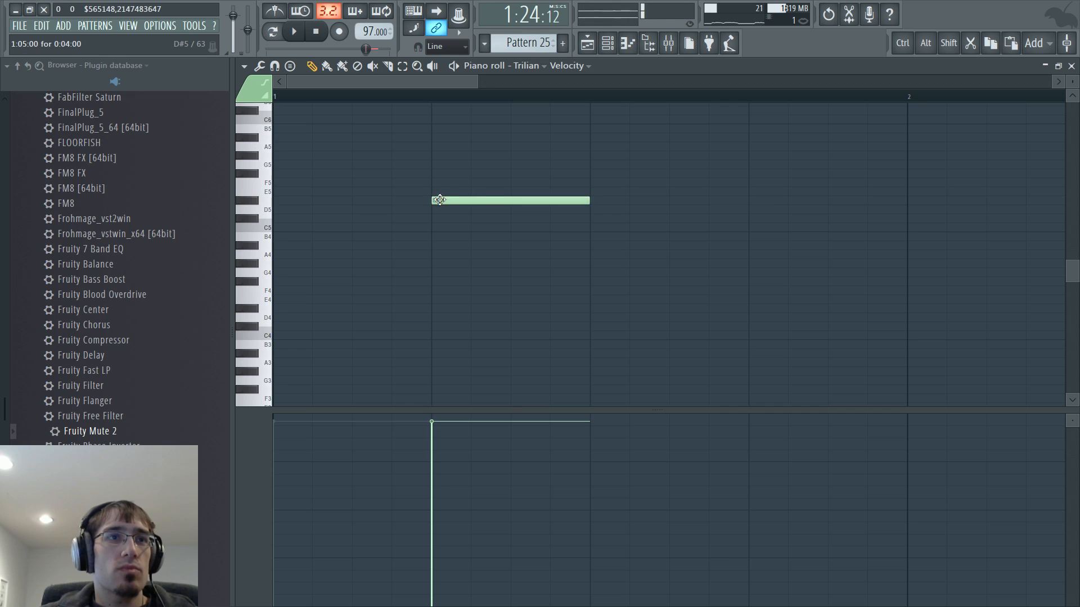
pyautogui.rightClick(438, 201)
pyautogui.click(435, 199)
pyautogui.rightClick(435, 199)
pyautogui.click(435, 192)
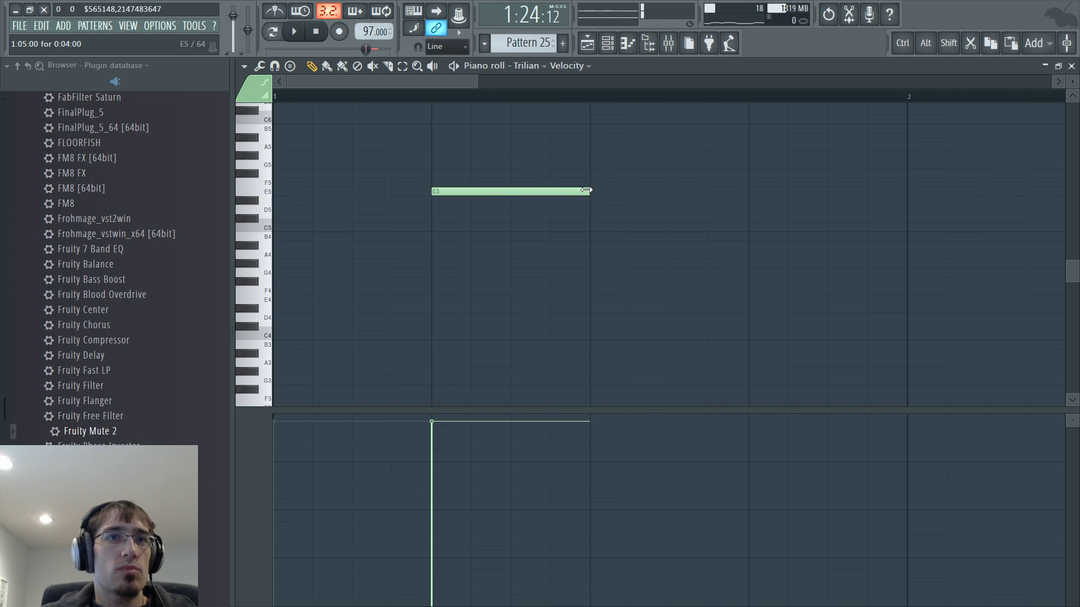
pyautogui.moveTo(586, 190); pyautogui.dragTo(440, 210)
# Try one-step E4, A3 and B3 notes after the E5 with lower velocities, and delete the A3 and B3
pyautogui.click(472, 299)
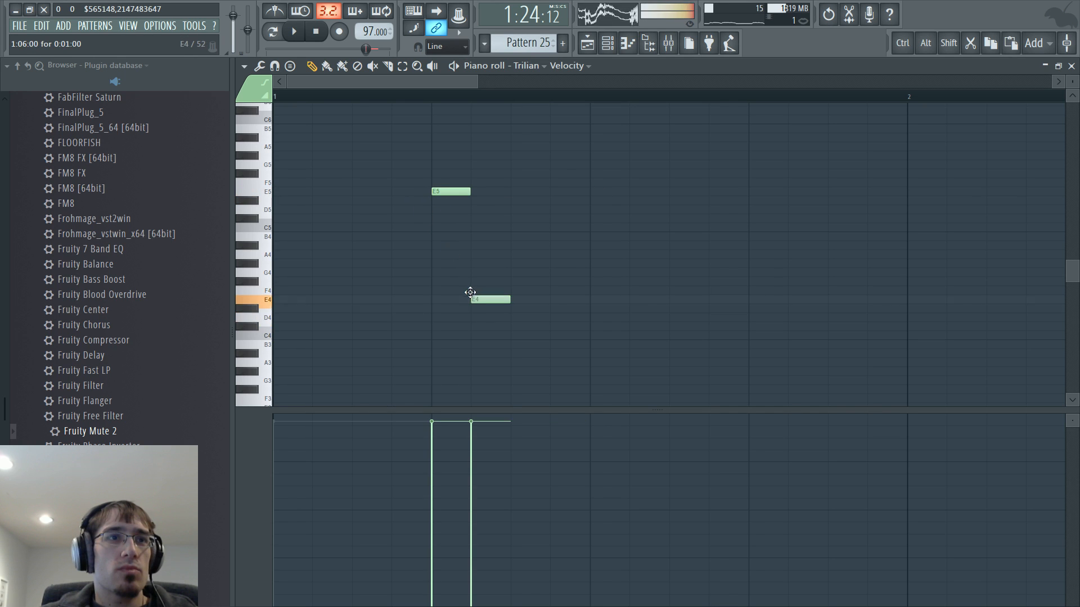
pyautogui.scroll(-2, 504, 347)
pyautogui.click(517, 316)
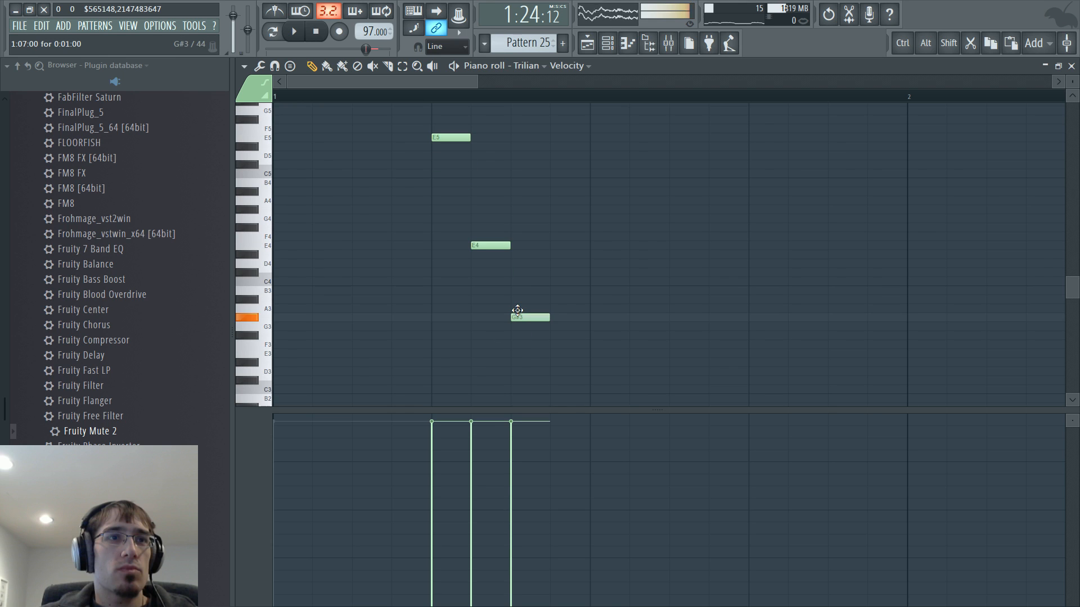
pyautogui.moveTo(517, 310); pyautogui.dragTo(517, 302)
pyautogui.click(551, 291)
pyautogui.press('space')
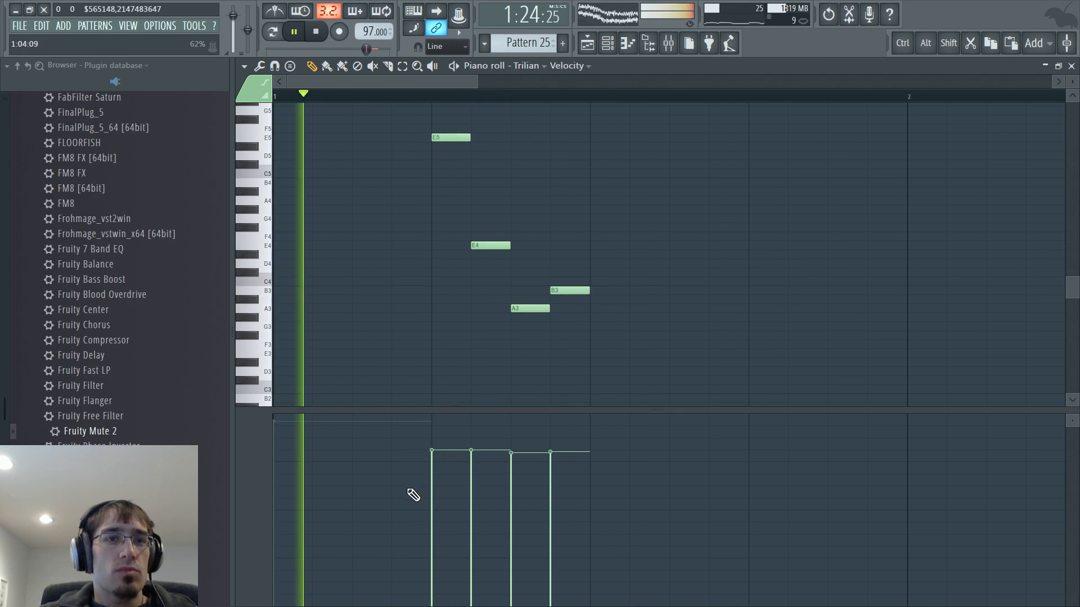
pyautogui.rightClick(531, 309)
pyautogui.rightClick(562, 290)
pyautogui.press('space')
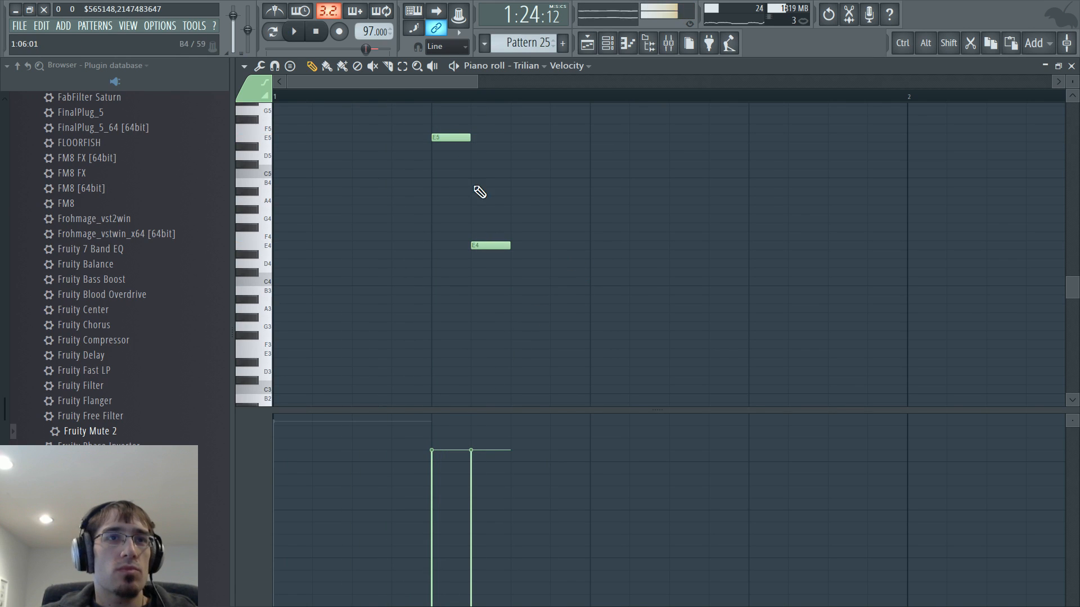
# Try replacing the E4 with a D#4 held to the end of beat two, and clear all the Trilian notes
pyautogui.rightClick(491, 245)
pyautogui.click(488, 254)
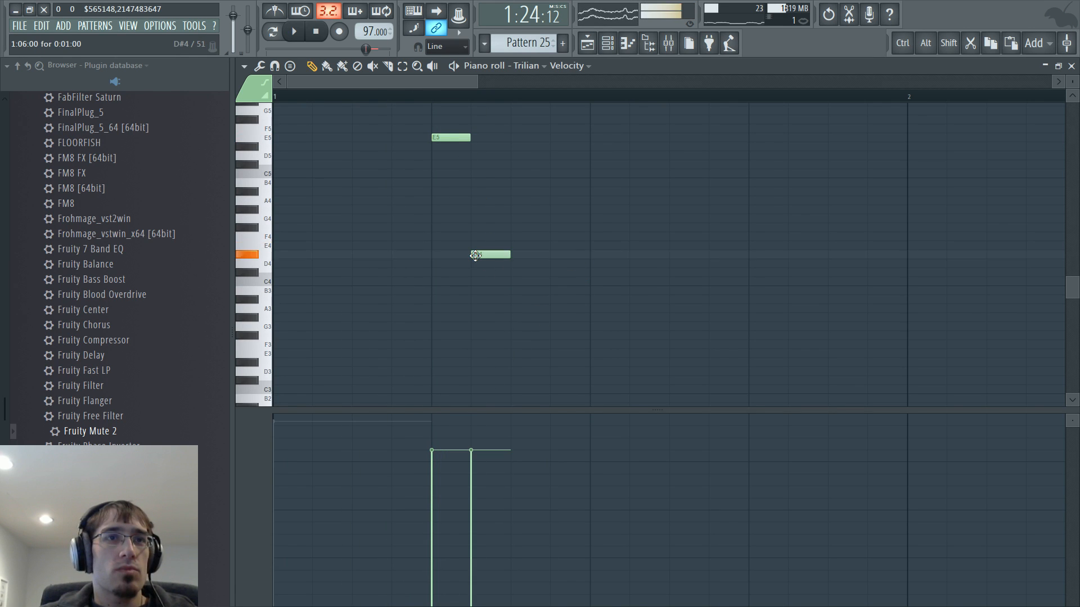
pyautogui.press('space')
pyautogui.press('space')
pyautogui.moveTo(509, 254); pyautogui.dragTo(588, 254)
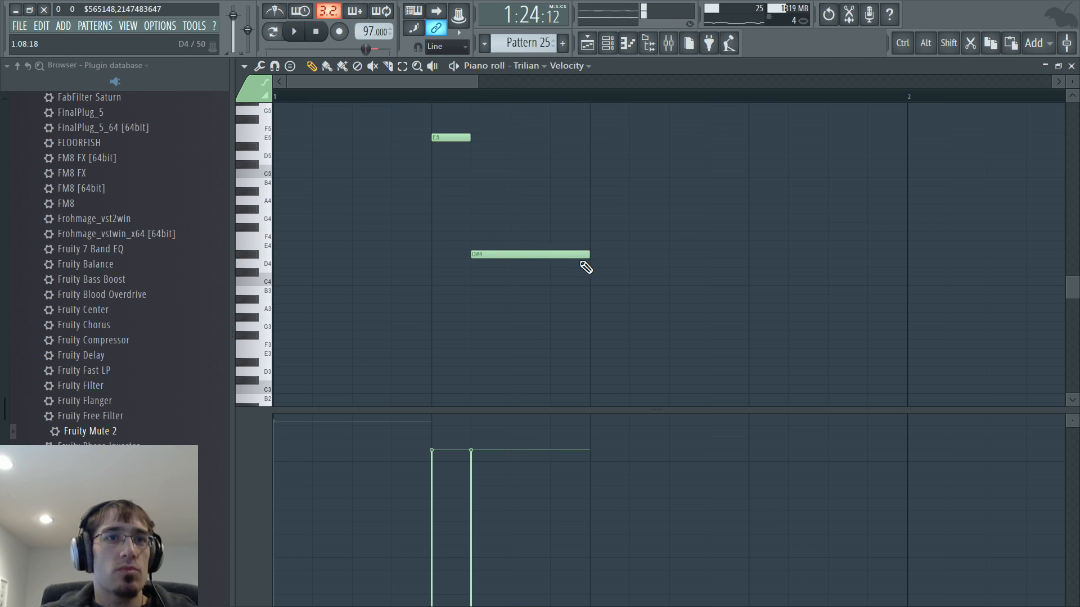
pyautogui.rightClick(493, 254)
pyautogui.rightClick(446, 134)
# Write a two-step E4 on beat two and an overlapping three-step F#3 one step after its start, raising both velocities slightly
pyautogui.scroll(-3, 448, 220)
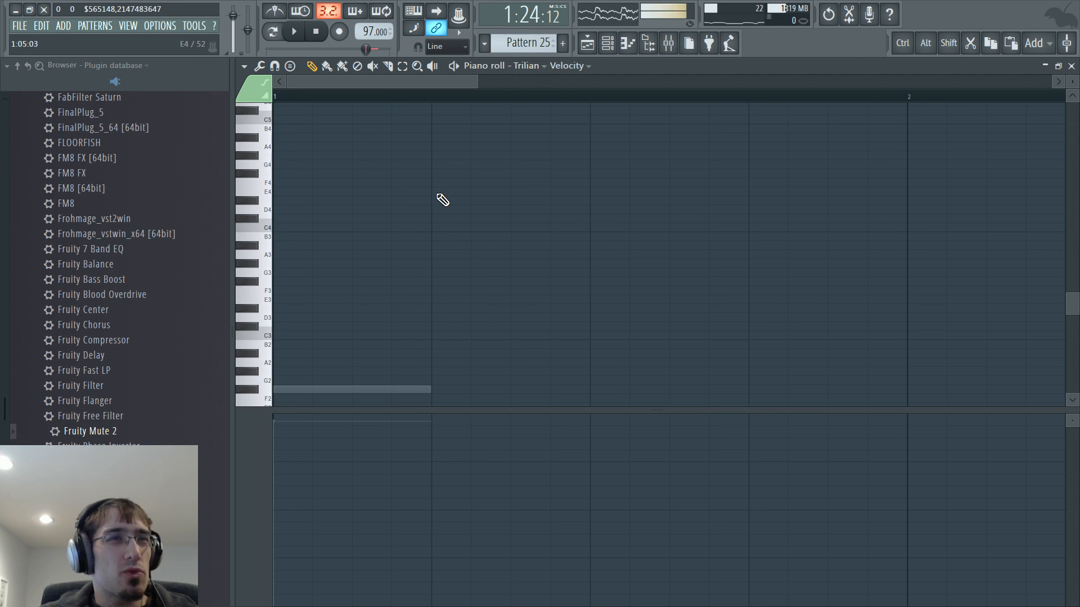
pyautogui.click(434, 191)
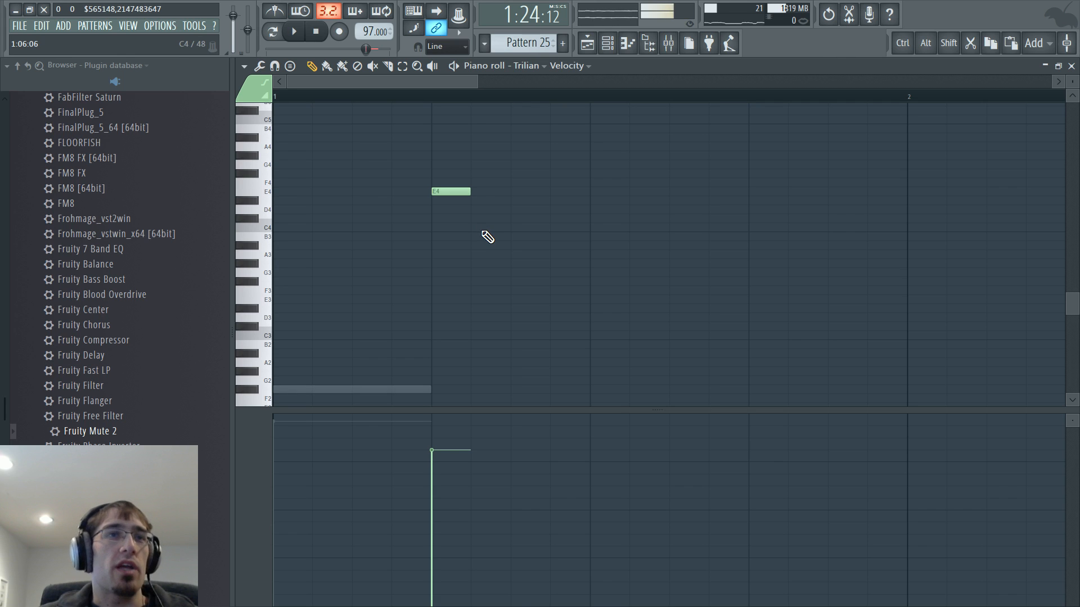
pyautogui.moveTo(450, 282); pyautogui.dragTo(579, 282)
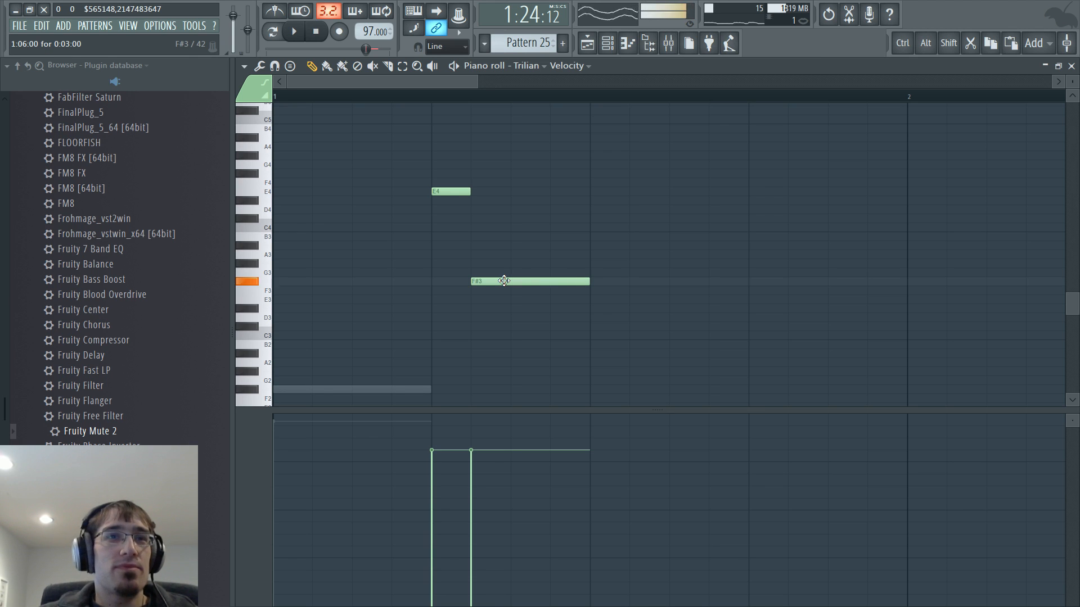
pyautogui.press('space')
pyautogui.moveTo(427, 439); pyautogui.dragTo(495, 439)
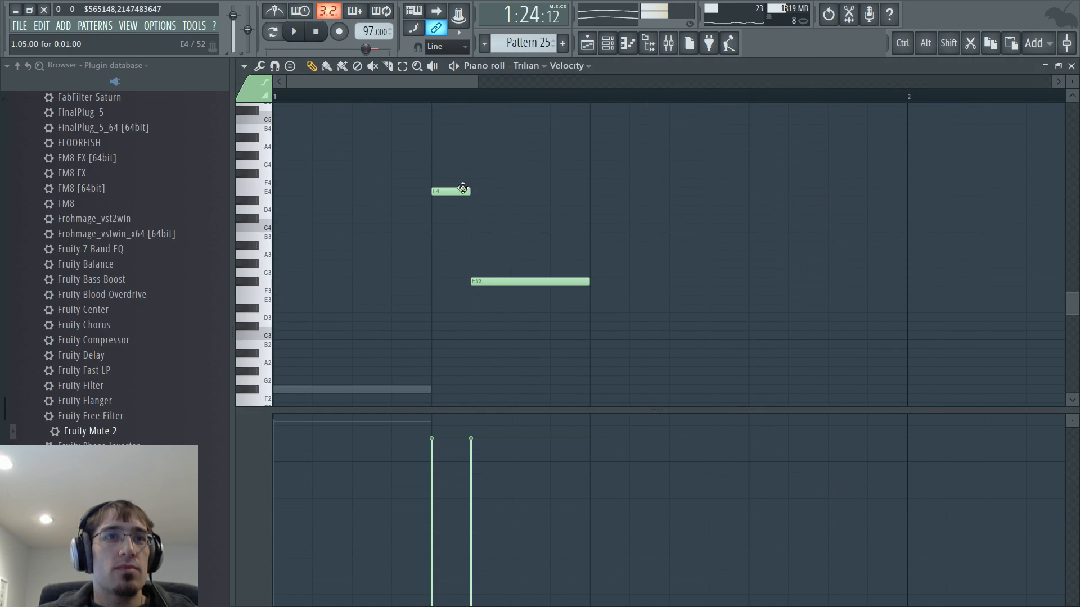
pyautogui.moveTo(468, 191); pyautogui.dragTo(502, 190)
# Open the Serum channel of Pattern 25 in the piano roll and start playback
pyautogui.press('F7')
pyautogui.press('space')
pyautogui.scroll(3, 576, 212)
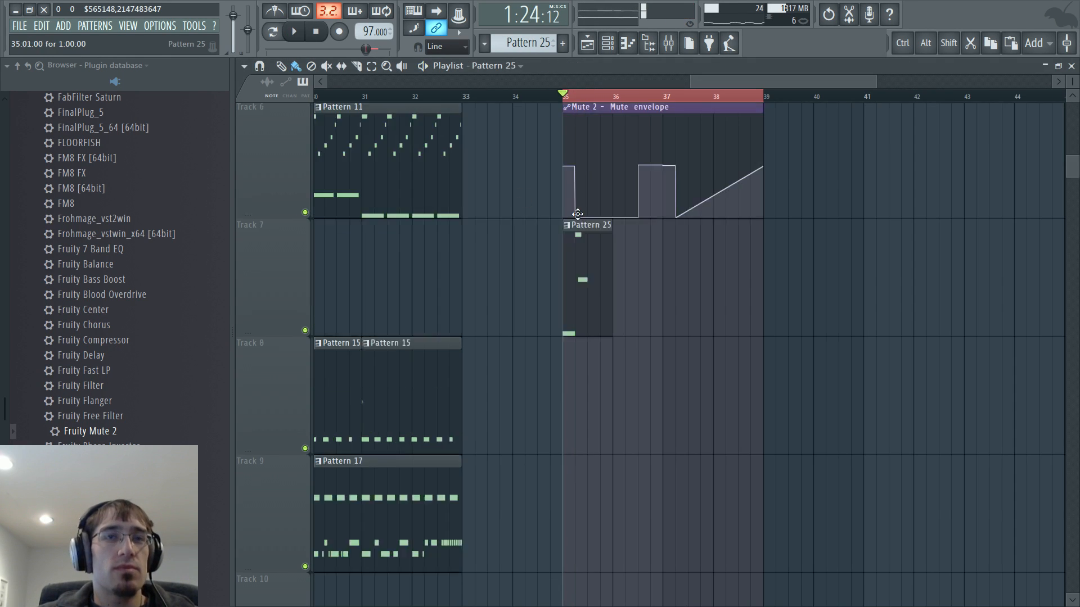
pyautogui.press('F6')
pyautogui.scroll(-1, 359, 333)
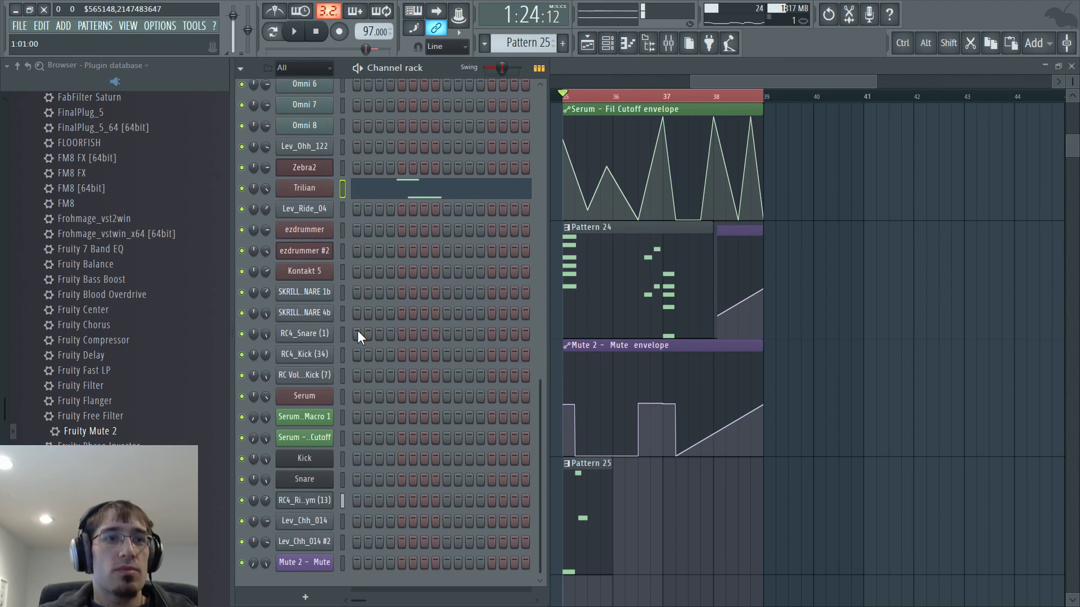
pyautogui.rightClick(342, 394)
pyautogui.click(354, 397)
pyautogui.press('space')
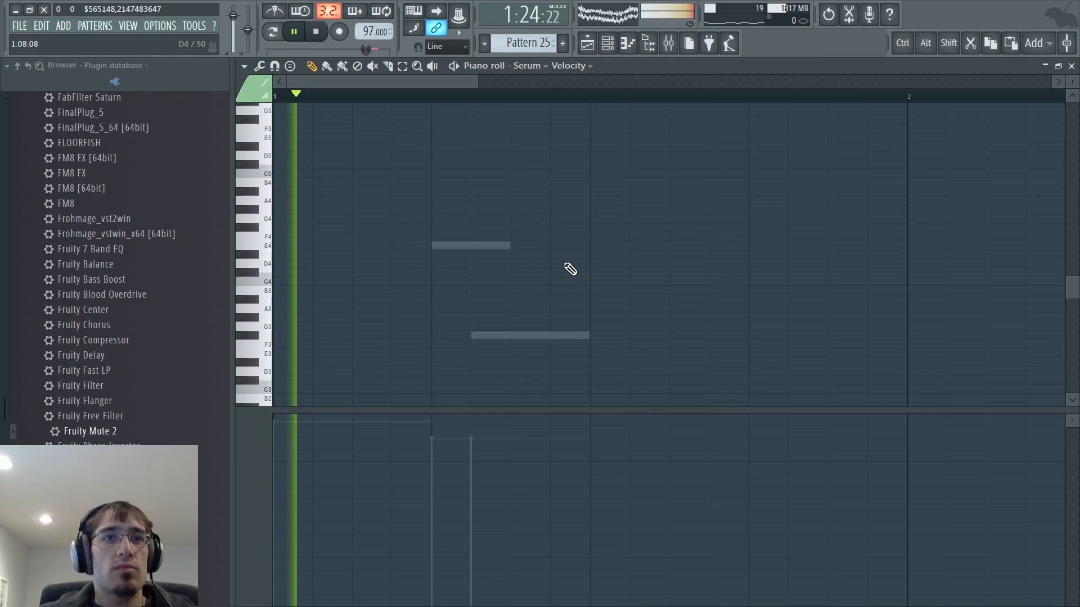
# Write Serum notes E4, F#4, A4, E4, C#4 and B3 from beat three at 1/6 beat spacing and play the phrase
pyautogui.click(672, 192)
pyautogui.press('space')
pyautogui.rightClick(672, 193)
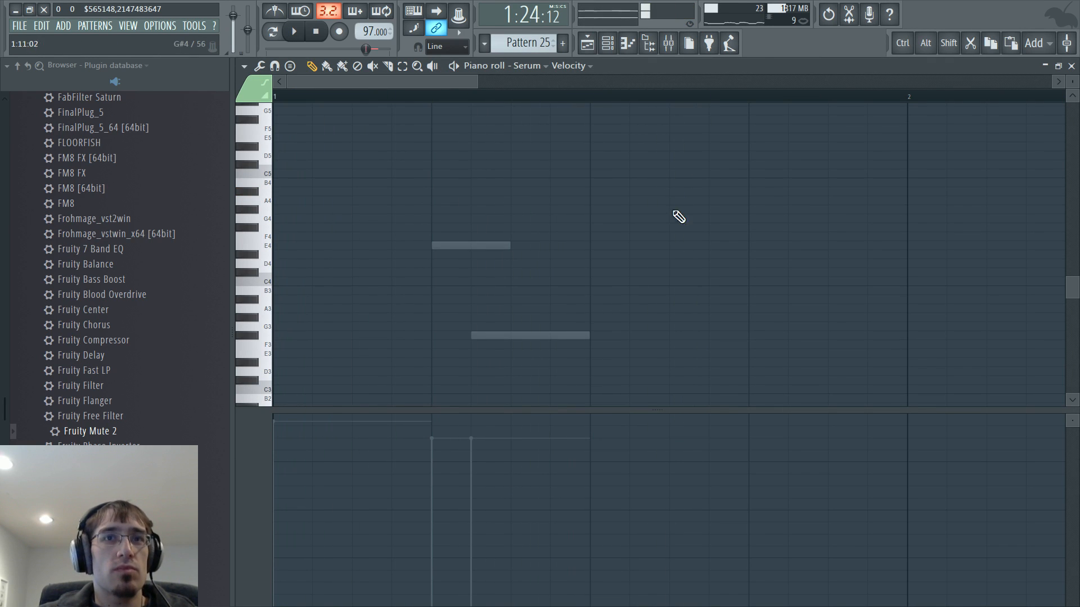
pyautogui.click(596, 244)
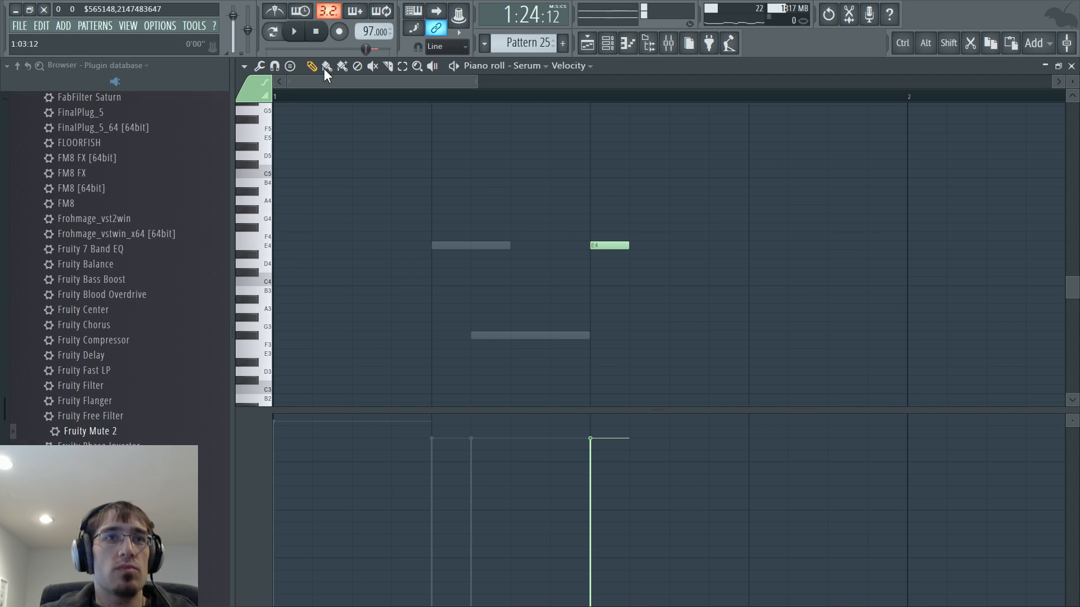
pyautogui.click(621, 227)
pyautogui.click(647, 200)
pyautogui.click(673, 245)
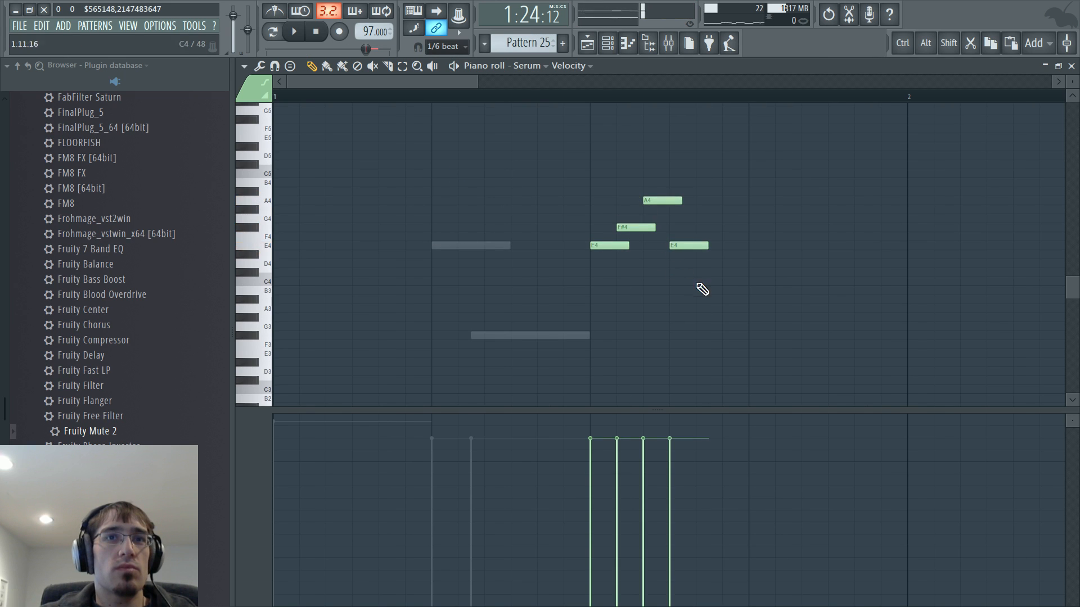
pyautogui.click(700, 272)
pyautogui.click(727, 290)
pyautogui.click(453, 66)
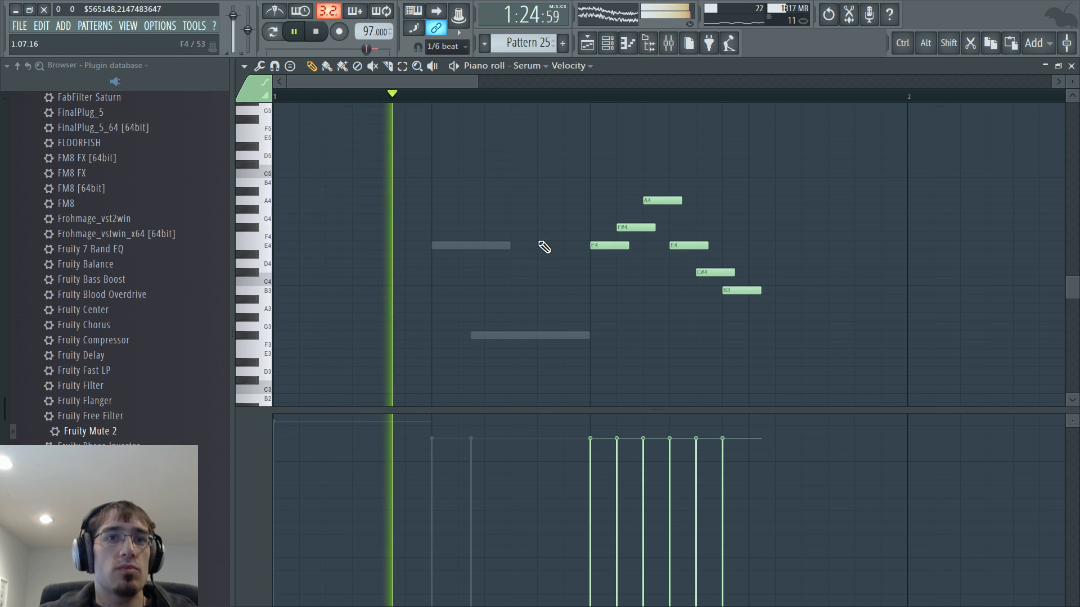
# Lower the velocities of the six Serum notes along a slight downward slope
pyautogui.press('F6')
pyautogui.press('space')
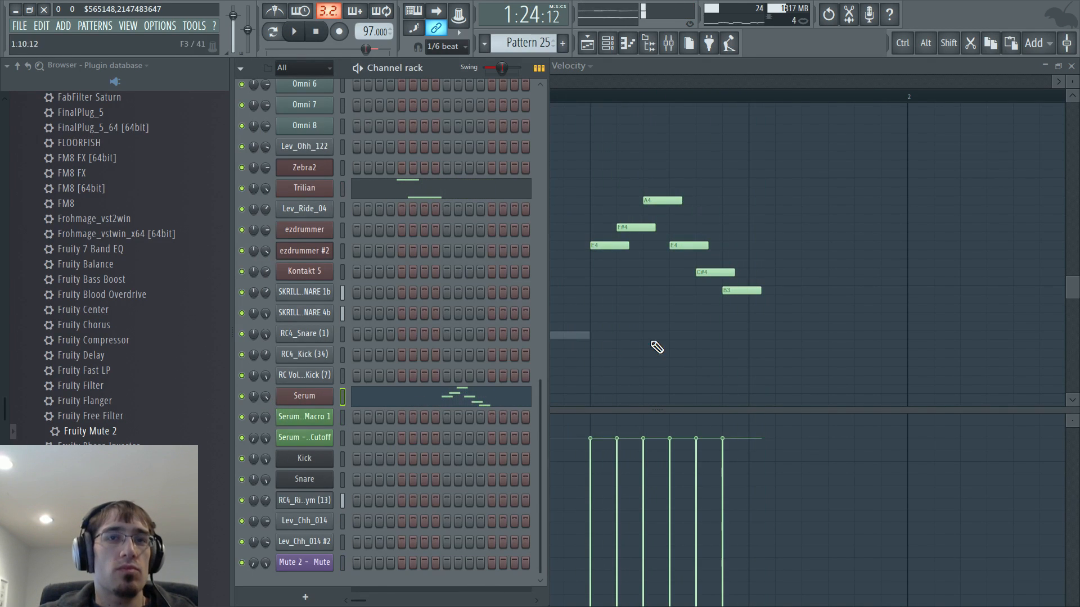
pyautogui.moveTo(591, 458); pyautogui.dragTo(788, 477)
# Select all six Serum notes, transpose them down one octave, and audition the phrase
pyautogui.moveTo(598, 180); pyautogui.dragTo(731, 329)
pyautogui.scroll(-1, 669, 310)
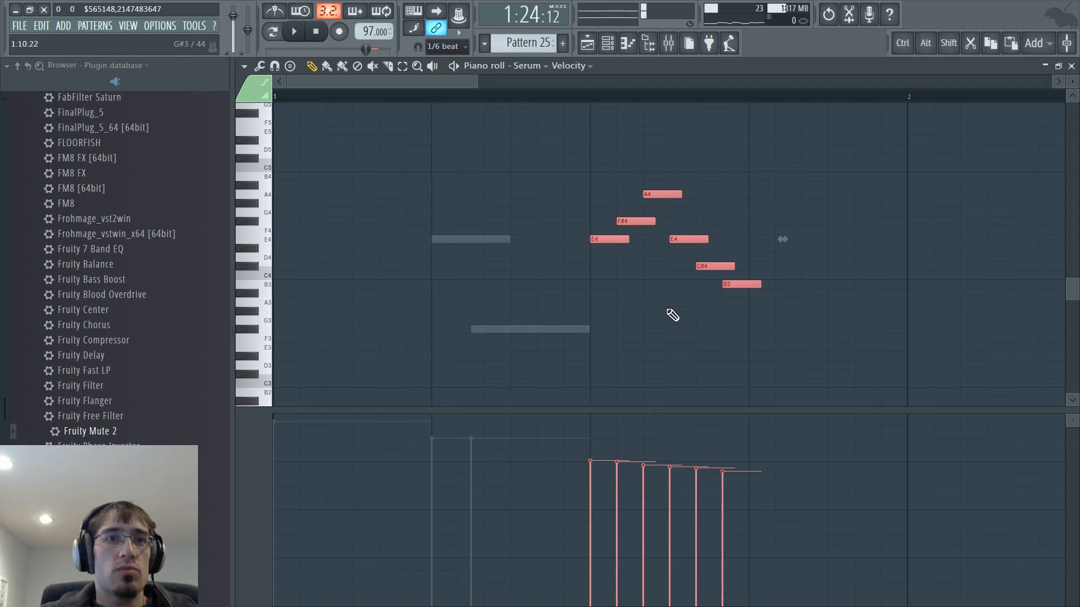
pyautogui.press('space')
pyautogui.moveTo(612, 215); pyautogui.dragTo(616, 325)
pyautogui.press('space')
pyautogui.press('space')
pyautogui.press('space')
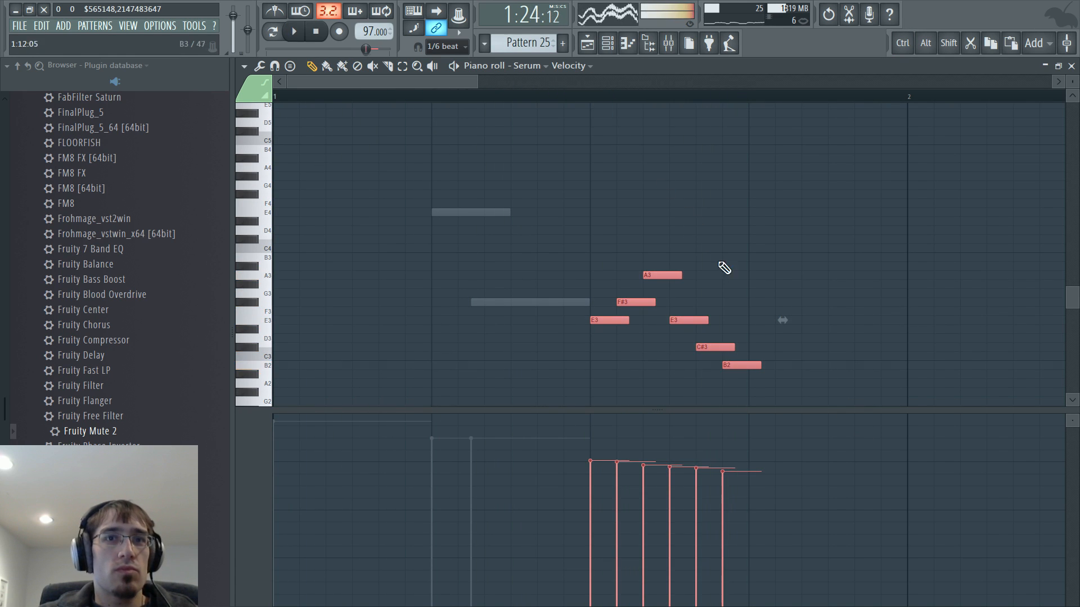
# Try a long F#2 Serum note on beat four, play it, and delete it
pyautogui.scroll(-1, 753, 302)
pyautogui.click(678, 387)
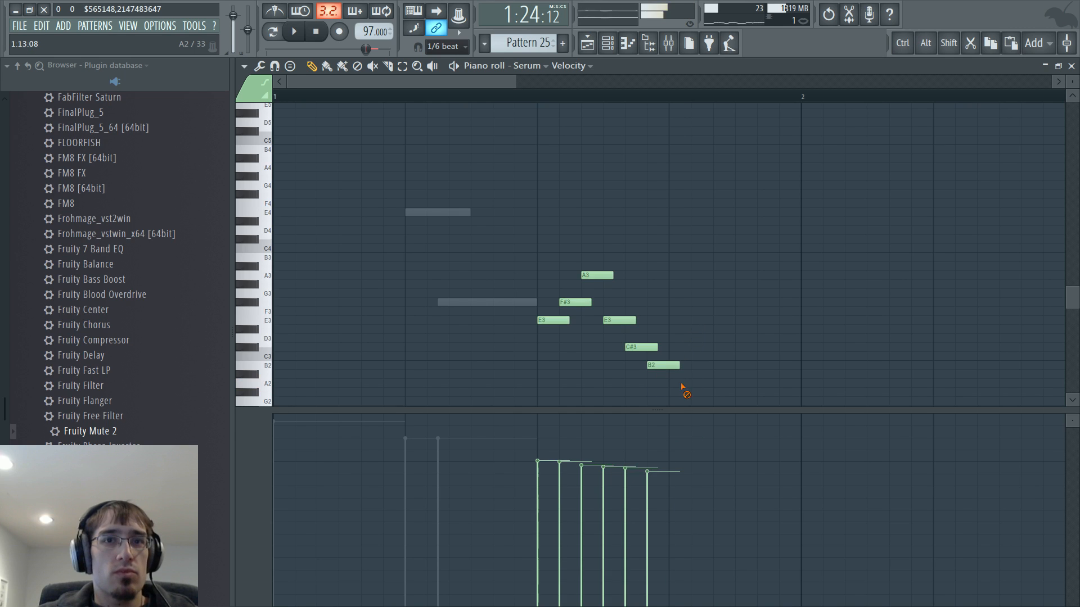
pyautogui.scroll(-2, 675, 366)
pyautogui.moveTo(677, 336); pyautogui.dragTo(789, 358)
pyautogui.press('space')
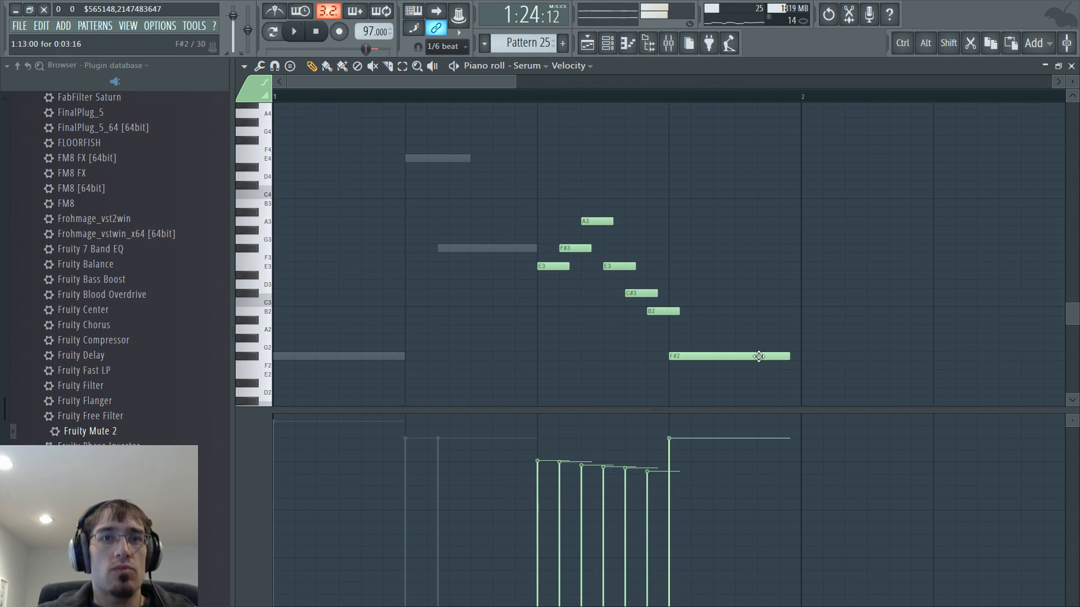
pyautogui.rightClick(713, 356)
pyautogui.press('F6')
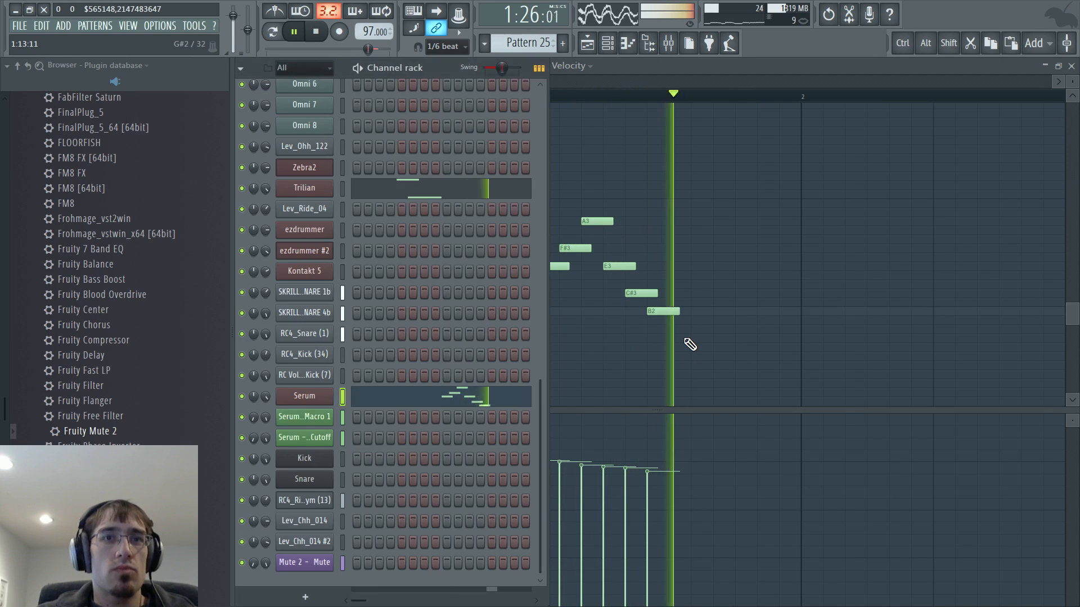
# Audition Pattern 25 on its own, then add a Fruity parametric EQ 2 to slot 6 of the Serum mixer track
pyautogui.press('space')
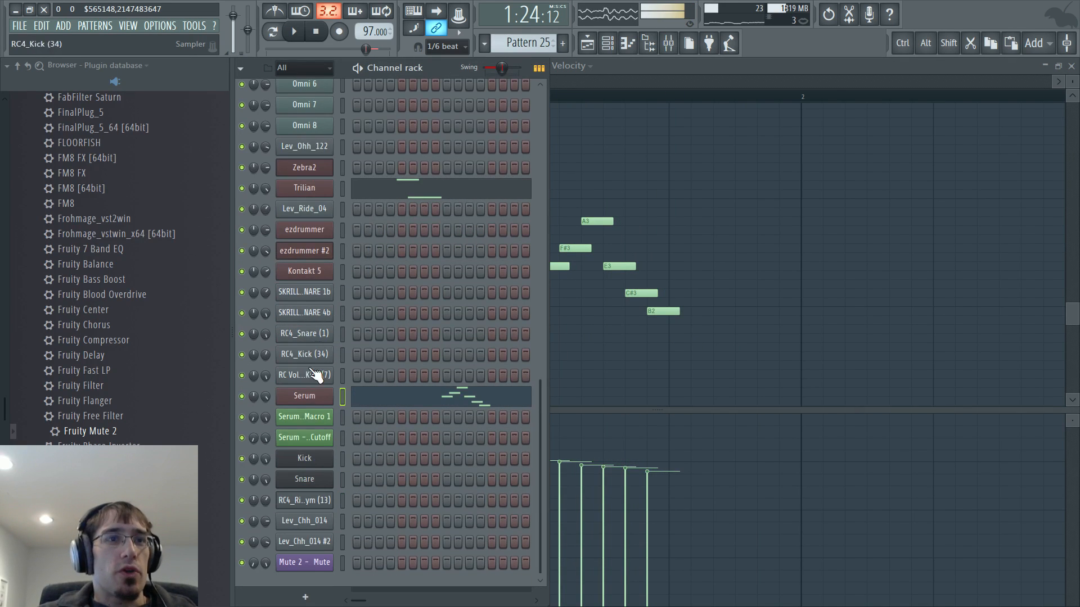
pyautogui.press('F9')
pyautogui.click(276, 33)
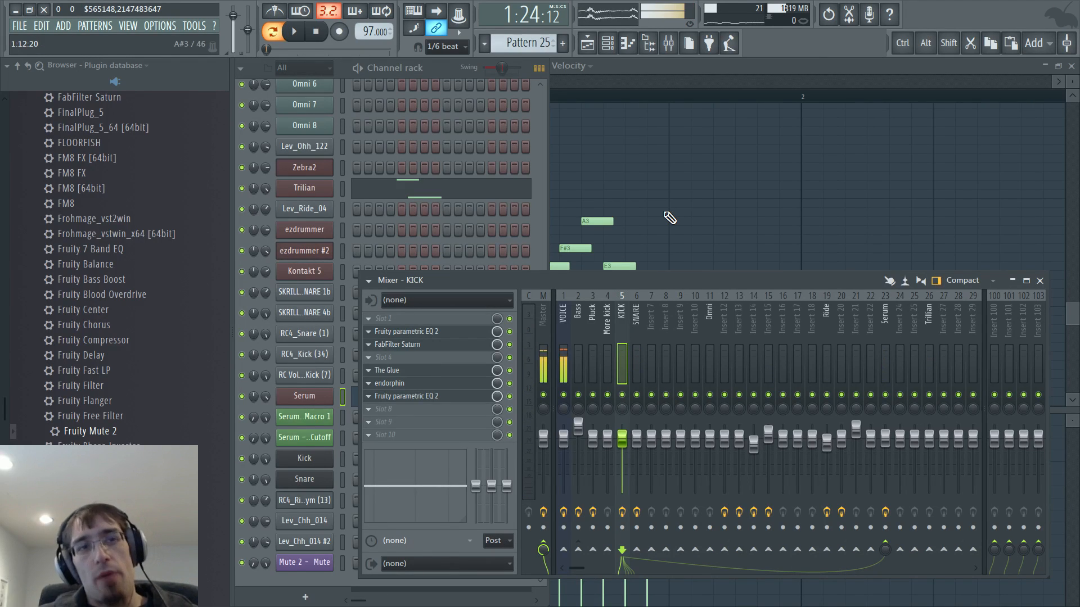
pyautogui.press('space')
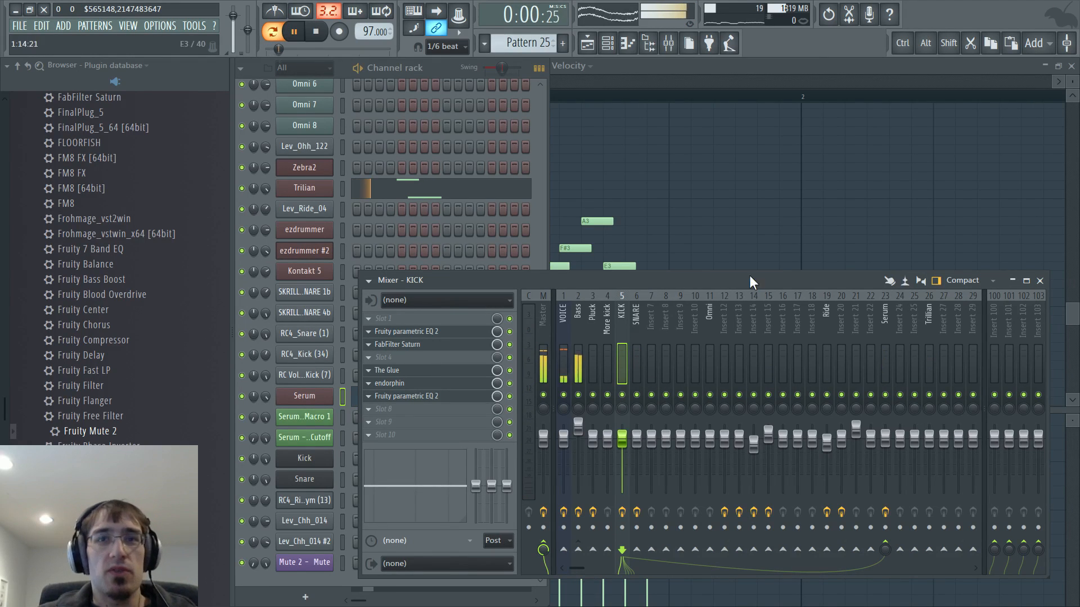
pyautogui.click(883, 319)
pyautogui.press('space')
pyautogui.click(406, 332)
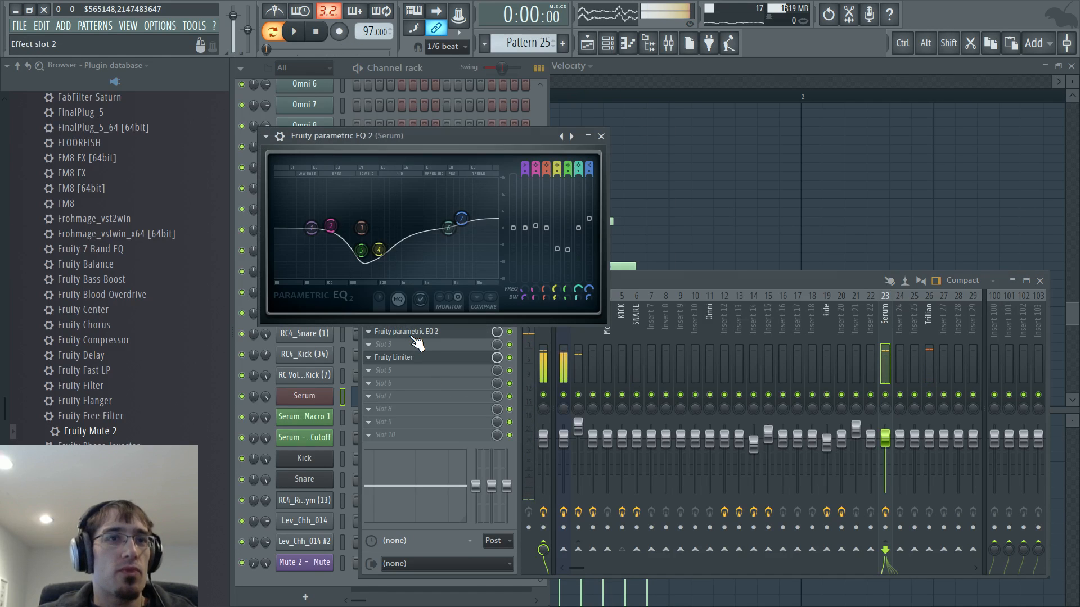
pyautogui.click(369, 383)
pyautogui.click(605, 555)
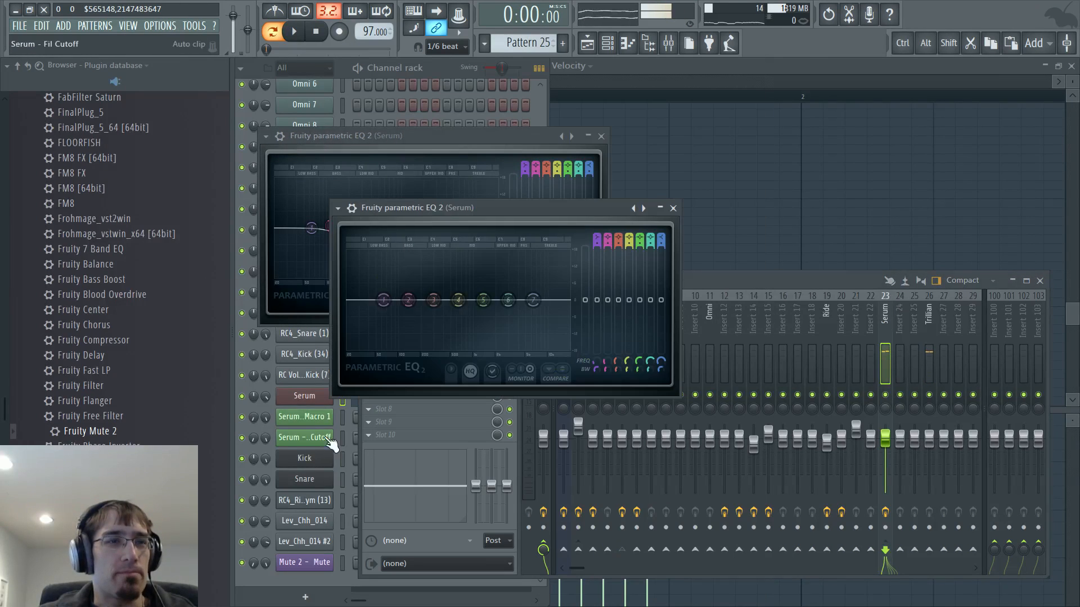
# Shape the slot 6 parametric EQ during playback with a broad, gentle mid and upper-mid cut using bands 2, 4 and 5
pyautogui.click(304, 396)
pyautogui.click(373, 406)
pyautogui.click(401, 383)
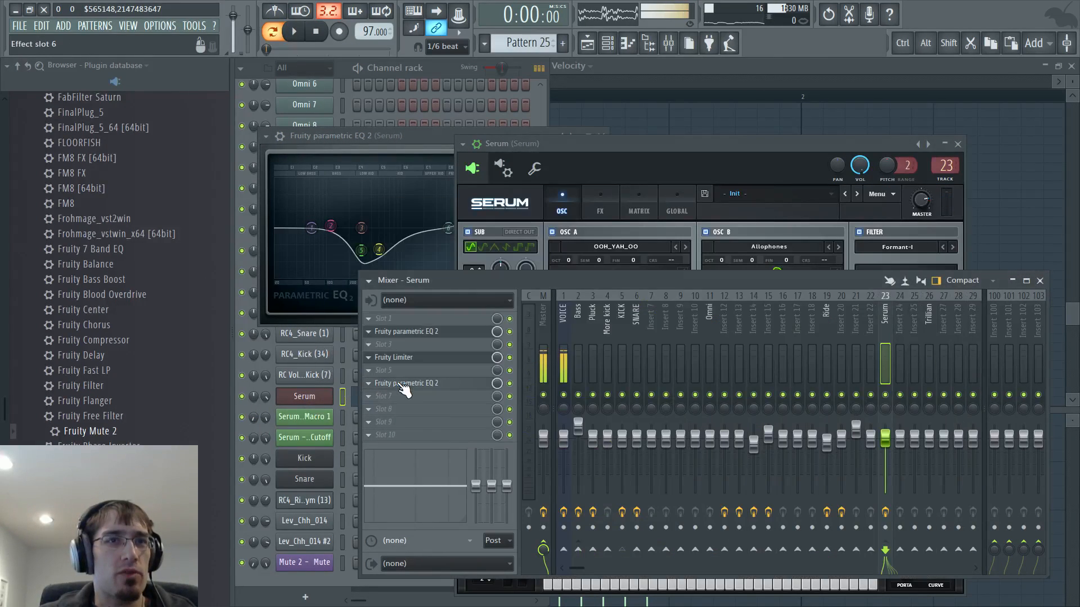
pyautogui.click(402, 384)
pyautogui.press('space')
pyautogui.moveTo(457, 302)
pyautogui.mouseDown()
pyautogui.moveTo(477, 319)
pyautogui.moveTo(436, 323)
pyautogui.moveTo(420, 291)
pyautogui.moveTo(427, 321)
pyautogui.moveTo(457, 324)
pyautogui.mouseUp()
pyautogui.moveTo(504, 318); pyautogui.dragTo(507, 313)
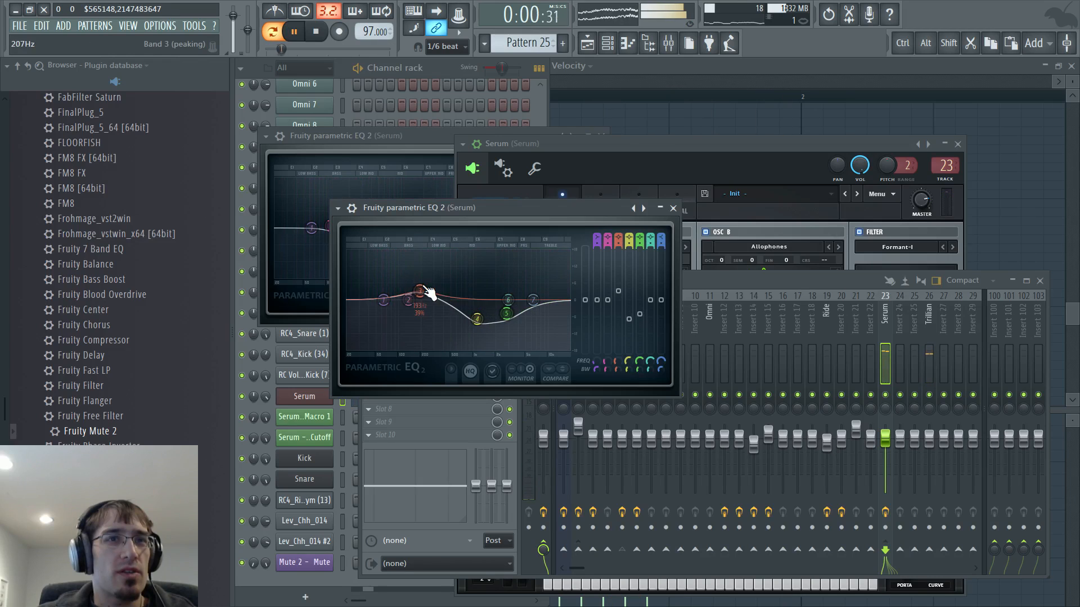
pyautogui.moveTo(421, 290); pyautogui.dragTo(477, 312)
pyautogui.scroll(-3, 444, 315)
pyautogui.press('space')
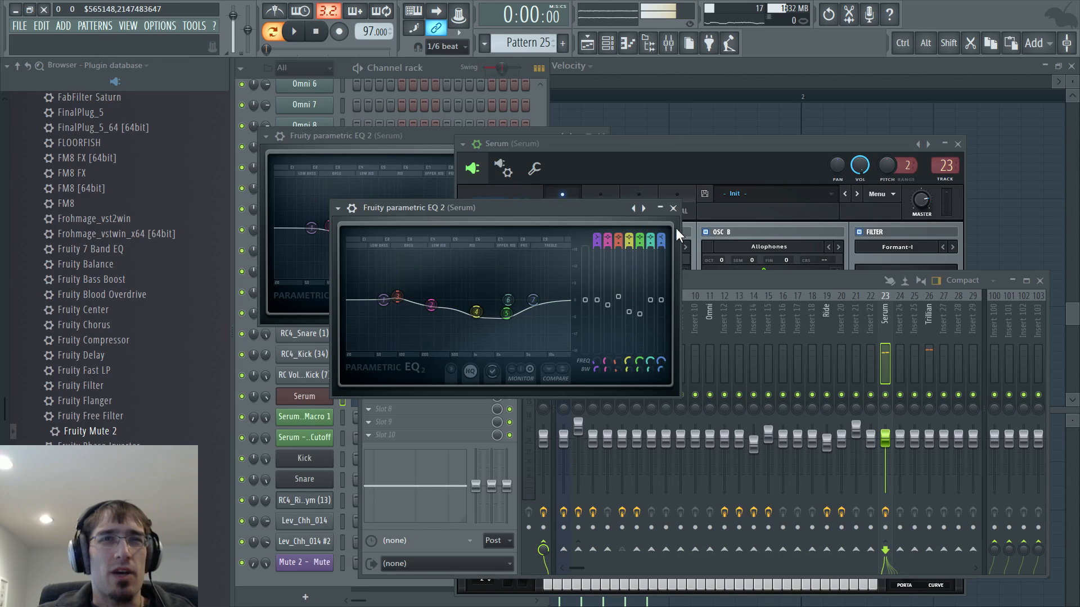
pyautogui.click(655, 144)
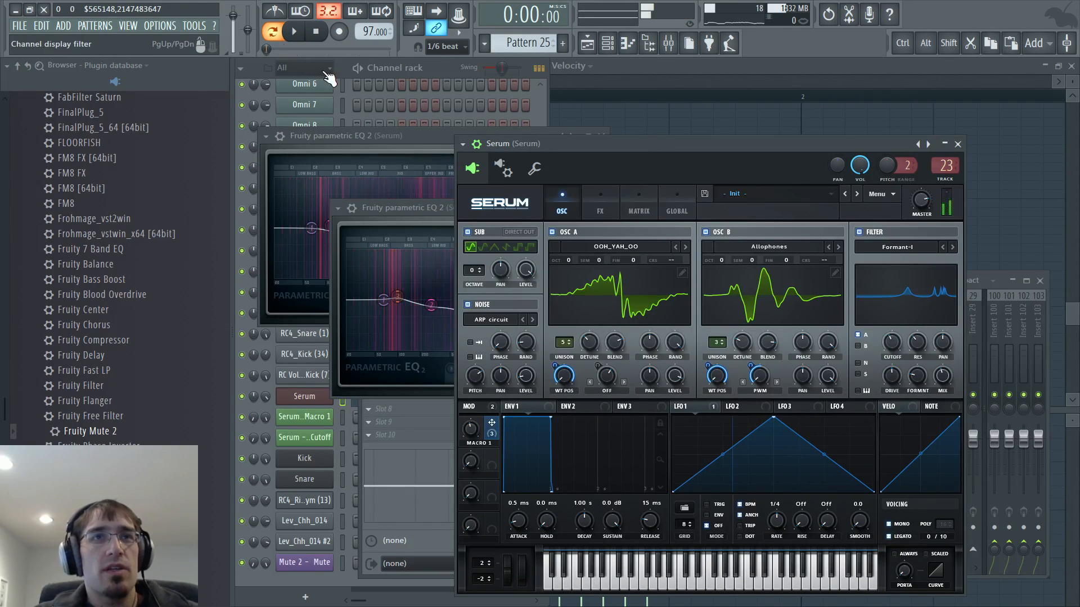
# Raise the Serum Fil Cutoff envelope point near the end of bar 35 to maximum while the song plays
pyautogui.press('F5')
pyautogui.scroll(1, 684, 163)
pyautogui.scroll(2, 668, 167)
pyautogui.scroll(2, 636, 175)
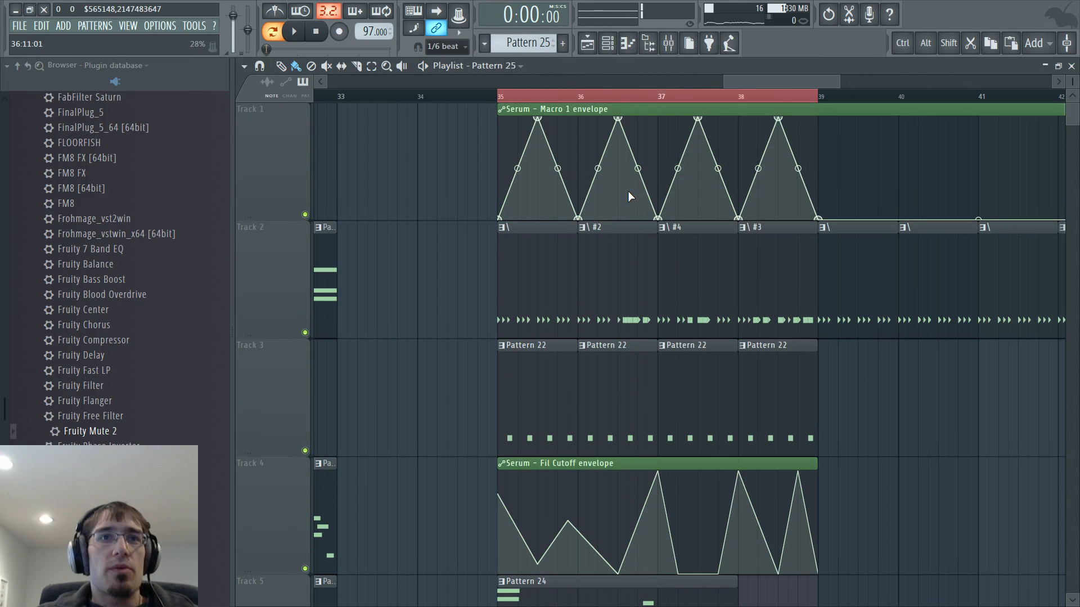
pyautogui.scroll(2, 594, 225)
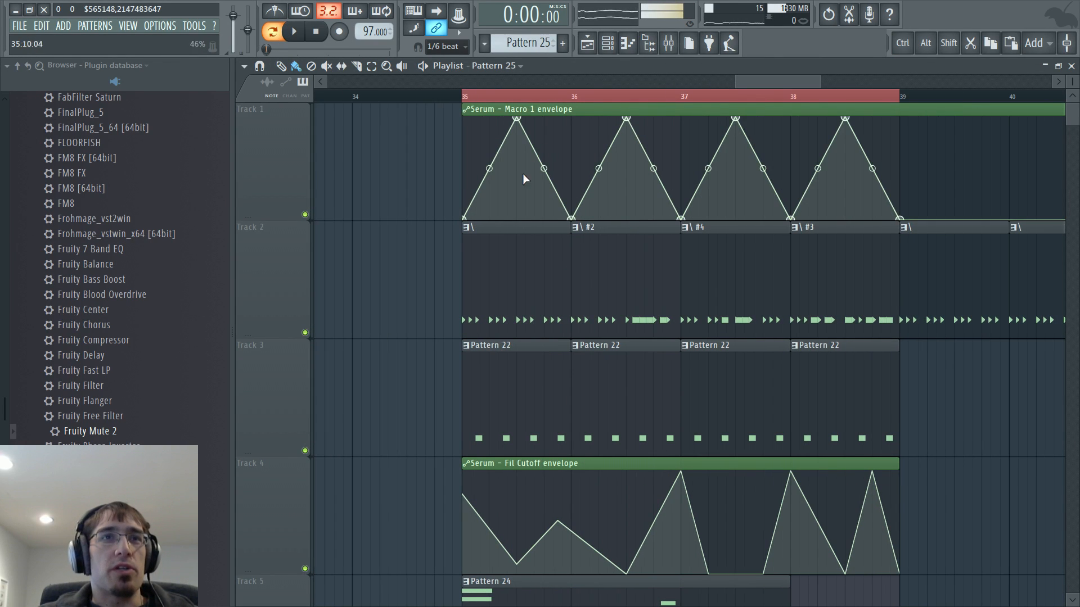
pyautogui.press('l')
pyautogui.press('space')
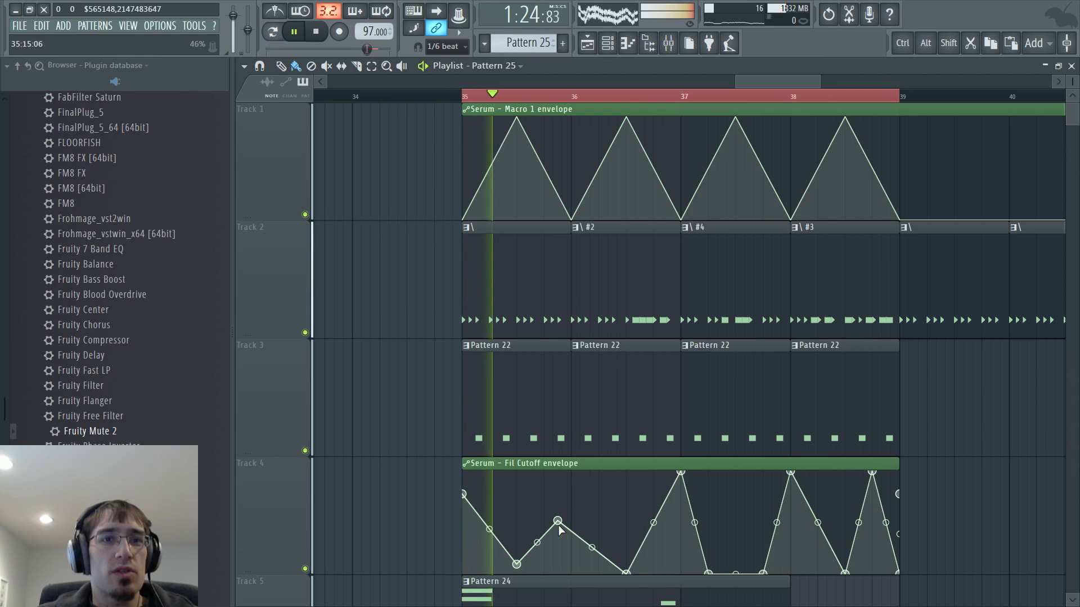
pyautogui.moveTo(557, 521); pyautogui.dragTo(557, 473)
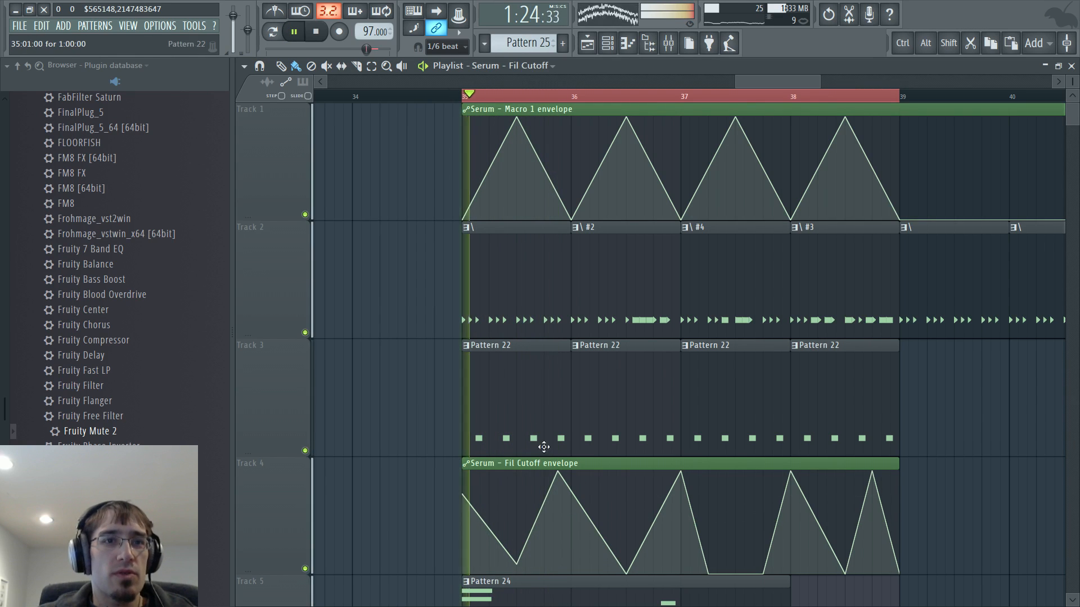
# Add a zero-level point and a second peak to bar 35 of the Serum Macro 1 envelope, both in Single curve mode, and play it
pyautogui.rightClick(530, 203)
pyautogui.rightClick(563, 127)
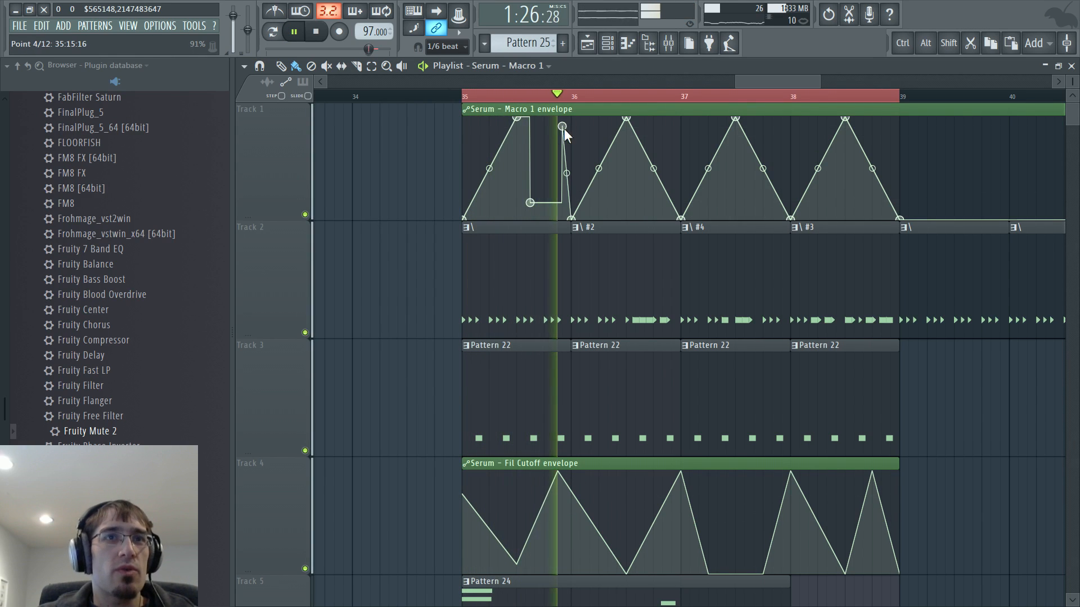
pyautogui.rightClick(562, 128)
pyautogui.click(592, 197)
pyautogui.press('space')
pyautogui.rightClick(531, 203)
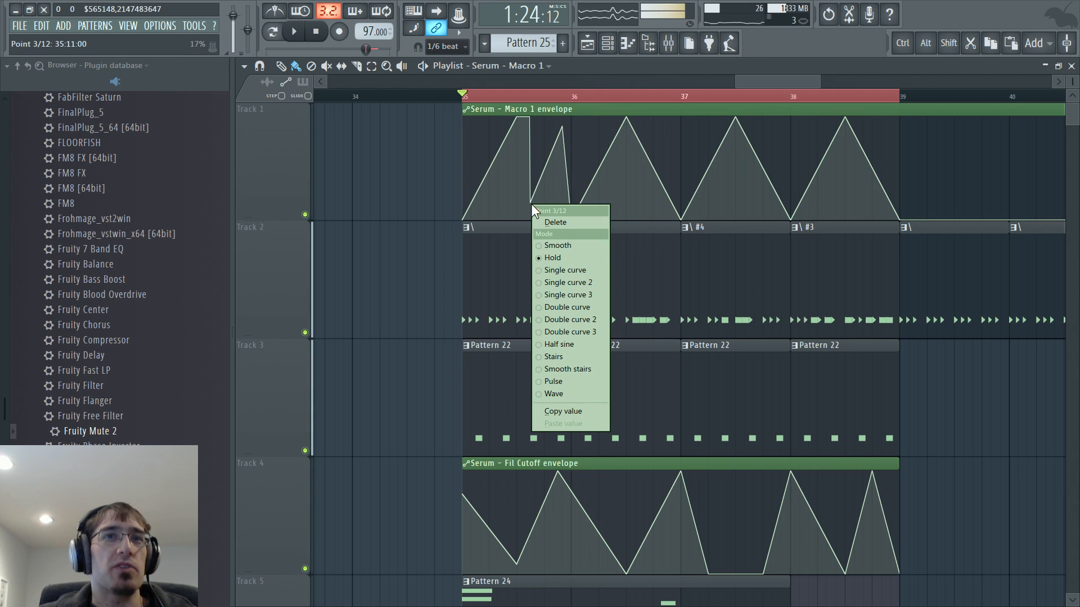
pyautogui.click(563, 270)
pyautogui.moveTo(530, 203); pyautogui.dragTo(531, 219)
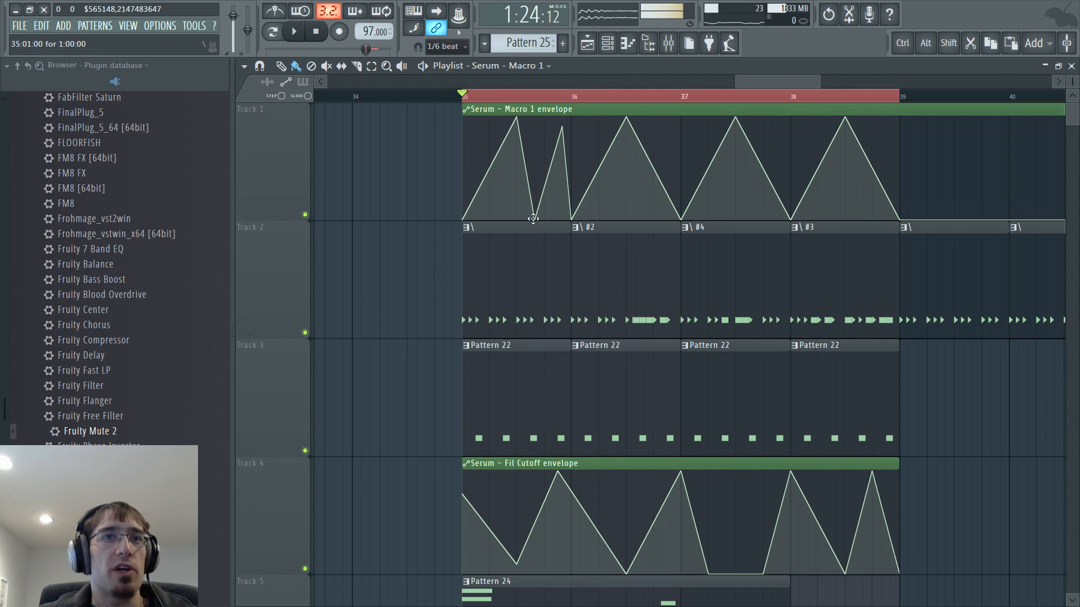
pyautogui.press('space')
pyautogui.scroll(2, 538, 191)
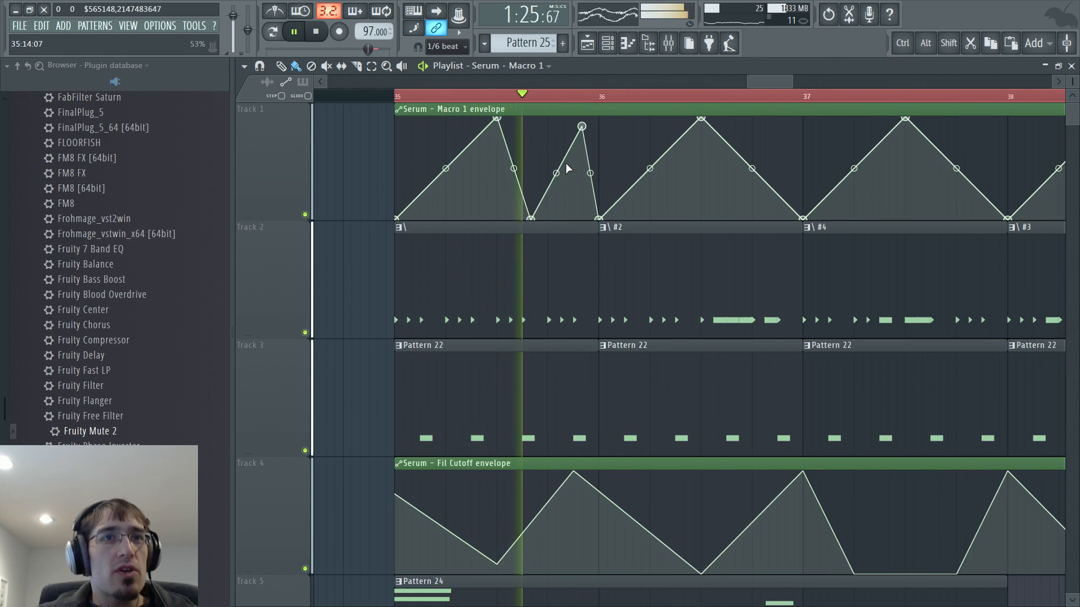
pyautogui.press('space')
# Reopen Pattern 25's Serum notes and add a long F#2 on beat four of bar 1, with snap set to Line
pyautogui.scroll(-7, 553, 224)
pyautogui.scroll(5, 553, 224)
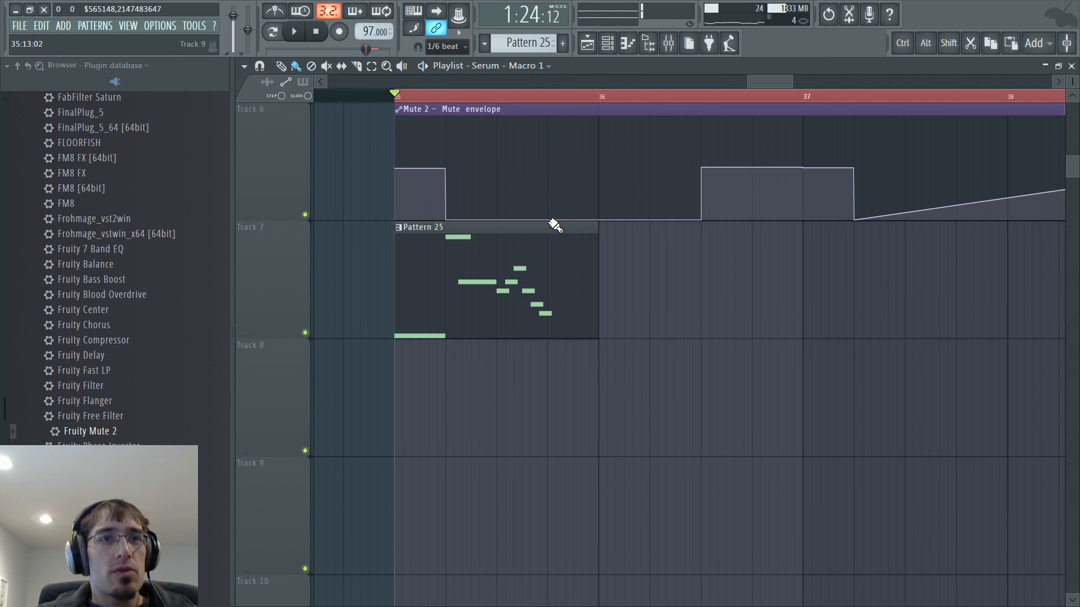
pyautogui.doubleClick(552, 224)
pyautogui.scroll(-3, 342, 79)
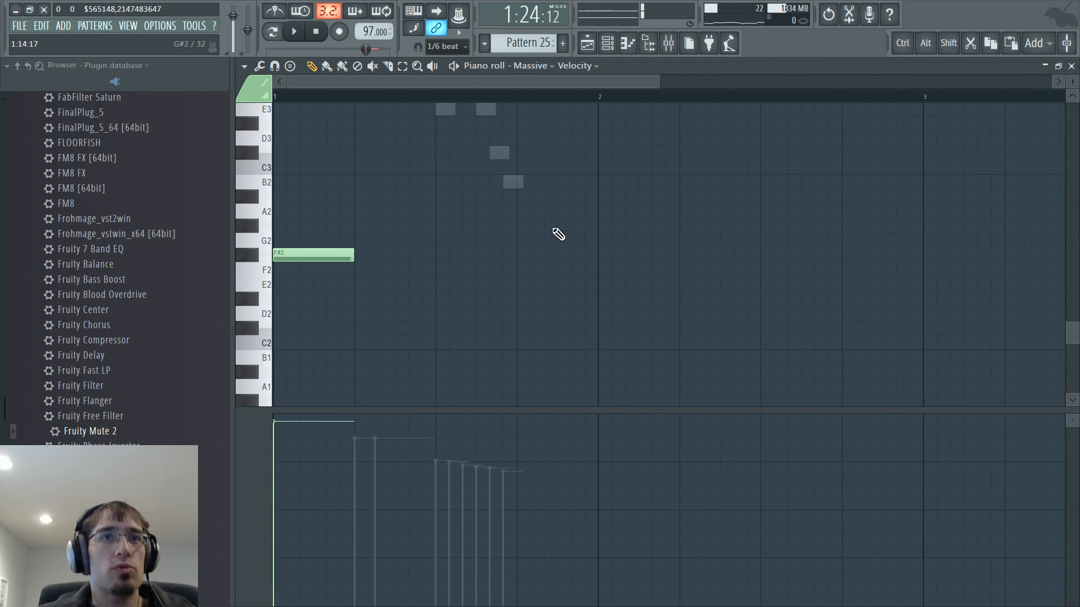
pyautogui.doubleClick(504, 187)
pyautogui.scroll(3, 520, 280)
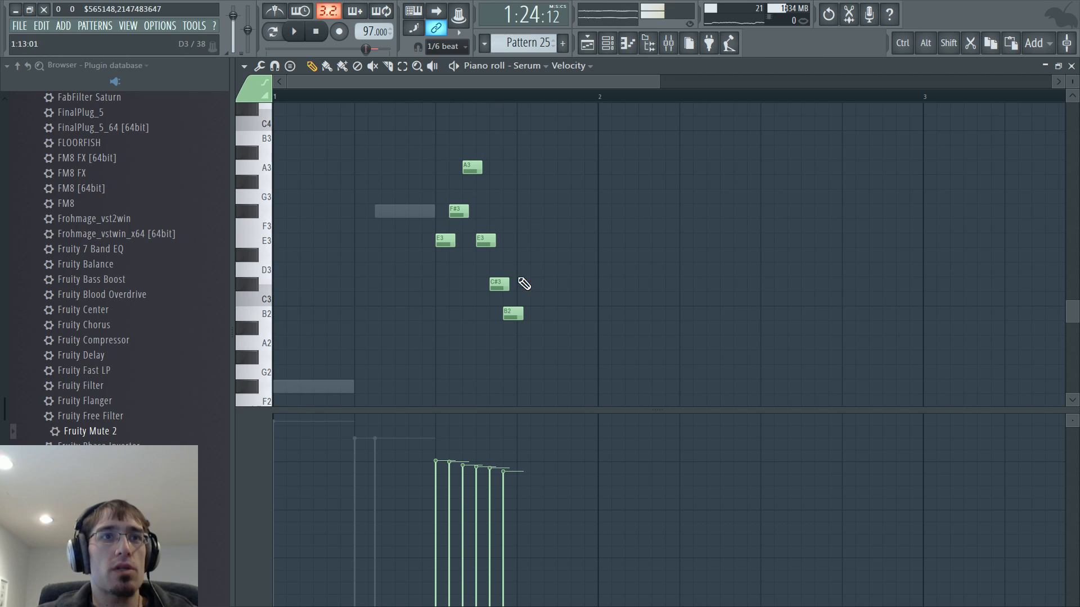
pyautogui.click(522, 387)
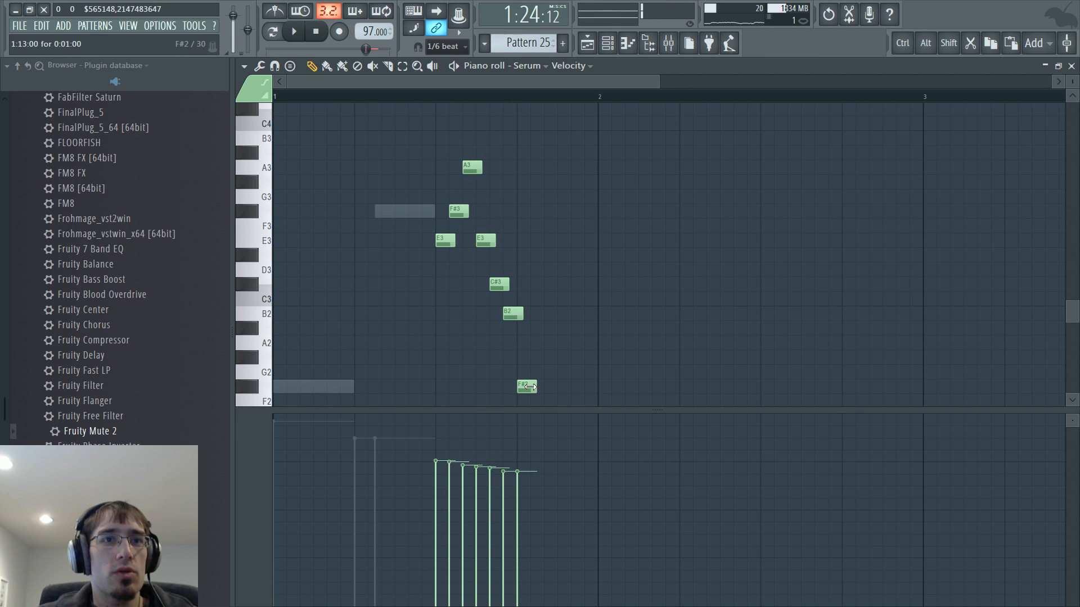
pyautogui.press('space')
pyautogui.moveTo(531, 386); pyautogui.dragTo(591, 386)
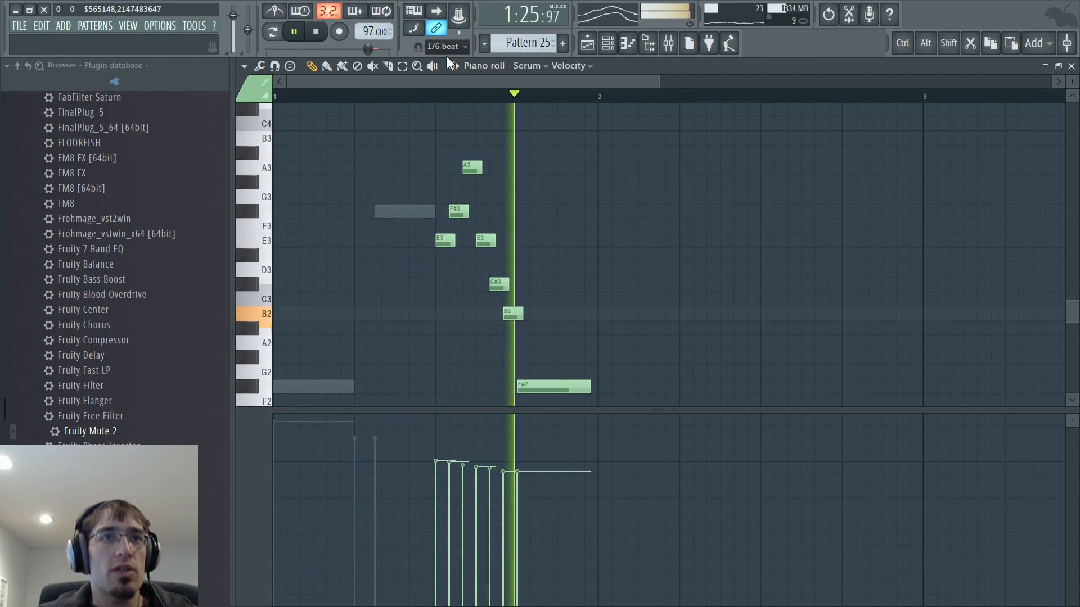
pyautogui.press('space')
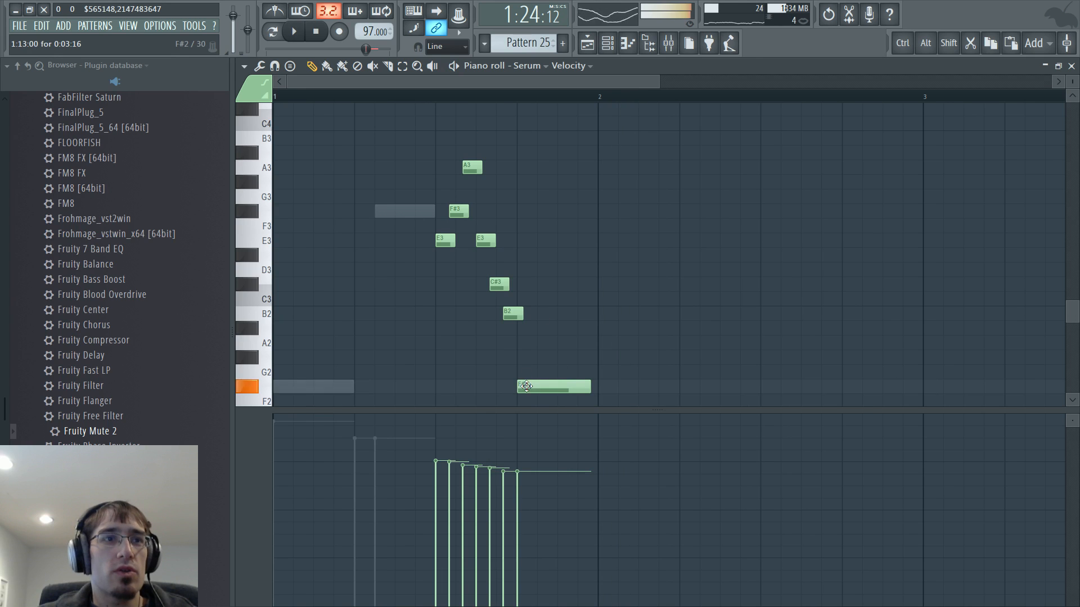
# Add a Serum A2 halfway through beat four and make both it and the F#2 end exactly at bar 2
pyautogui.click(563, 343)
pyautogui.press('space')
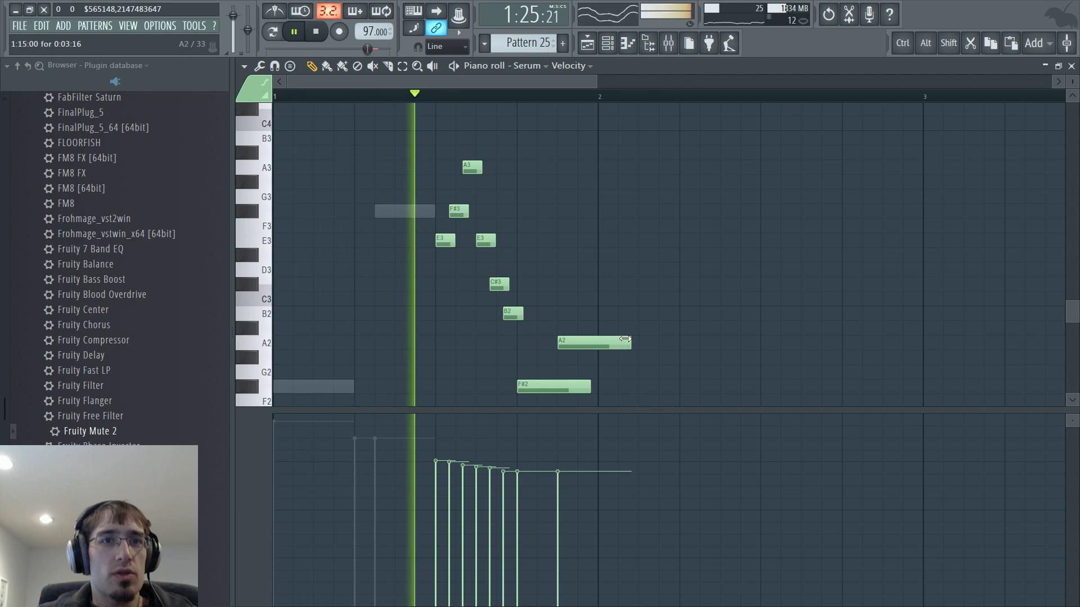
pyautogui.moveTo(626, 339); pyautogui.dragTo(593, 389)
pyautogui.press('space')
pyautogui.moveTo(586, 385); pyautogui.dragTo(594, 385)
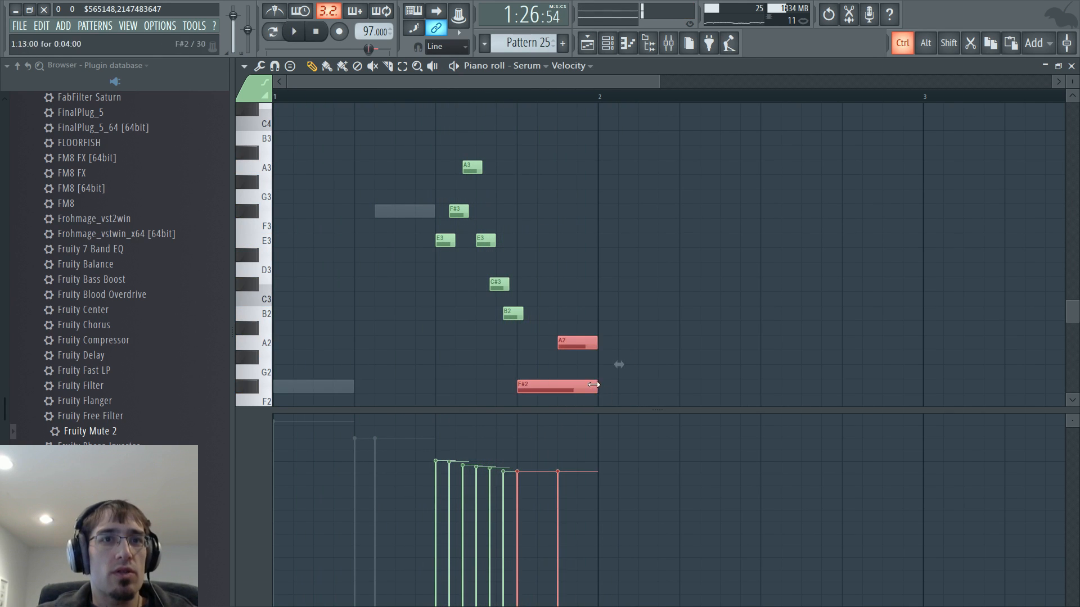
# Write Serum notes B2 and C#3 from the start of bar 2, each three steps long, and delete the trial D#3
pyautogui.click(601, 313)
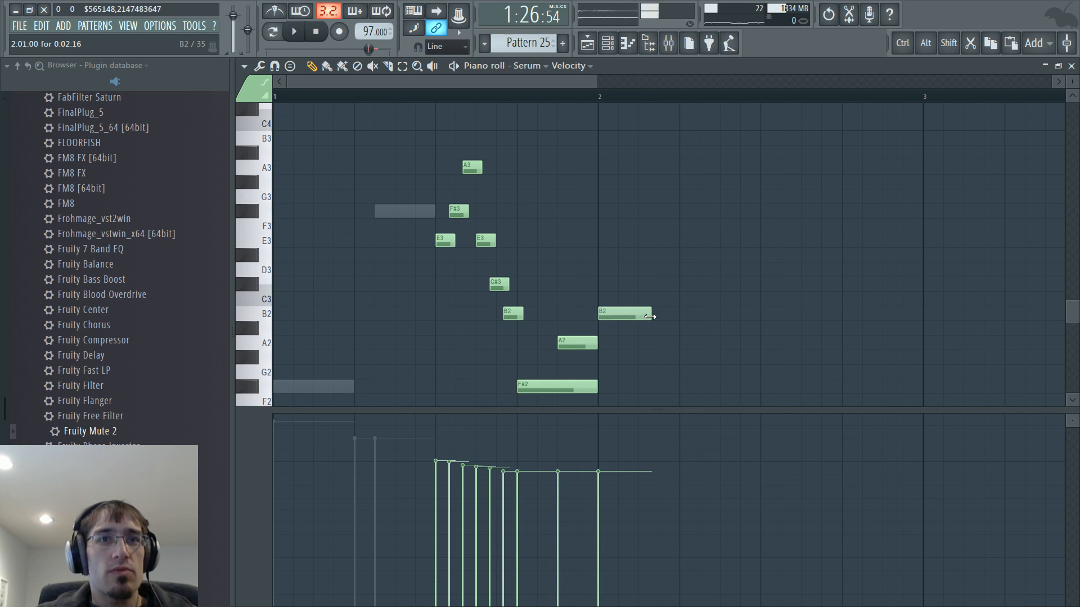
pyautogui.moveTo(650, 313); pyautogui.dragTo(658, 312)
pyautogui.click(664, 284)
pyautogui.click(706, 254)
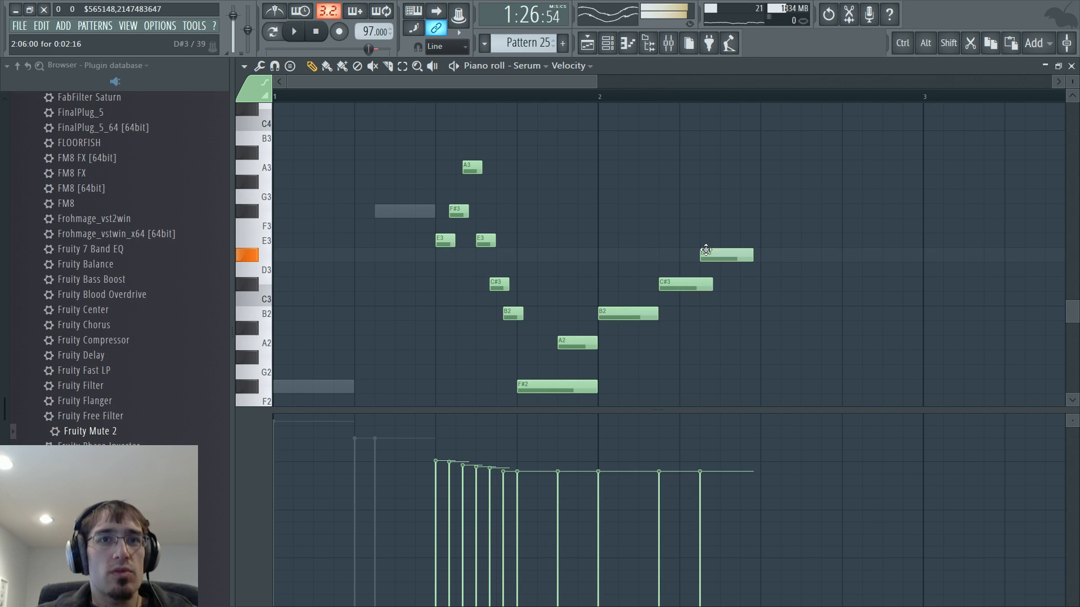
pyautogui.keyDown('ctrl'); pyautogui.moveTo(633, 243); pyautogui.dragTo(749, 339); pyautogui.keyUp('ctrl')
pyautogui.hotkey('ctrl', 'q')
pyautogui.rightClick(724, 250)
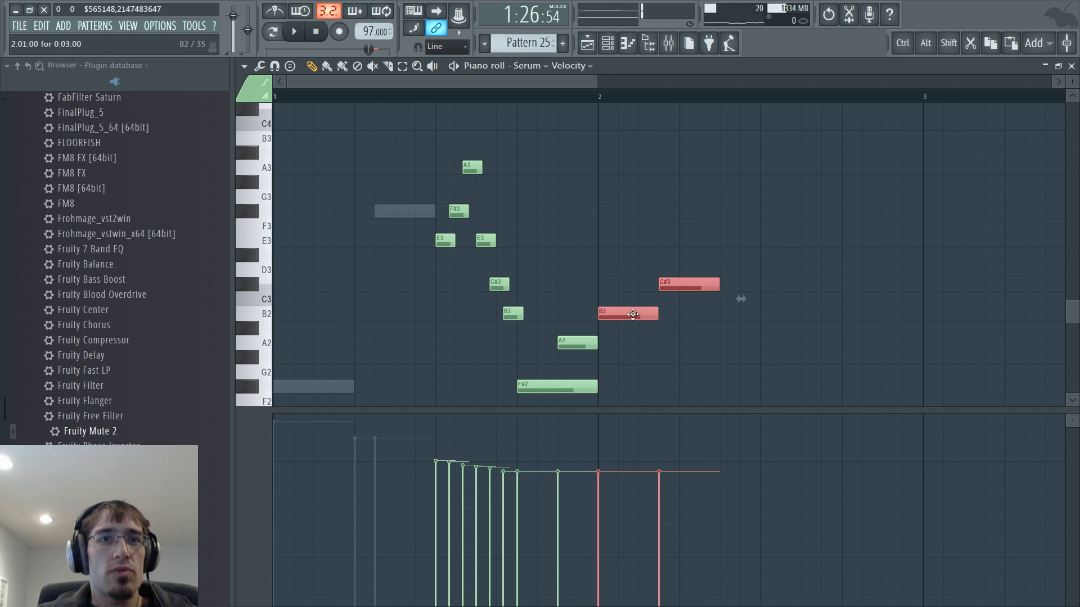
pyautogui.click(634, 307)
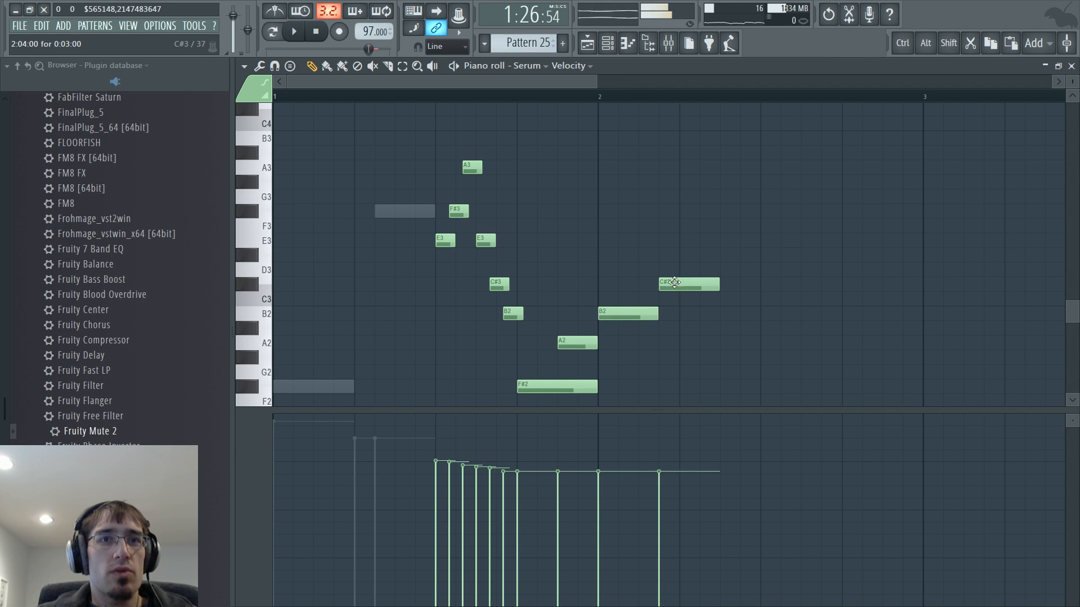
# Continue the Serum line in bar 2 with three-step F#3 and E3 notes and play the phrase
pyautogui.click(721, 197)
pyautogui.moveTo(719, 212); pyautogui.dragTo(722, 212)
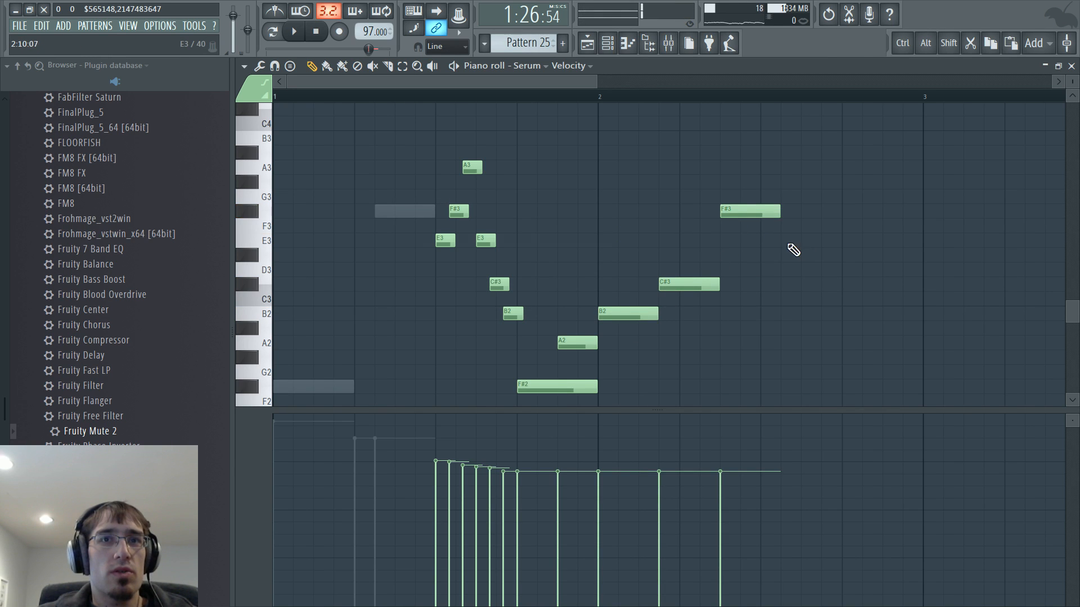
pyautogui.click(782, 241)
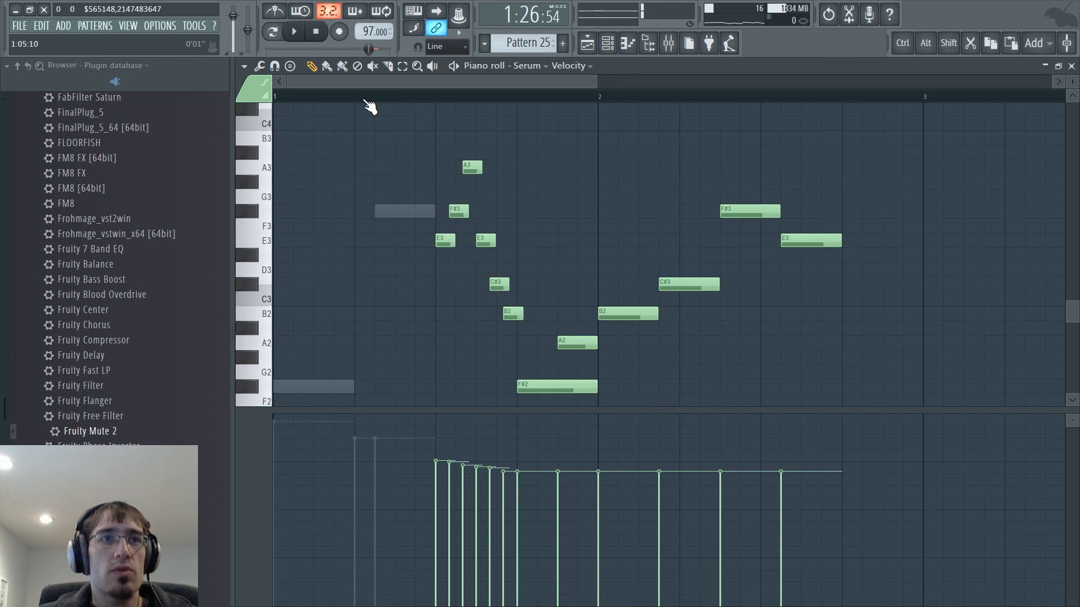
pyautogui.press('space')
pyautogui.moveTo(464, 82); pyautogui.dragTo(535, 82)
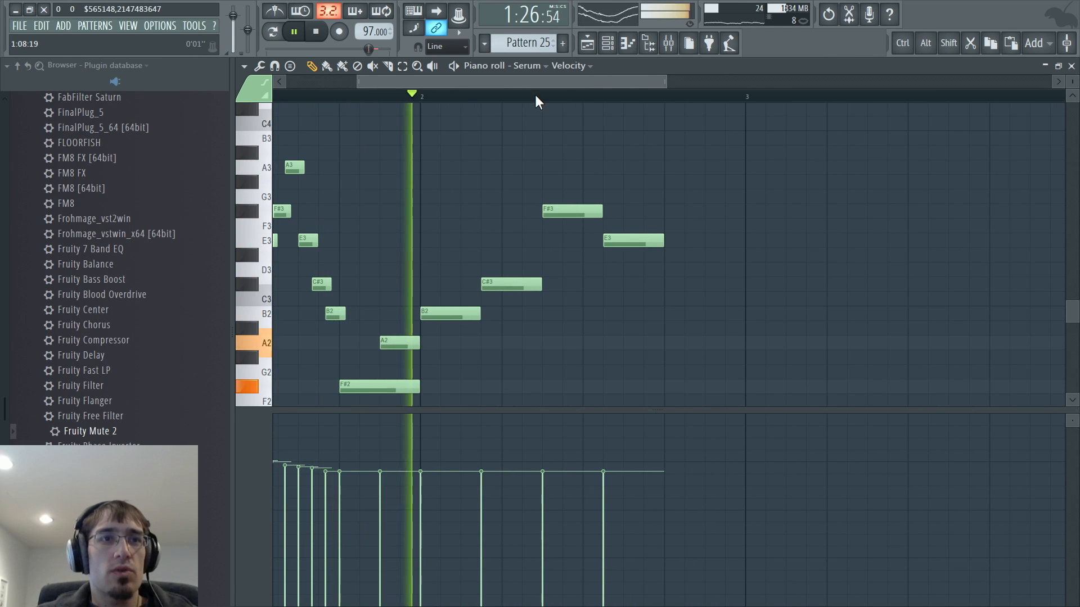
pyautogui.press('space')
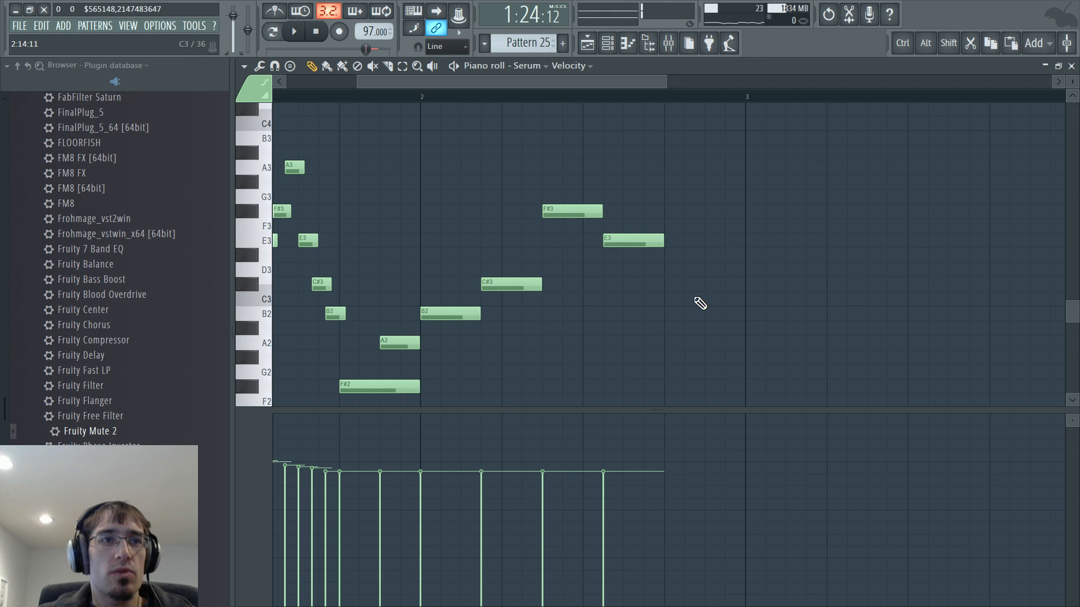
# Try a Serum A2 near the end of bar 2, delete it, and place a B2 at step 15 instead
pyautogui.click(687, 343)
pyautogui.press('space')
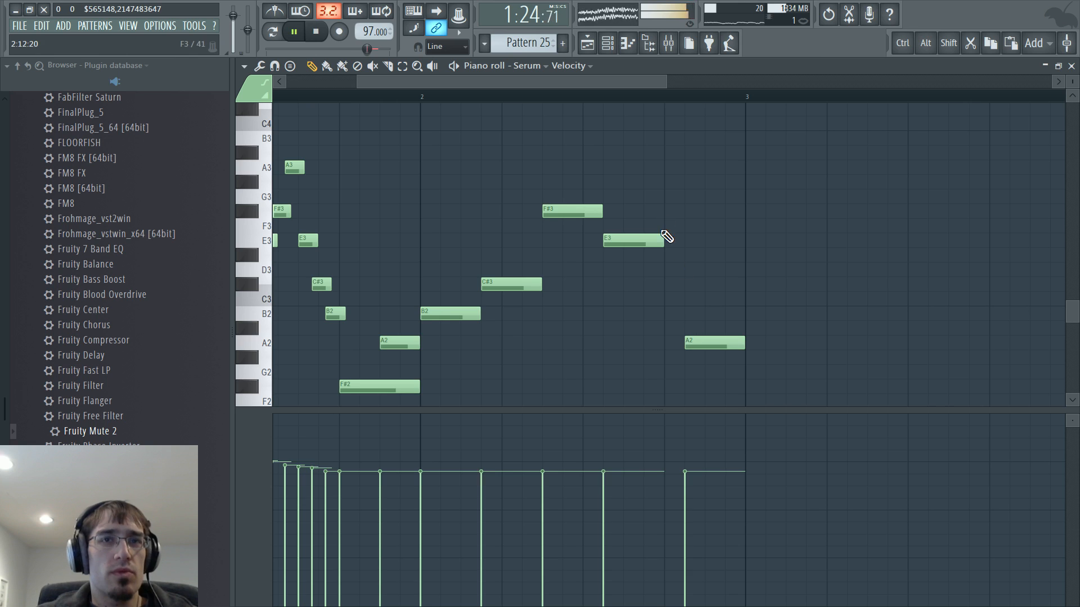
pyautogui.rightClick(700, 343)
pyautogui.click(707, 314)
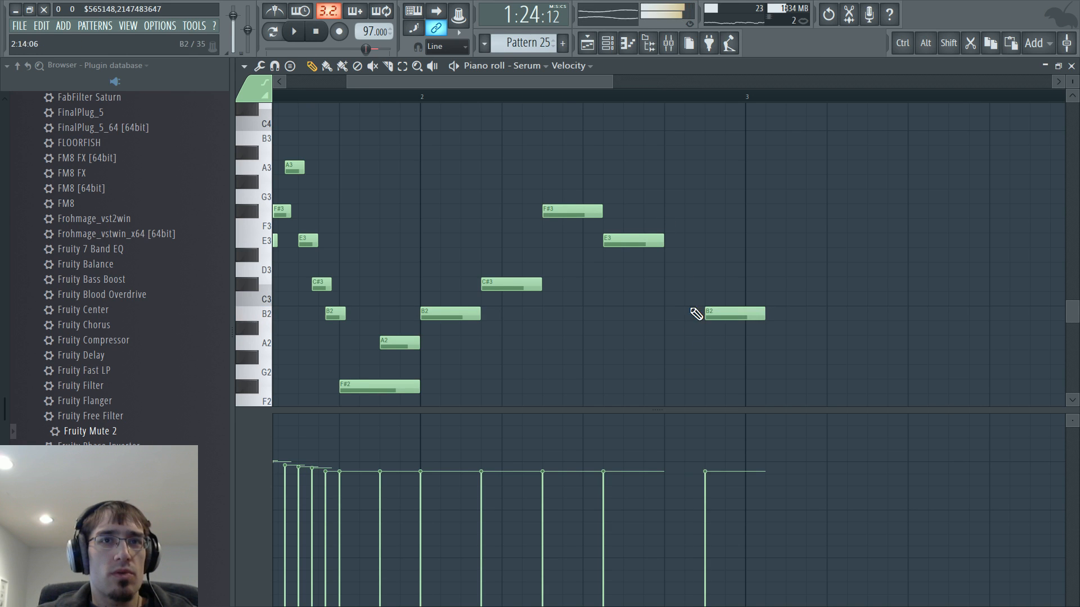
# Move the last Serum B2 to end exactly at bar 3, extend the E3 to meet it, and play the line
pyautogui.moveTo(718, 311); pyautogui.dragTo(698, 310)
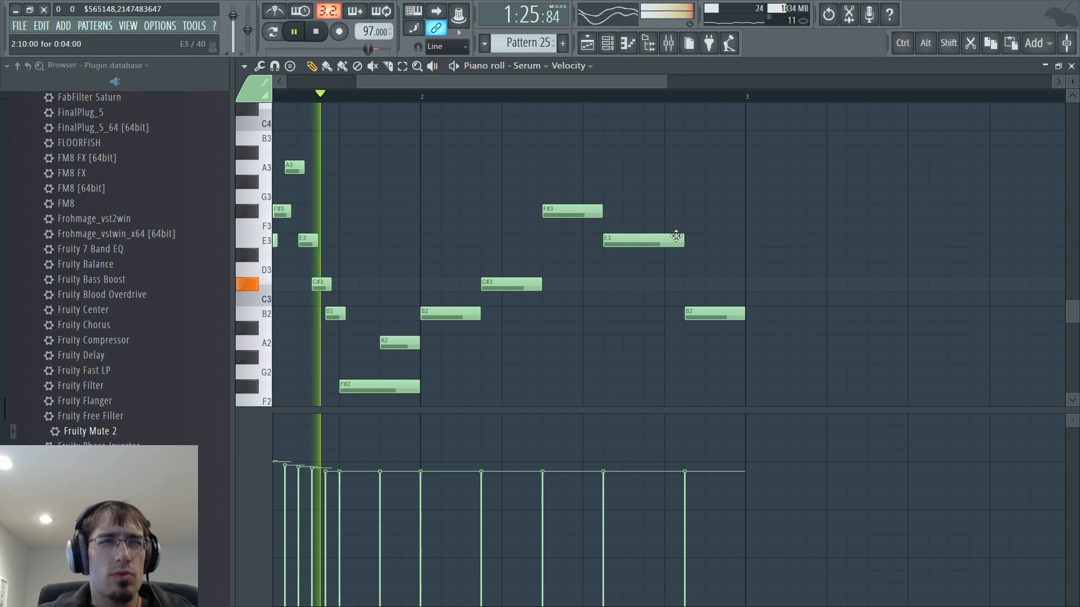
pyautogui.press('F5')
pyautogui.scroll(2, 664, 181)
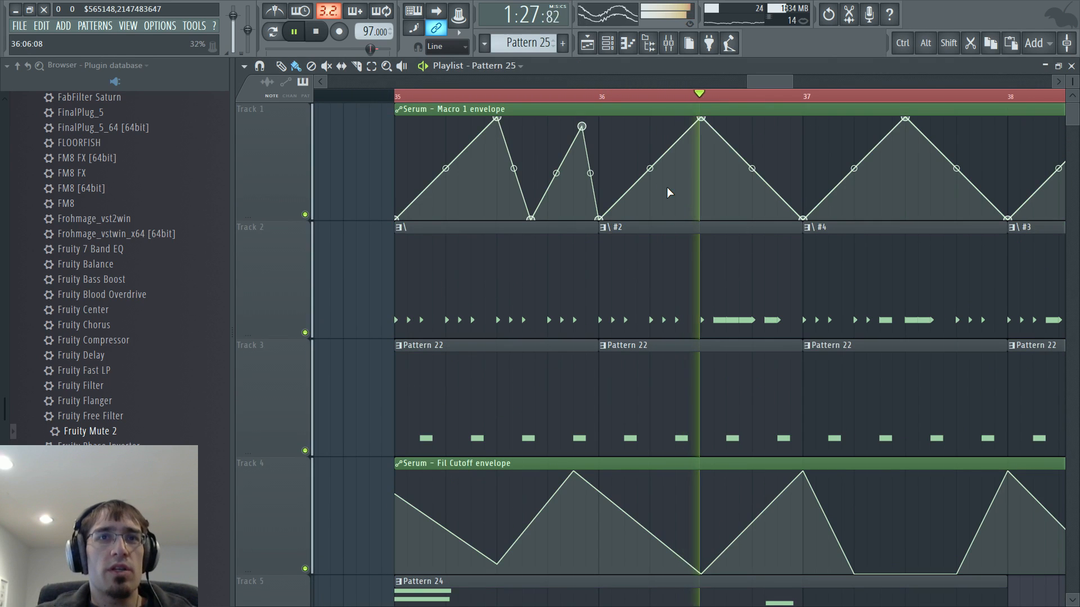
pyautogui.press('space')
# Add a peak and a zero point early in bar 36 of Serum's Macro 1 envelope, shift the next peak later and bow its rise upward
pyautogui.moveTo(640, 146); pyautogui.dragTo(639, 132)
pyautogui.moveTo(663, 171); pyautogui.dragTo(664, 221)
pyautogui.moveTo(703, 118); pyautogui.dragTo(728, 118)
pyautogui.moveTo(696, 169); pyautogui.dragTo(695, 134)
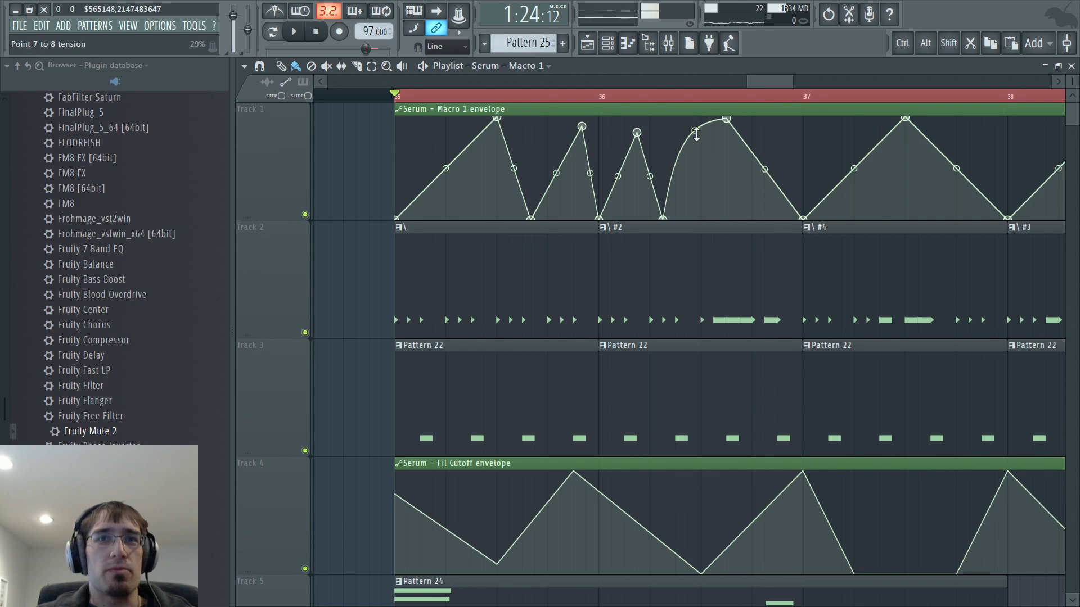
# Add a low point at beat four and a peak before bar 37 in the Macro 1 envelope, curving the fall into the low point
pyautogui.rightClick(753, 210)
pyautogui.moveTo(786, 203); pyautogui.dragTo(765, 171)
pyautogui.moveTo(753, 218); pyautogui.dragTo(752, 201)
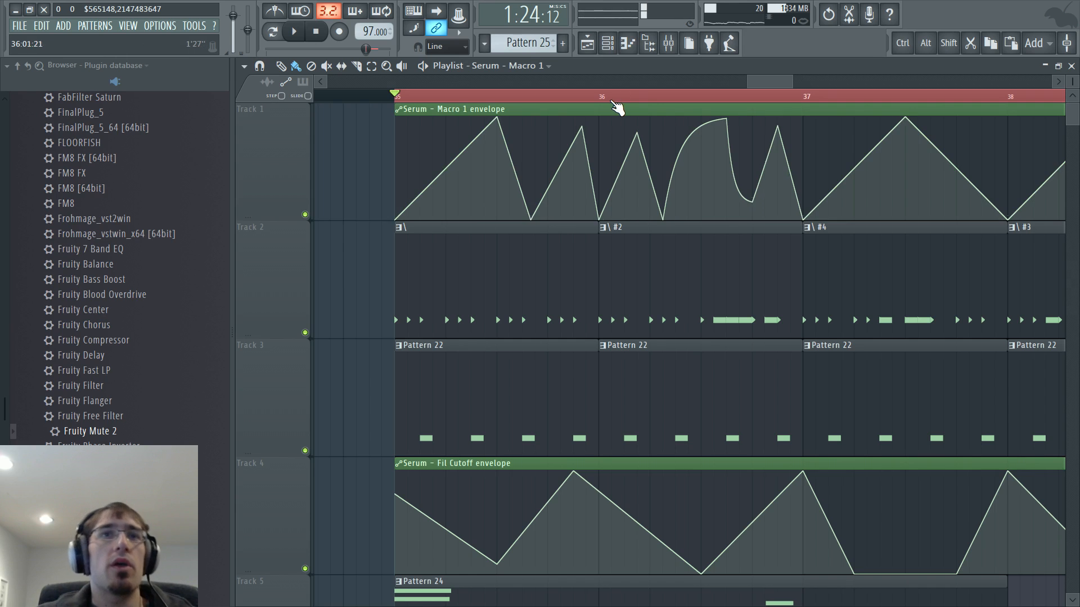
# Add two sharp peaks late in bar 36 of the Fil Cutoff envelope, drop its bar 37 point to zero, and play the result
pyautogui.moveTo(728, 544)
pyautogui.mouseDown()
pyautogui.moveTo(727, 479)
pyautogui.moveTo(752, 567)
pyautogui.mouseUp()
pyautogui.rightClick(776, 479)
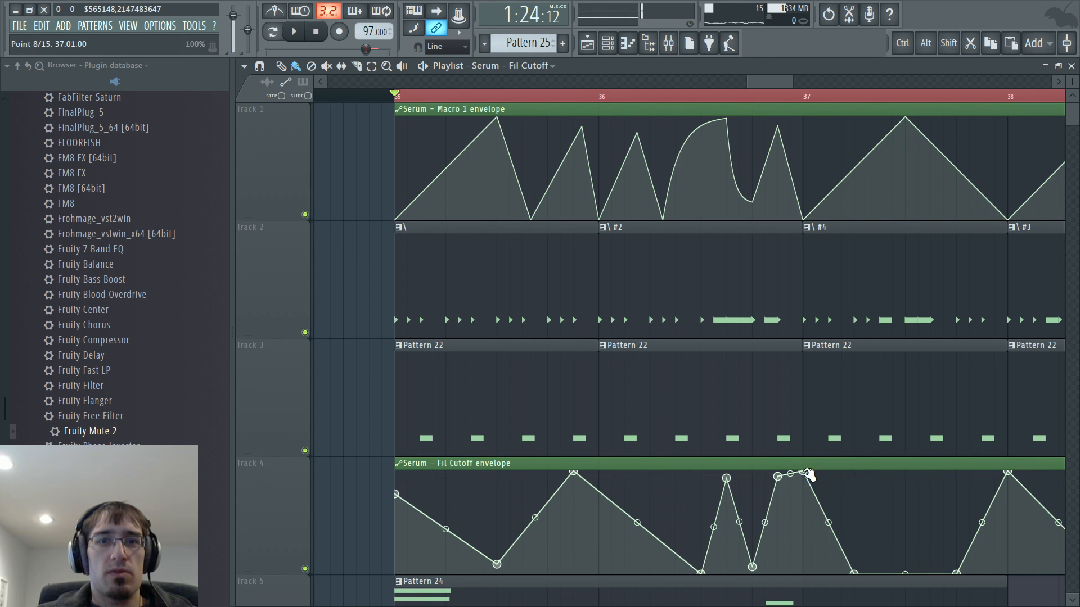
pyautogui.moveTo(809, 475); pyautogui.dragTo(803, 574)
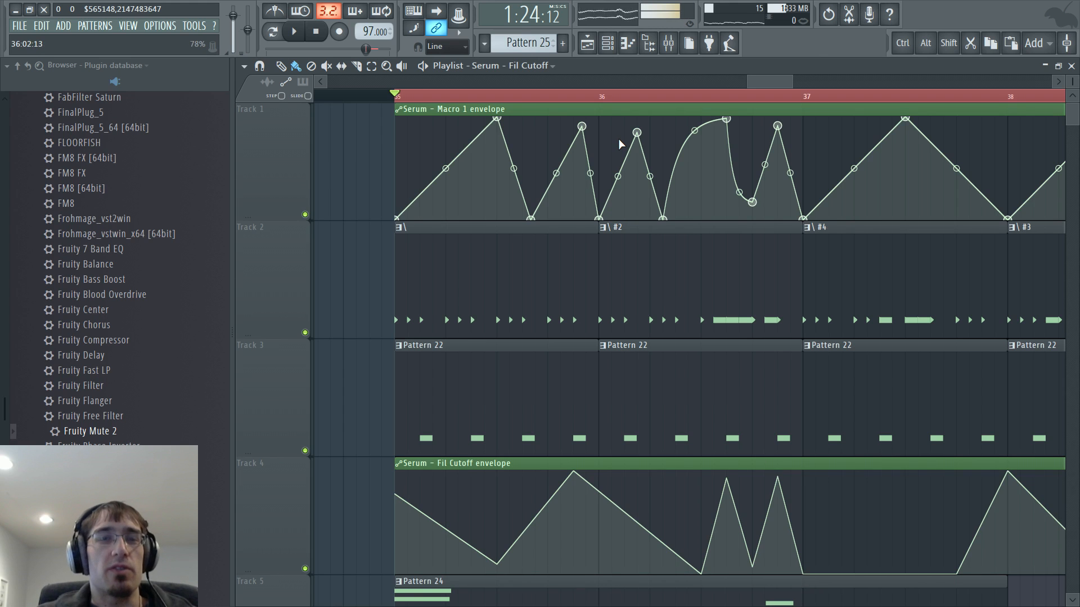
pyautogui.press('space')
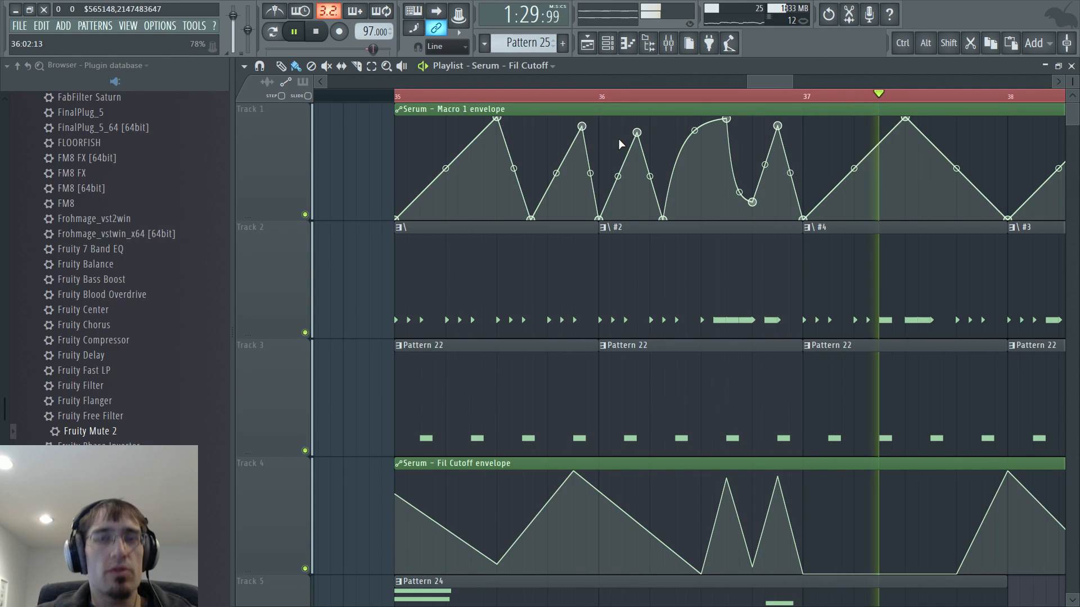
pyautogui.press('space')
# Review the Serum notes and the playlist clips, and play the section from bar 35
pyautogui.press('F7')
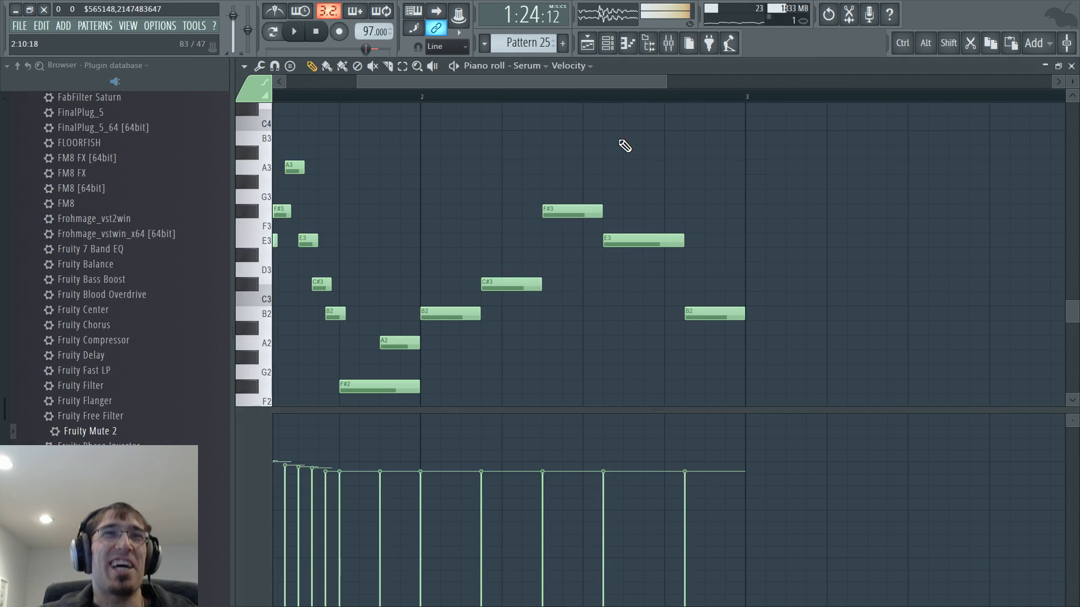
pyautogui.press('F5')
pyautogui.scroll(-5, 619, 138)
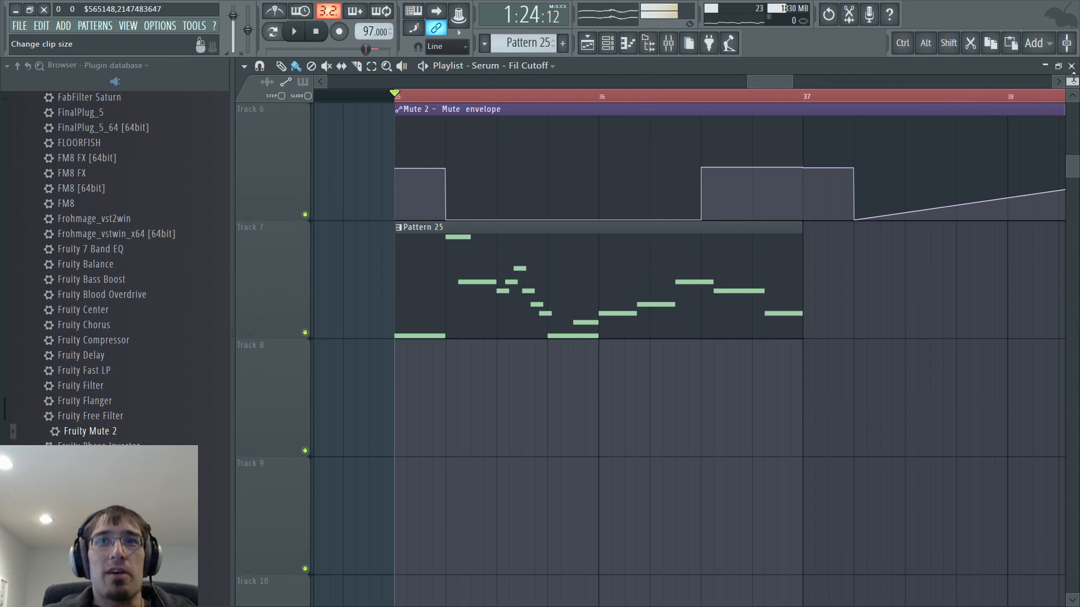
pyautogui.moveTo(1073, 79); pyautogui.dragTo(1073, 88)
pyautogui.scroll(5, 900, 175)
pyautogui.scroll(-1, 819, 210)
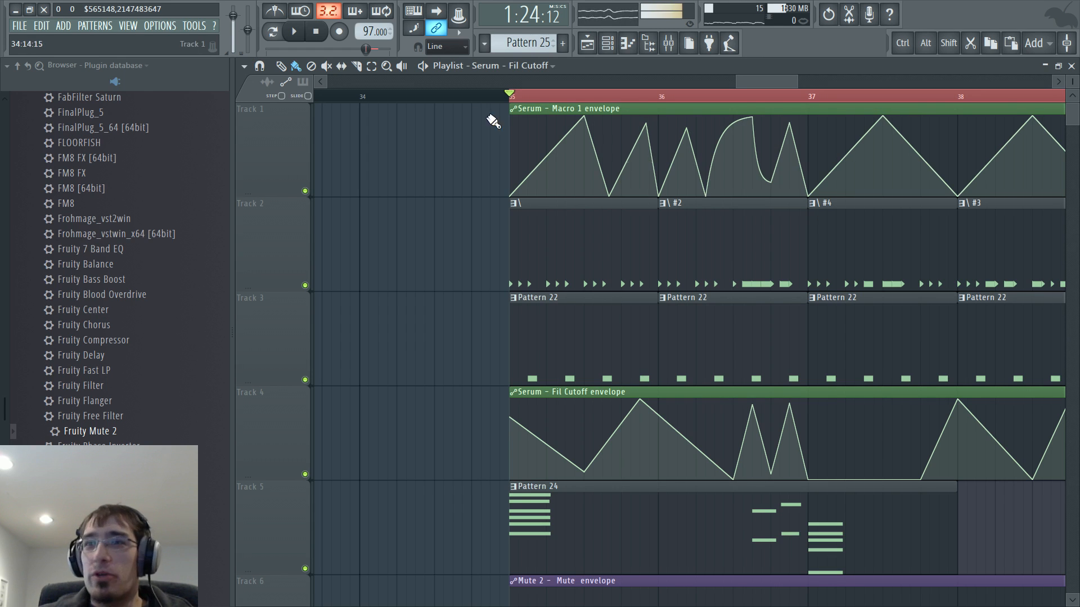
pyautogui.hscroll(2, 758, 79)
pyautogui.press('space')
# Insert ArtsAcoustic Reverb in effect slot 7 of the SNARE mixer track
pyautogui.press('F9')
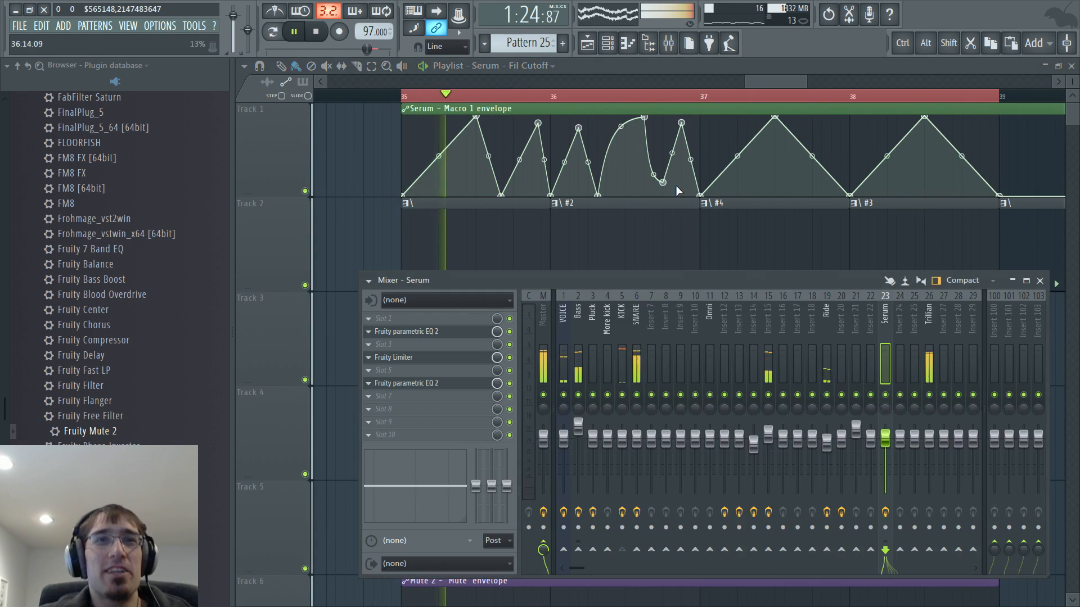
pyautogui.click(635, 314)
pyautogui.press('space')
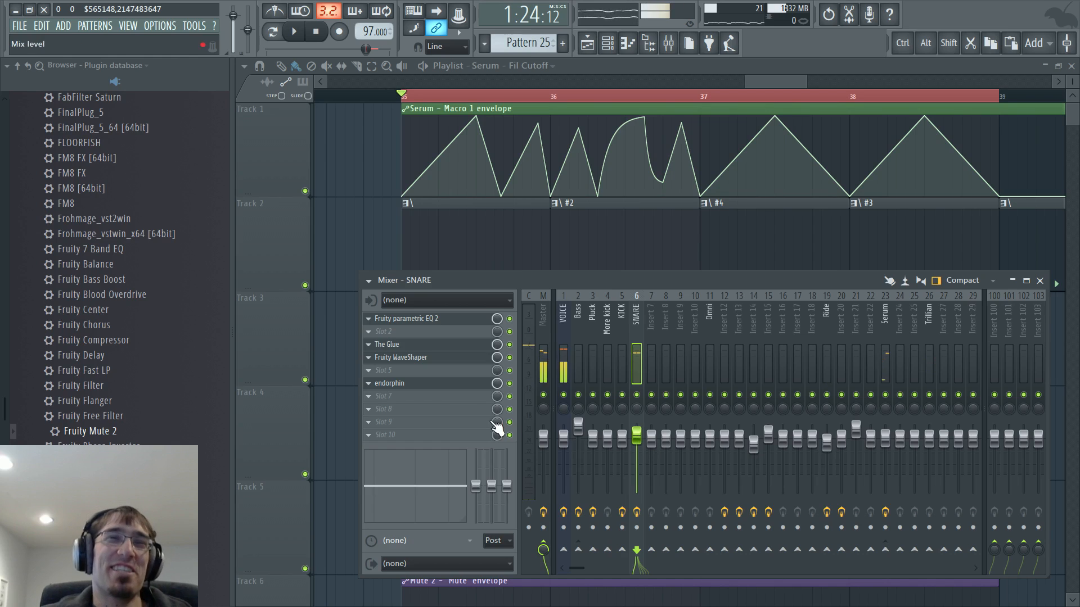
pyautogui.click(376, 400)
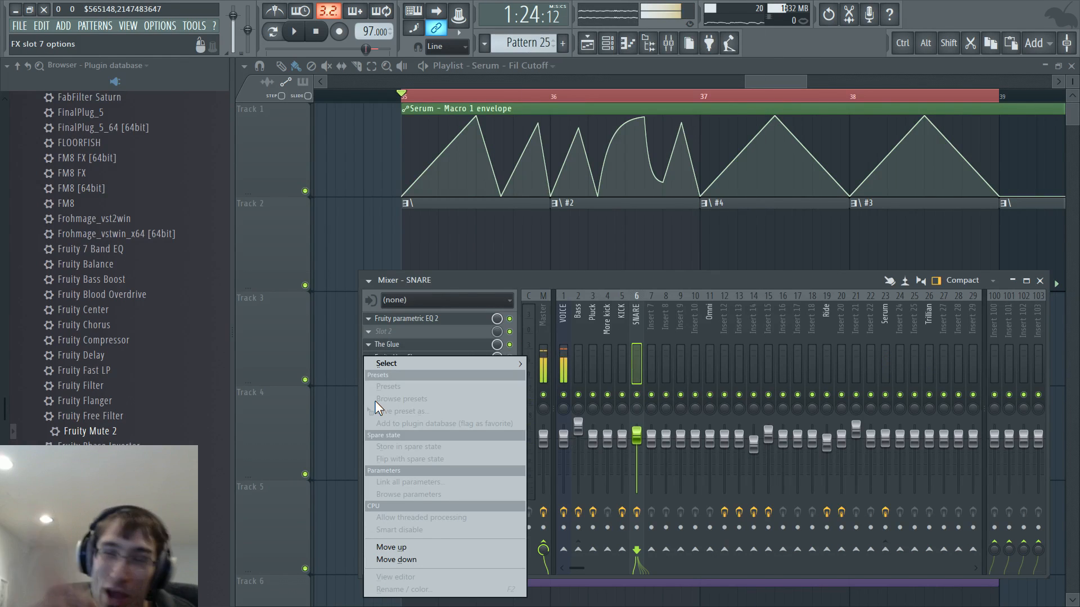
pyautogui.moveTo(522, 366)
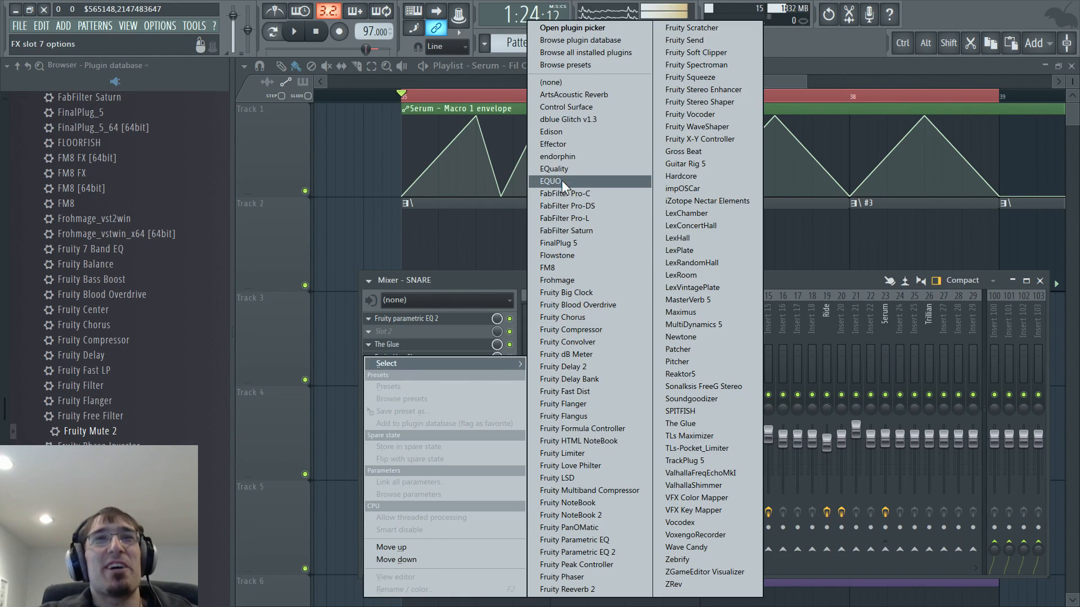
pyautogui.click(592, 94)
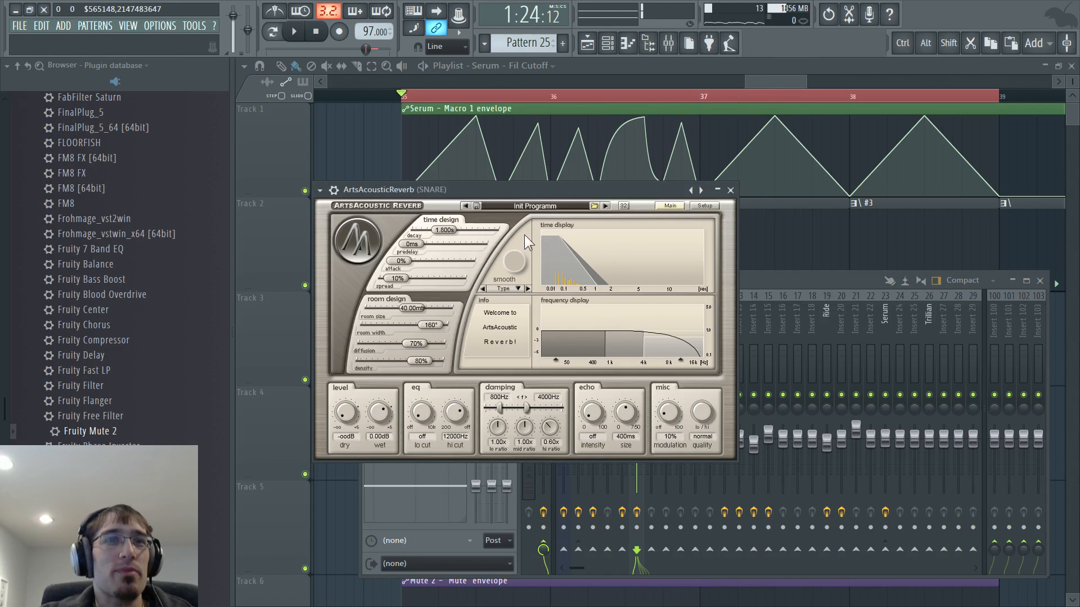
# Load the factory new v1.6 room preset "subtle large room 01" in the snare reverb
pyautogui.click(593, 206)
pyautogui.moveTo(606, 260)
pyautogui.moveTo(728, 289)
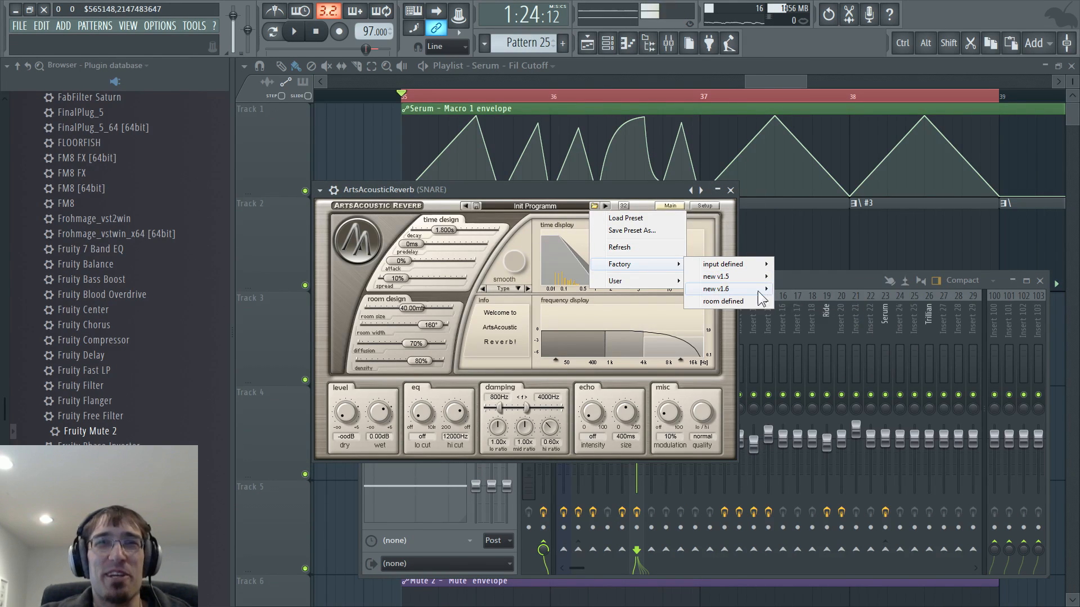
pyautogui.moveTo(793, 303)
pyautogui.moveTo(921, 351)
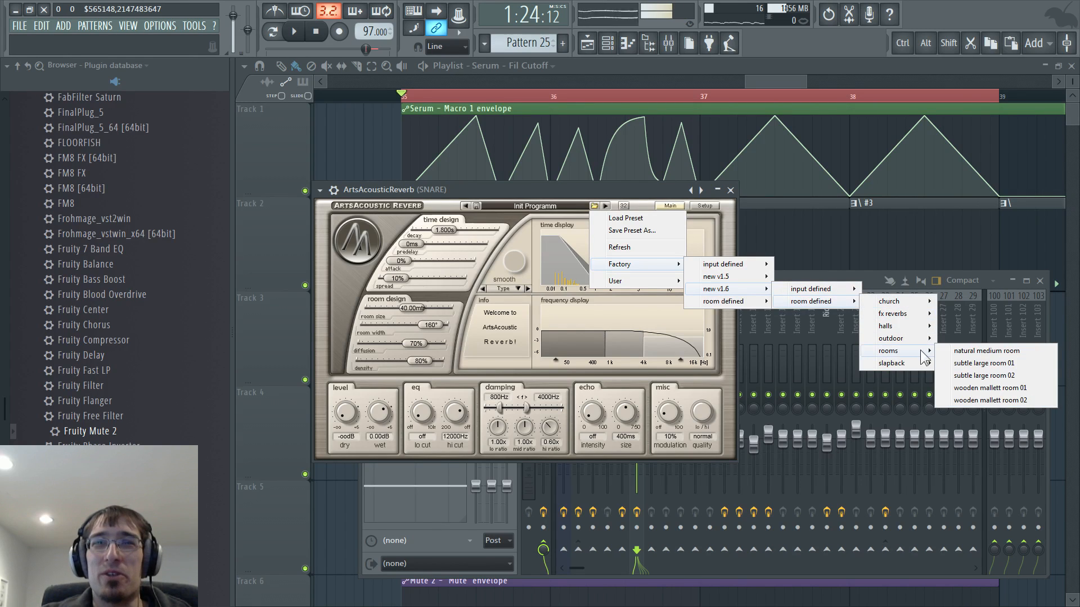
pyautogui.click(984, 363)
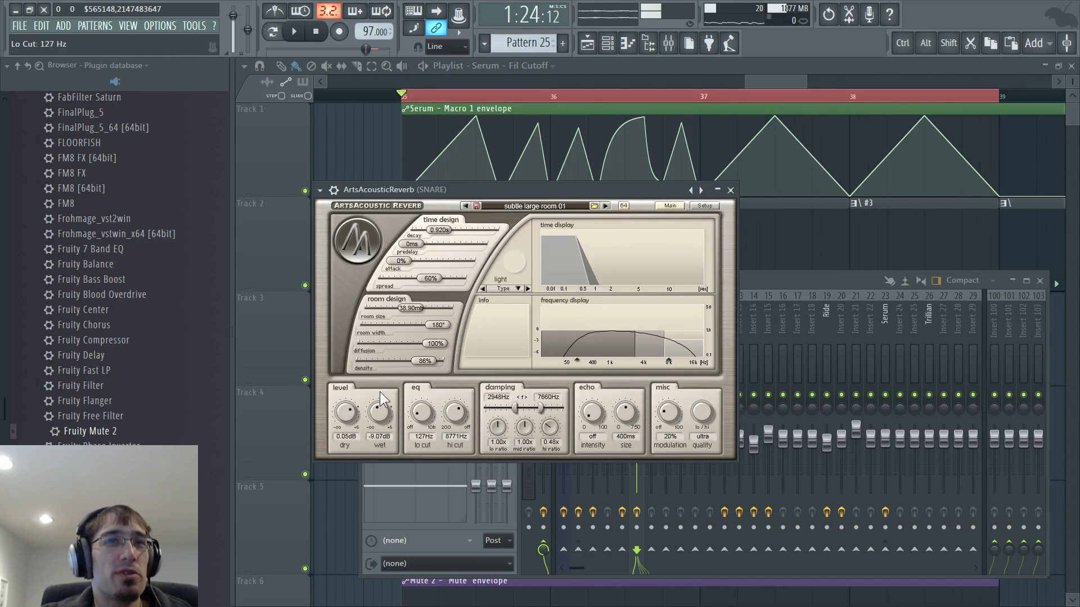
# Play the section and lower the snare reverb's wet level to -13.00 dB
pyautogui.press('F12')
pyautogui.press('F9')
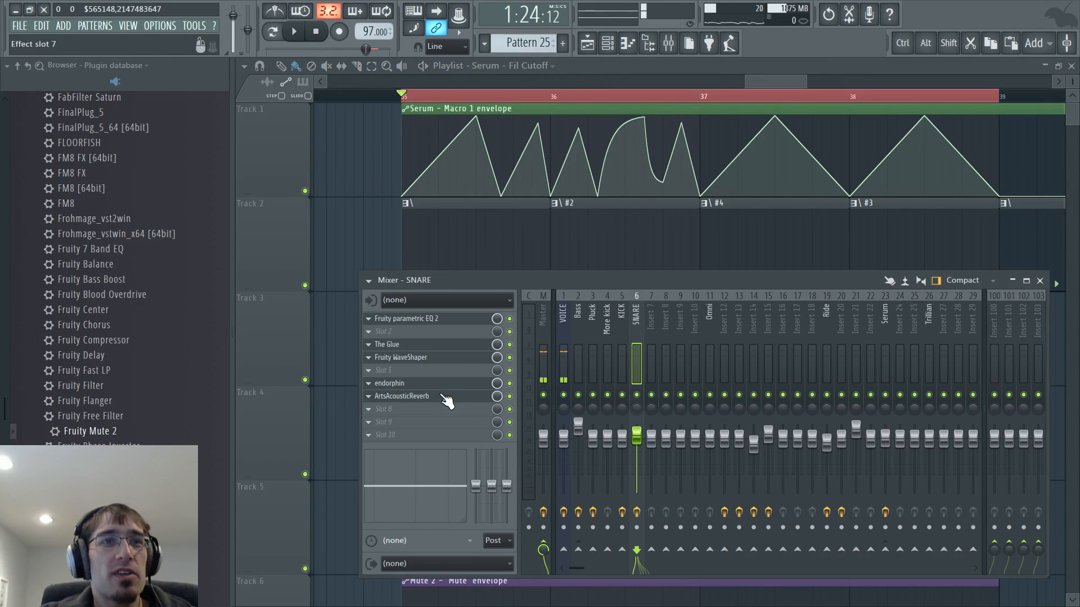
pyautogui.press('space')
pyautogui.click(441, 410)
pyautogui.moveTo(380, 419); pyautogui.dragTo(381, 427)
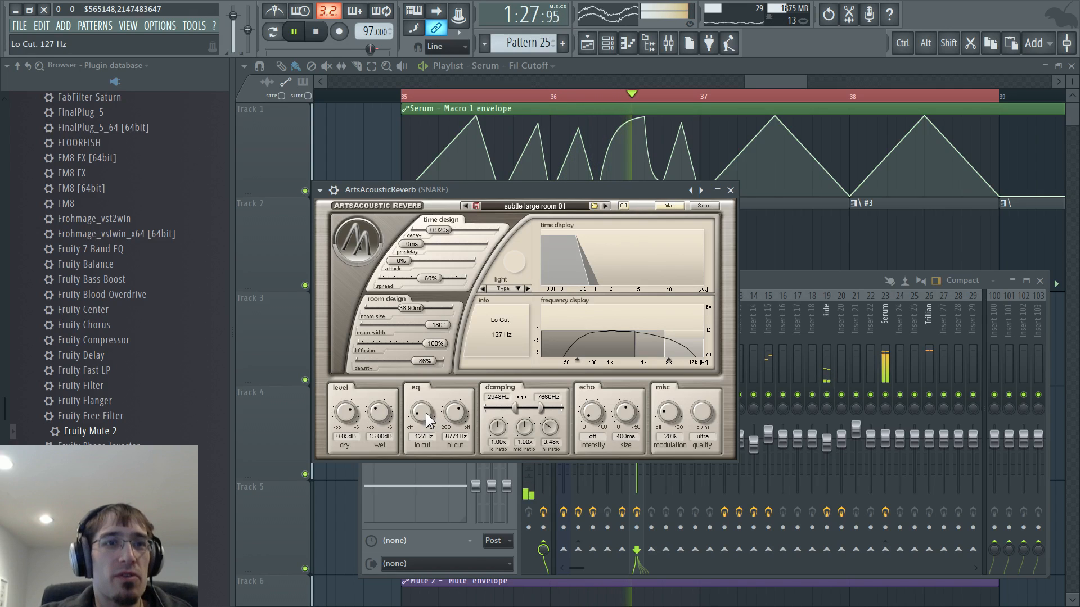
# Select the KICK mixer track and open the drum pattern at bar 35 to show its kick and snare steps
pyautogui.click(771, 281)
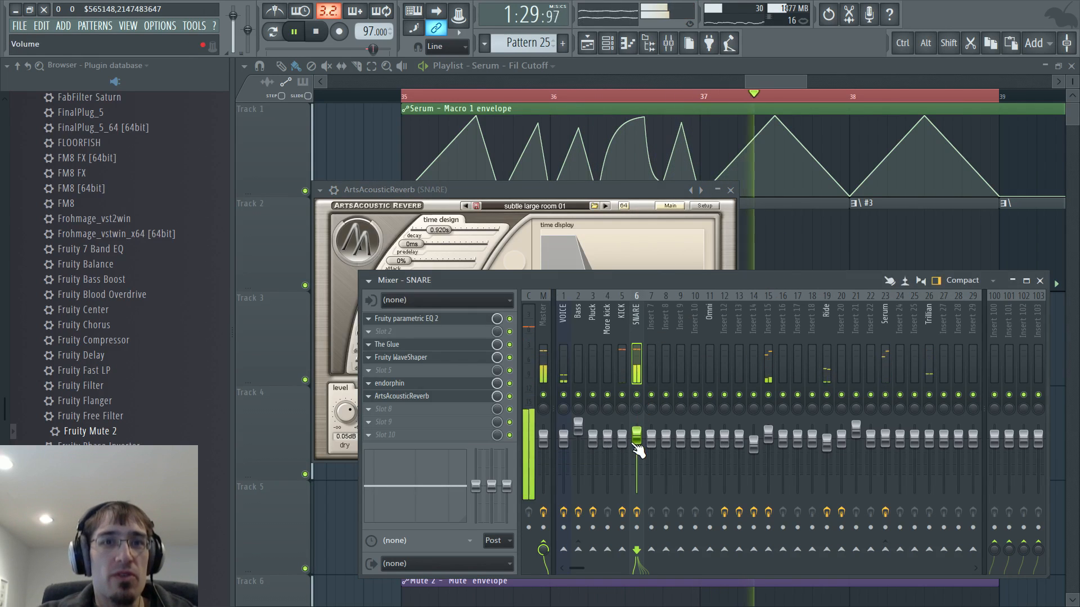
pyautogui.click(623, 340)
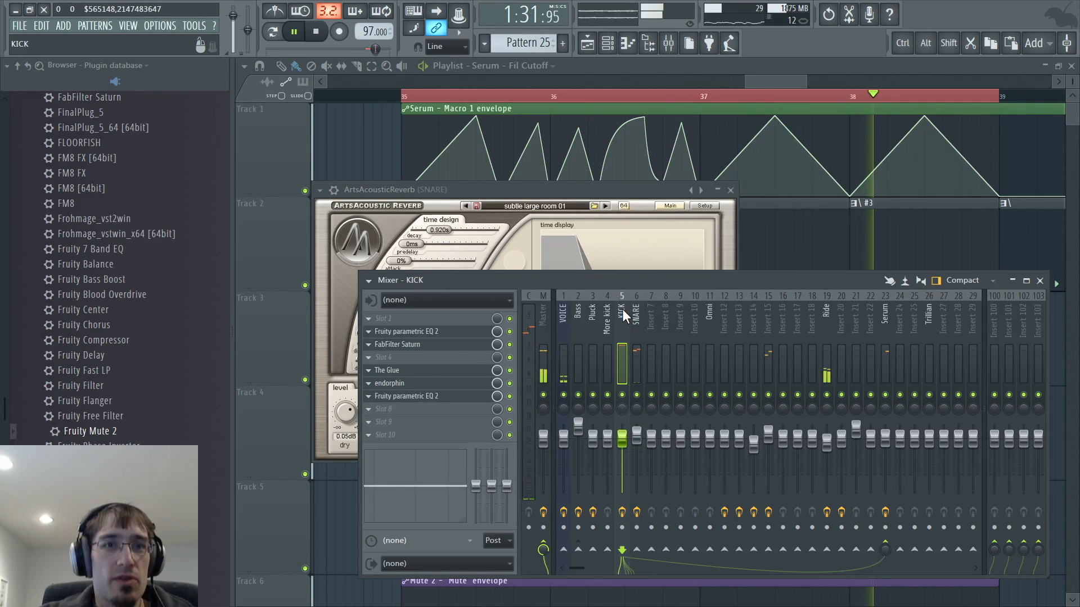
pyautogui.press('F6')
pyautogui.press('F5')
pyautogui.doubleClick(549, 258)
pyautogui.press('F6')
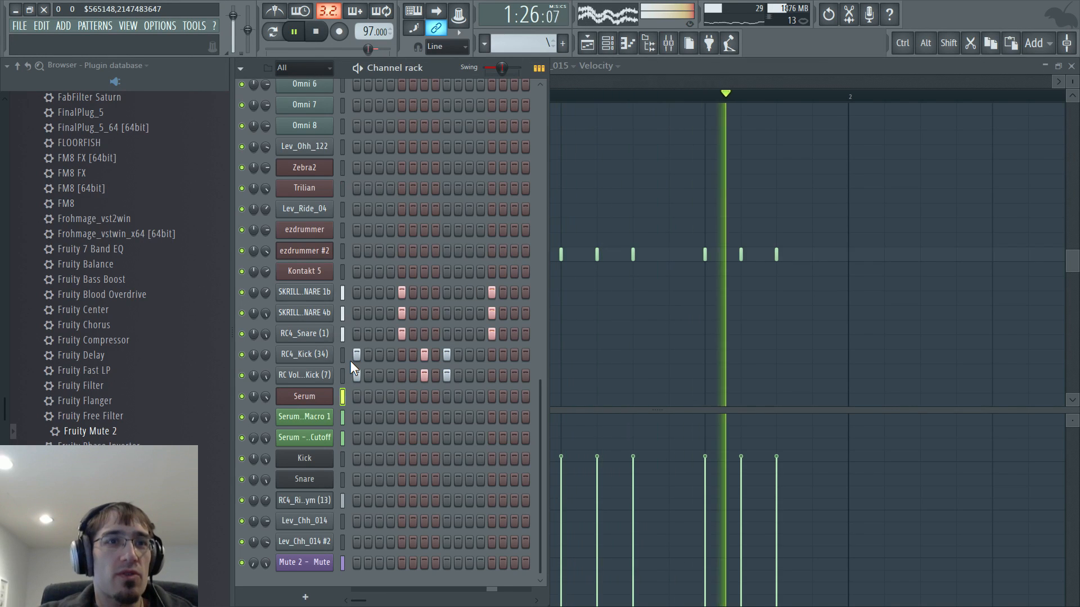
pyautogui.press('F5')
pyautogui.doubleClick(439, 248)
pyautogui.press('F6')
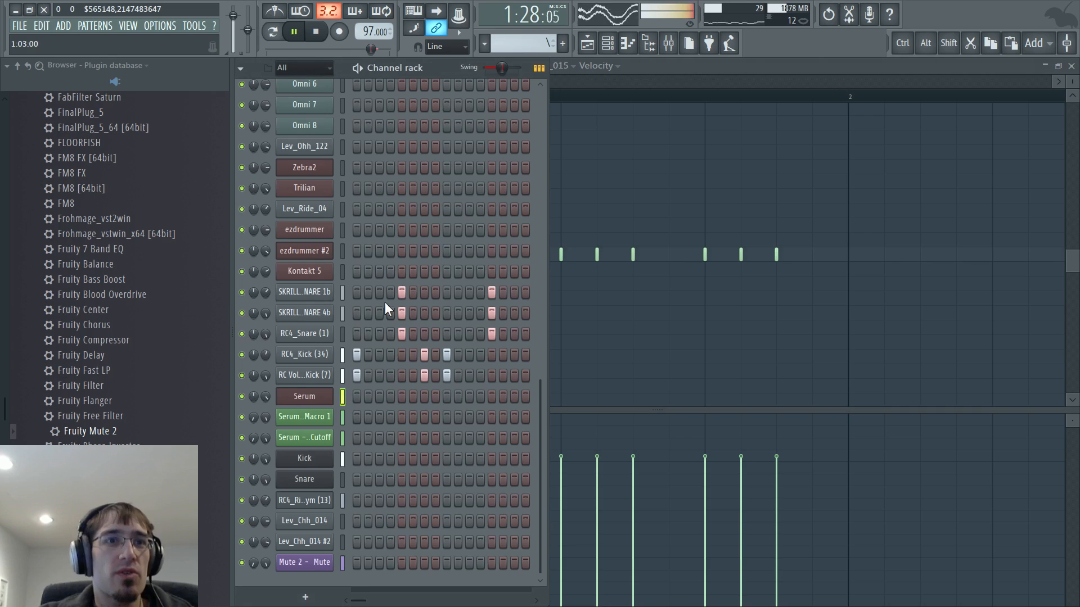
# Stop playback and transfer the steps of RC4_Kick (34) and RC Vol.3_Kick (7) onto the Kick layer channel
pyautogui.press('space')
pyautogui.click(342, 460)
pyautogui.hotkey('ctrl', 'v')
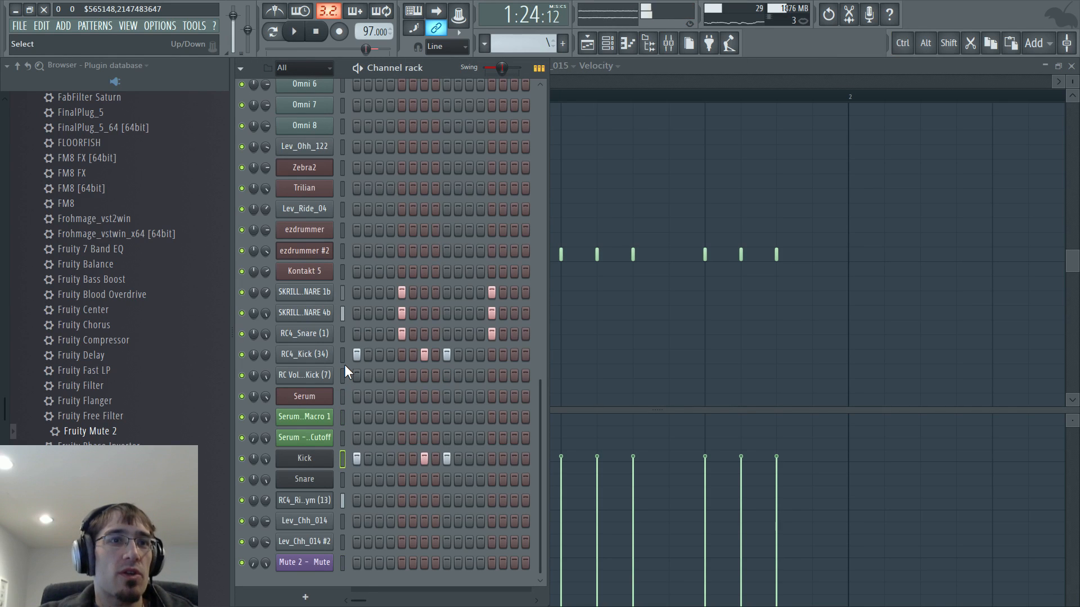
pyautogui.click(344, 360)
pyautogui.hotkey('ctrl', 'x')
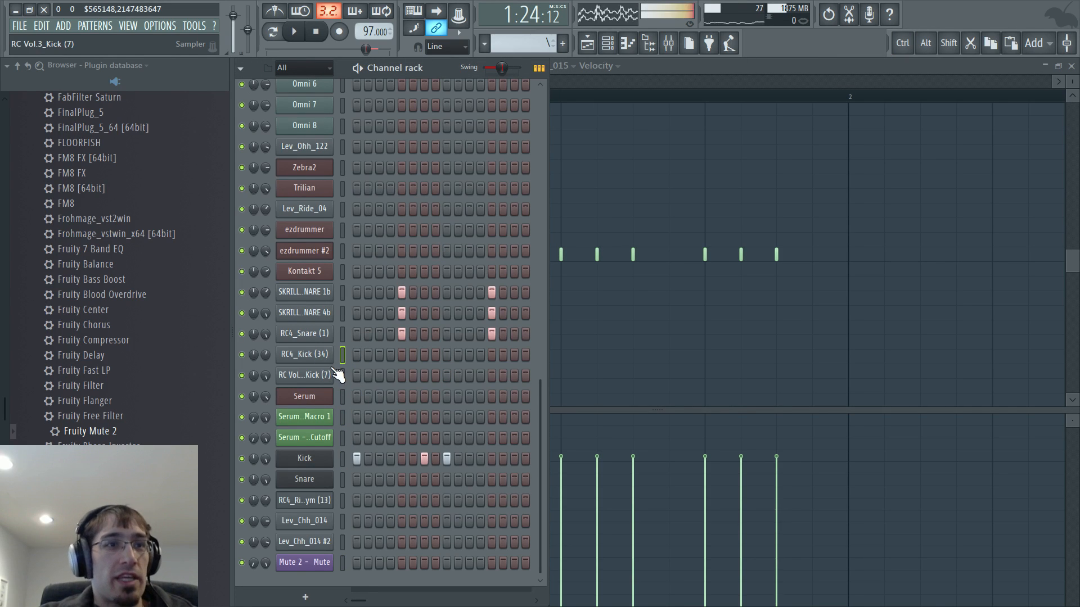
# Open the two kick samplers' settings and clone the RC Vol.3_Kick (7) channel
pyautogui.click(323, 460)
pyautogui.click(304, 375)
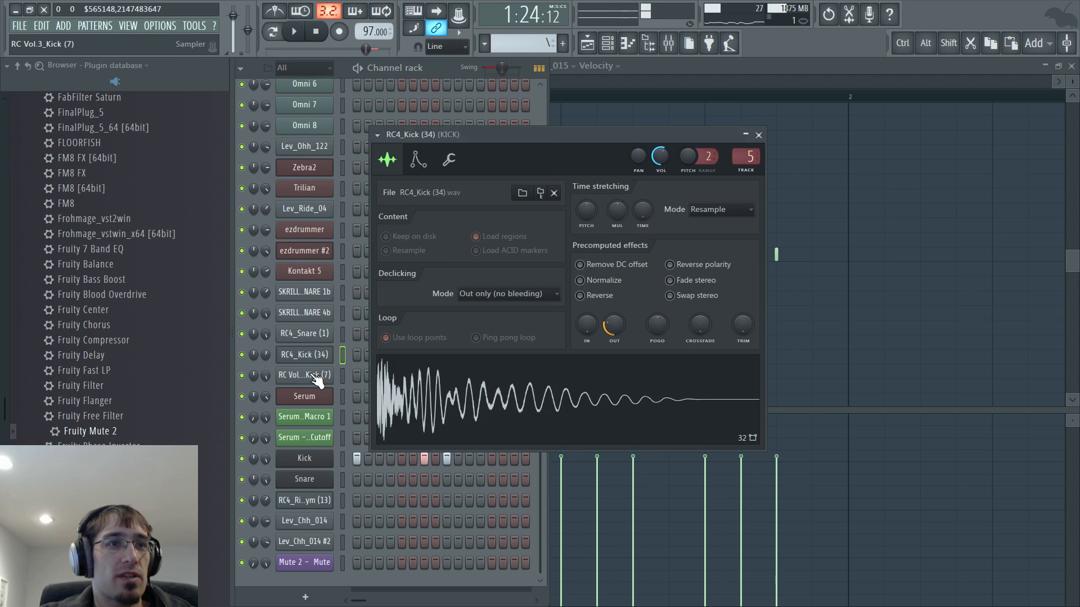
pyautogui.rightClick(315, 375)
pyautogui.click(355, 470)
# Set RC4_Kick (34), RC Vol.3_Kick (7) and its clone as children of the Kick layer, and select the Kick channel
pyautogui.click(313, 482)
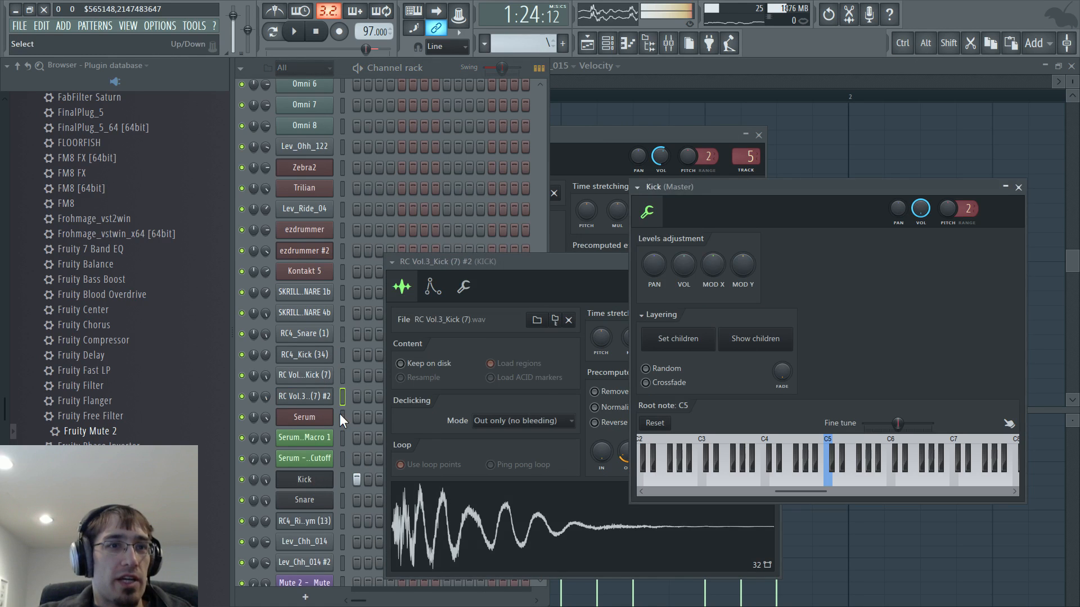
pyautogui.click(649, 350)
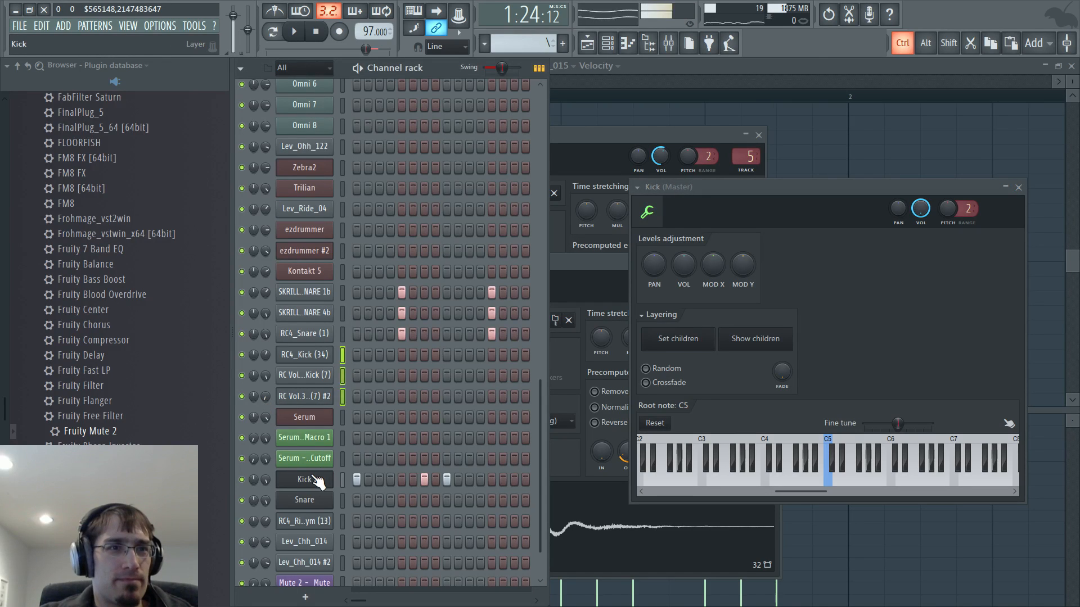
pyautogui.click(342, 480)
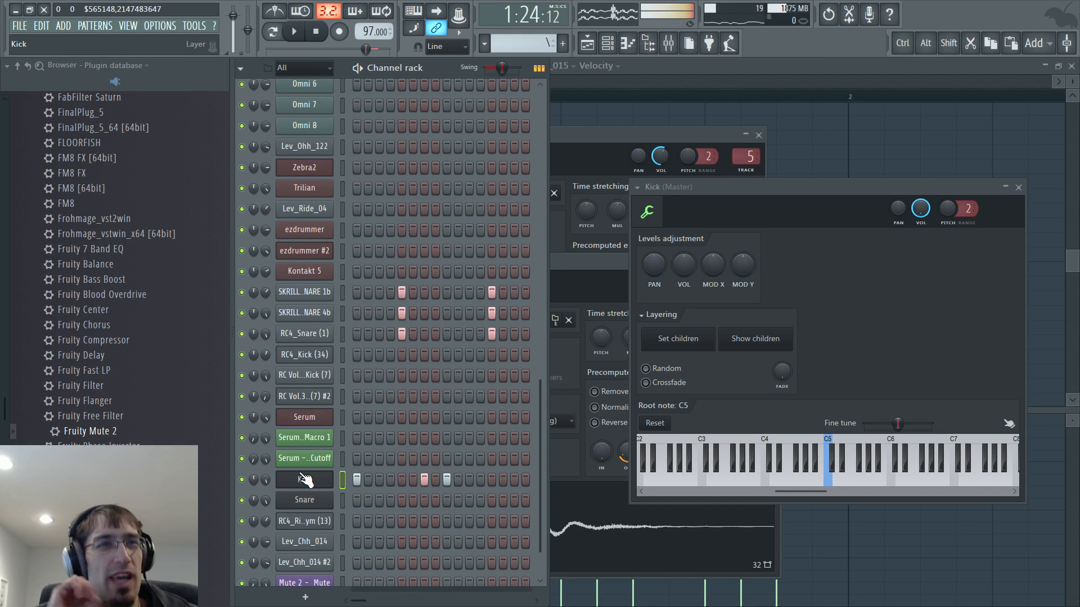
# Open the Drums - Kicks folder of the Black Octopus Sound - Leviathan samples in the browser
pyautogui.moveTo(4, 161); pyautogui.dragTo(4, 88)
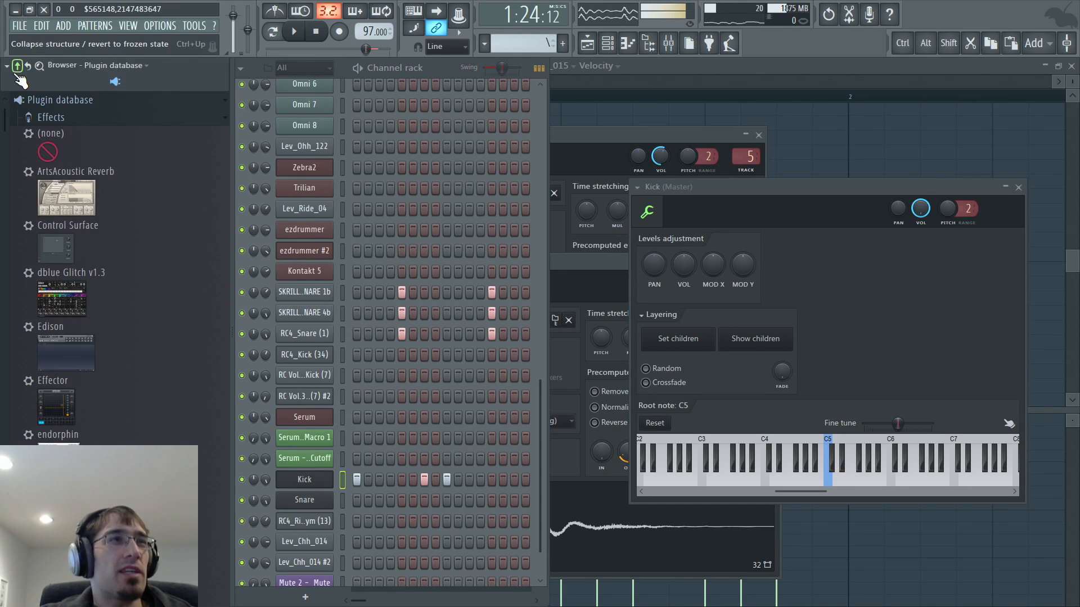
pyautogui.click(17, 66)
pyautogui.rightClick(76, 164)
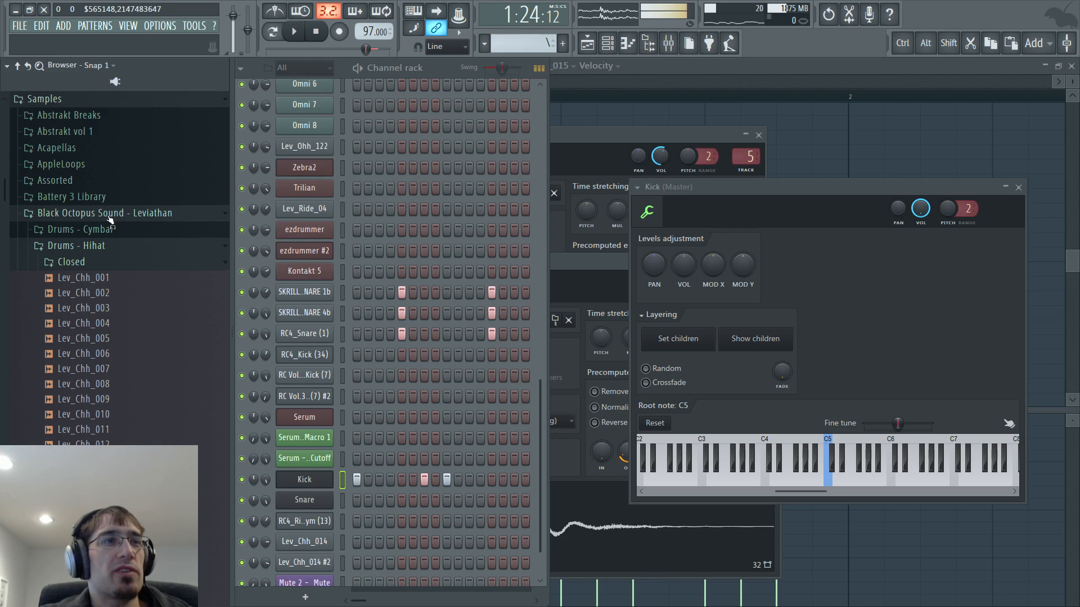
pyautogui.scroll(-2, 106, 213)
pyautogui.click(96, 158)
pyautogui.click(110, 174)
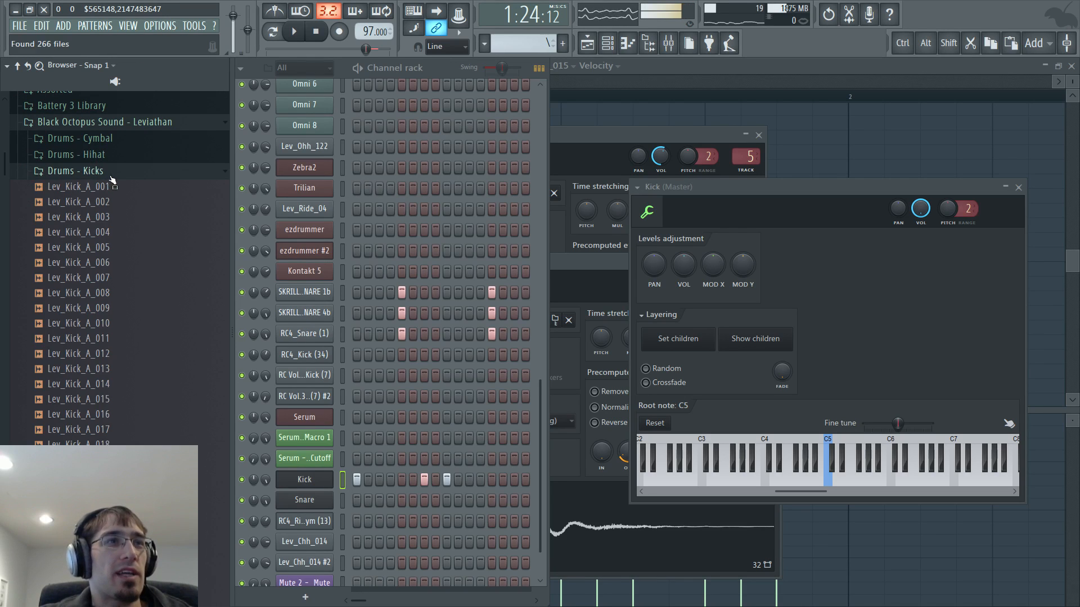
# Find the F# kicks in the Leviathan folder and audition Lev_Kick_F#_005
pyautogui.scroll(-20, 120, 194)
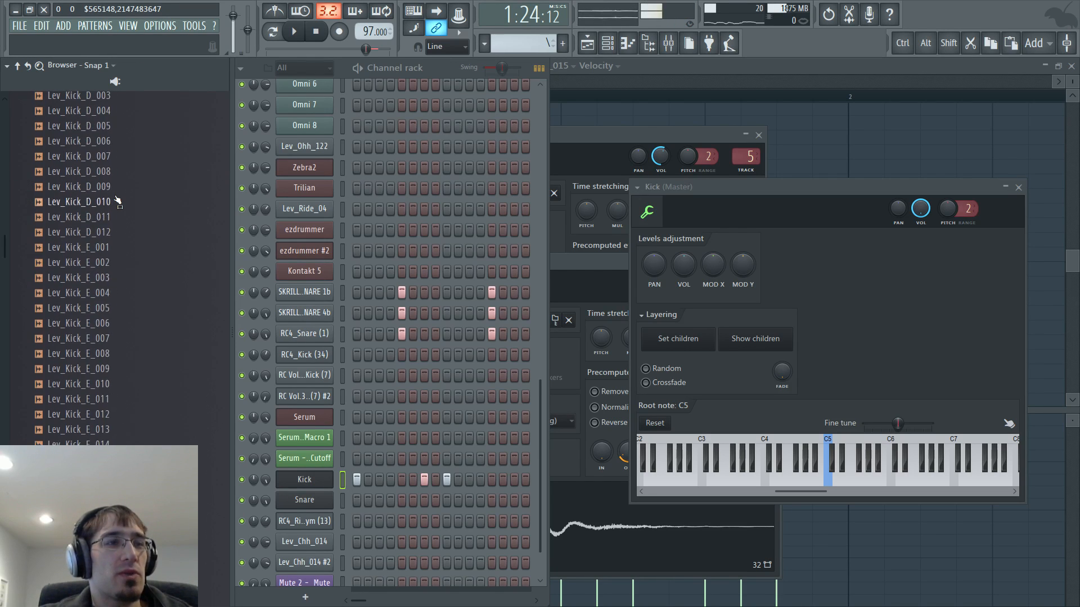
pyautogui.scroll(-2, 117, 199)
pyautogui.click(116, 262)
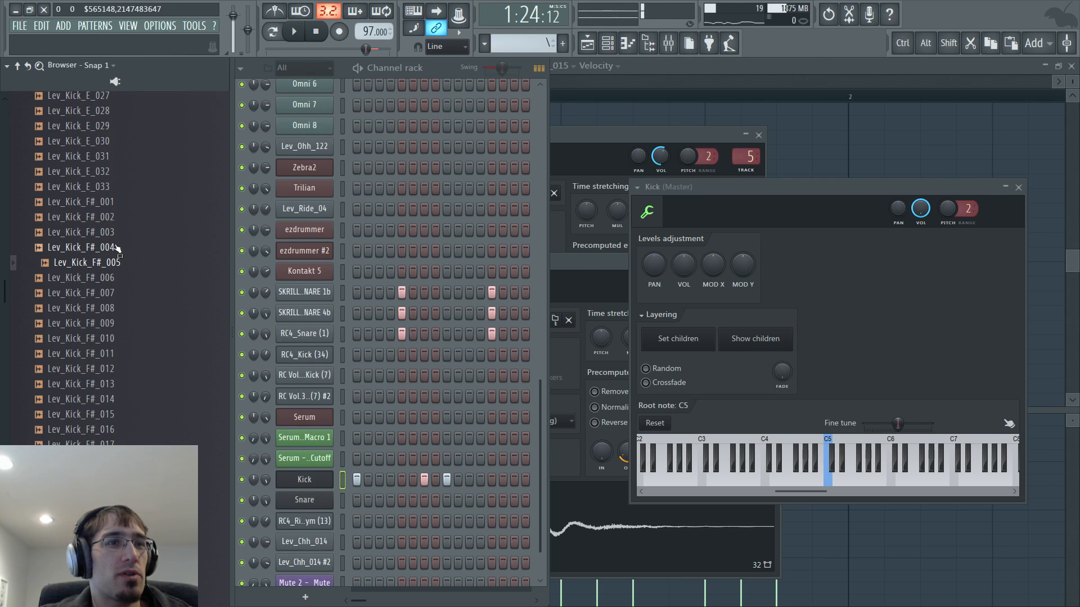
# Audition Lev_Kick_F#_004 and load it into the cloned RC Vol.3_Kick (7) #2 channel
pyautogui.click(116, 251)
pyautogui.moveTo(118, 257); pyautogui.dragTo(126, 264)
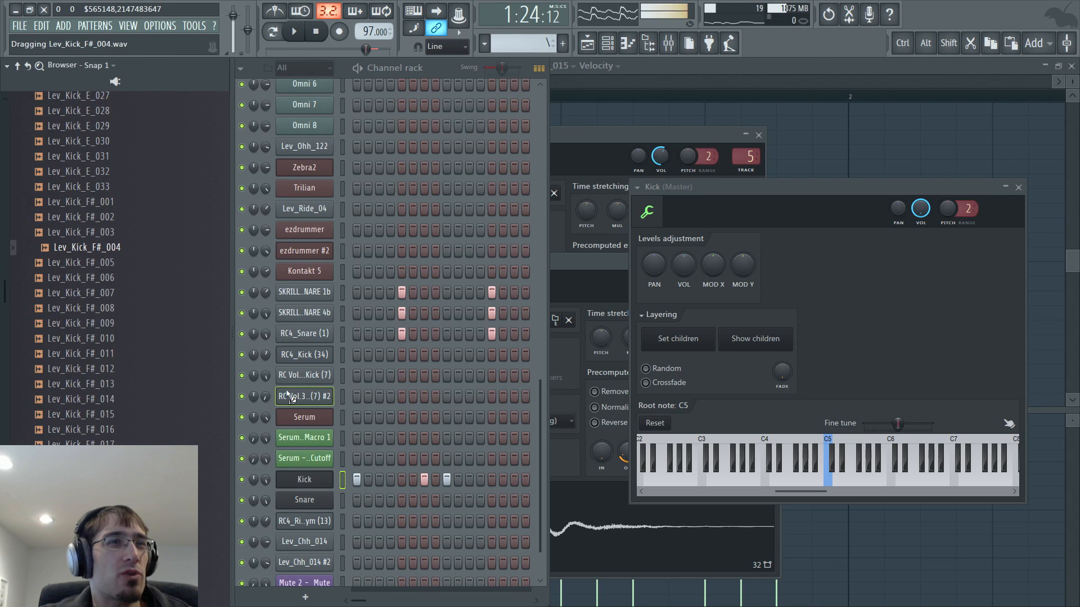
pyautogui.moveTo(291, 398); pyautogui.dragTo(292, 397)
pyautogui.click(306, 397)
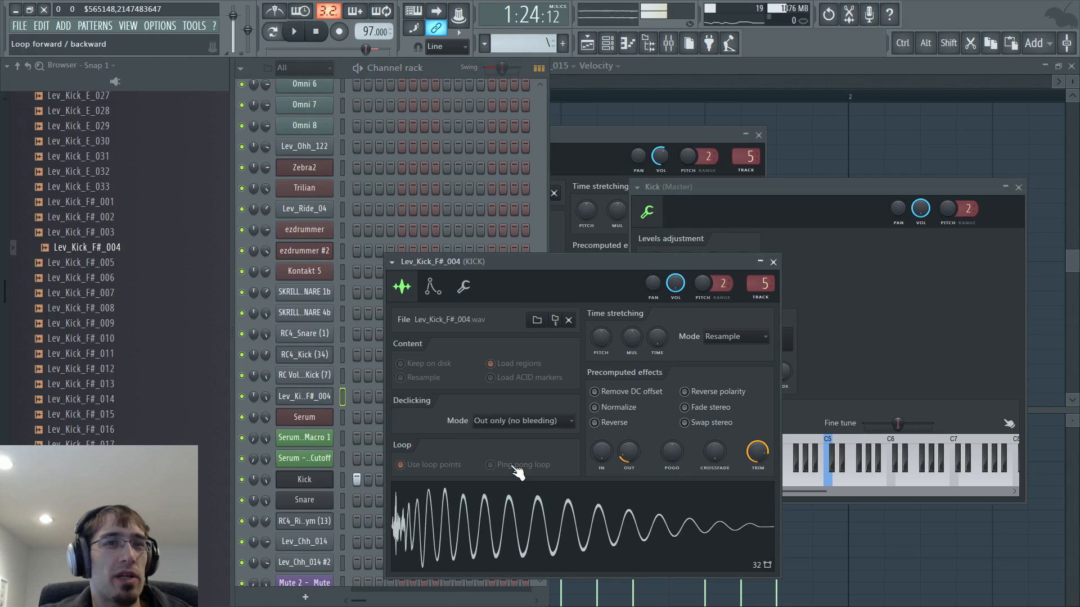
# Adjust the Lev_Kick_F#_004 channel's volume to balance it against the other kick layers while playing the pattern
pyautogui.moveTo(254, 396)
pyautogui.mouseDown()
pyautogui.moveTo(266, 410)
pyautogui.moveTo(268, 382)
pyautogui.mouseUp()
pyautogui.rightClick(255, 396)
pyautogui.click(263, 403)
pyautogui.press('space')
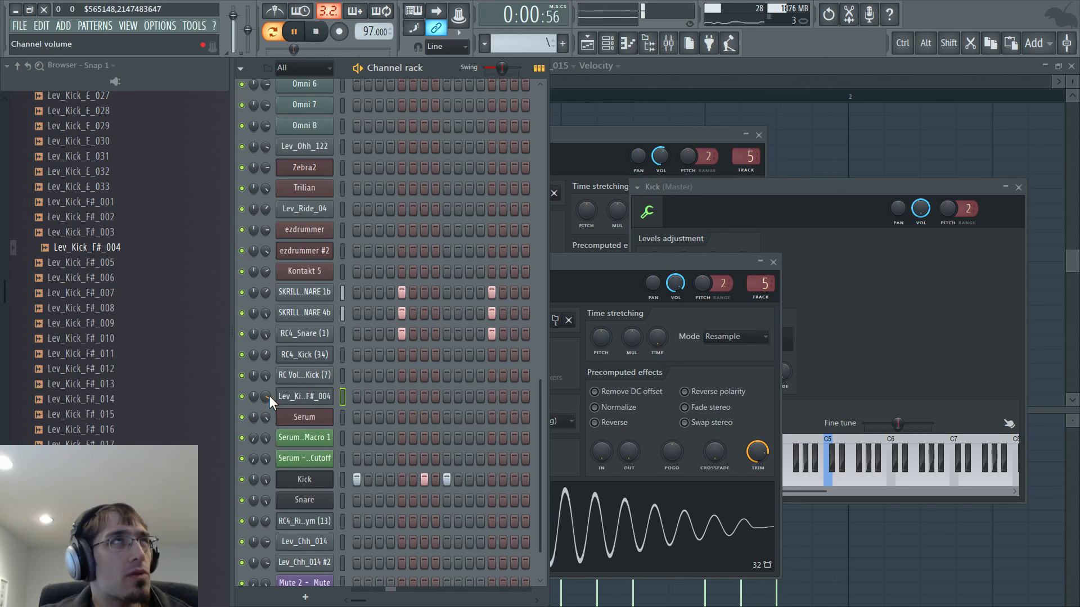
pyautogui.moveTo(269, 396); pyautogui.dragTo(269, 442)
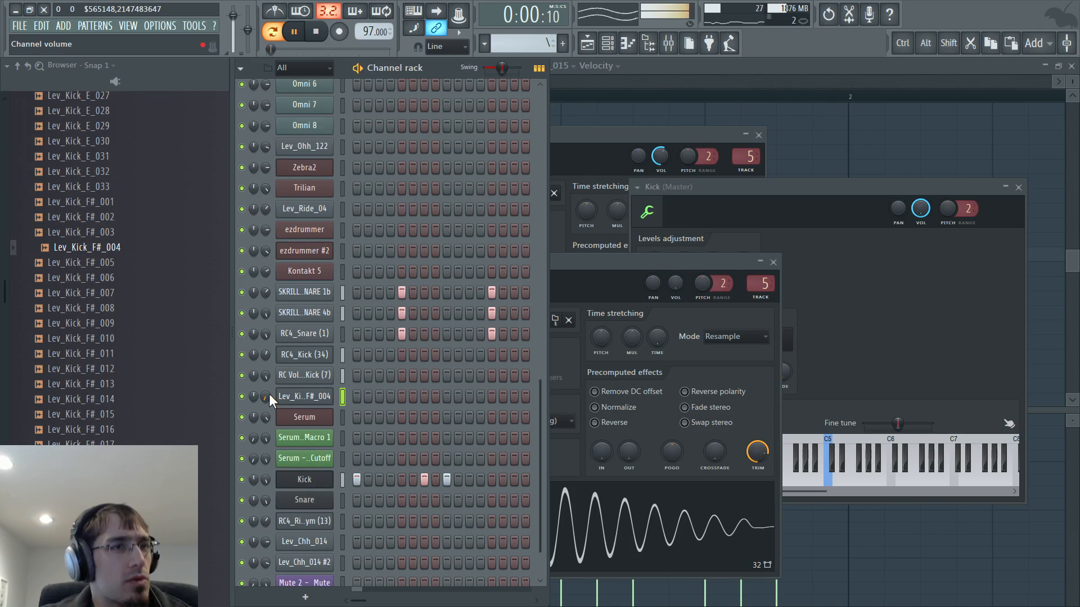
pyautogui.press('space')
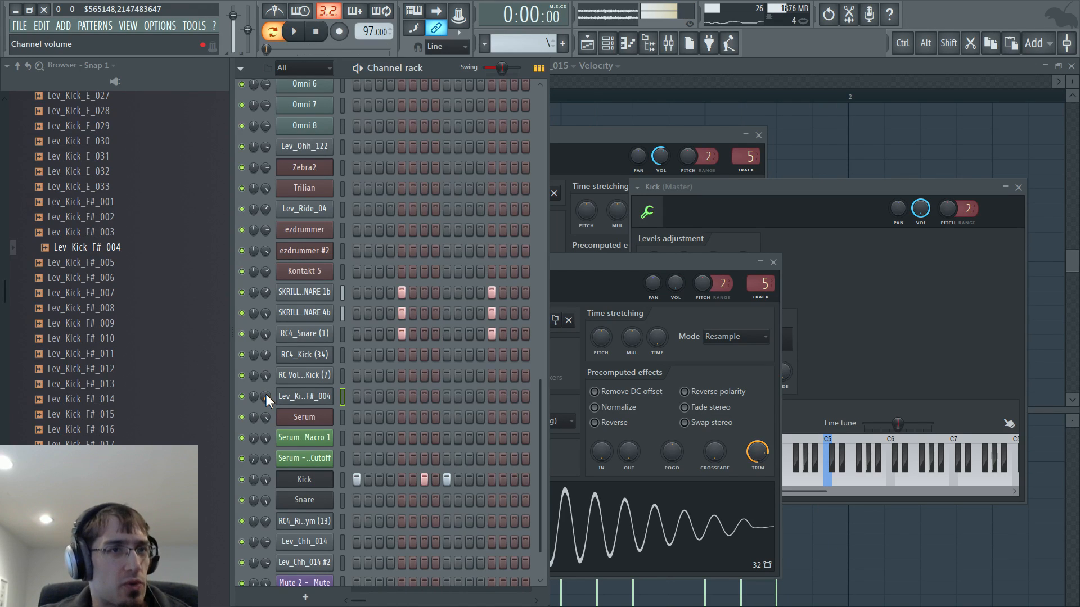
pyautogui.press('space')
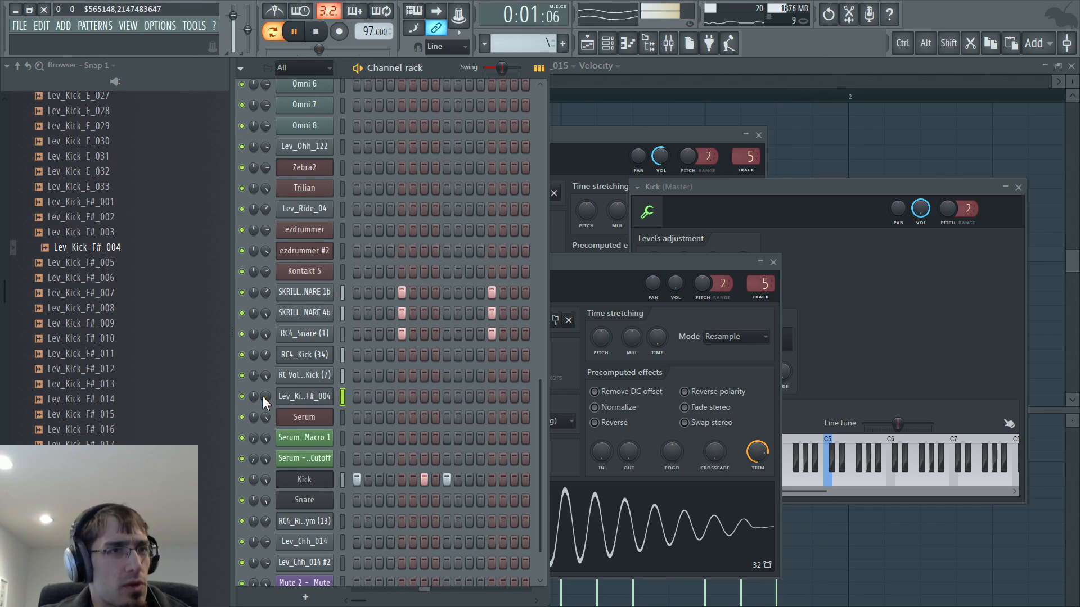
pyautogui.press('space')
pyautogui.moveTo(265, 396); pyautogui.dragTo(265, 400)
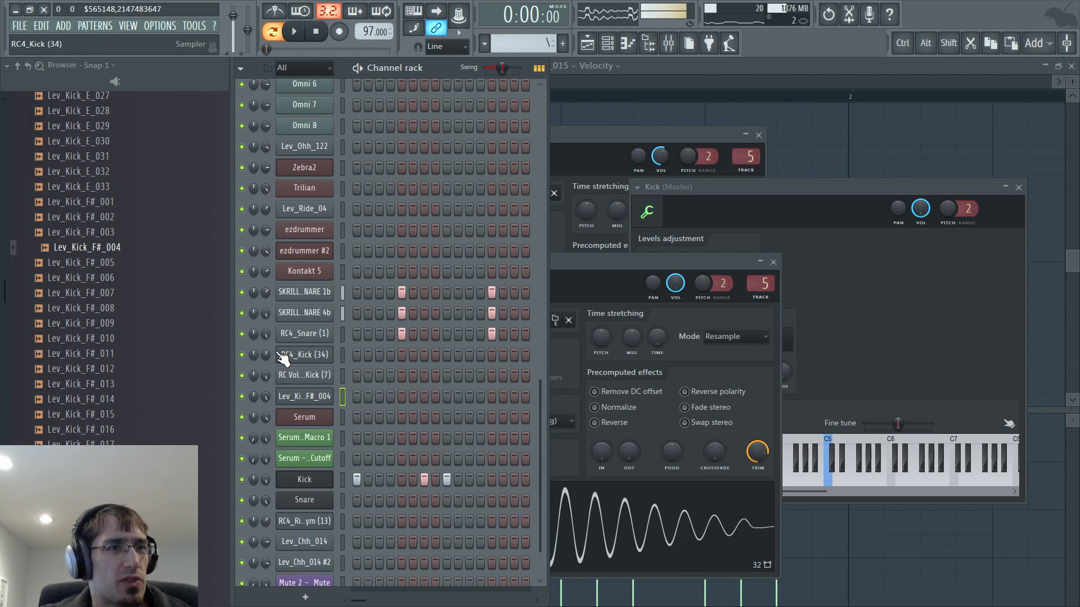
pyautogui.press('space')
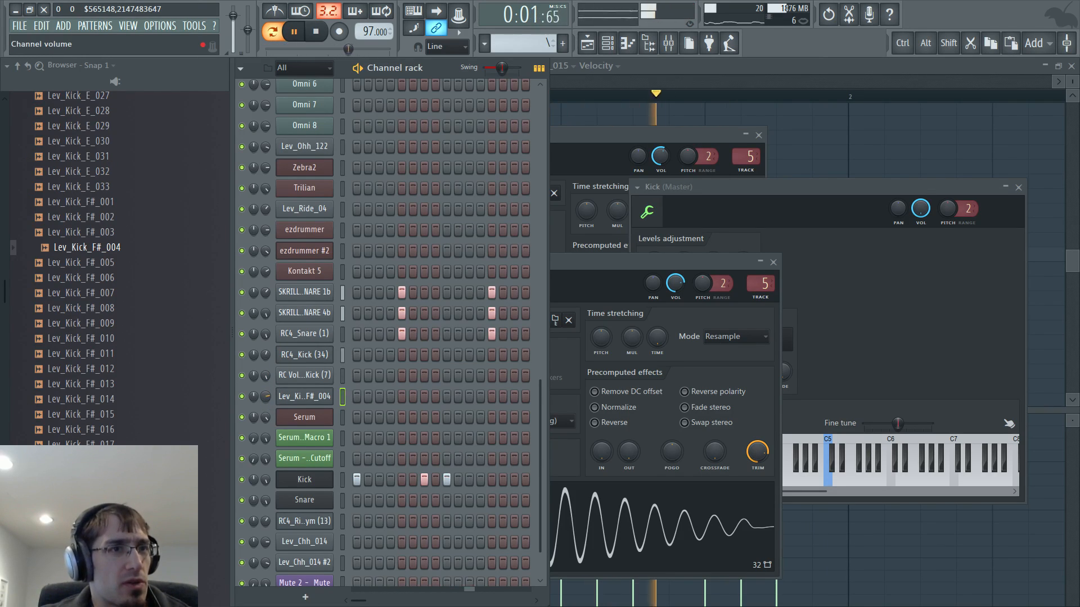
# Assign the RC4_Kick (34) channel to mixer track 7 and name that track Tuned kick
pyautogui.click(298, 400)
pyautogui.press('F9')
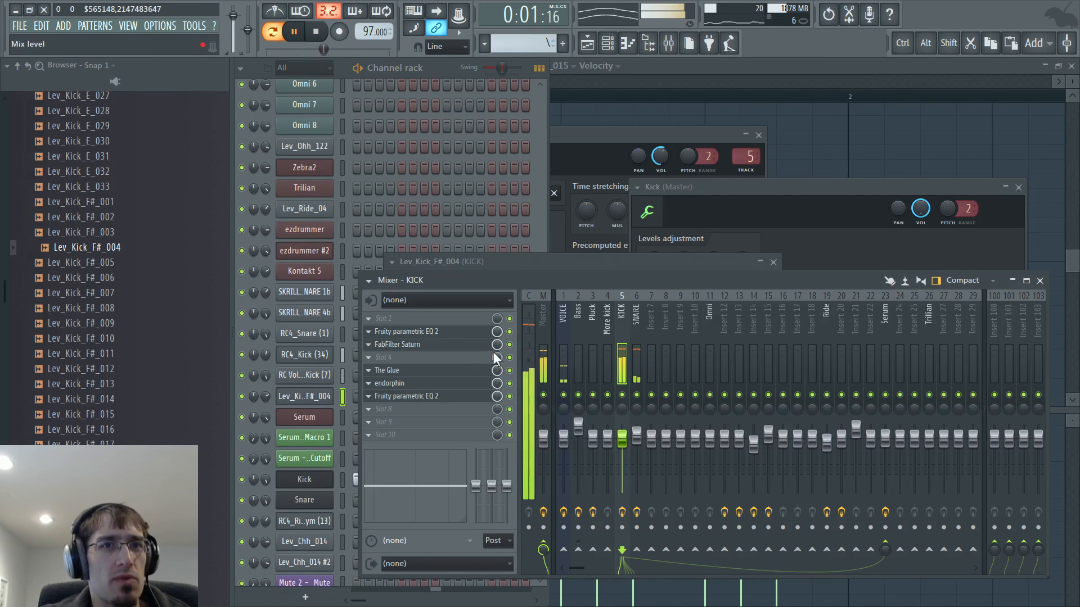
pyautogui.press('space')
pyautogui.moveTo(746, 157); pyautogui.dragTo(747, 150)
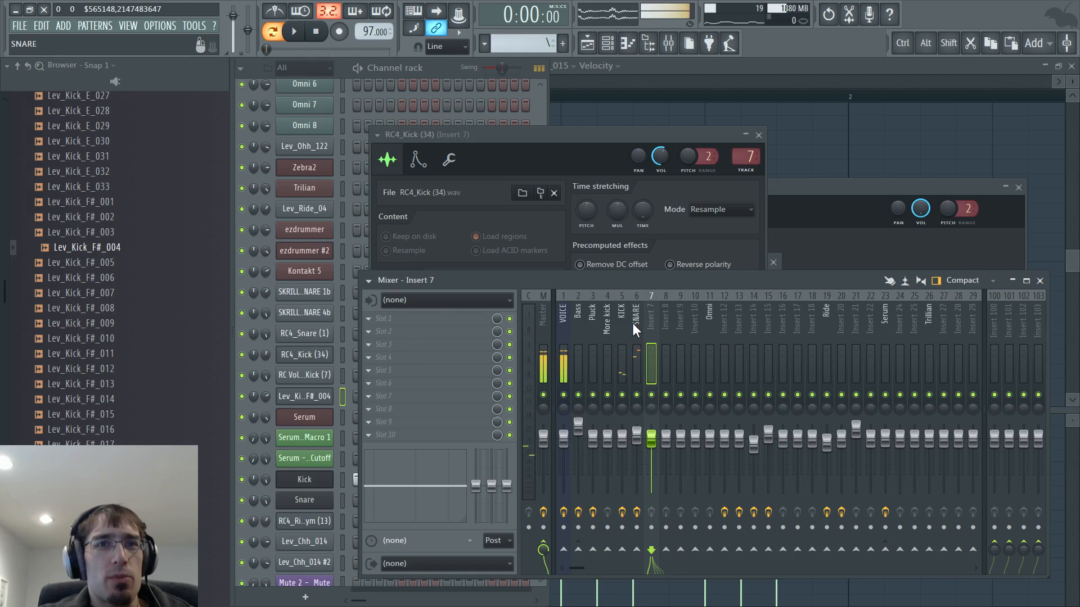
pyautogui.doubleClick(647, 315)
pyautogui.write('Tuned ')
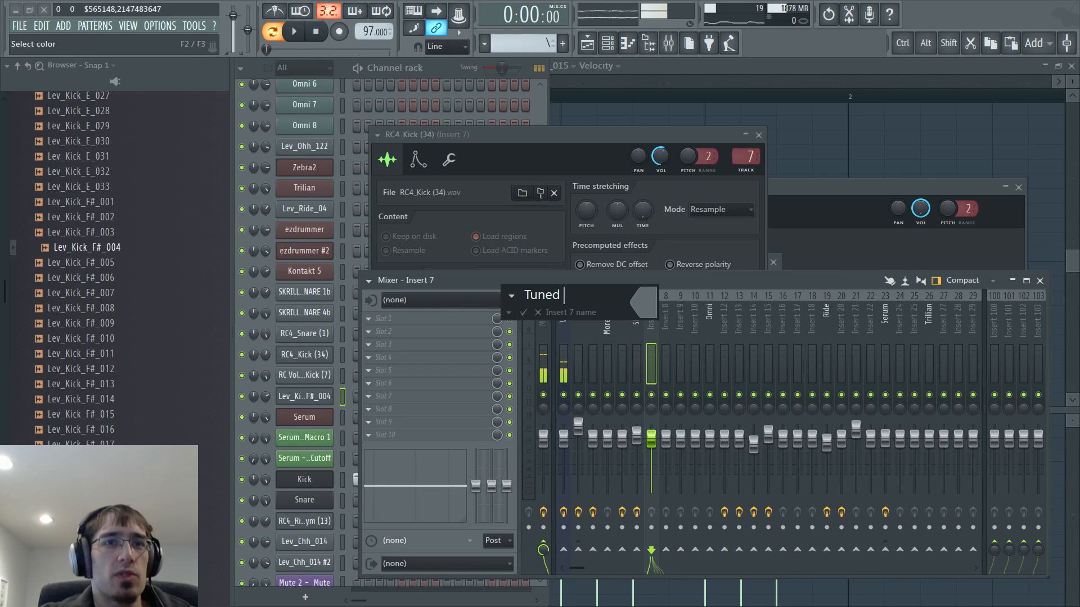
pyautogui.write('kick')
pyautogui.press('Return')
# Add Fruity Parametric EQ 2 in slot 2 of the Tuned kick track, boosting the lows with band 3 and slightly cutting the upper mids with band 4
pyautogui.click(375, 332)
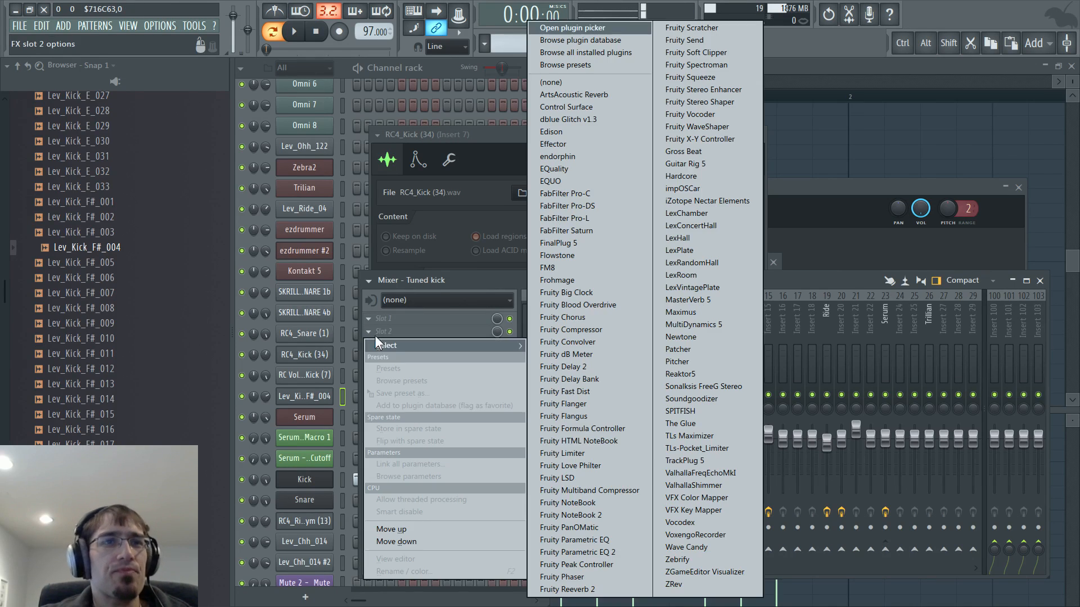
pyautogui.click(608, 550)
pyautogui.press('space')
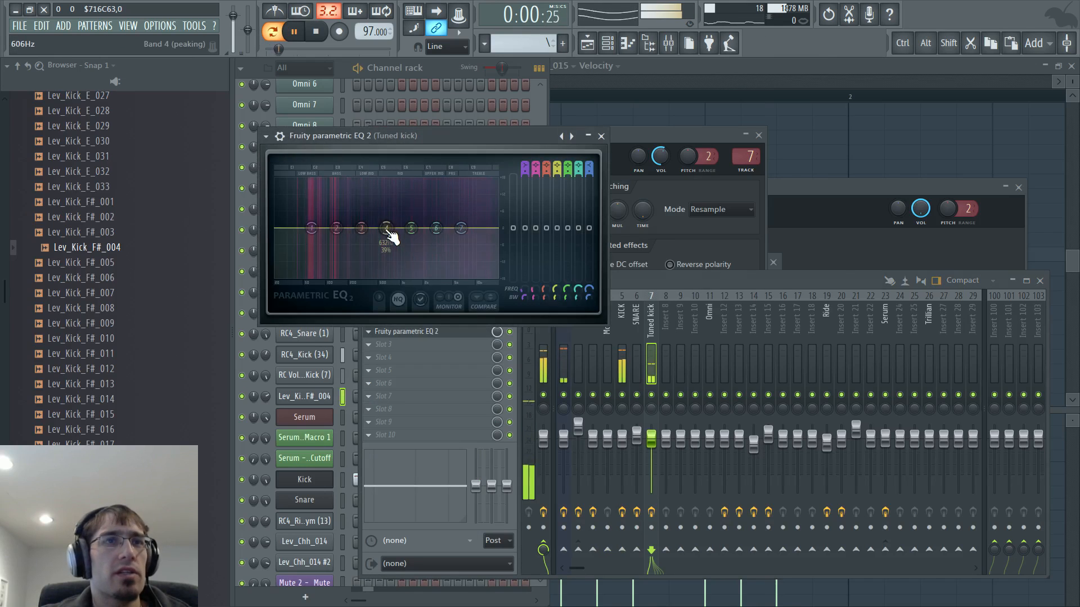
pyautogui.moveTo(362, 229); pyautogui.dragTo(320, 211)
pyautogui.moveTo(386, 228); pyautogui.dragTo(428, 238)
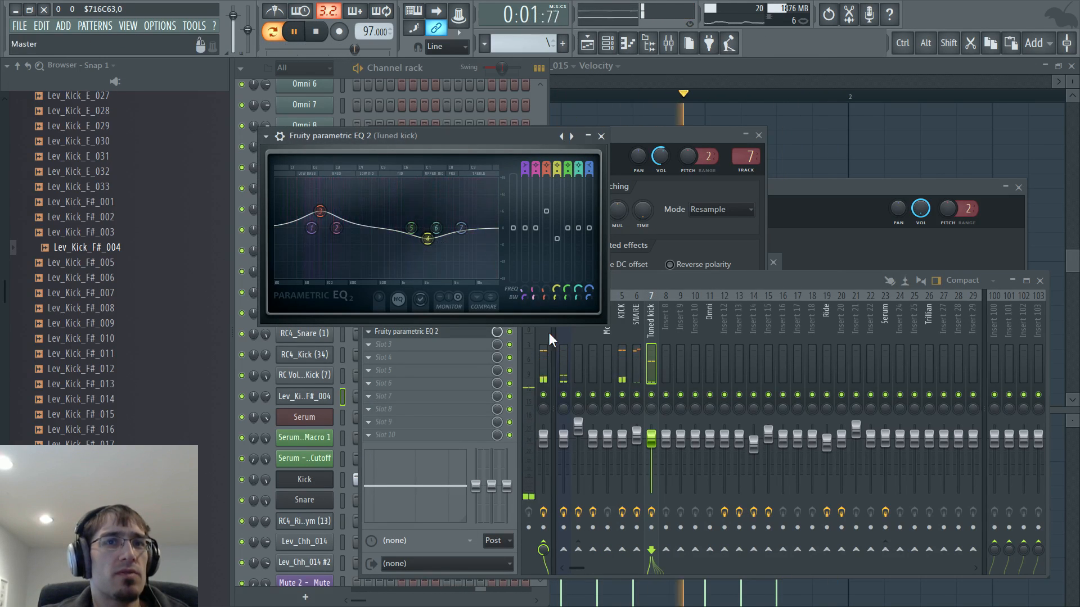
# Insert FabFilter Pro-C in effect slot 3 of the Tuned kick track
pyautogui.click(370, 346)
pyautogui.press('Escape')
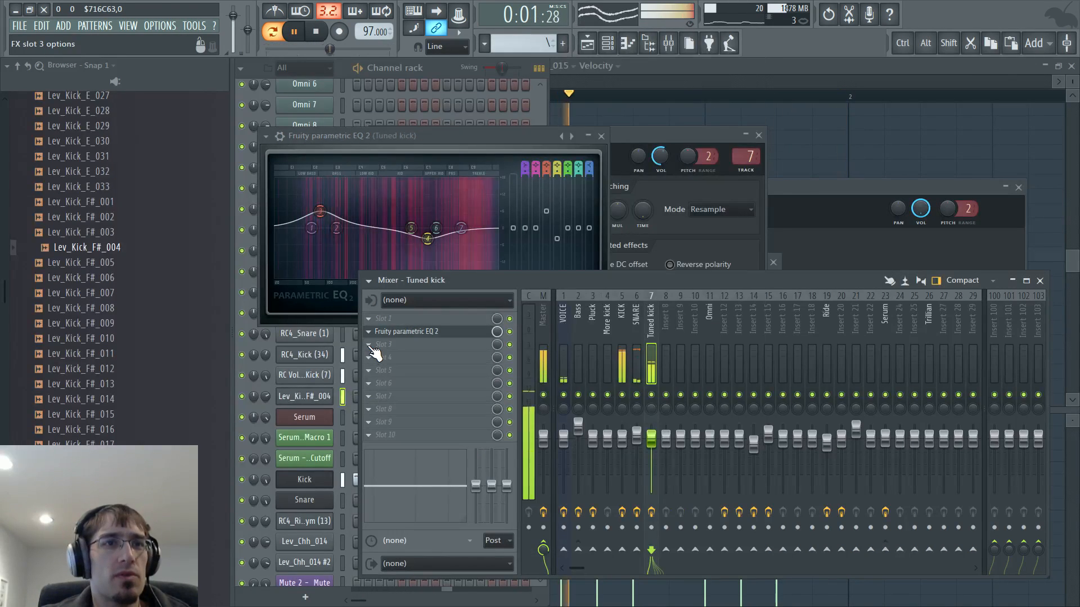
pyautogui.click(371, 347)
pyautogui.click(589, 192)
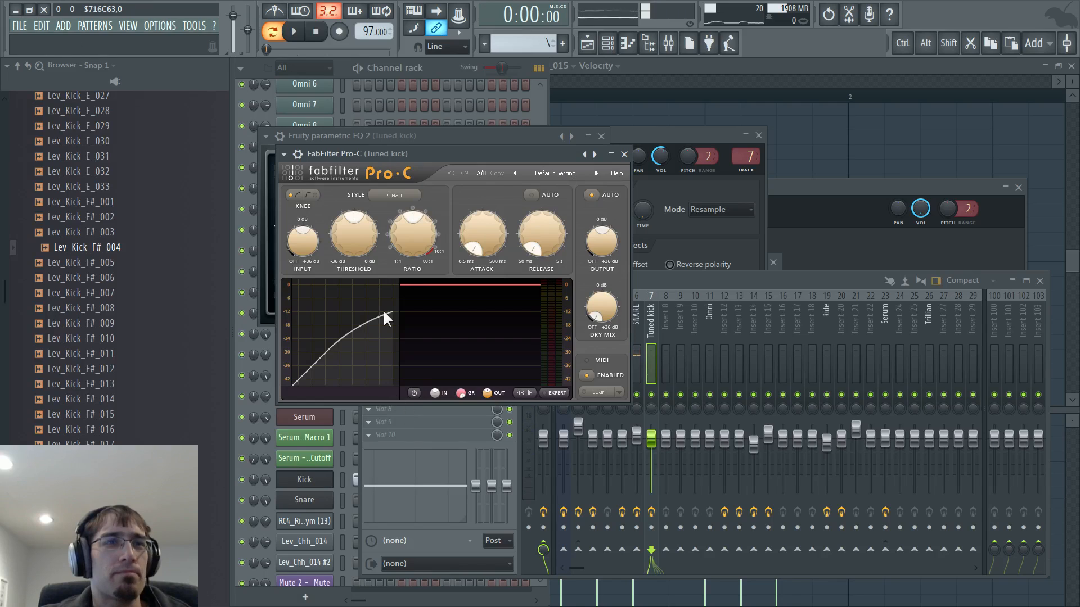
# Set the compressor to Classic style with about -20 dB threshold, a longer attack and about 159 ms release, and raise its input level
pyautogui.click(389, 195)
pyautogui.click(391, 220)
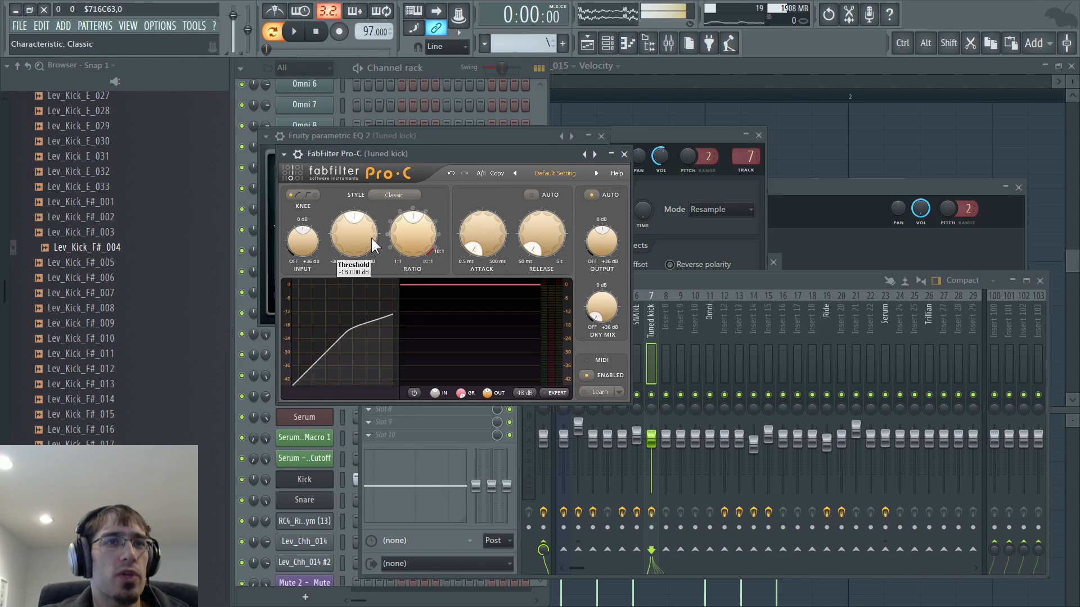
pyautogui.moveTo(371, 238); pyautogui.dragTo(482, 182)
pyautogui.moveTo(542, 213); pyautogui.dragTo(541, 187)
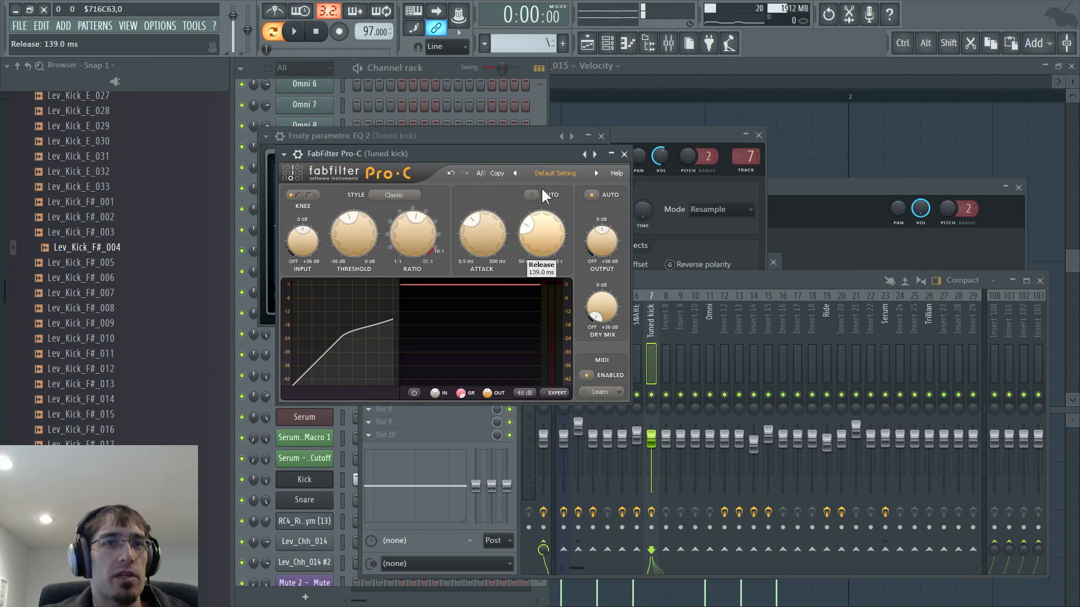
pyautogui.press('space')
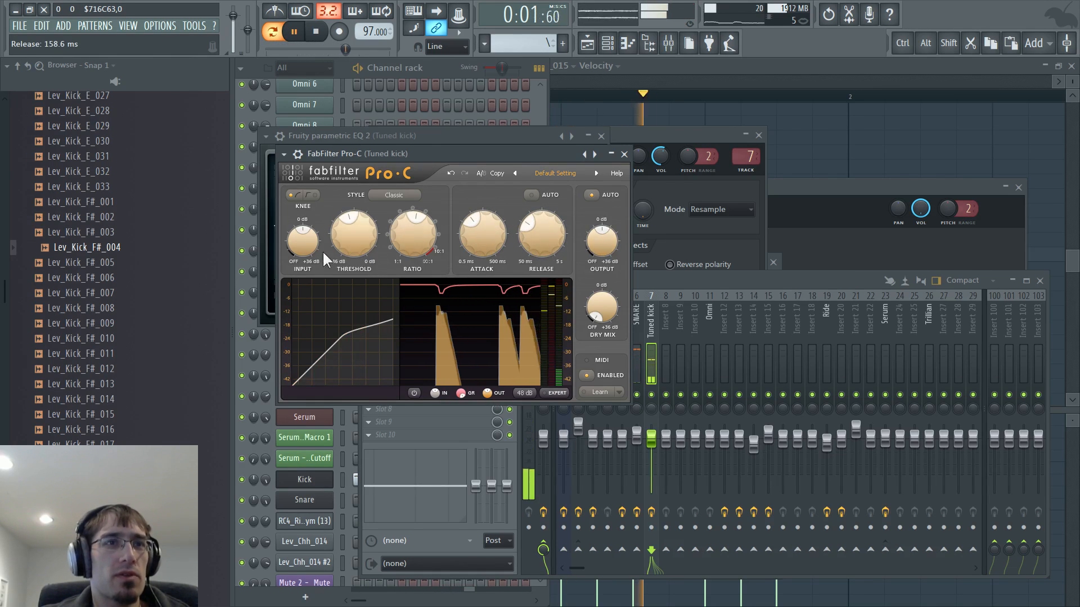
pyautogui.moveTo(307, 248)
pyautogui.mouseDown()
pyautogui.moveTo(307, 225)
pyautogui.moveTo(306, 238)
pyautogui.mouseUp()
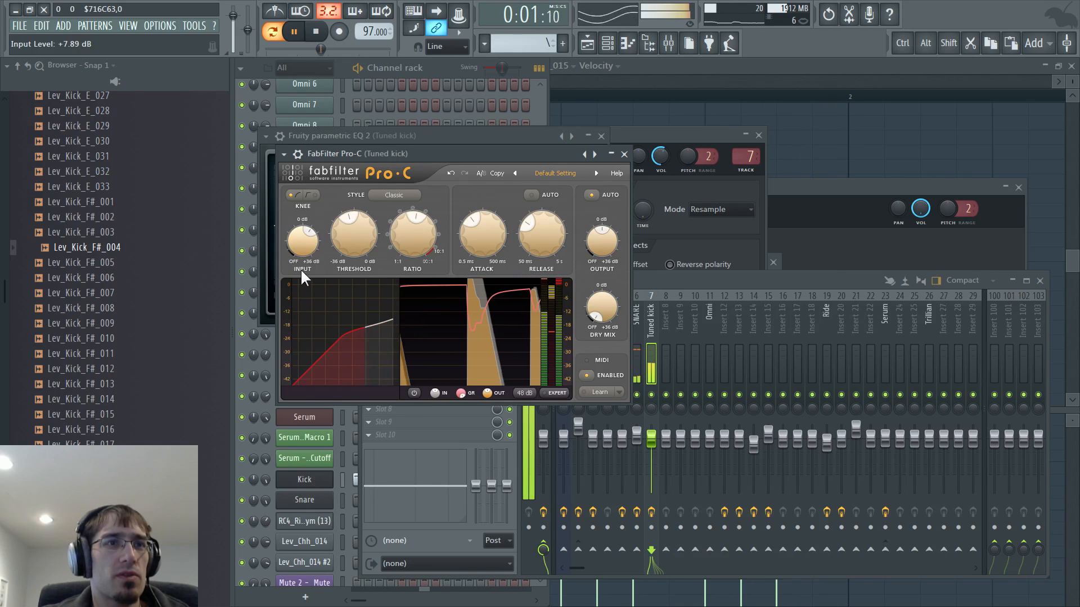
pyautogui.click(305, 271)
pyautogui.press('space')
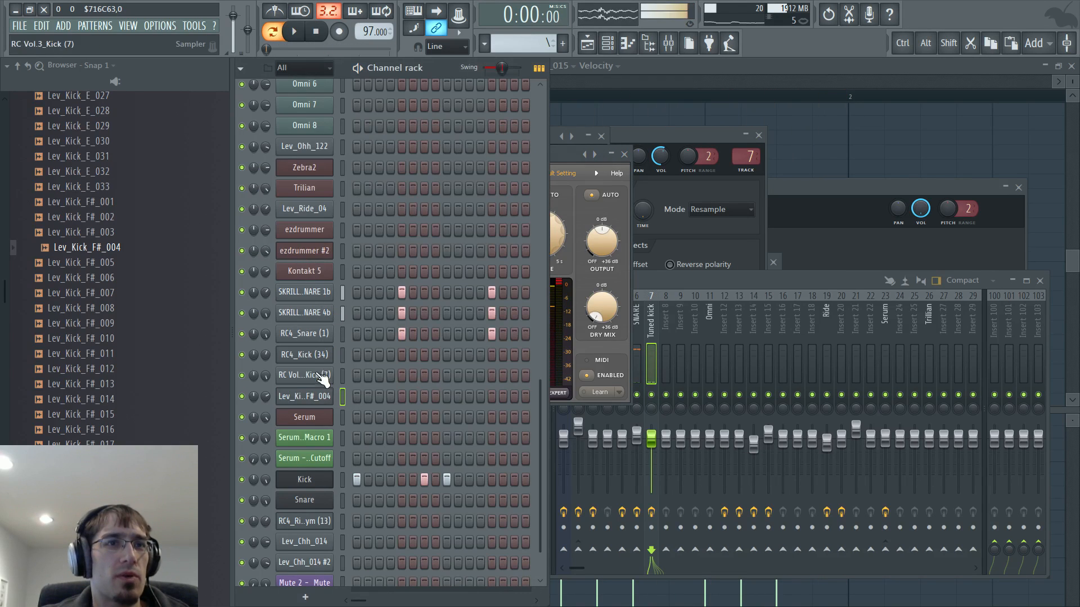
# Route RC4_Kick (34) back to mixer track 5 and assign the Lev_Kick_F#_004 channel to track 7 instead
pyautogui.click(315, 396)
pyautogui.click(319, 375)
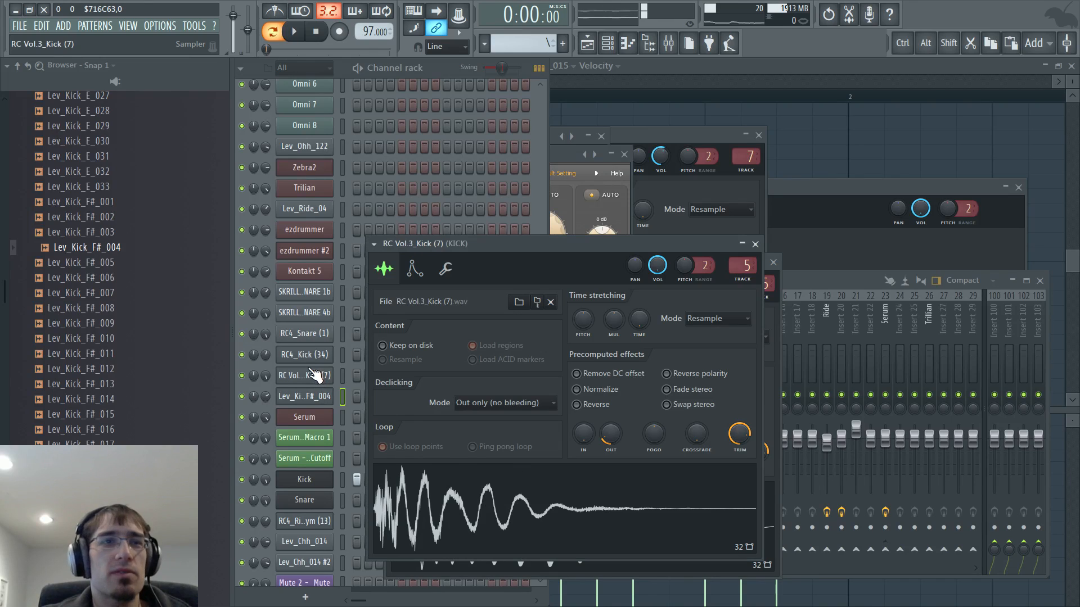
pyautogui.click(313, 354)
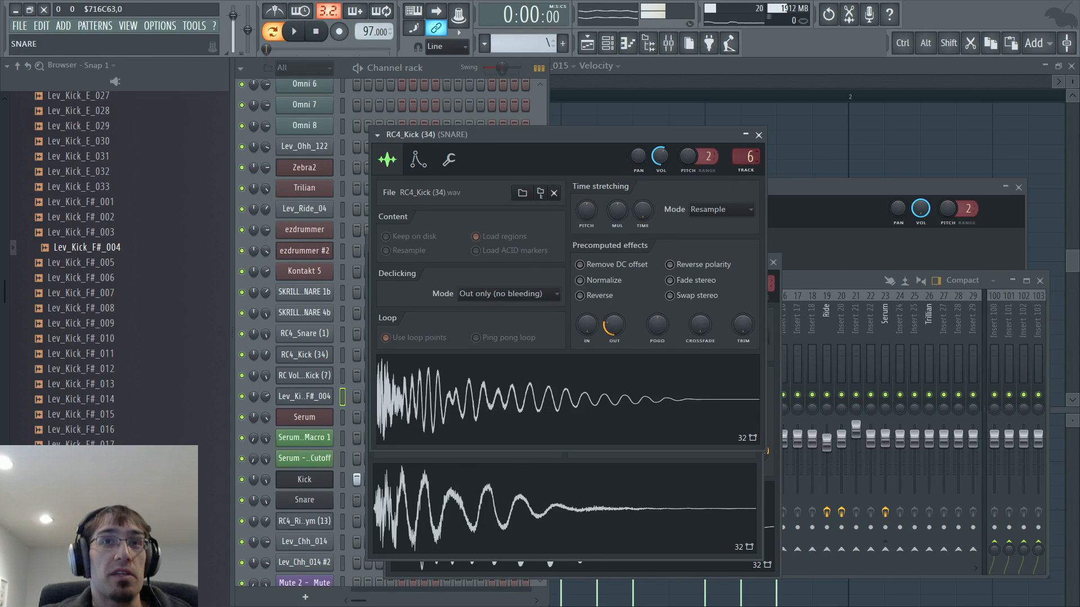
pyautogui.click(309, 396)
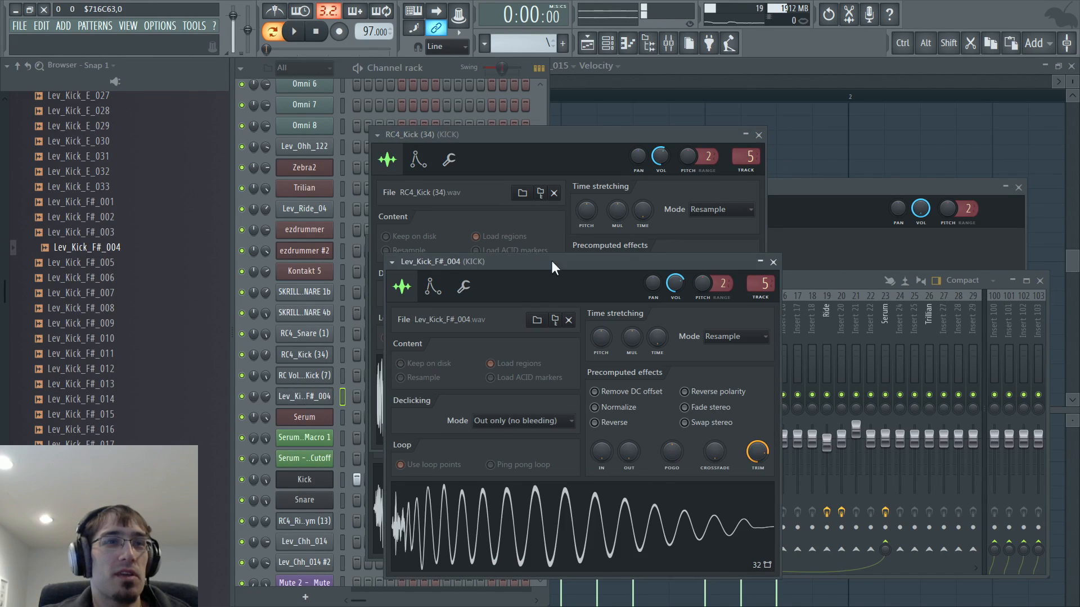
pyautogui.press('Escape')
pyautogui.press('Escape')
pyautogui.press('Escape')
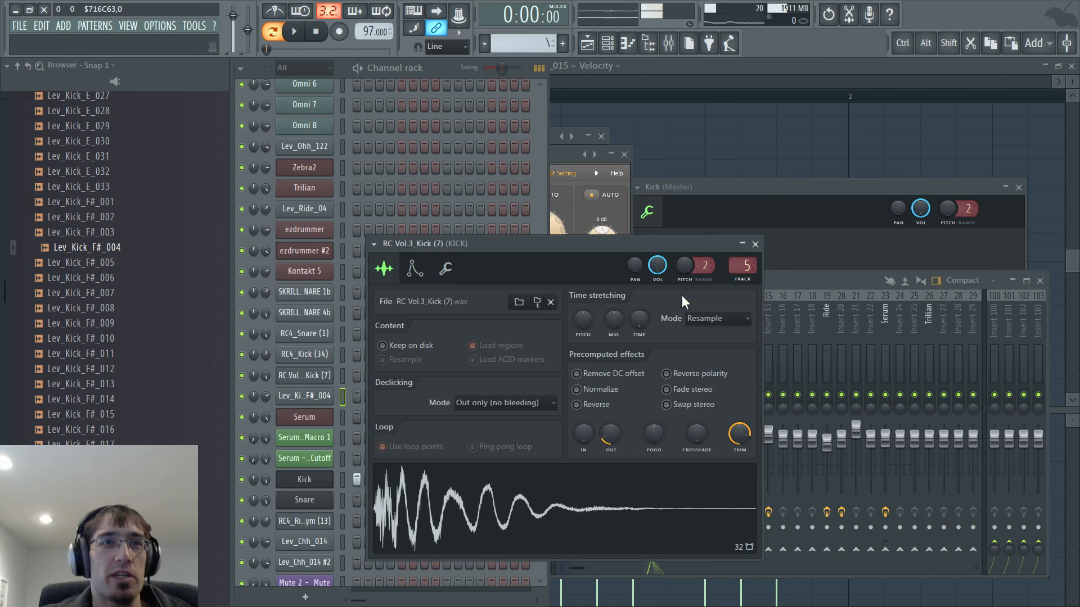
pyautogui.click(316, 397)
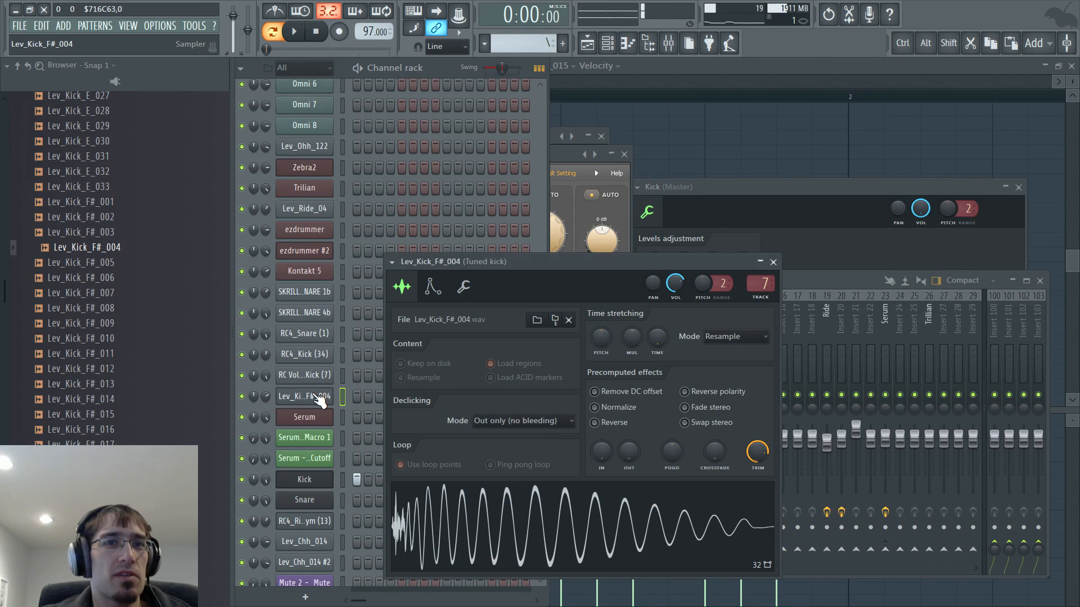
# Raise the Tuned kick track's fader during playback and compare the sound with FabFilter Pro-C bypassed
pyautogui.press('space')
pyautogui.press('F9')
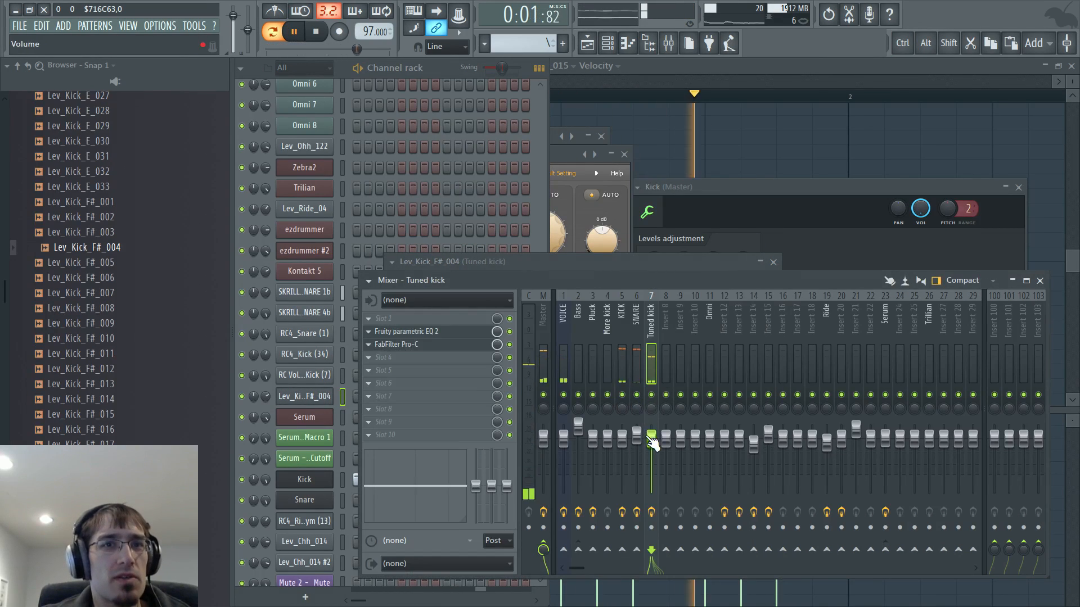
pyautogui.moveTo(651, 439); pyautogui.dragTo(651, 431)
pyautogui.click(510, 345)
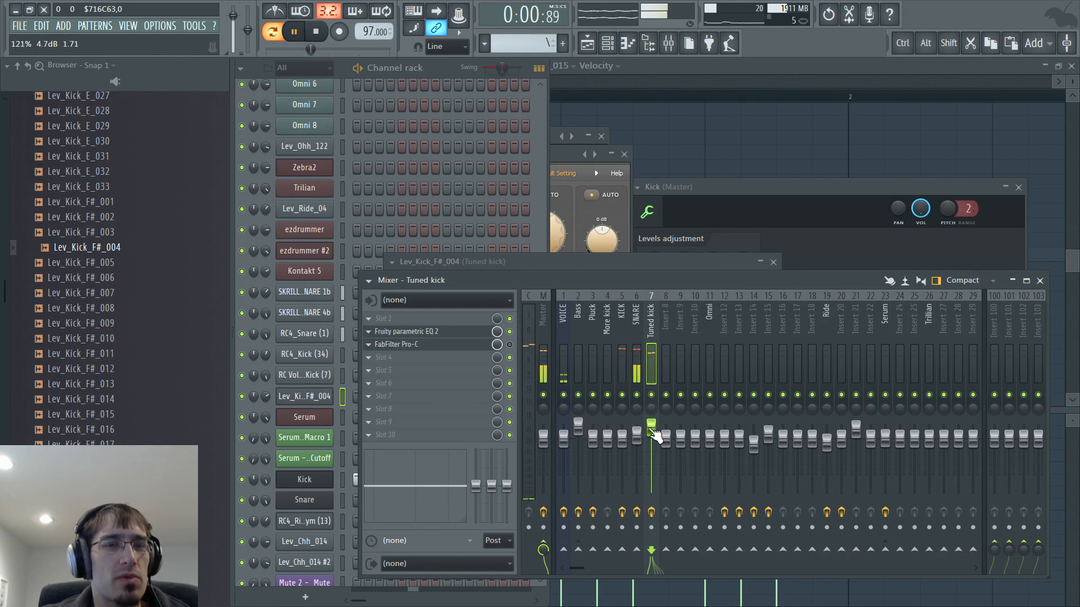
pyautogui.click(510, 345)
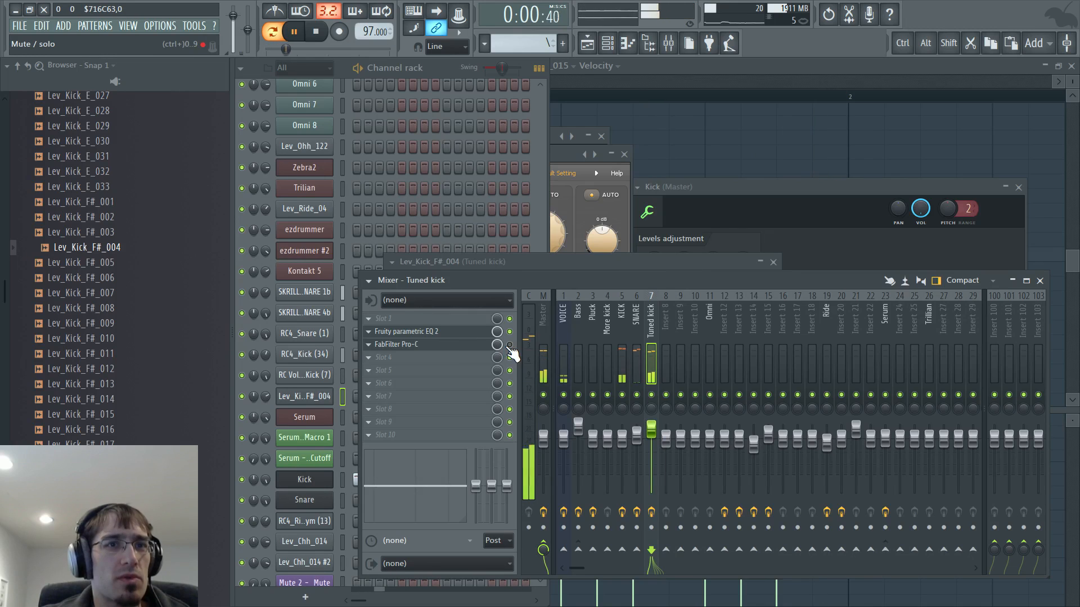
# Reopen the Tuned kick's FabFilter Pro-C to check its compression during playback, and hide the channel rack
pyautogui.click(443, 347)
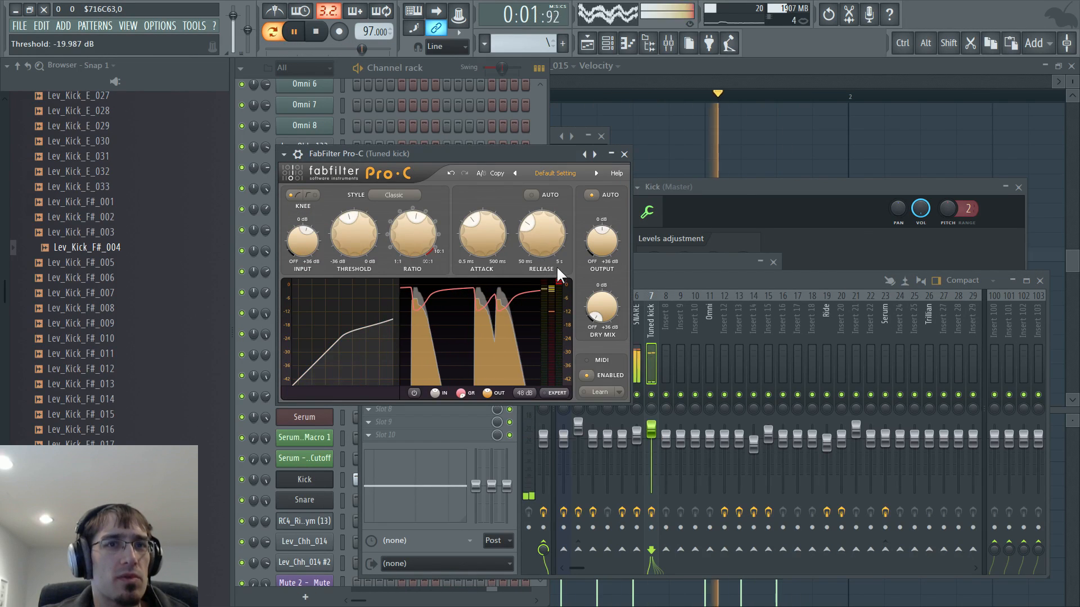
pyautogui.press('space')
pyautogui.click(434, 96)
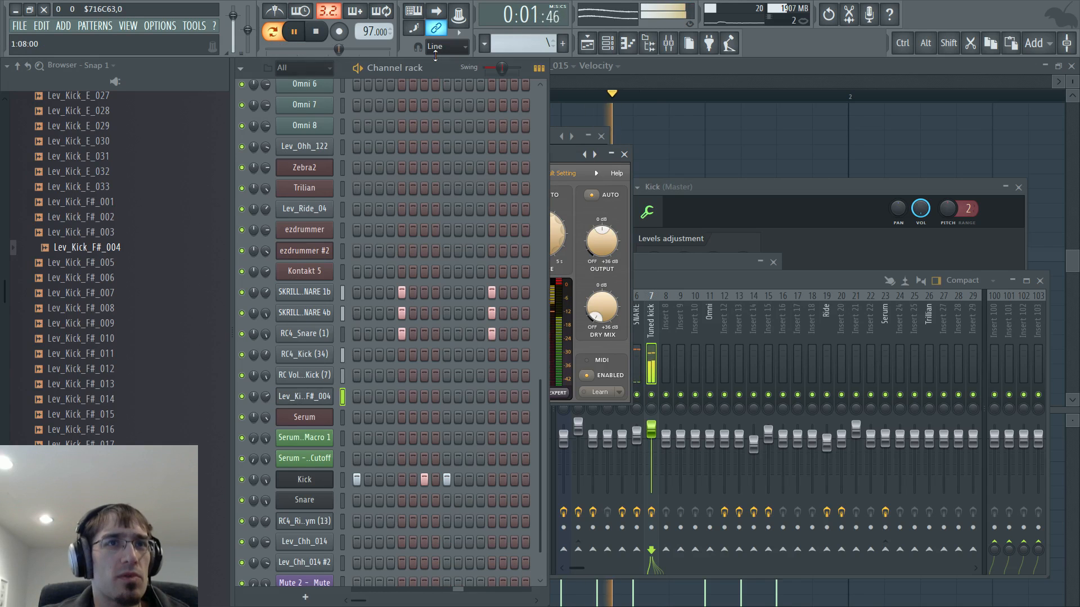
pyautogui.press('F6')
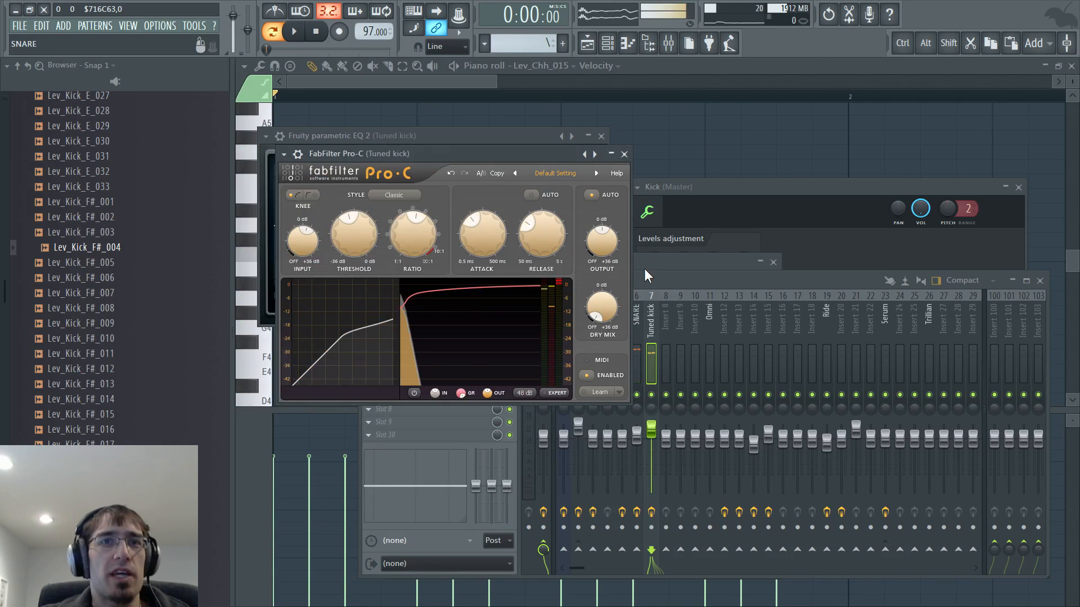
# Review the curves of both Fruity parametric EQ 2 instances on the KICK mixer track
pyautogui.click(642, 276)
pyautogui.click(622, 316)
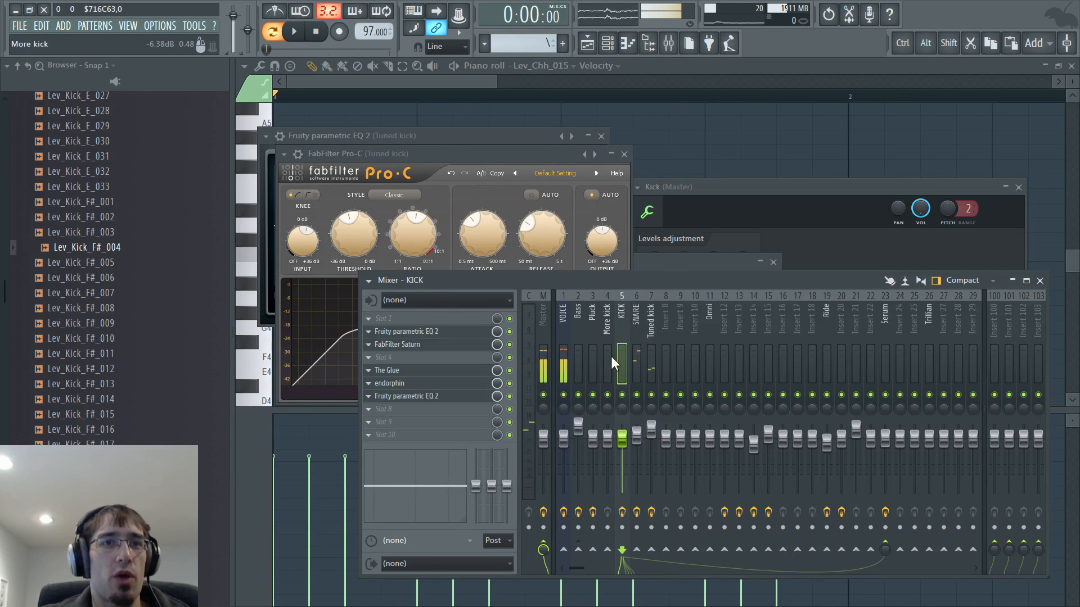
pyautogui.click(419, 397)
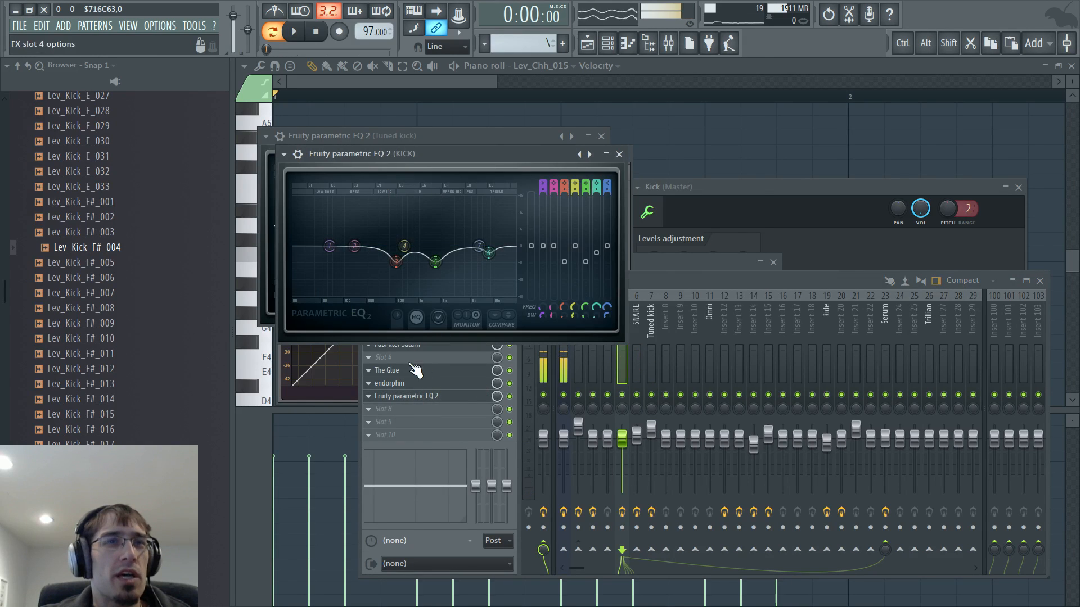
pyautogui.click(402, 419)
pyautogui.click(437, 336)
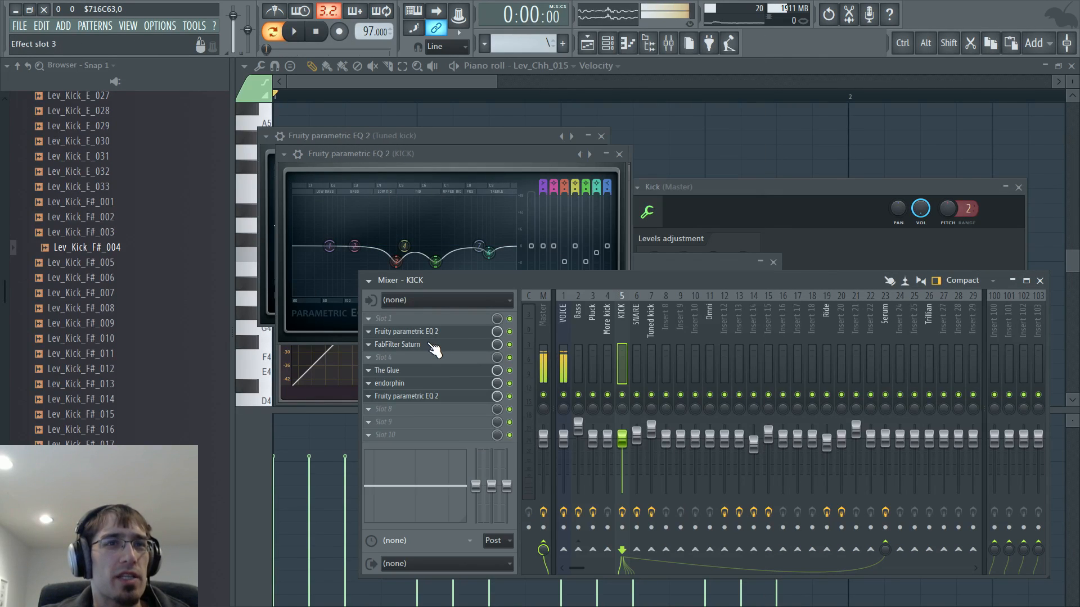
pyautogui.click(419, 331)
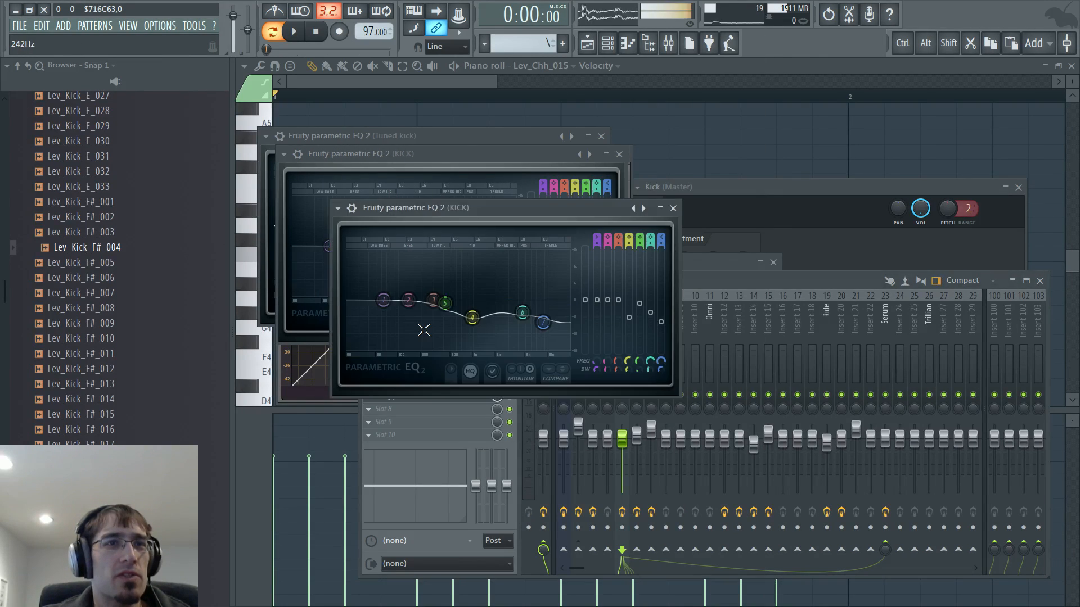
pyautogui.click(661, 208)
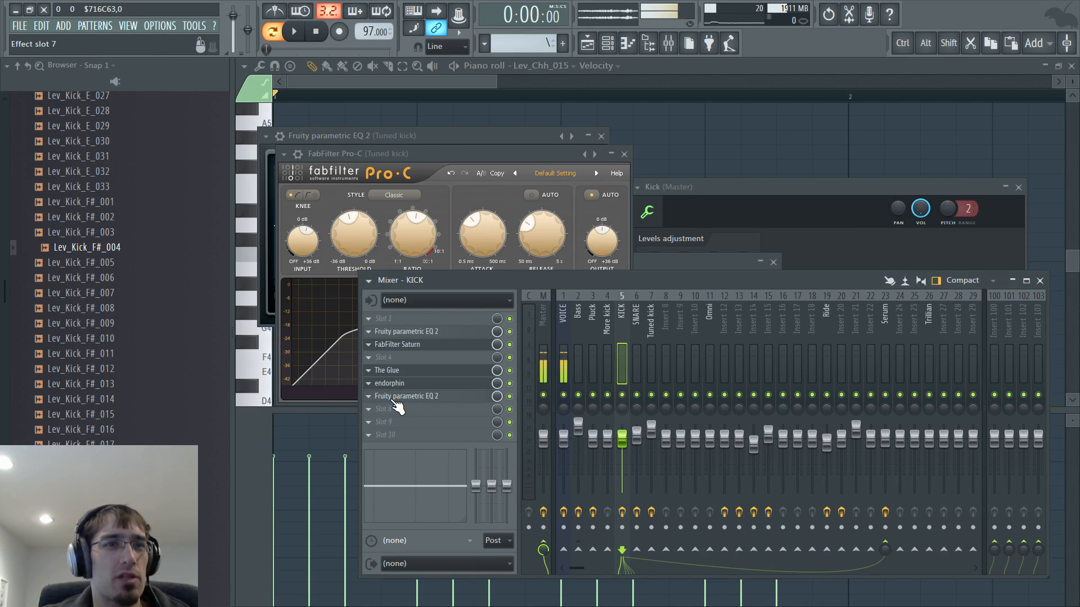
# Cut the highs around 4 kHz with band 4 of KICK's last Fruity parametric EQ 2 during playback
pyautogui.click(397, 406)
pyautogui.press('space')
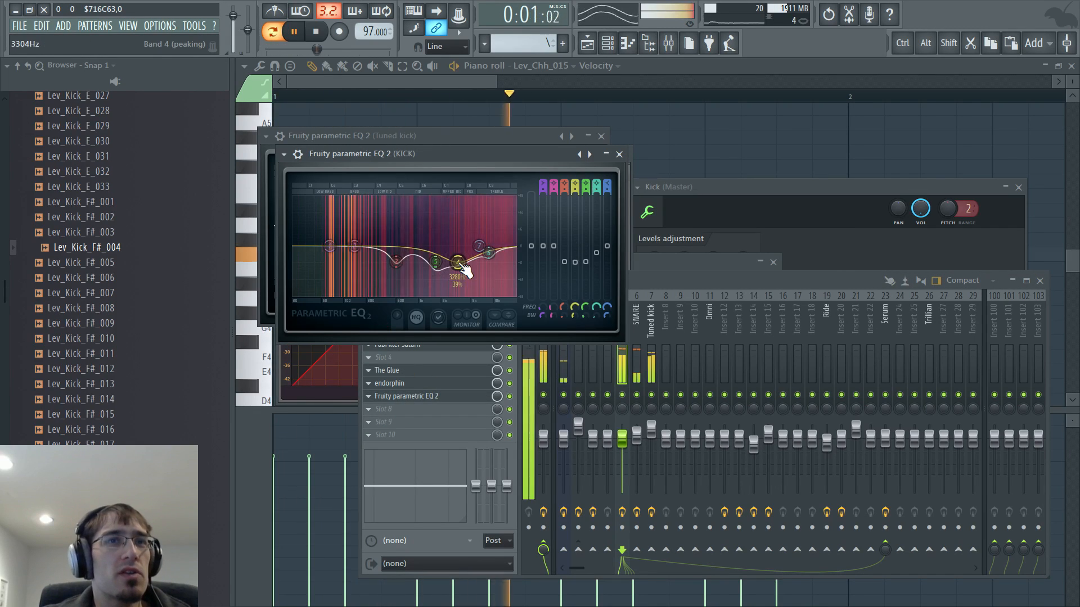
pyautogui.moveTo(458, 262)
pyautogui.mouseDown()
pyautogui.moveTo(468, 239)
pyautogui.moveTo(454, 213)
pyautogui.moveTo(464, 218)
pyautogui.moveTo(465, 256)
pyautogui.mouseUp()
pyautogui.press('space')
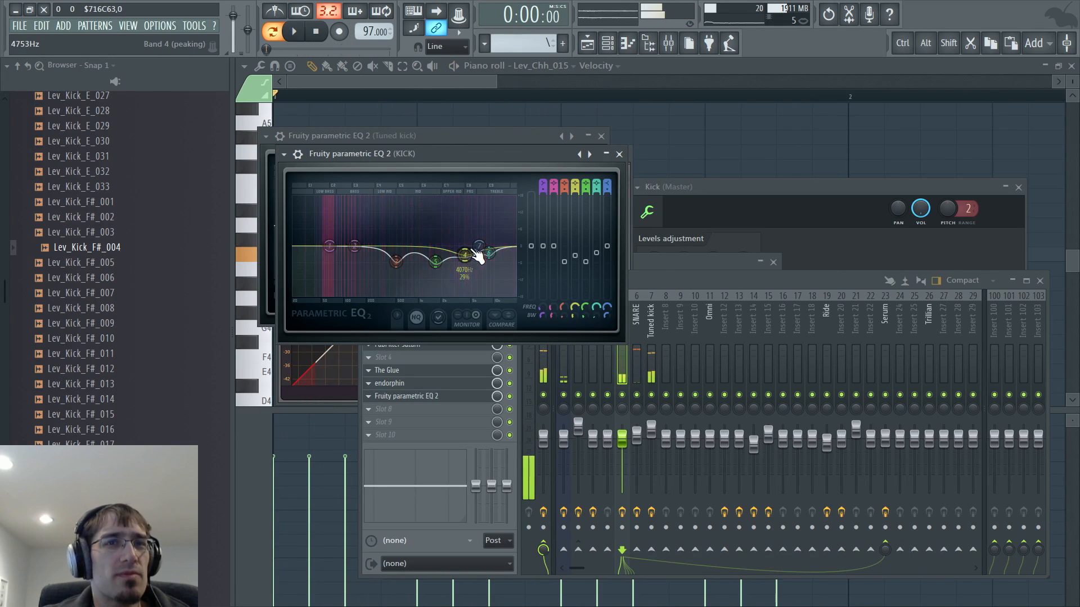
# Close the open KICK and Tuned kick effect windows and save the project as a new version
pyautogui.click(619, 154)
pyautogui.click(601, 145)
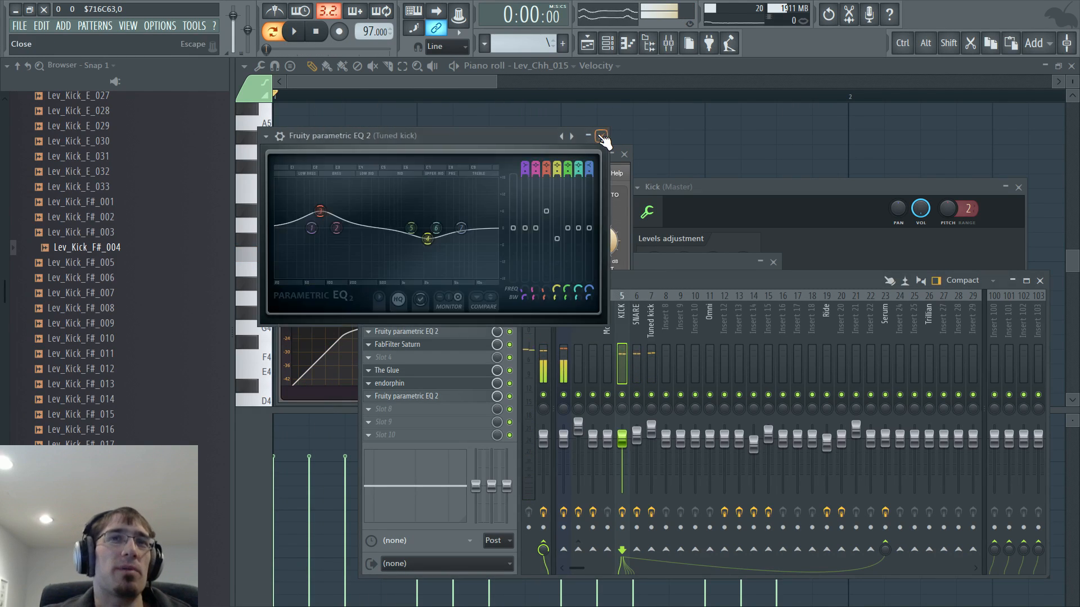
pyautogui.click(601, 135)
pyautogui.click(619, 154)
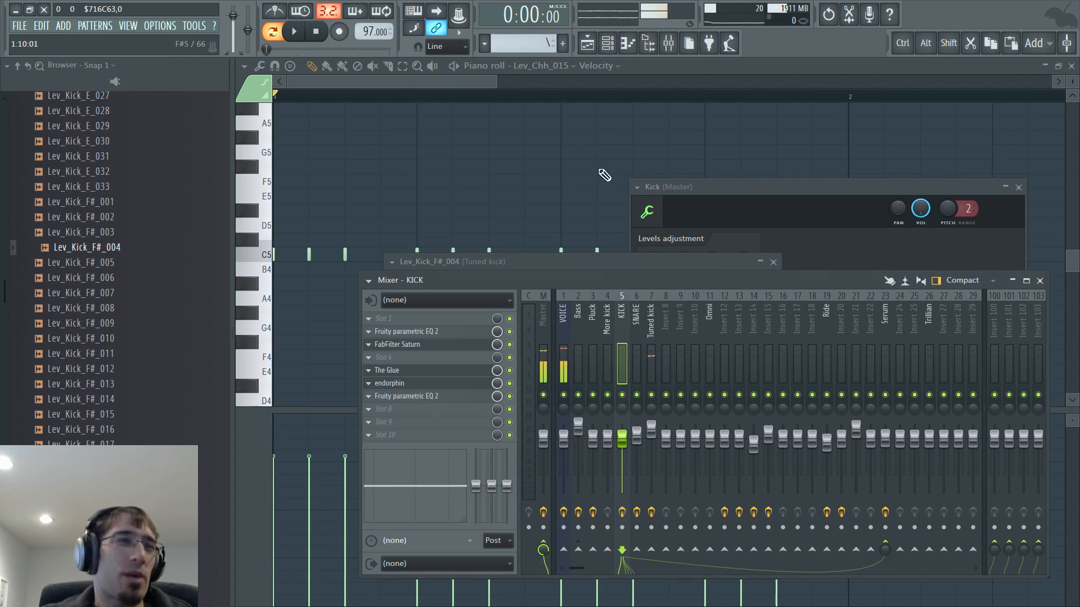
pyautogui.click(19, 26)
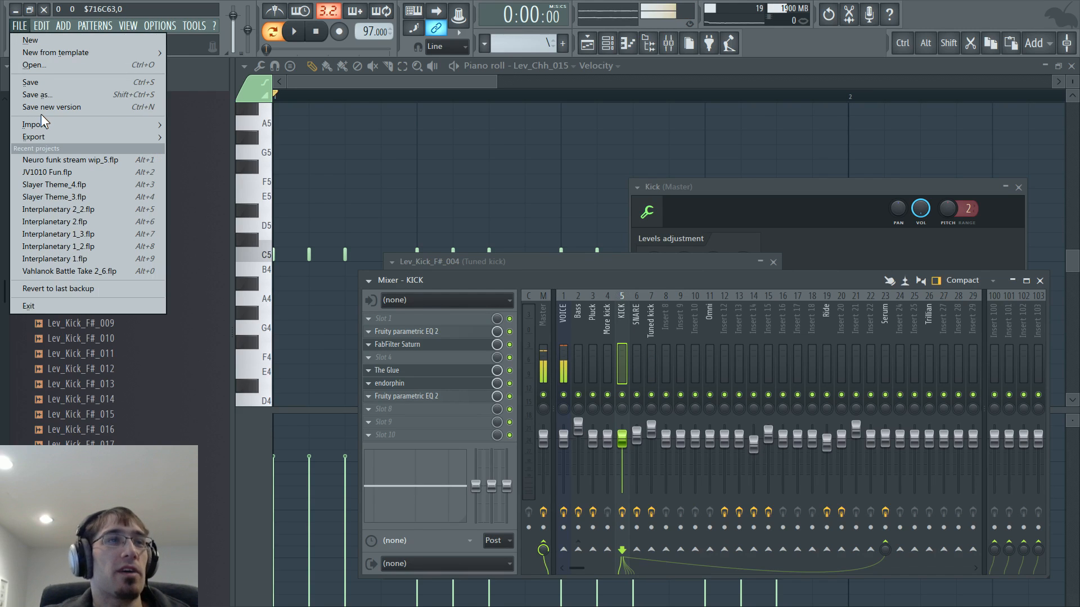
pyautogui.click(41, 109)
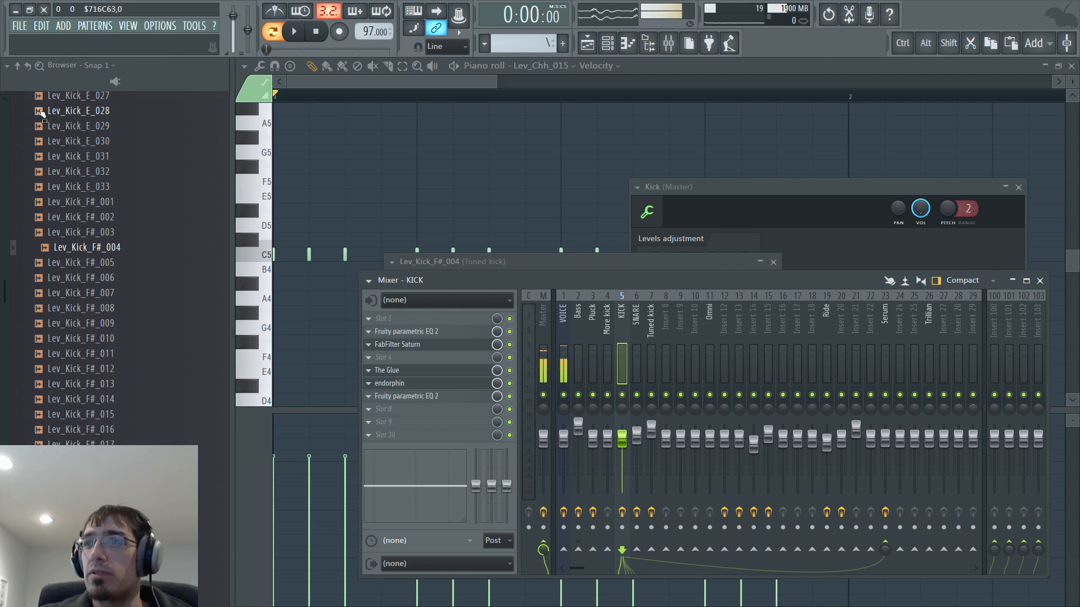
# Return to the playlist and add a second Serum instrument channel to the project
pyautogui.press('F5')
pyautogui.press('F6')
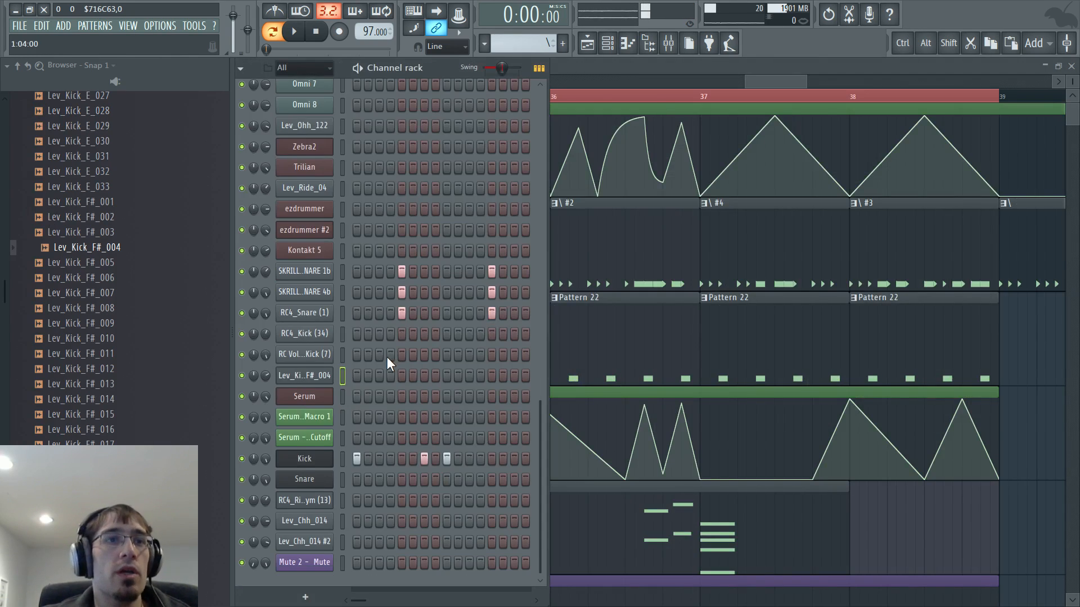
pyautogui.press('F6')
pyautogui.click(67, 27)
pyautogui.moveTo(72, 38)
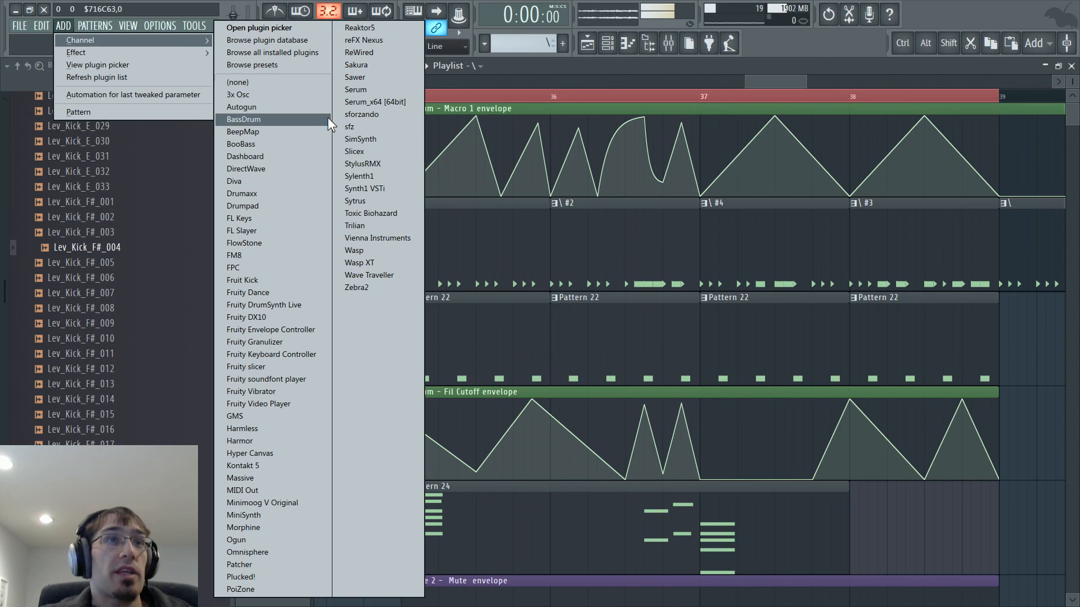
pyautogui.click(372, 89)
# Route Serum #2 to mixer track 24 and name that track "Serum 2"
pyautogui.press('F9')
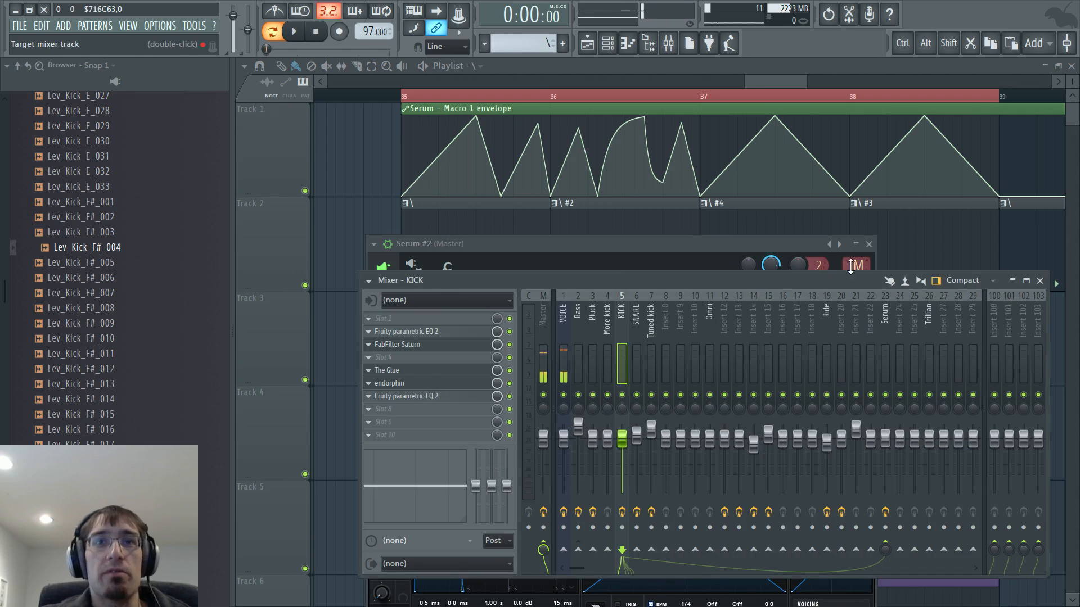
pyautogui.moveTo(855, 264); pyautogui.dragTo(855, 211)
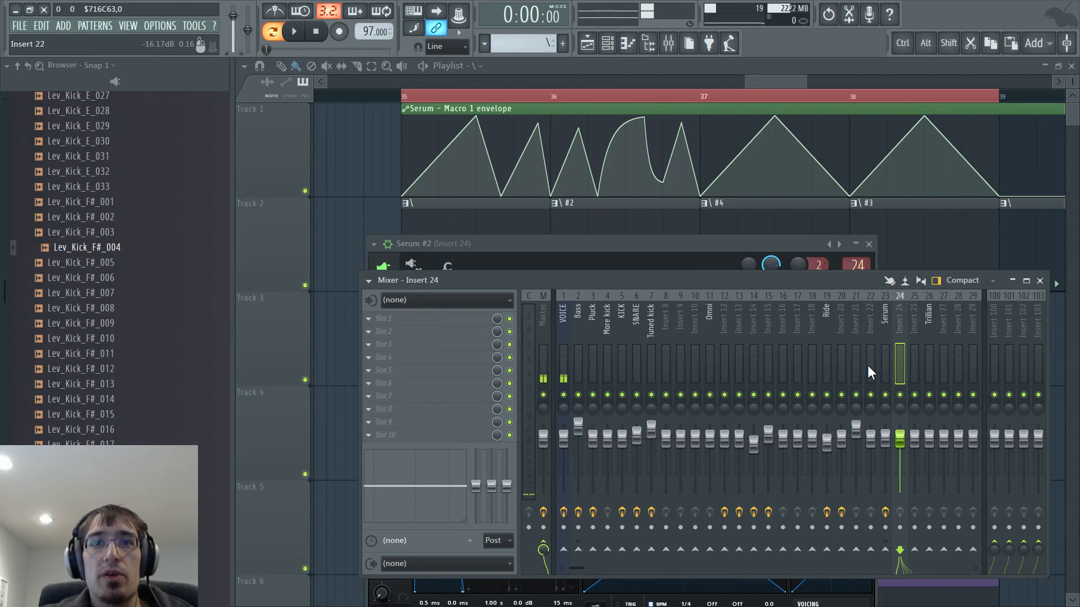
pyautogui.doubleClick(900, 332)
pyautogui.write('Seru')
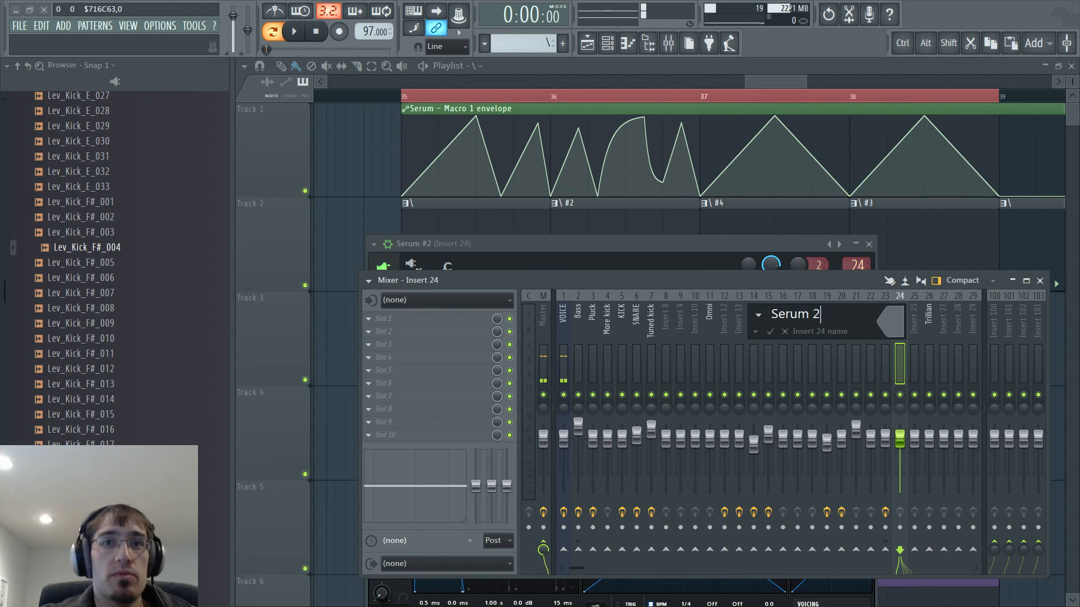
pyautogui.write('m 2')
pyautogui.press('Return')
# Enable Serum #2's delay effect and set both its left and right delay times to 1/8
pyautogui.moveTo(622, 245); pyautogui.dragTo(609, 176)
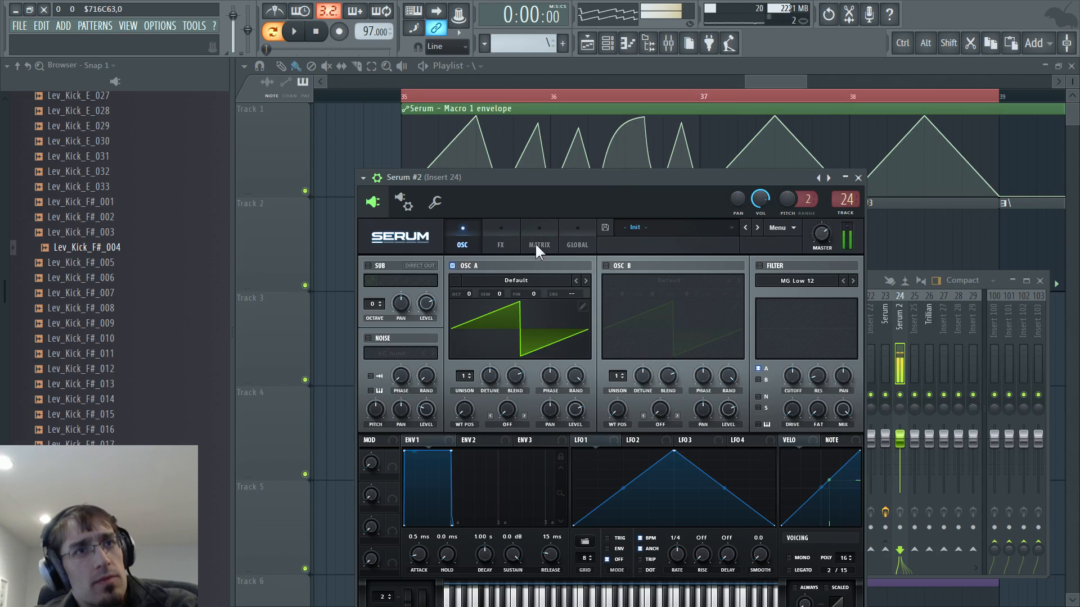
pyautogui.click(493, 227)
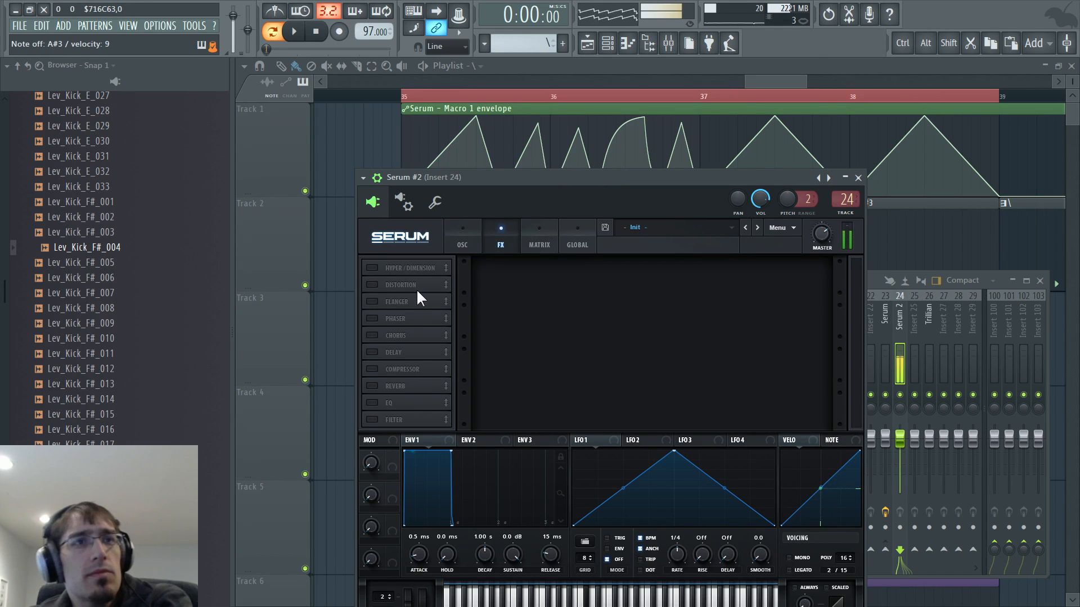
pyautogui.click(373, 353)
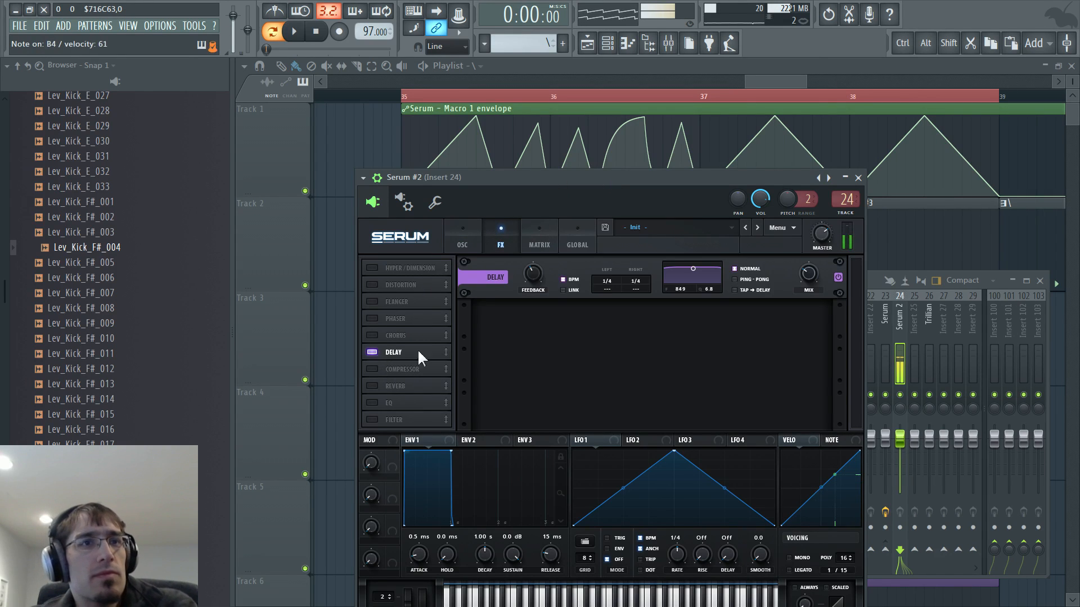
pyautogui.rightClick(607, 281)
pyautogui.click(678, 365)
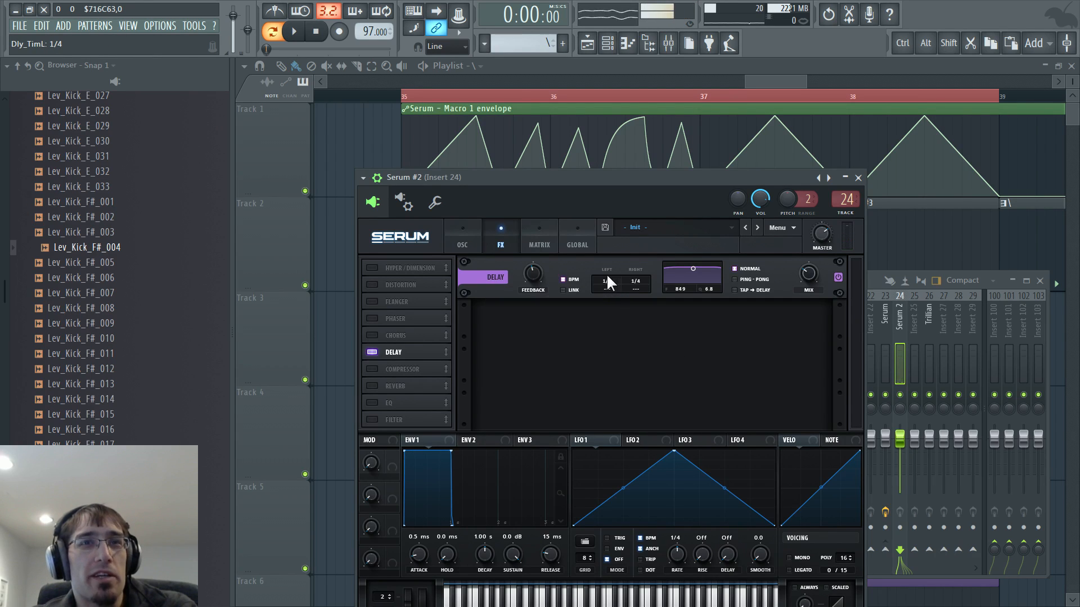
pyautogui.moveTo(606, 279); pyautogui.dragTo(658, 289)
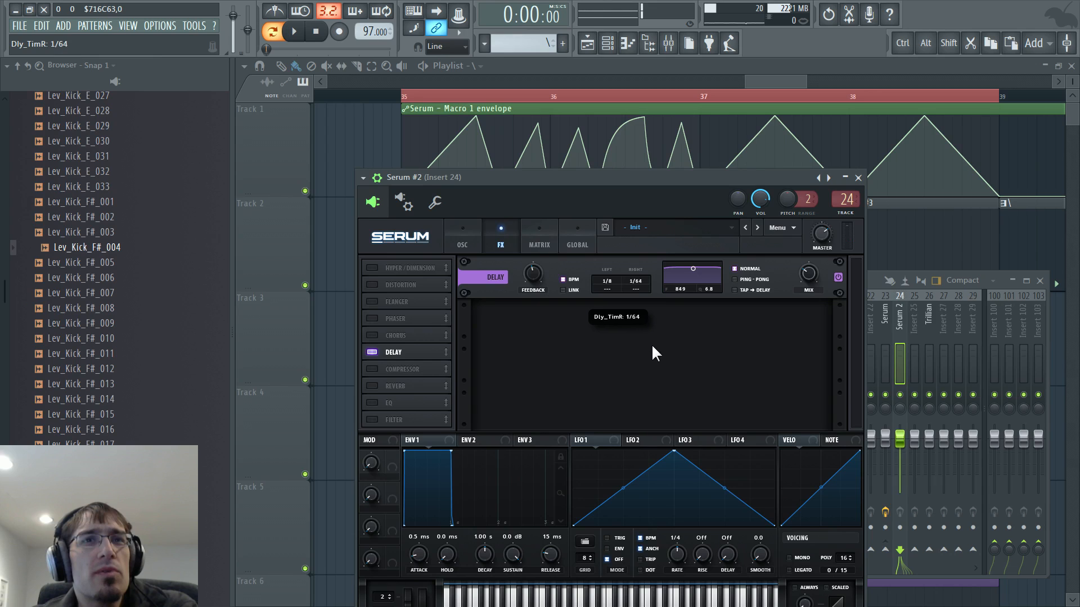
pyautogui.moveTo(652, 346); pyautogui.dragTo(643, 289)
# Reset the time offset of the delay's right channel in Serum #2
pyautogui.rightClick(639, 288)
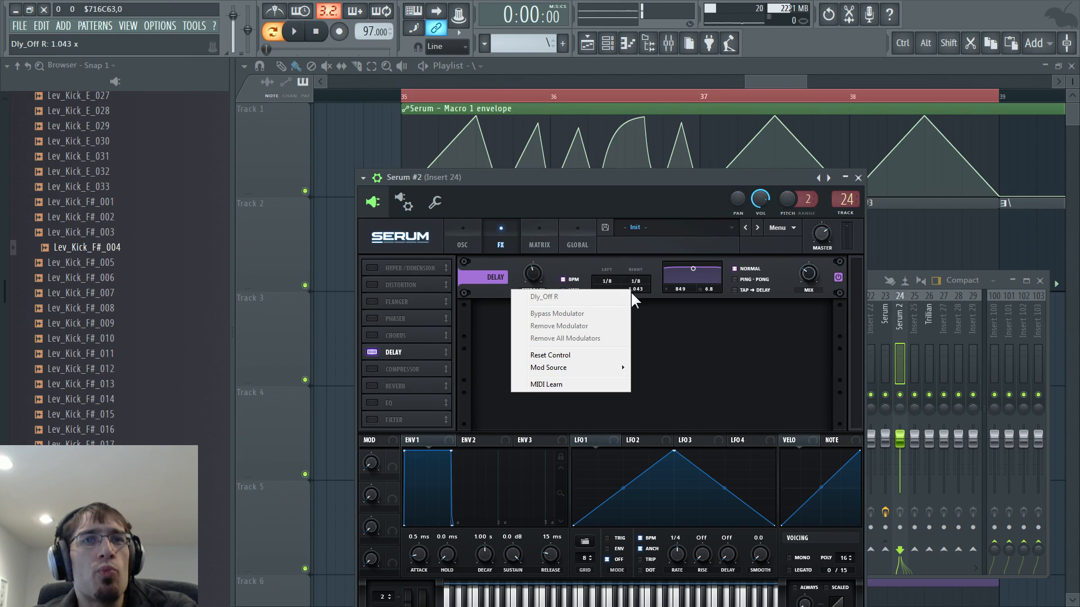
pyautogui.click(644, 289)
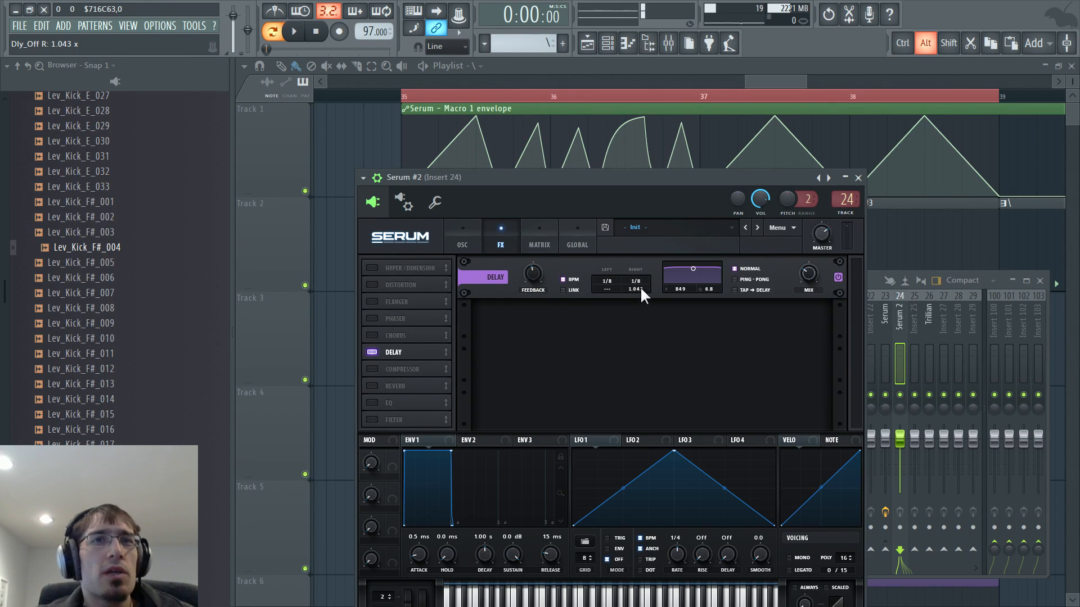
pyautogui.moveTo(640, 288); pyautogui.dragTo(640, 292)
pyautogui.keyDown('ctrl'); pyautogui.click(640, 288); pyautogui.keyUp('ctrl')
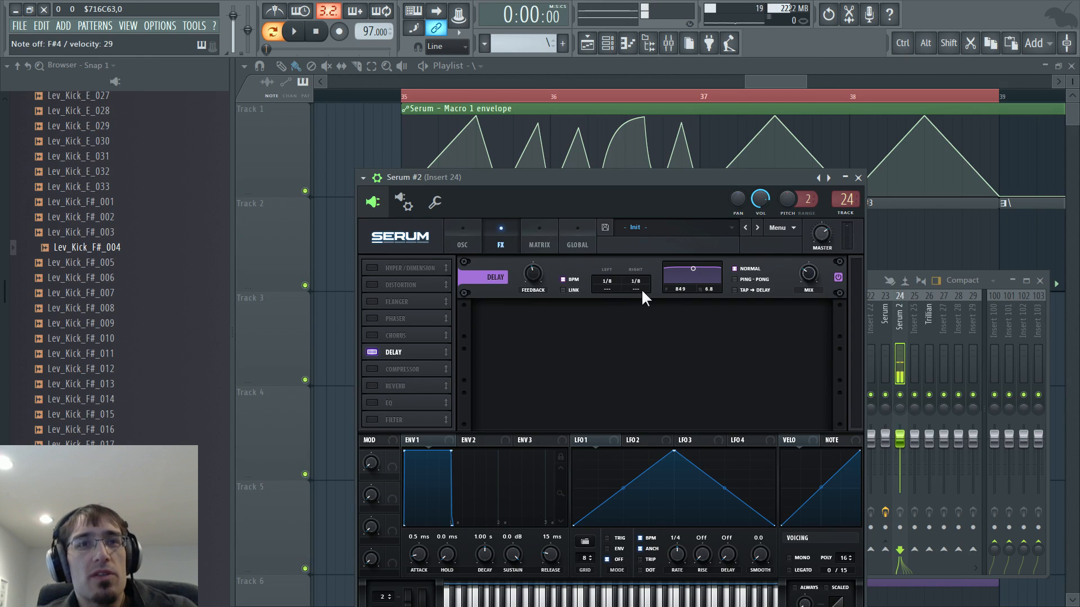
# Try different right delay times, settle on 1/4, switch the delay to ping-pong and slightly lower its mix
pyautogui.moveTo(632, 277); pyautogui.dragTo(661, 237)
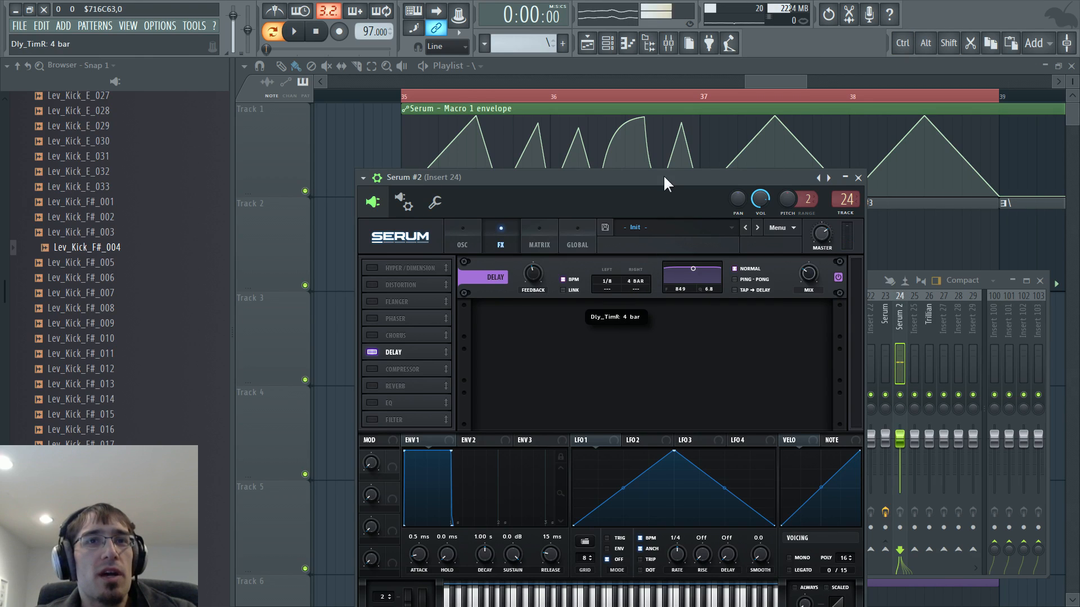
pyautogui.moveTo(658, 340); pyautogui.dragTo(652, 389)
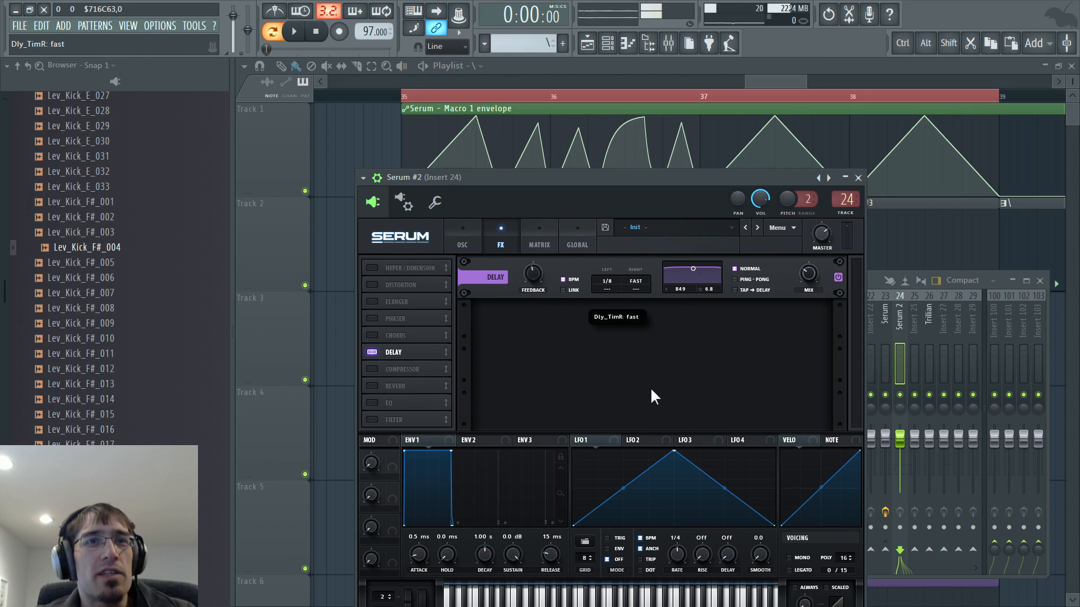
pyautogui.moveTo(658, 326); pyautogui.dragTo(660, 312)
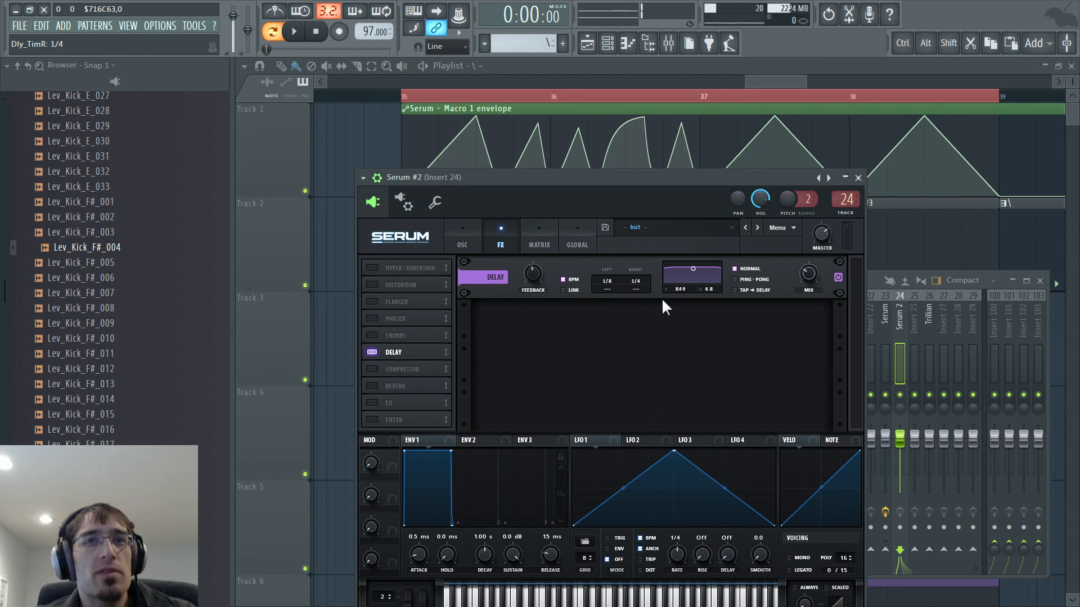
pyautogui.click(735, 279)
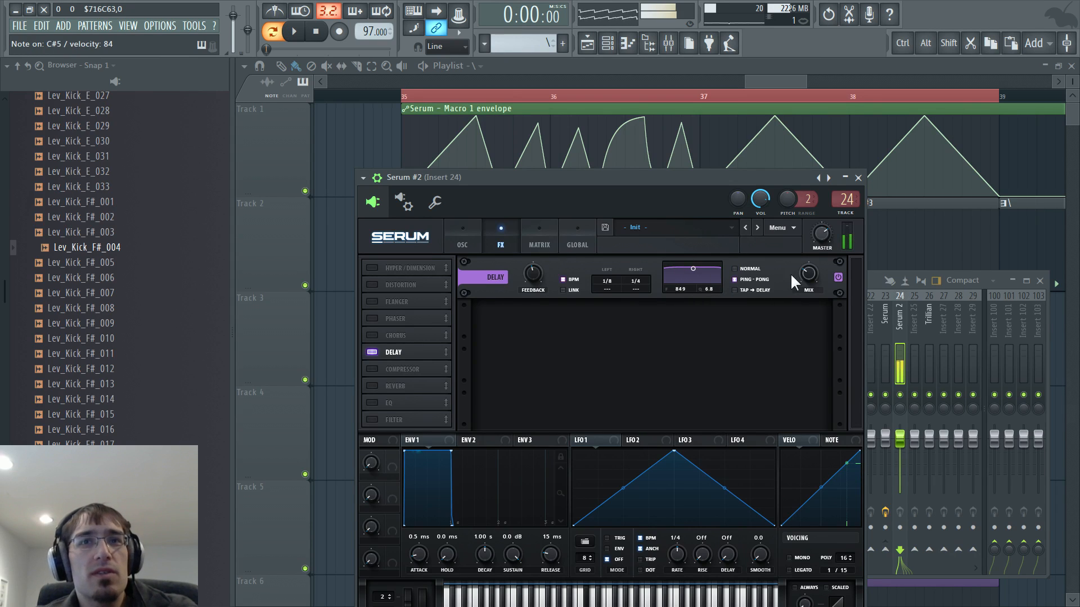
pyautogui.moveTo(805, 272); pyautogui.dragTo(805, 278)
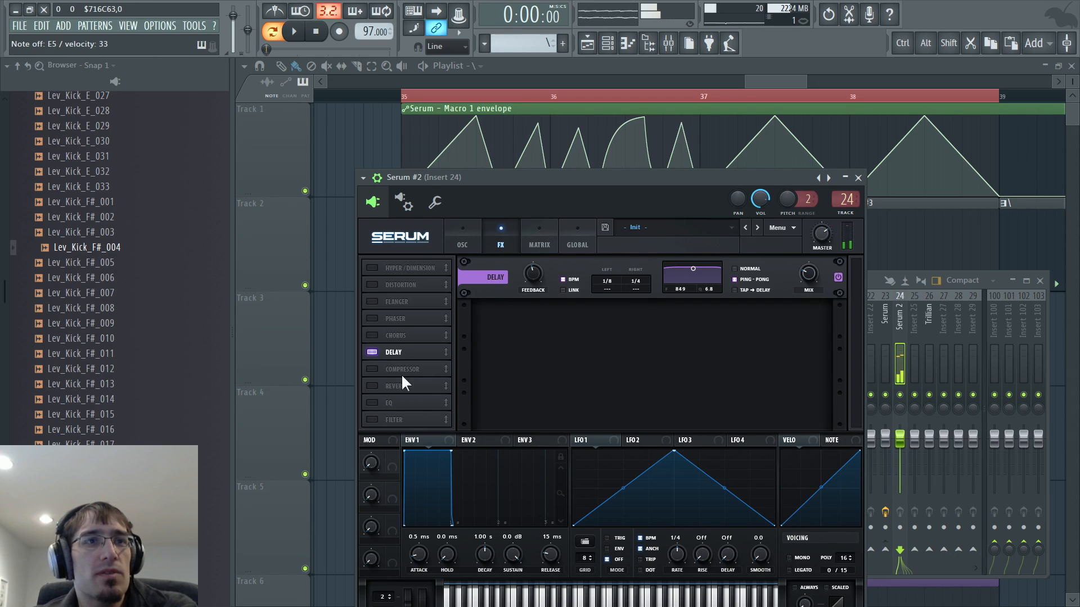
# Enable Serum #2's reverb with about 12% low cut and 54% high cut, and reduce its mix
pyautogui.click(372, 386)
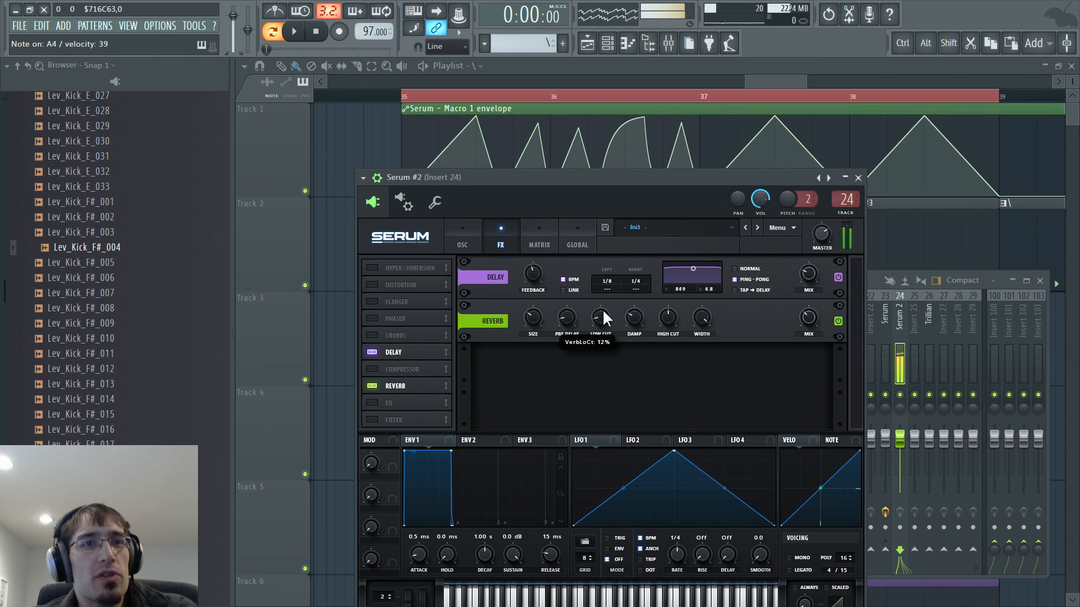
pyautogui.moveTo(604, 311); pyautogui.dragTo(671, 316)
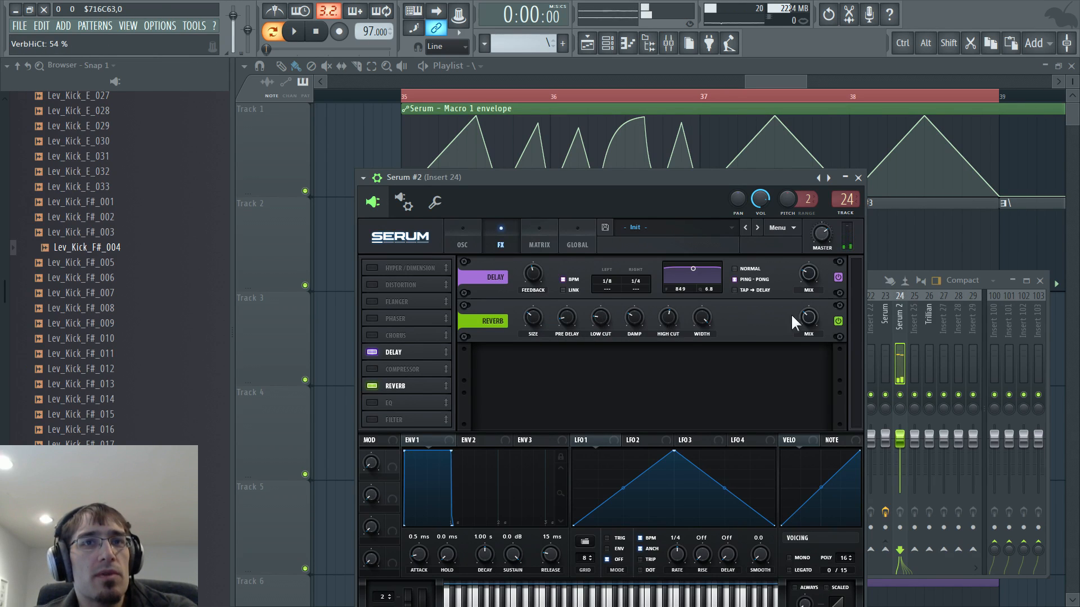
pyautogui.moveTo(808, 319); pyautogui.dragTo(810, 333)
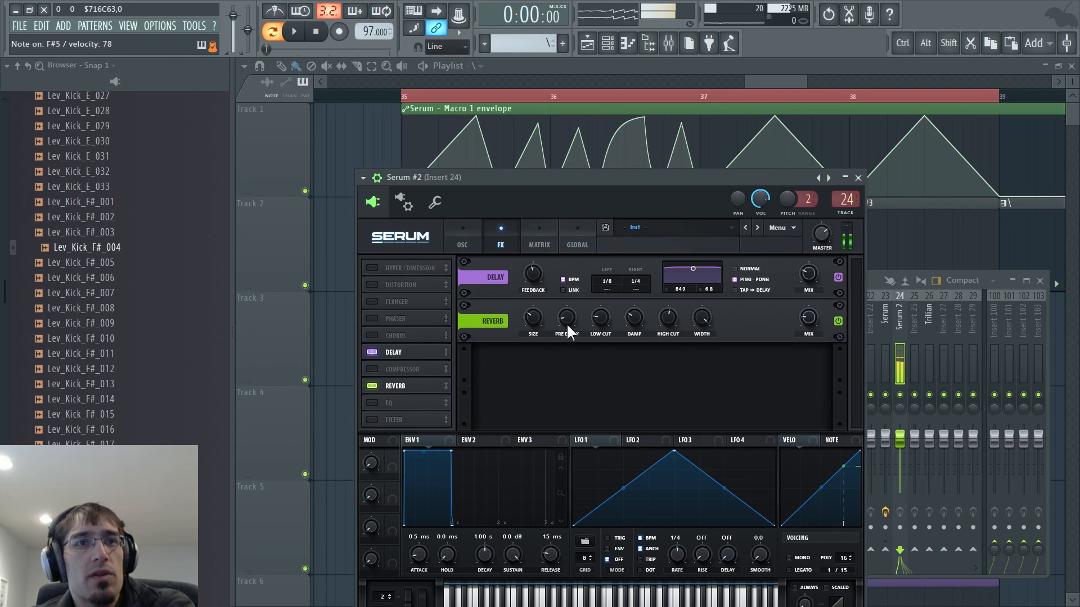
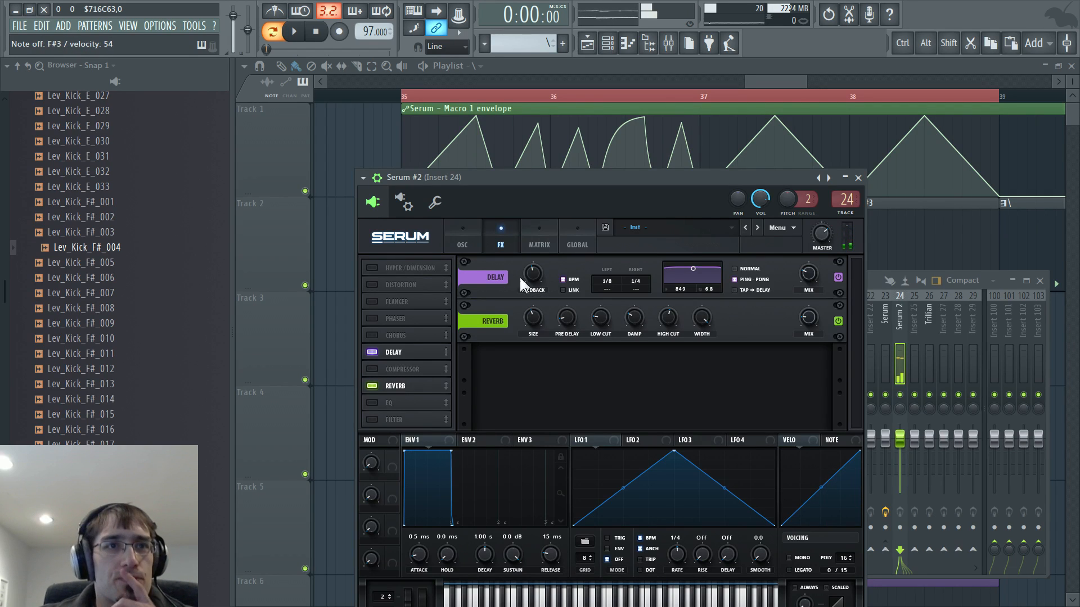
# Try the Anti-Stasis wavetable in oscillator A of Serum #2 with a different wavetable position
pyautogui.click(462, 236)
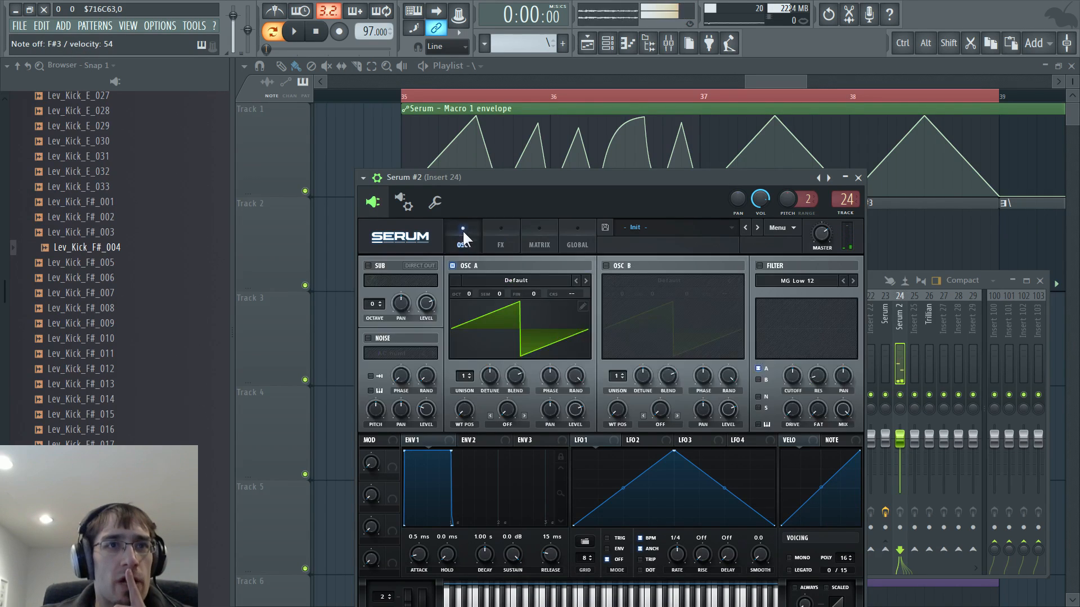
pyautogui.click(510, 281)
pyautogui.moveTo(492, 306)
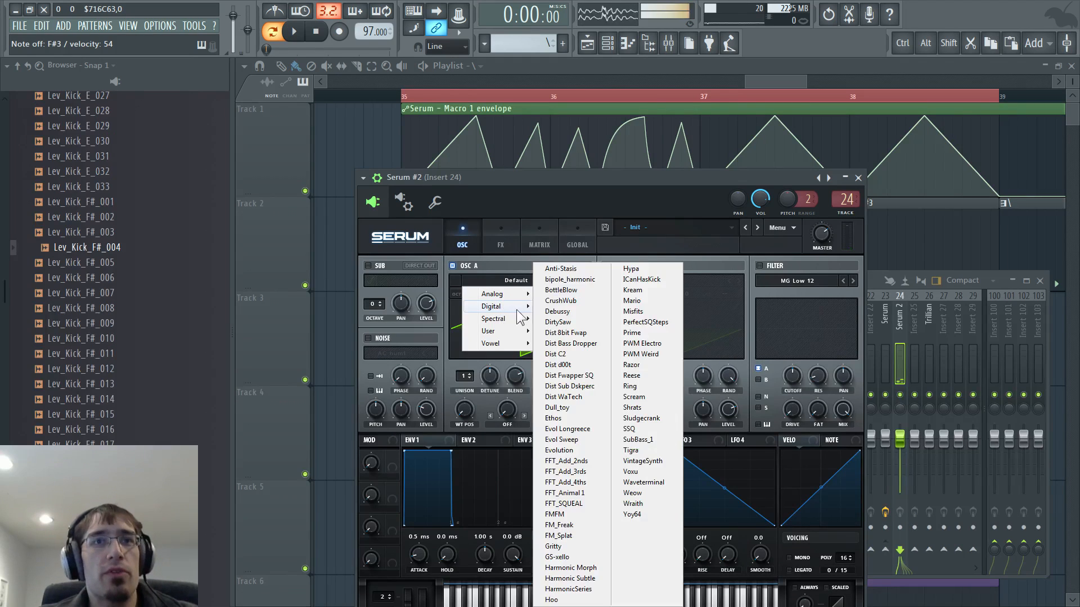
pyautogui.click(573, 270)
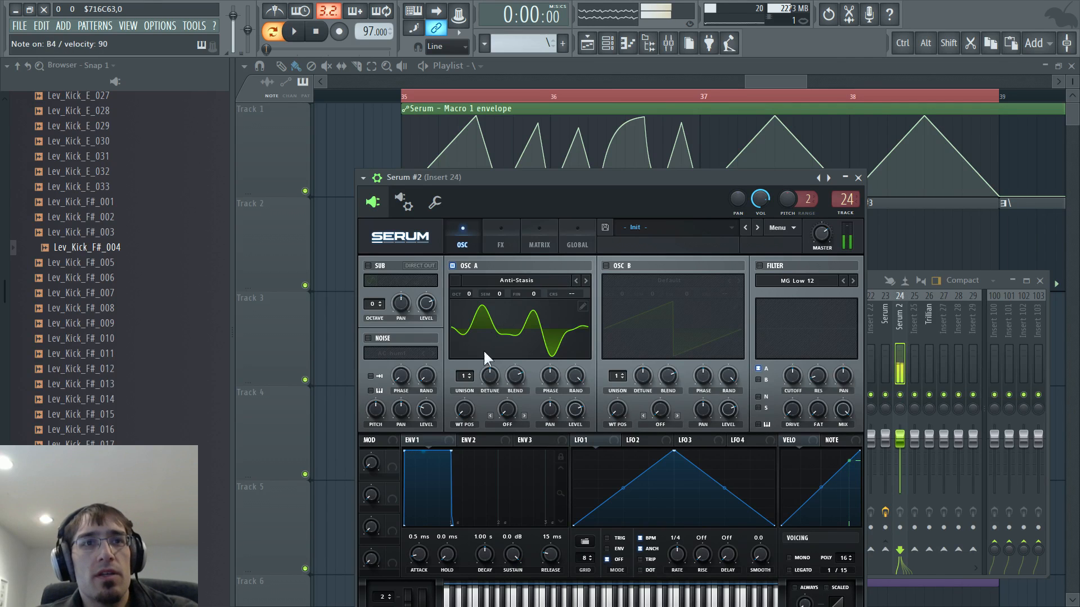
pyautogui.moveTo(470, 415)
pyautogui.mouseDown()
pyautogui.moveTo(483, 346)
pyautogui.moveTo(474, 397)
pyautogui.mouseUp()
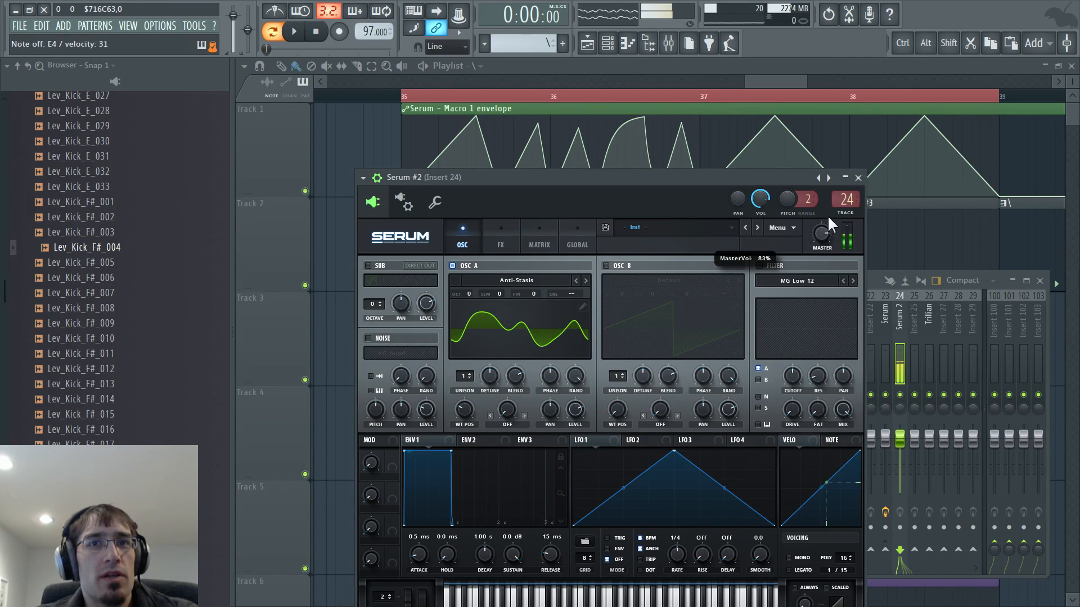
# Audition the bipole_harmonic and BottleBlow wavetables in oscillator A and set its unison to 5 voices
pyautogui.click(586, 280)
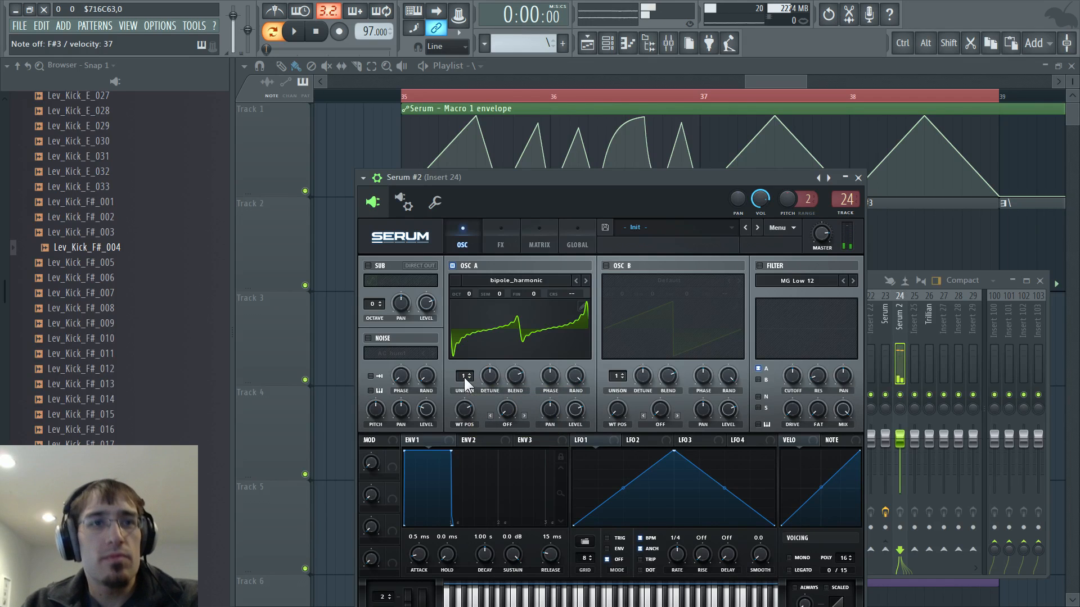
pyautogui.moveTo(465, 378); pyautogui.dragTo(465, 478)
pyautogui.click(585, 280)
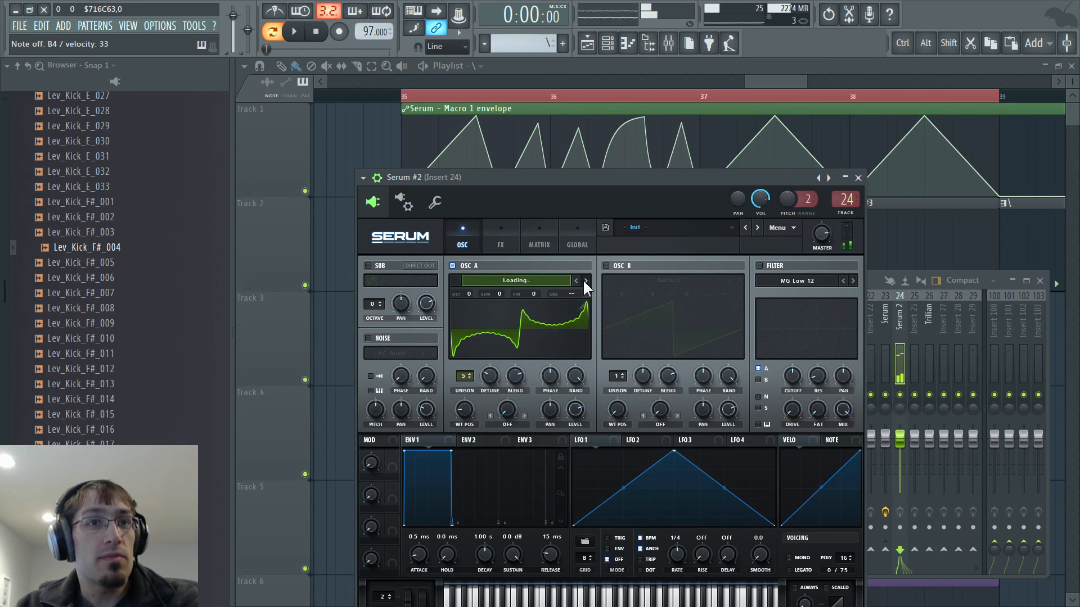
# Load the FFT_Add_2nds wavetable into oscillator A and try different wavetable positions
pyautogui.click(532, 280)
pyautogui.moveTo(504, 318)
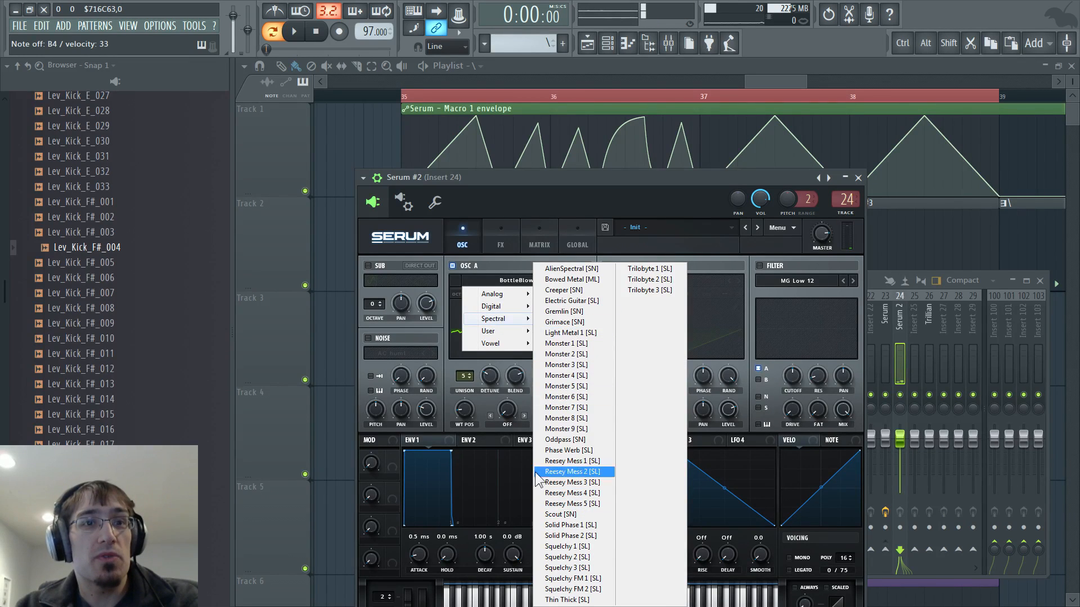
pyautogui.click(573, 468)
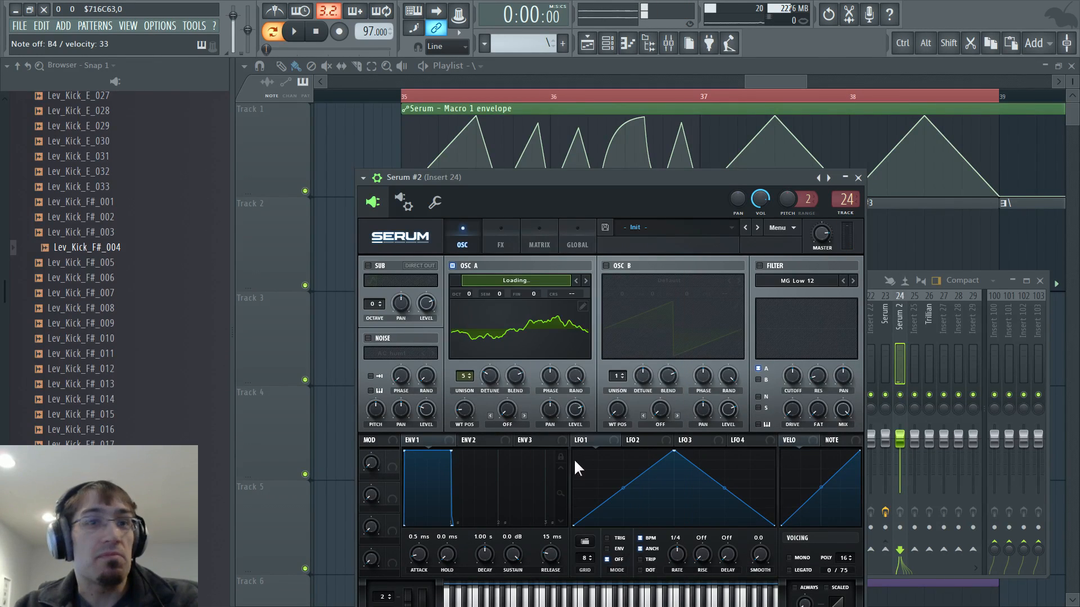
pyautogui.moveTo(460, 411); pyautogui.dragTo(477, 350)
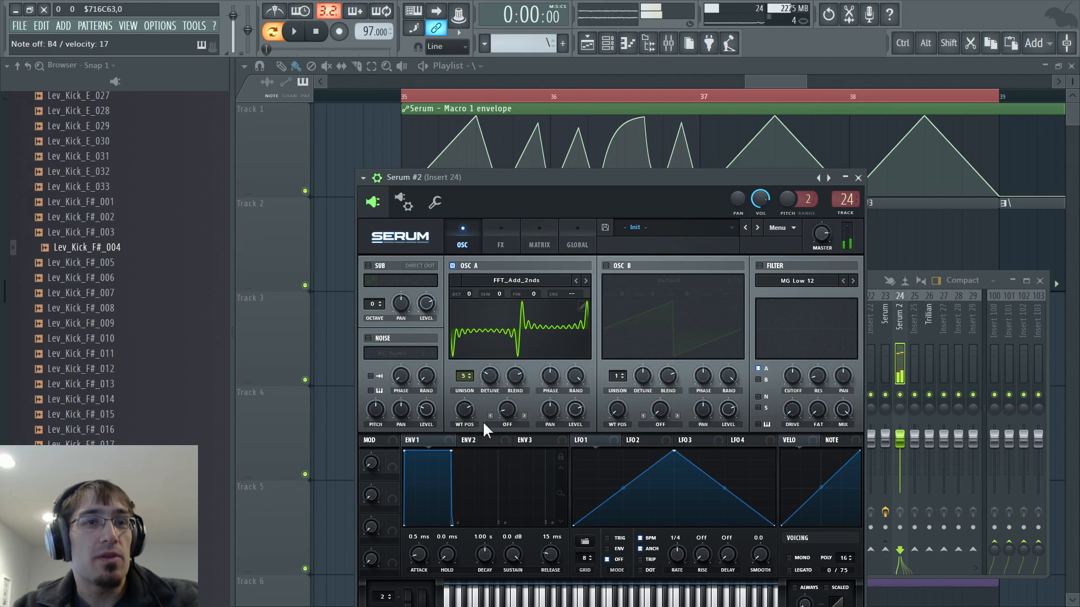
pyautogui.moveTo(469, 410); pyautogui.dragTo(465, 464)
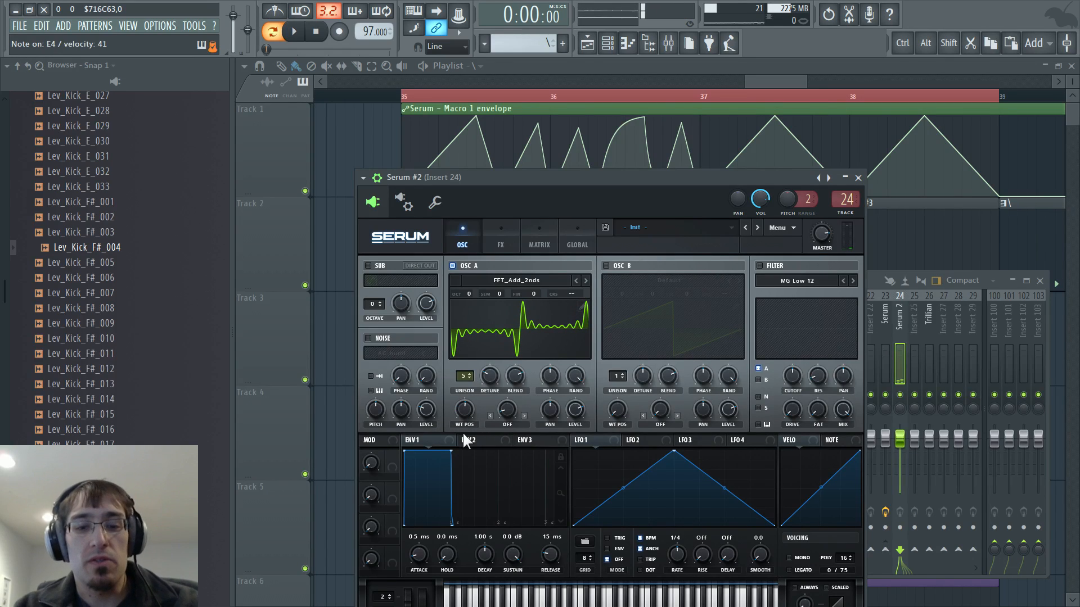
# Try FM Sub Osc as oscillator A's warp mode, and settle on Bend +
pyautogui.click(503, 420)
pyautogui.click(517, 408)
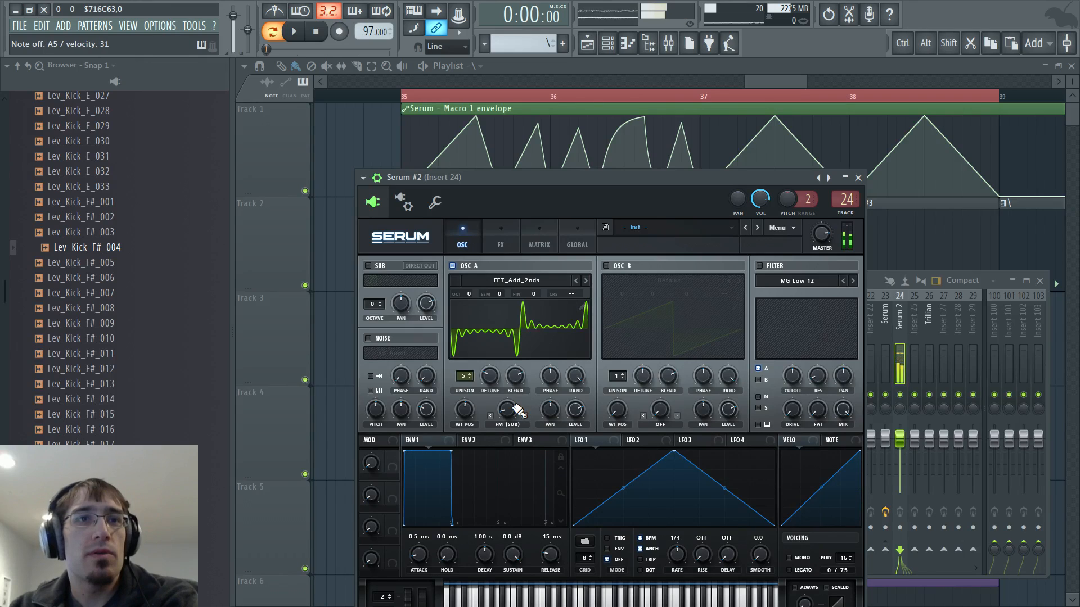
pyautogui.click(505, 424)
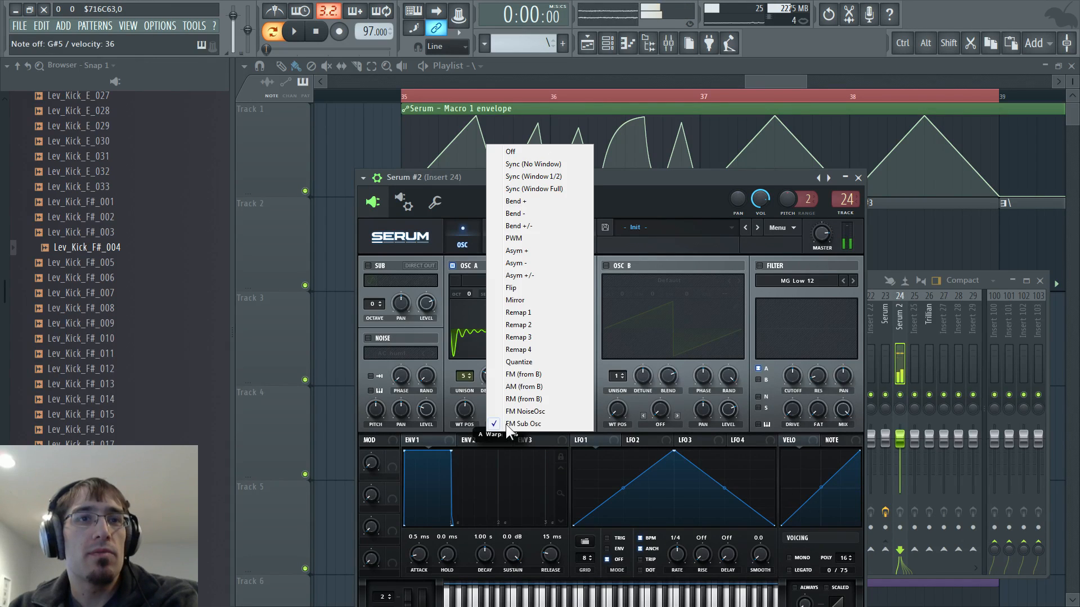
pyautogui.click(529, 228)
# Modulate oscillator A's wavetable position with LFO 1 at a rate of one bar, and switch to the FFT_Add_3rds wavetable
pyautogui.moveTo(513, 416); pyautogui.dragTo(457, 400)
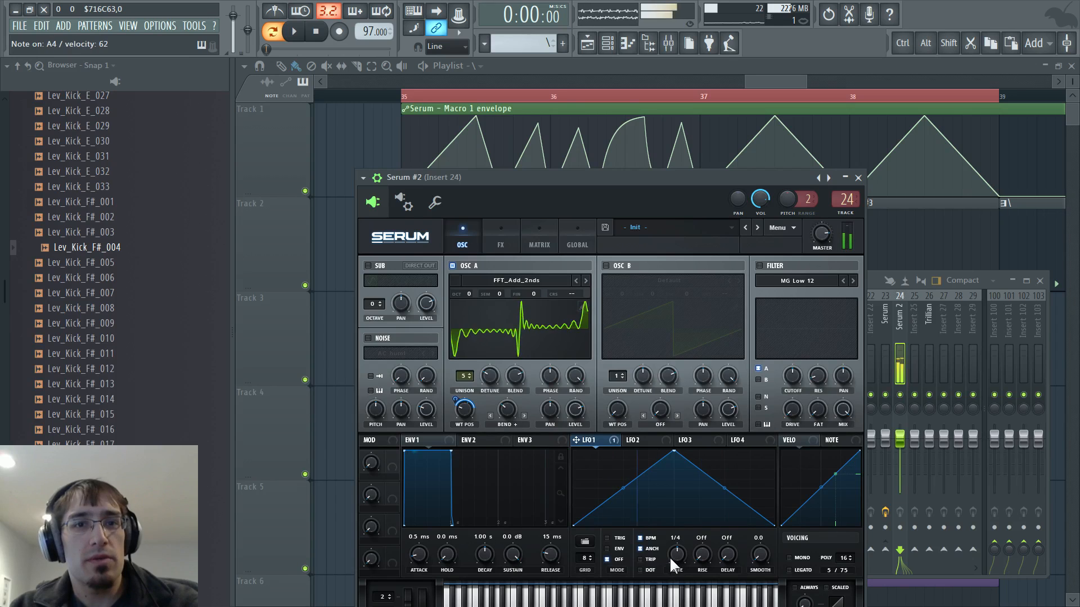
pyautogui.moveTo(675, 557)
pyautogui.mouseDown()
pyautogui.moveTo(676, 567)
pyautogui.moveTo(675, 555)
pyautogui.mouseUp()
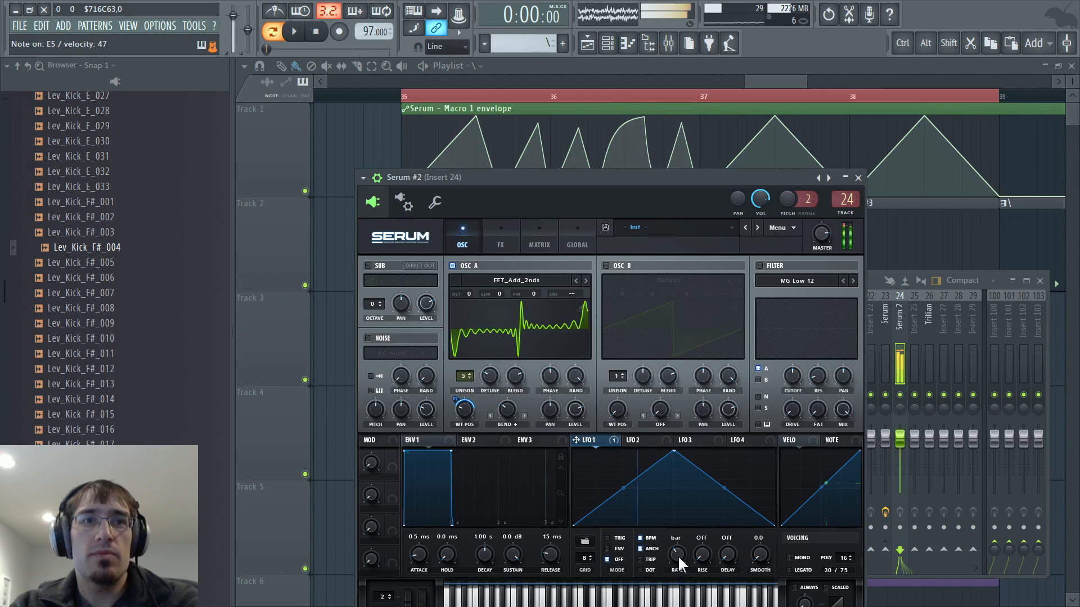
pyautogui.click(586, 279)
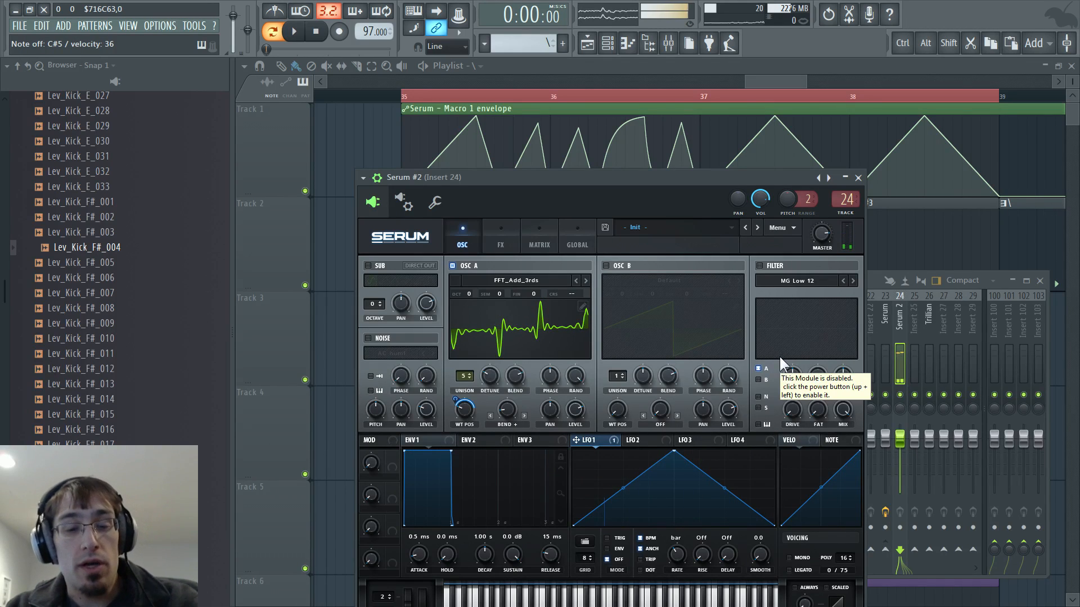
# Enable the filter with the MG Low 24 type, lower its cutoff and modulate the cutoff with Envelope 2
pyautogui.click(791, 281)
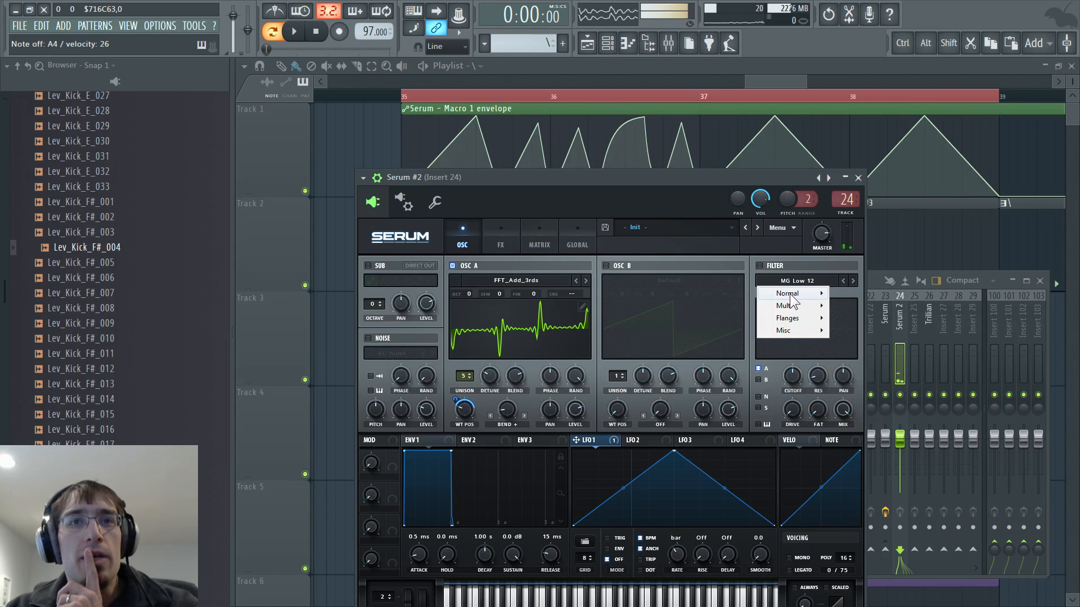
pyautogui.moveTo(790, 293)
pyautogui.click(858, 331)
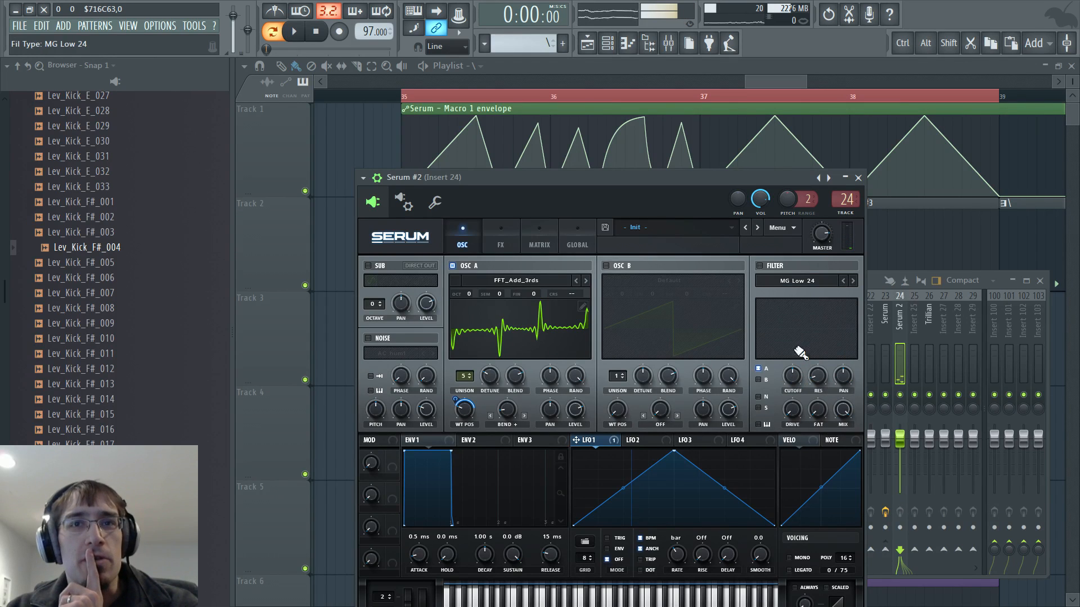
pyautogui.click(760, 266)
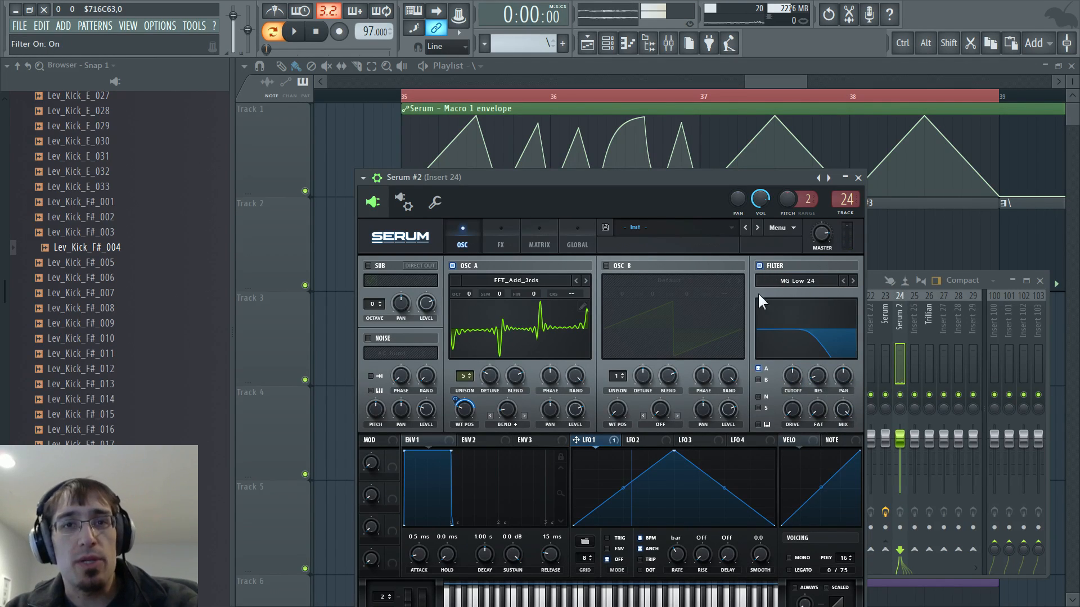
pyautogui.moveTo(793, 375); pyautogui.dragTo(788, 390)
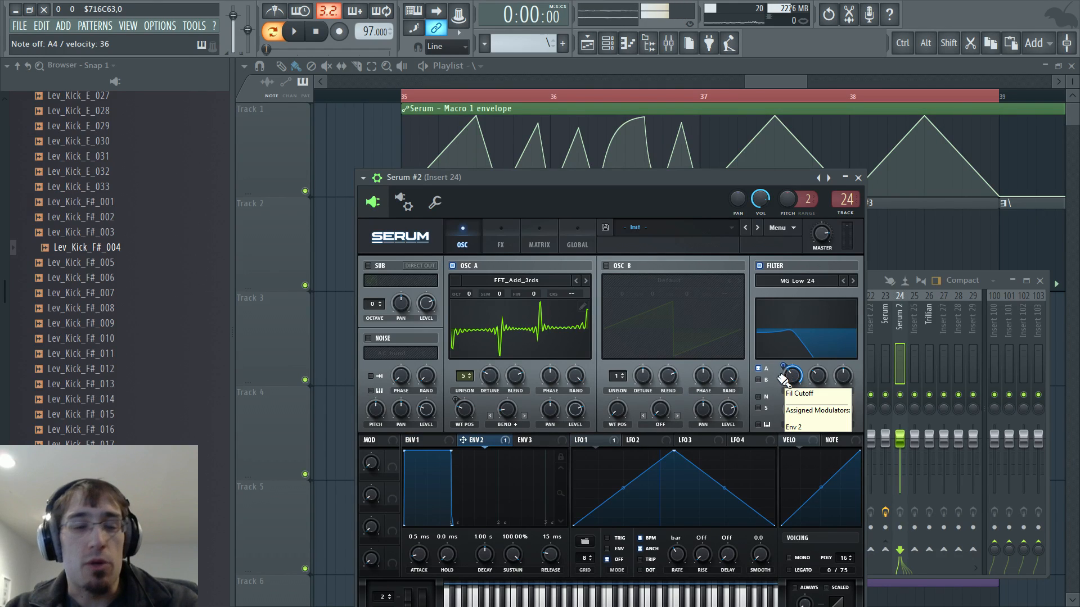
# Shape ENV 2 with 0% sustain, a straightened decay curve, a decay of 324 ms and a release of 81 ms
pyautogui.moveTo(513, 554); pyautogui.dragTo(513, 580)
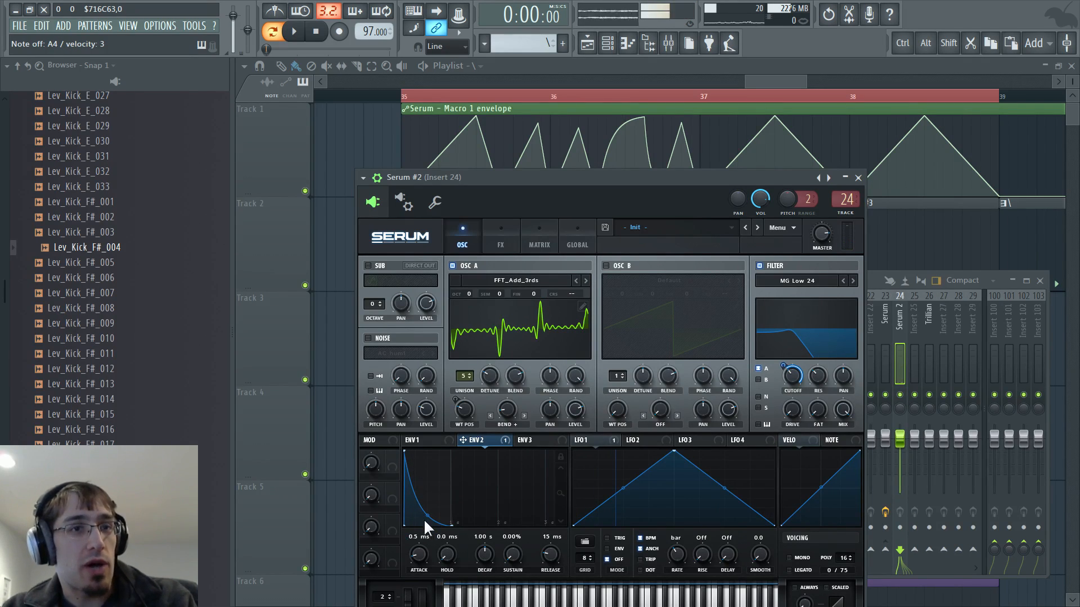
pyautogui.moveTo(426, 517); pyautogui.dragTo(430, 489)
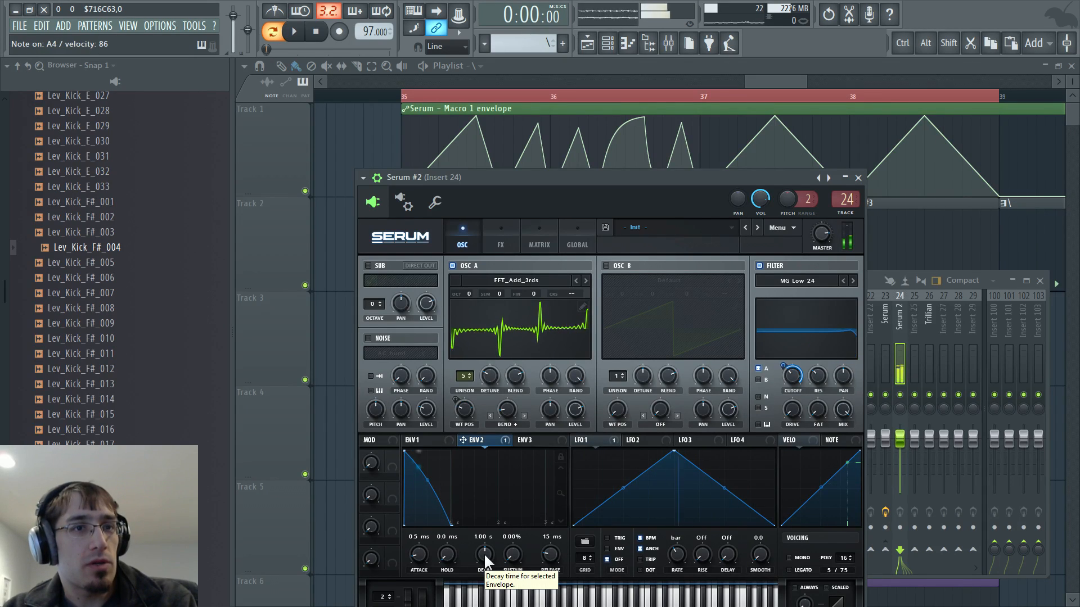
pyautogui.moveTo(485, 554); pyautogui.dragTo(481, 564)
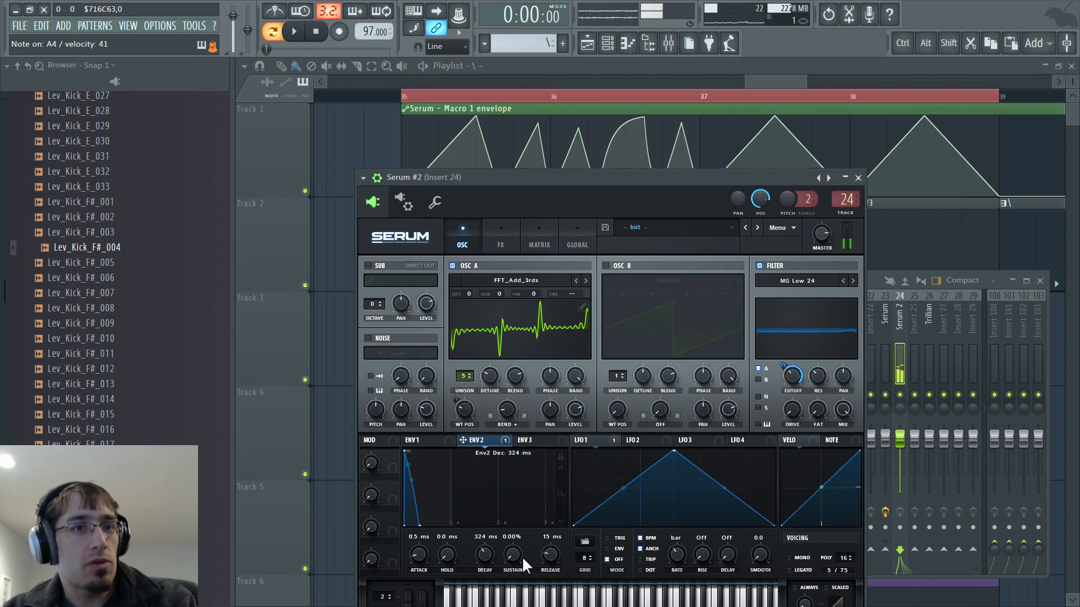
pyautogui.moveTo(555, 552); pyautogui.dragTo(554, 545)
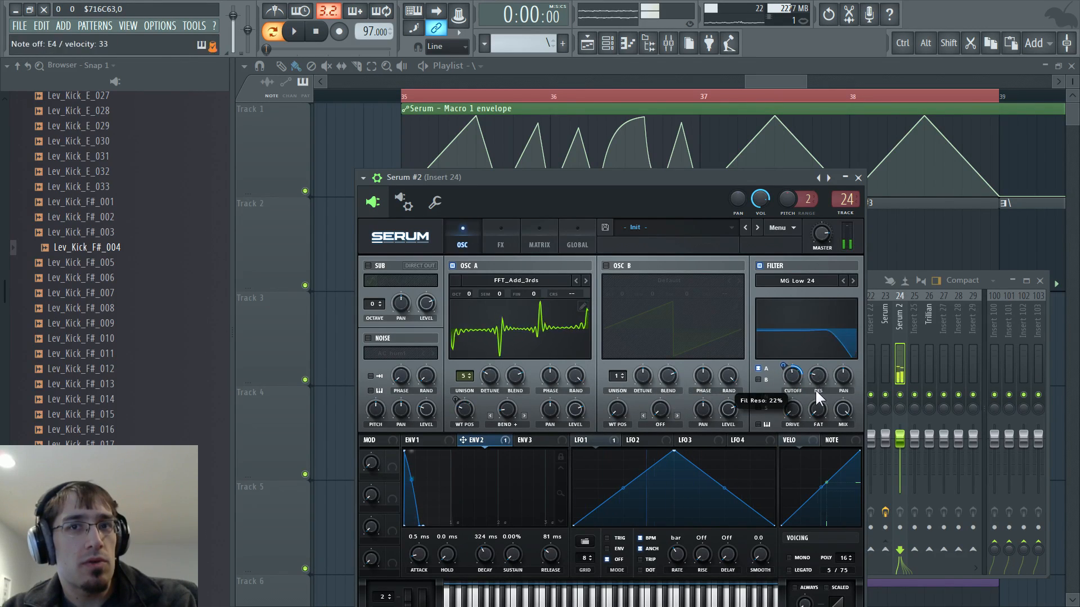
# Add Fruity parametric EQ 2 to the Serum 2 mixer insert, raise its main level and return to the synth
pyautogui.click(876, 281)
pyautogui.click(367, 322)
pyautogui.click(559, 548)
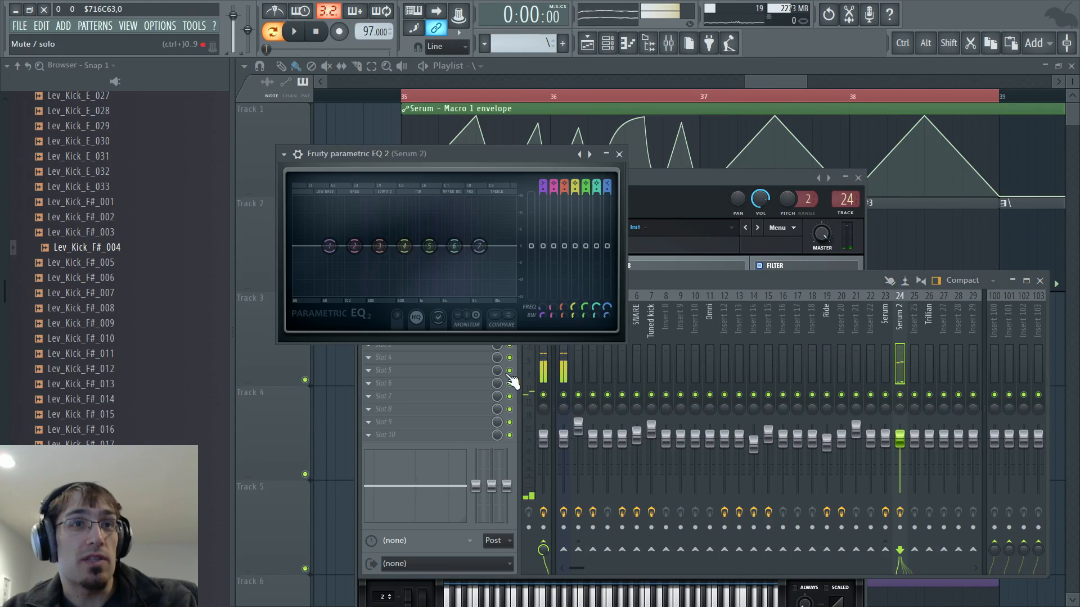
pyautogui.moveTo(533, 245); pyautogui.dragTo(534, 233)
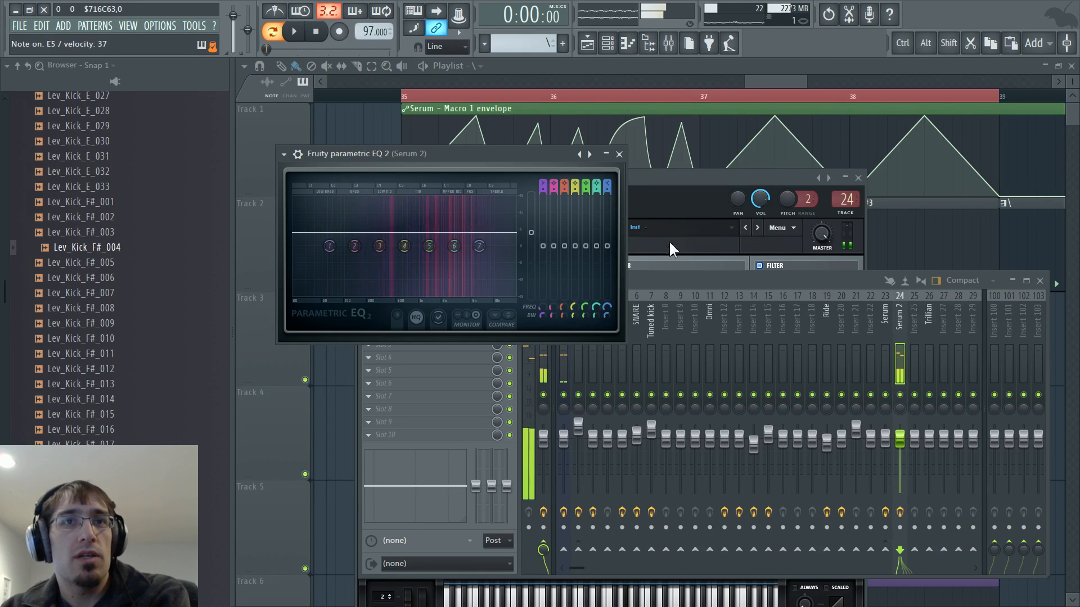
pyautogui.click(670, 186)
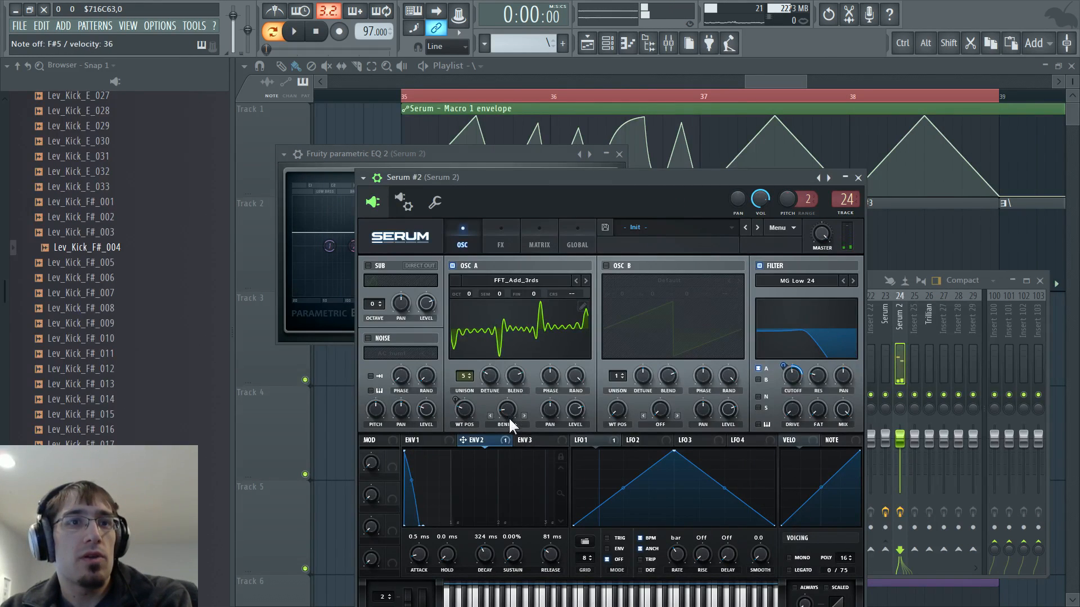
# Try the Monster 2 [SL] wavetable in oscillator A
pyautogui.click(555, 287)
pyautogui.moveTo(509, 321)
pyautogui.click(586, 339)
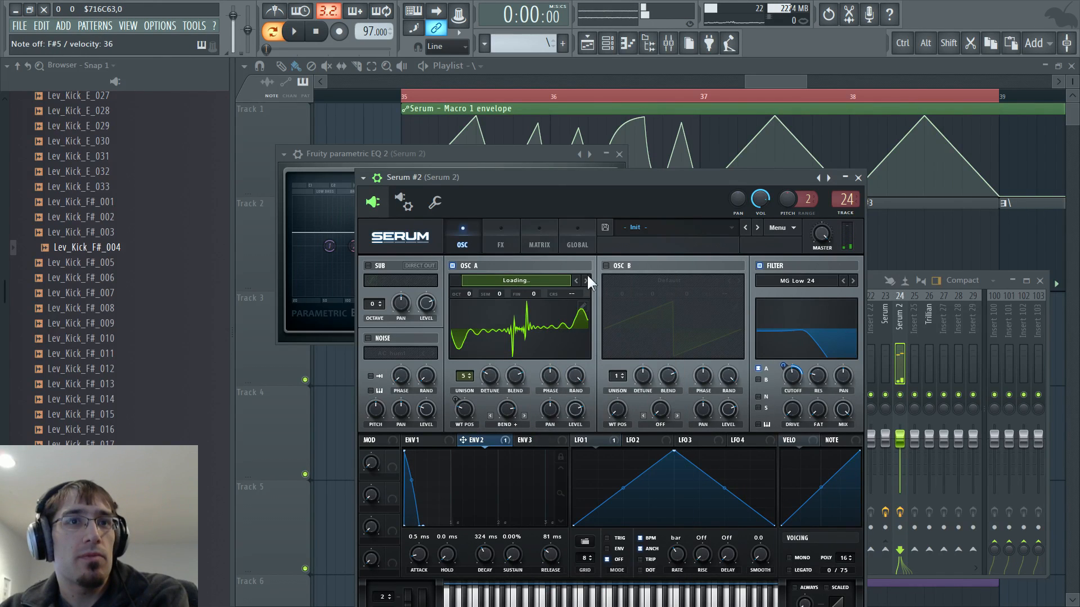
pyautogui.click(587, 280)
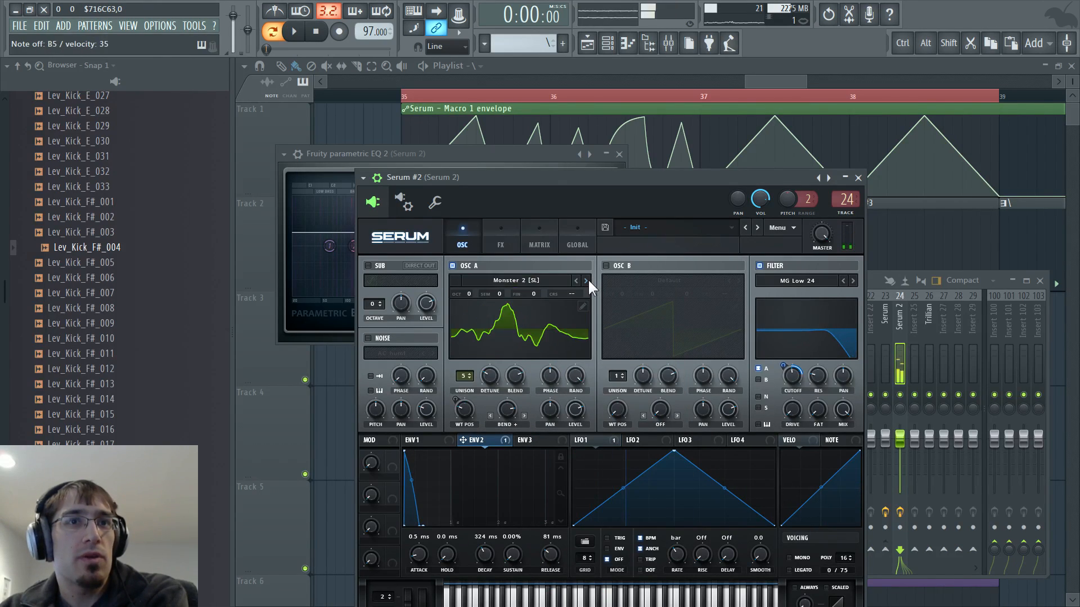
# Raise the filter cutoff and check the playlist arrangement
pyautogui.moveTo(794, 379); pyautogui.dragTo(794, 357)
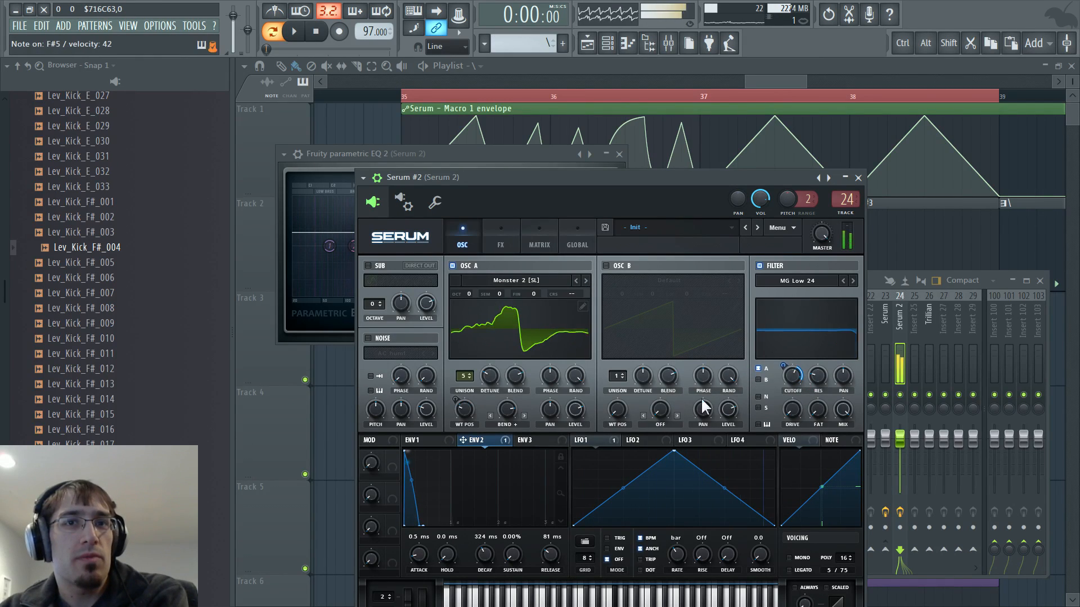
pyautogui.moveTo(789, 374)
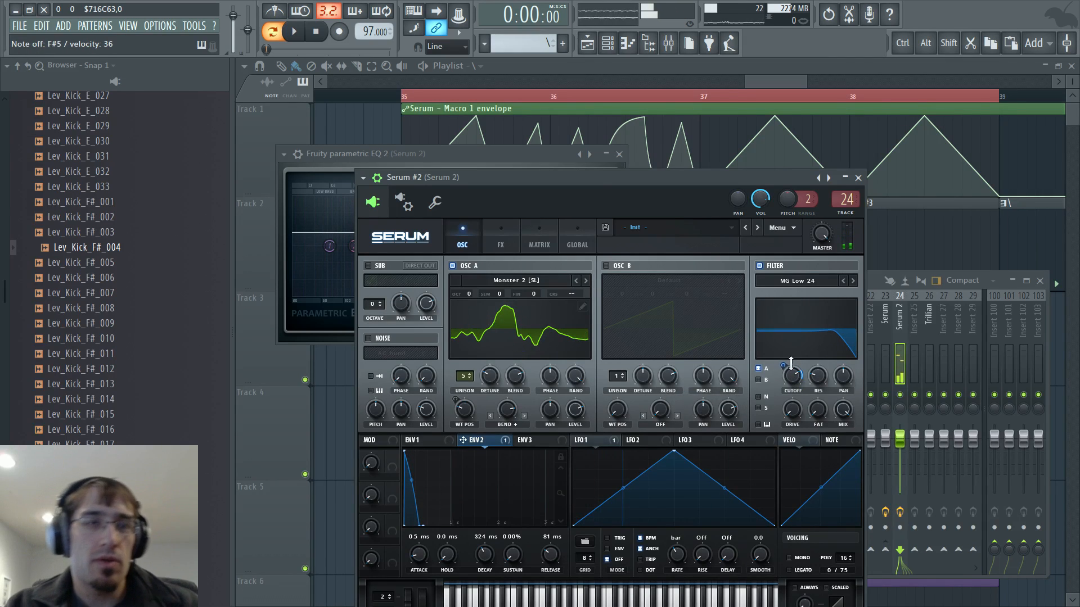
pyautogui.press('F5')
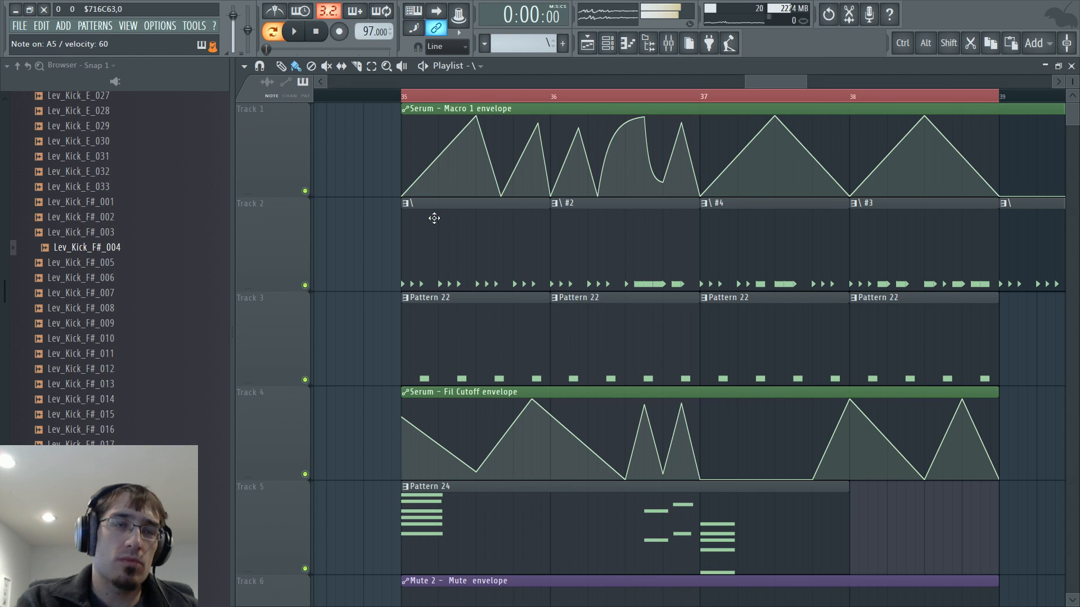
pyautogui.press('F5')
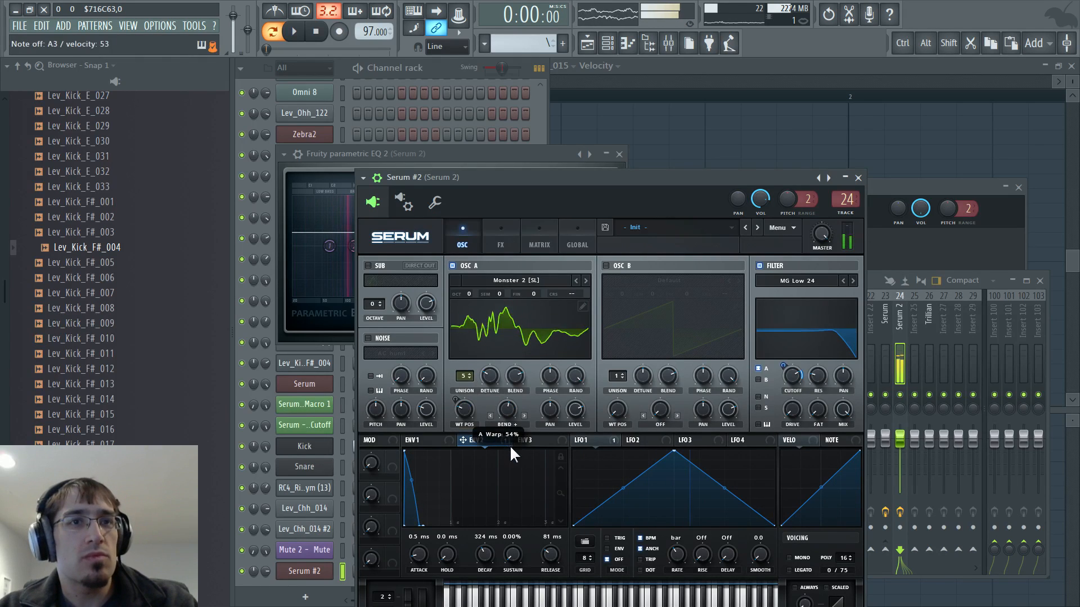
# Set oscillator A's Bend + warp amount to 59% and enable the noise oscillator
pyautogui.moveTo(510, 447); pyautogui.dragTo(512, 462)
pyautogui.moveTo(512, 406); pyautogui.dragTo(535, 395)
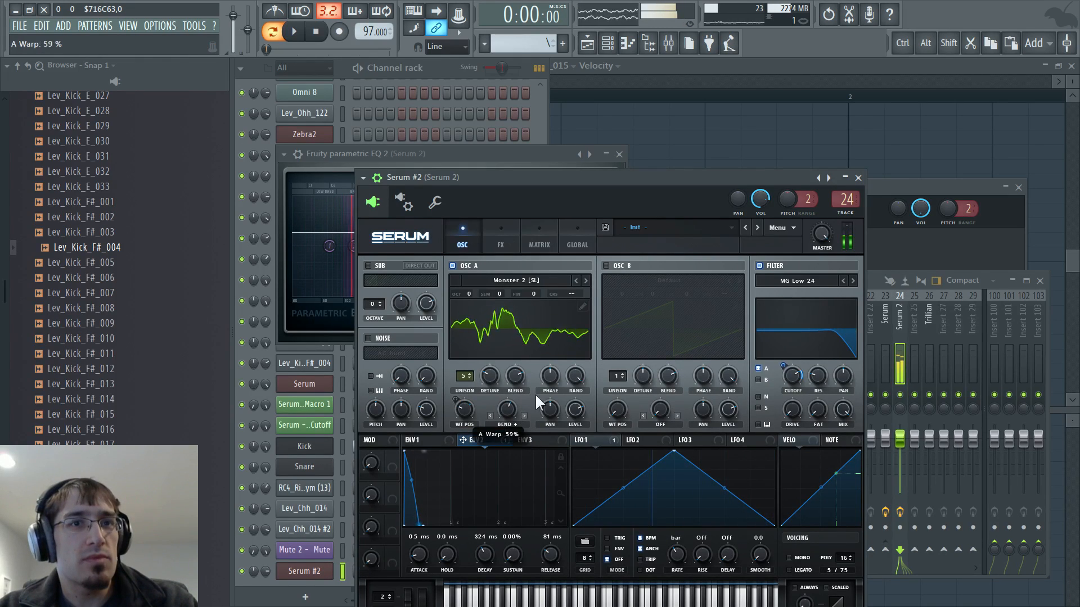
pyautogui.click(369, 339)
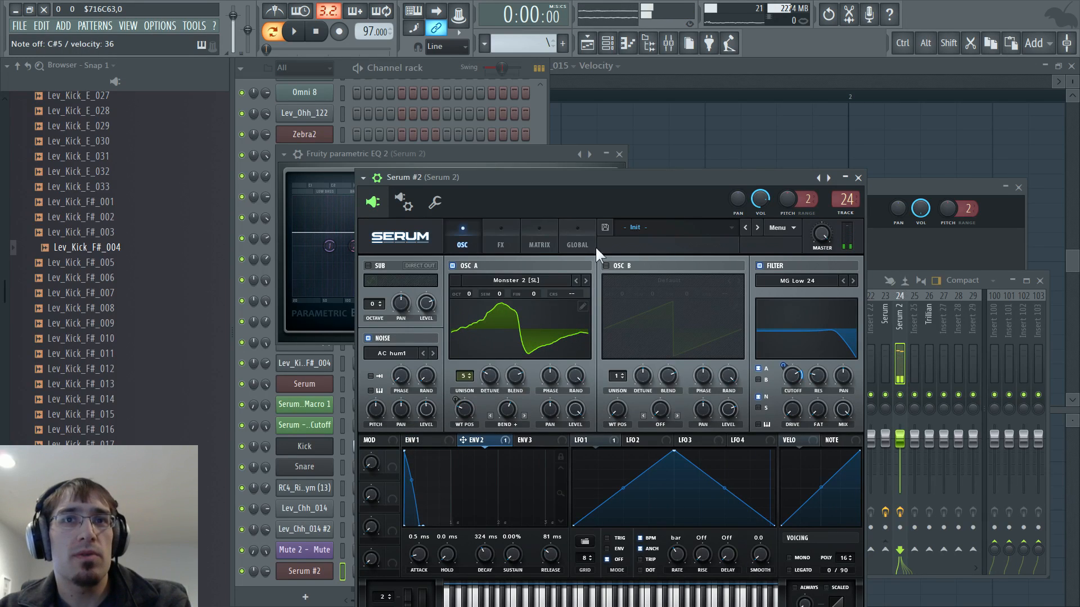
# Enable the synth's EQ effect and cut the gain of its low band
pyautogui.click(501, 239)
pyautogui.click(372, 403)
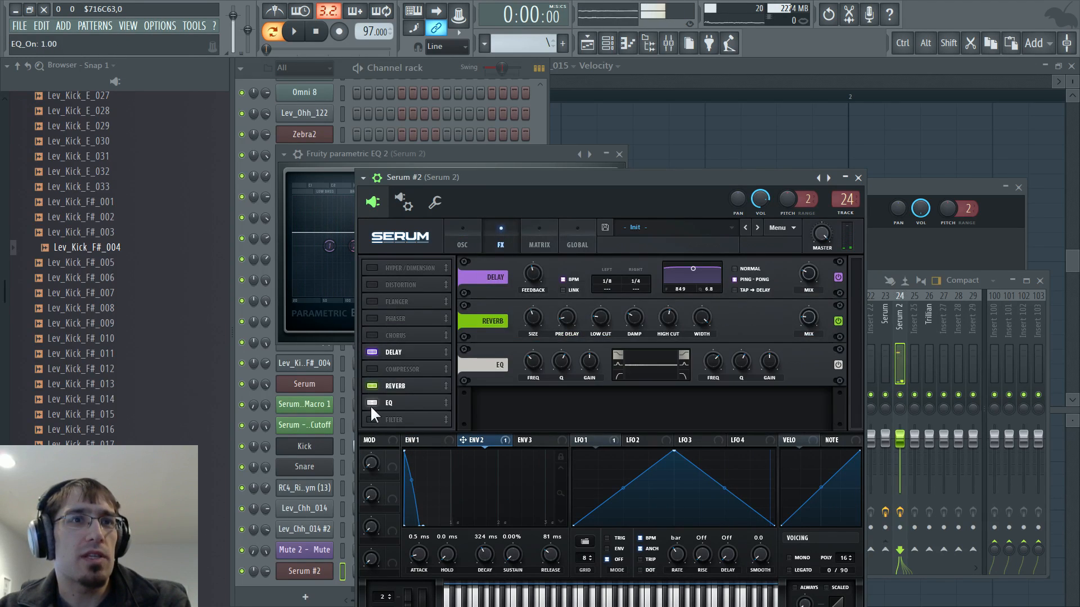
pyautogui.moveTo(589, 362); pyautogui.dragTo(584, 398)
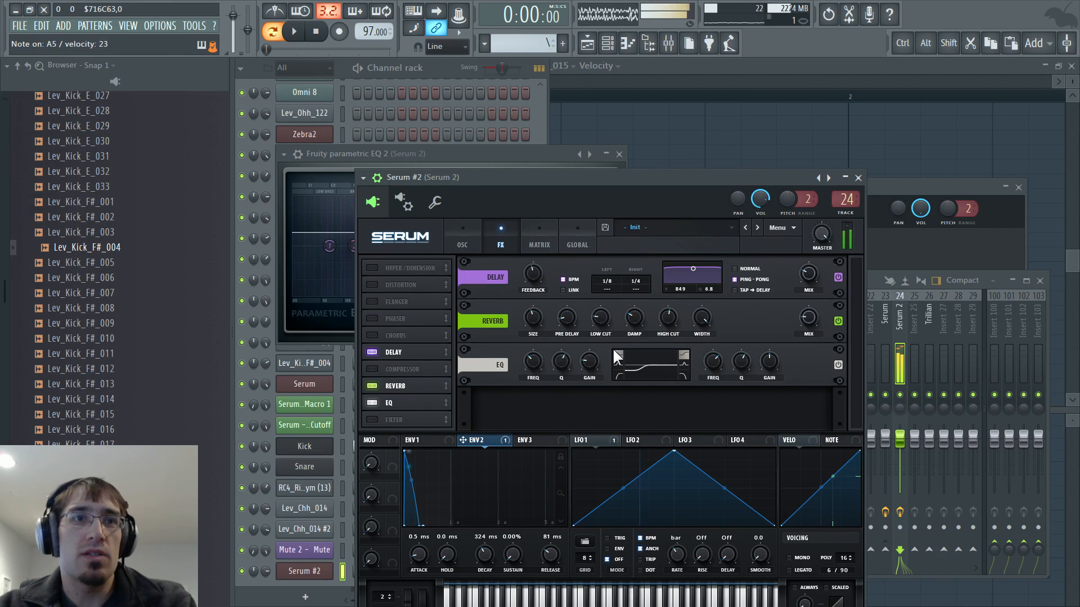
# Set the release to 424 ms on ENV 1 and to 696 ms on ENV 2
pyautogui.click(433, 439)
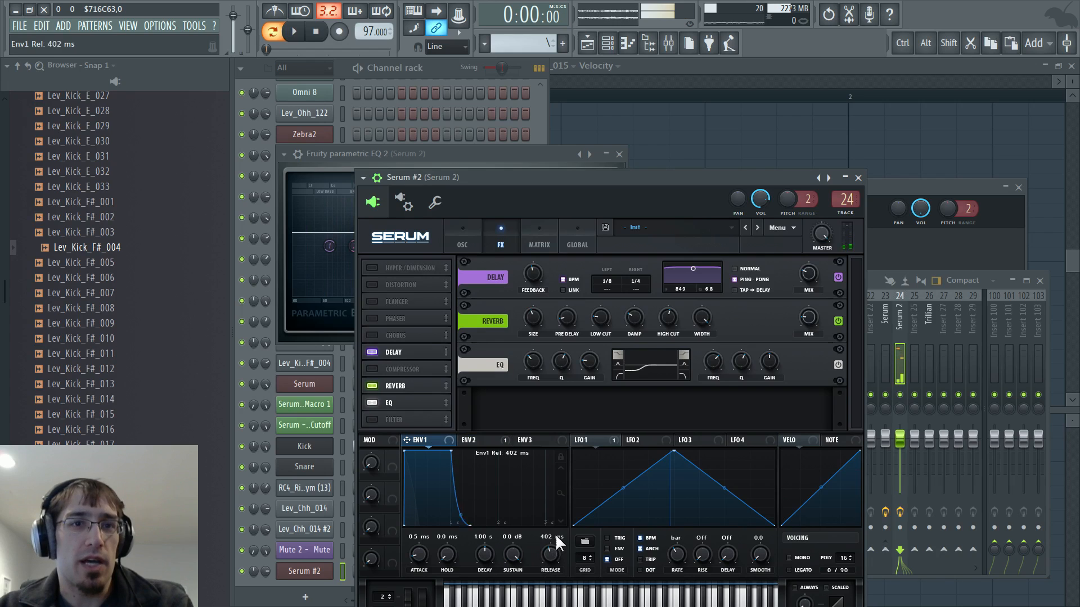
pyautogui.scroll(-5, 557, 536)
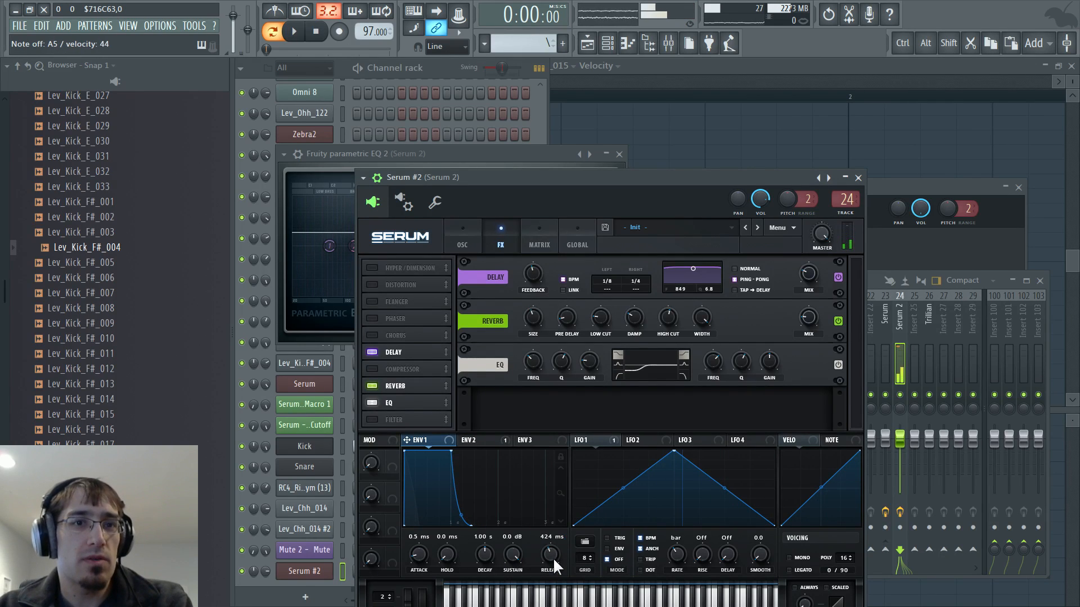
pyautogui.click(476, 440)
pyautogui.scroll(3, 554, 541)
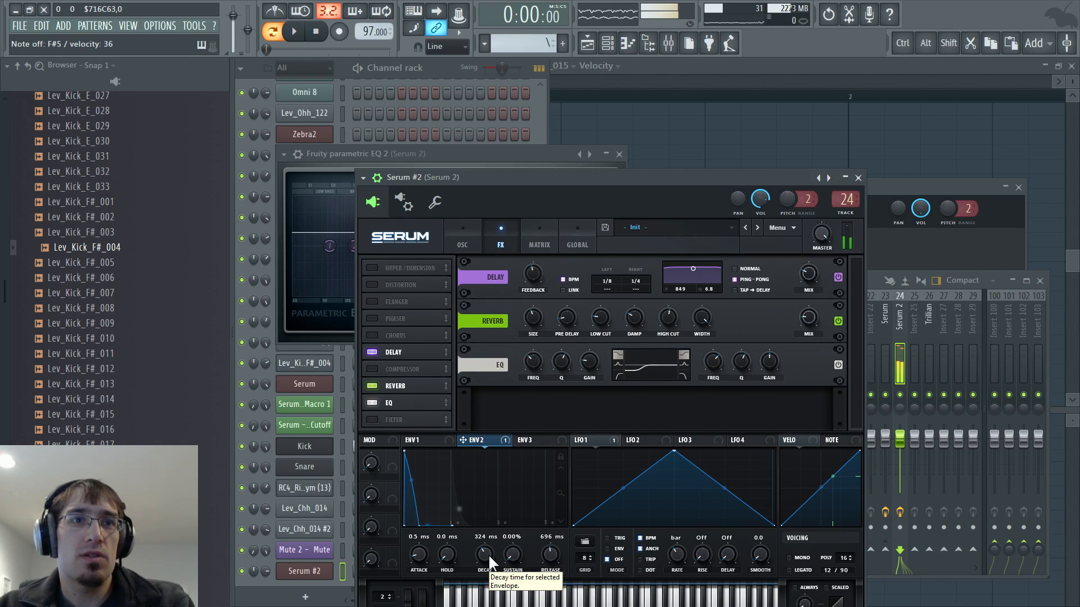
# Try the Phaser effect on the patch
pyautogui.click(373, 318)
pyautogui.click(371, 320)
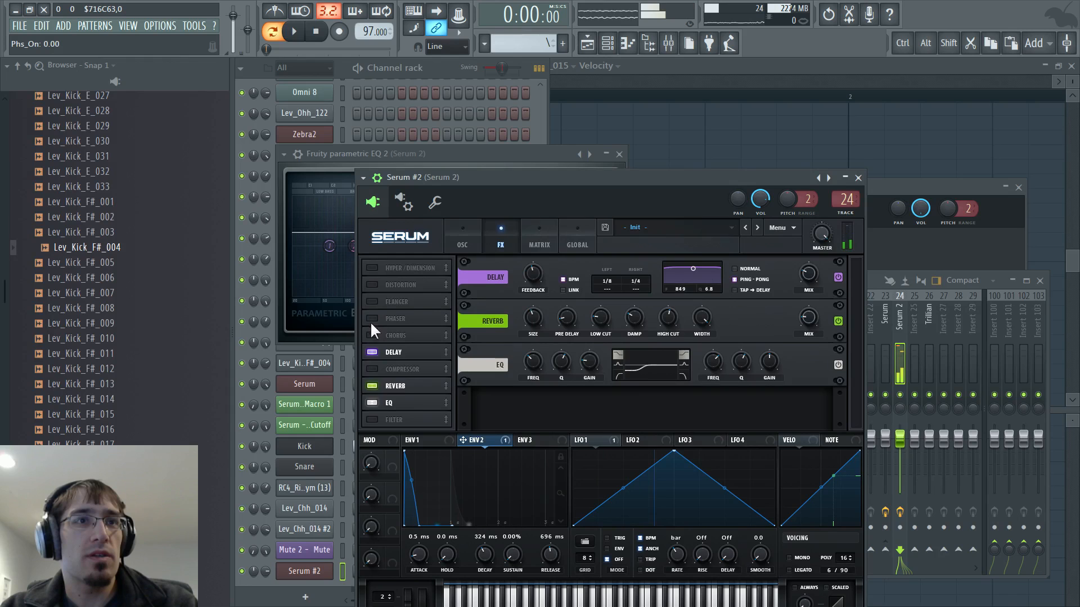
# Change oscillator A's warp mode to Asym + and raise its wavetable position
pyautogui.click(457, 242)
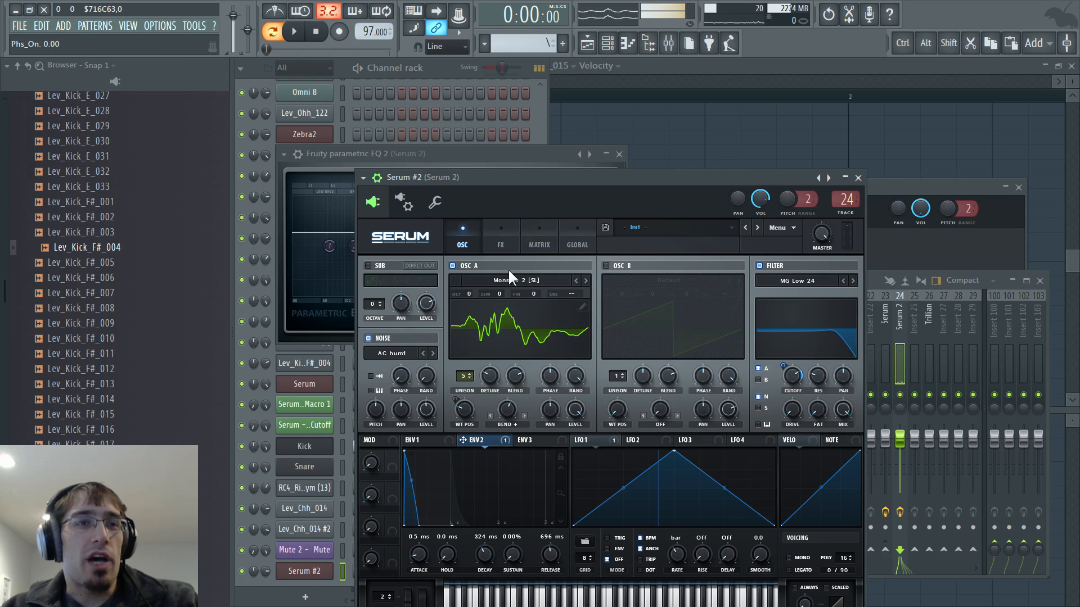
pyautogui.moveTo(499, 178); pyautogui.dragTo(492, 134)
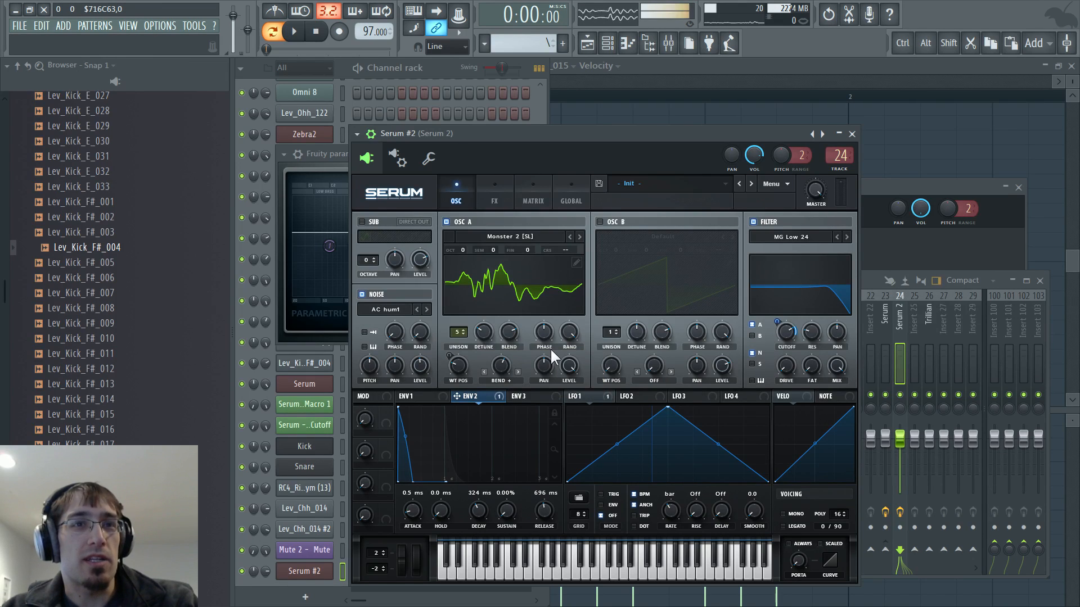
pyautogui.click(491, 380)
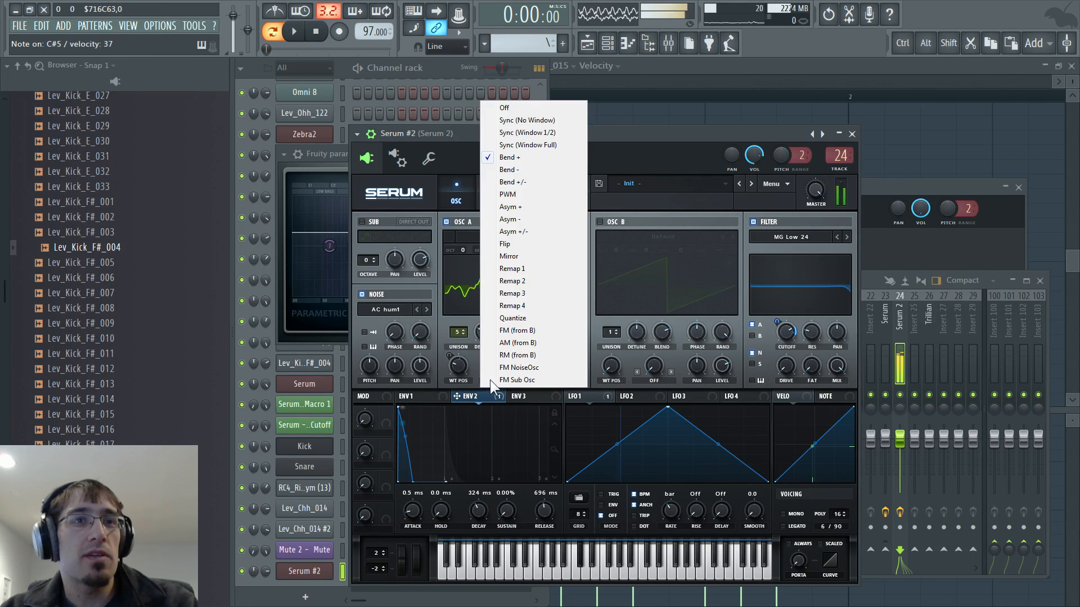
pyautogui.click(513, 182)
pyautogui.click(506, 372)
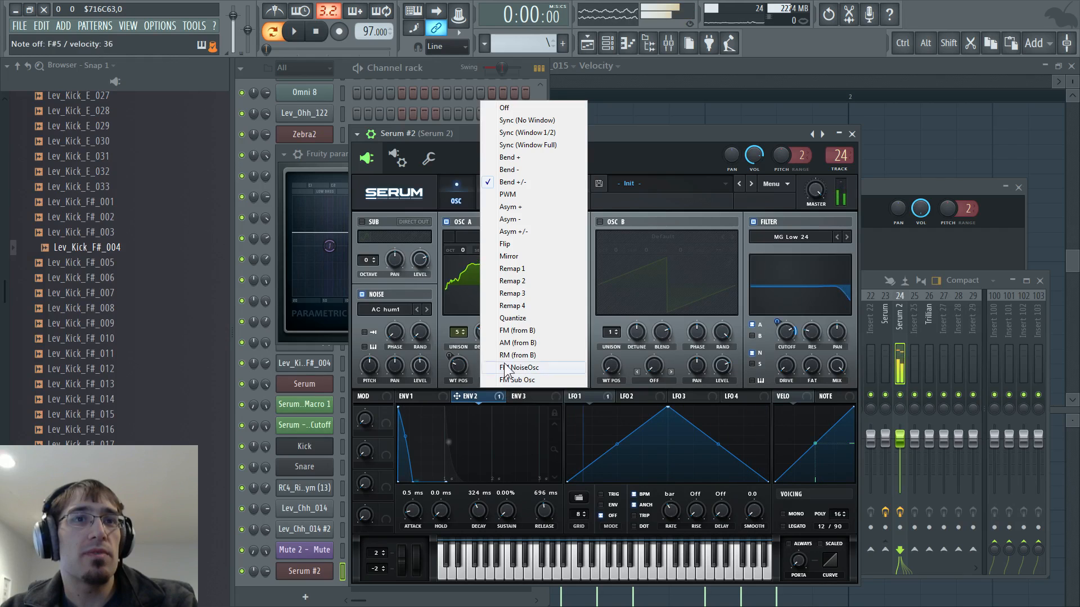
pyautogui.click(509, 207)
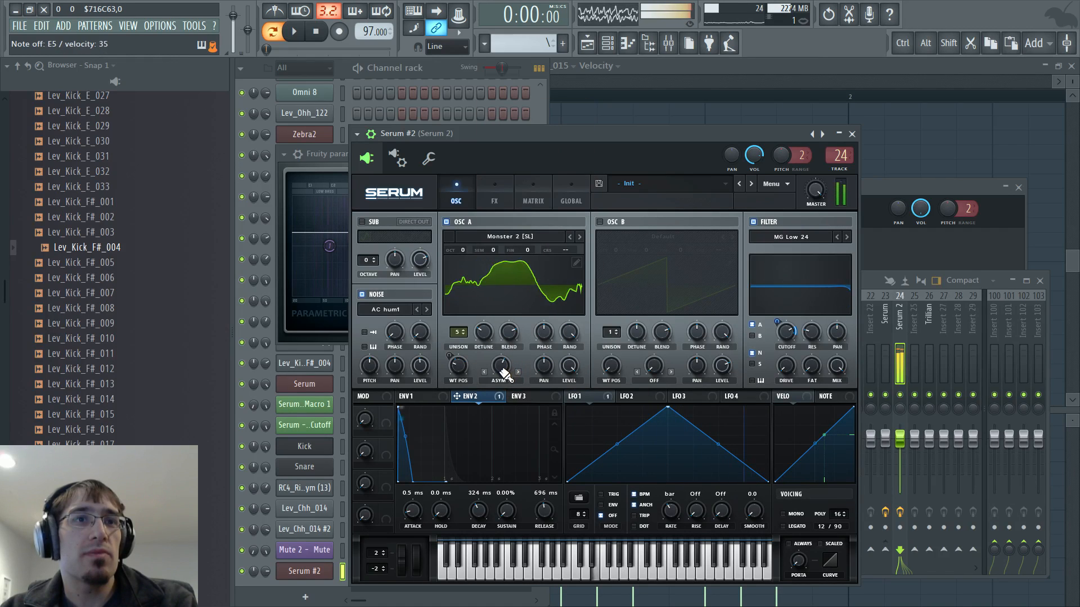
pyautogui.moveTo(458, 365); pyautogui.dragTo(463, 341)
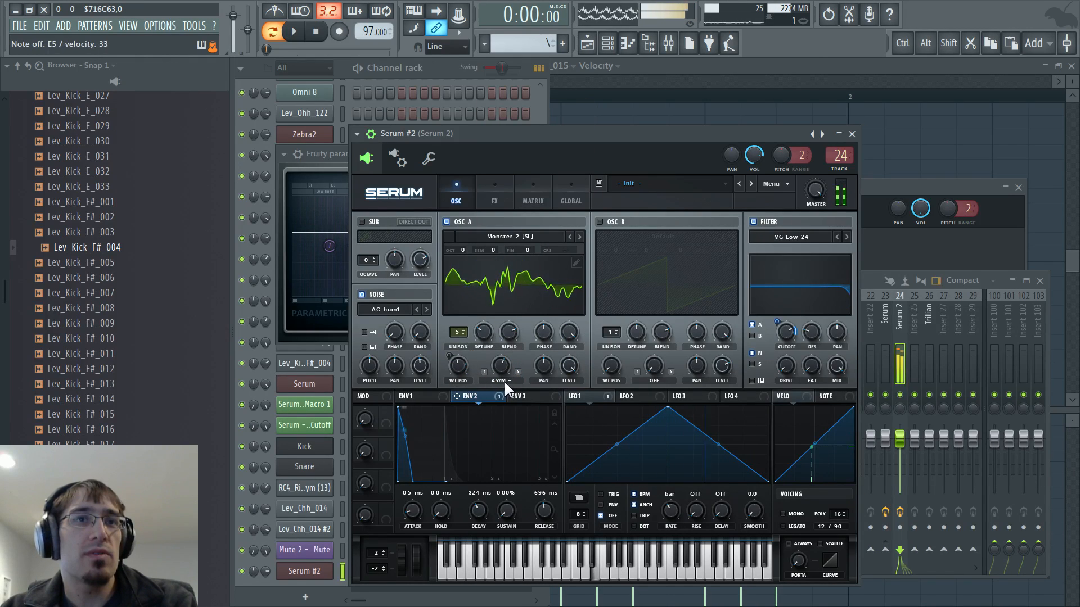
# Load the Allophones vowel wavetable in oscillator A and lower its wavetable position
pyautogui.click(508, 238)
pyautogui.moveTo(504, 298)
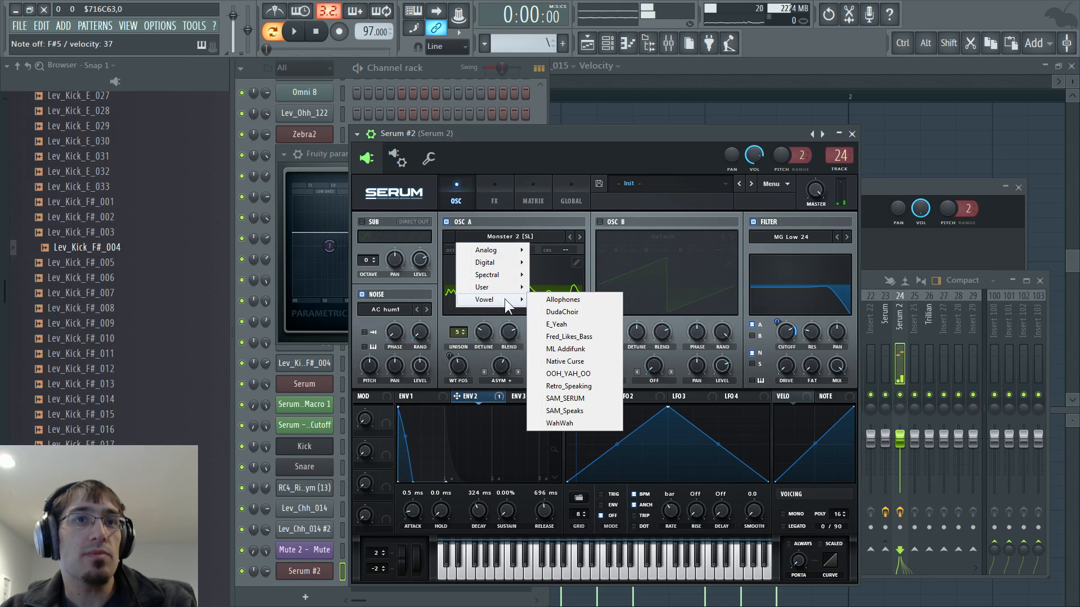
pyautogui.click(559, 300)
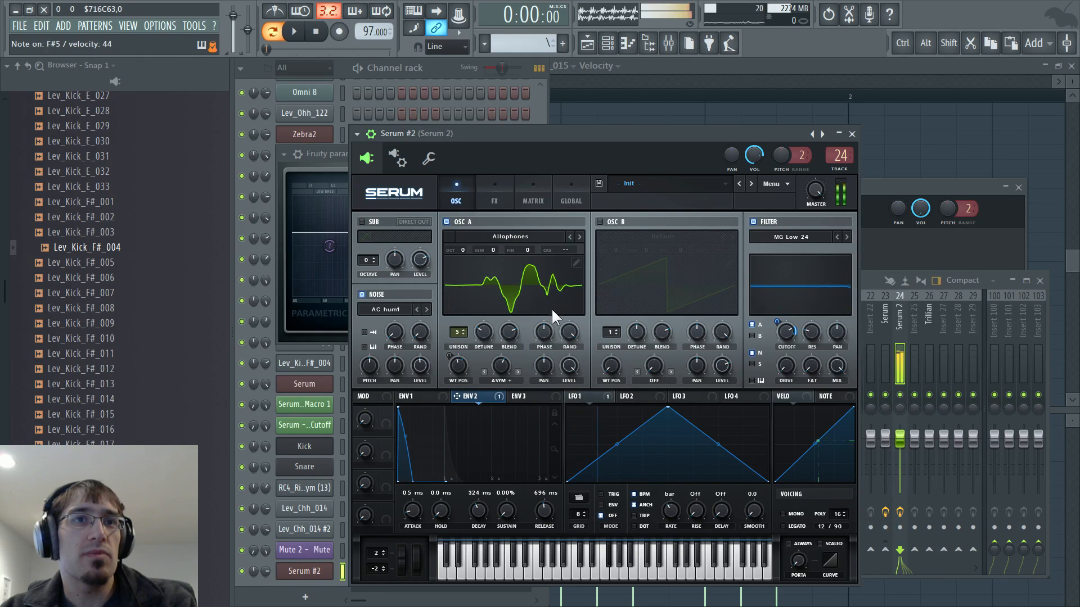
pyautogui.moveTo(460, 366); pyautogui.dragTo(450, 410)
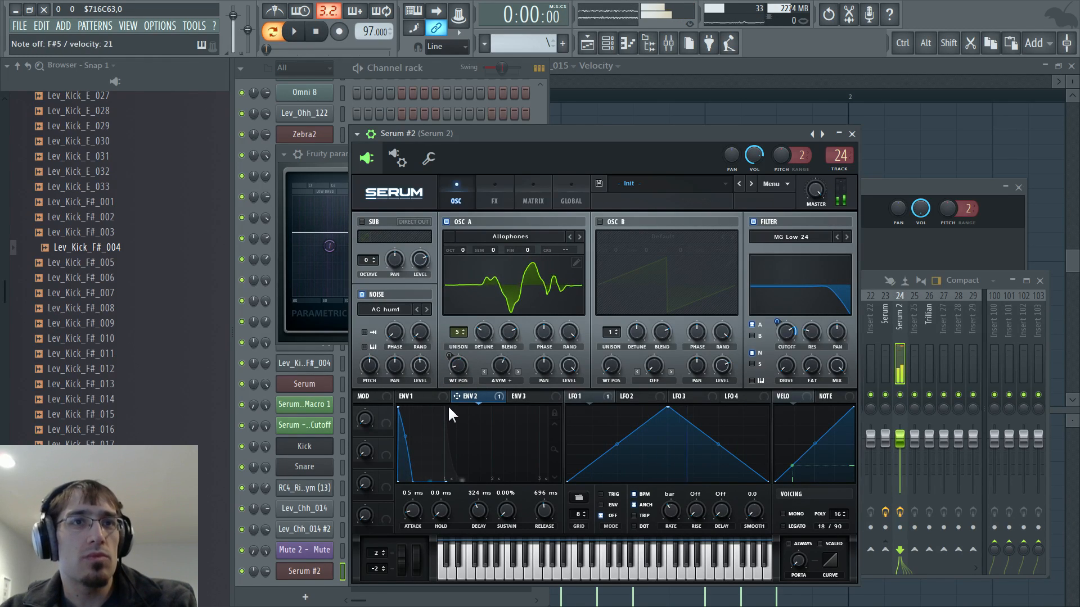
# Replace oscillator A's wavetable with Prime after trying PerfectSQSteps
pyautogui.click(507, 236)
pyautogui.moveTo(506, 262)
pyautogui.click(641, 315)
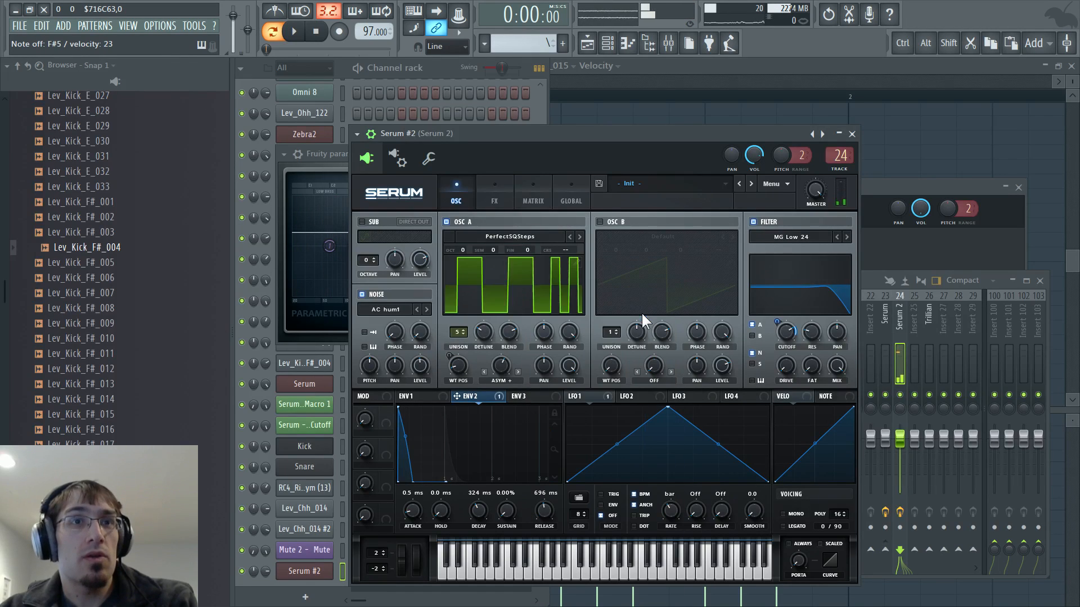
pyautogui.click(580, 237)
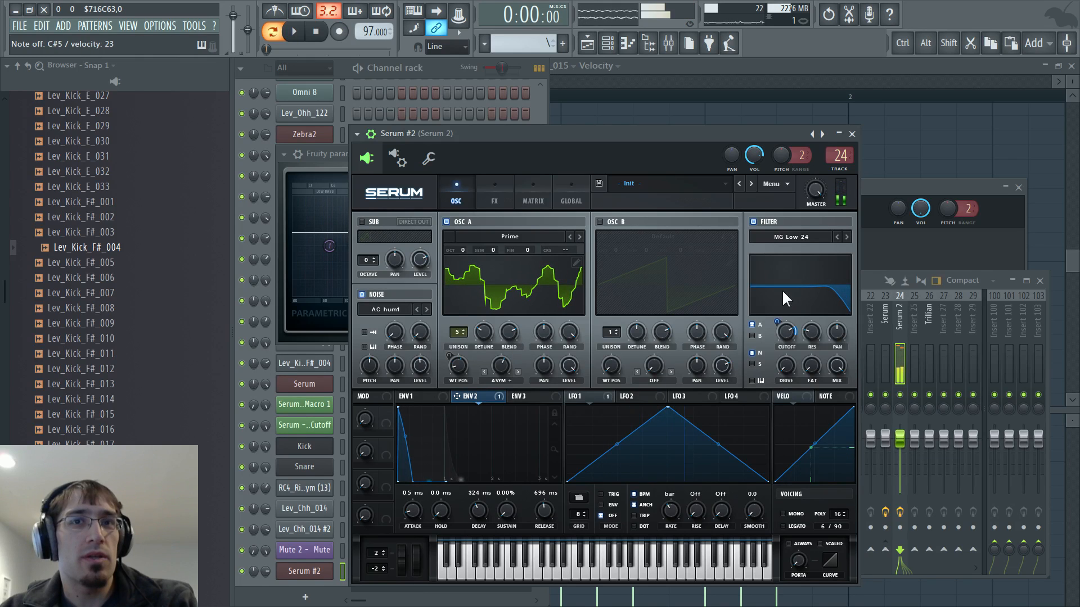
# Cut bands 1, 3 and 4 in the Serum 2 insert's Fruity parametric EQ 2 to reduce lows and low mids
pyautogui.press('F9')
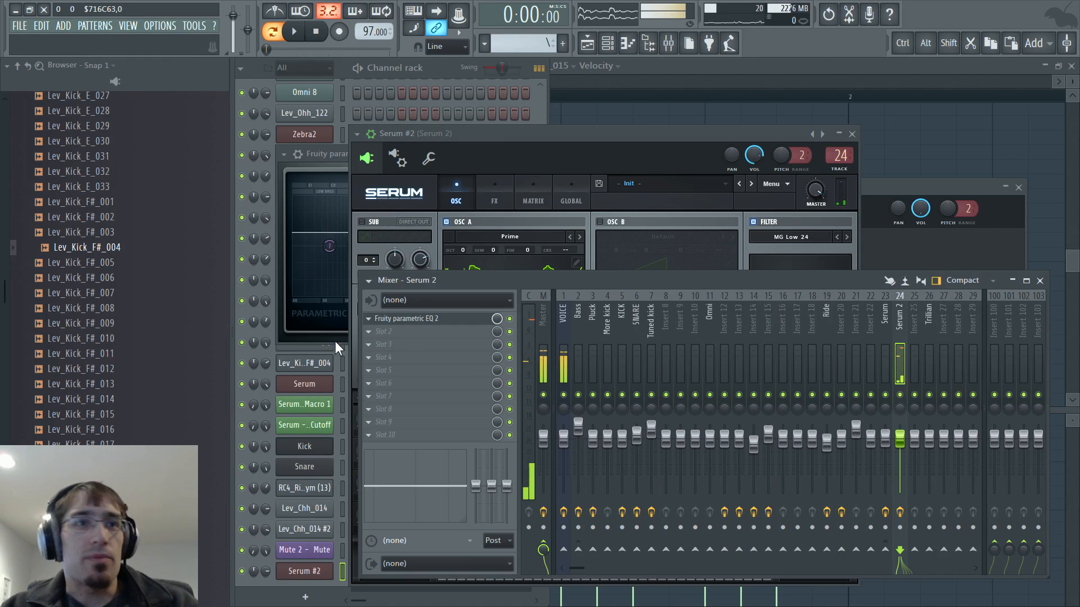
pyautogui.click(405, 319)
pyautogui.moveTo(380, 246); pyautogui.dragTo(400, 276)
pyautogui.moveTo(330, 246); pyautogui.dragTo(372, 287)
pyautogui.moveTo(405, 246); pyautogui.dragTo(411, 255)
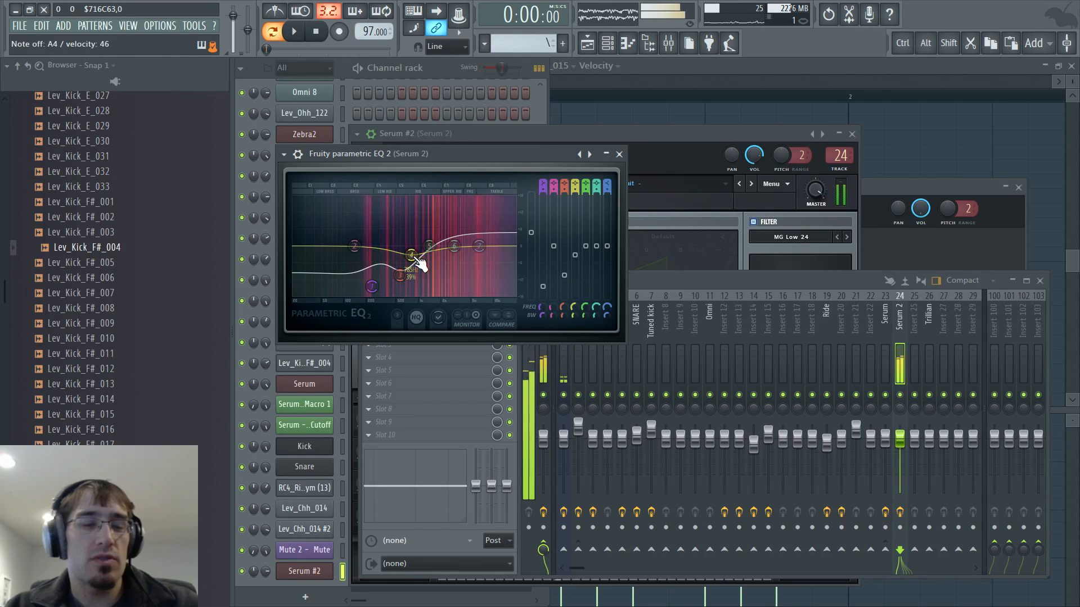
# Play the arrangement from bar 25 and lower the Serum 2 mixer track's fader to sit with the existing parts
pyautogui.press('F5')
pyautogui.scroll(-4, 424, 174)
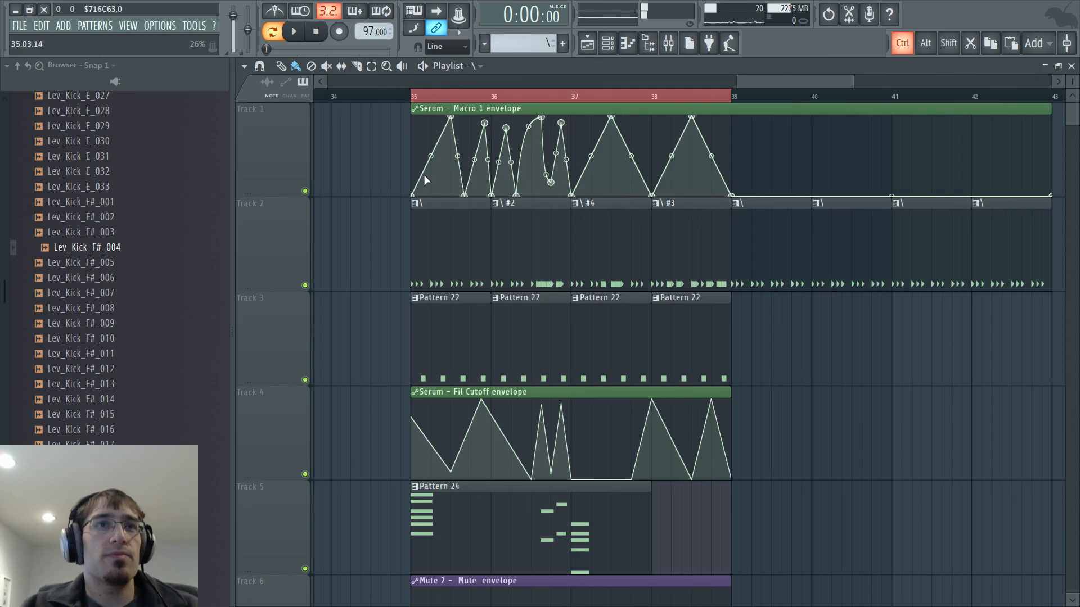
pyautogui.moveTo(732, 81); pyautogui.dragTo(651, 82)
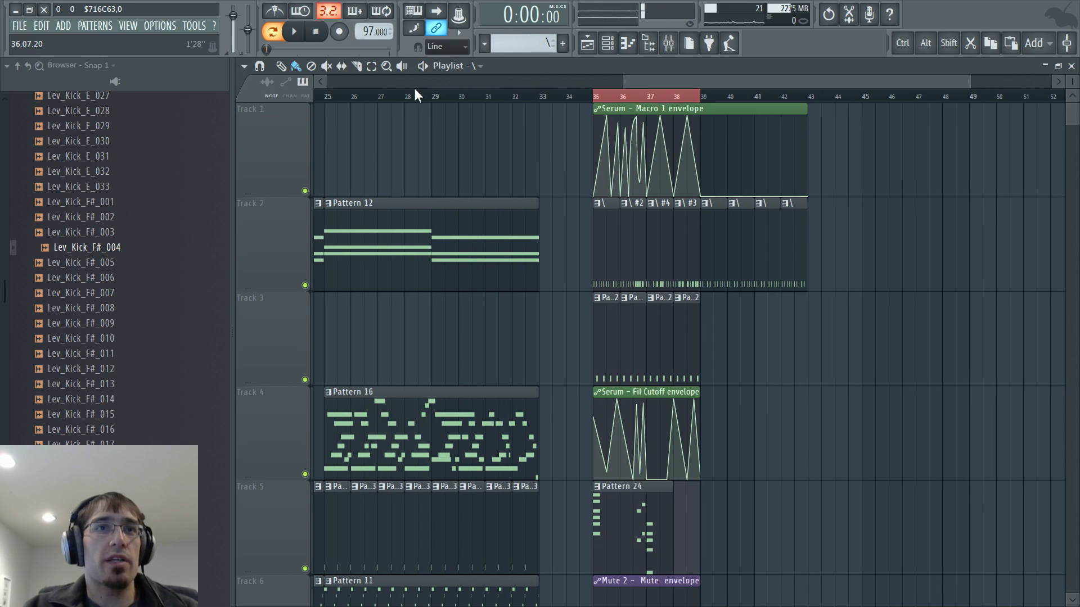
pyautogui.click(323, 98)
pyautogui.press('space')
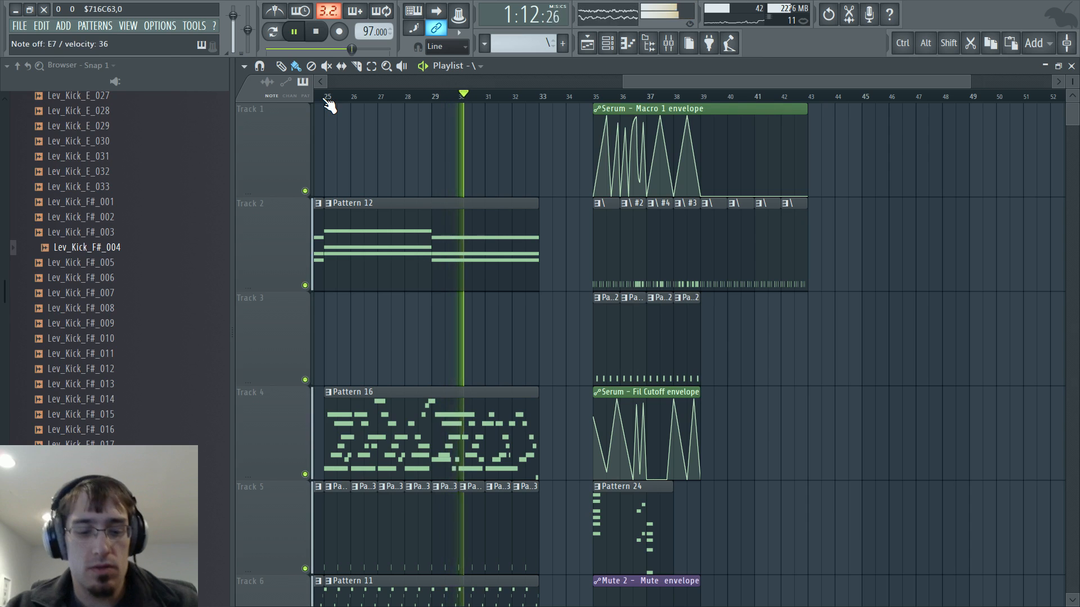
pyautogui.press('F9')
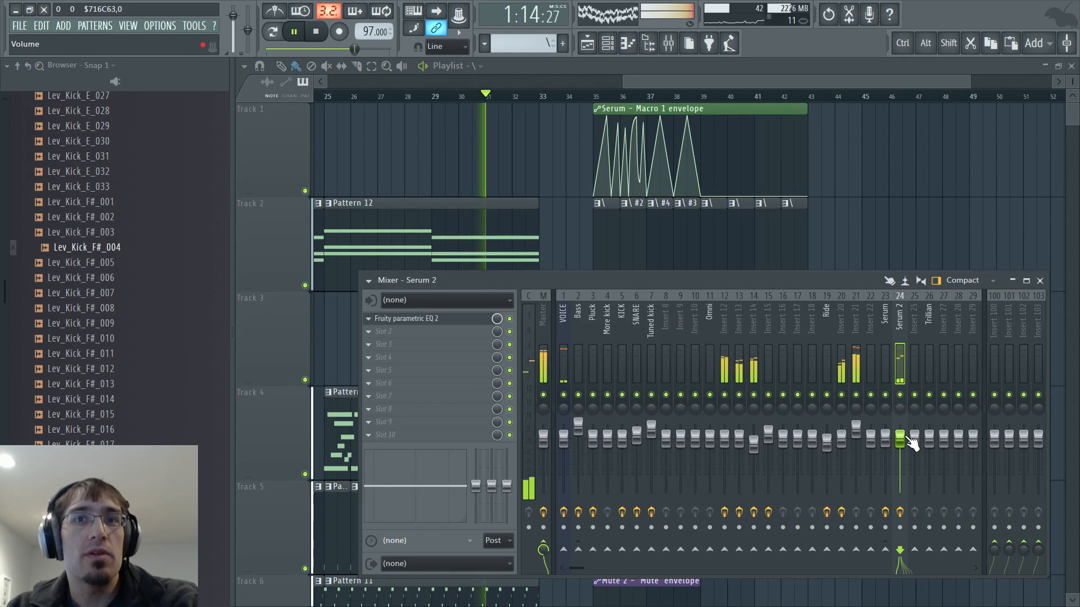
pyautogui.moveTo(900, 441); pyautogui.dragTo(901, 456)
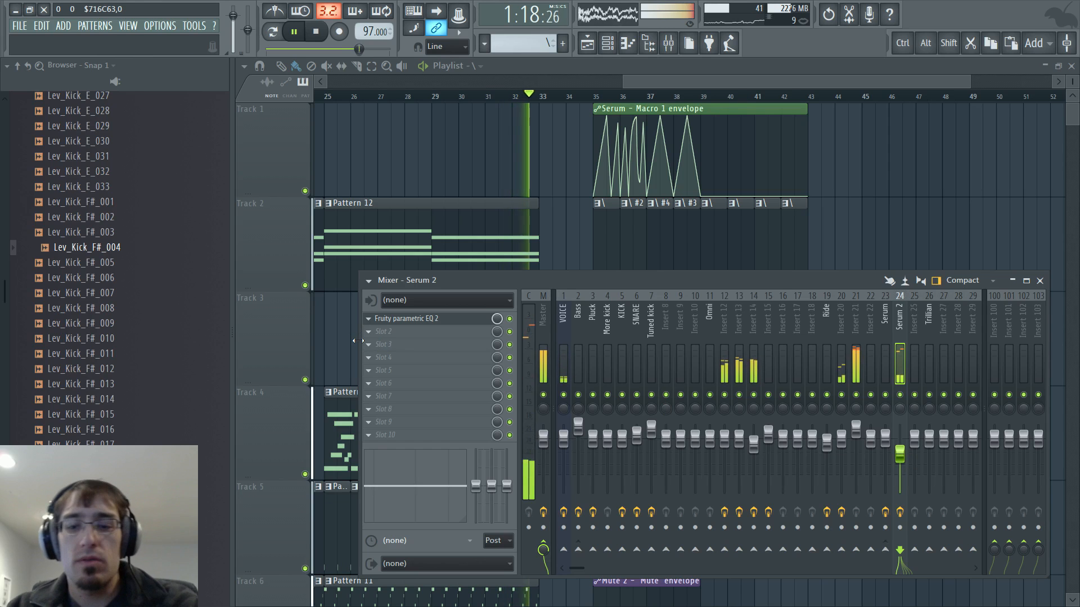
pyautogui.press('space')
# Add Fruity Delay 2 in slot 2 of the Serum 2 insert and reduce its mix level
pyautogui.click(373, 332)
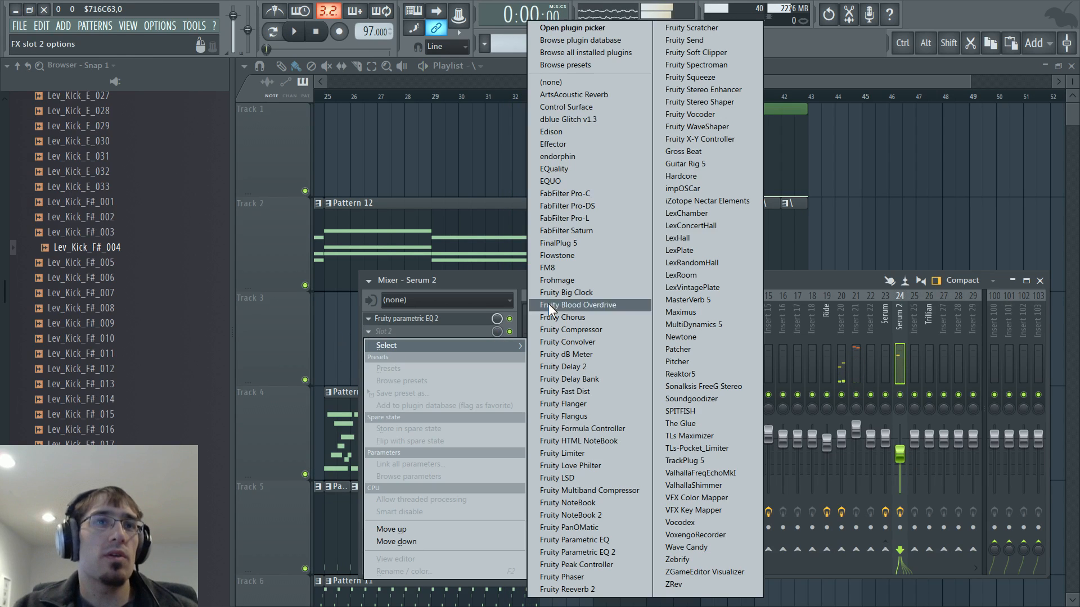
pyautogui.click(581, 367)
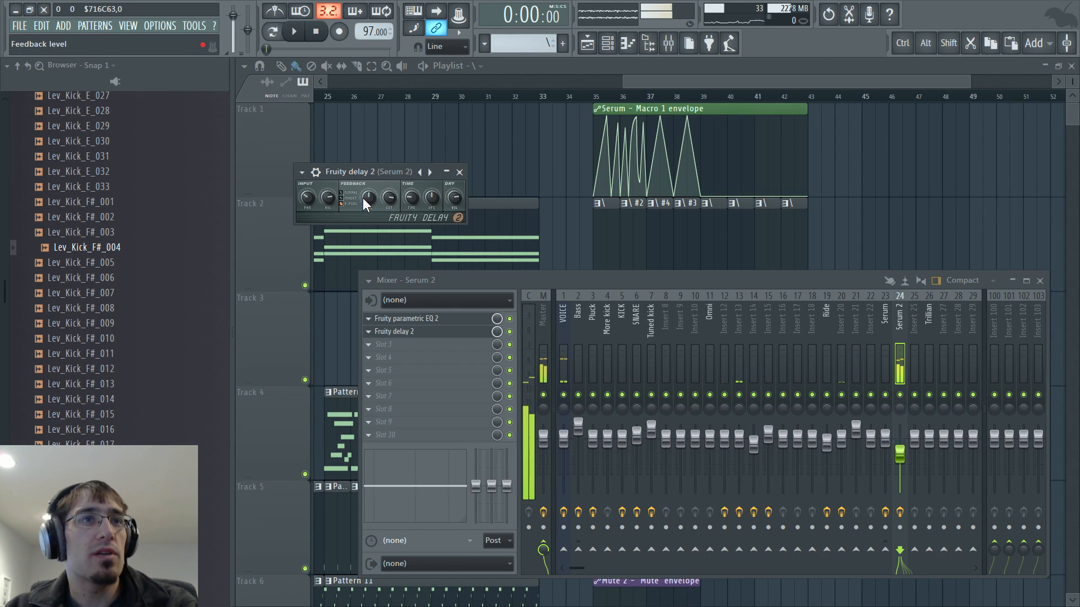
pyautogui.moveTo(499, 335); pyautogui.dragTo(498, 344)
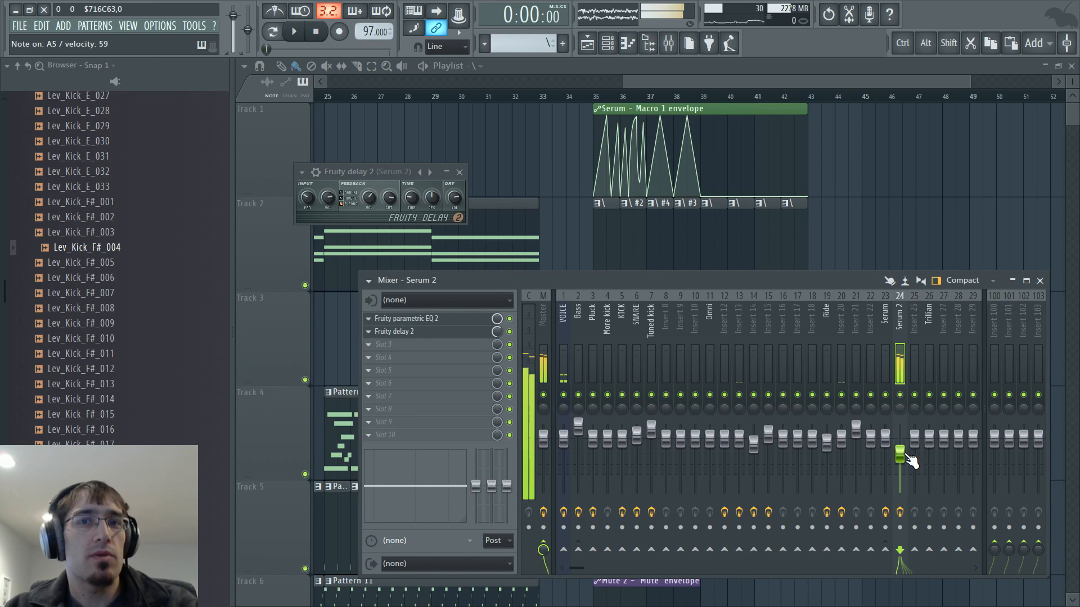
# Reopen the Serum #2 channel's synth and set oscillator A's unison detune to 0.11
pyautogui.press('F12')
pyautogui.press('F6')
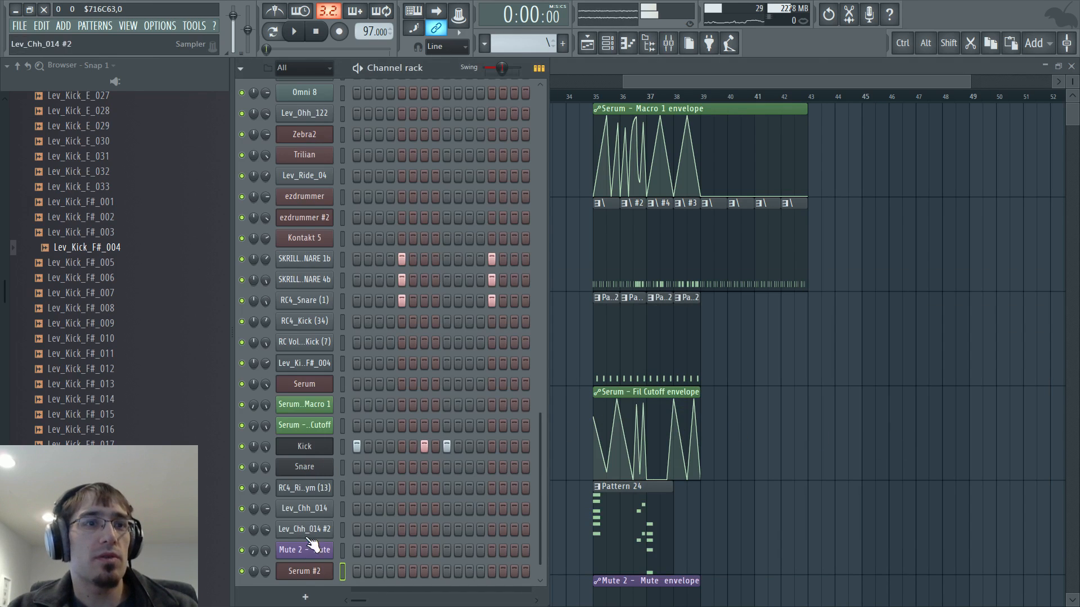
pyautogui.click(313, 571)
pyautogui.click(498, 236)
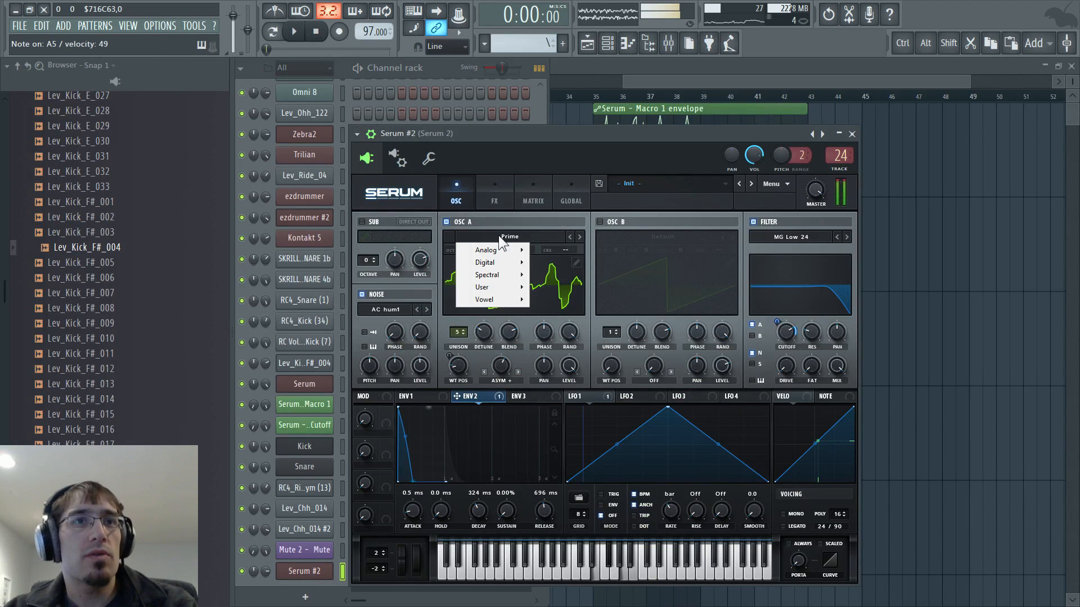
pyautogui.moveTo(485, 335)
pyautogui.mouseDown()
pyautogui.moveTo(487, 322)
pyautogui.moveTo(486, 332)
pyautogui.mouseUp()
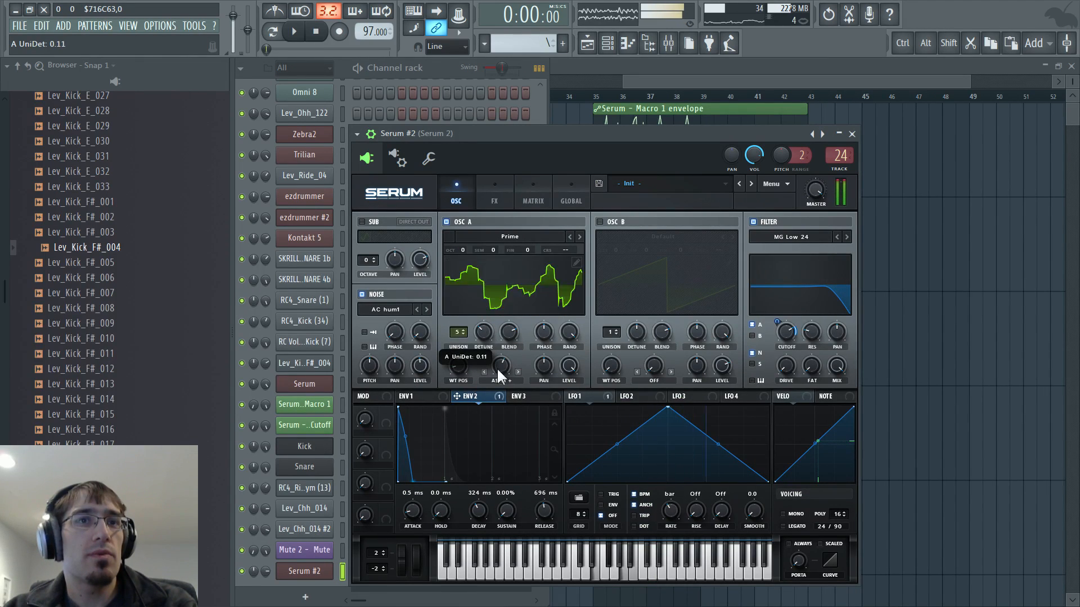
# Set oscillator A's warp mode to Off and raise its wavetable position
pyautogui.click(498, 380)
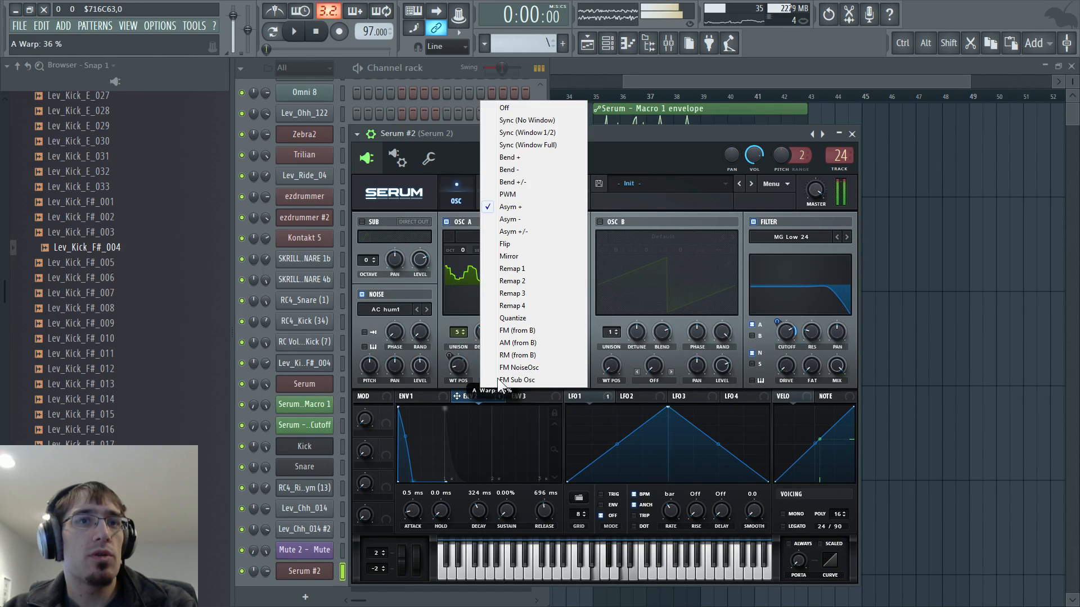
pyautogui.click(505, 108)
pyautogui.moveTo(459, 366); pyautogui.dragTo(478, 308)
# Load the digital wavetable Razor in oscillator A and adjust its wavetable position
pyautogui.click(510, 237)
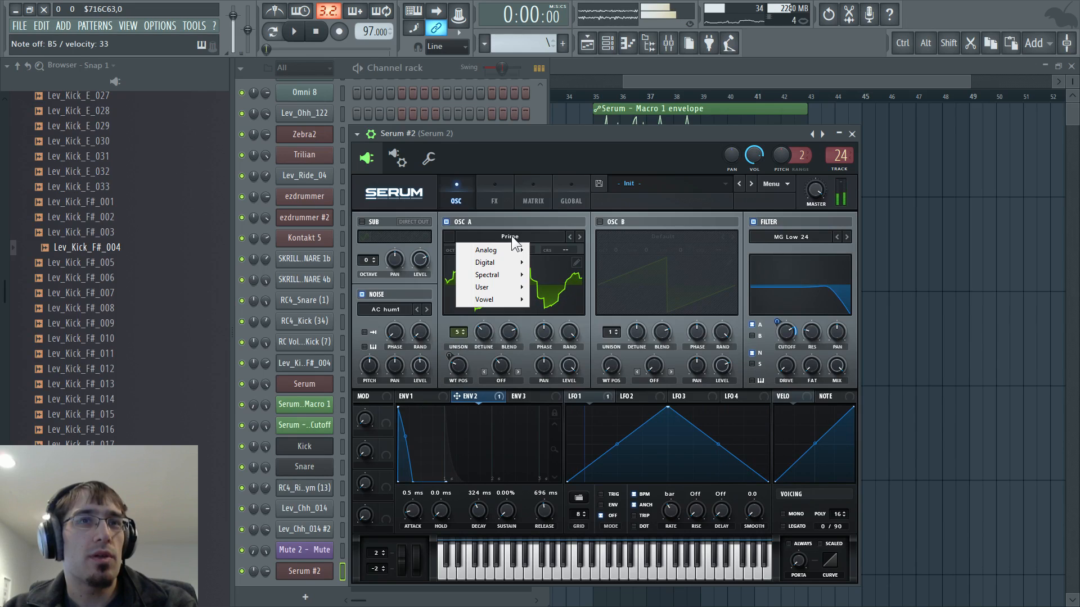
pyautogui.moveTo(512, 261)
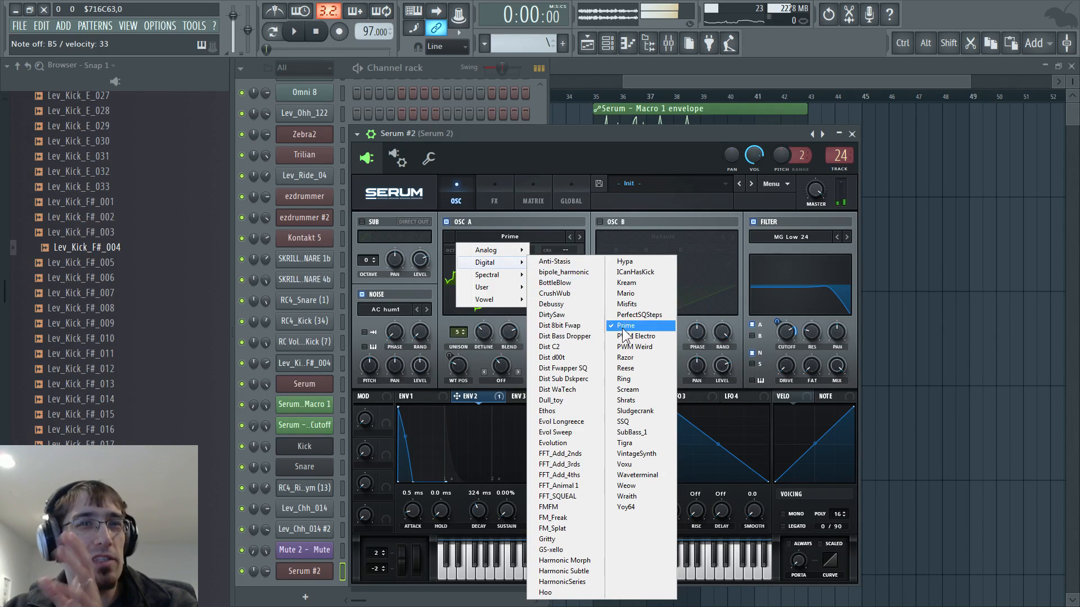
pyautogui.click(637, 357)
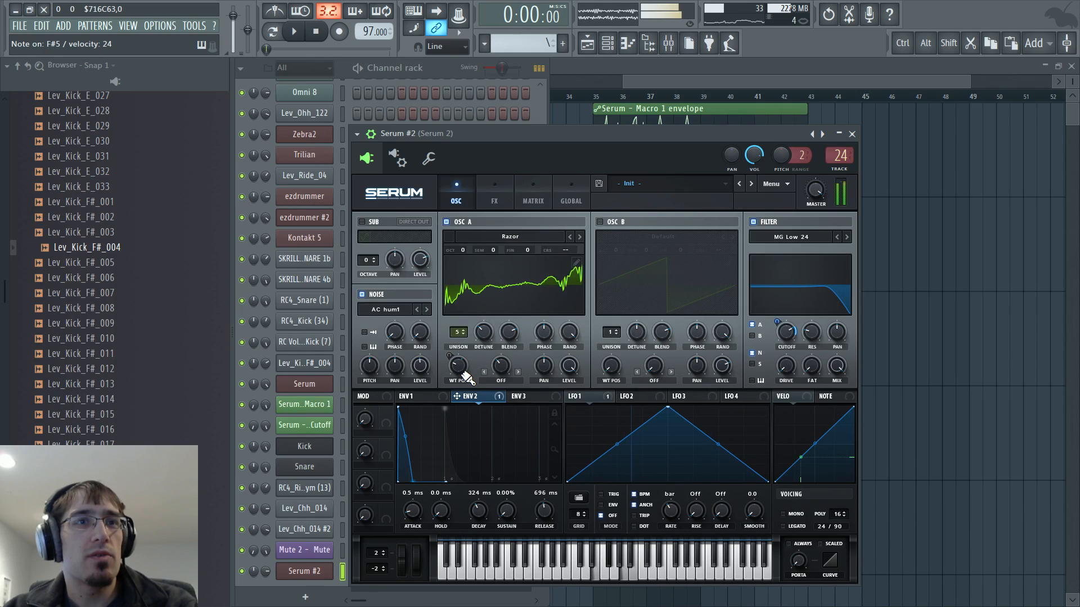
pyautogui.moveTo(462, 372); pyautogui.dragTo(449, 350)
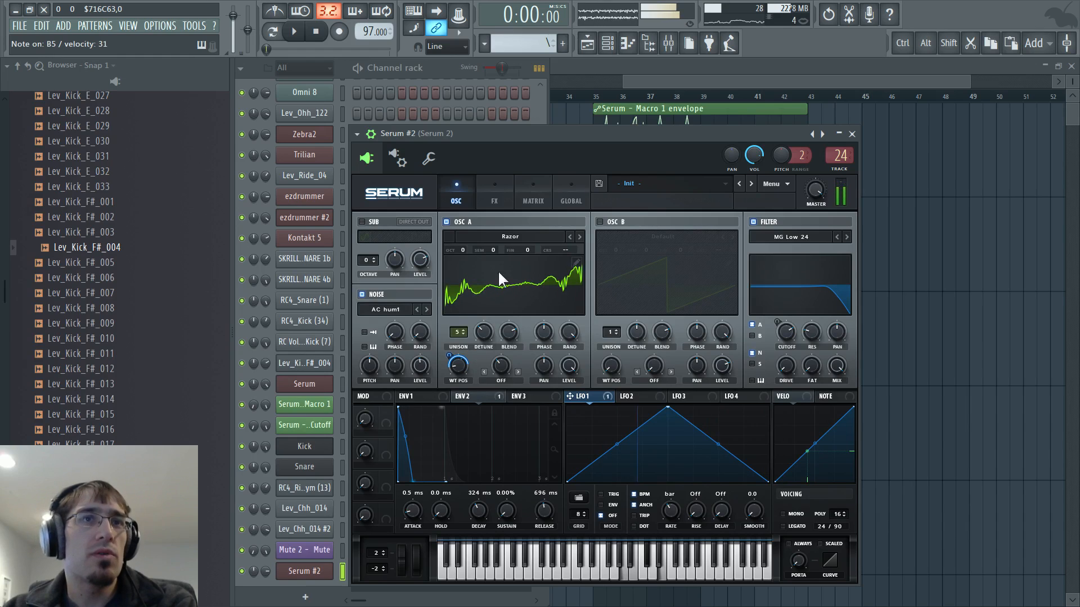
# Enable the Chorus effect in Serum #2 and turn off the MG Low 24 filter
pyautogui.click(495, 192)
pyautogui.click(367, 291)
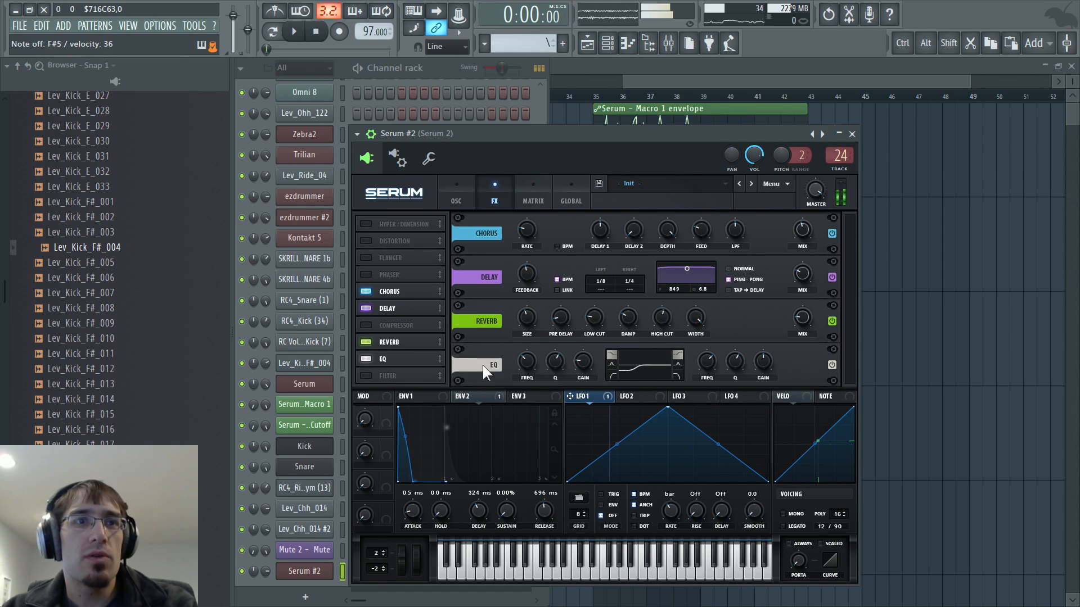
pyautogui.click(424, 396)
pyautogui.click(466, 393)
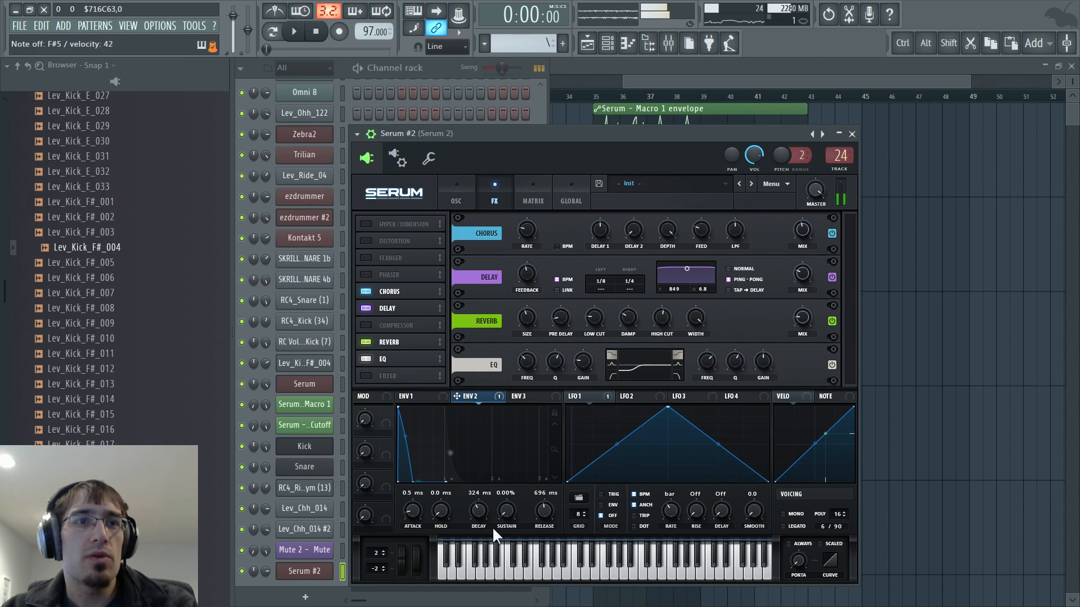
pyautogui.click(456, 194)
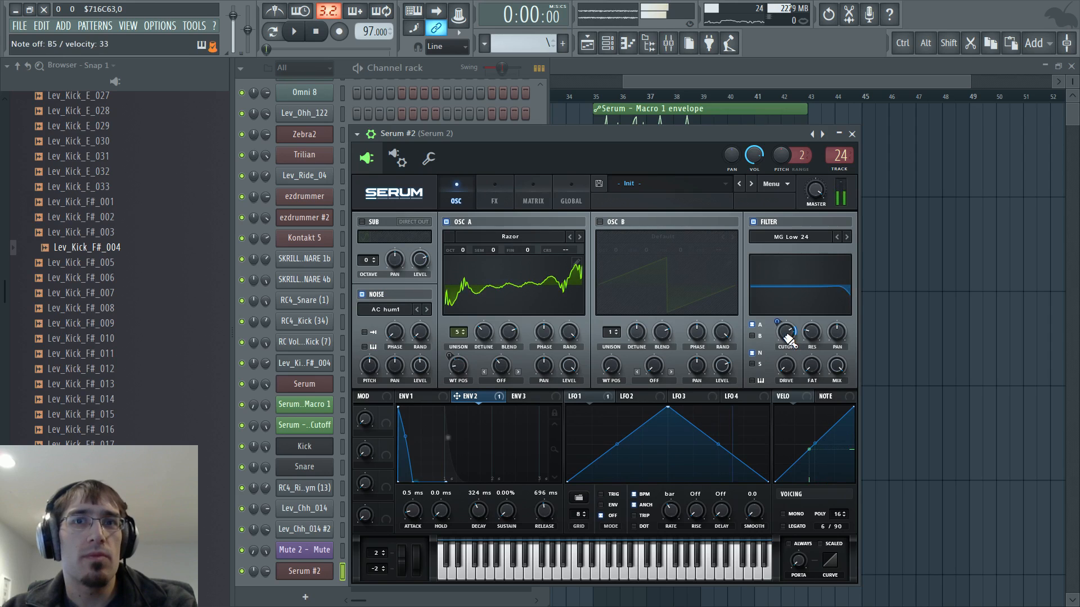
pyautogui.click(753, 222)
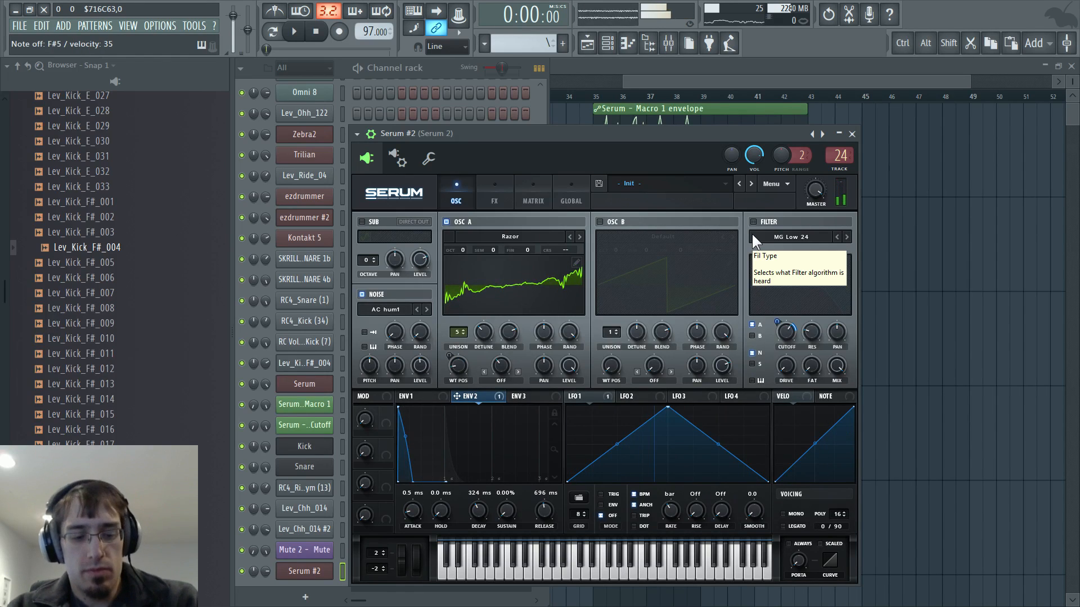
# In the Serum 2 insert's parametric EQ, bring band 3 back near zero, cut band 5 and lower the band 7 high shelf at about 15695 Hz
pyautogui.press('F9')
pyautogui.click(439, 317)
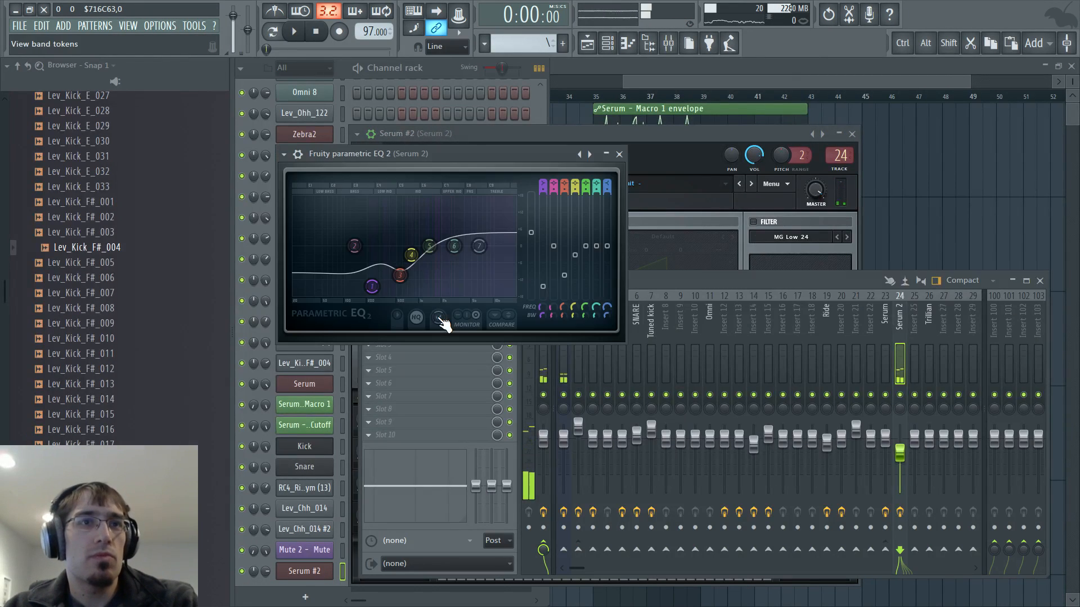
pyautogui.moveTo(481, 246); pyautogui.dragTo(481, 255)
pyautogui.moveTo(399, 274); pyautogui.dragTo(498, 273)
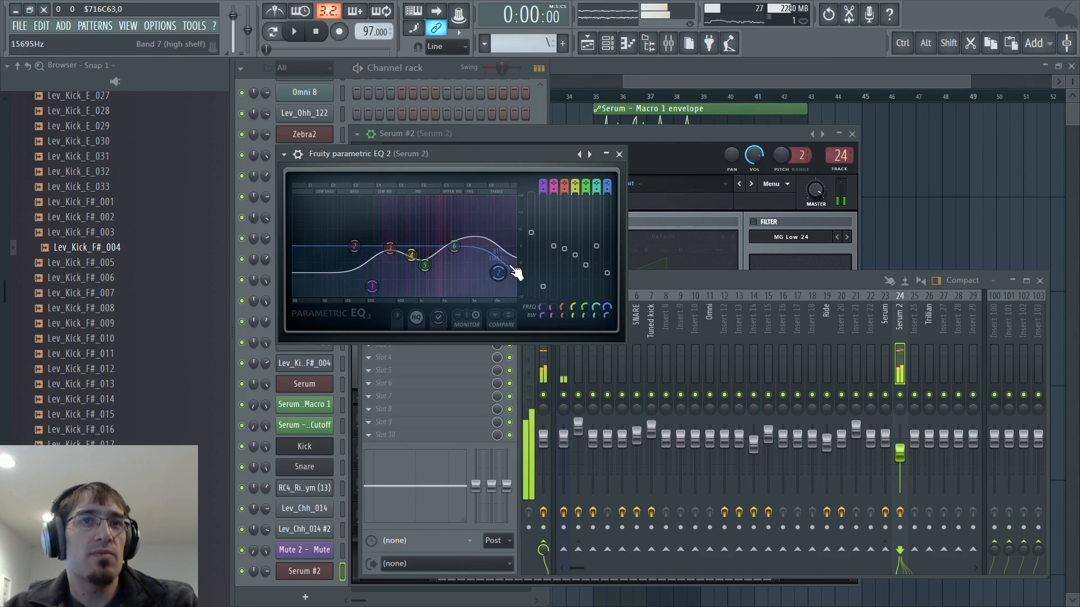
pyautogui.click(678, 133)
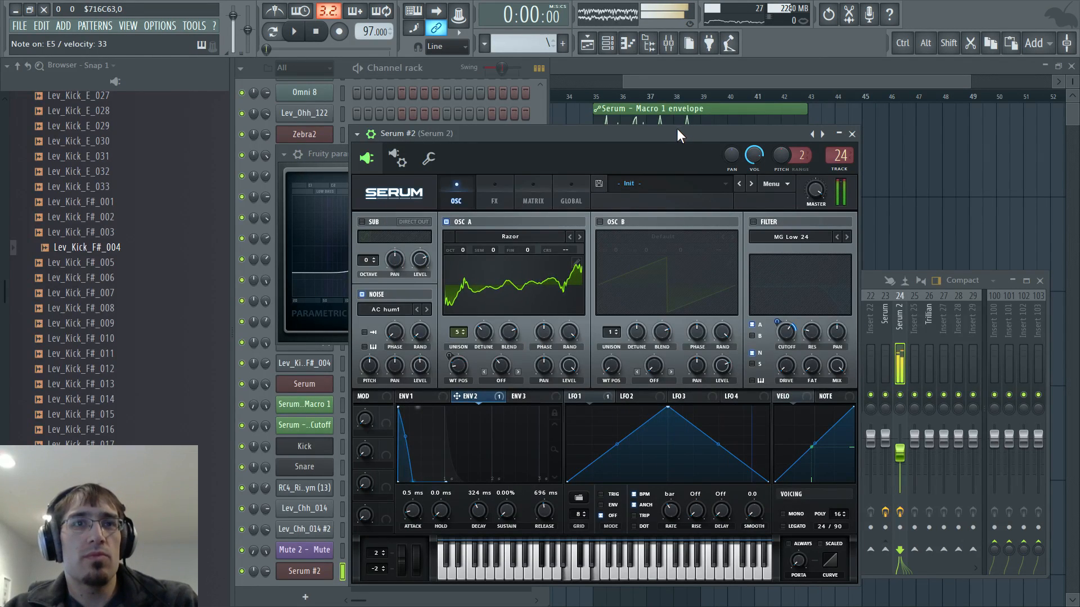
# Audition the patch over the arrangement from bar 25 and the loop at bar 35, lowering the Serum 2 track's volume further
pyautogui.press('F5')
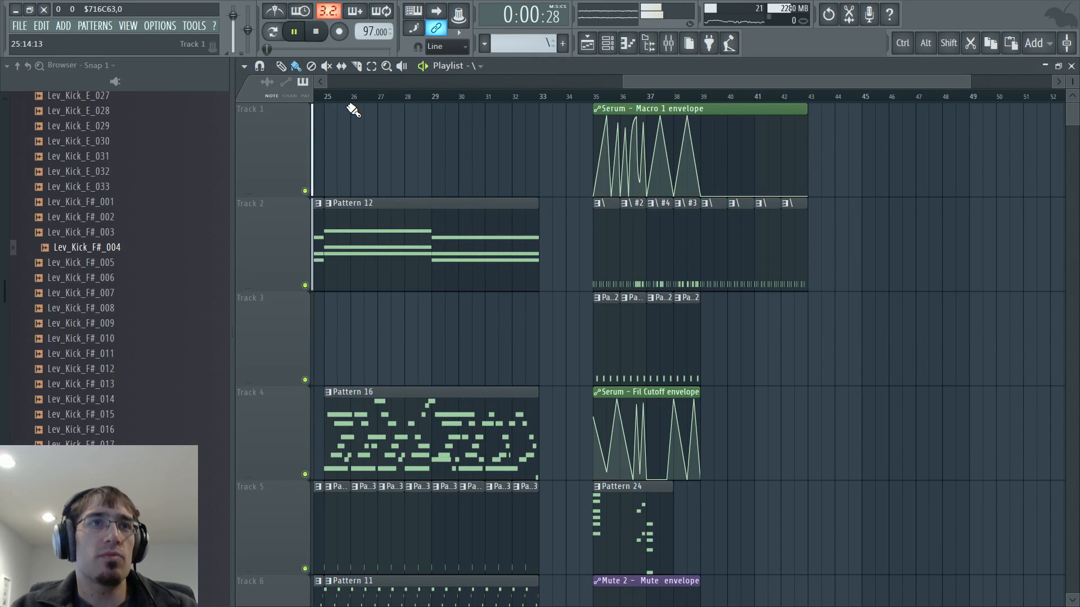
pyautogui.click(322, 96)
pyautogui.press('space')
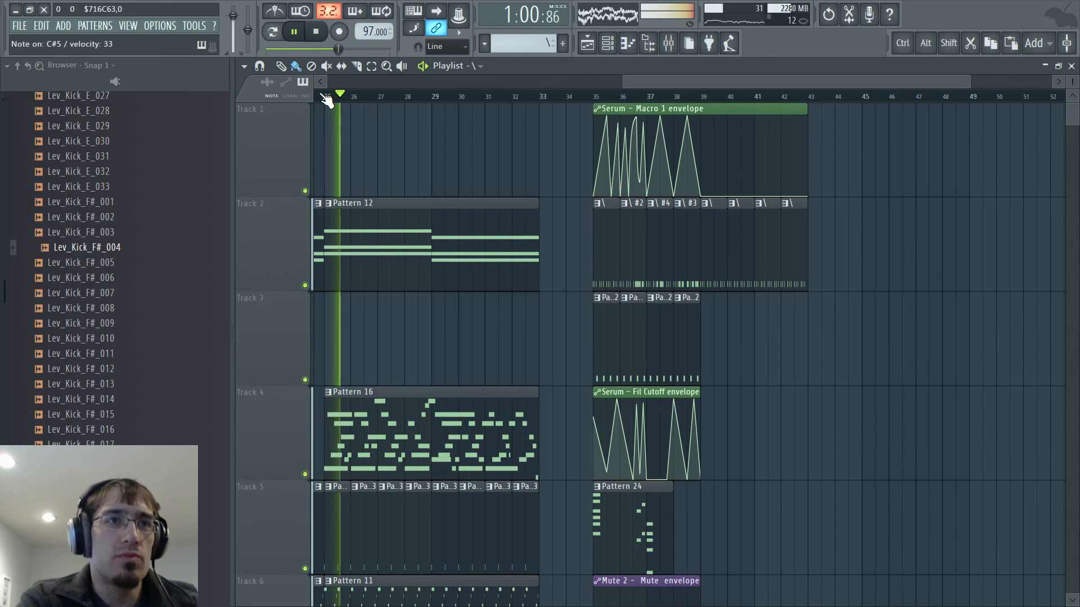
pyautogui.press('F9')
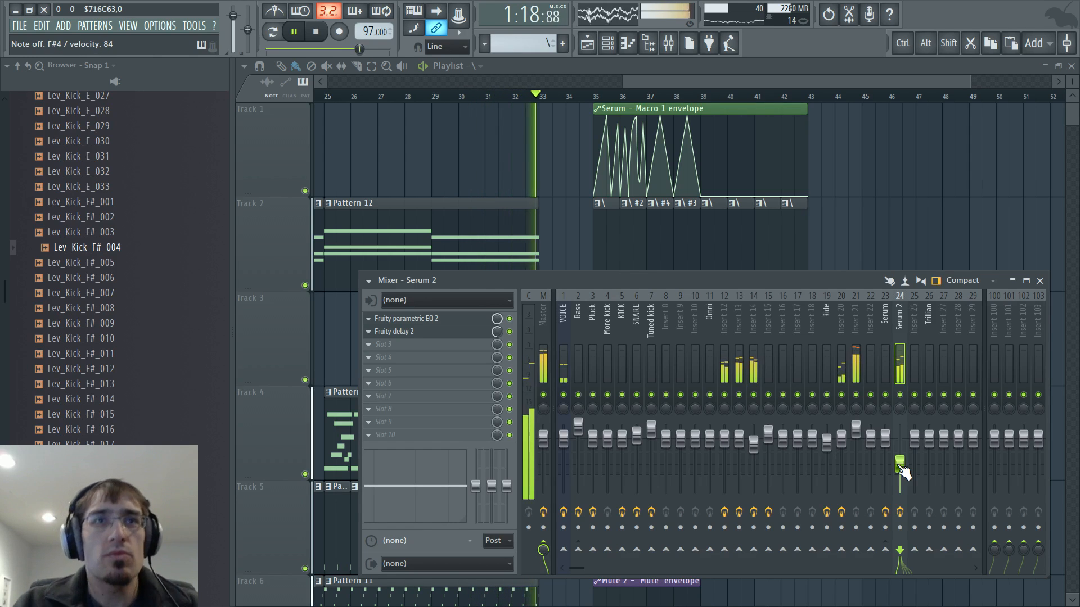
pyautogui.click(584, 100)
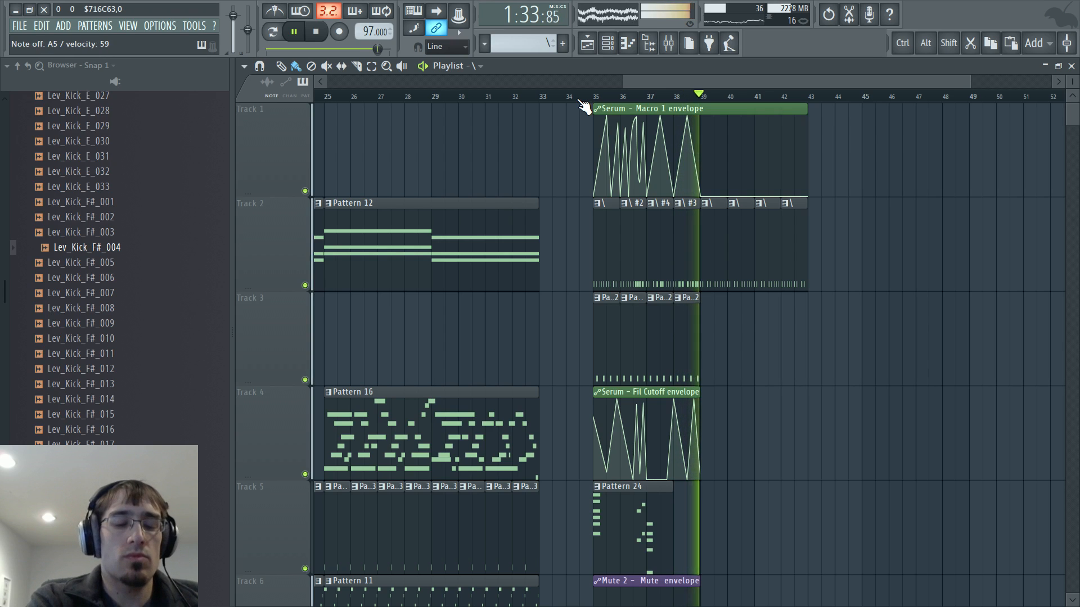
pyautogui.press('F6')
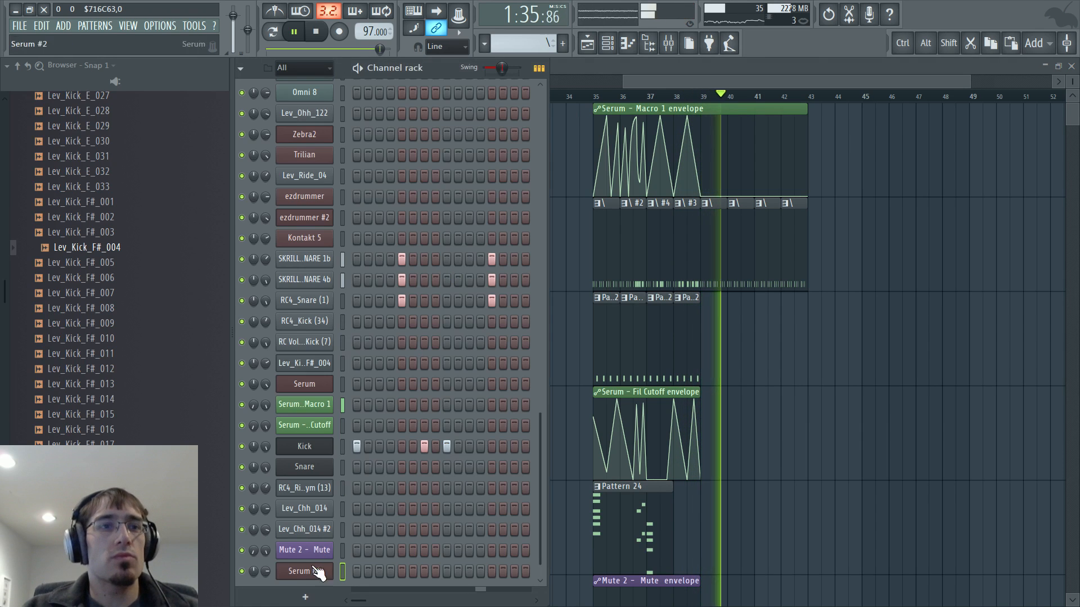
pyautogui.press('space')
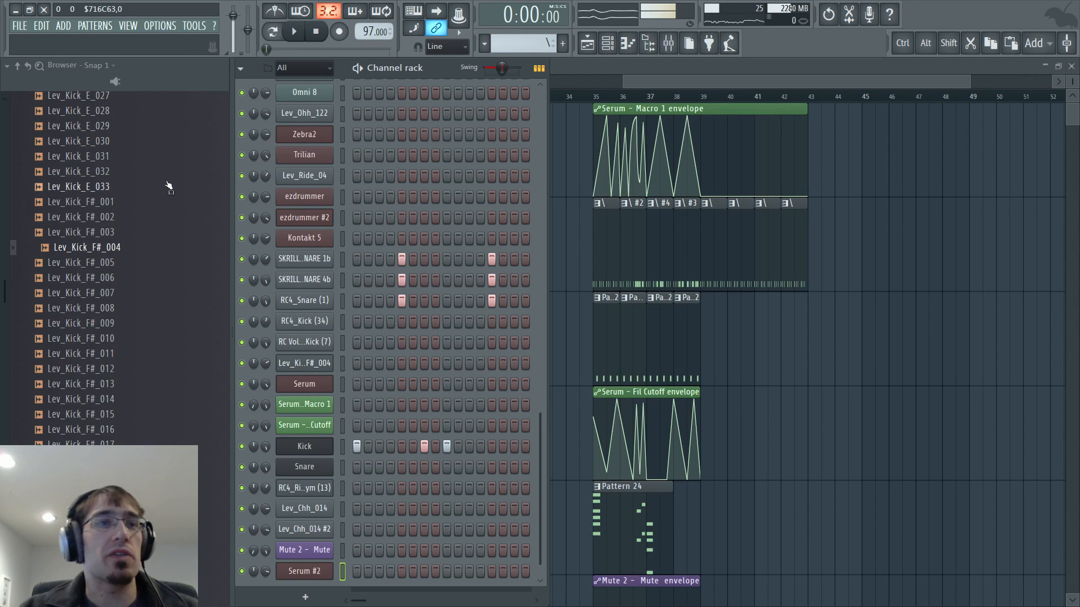
# Check the first Serum channel's patch and save the project
pyautogui.click(331, 385)
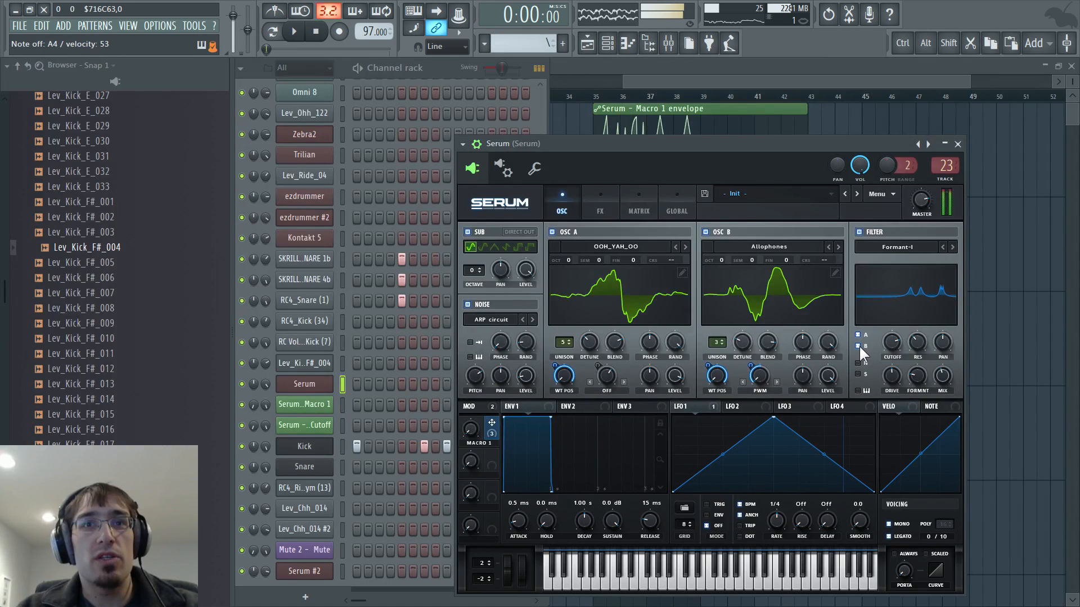
pyautogui.click(402, 66)
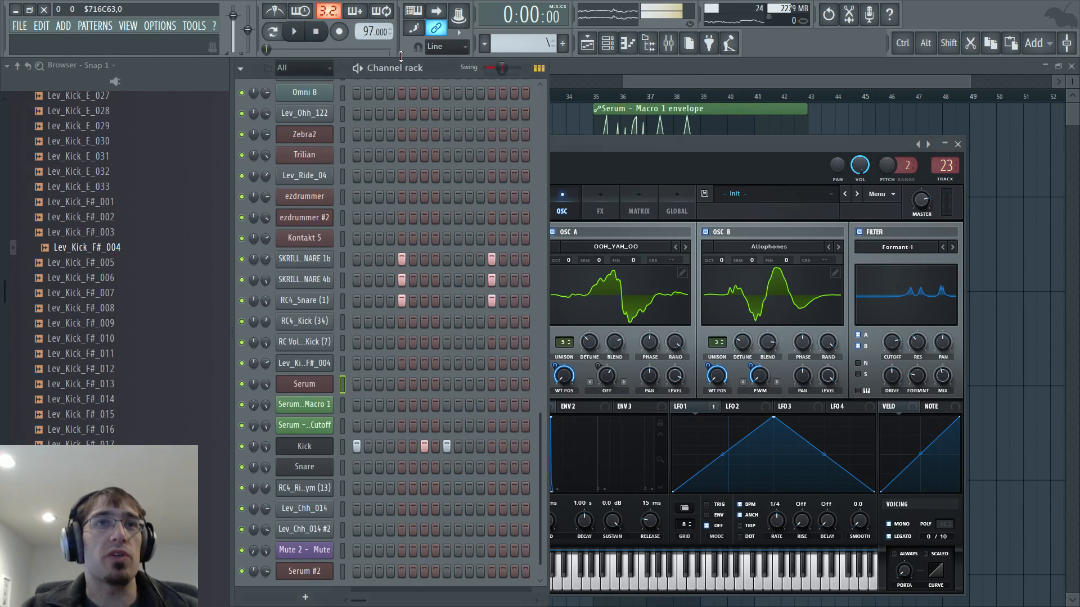
pyautogui.click(560, 70)
pyautogui.hotkey('ctrl', 's')
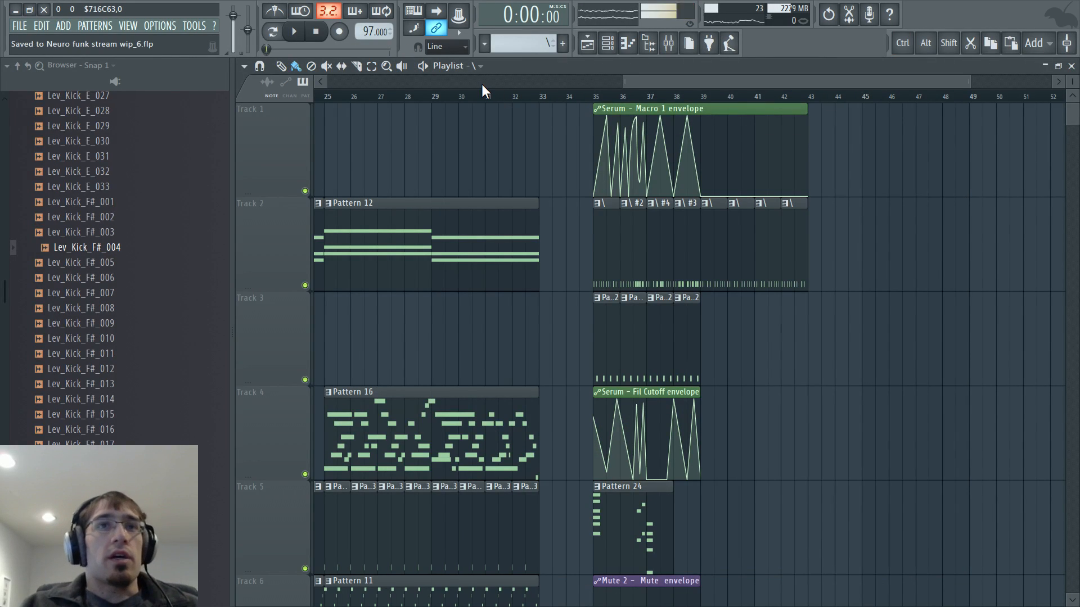
# Play the arrangement from about bar 17 and look over the patterns on the lower playlist tracks
pyautogui.moveTo(630, 78)
pyautogui.mouseDown()
pyautogui.moveTo(500, 80)
pyautogui.moveTo(554, 83)
pyautogui.mouseUp()
pyautogui.click(392, 97)
pyautogui.press('space')
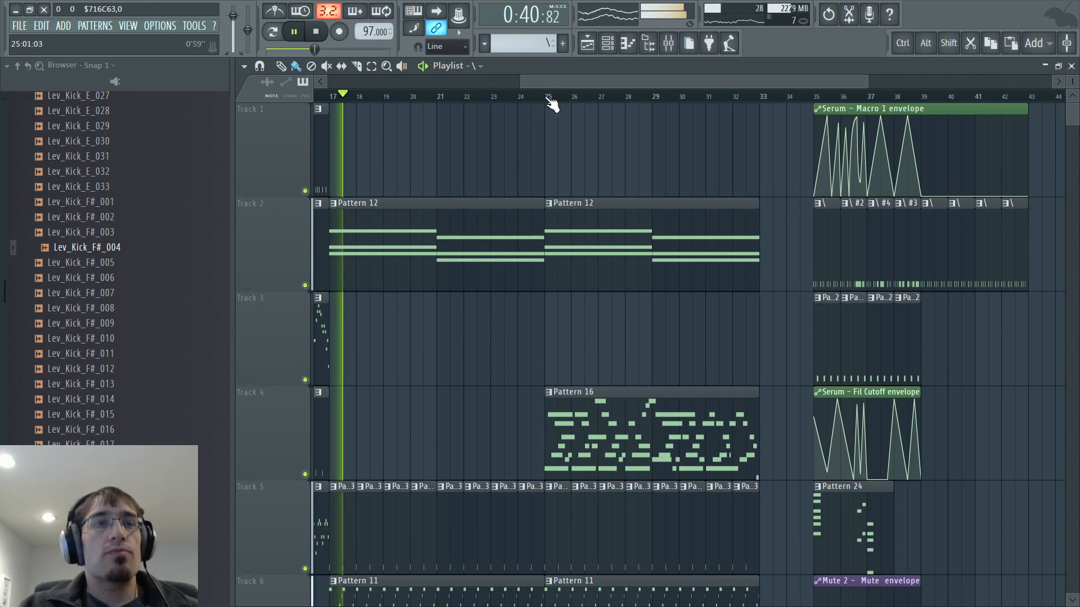
pyautogui.scroll(-1, 470, 188)
pyautogui.scroll(-3, 469, 188)
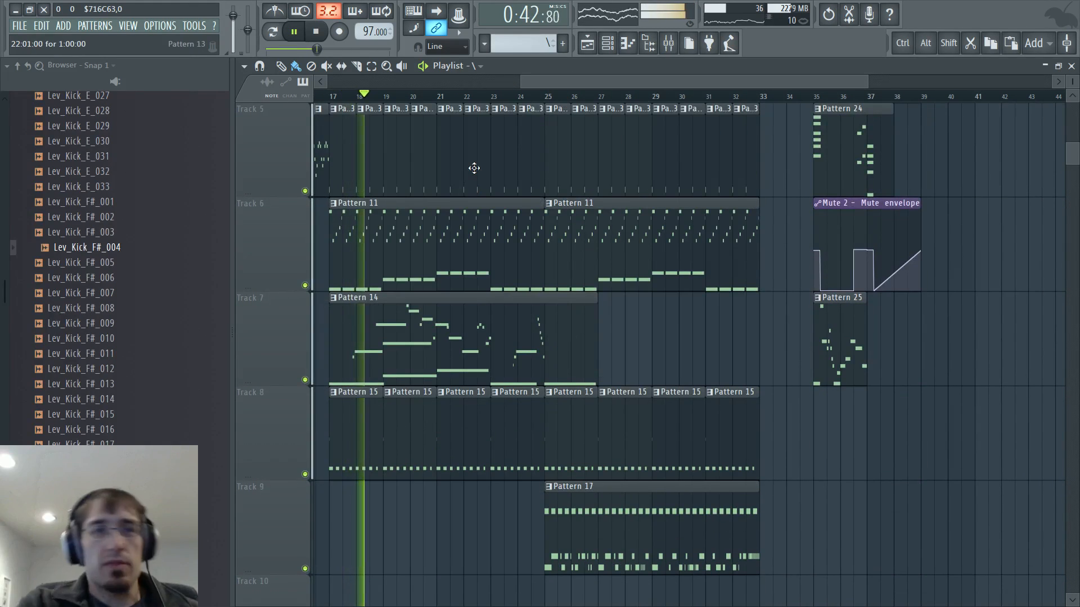
pyautogui.scroll(2, 475, 167)
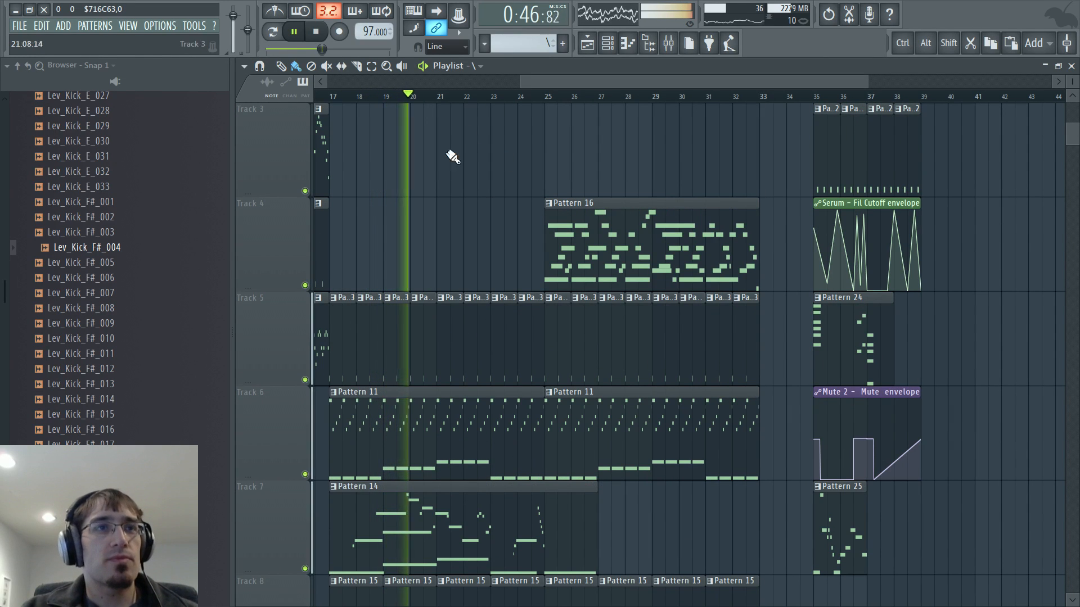
# Browse the sample library and open Leviathan's Drums - Percussion folder with its Electronic percussion subfolder
pyautogui.moveTo(6, 282); pyautogui.dragTo(9, 137)
pyautogui.click(106, 396)
pyautogui.scroll(-3, 108, 393)
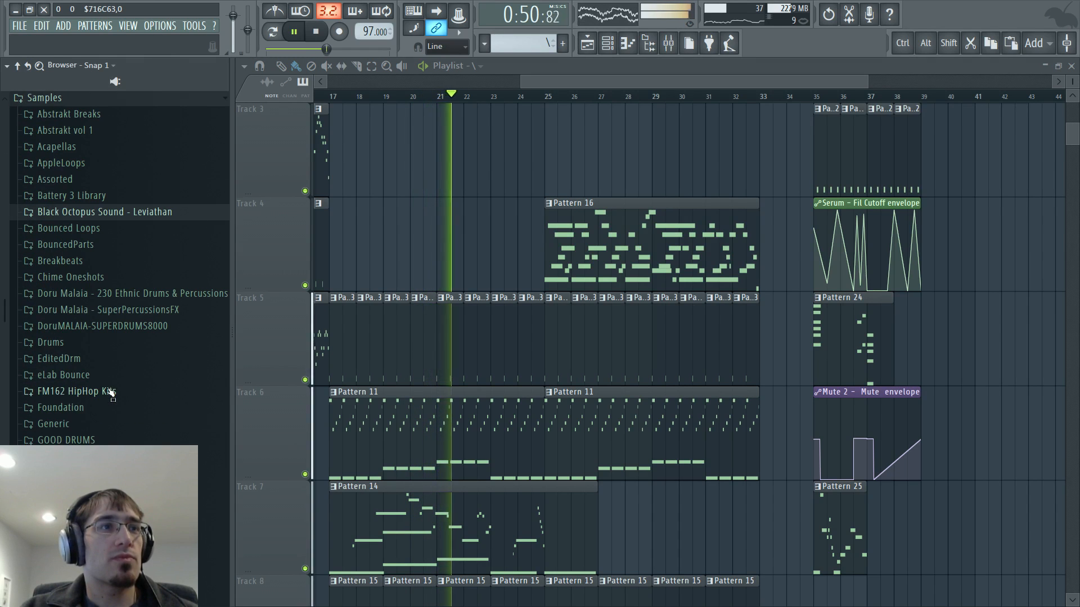
pyautogui.scroll(-12, 139, 301)
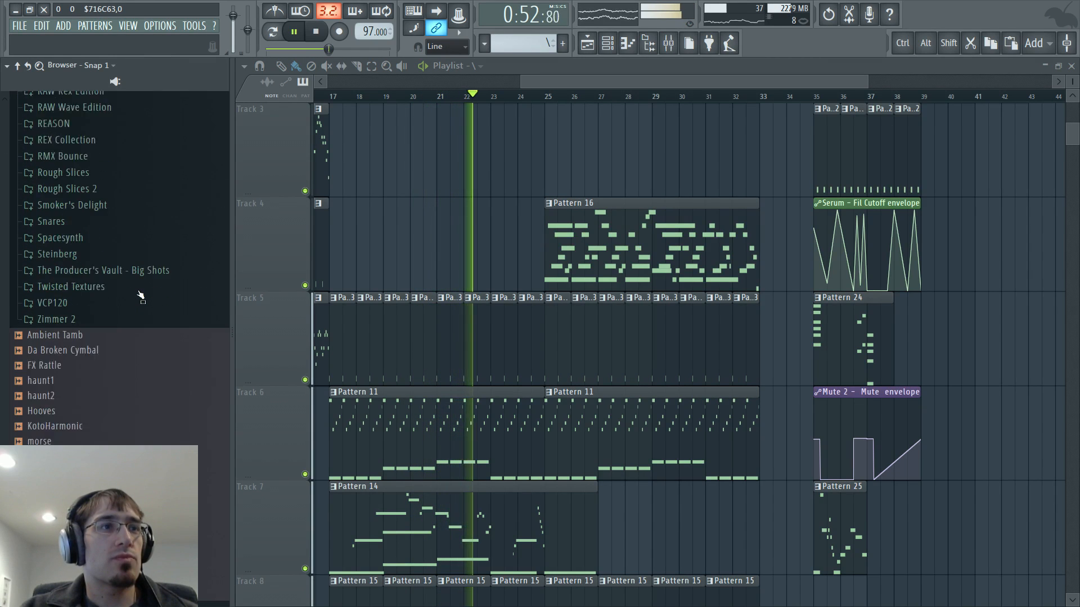
pyautogui.scroll(10, 138, 285)
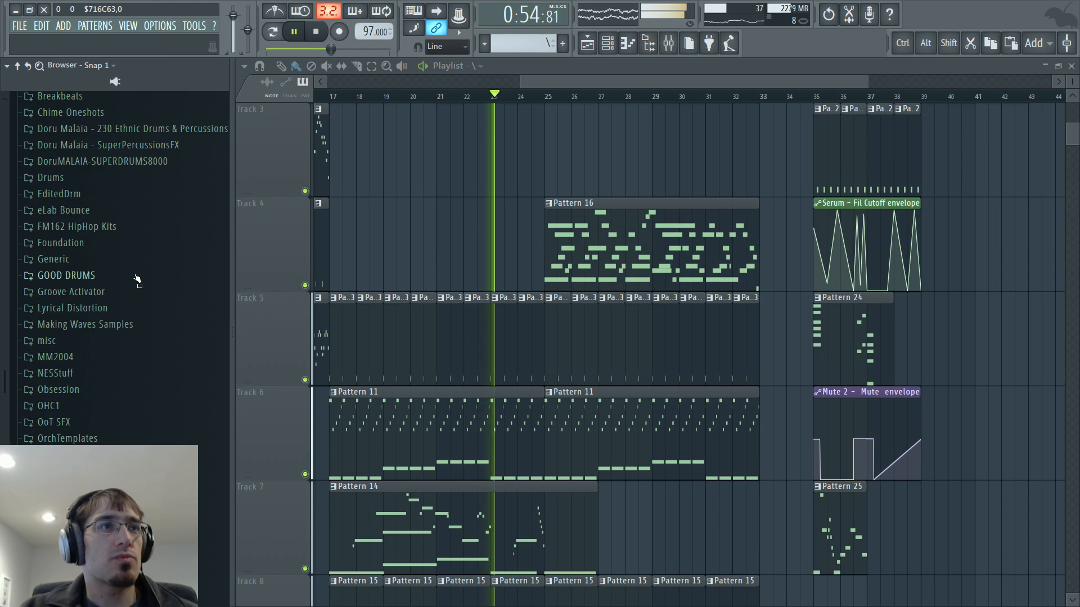
pyautogui.click(124, 140)
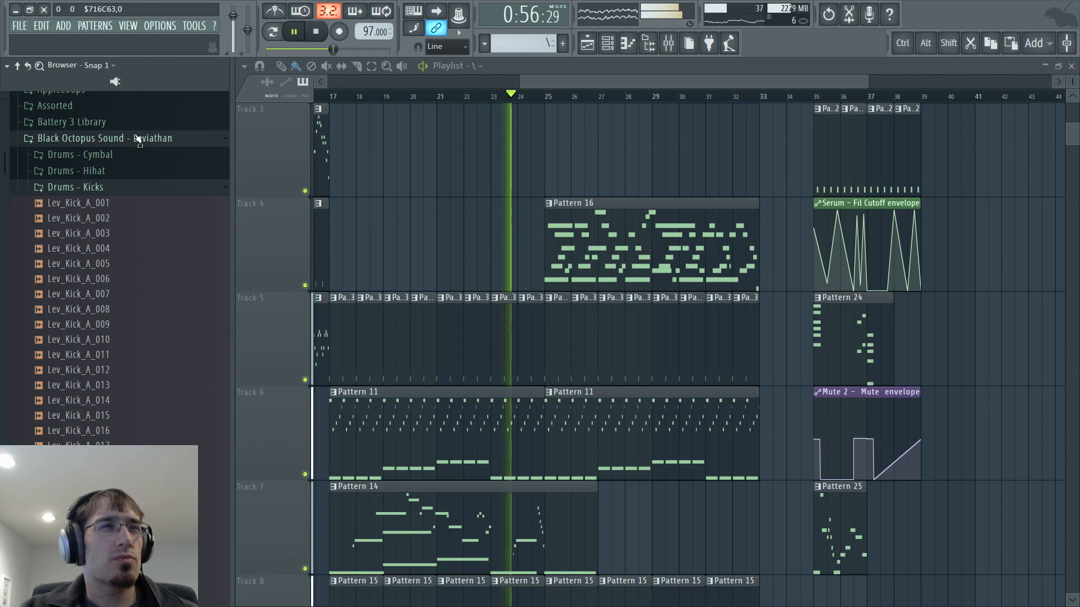
pyautogui.click(128, 204)
pyautogui.click(135, 219)
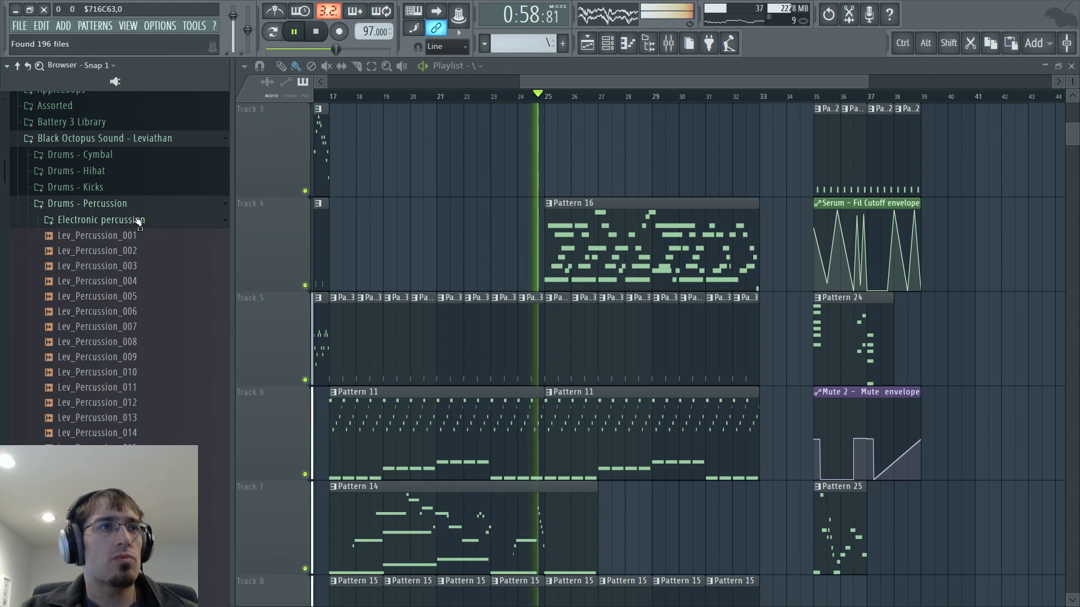
# Audition several electronic percussion samples, including Lev_Percussion_019, 022, 024 and 030, then collapse the sample browser
pyautogui.scroll(-4, 137, 239)
pyautogui.scroll(-2, 137, 241)
pyautogui.click(136, 237)
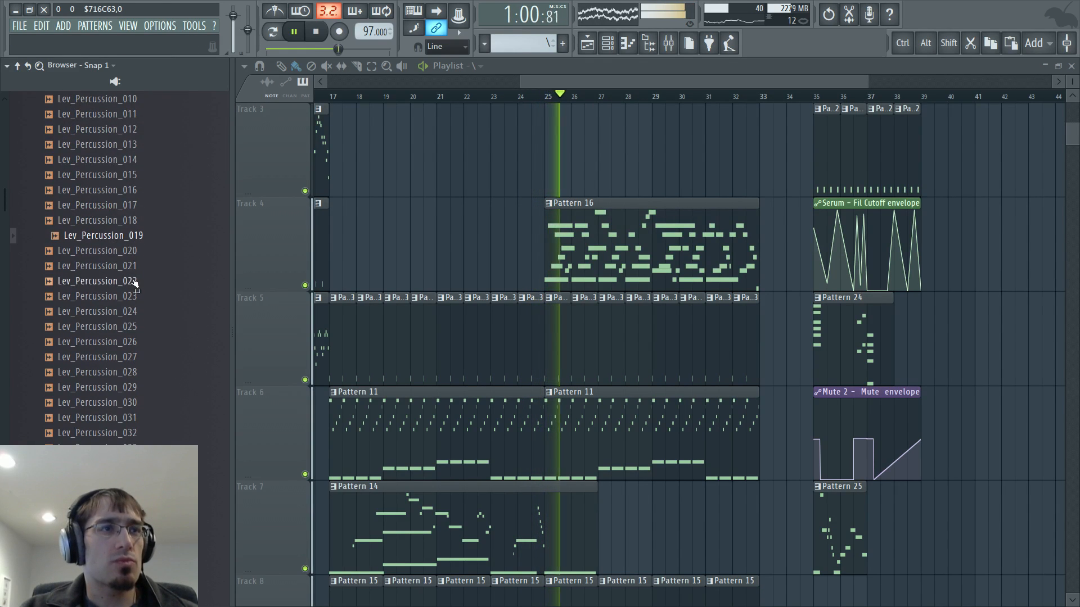
pyautogui.click(134, 281)
pyautogui.click(134, 312)
pyautogui.click(135, 402)
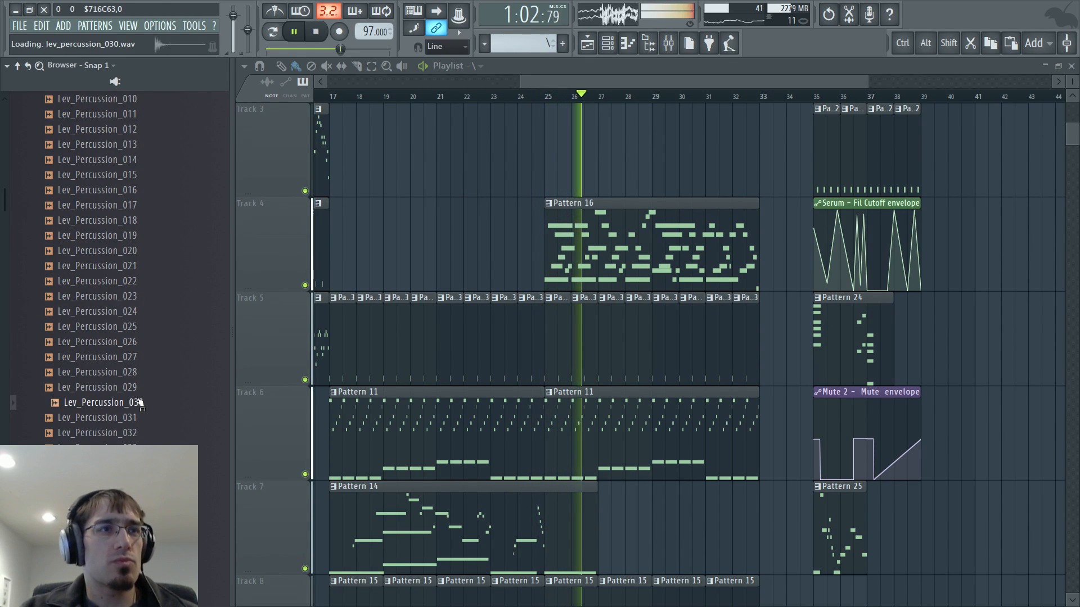
pyautogui.scroll(-8, 138, 394)
pyautogui.click(18, 65)
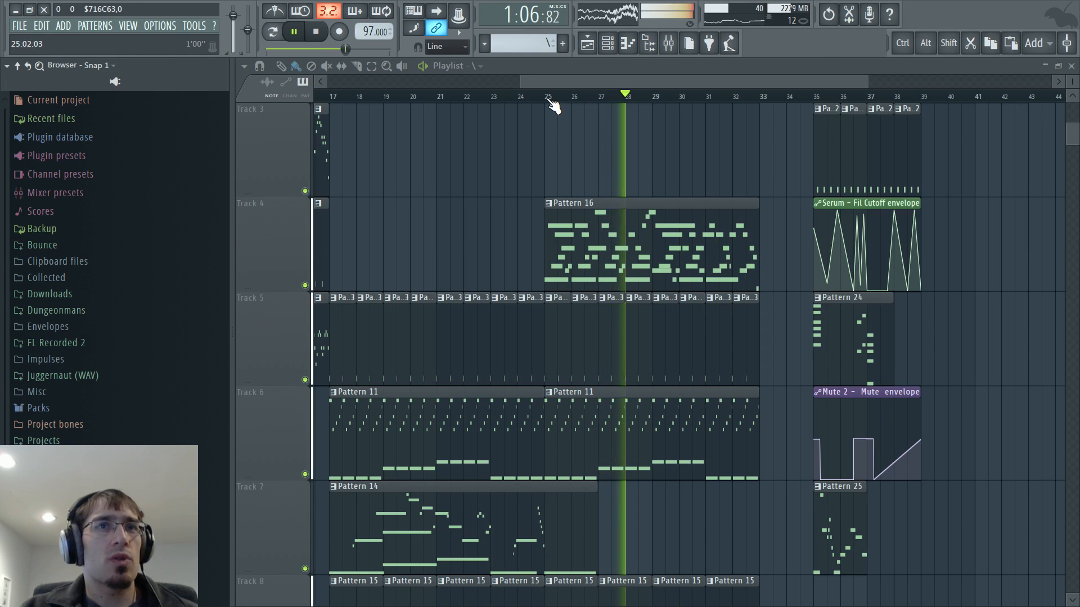
# Stop playback, select bars 25 to 32 in the playlist and place a new pattern on Track 10 at bar 25
pyautogui.moveTo(547, 100); pyautogui.dragTo(754, 106)
pyautogui.press('space')
pyautogui.scroll(-5, 475, 145)
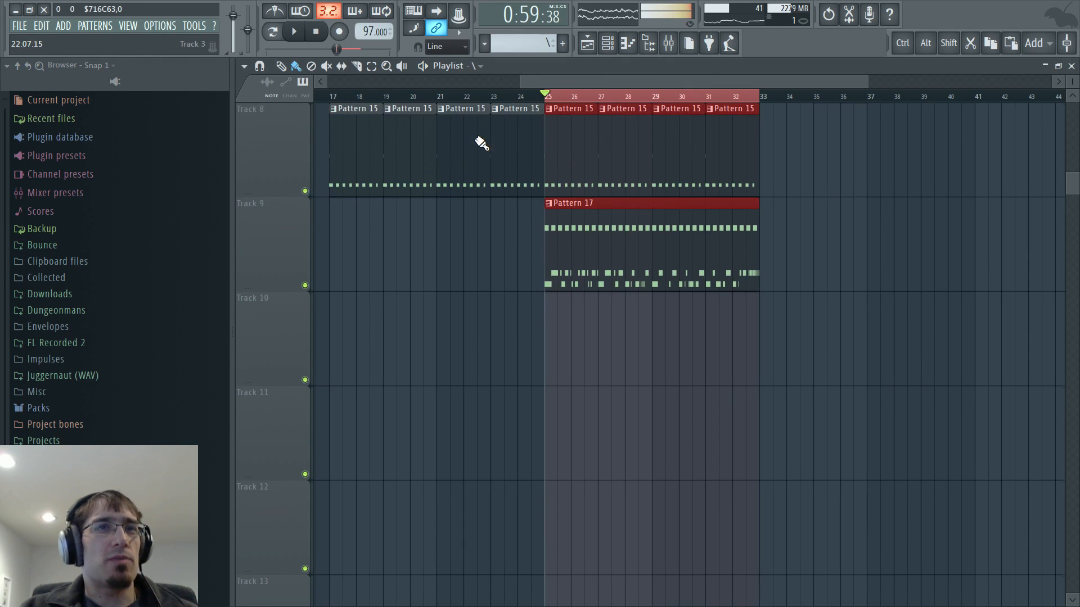
pyautogui.press('F4')
pyautogui.press('Return')
pyautogui.doubleClick(555, 325)
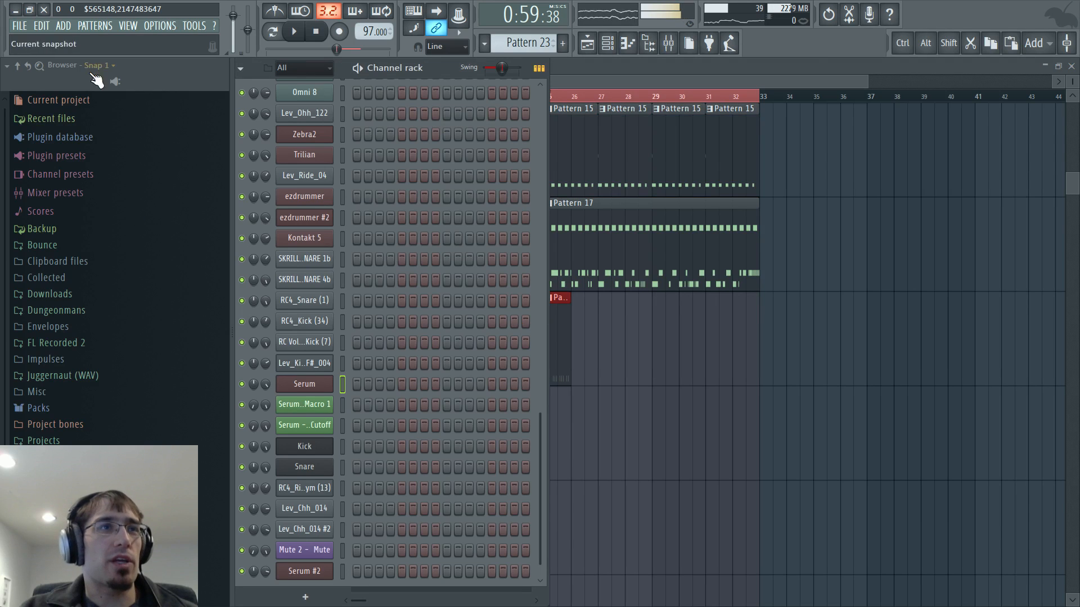
# Add a new Zebra2 instrument channel and show its Synthesis page
pyautogui.click(63, 25)
pyautogui.moveTo(112, 40)
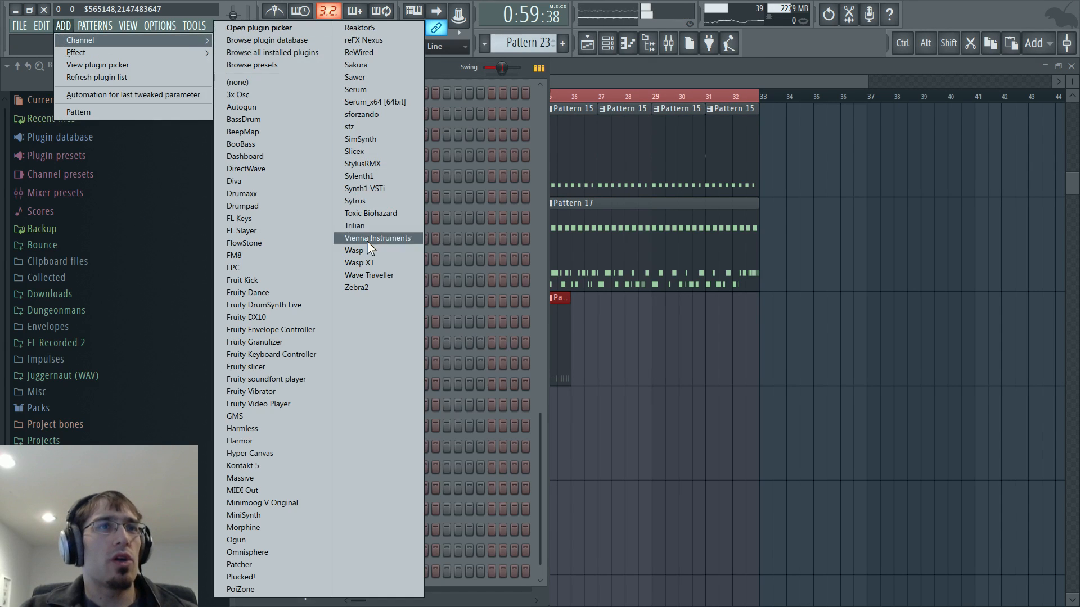
pyautogui.click(369, 288)
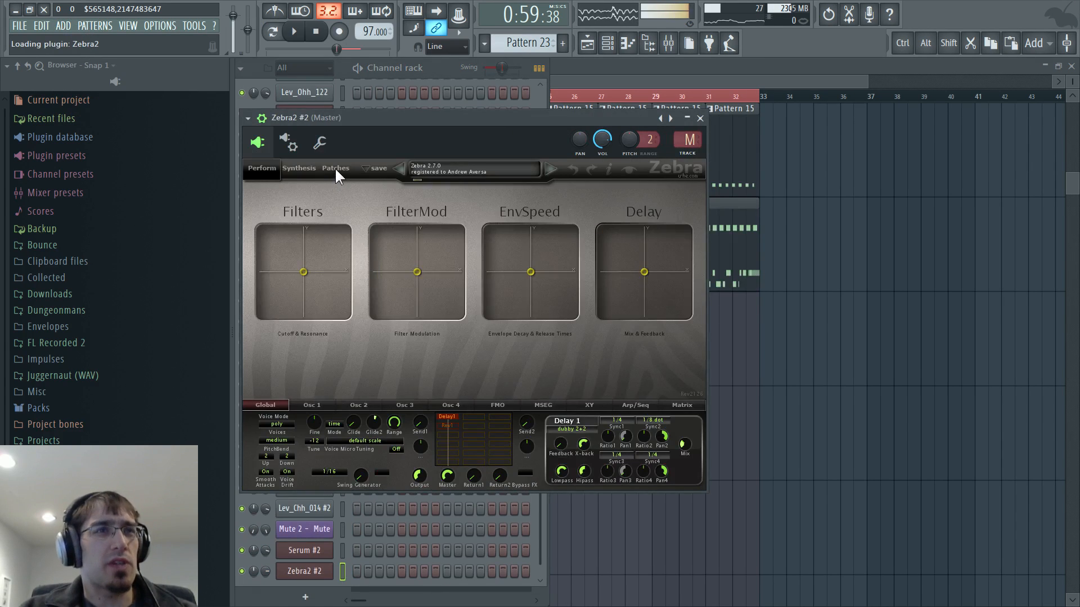
pyautogui.click(335, 168)
pyautogui.click(299, 169)
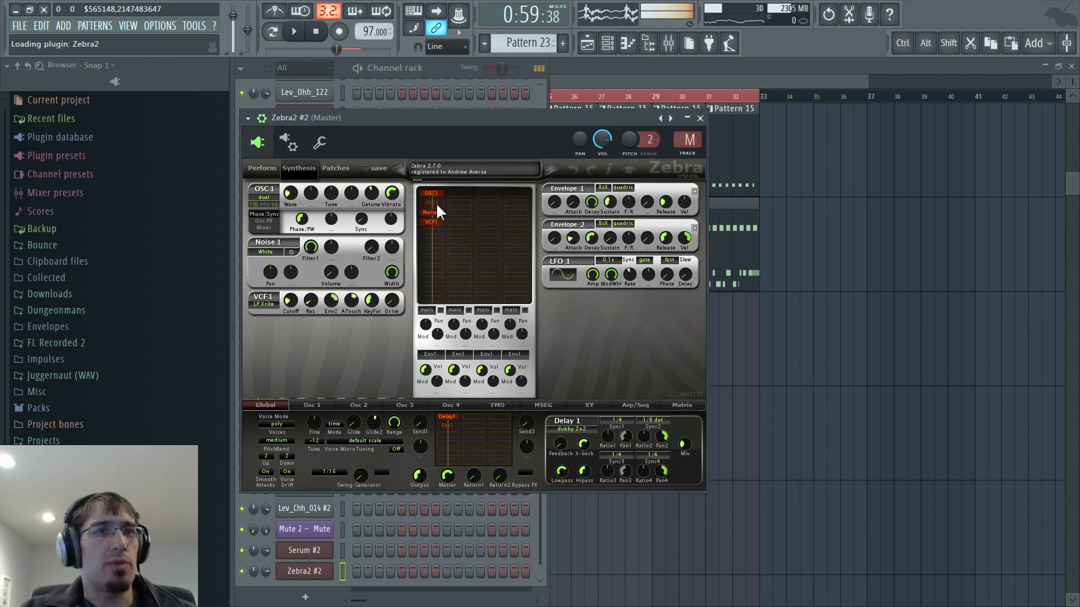
# Enable oscillator 2 and VCF1 in the Zebra2 grid, bypass Noise 1, and raise the output to 200 along with the channel volume
pyautogui.click(434, 202)
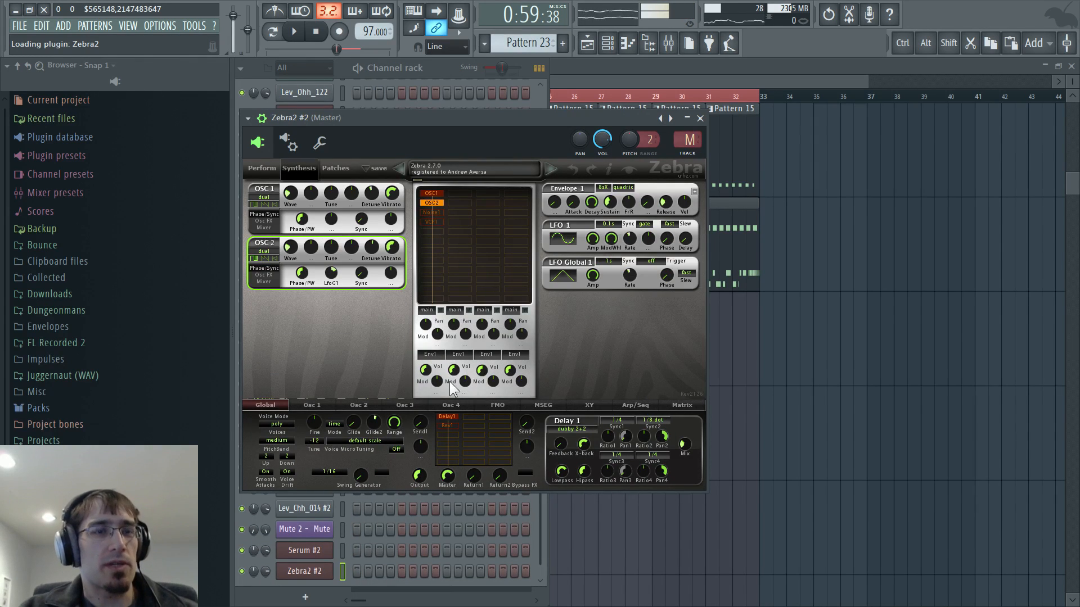
pyautogui.click(438, 222)
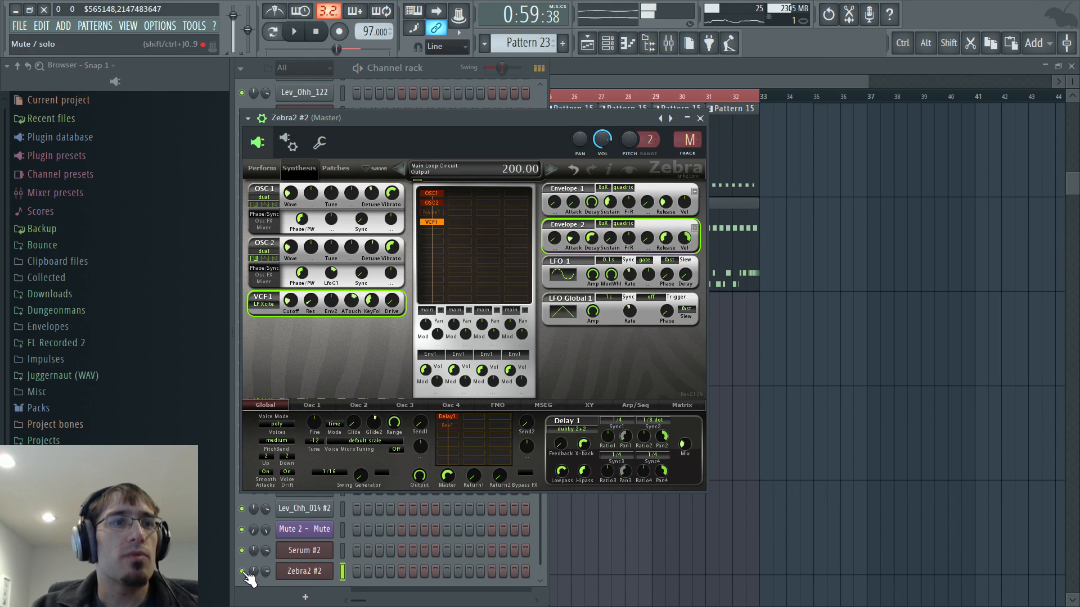
pyautogui.click(267, 577)
pyautogui.click(608, 120)
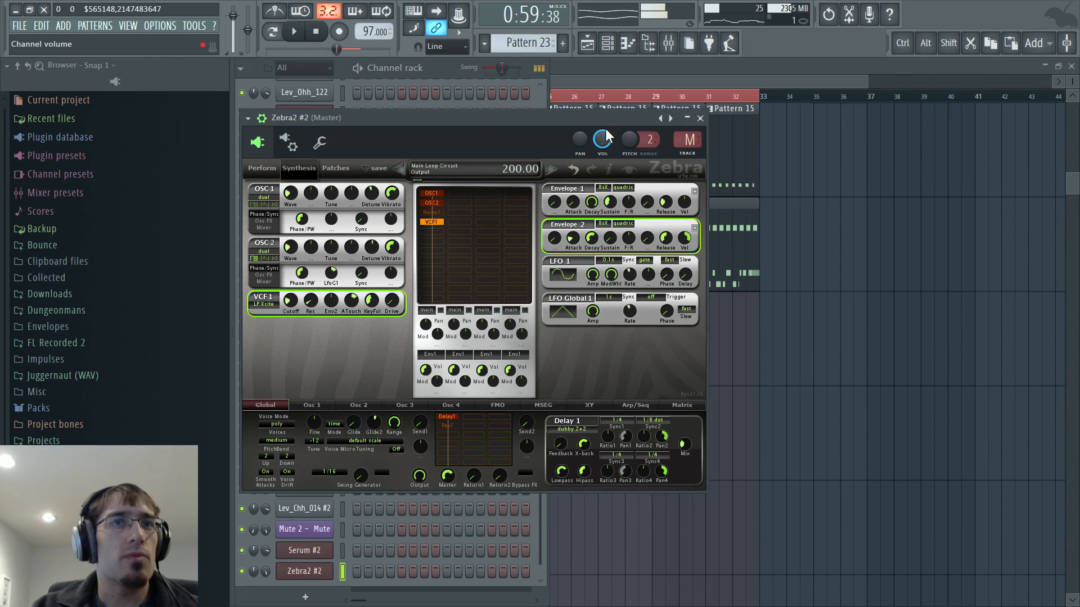
pyautogui.moveTo(572, 177); pyautogui.dragTo(582, 163)
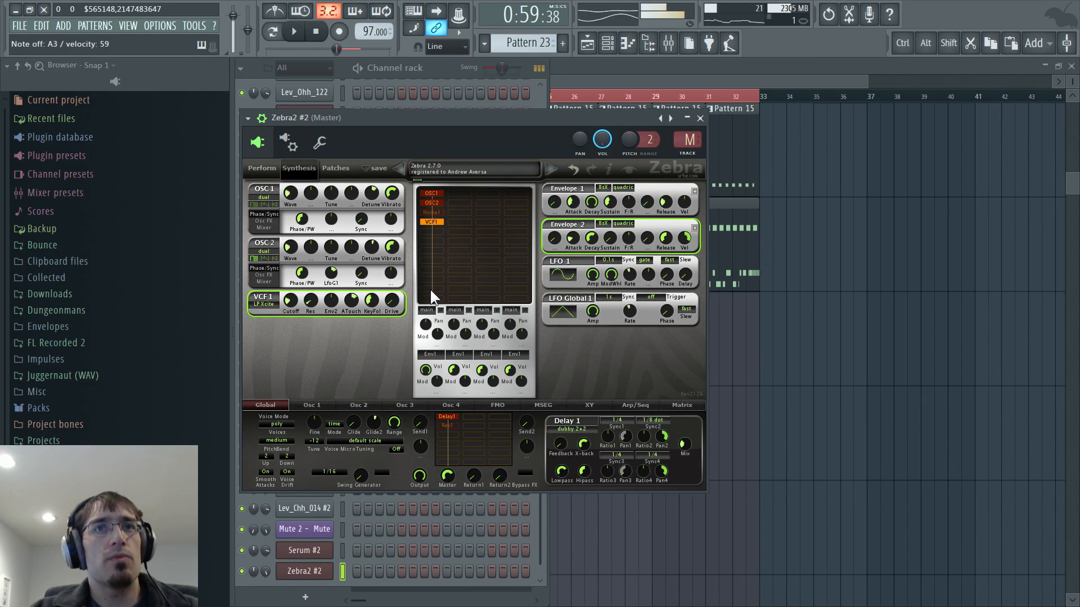
# Set oscillator 1 to single mode and compare the single and dual modes on oscillator 2
pyautogui.click(278, 203)
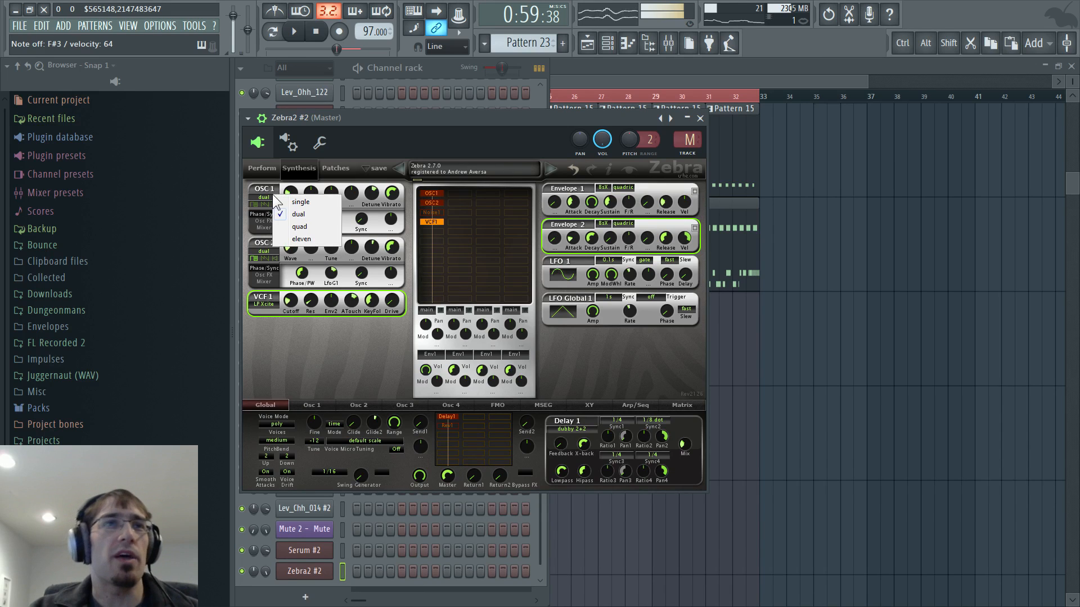
pyautogui.click(279, 202)
pyautogui.click(274, 250)
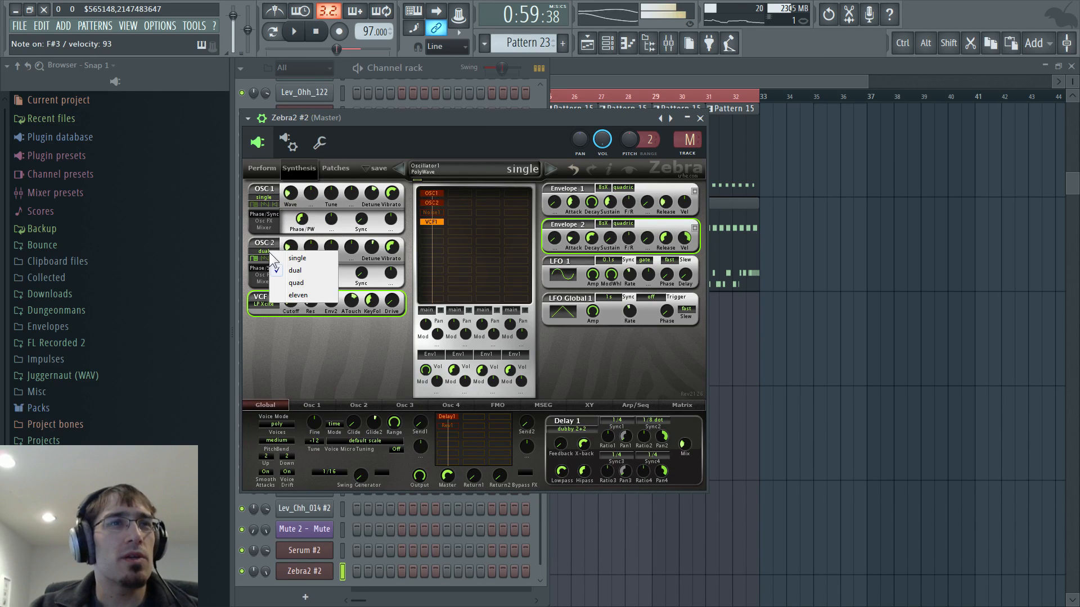
pyautogui.click(279, 259)
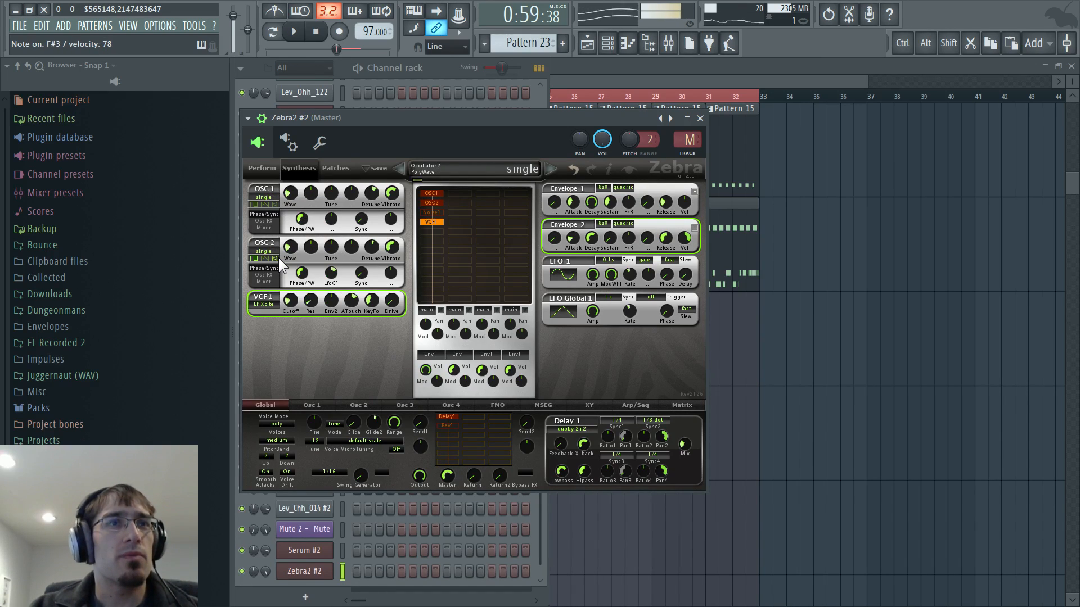
pyautogui.click(272, 254)
pyautogui.click(286, 277)
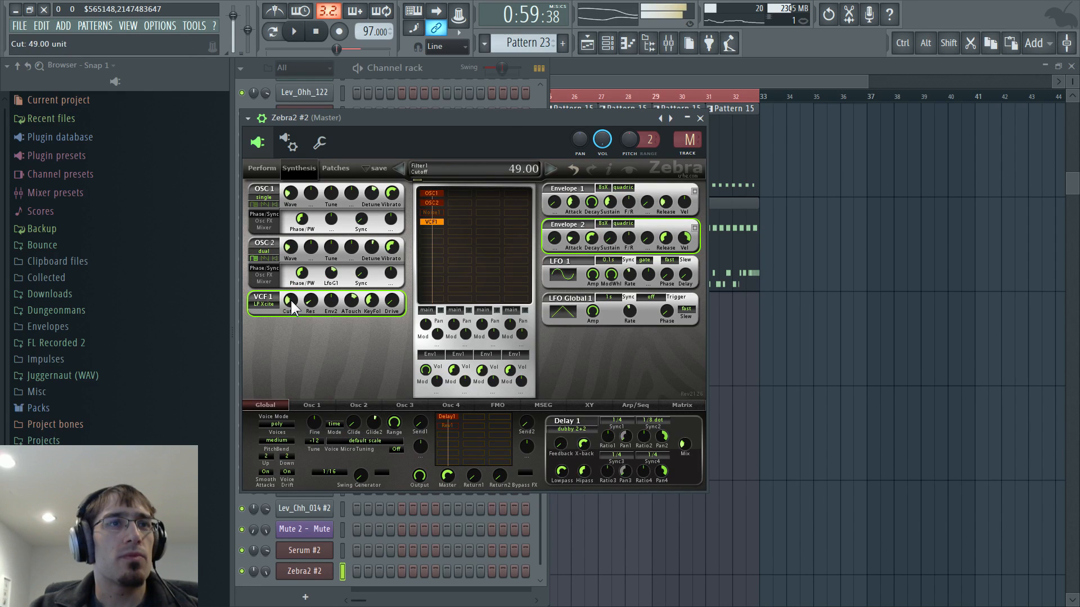
# Raise the VCF1 cutoff to 57 and adjust both oscillators' mixer widths, with oscillator 2 at 81
pyautogui.scroll(8, 291, 300)
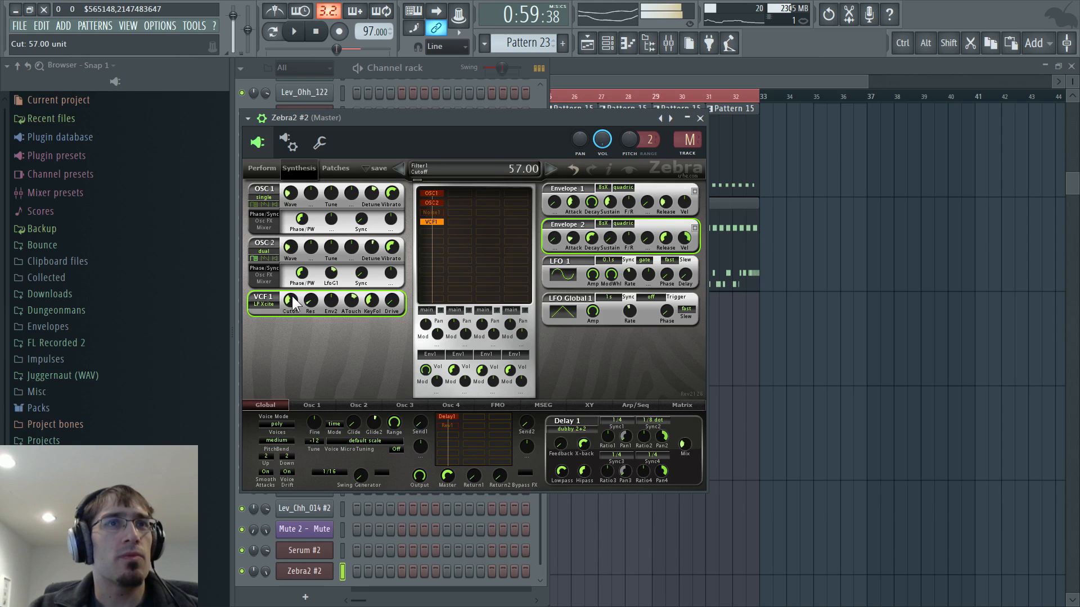
pyautogui.click(274, 229)
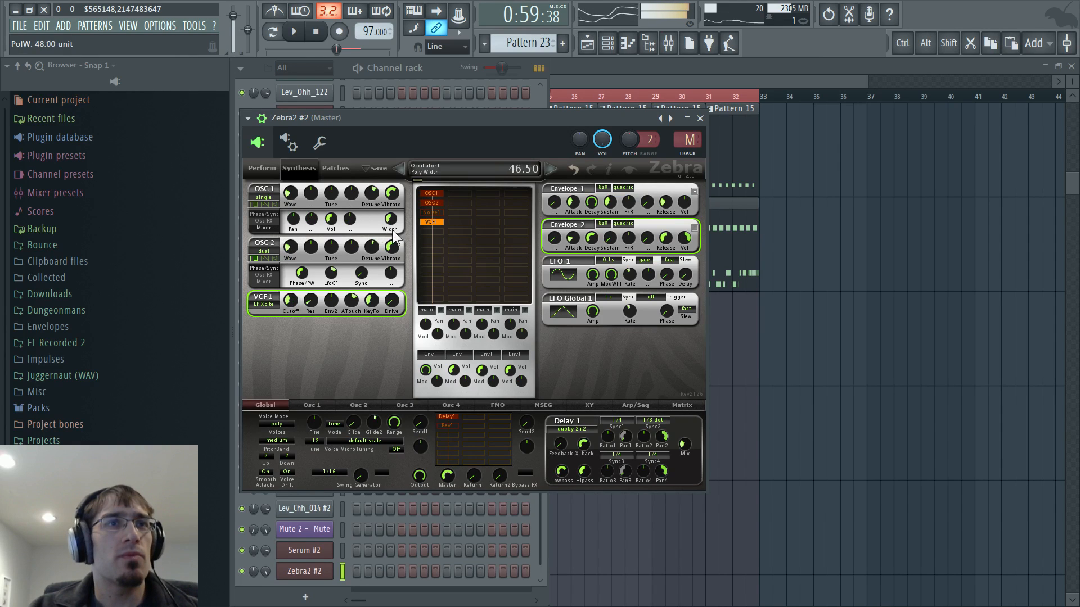
pyautogui.click(261, 282)
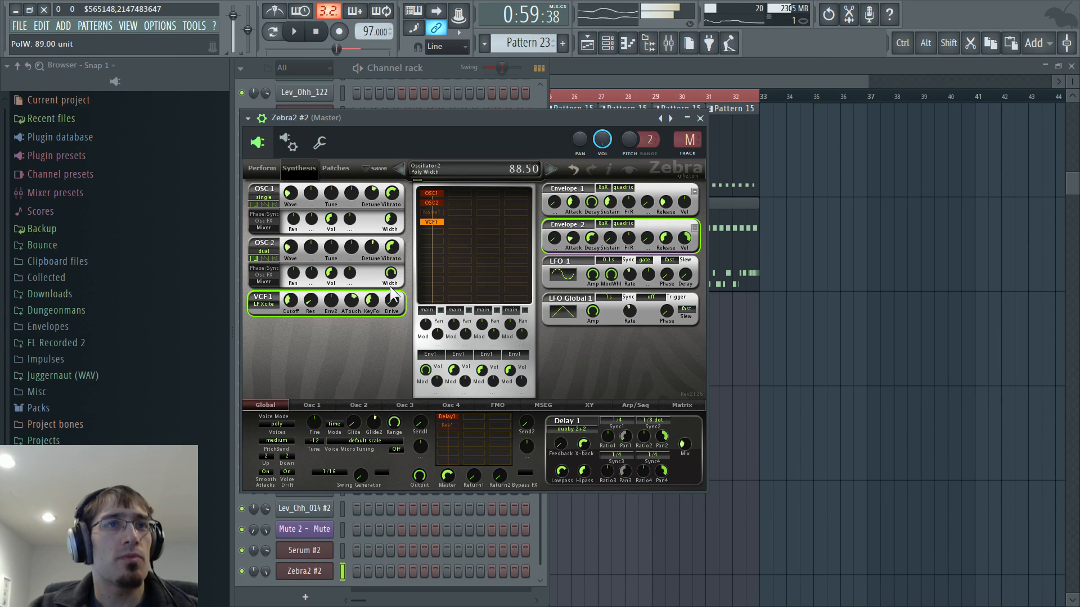
# Set Zebra2's voice mode to retrigger, set Envelope 1's release to 41, and bring up the Rev1 reverb settings
pyautogui.click(264, 425)
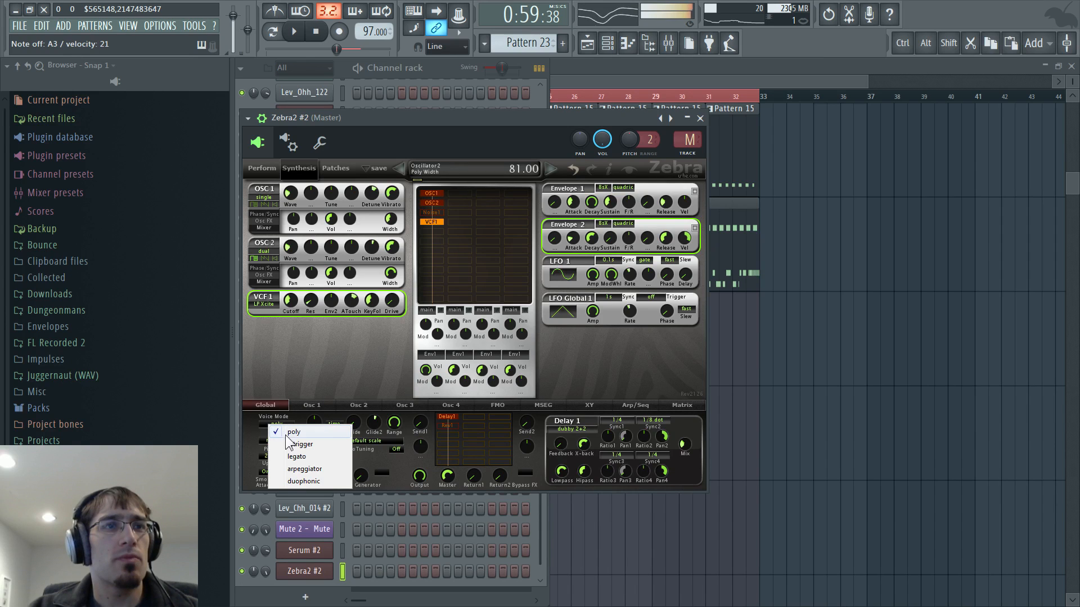
pyautogui.click(299, 444)
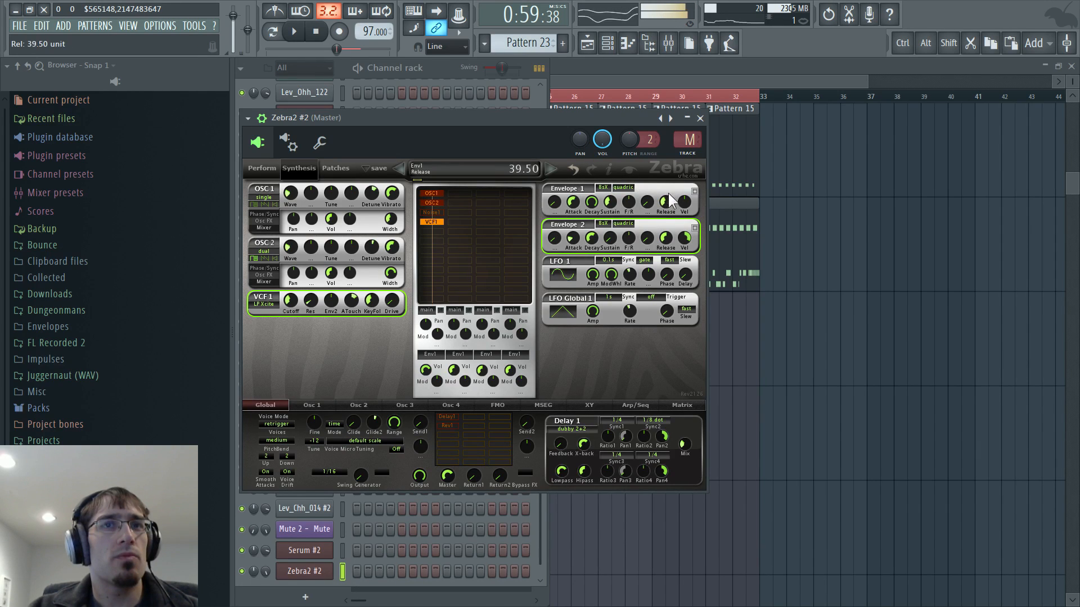
pyautogui.click(447, 425)
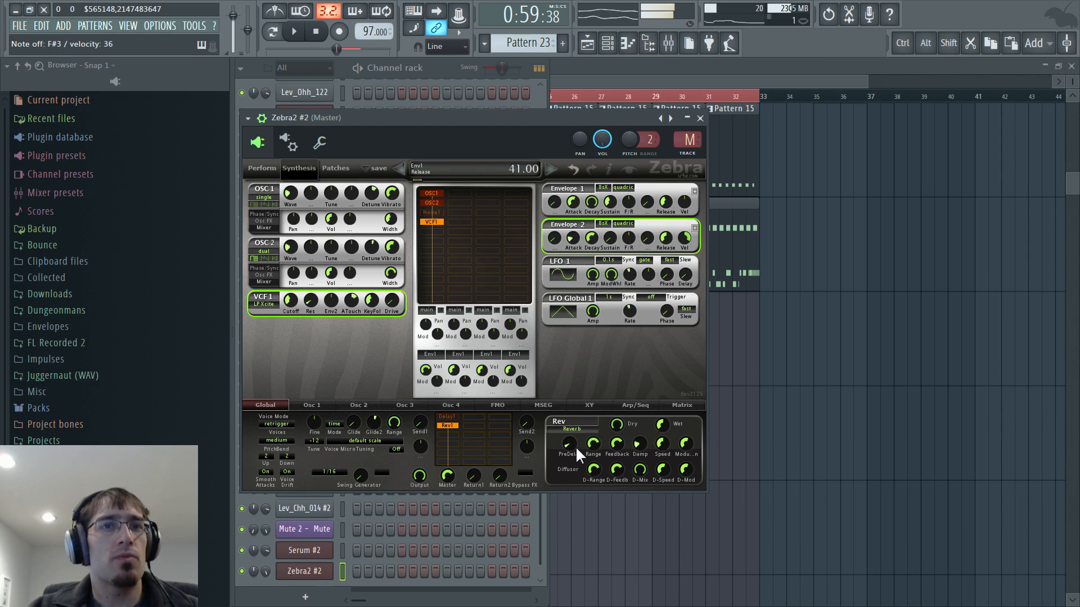
# Record long Zebra2 notes F#3, A3, B3, E3 and F#3 into Pattern 23 over bars 25 to 32, then stop recording
pyautogui.click(266, 572)
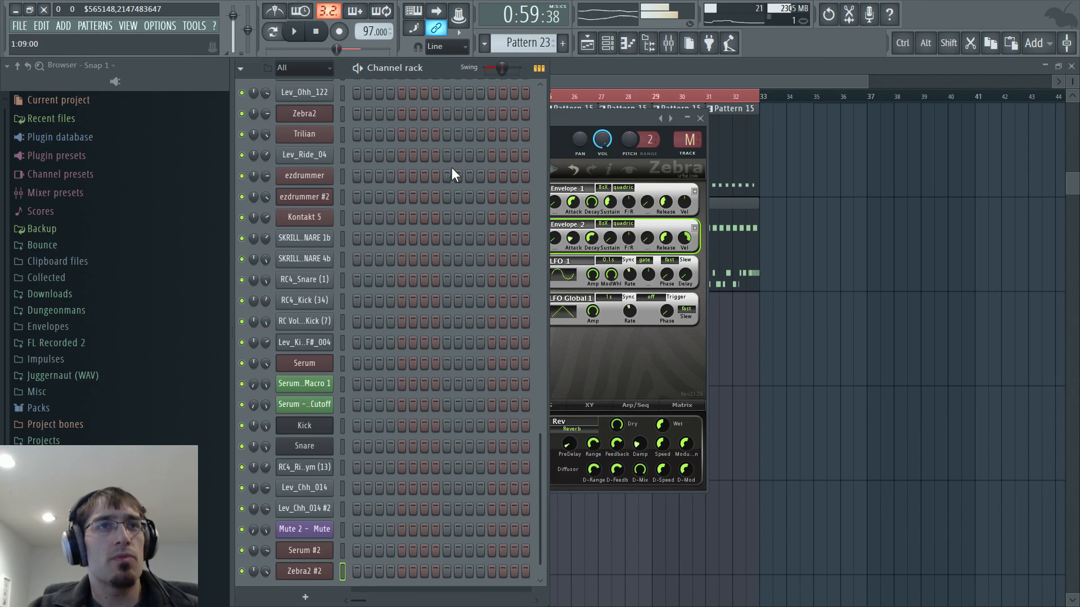
pyautogui.press('F5')
pyautogui.click(476, 98)
pyautogui.press('space')
pyautogui.click(341, 33)
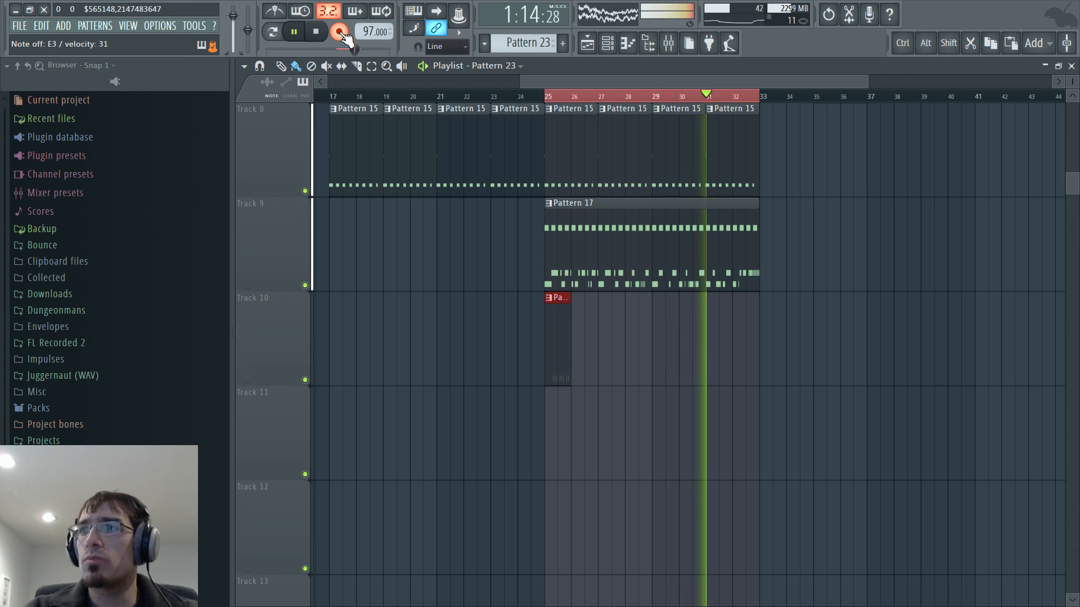
pyautogui.press('F5')
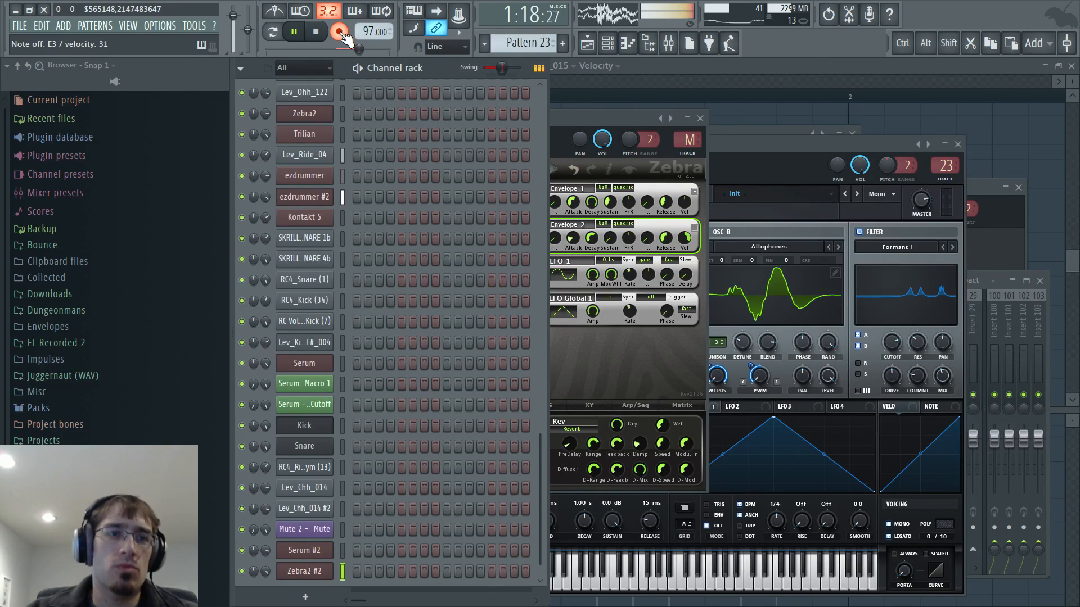
pyautogui.press('space')
pyautogui.click(339, 32)
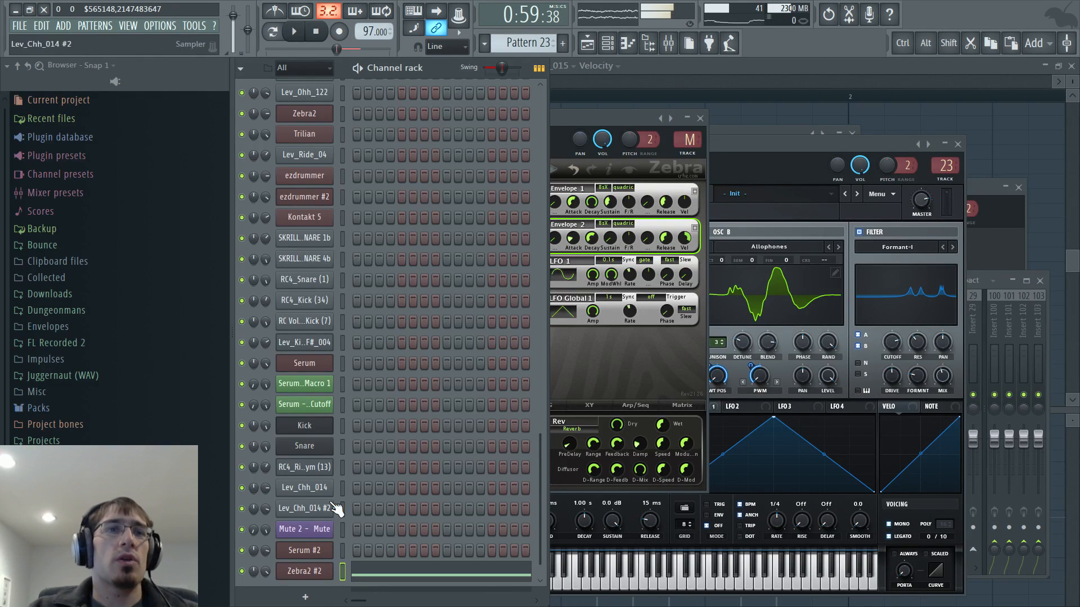
# Quantize the recorded Zebra2 notes in the piano roll with the 8_eighths-only template, leaving durations alone
pyautogui.rightClick(308, 568)
pyautogui.click(366, 494)
pyautogui.hotkey('alt', 'q')
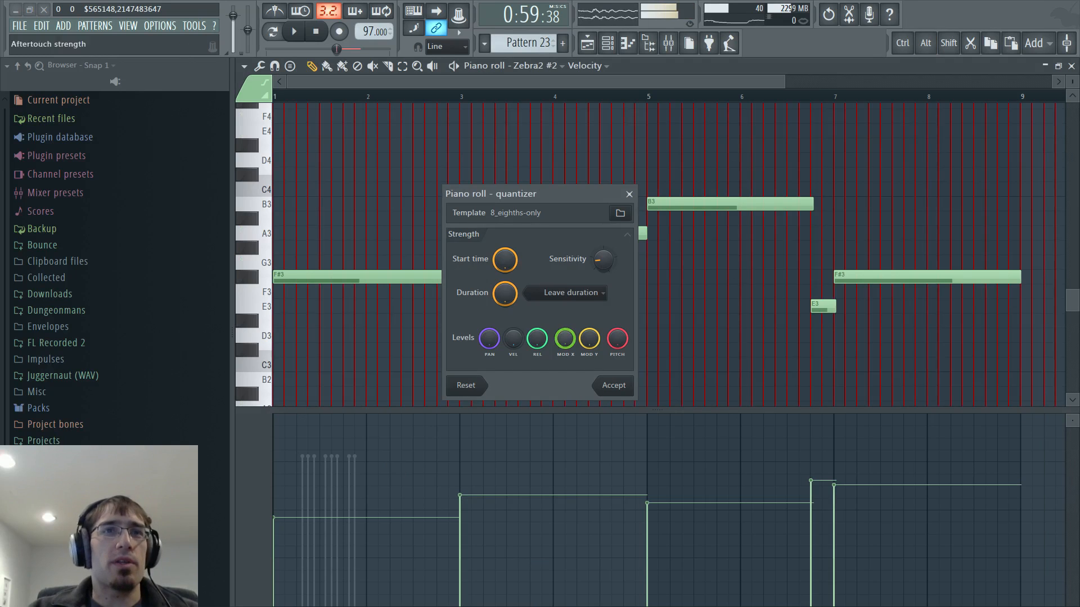
pyautogui.click(611, 386)
pyautogui.press('F5')
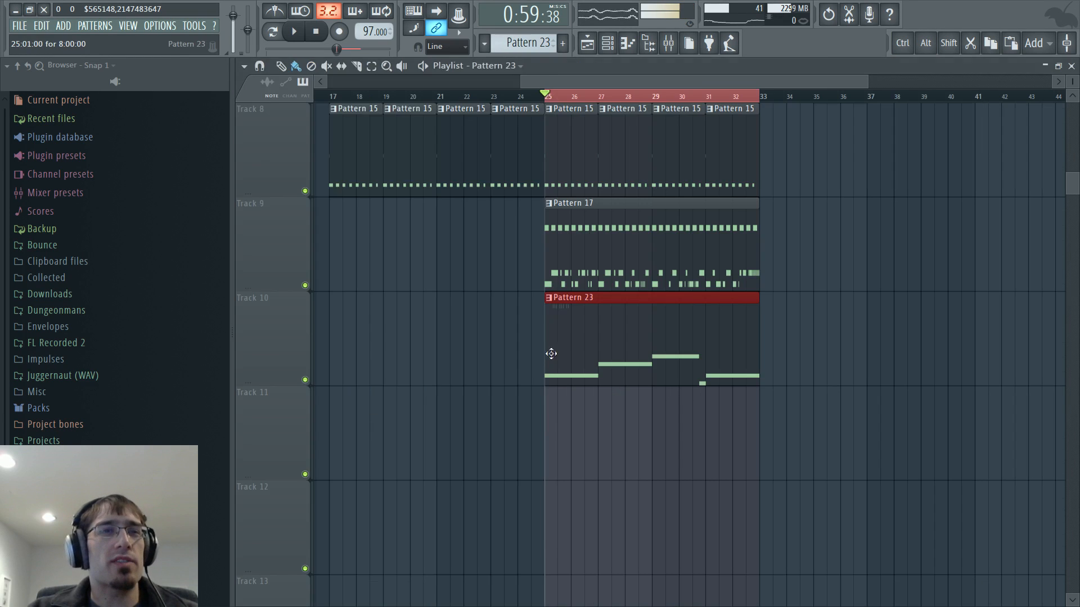
# Change the voice mode of the Zebra2 #2 synth to poly
pyautogui.press('F6')
pyautogui.click(314, 576)
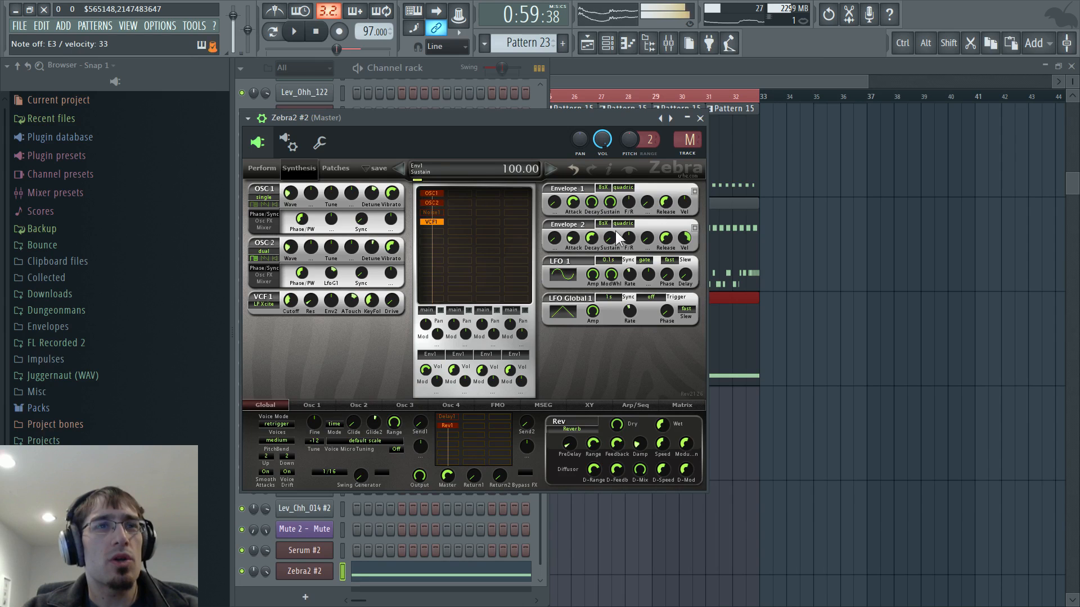
pyautogui.click(284, 424)
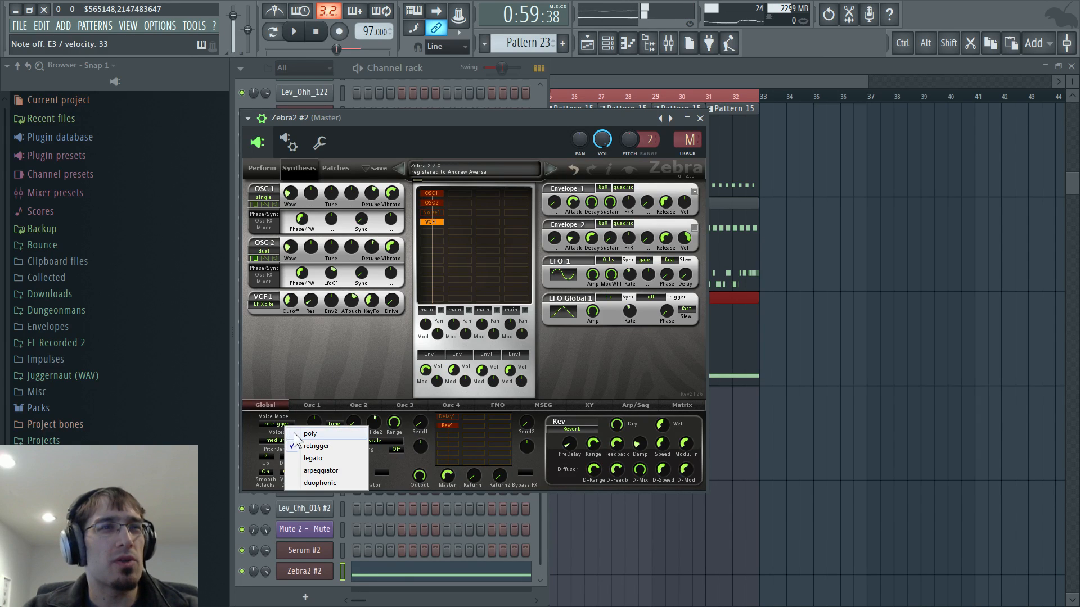
pyautogui.click(309, 434)
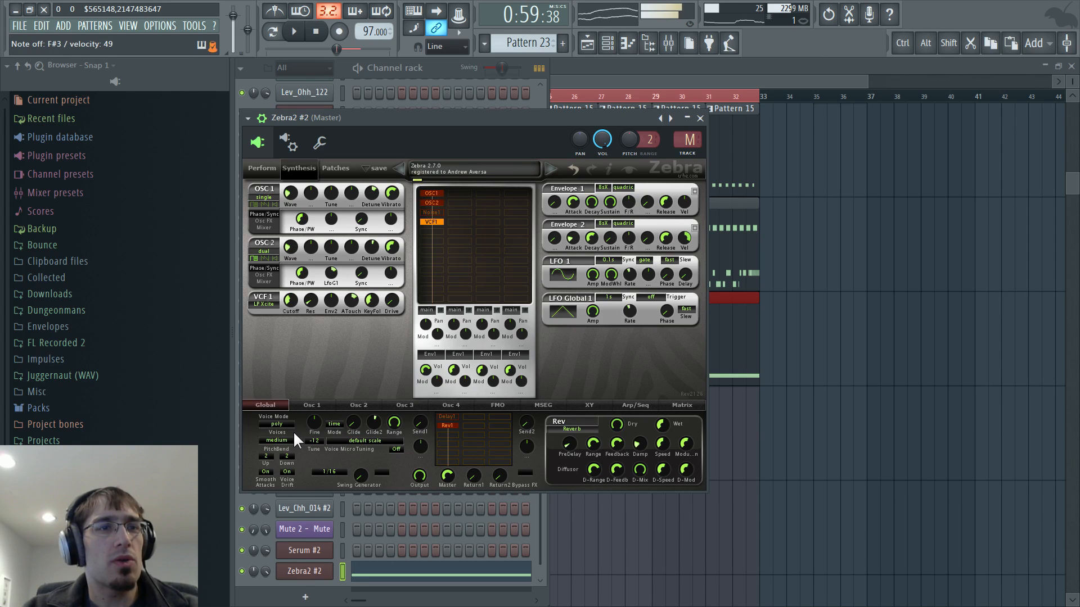
# Route Zebra2 #2 to mixer track 8 and name that track "Sus bass pad"
pyautogui.click(299, 569)
pyautogui.press('F9')
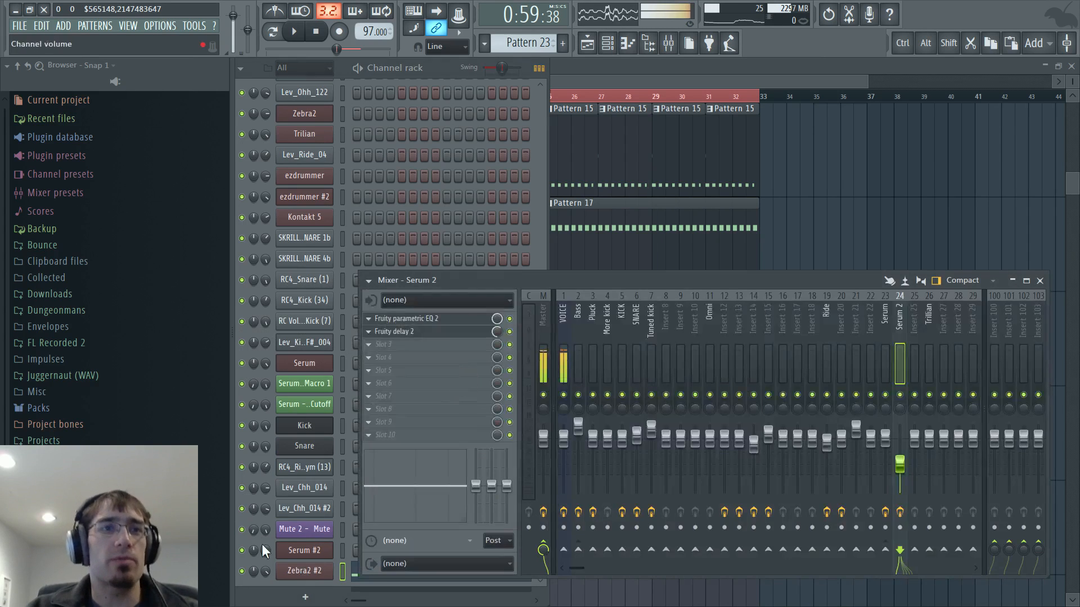
pyautogui.click(300, 570)
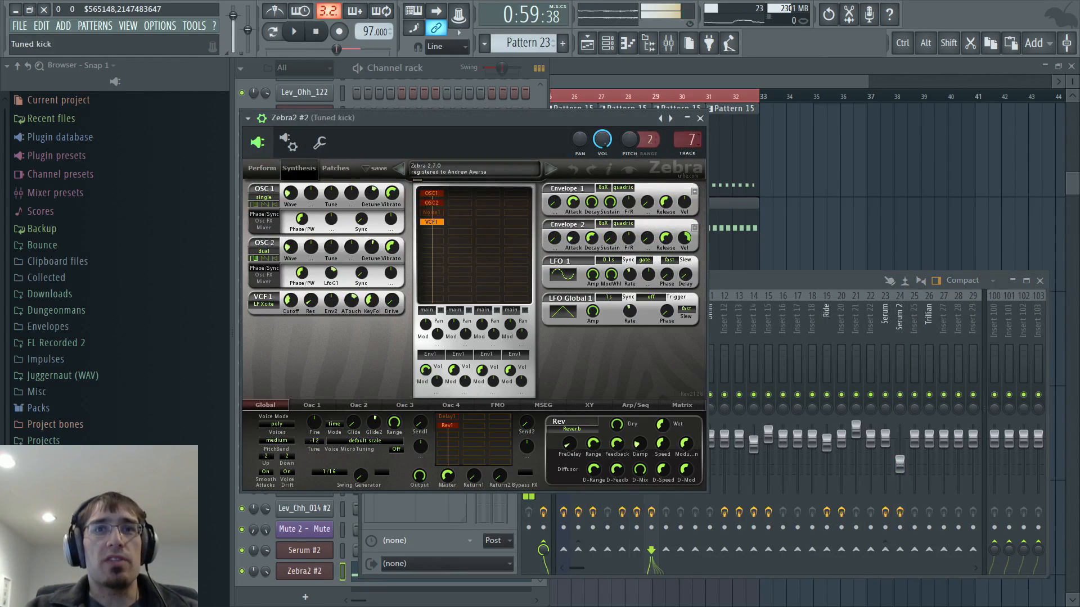
pyautogui.moveTo(688, 139); pyautogui.dragTo(687, 163)
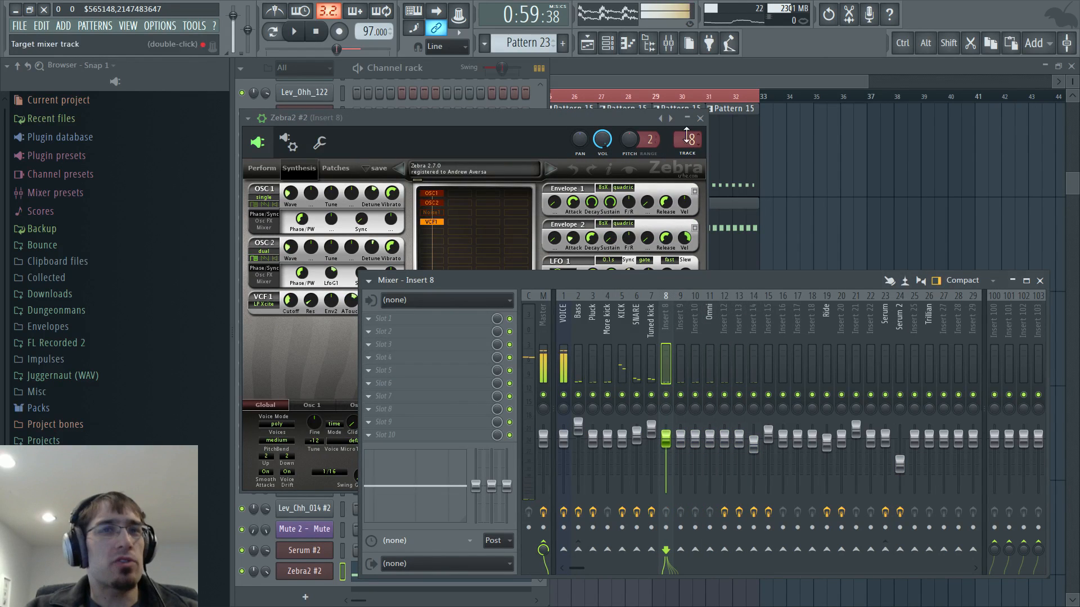
pyautogui.doubleClick(667, 319)
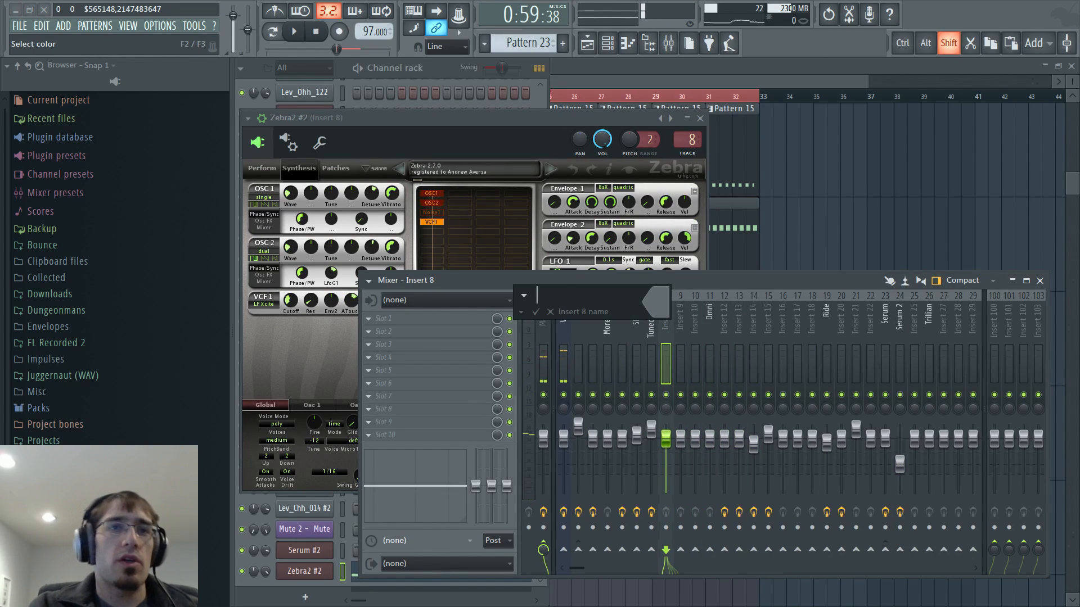
pyautogui.write('Sus bass pad')
pyautogui.press('Return')
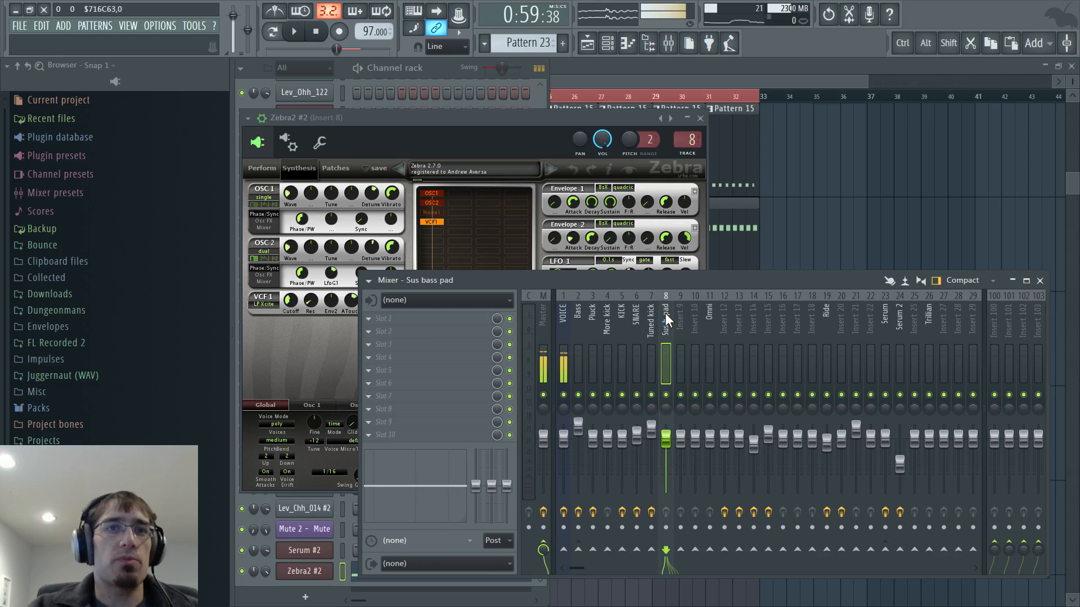
# Load Fruity parametric EQ 2 into slot 2 of the Sus bass pad track and lower its fader to about -4.5 dB during playback
pyautogui.click(386, 332)
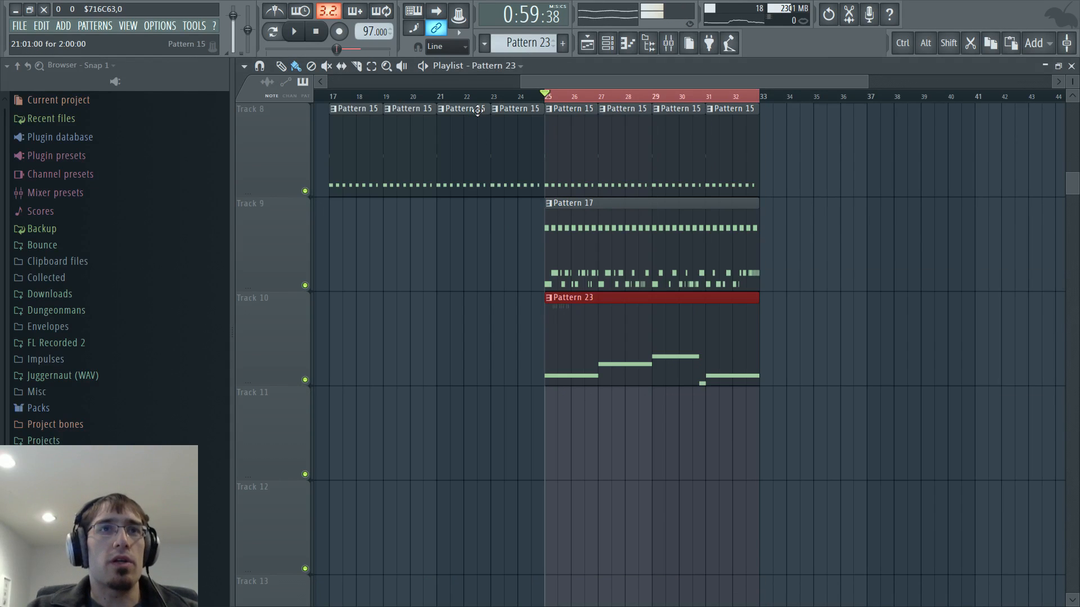
pyautogui.press('space')
pyautogui.press('F9')
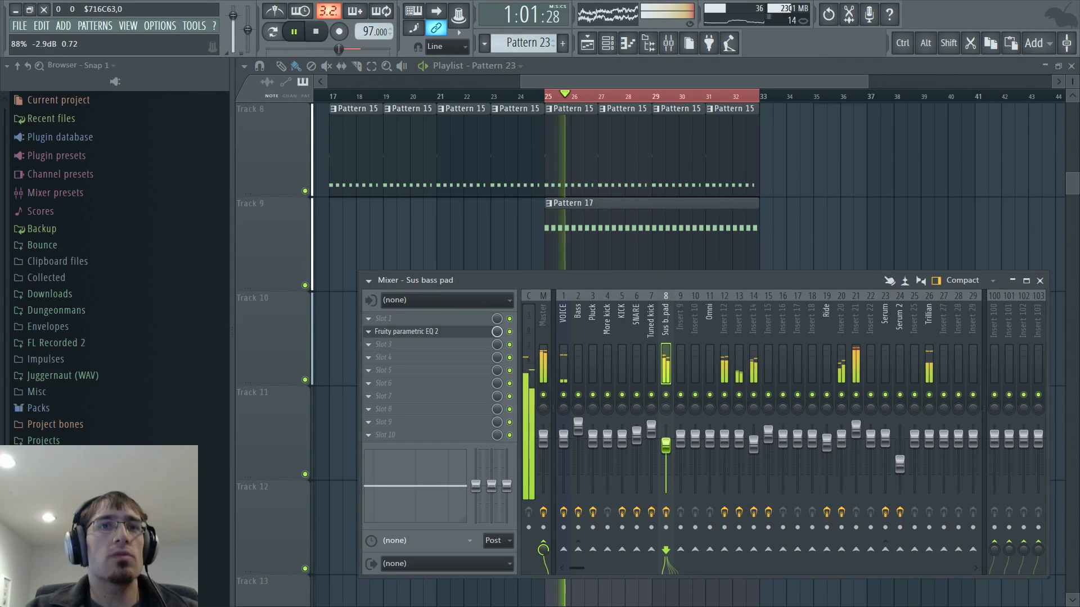
pyautogui.moveTo(665, 445); pyautogui.dragTo(666, 451)
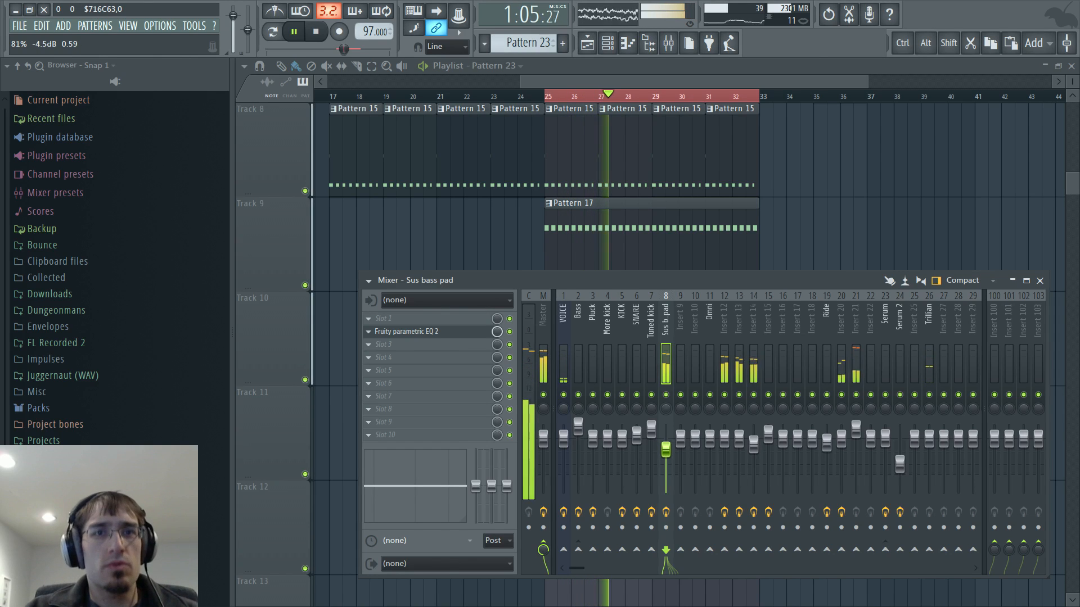
# Raise Envelope 1's attack and shorten its release in Zebra2 #2 while the song plays
pyautogui.press('F5')
pyautogui.press('F6')
pyautogui.press('F5')
pyautogui.press('F5')
pyautogui.click(313, 569)
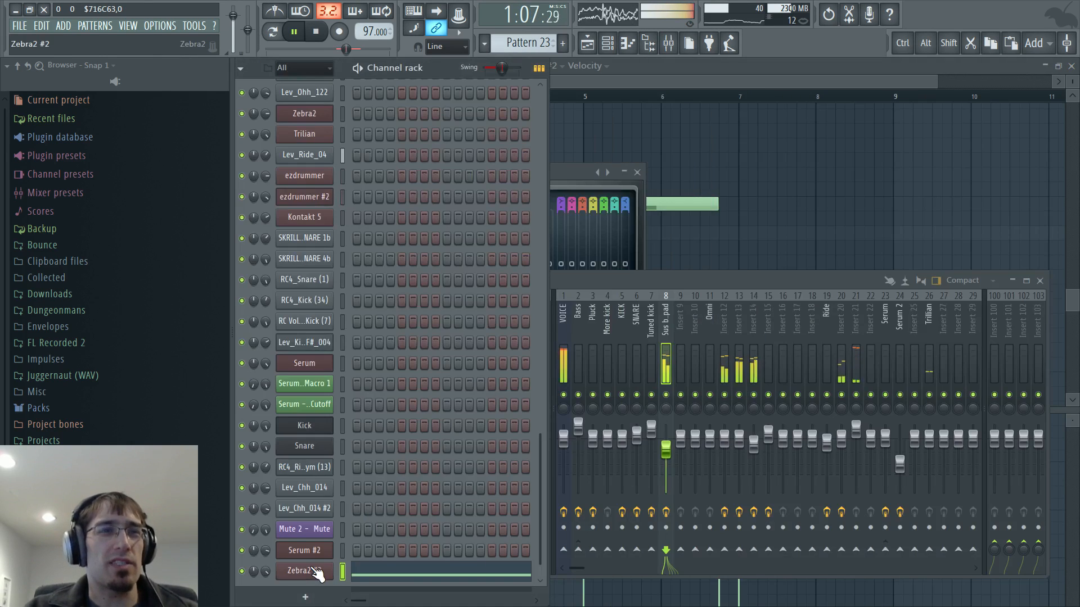
pyautogui.click(315, 571)
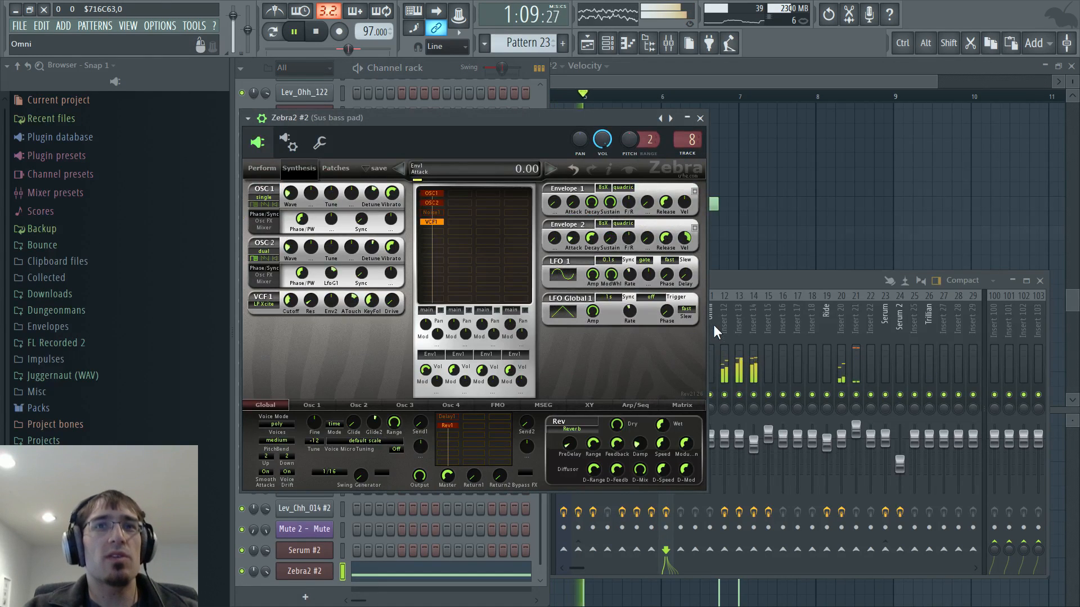
pyautogui.moveTo(574, 203); pyautogui.dragTo(574, 191)
pyautogui.click(735, 310)
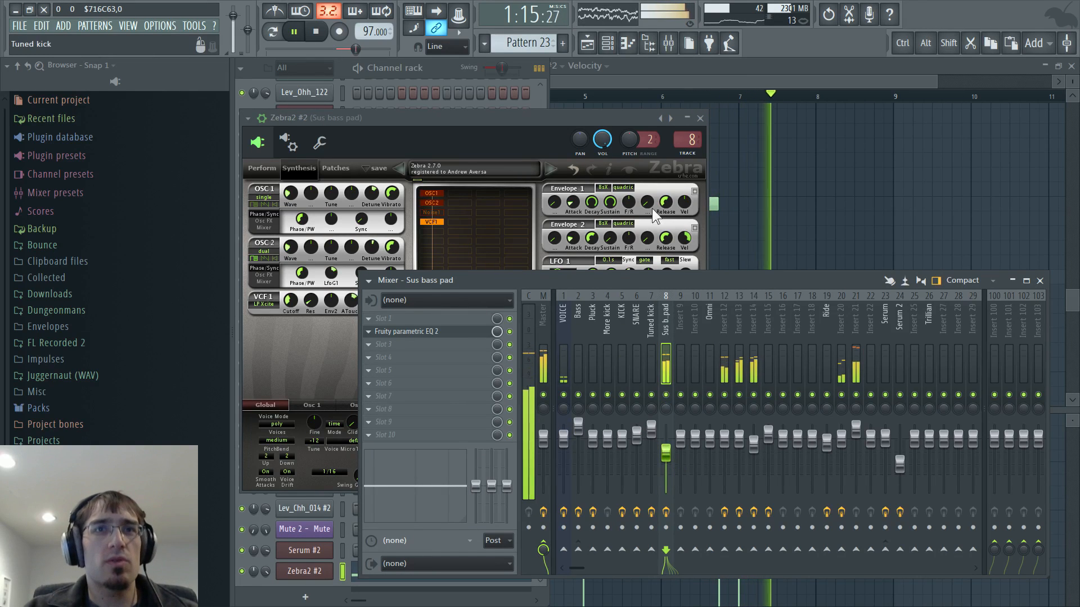
pyautogui.moveTo(664, 204); pyautogui.dragTo(663, 226)
# Stop playback, create a new pattern and place its clip at bar 33 on Track 7 of the playlist
pyautogui.press('F6')
pyautogui.press('F5')
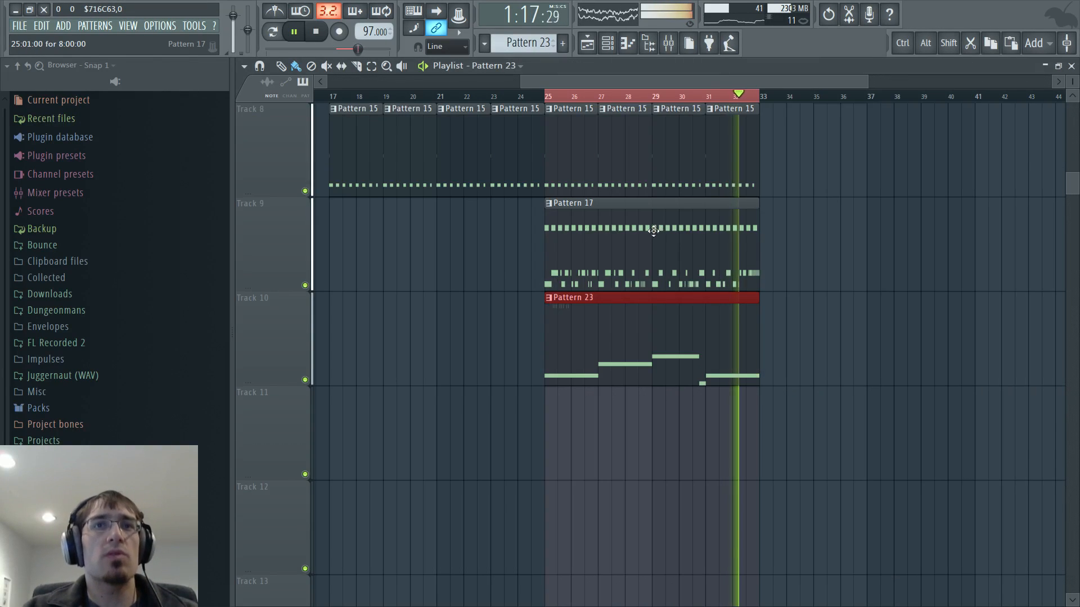
pyautogui.scroll(2, 654, 231)
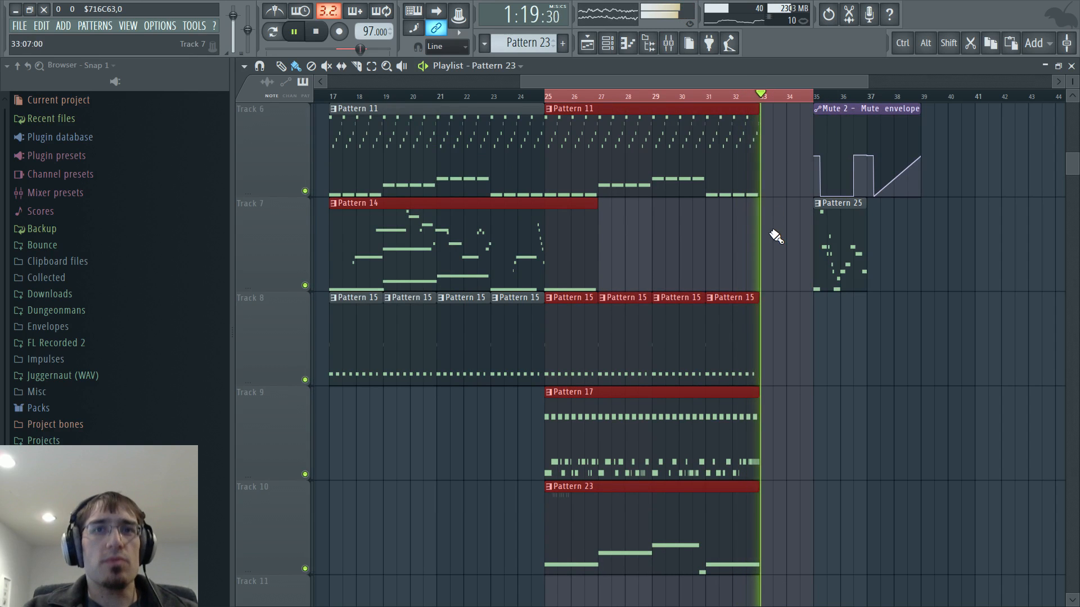
pyautogui.press('space')
pyautogui.press('F4')
pyautogui.press('Return')
pyautogui.click(762, 255)
# Add an F#5 note nearly two bars long at bar 9 of Pattern 16's Omni 4 part and play the passage
pyautogui.scroll(4, 763, 256)
pyautogui.scroll(-1, 756, 255)
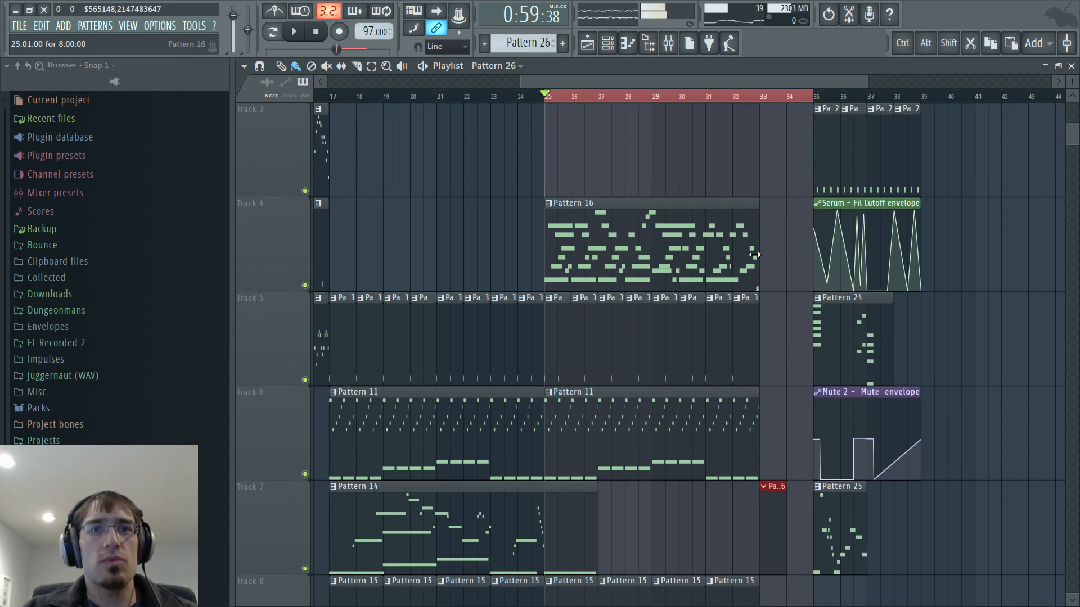
pyautogui.doubleClick(748, 251)
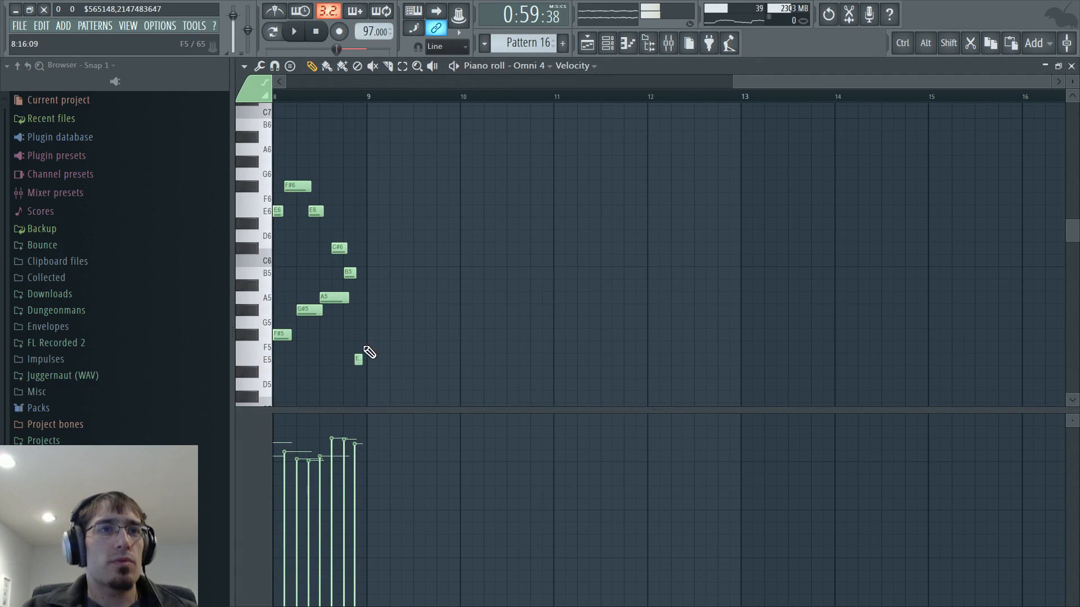
pyautogui.click(369, 335)
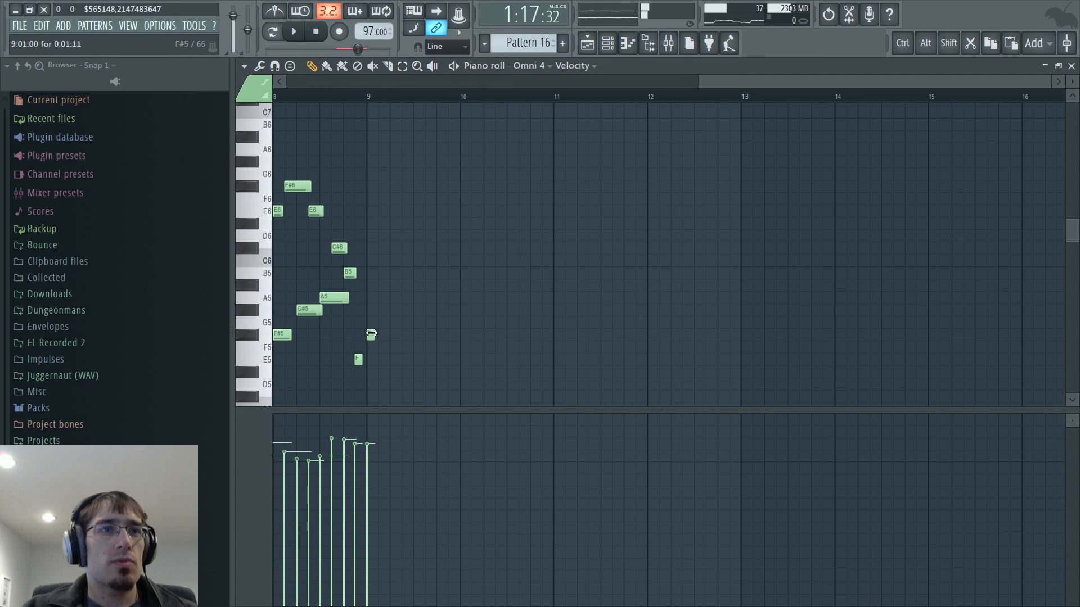
pyautogui.moveTo(371, 334); pyautogui.dragTo(539, 331)
pyautogui.press('space')
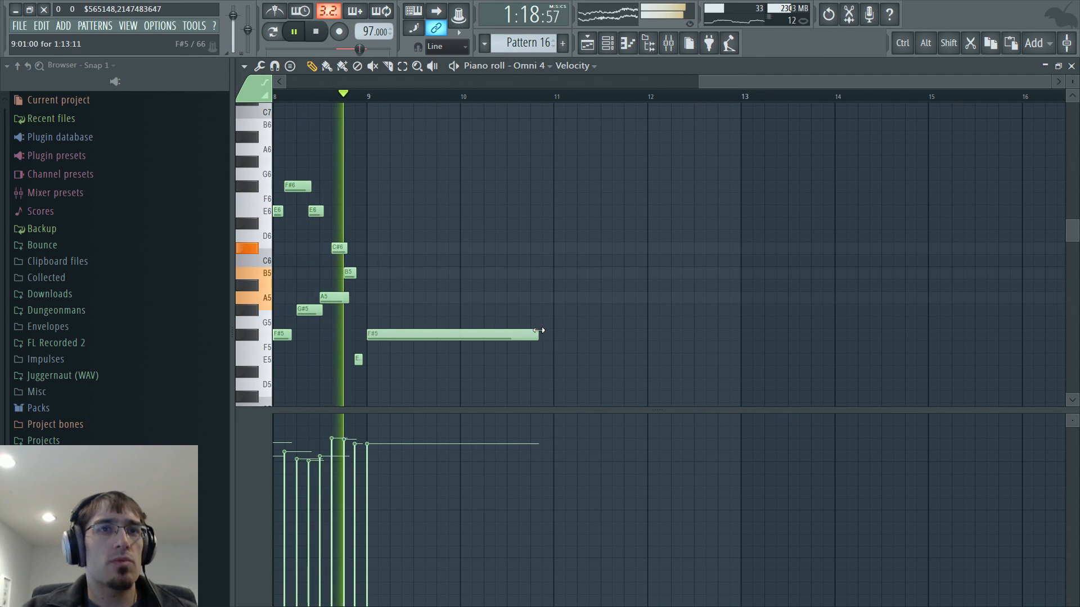
pyautogui.press('F5')
pyautogui.scroll(3, 697, 338)
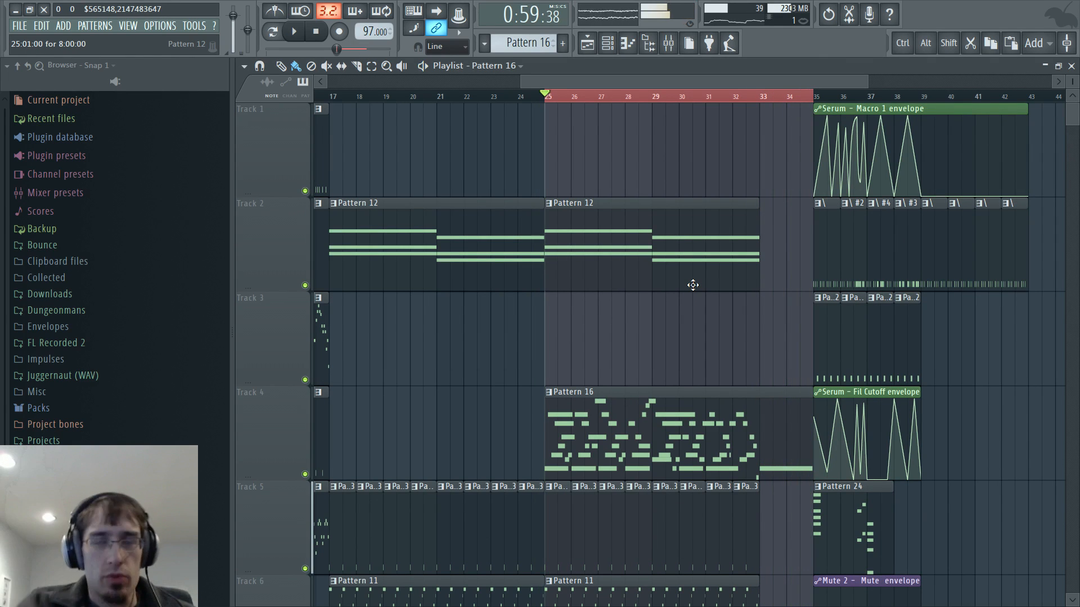
# Place the empty Pattern 26 at bar 34 on Track 8 and delete its clip at bar 33 on Track 7
pyautogui.click(760, 97)
pyautogui.scroll(-4, 841, 286)
pyautogui.scroll(2, 832, 360)
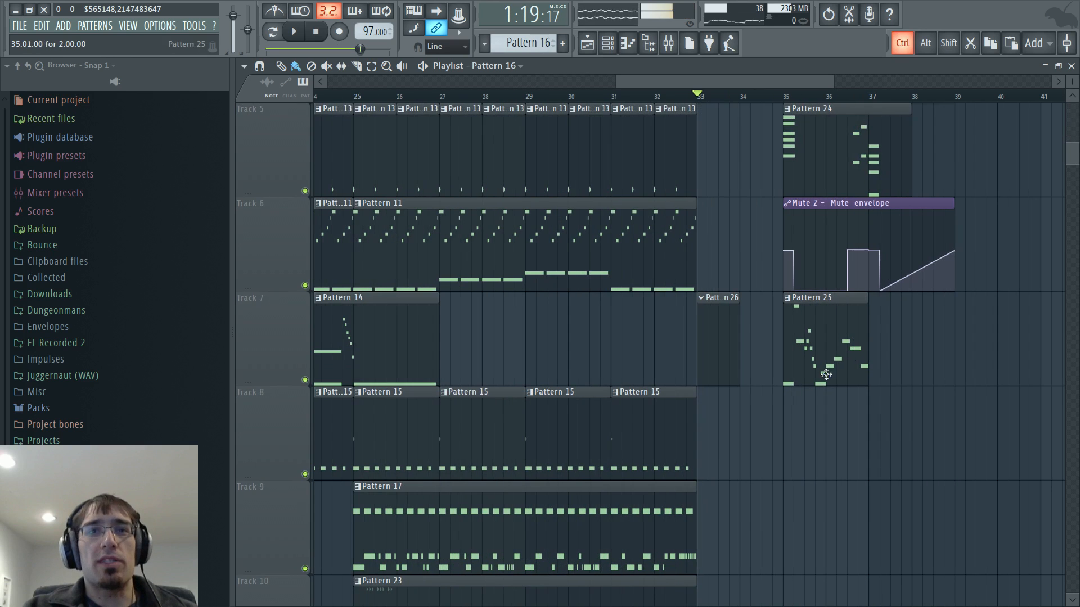
pyautogui.press('F4')
pyautogui.press('Return')
pyautogui.rightClick(721, 322)
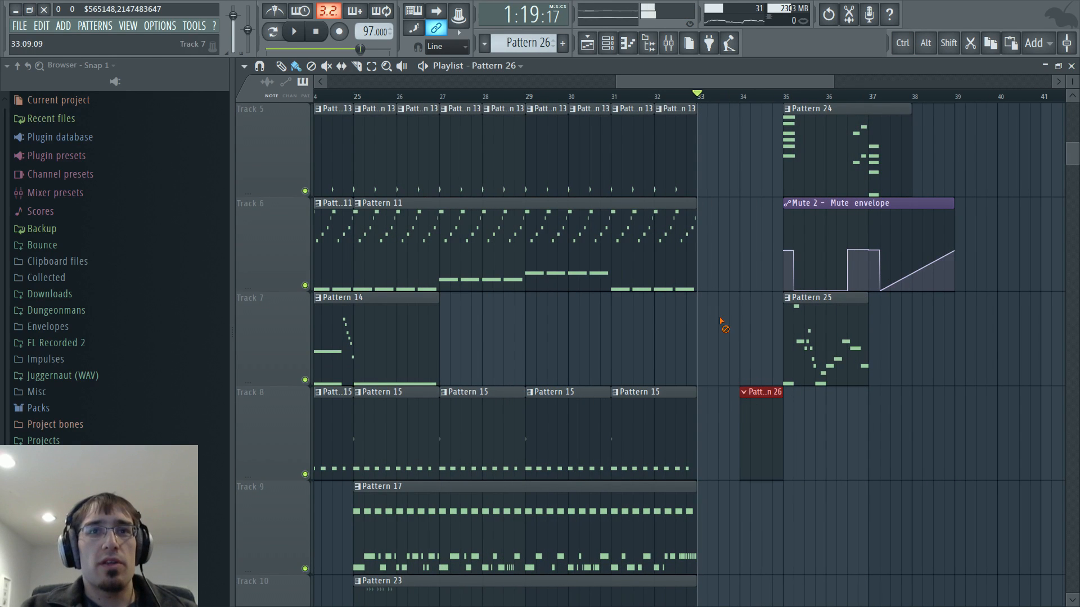
# Put a Snare hit on step 13 of Pattern 26 and play the arrangement from bar 34
pyautogui.press('F6')
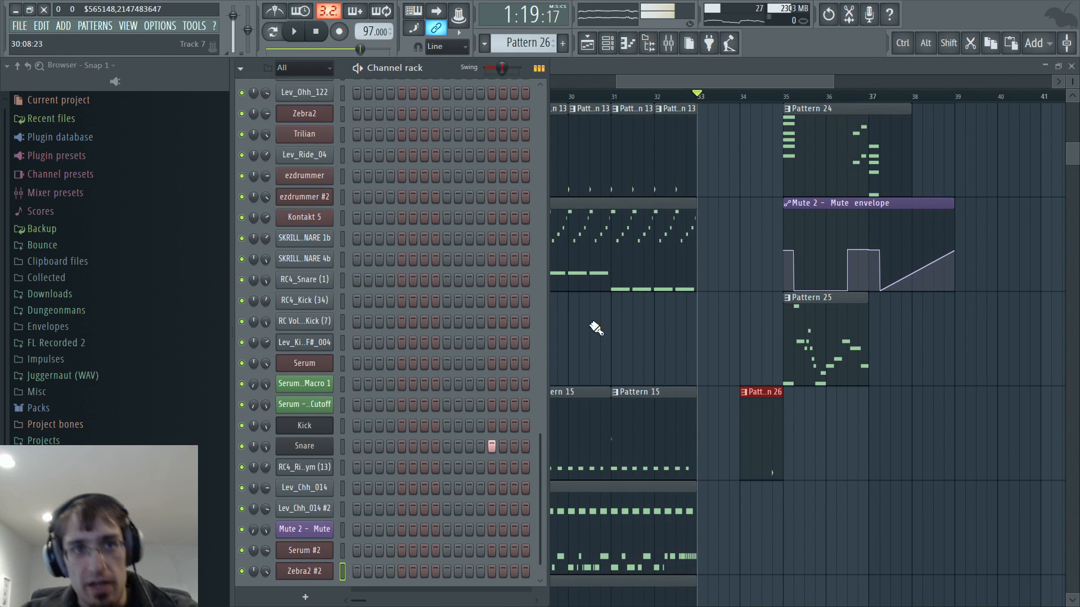
pyautogui.press('F6')
pyautogui.click(745, 100)
pyautogui.press('space')
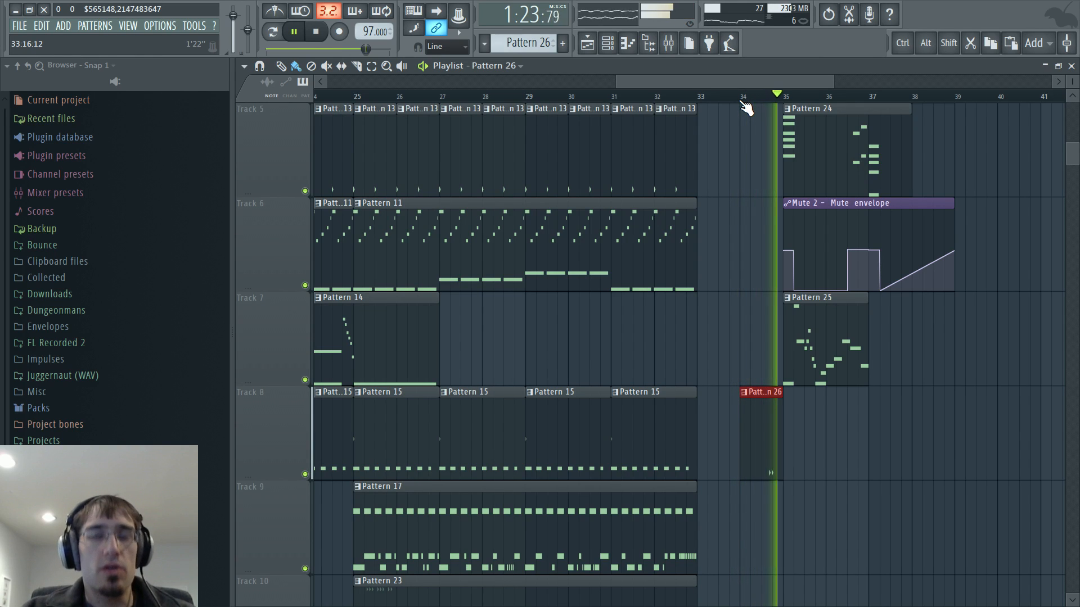
pyautogui.press('F6')
pyautogui.press('F7')
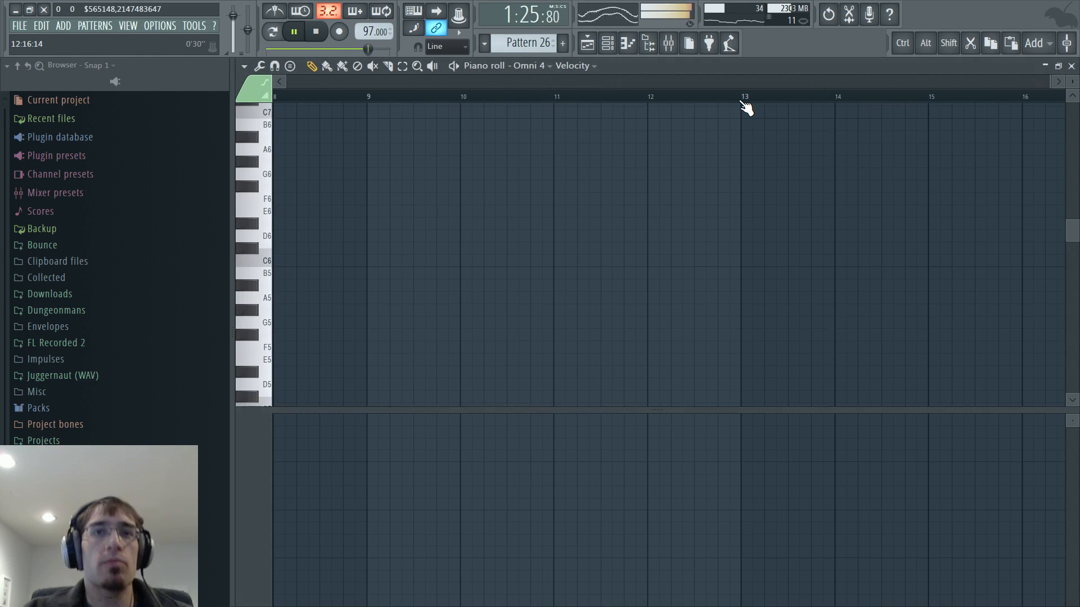
pyautogui.press('F5')
pyautogui.press('space')
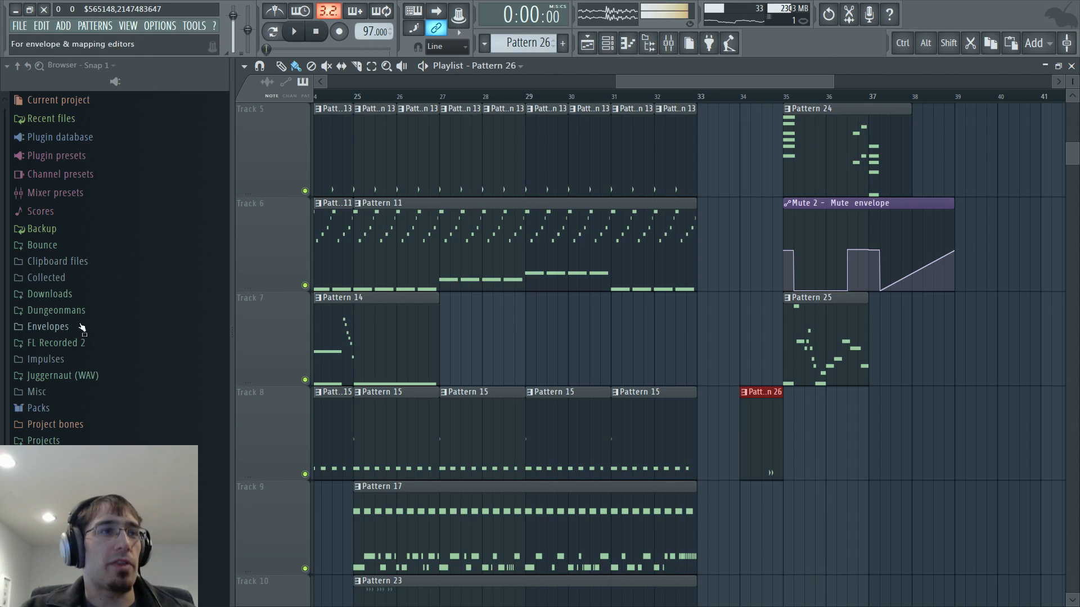
# Browse the sample library to the Cym folder of GBUCB2_Samples within the Drums collection
pyautogui.scroll(-1, 100, 424)
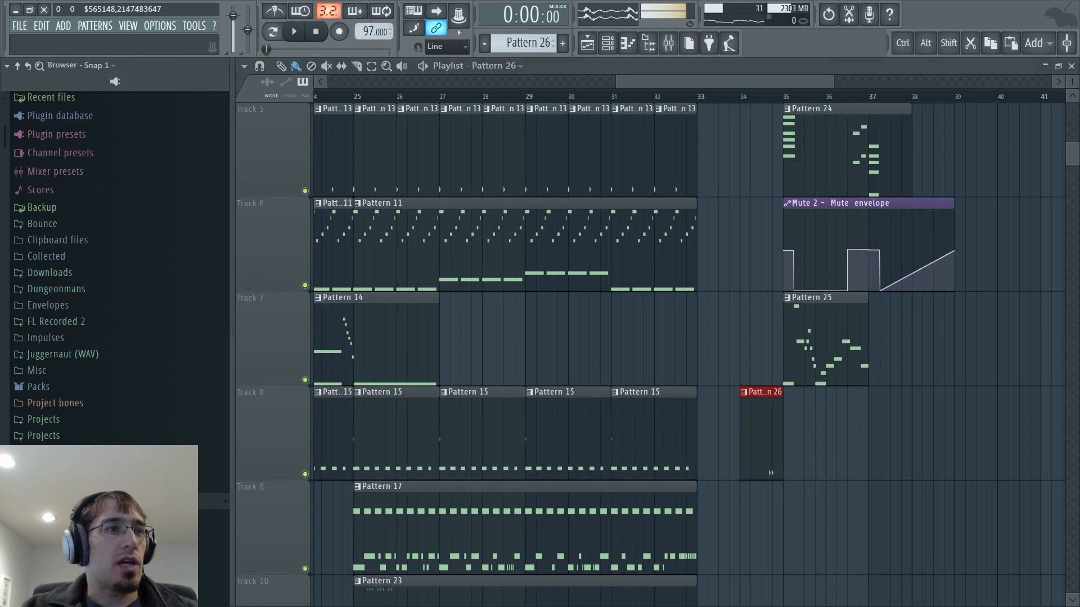
pyautogui.click(104, 468)
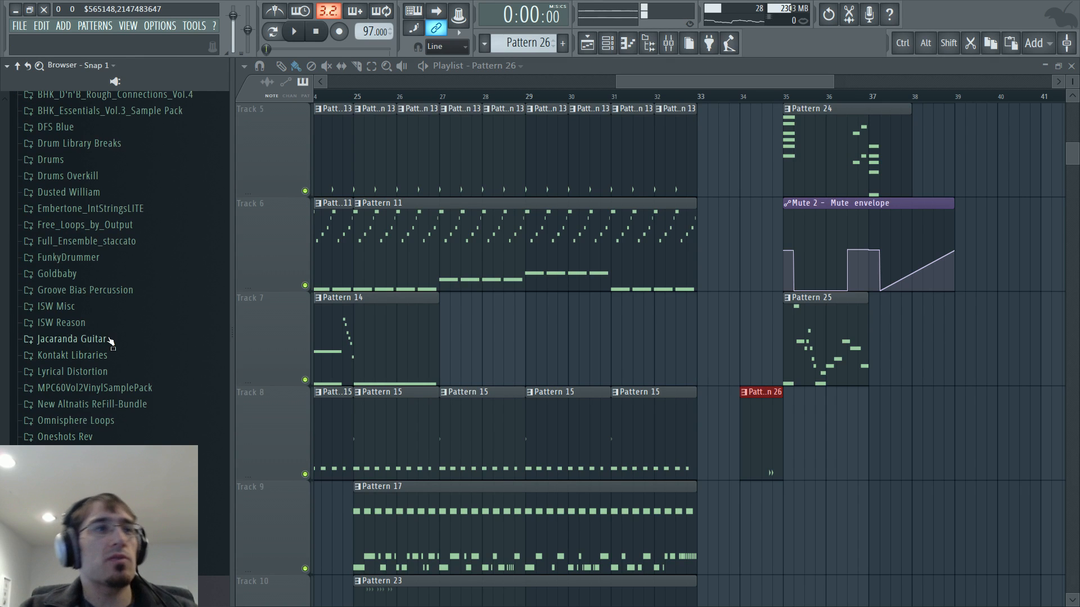
pyautogui.scroll(-3, 120, 288)
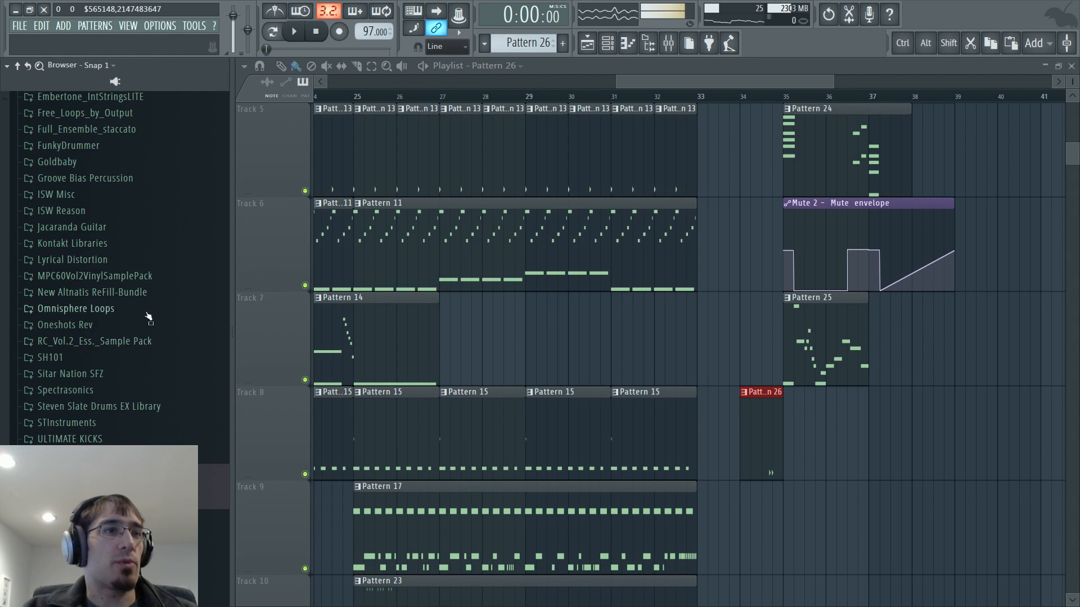
pyautogui.scroll(5, 141, 309)
pyautogui.click(56, 231)
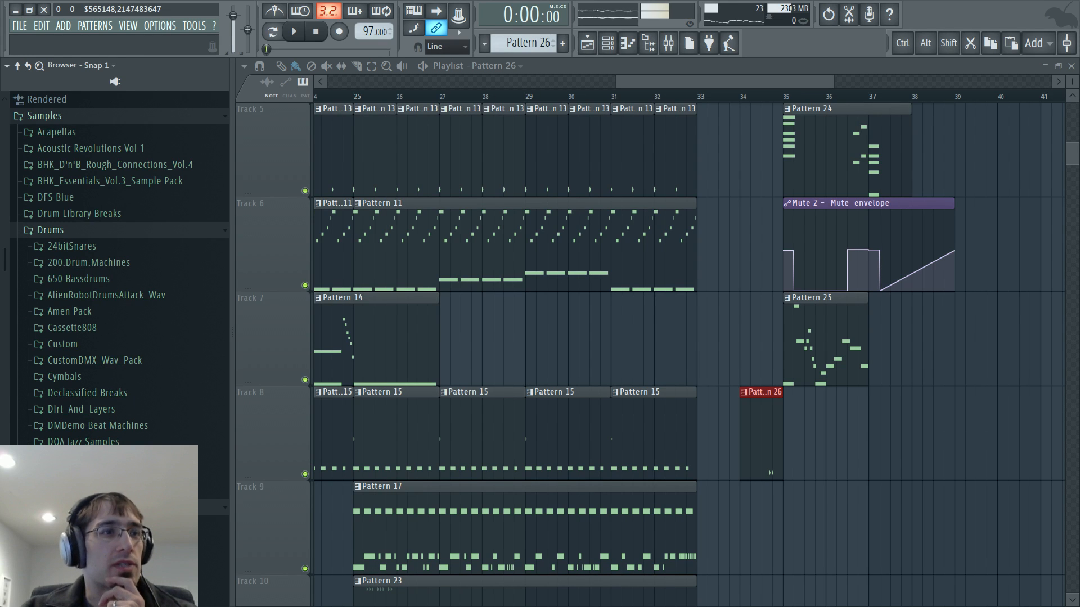
pyautogui.scroll(-10, 93, 304)
pyautogui.scroll(4, 93, 304)
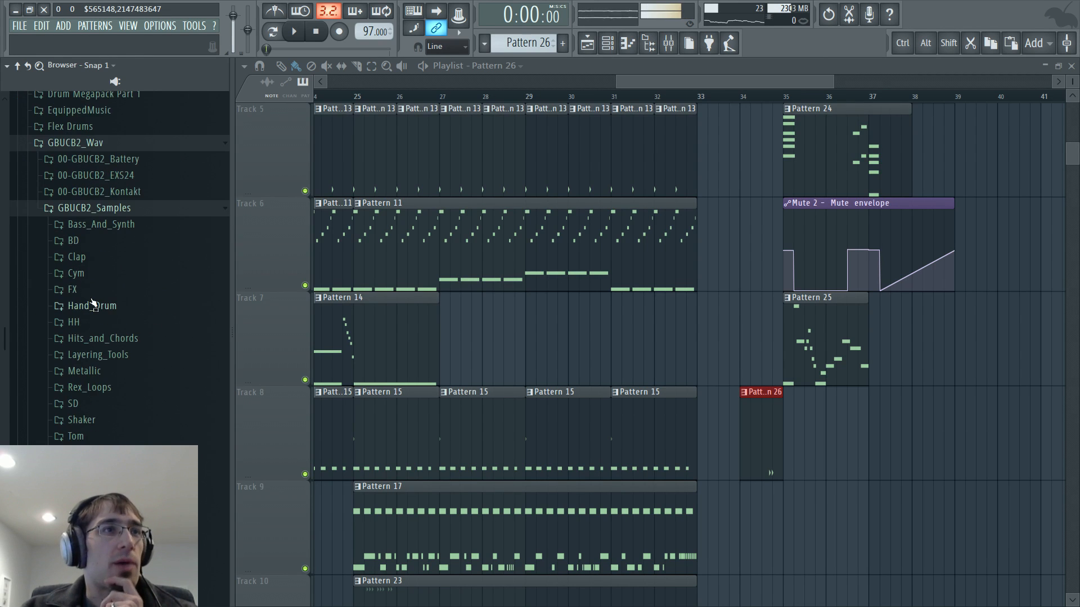
pyautogui.click(108, 277)
pyautogui.scroll(-2, 129, 282)
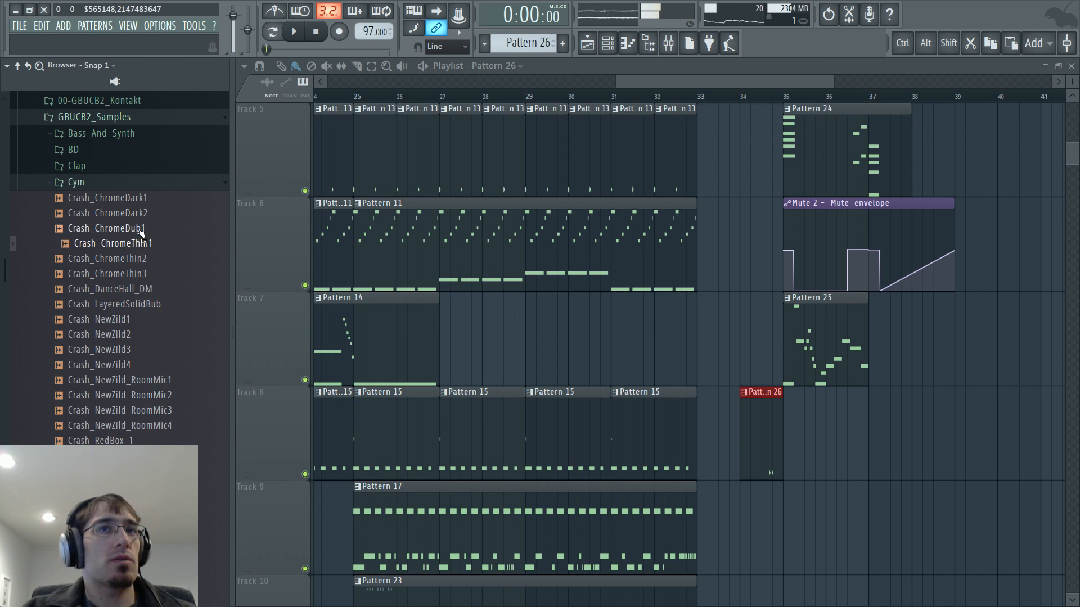
# Try the Crash_ChromeDub1 sample at about bar 34 on Track 9, and remove the clip again
pyautogui.moveTo(140, 229); pyautogui.dragTo(753, 542)
pyautogui.scroll(-2, 751, 532)
pyautogui.rightClick(776, 345)
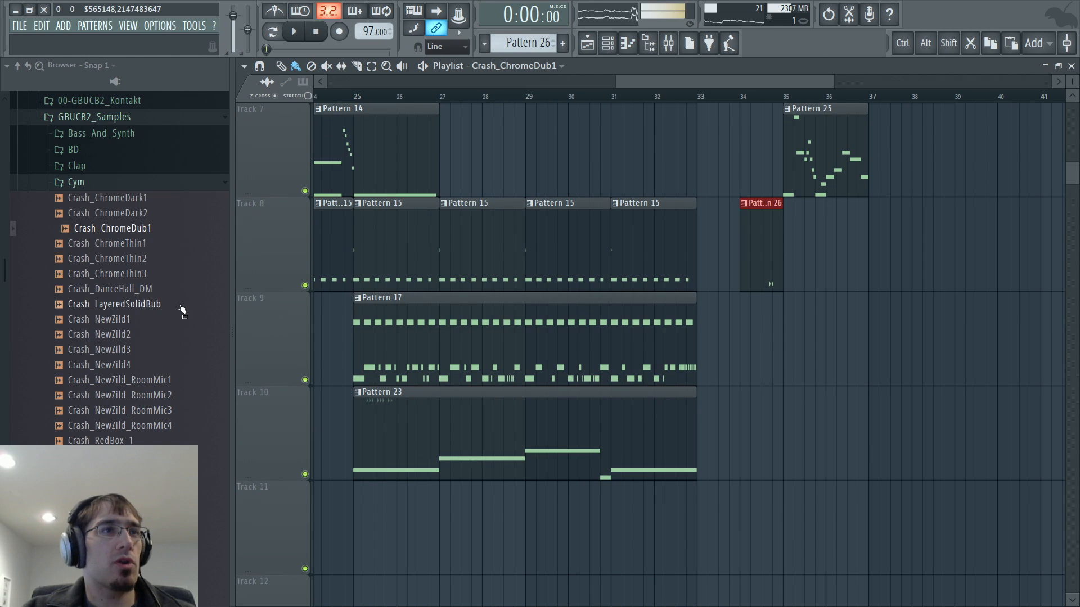
# Audition several cymbal samples, try Crash_NewZild_RoomMic1 late in bar 31 on Track 11, and open its channel settings
pyautogui.click(107, 517)
pyautogui.click(107, 533)
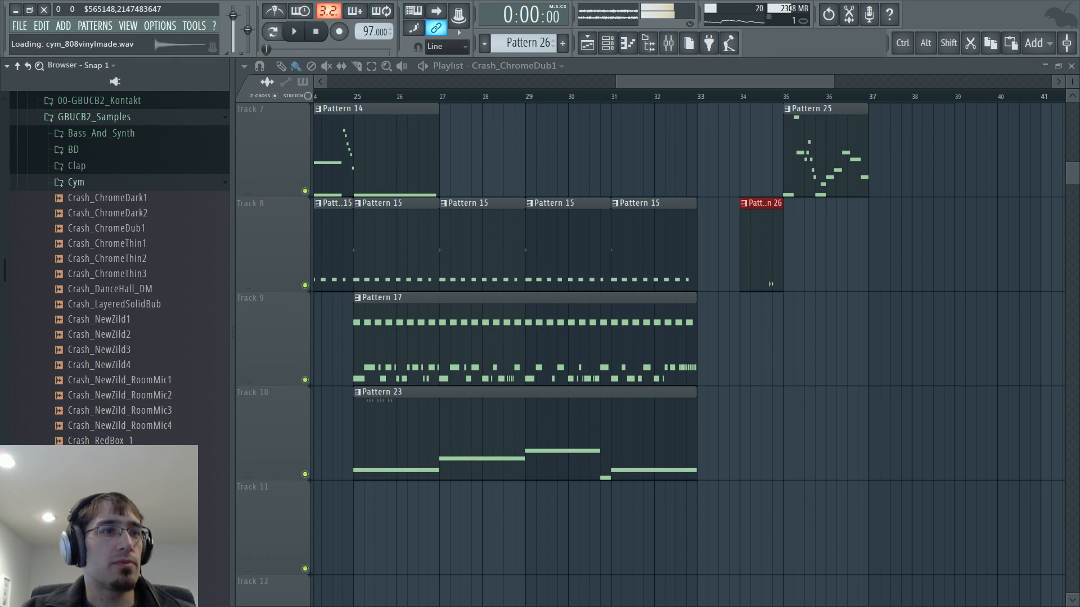
pyautogui.click(164, 426)
pyautogui.click(164, 399)
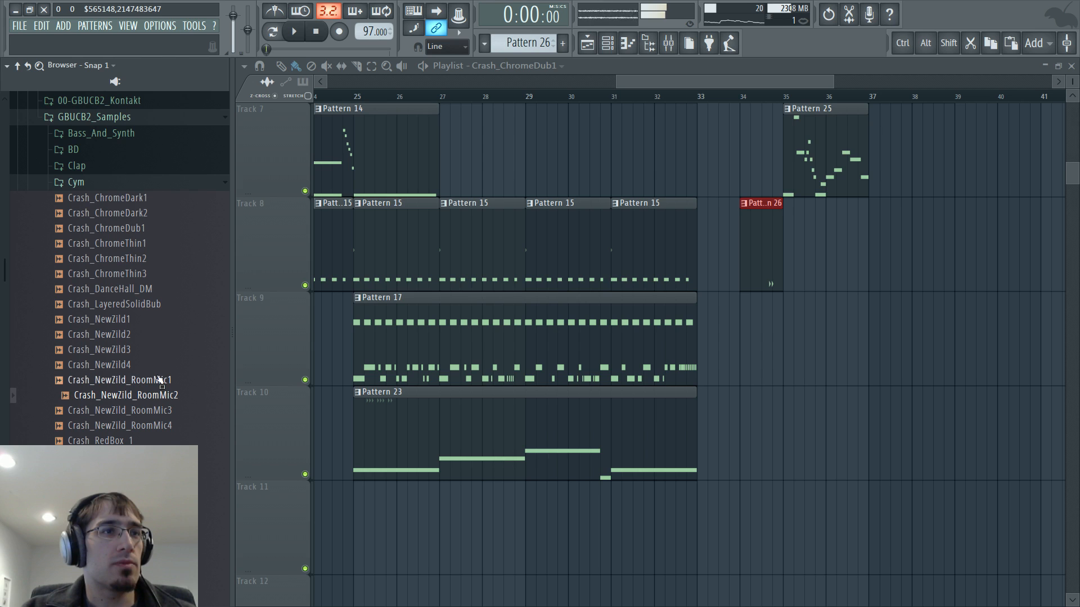
pyautogui.click(161, 381)
pyautogui.moveTo(161, 381); pyautogui.dragTo(680, 514)
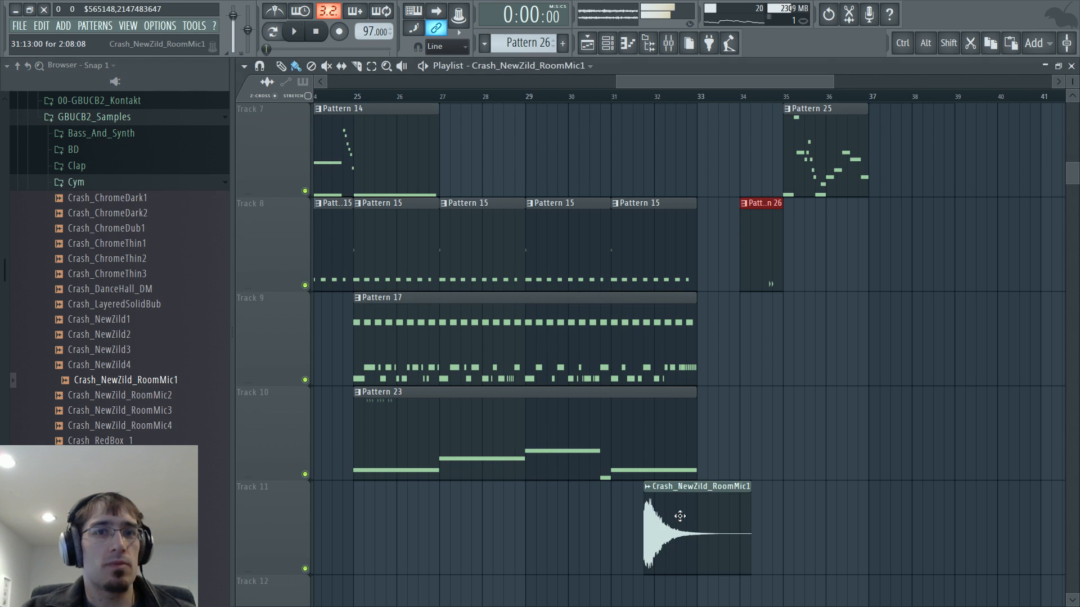
pyautogui.doubleClick(680, 513)
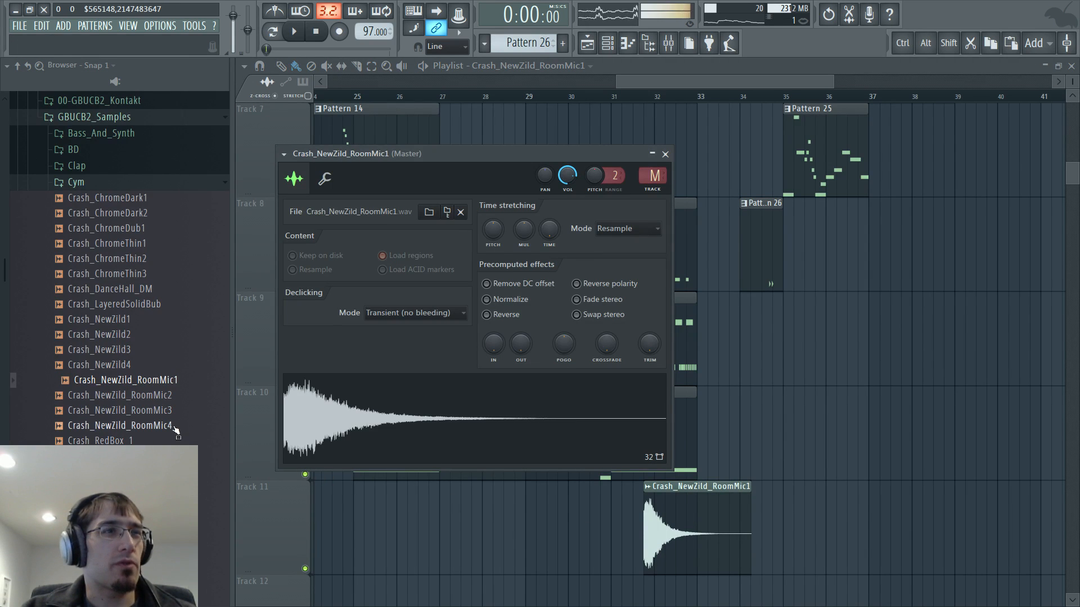
# Audition more samples in the Cym folder and replace the crash on Track 11 with Crash_ChromeThin2
pyautogui.scroll(-8, 172, 425)
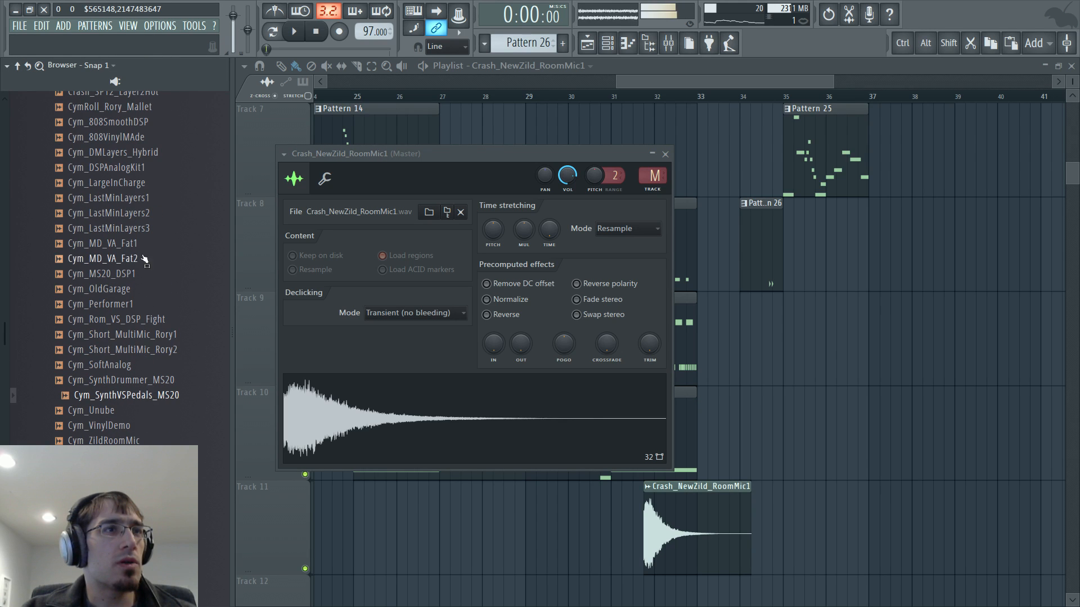
pyautogui.click(140, 214)
pyautogui.click(144, 203)
pyautogui.click(141, 183)
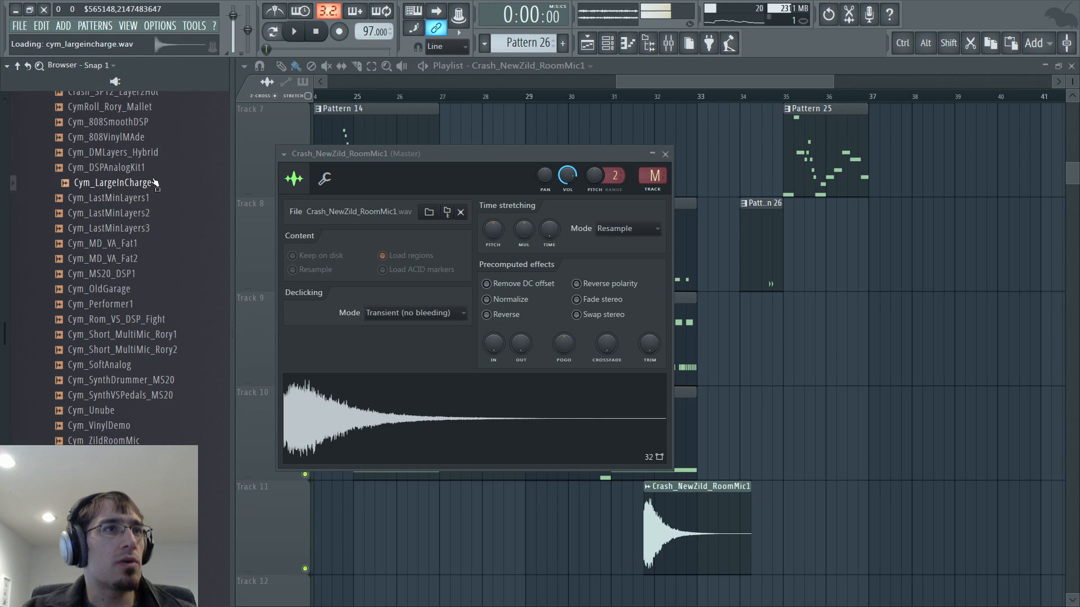
pyautogui.scroll(2, 146, 191)
pyautogui.click(163, 243)
pyautogui.click(152, 198)
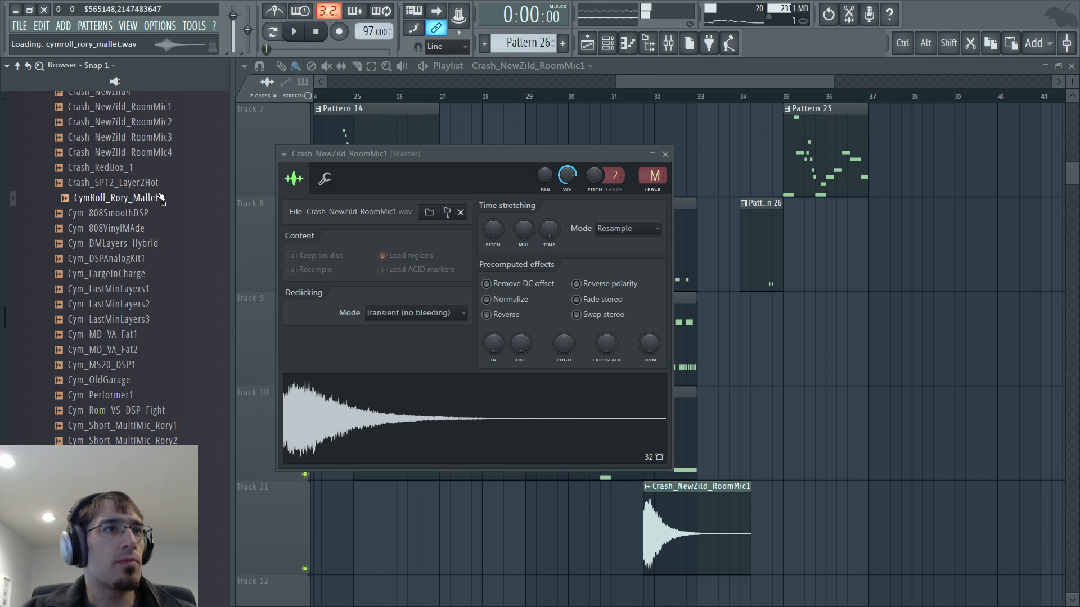
pyautogui.click(149, 183)
pyautogui.scroll(4, 149, 186)
pyautogui.click(159, 319)
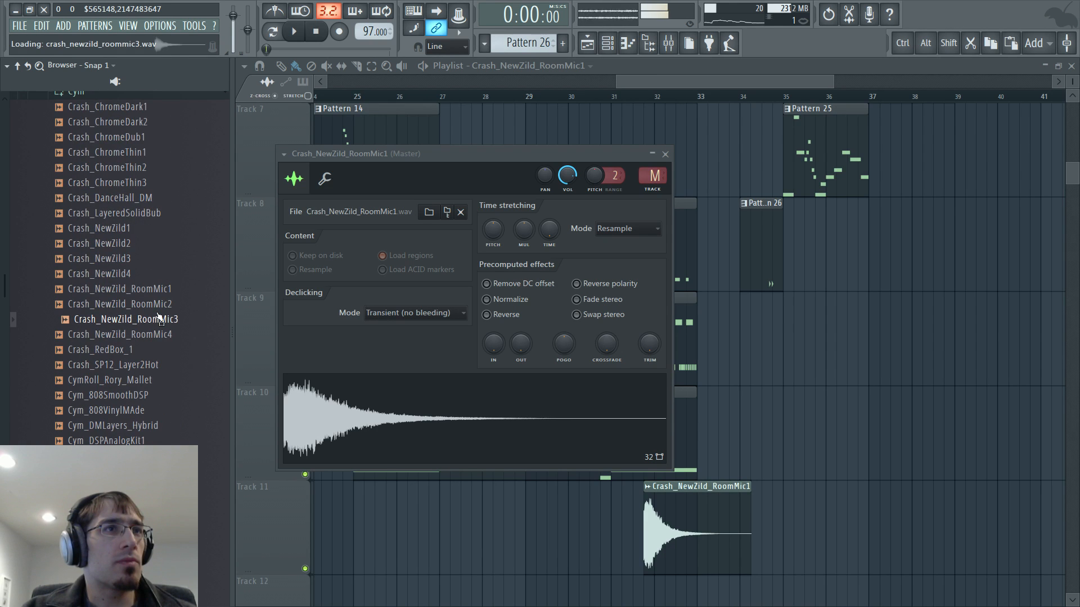
pyautogui.click(145, 168)
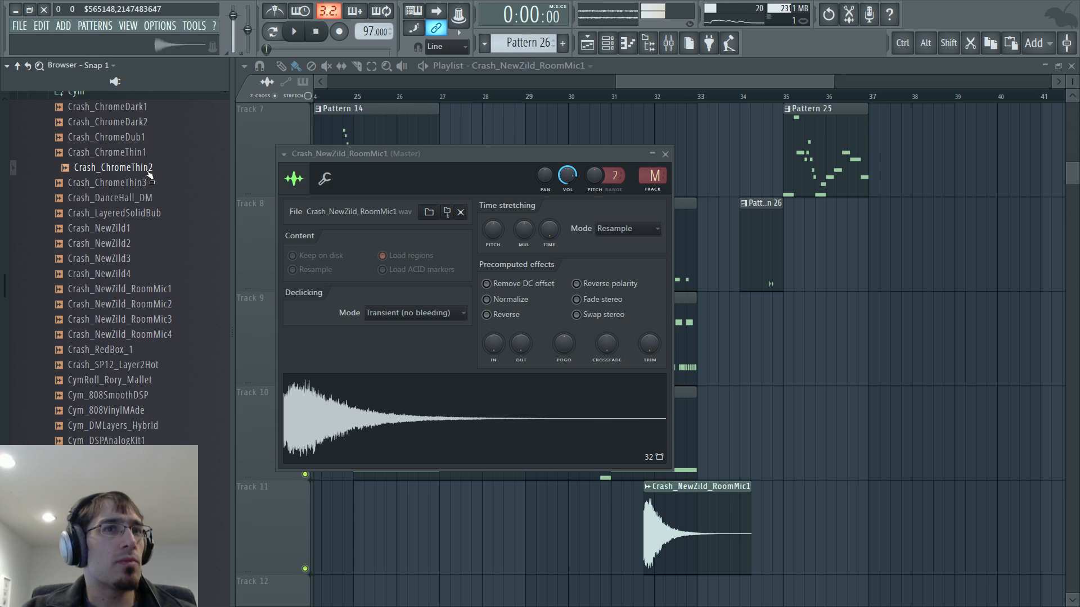
pyautogui.moveTo(148, 169); pyautogui.dragTo(687, 533)
# Browse to the Cym folder of GBUCB1_Samples within GB_UrbanCookBook1_WavPack
pyautogui.click(124, 121)
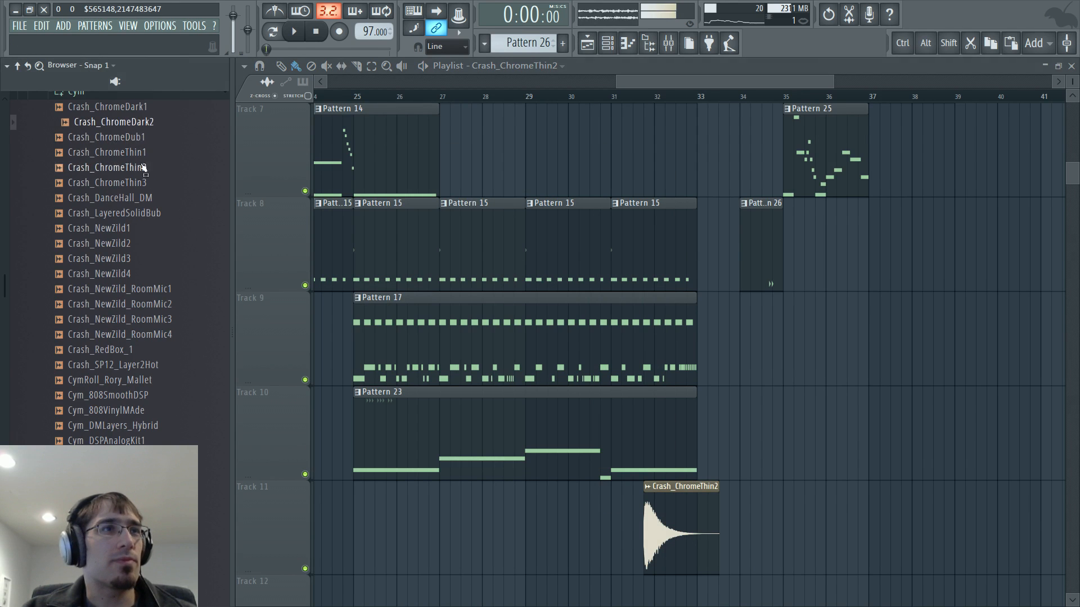
pyautogui.scroll(4, 140, 230)
pyautogui.click(140, 209)
pyautogui.click(140, 227)
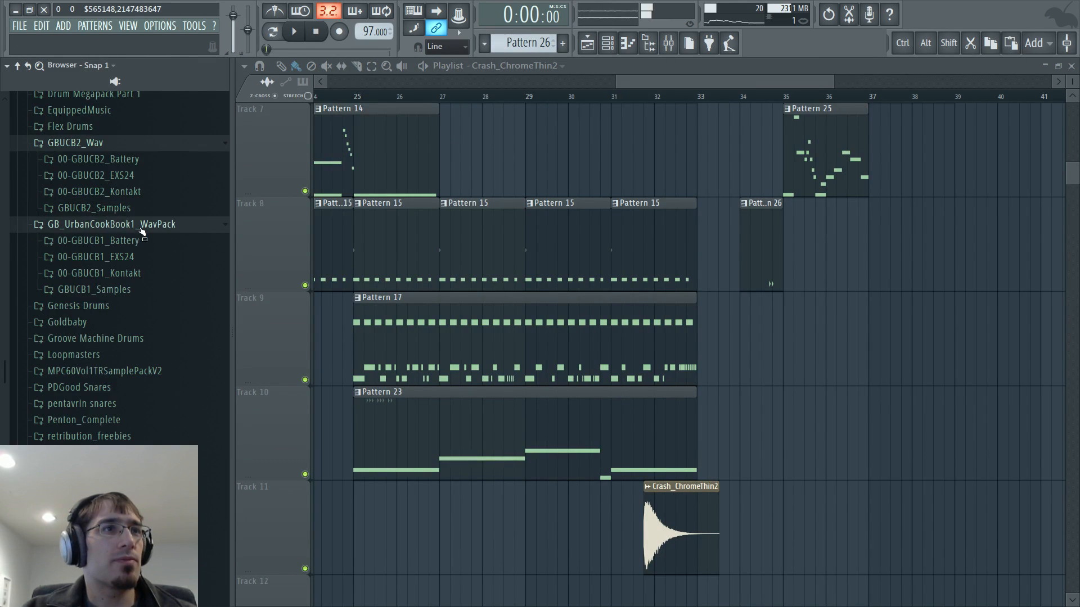
pyautogui.click(140, 290)
pyautogui.click(133, 355)
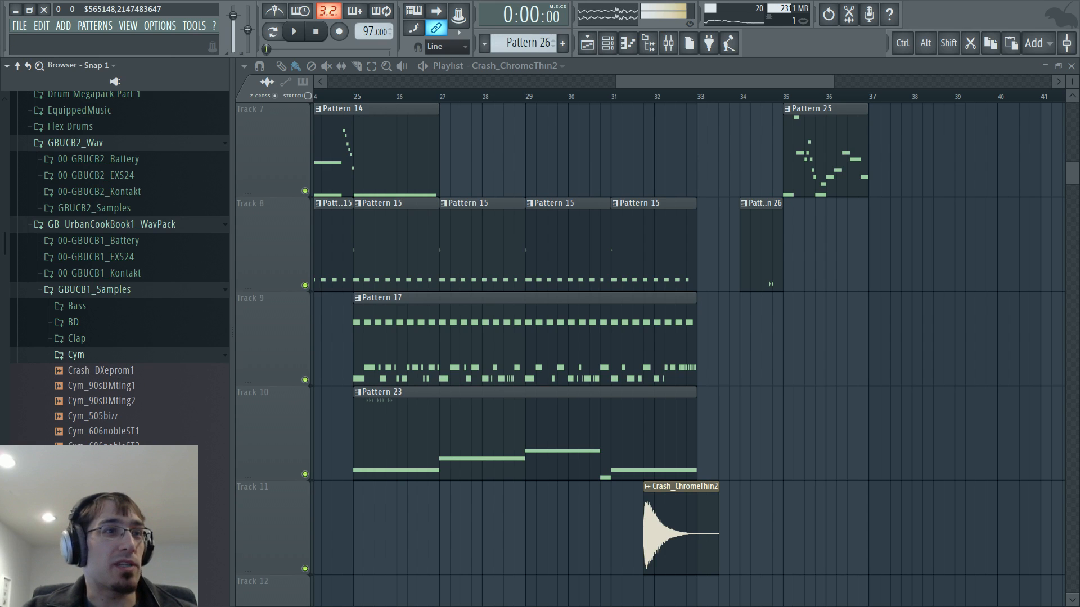
# Audition the cymbals, replace the Track 11 crash with Cym_SuperDuperTape6, and reverse the sample
pyautogui.scroll(-5, 141, 383)
pyautogui.click(144, 339)
pyautogui.click(136, 430)
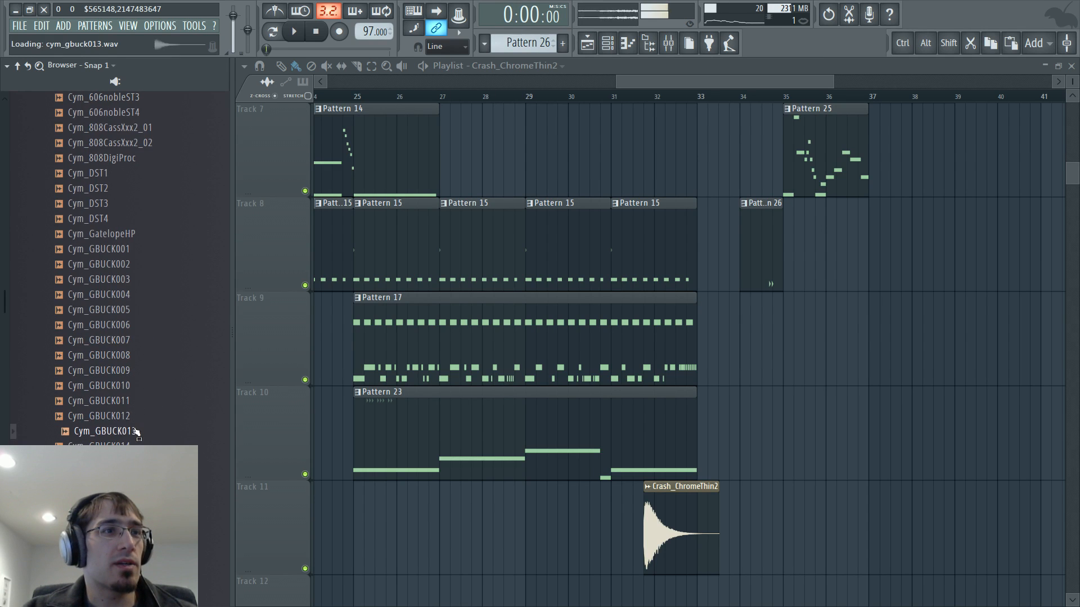
pyautogui.scroll(-6, 138, 432)
pyautogui.click(132, 461)
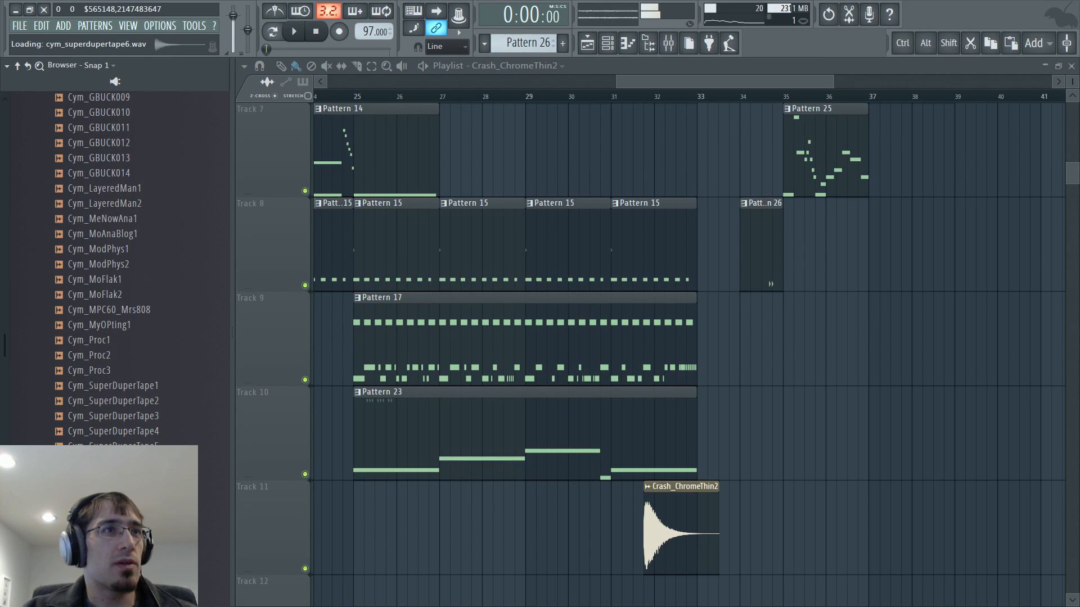
pyautogui.moveTo(132, 461); pyautogui.dragTo(682, 518)
pyautogui.doubleClick(682, 518)
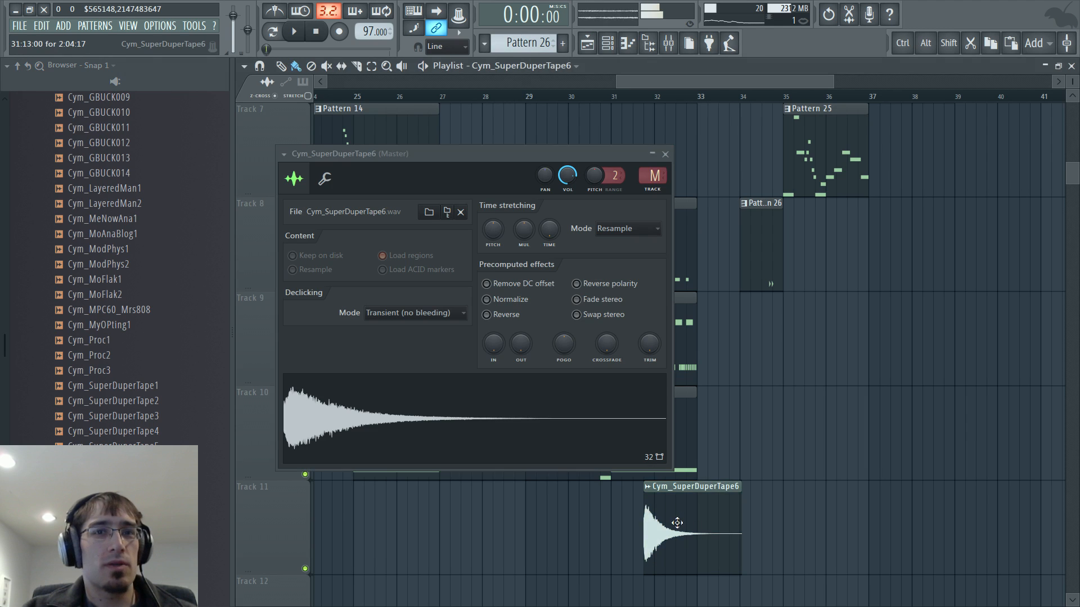
pyautogui.click(517, 320)
pyautogui.press('Escape')
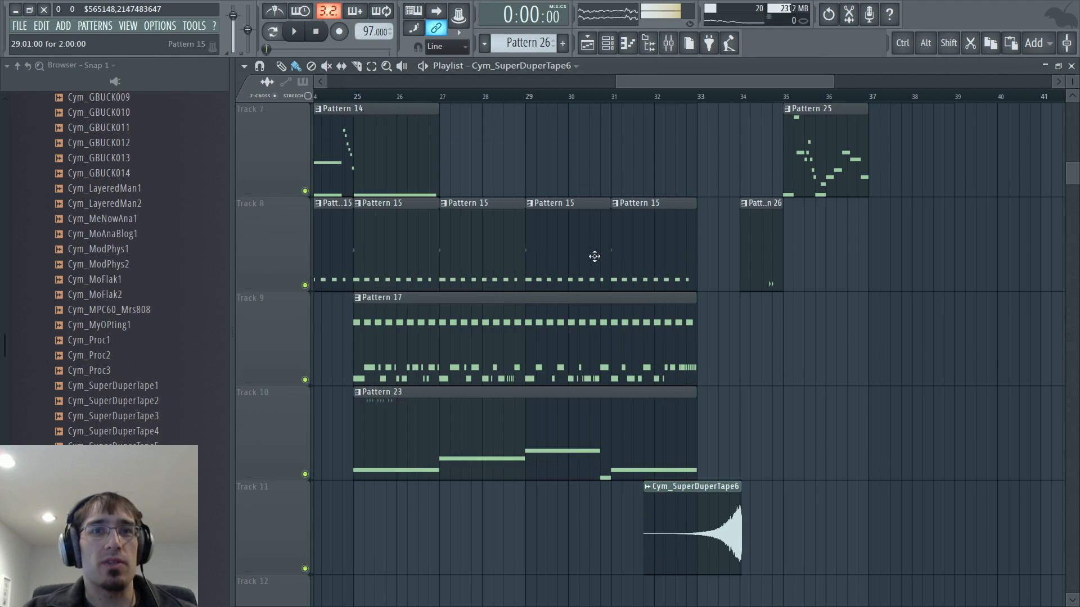
# Play the arrangement from bar 31 and move the reversed cymbal clip to end on Pattern 26's snare hit in bar 34
pyautogui.click(617, 96)
pyautogui.press('space')
pyautogui.scroll(3, 838, 270)
pyautogui.moveTo(554, 514); pyautogui.dragTo(613, 521)
pyautogui.scroll(3, 622, 518)
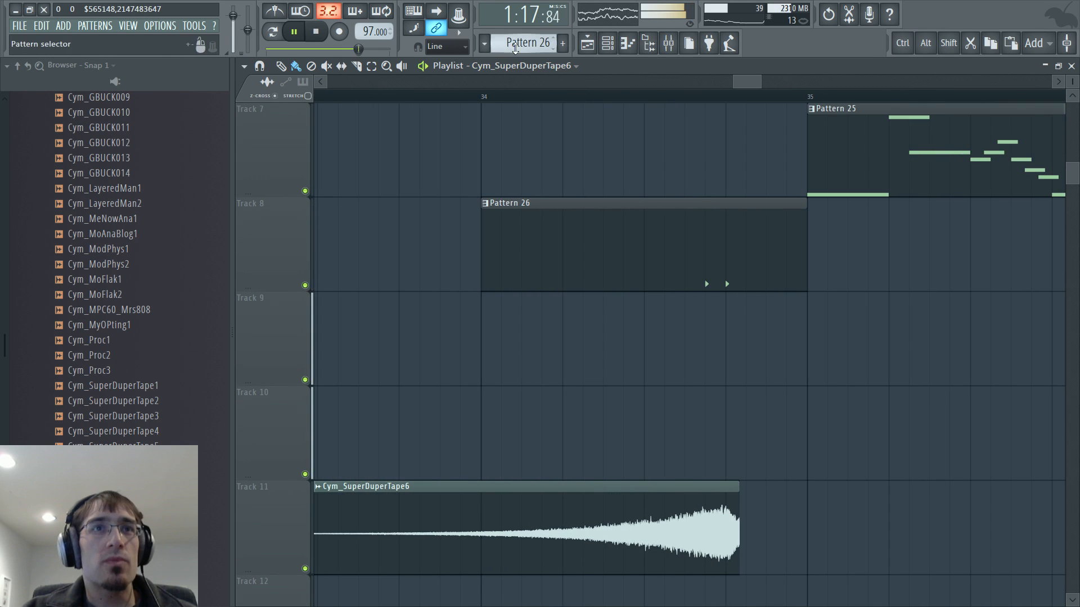
pyautogui.click(445, 87)
pyautogui.moveTo(698, 543); pyautogui.dragTo(685, 547)
# Check the Cym_SuperDuperTape6 sample settings and its channel in the channel rack, return to the playlist, and stop playback
pyautogui.doubleClick(685, 546)
pyautogui.press('F6')
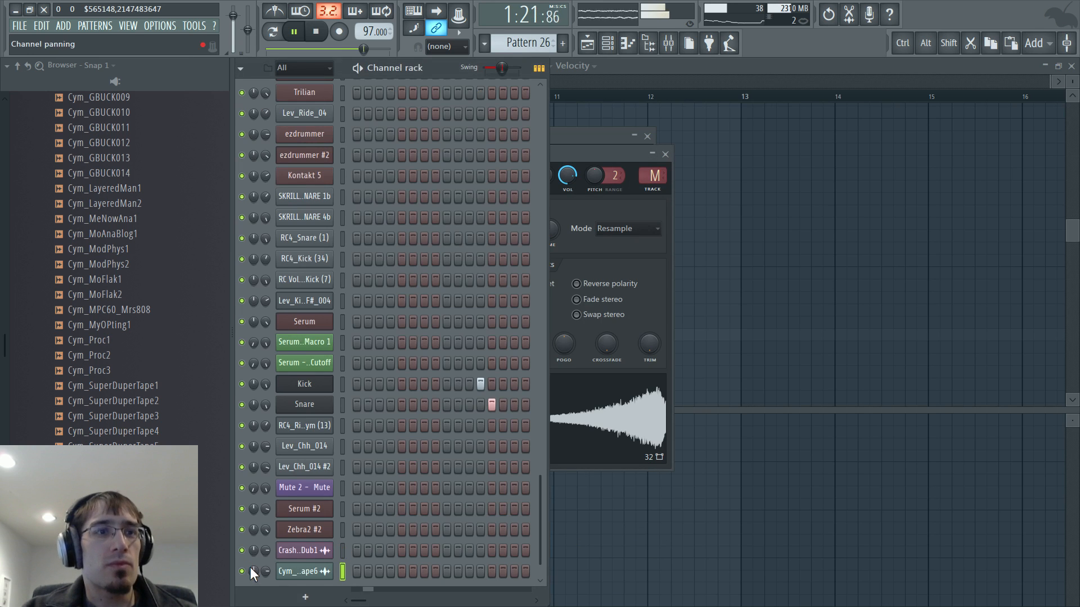
pyautogui.press('F5')
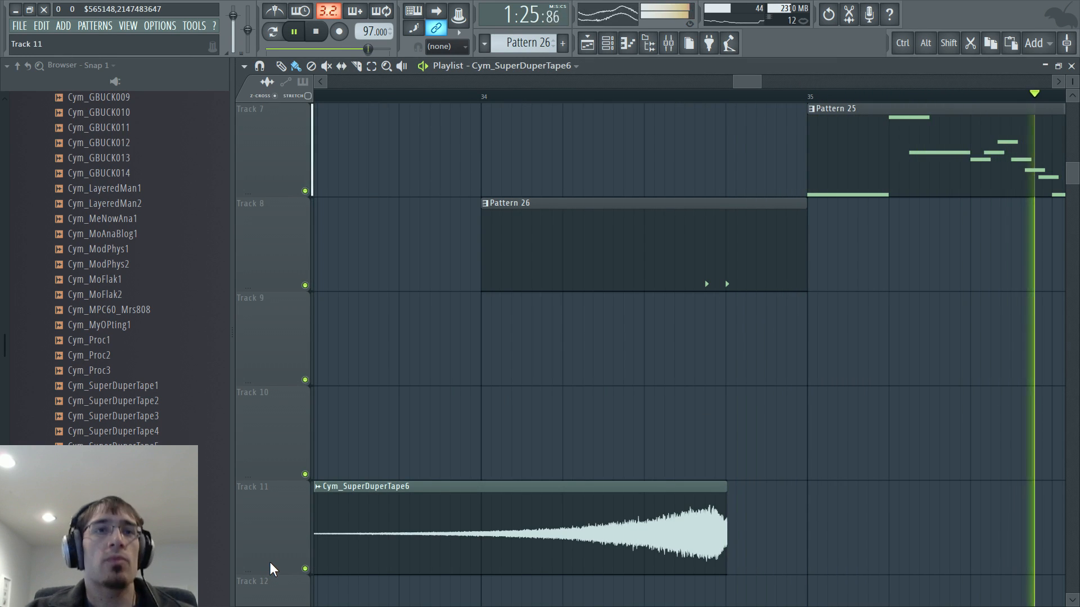
pyautogui.press('space')
# Leave the Cym folder and open the FX folder of GBUCB1_Samples
pyautogui.scroll(-3, 764, 323)
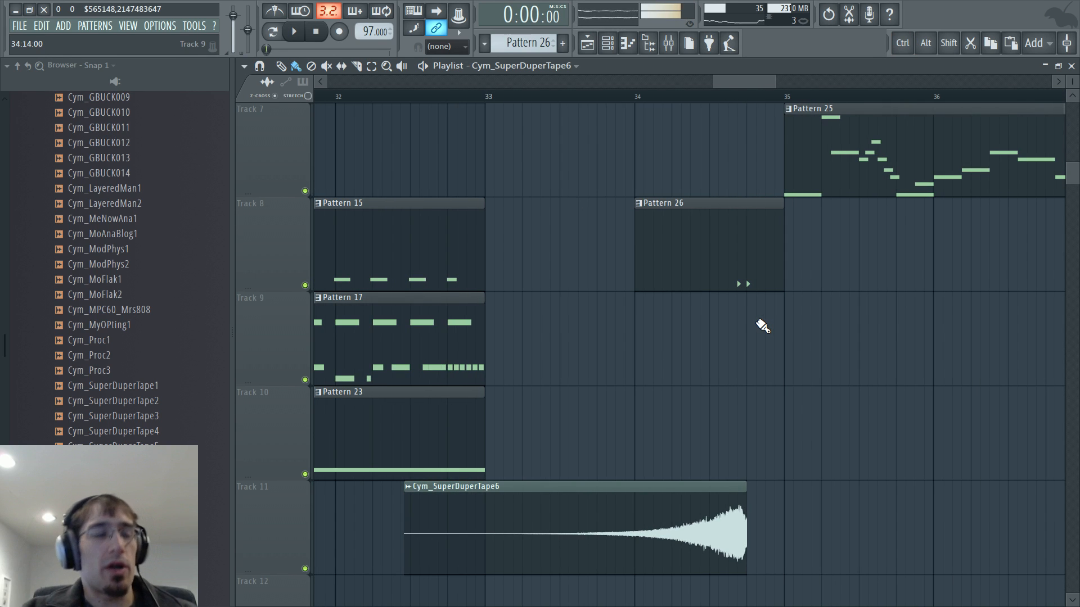
pyautogui.scroll(-3, 710, 307)
pyautogui.scroll(-3, 465, 230)
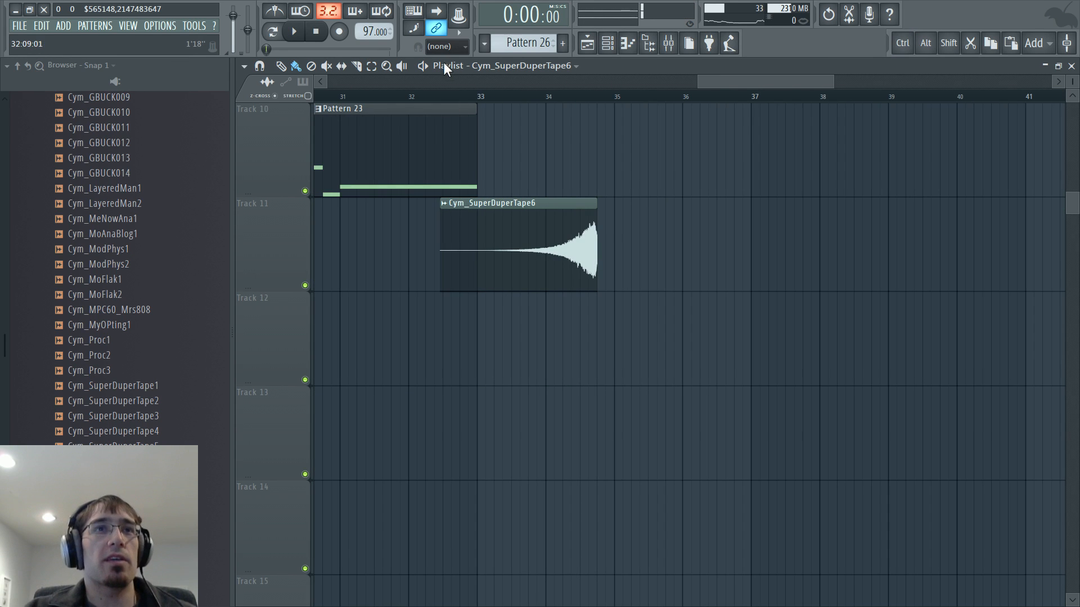
pyautogui.click(188, 190)
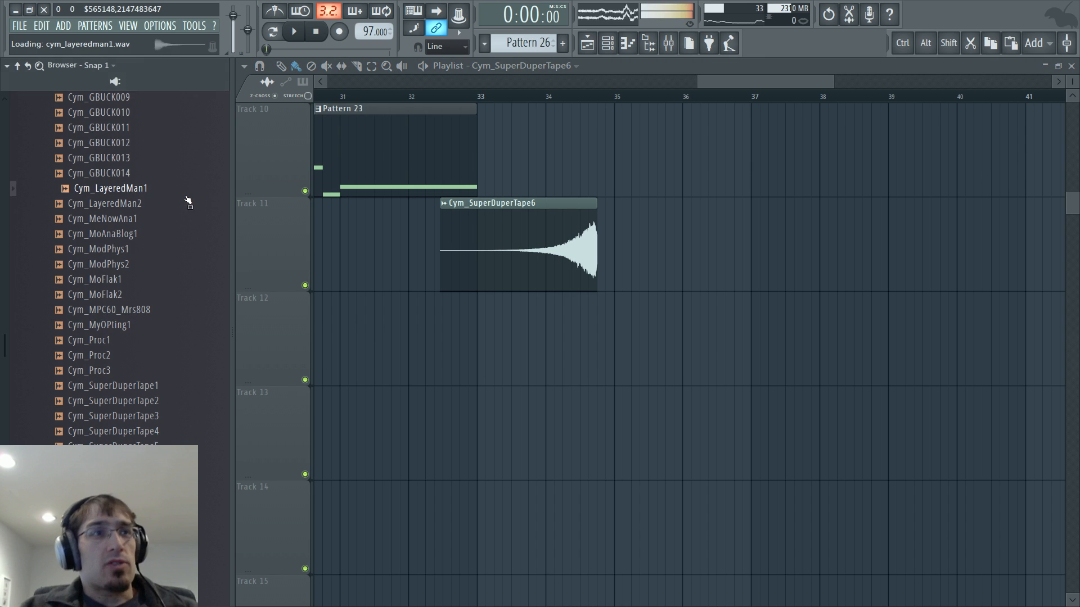
pyautogui.scroll(8, 166, 224)
pyautogui.click(96, 265)
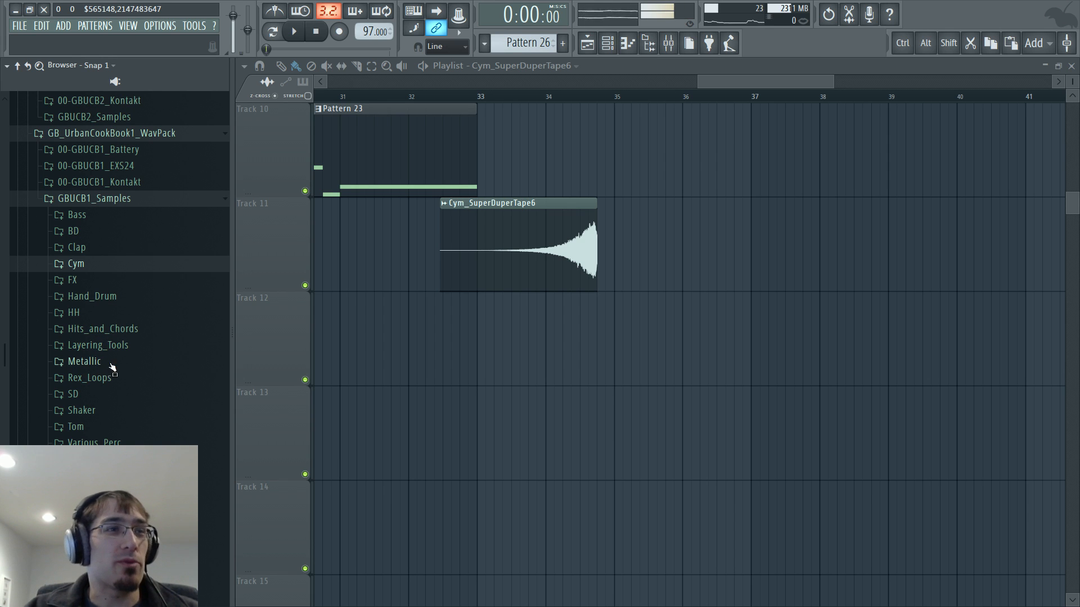
pyautogui.click(107, 280)
# Audition effect samples in the FX folder, including ADfx_WhiteNoise2, Camelfx_Short8 and DropFX_Proc2
pyautogui.click(115, 358)
pyautogui.scroll(-4, 116, 346)
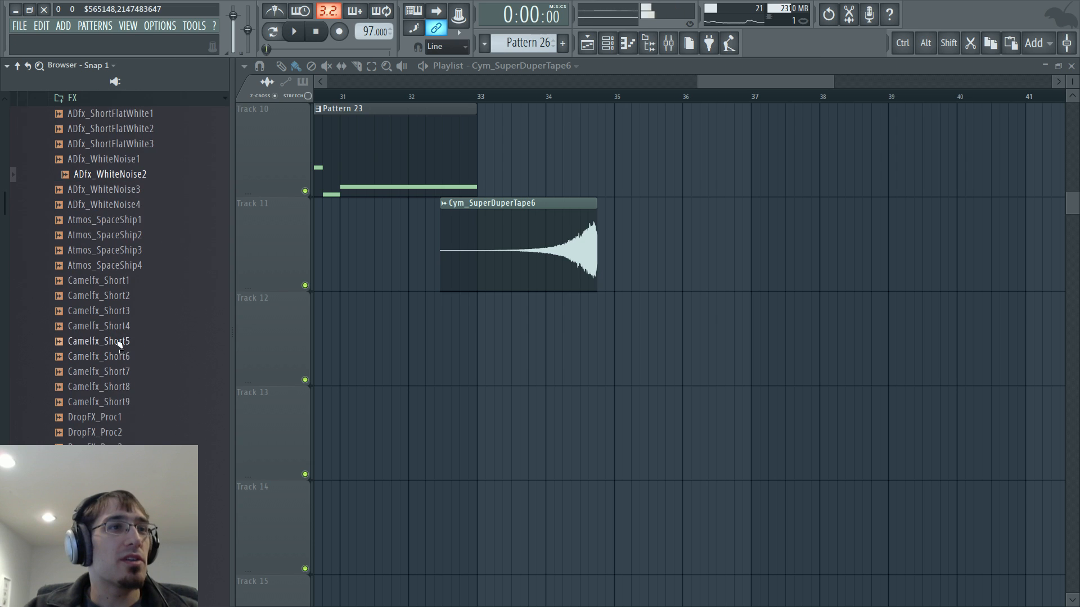
pyautogui.click(132, 387)
pyautogui.scroll(-2, 144, 432)
pyautogui.click(121, 343)
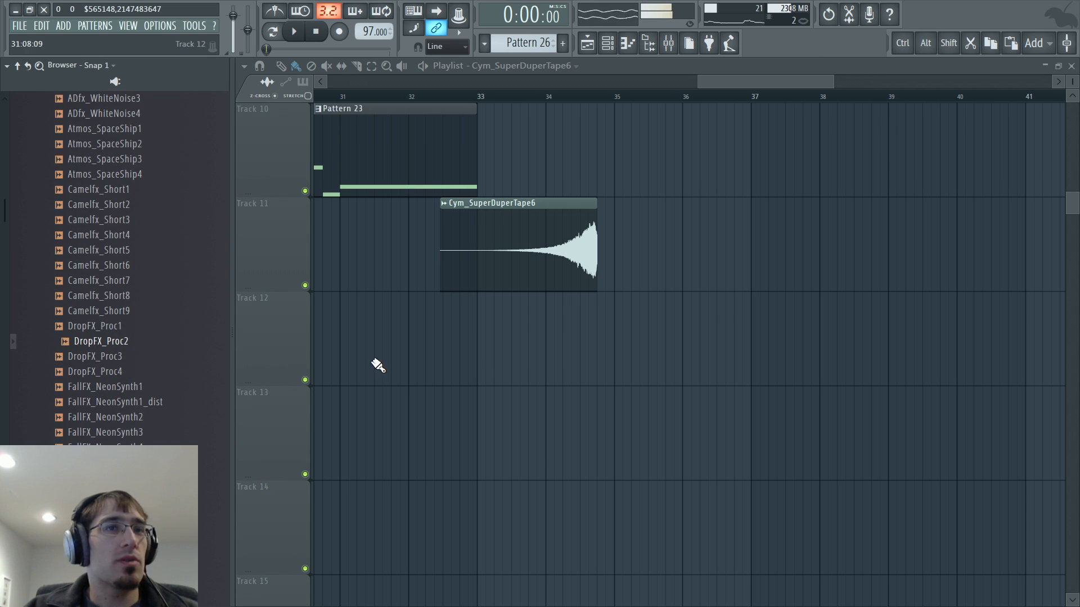
# Create the empty Pattern 27 and place it at bar 33 on Track 12
pyautogui.press('F4')
pyautogui.click(481, 336)
pyautogui.rightClick(487, 333)
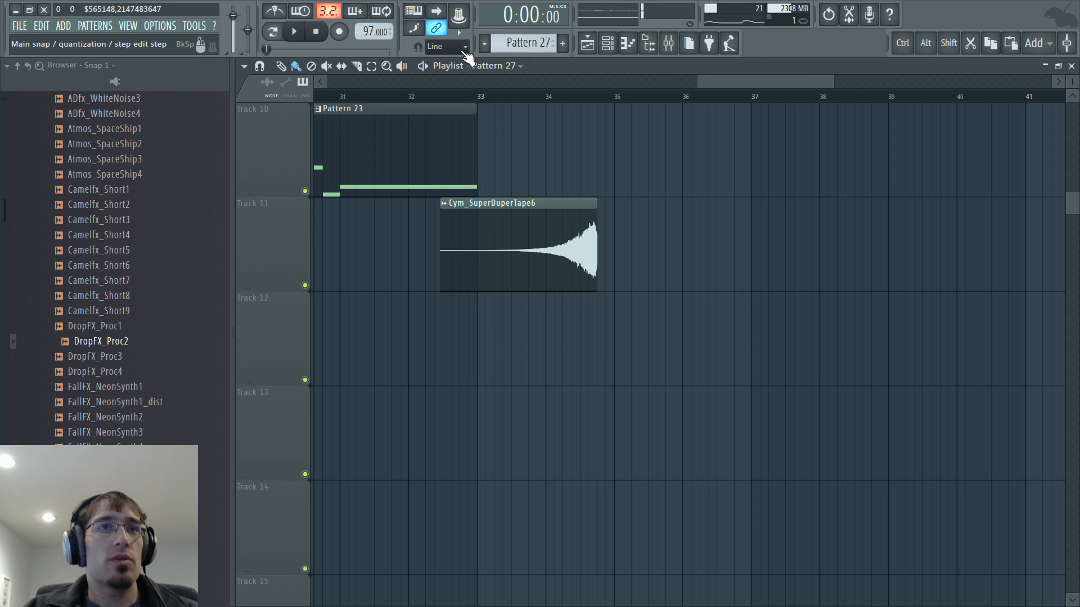
pyautogui.doubleClick(487, 315)
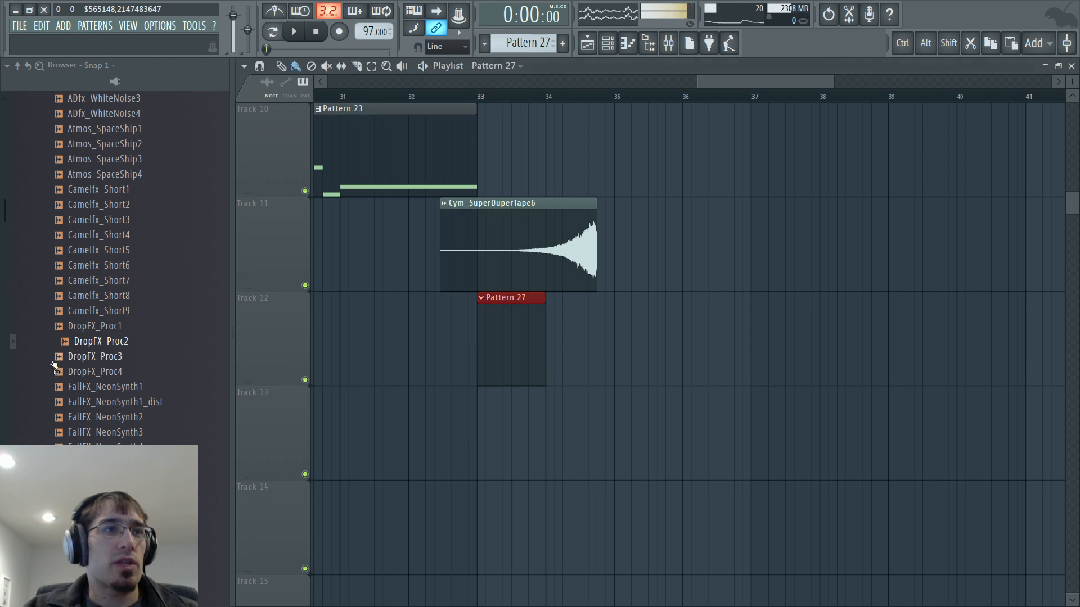
# Load DropFX_Proc2 into a new sampler channel and bring it into view in the channel rack
pyautogui.rightClick(104, 344)
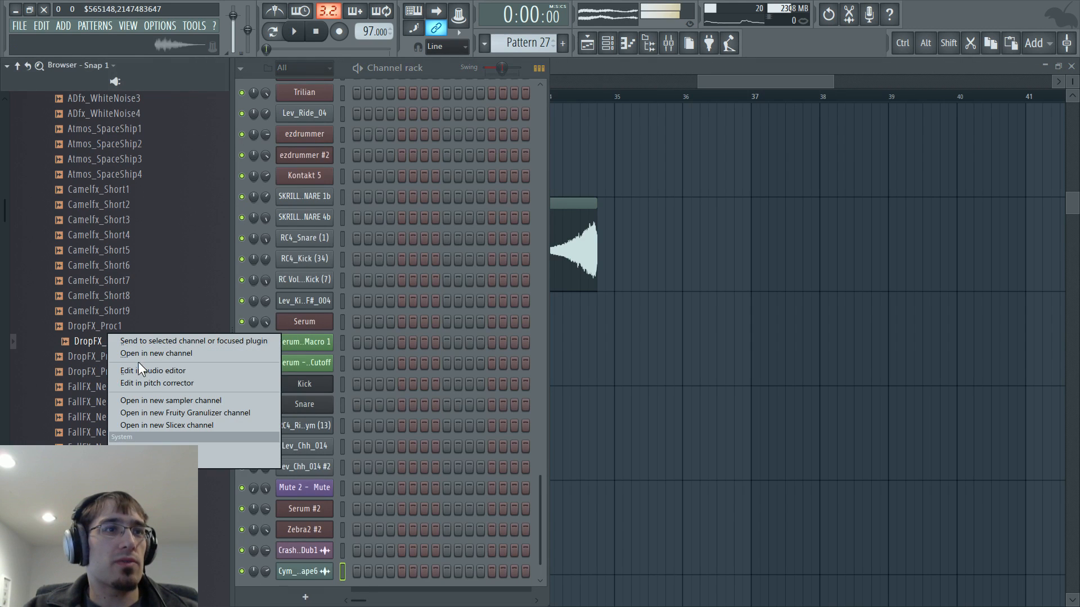
pyautogui.click(171, 403)
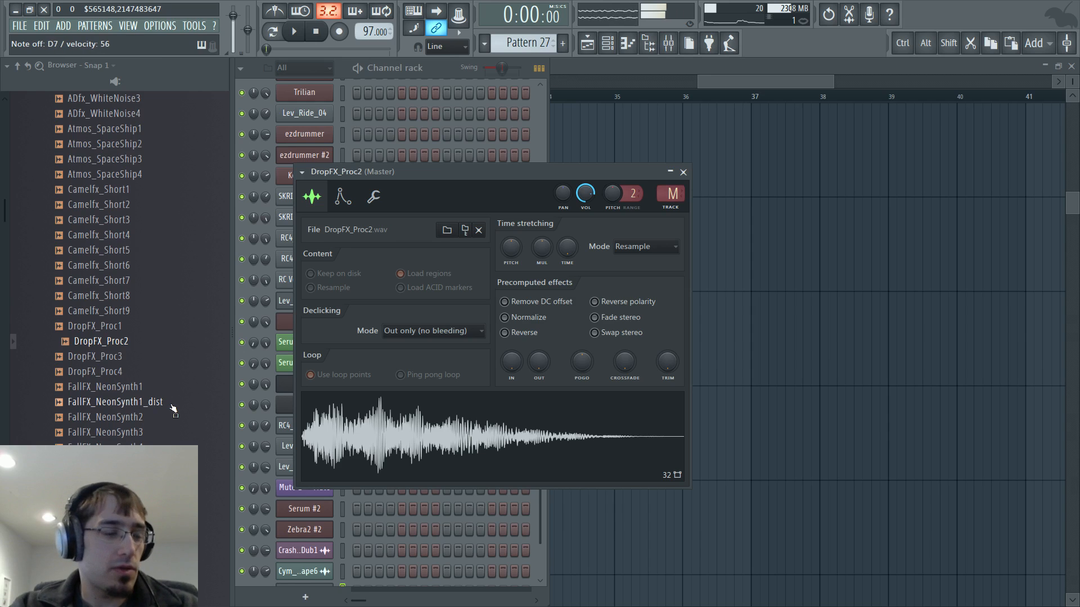
pyautogui.click(536, 528)
pyautogui.scroll(-1, 450, 529)
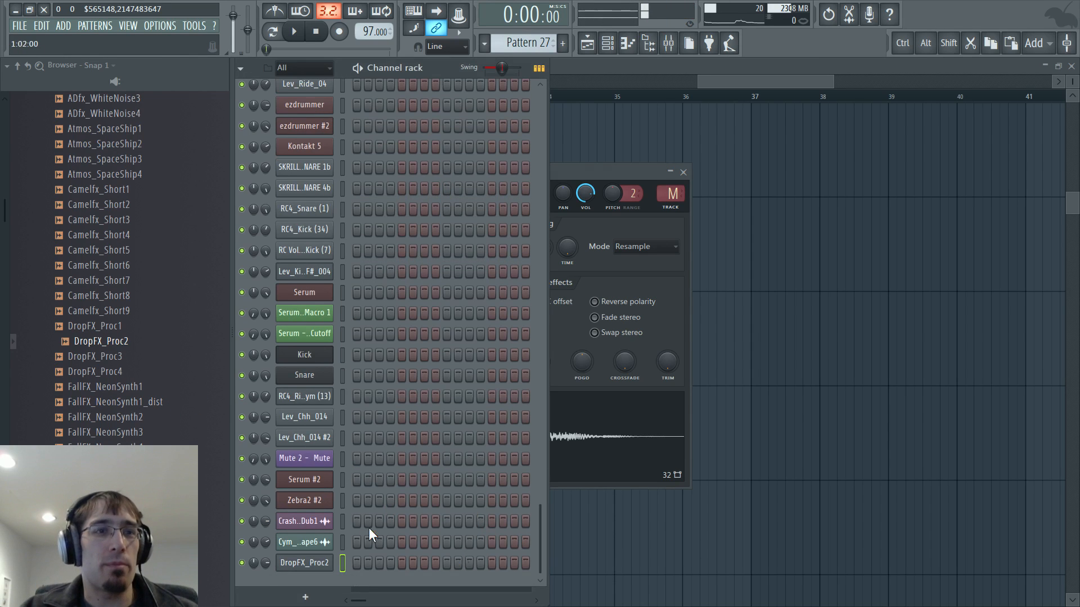
# Open the piano roll for DropFX_Proc2 and place a one-step C5 note at the start of Pattern 27
pyautogui.rightClick(332, 563)
pyautogui.click(386, 488)
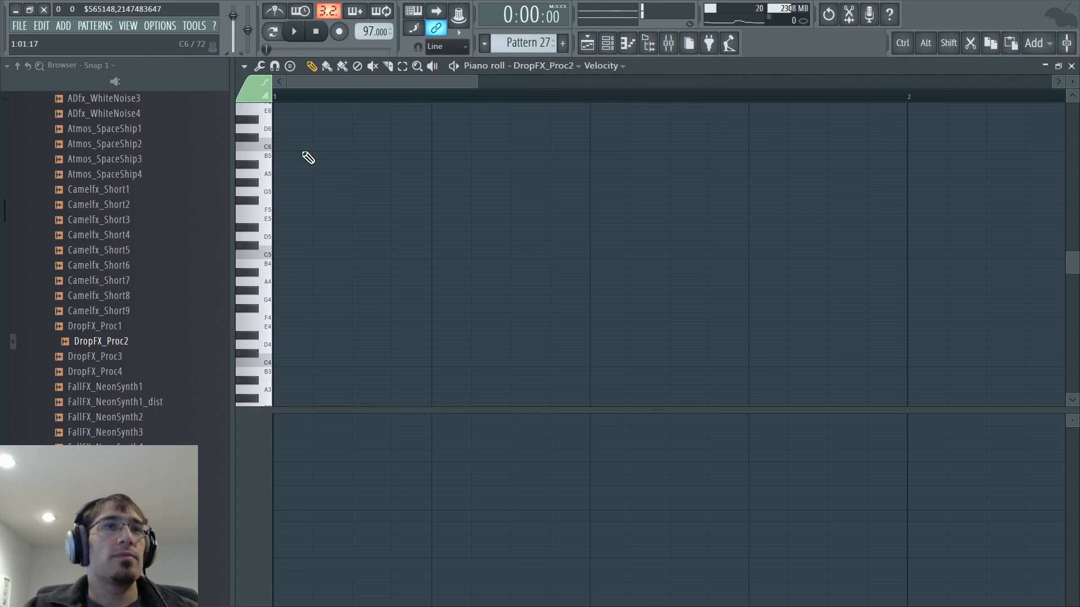
pyautogui.click(291, 258)
pyautogui.scroll(-2, 466, 271)
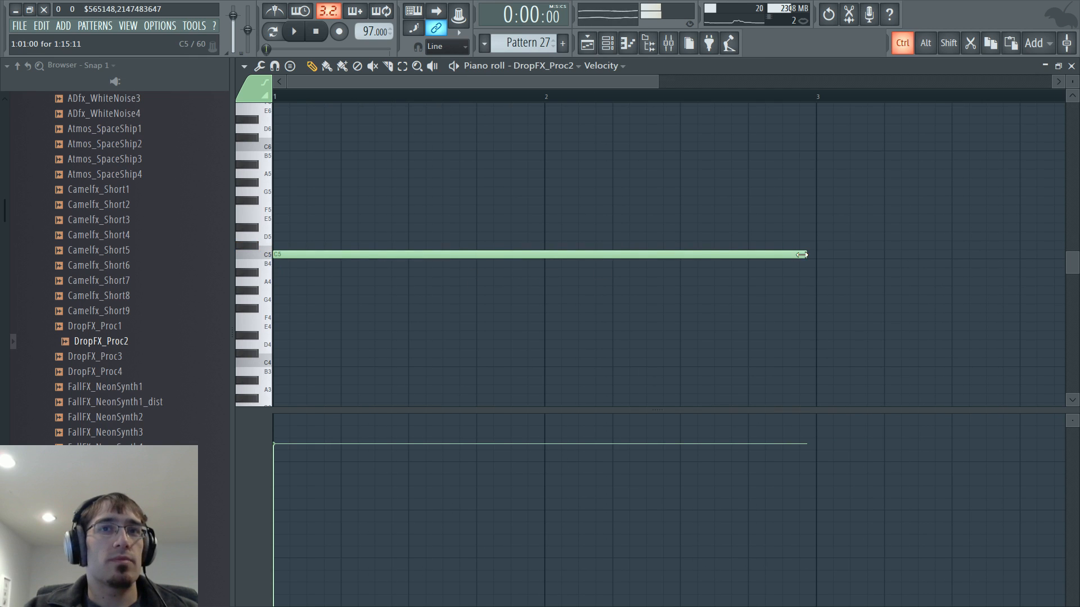
pyautogui.moveTo(801, 254); pyautogui.dragTo(280, 237)
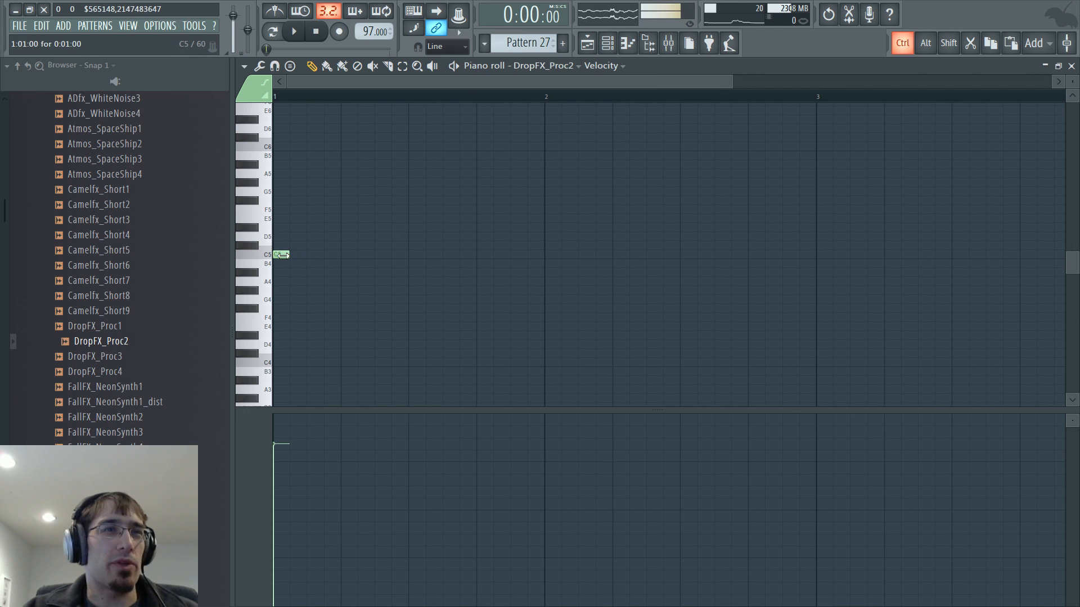
# Extend the run chromatically upward from C5 with consecutive one-step notes from C#5 through G5
pyautogui.hotkey('ctrl', 'a')
pyautogui.click(291, 254)
pyautogui.scroll(3, 292, 249)
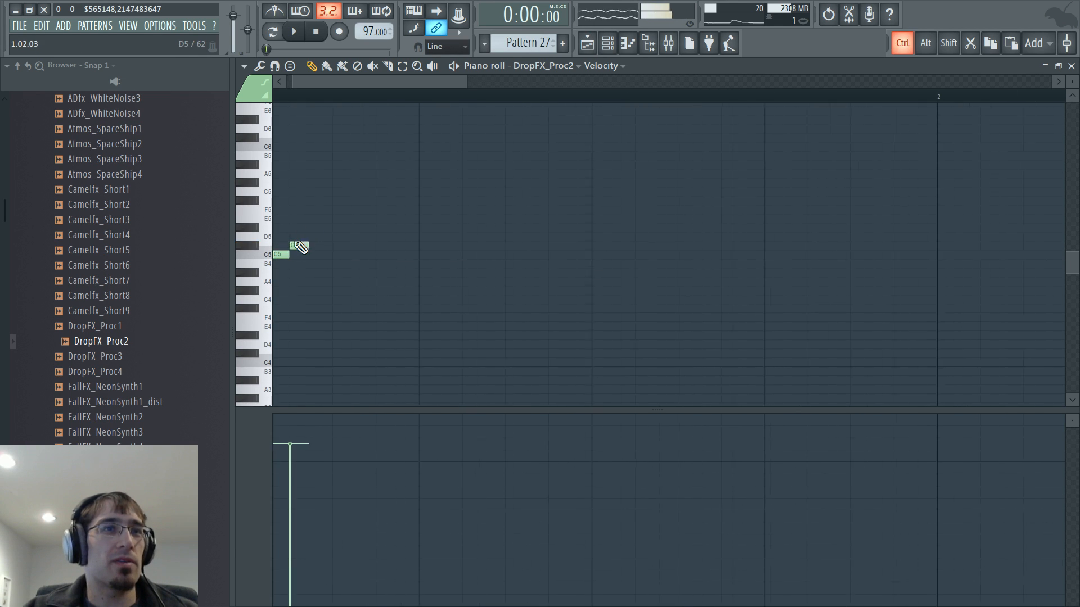
pyautogui.click(320, 245)
pyautogui.click(375, 237)
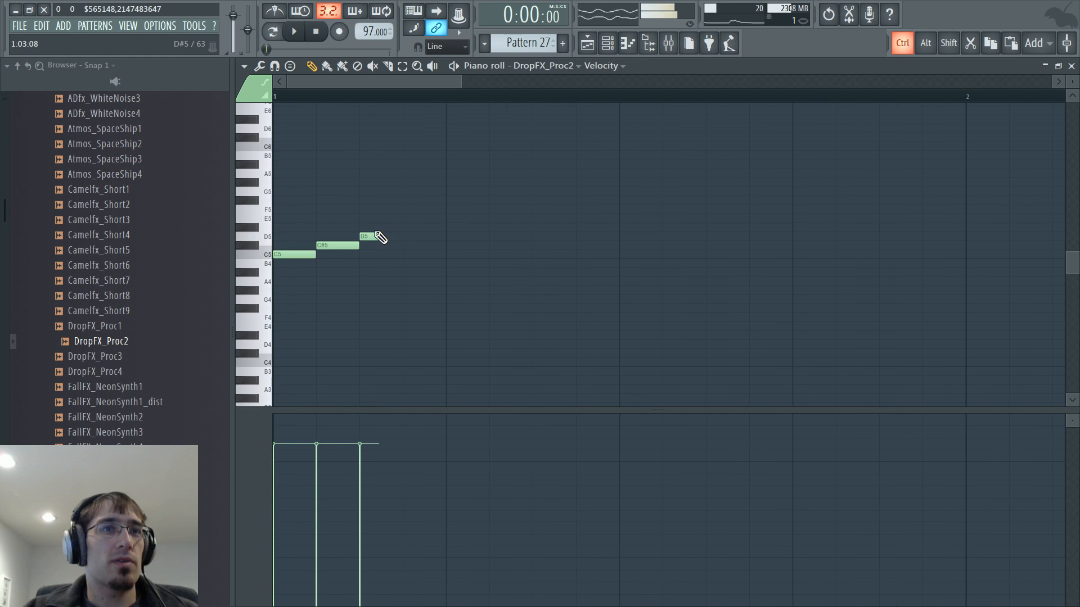
pyautogui.click(428, 227)
pyautogui.click(471, 218)
pyautogui.click(515, 209)
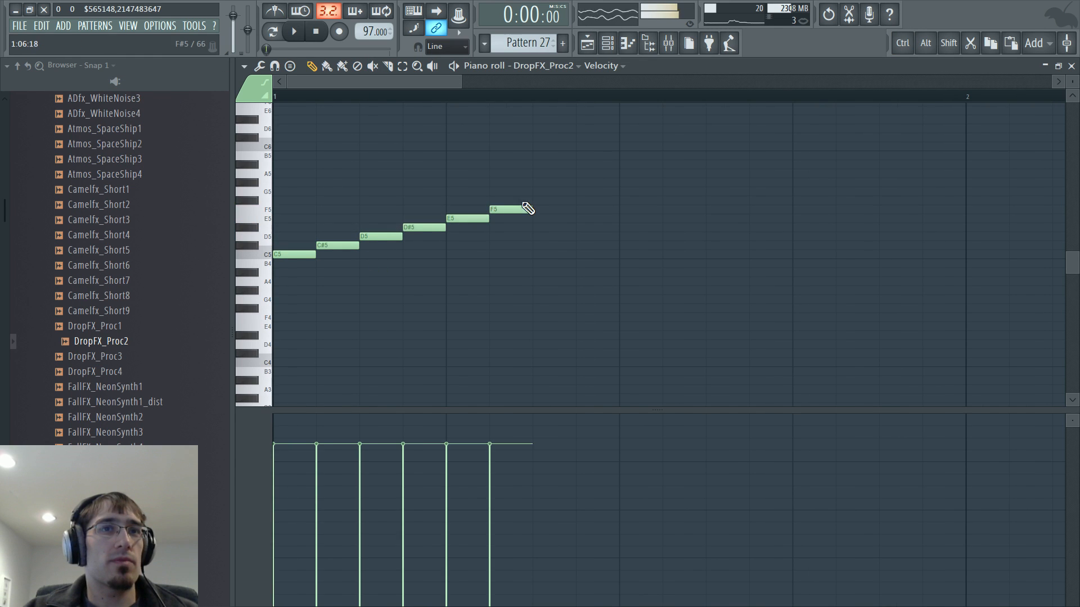
pyautogui.click(557, 200)
pyautogui.click(590, 193)
# Set the snap to 1/2 step and continue the chromatic run with half-step notes from G#5 through D6
pyautogui.scroll(-3, 563, 192)
pyautogui.scroll(3, 540, 169)
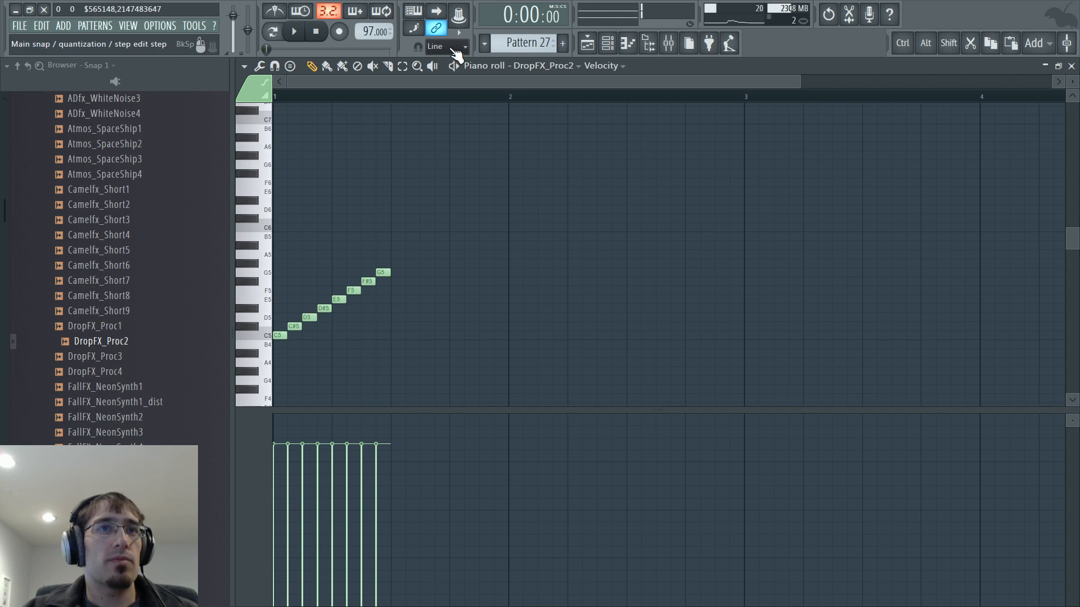
pyautogui.click(398, 263)
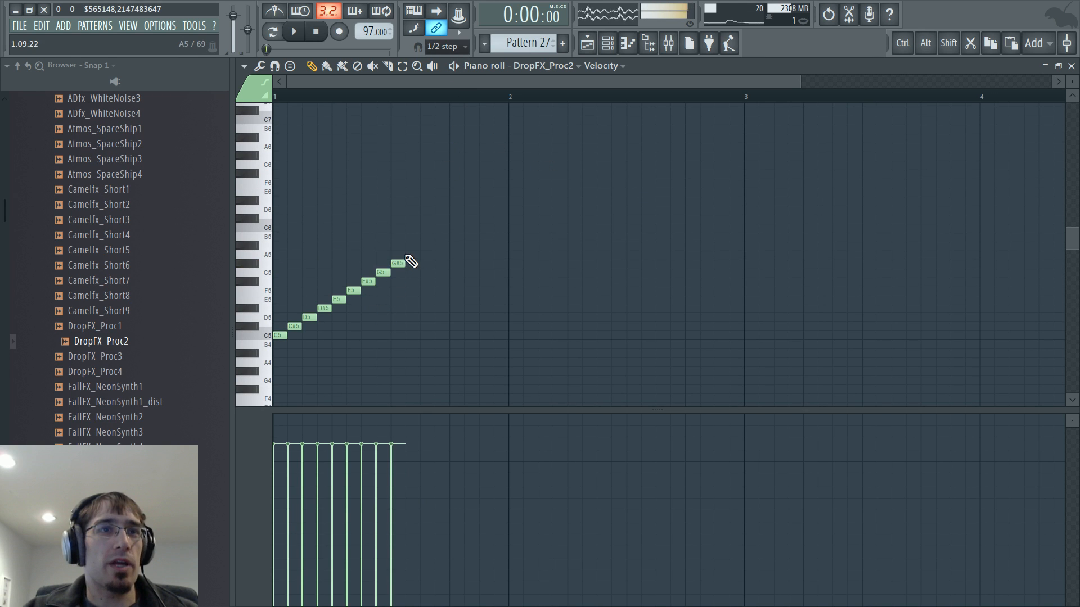
pyautogui.scroll(2, 408, 260)
pyautogui.scroll(1, 405, 259)
pyautogui.moveTo(403, 263); pyautogui.dragTo(388, 264)
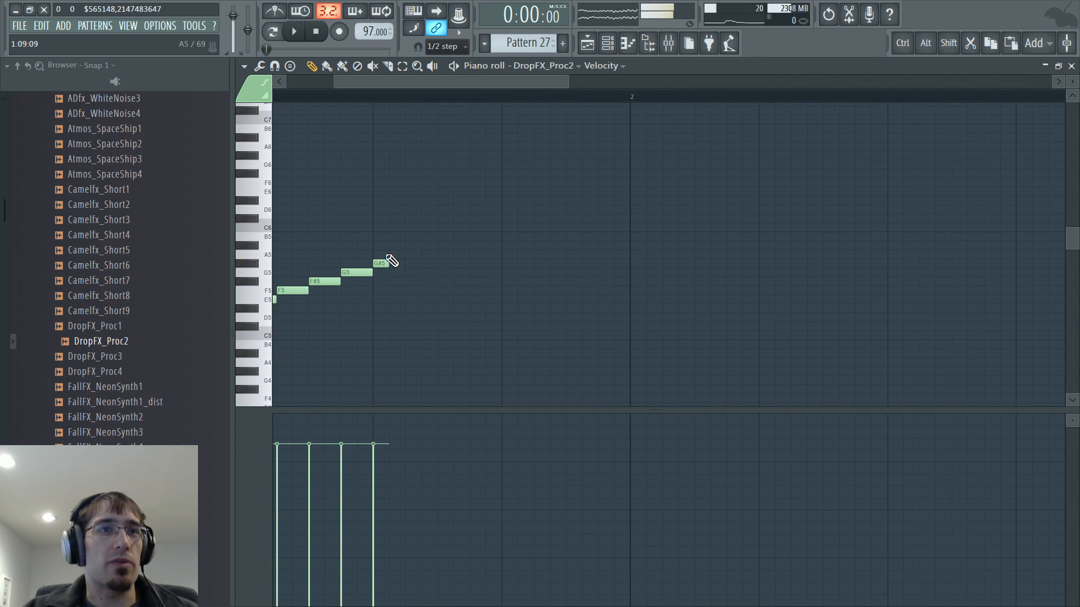
pyautogui.click(394, 255)
pyautogui.click(407, 247)
pyautogui.click(428, 237)
pyautogui.click(445, 228)
pyautogui.click(460, 219)
pyautogui.click(476, 210)
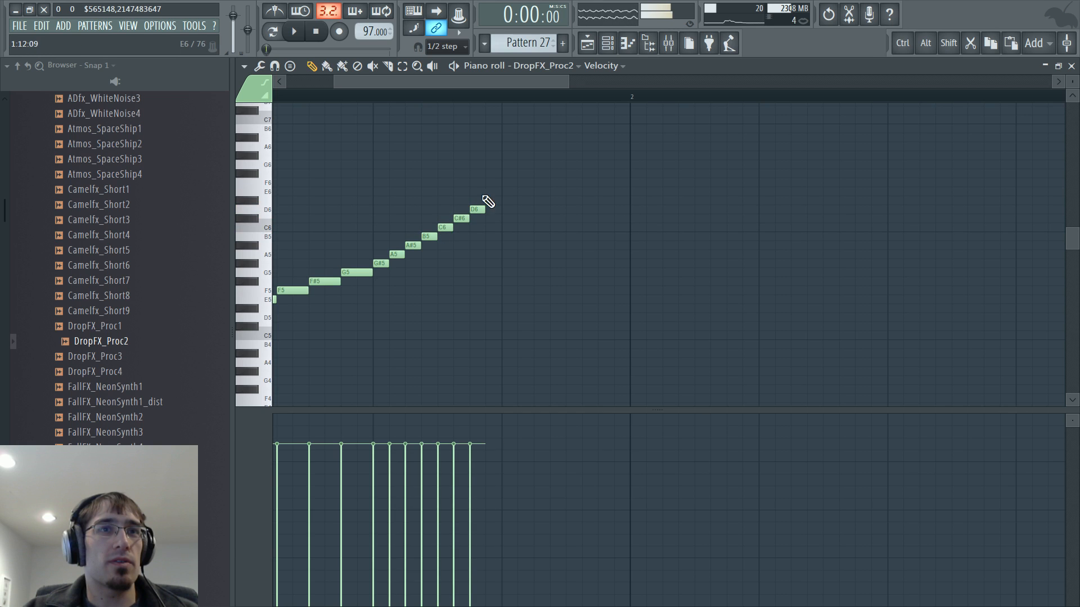
# Continue the half-step notes of the rising run from D#6 through G6
pyautogui.click(487, 200)
pyautogui.rightClick(488, 194)
pyautogui.click(491, 201)
pyautogui.click(508, 192)
pyautogui.click(523, 183)
pyautogui.click(540, 174)
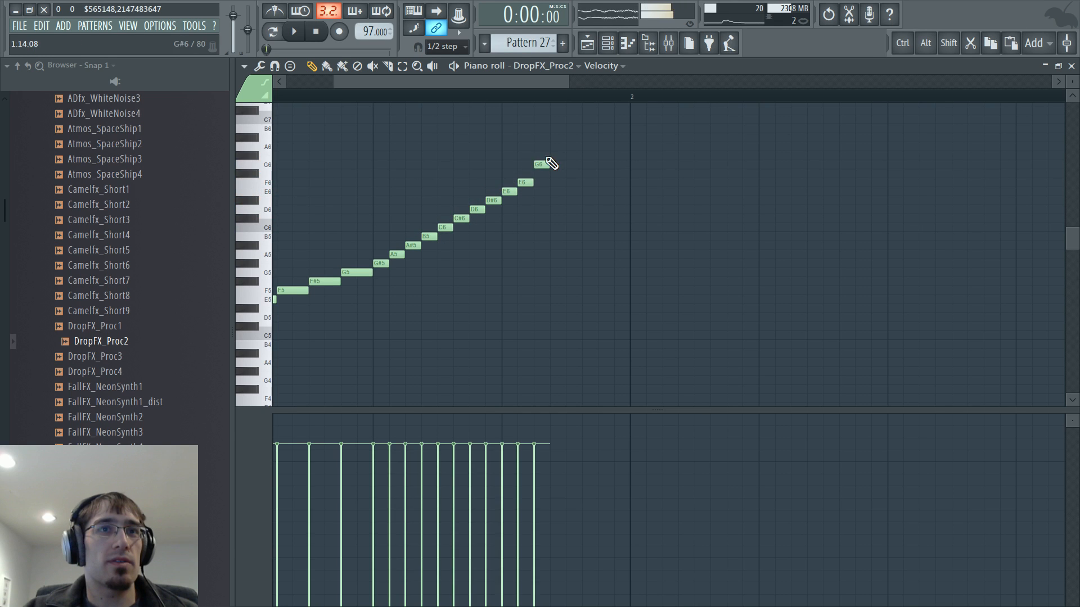
pyautogui.click(555, 164)
# Set the snap to 1/4 step and continue the run with quarter-step notes from G#6 through D#7
pyautogui.scroll(3, 569, 157)
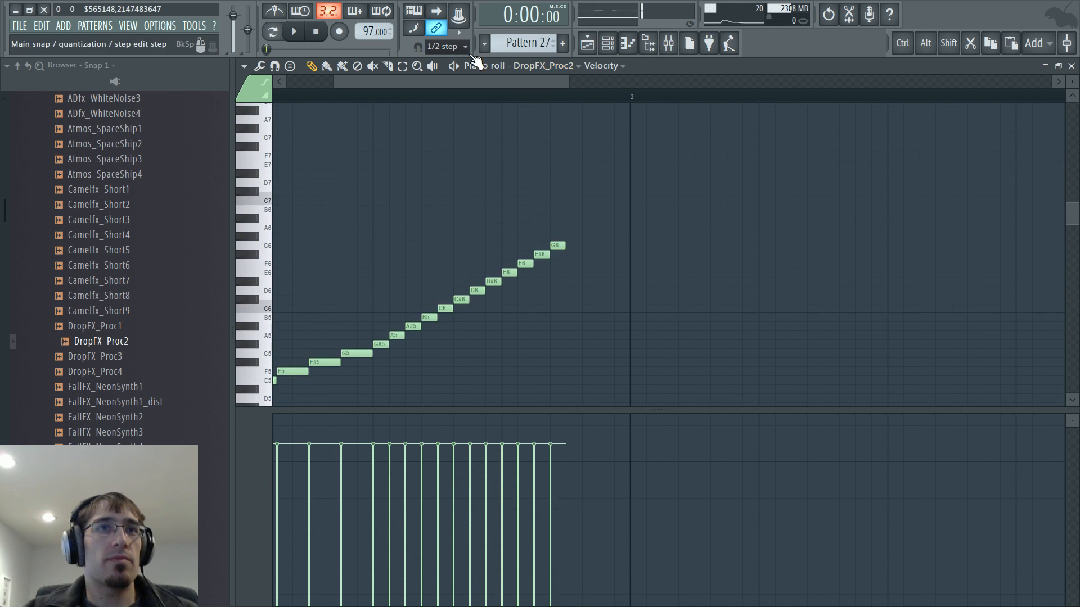
pyautogui.scroll(2, 569, 259)
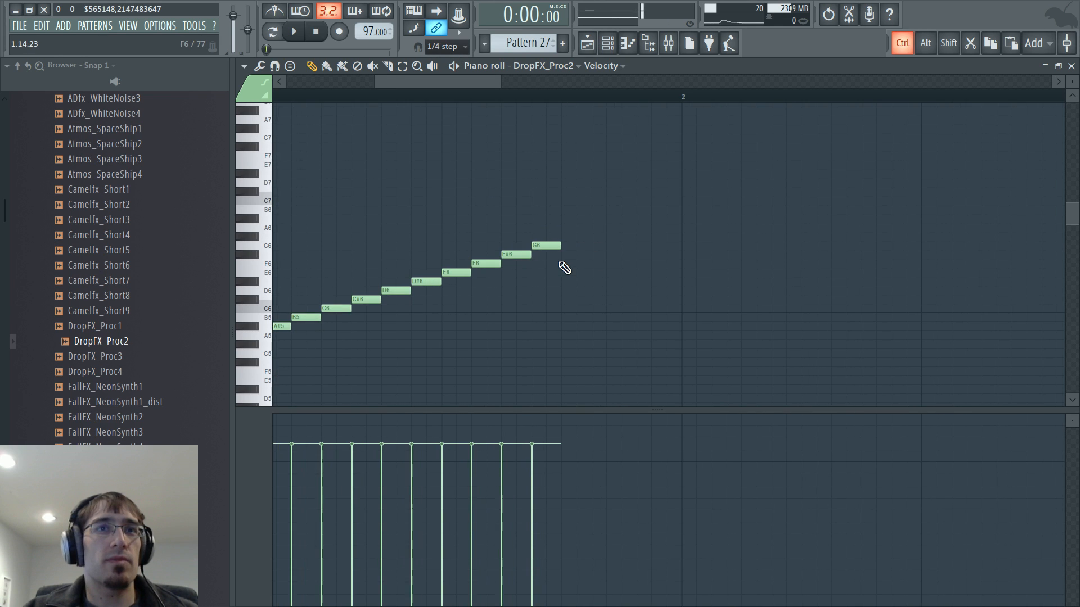
pyautogui.click(560, 236)
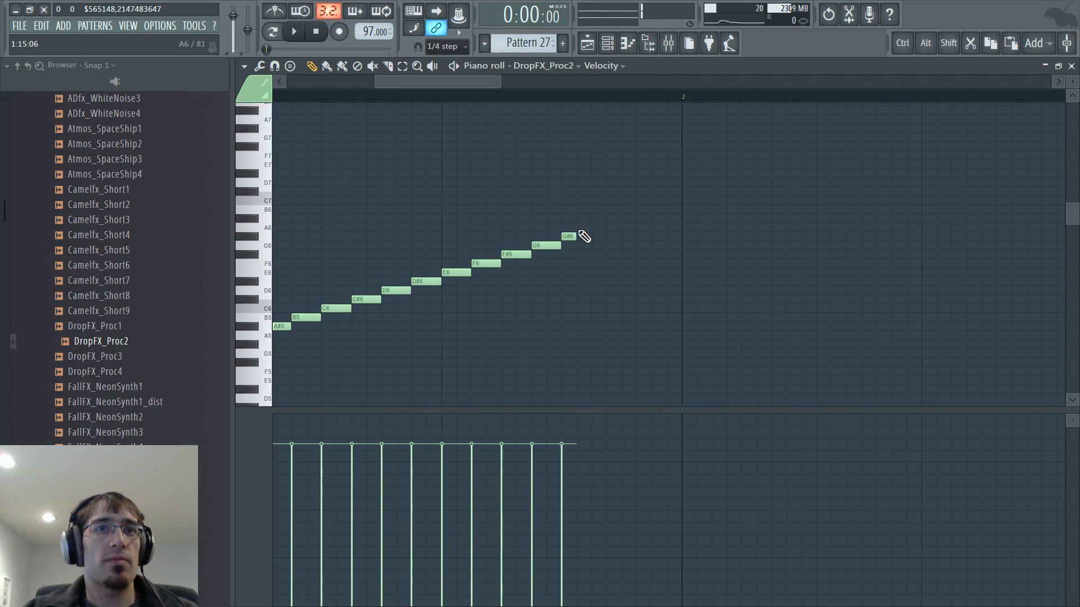
pyautogui.click(583, 227)
pyautogui.click(597, 218)
pyautogui.click(610, 200)
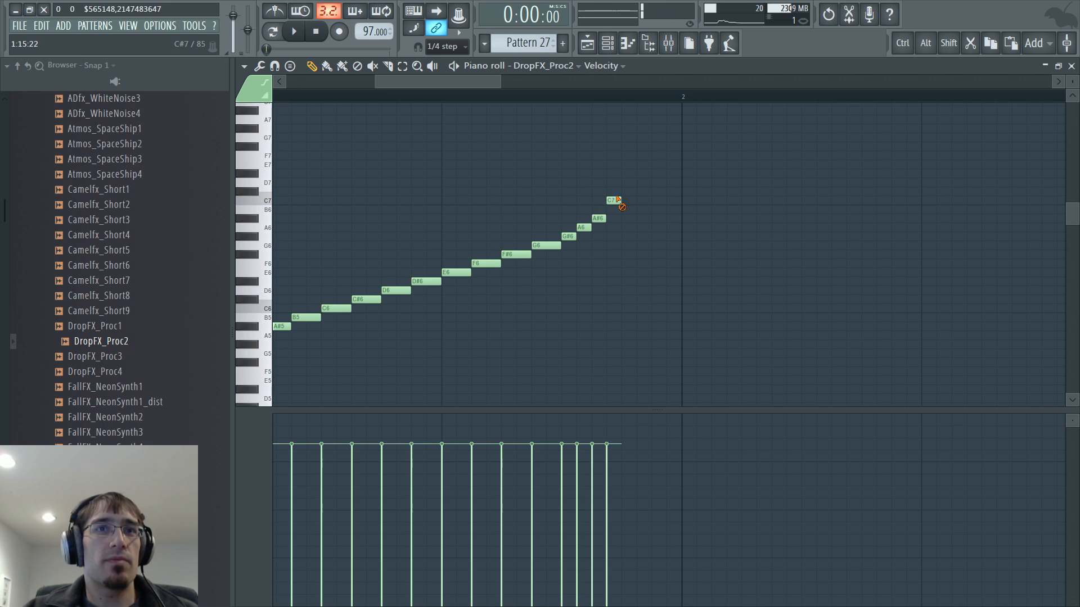
pyautogui.rightClick(619, 201)
pyautogui.click(612, 210)
pyautogui.click(627, 201)
pyautogui.click(641, 191)
pyautogui.click(656, 182)
pyautogui.click(668, 173)
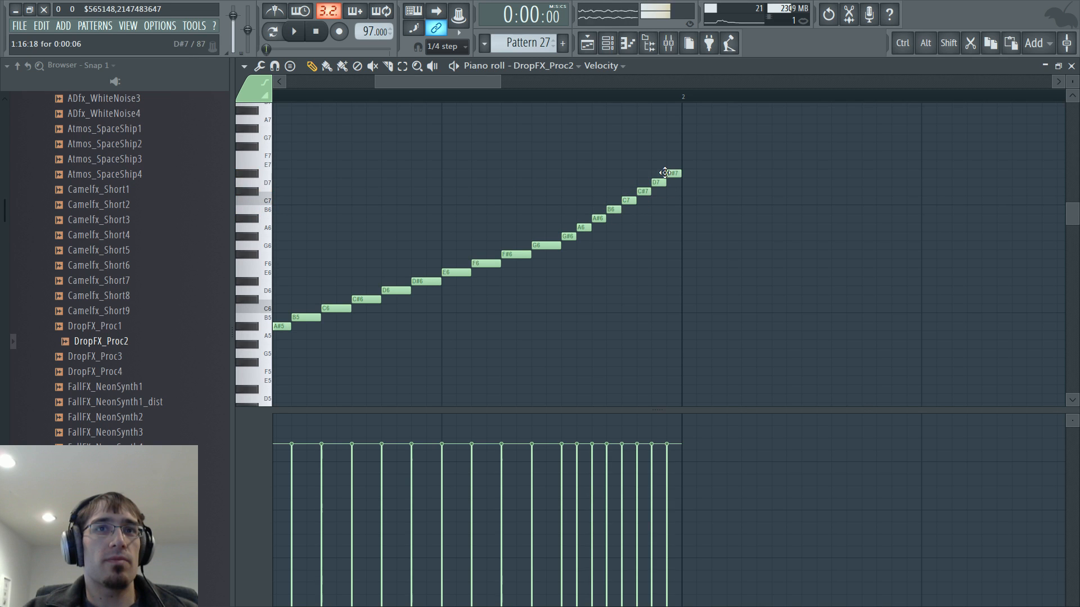
# Carry the quarter-step run past bar 2 with chromatic notes from E7 through A#7
pyautogui.click(685, 165)
pyautogui.click(700, 155)
pyautogui.click(715, 146)
pyautogui.click(729, 137)
pyautogui.click(741, 126)
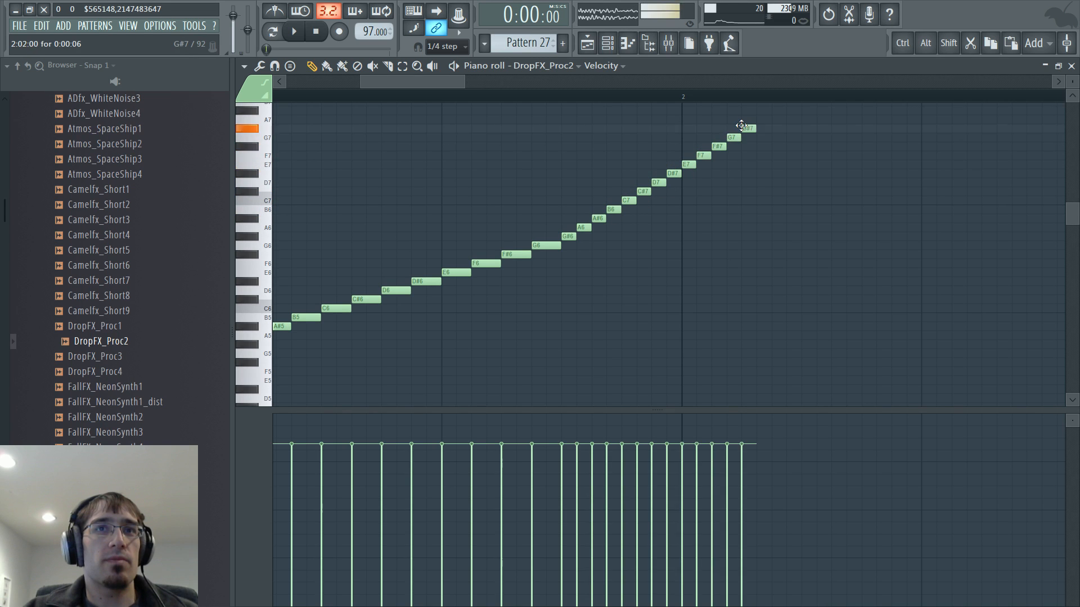
pyautogui.click(760, 119)
pyautogui.scroll(3, 765, 124)
pyautogui.click(776, 191)
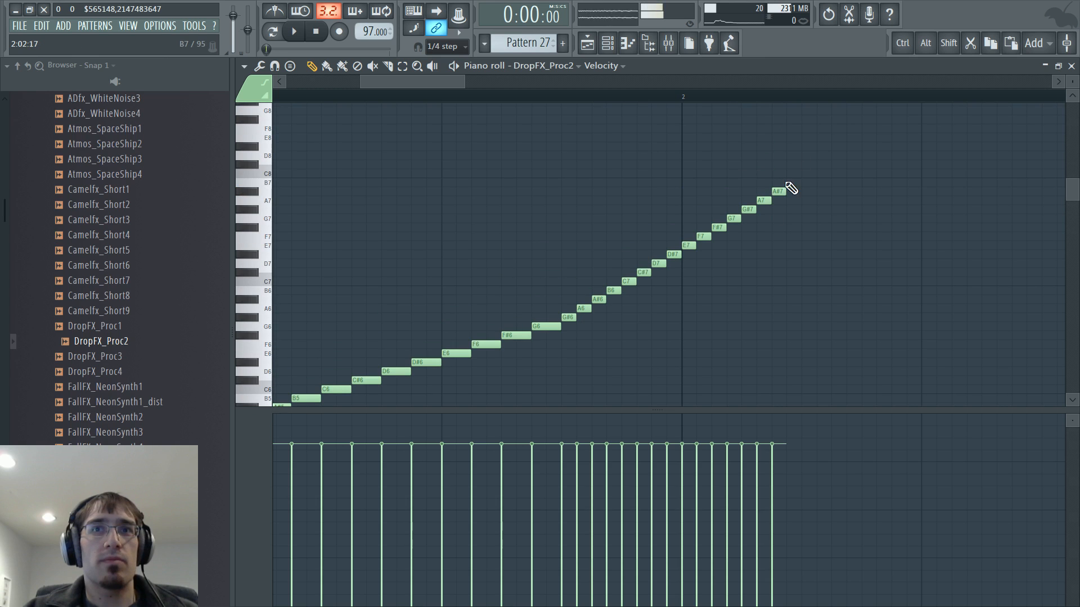
# Add quarter-step chromatic notes from B7 through D#8 to the rising run
pyautogui.click(791, 183)
pyautogui.click(804, 173)
pyautogui.click(819, 164)
pyautogui.click(834, 155)
pyautogui.click(849, 146)
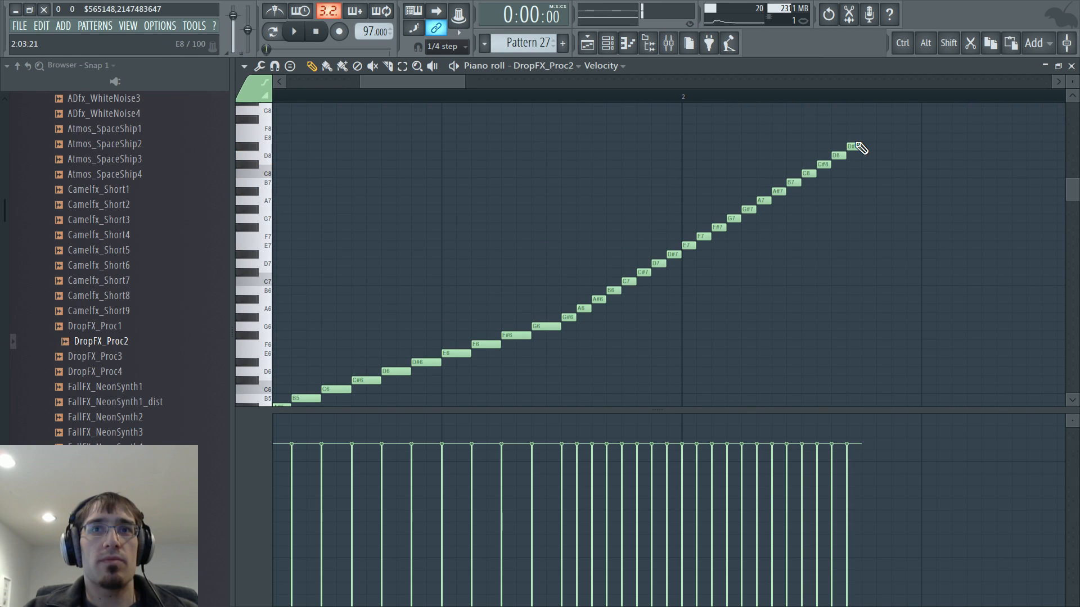
pyautogui.rightClick(853, 146)
pyautogui.click(457, 48)
pyautogui.click(451, 63)
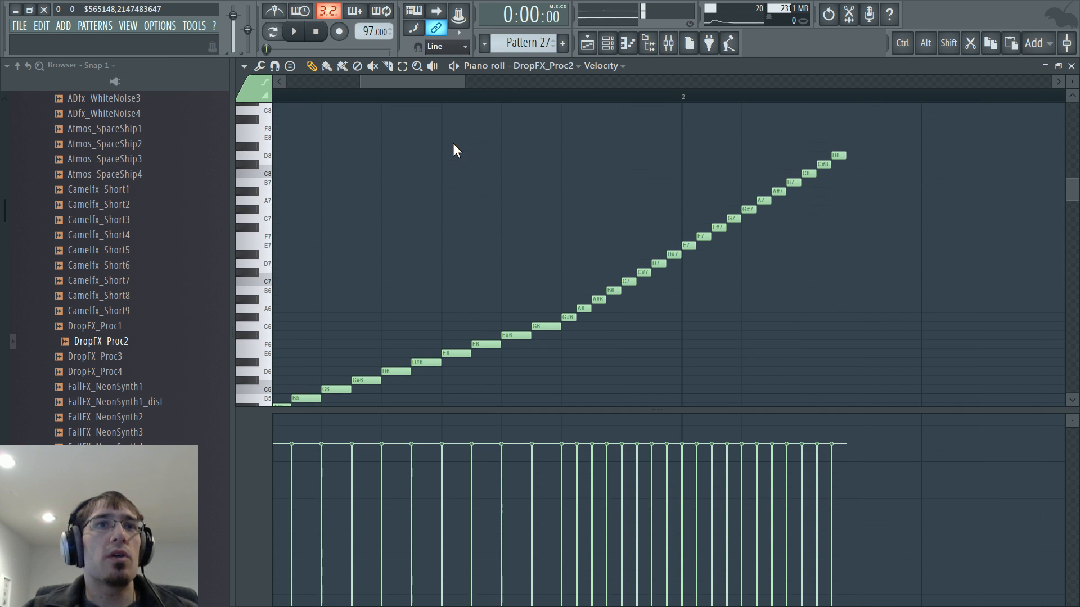
pyautogui.click(452, 119)
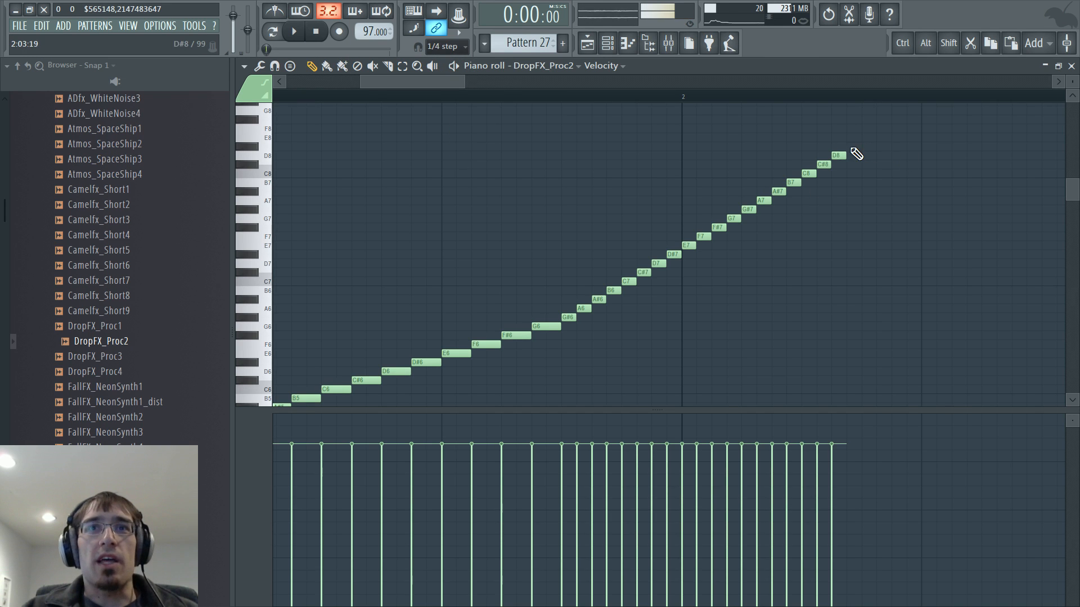
# Finish the top of the run with quarter-step notes from E8 through G8
pyautogui.keyDown('ctrl'); pyautogui.scroll(-5, 833, 159); pyautogui.keyUp('ctrl')
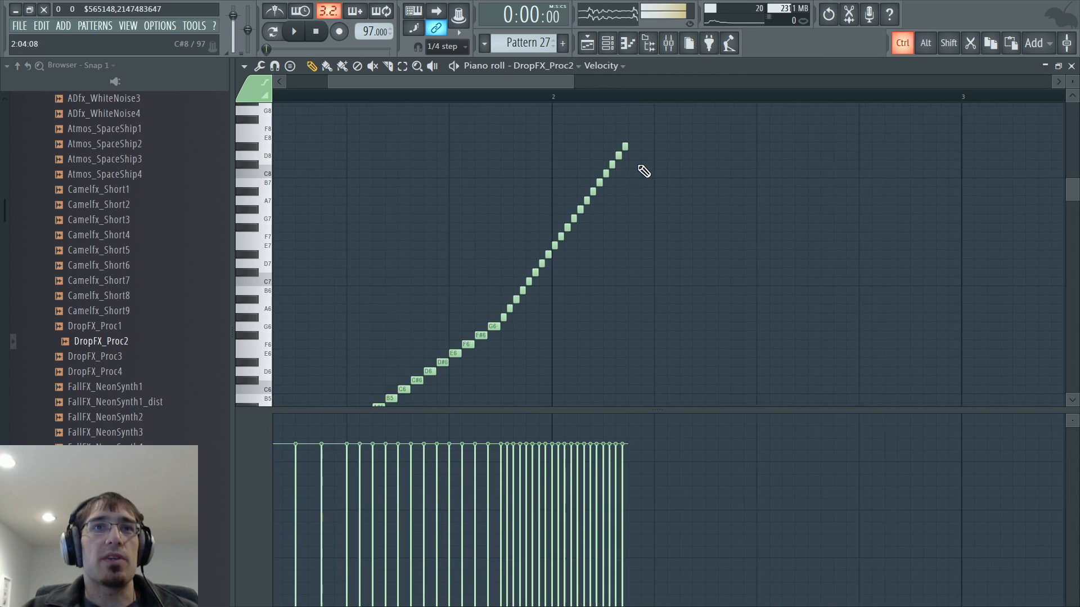
pyautogui.keyDown('ctrl'); pyautogui.scroll(3, 641, 163); pyautogui.keyUp('ctrl')
pyautogui.click(627, 137)
pyautogui.click(639, 128)
pyautogui.click(647, 119)
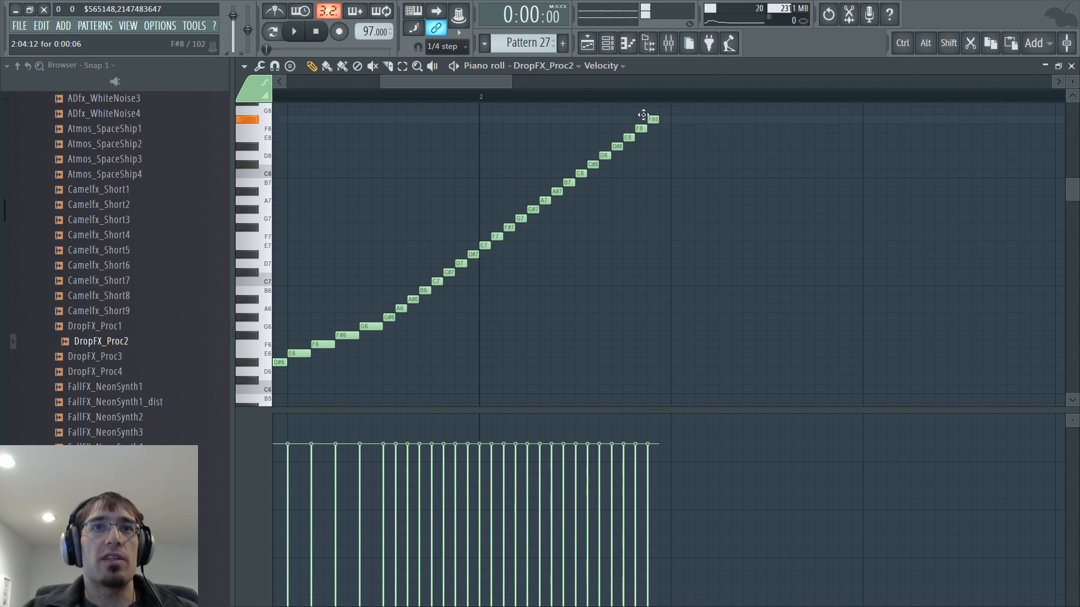
pyautogui.click(662, 111)
# Delete the four lowest notes, C5 through D#5, and move all remaining notes back so that E5 starts at bar 1
pyautogui.keyDown('ctrl'); pyautogui.scroll(-3, 458, 225); pyautogui.keyUp('ctrl')
pyautogui.scroll(-5, 400, 248)
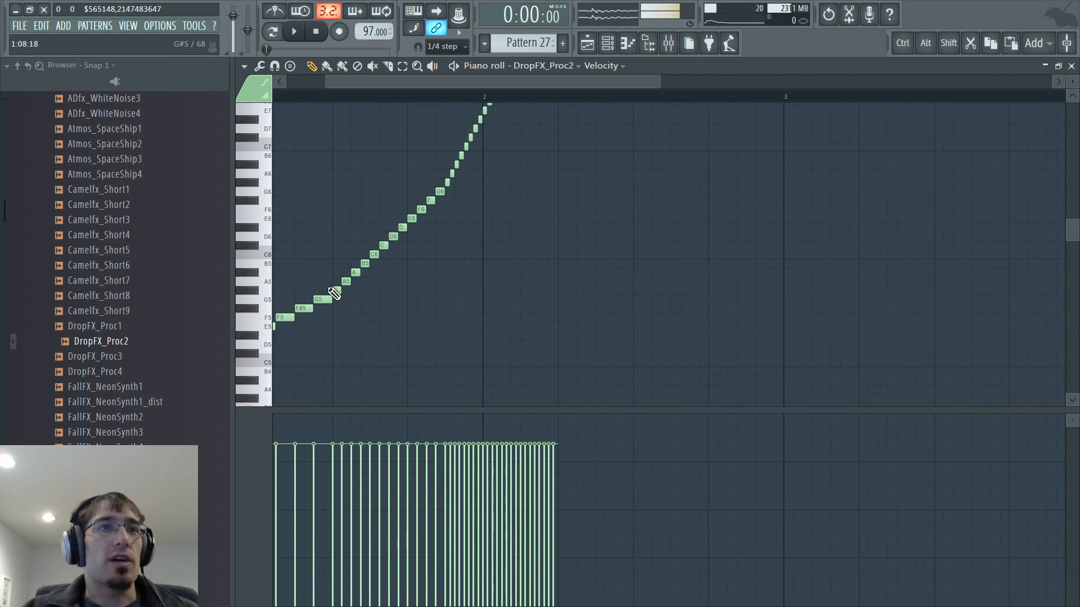
pyautogui.moveTo(320, 299); pyautogui.dragTo(410, 297)
pyautogui.moveTo(414, 297); pyautogui.dragTo(161, 366)
pyautogui.hotkey('ctrl', 'z')
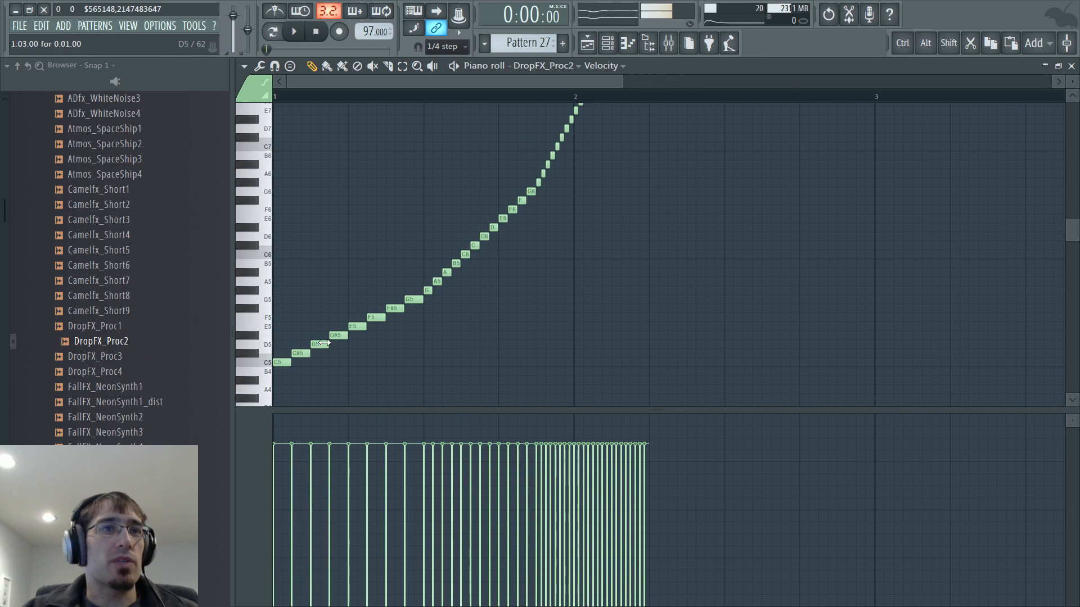
pyautogui.moveTo(338, 334); pyautogui.dragTo(209, 395)
pyautogui.hotkey('ctrl', 'a')
pyautogui.moveTo(354, 324); pyautogui.dragTo(275, 317)
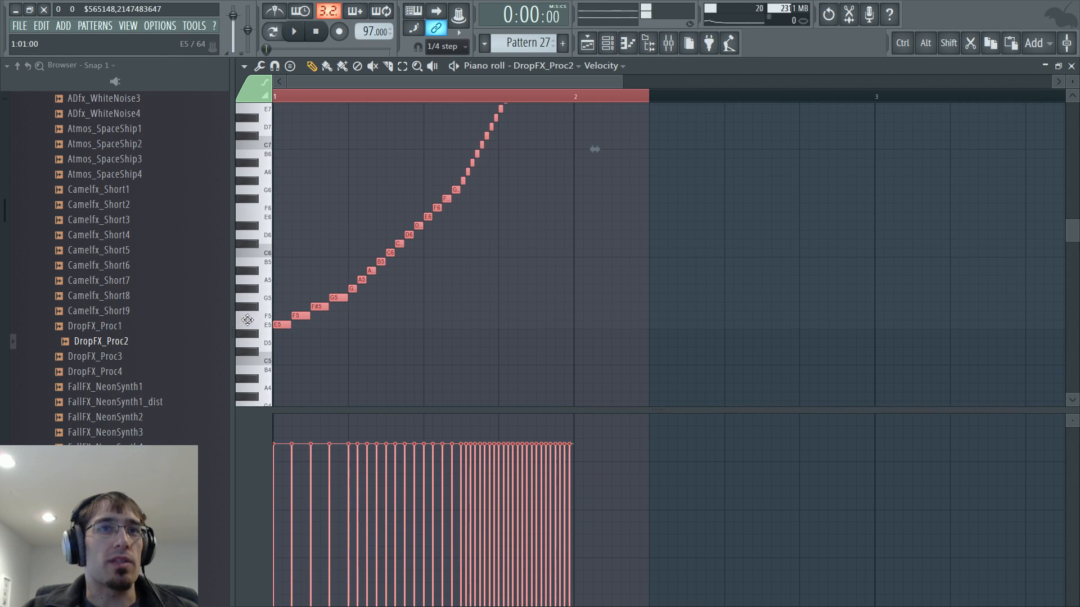
# Delete the highest notes of the run, from E7 through G8
pyautogui.scroll(4, 368, 285)
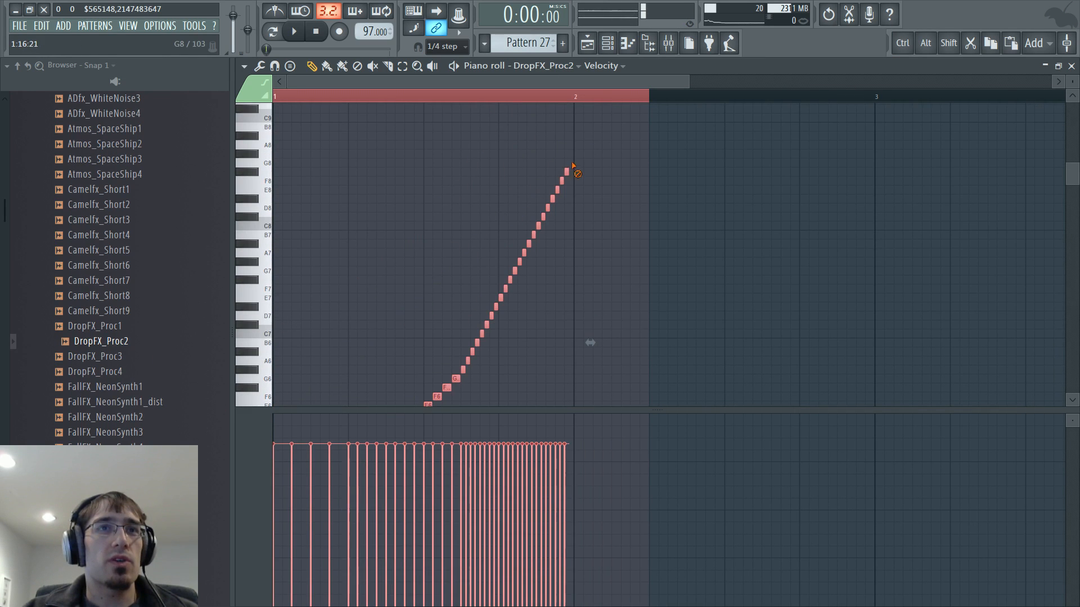
pyautogui.moveTo(572, 165); pyautogui.dragTo(505, 289)
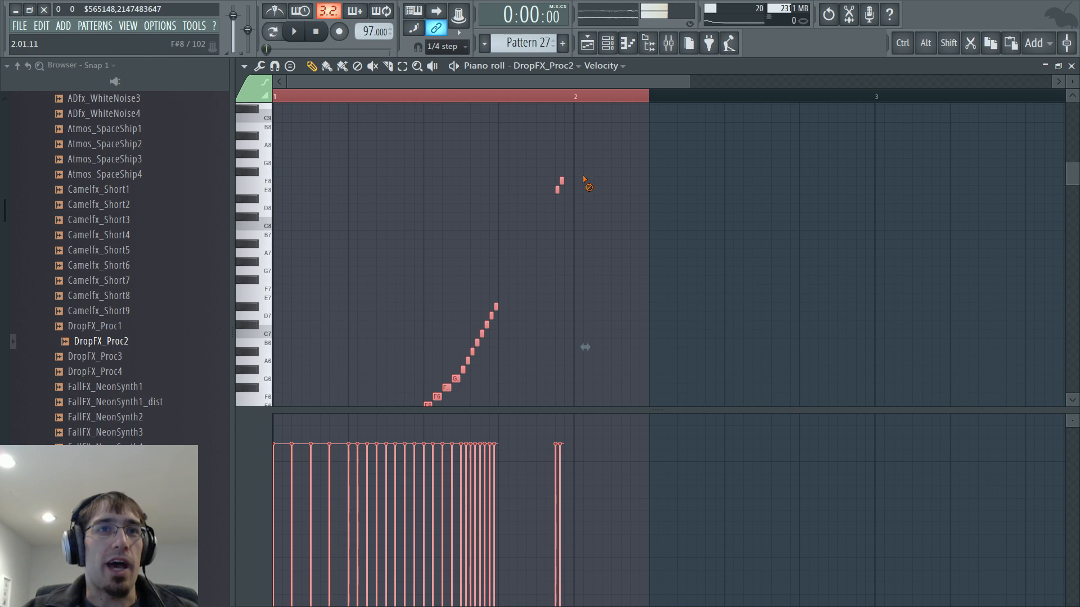
pyautogui.moveTo(563, 178); pyautogui.dragTo(555, 194)
# Return to the playlist and move the Pattern 27 clip on Track 12 to start at bar 34
pyautogui.press('F5')
pyautogui.moveTo(514, 350); pyautogui.dragTo(566, 352)
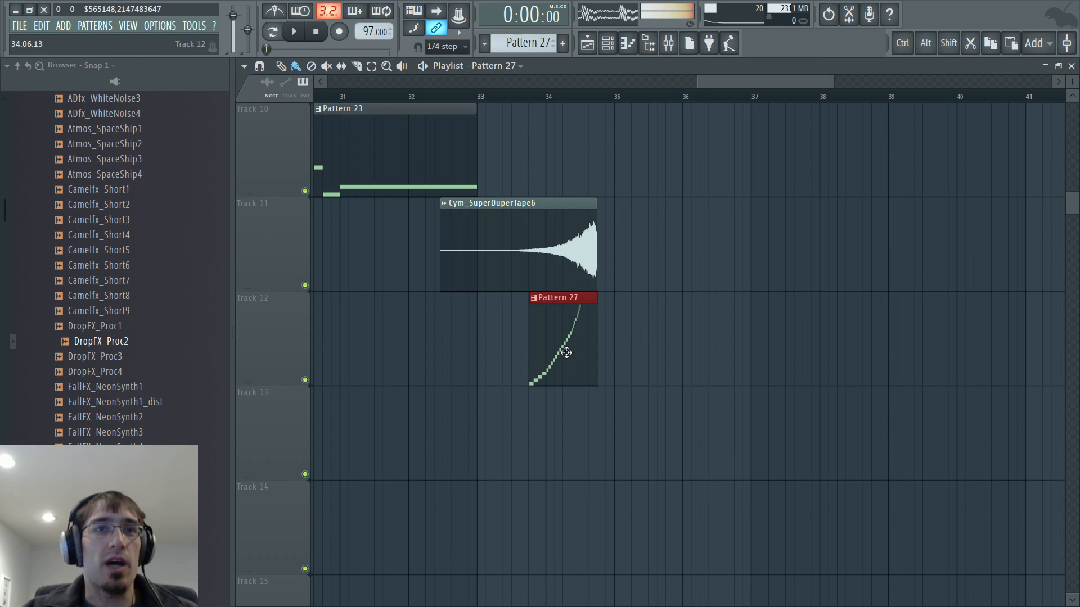
pyautogui.hotkey('ctrl', 'z')
pyautogui.scroll(4, 446, 48)
pyautogui.scroll(2, 626, 349)
pyautogui.moveTo(428, 345); pyautogui.dragTo(541, 341)
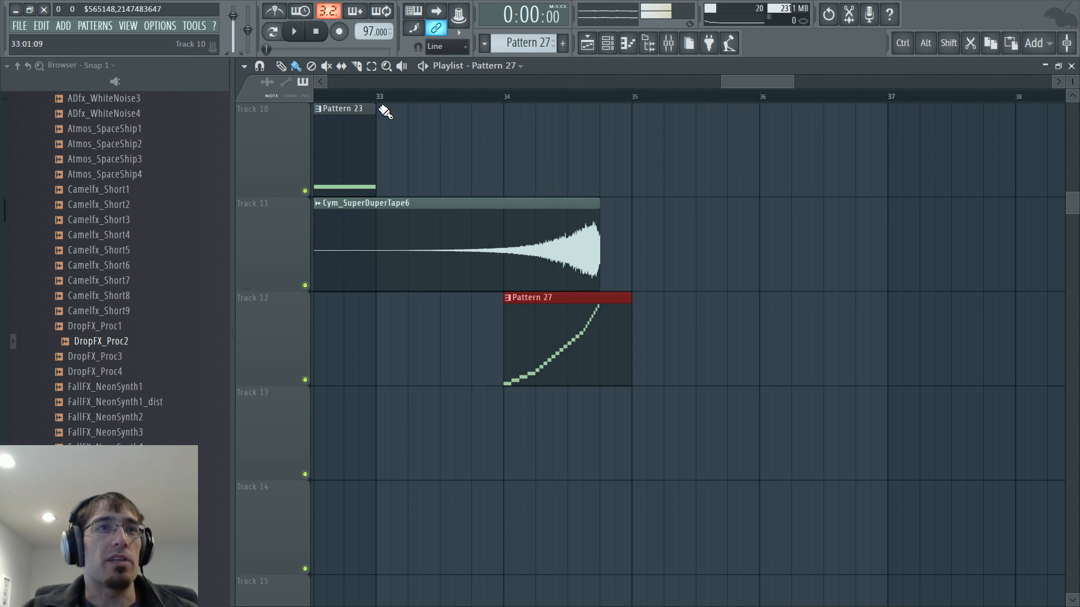
# Play back the transition and bring the DropFX_Proc2 channel volume to about 62% in the channel rack
pyautogui.press('space')
pyautogui.press('F6')
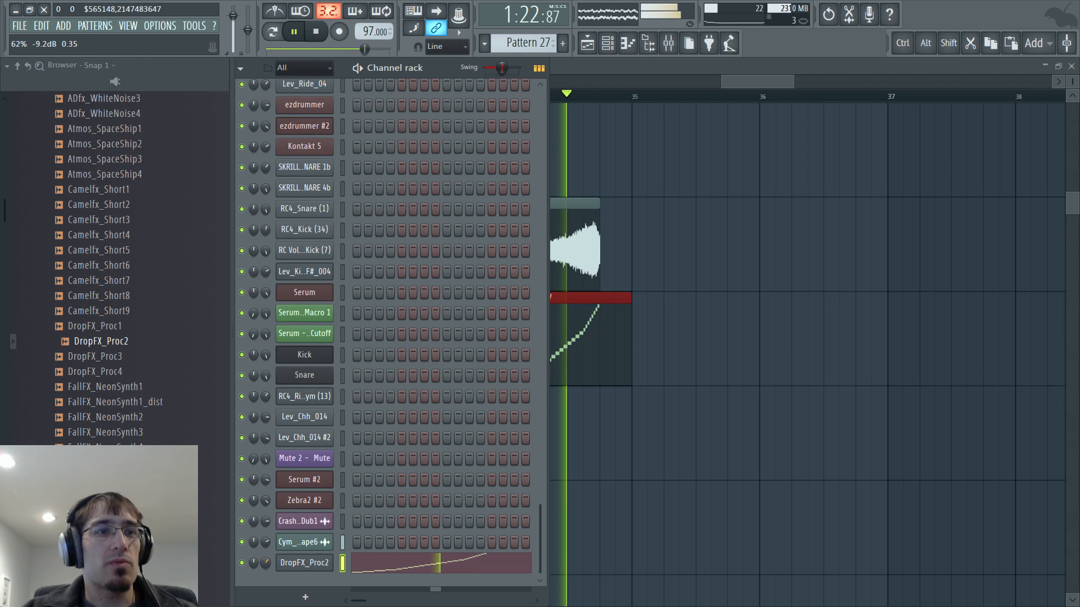
pyautogui.press('space')
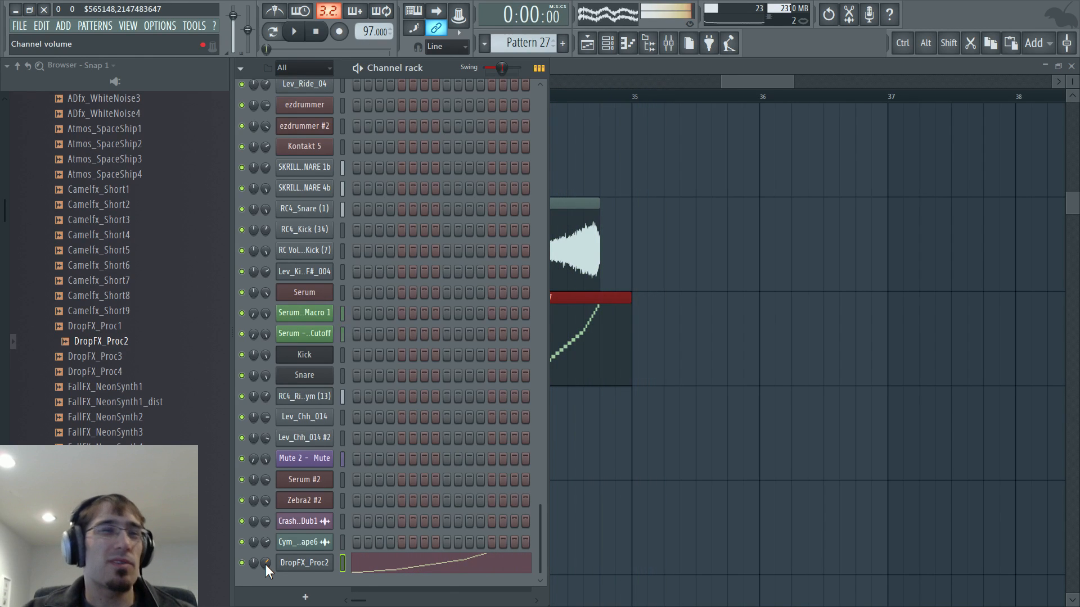
# Open the DropFX_Proc2 sampler settings and examine its envelope and miscellaneous functions while Pattern 27 plays
pyautogui.click(289, 564)
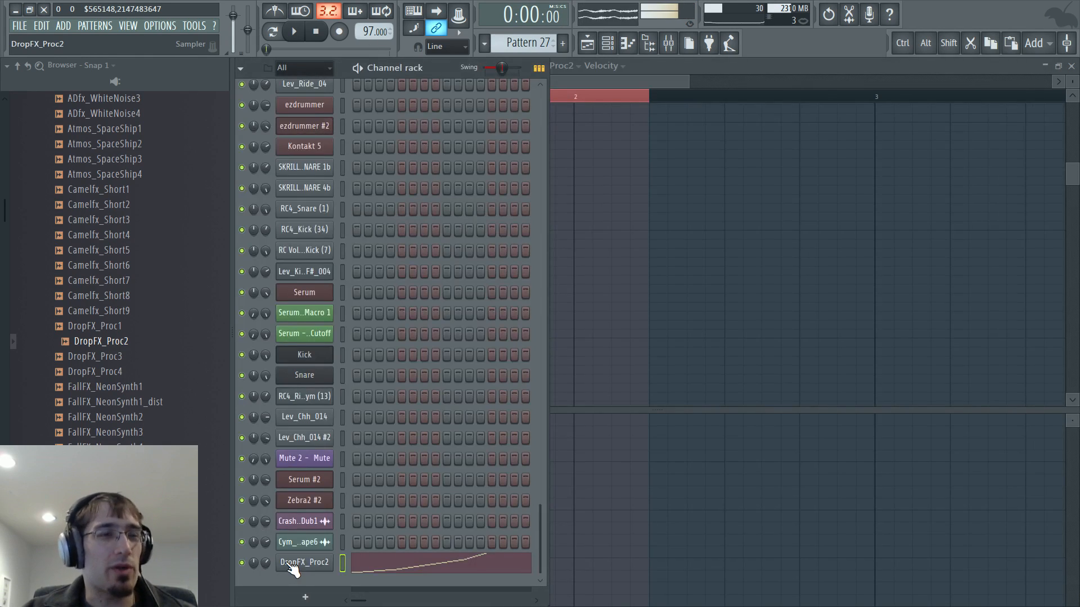
pyautogui.click(291, 565)
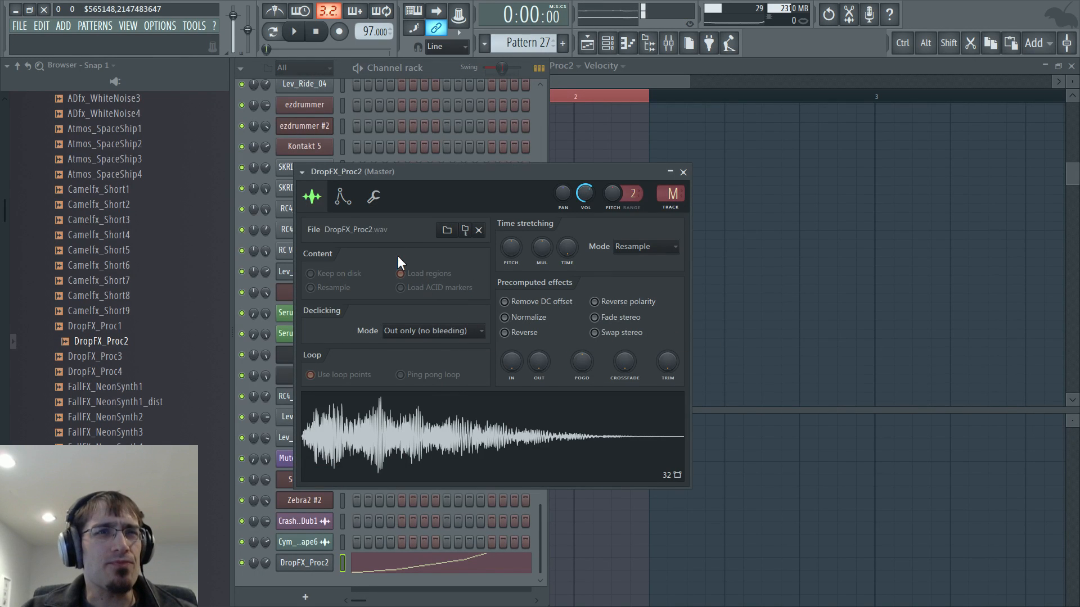
pyautogui.click(344, 197)
pyautogui.click(374, 197)
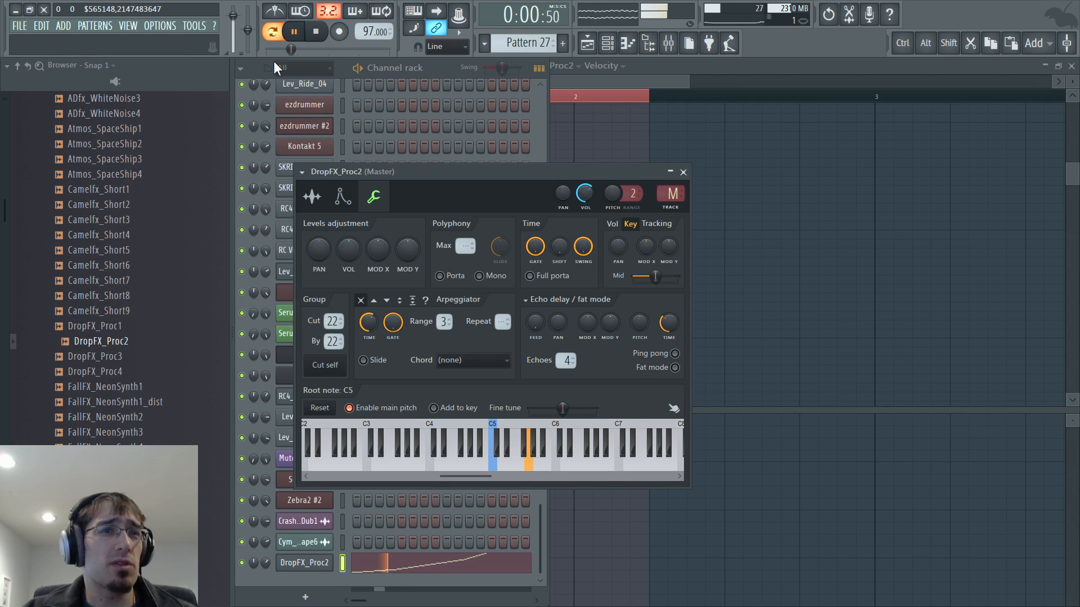
pyautogui.press('space')
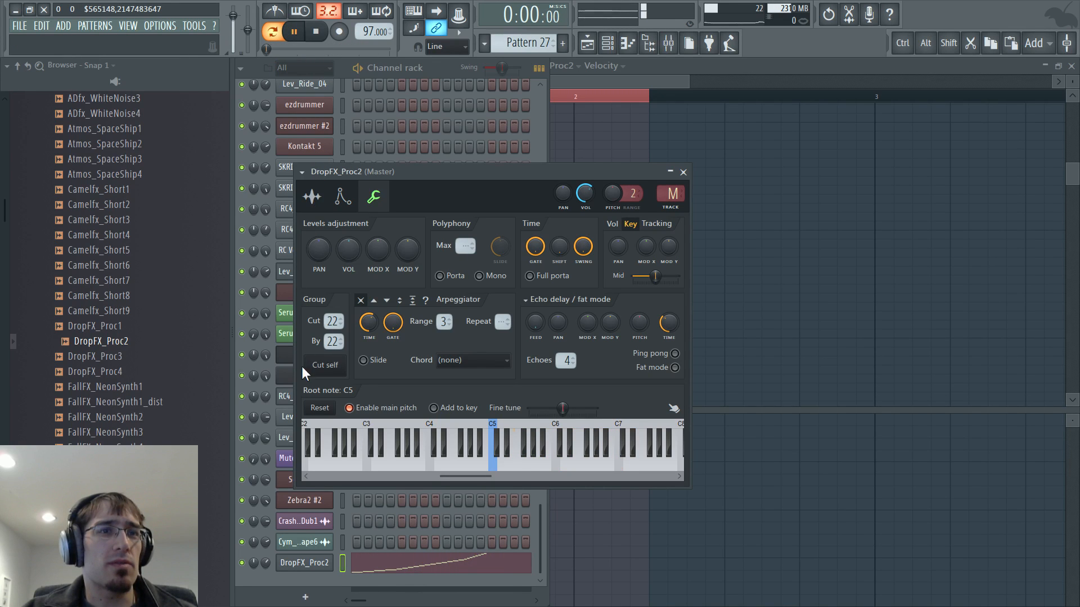
# Check the DropFX_Proc2 channel's options, including Cut itself, and open its volume envelope settings
pyautogui.rightClick(302, 564)
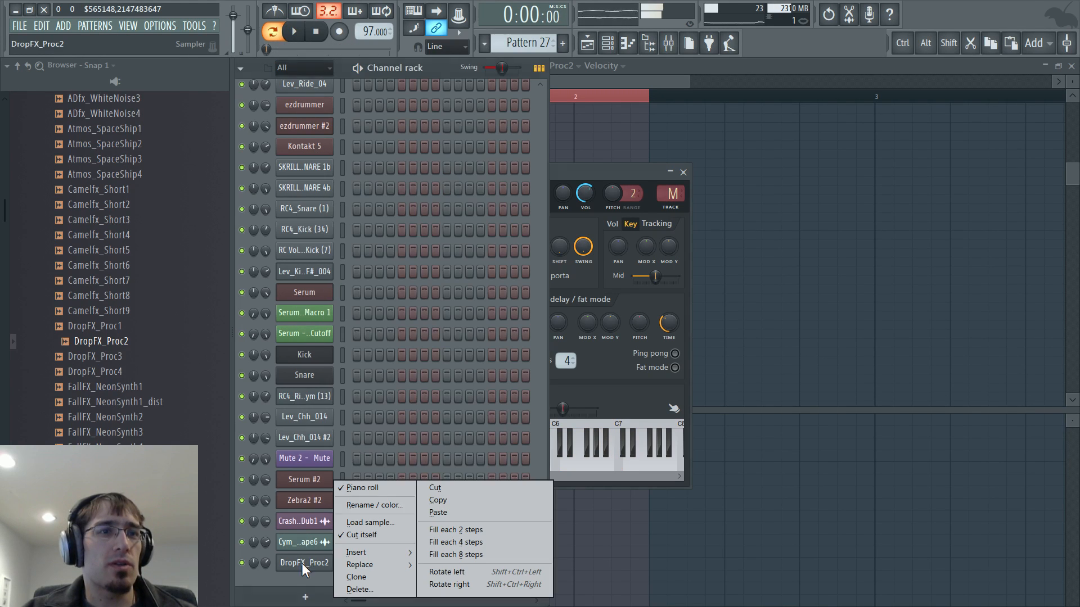
pyautogui.click(556, 171)
pyautogui.click(350, 202)
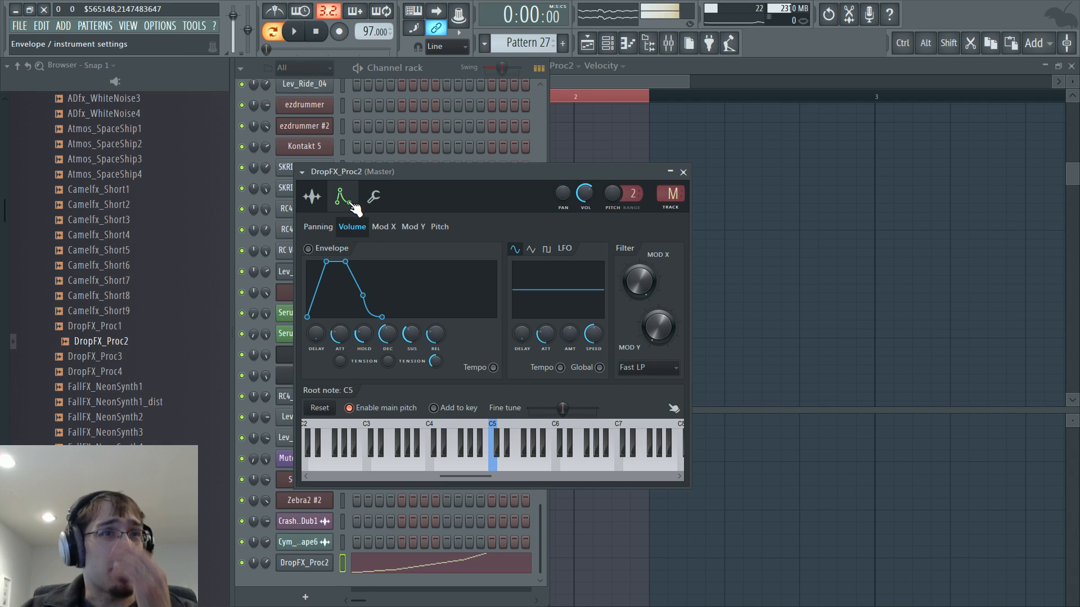
# Enable the DropFX_Proc2 volume envelope with zero attack and release and full sustain, play Pattern 27, and return to the sample settings
pyautogui.moveTo(342, 339); pyautogui.dragTo(340, 366)
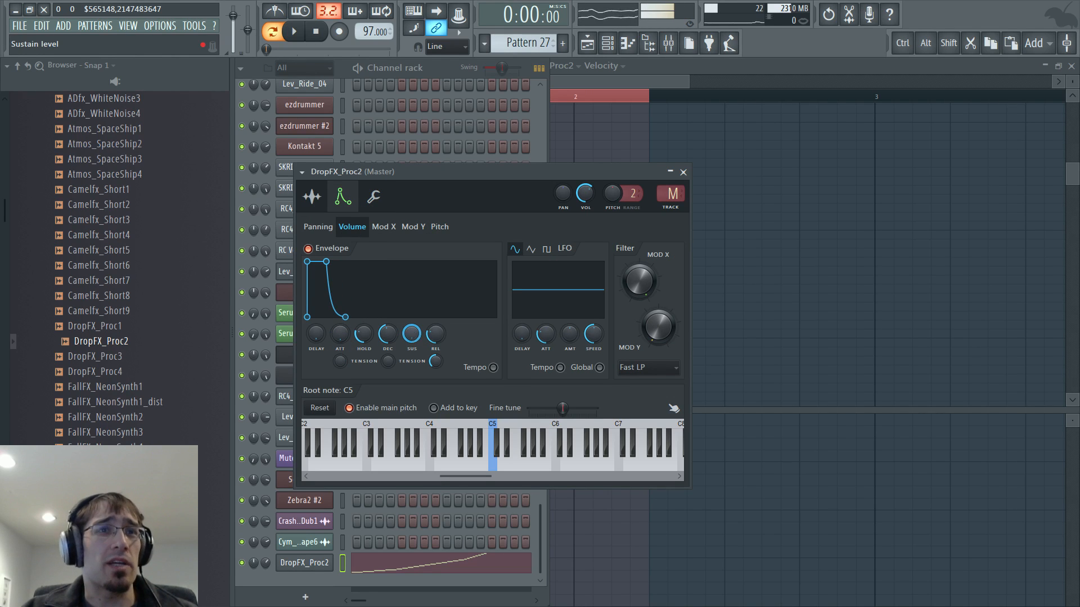
pyautogui.click(438, 69)
pyautogui.moveTo(581, 169); pyautogui.dragTo(751, 186)
pyautogui.press('space')
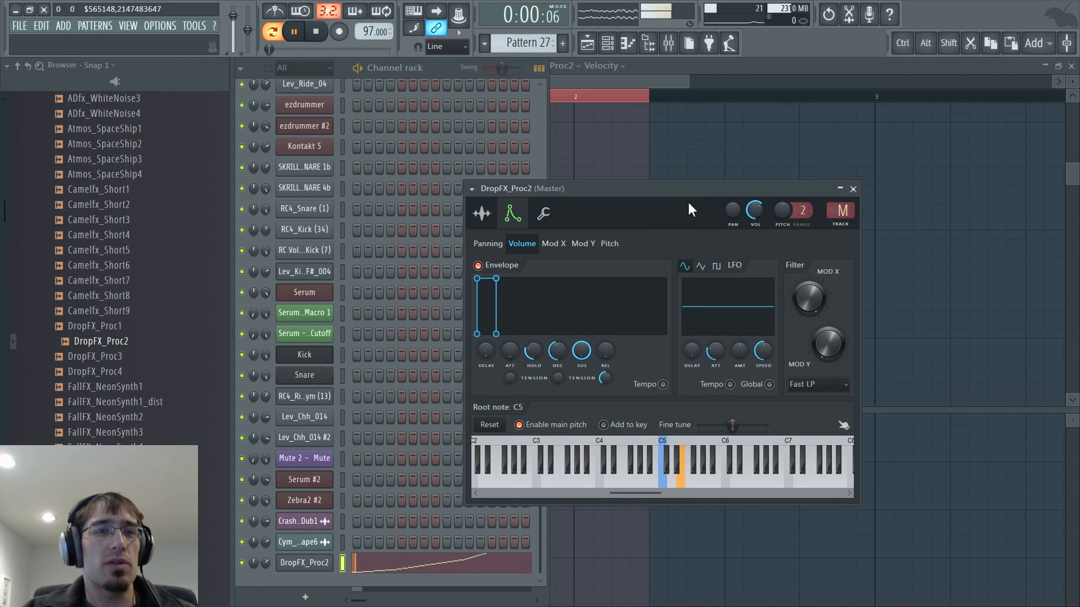
pyautogui.click(482, 213)
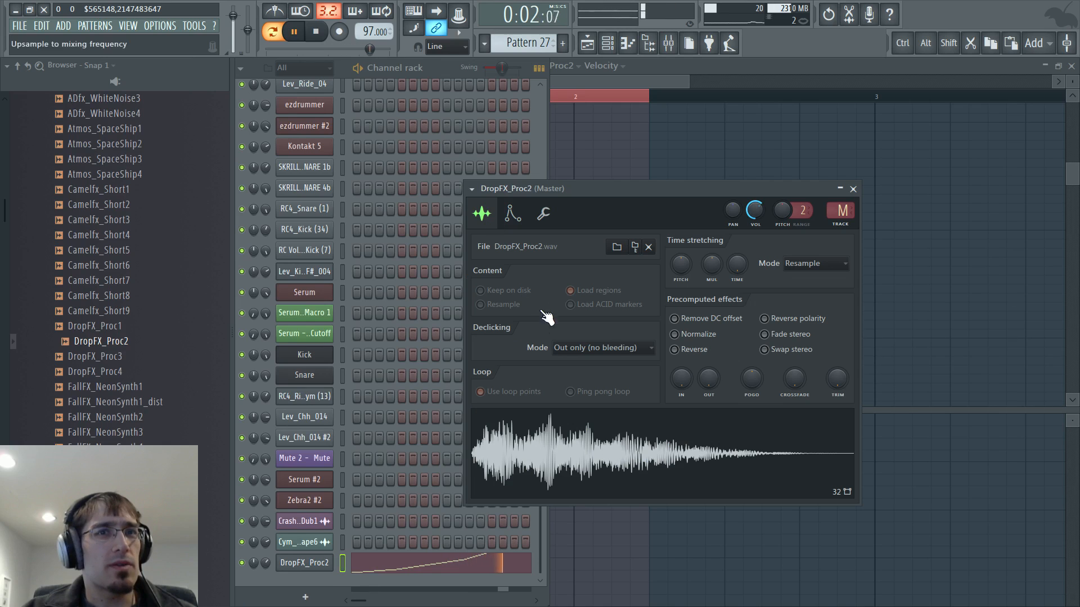
pyautogui.press('space')
# Open the DropFX_Proc2 piano roll and play through its rising note run
pyautogui.rightClick(326, 560)
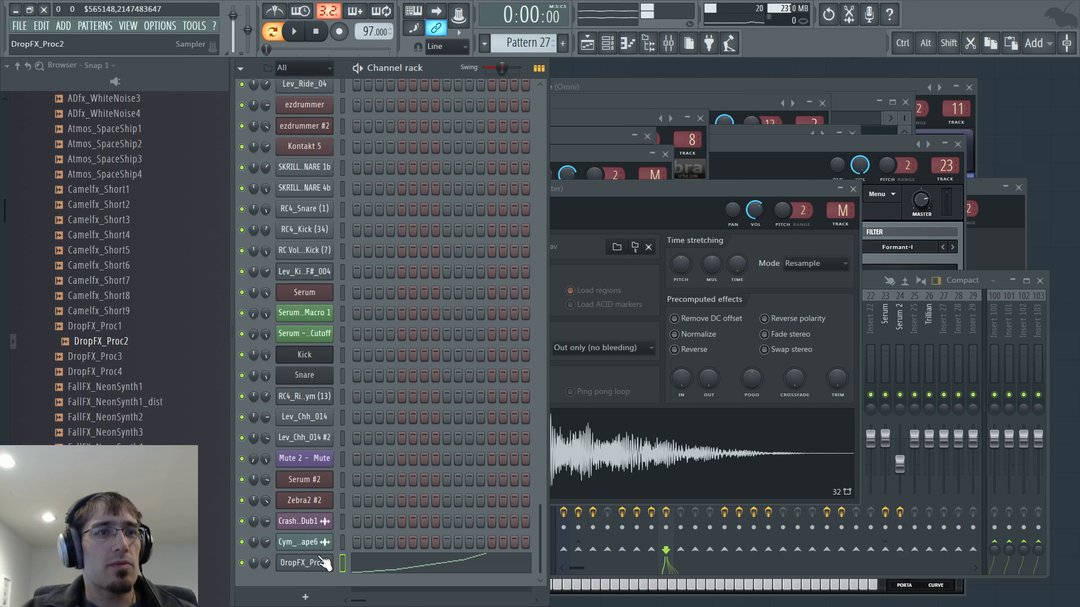
pyautogui.rightClick(326, 562)
pyautogui.click(365, 491)
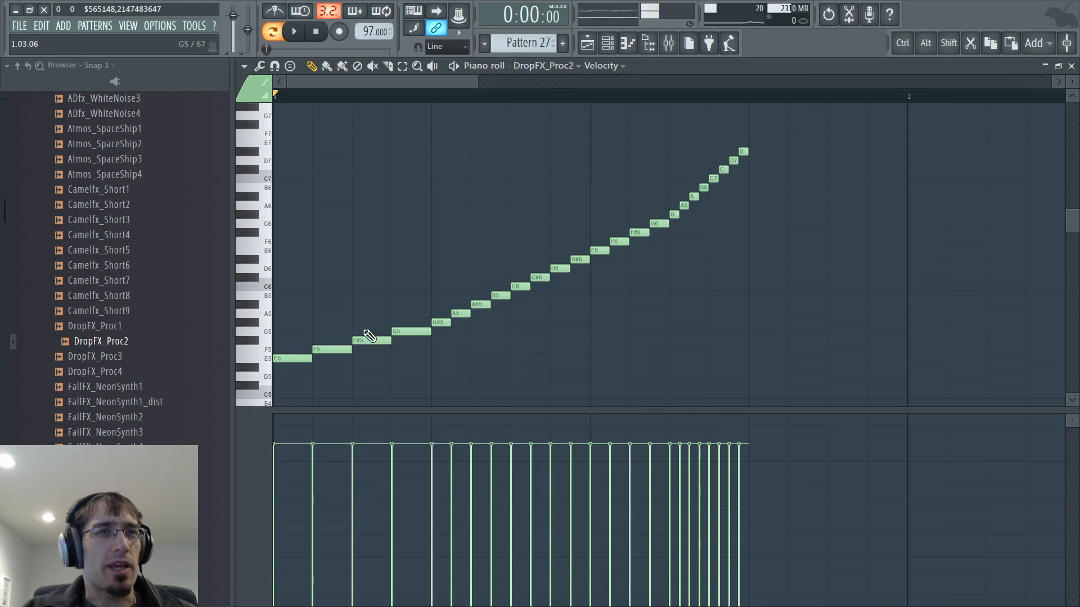
pyautogui.press('F6')
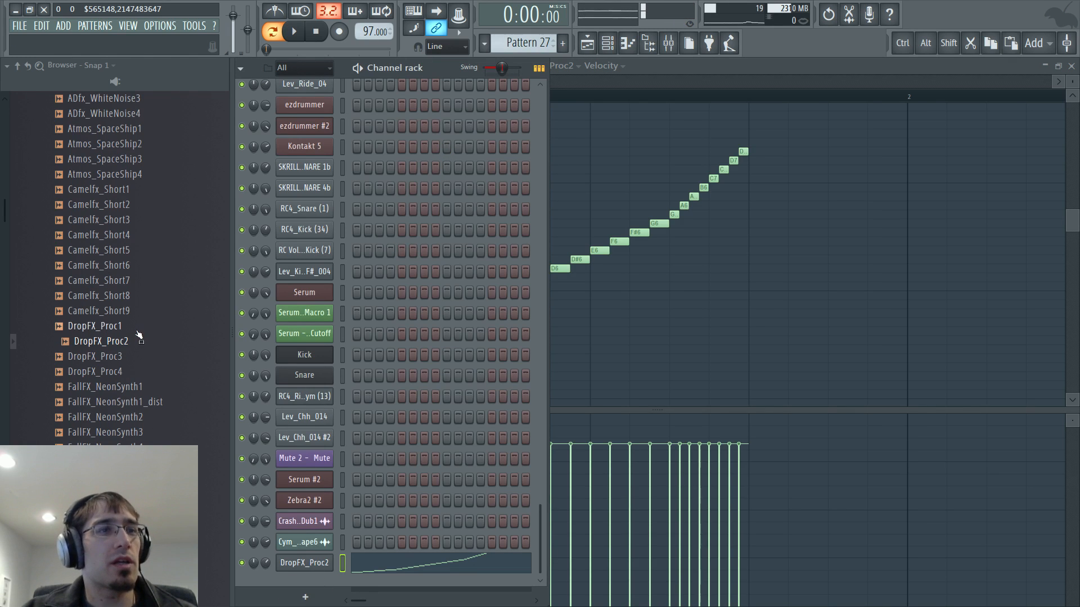
pyautogui.press('space')
pyautogui.press('F6')
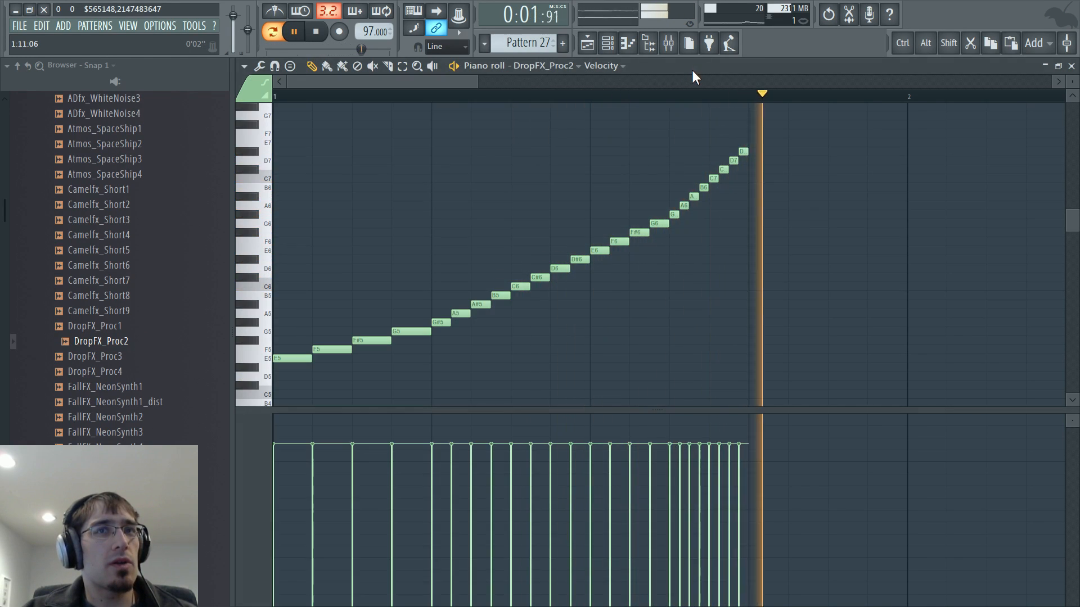
pyautogui.press('space')
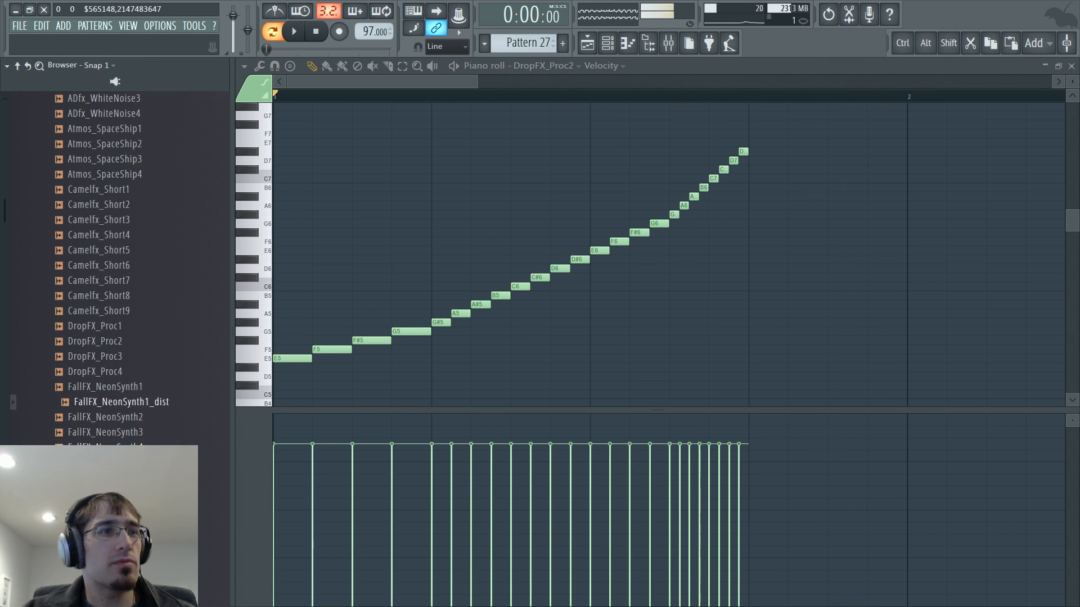
# Replace the DropFX_Proc2 channel's sample with FX_GrainyGrain4 and play Pattern 27
pyautogui.scroll(-8, 135, 419)
pyautogui.click(130, 432)
pyautogui.press('F6')
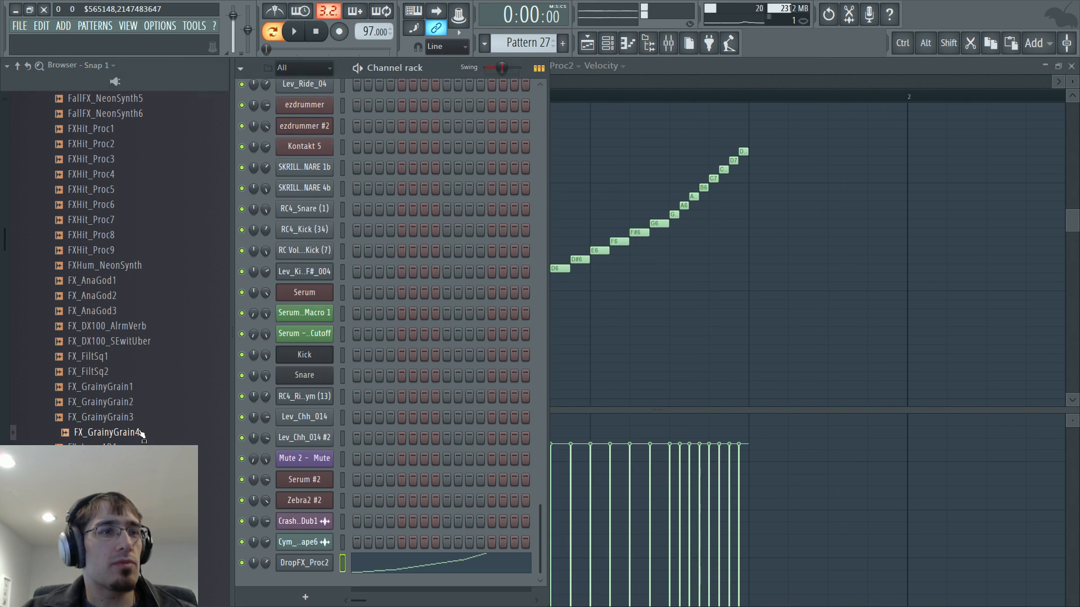
pyautogui.moveTo(138, 433); pyautogui.dragTo(314, 564)
pyautogui.press('space')
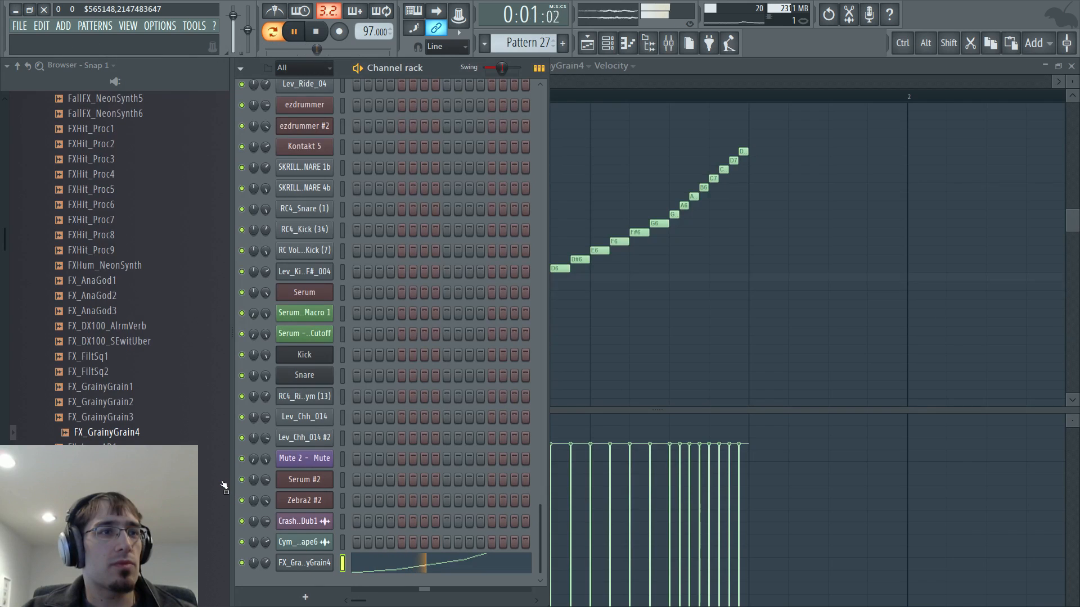
pyautogui.press('space')
# Load FX_LazerBitz1 as the channel's sample in place of FX_GrainyGrain4 and play the rising run in the piano roll
pyautogui.click(169, 407)
pyautogui.click(169, 393)
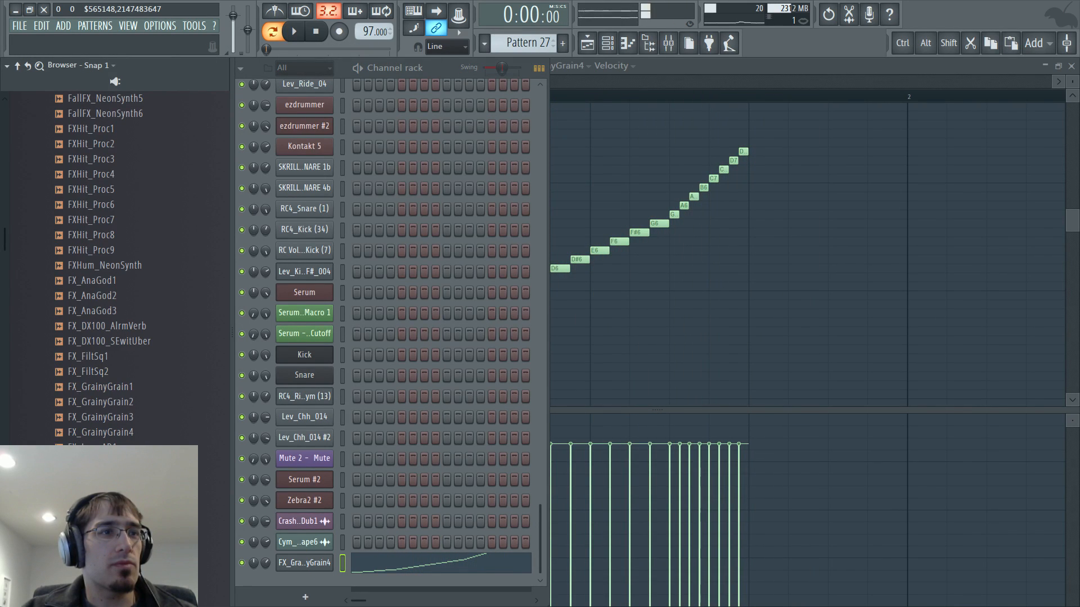
pyautogui.scroll(-6, 142, 438)
pyautogui.moveTo(124, 234); pyautogui.dragTo(244, 377)
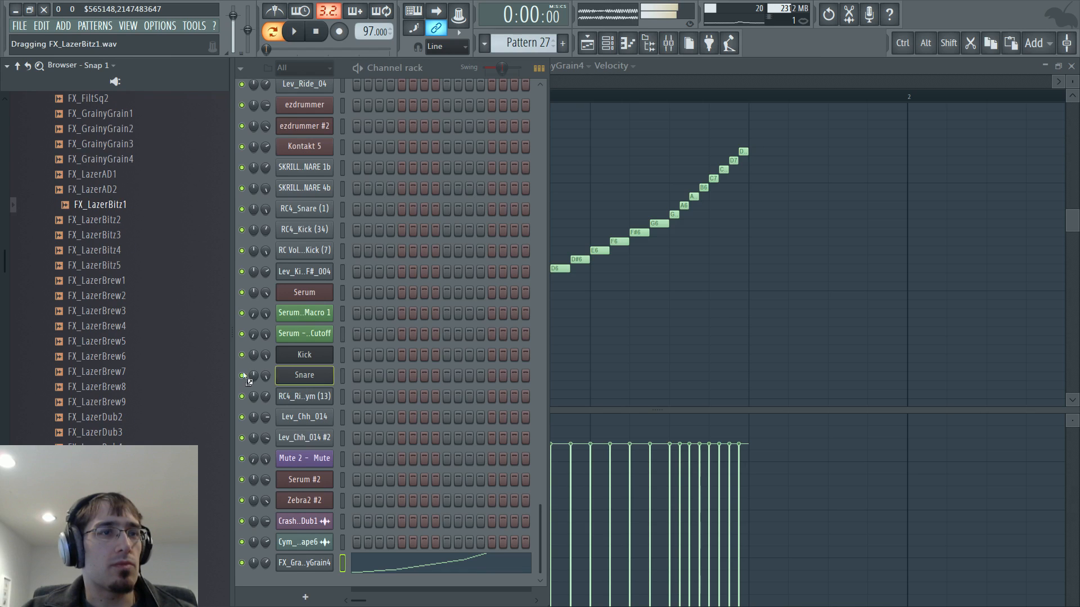
pyautogui.moveTo(304, 570); pyautogui.dragTo(300, 571)
pyautogui.press('space')
pyautogui.press('F7')
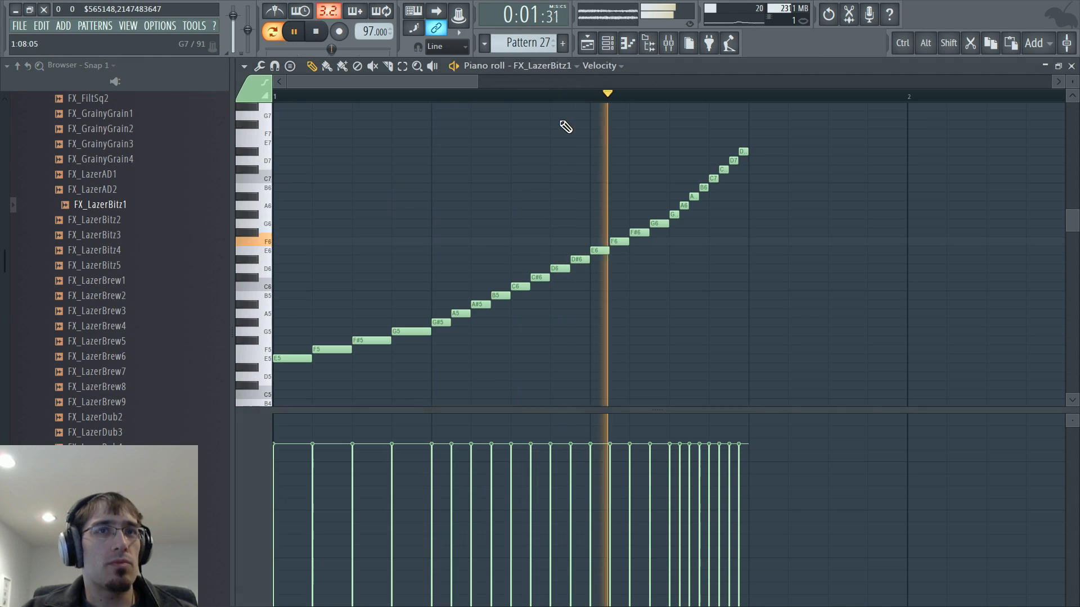
pyautogui.press('space')
pyautogui.press('F6')
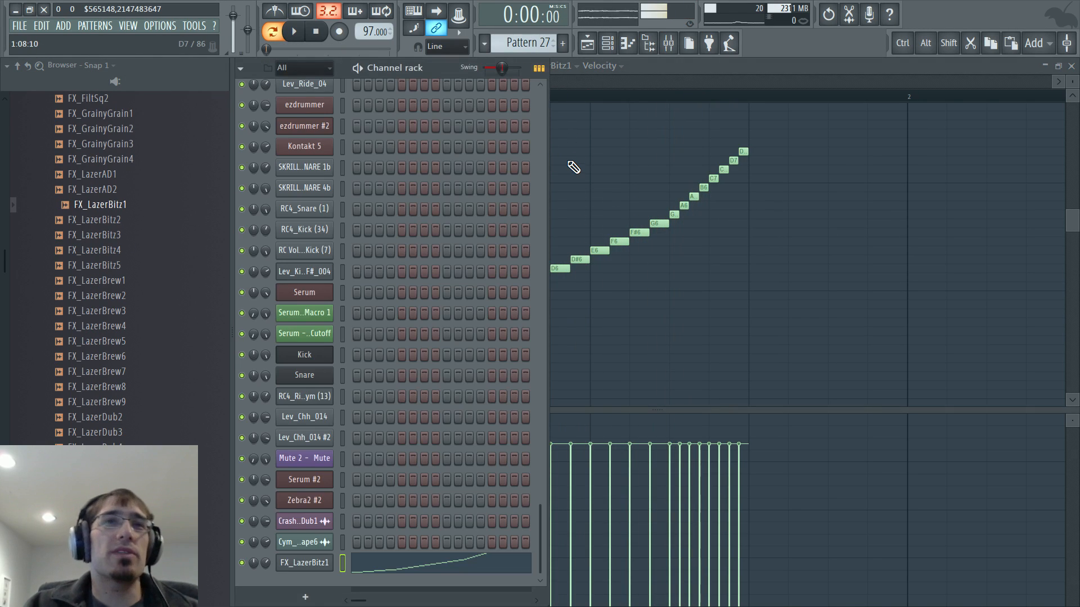
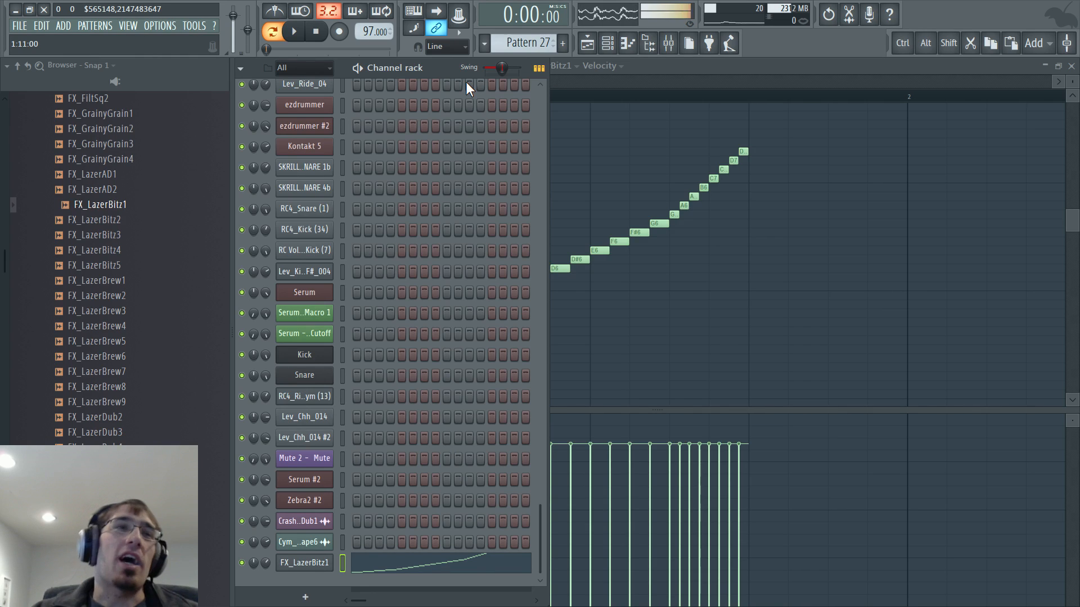
# Browse the Juggernaut (WAV) FX samples and audition IMPACT Sharp Current, RISER Metal Grains and RISER Horrified
pyautogui.click(17, 66)
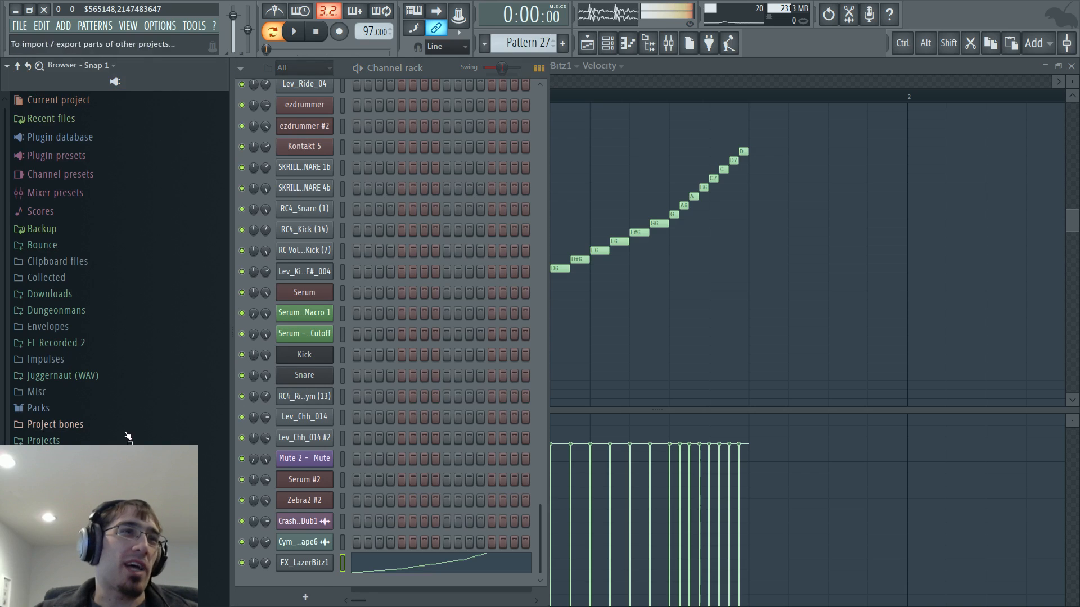
pyautogui.click(127, 363)
pyautogui.click(126, 362)
pyautogui.click(116, 380)
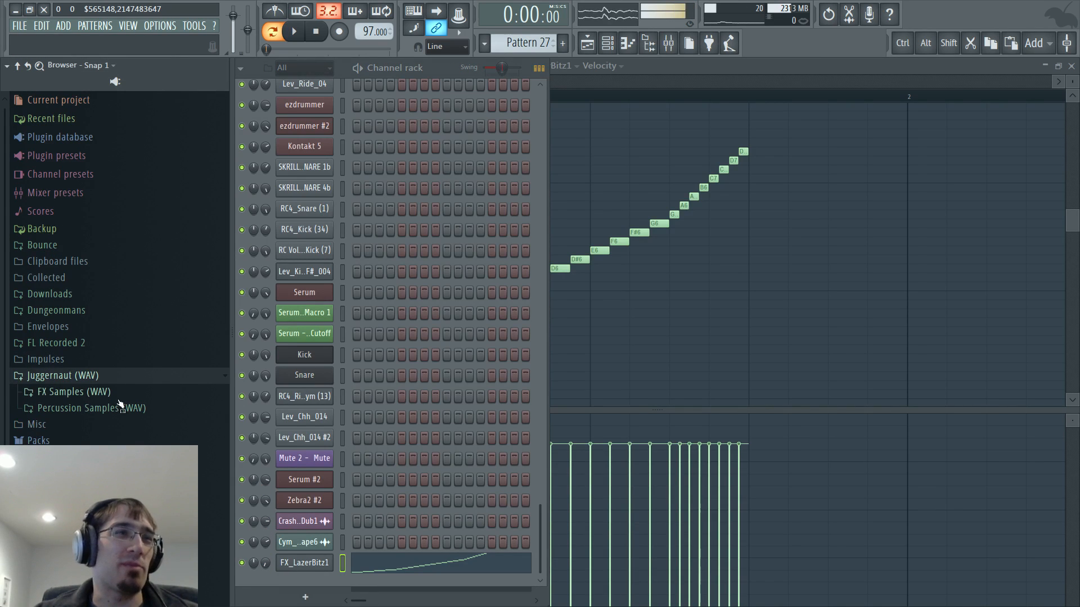
pyautogui.click(119, 404)
pyautogui.scroll(-15, 123, 399)
pyautogui.click(131, 392)
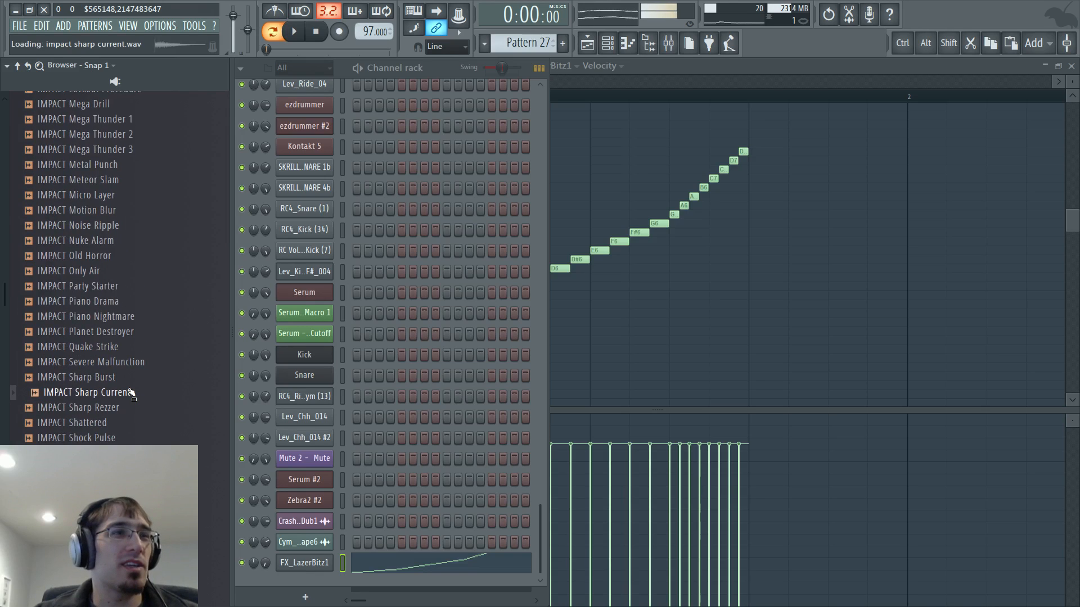
pyautogui.scroll(-12, 131, 392)
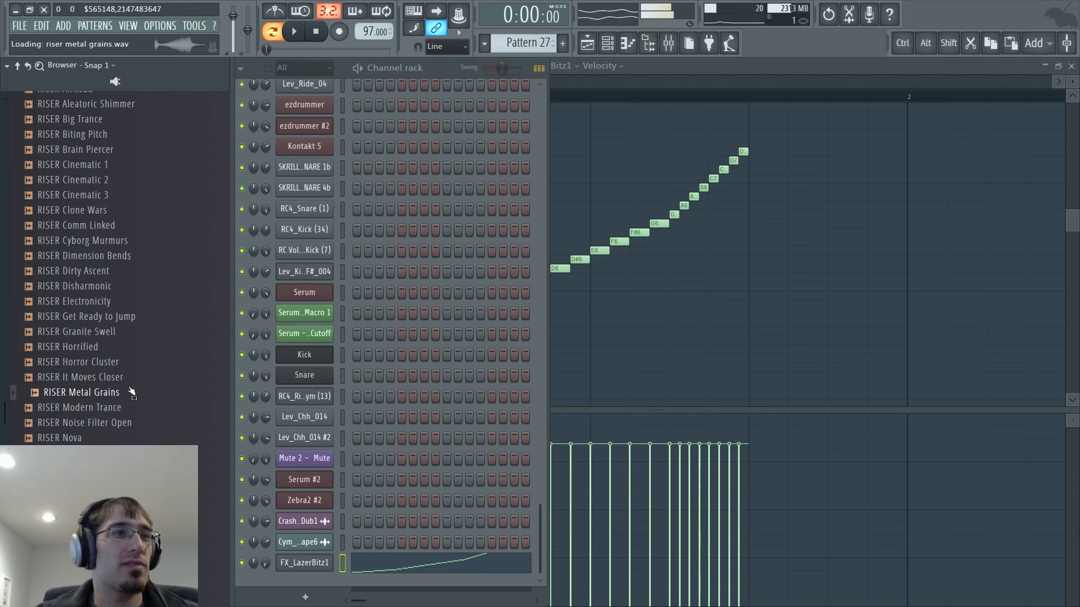
pyautogui.click(148, 347)
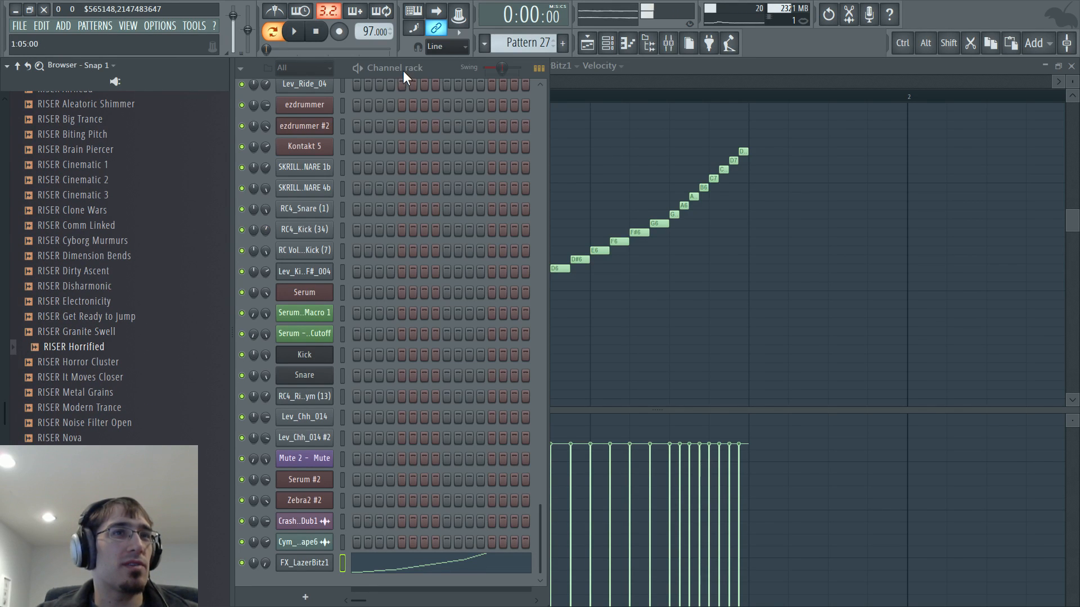
# Place RISER Horrified on playlist Track 13 and shift it earlier so its loudest peak falls near bar 35
pyautogui.press('F5')
pyautogui.moveTo(113, 347); pyautogui.dragTo(552, 447)
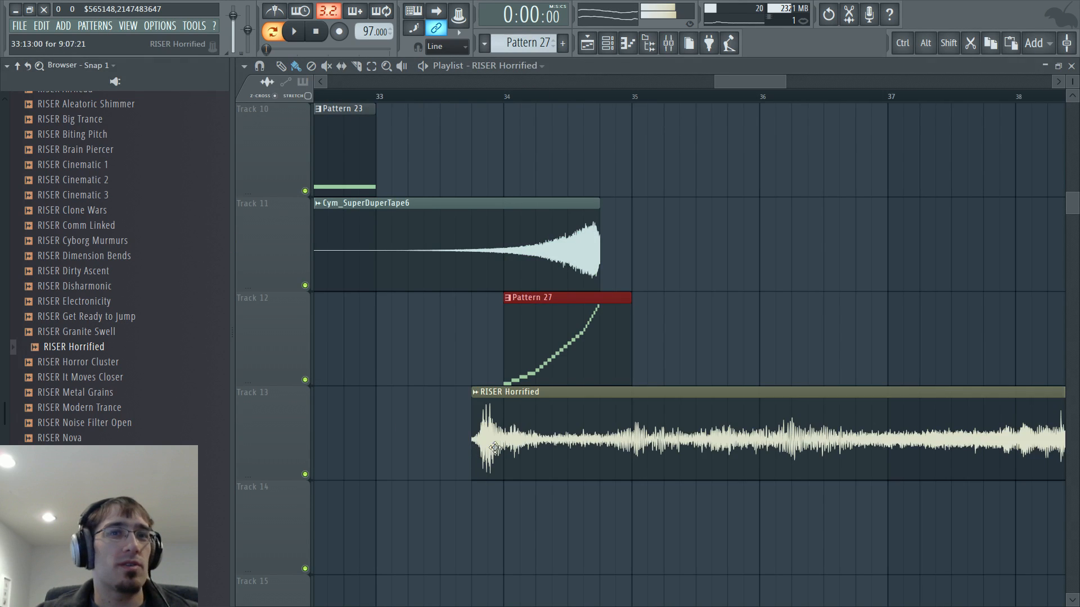
pyautogui.scroll(-4, 551, 447)
pyautogui.moveTo(645, 389); pyautogui.dragTo(460, 389)
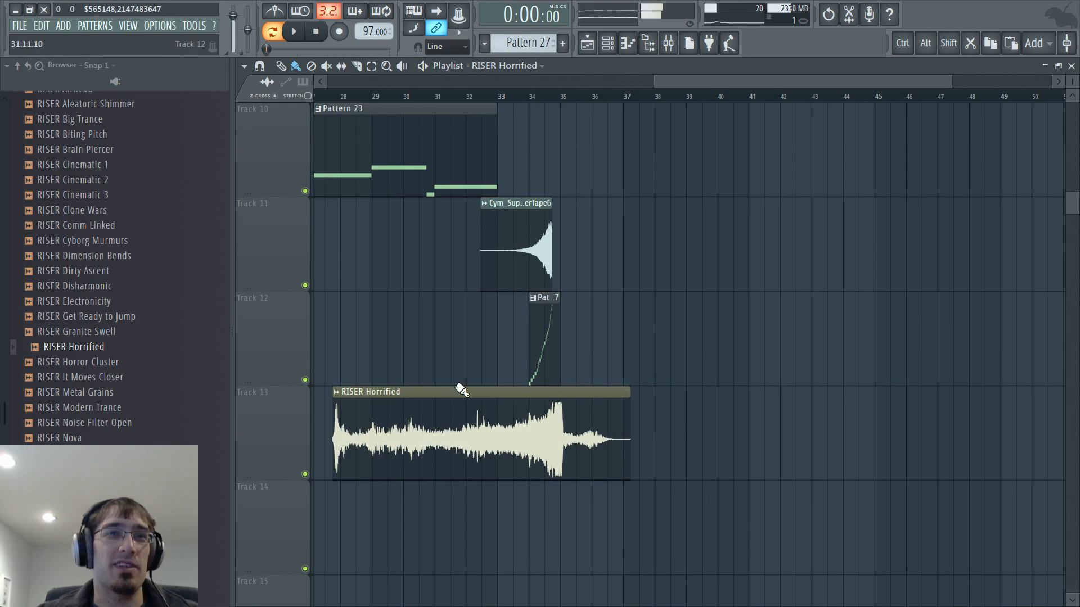
# Play back the transition and move the RISER Horrified clip to start at 27:13:00
pyautogui.click(521, 98)
pyautogui.scroll(4, 521, 99)
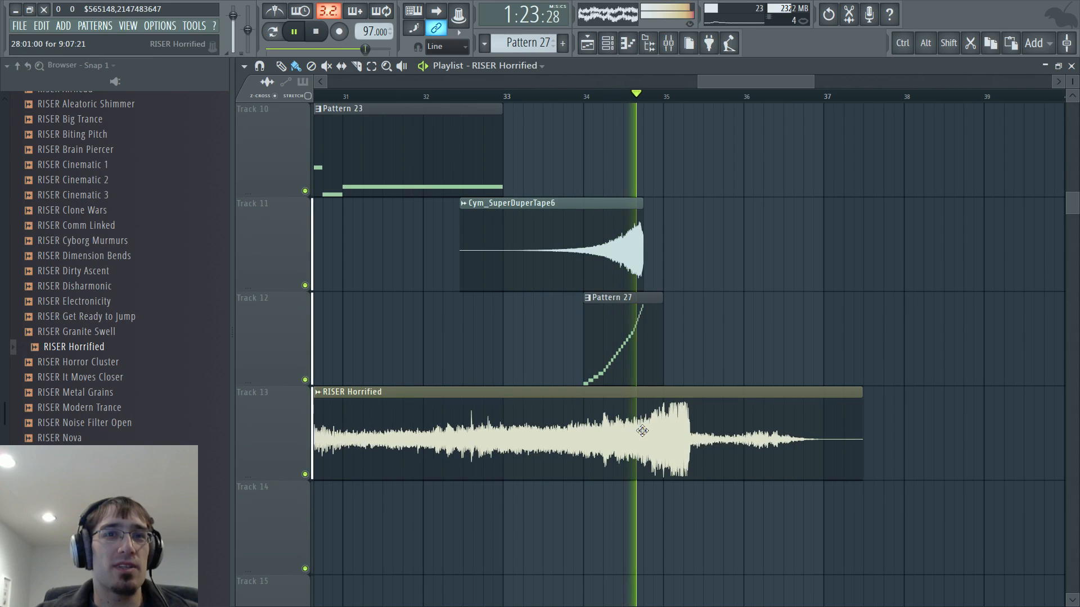
pyautogui.press('space')
pyautogui.moveTo(642, 431); pyautogui.dragTo(623, 431)
pyautogui.scroll(3, 687, 431)
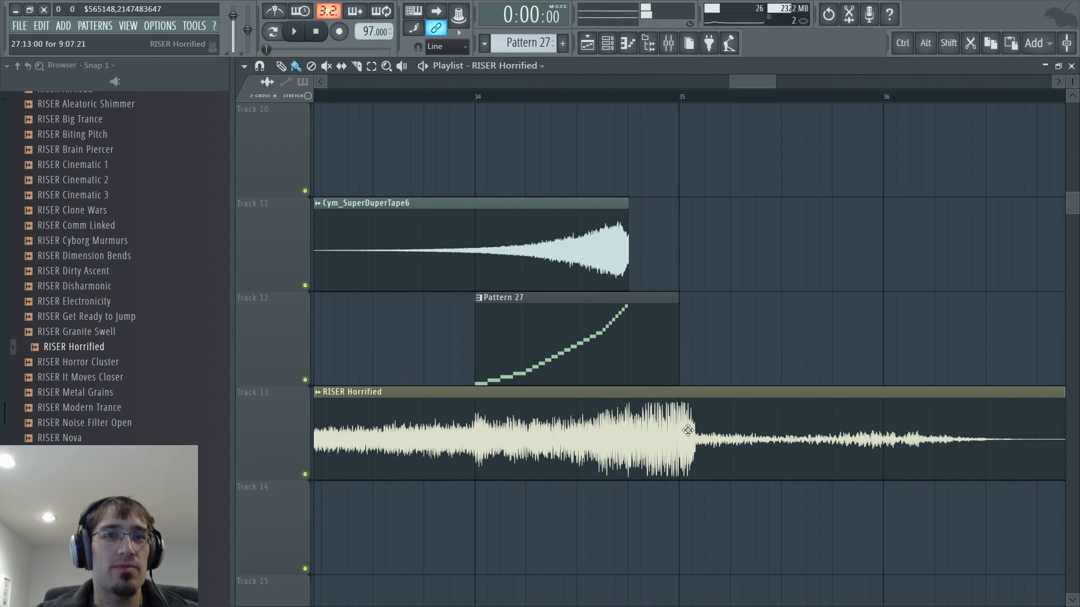
# Trim the RISER Horrified clip's end to where the Pattern 27 run finishes, and nudge its start to 27:13:03 with snap set to (none)
pyautogui.scroll(-3, 807, 410)
pyautogui.moveTo(1018, 236); pyautogui.dragTo(687, 201)
pyautogui.scroll(3, 597, 296)
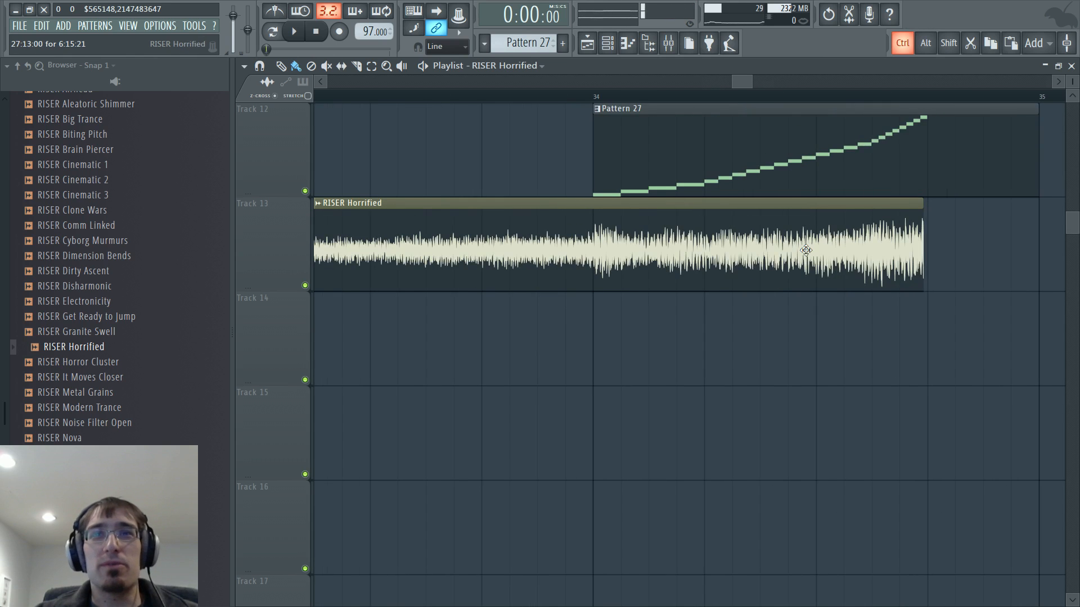
pyautogui.scroll(2, 843, 248)
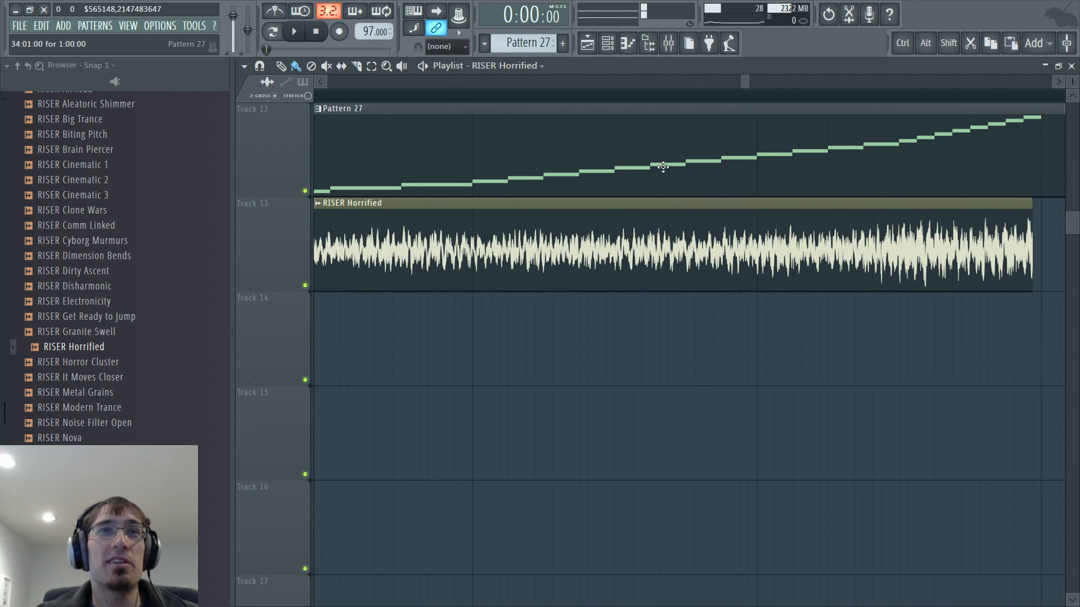
pyautogui.scroll(-4, 697, 229)
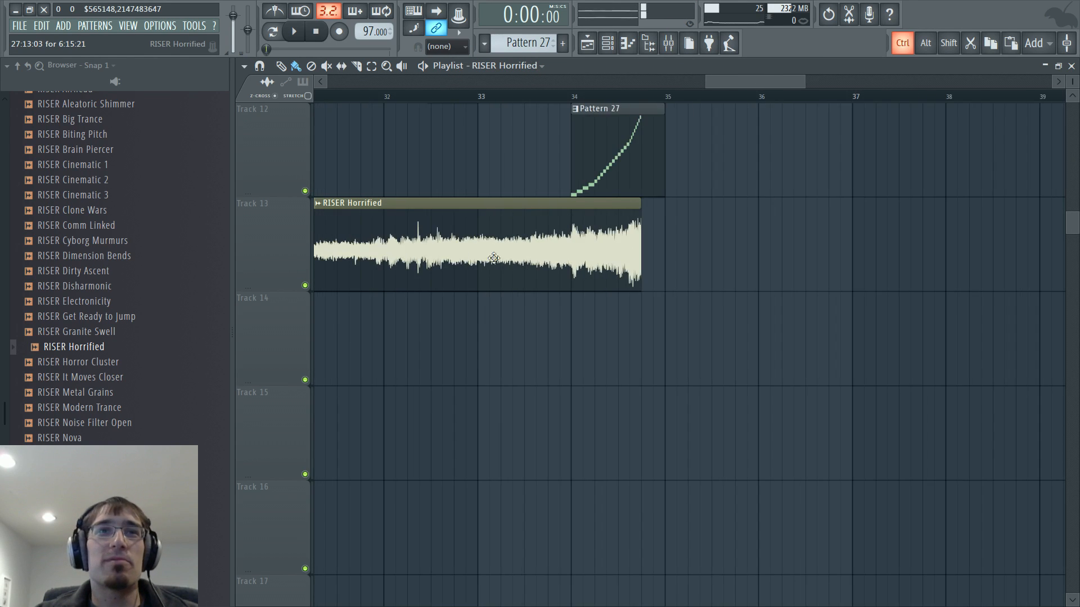
pyautogui.scroll(-5, 493, 258)
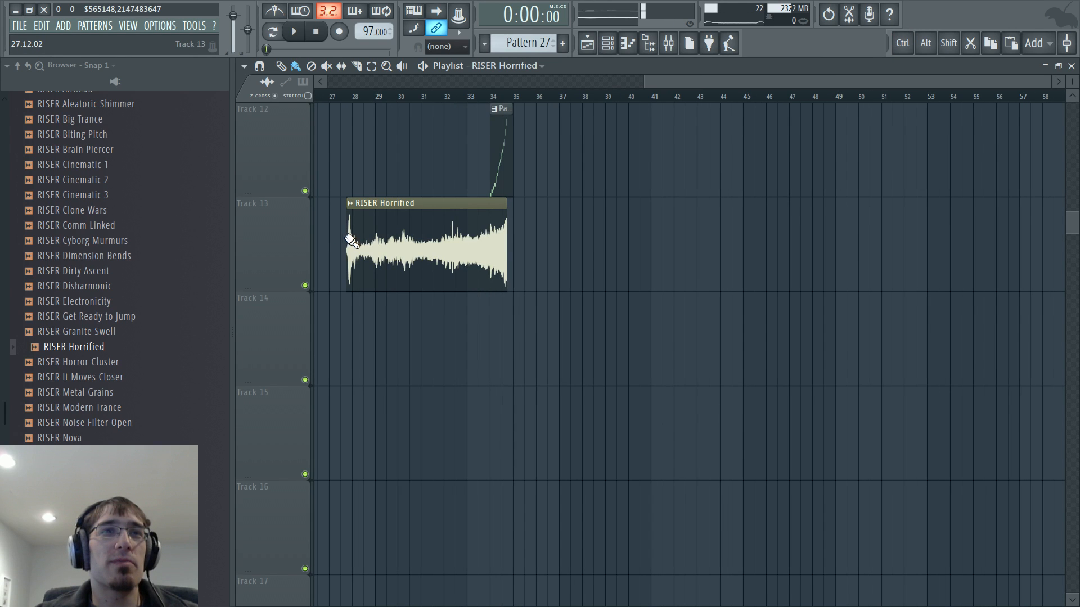
# Trim the RISER Horrified clip's beginning to bar 33, play the transition, and set snapping back to Line
pyautogui.moveTo(347, 241); pyautogui.dragTo(448, 228)
pyautogui.scroll(6, 497, 223)
pyautogui.click(448, 97)
pyautogui.scroll(3, 506, 222)
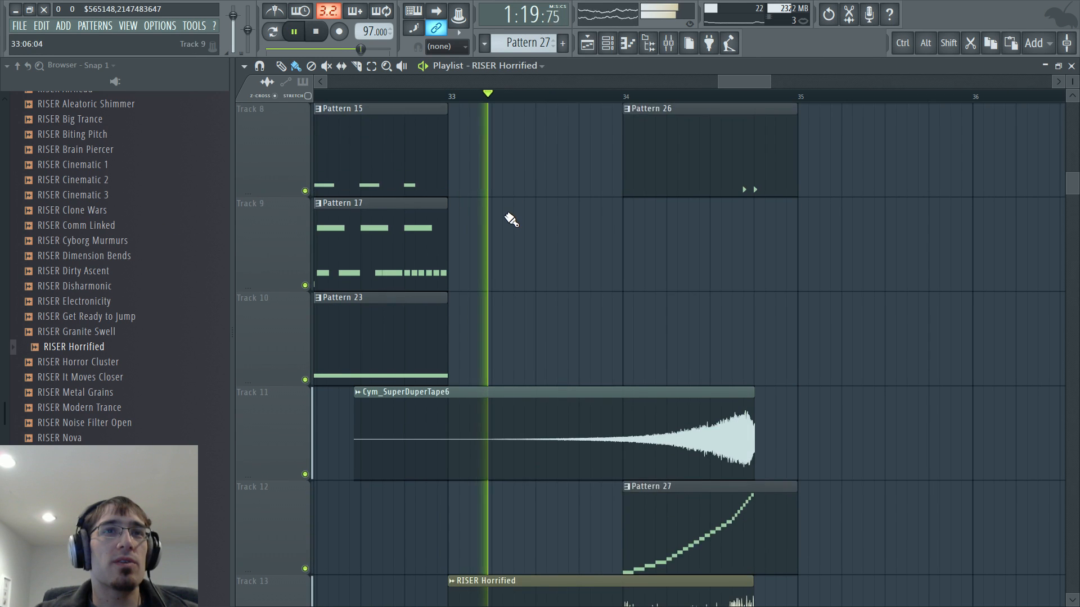
pyautogui.scroll(-3, 548, 213)
pyautogui.scroll(2, 442, 52)
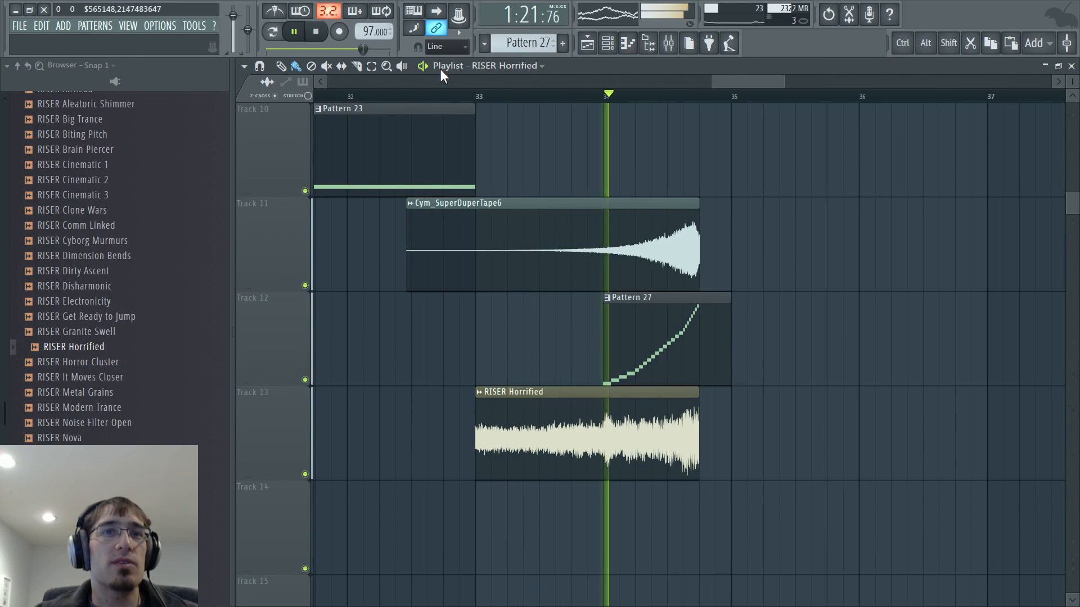
# Open the RISER Horrified channel settings and the mixer, and route the channel to mixer track 22
pyautogui.doubleClick(639, 429)
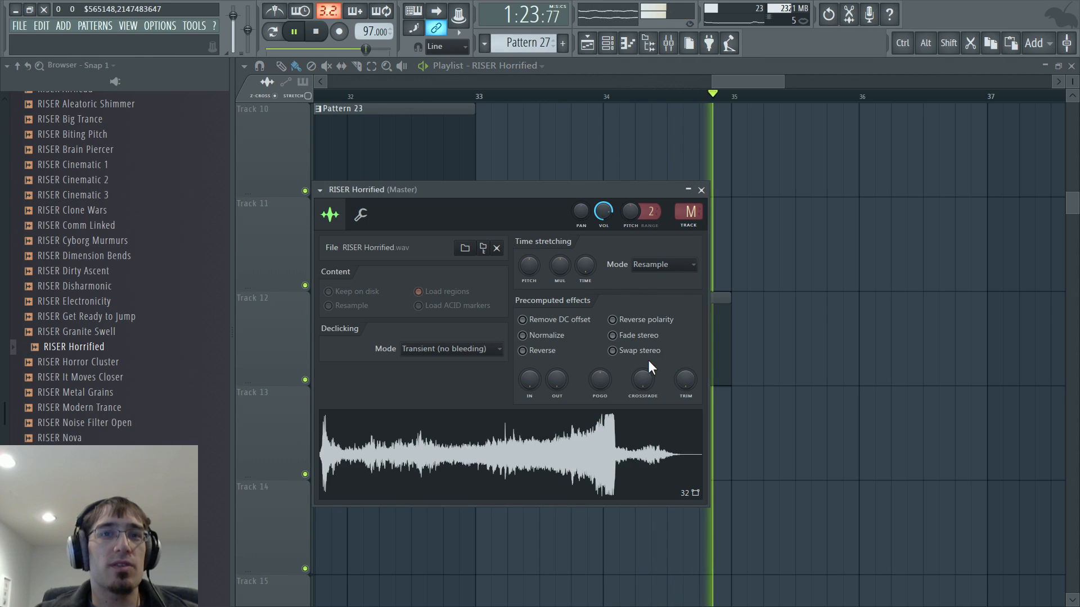
pyautogui.press('Escape')
pyautogui.press('space')
pyautogui.doubleClick(583, 396)
pyautogui.press('F9')
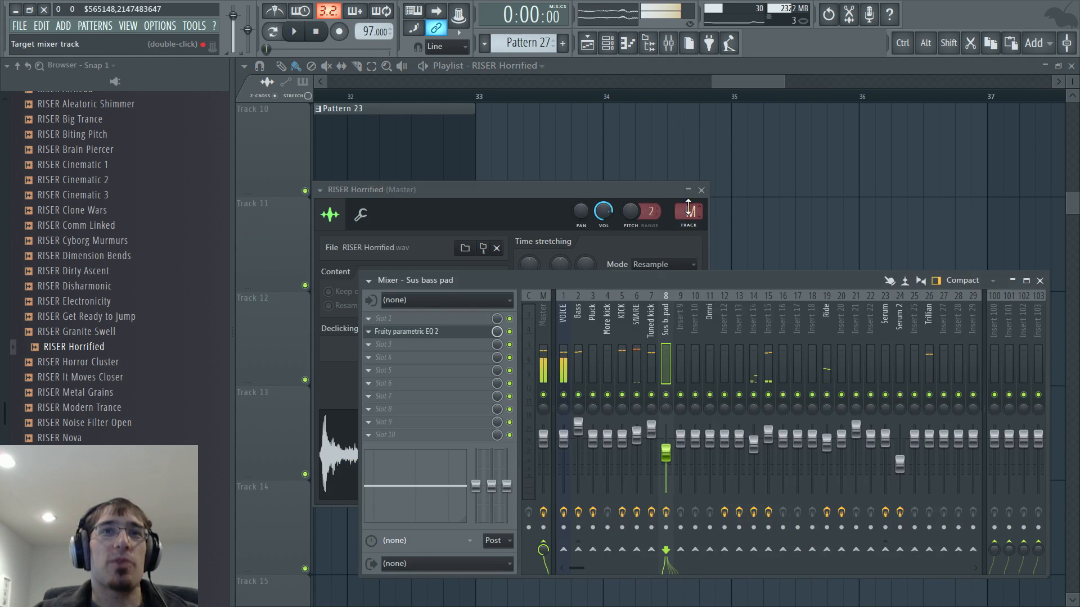
pyautogui.click(688, 210)
pyautogui.moveTo(688, 212)
pyautogui.mouseDown()
pyautogui.moveTo(688, 184)
pyautogui.moveTo(688, 218)
pyautogui.moveTo(689, 210)
pyautogui.mouseUp()
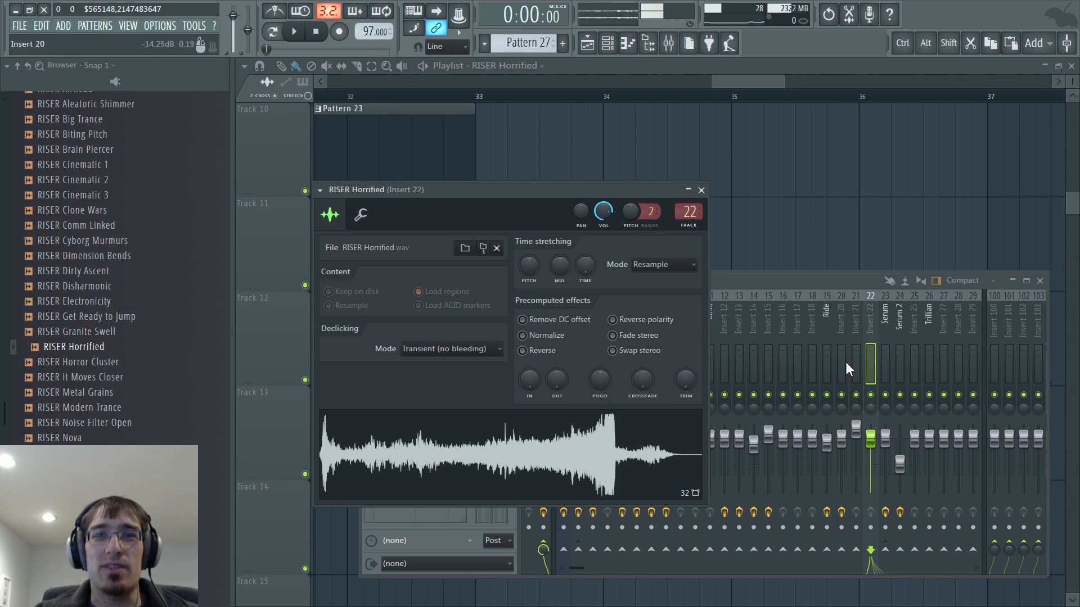
# Rename mixer track 22 as Riser 1
pyautogui.click(871, 324)
pyautogui.doubleClick(871, 324)
pyautogui.write('Riser ')
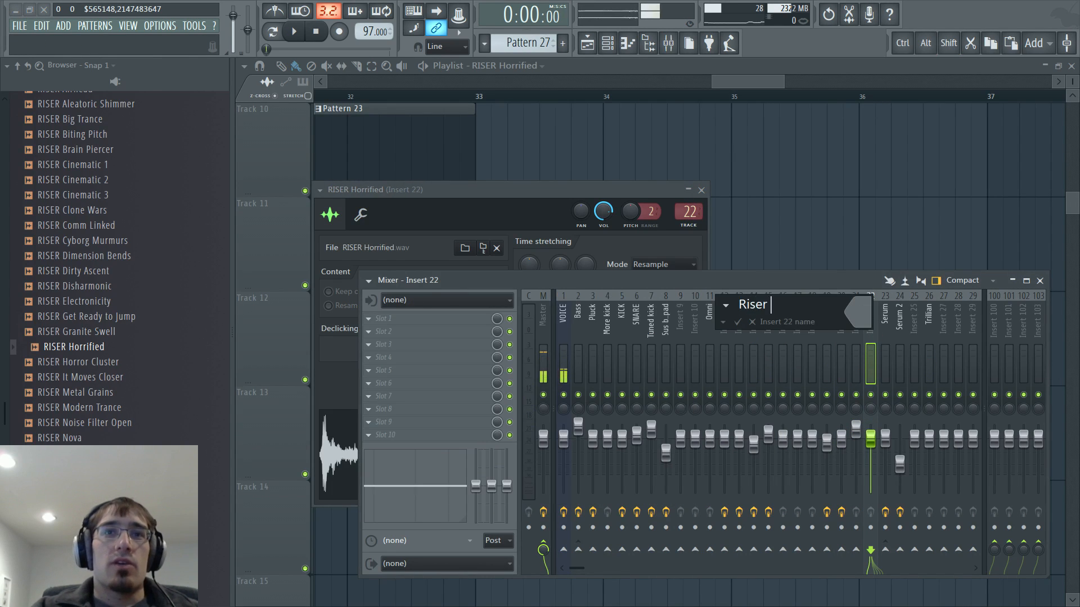
pyautogui.write('1')
pyautogui.press('Return')
# Load Fruity Parametric EQ 2 into the first effect slot of the Riser 1 mixer track and return to the playlist
pyautogui.click(372, 321)
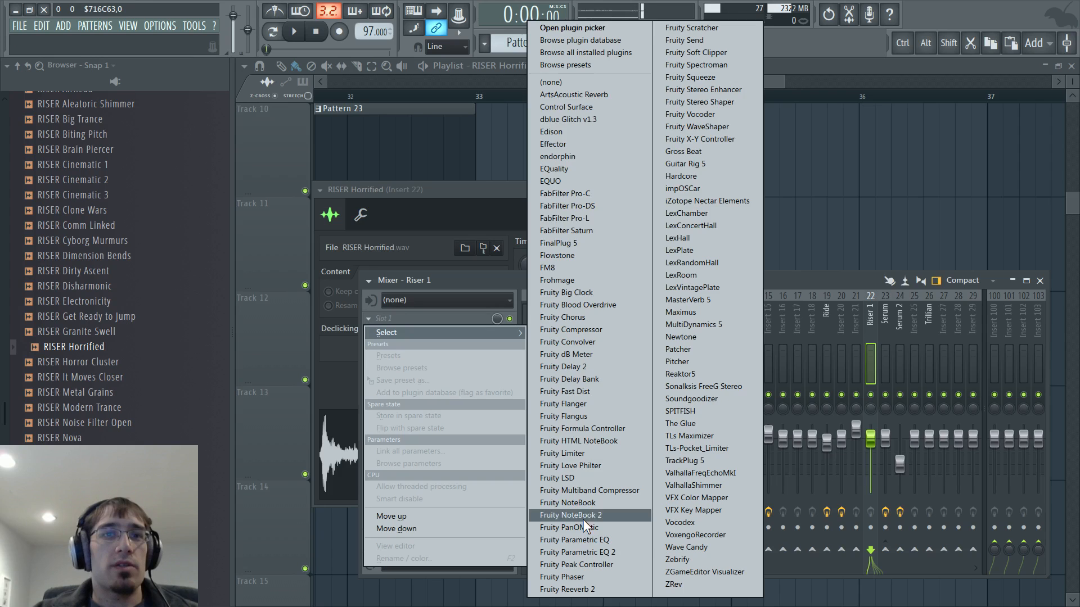
pyautogui.click(596, 552)
pyautogui.press('F5')
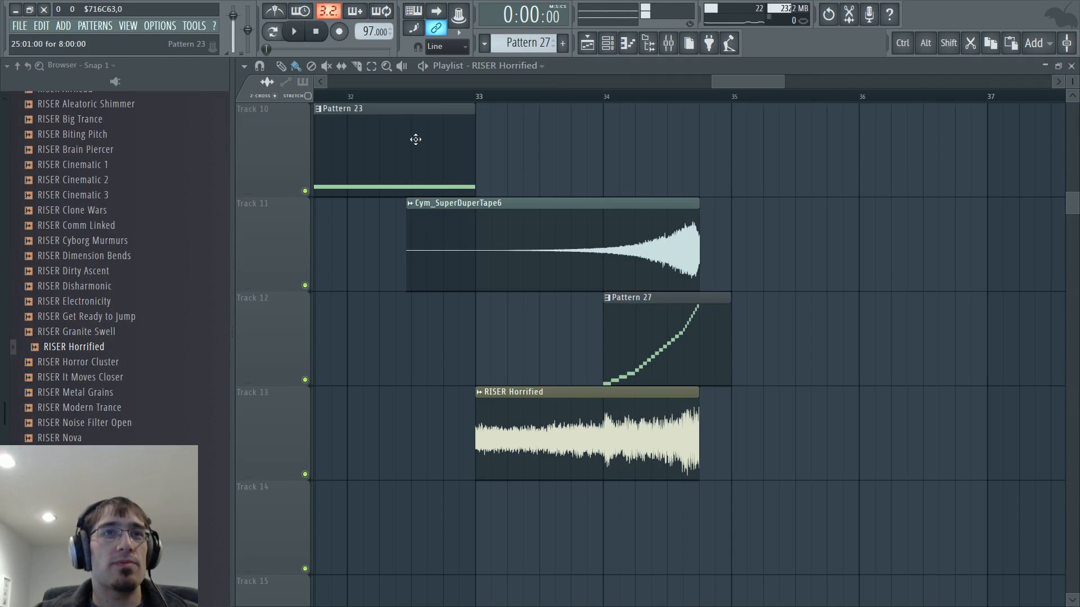
# During transition playback, cut Riser 1's lows with EQ band 1 at about 278 Hz, and shift band 6 lower in frequency with a slight cut
pyautogui.click(429, 97)
pyautogui.press('space')
pyautogui.press('F9')
pyautogui.click(430, 323)
pyautogui.moveTo(405, 320); pyautogui.dragTo(456, 372)
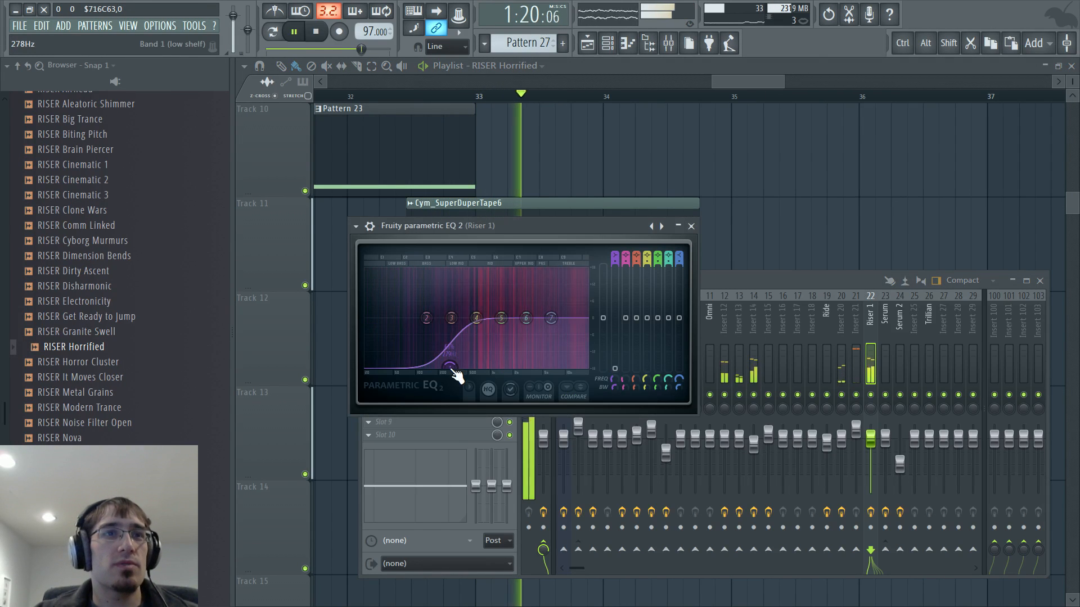
pyautogui.moveTo(526, 319); pyautogui.dragTo(496, 329)
pyautogui.press('F5')
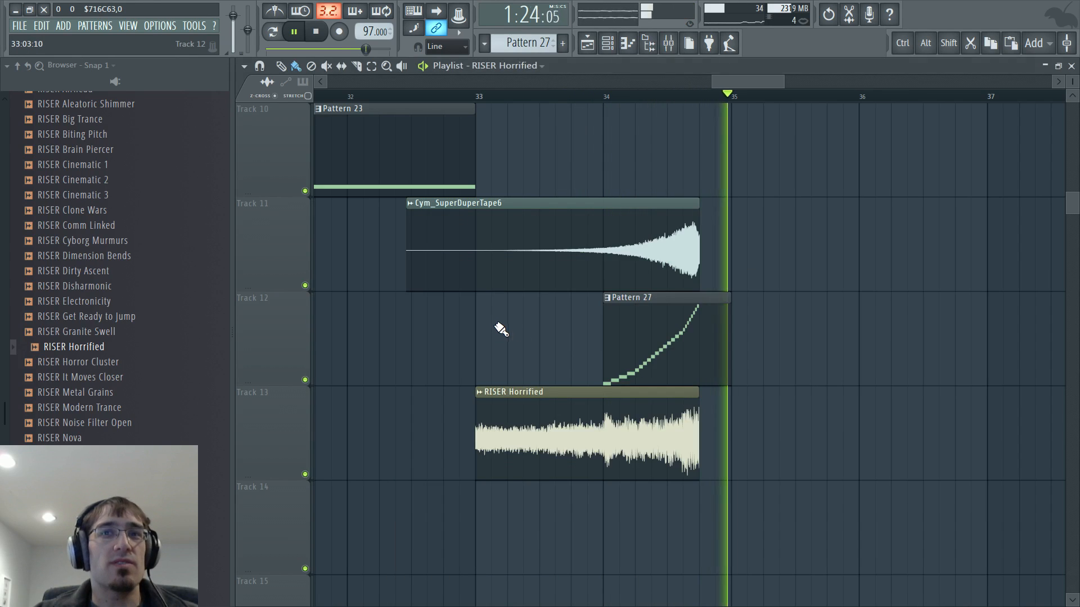
# Go back to the Riser 1 fader in the mixer, and replay the transition from bar 33
pyautogui.press('F5')
pyautogui.click(871, 439)
pyautogui.press('F5')
pyautogui.press('space')
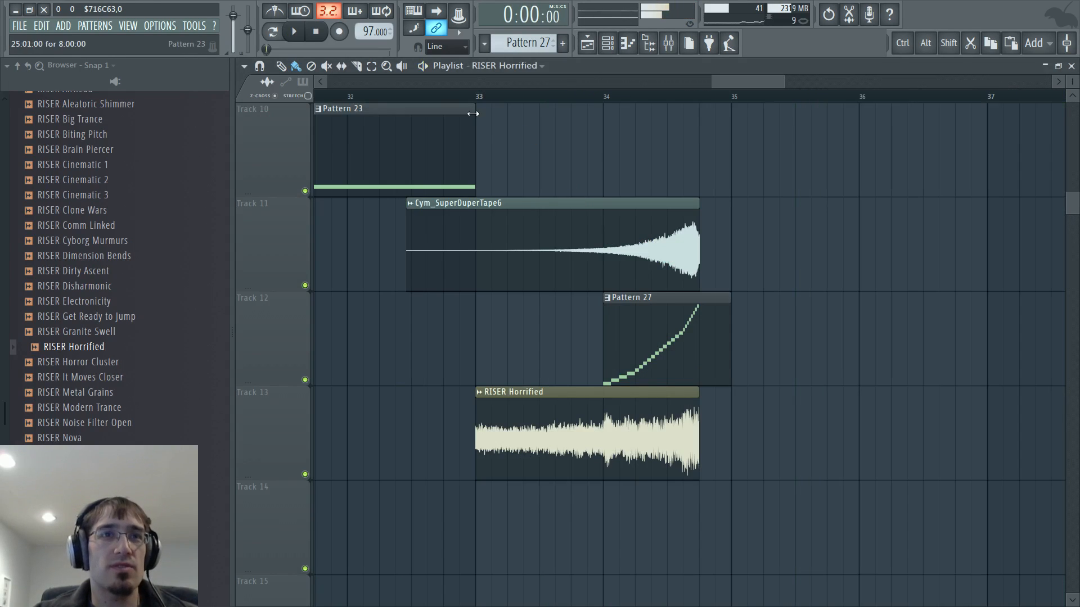
pyautogui.press('space')
pyautogui.click(474, 110)
pyautogui.click(475, 97)
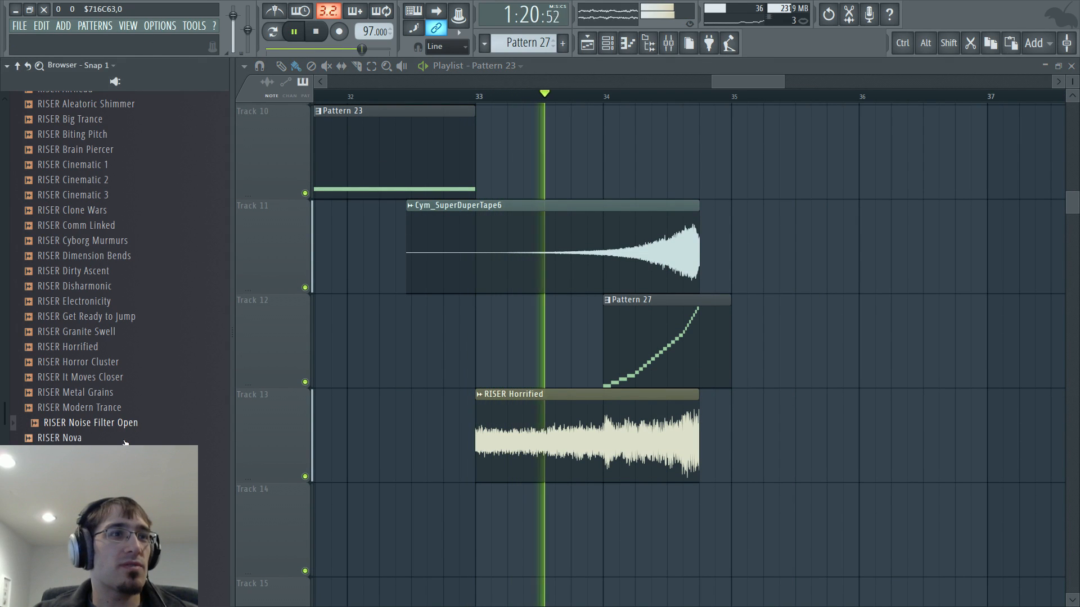
# Audition further riser samples in the browser, including RISER Rapidity, RISER Resurrect, RISER Spine Shivers and RISER Stalker
pyautogui.click(124, 483)
pyautogui.scroll(-6, 127, 450)
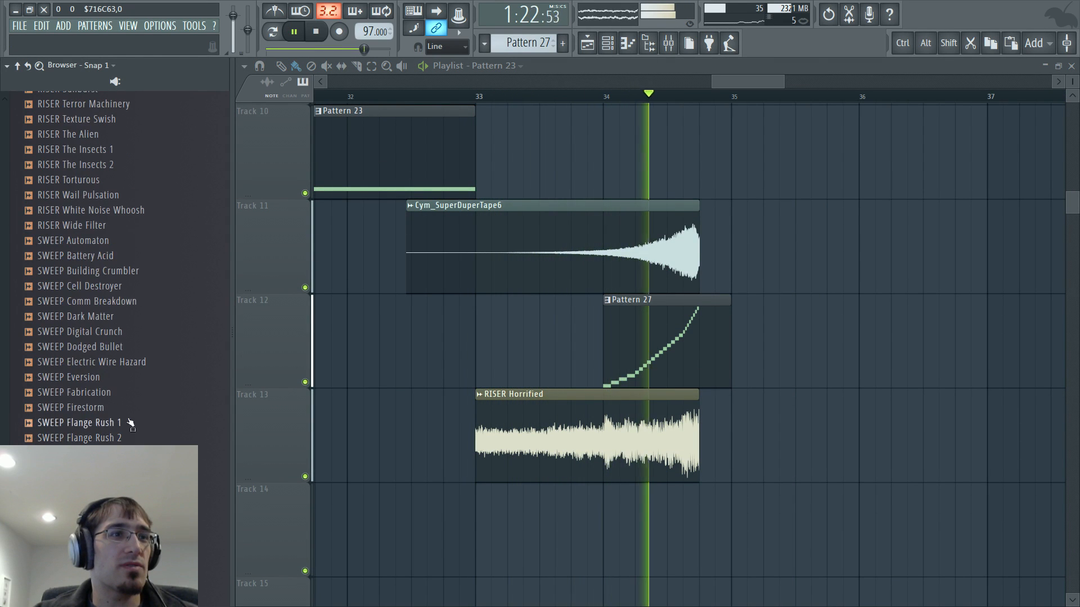
pyautogui.scroll(4, 127, 394)
pyautogui.press('space')
pyautogui.click(115, 363)
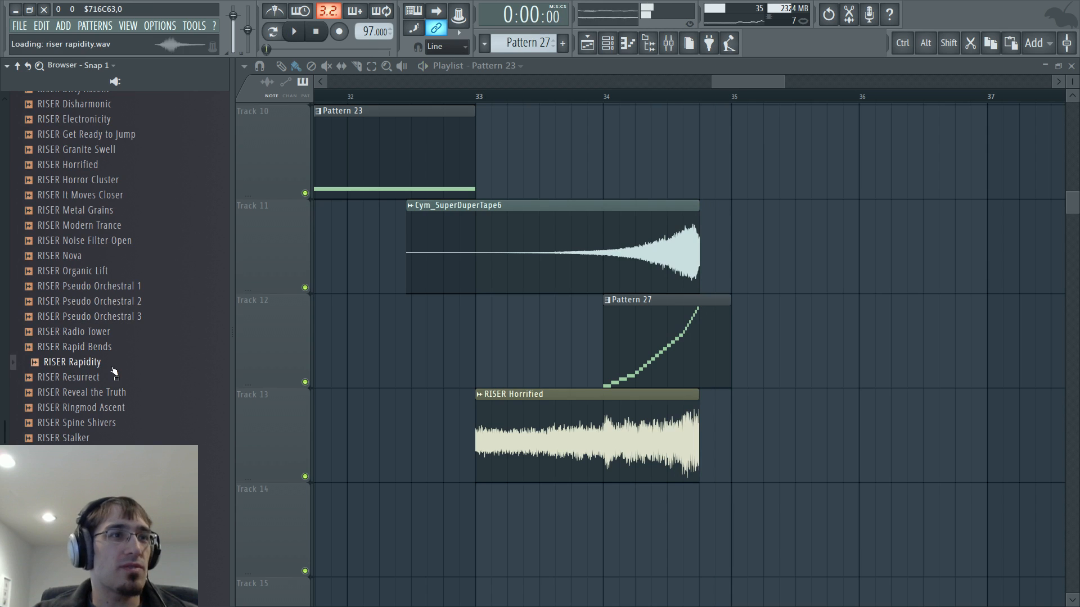
pyautogui.click(110, 377)
pyautogui.click(105, 424)
pyautogui.click(110, 439)
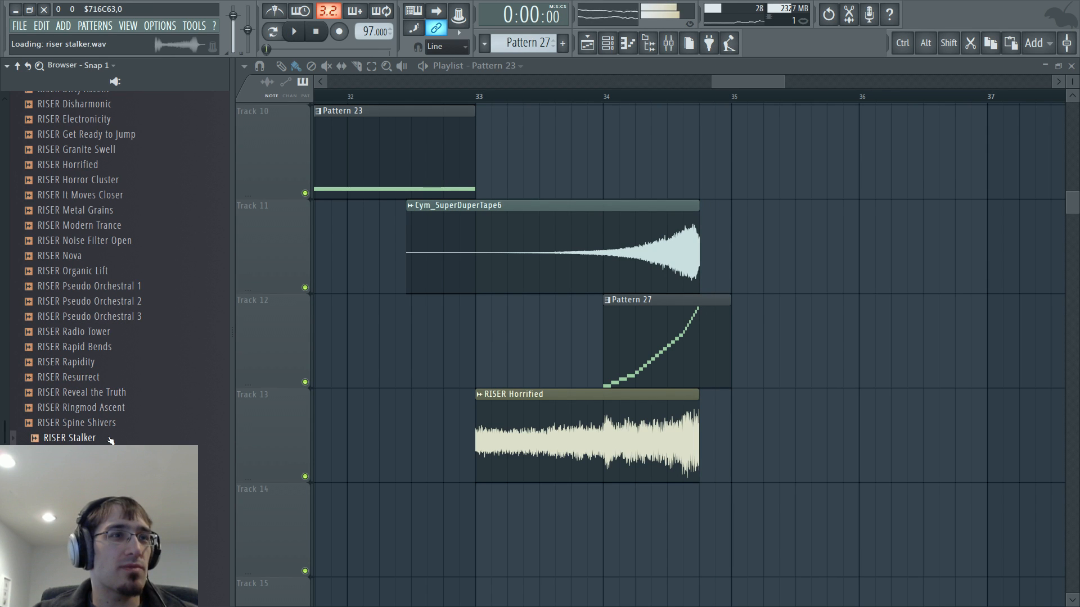
pyautogui.click(109, 453)
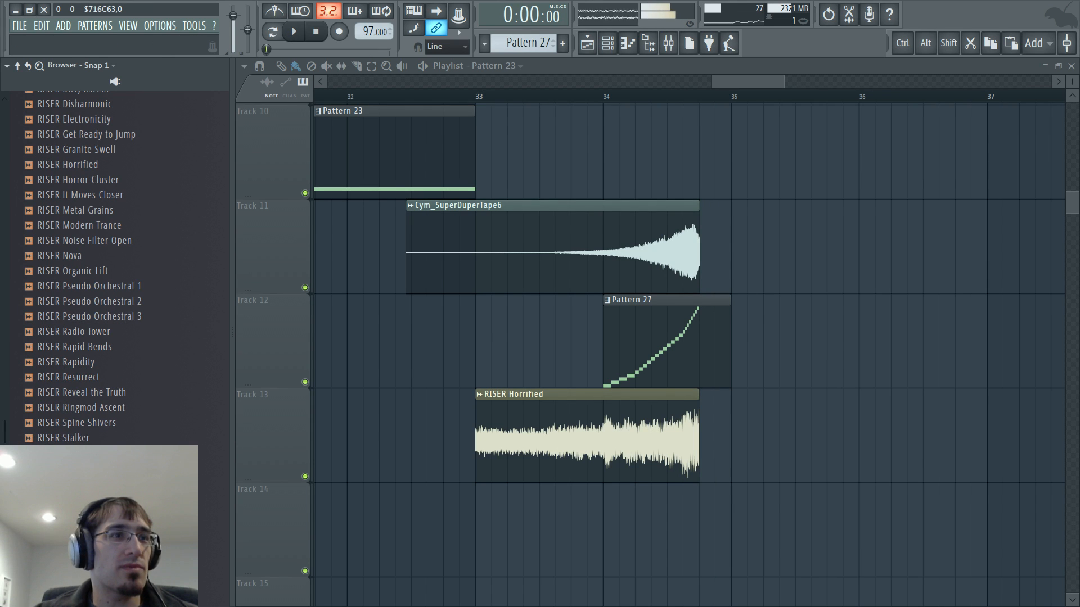
pyautogui.scroll(-10, 113, 253)
# Collapse the browser and open the FX - Rising folder of Black Octopus Sound - Leviathan under Samples
pyautogui.click(17, 66)
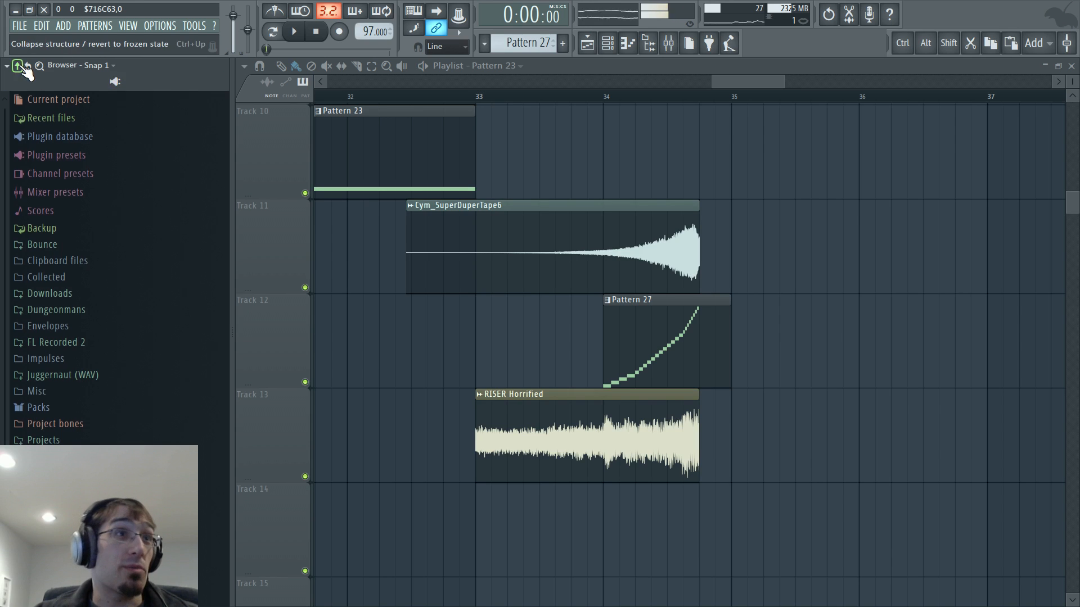
pyautogui.scroll(-1, 66, 394)
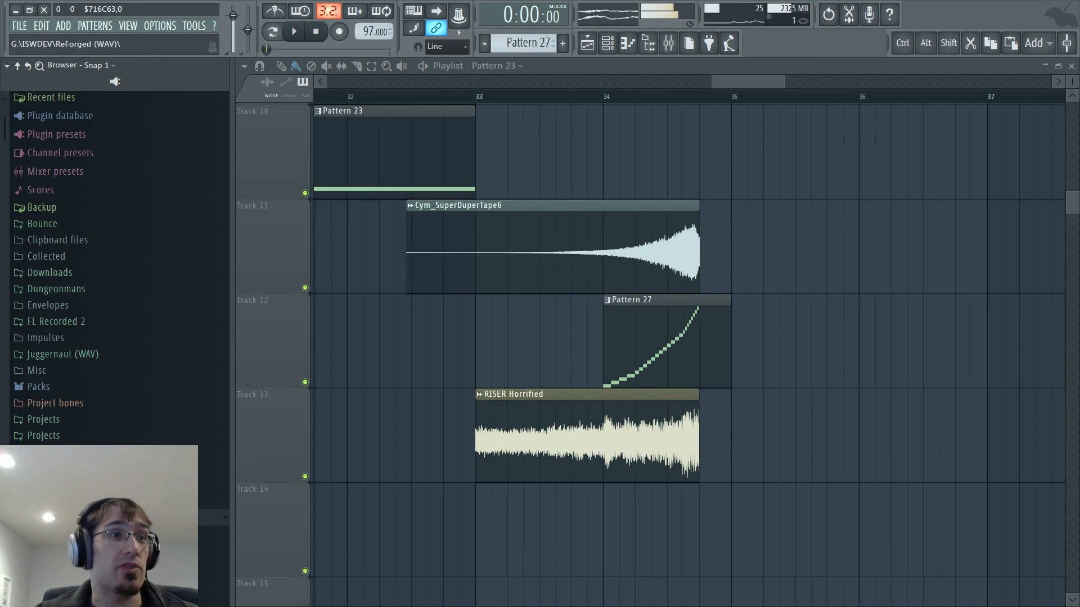
pyautogui.click(62, 517)
pyautogui.click(136, 268)
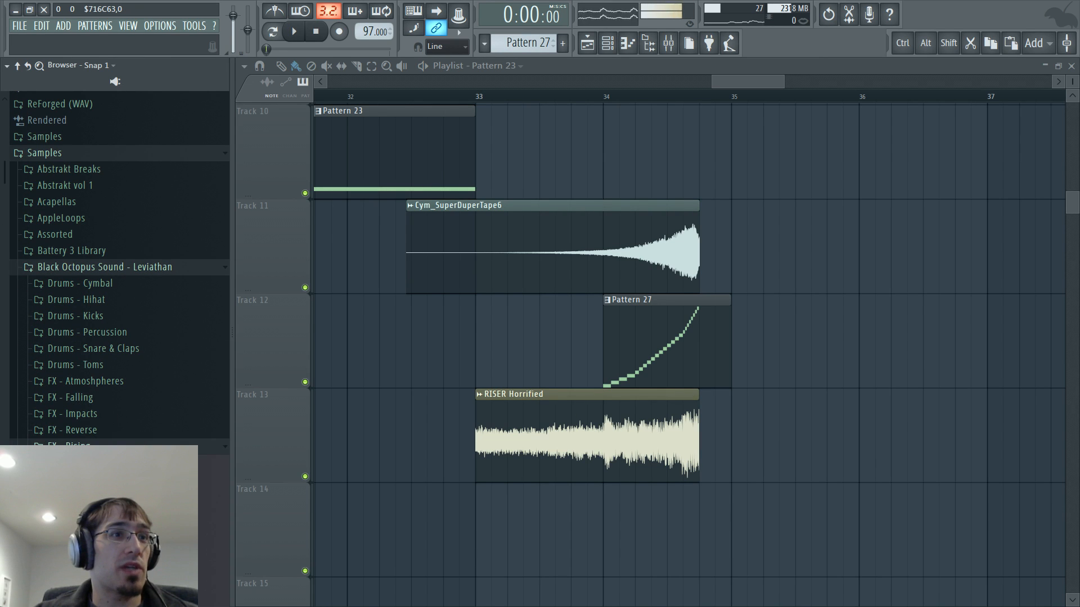
pyautogui.click(104, 445)
# Audition the Leviathan risers, including the 128_1 Bobble and Bubble, the 128_2 Leo and Jamwhich, and the 128_4 Glitter_Balls samples
pyautogui.click(148, 417)
pyautogui.click(148, 430)
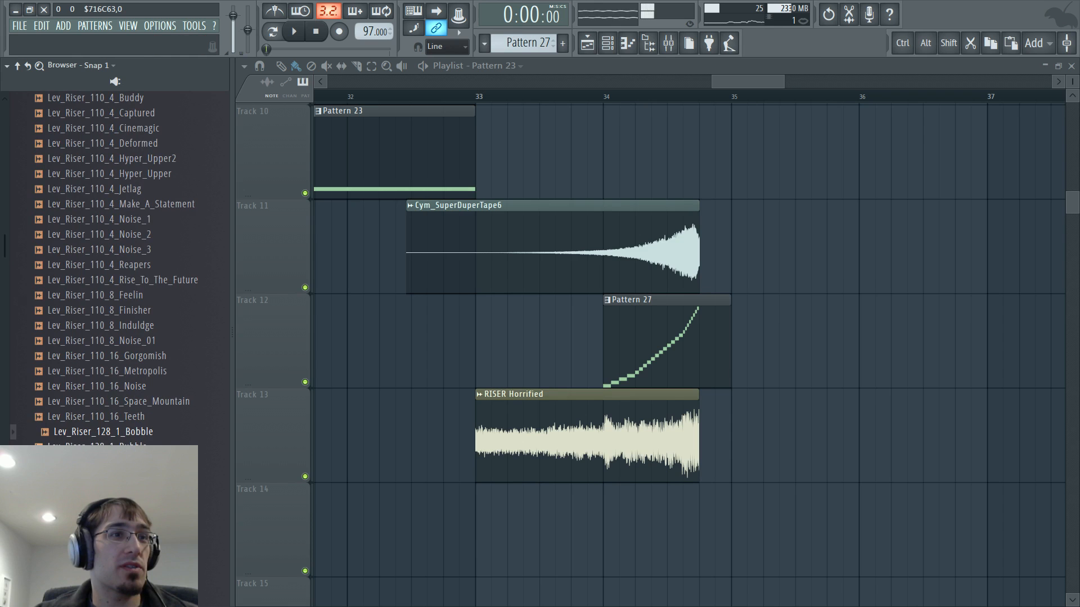
pyautogui.click(147, 447)
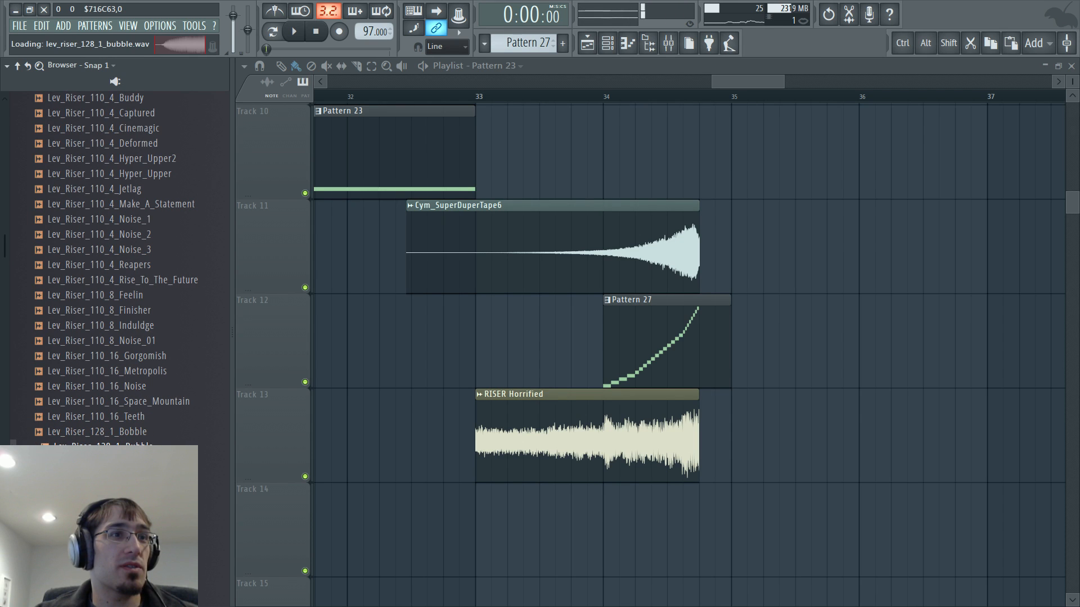
pyautogui.scroll(-8, 150, 435)
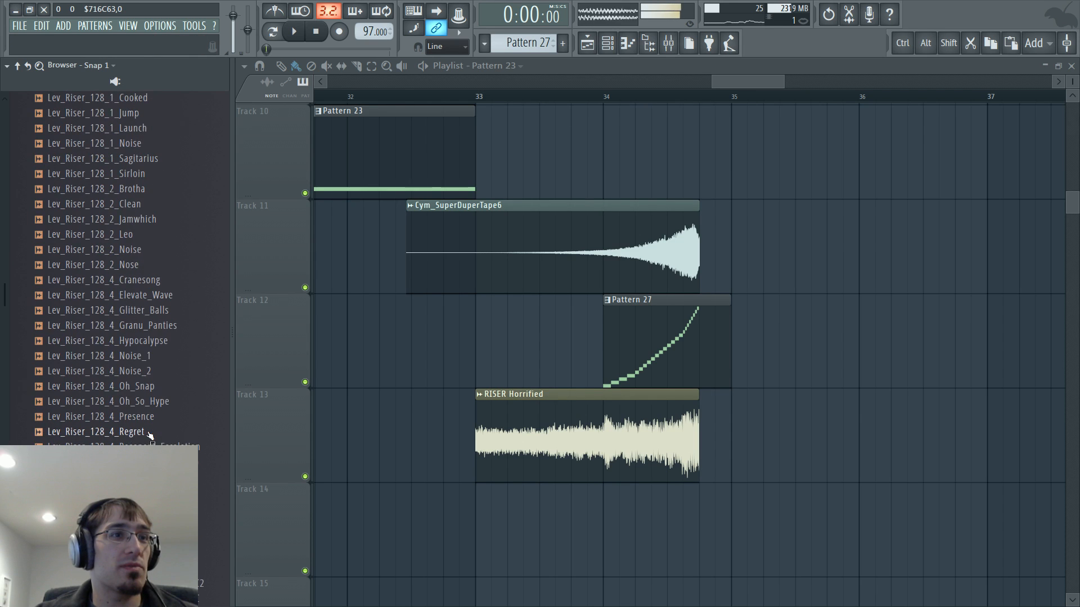
pyautogui.click(129, 235)
pyautogui.click(135, 225)
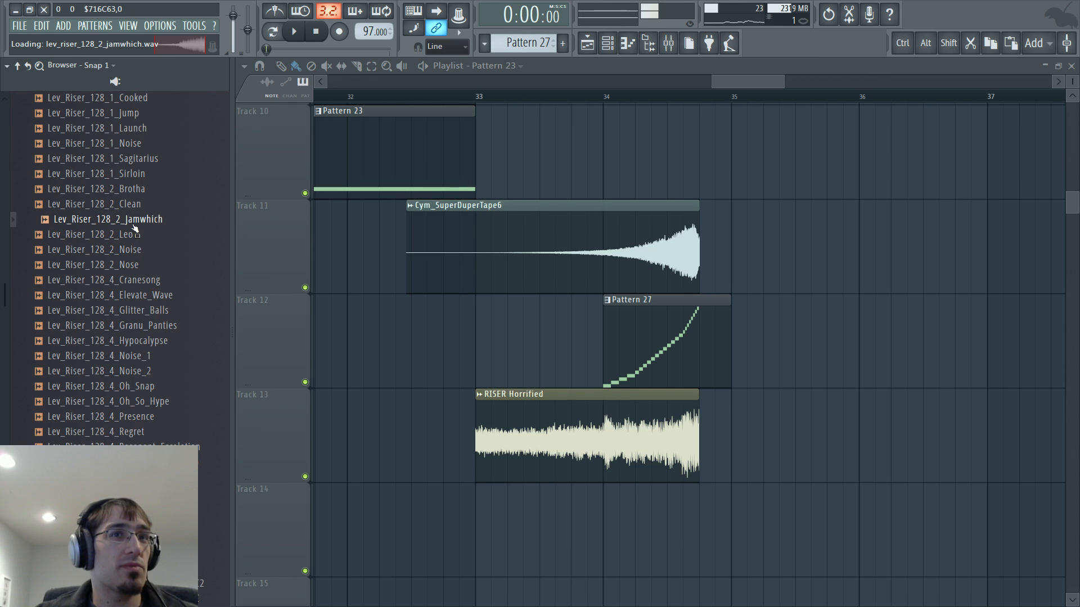
pyautogui.scroll(8, 141, 259)
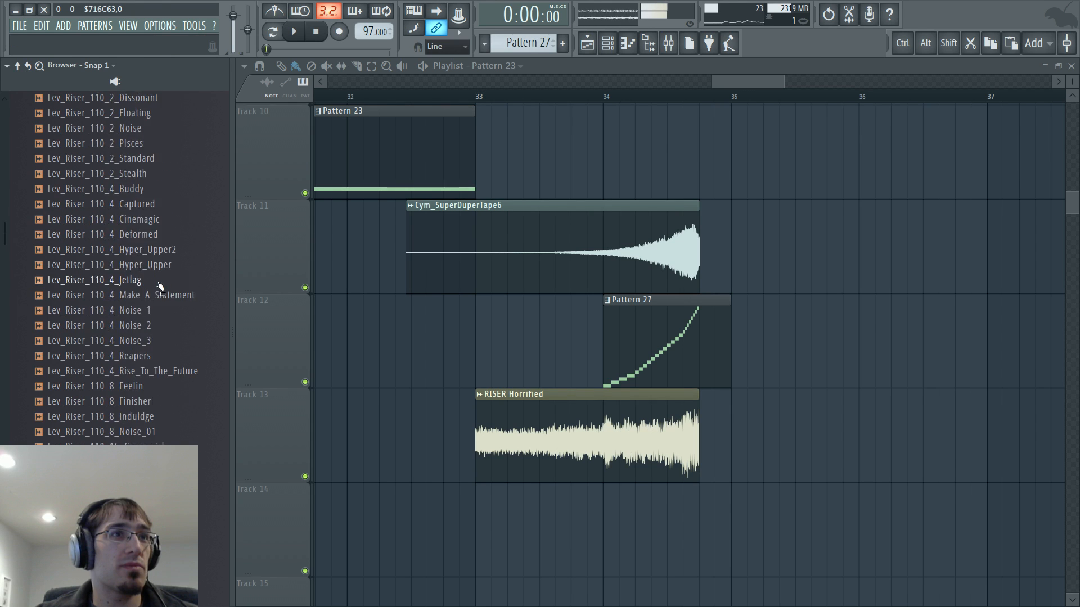
pyautogui.scroll(-8, 159, 290)
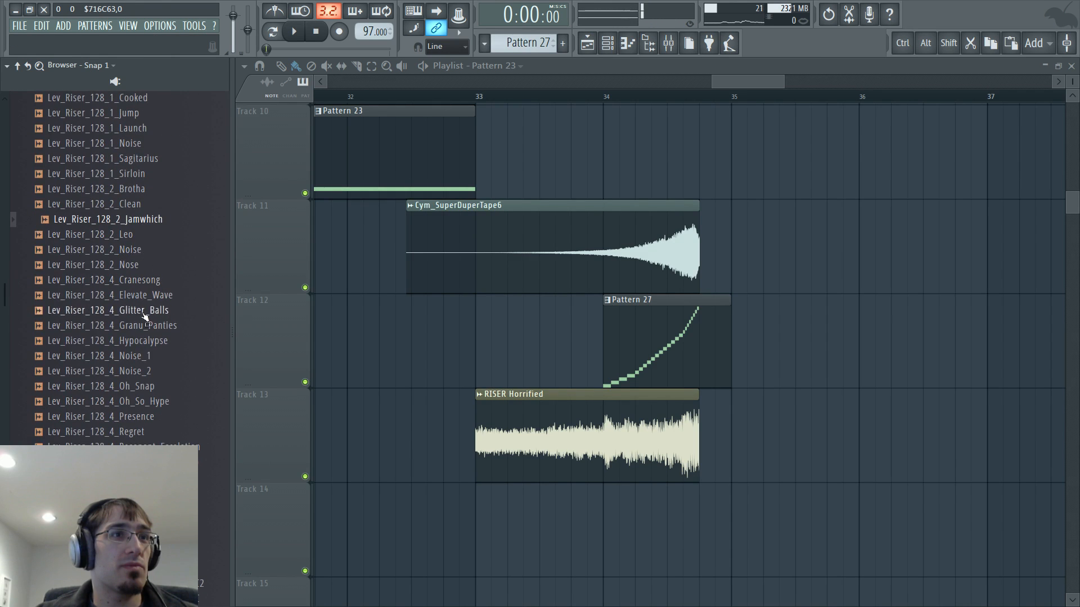
pyautogui.click(145, 314)
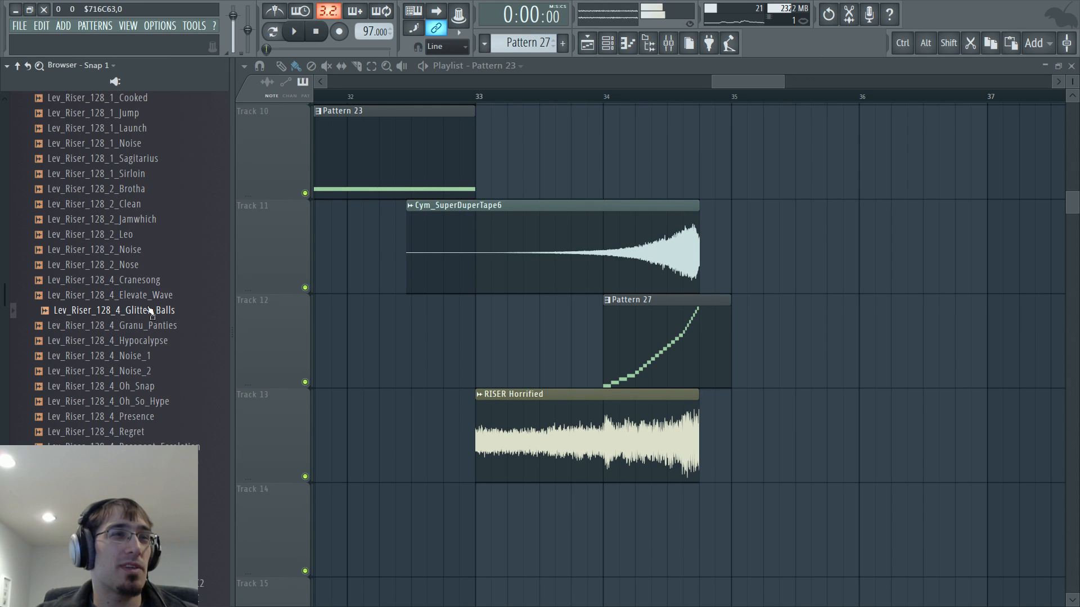
# Place Lev_Riser_128_4_Glitter_Balls on Track 14 and choose (none) as its stretch time in the channel settings
pyautogui.moveTo(150, 319); pyautogui.dragTo(425, 517)
pyautogui.doubleClick(513, 534)
pyautogui.rightClick(602, 289)
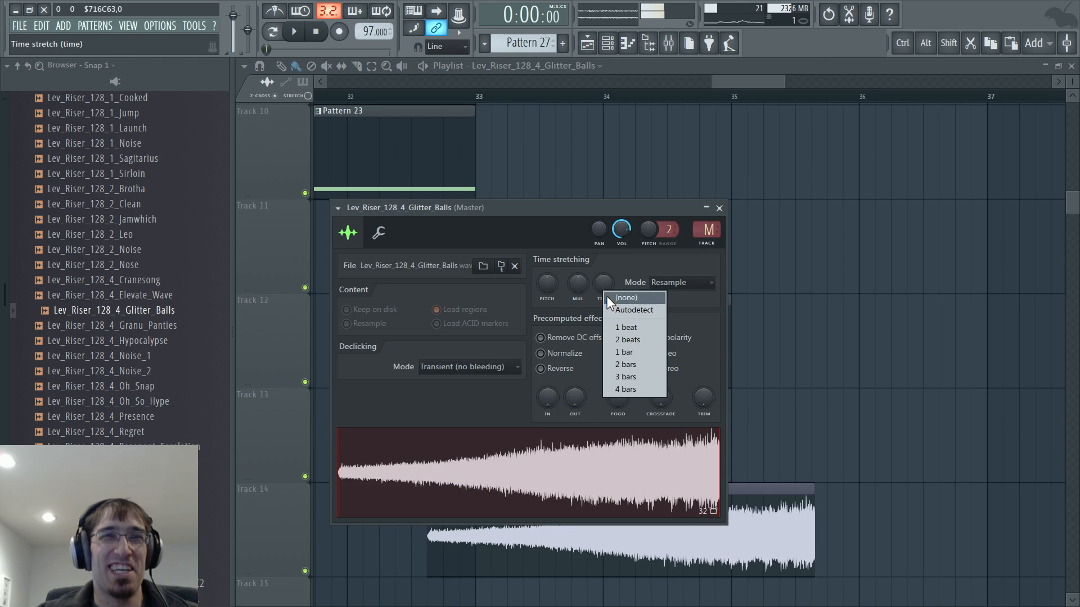
pyautogui.click(604, 297)
pyautogui.press('Escape')
# Move the Glitter_Balls clip earlier, with snap set to (none), so it ends where the RISER Horrified clip ends
pyautogui.moveTo(638, 510); pyautogui.dragTo(511, 497)
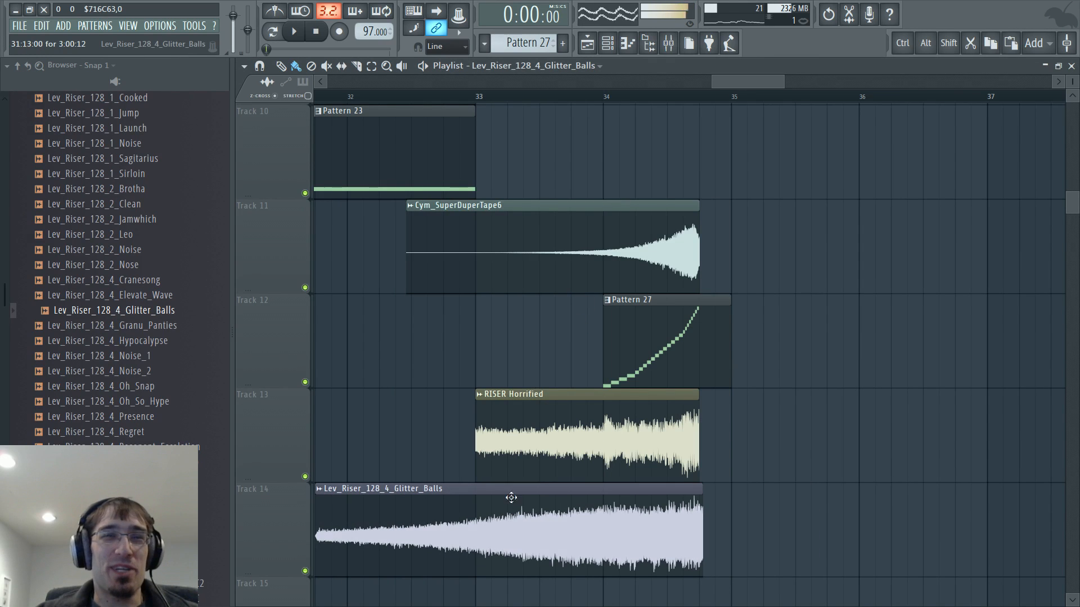
pyautogui.scroll(6, 675, 514)
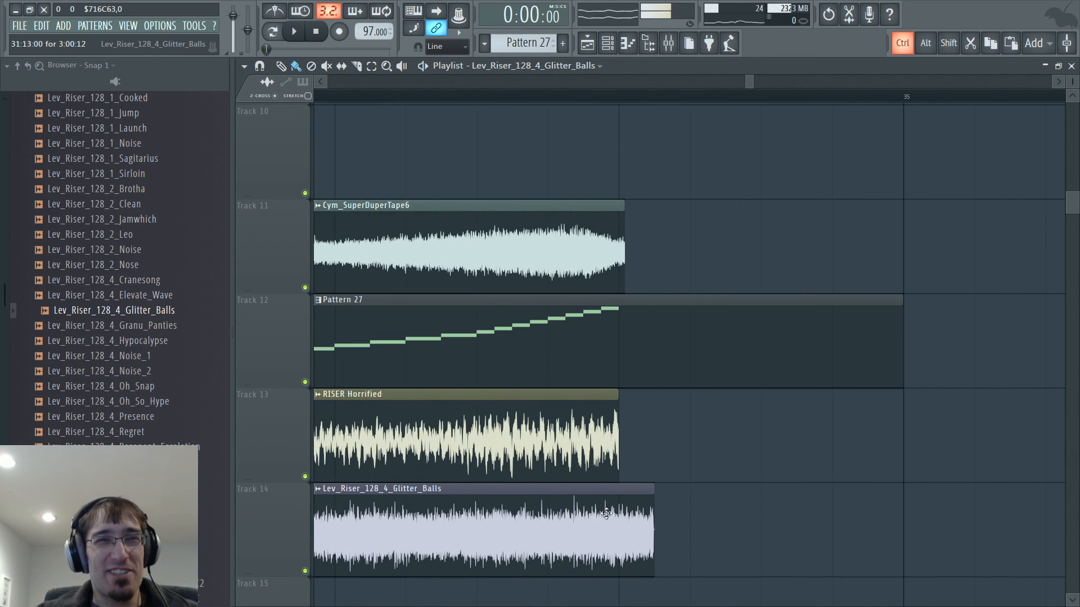
pyautogui.moveTo(605, 513); pyautogui.dragTo(537, 511)
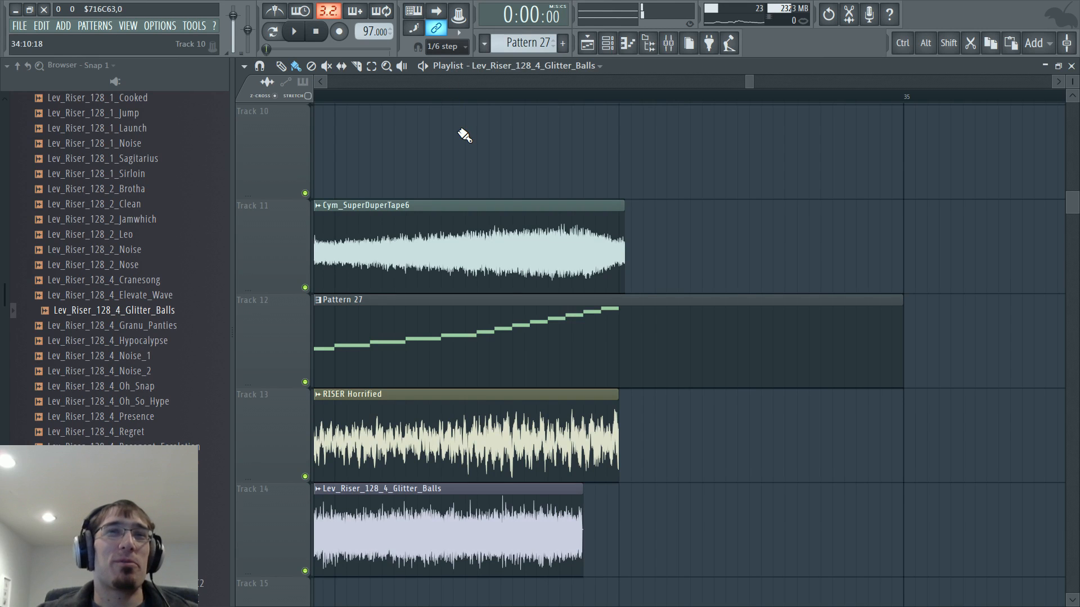
pyautogui.moveTo(476, 560); pyautogui.dragTo(515, 560)
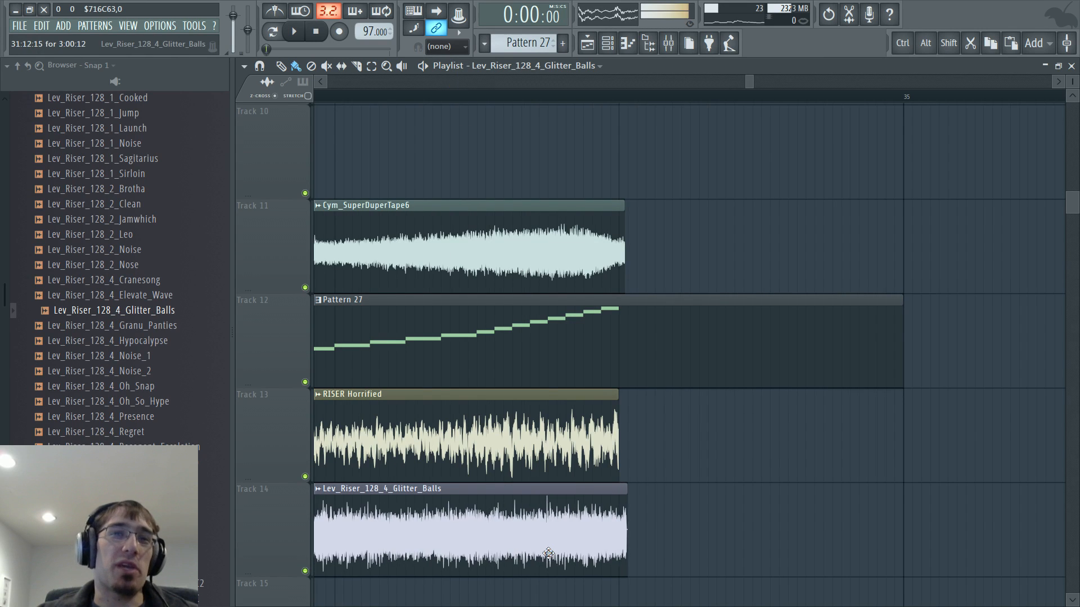
# Automate the RISER Horrified clip's volume with an envelope rising from zero at bar 33 to full, bowed slightly upward
pyautogui.scroll(-3, 455, 474)
pyautogui.scroll(-2, 456, 474)
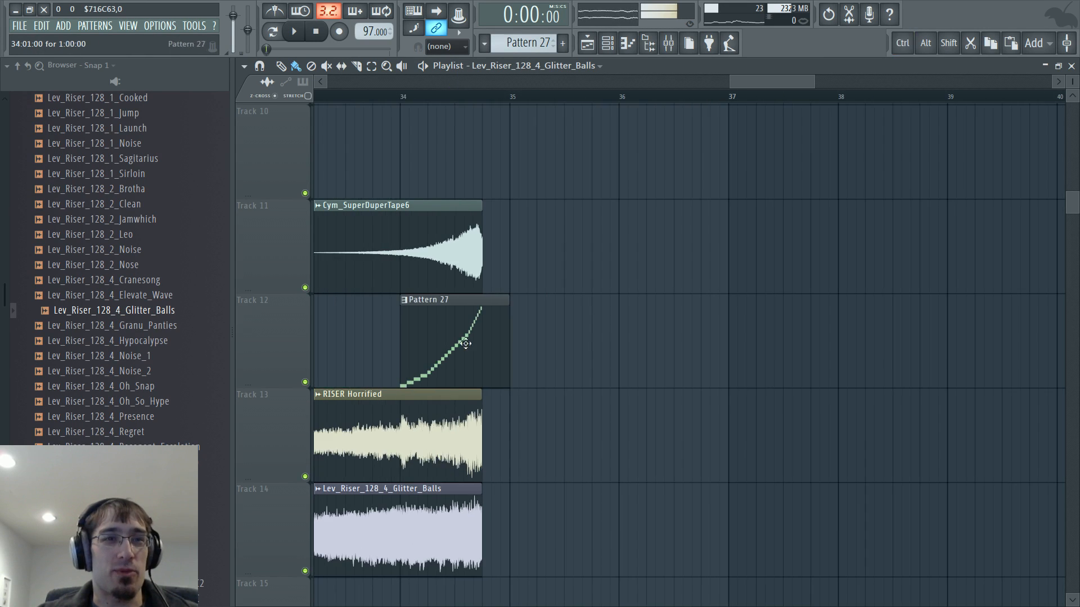
pyautogui.hscroll(-3, 769, 100)
pyautogui.rightClick(554, 394)
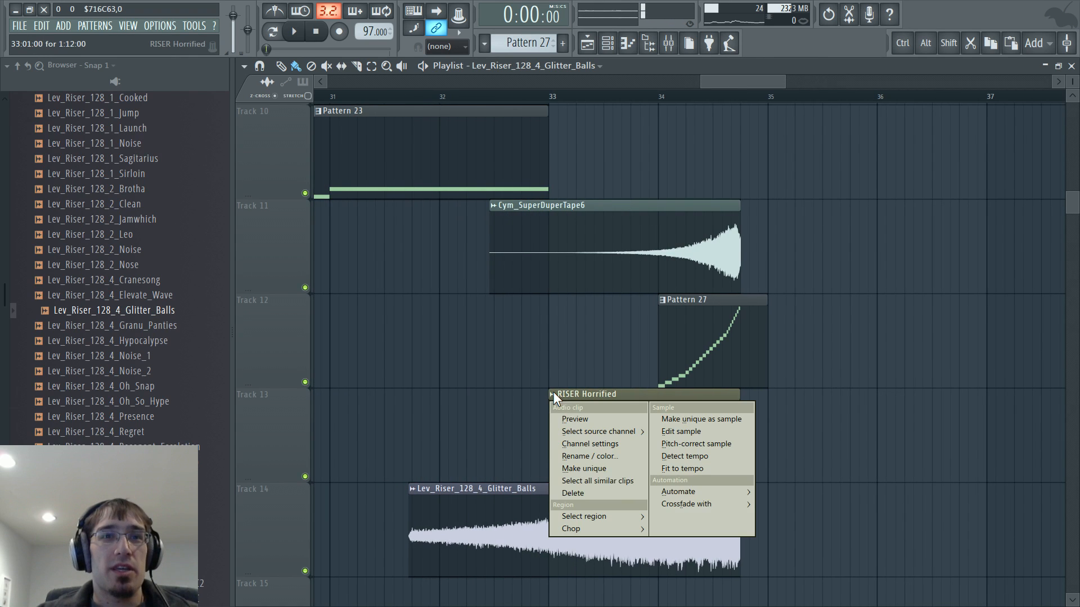
pyautogui.click(779, 504)
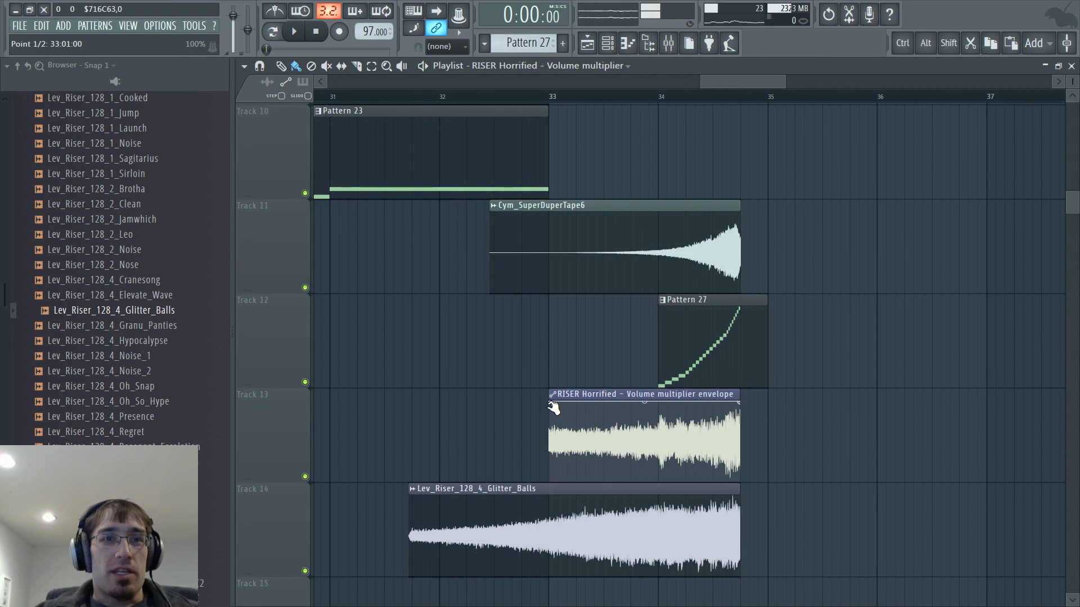
pyautogui.moveTo(552, 407); pyautogui.dragTo(543, 478)
pyautogui.moveTo(648, 444); pyautogui.dragTo(618, 447)
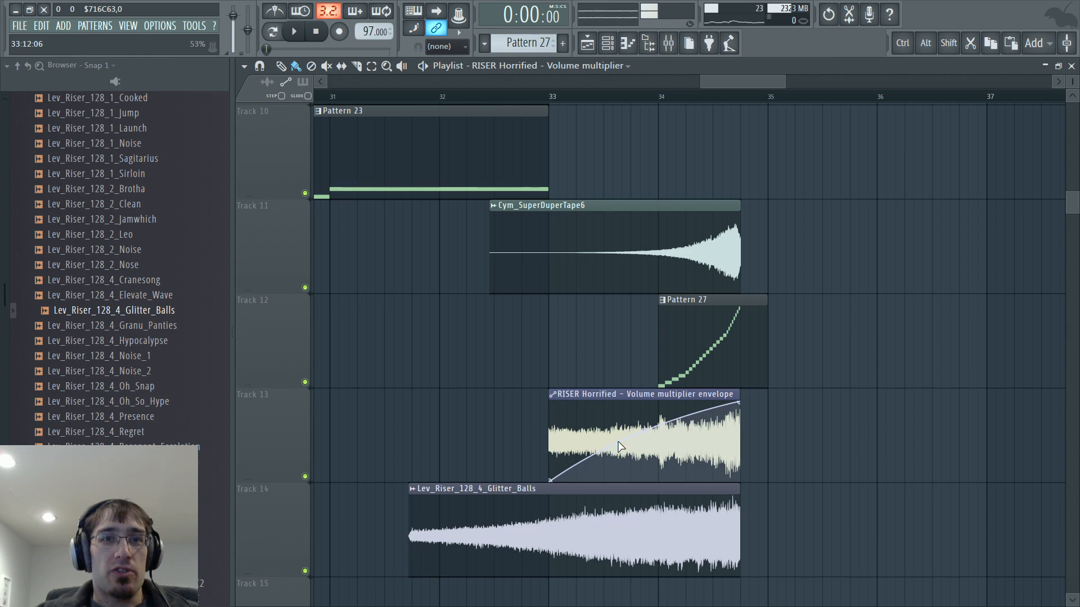
# Automate the Glitter_Balls clip's volume with an envelope rising in a straight line from zero at its start to full
pyautogui.rightClick(416, 499)
pyautogui.moveTo(554, 552)
pyautogui.click(635, 554)
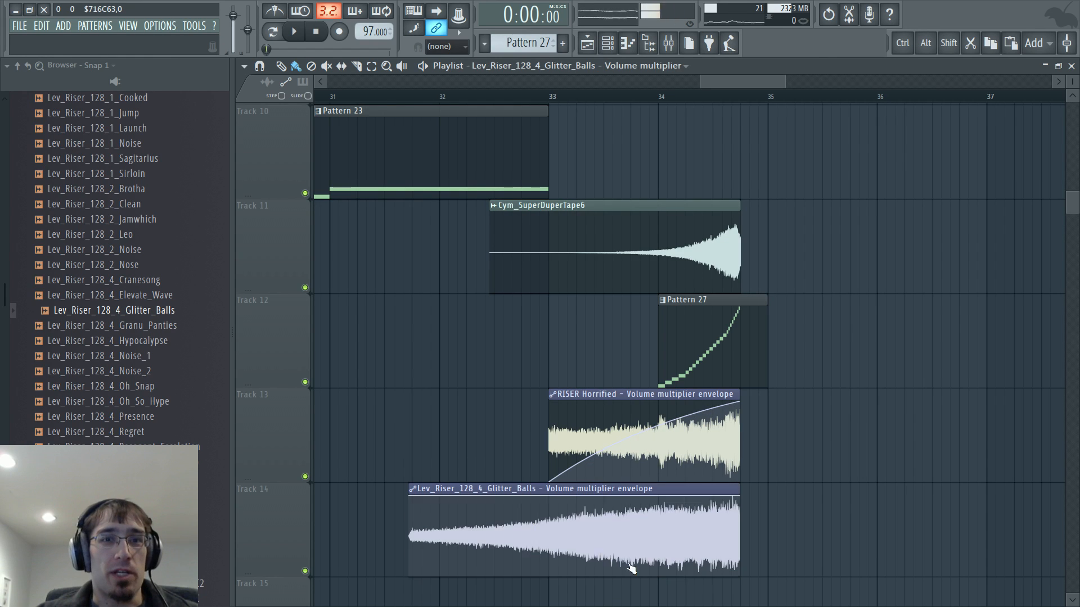
pyautogui.moveTo(410, 497); pyautogui.dragTo(411, 574)
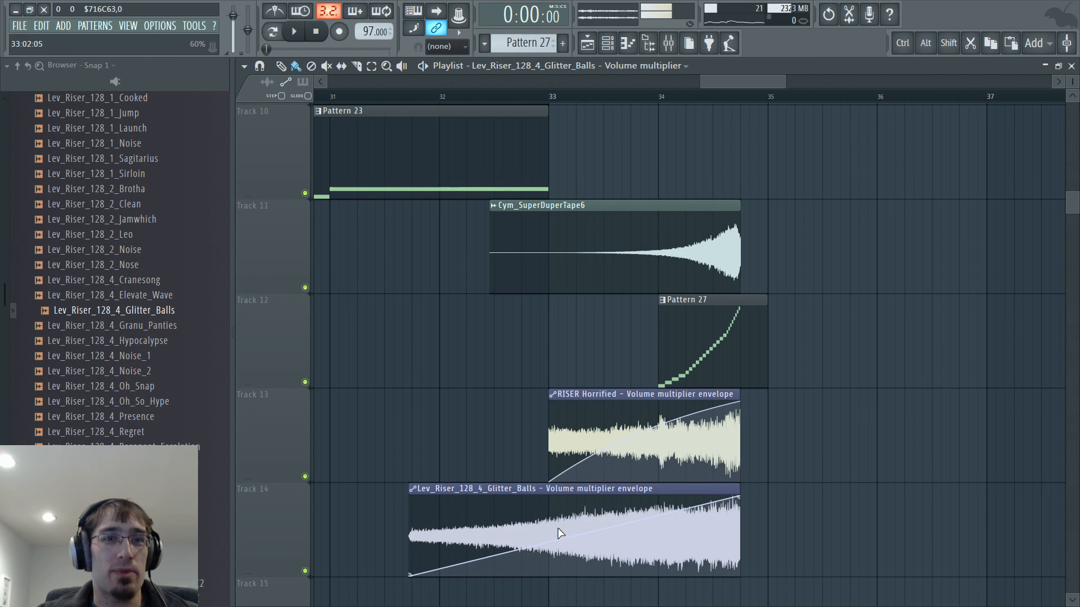
# Play the transition from the middle of bar 31 into the following section, and adjust the Glitter_Balls channel volume in the channel rack
pyautogui.click(386, 98)
pyautogui.press('space')
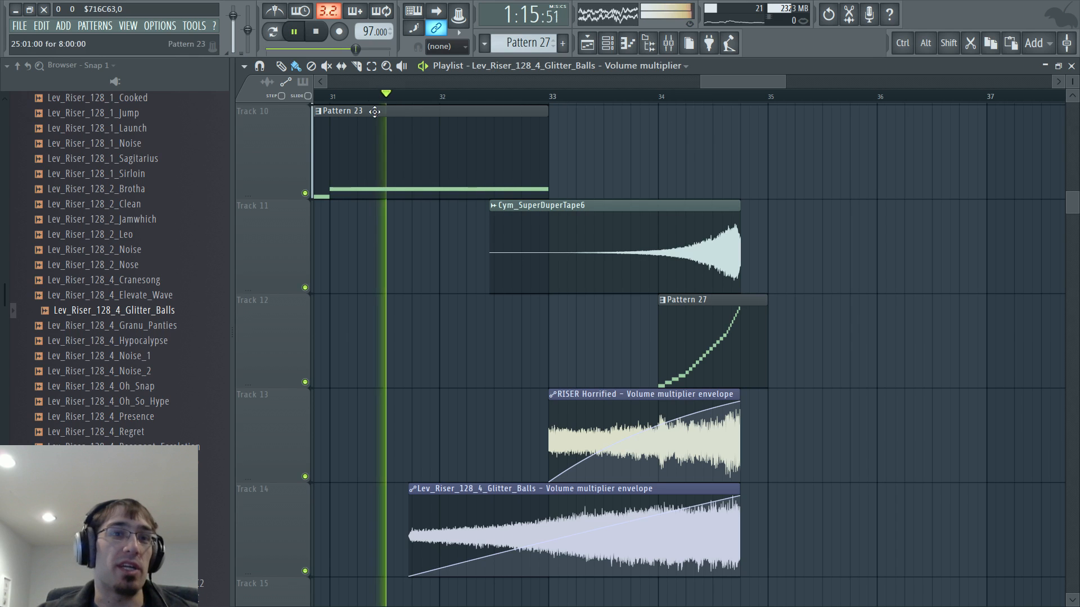
pyautogui.press('F6')
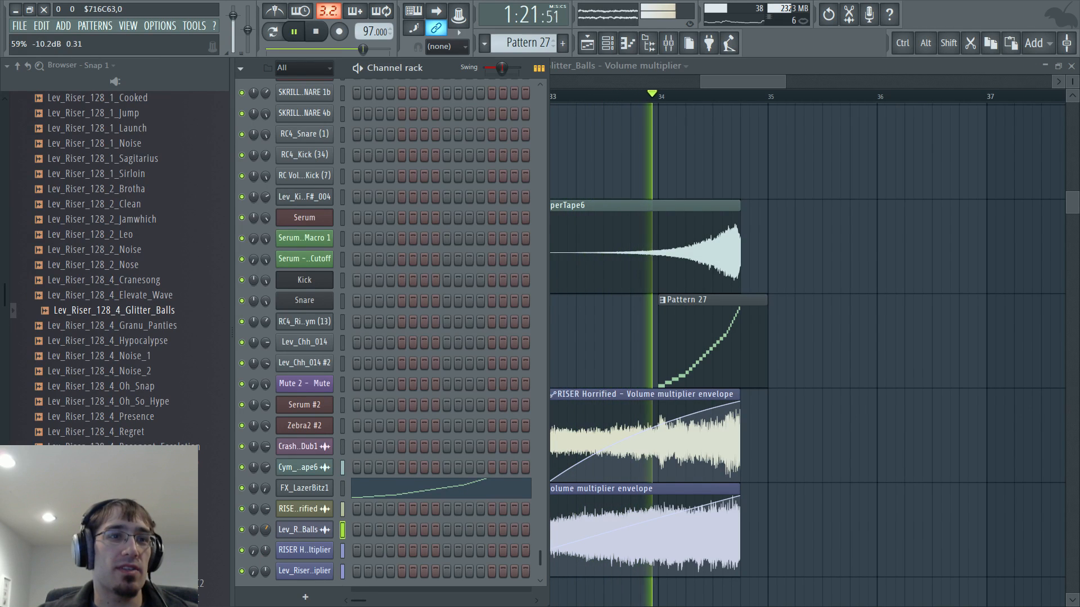
pyautogui.moveTo(264, 527); pyautogui.dragTo(265, 514)
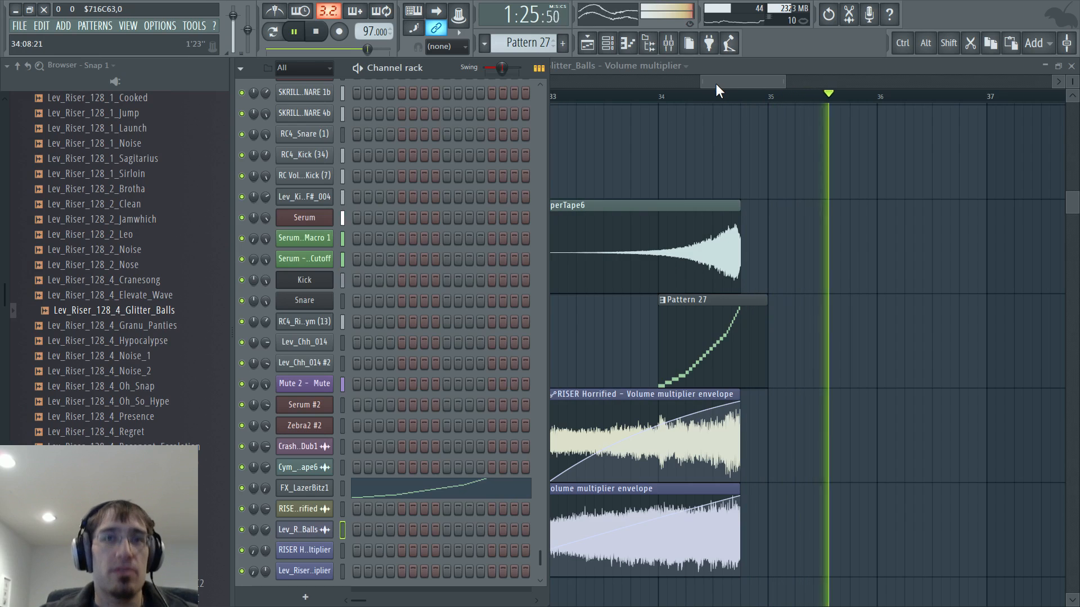
pyautogui.moveTo(718, 81); pyautogui.dragTo(766, 87)
pyautogui.scroll(5, 748, 192)
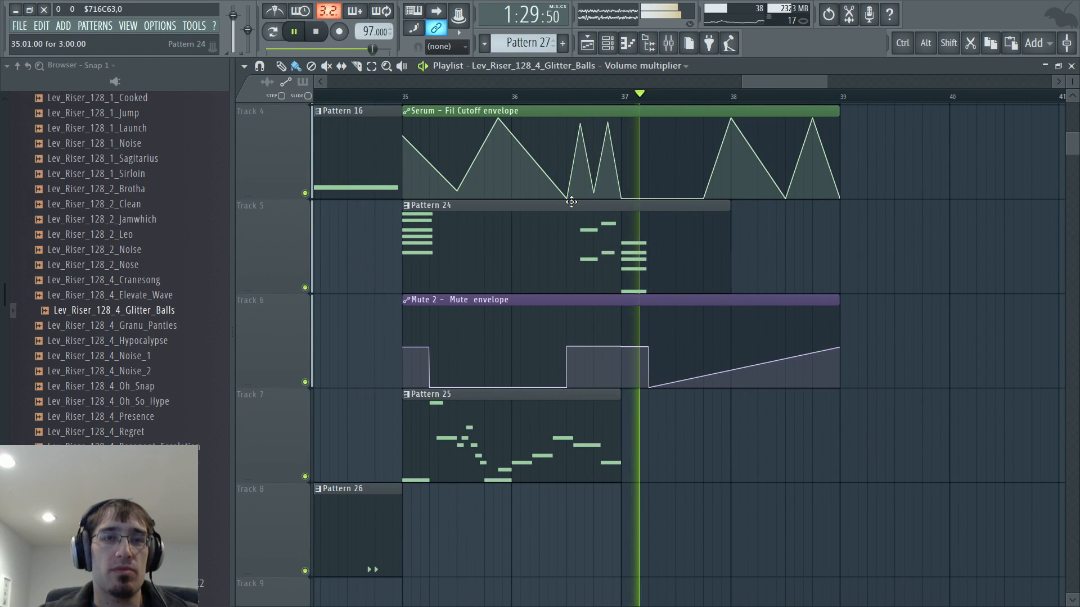
pyautogui.doubleClick(617, 212)
pyautogui.press('F5')
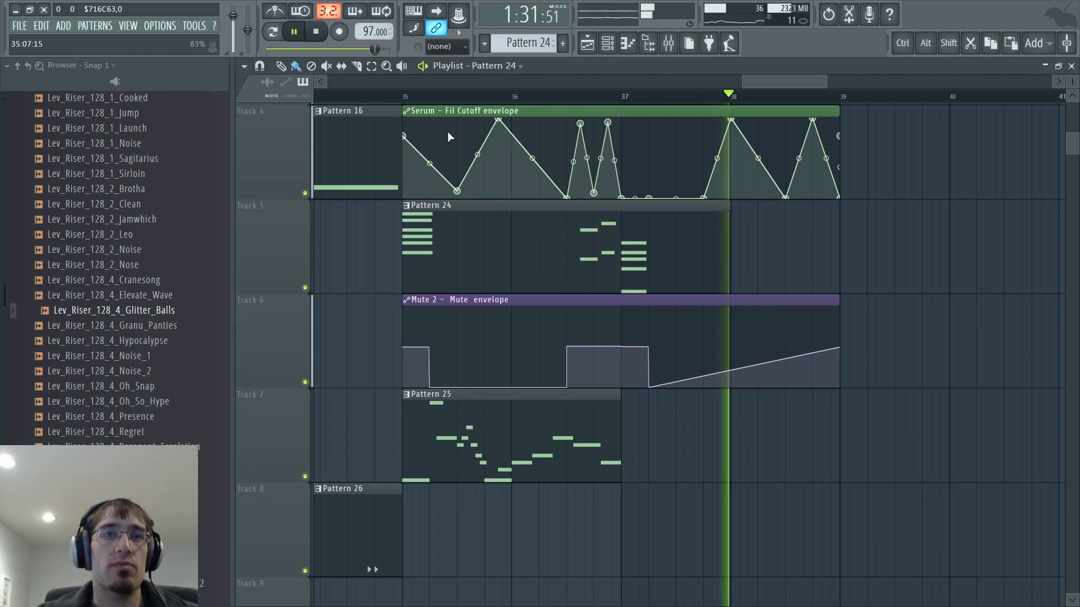
pyautogui.press('space')
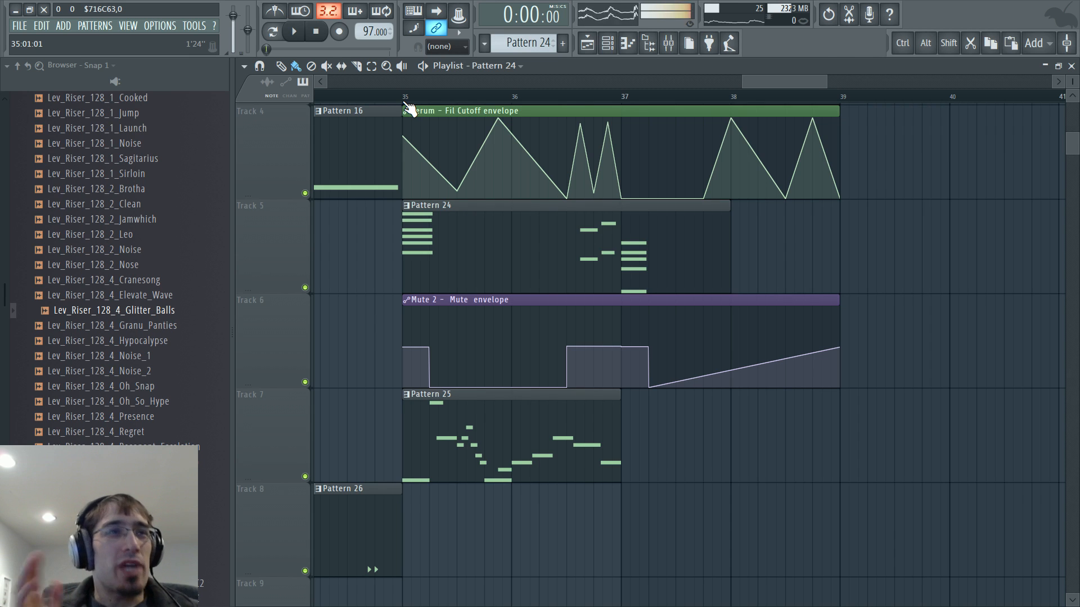
pyautogui.press('F6')
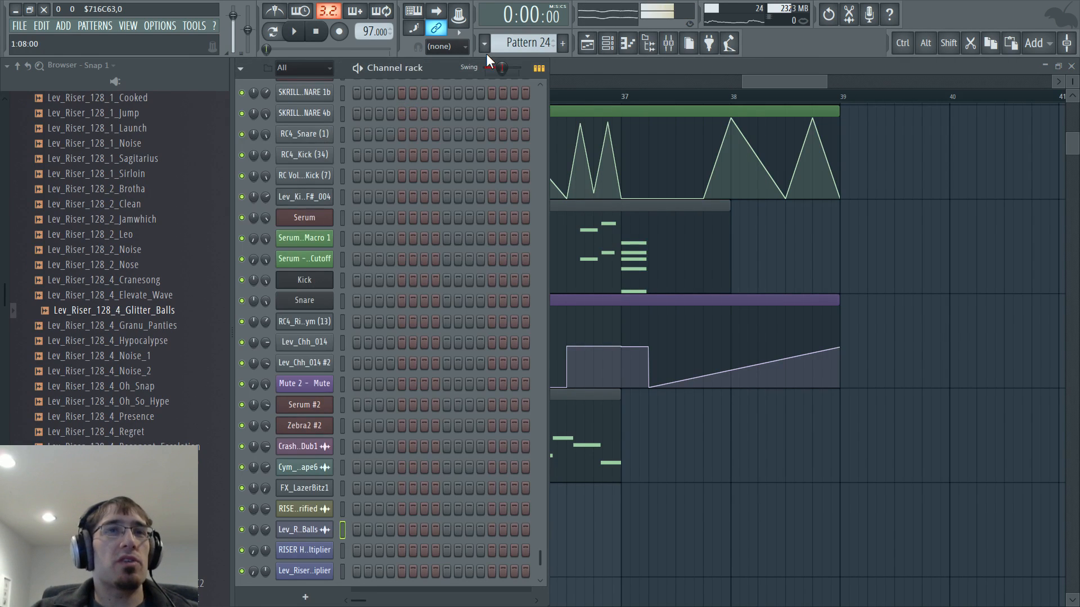
pyautogui.rightClick(508, 70)
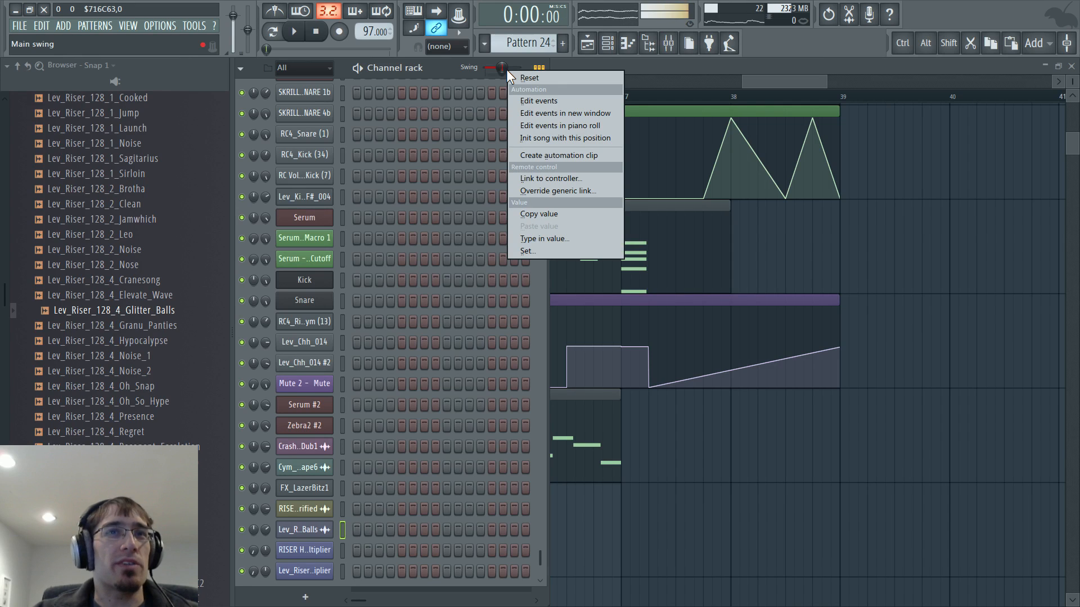
pyautogui.click(159, 26)
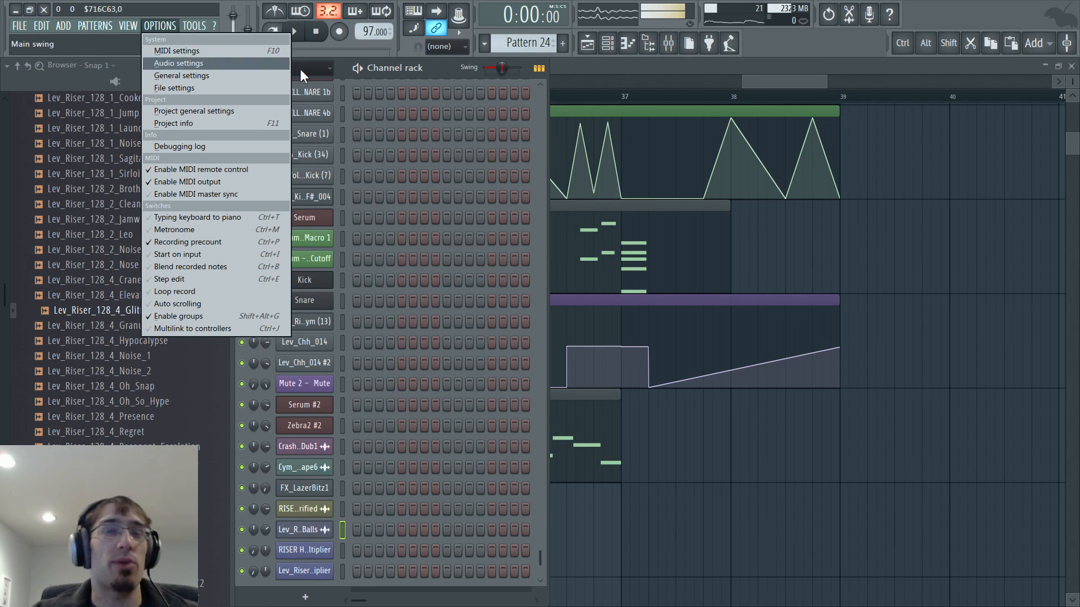
pyautogui.press('Escape')
pyautogui.press('Escape')
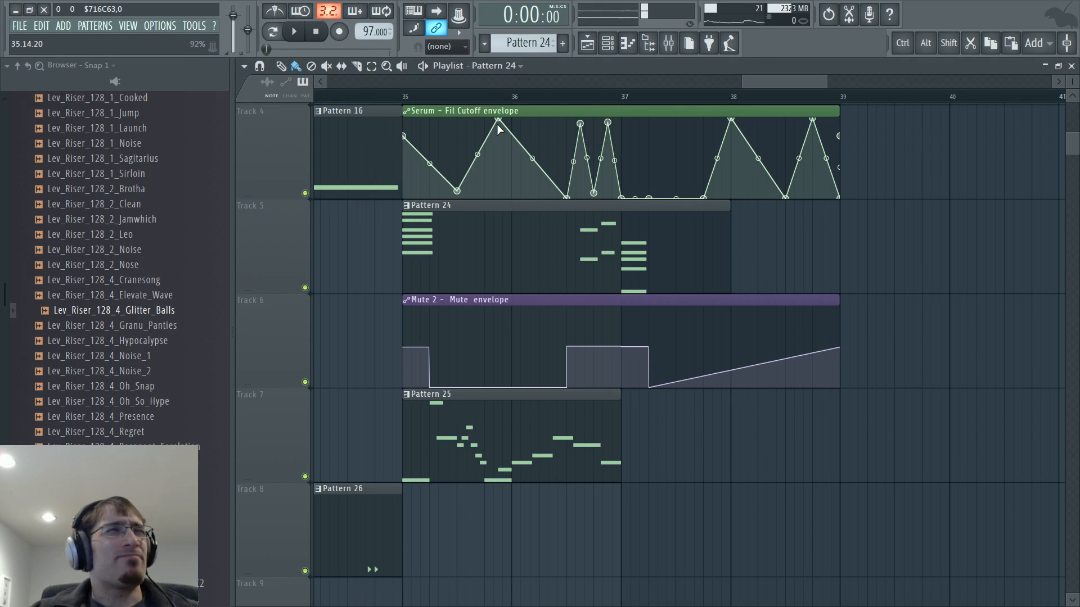
# Select bars 35 to 39 as the playback range with snap set to Line, and create a new empty pattern
pyautogui.moveTo(418, 102); pyautogui.dragTo(842, 138)
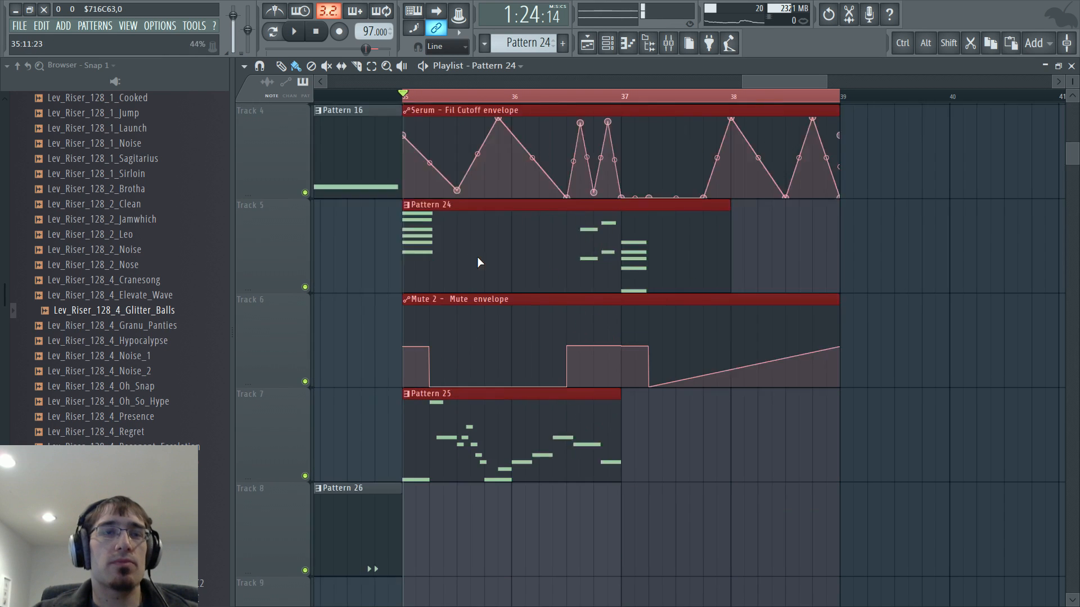
pyautogui.scroll(-2, 478, 257)
pyautogui.press('F4')
pyautogui.press('Return')
pyautogui.click(407, 401)
pyautogui.rightClick(444, 409)
# Play the selected range and open the Pattern 25 clip on track 7 for note editing
pyautogui.press('space')
pyautogui.scroll(1, 625, 321)
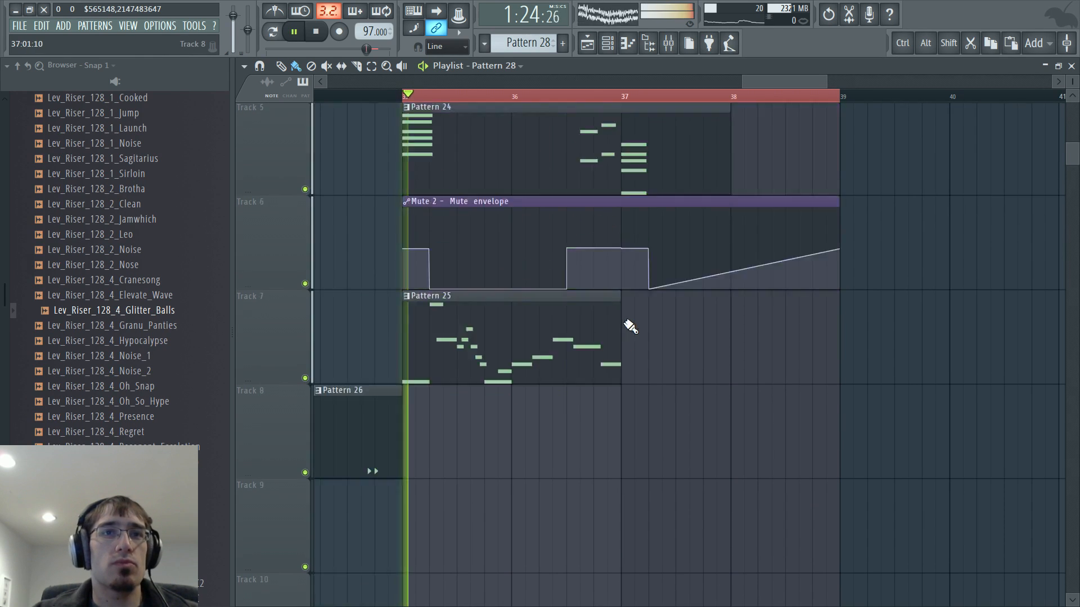
pyautogui.scroll(1, 625, 321)
pyautogui.scroll(-1, 596, 307)
pyautogui.click(595, 306)
pyautogui.scroll(1, 585, 311)
pyautogui.scroll(-1, 563, 320)
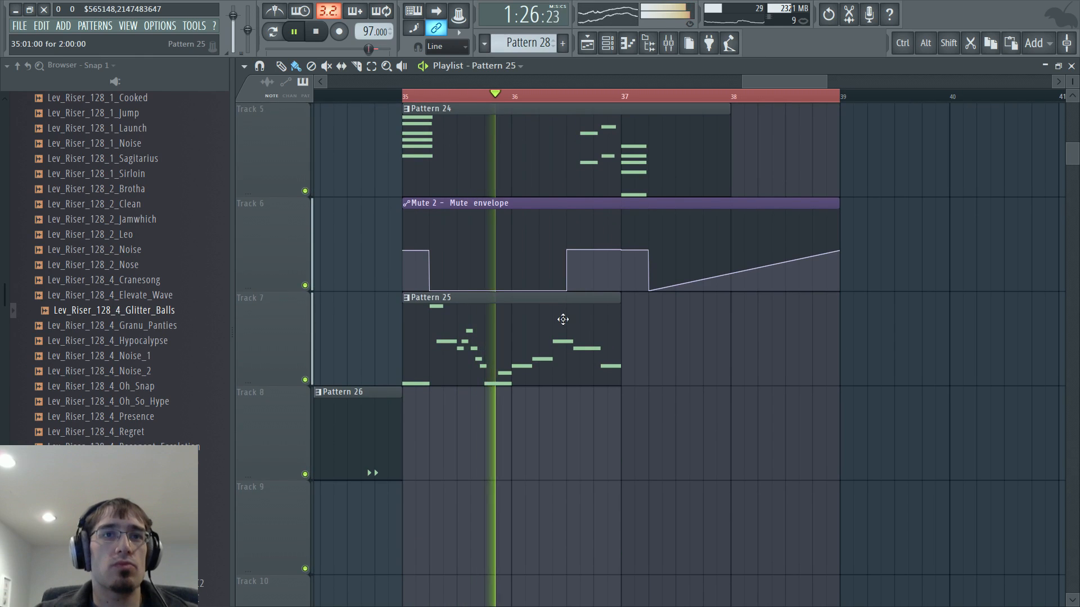
pyautogui.doubleClick(563, 319)
pyautogui.scroll(3, 569, 320)
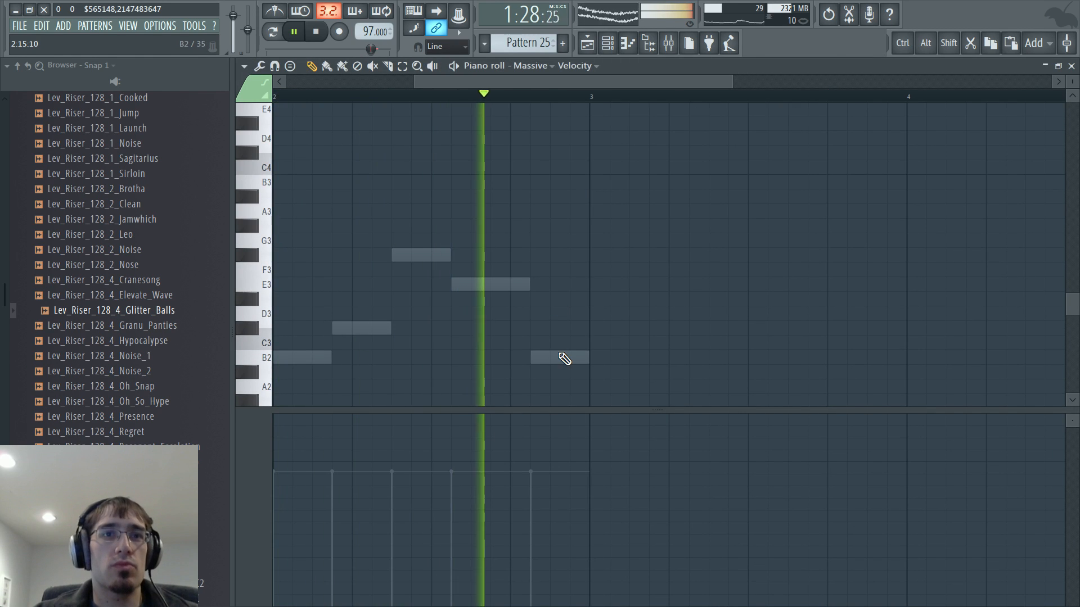
# Stop playback and bring up the Massive channel's notes of Pattern 25 in the piano roll
pyautogui.press('F6')
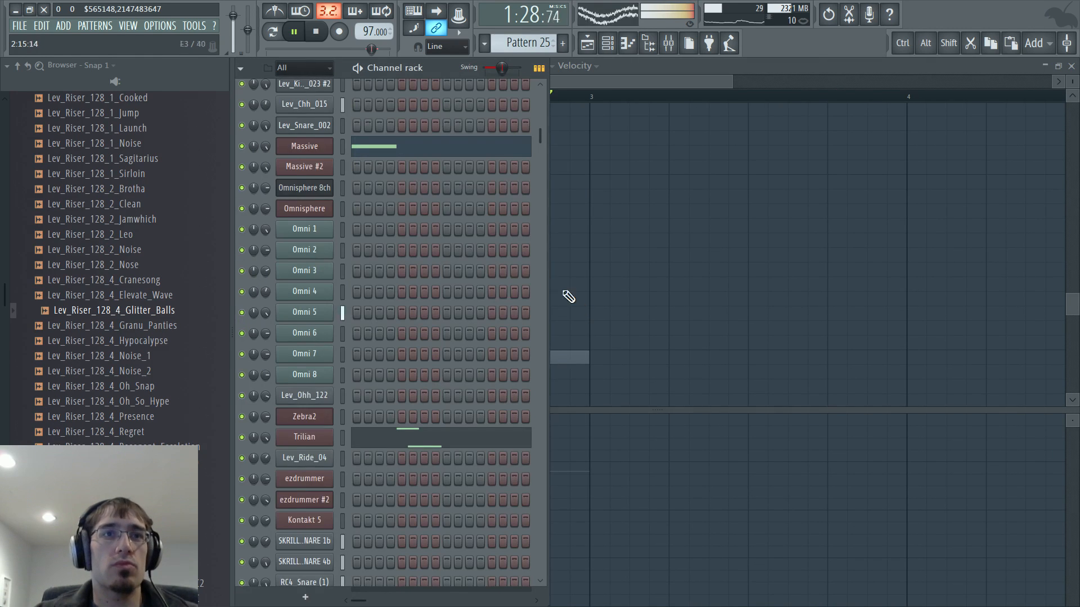
pyautogui.press('space')
pyautogui.rightClick(328, 188)
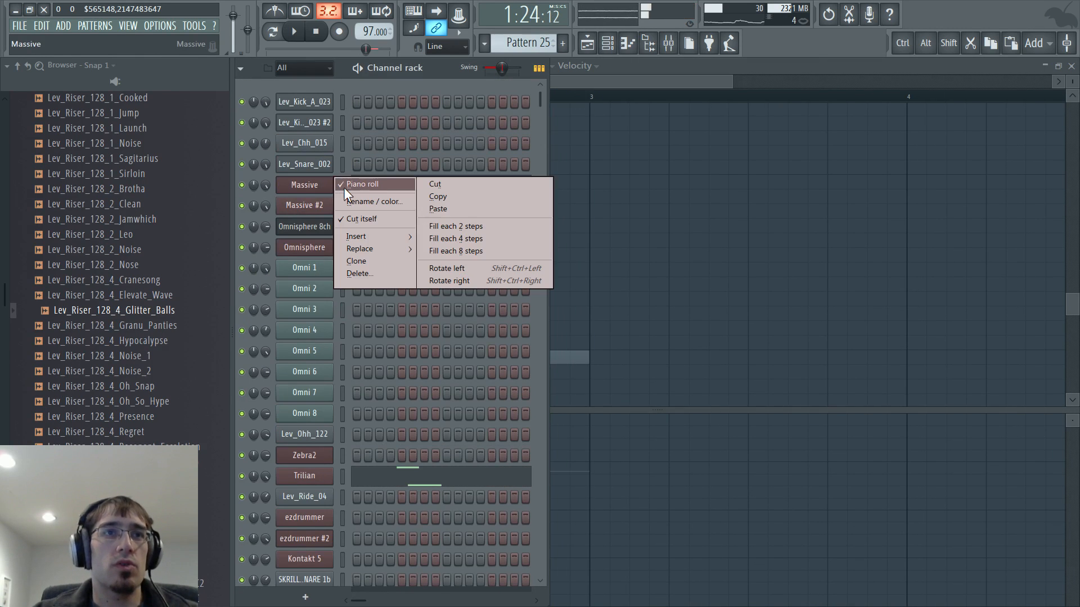
pyautogui.click(345, 187)
pyautogui.scroll(-2, 729, 272)
pyautogui.scroll(2, 606, 322)
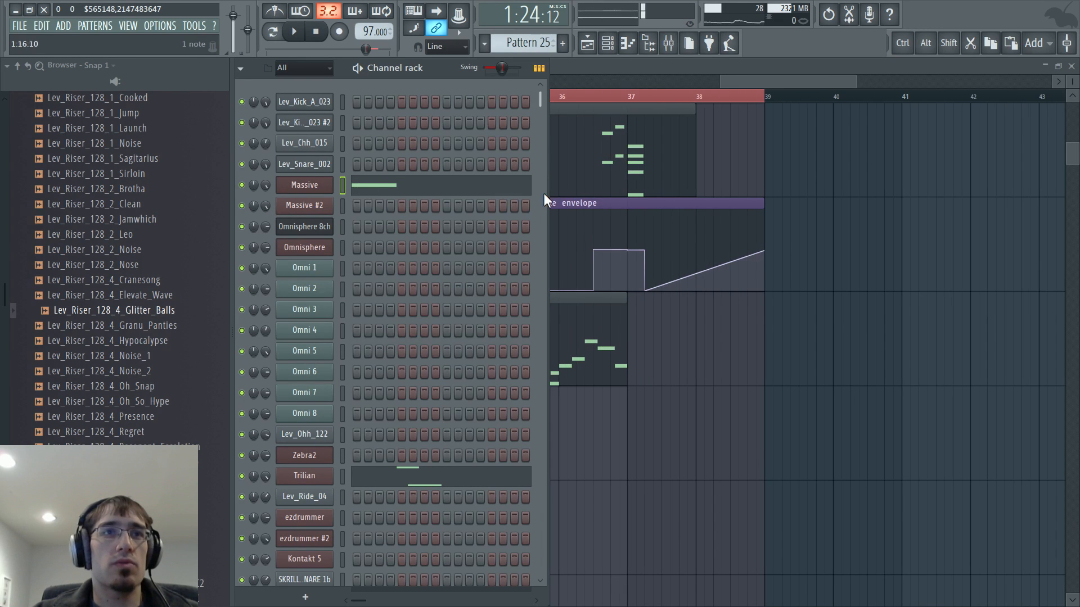
pyautogui.rightClick(292, 188)
pyautogui.click(357, 191)
# Add a one-step A2 note at the start of bar 3 in Massive, followed by a seven-step F#2 note, and audition the addition
pyautogui.scroll(-2, 626, 217)
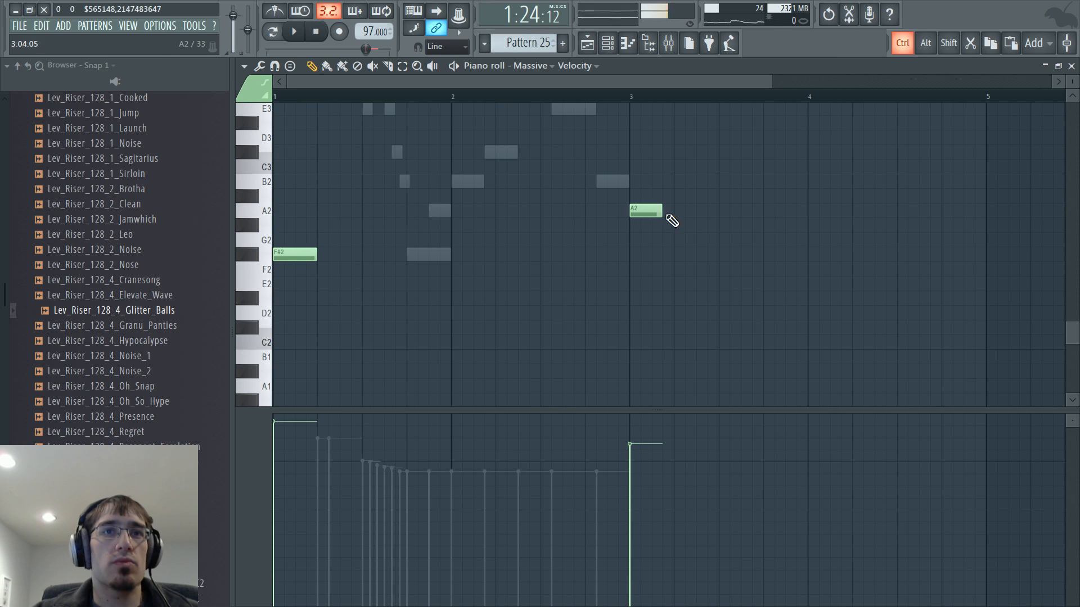
pyautogui.scroll(2, 672, 221)
pyautogui.click(609, 259)
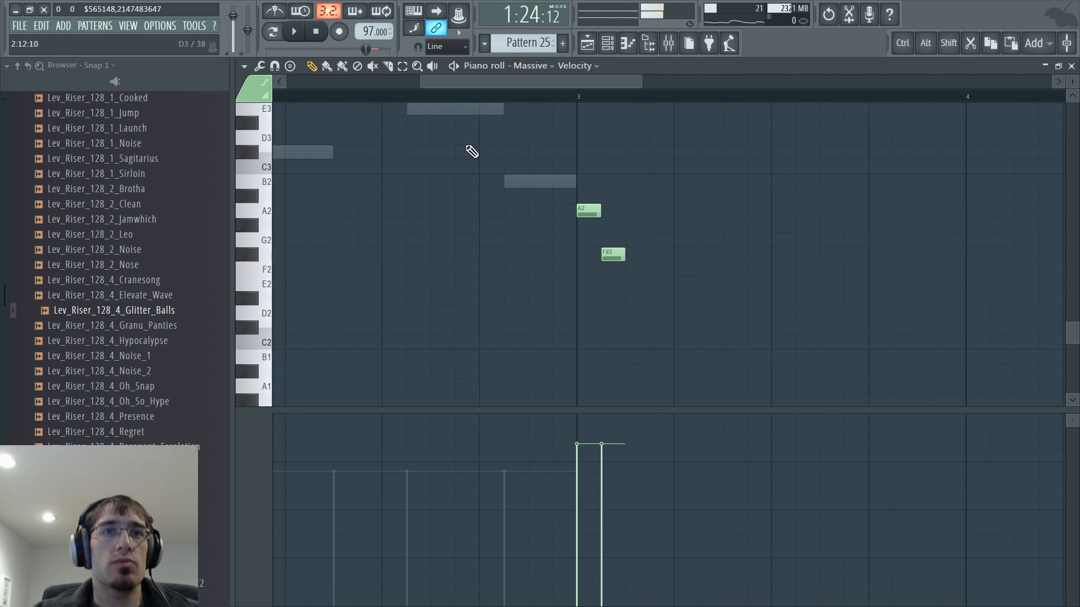
pyautogui.click(382, 101)
pyautogui.press('space')
pyautogui.moveTo(625, 255); pyautogui.dragTo(761, 254)
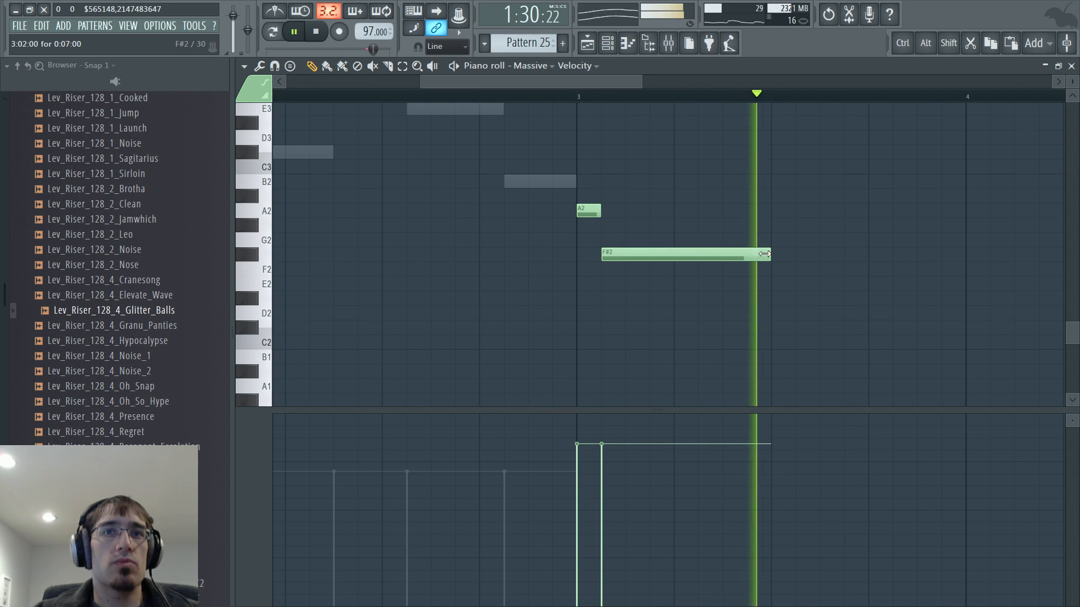
pyautogui.press('space')
pyautogui.scroll(-2, 703, 169)
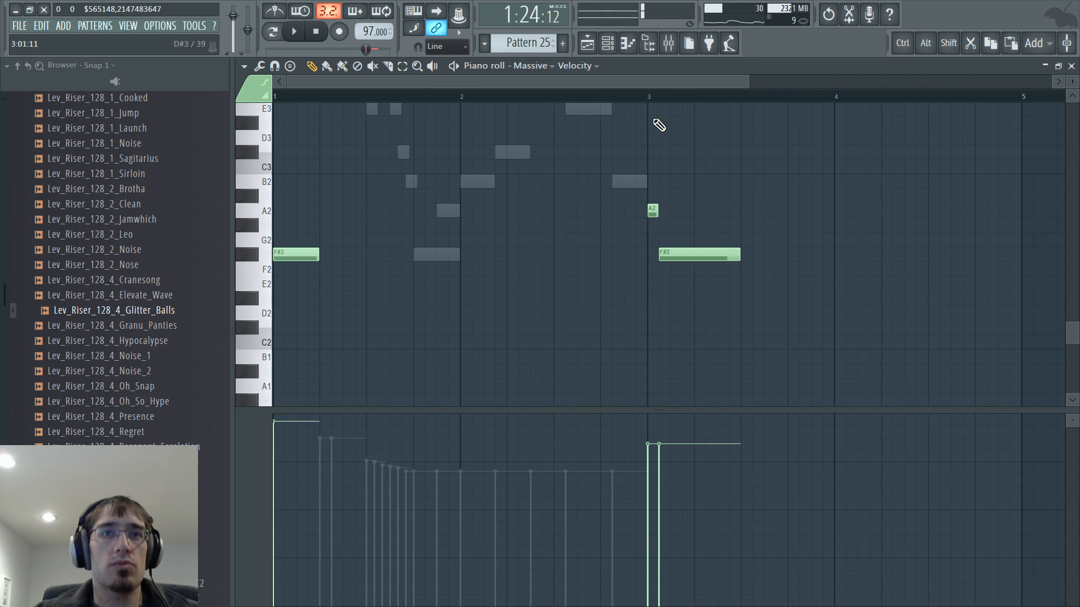
pyautogui.click(652, 99)
pyautogui.press('space')
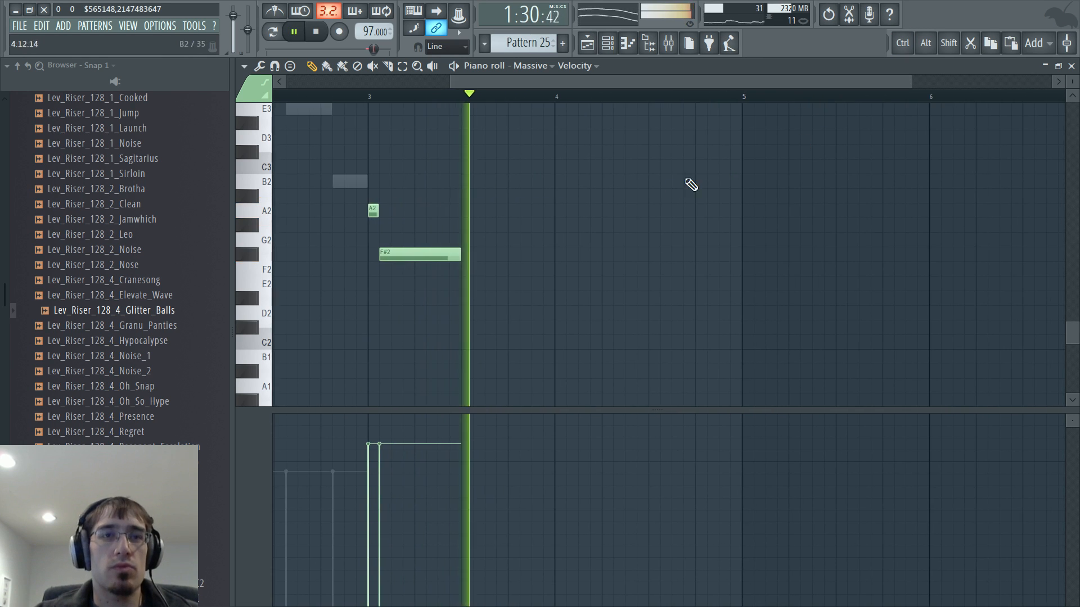
pyautogui.scroll(2, 613, 258)
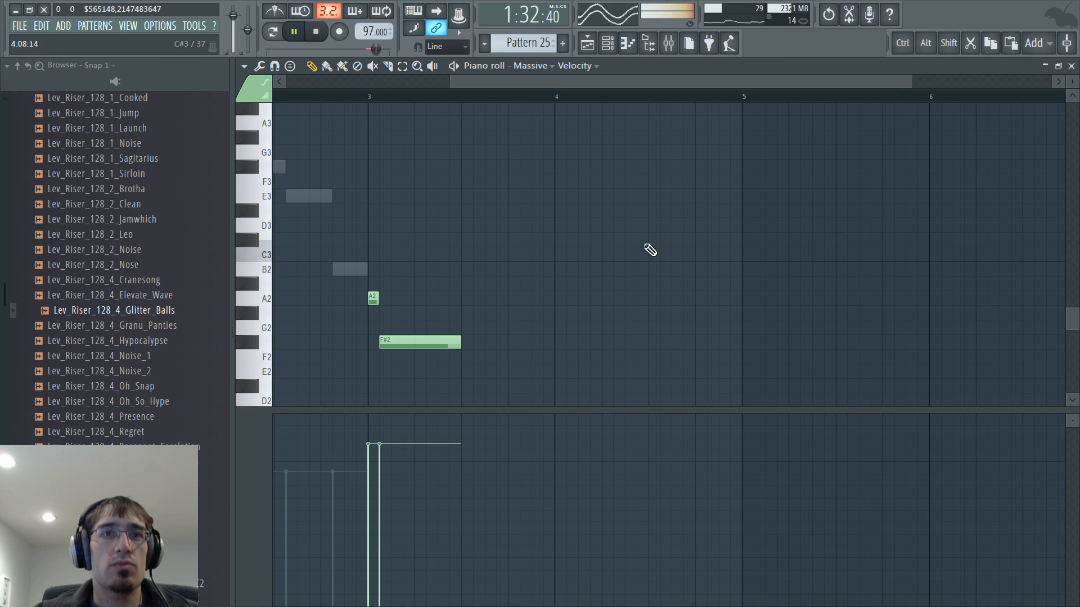
# Add a four-step D3 note at step 10 of bar 4 in Massive, followed by an E2 note ending at bar 5
pyautogui.click(666, 239)
pyautogui.rightClick(667, 237)
pyautogui.press('space')
pyautogui.click(657, 234)
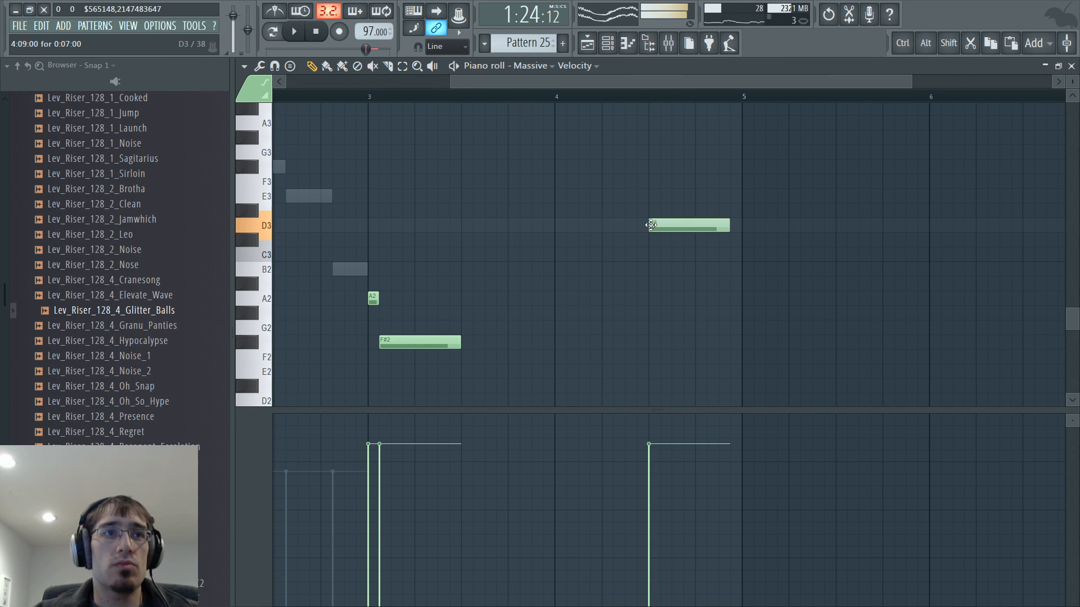
pyautogui.rightClick(659, 231)
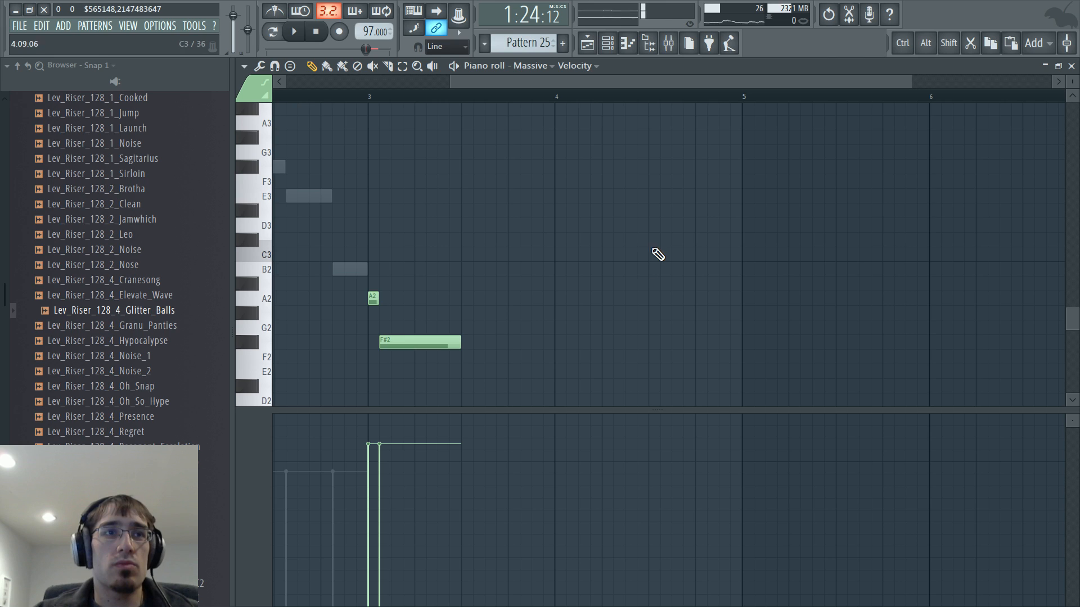
pyautogui.click(664, 223)
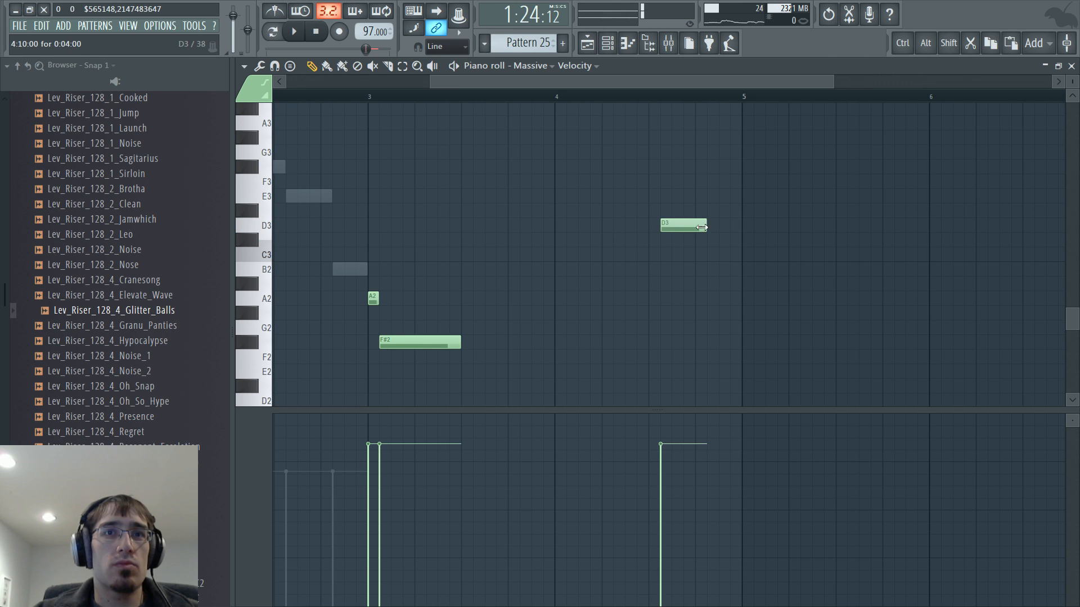
pyautogui.click(707, 374)
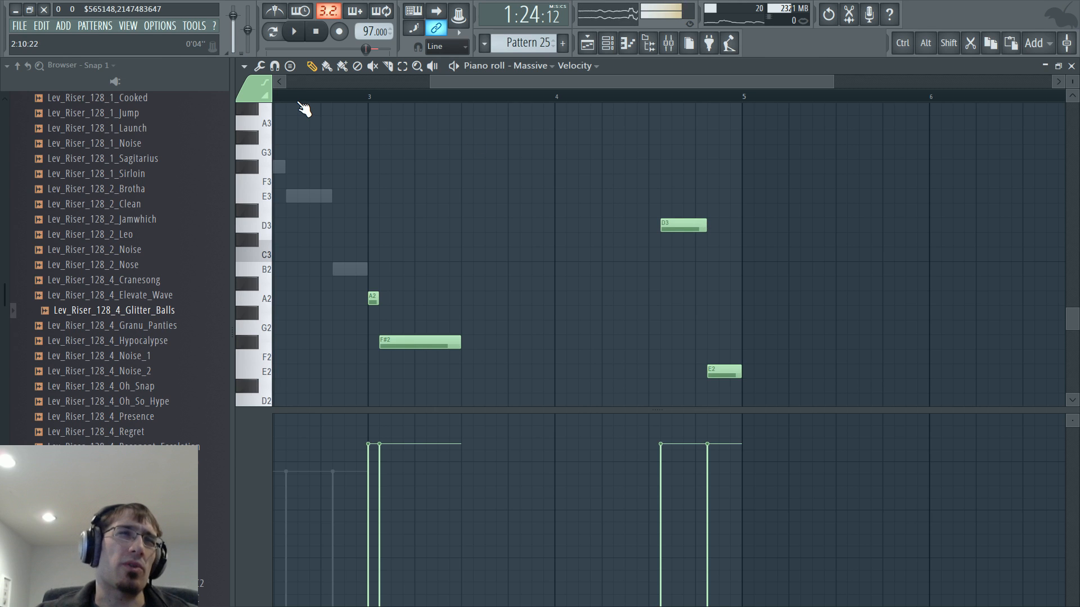
# Play the selected range and open the Serum channel's notes of Pattern 25 in the piano roll
pyautogui.press('space')
pyautogui.press('F6')
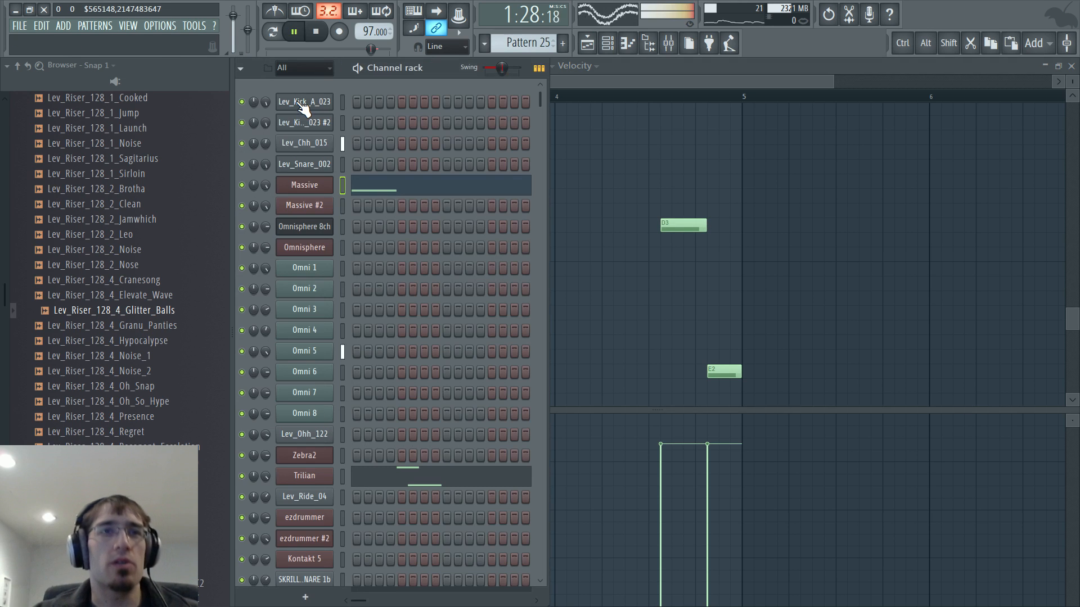
pyautogui.scroll(-4, 360, 239)
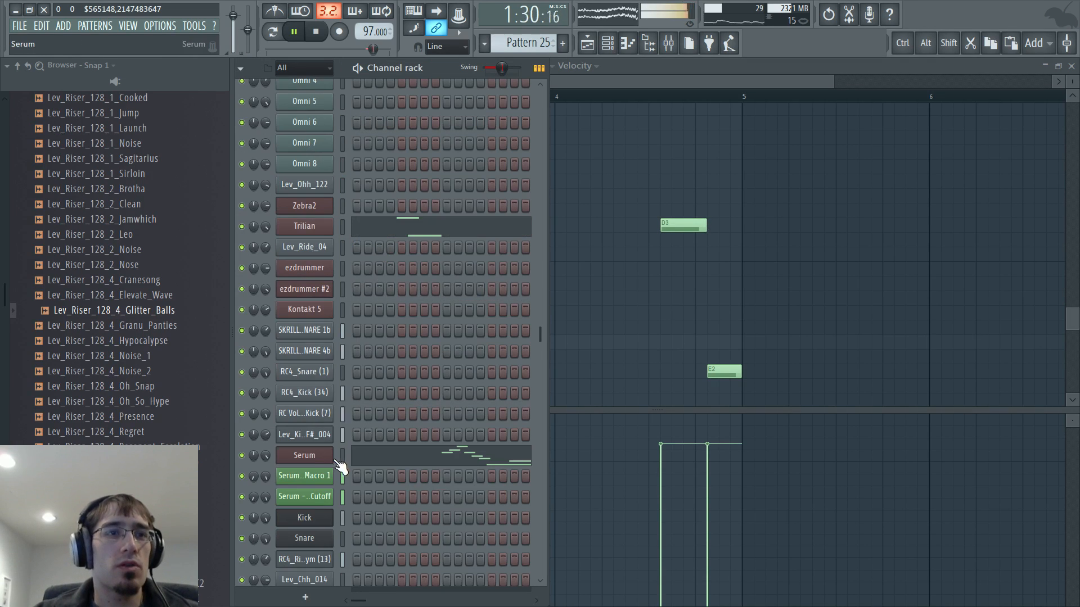
pyautogui.rightClick(340, 453)
pyautogui.click(349, 455)
# Try a four-step Serum F#3 note in bar 4 and a four-step F#2 note at the end of bar 3, and delete both
pyautogui.click(864, 194)
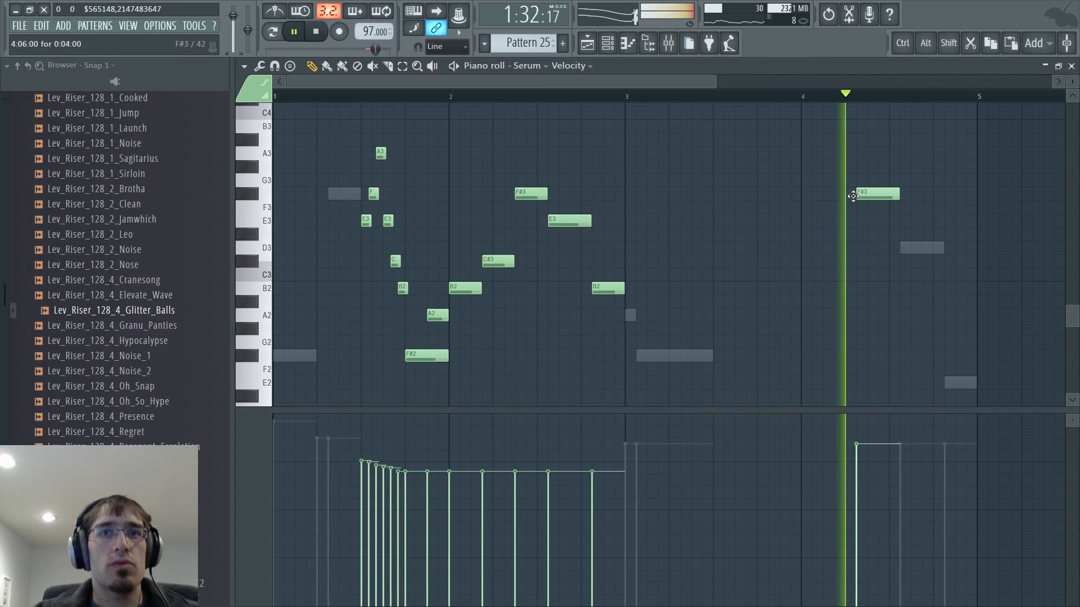
pyautogui.moveTo(865, 194); pyautogui.dragTo(854, 191)
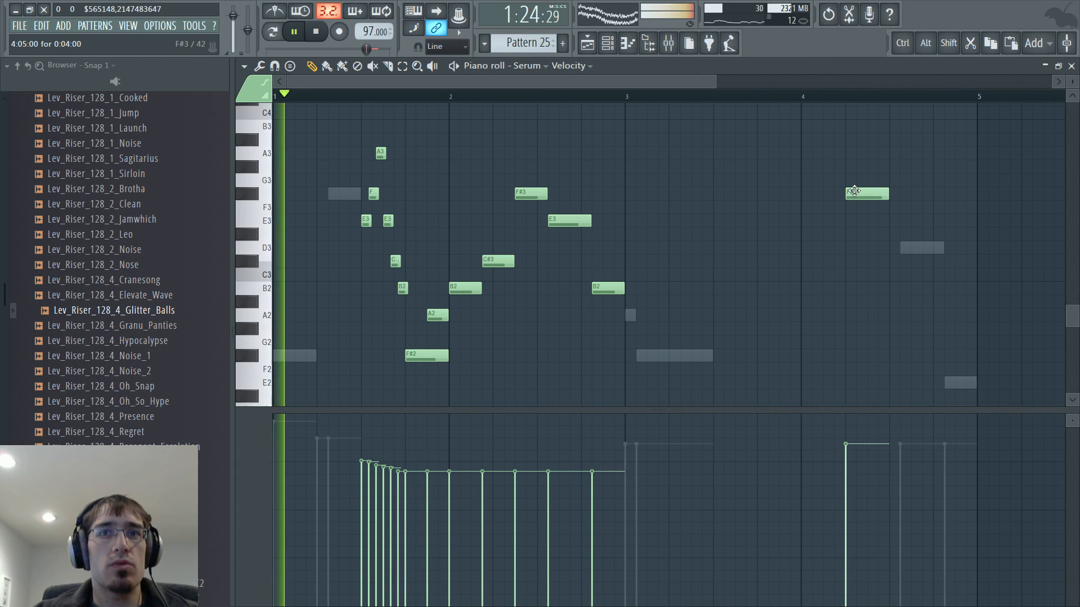
pyautogui.rightClick(855, 191)
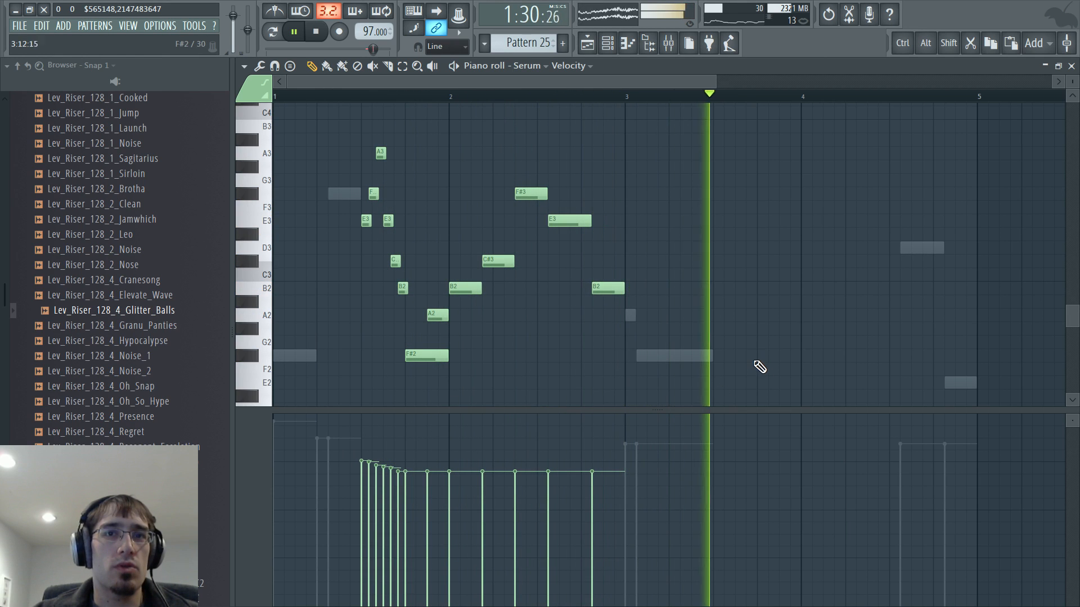
pyautogui.click(781, 358)
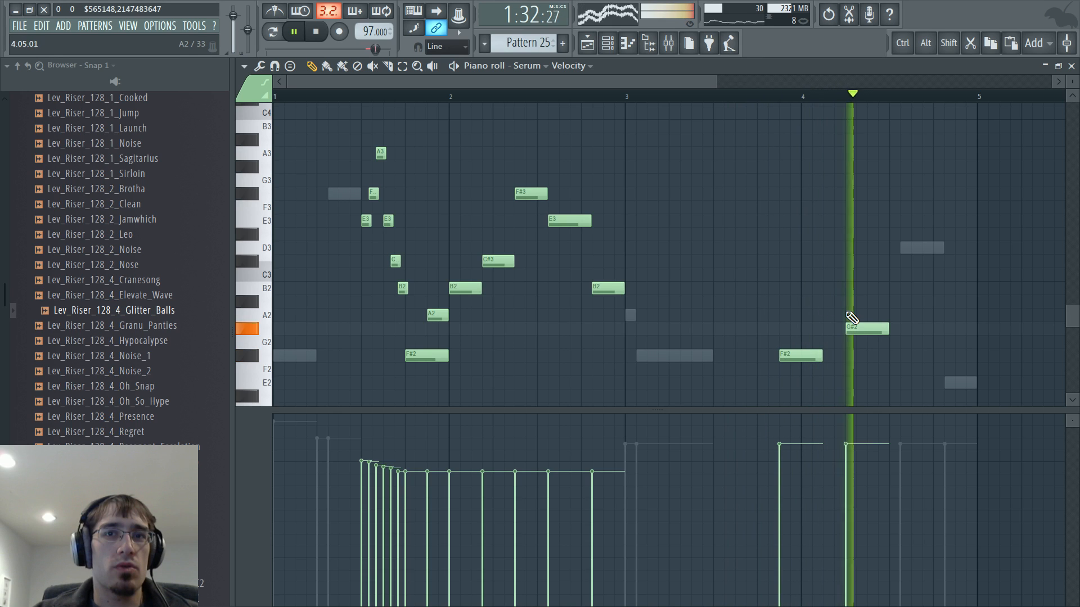
pyautogui.press('space')
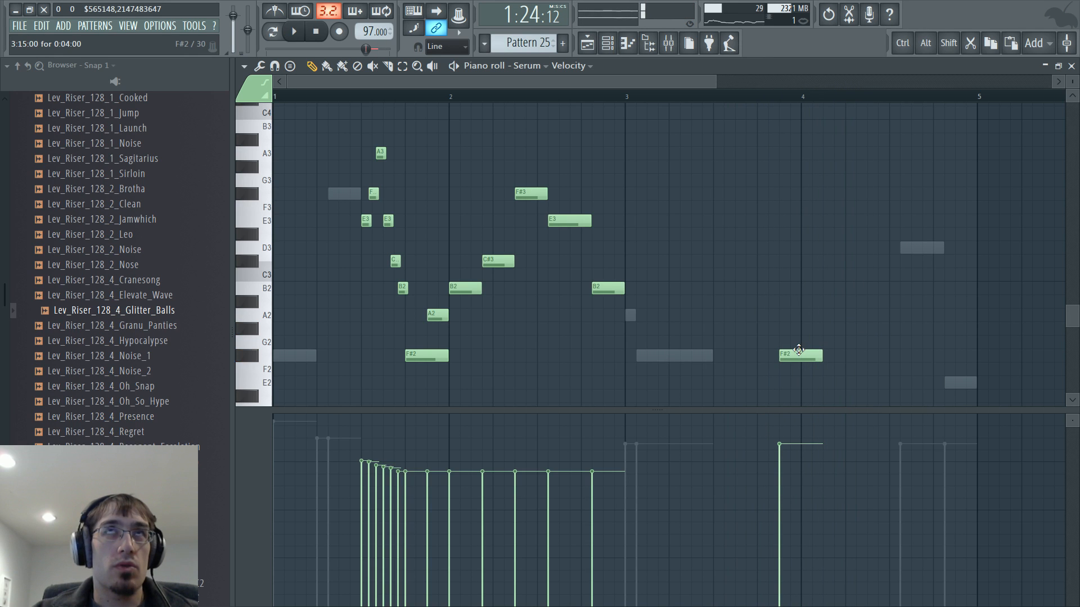
pyautogui.press('F7')
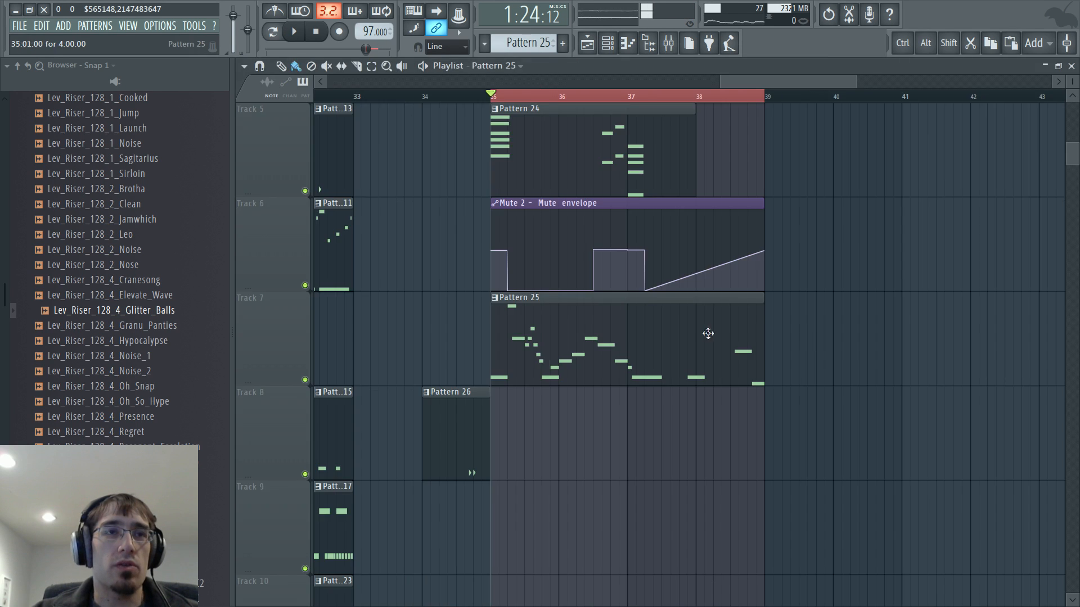
pyautogui.press('F6')
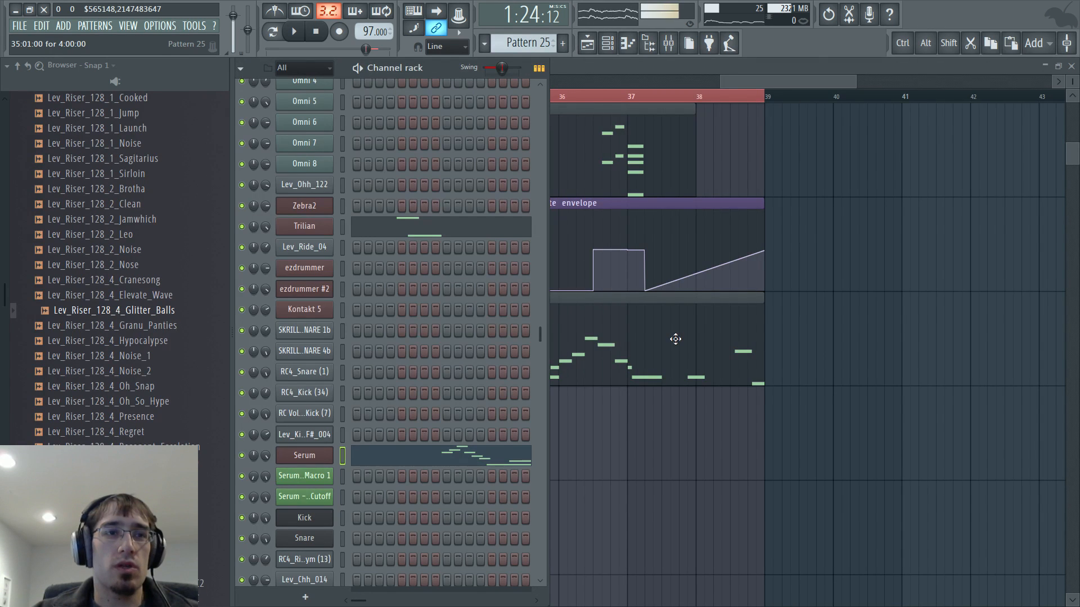
pyautogui.press('F6')
pyautogui.press('F7')
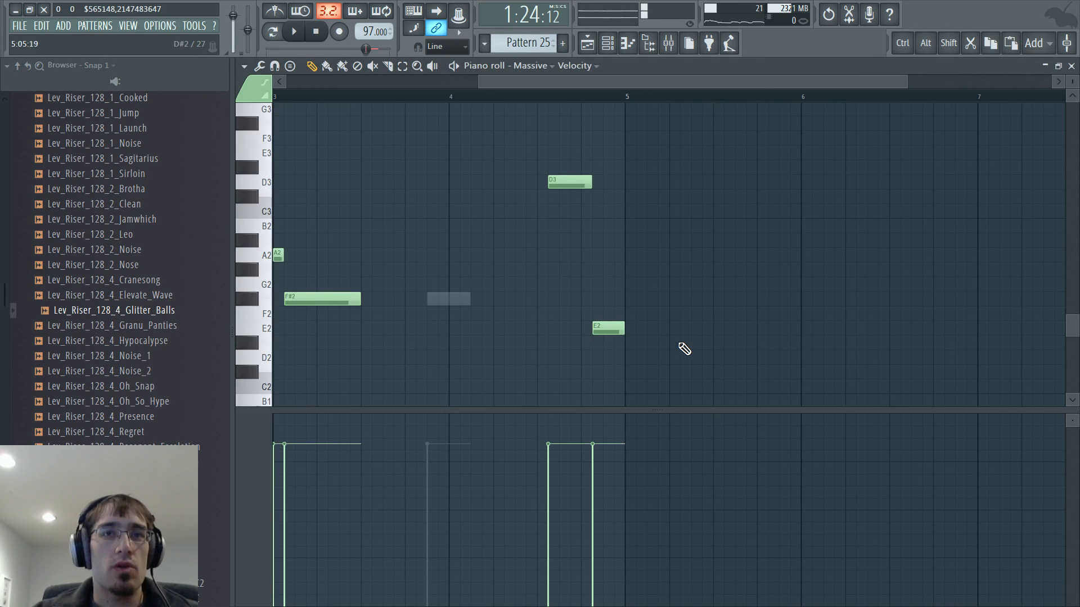
pyautogui.doubleClick(458, 302)
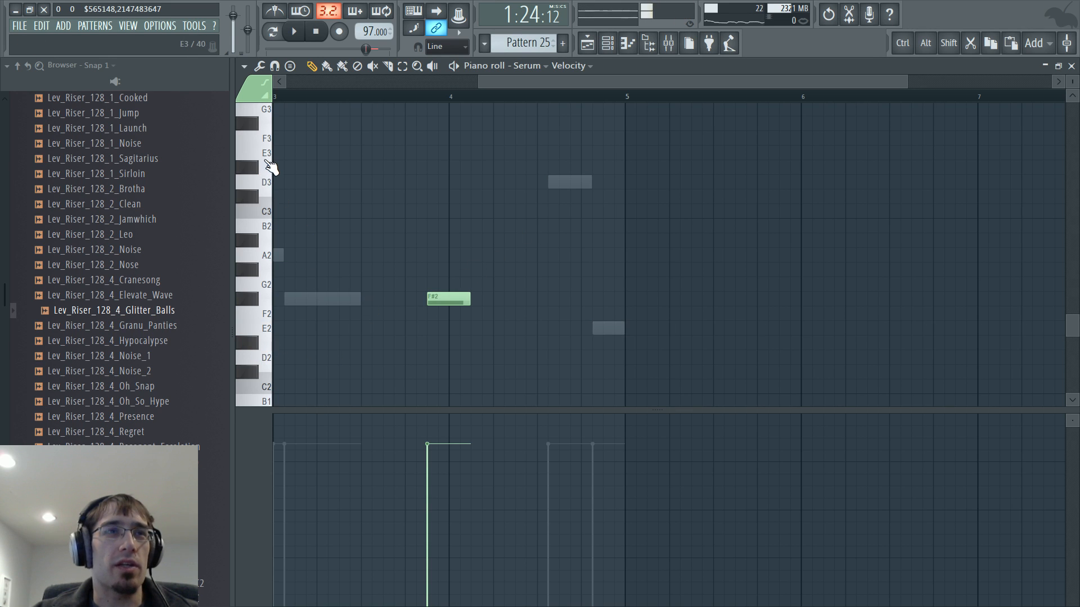
pyautogui.rightClick(455, 298)
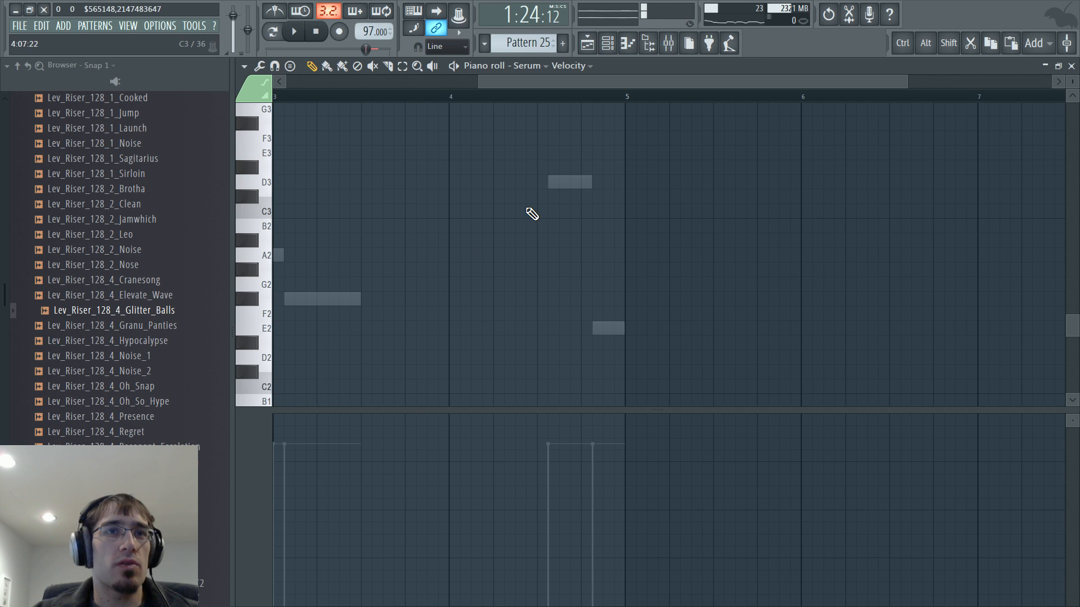
# Switch to Massive's notes, lower the D3 note in bar 4 to E2 and the following note to D#2, and audition
pyautogui.doubleClick(569, 181)
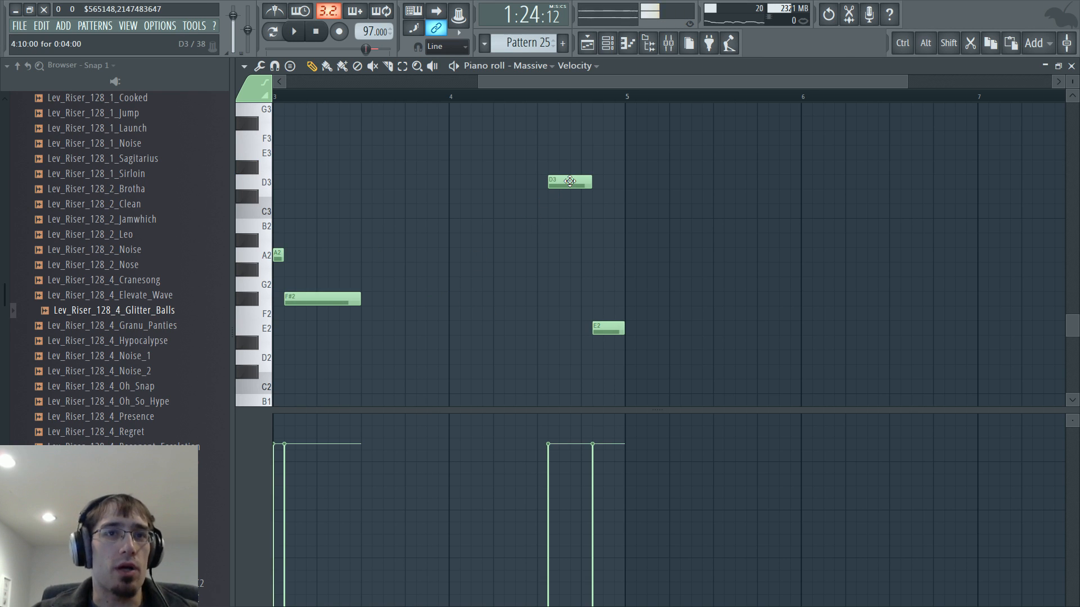
pyautogui.moveTo(569, 181); pyautogui.dragTo(571, 153)
pyautogui.moveTo(599, 326); pyautogui.dragTo(598, 341)
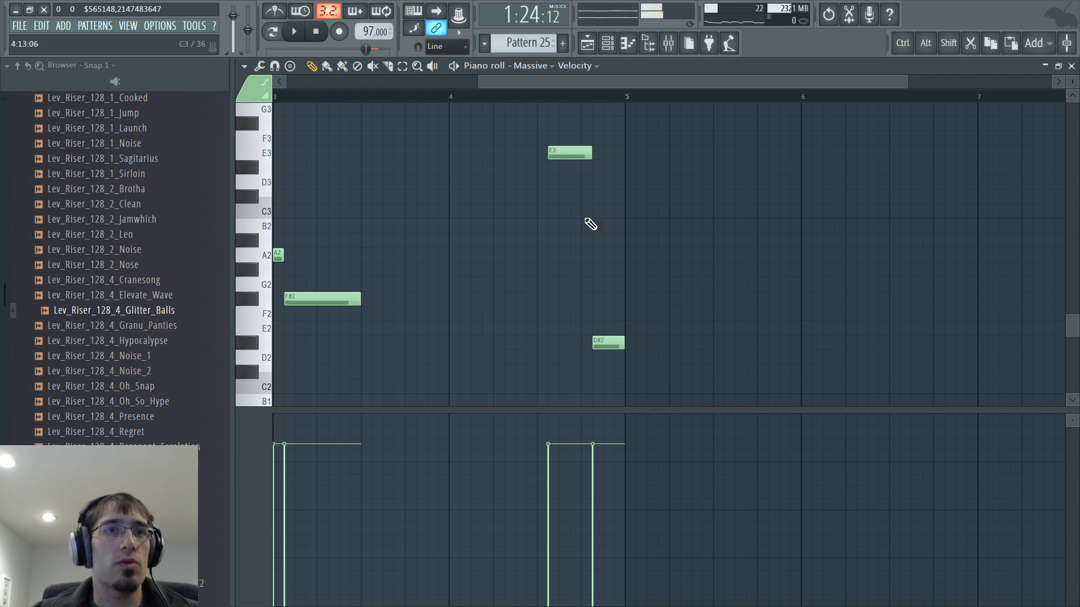
pyautogui.moveTo(571, 153); pyautogui.dragTo(571, 328)
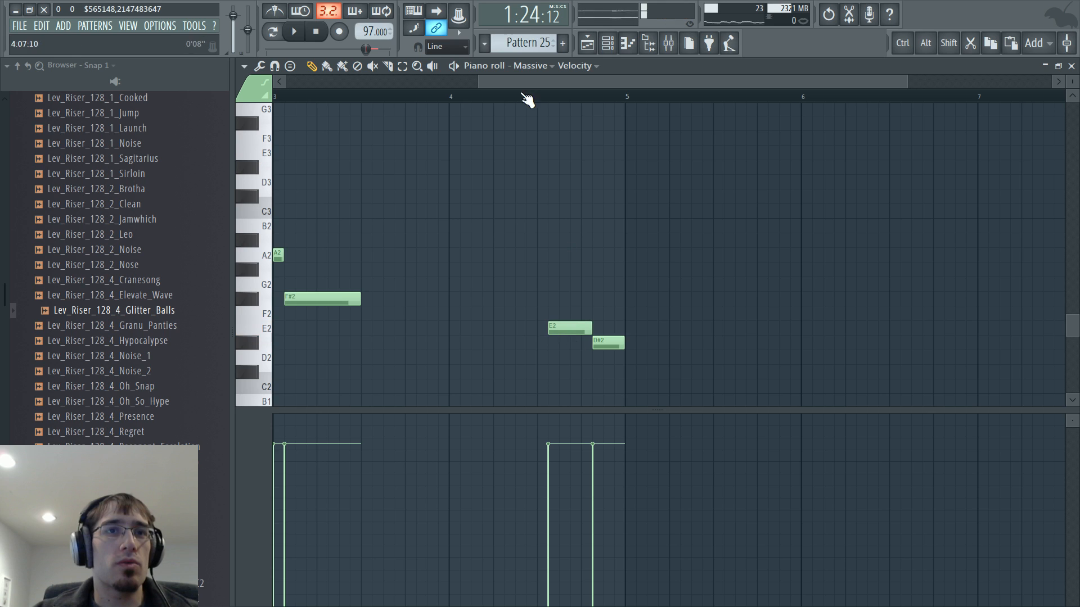
pyautogui.press('space')
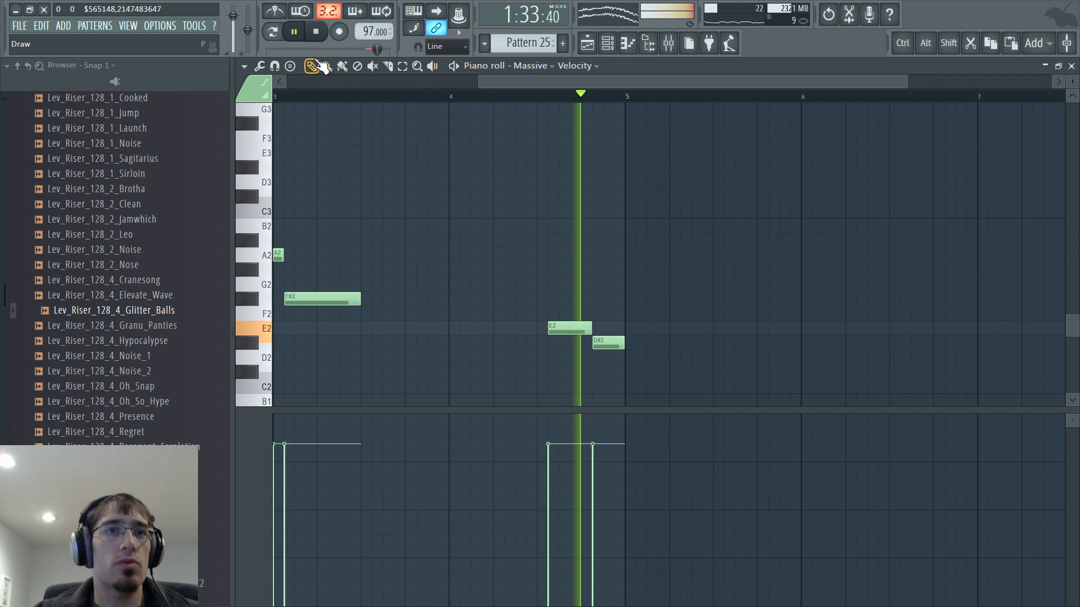
# Shorten Massive's E2 note to three steps starting at step 11 of bar 4, raise the last note to B2, and audition
pyautogui.press('space')
pyautogui.rightClick(563, 326)
pyautogui.click(563, 328)
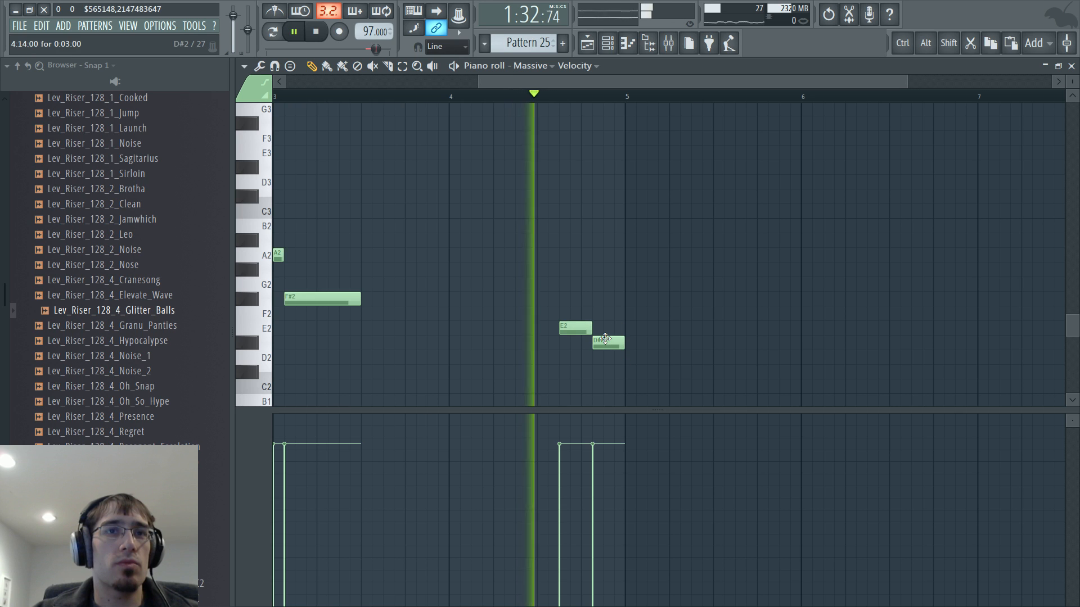
pyautogui.moveTo(613, 343); pyautogui.dragTo(602, 224)
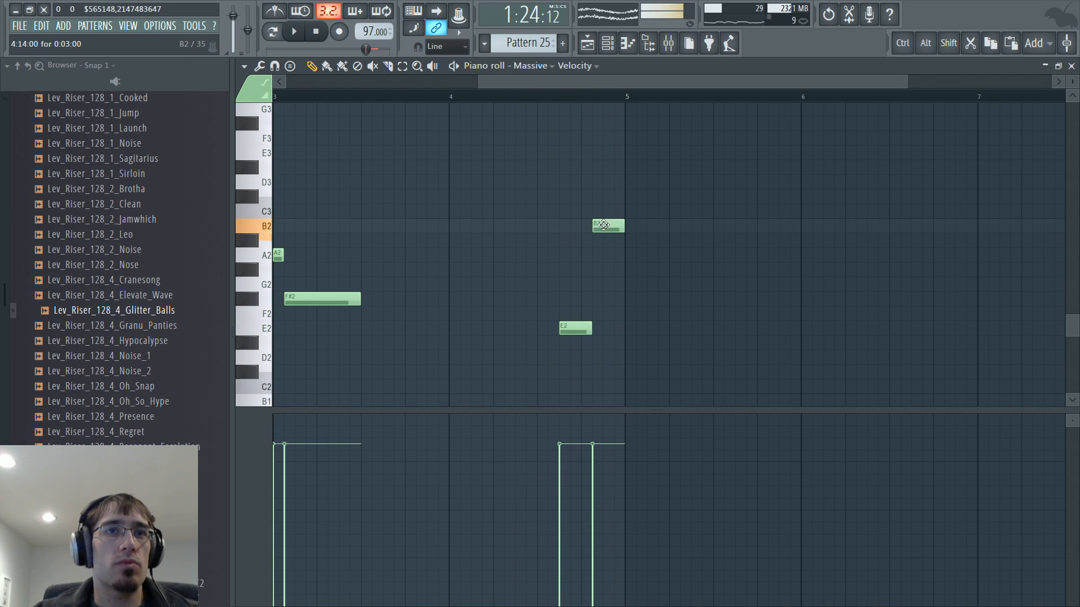
pyautogui.click(539, 100)
pyautogui.press('space')
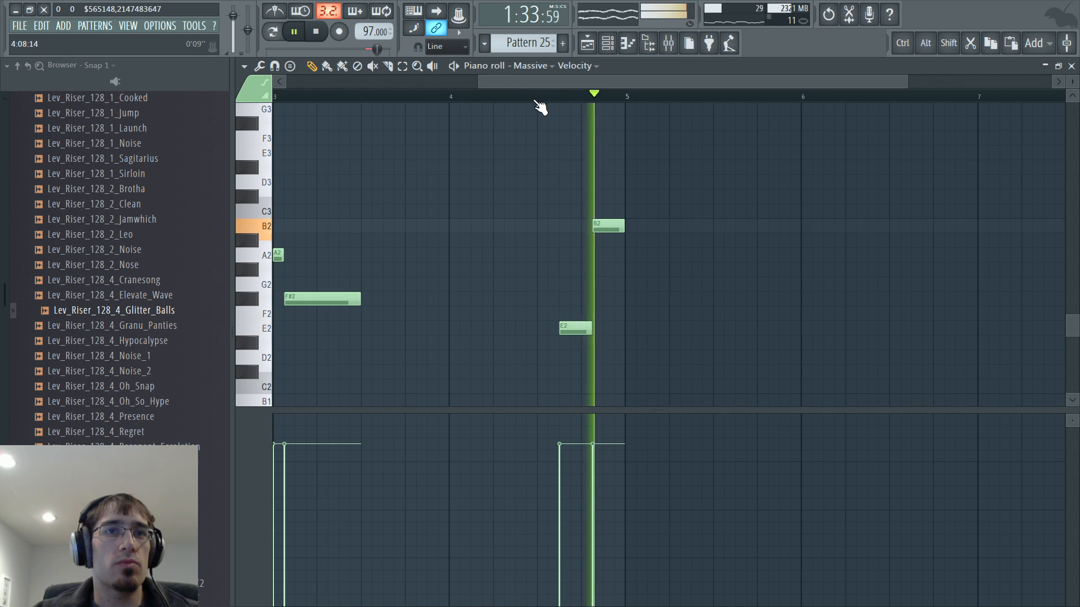
# Switch the piano roll to the Serum notes of Pattern 25 and listen through to bar 3
pyautogui.keyDown('ctrl'); pyautogui.rightClick(439, 227); pyautogui.keyUp('ctrl')
pyautogui.rightClick(460, 189)
pyautogui.scroll(2, 504, 224)
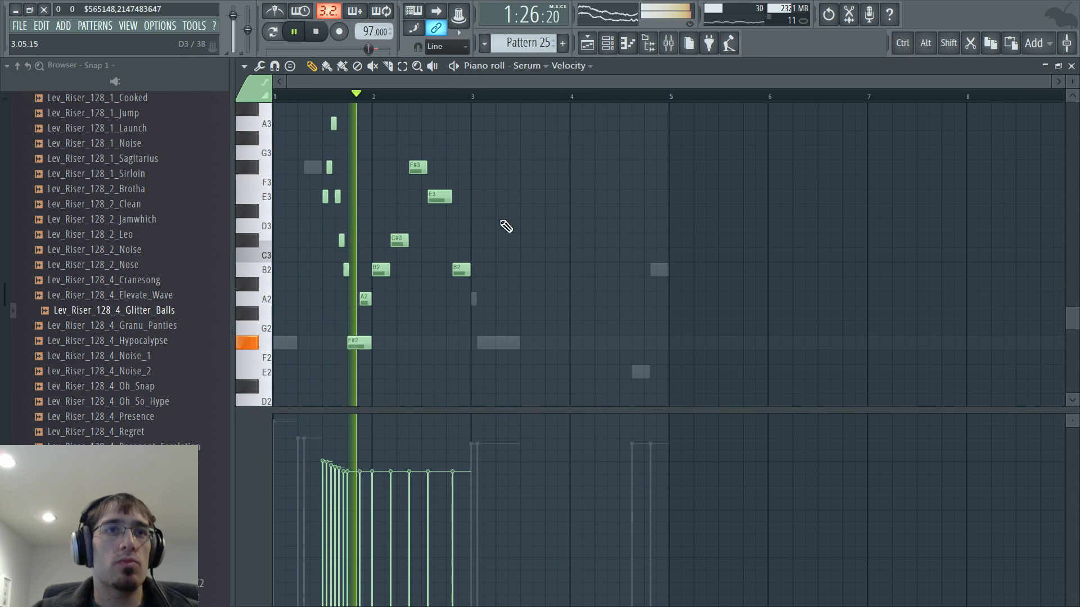
pyautogui.scroll(2, 505, 225)
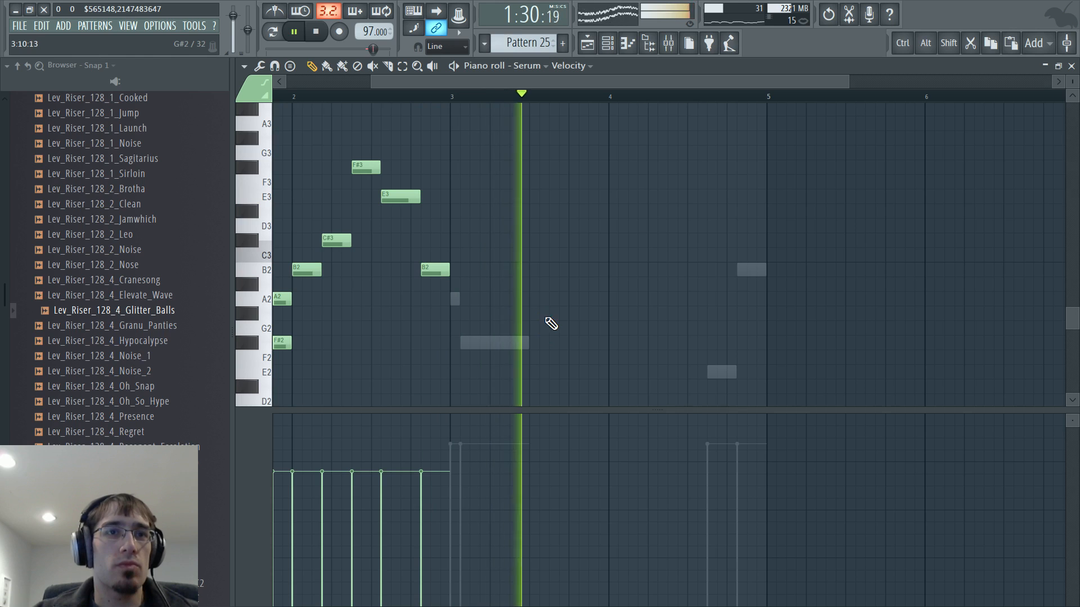
pyautogui.click(544, 303)
pyautogui.press('space')
pyautogui.rightClick(556, 303)
pyautogui.click(545, 301)
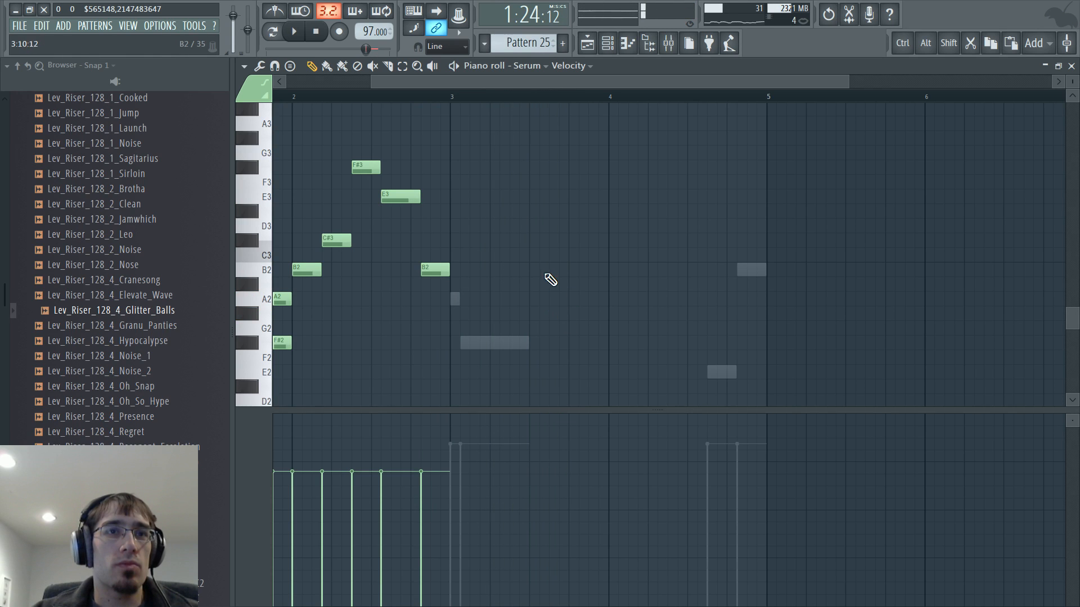
# Add a two-step C#3, a one-step E3 and a three-step F#3 Serum note from step 11 of bar 3, and audition
pyautogui.moveTo(554, 229); pyautogui.dragTo(561, 255)
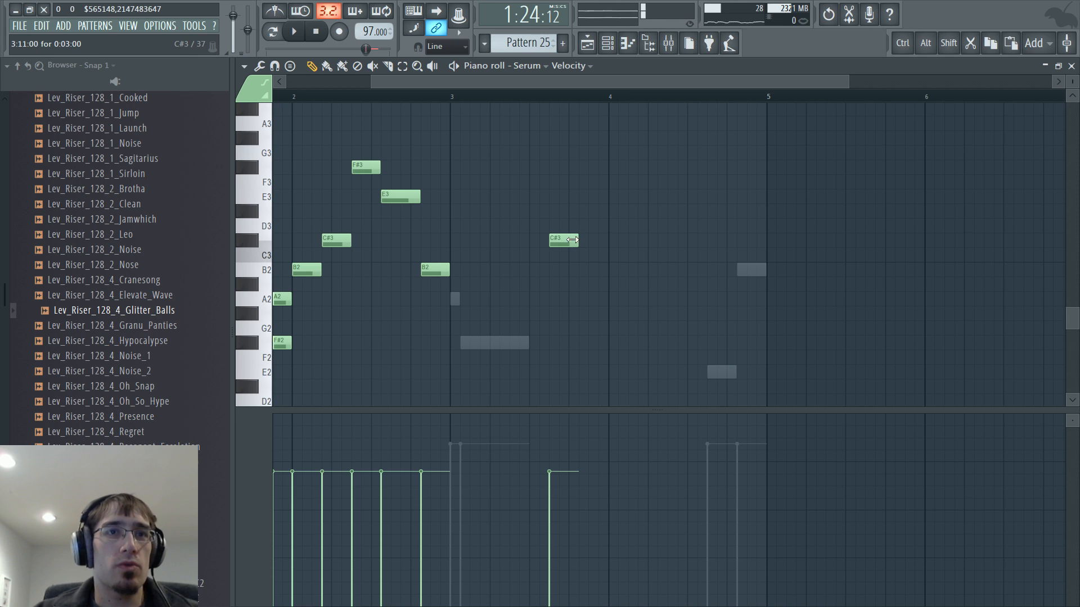
pyautogui.moveTo(571, 211); pyautogui.dragTo(572, 192)
pyautogui.click(577, 166)
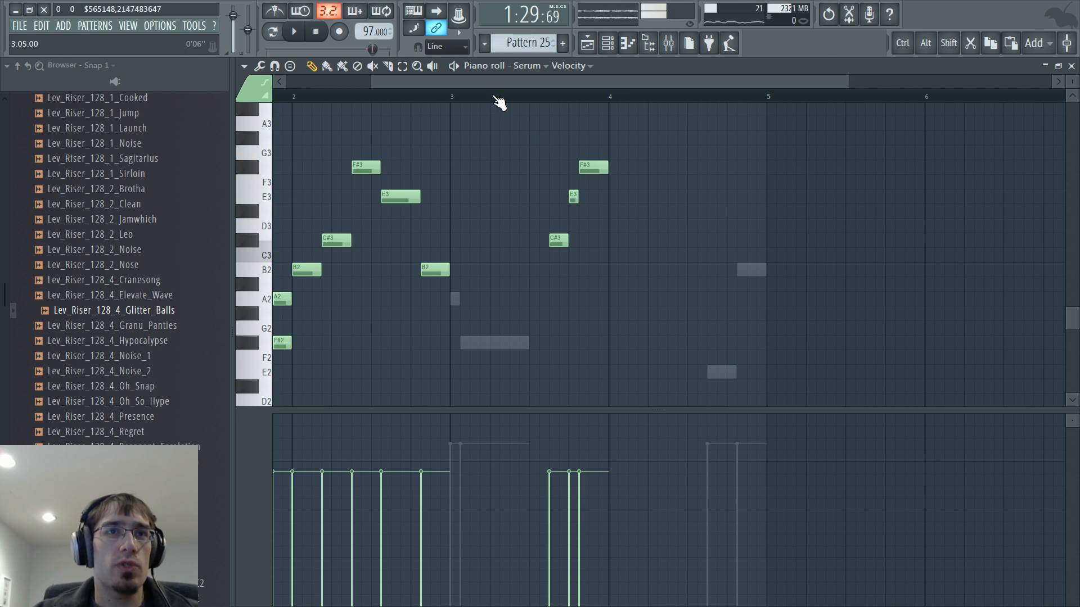
pyautogui.press('space')
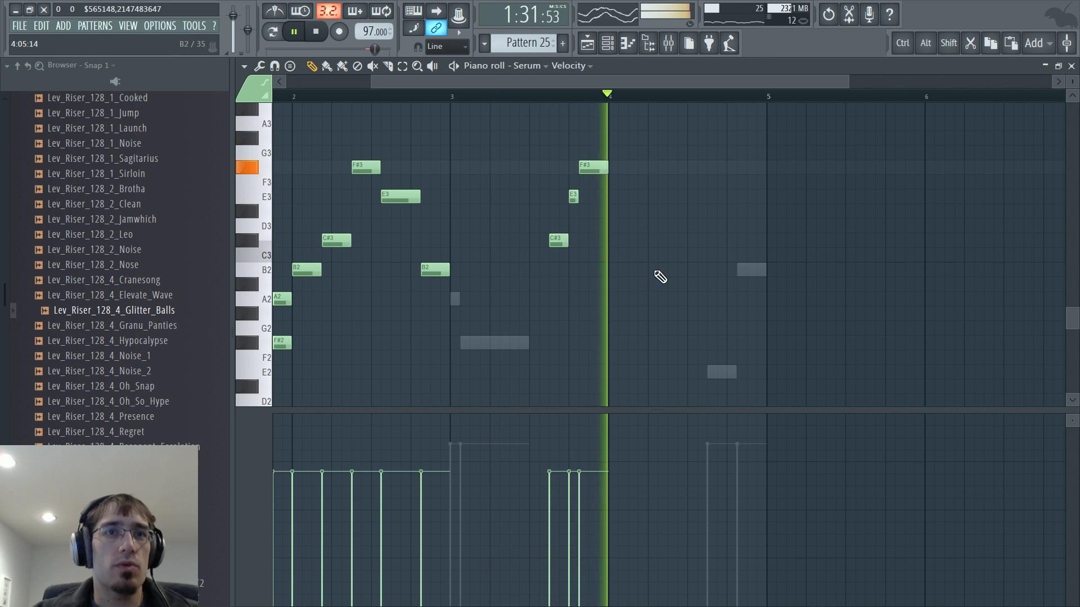
# Add a two-step Serum A2 note at step 9 of bar 4 and audition the end of the phrase
pyautogui.click(689, 271)
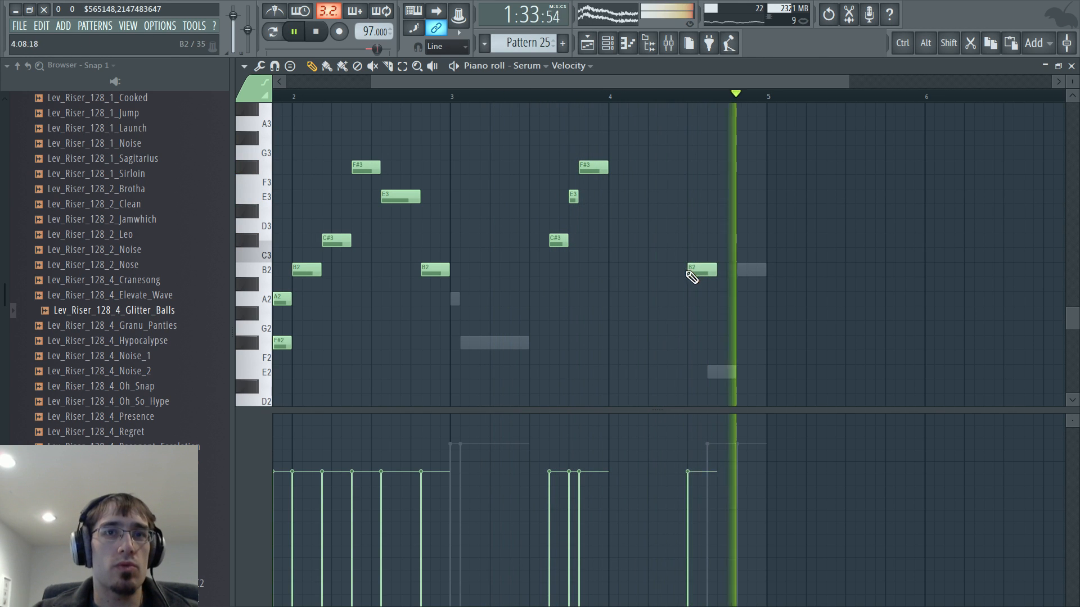
pyautogui.press('space')
pyautogui.moveTo(690, 272); pyautogui.dragTo(705, 302)
pyautogui.click(690, 98)
pyautogui.press('space')
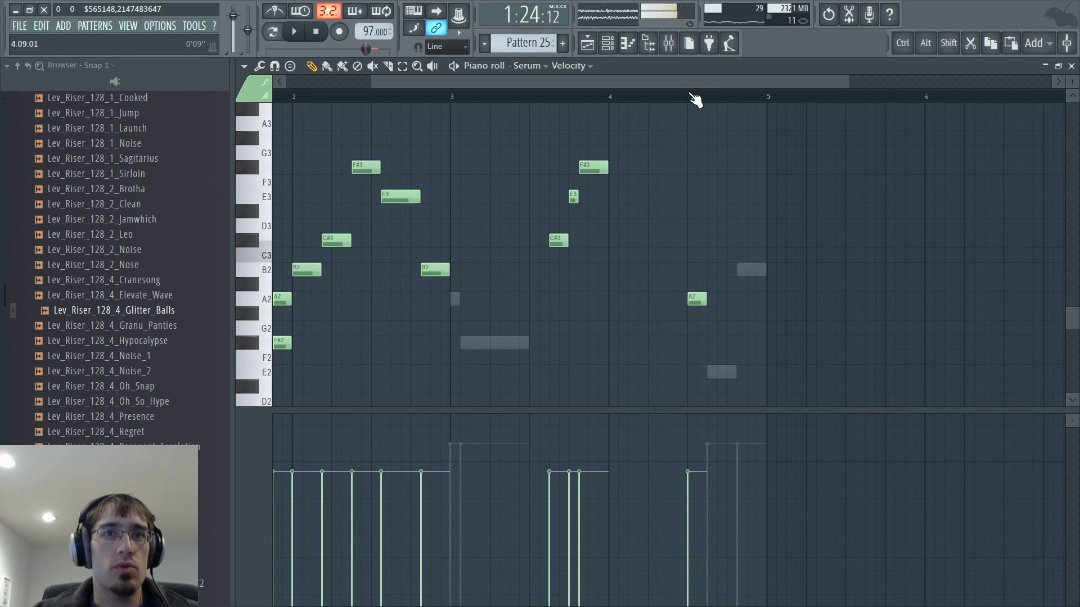
# Add a two-step Serum F#2 note at step 13 of bar 4, shorten Massive's E2 note to two steps, and audition
pyautogui.scroll(3, 724, 314)
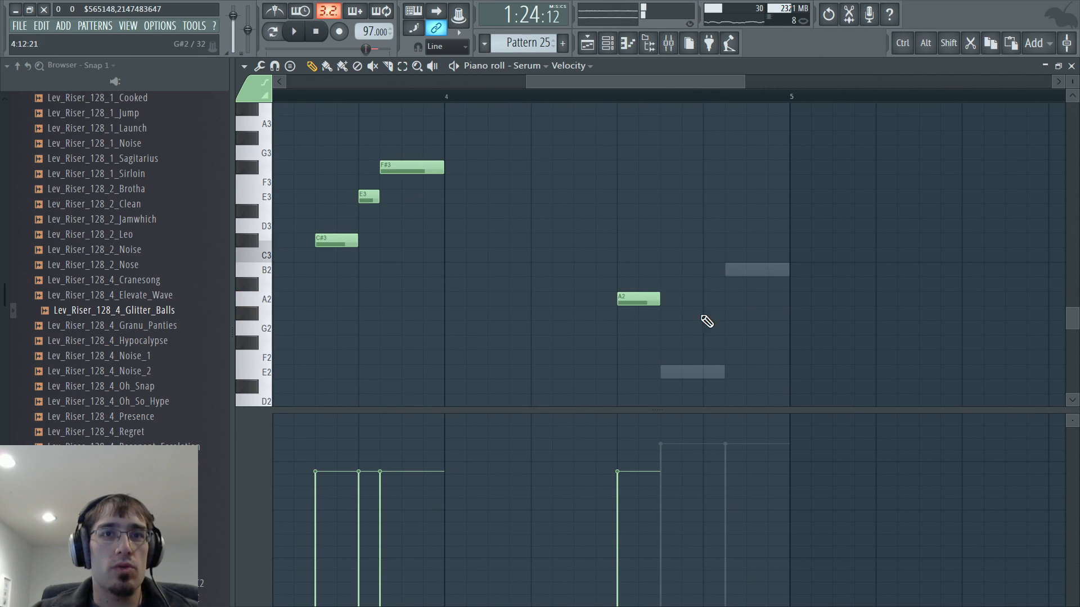
pyautogui.click(704, 342)
pyautogui.doubleClick(714, 369)
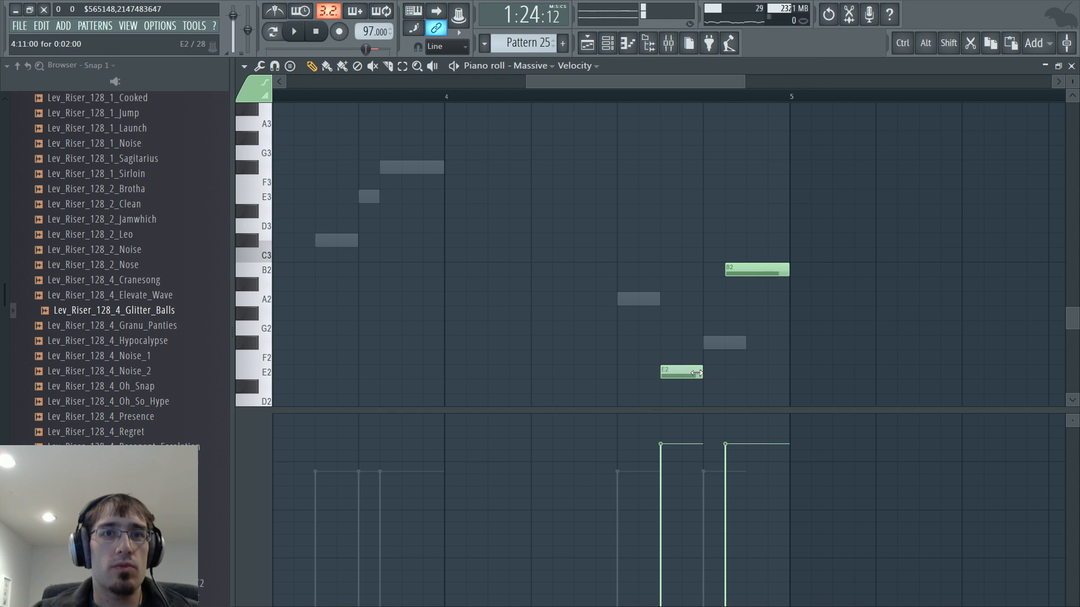
pyautogui.click(622, 97)
pyautogui.press('space')
# Return to Serum's notes and shorten the F#2 note to one step at step 13 of bar 4
pyautogui.press('F6')
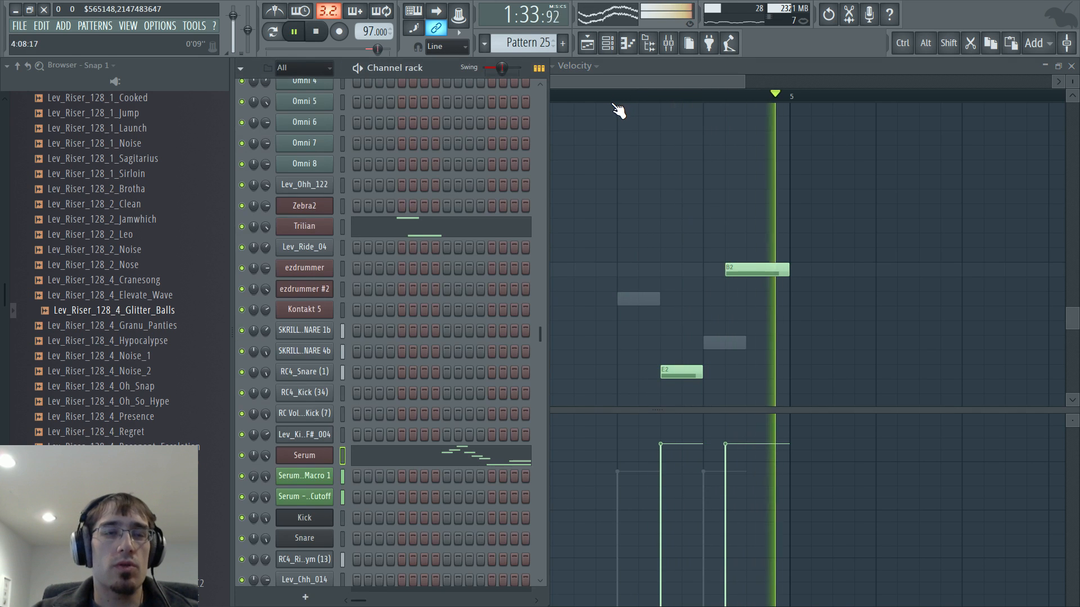
pyautogui.doubleClick(745, 343)
pyautogui.press('F6')
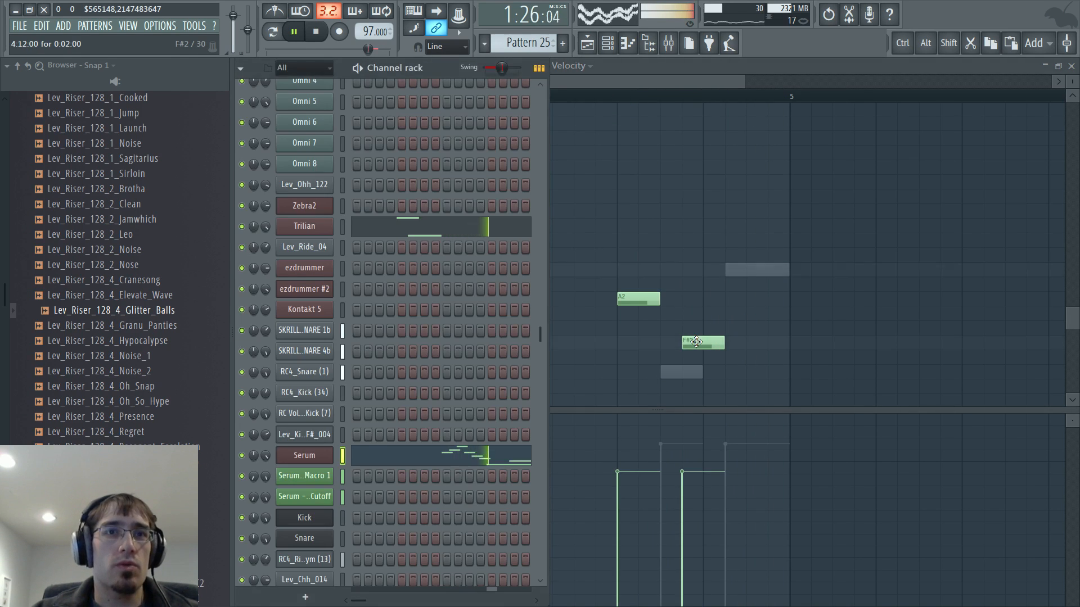
pyautogui.press('F6')
pyautogui.press('F6')
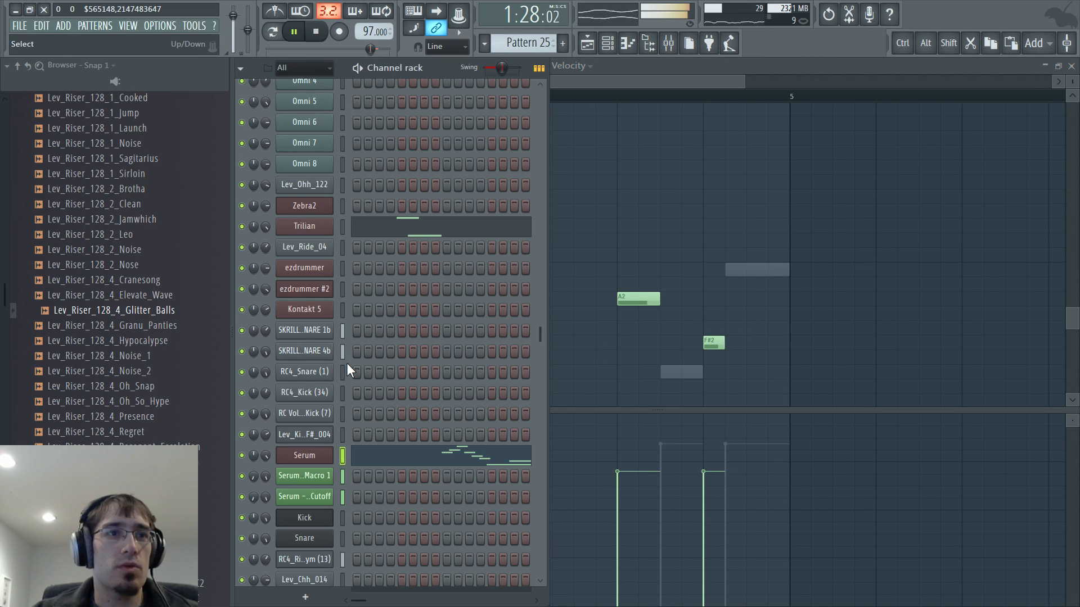
# Look at the Serum plugin's controls, and open the Trilian channel's notes of Pattern 25 in the piano roll
pyautogui.click(301, 460)
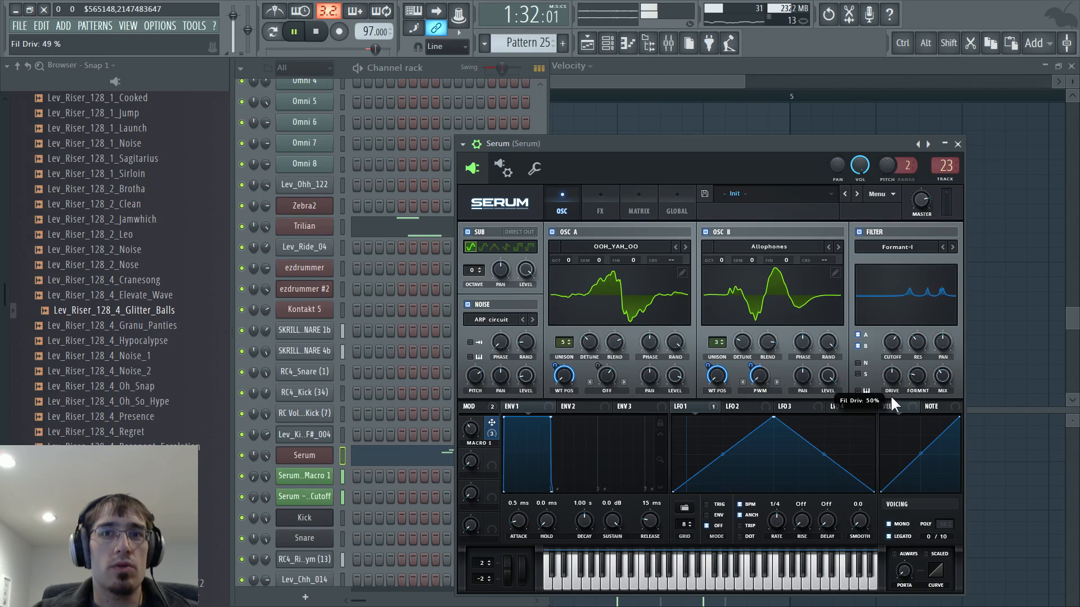
pyautogui.press('F6')
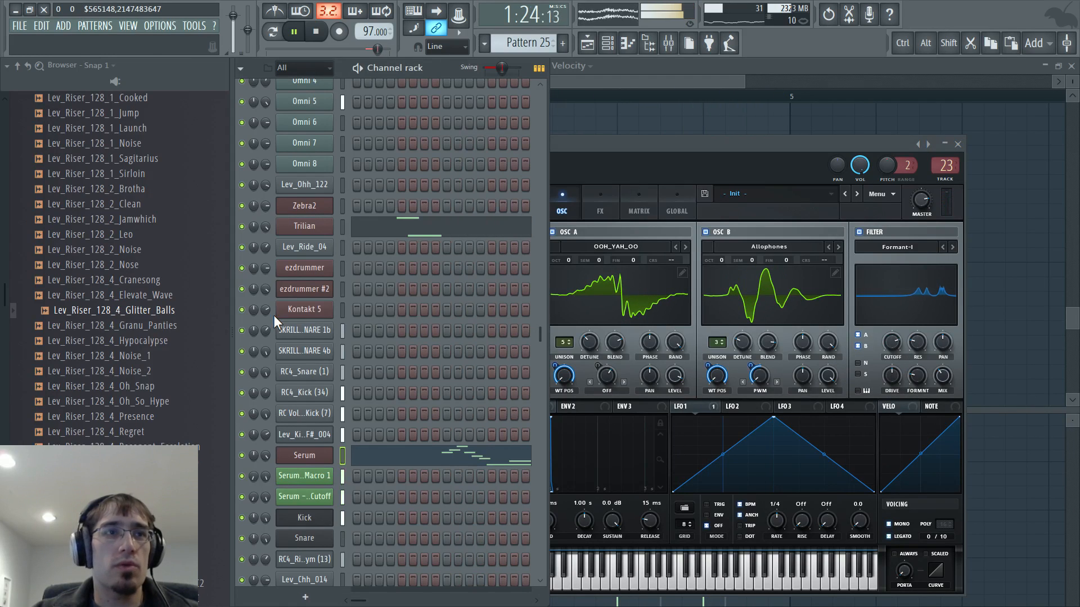
pyautogui.rightClick(348, 223)
pyautogui.click(367, 225)
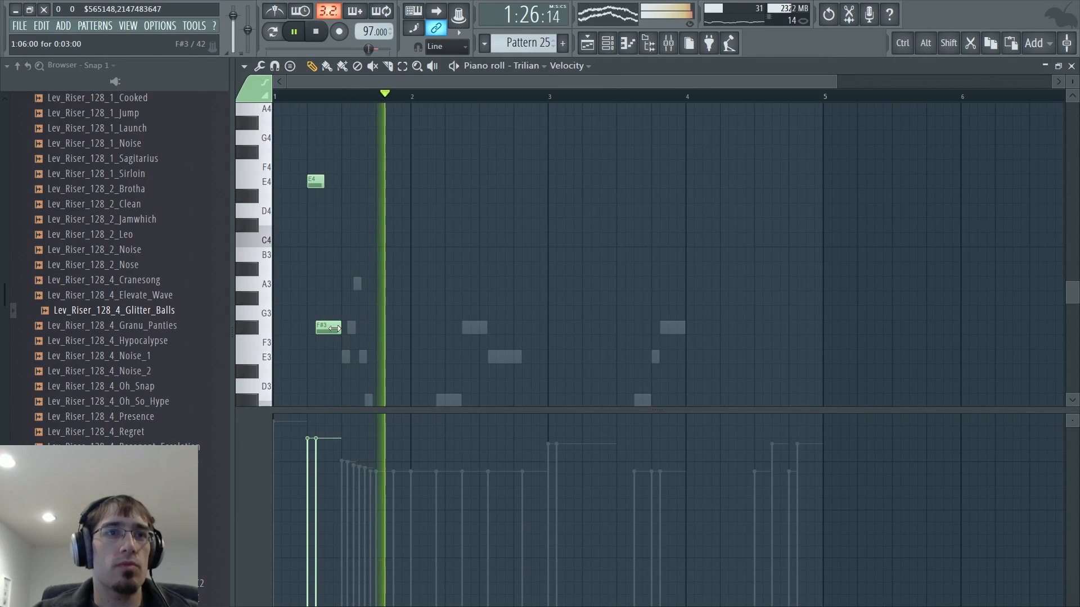
# Try a three-step Trilian B4 note at step 9 of bar 3 and delete it
pyautogui.scroll(2, 548, 315)
pyautogui.scroll(-4, 577, 304)
pyautogui.scroll(3, 600, 279)
pyautogui.scroll(-2, 613, 264)
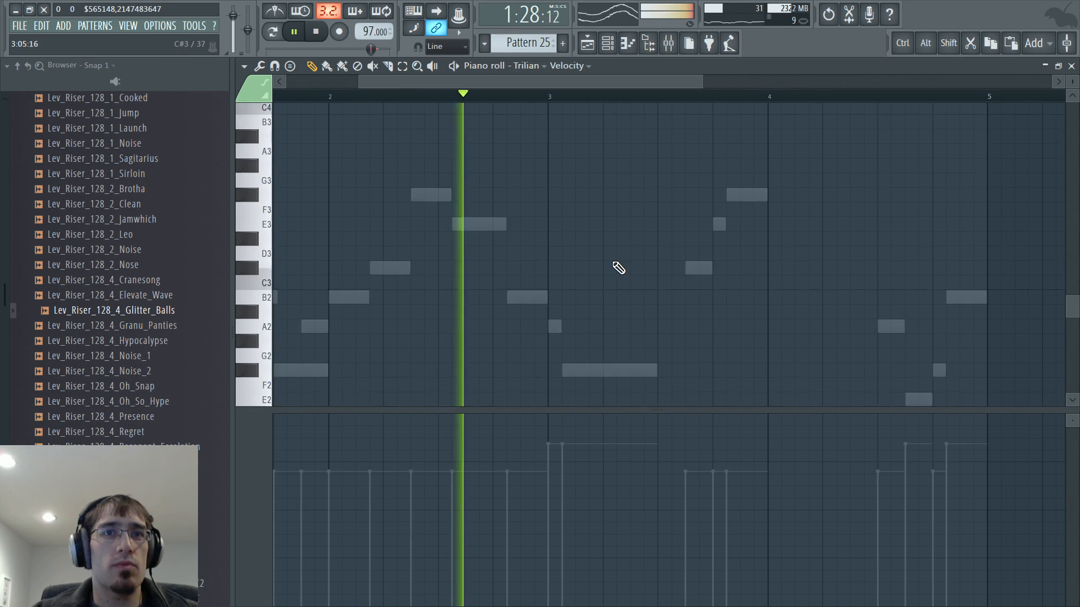
pyautogui.scroll(3, 619, 268)
pyautogui.click(662, 123)
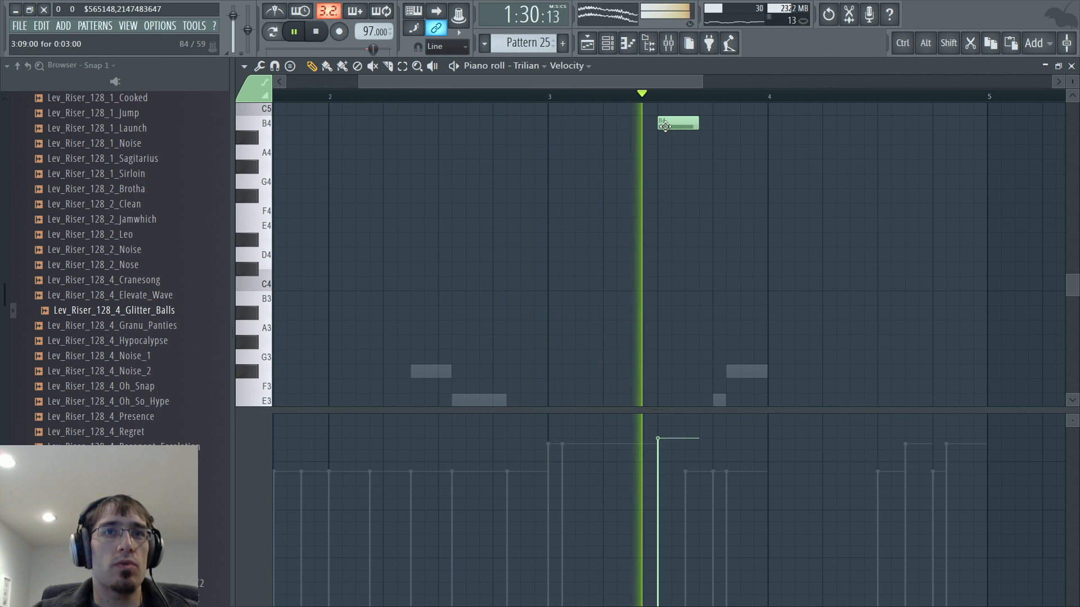
pyautogui.press('space')
pyautogui.rightClick(665, 127)
pyautogui.scroll(-4, 657, 271)
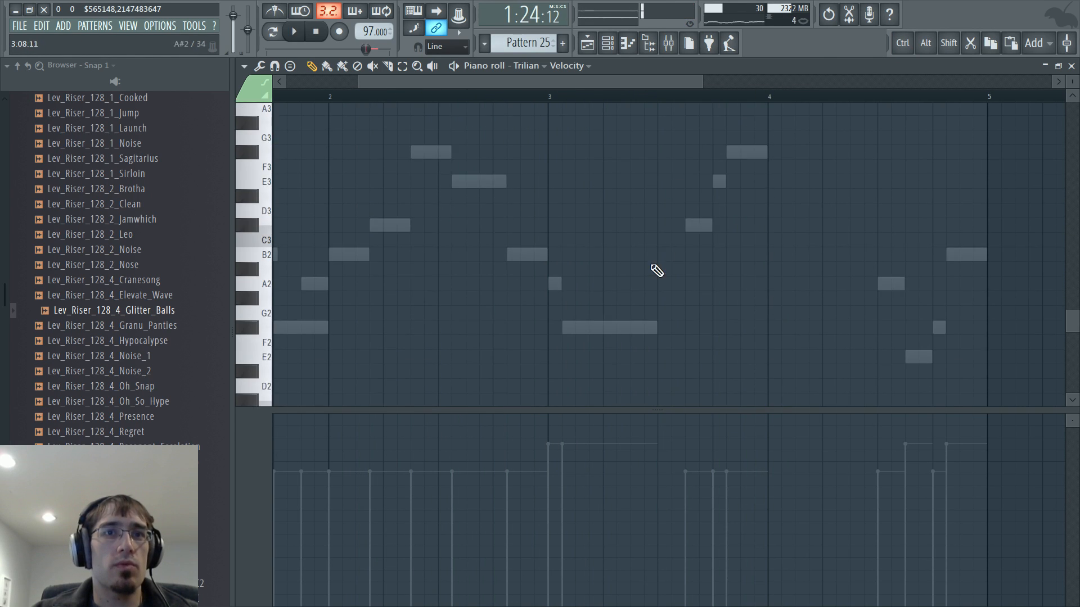
# Add a two-step Trilian F#3 note at step 9 of bar 3 and audition it
pyautogui.moveTo(659, 254)
pyautogui.mouseDown()
pyautogui.moveTo(662, 130)
pyautogui.moveTo(662, 153)
pyautogui.moveTo(684, 152)
pyautogui.mouseUp()
pyautogui.press('space')
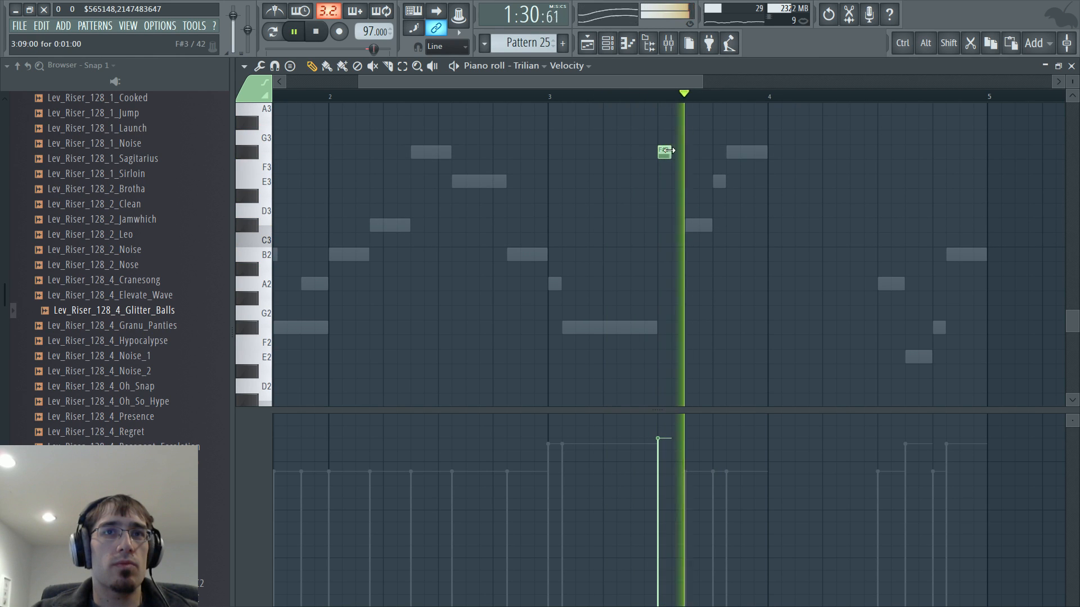
pyautogui.scroll(2, 786, 282)
pyautogui.press('space')
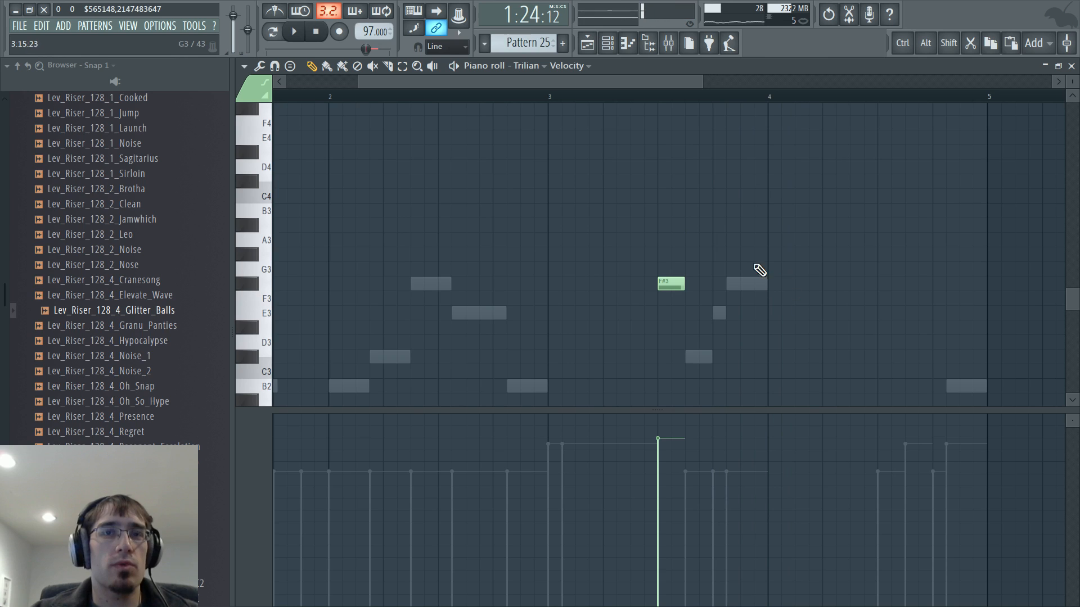
# Add a two-step C#4, a one-step E4 and a two-step C#4 Trilian note from the start of bar 4, and audition
pyautogui.scroll(1, 759, 271)
pyautogui.click(769, 225)
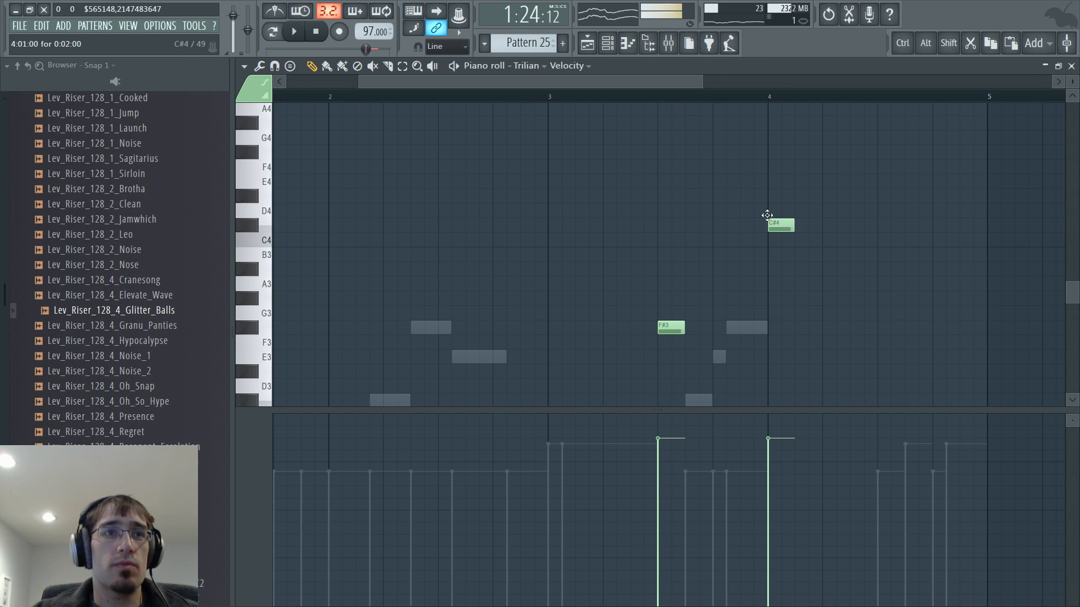
pyautogui.click(798, 181)
pyautogui.click(811, 225)
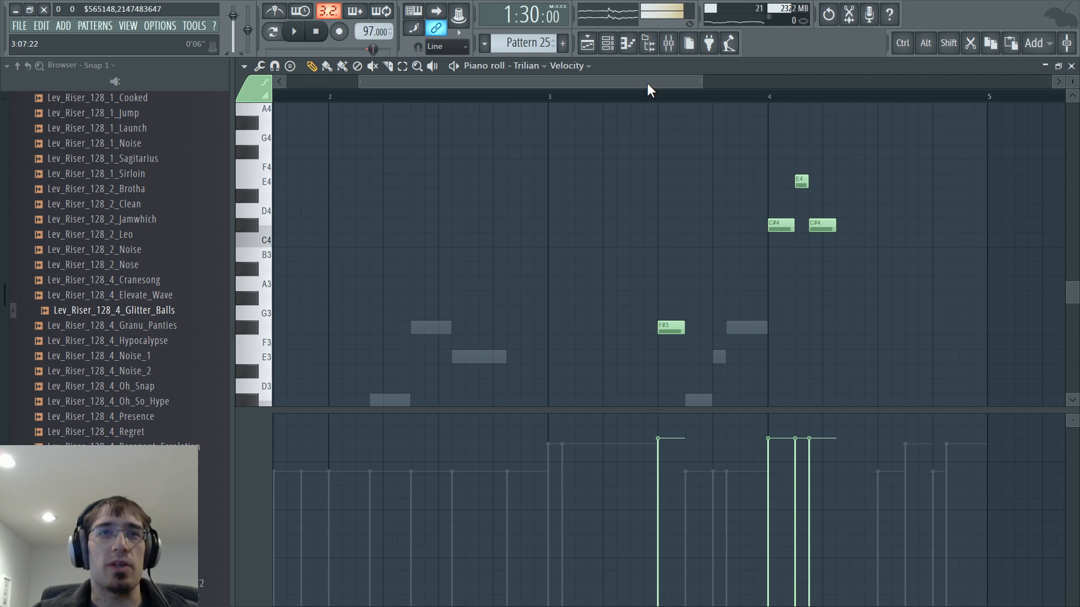
pyautogui.moveTo(647, 84); pyautogui.dragTo(685, 83)
pyautogui.press('space')
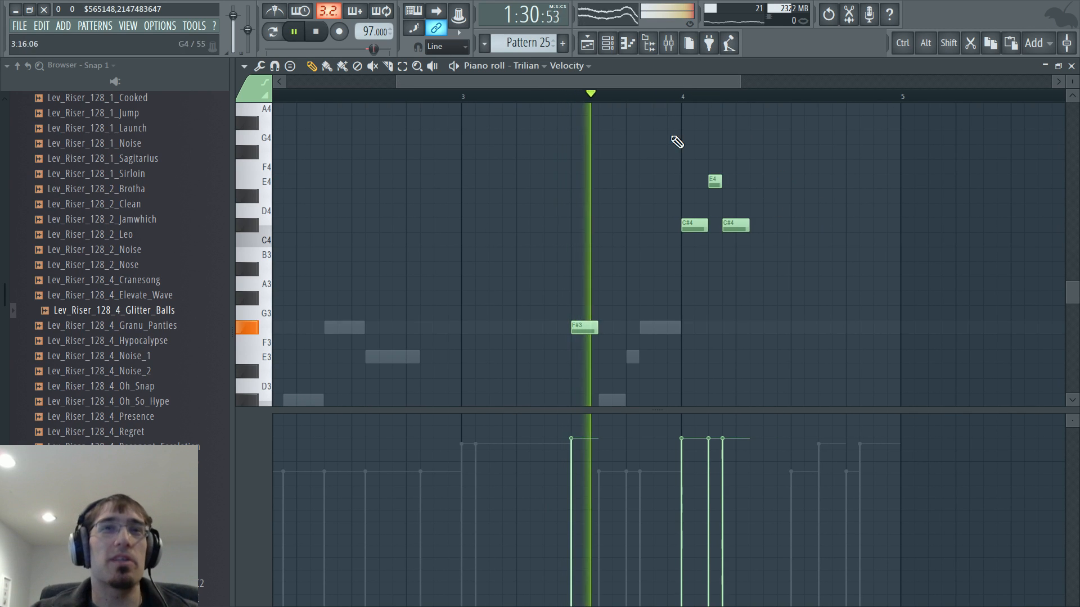
# Lower the velocity of Trilian's bar 4 notes to about 79% and of its F#3 note to about 77%
pyautogui.moveTo(677, 458); pyautogui.dragTo(710, 460)
pyautogui.press('space')
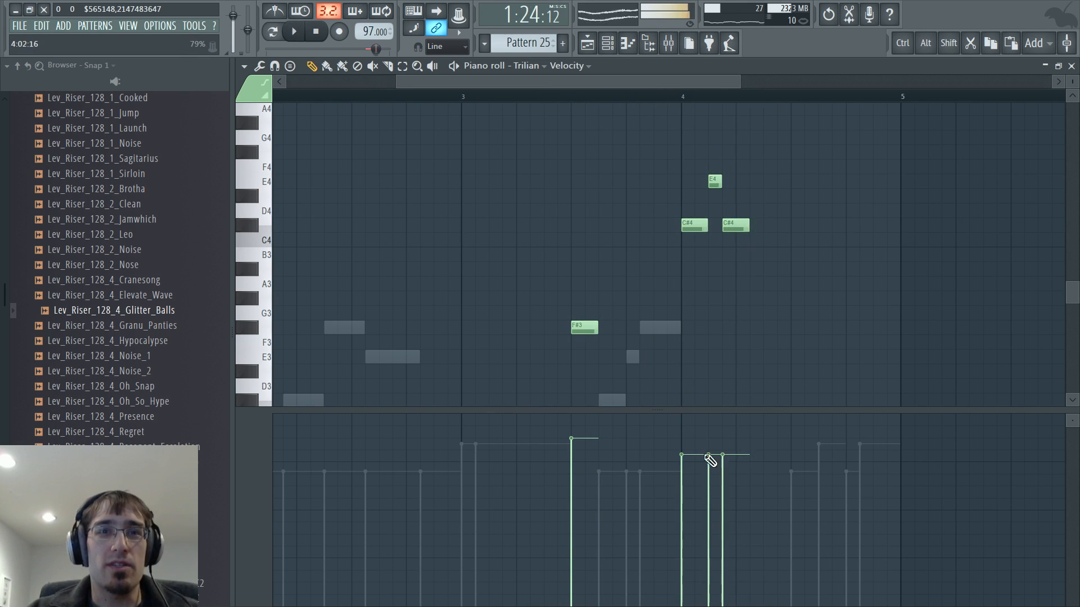
pyautogui.click(568, 461)
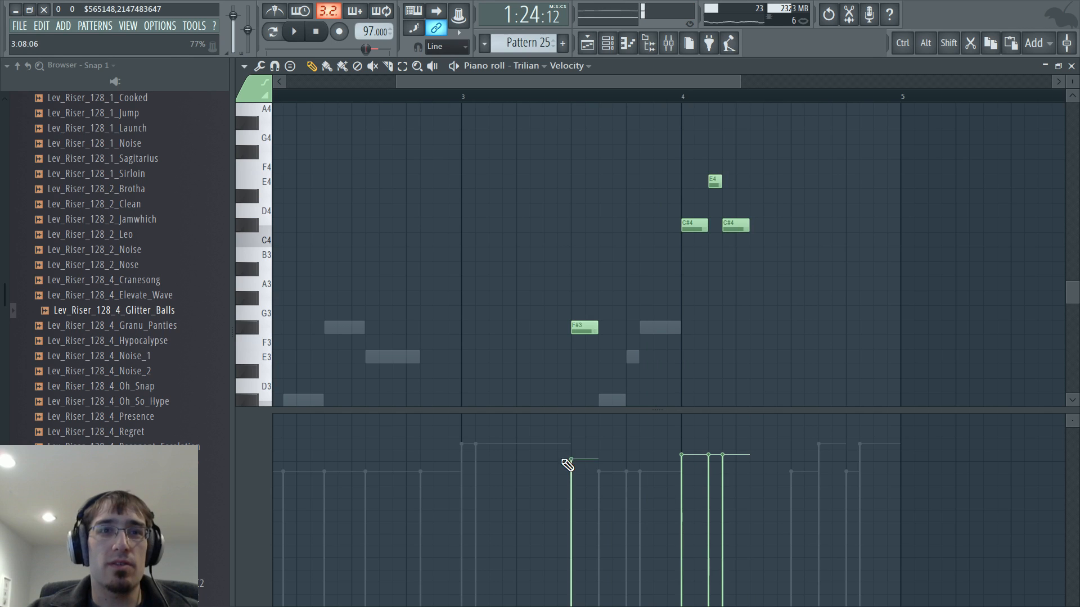
# Add a one-step B3 Trilian note at step 6 of bar 4, followed by a two-step C#4 note, and audition
pyautogui.click(754, 254)
pyautogui.click(764, 223)
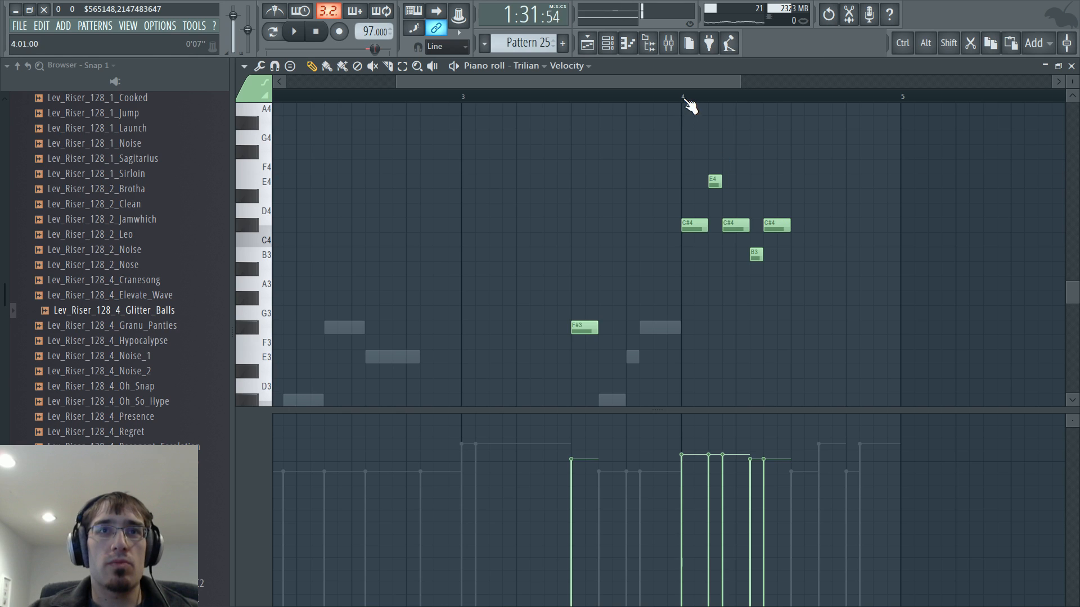
pyautogui.press('space')
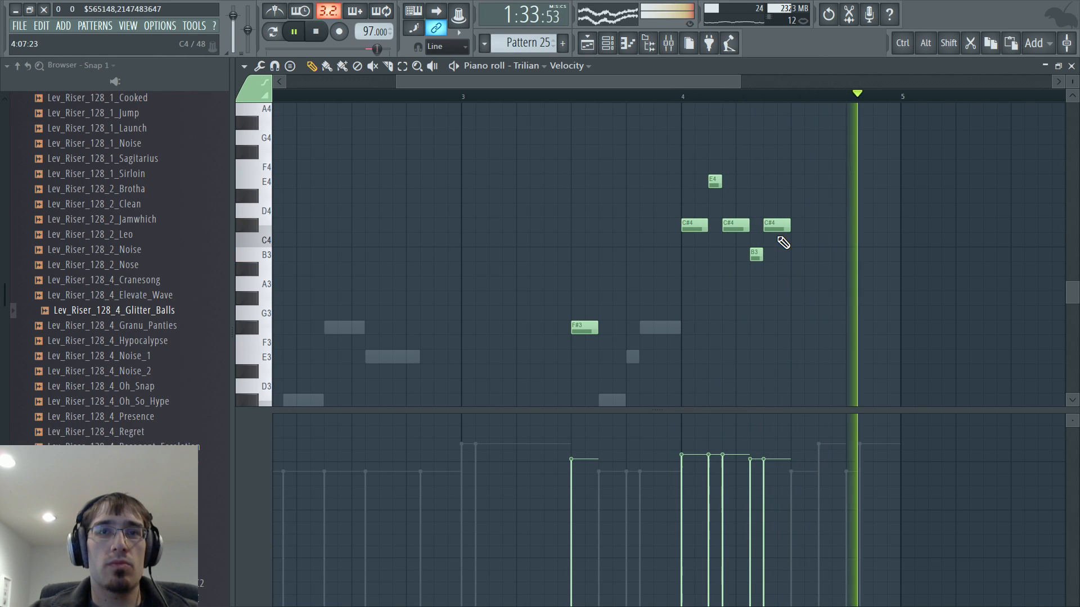
# In the Playlist, add a high peak midway through bar 37 of the Serum Fil Cutoff envelope, followed by an immediate vertical drop to zero
pyautogui.press('F5')
pyautogui.scroll(4, 739, 242)
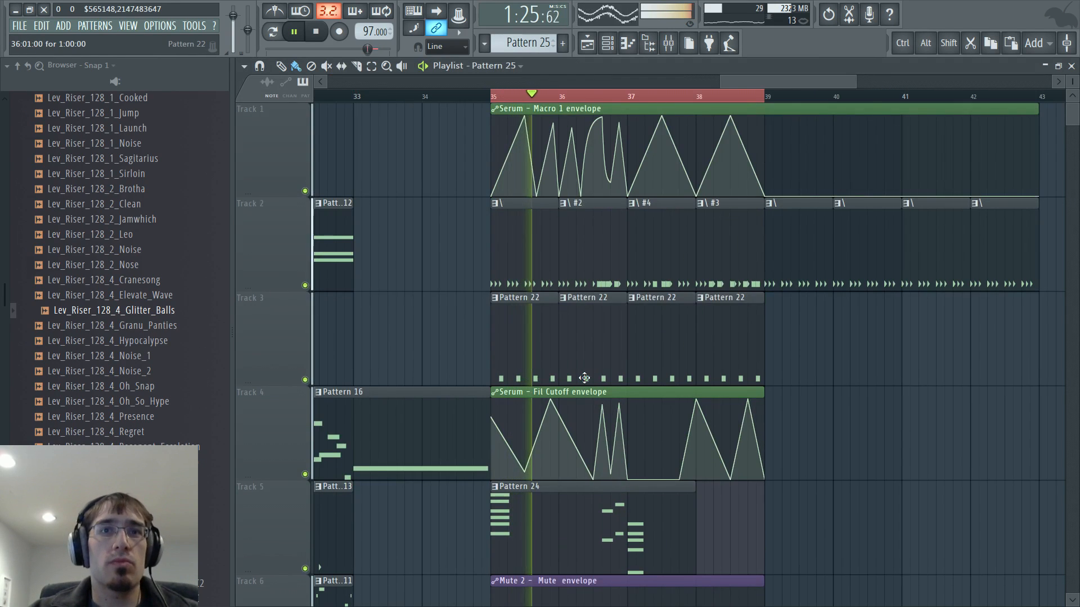
pyautogui.keyDown('ctrl'); pyautogui.scroll(3, 601, 388); pyautogui.keyUp('ctrl')
pyautogui.scroll(-3, 653, 430)
pyautogui.scroll(2, 696, 380)
pyautogui.rightClick(714, 342)
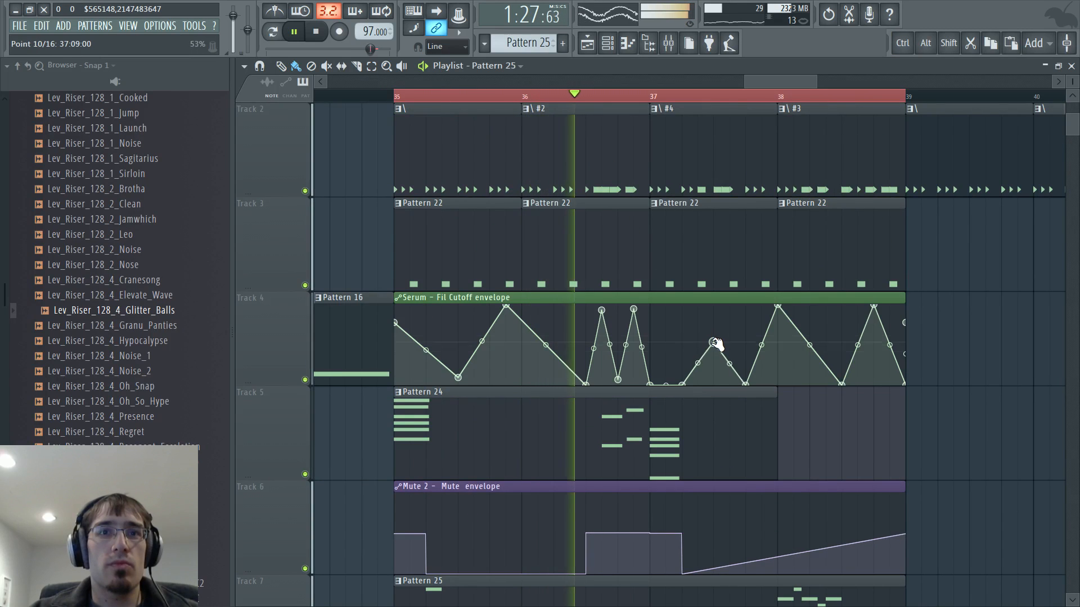
pyautogui.moveTo(715, 343); pyautogui.dragTo(713, 317)
pyautogui.moveTo(745, 386); pyautogui.dragTo(713, 386)
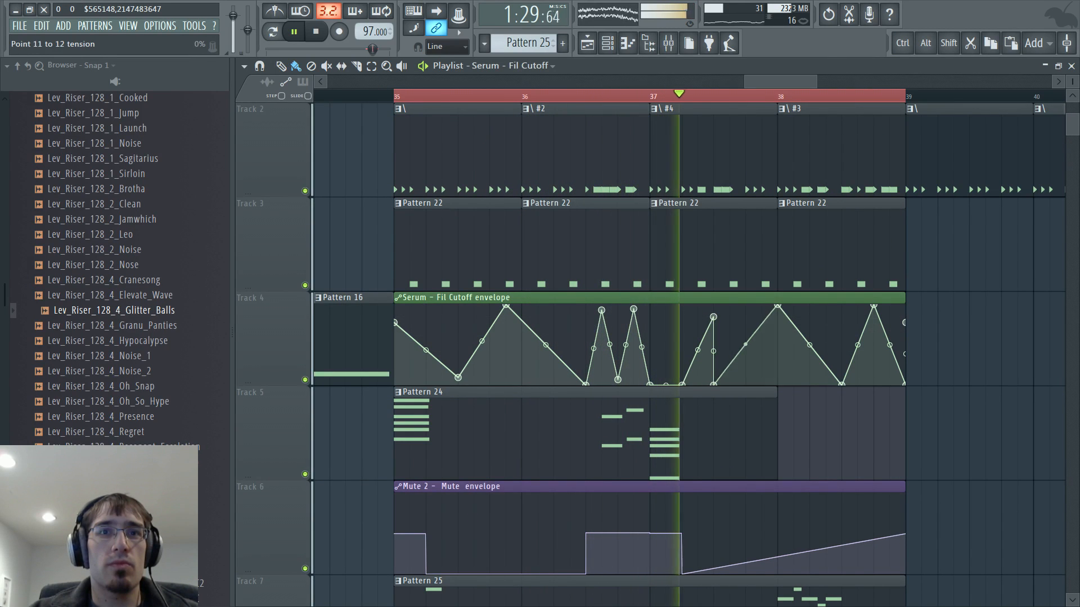
# Shape the Fil Cutoff envelope with a curved rise to a peak late in bar 37 and another peak early in bar 38, and audition
pyautogui.rightClick(761, 354)
pyautogui.moveTo(745, 344); pyautogui.dragTo(778, 385)
pyautogui.rightClick(761, 354)
pyautogui.press('space')
pyautogui.rightClick(794, 333)
pyautogui.moveTo(795, 333); pyautogui.dragTo(826, 332)
pyautogui.moveTo(802, 358); pyautogui.dragTo(793, 319)
pyautogui.click(681, 101)
pyautogui.press('space')
# Add a dip and a smaller peak late in bar 37 of the Serum Macro 1 envelope, and a full-height point at bar 38
pyautogui.scroll(1, 735, 269)
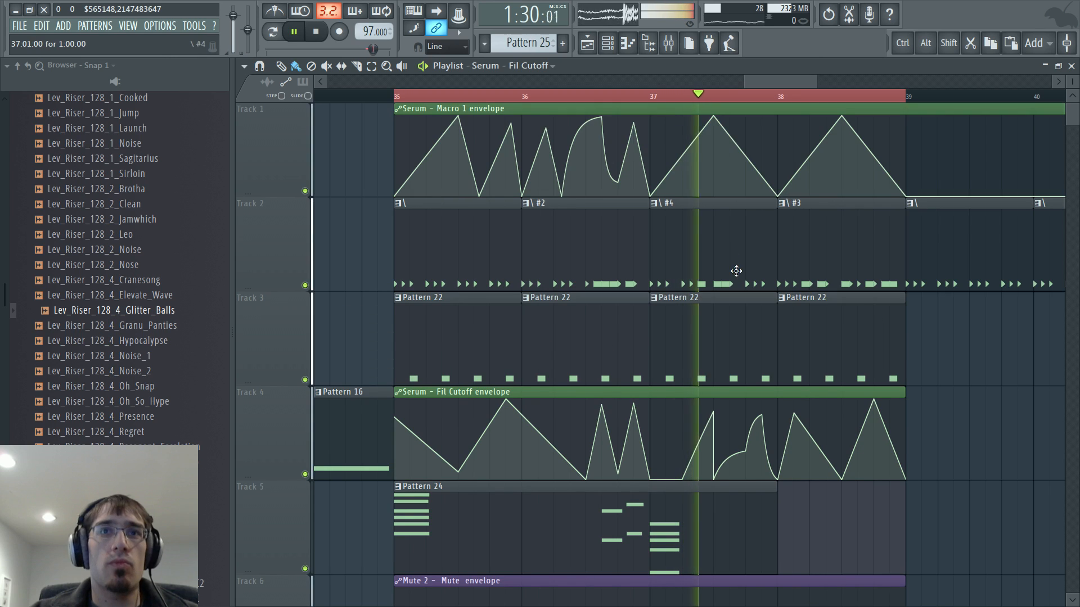
pyautogui.rightClick(746, 181)
pyautogui.rightClick(778, 116)
pyautogui.rightClick(762, 138)
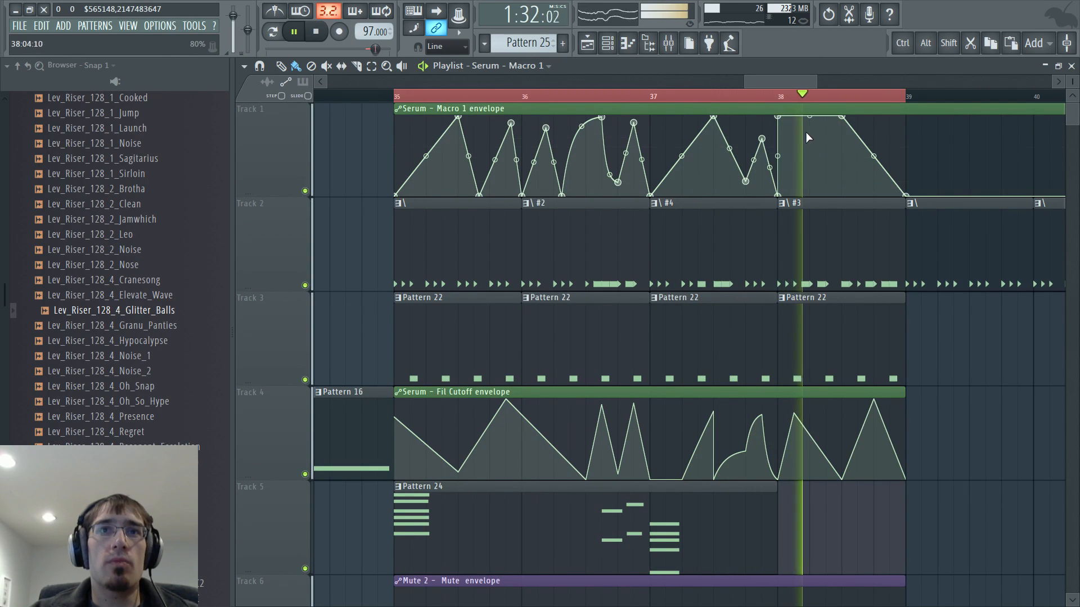
# Add alternating dips and peaks through bar 38 of the Macro 1 envelope, ending on a raised point at bar 39
pyautogui.rightClick(825, 170)
pyautogui.rightClick(857, 195)
pyautogui.rightClick(873, 134)
pyautogui.rightClick(888, 183)
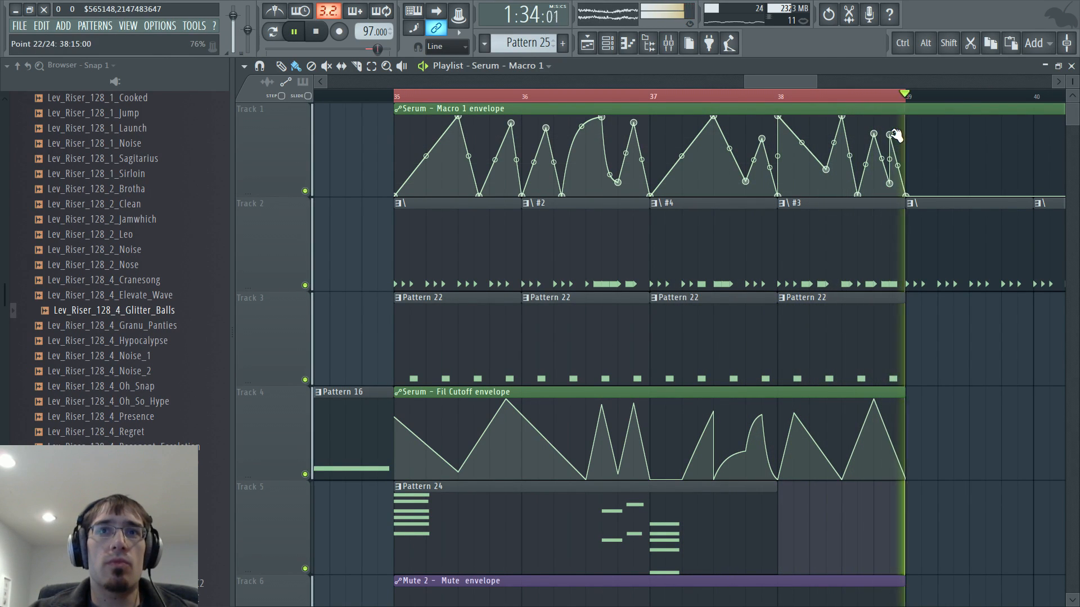
pyautogui.rightClick(905, 133)
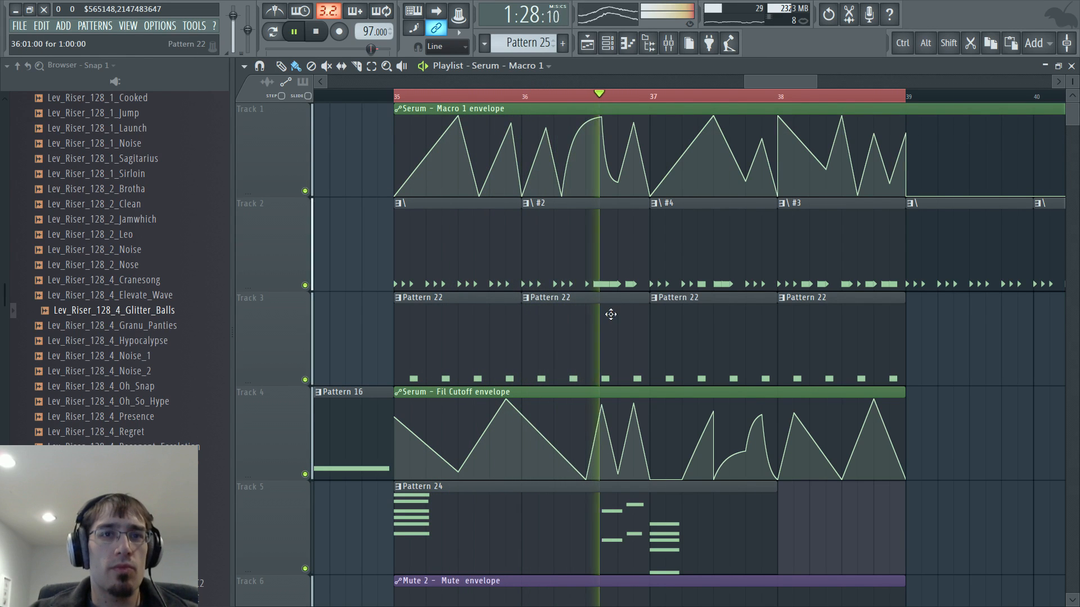
# Delete all the Omni 5 notes in bar 2 of Pattern 24 and return to the Playlist
pyautogui.doubleClick(687, 535)
pyautogui.scroll(-3, 420, 342)
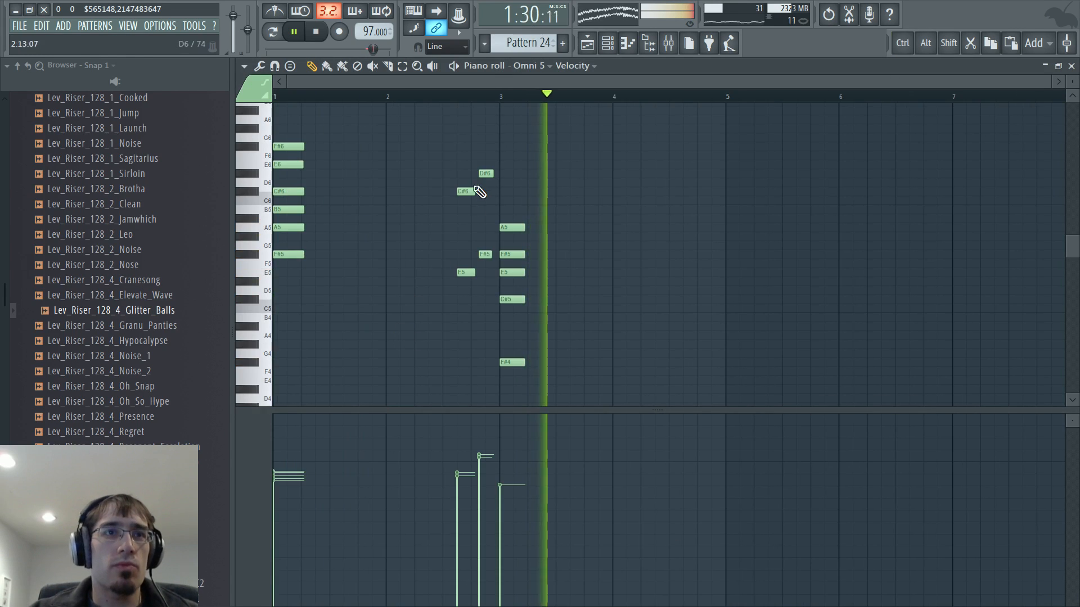
pyautogui.rightClick(465, 191)
pyautogui.rightClick(485, 255)
pyautogui.press('Escape')
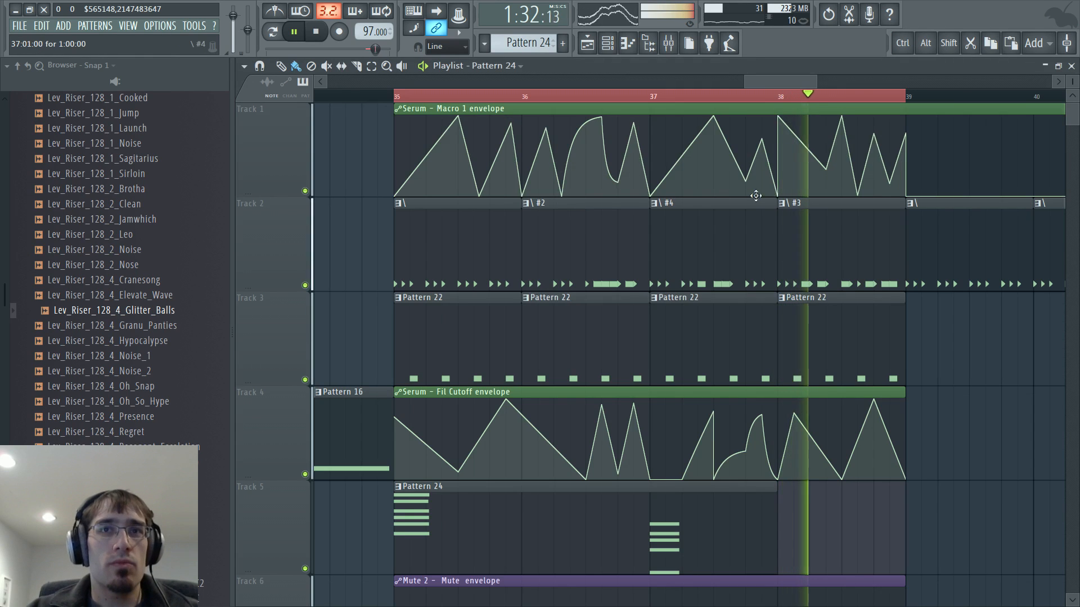
# Stop playback and place another Pattern 24 clip on Track 5 for the section starting at bar 39
pyautogui.scroll(-5, 746, 220)
pyautogui.scroll(4, 745, 222)
pyautogui.scroll(-6, 742, 225)
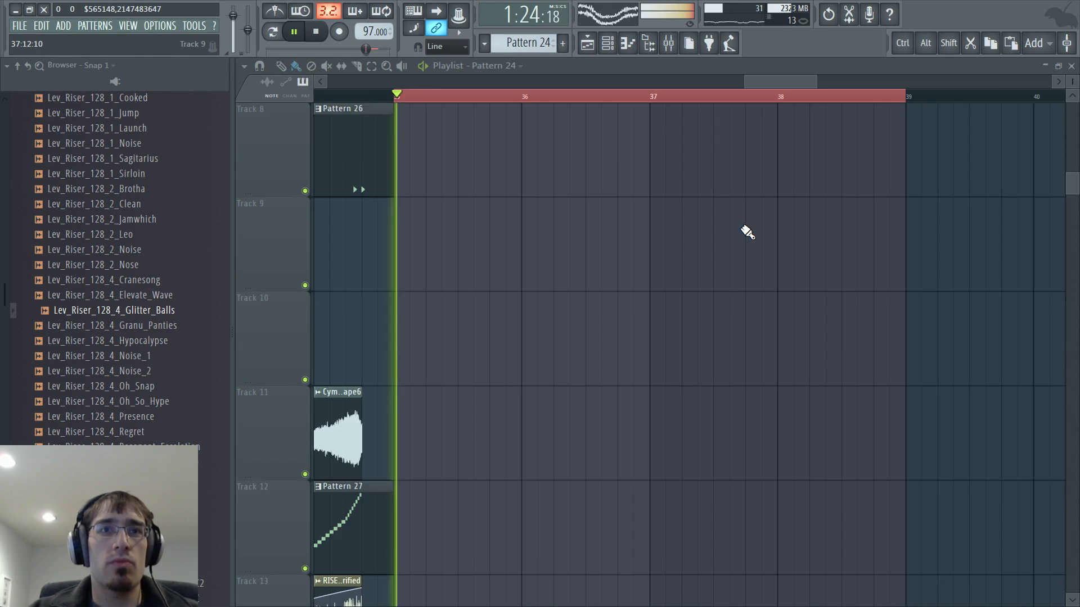
pyautogui.scroll(4, 746, 230)
pyautogui.scroll(-3, 741, 229)
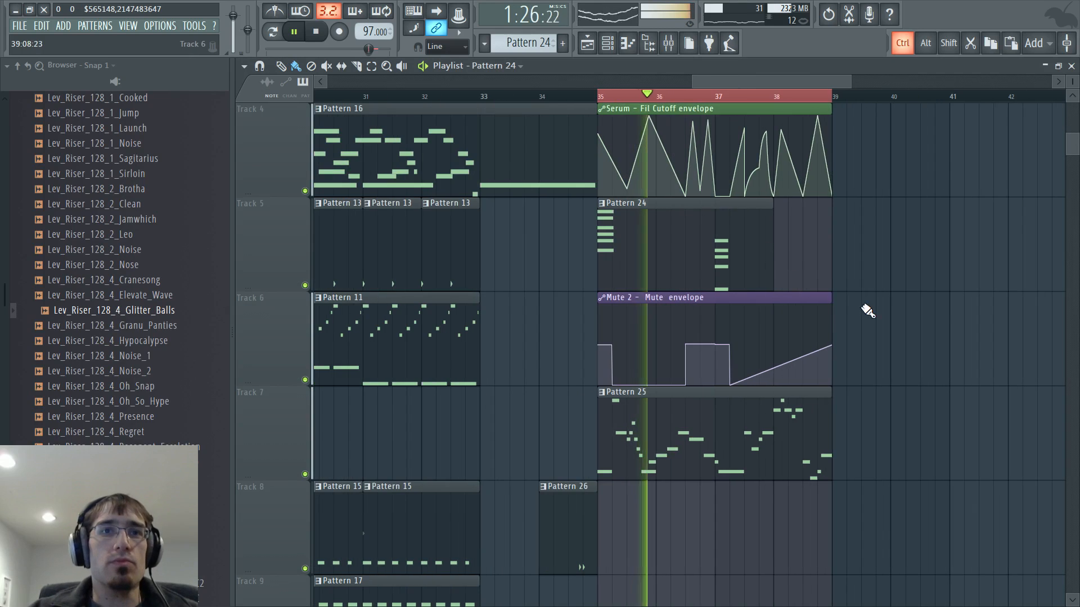
pyautogui.press('space')
pyautogui.scroll(3, 885, 327)
pyautogui.scroll(-2, 883, 329)
pyautogui.click(843, 340)
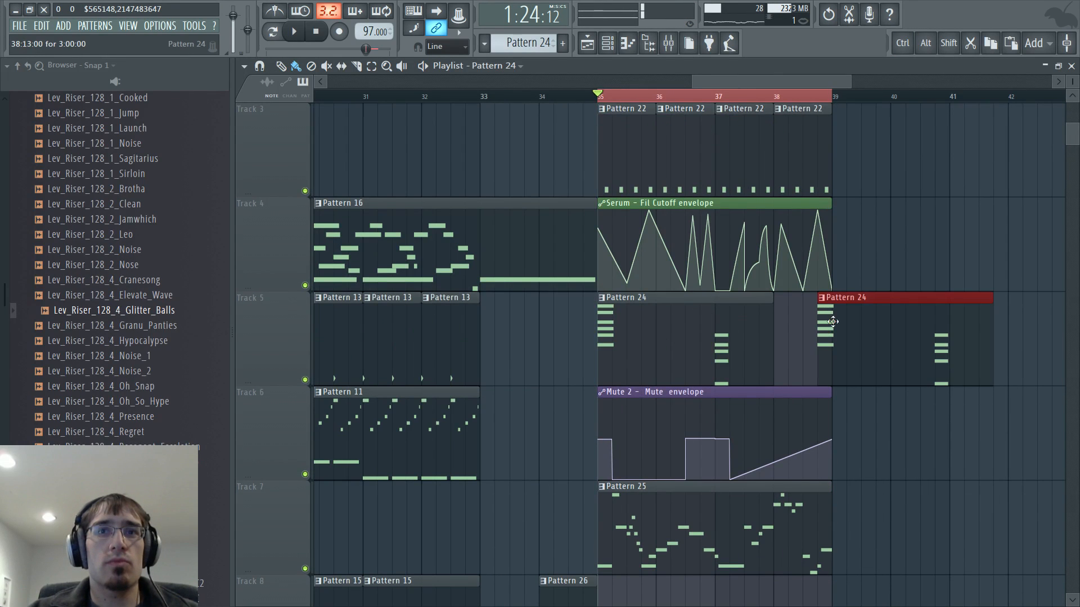
# Duplicate the four Pattern 22 clips on Track 3 into bars 39 to 42
pyautogui.scroll(2, 621, 283)
pyautogui.moveTo(577, 313); pyautogui.dragTo(843, 338)
pyautogui.hotkey('ctrl', 'b')
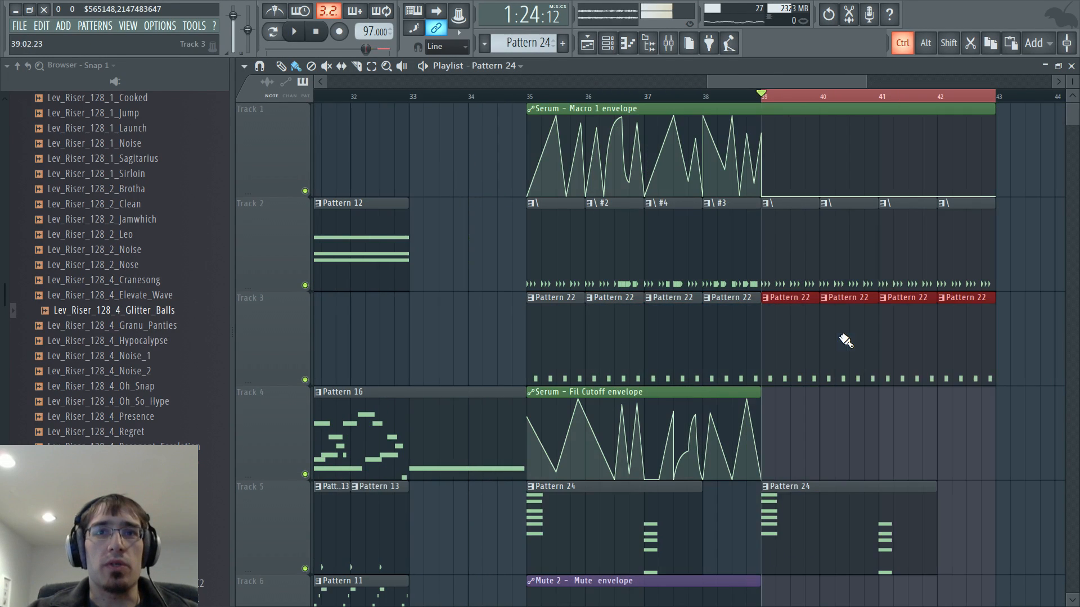
# Replace the Track 2 clips in bars 39 to 42 with duplicates of the four clips from bars 35 to 38
pyautogui.rightClick(783, 246)
pyautogui.moveTo(841, 263); pyautogui.dragTo(494, 261)
pyautogui.hotkey('ctrl', 'b')
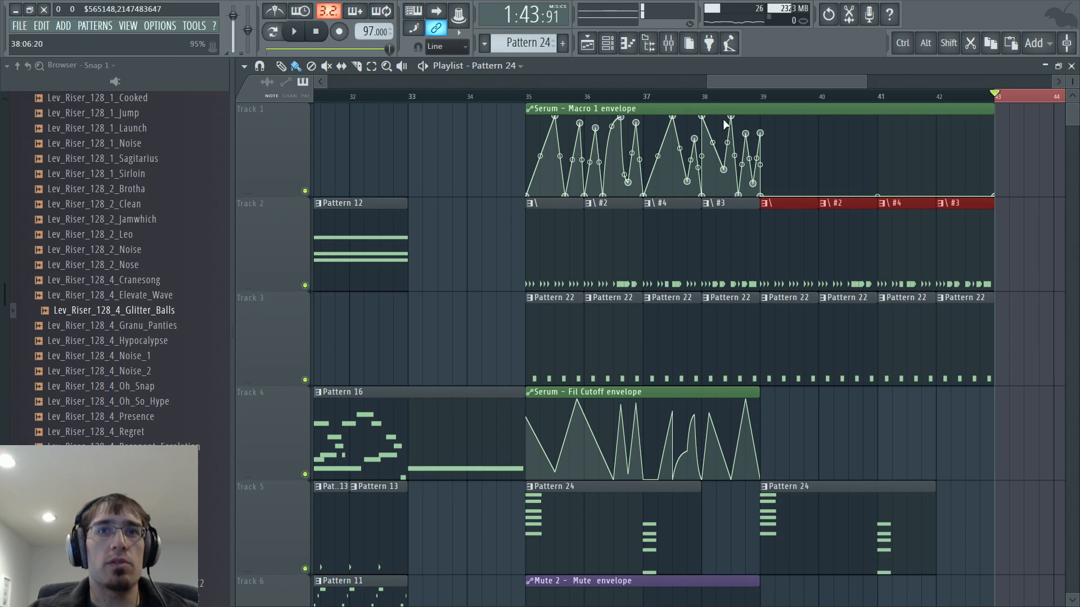
# Shorten the Serum Macro 1 envelope clip to end at bar 39 and place a copy of it starting there
pyautogui.click(673, 97)
pyautogui.moveTo(990, 108); pyautogui.dragTo(761, 108)
pyautogui.click(771, 128)
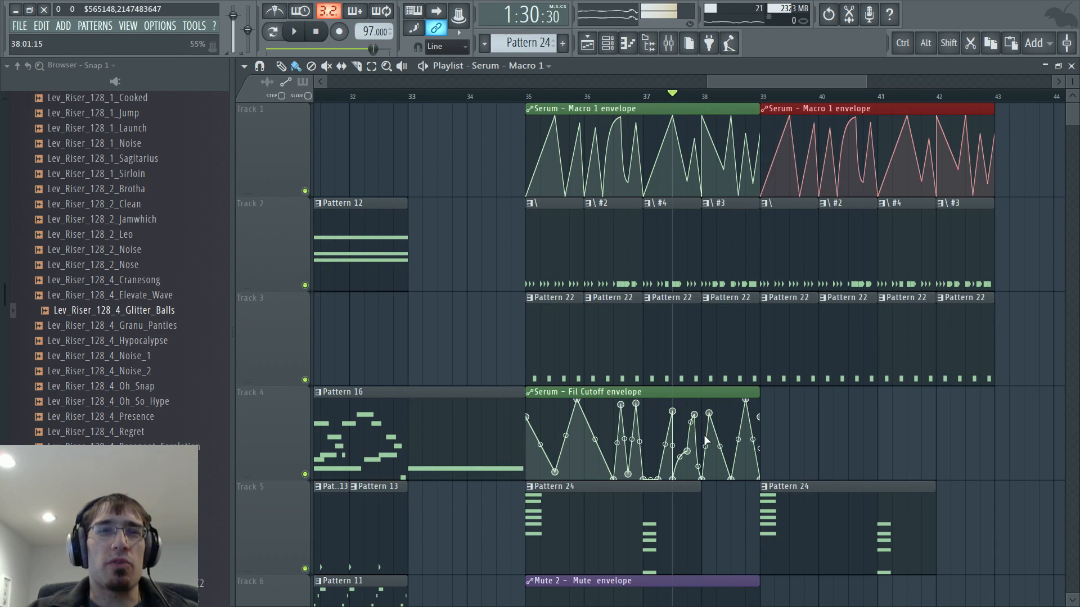
# Repeat the Serum Fil Cutoff envelope, the Mute 2 envelope and the Pattern 25 clip across bars 39 to 42
pyautogui.click(725, 392)
pyautogui.click(766, 393)
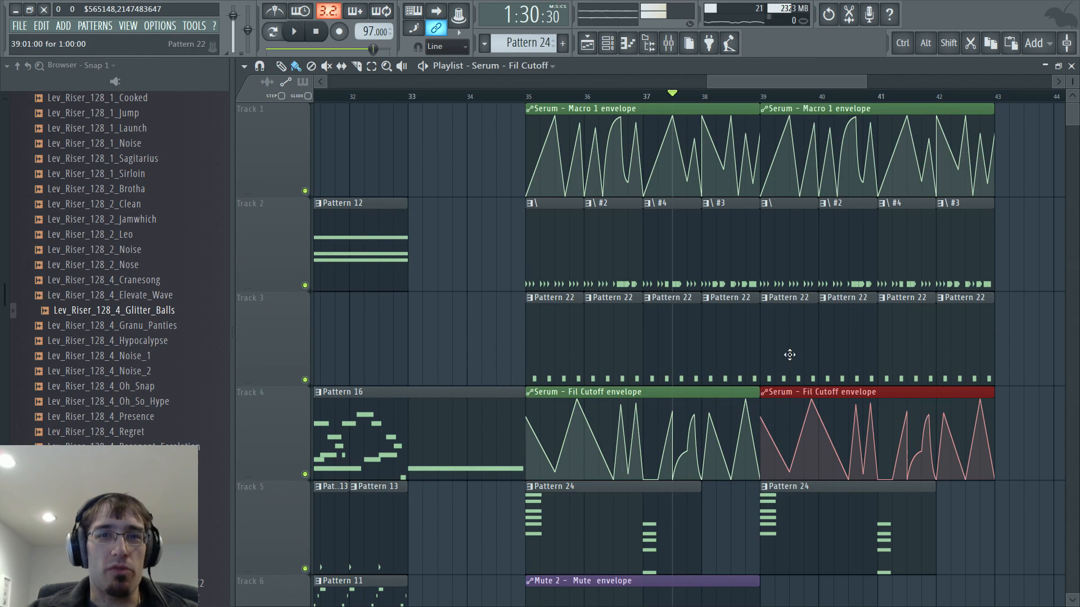
pyautogui.click(760, 99)
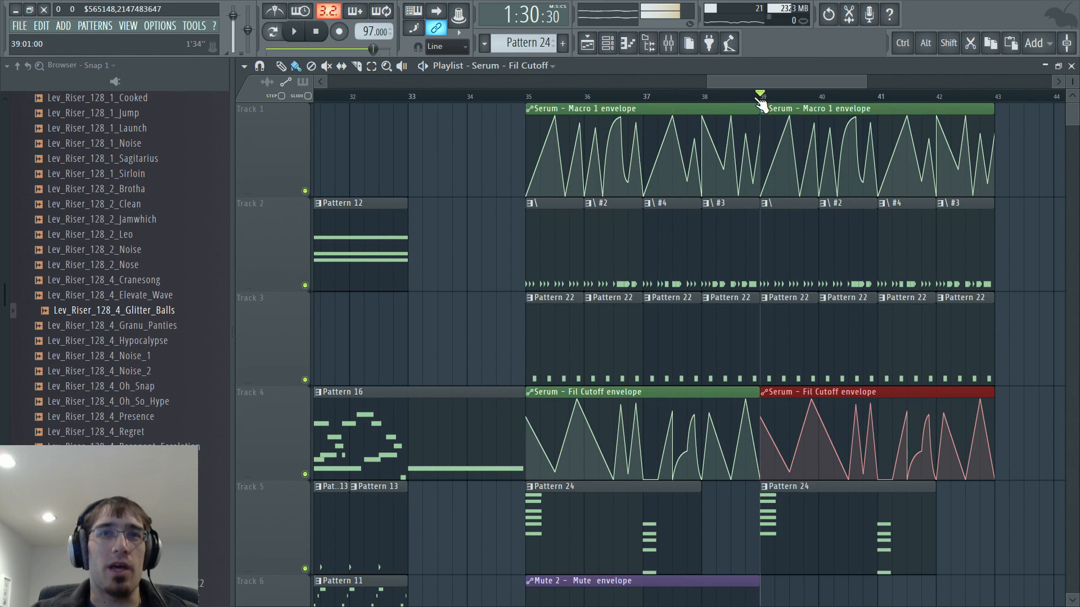
pyautogui.scroll(-5, 774, 356)
pyautogui.scroll(1, 782, 353)
pyautogui.moveTo(787, 253); pyautogui.dragTo(615, 333)
pyautogui.hotkey('ctrl', 'b')
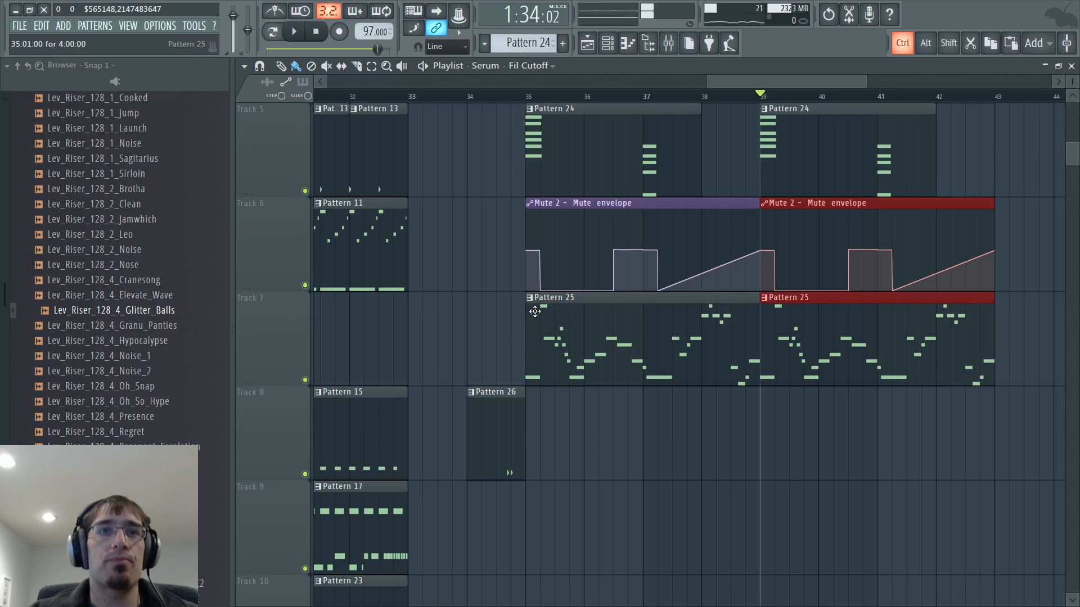
# Clear the clip selection and play the arrangement from bar 35 to review the repeated section
pyautogui.click(528, 97)
pyautogui.hotkey('ctrl', 'd')
pyautogui.press('space')
pyautogui.scroll(-2, 613, 225)
pyautogui.scroll(5, 619, 268)
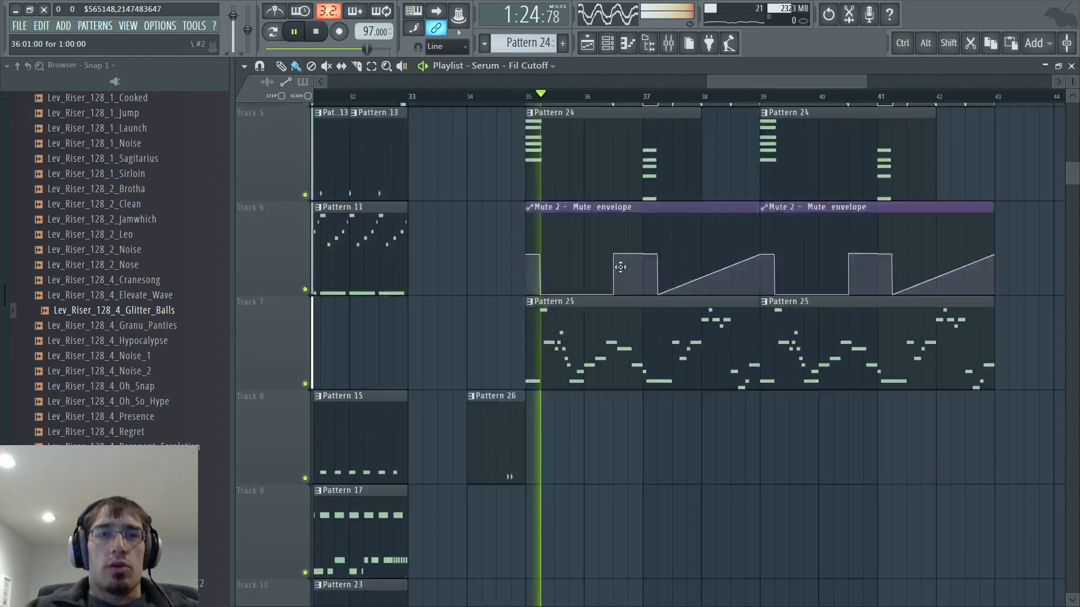
pyautogui.scroll(-3, 728, 297)
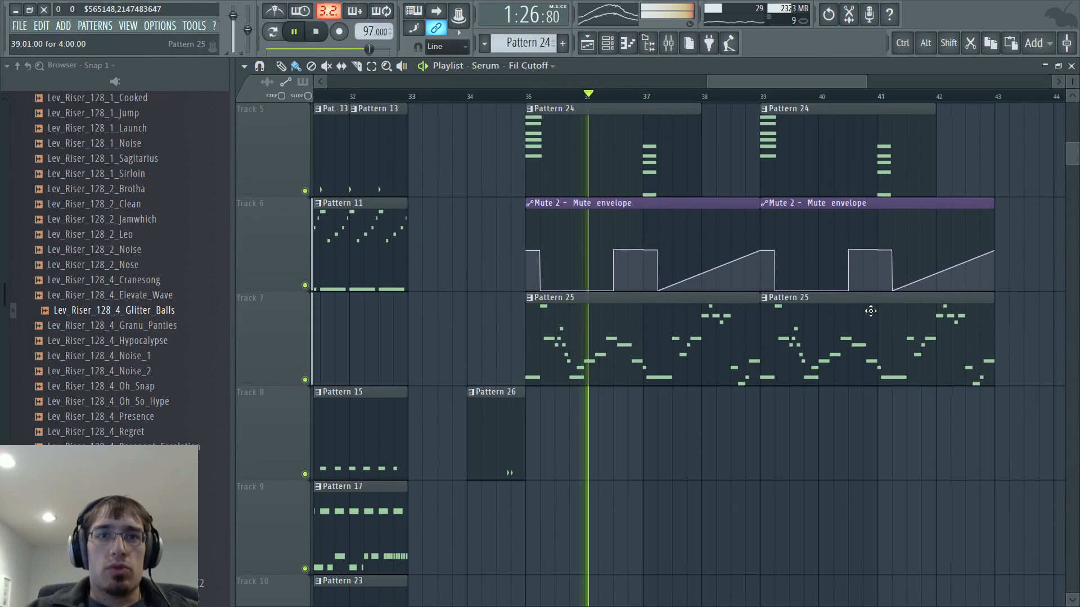
# Create Pattern 28 with its default name and place its clip at bar 35 on Track 9
pyautogui.press('F4')
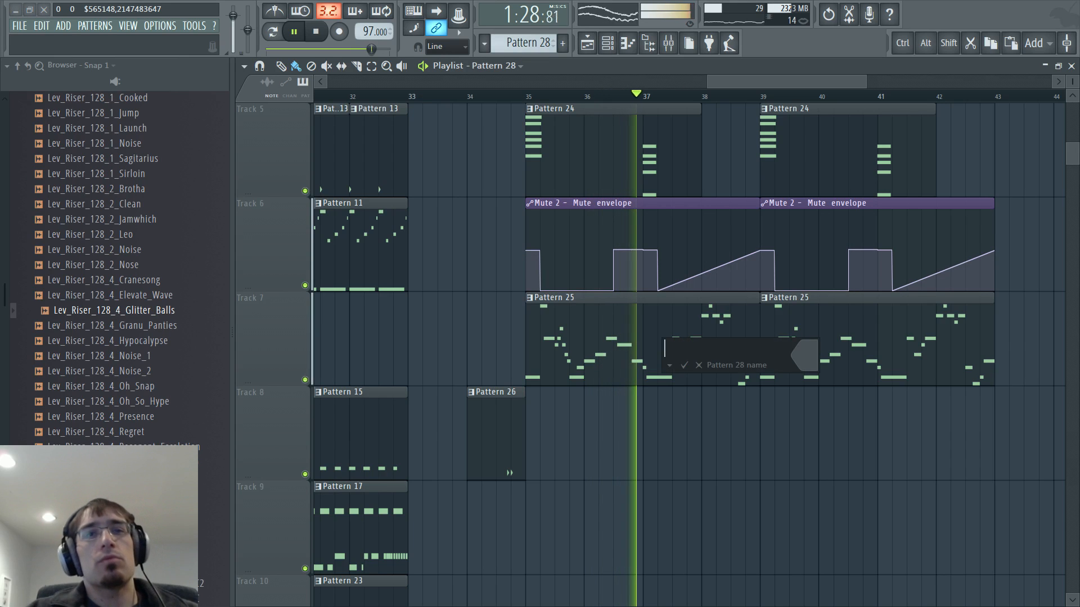
pyautogui.press('Return')
pyautogui.click(759, 411)
pyautogui.moveTo(765, 416); pyautogui.dragTo(554, 545)
# Stop playback, add a reFX Nexus instrument channel to the channel rack and close its plugin window
pyautogui.press('F6')
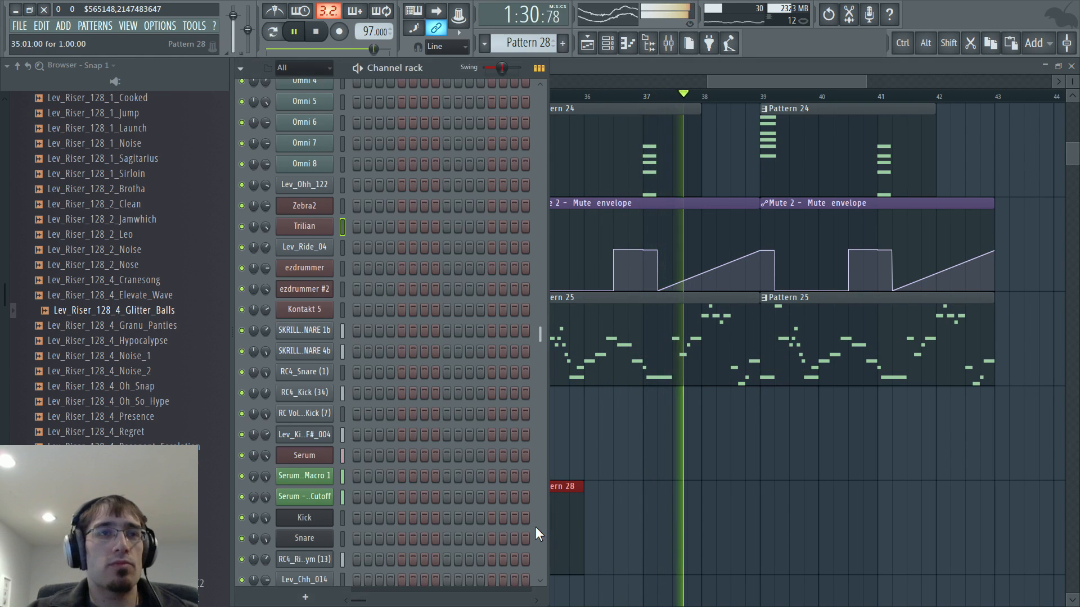
pyautogui.press('F6')
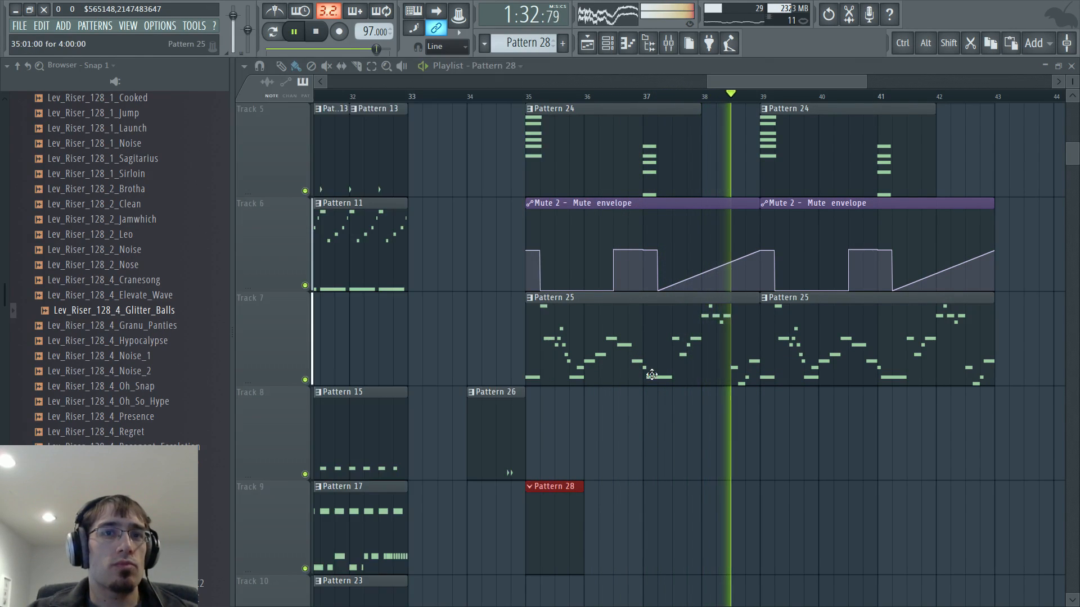
pyautogui.press('F6')
pyautogui.scroll(-3, 303, 366)
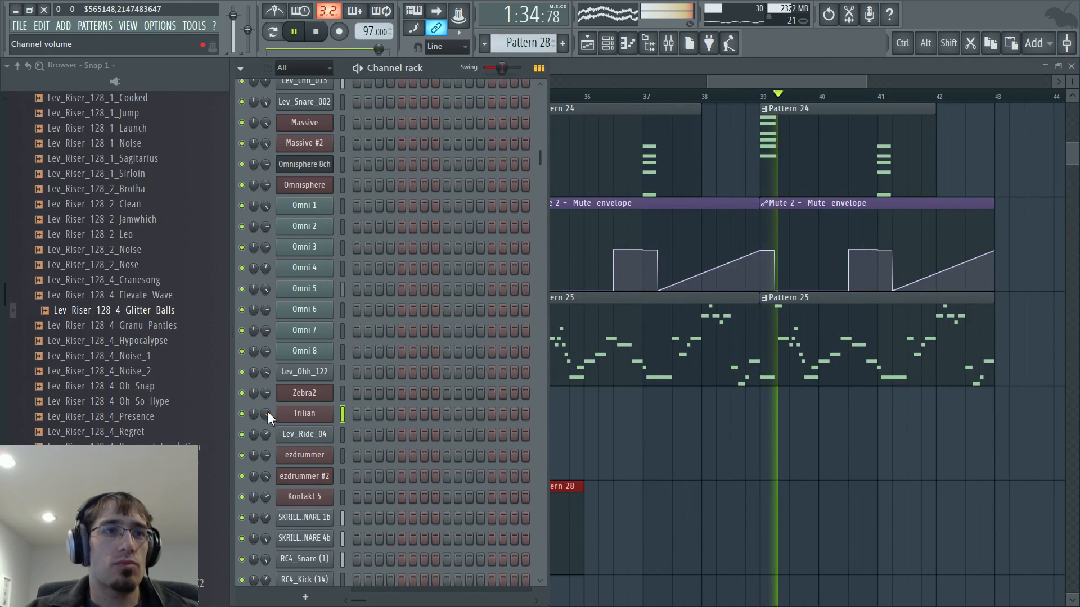
pyautogui.press('space')
pyautogui.press('F6')
pyautogui.press('F6')
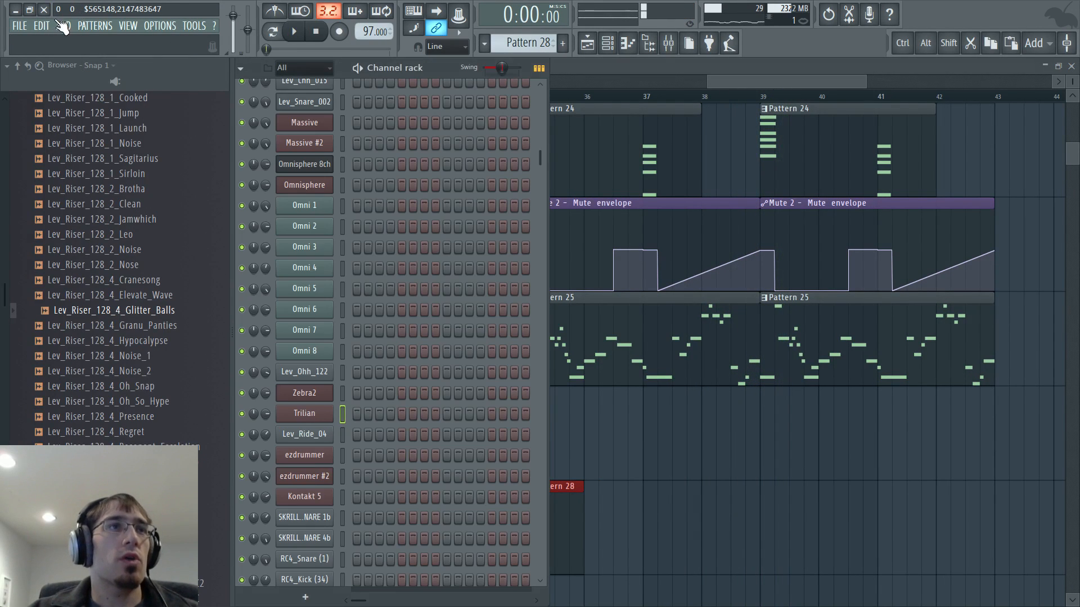
pyautogui.click(63, 26)
pyautogui.moveTo(70, 40)
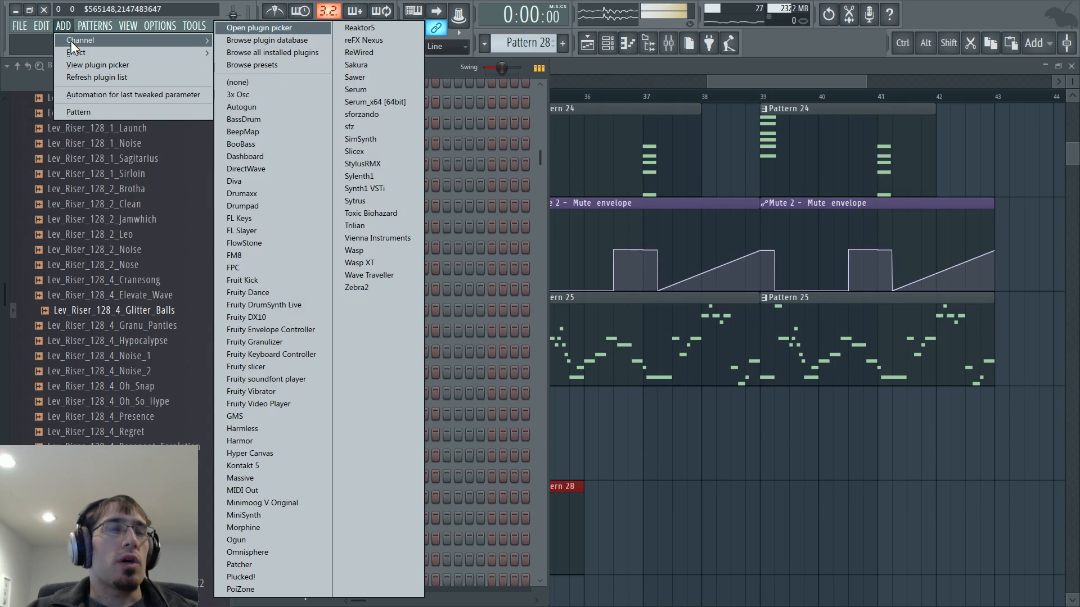
pyautogui.click(360, 45)
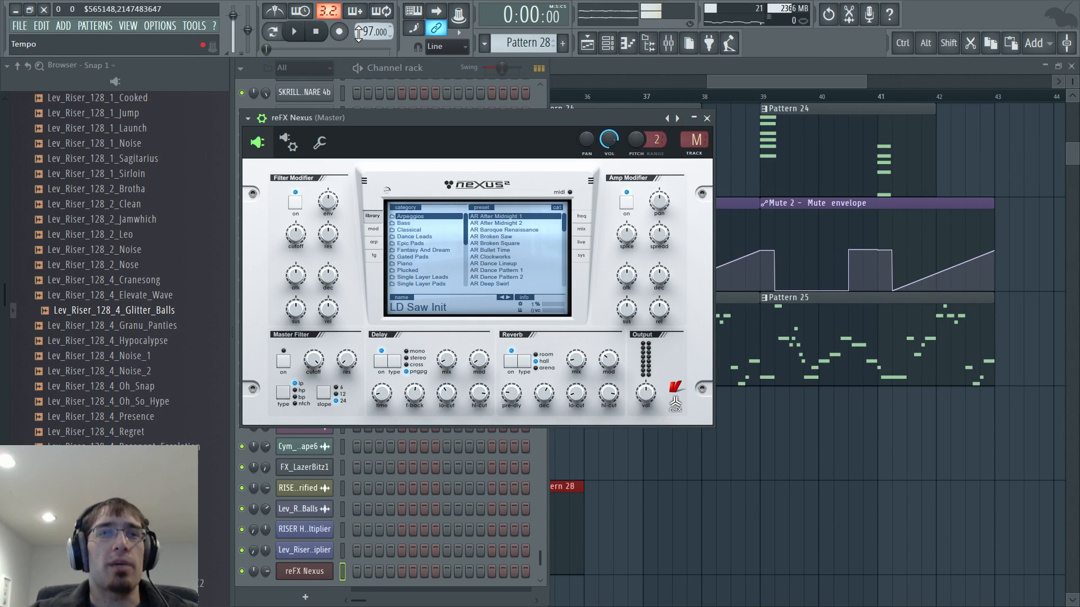
pyautogui.press('Escape')
# Add a new Serum instrument channel and load the pad preset PD Beating Pad [AS]
pyautogui.click(63, 25)
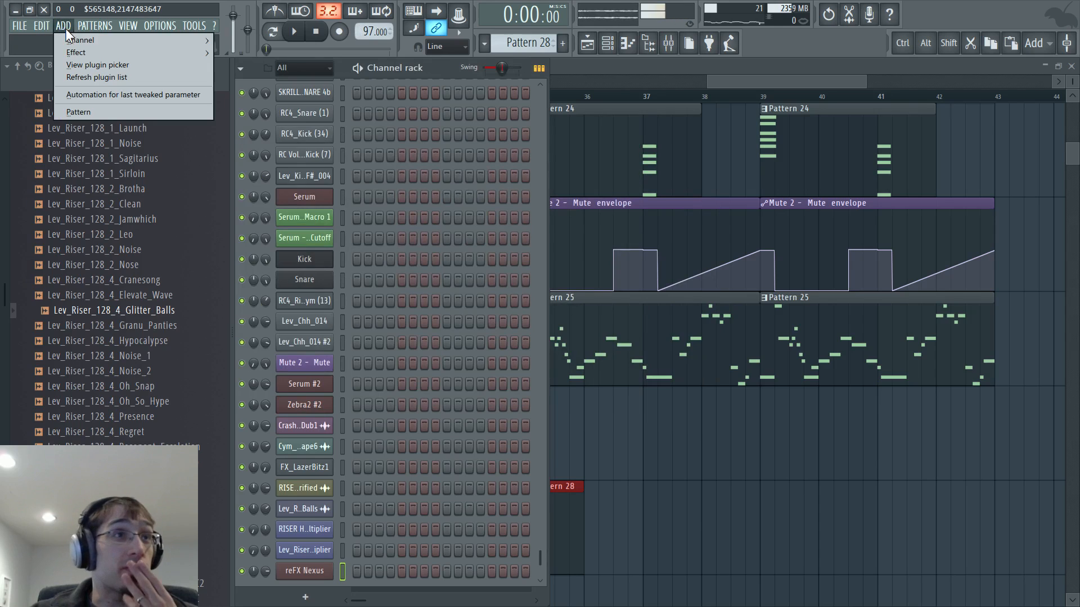
pyautogui.moveTo(113, 40)
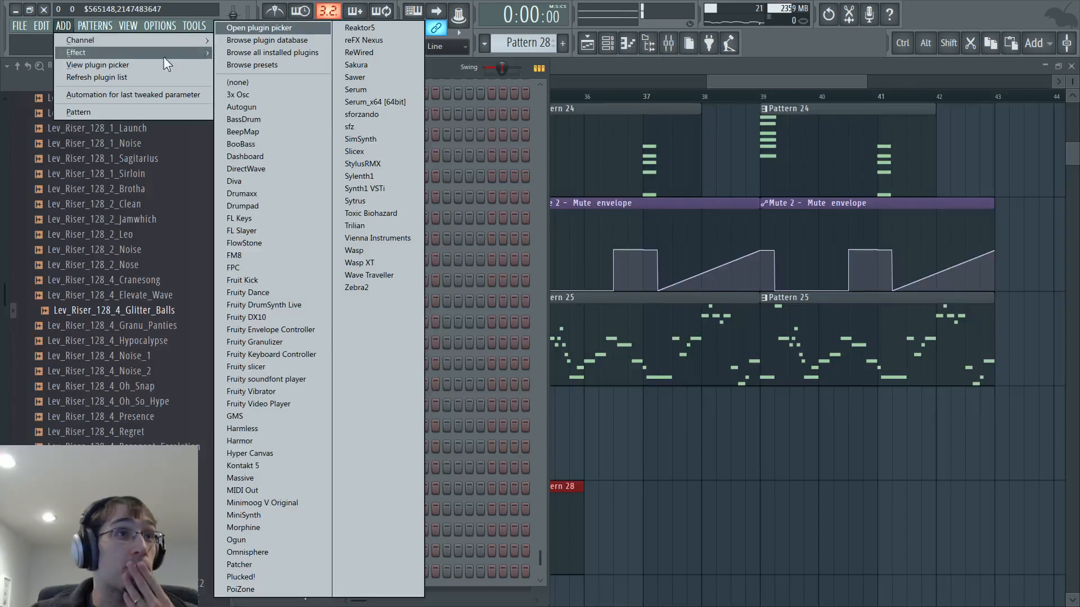
pyautogui.click(360, 91)
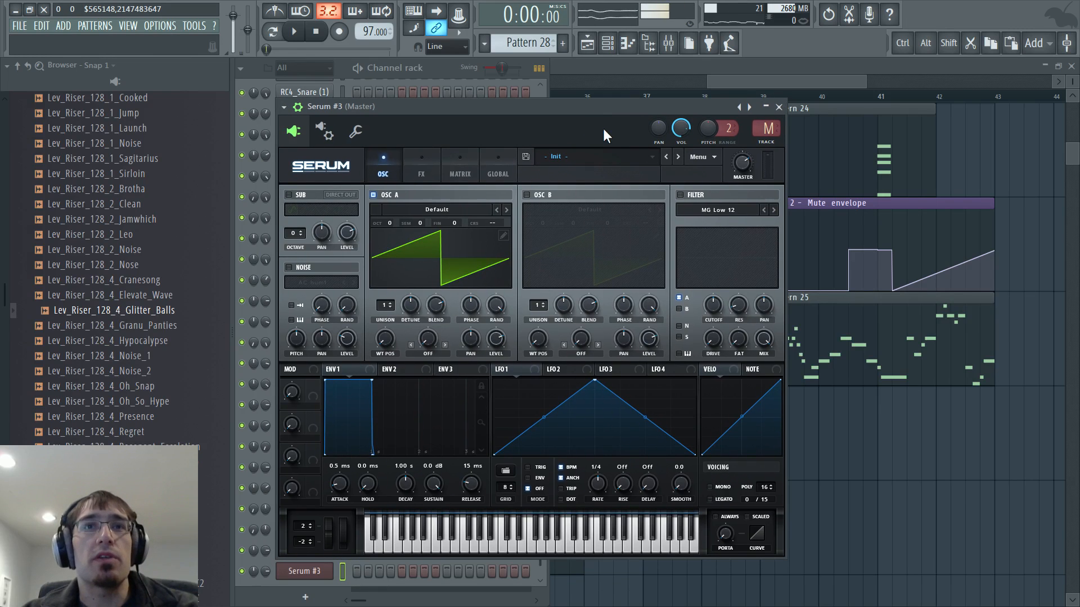
pyautogui.click(567, 156)
pyautogui.moveTo(580, 231)
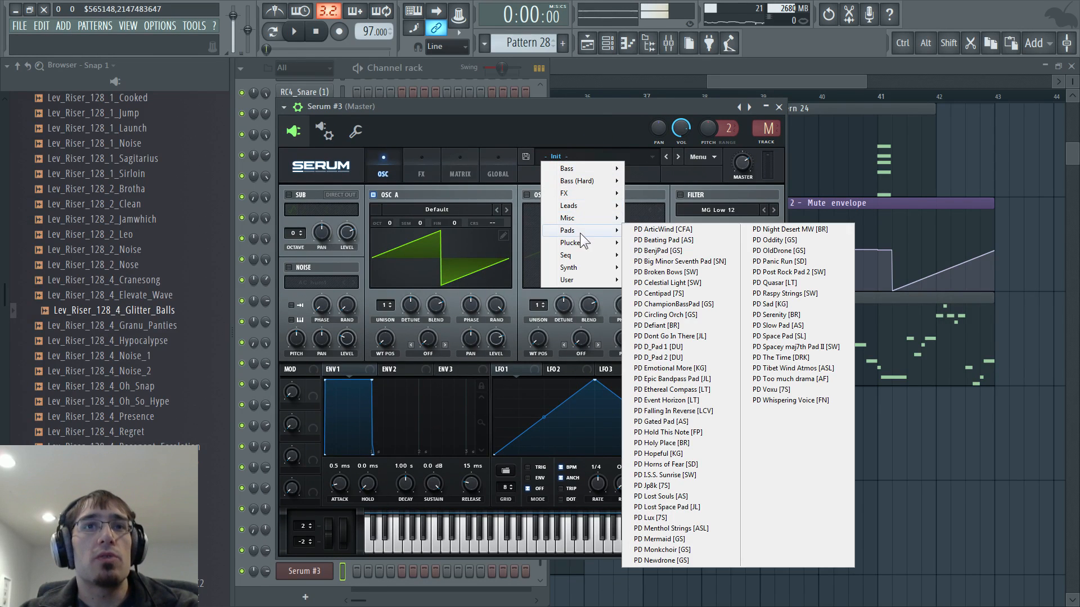
pyautogui.click(705, 239)
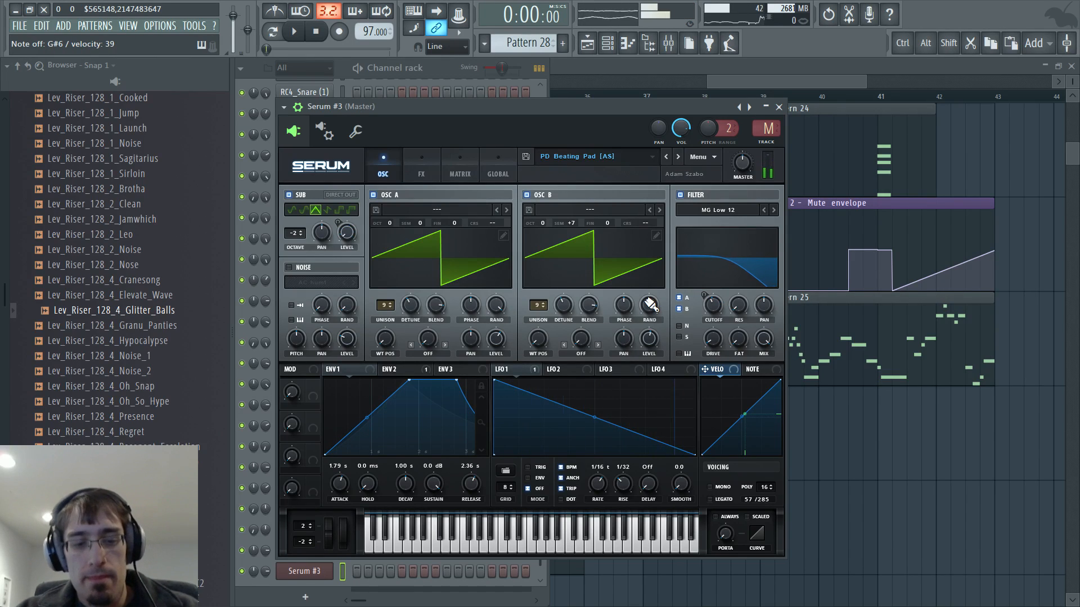
# Route the new Serum channel to mixer track 33 and name that track "Serum pad"
pyautogui.press('F9')
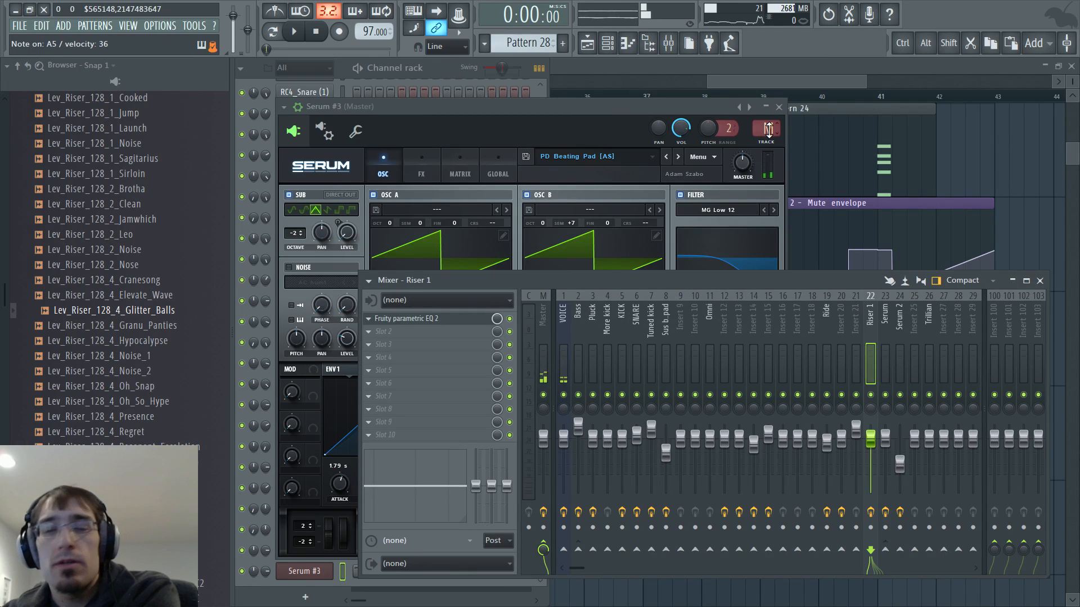
pyautogui.moveTo(765, 130); pyautogui.dragTo(765, 56)
pyautogui.click(931, 315)
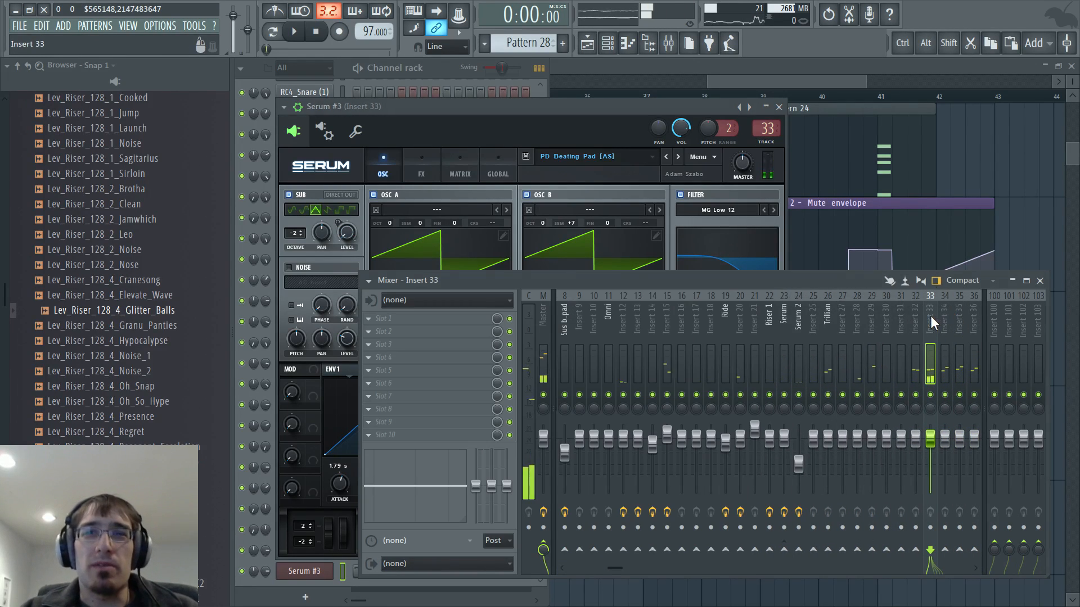
pyautogui.press('F2')
pyautogui.write('Serum pad')
pyautogui.press('Return')
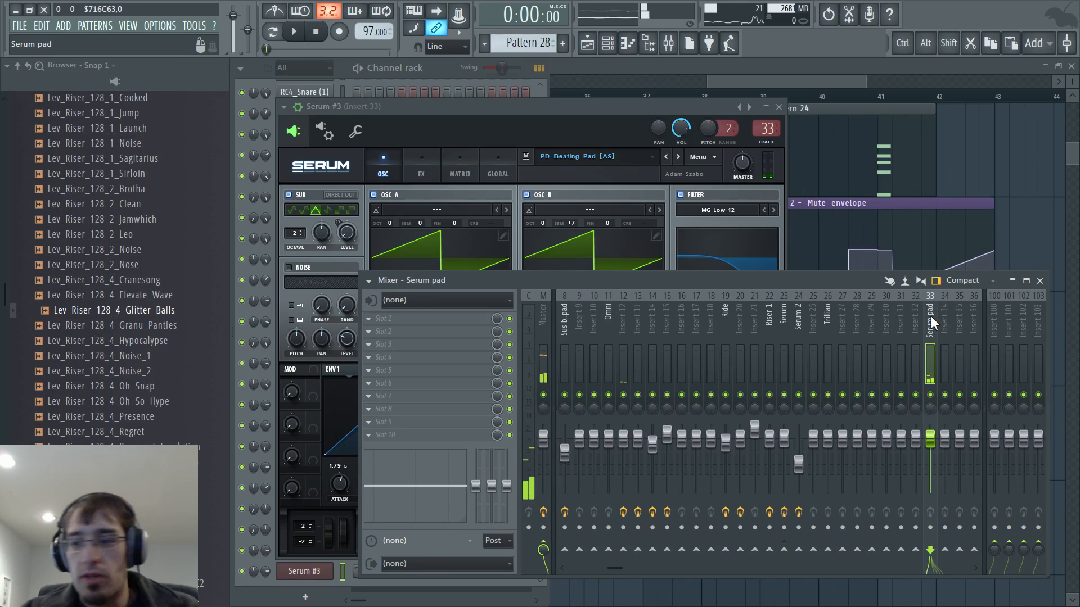
# Load Fruity Parametric EQ 2 into the first effect slot of the Serum pad mixer track
pyautogui.click(383, 319)
pyautogui.moveTo(389, 333)
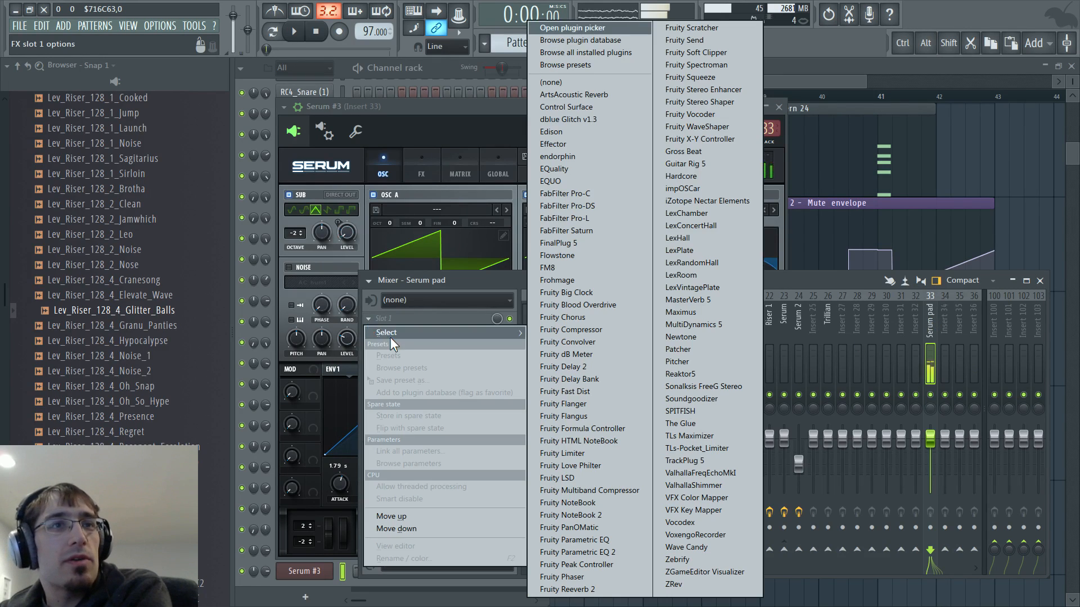
pyautogui.click(573, 539)
# Compare the pad with its oscillators toggled off and on, leaving the Sub oscillator off and Osc A and Osc B on
pyautogui.click(484, 106)
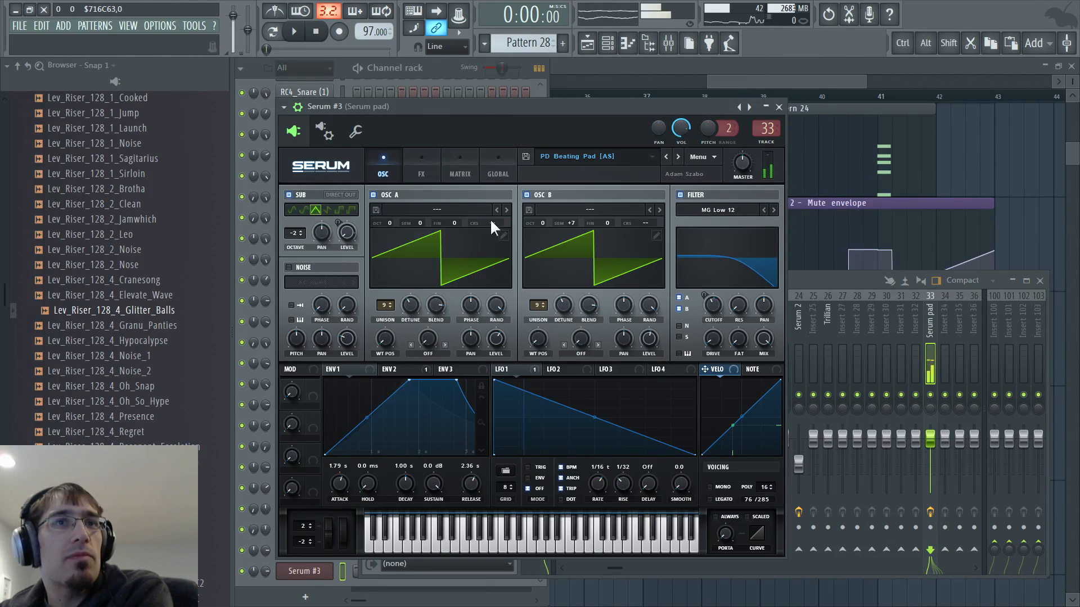
pyautogui.click(527, 195)
pyautogui.click(527, 195)
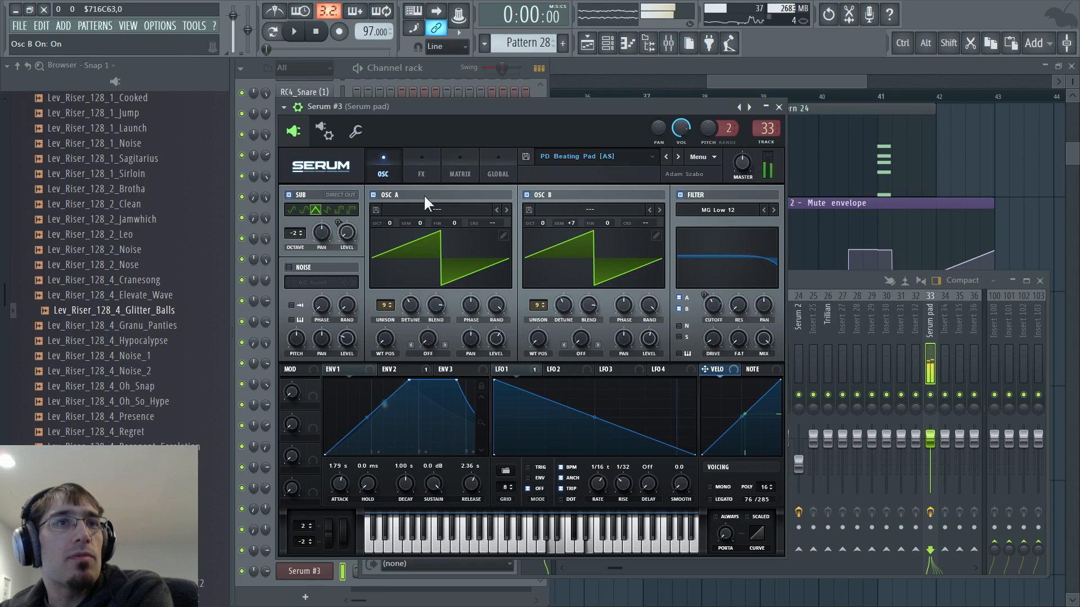
pyautogui.click(373, 195)
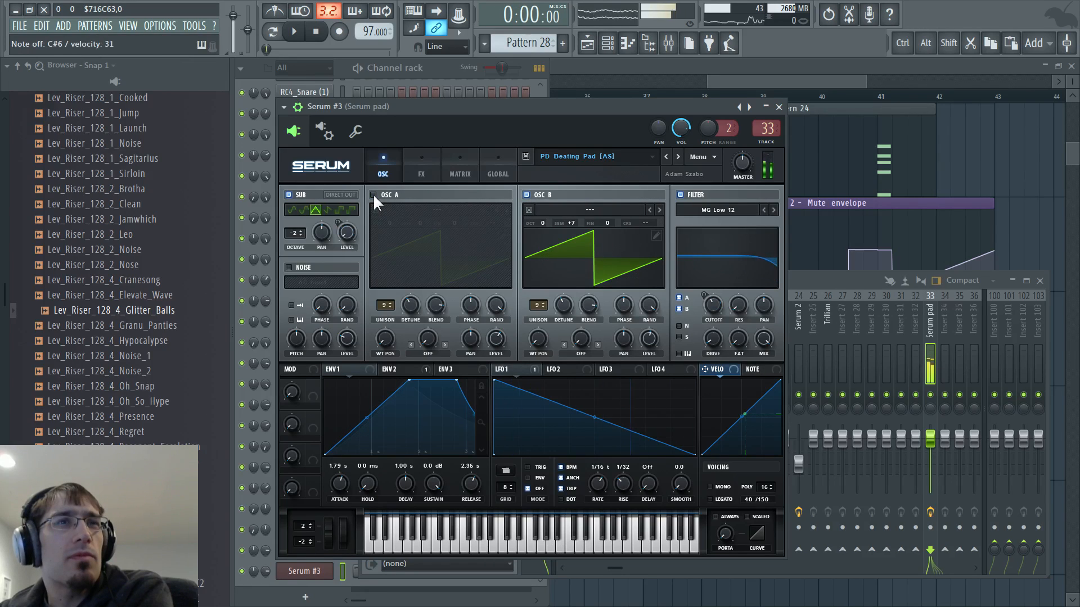
pyautogui.click(526, 195)
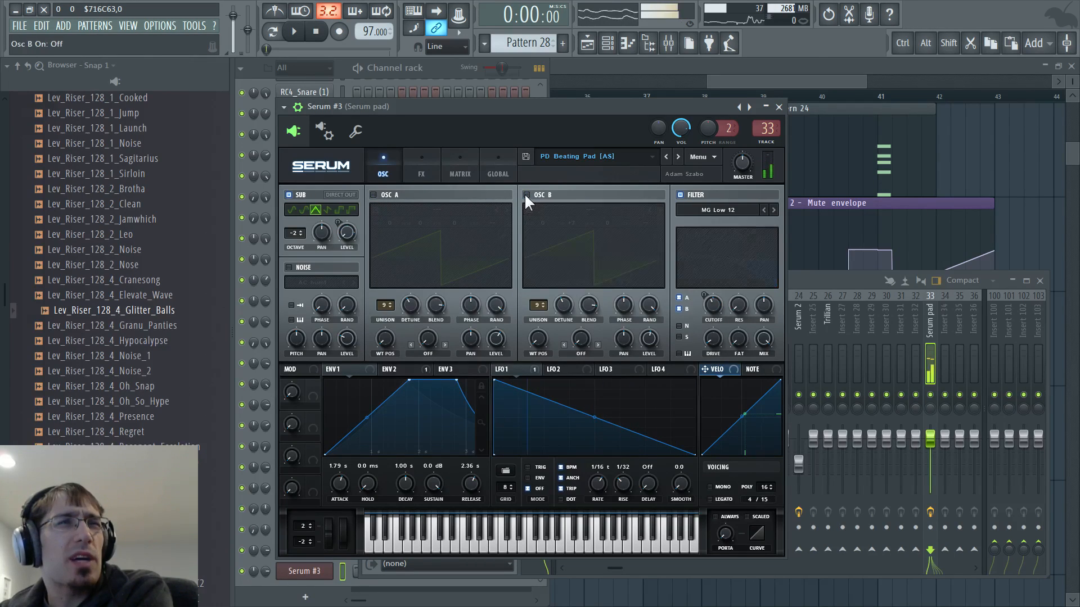
pyautogui.click(285, 195)
pyautogui.click(373, 195)
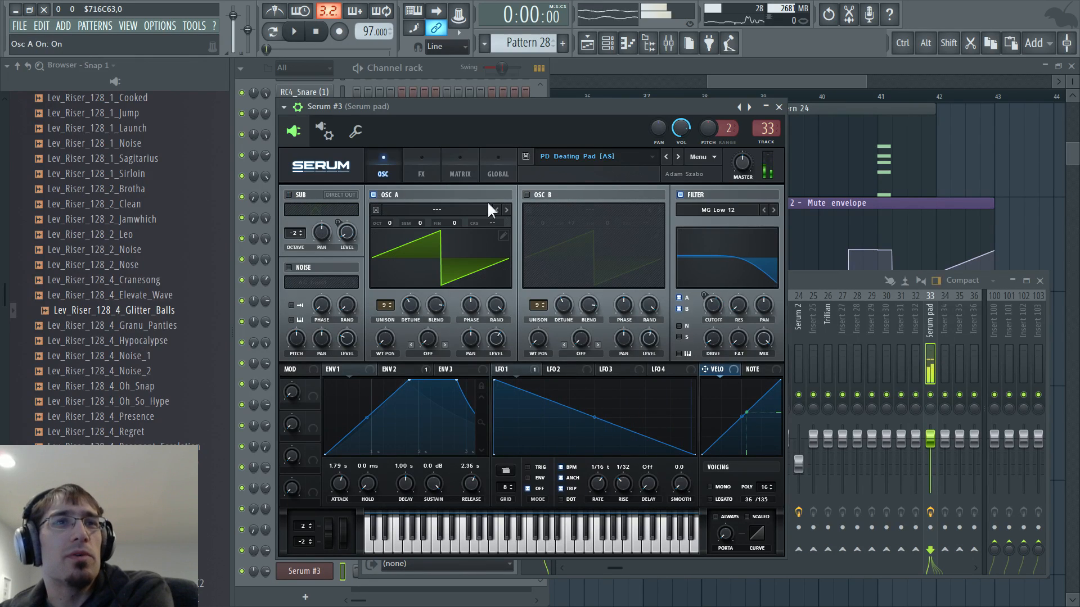
pyautogui.click(527, 195)
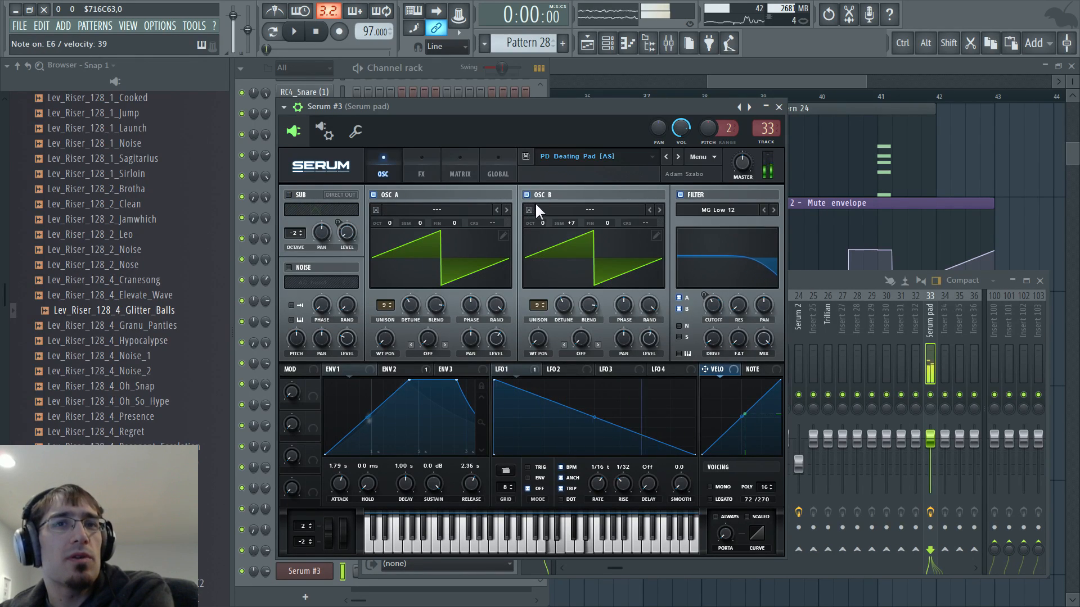
# Open the Serum pad track's Fruity Parametric EQ 2 and pull band 1 down to cut the low end
pyautogui.click(848, 284)
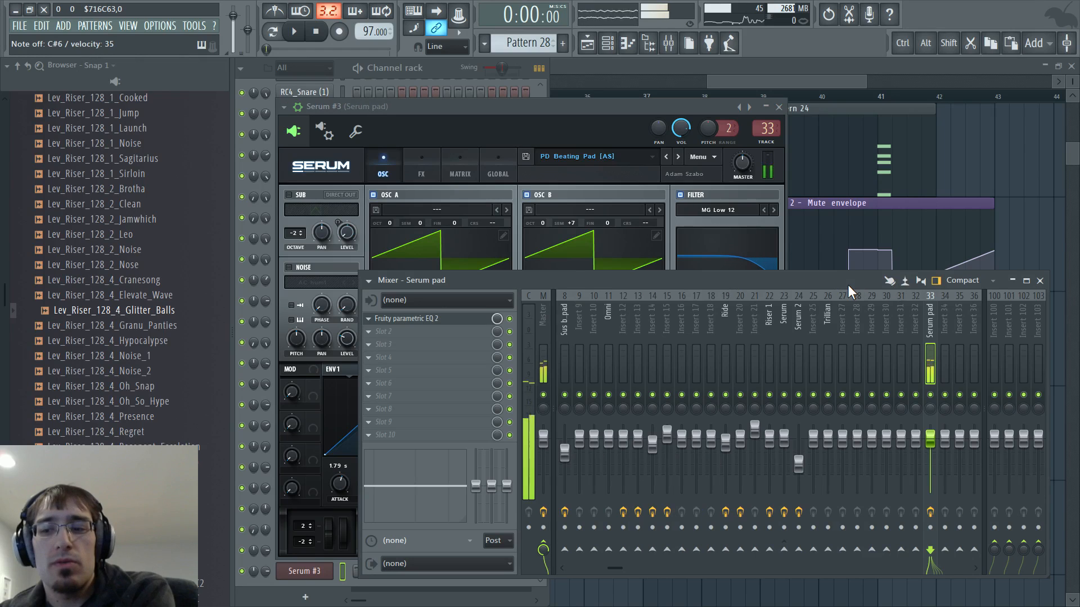
pyautogui.click(388, 318)
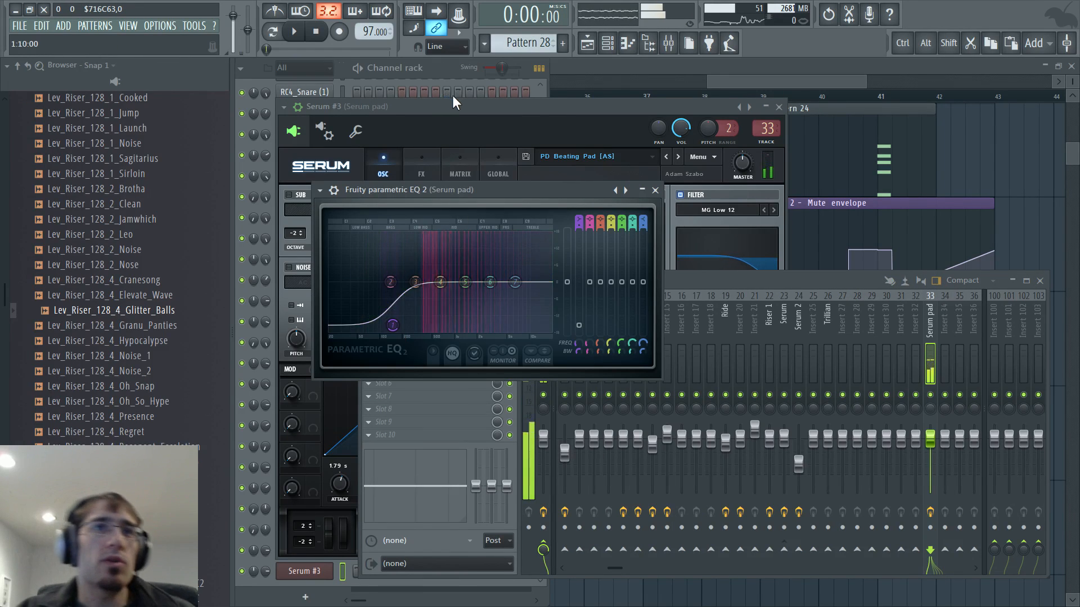
# Play the arrangement from bar 35 to audition the Serum pad with the other parts, with its EQ and mixer in view
pyautogui.press('F12')
pyautogui.click(535, 98)
pyautogui.press('space')
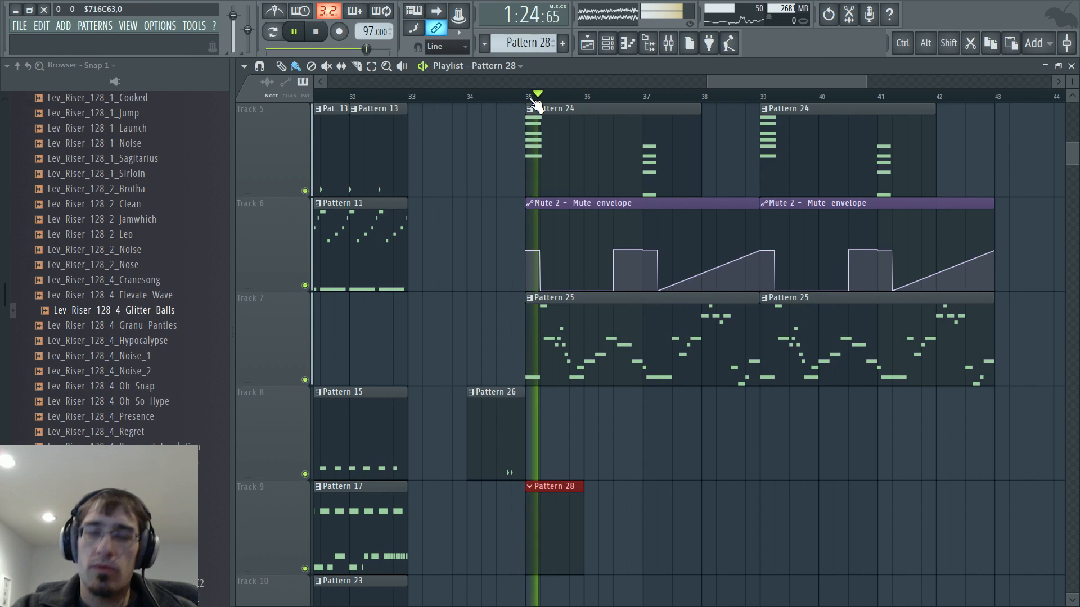
pyautogui.press('F5')
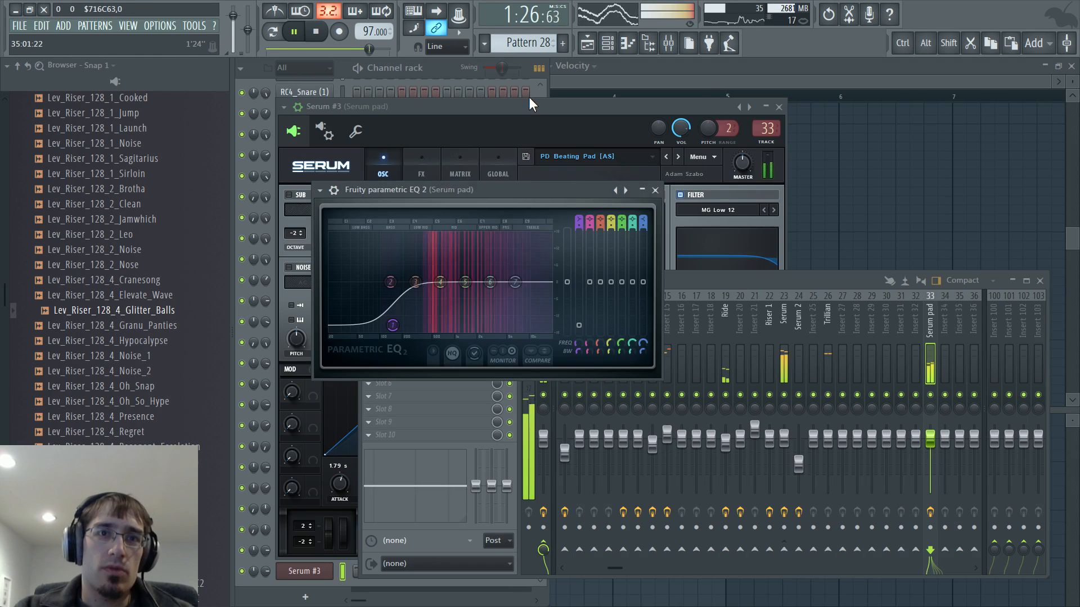
# Shorten the Serum pad's attack to 2.1 ms on ENV 1 and 13 ms on ENV 2
pyautogui.press('space')
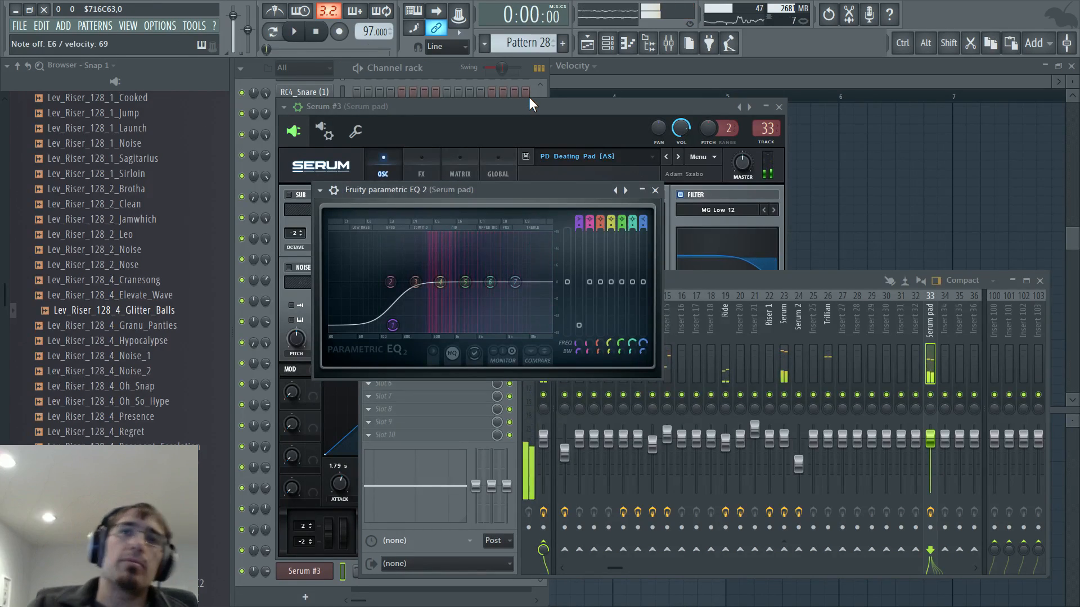
pyautogui.click(529, 96)
pyautogui.click(582, 110)
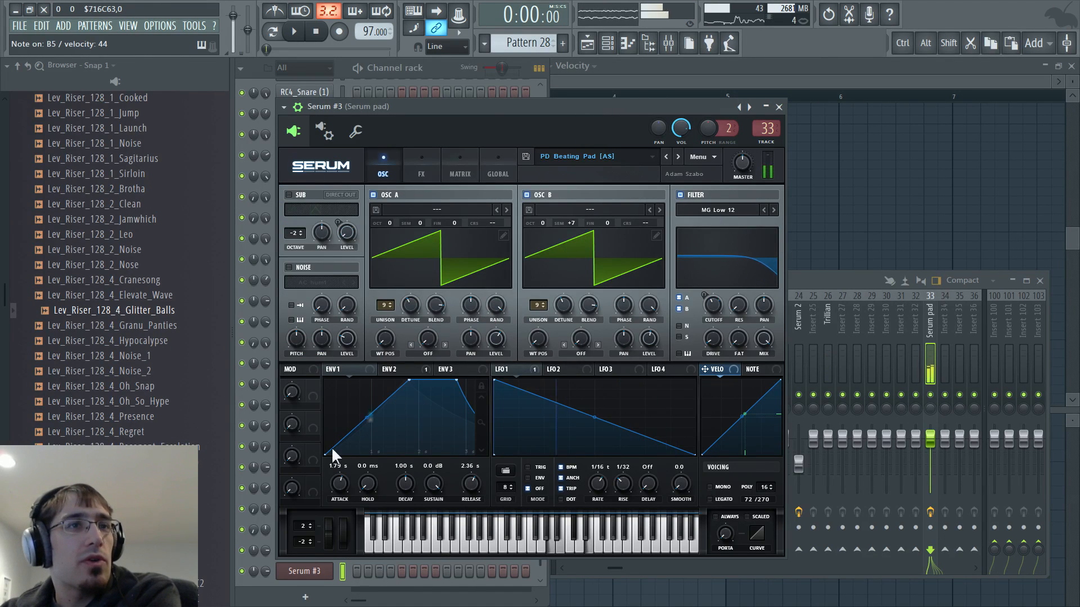
pyautogui.moveTo(339, 483); pyautogui.dragTo(338, 514)
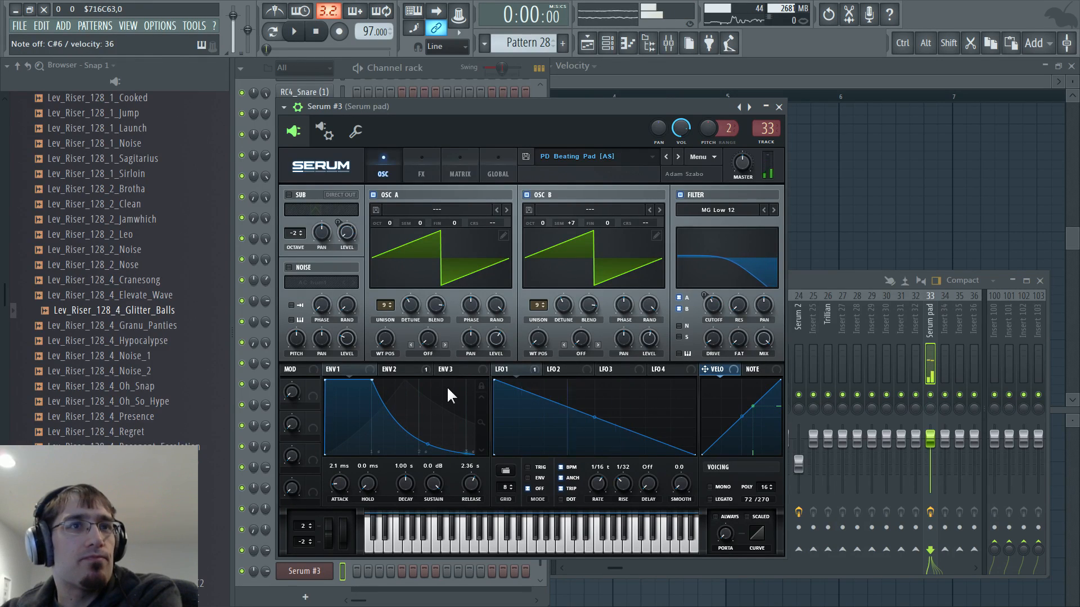
pyautogui.click(406, 371)
pyautogui.moveTo(339, 482); pyautogui.dragTo(339, 518)
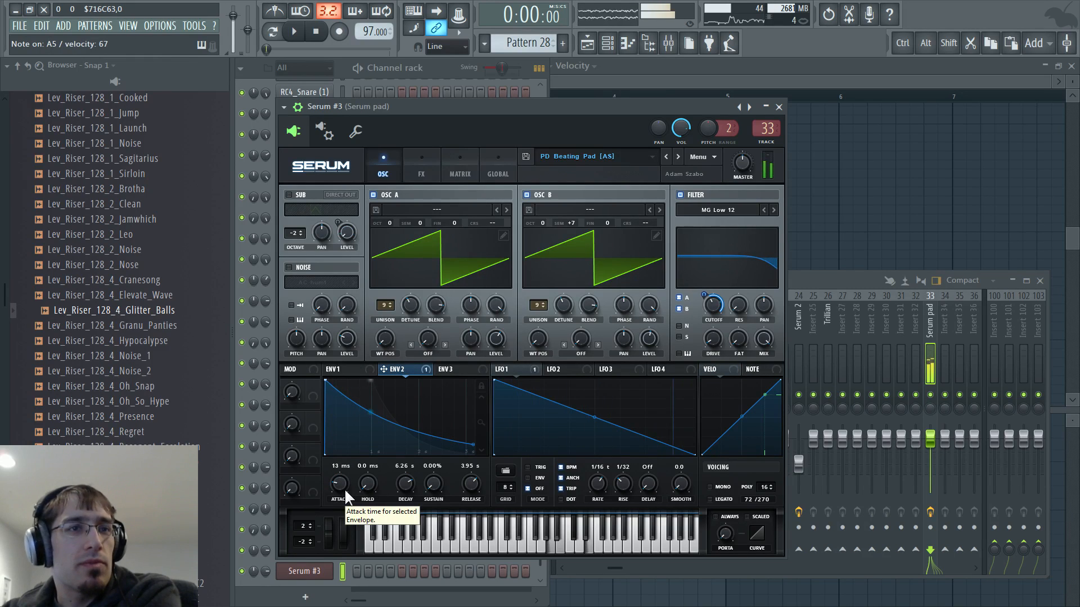
# Select bars 35 to 43 in the playlist and create an automation clip there for the Serum #3 channel volume
pyautogui.press('F5')
pyautogui.press('F6')
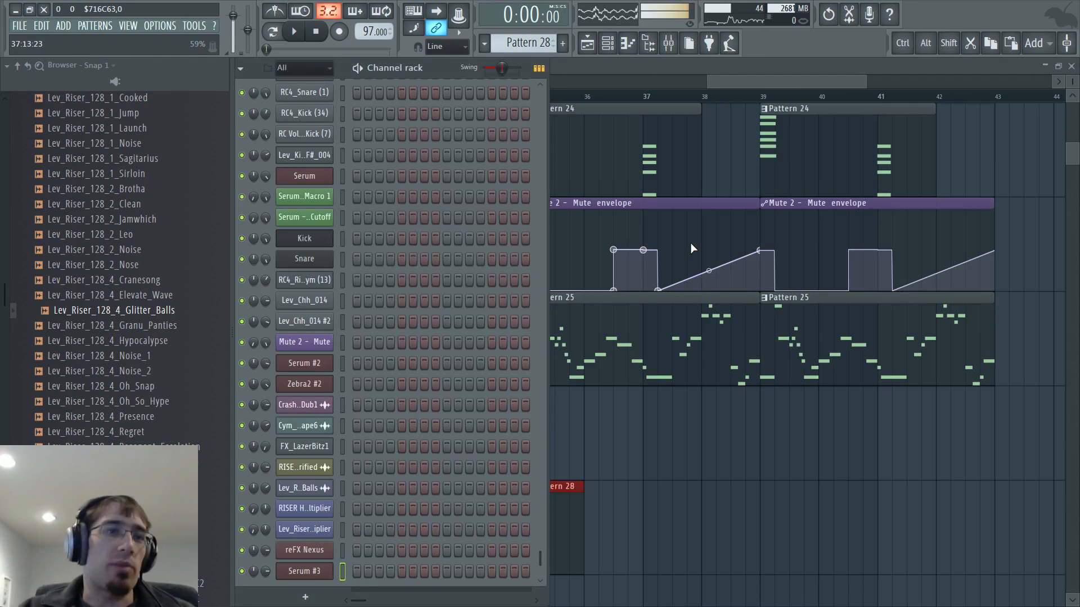
pyautogui.press('F9')
pyautogui.press('F5')
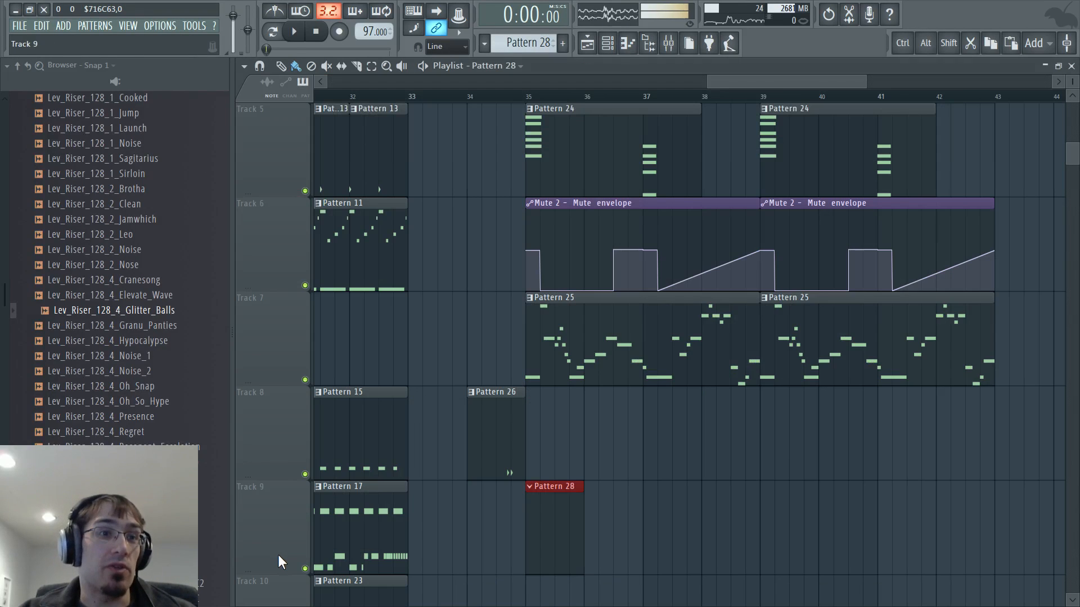
pyautogui.moveTo(529, 104); pyautogui.dragTo(1012, 104)
pyautogui.press('F5')
pyautogui.rightClick(265, 565)
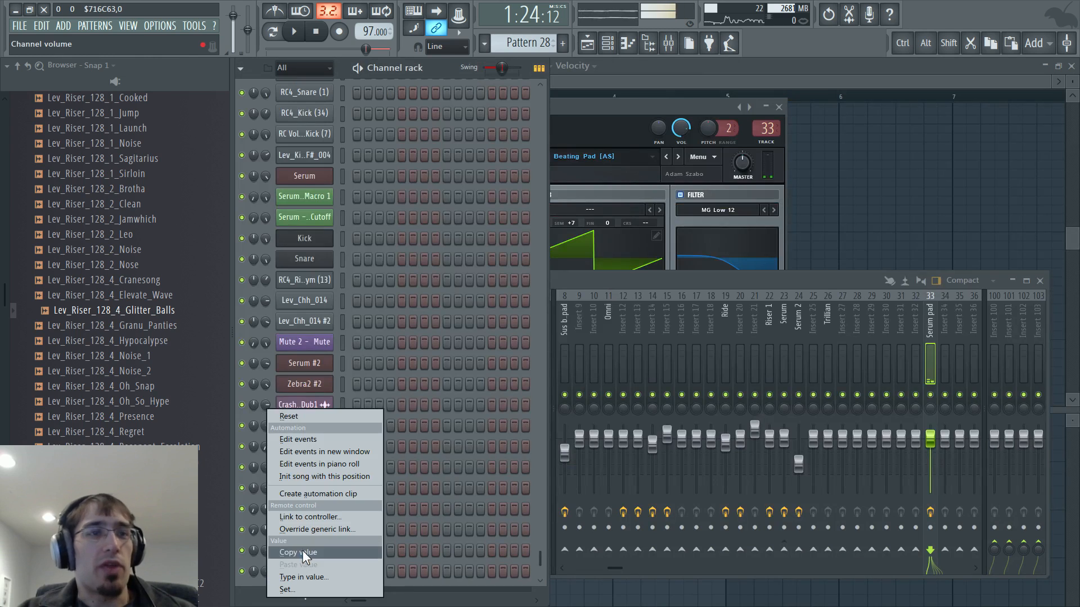
pyautogui.click(328, 486)
pyautogui.scroll(-2, 540, 409)
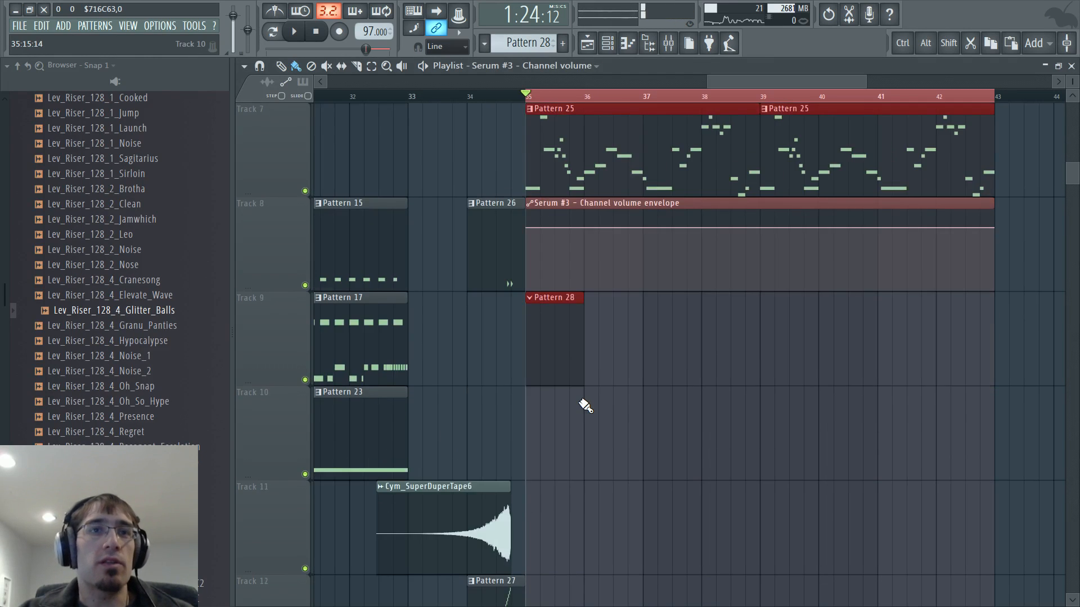
pyautogui.scroll(1, 568, 413)
# Add a four-note chord of E6, C#6, B5 and A5 at the start of Serum #3's piano roll in Pattern 28
pyautogui.press('F6')
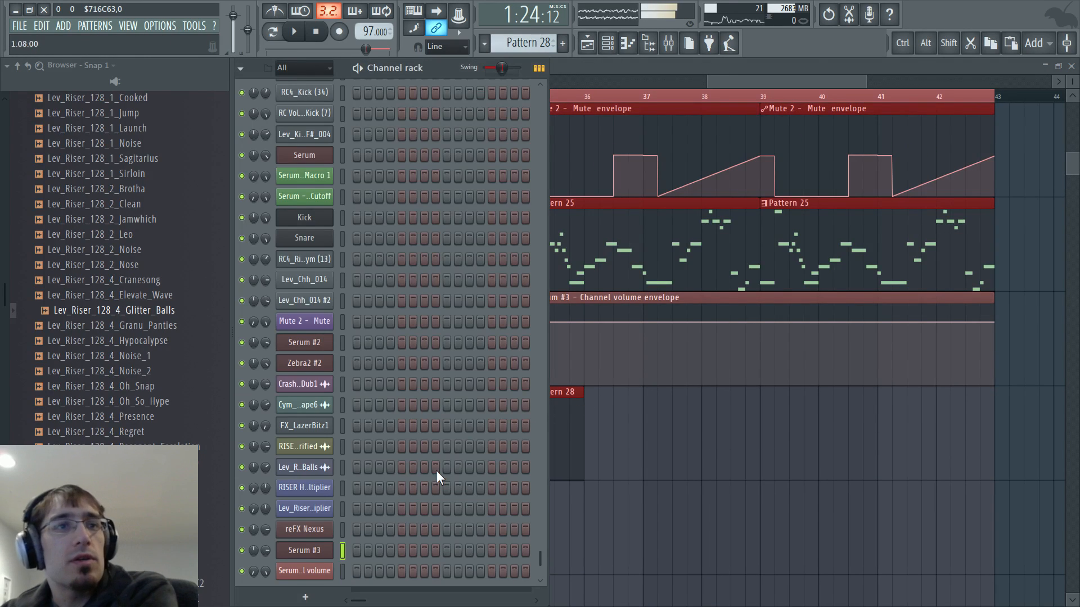
pyautogui.rightClick(309, 550)
pyautogui.click(376, 494)
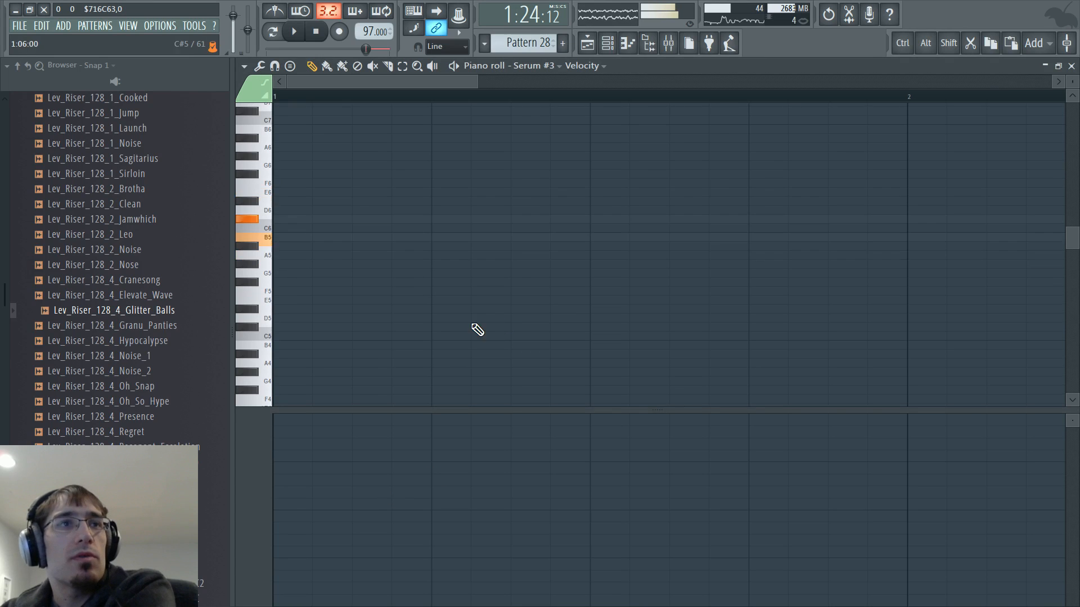
pyautogui.click(284, 192)
pyautogui.click(287, 218)
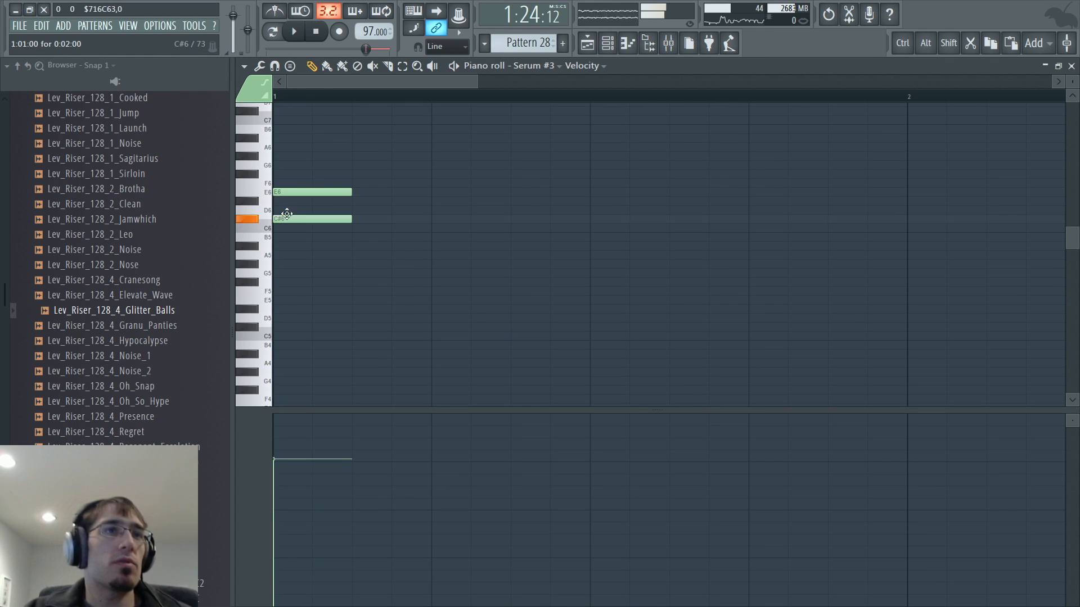
pyautogui.click(281, 256)
pyautogui.click(281, 237)
# Lengthen all four chord notes to one full bar and shift the chord half a bar later
pyautogui.scroll(-3, 322, 199)
pyautogui.hotkey('ctrl', 'a')
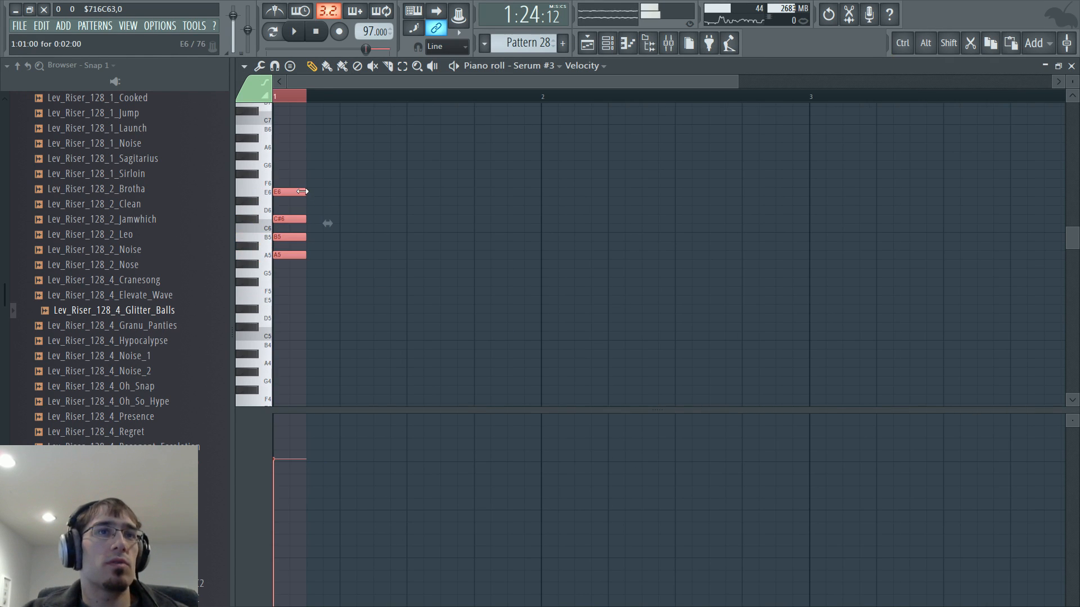
pyautogui.moveTo(302, 192); pyautogui.dragTo(523, 189)
pyautogui.click(483, 201)
pyautogui.rightClick(517, 202)
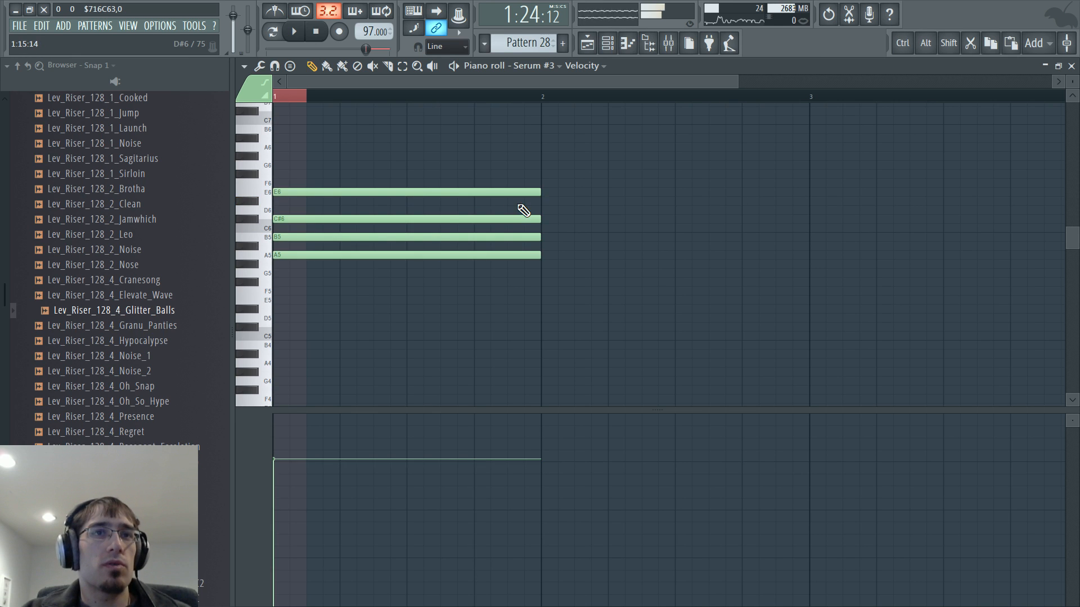
pyautogui.hotkey('ctrl', 'a')
pyautogui.moveTo(438, 191); pyautogui.dragTo(571, 193)
# Shape the Serum #3 volume envelope to reach zero halfway through bar 35, rise in a curve to bar 36, and stay at zero until bar 37
pyautogui.press('F5')
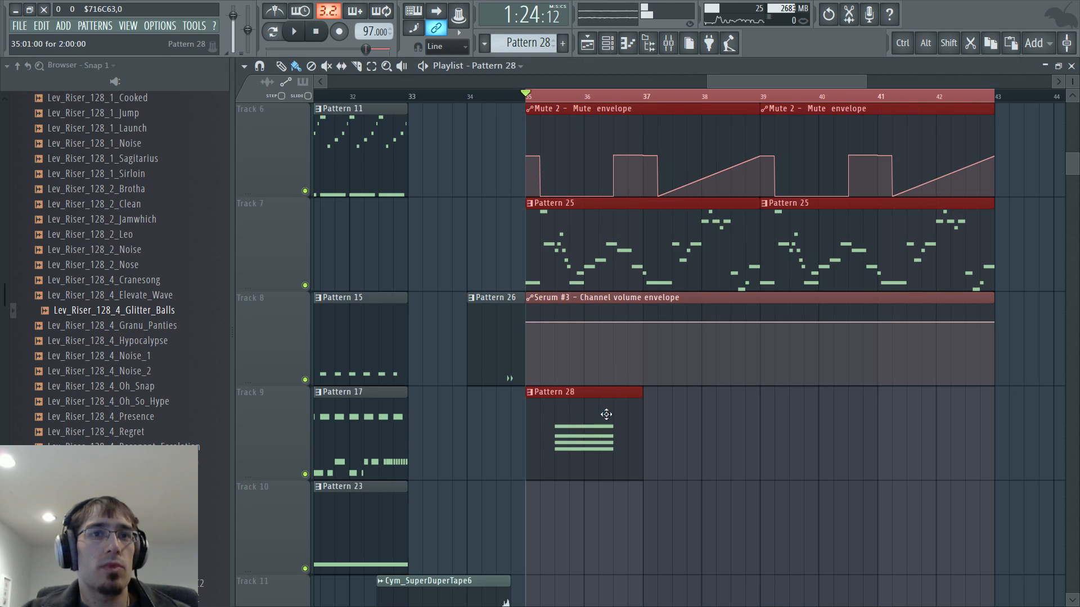
pyautogui.moveTo(550, 353); pyautogui.dragTo(554, 385)
pyautogui.moveTo(608, 336); pyautogui.dragTo(635, 396)
pyautogui.press('space')
pyautogui.moveTo(720, 379); pyautogui.dragTo(720, 403)
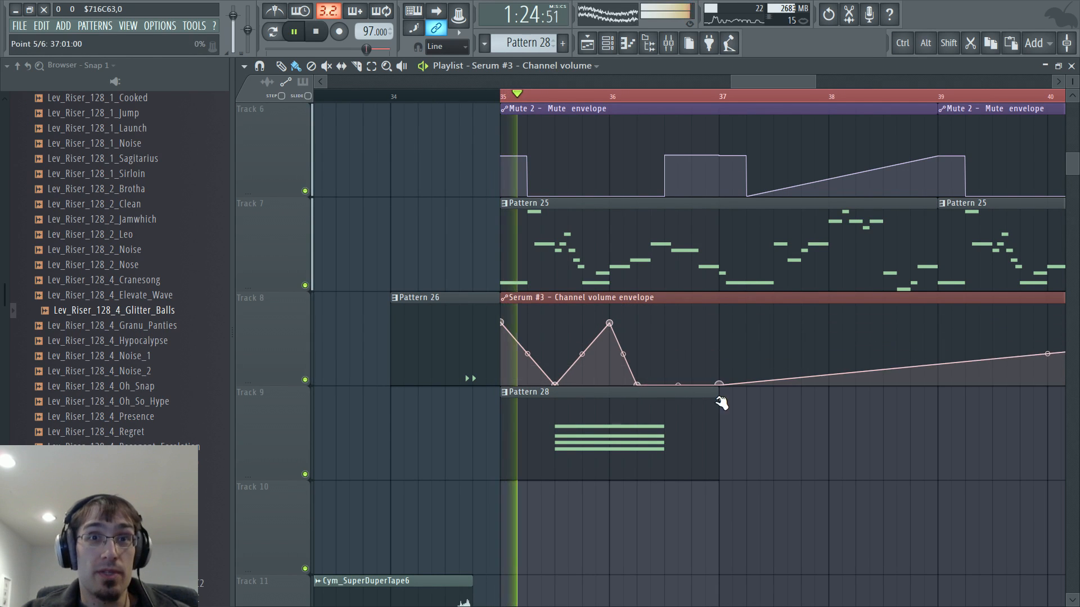
pyautogui.moveTo(582, 355); pyautogui.dragTo(582, 326)
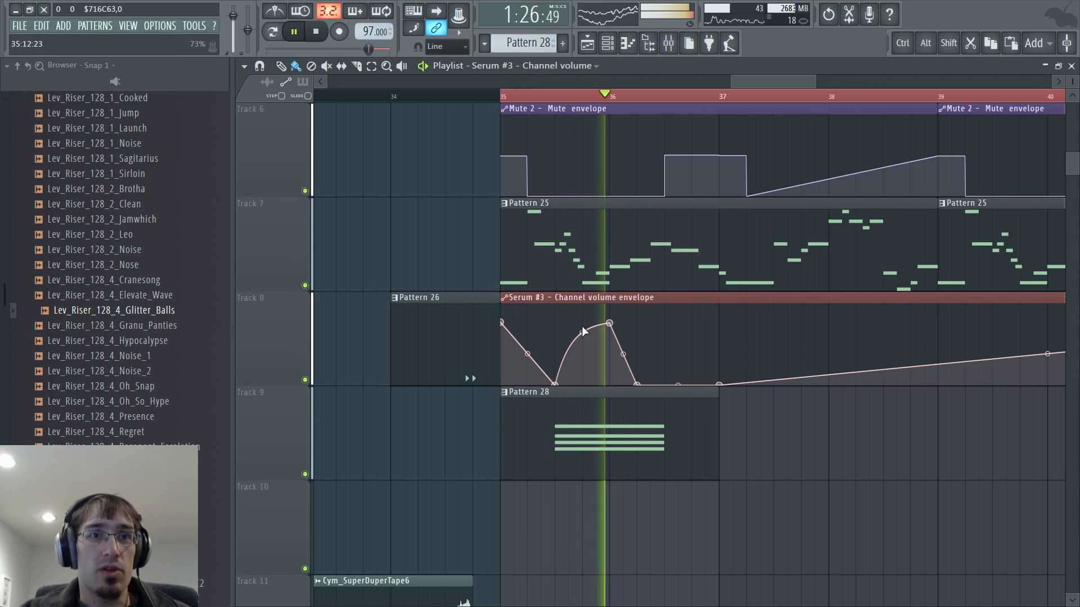
pyautogui.press('space')
# Set the Serum pad's ENV 2 sustain to 100% and switch off its filter
pyautogui.press('F6')
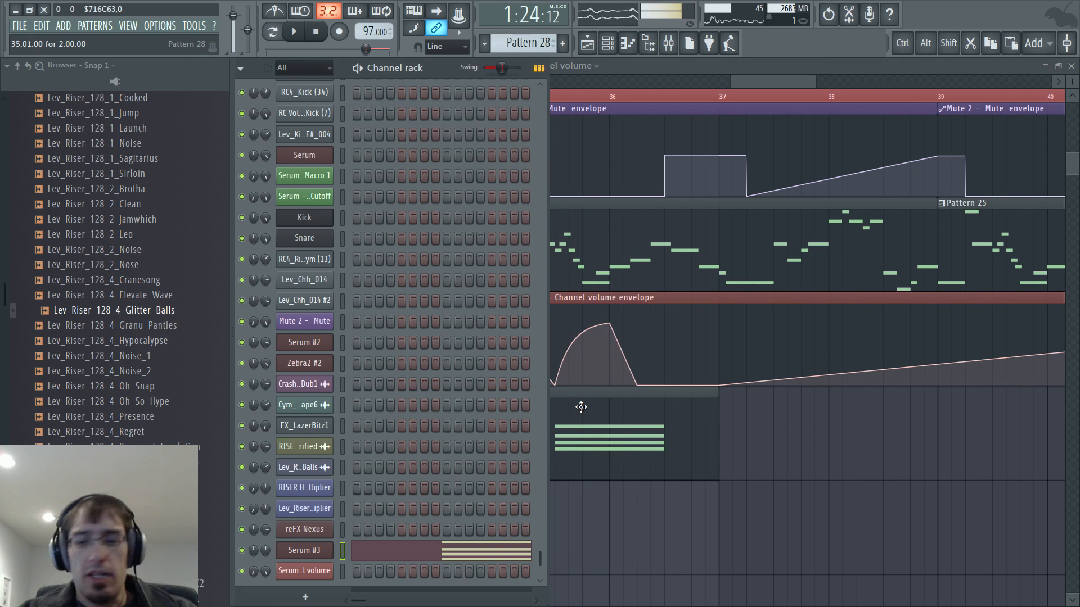
pyautogui.click(322, 550)
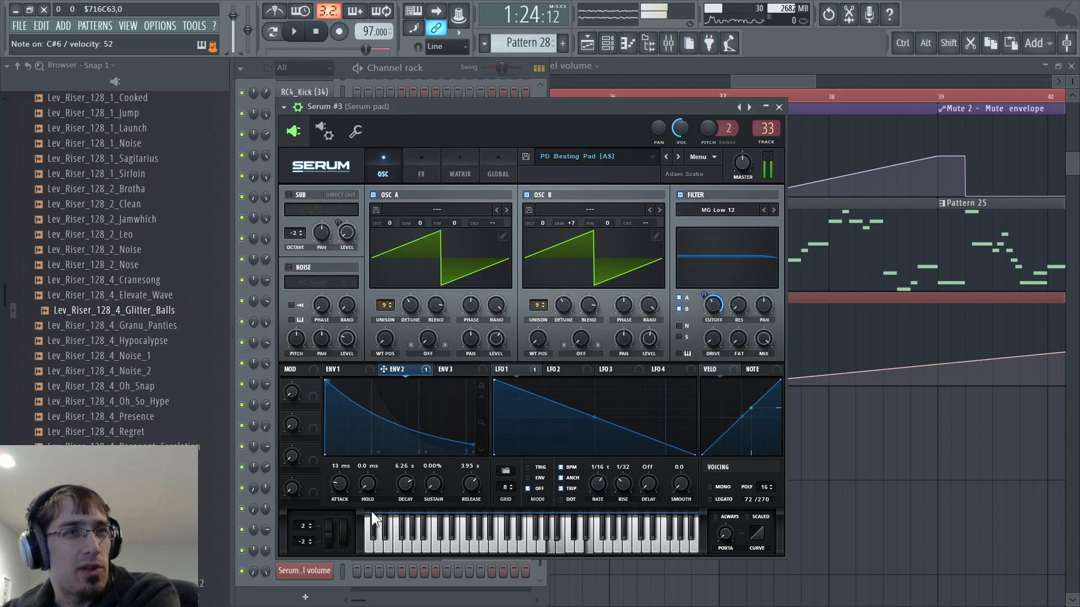
pyautogui.moveTo(432, 483); pyautogui.dragTo(463, 335)
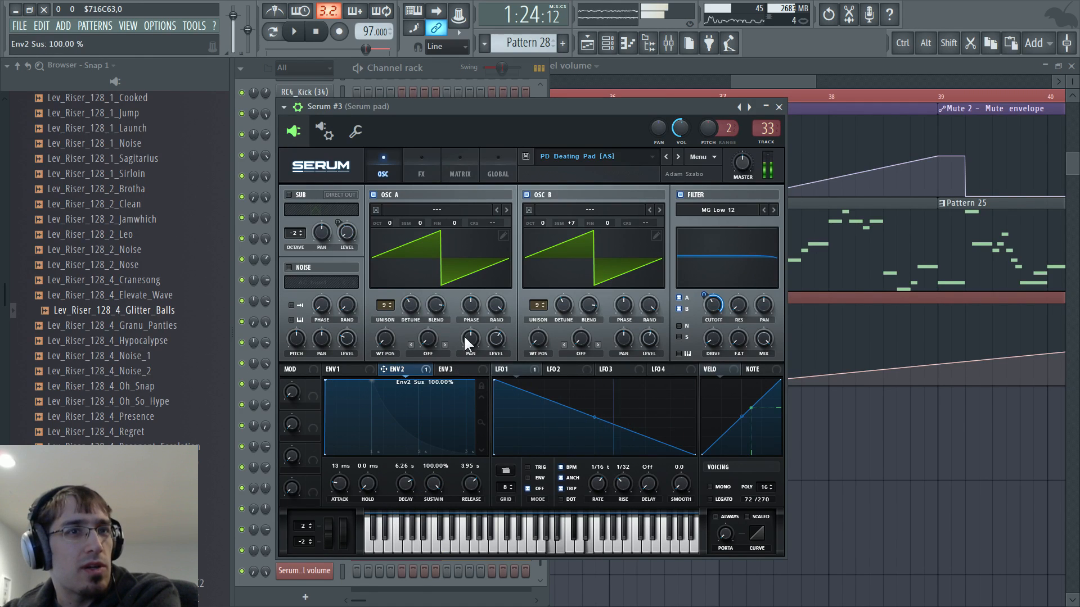
pyautogui.click(680, 194)
# Refine the volume swell before bar 36 with a slightly higher peak, an inward-curved rise and a vertical drop to zero
pyautogui.press('F5')
pyautogui.press('space')
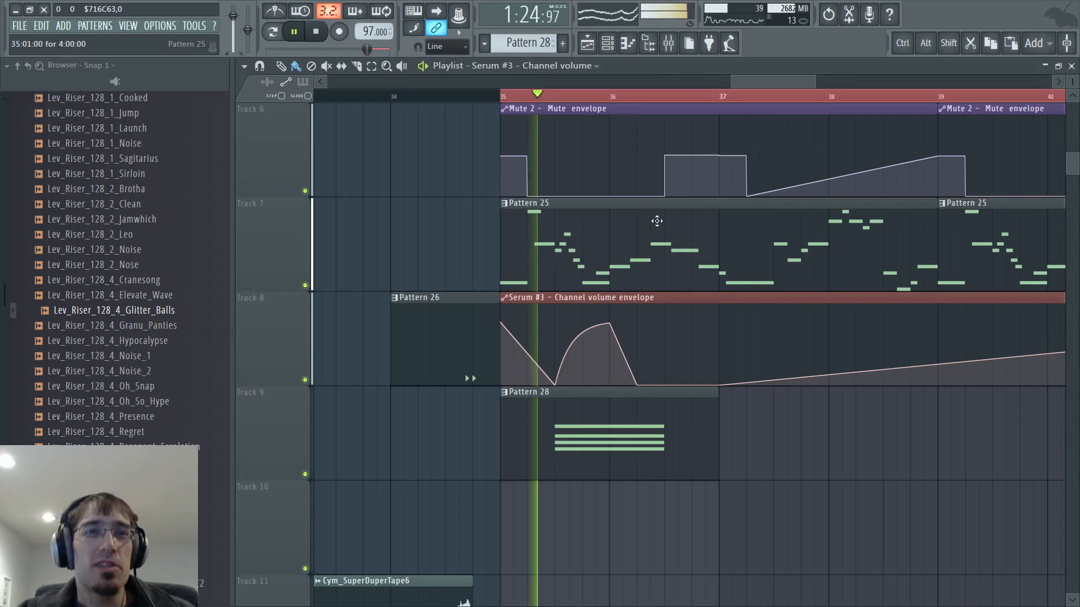
pyautogui.moveTo(611, 324); pyautogui.dragTo(610, 316)
pyautogui.press('space')
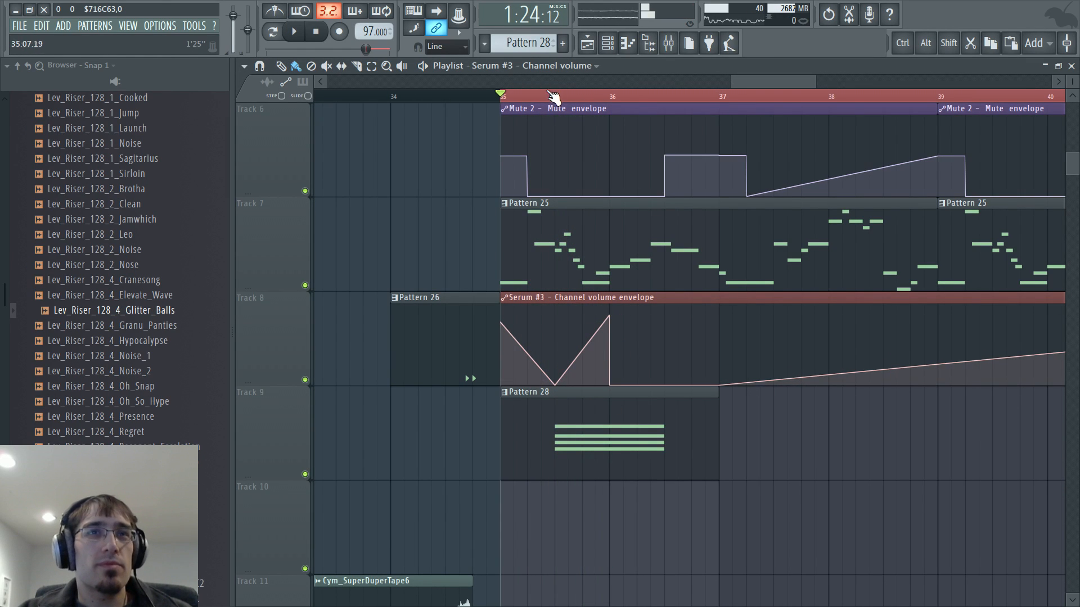
pyautogui.press('space')
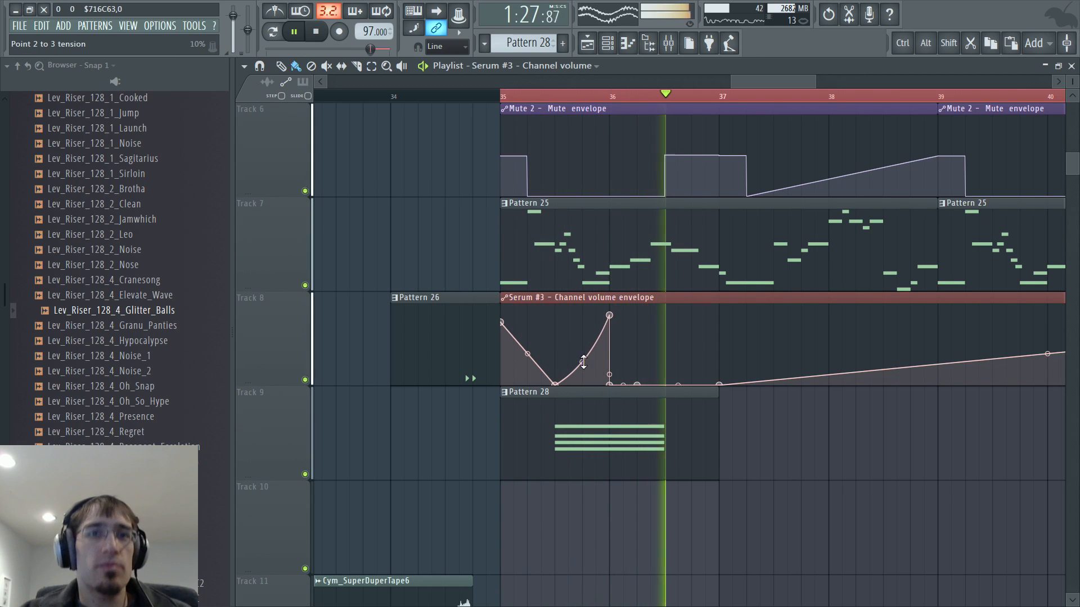
# Add a second one-bar chord of C#6, A5, G#5 and E5 starting at 3:13:00 in Pattern 28
pyautogui.doubleClick(700, 398)
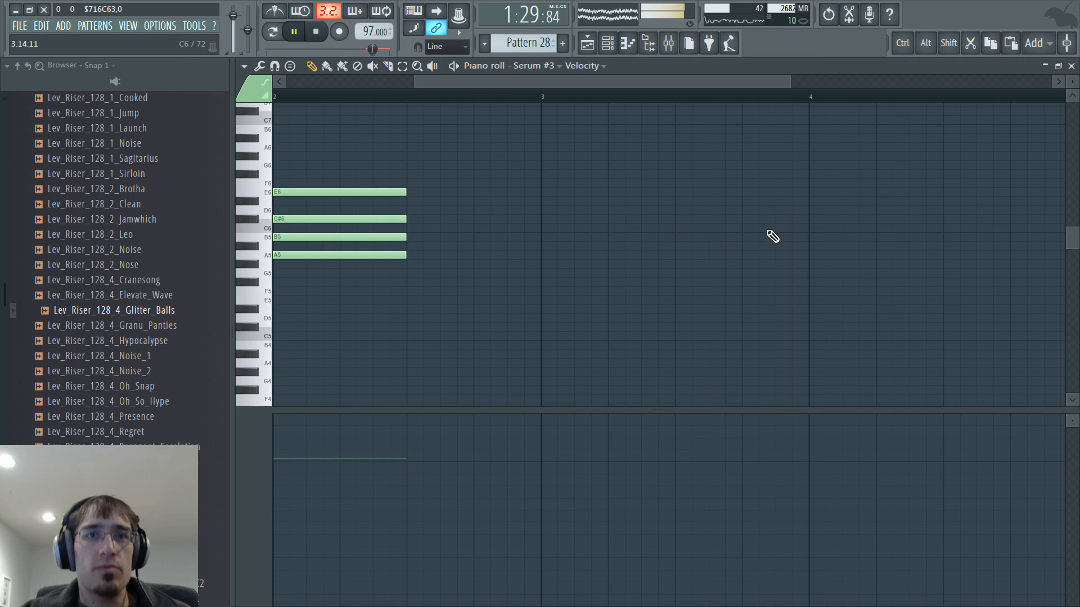
pyautogui.moveTo(772, 220); pyautogui.dragTo(757, 219)
pyautogui.press('space')
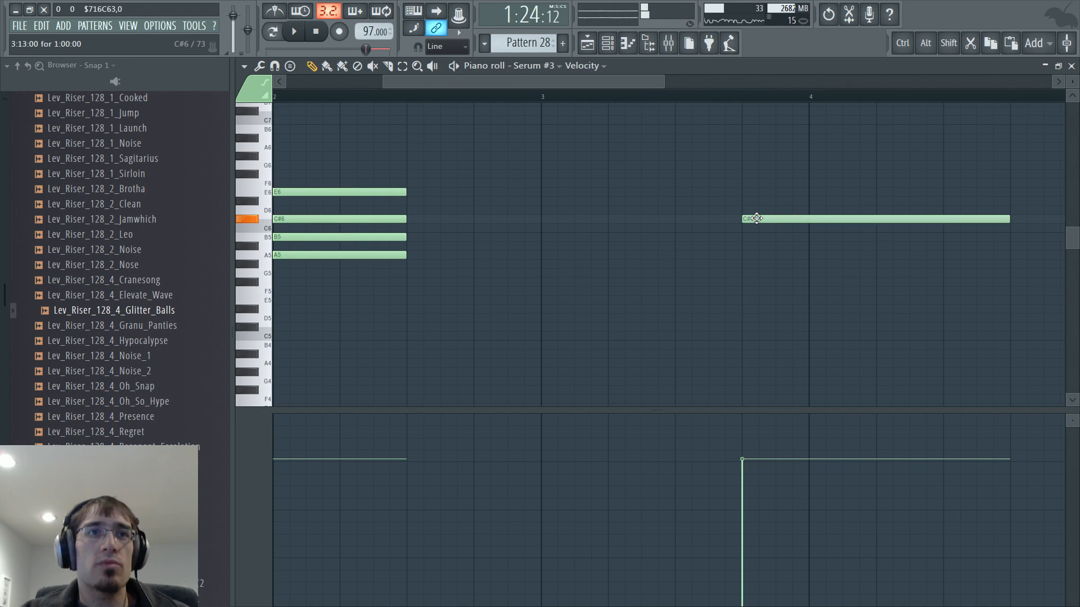
pyautogui.moveTo(737, 262); pyautogui.dragTo(739, 253)
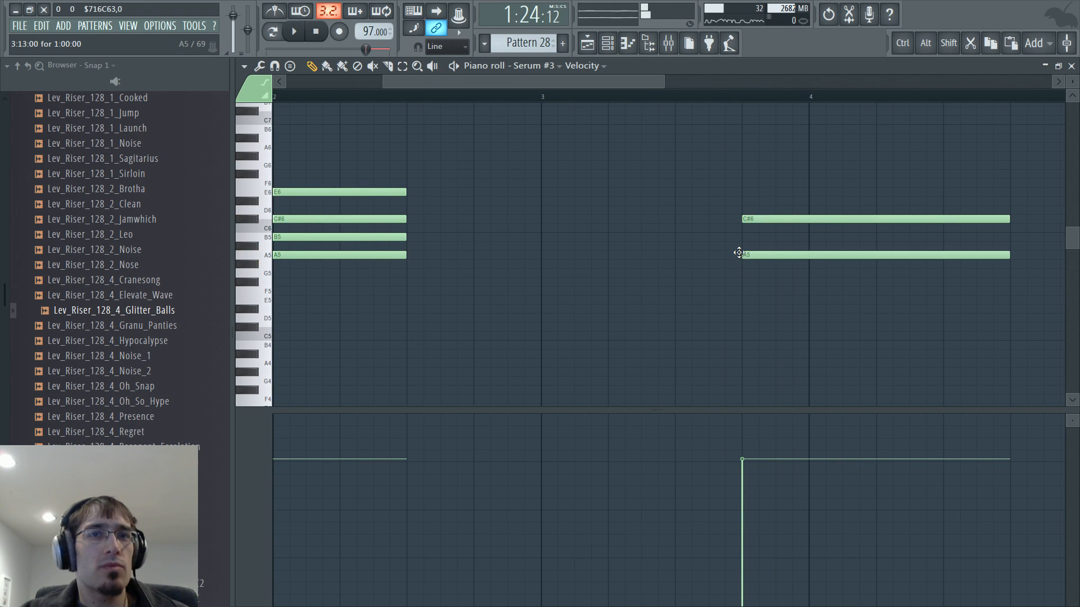
pyautogui.click(740, 264)
pyautogui.moveTo(740, 308); pyautogui.dragTo(740, 290)
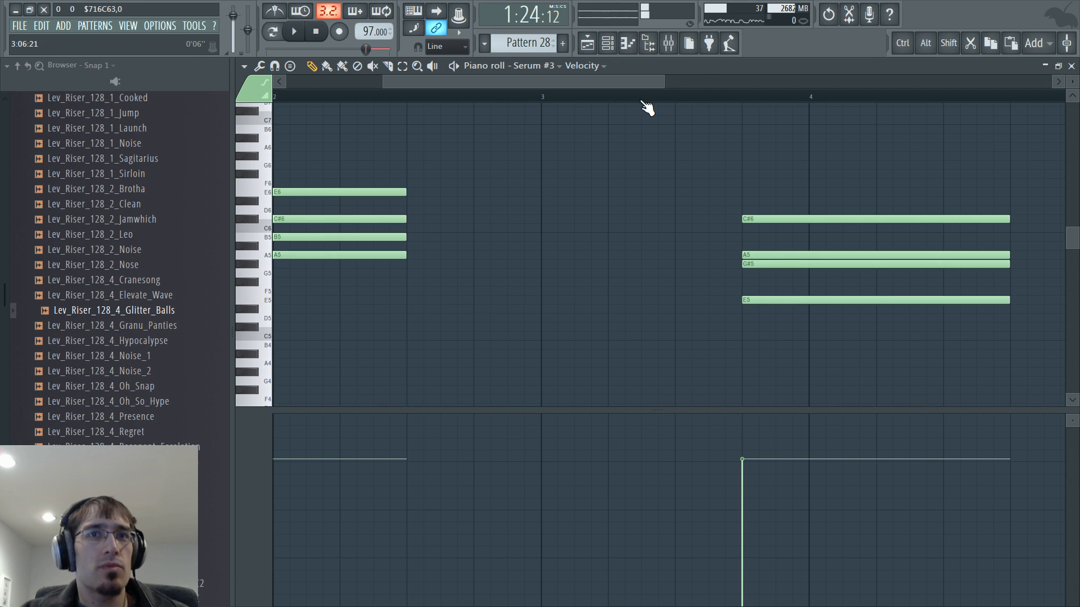
# Hold the Serum #3 volume envelope at zero until 37:13:00, with a curved rise to a peak a quarter into bar 38
pyautogui.click(587, 43)
pyautogui.rightClick(801, 374)
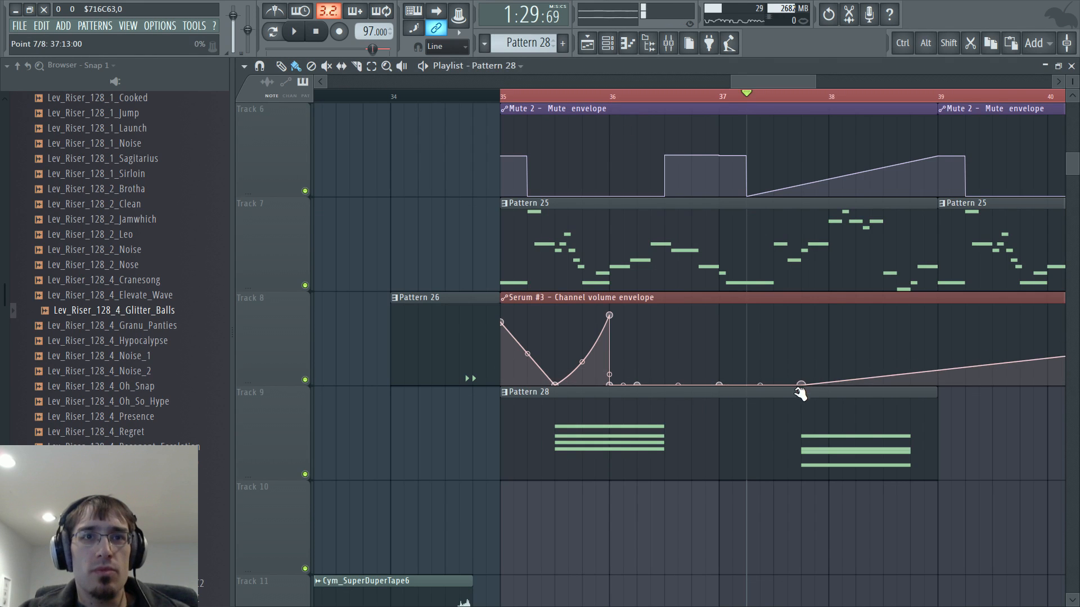
pyautogui.rightClick(844, 330)
pyautogui.moveTo(849, 331); pyautogui.dragTo(863, 320)
pyautogui.press('space')
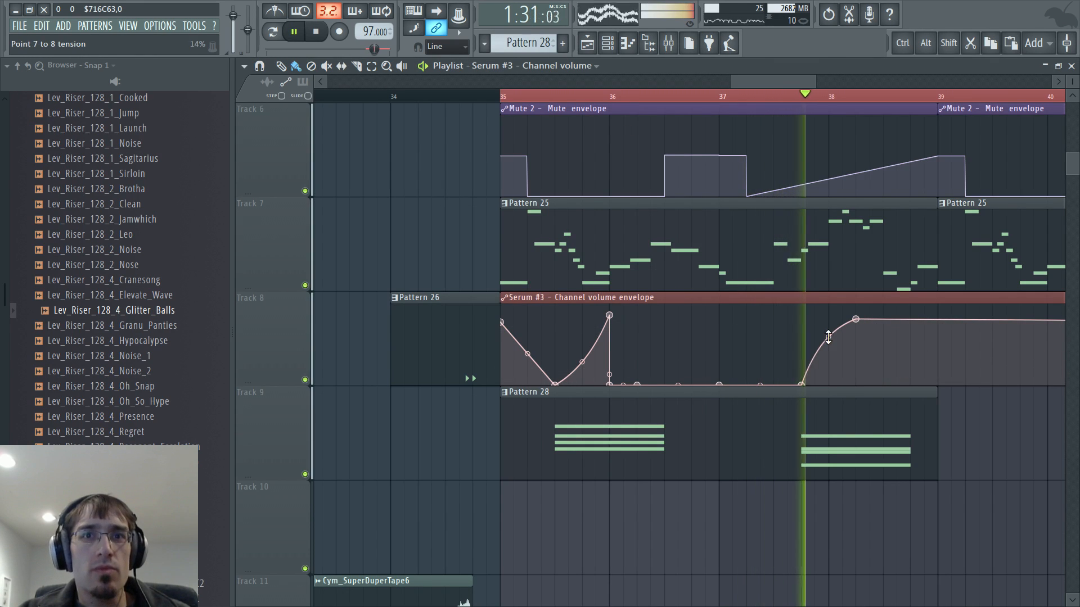
# Hold the second swell's level until the middle of bar 38, drop it vertically to zero, and keep it at zero until bar 39
pyautogui.rightClick(881, 371)
pyautogui.press('space')
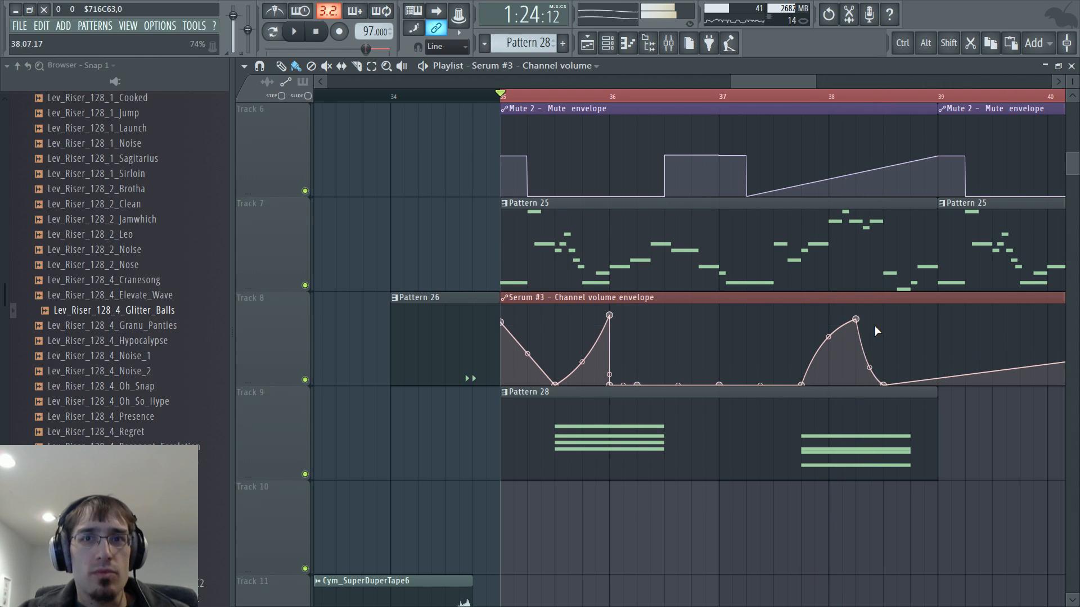
pyautogui.rightClick(881, 325)
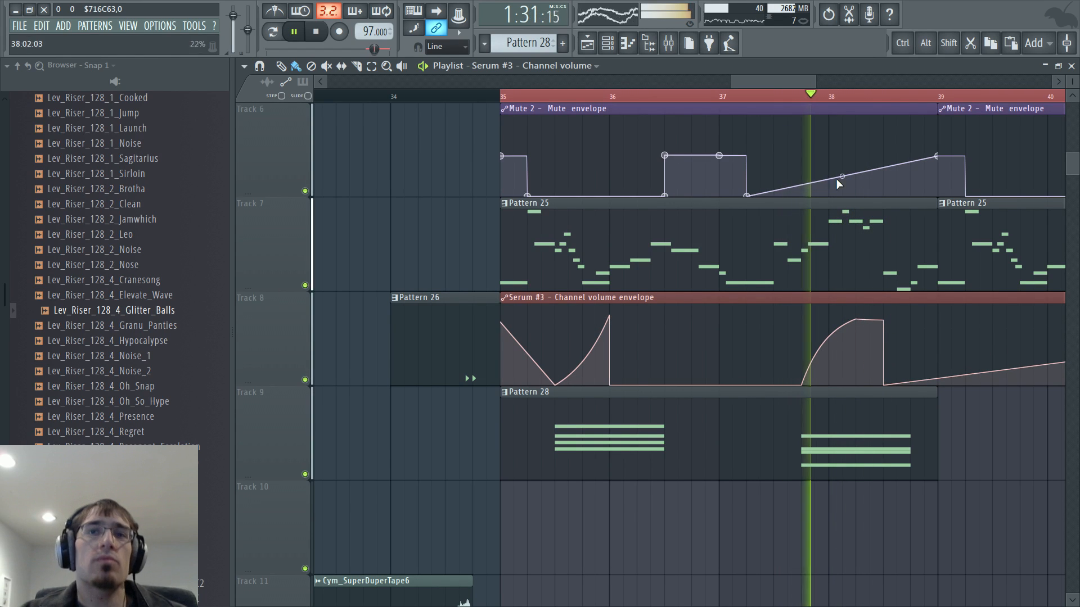
pyautogui.rightClick(938, 384)
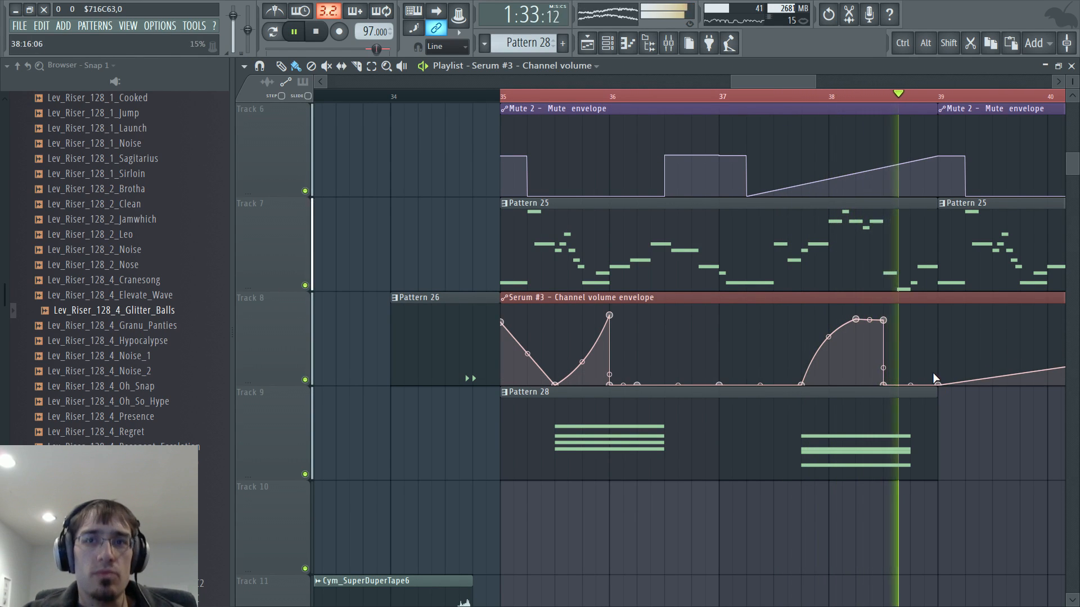
pyautogui.scroll(-2, 906, 321)
pyautogui.press('space')
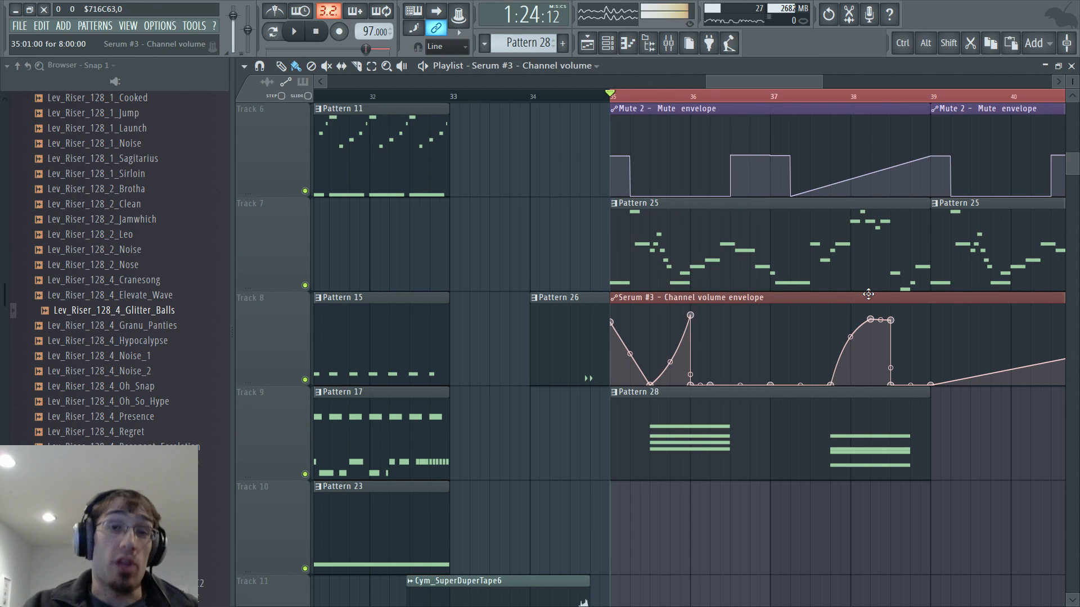
# Place a second Pattern 28 clip at bar 39 on Track 9
pyautogui.moveTo(760, 82); pyautogui.dragTo(793, 83)
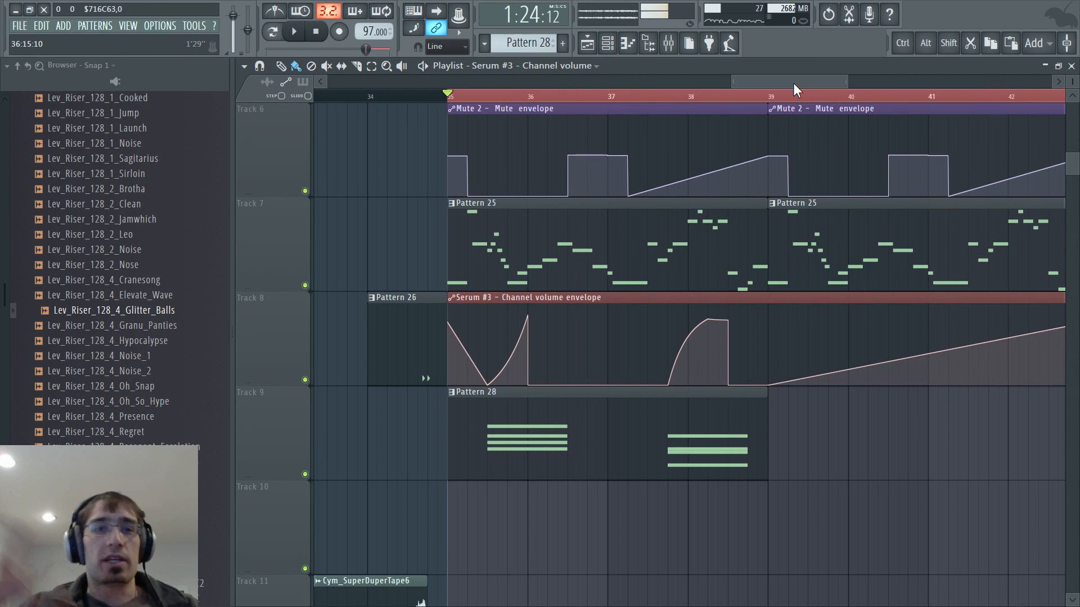
pyautogui.press('space')
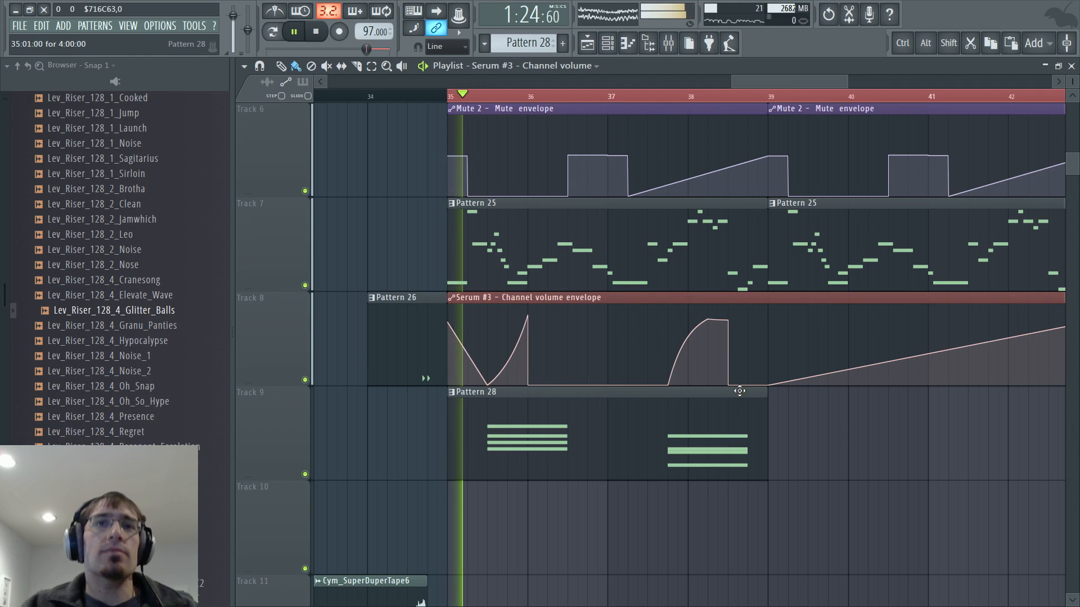
pyautogui.click(774, 401)
pyautogui.scroll(-4, 789, 387)
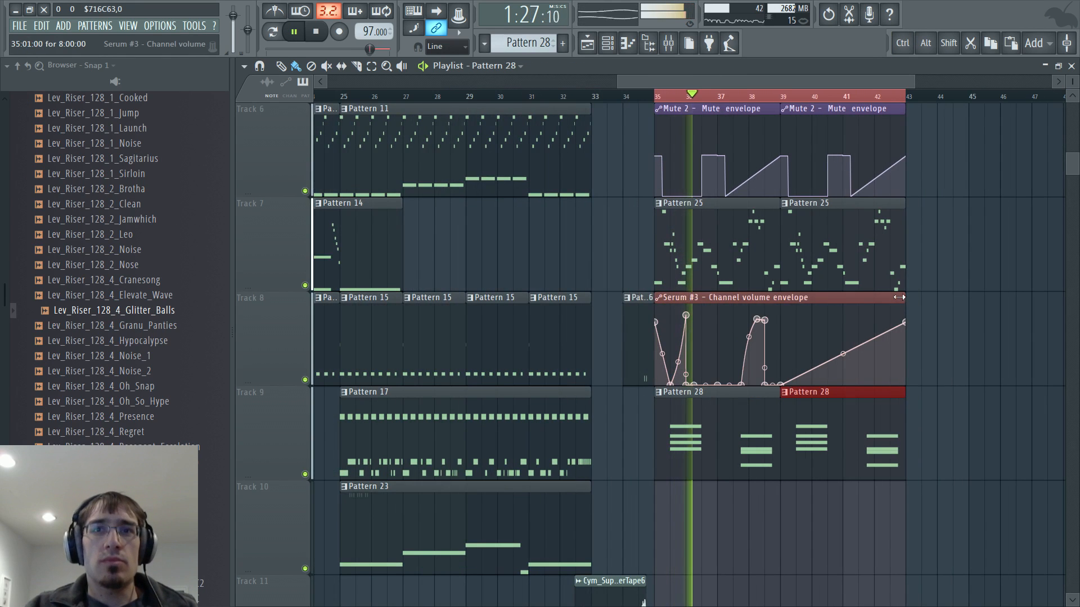
# Trim the Serum #3 volume envelope clip to end at bar 39 and dip its bar 38 plateau to zero at 38:07
pyautogui.moveTo(899, 297); pyautogui.dragTo(782, 298)
pyautogui.scroll(4, 678, 377)
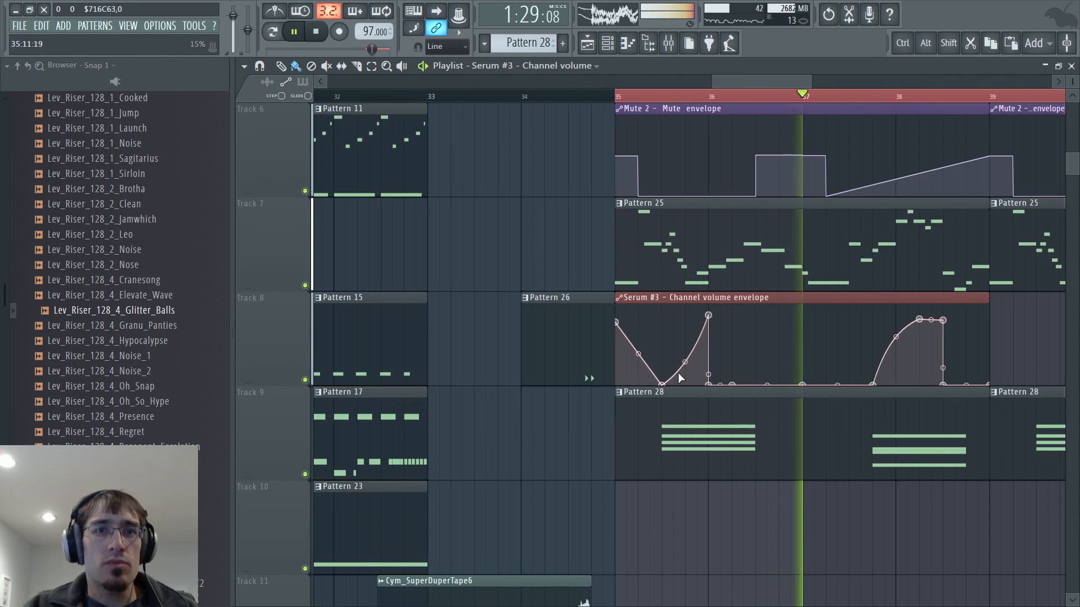
pyautogui.scroll(4, 864, 318)
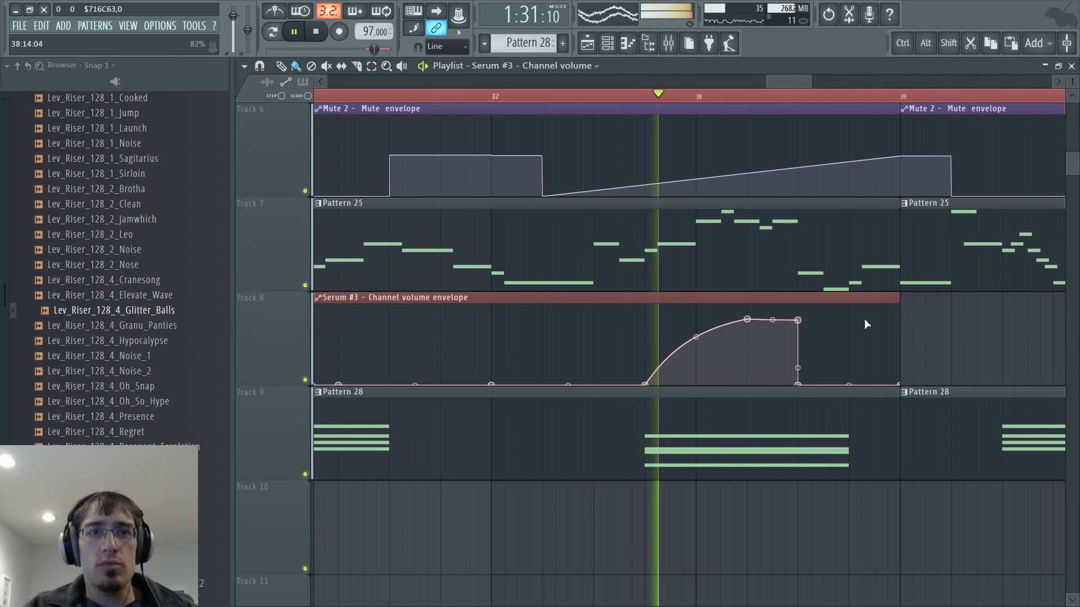
pyautogui.rightClick(775, 347)
pyautogui.moveTo(775, 347); pyautogui.dragTo(765, 403)
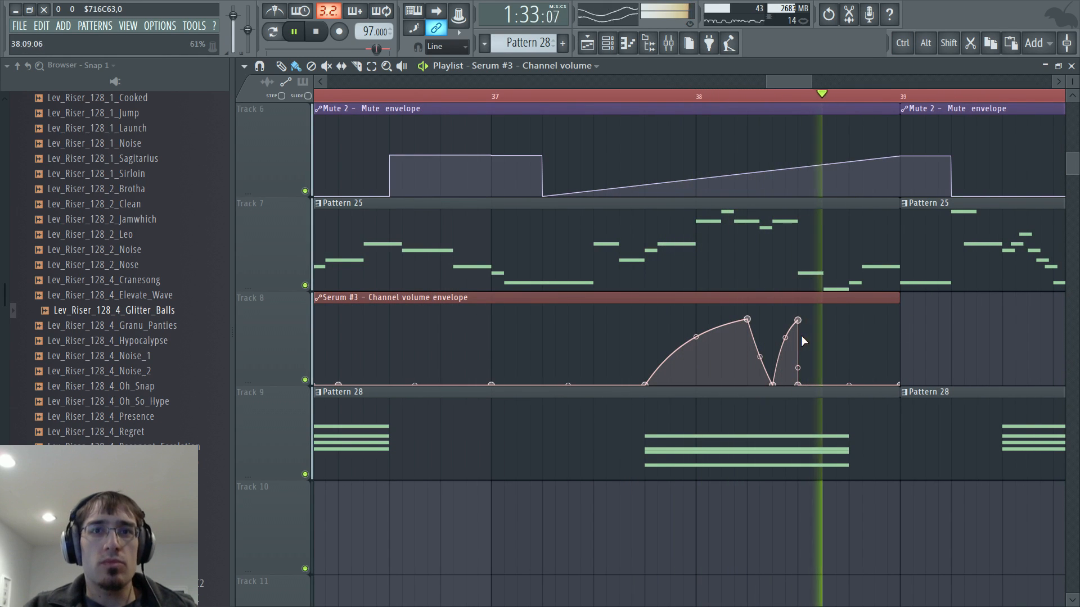
# Add two short volume peaks at 38:14 and 38:16, holding the last level until the clip's end at bar 39
pyautogui.press('space')
pyautogui.click(620, 95)
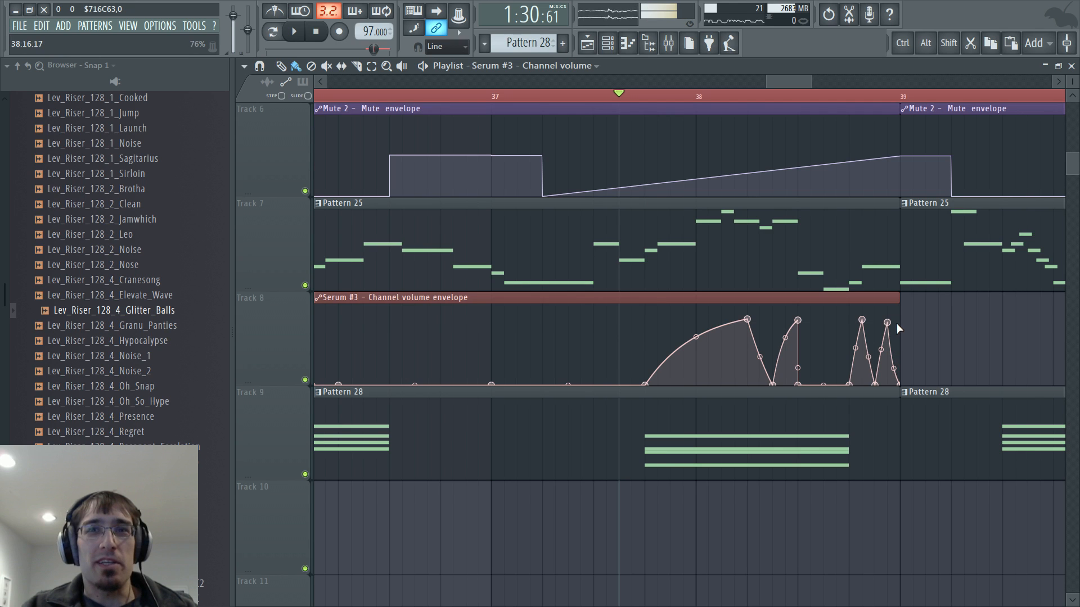
pyautogui.moveTo(909, 302); pyautogui.dragTo(946, 306)
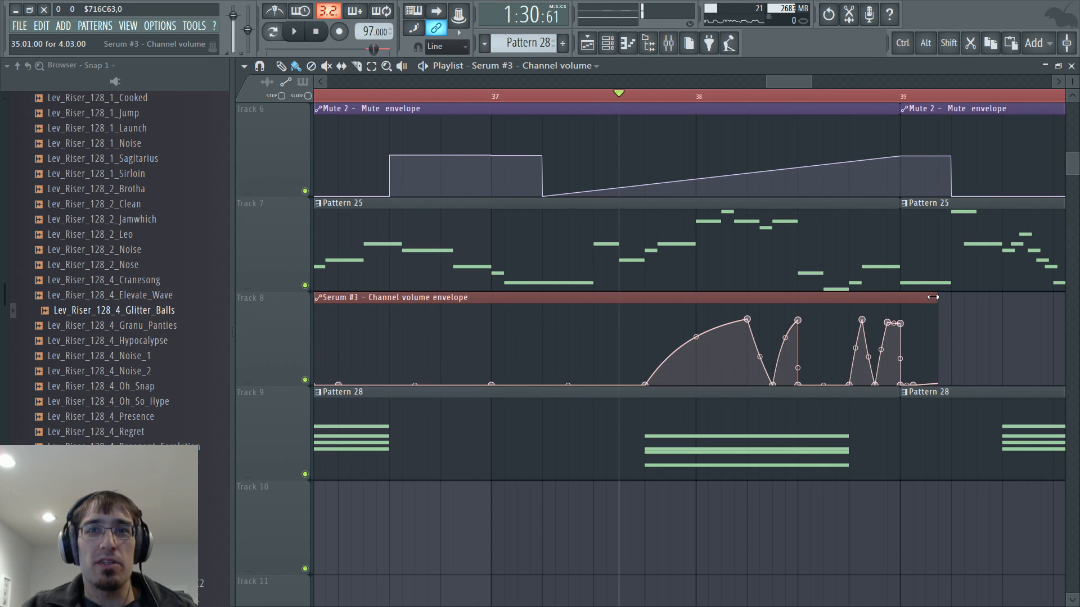
pyautogui.moveTo(933, 297); pyautogui.dragTo(899, 301)
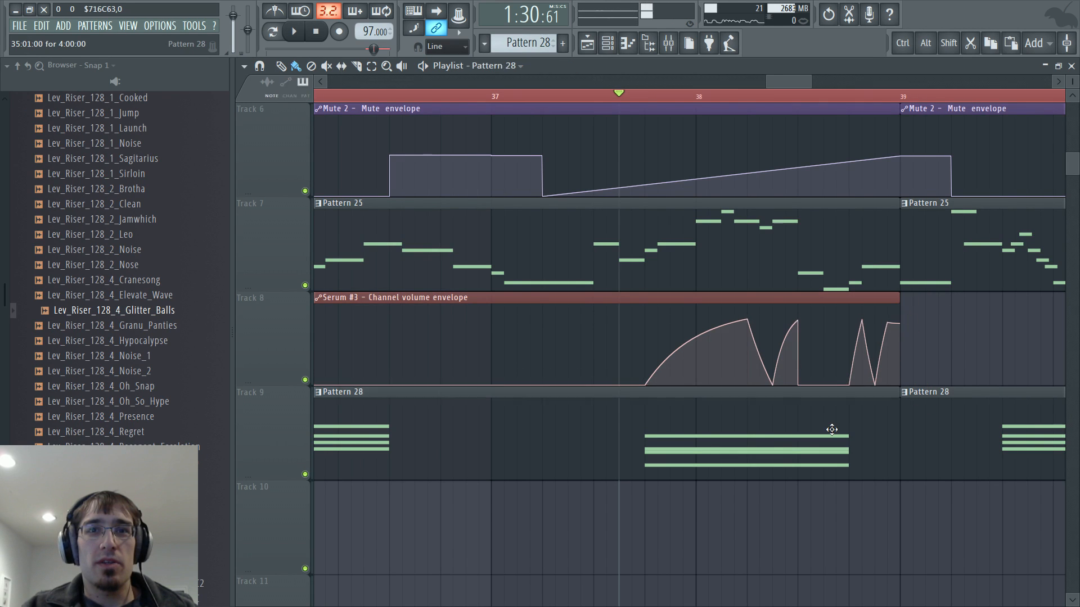
# Lengthen the four notes of Pattern 28's second chord to the start of bar 5 and play the section
pyautogui.doubleClick(831, 430)
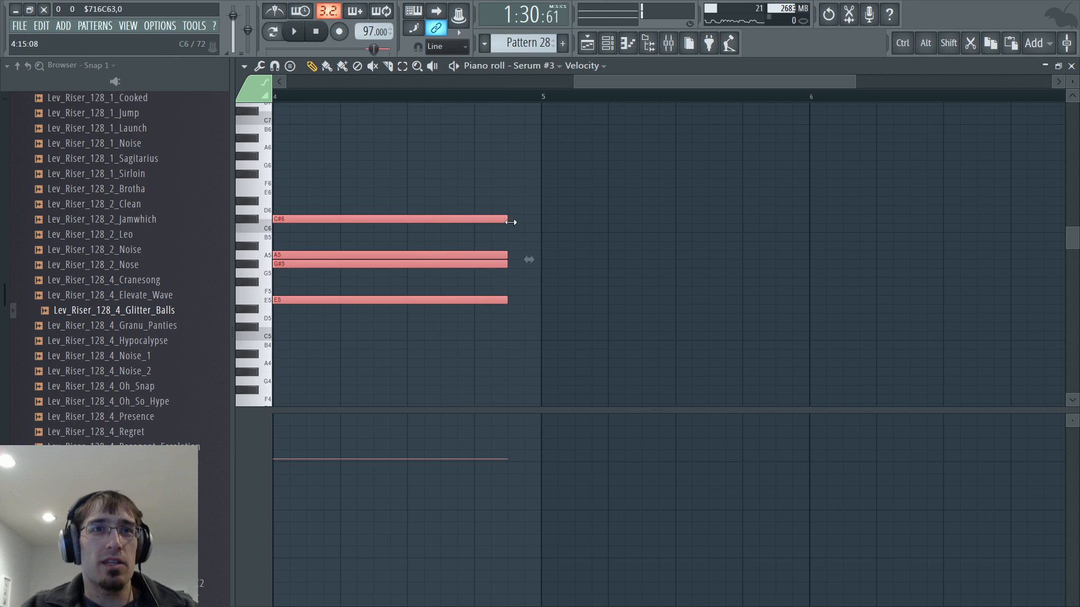
pyautogui.press('Escape')
pyautogui.press('space')
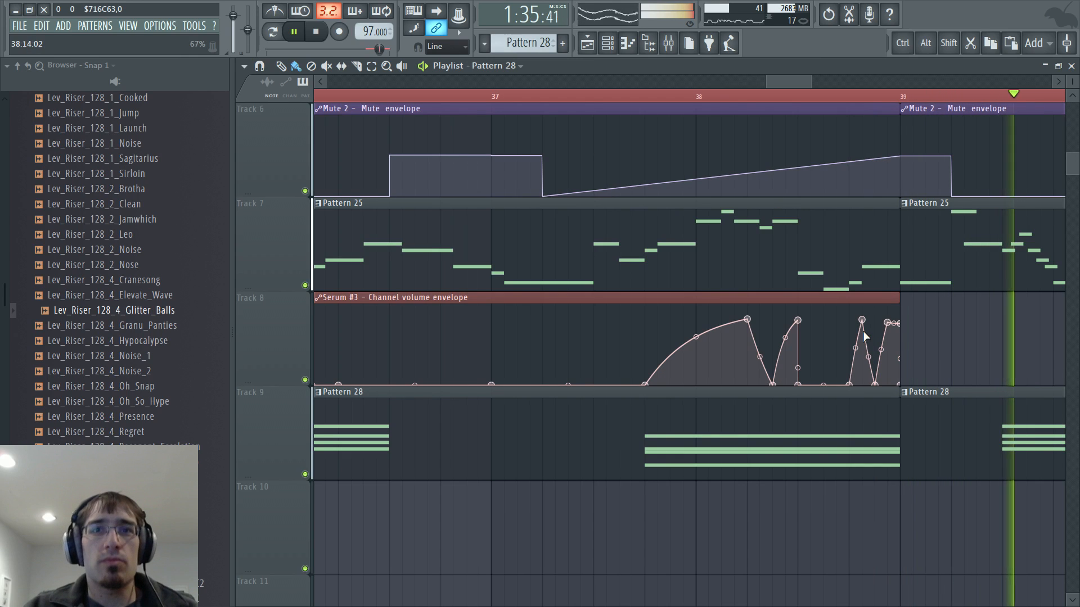
# Move the volume peak at 38:14 to 38:13, and add a swell rising from 38:09 to 74% at 38:12:00
pyautogui.moveTo(864, 321); pyautogui.dragTo(849, 319)
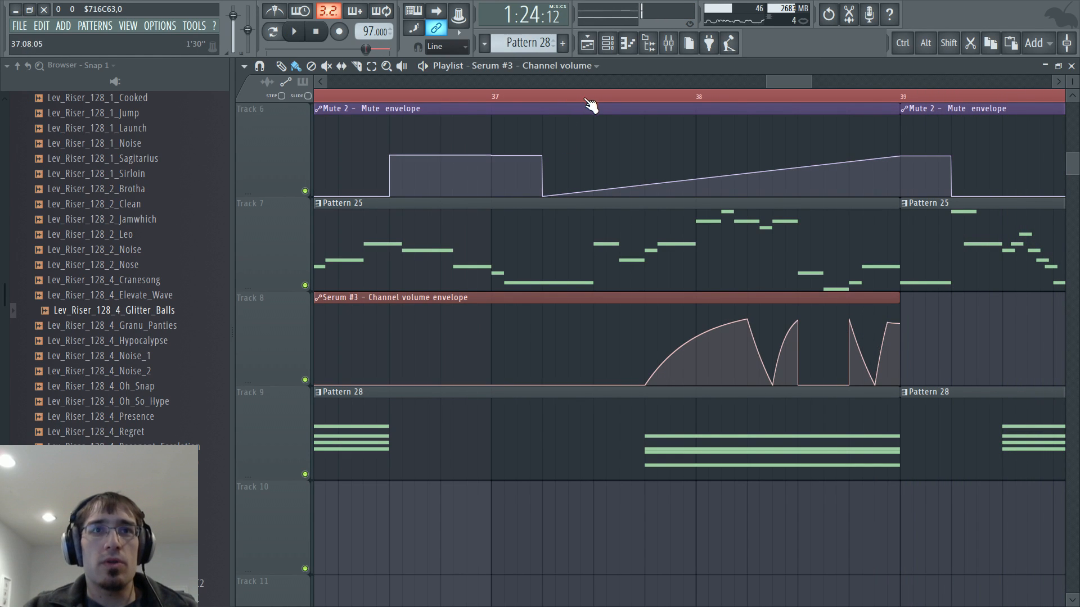
pyautogui.moveTo(823, 384); pyautogui.dragTo(838, 328)
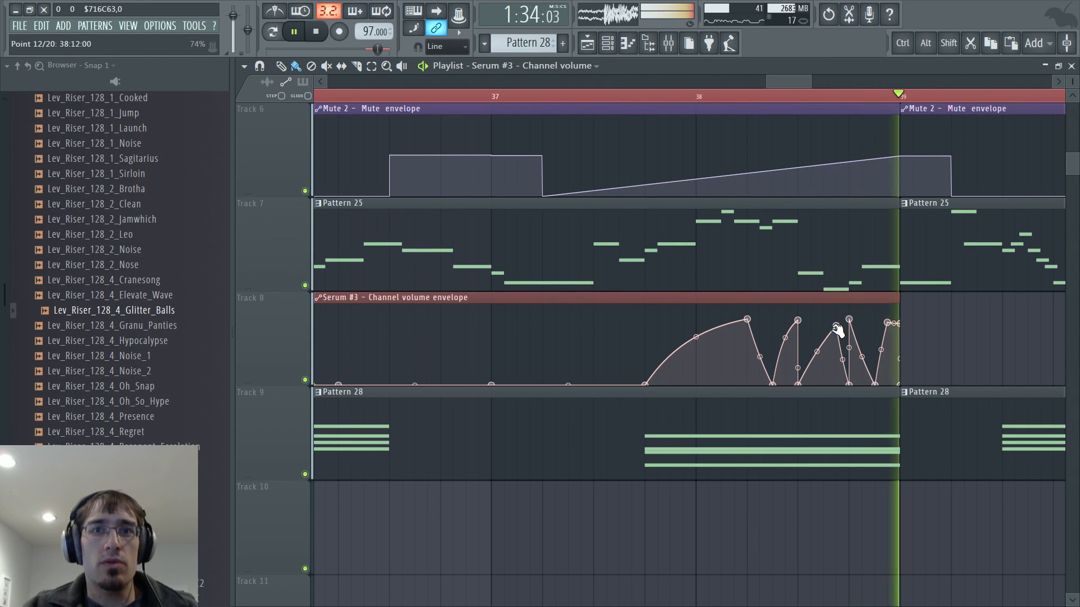
pyautogui.press('space')
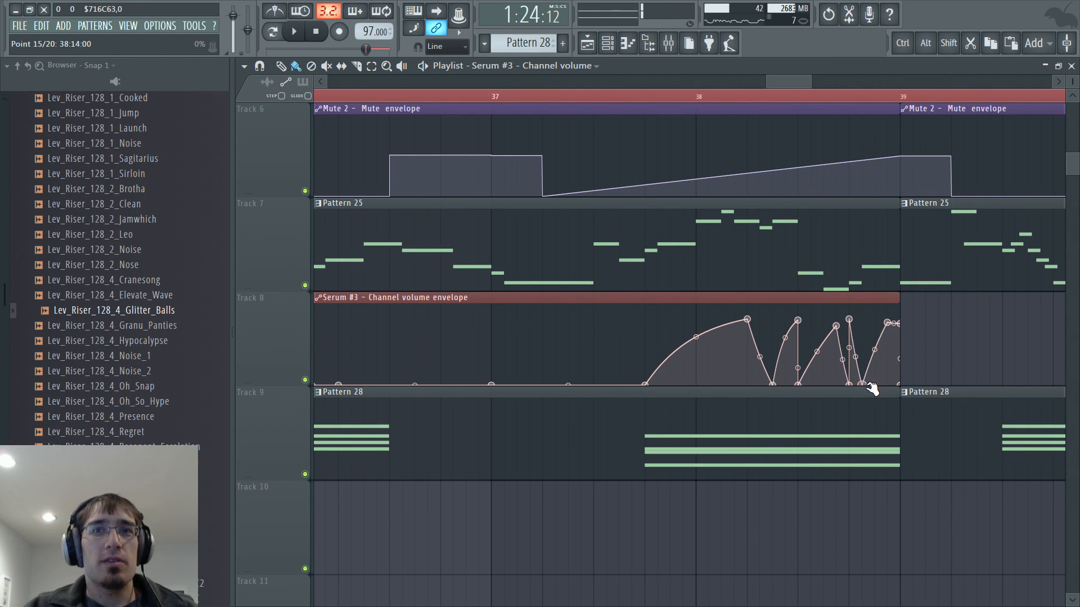
# Delete the two surplus envelope points at 39:01:00 and end with a curved rise from zero at 38:14:00 to a peak at bar 39
pyautogui.rightClick(898, 325)
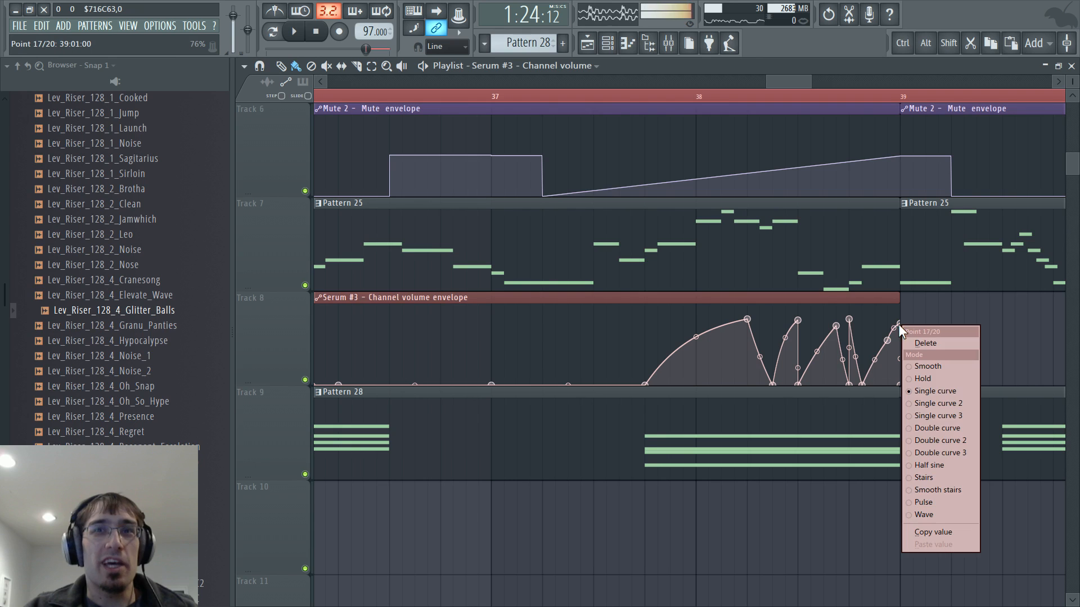
pyautogui.click(913, 343)
pyautogui.rightClick(899, 384)
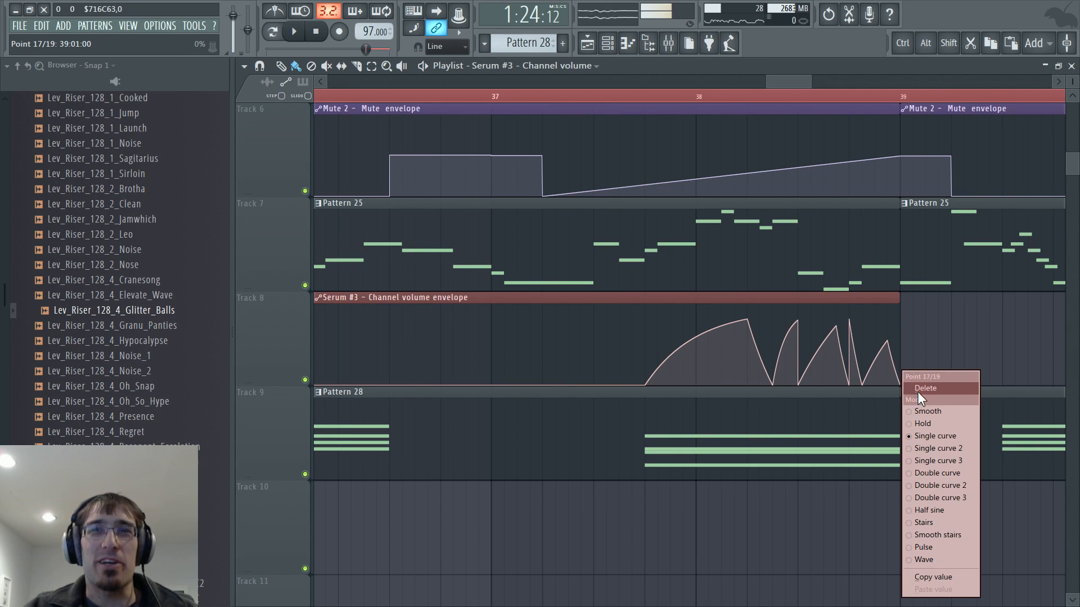
pyautogui.click(918, 390)
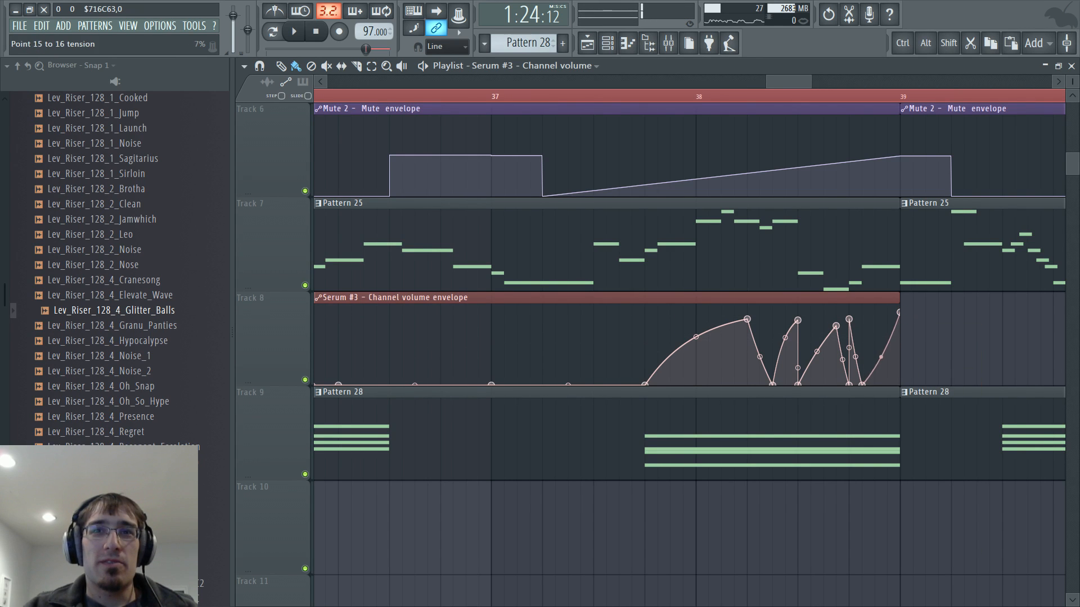
pyautogui.press('space')
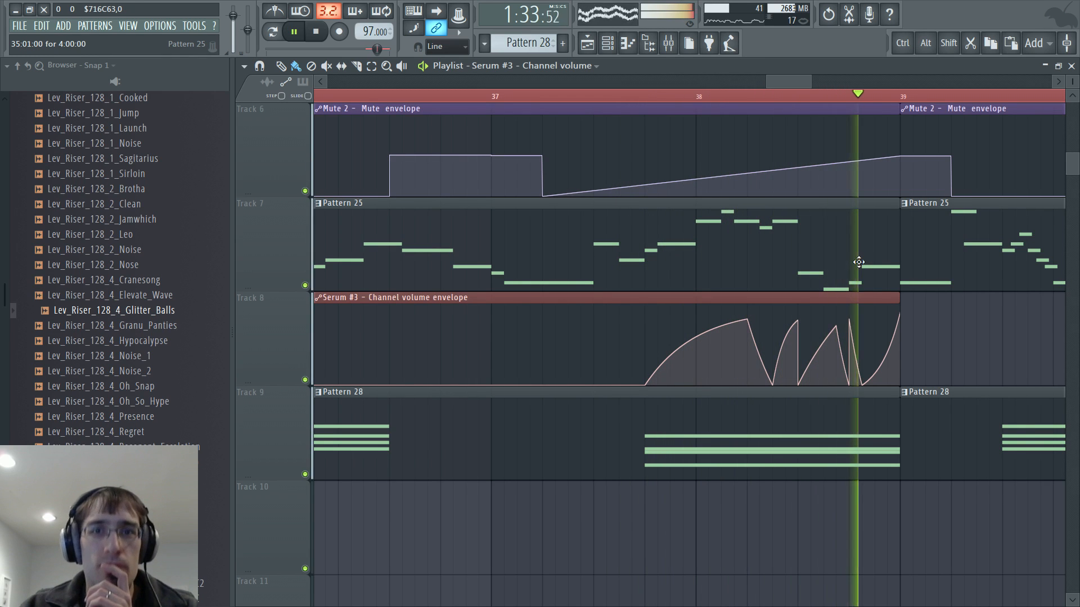
pyautogui.press('space')
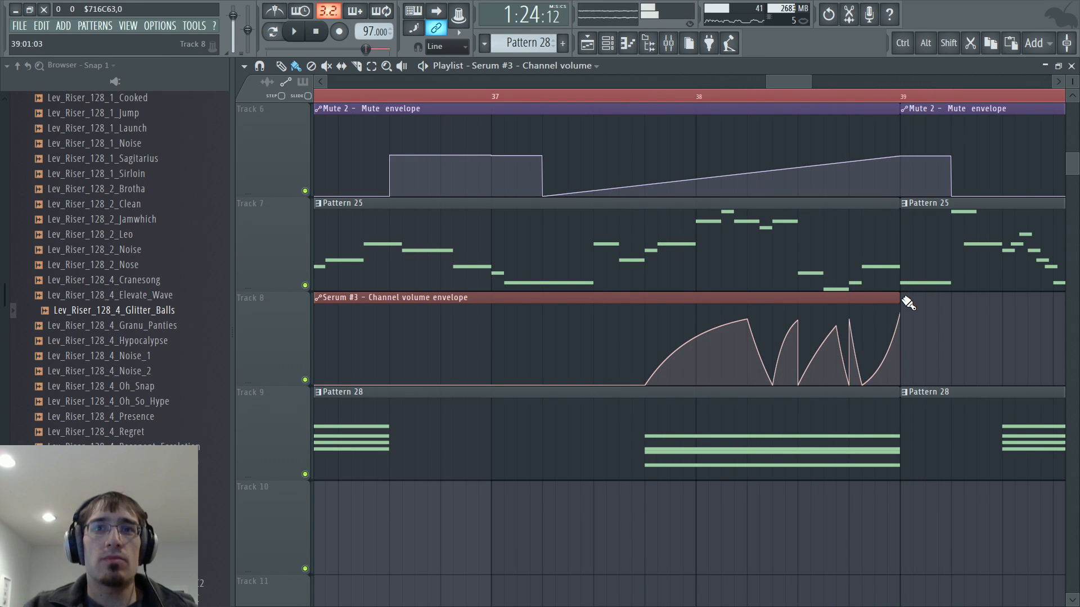
# Extend the volume envelope to 39:05 with a vertical drop to zero at bar 39, and move the last low point to 38:15
pyautogui.moveTo(908, 303); pyautogui.dragTo(933, 364)
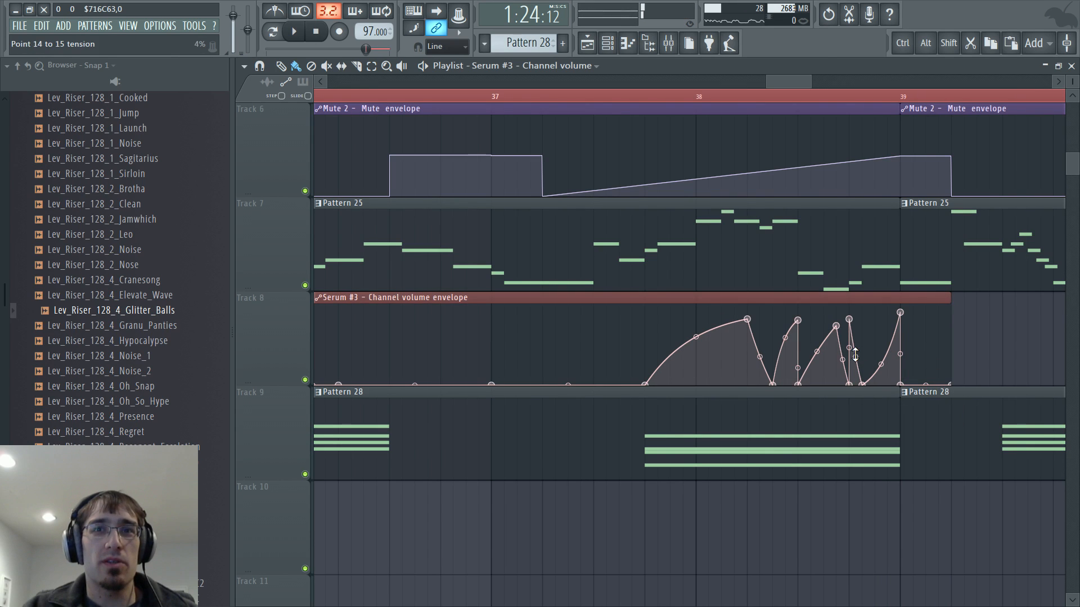
pyautogui.moveTo(864, 384); pyautogui.dragTo(875, 385)
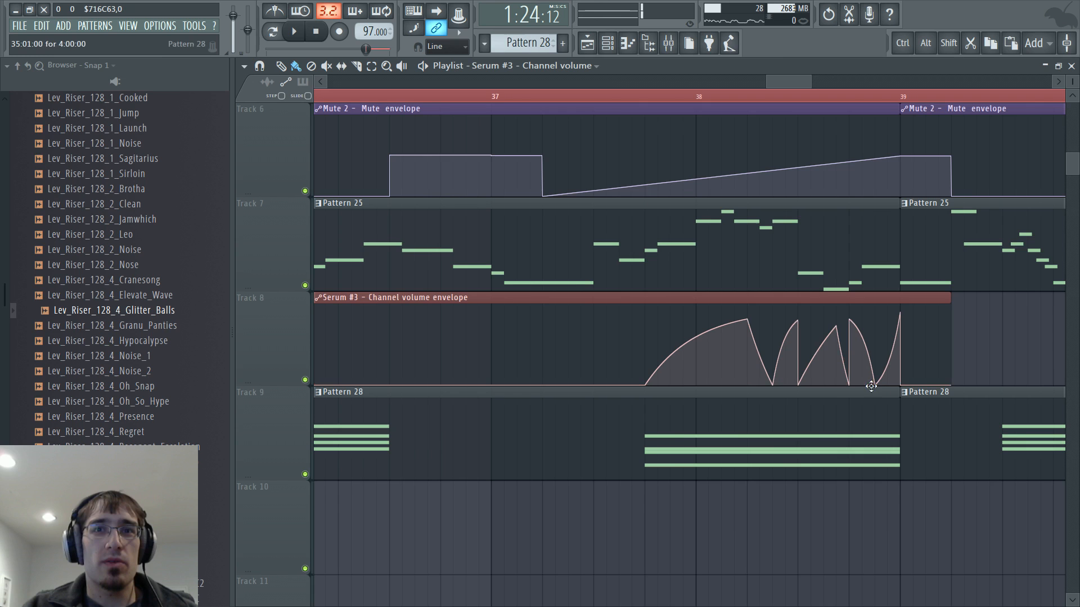
pyautogui.click(606, 97)
pyautogui.press('space')
pyautogui.press('F7')
pyautogui.press('F7')
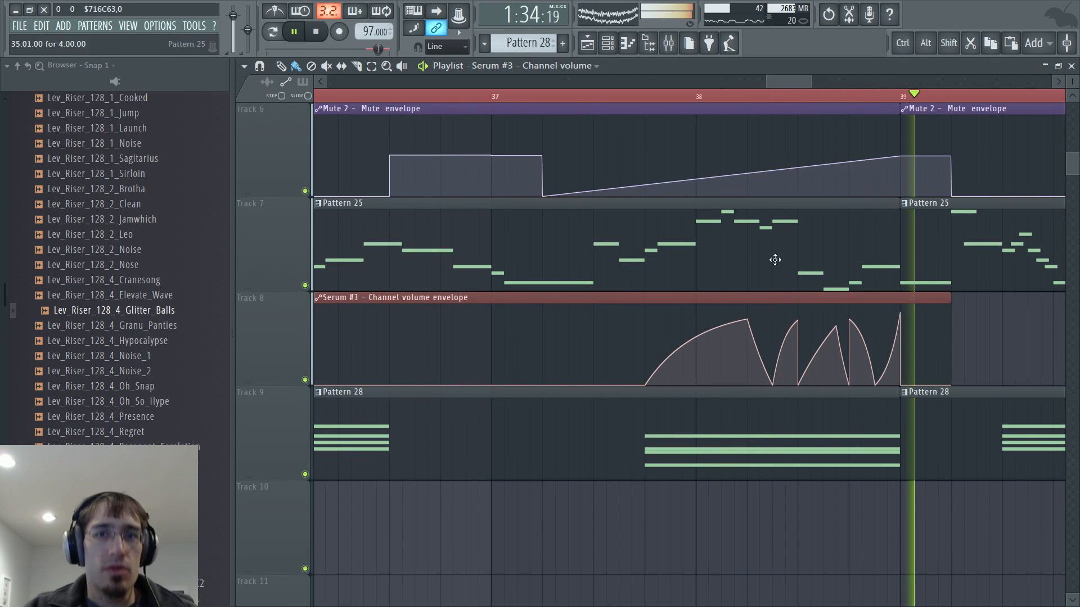
# Move the volume peak at 38:13 to 38:14:00 and play the swells back
pyautogui.moveTo(849, 320); pyautogui.dragTo(863, 320)
pyautogui.click(802, 97)
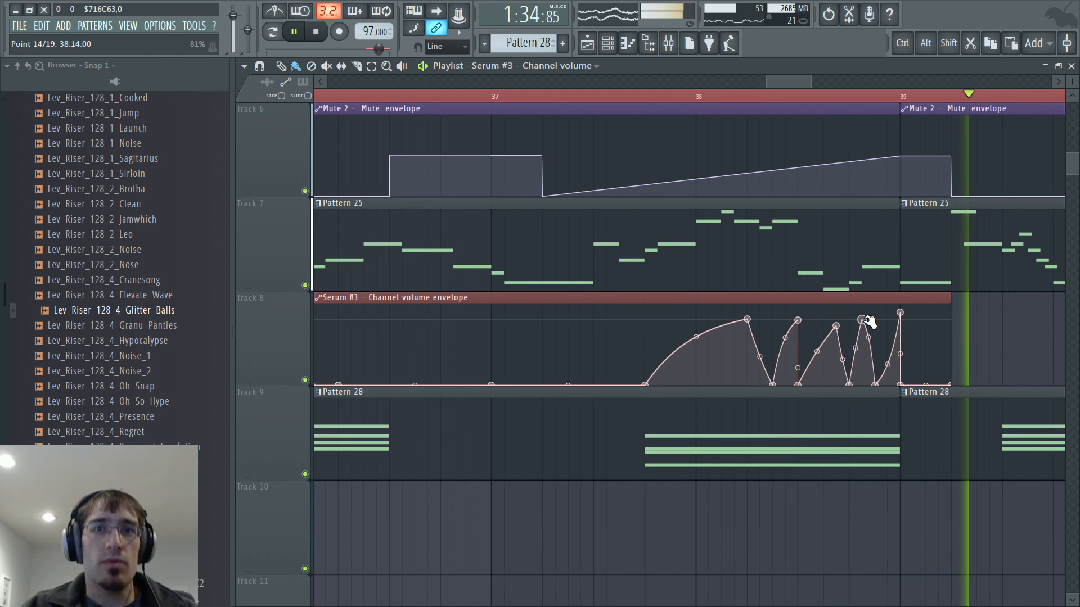
pyautogui.press('space')
# Create an automation clip for Serum #3's filter cutoff on Track 10, spanning bars 35 to 43
pyautogui.press('F5')
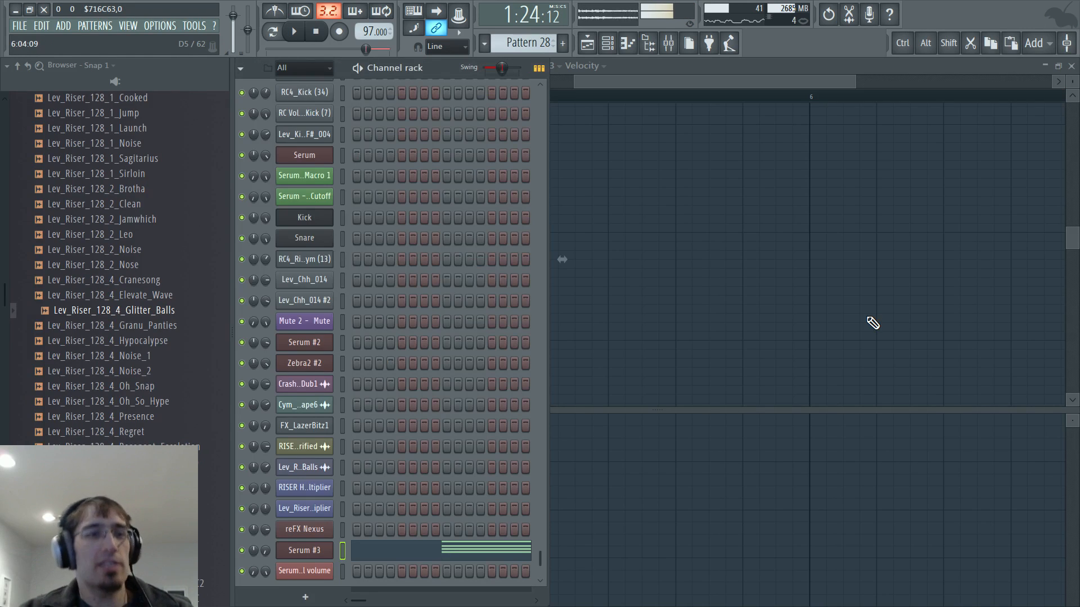
pyautogui.click(303, 551)
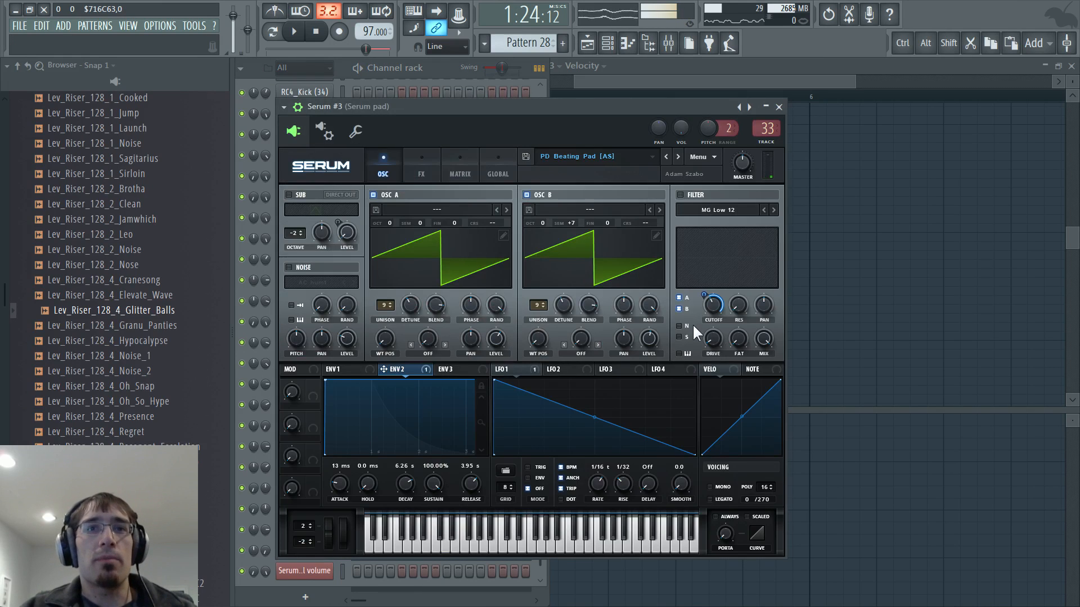
pyautogui.press('F5')
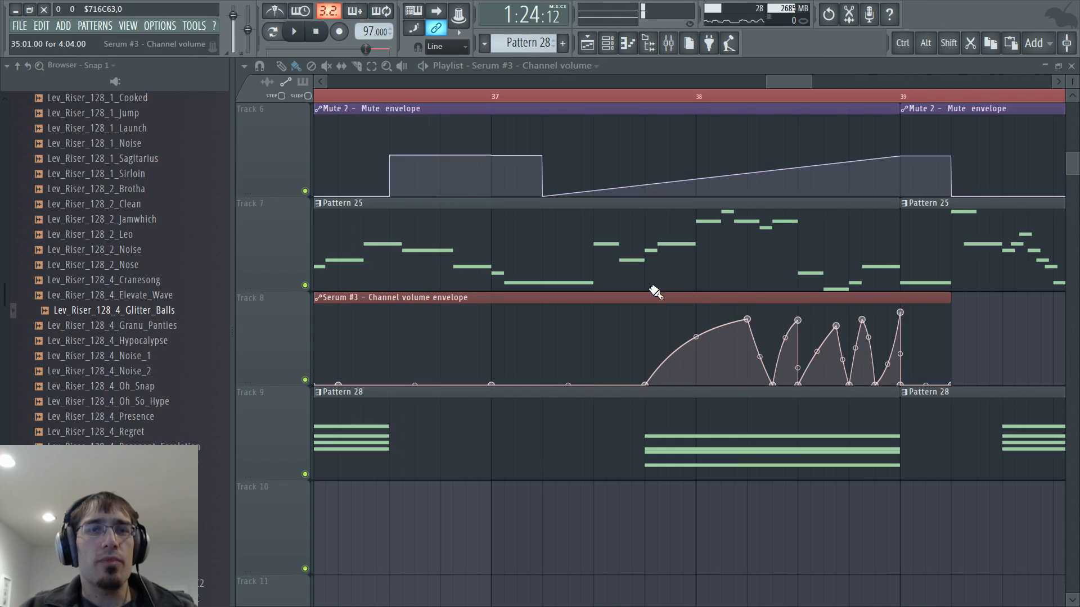
pyautogui.click(194, 25)
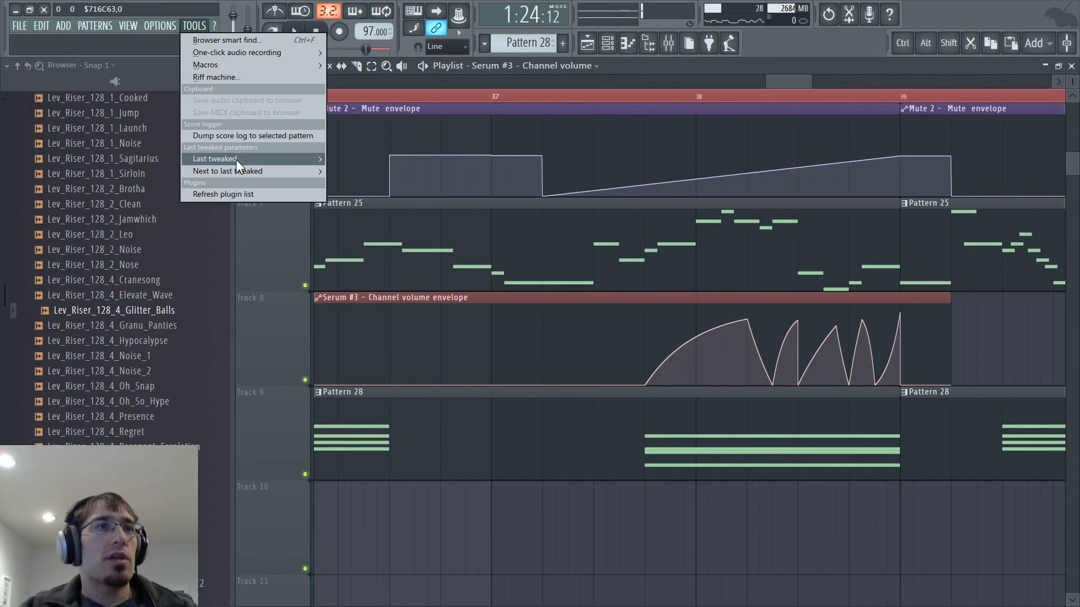
pyautogui.moveTo(235, 159)
pyautogui.click(388, 347)
# Remove the Env 2 modulation from the filter cutoff in Serum #3
pyautogui.scroll(-3, 487, 326)
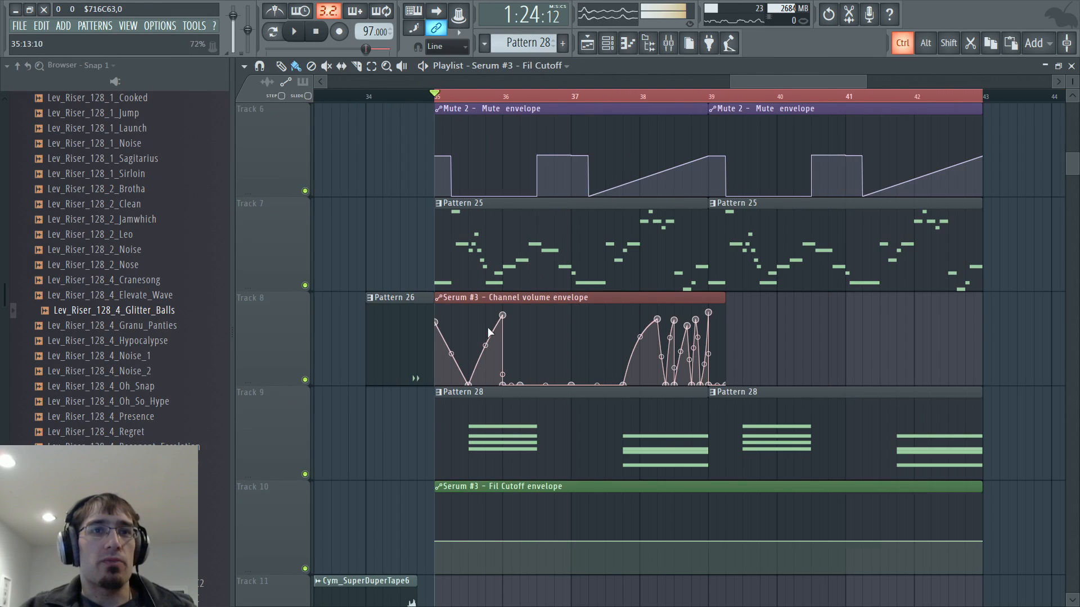
pyautogui.scroll(3, 487, 327)
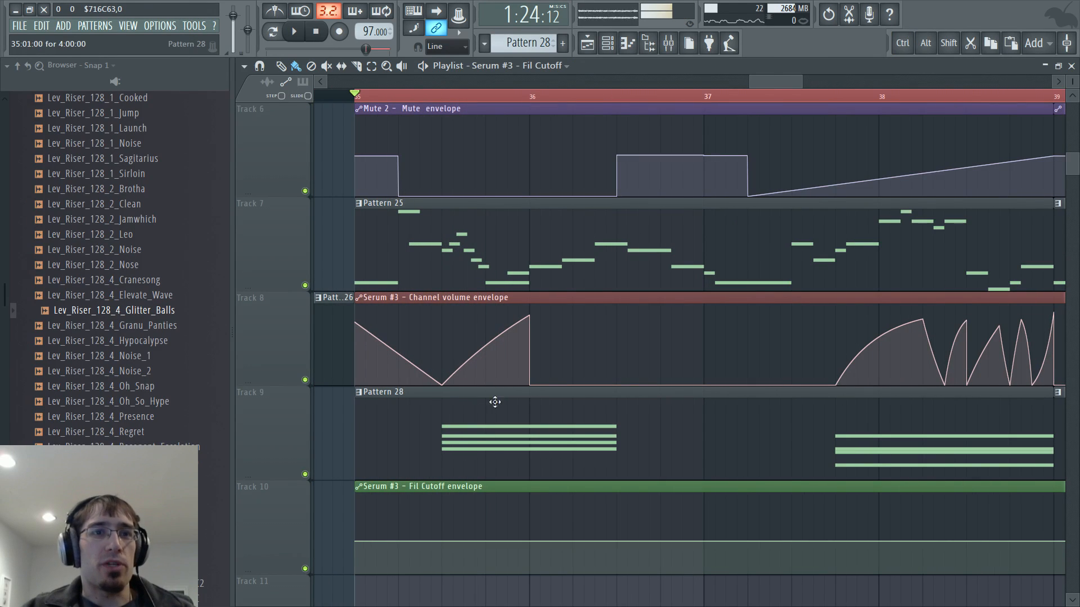
pyautogui.doubleClick(441, 540)
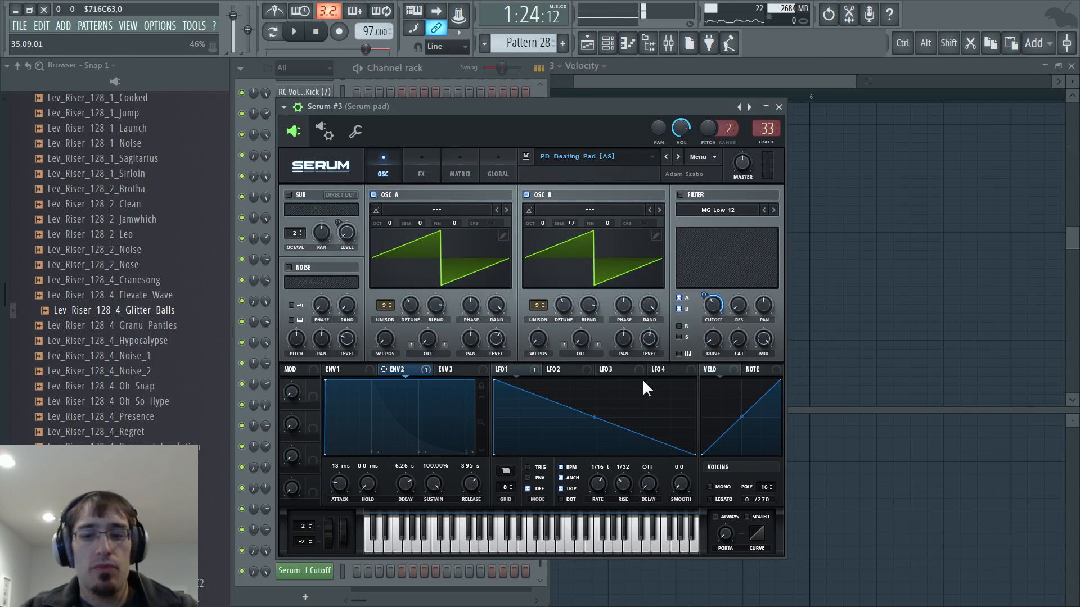
pyautogui.rightClick(703, 294)
pyautogui.click(717, 351)
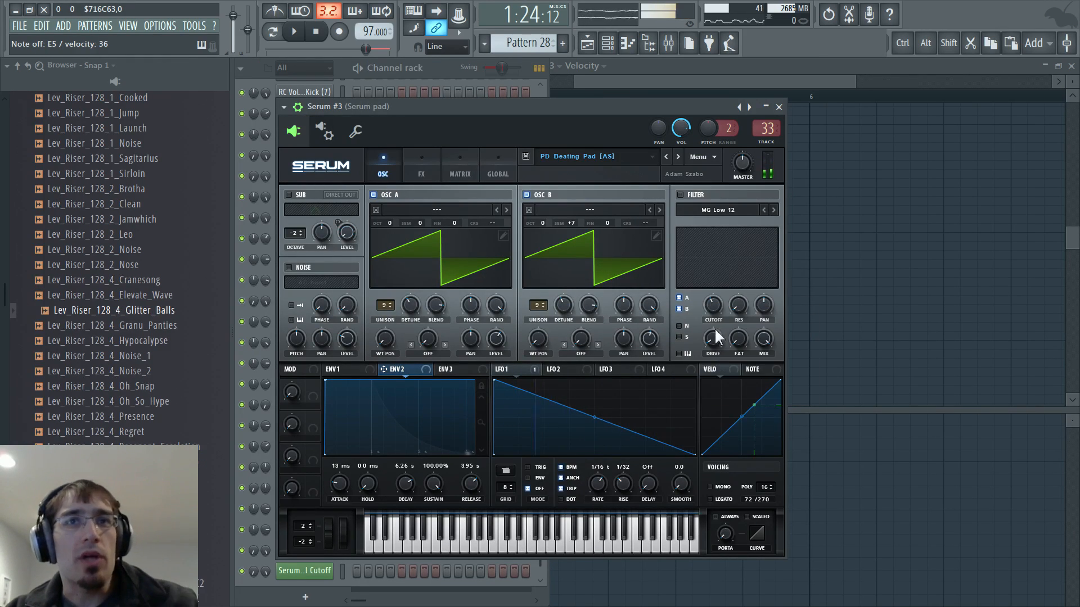
pyautogui.press('F5')
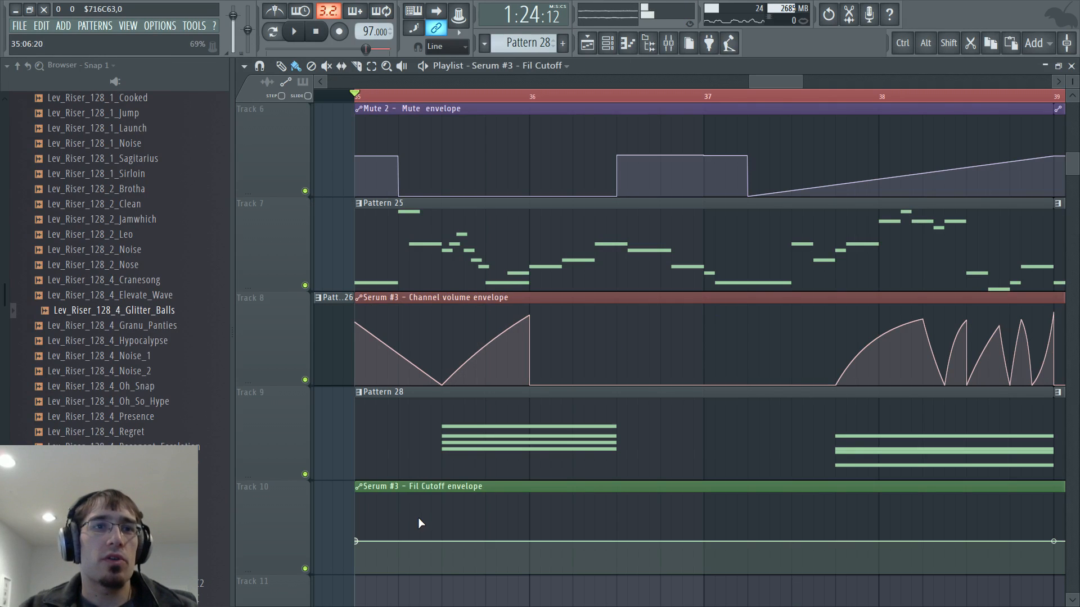
# Shape the filter cutoff envelope to rise through a point at 35:09 to its maximum at bar 36
pyautogui.rightClick(441, 526)
pyautogui.rightClick(577, 503)
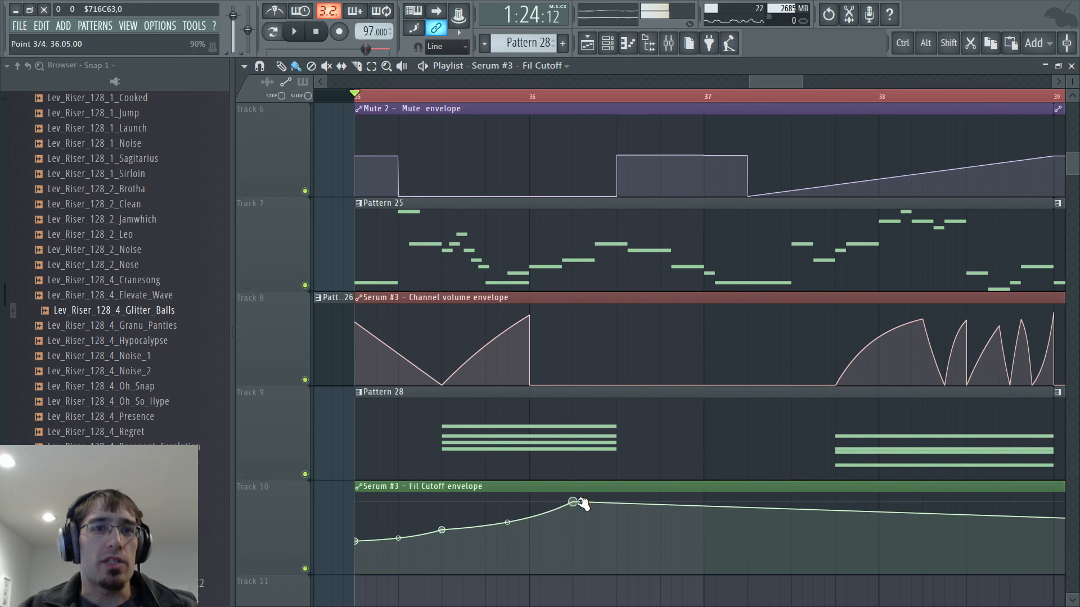
pyautogui.moveTo(577, 503); pyautogui.dragTo(534, 485)
# Hold the cutoff at maximum until 37:10, dip it to 55% at 37:13:00, and bring it back to maximum at 38:06
pyautogui.rightClick(804, 498)
pyautogui.rightClick(837, 530)
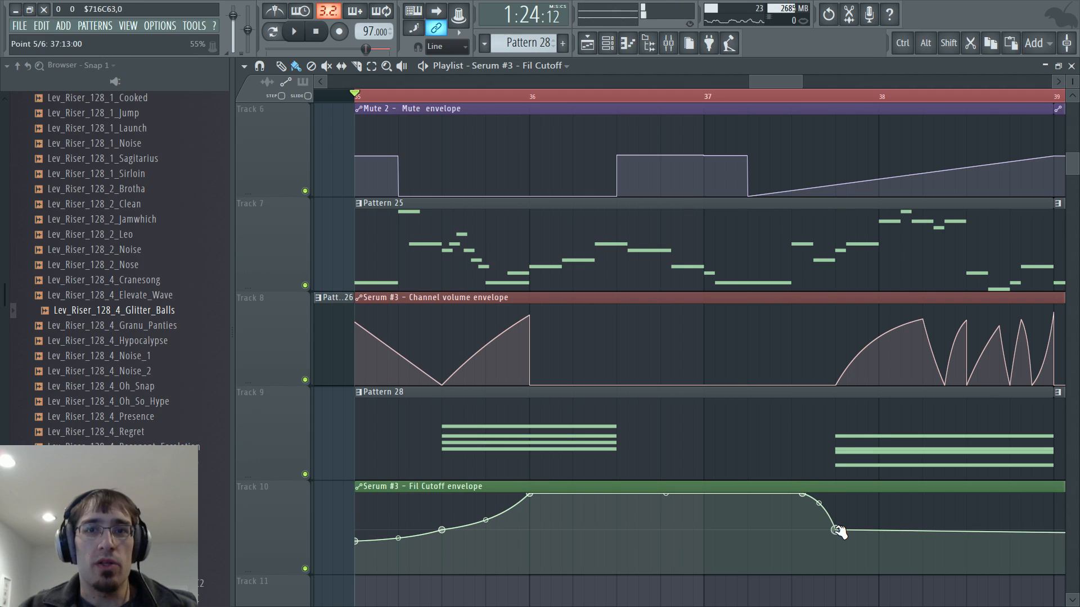
pyautogui.rightClick(937, 496)
pyautogui.press('space')
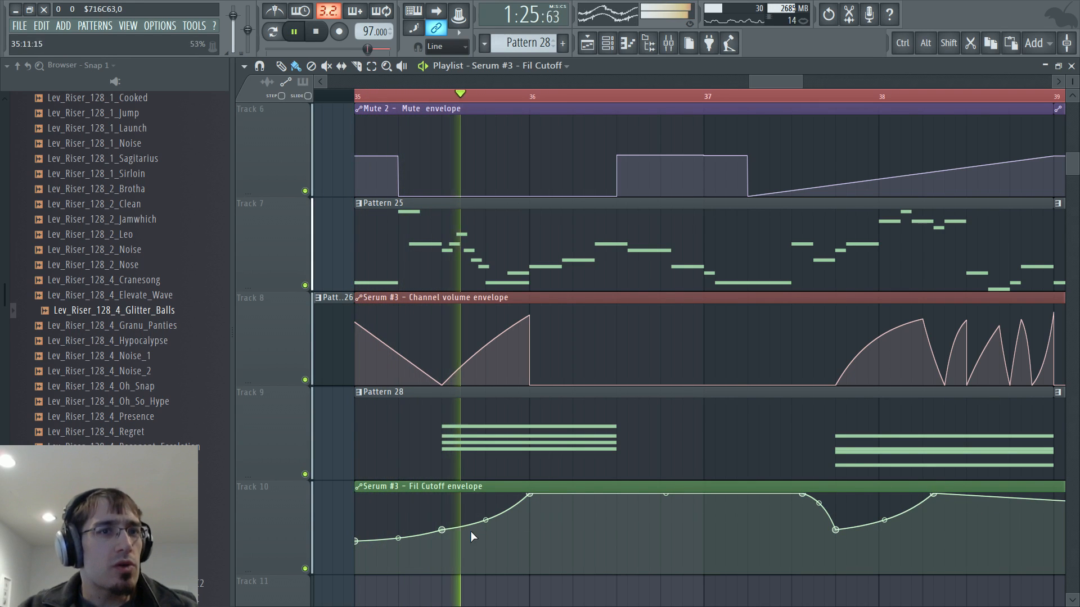
# Raise the cutoff curve leading into bar 36, and shift the dip to 57% at 37:16:00, returning to 100% at 38:04:00
pyautogui.moveTo(485, 520); pyautogui.dragTo(482, 512)
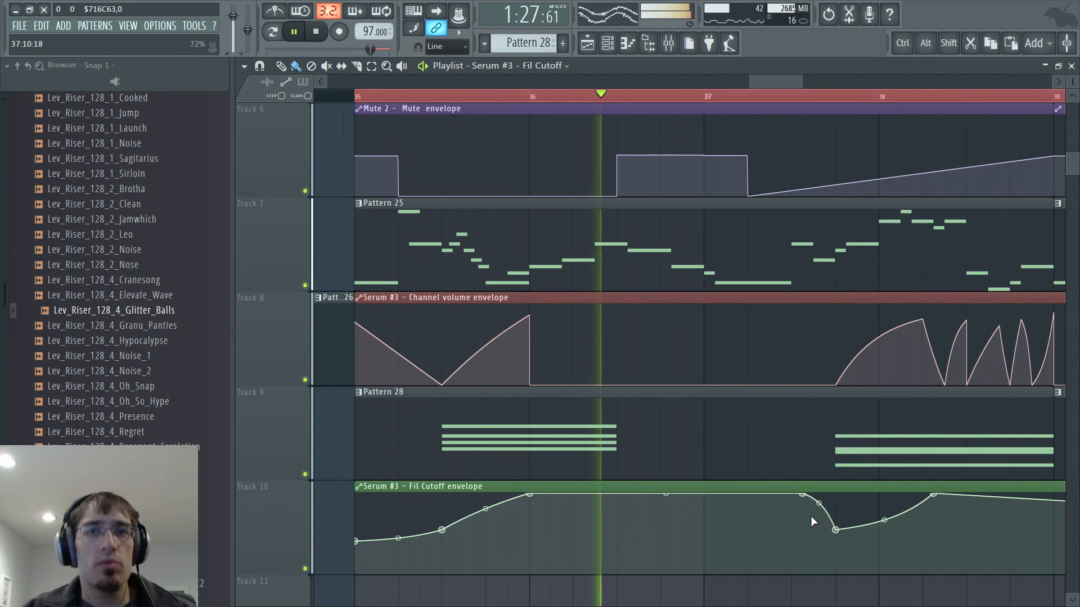
pyautogui.moveTo(837, 530); pyautogui.dragTo(836, 494)
pyautogui.rightClick(867, 530)
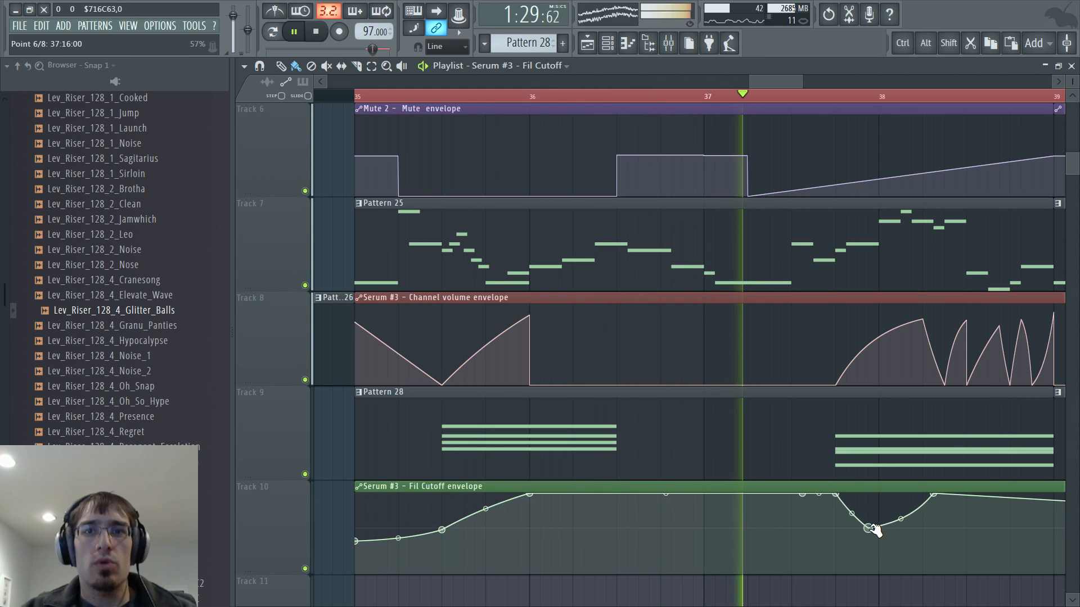
pyautogui.rightClick(903, 502)
pyautogui.moveTo(903, 502); pyautogui.dragTo(912, 494)
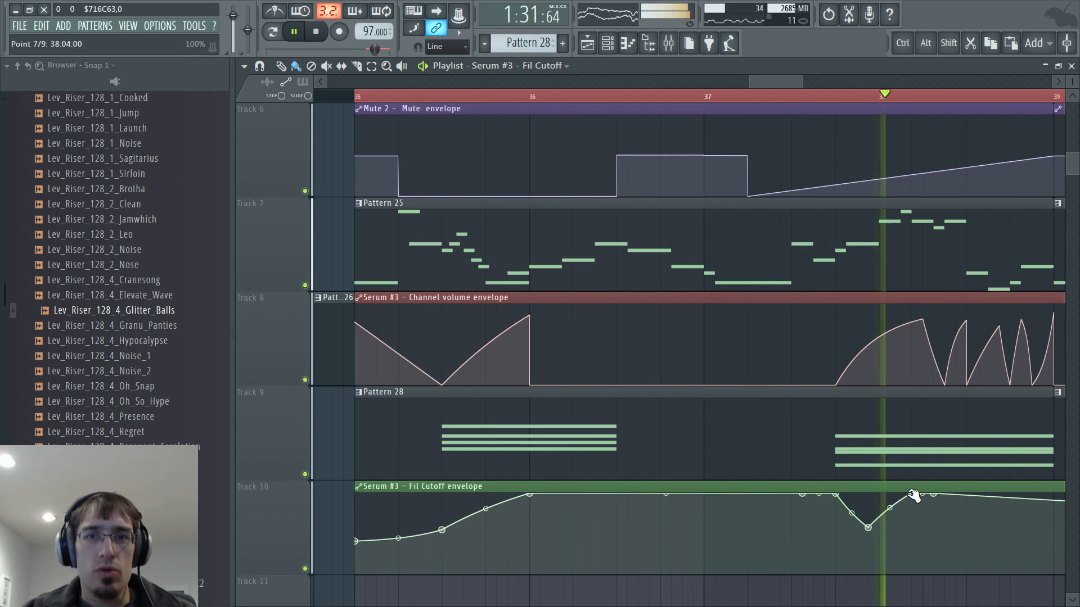
# Dip the filter cutoff envelope to 19% at 38:12 and return it to maximum at bar 39, followed by playback from bar 38
pyautogui.hscroll(3, 770, 82)
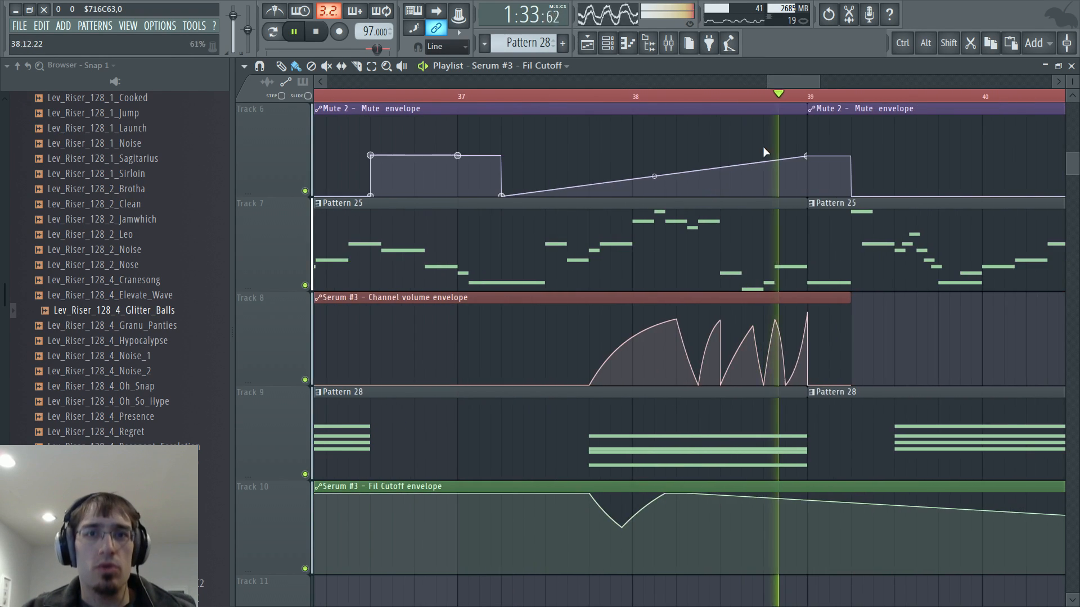
pyautogui.press('space')
pyautogui.rightClick(743, 529)
pyautogui.moveTo(744, 528); pyautogui.dragTo(754, 558)
pyautogui.rightClick(799, 511)
pyautogui.moveTo(799, 510); pyautogui.dragTo(807, 494)
pyautogui.click(598, 93)
pyautogui.press('space')
# Turn on the filter in Serum #3 and raise its cutoff until the low-pass is fully open
pyautogui.press('F6')
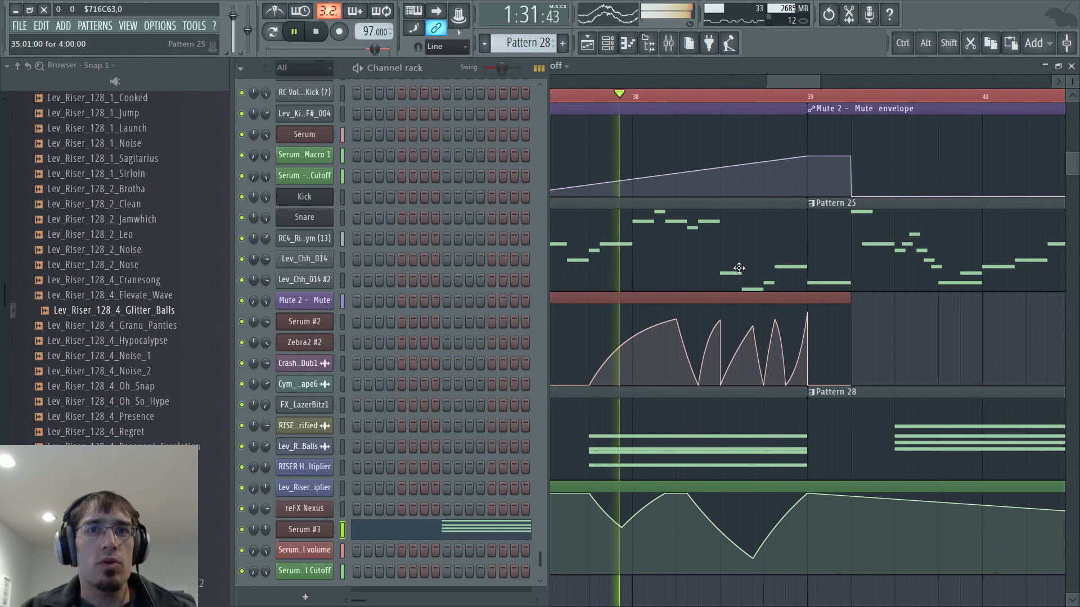
pyautogui.click(321, 527)
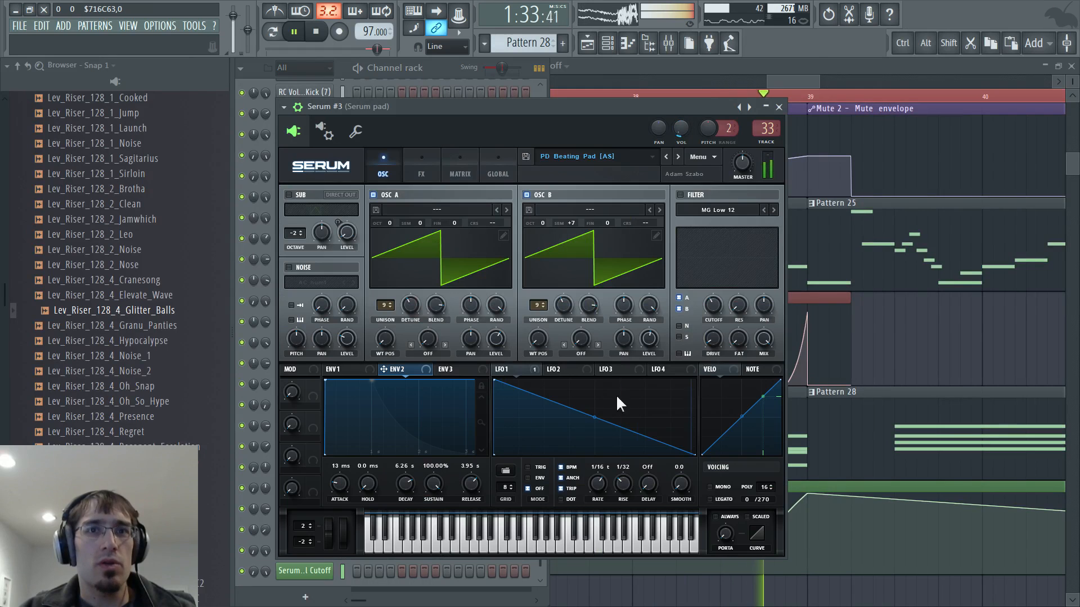
pyautogui.press('space')
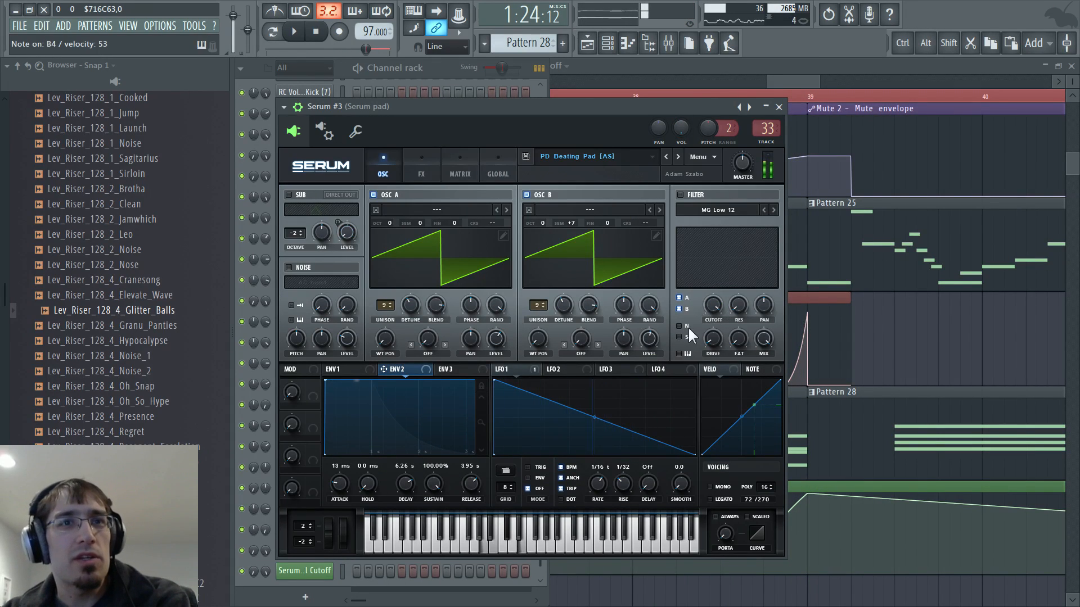
pyautogui.press('Escape')
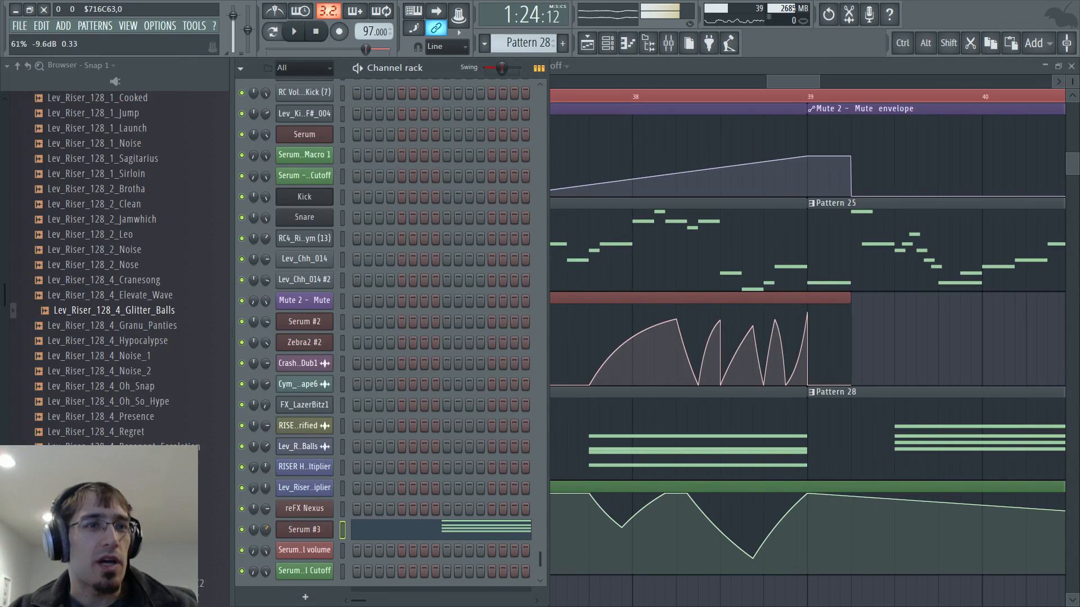
pyautogui.press('F5')
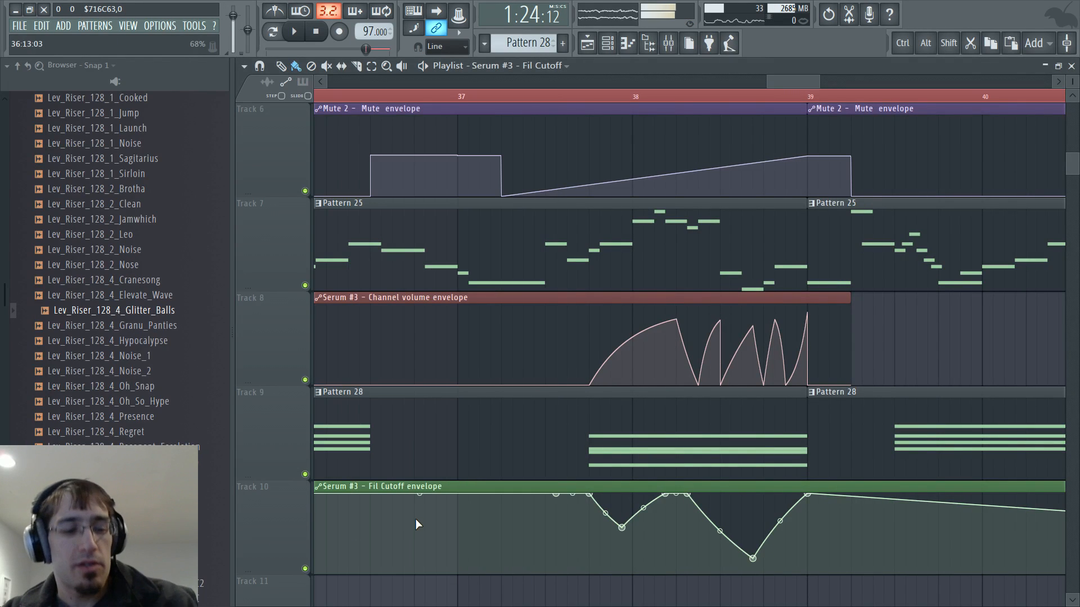
pyautogui.press('F5')
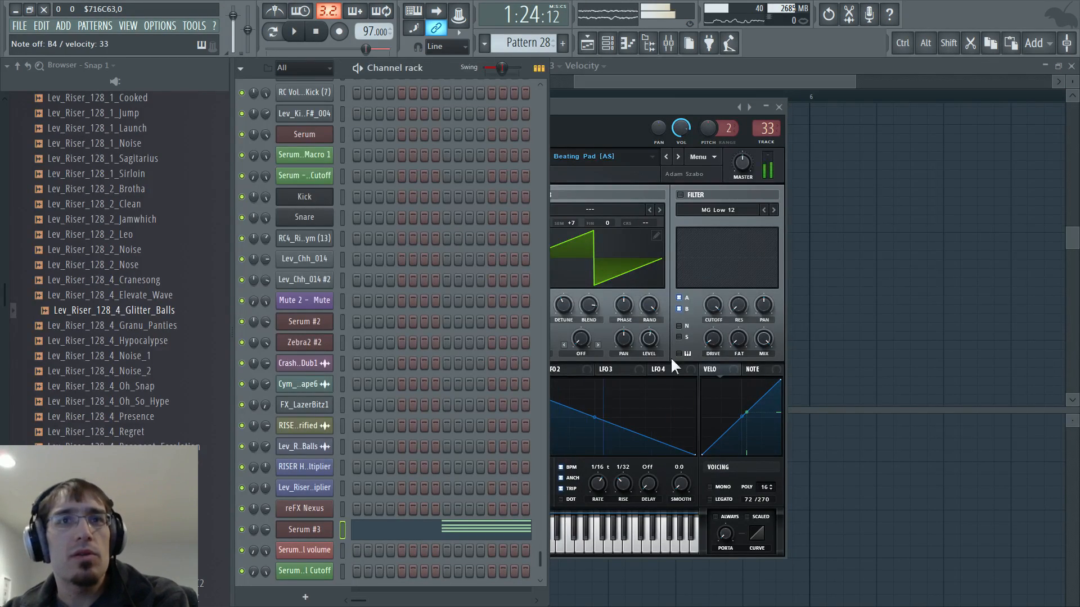
pyautogui.click(713, 305)
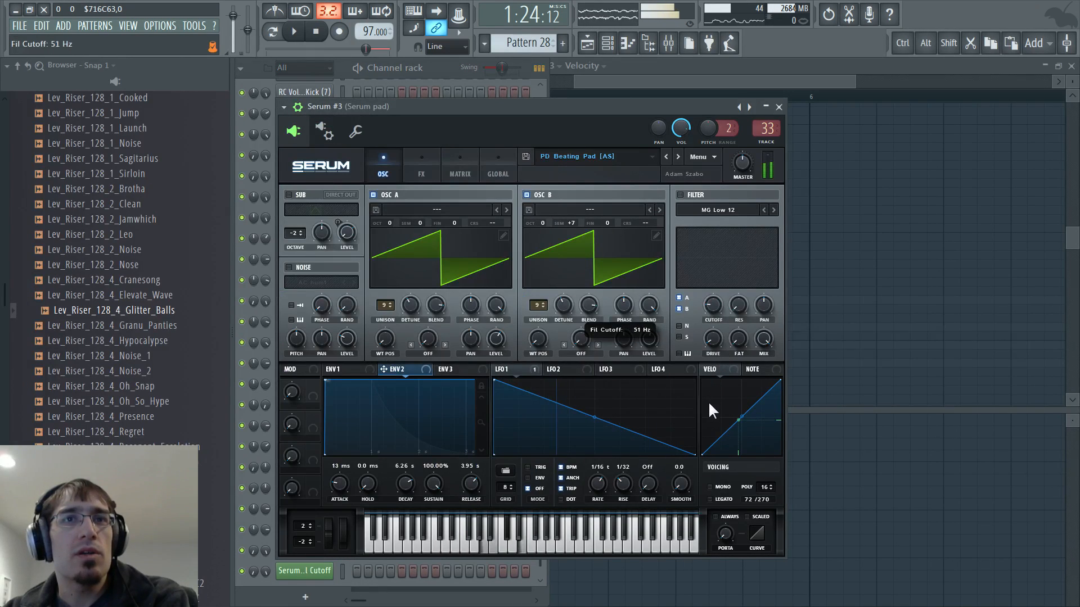
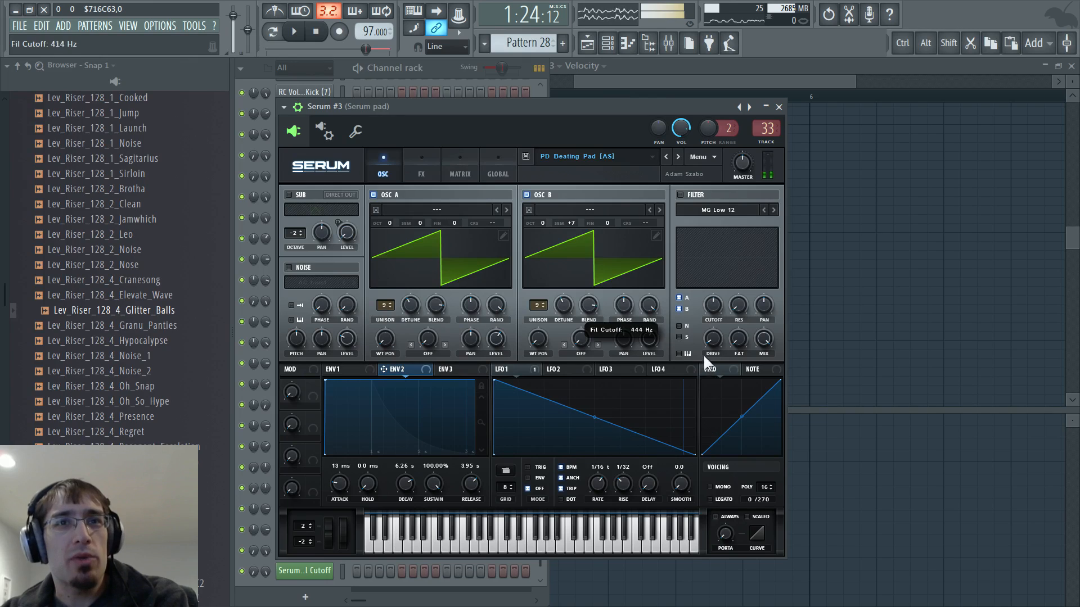
pyautogui.click(348, 370)
pyautogui.click(400, 370)
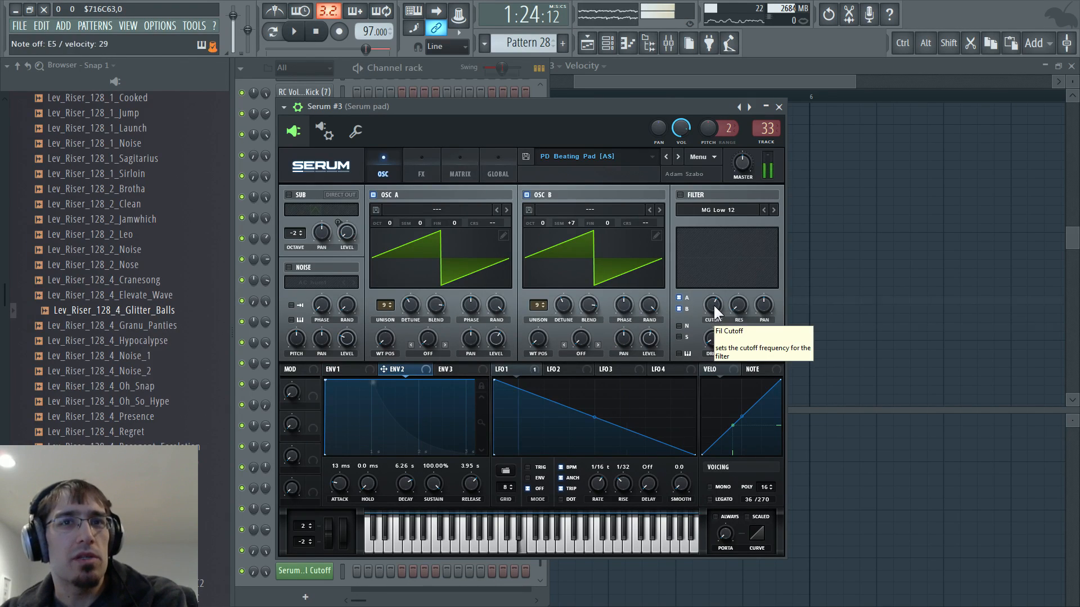
pyautogui.click(680, 194)
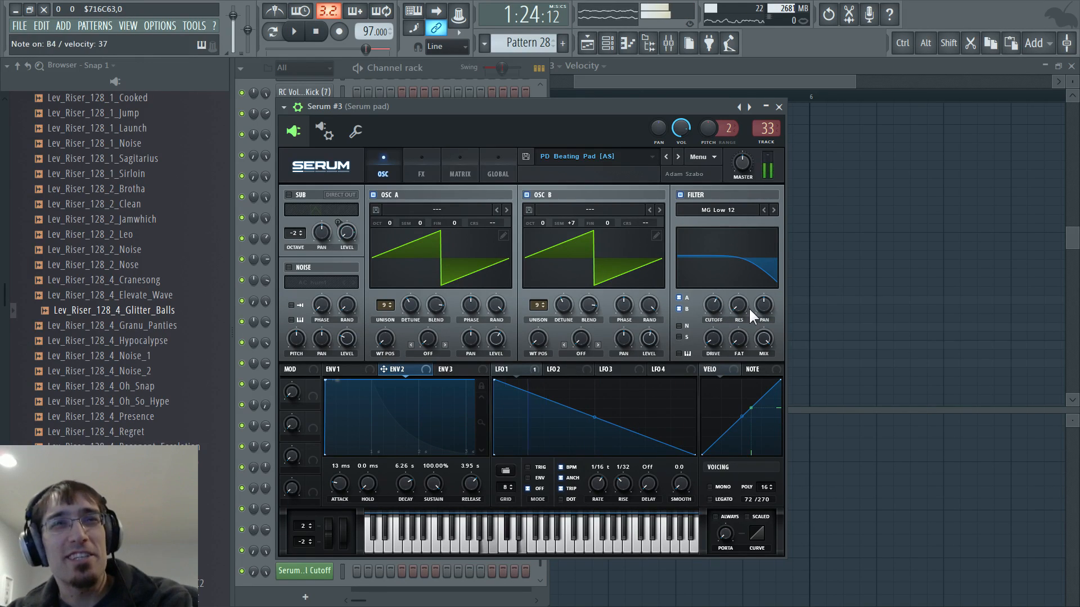
pyautogui.moveTo(714, 306); pyautogui.dragTo(714, 255)
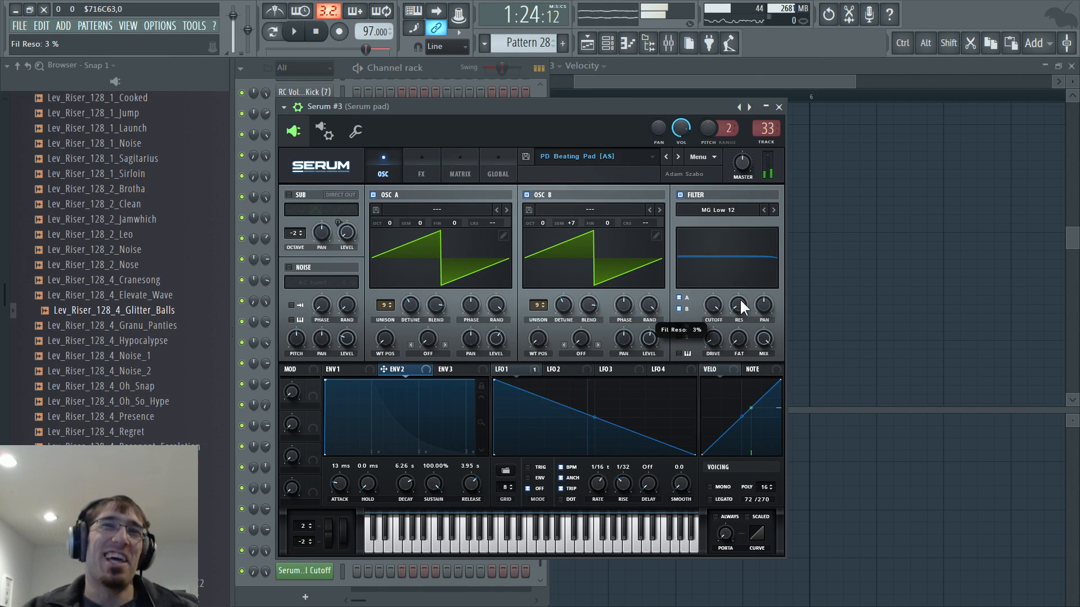
# Play the section from bar 35 to examine the pad's filter cutoff movement against the other parts
pyautogui.press('F5')
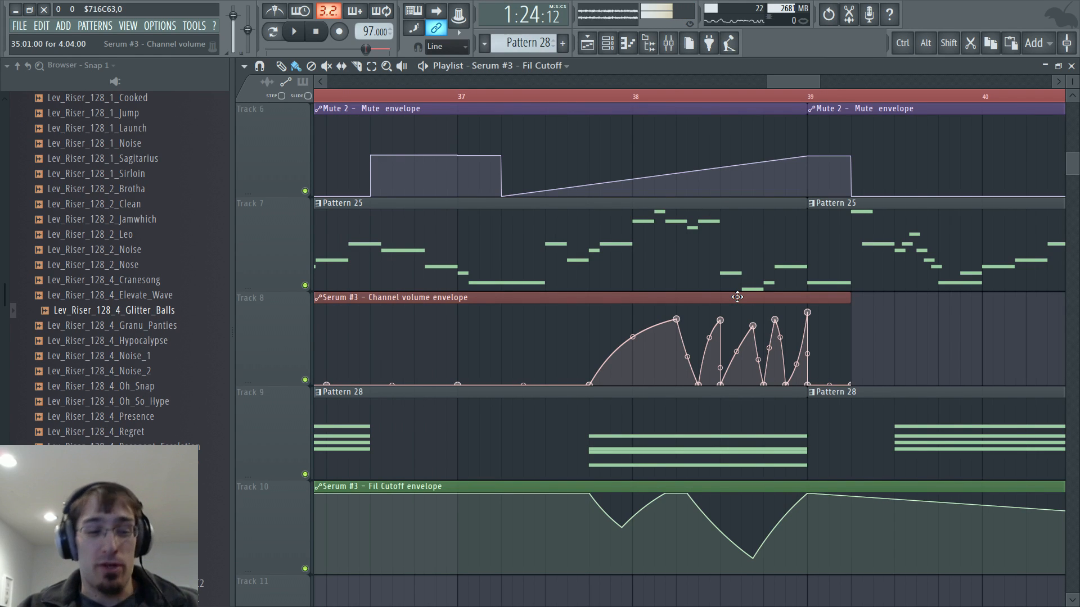
pyautogui.press('F5')
pyautogui.press('F5')
pyautogui.press('space')
pyautogui.press('F6')
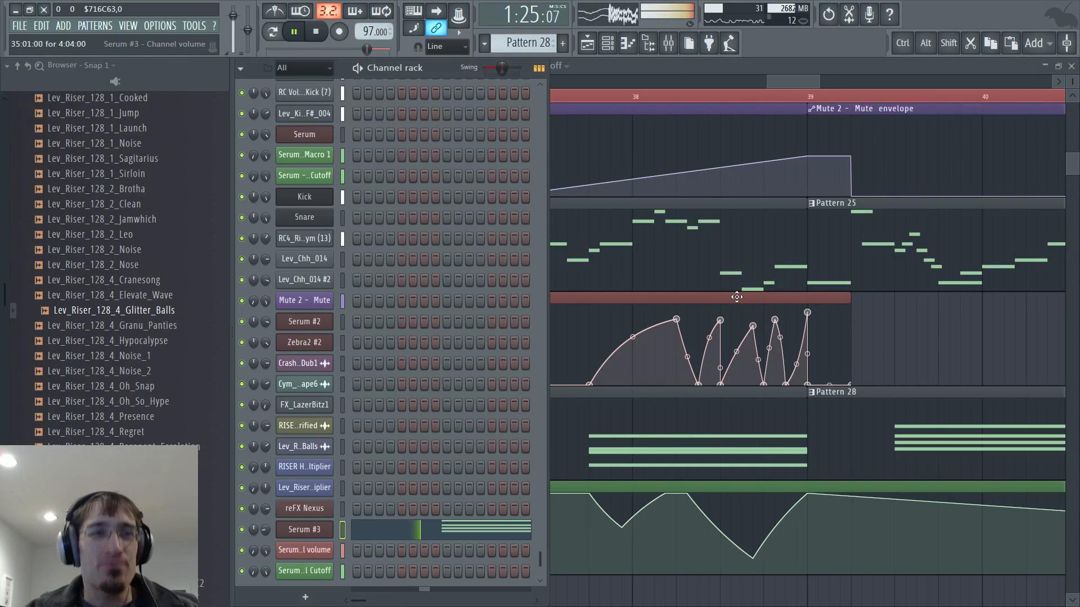
pyautogui.press('F6')
pyautogui.moveTo(771, 83); pyautogui.dragTo(757, 83)
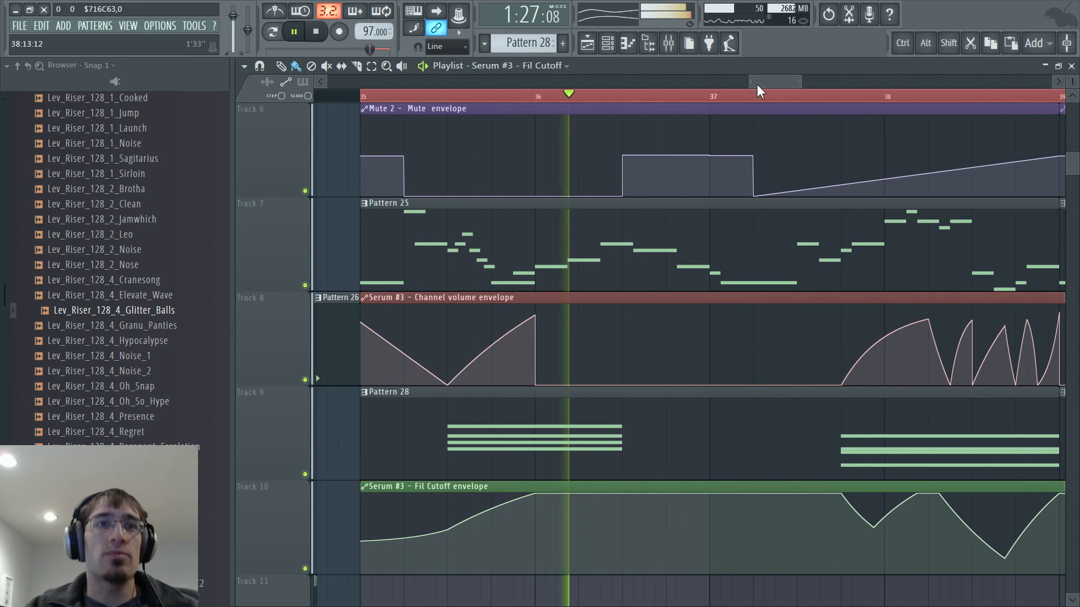
pyautogui.press('F5')
pyautogui.click(739, 304)
pyautogui.press('F5')
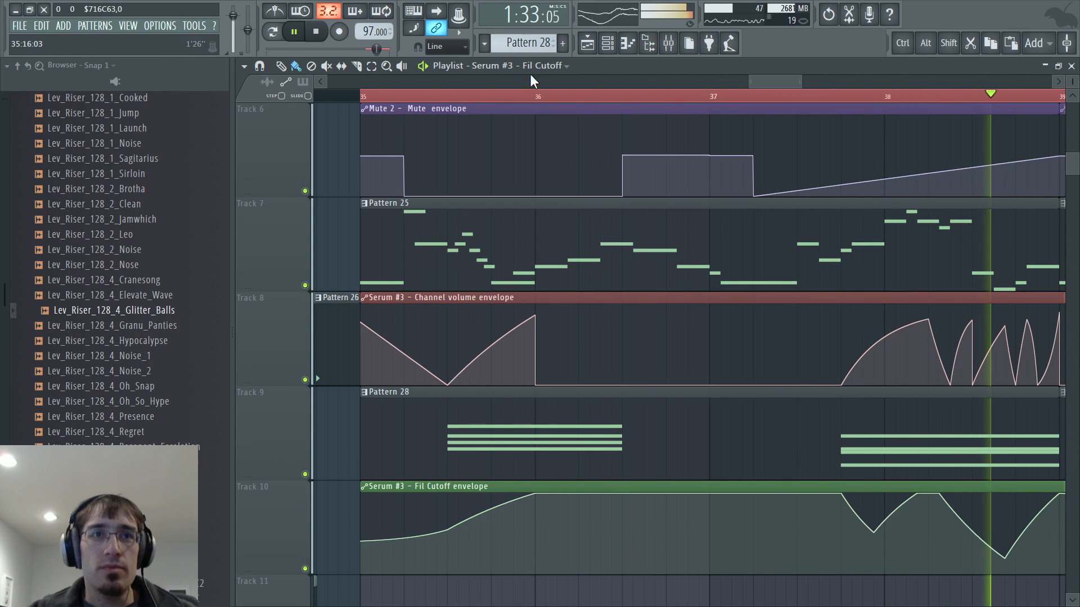
# Move the second cutoff dip to 38:09, return to maximum at 38:11, and dip again at 38:14
pyautogui.moveTo(766, 80); pyautogui.dragTo(786, 82)
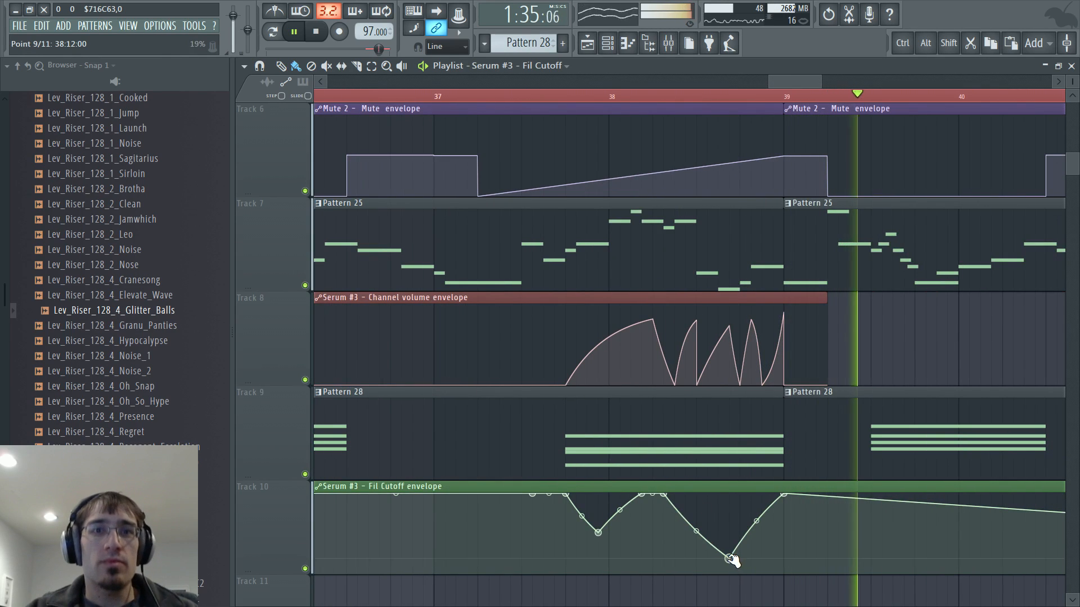
pyautogui.moveTo(730, 559); pyautogui.dragTo(697, 523)
pyautogui.rightClick(718, 497)
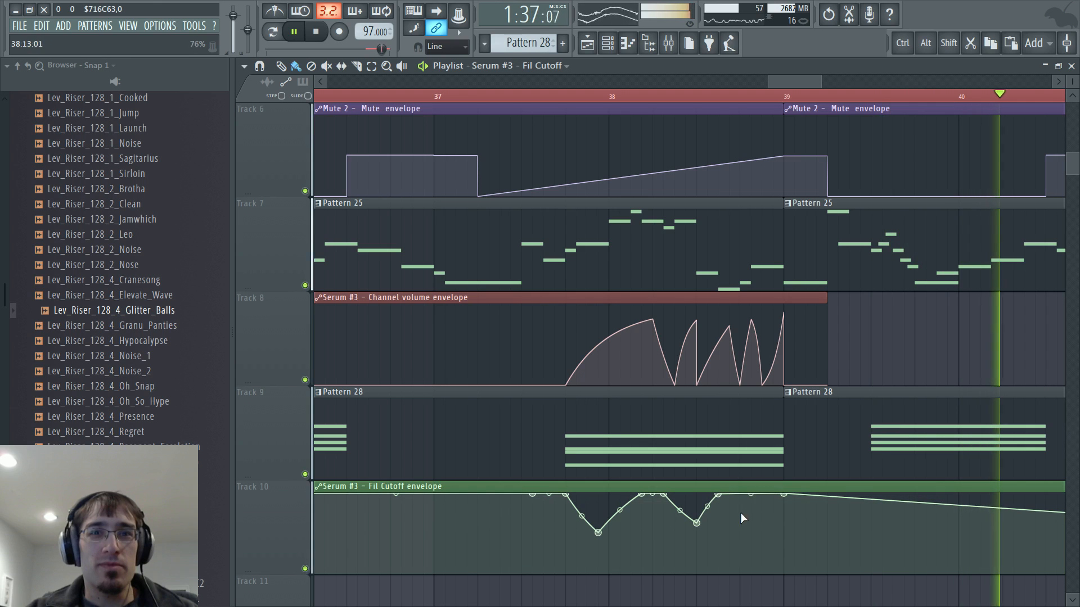
pyautogui.moveTo(751, 494); pyautogui.dragTo(751, 524)
pyautogui.click(557, 95)
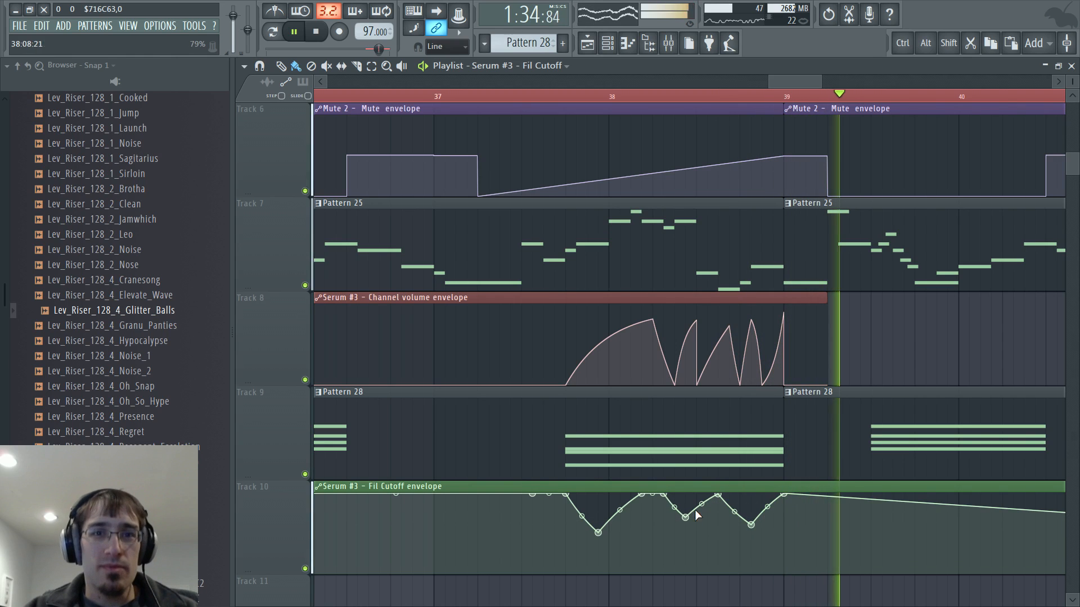
# Reshape the second cutoff dip to stay low from 38:08 to 69% at 38:09, rising to maximum at 38:12
pyautogui.moveTo(717, 495); pyautogui.dragTo(697, 494)
pyautogui.scroll(3, 739, 462)
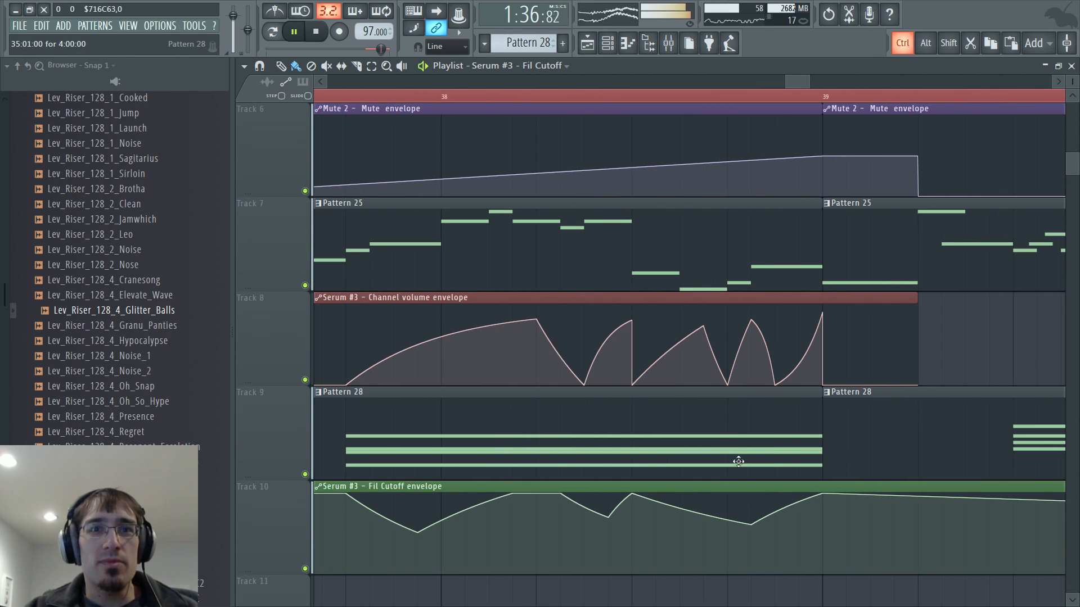
pyautogui.rightClick(704, 514)
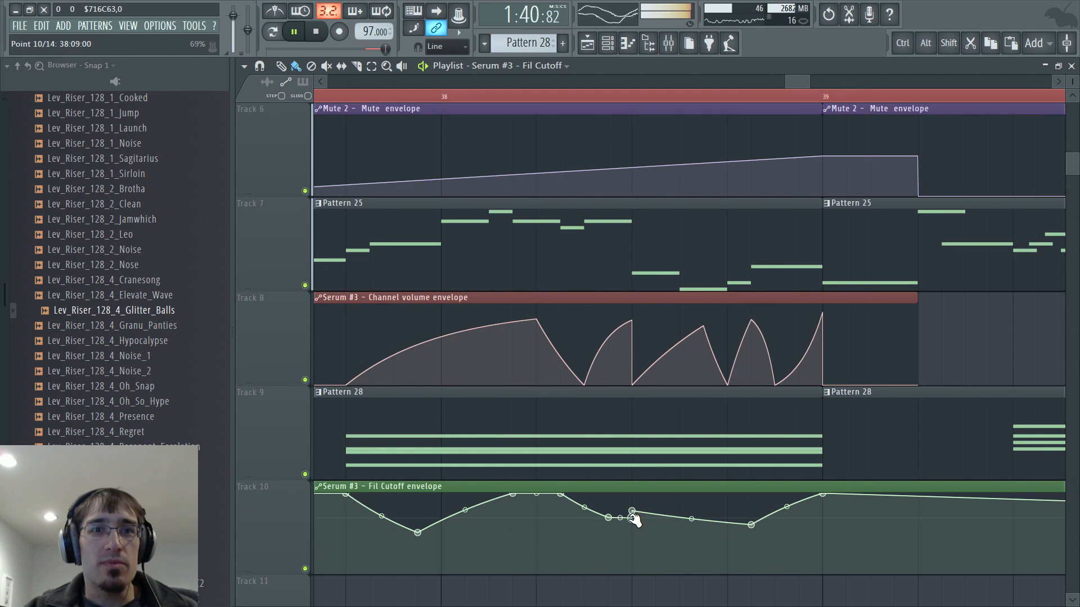
pyautogui.moveTo(634, 511); pyautogui.dragTo(698, 488)
pyautogui.press('space')
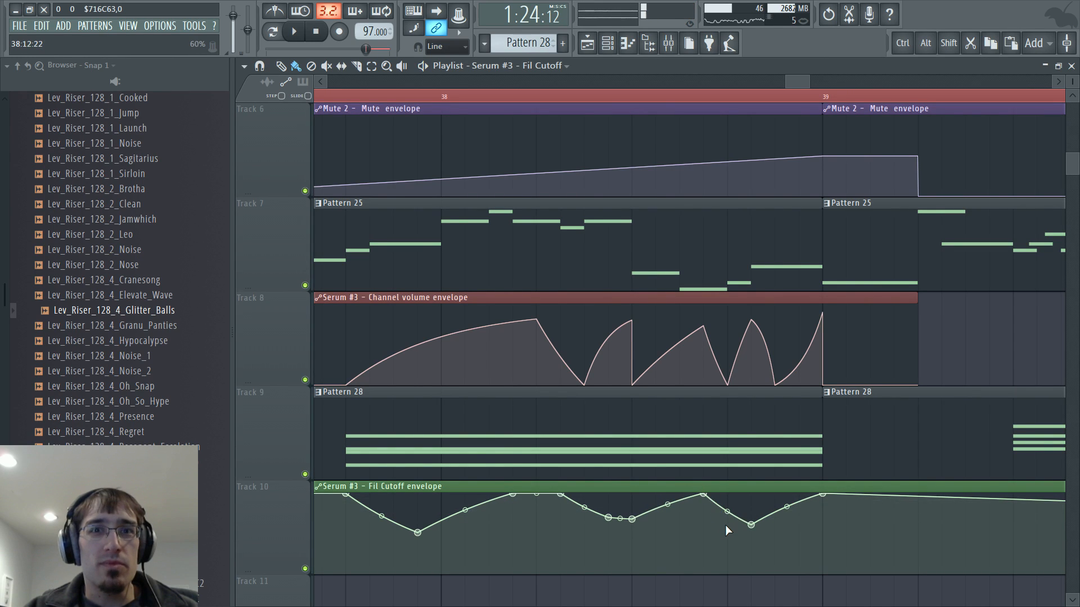
# Raise the 38:14 cutoff point to maximum and add short dips at 38:13 and 38:15 on either side of it
pyautogui.rightClick(726, 524)
pyautogui.moveTo(754, 524); pyautogui.dragTo(751, 495)
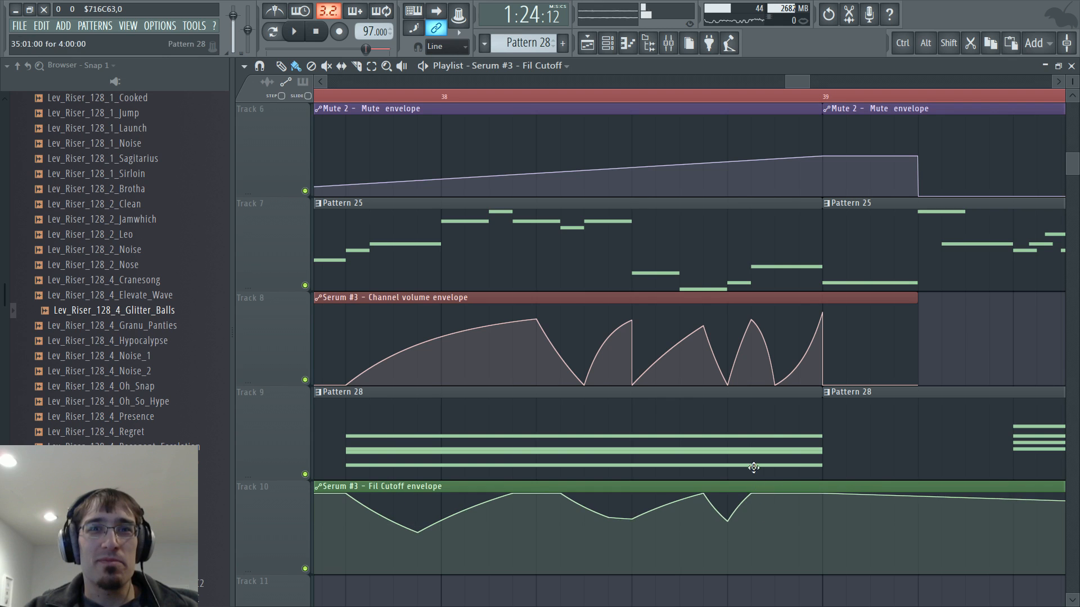
pyautogui.rightClick(775, 520)
pyautogui.press('space')
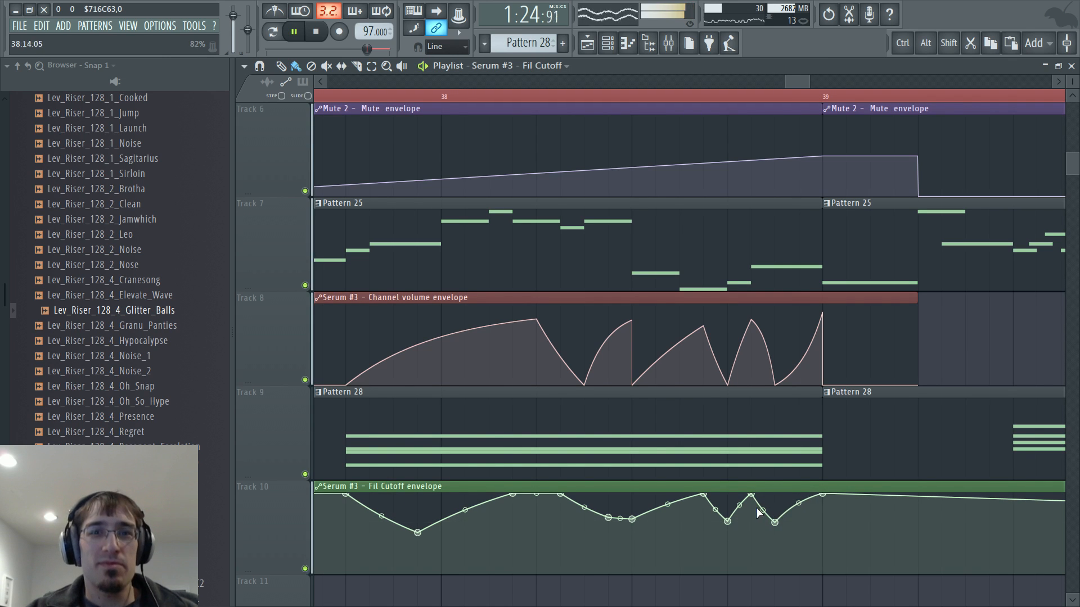
# Listen to the loop, raise the cutoff point at 38:15 to maximum, and lower the point at bar 39
pyautogui.press('F6')
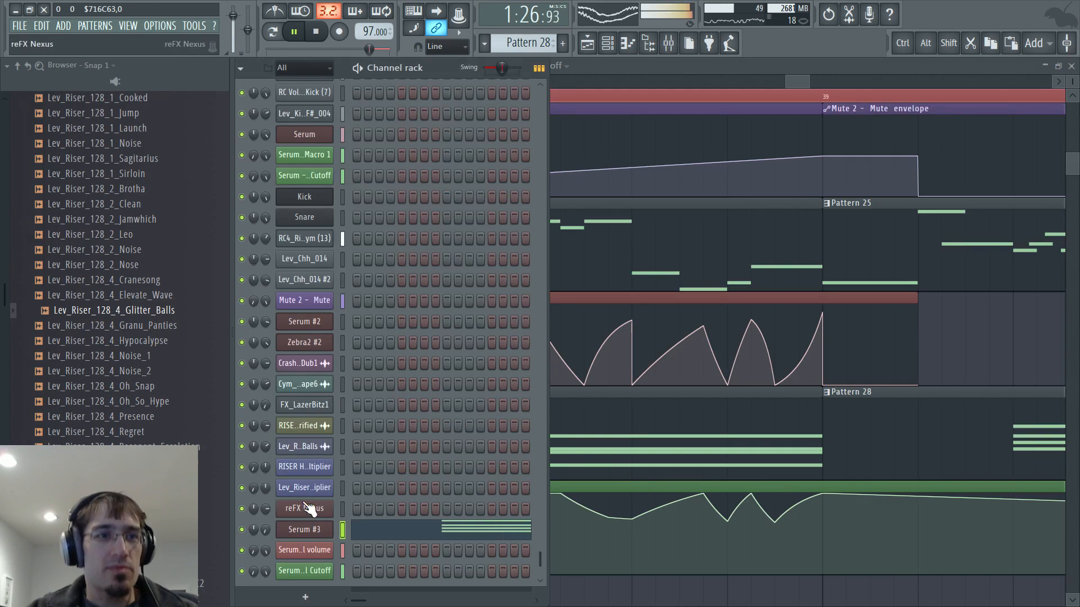
pyautogui.press('F9')
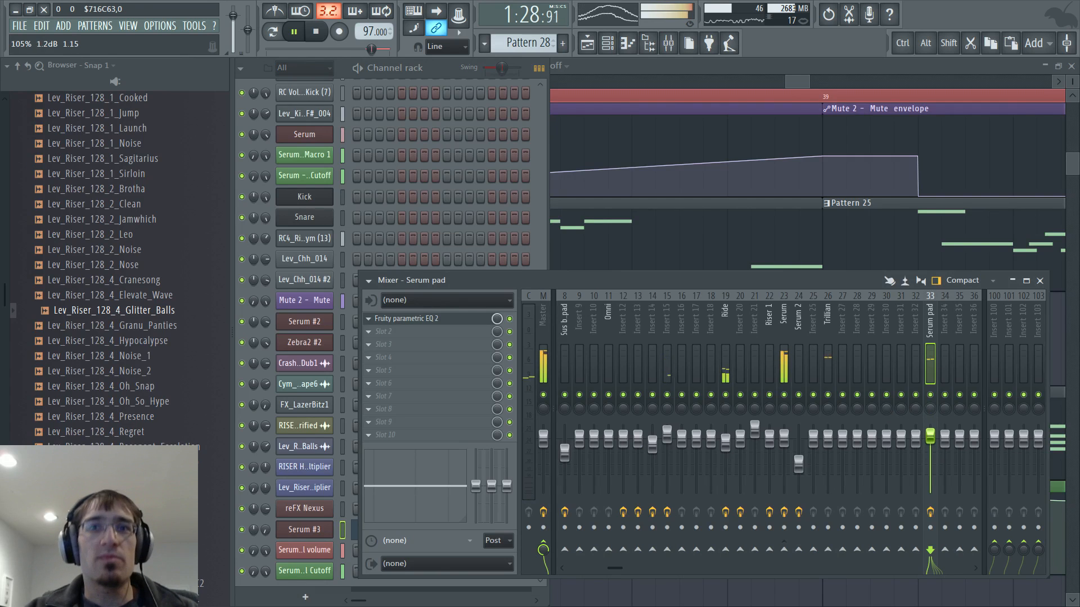
pyautogui.press('F5')
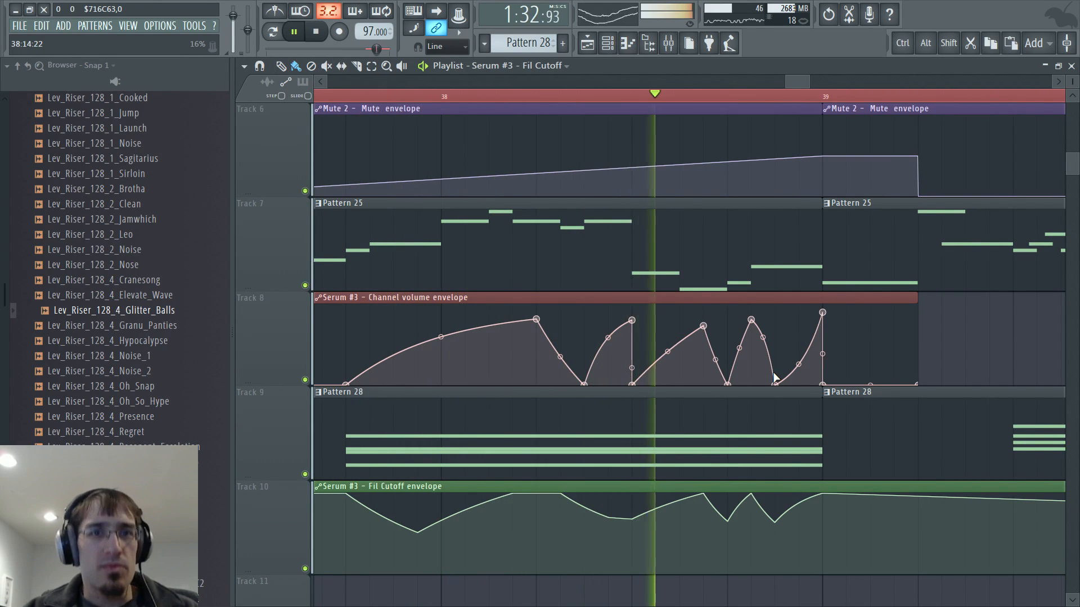
pyautogui.press('F5')
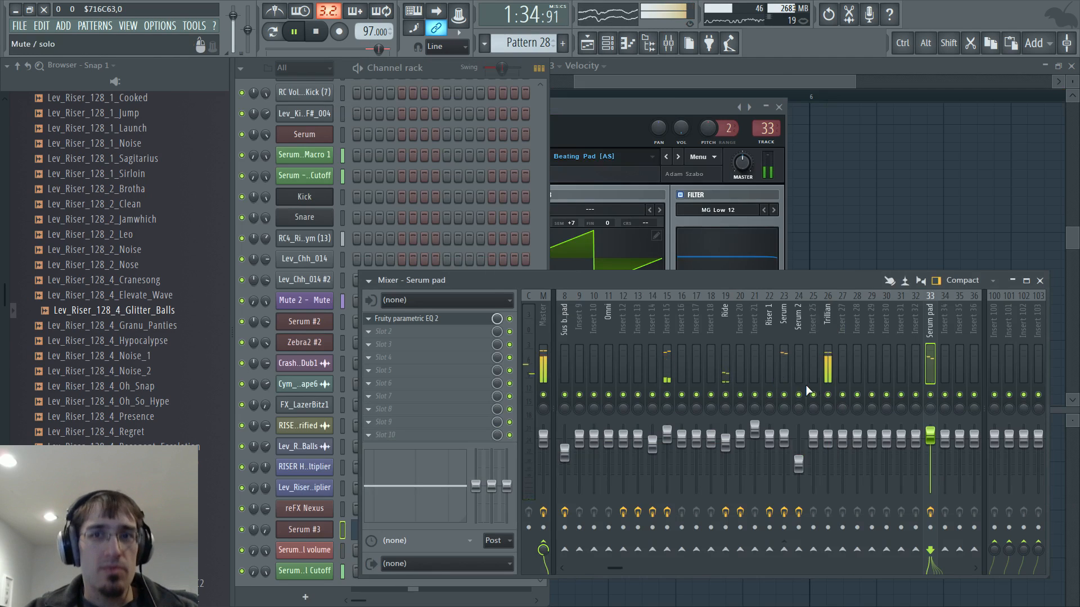
pyautogui.press('F5')
pyautogui.press('F5')
pyautogui.press('F5')
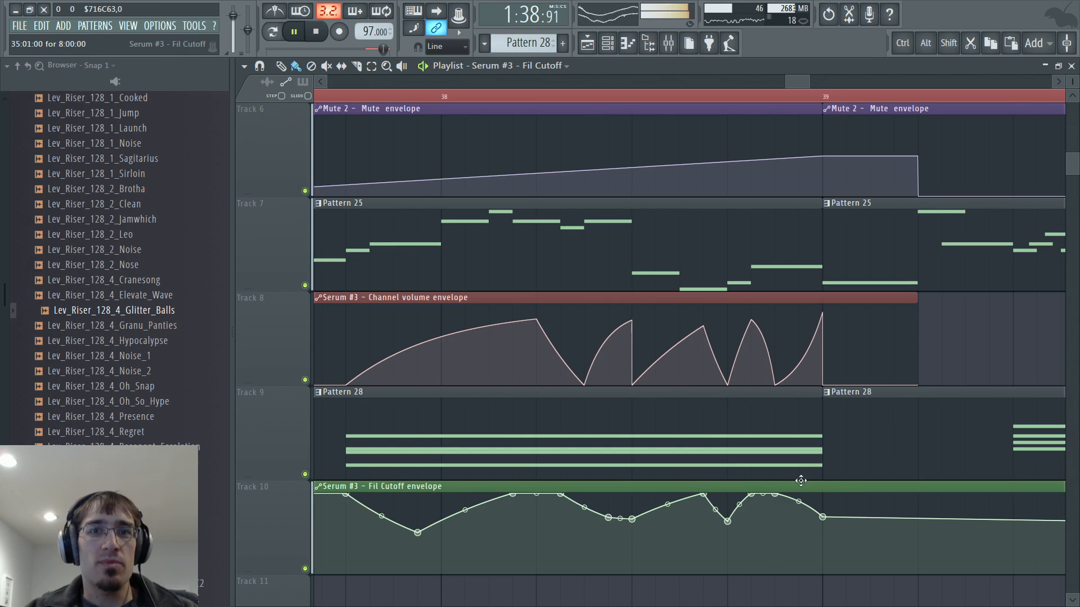
pyautogui.press('space')
# Shorten the Serum #3 filter cutoff automation clip so it ends at bar 39
pyautogui.scroll(-5, 645, 486)
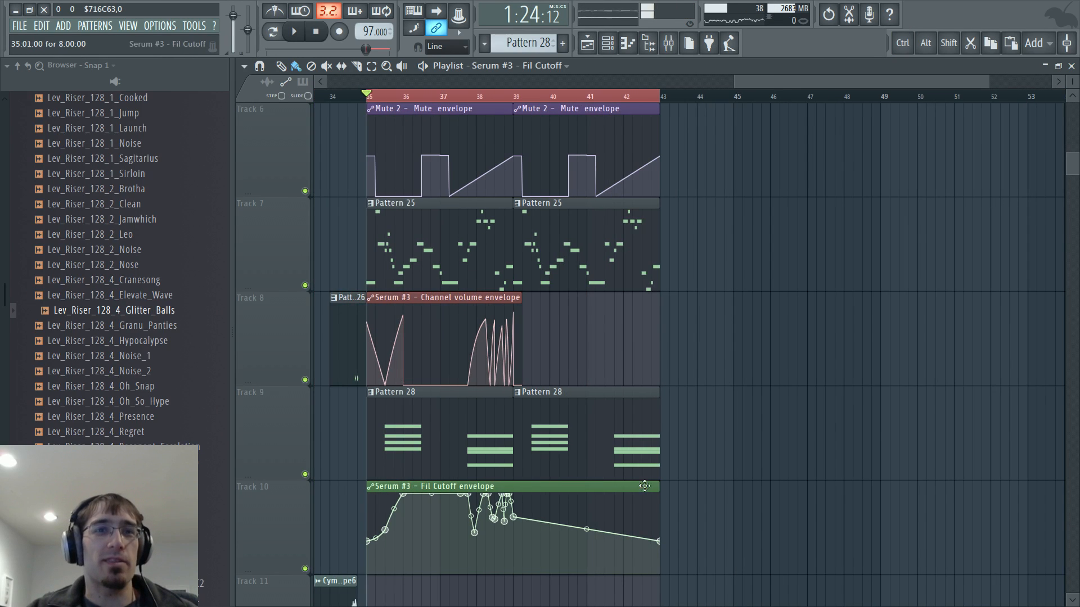
pyautogui.moveTo(658, 487); pyautogui.dragTo(521, 491)
pyautogui.scroll(4, 401, 342)
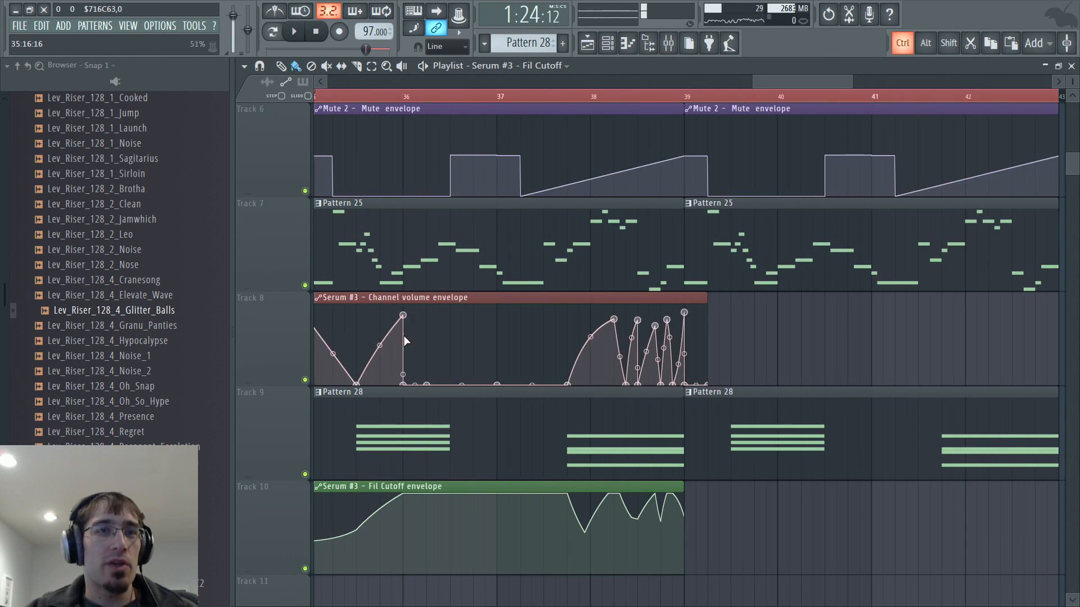
# Open Pattern 28's Serum #3 notes in the piano roll around bars 2 to 5
pyautogui.moveTo(769, 82); pyautogui.dragTo(754, 82)
pyautogui.doubleClick(536, 398)
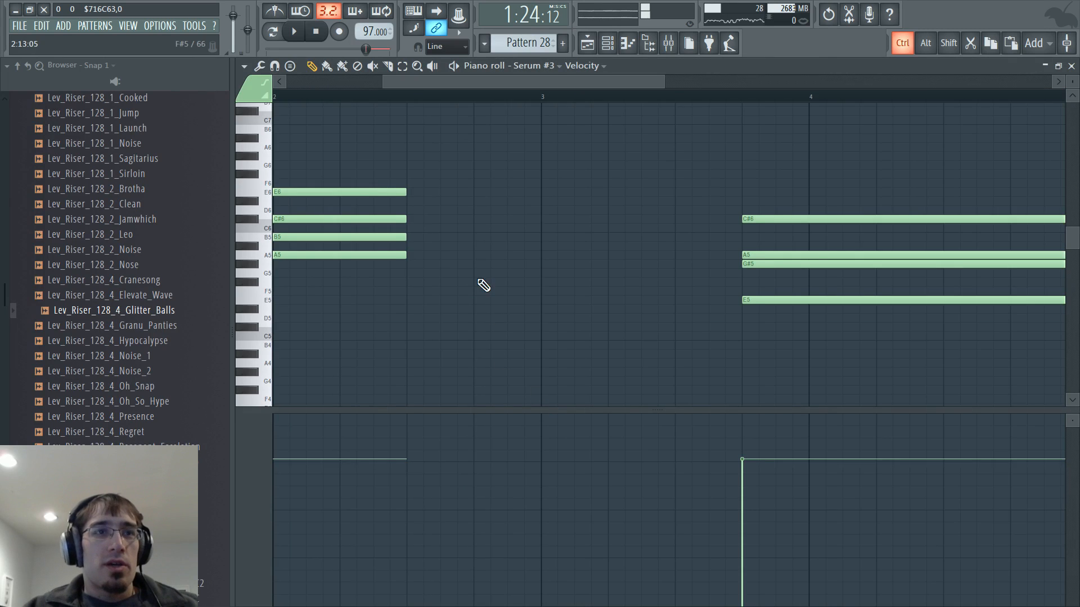
pyautogui.scroll(-2, 465, 245)
pyautogui.click(506, 139)
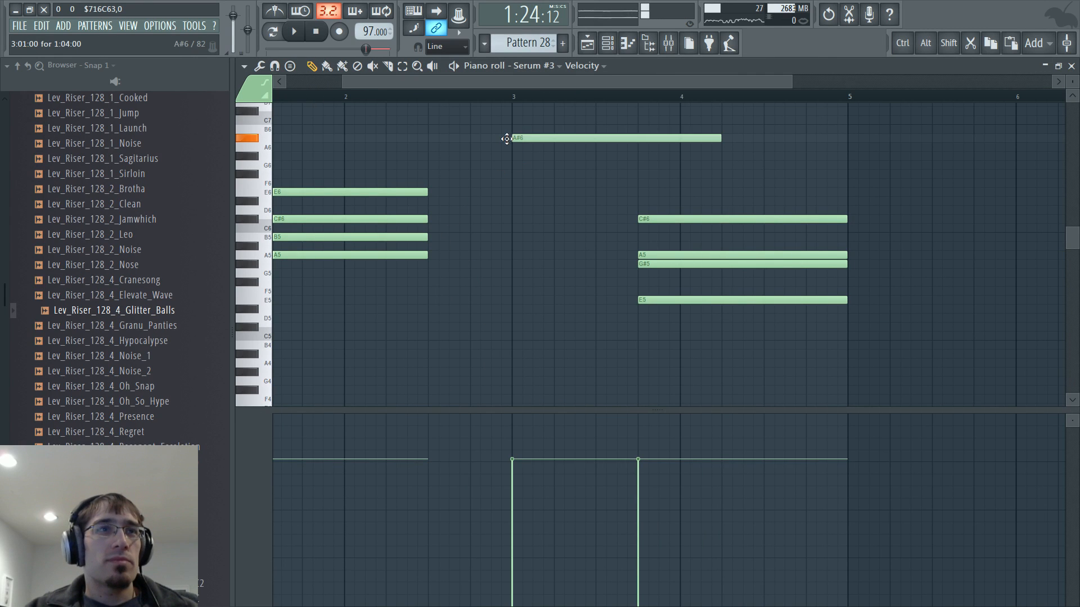
pyautogui.moveTo(507, 138); pyautogui.dragTo(508, 222)
pyautogui.rightClick(508, 222)
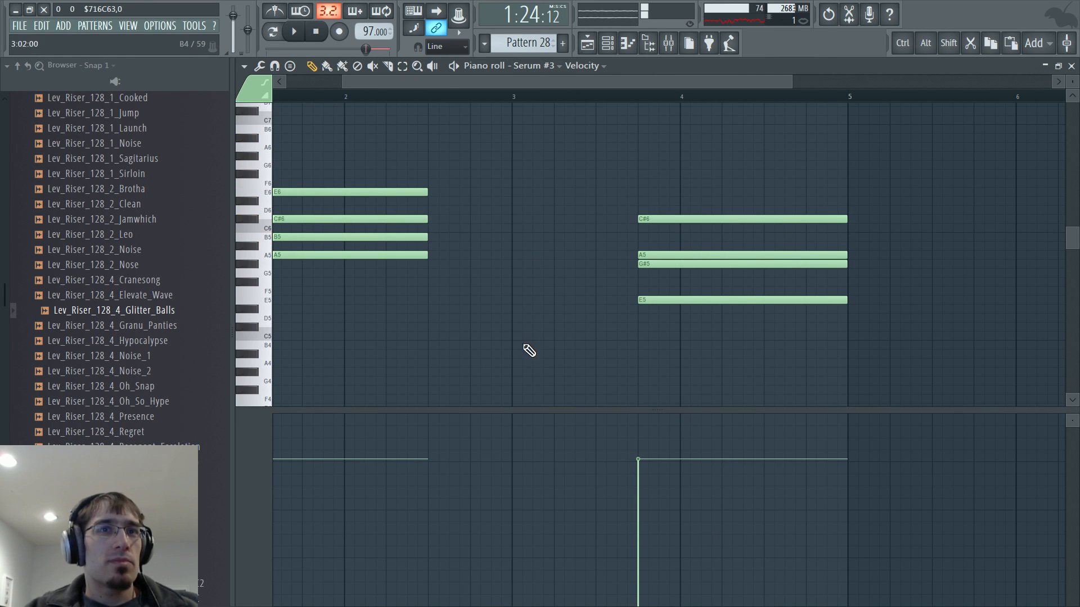
# Add an F#4, G#4 and A4 chord at bar 3 of Pattern 28, ending where the next chord starts
pyautogui.moveTo(515, 369); pyautogui.dragTo(519, 389)
pyautogui.click(511, 358)
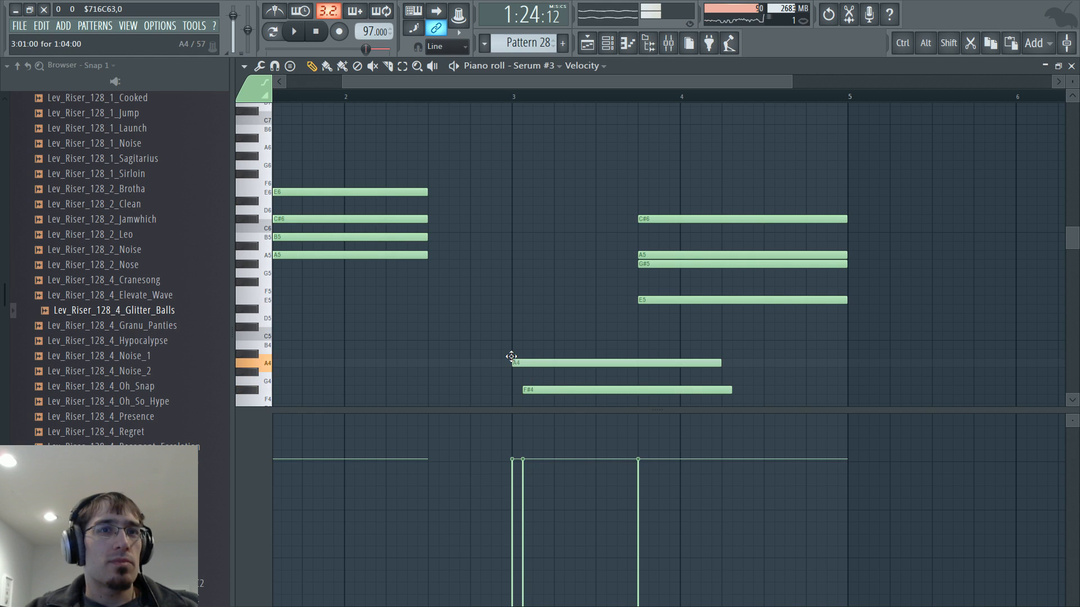
pyautogui.moveTo(535, 341); pyautogui.dragTo(596, 414)
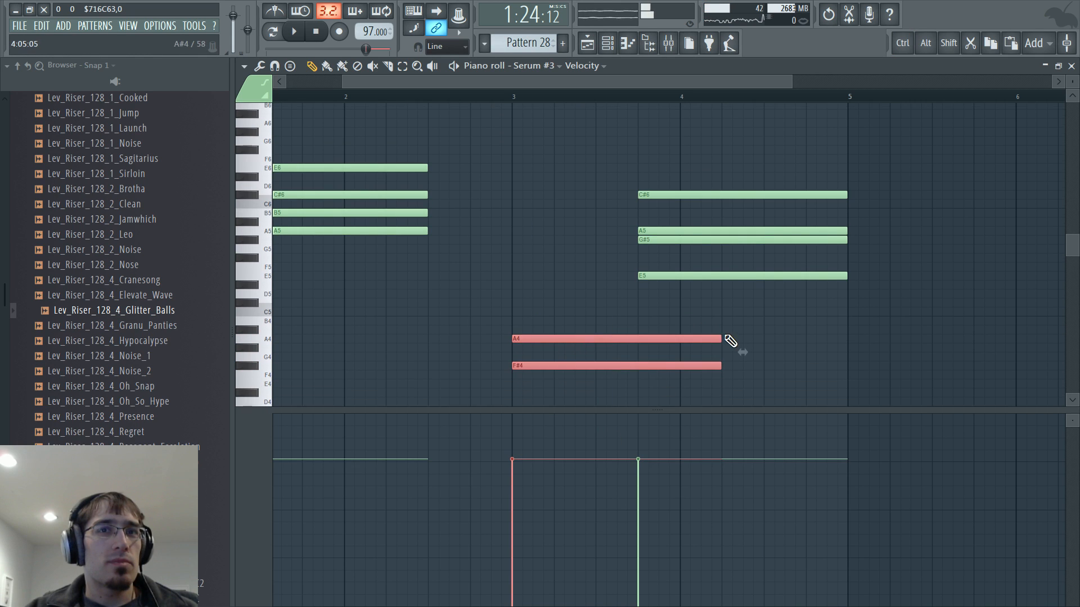
pyautogui.moveTo(720, 335); pyautogui.dragTo(652, 338)
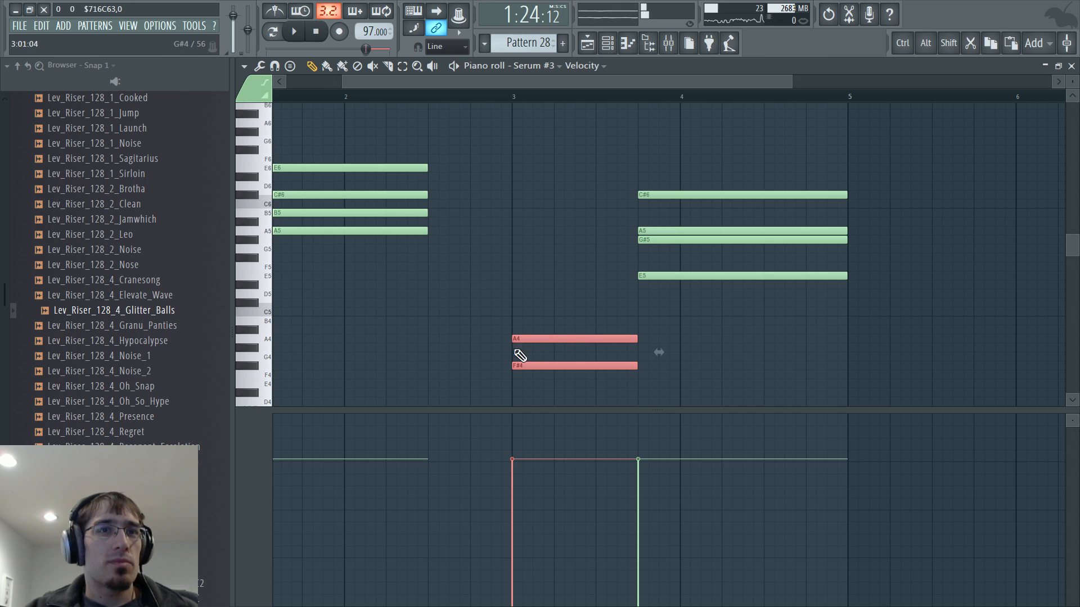
pyautogui.click(513, 319)
pyautogui.rightClick(514, 319)
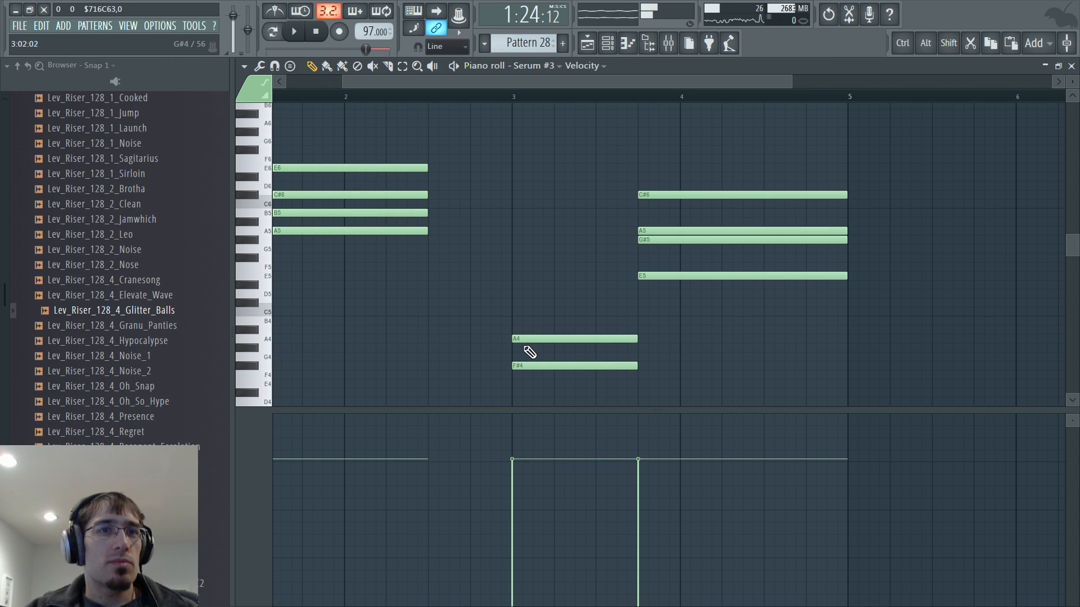
pyautogui.moveTo(534, 327); pyautogui.dragTo(657, 364)
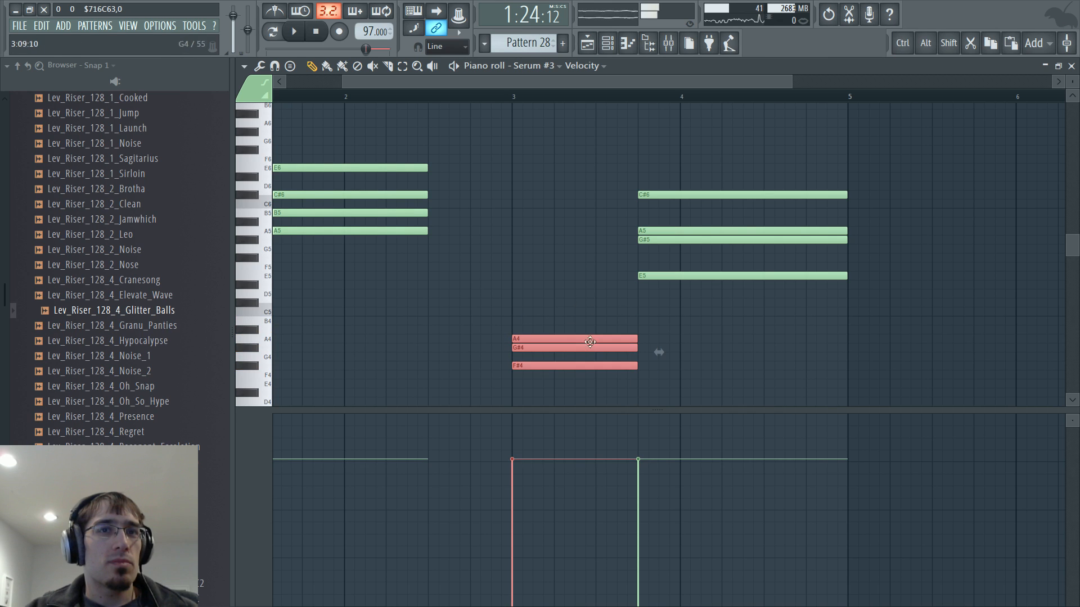
# Draw a Serum #3 channel volume swell that rises from bar 37 to a peak at 37:05 and falls to zero at 37:09
pyautogui.click(434, 99)
pyautogui.press('F5')
pyautogui.keyDown('ctrl'); pyautogui.scroll(2, 617, 515); pyautogui.keyUp('ctrl')
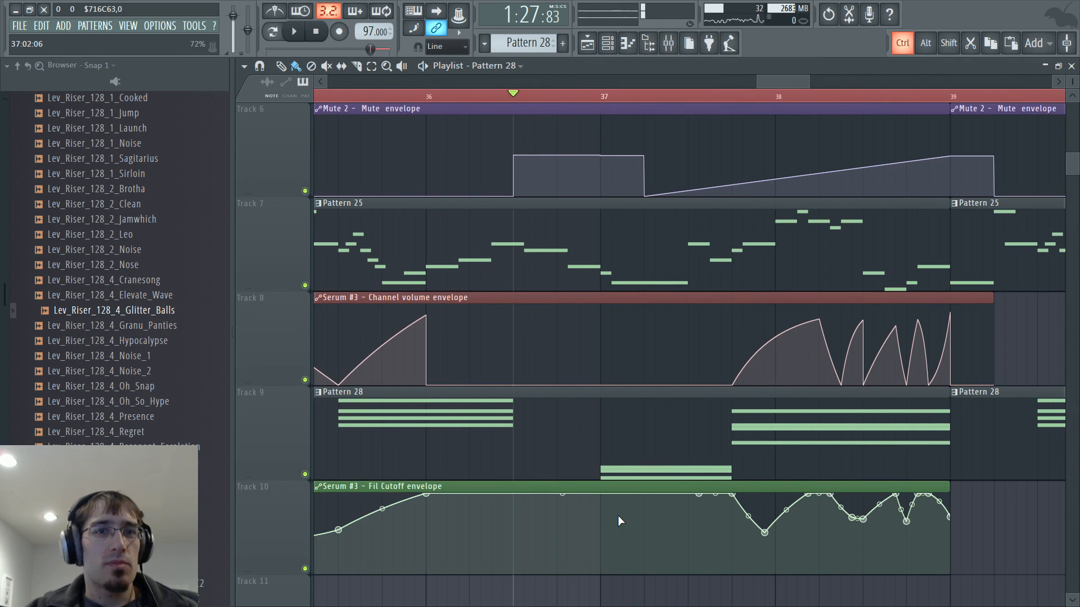
pyautogui.click(597, 384)
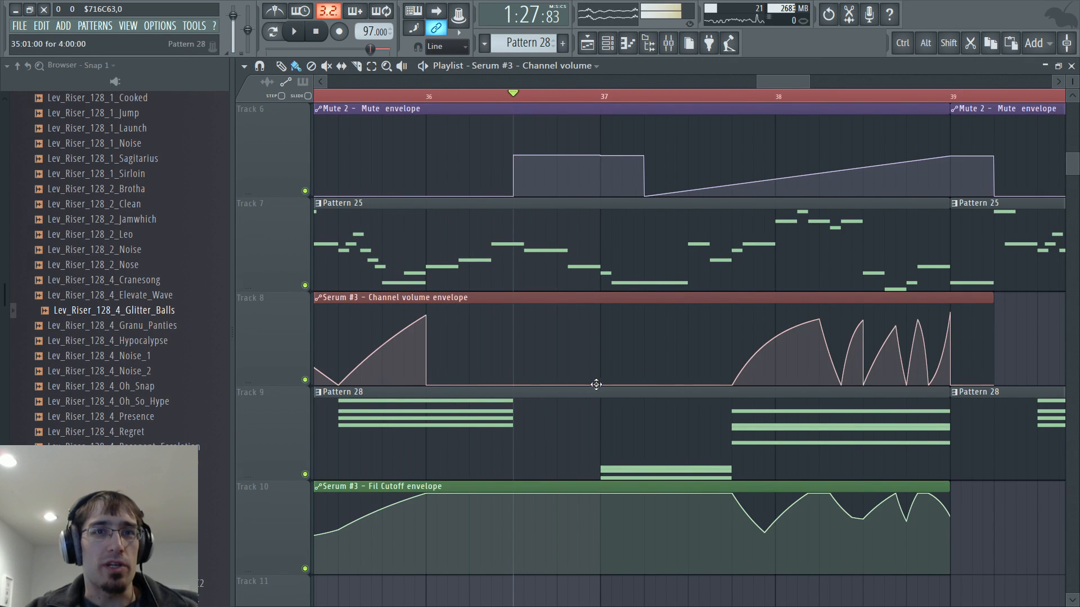
pyautogui.rightClick(645, 337)
pyautogui.rightClick(688, 384)
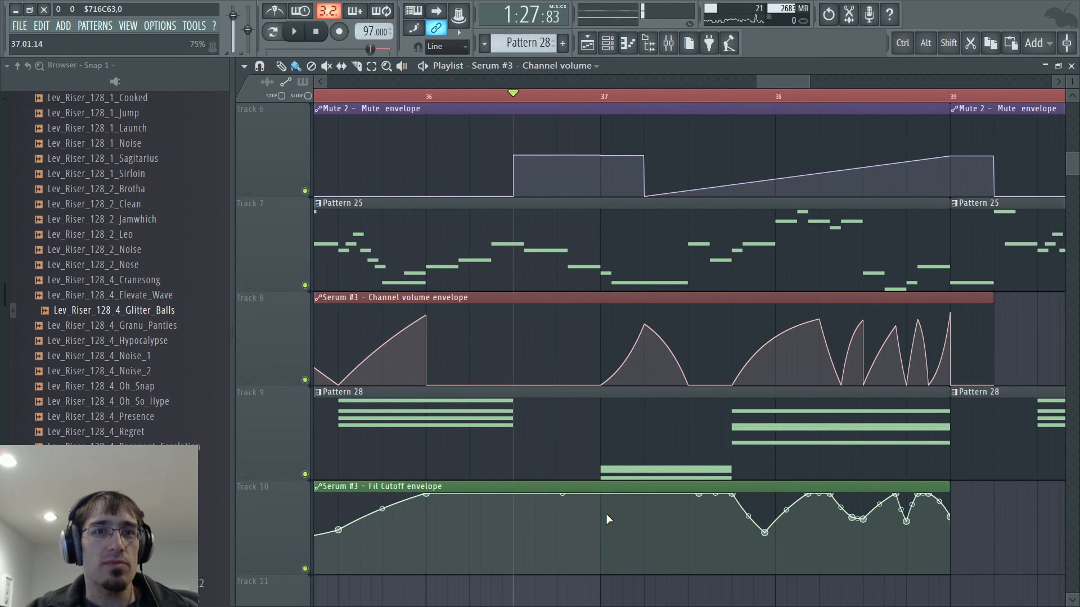
# Lower the Serum #3 filter cutoff at bar 37, bring it to maximum at 37:10, and add a short dip at 37:12
pyautogui.rightClick(600, 543)
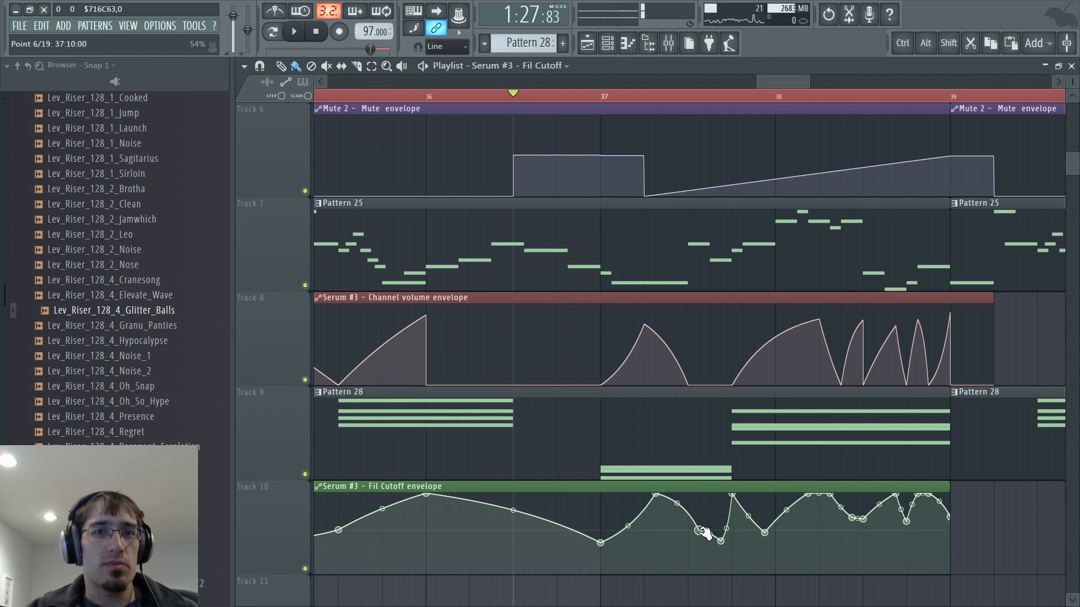
pyautogui.moveTo(700, 531); pyautogui.dragTo(699, 551)
pyautogui.press('space')
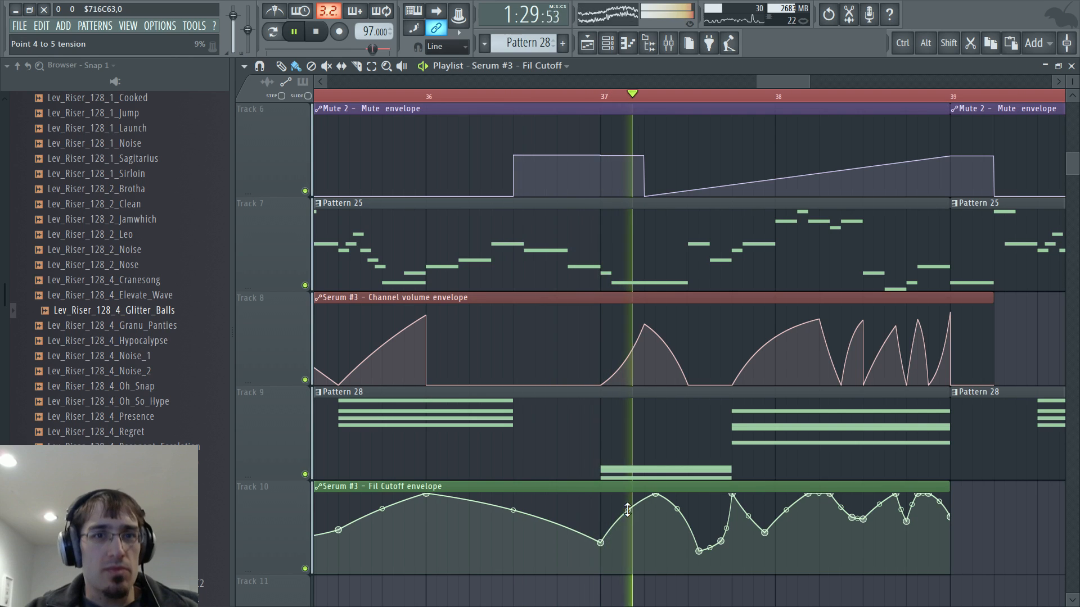
pyautogui.press('space')
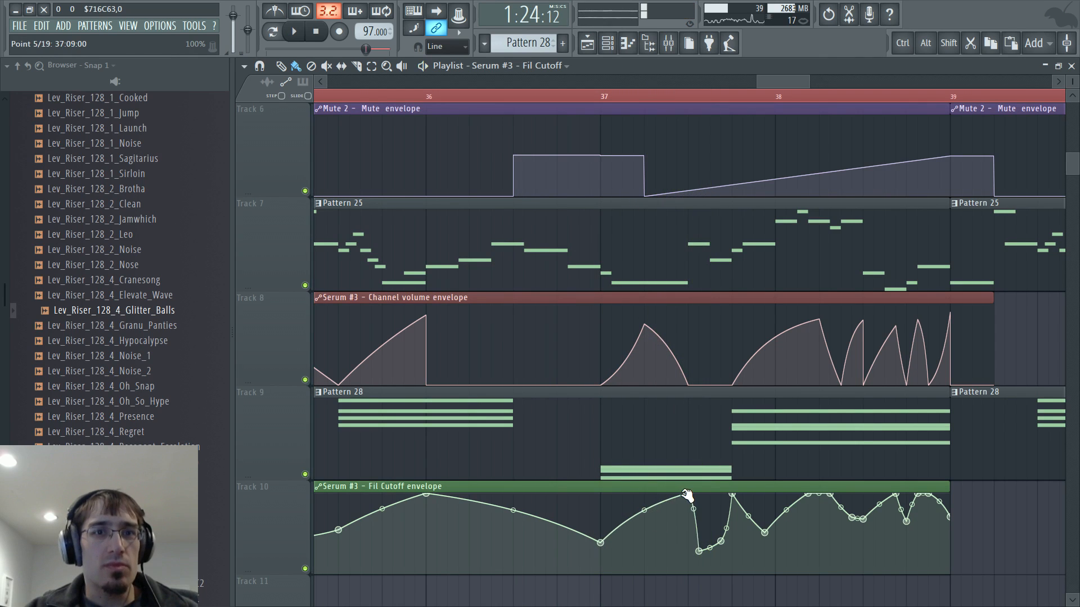
pyautogui.click(580, 97)
pyautogui.press('space')
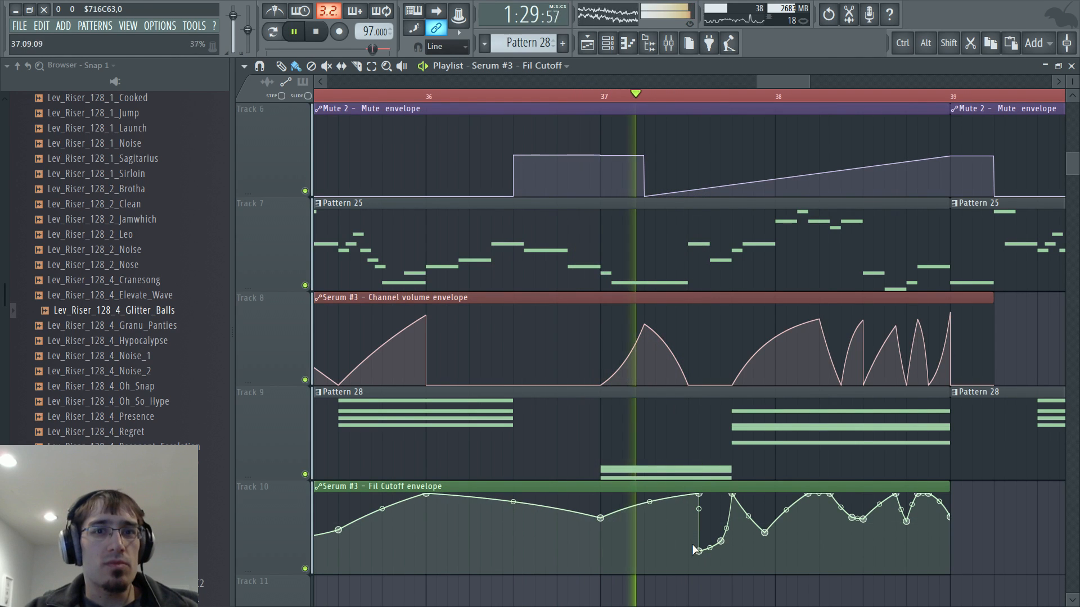
pyautogui.press('space')
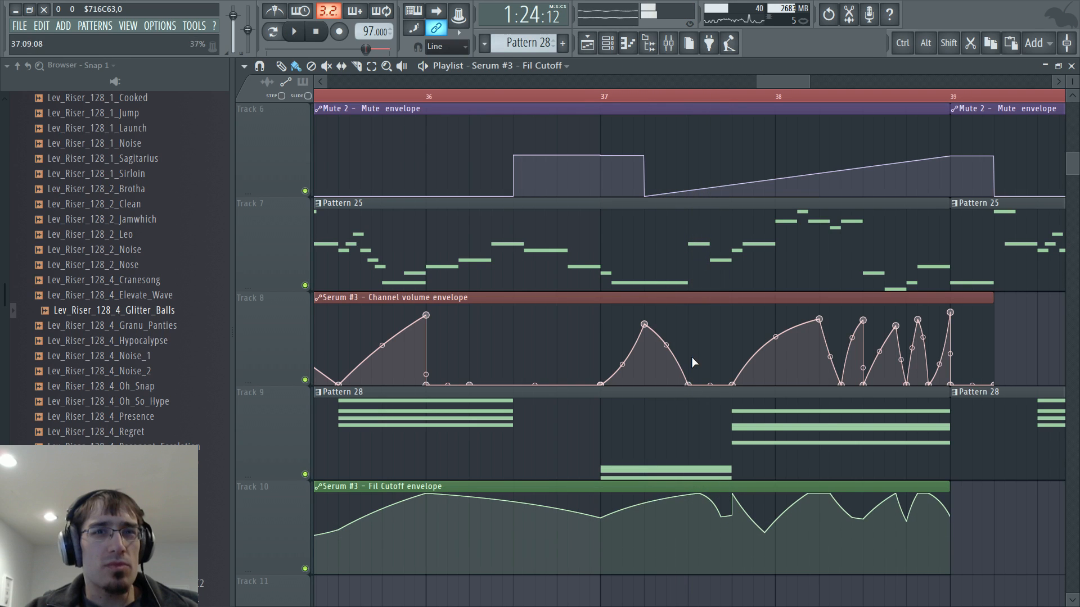
# Extend the bar 37 volume swell's end to 37:11, raise its peak, bow its curves outward, and listen to the result
pyautogui.moveTo(687, 385); pyautogui.dragTo(709, 384)
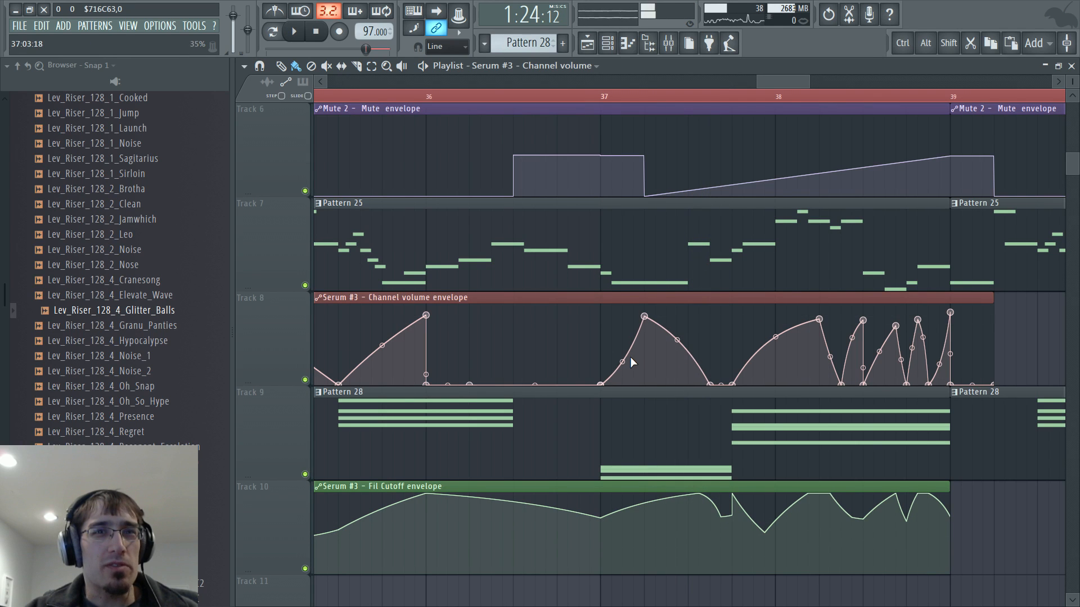
pyautogui.click(504, 97)
pyautogui.press('space')
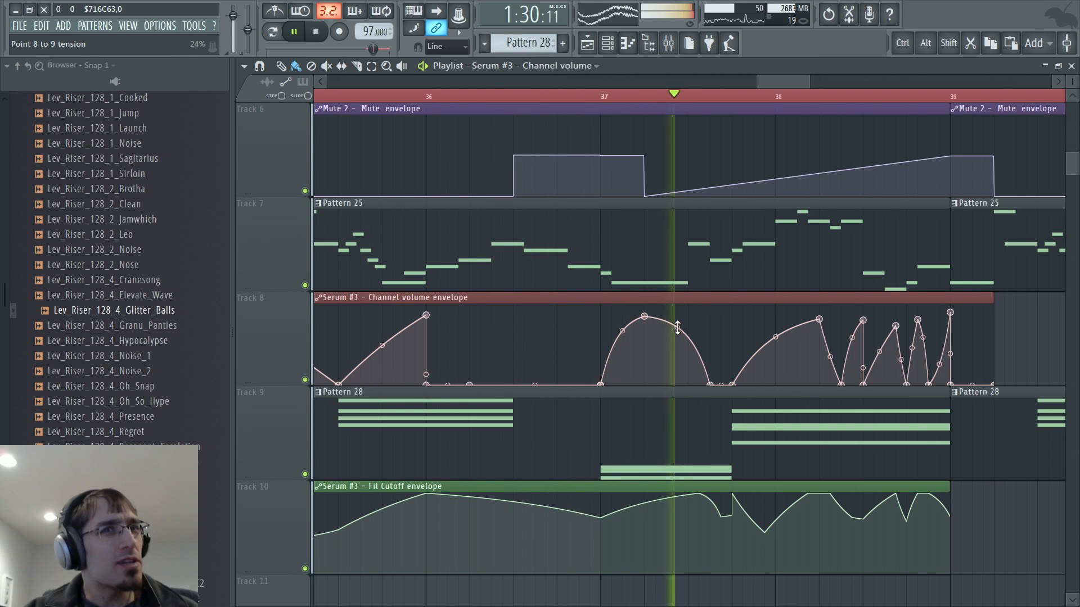
pyautogui.click(550, 97)
pyautogui.doubleClick(636, 437)
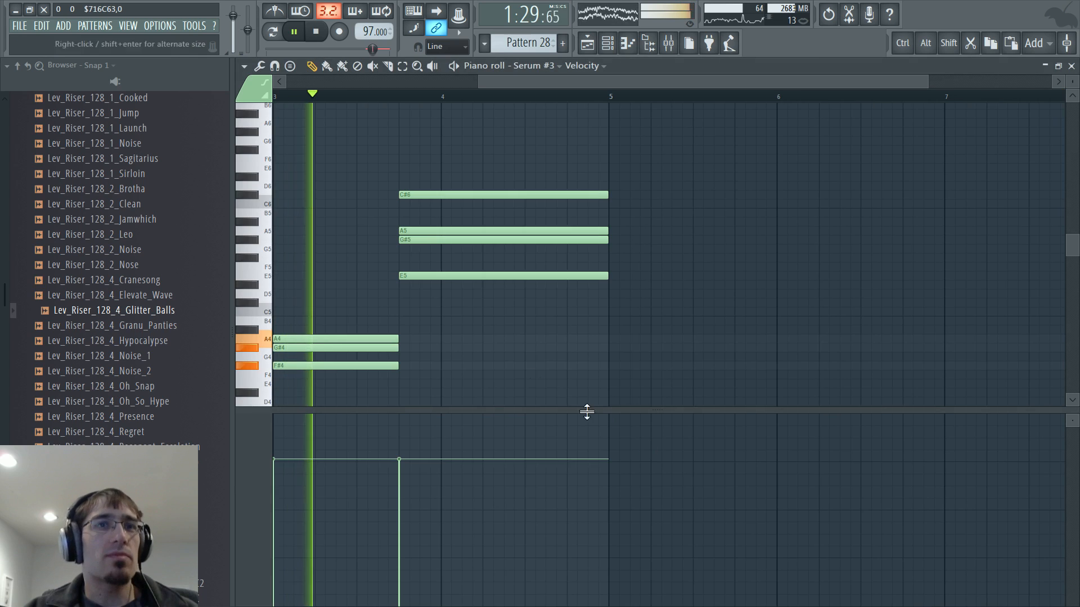
pyautogui.press('space')
pyautogui.press('Escape')
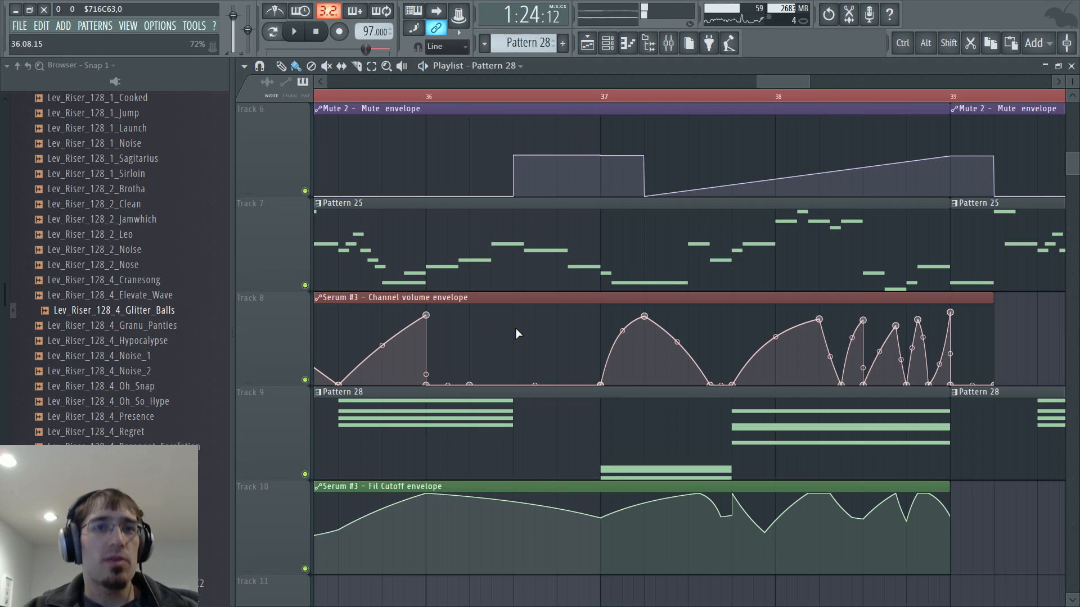
# Move the bar 37 volume swell's peak to 37:09 with an instant drop to zero, and play the passage back
pyautogui.moveTo(645, 317); pyautogui.dragTo(691, 315)
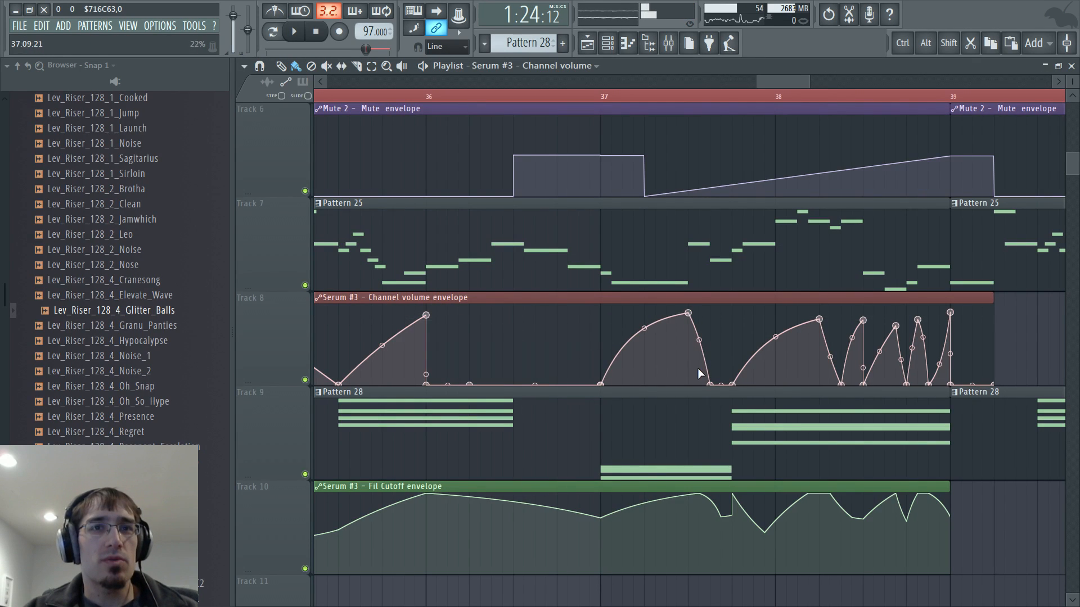
pyautogui.press('space')
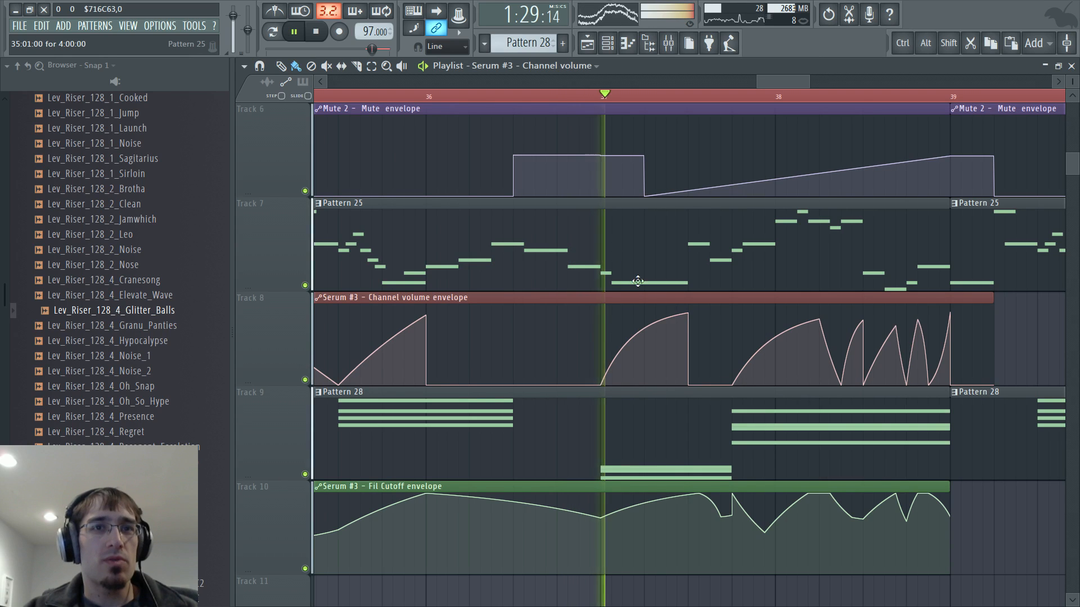
pyautogui.press('F7')
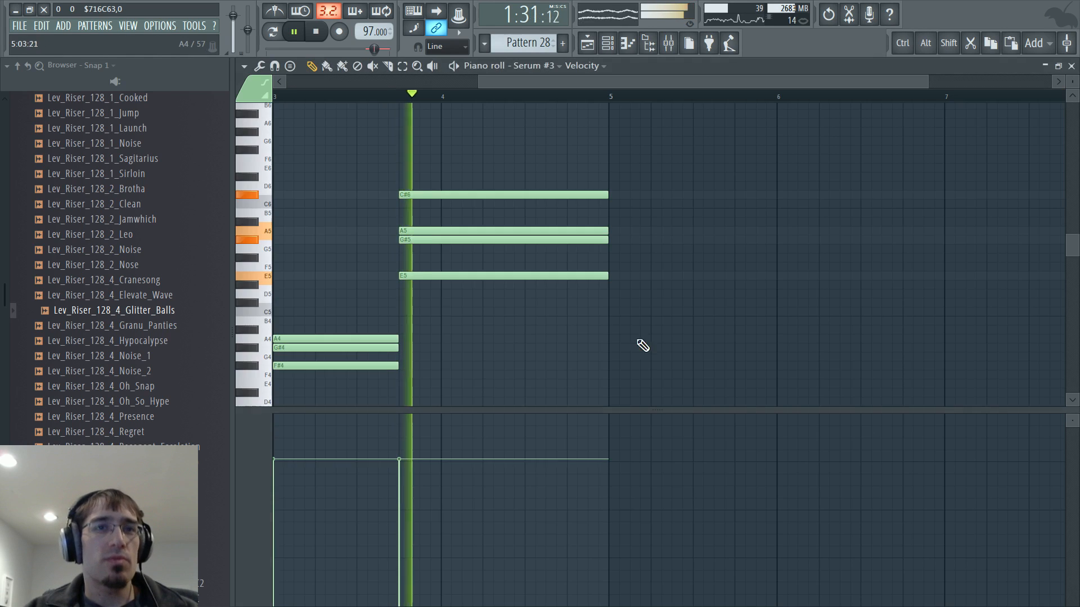
pyautogui.press('F7')
pyautogui.press('space')
pyautogui.click(572, 98)
# Replace the low F#4, G#4 and A4 chord at bar 3 with a single A6 note and listen to it
pyautogui.press('F7')
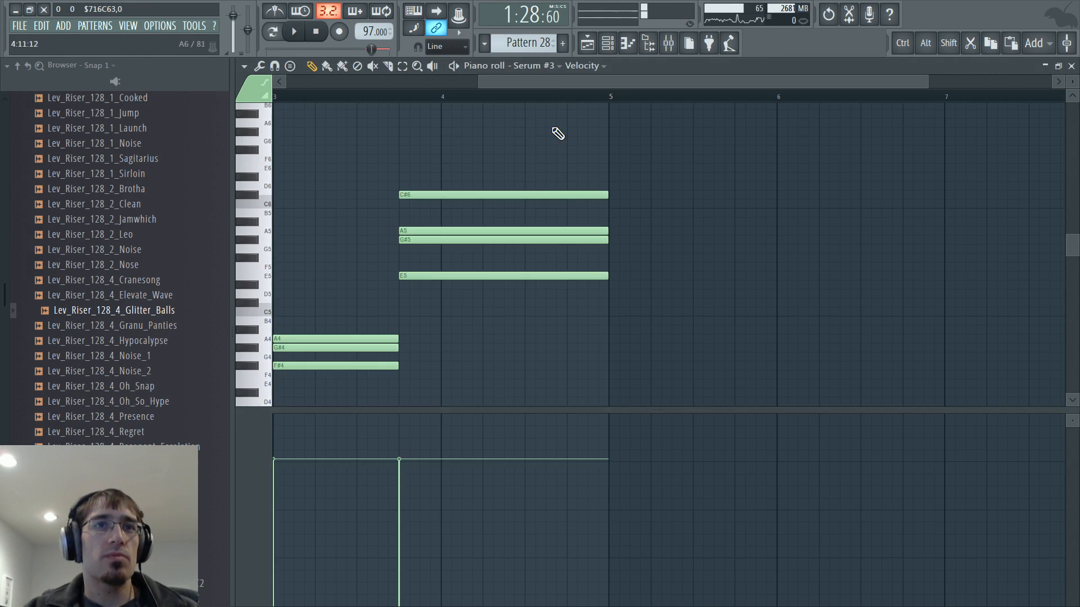
pyautogui.rightClick(362, 347)
pyautogui.rightClick(362, 366)
pyautogui.moveTo(628, 85); pyautogui.dragTo(539, 91)
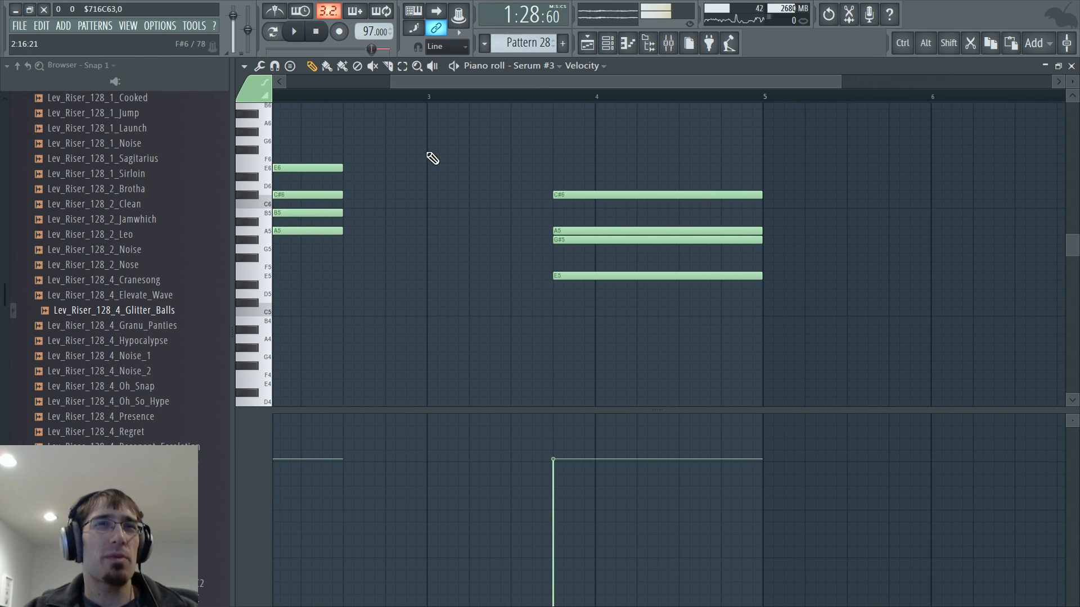
pyautogui.click(433, 124)
pyautogui.press('F7')
pyautogui.press('space')
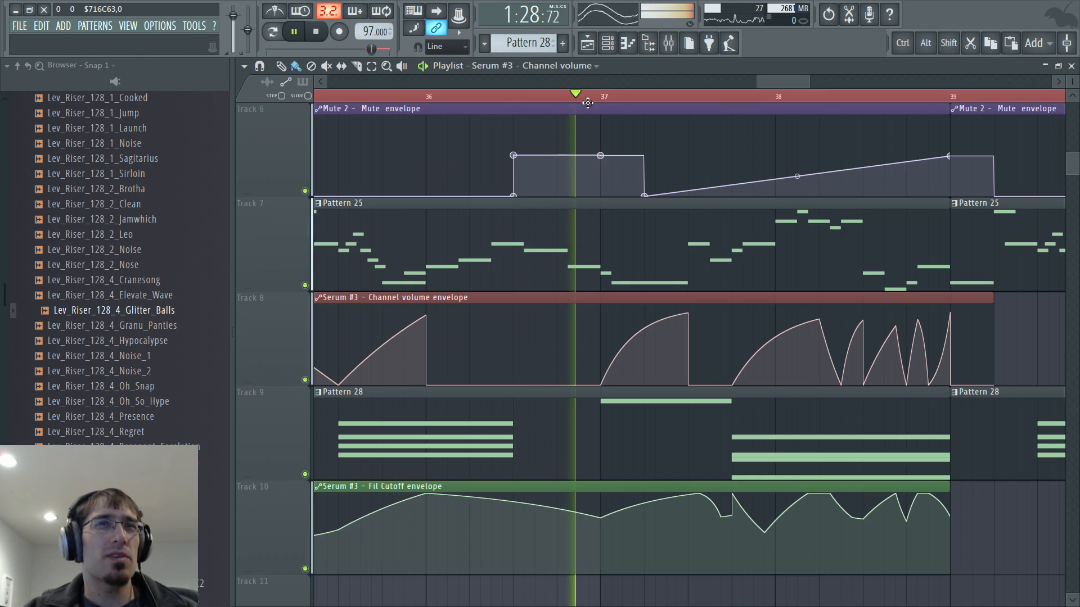
# Shorten the A6 note at bar 3 to one beat and stack matching B6 and C#7 notes above it
pyautogui.press('F7')
pyautogui.scroll(4, 515, 175)
pyautogui.press('space')
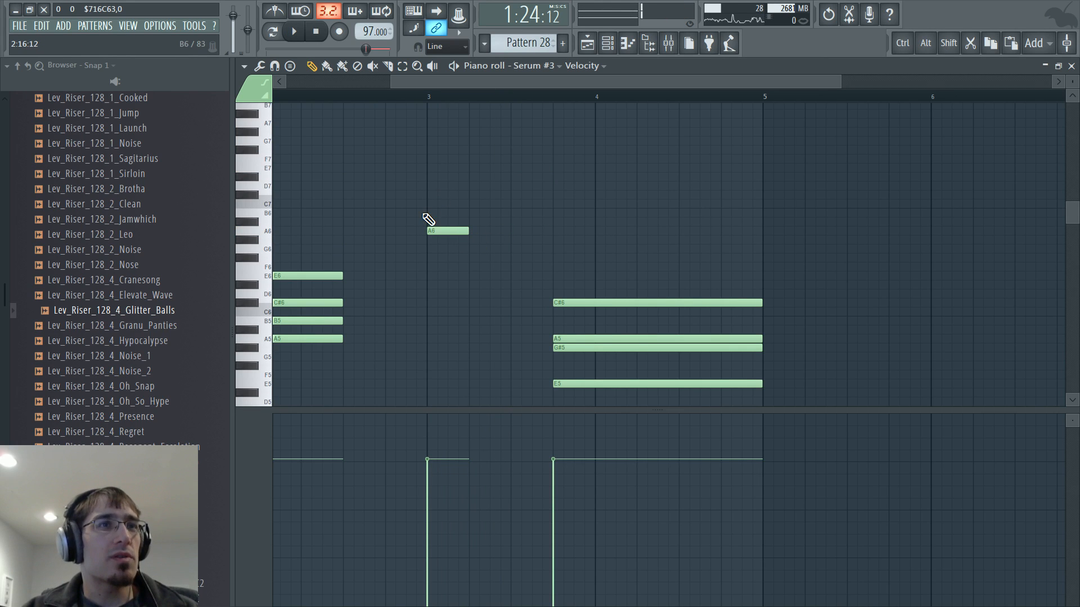
# Reshape the bar 37 volume into an instant peak with a curved decay, and align the C#7 note to the start of bar 3
pyautogui.press('F5')
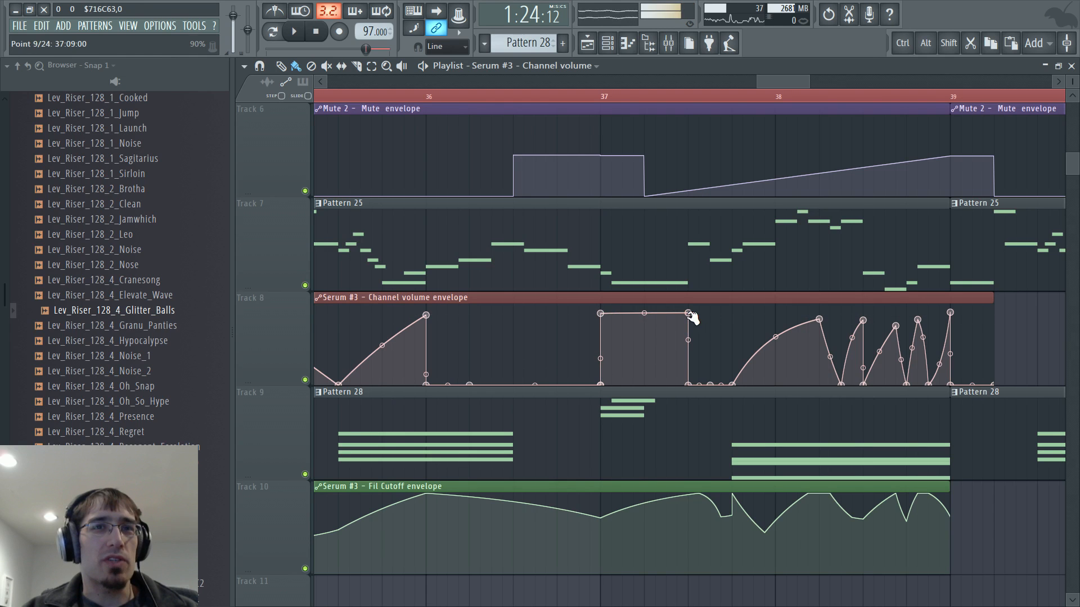
pyautogui.moveTo(689, 314); pyautogui.dragTo(658, 398)
pyautogui.press('F7')
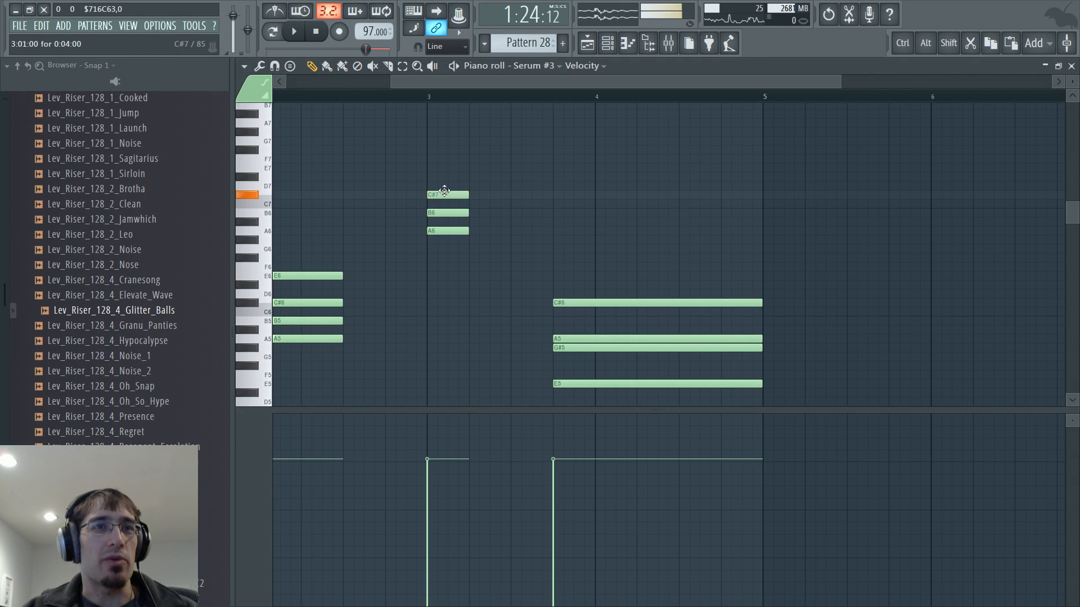
pyautogui.press('F5')
pyautogui.click(508, 97)
pyautogui.press('space')
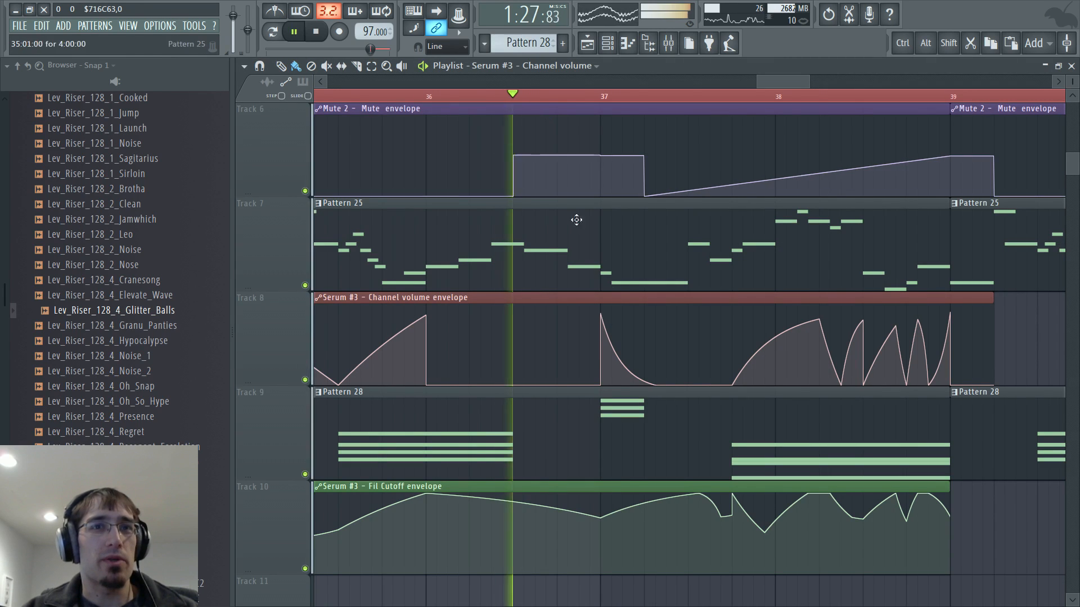
# Shorten the bar 37 volume decay to reach zero at 37:05 and bow its curve outward
pyautogui.rightClick(628, 369)
pyautogui.moveTo(655, 385); pyautogui.dragTo(645, 387)
pyautogui.moveTo(622, 350); pyautogui.dragTo(622, 315)
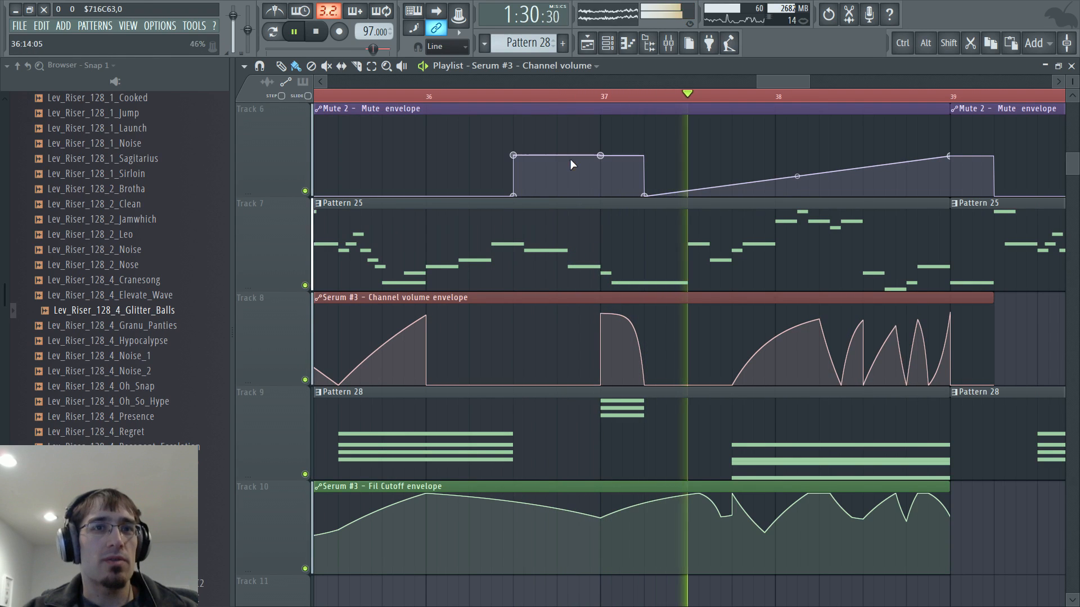
pyautogui.press('space')
# Raise the Serum #3 filter cutoff points at bar 37 and 37:05 to maximum while listening to the passage
pyautogui.moveTo(600, 517); pyautogui.dragTo(600, 493)
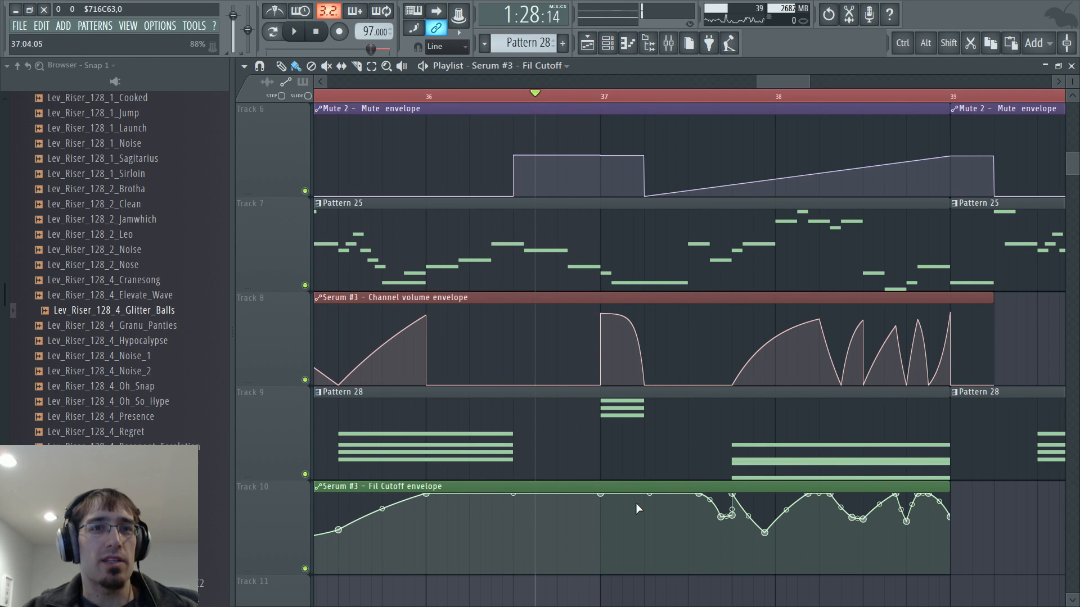
pyautogui.press('space')
pyautogui.rightClick(623, 493)
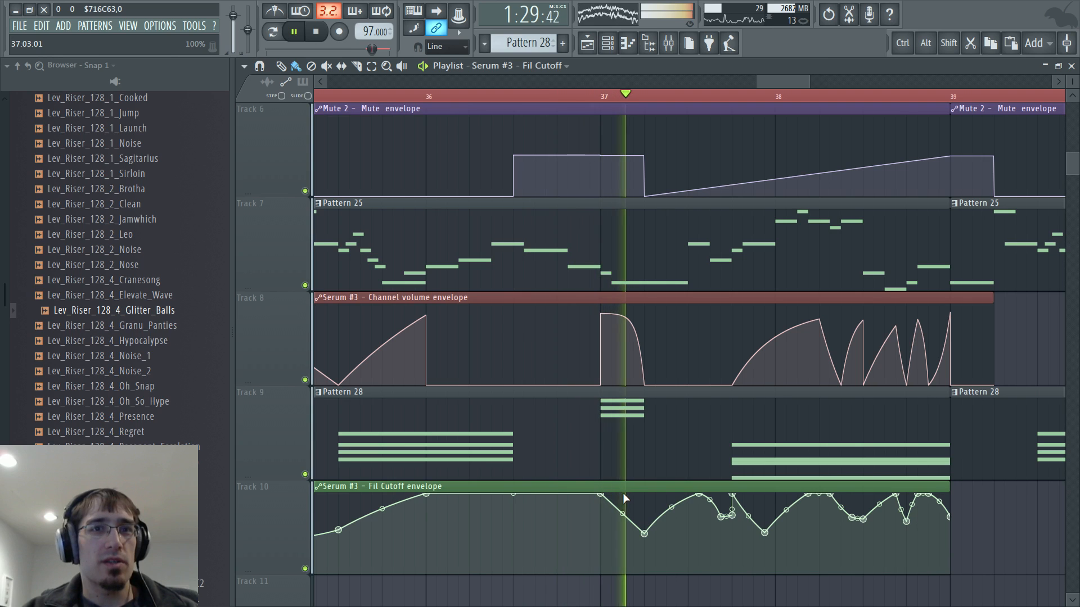
pyautogui.moveTo(644, 534); pyautogui.dragTo(645, 490)
pyautogui.press('space')
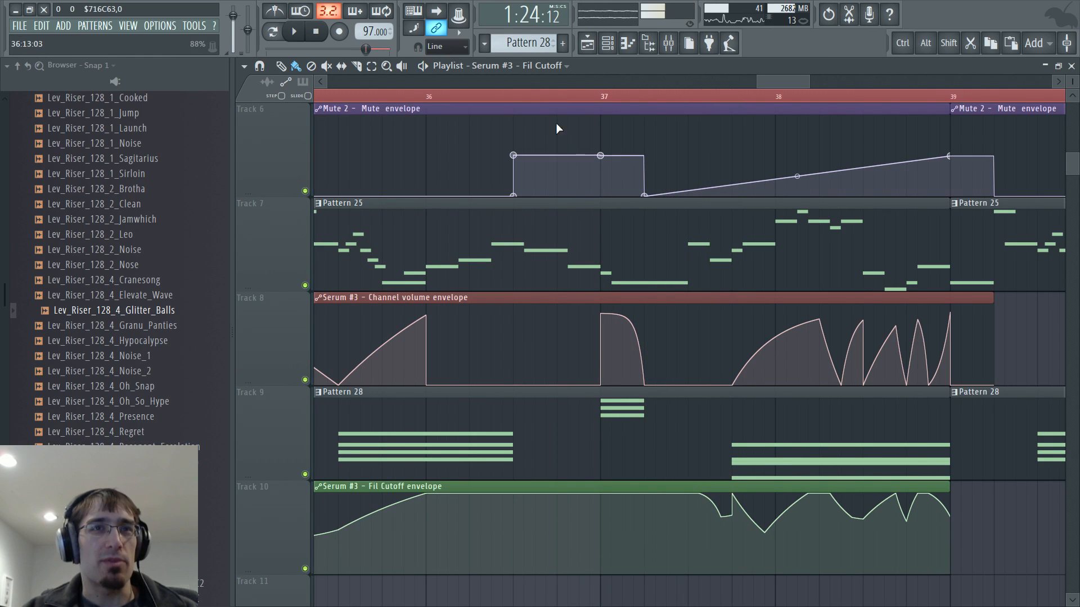
# Add a volume point at 37:05 set to 90% so the short chord holds its level before dropping instantly to zero
pyautogui.click(524, 95)
pyautogui.press('space')
pyautogui.rightClick(638, 321)
pyautogui.moveTo(638, 321); pyautogui.dragTo(645, 313)
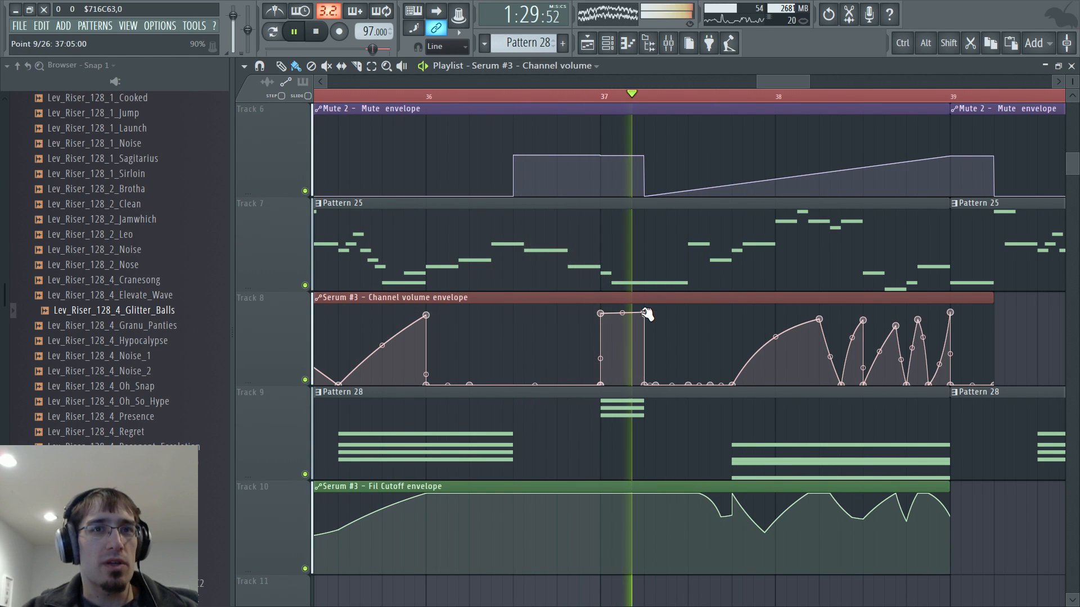
pyautogui.press('space')
# Replay the passage, check the chord in the piano roll, and lower the 37:05 volume point slightly
pyautogui.click(548, 96)
pyautogui.press('F7')
pyautogui.press('space')
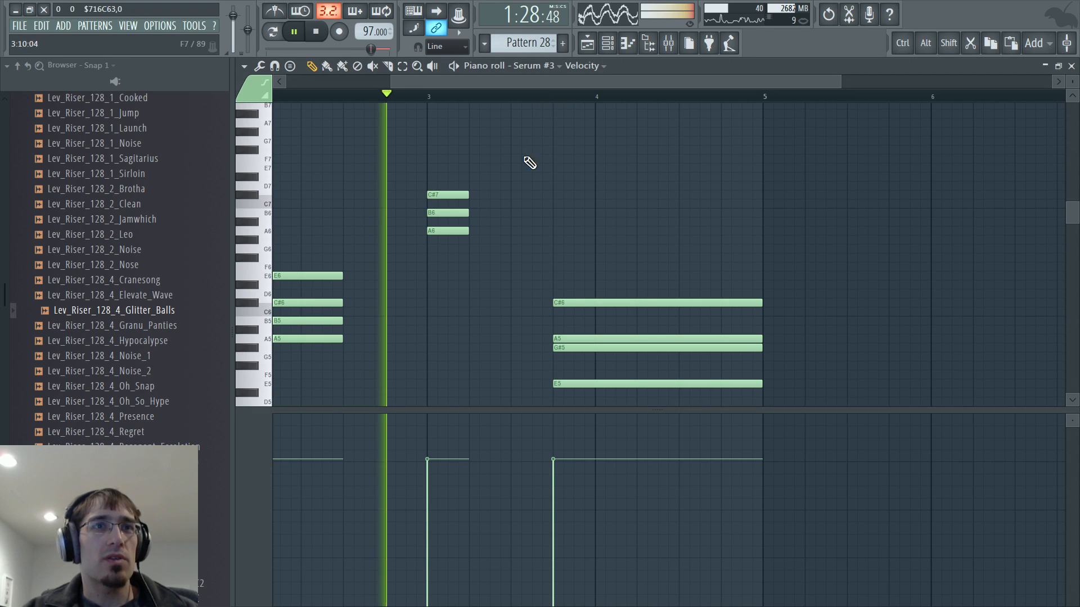
pyautogui.press('F5')
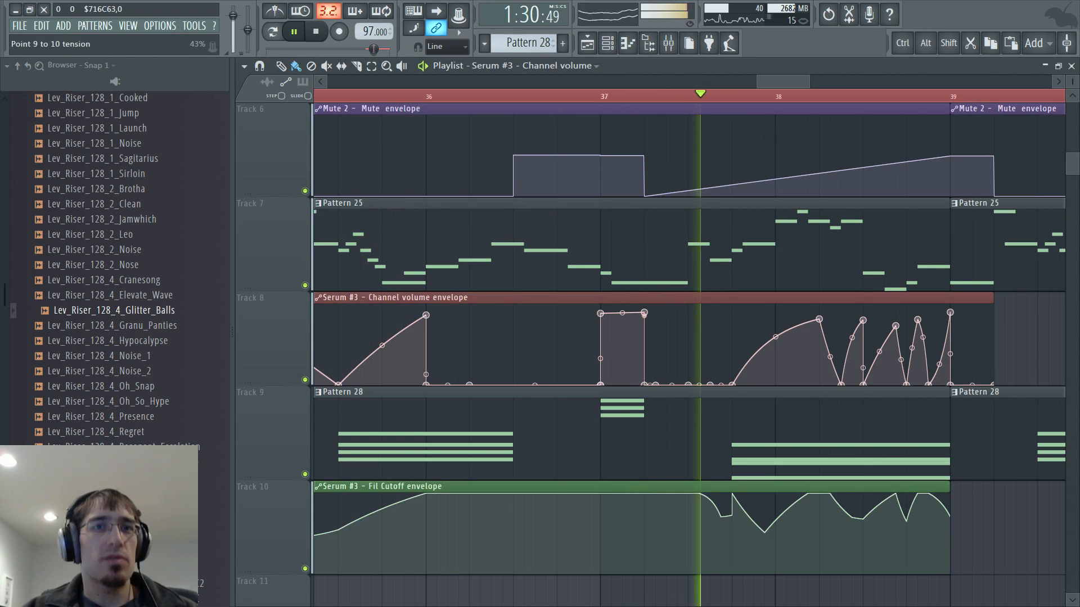
pyautogui.press('space')
pyautogui.moveTo(643, 314); pyautogui.dragTo(646, 324)
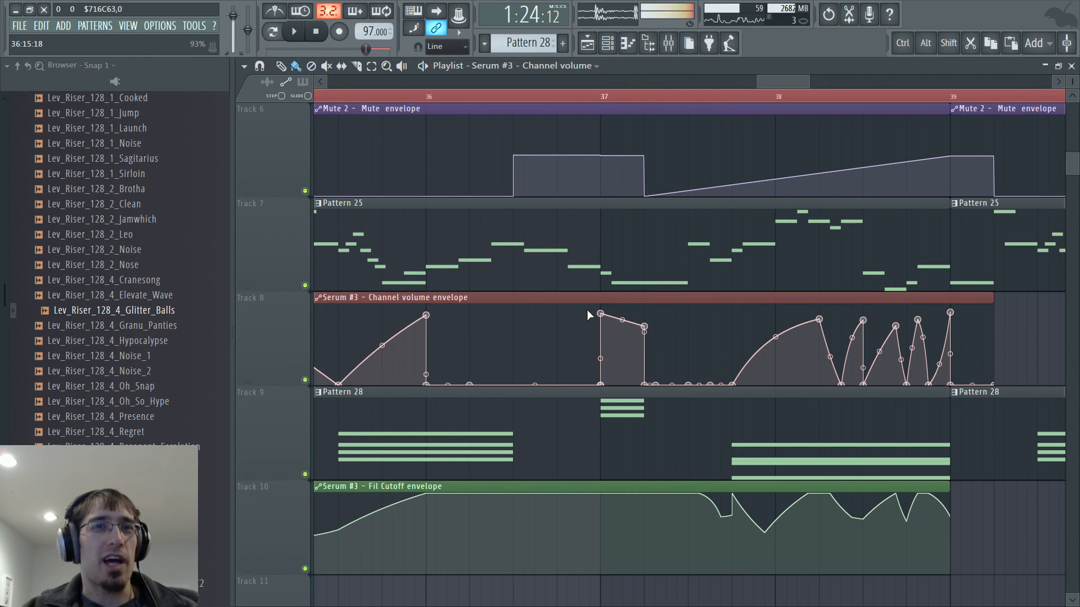
# Add a C#6 note under the short bar 3 chord in Pattern 28 and play back the passage
pyautogui.press('F7')
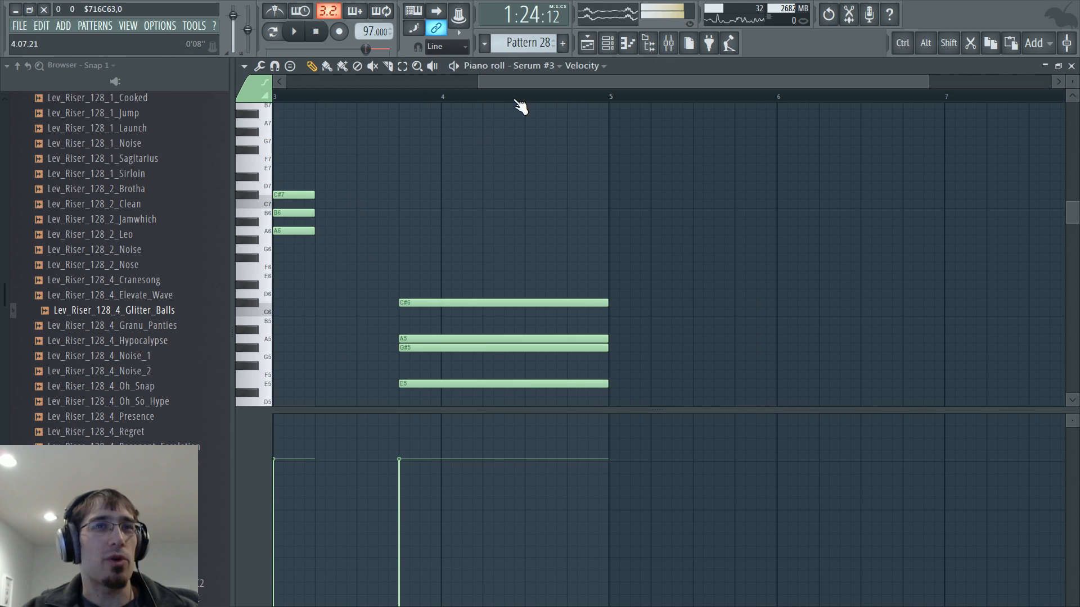
pyautogui.hscroll(-3, 520, 107)
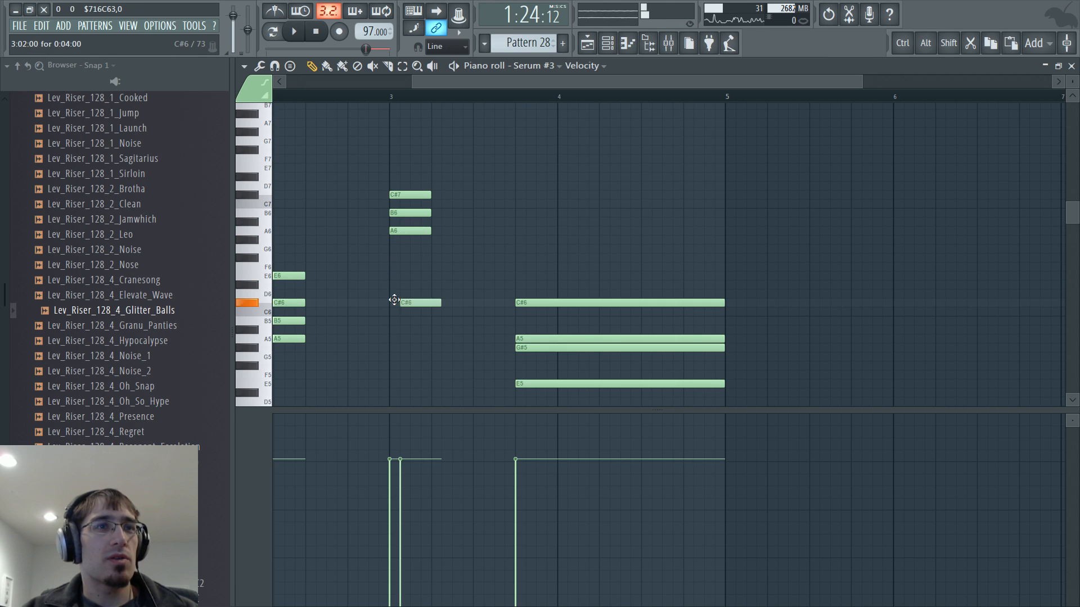
pyautogui.press('F5')
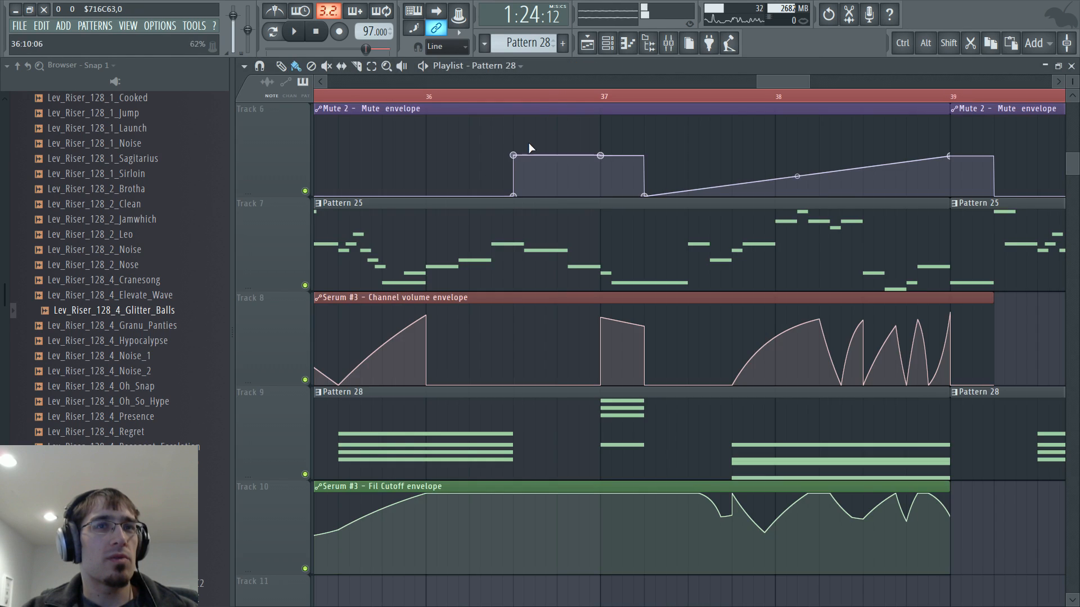
pyautogui.click(560, 101)
pyautogui.press('space')
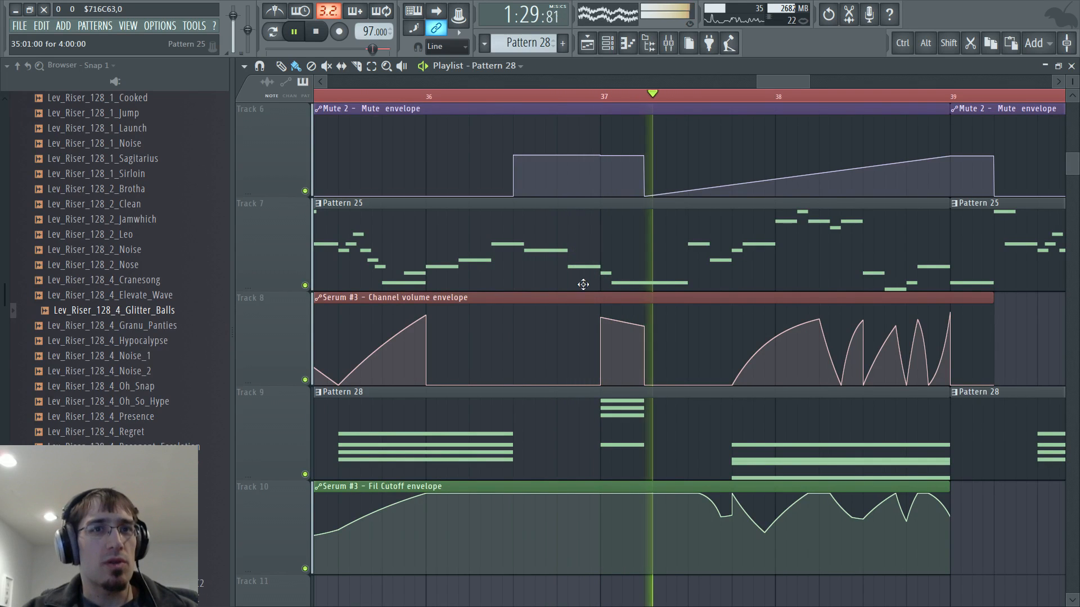
# Split the four-note bar 3 chord of Pattern 28 into two equal back-to-back stabs
pyautogui.press('F7')
pyautogui.press('space')
pyautogui.keyDown('ctrl'); pyautogui.moveTo(378, 179); pyautogui.dragTo(462, 316); pyautogui.keyUp('ctrl')
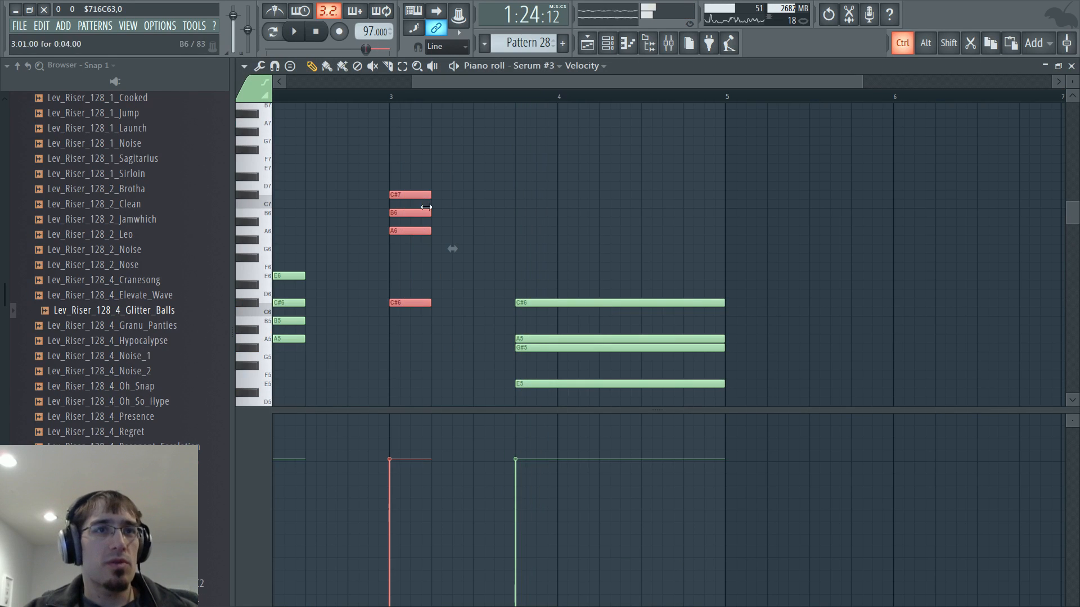
pyautogui.hotkey('ctrl', 'b')
pyautogui.moveTo(404, 195); pyautogui.dragTo(434, 307)
pyautogui.press('F5')
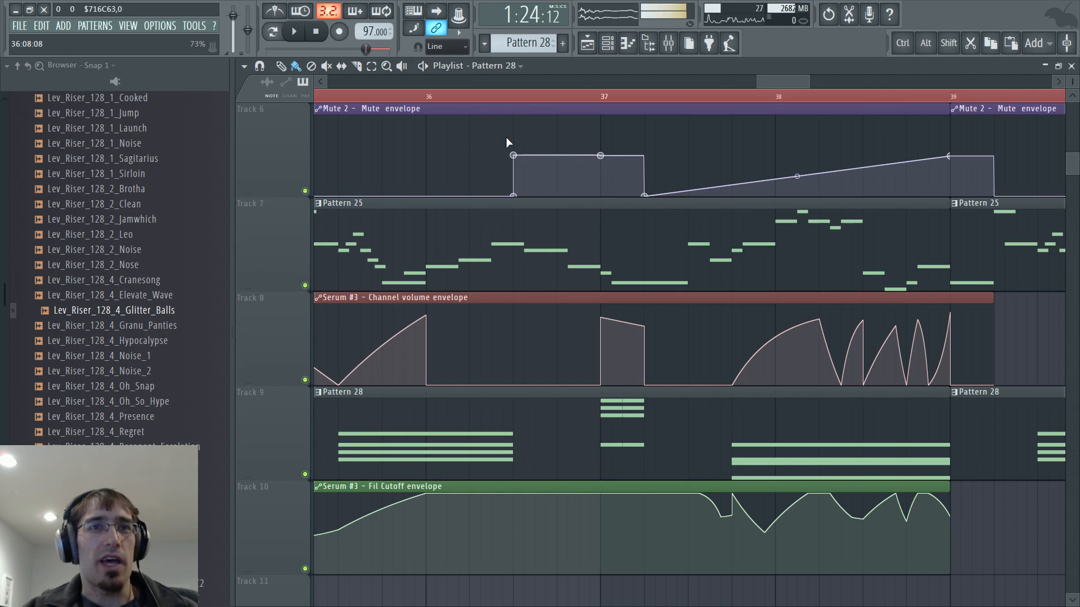
# Shape the bar 37 Serum #3 volume into two held pulses, dropping to zero at 37:02:12, restarting at 37:03 and ending just before 37:05
pyautogui.click(537, 96)
pyautogui.keyDown('ctrl'); pyautogui.scroll(4, 622, 337); pyautogui.keyUp('ctrl')
pyautogui.moveTo(636, 378); pyautogui.dragTo(615, 385)
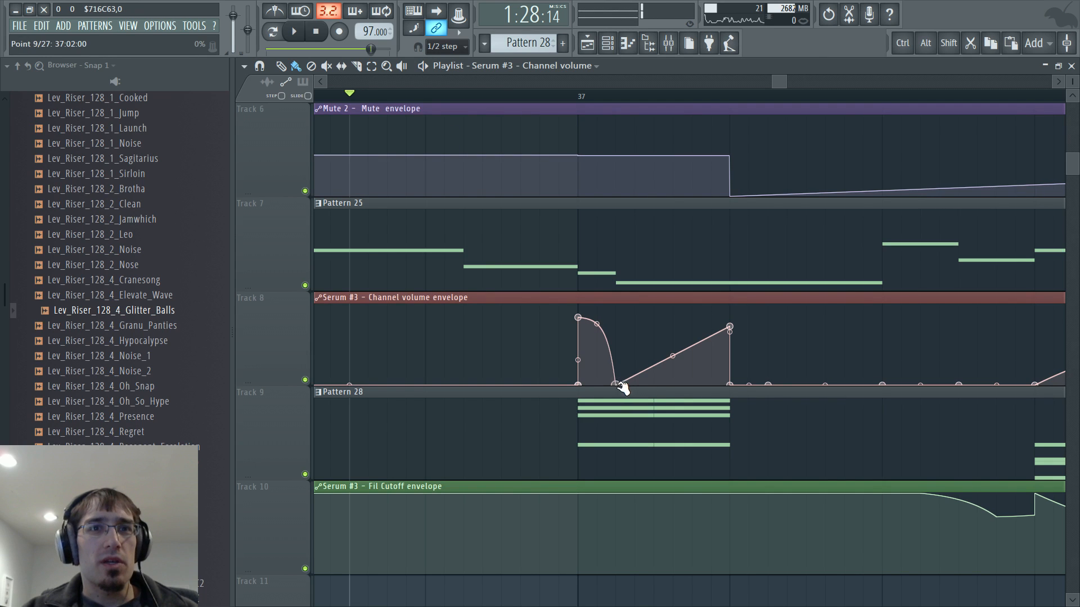
pyautogui.moveTo(622, 386); pyautogui.dragTo(637, 385)
pyautogui.rightClick(636, 383)
pyautogui.click(669, 436)
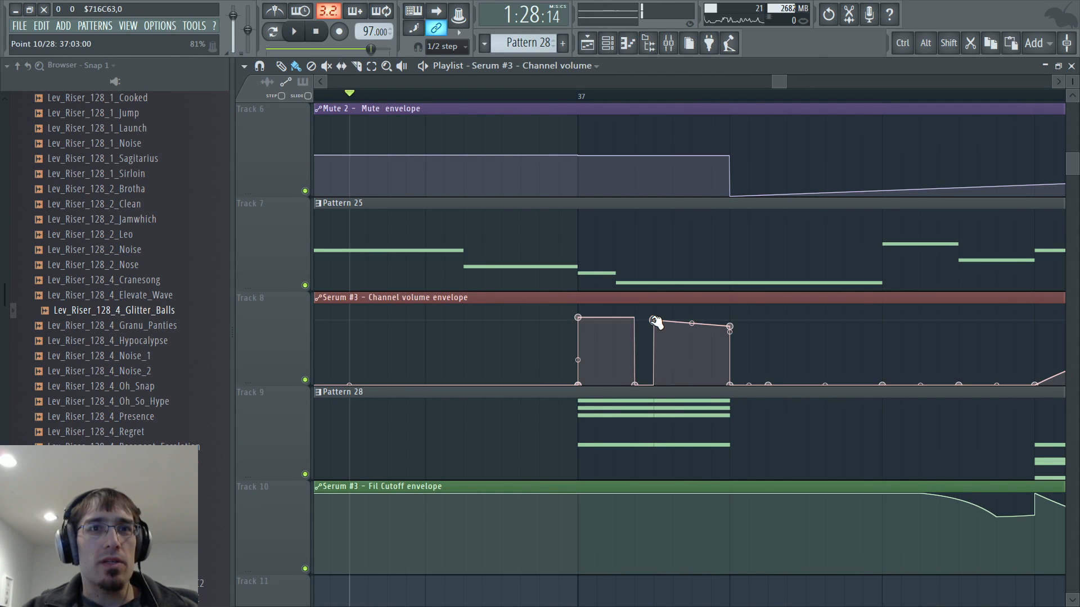
pyautogui.moveTo(711, 370); pyautogui.dragTo(712, 386)
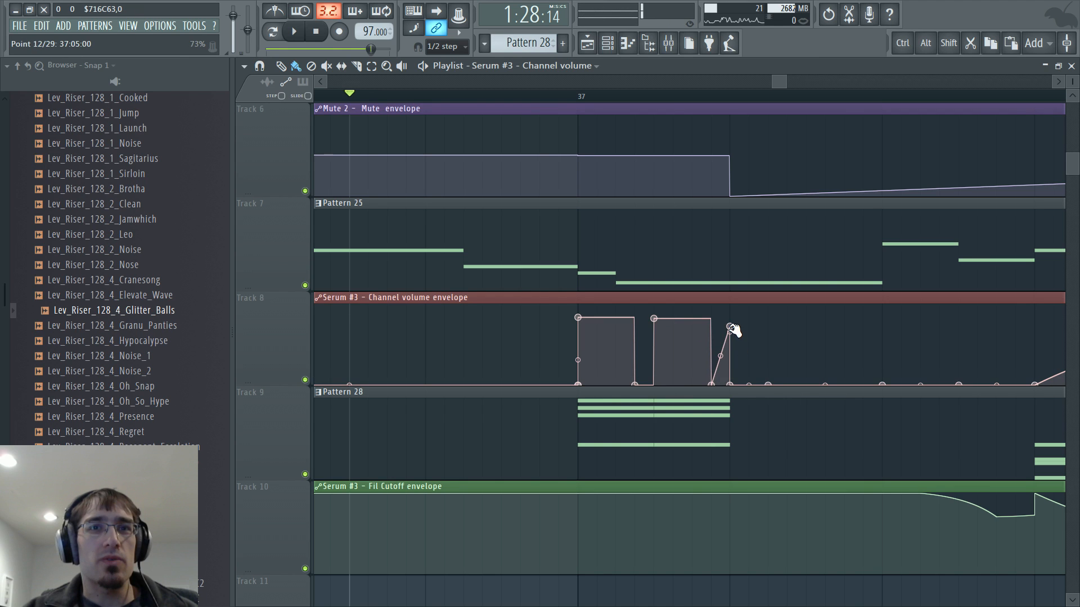
# Play back the two bar 37 stabs against the gated volume envelope and check their notes in the piano roll
pyautogui.press('space')
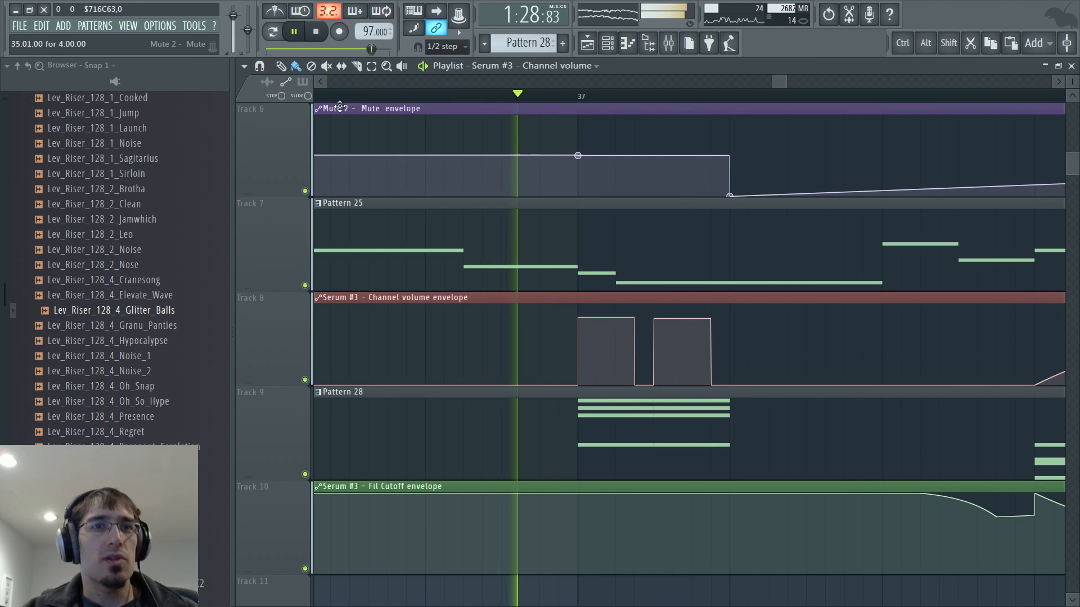
pyautogui.press('F7')
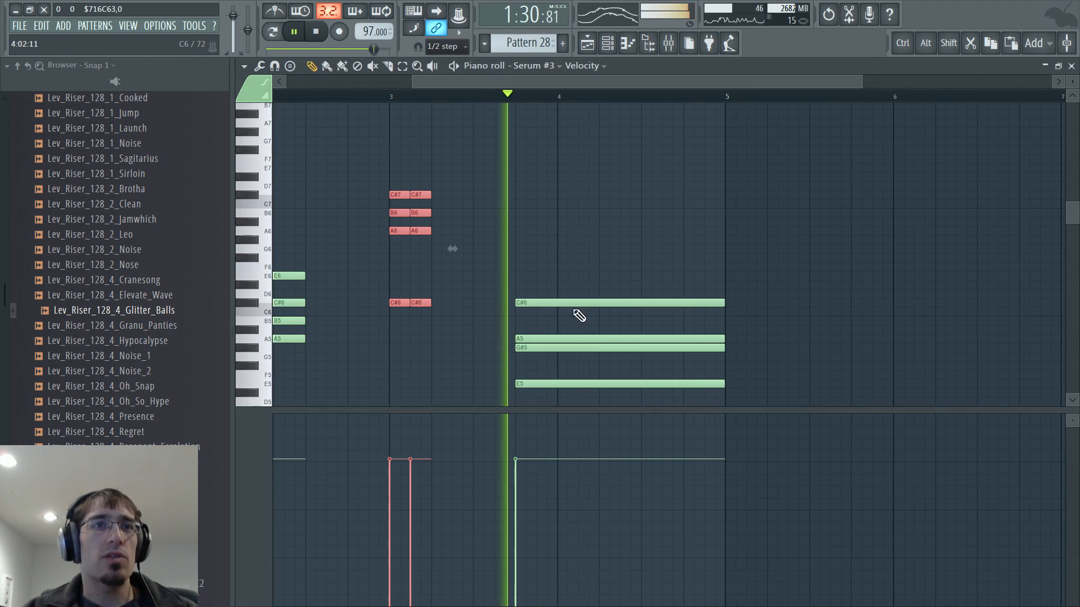
pyautogui.press('F7')
pyautogui.click(475, 96)
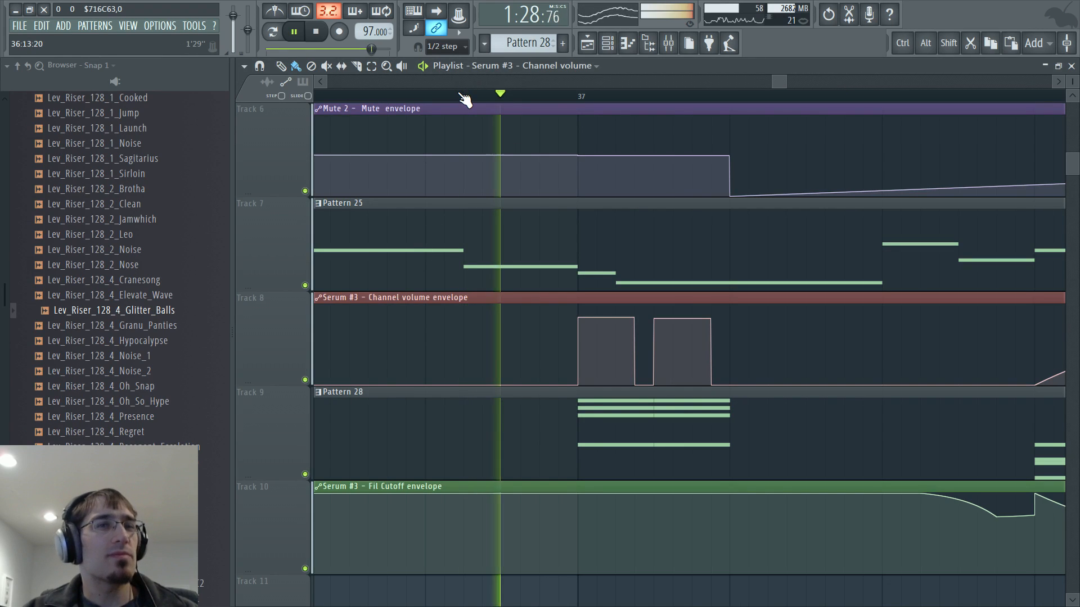
pyautogui.press('space')
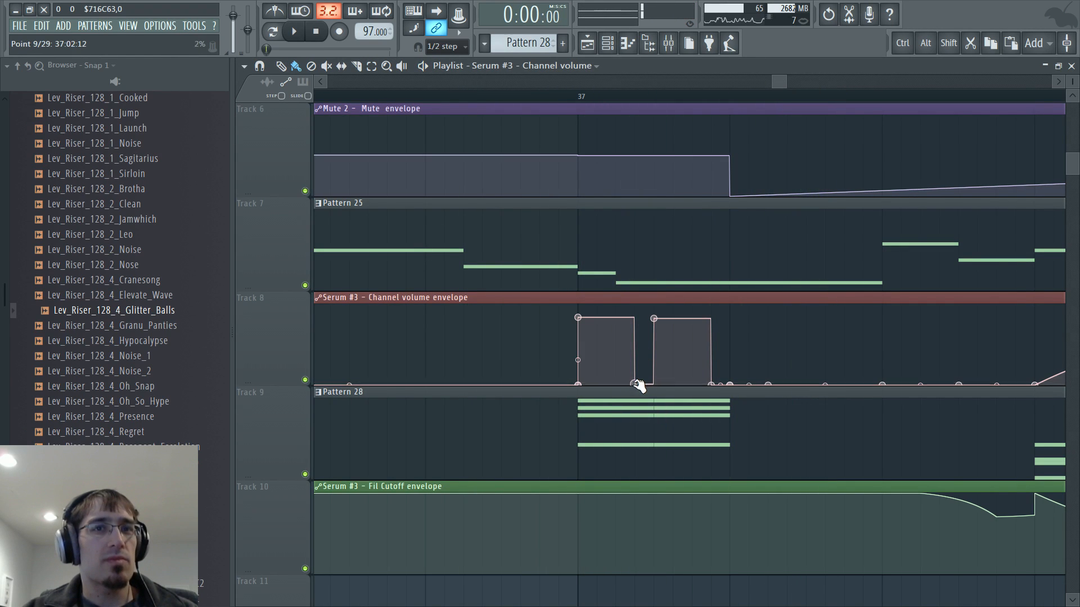
# Raise the volume point at 37:02:12 to make the gap between pulses a shallower dip, and replay it
pyautogui.moveTo(640, 358); pyautogui.dragTo(640, 344)
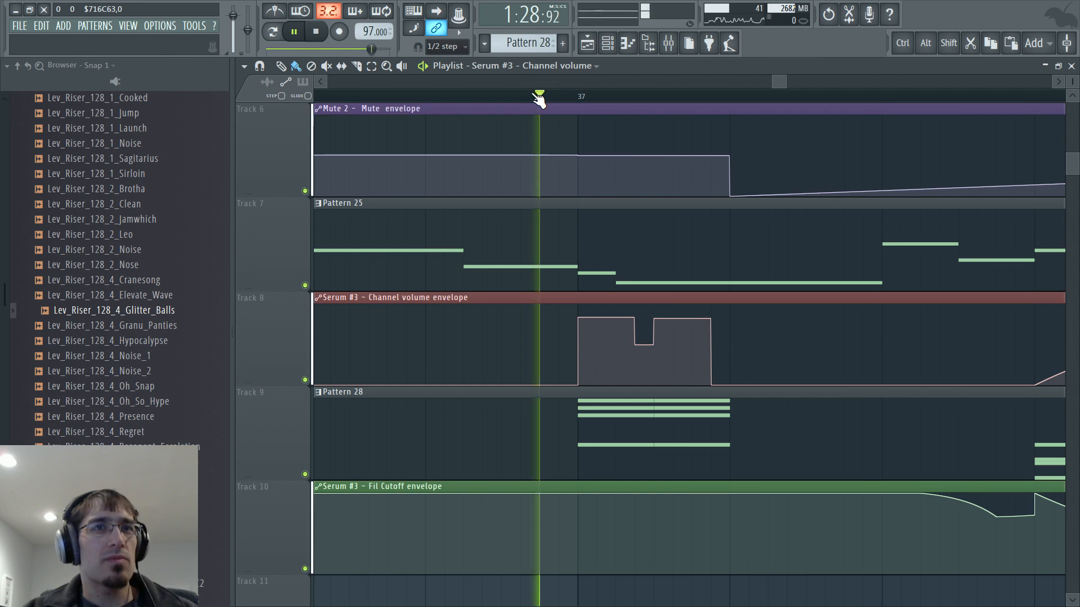
pyautogui.click(535, 96)
pyautogui.press('space')
pyautogui.press('space')
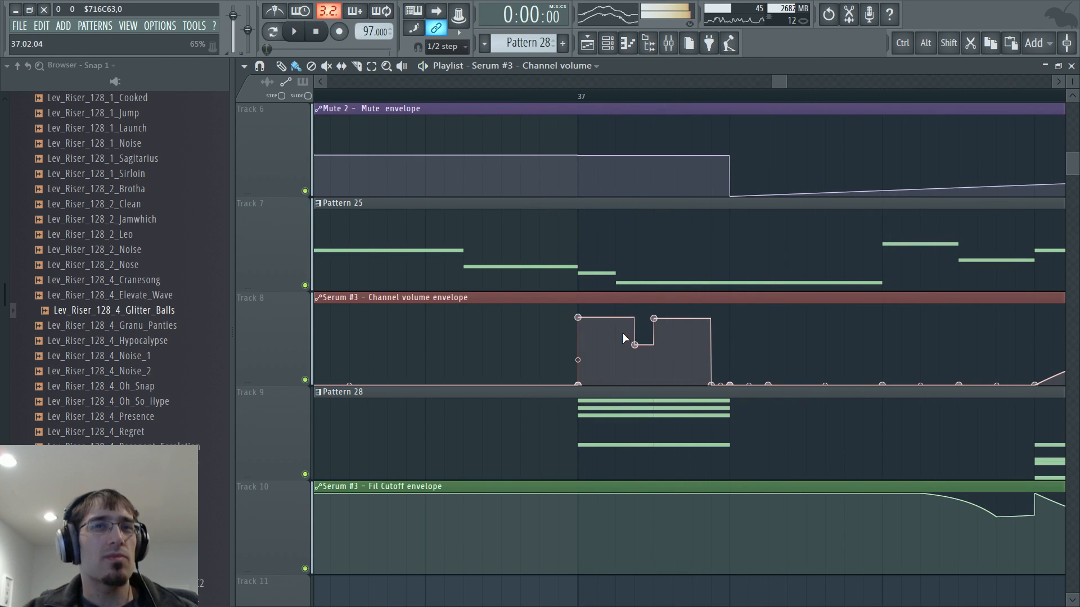
# Delete the volume dip point at 37:02:12 and turn the split bar 3 stabs back into one short chord ending with the volume pulse
pyautogui.rightClick(638, 345)
pyautogui.click(660, 364)
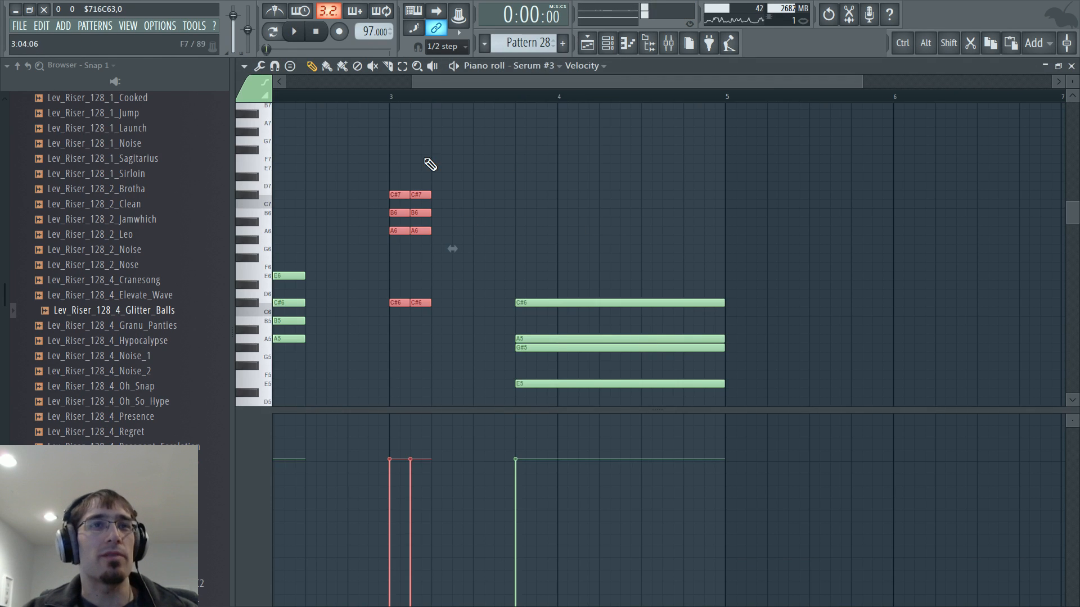
pyautogui.moveTo(425, 160); pyautogui.dragTo(426, 303)
pyautogui.moveTo(382, 162); pyautogui.dragTo(432, 306)
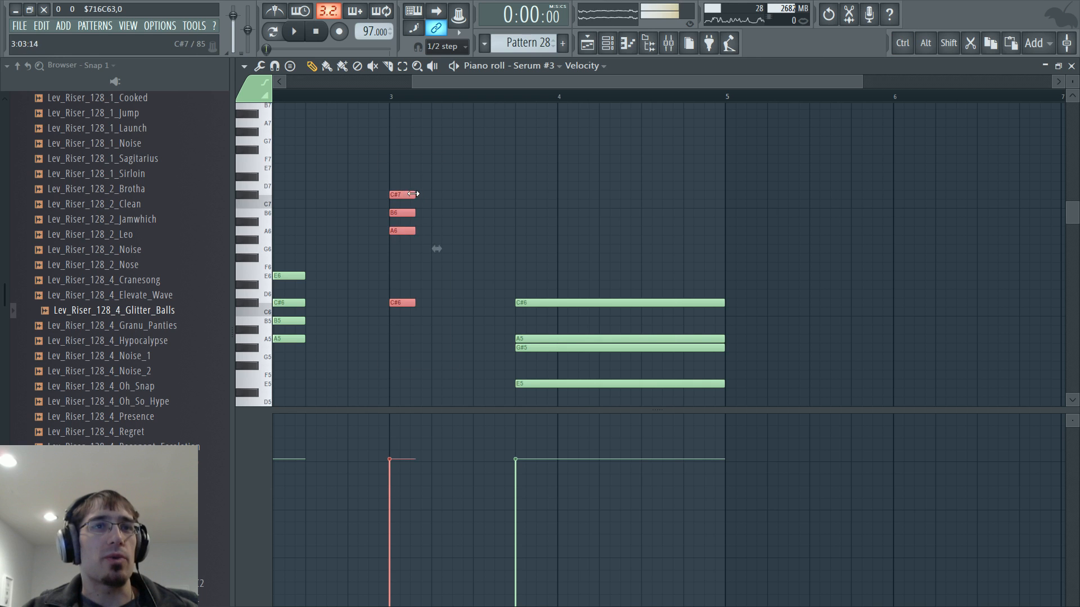
# Trim the Serum #3 volume envelope clip to end at bar 39 and place copies of the volume and cutoff clips from bar 39
pyautogui.press('F5')
pyautogui.scroll(-10, 646, 101)
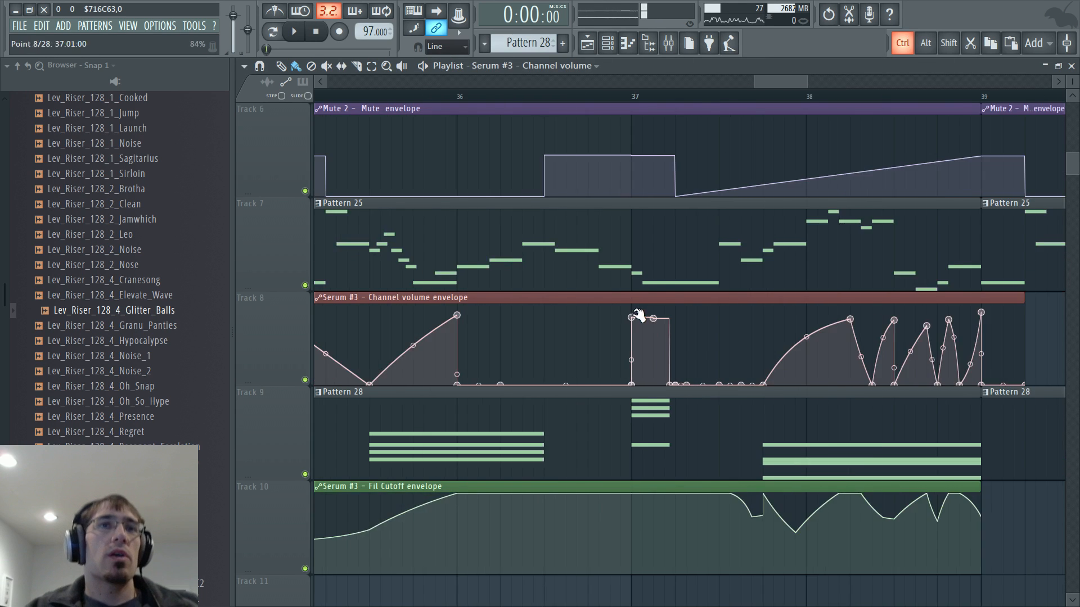
pyautogui.click(653, 97)
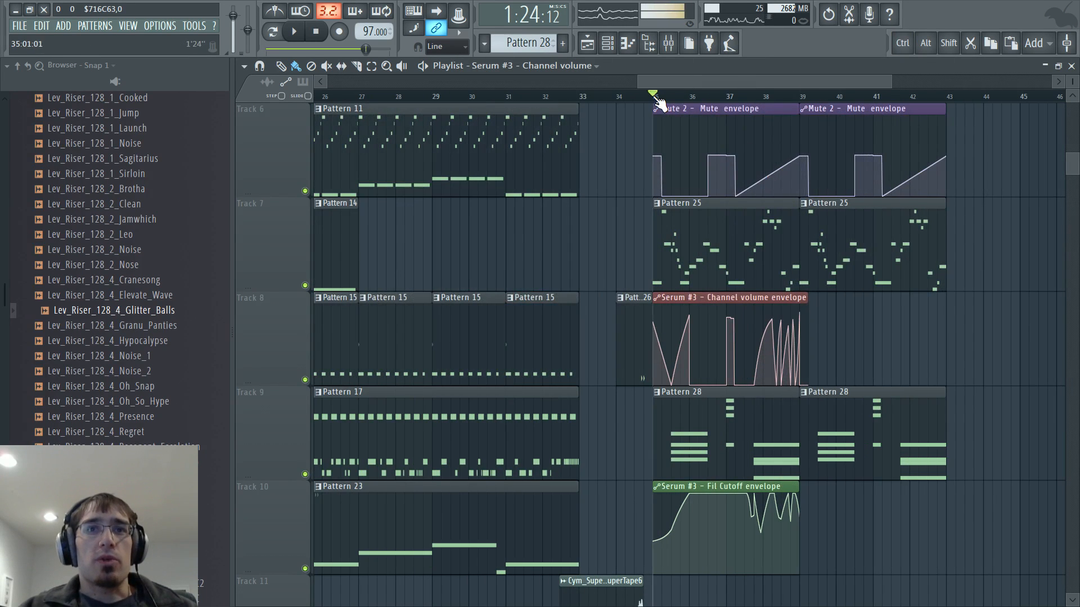
pyautogui.press('space')
pyautogui.scroll(3, 800, 300)
pyautogui.moveTo(772, 296); pyautogui.dragTo(760, 297)
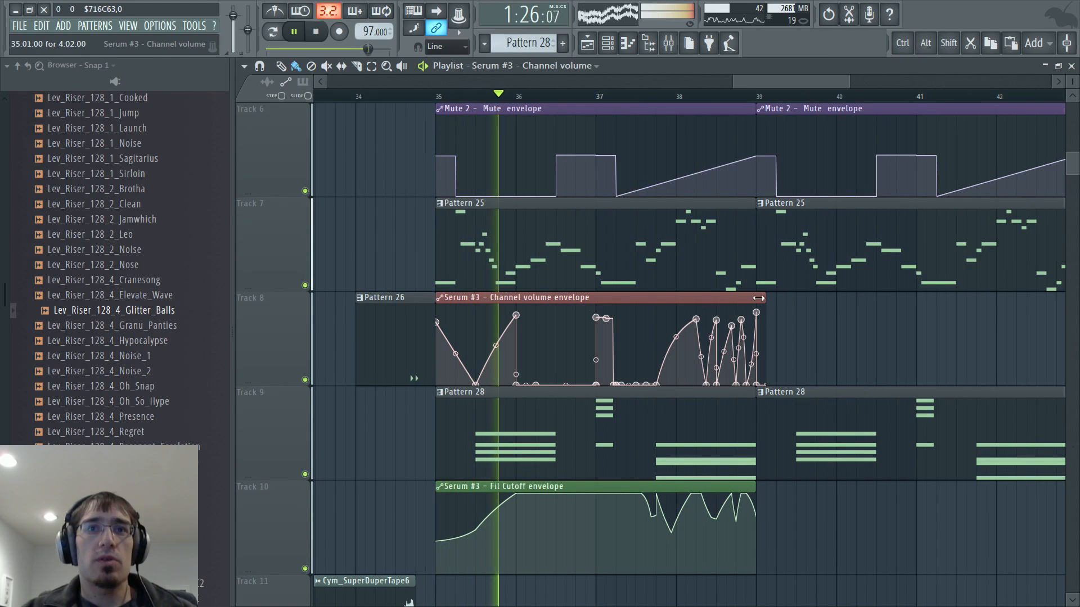
pyautogui.click(767, 305)
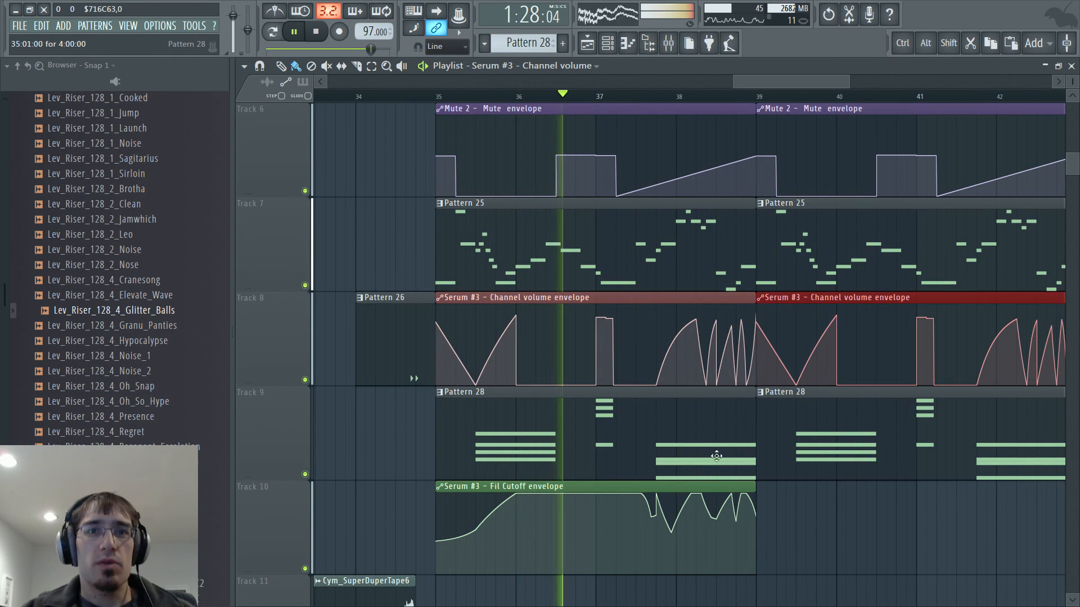
pyautogui.click(762, 497)
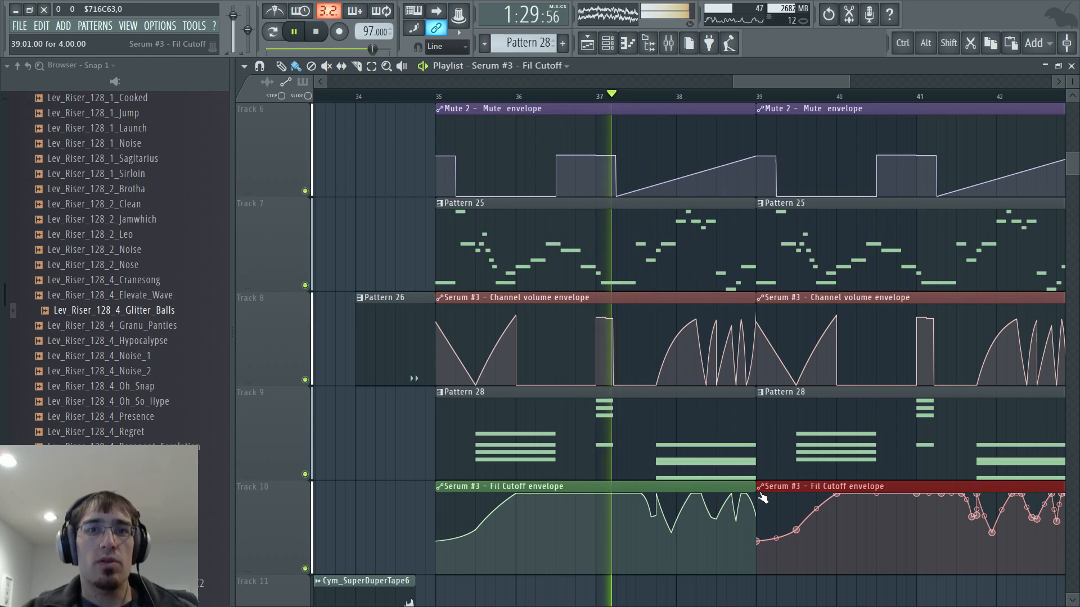
# Revoice the bar 3 chord in Pattern 28 as F#6, C#6 and A5, removing the B6 and A6 notes, and audition it
pyautogui.doubleClick(757, 448)
pyautogui.scroll(-2, 419, 289)
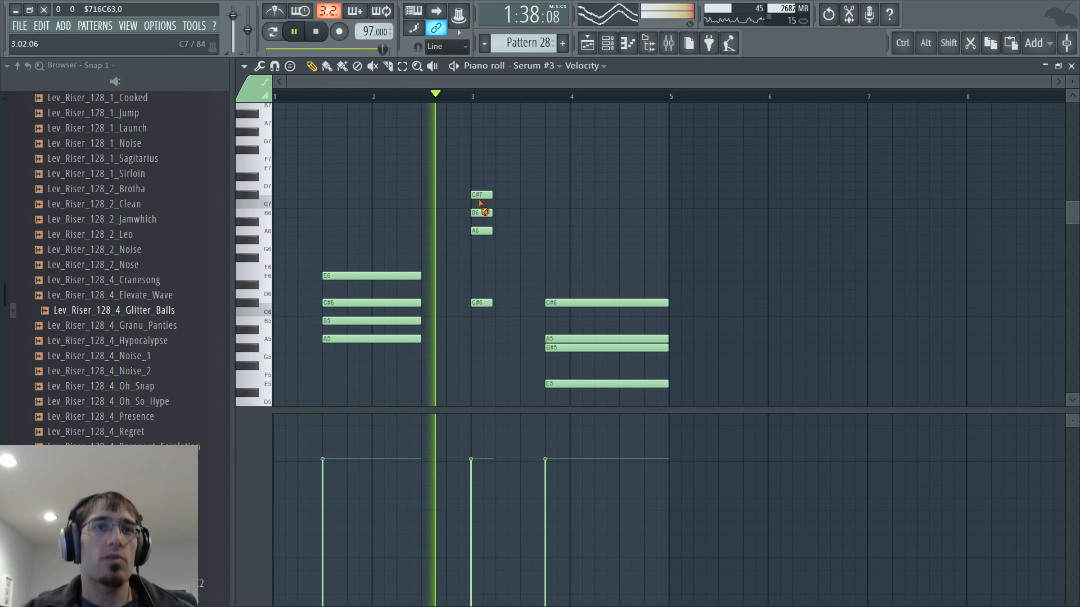
pyautogui.moveTo(476, 189); pyautogui.dragTo(473, 259)
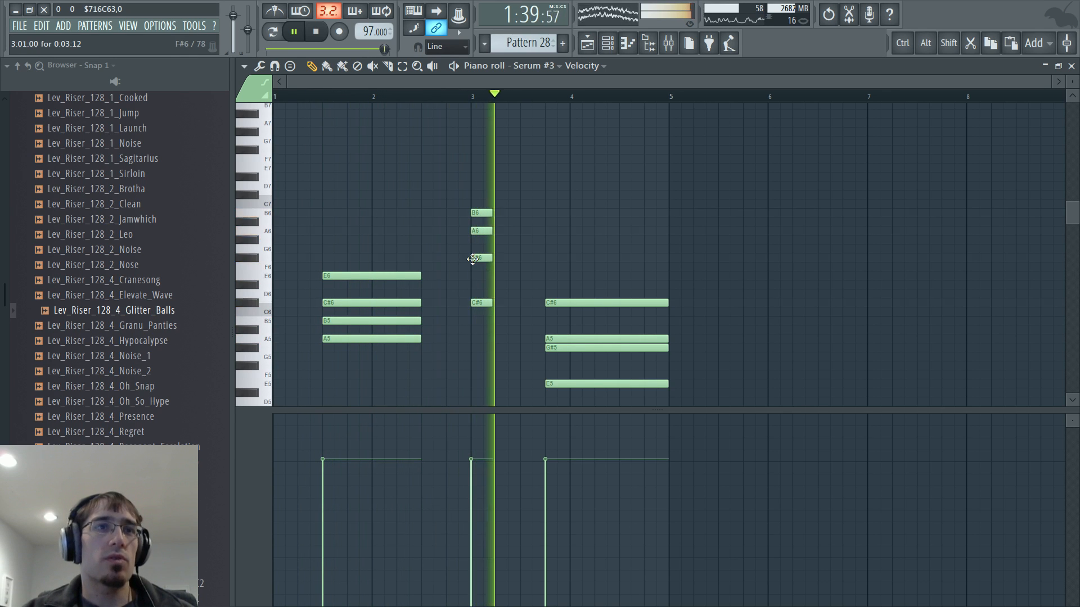
pyautogui.rightClick(481, 230)
pyautogui.rightClick(482, 213)
pyautogui.press('space')
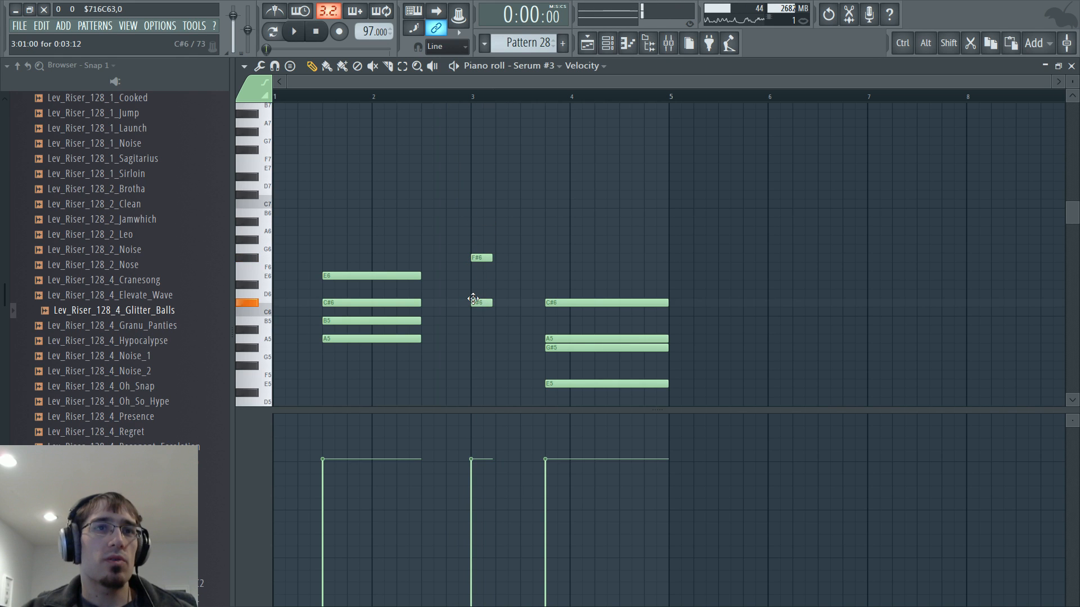
pyautogui.press('space')
pyautogui.click(478, 97)
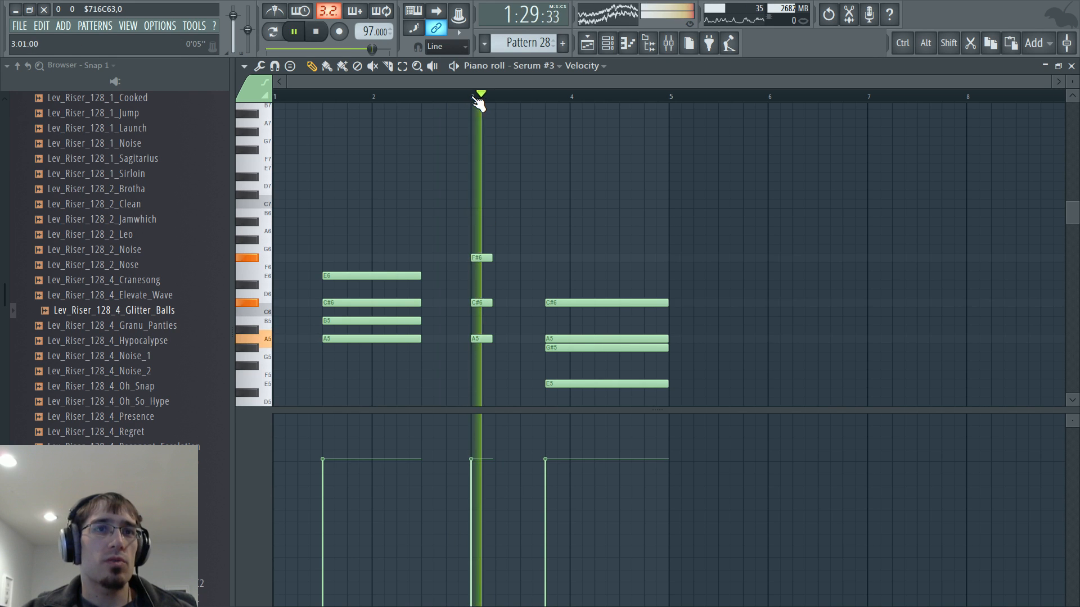
# Transpose the bar 3 chord down an octave to F#5, C#5 and A4, lengthen it slightly, and replay it
pyautogui.scroll(-4, 482, 188)
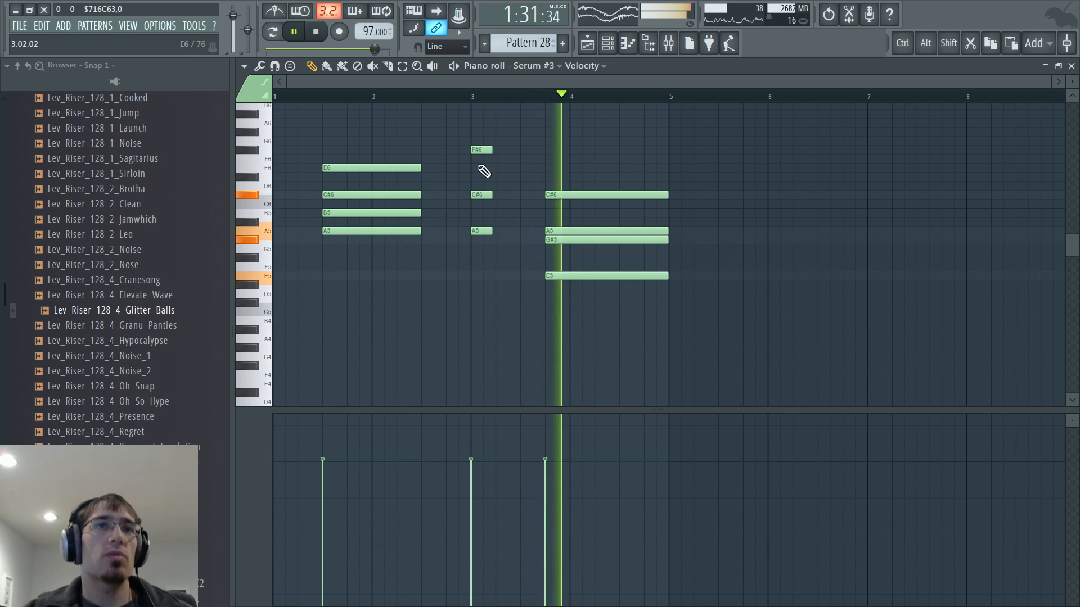
pyautogui.moveTo(458, 133); pyautogui.dragTo(507, 281)
pyautogui.moveTo(478, 147); pyautogui.dragTo(478, 256)
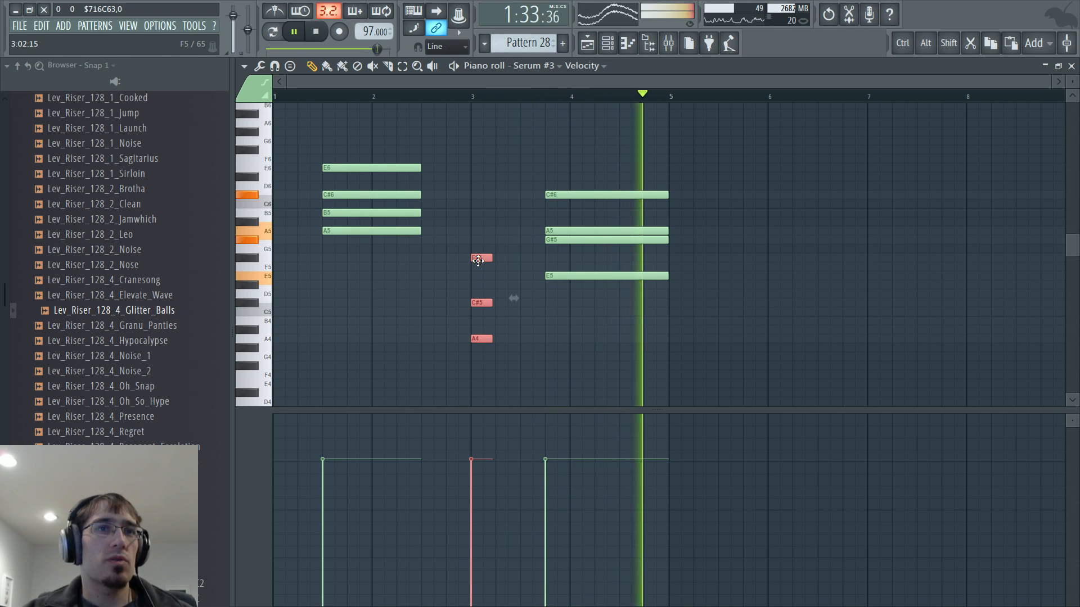
pyautogui.click(476, 97)
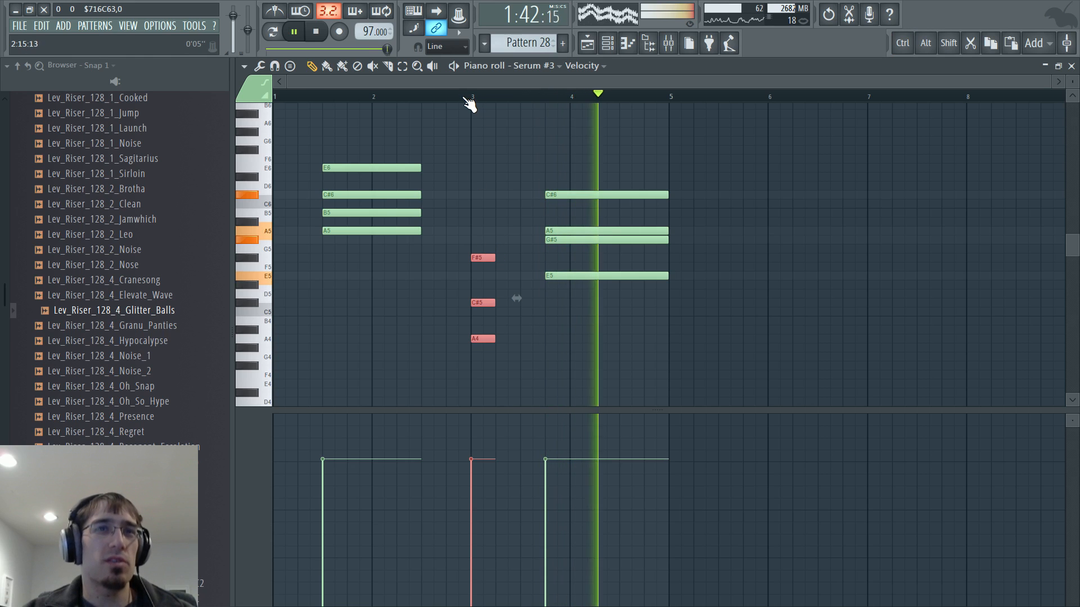
# Create Pattern 29, place it on Track 11 at bar 39, and open its empty piano roll
pyautogui.press('F5')
pyautogui.moveTo(789, 85); pyautogui.dragTo(819, 86)
pyautogui.press('space')
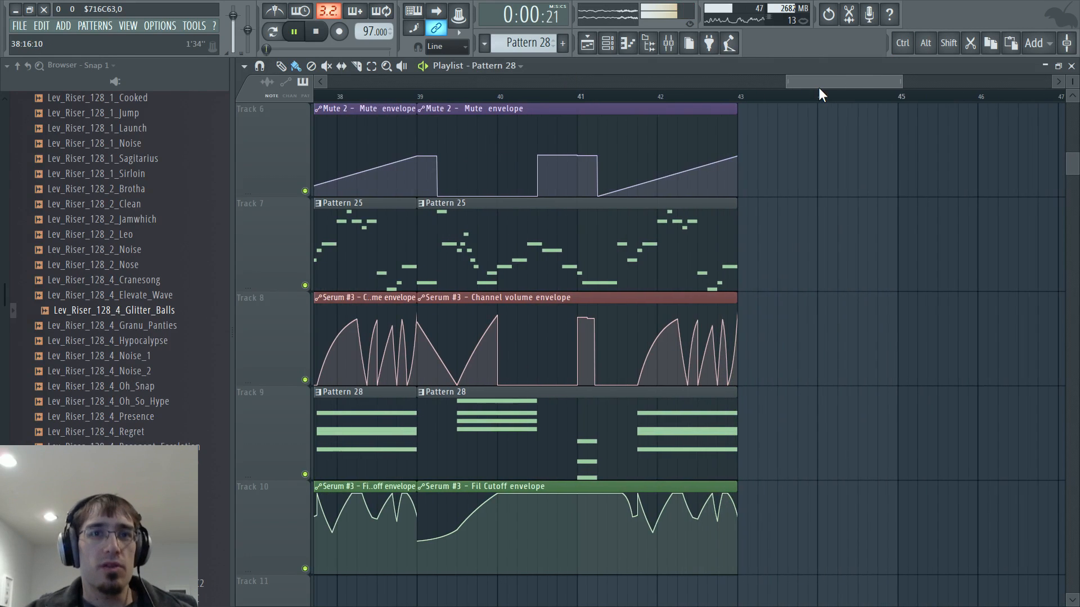
pyautogui.scroll(-5, 737, 152)
pyautogui.scroll(5, 671, 204)
pyautogui.scroll(-6, 669, 204)
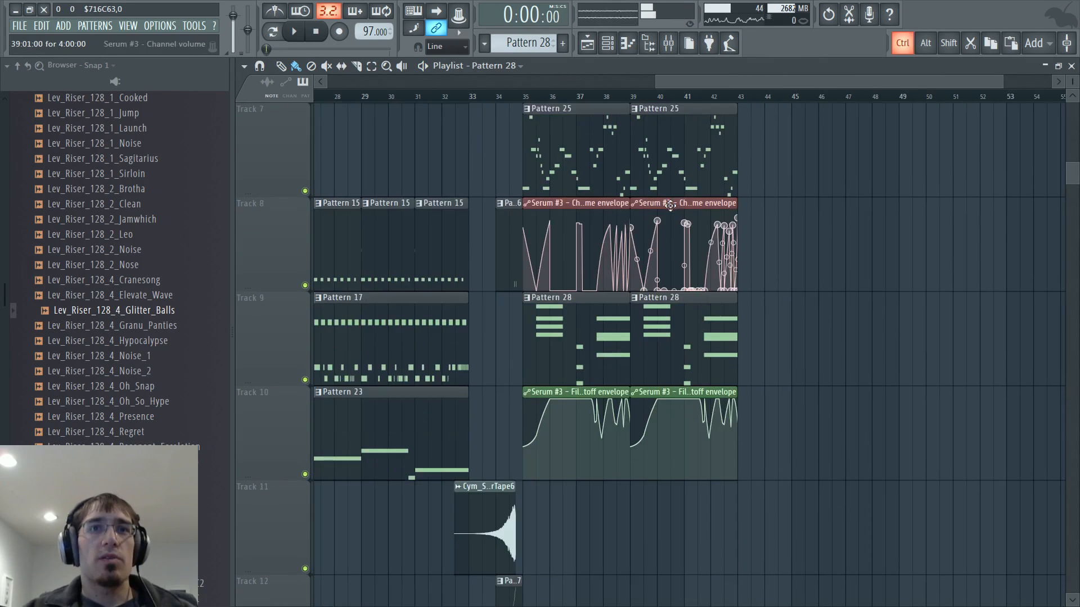
pyautogui.scroll(4, 665, 206)
pyautogui.press('F4')
pyautogui.press('Return')
pyautogui.click(577, 508)
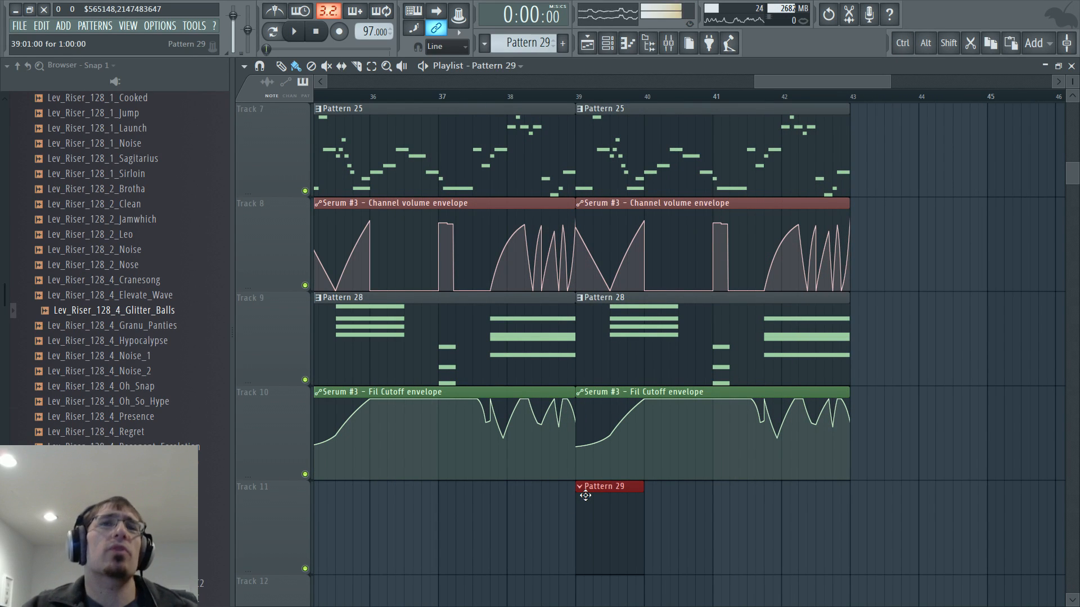
pyautogui.press('F7')
# Save the project as a new version and return to the first tracks at the start of the playlist
pyautogui.click(19, 25)
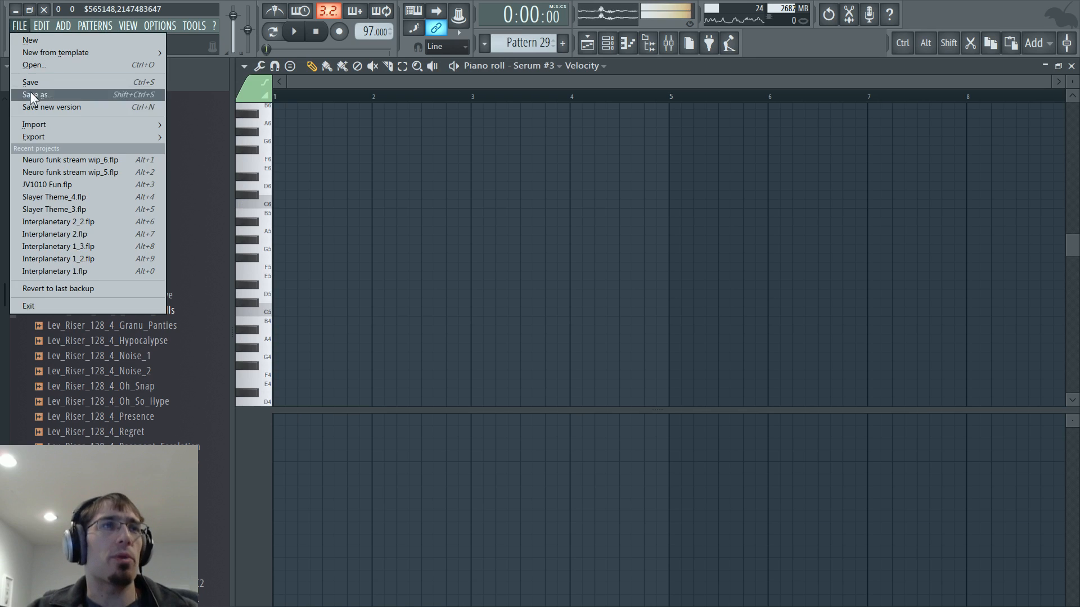
pyautogui.click(36, 106)
pyautogui.press('F7')
pyautogui.click(367, 84)
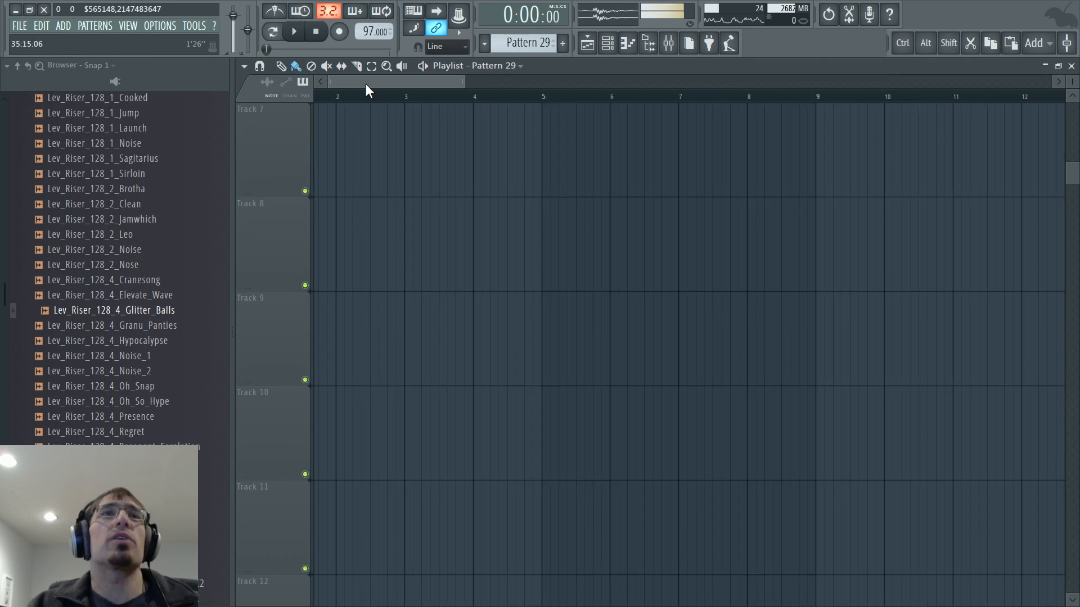
pyautogui.scroll(6, 279, 173)
pyautogui.scroll(-3, 431, 128)
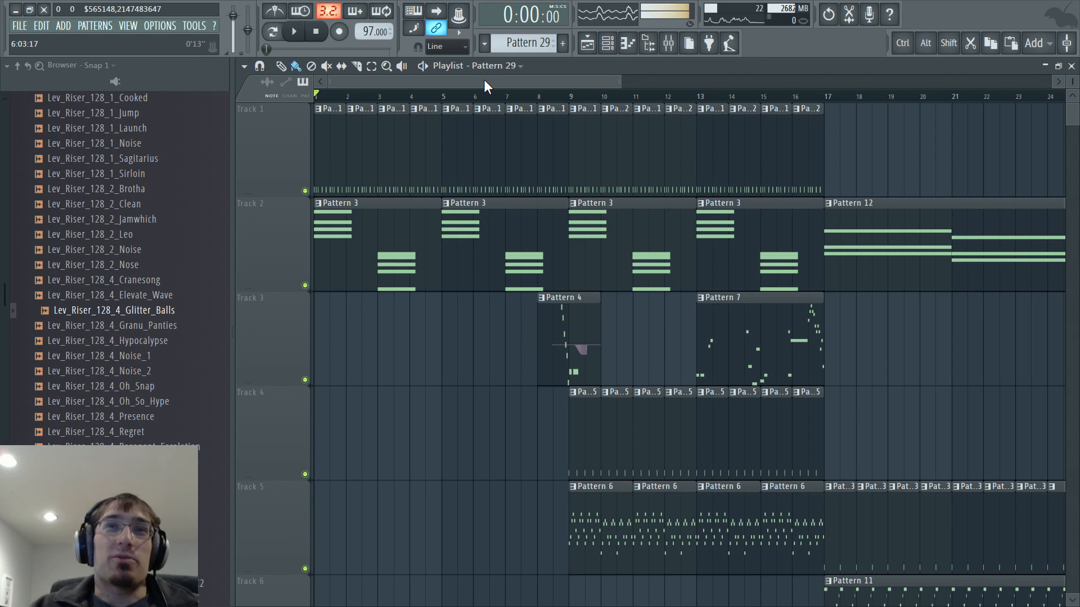
# Select the Master track in the mixer and return to the playlist
pyautogui.press('F5')
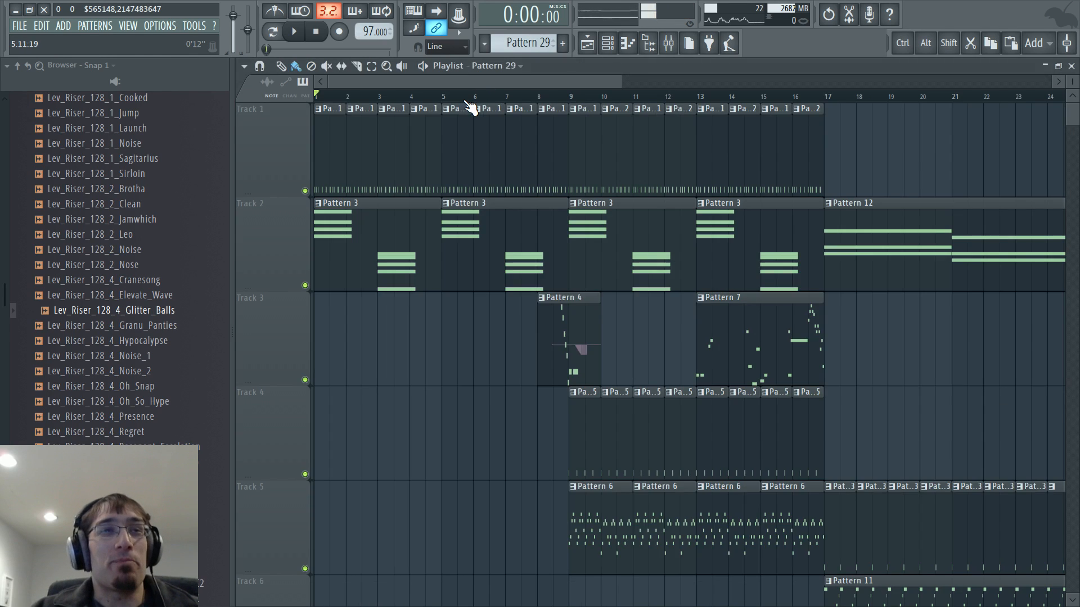
pyautogui.press('F9')
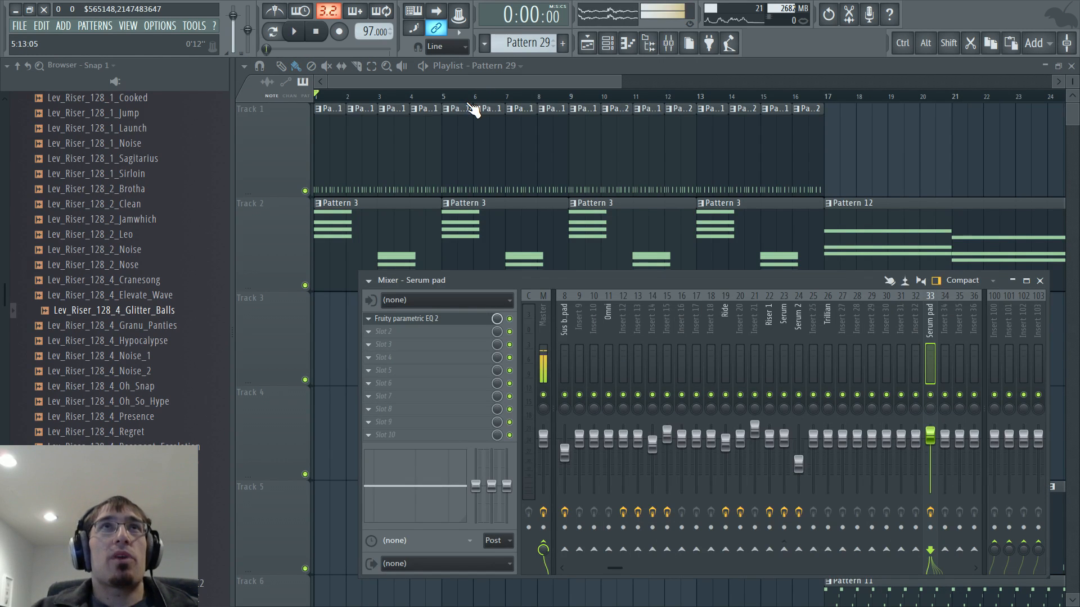
pyautogui.click(541, 323)
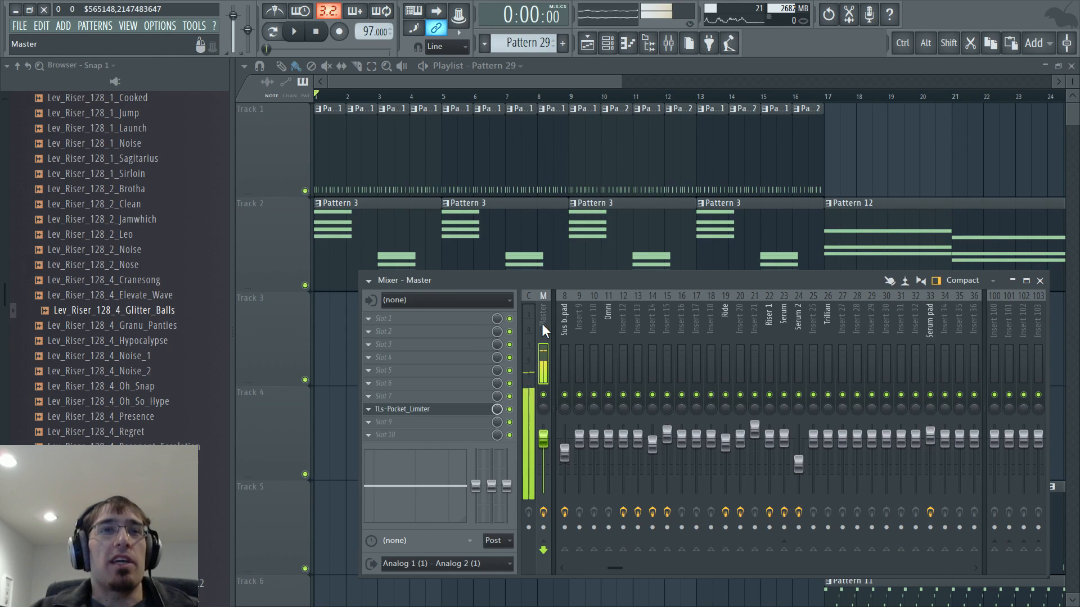
pyautogui.press('F9')
# Move the playback position to bar 35 and select bars 35 to 43 in the playlist for looping
pyautogui.click(571, 96)
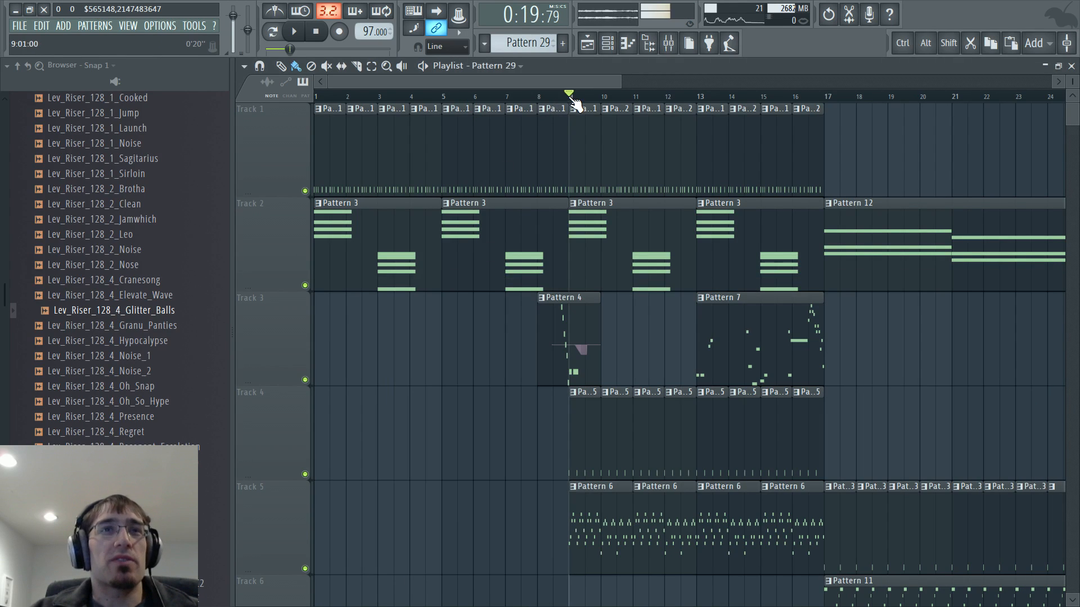
pyautogui.moveTo(577, 82); pyautogui.dragTo(655, 83)
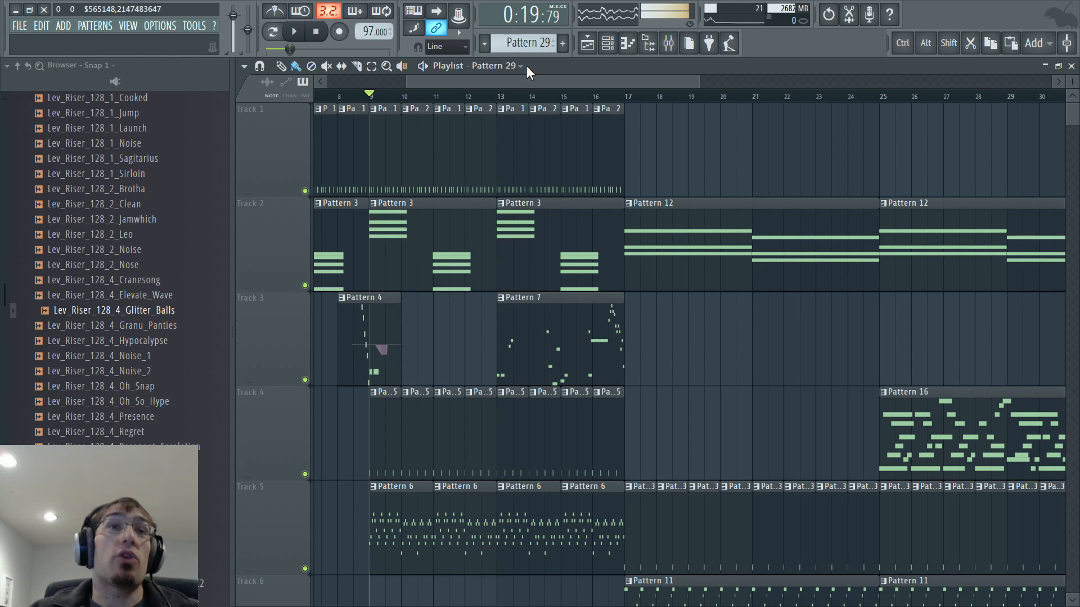
pyautogui.press('F9')
pyautogui.press('F9')
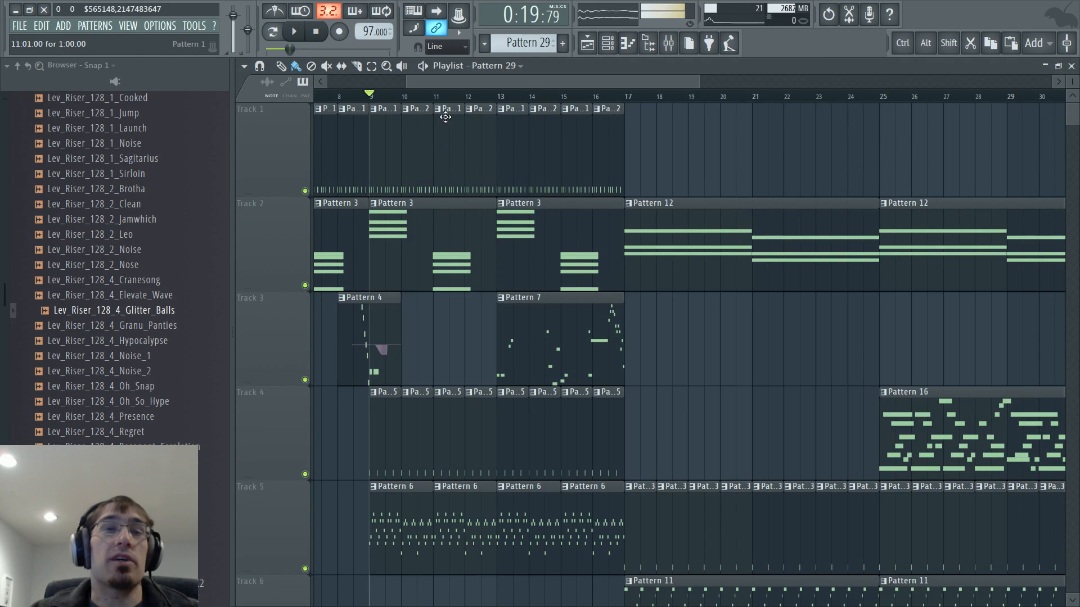
pyautogui.moveTo(521, 84); pyautogui.dragTo(795, 84)
pyautogui.click(503, 97)
pyautogui.moveTo(509, 102); pyautogui.dragTo(758, 97)
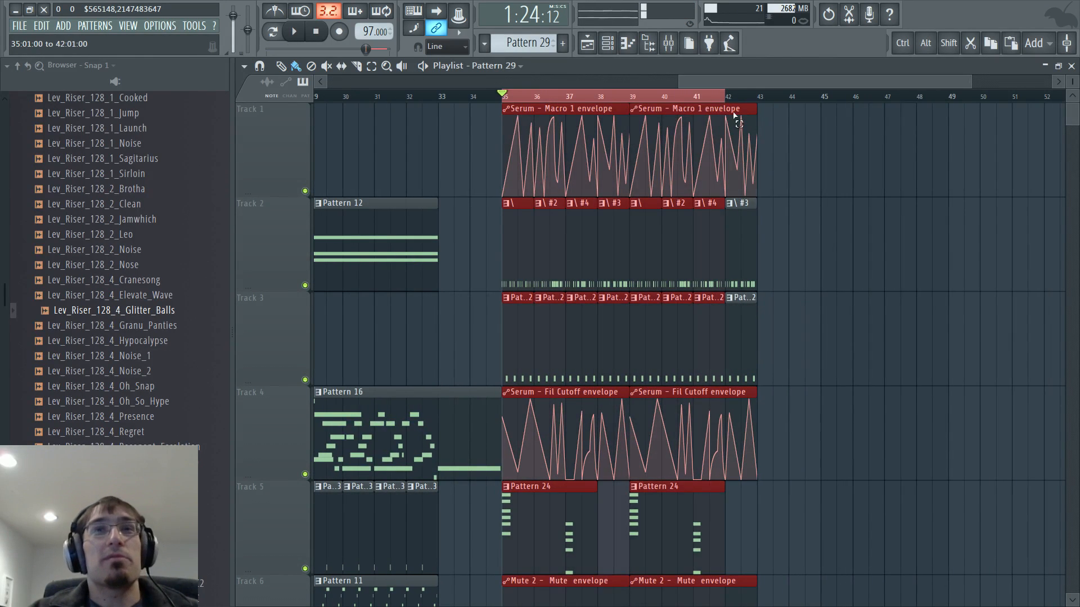
# Load the EQuality equalizer into effect slot 2 of the Master track
pyautogui.press('F9')
pyautogui.click(387, 334)
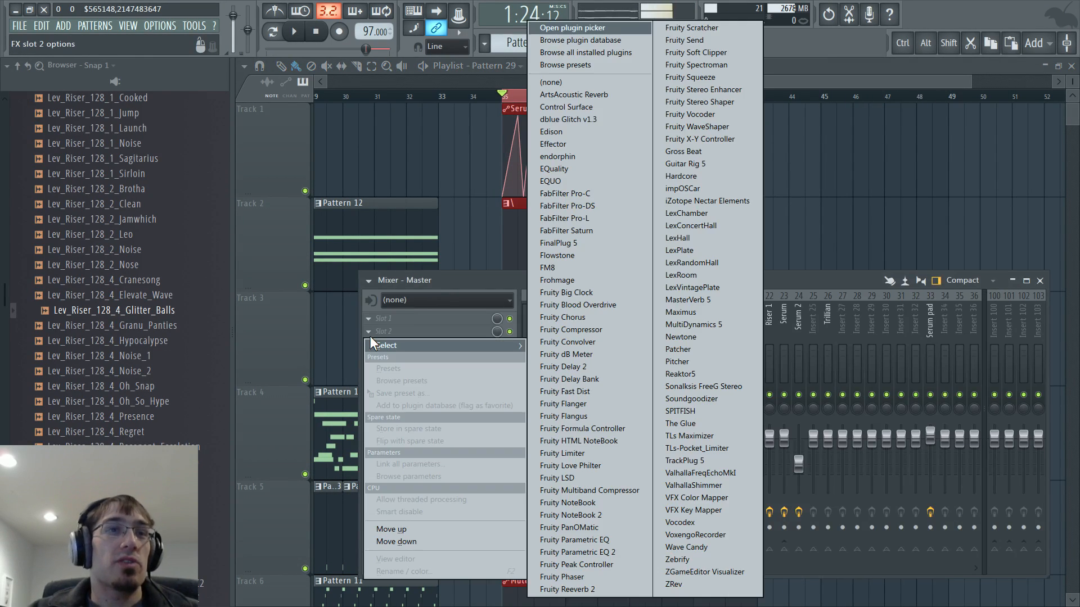
pyautogui.click(640, 174)
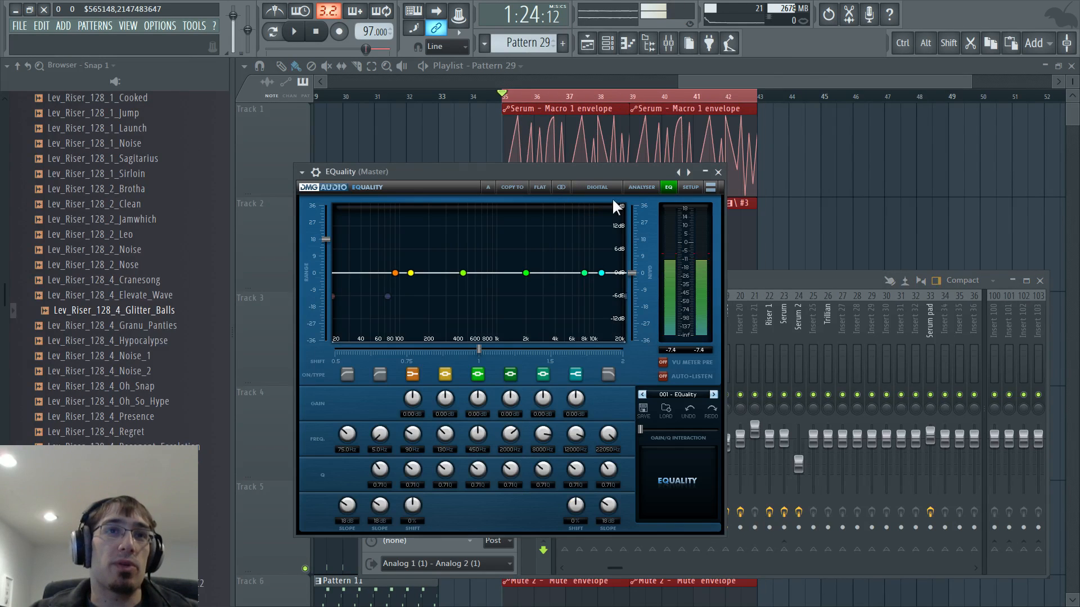
# Play the section and pull the 450 Hz EQ band to about -2 dB at 165 Hz with a narrower Q
pyautogui.press('space')
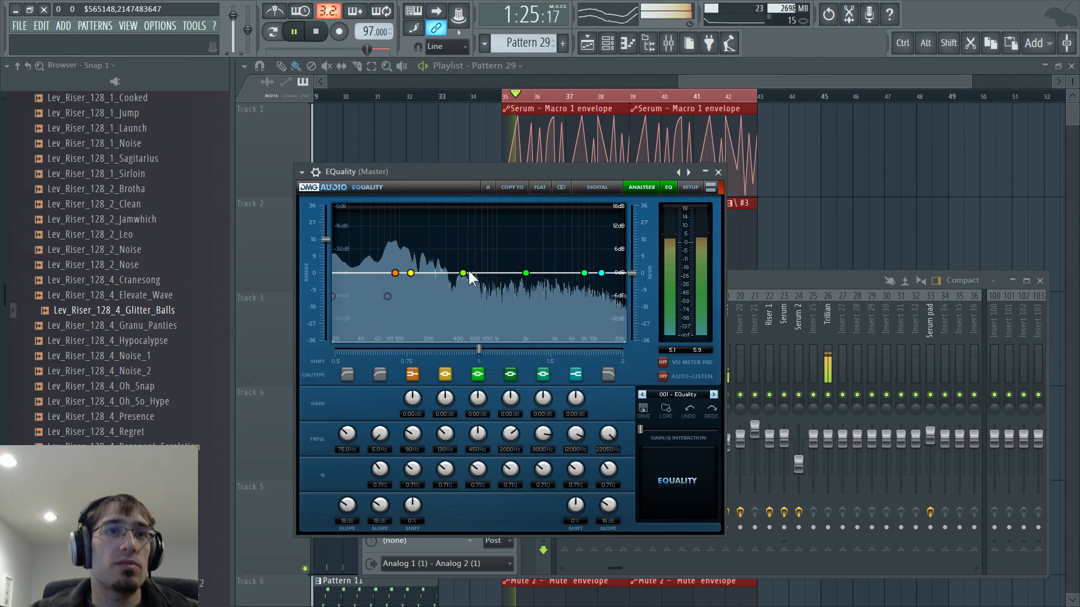
pyautogui.moveTo(463, 272); pyautogui.dragTo(420, 280)
pyautogui.scroll(3, 420, 286)
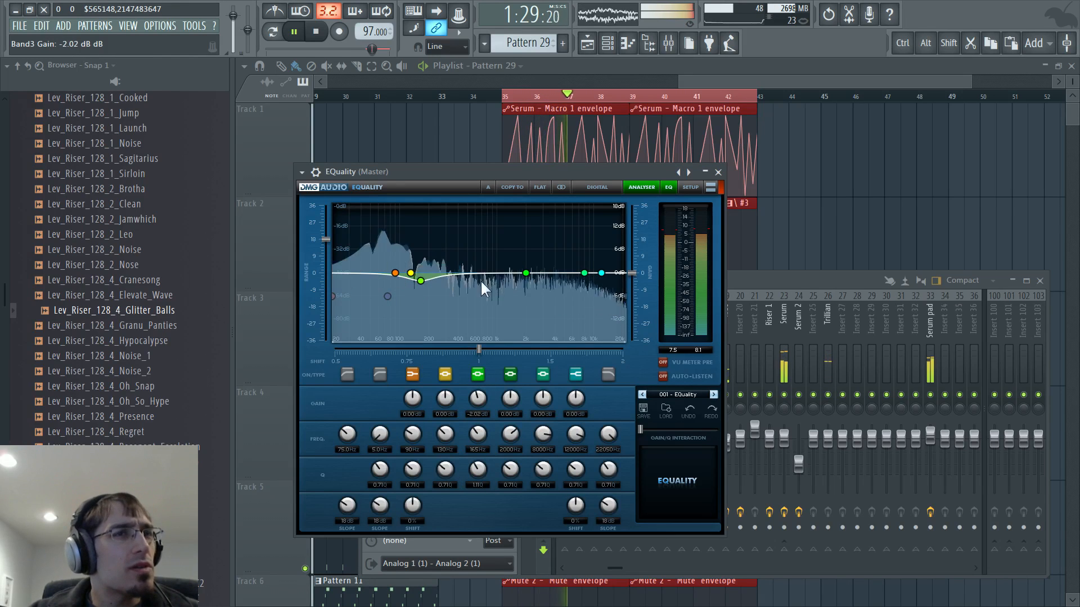
# Set EQuality band 5 to about -0.87 dB at 1140 Hz and band 4 to about 0.14 dB at 9387 Hz
pyautogui.moveTo(525, 273); pyautogui.dragTo(502, 276)
pyautogui.click(584, 273)
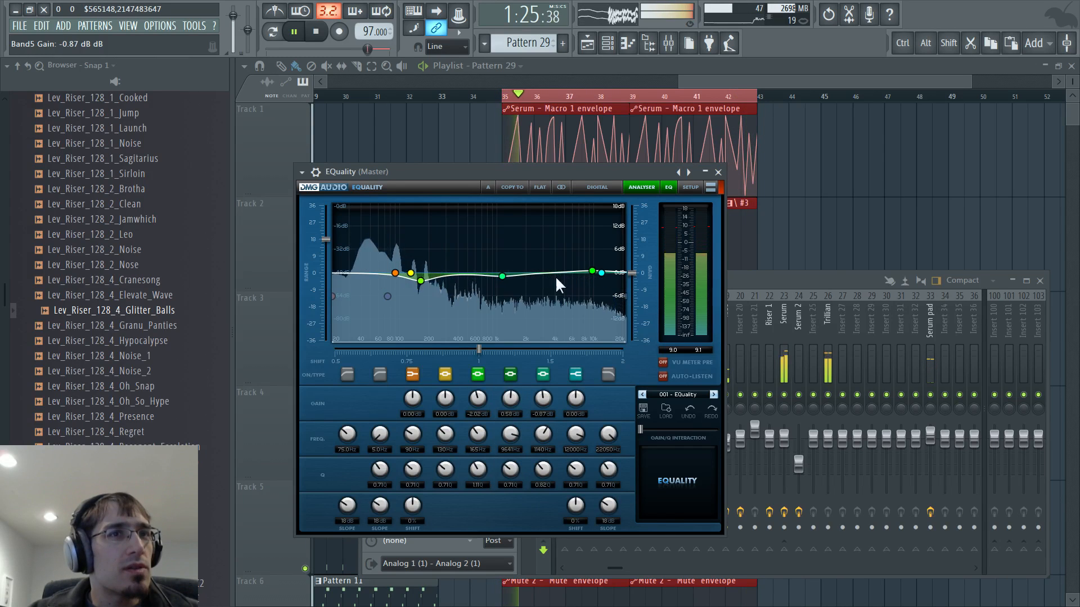
pyautogui.moveTo(592, 271); pyautogui.dragTo(591, 273)
pyautogui.press('space')
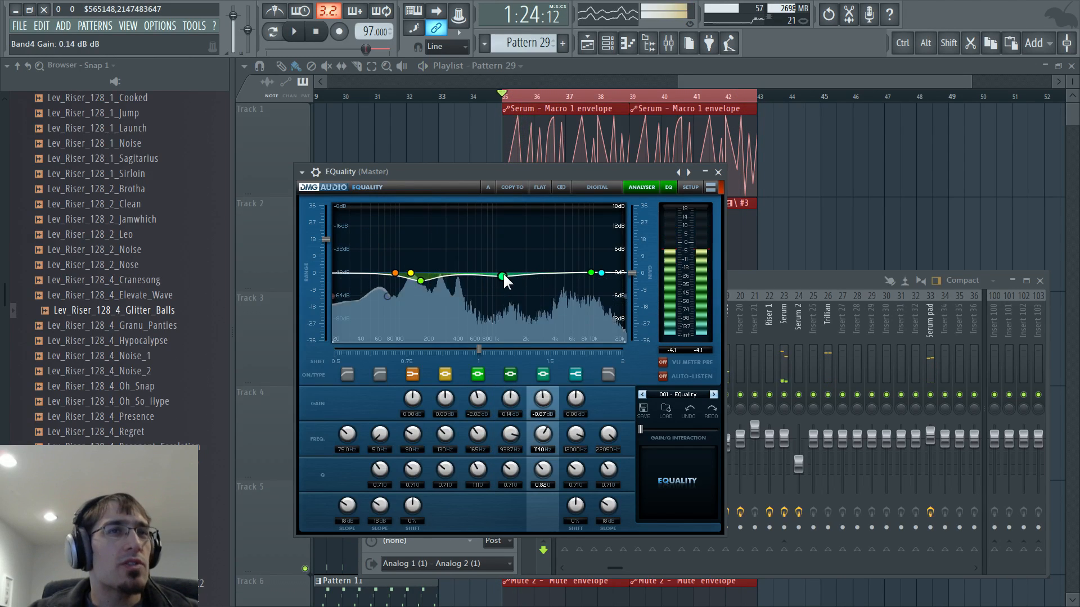
# Replay the section, reduce the band 3 cut to about -0.14 dB at 181 Hz, and close EQuality
pyautogui.press('space')
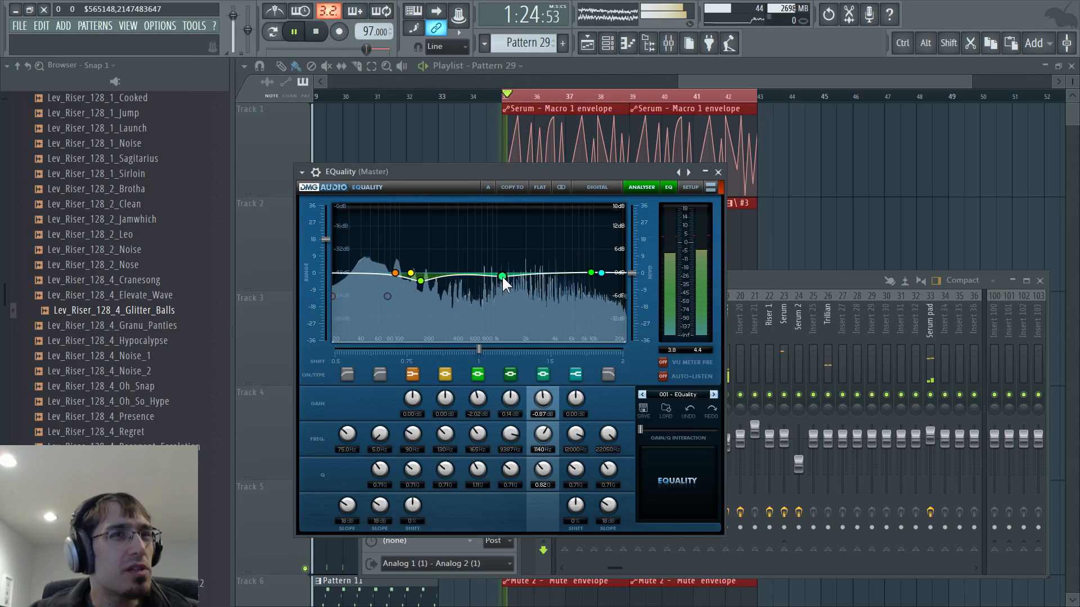
pyautogui.moveTo(420, 280)
pyautogui.mouseDown()
pyautogui.moveTo(416, 236)
pyautogui.moveTo(386, 233)
pyautogui.moveTo(438, 236)
pyautogui.moveTo(433, 281)
pyautogui.moveTo(434, 249)
pyautogui.moveTo(424, 273)
pyautogui.mouseUp()
pyautogui.press('space')
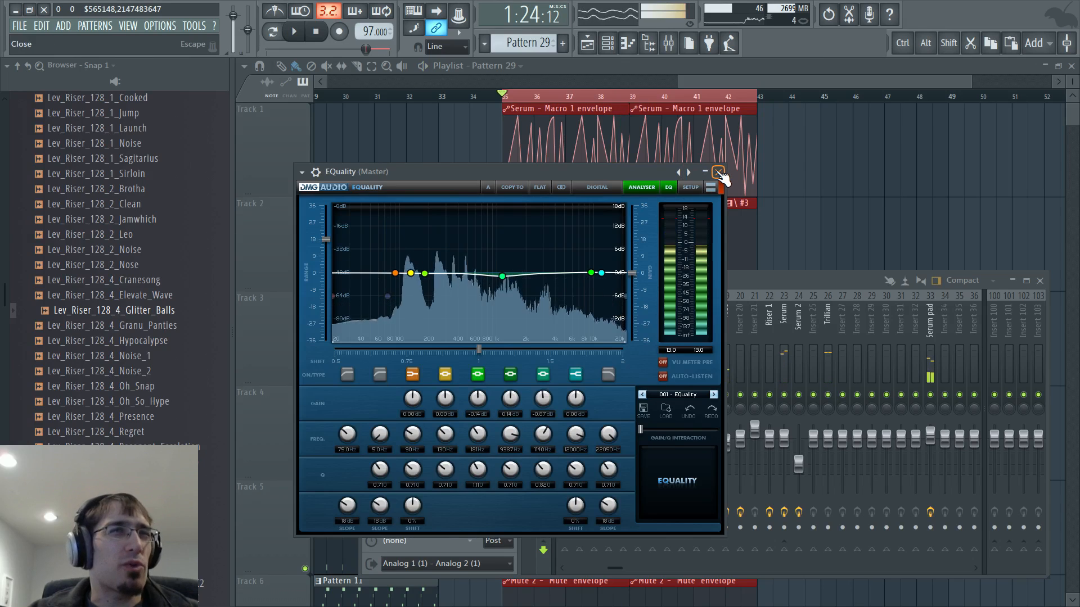
pyautogui.click(718, 172)
# Load The Glue into Master slot 4 with realtime oversampling at x2 and render oversampling at x8
pyautogui.click(417, 357)
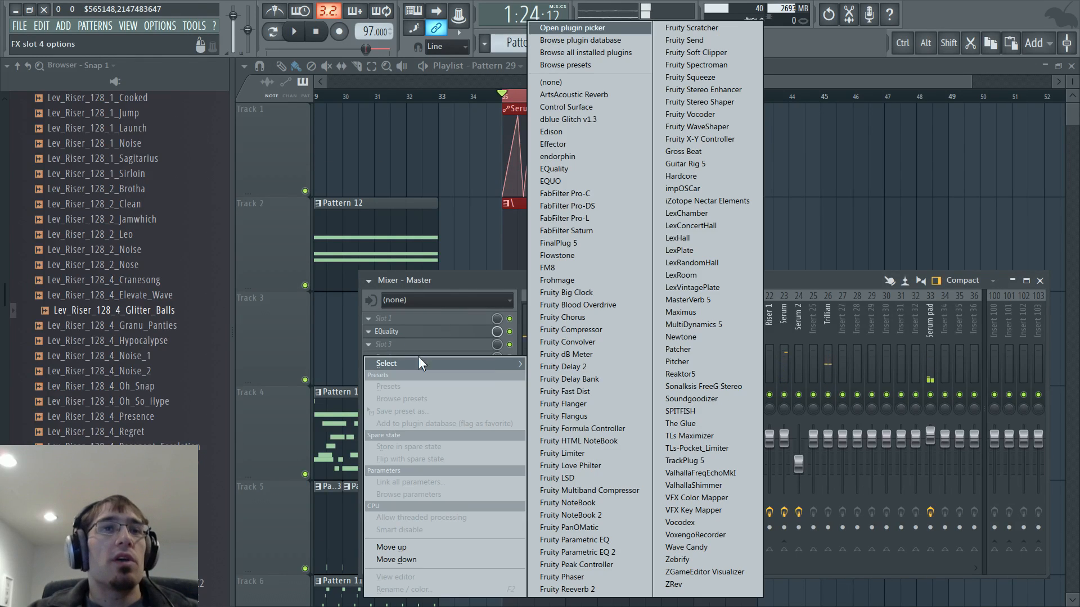
pyautogui.click(663, 424)
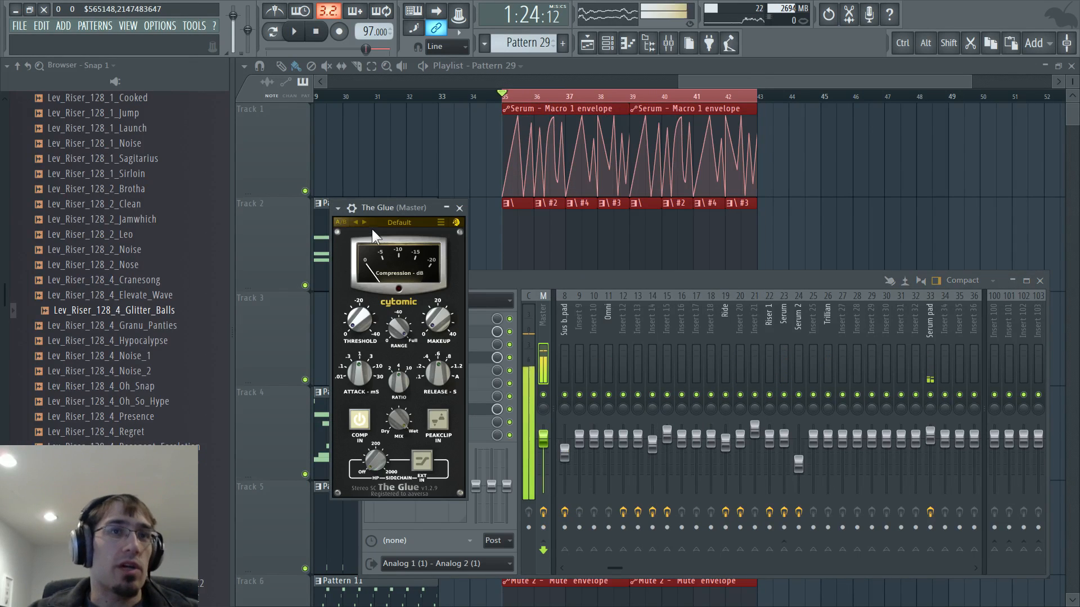
pyautogui.click(386, 221)
pyautogui.moveTo(427, 338)
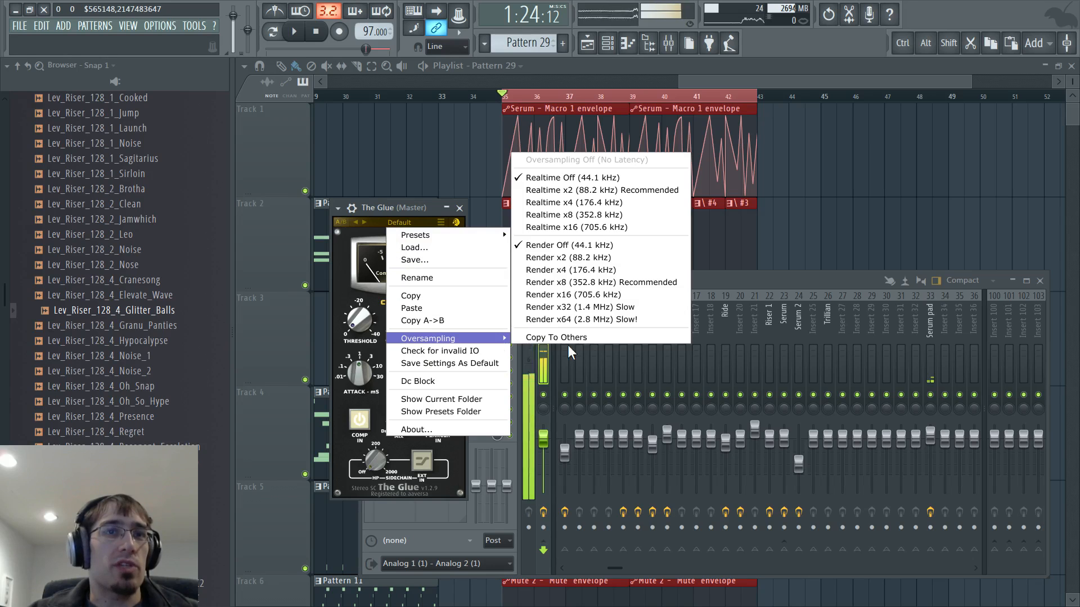
pyautogui.click(593, 194)
pyautogui.click(393, 221)
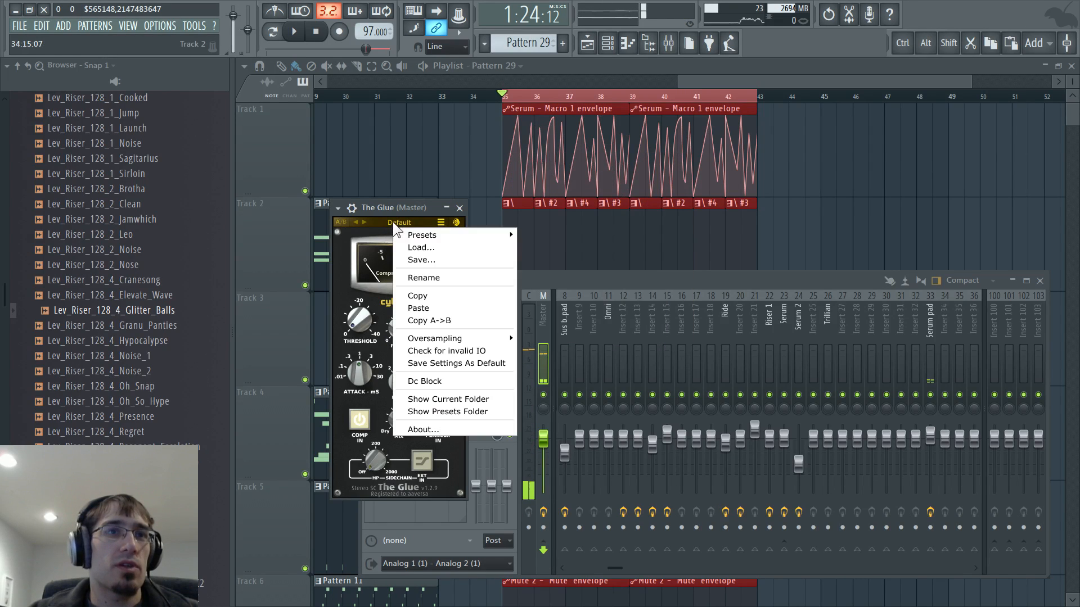
pyautogui.moveTo(483, 338)
pyautogui.click(600, 281)
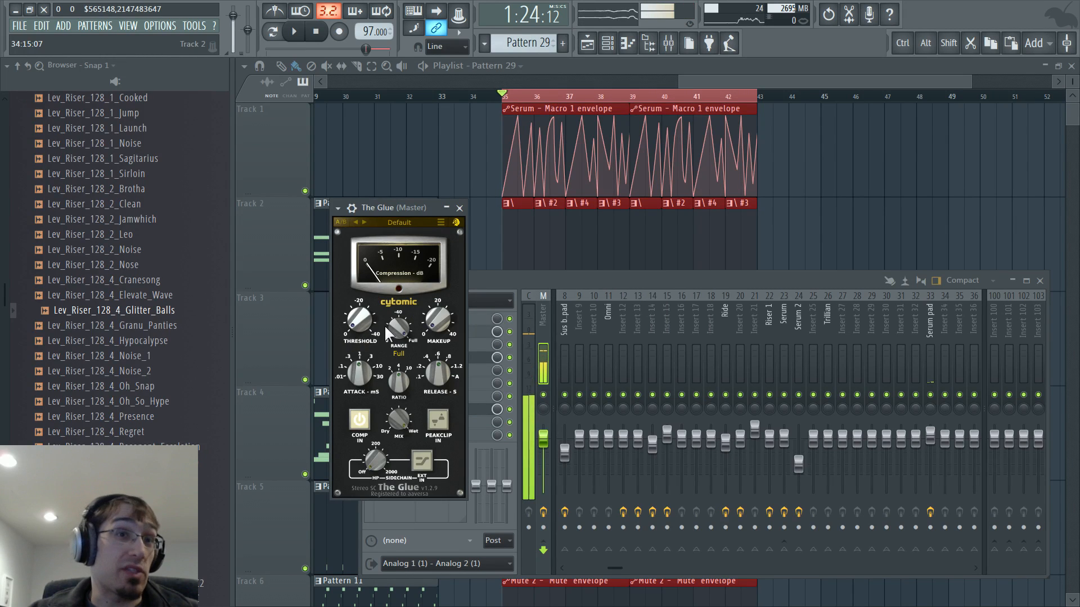
# While the section plays, set The Glue's threshold to about -4.9 dB and its mix to 84 %
pyautogui.press('space')
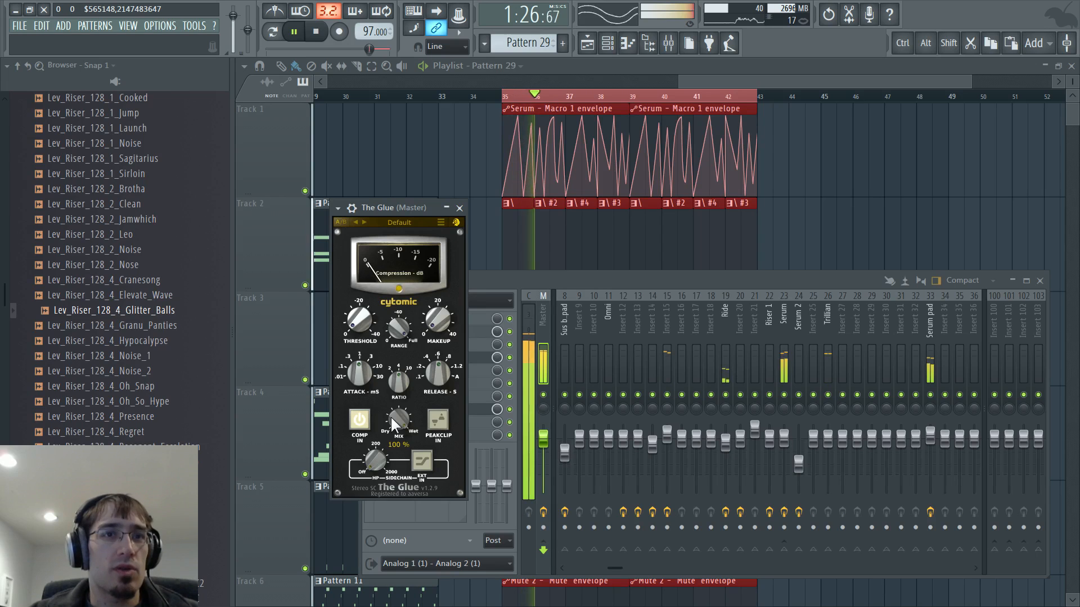
pyautogui.moveTo(363, 320); pyautogui.dragTo(366, 315)
pyautogui.moveTo(398, 419); pyautogui.dragTo(389, 484)
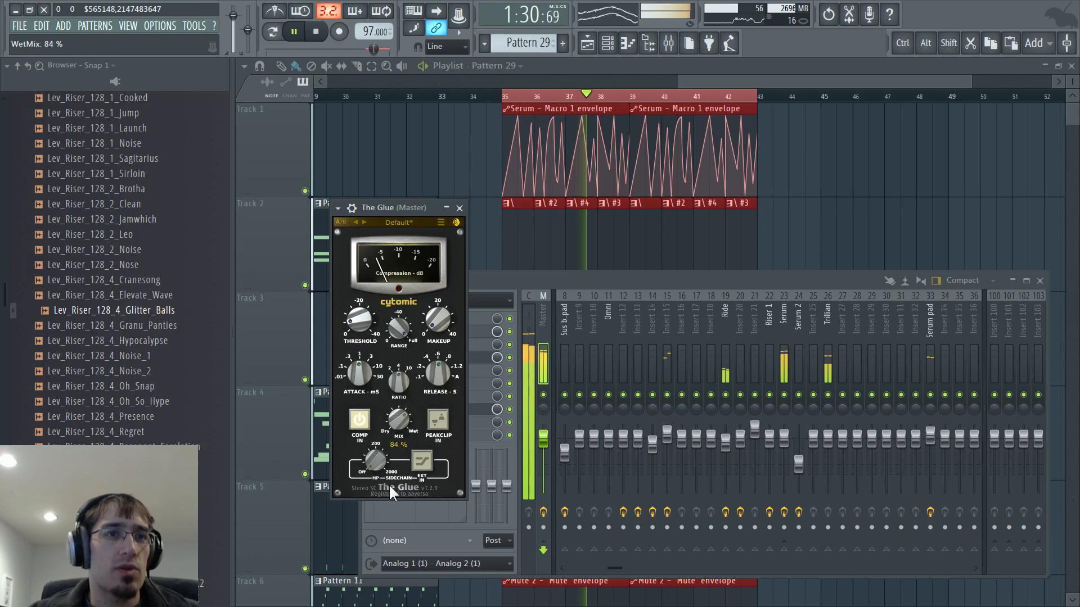
pyautogui.press('space')
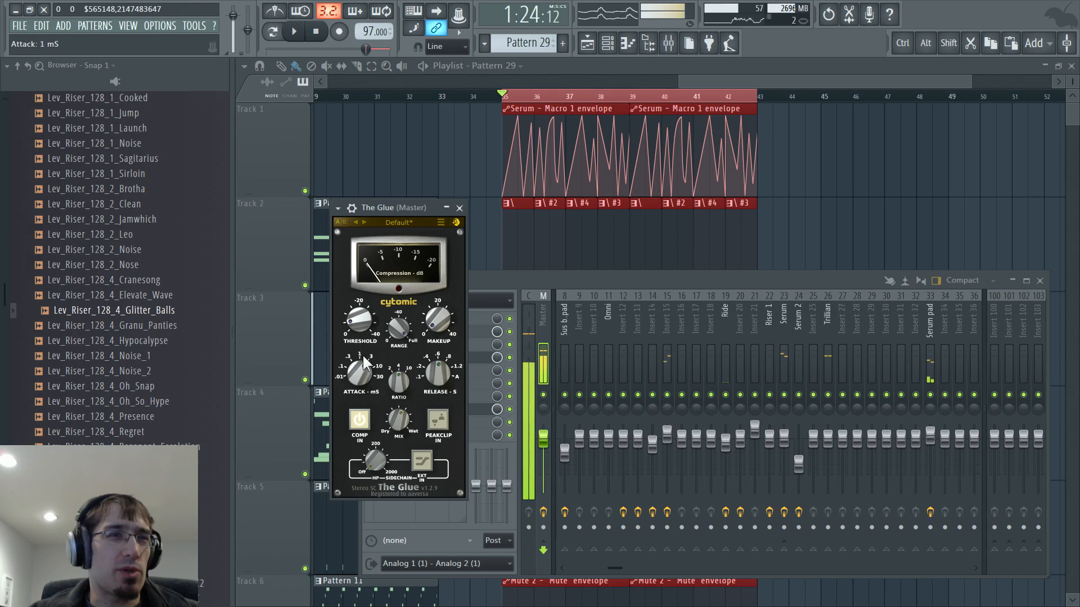
# Lengthen The Glue's attack, set its release to 0.2 s, and adjust the sidechain high-pass control before closing it
pyautogui.scroll(2, 357, 367)
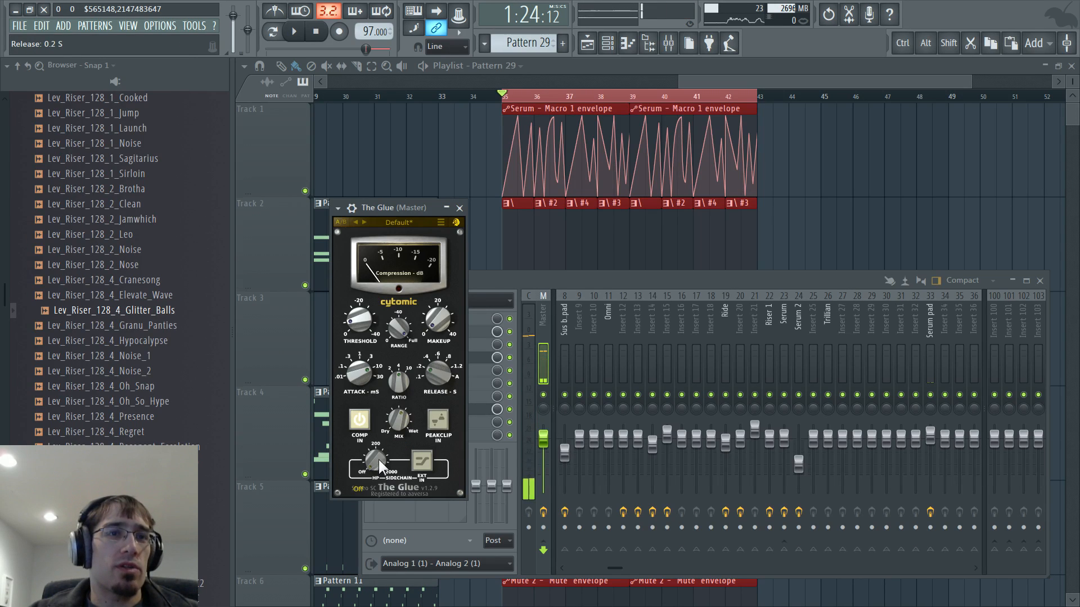
pyautogui.moveTo(377, 454); pyautogui.dragTo(380, 385)
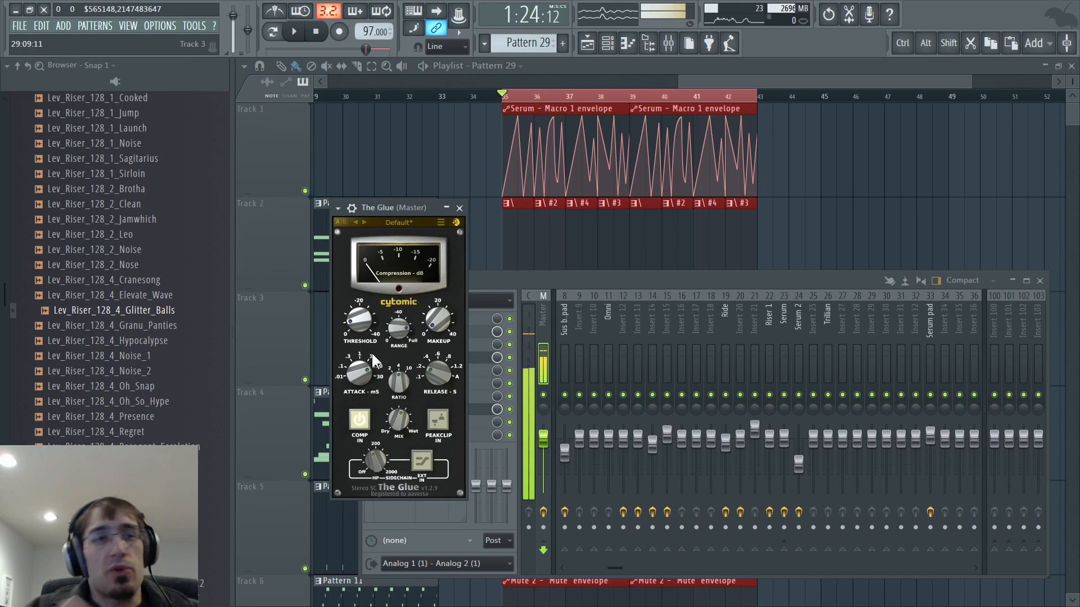
pyautogui.press('Escape')
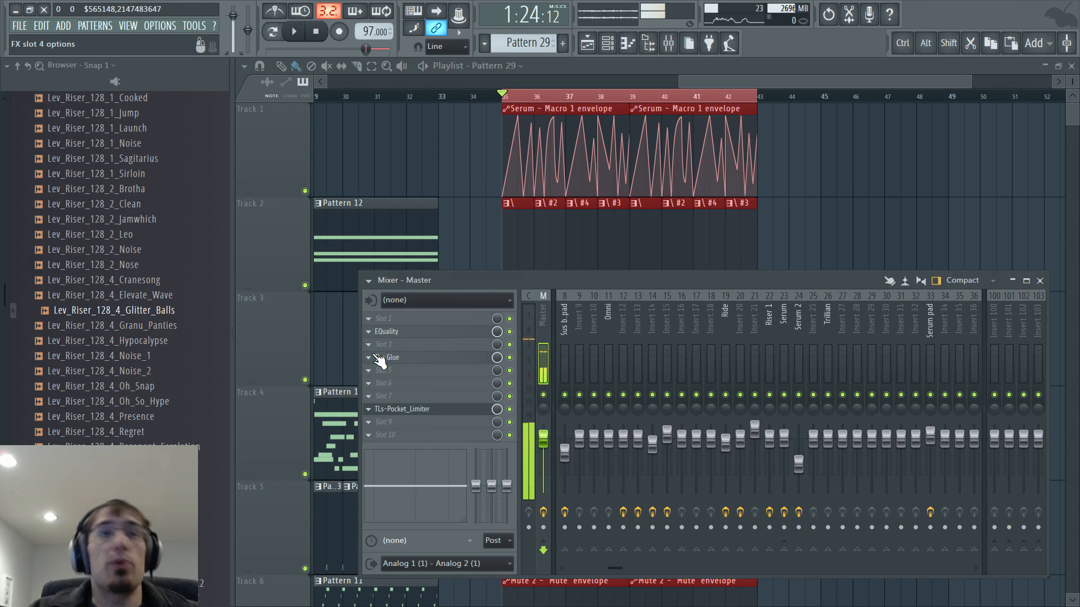
# Reopen The Glue during playback, lower its threshold to about -7 dB, and set the makeup gain to 2.9 dB
pyautogui.press('space')
pyautogui.click(381, 358)
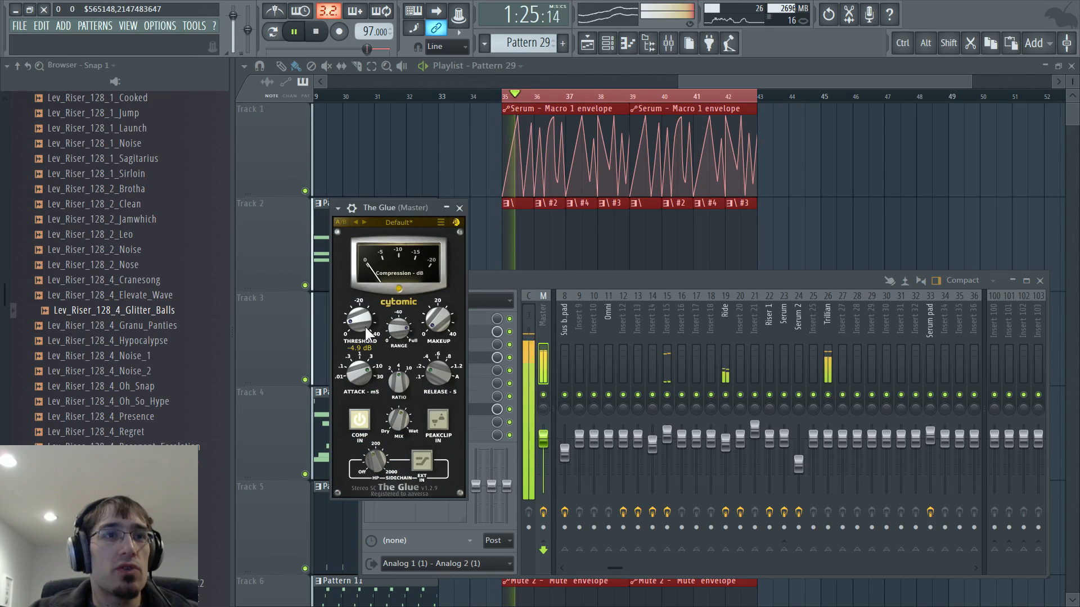
pyautogui.moveTo(360, 320); pyautogui.dragTo(369, 297)
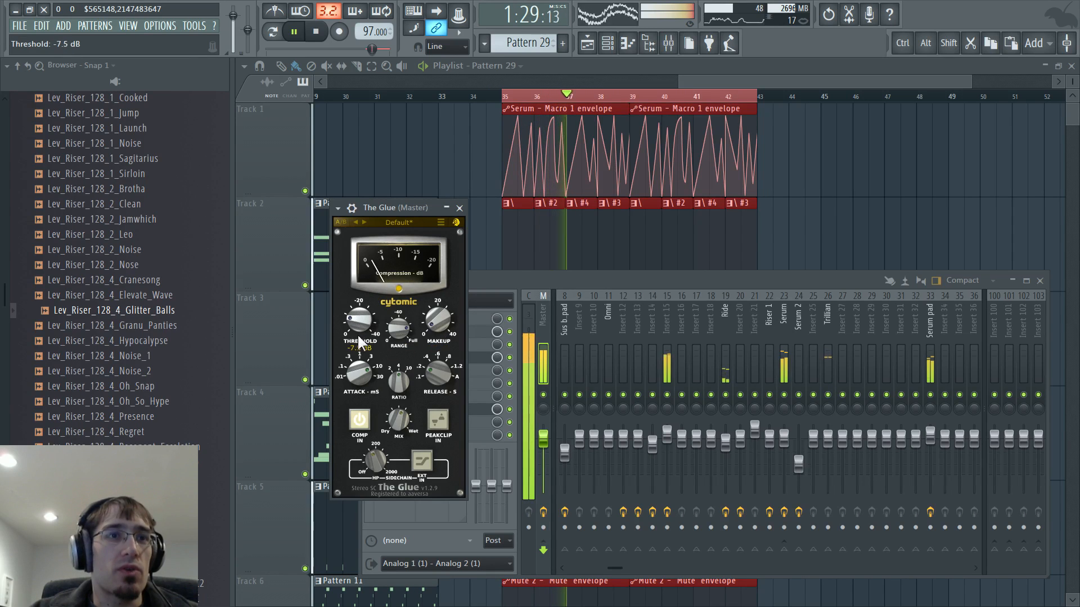
pyautogui.moveTo(430, 322); pyautogui.dragTo(435, 319)
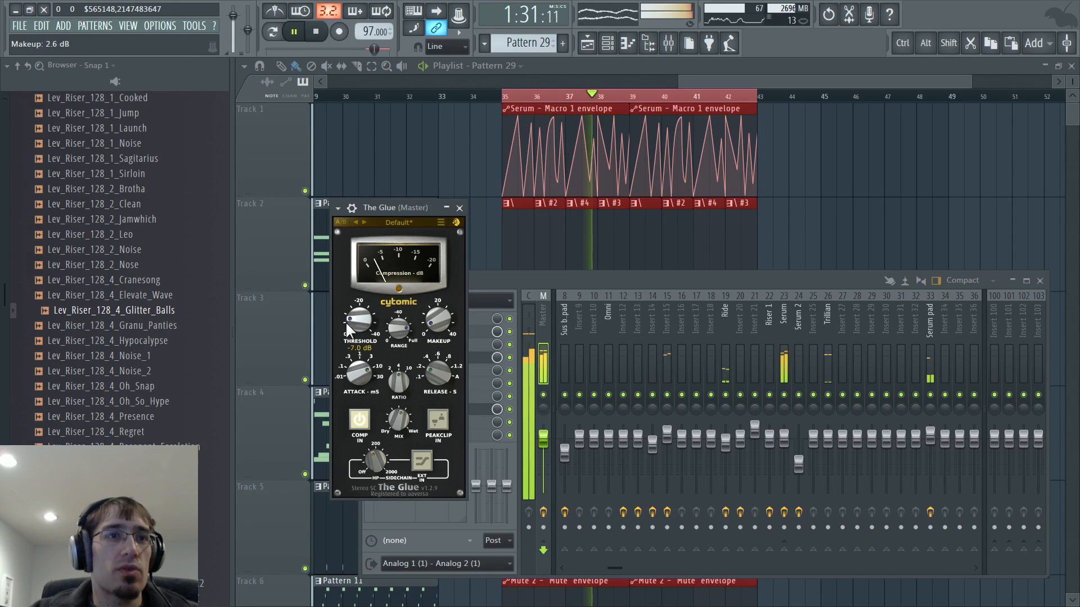
pyautogui.moveTo(346, 321); pyautogui.dragTo(350, 321)
pyautogui.moveTo(441, 320); pyautogui.dragTo(441, 319)
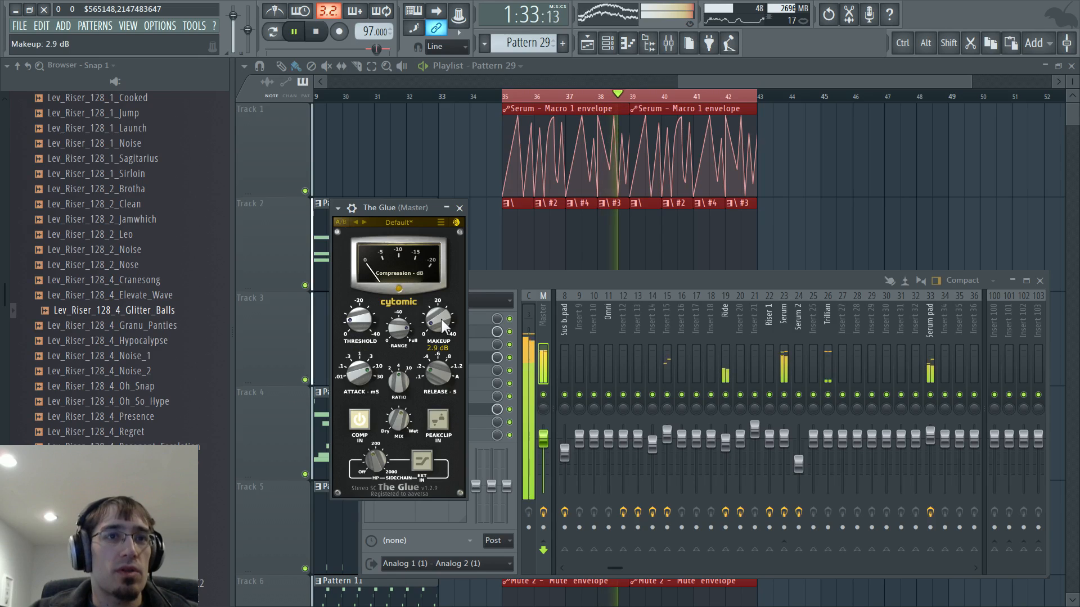
# Bring the mixer forward and open Fruity parametric EQ 2 on the Serum track, insert 23
pyautogui.press('F6')
pyautogui.press('F6')
pyautogui.click(521, 284)
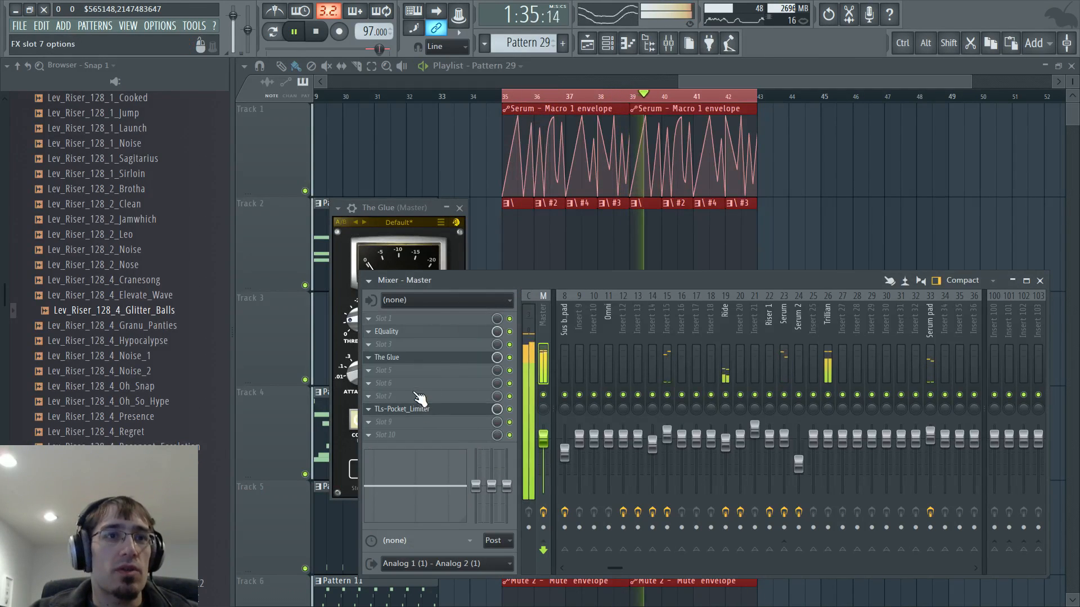
pyautogui.click(412, 344)
pyautogui.click(415, 345)
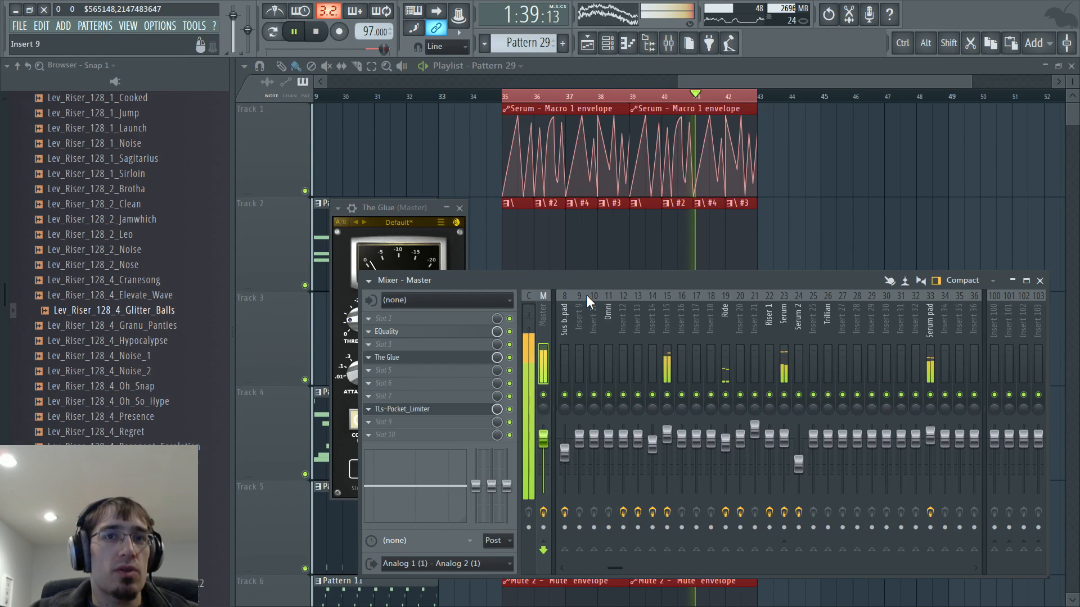
pyautogui.click(788, 309)
pyautogui.click(406, 383)
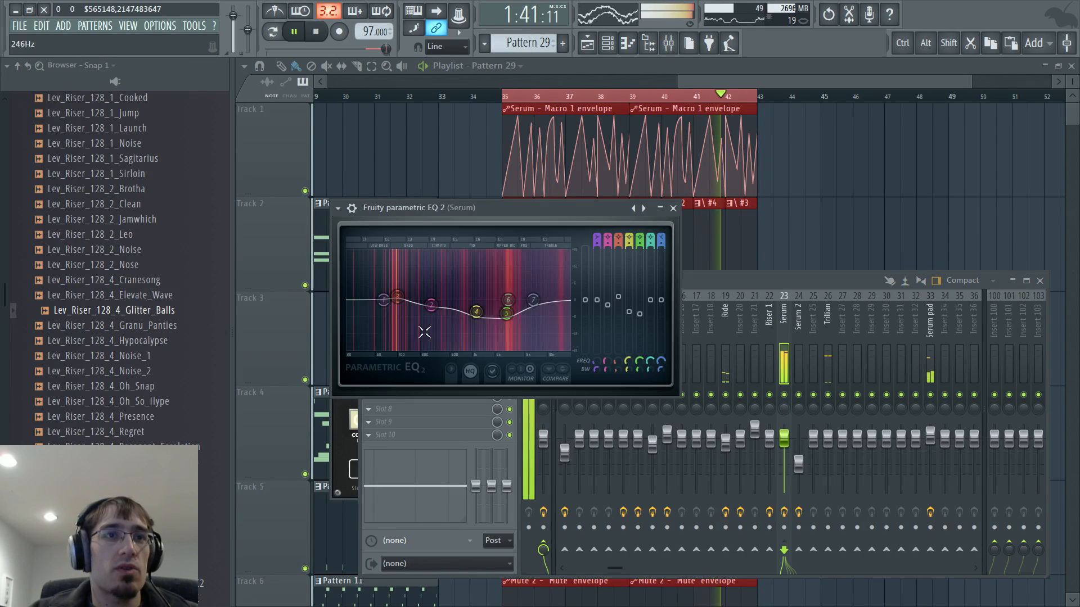
# Open the Serum #2 synth during playback and try its sound with oscillator B switched on
pyautogui.press('F6')
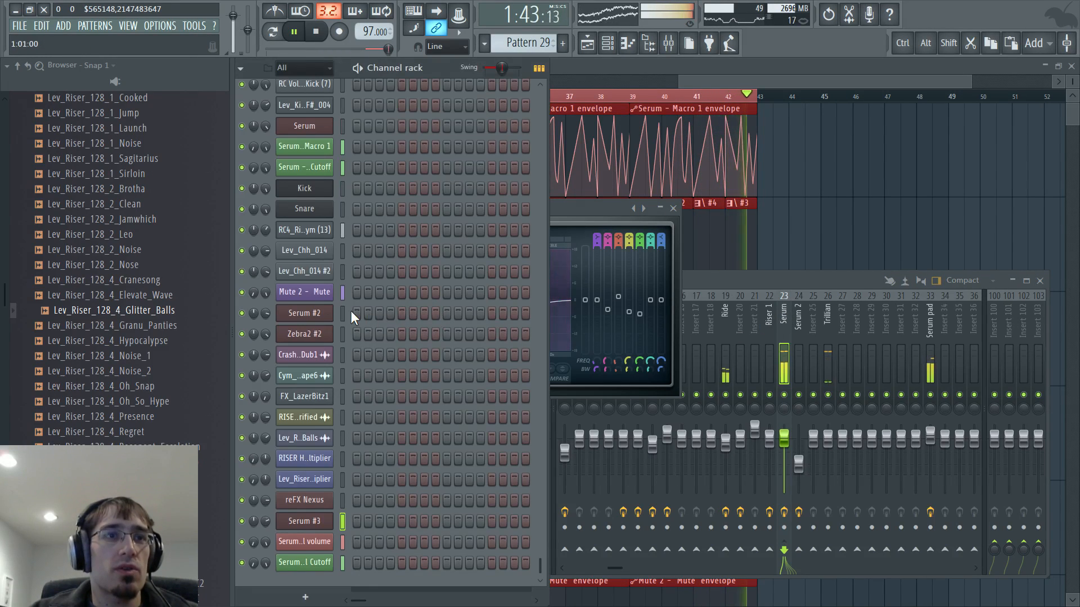
pyautogui.click(304, 313)
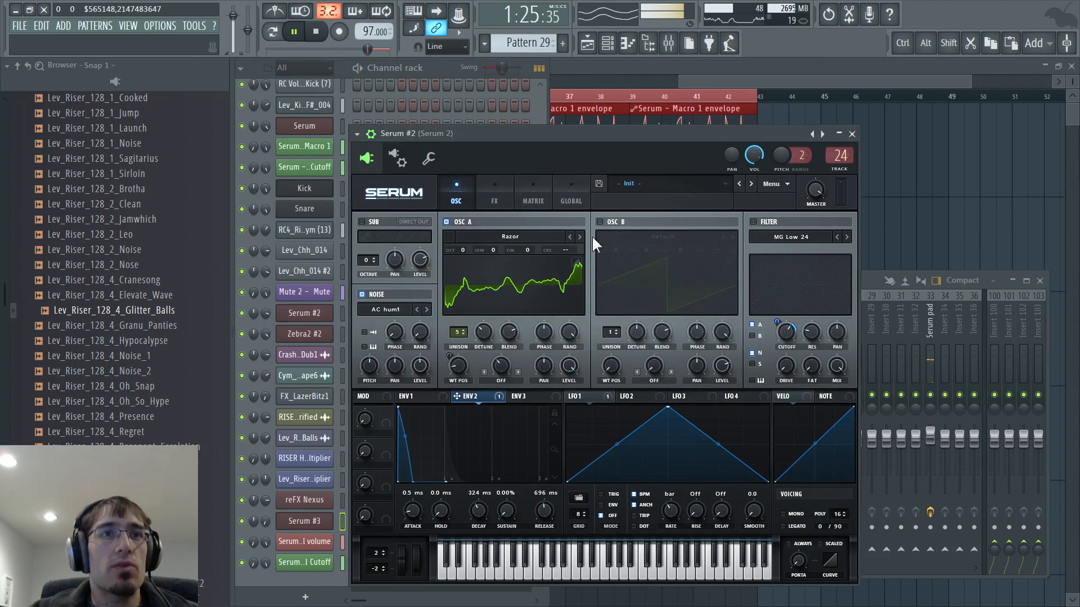
pyautogui.click(599, 222)
pyautogui.click(599, 222)
# Stop playback, open the Serum synth routed to insert 23, and select its channel for playing notes
pyautogui.press('F6')
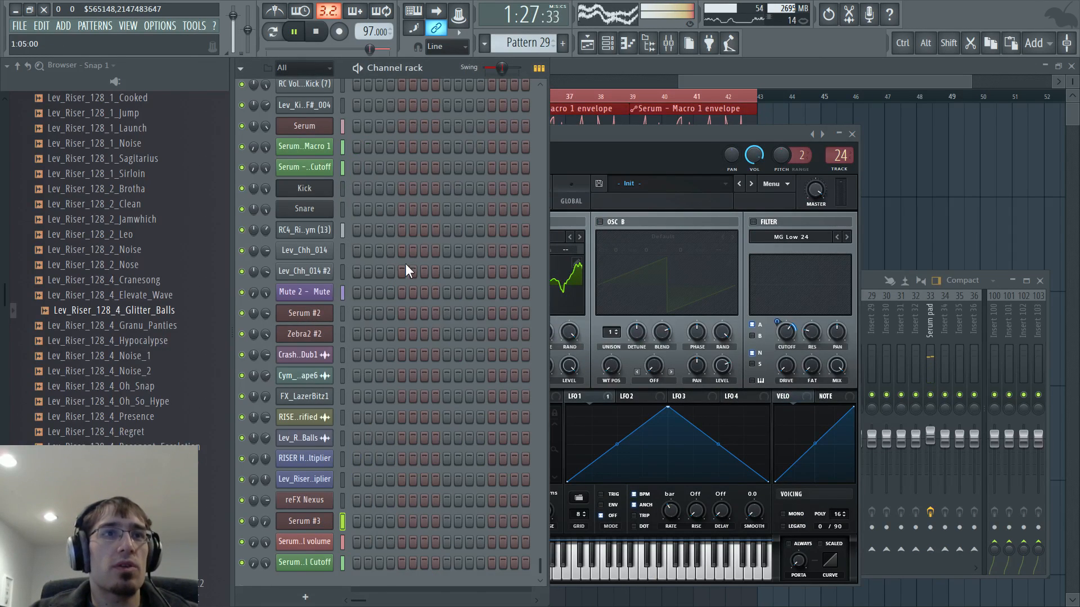
pyautogui.scroll(4, 405, 276)
pyautogui.press('space')
pyautogui.press('F5')
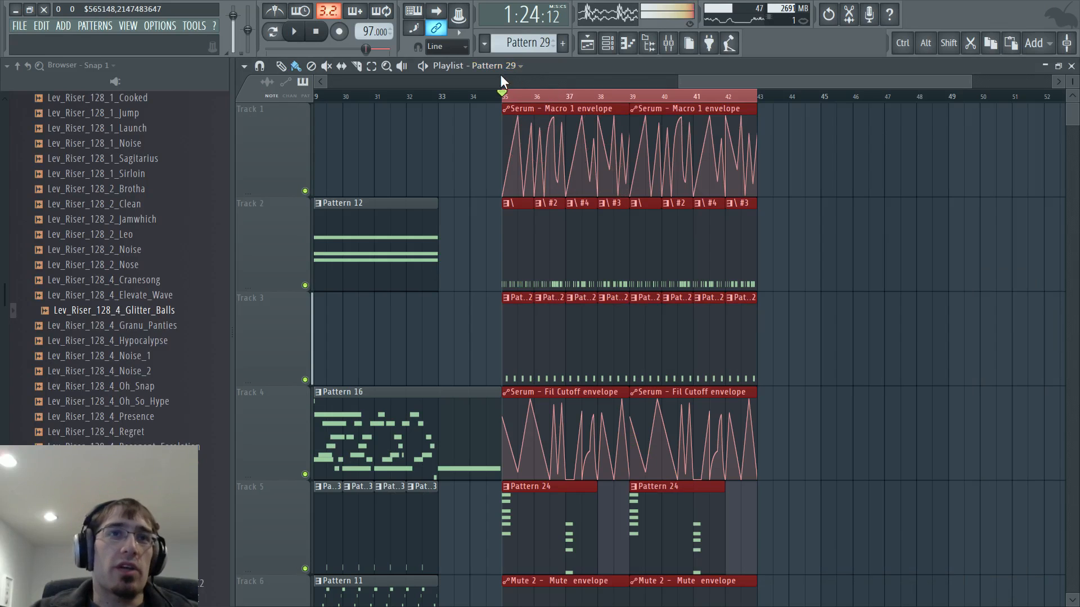
pyautogui.press('F5')
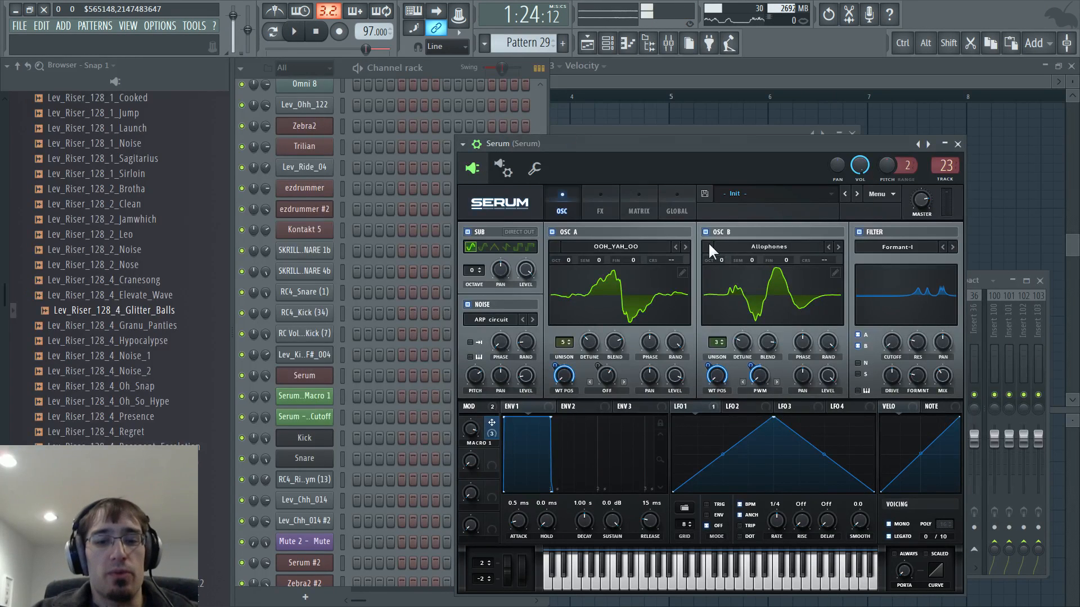
pyautogui.click(342, 373)
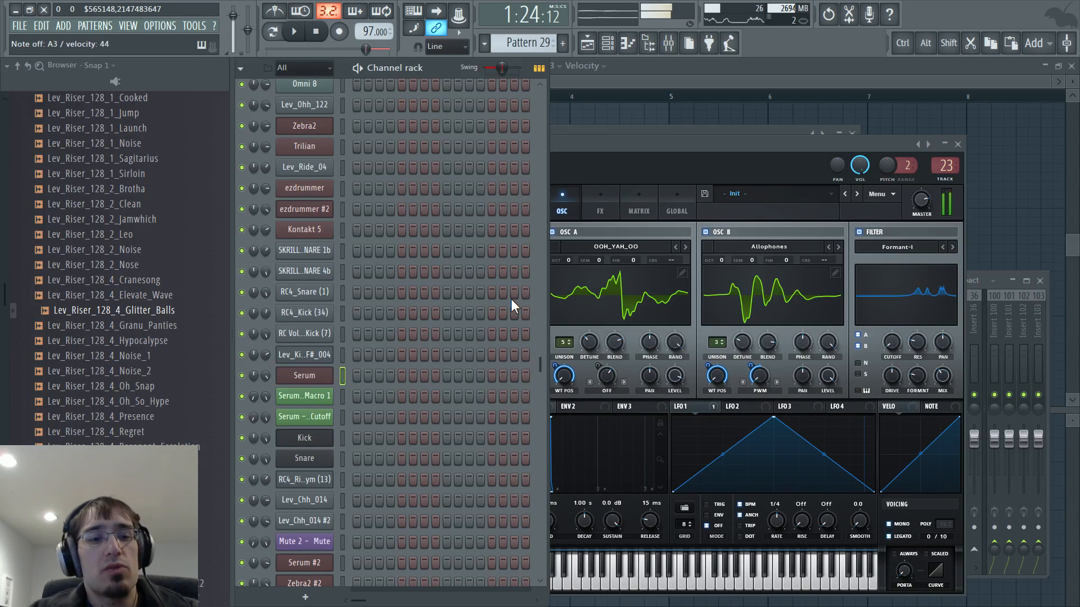
# Compare Serum's sound with the Formant-I filter off and on, set its cutoff to about 140 Hz, and adjust the drive
pyautogui.click(858, 231)
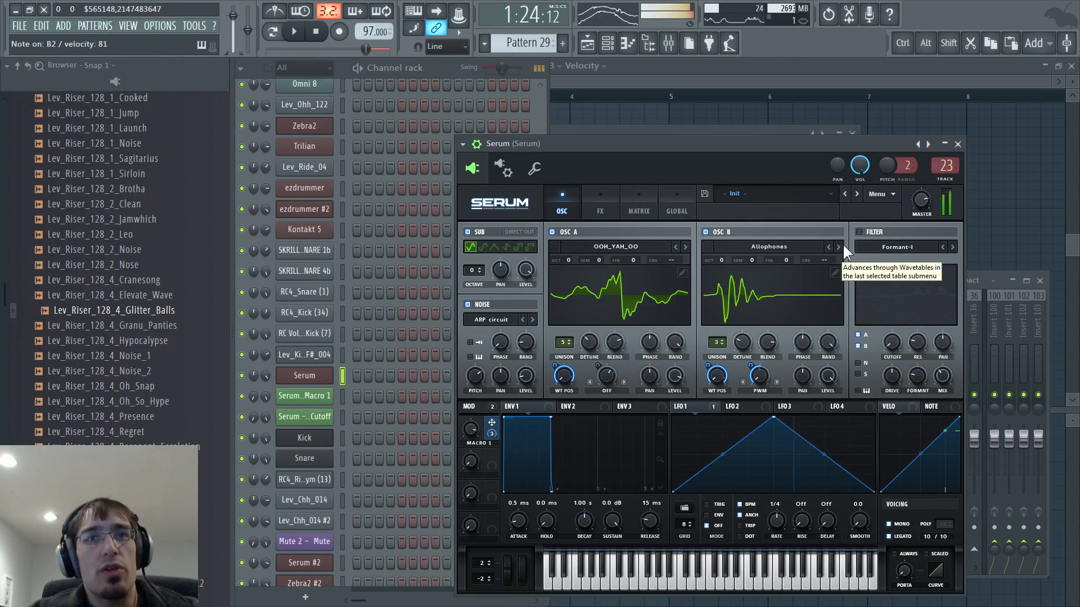
pyautogui.click(858, 231)
pyautogui.moveTo(892, 344); pyautogui.dragTo(894, 305)
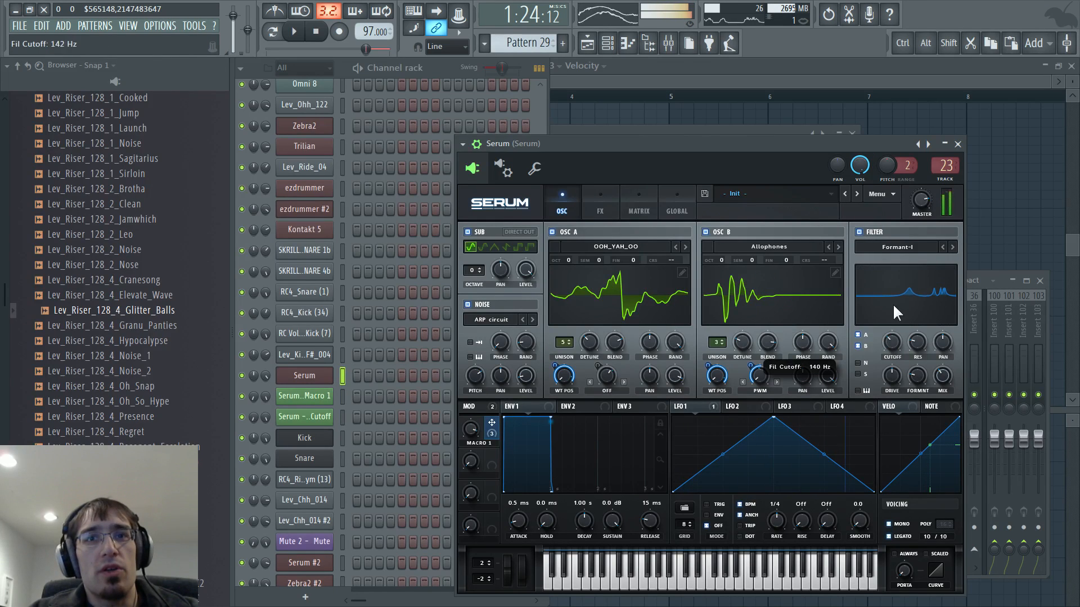
pyautogui.moveTo(890, 371)
pyautogui.mouseDown()
pyautogui.moveTo(904, 316)
pyautogui.moveTo(890, 364)
pyautogui.mouseUp()
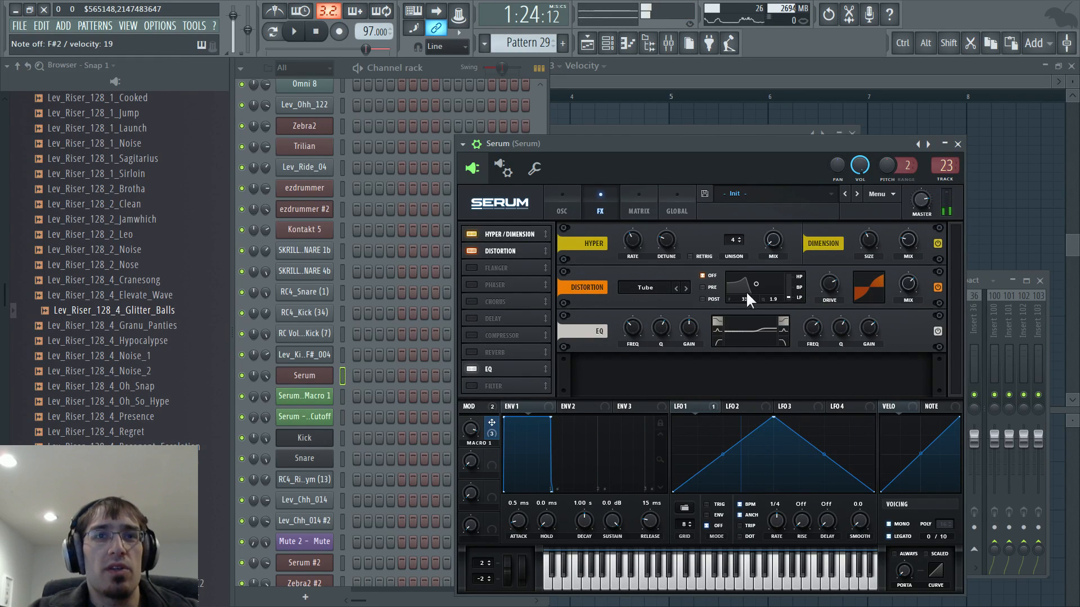
# Adjust oscillator A's unison detune and set the sub oscillator to the triangle waveform
pyautogui.click(559, 198)
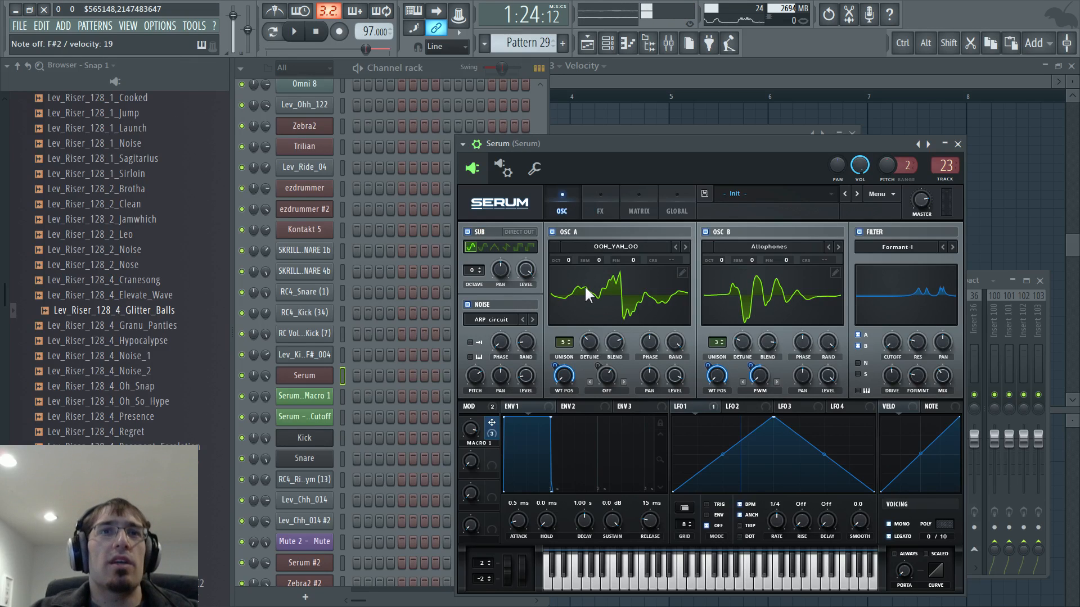
pyautogui.moveTo(591, 341); pyautogui.dragTo(593, 327)
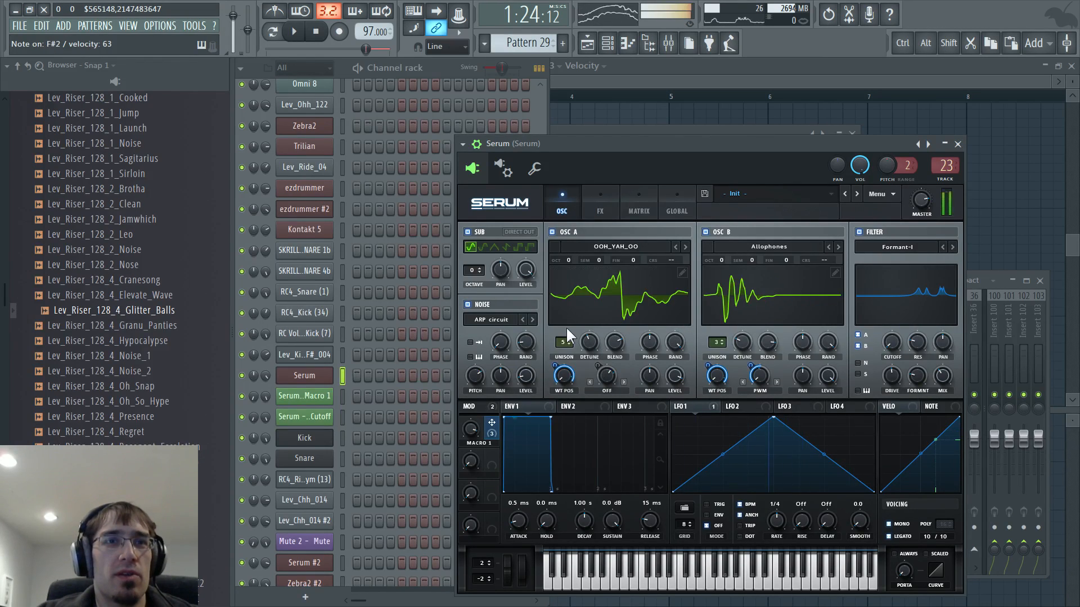
pyautogui.click(494, 248)
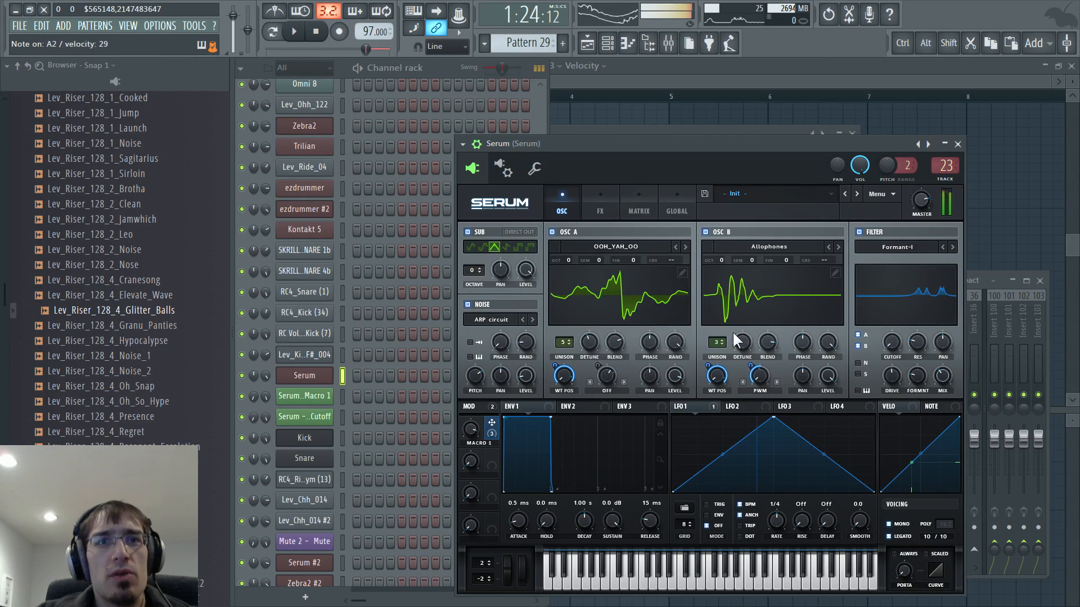
# Switch off oscillator B and try the Bend + and FM Sub Osc warp modes on oscillator A
pyautogui.click(705, 231)
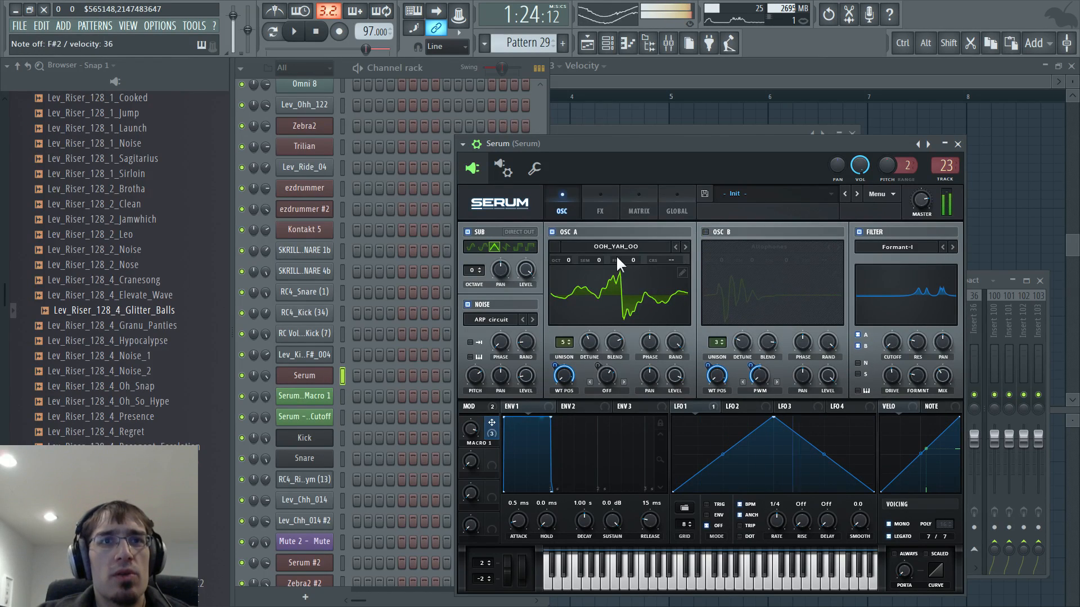
pyautogui.click(607, 390)
pyautogui.click(631, 169)
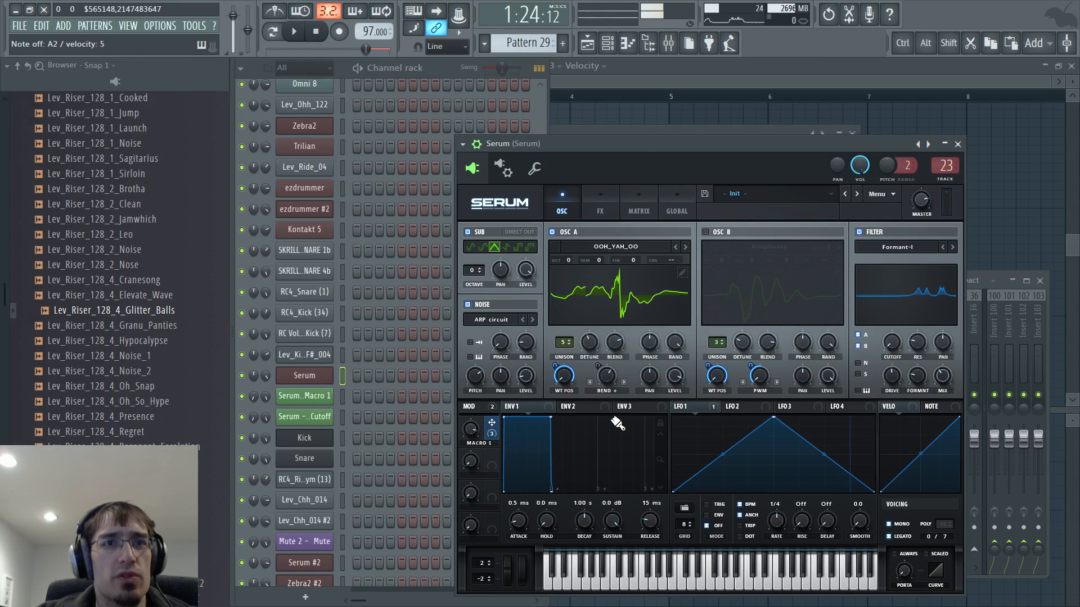
pyautogui.click(608, 388)
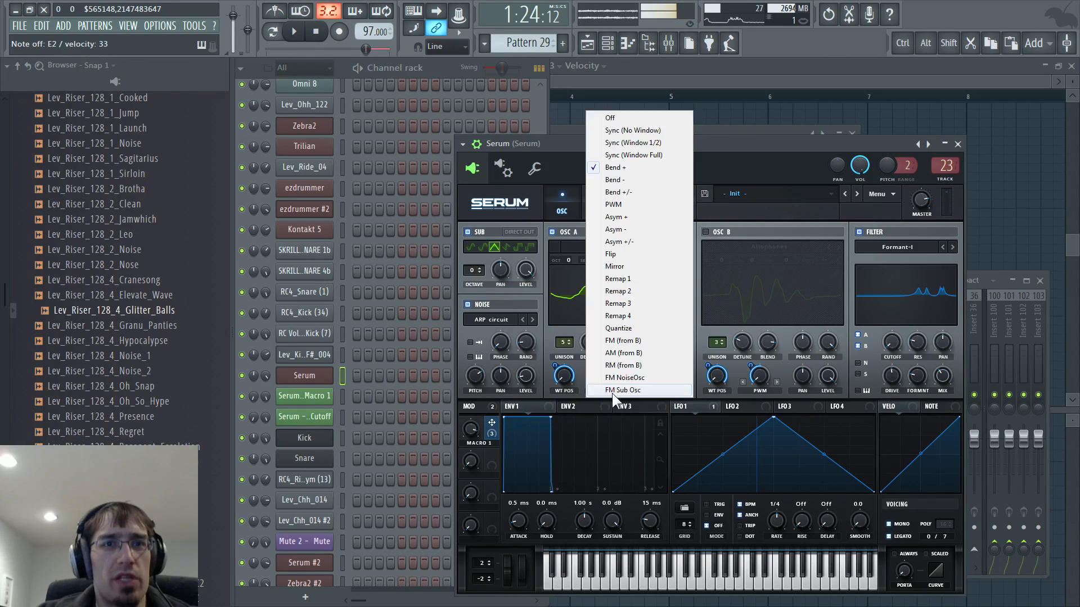
pyautogui.click(612, 391)
# Try the Asym - warp mode on oscillator A while varying its warp amount
pyautogui.click(609, 392)
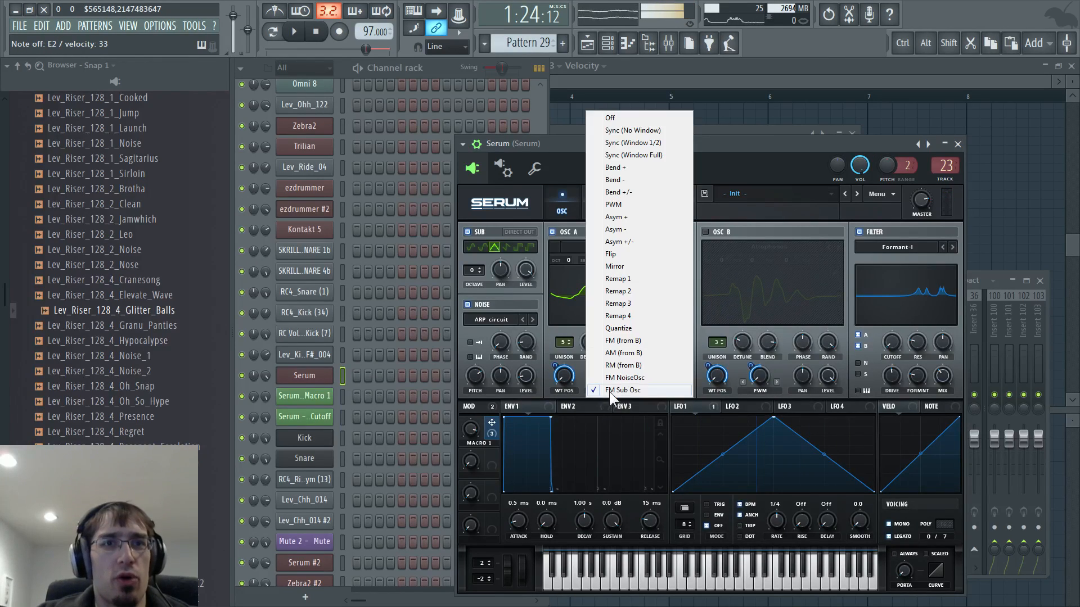
pyautogui.click(614, 229)
pyautogui.moveTo(606, 376); pyautogui.dragTo(612, 400)
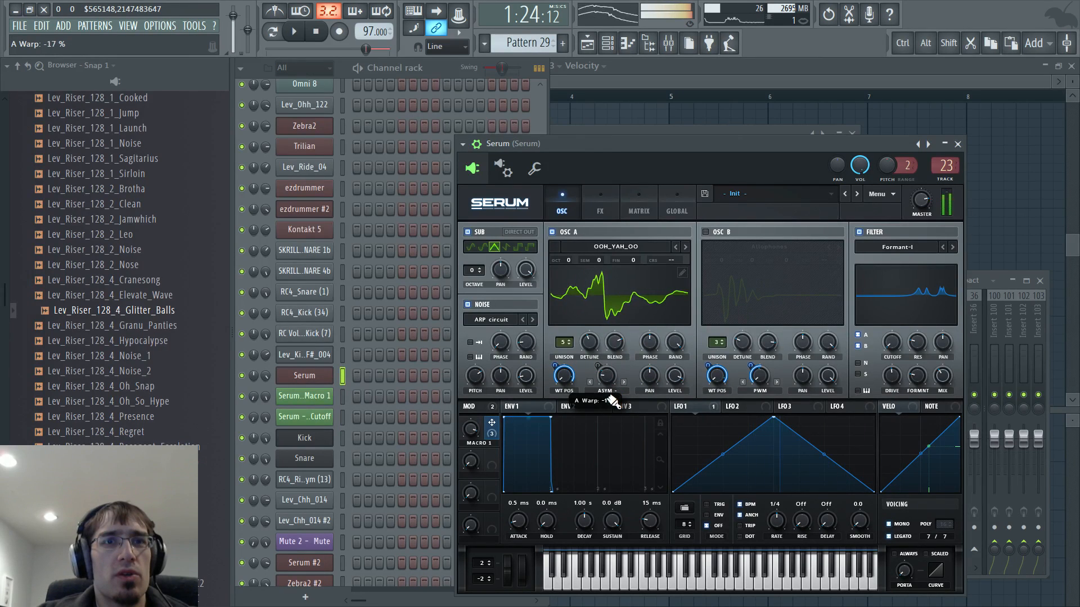
pyautogui.click(607, 389)
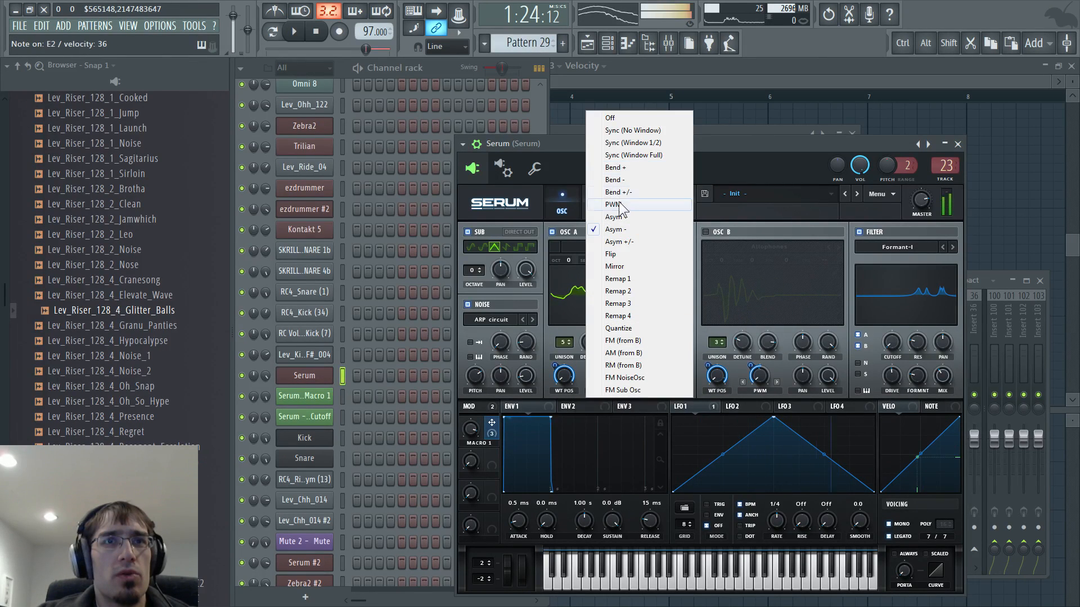
pyautogui.click(531, 145)
# Load the Retro_Speaking wavetable into oscillator A and set its warp mode to Off
pyautogui.click(612, 246)
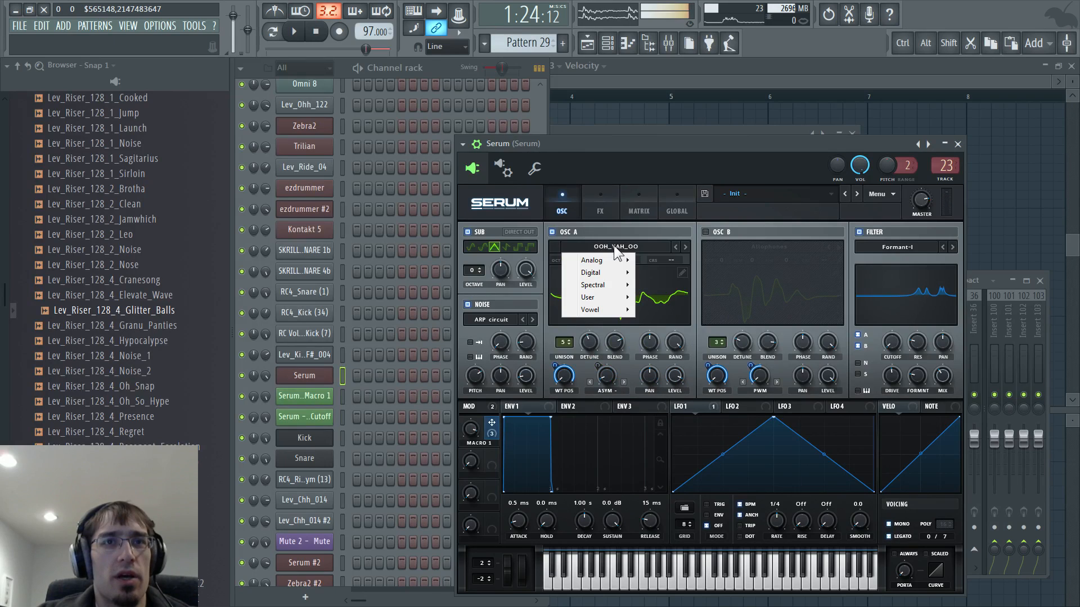
pyautogui.click(685, 247)
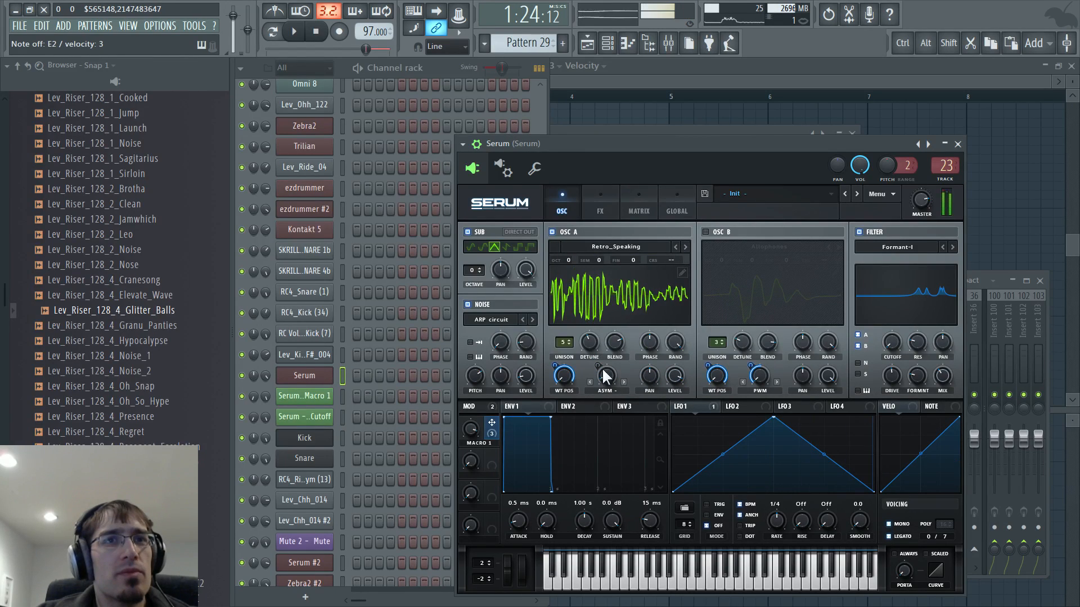
pyautogui.click(612, 393)
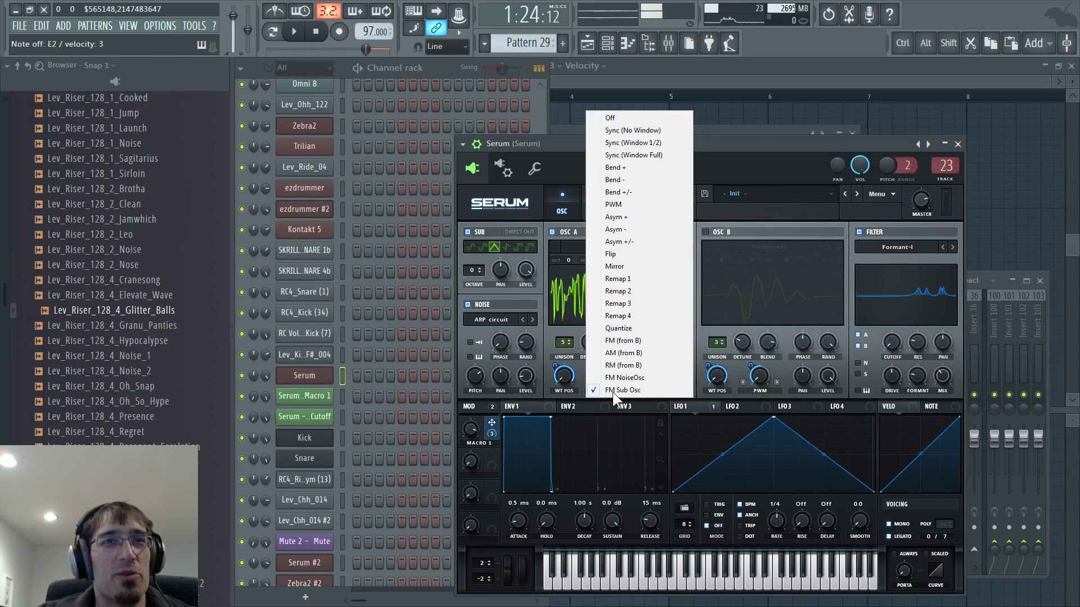
pyautogui.click(619, 118)
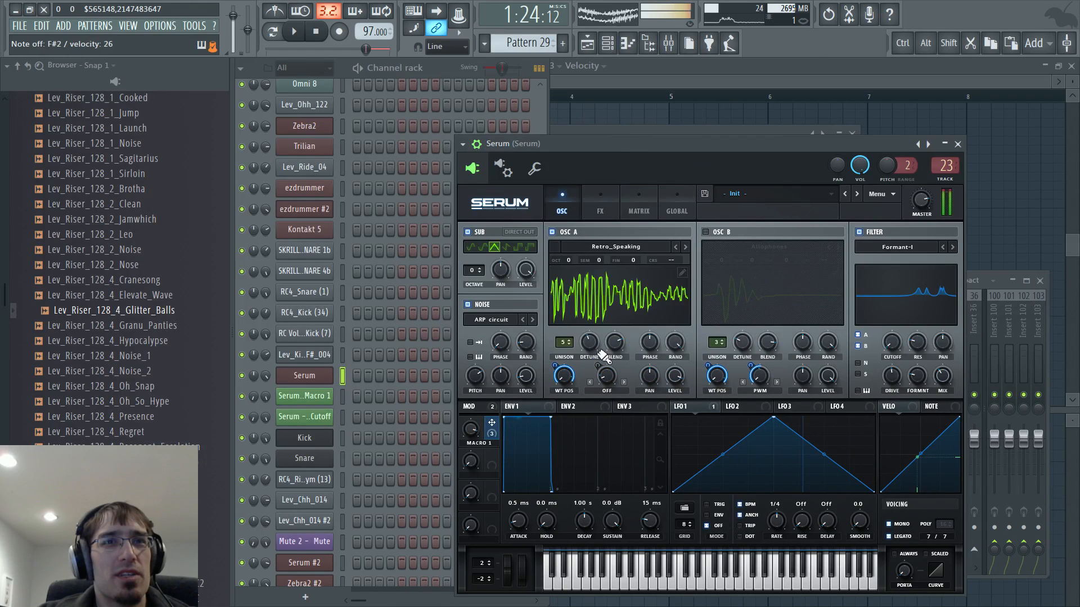
# Try different wavetable positions on oscillator A with Retro_Speaking and with the SAM_SERUM wavetable
pyautogui.moveTo(563, 375)
pyautogui.mouseDown()
pyautogui.moveTo(580, 314)
pyautogui.moveTo(566, 384)
pyautogui.mouseUp()
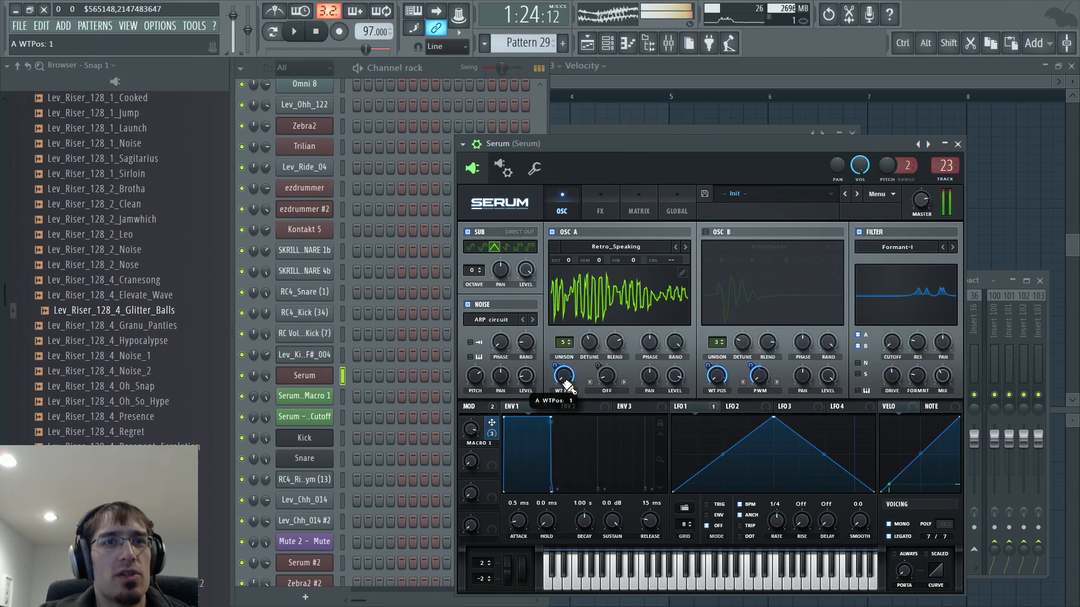
pyautogui.click(684, 246)
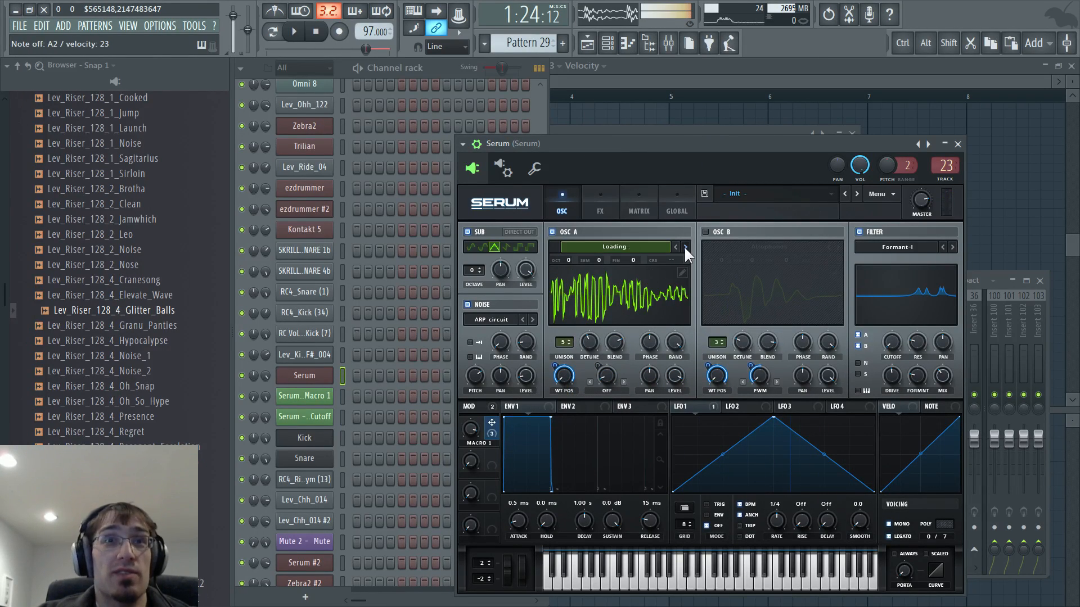
pyautogui.moveTo(563, 376); pyautogui.dragTo(555, 351)
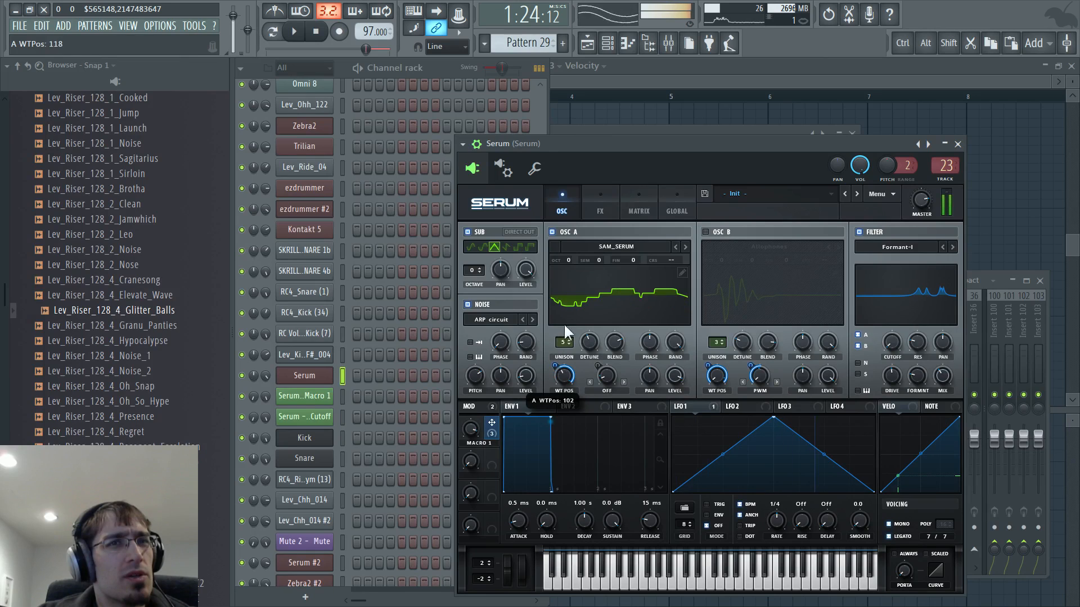
# Load the spectral Monster 1 [SL] wavetable into oscillator A, adjust its wavetable position, and sweep Macro 1 to 29 %
pyautogui.click(612, 246)
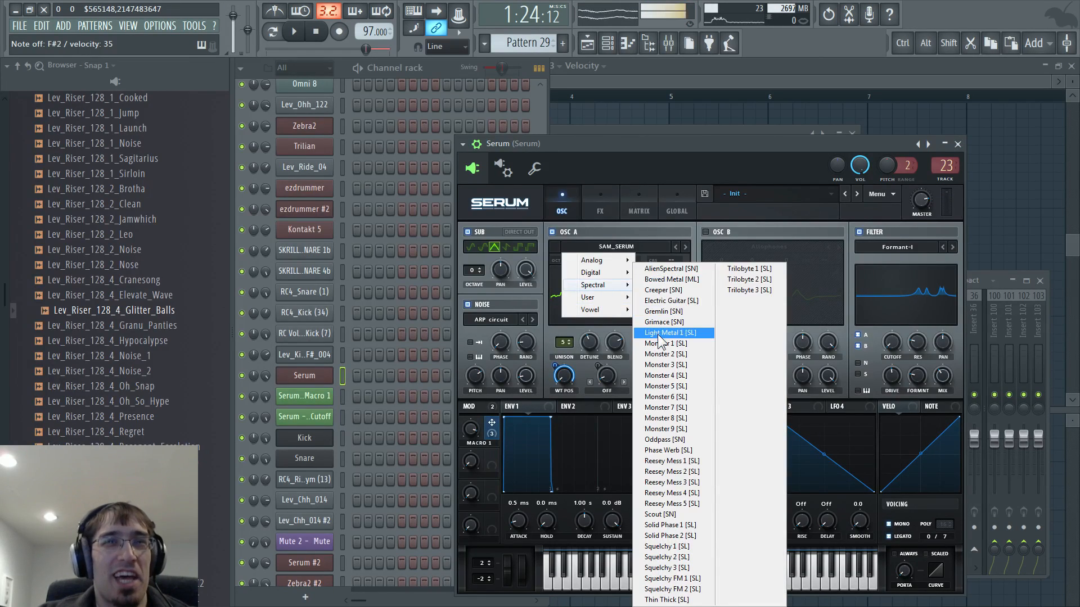
pyautogui.click(657, 341)
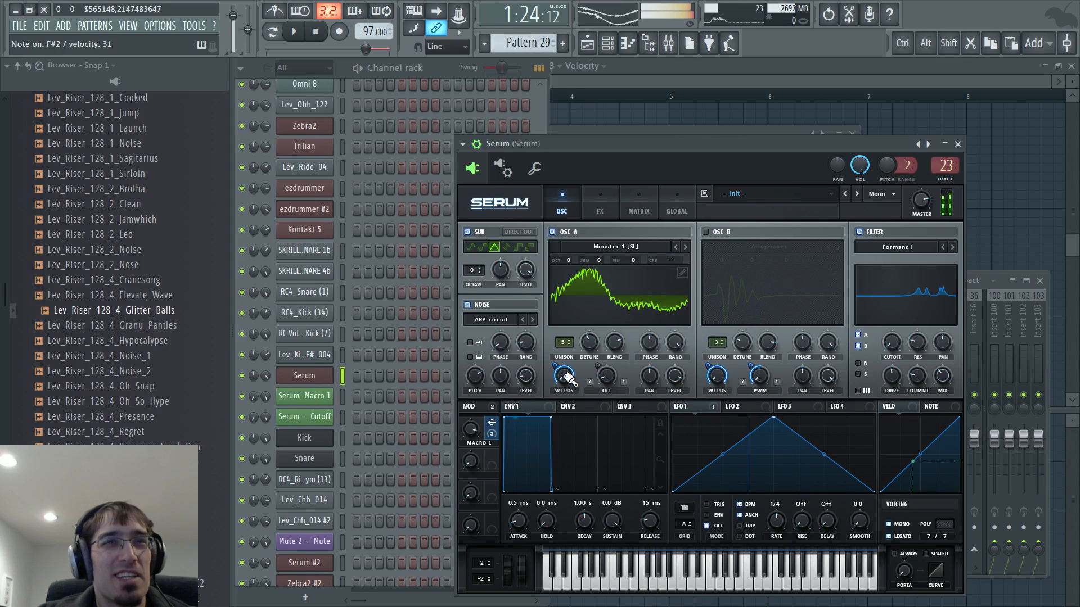
pyautogui.moveTo(565, 371); pyautogui.dragTo(533, 395)
pyautogui.moveTo(471, 429); pyautogui.dragTo(491, 504)
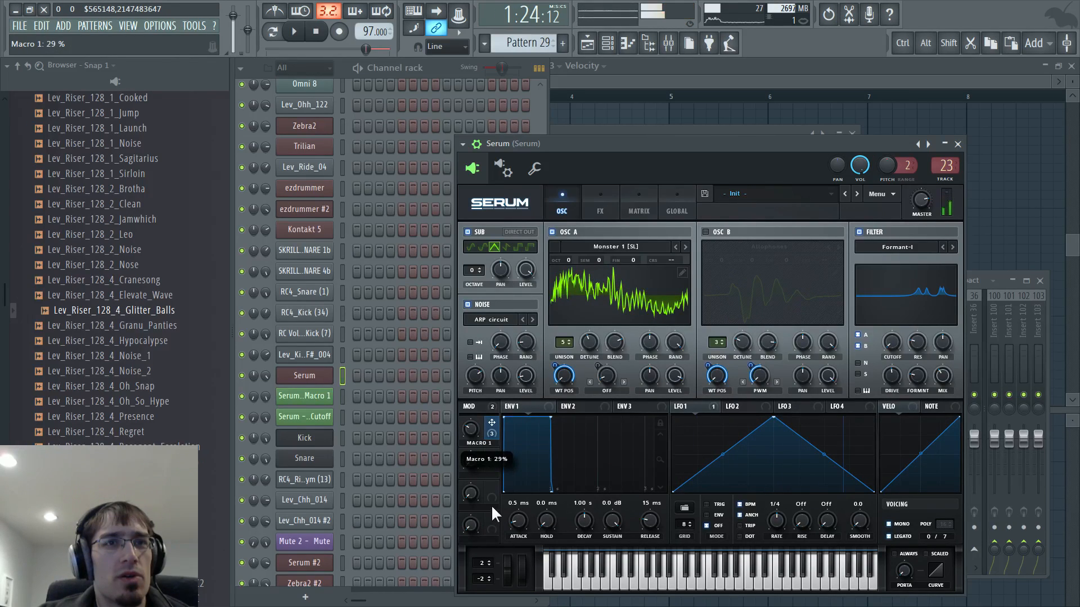
# Load the Monster 2 [SL] wavetable into oscillator A and audition it by sweeping Macro 1 up and back down to 0 %
pyautogui.click(686, 246)
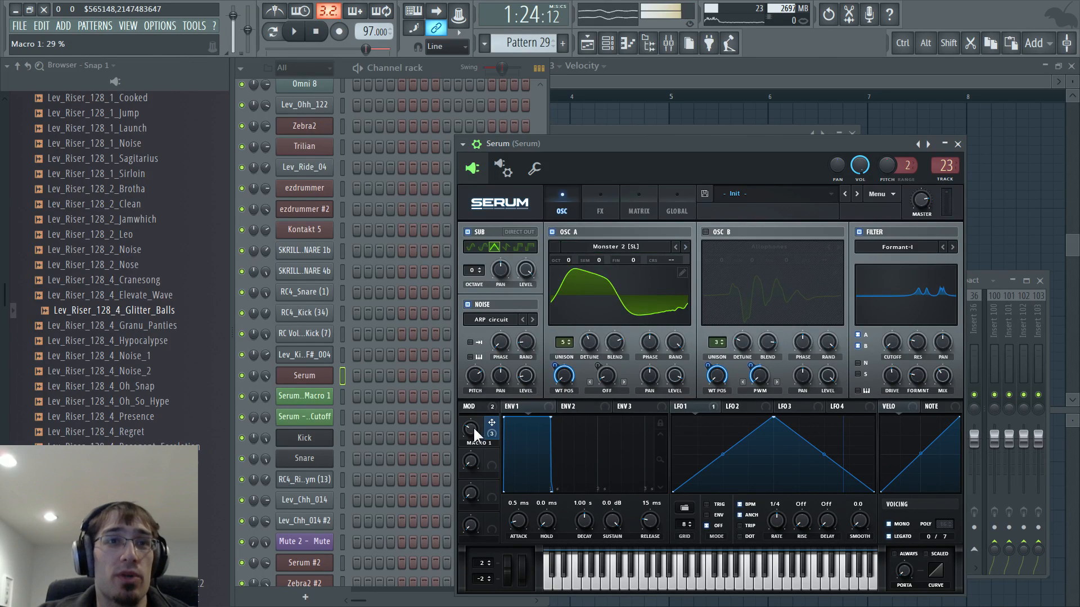
pyautogui.moveTo(474, 427); pyautogui.dragTo(441, 430)
pyautogui.click(707, 232)
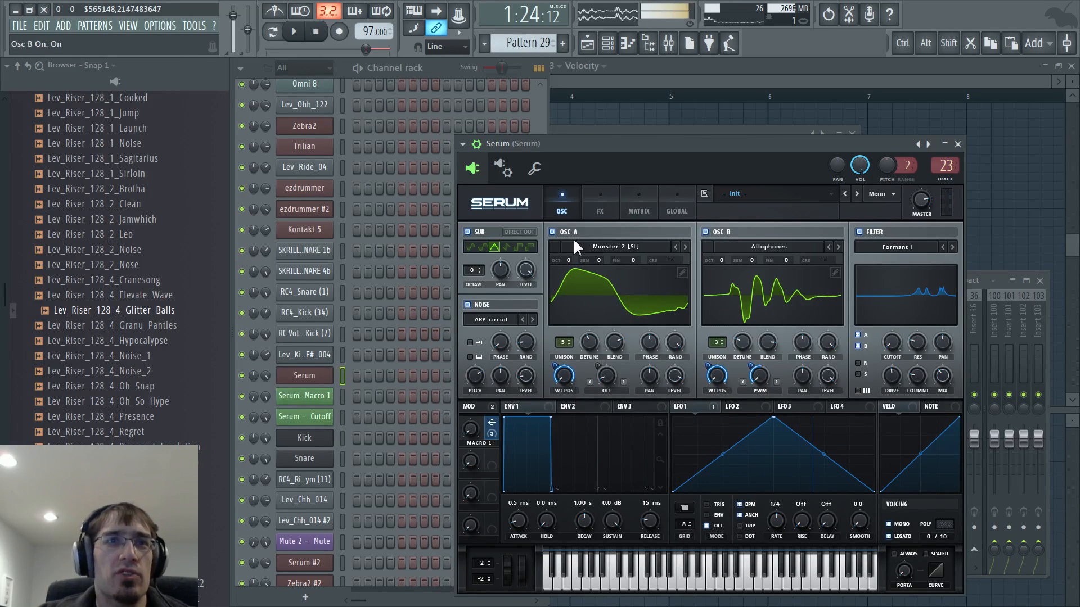
pyautogui.click(706, 232)
pyautogui.moveTo(471, 426); pyautogui.dragTo(491, 325)
pyautogui.moveTo(470, 429); pyautogui.dragTo(467, 531)
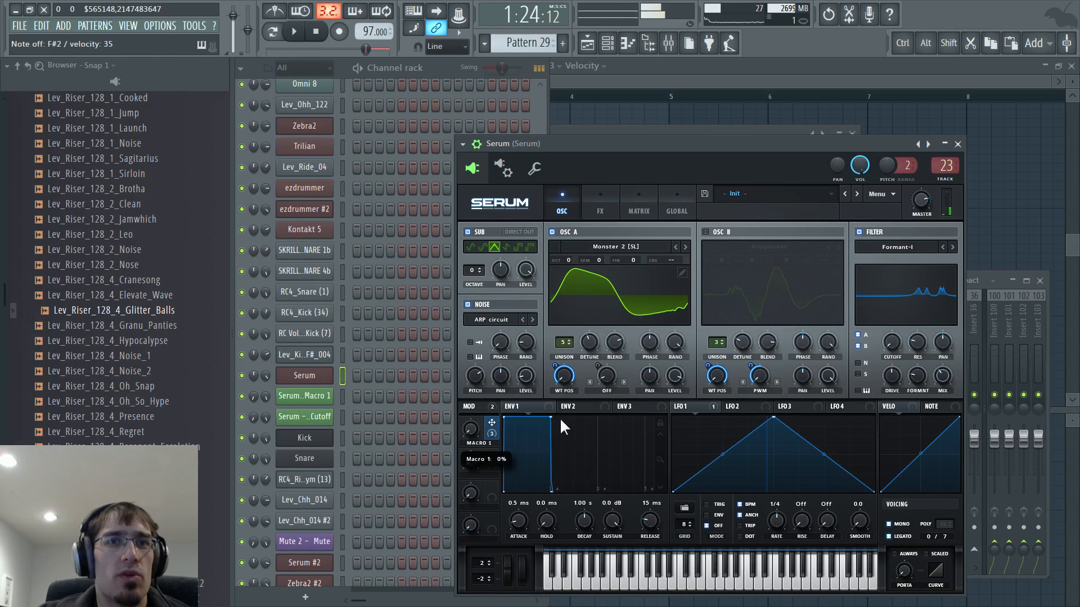
# Switch oscillator B on and oscillator A off, and sweep Macro 1 to hear the Allophones wavetable alone
pyautogui.click(706, 232)
pyautogui.click(552, 232)
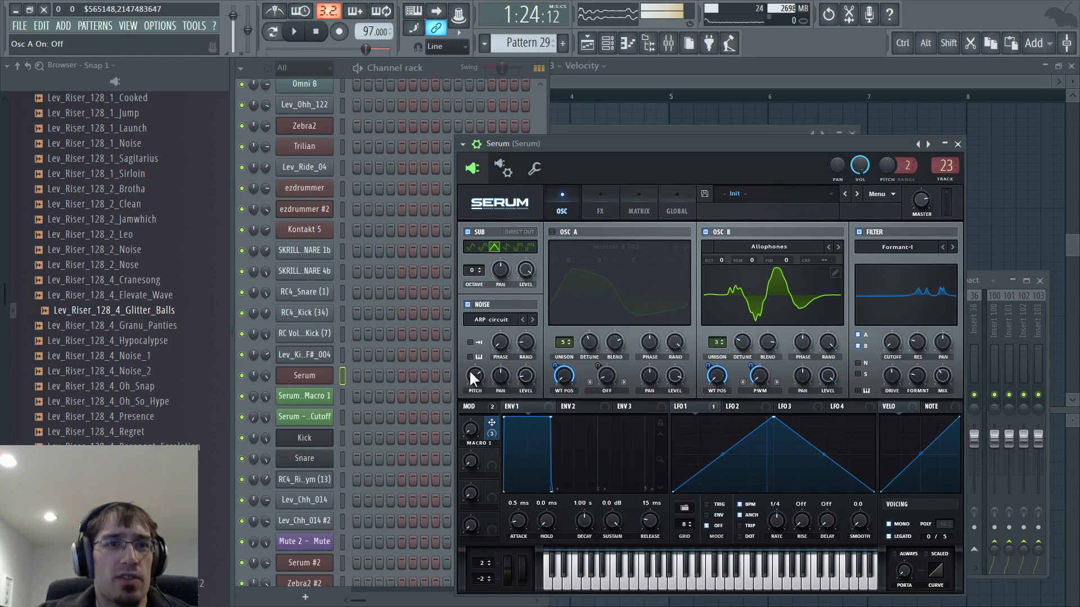
pyautogui.moveTo(465, 434)
pyautogui.mouseDown()
pyautogui.moveTo(492, 310)
pyautogui.moveTo(467, 488)
pyautogui.moveTo(477, 309)
pyautogui.moveTo(481, 421)
pyautogui.mouseUp()
# Try out oscillator B's wavetable editor by redrawing part of frame 1 and browsing other frames and the processing and import options
pyautogui.click(836, 273)
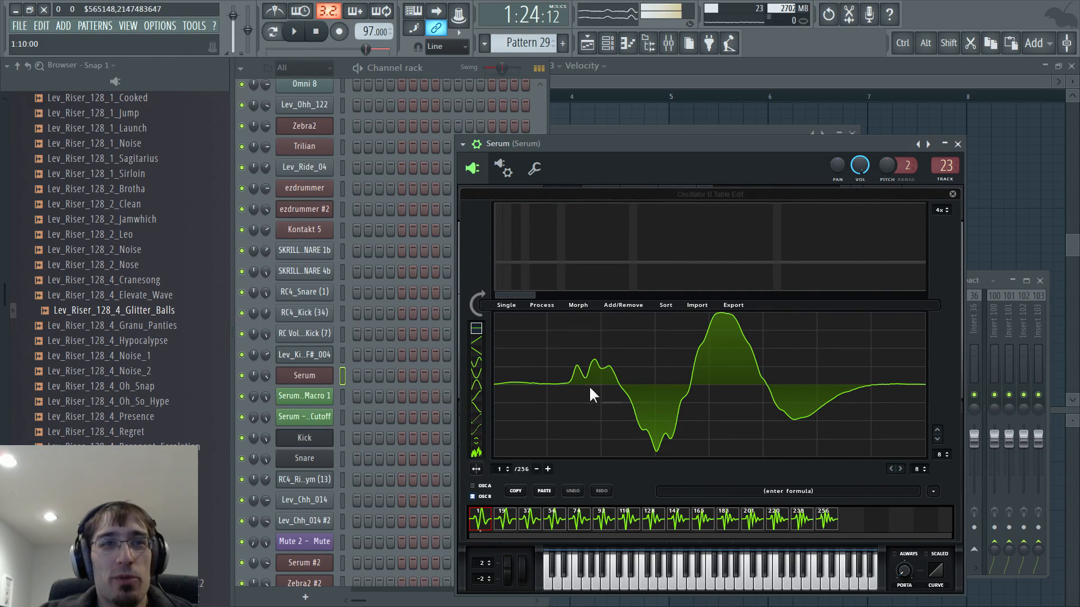
pyautogui.click(521, 349)
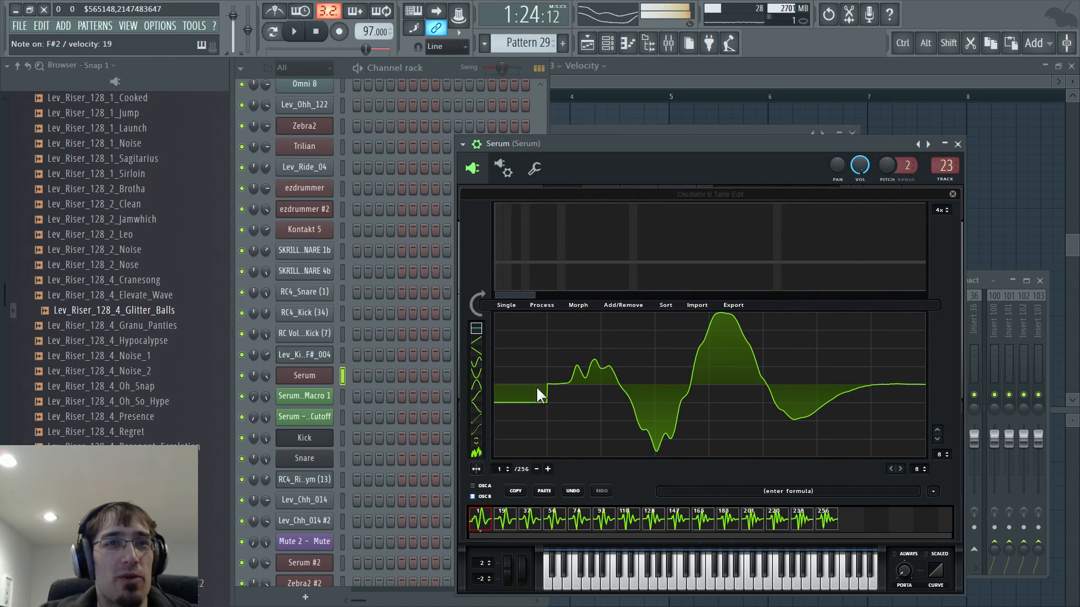
pyautogui.click(827, 521)
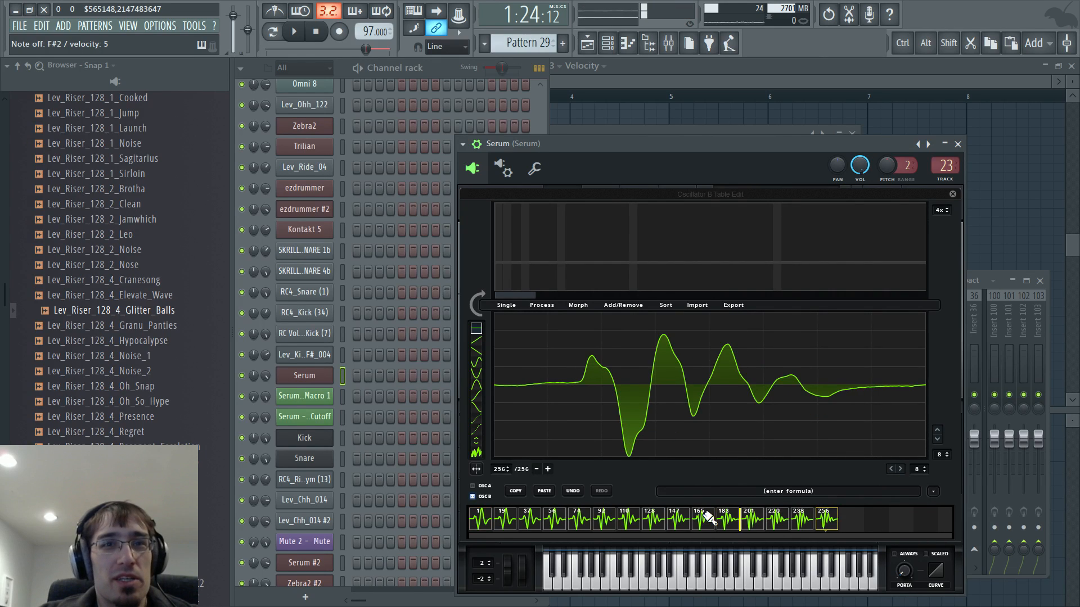
pyautogui.moveTo(707, 517); pyautogui.dragTo(817, 527)
pyautogui.click(546, 307)
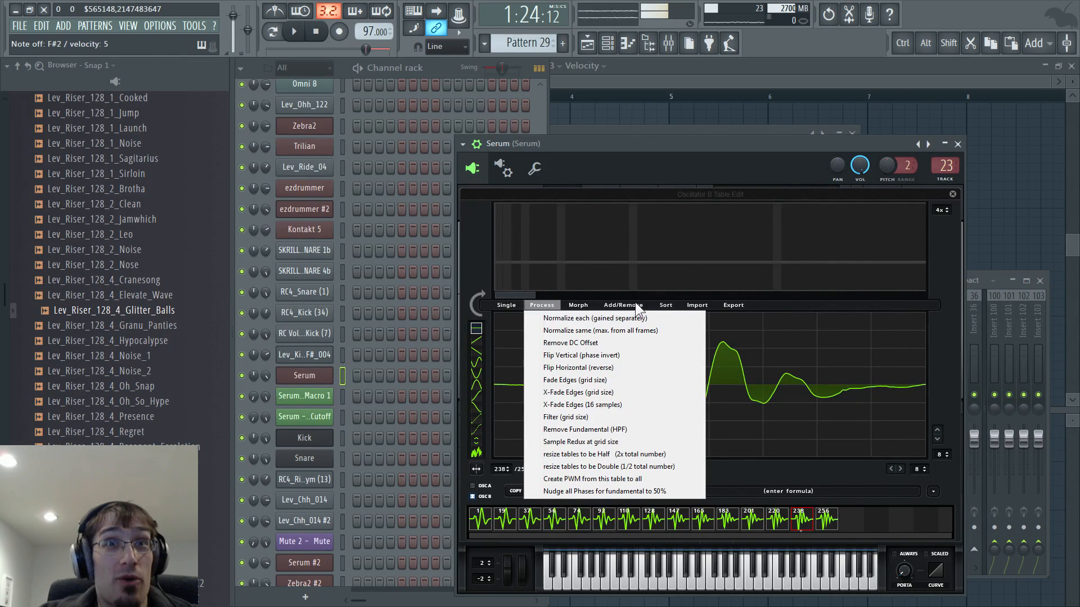
pyautogui.click(695, 306)
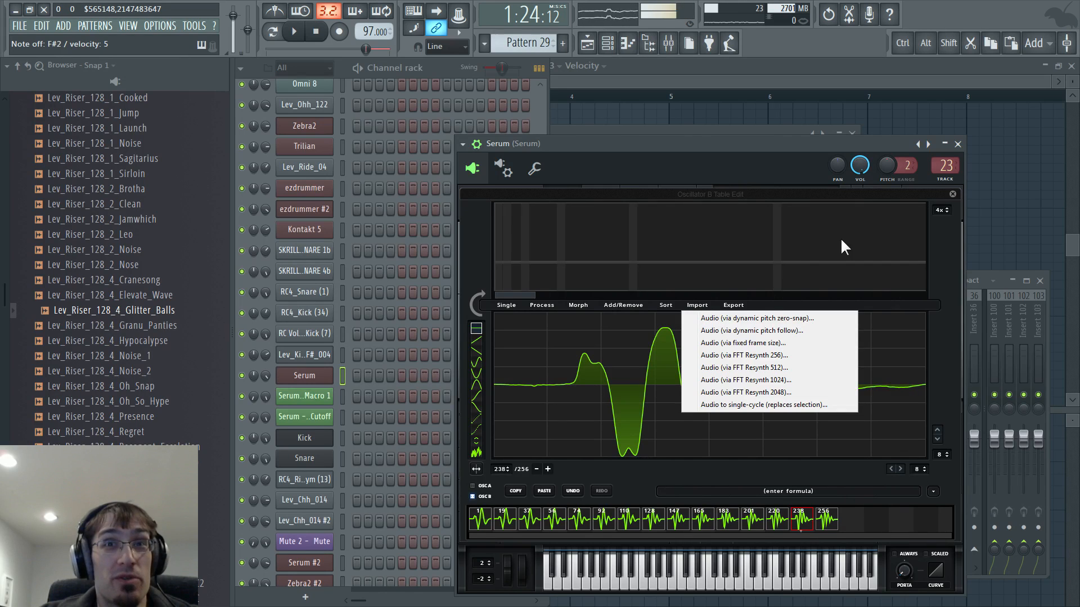
pyautogui.click(952, 192)
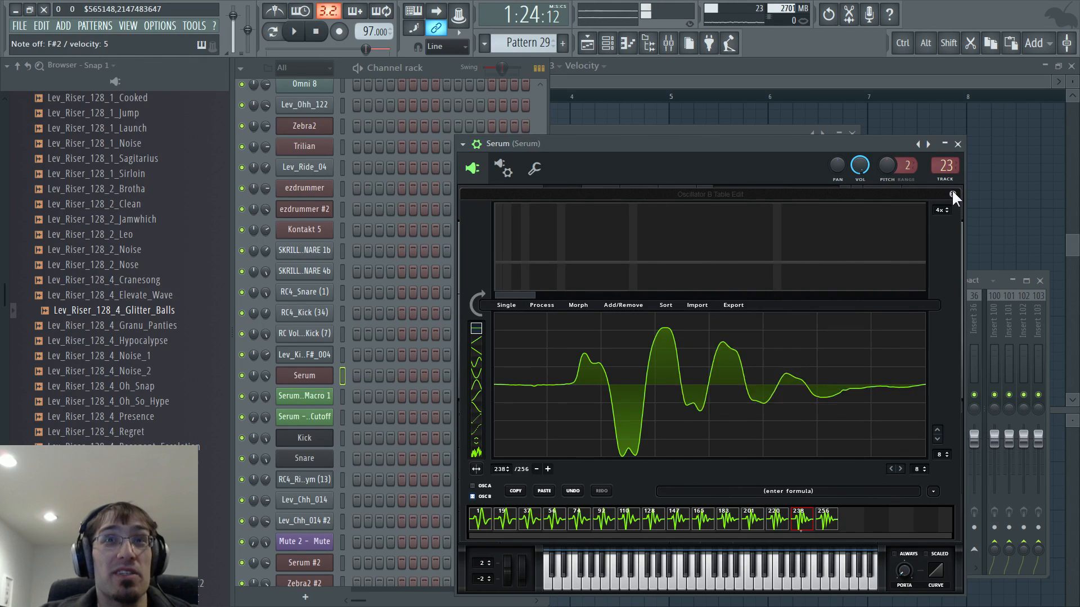
pyautogui.click(953, 193)
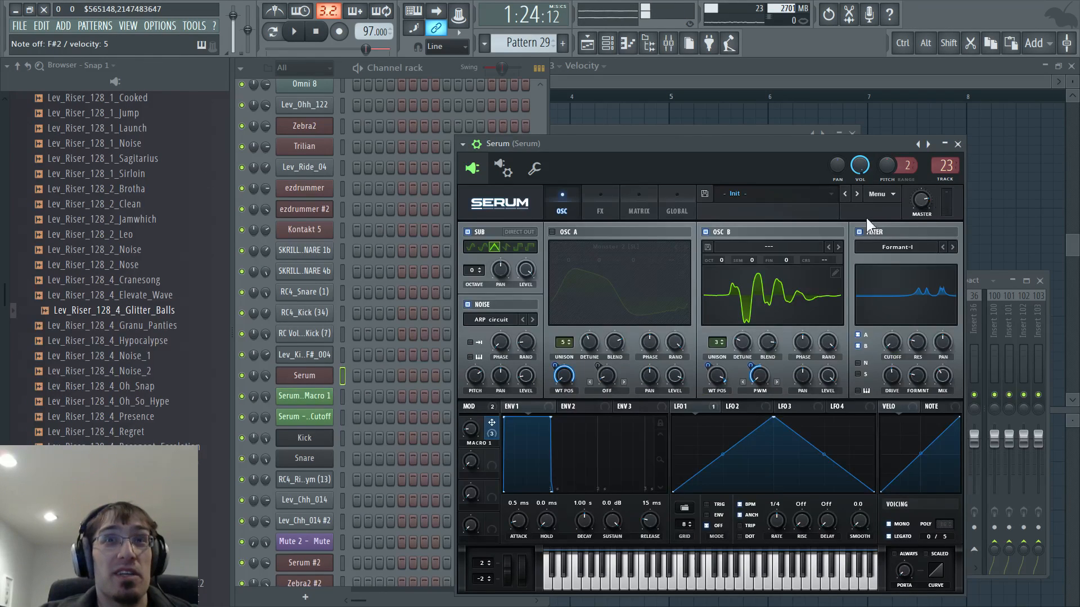
# Load the spectral Trilobyte 2 [SL] wavetable into oscillator B and audition it by sweeping Macro 1
pyautogui.click(734, 248)
pyautogui.moveTo(765, 287)
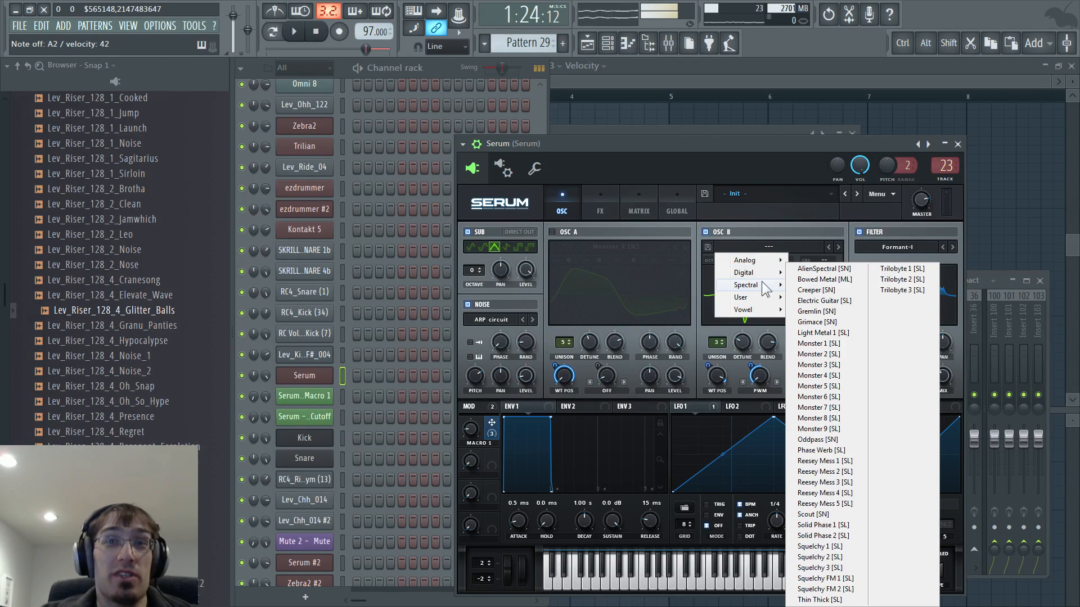
pyautogui.click(899, 279)
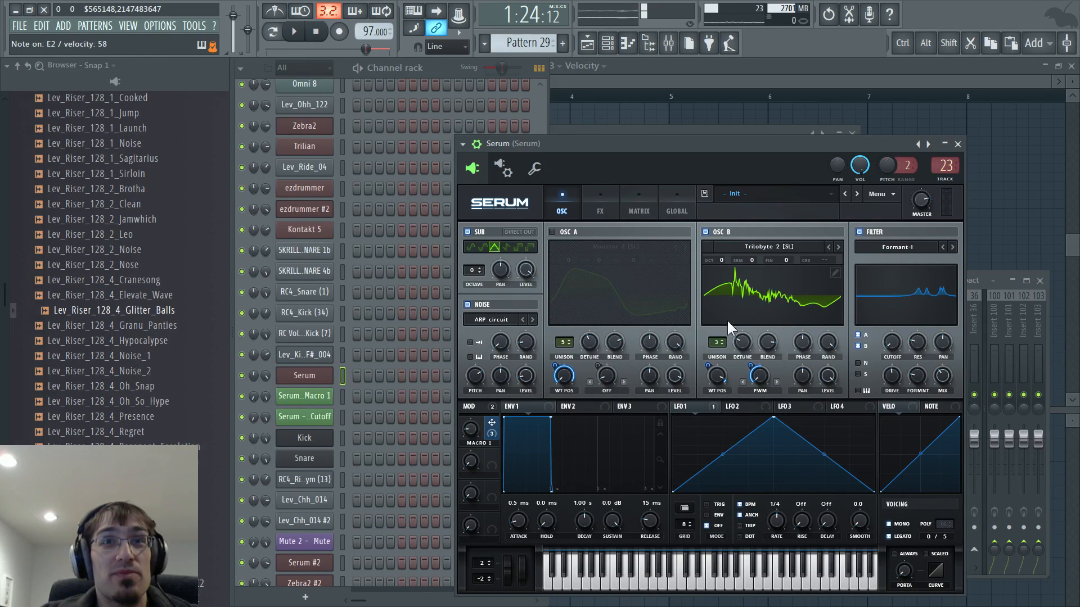
pyautogui.moveTo(458, 427); pyautogui.dragTo(468, 484)
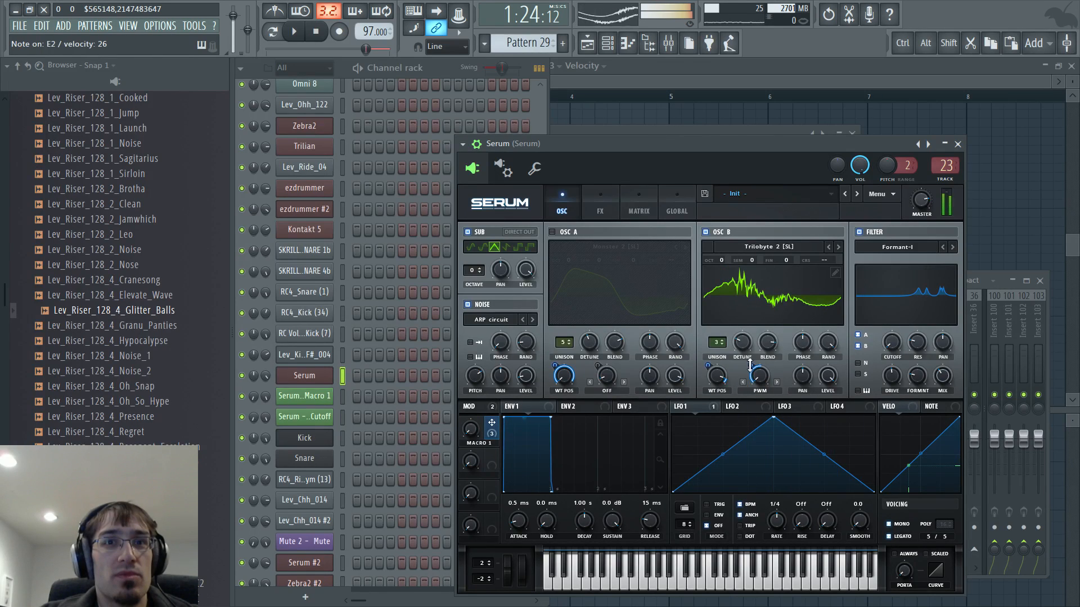
pyautogui.moveTo(750, 366); pyautogui.dragTo(749, 378)
# Try the Bend +/- warp mode on oscillator B while sweeping Macro 1
pyautogui.click(760, 391)
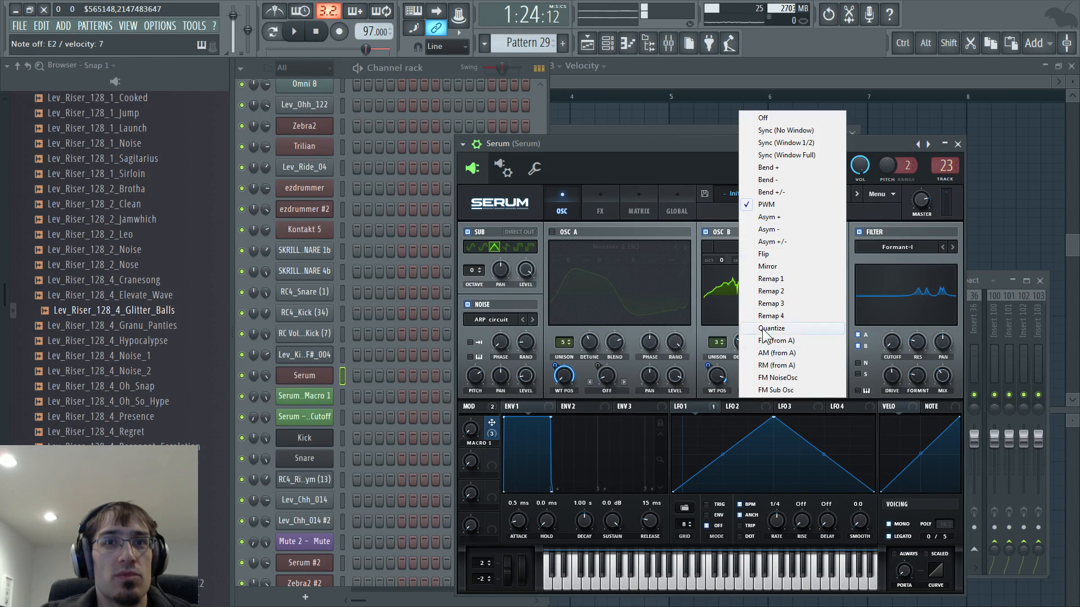
pyautogui.click(785, 193)
pyautogui.moveTo(477, 437); pyautogui.dragTo(473, 337)
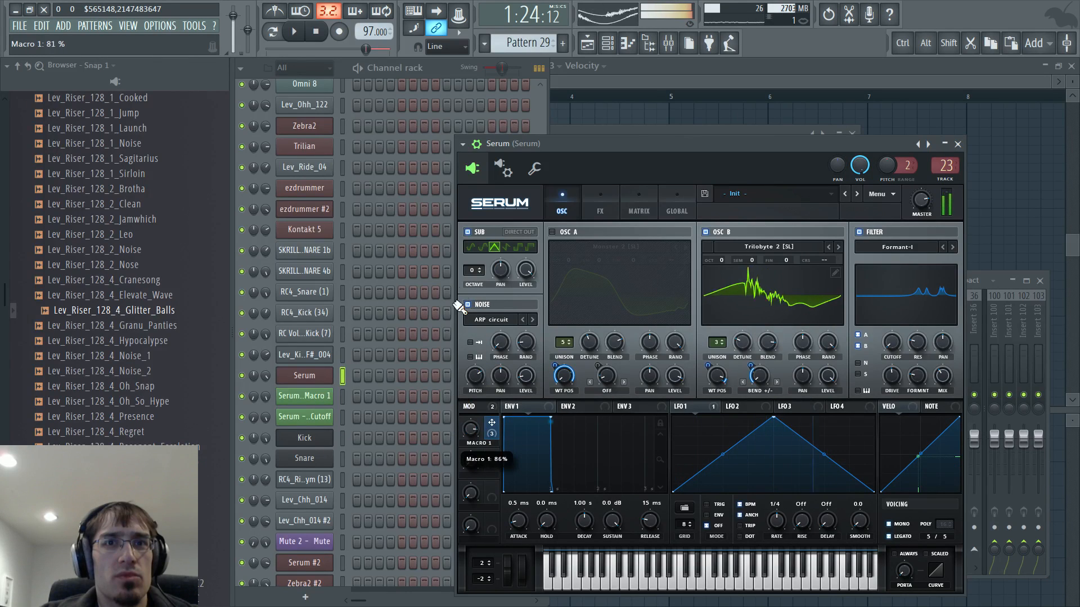
# Set oscillator B to 5 unison voices, adjust its wavetable position, and audition it with a Macro 1 sweep
pyautogui.scroll(1, 717, 343)
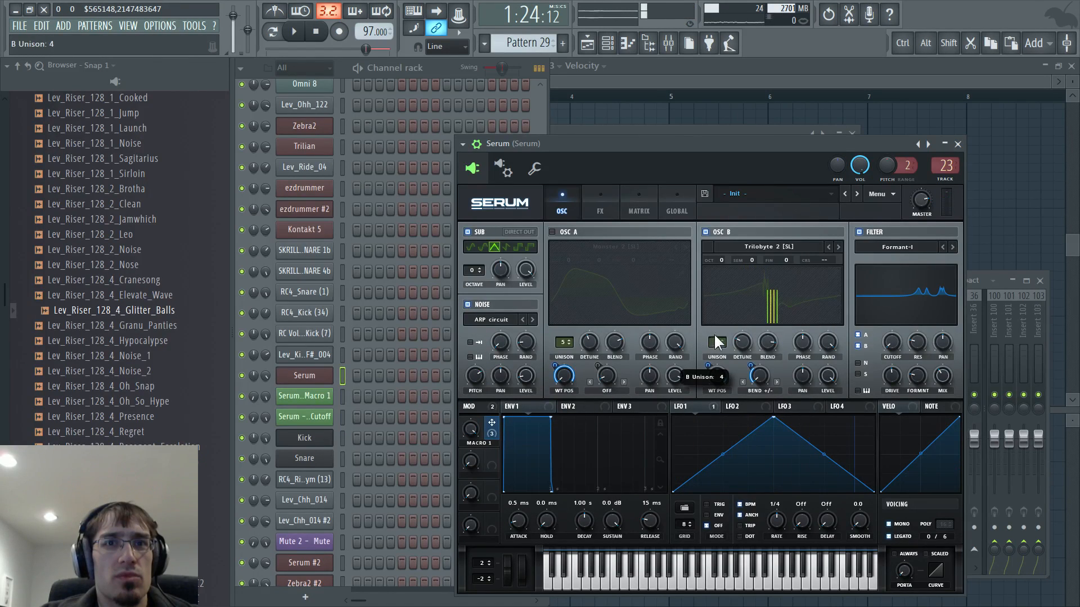
pyautogui.moveTo(717, 376); pyautogui.dragTo(710, 423)
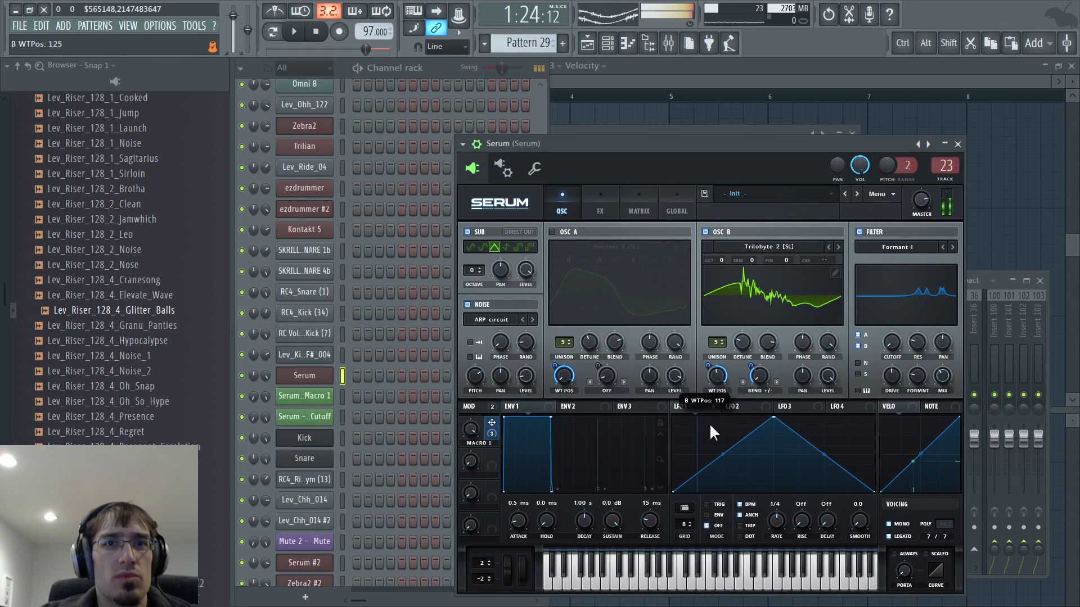
pyautogui.moveTo(475, 430); pyautogui.dragTo(467, 517)
# Turn oscillator B's warp mode off and sweep Macro 1 to hear the unwarped wavetable
pyautogui.click(751, 392)
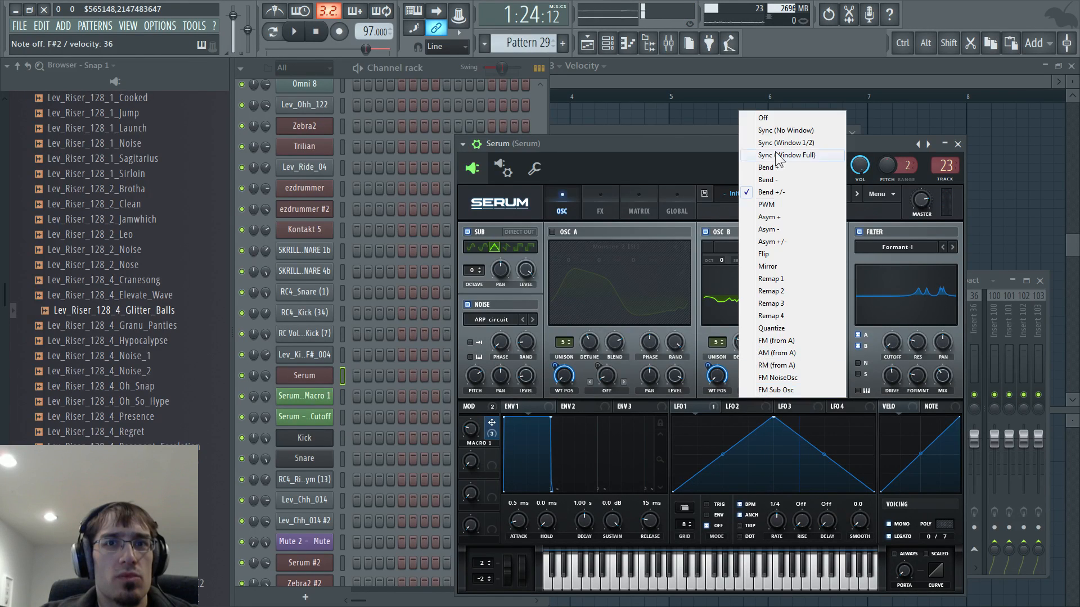
pyautogui.click(754, 114)
pyautogui.moveTo(470, 429); pyautogui.dragTo(432, 70)
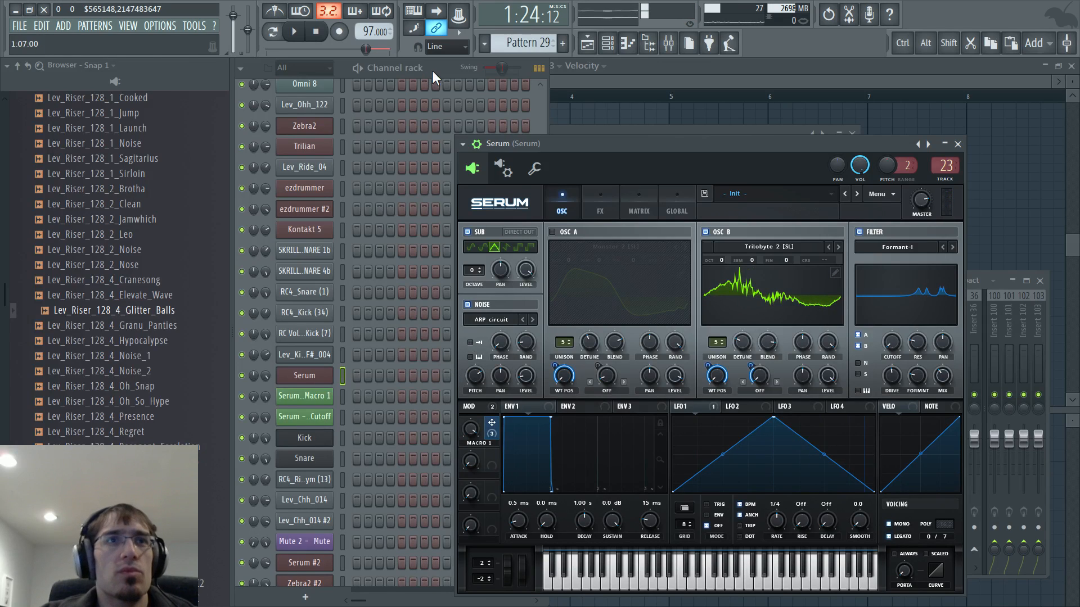
# Switch oscillator A back on and, with the song section playing, set oscillator B's level to 67 %
pyautogui.click(552, 231)
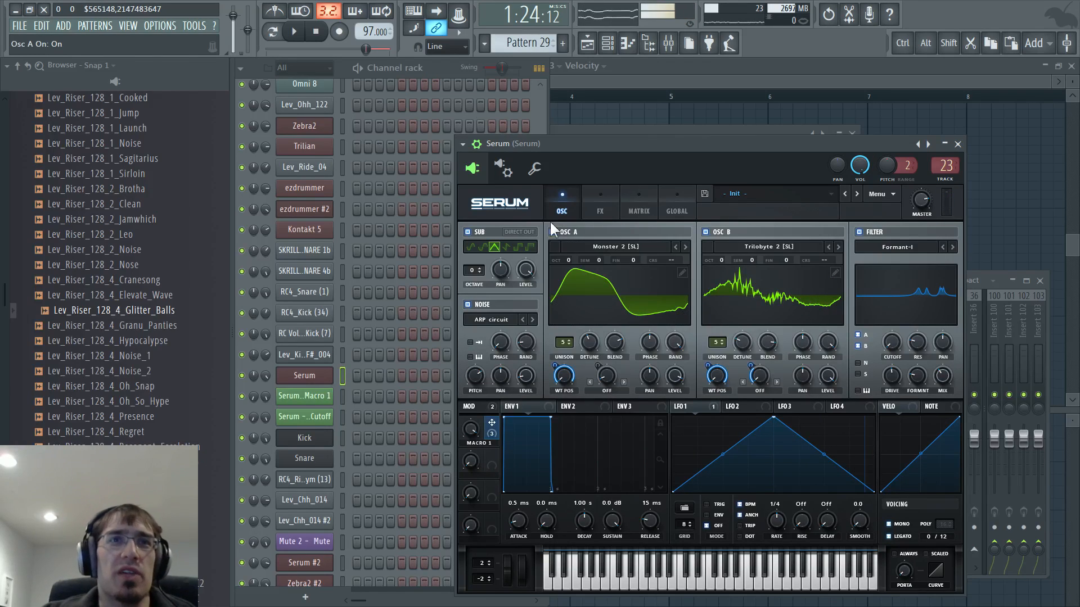
pyautogui.click(403, 67)
pyautogui.press('space')
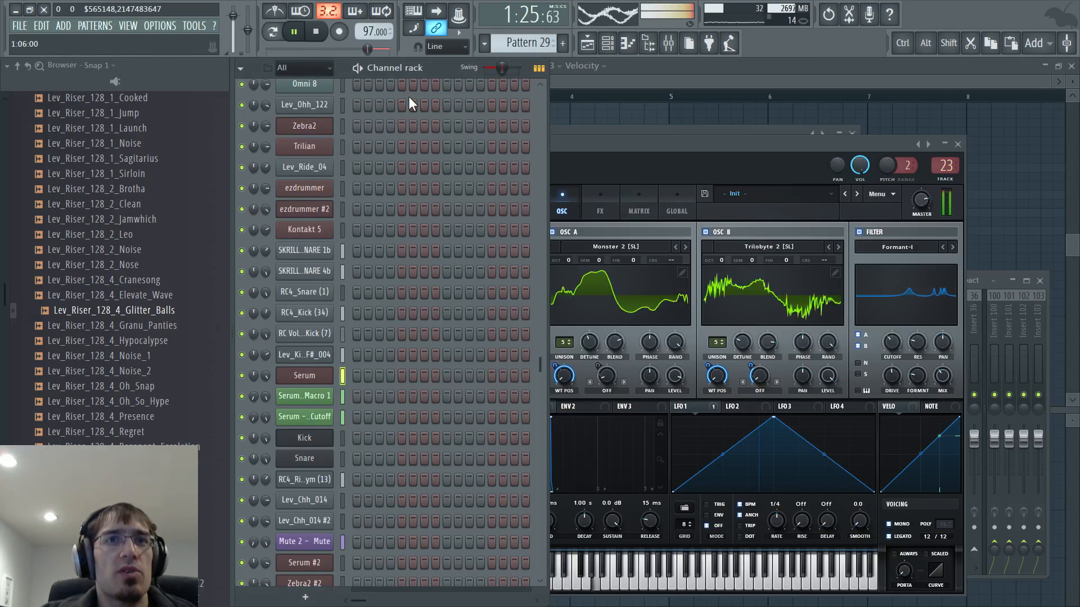
pyautogui.click(589, 144)
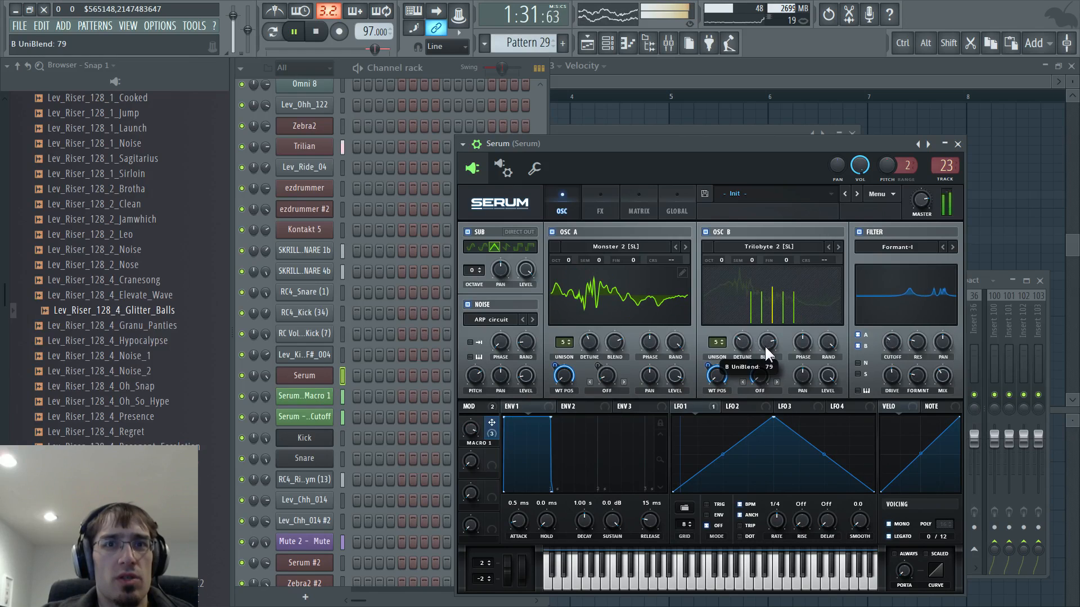
pyautogui.moveTo(823, 409); pyautogui.dragTo(825, 380)
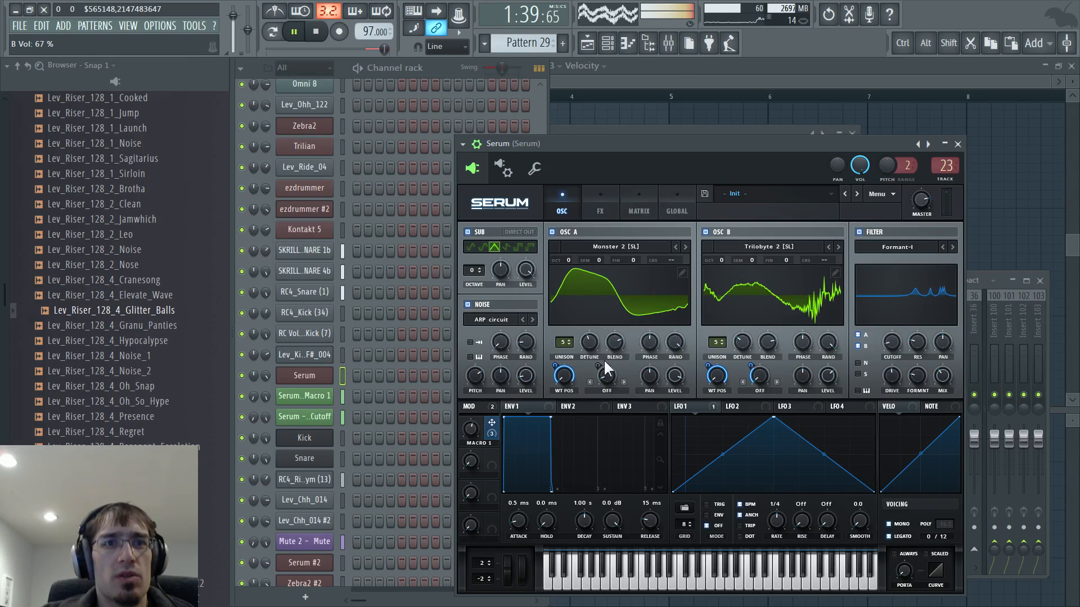
# Remove the stray pattern clip at bar 44 on Track 2 of the playlist and stop playback
pyautogui.press('F5')
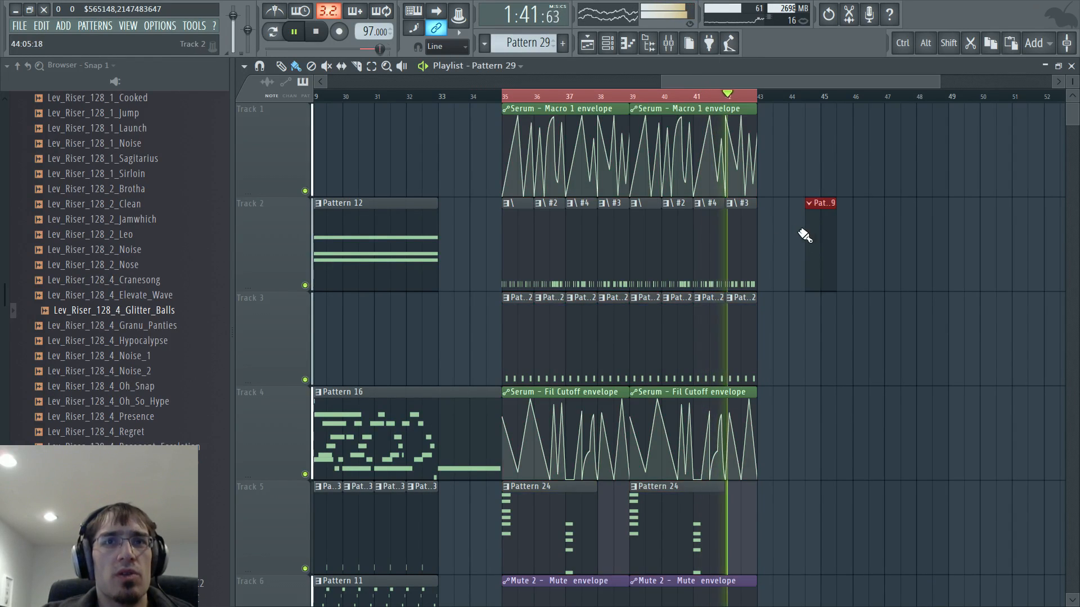
pyautogui.click(808, 234)
pyautogui.press('F5')
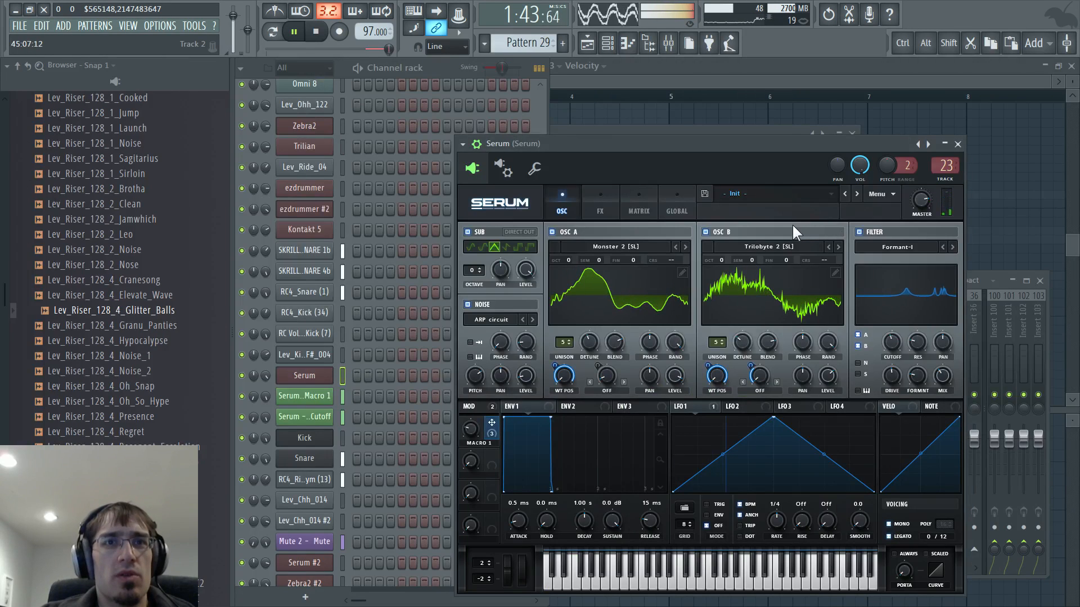
pyautogui.press('space')
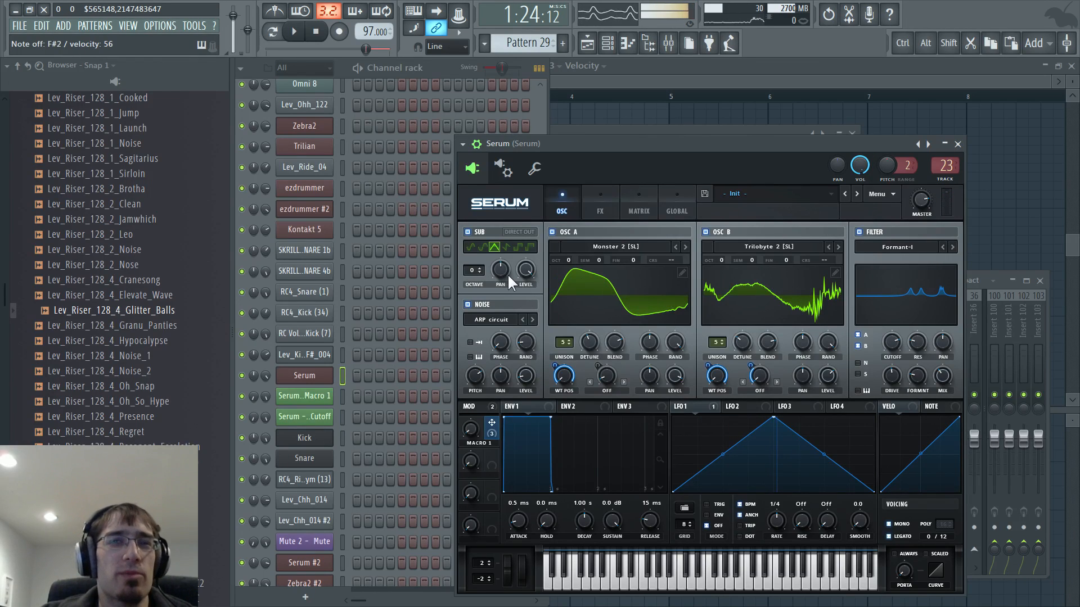
# Reshape the Serum mixer track's last Fruity parametric EQ 2, boosting bands 2 and 5 and repositioning bands 6 and 7
pyautogui.press('F9')
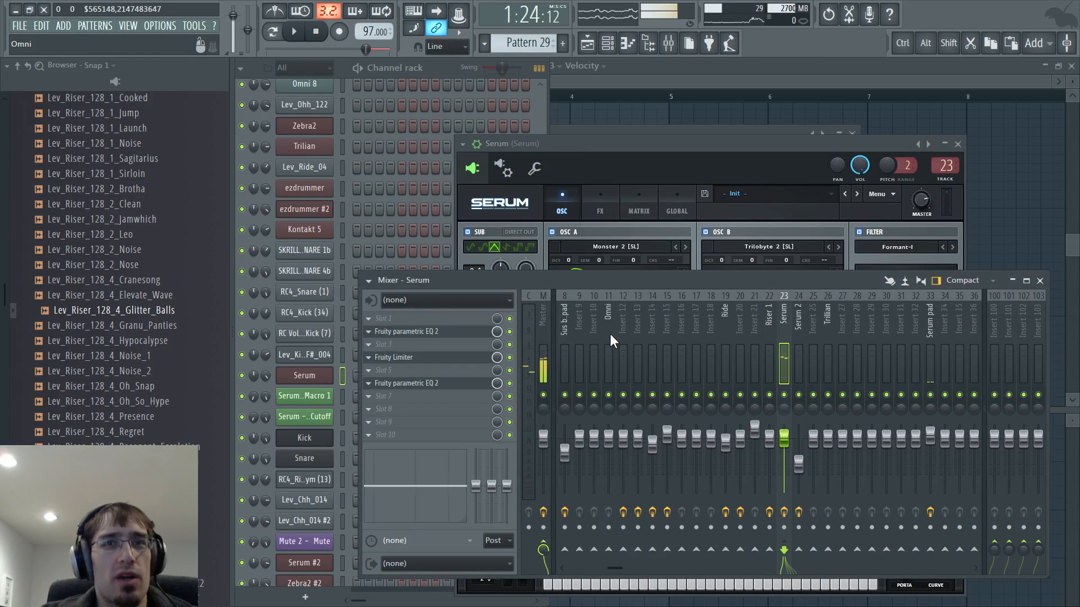
pyautogui.click(441, 384)
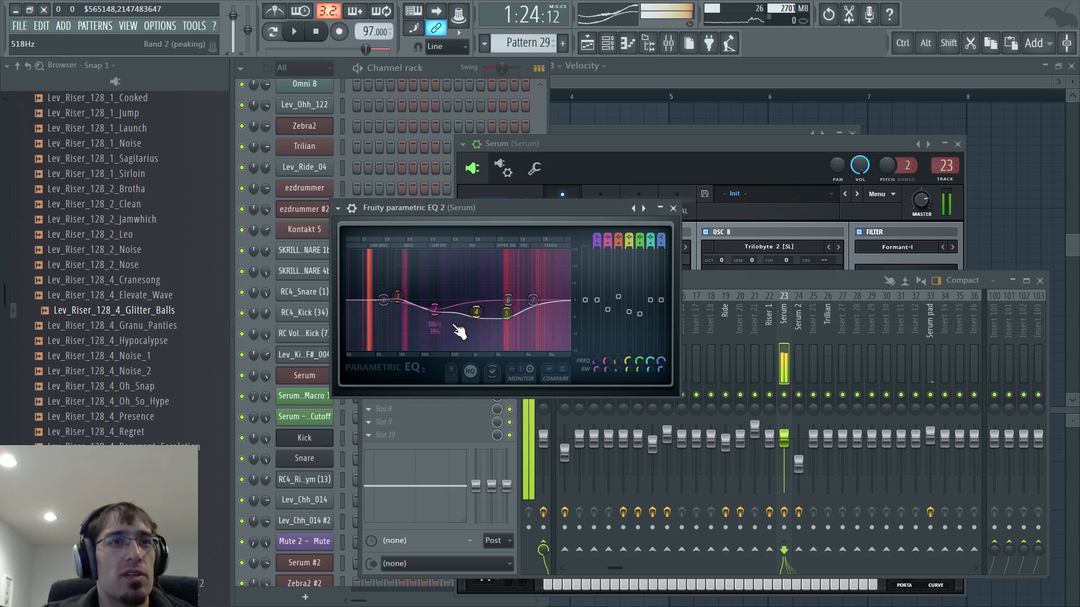
pyautogui.moveTo(435, 310); pyautogui.dragTo(427, 293)
pyautogui.moveTo(506, 314)
pyautogui.mouseDown()
pyautogui.moveTo(484, 298)
pyautogui.moveTo(519, 313)
pyautogui.mouseUp()
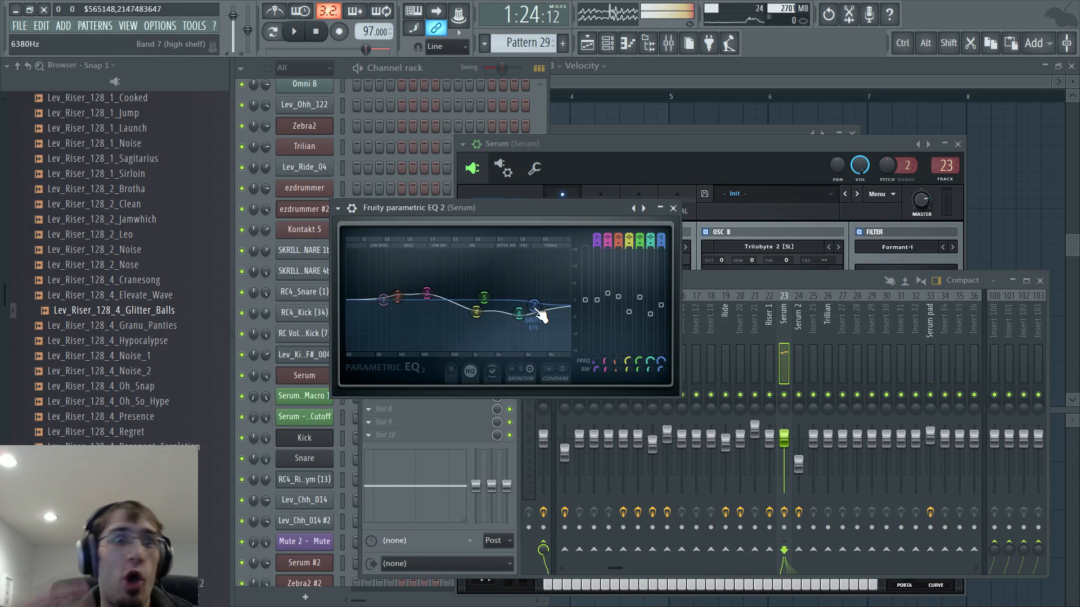
pyautogui.moveTo(485, 299); pyautogui.dragTo(447, 289)
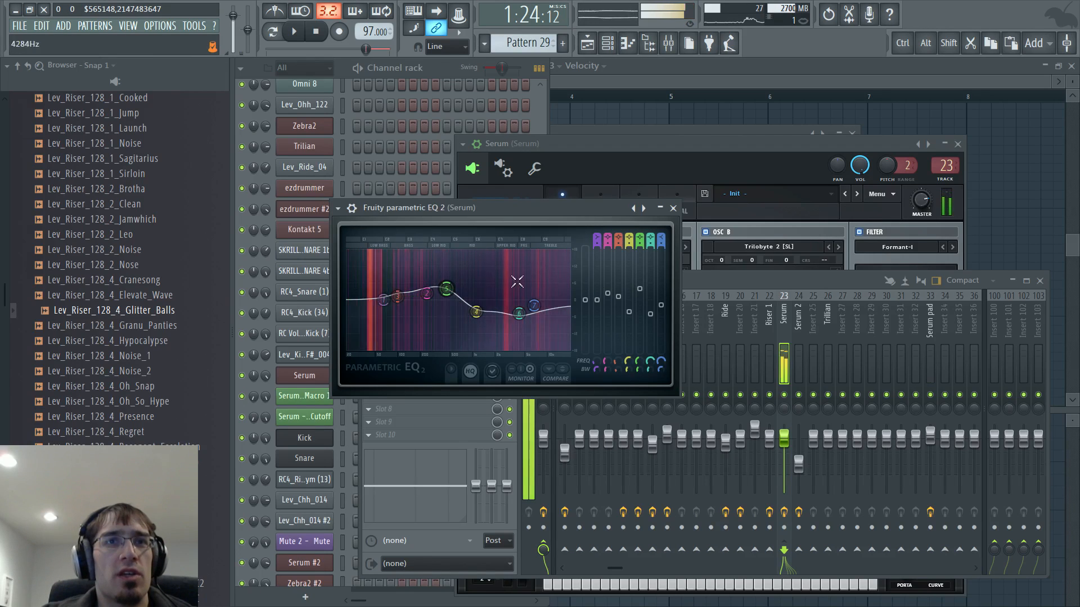
pyautogui.click(682, 281)
# In the Serum track's first Fruity parametric EQ 2, flatten the curve and cut band 3 to -9.2 dB at 3329 Hz
pyautogui.click(445, 331)
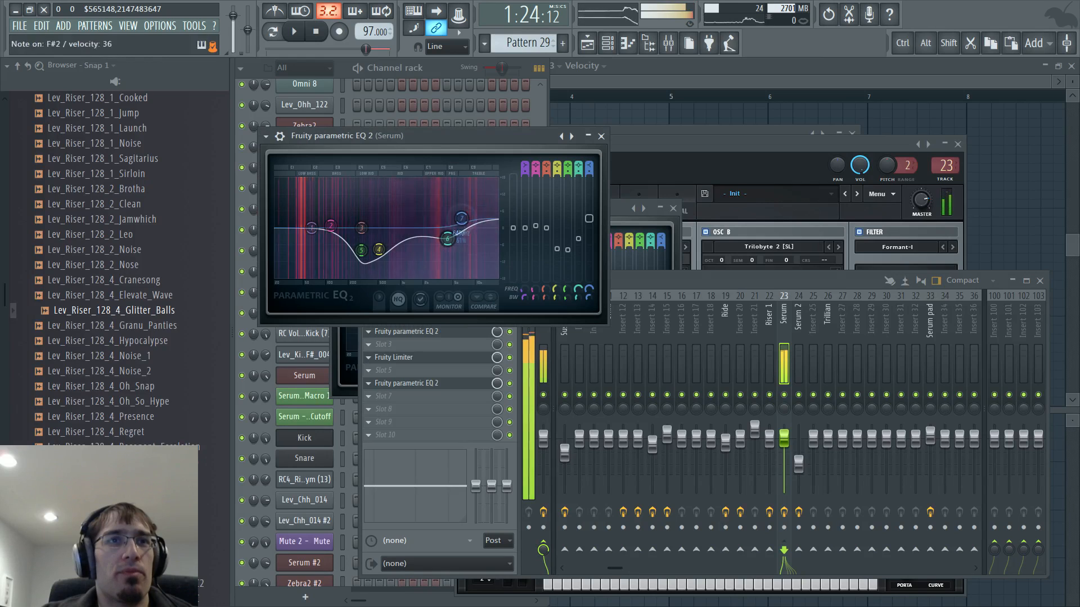
pyautogui.moveTo(461, 219); pyautogui.dragTo(465, 227)
pyautogui.moveTo(448, 239); pyautogui.dragTo(448, 233)
pyautogui.moveTo(379, 249); pyautogui.dragTo(440, 253)
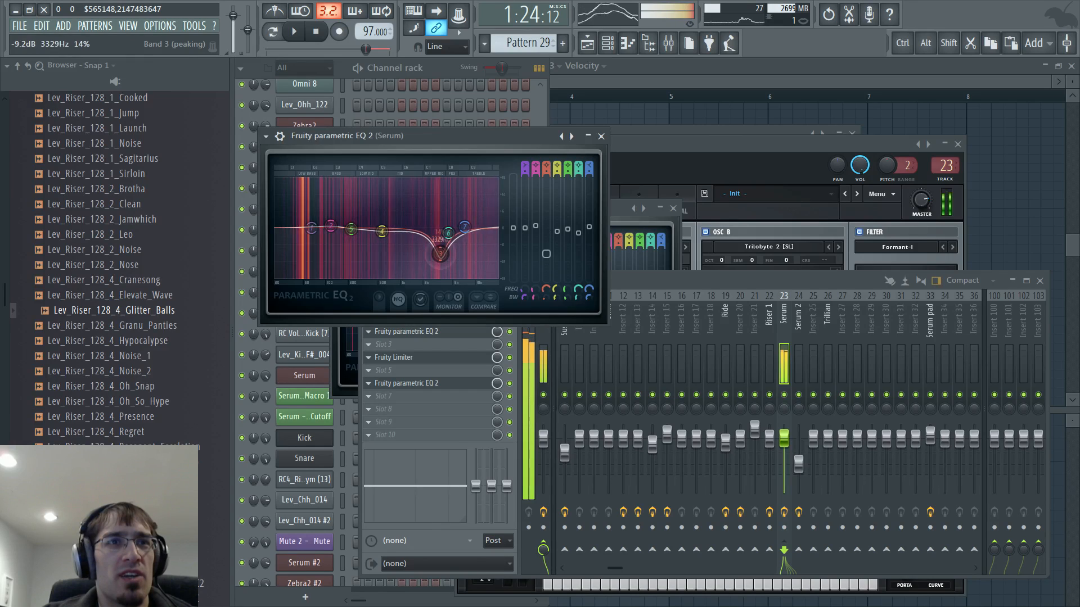
# Play the looped section and refine the same EQ, leaving band 5 near flat and cutting the low mids with band 4
pyautogui.click(637, 147)
pyautogui.press('F5')
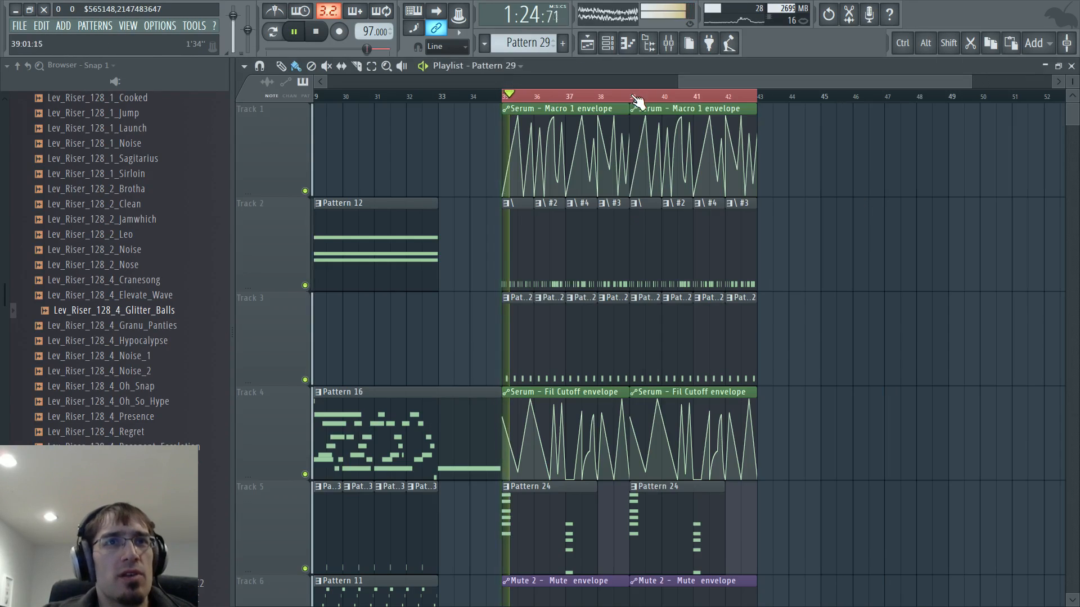
pyautogui.press('F5')
pyautogui.moveTo(370, 241); pyautogui.dragTo(346, 228)
pyautogui.click(618, 162)
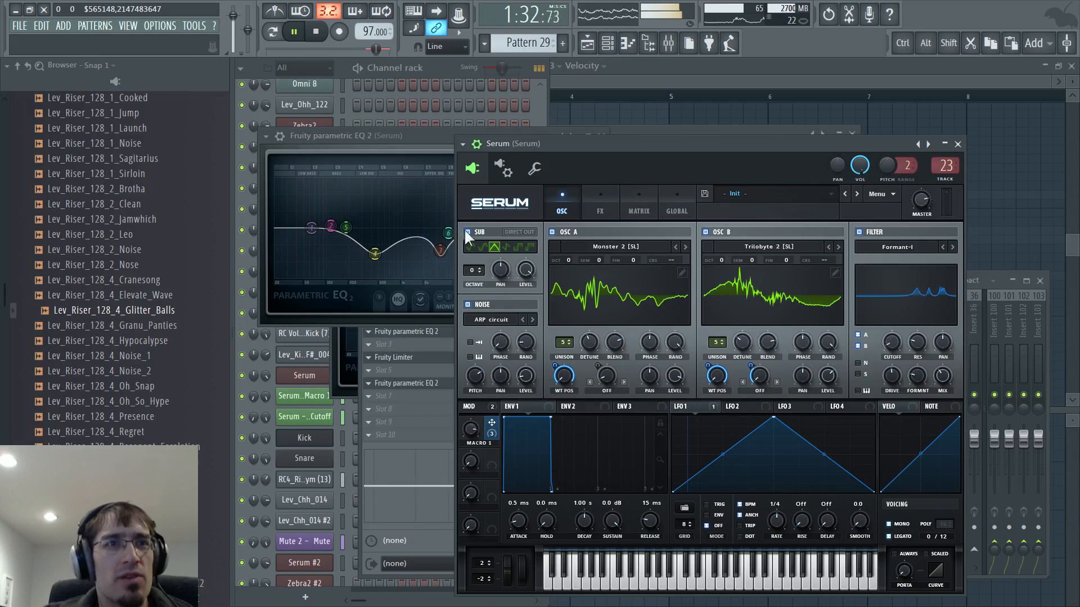
pyautogui.click(394, 137)
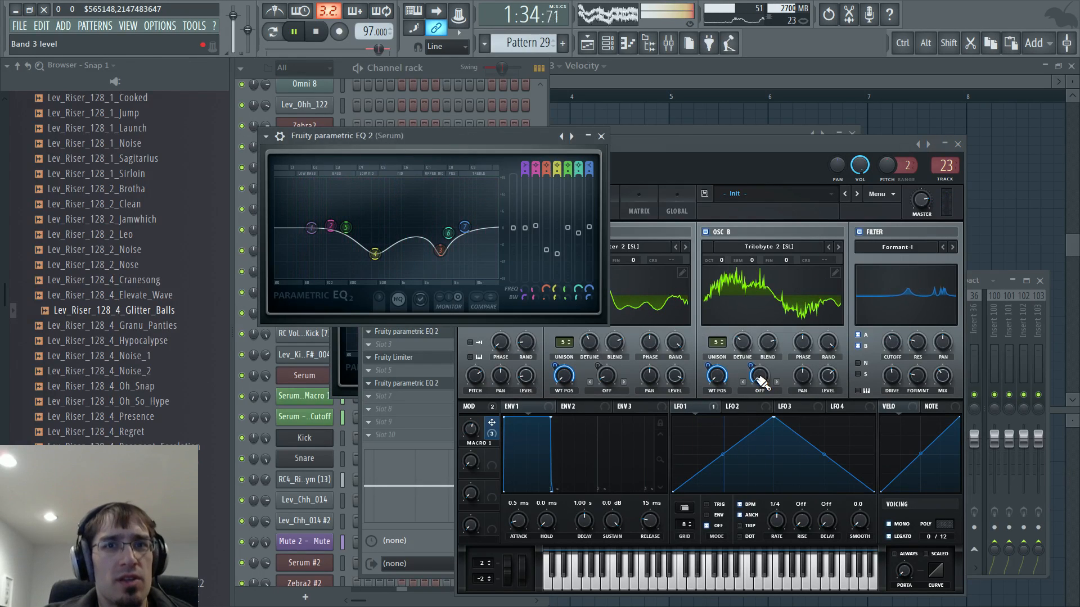
# Set Serum oscillator B's unison detune to 0.16 and load the spectral Monster 6 wavetable into it
pyautogui.click(737, 340)
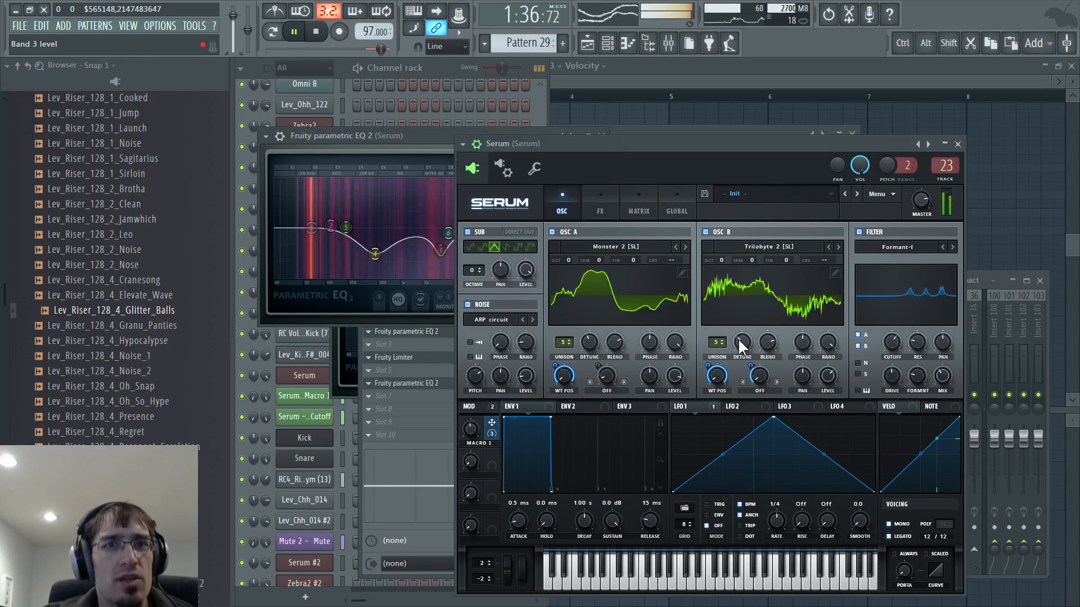
pyautogui.click(838, 247)
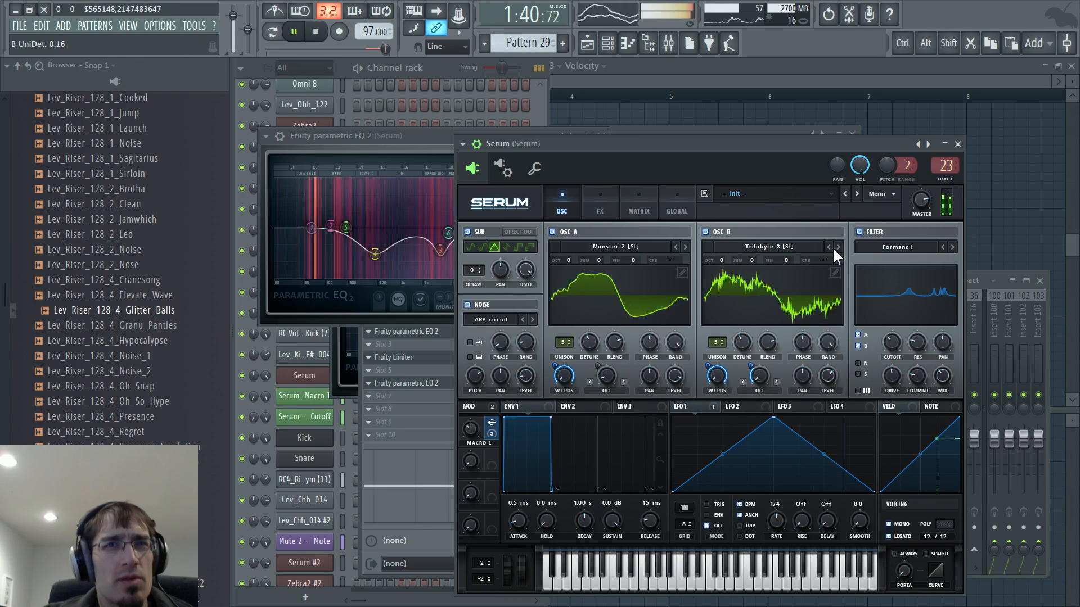
pyautogui.click(770, 247)
pyautogui.moveTo(770, 285)
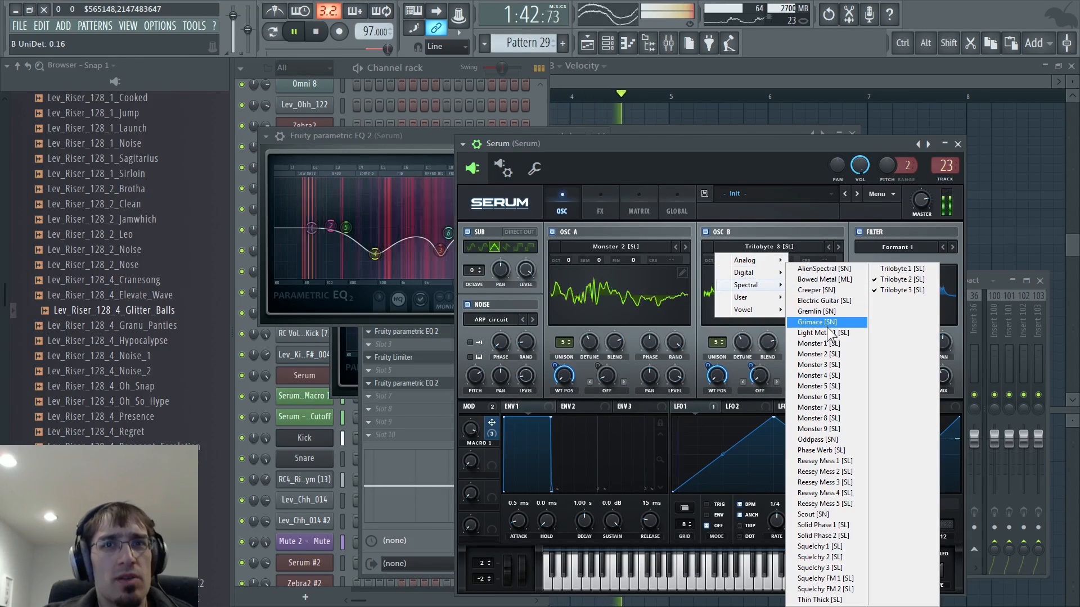
pyautogui.click(818, 396)
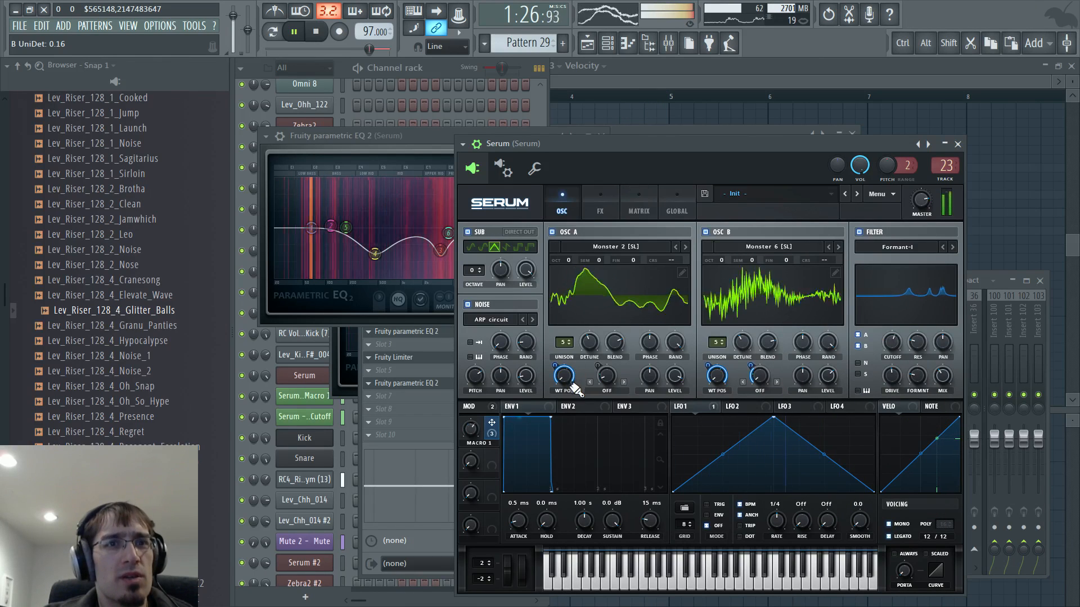
# Adjust the distortion mix among Serum's effects, then return to the playlist and stop playback
pyautogui.click(595, 212)
pyautogui.moveTo(903, 277)
pyautogui.mouseDown()
pyautogui.moveTo(896, 323)
pyautogui.moveTo(884, 283)
pyautogui.mouseUp()
pyautogui.press('F5')
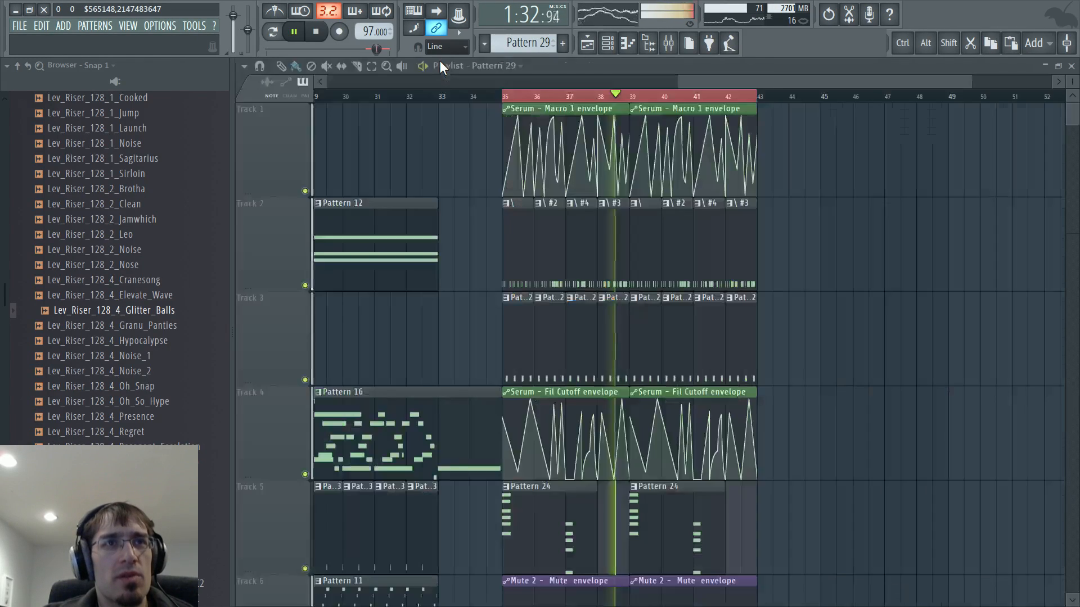
pyautogui.press('space')
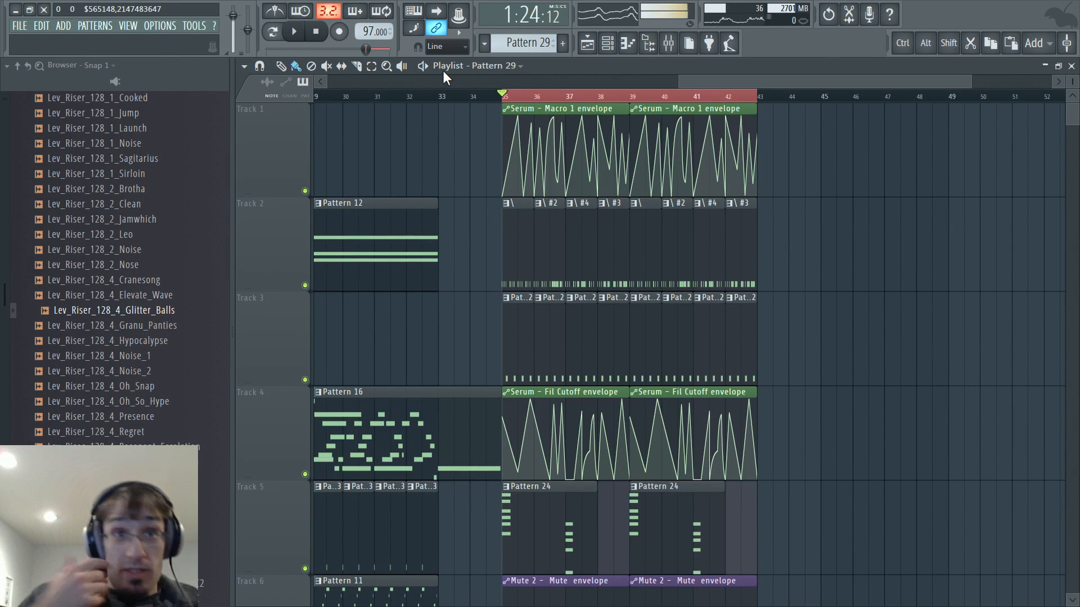
# Duplicate the Track 2 and Track 3 clips from bars 35–43 so they continue from bar 43 to bar 51
pyautogui.press('ctrl')
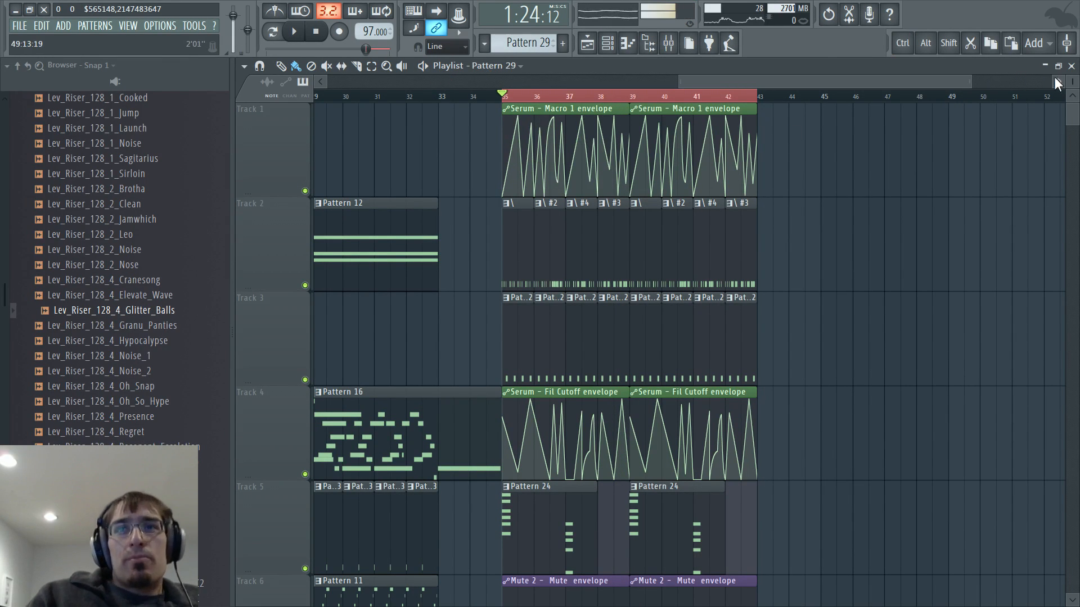
pyautogui.moveTo(1067, 81); pyautogui.dragTo(1068, 91)
pyautogui.scroll(1, 838, 141)
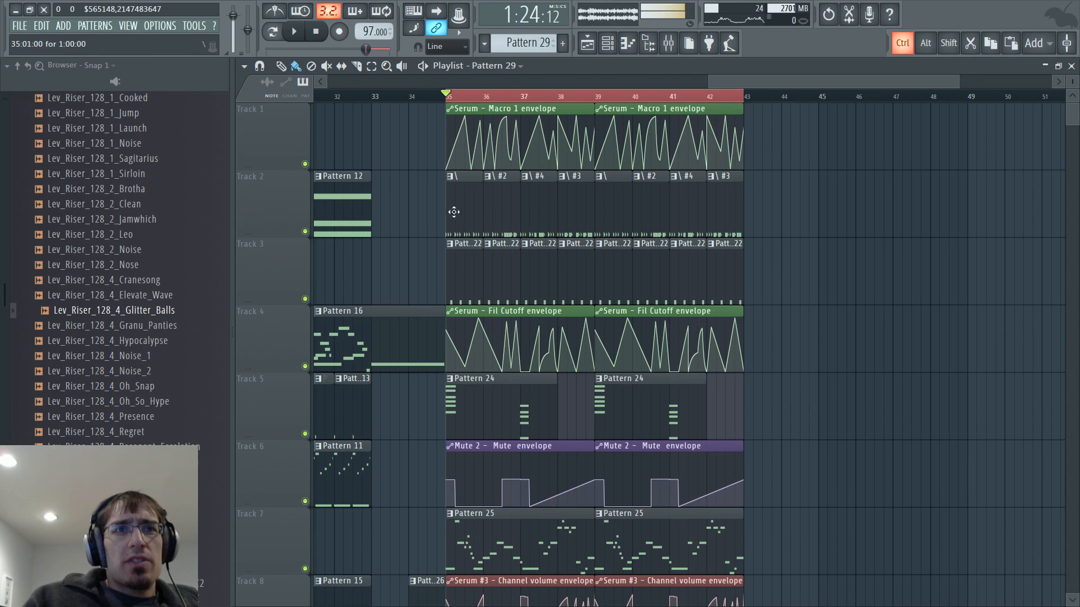
pyautogui.moveTo(452, 212); pyautogui.dragTo(818, 277)
pyautogui.hotkey('ctrl', 'b')
# Look over the lower playlist tracks and play the arrangement from shortly before bar 42
pyautogui.click(668, 95)
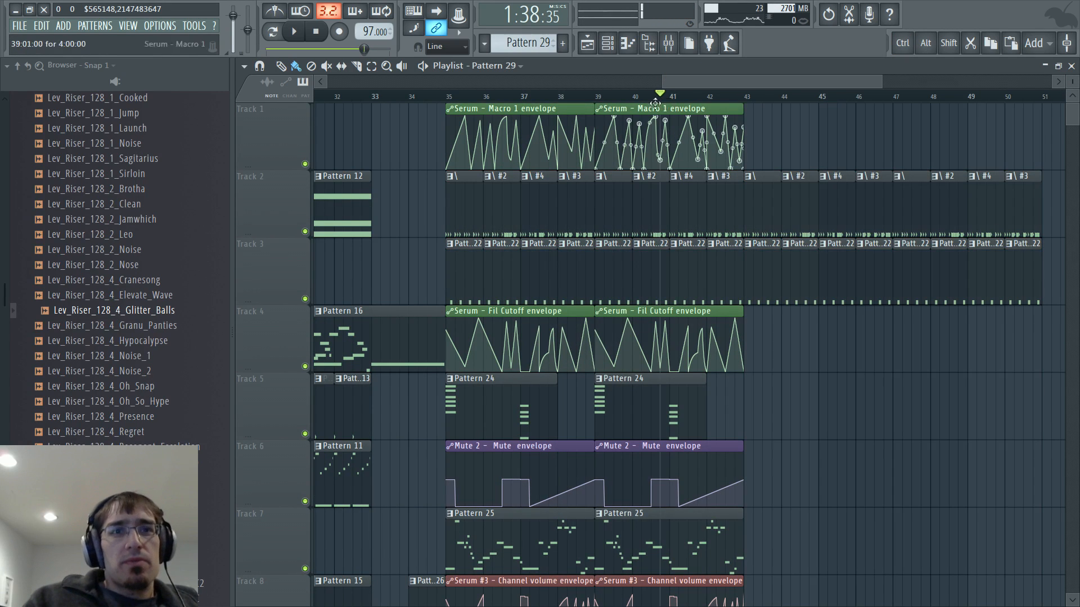
pyautogui.scroll(-4, 647, 403)
pyautogui.scroll(1, 647, 403)
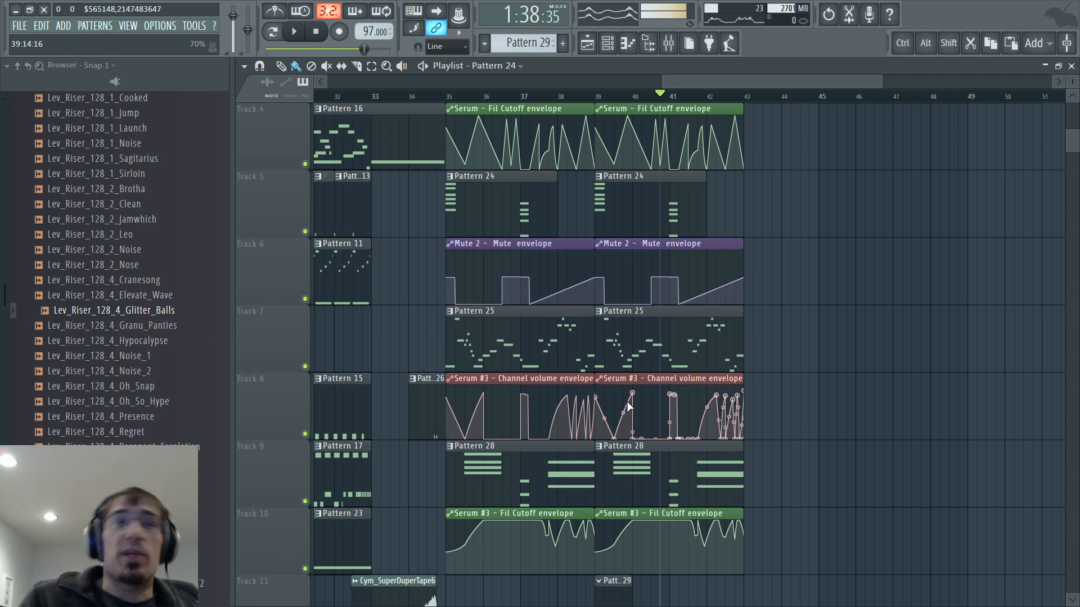
pyautogui.scroll(3, 628, 402)
pyautogui.click(679, 96)
pyautogui.press('space')
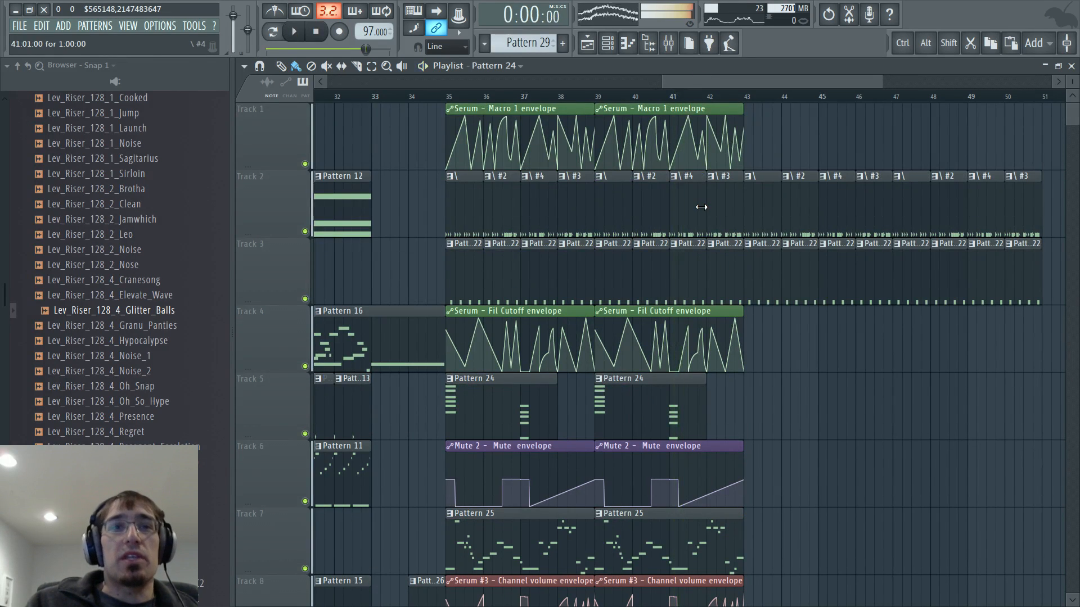
pyautogui.click(697, 97)
pyautogui.press('space')
# Create Pattern 30 with its default name and place its clip on Track 5 at bar 43
pyautogui.press('F4')
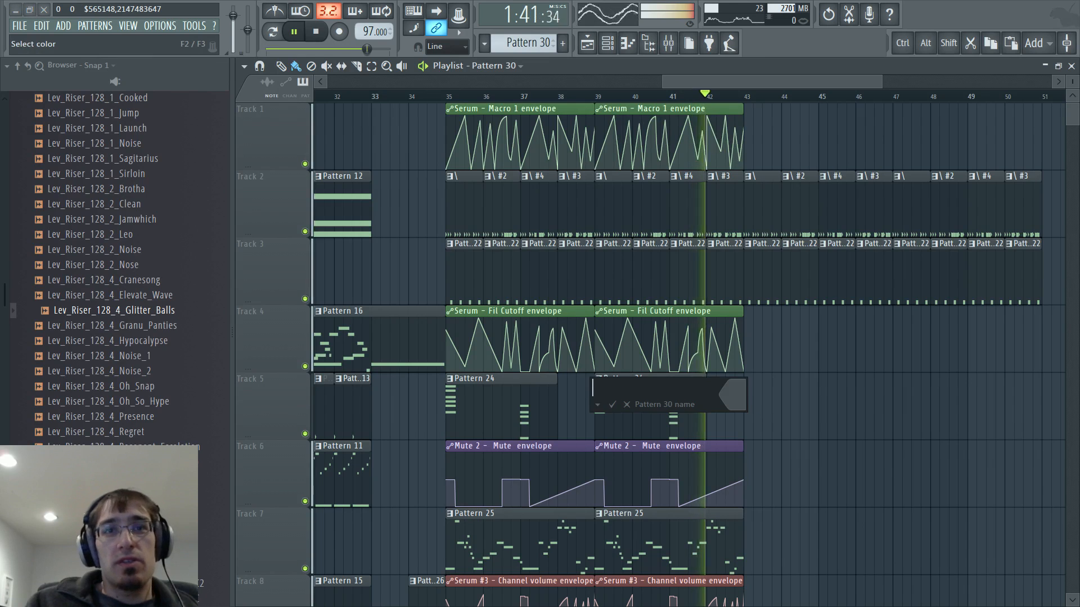
pyautogui.press('Return')
pyautogui.click(746, 406)
# Stop playback, audition instrument channels such as Serum #2, Zebra2 #2 and reFX Nexus, and select Omni 4 for playing
pyautogui.press('F5')
pyautogui.scroll(-4, 376, 428)
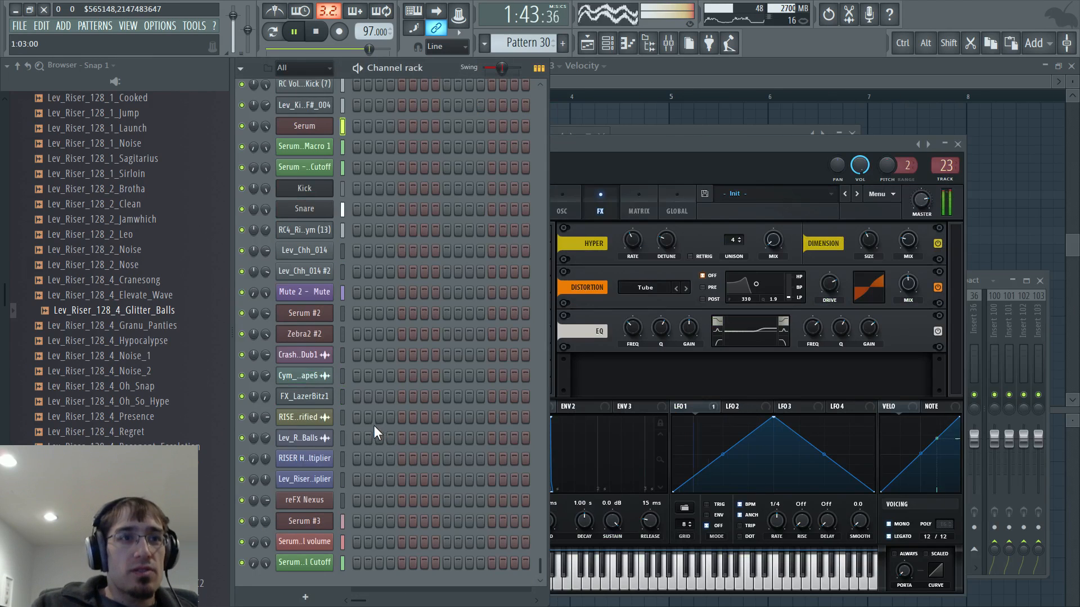
pyautogui.press('space')
pyautogui.click(341, 313)
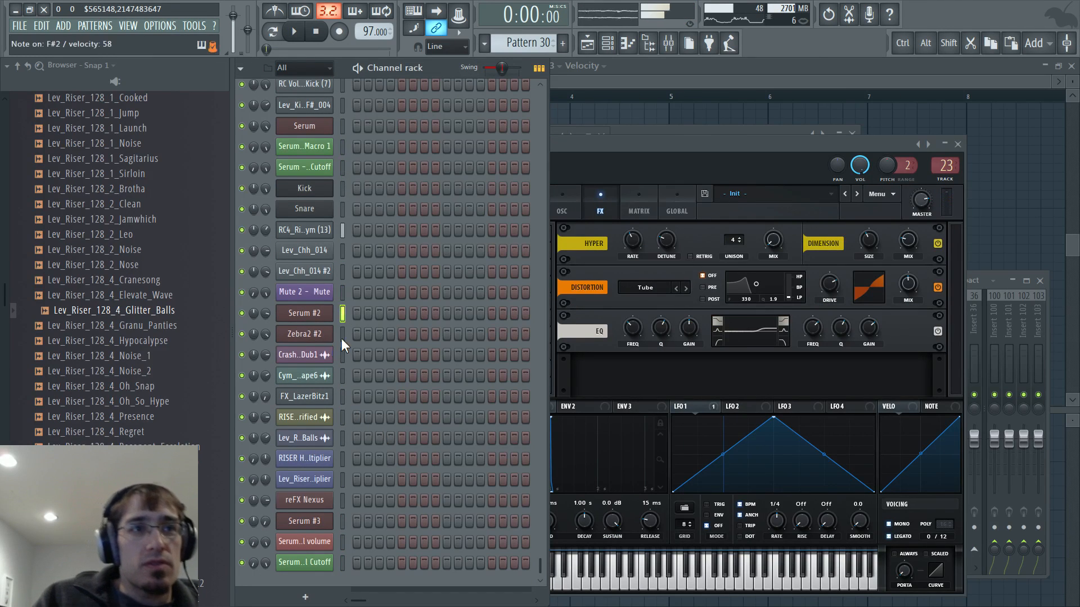
pyautogui.click(342, 337)
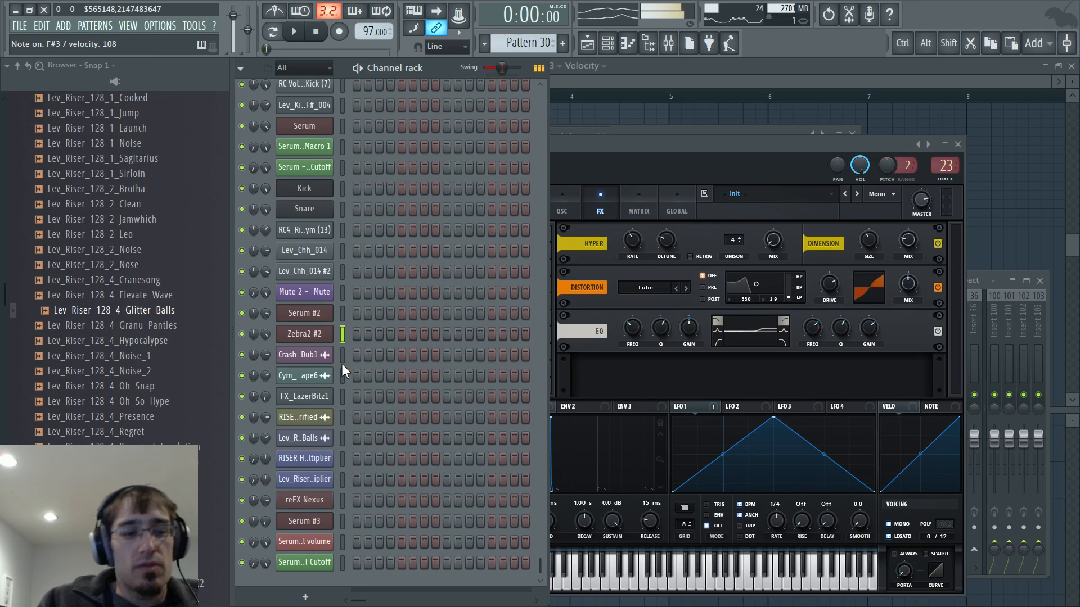
pyautogui.click(342, 500)
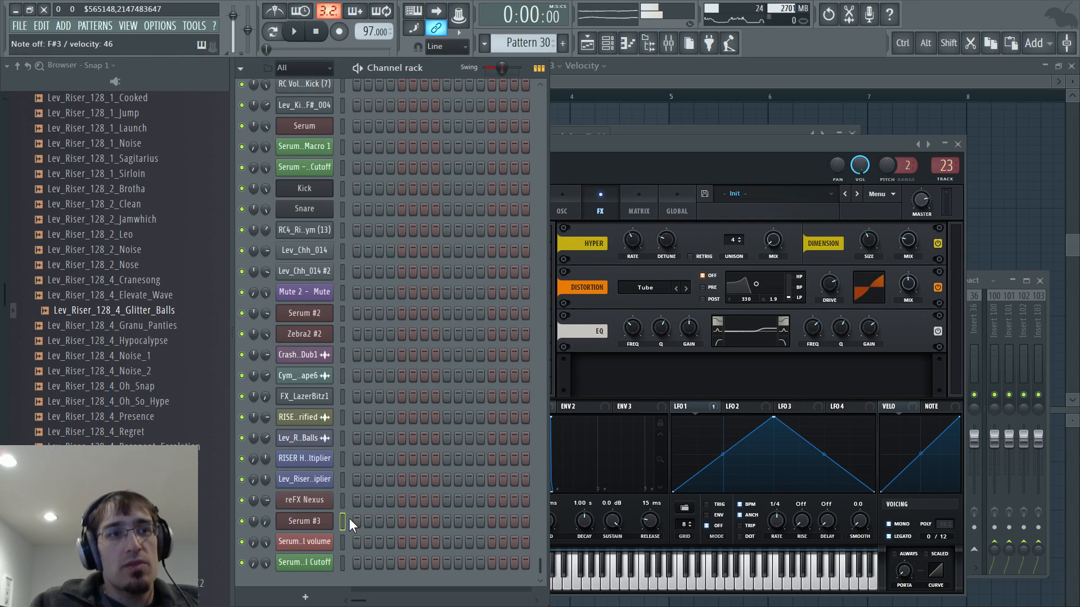
pyautogui.click(342, 505)
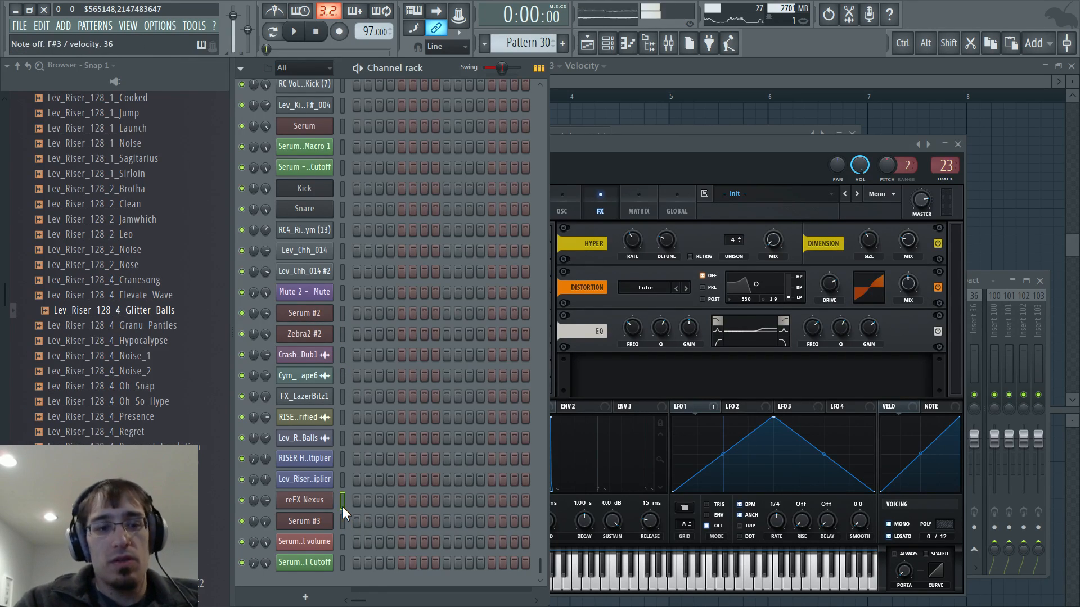
pyautogui.scroll(7, 397, 283)
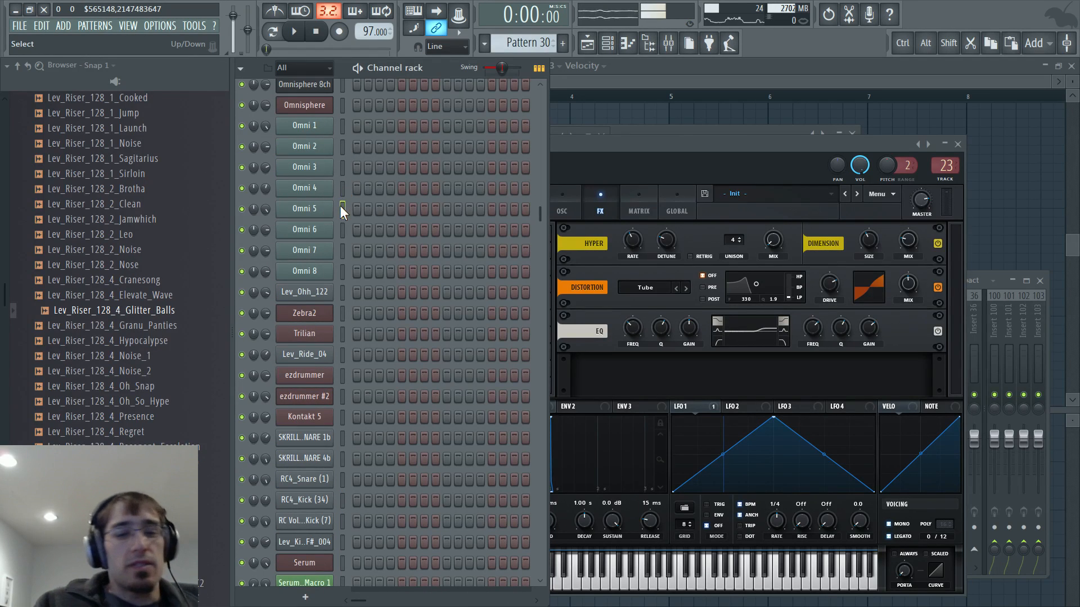
pyautogui.click(343, 189)
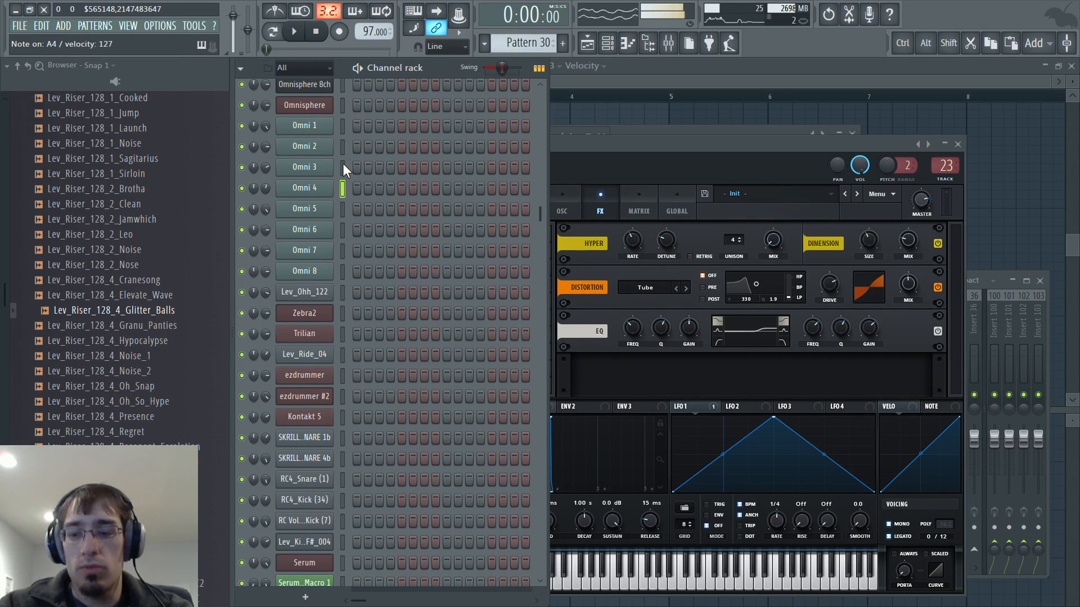
# Record a four-bar chord part with Omni 4 into Pattern 30 from bar 43, then stop and disarm recording
pyautogui.click(339, 32)
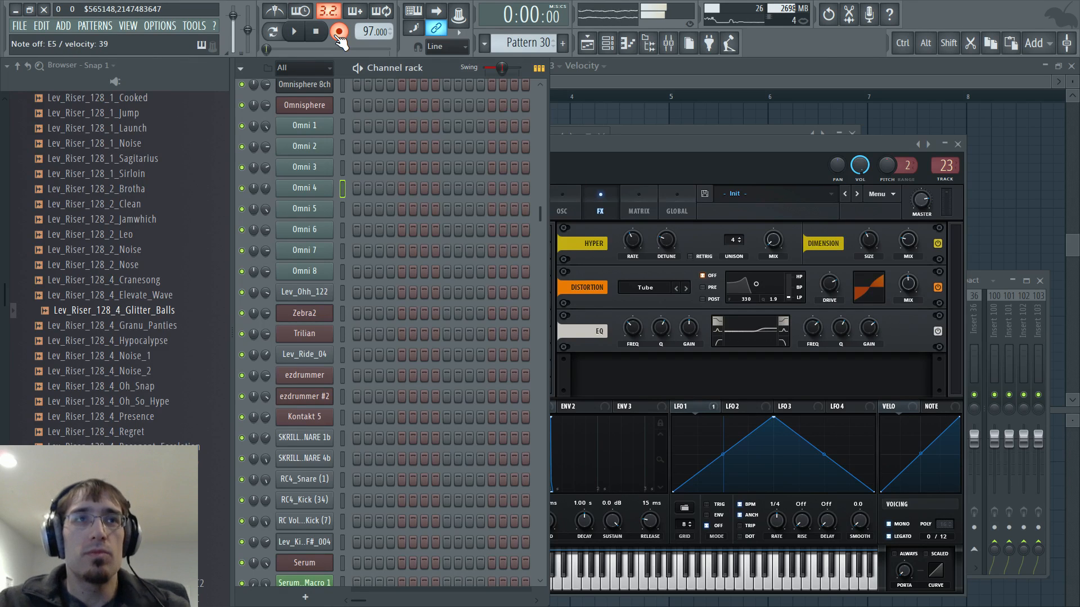
pyautogui.press('F5')
pyautogui.click(742, 97)
pyautogui.press('space')
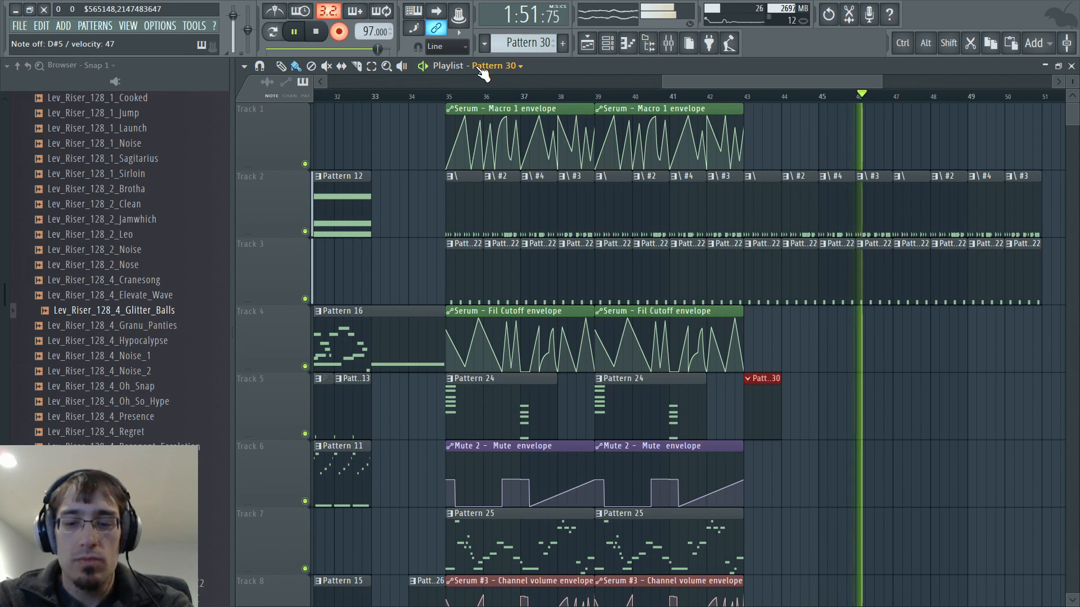
pyautogui.press('space')
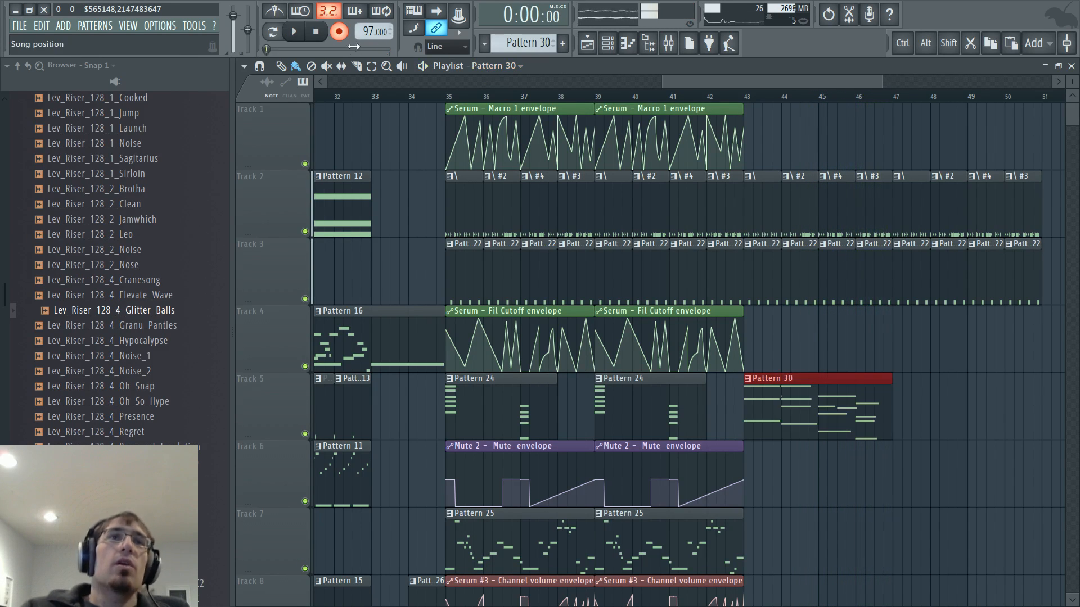
pyautogui.click(341, 34)
# Switch playback to pattern mode, play Pattern 30 and open the Omni 4 channel's piano roll
pyautogui.press('F5')
pyautogui.click(277, 33)
pyautogui.press('space')
pyautogui.rightClick(299, 190)
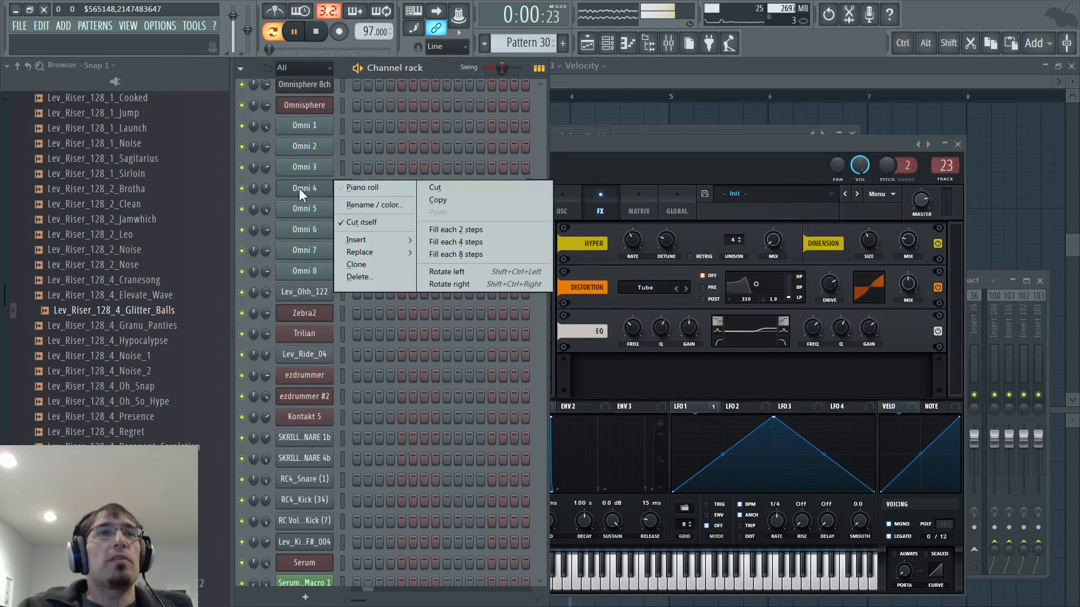
pyautogui.click(362, 188)
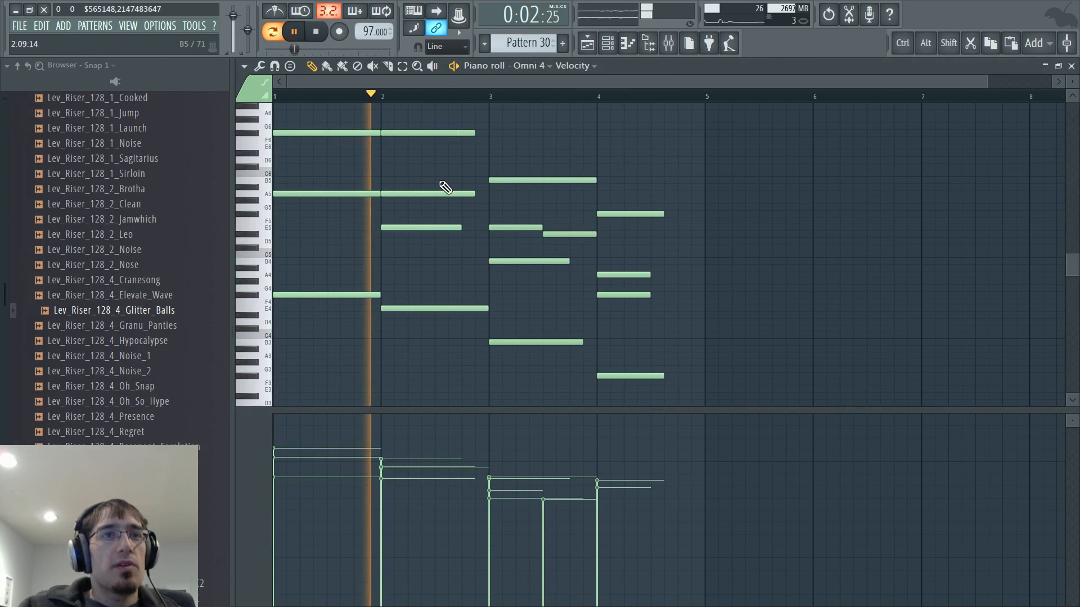
# Replace the top F#6 note in bar 2 with an E6, lengthen it to about a full bar and audition it
pyautogui.press('space')
pyautogui.rightClick(398, 134)
pyautogui.click(394, 147)
pyautogui.click(386, 96)
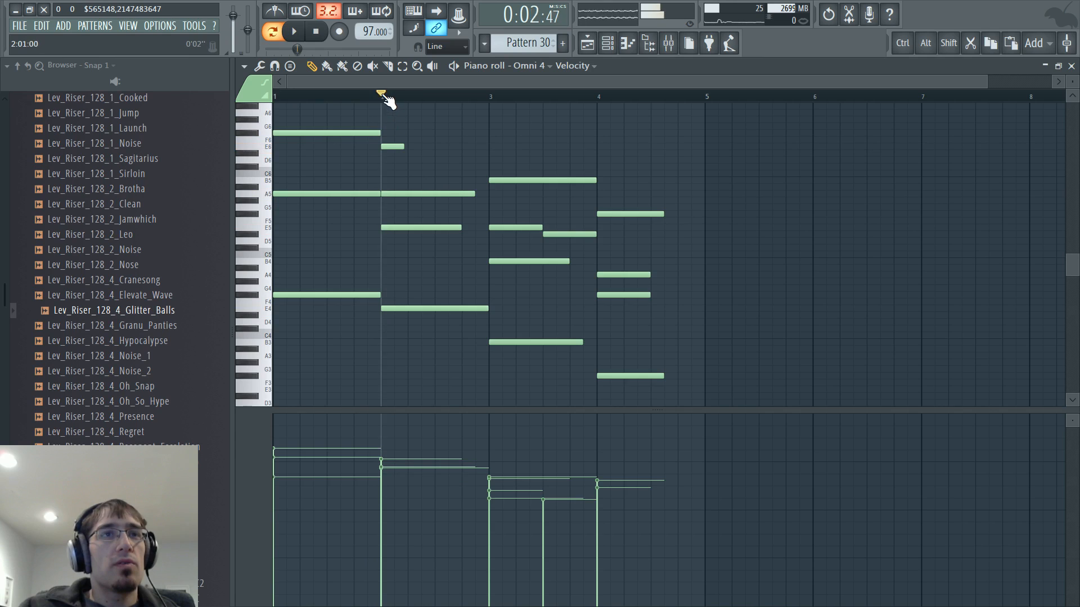
pyautogui.press('space')
pyautogui.moveTo(402, 146); pyautogui.dragTo(496, 147)
pyautogui.press('space')
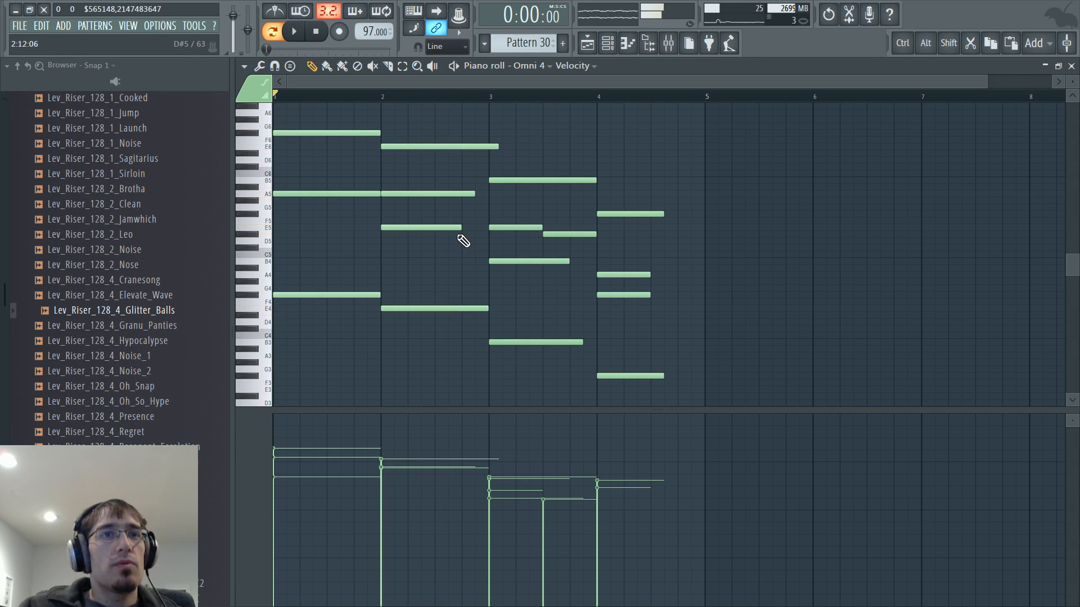
# Replace the B5 in bar 3 with full-bar D#6 and A5 notes, and trim bar 2's E6 to end before bar 3
pyautogui.rightClick(506, 181)
pyautogui.click(490, 152)
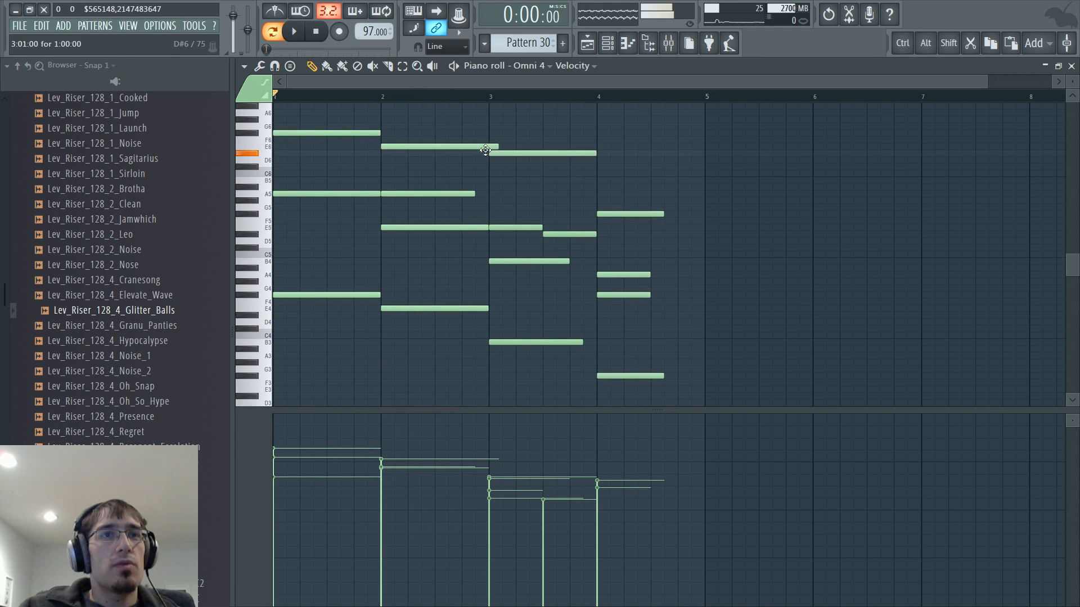
pyautogui.click(495, 194)
pyautogui.click(499, 96)
pyautogui.press('space')
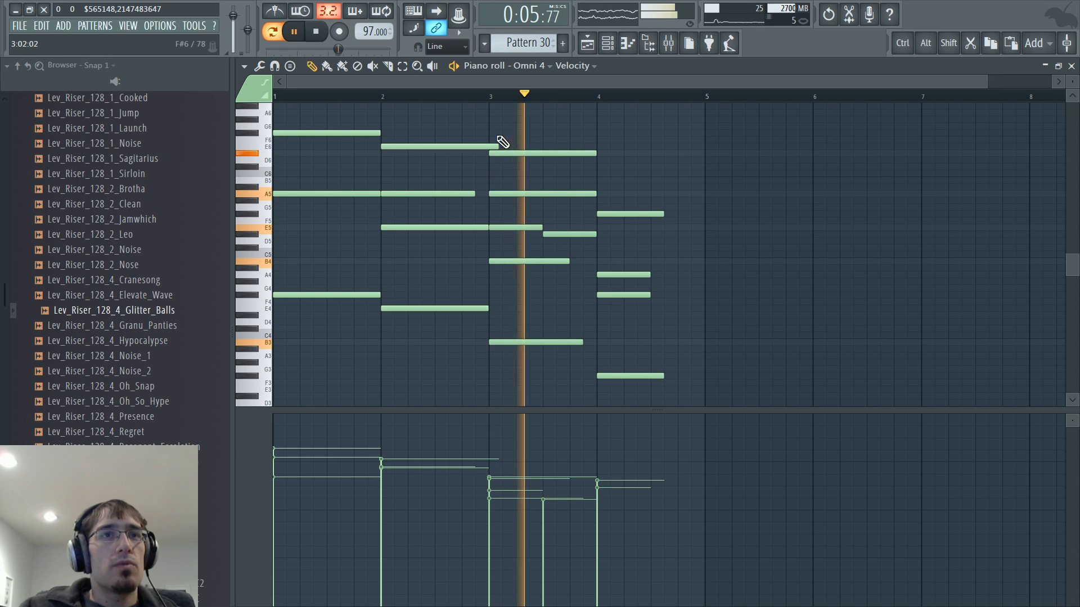
pyautogui.moveTo(488, 146); pyautogui.dragTo(484, 146)
pyautogui.press('space')
# Rework the lower middle notes of bar 3, replacing the E5, D#5 and short B4 notes with one nearly full-bar B4
pyautogui.click(503, 233)
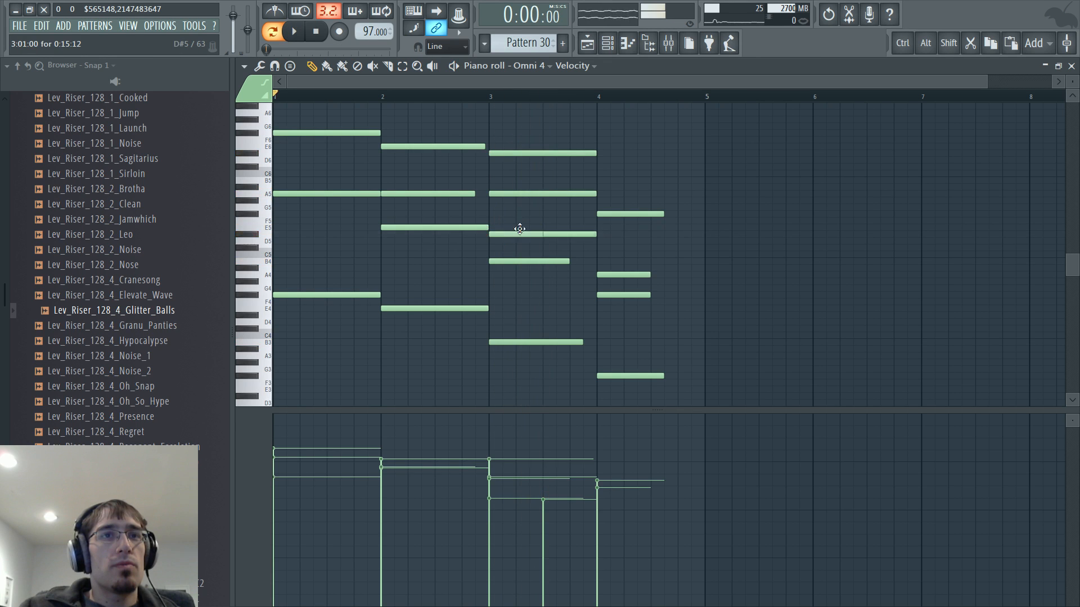
pyautogui.click(491, 99)
pyautogui.press('space')
pyautogui.press('space')
pyautogui.rightClick(508, 261)
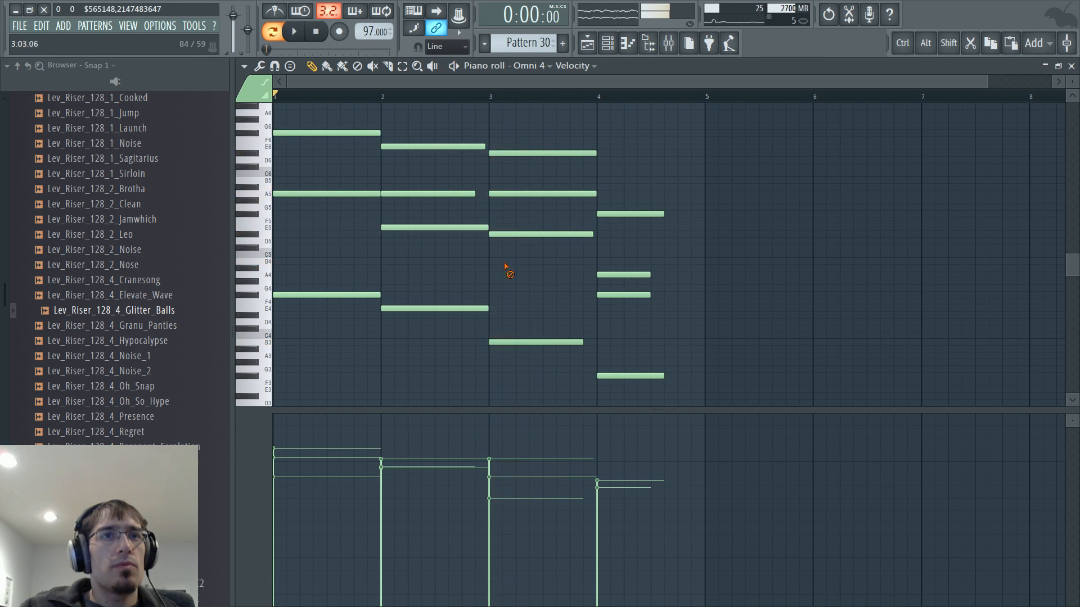
pyautogui.moveTo(495, 269); pyautogui.dragTo(496, 149)
# Raise bar 3's A5 note to B5, add a full-bar F#5 below it and play the chord
pyautogui.click(491, 100)
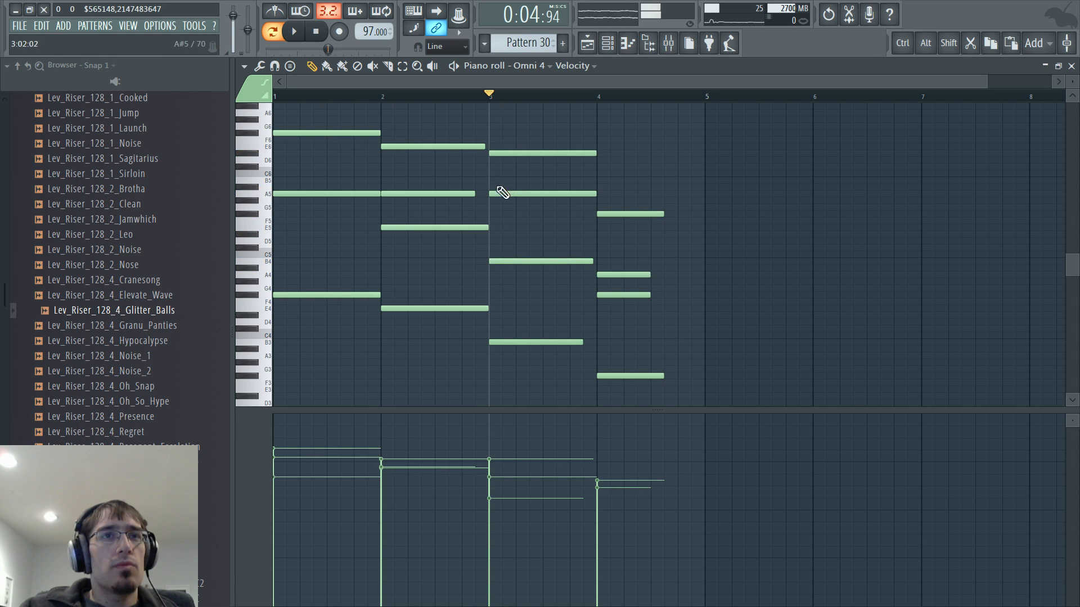
pyautogui.moveTo(495, 192); pyautogui.dragTo(497, 177)
pyautogui.press('space')
pyautogui.press('space')
pyautogui.click(491, 211)
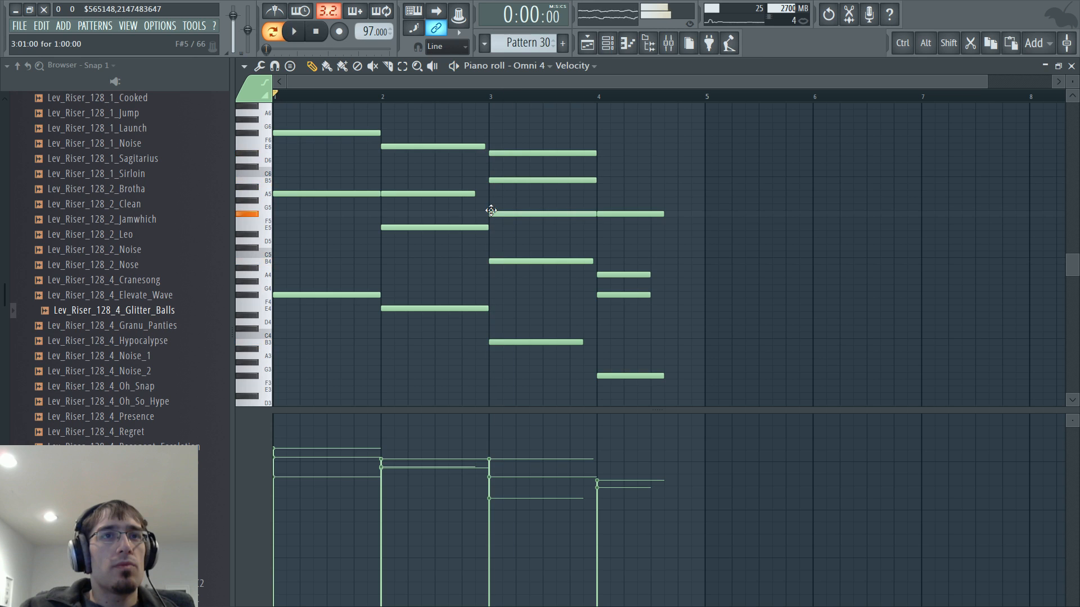
pyautogui.press('space')
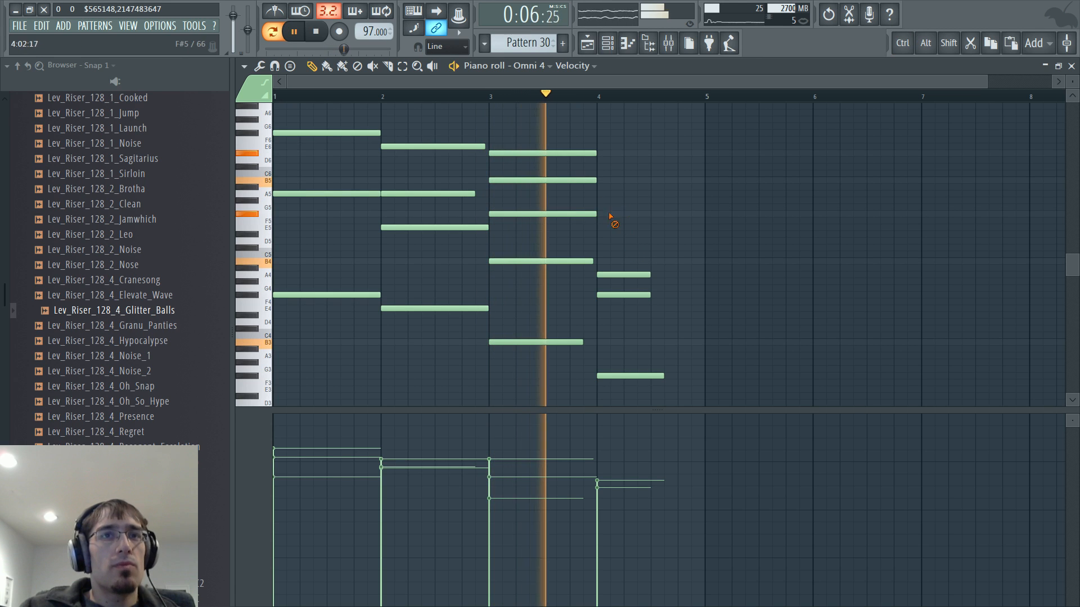
# Redraw bar 4's F#5, A4, F#4 and F#3 notes at full-bar length and restart playback from bar 1
pyautogui.click(597, 213)
pyautogui.rightClick(603, 274)
pyautogui.click(602, 275)
pyautogui.rightClick(600, 295)
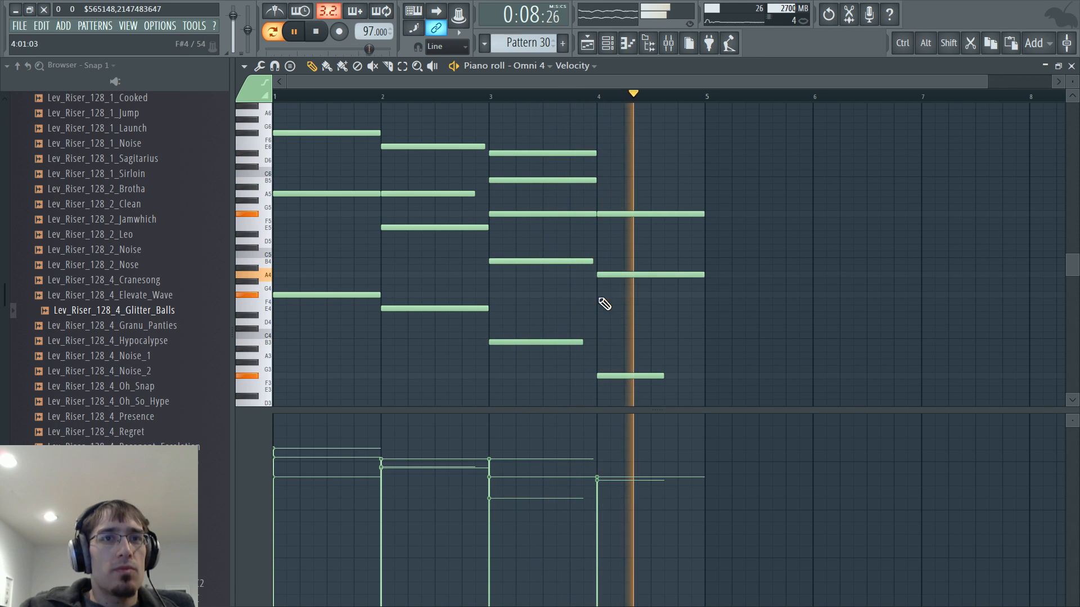
pyautogui.click(600, 294)
pyautogui.rightClick(600, 376)
pyautogui.click(600, 375)
pyautogui.click(288, 97)
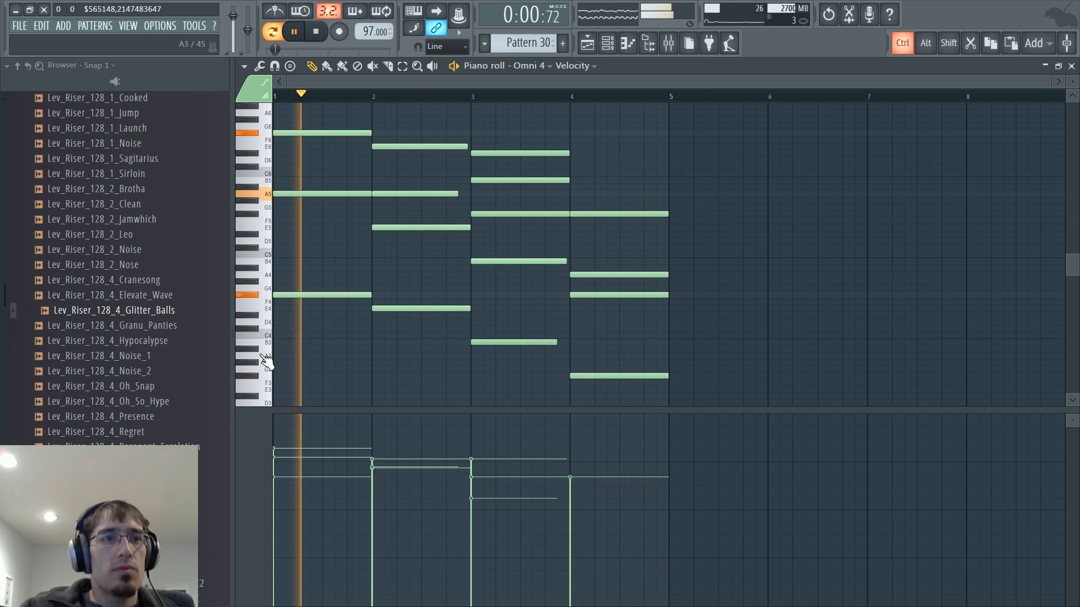
# Duplicate the Pattern 30 chord clip on track 5 so a second copy starts at bar 47
pyautogui.moveTo(262, 464); pyautogui.dragTo(642, 466)
pyautogui.press('F7')
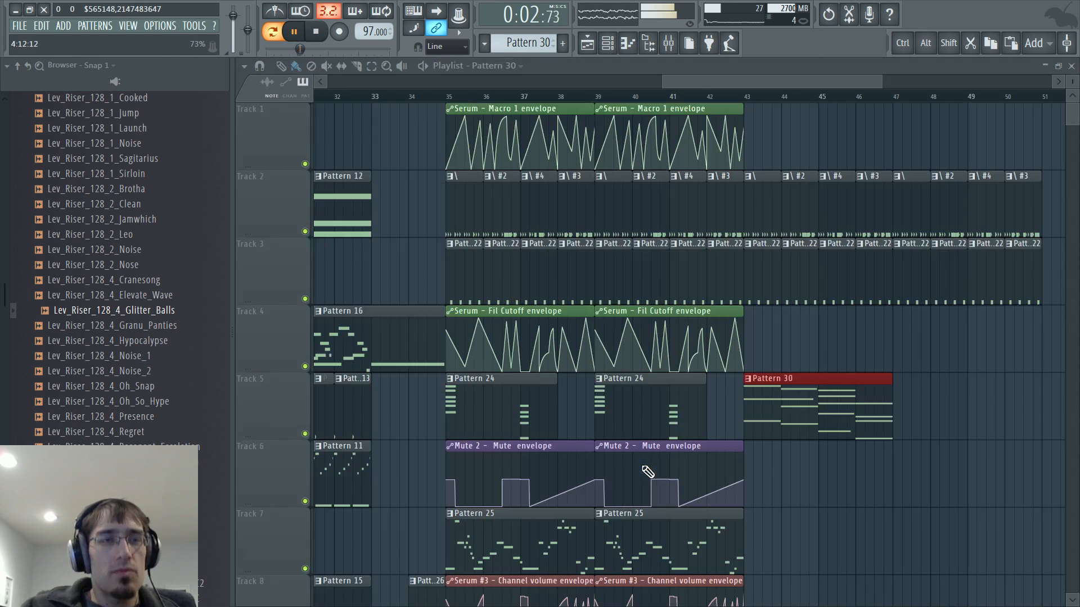
pyautogui.press('F7')
pyautogui.press('F6')
pyautogui.press('F5')
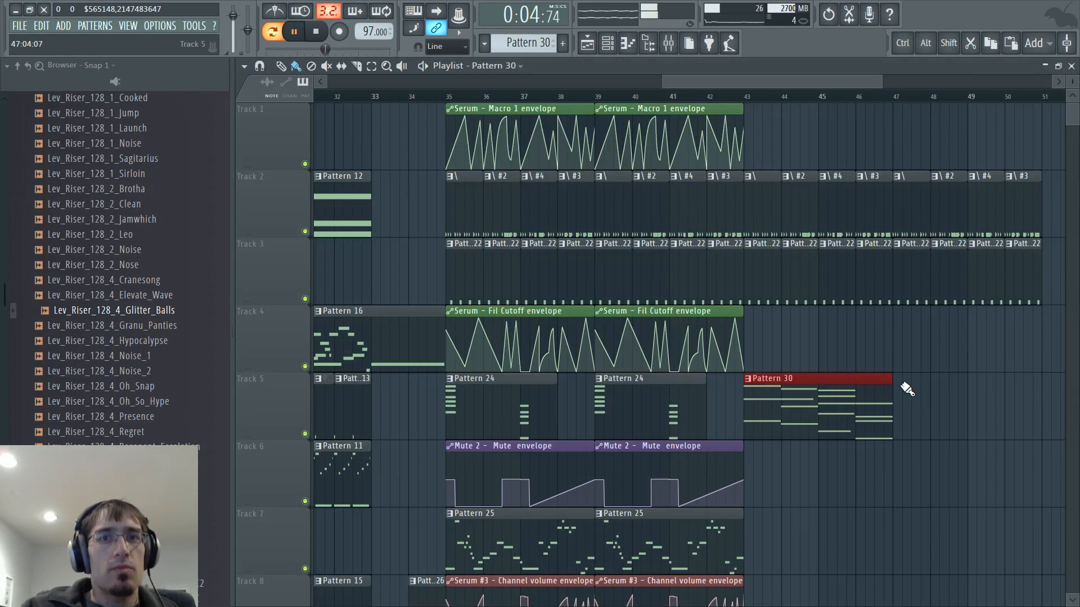
pyautogui.hotkey('ctrl', 'b')
# Move Pattern 30's chord notes from the Omni 4 channel to Serum #3 and play the song from bar 43
pyautogui.press('F6')
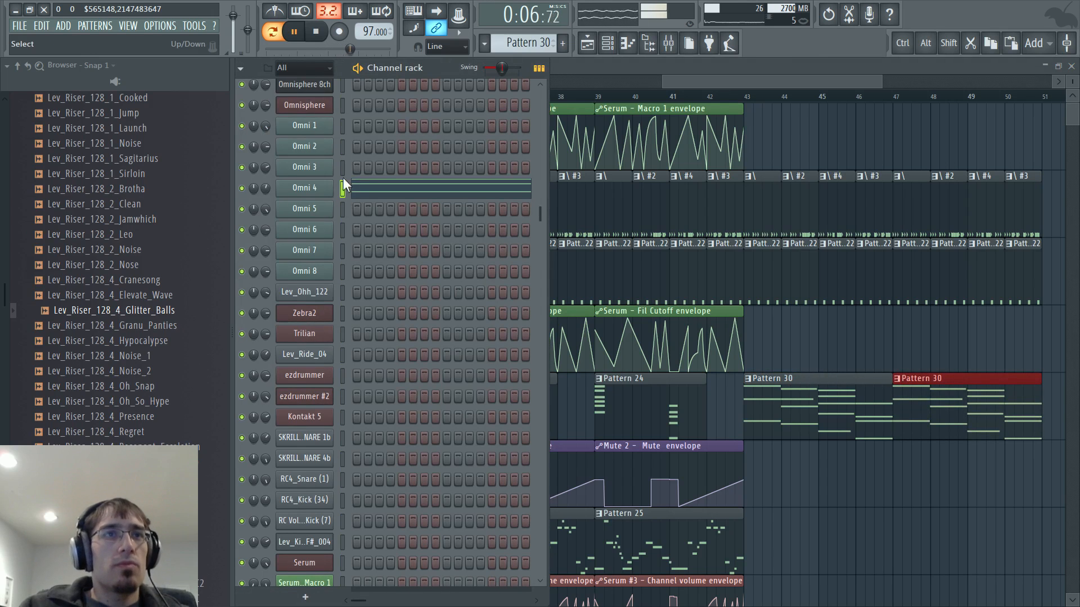
pyautogui.scroll(-7, 363, 464)
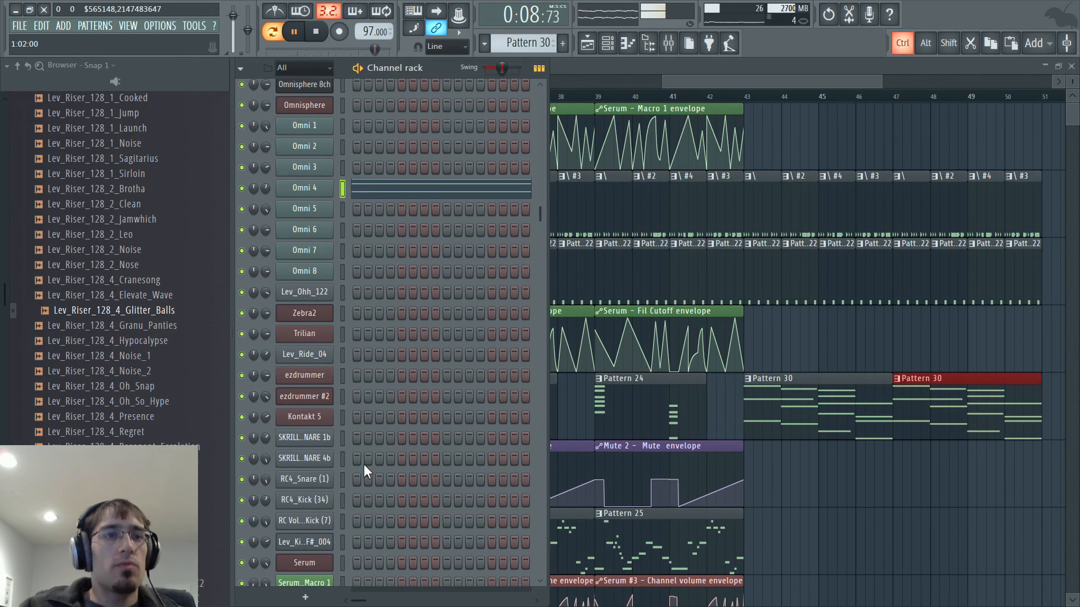
pyautogui.hotkey('ctrl', 'x')
pyautogui.press('space')
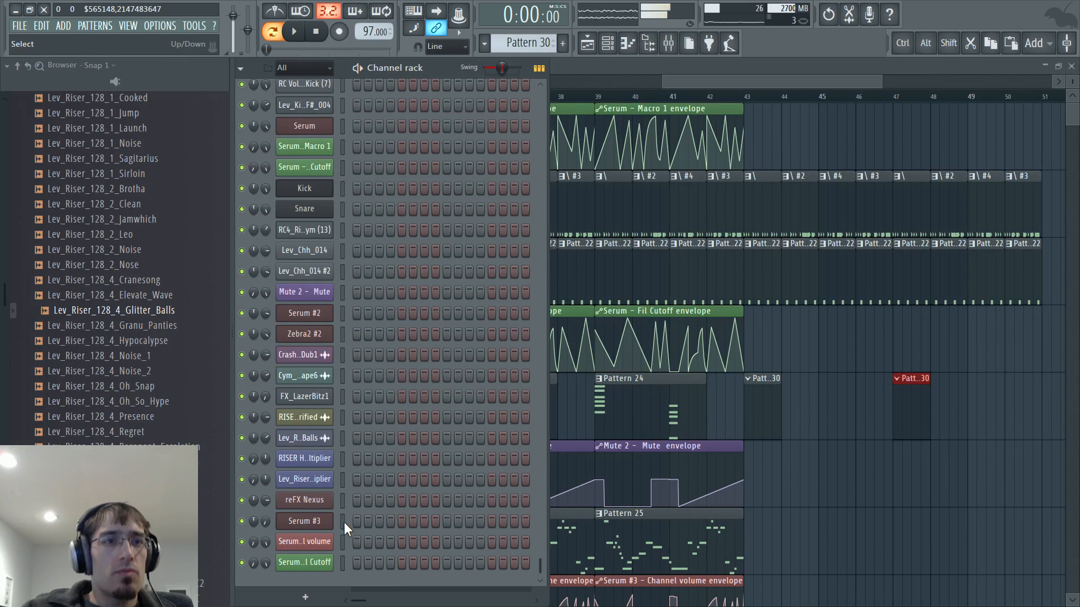
pyautogui.click(343, 522)
pyautogui.hotkey('ctrl', 'v')
pyautogui.click(750, 100)
pyautogui.press('space')
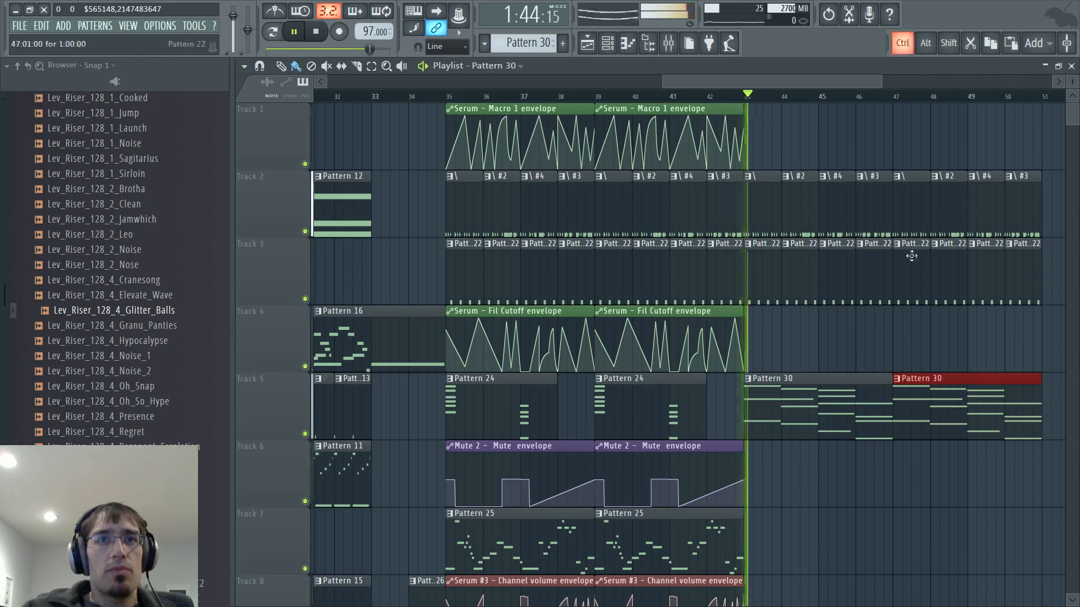
# Extend the Serum #3 channel volume envelope clip to bar 51, keeping the level nearly flat from bar 43 to its last point at bar 47
pyautogui.scroll(2, 920, 259)
pyautogui.scroll(-3, 794, 397)
pyautogui.press('space')
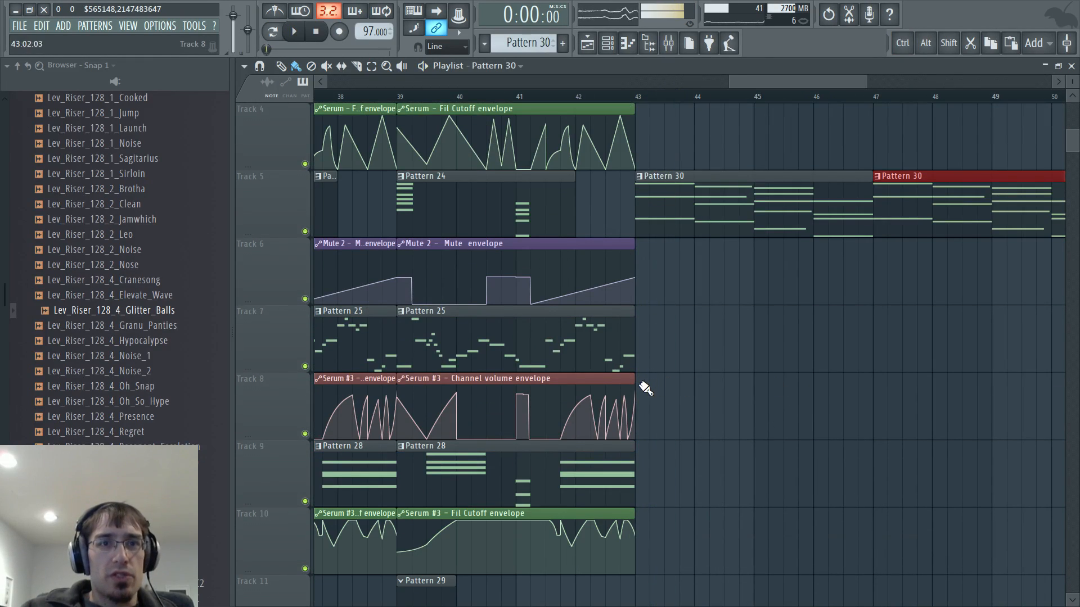
pyautogui.moveTo(635, 381); pyautogui.dragTo(734, 375)
pyautogui.moveTo(601, 441); pyautogui.dragTo(585, 405)
pyautogui.click(591, 100)
pyautogui.press('space')
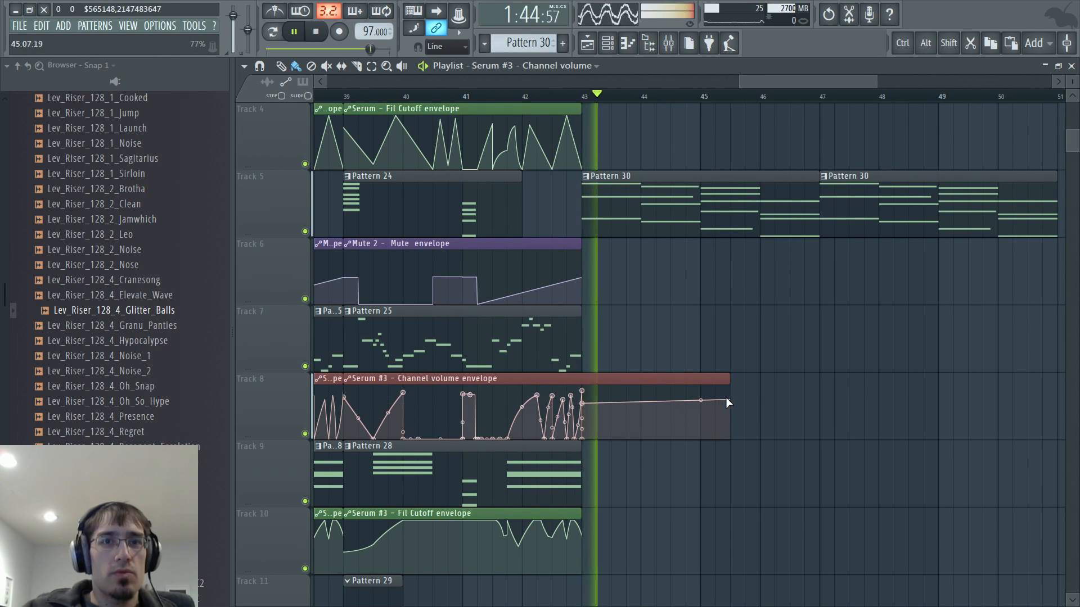
pyautogui.moveTo(726, 397); pyautogui.dragTo(950, 390)
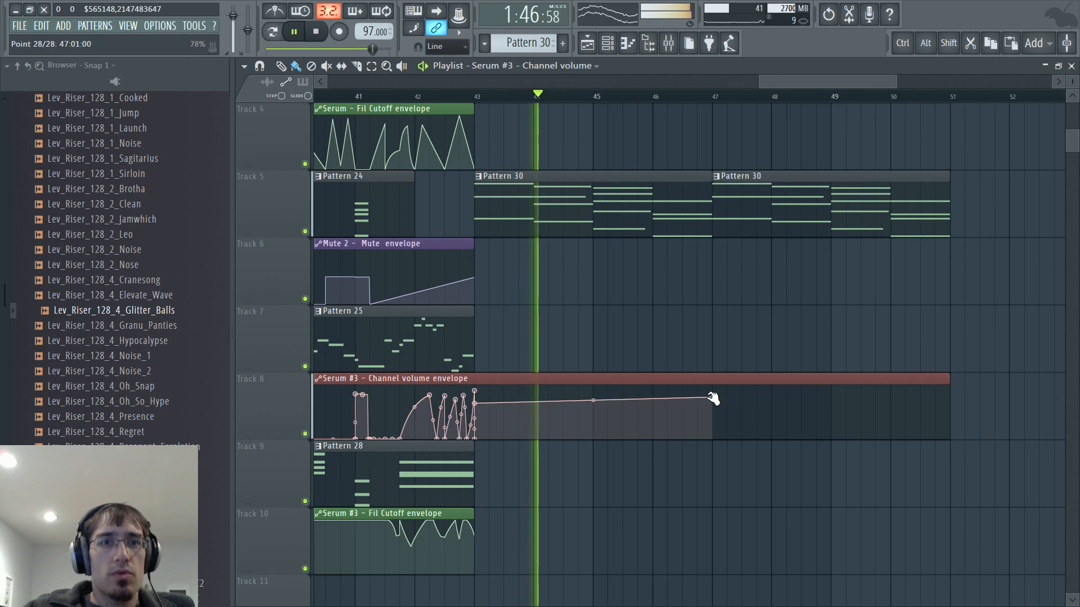
pyautogui.moveTo(712, 397); pyautogui.dragTo(715, 408)
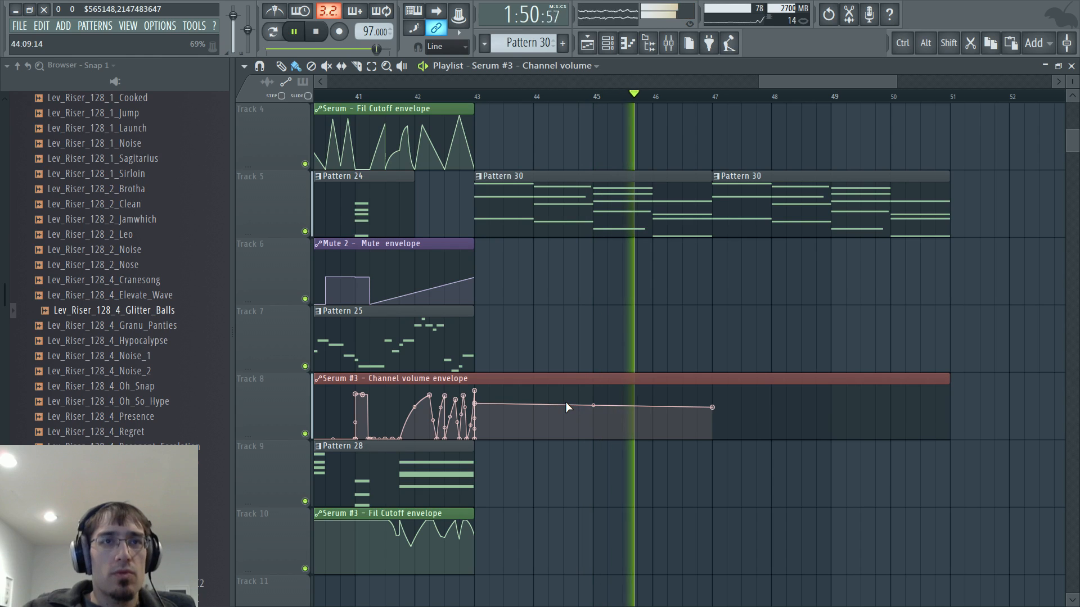
# Add a full-bar C#5 note to bar 1 of Pattern 30's Serum #3 chords and replay from bar 43
pyautogui.doubleClick(646, 222)
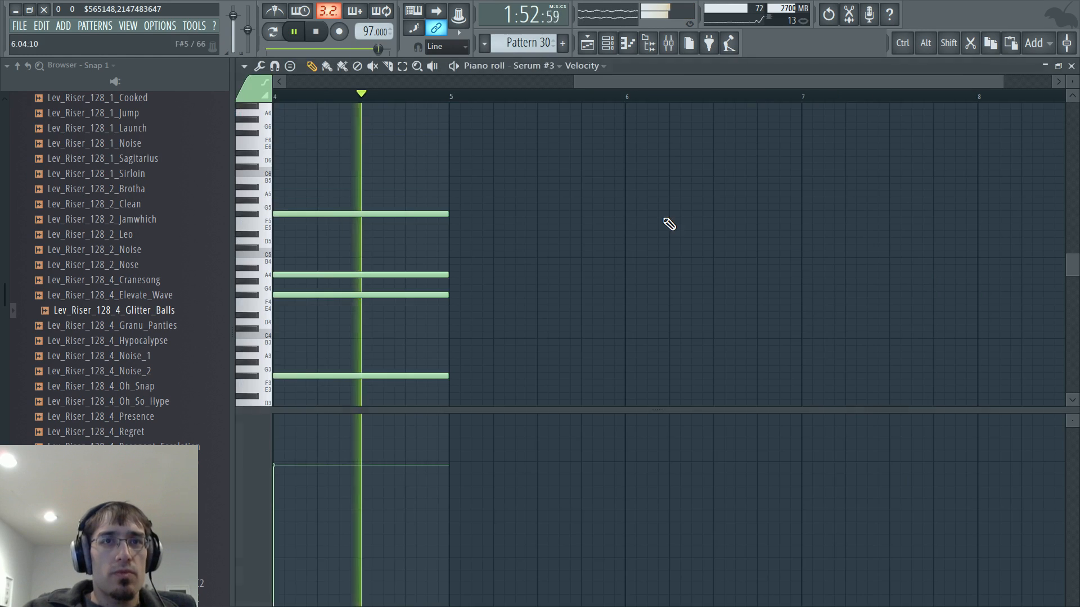
pyautogui.press('space')
pyautogui.click(280, 247)
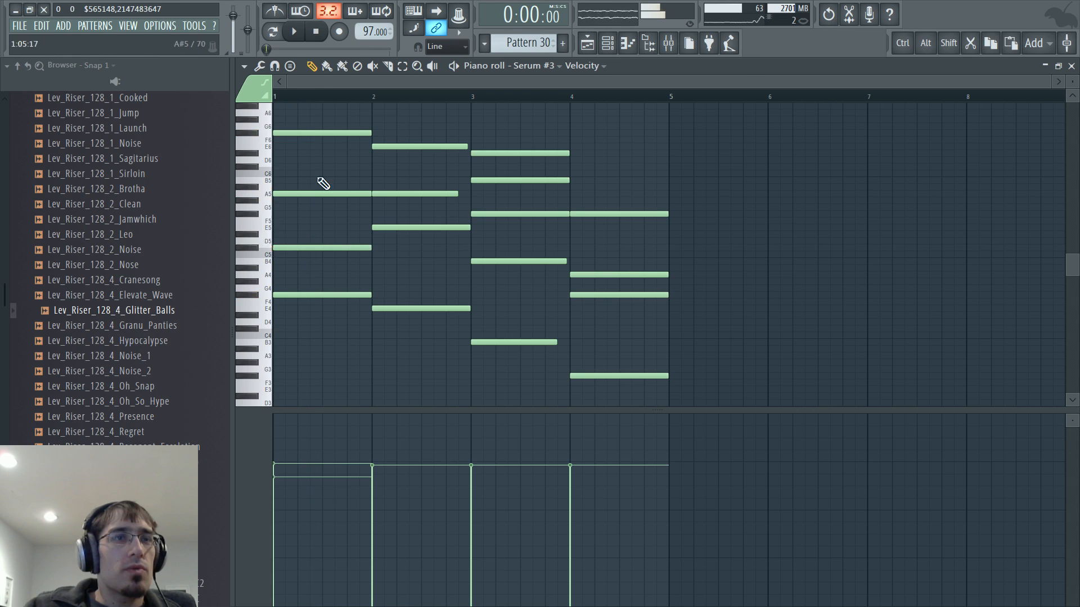
pyautogui.press('F5')
pyautogui.click(476, 99)
pyautogui.press('space')
pyautogui.press('F7')
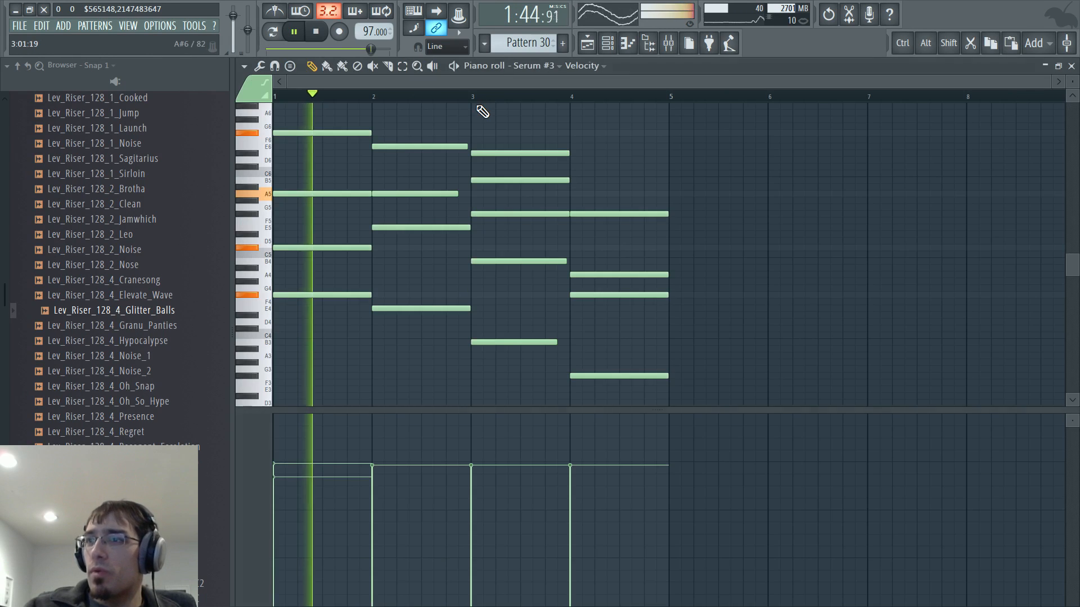
pyautogui.press('F5')
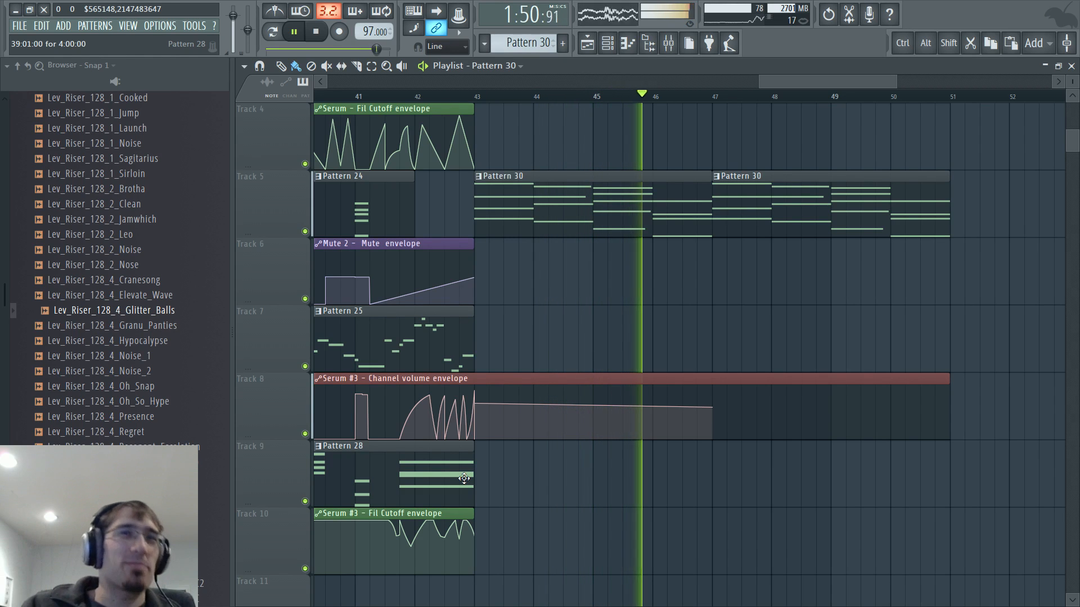
# Create a new pattern, Pattern 31, and place it on track 9 at bar 43
pyautogui.press('F4')
pyautogui.moveTo(539, 267); pyautogui.dragTo(499, 476)
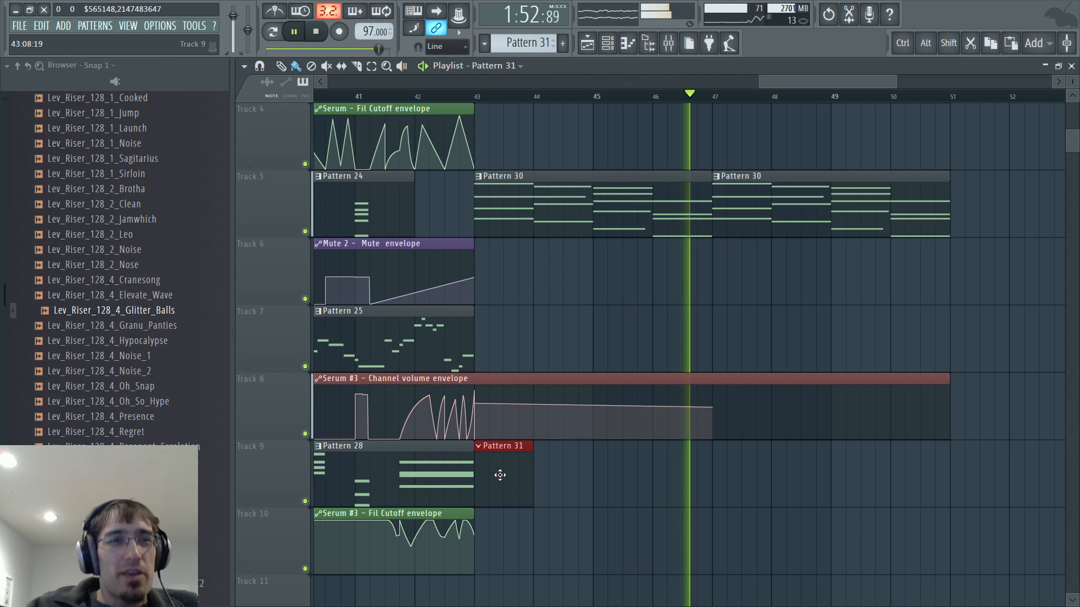
pyautogui.press('F6')
pyautogui.press('F6')
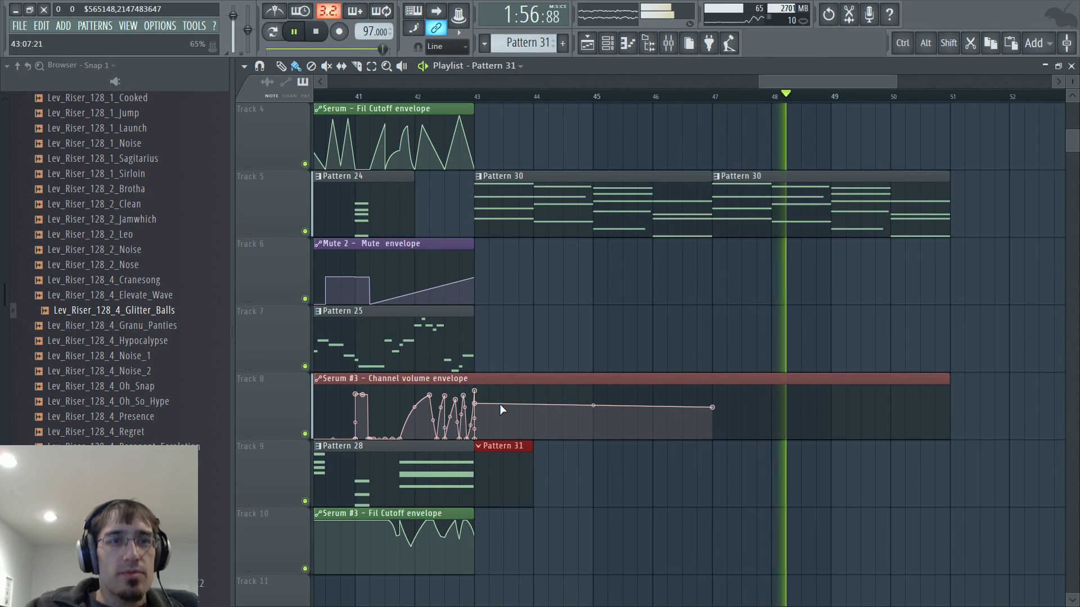
# Write a Zebra2 #2 line in Pattern 31 with full-bar notes F#3, E3, B3 and F#3 in bars 1 to 4
pyautogui.press('F6')
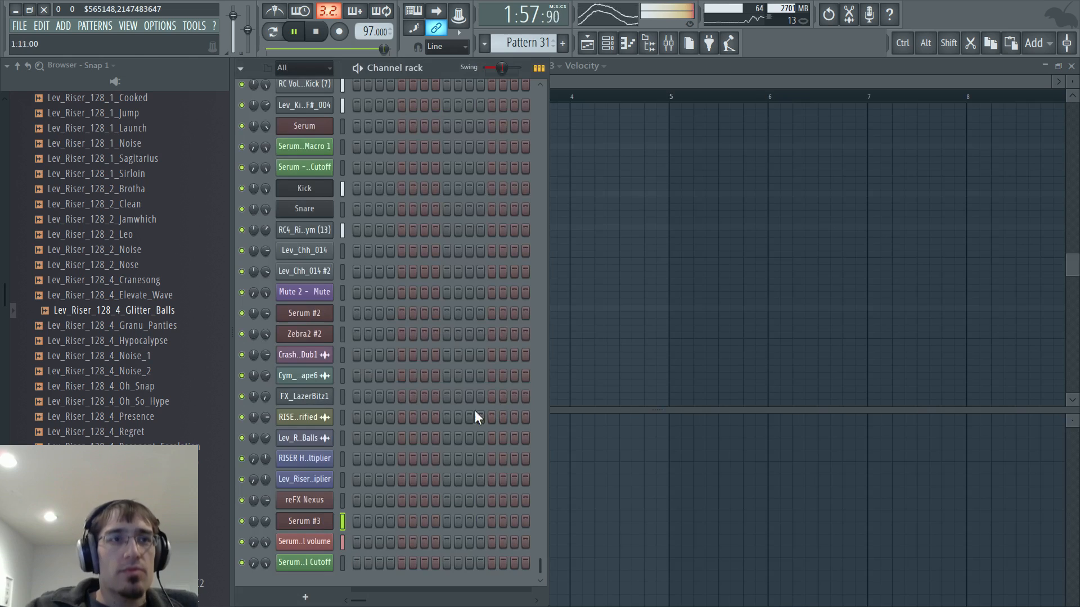
pyautogui.click(342, 333)
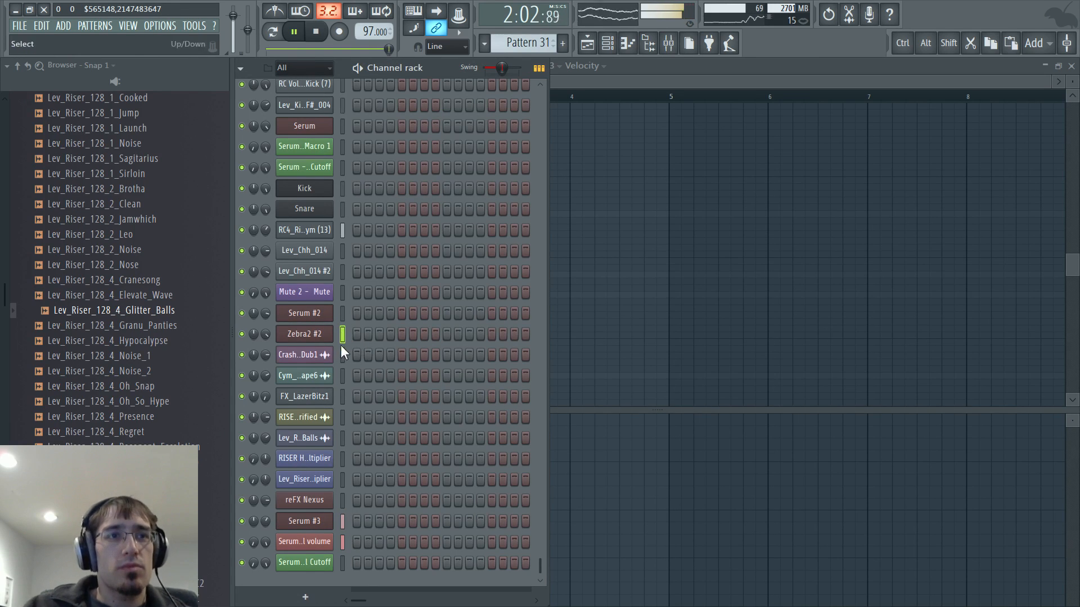
pyautogui.rightClick(337, 336)
pyautogui.click(360, 335)
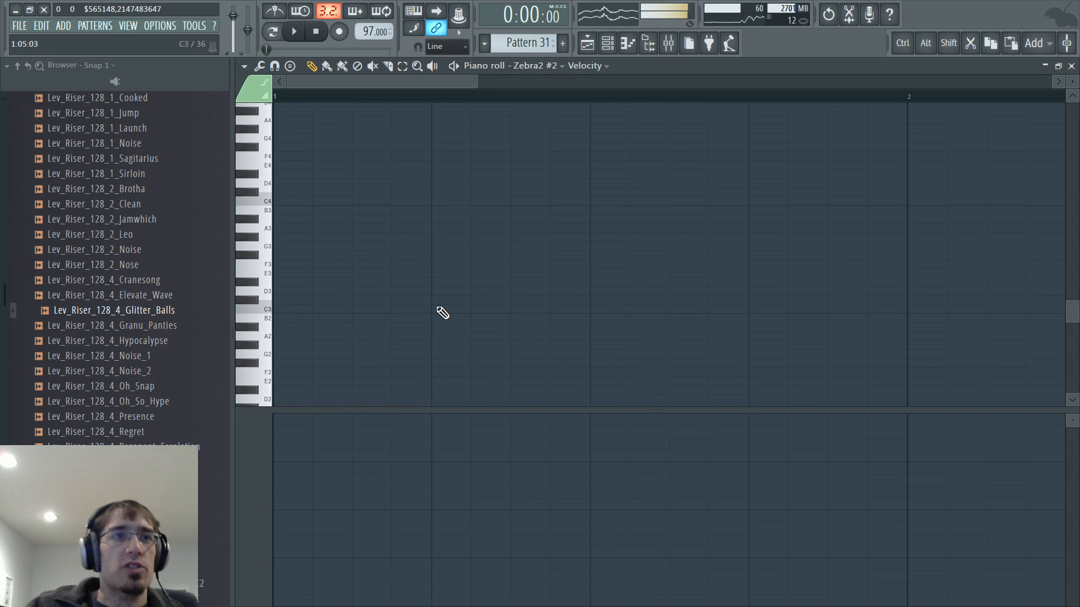
pyautogui.click(307, 256)
pyautogui.scroll(-2, 629, 280)
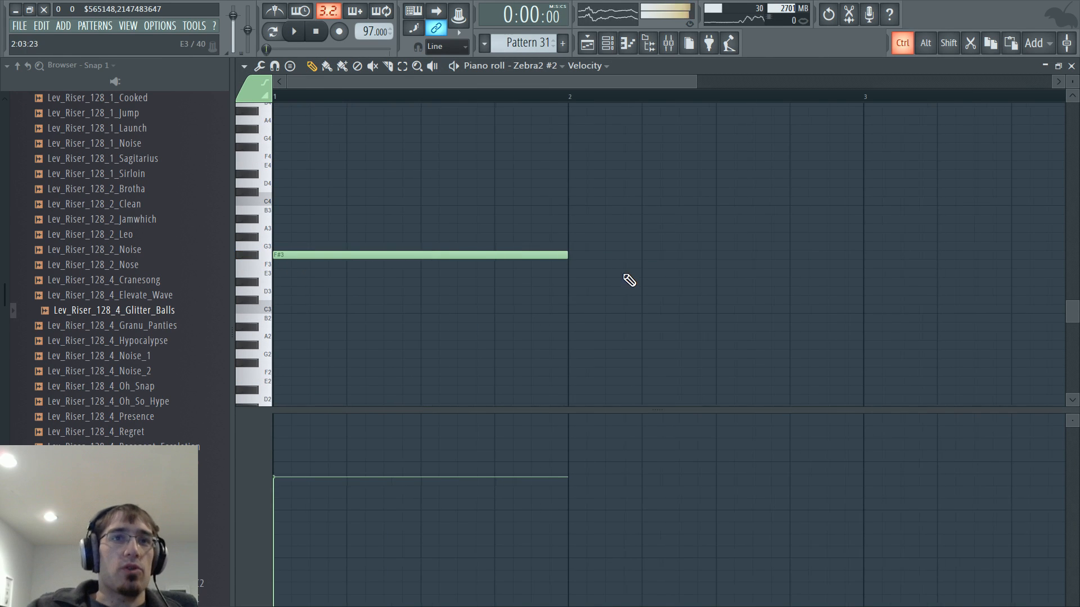
pyautogui.scroll(-2, 565, 272)
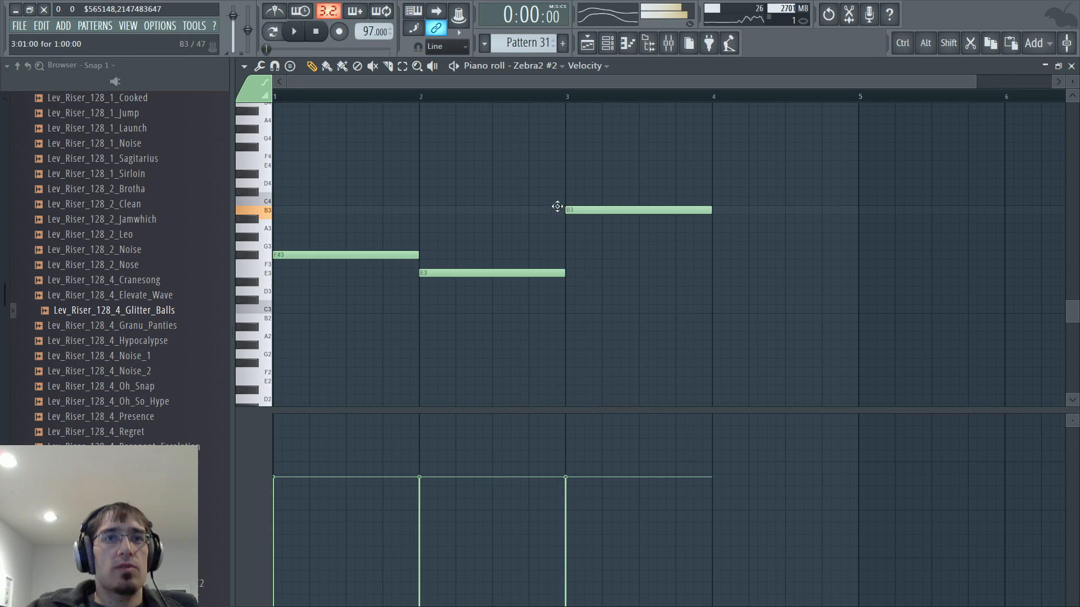
# Place a second Pattern 31 clip on track 9 at bar 47 and play the section from bar 43
pyautogui.press('F5')
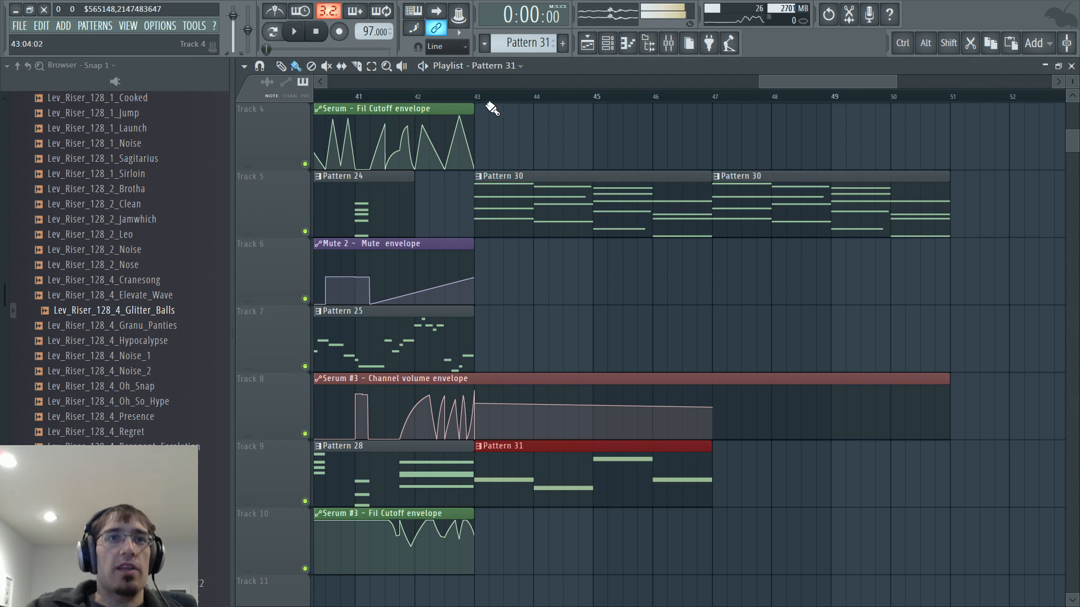
pyautogui.click(715, 459)
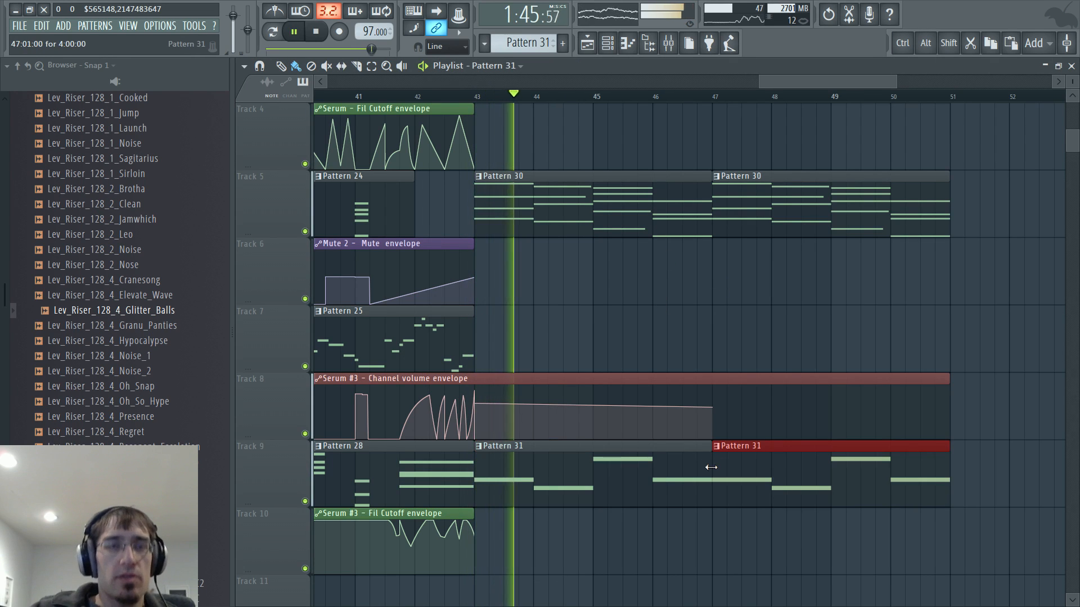
pyautogui.press('F7')
pyautogui.press('F5')
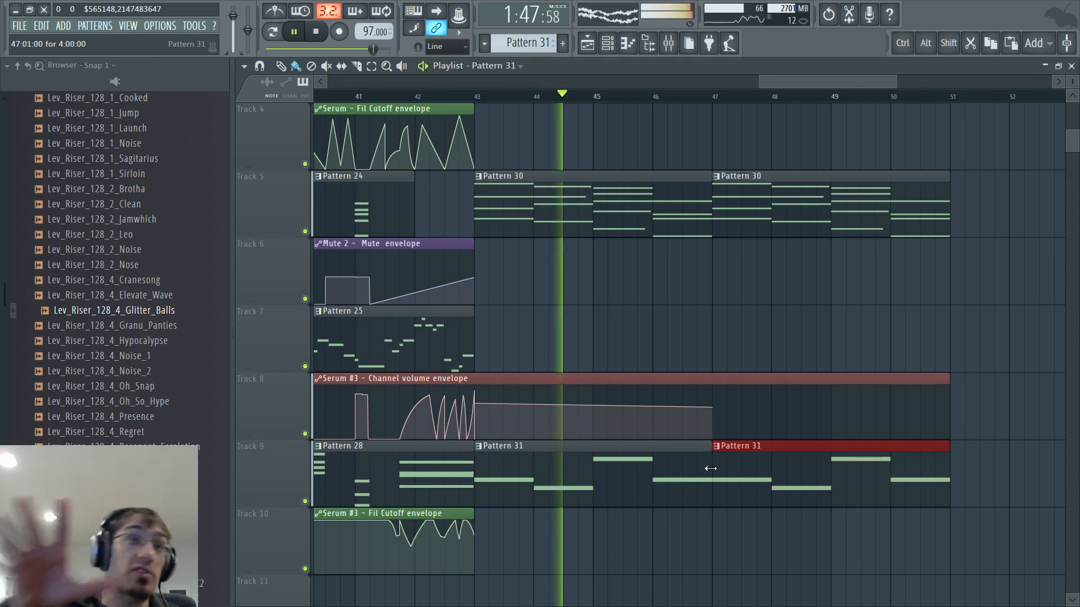
# Review the Zebra2 #2 notes, mixer levels and channels during playback, with the Serum pad mixer track selected
pyautogui.press('F7')
pyautogui.press('F9')
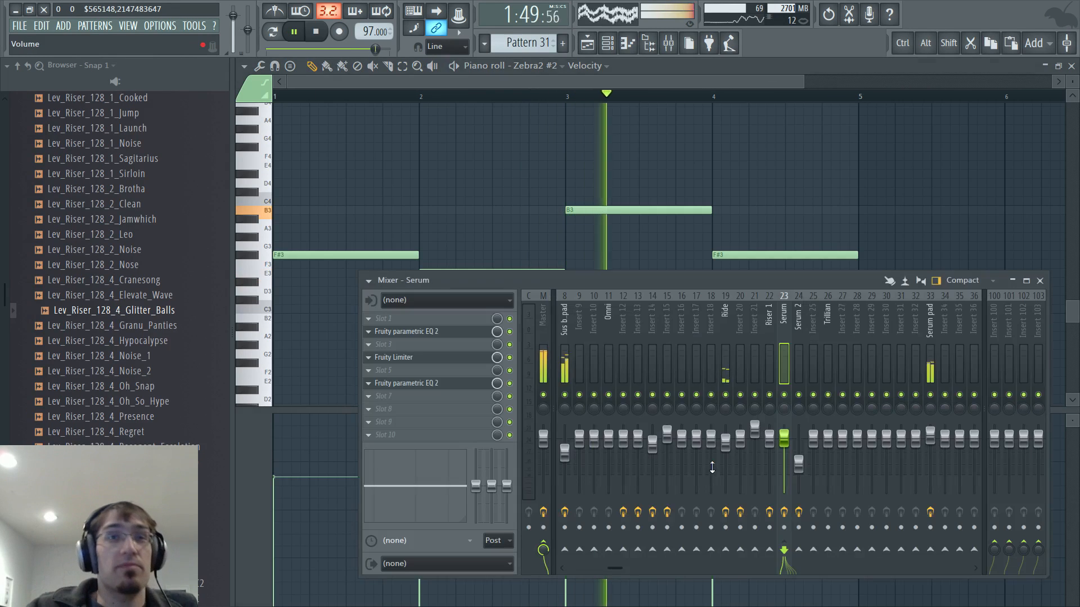
pyautogui.press('F5')
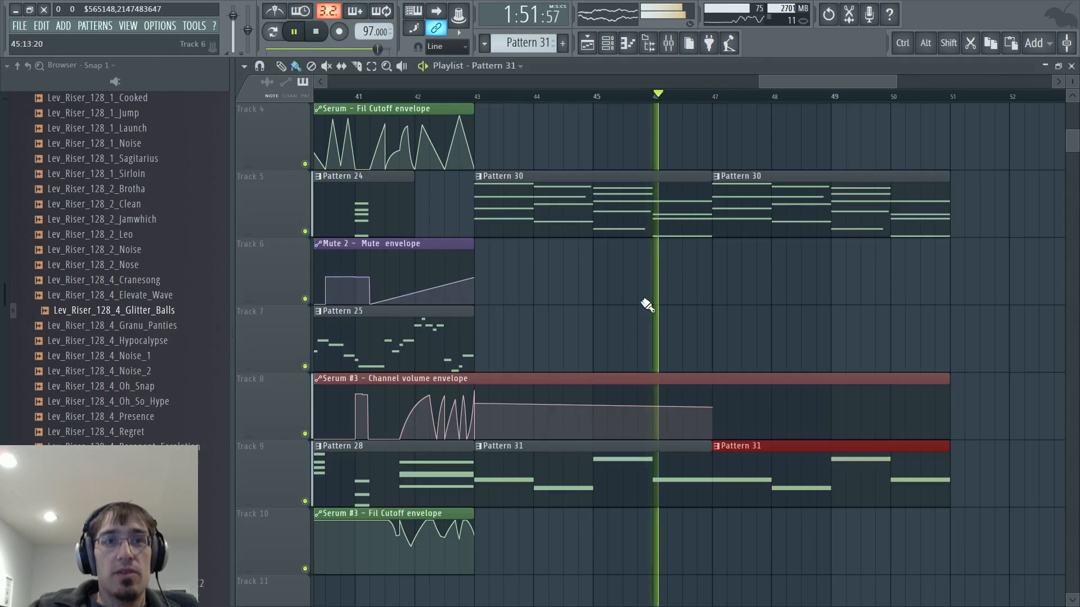
pyautogui.press('F7')
pyautogui.press('F5')
pyautogui.press('F7')
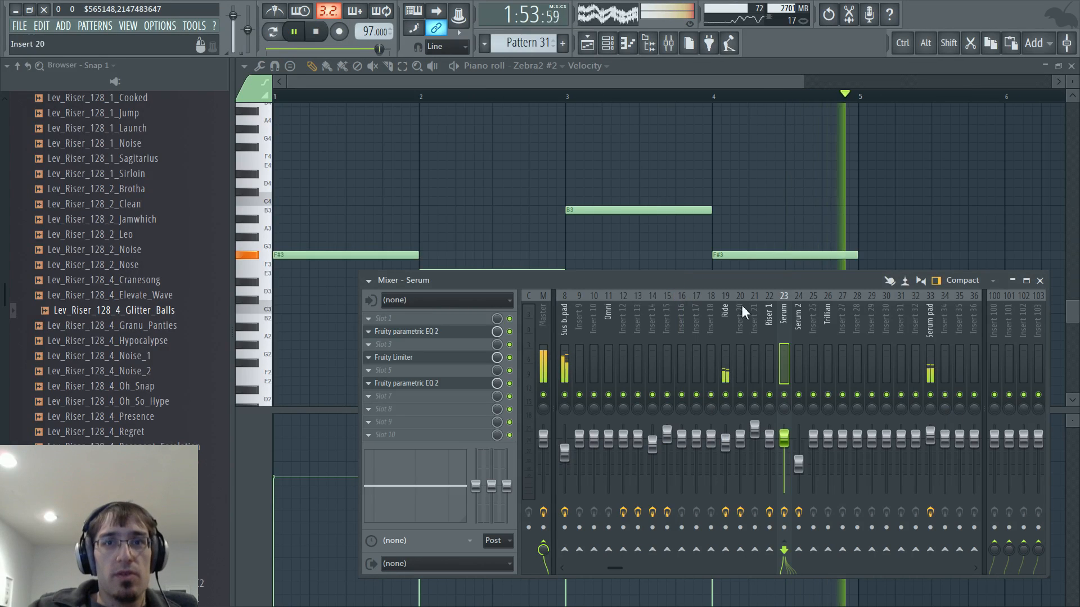
pyautogui.click(925, 323)
pyautogui.press('F5')
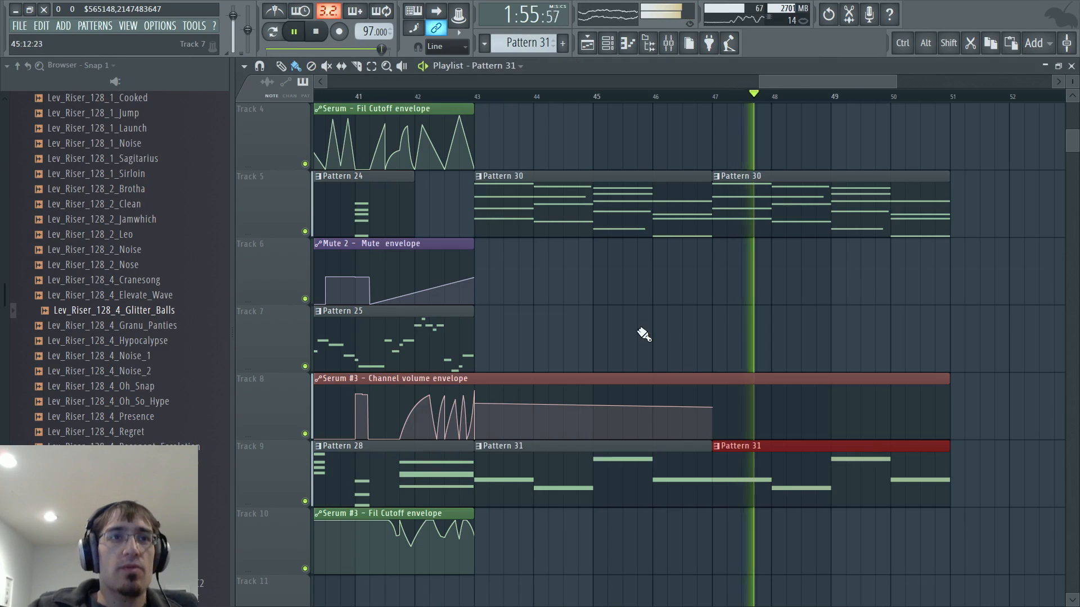
pyautogui.press('F7')
pyautogui.press('F5')
pyautogui.press('F6')
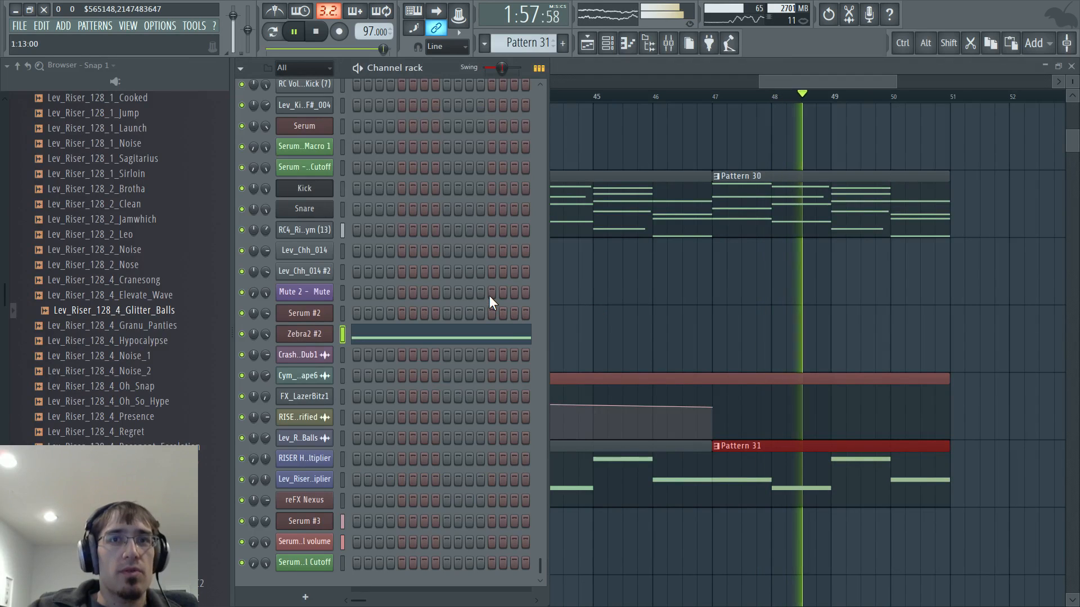
# Shorten all Serum #3 chord notes in Pattern 30 by two steps, ending bar 1's chord at 1:15:00
pyautogui.doubleClick(619, 205)
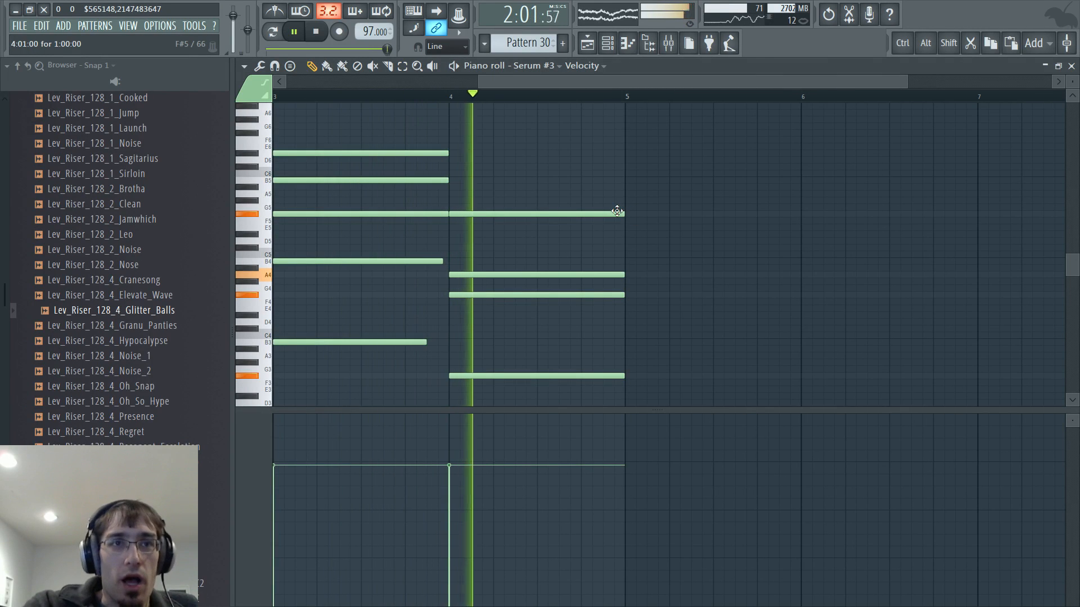
pyautogui.hscroll(-4, 322, 169)
pyautogui.press('space')
pyautogui.scroll(-2, 322, 168)
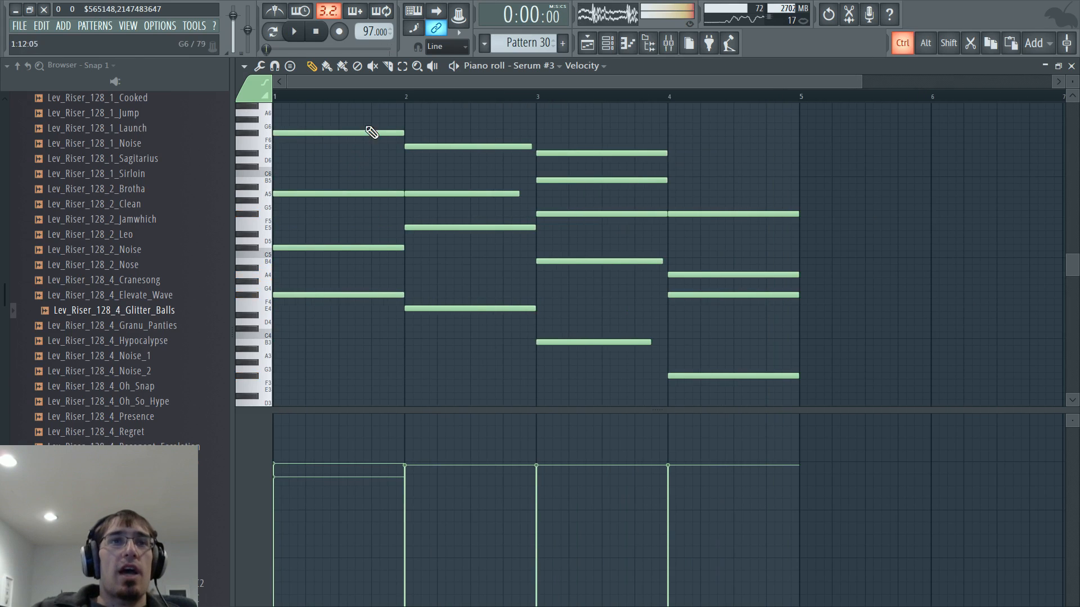
pyautogui.moveTo(369, 110); pyautogui.dragTo(820, 392)
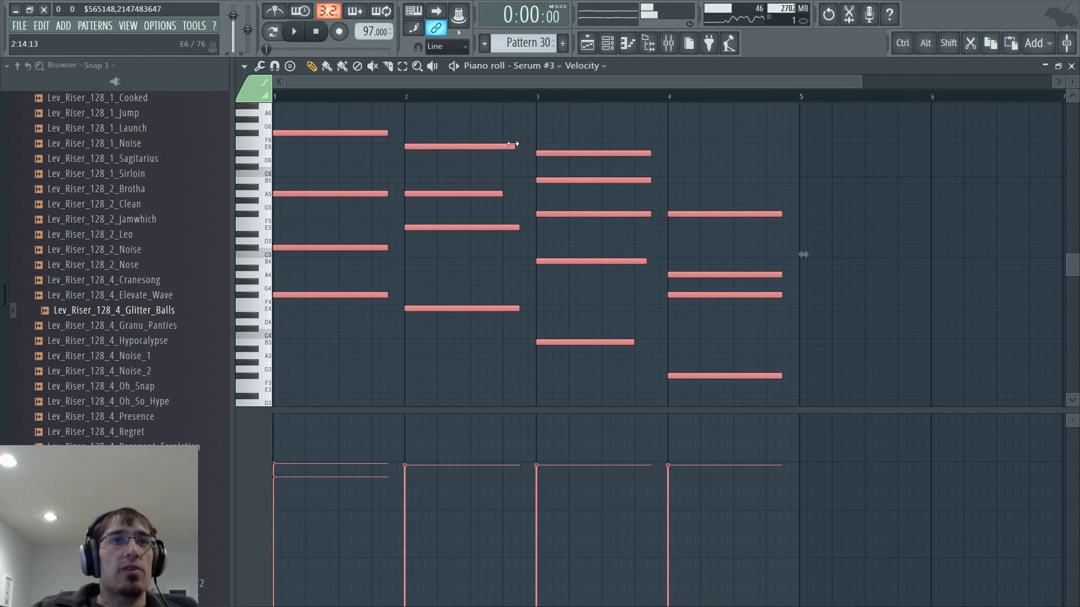
# Shift the chords of bars 2 to 4 two steps earlier, starting the second at 1:15:00, then replay and select its A5 note
pyautogui.moveTo(450, 97); pyautogui.dragTo(822, 97)
pyautogui.click(466, 132)
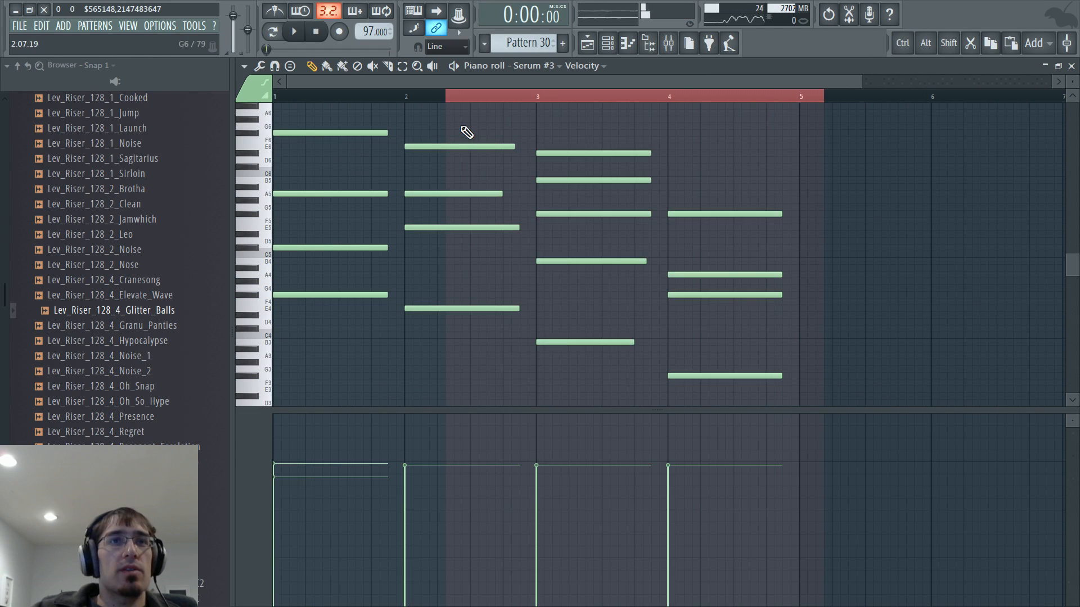
pyautogui.moveTo(460, 123); pyautogui.dragTo(795, 419)
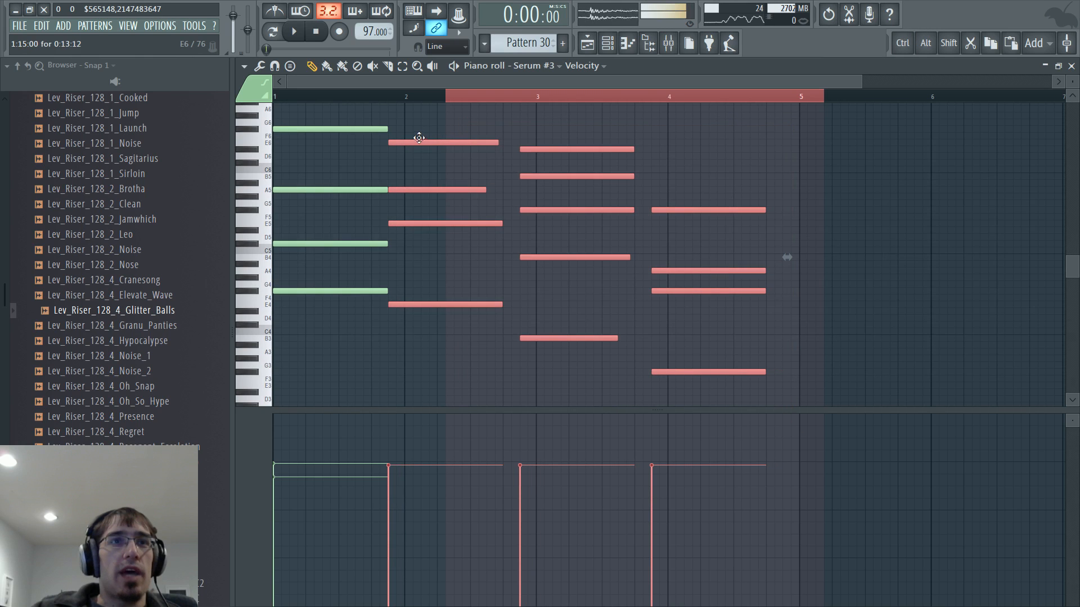
pyautogui.press('space')
pyautogui.keyDown('ctrl'); pyautogui.click(336, 119); pyautogui.keyUp('ctrl')
pyautogui.click(478, 189)
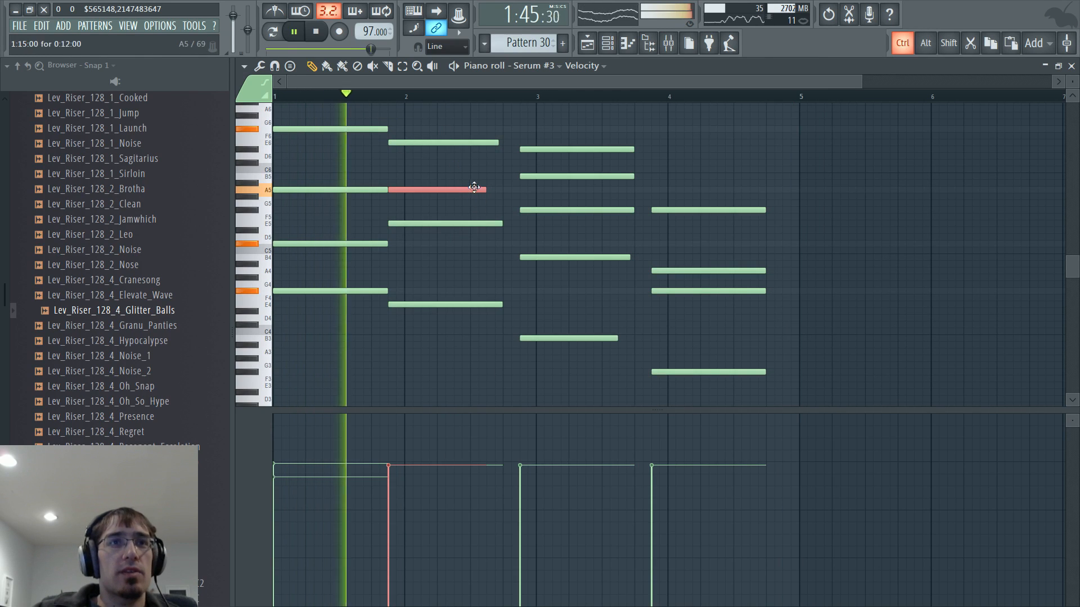
# Lengthen the second, third and fourth Serum #3 chords in Pattern 30 by two to three steps, closing their gaps and ending the last just before bar 5
pyautogui.moveTo(484, 189); pyautogui.dragTo(501, 189)
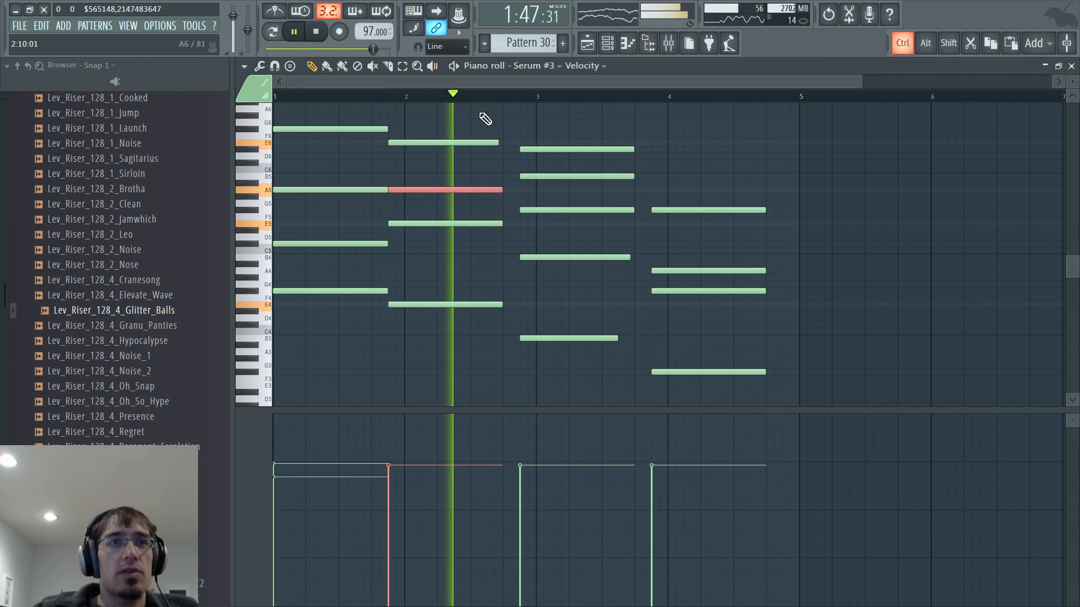
pyautogui.moveTo(481, 114); pyautogui.dragTo(517, 305)
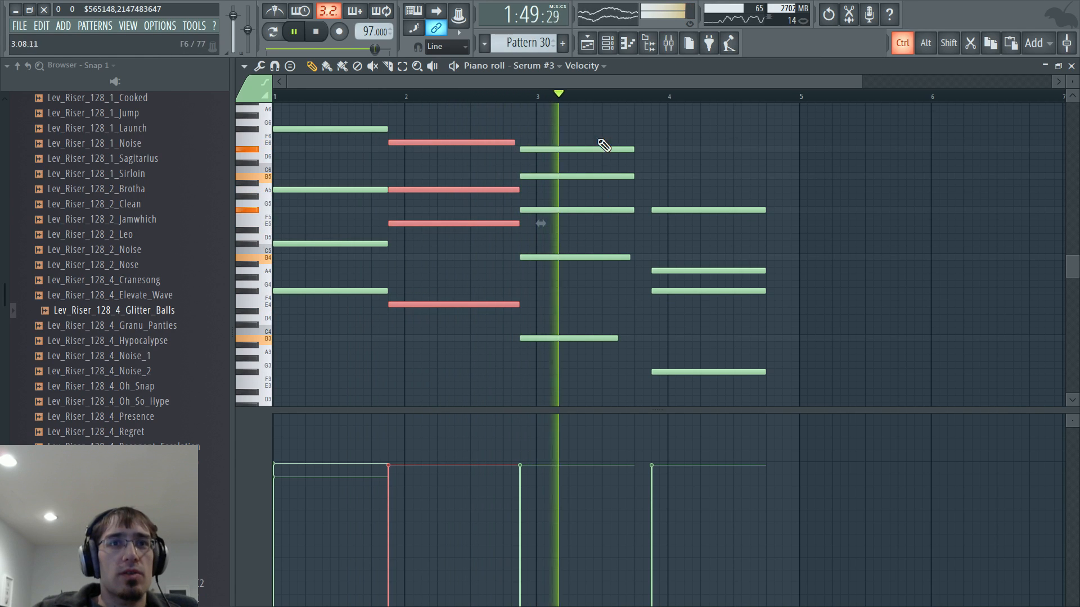
pyautogui.moveTo(598, 139); pyautogui.dragTo(634, 338)
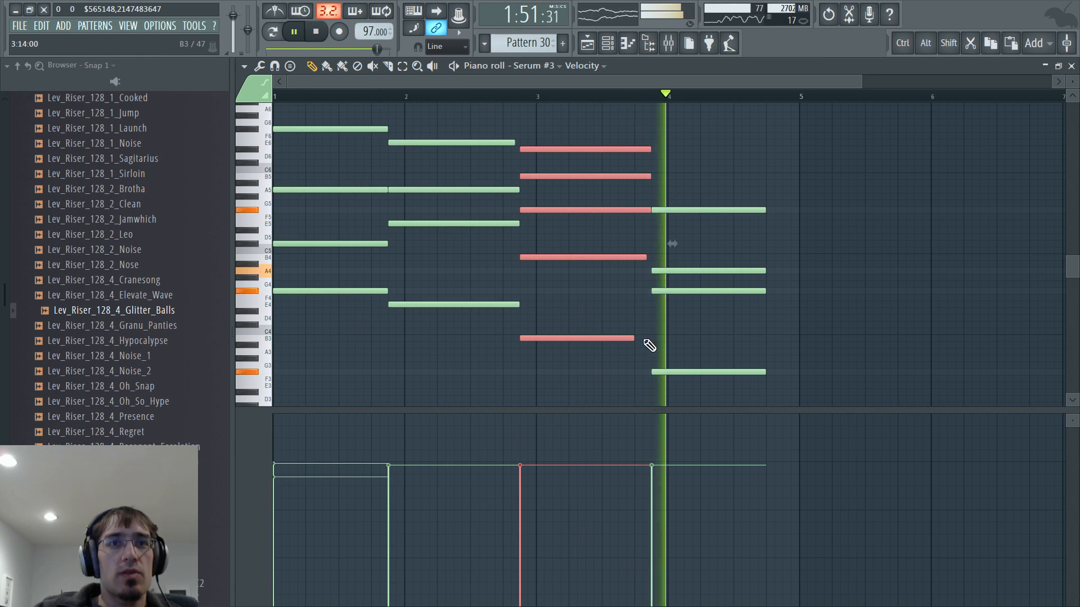
pyautogui.moveTo(718, 162); pyautogui.dragTo(746, 304)
pyautogui.moveTo(756, 206); pyautogui.dragTo(783, 207)
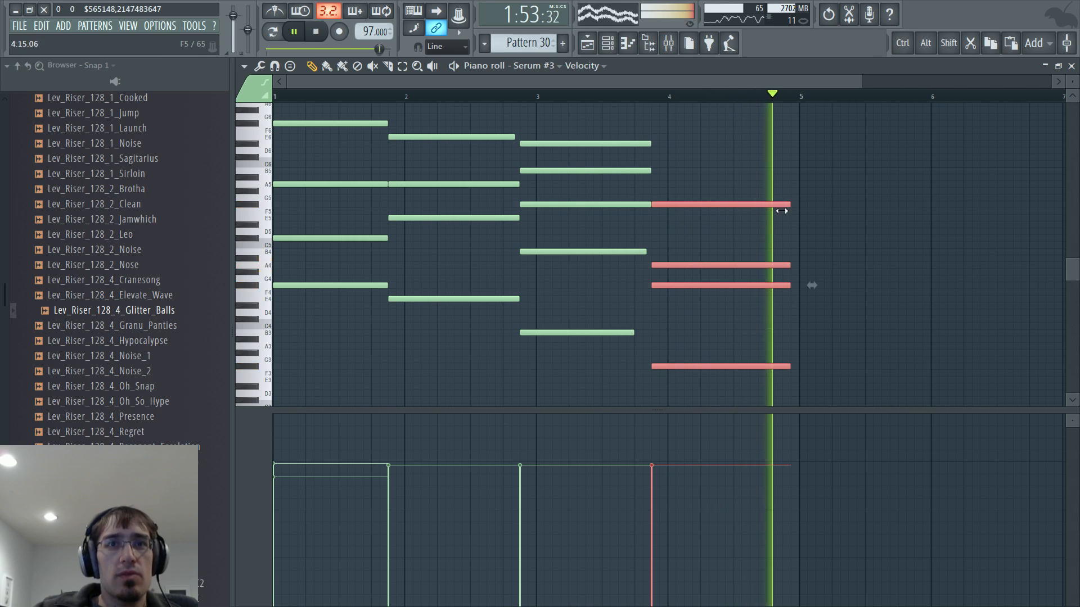
# In Pattern 31's Zebra2 #2 notes, shorten the first F#3 by two steps and shift the E3, B3 and second F#3 two steps earlier
pyautogui.press('F5')
pyautogui.doubleClick(592, 447)
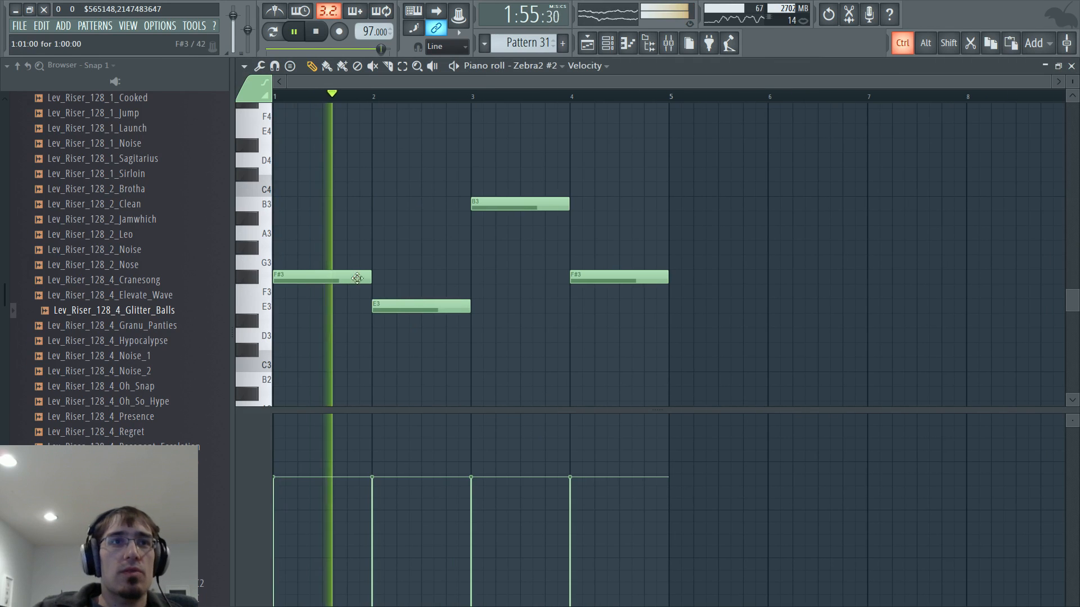
pyautogui.moveTo(369, 276); pyautogui.dragTo(375, 305)
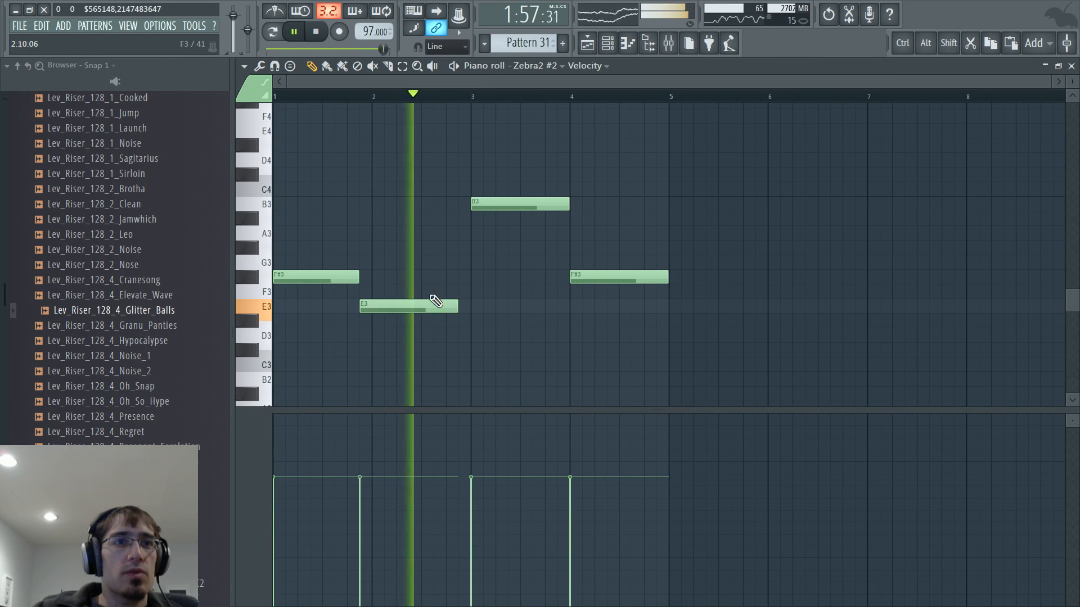
pyautogui.moveTo(494, 206); pyautogui.dragTo(482, 206)
pyautogui.moveTo(567, 278); pyautogui.dragTo(555, 277)
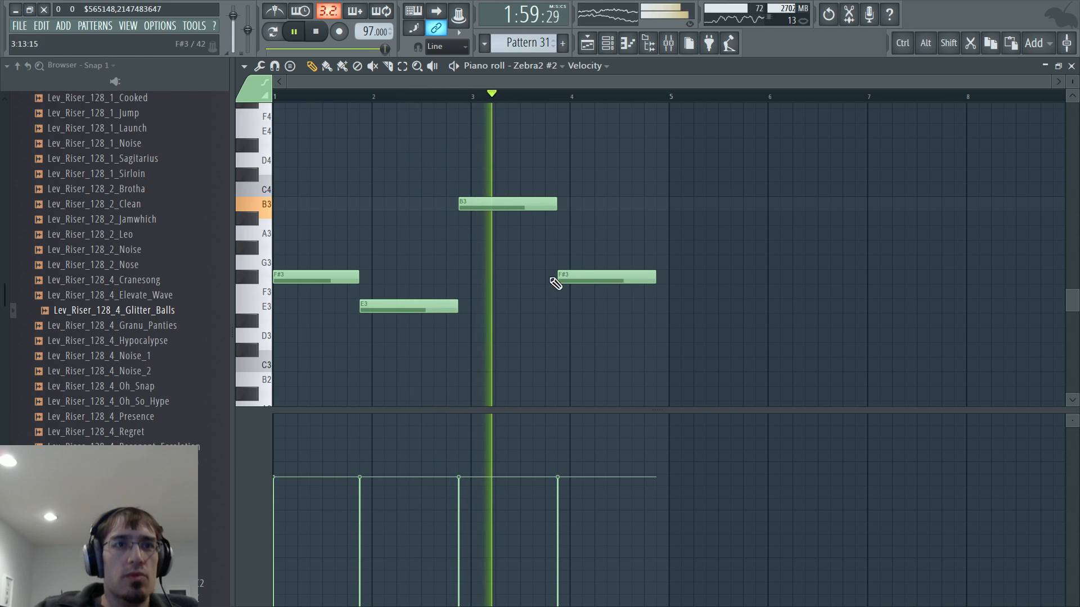
# Select bars 43 to 51 in the playlist and play that section
pyautogui.press('F5')
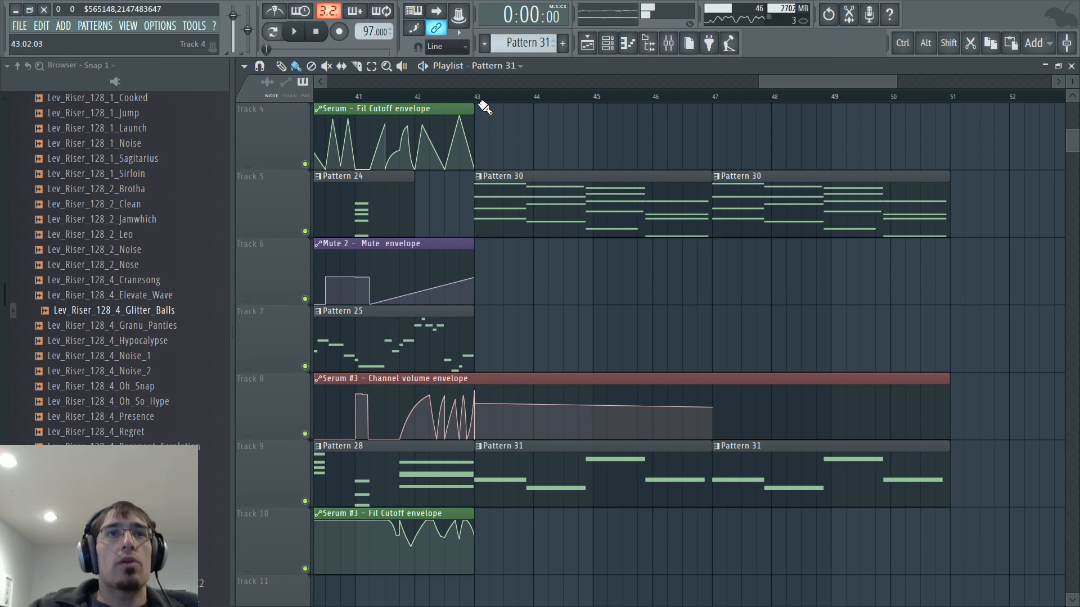
pyautogui.scroll(1, 489, 107)
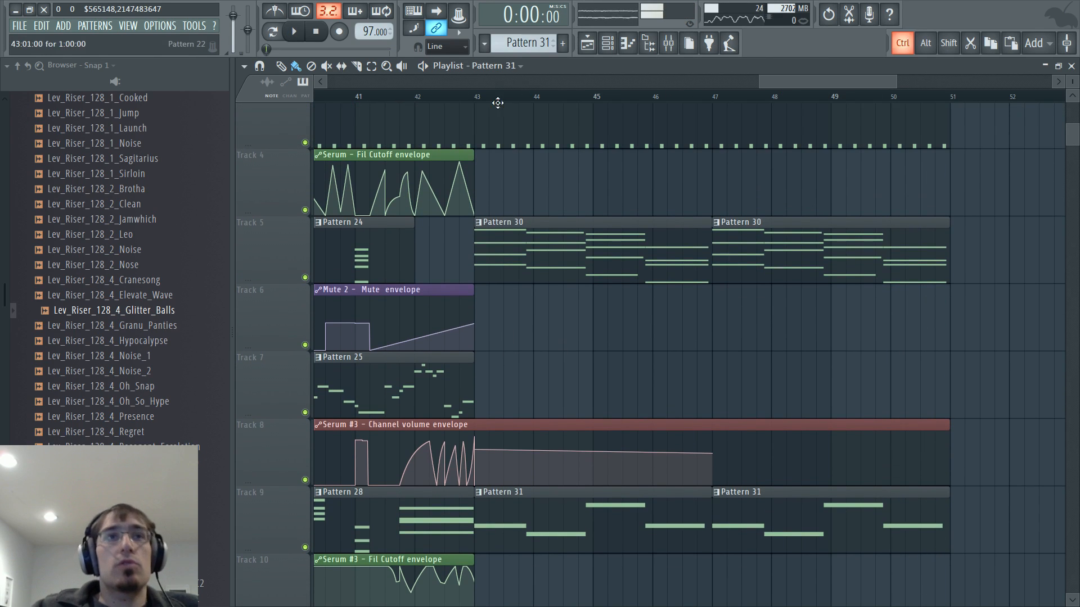
pyautogui.moveTo(479, 99); pyautogui.dragTo(935, 100)
pyautogui.press('space')
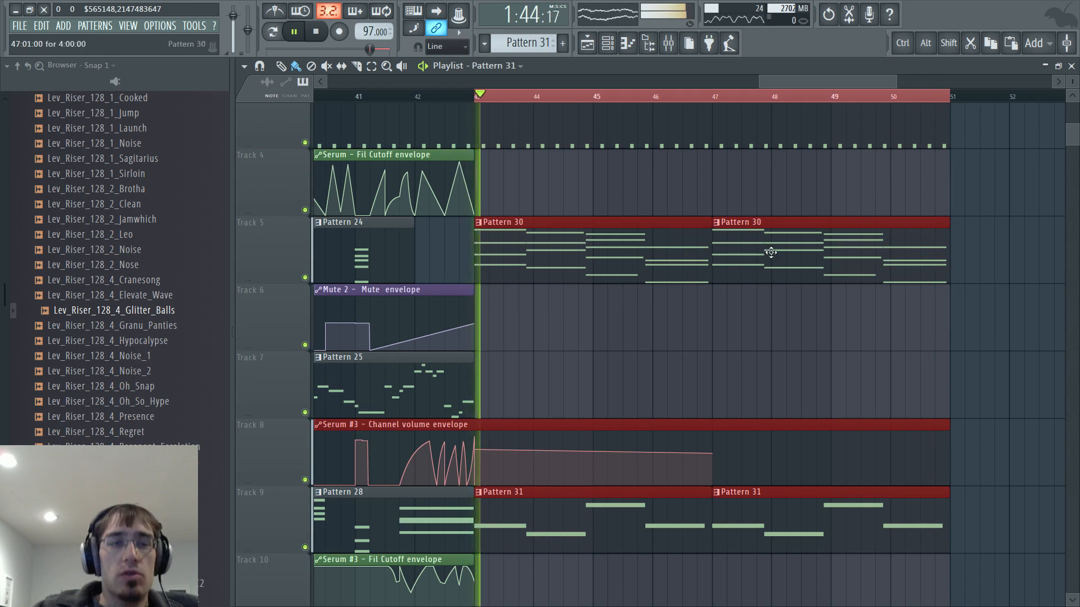
# Create a new pattern, Pattern 32, and place its clip at bar 43 on track 11
pyautogui.scroll(4, 693, 364)
pyautogui.scroll(-7, 693, 364)
pyautogui.scroll(1, 694, 364)
pyautogui.press('F4')
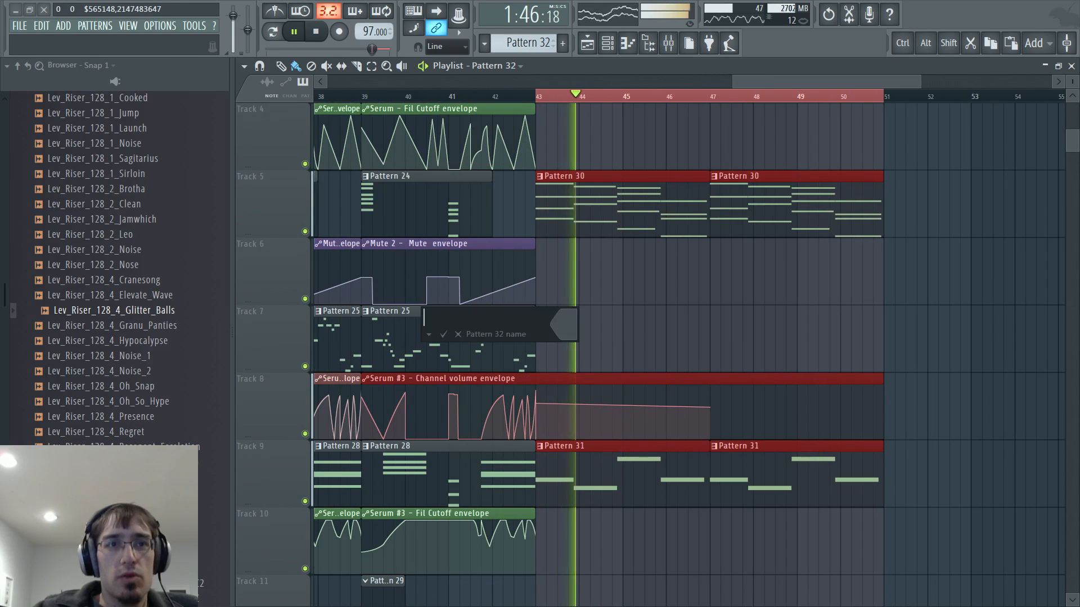
pyautogui.press('Return')
pyautogui.moveTo(543, 276); pyautogui.dragTo(542, 555)
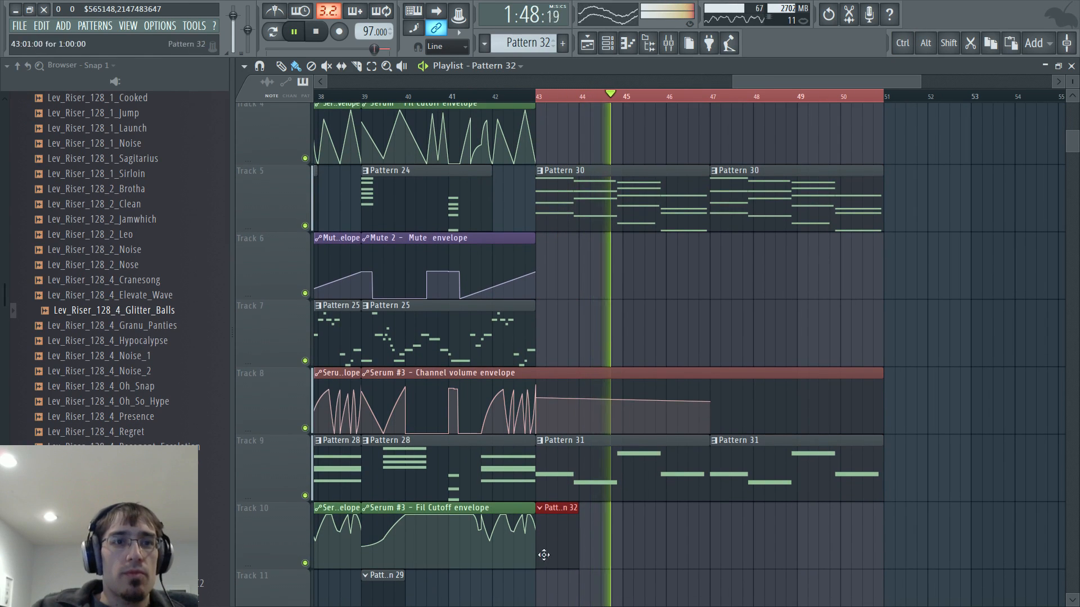
pyautogui.scroll(-4, 542, 554)
pyautogui.moveTo(564, 255); pyautogui.dragTo(556, 330)
pyautogui.scroll(4, 514, 348)
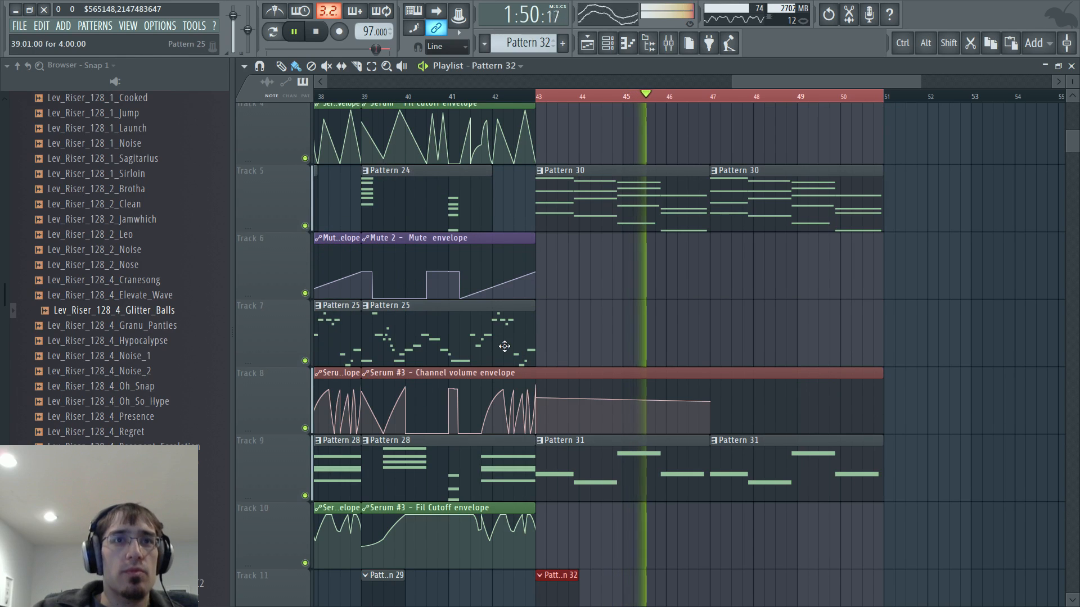
# Audition the Zebra2, Trilian and Omni channels against the looped section, then stop playback and return to the playlist
pyautogui.press('F6')
pyautogui.scroll(3, 363, 184)
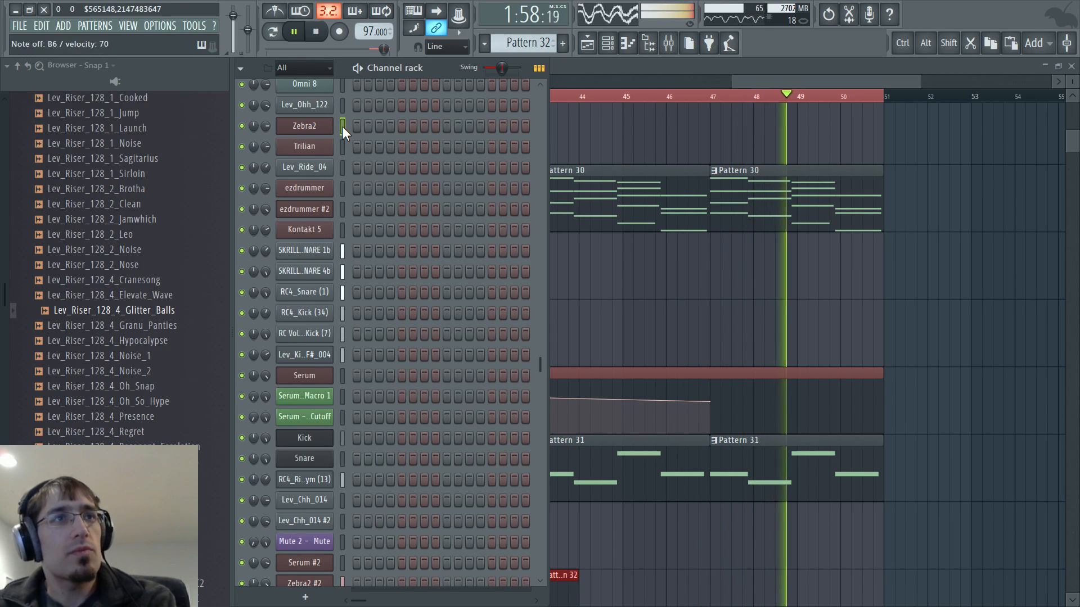
pyautogui.scroll(5, 366, 214)
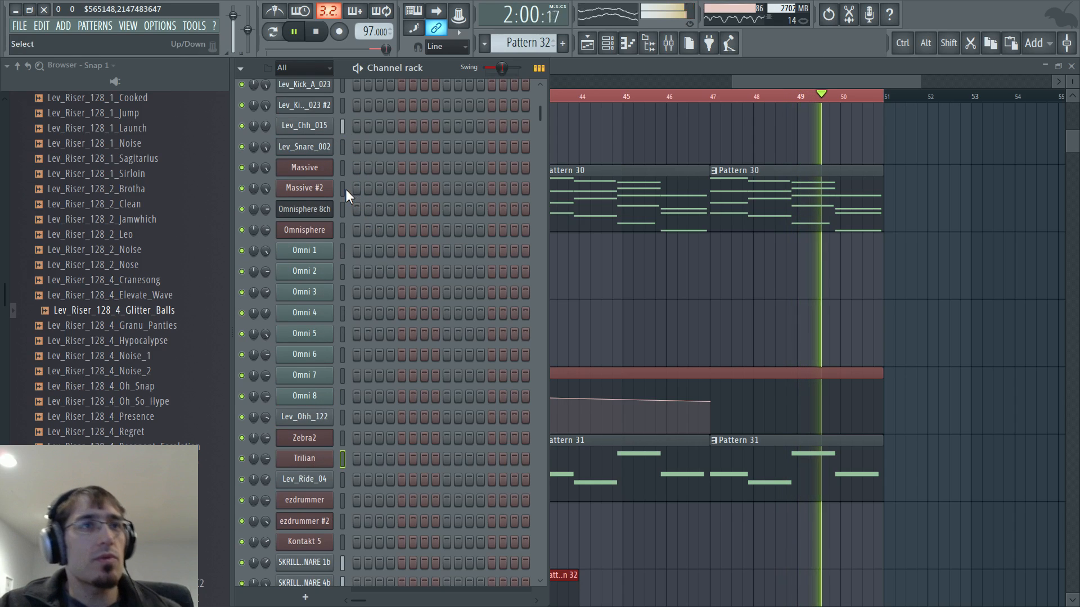
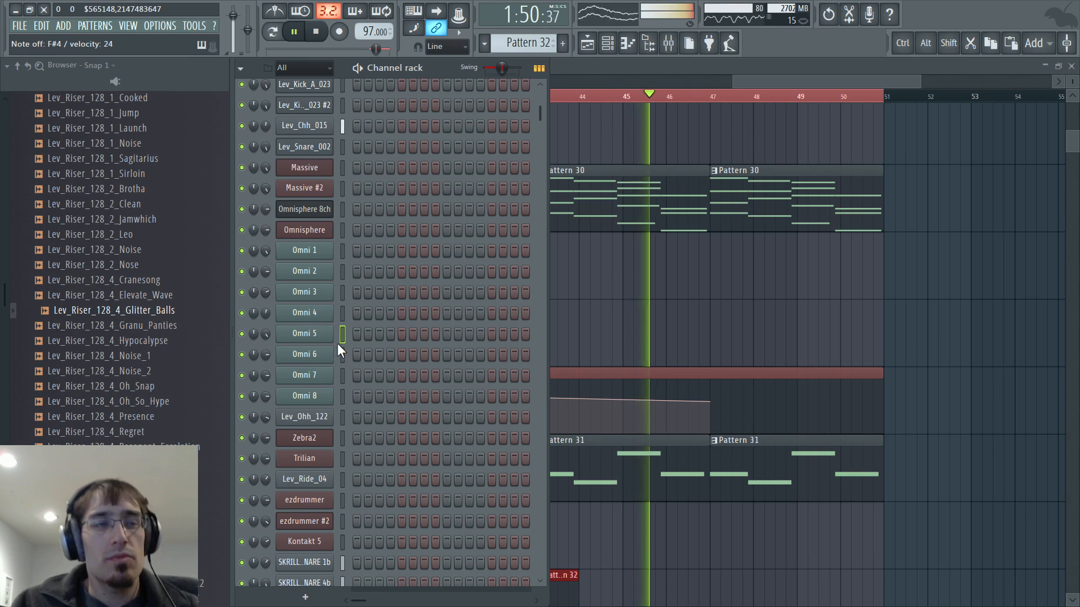
pyautogui.press('space')
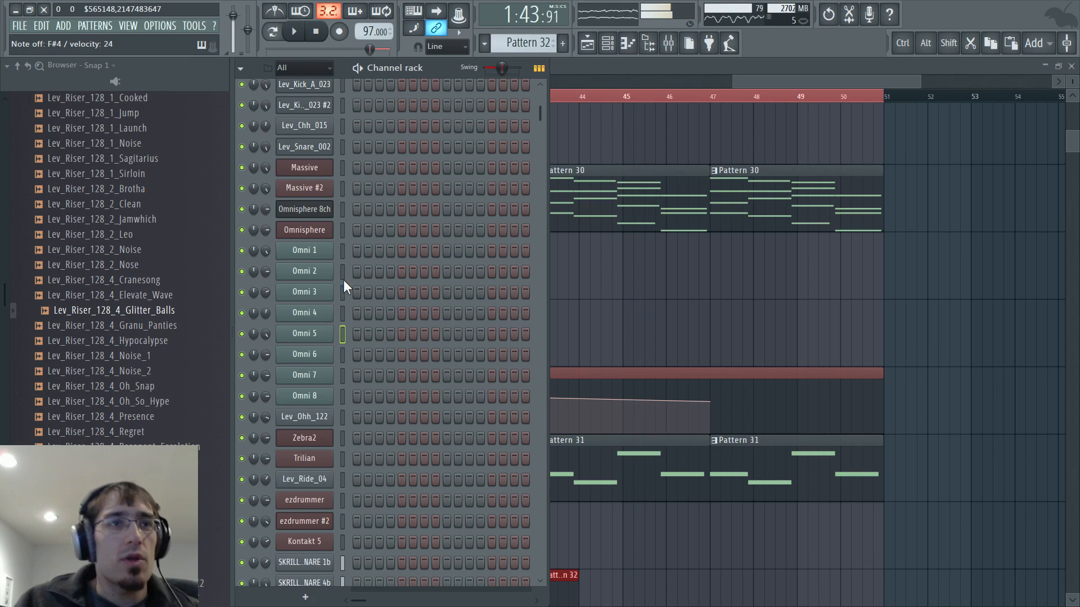
pyautogui.click(639, 78)
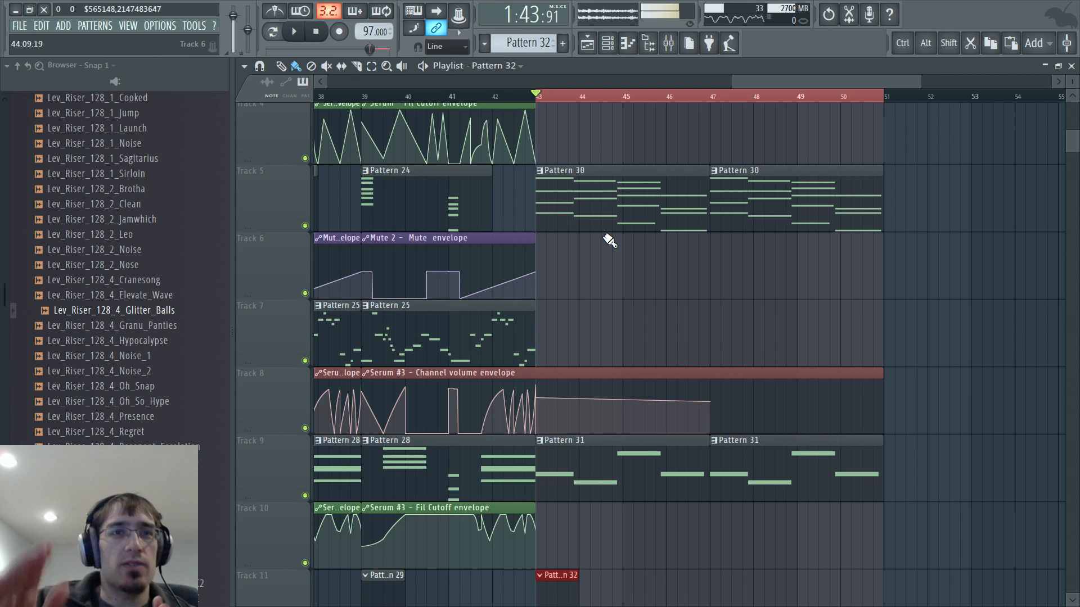
# Start the Serum #3 channel volume envelope at bar 43 with a curved rise from zero to 70% at 43:05:00
pyautogui.keyDown('ctrl'); pyautogui.scroll(3, 577, 336); pyautogui.keyUp('ctrl')
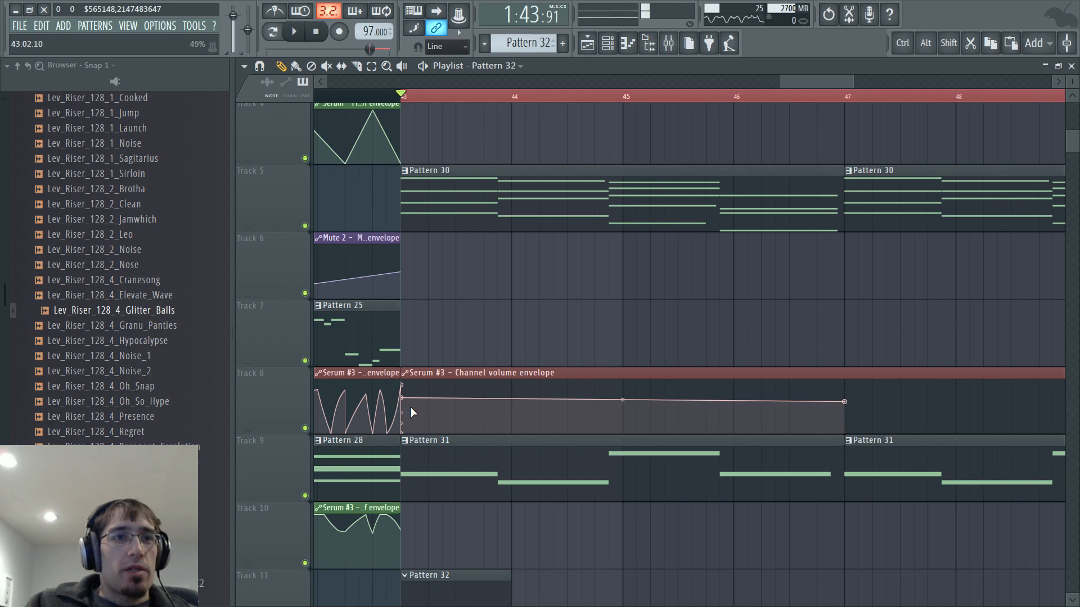
pyautogui.moveTo(409, 400); pyautogui.dragTo(431, 405)
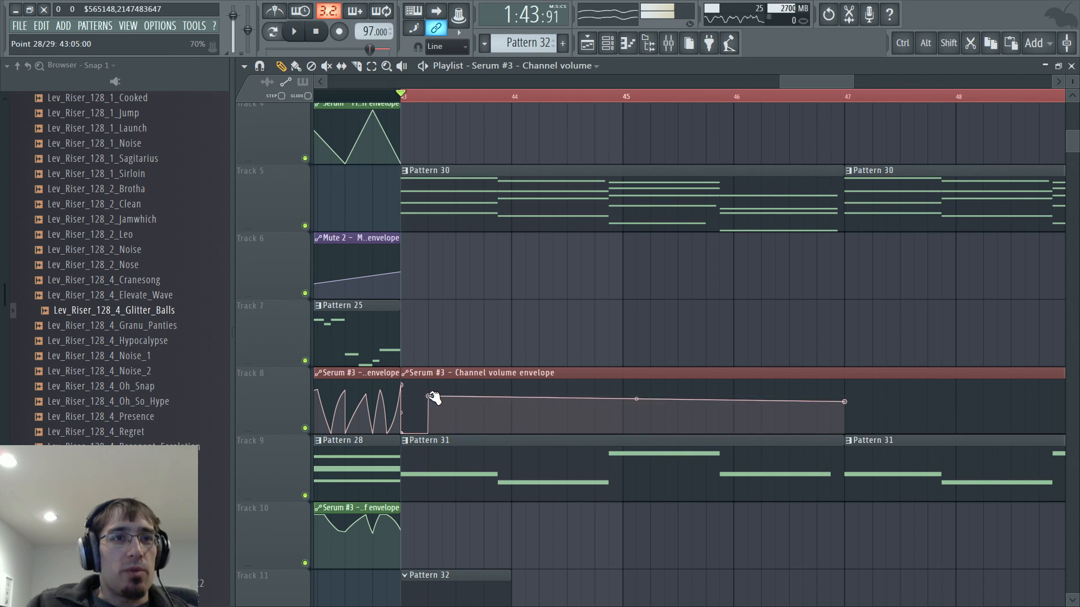
pyautogui.rightClick(431, 397)
pyautogui.click(441, 413)
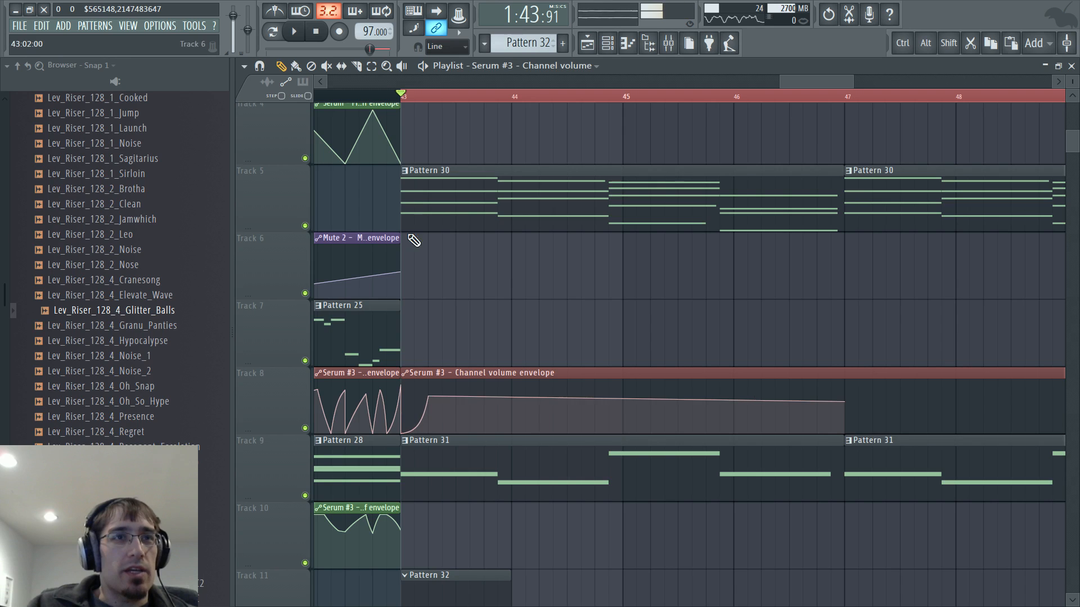
# Add a second four-step volume rise from zero after 43:05:00, straighten both ramps' curves and replay from bar 43
pyautogui.press('space')
pyautogui.moveTo(437, 423); pyautogui.dragTo(456, 396)
pyautogui.press('space')
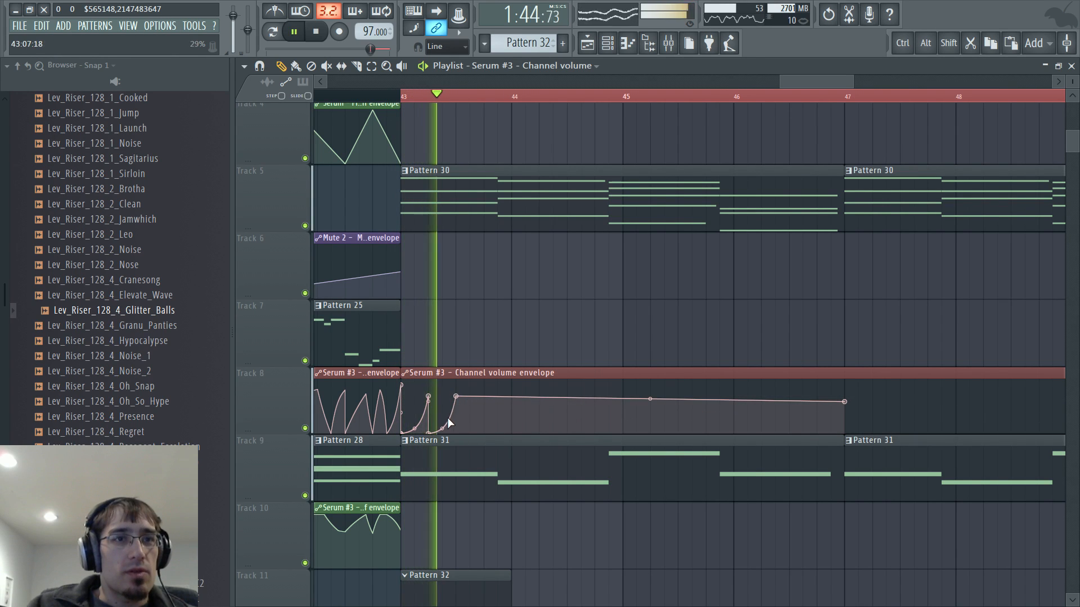
pyautogui.press('space')
pyautogui.press('space')
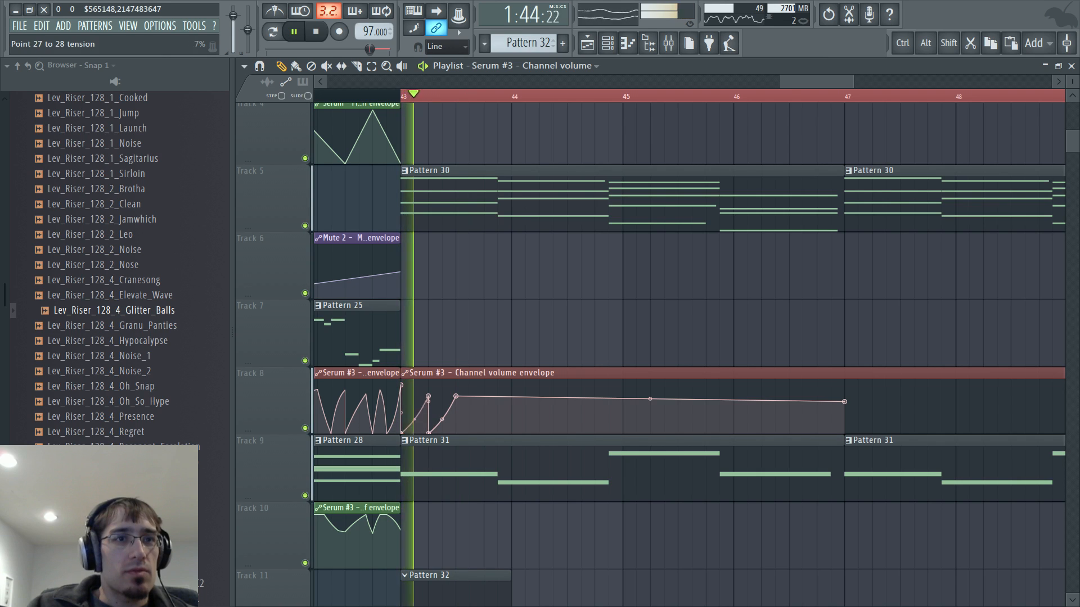
# Add two more four-step volume rises from zero to the Serum #3 envelope, ending the last at 68% on 44:01:00, and replay
pyautogui.press('space')
pyautogui.moveTo(458, 405)
pyautogui.mouseDown()
pyautogui.moveTo(466, 433)
pyautogui.moveTo(479, 405)
pyautogui.mouseUp()
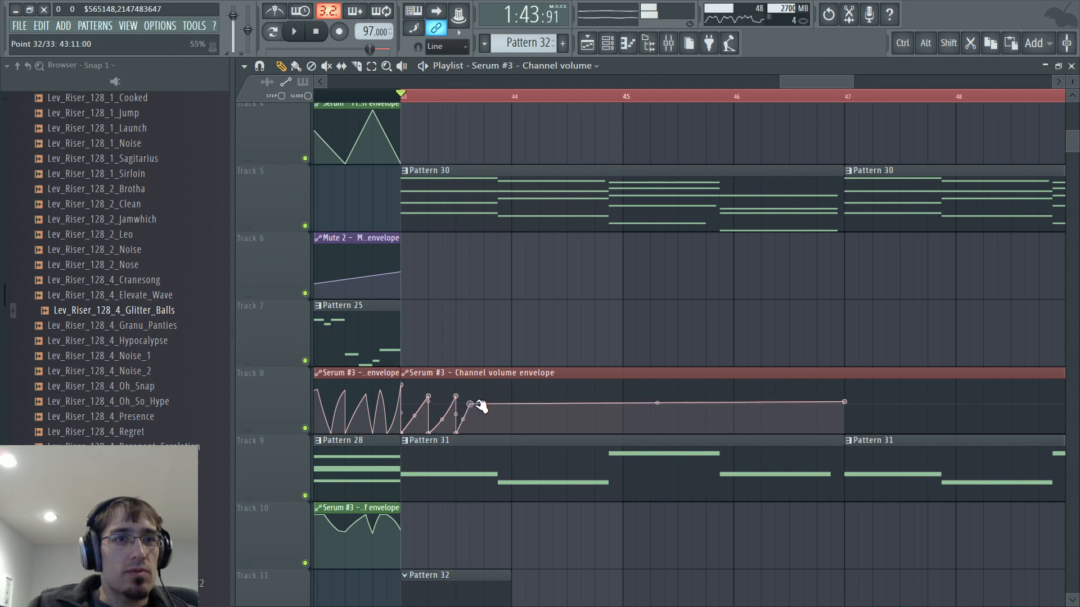
pyautogui.rightClick(486, 433)
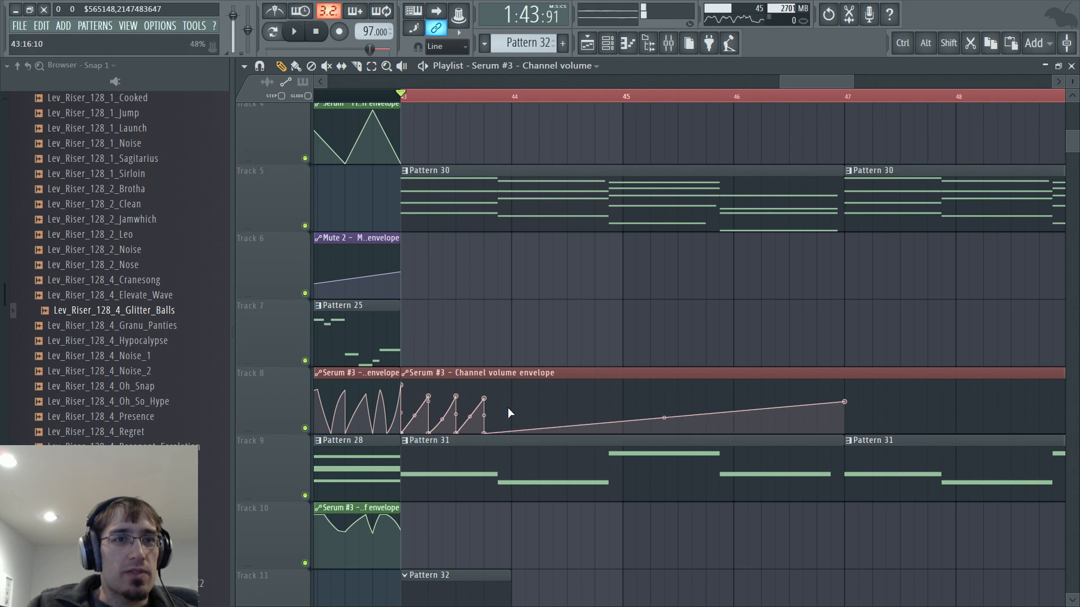
pyautogui.rightClick(511, 398)
pyautogui.press('space')
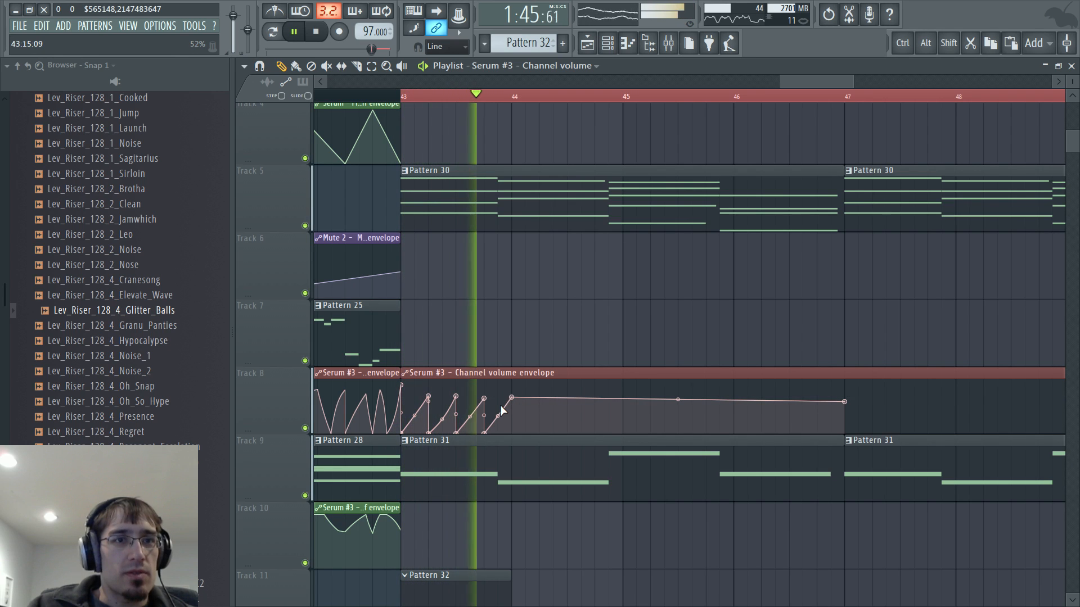
pyautogui.press('space')
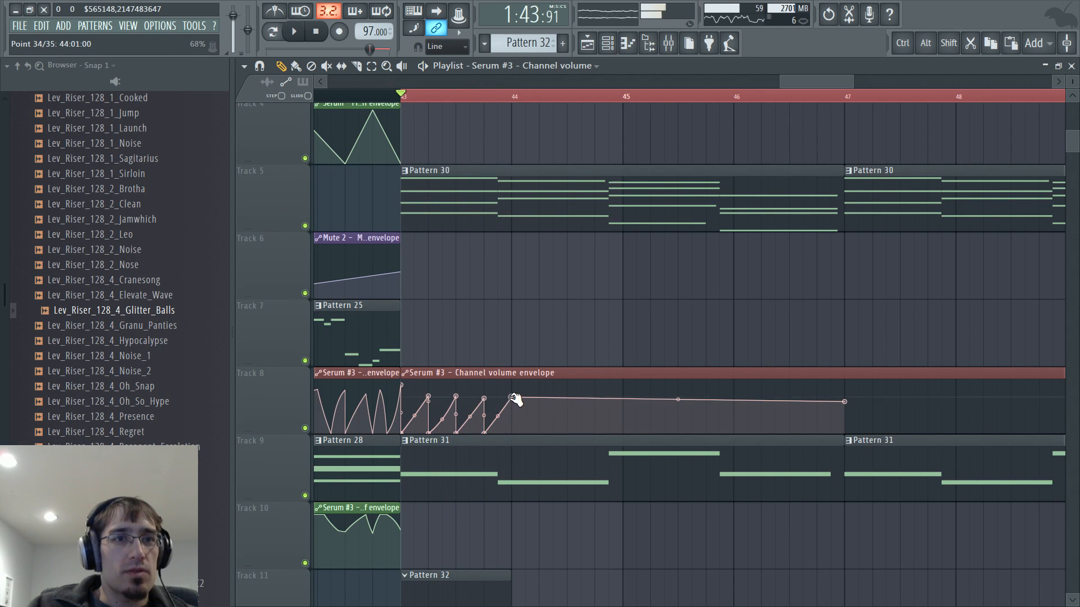
# Move the last peak of the volume envelope four steps past bar 44 and add a higher peak where the second chord starts
pyautogui.press('space')
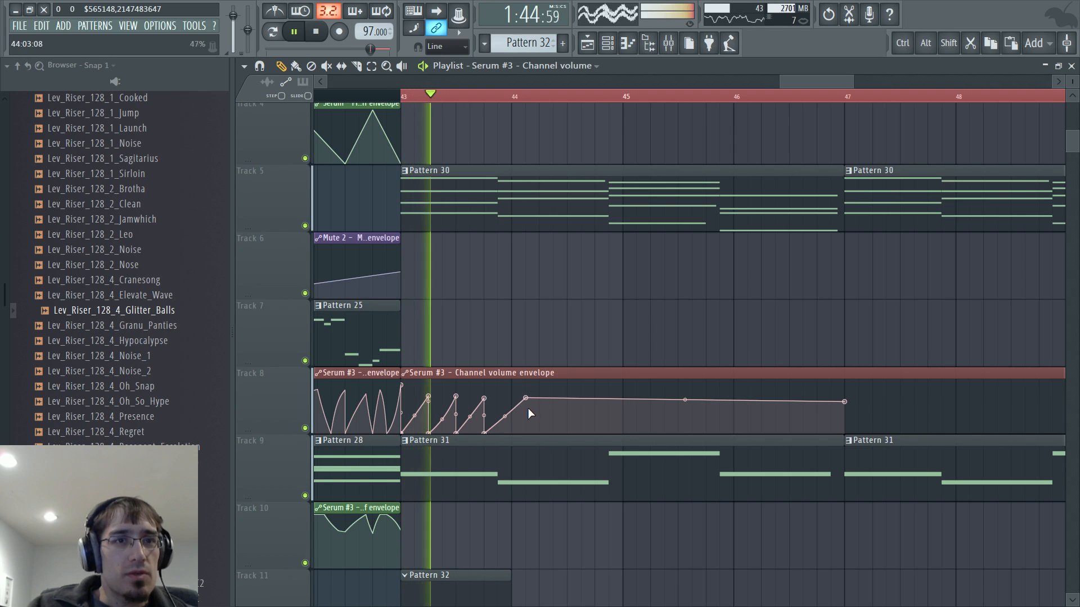
pyautogui.moveTo(533, 401); pyautogui.dragTo(546, 401)
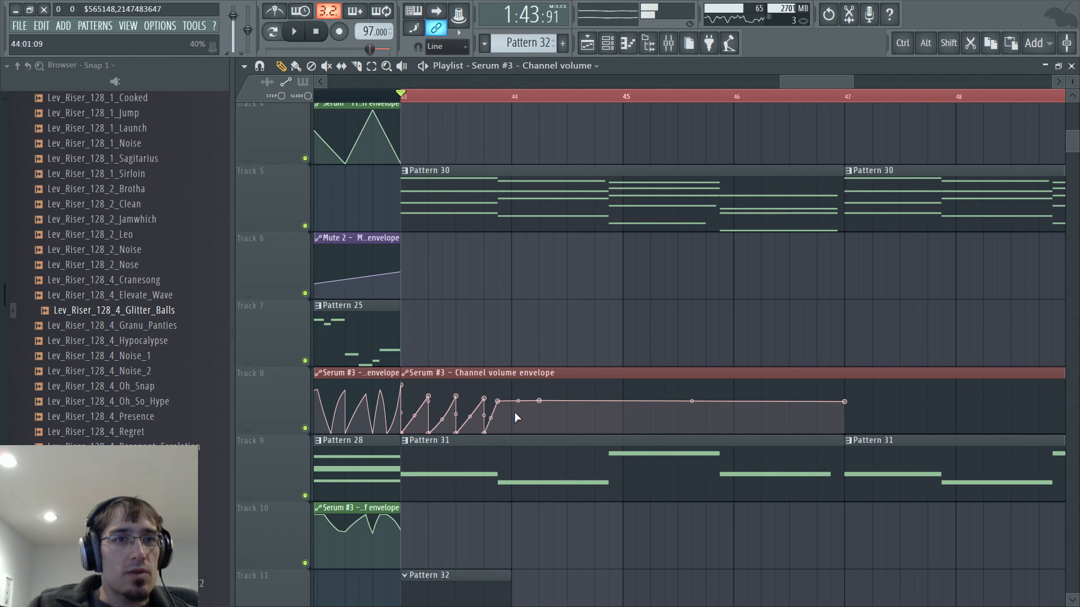
pyautogui.press('space')
pyautogui.moveTo(497, 401); pyautogui.dragTo(429, 395)
pyautogui.press('space')
# Extend the Serum #3 Fil Cutoff envelope clip on track 10 slightly past bar 43, set its 43:01:00 point to 100%, and replay
pyautogui.press('space')
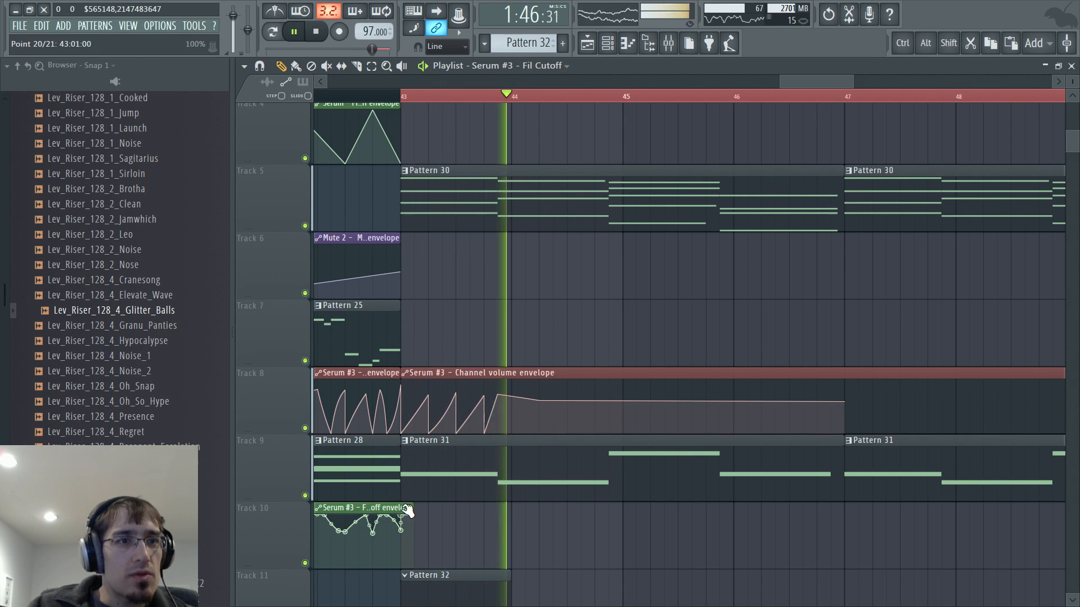
pyautogui.press('space')
pyautogui.press('space')
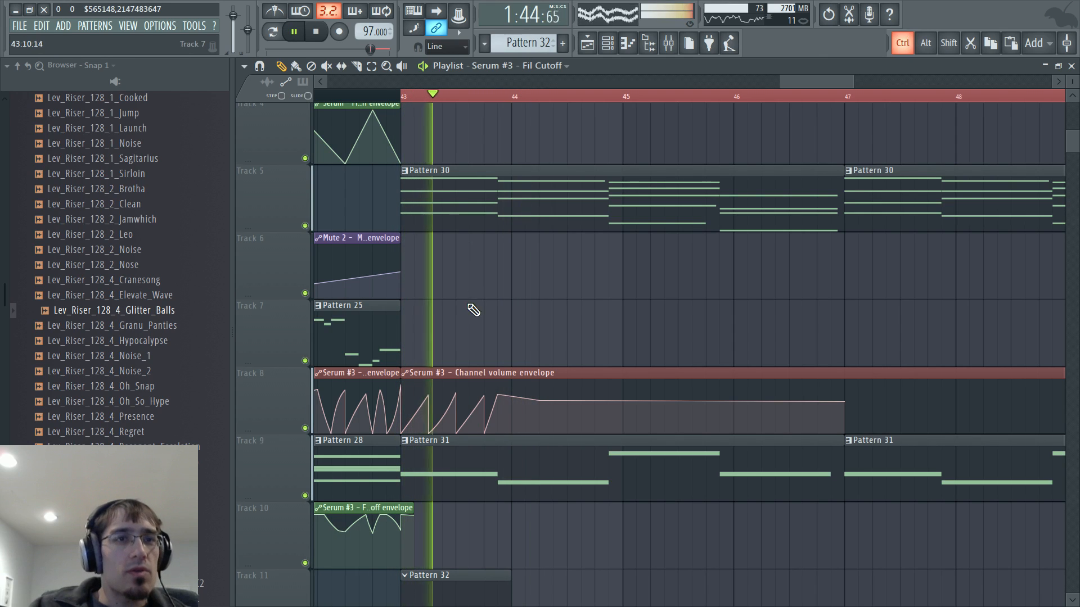
pyautogui.scroll(1, 473, 310)
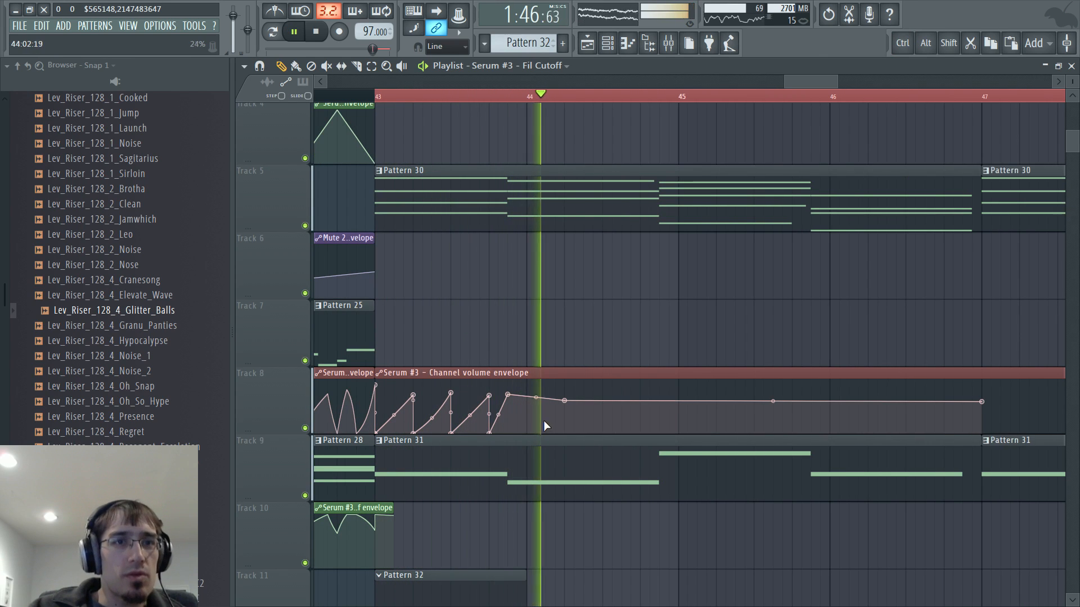
# Add two four-step rises from zero starting at 44:05:00 to the Serum #3 volume envelope, plus a shorter rise peaking at the third chord's start
pyautogui.press('space')
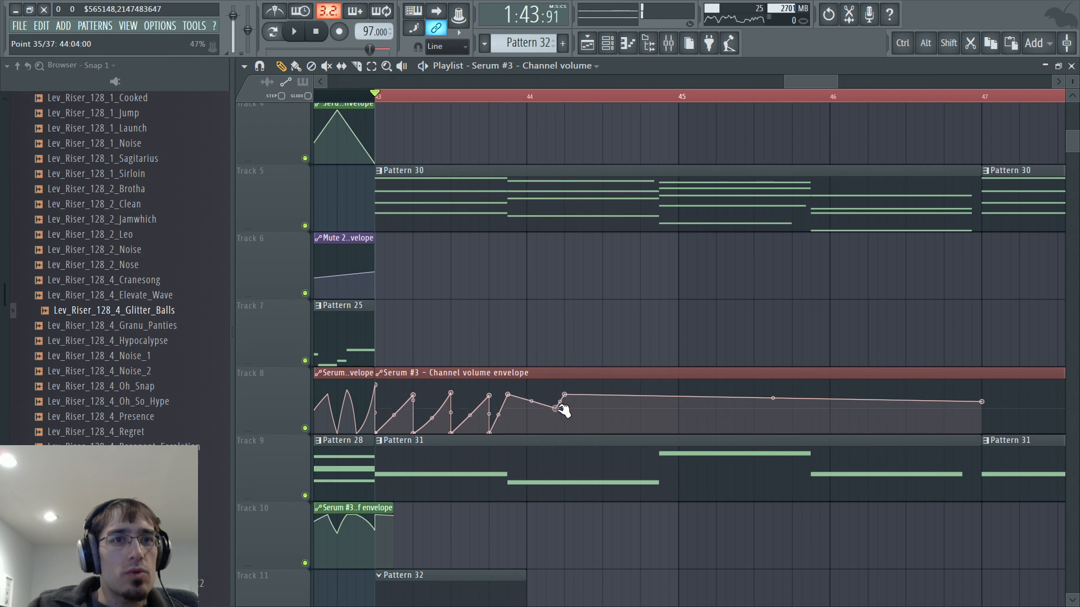
pyautogui.moveTo(564, 395); pyautogui.dragTo(565, 423)
pyautogui.click(595, 397)
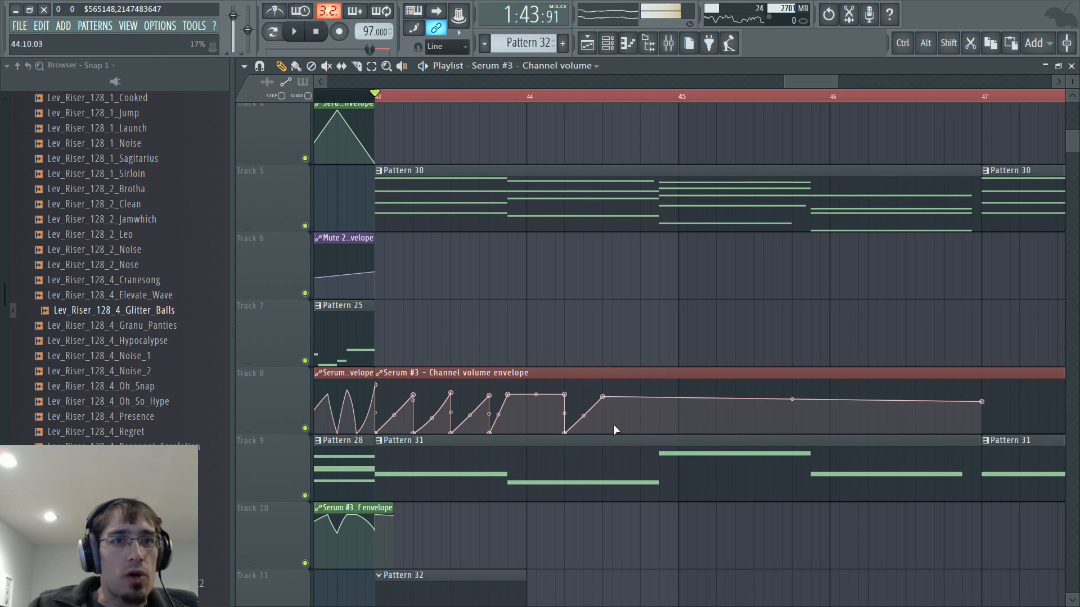
pyautogui.moveTo(602, 397); pyautogui.dragTo(606, 420)
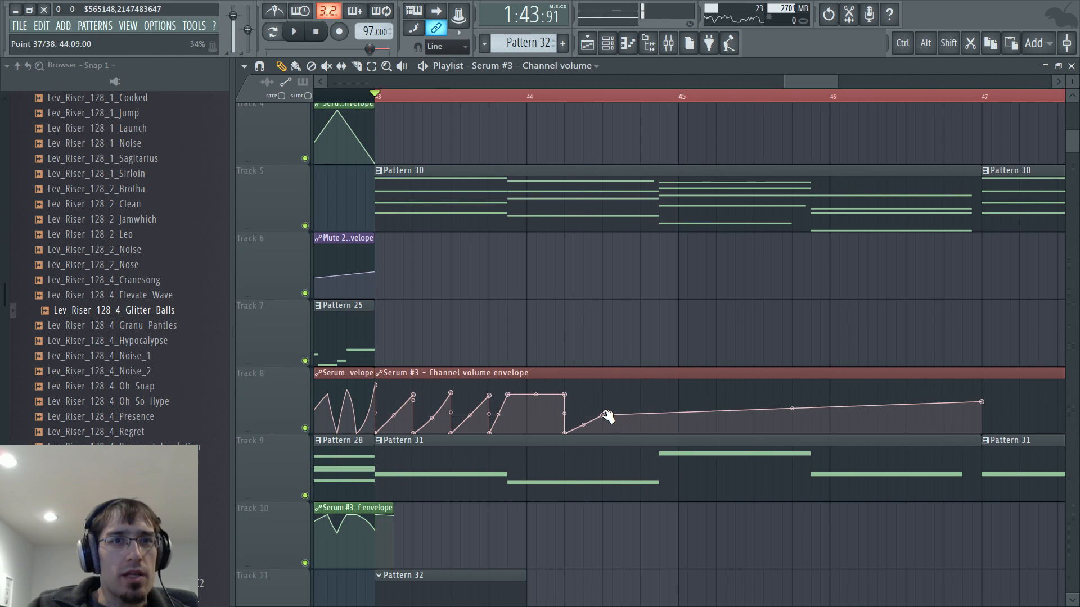
pyautogui.click(612, 433)
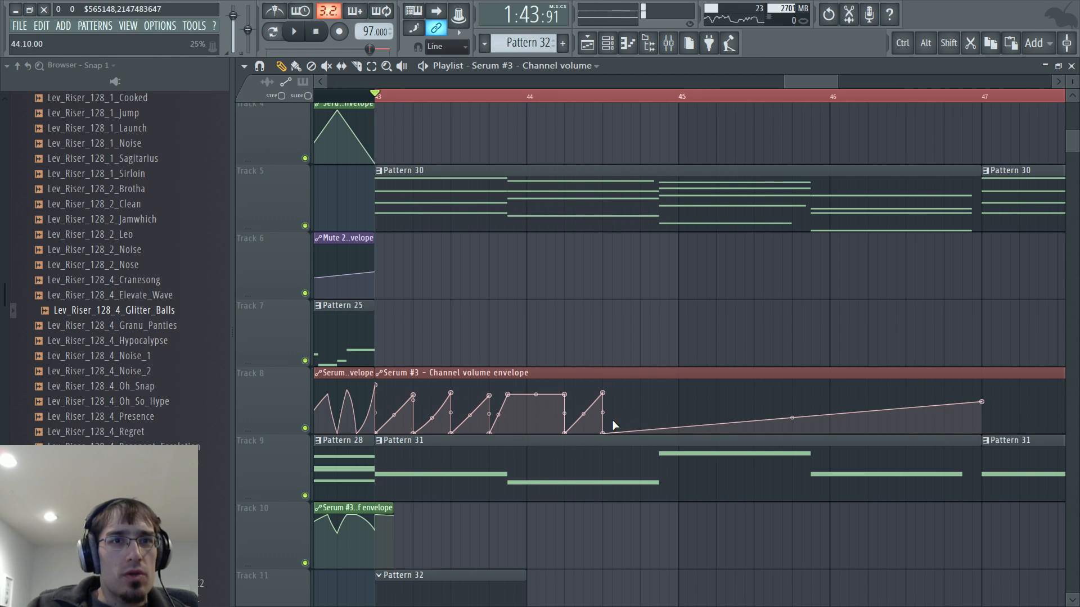
pyautogui.click(642, 396)
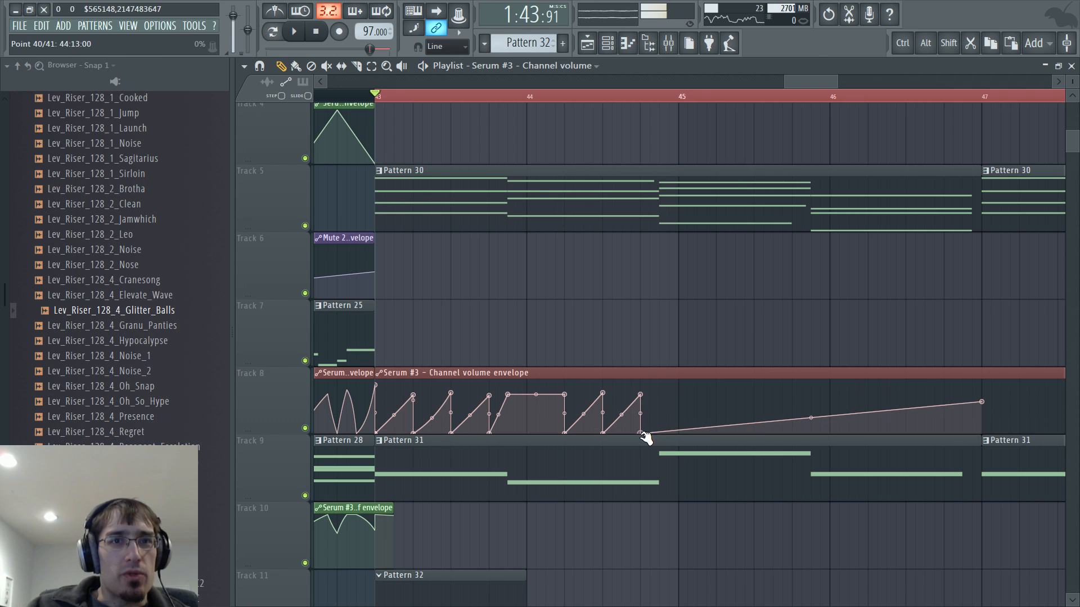
pyautogui.click(659, 394)
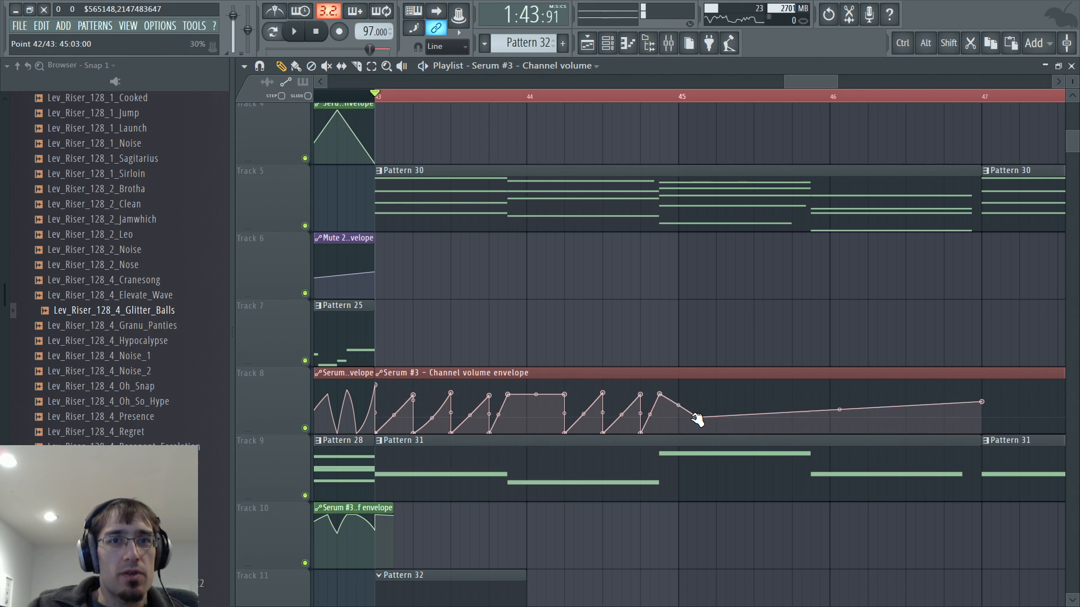
# Drop the volume envelope to zero at 45:01:00, add four-step rises peaking at 45:05:00 and 45:09:00 with drops between, and replay from bar 43
pyautogui.click(679, 433)
pyautogui.moveTo(713, 408); pyautogui.dragTo(721, 397)
pyautogui.press('space')
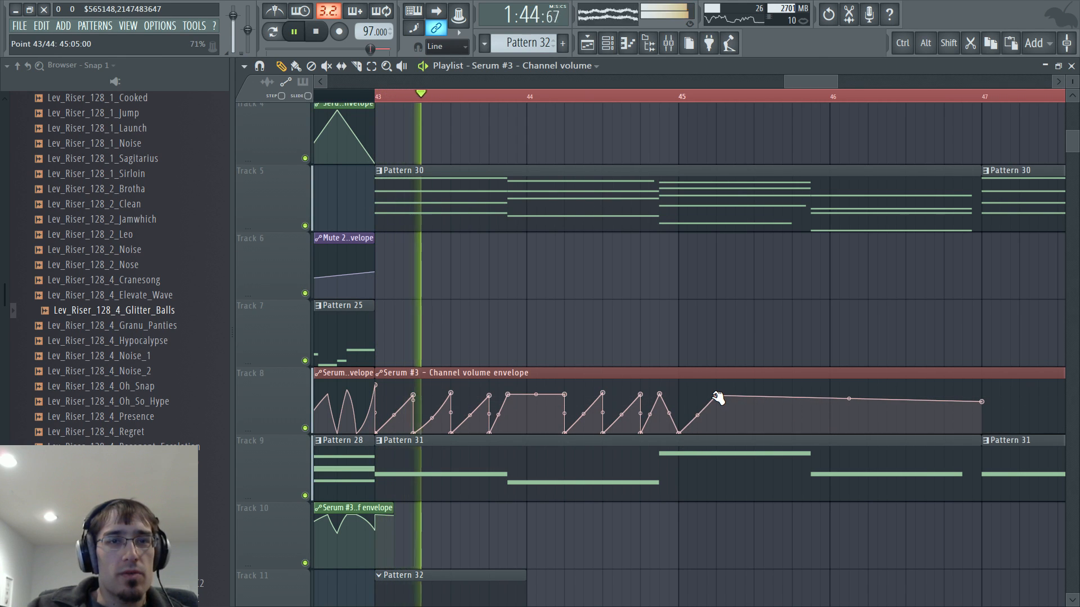
pyautogui.click(719, 432)
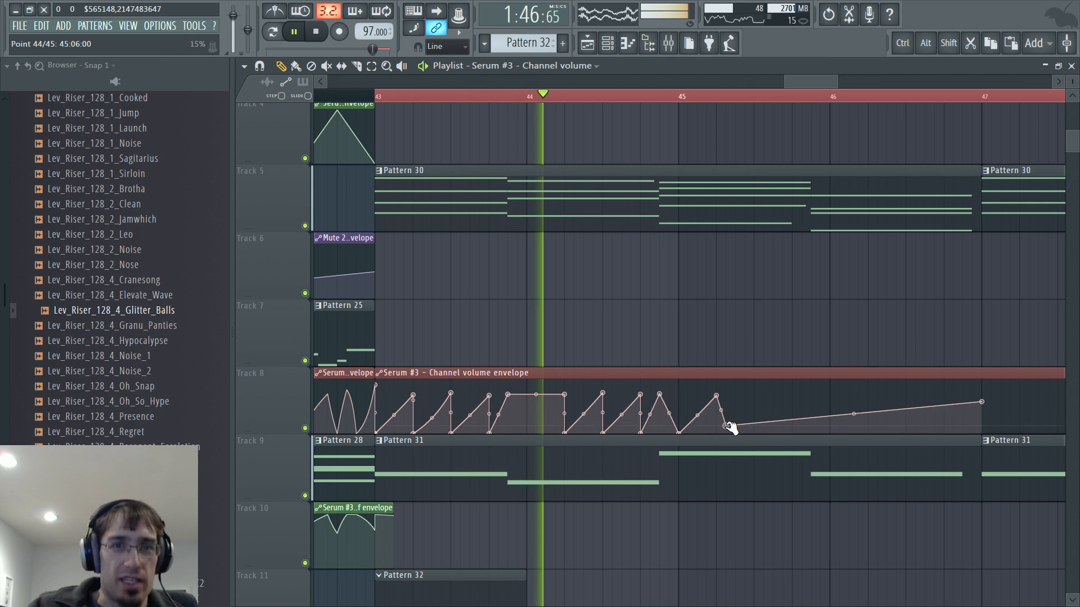
pyautogui.click(754, 397)
pyautogui.click(754, 433)
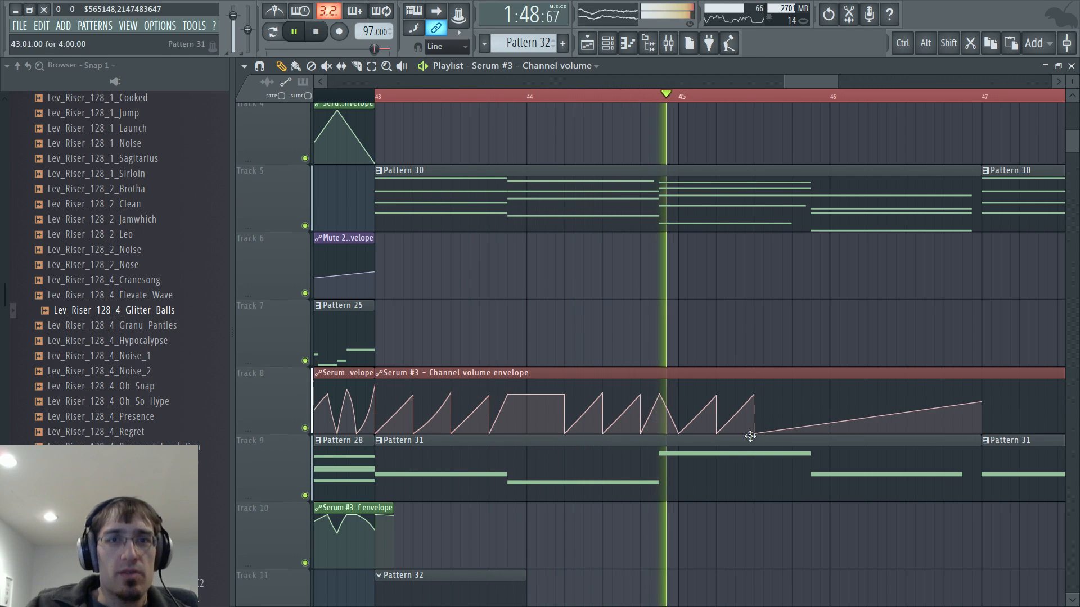
# Add a peak at 45:13:00 held until the fourth chord, fill bar 46 with two- and four-step rises from zero, and replay
pyautogui.click(793, 397)
pyautogui.moveTo(794, 399); pyautogui.dragTo(794, 394)
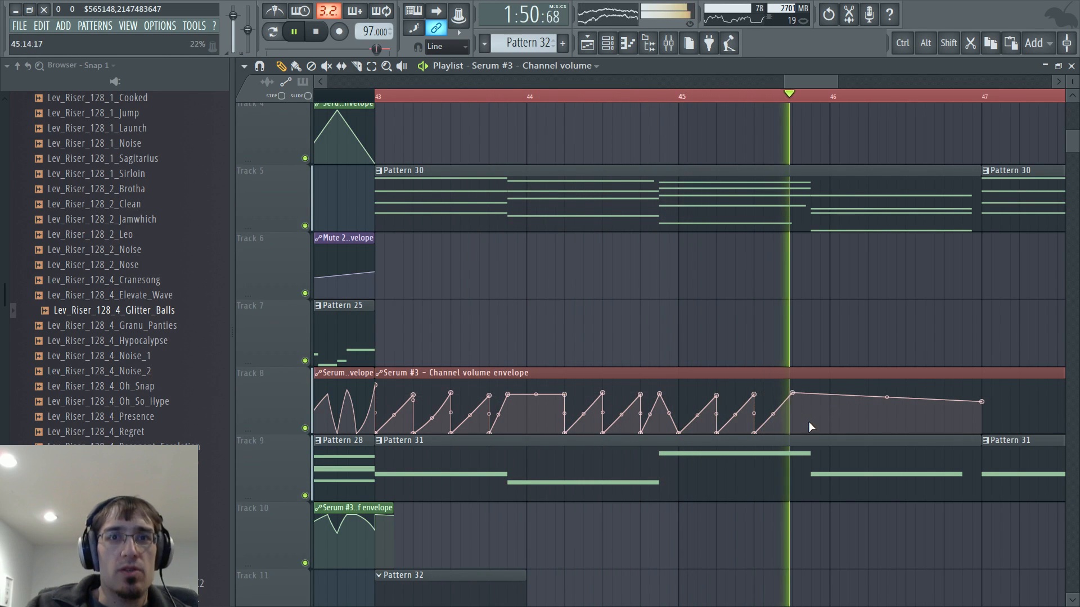
pyautogui.press('space')
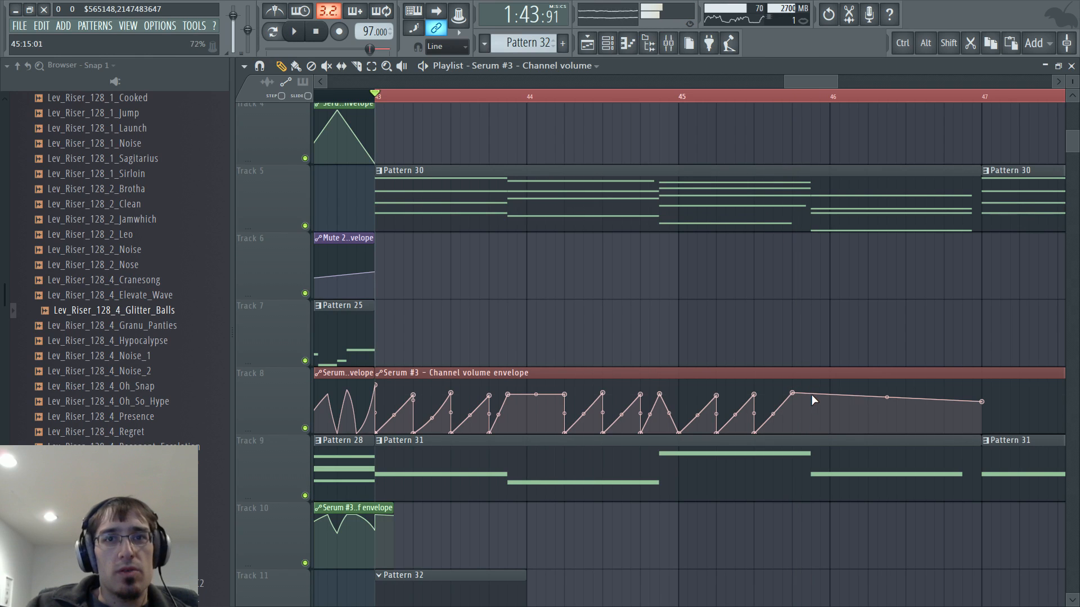
pyautogui.click(811, 393)
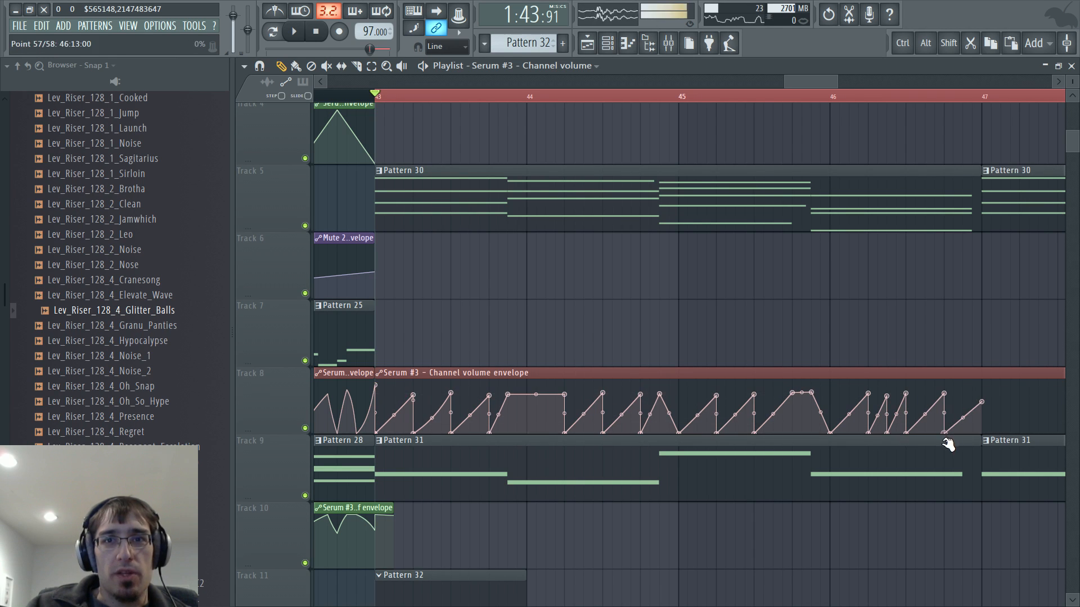
pyautogui.press('space')
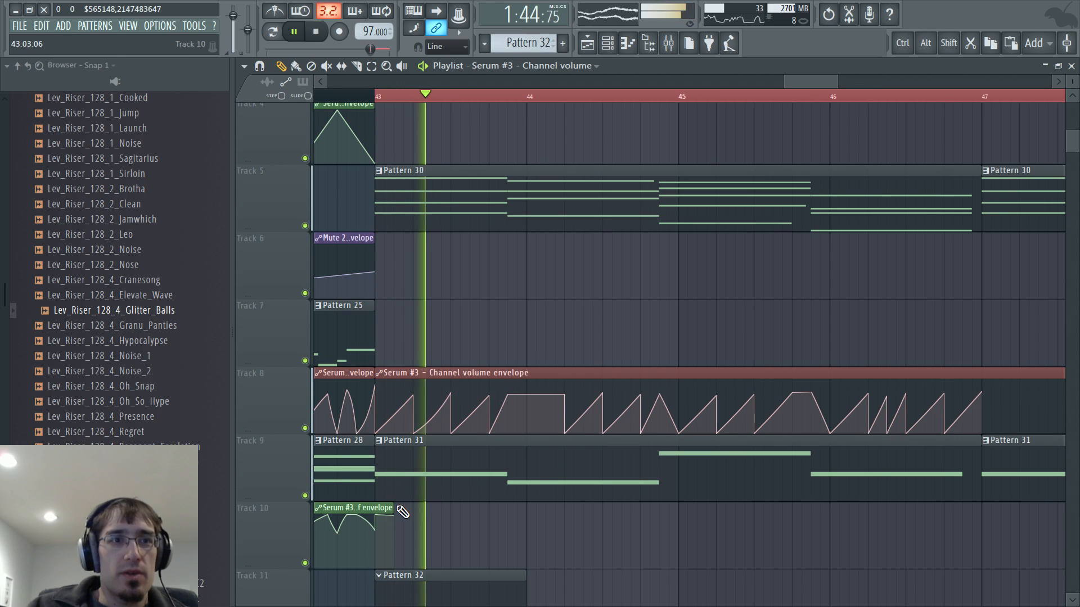
# Extend the Serum #3 Fil Cutoff envelope clip on track 10 past bar 47 and keep its curve flat at maximum up to bar 47
pyautogui.moveTo(392, 509); pyautogui.dragTo(843, 505)
pyautogui.rightClick(565, 515)
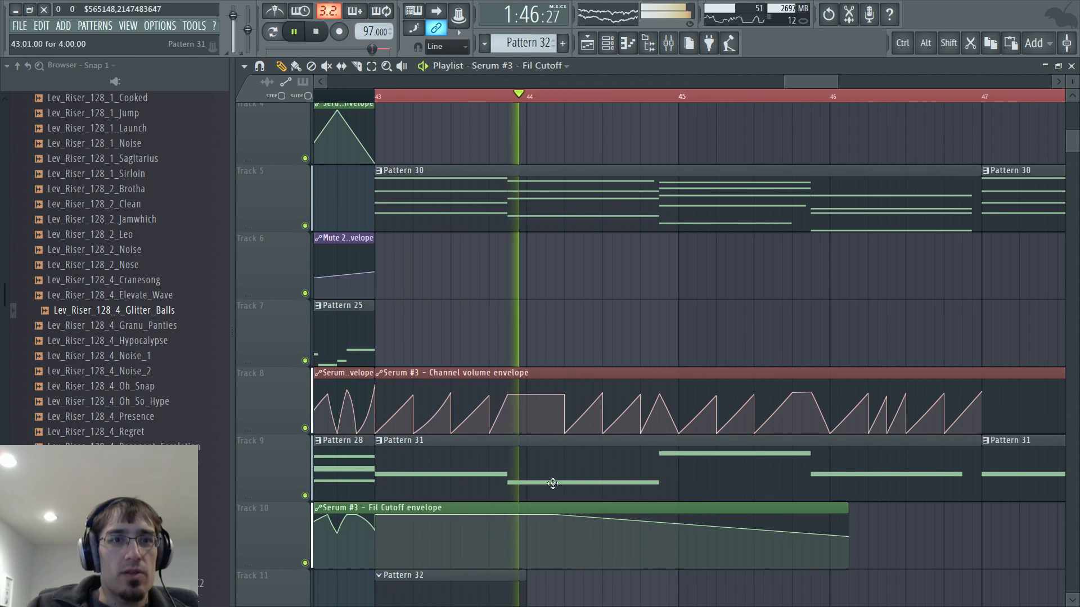
pyautogui.rightClick(670, 519)
pyautogui.moveTo(665, 518); pyautogui.dragTo(707, 512)
pyautogui.moveTo(843, 507); pyautogui.dragTo(1030, 511)
pyautogui.moveTo(983, 547); pyautogui.dragTo(983, 514)
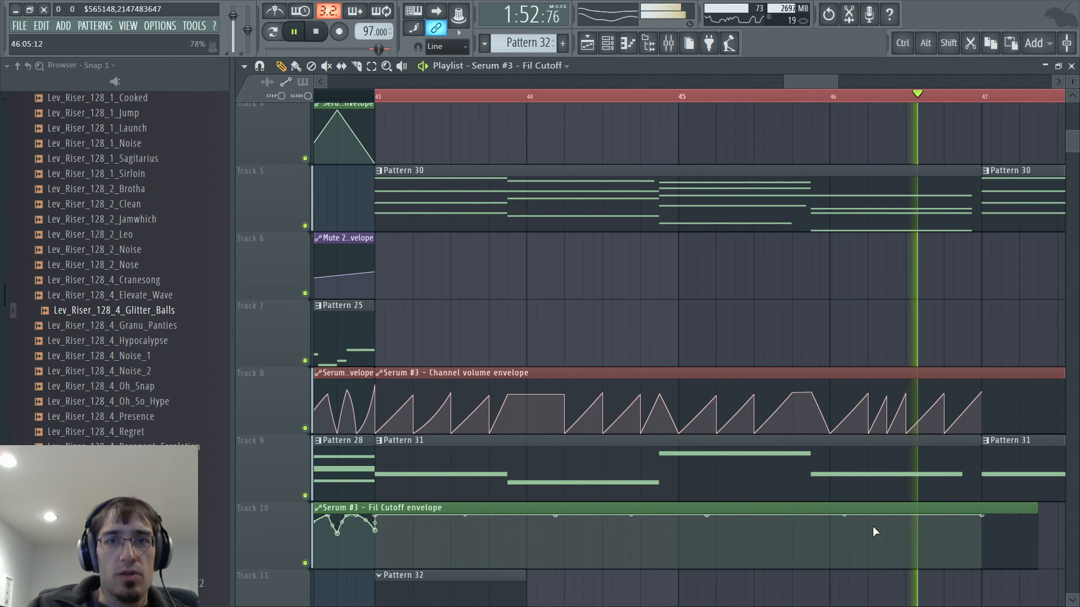
pyautogui.press('space')
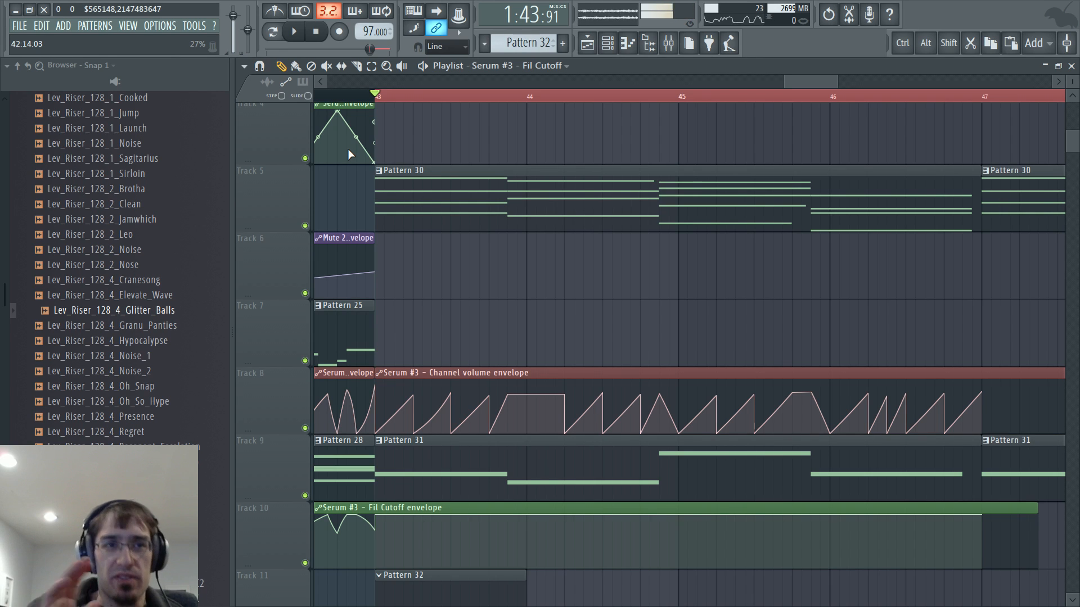
# Add a curved dip from 43:15 to 44:05 in the Serum #3 Fil Cutoff envelope, with an instant return to full, and audition it
pyautogui.press('space')
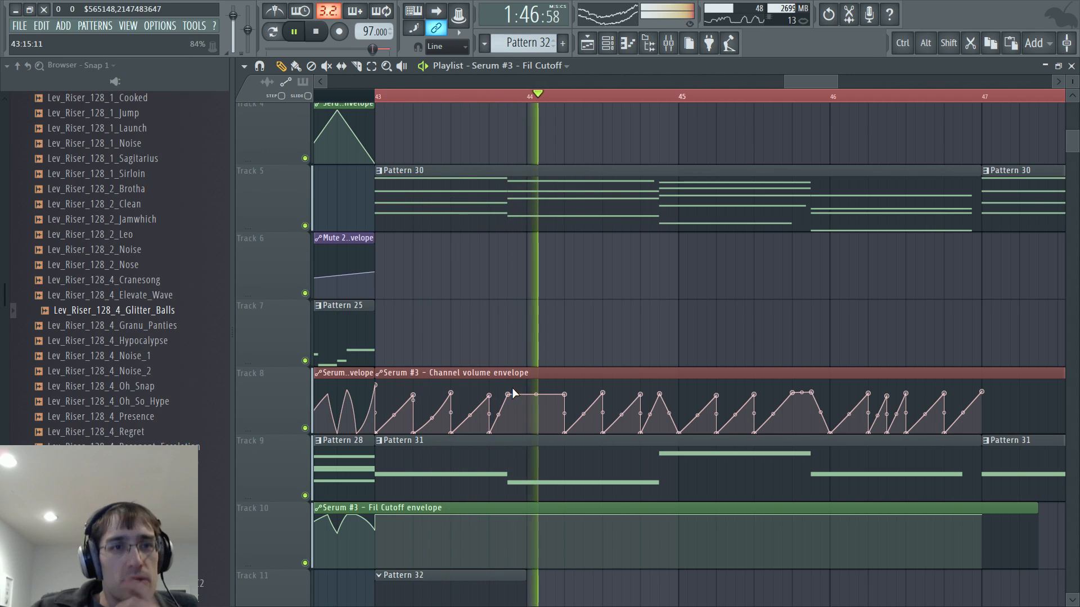
pyautogui.press('space')
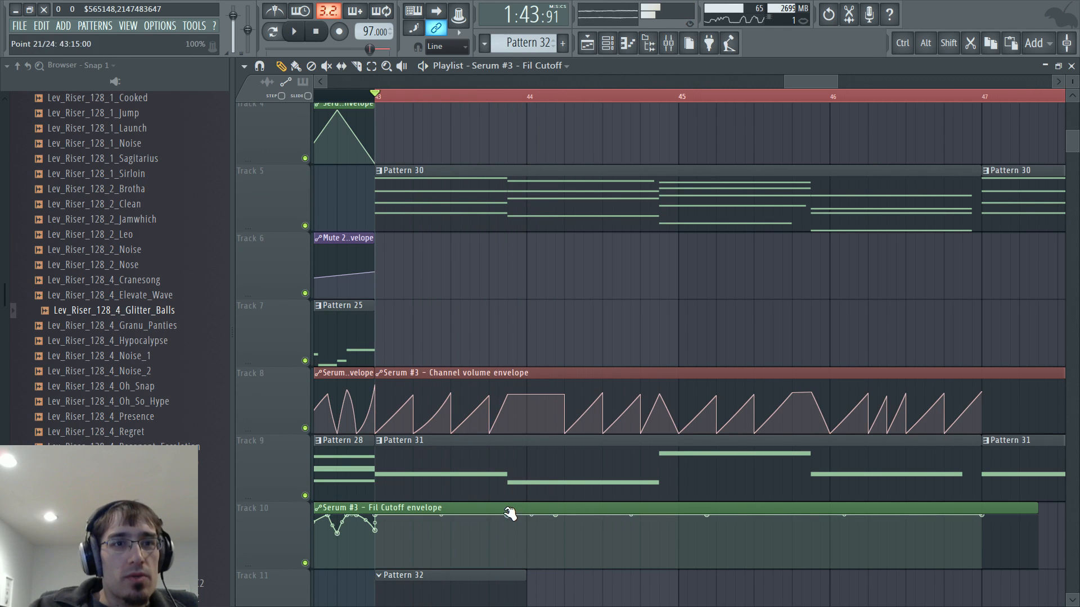
pyautogui.moveTo(561, 519); pyautogui.dragTo(565, 545)
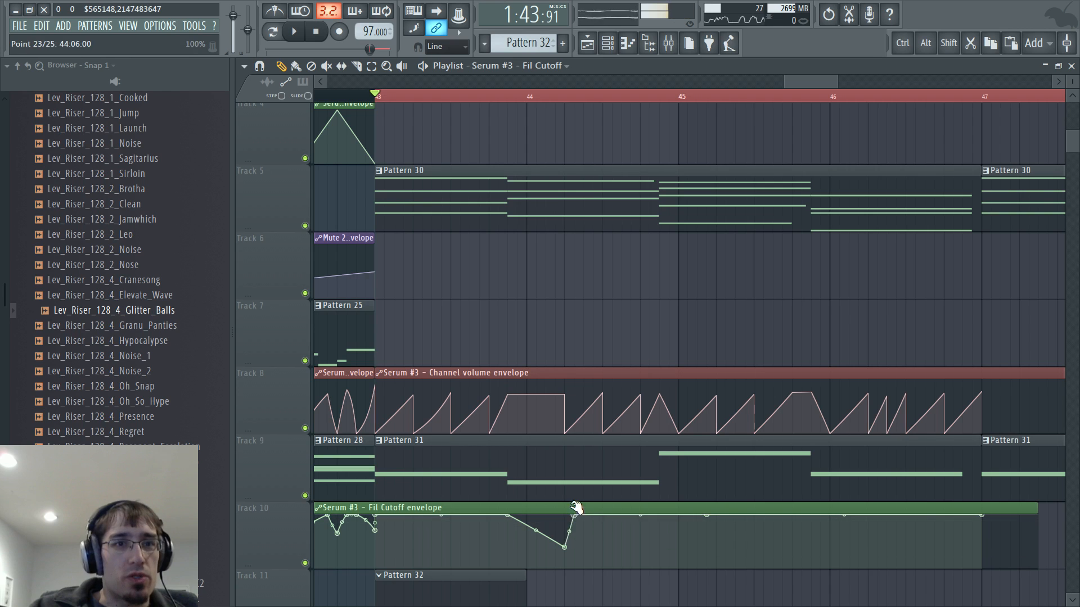
pyautogui.press('space')
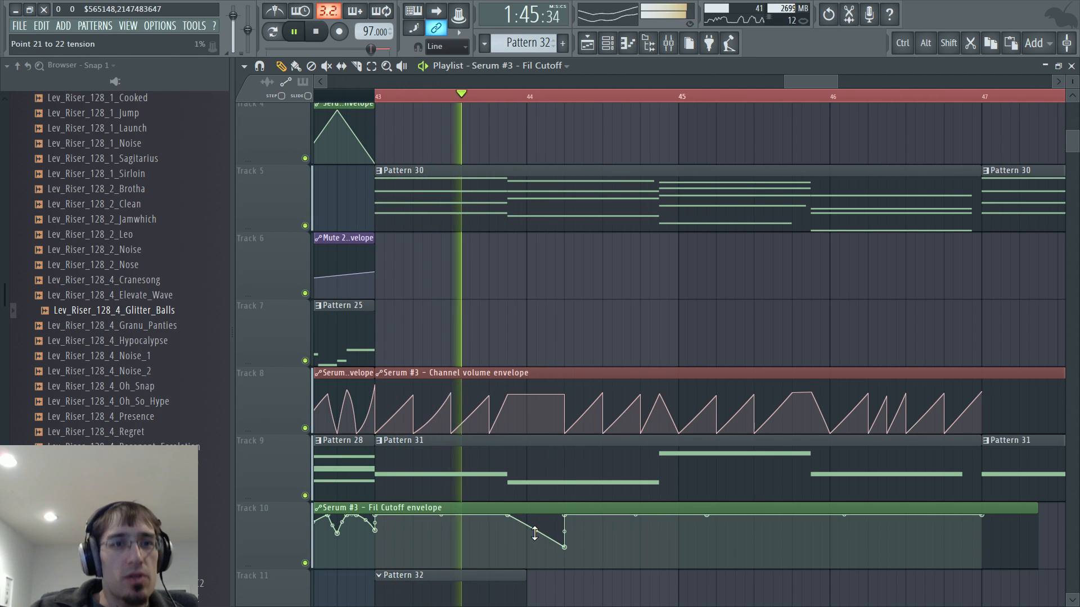
pyautogui.moveTo(536, 531); pyautogui.dragTo(536, 520)
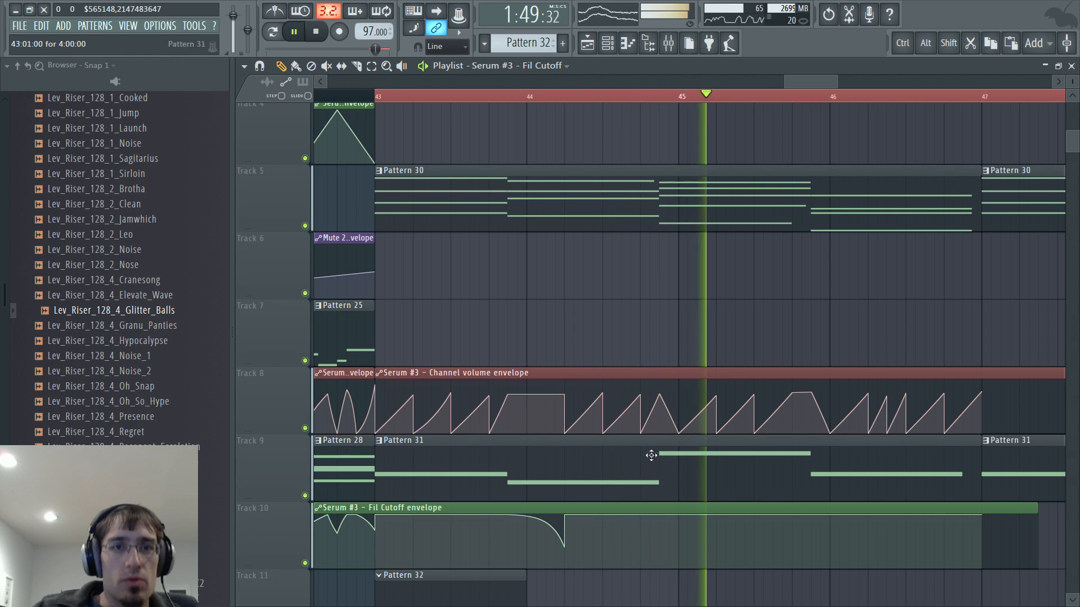
pyautogui.press('space')
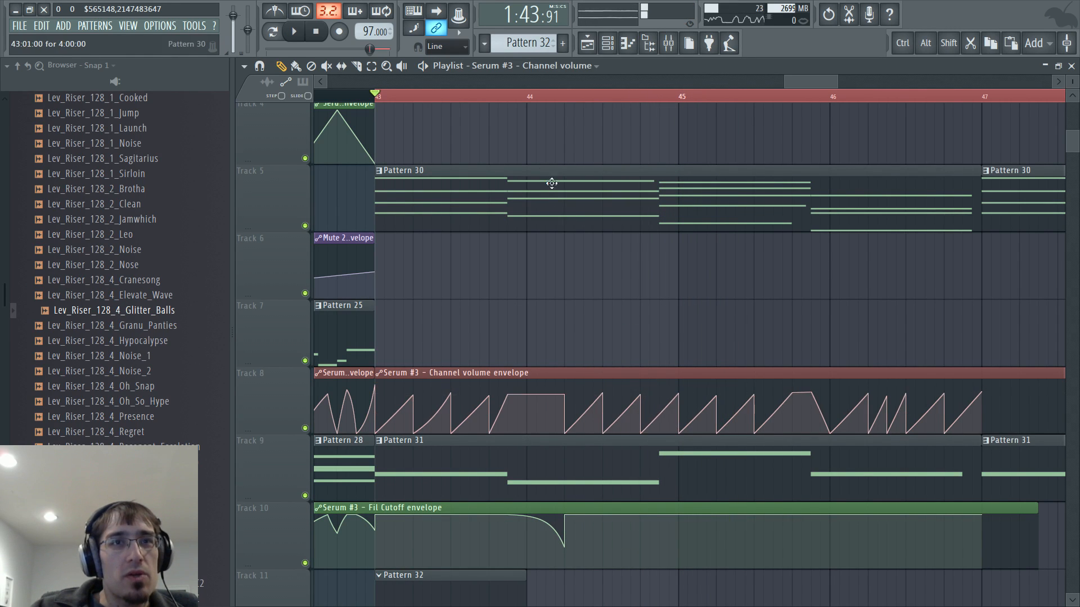
# Reshape the Serum #3 Channel volume envelope so it rises to full at 44:15 and holds there until 45:05
pyautogui.click(523, 97)
pyautogui.press('space')
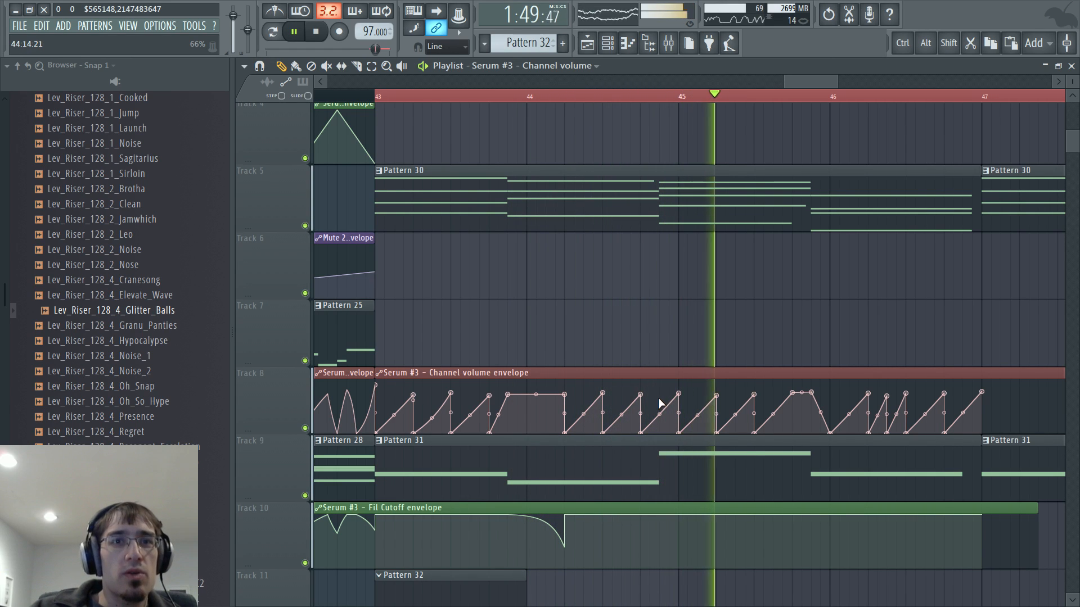
pyautogui.press('space')
pyautogui.moveTo(680, 395)
pyautogui.mouseDown()
pyautogui.moveTo(659, 421)
pyautogui.moveTo(661, 388)
pyautogui.mouseUp()
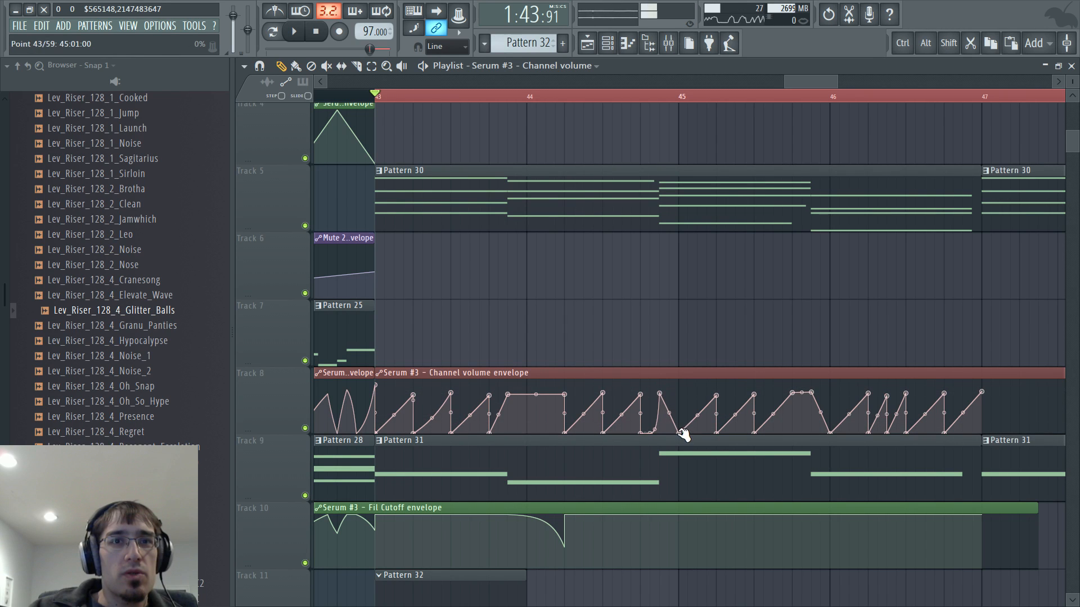
pyautogui.moveTo(679, 433); pyautogui.dragTo(682, 394)
pyautogui.click(496, 108)
# Add a shallow curved dip ending at 45:05 in the Fil Cutoff envelope during playback
pyautogui.press('space')
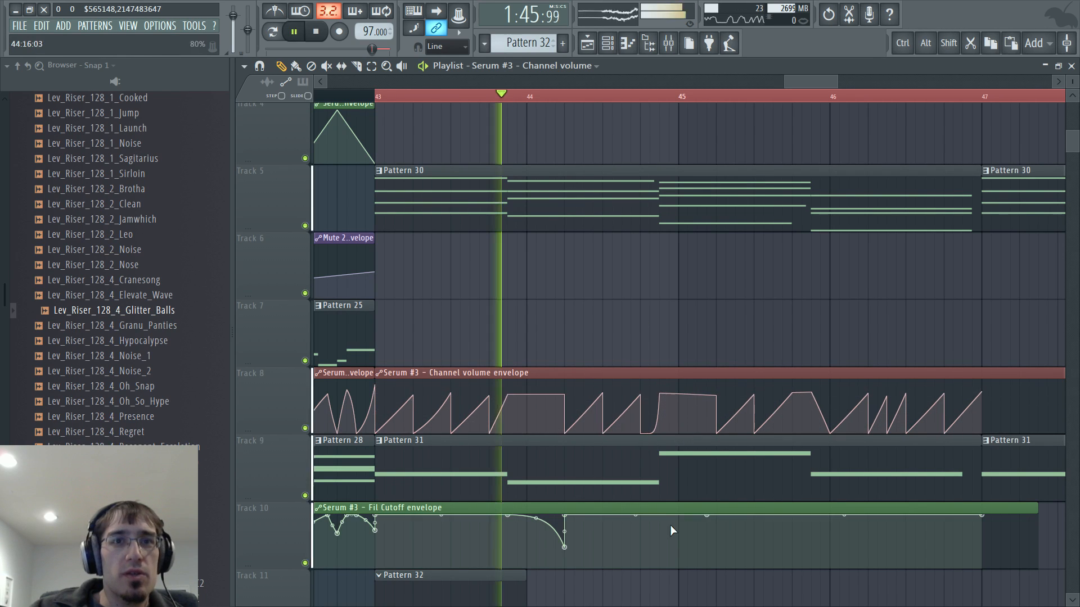
pyautogui.click(716, 531)
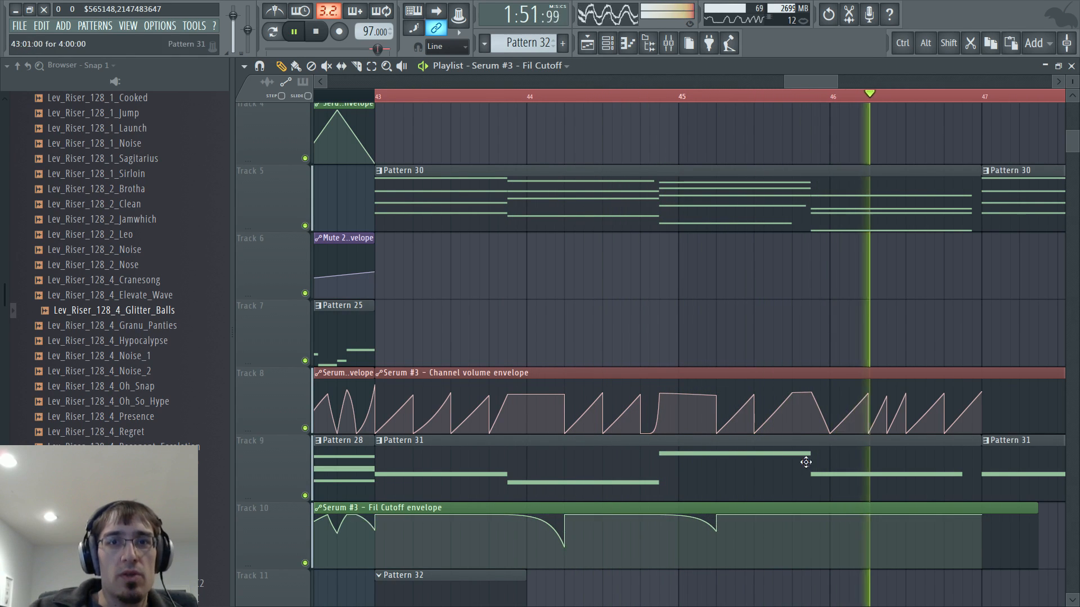
pyautogui.press('space')
# Reshape the Channel volume envelope around bar 46 with a peak at 46:01, a short dip, and a full-volume hold from 46:05 to 46:07
pyautogui.moveTo(845, 417)
pyautogui.mouseDown()
pyautogui.moveTo(831, 396)
pyautogui.moveTo(849, 433)
pyautogui.mouseUp()
pyautogui.rightClick(869, 393)
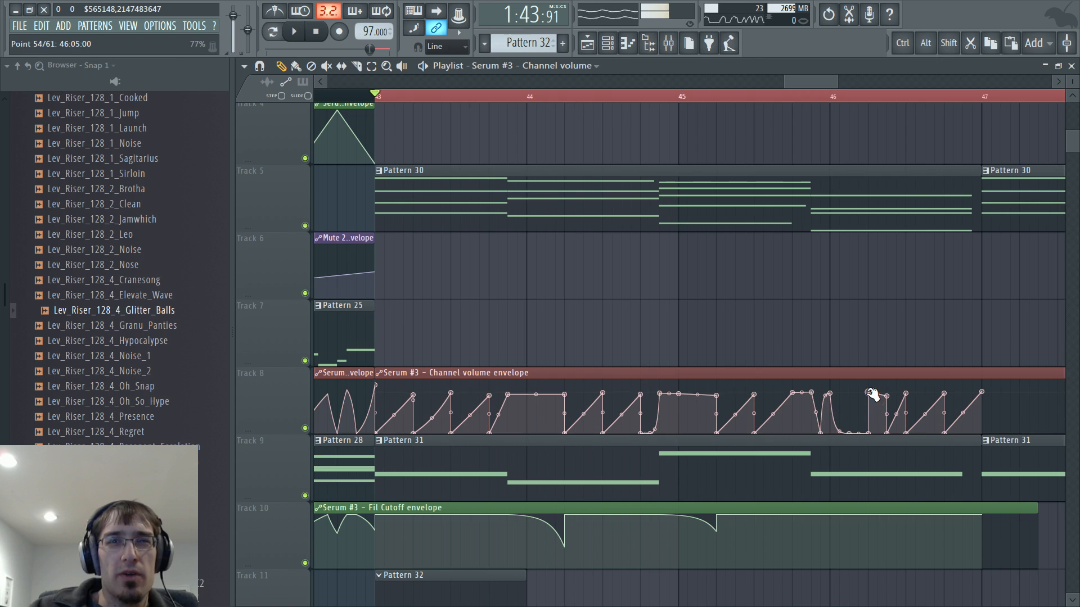
pyautogui.rightClick(866, 433)
pyautogui.click(887, 387)
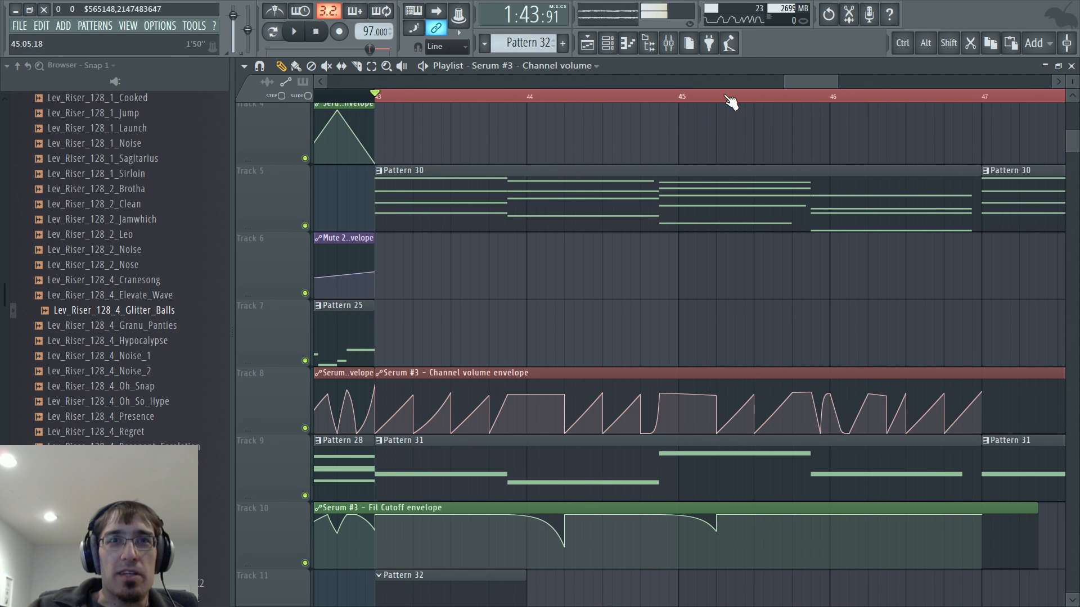
# Keep the Channel volume envelope at zero from 44:13 to 44:15, with an instant jump to full at 44:15, while auditioning
pyautogui.press('space')
pyautogui.moveTo(784, 85); pyautogui.dragTo(808, 86)
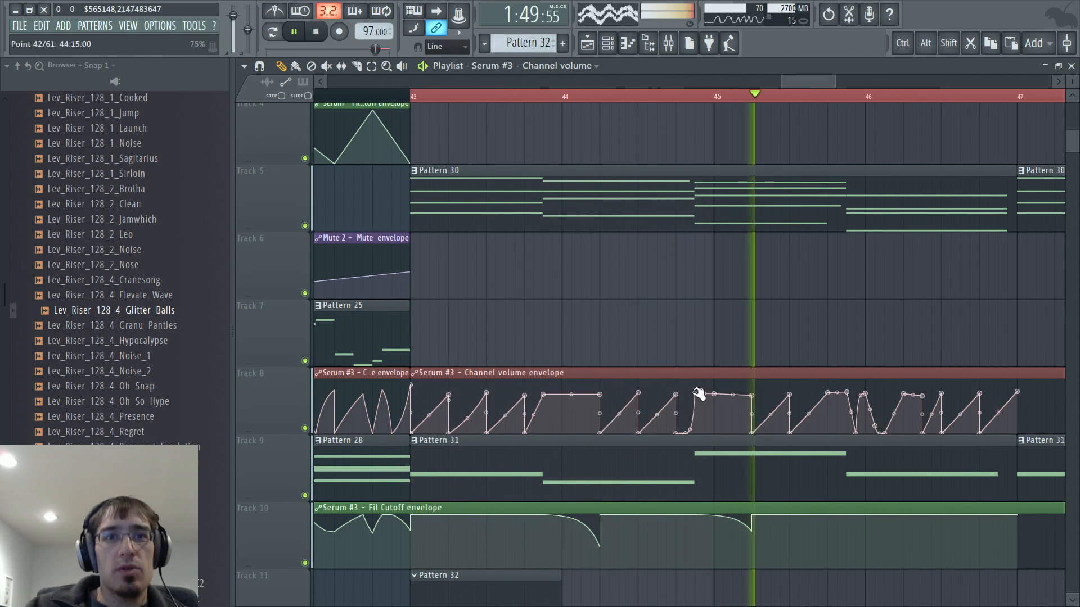
pyautogui.moveTo(686, 433)
pyautogui.mouseDown()
pyautogui.moveTo(688, 415)
pyautogui.moveTo(696, 432)
pyautogui.mouseUp()
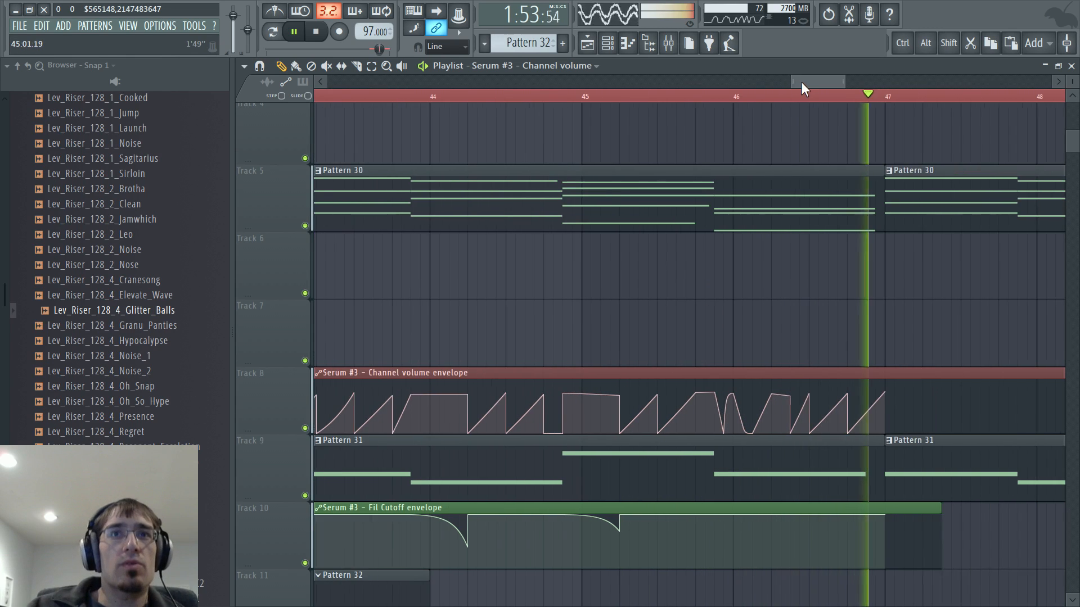
pyautogui.press('space')
# Drop the Fil Cutoff envelope instantly to about 51% at 46:01 and ramp it back to full by 46:09
pyautogui.moveTo(634, 84); pyautogui.dragTo(821, 85)
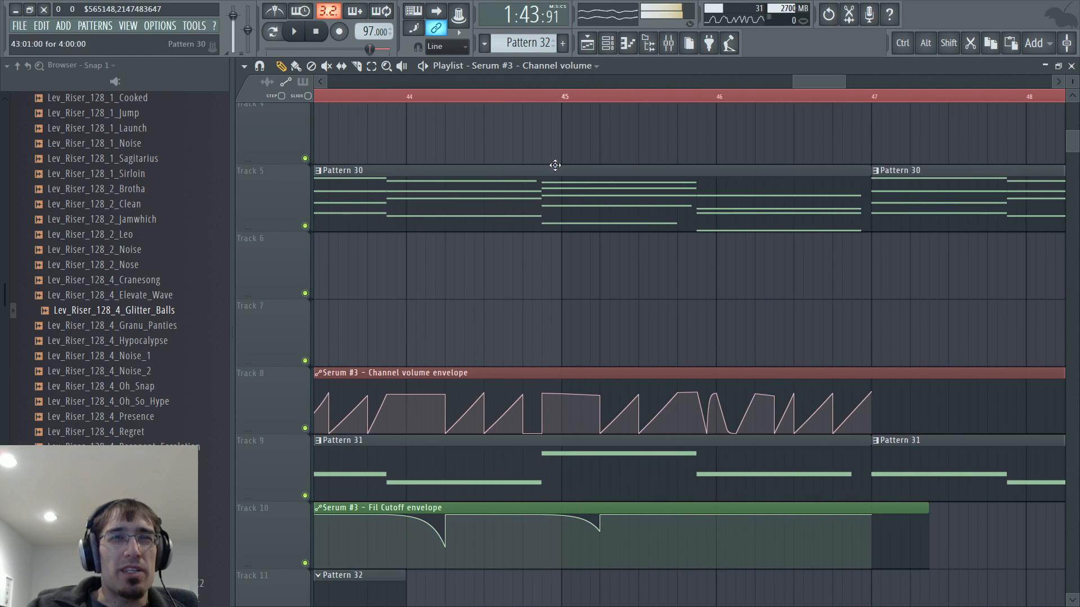
pyautogui.click(599, 99)
pyautogui.scroll(3, 720, 405)
pyautogui.moveTo(698, 535); pyautogui.dragTo(702, 543)
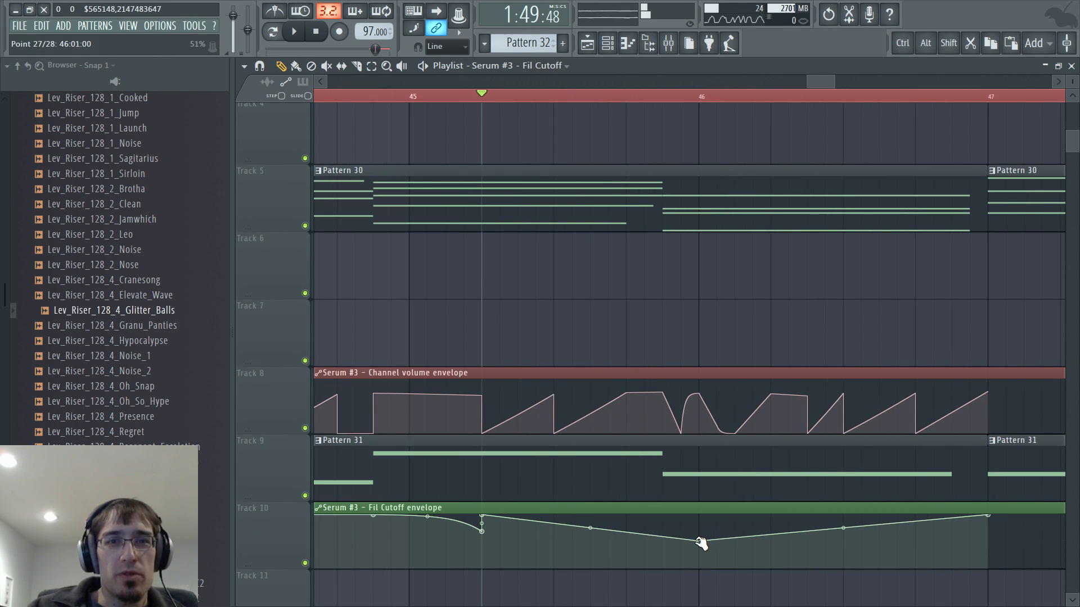
pyautogui.rightClick(697, 514)
pyautogui.rightClick(845, 516)
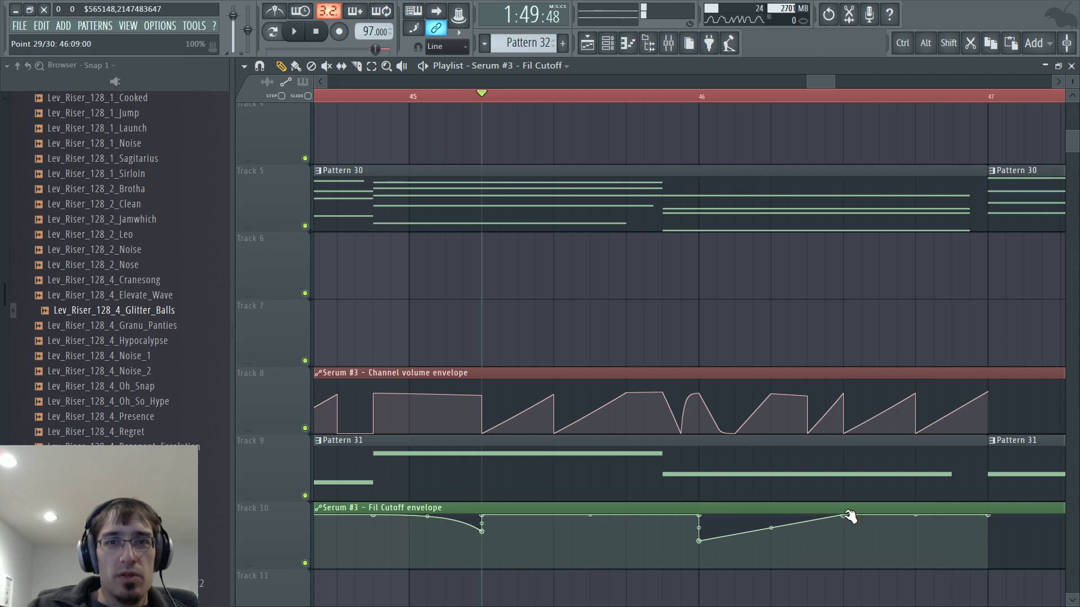
# Add two Fil Cutoff dips at 46:13 and 46:15 with a peak at 46:14 between them, and audition them
pyautogui.moveTo(990, 514); pyautogui.dragTo(917, 544)
pyautogui.rightClick(990, 515)
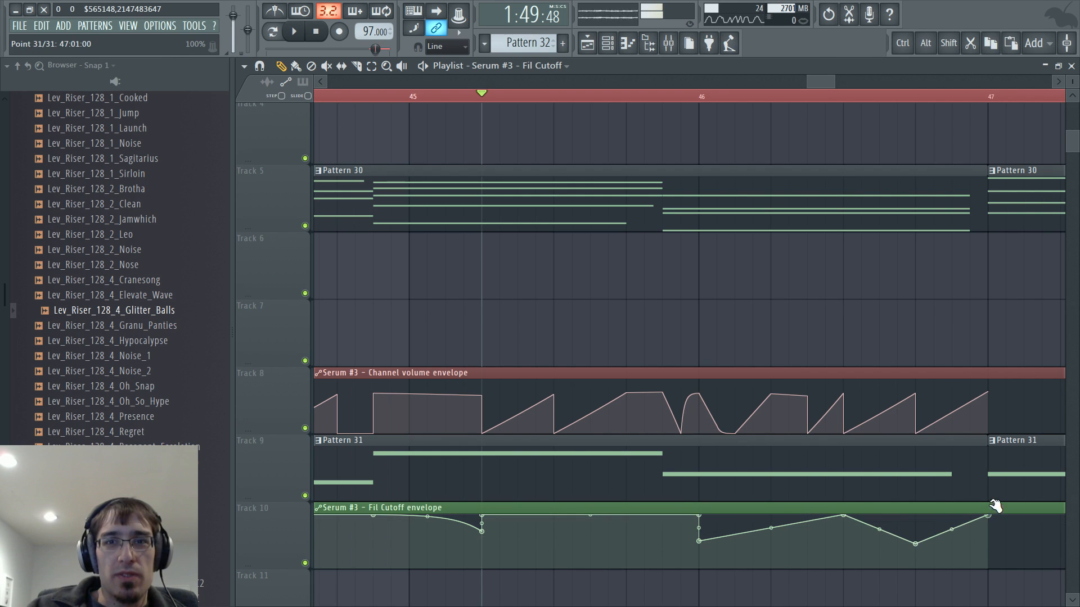
pyautogui.rightClick(935, 514)
pyautogui.rightClick(951, 540)
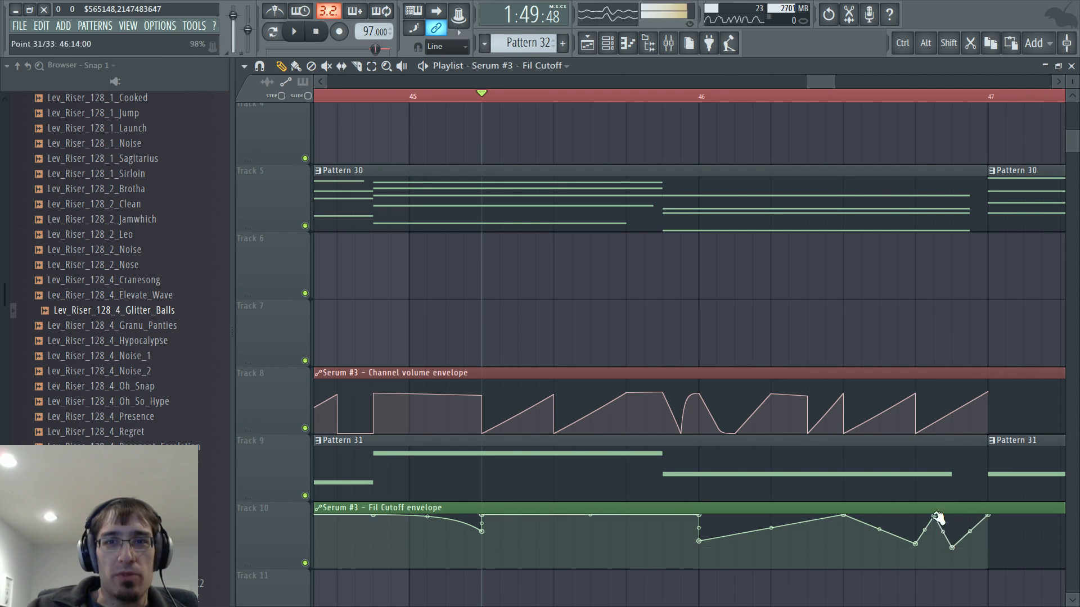
pyautogui.press('space')
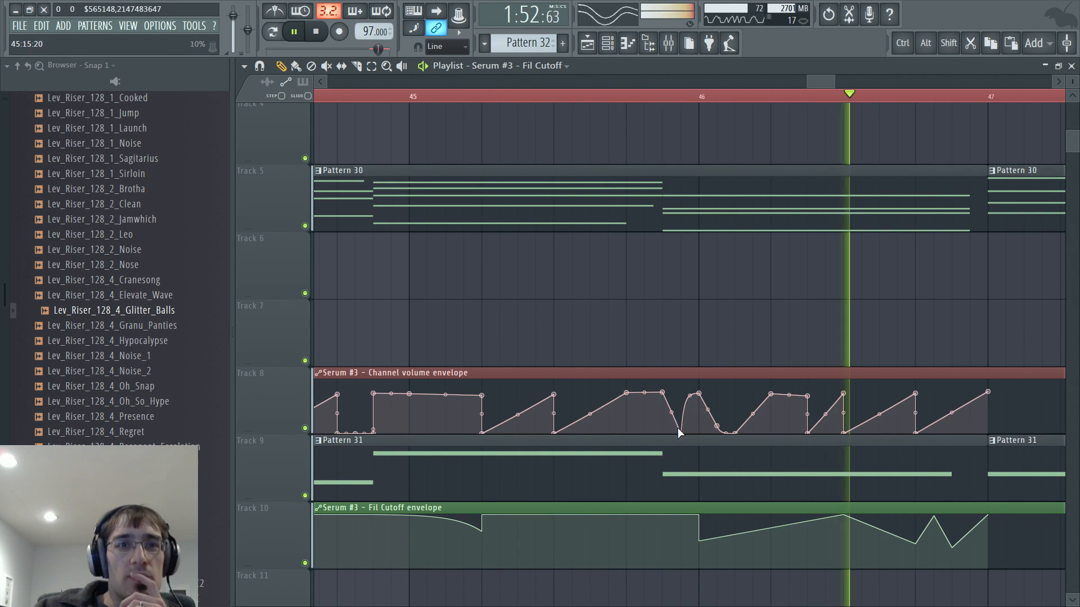
# Cut the Channel volume envelope to zero between 45:14 and 45:15, returning instantly to full at 45:15, and play the section back
pyautogui.moveTo(681, 434); pyautogui.dragTo(663, 391)
pyautogui.rightClick(664, 393)
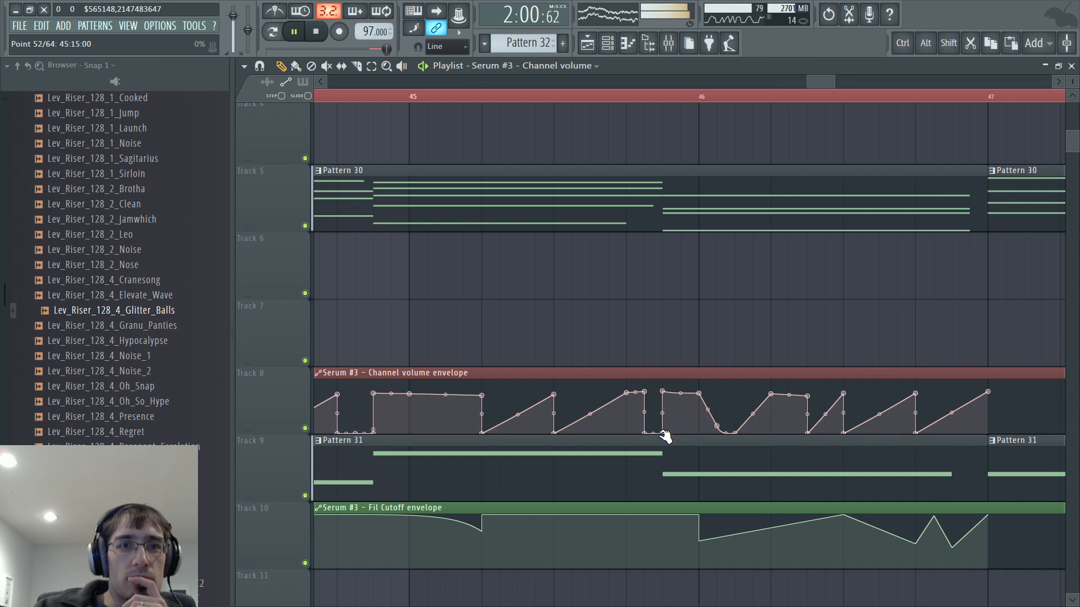
pyautogui.moveTo(821, 81); pyautogui.dragTo(805, 103)
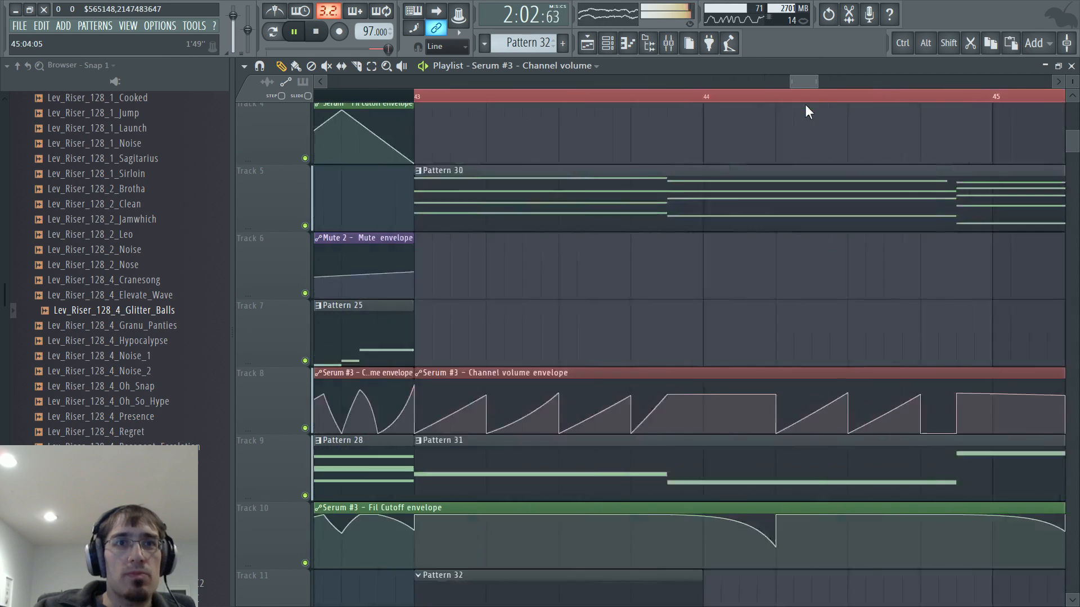
pyautogui.scroll(-6, 762, 147)
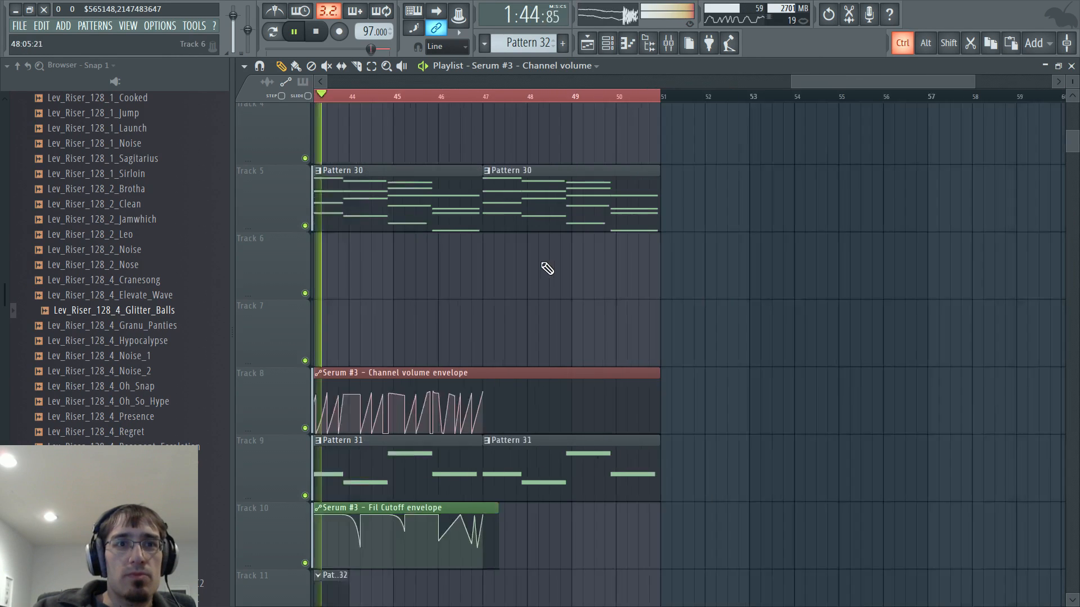
pyautogui.scroll(6, 397, 253)
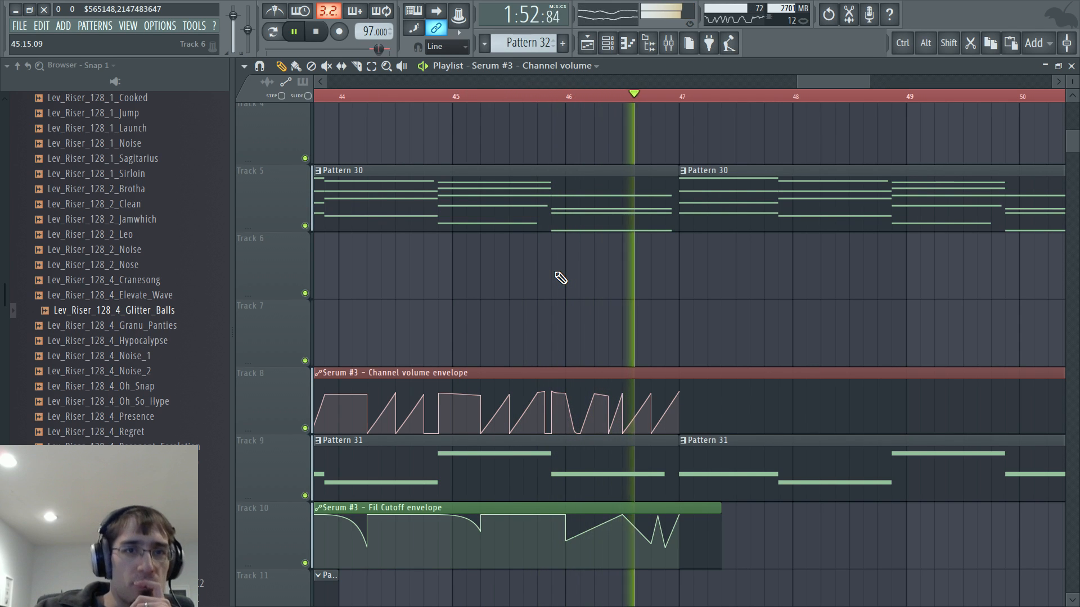
# Remove the two Fil Cutoff dips at 46:13 and 46:15 so the envelope stays near full until bar 47
pyautogui.press('space')
pyautogui.rightClick(651, 543)
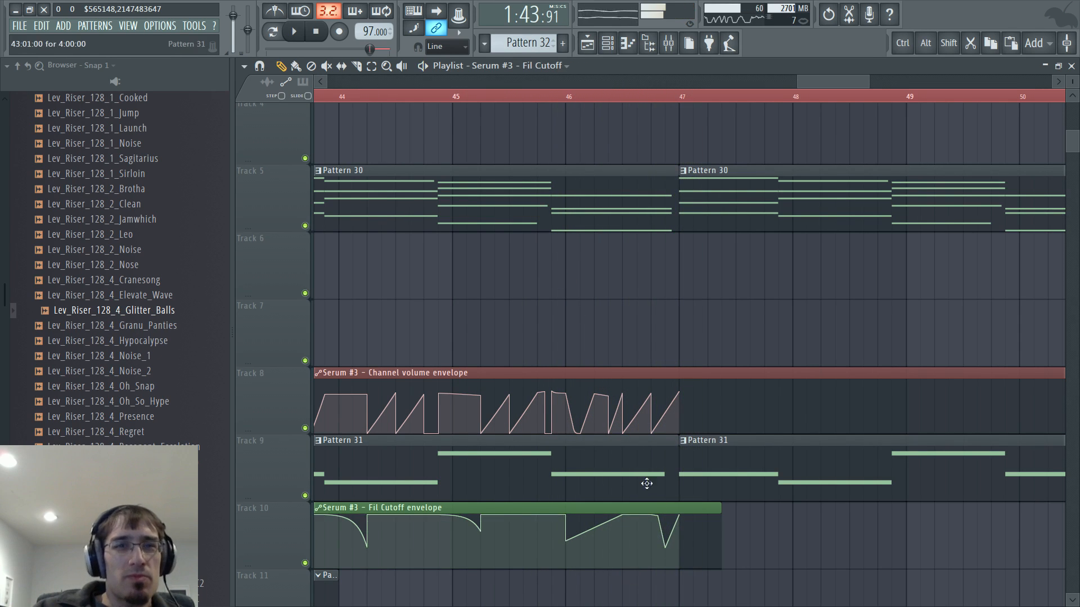
pyautogui.moveTo(666, 548); pyautogui.dragTo(662, 507)
# Shorten the Channel volume envelope clip on Track 8 to end at bar 47 and place a copy of it from bar 47
pyautogui.scroll(-3, 575, 290)
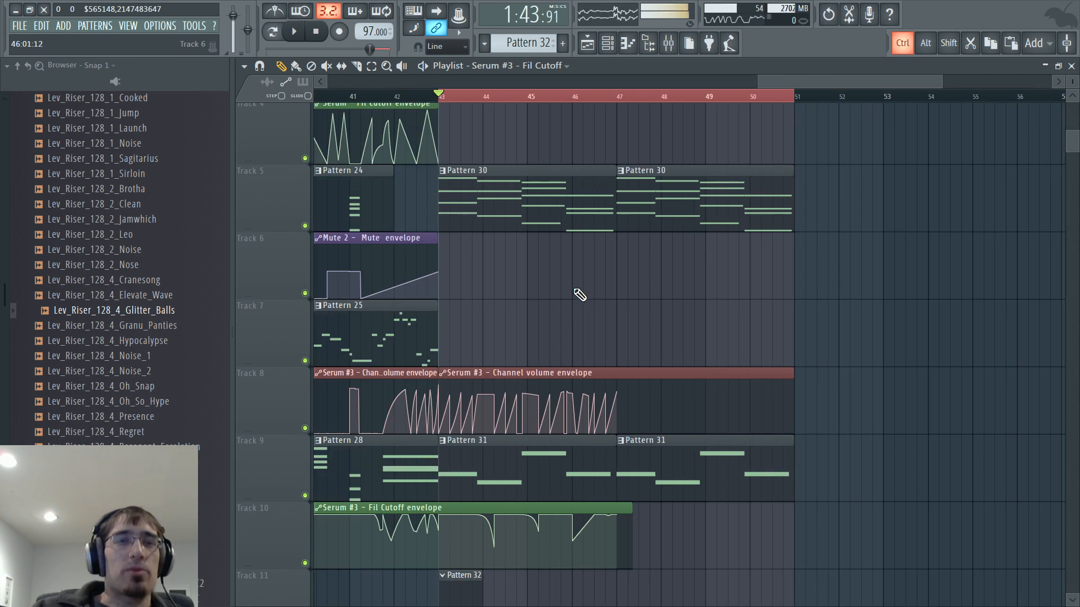
pyautogui.click(754, 335)
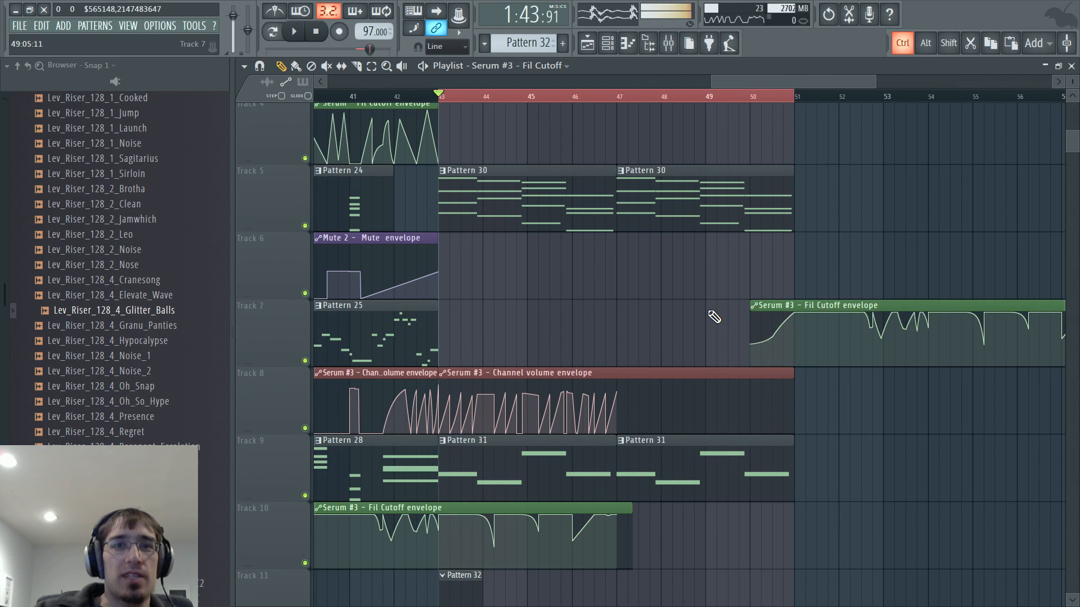
pyautogui.rightClick(809, 352)
pyautogui.moveTo(785, 371); pyautogui.dragTo(613, 424)
pyautogui.click(569, 372)
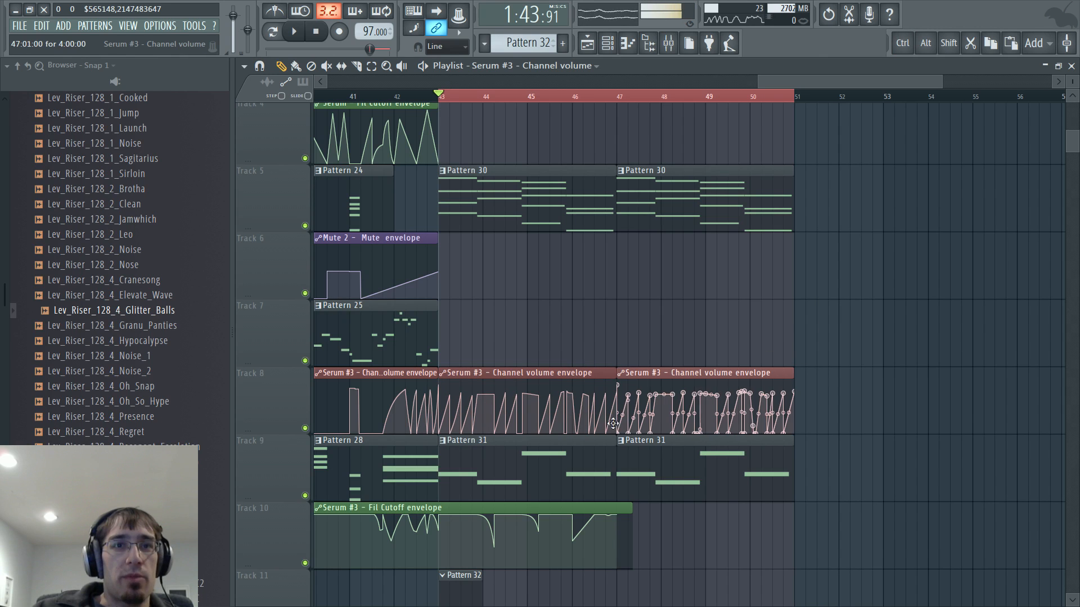
# Trim the Fil Cutoff envelope clip on Track 10 to end at bar 47
pyautogui.moveTo(631, 508)
pyautogui.mouseDown()
pyautogui.moveTo(607, 507)
pyautogui.moveTo(618, 506)
pyautogui.mouseUp()
pyautogui.scroll(5, 616, 509)
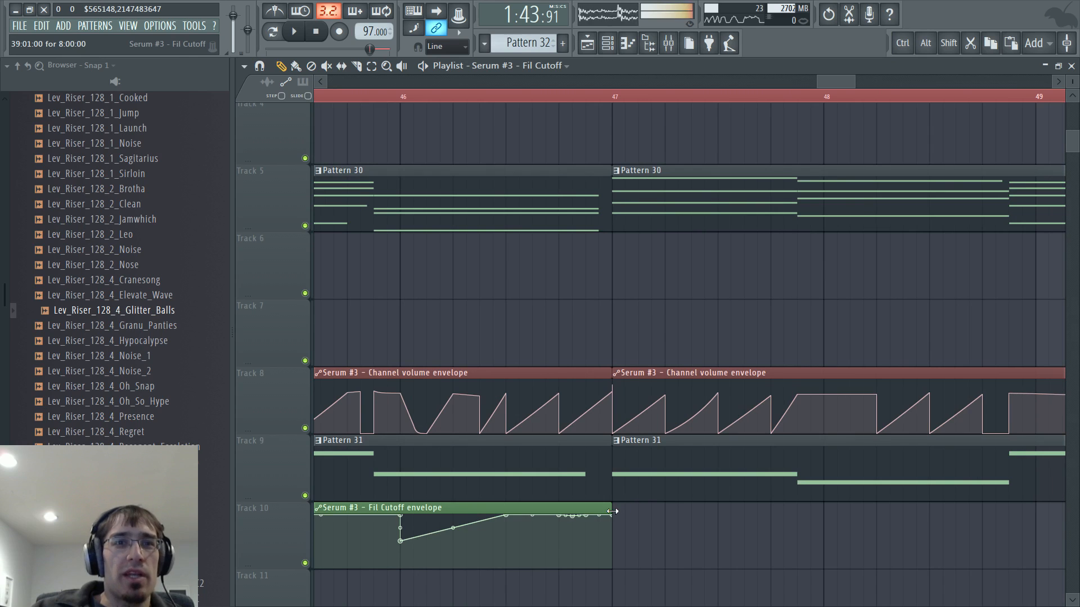
pyautogui.scroll(-6, 562, 495)
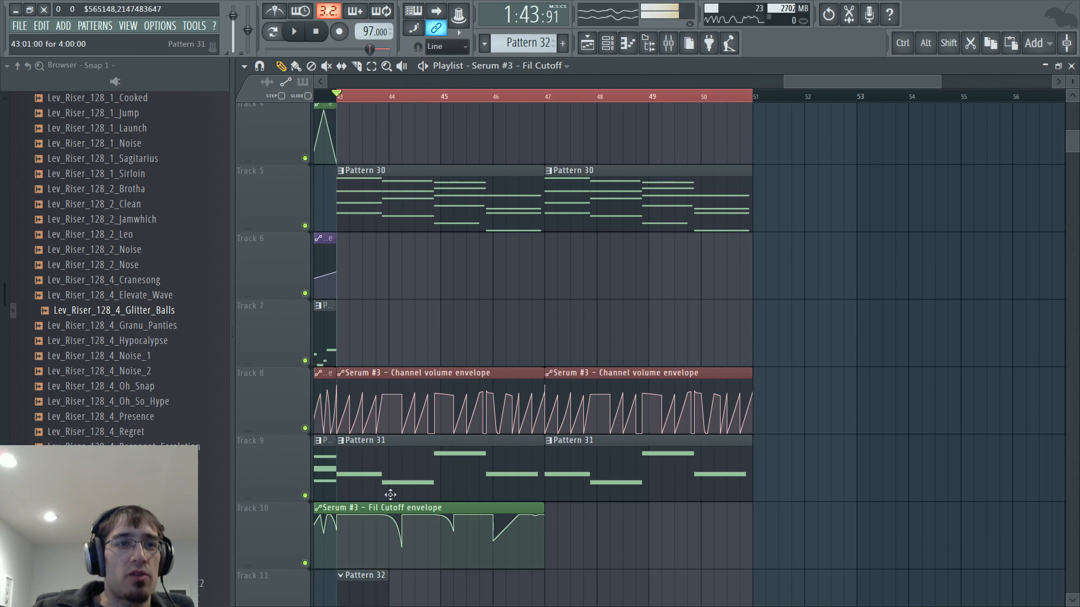
pyautogui.scroll(3, 390, 495)
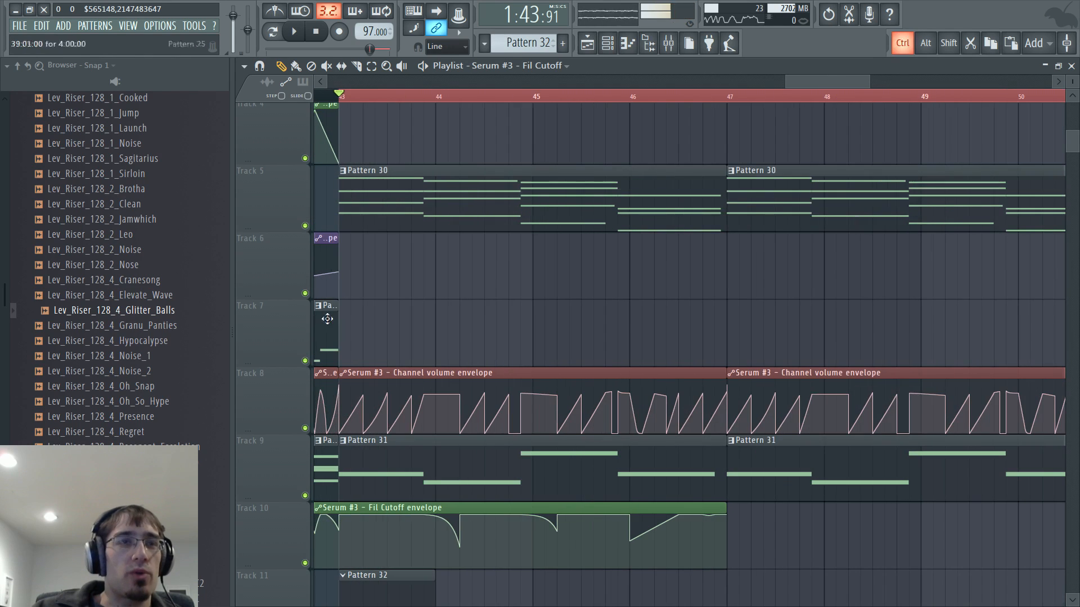
# Split the Fil Cutoff envelope clip at bar 43 and place a copy of its bar 43–46 portion from bar 47 on Track 10
pyautogui.keyDown('shift'); pyautogui.click(344, 522); pyautogui.keyUp('shift')
pyautogui.click(281, 67)
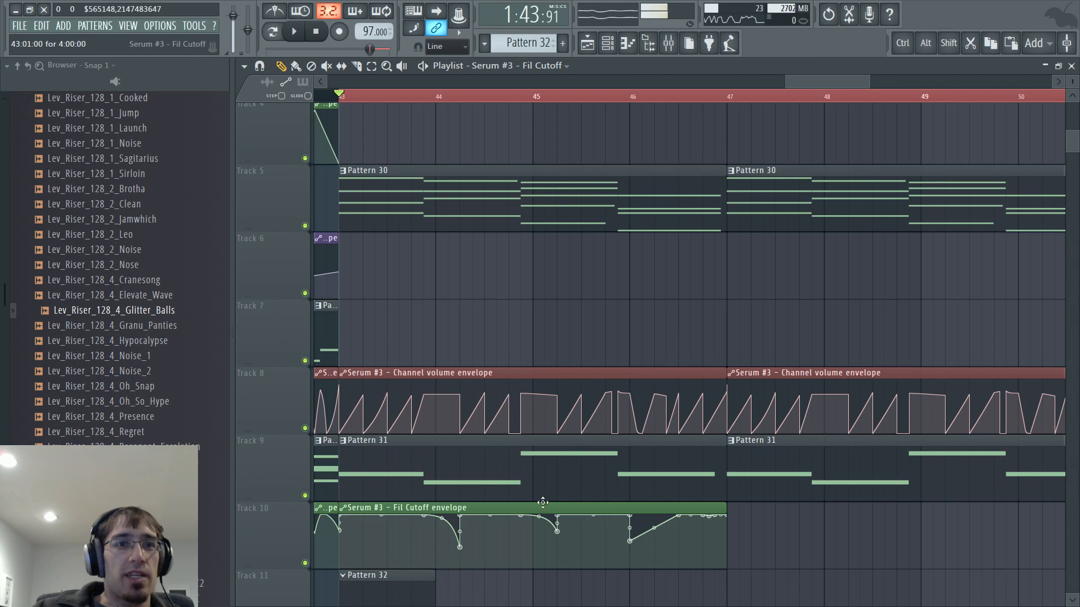
pyautogui.click(763, 535)
pyautogui.scroll(-4, 709, 479)
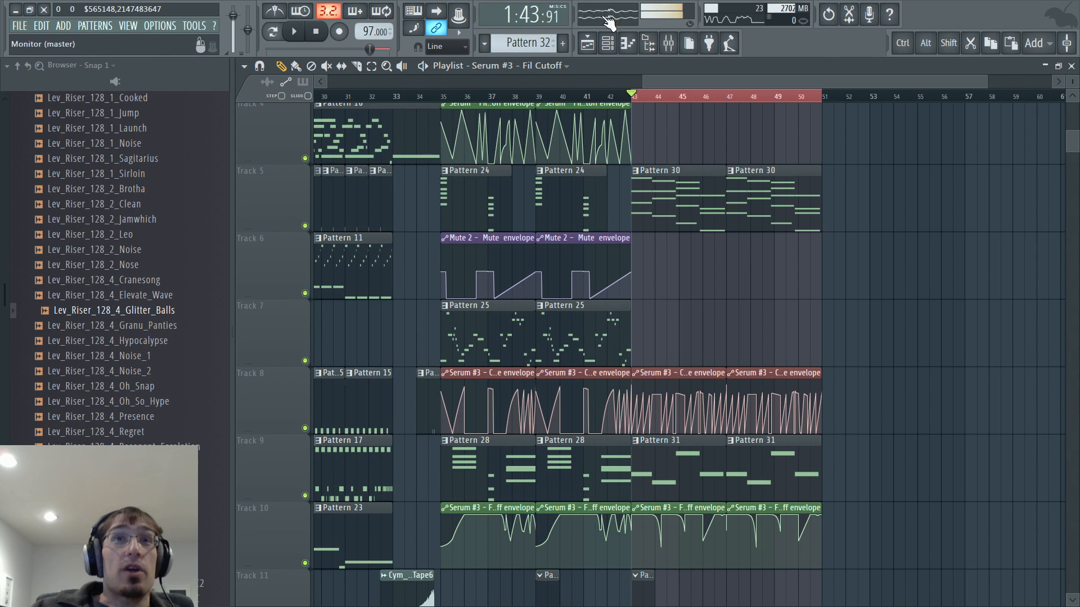
pyautogui.click(166, 25)
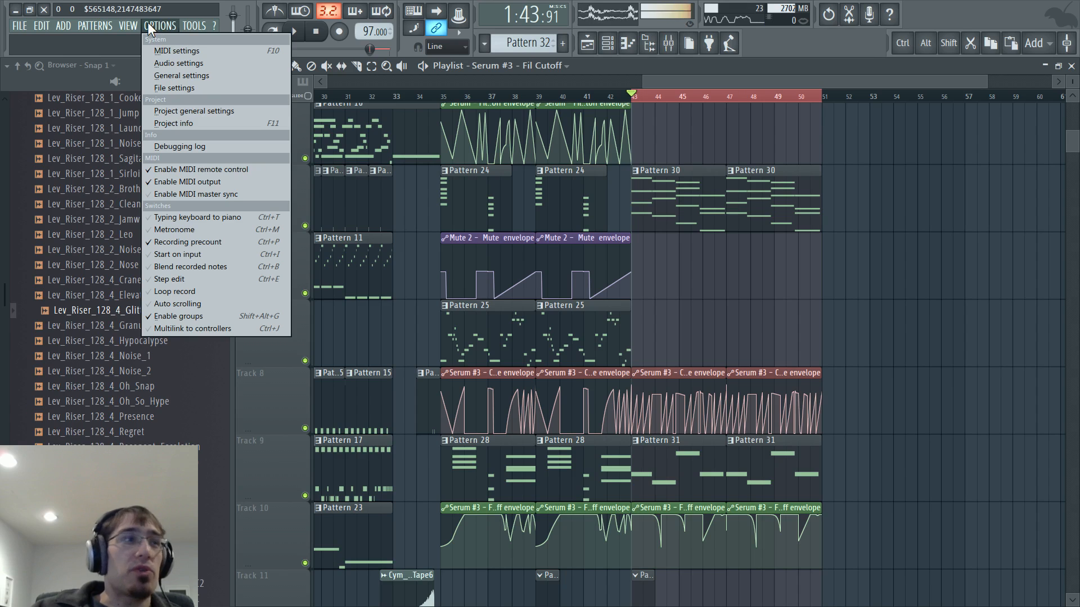
pyautogui.click(151, 25)
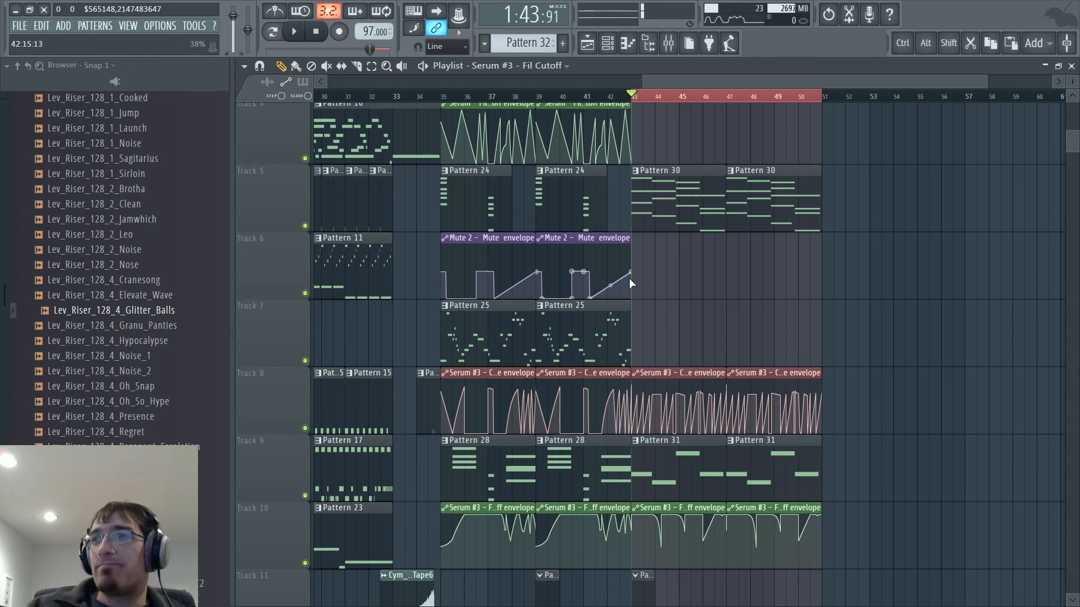
pyautogui.press('F4')
pyautogui.press('Return')
pyautogui.scroll(-3, 681, 422)
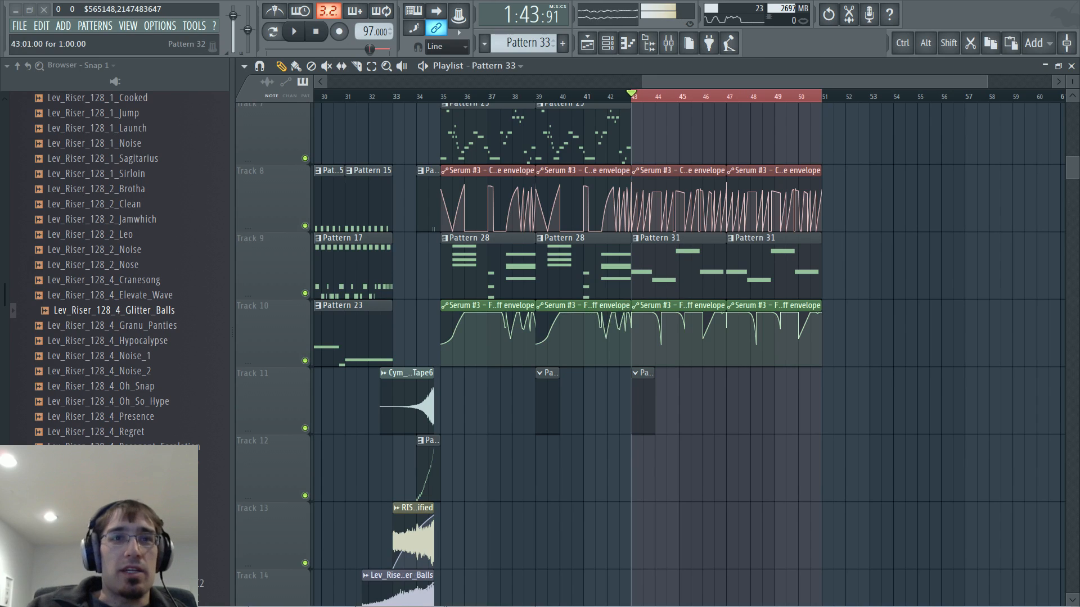
pyautogui.scroll(3, 633, 400)
# Open the empty Pattern 32 clip at bar 43 on Track 11 and bring up its Omnisphere channel's plugin
pyautogui.rightClick(429, 379)
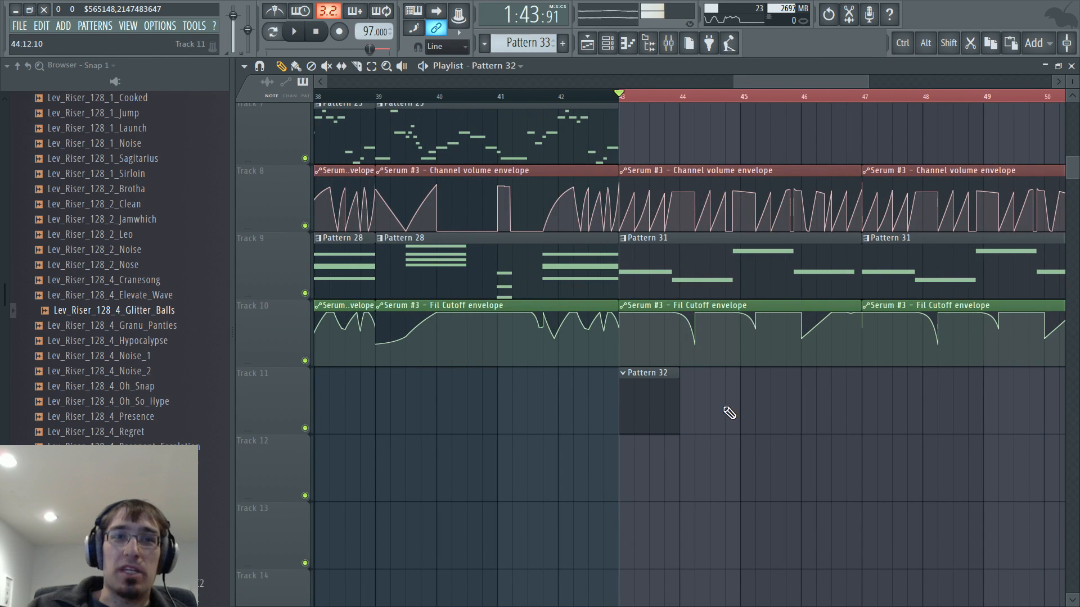
pyautogui.doubleClick(651, 395)
pyautogui.scroll(-3, 389, 336)
pyautogui.scroll(-2, 388, 333)
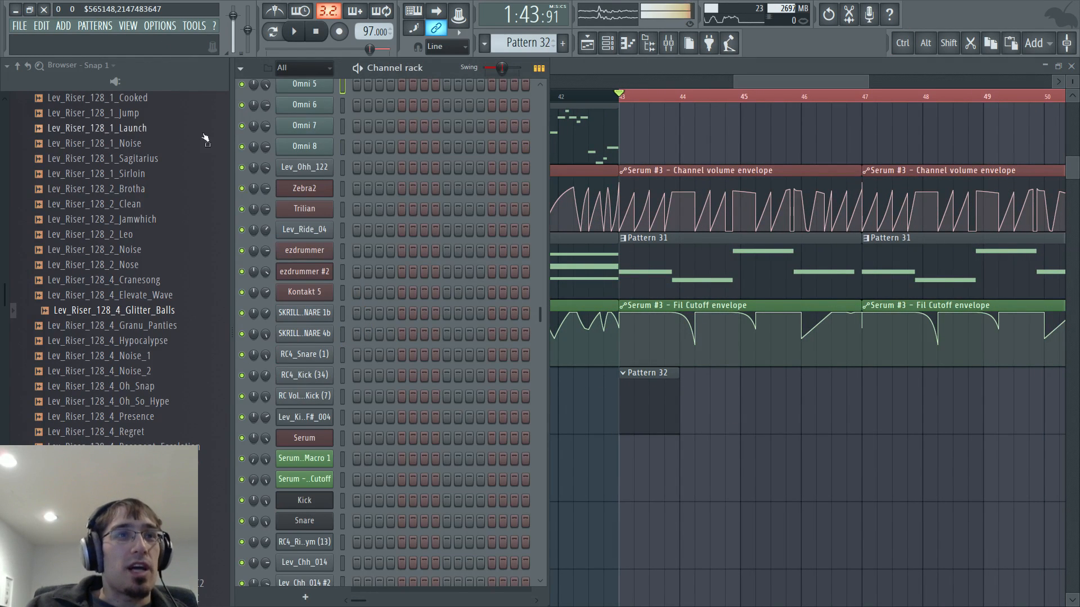
pyautogui.scroll(4, 312, 236)
pyautogui.click(304, 248)
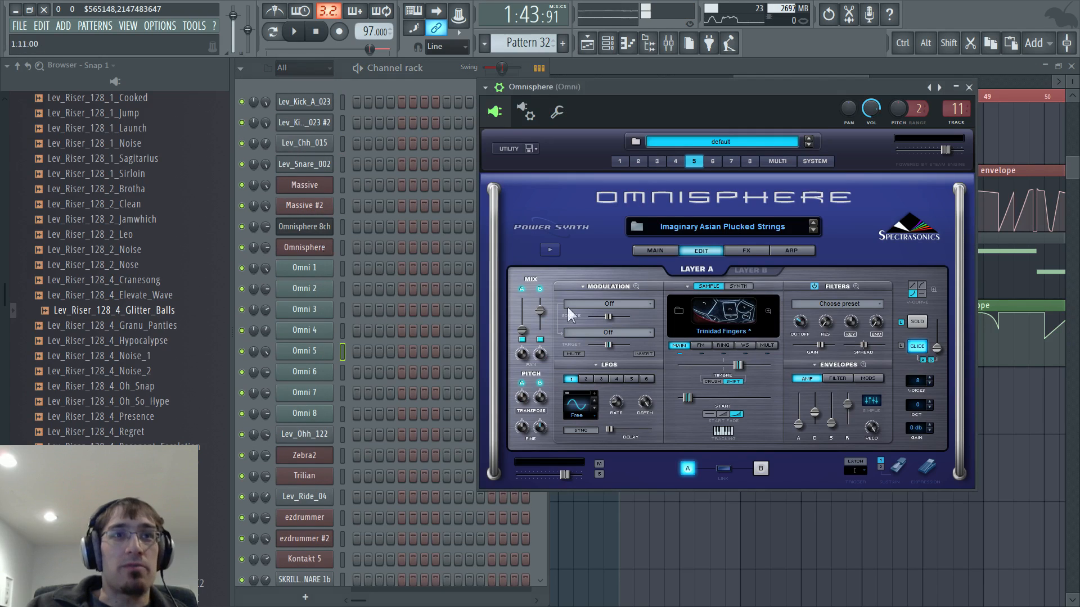
# Switch Omnisphere to part 6 and list its Synth Poly patches in shuffled order in the patch browser
pyautogui.click(712, 162)
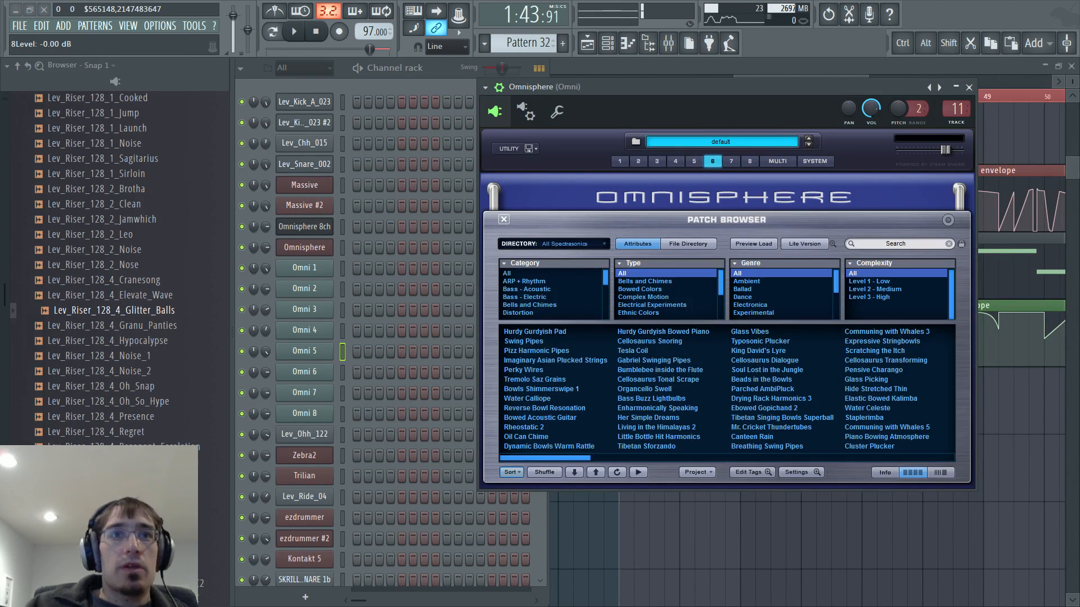
pyautogui.scroll(-1, 551, 292)
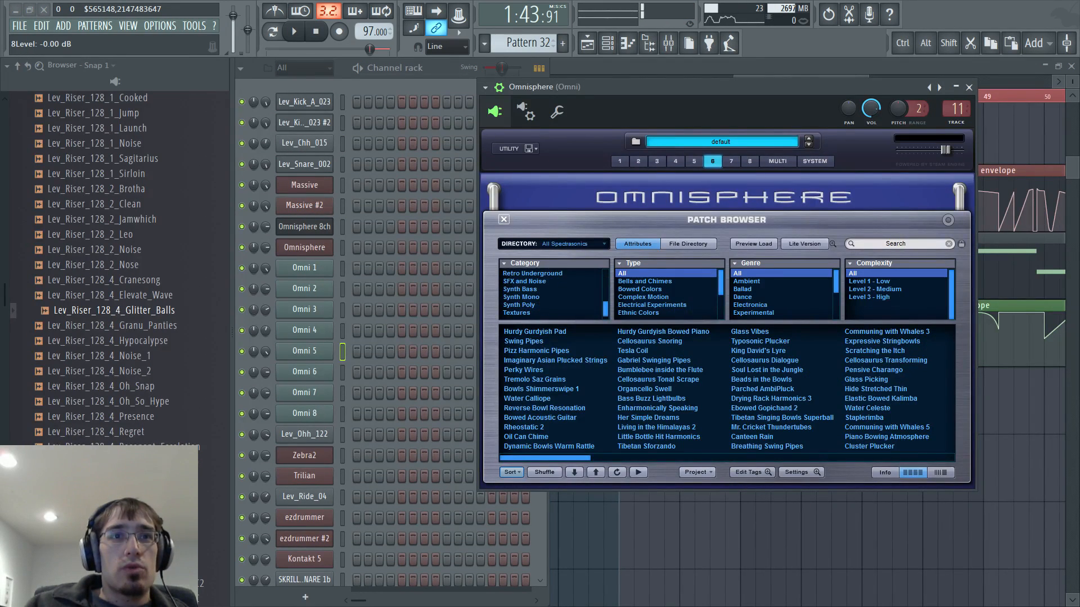
pyautogui.click(520, 305)
pyautogui.click(544, 472)
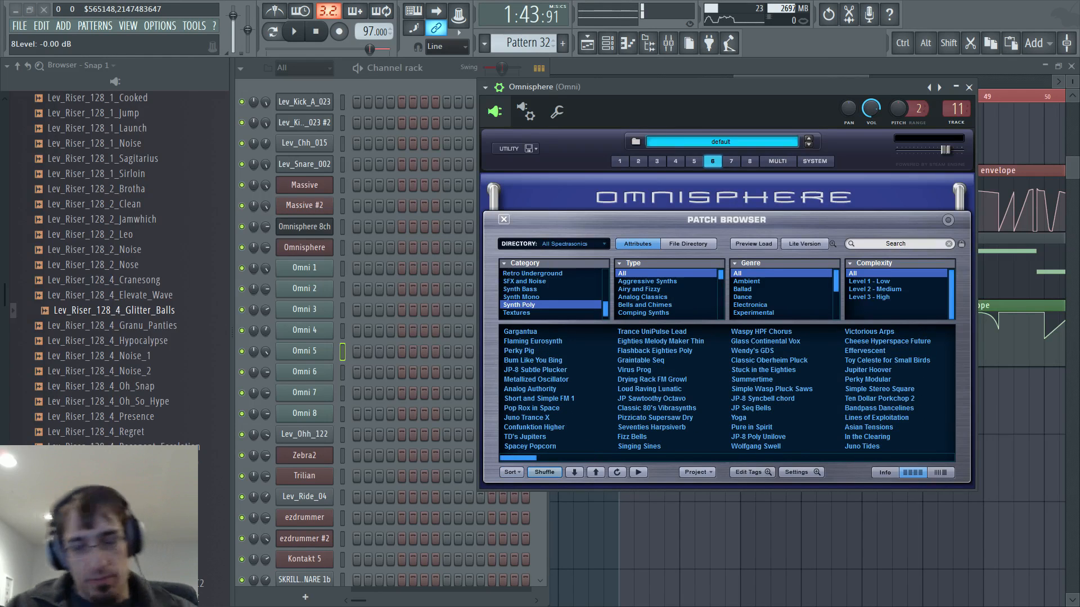
# Select the Omni 6 channel for playing and audition Synth Poly patches including Flaming Eurosynth, Prince Combo Comp Brite and Japanese Android
pyautogui.click(532, 342)
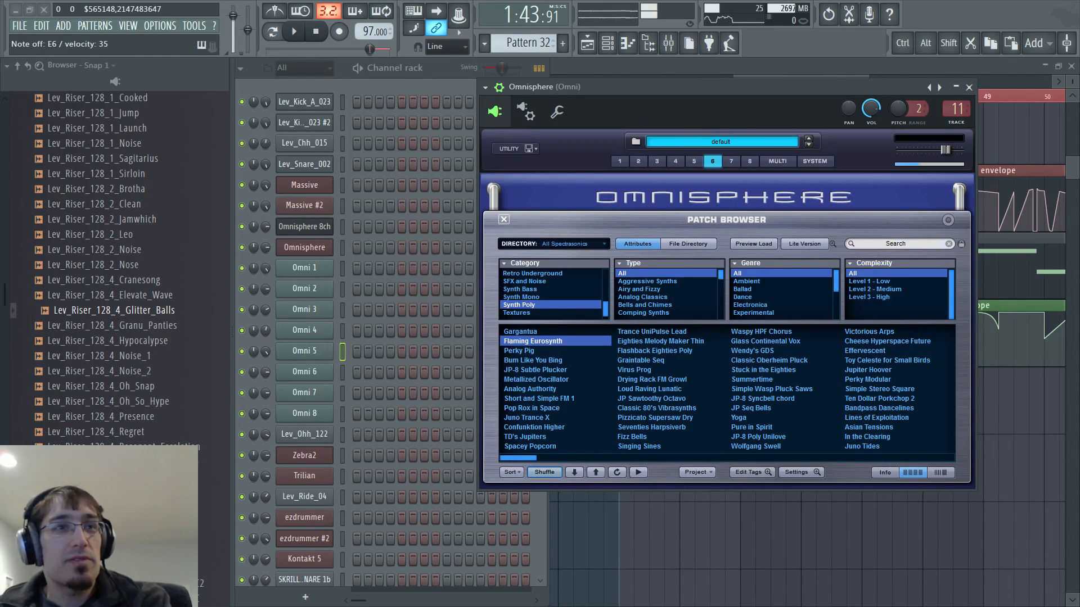
pyautogui.click(342, 372)
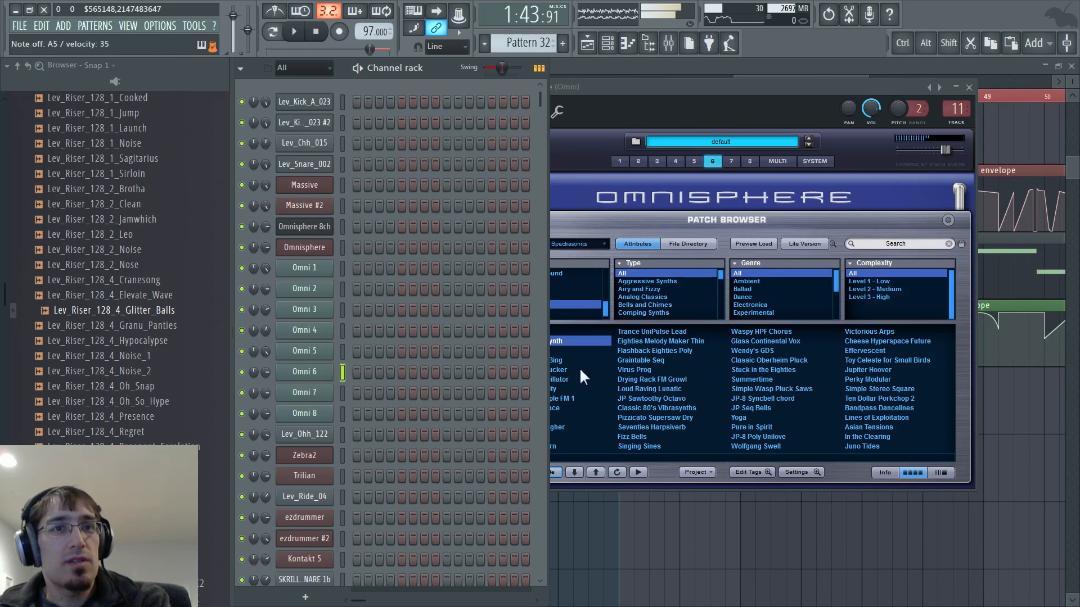
pyautogui.click(562, 471)
pyautogui.click(569, 399)
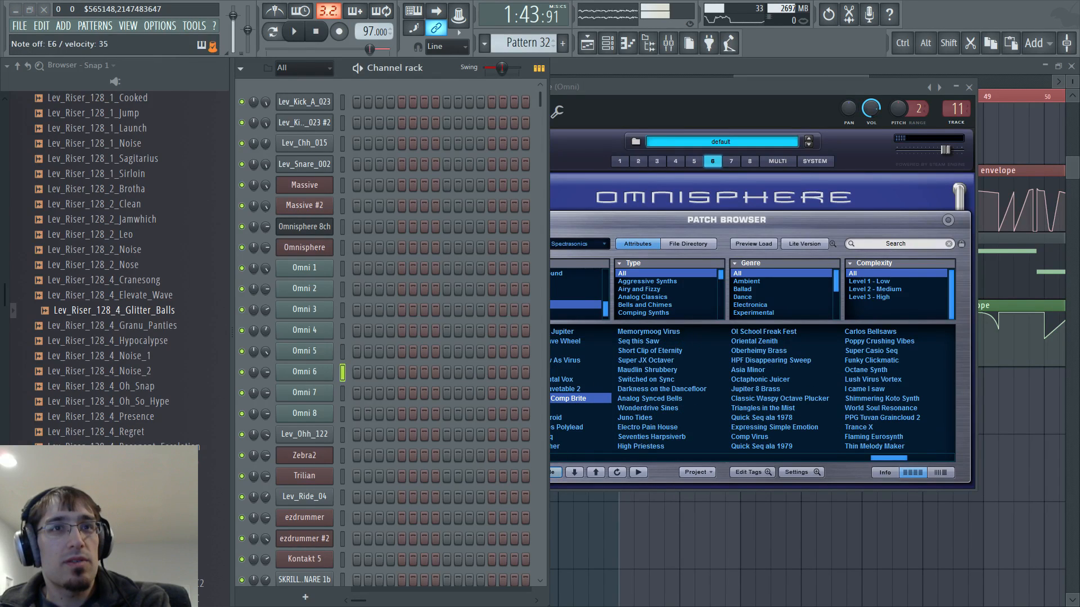
pyautogui.moveTo(605, 87); pyautogui.dragTo(652, 106)
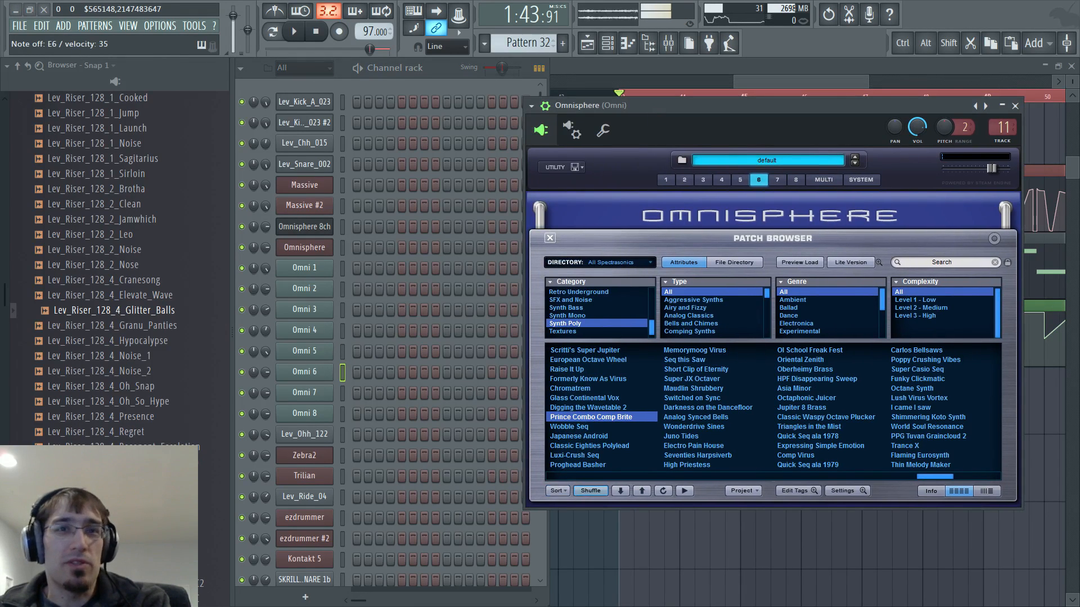
pyautogui.click(599, 376)
pyautogui.click(597, 436)
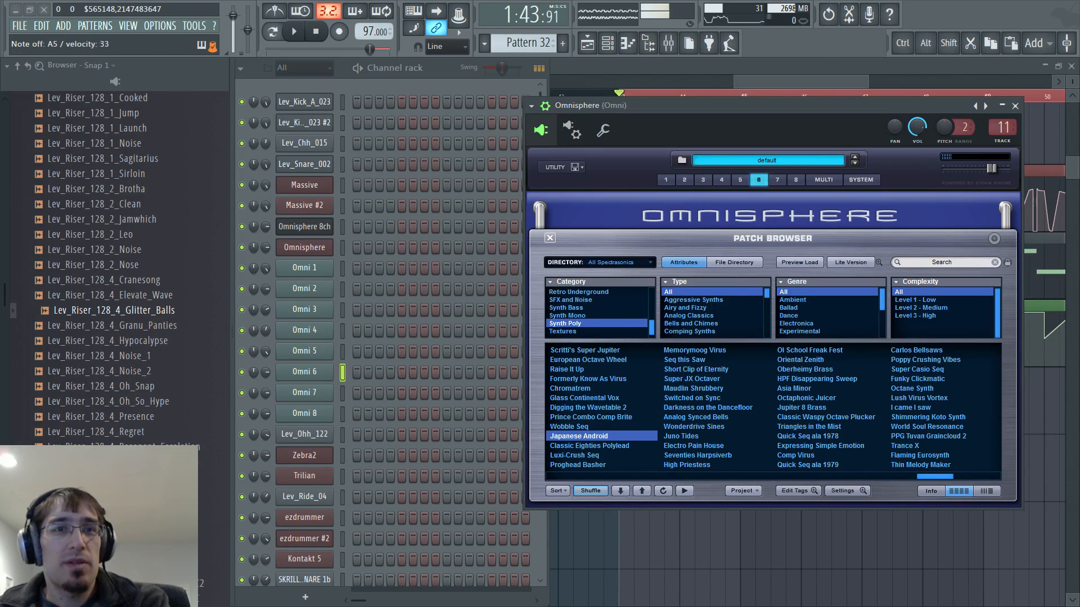
# Reshuffle the Synth Poly patches and audition Club Ready, The Sinker, TranZ Jupiter, Flanged Poly Virus, Jupiter Simple Phase and Super JX Octaver
pyautogui.scroll(-8, 713, 312)
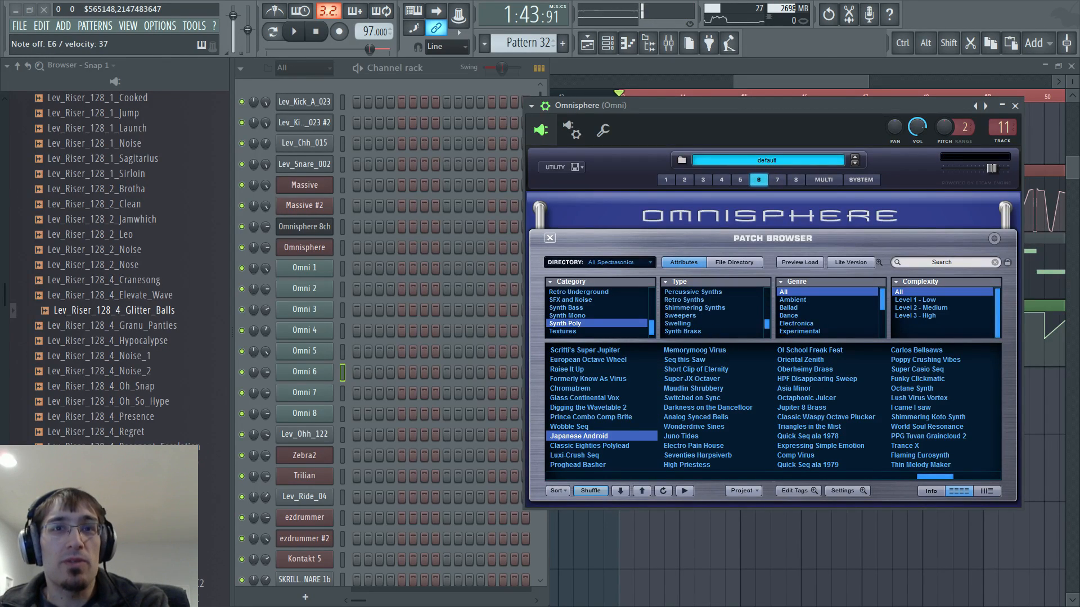
pyautogui.scroll(-6, 713, 311)
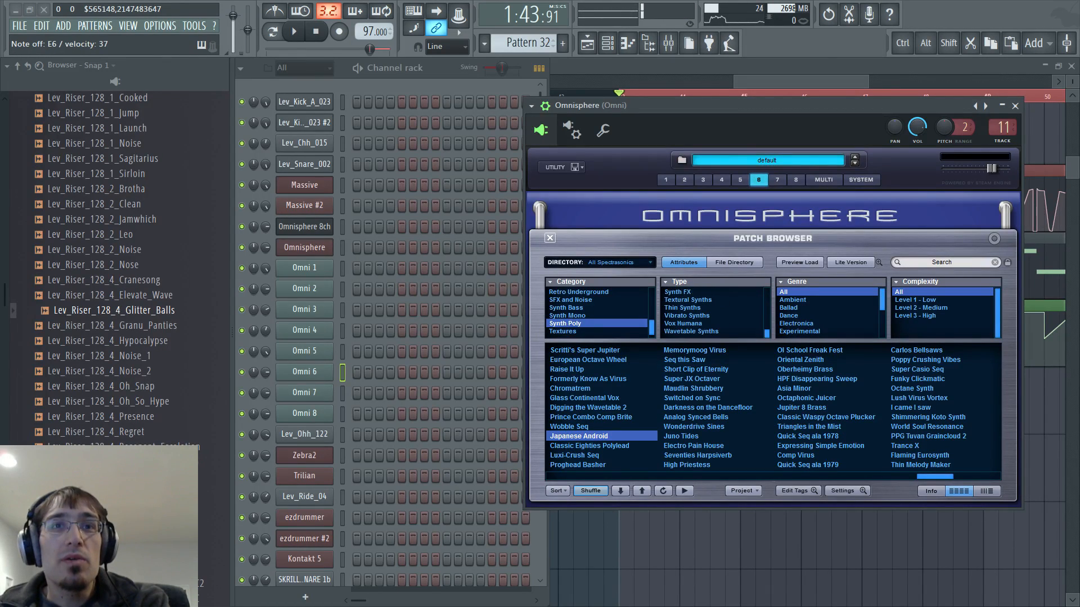
pyautogui.click(591, 491)
pyautogui.click(579, 446)
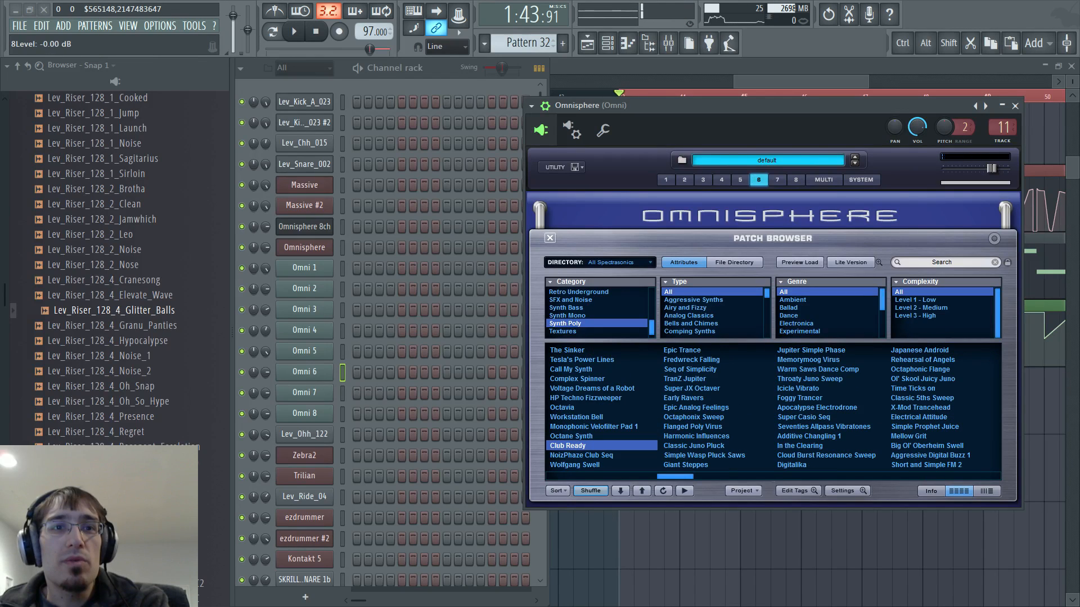
pyautogui.click(579, 351)
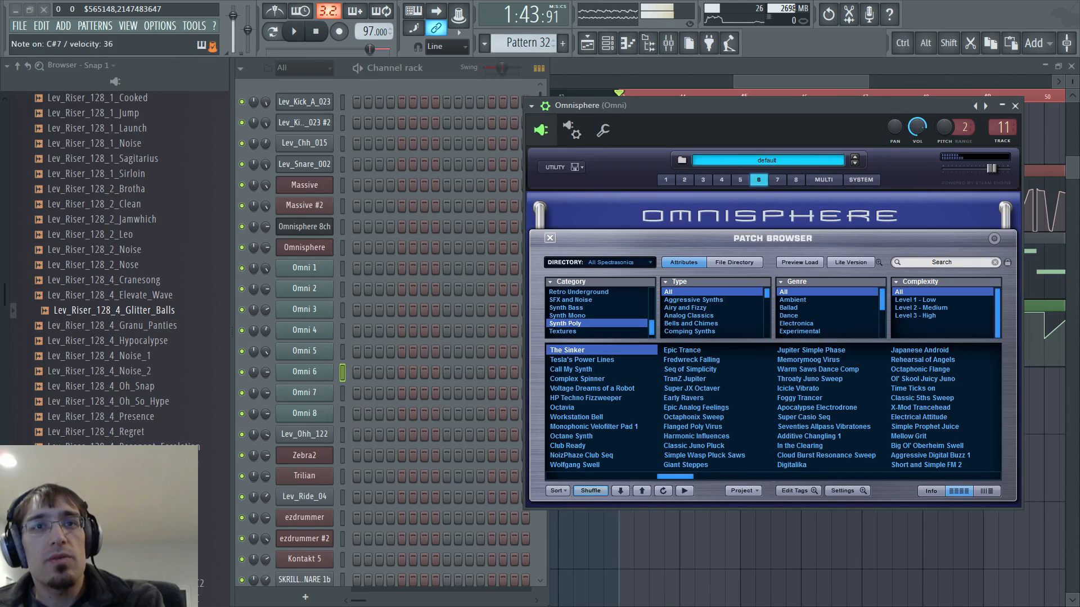
pyautogui.click(692, 379)
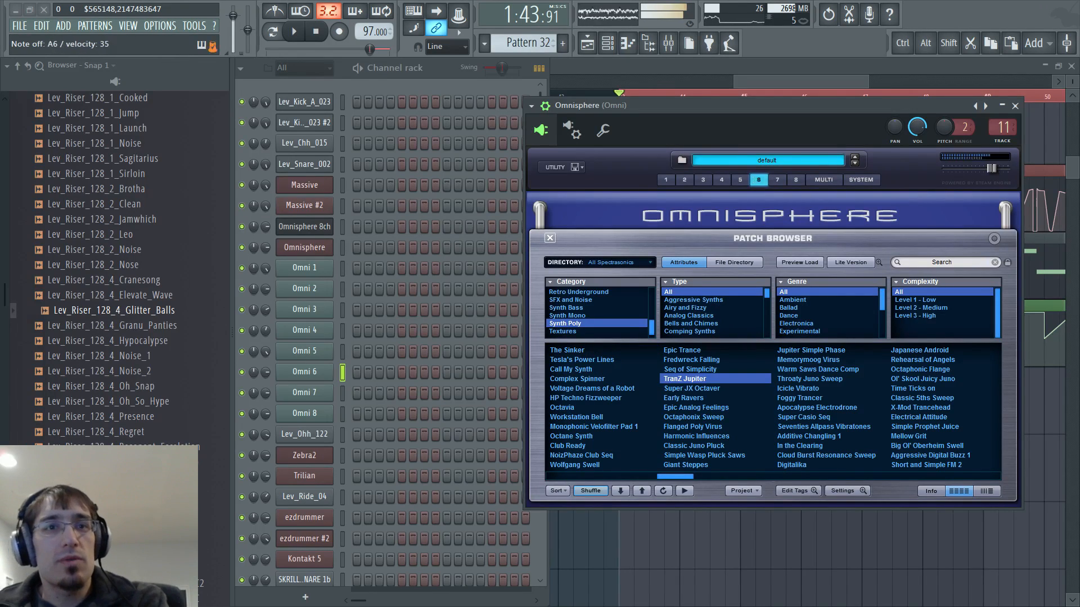
pyautogui.click(693, 427)
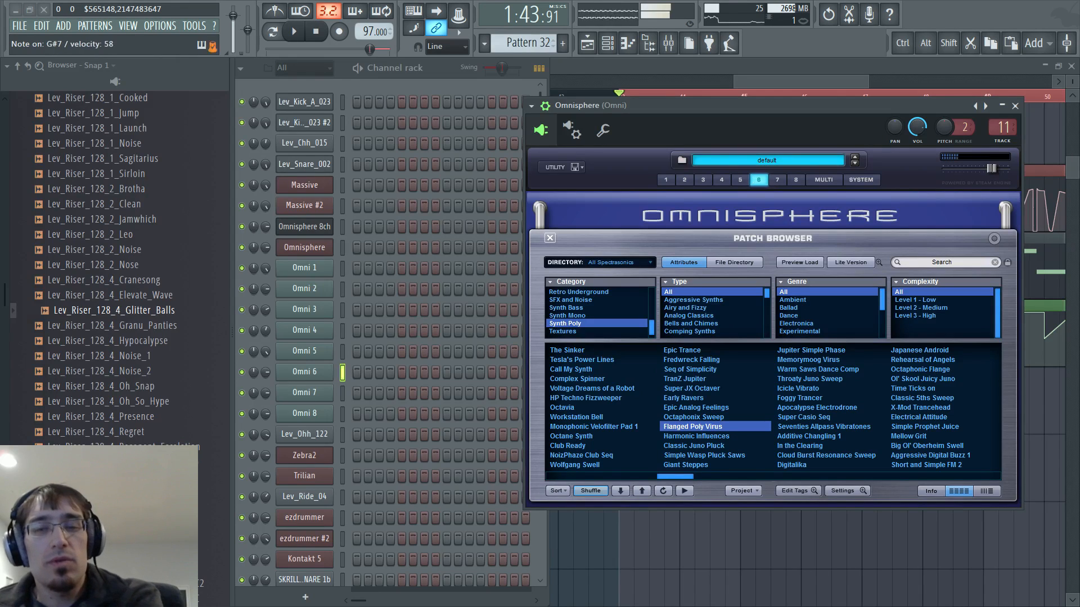
pyautogui.click(811, 351)
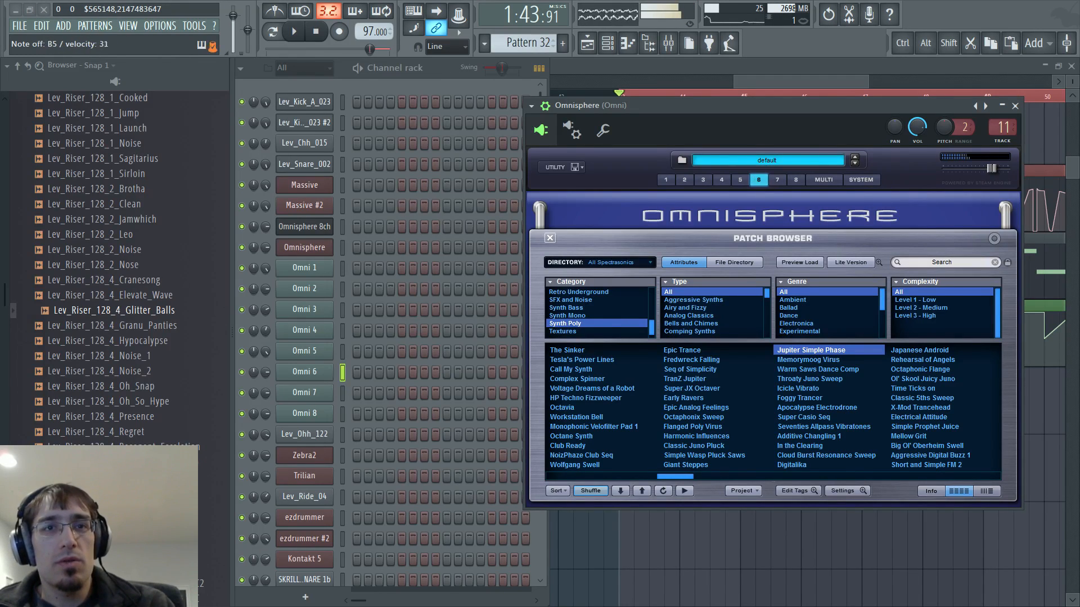
pyautogui.click(692, 388)
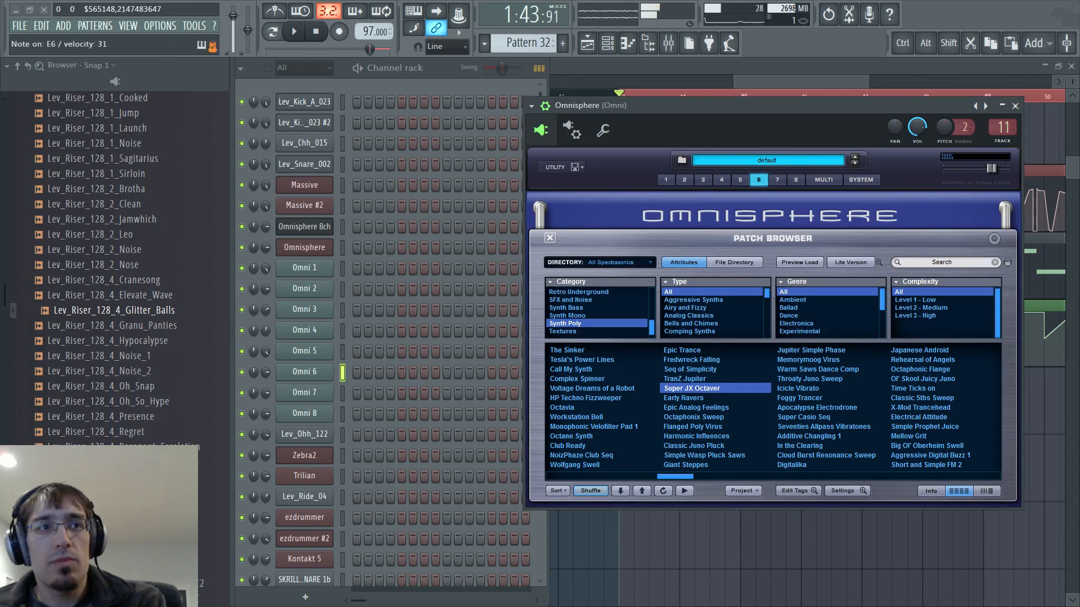
# Raise the Omni 6 channel's volume and try the Classic Juno Pluck patch, playing the song from bar 43
pyautogui.moveTo(265, 372); pyautogui.dragTo(265, 369)
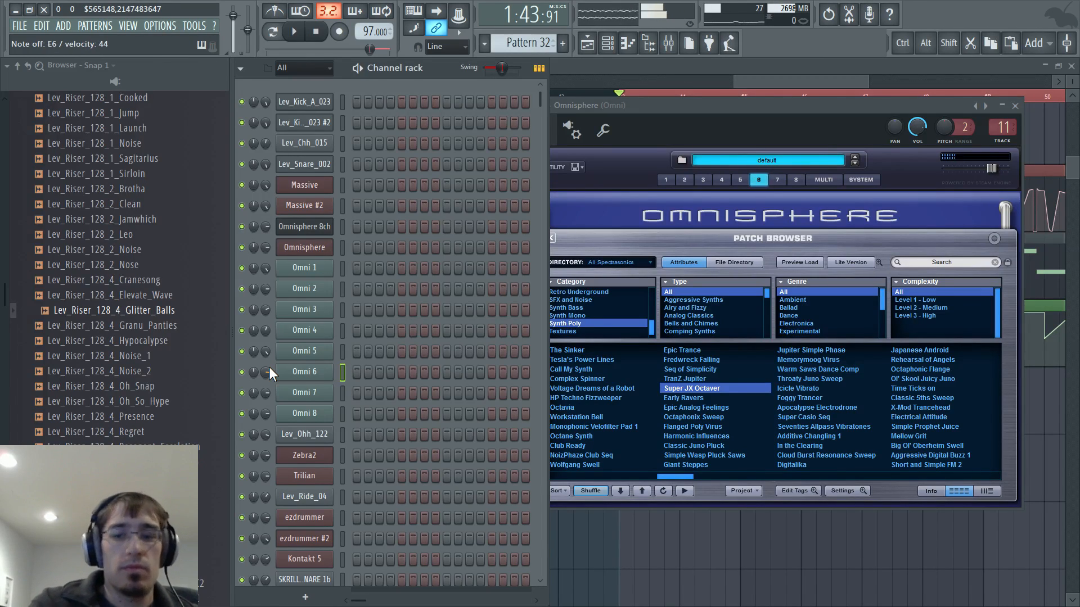
pyautogui.click(675, 446)
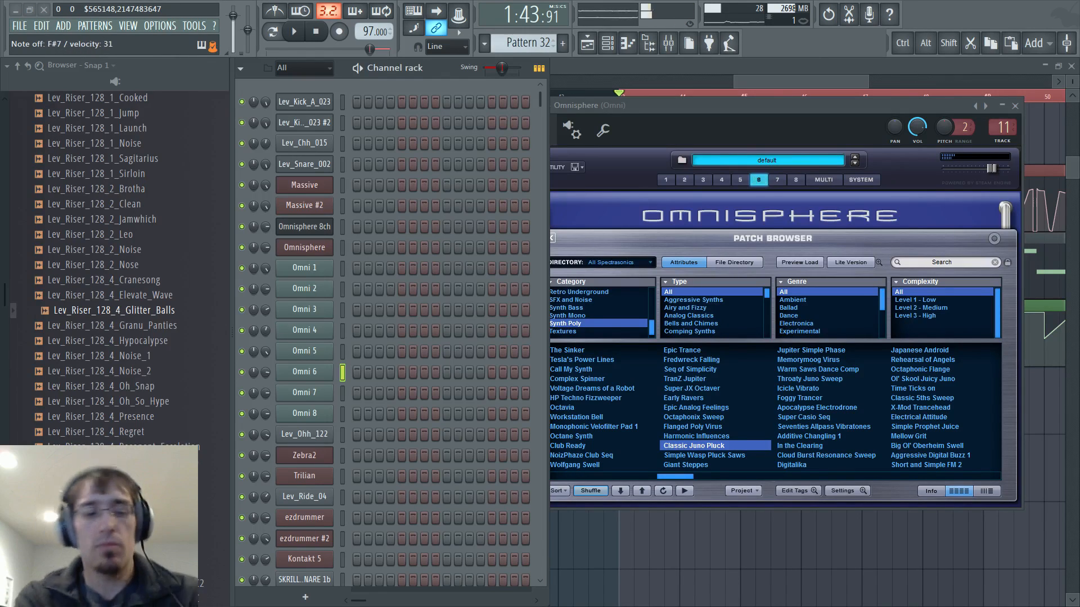
pyautogui.press('F5')
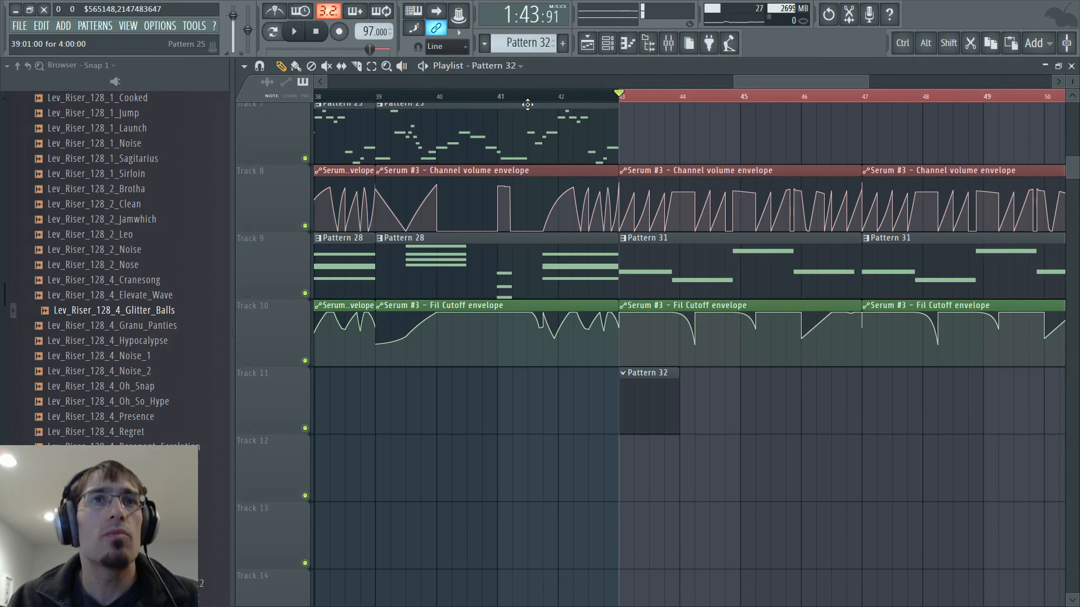
pyautogui.press('space')
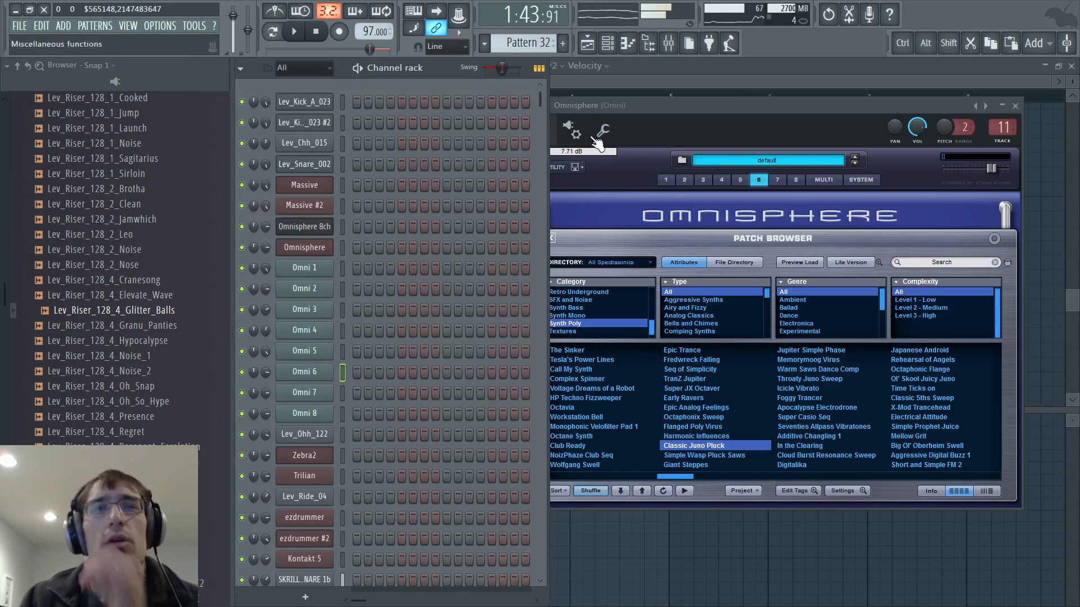
# Audition the TranZ Jupiter and Foggy Trancer patches, and search the Synth Poly patches for "pluck"
pyautogui.click(693, 381)
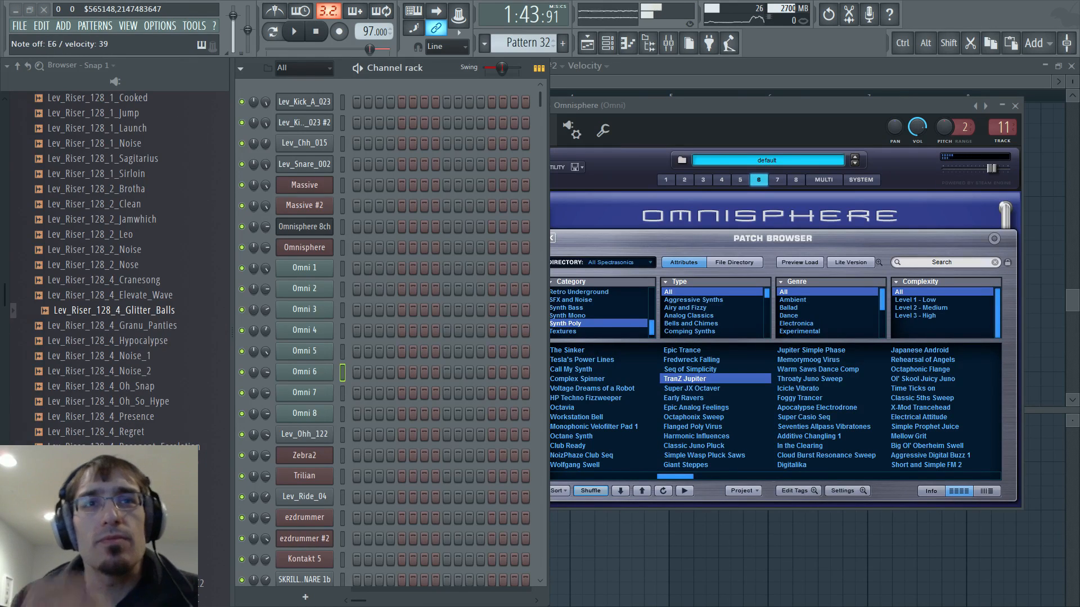
pyautogui.click(804, 399)
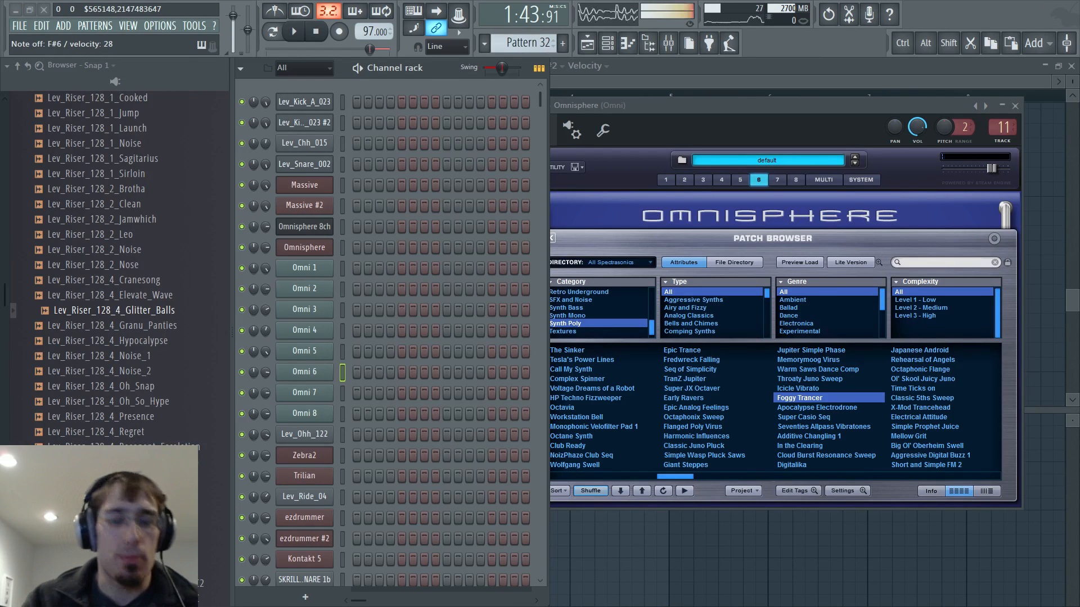
pyautogui.press('Return')
pyautogui.click(739, 107)
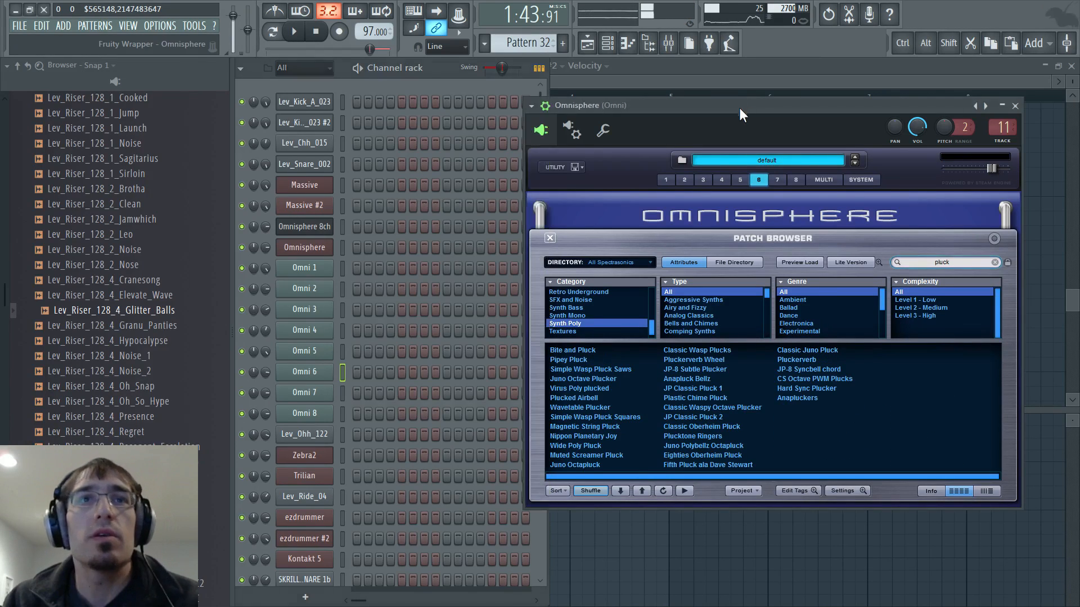
# Audition the pluck patches, settle on Plucked Airbell for part 6, and raise the Omni 6 channel's volume
pyautogui.click(581, 352)
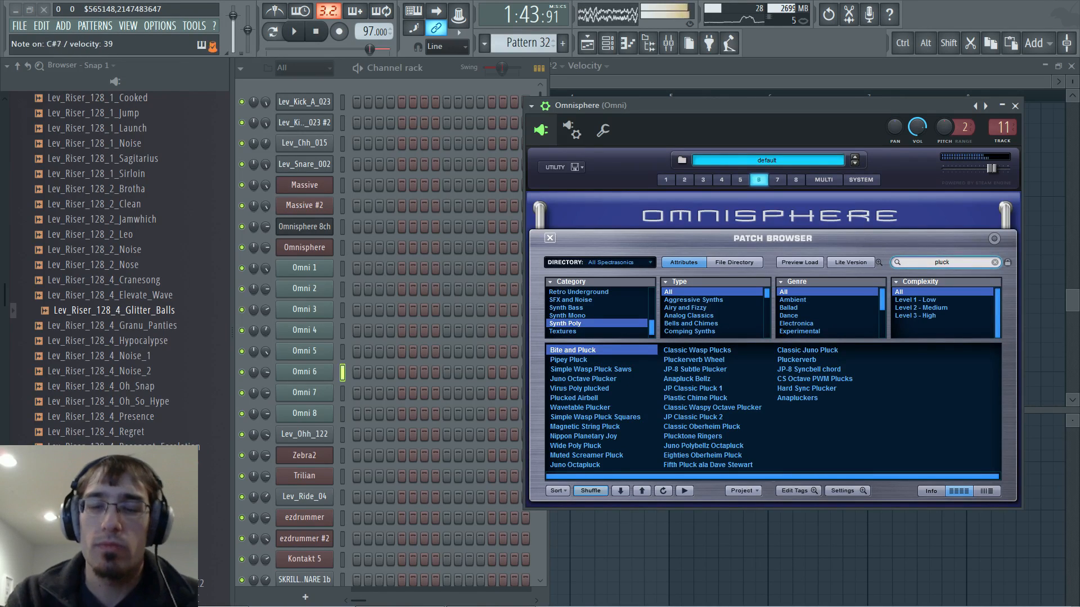
pyautogui.click(580, 408)
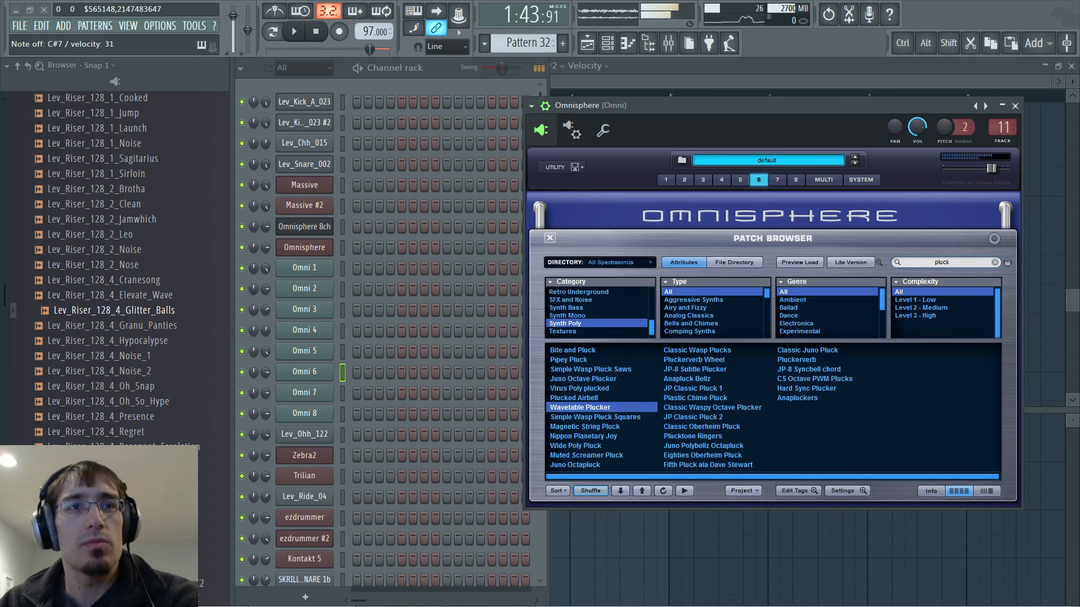
pyautogui.click(579, 388)
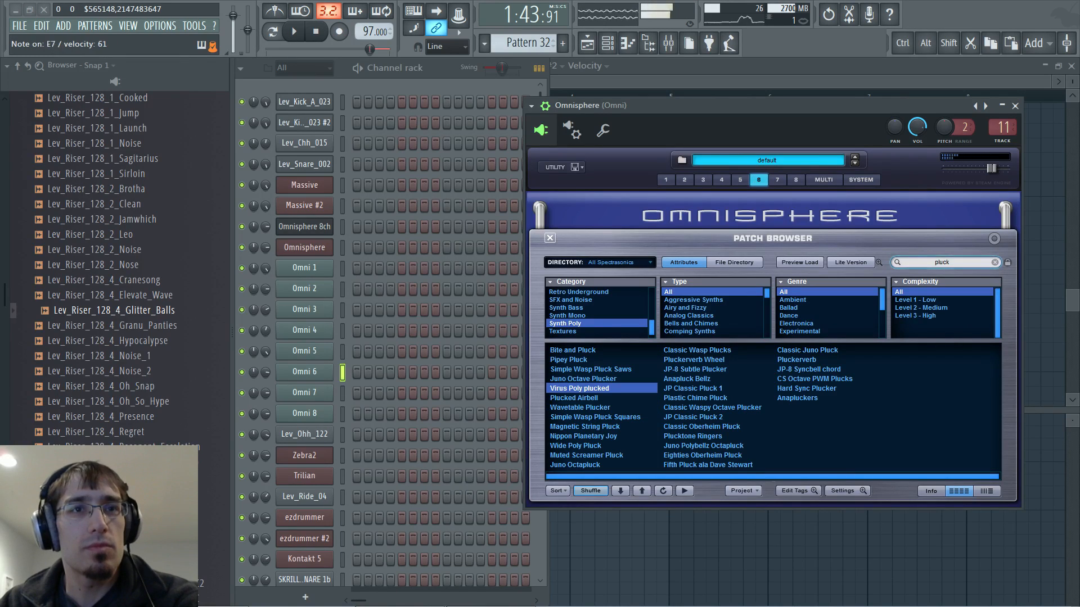
pyautogui.click(573, 398)
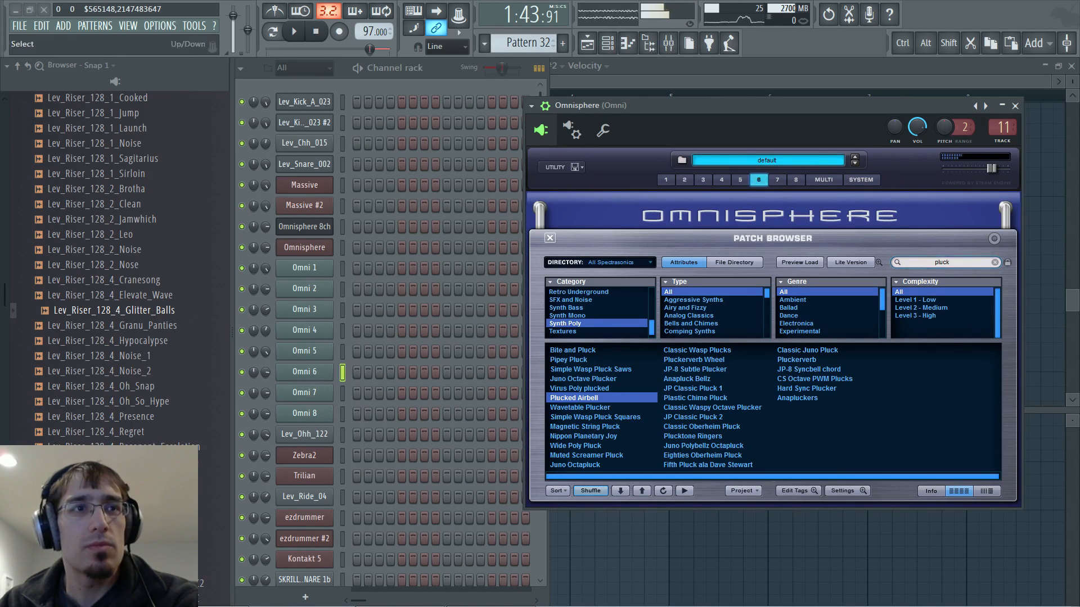
pyautogui.moveTo(267, 373); pyautogui.dragTo(271, 367)
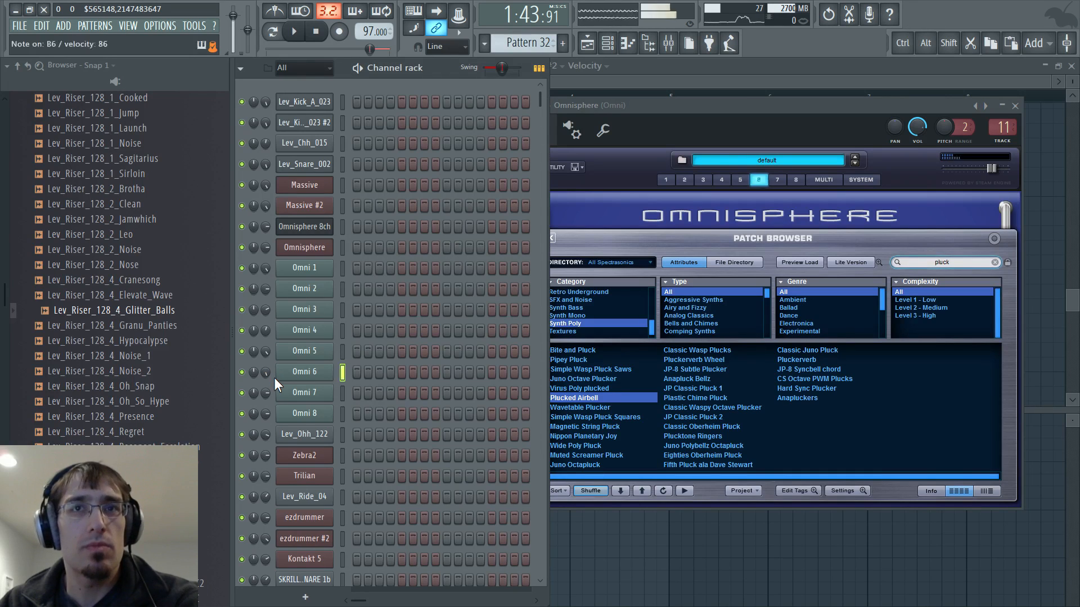
# Route Omnisphere part 6 to OUT F in its multi mixer and show the project's mixer
pyautogui.click(823, 180)
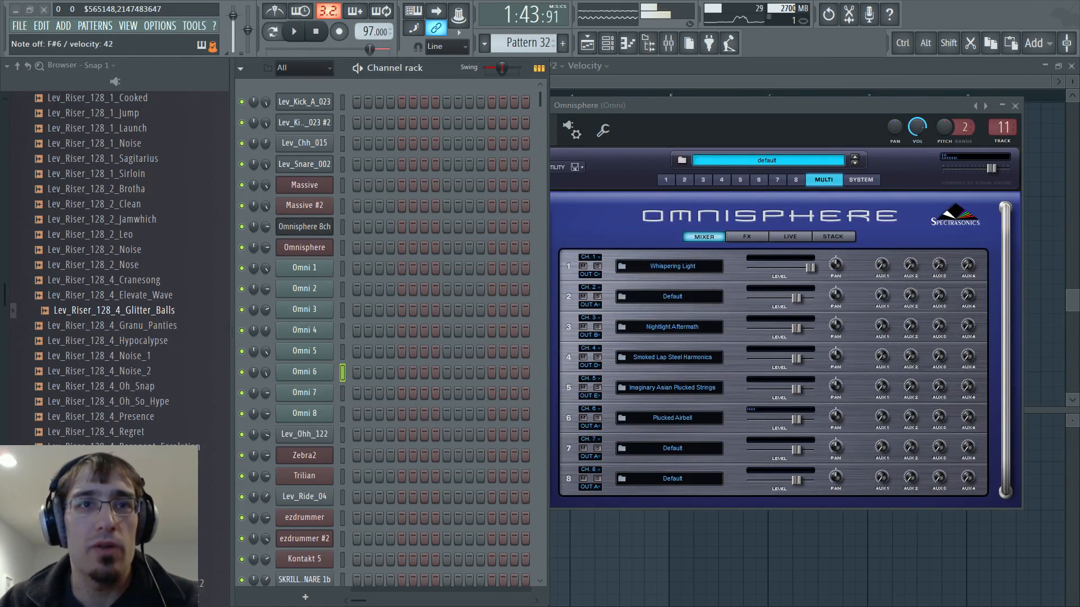
pyautogui.click(589, 426)
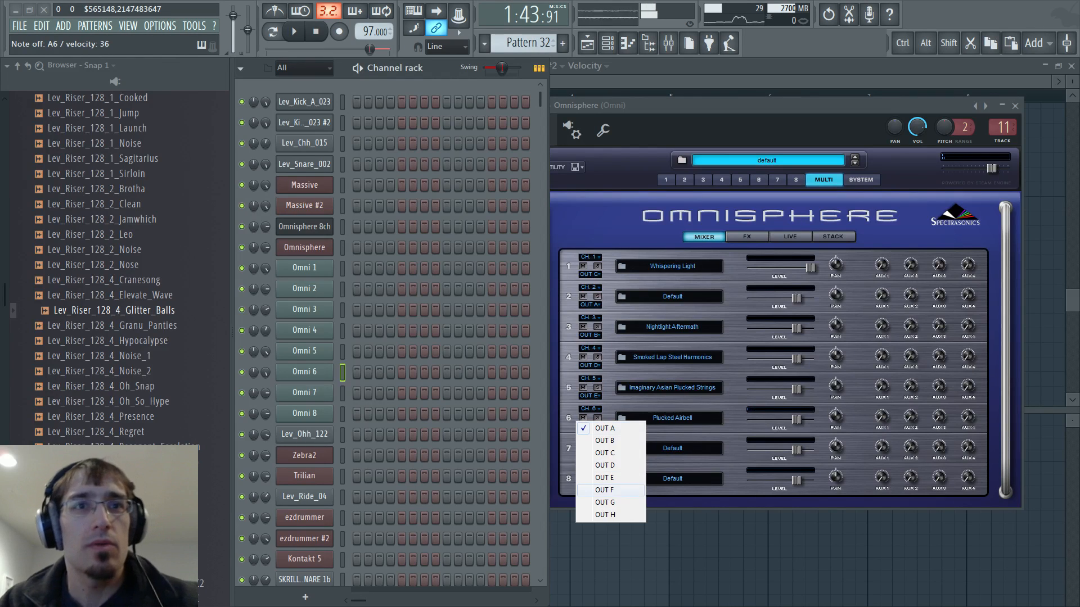
pyautogui.click(605, 490)
pyautogui.press('F9')
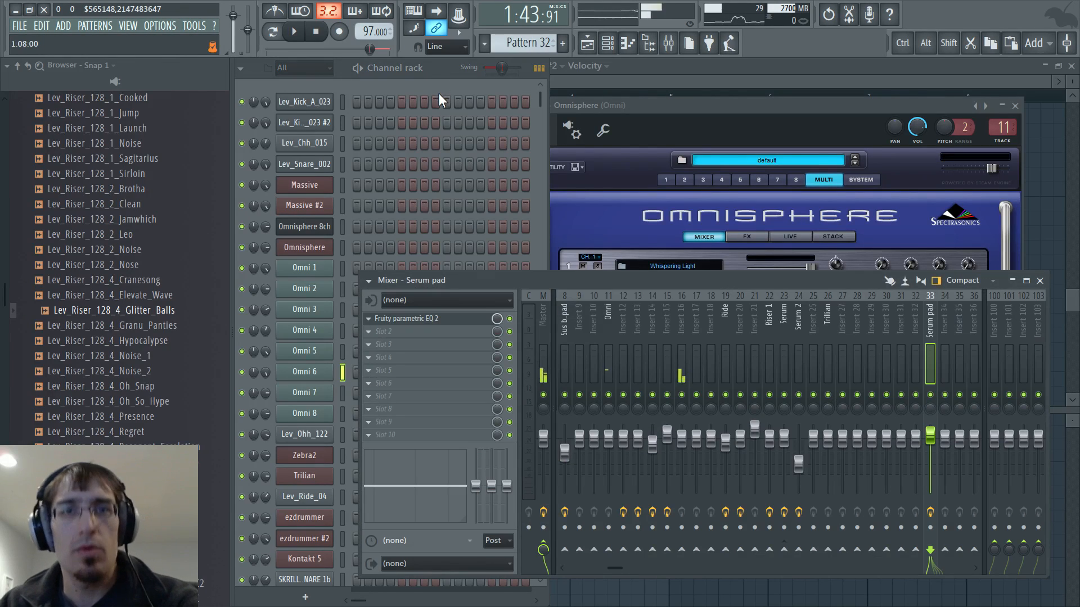
# Add a Fruity parametric EQ 2 to mixer insert 16, raise its main level, and cut the lows with bands 1 and 3
pyautogui.click(675, 319)
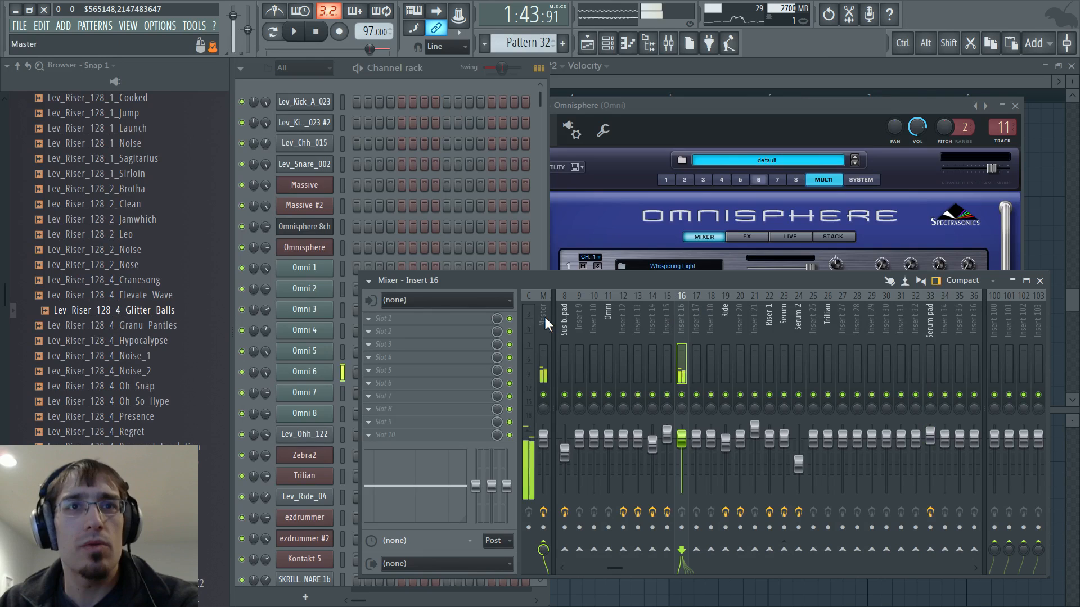
pyautogui.click(382, 319)
pyautogui.moveTo(387, 333)
pyautogui.click(578, 552)
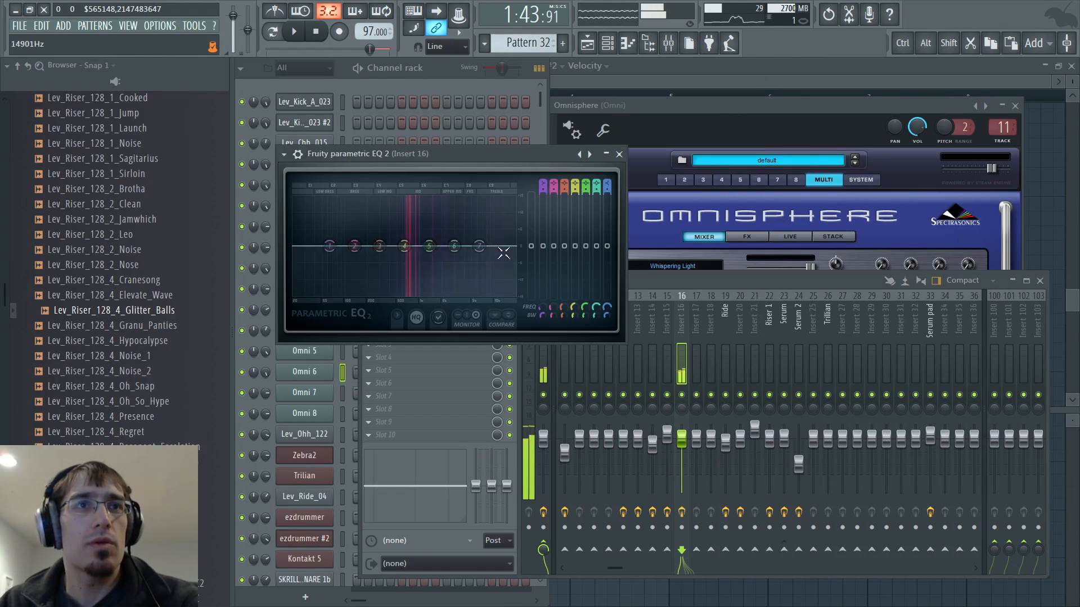
pyautogui.moveTo(531, 226); pyautogui.dragTo(531, 224)
pyautogui.moveTo(379, 246); pyautogui.dragTo(386, 265)
pyautogui.moveTo(330, 246); pyautogui.dragTo(348, 287)
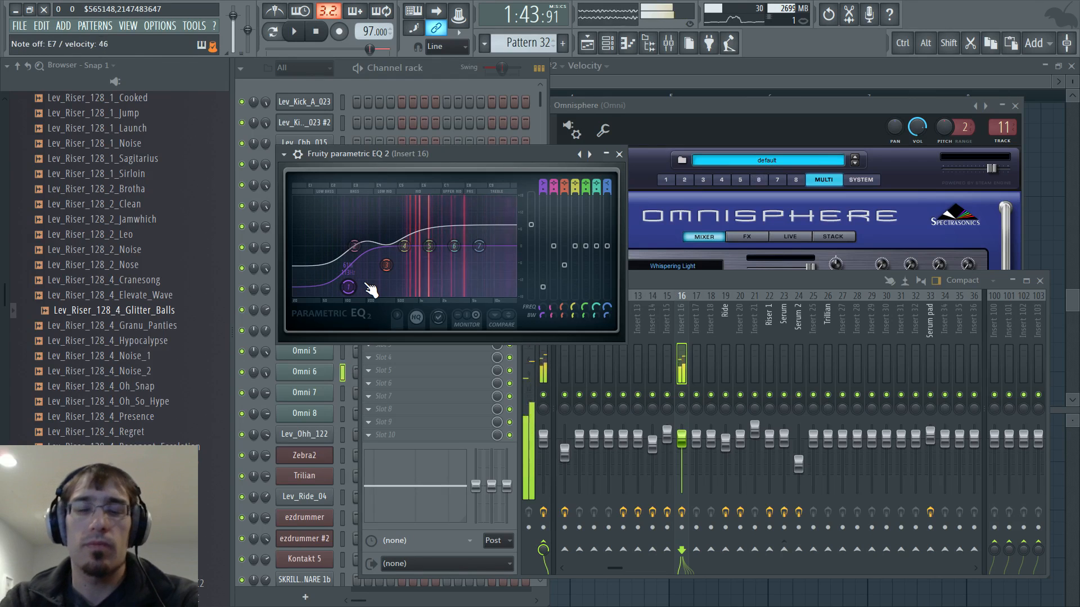
# Show the playlist and play the song from bar 43 to hear the equalized pluck in context
pyautogui.press('F5')
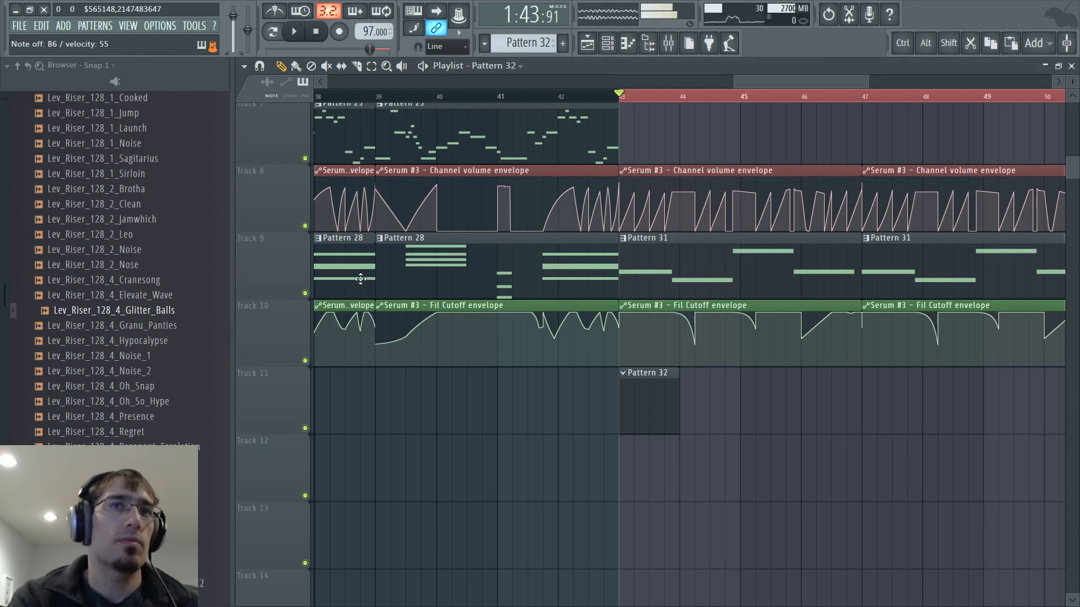
pyautogui.press('space')
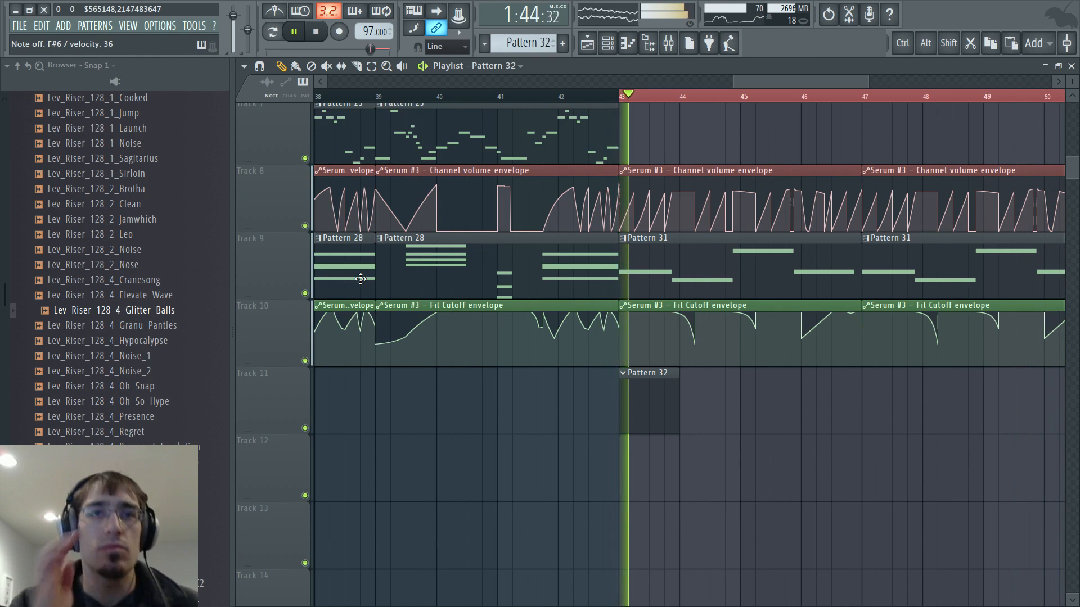
pyautogui.press('space')
# Open Pattern 30 from the playlist, play it in pattern mode, and open its Serum #3 instrument
pyautogui.scroll(4, 672, 220)
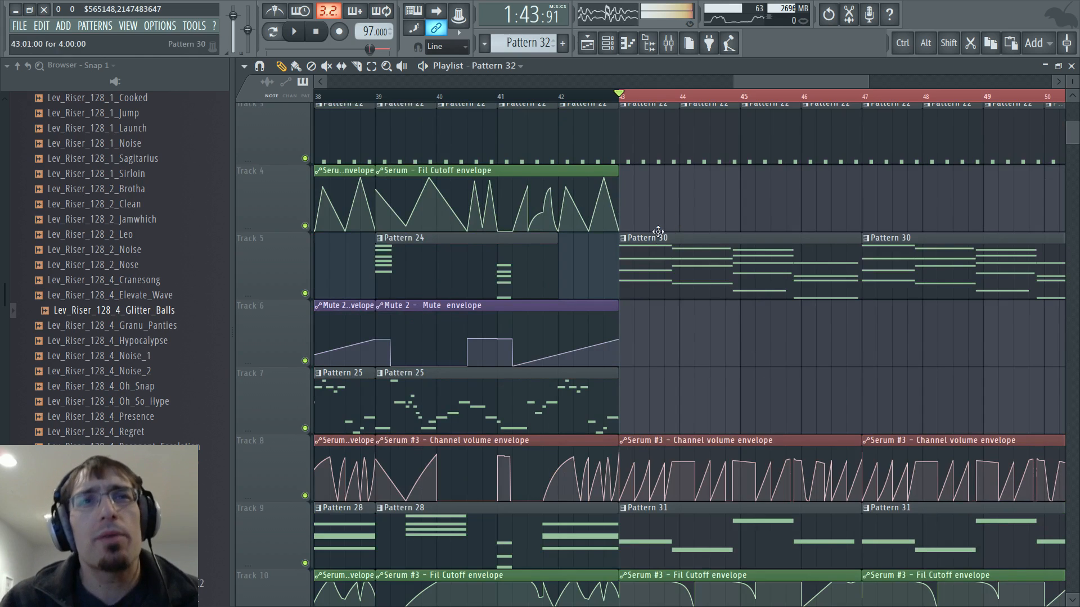
pyautogui.doubleClick(662, 247)
pyautogui.press('F6')
pyautogui.scroll(-10, 433, 245)
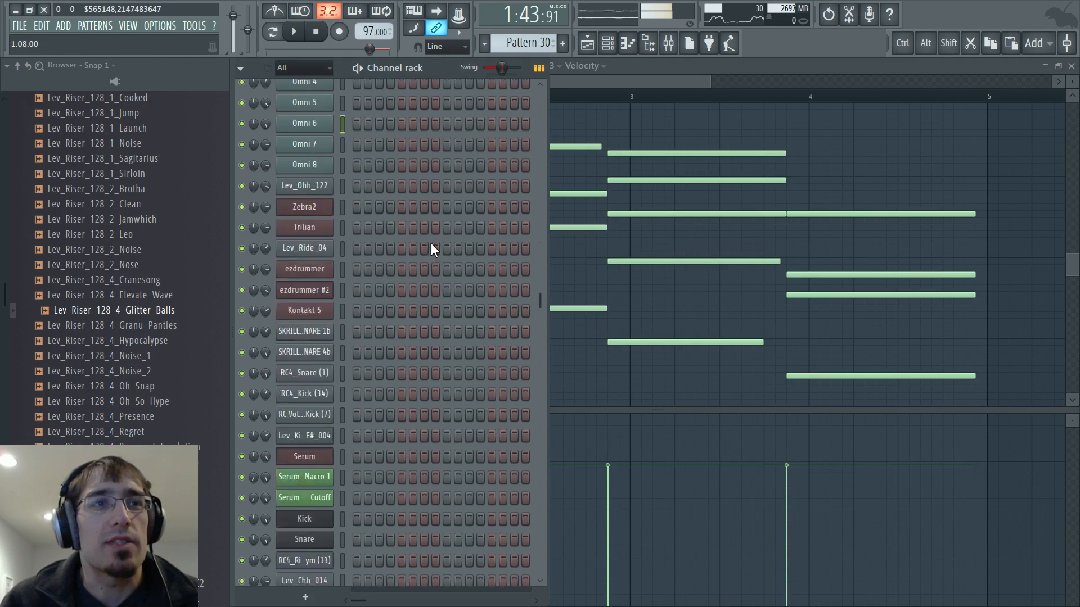
pyautogui.click(273, 31)
pyautogui.scroll(-4, 495, 250)
pyautogui.press('space')
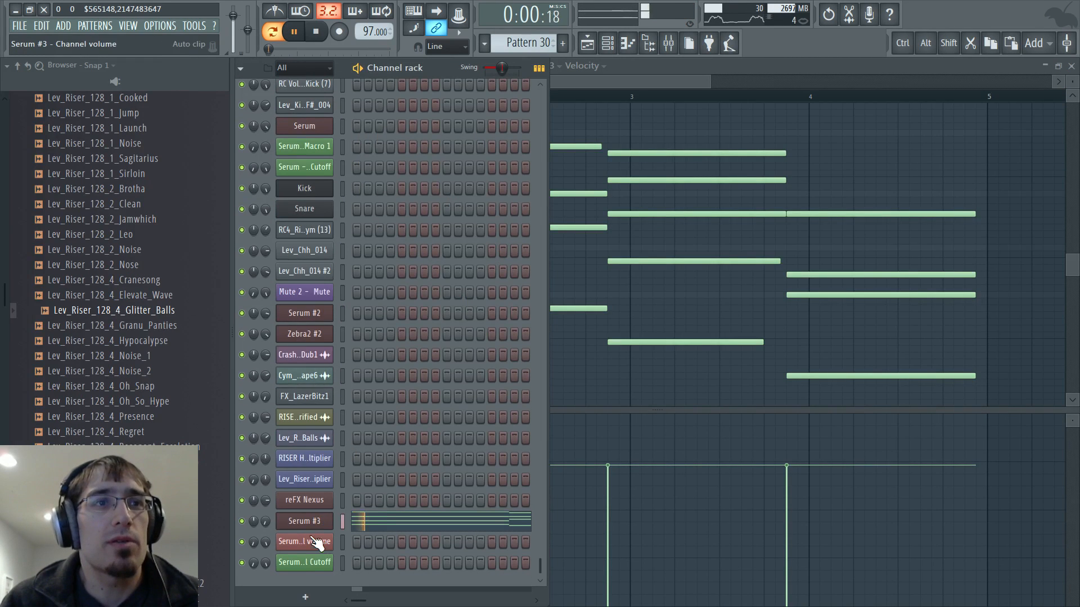
pyautogui.click(307, 521)
pyautogui.press('space')
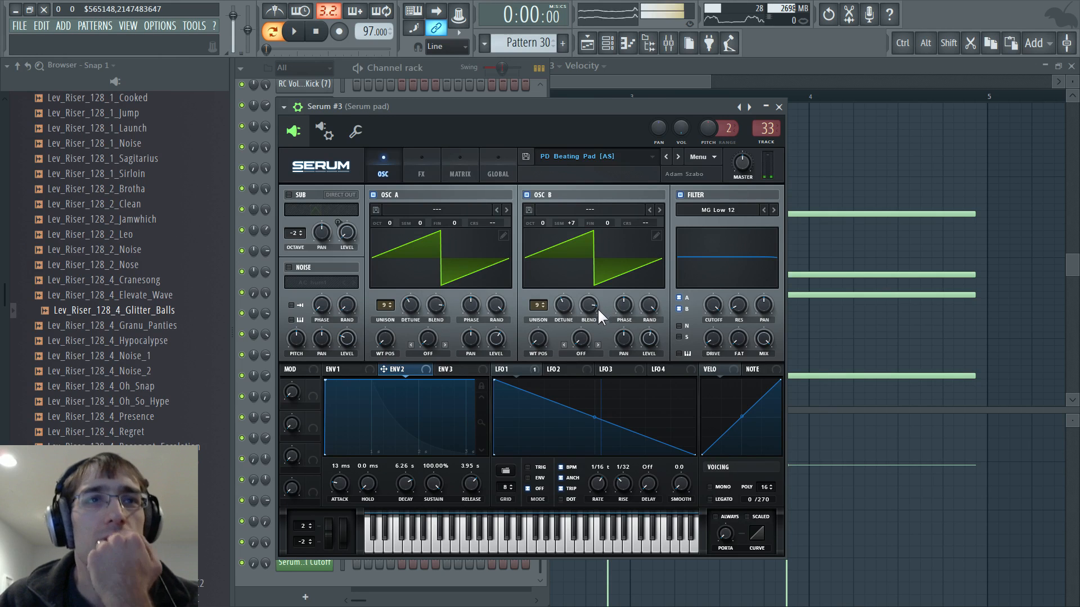
# Nudge oscillator B's semitone control in Serum #3 and check its context options
pyautogui.moveTo(572, 222); pyautogui.dragTo(569, 225)
pyautogui.rightClick(572, 222)
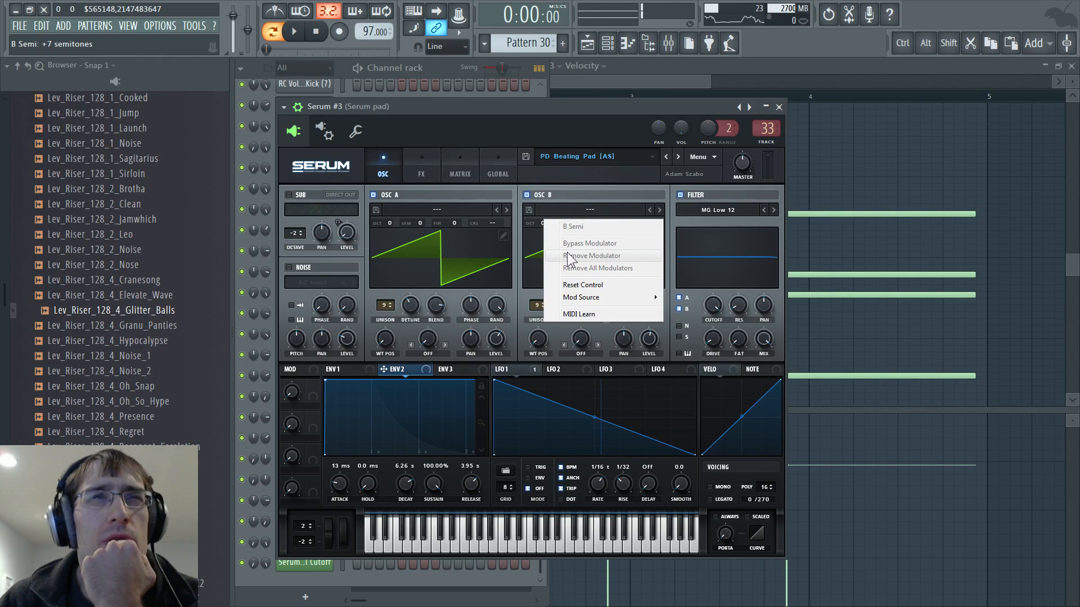
pyautogui.click(586, 83)
# Select bars 42 and 43 in the playlist and create an automation clip for Serum #3's last-tweaked B Semi parameter
pyautogui.press('F5')
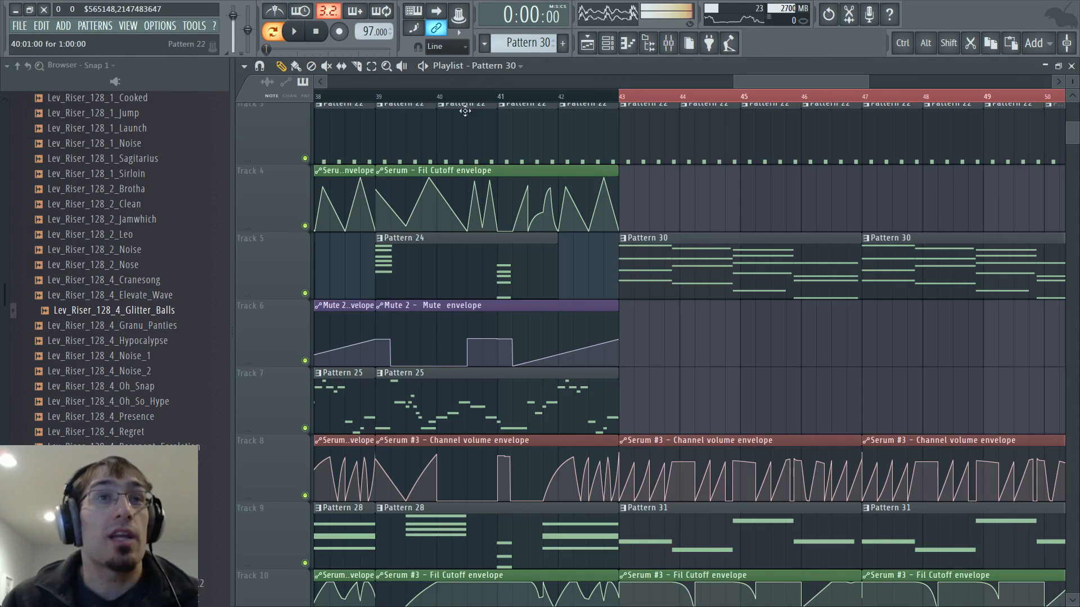
pyautogui.rightClick(562, 93)
pyautogui.click(563, 93)
pyautogui.moveTo(562, 94); pyautogui.dragTo(681, 96)
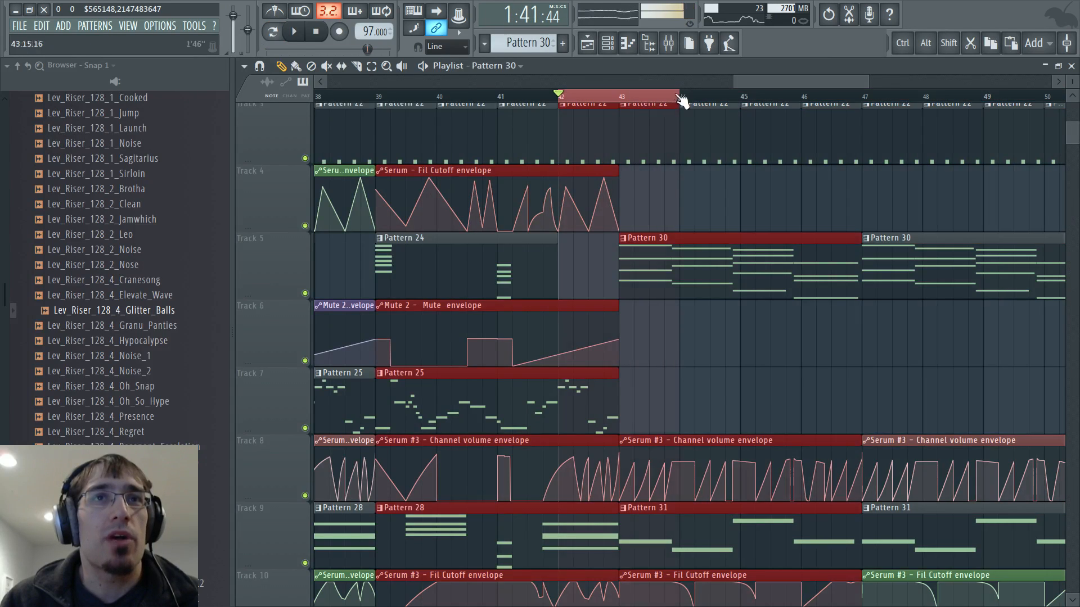
pyautogui.press('F7')
pyautogui.press('F6')
pyautogui.click(304, 521)
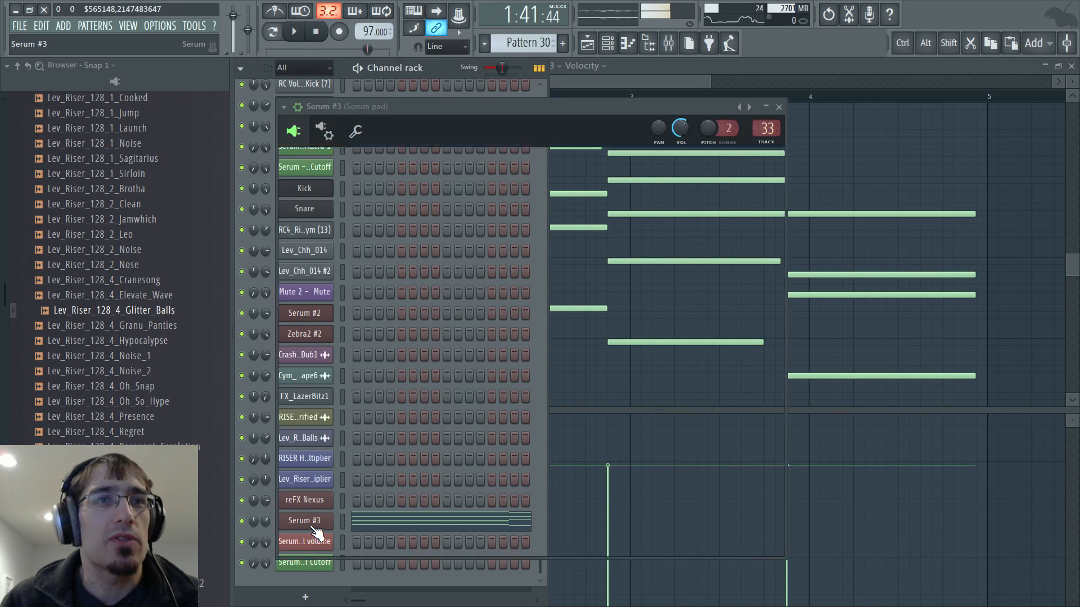
pyautogui.moveTo(571, 224)
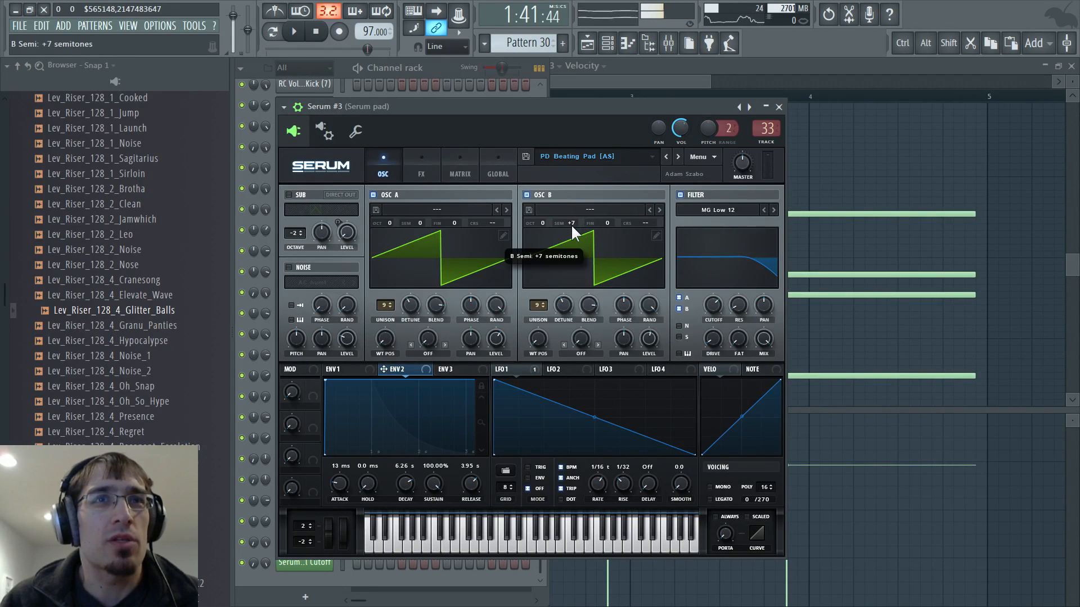
pyautogui.press('F5')
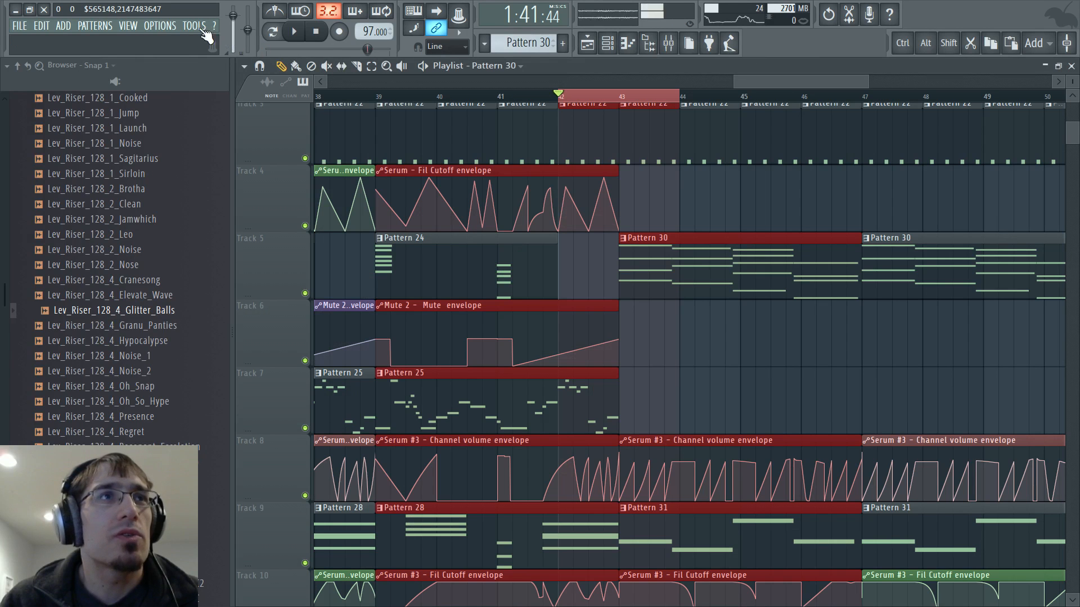
pyautogui.click(202, 29)
pyautogui.moveTo(266, 157)
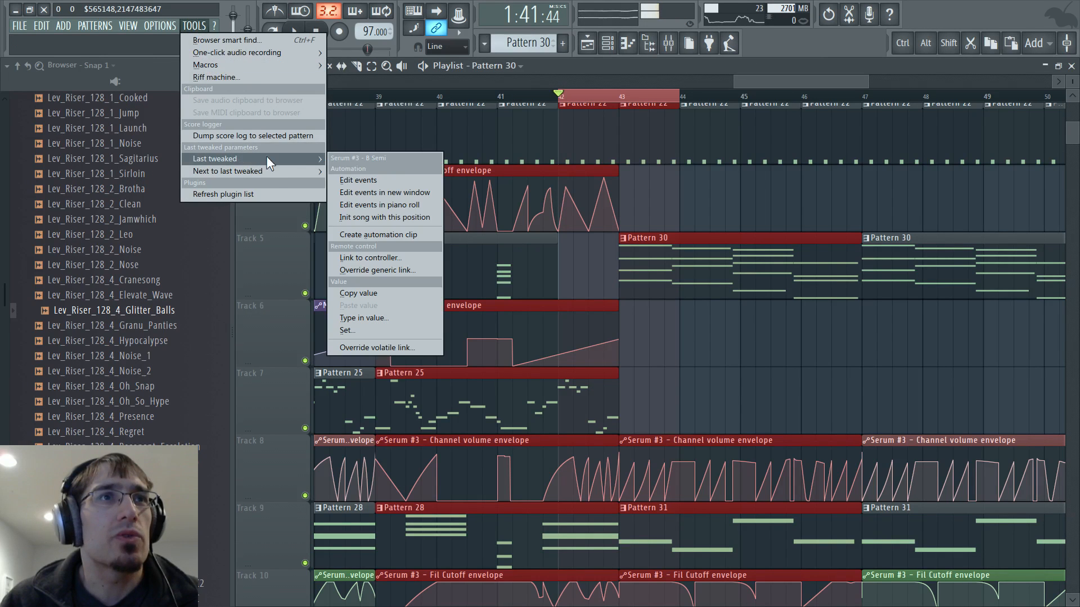
pyautogui.click(393, 236)
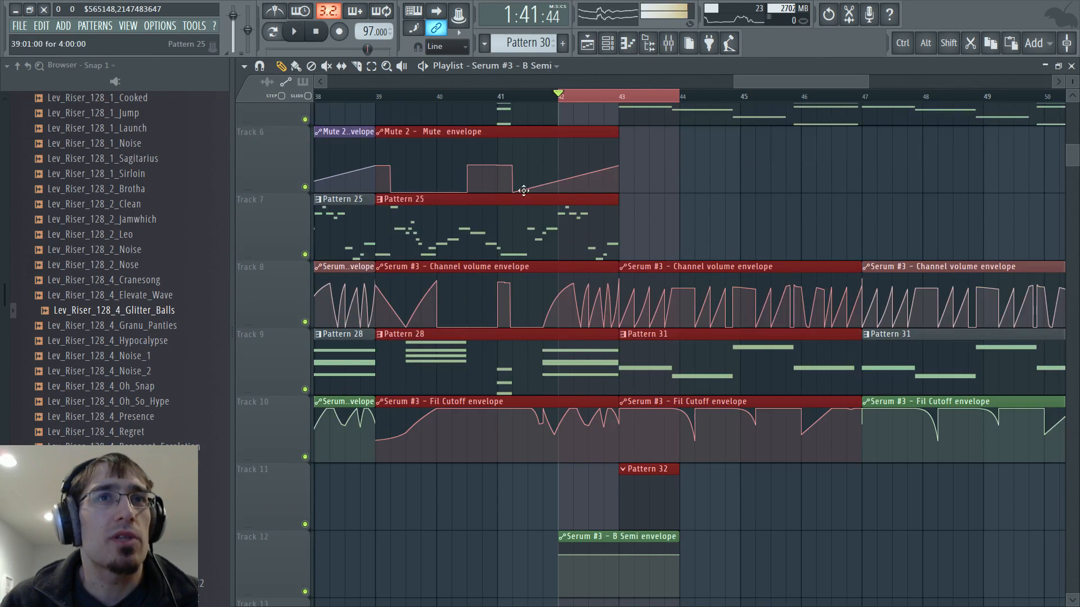
# Add a 50% point at bar 43 in the B Semi envelope, set its mode to Hold, and delete the end point
pyautogui.click(620, 564)
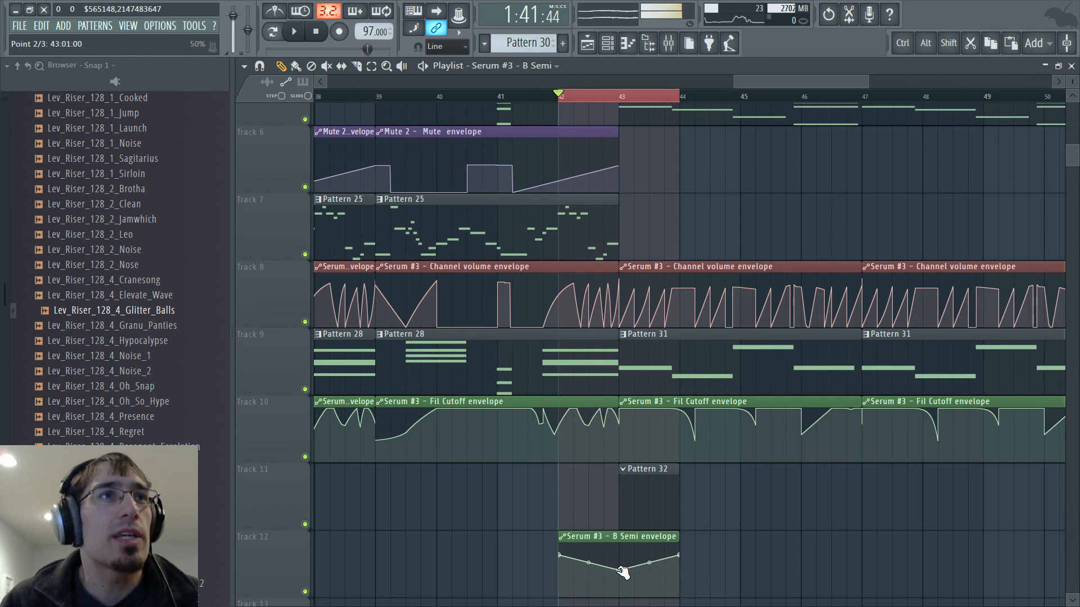
pyautogui.rightClick(620, 569)
pyautogui.click(657, 425)
pyautogui.rightClick(675, 557)
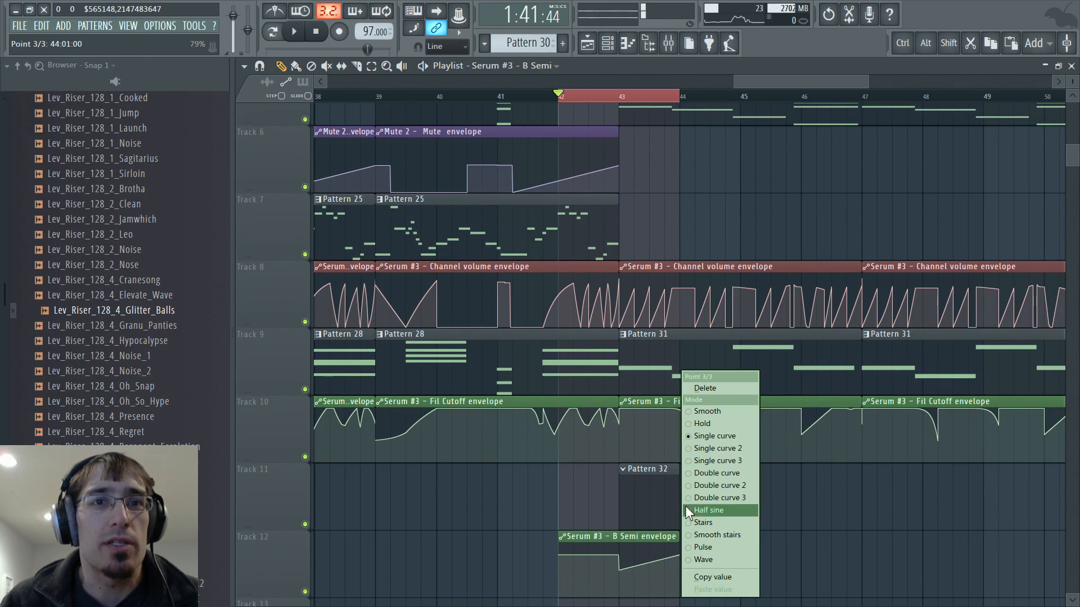
pyautogui.click(703, 389)
# Clear the time selection and play the song across bar 43 while checking oscillator B's semitone value in Serum #3
pyautogui.press('space')
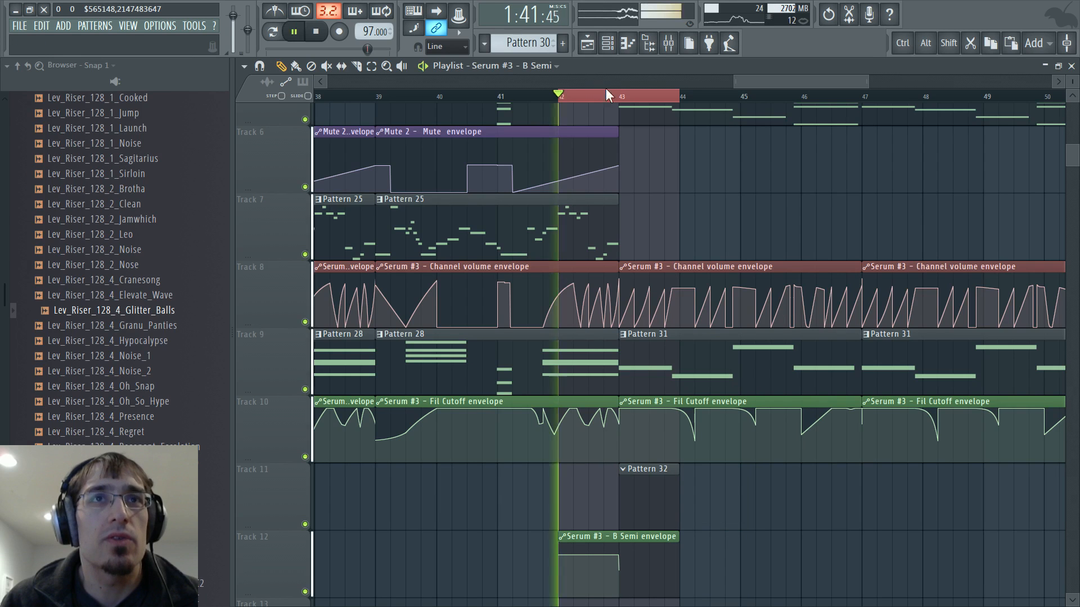
pyautogui.click(605, 95)
pyautogui.click(603, 95)
pyautogui.press('F5')
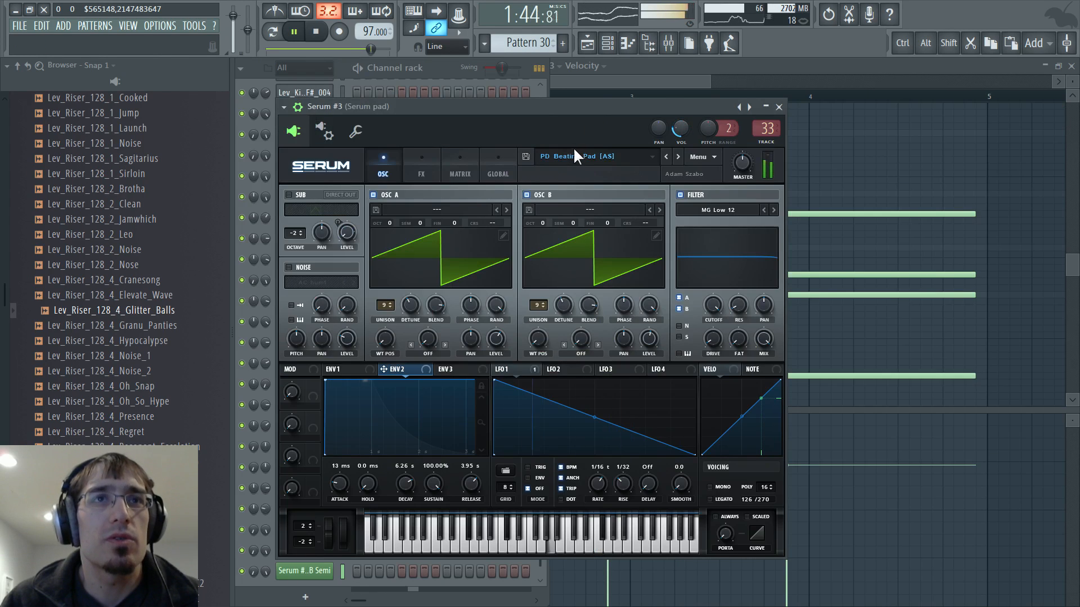
pyautogui.press('F6')
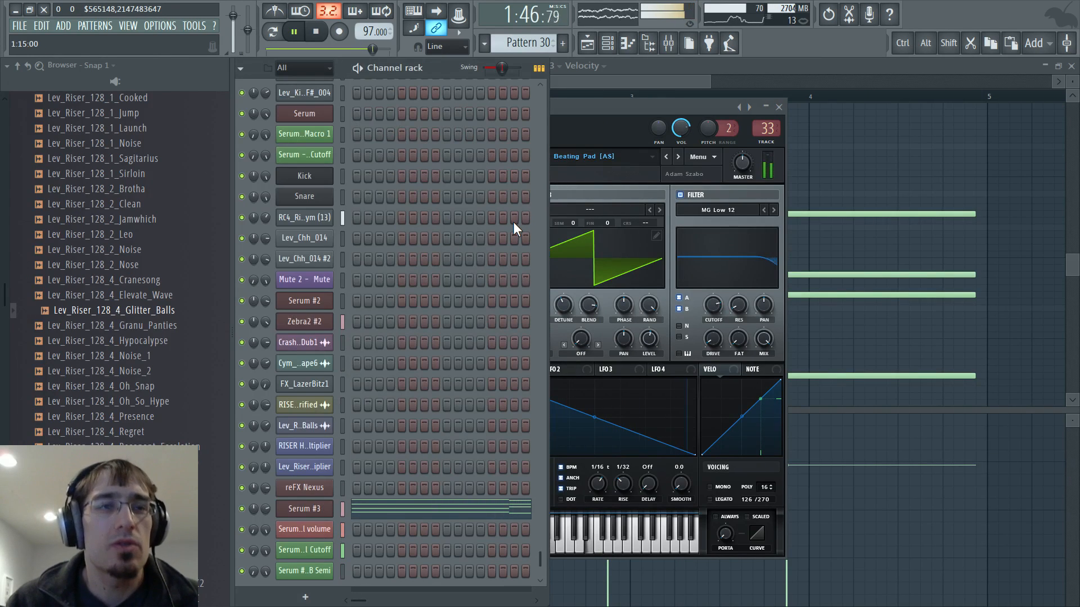
pyautogui.press('F5')
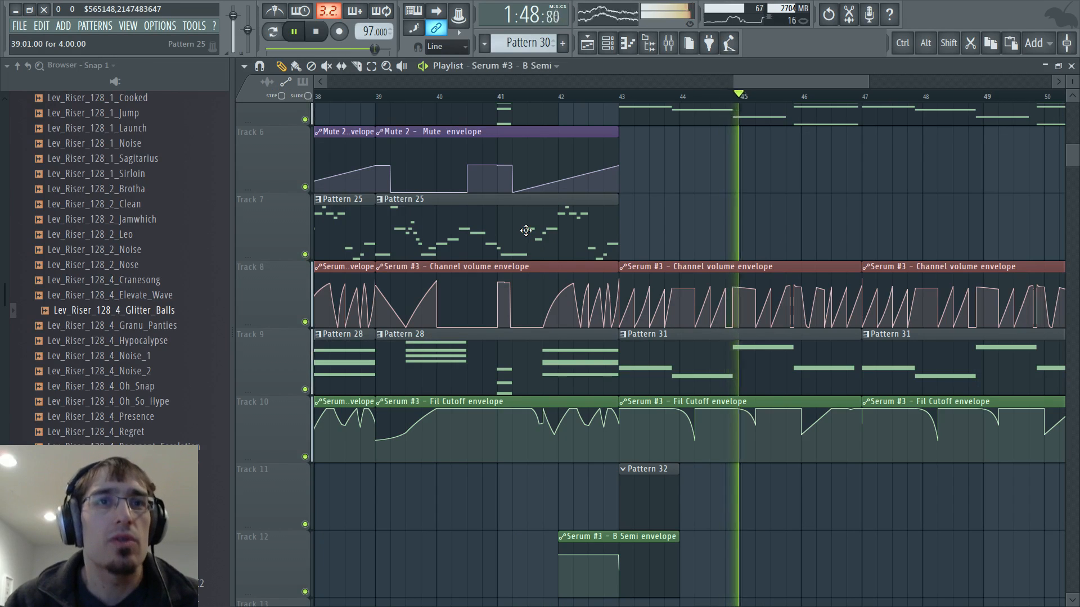
pyautogui.press('F5')
pyautogui.press('F5')
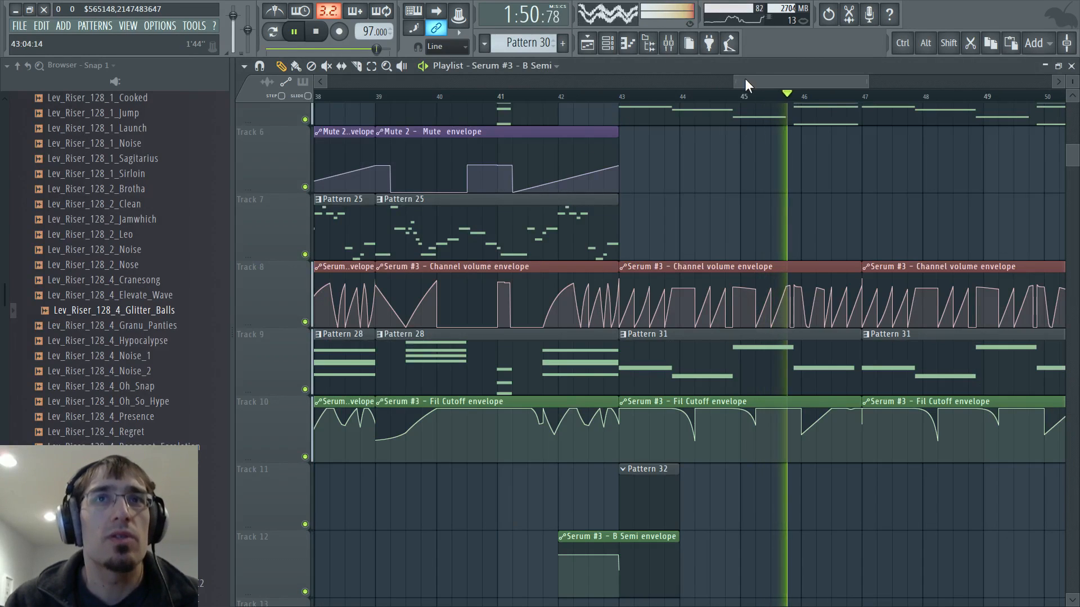
pyautogui.moveTo(746, 81); pyautogui.dragTo(789, 85)
pyautogui.press('space')
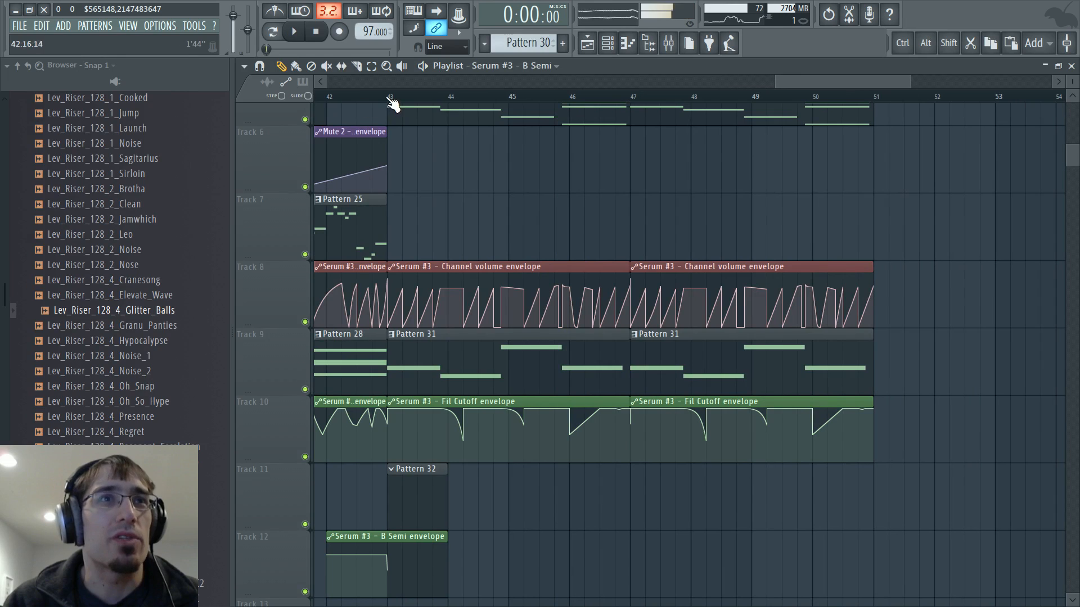
# Select the playlist range from 43:01 to 51:01 and save the project
pyautogui.keyDown('ctrl'); pyautogui.moveTo(391, 108); pyautogui.dragTo(871, 108); pyautogui.keyUp('ctrl')
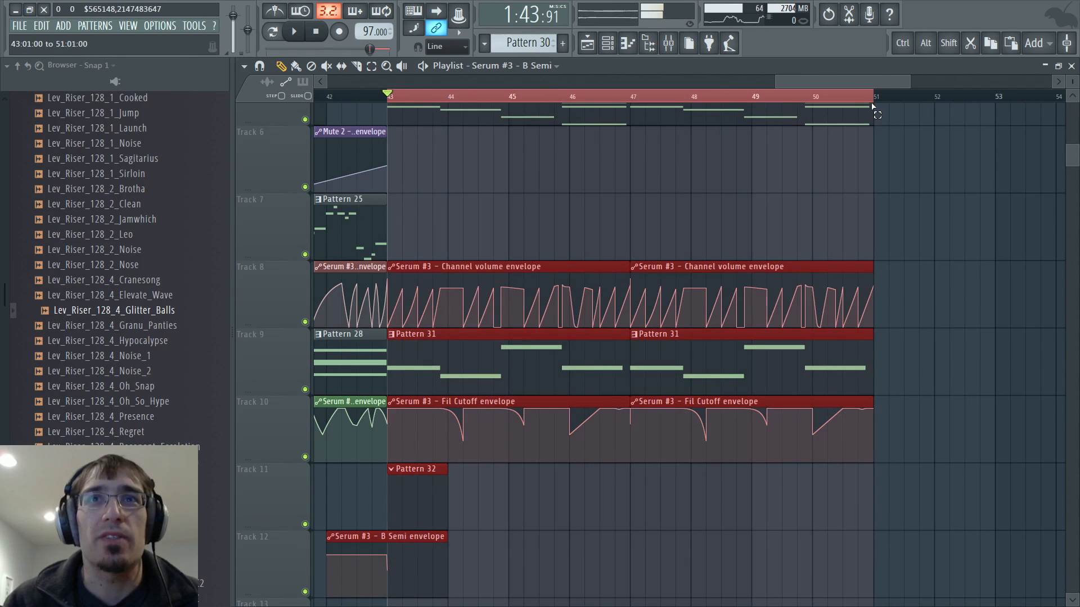
pyautogui.click(20, 26)
pyautogui.click(45, 107)
# Run the macro that switches smart disable for all plugins
pyautogui.click(163, 26)
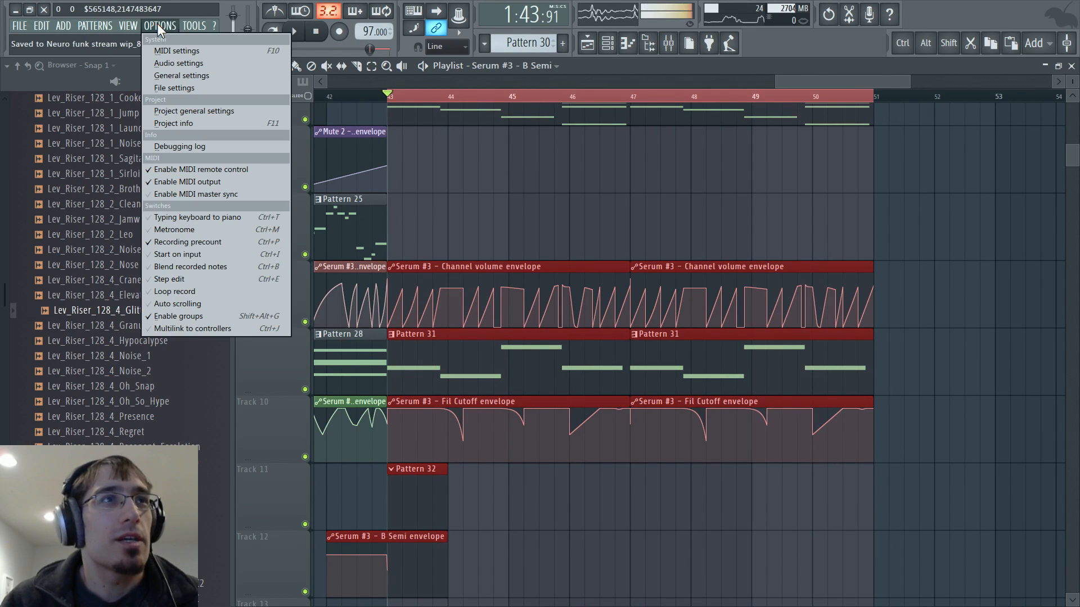
pyautogui.moveTo(190, 27)
pyautogui.moveTo(225, 65)
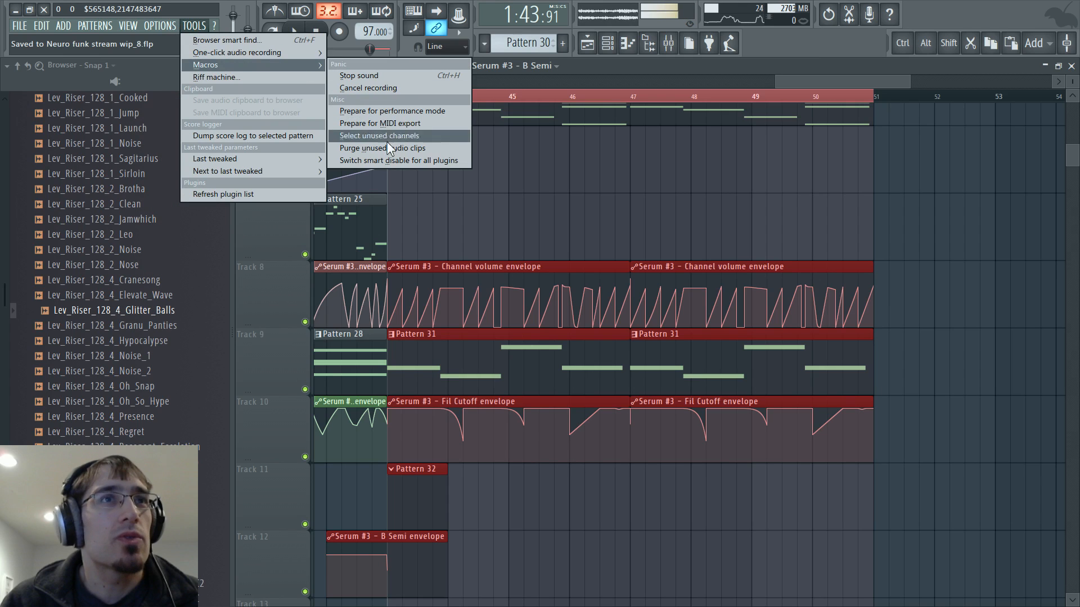
pyautogui.click(384, 158)
# Check the Omni 6 channel and play the song from bar 43 while trying melody notes on it
pyautogui.press('F6')
pyautogui.scroll(9, 372, 365)
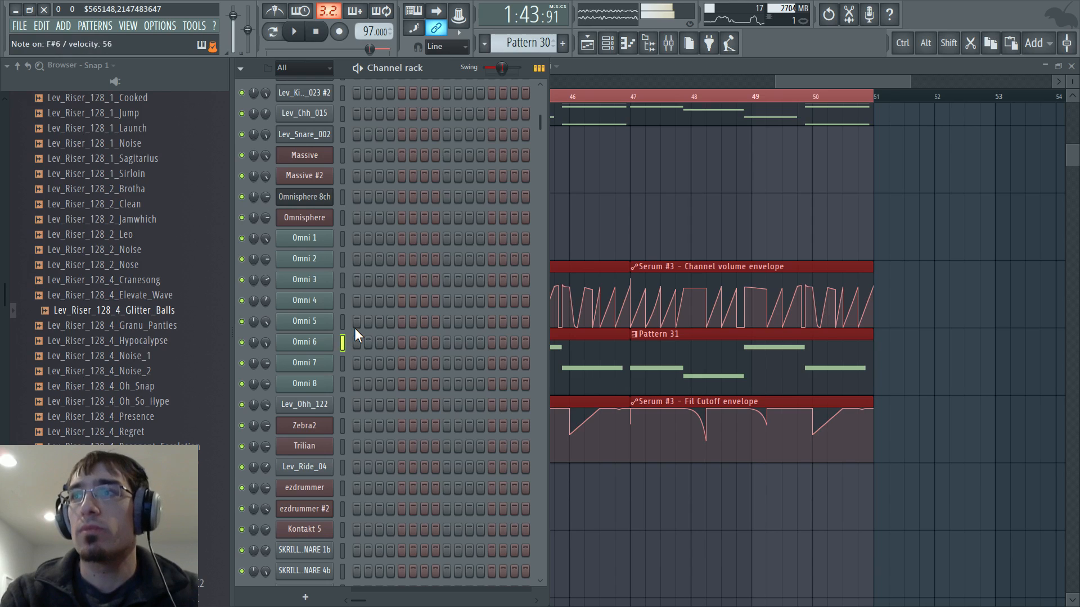
pyautogui.press('F6')
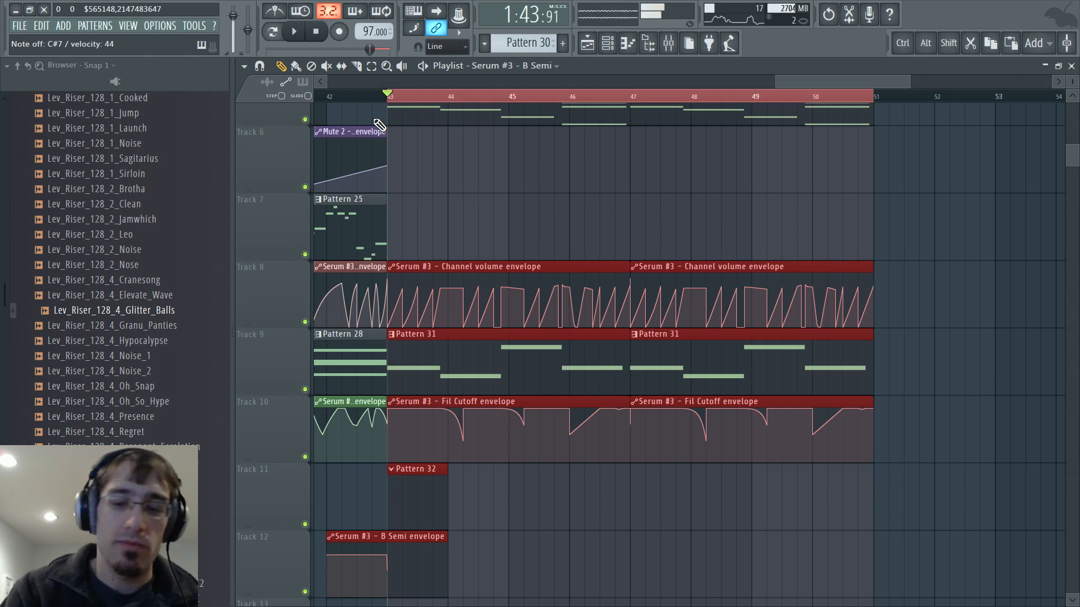
pyautogui.press('space')
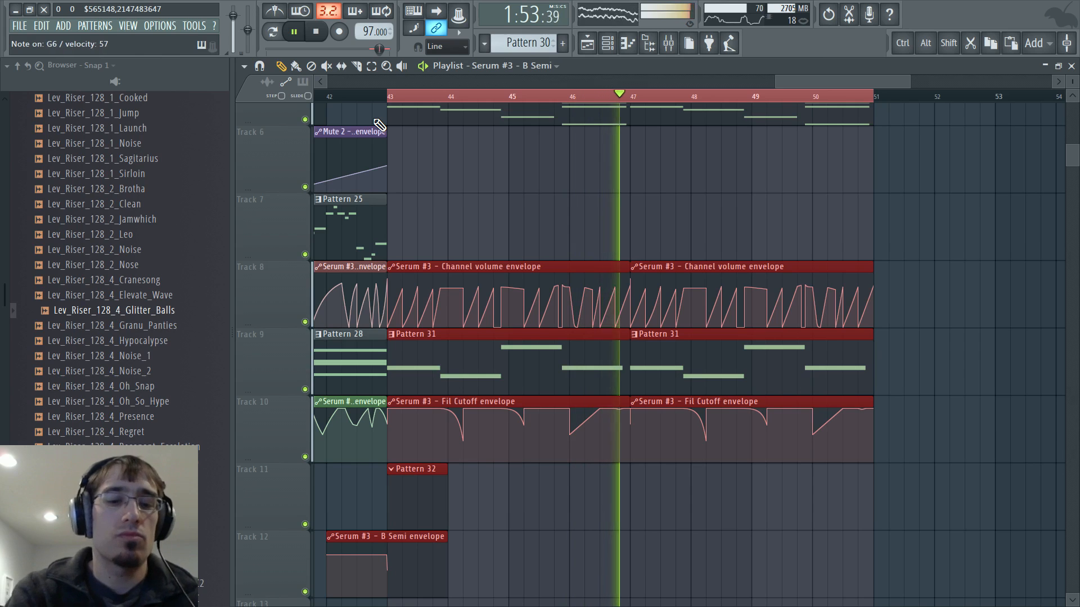
pyautogui.press('space')
# Open the Omni 6 piano roll in Pattern 32, place an F#7 note at bar 1 and set the snap to 1/6 beat
pyautogui.doubleClick(418, 472)
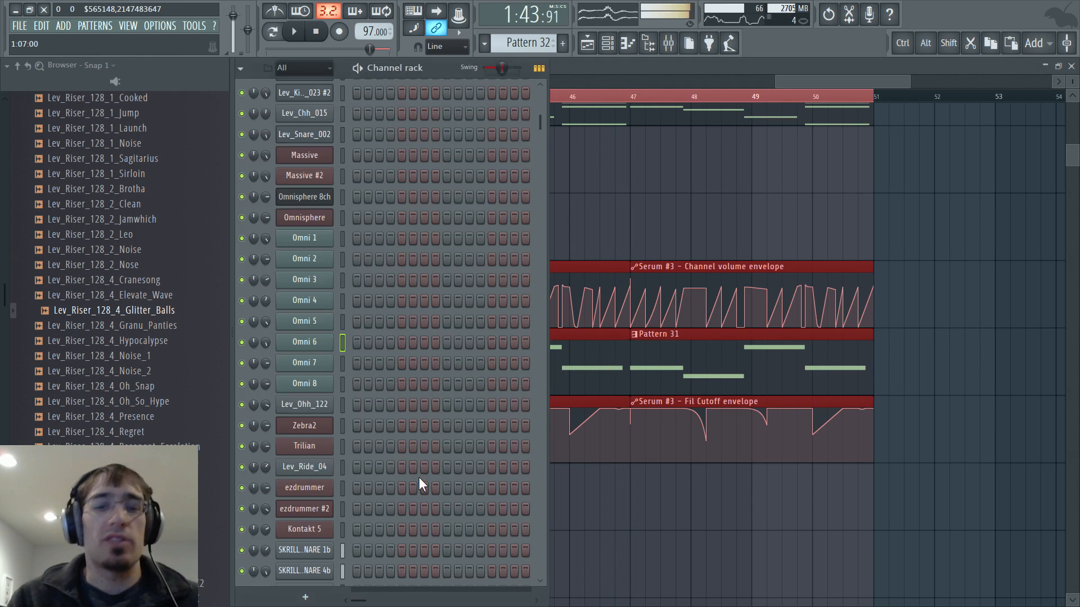
pyautogui.rightClick(331, 352)
pyautogui.click(368, 343)
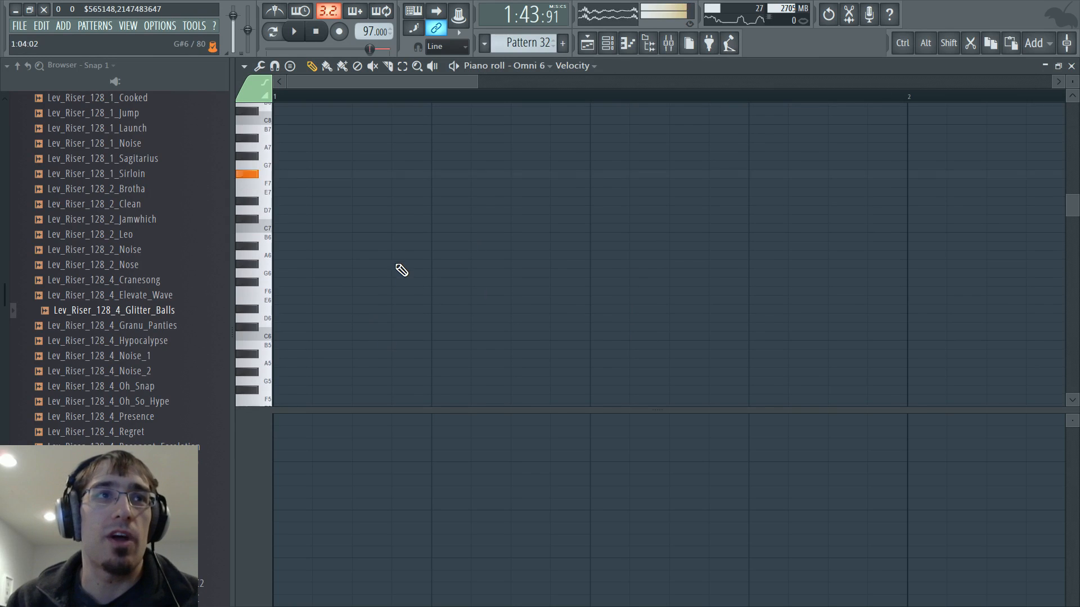
pyautogui.click(313, 174)
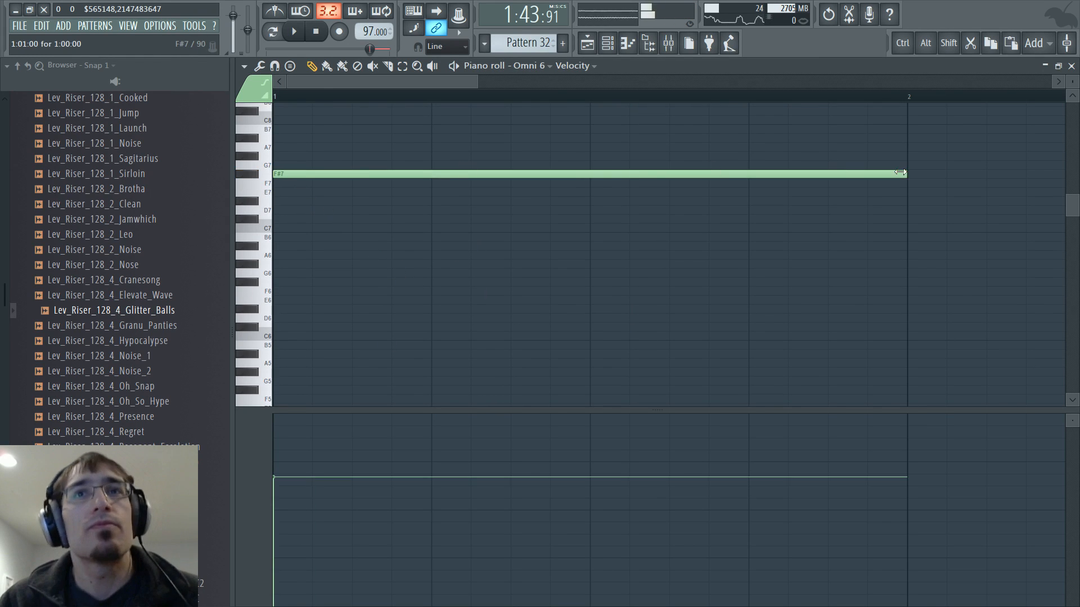
pyautogui.moveTo(902, 174); pyautogui.dragTo(284, 124)
pyautogui.click(450, 170)
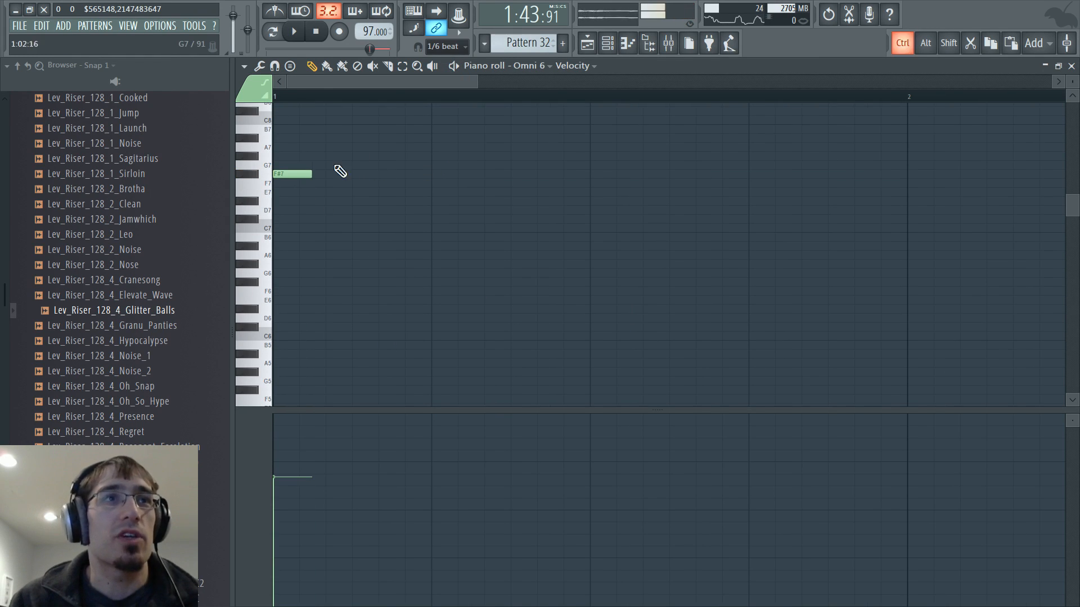
# Draw descending 1/6-beat runs in bar 1 starting on F#7, F#7, A7 and G#7, and play the song from bar 43
pyautogui.click(309, 171)
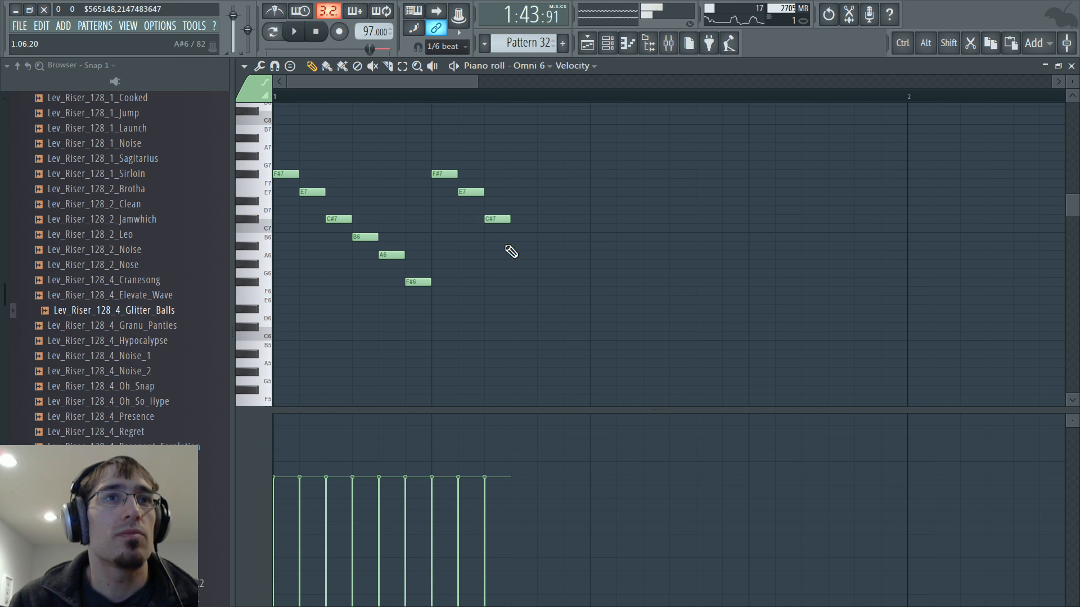
pyautogui.click(568, 282)
pyautogui.scroll(3, 567, 253)
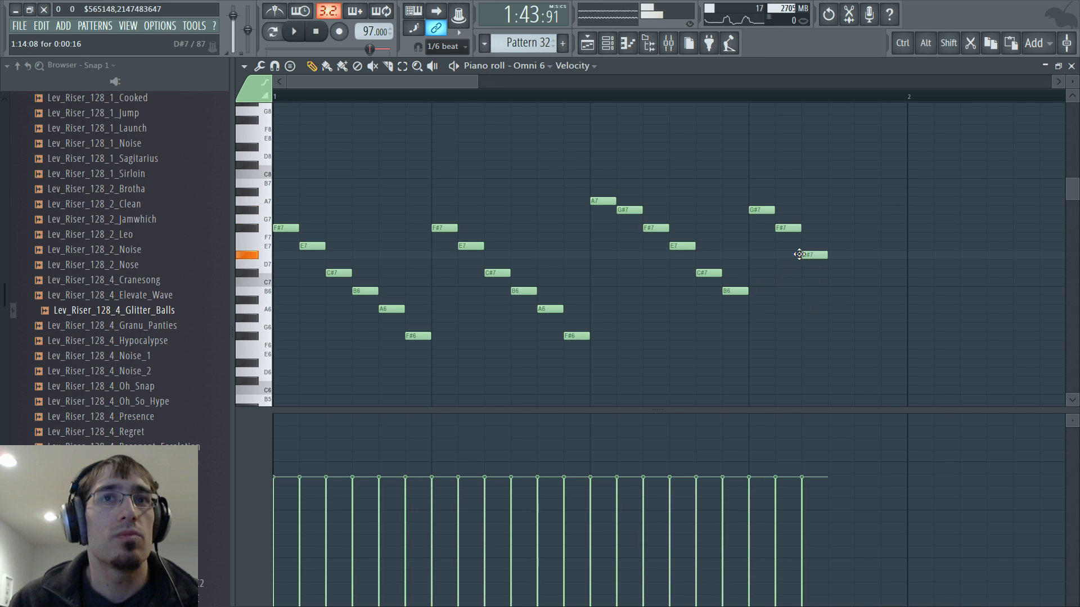
pyautogui.press('space')
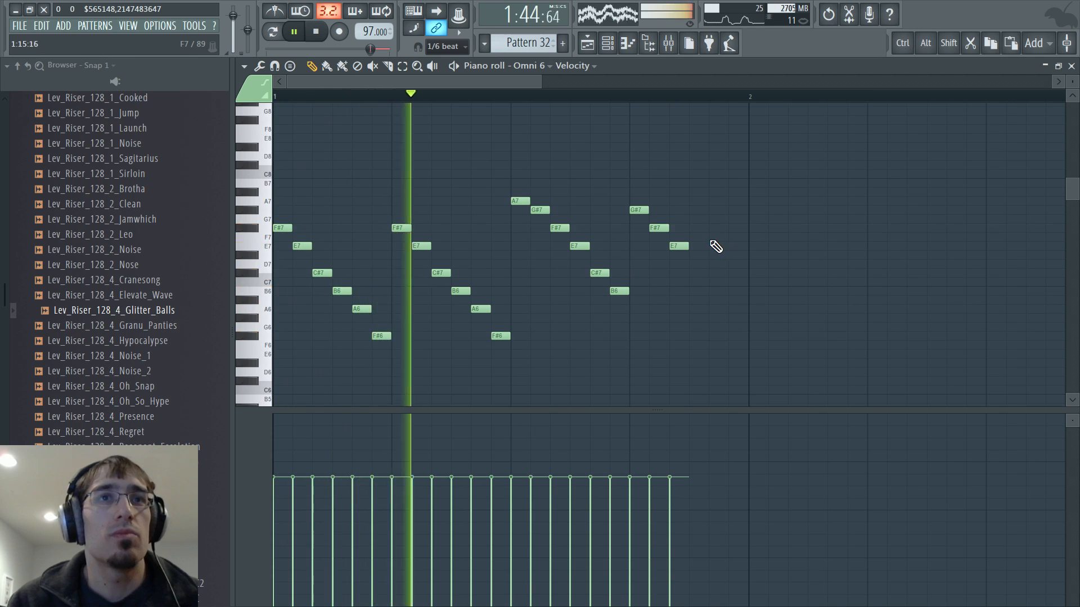
pyautogui.press('F5')
pyautogui.press('F6')
pyautogui.press('F5')
pyautogui.press('space')
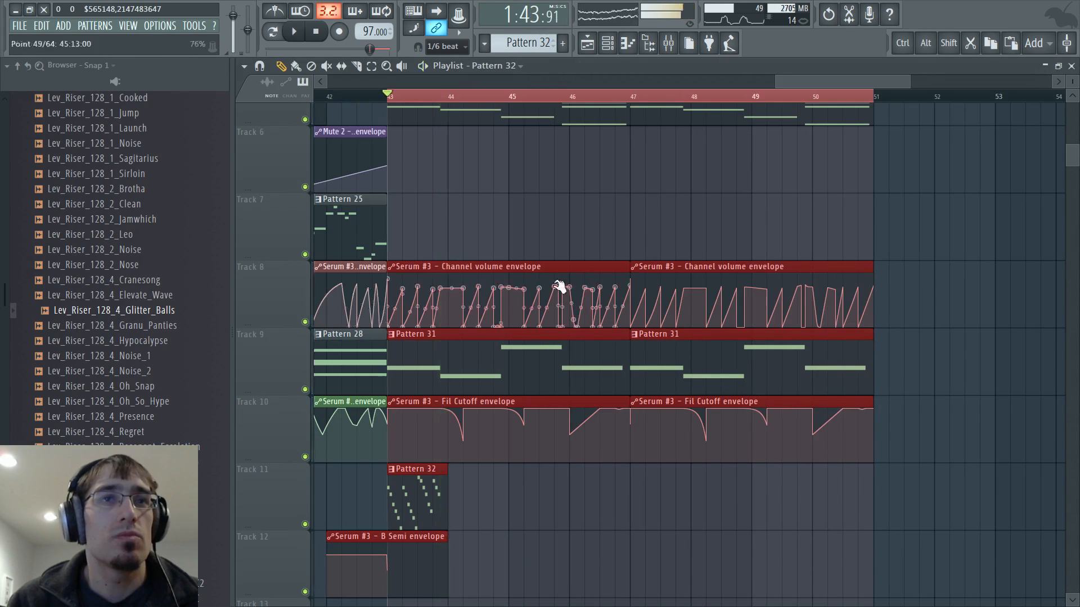
# Complete the last descending run of bar 1 with C#7, A6 and E6 and play the song
pyautogui.press('F5')
pyautogui.click(690, 272)
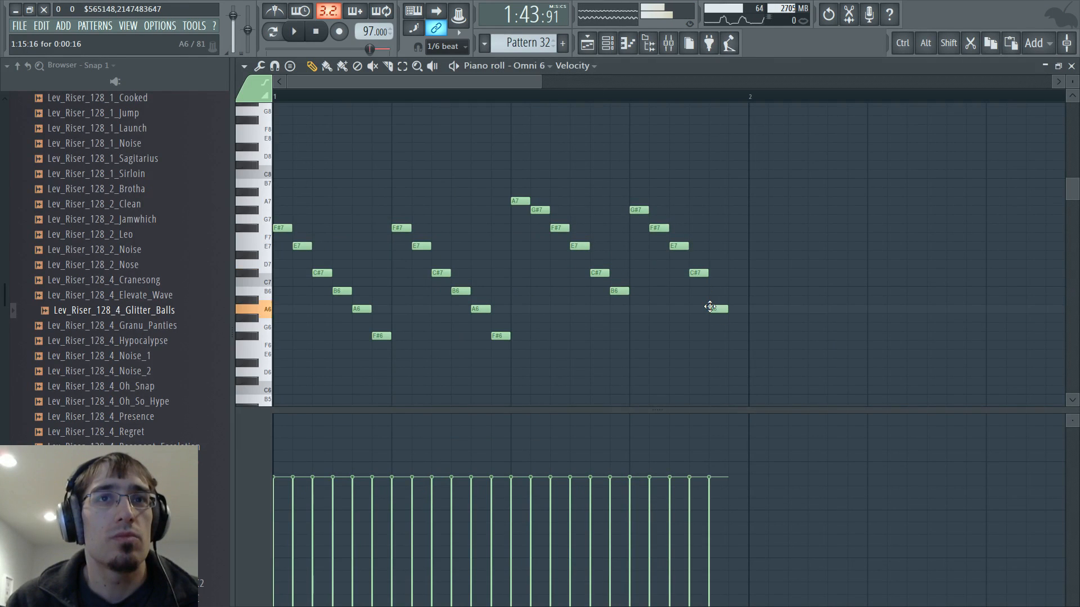
pyautogui.press('space')
# Draw ascending 1/6-beat runs in bar 2 of the Omni 6 part, starting on C#6, E6, F#6 and A6
pyautogui.hscroll(3, 530, 83)
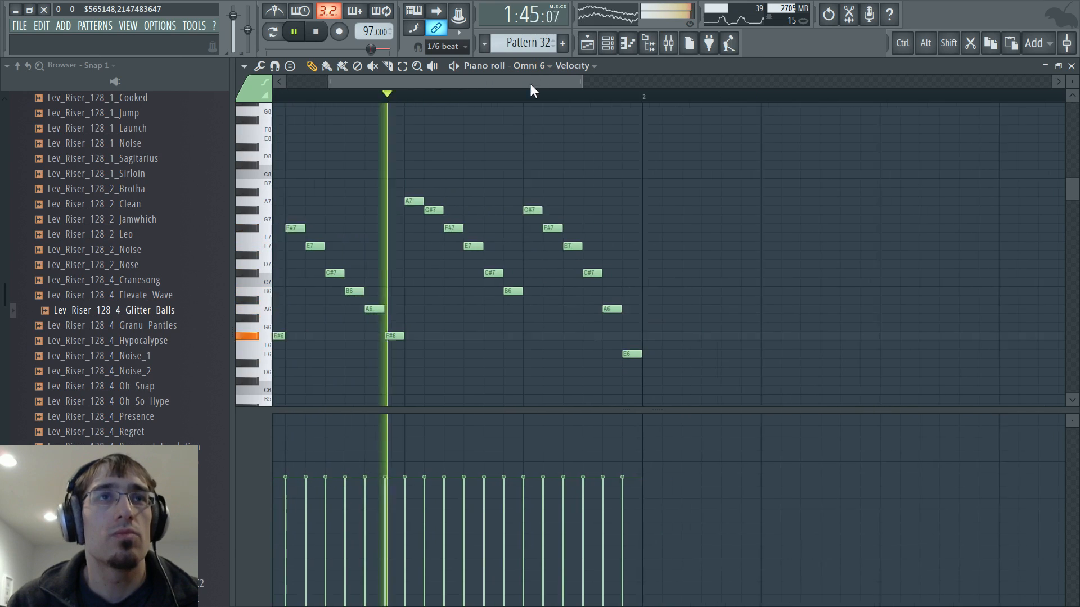
pyautogui.click(497, 382)
pyautogui.press('space')
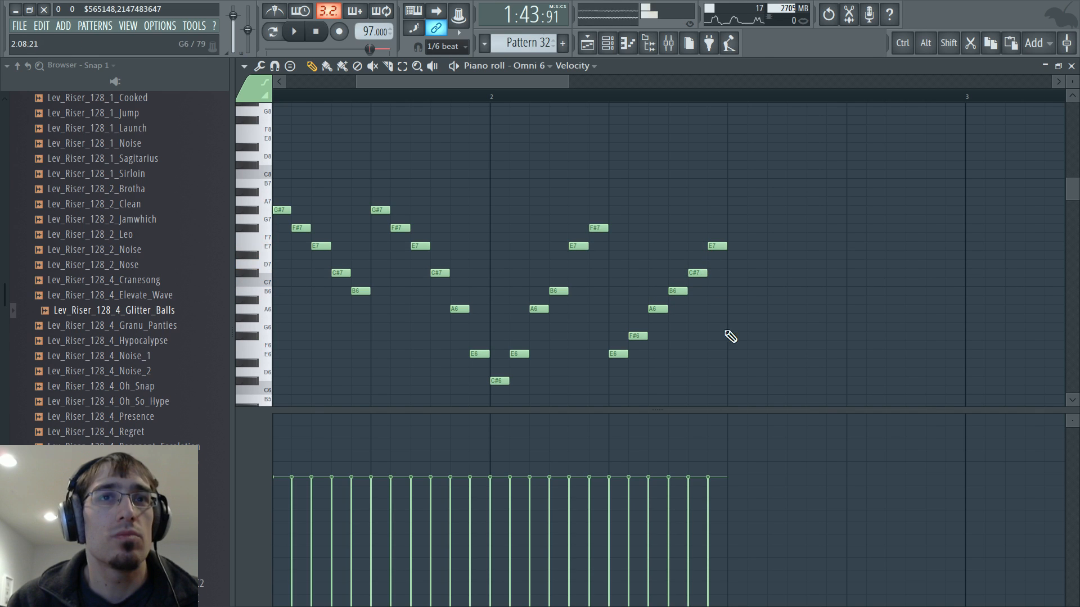
pyautogui.click(749, 317)
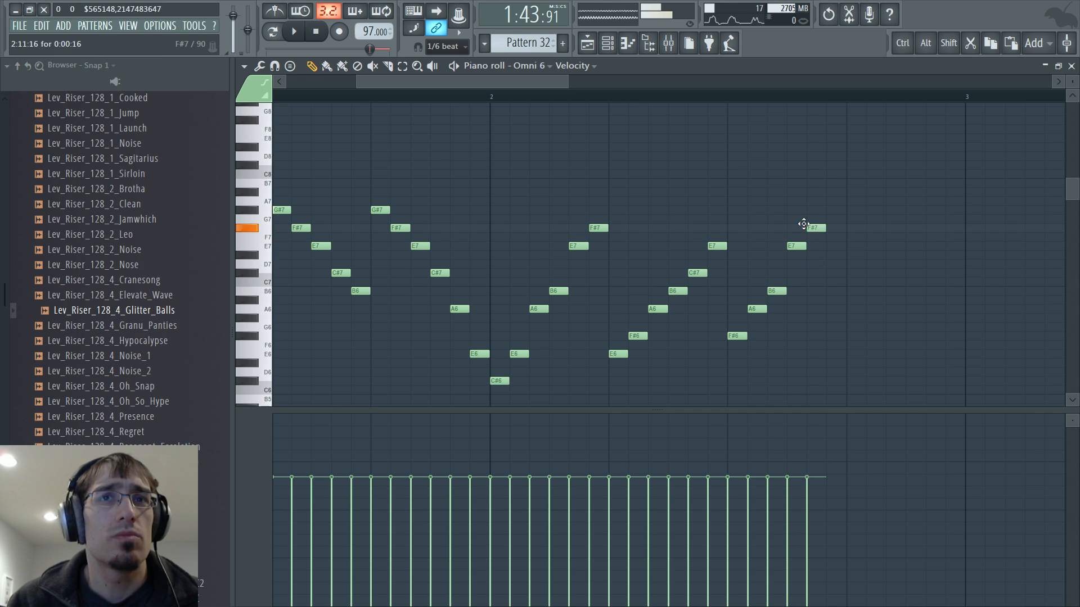
pyautogui.click(831, 200)
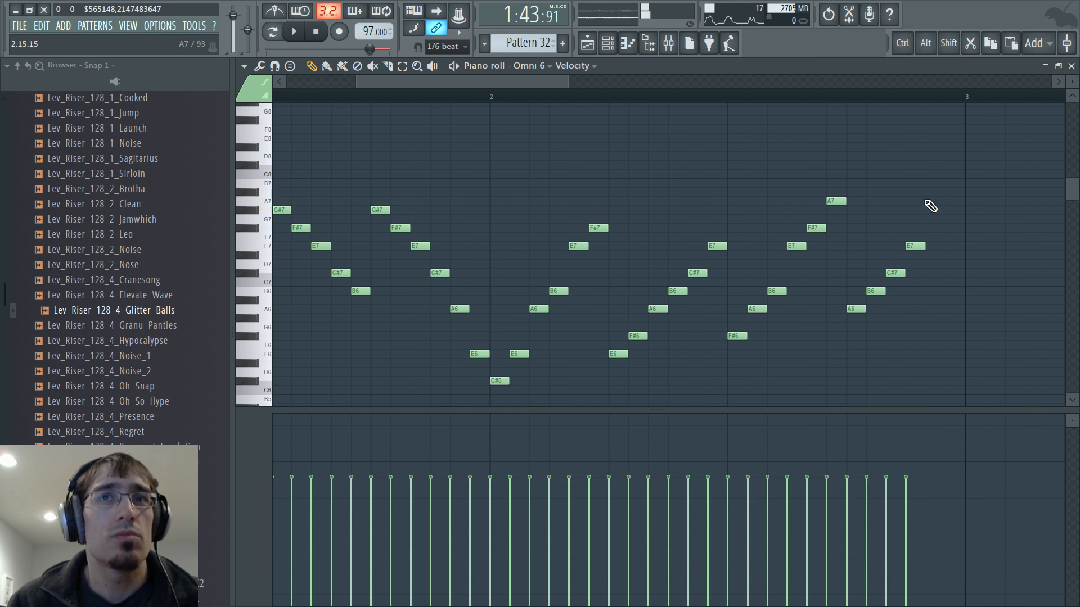
pyautogui.moveTo(571, 83); pyautogui.dragTo(695, 83)
# Play the song from bar 43, raise the Omni 6 channel volume and enable its Send MIDI pan / vol / pitch option
pyautogui.press('space')
pyautogui.press('F7')
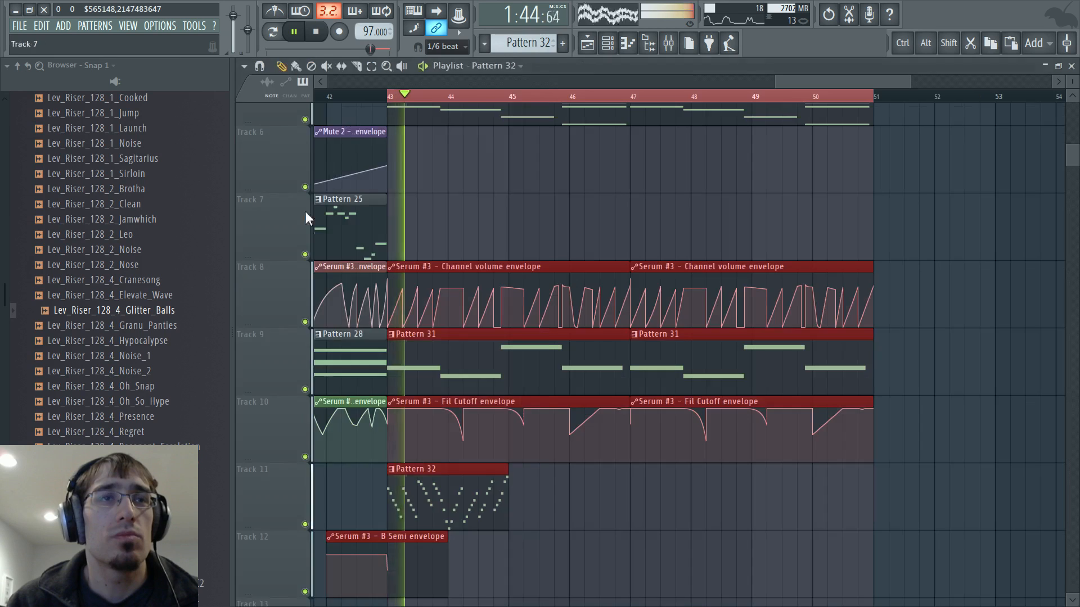
pyautogui.press('F6')
pyautogui.moveTo(266, 342); pyautogui.dragTo(266, 338)
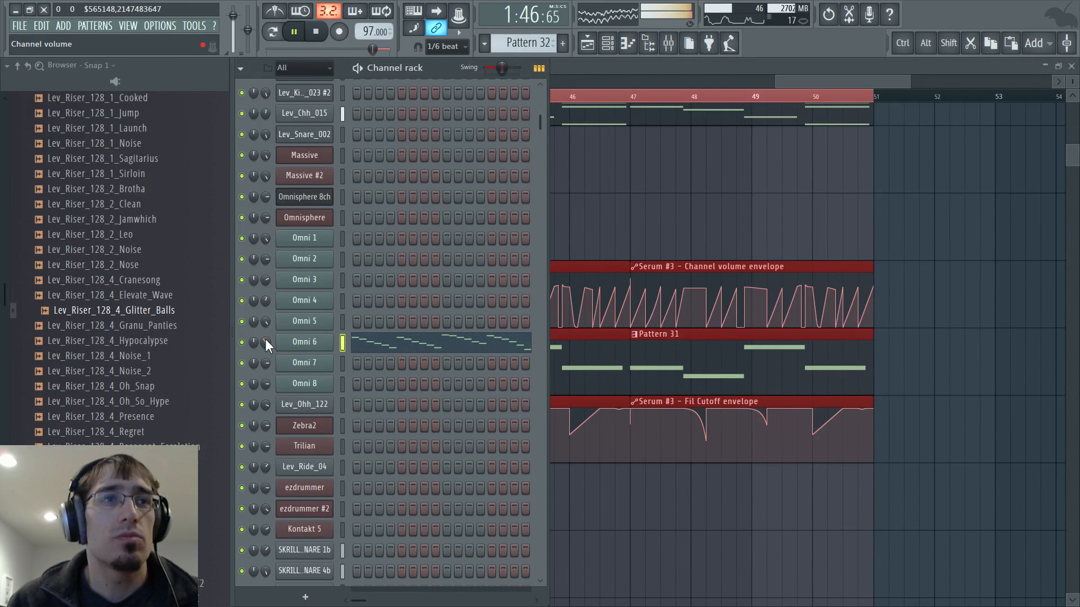
pyautogui.click(297, 343)
pyautogui.click(508, 545)
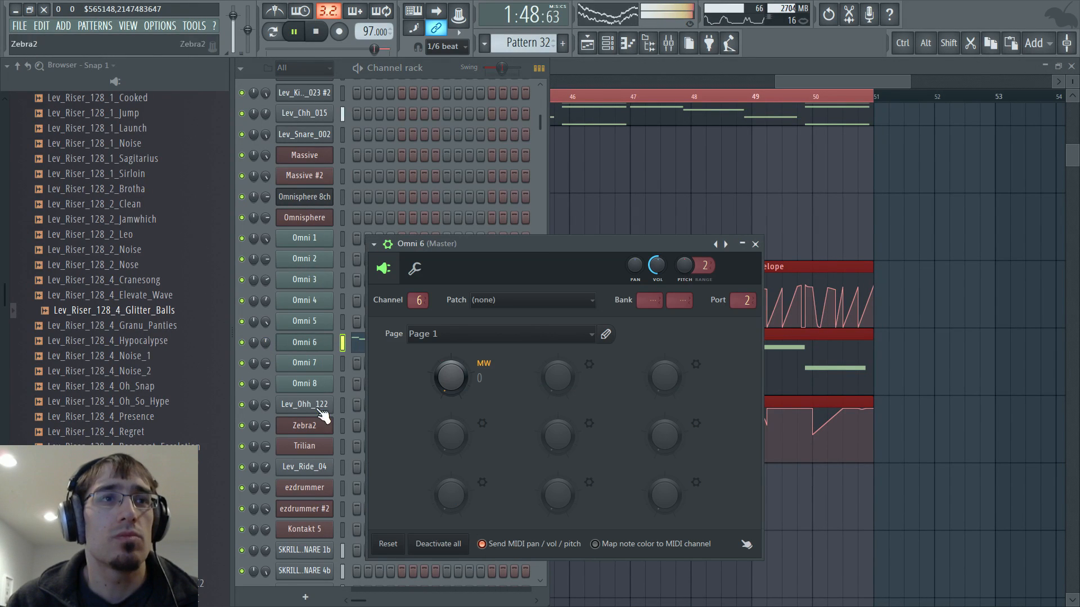
pyautogui.moveTo(265, 342); pyautogui.dragTo(265, 333)
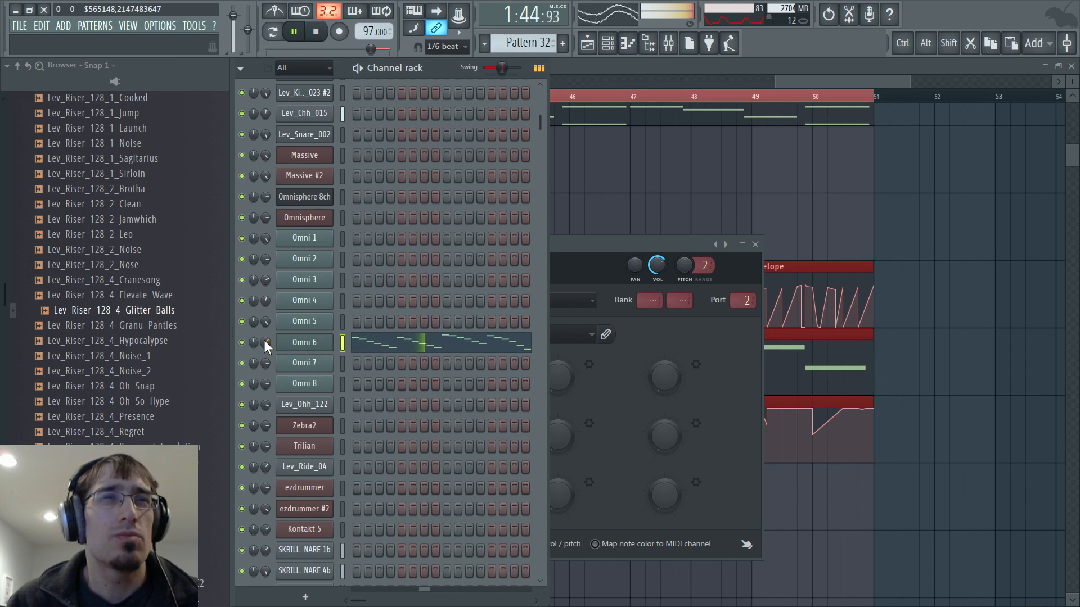
pyautogui.press('space')
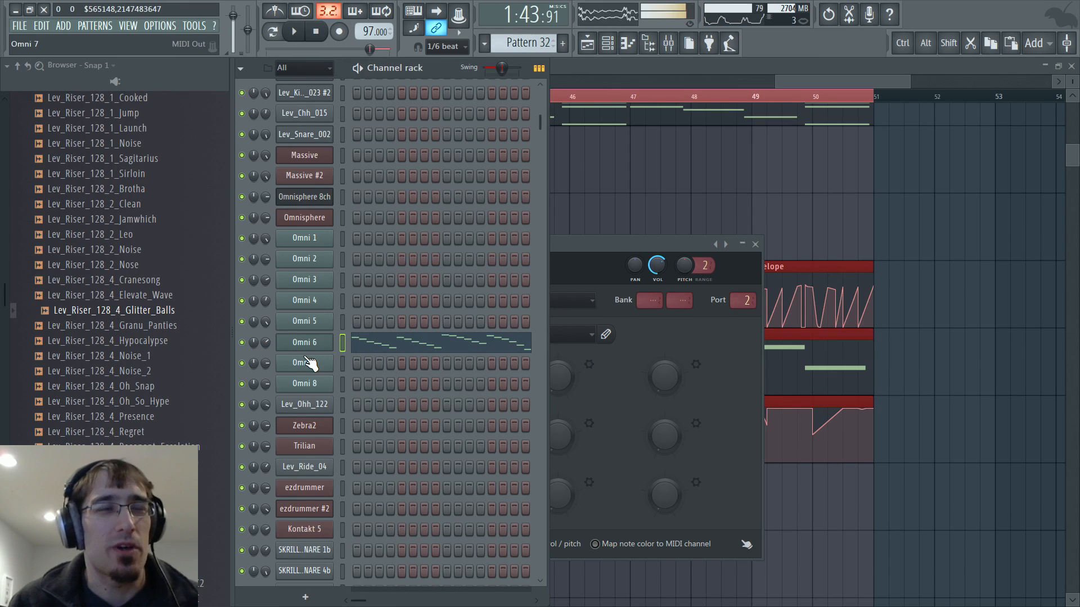
# Play the song with the drawn Omni 6 melody and clear those notes from Pattern 32
pyautogui.press('space')
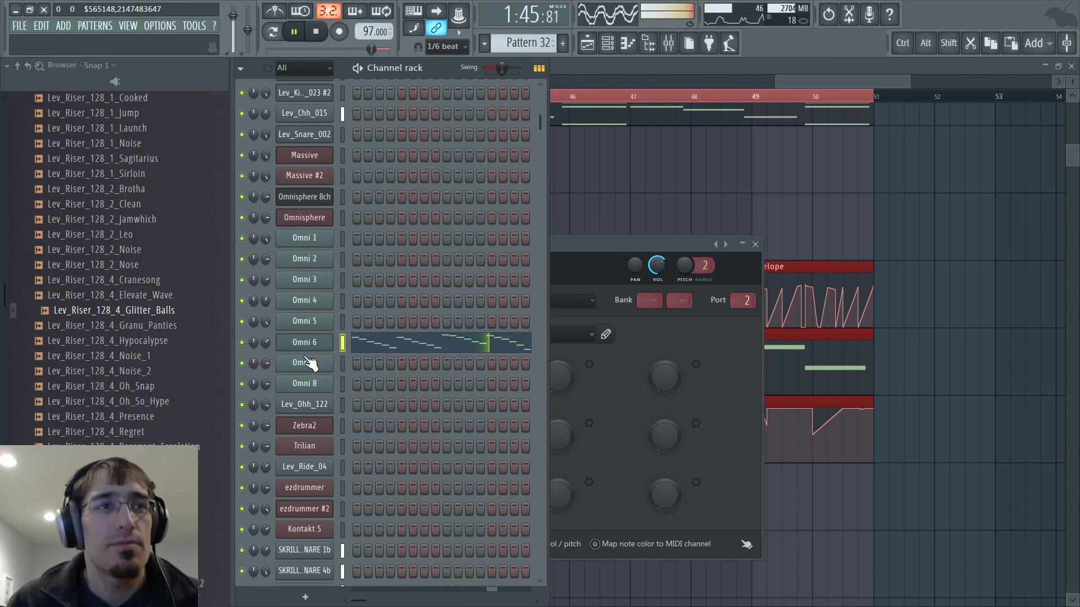
pyautogui.press('F6')
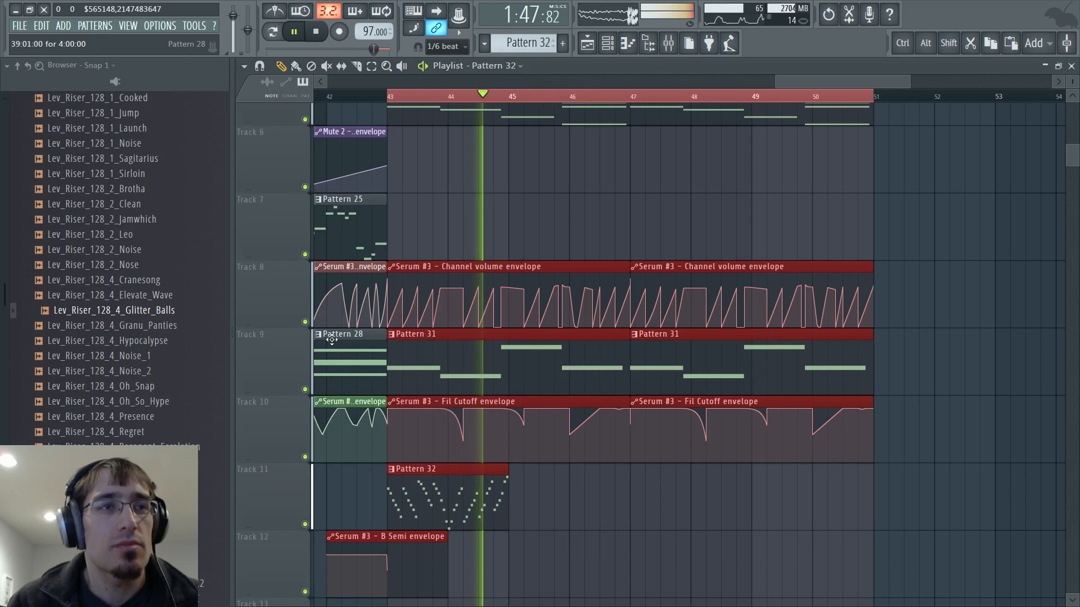
pyautogui.press('space')
pyautogui.press('F6')
pyautogui.press('F7')
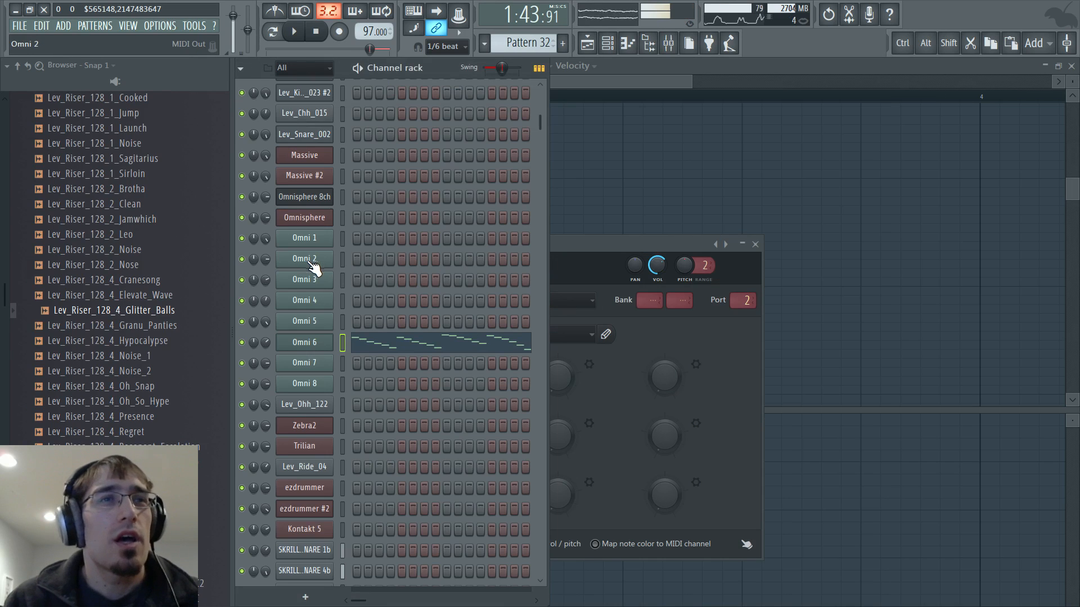
pyautogui.press('F5')
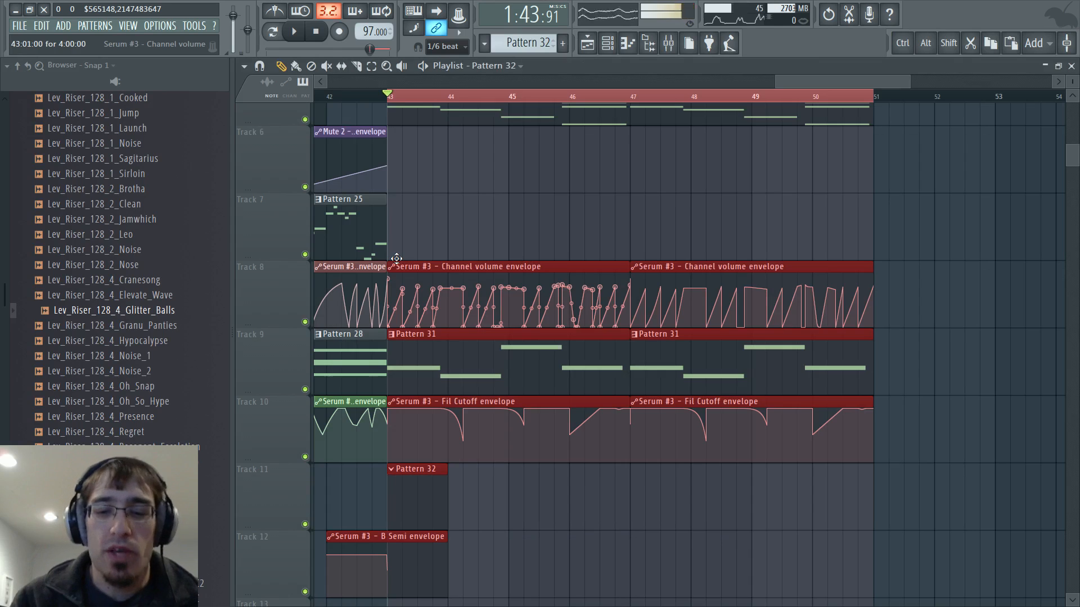
# Practise a live Omni 6 melody over the selected range from bar 43 to bar 51 and record it into Pattern 32
pyautogui.press('space')
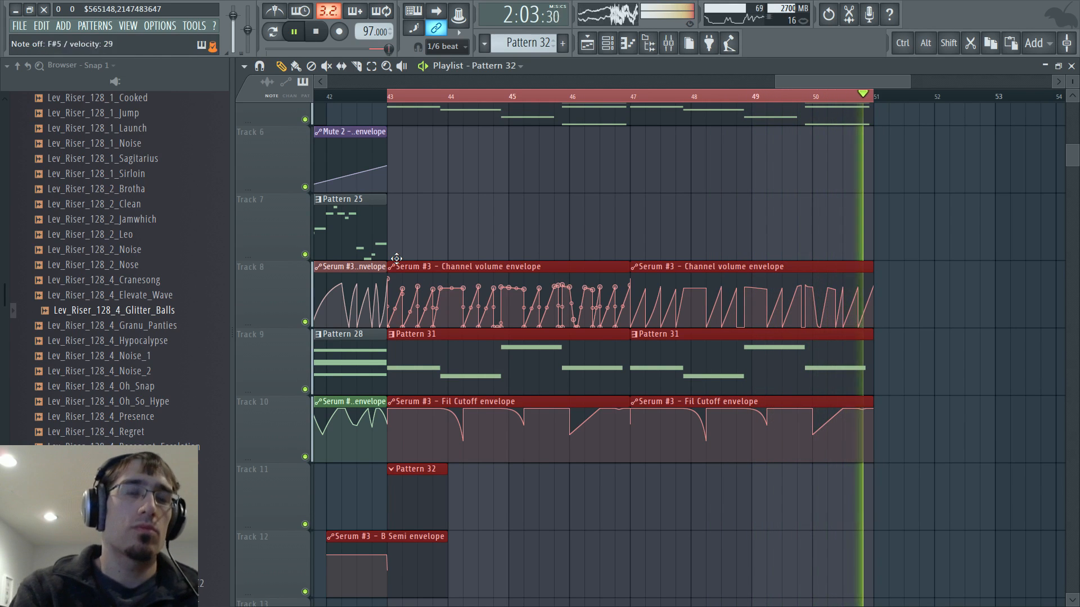
pyautogui.press('space')
pyautogui.press('space')
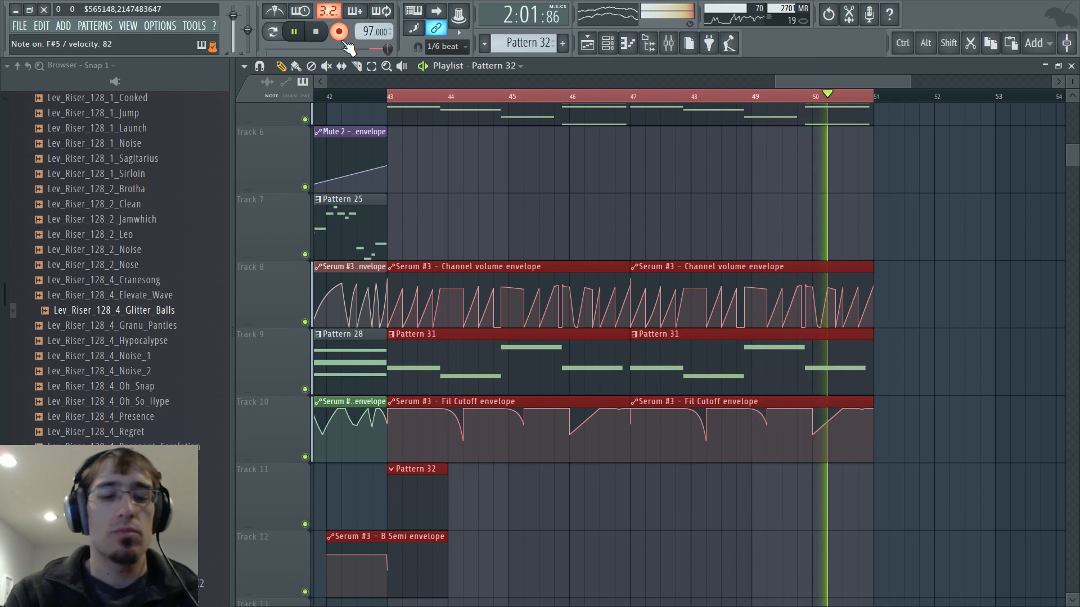
pyautogui.press('space')
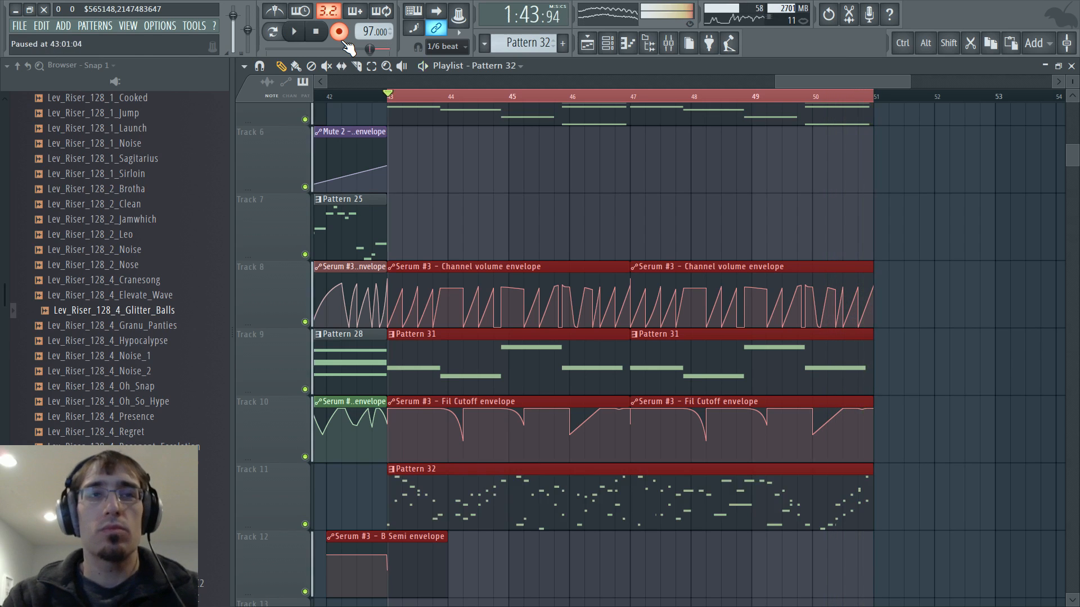
# Open the recorded Pattern 32 melody in the piano roll, play the song and close the Serum pad equalizer window
pyautogui.doubleClick(513, 482)
pyautogui.press('space')
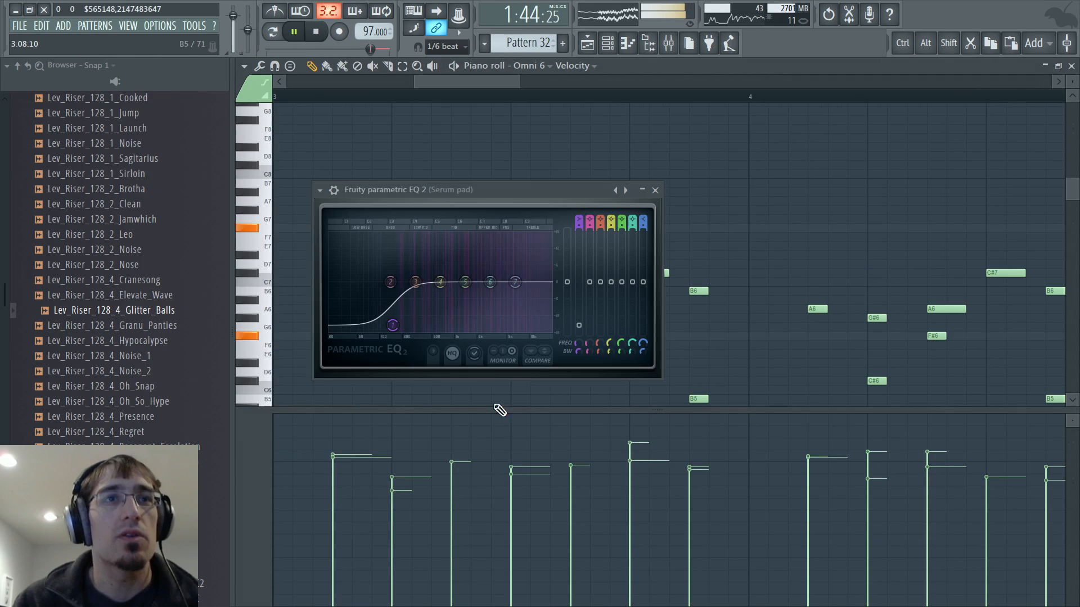
pyautogui.click(655, 190)
# Try quantizing the recorded Omni 6 notes with the 8_eighths-only template
pyautogui.hotkey('alt', 'q')
pyautogui.press('Escape')
pyautogui.scroll(-6, 458, 258)
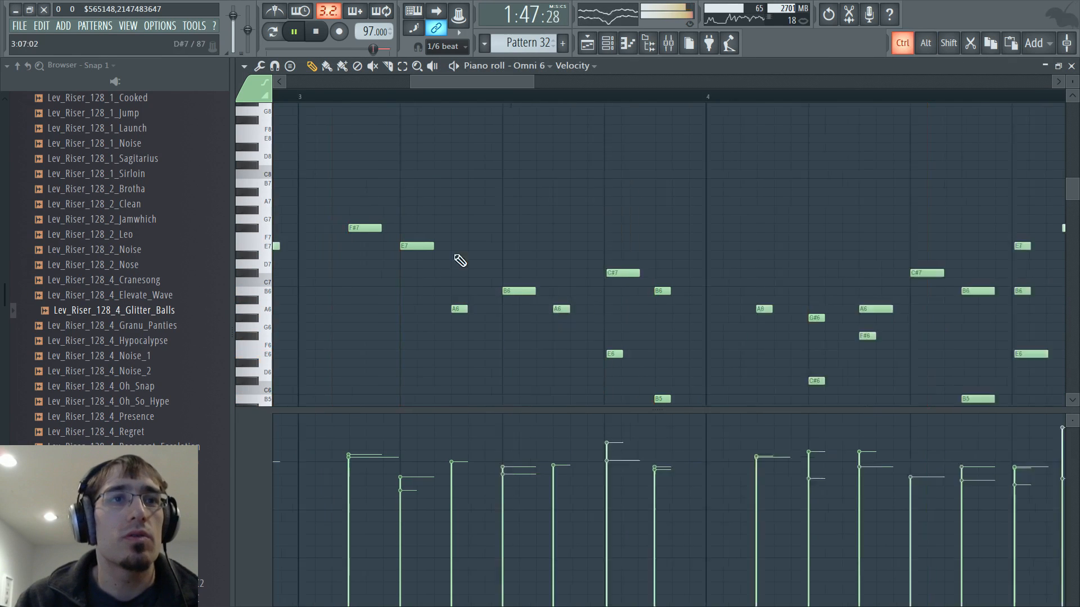
pyautogui.hotkey('alt', 'q')
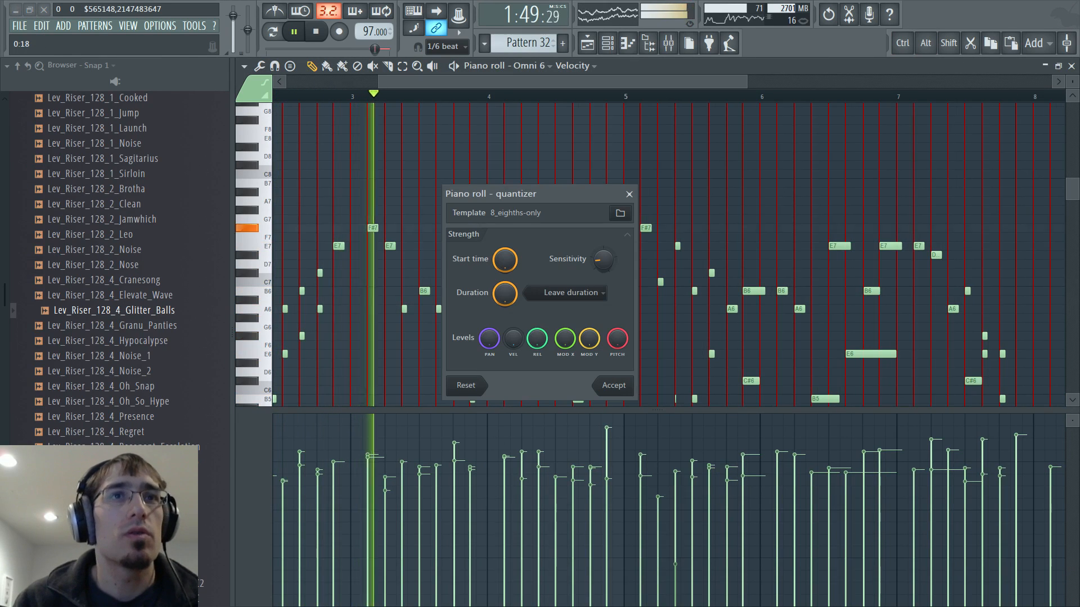
pyautogui.press('Escape')
# Raise the B5 note near the end of bar 3 to C#6 and play the song to hear it
pyautogui.scroll(4, 441, 270)
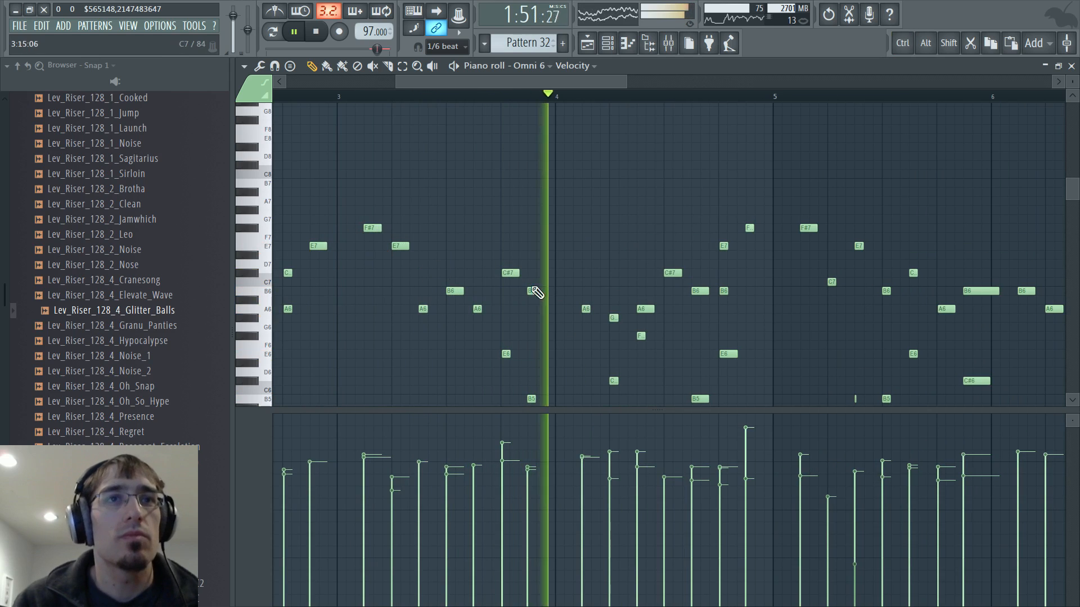
pyautogui.press('space')
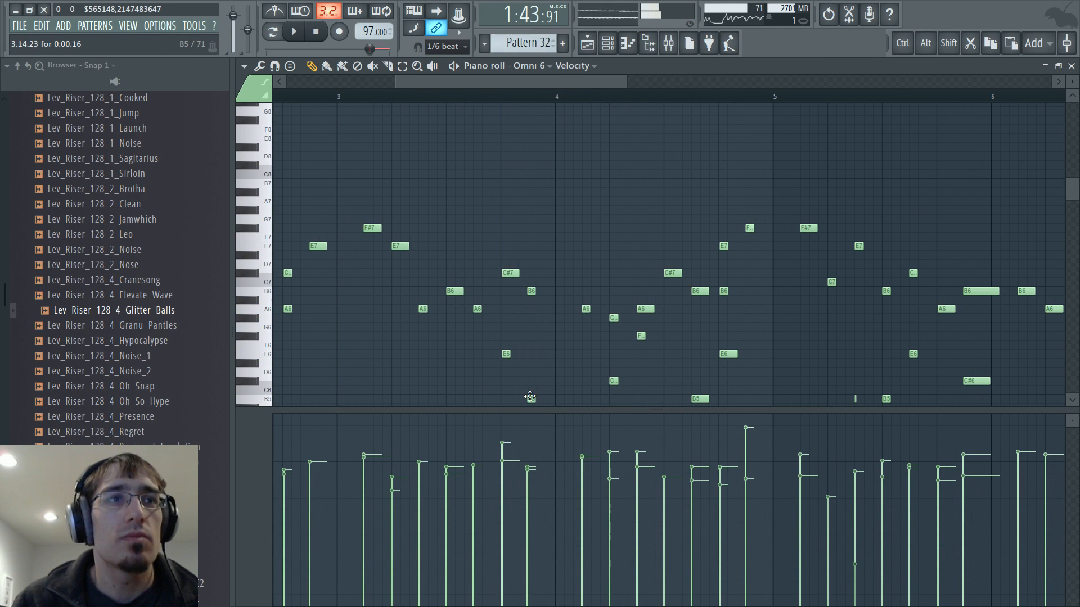
pyautogui.press('space')
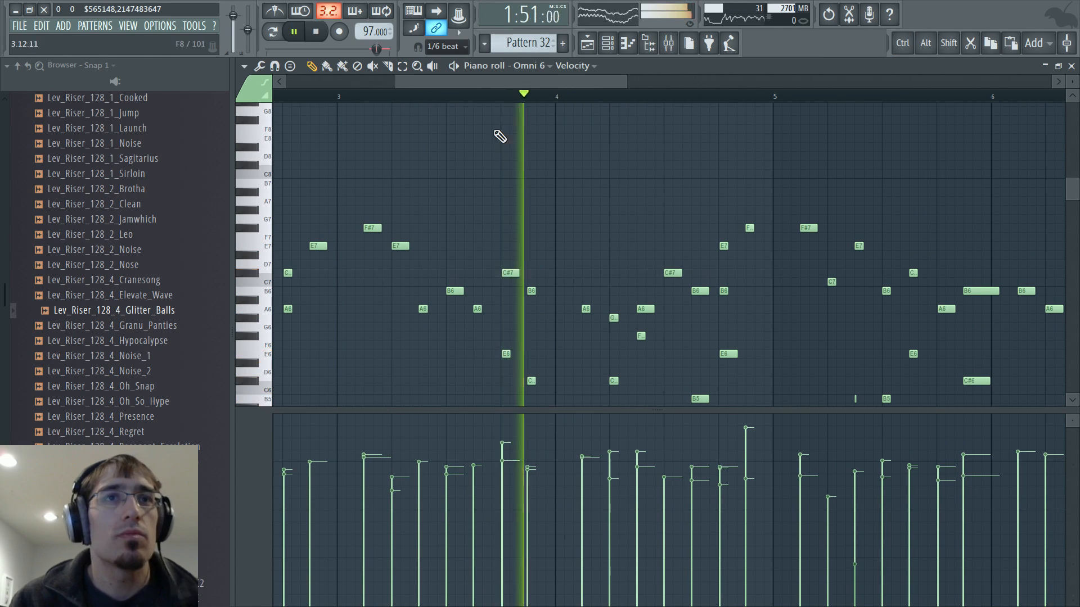
pyautogui.press('F6')
pyautogui.press('F6')
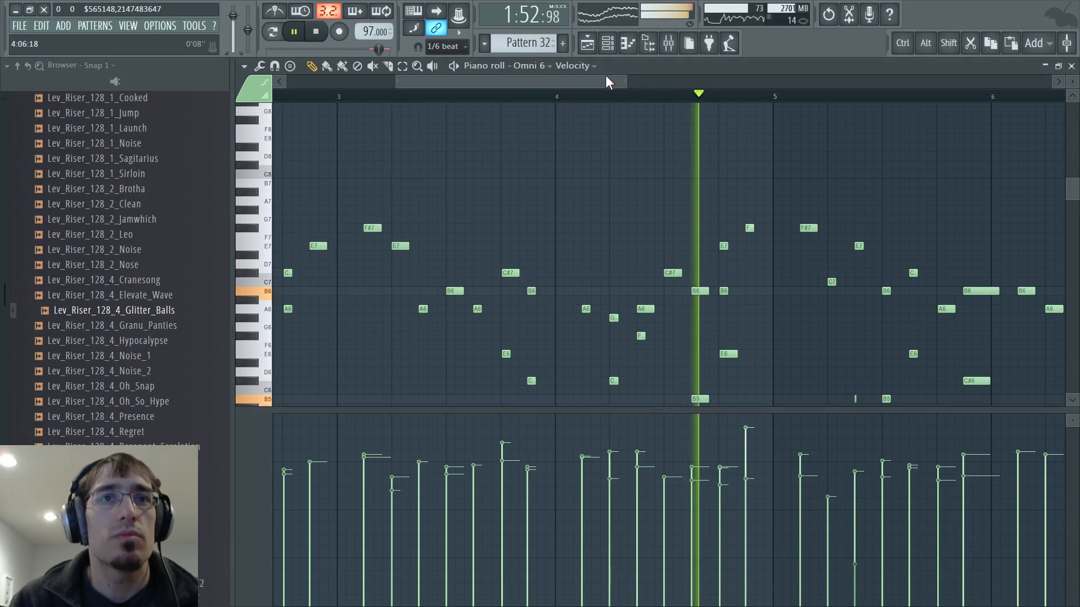
# Raise the C7 note in bar 5 of the recorded melody to C#7 and play from bar 5
pyautogui.scroll(-3, 610, 165)
pyautogui.scroll(-4, 625, 209)
pyautogui.scroll(4, 625, 209)
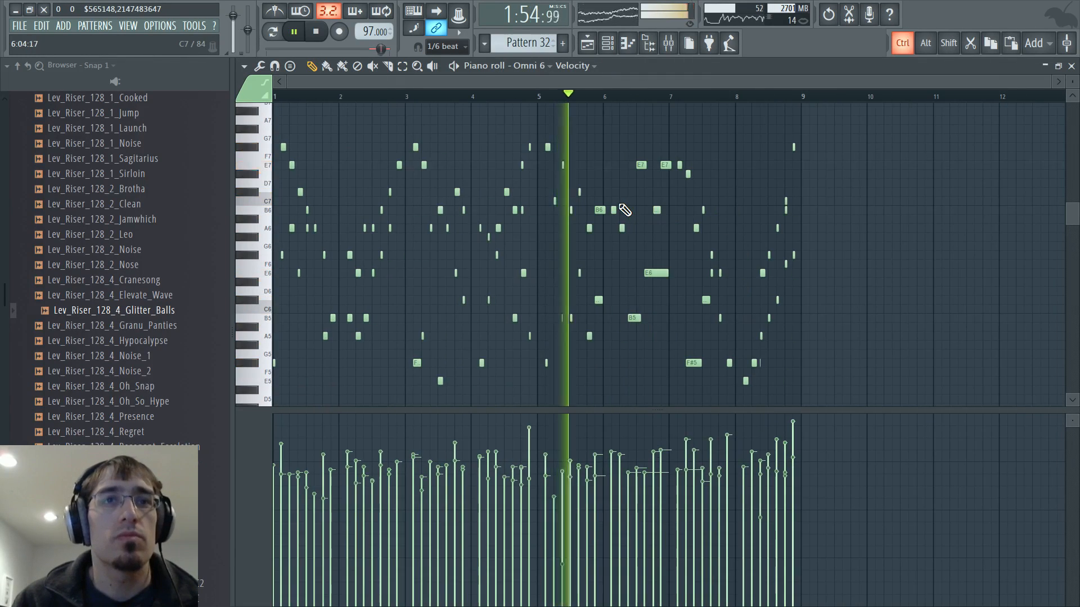
pyautogui.press('space')
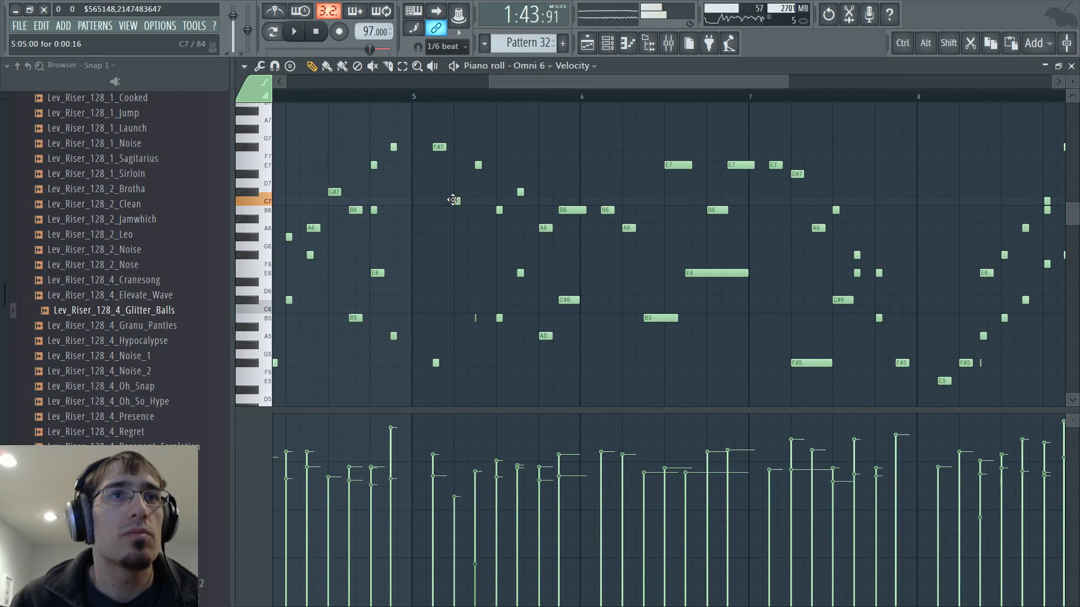
pyautogui.click(433, 98)
pyautogui.press('space')
pyautogui.scroll(3, 465, 225)
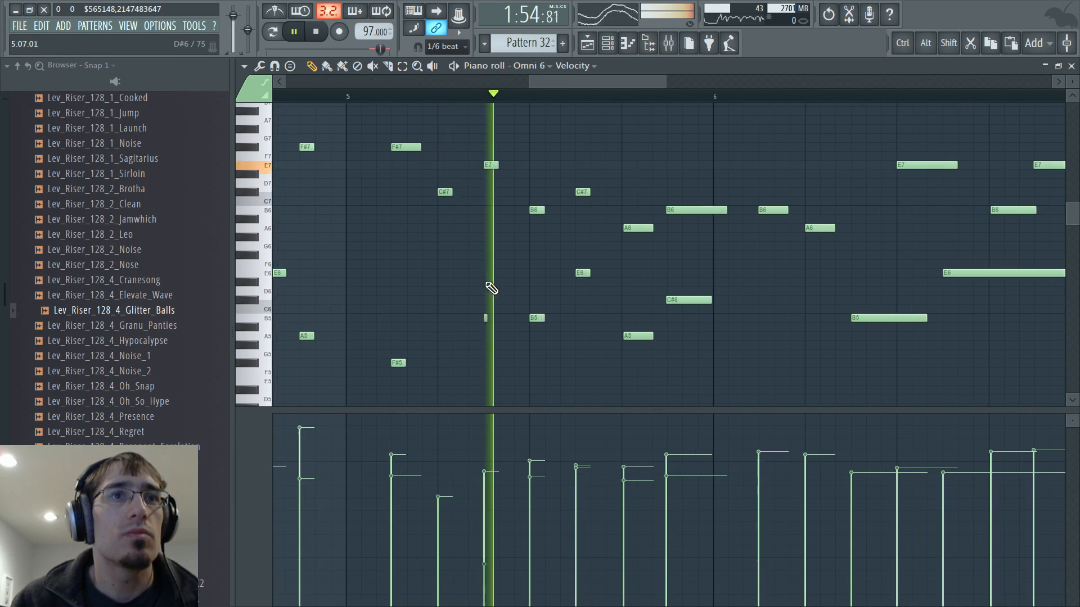
pyautogui.scroll(-4, 520, 295)
pyautogui.press('F9')
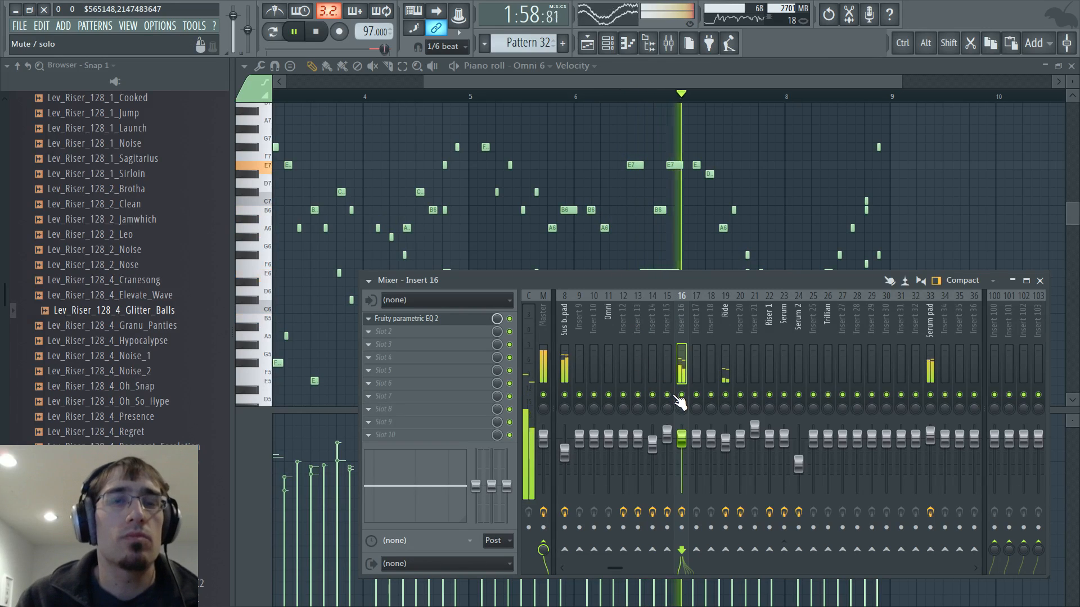
pyautogui.click(375, 344)
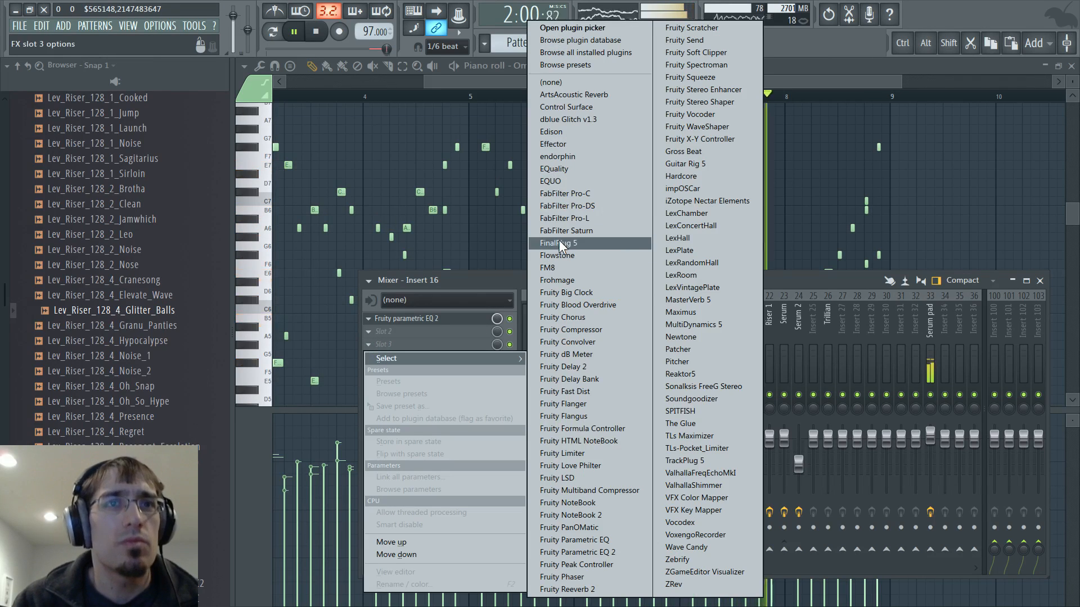
pyautogui.click(825, 64)
pyautogui.press('space')
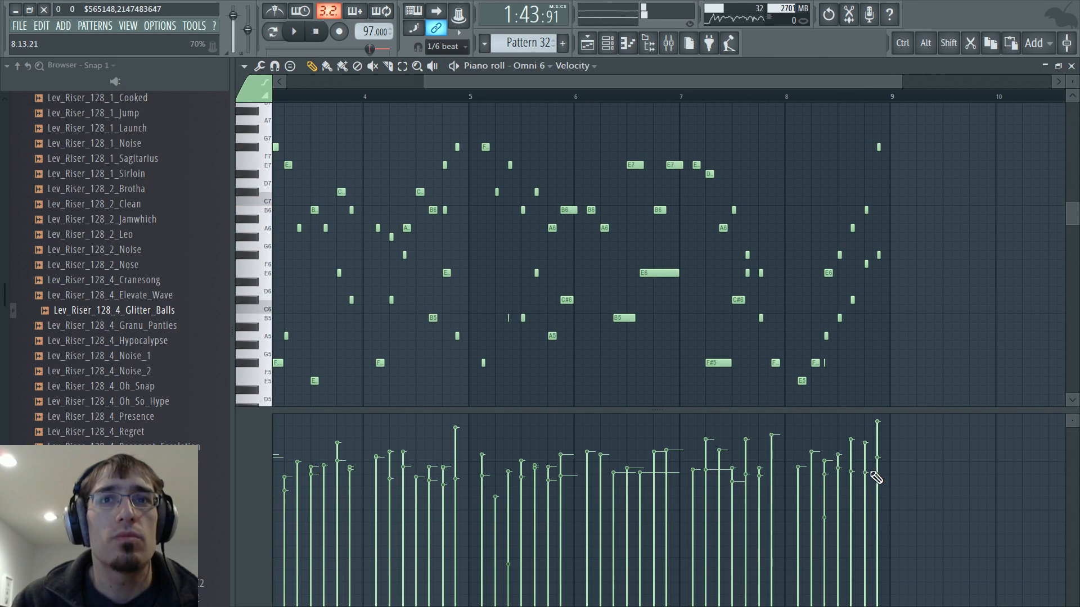
# Load dblue Glitch v1.3 into effect slot 3 of mixer Insert 16 while the song plays from bar 43
pyautogui.press('F5')
pyautogui.press('F9')
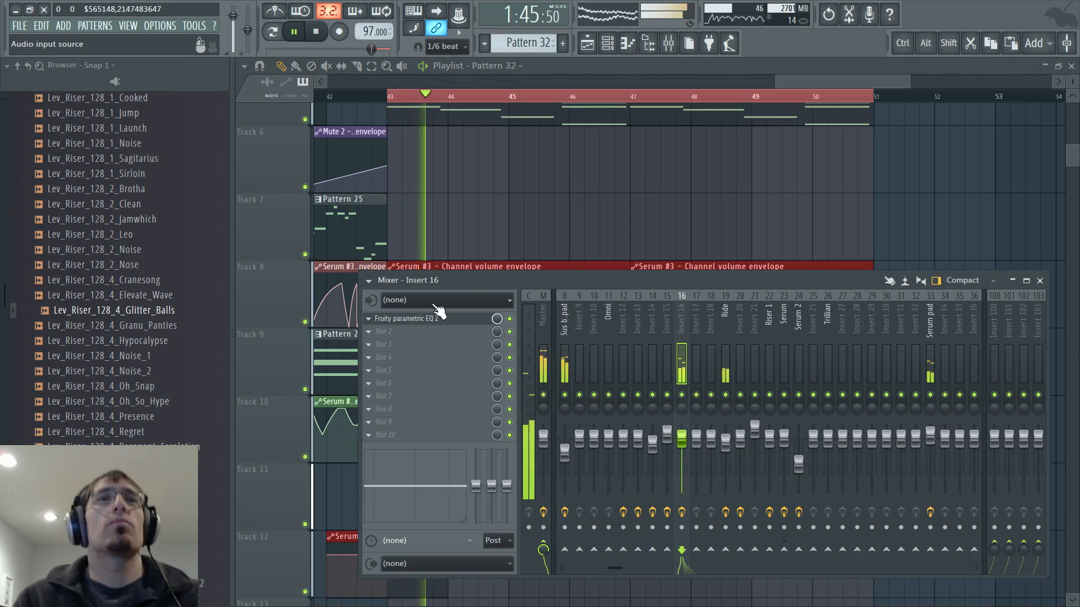
pyautogui.click(381, 350)
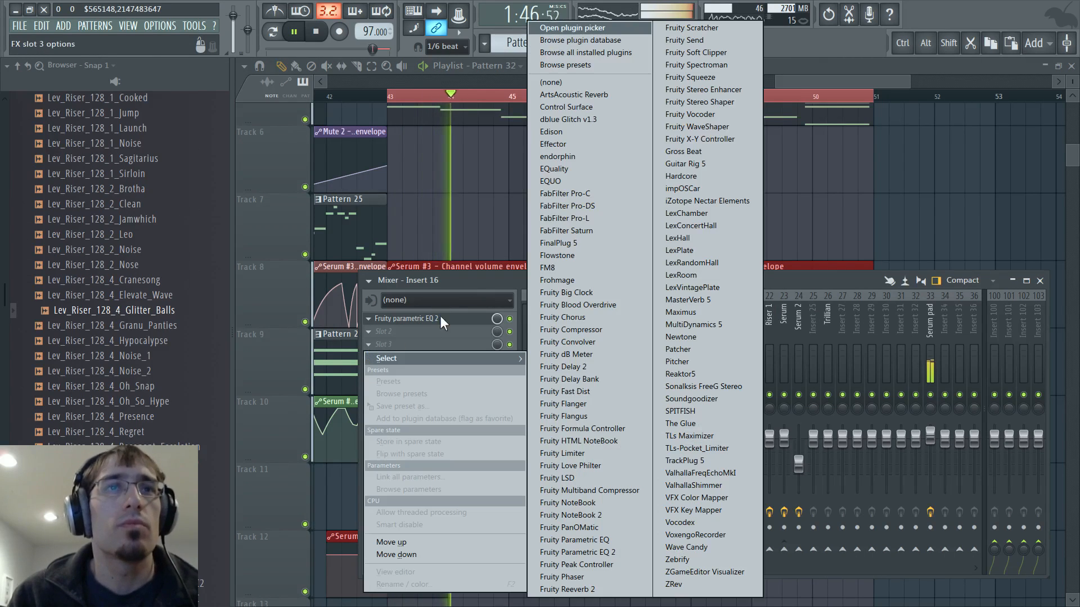
pyautogui.click(610, 116)
pyautogui.moveTo(565, 185); pyautogui.dragTo(682, 157)
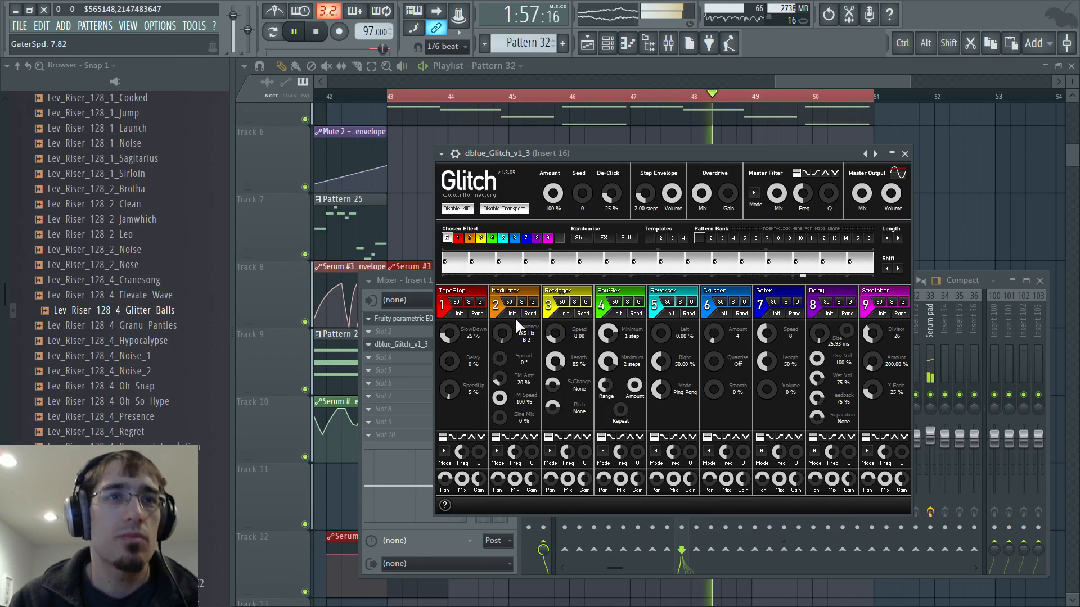
# Set the probability of Glitch's Modulator, TapeStop and Crusher effects to 0% and briefly solo the Delay effect to hear it
pyautogui.moveTo(509, 302); pyautogui.dragTo(509, 335)
pyautogui.moveTo(456, 302); pyautogui.dragTo(456, 334)
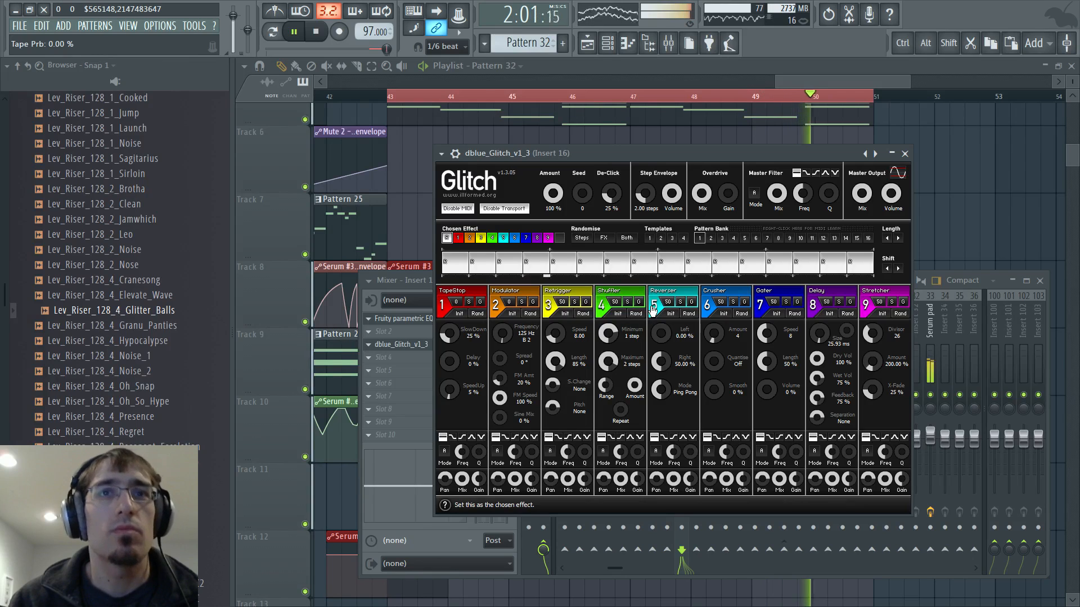
pyautogui.moveTo(720, 302); pyautogui.dragTo(721, 335)
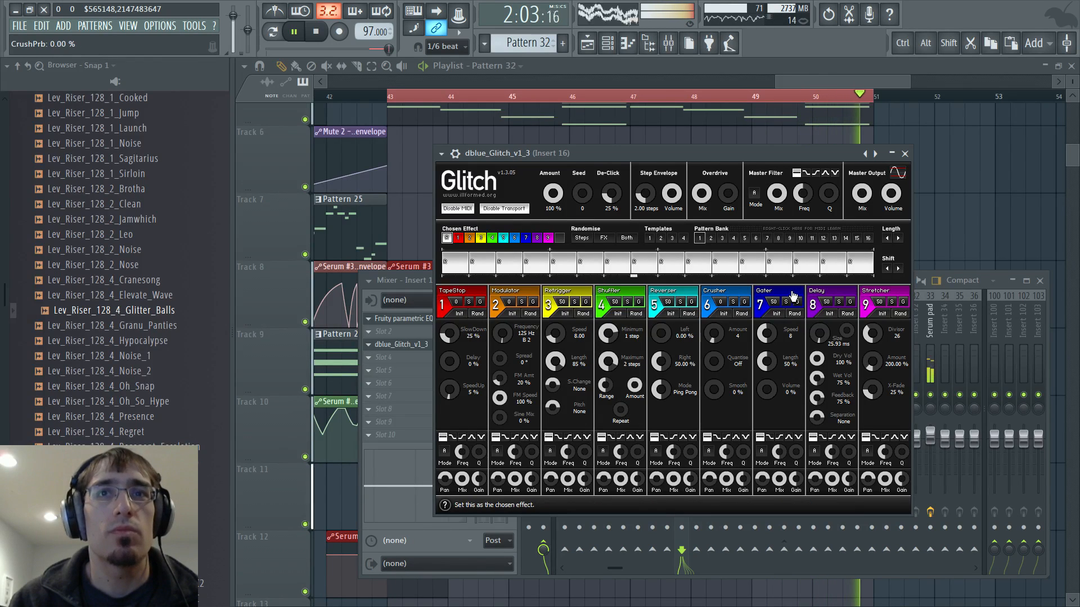
pyautogui.click(840, 302)
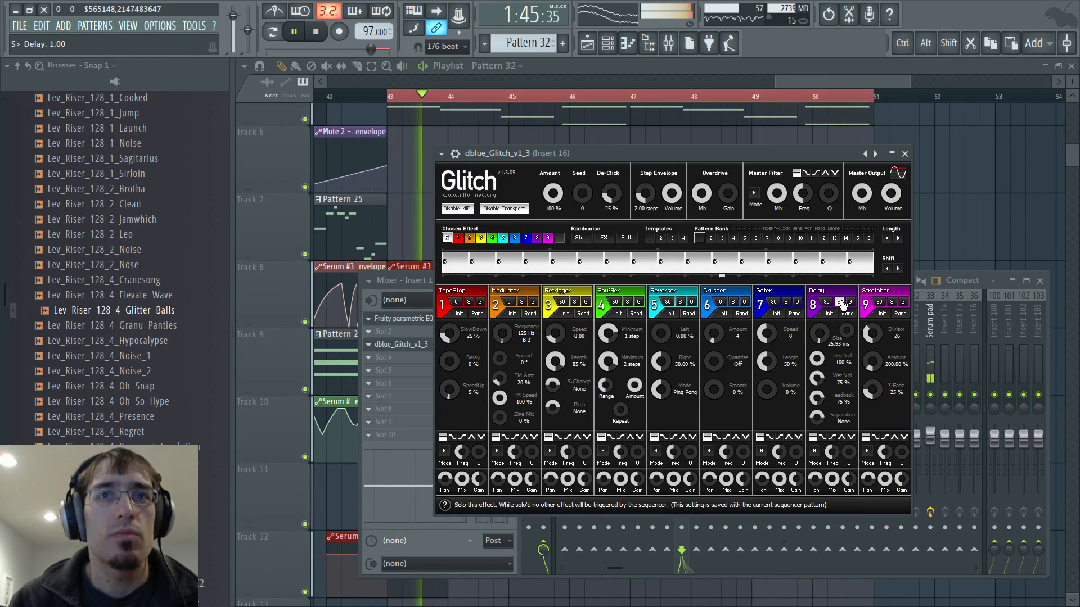
pyautogui.click(840, 303)
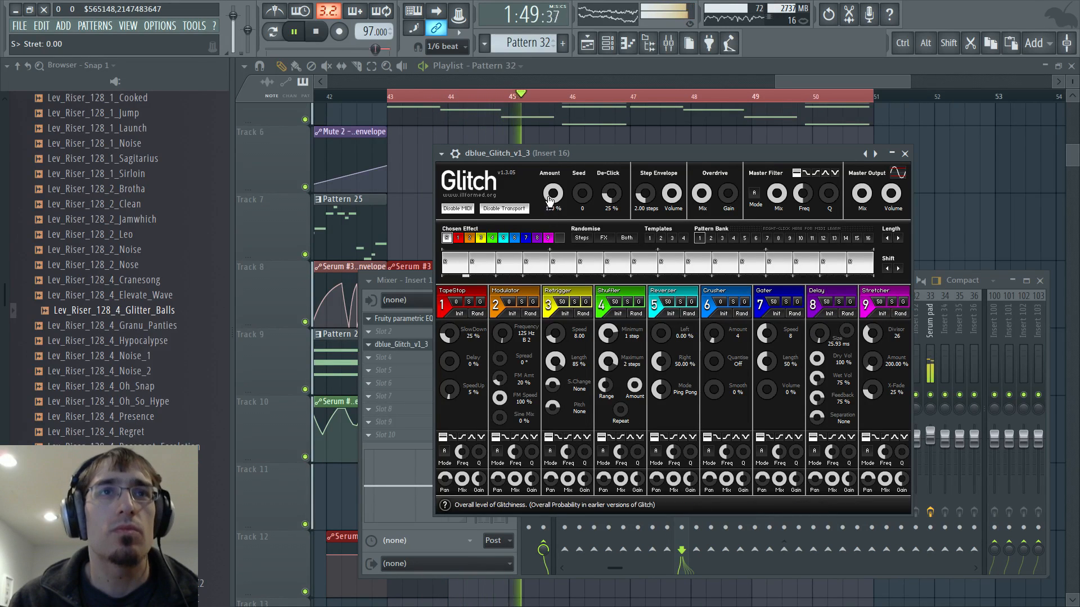
# Lower the mix level of the dblue_Glitch_v1_3 slot on Insert 16 to 0%
pyautogui.click(416, 369)
pyautogui.click(472, 327)
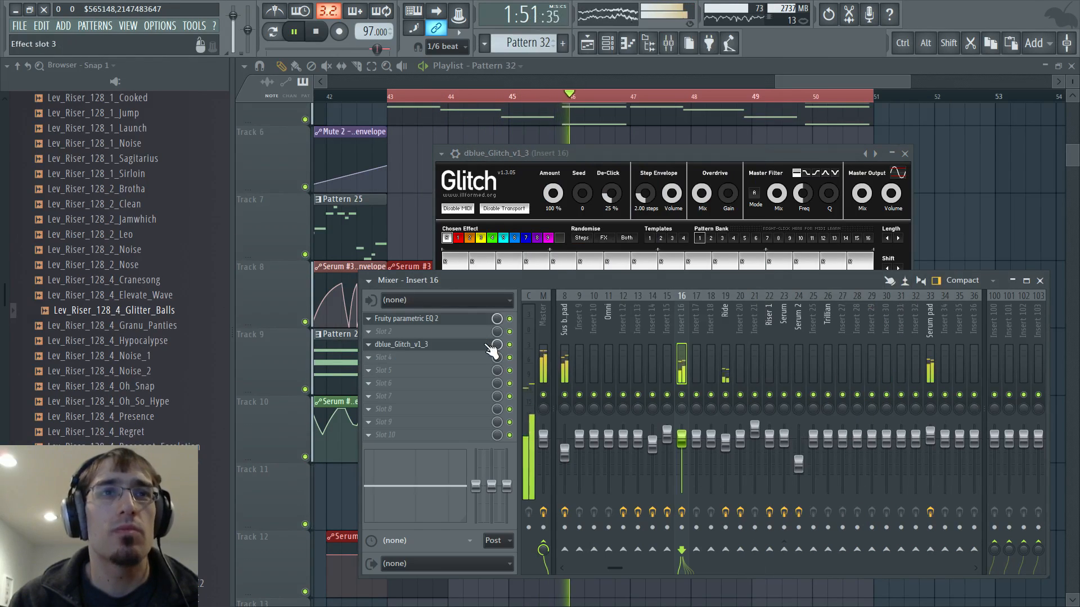
pyautogui.moveTo(498, 345); pyautogui.dragTo(498, 288)
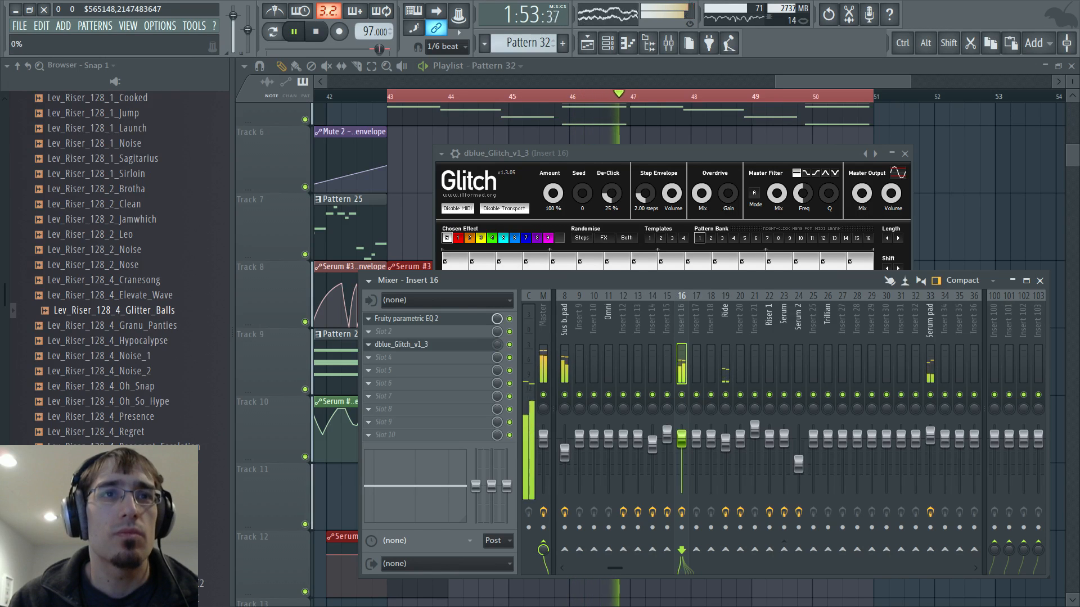
pyautogui.moveTo(497, 345); pyautogui.dragTo(497, 289)
pyautogui.moveTo(497, 344); pyautogui.dragTo(492, 343)
# Create an automation clip for the Glitch slot's mix level across bars 43 to 50
pyautogui.press('F5')
pyautogui.press('F5')
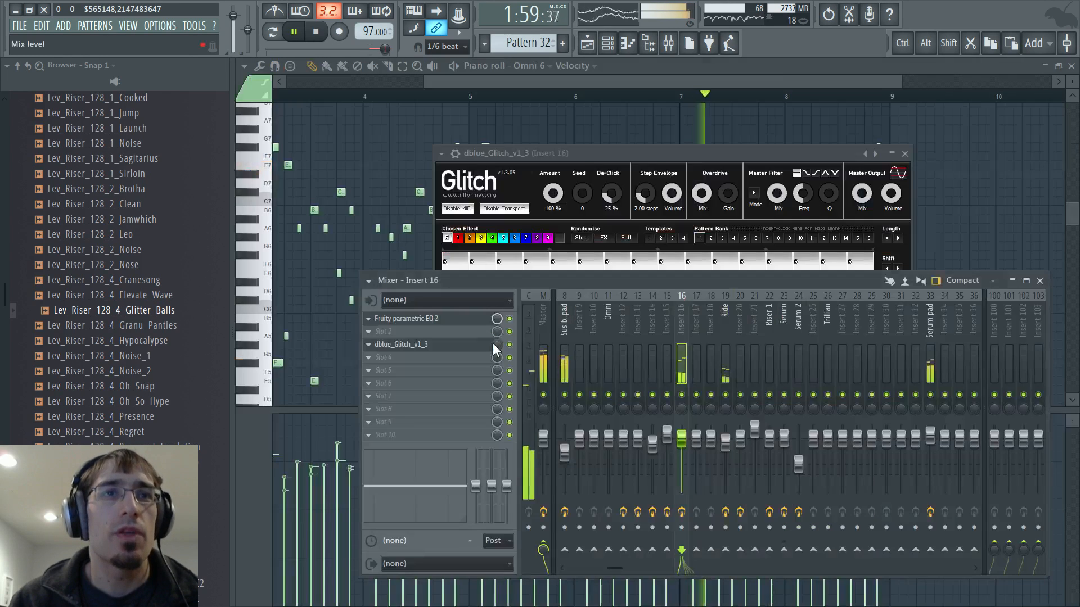
pyautogui.rightClick(495, 349)
pyautogui.click(542, 427)
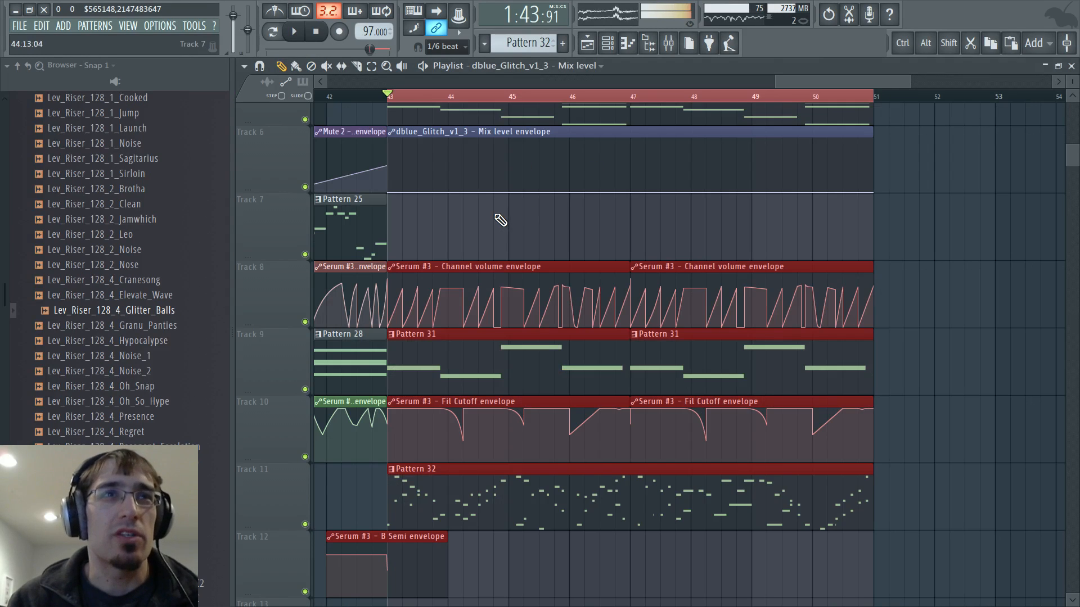
# Play the song from bar 43 and add a 100% point late in bar 43 of the Glitch mix level envelope
pyautogui.press('space')
pyautogui.scroll(1, 440, 159)
pyautogui.moveTo(430, 159); pyautogui.dragTo(455, 213)
pyautogui.hotkey('ctrl', 'alt', 'z')
pyautogui.hotkey('ctrl', 'alt', 'z')
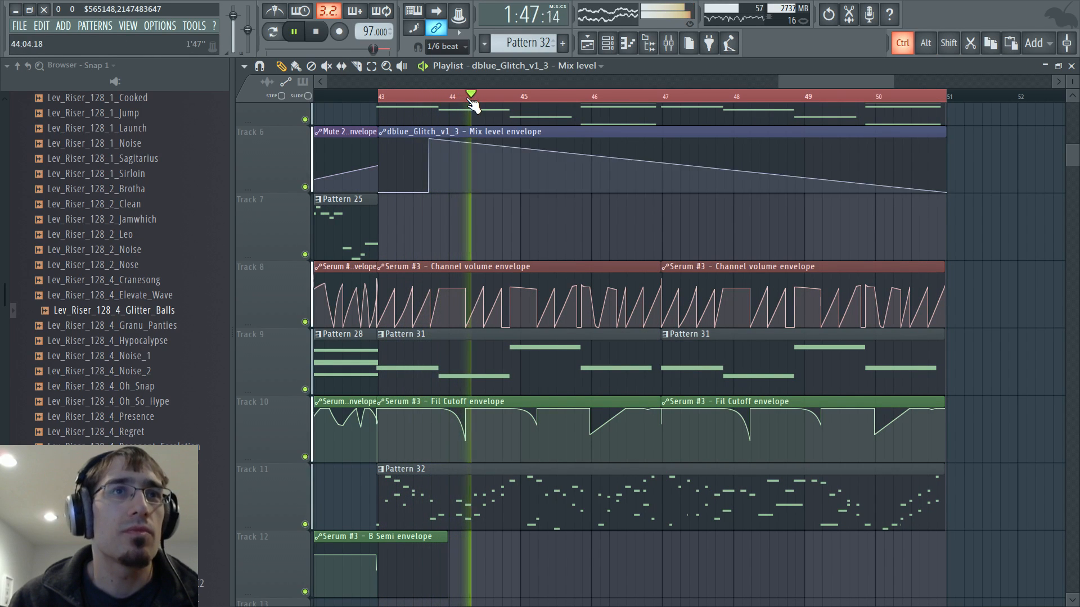
pyautogui.press('space')
pyautogui.click(431, 141)
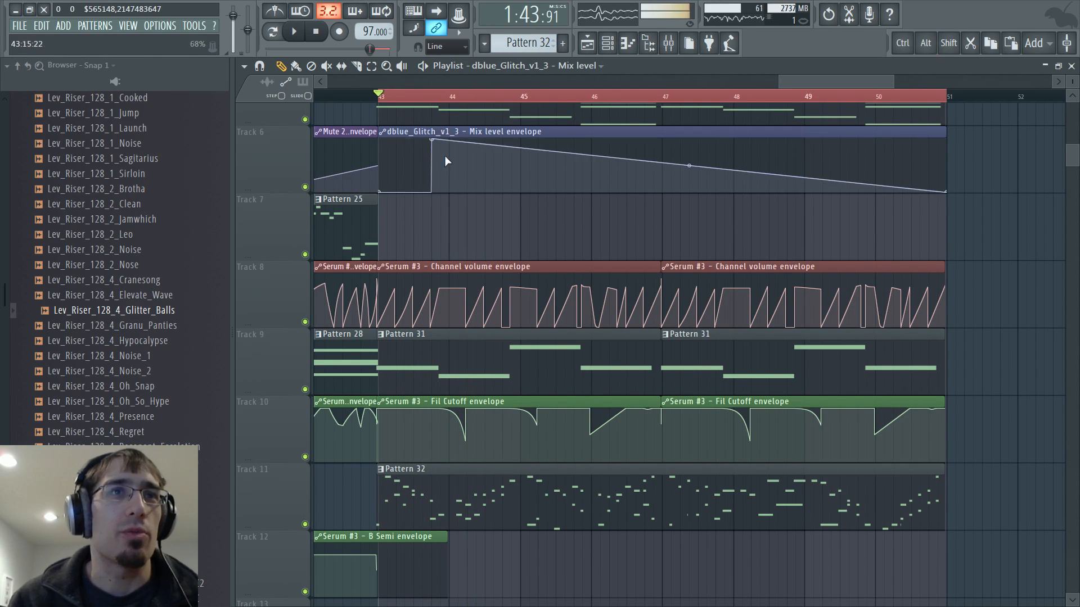
# Drop the Glitch mix level envelope back to 0% early in bar 44, shaping a held pulse from about 43:13 to 44:03
pyautogui.moveTo(449, 156); pyautogui.dragTo(454, 205)
pyautogui.press('space')
pyautogui.scroll(3, 451, 191)
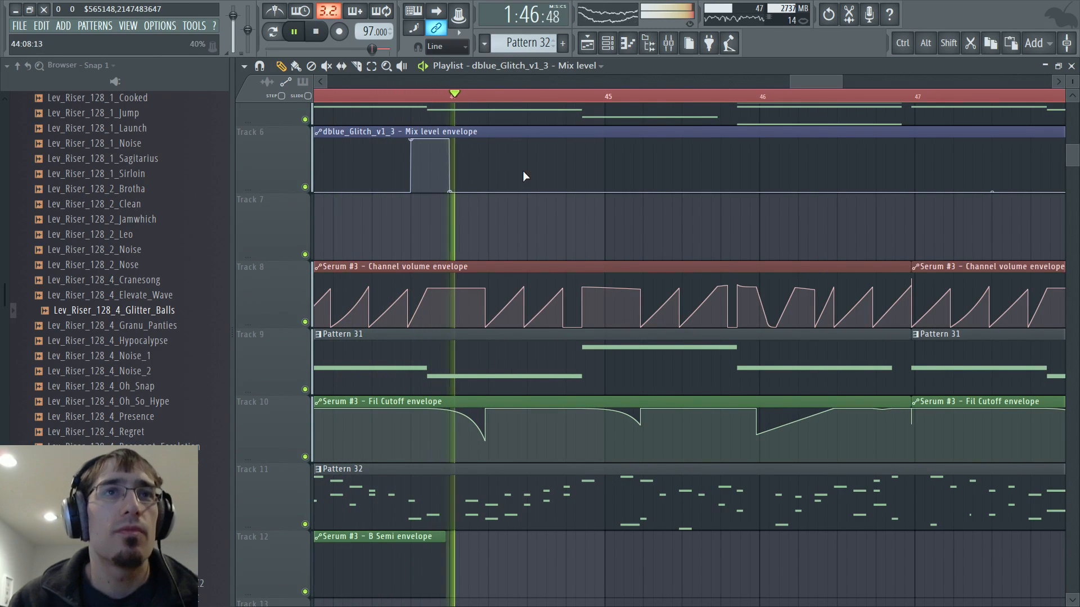
pyautogui.moveTo(450, 192); pyautogui.dragTo(439, 112)
pyautogui.moveTo(478, 194); pyautogui.dragTo(469, 209)
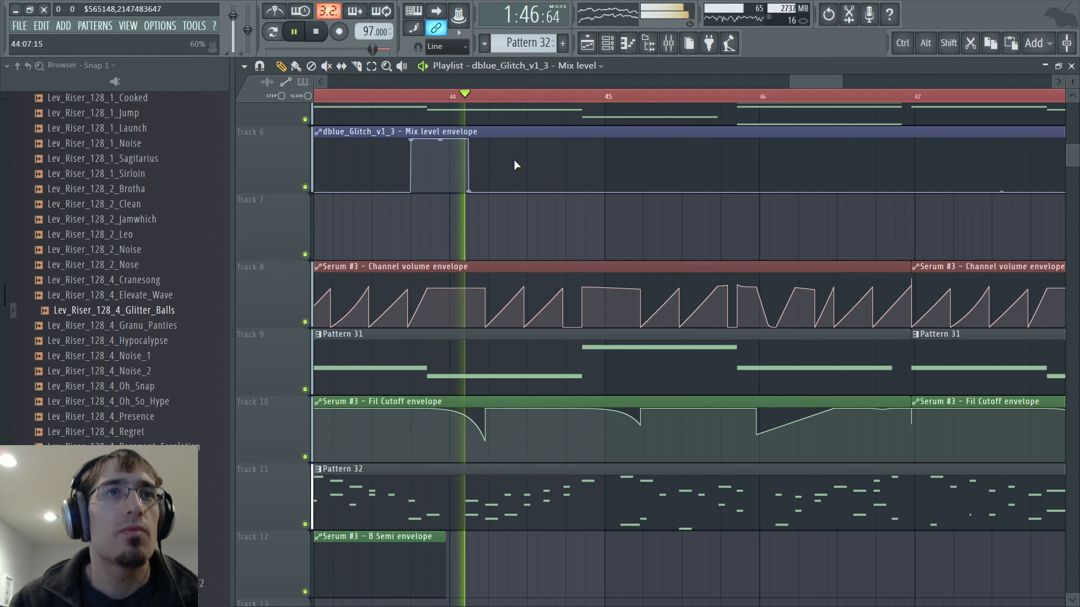
# Add 100% pulses to the Glitch mix level envelope from about 44:11 to bar 45 and from about 46:05 to 46:09
pyautogui.rightClick(546, 140)
pyautogui.rightClick(576, 179)
pyautogui.moveTo(575, 192); pyautogui.dragTo(604, 207)
pyautogui.click(517, 96)
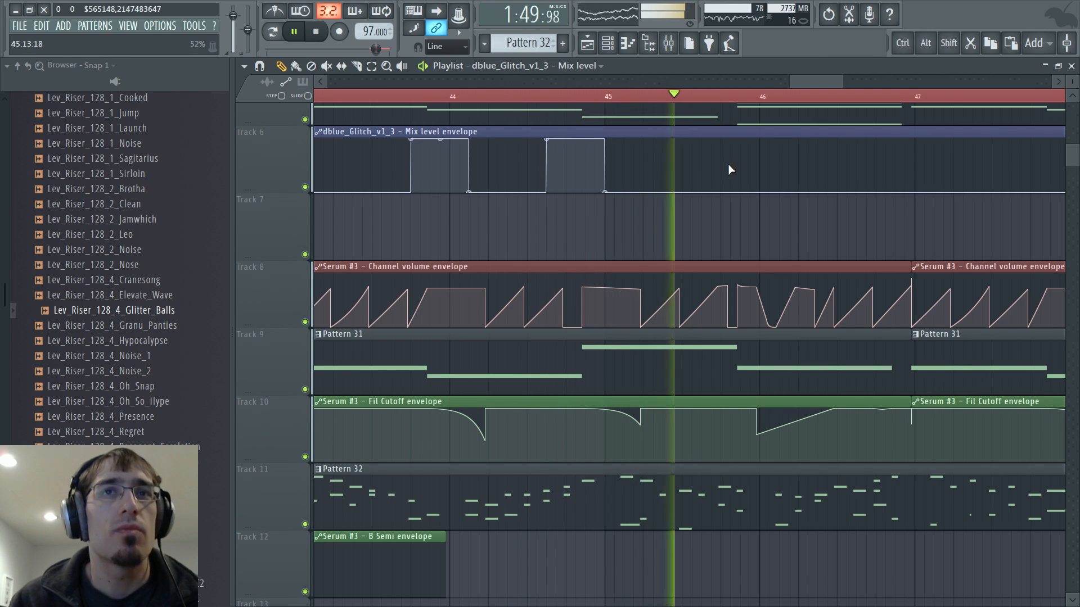
pyautogui.rightClick(799, 140)
pyautogui.rightClick(837, 191)
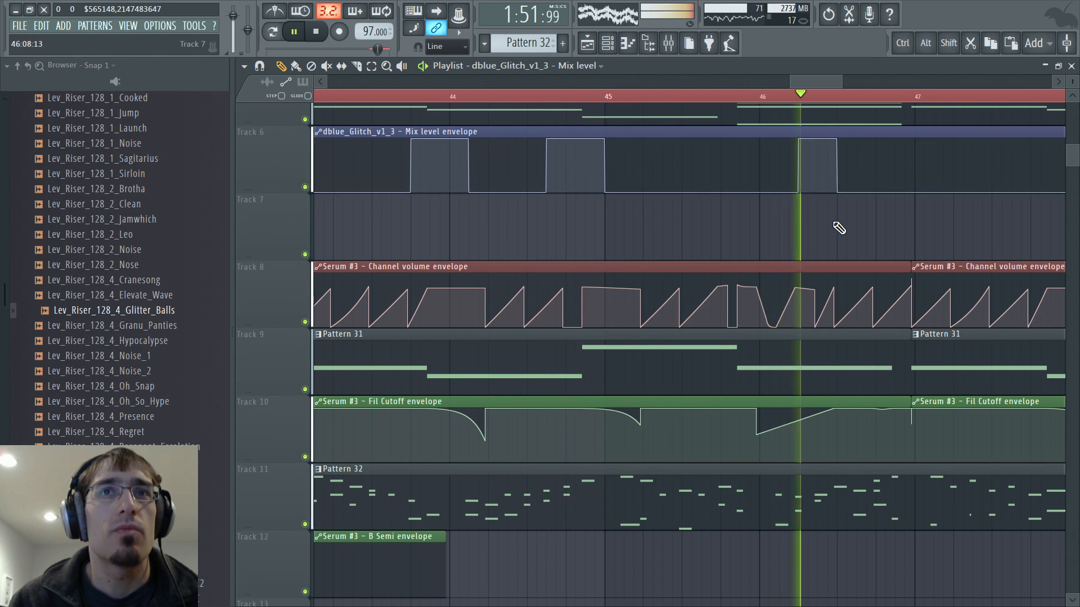
# Add a 100% pulse of about four steps at the start of bar 47 in the Glitch mix level envelope and play it
pyautogui.moveTo(817, 84); pyautogui.dragTo(842, 84)
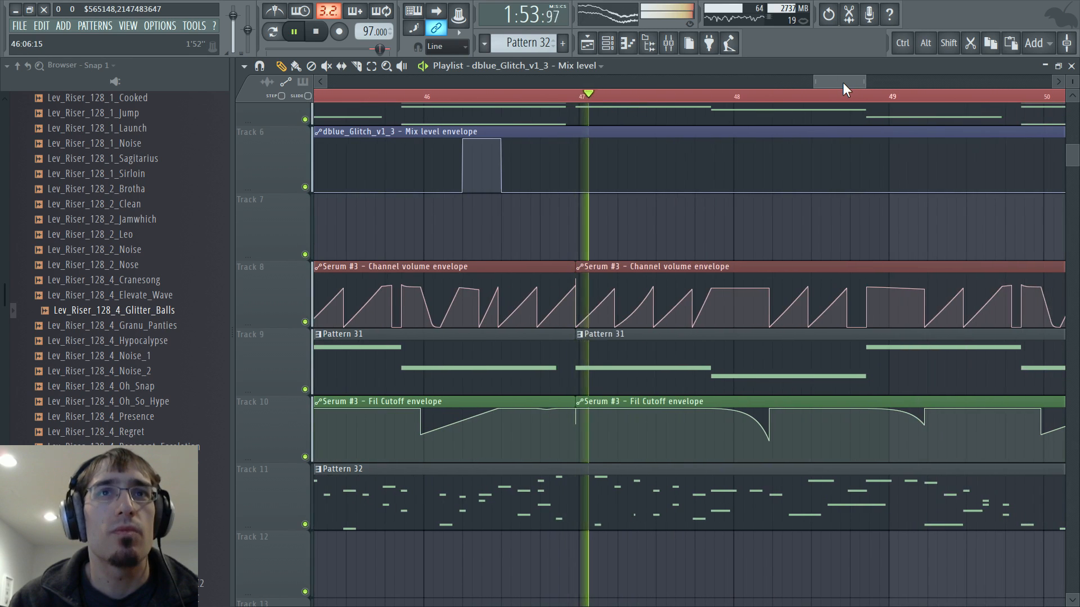
pyautogui.press('space')
pyautogui.rightClick(579, 139)
pyautogui.rightClick(617, 191)
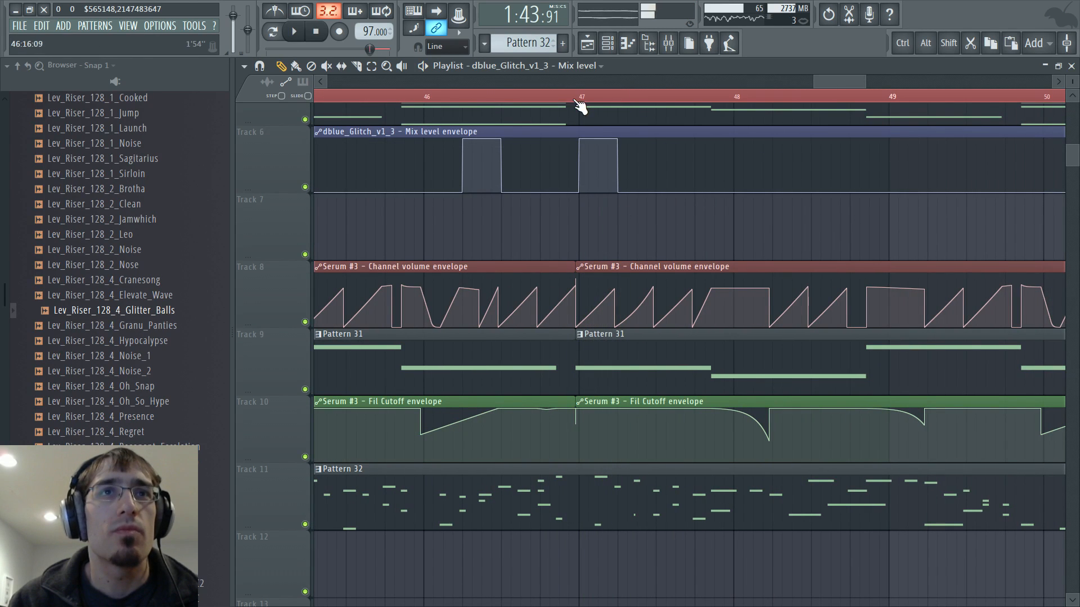
pyautogui.click(552, 97)
pyautogui.press('space')
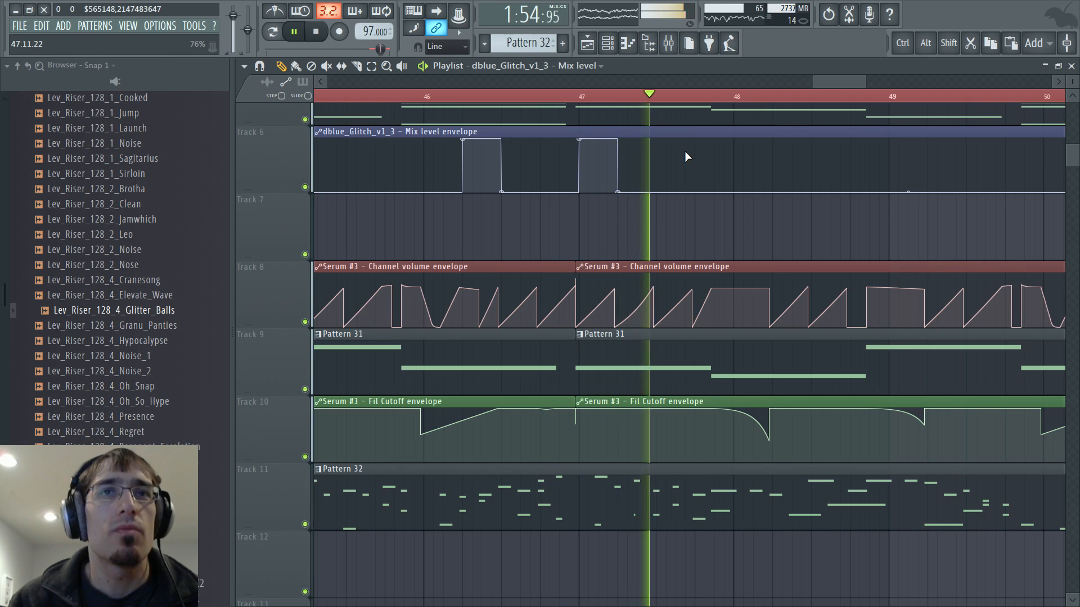
# Add 100% pulses to the Glitch mix level envelope from 48:09 to about 48:12 and from about 49:13 to 50:01
pyautogui.rightClick(810, 139)
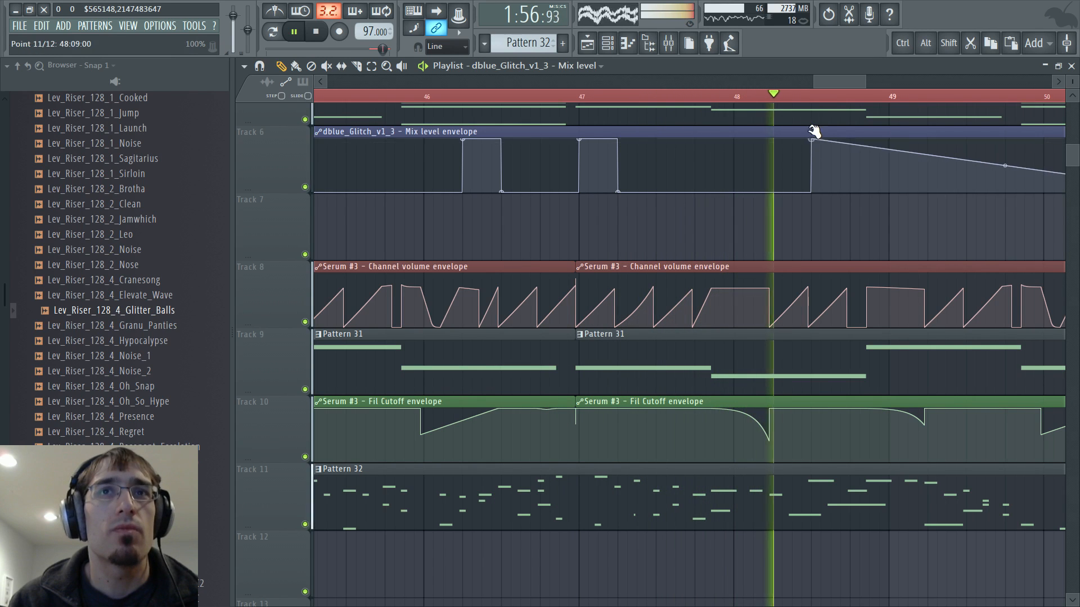
pyautogui.rightClick(841, 191)
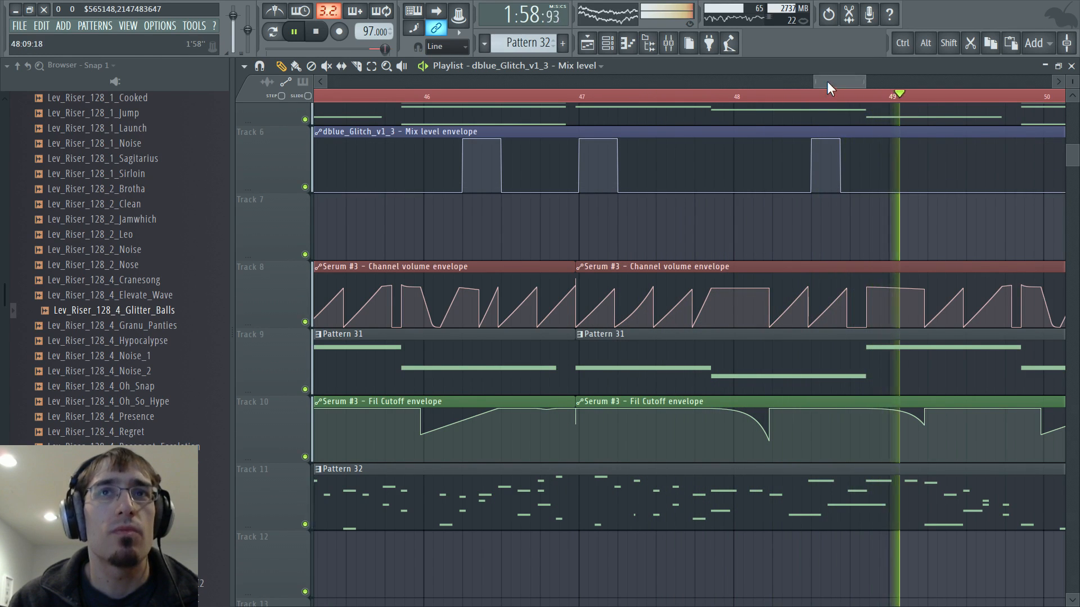
pyautogui.moveTo(827, 82); pyautogui.dragTo(848, 86)
pyautogui.rightClick(632, 140)
pyautogui.rightClick(671, 190)
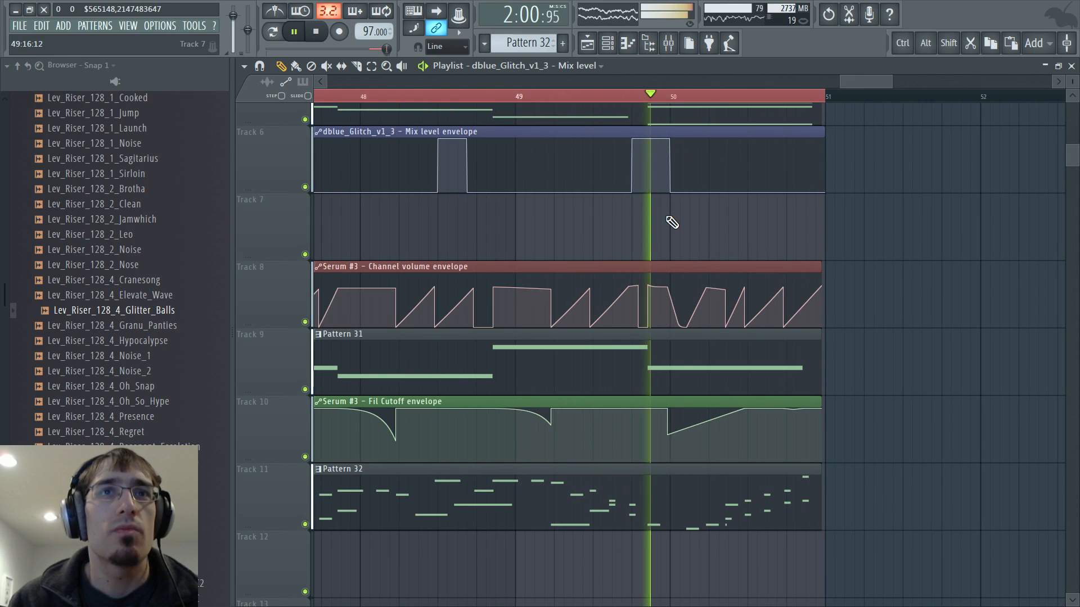
# Open the Pattern 32 Omni 6 notes in the piano roll and raise the B6 note near the end of bar 8 to C#7
pyautogui.press('F5')
pyautogui.press('F6')
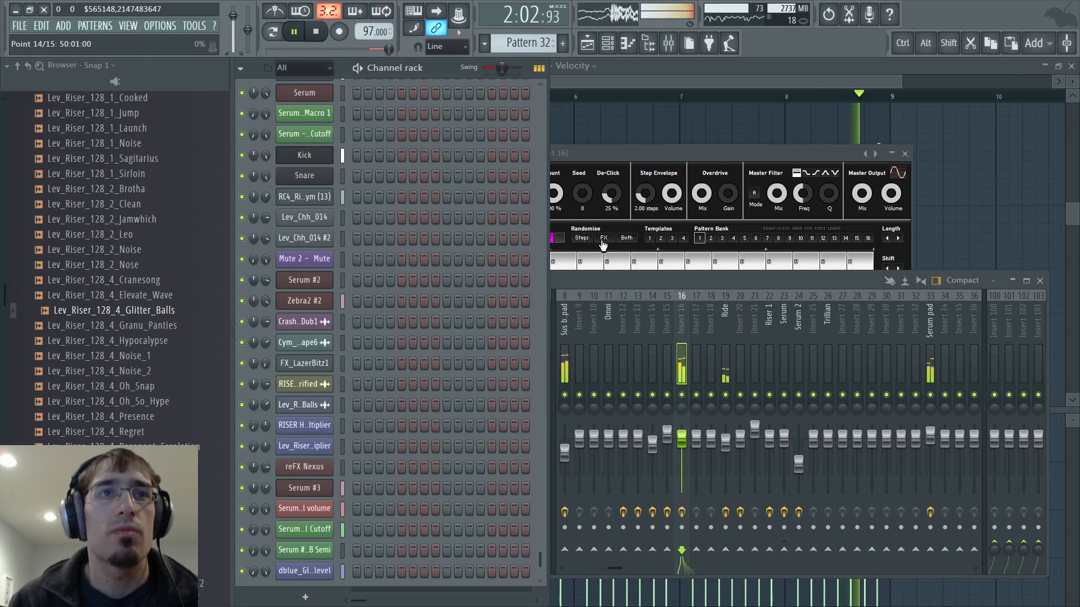
pyautogui.click(626, 149)
pyautogui.press('F5')
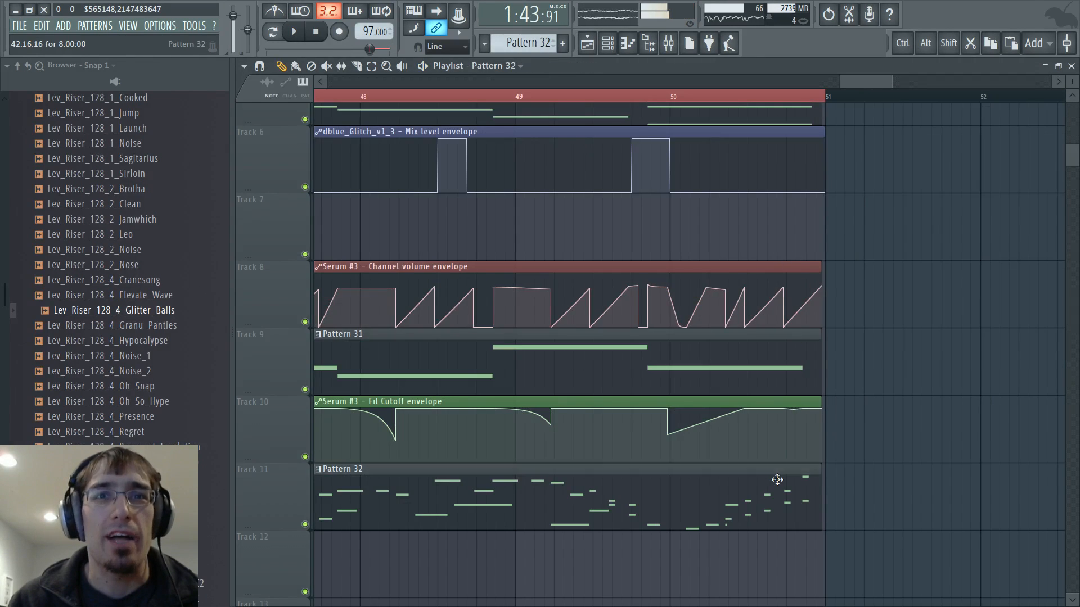
pyautogui.doubleClick(778, 480)
pyautogui.keyDown('ctrl'); pyautogui.scroll(3, 381, 238); pyautogui.keyUp('ctrl')
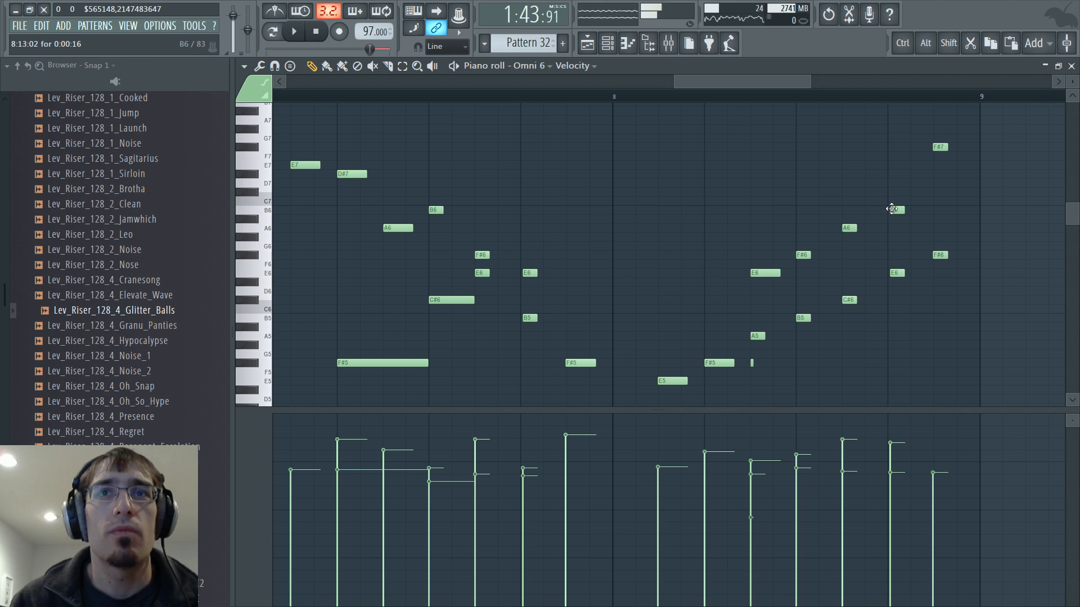
# Quantize the Omni 6 notes with the 8_eighths-only template using Leave duration and play the end of the melody
pyautogui.hotkey('alt', 'q')
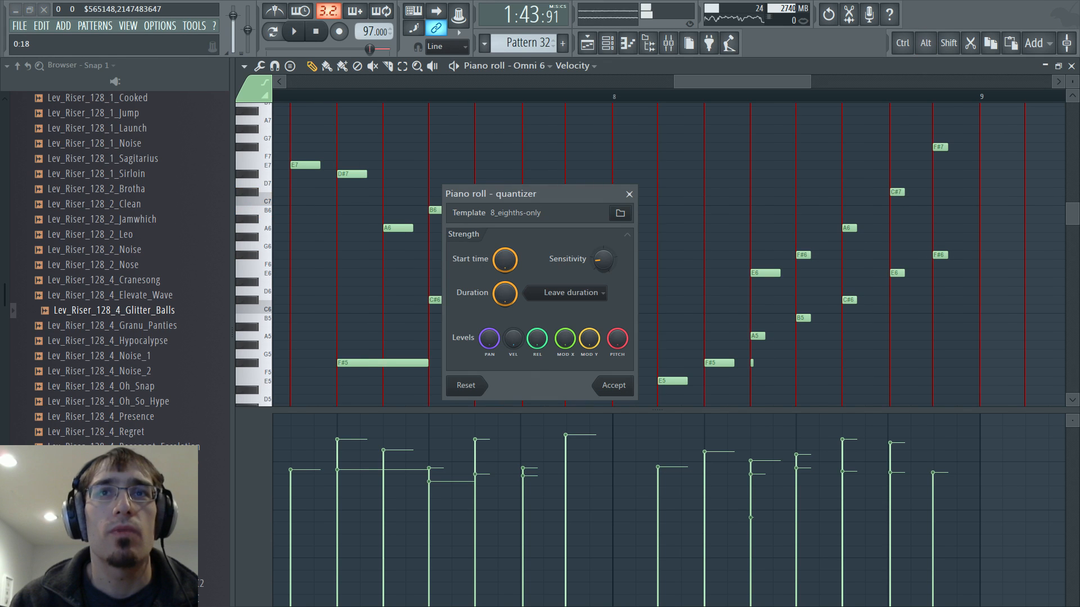
pyautogui.click(614, 385)
pyautogui.press('F5')
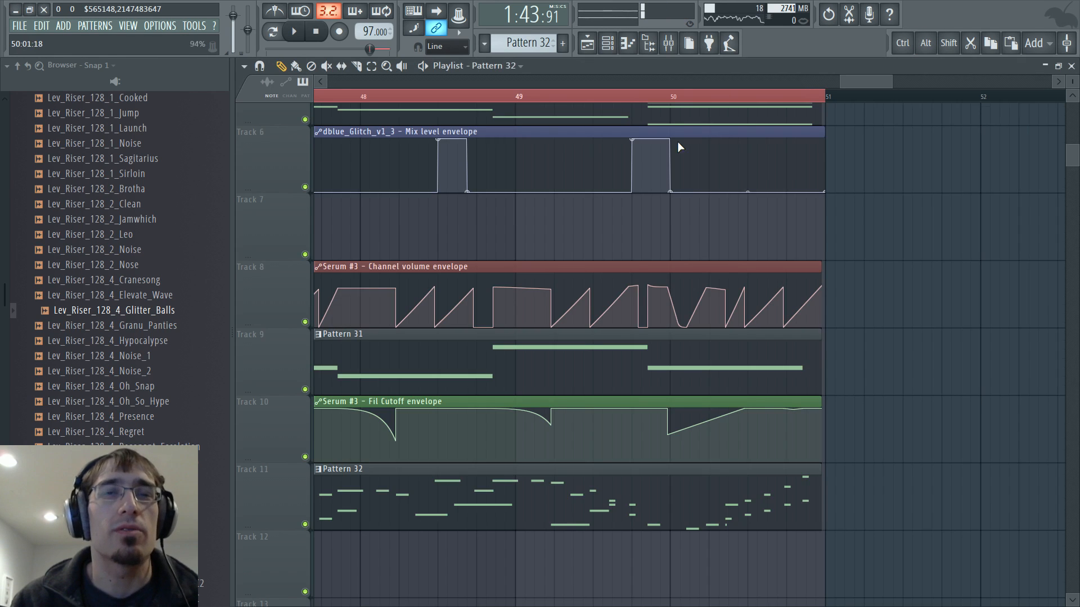
pyautogui.press('F7')
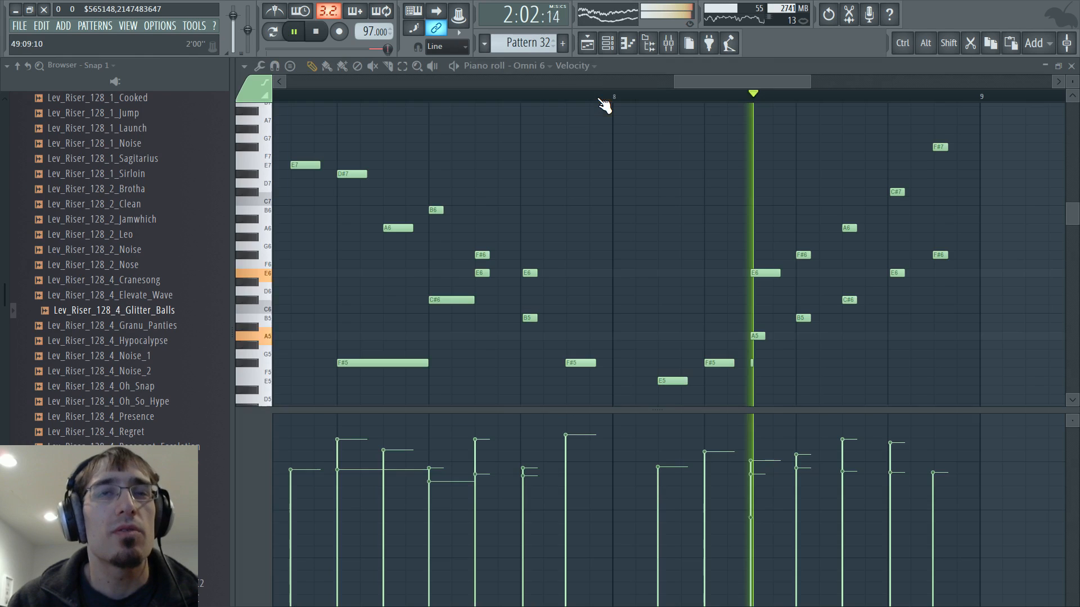
# Load Fruity Delay 2 into effect slot 2 of mixer Insert 16
pyautogui.press('F6')
pyautogui.press('F9')
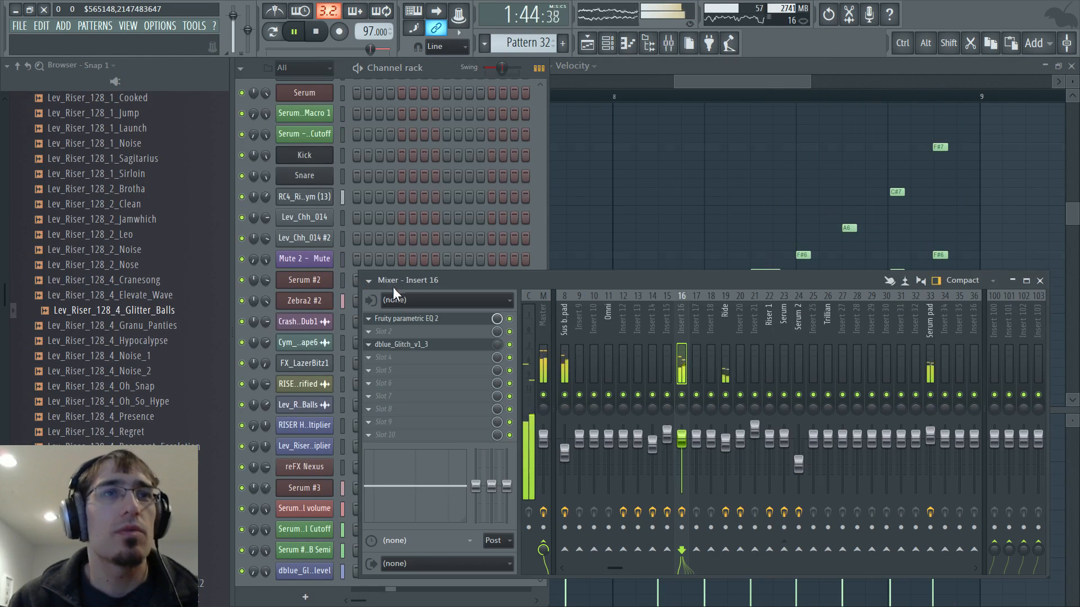
pyautogui.click(367, 330)
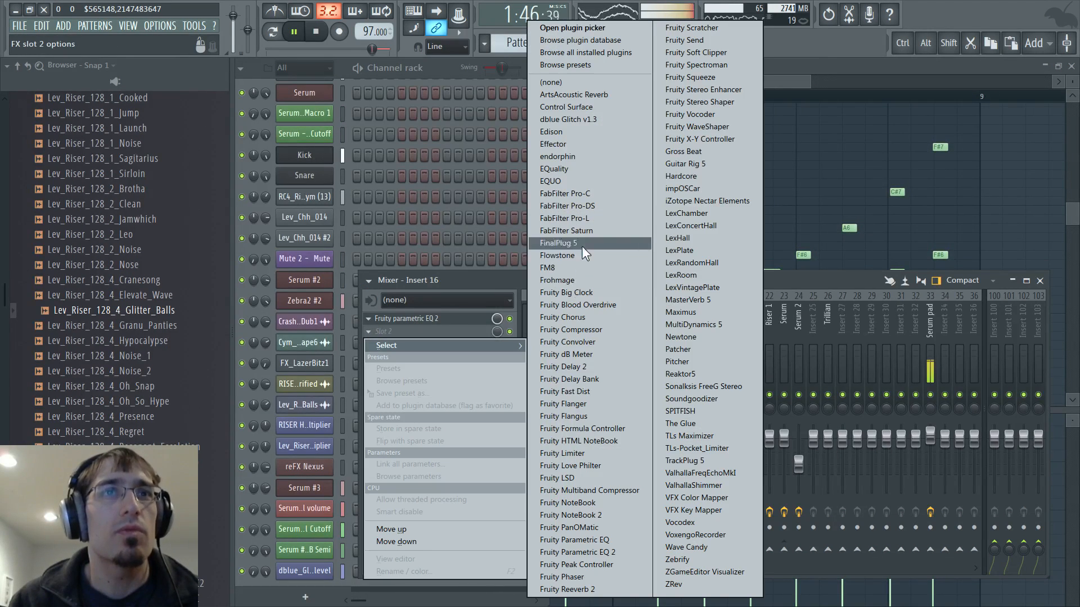
pyautogui.click(564, 367)
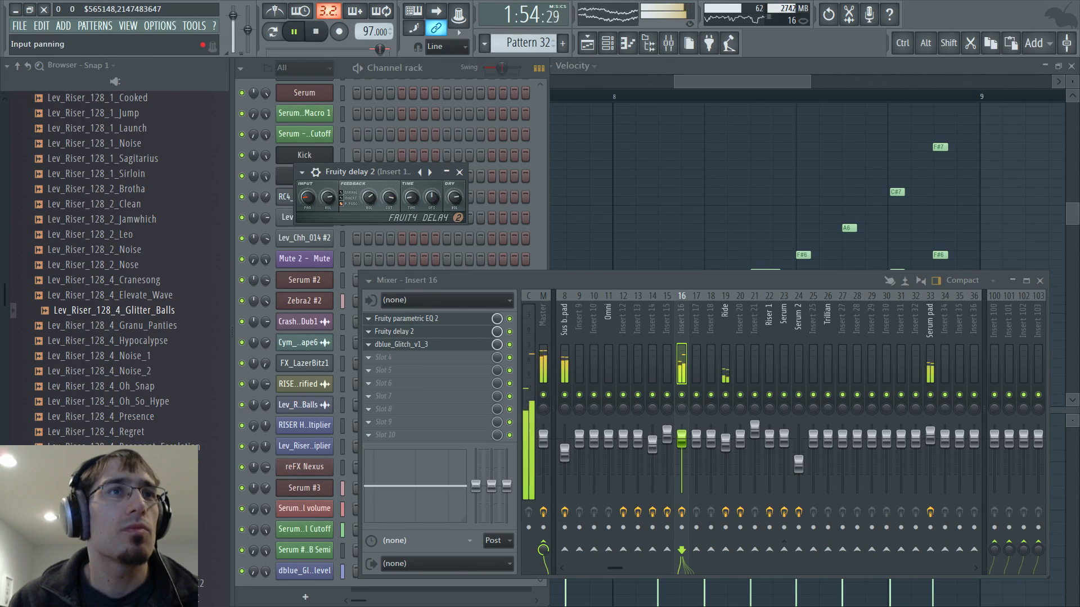
# Adjust the mix level of Fruity Delay 2 in effect slot 2 of mixer Insert 16
pyautogui.click(390, 356)
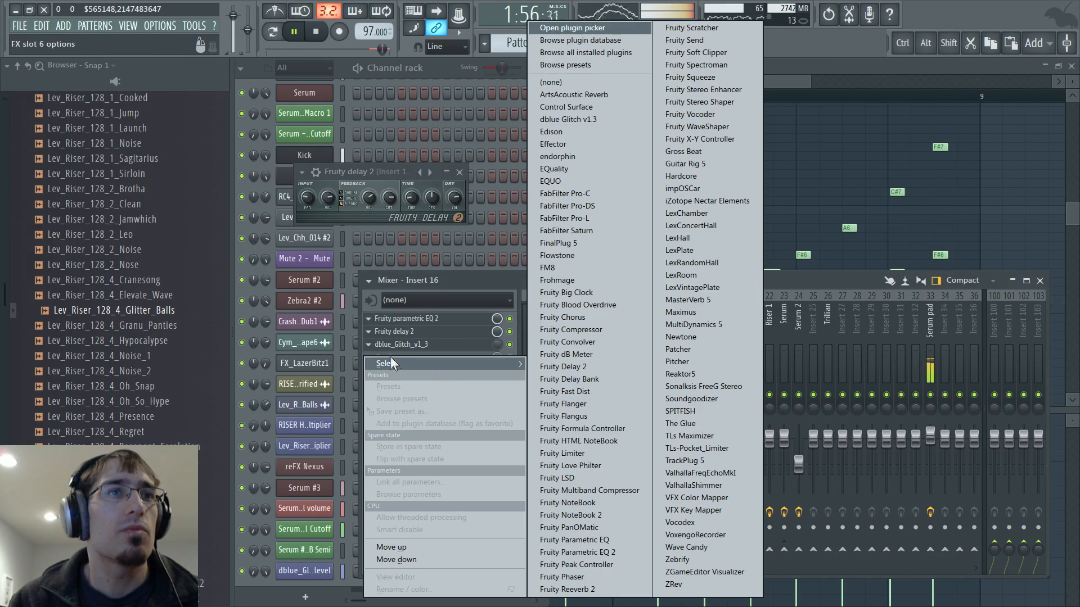
pyautogui.click(397, 351)
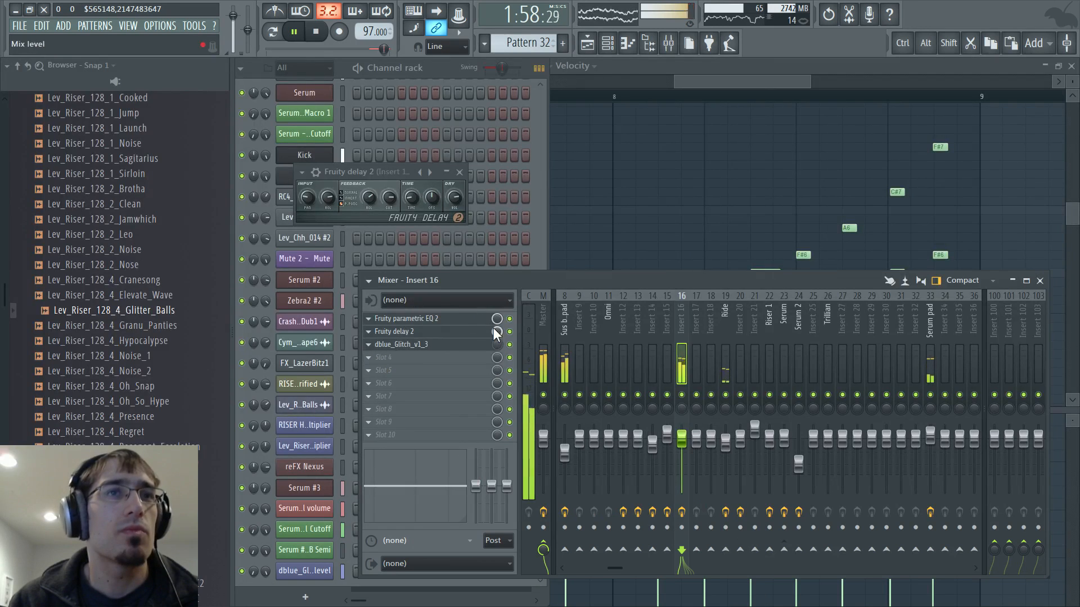
pyautogui.moveTo(497, 332); pyautogui.dragTo(497, 323)
pyautogui.press('F5')
pyautogui.press('F5')
pyautogui.click(353, 394)
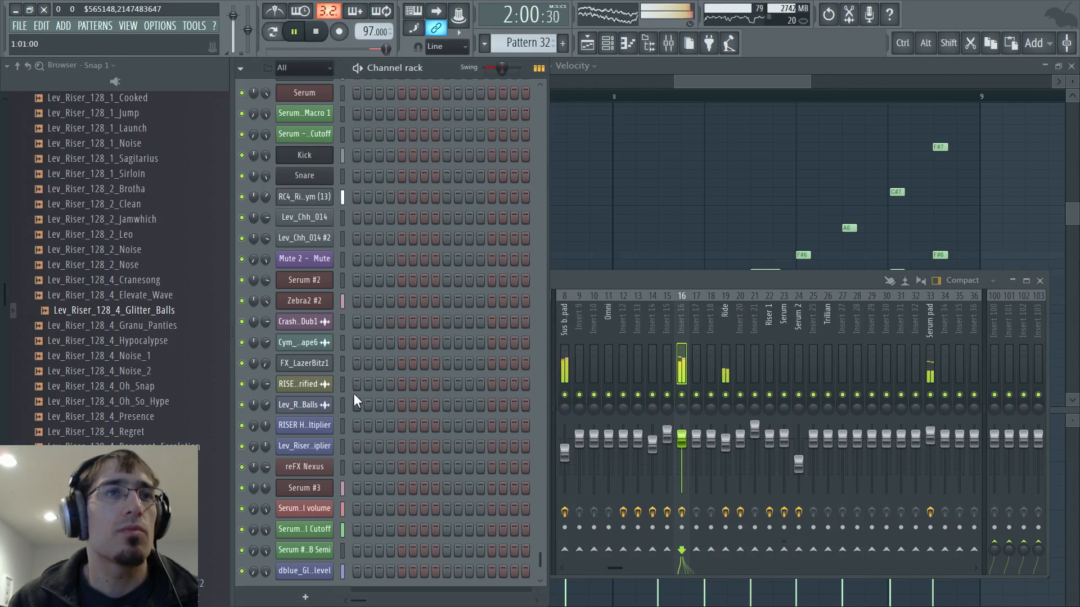
pyautogui.scroll(-1, 353, 388)
pyautogui.press('F9')
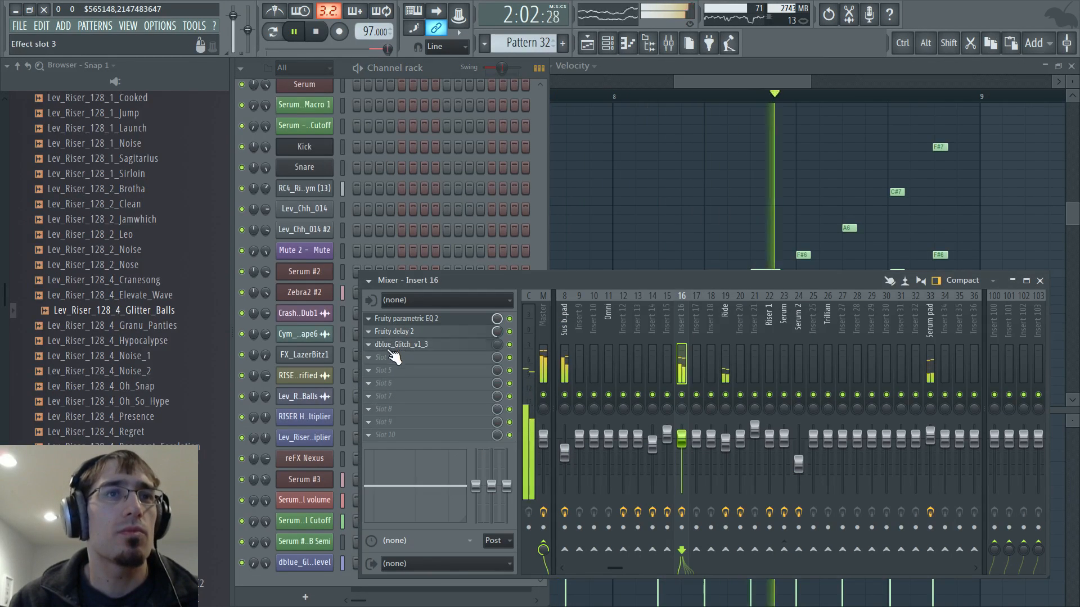
# In the Insert 16 Glitch effect, set the Retrigger speed change to -20 and the Reverser probability to 55
pyautogui.click(393, 345)
pyautogui.click(839, 302)
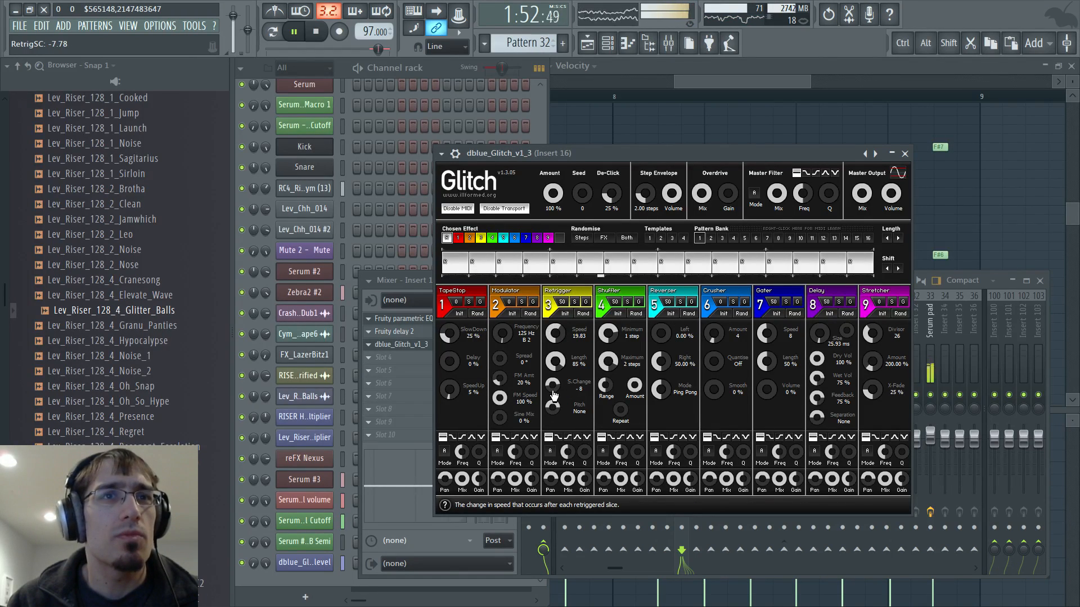
pyautogui.moveTo(553, 385); pyautogui.dragTo(550, 392)
pyautogui.press('F5')
pyautogui.press('F5')
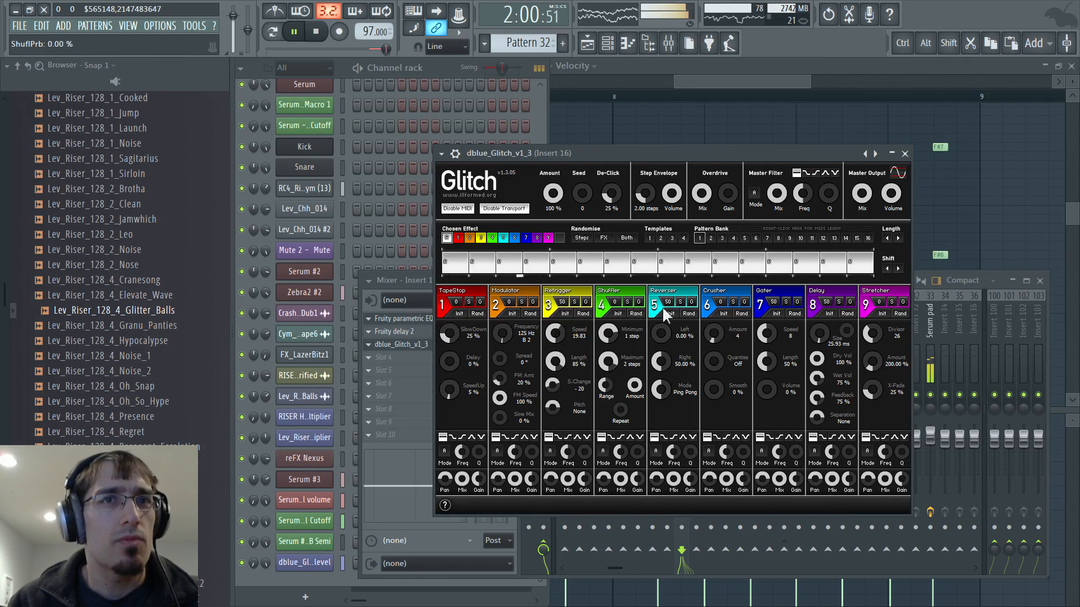
pyautogui.moveTo(668, 302); pyautogui.dragTo(667, 299)
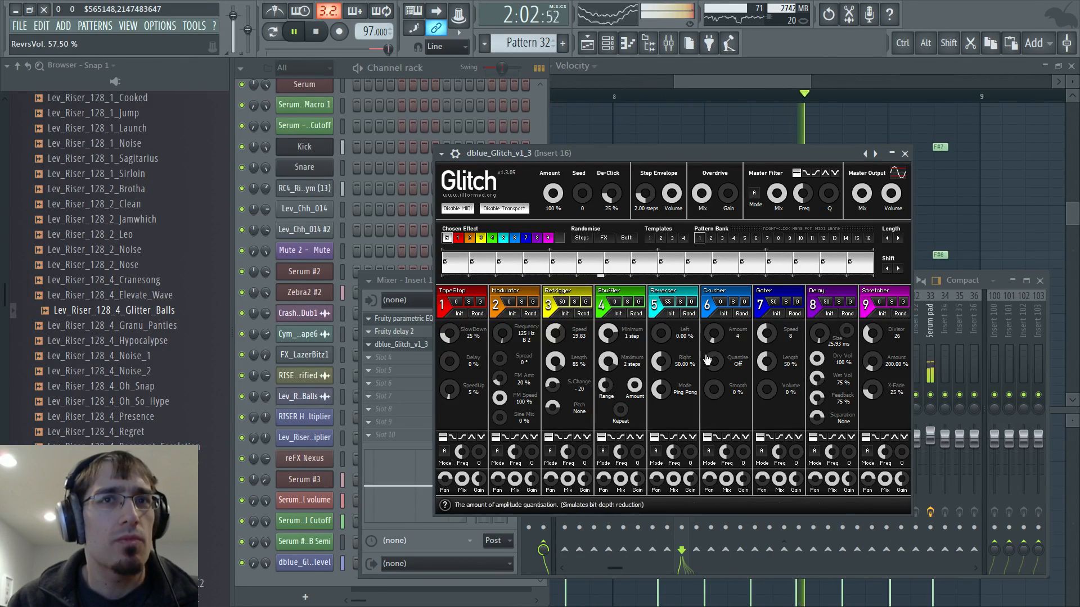
pyautogui.press('space')
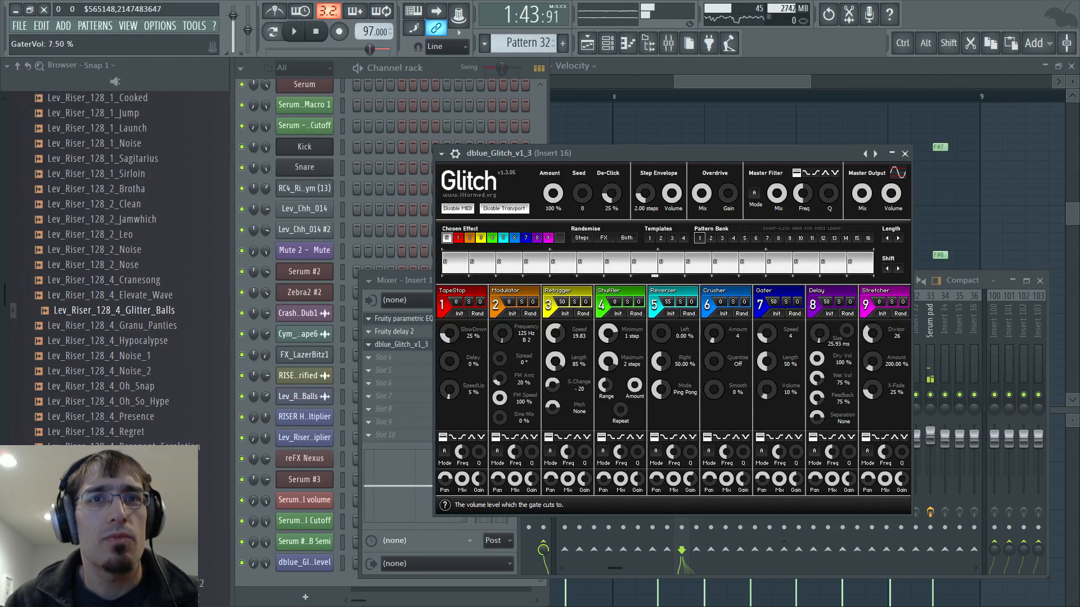
# Play the playlist section from bar 43 and examine the arrangement around the Glitch mix level envelope
pyautogui.press('F5')
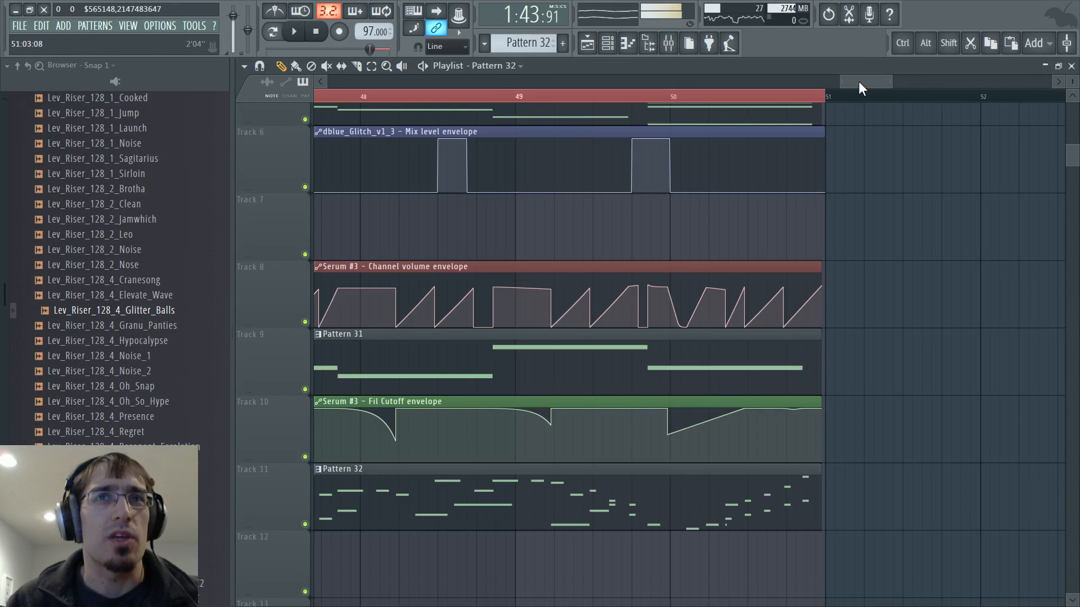
pyautogui.moveTo(858, 81); pyautogui.dragTo(794, 85)
pyautogui.press('space')
pyautogui.scroll(3, 598, 253)
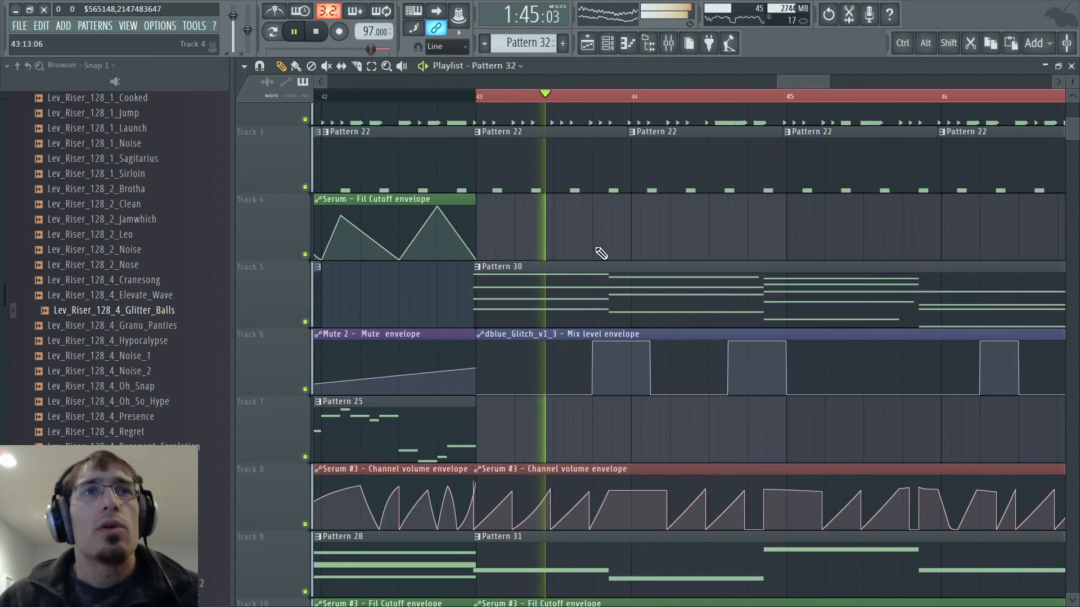
pyautogui.scroll(-3, 622, 265)
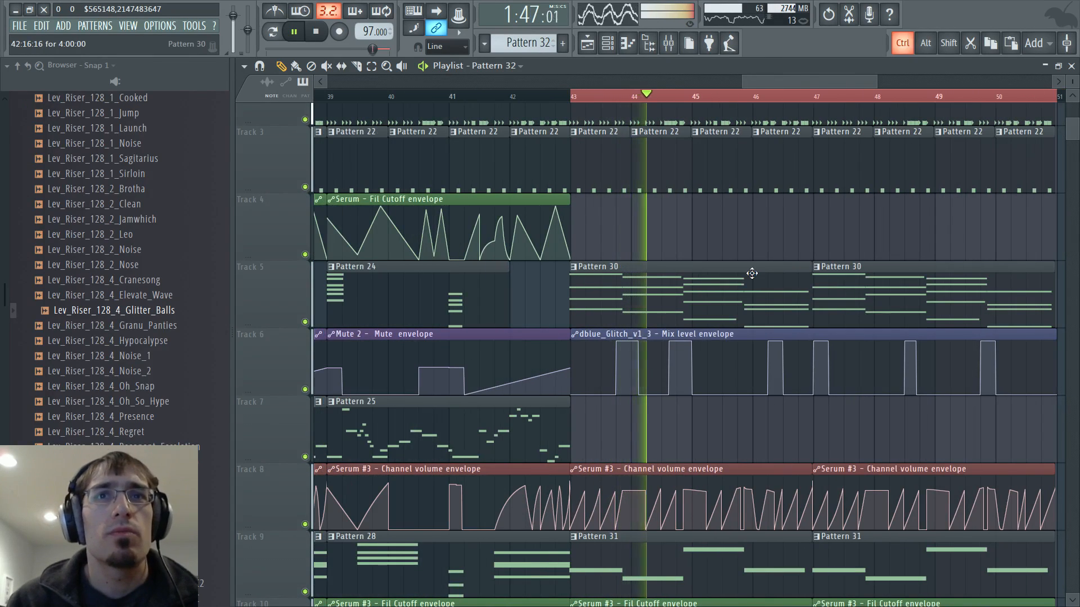
pyautogui.scroll(3, 742, 273)
pyautogui.scroll(-3, 583, 243)
# Replace the two Pattern 30 clips on Track 5 with new ones starting exactly at bars 43 and 47
pyautogui.hotkey('ctrl', 'z')
pyautogui.hotkey('ctrl', 'z')
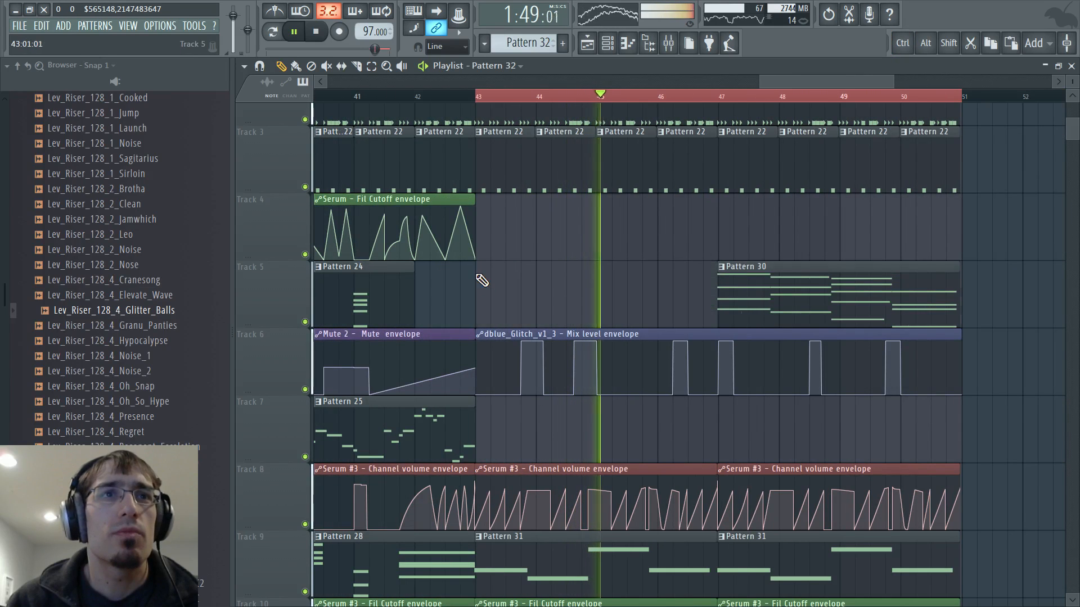
pyautogui.hotkey('ctrl', 'z')
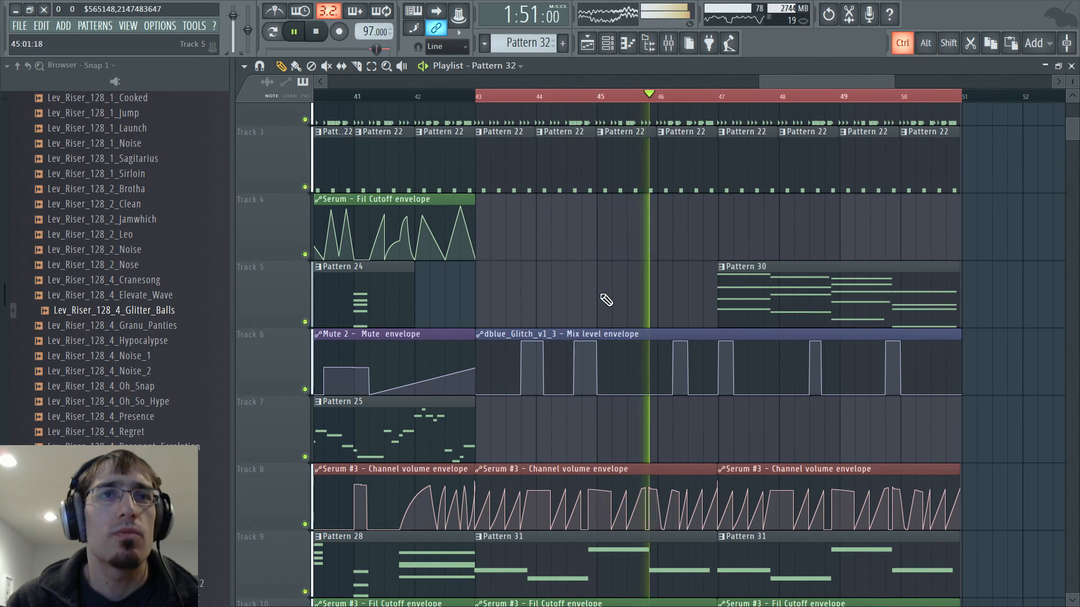
pyautogui.hotkey('ctrl', 'z')
pyautogui.rightClick(645, 289)
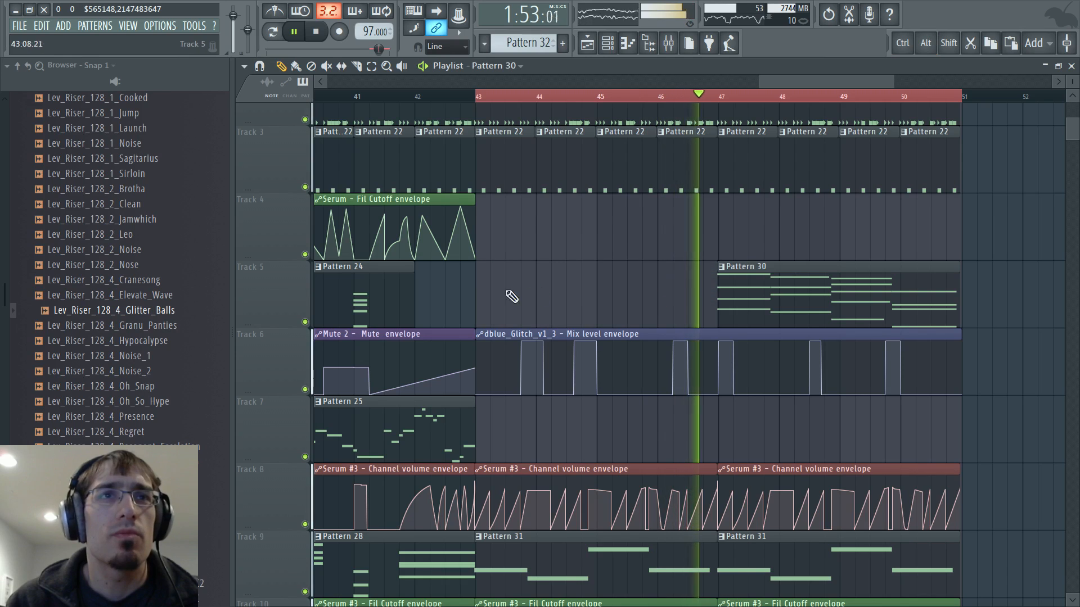
pyautogui.click(488, 281)
pyautogui.rightClick(748, 285)
pyautogui.click(725, 283)
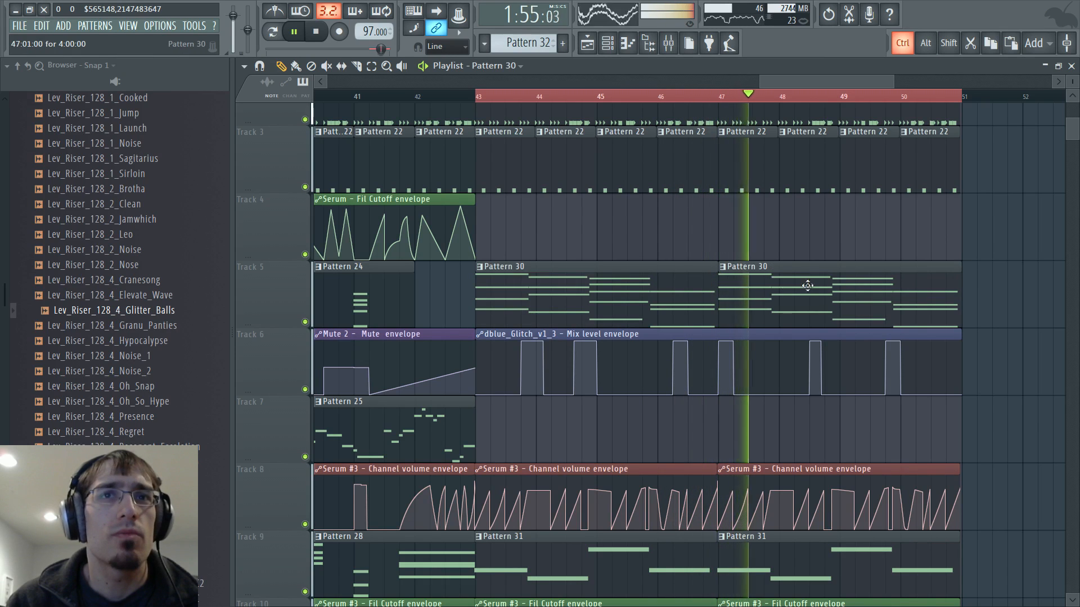
# Add a short 100% pulse to the Glitch mix level envelope from 48:05 to about 48:07
pyautogui.scroll(4, 824, 285)
pyautogui.rightClick(760, 345)
pyautogui.moveTo(761, 344); pyautogui.dragTo(760, 339)
pyautogui.rightClick(776, 390)
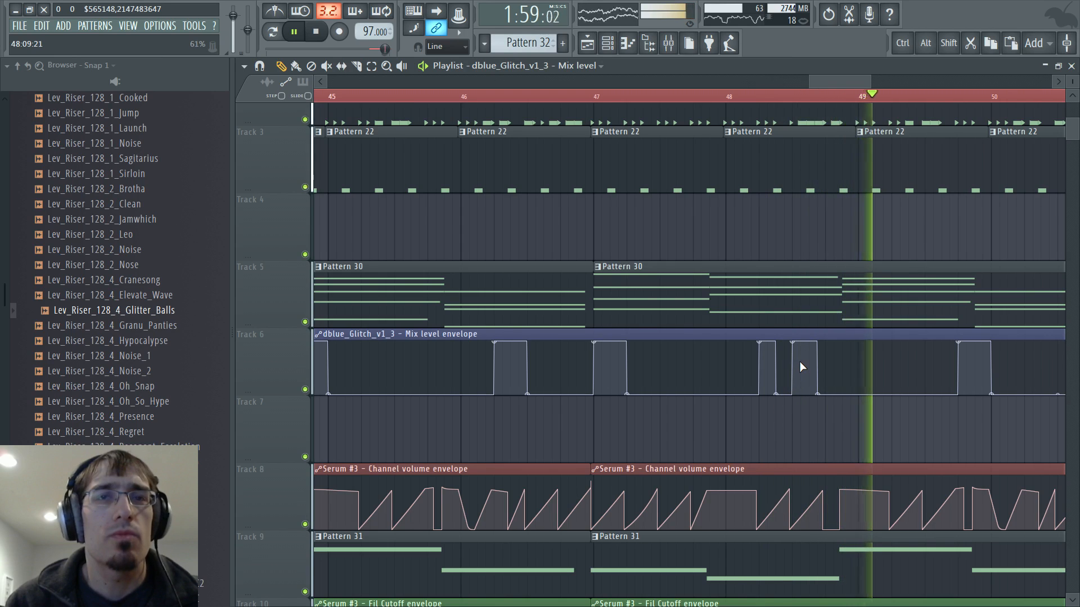
# Set Glitch's Gater to speed 4, length 57% and volume 1%, and raise its gain
pyautogui.press('F5')
pyautogui.moveTo(767, 389)
pyautogui.mouseDown()
pyautogui.moveTo(766, 367)
pyautogui.moveTo(766, 389)
pyautogui.mouseUp()
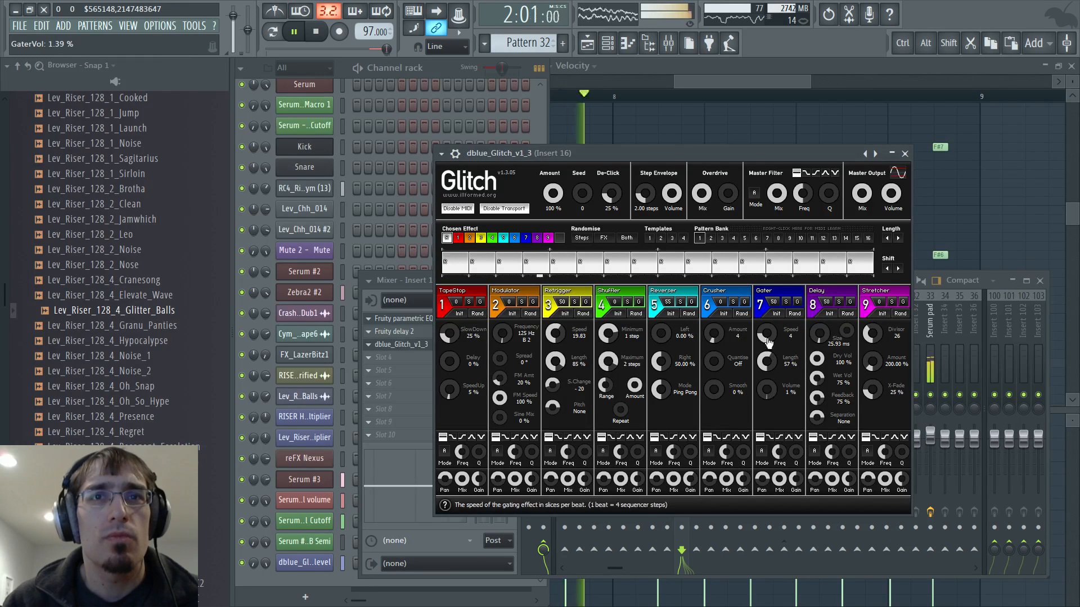
pyautogui.moveTo(795, 481); pyautogui.dragTo(795, 466)
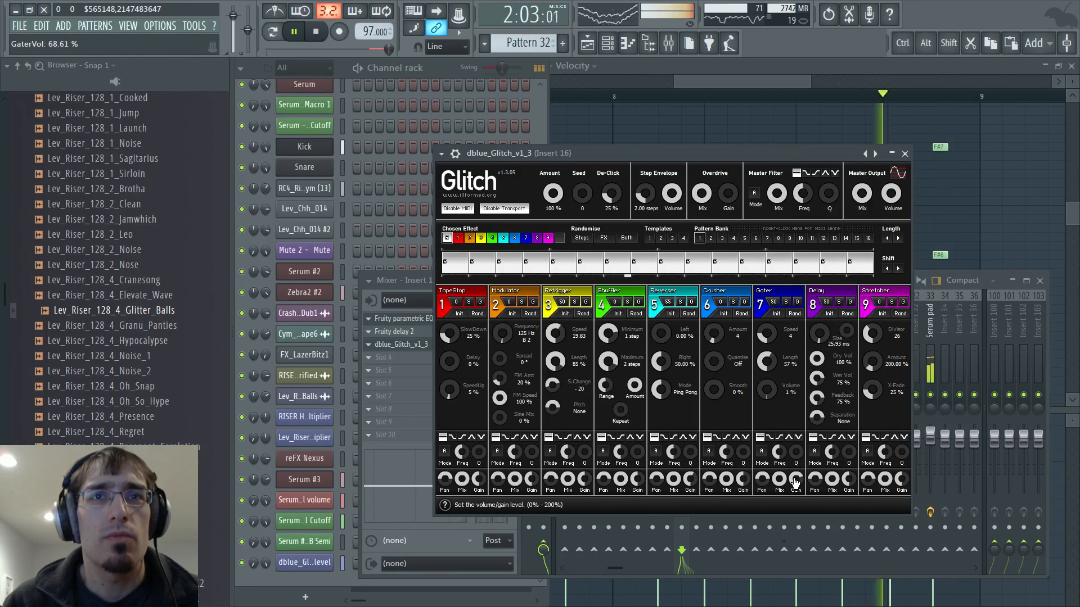
pyautogui.press('F5')
pyautogui.press('F5')
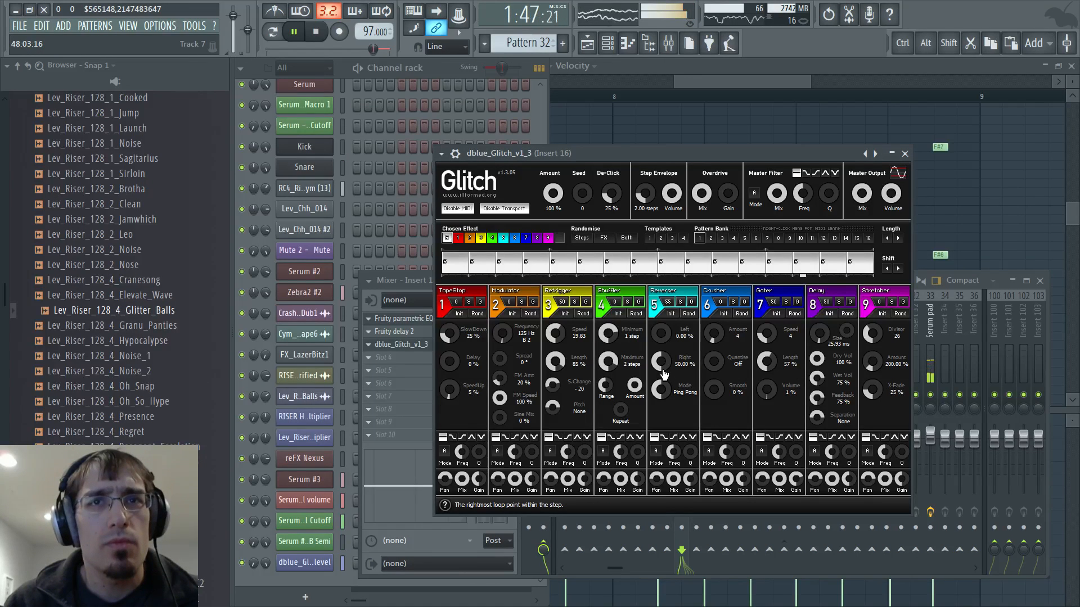
# Loop playback from bar 44 to about 45:12 and check the sound with the Glitch settings open
pyautogui.press('F5')
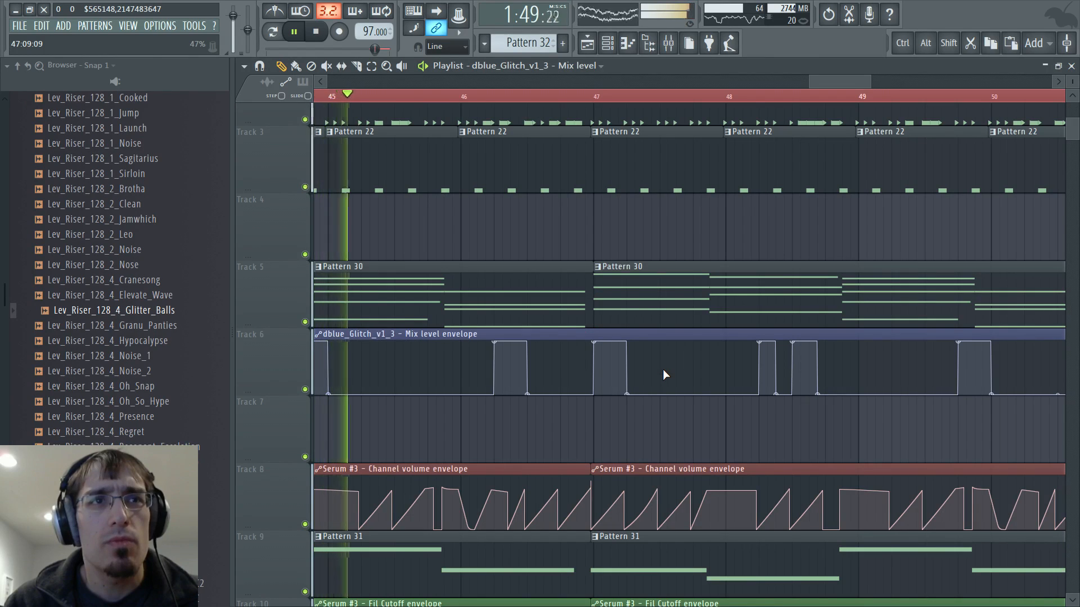
pyautogui.press('F5')
pyautogui.press('F5')
pyautogui.press('space')
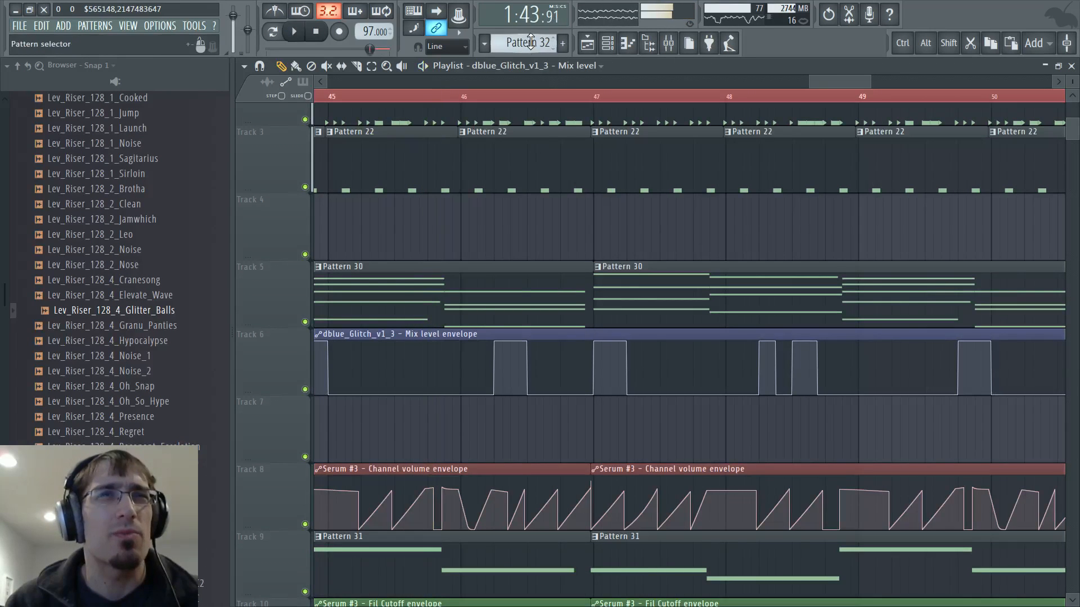
pyautogui.moveTo(832, 82); pyautogui.dragTo(812, 81)
pyautogui.moveTo(491, 99); pyautogui.dragTo(529, 103)
pyautogui.moveTo(441, 101); pyautogui.dragTo(653, 105)
pyautogui.press('space')
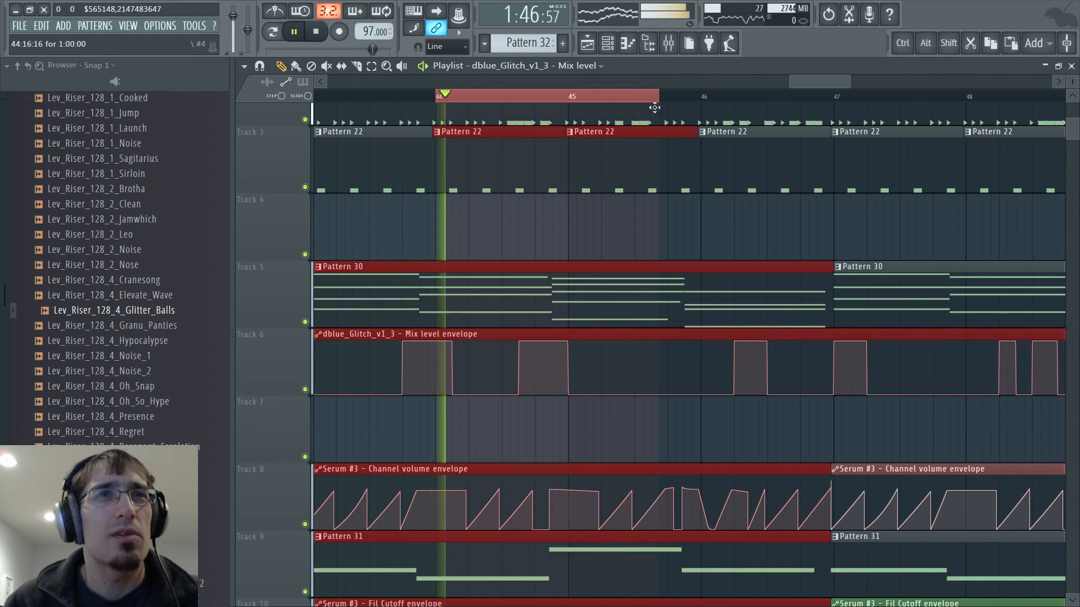
pyautogui.press('F9')
pyautogui.click(433, 346)
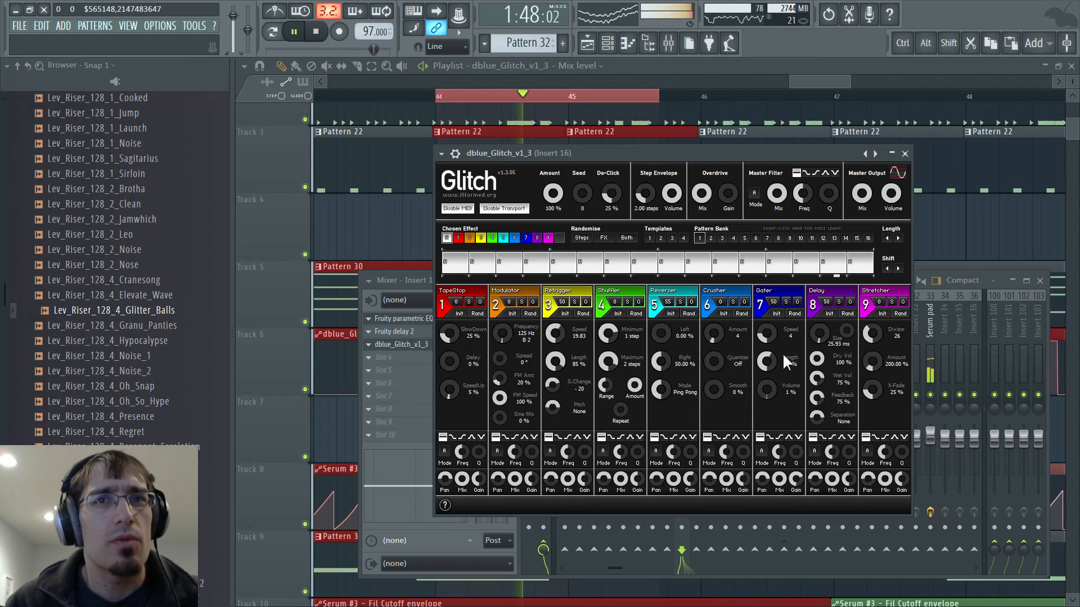
pyautogui.press('space')
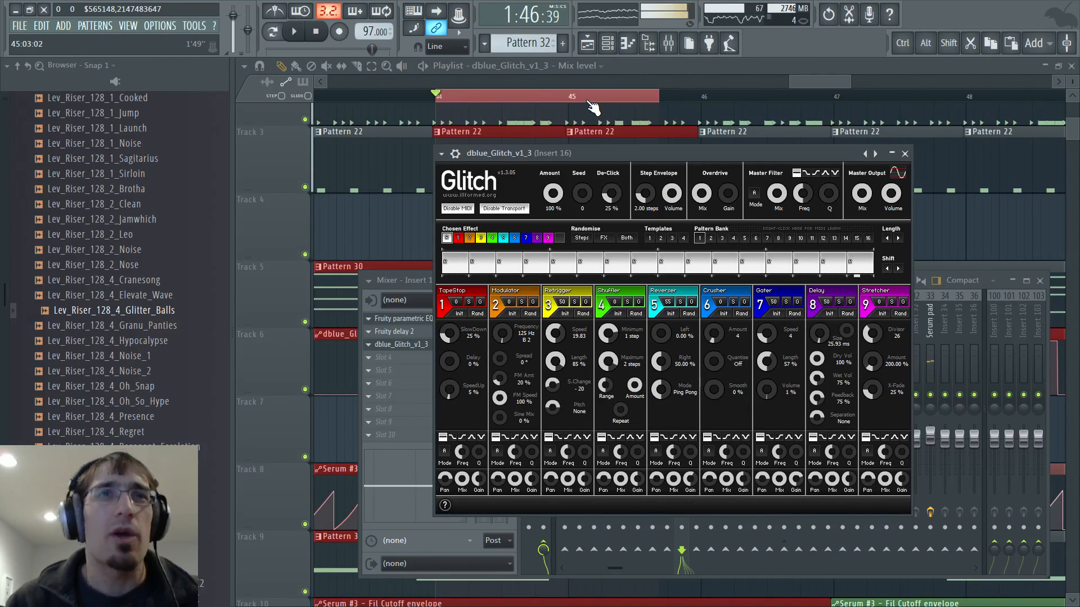
# Clear the playlist's time selection and set the playback position to bar 43
pyautogui.click(589, 103)
pyautogui.scroll(-3, 681, 184)
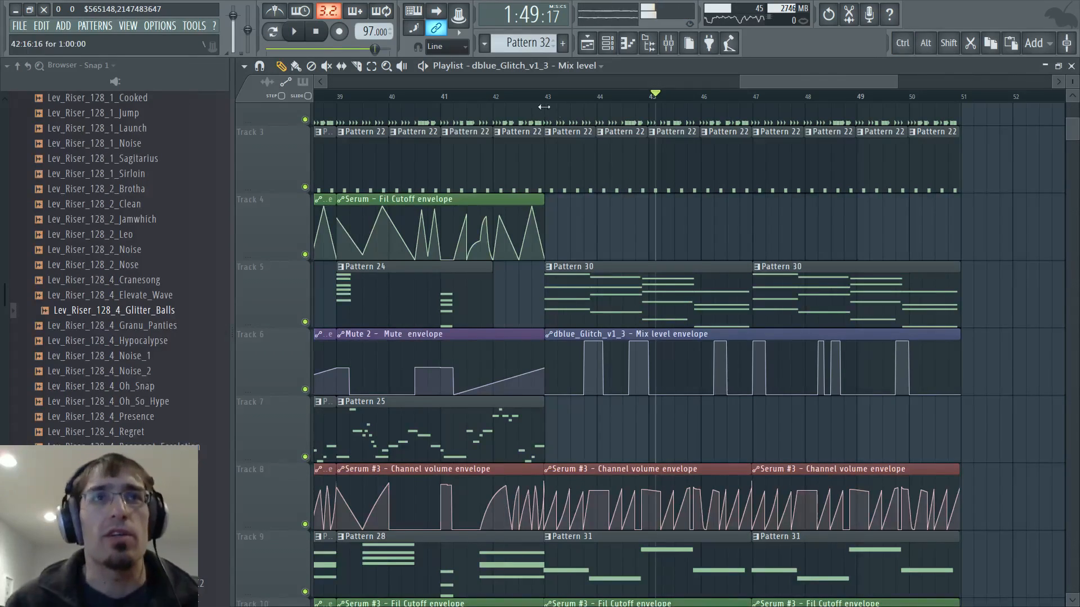
pyautogui.click(544, 107)
pyautogui.scroll(-1, 646, 241)
pyautogui.scroll(1, 844, 169)
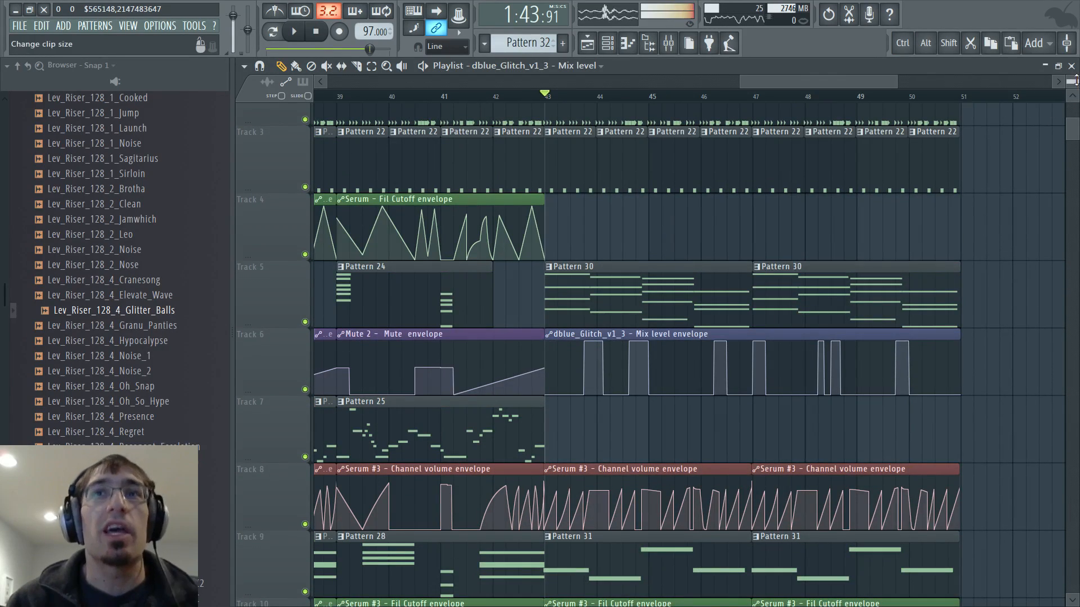
pyautogui.moveTo(1077, 80)
pyautogui.mouseDown()
pyautogui.moveTo(1077, 99)
pyautogui.moveTo(1077, 88)
pyautogui.mouseUp()
pyautogui.press('F5')
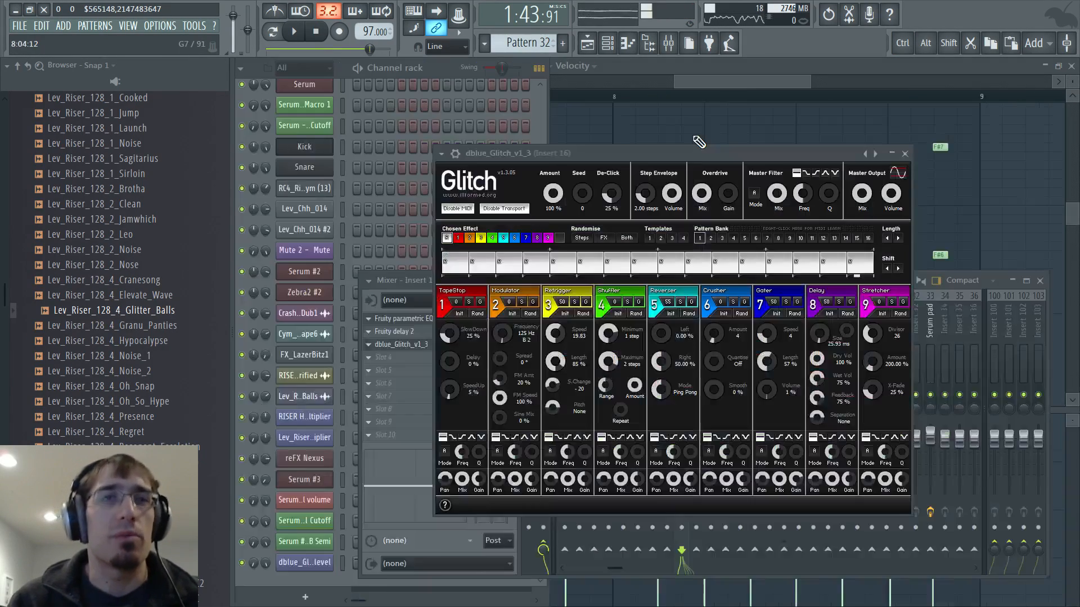
pyautogui.press('F6')
pyautogui.press('F5')
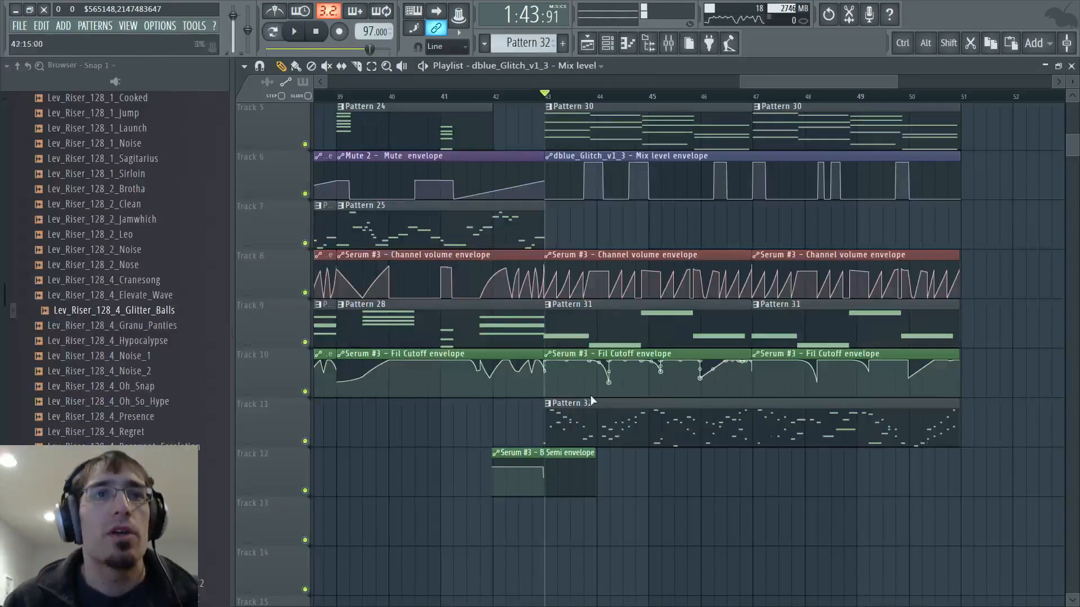
pyautogui.press('F7')
pyautogui.press('F6')
pyautogui.press('F5')
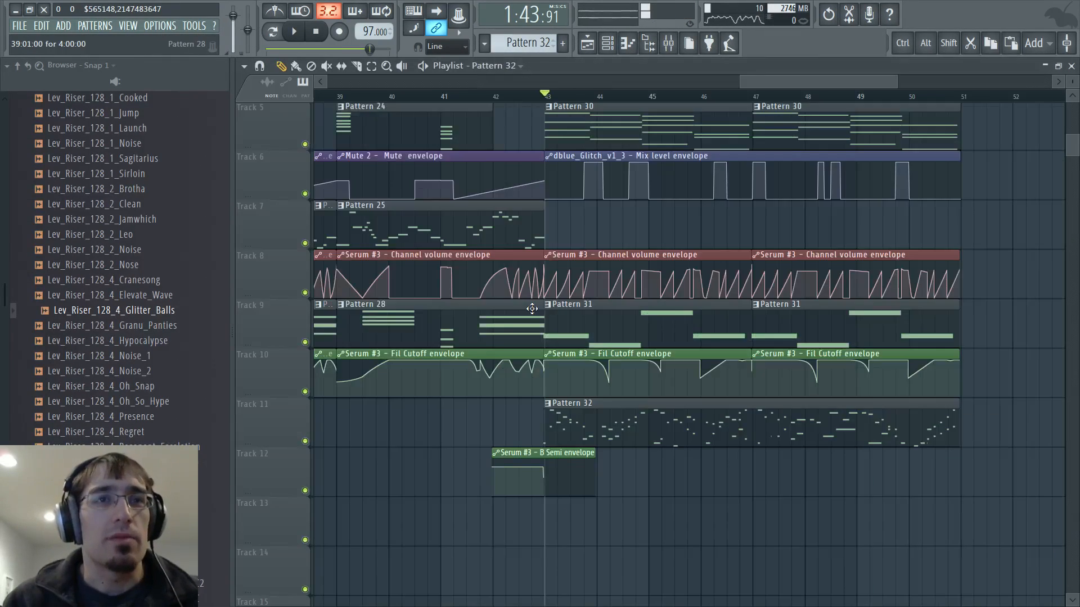
pyautogui.scroll(4, 526, 294)
pyautogui.scroll(-2, 526, 294)
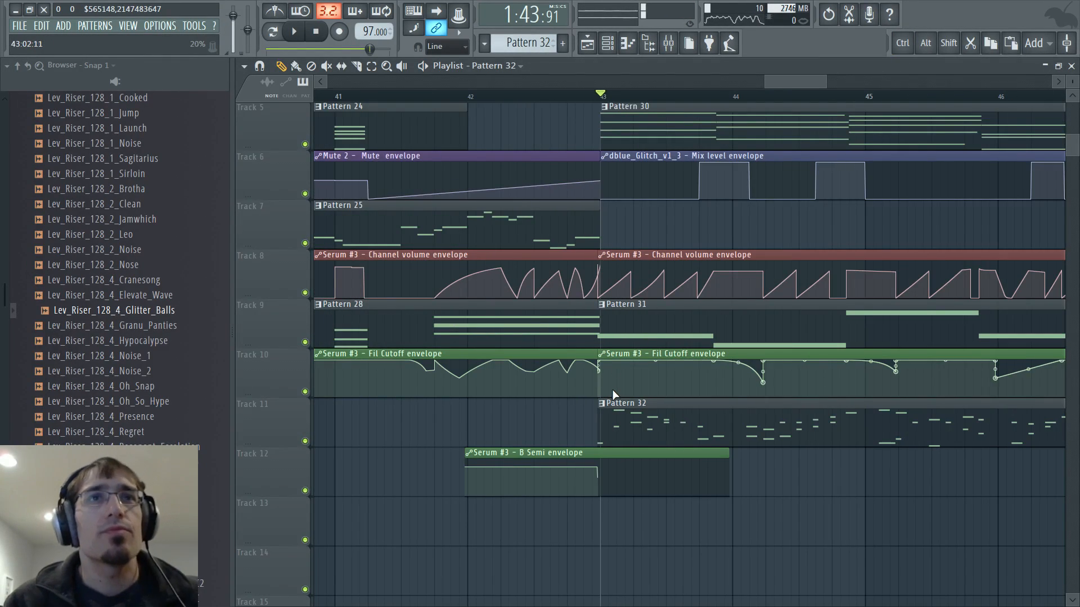
# Copy the Omni 6 notes of Pattern 32 to the Omni 5 channel while the section plays
pyautogui.press('F7')
pyautogui.press('F6')
pyautogui.press('space')
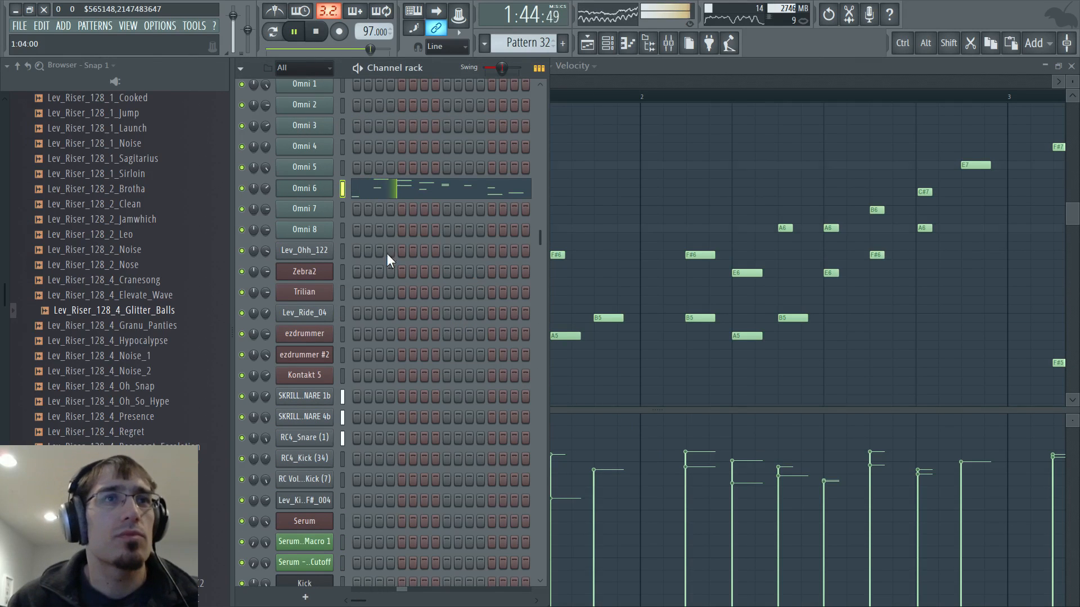
pyautogui.click(342, 188)
pyautogui.click(342, 188)
pyautogui.hotkey('ctrl', 'c')
pyautogui.click(343, 174)
pyautogui.hotkey('ctrl', 'v')
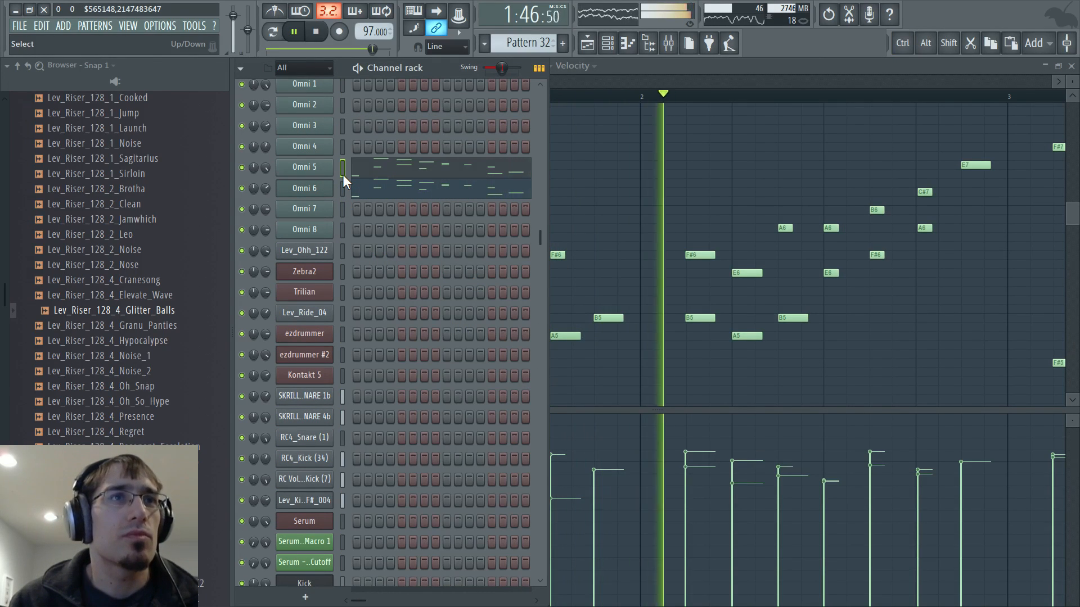
# Open the Omni 5 notes in the piano roll and level all their velocities to about 48%
pyautogui.rightClick(345, 171)
pyautogui.click(349, 168)
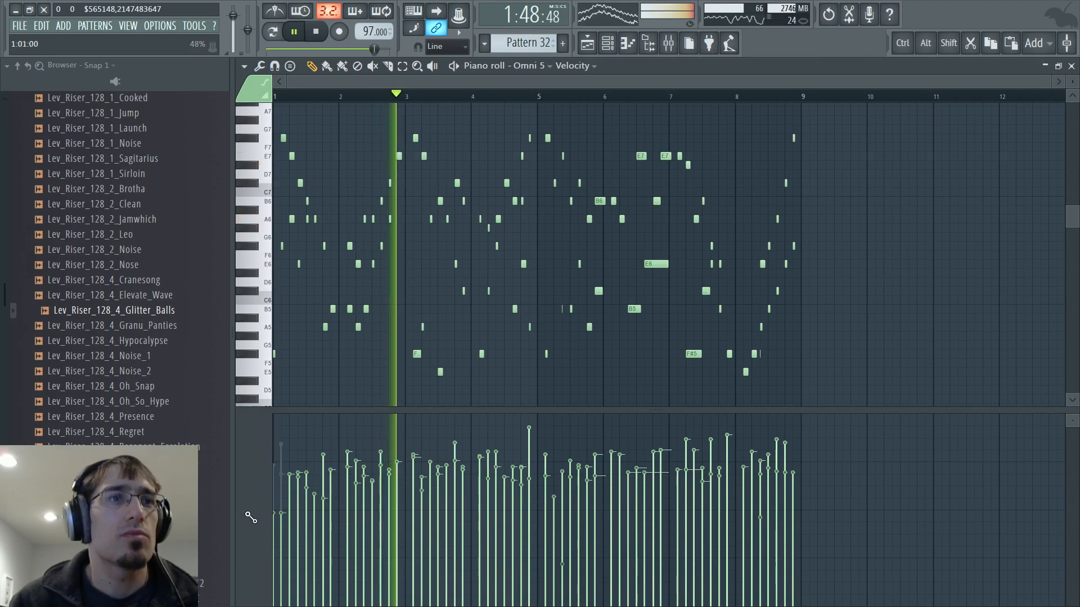
pyautogui.moveTo(251, 518); pyautogui.dragTo(829, 518)
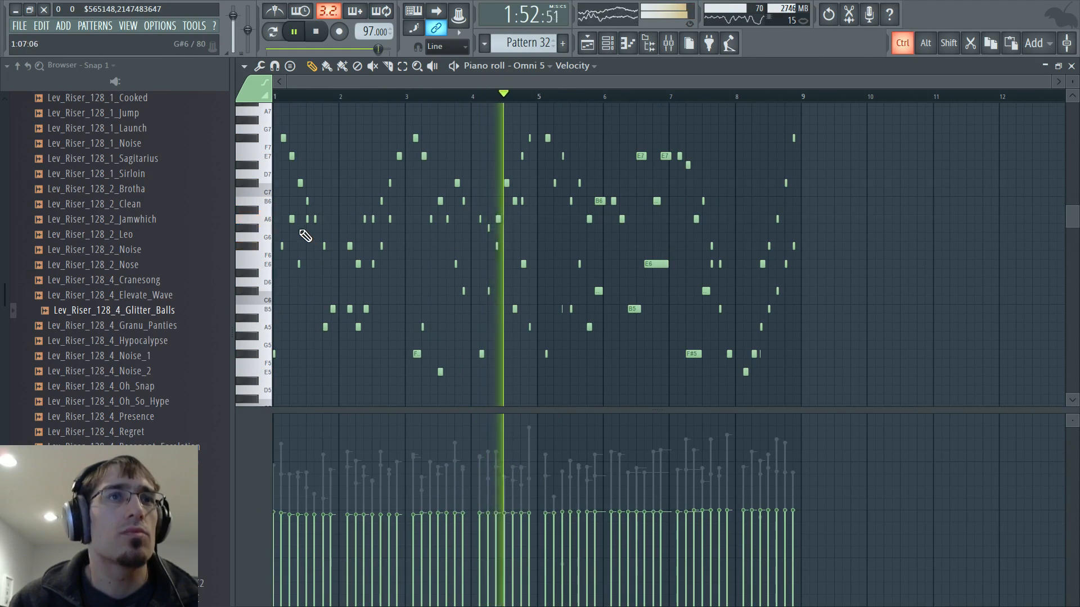
pyautogui.scroll(3, 306, 235)
pyautogui.scroll(-6, 326, 233)
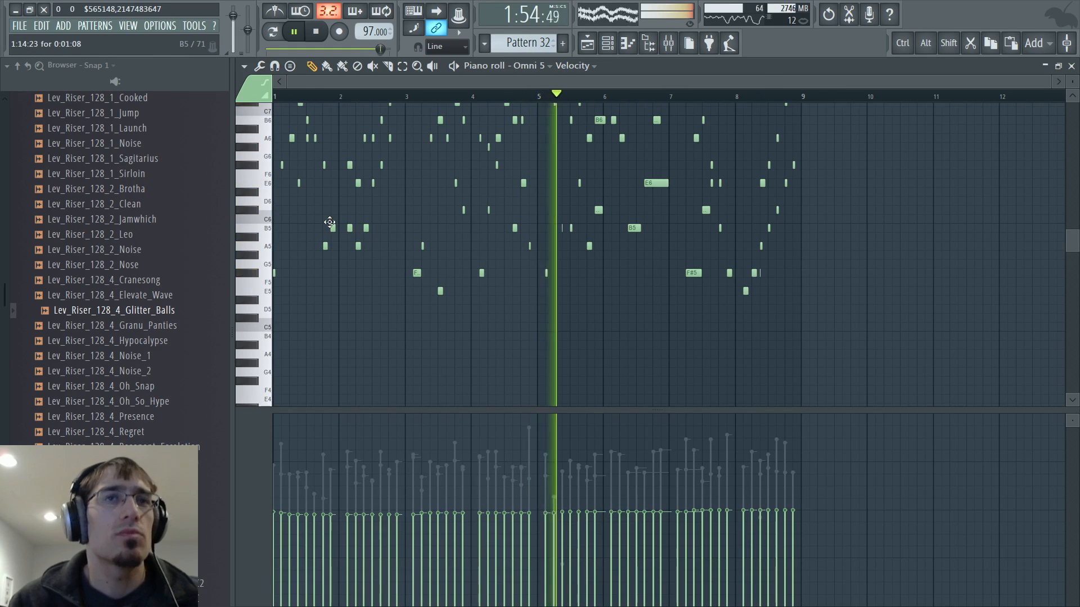
# Realign the Serum #3 Channel volume and Fil Cutoff clips and the Pattern 32 clip to the start of bar 43
pyautogui.press('F5')
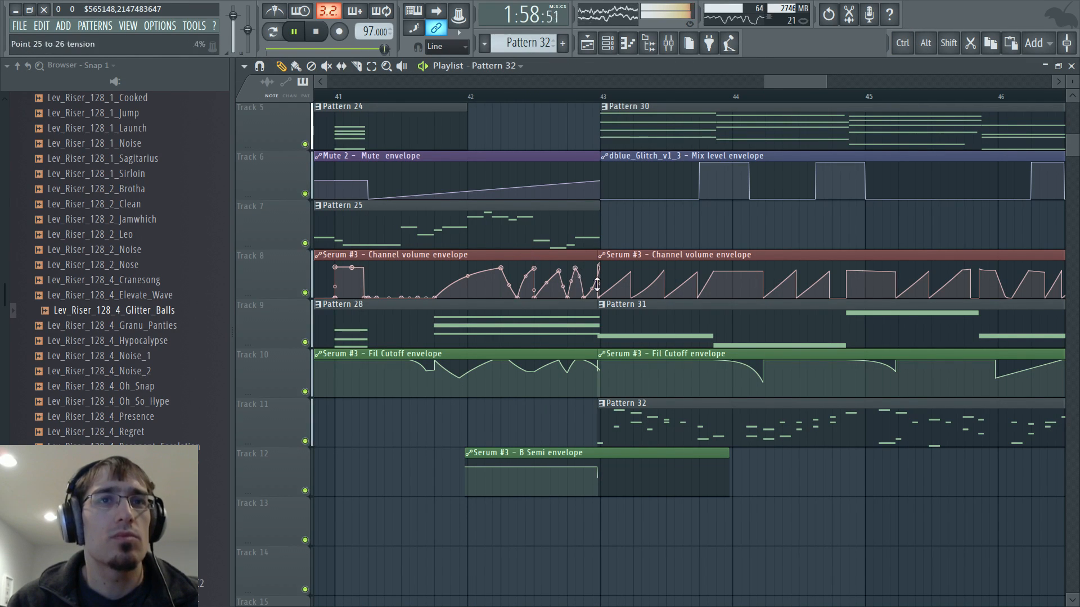
pyautogui.scroll(4, 617, 309)
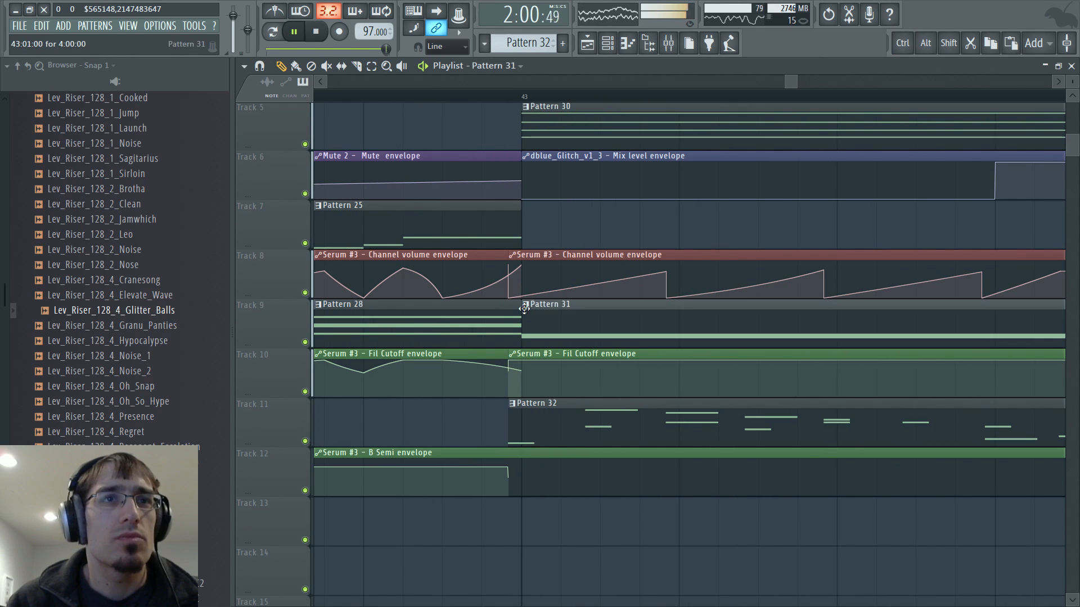
pyautogui.rightClick(532, 365)
pyautogui.rightClick(539, 411)
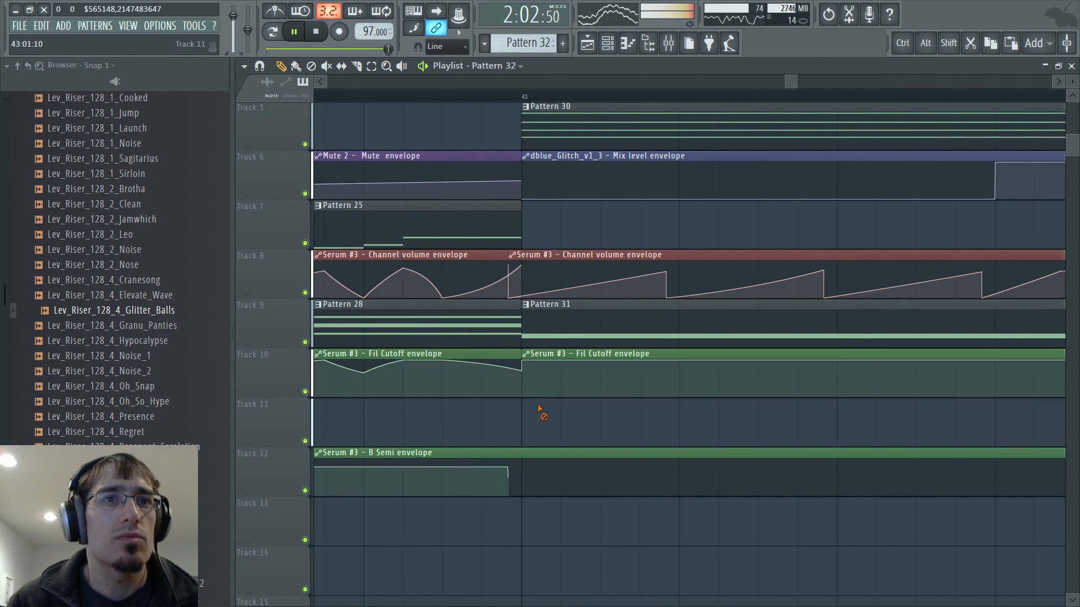
pyautogui.click(540, 410)
pyautogui.press('space')
pyautogui.rightClick(524, 257)
pyautogui.scroll(4, 531, 264)
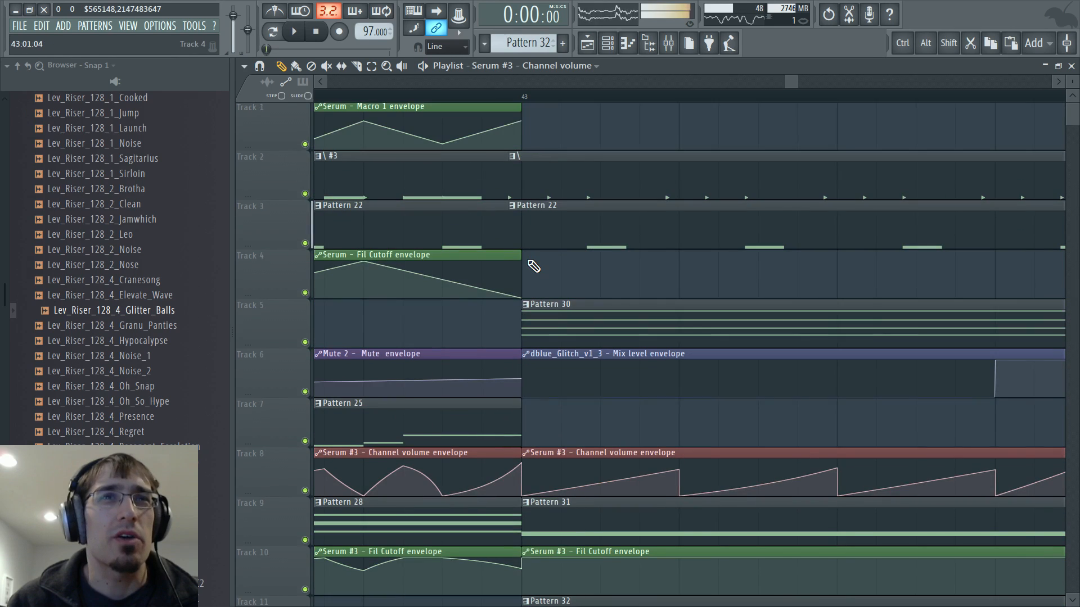
# Place the first Track 2 clip exactly at bar 43 and delete the misaligned Track 2 clips from bar 44 onward
pyautogui.scroll(-5, 529, 261)
pyautogui.scroll(3, 528, 205)
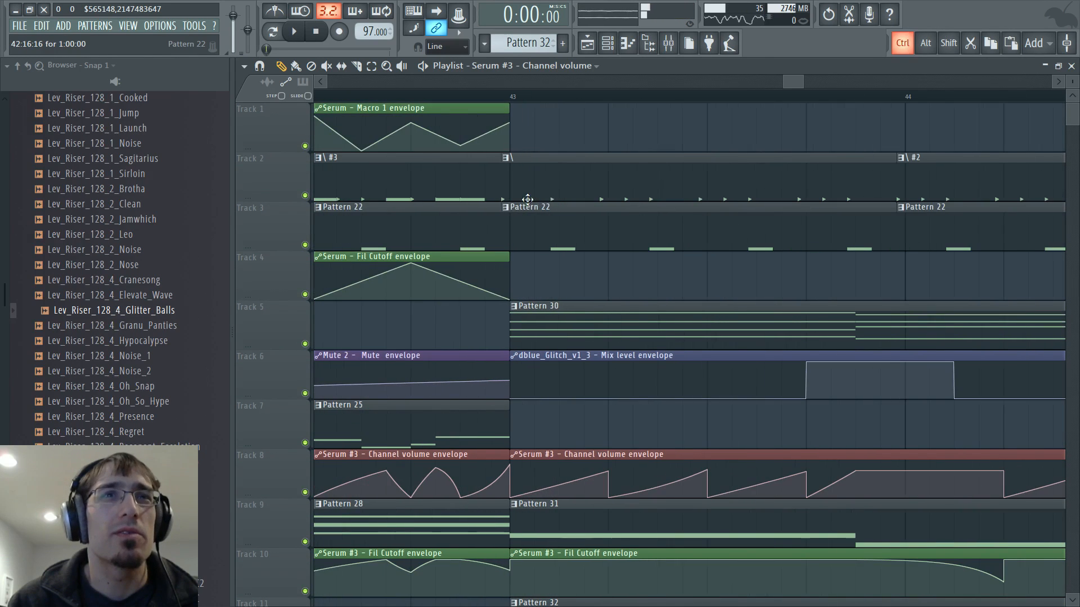
pyautogui.click(542, 189)
pyautogui.rightClick(547, 186)
pyautogui.click(521, 180)
pyautogui.scroll(-3, 517, 178)
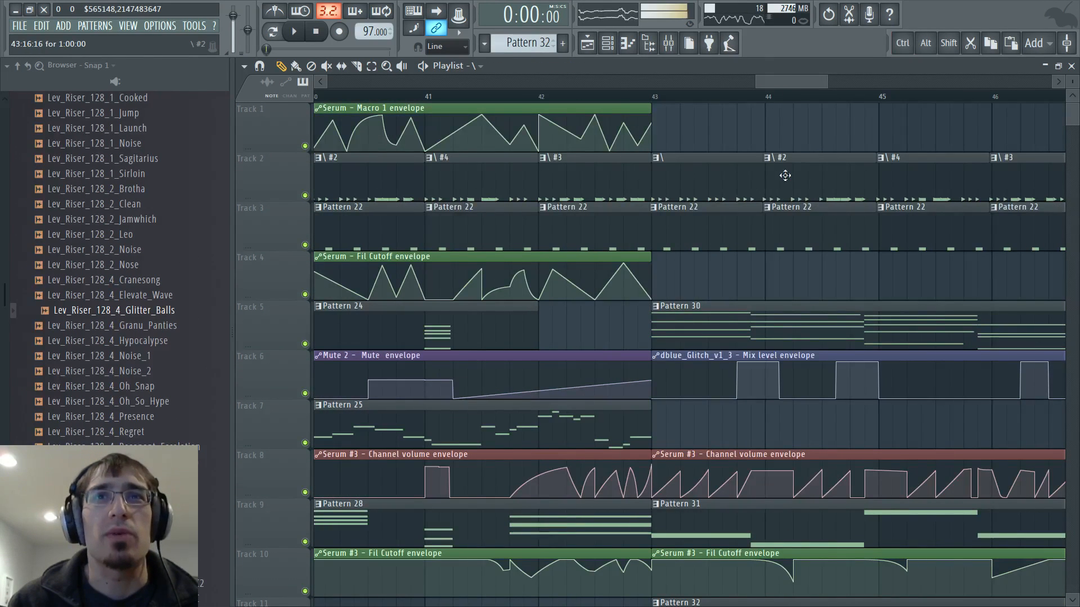
pyautogui.rightClick(801, 180)
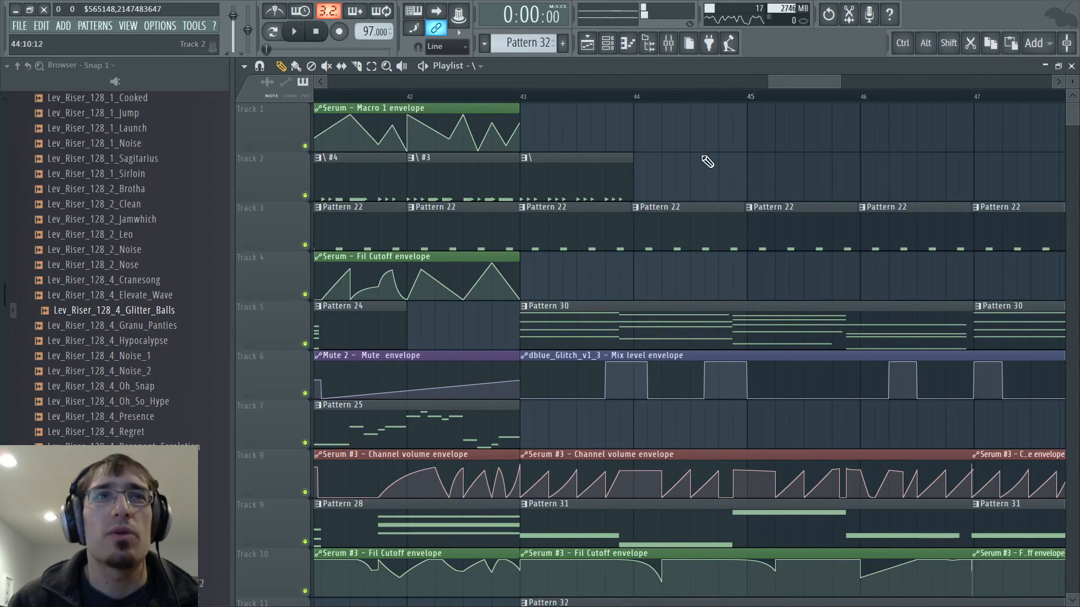
pyautogui.scroll(-2, 554, 174)
pyautogui.rightClick(837, 188)
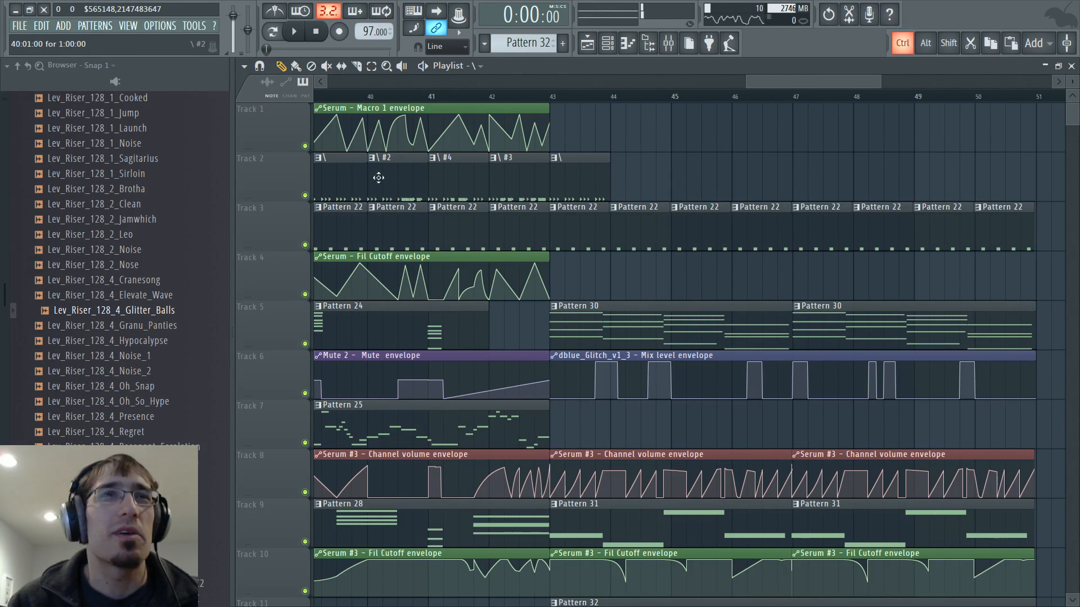
# Copy the #2, #4 and #3 clips of Track 2 from bars 40–42 to bar 44, and repeat the four-clip block from bar 47
pyautogui.moveTo(378, 171); pyautogui.dragTo(533, 167)
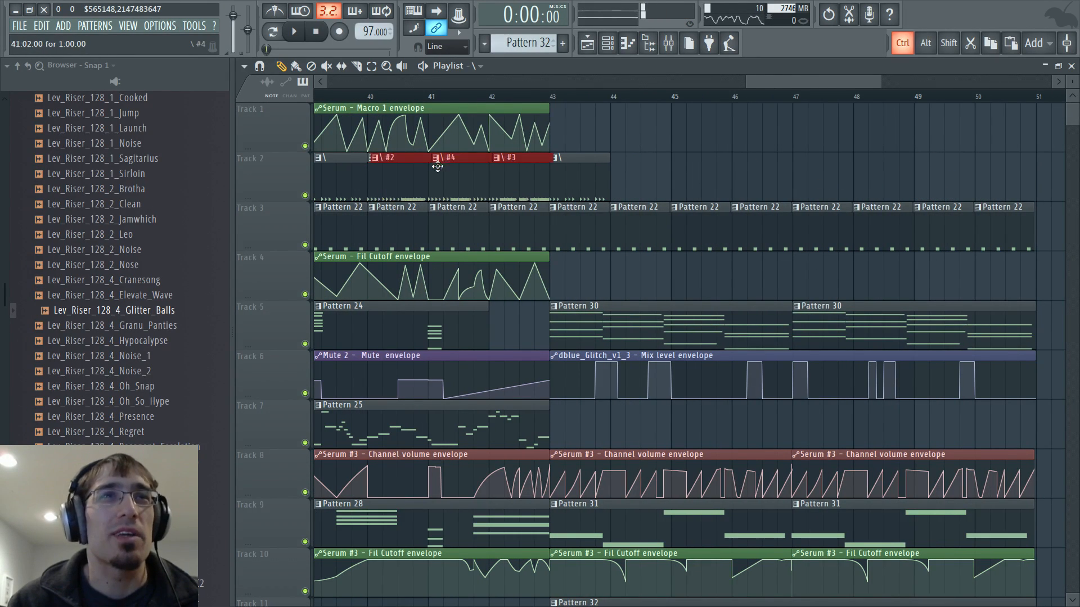
pyautogui.moveTo(407, 167); pyautogui.dragTo(652, 168)
pyautogui.scroll(3, 606, 176)
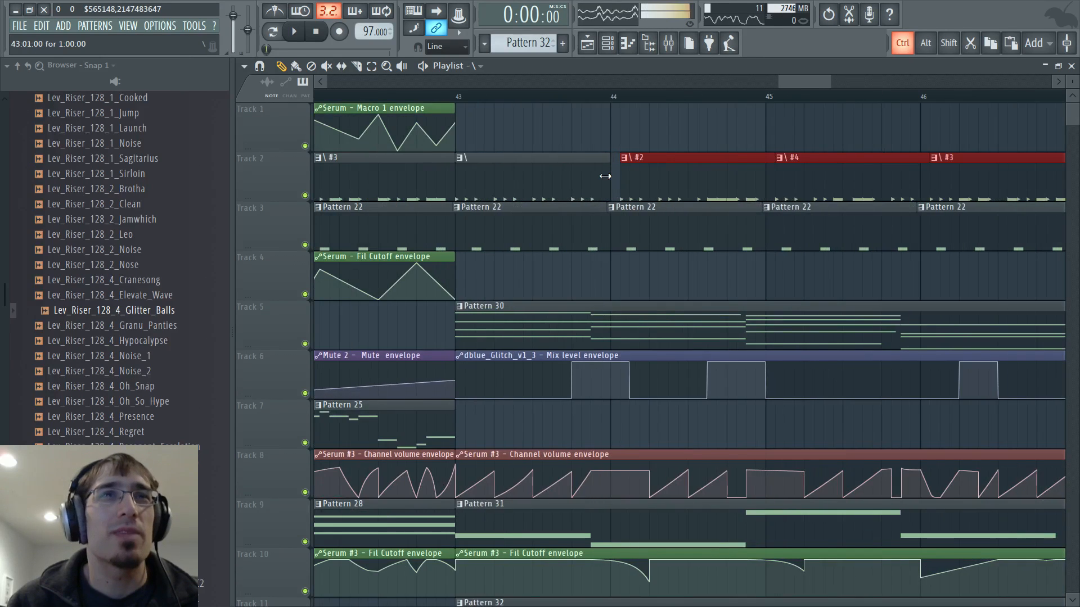
pyautogui.scroll(-2, 622, 175)
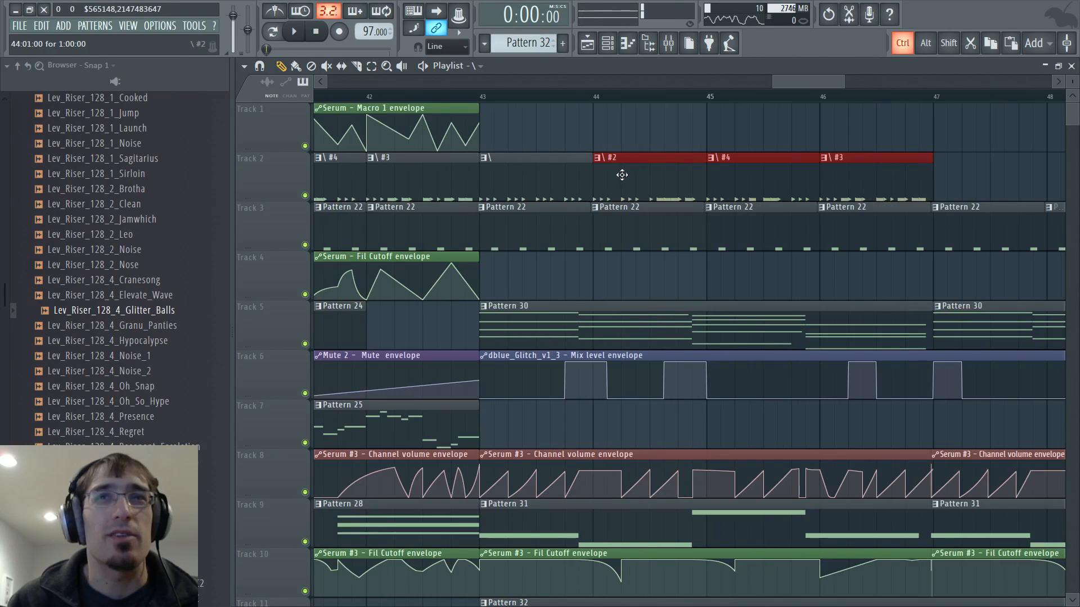
pyautogui.moveTo(528, 165); pyautogui.dragTo(867, 164)
pyautogui.hotkey('ctrl', 'b')
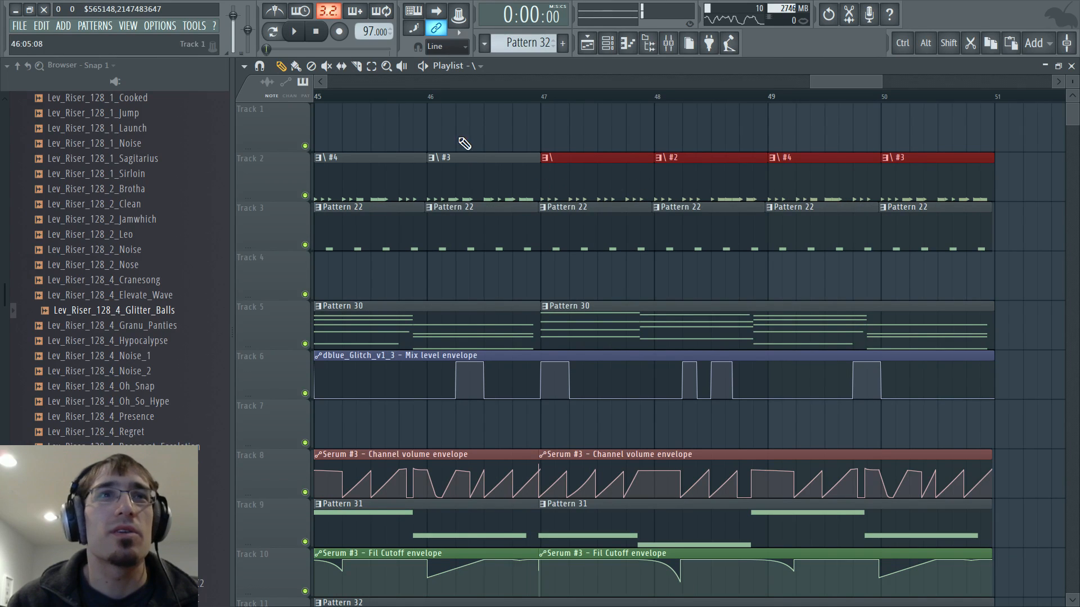
# Play the song from bar 46 and check the Insert 16 effect chain and its Glitch settings
pyautogui.click(431, 97)
pyautogui.press('space')
pyautogui.hotkey('ctrl', 'd')
pyautogui.scroll(3, 533, 140)
pyautogui.scroll(-4, 589, 152)
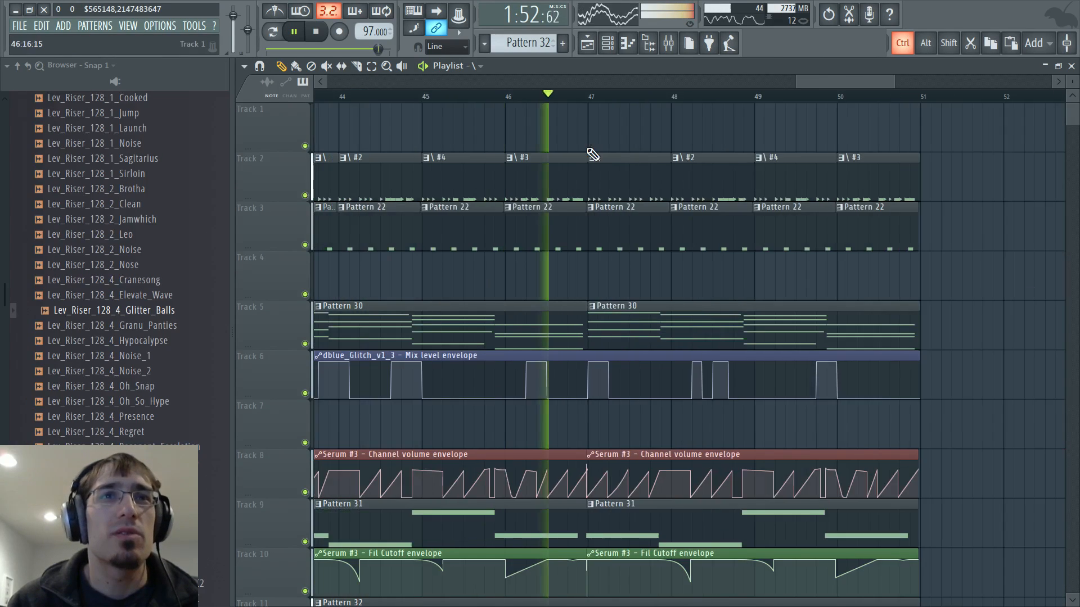
pyautogui.scroll(-4, 587, 152)
pyautogui.scroll(-4, 581, 148)
pyautogui.press('F7')
pyautogui.press('F9')
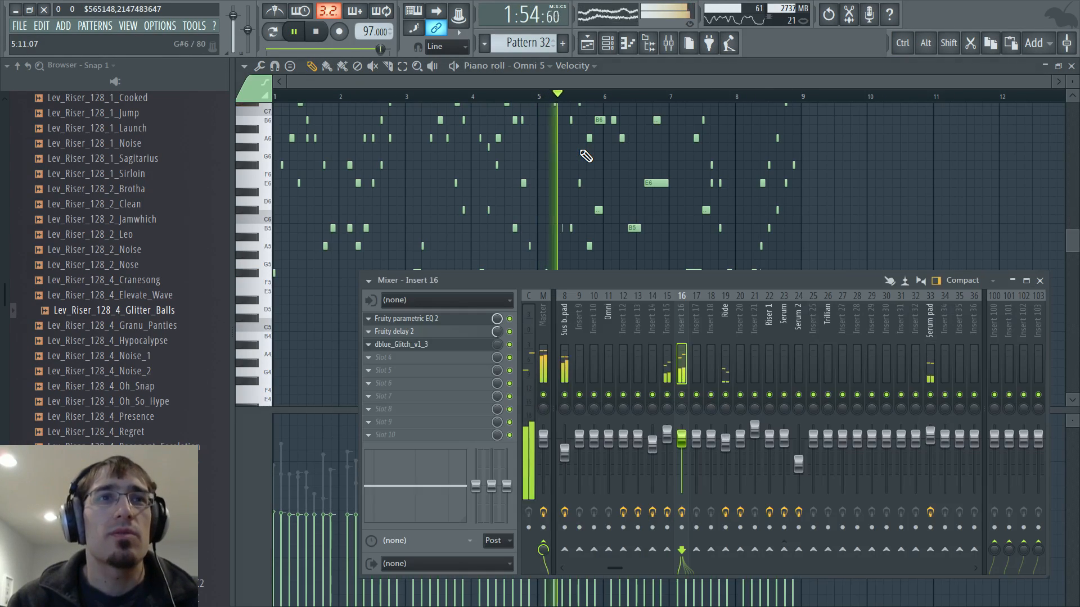
pyautogui.click(445, 346)
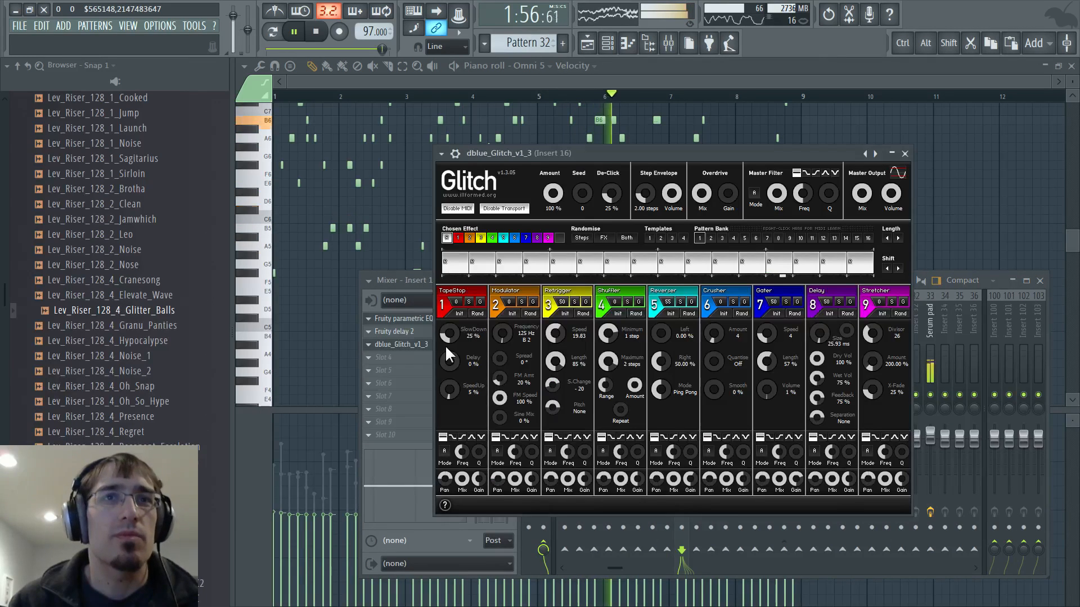
pyautogui.click(404, 360)
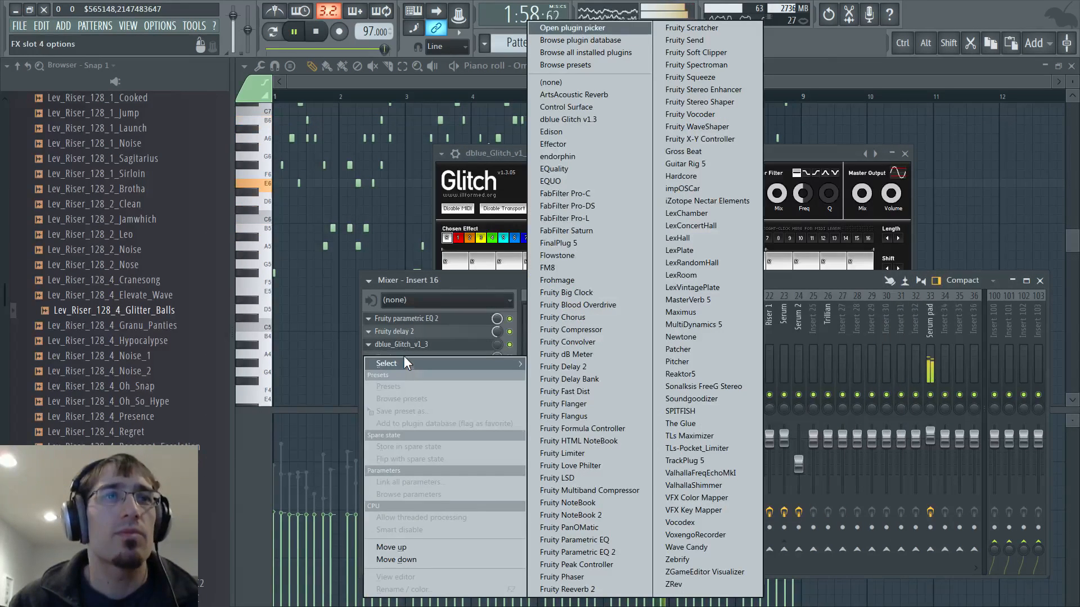
pyautogui.click(448, 282)
pyautogui.press('F5')
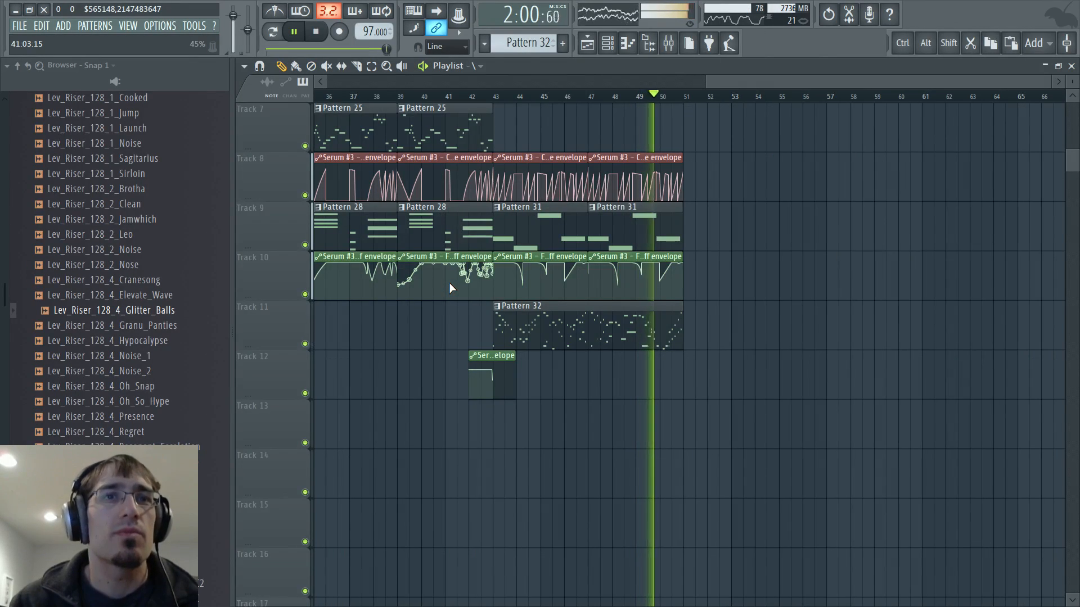
pyautogui.press('F5')
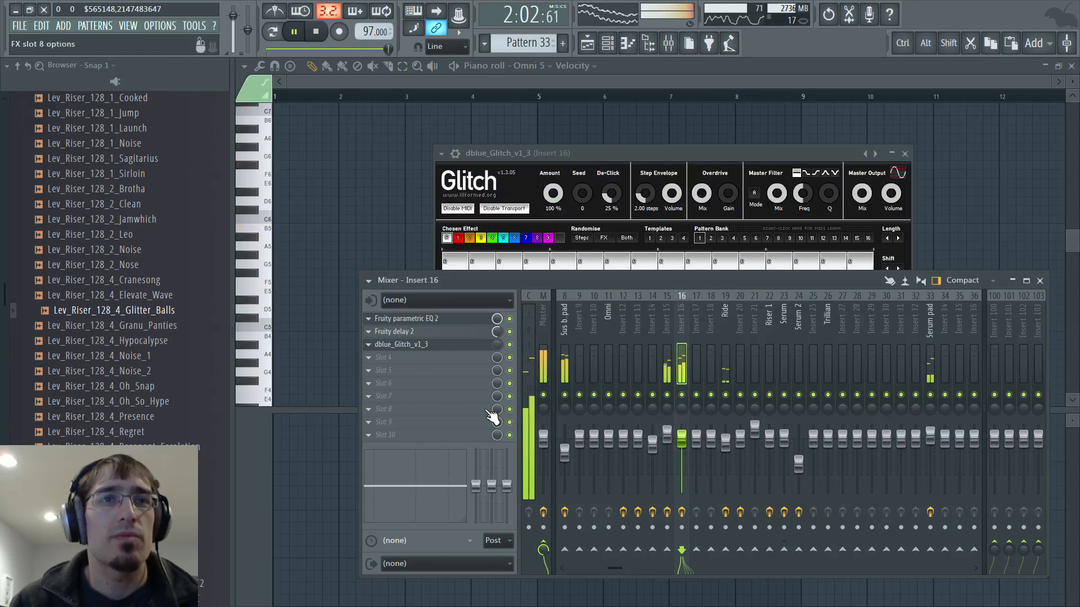
pyautogui.press('F6')
pyautogui.scroll(-7, 372, 450)
pyautogui.press('F9')
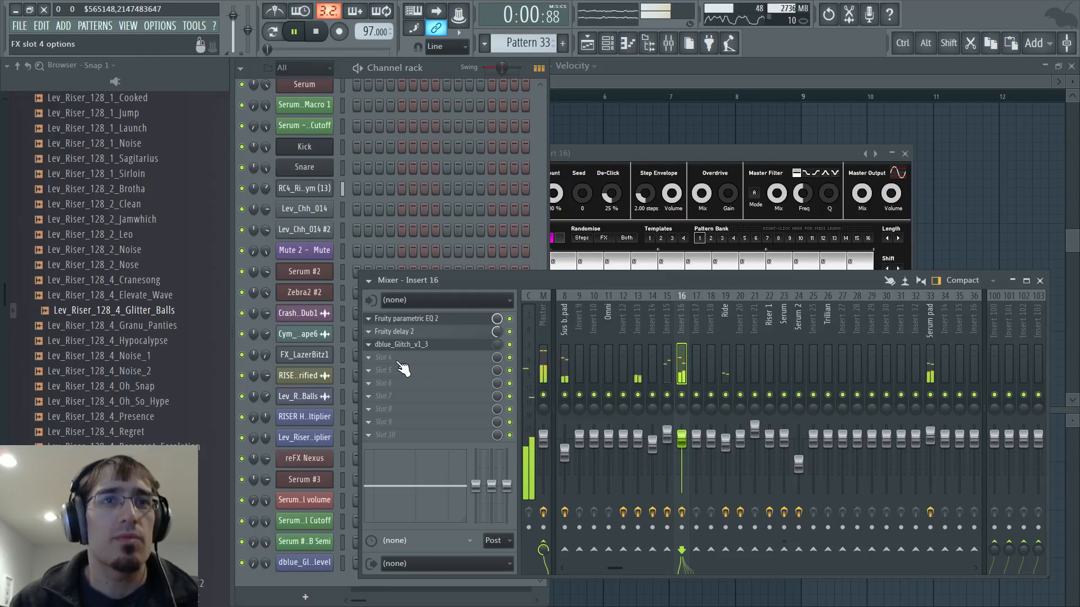
pyautogui.click(419, 345)
pyautogui.click(419, 346)
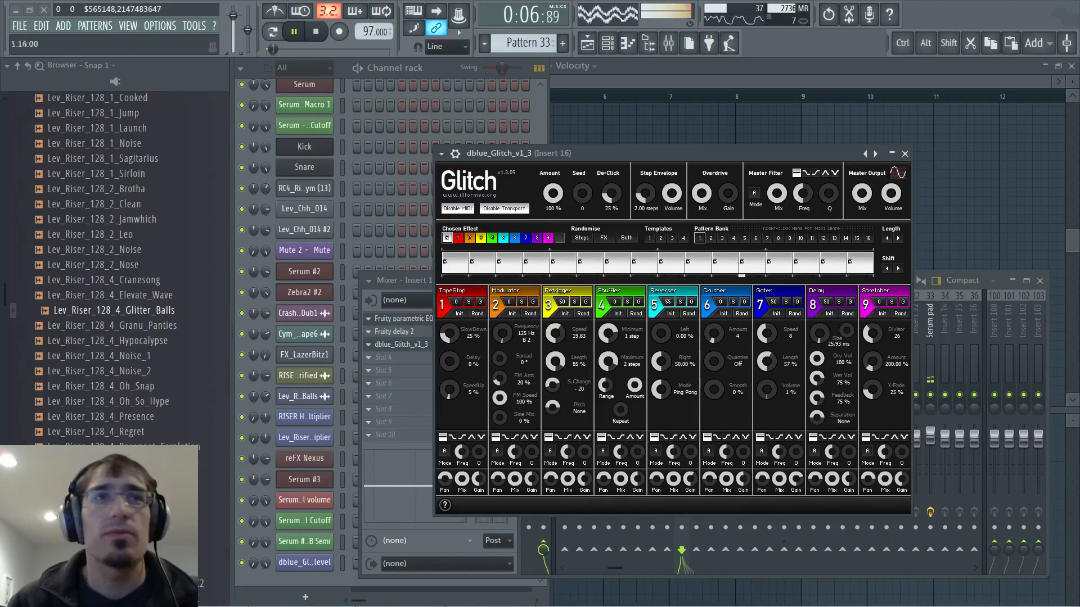
pyautogui.click(436, 64)
pyautogui.scroll(1, 449, 215)
pyautogui.press('F5')
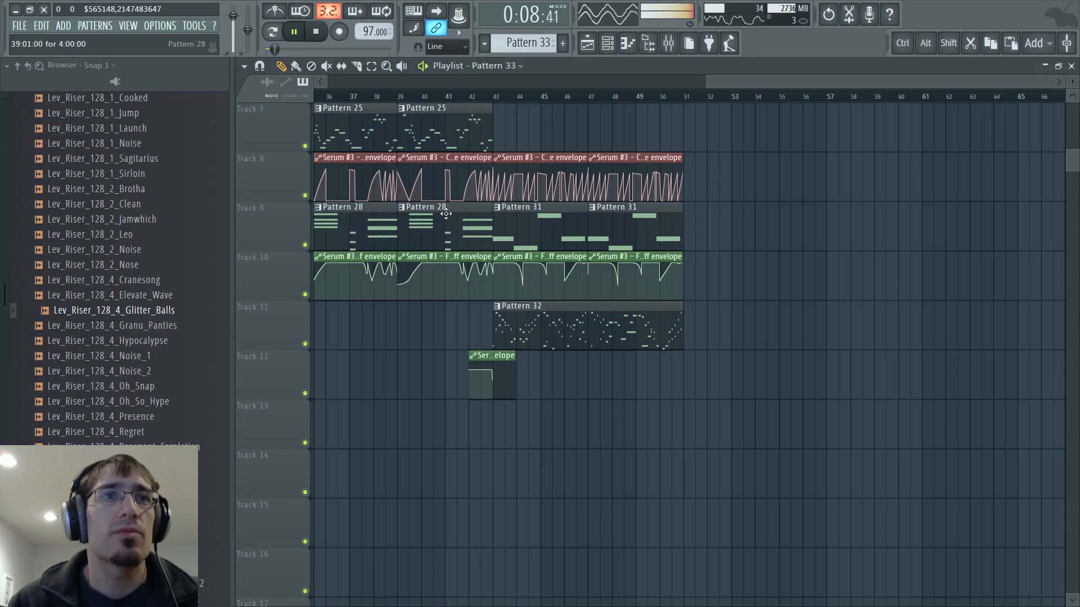
# Make Pattern 32 the active pattern again and switch playback to pattern mode
pyautogui.doubleClick(519, 323)
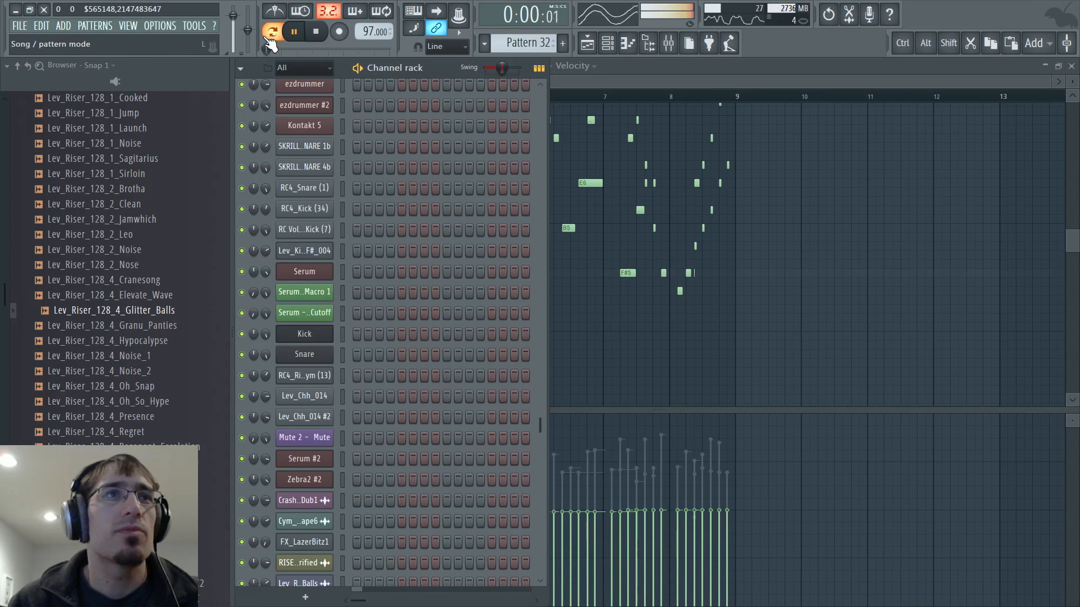
pyautogui.scroll(-3, 380, 295)
pyautogui.scroll(9, 381, 295)
pyautogui.press('F5')
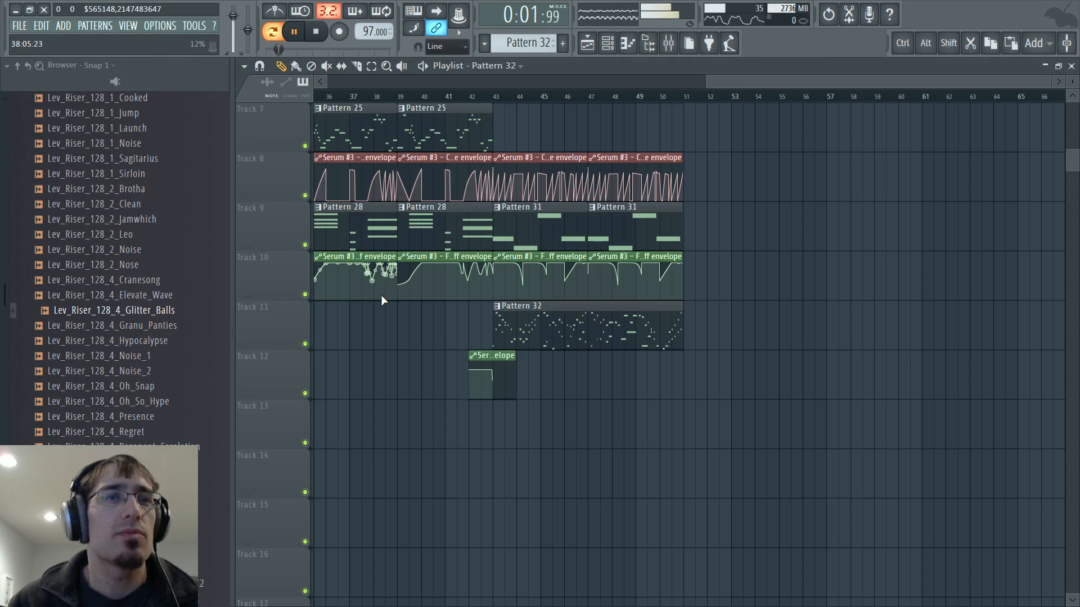
# Realign the second Pattern 31, Serum #3 Channel volume and Serum #3 Fil Cutoff clips to the start of bar 47
pyautogui.scroll(3, 442, 294)
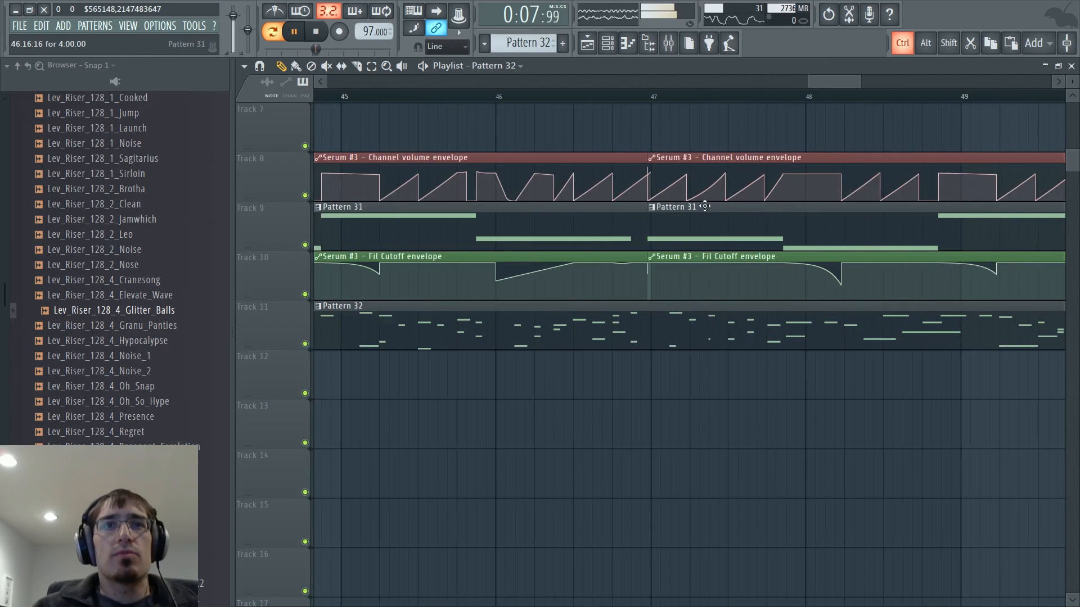
pyautogui.rightClick(626, 219)
pyautogui.moveTo(628, 219); pyautogui.dragTo(612, 216)
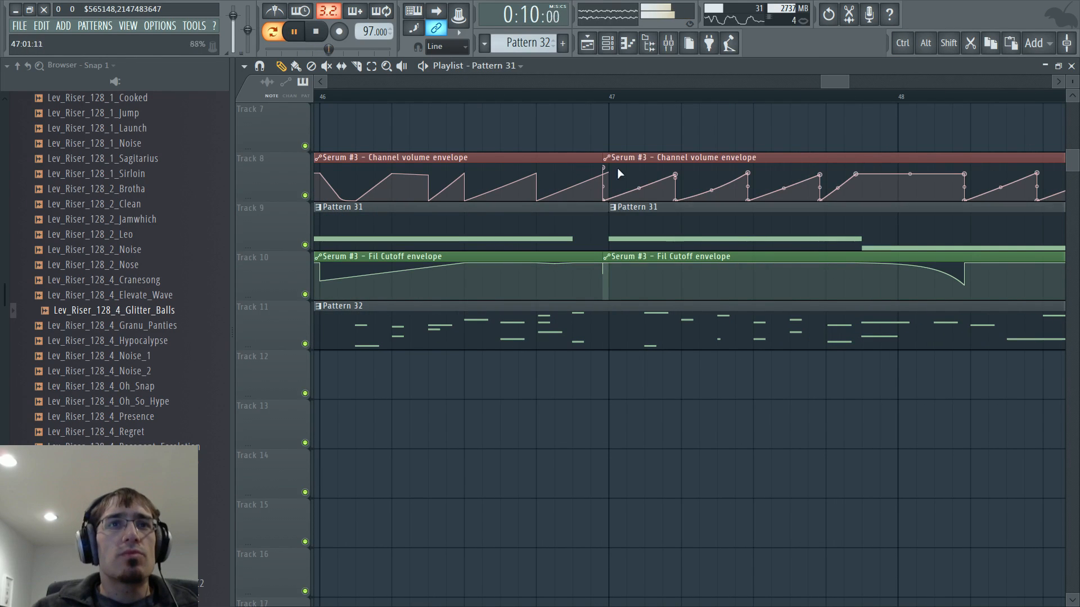
pyautogui.click(620, 160)
pyautogui.rightClick(620, 160)
pyautogui.click(620, 162)
pyautogui.moveTo(617, 256); pyautogui.dragTo(626, 250)
pyautogui.press('space')
# Delete the misaligned Pattern 22 clips on Track 3 from bar 43 onward and place new ones at bars 43 and 44
pyautogui.scroll(2, 627, 208)
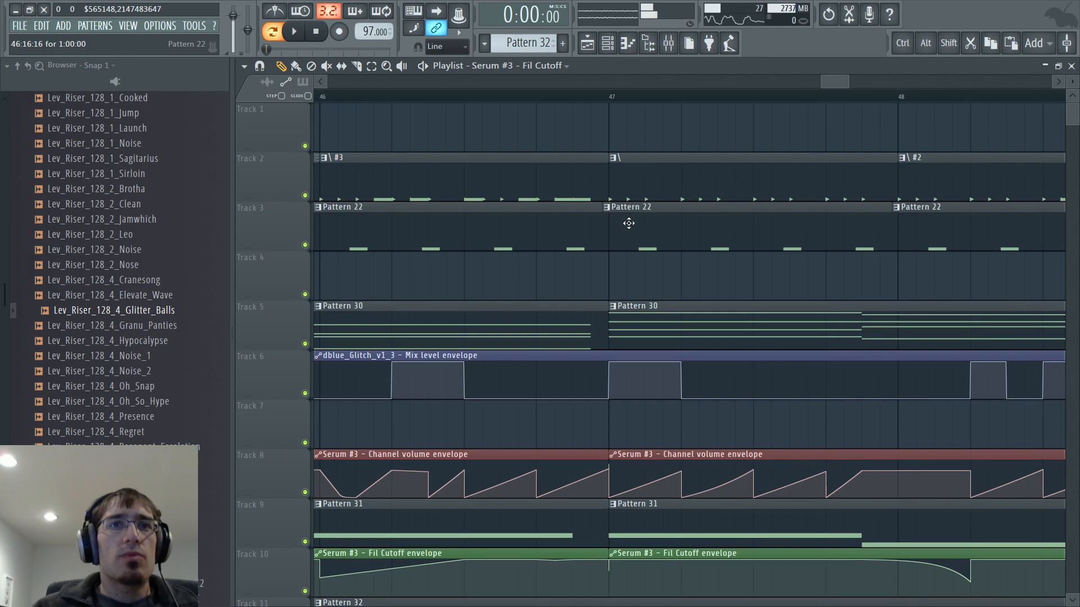
pyautogui.scroll(-2, 629, 223)
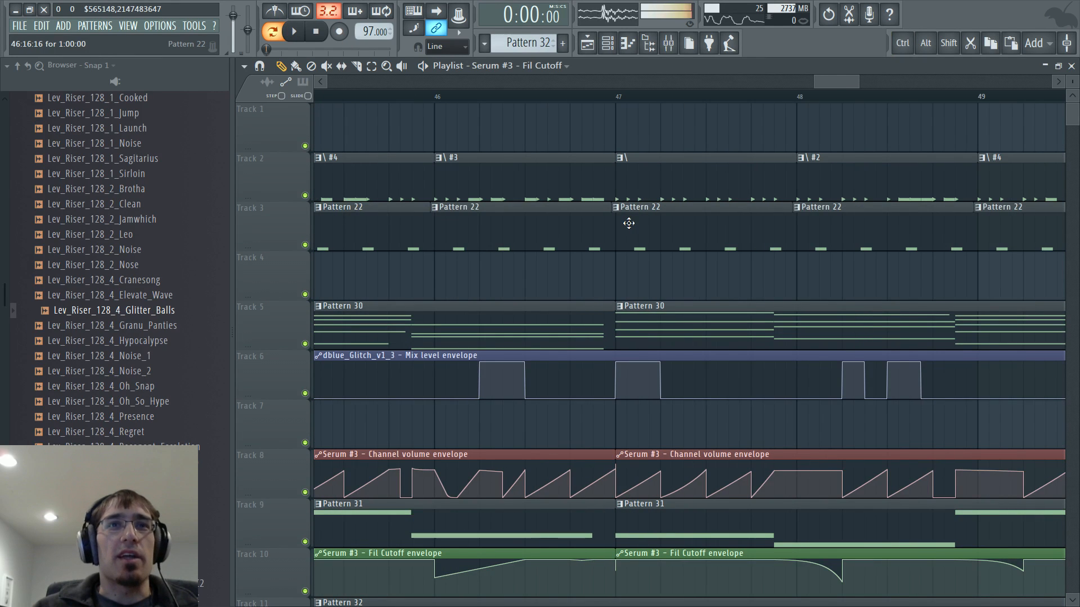
pyautogui.scroll(-3, 626, 224)
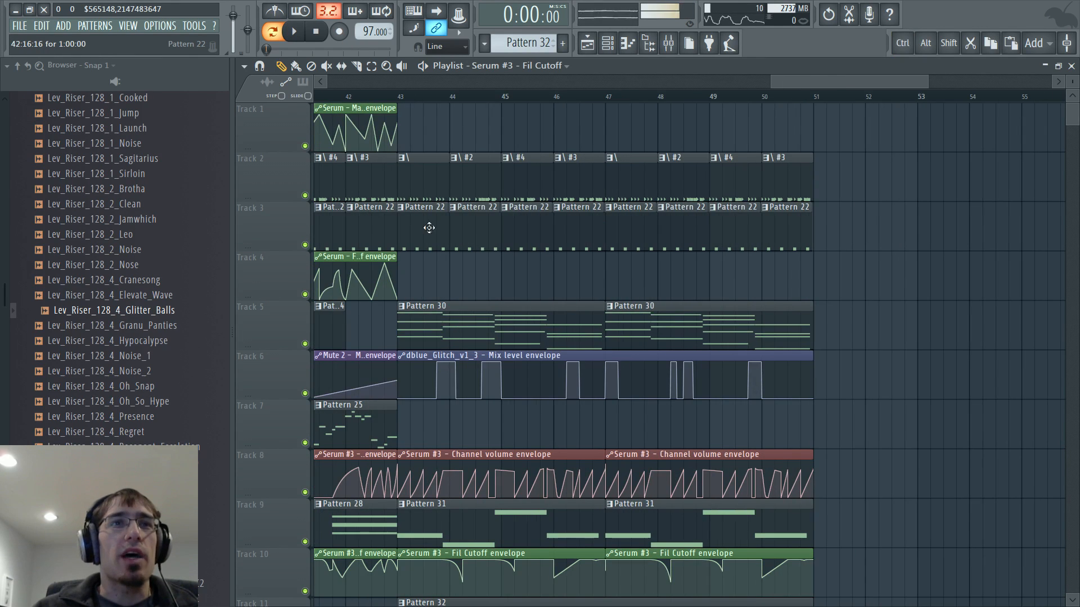
pyautogui.rightClick(429, 227)
pyautogui.scroll(5, 470, 238)
pyautogui.click(496, 229)
pyautogui.click(514, 223)
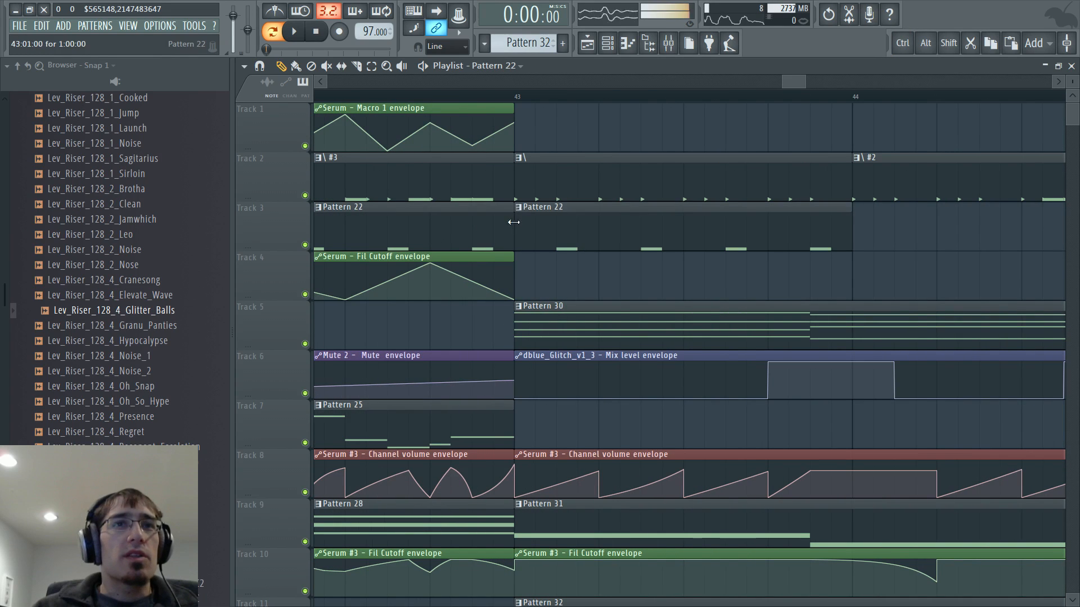
pyautogui.click(855, 226)
# Repeat the two new Pattern 22 clips along Track 3 to the end of bar 50
pyautogui.scroll(-4, 850, 226)
pyautogui.moveTo(838, 231); pyautogui.dragTo(935, 238)
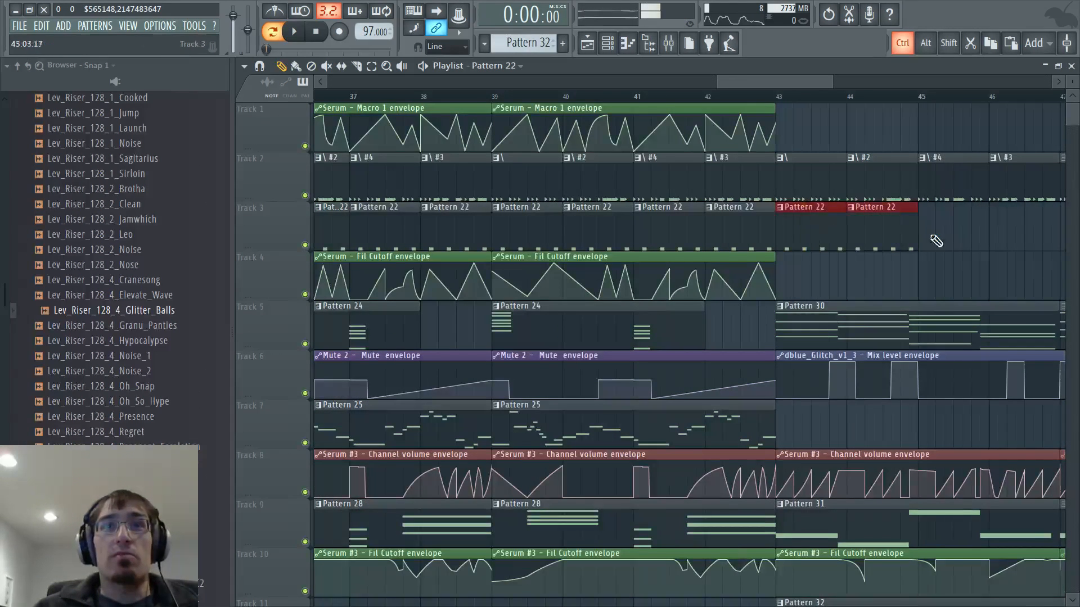
pyautogui.hotkey('ctrl', 'b')
pyautogui.hotkey('ctrl', 'b')
pyautogui.hotkey('ctrl', 'b')
pyautogui.hotkey('ctrl', 'b')
pyautogui.rightClick(887, 234)
# Play the arrangement in song mode from bar 35 and check the levels of the first mixer tracks
pyautogui.scroll(-4, 686, 197)
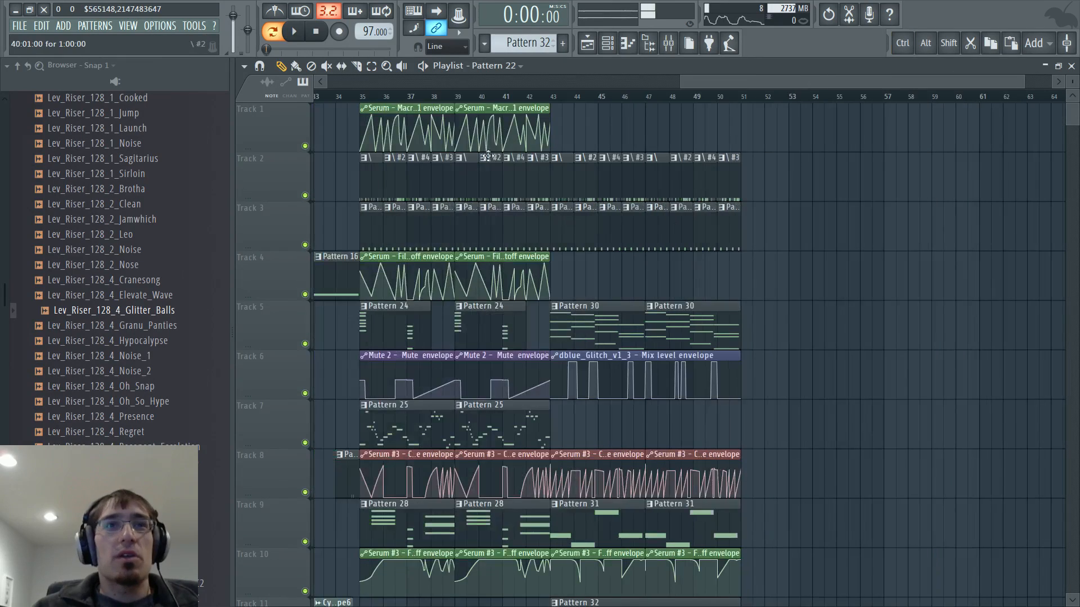
pyautogui.scroll(-4, 526, 135)
pyautogui.scroll(4, 506, 141)
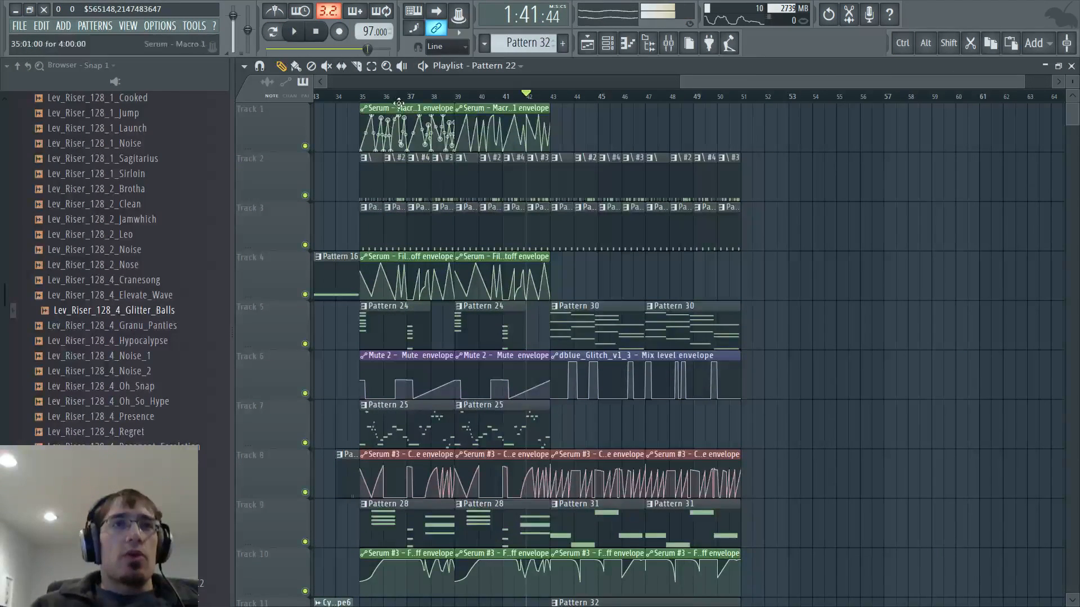
pyautogui.press('space')
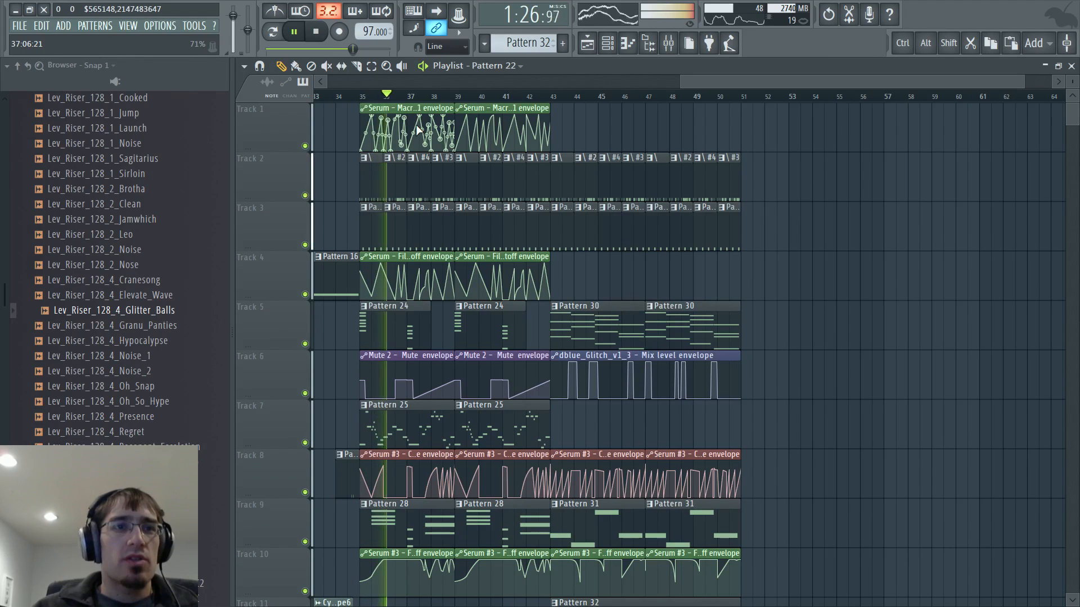
pyautogui.press('F9')
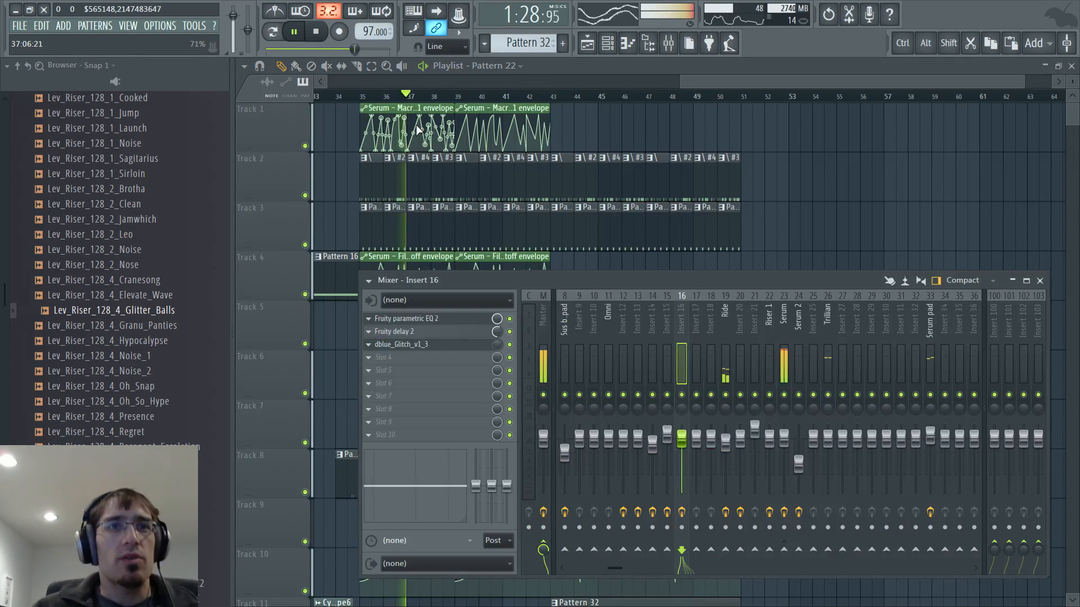
pyautogui.click(592, 324)
pyautogui.scroll(7, 591, 308)
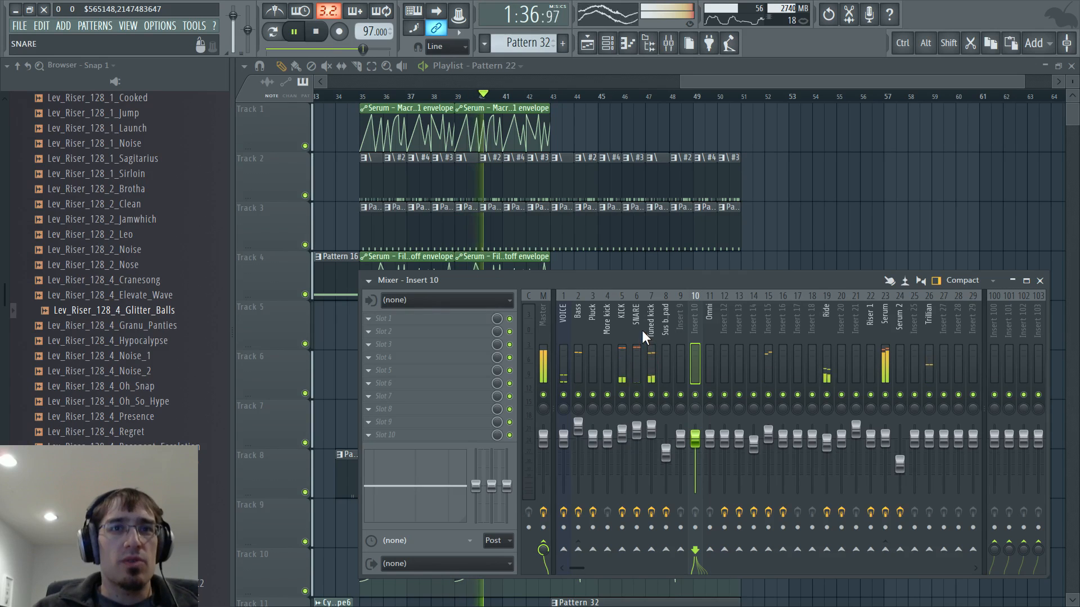
# Open Fruity parametric EQ 2 on the Serum mixer track and adjust one of its bands
pyautogui.click(883, 318)
pyautogui.click(416, 385)
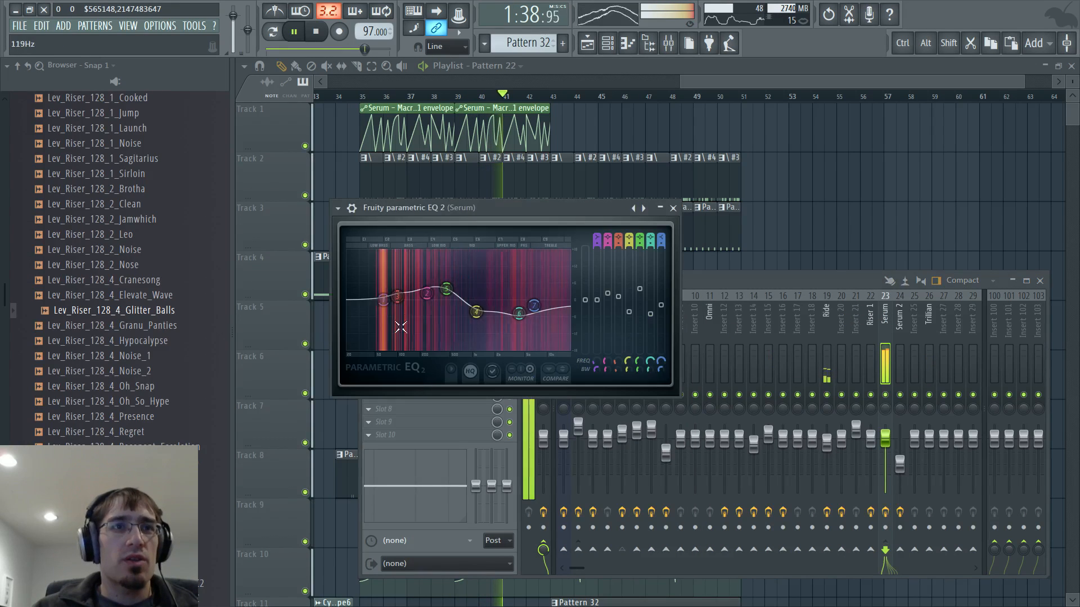
pyautogui.moveTo(451, 295); pyautogui.dragTo(387, 301)
pyautogui.press('F9')
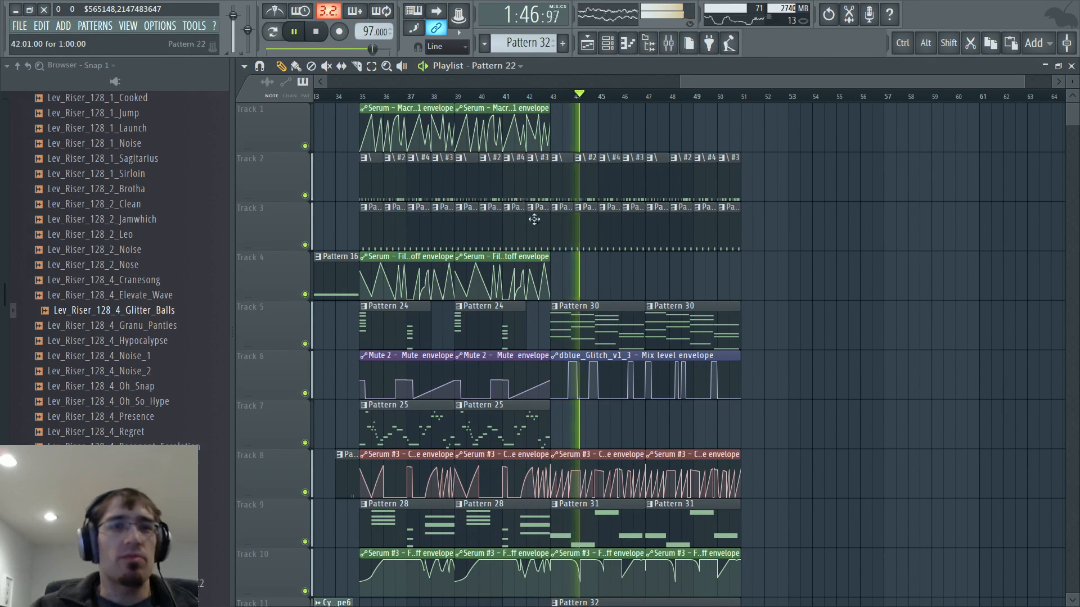
# Check the clips from bar 43 onward during playback and save the project
pyautogui.scroll(-2, 534, 219)
pyautogui.scroll(7, 588, 283)
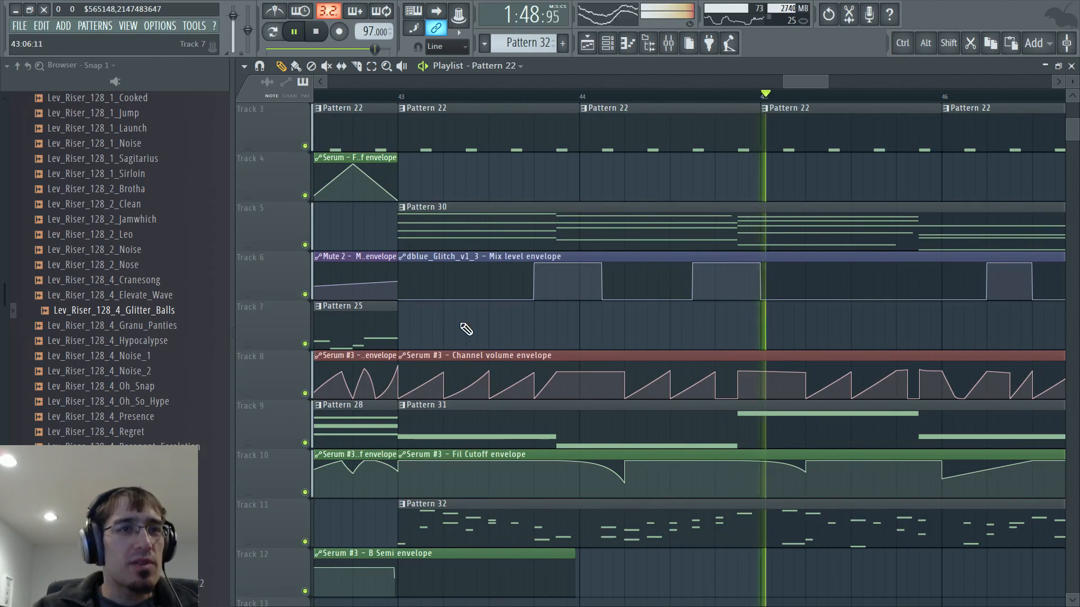
pyautogui.scroll(-7, 466, 329)
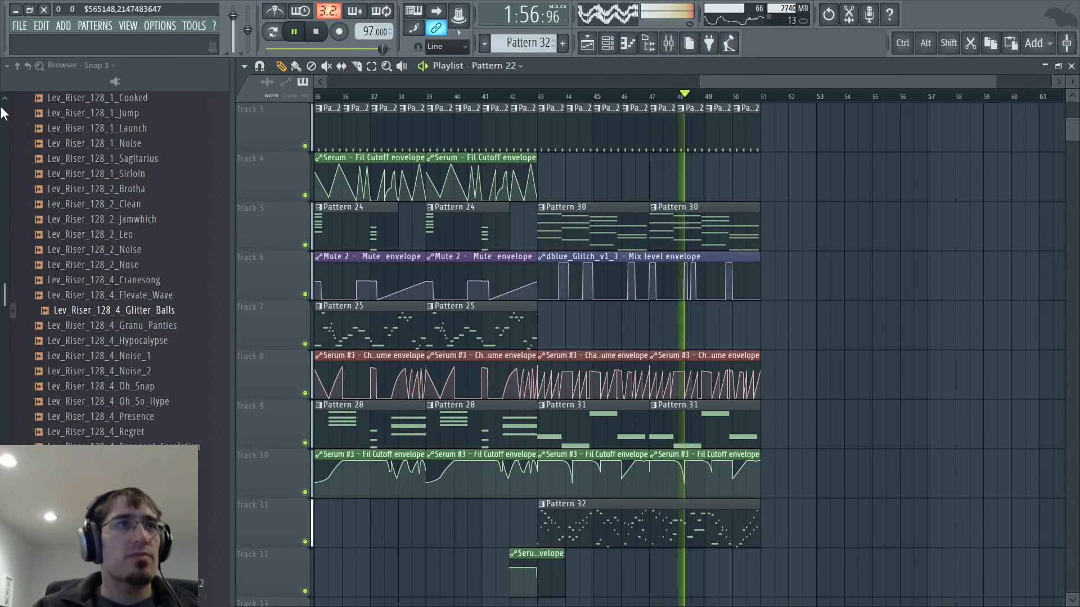
pyautogui.click(12, 26)
pyautogui.click(44, 108)
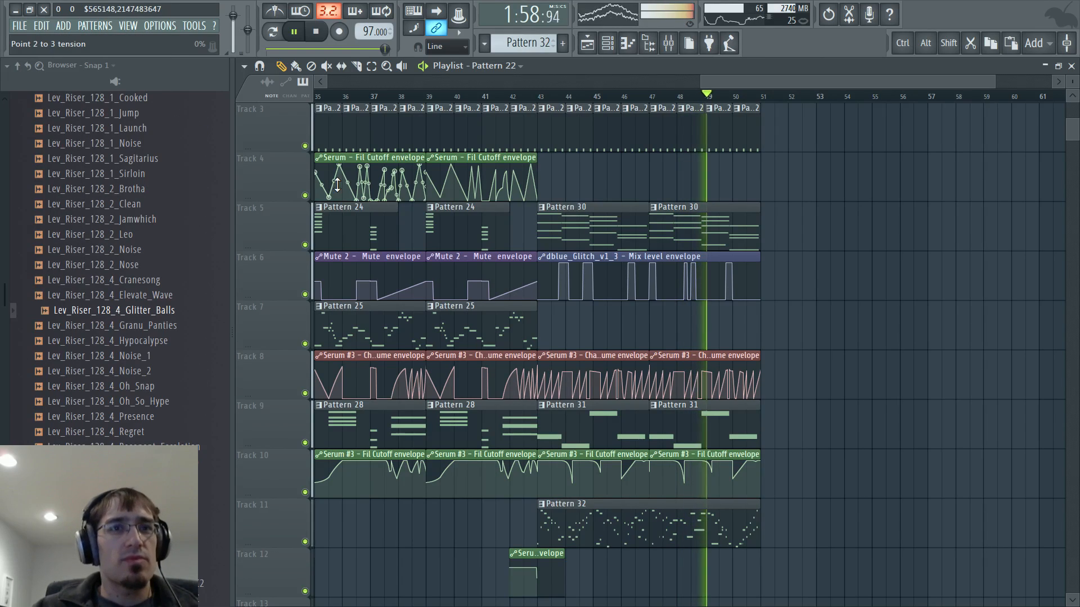
# Look over the whole arrangement, comparing the clips of the earlier sections with the new section from bar 35 onward
pyautogui.scroll(5, 583, 272)
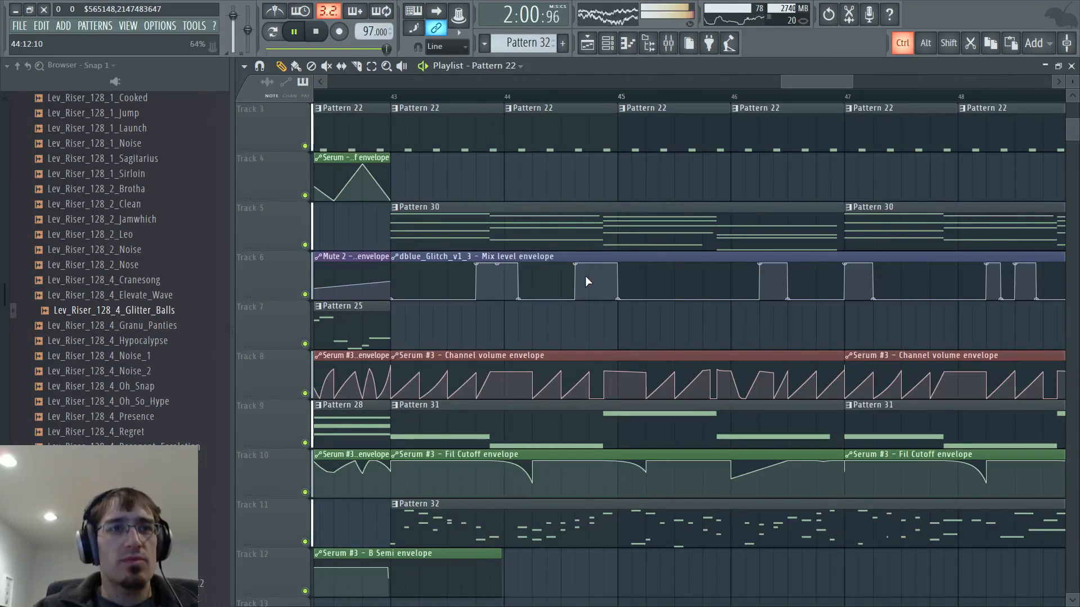
pyautogui.scroll(-5, 585, 275)
pyautogui.moveTo(748, 79); pyautogui.dragTo(440, 87)
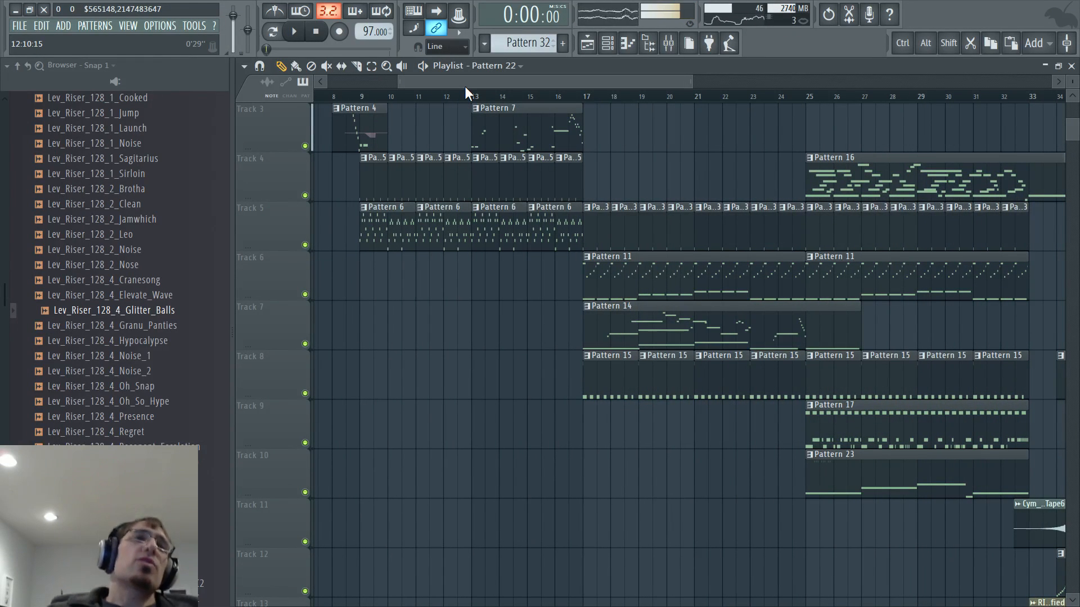
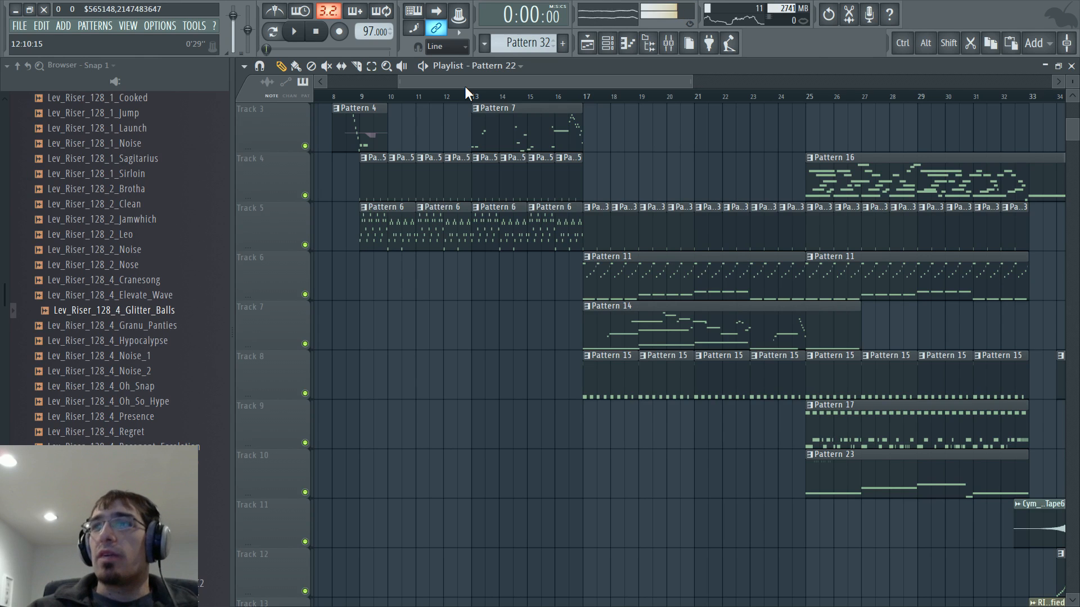
pyautogui.moveTo(593, 83); pyautogui.dragTo(752, 84)
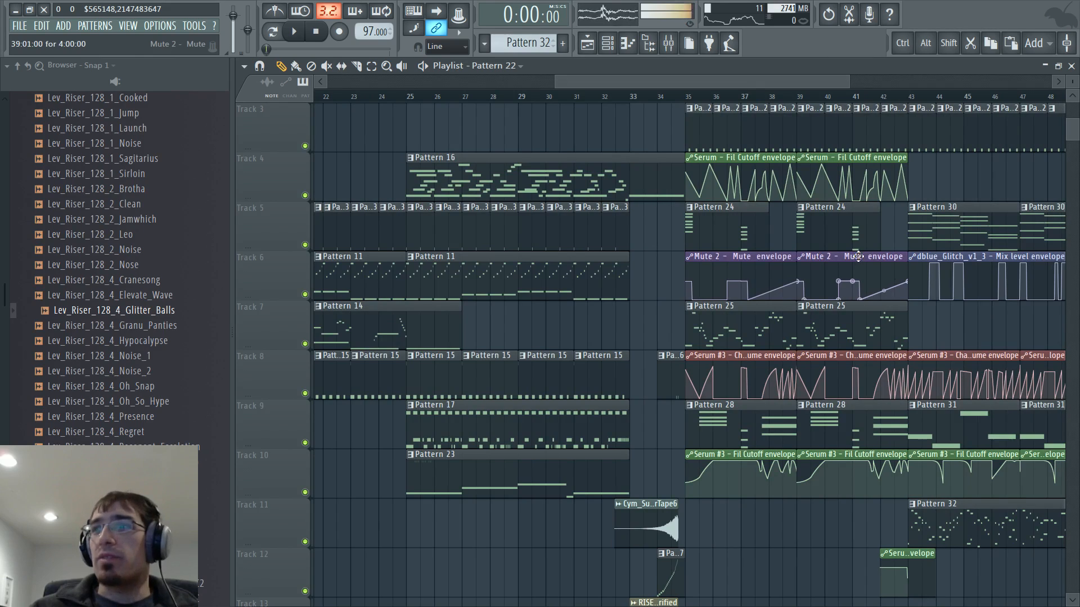
pyautogui.scroll(-3, 1029, 304)
pyautogui.keyDown('ctrl'); pyautogui.scroll(-4, 913, 369); pyautogui.keyUp('ctrl')
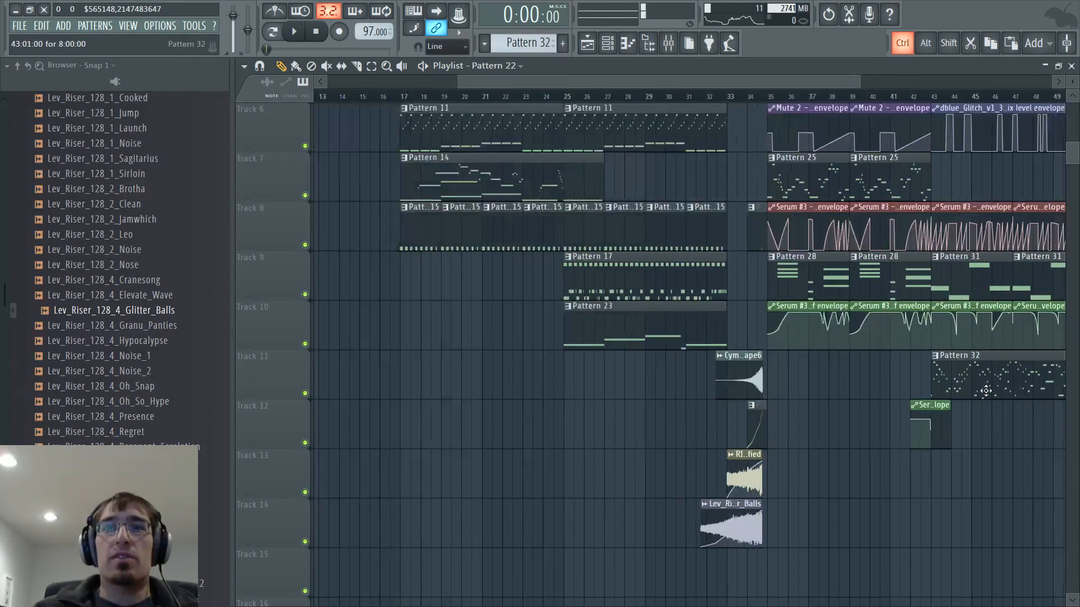
pyautogui.scroll(4, 807, 332)
pyautogui.scroll(-2, 807, 335)
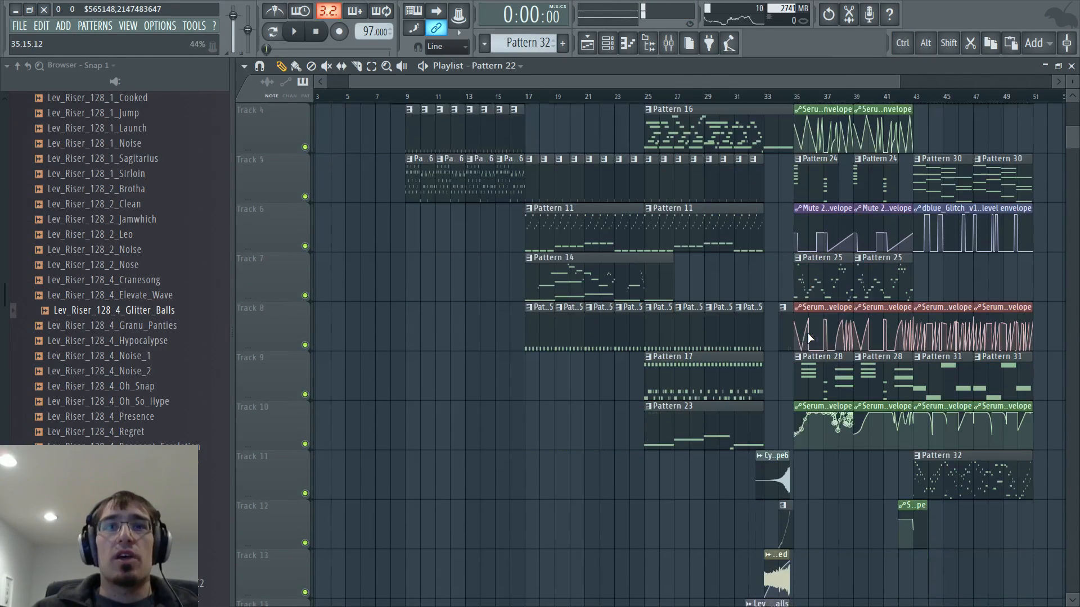
pyautogui.keyDown('ctrl'); pyautogui.scroll(3, 776, 336); pyautogui.keyUp('ctrl')
# Play the song from bar 22 and review which tracks lead into the section at bar 35
pyautogui.click(448, 102)
pyautogui.press('space')
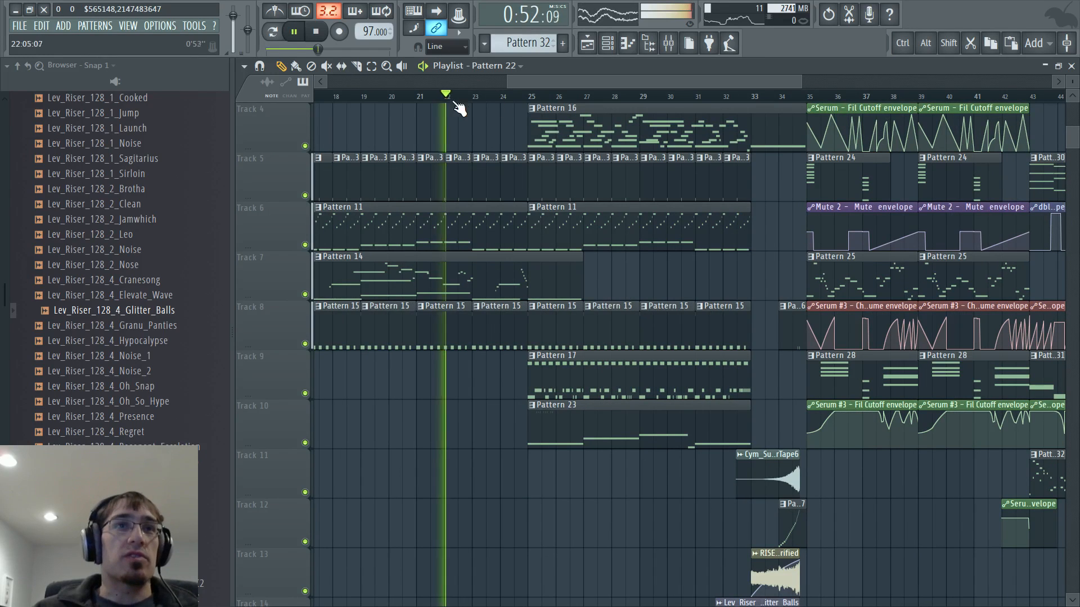
pyautogui.scroll(3, 518, 126)
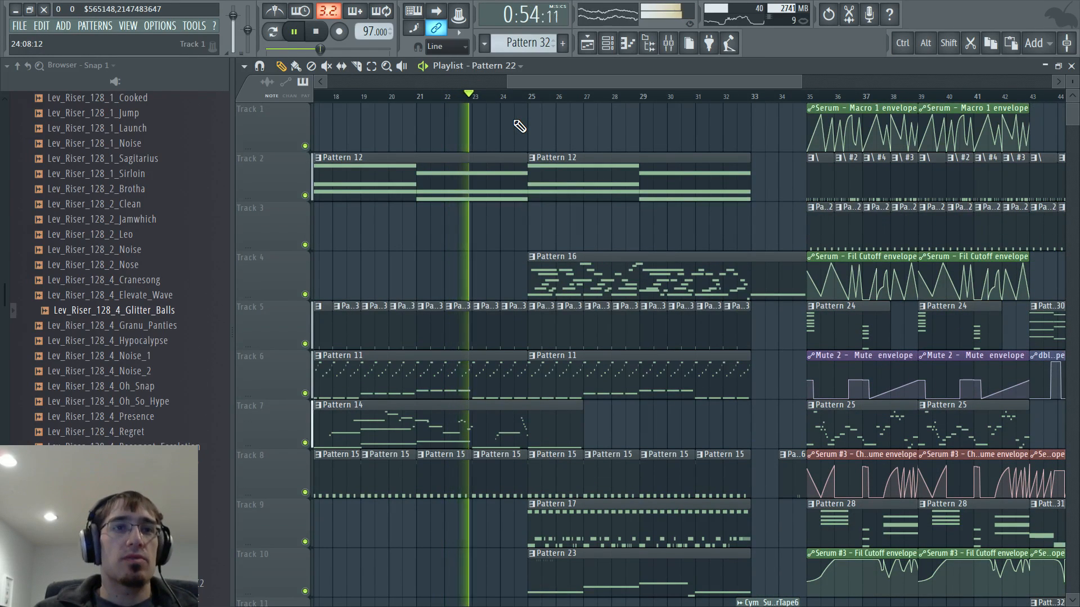
pyautogui.scroll(-5, 518, 125)
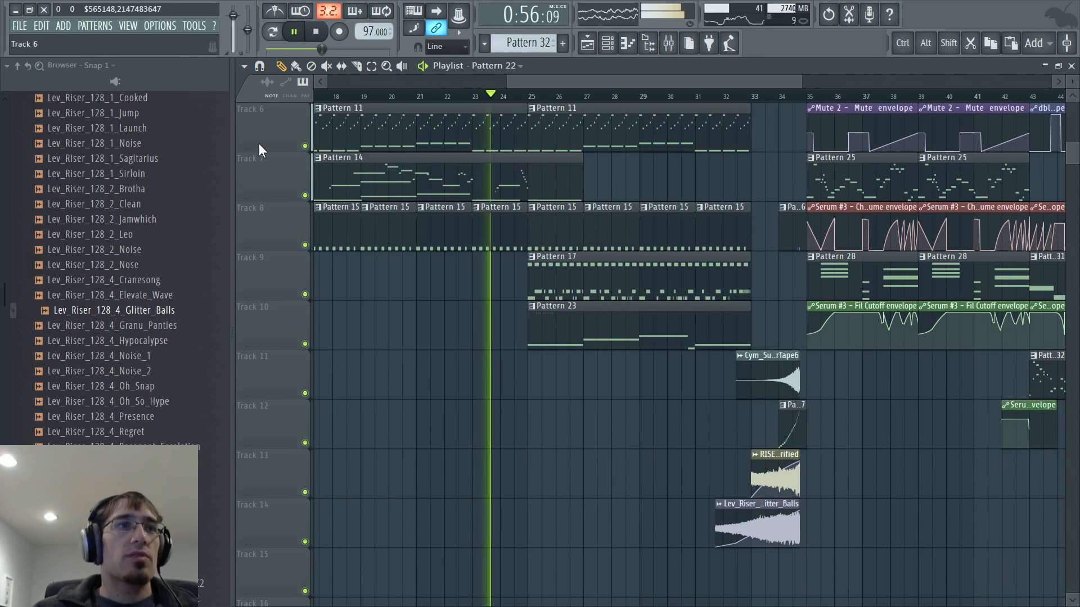
# Collapse the FX - Rising sample folder and expand the FX - Falling folder
pyautogui.scroll(10, 123, 241)
pyautogui.scroll(10, 122, 240)
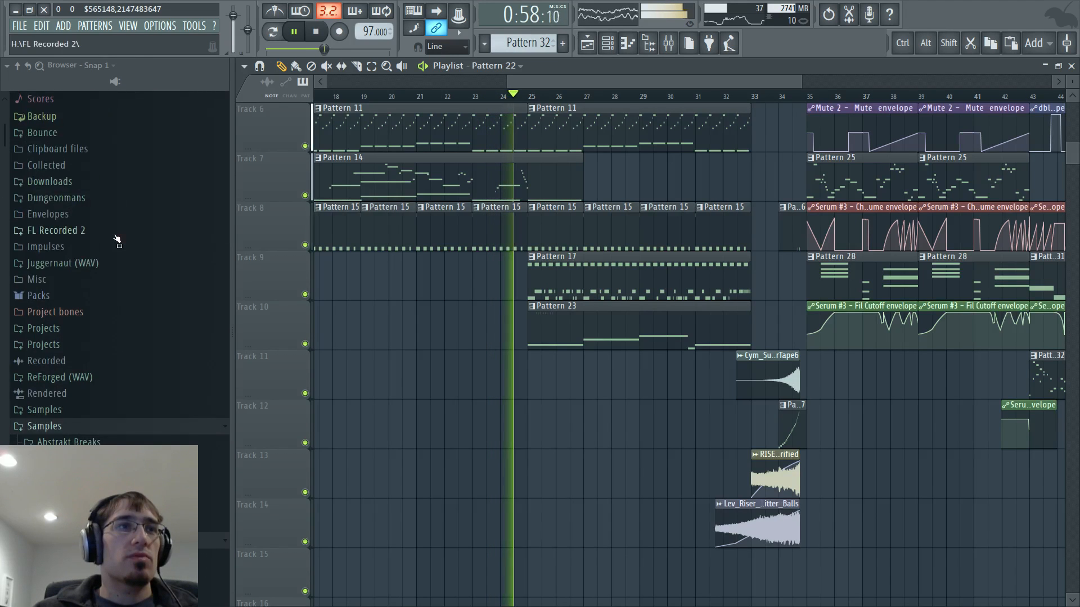
pyautogui.scroll(-5, 115, 263)
pyautogui.click(116, 264)
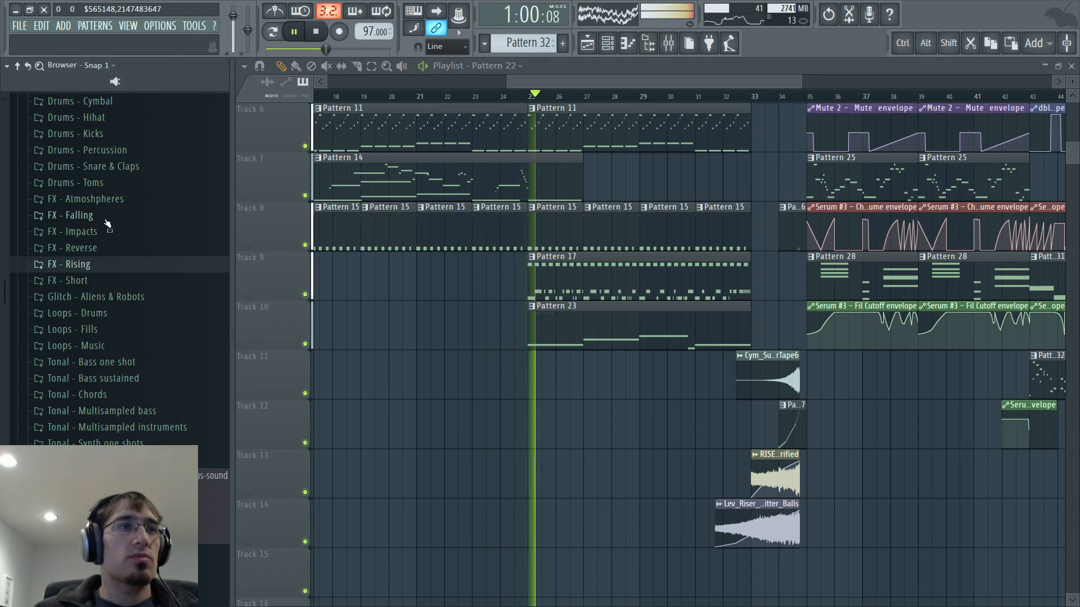
pyautogui.click(71, 215)
# Audition falling effect samples from the Lev_Fall_110 series against the playing song
pyautogui.click(101, 292)
pyautogui.click(136, 398)
pyautogui.scroll(-4, 139, 395)
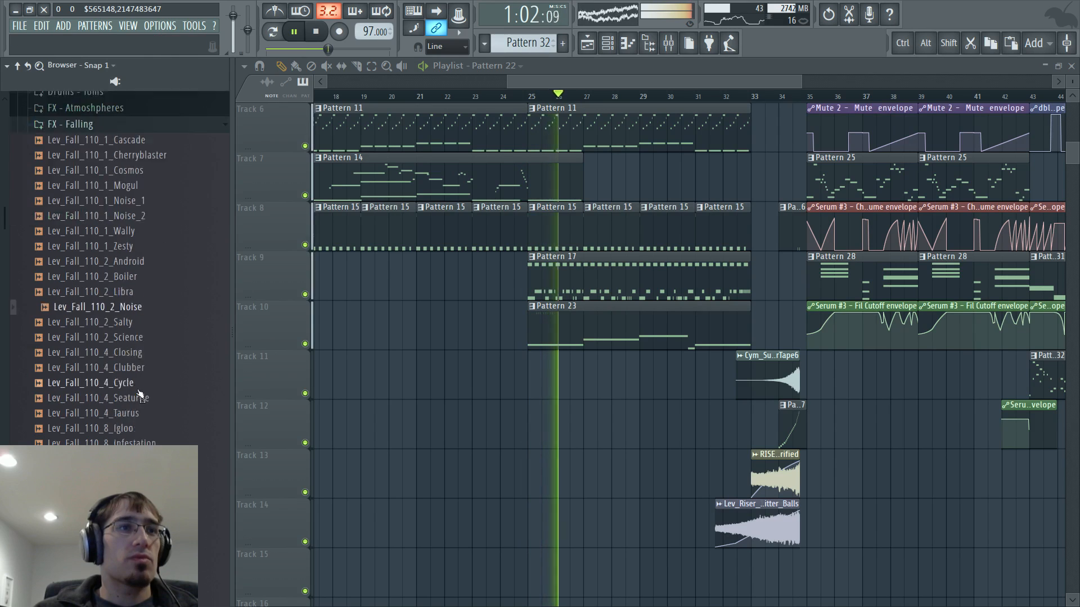
pyautogui.click(138, 385)
pyautogui.click(138, 370)
pyautogui.click(142, 398)
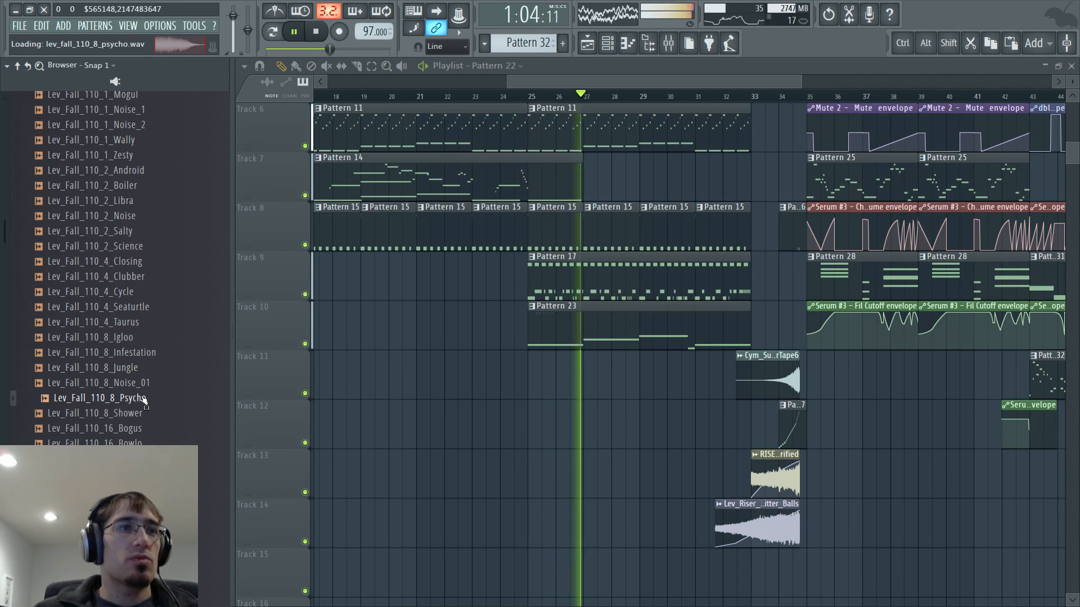
pyautogui.click(141, 413)
pyautogui.click(143, 430)
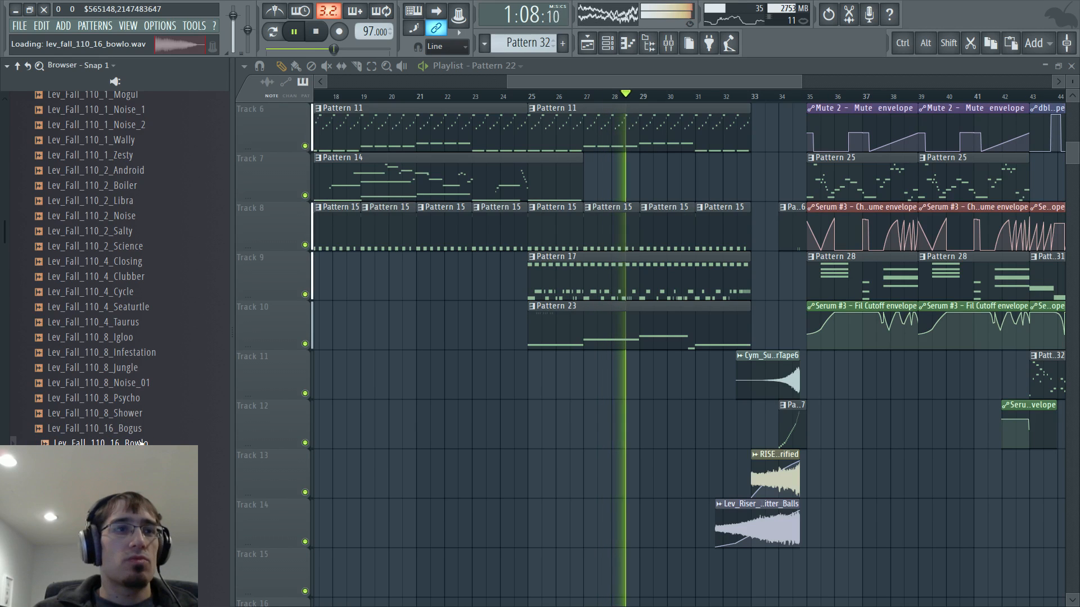
# Place Lev_Fall_110_16_Bowlo on Track 15 at bar 35 and create a volume automation clip for it
pyautogui.moveTo(142, 444); pyautogui.dragTo(826, 559)
pyautogui.scroll(2, 826, 558)
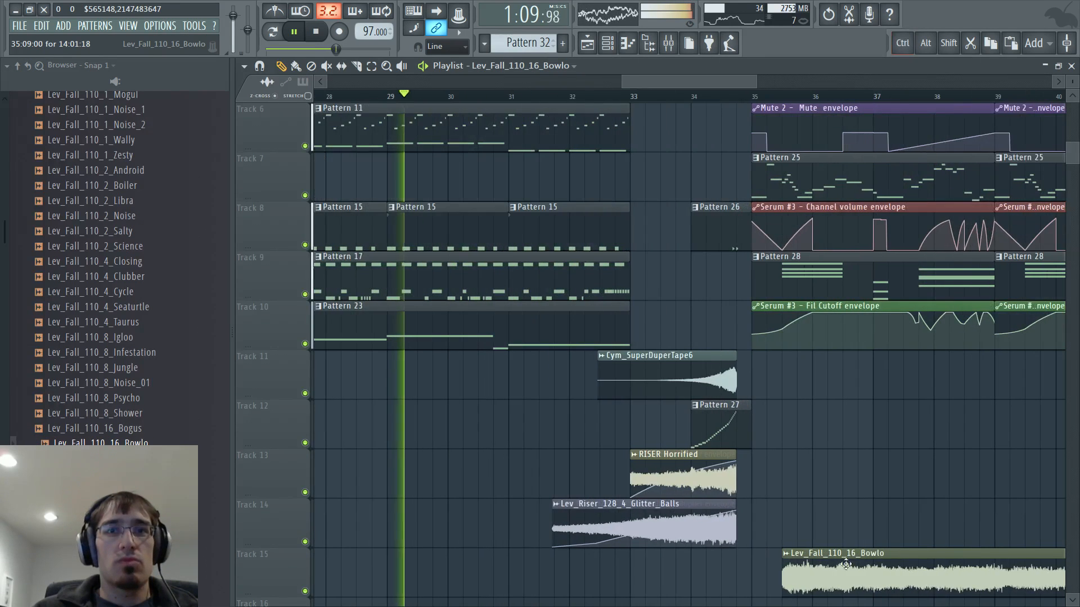
pyautogui.rightClick(830, 561)
pyautogui.moveTo(911, 553)
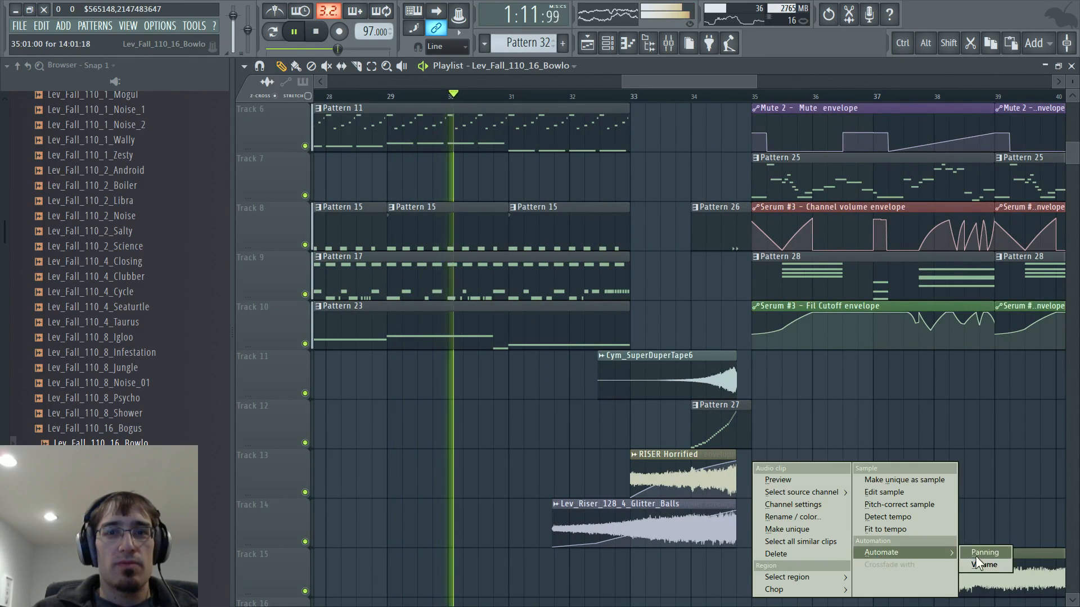
pyautogui.click(980, 565)
# Add a point at bar 38 to the Bowlo volume envelope, lower it to 0% and set its mode to Single curve
pyautogui.scroll(-4, 984, 537)
pyautogui.scroll(3, 991, 527)
pyautogui.moveTo(728, 81); pyautogui.dragTo(741, 82)
pyautogui.scroll(-4, 956, 304)
pyautogui.scroll(-4, 1007, 369)
pyautogui.scroll(4, 996, 376)
pyautogui.rightClick(755, 383)
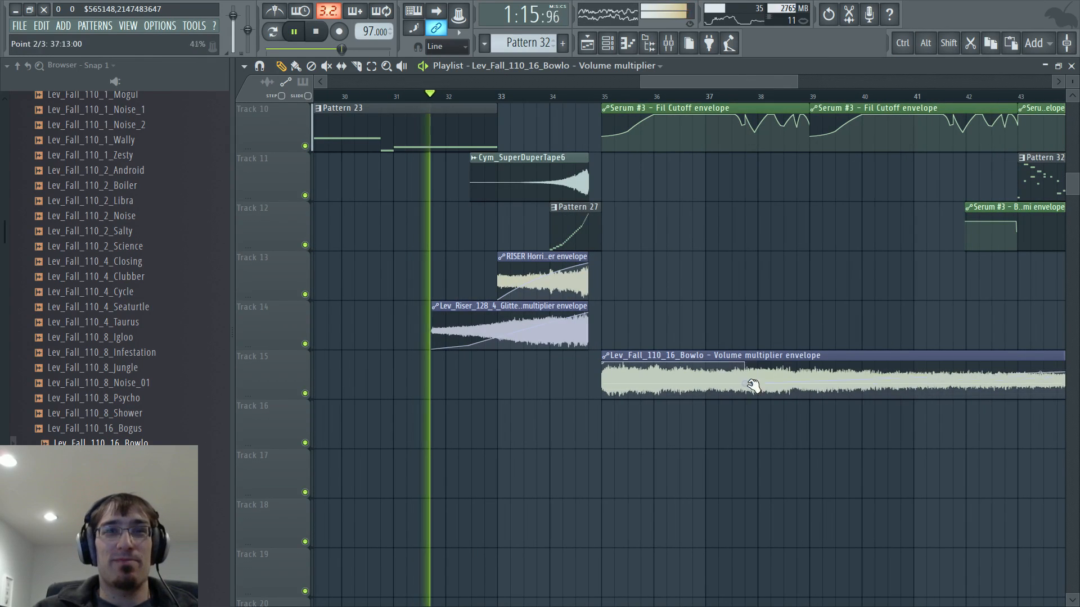
pyautogui.moveTo(755, 384); pyautogui.dragTo(758, 417)
pyautogui.rightClick(759, 399)
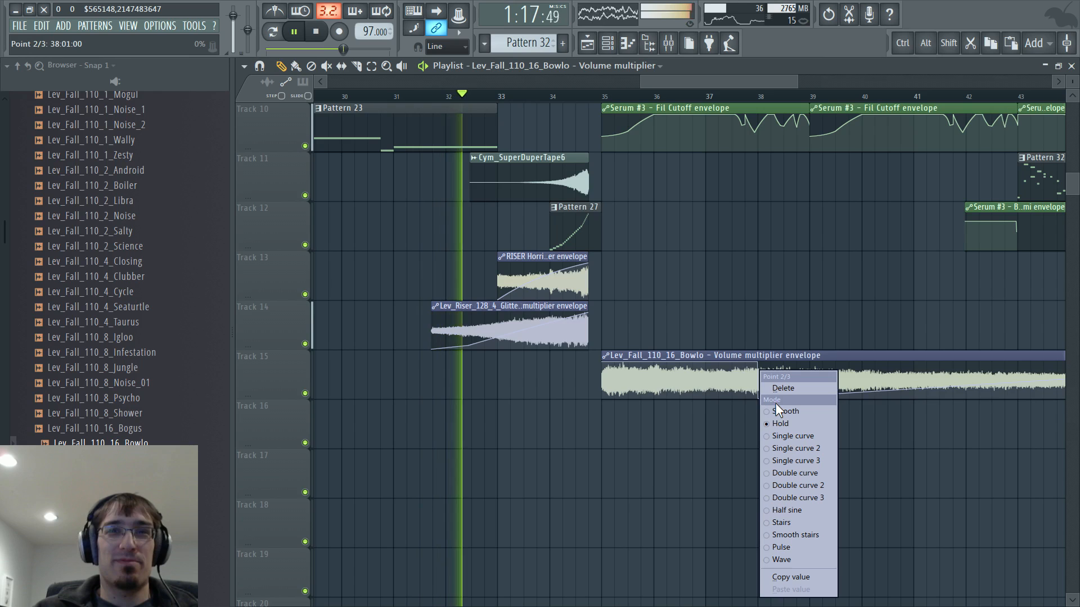
pyautogui.click(787, 438)
# Slice the Bowlo sample and its volume envelope at bar 38 and delete the part after the cut
pyautogui.click(356, 66)
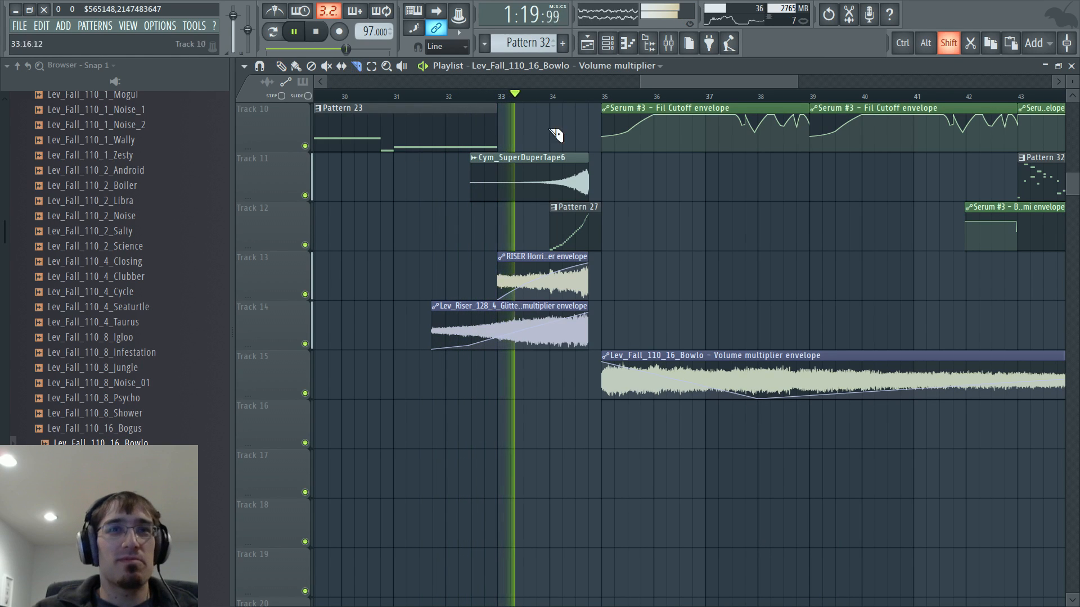
pyautogui.moveTo(756, 246); pyautogui.dragTo(760, 408)
pyautogui.click(296, 66)
pyautogui.click(282, 66)
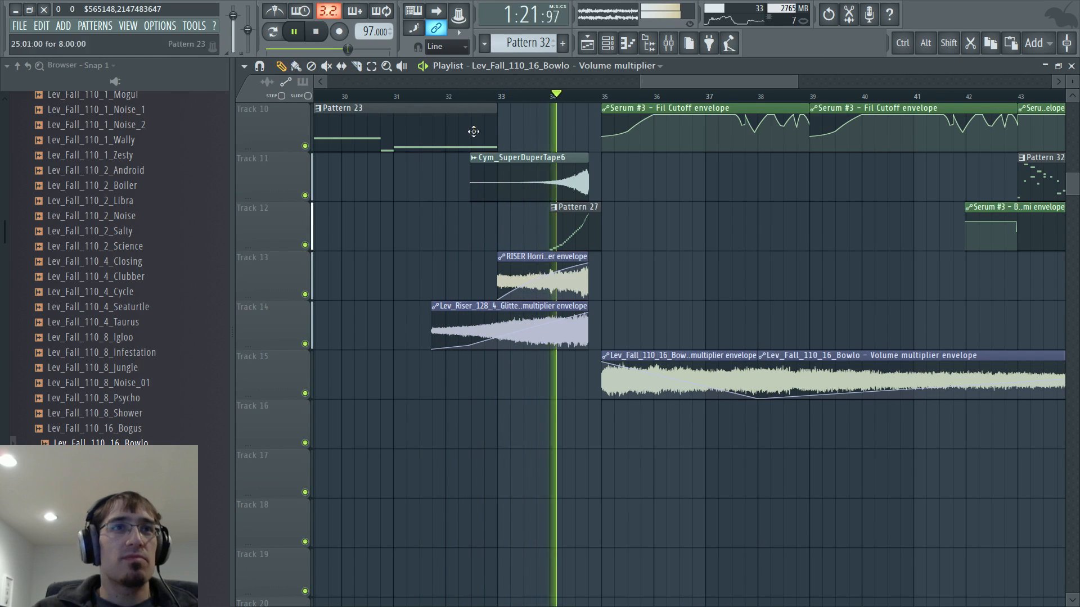
pyautogui.rightClick(821, 383)
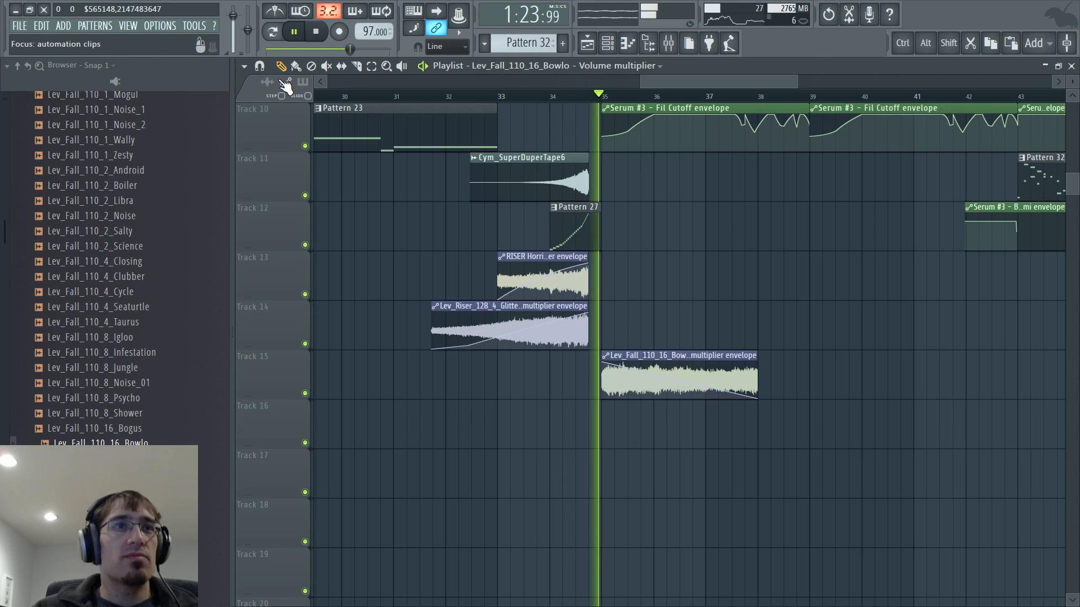
# Shape the Bowlo volume envelope to fade out before bar 37, rise again at bar 37 and fade to bar 38, keeping it on Track 16
pyautogui.rightClick(650, 394)
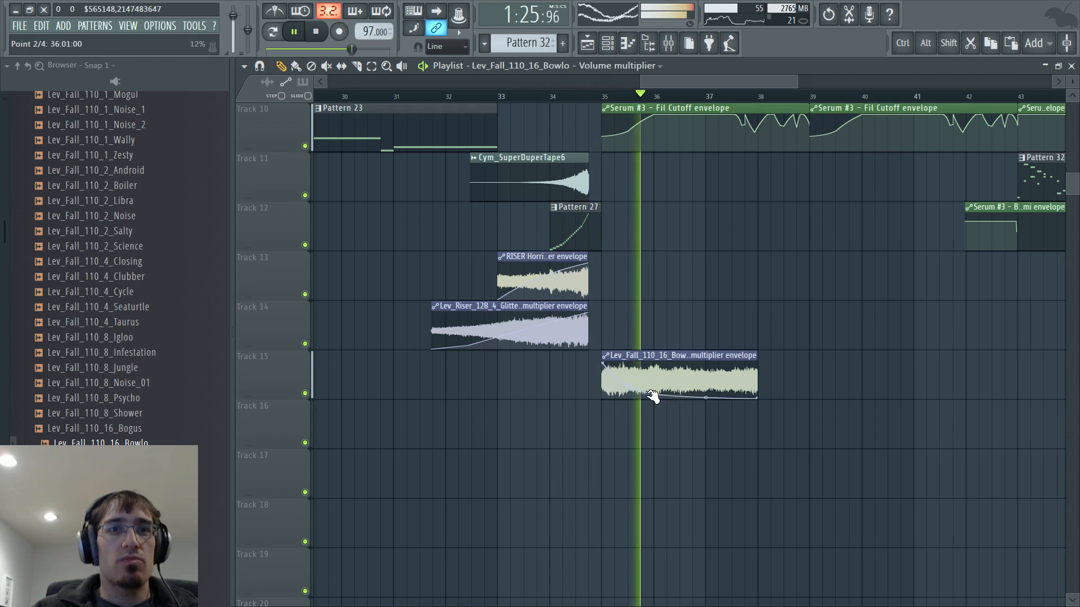
pyautogui.moveTo(650, 394)
pyautogui.mouseDown()
pyautogui.moveTo(696, 406)
pyautogui.moveTo(646, 373)
pyautogui.mouseUp()
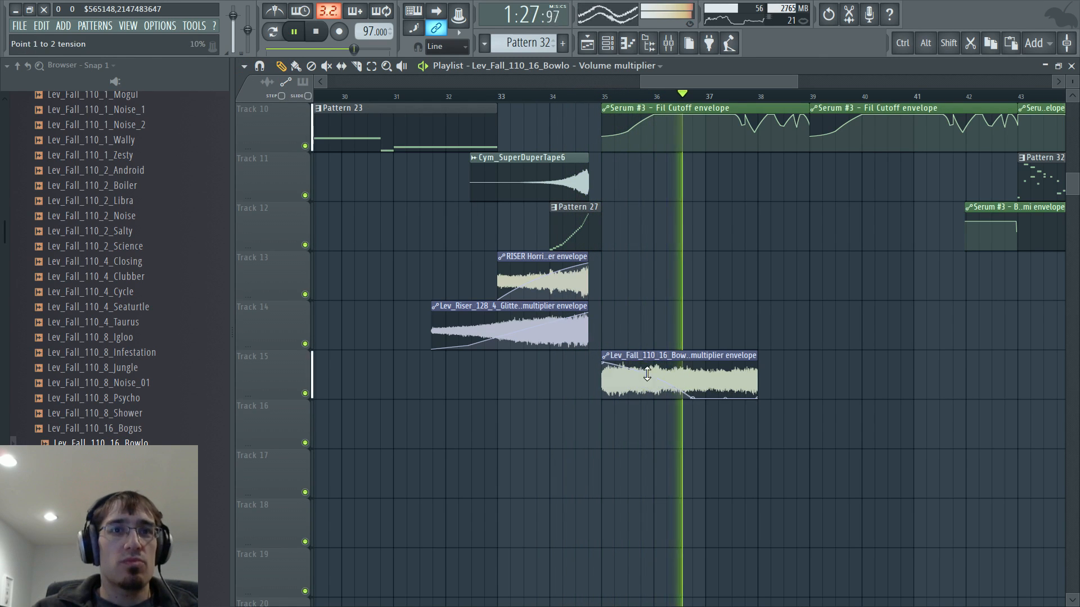
pyautogui.rightClick(707, 365)
pyautogui.moveTo(731, 381); pyautogui.dragTo(713, 405)
pyautogui.press('space')
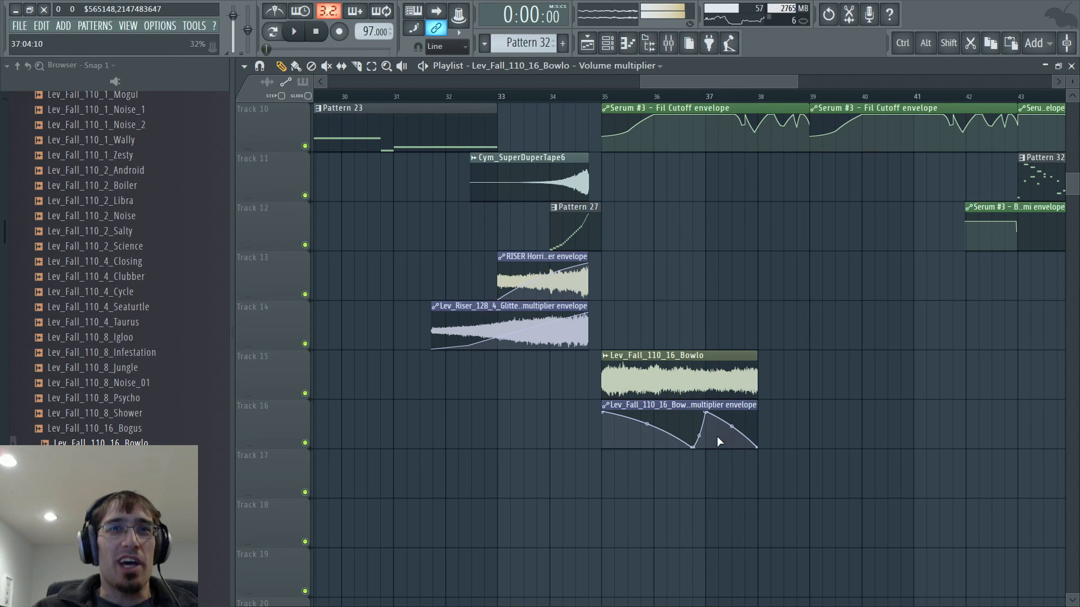
# Set the time-stretching time of the Lev_Fall_110_16_Bowlo sample to (none)
pyautogui.scroll(2, 685, 353)
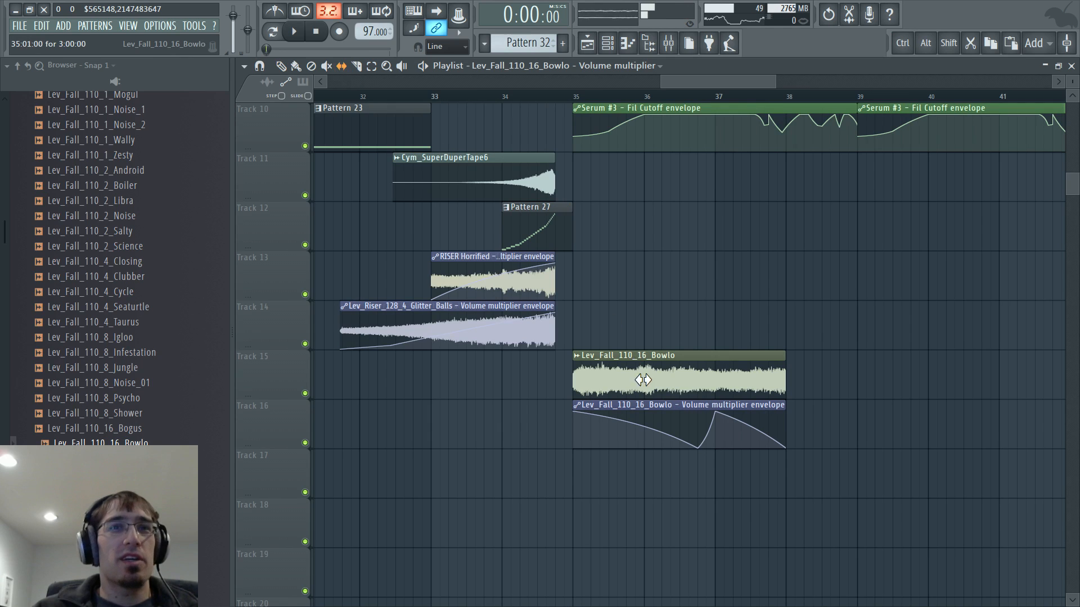
pyautogui.doubleClick(609, 383)
pyautogui.rightClick(621, 302)
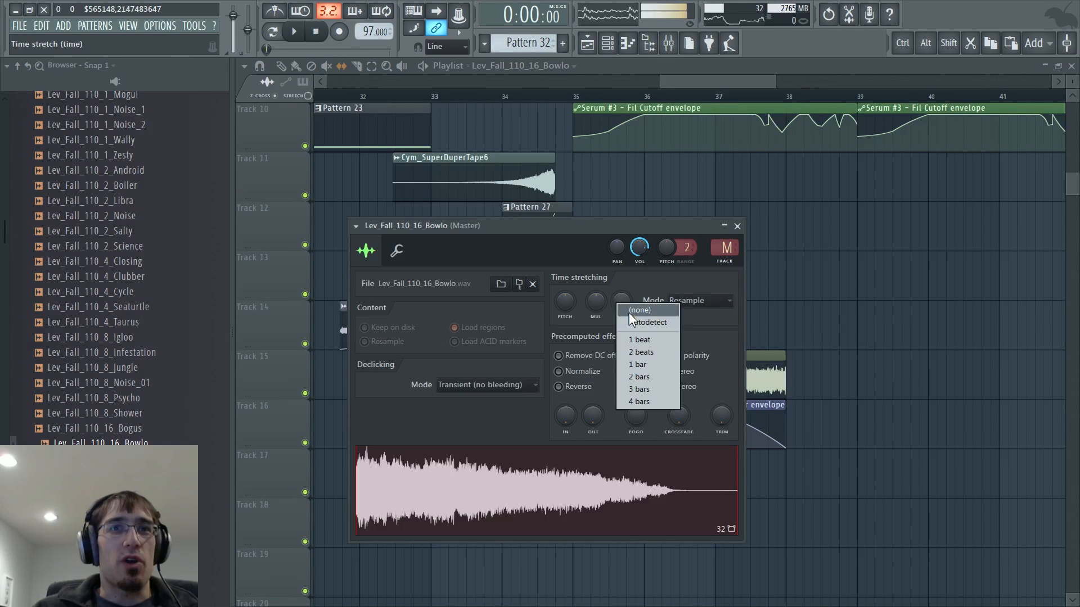
pyautogui.click(629, 313)
# Cut the Bowlo volume envelope to zero between bars 36 and 37 and play the song from before bar 35
pyautogui.click(680, 97)
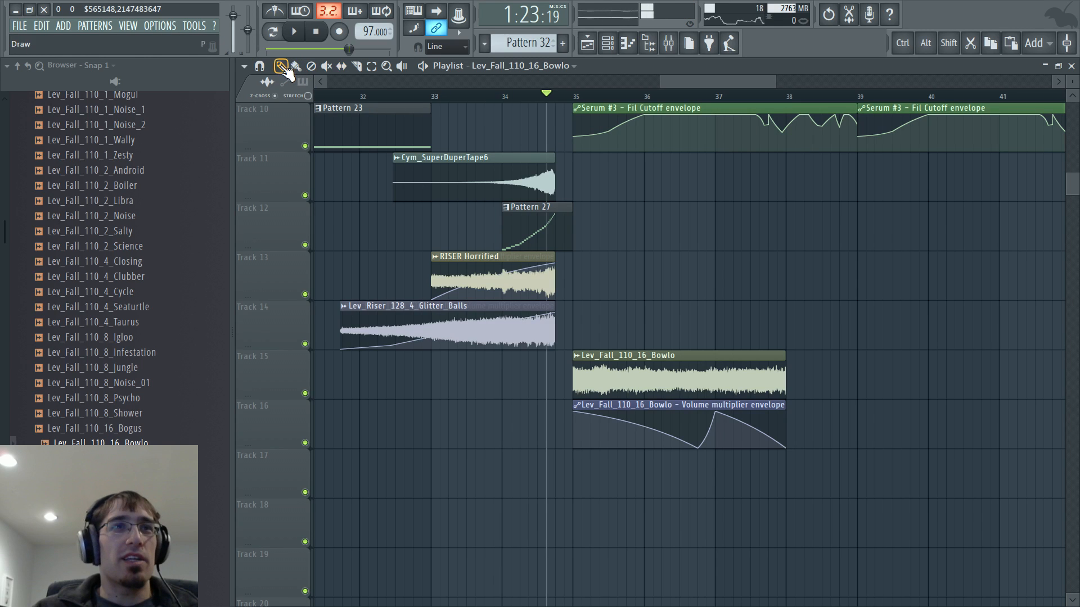
pyautogui.moveTo(619, 427); pyautogui.dragTo(642, 454)
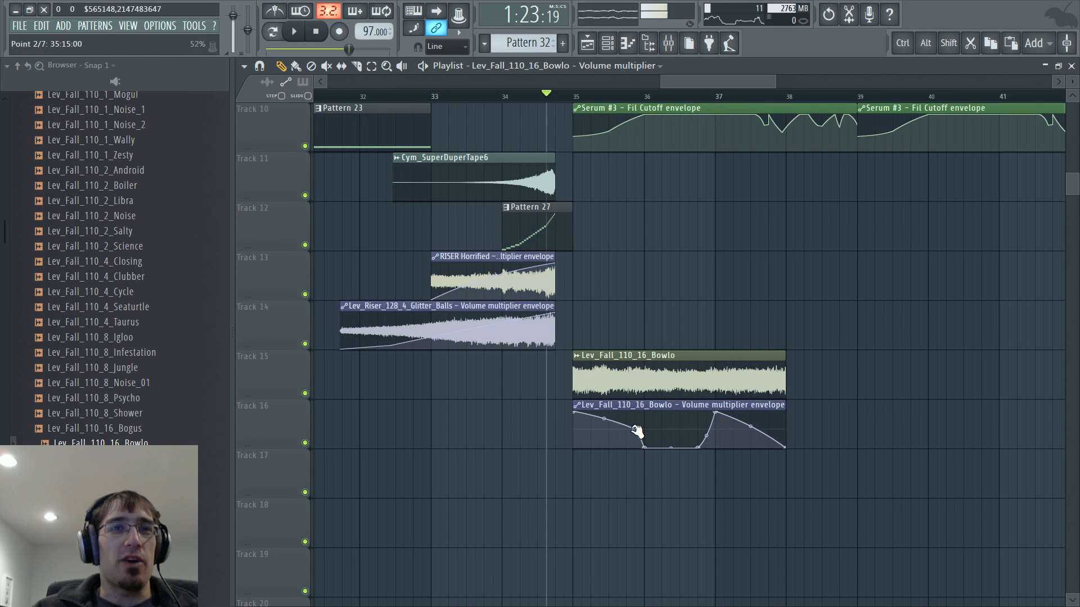
pyautogui.press('space')
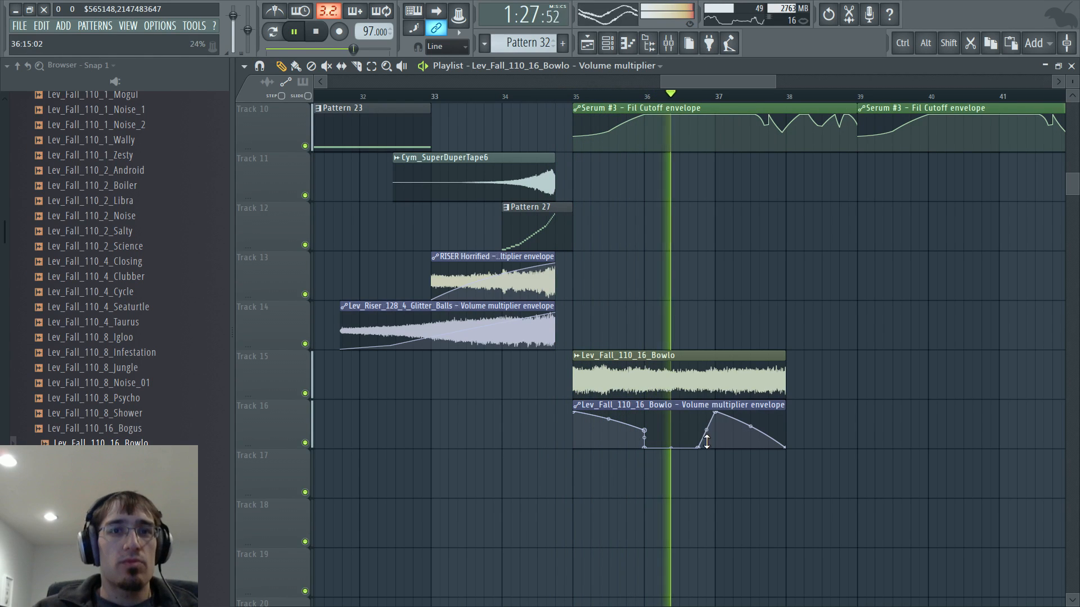
pyautogui.moveTo(706, 433); pyautogui.dragTo(716, 452)
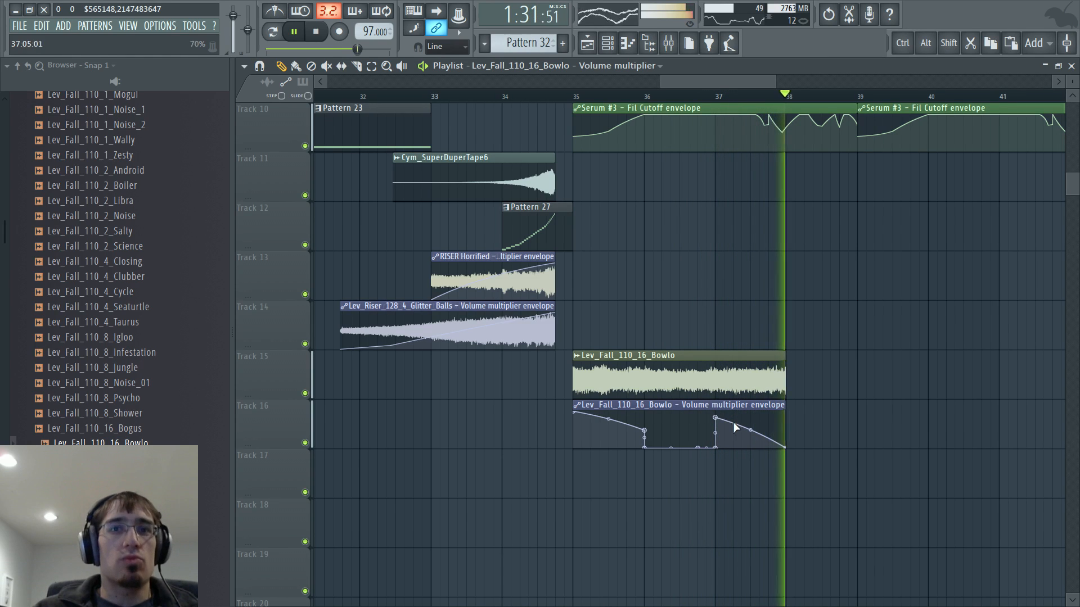
# Keep the Bowlo volume envelope high after bar 37 with a steep drop at the end of bar 37, and play from bar 35
pyautogui.click(768, 429)
pyautogui.moveTo(769, 429); pyautogui.dragTo(779, 424)
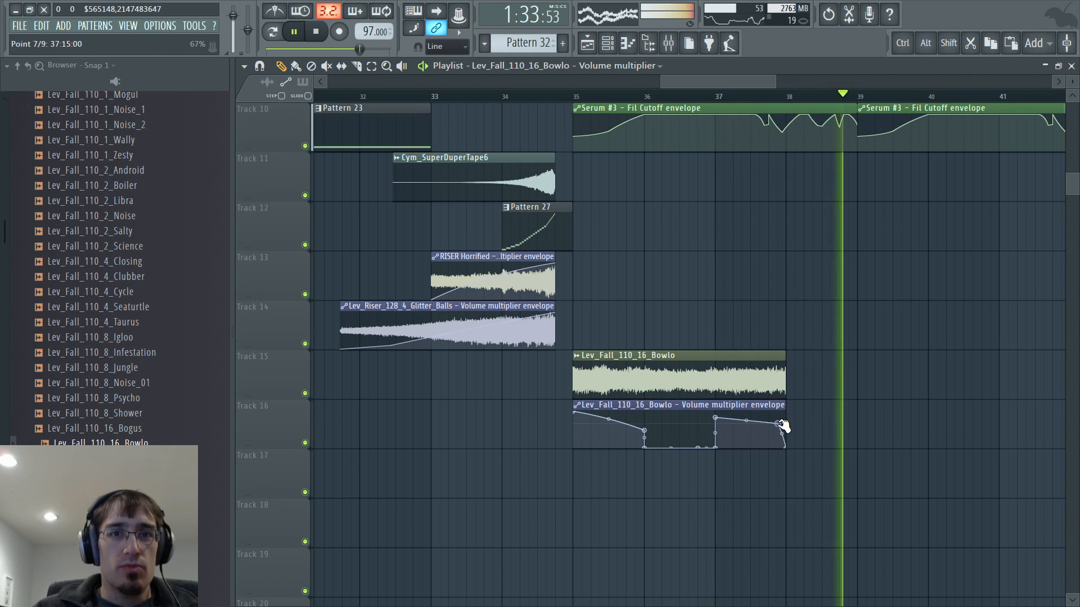
pyautogui.press('space')
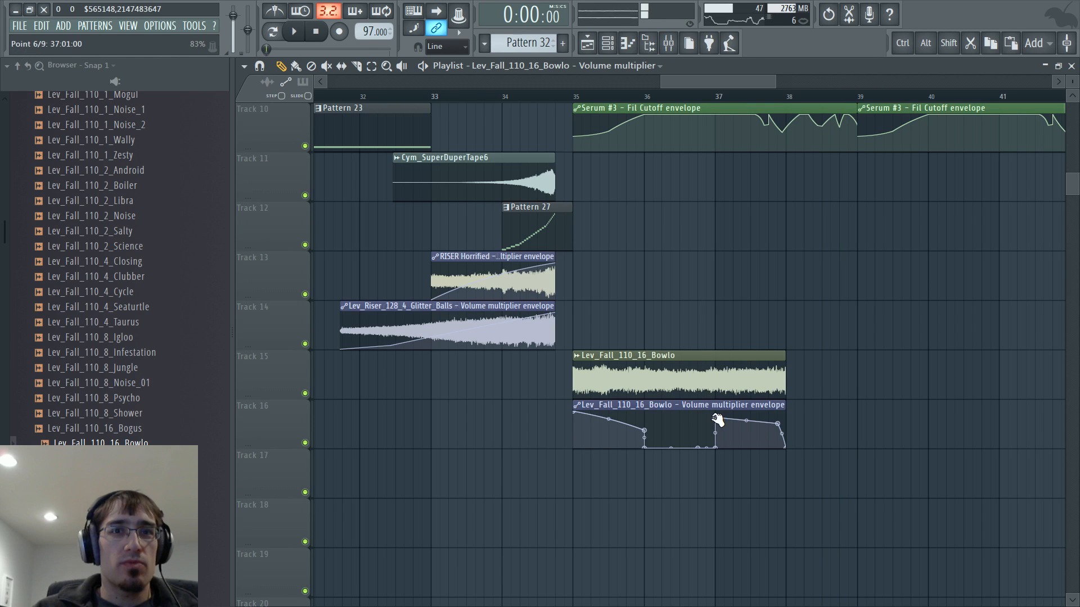
pyautogui.press('space')
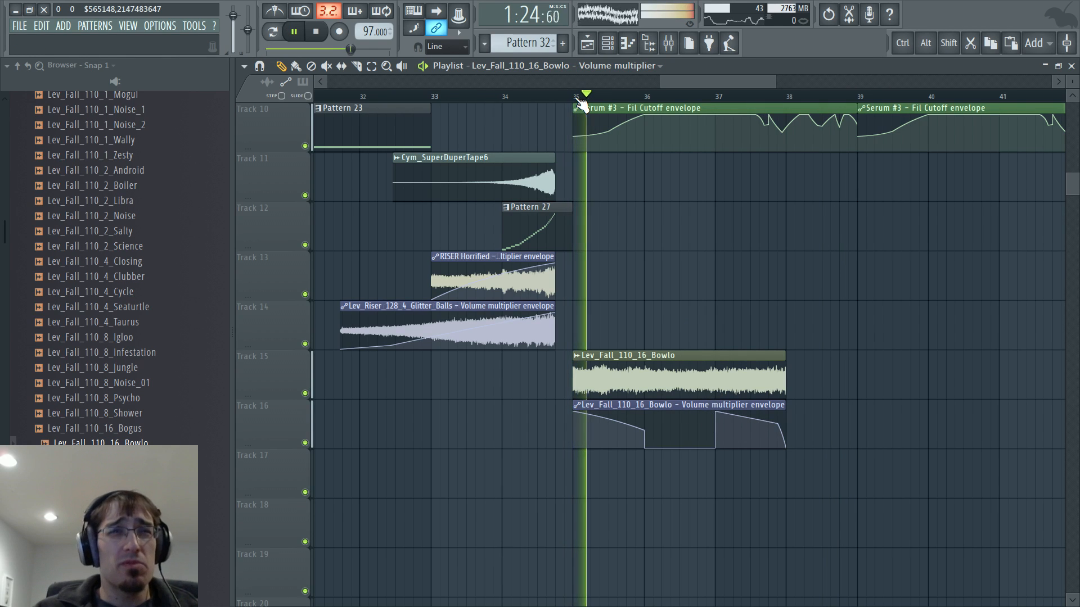
# Slip the audio inside the Bowlo clip on Track 15 and play the song from bar 35
pyautogui.click(341, 66)
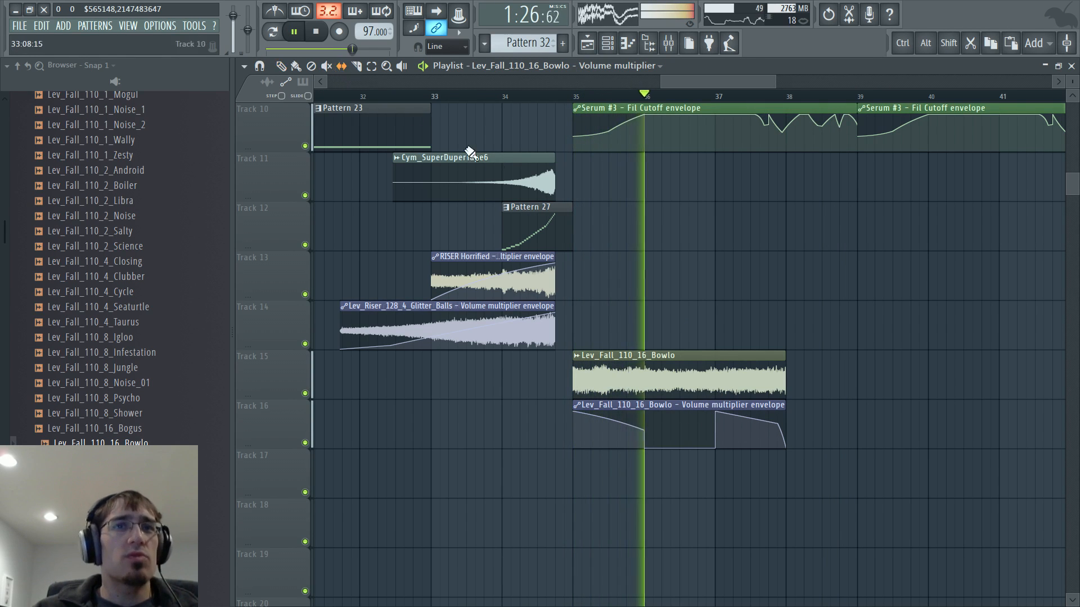
pyautogui.press('space')
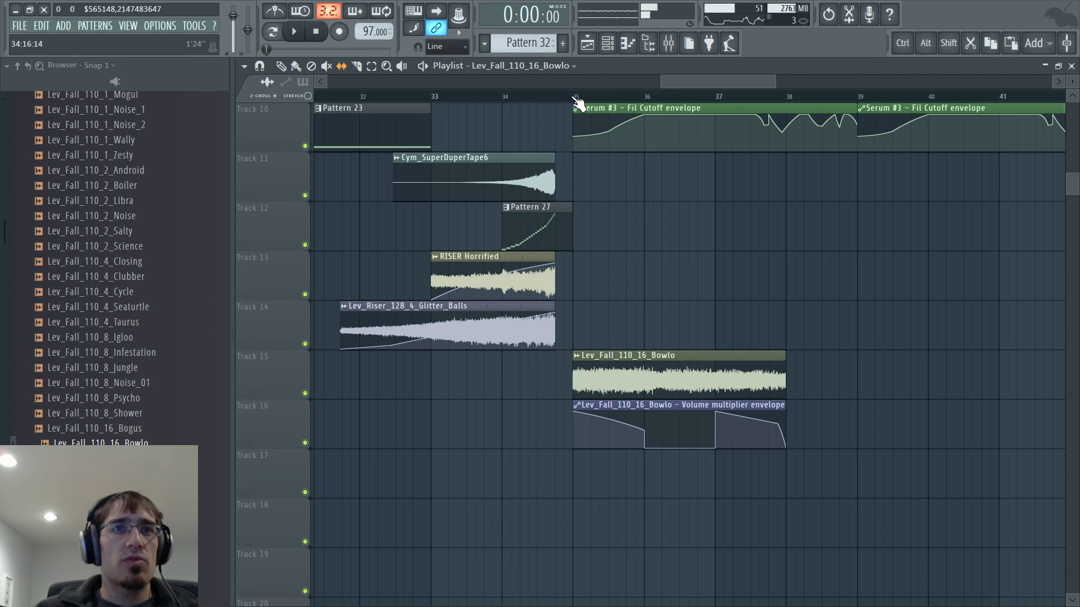
pyautogui.press('space')
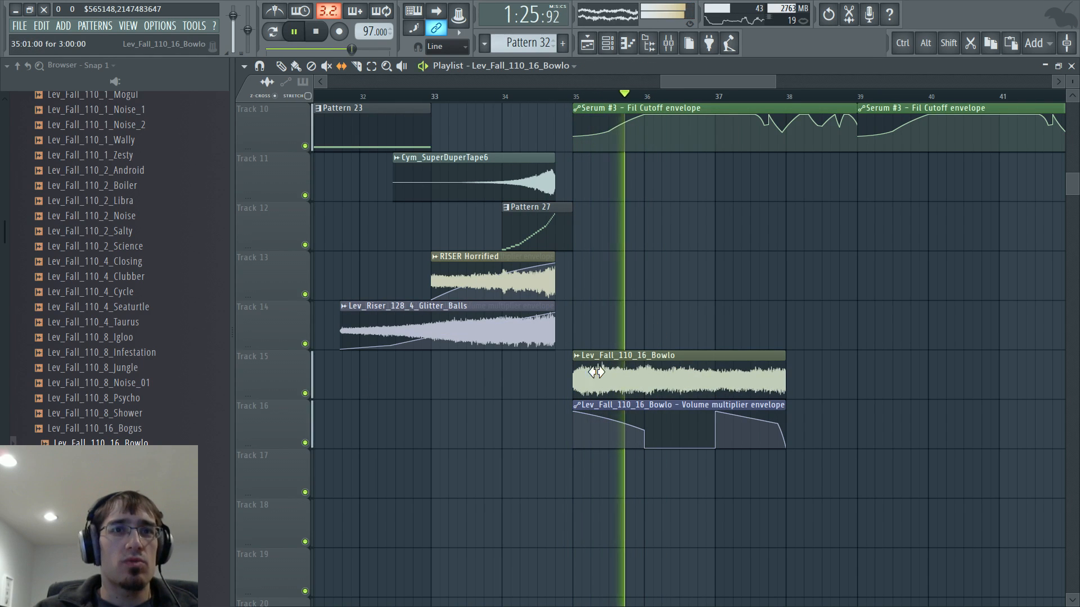
# Replace the Bowlo sample on Track 15 with Lev_Fall_110_8_Shower and play the song from bar 35
pyautogui.press('space')
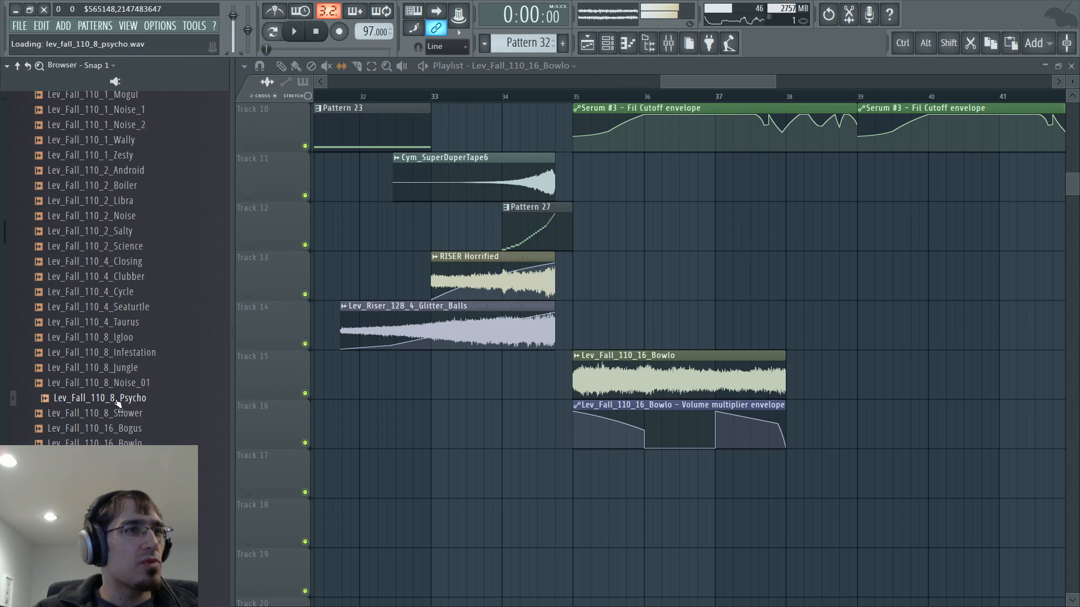
pyautogui.moveTo(621, 366); pyautogui.dragTo(622, 366)
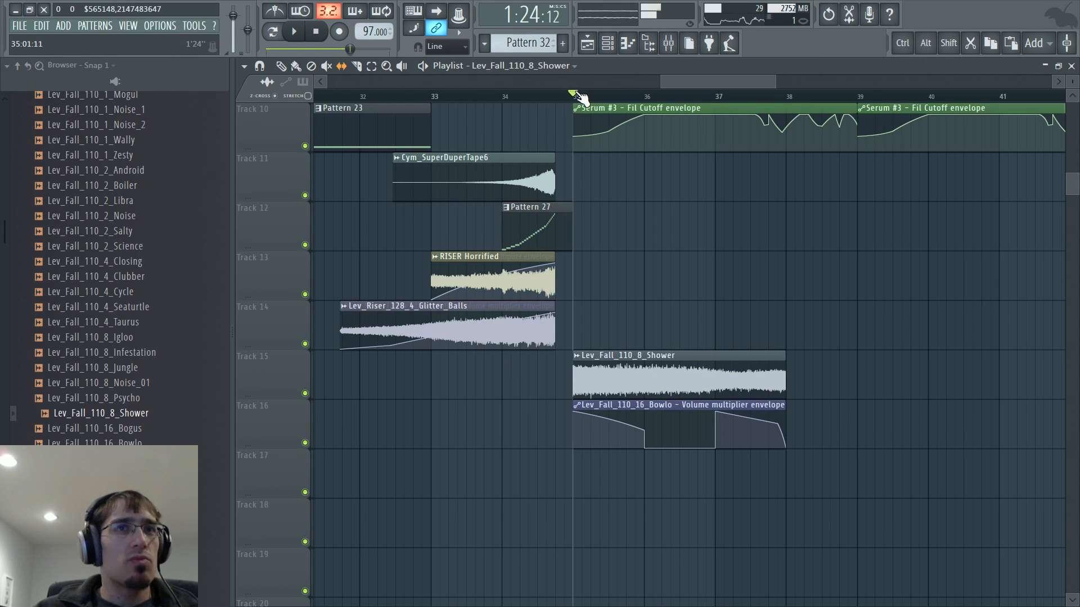
pyautogui.press('space')
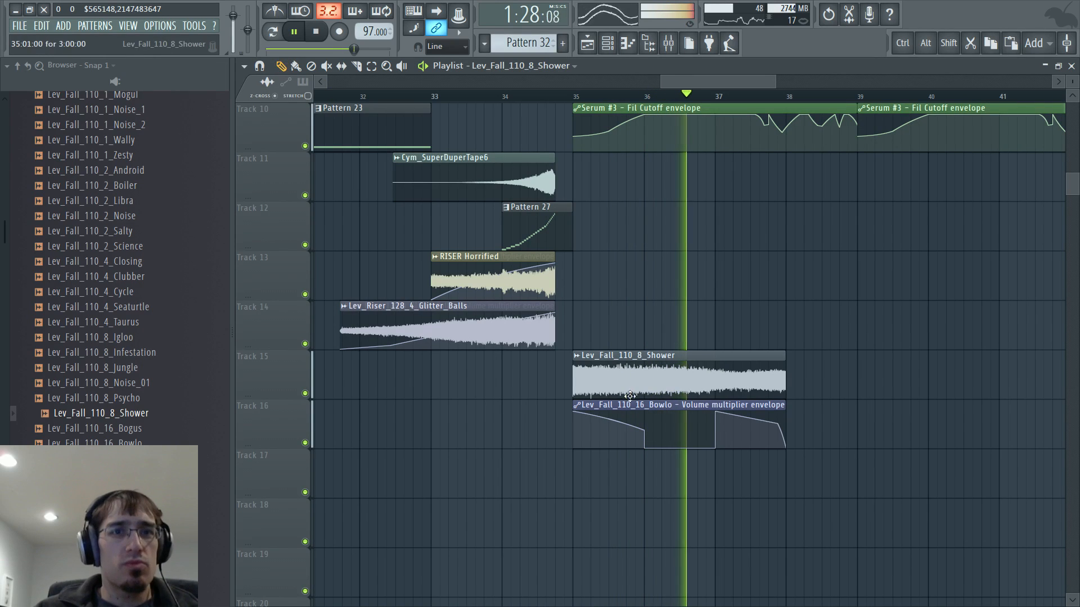
# Add points to the volume envelope on Track 16 so the level drops to zero at 35:13
pyautogui.rightClick(627, 447)
pyautogui.rightClick(626, 441)
pyautogui.moveTo(625, 441); pyautogui.dragTo(627, 412)
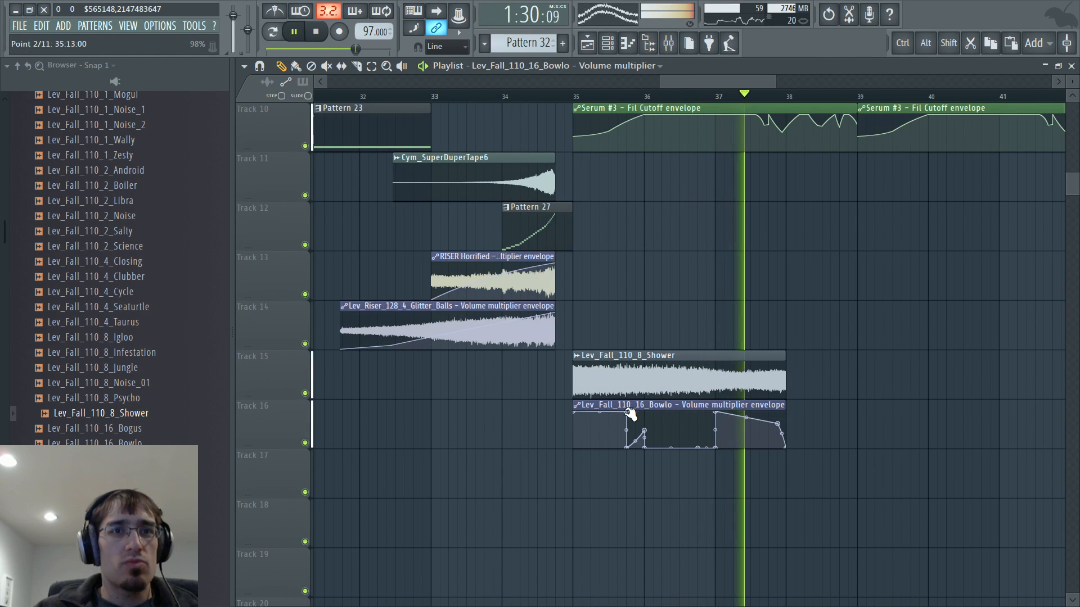
pyautogui.moveTo(778, 423)
pyautogui.mouseDown()
pyautogui.moveTo(779, 412)
pyautogui.moveTo(782, 425)
pyautogui.mouseUp()
pyautogui.press('space')
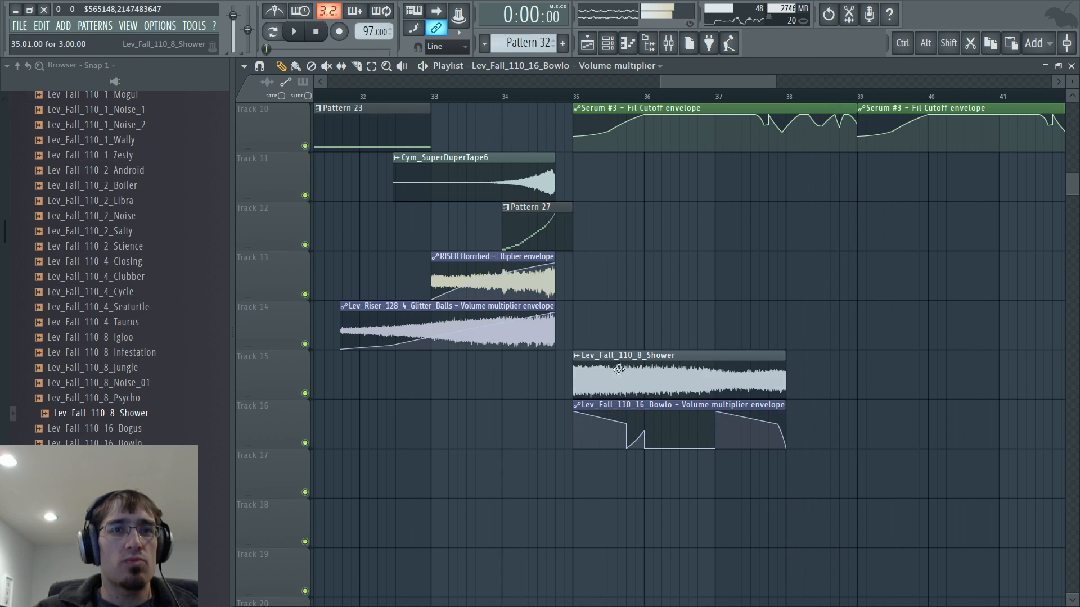
# Route the Lev_Fall_110_8_Shower sample to mixer insert 35 and name that insert Fall 1
pyautogui.doubleClick(619, 369)
pyautogui.moveTo(723, 248); pyautogui.dragTo(725, 237)
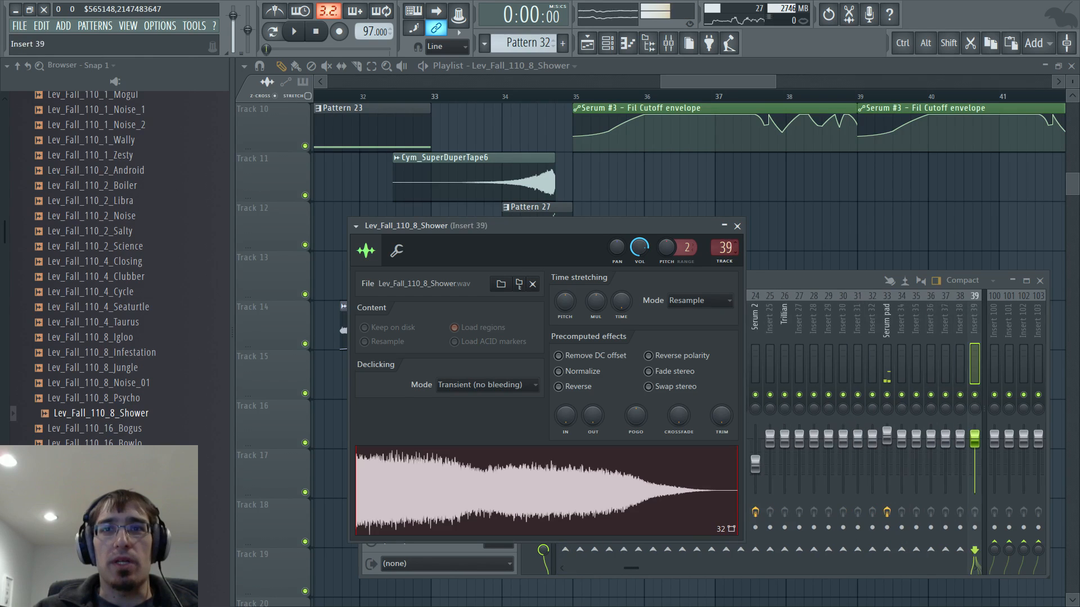
pyautogui.click(914, 323)
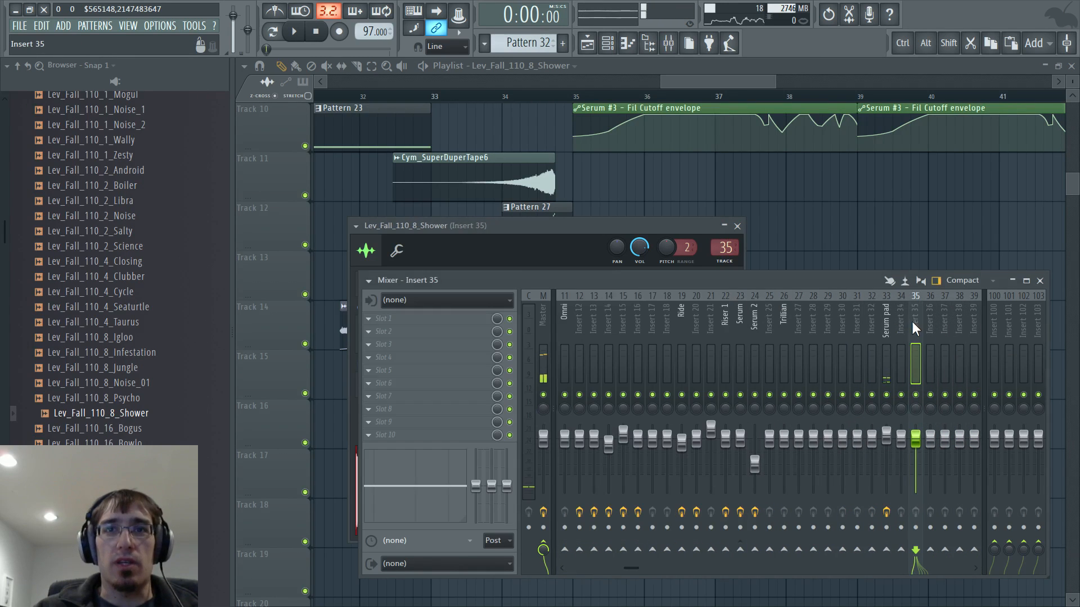
pyautogui.press('F2')
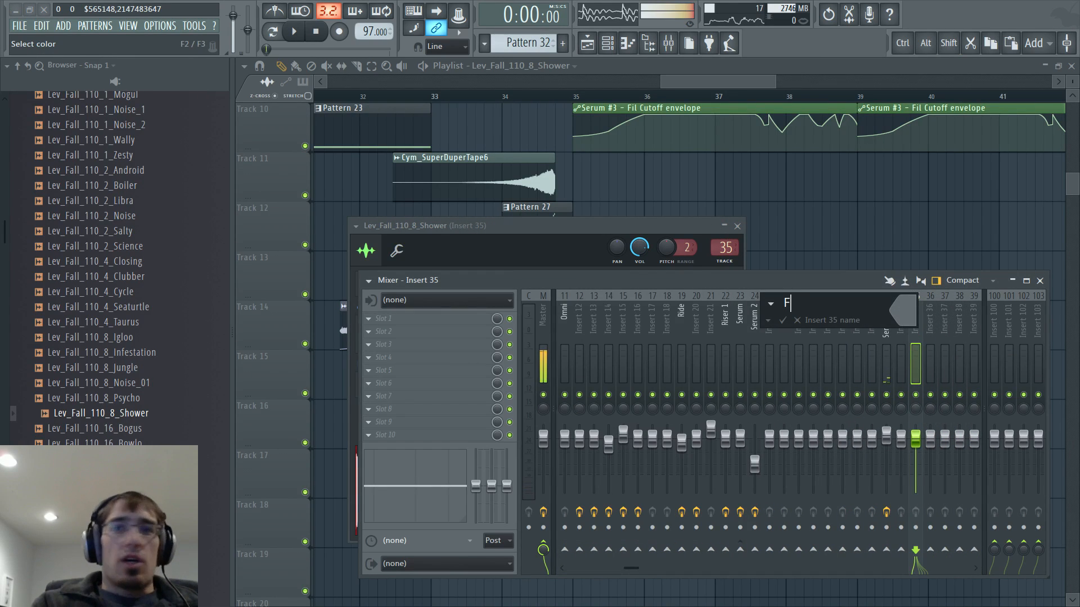
pyautogui.write('Fall 1')
pyautogui.press('Return')
# Add Fruity Parametric EQ 2 to slot 2 of the Fall 1 mixer track and lower its fader to 78% (-5.2 dB)
pyautogui.click(370, 335)
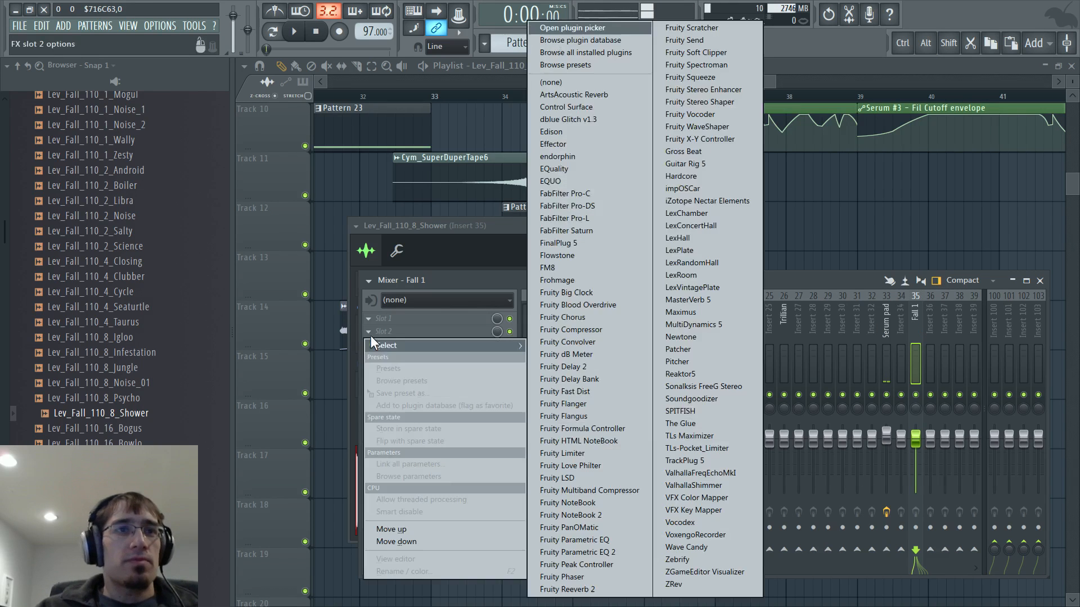
pyautogui.click(596, 553)
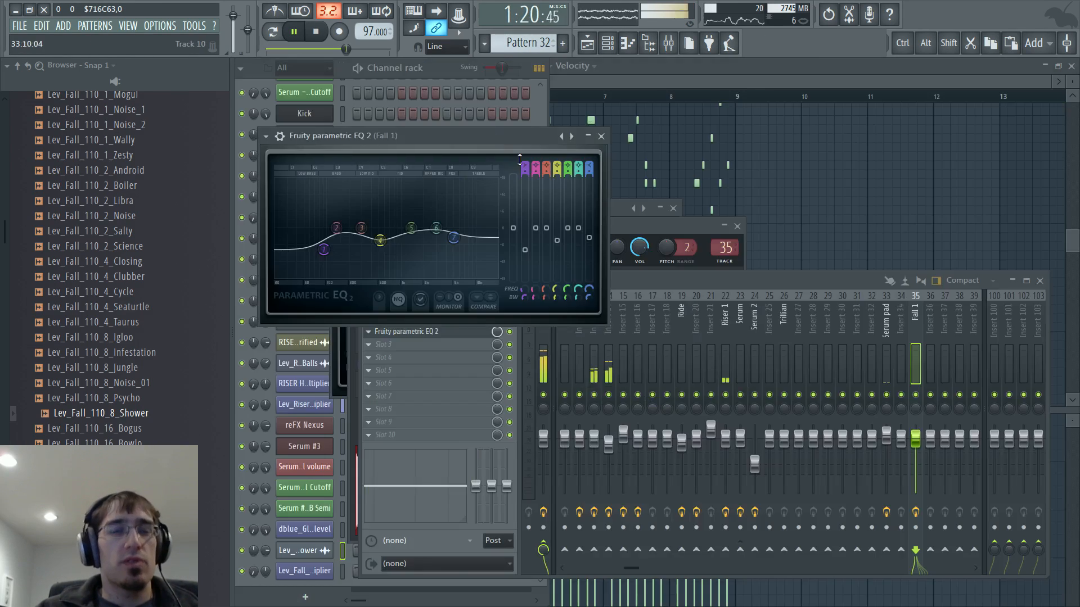
pyautogui.rightClick(396, 338)
pyautogui.click(408, 339)
pyautogui.click(406, 334)
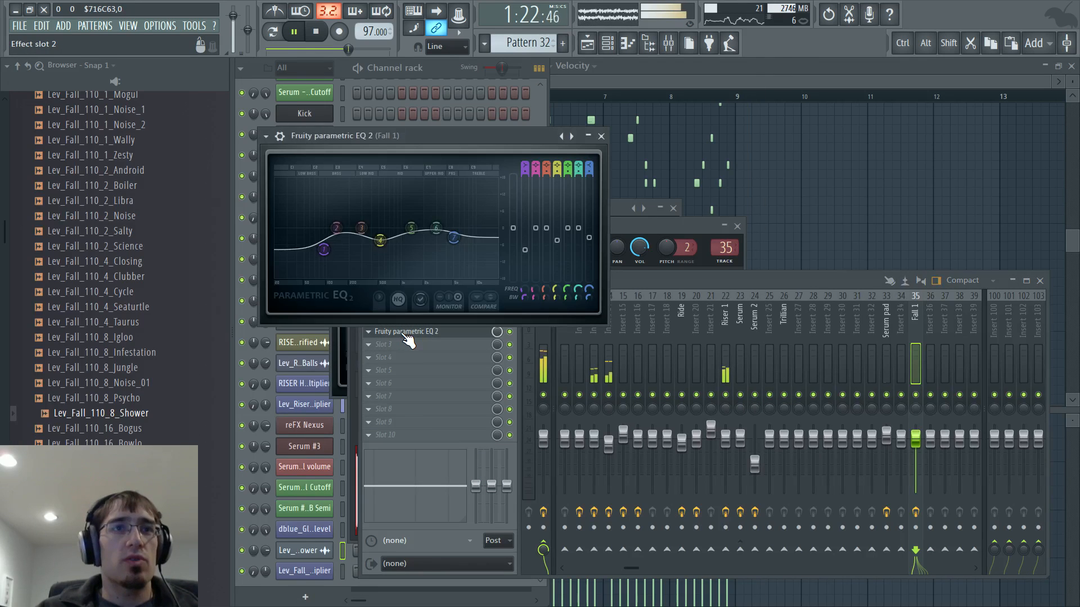
pyautogui.moveTo(916, 439); pyautogui.dragTo(916, 450)
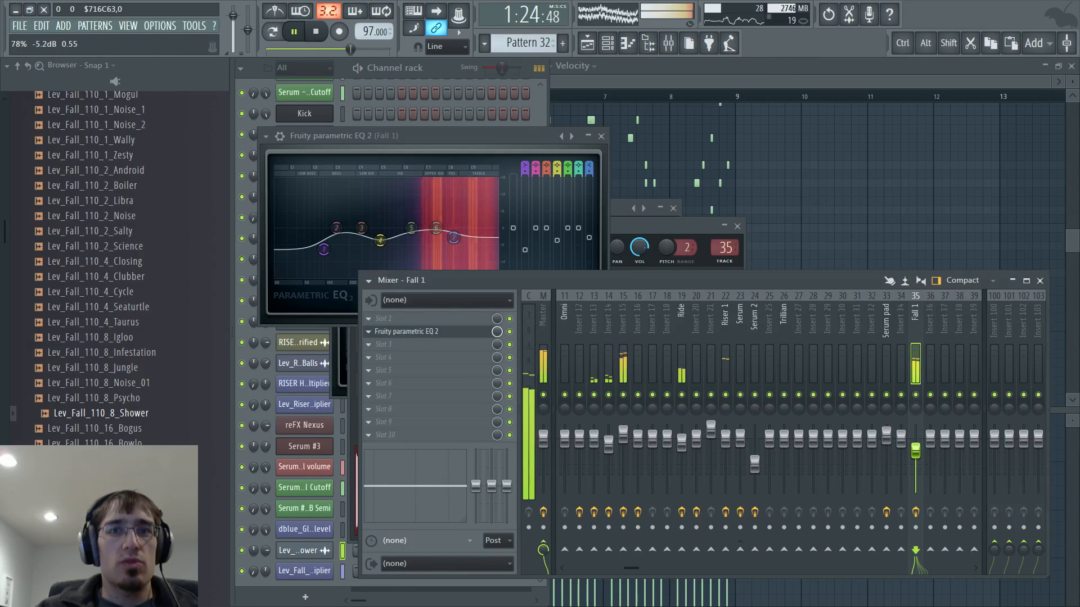
# Flatten the Track 16 volume envelope to zero from 35:13 to bar 37 and raise the points at 35:13 and 37:15 to 91%
pyautogui.press('F5')
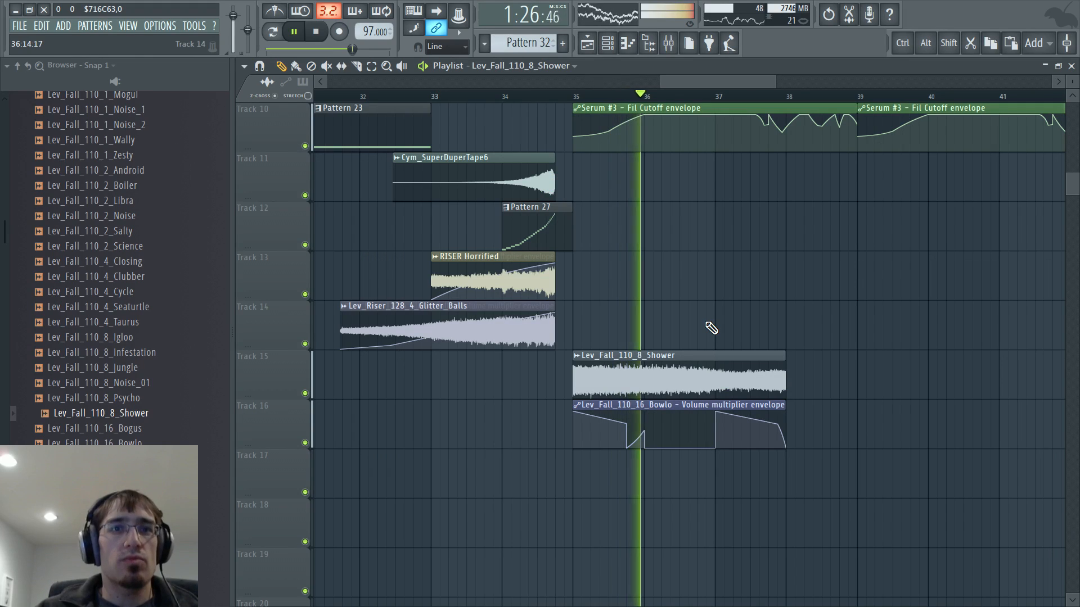
pyautogui.moveTo(644, 431); pyautogui.dragTo(645, 448)
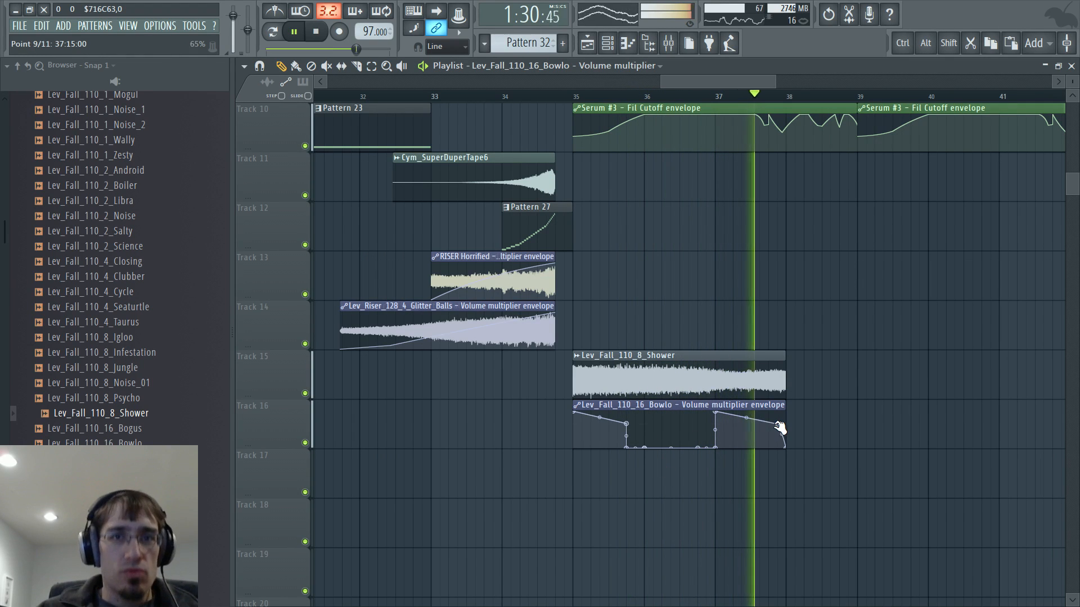
pyautogui.moveTo(778, 424)
pyautogui.mouseDown()
pyautogui.moveTo(779, 415)
pyautogui.moveTo(821, 415)
pyautogui.moveTo(785, 413)
pyautogui.mouseUp()
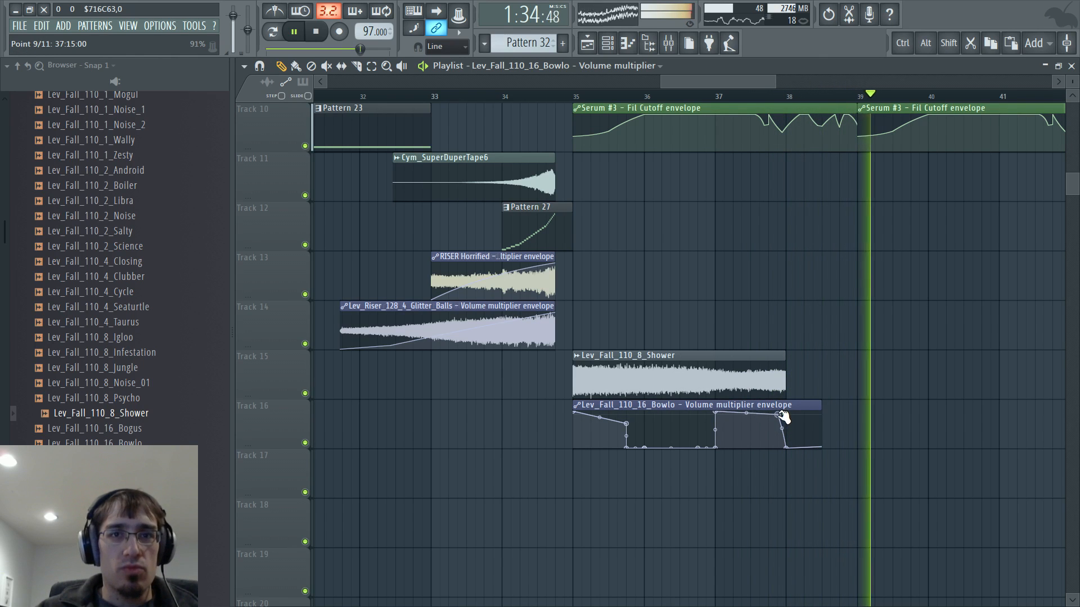
pyautogui.press('space')
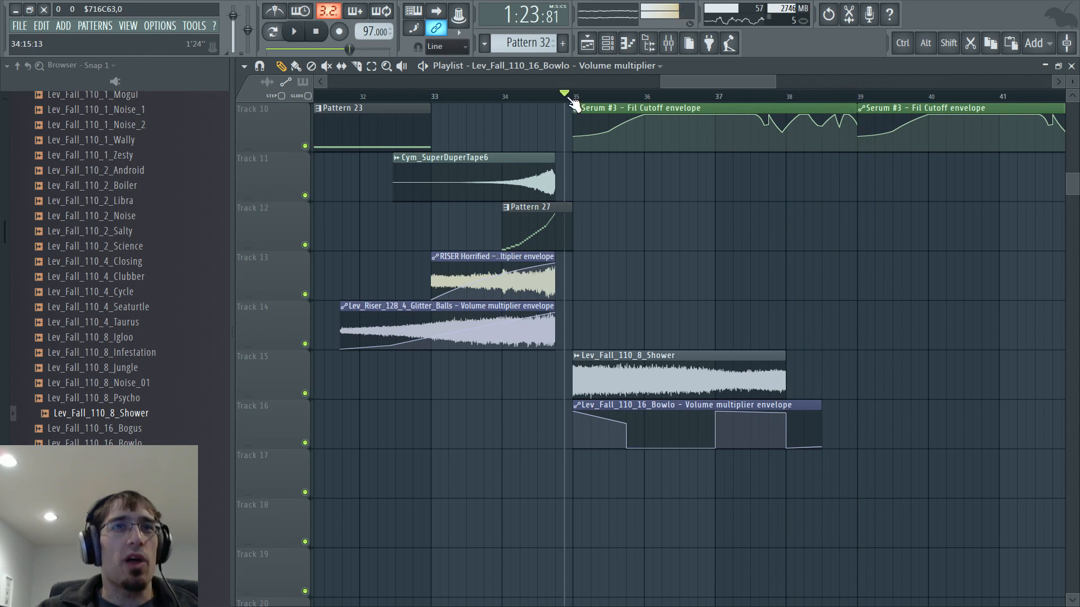
pyautogui.moveTo(630, 426); pyautogui.dragTo(630, 417)
pyautogui.press('space')
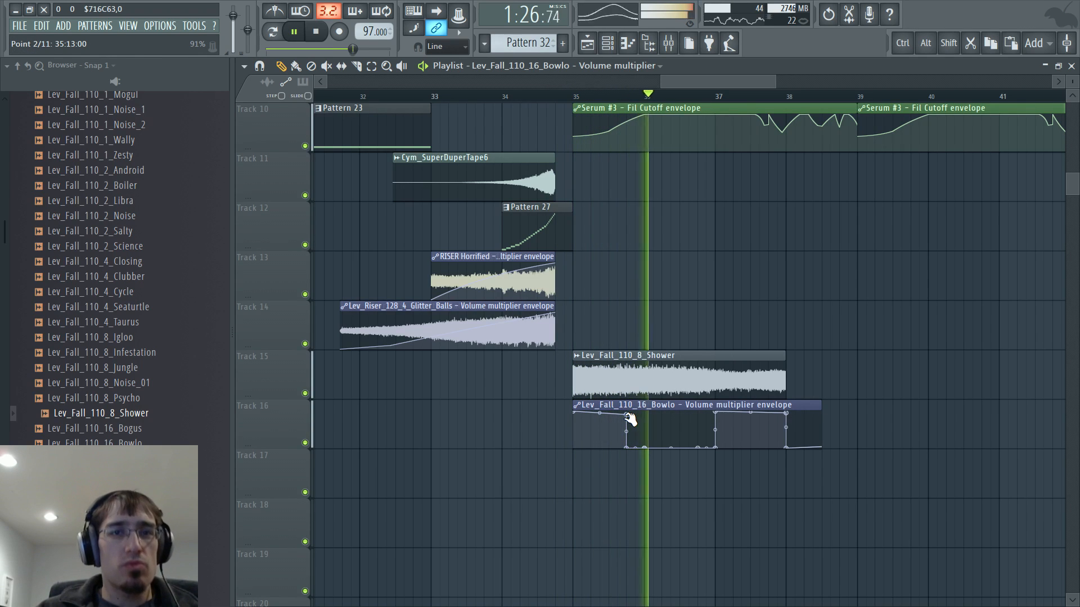
# Move the volume envelope's second drop to 37:13 and extend the envelope past bar 39 with a rise from 38:09 to bar 39
pyautogui.moveTo(788, 415); pyautogui.dragTo(769, 449)
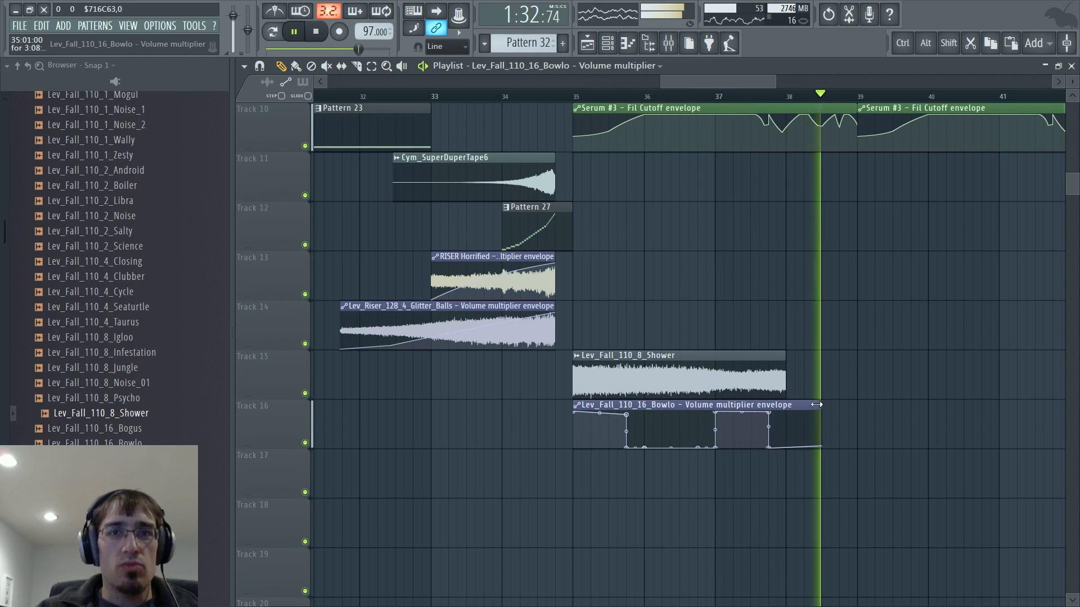
pyautogui.moveTo(821, 446); pyautogui.dragTo(854, 406)
pyautogui.press('space')
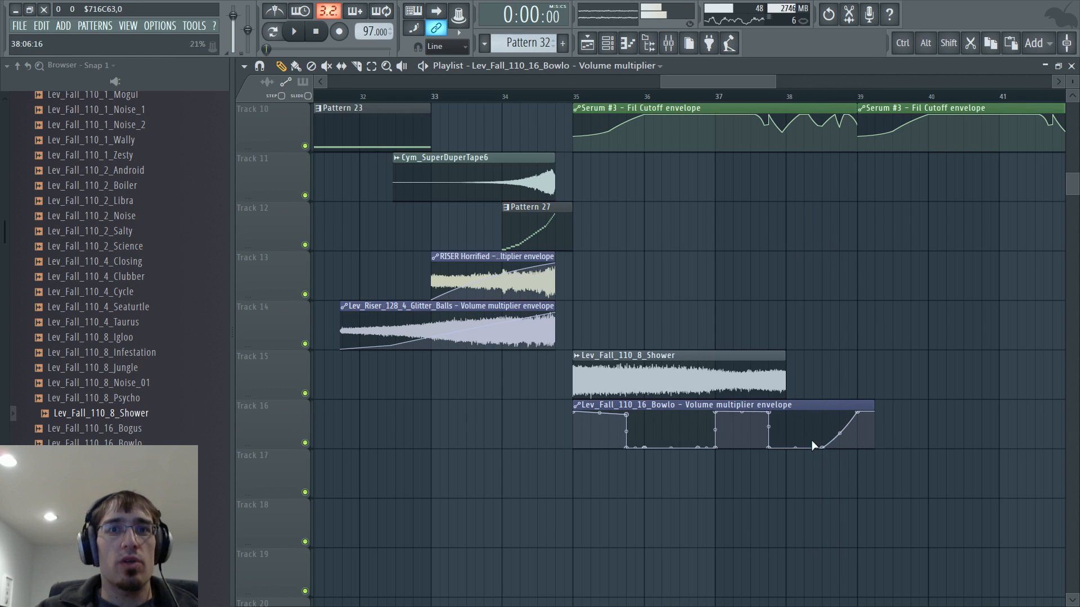
# Extend the Shower clip to bar 39 and bend the envelope's rise before bar 39 upward while playing from bar 37
pyautogui.moveTo(786, 357); pyautogui.dragTo(818, 357)
pyautogui.click(763, 99)
pyautogui.press('space')
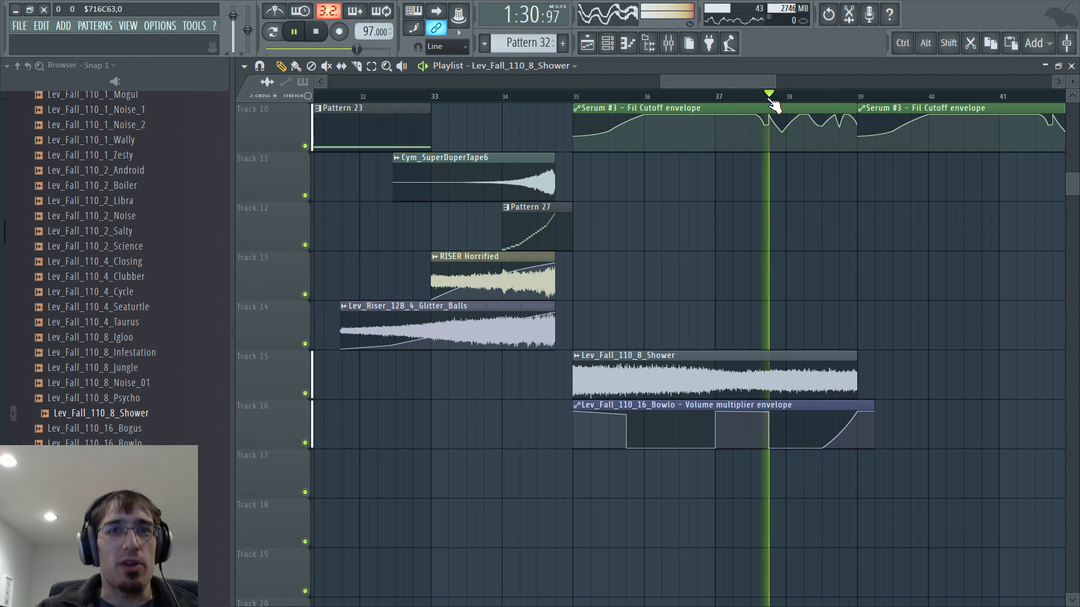
pyautogui.moveTo(841, 434); pyautogui.dragTo(838, 417)
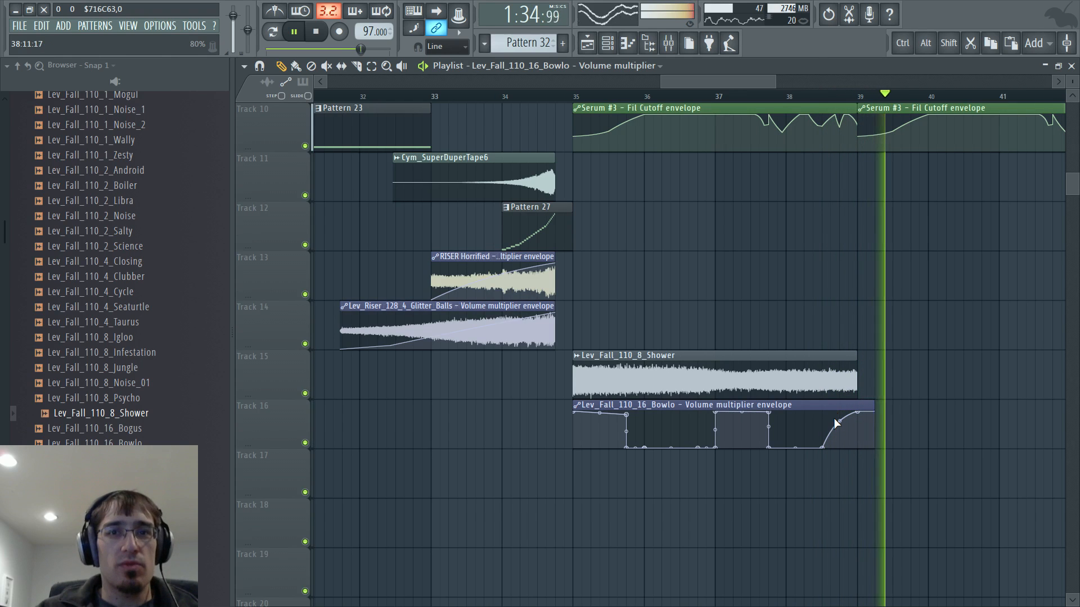
# Slice the Shower clip at 37:13, move the second piece to 38:09 and trim its end to bar 39
pyautogui.press('space')
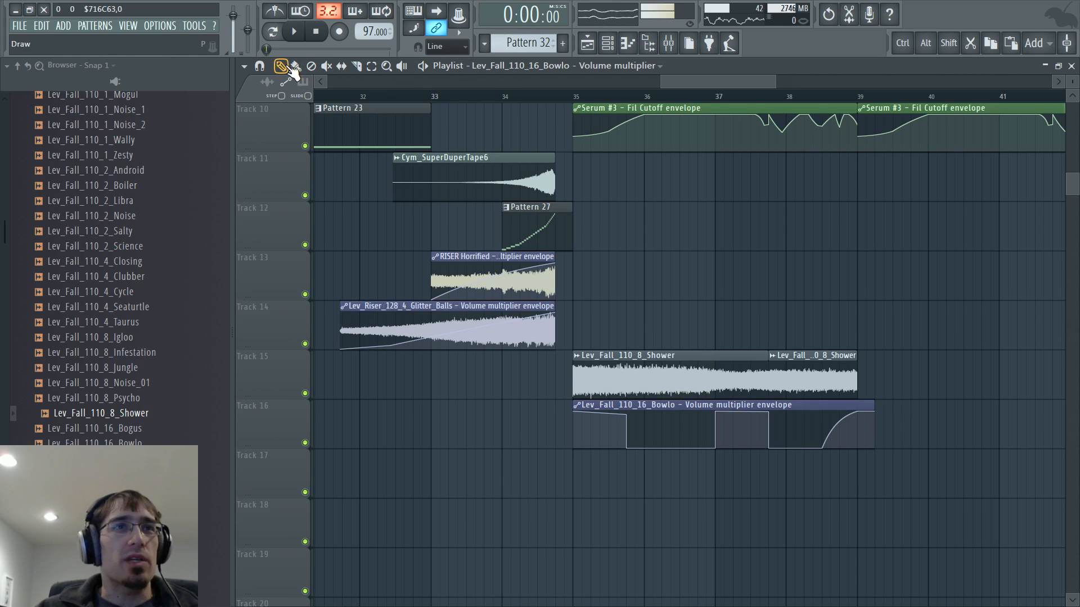
pyautogui.moveTo(792, 371); pyautogui.dragTo(845, 371)
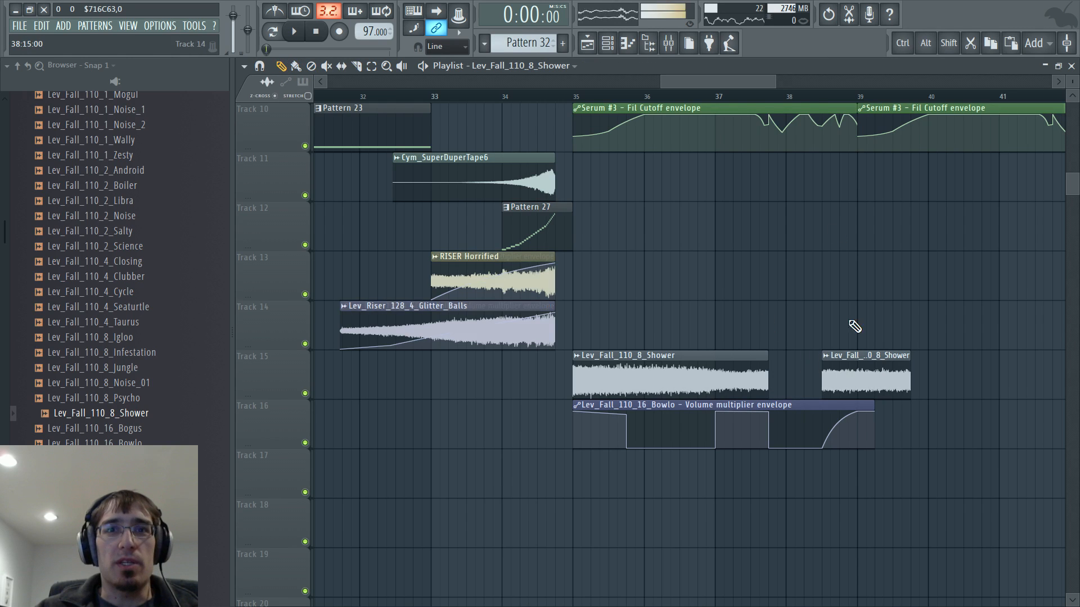
pyautogui.click(805, 101)
pyautogui.press('space')
pyautogui.moveTo(910, 371); pyautogui.dragTo(850, 371)
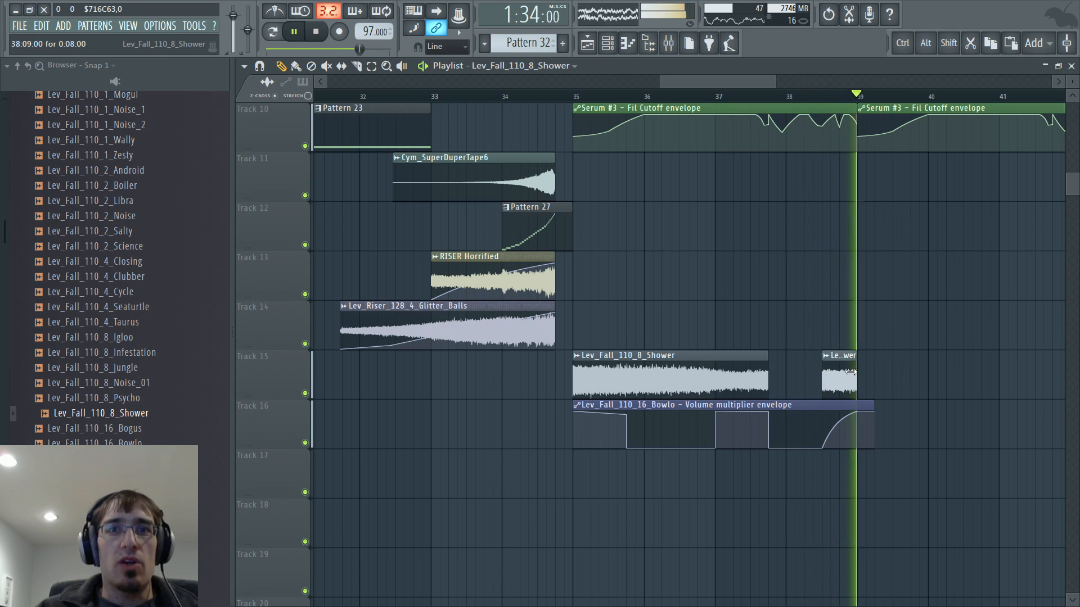
# Reshape the Track 16 volume envelope to rise gradually from 37:13 toward bar 39 and play from bar 38
pyautogui.press('space')
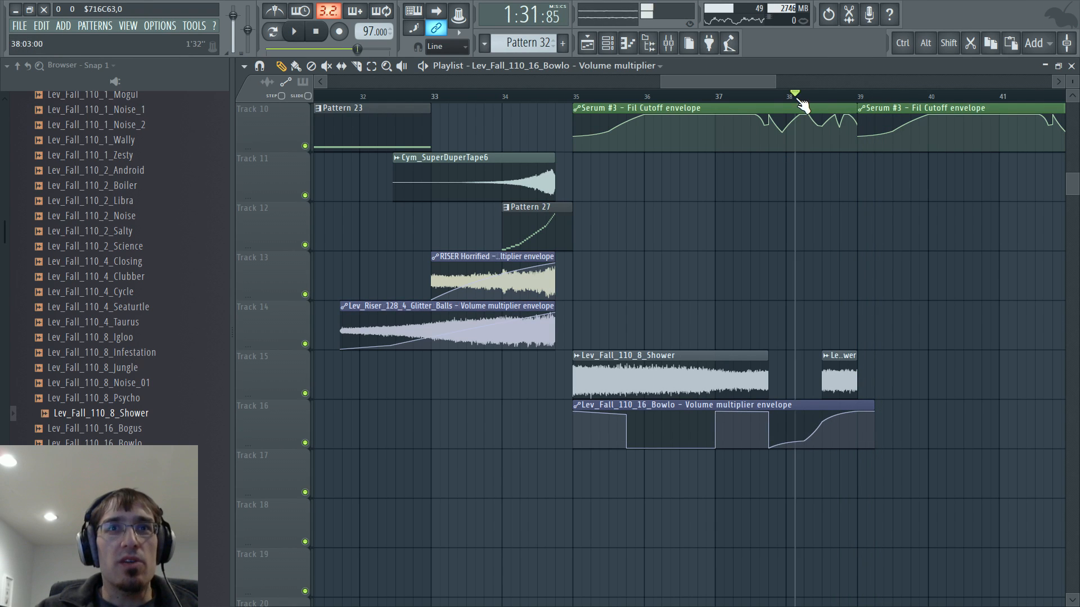
pyautogui.press('space')
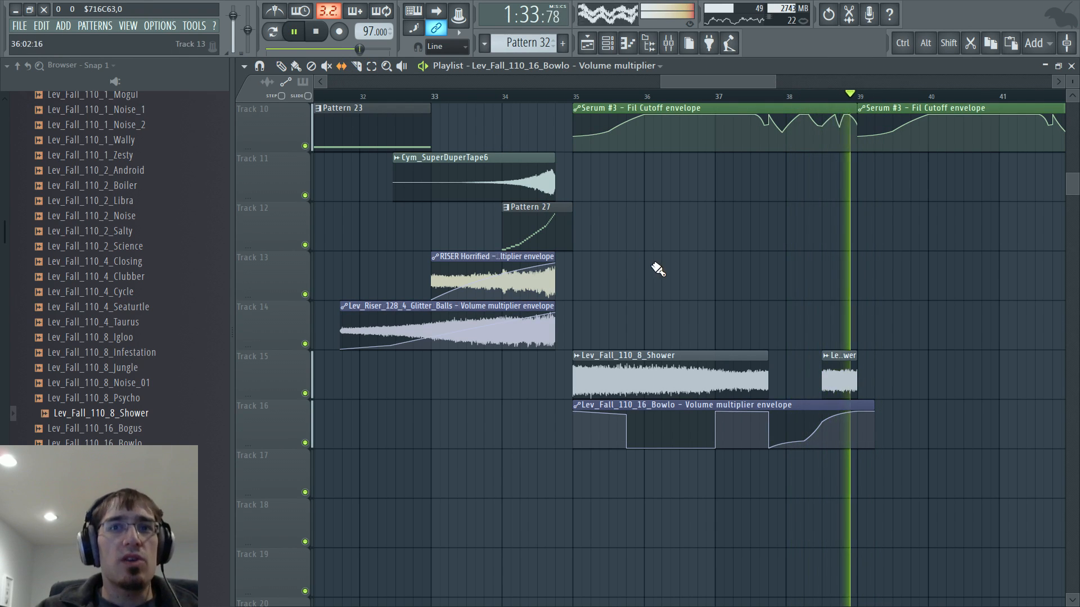
# Slip the audio inside the short Shower clip before bar 39 and replay the transition from bar 38
pyautogui.moveTo(839, 380); pyautogui.dragTo(908, 382)
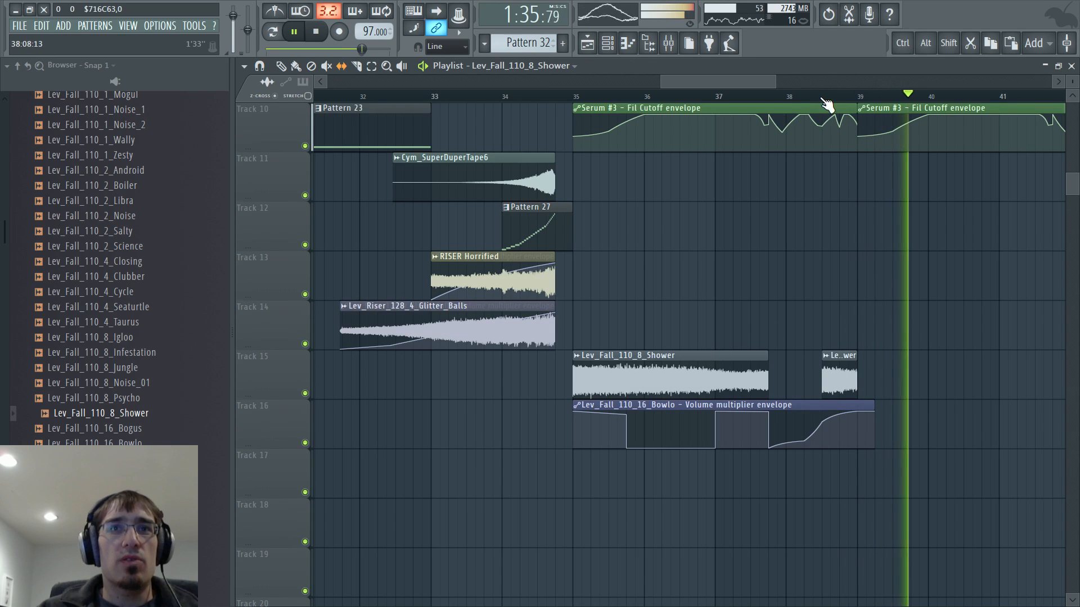
pyautogui.click(797, 97)
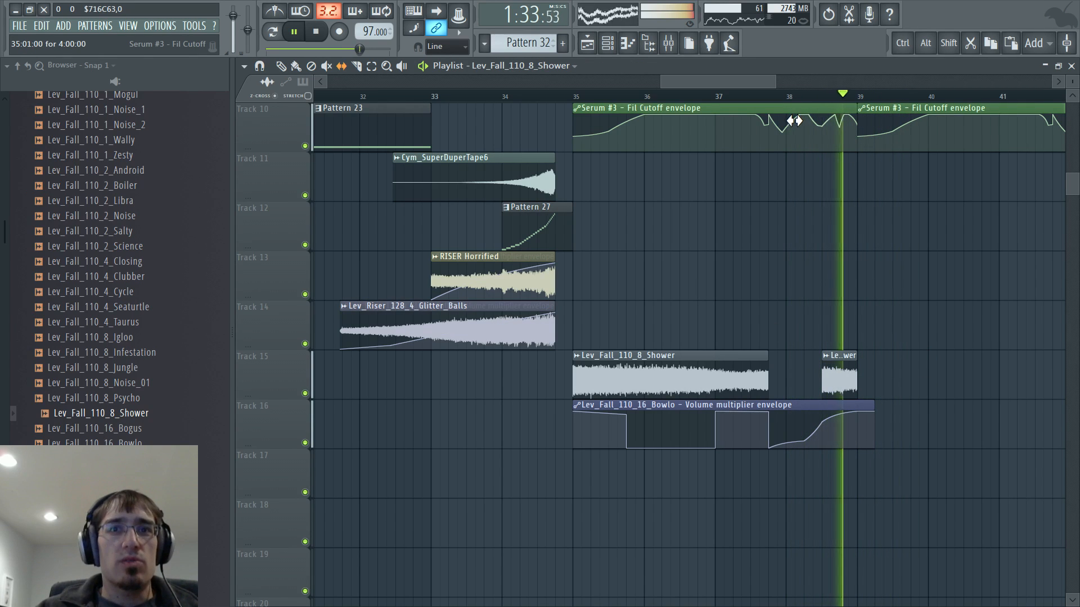
pyautogui.click(805, 97)
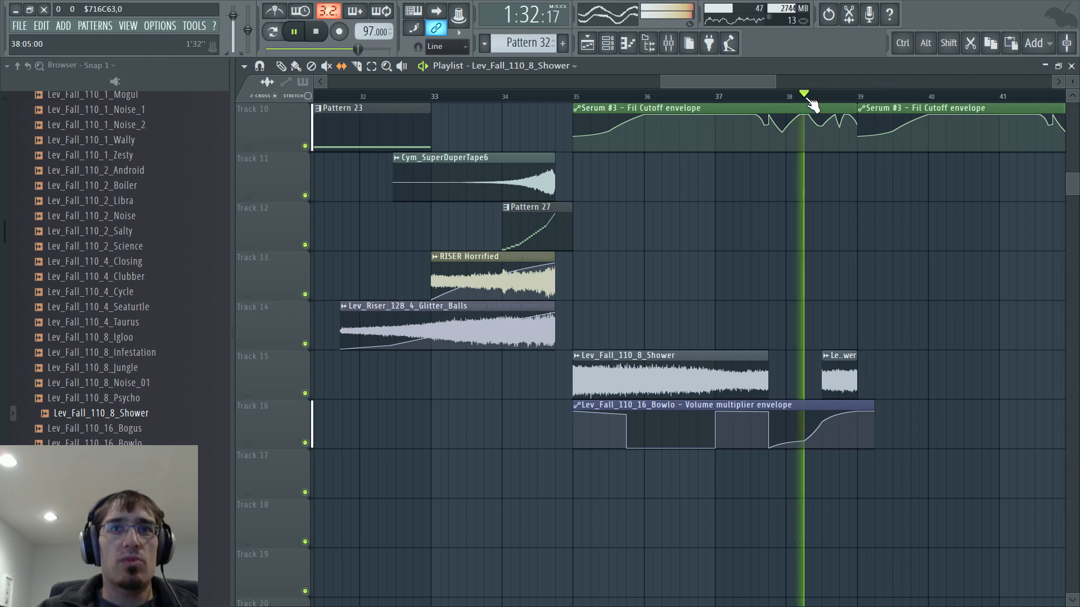
# Make the short Shower clip before bar 39 unique, reverse its sample and play the transition from bar 38
pyautogui.click(826, 355)
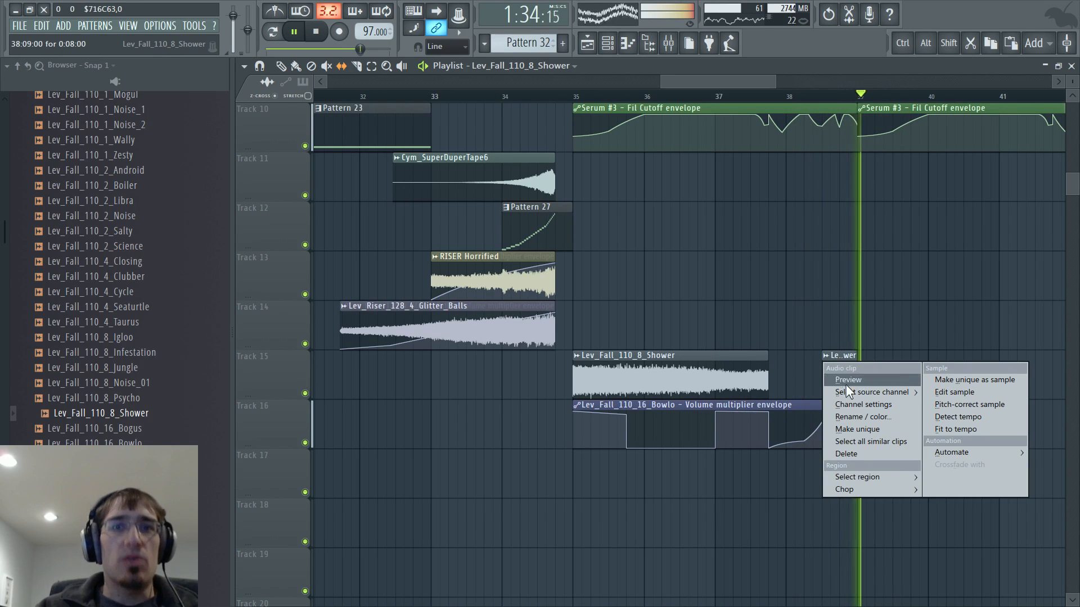
pyautogui.click(899, 428)
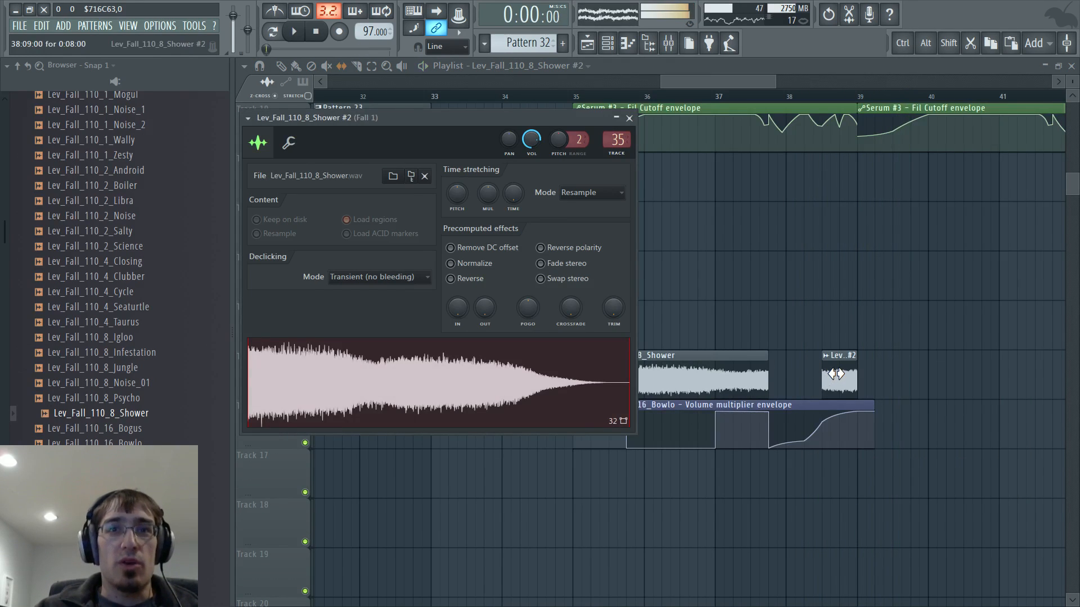
pyautogui.click(837, 374)
pyautogui.click(836, 356)
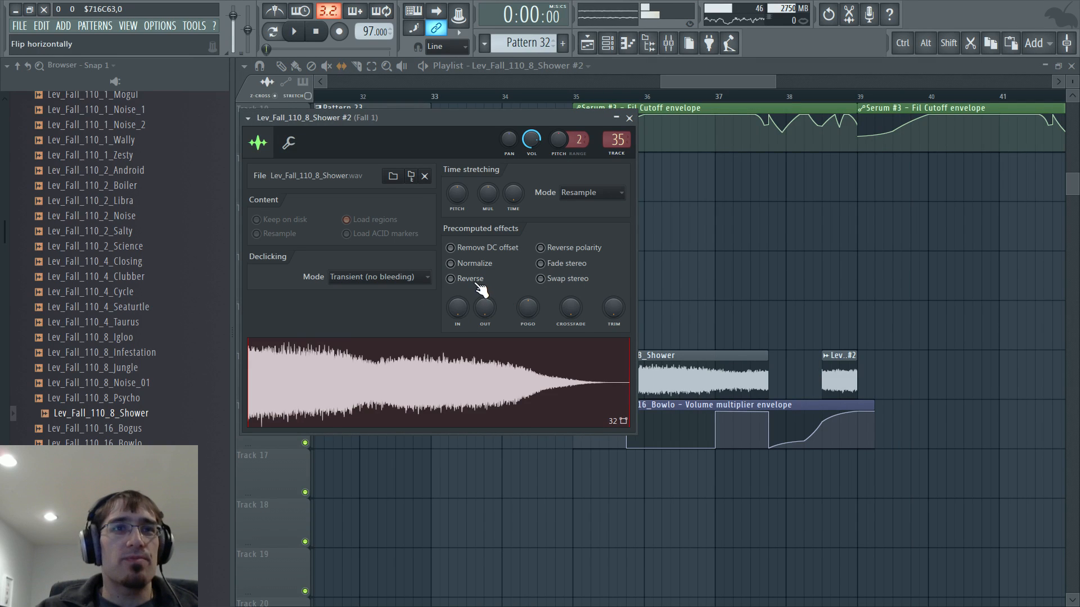
pyautogui.click(450, 278)
pyautogui.click(797, 101)
pyautogui.press('space')
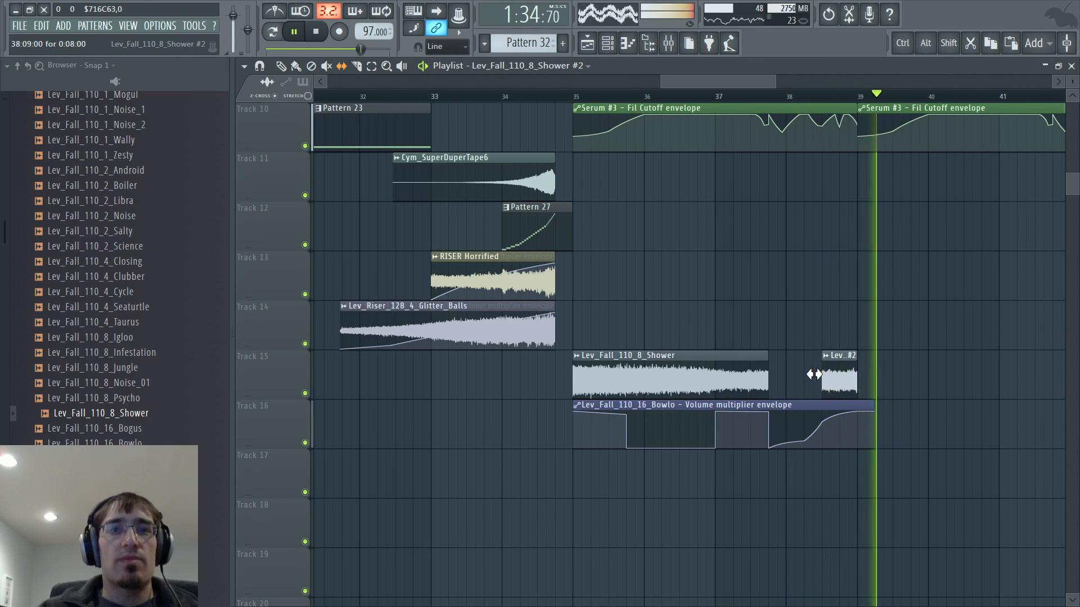
pyautogui.click(806, 98)
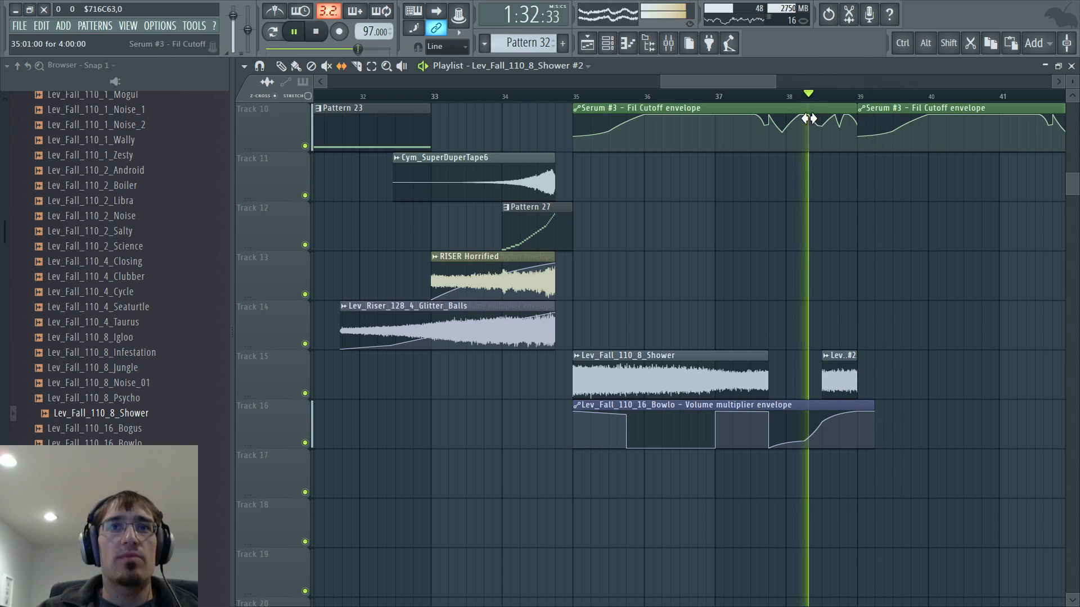
# Extend the start of the reversed Shower clip on Track 15 back to bar 38
pyautogui.doubleClick(849, 372)
pyautogui.press('F5')
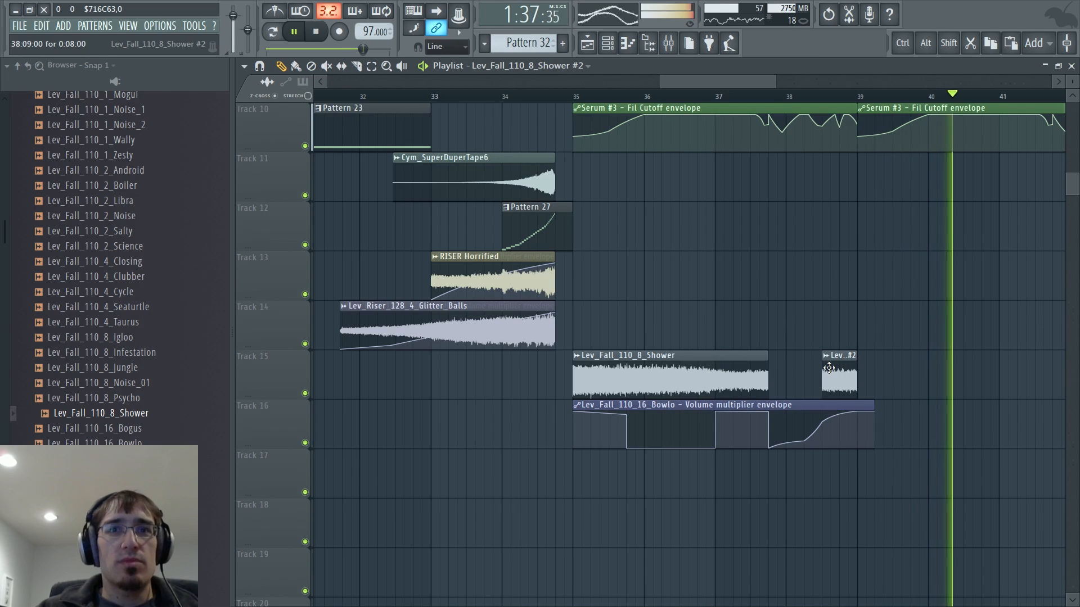
pyautogui.press('space')
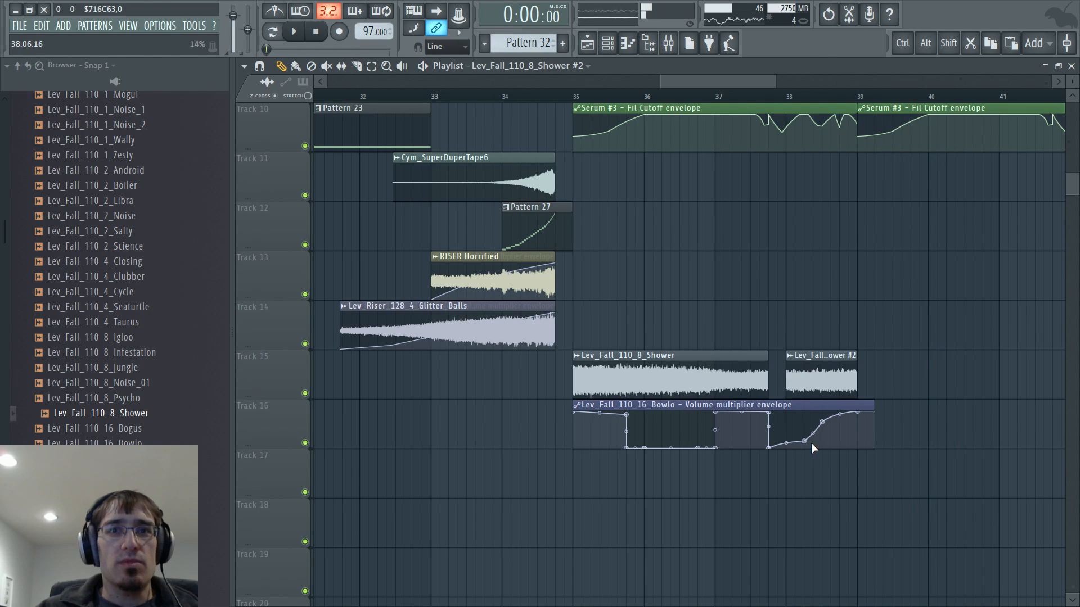
# Reshape the Track 16 volume envelope to stay at zero until bar 38, curve up to bar 39, and play it
pyautogui.rightClick(823, 423)
pyautogui.click(834, 436)
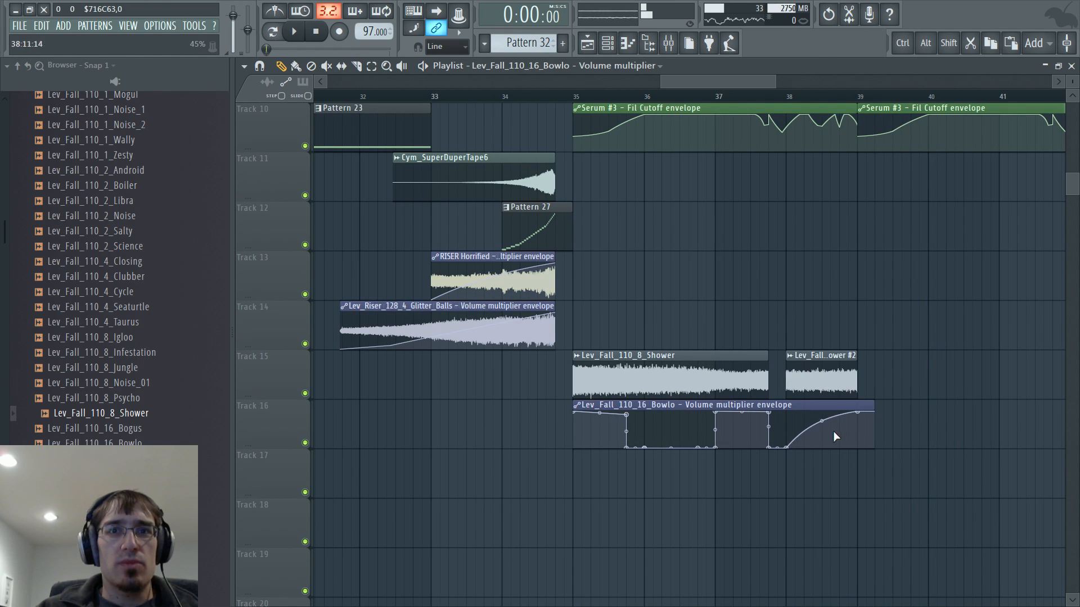
pyautogui.press('space')
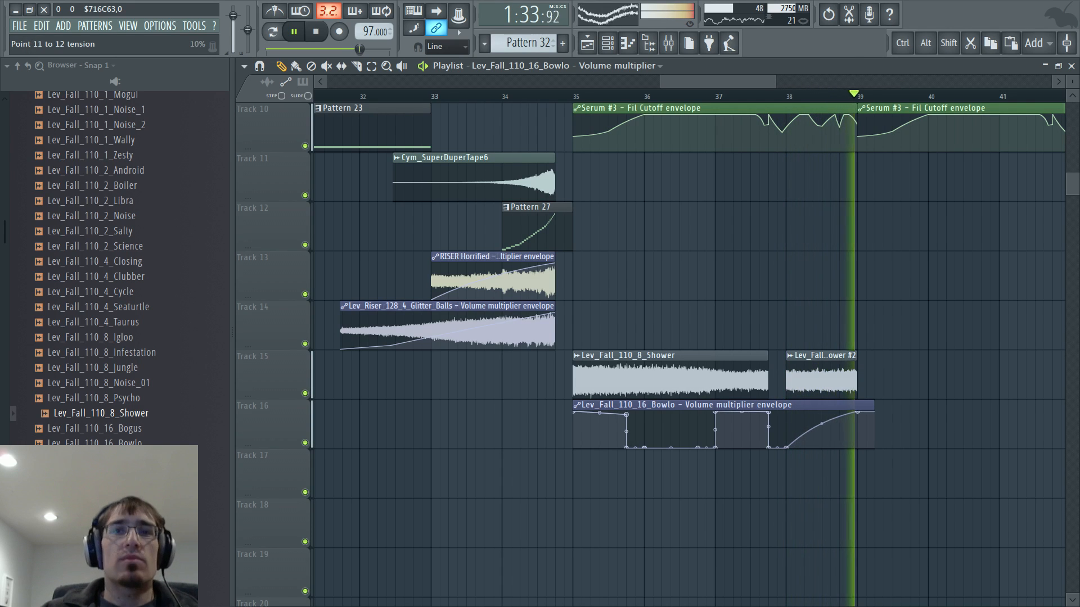
pyautogui.press('space')
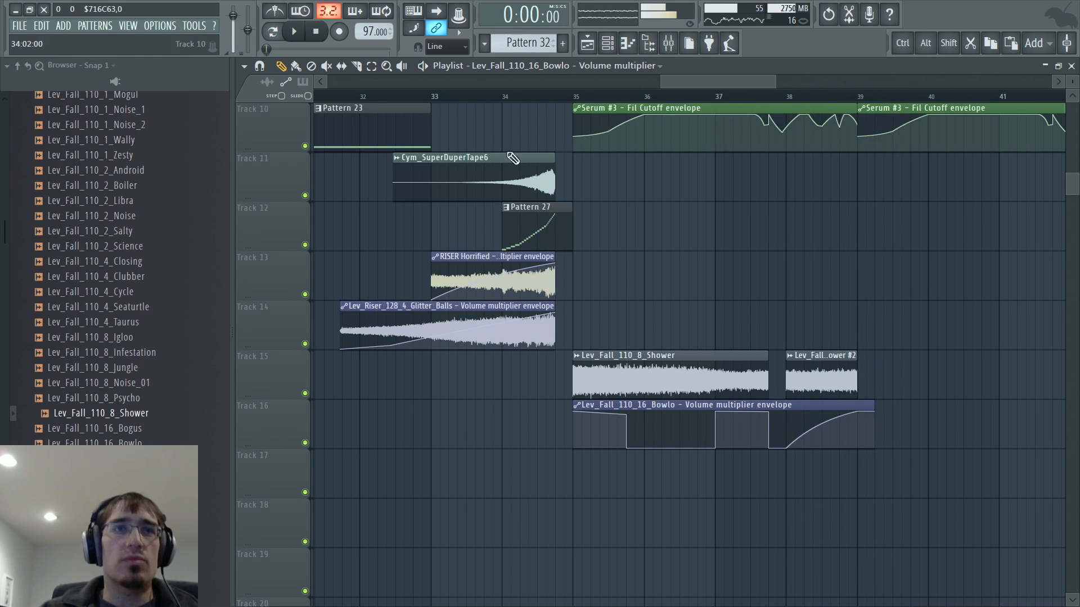
# Browse the crash samples in the Drums - Cymbal folder of Black Octopus Sound - Leviathan
pyautogui.scroll(12, 94, 220)
pyautogui.scroll(-2, 106, 270)
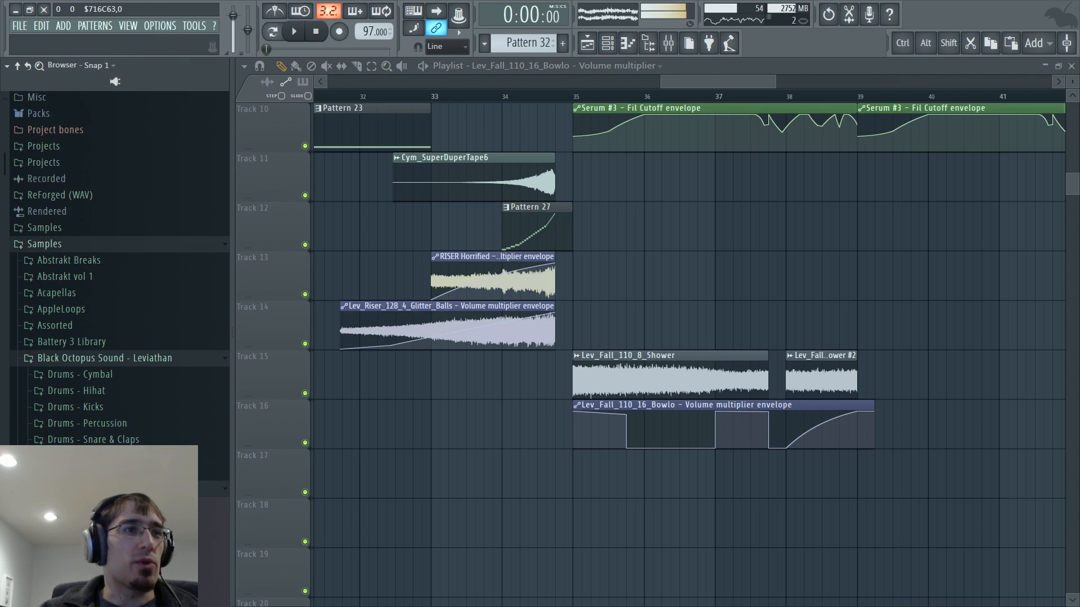
pyautogui.click(112, 377)
pyautogui.click(116, 404)
pyautogui.scroll(-5, 143, 405)
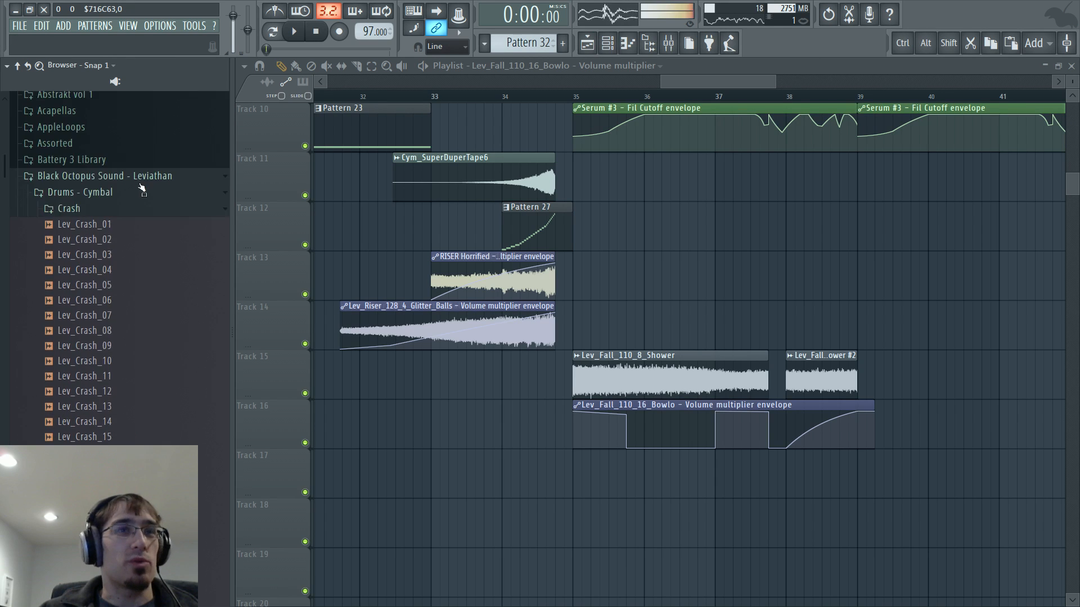
# Place a copy of the Cym_SuperDuperTape6 clip at bar 35 on Track 11
pyautogui.moveTo(439, 169); pyautogui.dragTo(589, 169)
pyautogui.doubleClick(589, 168)
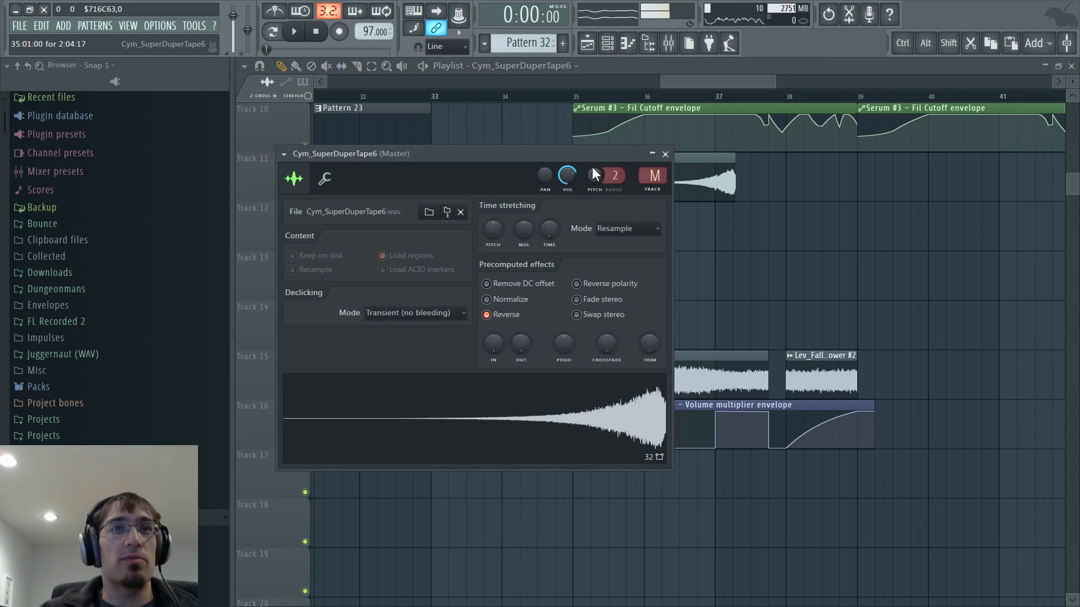
pyautogui.press('F6')
pyautogui.click(678, 171)
# Make the cymbal clip at bar 35 unique and turn off Reverse for its sample
pyautogui.click(577, 158)
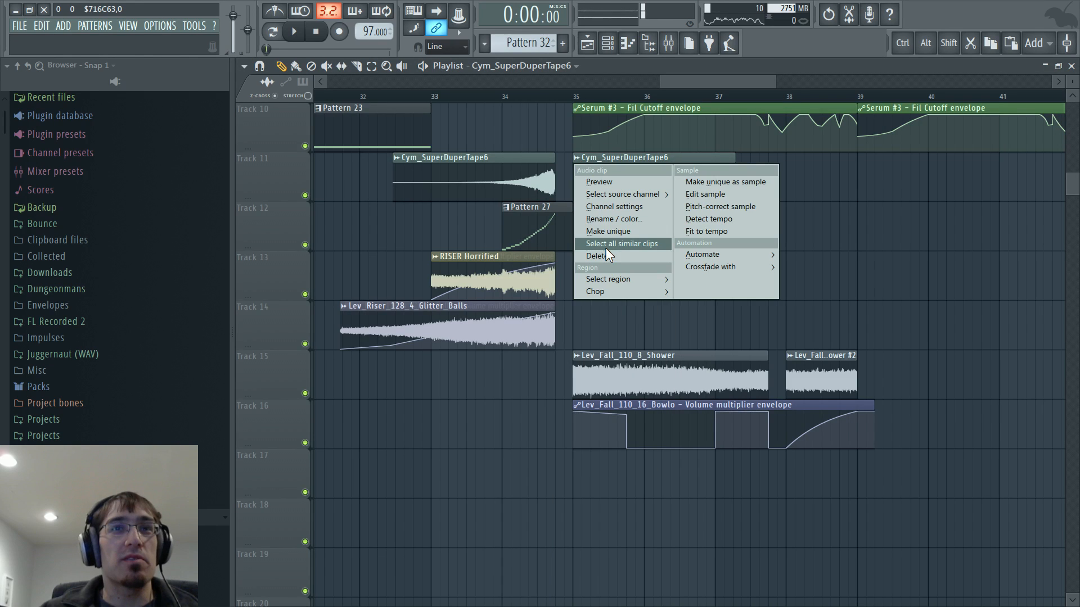
pyautogui.click(605, 247)
pyautogui.click(468, 296)
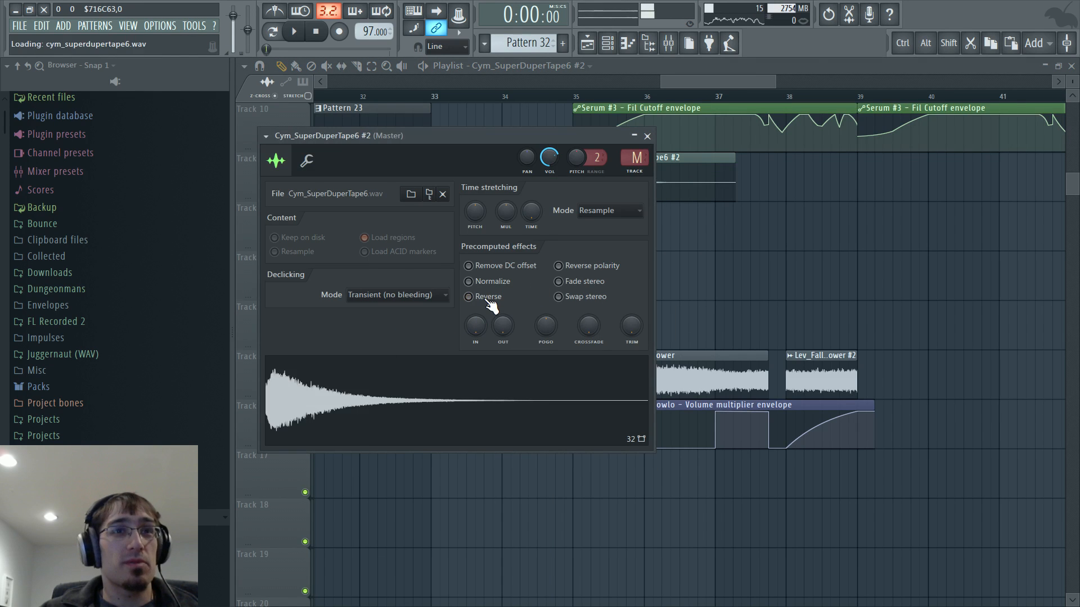
pyautogui.click(648, 136)
# Adjust the channel volume of Cym_SuperDuperTape6 #2 while playing the arrangement
pyautogui.click(526, 87)
pyautogui.moveTo(526, 88); pyautogui.dragTo(741, 89)
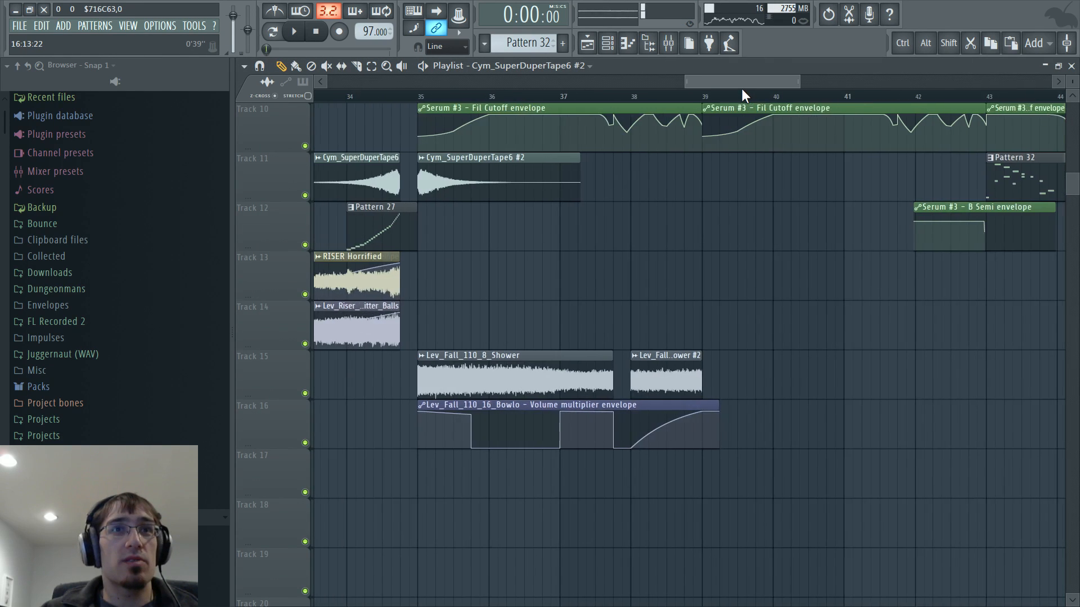
pyautogui.press('F6')
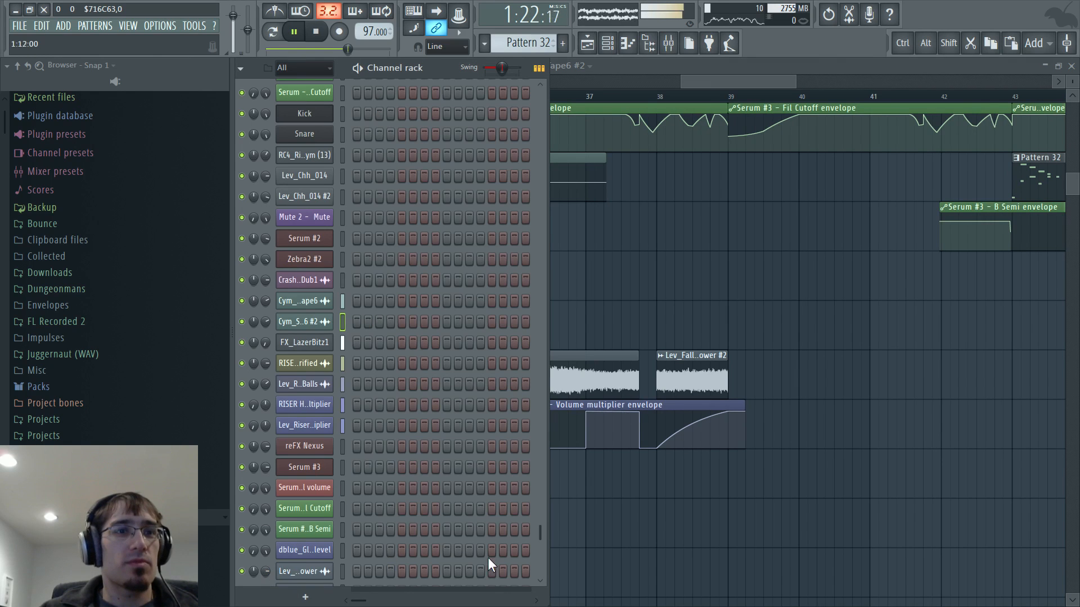
pyautogui.scroll(-3, 538, 551)
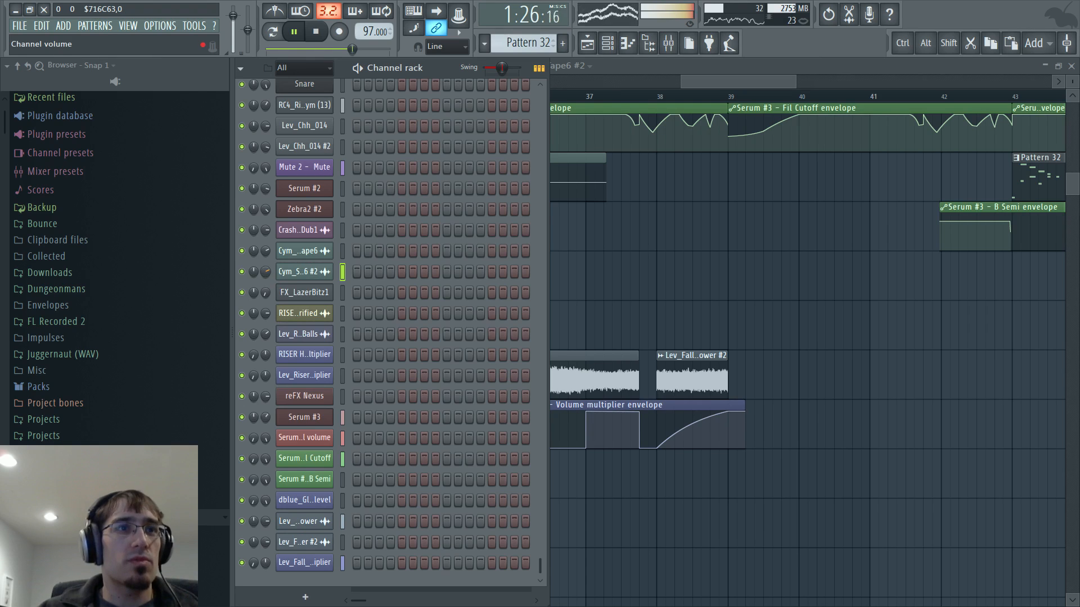
pyautogui.press('F6')
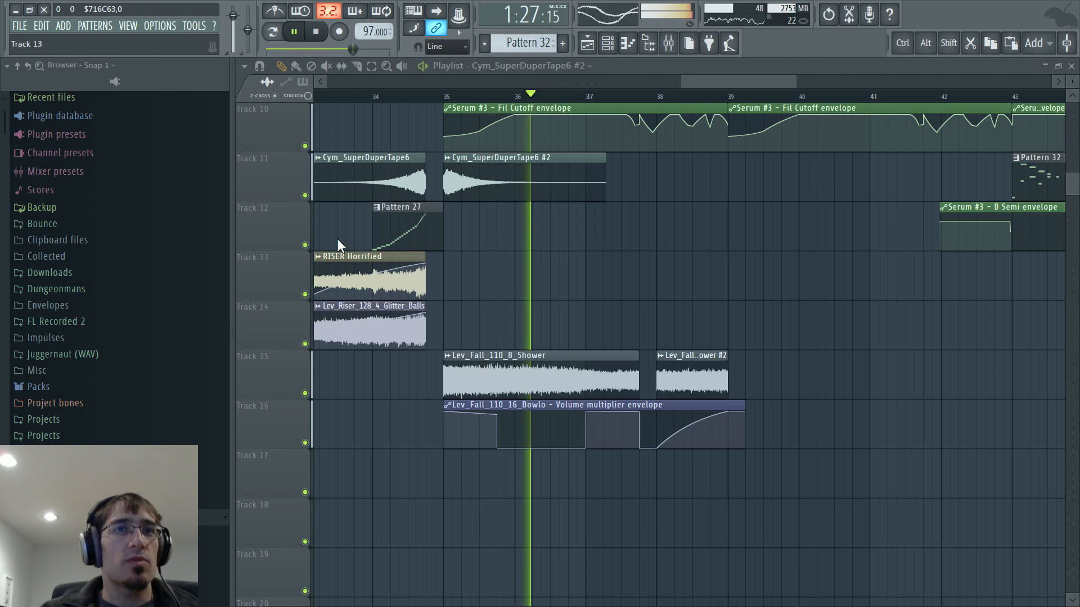
# Place another Cym_SuperDuperTape6 #2 clip at bar 39 on Track 11 and slightly lower the Track 16 envelope point at bar 37
pyautogui.click(730, 172)
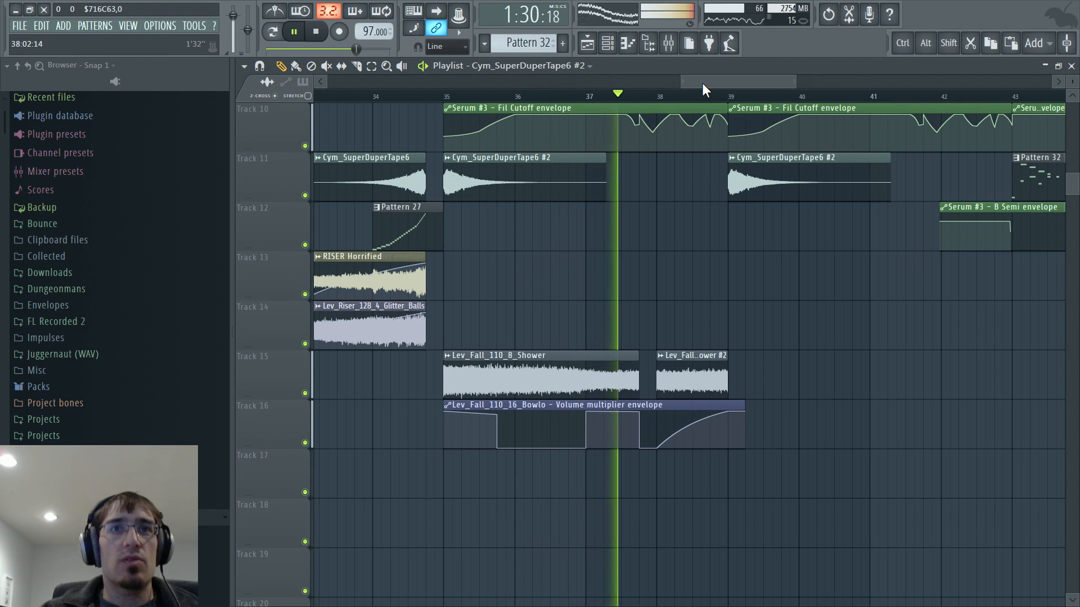
pyautogui.moveTo(702, 85); pyautogui.dragTo(735, 83)
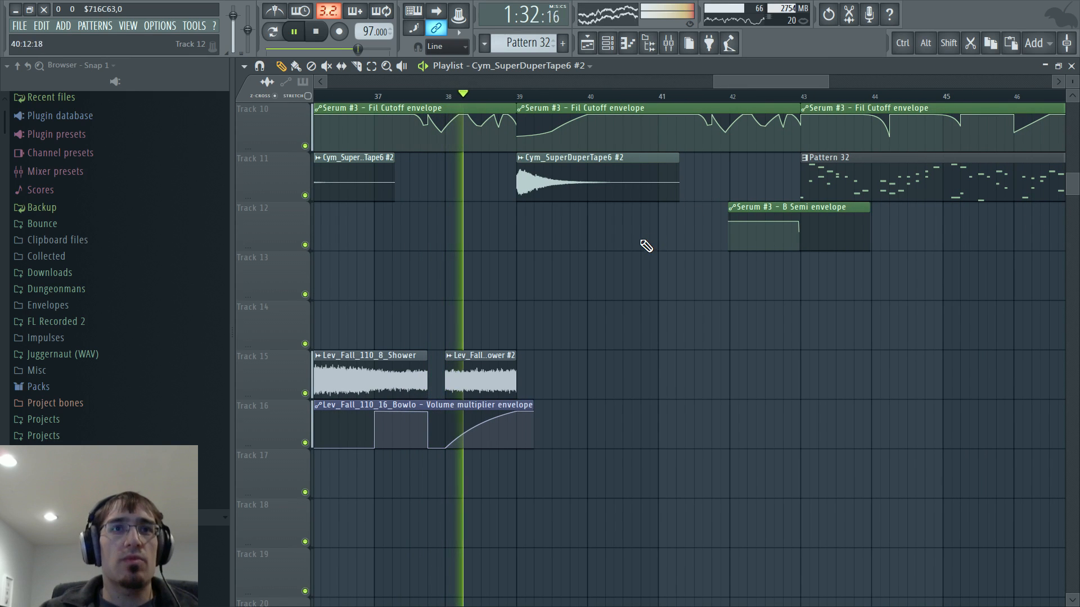
pyautogui.click(374, 415)
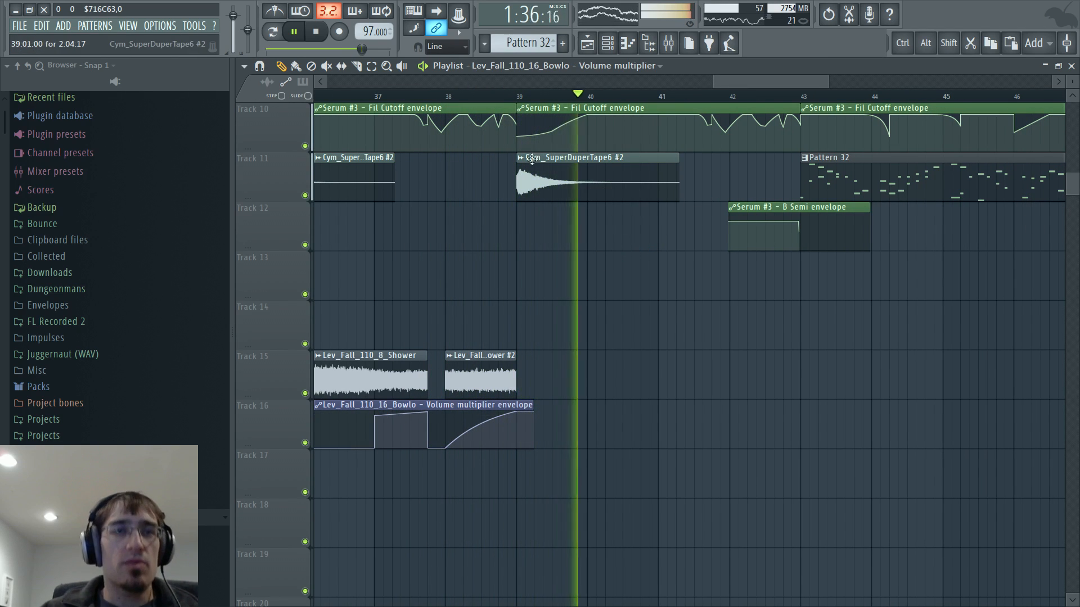
# Replay from bar 38, trim the bar 39 cymbal clip to 0:04:17 and shorten the bar 35 one to about half a bar
pyautogui.click(467, 103)
pyautogui.moveTo(678, 180); pyautogui.dragTo(537, 180)
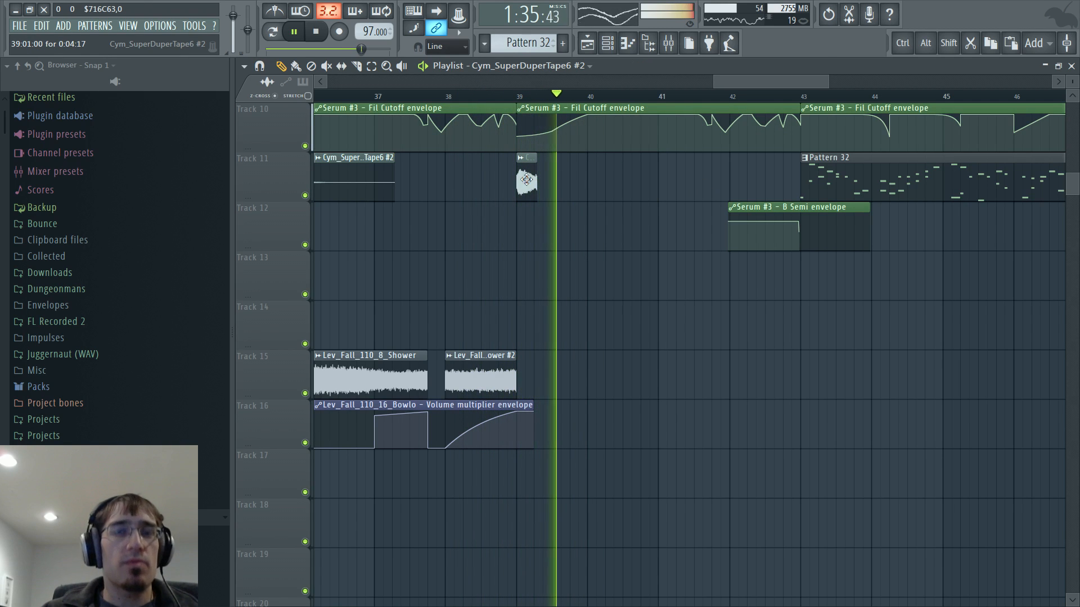
pyautogui.scroll(-2, 482, 194)
pyautogui.moveTo(415, 181); pyautogui.dragTo(371, 182)
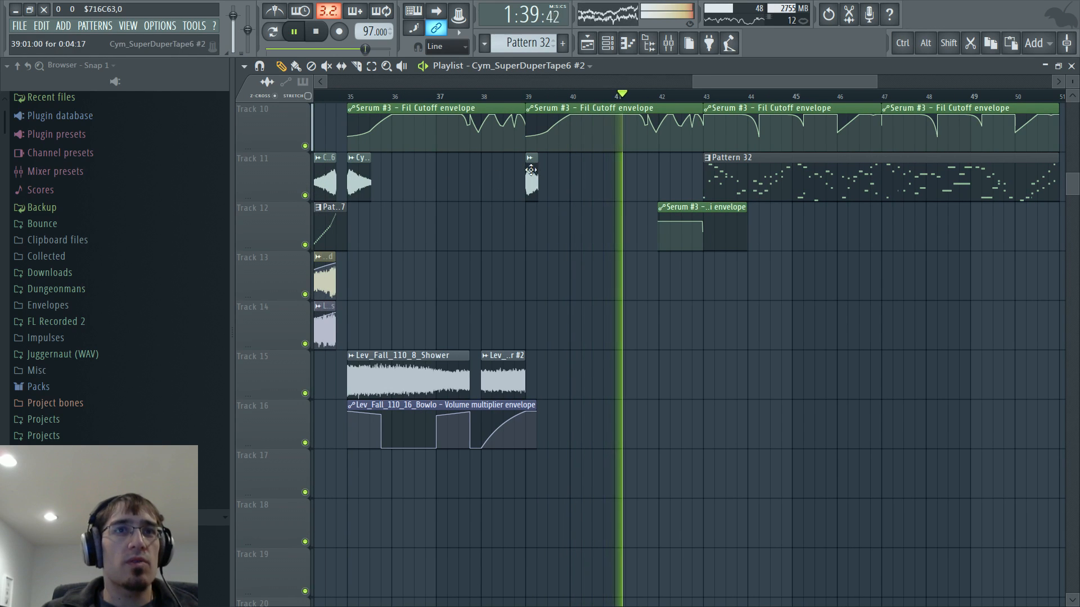
# Place a Cym_SuperDuperTape6 #2 clip at bar 43 on Track 13 and extend its end just past bar 47
pyautogui.scroll(2, 688, 232)
pyautogui.click(710, 277)
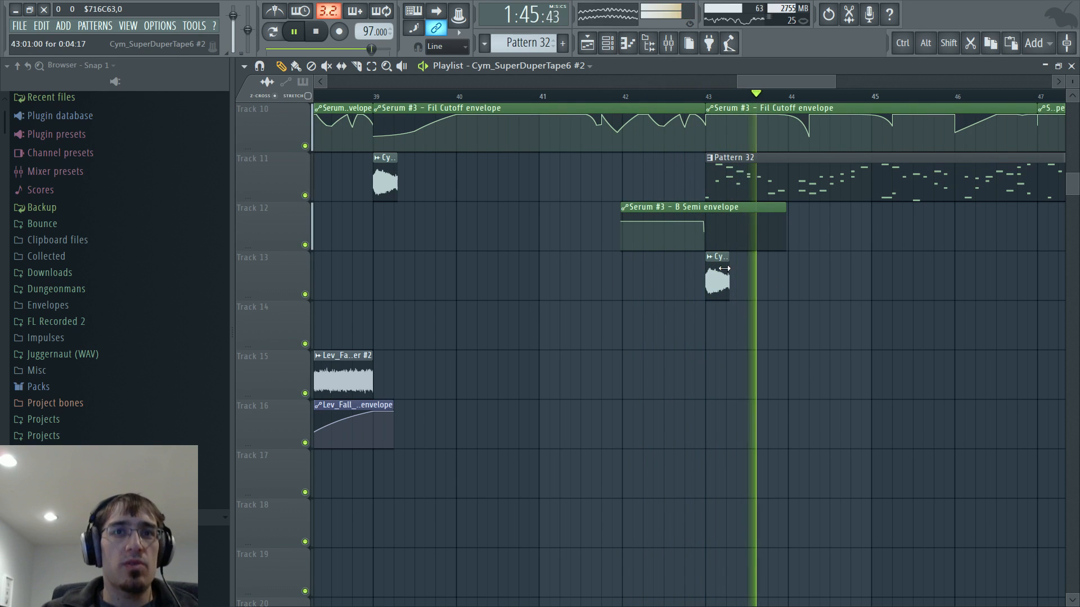
pyautogui.moveTo(728, 269); pyautogui.dragTo(1060, 259)
pyautogui.press('space')
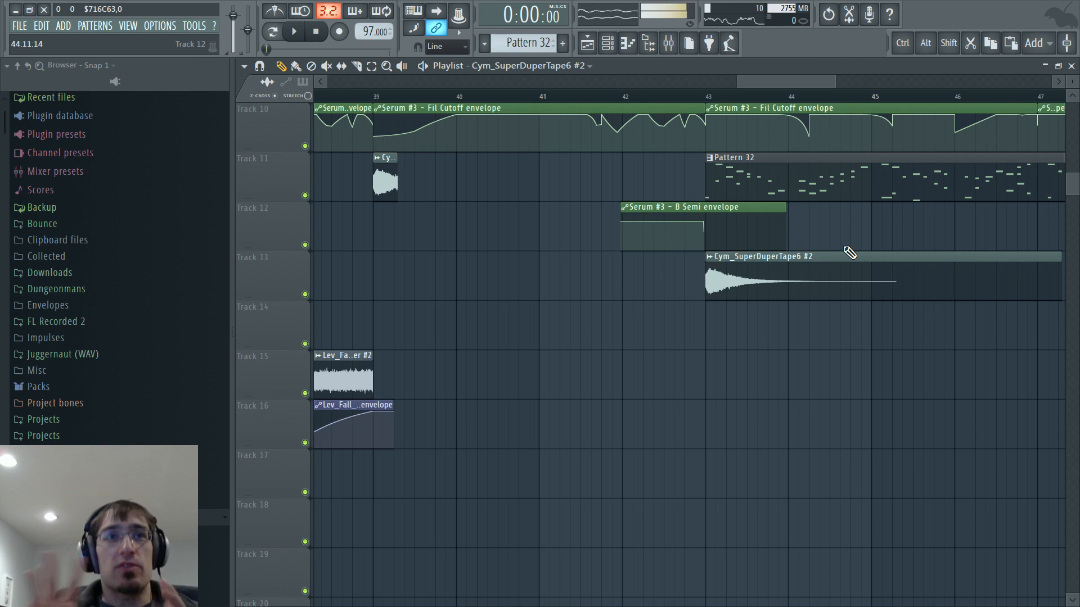
# Examine the arrangement between bars 35 and 51 across the pattern, automation and audio tracks
pyautogui.scroll(6, 849, 253)
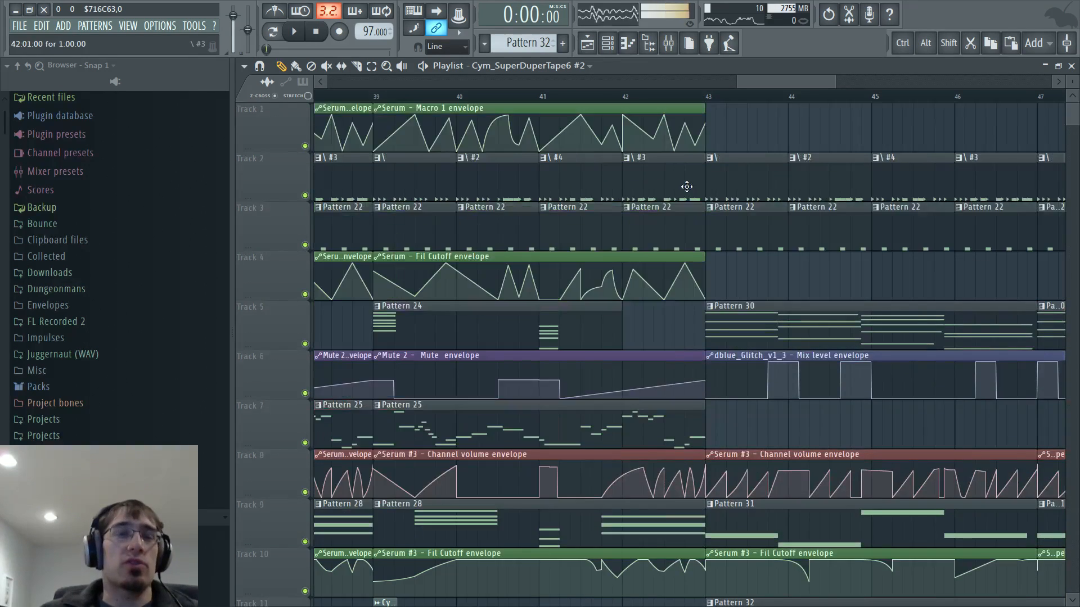
pyautogui.keyDown('ctrl'); pyautogui.scroll(-4, 684, 188); pyautogui.keyUp('ctrl')
pyautogui.keyDown('ctrl'); pyautogui.scroll(2, 684, 187); pyautogui.keyUp('ctrl')
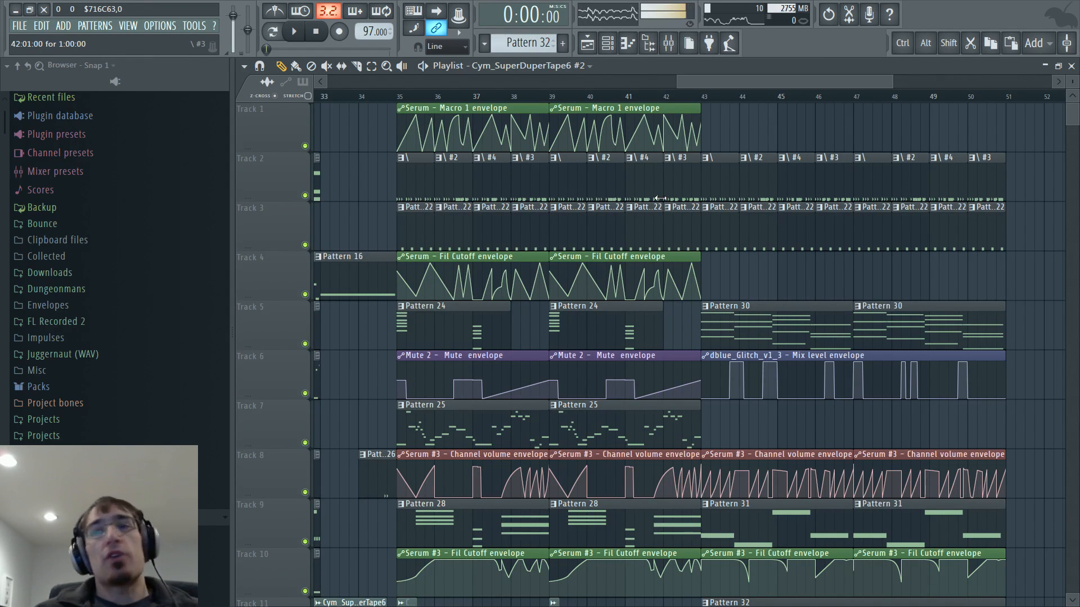
pyautogui.scroll(-4, 660, 198)
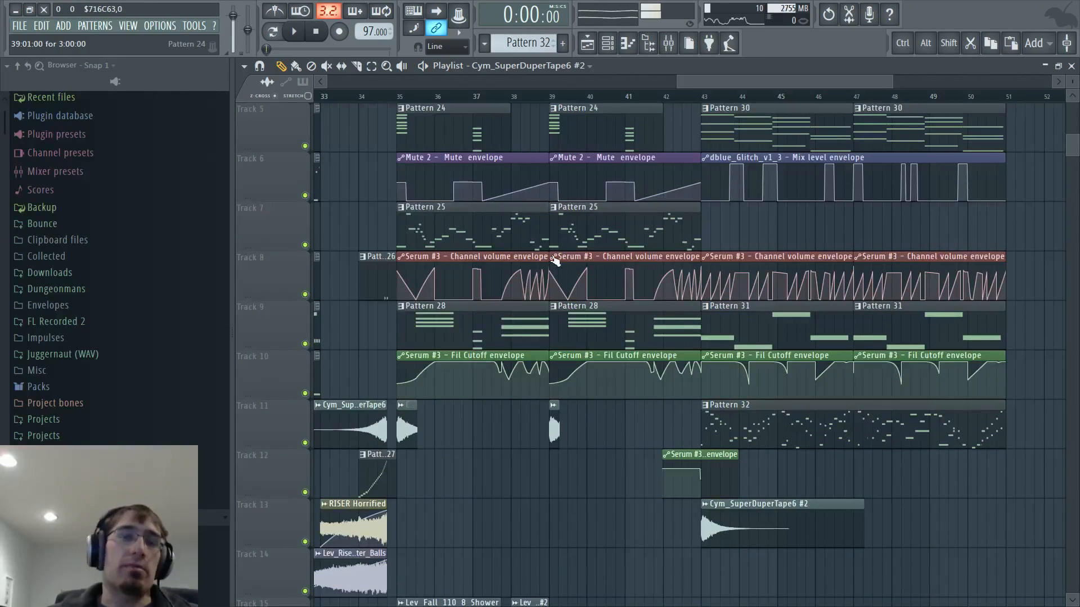
pyautogui.moveTo(716, 79)
pyautogui.mouseDown()
pyautogui.moveTo(617, 93)
pyautogui.moveTo(705, 85)
pyautogui.mouseUp()
pyautogui.scroll(4, 648, 149)
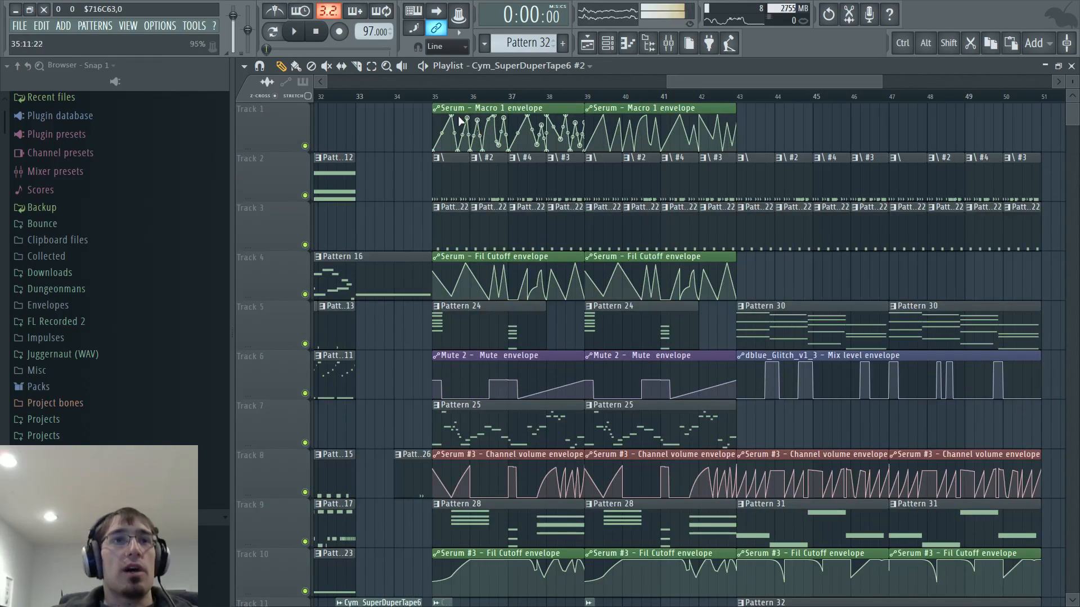
pyautogui.keyDown('ctrl'); pyautogui.scroll(4, 435, 148); pyautogui.keyUp('ctrl')
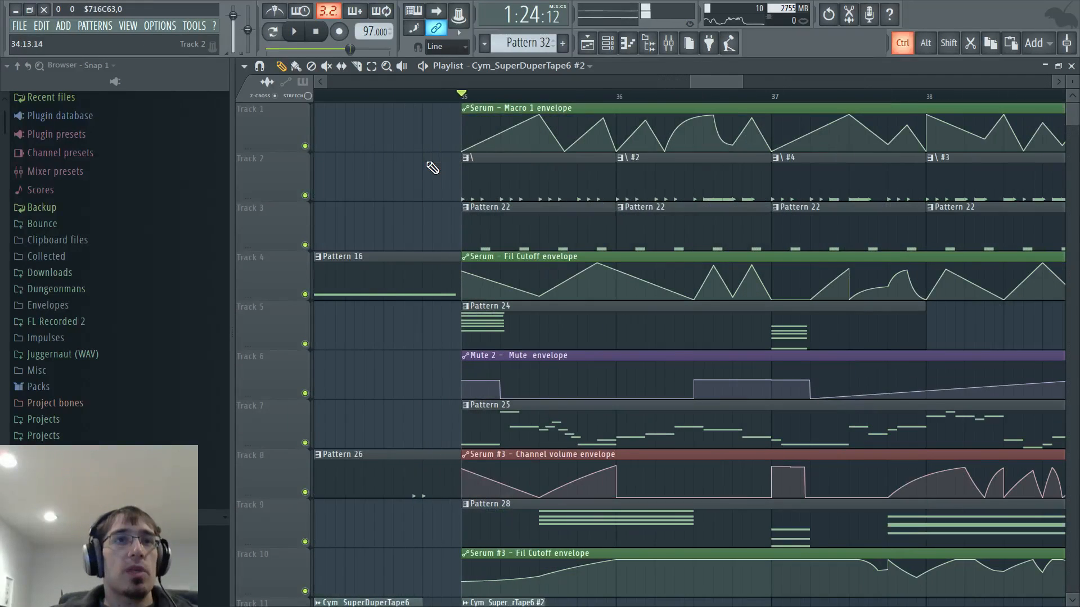
pyautogui.moveTo(707, 88); pyautogui.dragTo(712, 88)
pyautogui.press('space')
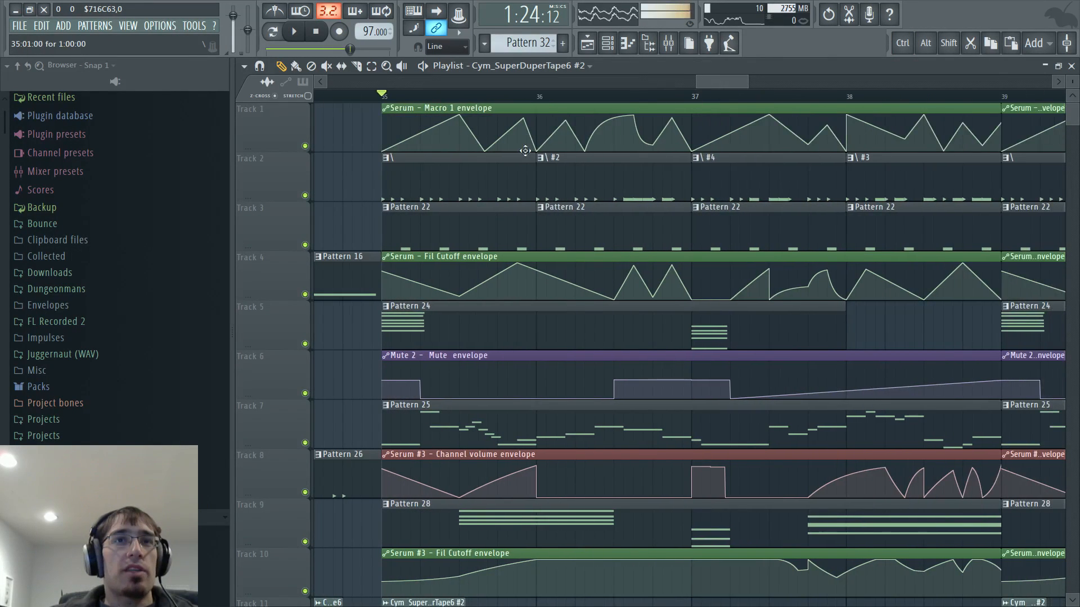
# Make the Track 2 drum pattern clip at bar 36 unique and open it for note editing
pyautogui.click(541, 159)
pyautogui.click(558, 232)
pyautogui.doubleClick(557, 186)
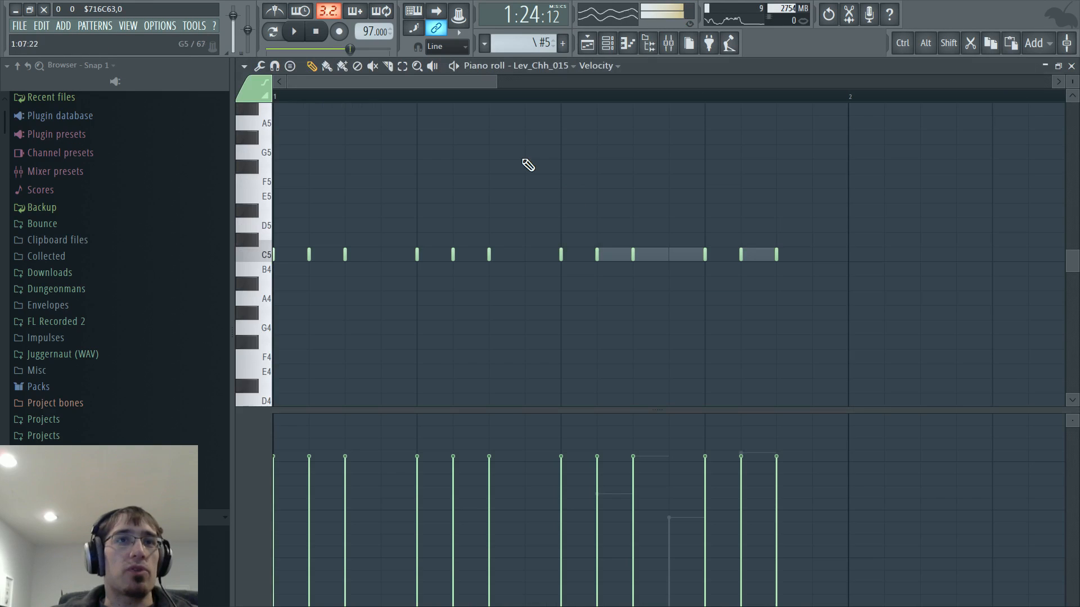
# Open the Kick channel's notes of the \ #5 pattern in the piano roll and audition the pattern in a loop
pyautogui.press('F6')
pyautogui.scroll(9, 332, 188)
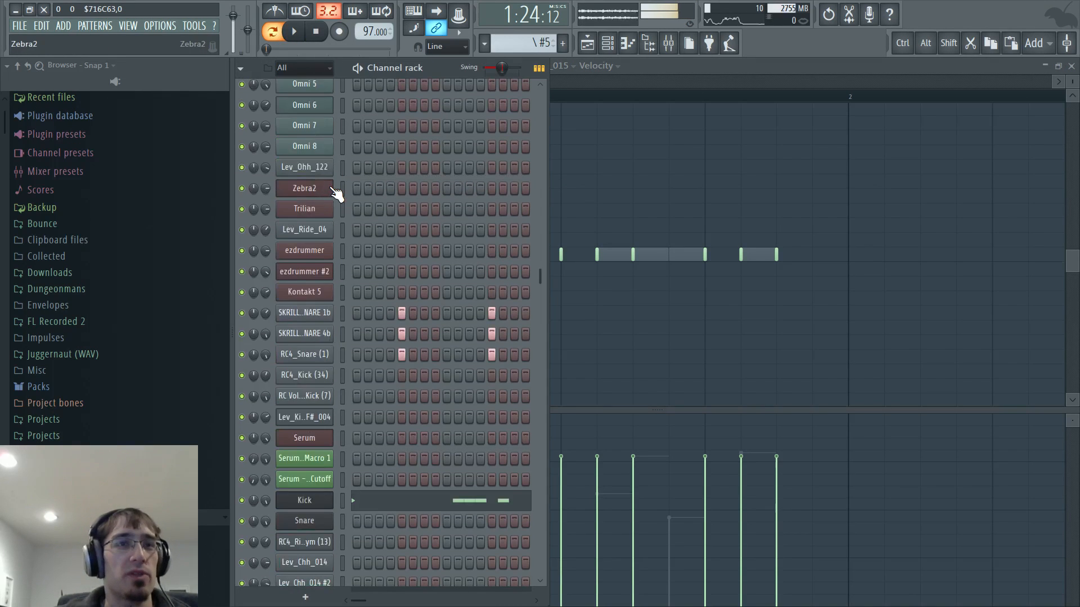
pyautogui.scroll(-3, 330, 194)
pyautogui.press('space')
pyautogui.rightClick(324, 436)
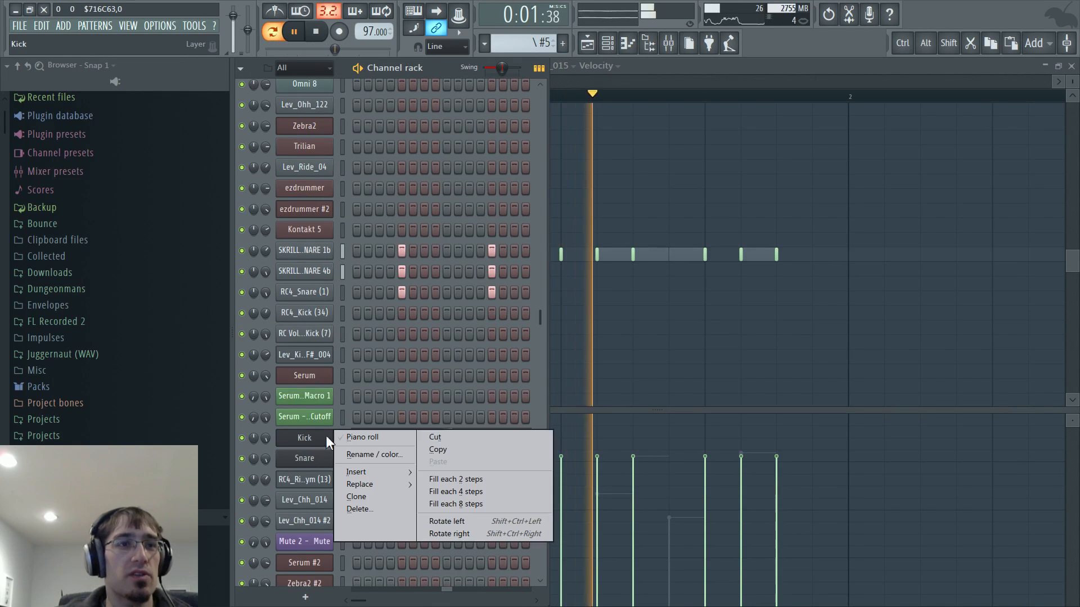
pyautogui.click(341, 440)
pyautogui.press('F6')
pyautogui.press('F5')
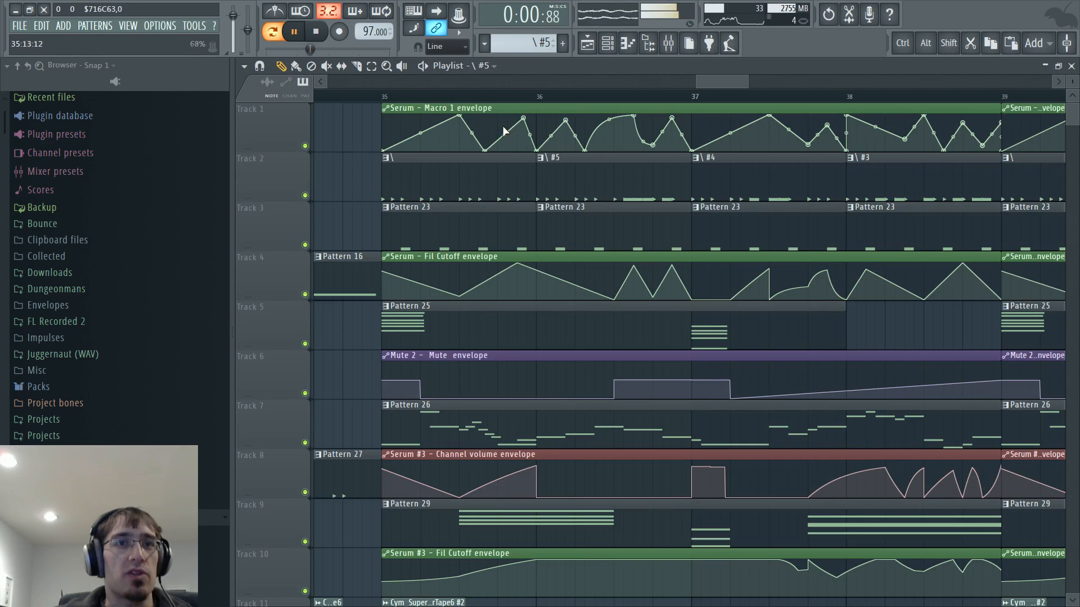
pyautogui.press('F6')
pyautogui.press('space')
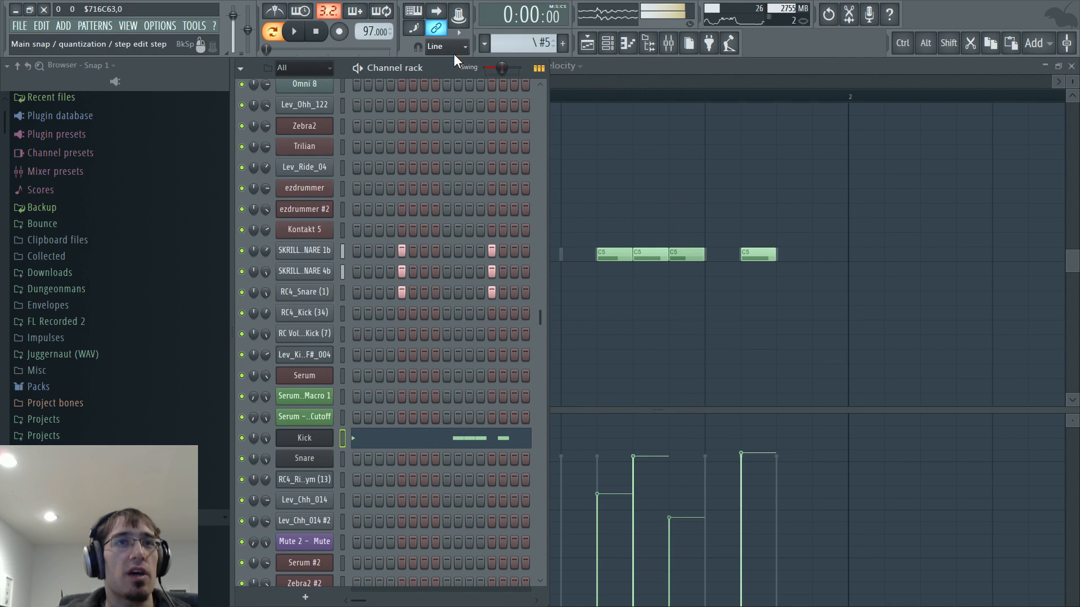
# Shorten the second of the three consecutive C5 kick notes and fill the space up to beat 4 with a roll of very short notes
pyautogui.moveTo(698, 257); pyautogui.dragTo(676, 256)
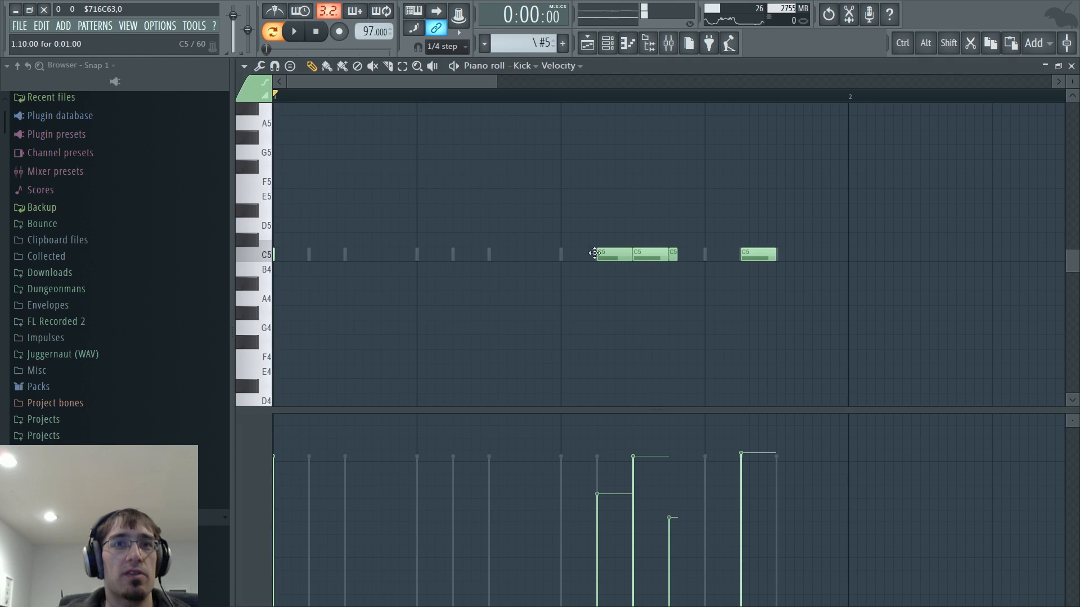
pyautogui.keyDown('ctrl'); pyautogui.scroll(3, 674, 253); pyautogui.keyUp('ctrl')
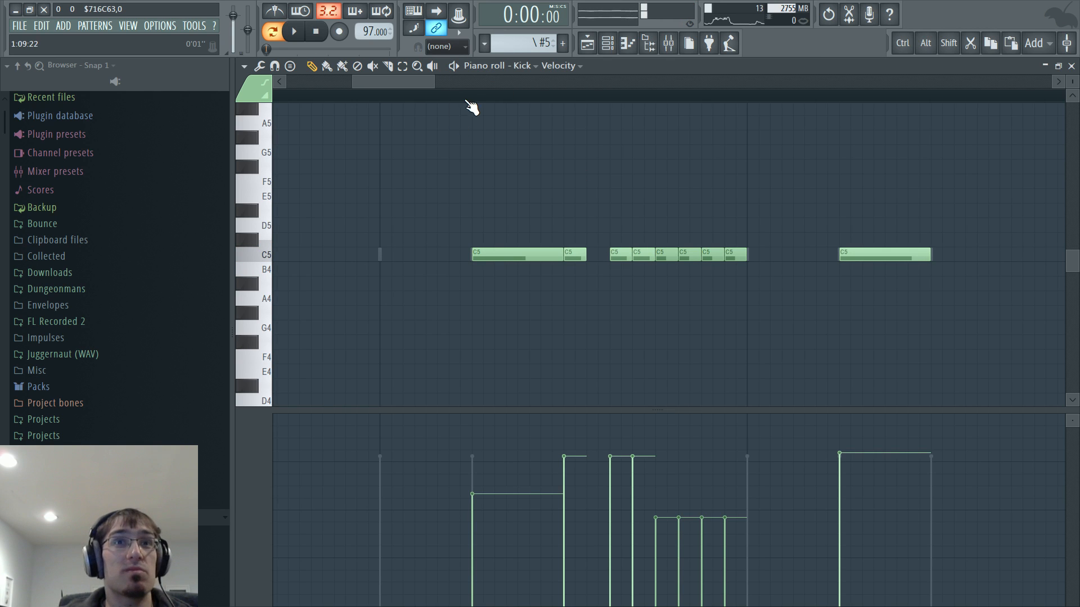
pyautogui.moveTo(613, 219); pyautogui.dragTo(737, 270)
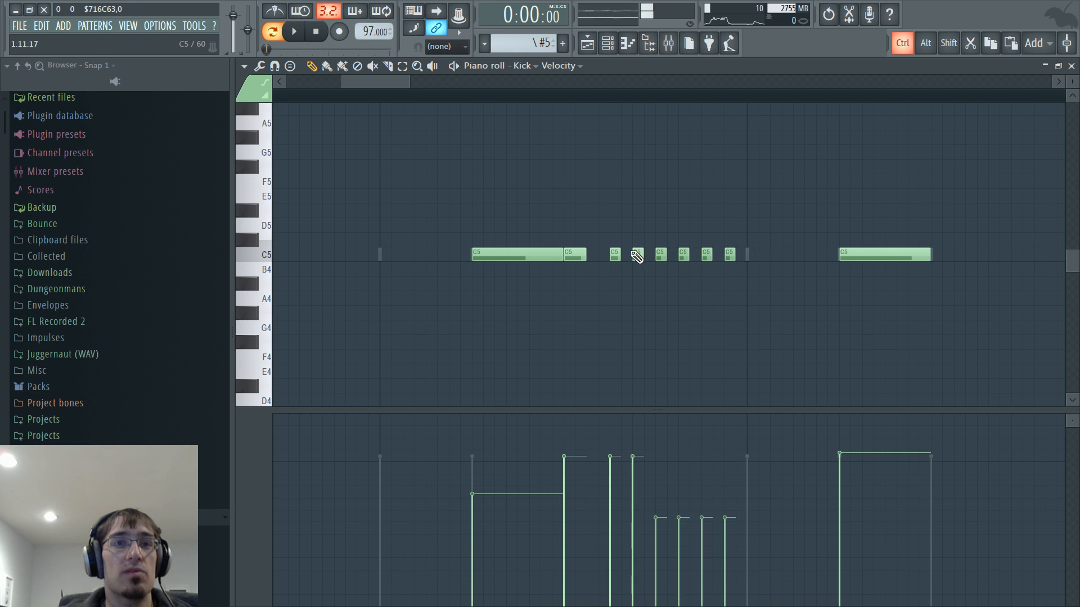
pyautogui.scroll(-6, 611, 253)
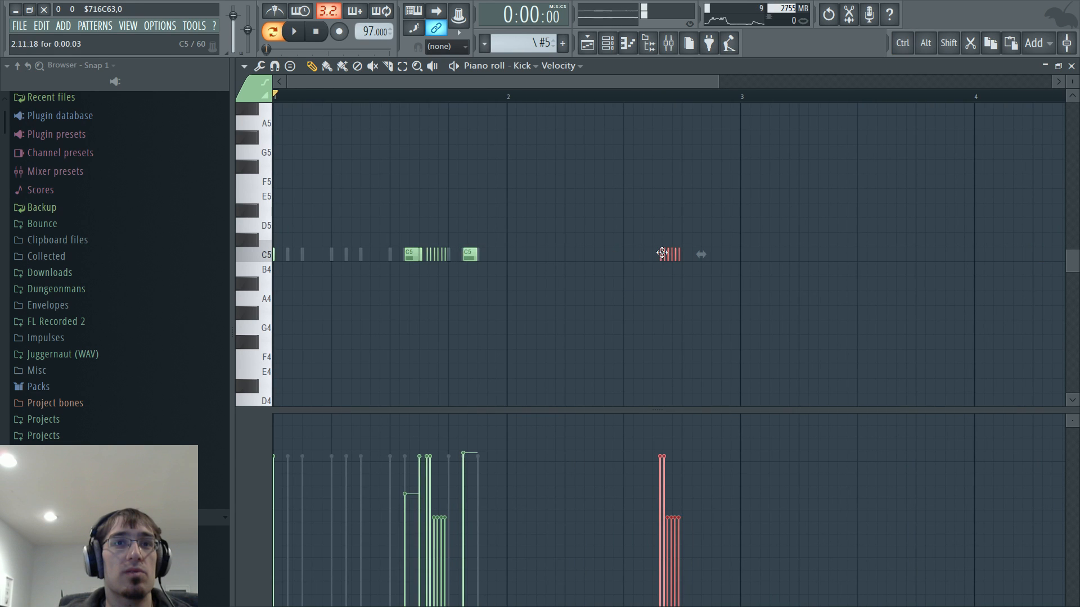
pyautogui.scroll(5, 429, 251)
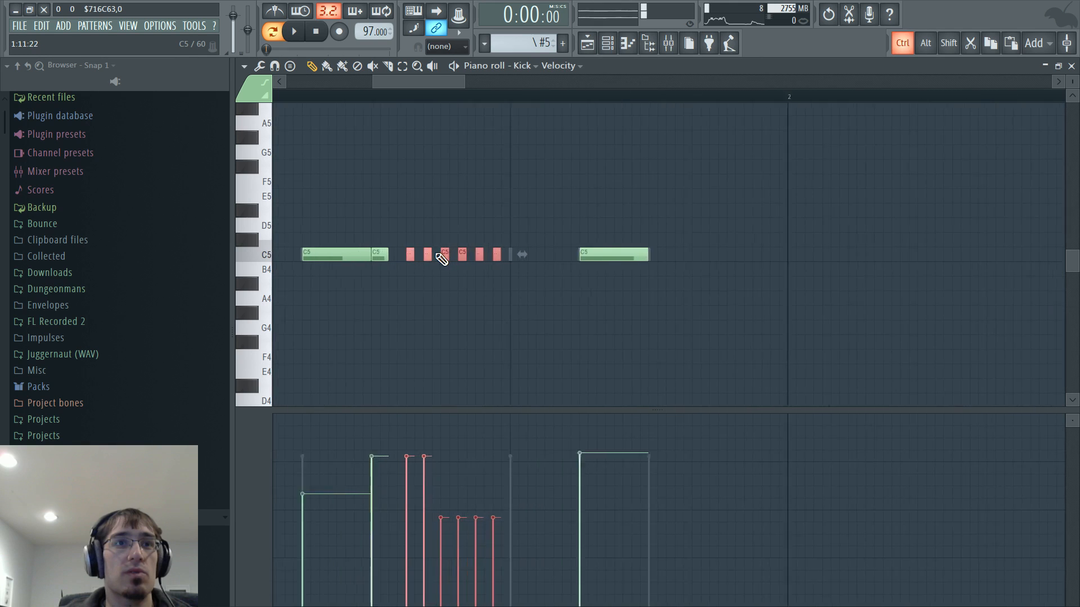
pyautogui.scroll(-5, 432, 252)
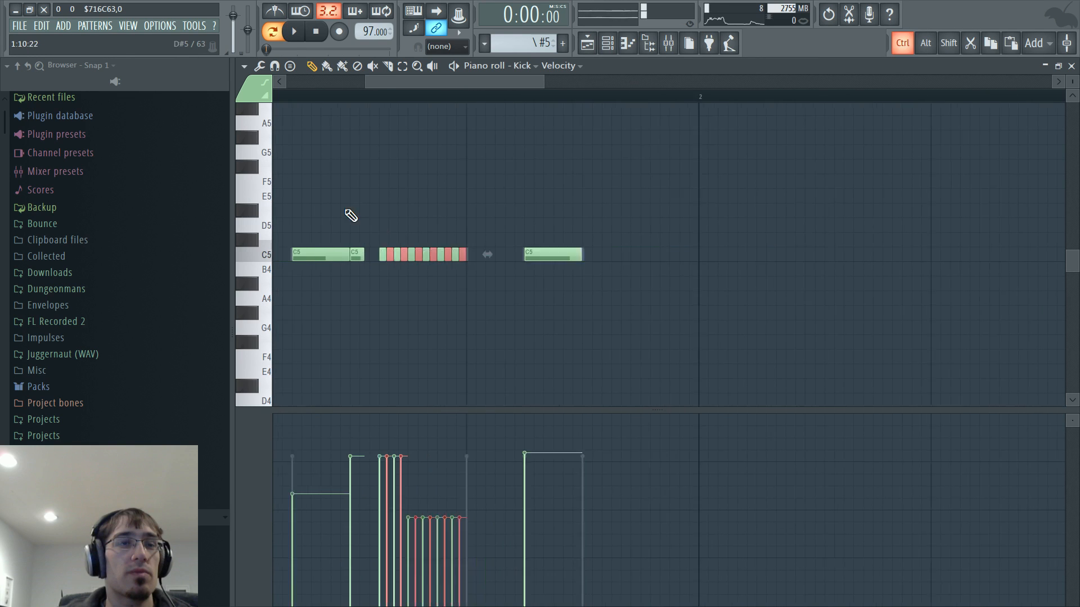
# Ramp the velocities of the kick roll downward toward beat 4 while looping the pattern
pyautogui.press('space')
pyautogui.moveTo(366, 470); pyautogui.dragTo(405, 549)
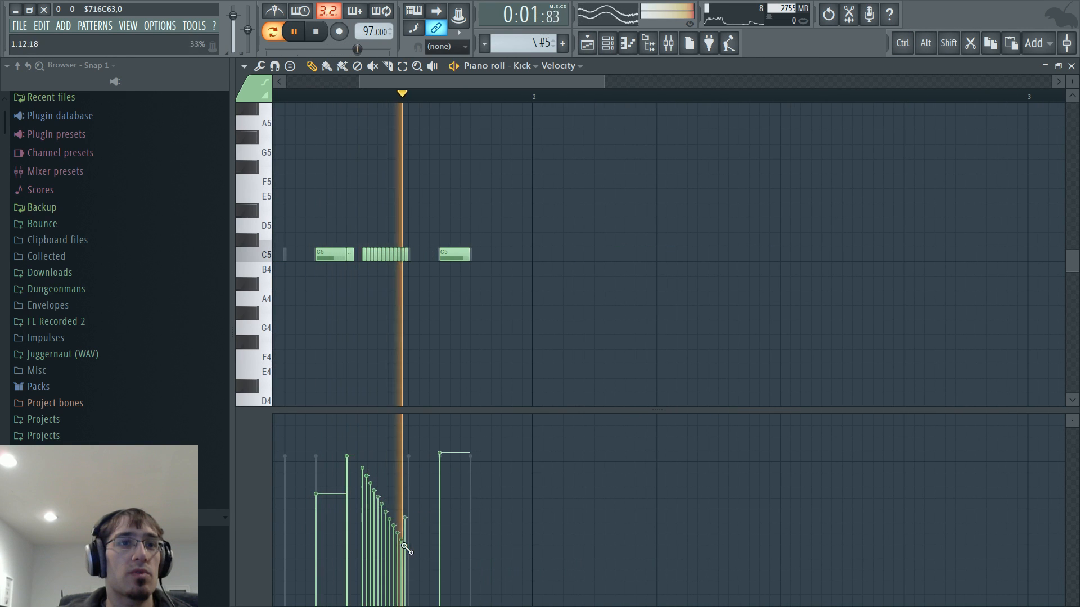
pyautogui.scroll(-3, 363, 278)
pyautogui.moveTo(386, 83); pyautogui.dragTo(363, 82)
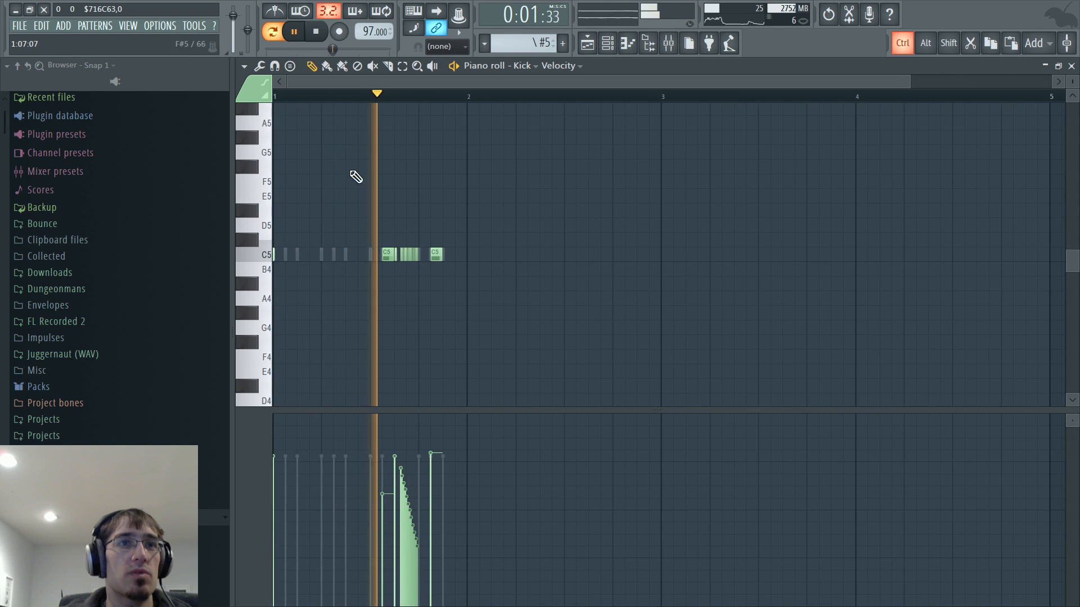
pyautogui.scroll(3, 403, 247)
pyautogui.press('F4')
pyautogui.press('Return')
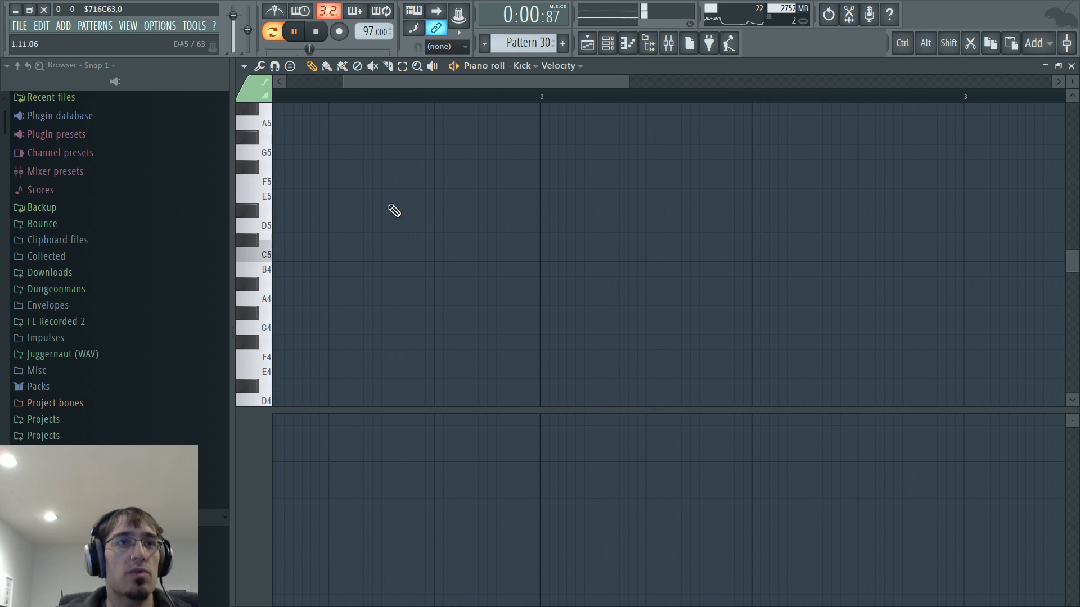
pyautogui.press('F6')
pyautogui.click(275, 35)
pyautogui.press('F6')
pyautogui.press('F5')
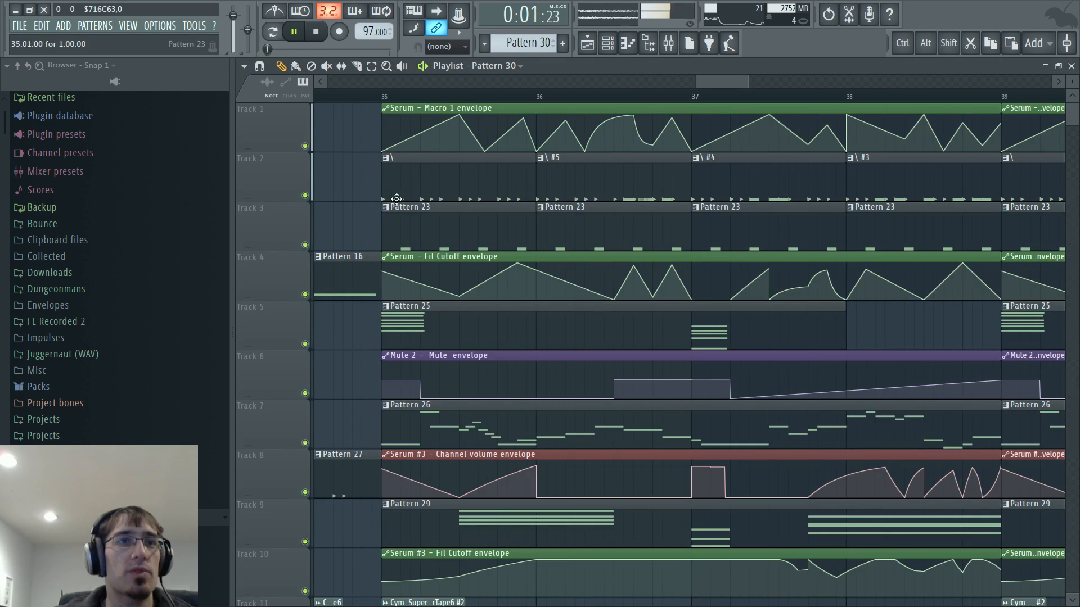
# Reopen the \ #5 pattern at bar 36 on Track 2, loop it and switch to its Kick notes
pyautogui.doubleClick(591, 182)
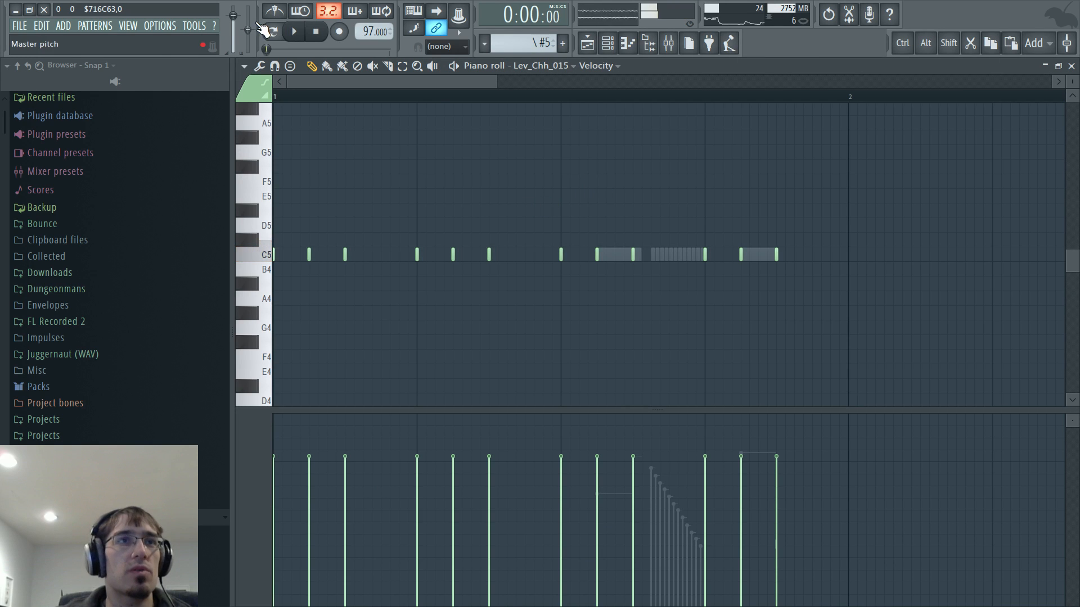
pyautogui.click(273, 31)
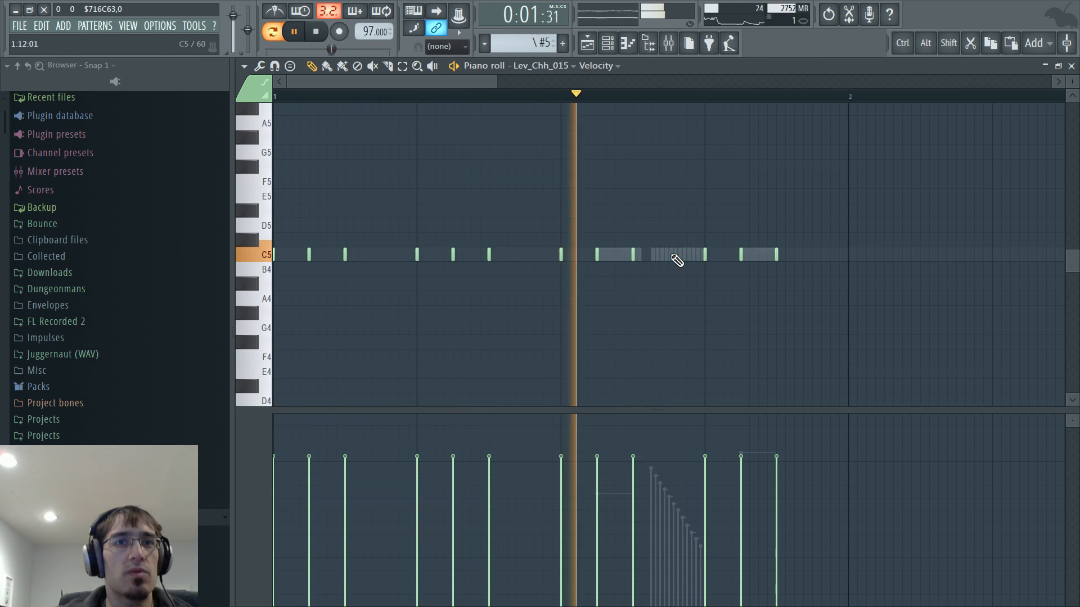
pyautogui.doubleClick(670, 254)
pyautogui.press('F6')
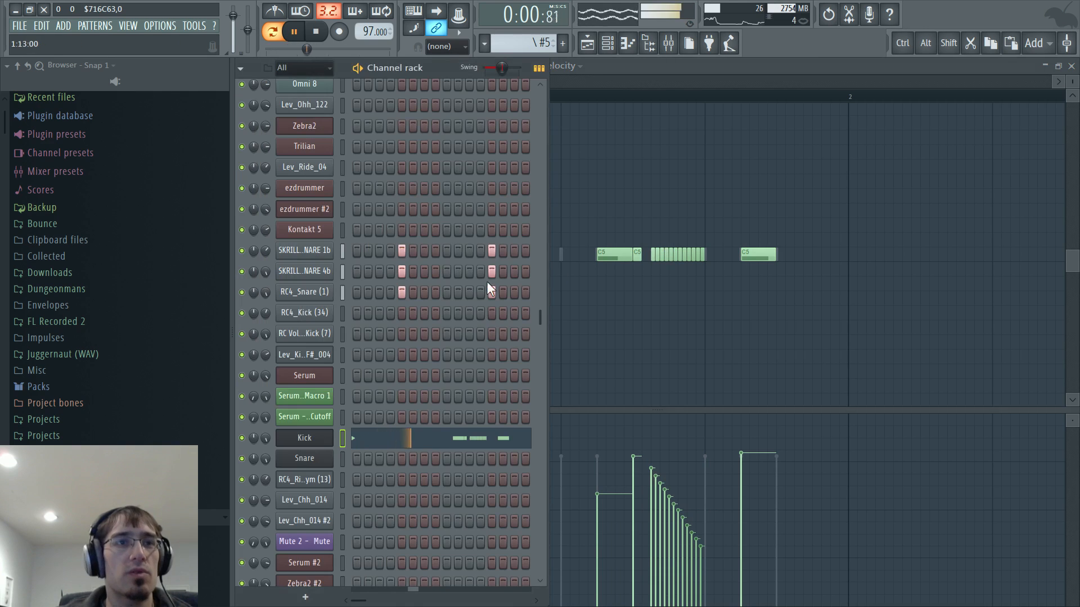
pyautogui.press('space')
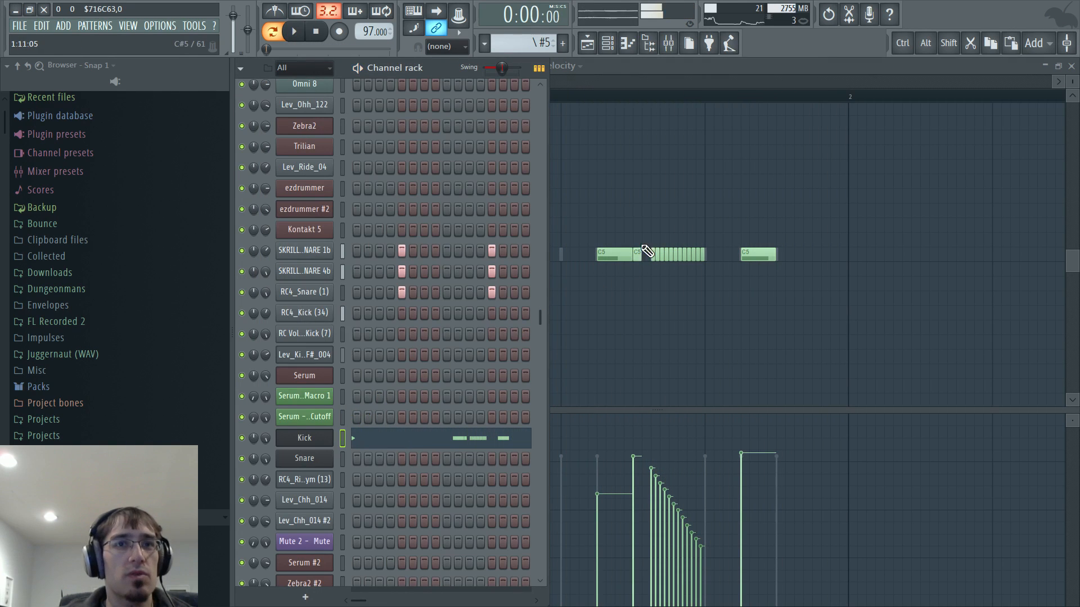
# Try moving the kick roll up to G#5 with velocities rising toward beat 4 while looping the pattern
pyautogui.moveTo(649, 234); pyautogui.dragTo(682, 138)
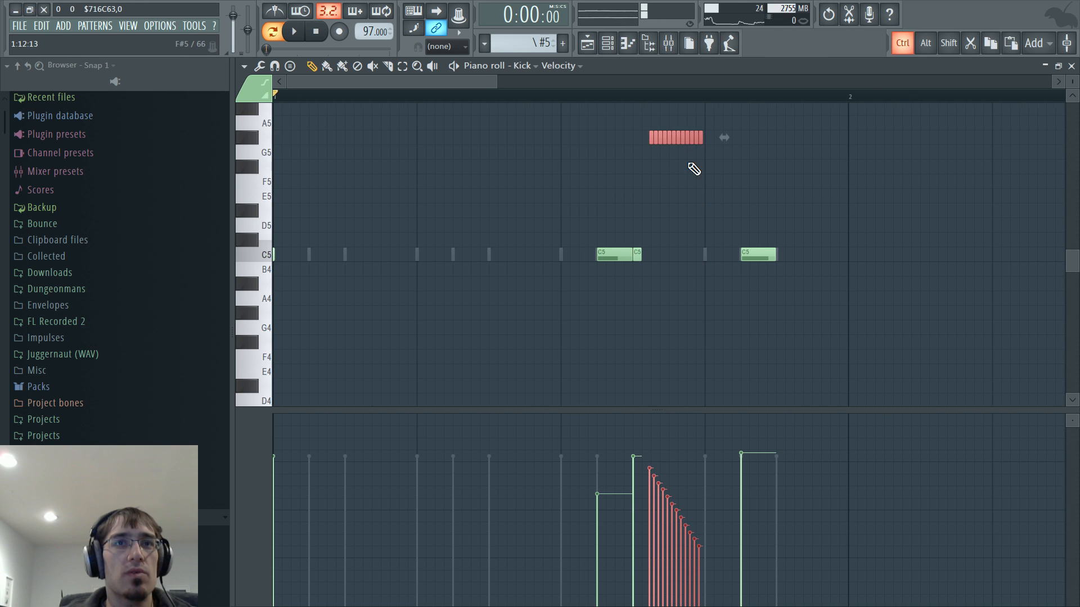
pyautogui.keyDown('ctrl'); pyautogui.scroll(3, 688, 169); pyautogui.keyUp('ctrl')
pyautogui.press('space')
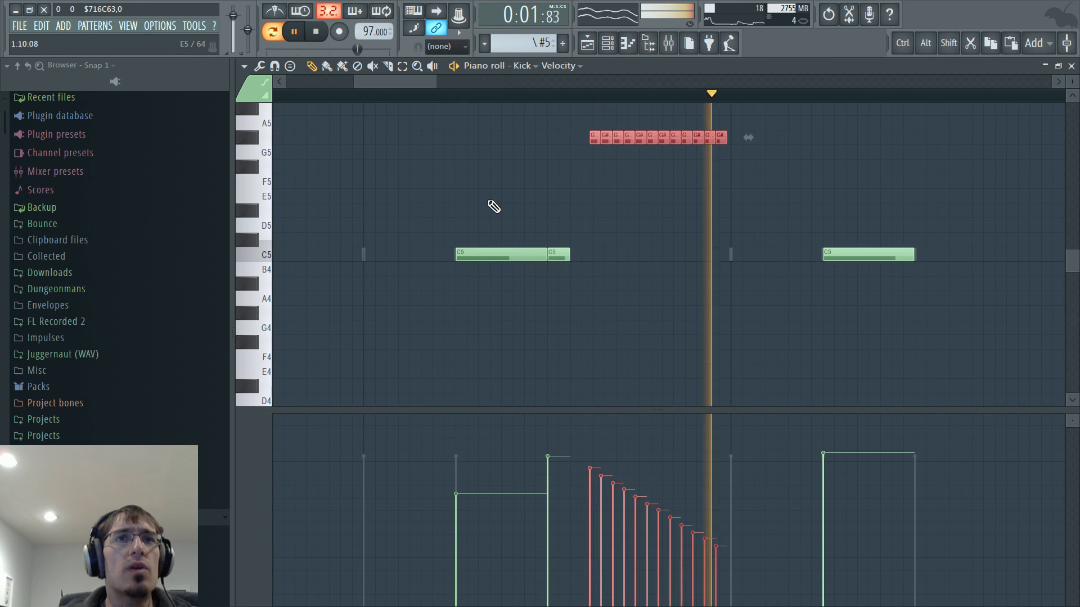
pyautogui.moveTo(587, 573); pyautogui.dragTo(718, 480)
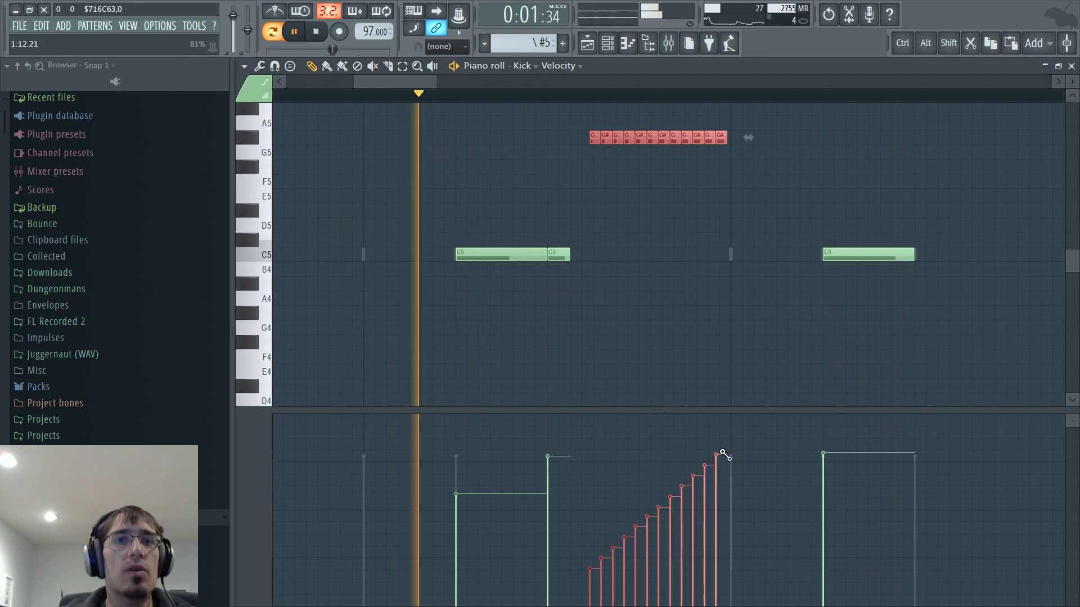
# Play the song from bar 35 to judge the edited kick roll in context and return to the Kick notes
pyautogui.press('F5')
pyautogui.press('space')
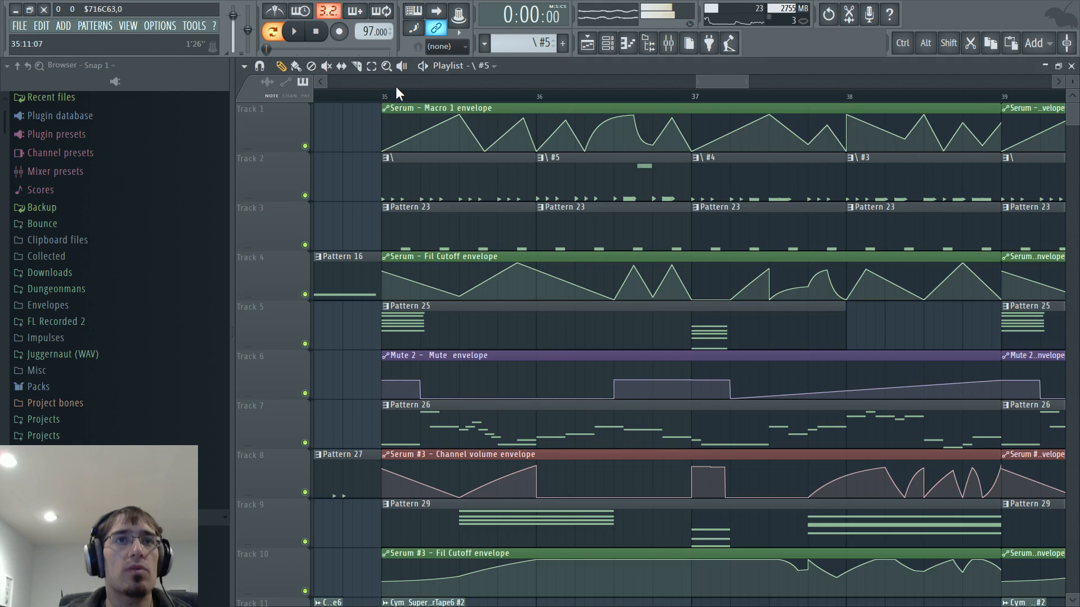
pyautogui.click(385, 97)
pyautogui.press('space')
pyautogui.press('F7')
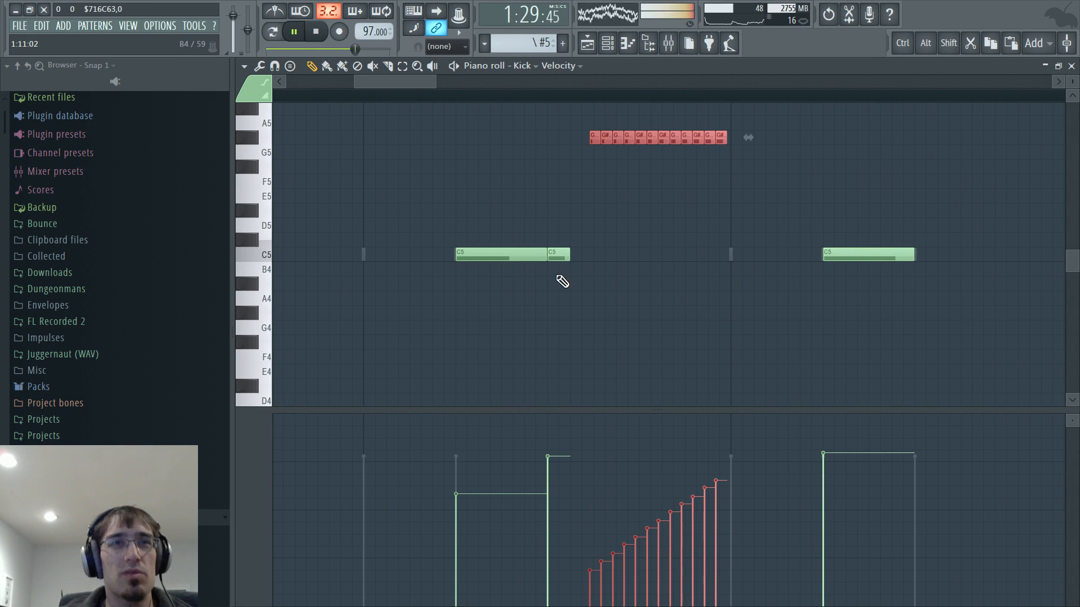
pyautogui.press('space')
# Delete the G#5 kick roll, place one short C5 kick one step before beat 4, and play the song
pyautogui.press('Delete')
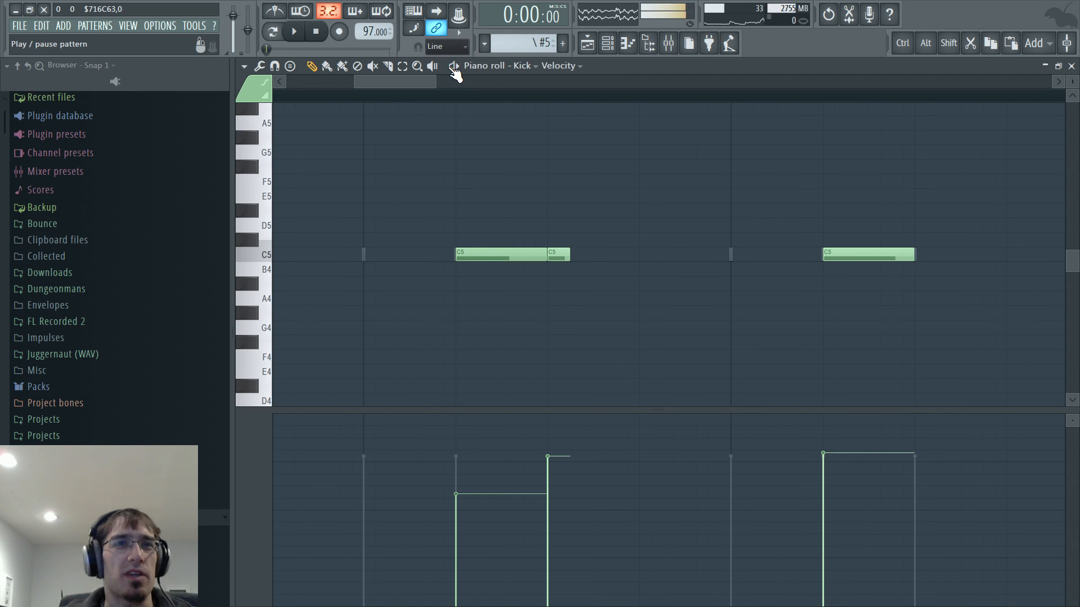
pyautogui.click(643, 255)
pyautogui.scroll(-2, 610, 254)
pyautogui.press('space')
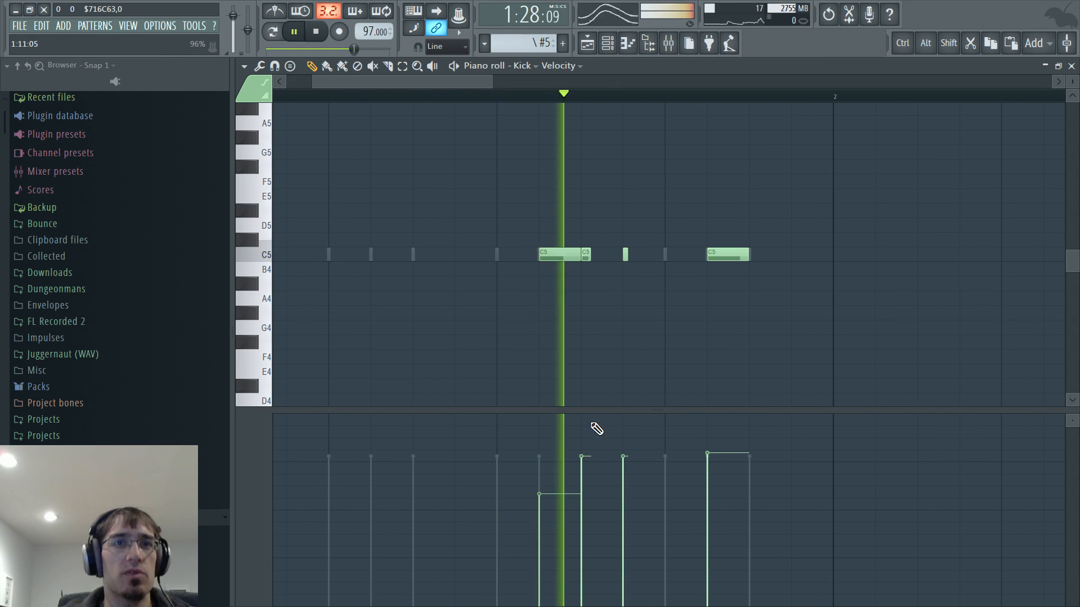
# Replay from late bar 35 and raise the bar 37 point of the Lev_Fall_110_16_Bowlo volume envelope on Track 16 to full
pyautogui.press('F5')
pyautogui.scroll(-11, 607, 353)
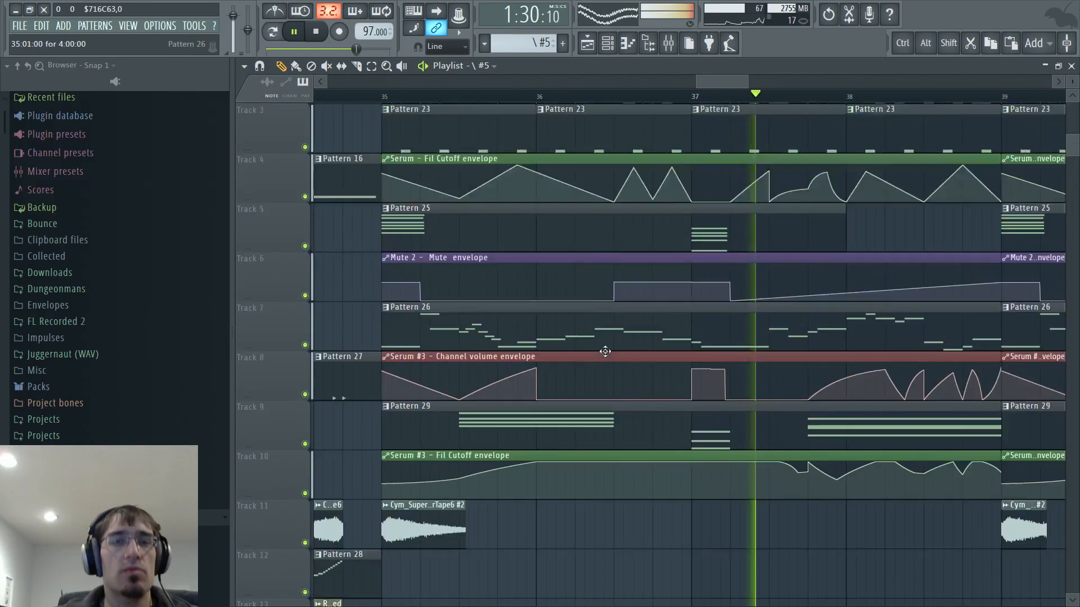
pyautogui.scroll(-6, 616, 363)
pyautogui.scroll(5, 655, 324)
pyautogui.scroll(1, 657, 323)
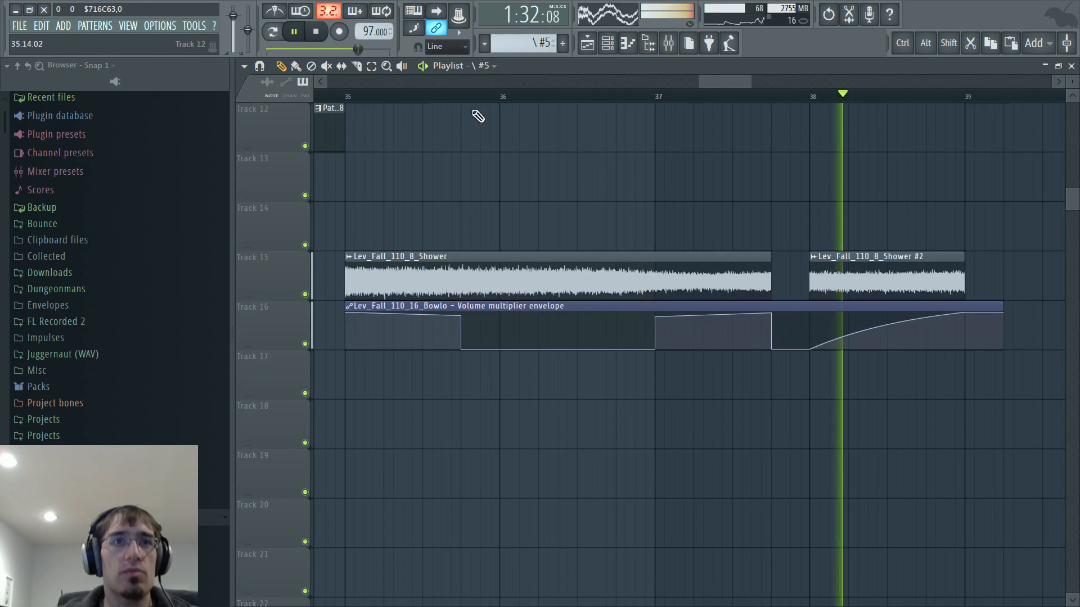
pyautogui.click(468, 97)
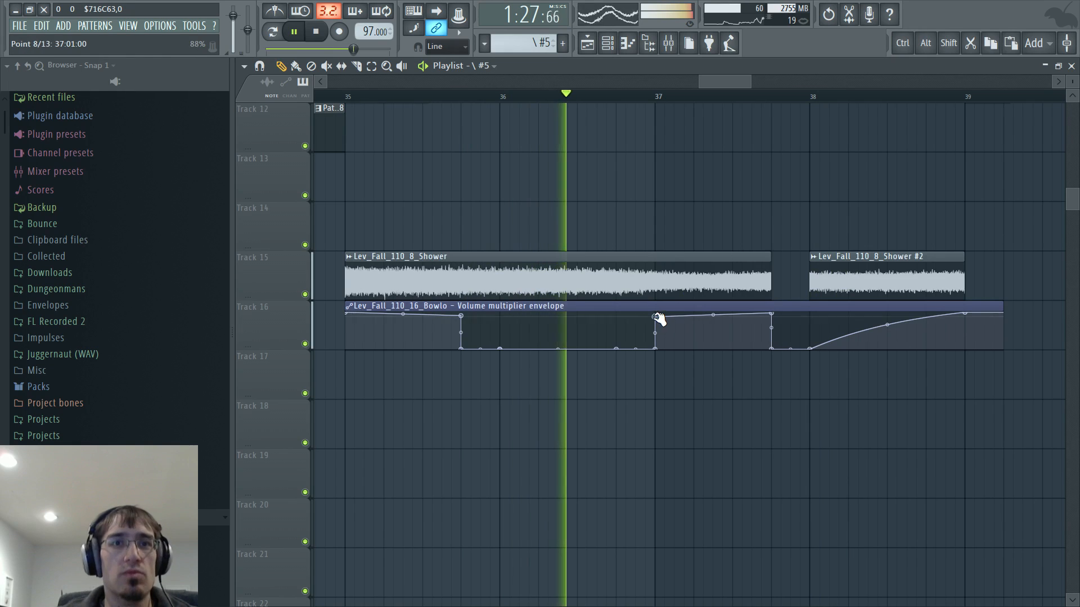
pyautogui.moveTo(655, 316)
pyautogui.mouseDown()
pyautogui.moveTo(656, 344)
pyautogui.moveTo(656, 310)
pyautogui.mouseUp()
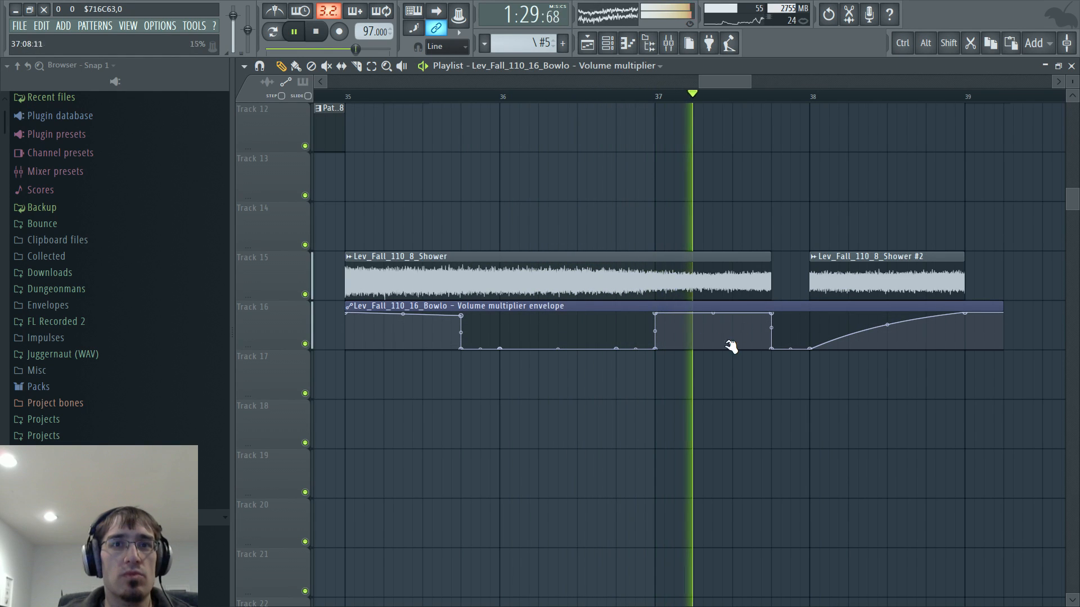
# Add a point dropping the Bowlo volume envelope to zero one beat into bar 37, and replay from bar 37
pyautogui.rightClick(707, 345)
pyautogui.press('space')
pyautogui.rightClick(705, 350)
pyautogui.click(731, 405)
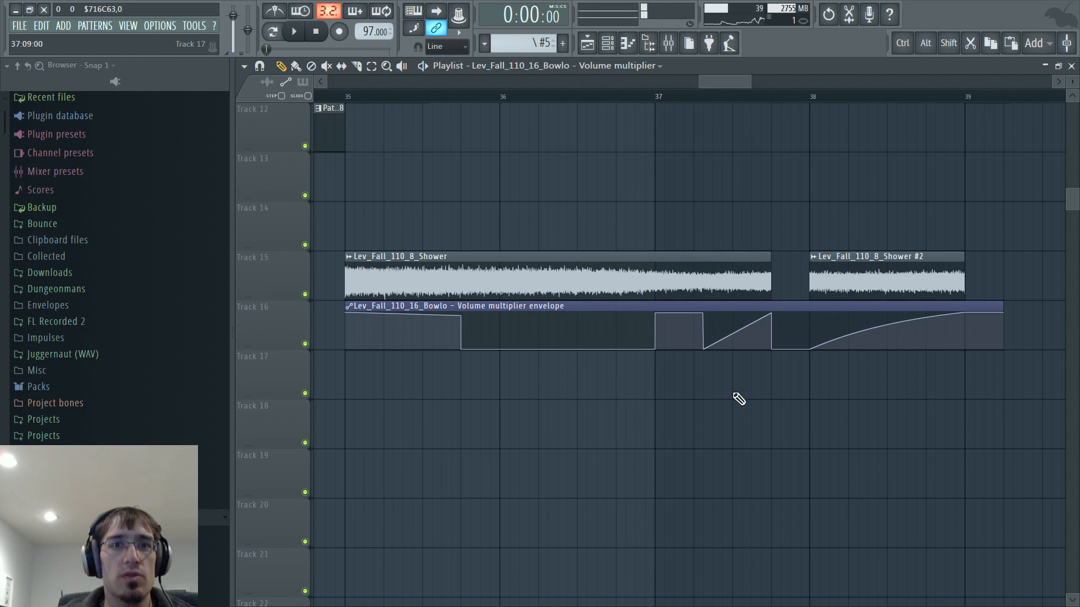
pyautogui.moveTo(703, 350); pyautogui.dragTo(693, 349)
pyautogui.click(655, 96)
pyautogui.press('space')
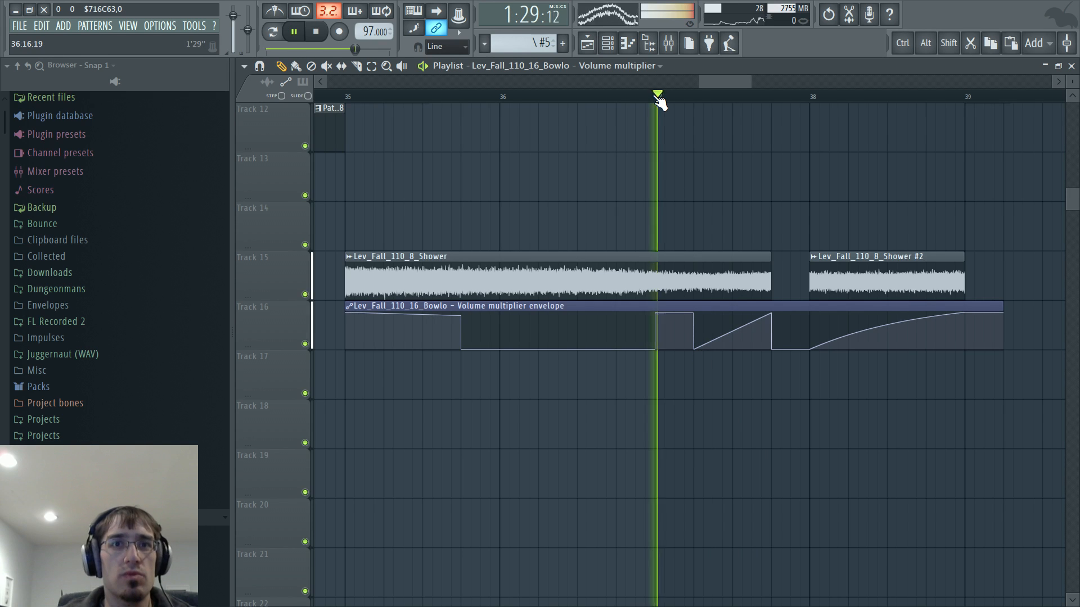
# Flatten the Bowlo volume envelope's remaining ramp in bar 37 to zero up to bar 38, and replay from bar 38
pyautogui.rightClick(768, 346)
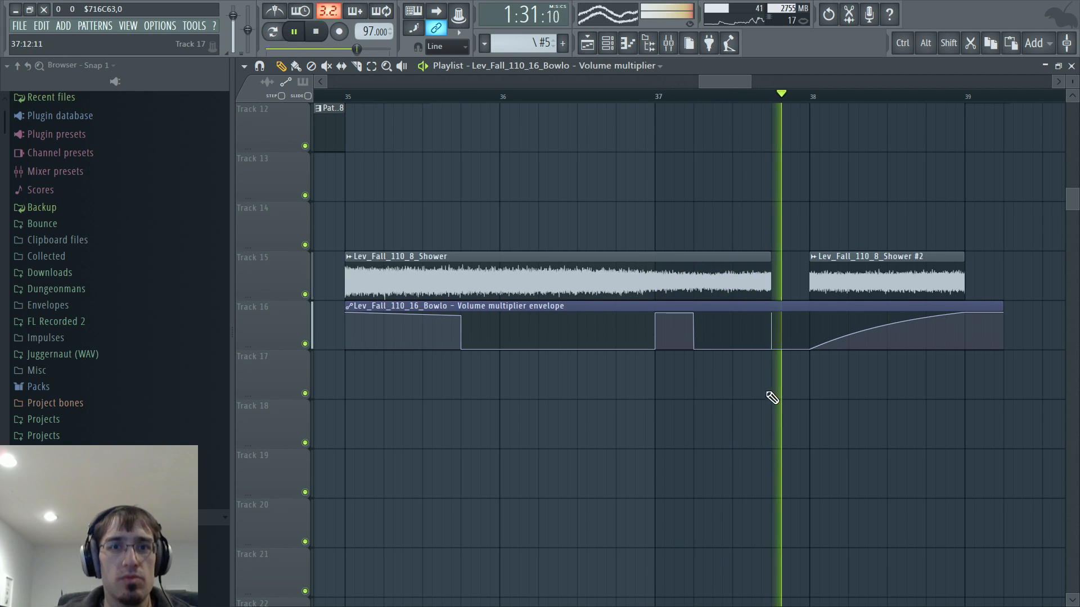
pyautogui.moveTo(771, 314); pyautogui.dragTo(774, 378)
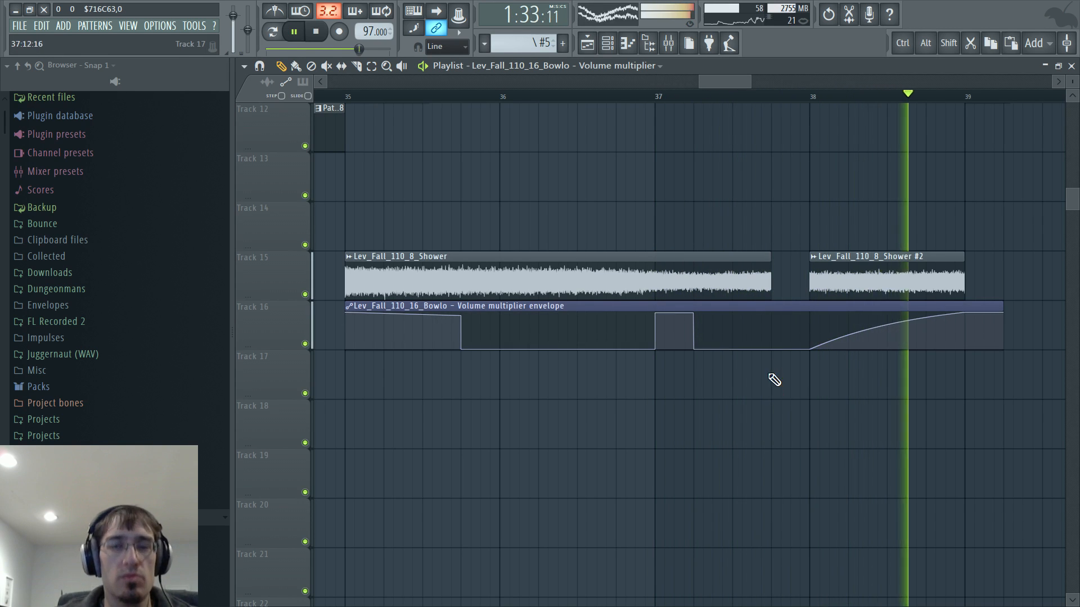
pyautogui.click(810, 98)
pyautogui.press('space')
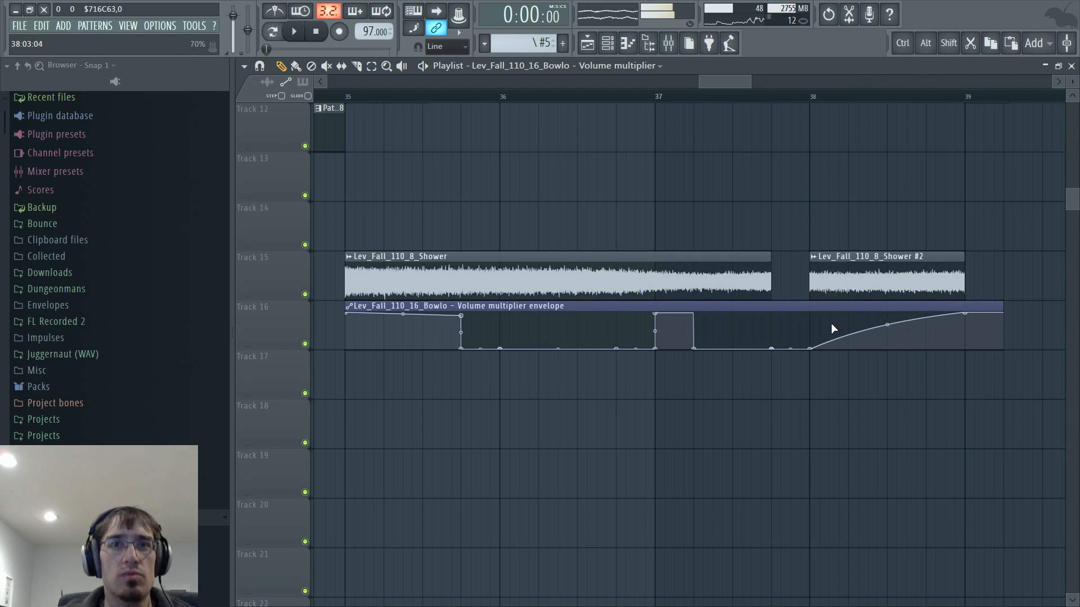
# Add volume automation to the Lev_Fall_110_8_Shower #2 clip at bar 38 on Track 15 and play the section back
pyautogui.rightClick(813, 259)
pyautogui.moveTo(953, 352)
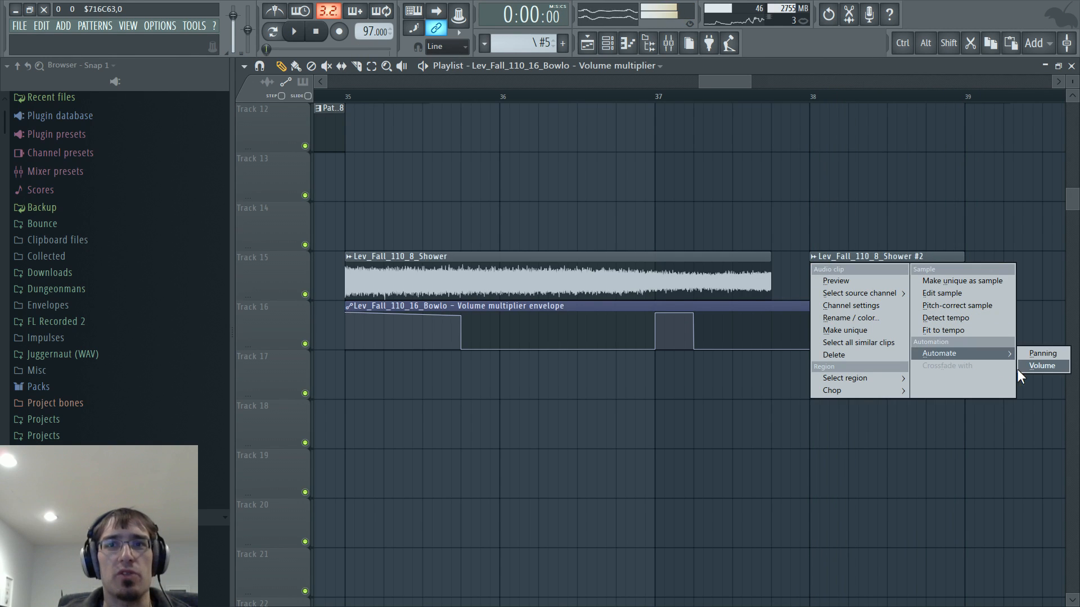
pyautogui.click(1029, 369)
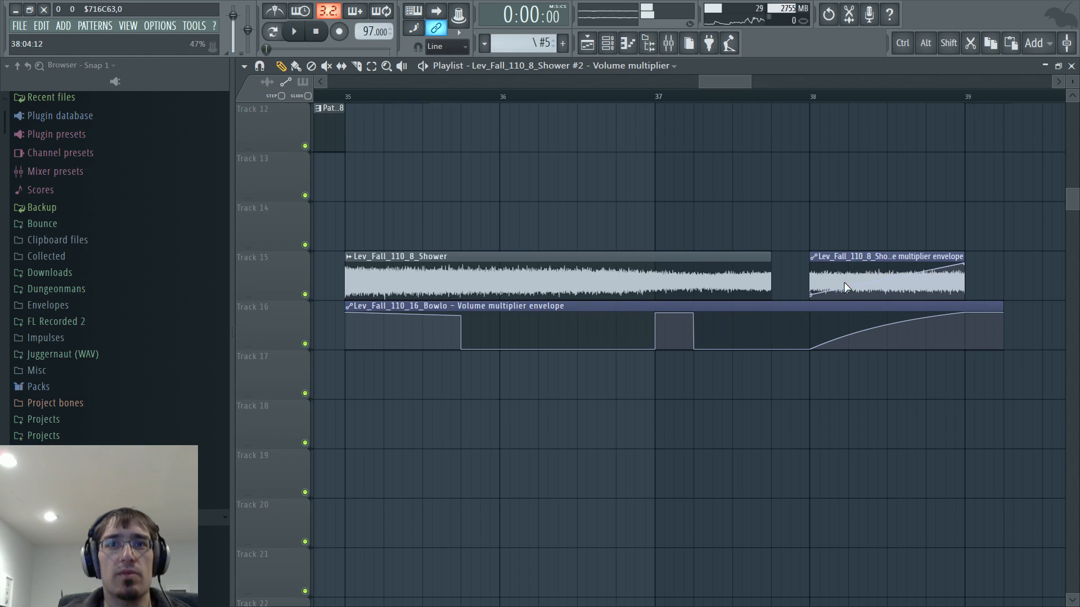
pyautogui.press('space')
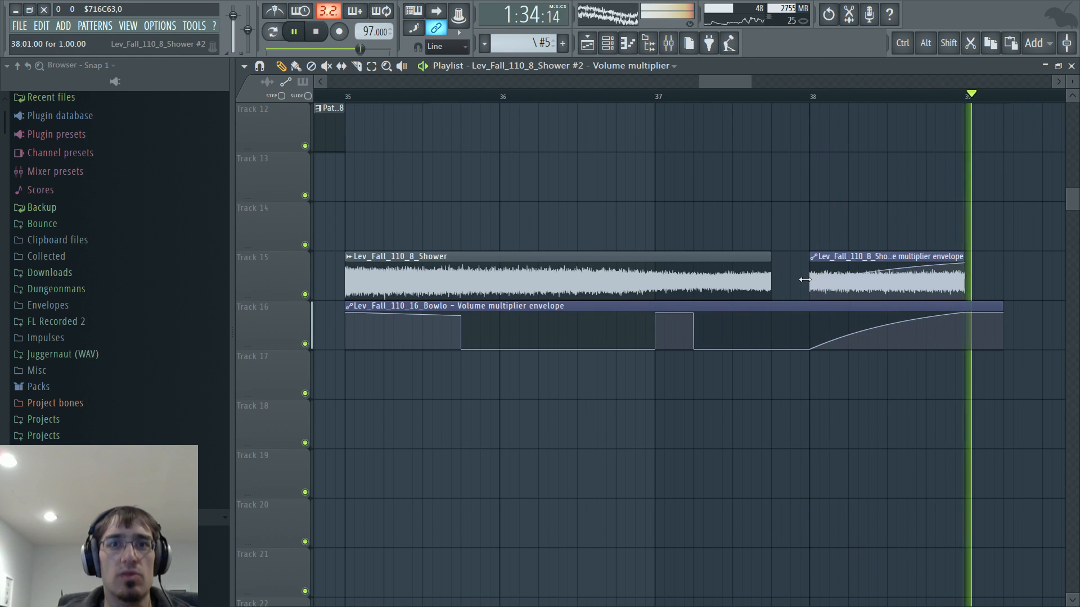
pyautogui.scroll(-3, 597, 209)
pyautogui.press('space')
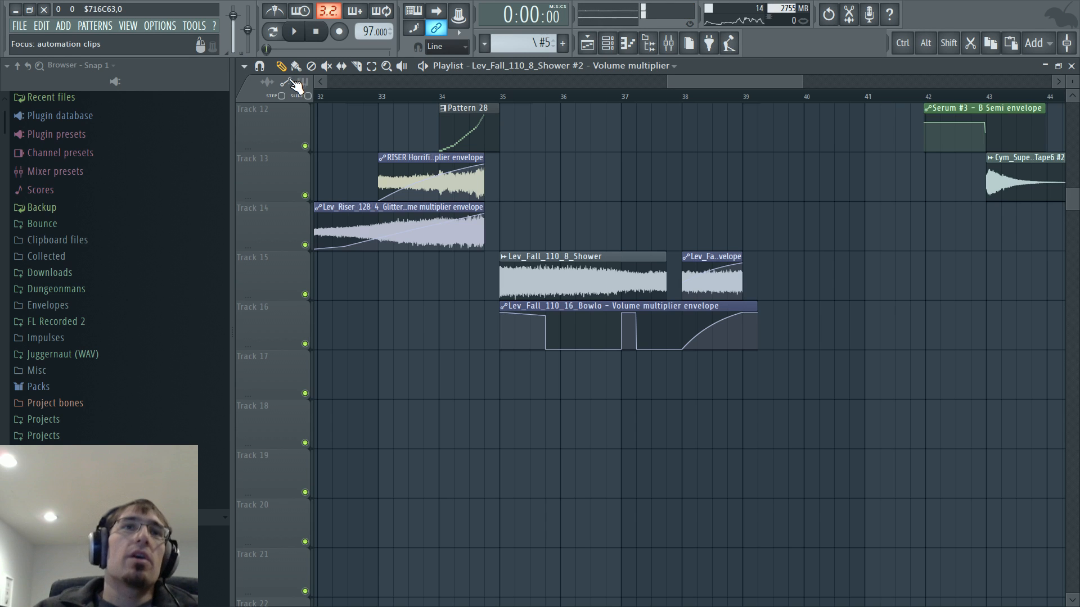
# Save the project as a new version
pyautogui.scroll(8, 415, 224)
pyautogui.scroll(-5, 487, 206)
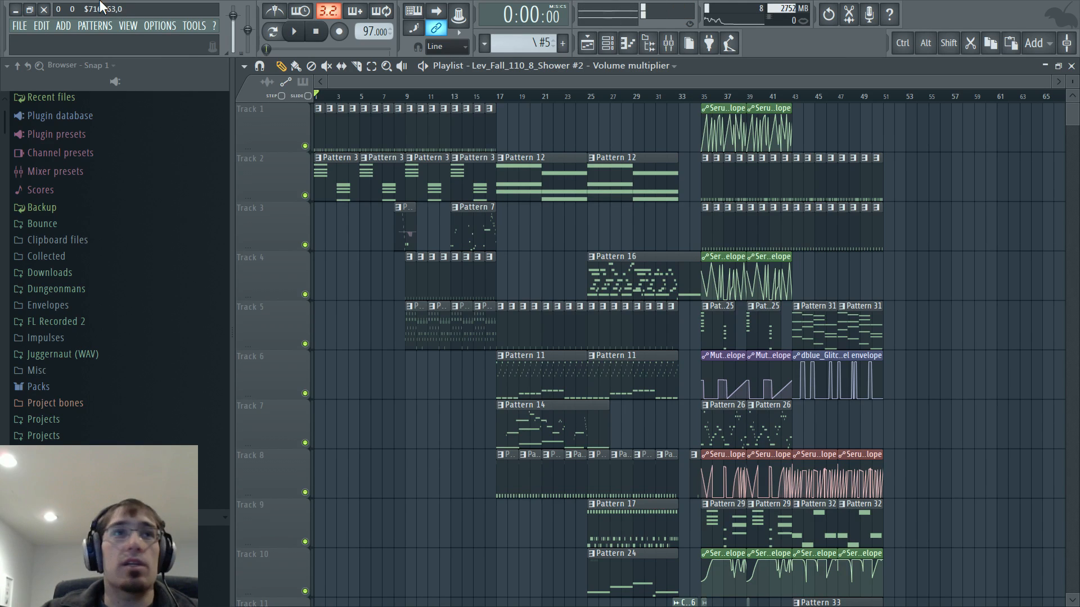
pyautogui.click(21, 26)
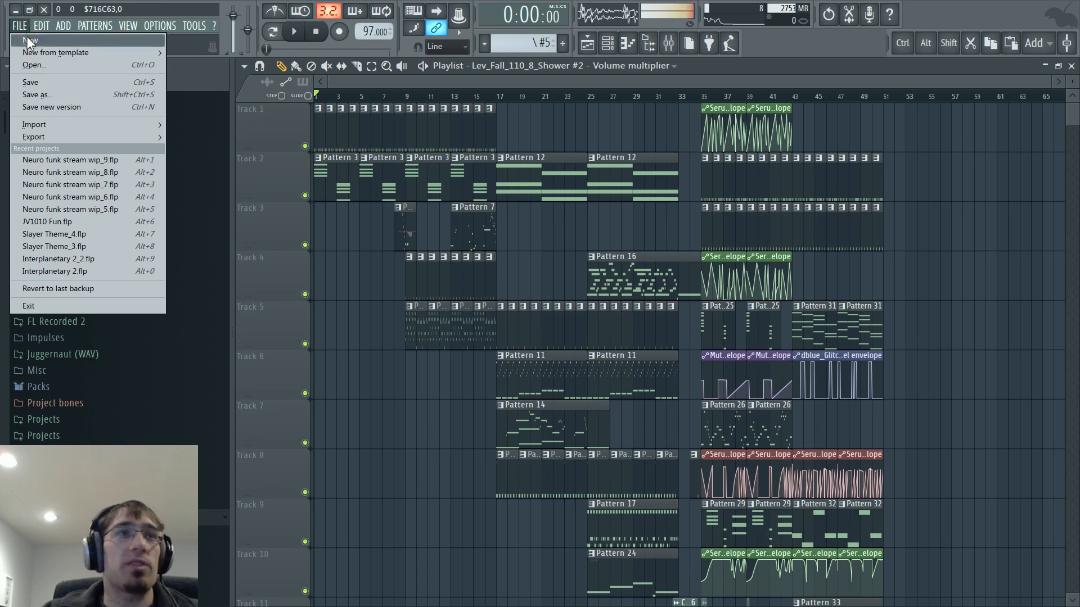
pyautogui.click(55, 107)
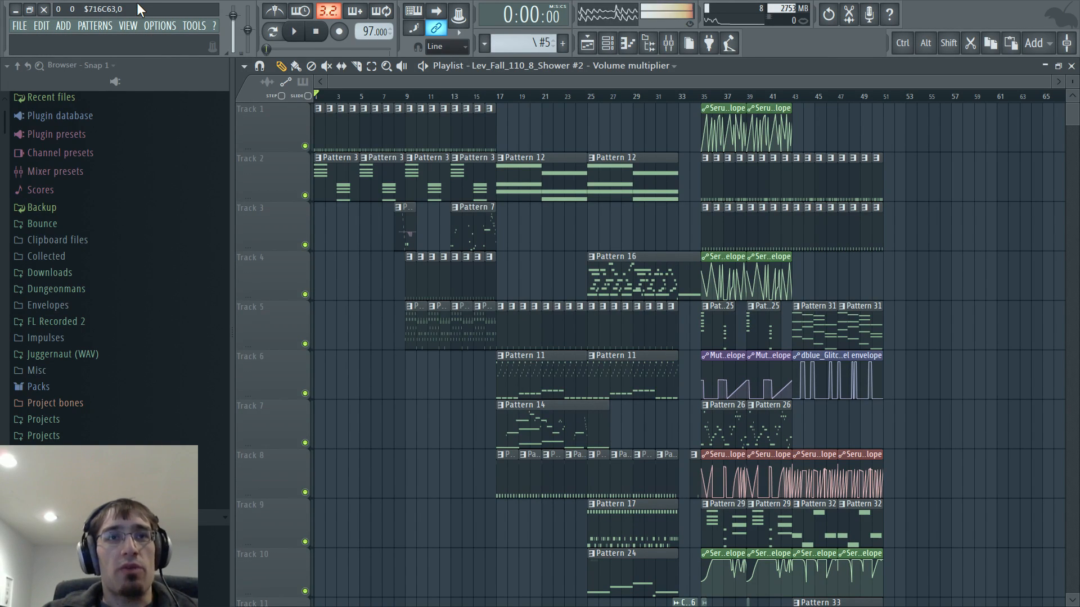
# Check the project's start date and total working time in the project info settings, and close the settings
pyautogui.click(160, 26)
pyautogui.click(160, 79)
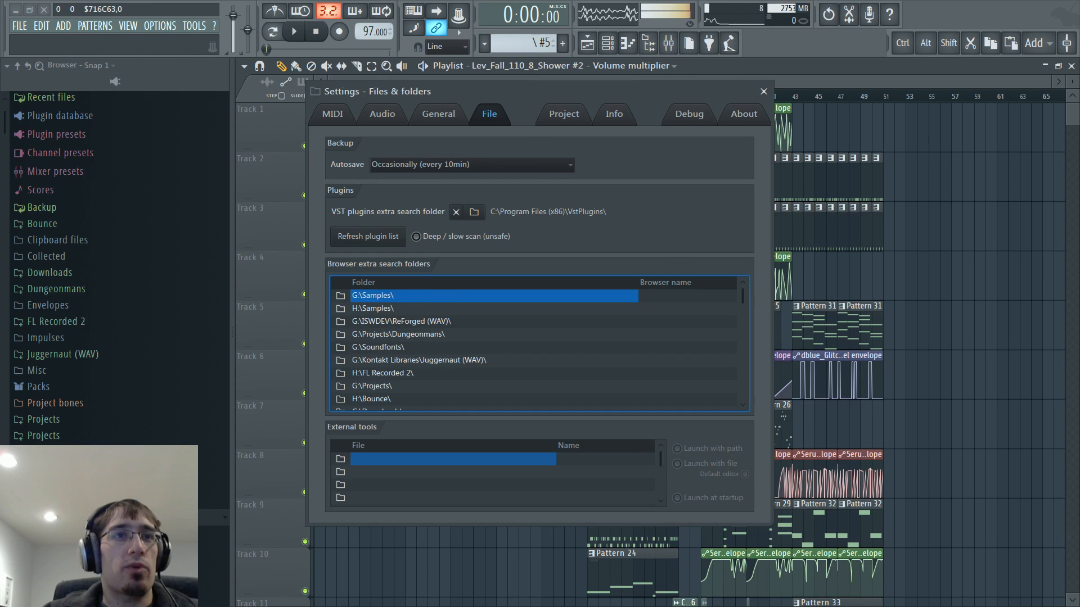
pyautogui.click(439, 114)
pyautogui.click(615, 113)
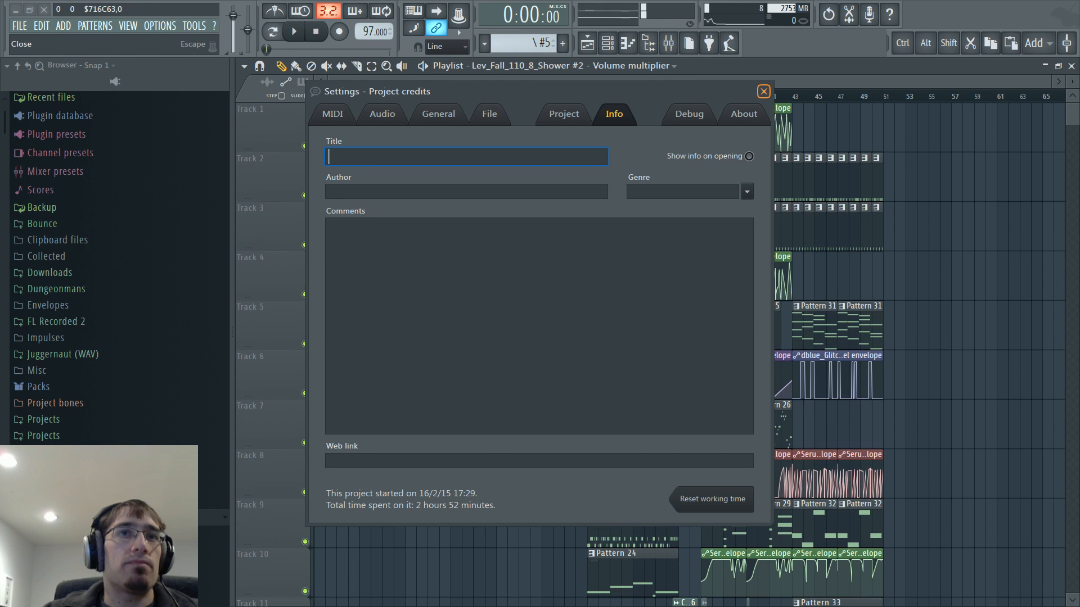
pyautogui.click(763, 91)
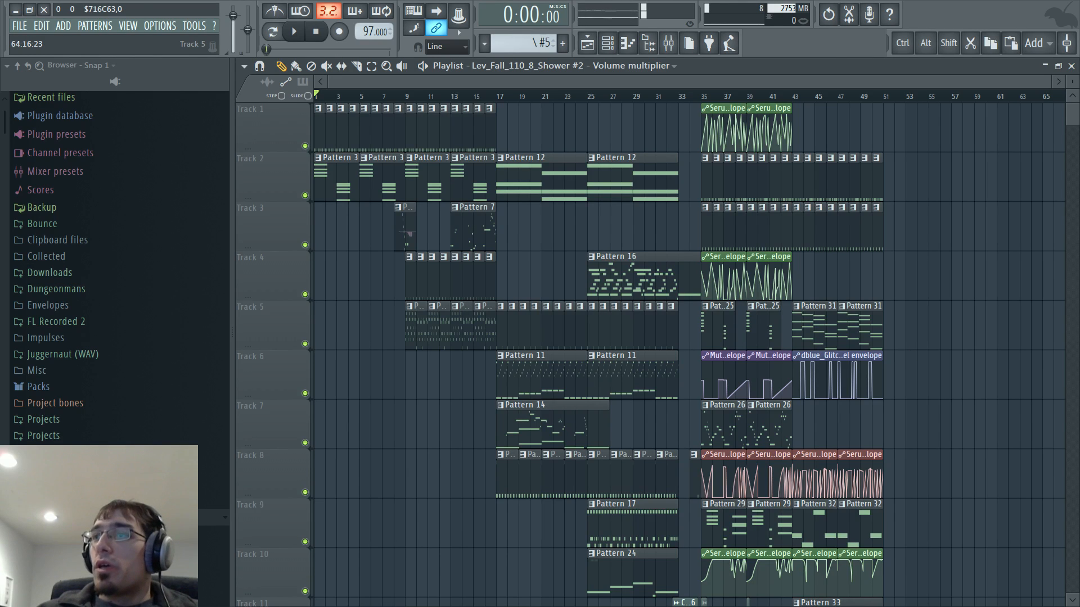
pyautogui.scroll(-1, 675, 355)
pyautogui.scroll(1, 675, 354)
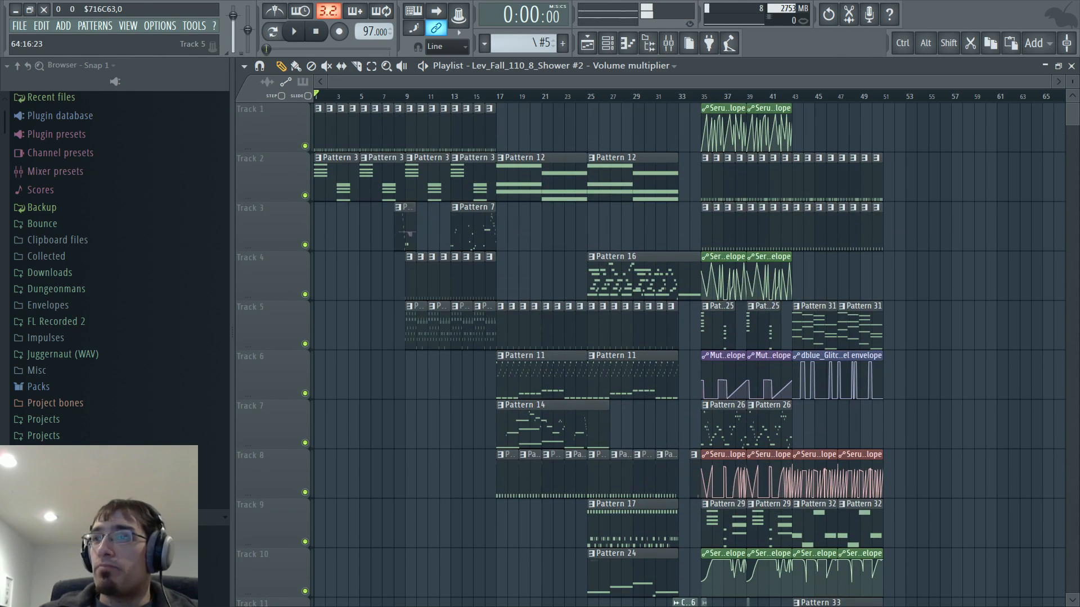